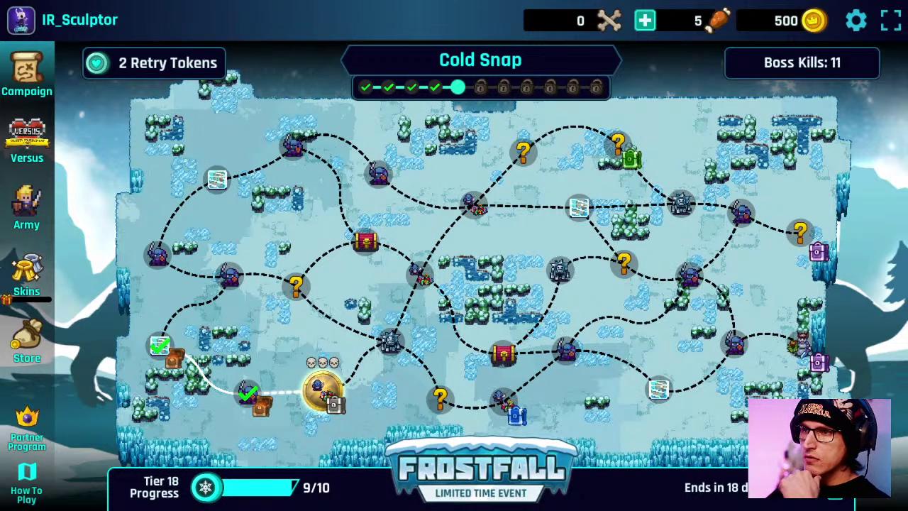
Step: Open the skins collection and check both the gifted and received skin lists
{"action": "left_click", "coordinate": [26, 273]}
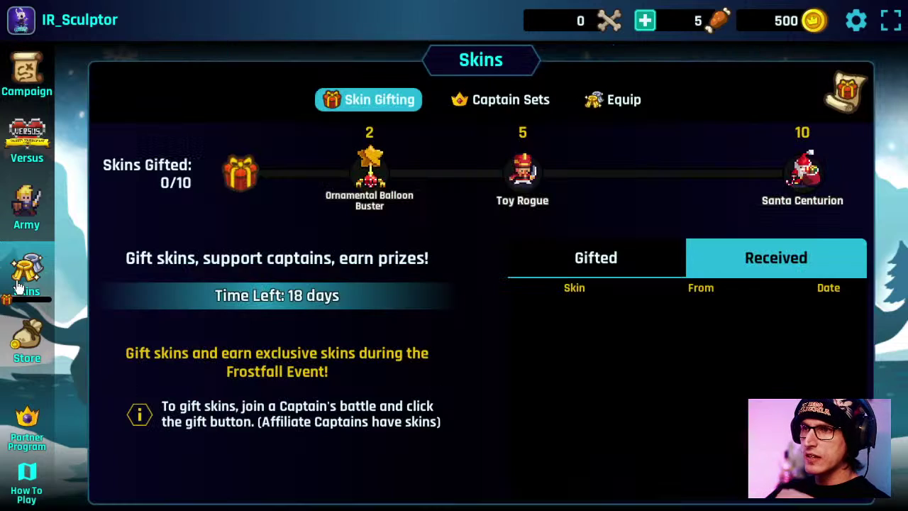
{"action": "left_click", "coordinate": [629, 257]}
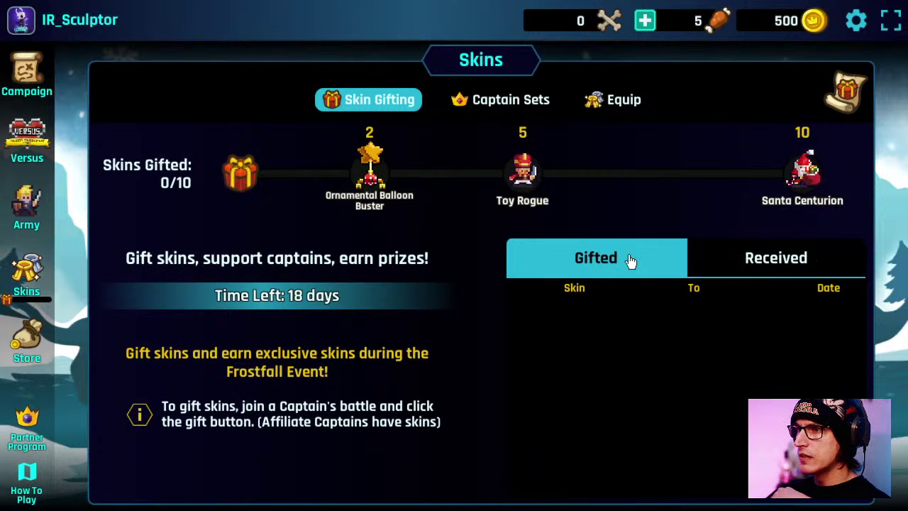
{"action": "left_click", "coordinate": [732, 261]}
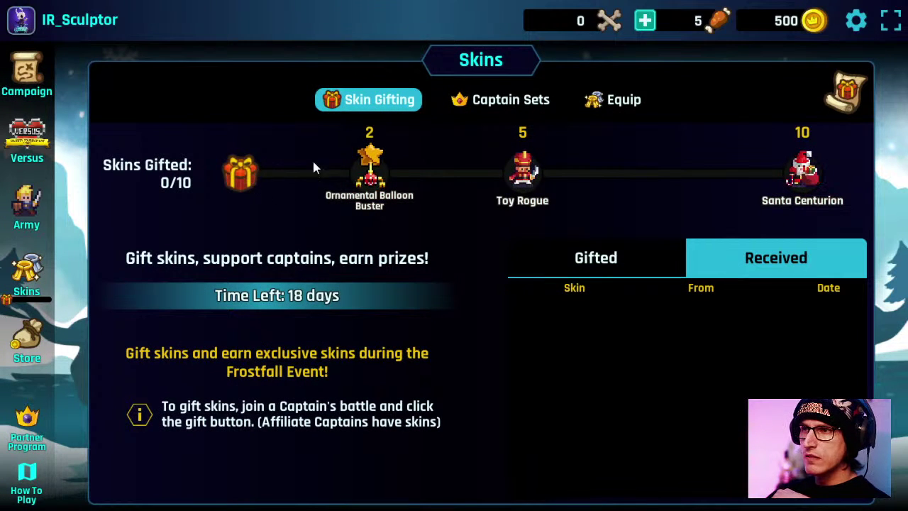
Step: Equip the Reindeer Tank skin from the Stream Captain set on the Tank
{"action": "left_click", "coordinate": [495, 105]}
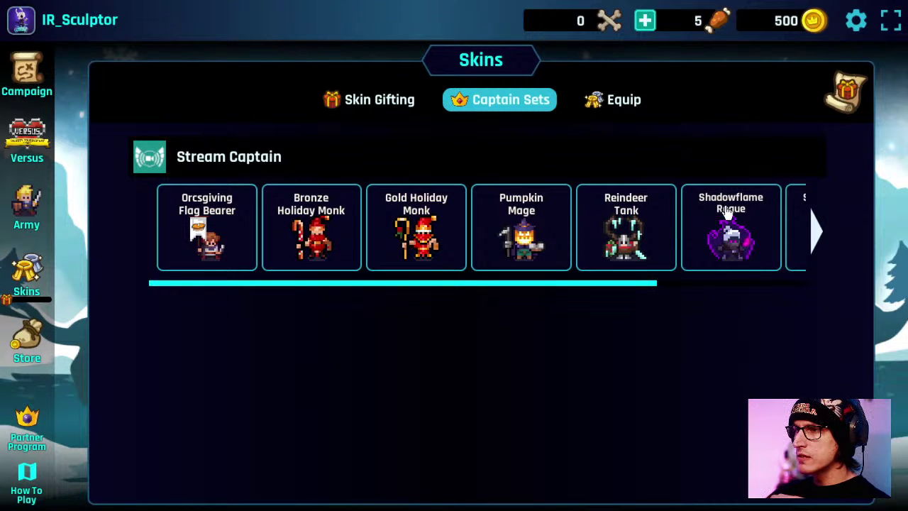
{"action": "left_click", "coordinate": [637, 222]}
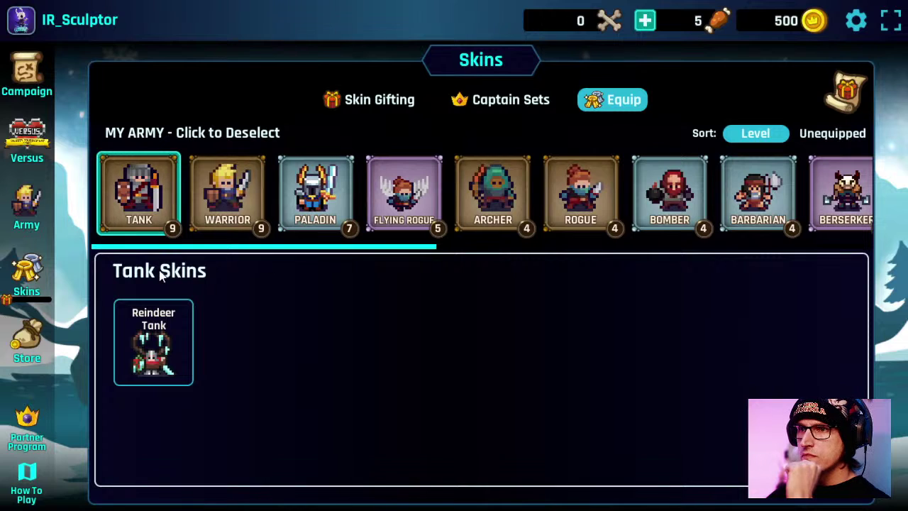
{"action": "left_click", "coordinate": [155, 348]}
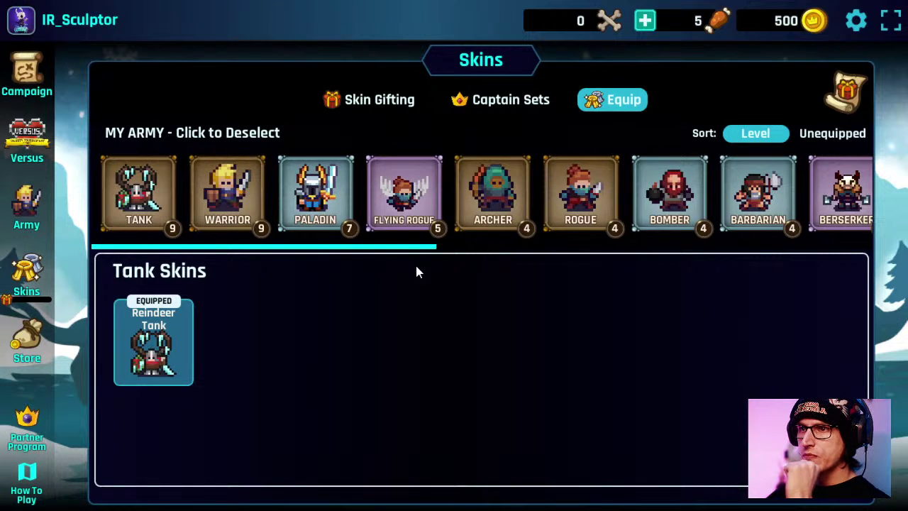
Step: Equip the Shadowflame Warrior skin on the Warrior and the Shadowflame Rogue skin on the Rogue
{"action": "left_click", "coordinate": [227, 192]}
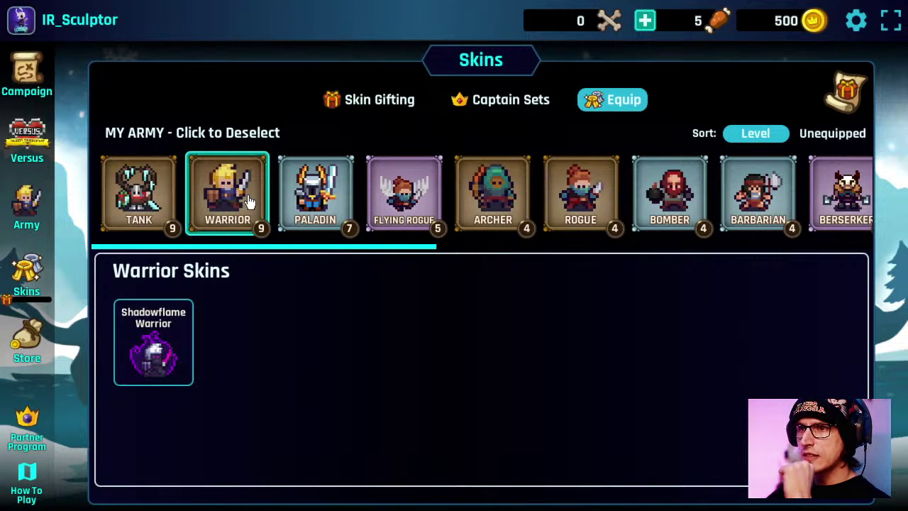
{"action": "left_click", "coordinate": [157, 351]}
{"action": "left_click", "coordinate": [309, 200]}
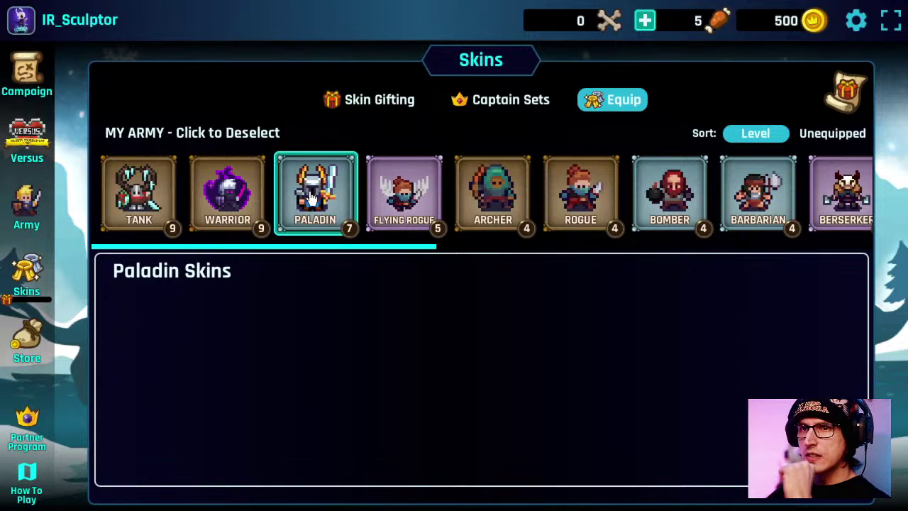
{"action": "left_click", "coordinate": [434, 197]}
{"action": "left_click", "coordinate": [494, 209]}
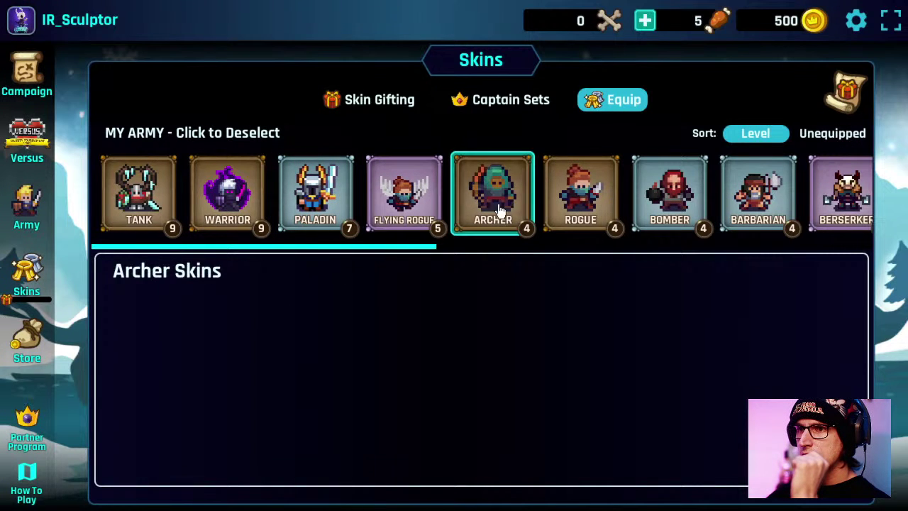
{"action": "left_click", "coordinate": [559, 205]}
{"action": "left_click", "coordinate": [148, 353]}
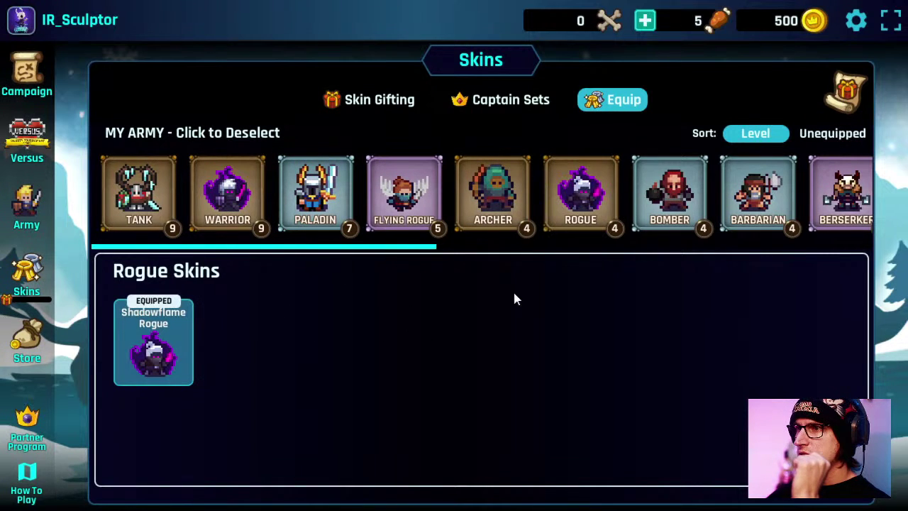
Step: Check the units from Bomber through Healer for skins, and equip the Gold Holiday Monk skin on the Monk
{"action": "left_click", "coordinate": [685, 197]}
{"action": "left_click", "coordinate": [757, 200]}
{"action": "left_click", "coordinate": [842, 195]}
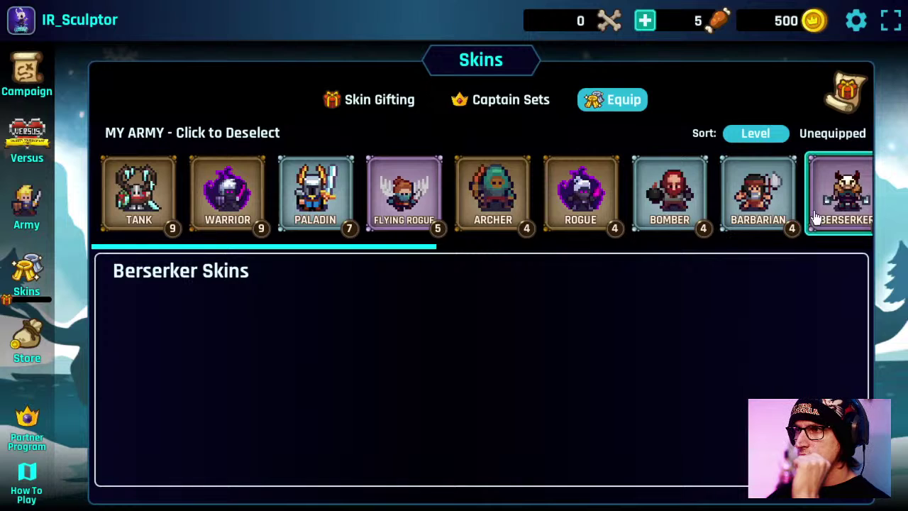
{"action": "left_click_drag", "start_coordinate": [375, 249], "coordinate": [766, 269]}
{"action": "left_click", "coordinate": [551, 207]}
{"action": "left_click", "coordinate": [609, 213]}
{"action": "left_click", "coordinate": [473, 204]}
{"action": "left_click", "coordinate": [380, 204]}
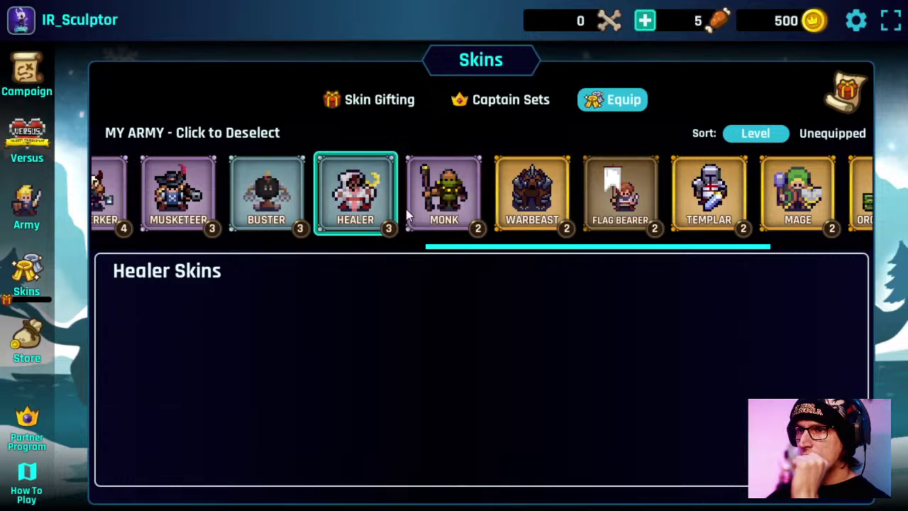
{"action": "left_click", "coordinate": [411, 208]}
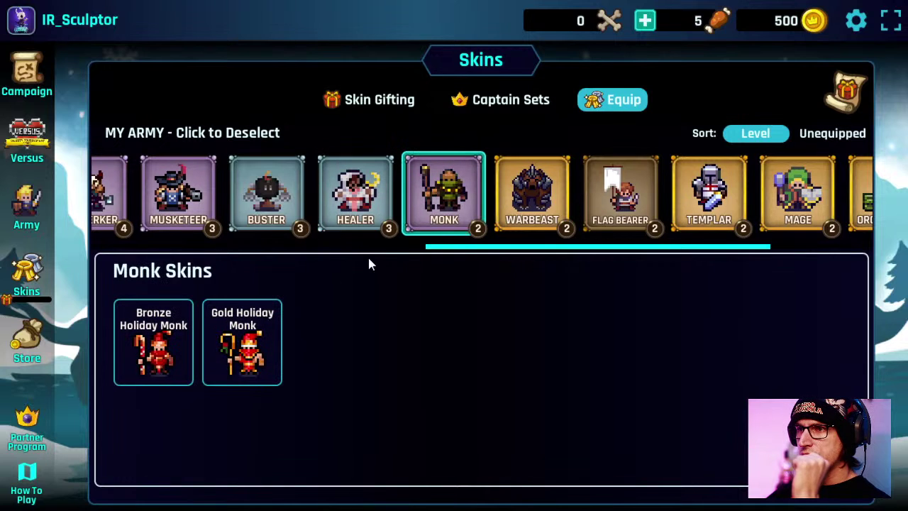
{"action": "left_click", "coordinate": [245, 352]}
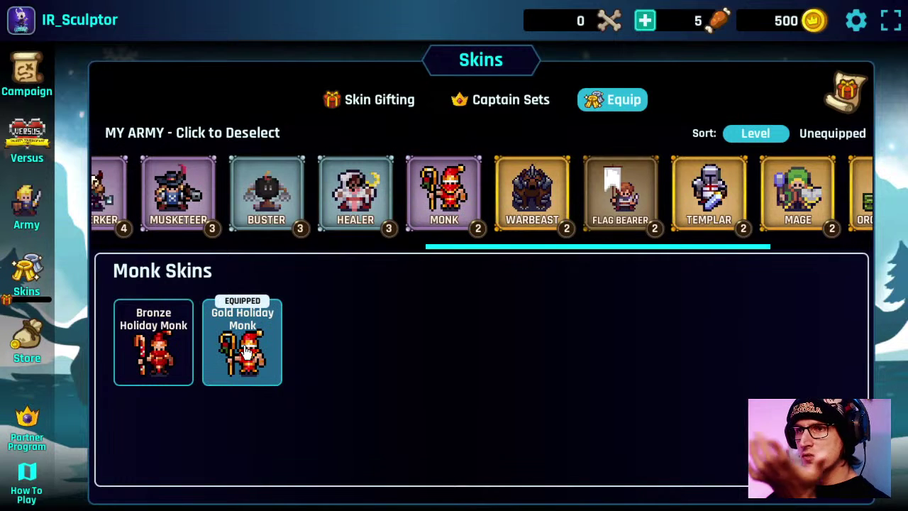
Step: Equip the Golden Turkey Warbeast skin on the Warbeast and the Pumpkin Mage skin on the Mage
{"action": "left_click", "coordinate": [537, 198]}
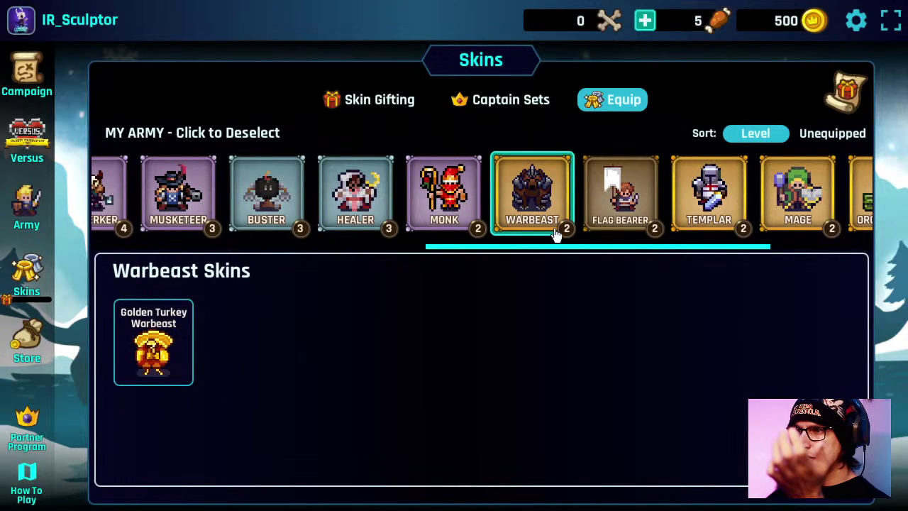
{"action": "left_click", "coordinate": [176, 335]}
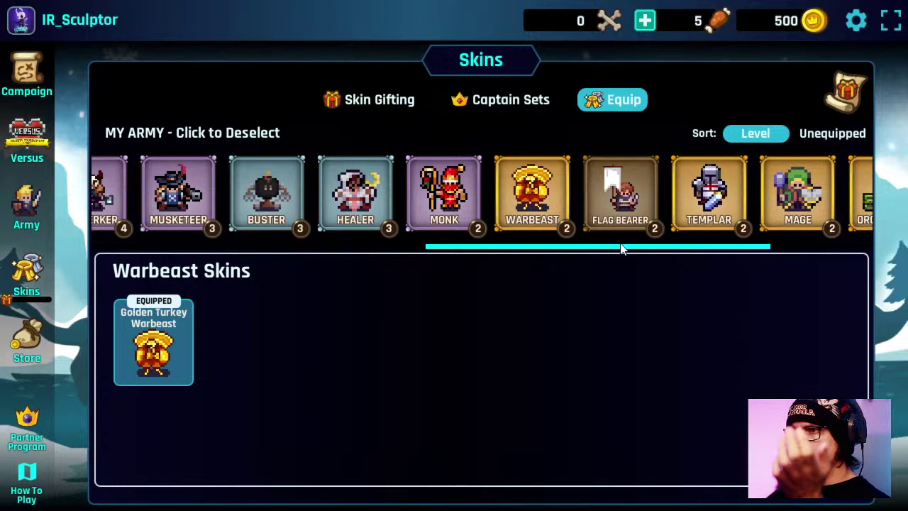
{"action": "scroll", "coordinate": [624, 250], "scroll_direction": "up", "scroll_amount": 1}
{"action": "scroll", "coordinate": [626, 255], "scroll_direction": "down", "scroll_amount": 2}
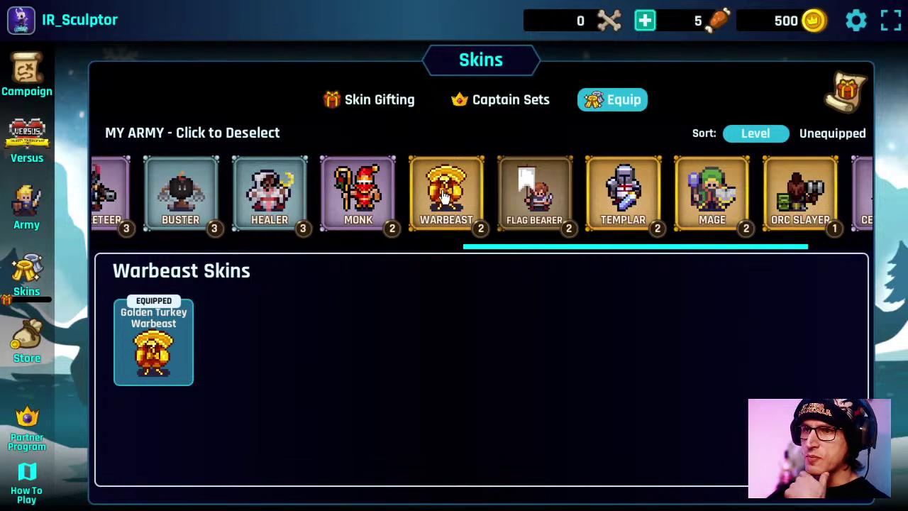
{"action": "left_click", "coordinate": [607, 206]}
{"action": "left_click", "coordinate": [711, 198]}
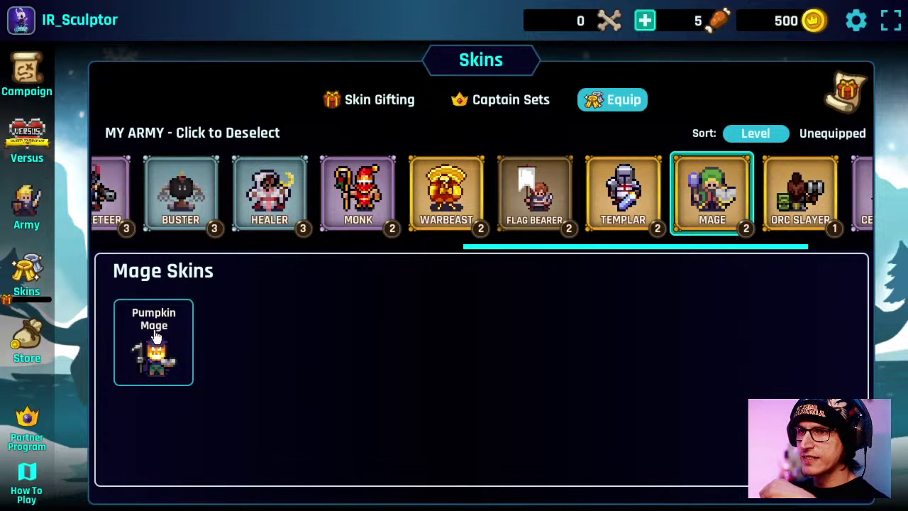
{"action": "left_click", "coordinate": [153, 339]}
Step: Check the Centurion, Balloon Buster and Orc Slayer at the end of the army list for available skins
{"action": "scroll", "coordinate": [625, 250], "scroll_direction": "down", "scroll_amount": 2}
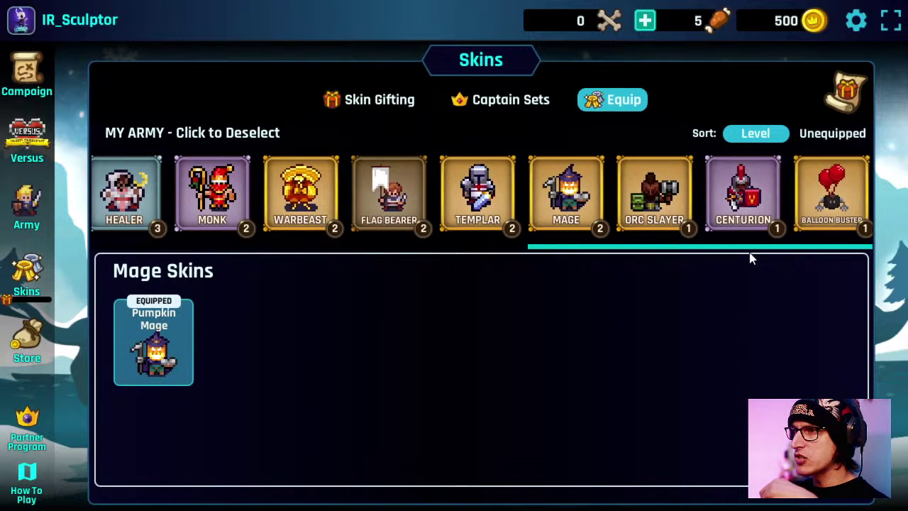
{"action": "left_click", "coordinate": [756, 200]}
{"action": "left_click", "coordinate": [836, 192]}
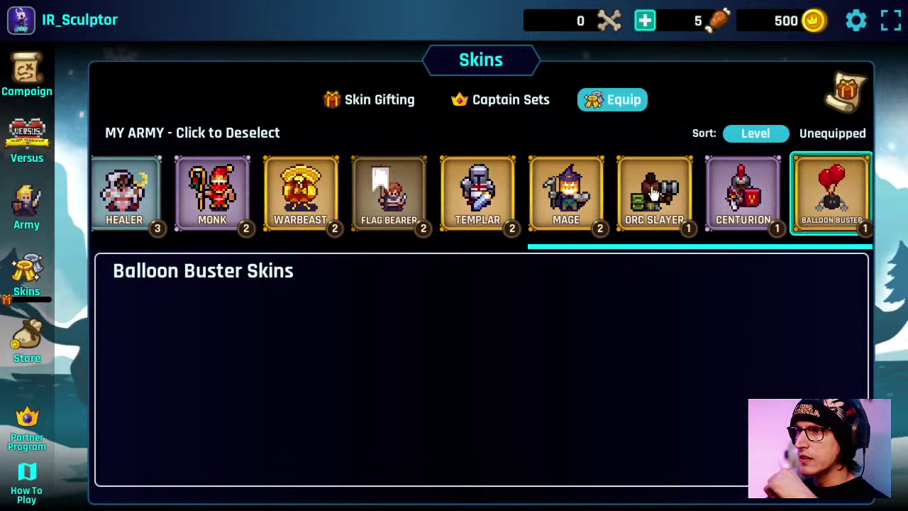
{"action": "left_click", "coordinate": [649, 189]}
{"action": "left_click", "coordinate": [561, 202]}
Step: Equip the Orcsgiving Flag Bearer skin from the Stream Captain set on the Flag Bearer
{"action": "left_click", "coordinate": [476, 99]}
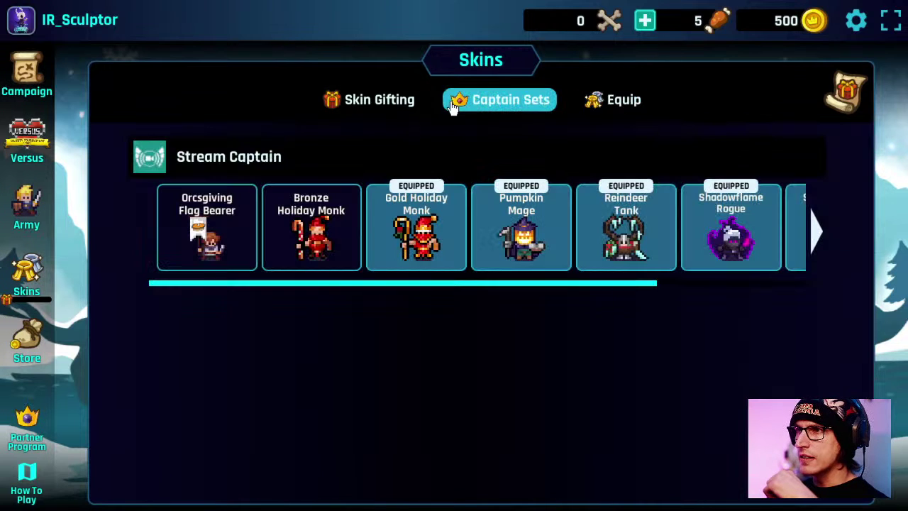
{"action": "left_click_drag", "start_coordinate": [614, 290], "coordinate": [439, 270]}
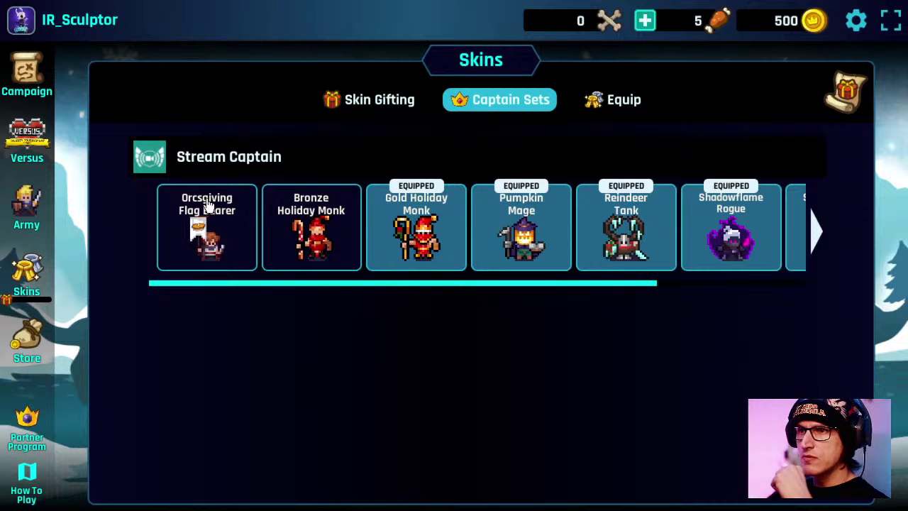
{"action": "left_click", "coordinate": [215, 223]}
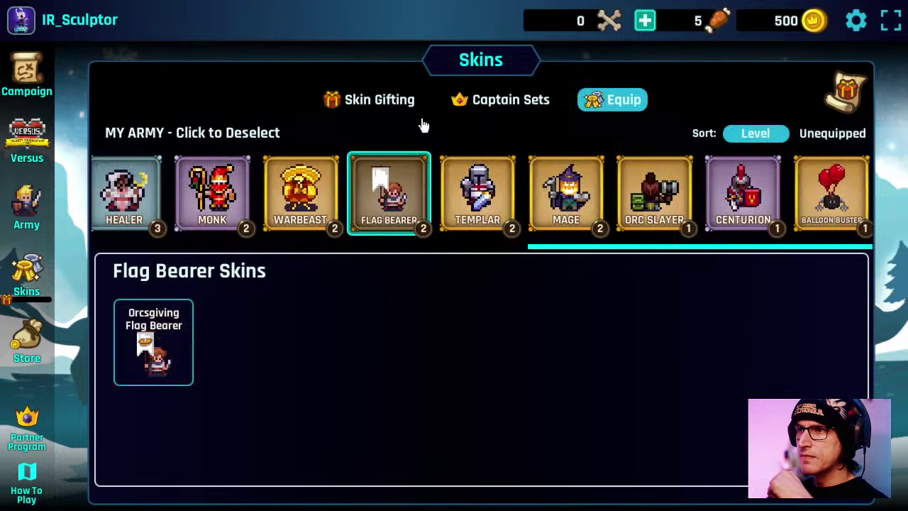
{"action": "left_click", "coordinate": [145, 360]}
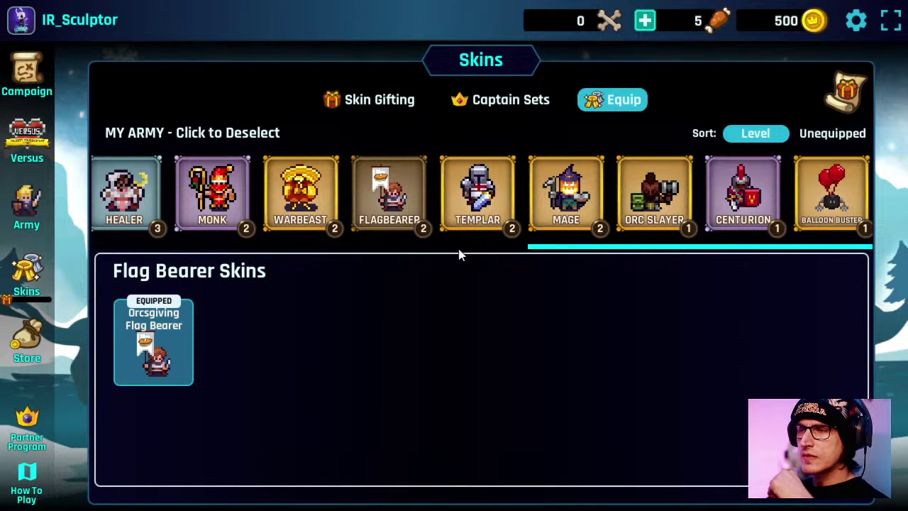
Step: Recheck the Templar, Warbeast and Monk skins, and review the captain set and full skin list for anything still unequipped
{"action": "left_click", "coordinate": [477, 192]}
{"action": "left_click", "coordinate": [305, 197]}
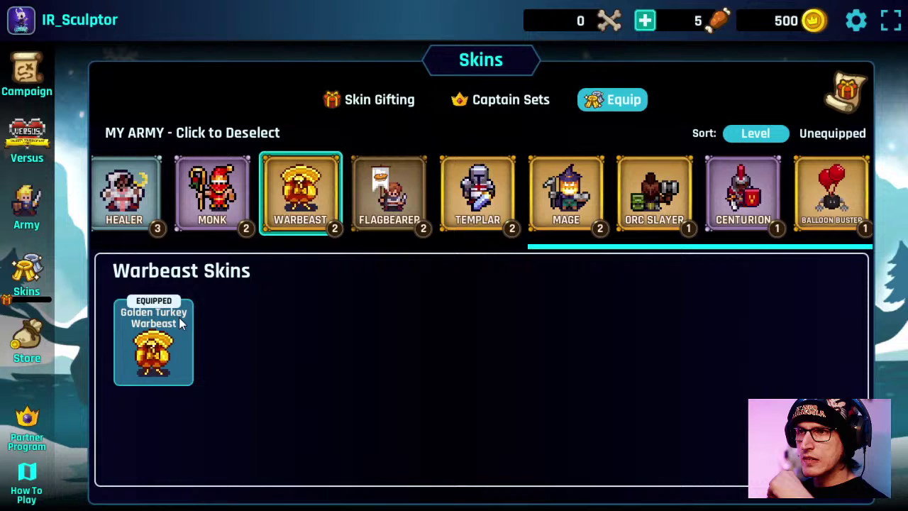
{"action": "left_click", "coordinate": [214, 190]}
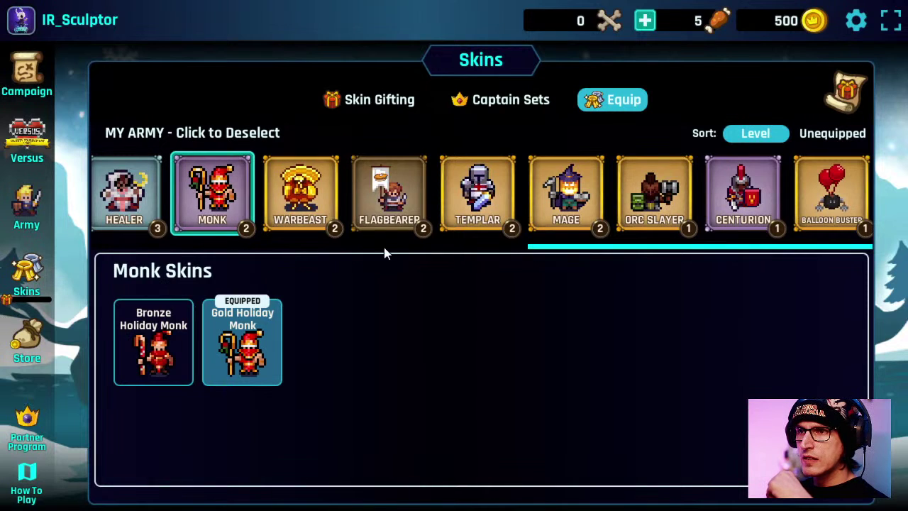
{"action": "left_click", "coordinate": [399, 105]}
{"action": "left_click", "coordinate": [482, 98]}
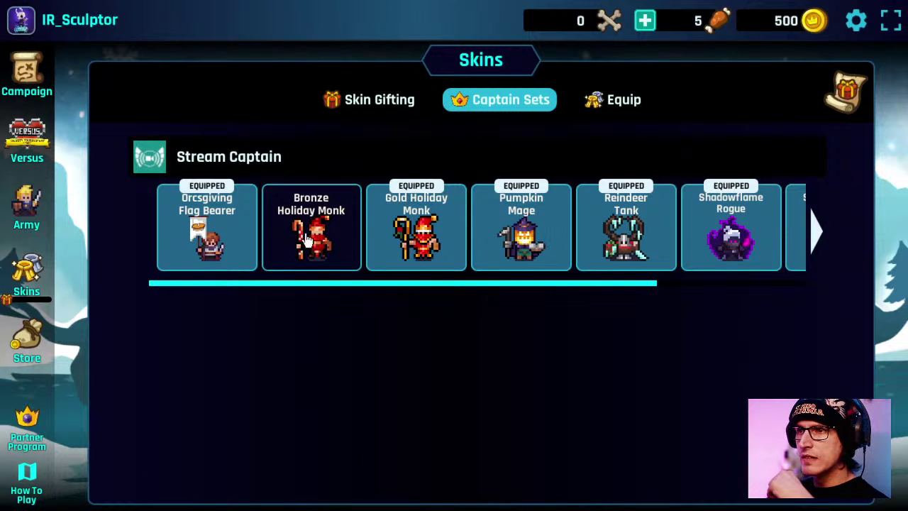
{"action": "left_click", "coordinate": [624, 103]}
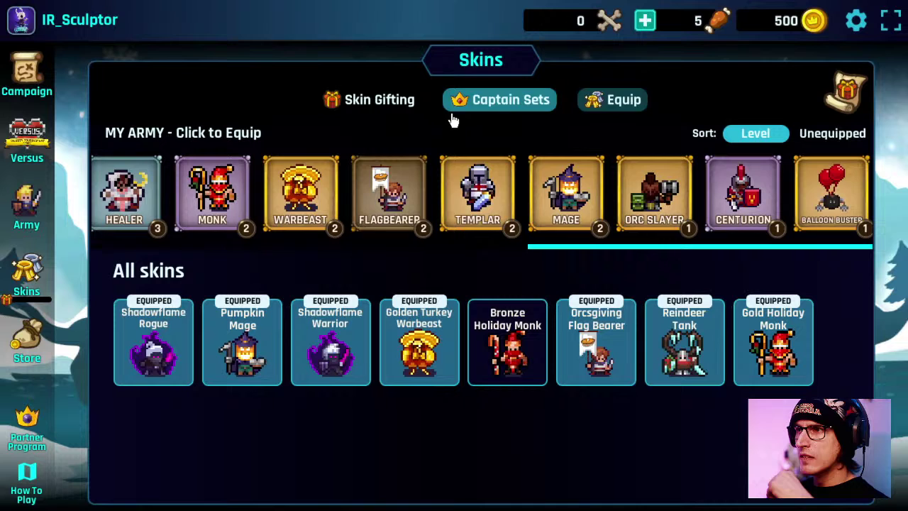
Step: Return to skin gifting and review the gifted and received records
{"action": "left_click", "coordinate": [417, 104]}
{"action": "left_click", "coordinate": [636, 257]}
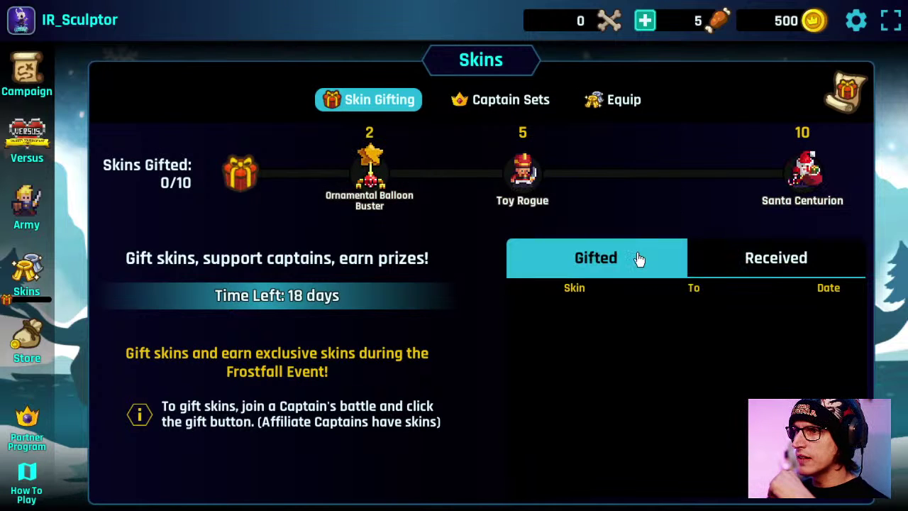
{"action": "left_click", "coordinate": [733, 254]}
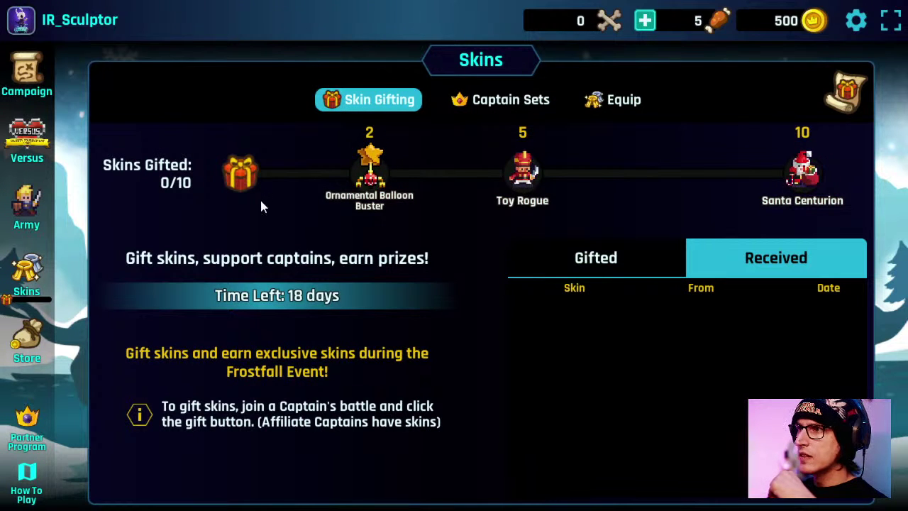
Step: Review the army roster with its equipped skins, and go from there to skin management
{"action": "left_click", "coordinate": [28, 202]}
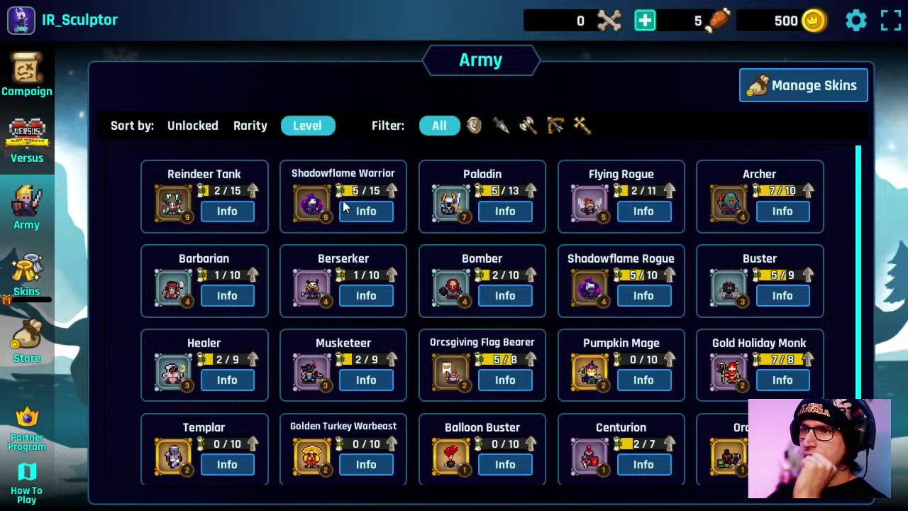
{"action": "scroll", "coordinate": [627, 324], "scroll_direction": "down", "scroll_amount": 1}
{"action": "scroll", "coordinate": [630, 323], "scroll_direction": "up", "scroll_amount": 1}
{"action": "left_click", "coordinate": [826, 83]}
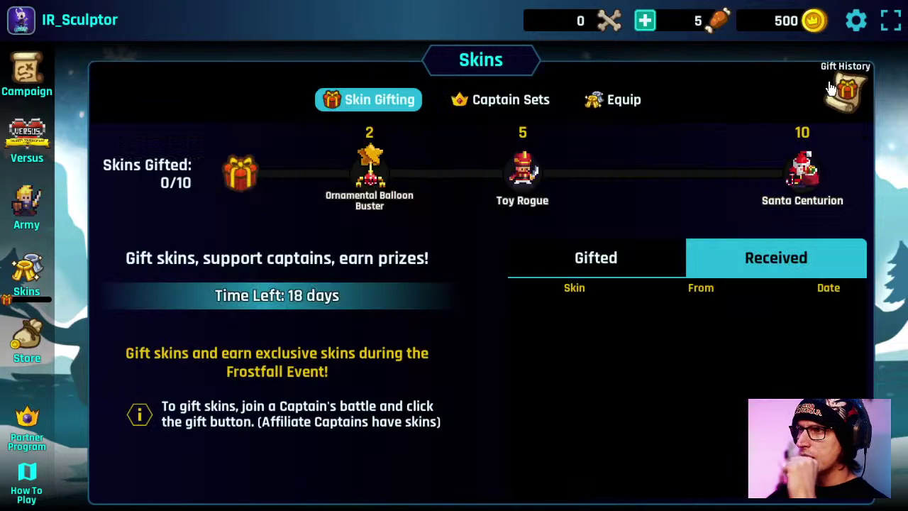
Step: Open the store and browse its offers from the featured items down to the meat and most recent captain skins
{"action": "left_click", "coordinate": [27, 75]}
{"action": "left_click", "coordinate": [28, 337]}
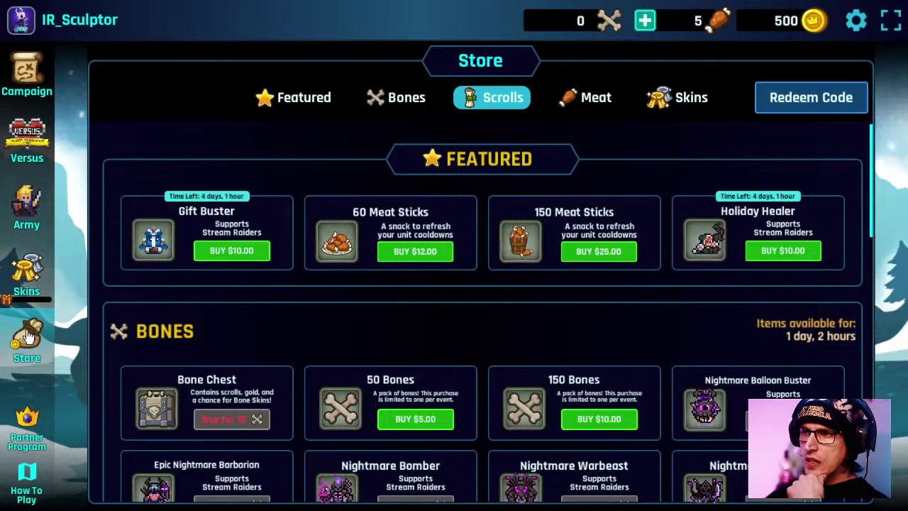
{"action": "scroll", "coordinate": [557, 367], "scroll_direction": "down", "scroll_amount": 5}
{"action": "scroll", "coordinate": [557, 369], "scroll_direction": "down", "scroll_amount": 5}
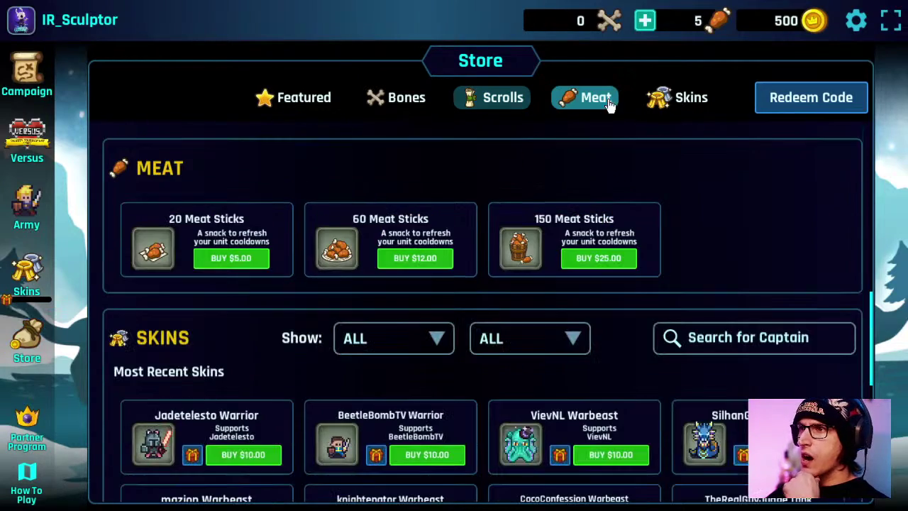
{"action": "scroll", "coordinate": [563, 260], "scroll_direction": "down", "scroll_amount": 3}
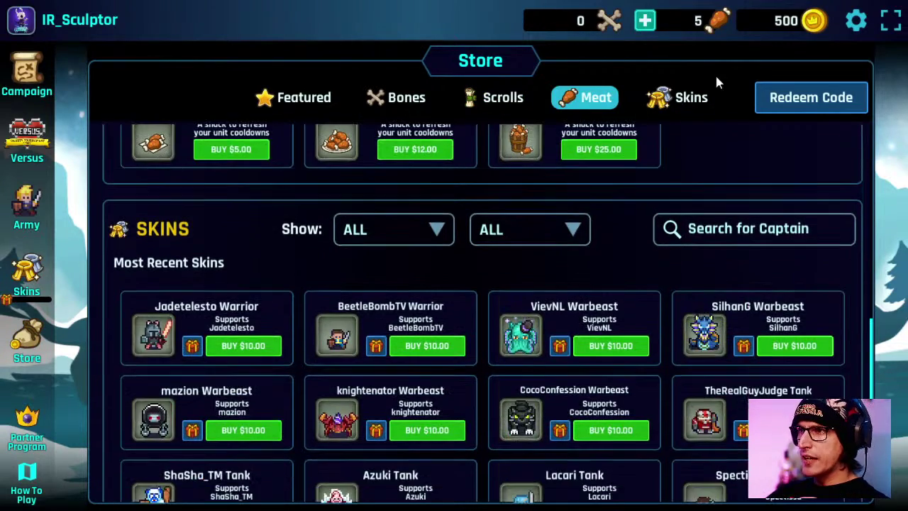
Step: Browse the store's captain skins, bones items, scrolls and meat offers, and return to the campaign section
{"action": "scroll", "coordinate": [493, 403], "scroll_direction": "down", "scroll_amount": 4}
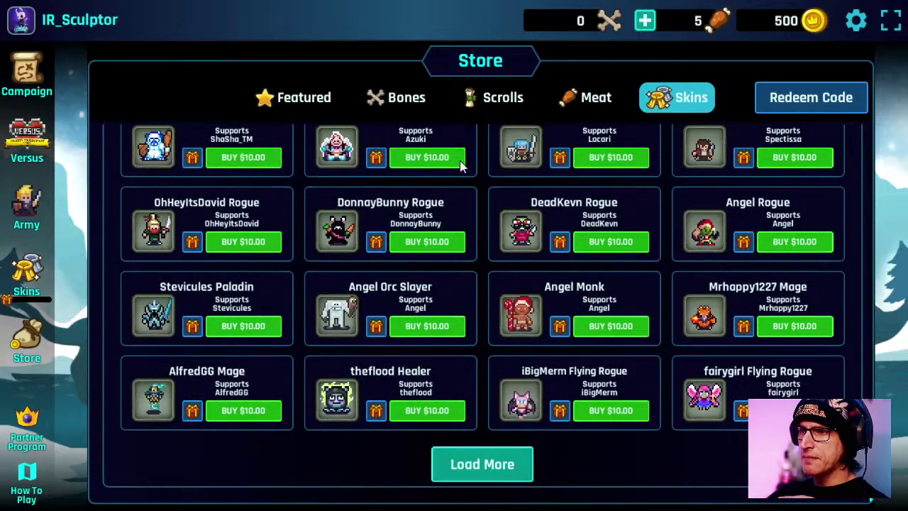
{"action": "left_click", "coordinate": [386, 97]}
{"action": "scroll", "coordinate": [733, 375], "scroll_direction": "down", "scroll_amount": 4}
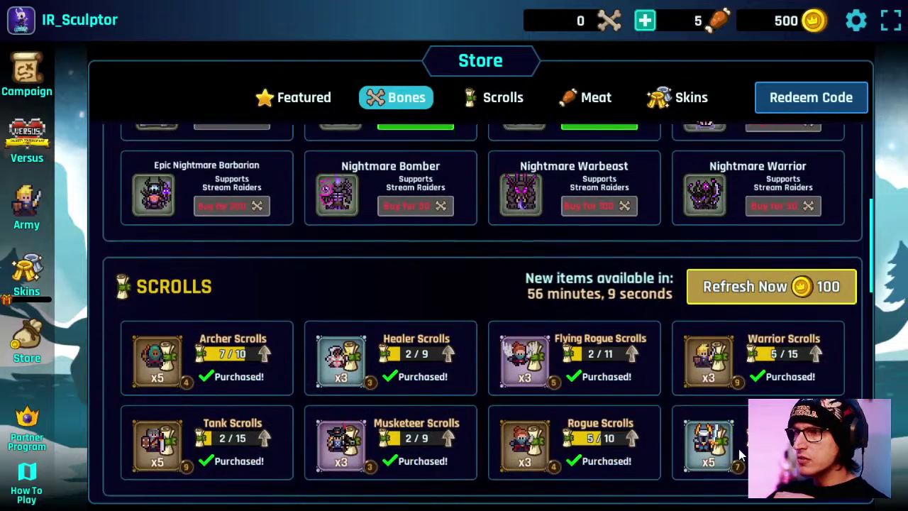
{"action": "scroll", "coordinate": [405, 317], "scroll_direction": "down", "scroll_amount": 2}
{"action": "scroll", "coordinate": [412, 318], "scroll_direction": "up", "scroll_amount": 1}
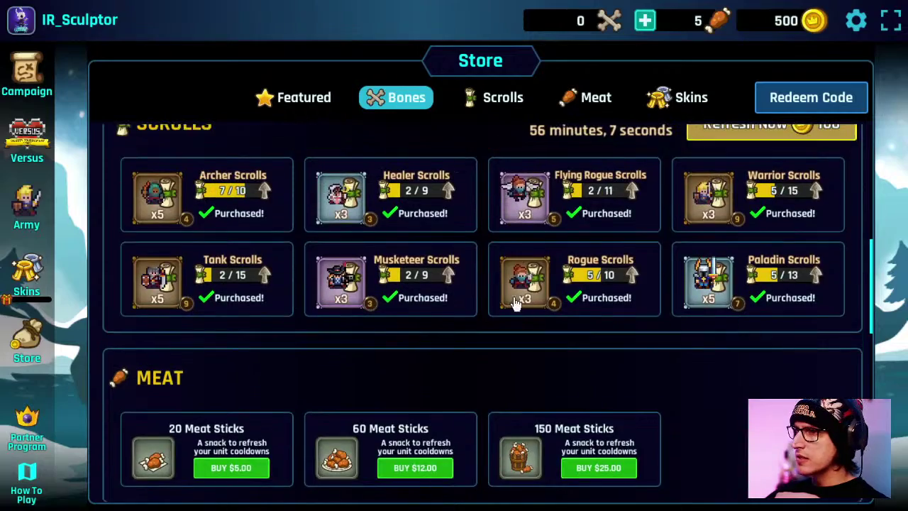
{"action": "scroll", "coordinate": [426, 318], "scroll_direction": "down", "scroll_amount": 3}
{"action": "scroll", "coordinate": [426, 320], "scroll_direction": "down", "scroll_amount": 4}
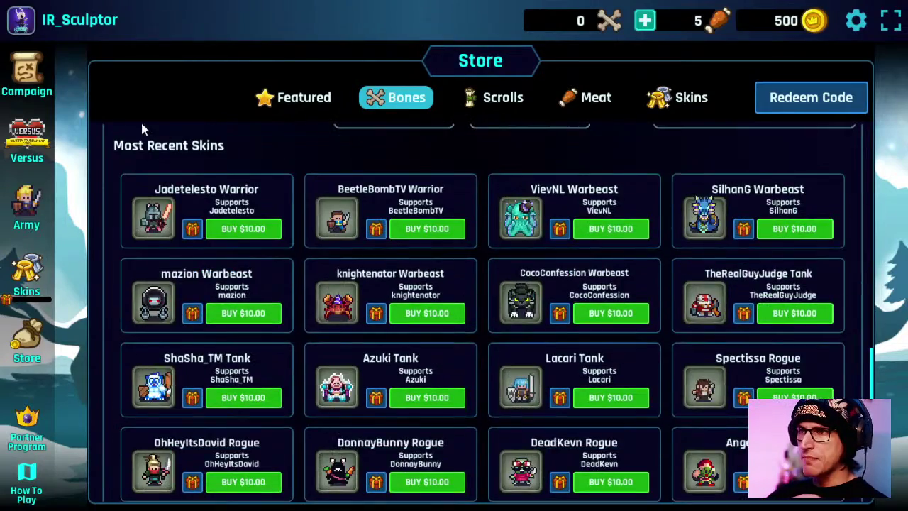
{"action": "left_click", "coordinate": [26, 71]}
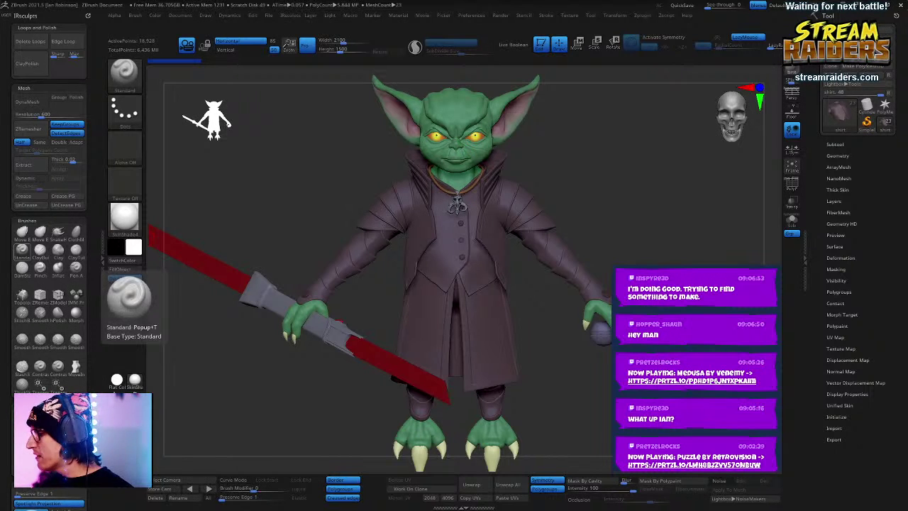
Step: Switch to ZBrush, make the green character's head the active subtool and inspect it from the side with its wireframe
{"action": "left_click_drag", "start_coordinate": [626, 219], "coordinate": [618, 200]}
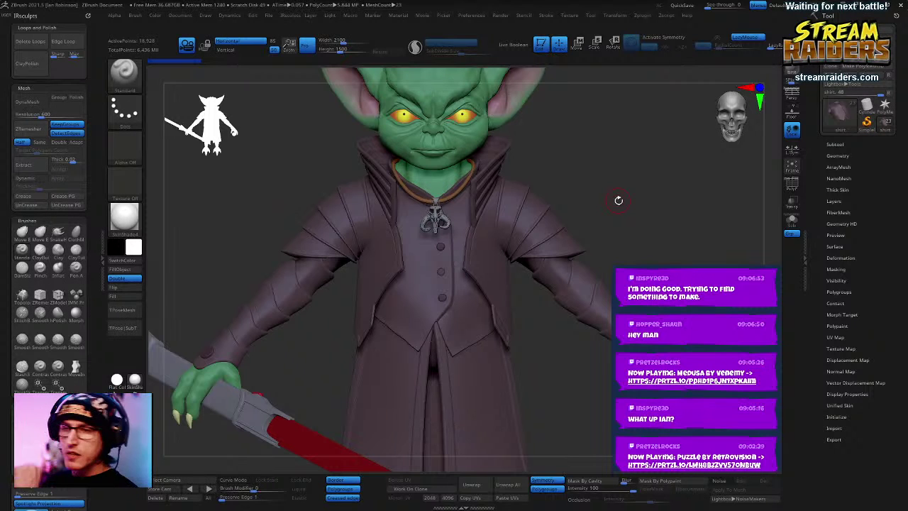
{"action": "left_click_drag", "start_coordinate": [619, 200], "coordinate": [580, 228]}
{"action": "left_click", "coordinate": [459, 167], "text": "alt"}
{"action": "left_click_drag", "start_coordinate": [459, 167], "coordinate": [584, 217]}
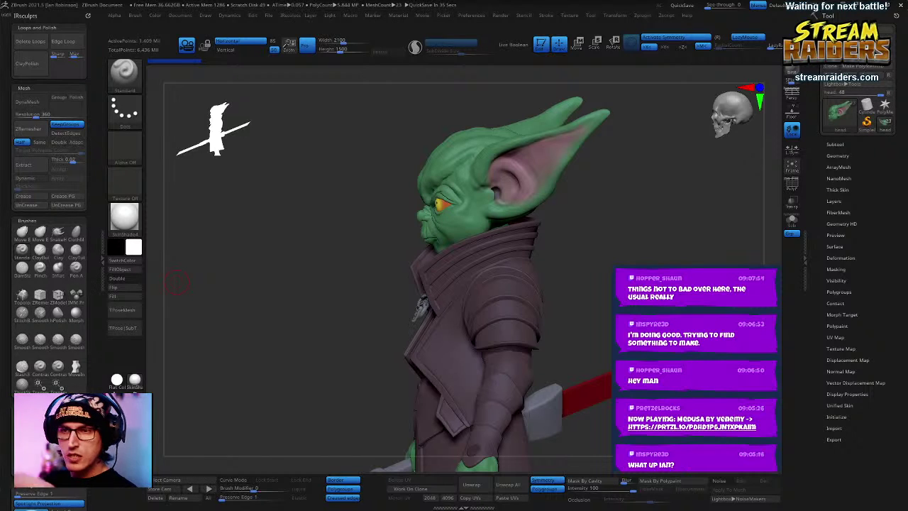
{"action": "left_click_drag", "start_coordinate": [622, 213], "coordinate": [591, 187]}
{"action": "key", "text": "shift+f"}
{"action": "key", "text": "shift+f"}
{"action": "left_click_drag", "start_coordinate": [673, 238], "coordinate": [682, 228]}
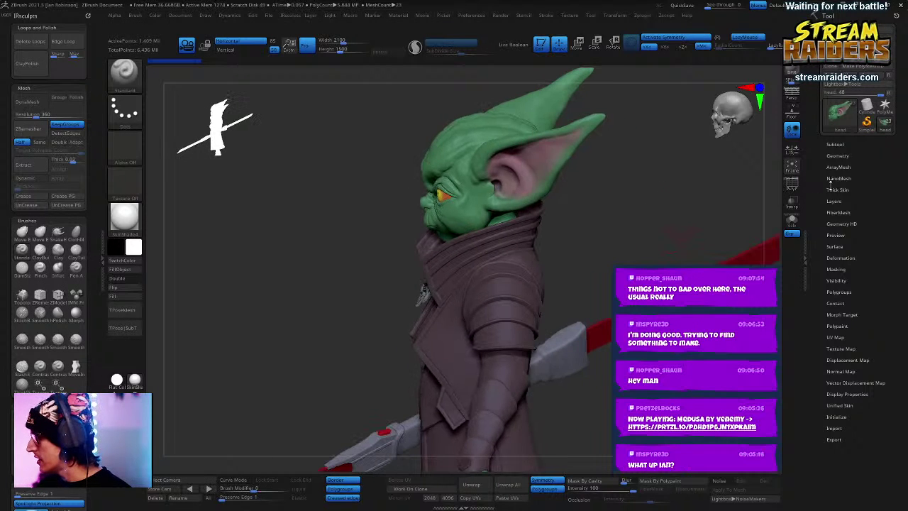
Step: Expand the head's Geometry settings and look through the script, texture and plugin commands
{"action": "left_click", "coordinate": [844, 155]}
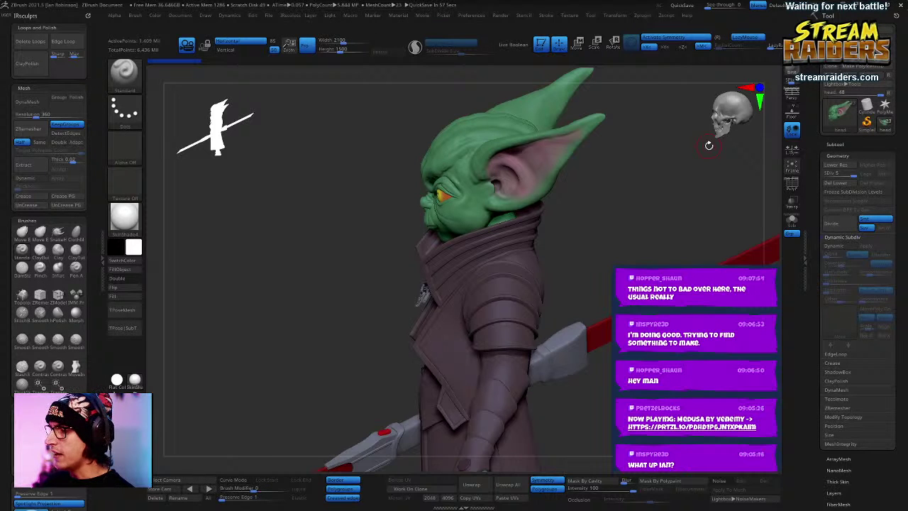
{"action": "left_click", "coordinate": [665, 15]}
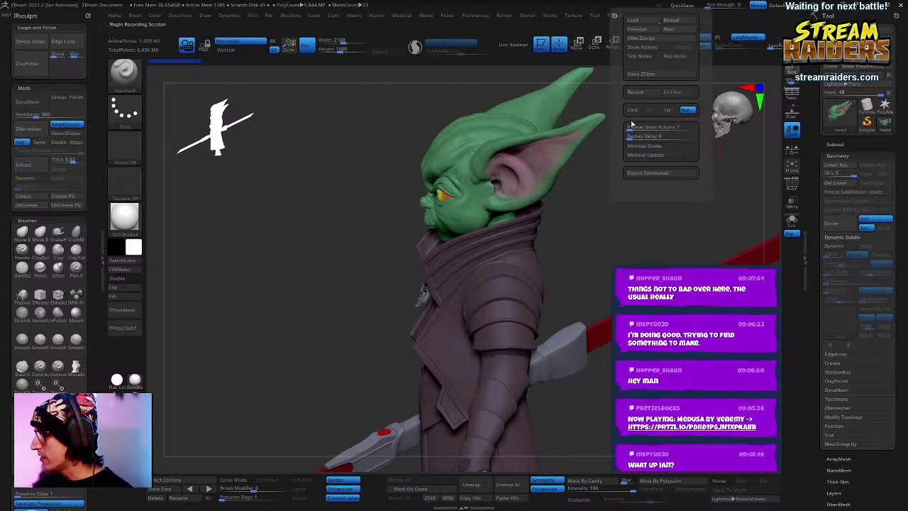
{"action": "left_click", "coordinate": [670, 16]}
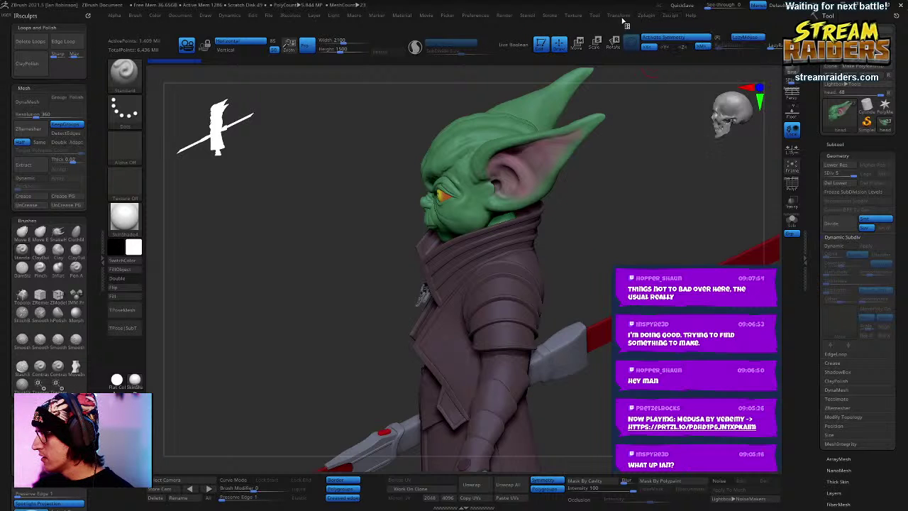
{"action": "mouse_move", "coordinate": [593, 17]}
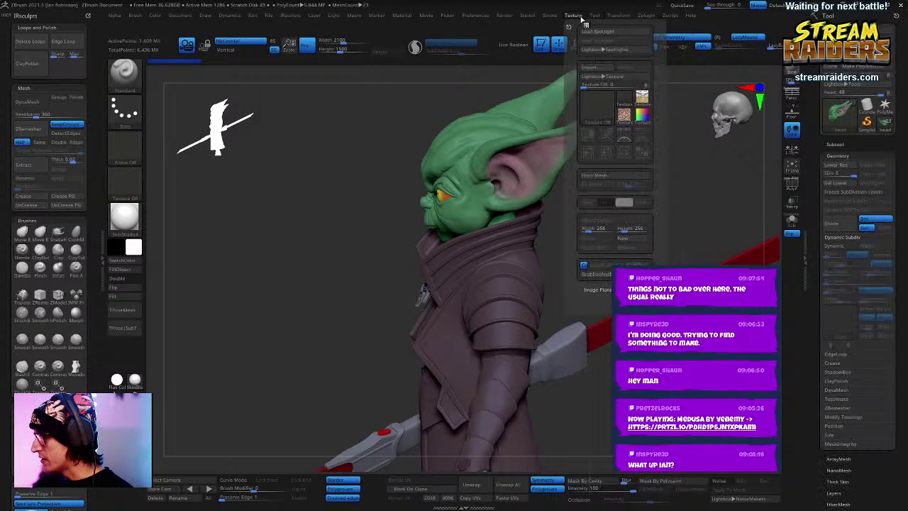
{"action": "mouse_move", "coordinate": [626, 24]}
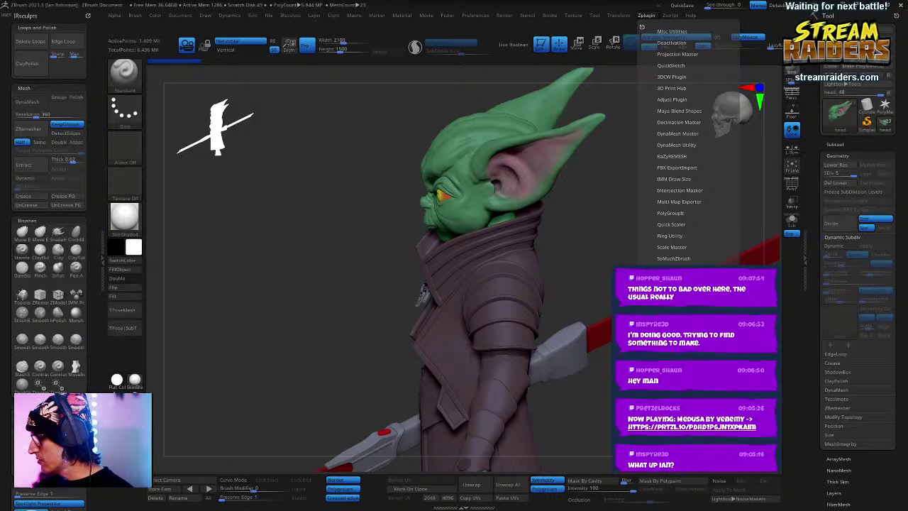
{"action": "key", "text": "shift"}
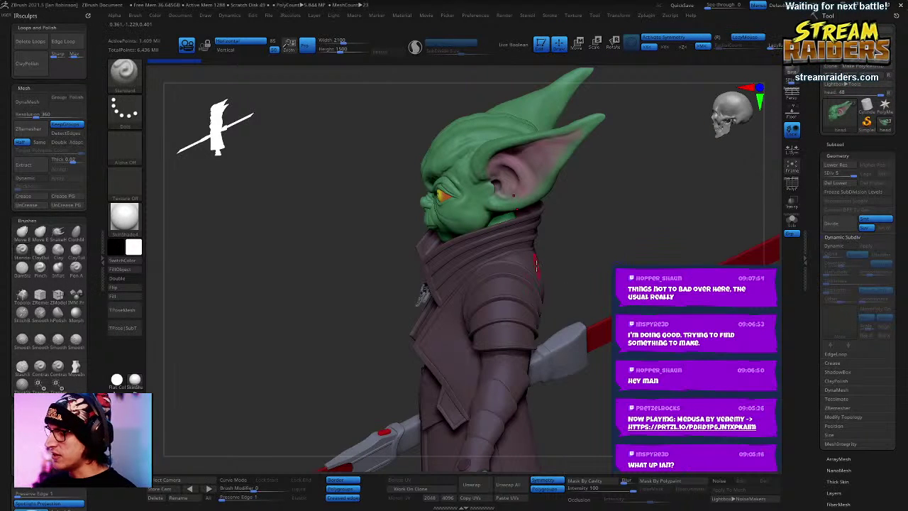
Step: Enable interface customization and add the plugin command Copy Folder to the shelf below TPose|SubT
{"action": "mouse_move", "coordinate": [575, 214]}
{"action": "left_mouse_down"}
{"action": "mouse_move", "coordinate": [615, 230]}
{"action": "mouse_move", "coordinate": [577, 222]}
{"action": "left_mouse_up"}
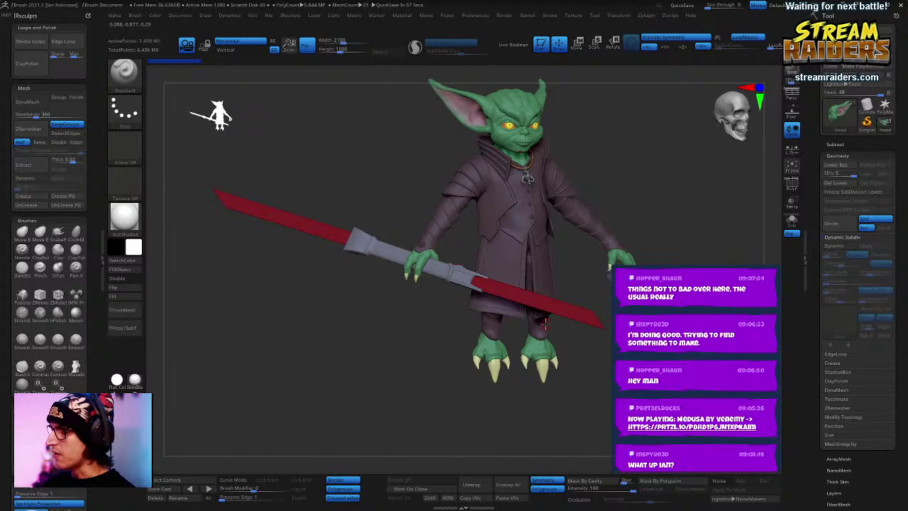
{"action": "left_click_drag", "start_coordinate": [648, 186], "coordinate": [647, 244], "text": "alt"}
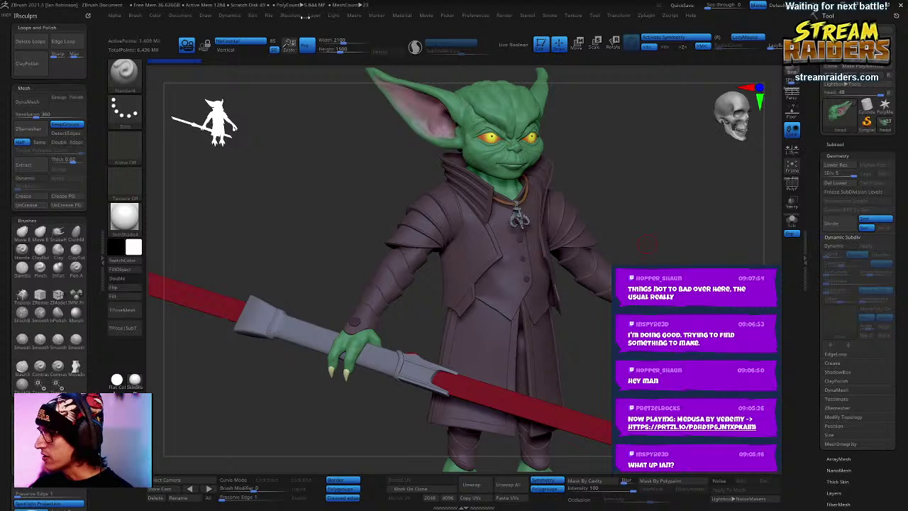
{"action": "left_click", "coordinate": [479, 15]}
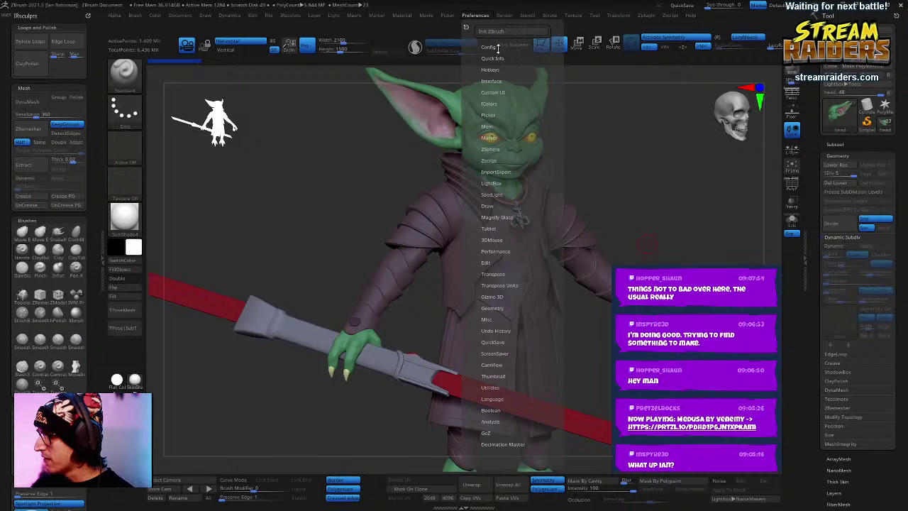
{"action": "left_click", "coordinate": [497, 47]}
{"action": "left_click", "coordinate": [505, 93]}
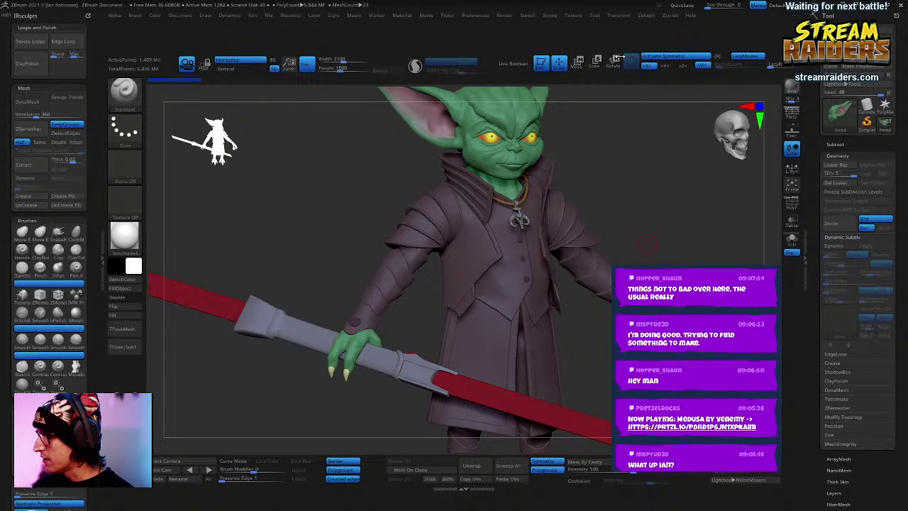
{"action": "left_click", "coordinate": [644, 16]}
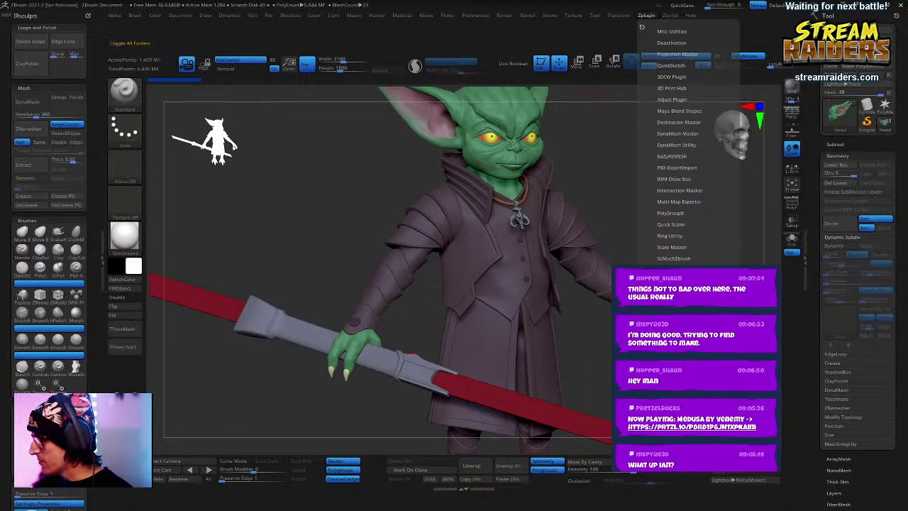
{"action": "key", "text": "ctrl"}
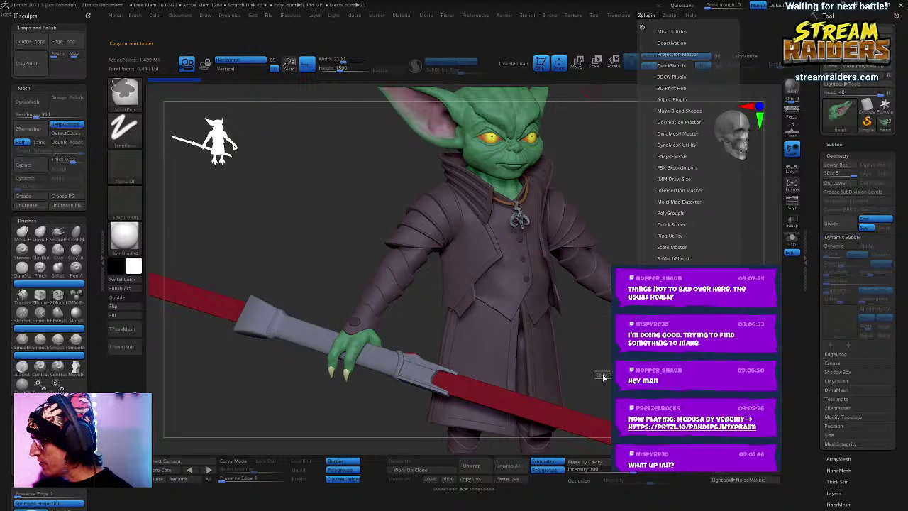
{"action": "mouse_move", "coordinate": [163, 368]}
{"action": "left_mouse_down", "text": "ctrl+alt"}
{"action": "mouse_move", "coordinate": [126, 366]}
{"action": "mouse_move", "coordinate": [127, 374]}
{"action": "mouse_move", "coordinate": [131, 365]}
{"action": "left_mouse_up", "text": "ctrl+alt"}
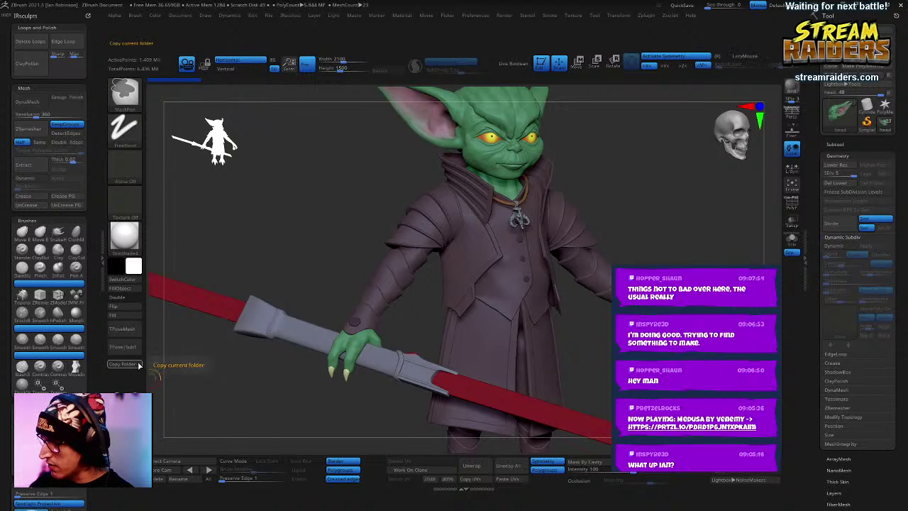
{"action": "mouse_move", "coordinate": [134, 365]}
{"action": "left_mouse_down", "text": "ctrl+alt"}
{"action": "mouse_move", "coordinate": [135, 386]}
{"action": "mouse_move", "coordinate": [134, 362]}
{"action": "left_mouse_up", "text": "ctrl+alt"}
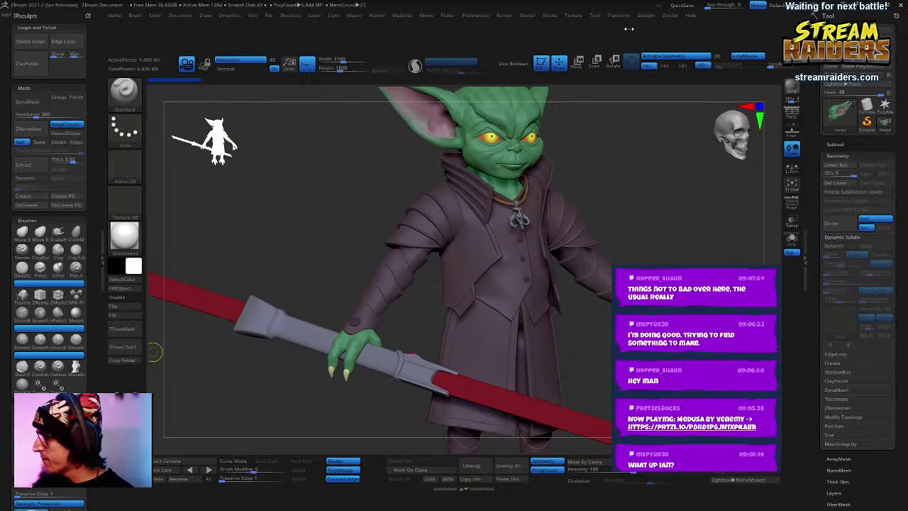
{"action": "left_click", "coordinate": [646, 15]}
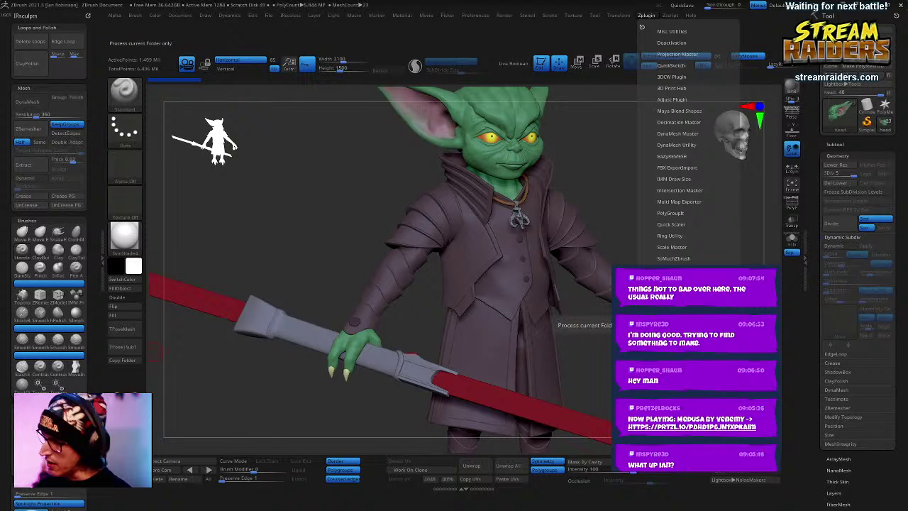
Step: Turn off interface customization and begin saving the UI, browsing to Program Files\Pixologic\ZStartup\UserInterfaceLayouts on the Zbrush Work Drive (E:)
{"action": "left_click", "coordinate": [476, 15]}
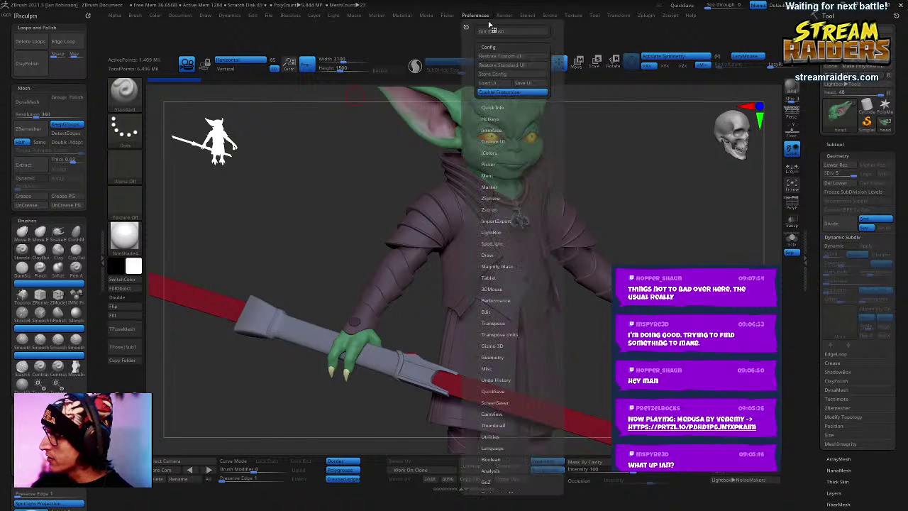
{"action": "left_click", "coordinate": [528, 92]}
{"action": "left_click", "coordinate": [523, 83]}
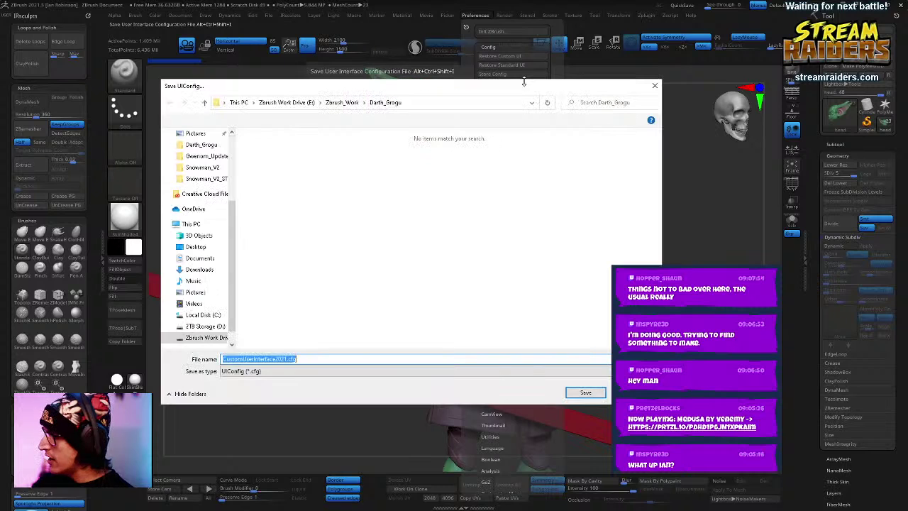
{"action": "scroll", "coordinate": [213, 298], "scroll_direction": "down", "scroll_amount": 1}
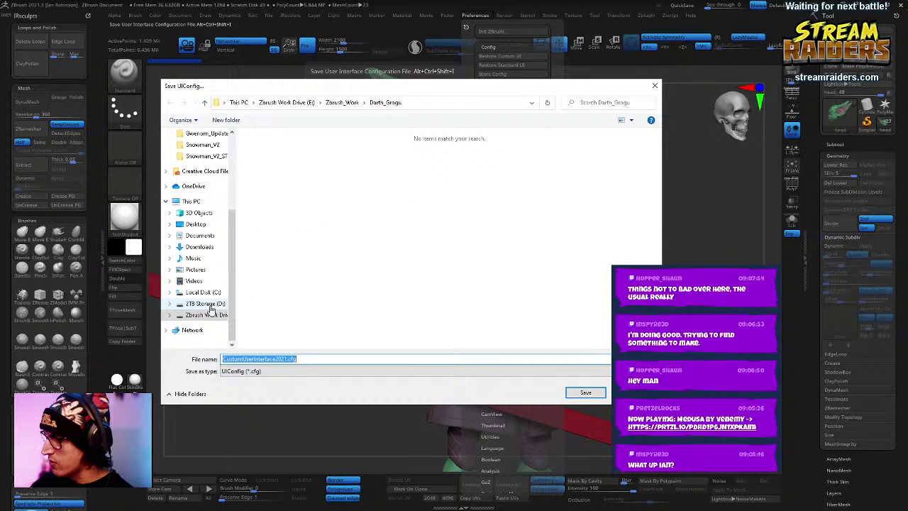
{"action": "left_click", "coordinate": [206, 314]}
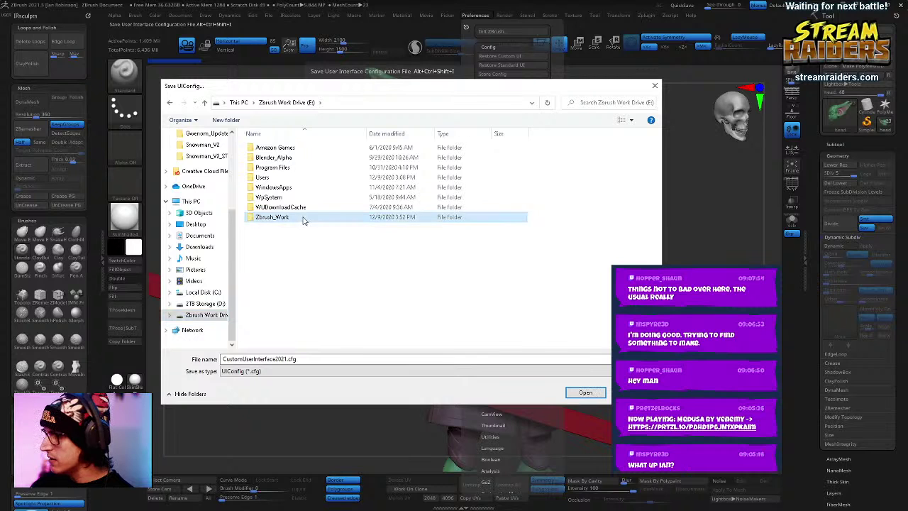
{"action": "double_click", "coordinate": [298, 167]}
{"action": "double_click", "coordinate": [304, 169]}
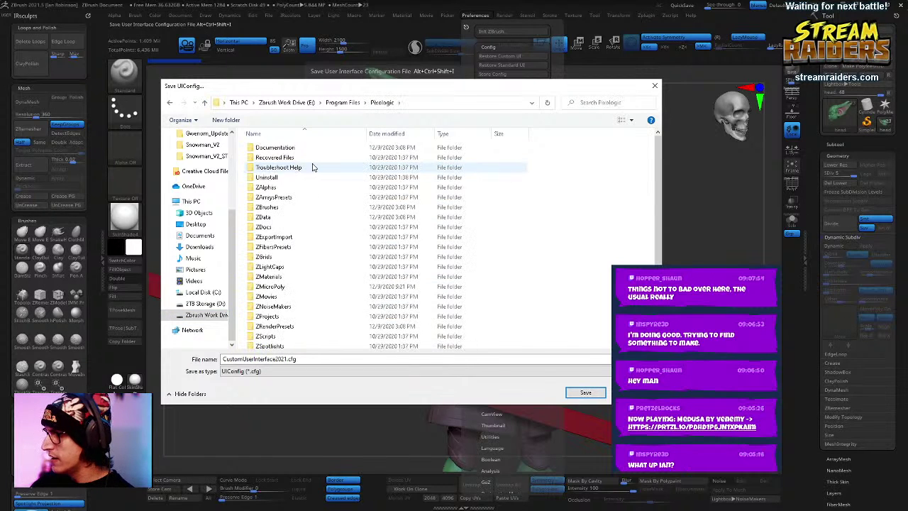
{"action": "scroll", "coordinate": [655, 174], "scroll_direction": "down", "scroll_amount": 2}
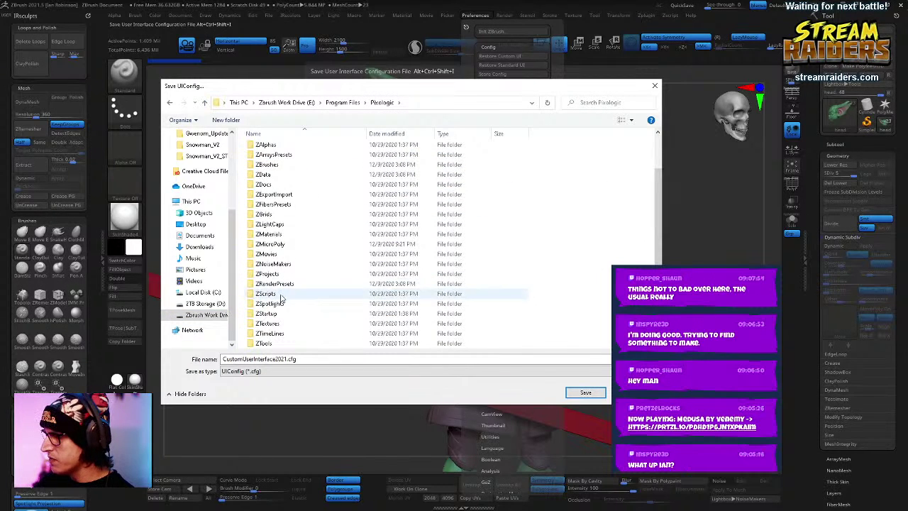
{"action": "double_click", "coordinate": [293, 314]}
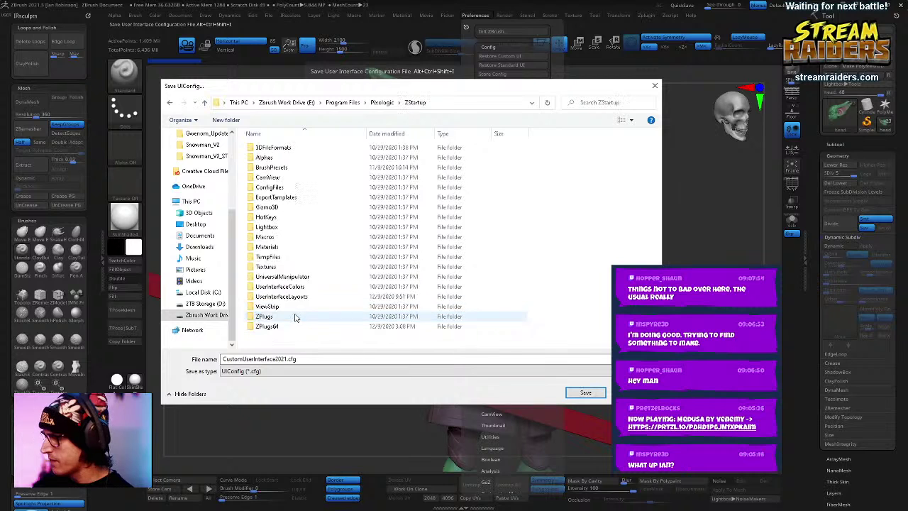
{"action": "double_click", "coordinate": [301, 297]}
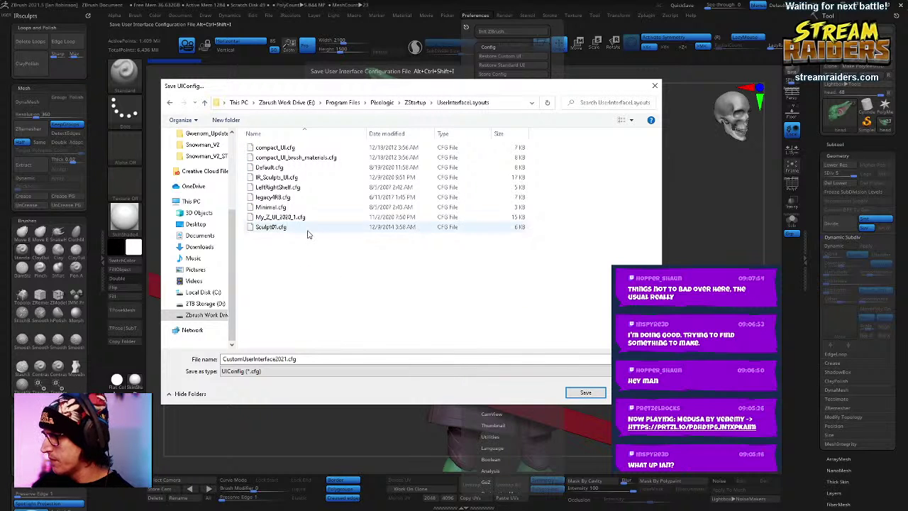
Step: Save the layout over the existing IR_Sculpts_UI.cfg file and store it as the interface configuration
{"action": "left_click", "coordinate": [277, 178]}
{"action": "left_click", "coordinate": [582, 395]}
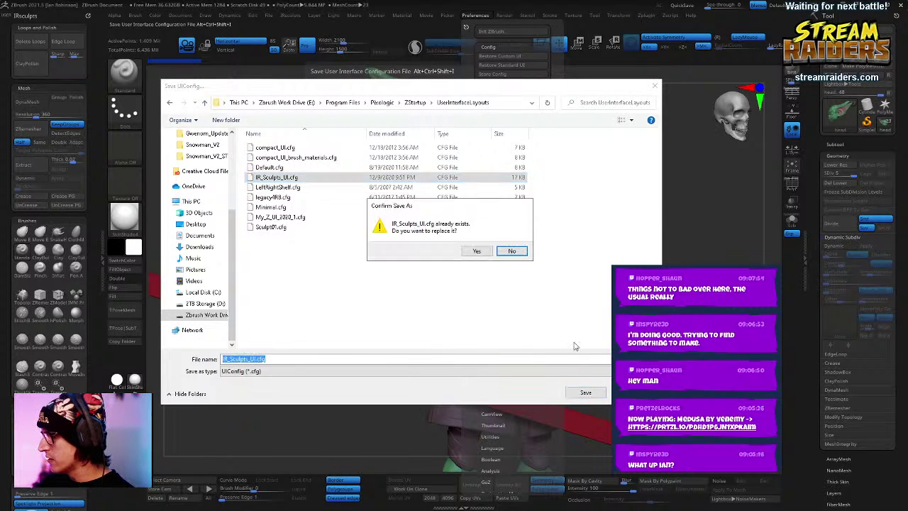
{"action": "left_click", "coordinate": [520, 251]}
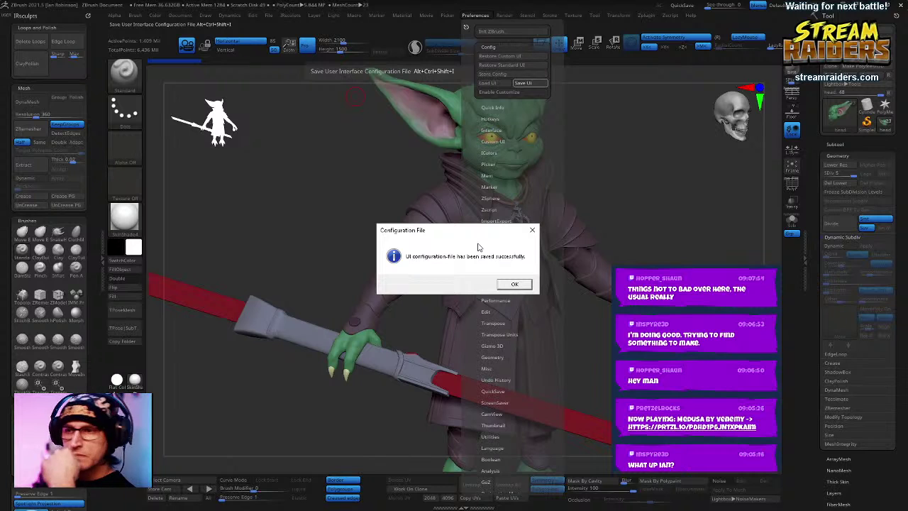
{"action": "left_click", "coordinate": [507, 285]}
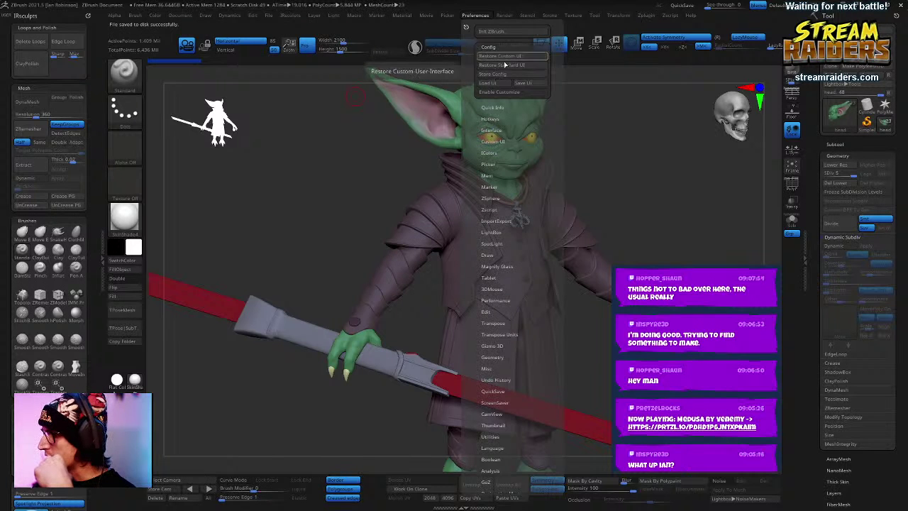
{"action": "left_click", "coordinate": [501, 76]}
{"action": "left_click", "coordinate": [523, 284]}
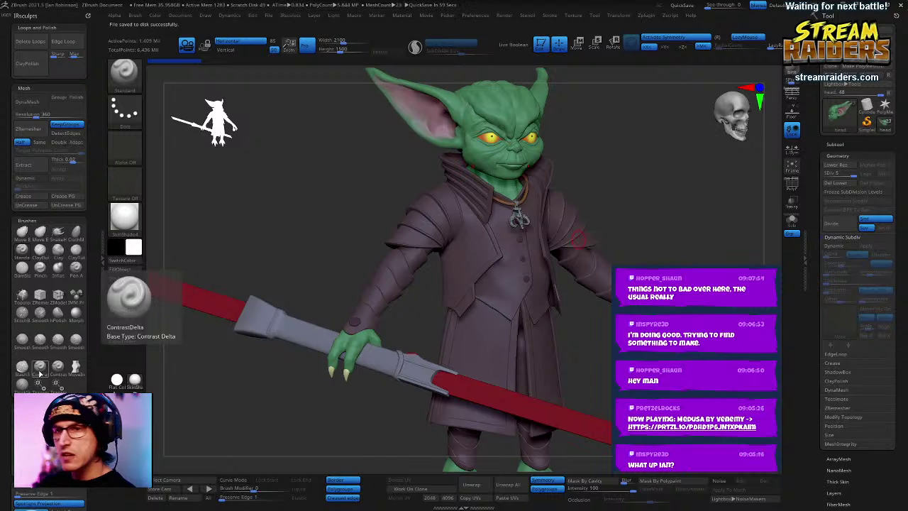
Step: Examine the character in profile with its polygroup wireframe, and check the subdivision settings of the body subtool
{"action": "mouse_move", "coordinate": [684, 205]}
{"action": "left_mouse_down"}
{"action": "mouse_move", "coordinate": [622, 202]}
{"action": "mouse_move", "coordinate": [668, 168]}
{"action": "mouse_move", "coordinate": [663, 208]}
{"action": "mouse_move", "coordinate": [607, 206]}
{"action": "left_mouse_up"}
{"action": "left_click_drag", "start_coordinate": [607, 156], "coordinate": [679, 216], "text": "alt"}
{"action": "left_click", "coordinate": [842, 146]}
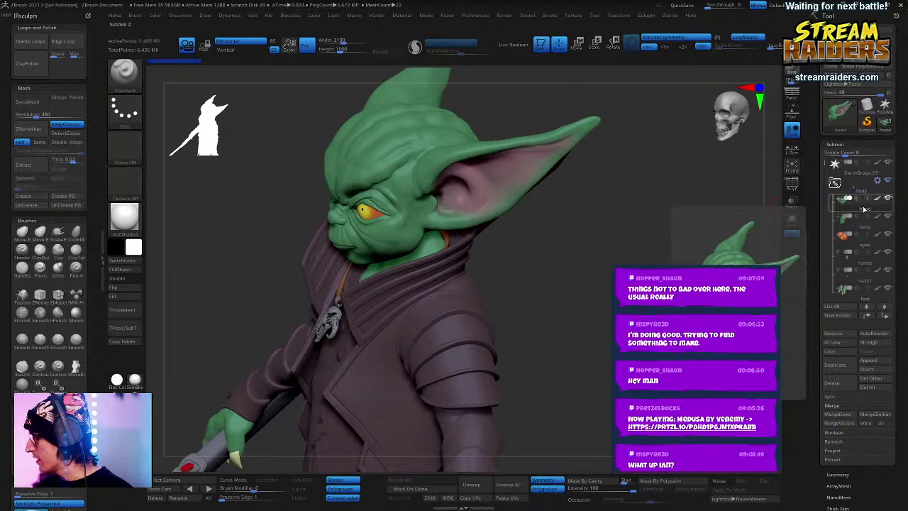
{"action": "left_click_drag", "start_coordinate": [682, 264], "coordinate": [644, 243]}
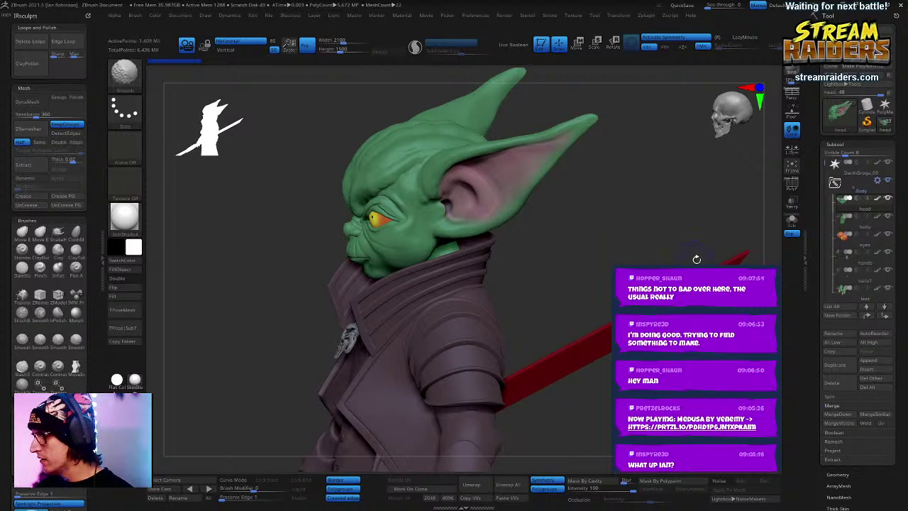
{"action": "key", "text": "shift+f"}
{"action": "key", "text": "shift+f"}
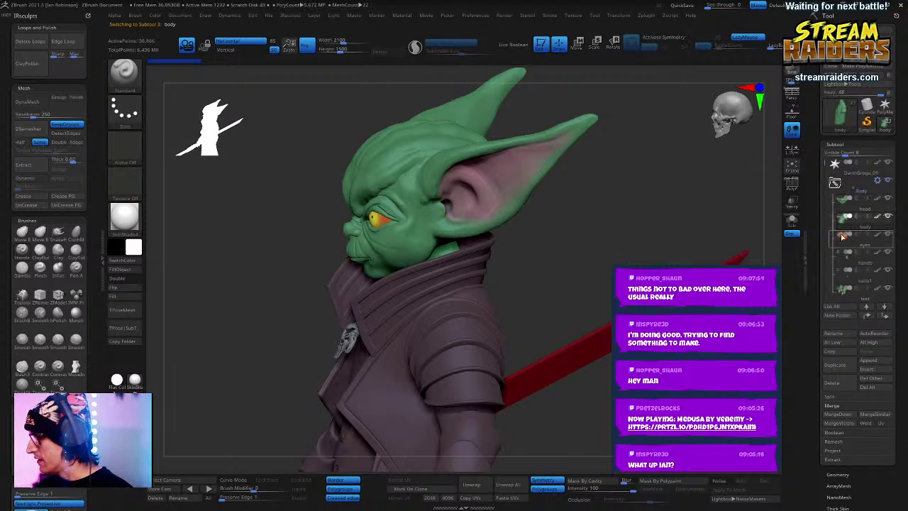
{"action": "left_click", "coordinate": [859, 226]}
{"action": "left_click", "coordinate": [842, 145]}
{"action": "left_click", "coordinate": [840, 155]}
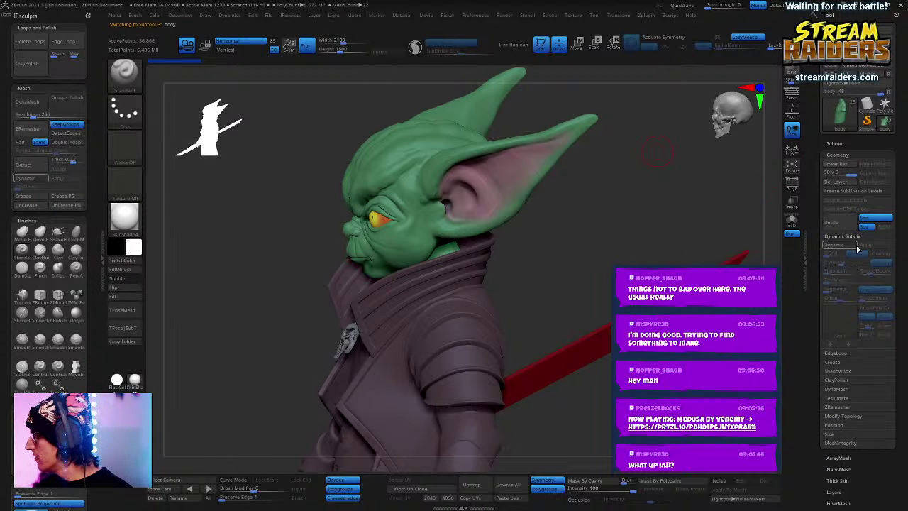
Step: Select the head subtool and merge it down with the body subtool
{"action": "left_click", "coordinate": [837, 144]}
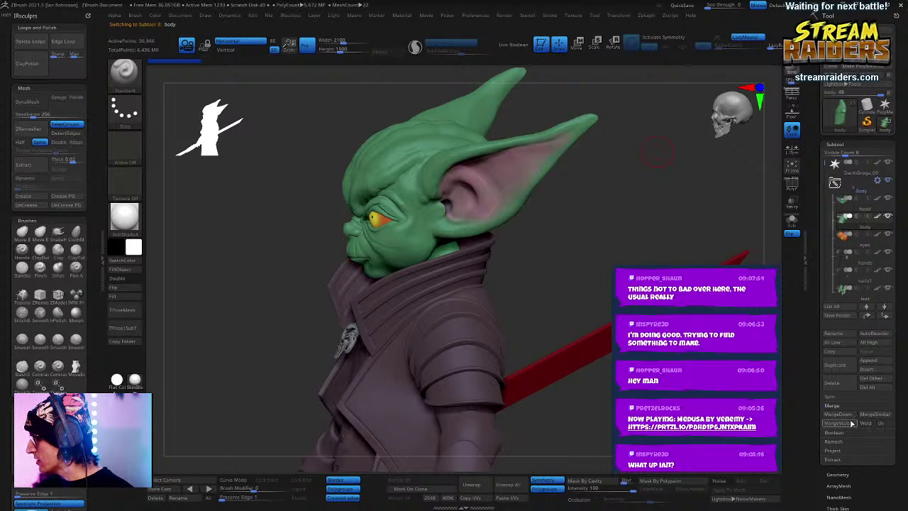
{"action": "left_click", "coordinate": [865, 305]}
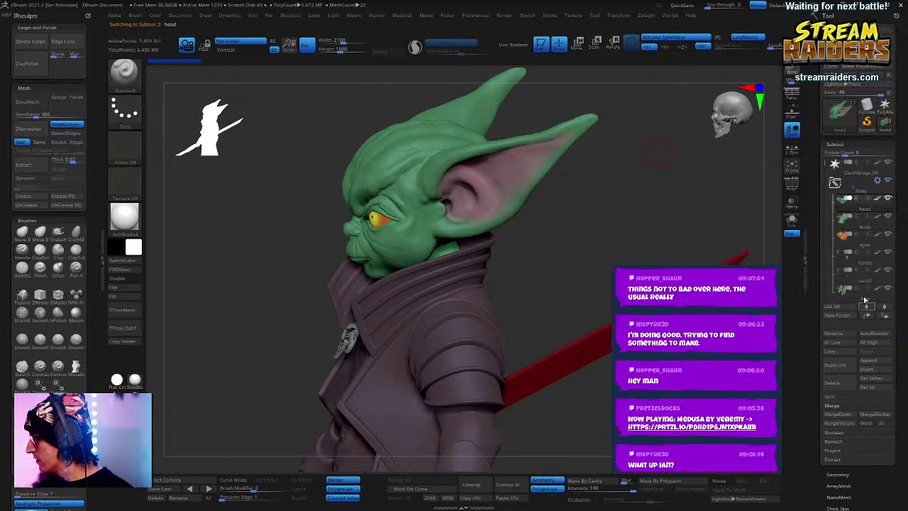
{"action": "left_click", "coordinate": [840, 383]}
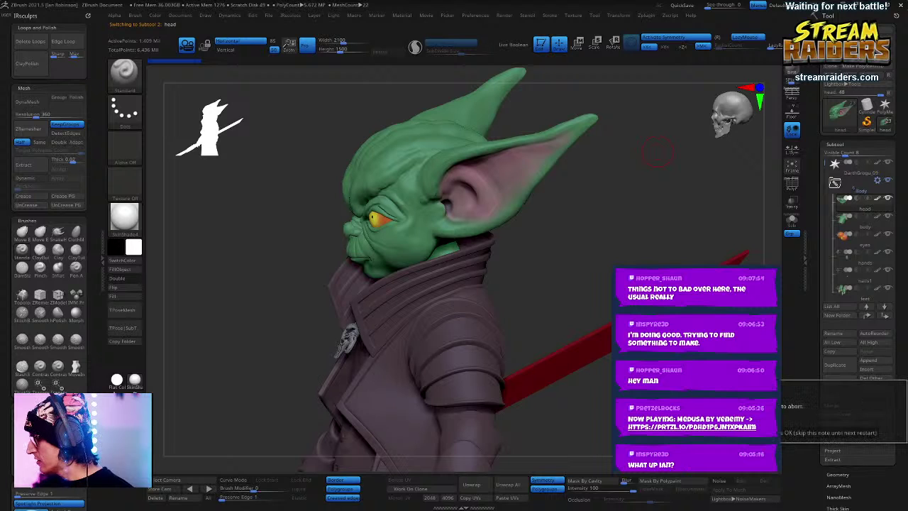
{"action": "key", "text": "Return"}
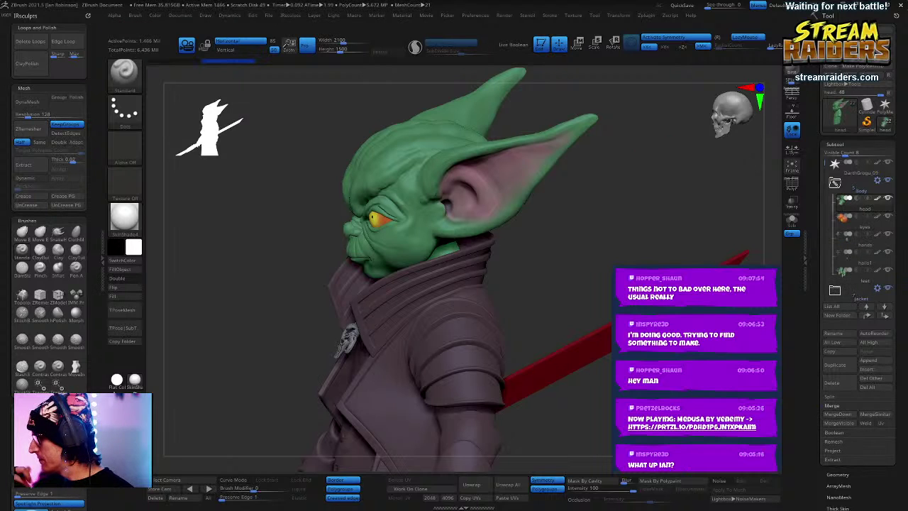
Step: Isolate the merged head in Solo mode with PolyFrame on, and inspect its topology and subdivision levels from several sides
{"action": "left_click_drag", "start_coordinate": [600, 183], "coordinate": [650, 225]}
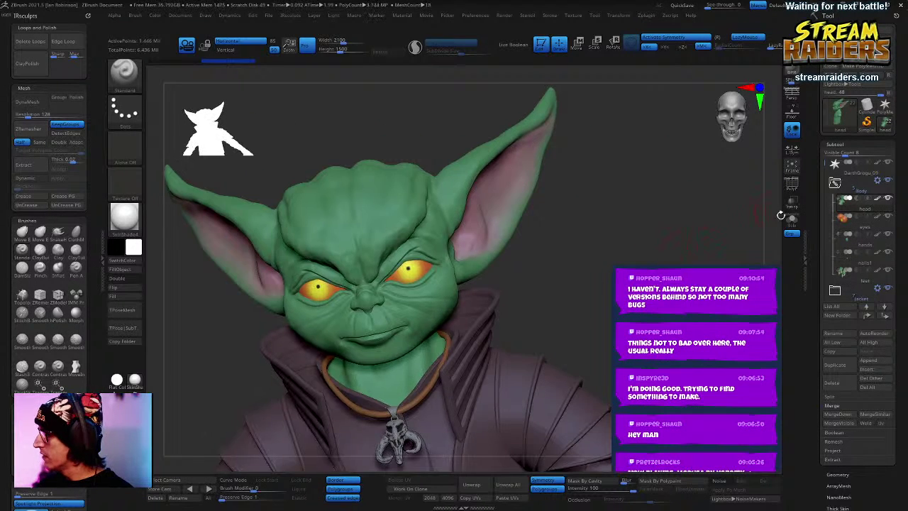
{"action": "left_click", "coordinate": [791, 220]}
{"action": "left_click_drag", "start_coordinate": [723, 213], "coordinate": [752, 220]}
{"action": "key", "text": "shift+f"}
{"action": "left_click", "coordinate": [835, 145]}
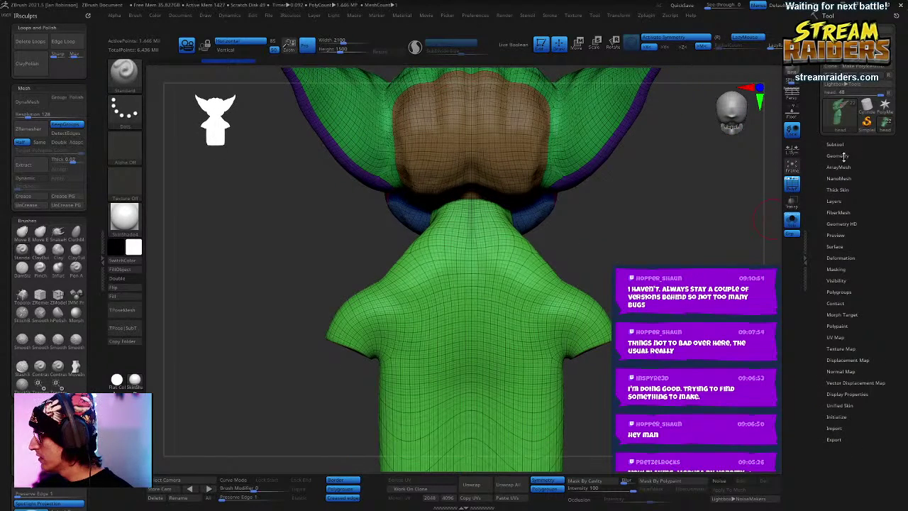
{"action": "left_click", "coordinate": [838, 155]}
{"action": "left_click", "coordinate": [842, 146]}
{"action": "mouse_move", "coordinate": [662, 241]}
{"action": "left_mouse_down"}
{"action": "mouse_move", "coordinate": [646, 241]}
{"action": "mouse_move", "coordinate": [803, 252]}
{"action": "left_mouse_up"}
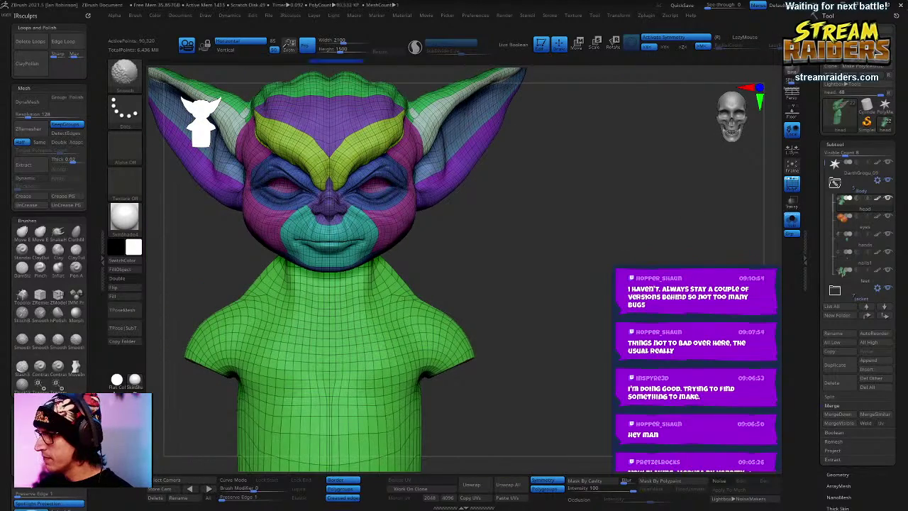
{"action": "left_click_drag", "start_coordinate": [603, 232], "coordinate": [681, 217]}
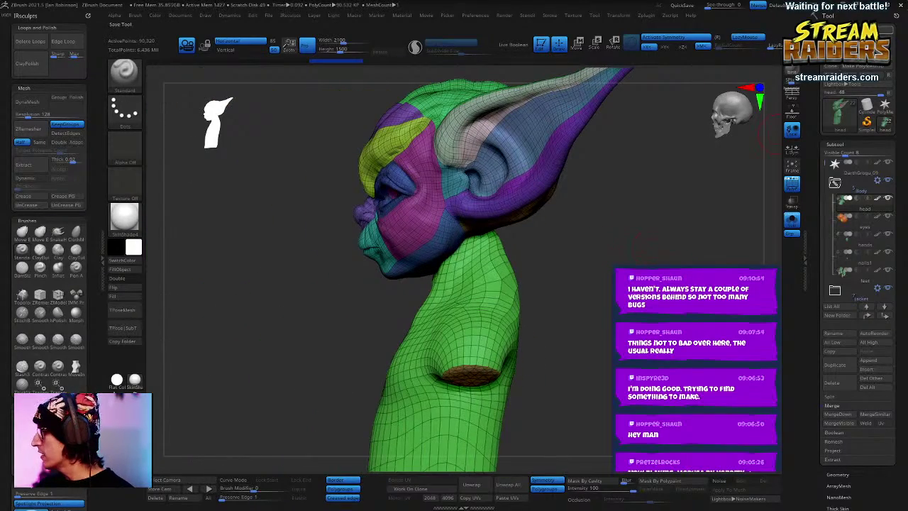
Step: Reload the saved character tool from the Darth_Grogu folder and select the head subtool inside the Body folder
{"action": "left_click", "coordinate": [838, 31]}
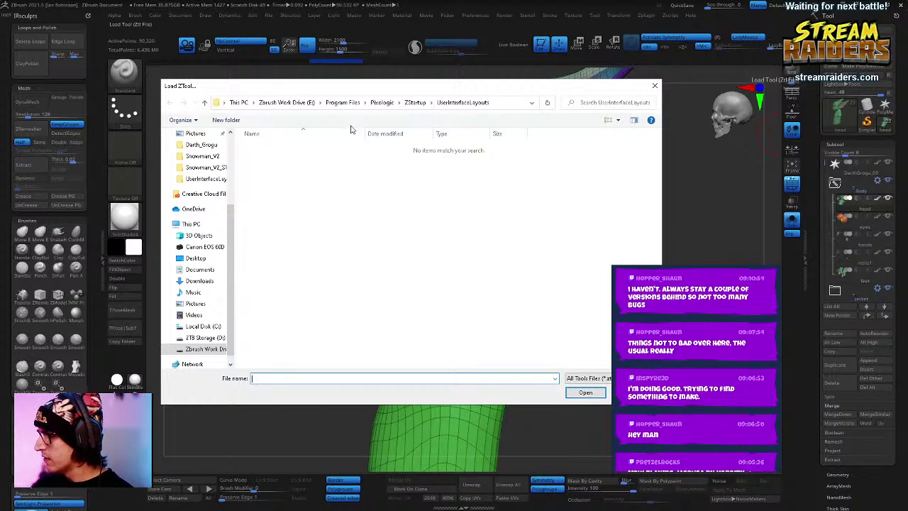
{"action": "left_click_drag", "start_coordinate": [231, 220], "coordinate": [232, 181]}
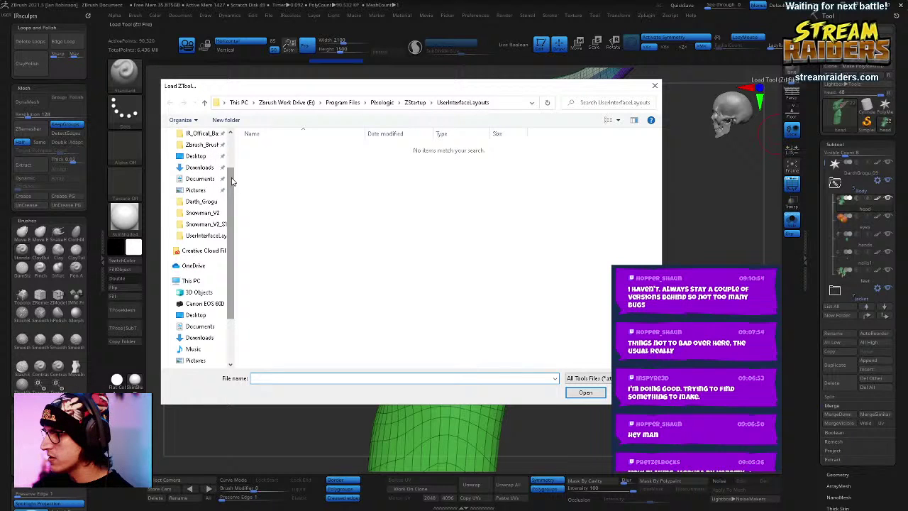
{"action": "left_click", "coordinate": [201, 201]}
{"action": "left_click", "coordinate": [319, 219]}
{"action": "left_click", "coordinate": [585, 392]}
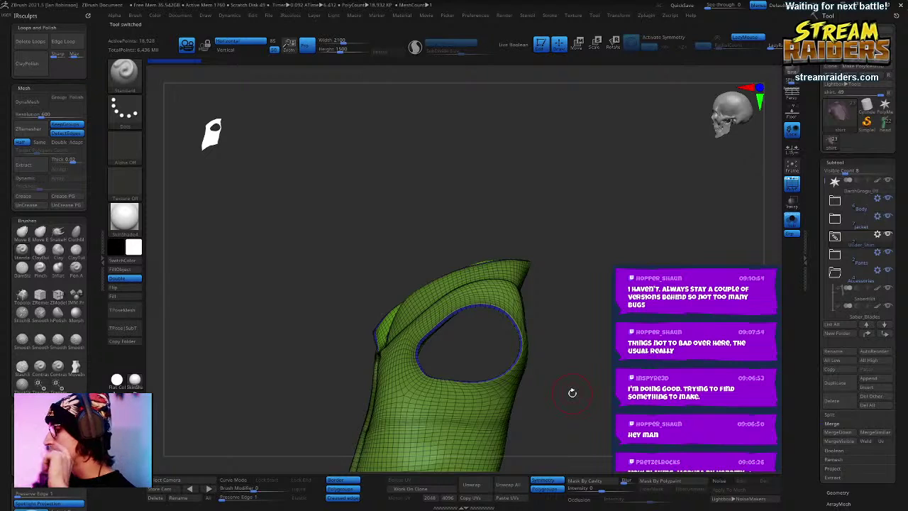
{"action": "left_click", "coordinate": [840, 202]}
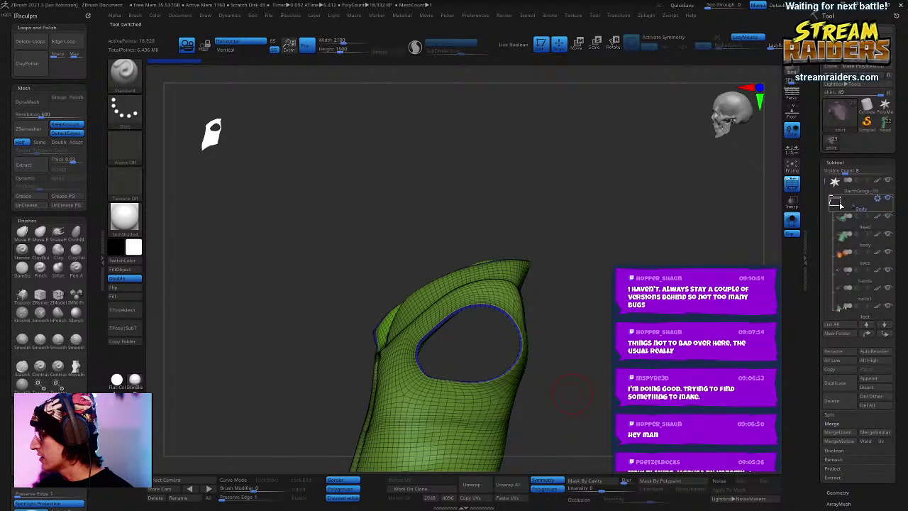
{"action": "left_click", "coordinate": [864, 228]}
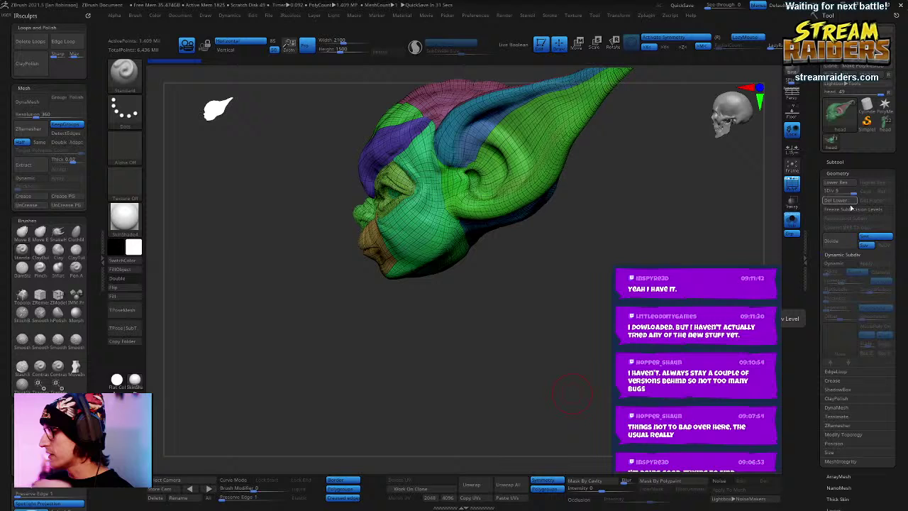
Step: Select the body subtool and divide it up to subdivision level 5
{"action": "left_click", "coordinate": [837, 162]}
{"action": "left_click", "coordinate": [851, 235]}
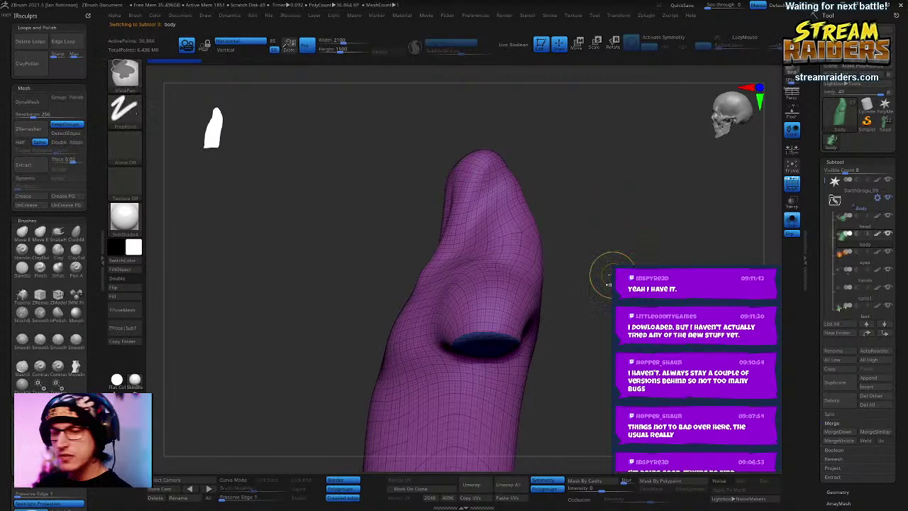
{"action": "left_click", "coordinate": [844, 161]}
{"action": "left_click", "coordinate": [844, 162]}
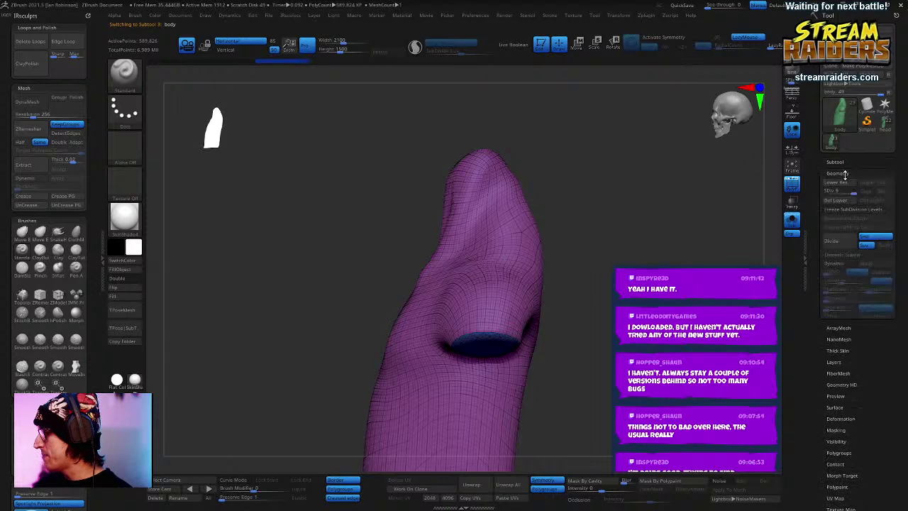
{"action": "left_click", "coordinate": [838, 173]}
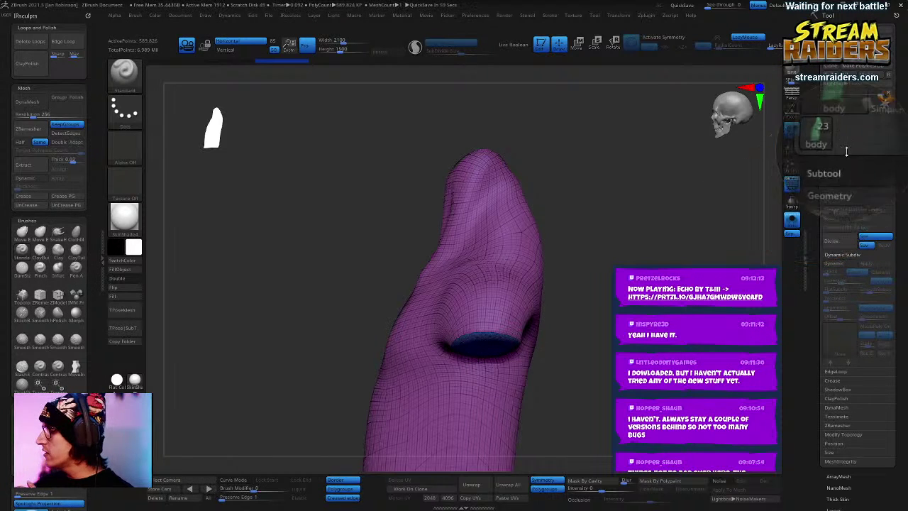
Step: Compare the subdivision levels of the body and head subtools in their Geometry settings
{"action": "mouse_move", "coordinate": [834, 139]}
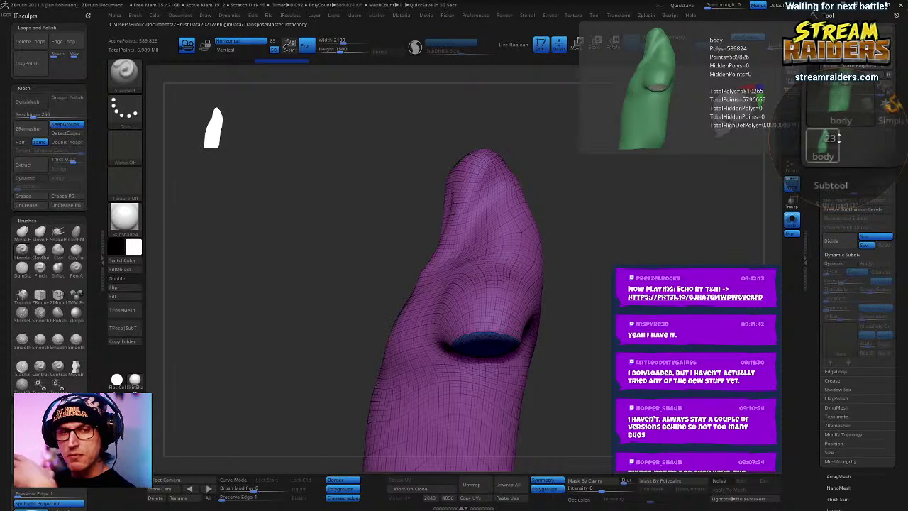
{"action": "left_click", "coordinate": [838, 161]}
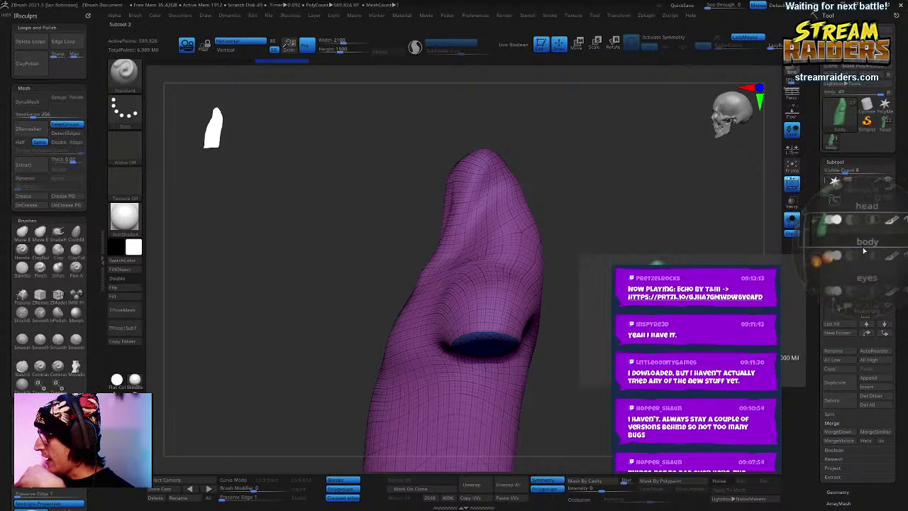
{"action": "left_click", "coordinate": [842, 164]}
{"action": "left_click", "coordinate": [844, 173]}
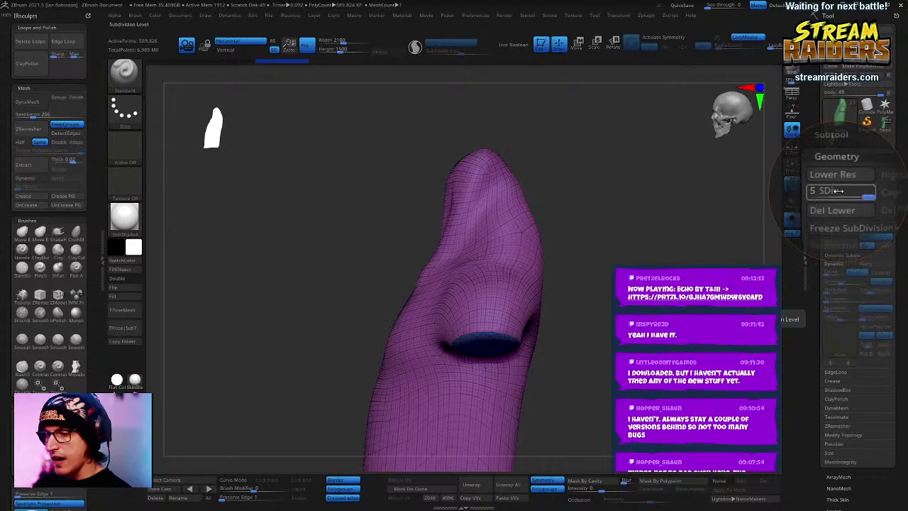
{"action": "key", "text": "Up"}
{"action": "key", "text": "Up"}
{"action": "key", "text": "Down"}
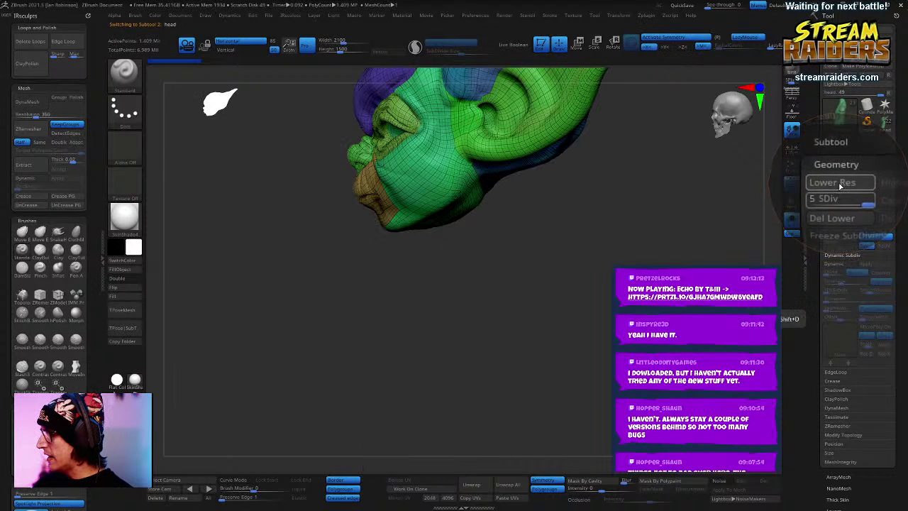
Step: Merge the head subtool down with the body subtool below it, both at subdivision level 5
{"action": "scroll", "coordinate": [839, 170], "scroll_direction": "up", "scroll_amount": 2}
{"action": "left_click", "coordinate": [839, 162]}
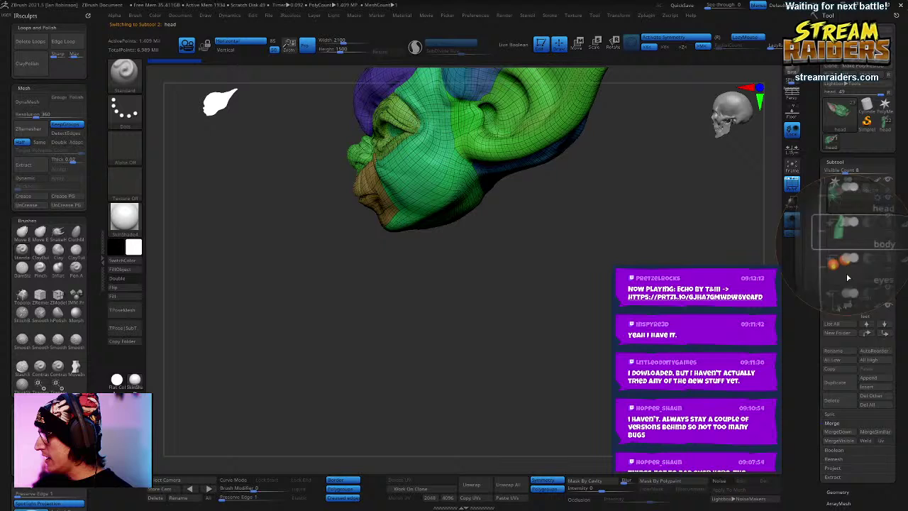
{"action": "left_click", "coordinate": [845, 433]}
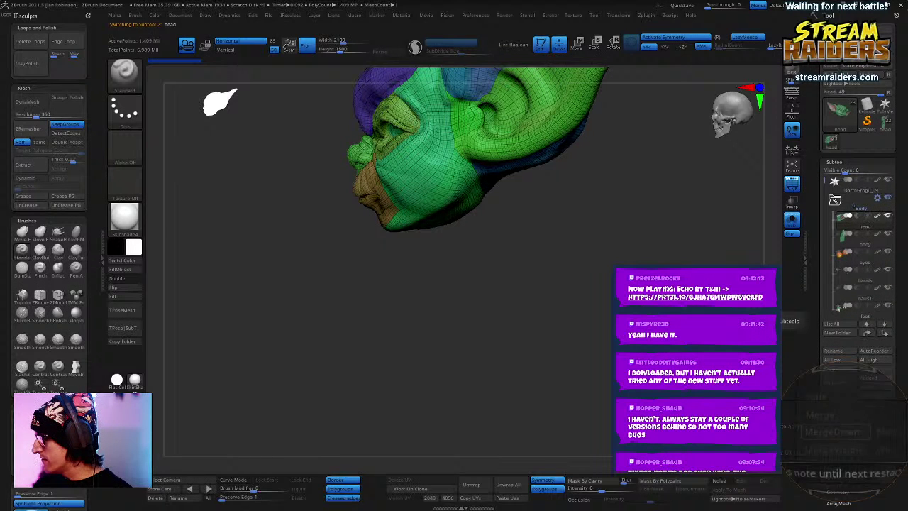
Step: Check the merged head's Geometry settings and step down through its subdivision levels
{"action": "left_click", "coordinate": [842, 162]}
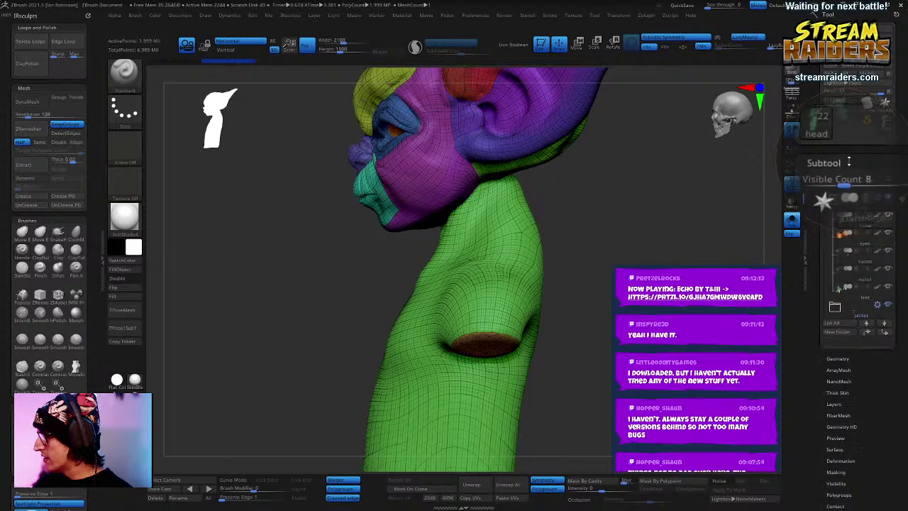
{"action": "left_click", "coordinate": [835, 174]}
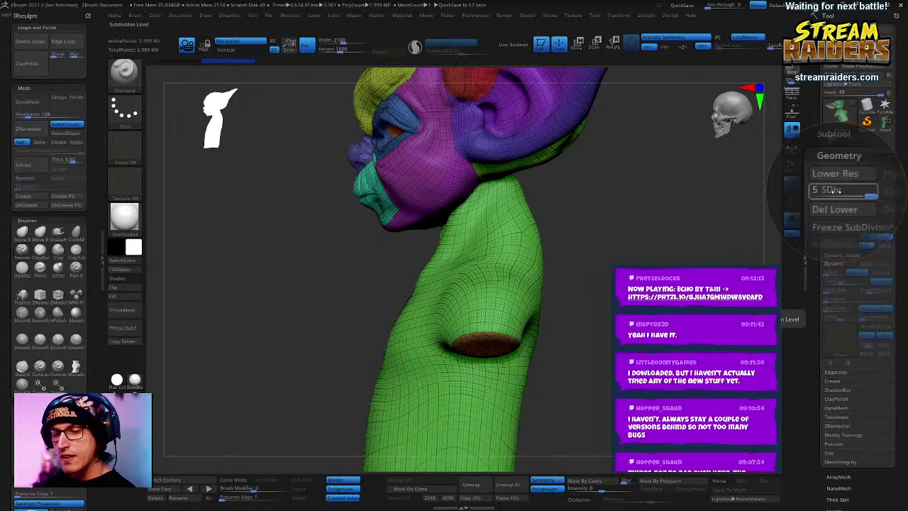
{"action": "key", "text": "shift"}
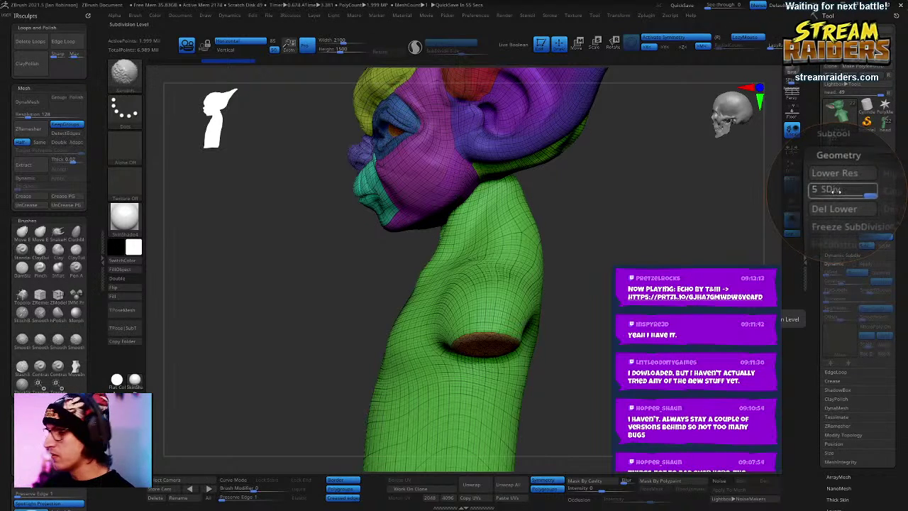
{"action": "key", "text": "shift+d"}
{"action": "key", "text": "shift+d"}
{"action": "key", "text": "shift+d"}
{"action": "key", "text": "shift+d"}
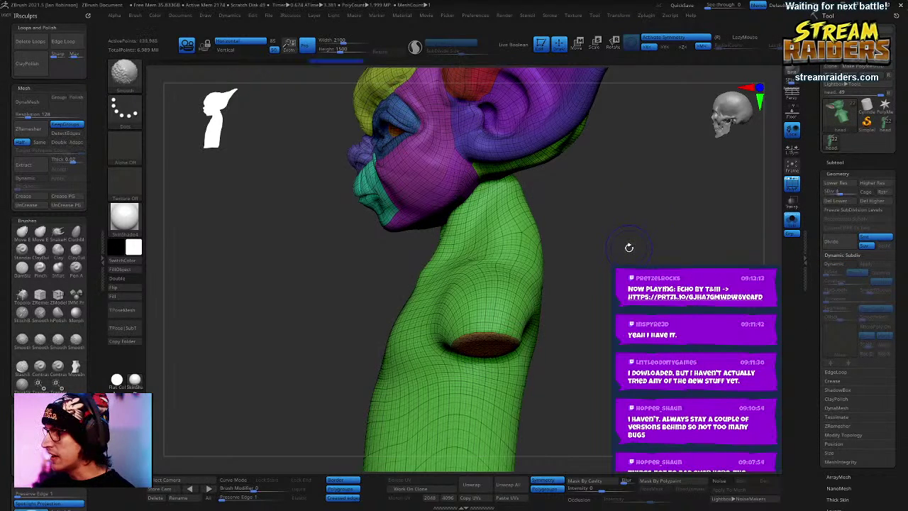
Step: Inspect the neck area of the merged mesh and step its subdivision back up to level 5
{"action": "left_click_drag", "start_coordinate": [649, 240], "coordinate": [511, 234]}
{"action": "mouse_move", "coordinate": [663, 227]}
{"action": "left_mouse_down", "text": "alt"}
{"action": "mouse_move", "coordinate": [673, 257]}
{"action": "mouse_move", "coordinate": [666, 319]}
{"action": "left_mouse_up", "text": "alt"}
{"action": "left_click_drag", "start_coordinate": [682, 278], "coordinate": [770, 287]}
{"action": "key", "text": "d"}
{"action": "key", "text": "d"}
{"action": "key", "text": "d"}
{"action": "key", "text": "d"}
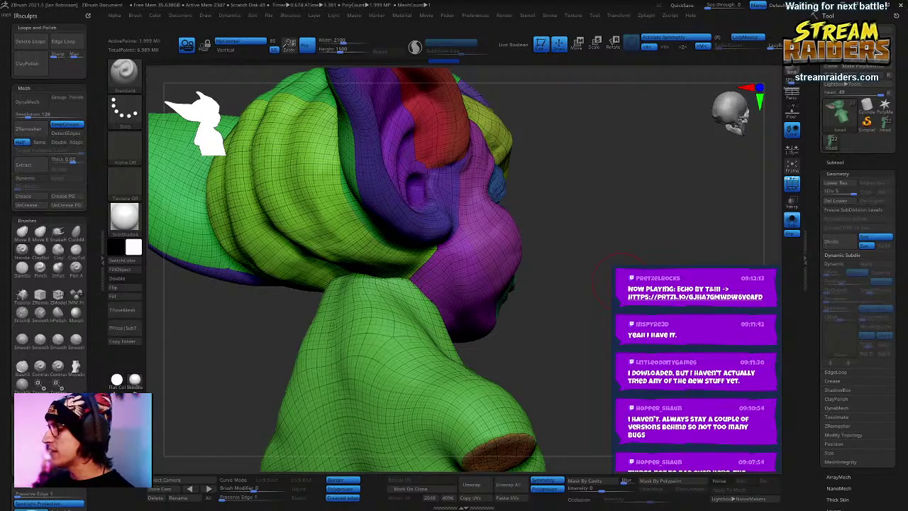
Step: Try Sculptris Pro mode on the merged head and turn off the PolyFrame display
{"action": "mouse_move", "coordinate": [620, 282]}
{"action": "left_mouse_down"}
{"action": "mouse_move", "coordinate": [213, 292]}
{"action": "mouse_move", "coordinate": [227, 241]}
{"action": "mouse_move", "coordinate": [277, 245]}
{"action": "mouse_move", "coordinate": [184, 245]}
{"action": "left_mouse_up"}
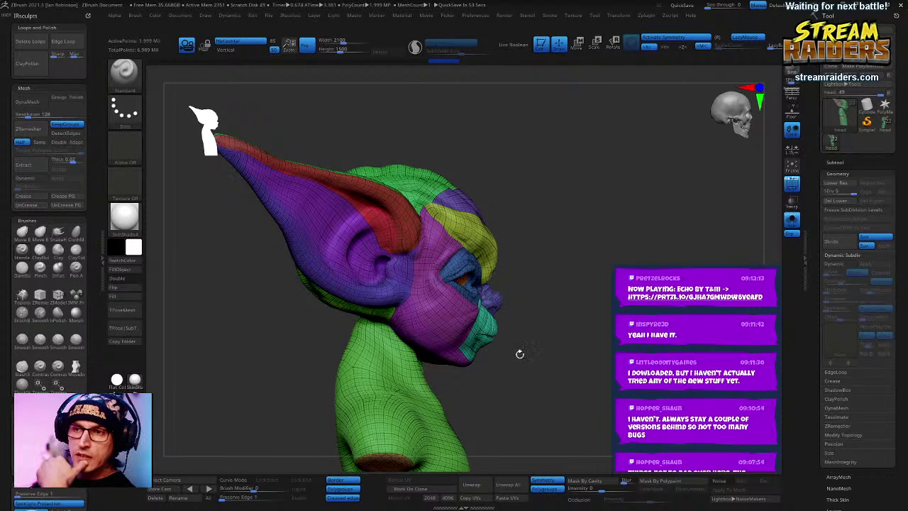
{"action": "mouse_move", "coordinate": [600, 259]}
{"action": "left_mouse_down", "text": "alt"}
{"action": "mouse_move", "coordinate": [594, 267]}
{"action": "mouse_move", "coordinate": [606, 254]}
{"action": "left_mouse_up", "text": "alt"}
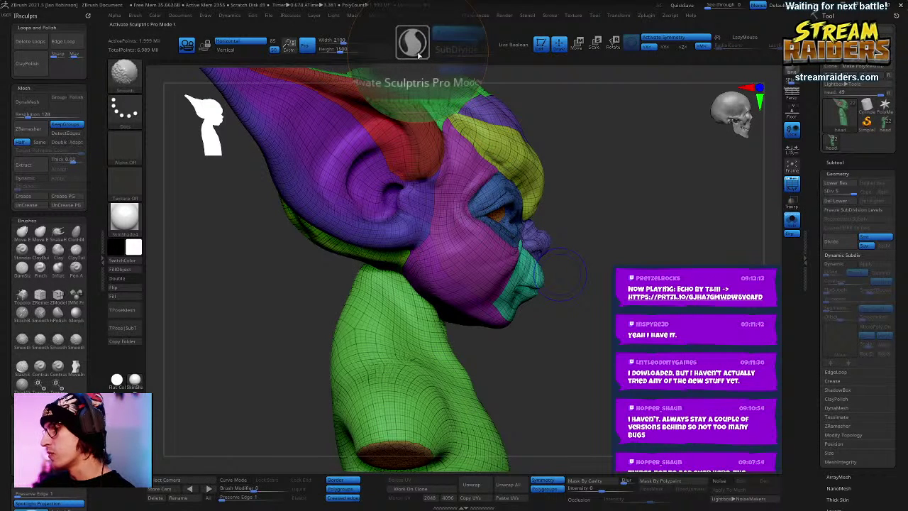
{"action": "left_click", "coordinate": [414, 43]}
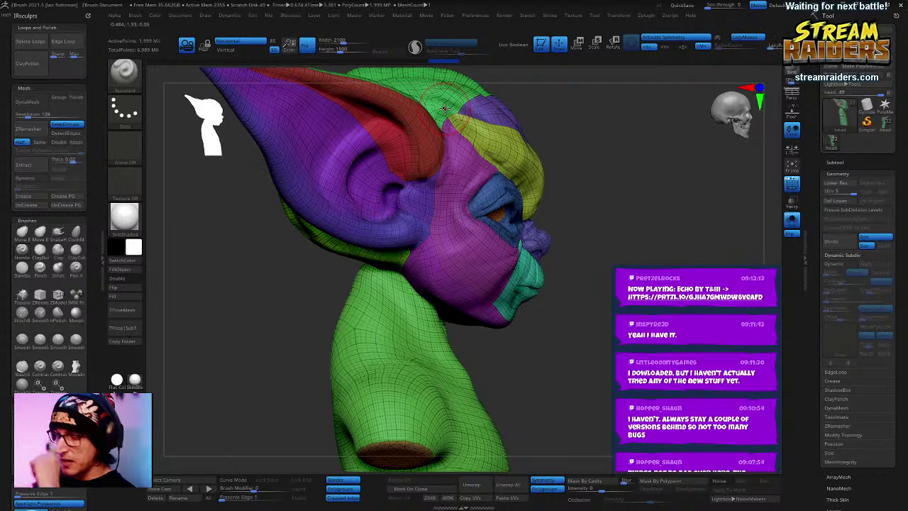
{"action": "key", "text": "shift+f"}
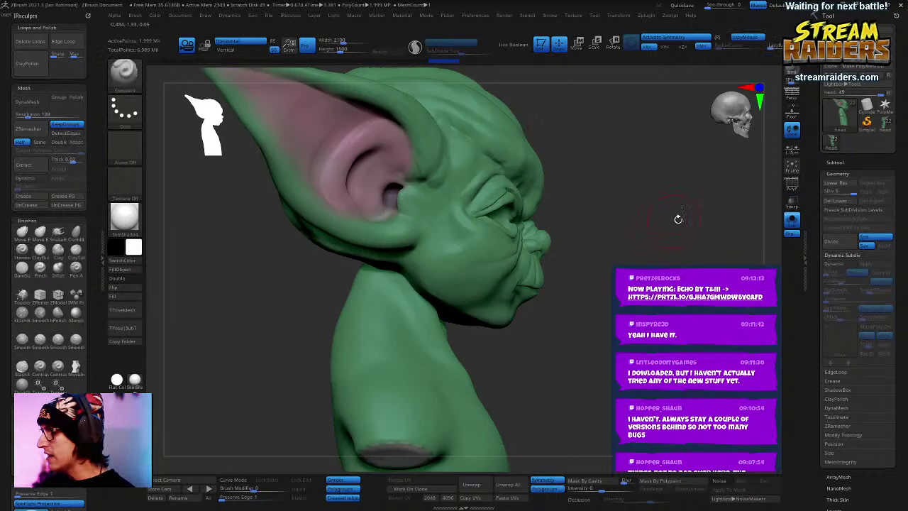
Step: Turn on Occlusion in the render Preview AO settings for the merged bust
{"action": "mouse_move", "coordinate": [678, 219]}
{"action": "left_mouse_down"}
{"action": "mouse_move", "coordinate": [660, 261]}
{"action": "mouse_move", "coordinate": [616, 271]}
{"action": "left_mouse_up"}
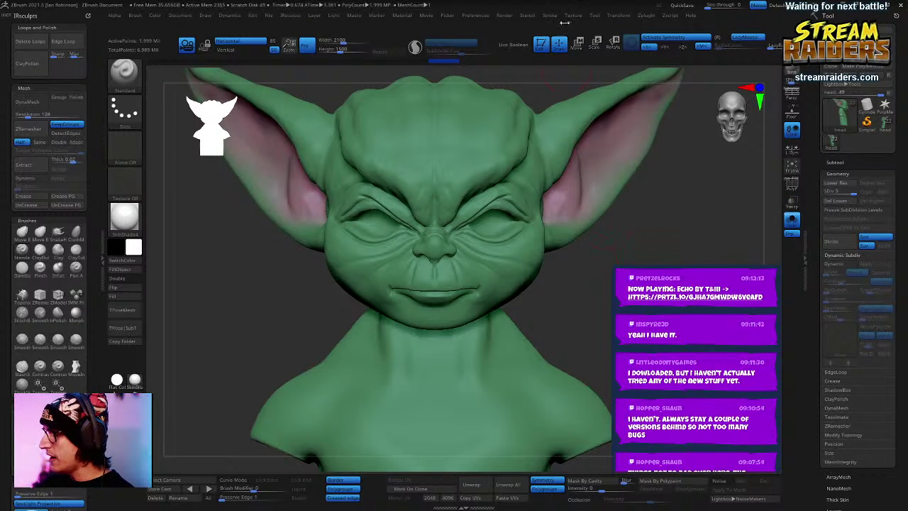
{"action": "left_click", "coordinate": [505, 15]}
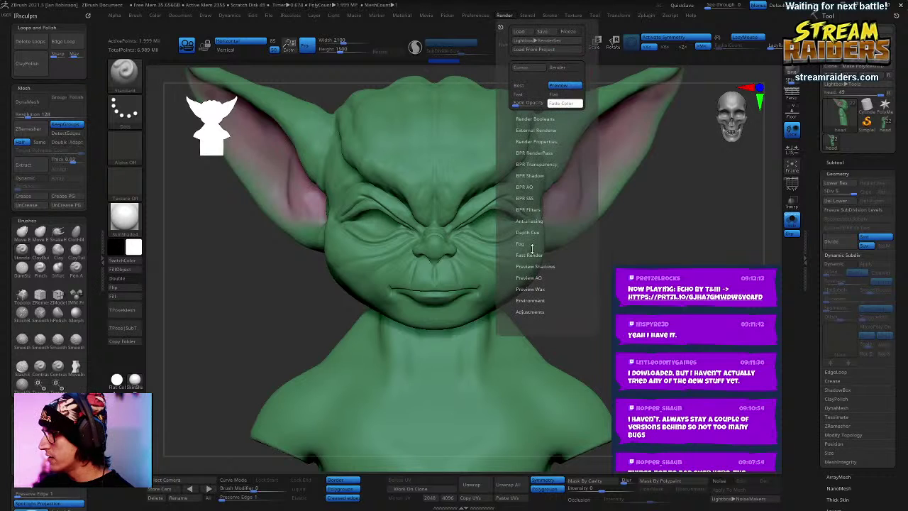
{"action": "left_click", "coordinate": [539, 277]}
{"action": "left_click", "coordinate": [543, 285]}
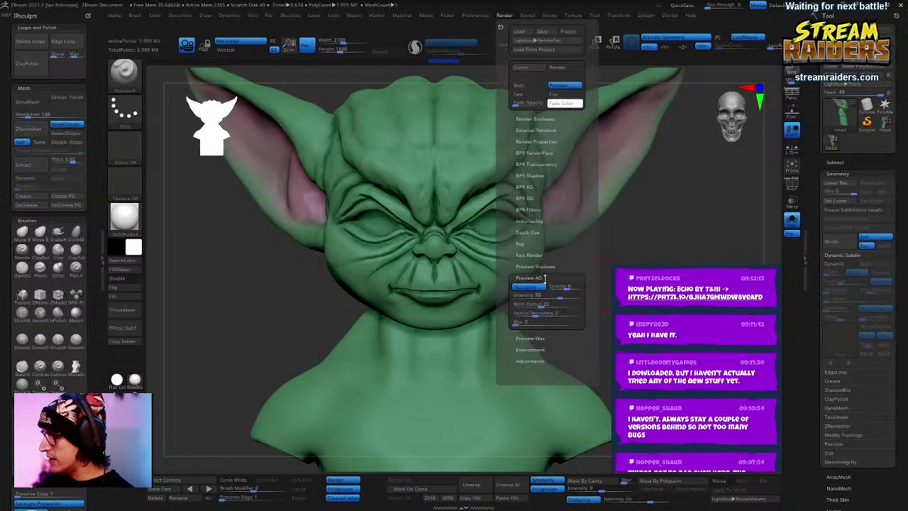
{"action": "mouse_move", "coordinate": [685, 263]}
{"action": "left_mouse_down", "text": "alt"}
{"action": "mouse_move", "coordinate": [698, 300]}
{"action": "mouse_move", "coordinate": [694, 264]}
{"action": "mouse_move", "coordinate": [606, 267]}
{"action": "left_mouse_up", "text": "alt"}
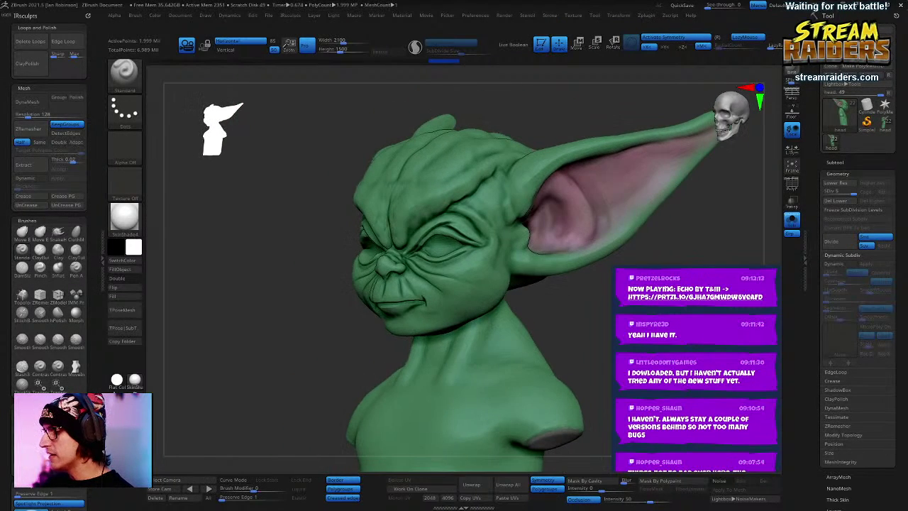
Step: Compare the bust's shading with preview Occlusion switched off and on, from the front and three-quarter views
{"action": "left_click", "coordinate": [586, 501]}
{"action": "mouse_move", "coordinate": [584, 312]}
{"action": "left_mouse_down", "text": "shift"}
{"action": "mouse_move", "coordinate": [646, 307]}
{"action": "mouse_move", "coordinate": [590, 305]}
{"action": "left_mouse_up", "text": "shift"}
{"action": "mouse_move", "coordinate": [531, 220]}
{"action": "left_mouse_down", "text": "shift"}
{"action": "mouse_move", "coordinate": [530, 248]}
{"action": "mouse_move", "coordinate": [534, 225]}
{"action": "mouse_move", "coordinate": [519, 241]}
{"action": "left_mouse_up", "text": "shift"}
{"action": "left_click_drag", "start_coordinate": [684, 263], "coordinate": [629, 267]}
{"action": "left_click_drag", "start_coordinate": [552, 237], "coordinate": [546, 241], "text": "shift"}
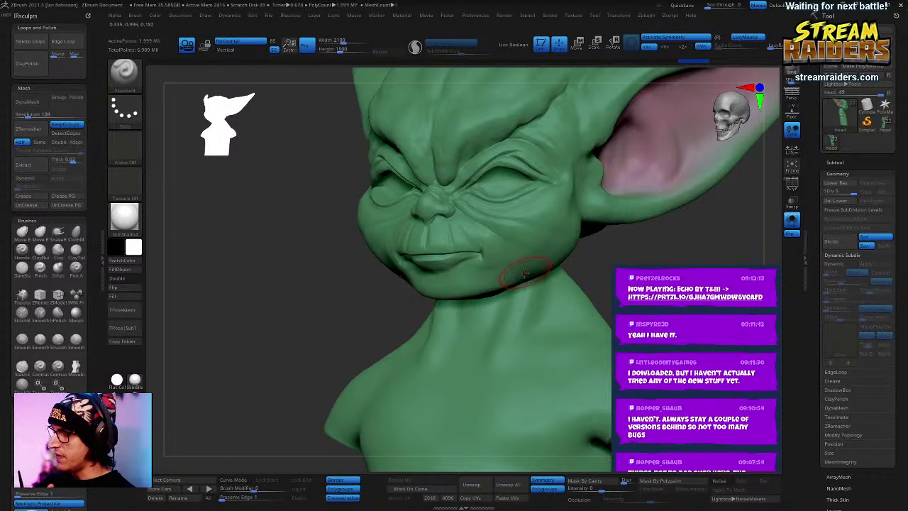
{"action": "left_click_drag", "start_coordinate": [594, 275], "coordinate": [649, 278]}
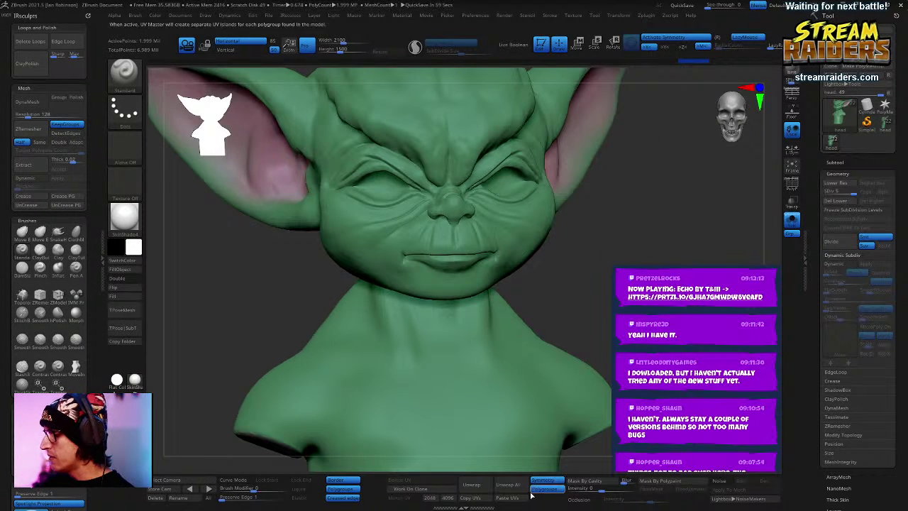
{"action": "left_click", "coordinate": [594, 503]}
{"action": "mouse_move", "coordinate": [593, 221]}
{"action": "left_mouse_down", "text": "alt"}
{"action": "mouse_move", "coordinate": [593, 264]}
{"action": "mouse_move", "coordinate": [626, 262]}
{"action": "mouse_move", "coordinate": [606, 208]}
{"action": "mouse_move", "coordinate": [646, 208]}
{"action": "mouse_move", "coordinate": [608, 270]}
{"action": "mouse_move", "coordinate": [622, 303]}
{"action": "left_mouse_up", "text": "alt"}
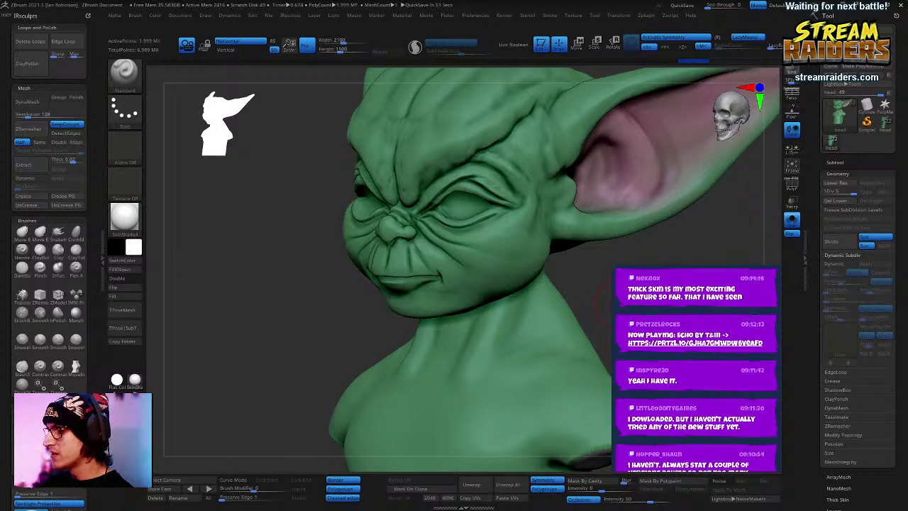
{"action": "left_click_drag", "start_coordinate": [623, 273], "coordinate": [682, 277]}
{"action": "left_click", "coordinate": [584, 500]}
{"action": "left_click_drag", "start_coordinate": [600, 458], "coordinate": [608, 456], "text": "shift"}
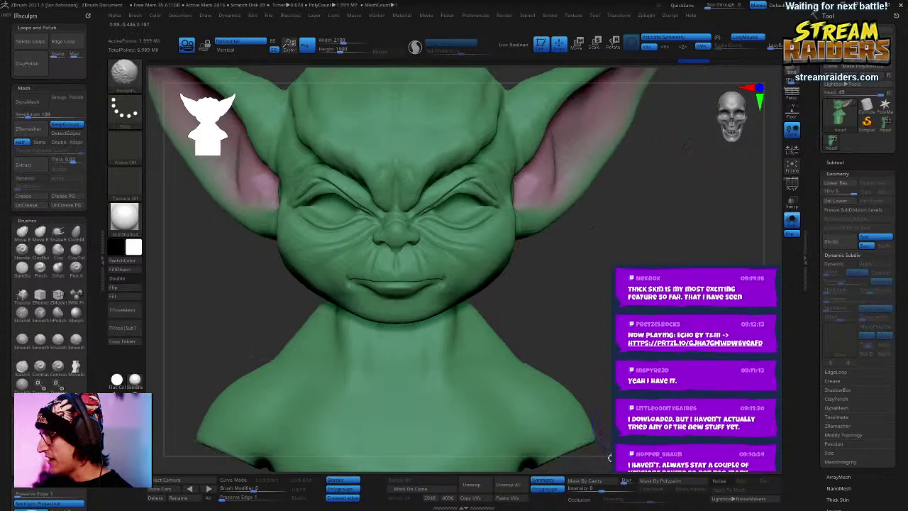
Step: Try Mask By Cavity on the bust, set its intensity to 100, and clear the mask
{"action": "left_click", "coordinate": [593, 480]}
{"action": "left_click_drag", "start_coordinate": [582, 255], "coordinate": [667, 234], "text": "alt"}
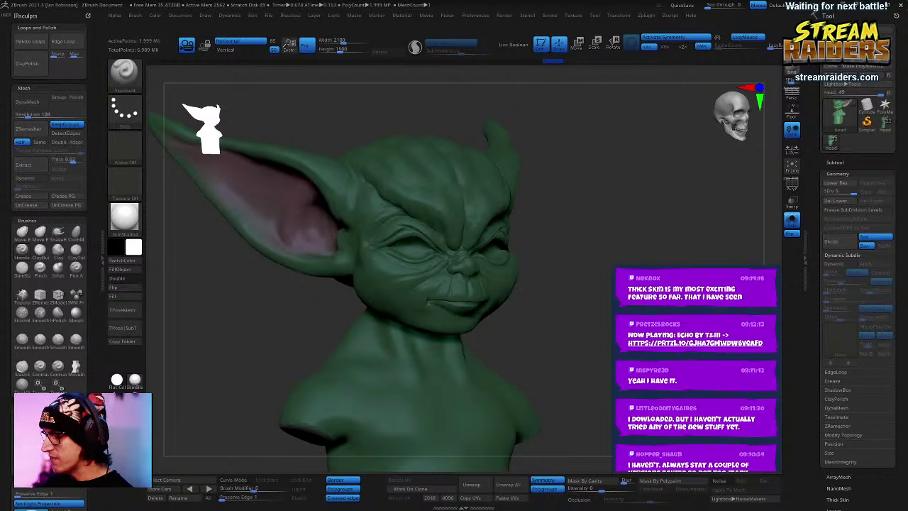
{"action": "left_click_drag", "start_coordinate": [604, 489], "coordinate": [635, 489]}
{"action": "left_click_drag", "start_coordinate": [594, 448], "coordinate": [607, 462], "text": "ctrl"}
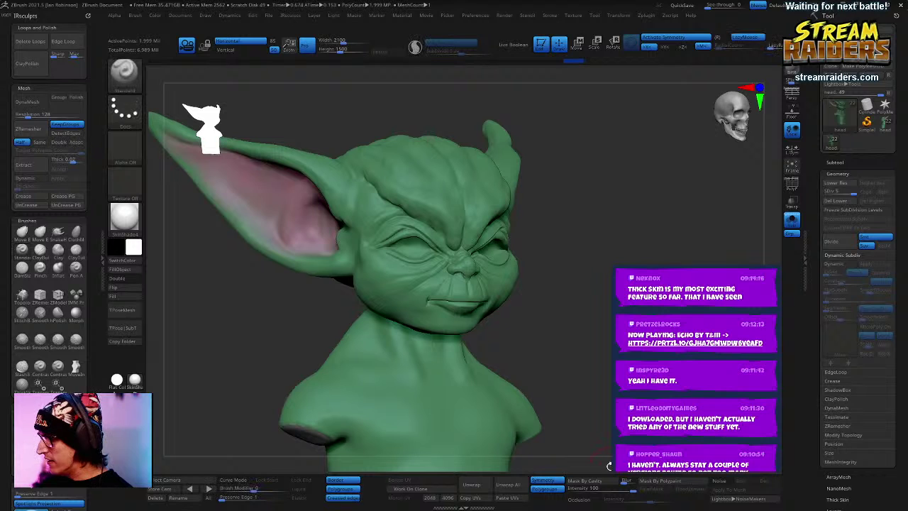
Step: Mask the bust by cavity at intensity 100, and invert the mask with its display hidden
{"action": "left_click", "coordinate": [593, 480]}
{"action": "left_click_drag", "start_coordinate": [666, 290], "coordinate": [631, 294]}
{"action": "key", "text": "ctrl+i"}
{"action": "key", "text": "ctrl+h"}
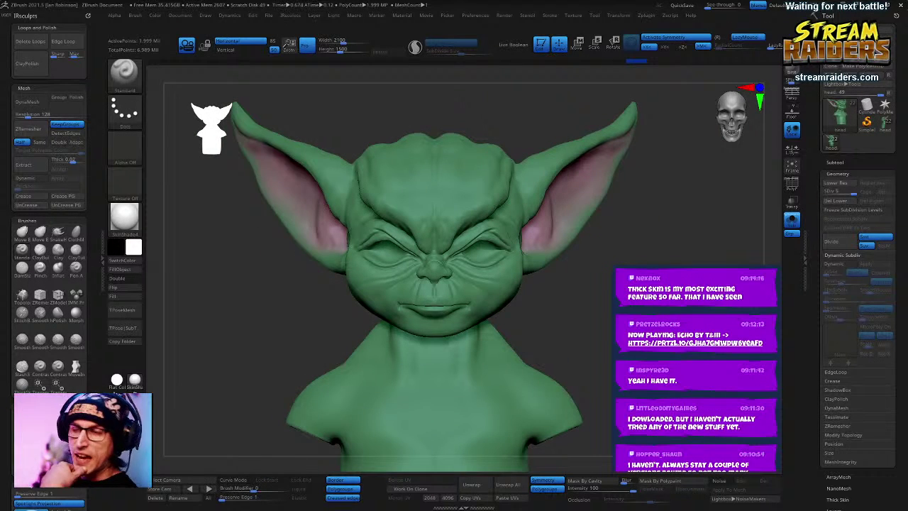
Step: Switch preview Occlusion back on and examine the head's shading from both sides
{"action": "left_click", "coordinate": [580, 499]}
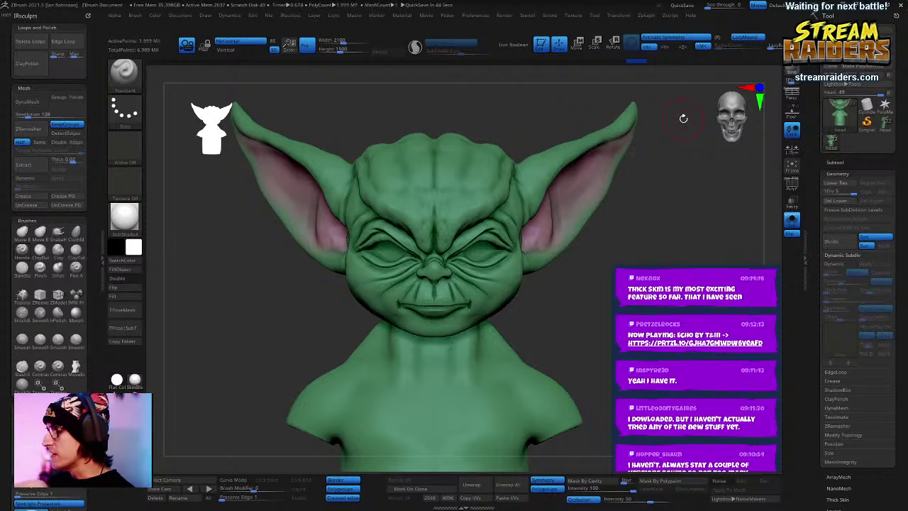
{"action": "left_click_drag", "start_coordinate": [619, 285], "coordinate": [702, 285]}
{"action": "left_click_drag", "start_coordinate": [617, 263], "coordinate": [607, 303], "text": "alt"}
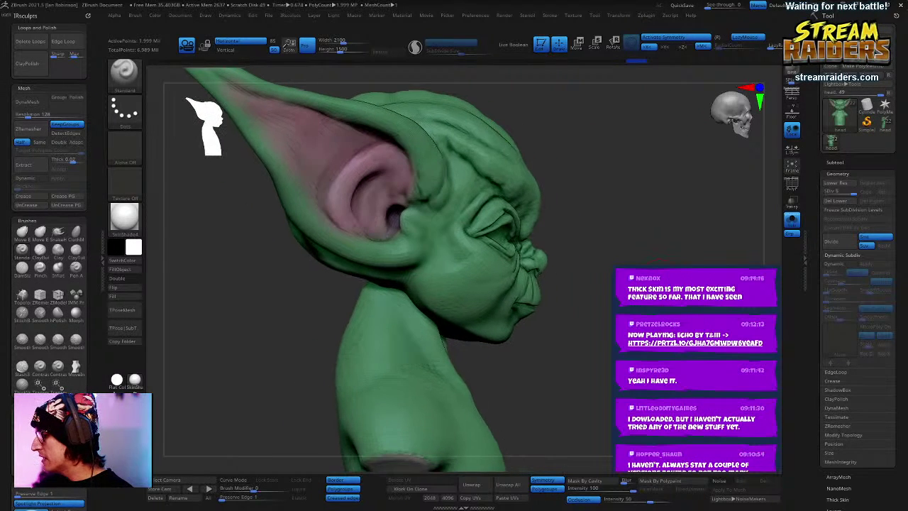
{"action": "left_click_drag", "start_coordinate": [666, 234], "coordinate": [507, 234]}
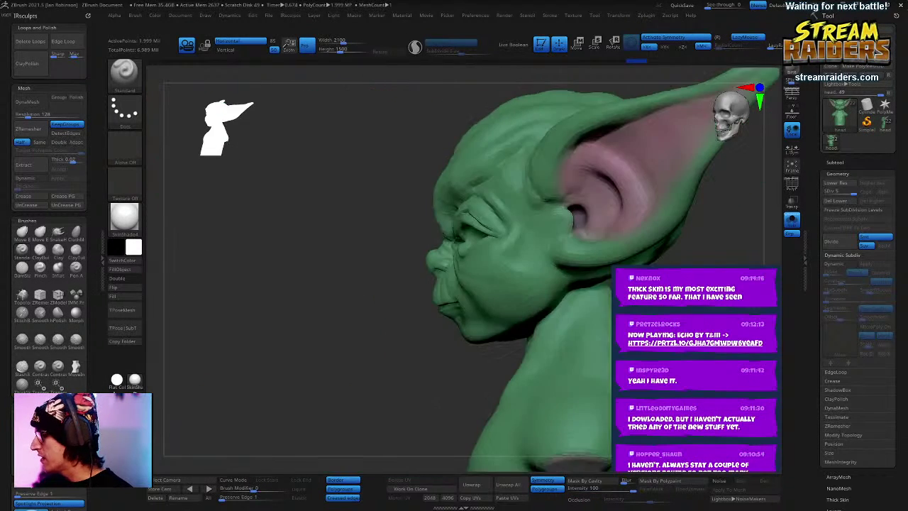
{"action": "left_click_drag", "start_coordinate": [709, 234], "coordinate": [614, 218], "text": "alt"}
Step: Duplicate the merged head subtool and show only the copy
{"action": "left_click", "coordinate": [835, 163]}
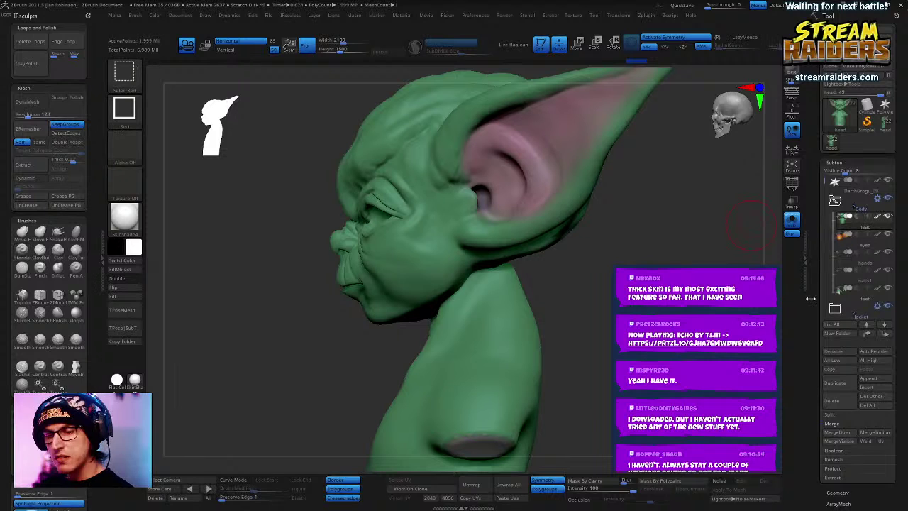
{"action": "left_click", "coordinate": [885, 235]}
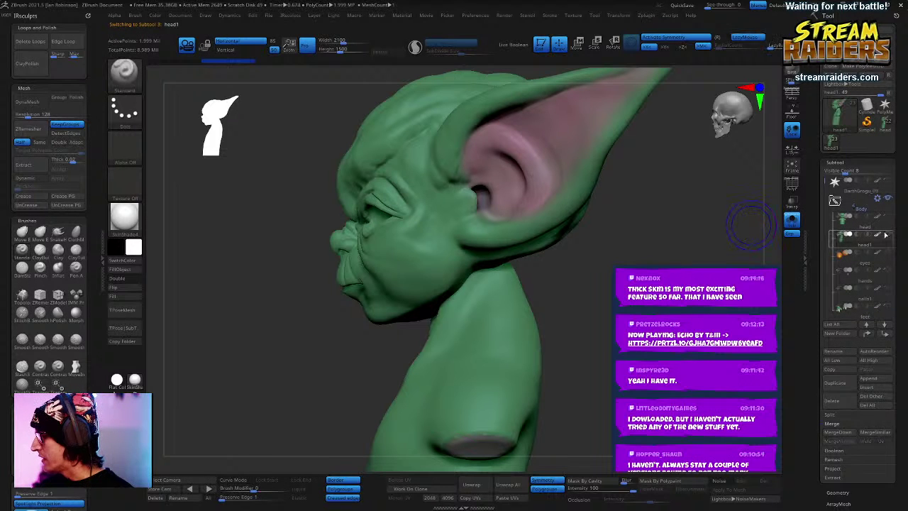
{"action": "mouse_move", "coordinate": [679, 279]}
{"action": "left_mouse_down", "text": "alt"}
{"action": "mouse_move", "coordinate": [644, 250]}
{"action": "mouse_move", "coordinate": [568, 237]}
{"action": "mouse_move", "coordinate": [674, 249]}
{"action": "mouse_move", "coordinate": [610, 341]}
{"action": "mouse_move", "coordinate": [568, 323]}
{"action": "mouse_move", "coordinate": [588, 269]}
{"action": "mouse_move", "coordinate": [671, 277]}
{"action": "mouse_move", "coordinate": [719, 242]}
{"action": "left_mouse_up", "text": "alt"}
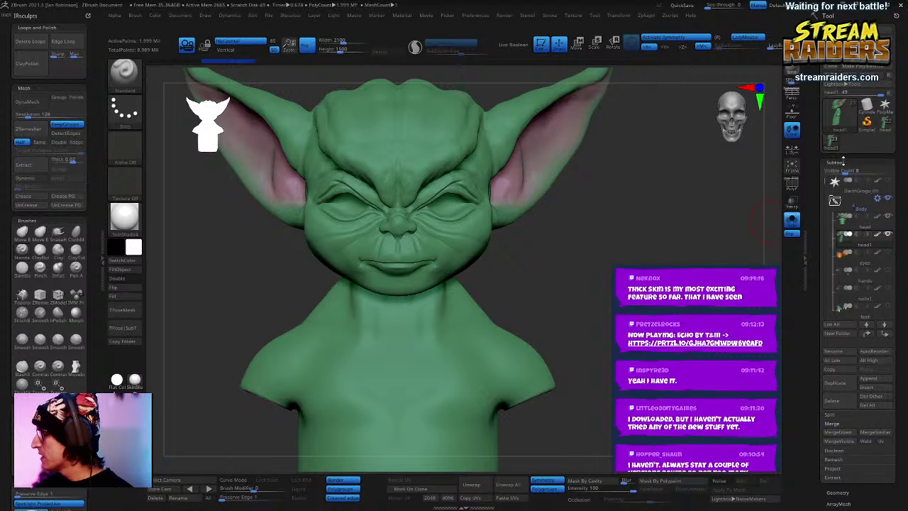
Step: Step the duplicated head down to its lowest subdivision level and delete its higher levels
{"action": "key", "text": "shift"}
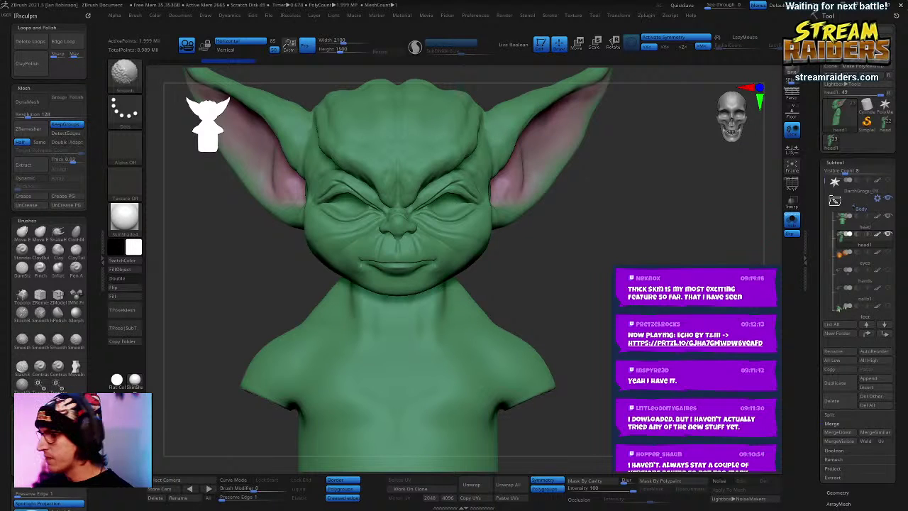
{"action": "key", "text": "shift+d"}
{"action": "key", "text": "shift+d"}
{"action": "key", "text": "shift+d"}
{"action": "key", "text": "shift+d"}
{"action": "left_click", "coordinate": [838, 164]}
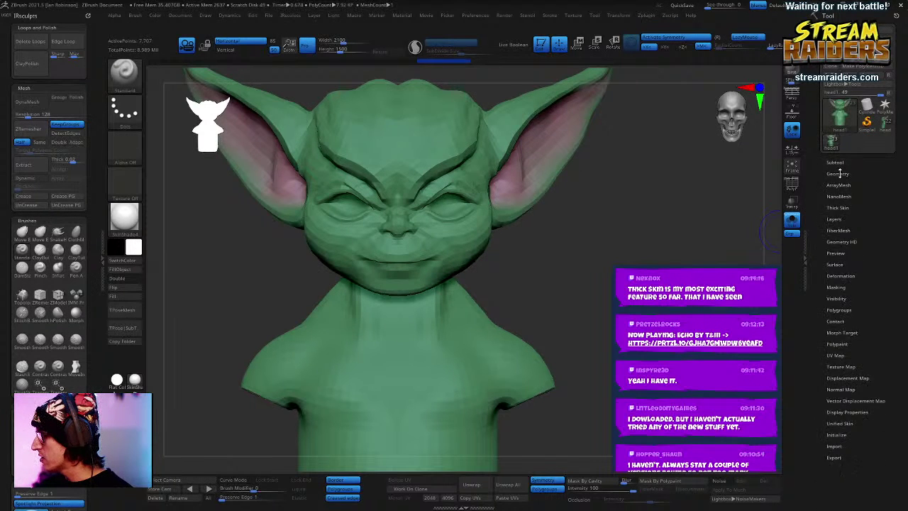
{"action": "left_click", "coordinate": [837, 174]}
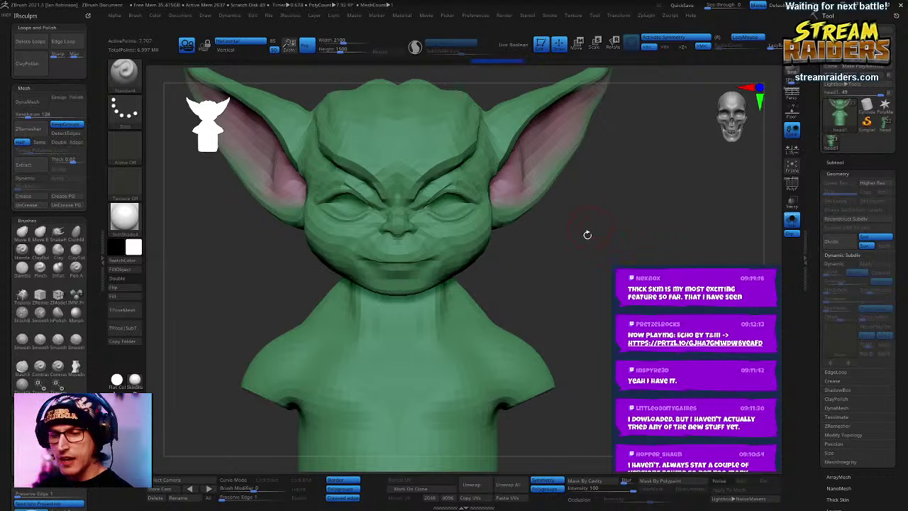
Step: Turn off symmetry and fuse the duplicate's head and body using the gizmo's Remesh By Union
{"action": "key", "text": "w"}
{"action": "left_click", "coordinate": [386, 368]}
{"action": "left_click_drag", "start_coordinate": [541, 272], "coordinate": [575, 271], "text": "alt"}
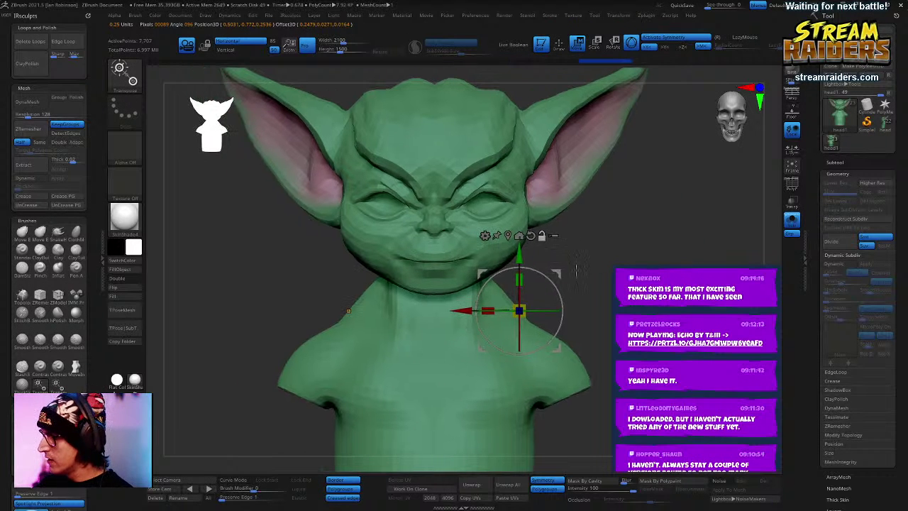
{"action": "key", "text": "x"}
{"action": "left_click", "coordinate": [508, 236]}
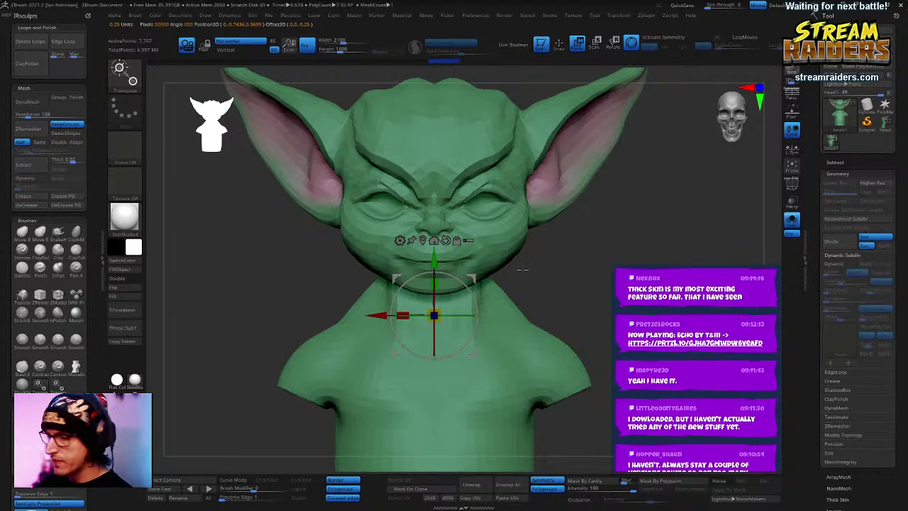
{"action": "key", "text": "space"}
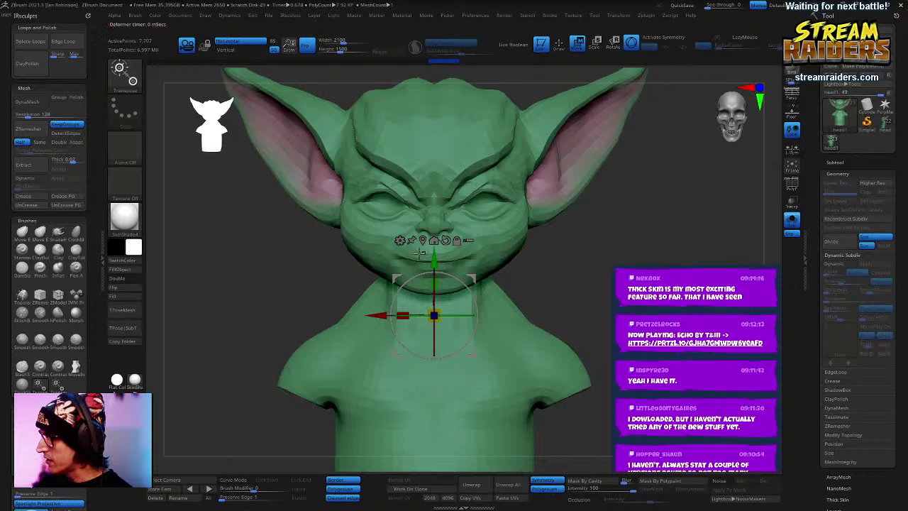
{"action": "left_click", "coordinate": [400, 240]}
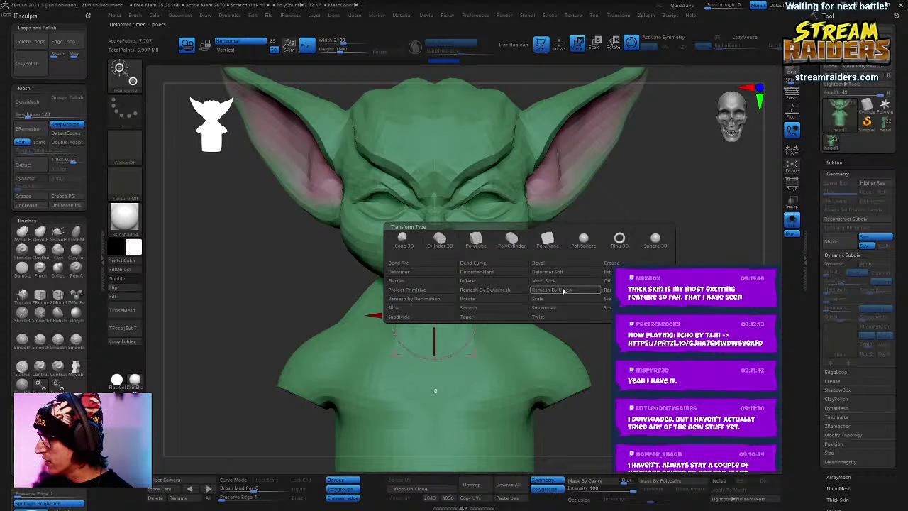
{"action": "left_click", "coordinate": [563, 289]}
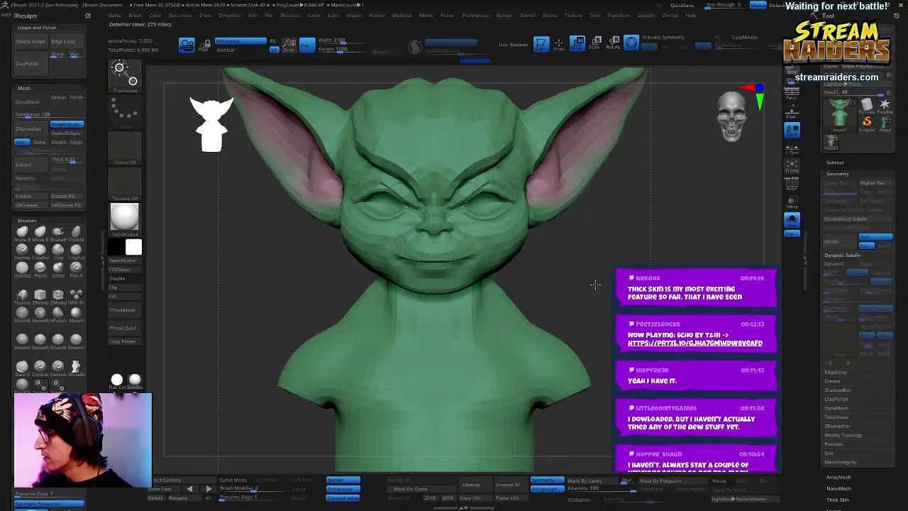
Step: Inspect the fused neck seam from behind with the PolyFrame display turned on
{"action": "left_click_drag", "start_coordinate": [666, 255], "coordinate": [570, 267]}
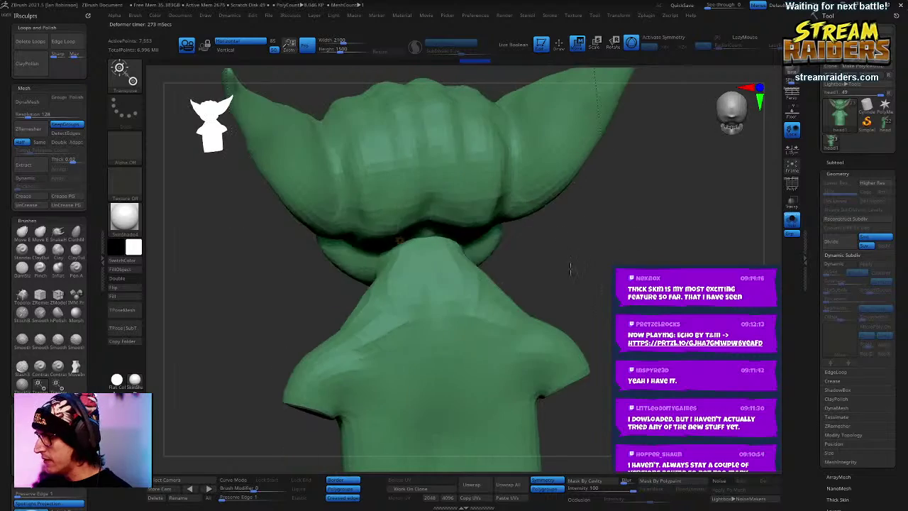
{"action": "left_click_drag", "start_coordinate": [624, 241], "coordinate": [602, 291], "text": "alt"}
{"action": "right_click_drag", "start_coordinate": [400, 240], "coordinate": [407, 304]}
{"action": "key", "text": "shift+f"}
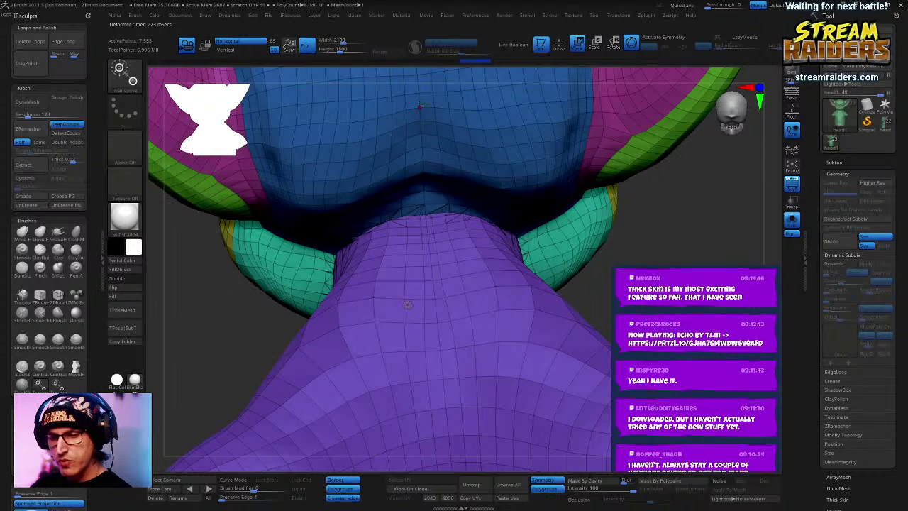
Step: Select the Inflat brush with Sculptris Pro at SubDivide Size 0.06653 and a smaller draw size, and try a stroke on the neck seam
{"action": "key", "text": "b"}
{"action": "key", "text": "i"}
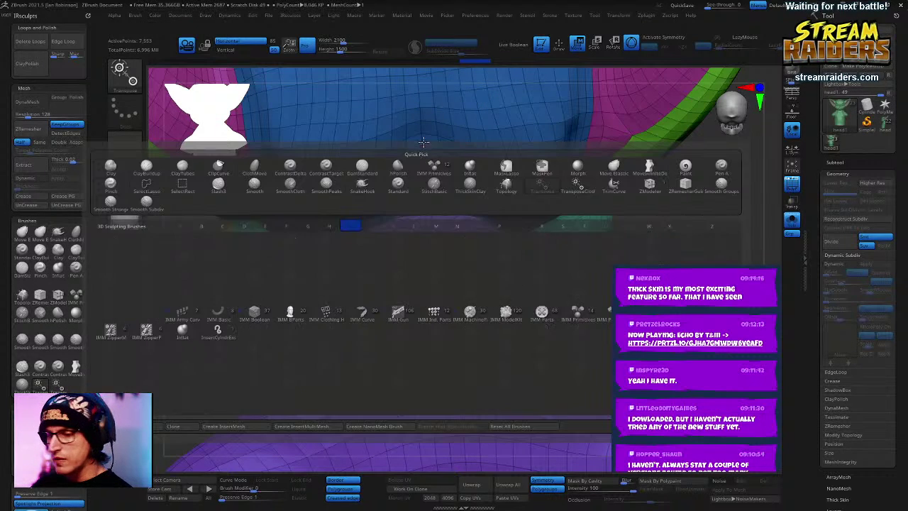
{"action": "key", "text": "n"}
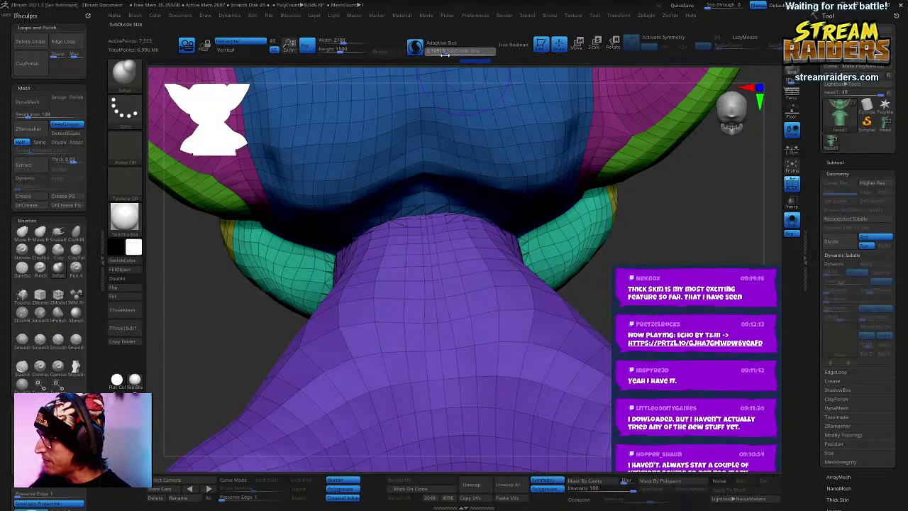
{"action": "right_click_drag", "start_coordinate": [462, 205], "coordinate": [533, 321]}
{"action": "right_click", "coordinate": [422, 297]}
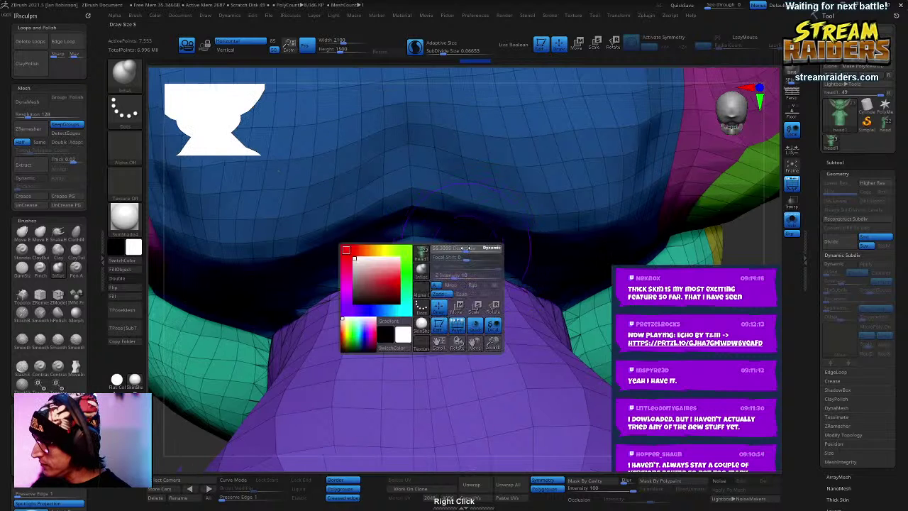
{"action": "left_click_drag", "start_coordinate": [462, 248], "coordinate": [445, 247]}
{"action": "mouse_move", "coordinate": [415, 275]}
{"action": "left_mouse_down"}
{"action": "mouse_move", "coordinate": [394, 282]}
{"action": "mouse_move", "coordinate": [467, 271]}
{"action": "left_mouse_up"}
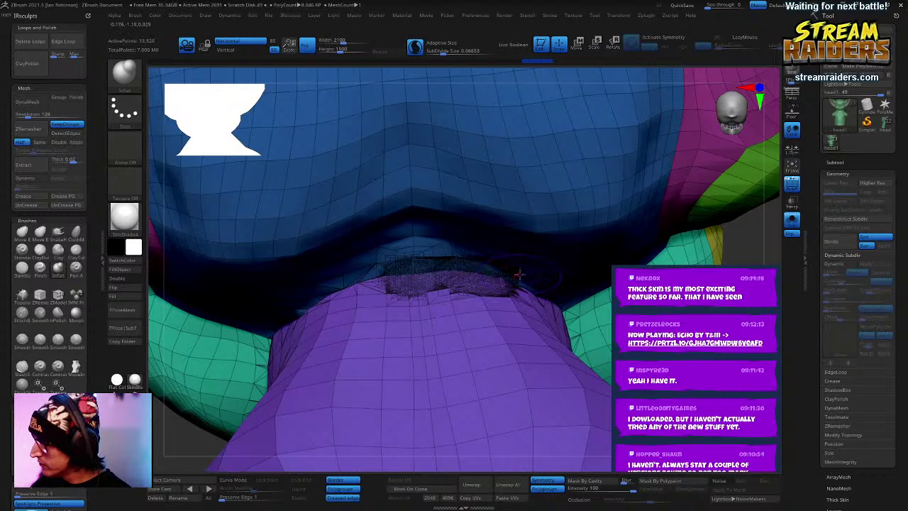
{"action": "key", "text": "ctrl+z"}
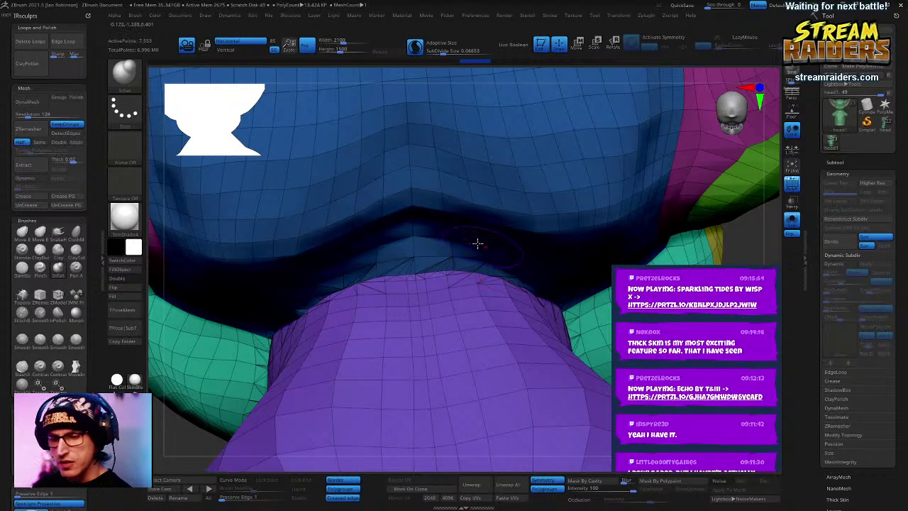
Step: Turn on symmetry and brush with Inflat around the neck seam to add dense geometry where head and body meet
{"action": "key", "text": "x"}
{"action": "left_click_drag", "start_coordinate": [436, 268], "coordinate": [541, 294]}
{"action": "mouse_move", "coordinate": [541, 284]}
{"action": "right_mouse_down"}
{"action": "mouse_move", "coordinate": [535, 273]}
{"action": "mouse_move", "coordinate": [458, 277]}
{"action": "mouse_move", "coordinate": [475, 300]}
{"action": "right_mouse_up"}
{"action": "mouse_move", "coordinate": [416, 282]}
{"action": "left_mouse_down"}
{"action": "mouse_move", "coordinate": [468, 325]}
{"action": "mouse_move", "coordinate": [512, 338]}
{"action": "mouse_move", "coordinate": [537, 377]}
{"action": "left_mouse_up"}
{"action": "right_click_drag", "start_coordinate": [537, 378], "coordinate": [468, 219]}
{"action": "left_click_drag", "start_coordinate": [468, 220], "coordinate": [510, 310]}
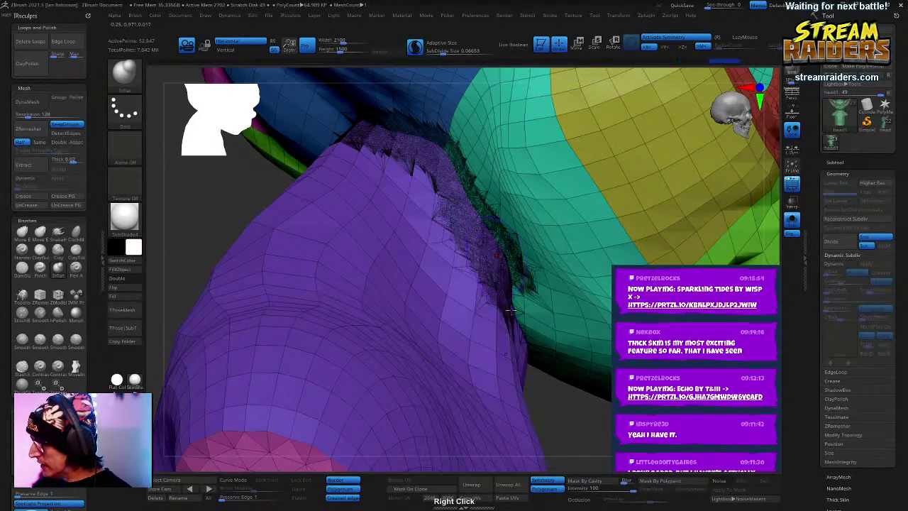
{"action": "mouse_move", "coordinate": [535, 325]}
{"action": "right_mouse_down"}
{"action": "mouse_move", "coordinate": [489, 277]}
{"action": "mouse_move", "coordinate": [507, 284]}
{"action": "right_mouse_up"}
{"action": "mouse_move", "coordinate": [513, 222]}
{"action": "left_mouse_down"}
{"action": "mouse_move", "coordinate": [503, 265]}
{"action": "mouse_move", "coordinate": [549, 351]}
{"action": "left_mouse_up"}
{"action": "right_click_drag", "start_coordinate": [549, 351], "coordinate": [519, 312]}
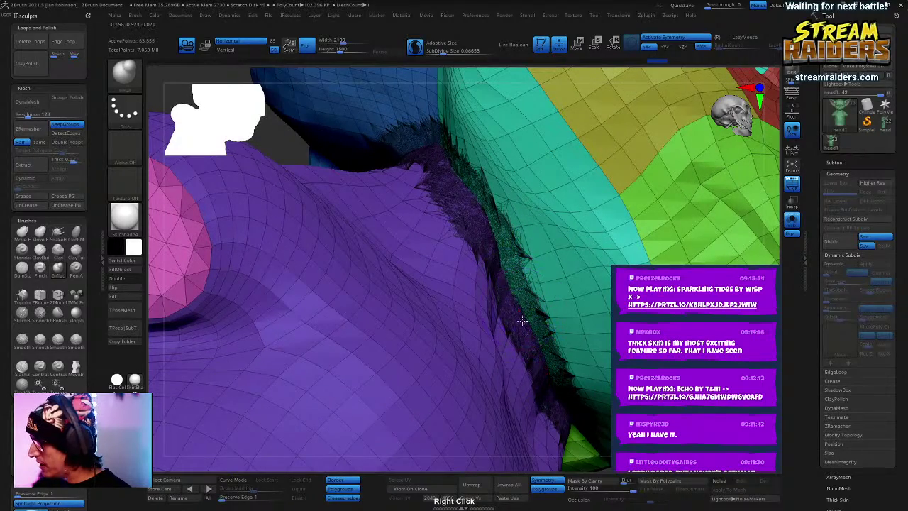
{"action": "right_click_drag", "start_coordinate": [519, 269], "coordinate": [459, 297]}
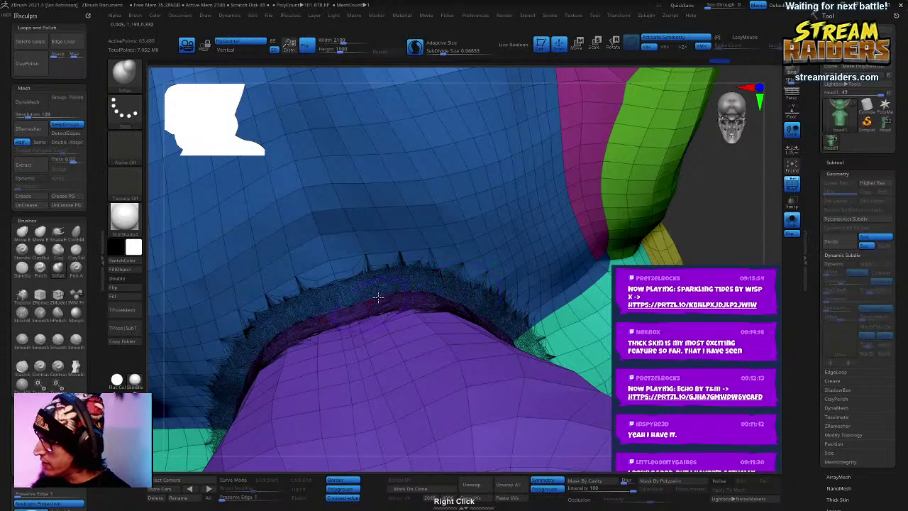
Step: Add more Inflat strokes along the neck seam and turn off the PolyFrame display
{"action": "mouse_move", "coordinate": [378, 297]}
{"action": "left_mouse_down"}
{"action": "mouse_move", "coordinate": [385, 284]}
{"action": "mouse_move", "coordinate": [339, 278]}
{"action": "left_mouse_up"}
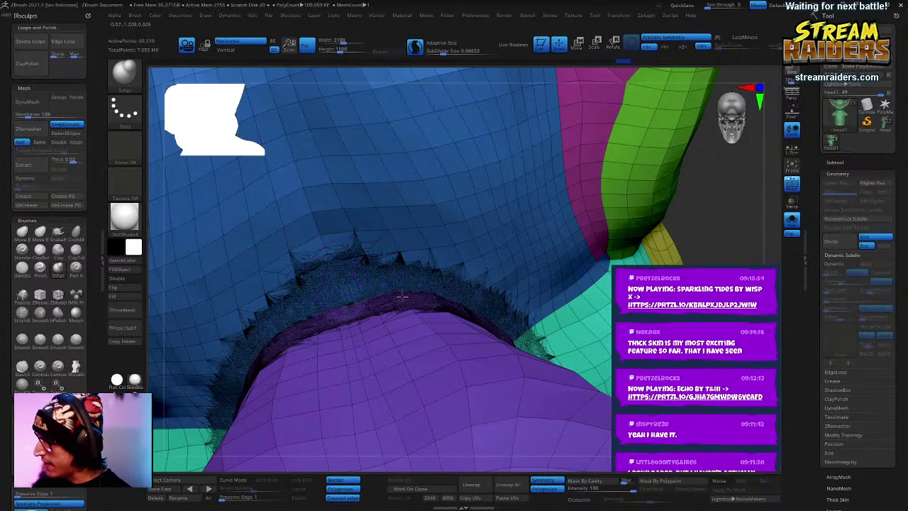
{"action": "mouse_move", "coordinate": [383, 308]}
{"action": "left_mouse_down"}
{"action": "mouse_move", "coordinate": [330, 327]}
{"action": "mouse_move", "coordinate": [362, 322]}
{"action": "left_mouse_up"}
{"action": "right_click_drag", "start_coordinate": [438, 285], "coordinate": [638, 258]}
{"action": "key", "text": "shift+f"}
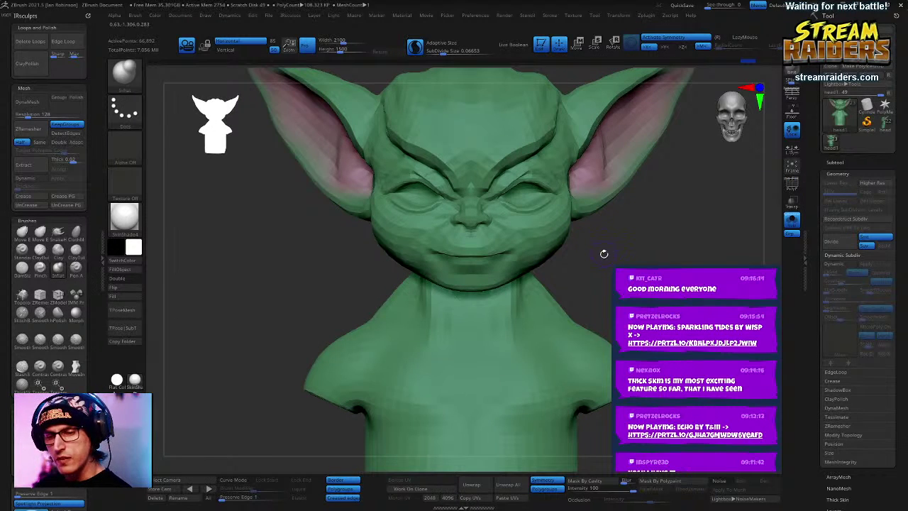
{"action": "key", "text": "w"}
{"action": "left_click", "coordinate": [434, 237]}
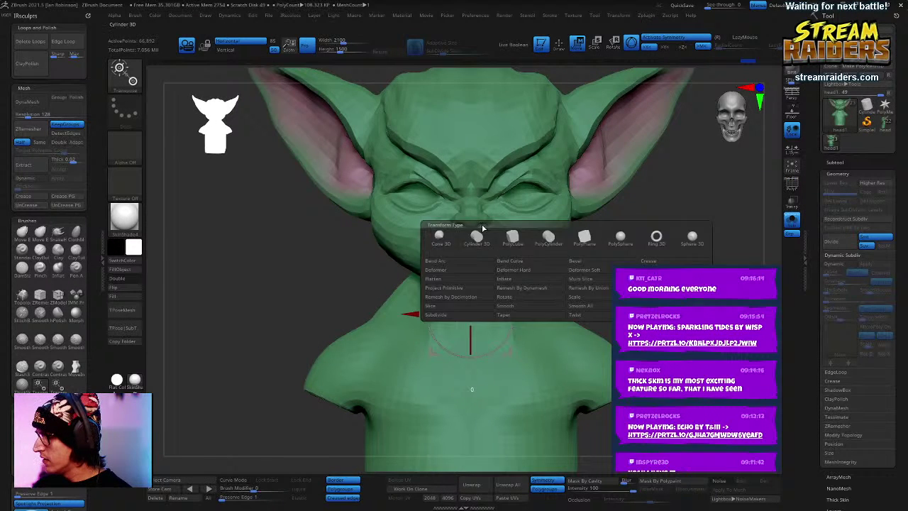
{"action": "left_click", "coordinate": [438, 239]}
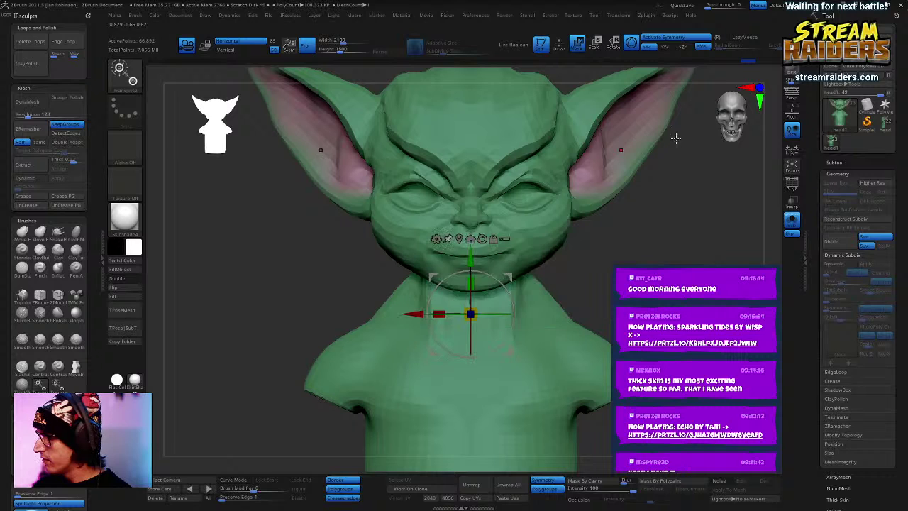
{"action": "right_click_drag", "start_coordinate": [637, 203], "coordinate": [626, 222], "text": "ctrl"}
{"action": "key", "text": "q"}
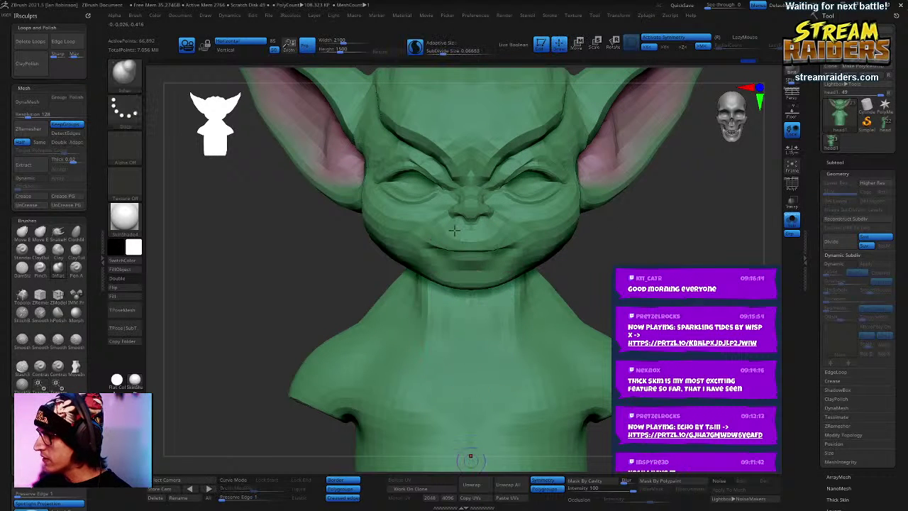
Step: Remesh the fused character with ZRemesher using the Same polycount option and KeepGroups
{"action": "key", "text": "space"}
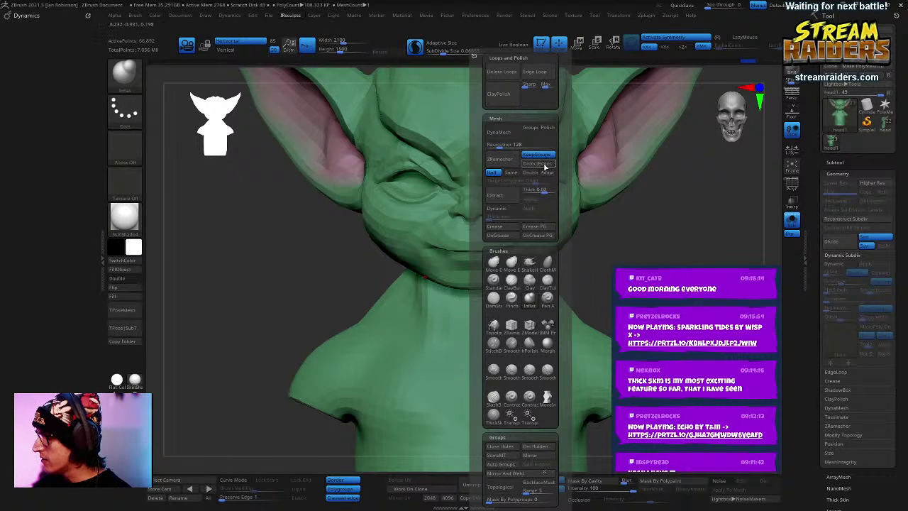
{"action": "left_click", "coordinate": [509, 173]}
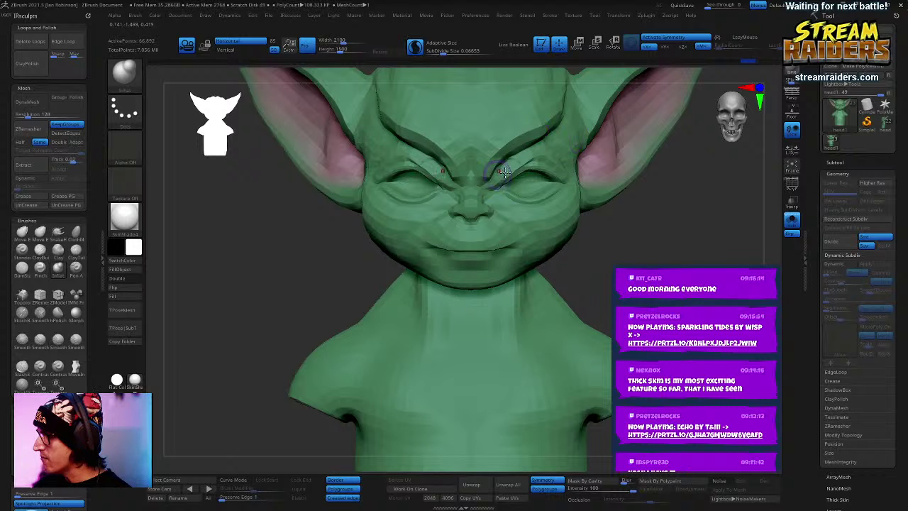
{"action": "key", "text": "space"}
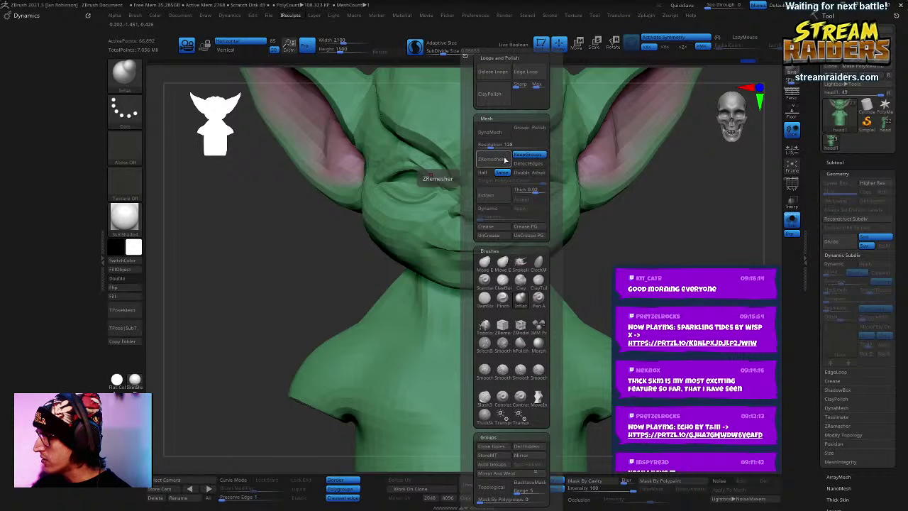
{"action": "left_click", "coordinate": [505, 160]}
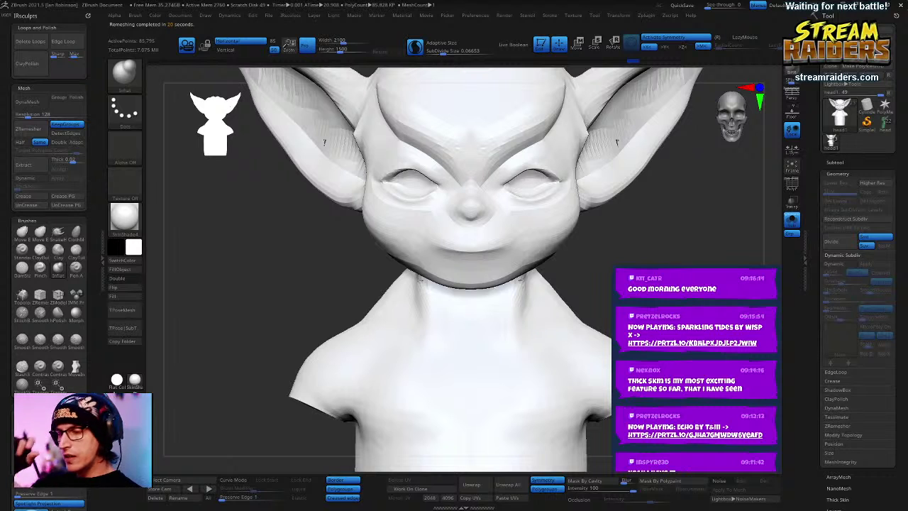
Step: Undo the remesh, the seam brushing and the fusing back to the detailed mesh with its highest subdivision level
{"action": "mouse_move", "coordinate": [607, 231]}
{"action": "left_mouse_down"}
{"action": "mouse_move", "coordinate": [673, 229]}
{"action": "mouse_move", "coordinate": [610, 249]}
{"action": "mouse_move", "coordinate": [609, 225]}
{"action": "mouse_move", "coordinate": [347, 228]}
{"action": "left_mouse_up"}
{"action": "key", "text": "ctrl+z"}
{"action": "key", "text": "ctrl"}
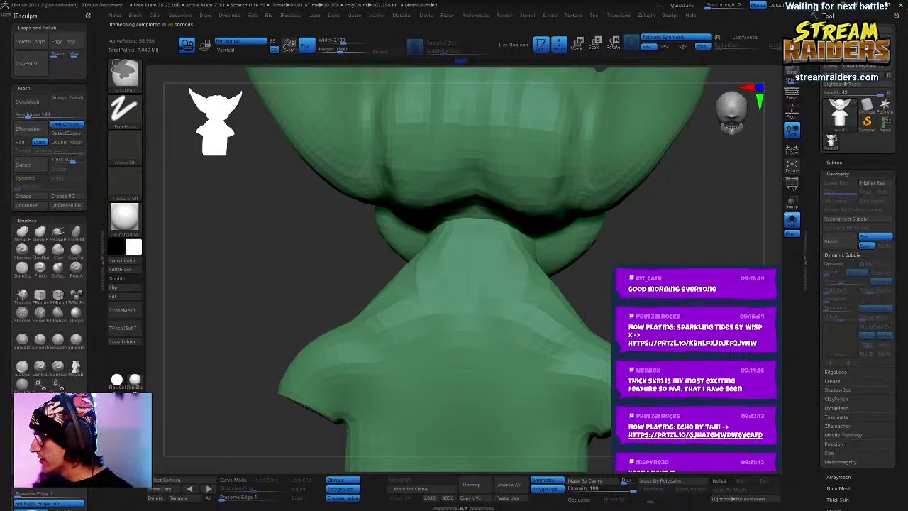
{"action": "key", "text": "ctrl+z"}
{"action": "key", "text": "ctrl+z"}
{"action": "key", "text": "ctrl+z"}
{"action": "key", "text": "ctrl+z"}
{"action": "key", "text": "ctrl+z"}
{"action": "key", "text": "ctrl+z"}
{"action": "key", "text": "ctrl+z"}
{"action": "key", "text": "ctrl+z"}
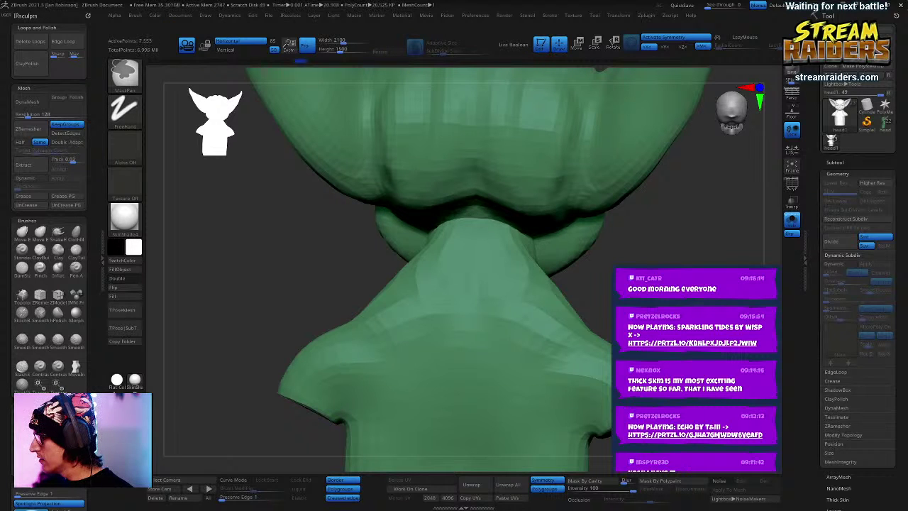
{"action": "key", "text": "ctrl+z"}
{"action": "key", "text": "ctrl+z"}
{"action": "key", "text": "ctrl+z"}
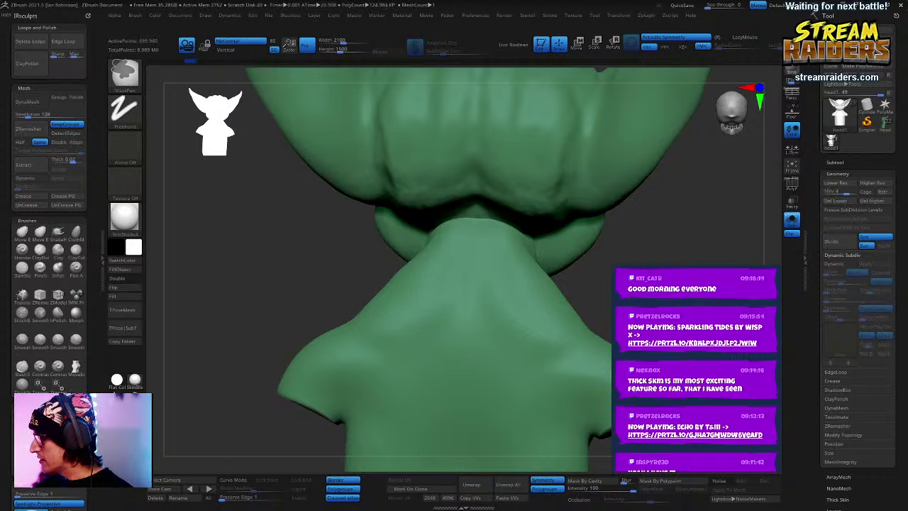
{"action": "key", "text": "ctrl+z"}
{"action": "key", "text": "ctrl+z"}
Step: Delete the lower subdivision levels of the detailed head-and-body mesh
{"action": "mouse_move", "coordinate": [701, 251]}
{"action": "left_mouse_down"}
{"action": "mouse_move", "coordinate": [723, 229]}
{"action": "mouse_move", "coordinate": [809, 221]}
{"action": "left_mouse_up"}
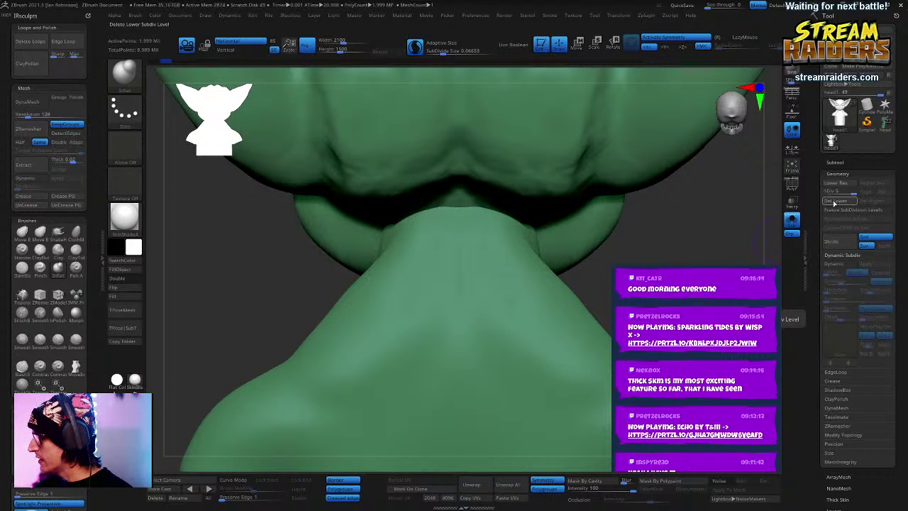
{"action": "left_click", "coordinate": [824, 205]}
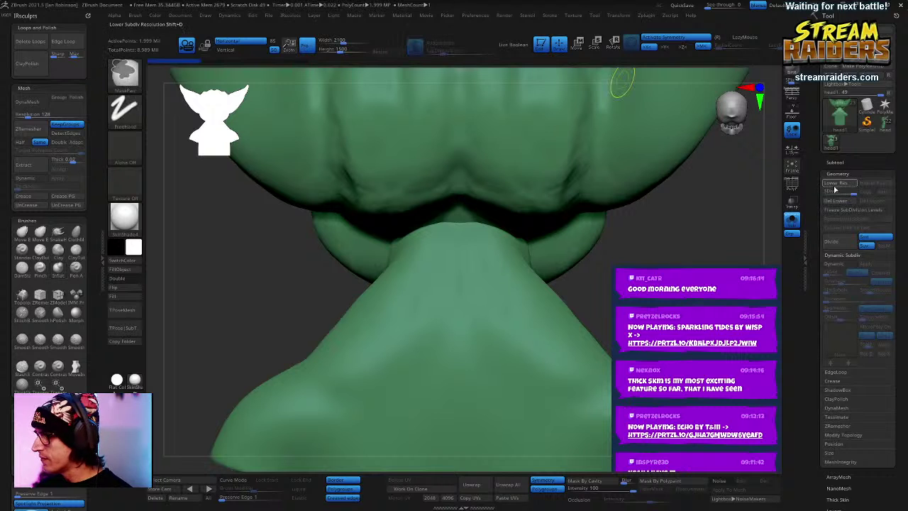
{"action": "key", "text": "f"}
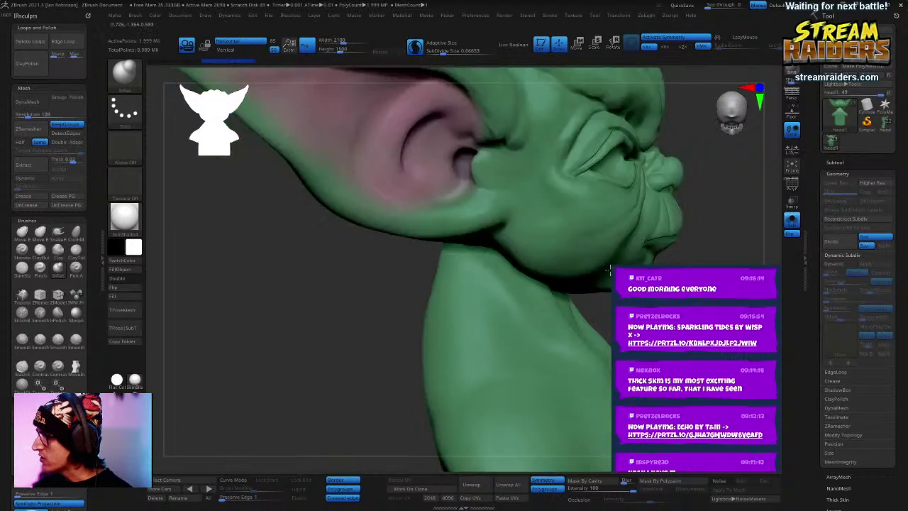
Step: Set DynaMesh Master's target polycount to 1 million and DynaMesh the combined head and body
{"action": "left_click", "coordinate": [646, 15]}
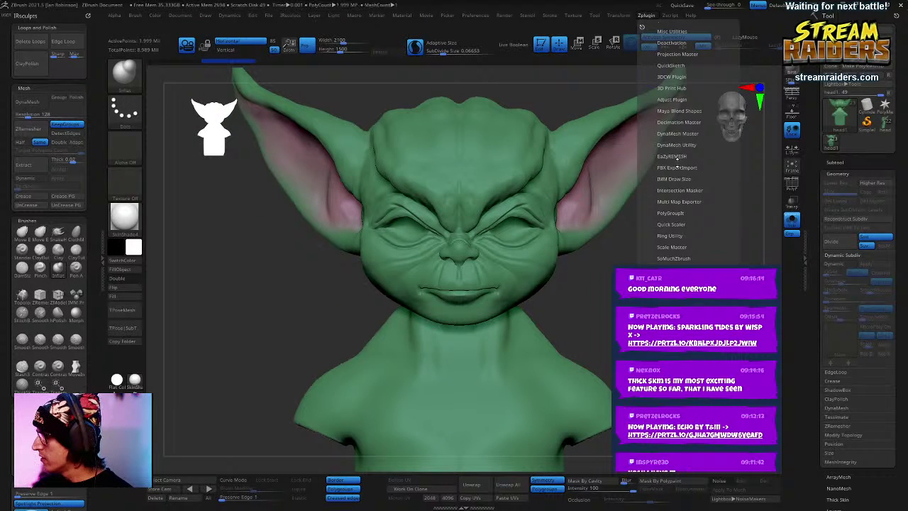
{"action": "left_click", "coordinate": [615, 16]}
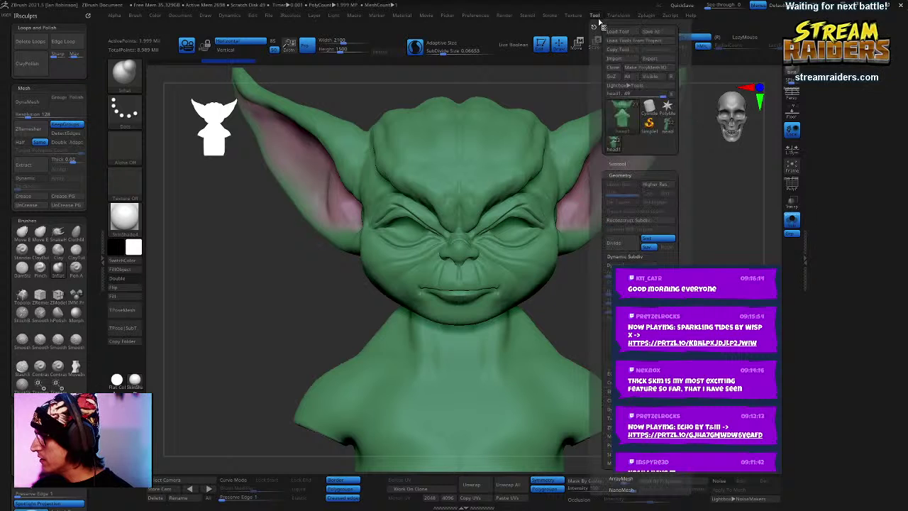
{"action": "left_click", "coordinate": [646, 16]}
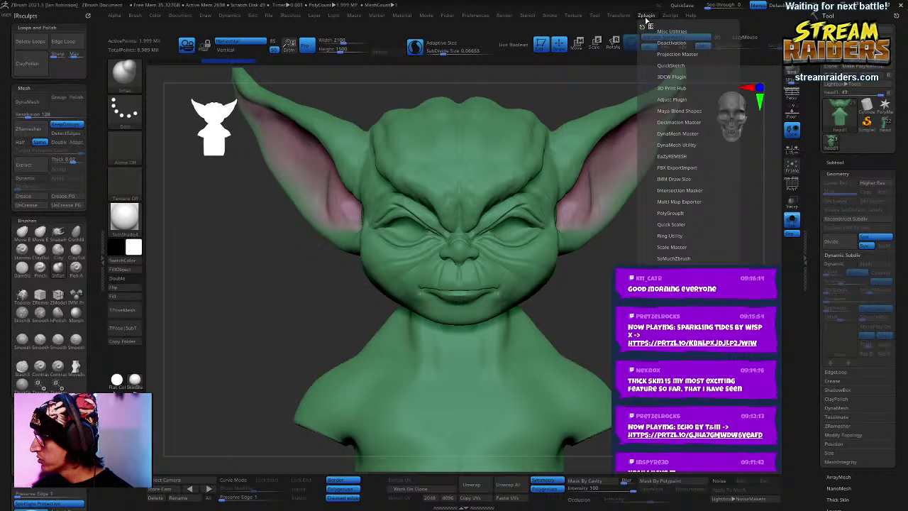
{"action": "left_click", "coordinate": [678, 133]}
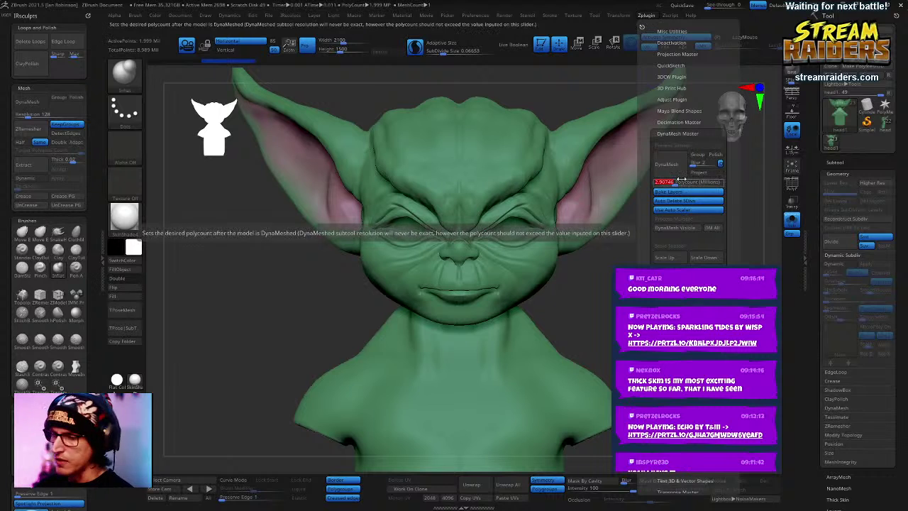
{"action": "type", "text": "1"}
{"action": "key", "text": "Return"}
{"action": "left_click", "coordinate": [674, 163]}
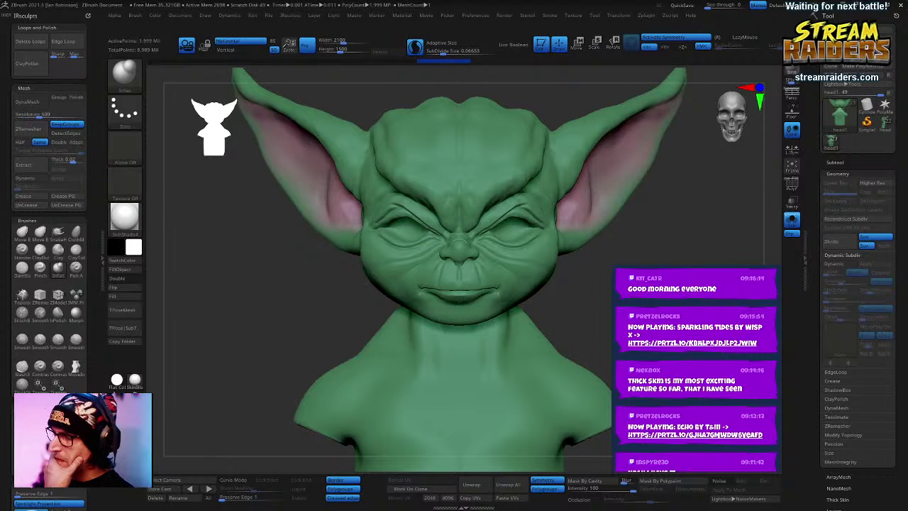
Step: Smooth the fused seam at the back of the neck and turn off Sculptris Pro
{"action": "mouse_move", "coordinate": [681, 234]}
{"action": "left_mouse_down"}
{"action": "mouse_move", "coordinate": [769, 232]}
{"action": "mouse_move", "coordinate": [624, 234]}
{"action": "mouse_move", "coordinate": [722, 255]}
{"action": "left_mouse_up"}
{"action": "mouse_move", "coordinate": [512, 239]}
{"action": "left_mouse_down", "text": "shift"}
{"action": "mouse_move", "coordinate": [456, 205]}
{"action": "mouse_move", "coordinate": [486, 214]}
{"action": "left_mouse_up", "text": "shift"}
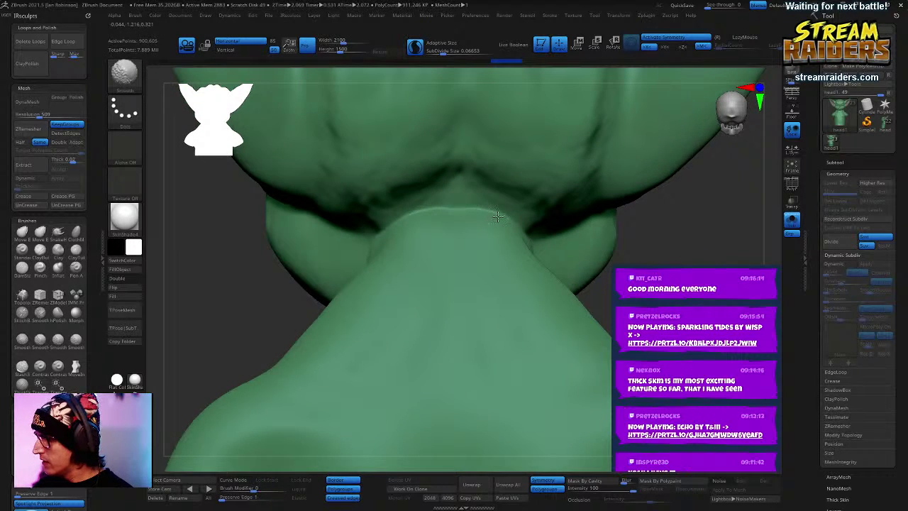
{"action": "right_click_drag", "start_coordinate": [498, 217], "coordinate": [539, 209]}
{"action": "right_click_drag", "start_coordinate": [398, 241], "coordinate": [406, 248]}
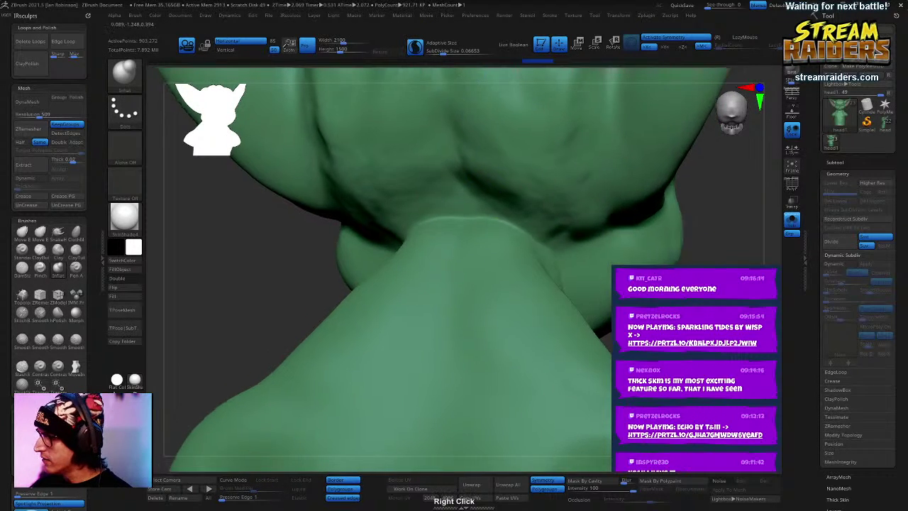
{"action": "right_click_drag", "start_coordinate": [500, 177], "coordinate": [489, 221], "text": "ctrl"}
{"action": "key", "text": "shift+f"}
{"action": "key", "text": "shift+f"}
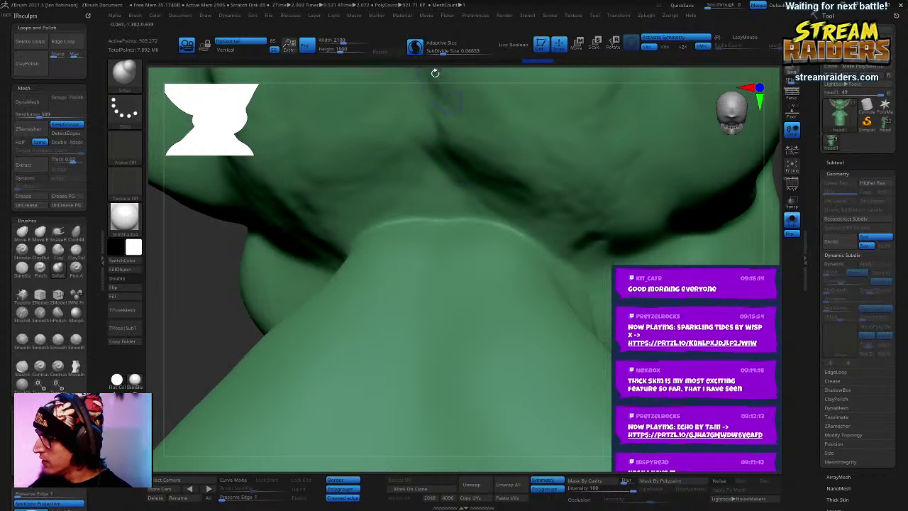
{"action": "left_click", "coordinate": [416, 48]}
{"action": "mouse_move", "coordinate": [477, 211]}
{"action": "left_mouse_down", "text": "shift"}
{"action": "mouse_move", "coordinate": [454, 219]}
{"action": "mouse_move", "coordinate": [518, 225]}
{"action": "mouse_move", "coordinate": [539, 244]}
{"action": "mouse_move", "coordinate": [468, 204]}
{"action": "left_mouse_up", "text": "shift"}
Step: Build up the seam across the nape with the ClayBuildup brush and smooth the strokes
{"action": "key", "text": "b"}
{"action": "key", "text": "c"}
{"action": "key", "text": "b"}
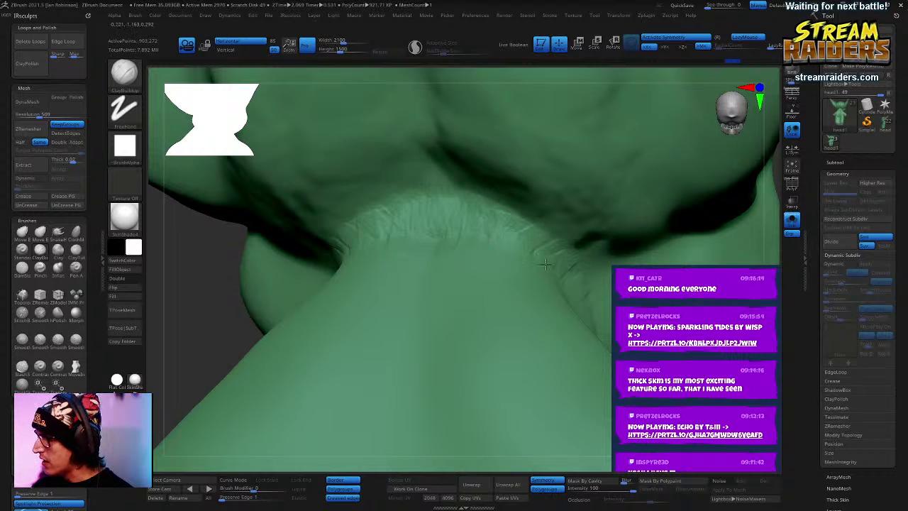
{"action": "left_click_drag", "start_coordinate": [439, 246], "coordinate": [436, 249], "text": "shift"}
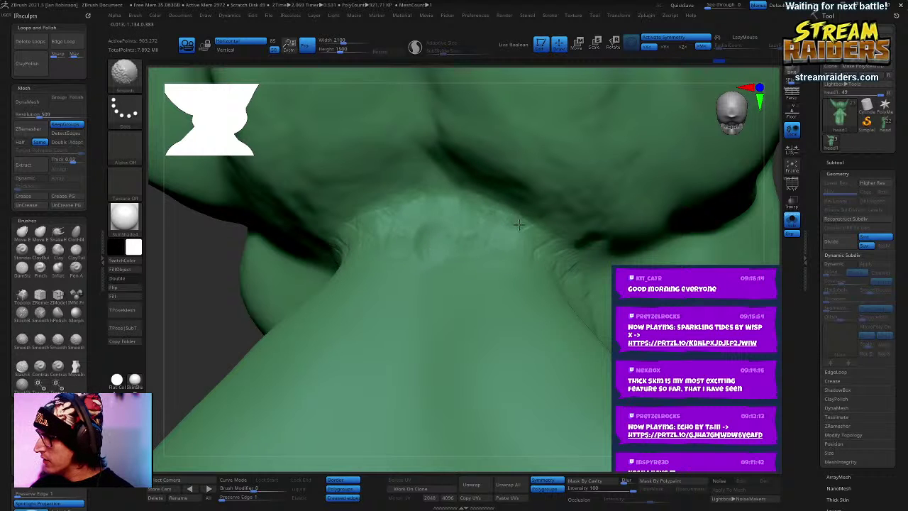
{"action": "mouse_move", "coordinate": [449, 174]}
{"action": "left_mouse_down"}
{"action": "mouse_move", "coordinate": [454, 205]}
{"action": "mouse_move", "coordinate": [517, 211]}
{"action": "mouse_move", "coordinate": [487, 216]}
{"action": "mouse_move", "coordinate": [462, 239]}
{"action": "left_mouse_up"}
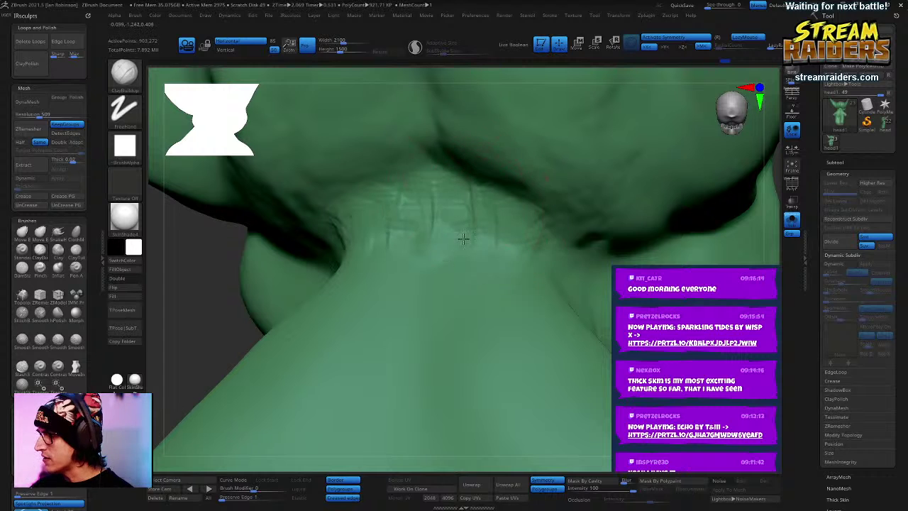
{"action": "left_click_drag", "start_coordinate": [519, 236], "coordinate": [452, 203], "text": "shift"}
Step: Layer and smooth clay strokes where the side of the neck meets the back of the head
{"action": "mouse_move", "coordinate": [566, 267]}
{"action": "right_mouse_down"}
{"action": "mouse_move", "coordinate": [546, 268]}
{"action": "mouse_move", "coordinate": [628, 218]}
{"action": "mouse_move", "coordinate": [589, 298]}
{"action": "mouse_move", "coordinate": [484, 232]}
{"action": "right_mouse_up"}
{"action": "mouse_move", "coordinate": [399, 219]}
{"action": "left_mouse_down"}
{"action": "mouse_move", "coordinate": [390, 264]}
{"action": "mouse_move", "coordinate": [426, 282]}
{"action": "left_mouse_up"}
{"action": "left_click_drag", "start_coordinate": [391, 216], "coordinate": [348, 268], "text": "shift"}
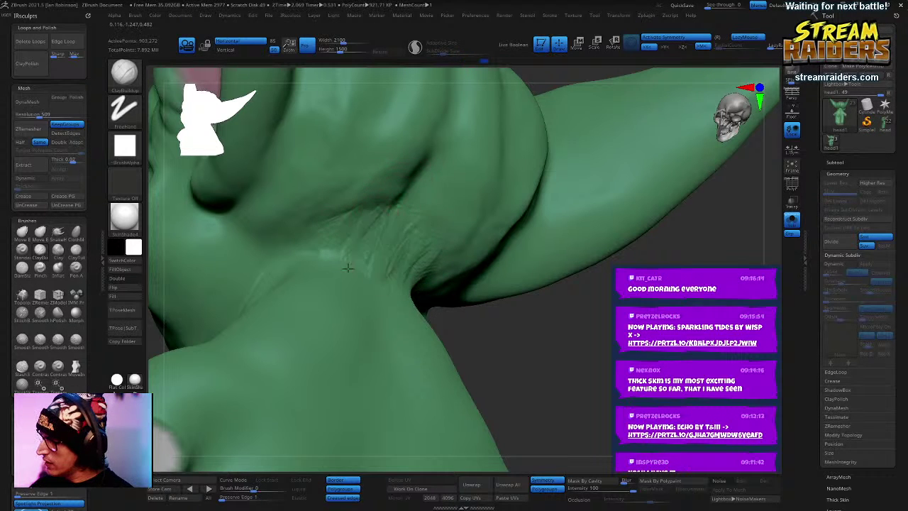
{"action": "mouse_move", "coordinate": [354, 235]}
{"action": "left_mouse_down"}
{"action": "mouse_move", "coordinate": [331, 264]}
{"action": "mouse_move", "coordinate": [312, 258]}
{"action": "mouse_move", "coordinate": [340, 275]}
{"action": "mouse_move", "coordinate": [348, 254]}
{"action": "left_mouse_up"}
Step: Blend the neck into the head below the ear with ClayBuildup strokes and smoothing
{"action": "left_click_drag", "start_coordinate": [568, 365], "coordinate": [534, 314]}
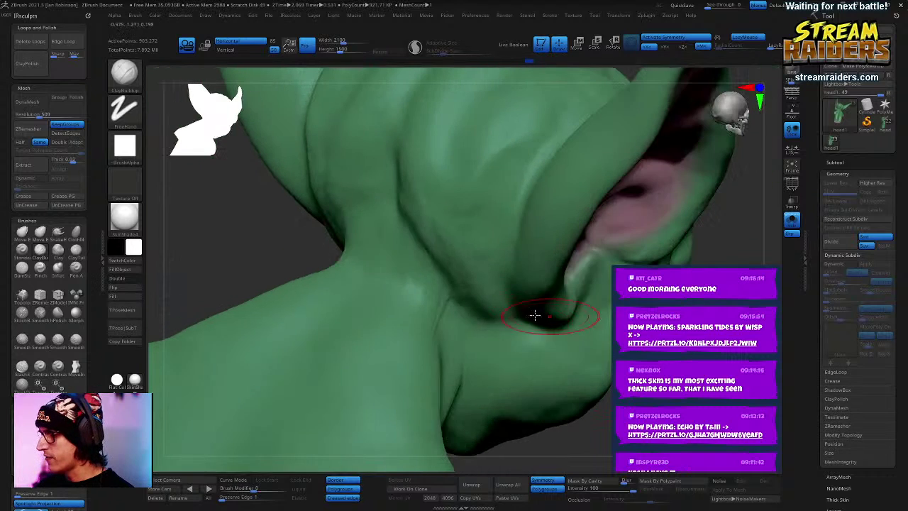
{"action": "mouse_move", "coordinate": [432, 296]}
{"action": "left_mouse_down", "text": "shift"}
{"action": "mouse_move", "coordinate": [435, 328]}
{"action": "mouse_move", "coordinate": [433, 281]}
{"action": "mouse_move", "coordinate": [395, 273]}
{"action": "mouse_move", "coordinate": [376, 284]}
{"action": "mouse_move", "coordinate": [365, 263]}
{"action": "mouse_move", "coordinate": [394, 258]}
{"action": "left_mouse_up", "text": "shift"}
{"action": "key", "text": "f"}
{"action": "left_click_drag", "start_coordinate": [576, 418], "coordinate": [539, 454], "text": "shift"}
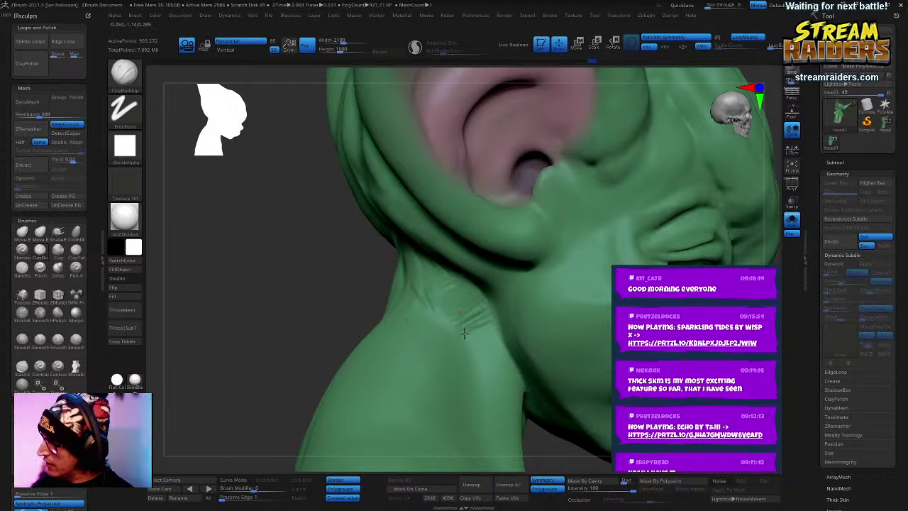
{"action": "right_click_drag", "start_coordinate": [420, 291], "coordinate": [375, 284]}
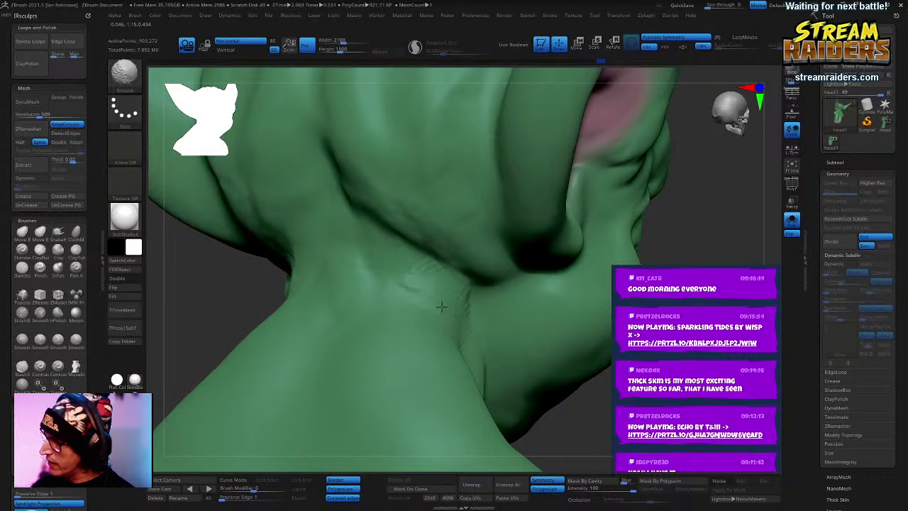
{"action": "mouse_move", "coordinate": [441, 307]}
{"action": "right_mouse_down"}
{"action": "mouse_move", "coordinate": [496, 315]}
{"action": "mouse_move", "coordinate": [395, 344]}
{"action": "right_mouse_up"}
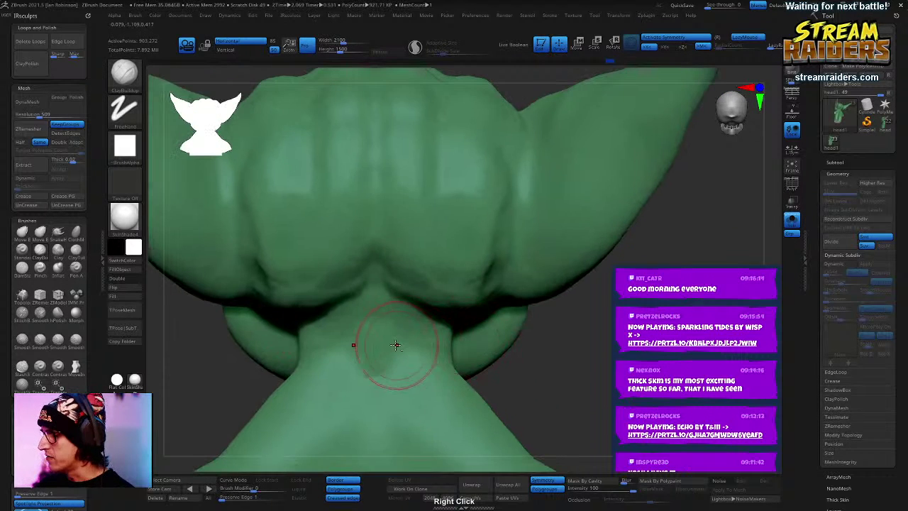
Step: Build up and smooth the centre of the nape, and blend the side of the neck below the ear with clay strokes
{"action": "left_click_drag", "start_coordinate": [379, 336], "coordinate": [407, 359]}
{"action": "right_click_drag", "start_coordinate": [407, 359], "coordinate": [416, 300], "text": "ctrl"}
{"action": "left_click_drag", "start_coordinate": [399, 355], "coordinate": [391, 359], "text": "shift"}
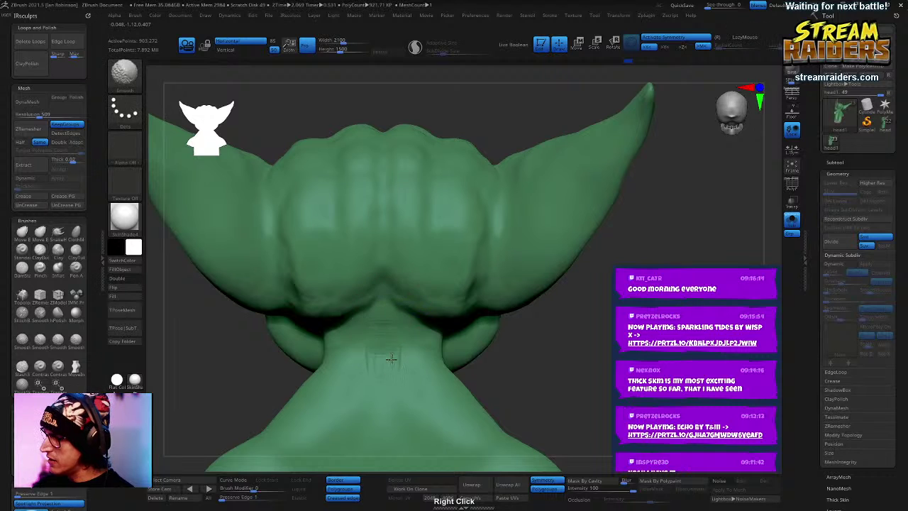
{"action": "mouse_move", "coordinate": [391, 359]}
{"action": "right_mouse_down"}
{"action": "mouse_move", "coordinate": [454, 234]}
{"action": "mouse_move", "coordinate": [462, 243]}
{"action": "mouse_move", "coordinate": [364, 331]}
{"action": "right_mouse_up"}
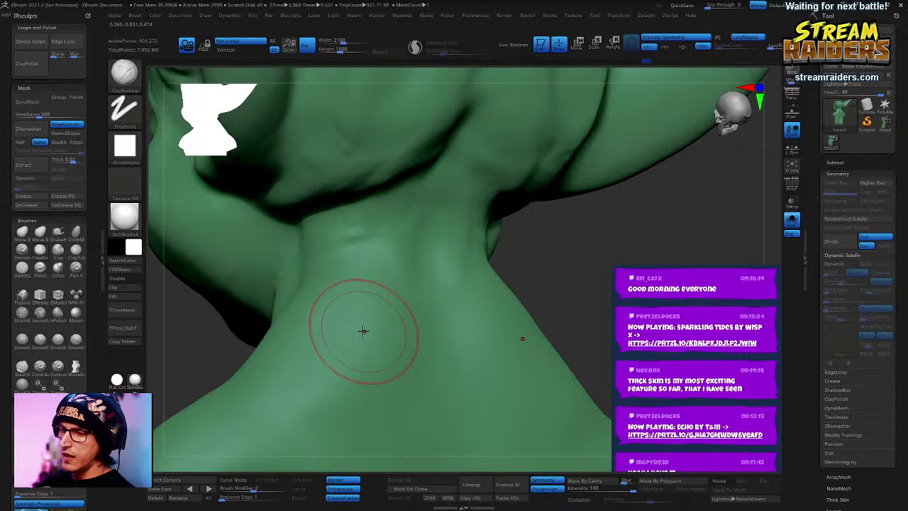
{"action": "right_click_drag", "start_coordinate": [363, 330], "coordinate": [537, 263]}
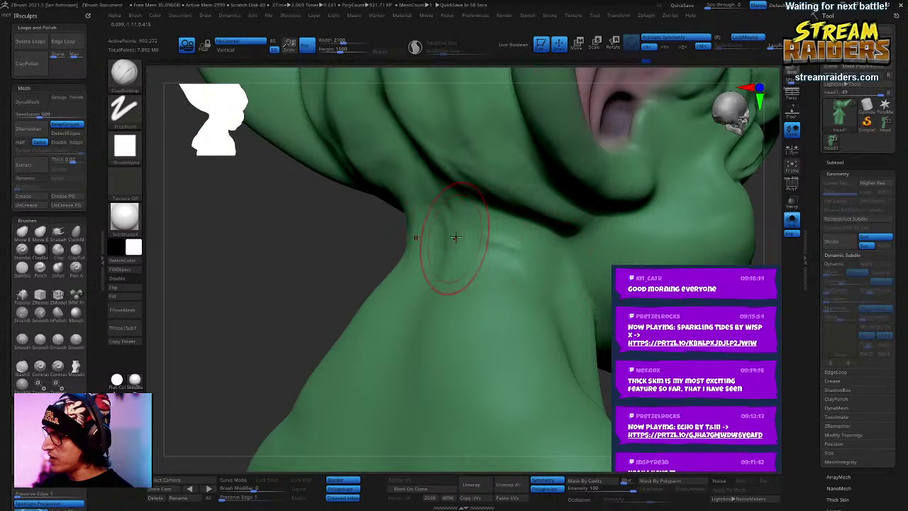
{"action": "mouse_move", "coordinate": [479, 228]}
{"action": "left_mouse_down", "text": "alt"}
{"action": "mouse_move", "coordinate": [521, 264]}
{"action": "mouse_move", "coordinate": [508, 238]}
{"action": "left_mouse_up", "text": "alt"}
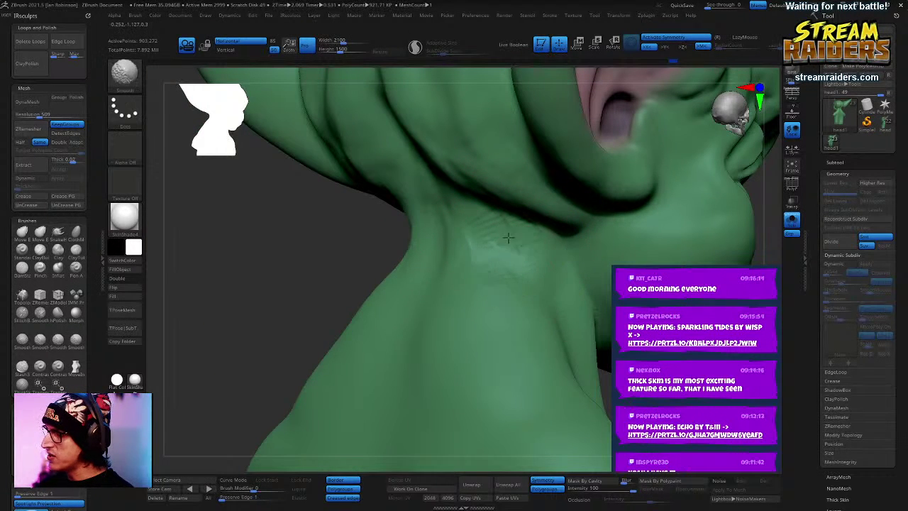
Step: Fill the seam beneath the jaw with ClayBuildup strokes and smooth it into the side of the neck
{"action": "mouse_move", "coordinate": [517, 263]}
{"action": "right_mouse_down"}
{"action": "mouse_move", "coordinate": [530, 283]}
{"action": "mouse_move", "coordinate": [511, 257]}
{"action": "mouse_move", "coordinate": [588, 298]}
{"action": "mouse_move", "coordinate": [588, 284]}
{"action": "mouse_move", "coordinate": [541, 232]}
{"action": "mouse_move", "coordinate": [504, 252]}
{"action": "mouse_move", "coordinate": [493, 273]}
{"action": "mouse_move", "coordinate": [504, 257]}
{"action": "right_mouse_up"}
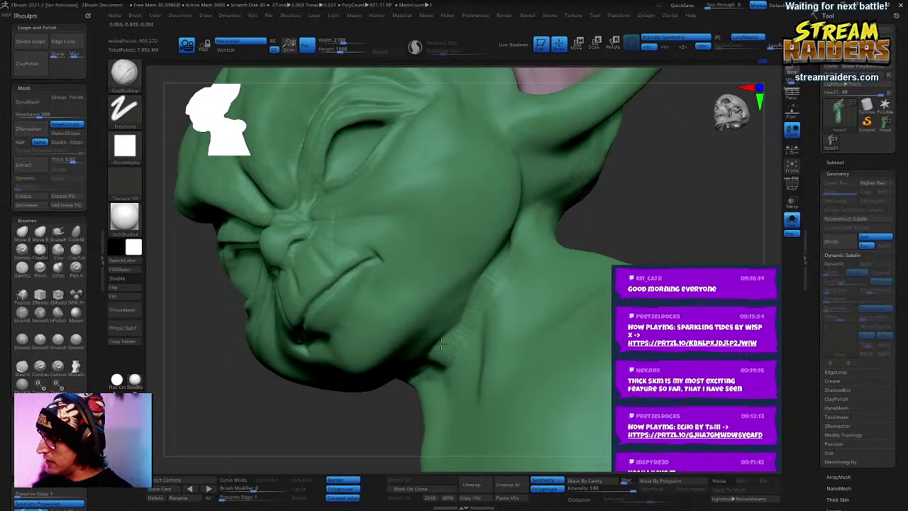
{"action": "left_click_drag", "start_coordinate": [441, 343], "coordinate": [461, 354]}
{"action": "mouse_move", "coordinate": [461, 354]}
{"action": "right_mouse_down"}
{"action": "mouse_move", "coordinate": [549, 206]}
{"action": "mouse_move", "coordinate": [518, 237]}
{"action": "right_mouse_up"}
{"action": "right_click", "coordinate": [494, 261]}
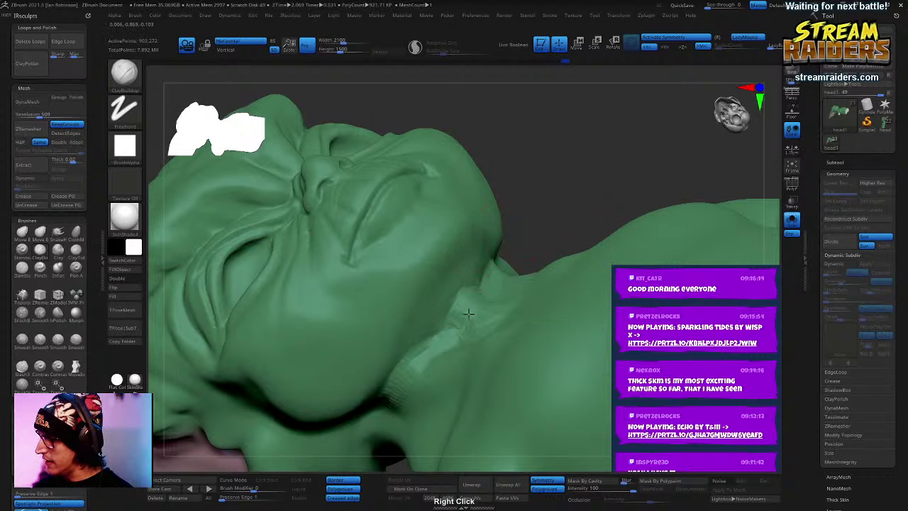
{"action": "key", "text": "shift"}
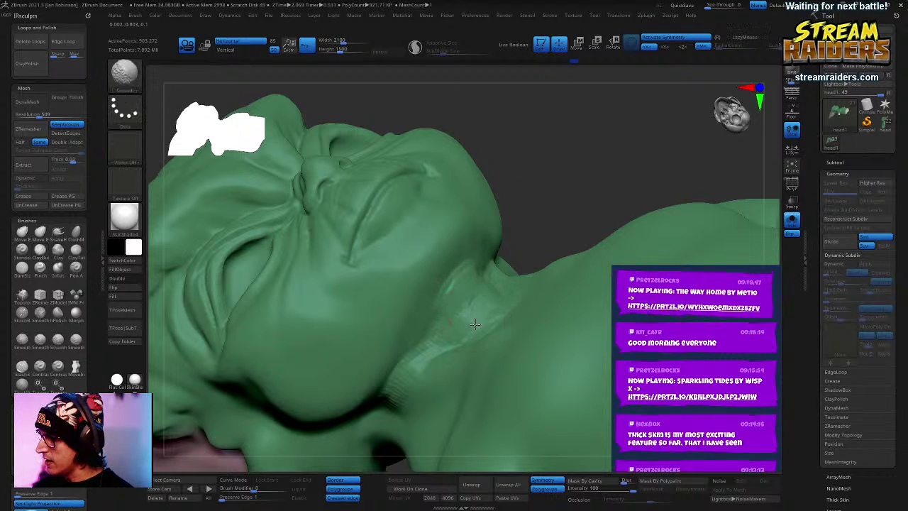
{"action": "right_click_drag", "start_coordinate": [516, 221], "coordinate": [588, 156]}
{"action": "left_click_drag", "start_coordinate": [436, 340], "coordinate": [434, 332], "text": "shift"}
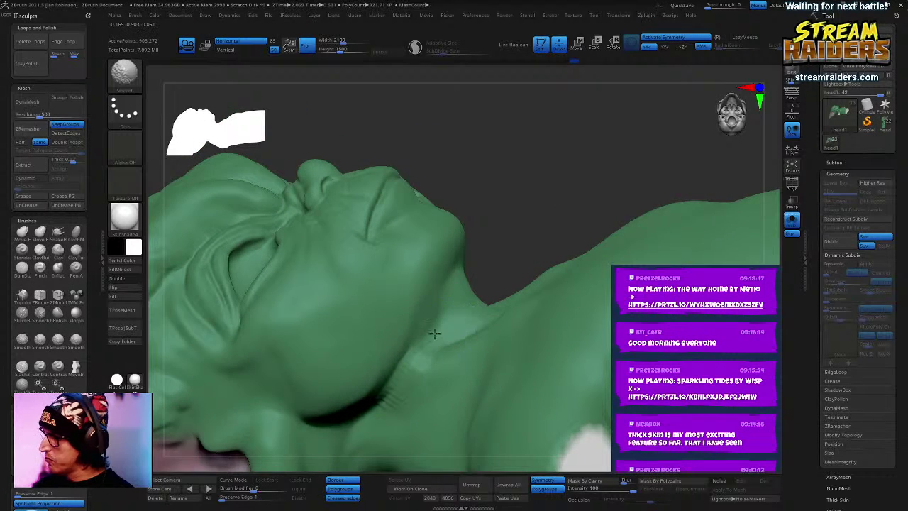
{"action": "right_click_drag", "start_coordinate": [496, 234], "coordinate": [574, 141], "text": "ctrl"}
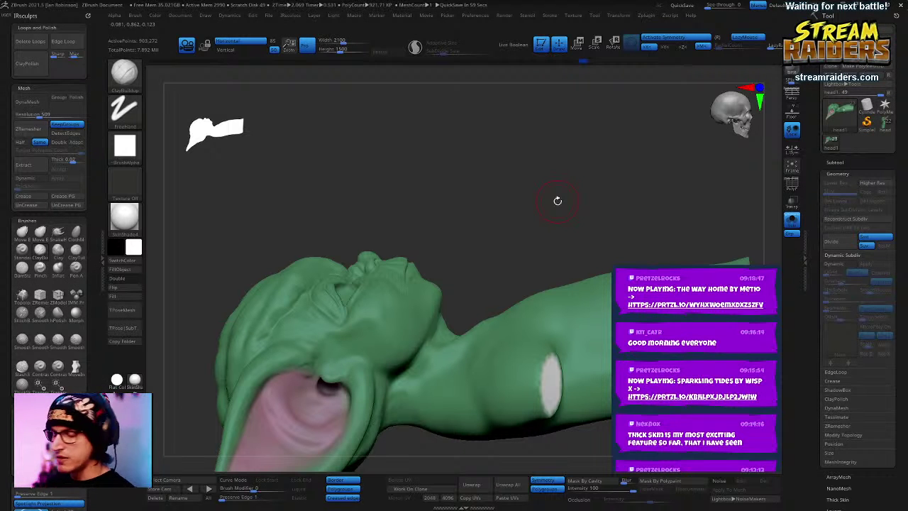
Step: Sculpt the neck tendons with symmetrical ClayBuildup strokes running down the throat from under the chin
{"action": "right_click_drag", "start_coordinate": [629, 193], "coordinate": [539, 195]}
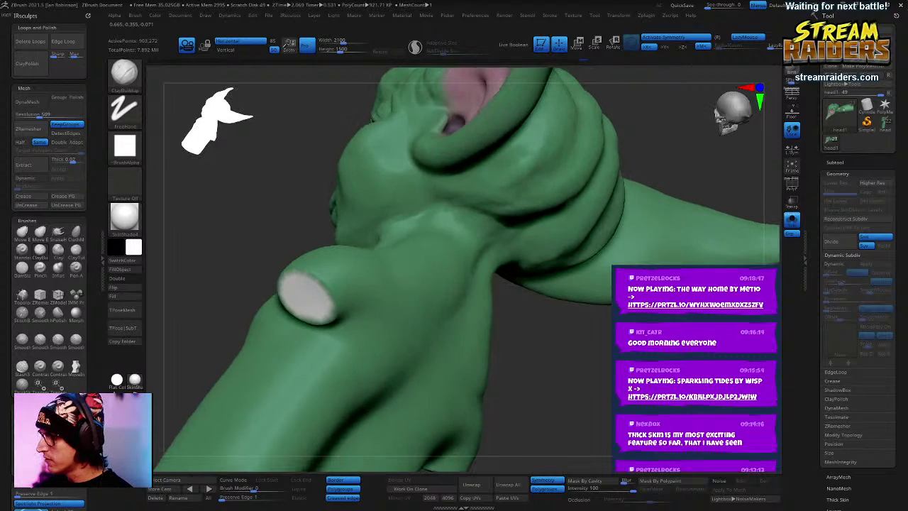
{"action": "mouse_move", "coordinate": [605, 370]}
{"action": "right_mouse_down"}
{"action": "mouse_move", "coordinate": [659, 291]}
{"action": "mouse_move", "coordinate": [696, 261]}
{"action": "right_mouse_up"}
{"action": "mouse_move", "coordinate": [453, 281]}
{"action": "left_mouse_down"}
{"action": "mouse_move", "coordinate": [425, 309]}
{"action": "mouse_move", "coordinate": [436, 344]}
{"action": "left_mouse_up"}
{"action": "right_click_drag", "start_coordinate": [618, 248], "coordinate": [709, 256]}
{"action": "left_click_drag", "start_coordinate": [476, 310], "coordinate": [453, 352]}
{"action": "left_click_drag", "start_coordinate": [461, 289], "coordinate": [456, 348]}
{"action": "mouse_move", "coordinate": [569, 302]}
{"action": "left_mouse_down"}
{"action": "mouse_move", "coordinate": [551, 284]}
{"action": "mouse_move", "coordinate": [571, 316]}
{"action": "left_mouse_up"}
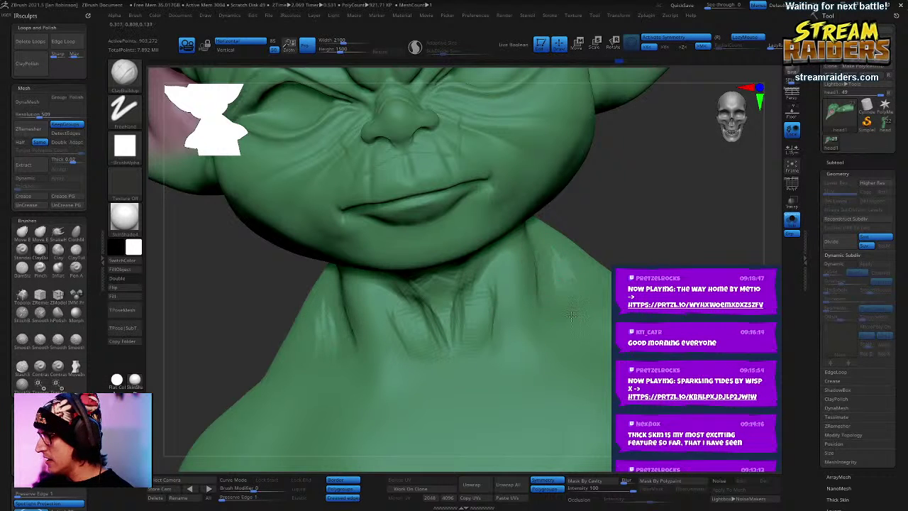
Step: Add clay at the lower ends of the neck tendons and smooth the front of the throat
{"action": "right_click_drag", "start_coordinate": [624, 245], "coordinate": [702, 230]}
{"action": "left_click_drag", "start_coordinate": [379, 316], "coordinate": [408, 360]}
{"action": "left_click_drag", "start_coordinate": [498, 346], "coordinate": [525, 348], "text": "shift"}
{"action": "right_click_drag", "start_coordinate": [690, 251], "coordinate": [602, 249]}
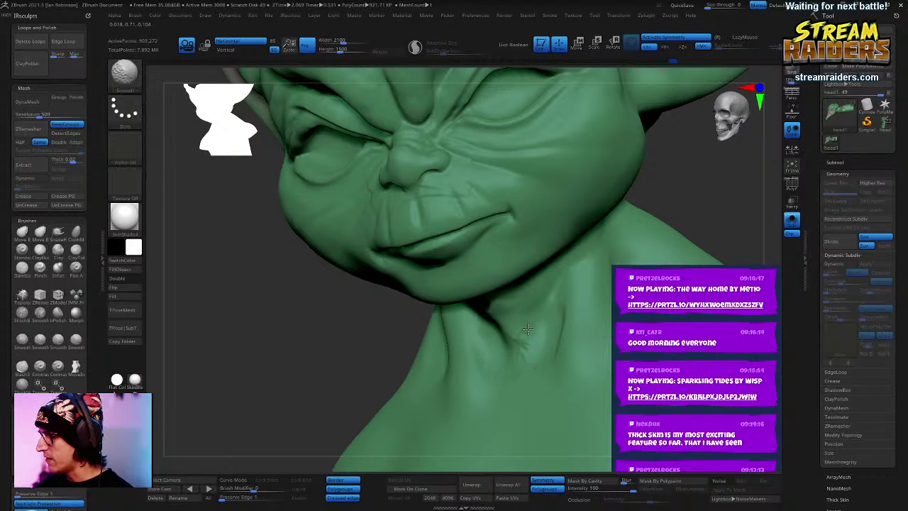
Step: Shape the collarbones with ClayBuildup strokes from the base of the throat towards the shoulders and smooth them
{"action": "right_click_drag", "start_coordinate": [711, 201], "coordinate": [653, 168]}
{"action": "mouse_move", "coordinate": [516, 238]}
{"action": "right_mouse_down"}
{"action": "mouse_move", "coordinate": [558, 269]}
{"action": "mouse_move", "coordinate": [511, 322]}
{"action": "mouse_move", "coordinate": [526, 333]}
{"action": "right_mouse_up"}
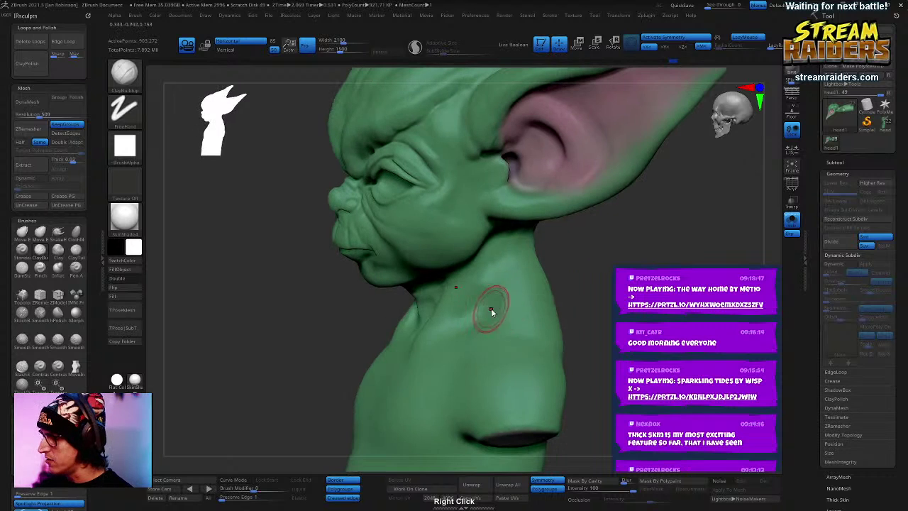
{"action": "right_click", "coordinate": [501, 278]}
{"action": "mouse_move", "coordinate": [502, 278]}
{"action": "right_mouse_down"}
{"action": "mouse_move", "coordinate": [522, 300]}
{"action": "mouse_move", "coordinate": [410, 328]}
{"action": "right_mouse_up"}
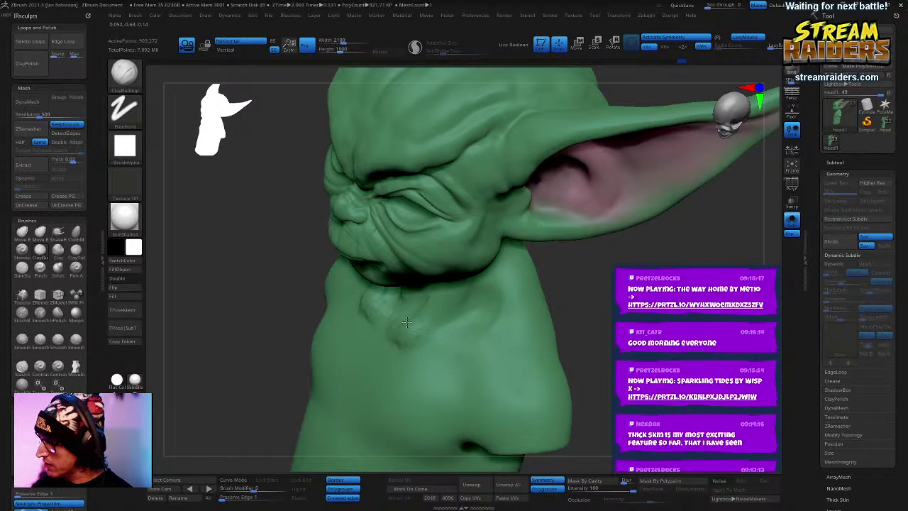
{"action": "left_click_drag", "start_coordinate": [479, 344], "coordinate": [546, 366]}
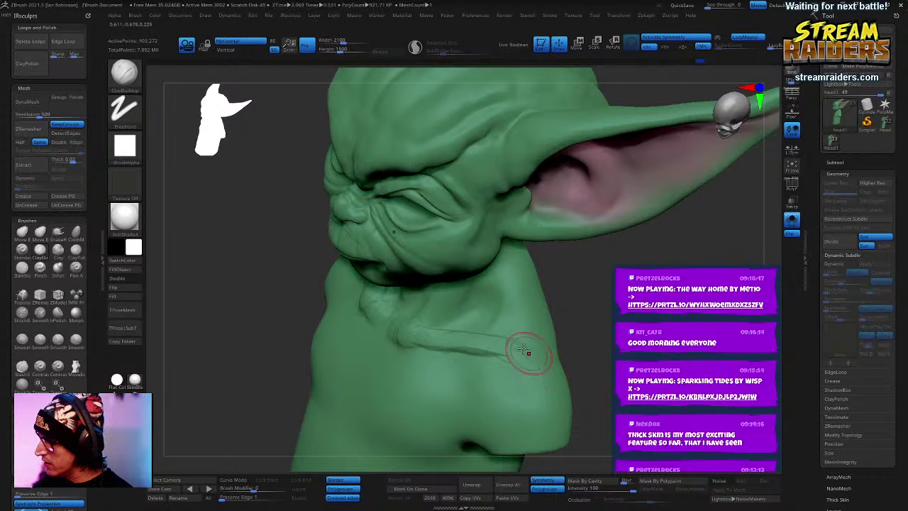
{"action": "mouse_move", "coordinate": [596, 310]}
{"action": "right_mouse_down"}
{"action": "mouse_move", "coordinate": [642, 312]}
{"action": "mouse_move", "coordinate": [631, 306]}
{"action": "mouse_move", "coordinate": [543, 331]}
{"action": "right_mouse_up"}
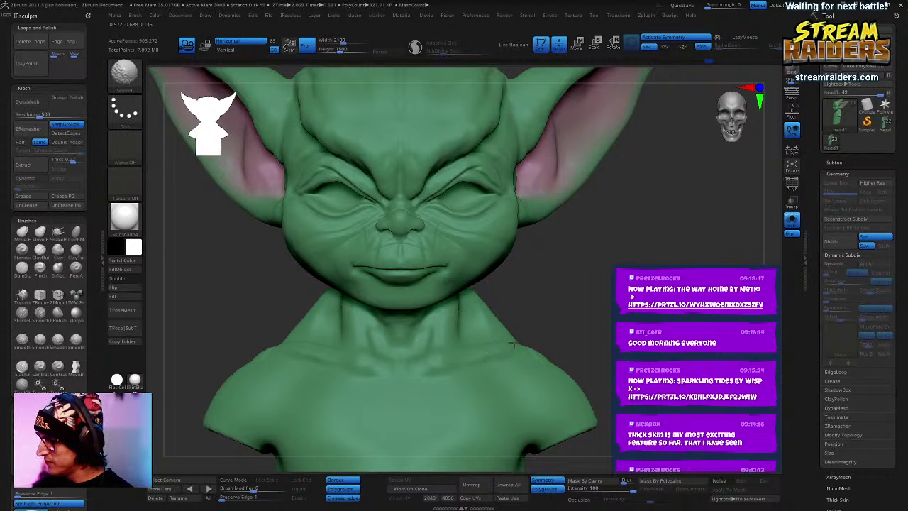
{"action": "mouse_move", "coordinate": [574, 319]}
{"action": "right_mouse_down", "text": "ctrl"}
{"action": "mouse_move", "coordinate": [442, 347]}
{"action": "mouse_move", "coordinate": [577, 318]}
{"action": "mouse_move", "coordinate": [681, 256]}
{"action": "right_mouse_up", "text": "ctrl"}
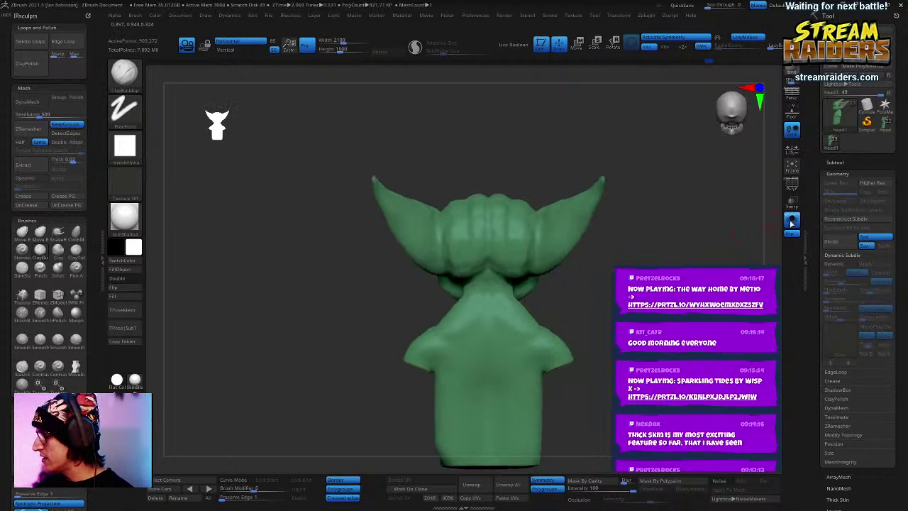
Step: Compare the original head subtool with the sculpted head1 subtool in the subtool list
{"action": "left_click", "coordinate": [850, 162]}
{"action": "right_click_drag", "start_coordinate": [543, 284], "coordinate": [639, 283], "text": "shift"}
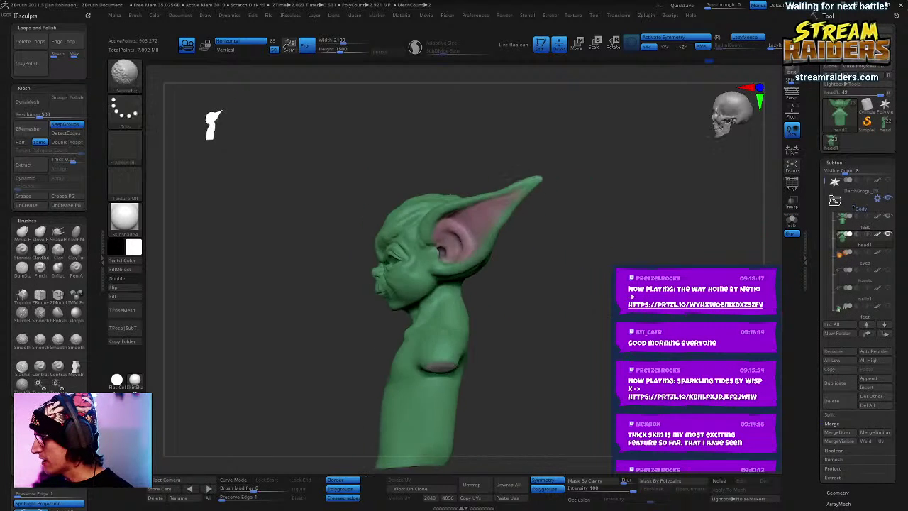
{"action": "mouse_move", "coordinate": [506, 175]}
{"action": "right_mouse_down"}
{"action": "mouse_move", "coordinate": [624, 248]}
{"action": "mouse_move", "coordinate": [667, 255]}
{"action": "right_mouse_up"}
{"action": "left_click", "coordinate": [844, 218]}
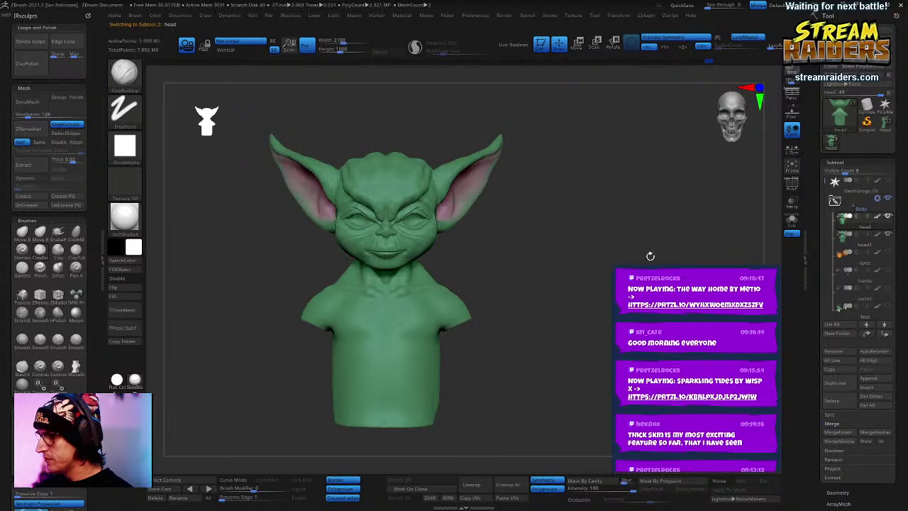
{"action": "right_click_drag", "start_coordinate": [643, 199], "coordinate": [642, 283], "text": "ctrl"}
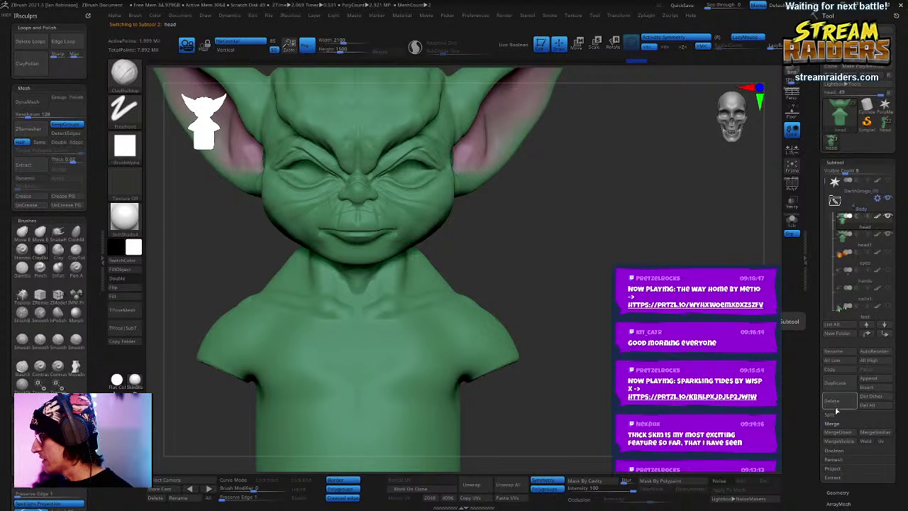
{"action": "key", "text": "shift+f"}
{"action": "key", "text": "shift+f"}
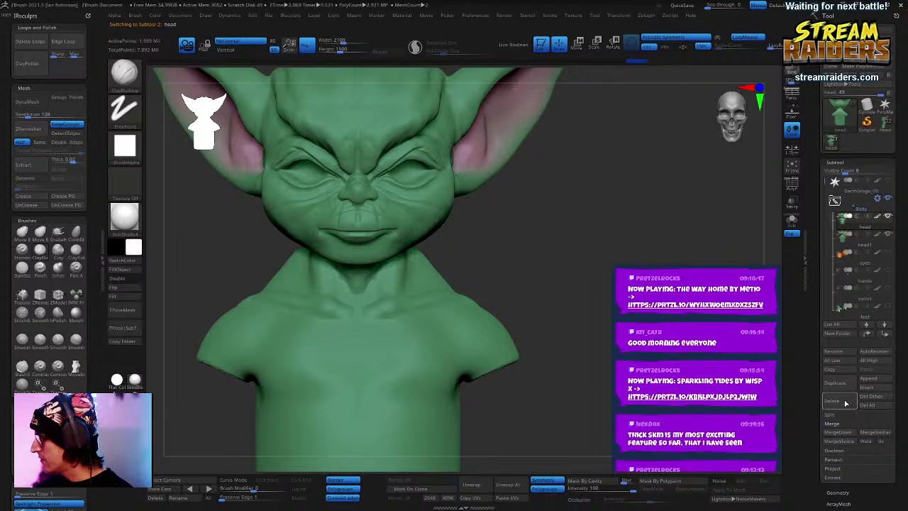
{"action": "left_click", "coordinate": [883, 244]}
{"action": "key", "text": "ctrl+shift+d"}
{"action": "left_click_drag", "start_coordinate": [600, 265], "coordinate": [480, 258], "text": "alt"}
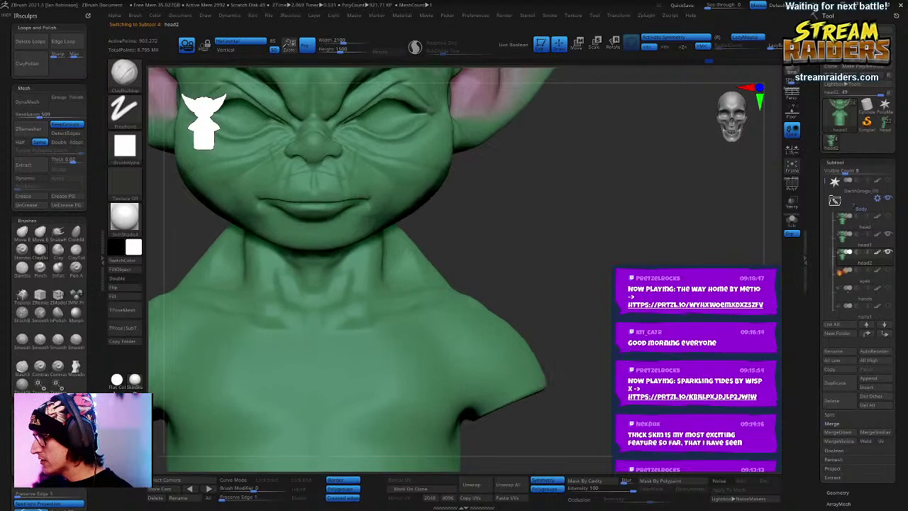
{"action": "left_click_drag", "start_coordinate": [631, 231], "coordinate": [634, 281]}
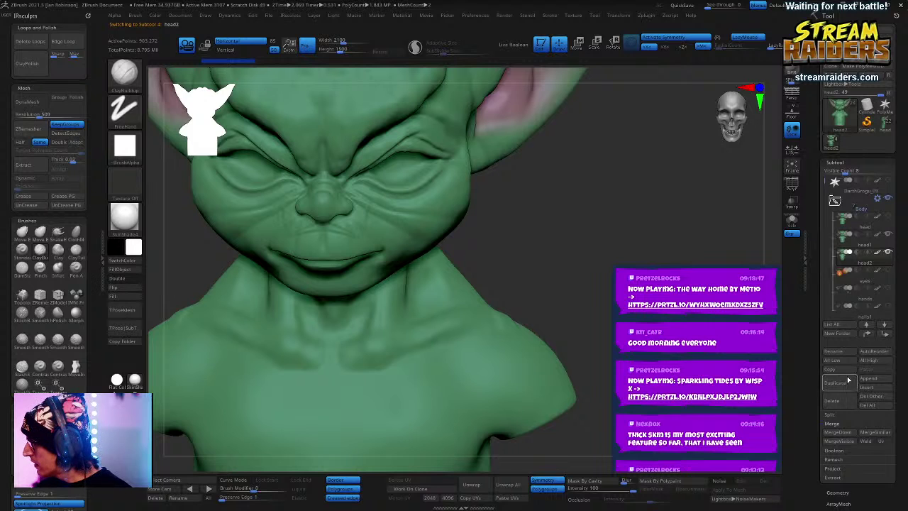
{"action": "left_click", "coordinate": [832, 400]}
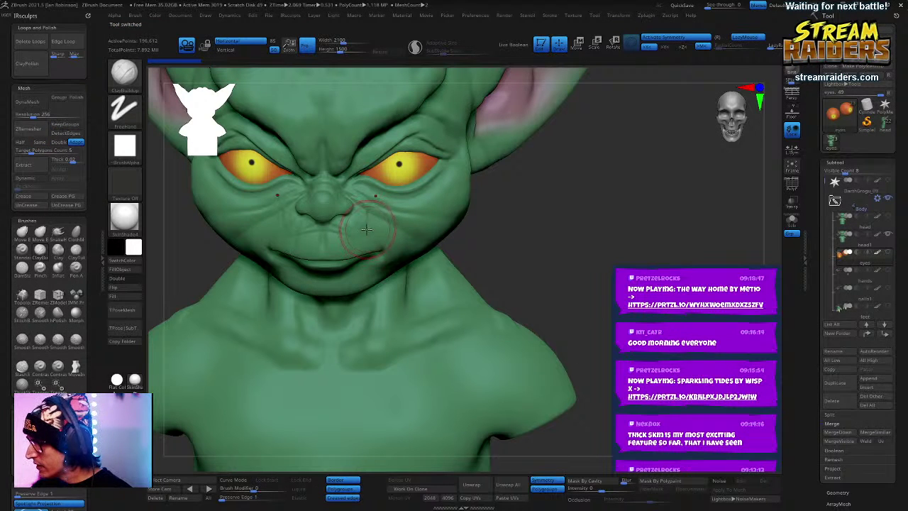
{"action": "left_click", "coordinate": [358, 235], "text": "alt"}
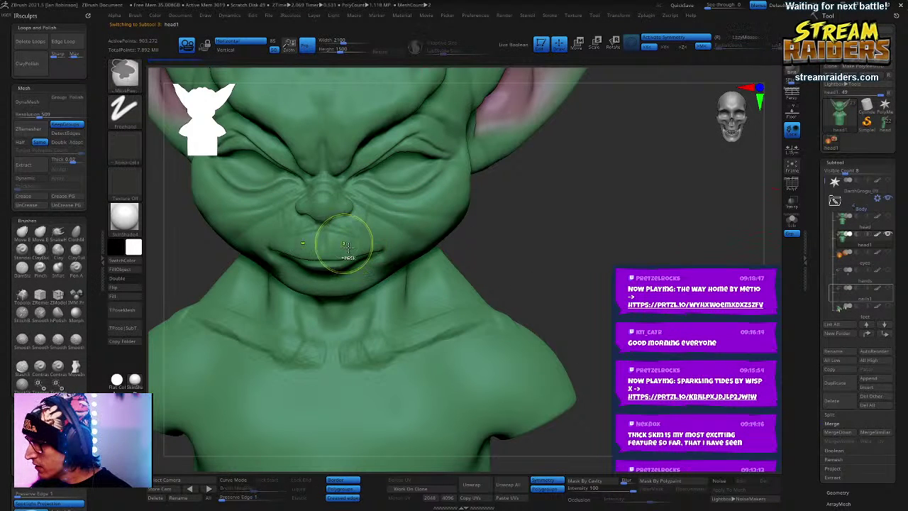
Step: Select the original head subtool and smooth the crossed creases between the nose and upper lip
{"action": "left_click", "coordinate": [862, 220]}
{"action": "left_click_drag", "start_coordinate": [566, 202], "coordinate": [600, 177], "text": "shift"}
{"action": "mouse_move", "coordinate": [588, 212]}
{"action": "right_mouse_down", "text": "ctrl"}
{"action": "mouse_move", "coordinate": [596, 160]}
{"action": "mouse_move", "coordinate": [619, 205]}
{"action": "mouse_move", "coordinate": [691, 279]}
{"action": "right_mouse_up", "text": "ctrl"}
{"action": "right_click", "coordinate": [620, 205]}
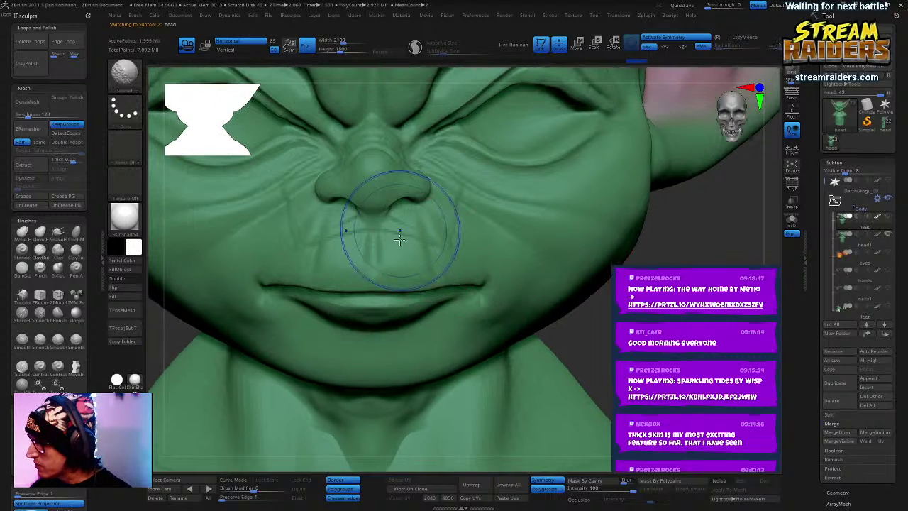
{"action": "mouse_move", "coordinate": [399, 230]}
{"action": "left_mouse_down", "text": "shift"}
{"action": "mouse_move", "coordinate": [409, 219]}
{"action": "mouse_move", "coordinate": [399, 239]}
{"action": "left_mouse_up", "text": "shift"}
{"action": "right_click", "coordinate": [409, 219]}
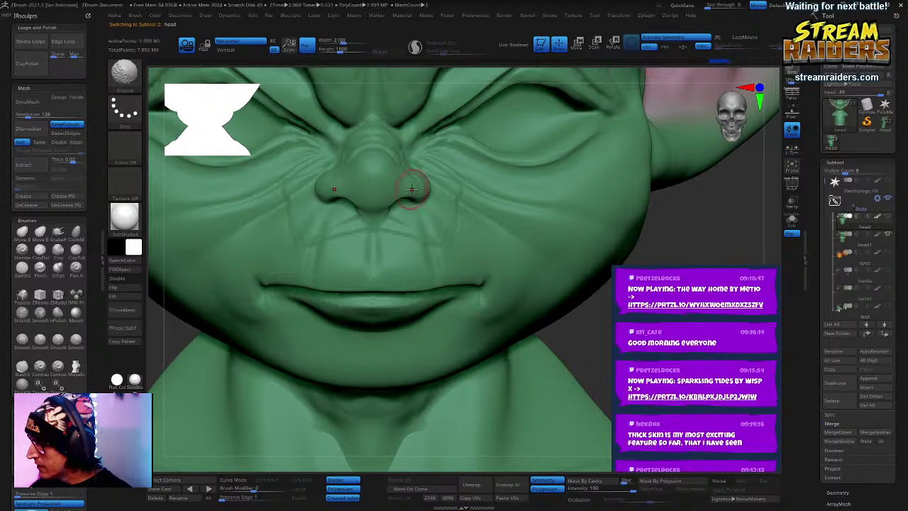
{"action": "mouse_move", "coordinate": [471, 237]}
{"action": "right_mouse_down"}
{"action": "mouse_move", "coordinate": [432, 205]}
{"action": "mouse_move", "coordinate": [457, 178]}
{"action": "mouse_move", "coordinate": [487, 273]}
{"action": "mouse_move", "coordinate": [466, 236]}
{"action": "mouse_move", "coordinate": [468, 255]}
{"action": "mouse_move", "coordinate": [503, 241]}
{"action": "mouse_move", "coordinate": [539, 269]}
{"action": "right_mouse_up"}
{"action": "key", "text": "shift"}
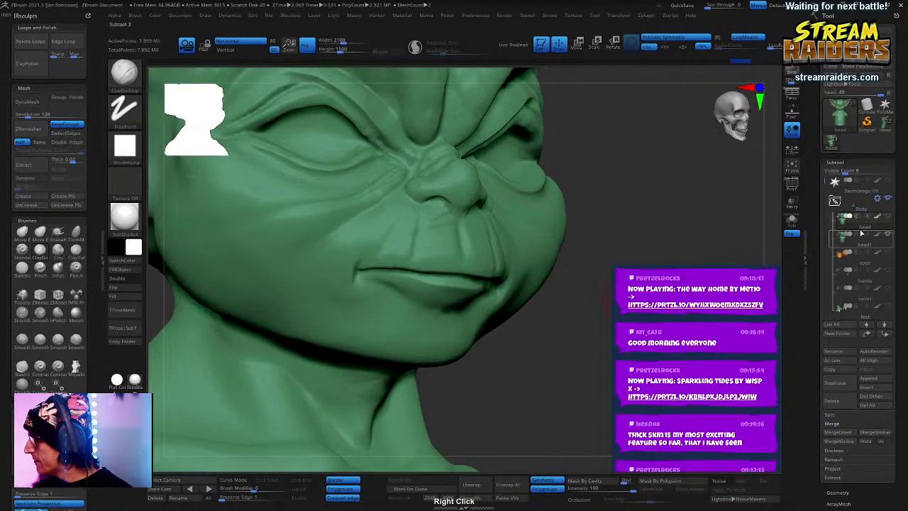
Step: Select the head1 subtool and smooth the stray creases above the upper lip and beside the nose
{"action": "left_click", "coordinate": [864, 247]}
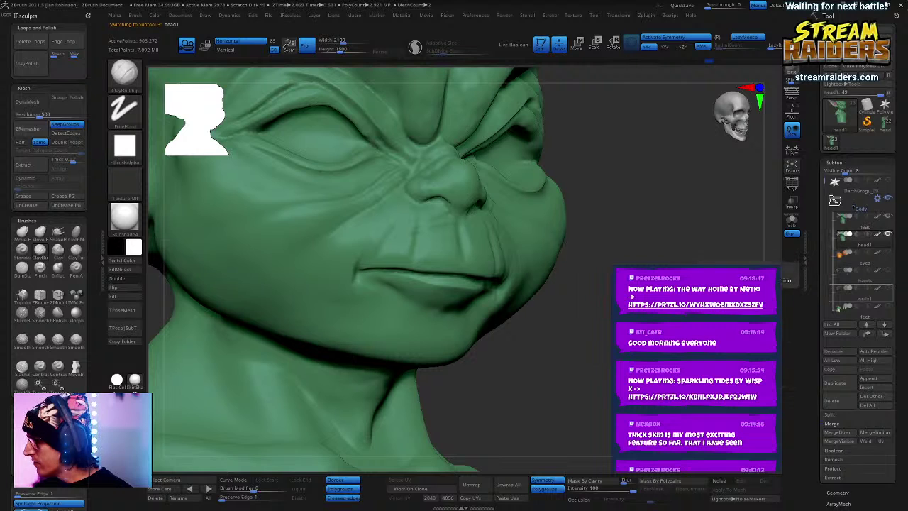
{"action": "right_click_drag", "start_coordinate": [634, 281], "coordinate": [586, 286]}
{"action": "key", "text": "shift"}
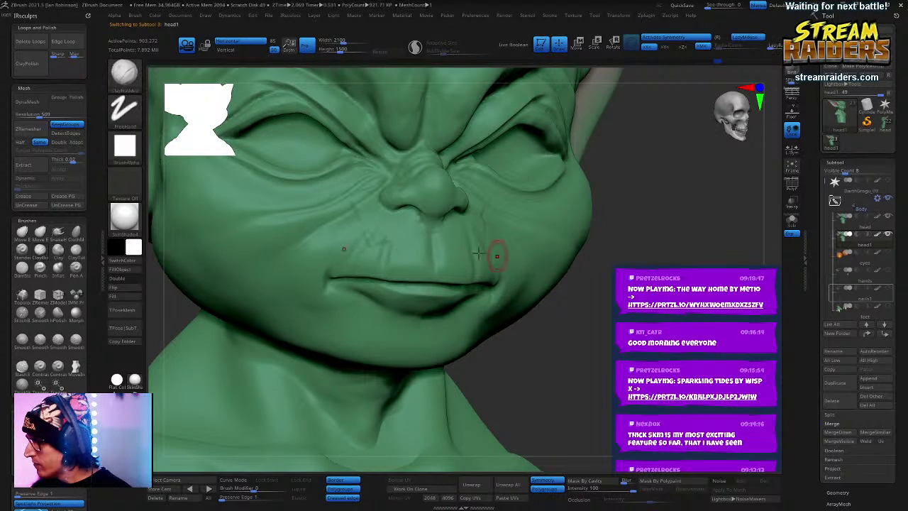
{"action": "right_click_drag", "start_coordinate": [396, 254], "coordinate": [495, 227]}
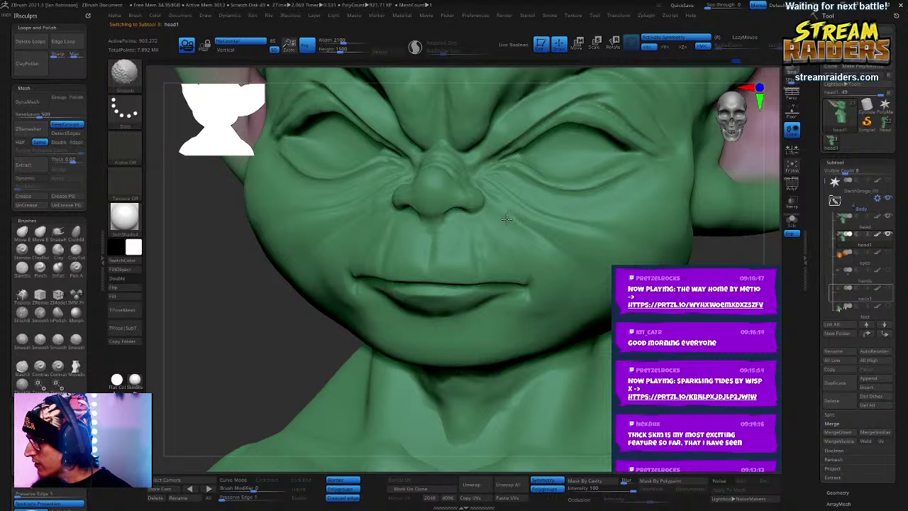
Step: Duplicate the sculpted head1 subtool, framing the whole bust for the remesh
{"action": "right_click_drag", "start_coordinate": [600, 331], "coordinate": [792, 268], "text": "ctrl"}
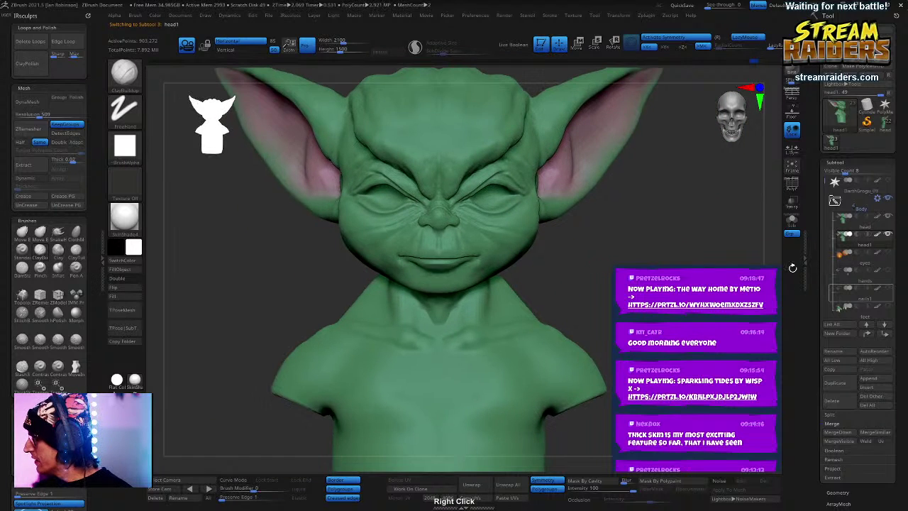
{"action": "right_click_drag", "start_coordinate": [675, 305], "coordinate": [684, 238], "text": "alt"}
{"action": "key", "text": "ctrl+shift+d"}
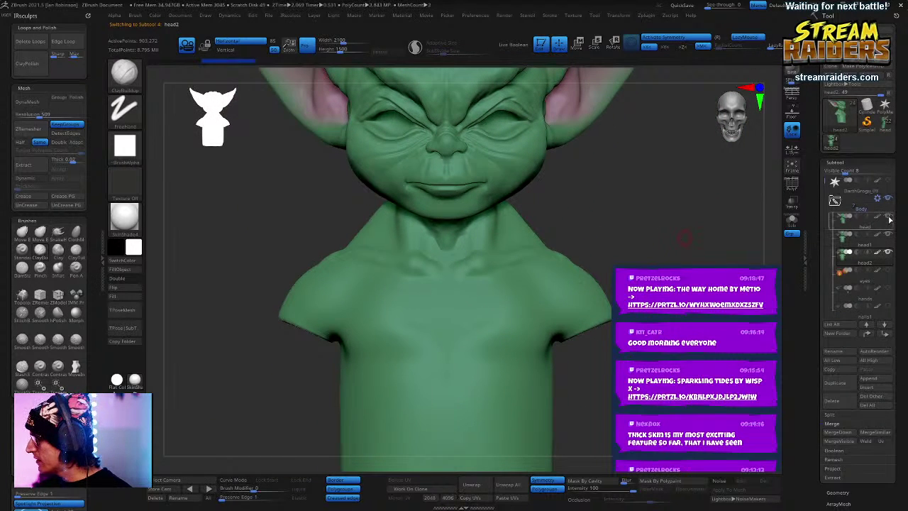
{"action": "right_click_drag", "start_coordinate": [684, 284], "coordinate": [686, 316], "text": "ctrl"}
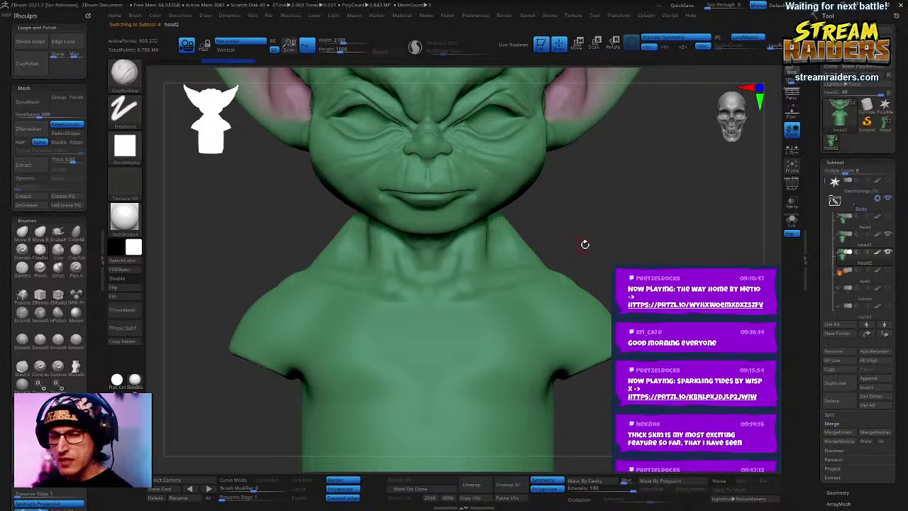
Step: ZRemesh the duplicated head2 mesh with a target polygon count of 5 and the Same option off, displaying polyframes
{"action": "key", "text": "space"}
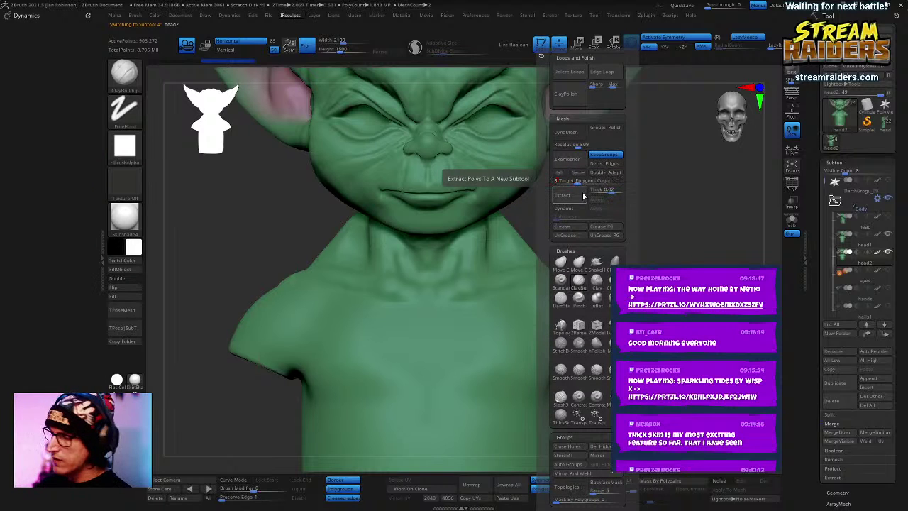
{"action": "key", "text": "shift+f"}
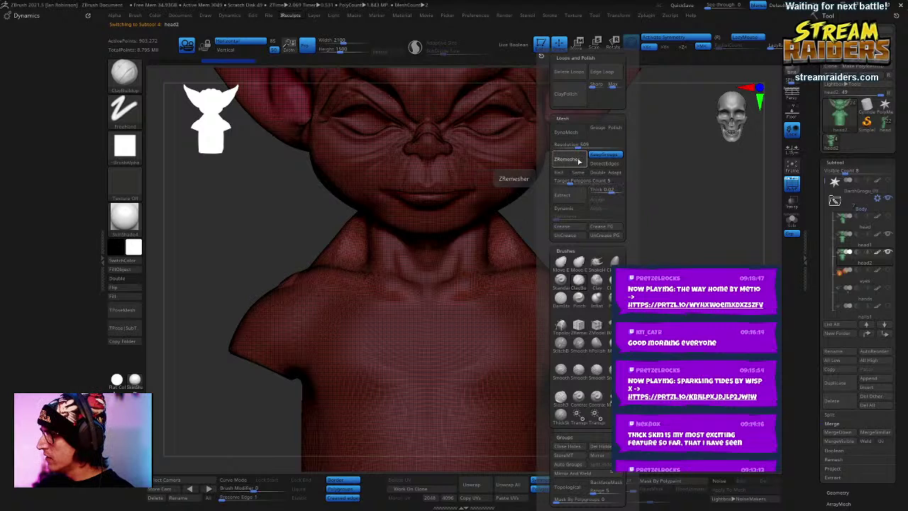
{"action": "left_click", "coordinate": [578, 161]}
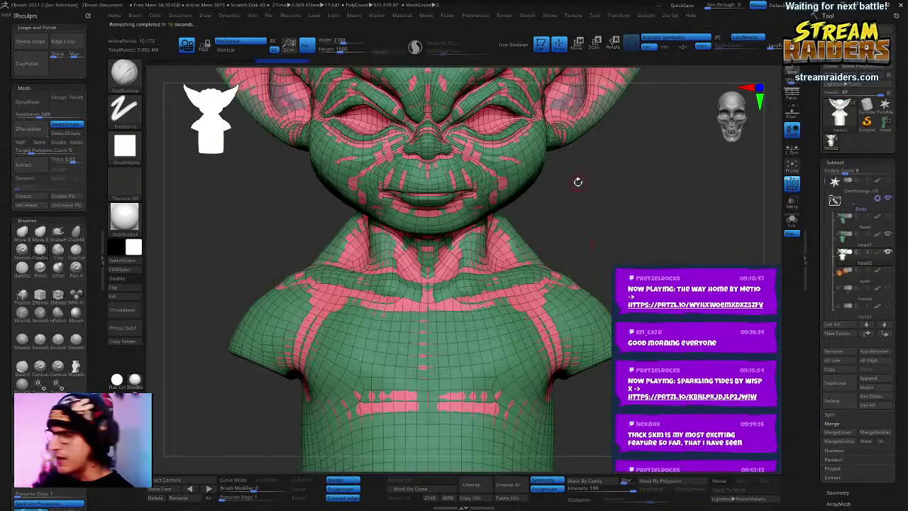
Step: Isolate the active subtool with Solo, hide the polyframes and delete the original head subtool
{"action": "mouse_move", "coordinate": [660, 255]}
{"action": "left_mouse_down"}
{"action": "mouse_move", "coordinate": [669, 249]}
{"action": "mouse_move", "coordinate": [734, 263]}
{"action": "mouse_move", "coordinate": [757, 256]}
{"action": "mouse_move", "coordinate": [663, 269]}
{"action": "mouse_move", "coordinate": [770, 259]}
{"action": "mouse_move", "coordinate": [661, 263]}
{"action": "mouse_move", "coordinate": [706, 258]}
{"action": "mouse_move", "coordinate": [691, 285]}
{"action": "left_mouse_up"}
{"action": "left_click", "coordinate": [793, 222]}
{"action": "key", "text": "shift+f"}
{"action": "key", "text": "shift+f"}
{"action": "left_click", "coordinate": [872, 246]}
{"action": "key", "text": "shift+f"}
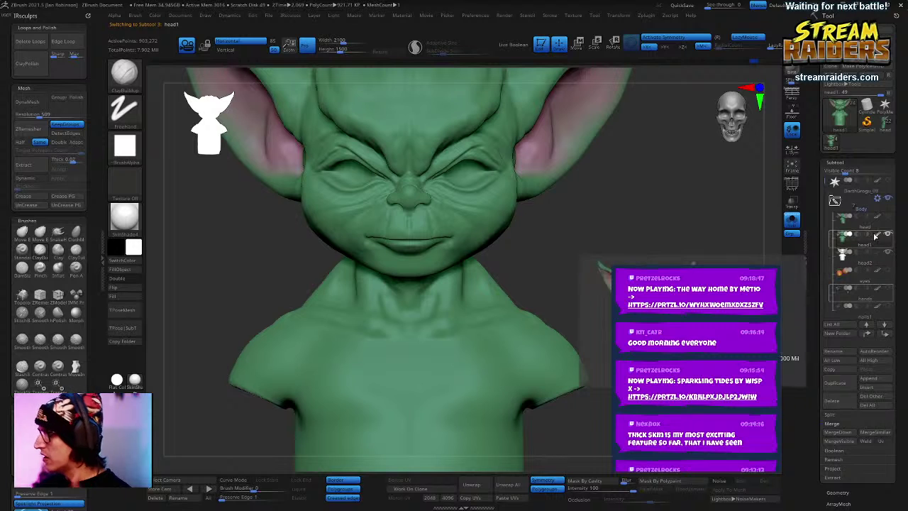
{"action": "left_click", "coordinate": [867, 222]}
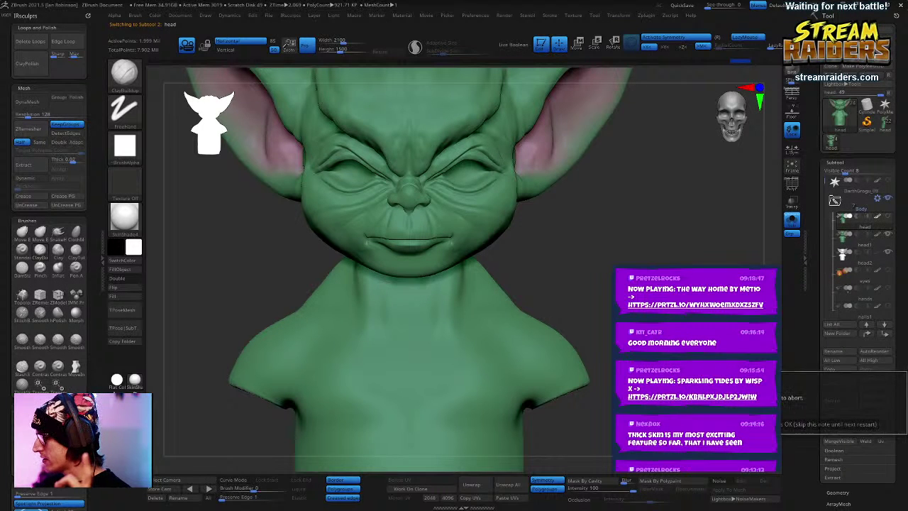
Step: Select the remeshed head2 subtool and subdivide it three times
{"action": "left_click", "coordinate": [863, 261]}
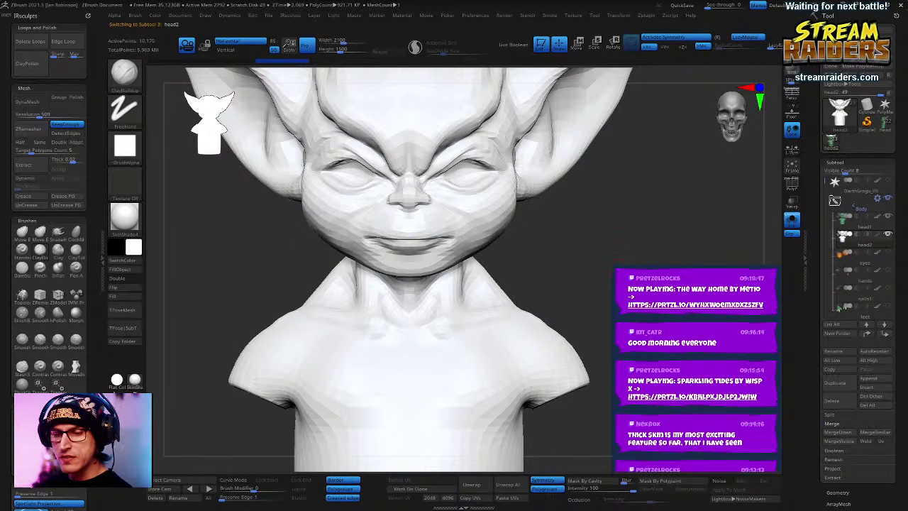
{"action": "key", "text": "ctrl+d"}
{"action": "key", "text": "ctrl+d"}
{"action": "key", "text": "ctrl+d"}
{"action": "key", "text": "ctrl+d"}
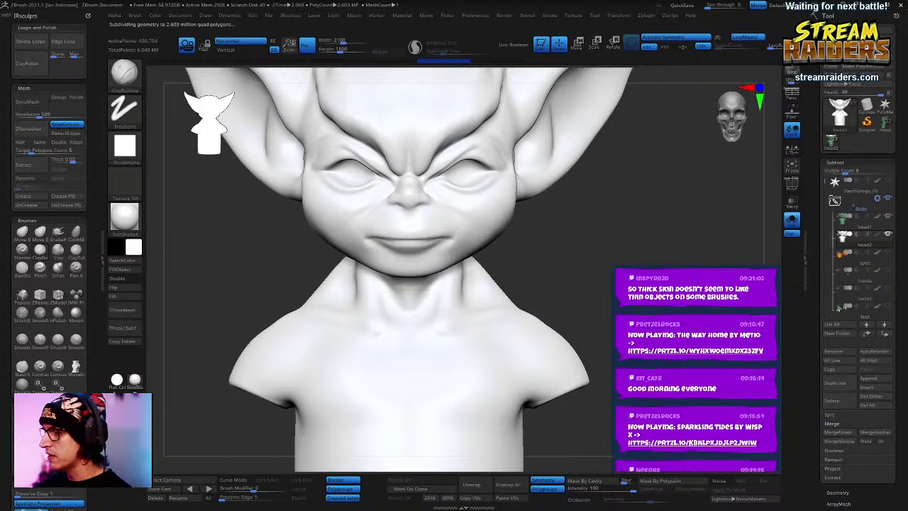
Step: Project all sculpted detail and polypaint from head1 onto the subdivided head2 mesh, always allowing the polypaint transfer
{"action": "left_click", "coordinate": [841, 469]}
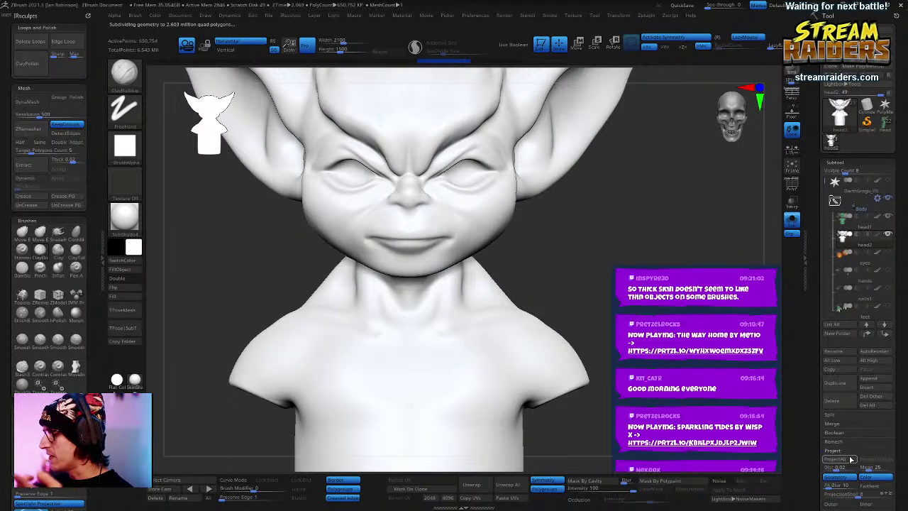
{"action": "left_click", "coordinate": [848, 460]}
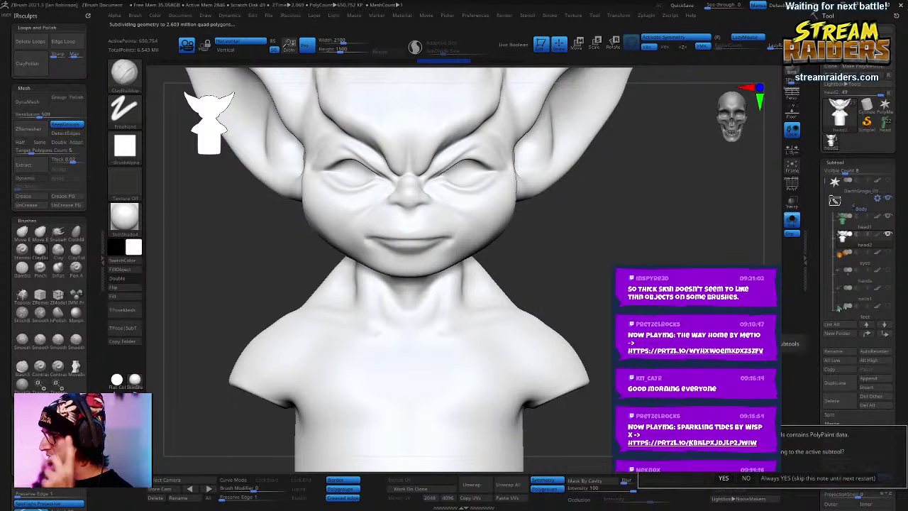
{"action": "left_click", "coordinate": [765, 478]}
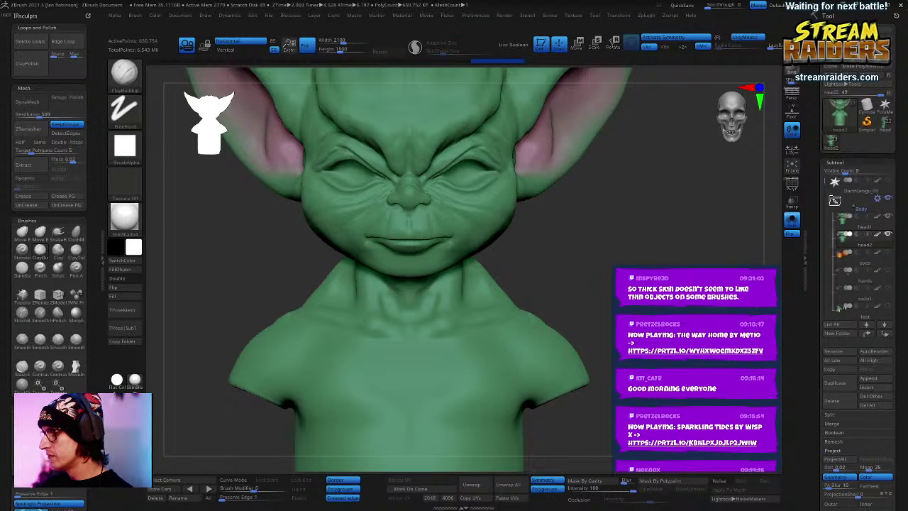
Step: Compare the projected head2 mesh with the head1 sculpt from a three-quarter view
{"action": "left_click_drag", "start_coordinate": [581, 234], "coordinate": [510, 234]}
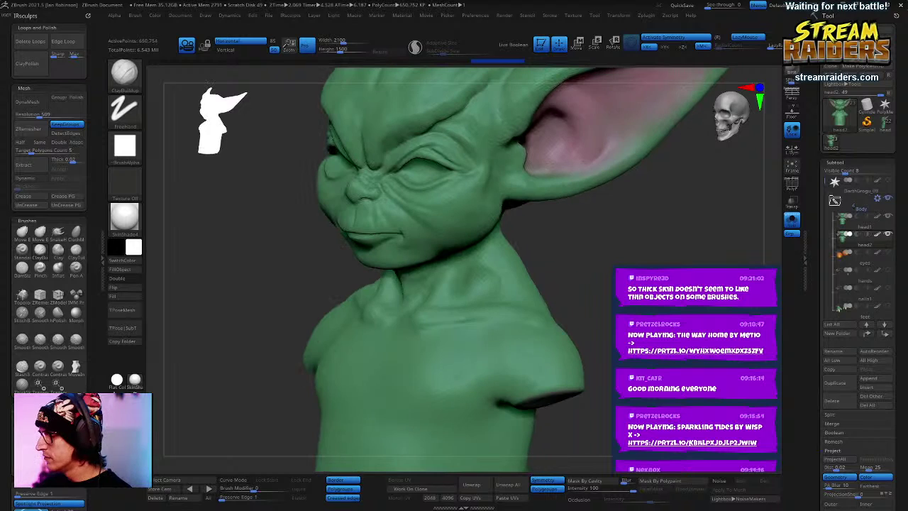
{"action": "left_click", "coordinate": [844, 220]}
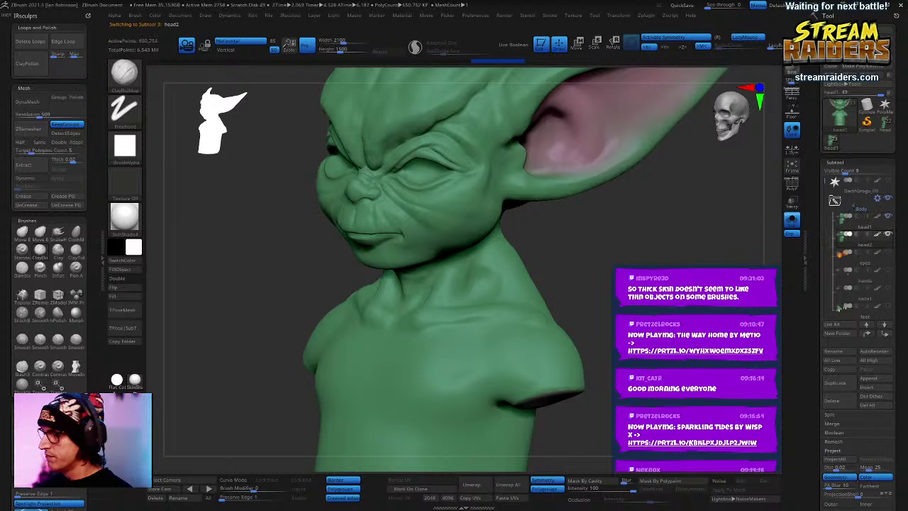
{"action": "key", "text": "Up"}
{"action": "key", "text": "Down"}
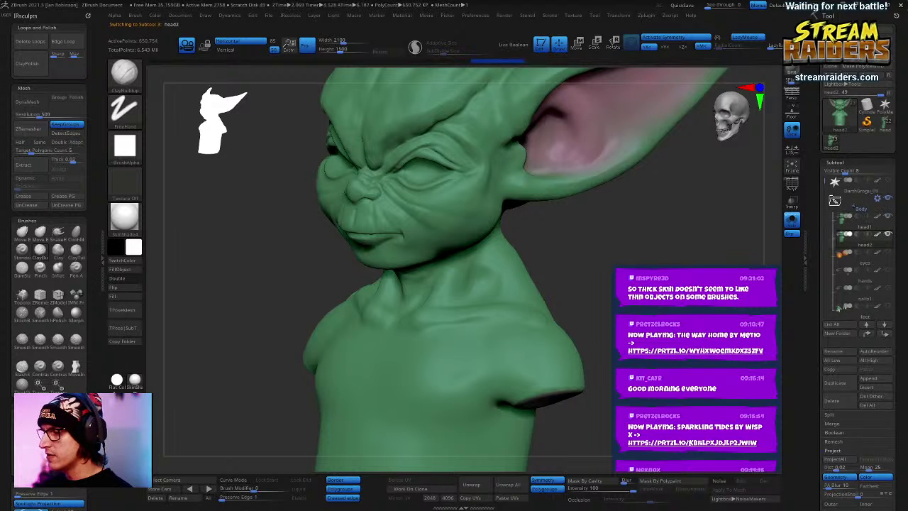
{"action": "key", "text": "Up"}
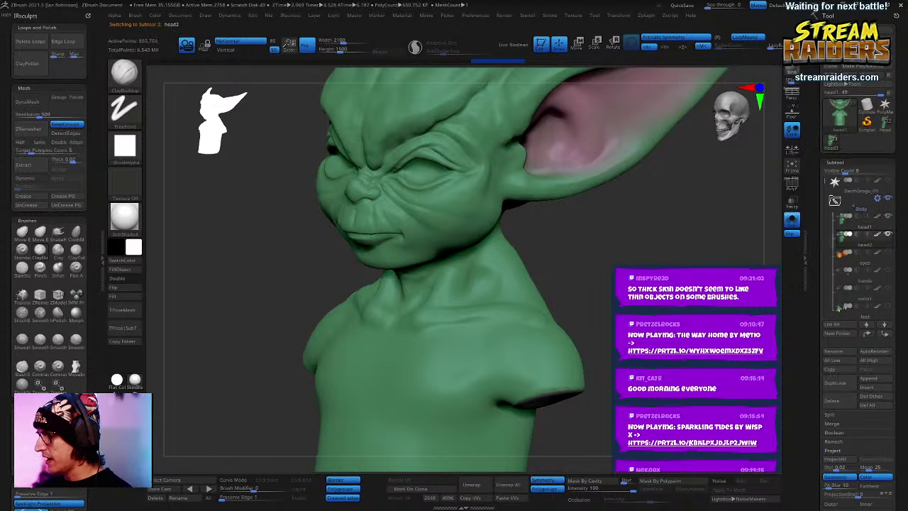
Step: Delete the head1 subtool, keeping only the projected head2 mesh as the character's head and body
{"action": "left_click", "coordinate": [841, 403]}
{"action": "left_click", "coordinate": [795, 393]}
{"action": "left_click_drag", "start_coordinate": [589, 234], "coordinate": [674, 246]}
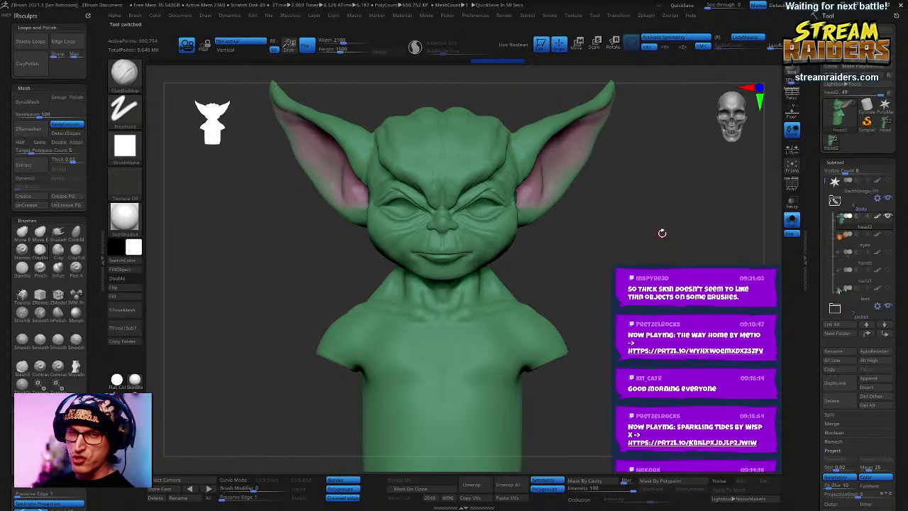
Step: Save the tool as a new version named DarthGrogu_010 in the Darth_Grogu folder
{"action": "mouse_move", "coordinate": [661, 233]}
{"action": "left_mouse_down"}
{"action": "mouse_move", "coordinate": [666, 249]}
{"action": "mouse_move", "coordinate": [681, 241]}
{"action": "mouse_move", "coordinate": [625, 241]}
{"action": "left_mouse_up"}
{"action": "key", "text": "ctrl+s"}
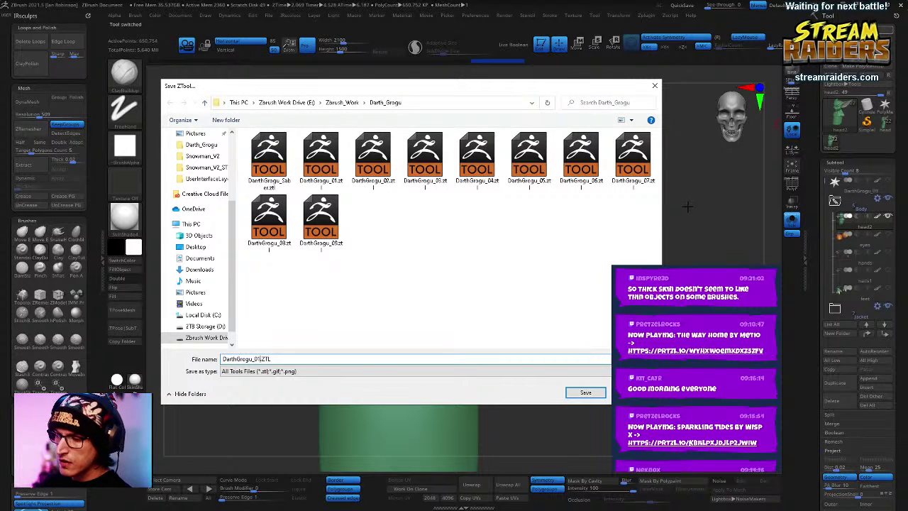
{"action": "key", "text": "Return"}
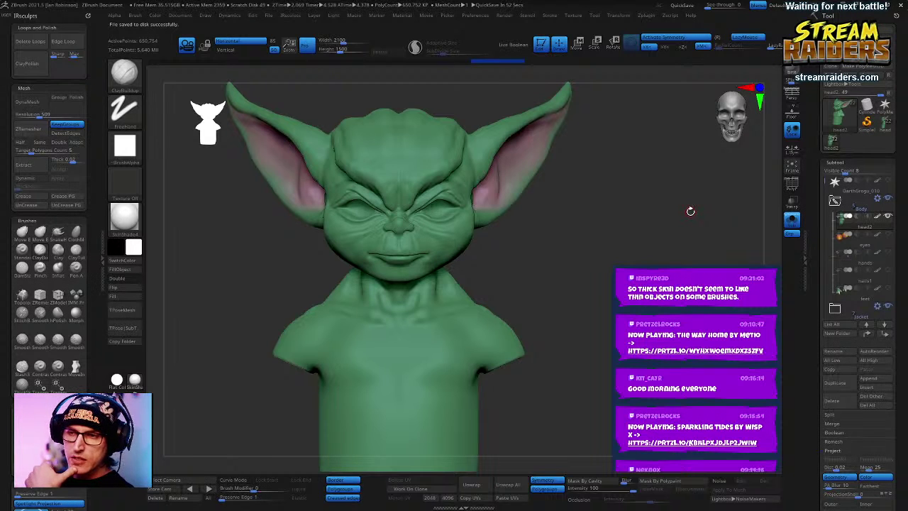
Step: Insert a Plane3D subtool directly below PM3D_Ring3D1 at the end of the subtool list
{"action": "mouse_move", "coordinate": [690, 211]}
{"action": "left_mouse_down"}
{"action": "mouse_move", "coordinate": [618, 213]}
{"action": "mouse_move", "coordinate": [599, 238]}
{"action": "left_mouse_up"}
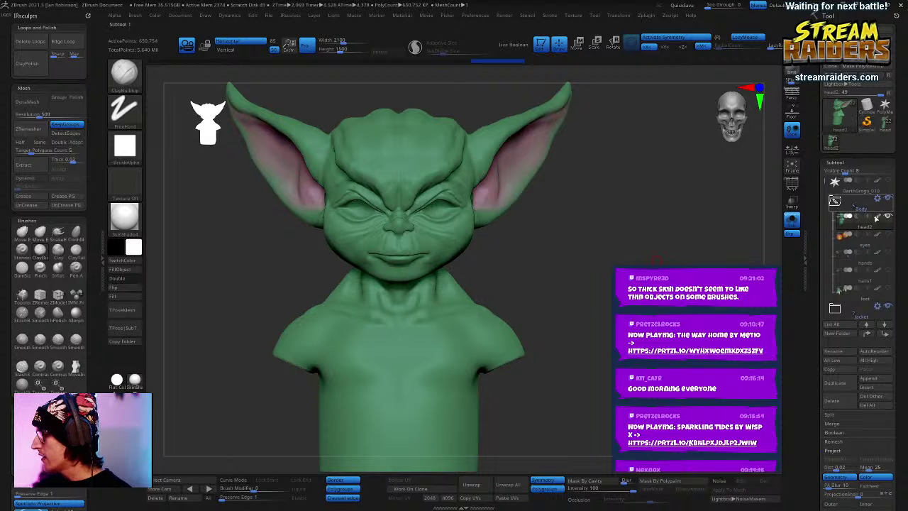
{"action": "scroll", "coordinate": [834, 202], "scroll_direction": "down", "scroll_amount": 10}
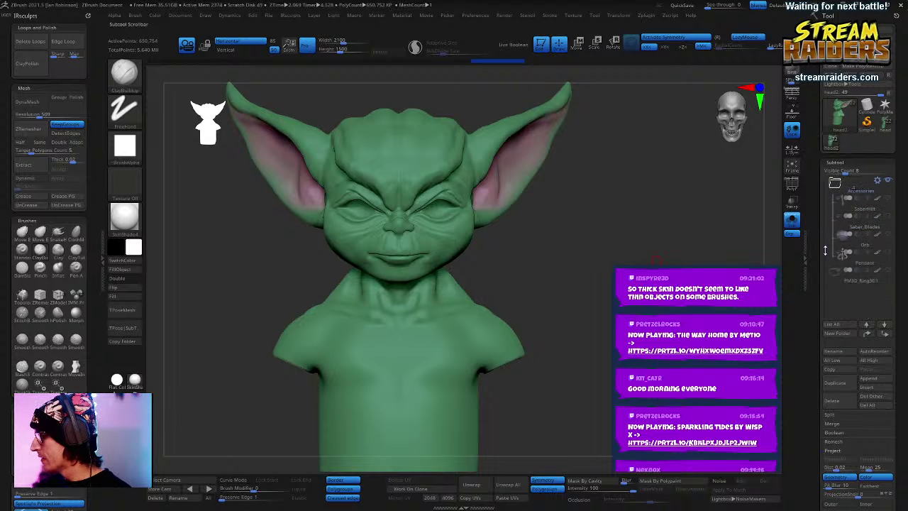
{"action": "left_click", "coordinate": [861, 263]}
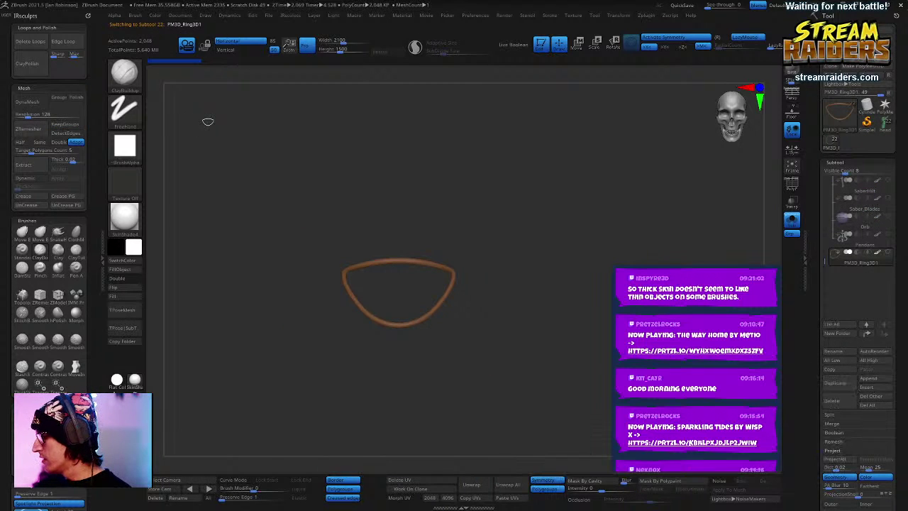
{"action": "left_click", "coordinate": [867, 387]}
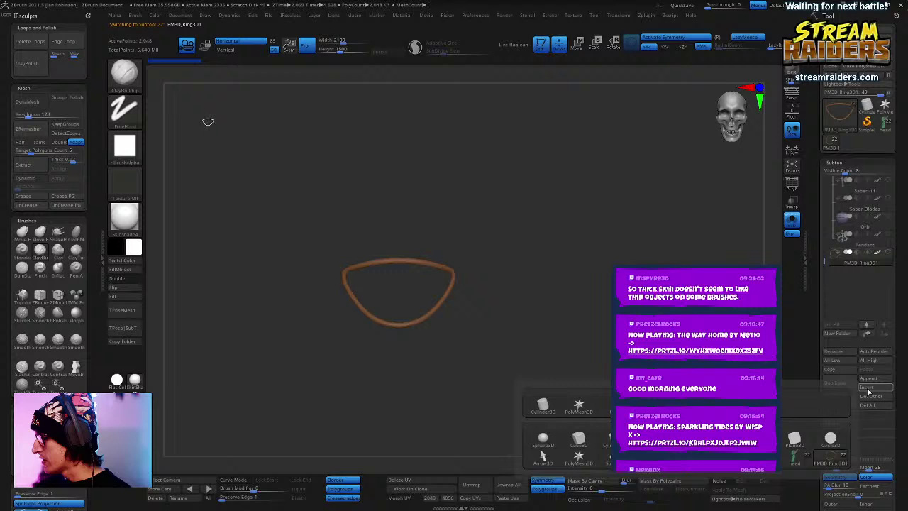
{"action": "left_click", "coordinate": [795, 436]}
Step: Fill the inserted plane with the current colour and turn on its double-sided display
{"action": "key", "text": "w"}
{"action": "left_click_drag", "start_coordinate": [589, 282], "coordinate": [569, 259], "text": "alt"}
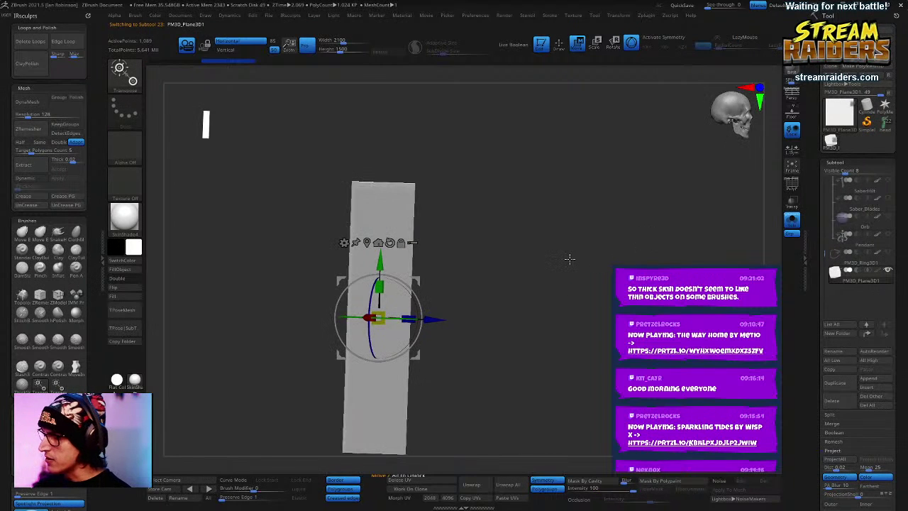
{"action": "left_click", "coordinate": [132, 270]}
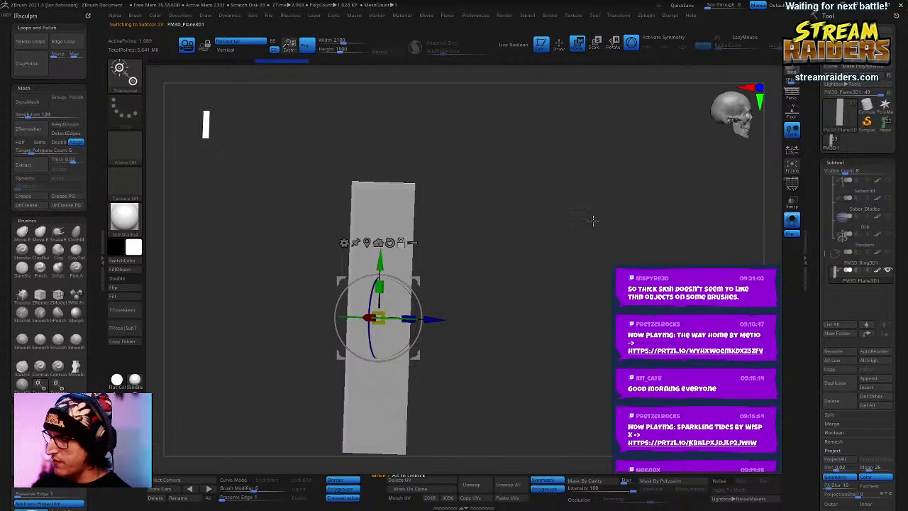
{"action": "left_click_drag", "start_coordinate": [593, 221], "coordinate": [518, 271]}
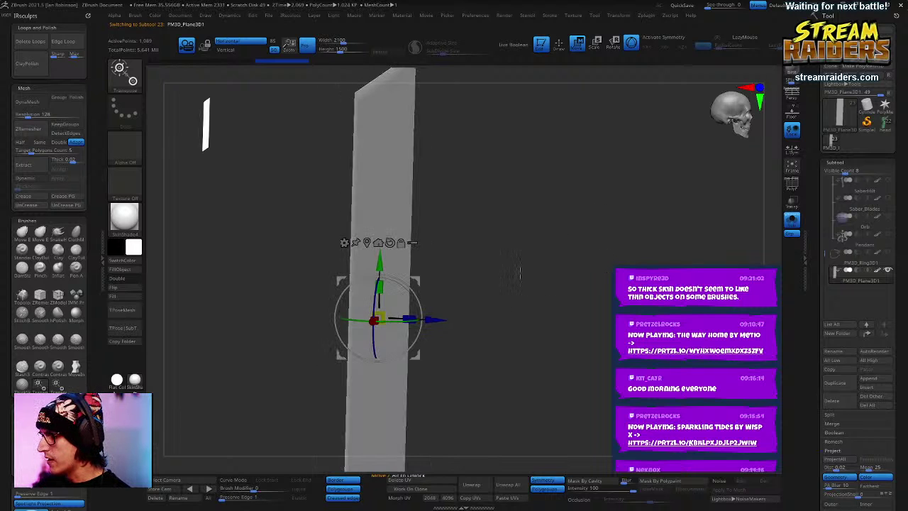
{"action": "left_click", "coordinate": [125, 278]}
{"action": "key", "text": "q"}
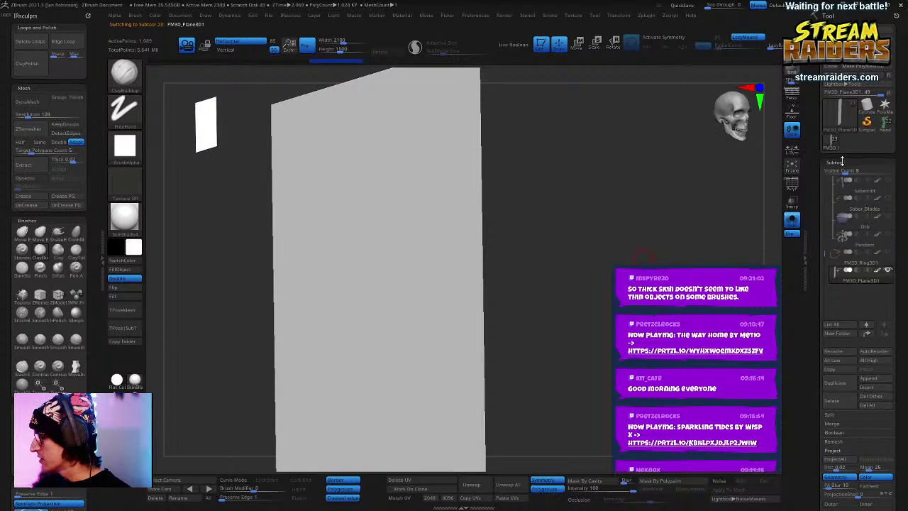
Step: Enable Thick Skin on the plane with a thickness of 20
{"action": "left_click", "coordinate": [842, 162]}
{"action": "left_click", "coordinate": [840, 208]}
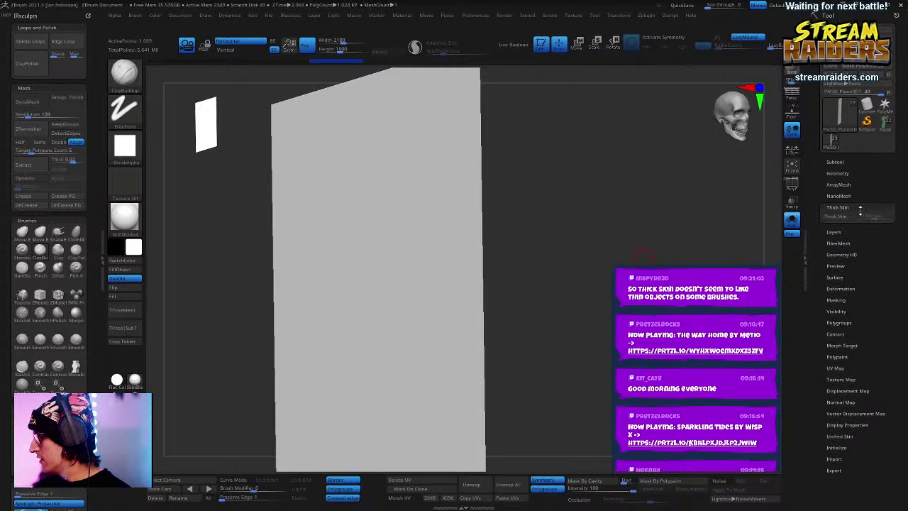
{"action": "left_click_drag", "start_coordinate": [845, 218], "coordinate": [873, 217]}
{"action": "left_click_drag", "start_coordinate": [706, 260], "coordinate": [633, 215]}
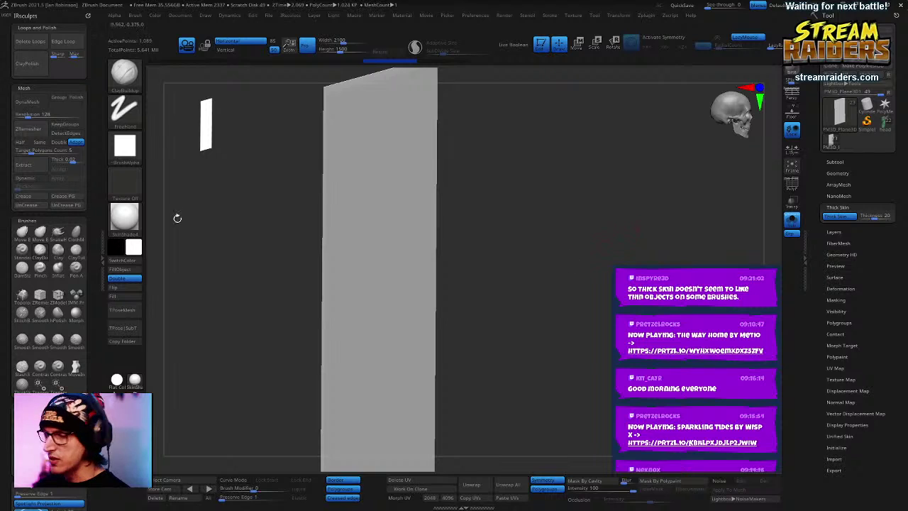
Step: Turn on Dynamic Subdiv for the plane, set its thickness to 0.00794 and apply it to the geometry
{"action": "left_click", "coordinate": [837, 173]}
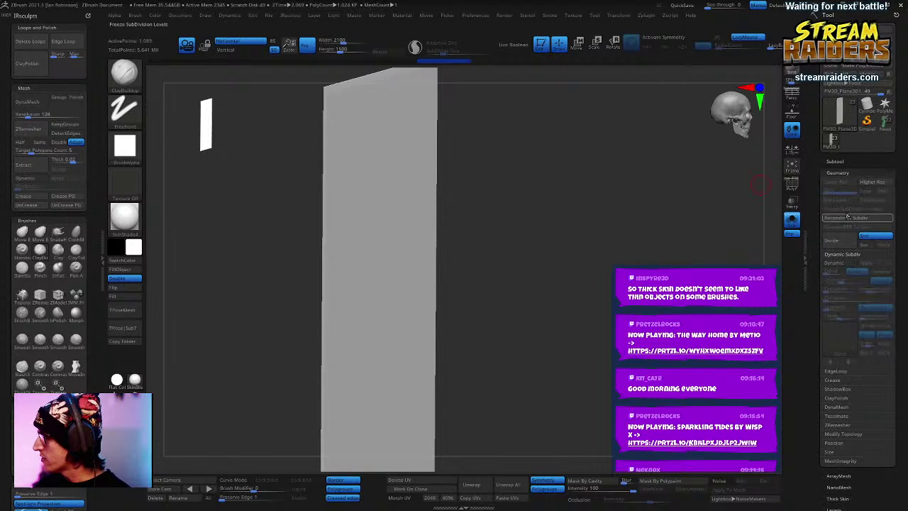
{"action": "left_click", "coordinate": [839, 263]}
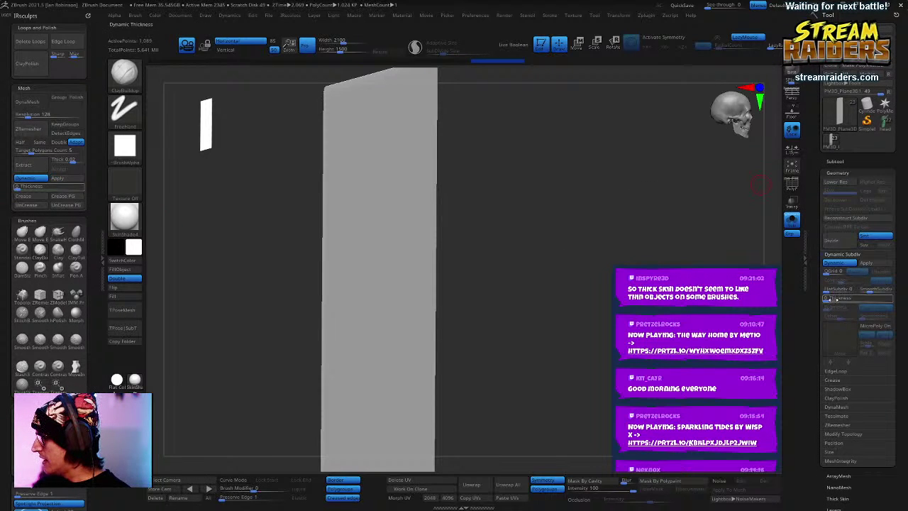
{"action": "left_click_drag", "start_coordinate": [832, 299], "coordinate": [845, 298]}
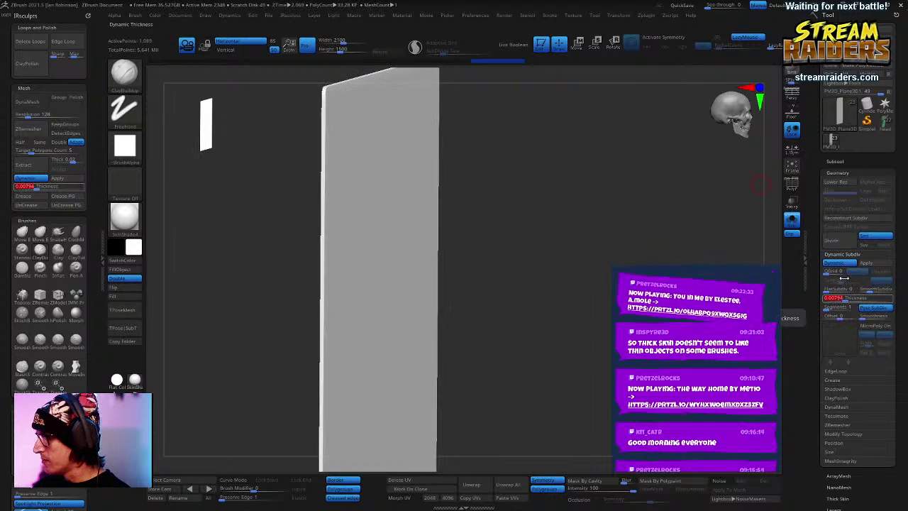
{"action": "left_click", "coordinate": [866, 262]}
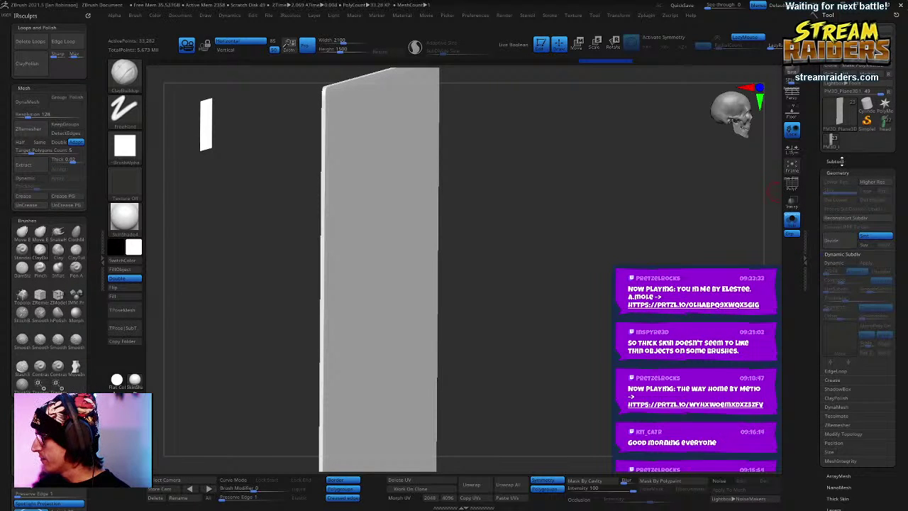
{"action": "left_click", "coordinate": [838, 162]}
{"action": "left_click", "coordinate": [838, 162]}
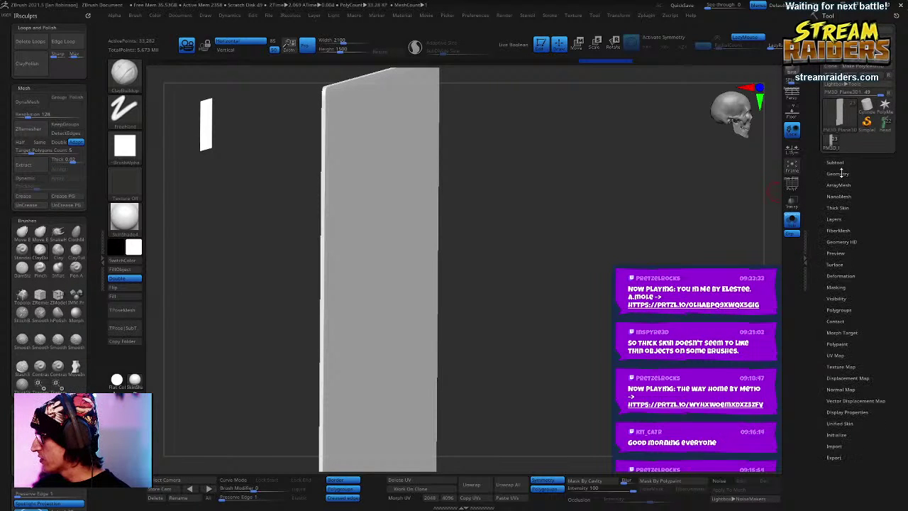
Step: Raise the plane's Thick Skin thickness to about 59.6 and try a ClayBuildup stroke down its face
{"action": "left_click", "coordinate": [838, 173]}
{"action": "left_click", "coordinate": [843, 175]}
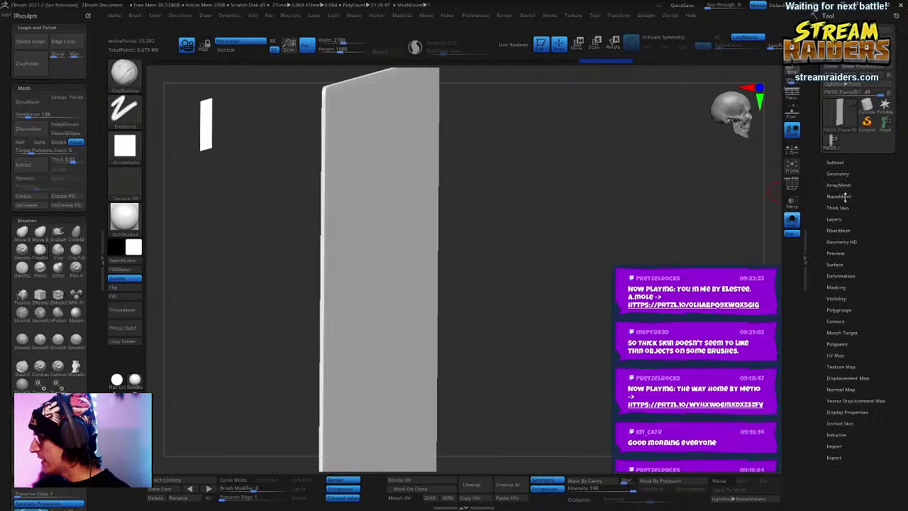
{"action": "left_click", "coordinate": [842, 209]}
{"action": "left_click", "coordinate": [846, 218]}
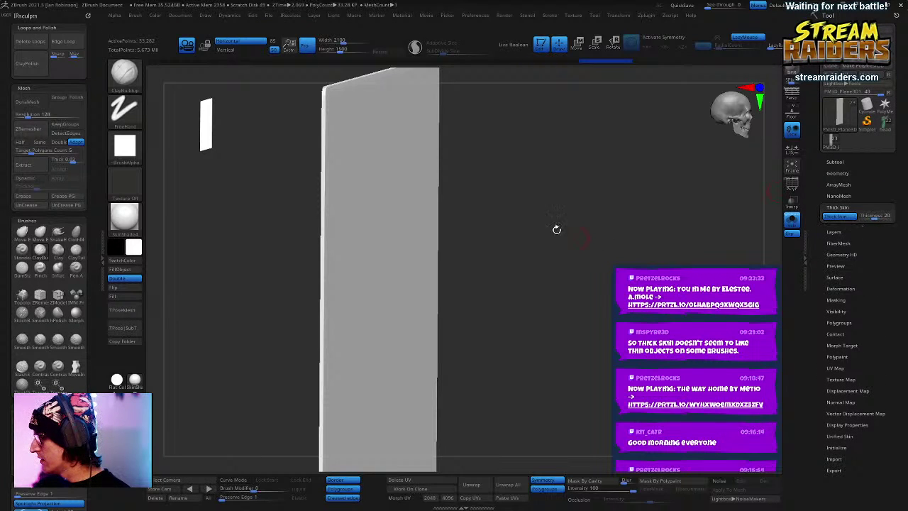
{"action": "left_click", "coordinate": [873, 215]}
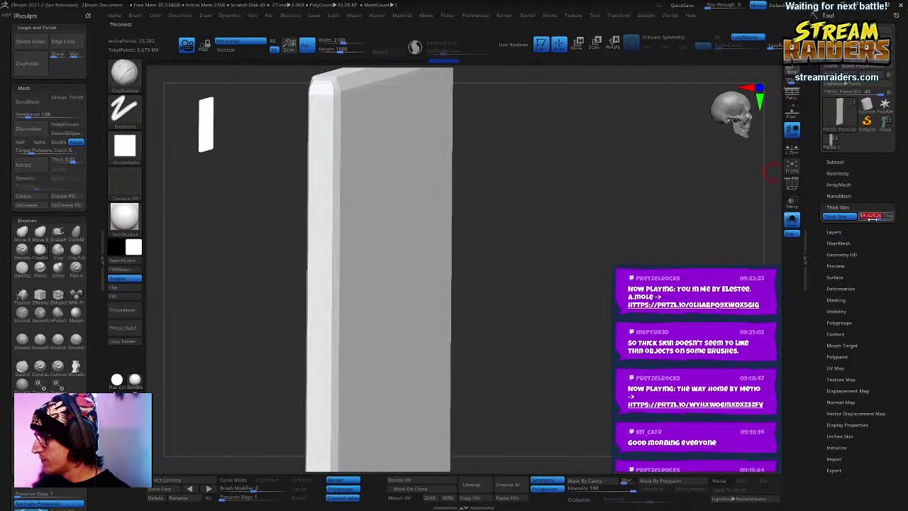
{"action": "left_click_drag", "start_coordinate": [597, 206], "coordinate": [647, 206], "text": "alt"}
{"action": "mouse_move", "coordinate": [431, 173]}
{"action": "left_mouse_down"}
{"action": "mouse_move", "coordinate": [415, 270]}
{"action": "mouse_move", "coordinate": [444, 166]}
{"action": "left_mouse_up"}
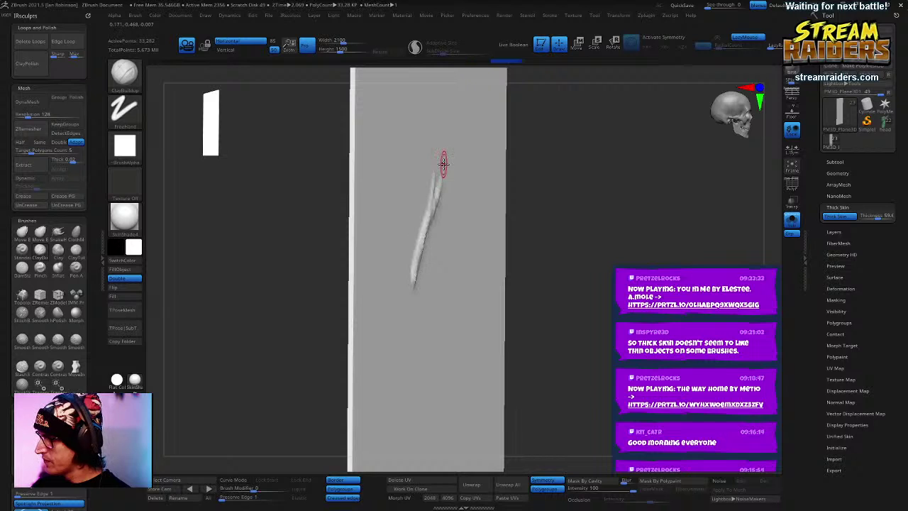
{"action": "key", "text": "ctrl+z"}
Step: Try more ClayBuildup strokes across both faces of the thin plane with Thick Skin enabled
{"action": "right_click", "coordinate": [585, 253]}
{"action": "mouse_move", "coordinate": [616, 210]}
{"action": "left_mouse_down"}
{"action": "mouse_move", "coordinate": [632, 211]}
{"action": "mouse_move", "coordinate": [496, 199]}
{"action": "left_mouse_up"}
{"action": "left_click_drag", "start_coordinate": [400, 308], "coordinate": [478, 172]}
{"action": "mouse_move", "coordinate": [522, 251]}
{"action": "right_mouse_down"}
{"action": "mouse_move", "coordinate": [622, 235]}
{"action": "mouse_move", "coordinate": [626, 222]}
{"action": "mouse_move", "coordinate": [533, 273]}
{"action": "mouse_move", "coordinate": [553, 263]}
{"action": "mouse_move", "coordinate": [503, 263]}
{"action": "mouse_move", "coordinate": [537, 243]}
{"action": "mouse_move", "coordinate": [332, 289]}
{"action": "mouse_move", "coordinate": [492, 217]}
{"action": "right_mouse_up"}
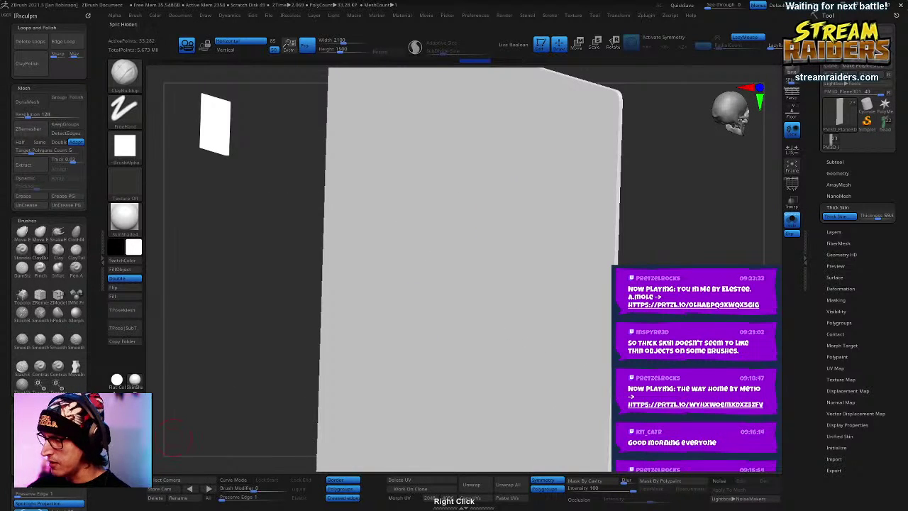
{"action": "right_click_drag", "start_coordinate": [177, 434], "coordinate": [512, 291]}
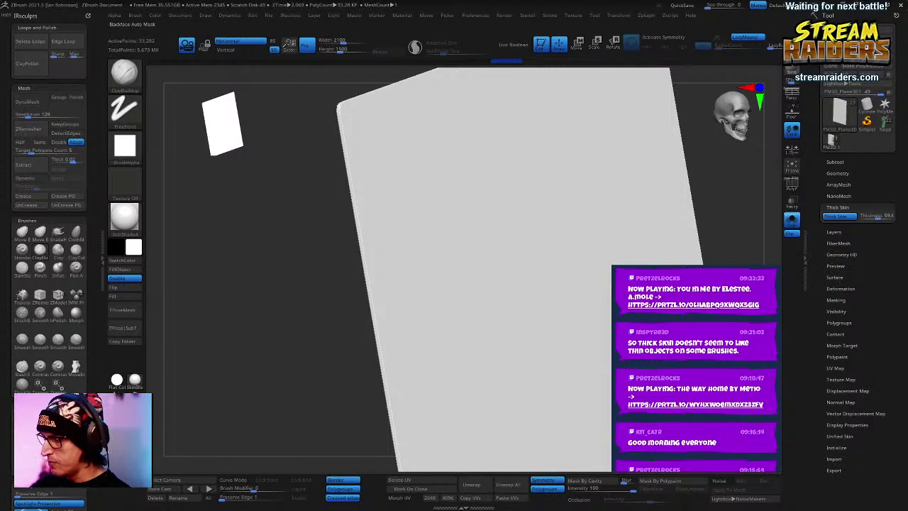
{"action": "right_click_drag", "start_coordinate": [285, 360], "coordinate": [317, 338]}
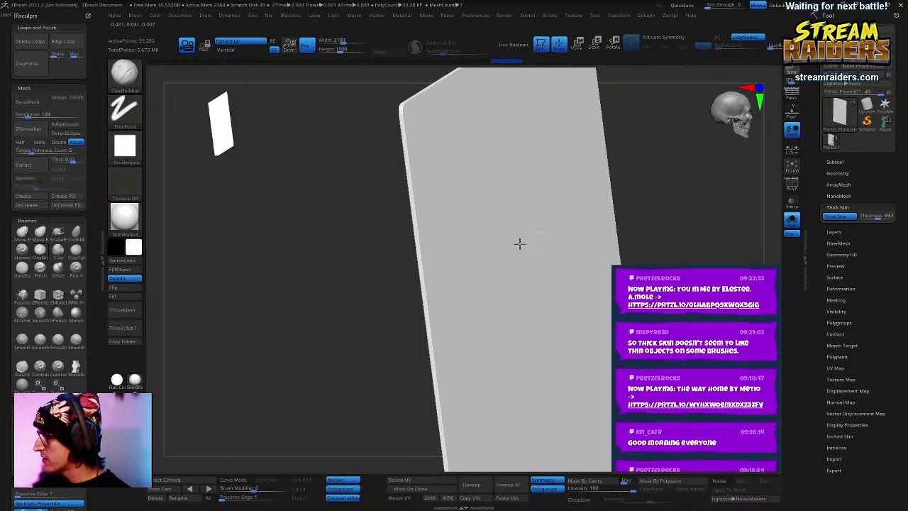
{"action": "left_click_drag", "start_coordinate": [542, 273], "coordinate": [543, 294]}
{"action": "right_click", "coordinate": [527, 296]}
{"action": "left_click_drag", "start_coordinate": [573, 229], "coordinate": [533, 276]}
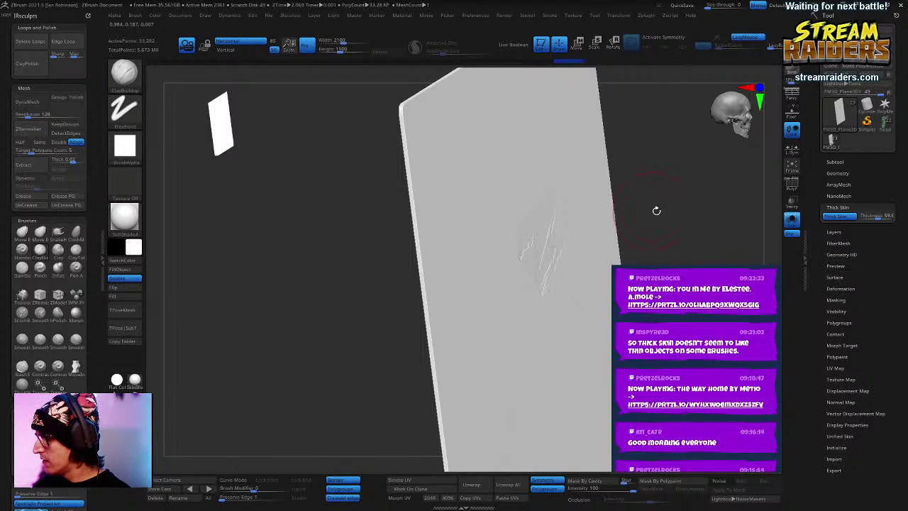
{"action": "right_click_drag", "start_coordinate": [656, 211], "coordinate": [527, 270]}
Step: Set the Thick Skin thickness to about 80 and try further clay strokes on the plane with its polyframe shown
{"action": "left_click_drag", "start_coordinate": [872, 217], "coordinate": [876, 219]}
{"action": "right_click_drag", "start_coordinate": [497, 191], "coordinate": [468, 276]}
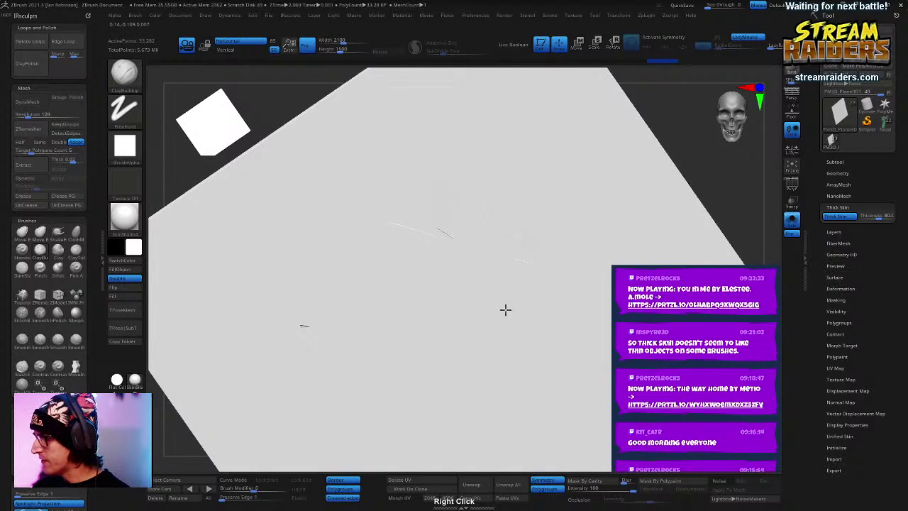
{"action": "right_click_drag", "start_coordinate": [504, 308], "coordinate": [608, 236]}
{"action": "key", "text": "shift+f"}
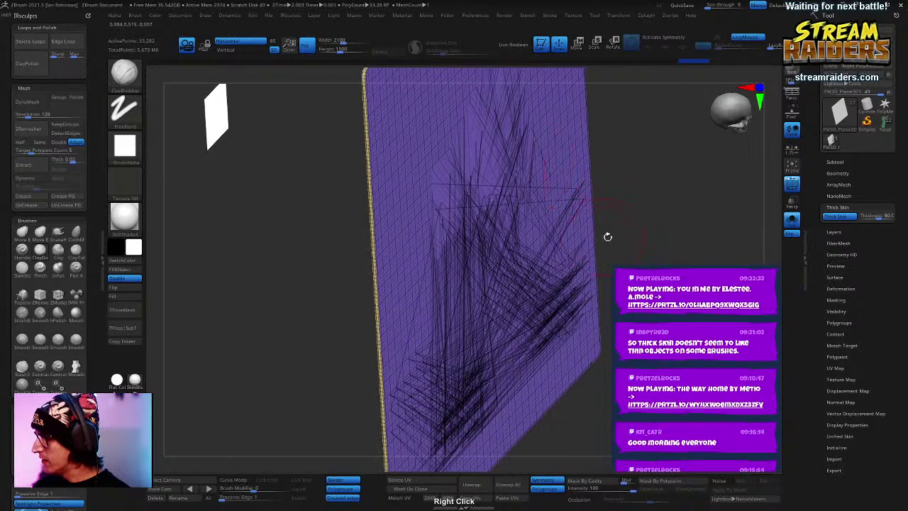
{"action": "mouse_move", "coordinate": [513, 240]}
{"action": "left_mouse_down"}
{"action": "mouse_move", "coordinate": [445, 209]}
{"action": "mouse_move", "coordinate": [432, 227]}
{"action": "mouse_move", "coordinate": [454, 205]}
{"action": "left_mouse_up"}
{"action": "right_click_drag", "start_coordinate": [639, 222], "coordinate": [644, 203], "text": "ctrl"}
Step: Undo the test strokes on the plane and the last Thick Skin thickness change
{"action": "key", "text": "ctrl+z"}
{"action": "left_click_drag", "start_coordinate": [595, 219], "coordinate": [586, 241]}
{"action": "key", "text": "ctrl+z"}
{"action": "key", "text": "ctrl+z"}
{"action": "key", "text": "ctrl+z"}
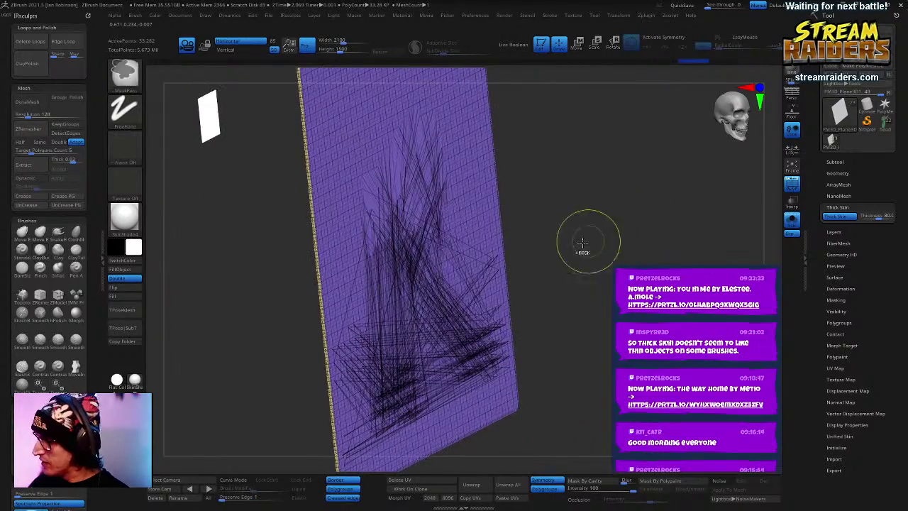
{"action": "key", "text": "ctrl+z"}
{"action": "key", "text": "ctrl+z"}
{"action": "key", "text": "ctrl+z"}
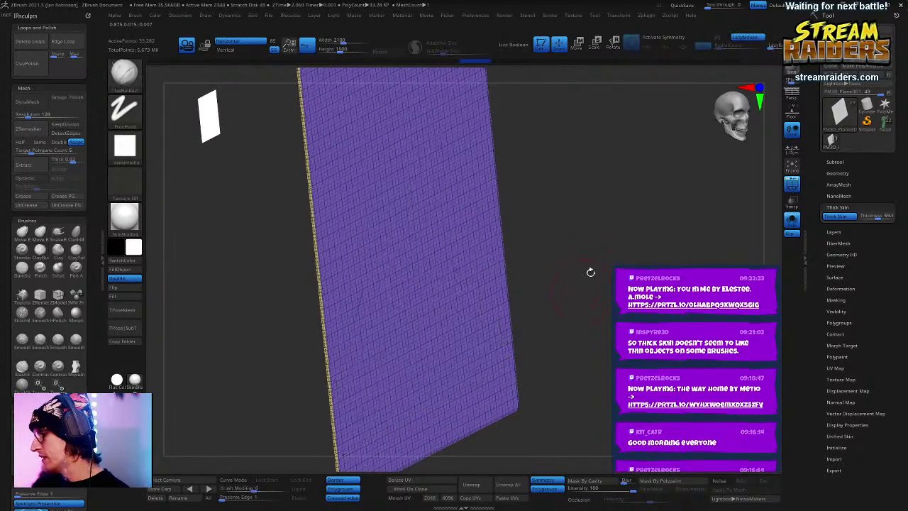
Step: Build up a clay ridge on one face of the plane, sculpt over the same area from the other side, and hide the polyframe
{"action": "right_click_drag", "start_coordinate": [503, 266], "coordinate": [502, 240]}
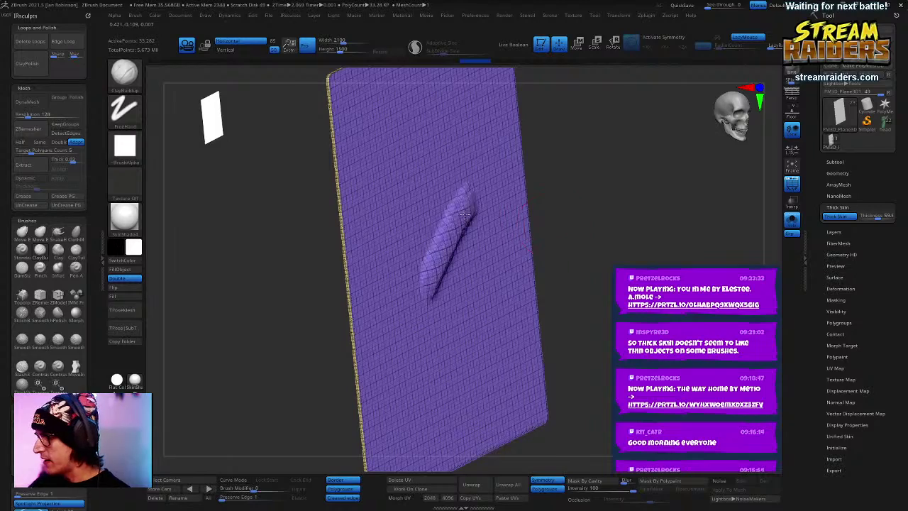
{"action": "right_click_drag", "start_coordinate": [465, 214], "coordinate": [596, 255]}
{"action": "mouse_move", "coordinate": [667, 279]}
{"action": "right_mouse_down"}
{"action": "mouse_move", "coordinate": [462, 274]}
{"action": "mouse_move", "coordinate": [555, 152]}
{"action": "right_mouse_up"}
{"action": "mouse_move", "coordinate": [388, 282]}
{"action": "left_mouse_down"}
{"action": "mouse_move", "coordinate": [448, 189]}
{"action": "mouse_move", "coordinate": [380, 274]}
{"action": "mouse_move", "coordinate": [424, 217]}
{"action": "mouse_move", "coordinate": [397, 284]}
{"action": "mouse_move", "coordinate": [418, 298]}
{"action": "mouse_move", "coordinate": [451, 238]}
{"action": "left_mouse_up"}
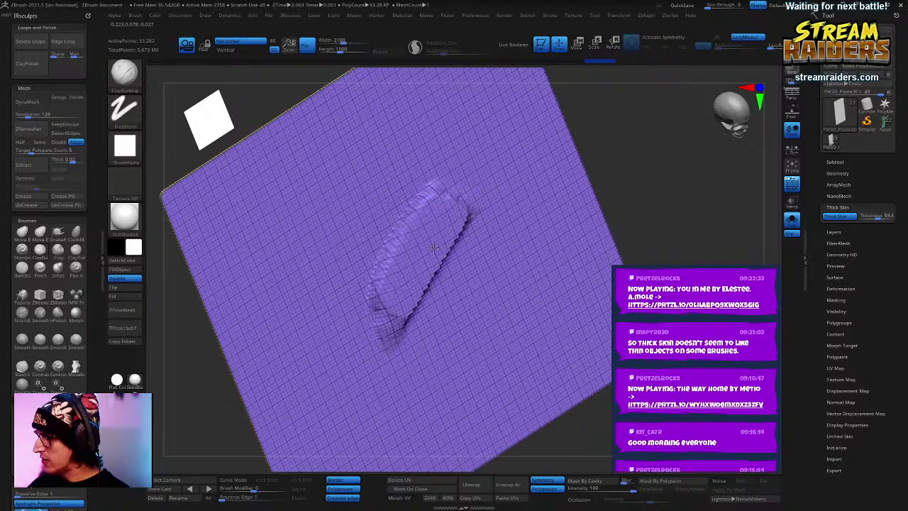
{"action": "mouse_move", "coordinate": [599, 209]}
{"action": "right_mouse_down"}
{"action": "mouse_move", "coordinate": [619, 197]}
{"action": "mouse_move", "coordinate": [669, 221]}
{"action": "mouse_move", "coordinate": [681, 191]}
{"action": "mouse_move", "coordinate": [641, 213]}
{"action": "right_mouse_up"}
{"action": "key", "text": "shift+f"}
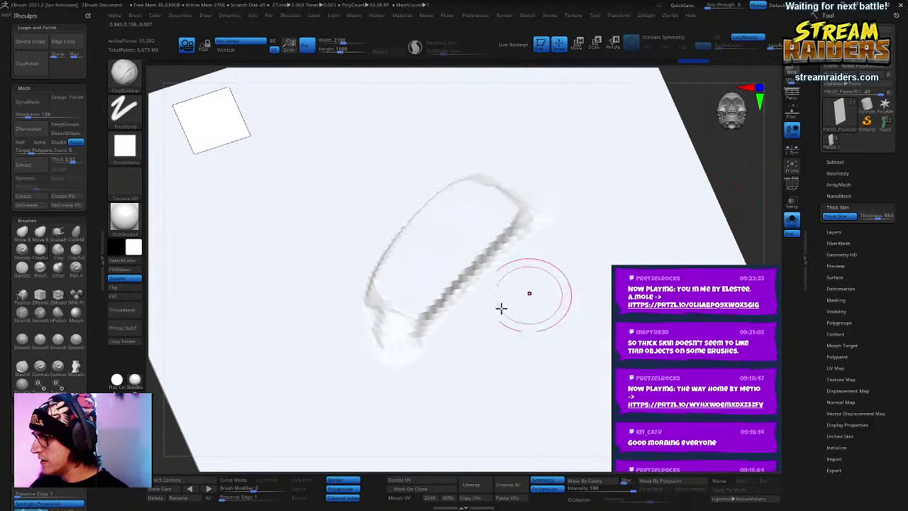
Step: Set the Thick Skin thickness to about 120.7 and sculpt several ClayBuildup strokes on both faces of the plane
{"action": "left_click", "coordinate": [880, 216]}
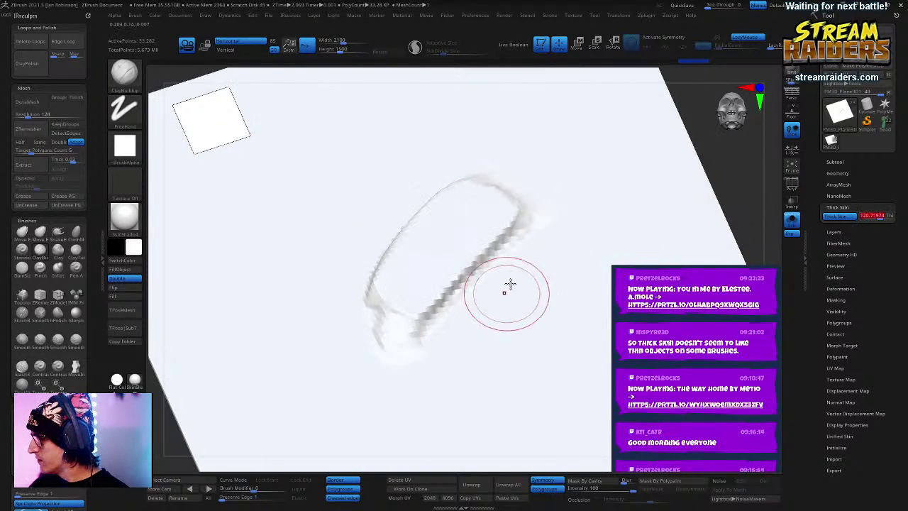
{"action": "mouse_move", "coordinate": [505, 292]}
{"action": "left_mouse_down"}
{"action": "mouse_move", "coordinate": [515, 280]}
{"action": "mouse_move", "coordinate": [497, 300]}
{"action": "mouse_move", "coordinate": [523, 270]}
{"action": "mouse_move", "coordinate": [507, 295]}
{"action": "mouse_move", "coordinate": [512, 291]}
{"action": "mouse_move", "coordinate": [518, 269]}
{"action": "left_mouse_up"}
{"action": "mouse_move", "coordinate": [518, 269]}
{"action": "right_mouse_down"}
{"action": "mouse_move", "coordinate": [533, 251]}
{"action": "mouse_move", "coordinate": [577, 265]}
{"action": "mouse_move", "coordinate": [473, 282]}
{"action": "right_mouse_up"}
{"action": "mouse_move", "coordinate": [427, 275]}
{"action": "left_mouse_down"}
{"action": "mouse_move", "coordinate": [430, 256]}
{"action": "mouse_move", "coordinate": [437, 264]}
{"action": "left_mouse_up"}
{"action": "mouse_move", "coordinate": [392, 201]}
{"action": "left_mouse_down"}
{"action": "mouse_move", "coordinate": [382, 212]}
{"action": "mouse_move", "coordinate": [388, 195]}
{"action": "mouse_move", "coordinate": [373, 193]}
{"action": "mouse_move", "coordinate": [376, 211]}
{"action": "mouse_move", "coordinate": [392, 200]}
{"action": "left_mouse_up"}
{"action": "mouse_move", "coordinate": [397, 199]}
{"action": "right_mouse_down"}
{"action": "mouse_move", "coordinate": [476, 204]}
{"action": "mouse_move", "coordinate": [535, 220]}
{"action": "mouse_move", "coordinate": [467, 195]}
{"action": "mouse_move", "coordinate": [518, 314]}
{"action": "mouse_move", "coordinate": [531, 260]}
{"action": "mouse_move", "coordinate": [496, 310]}
{"action": "mouse_move", "coordinate": [532, 260]}
{"action": "mouse_move", "coordinate": [490, 268]}
{"action": "mouse_move", "coordinate": [437, 259]}
{"action": "mouse_move", "coordinate": [481, 324]}
{"action": "mouse_move", "coordinate": [439, 265]}
{"action": "mouse_move", "coordinate": [436, 278]}
{"action": "right_mouse_up"}
{"action": "mouse_move", "coordinate": [366, 263]}
{"action": "left_mouse_down"}
{"action": "mouse_move", "coordinate": [392, 298]}
{"action": "mouse_move", "coordinate": [420, 287]}
{"action": "left_mouse_up"}
{"action": "right_click_drag", "start_coordinate": [518, 242], "coordinate": [449, 310]}
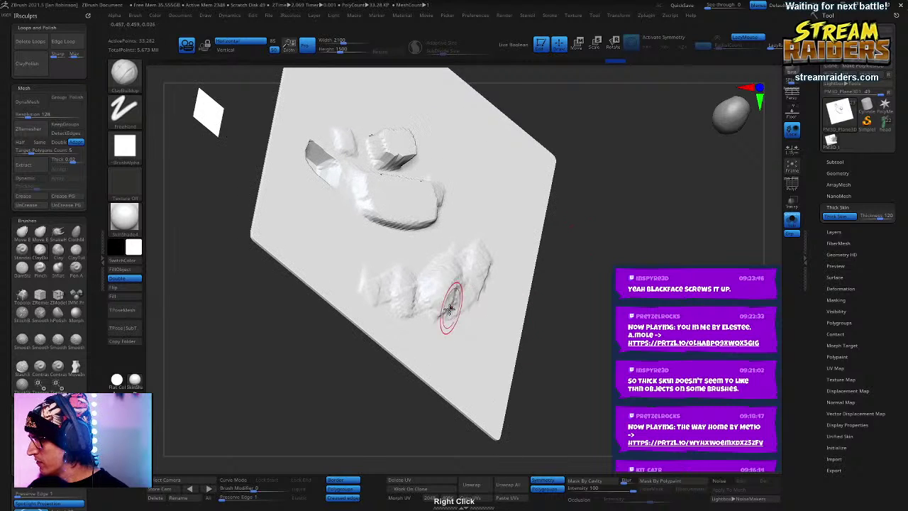
{"action": "mouse_move", "coordinate": [539, 252]}
{"action": "right_mouse_down"}
{"action": "mouse_move", "coordinate": [598, 241]}
{"action": "mouse_move", "coordinate": [563, 265]}
{"action": "right_mouse_up"}
{"action": "mouse_move", "coordinate": [484, 301]}
{"action": "left_mouse_down"}
{"action": "mouse_move", "coordinate": [463, 276]}
{"action": "mouse_move", "coordinate": [444, 309]}
{"action": "left_mouse_up"}
{"action": "mouse_move", "coordinate": [593, 244]}
{"action": "right_mouse_down"}
{"action": "mouse_move", "coordinate": [606, 216]}
{"action": "mouse_move", "coordinate": [500, 226]}
{"action": "right_mouse_up"}
{"action": "left_click_drag", "start_coordinate": [500, 225], "coordinate": [517, 181]}
{"action": "right_click_drag", "start_coordinate": [509, 192], "coordinate": [470, 220]}
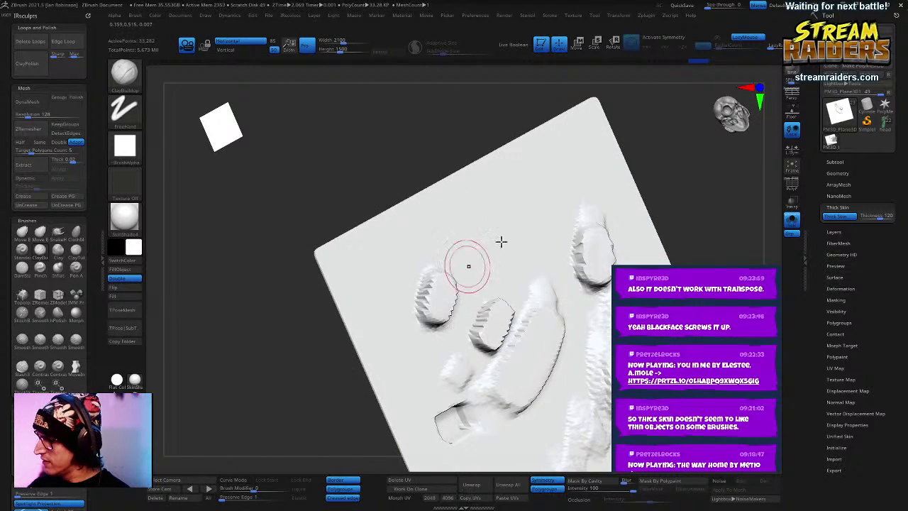
Step: Pull several round bumps out of the plane with the Move brush from both sides, undoing the last pull
{"action": "key", "text": "b"}
{"action": "key", "text": "m"}
{"action": "key", "text": "v"}
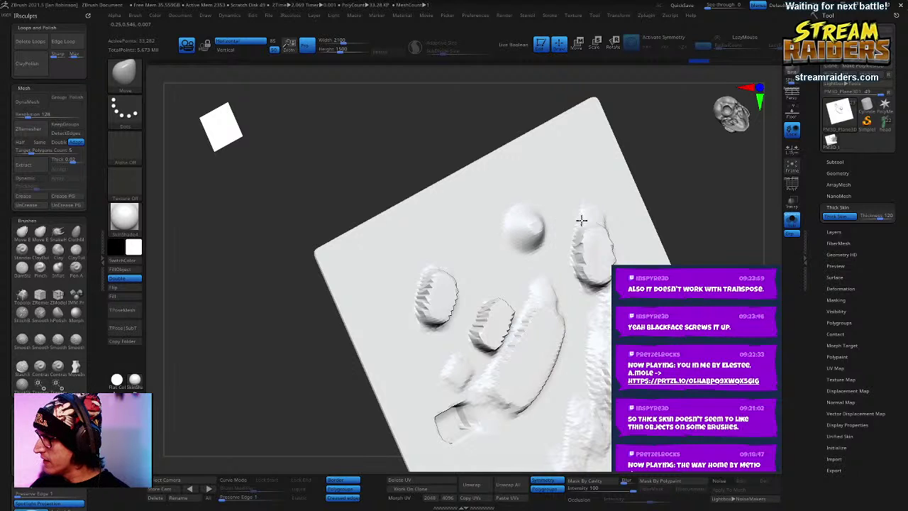
{"action": "right_click_drag", "start_coordinate": [641, 213], "coordinate": [643, 146]}
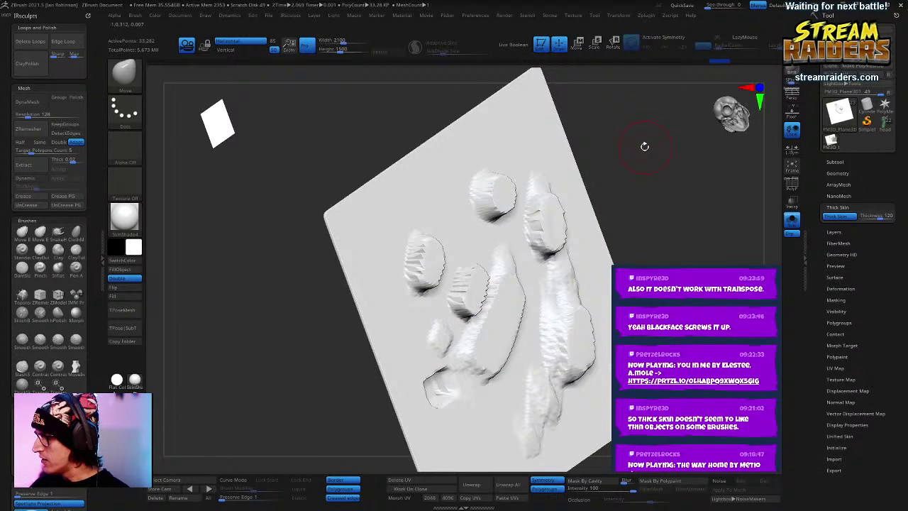
{"action": "right_click", "coordinate": [471, 211]}
{"action": "left_click_drag", "start_coordinate": [461, 217], "coordinate": [417, 240]}
{"action": "mouse_move", "coordinate": [278, 385]}
{"action": "left_mouse_down"}
{"action": "mouse_move", "coordinate": [497, 298]}
{"action": "mouse_move", "coordinate": [654, 192]}
{"action": "mouse_move", "coordinate": [655, 234]}
{"action": "left_mouse_up"}
{"action": "left_click_drag", "start_coordinate": [539, 180], "coordinate": [515, 217]}
{"action": "key", "text": "ctrl+z"}
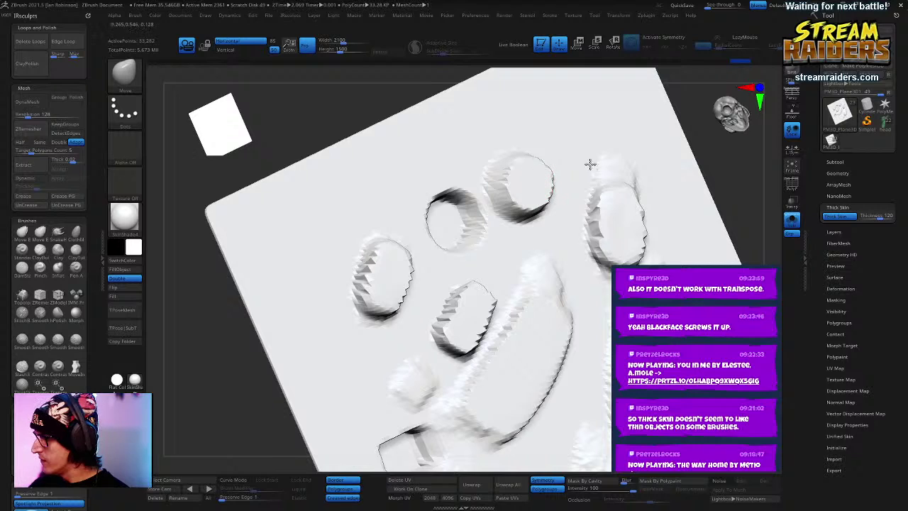
{"action": "right_click_drag", "start_coordinate": [467, 246], "coordinate": [590, 216]}
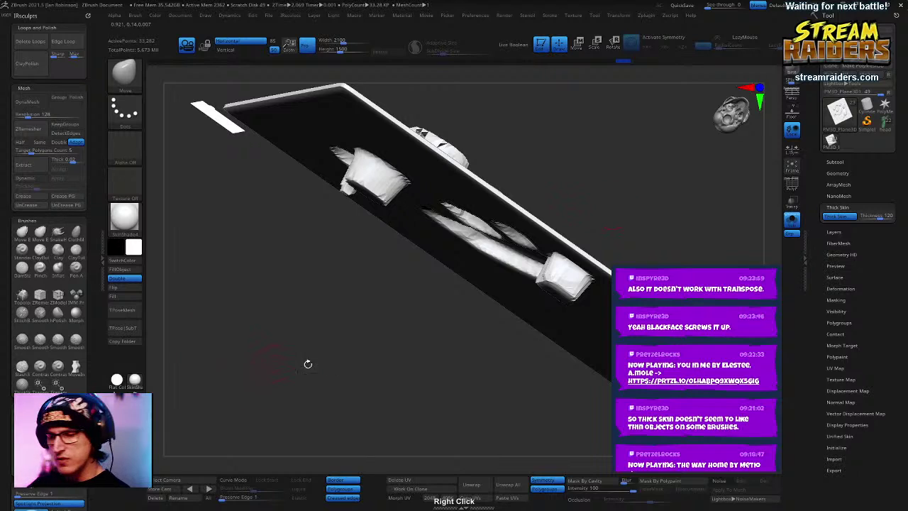
Step: Switch back to the ClayBuildup brush and sculpt test strokes along the plane's outer edges and near a corner
{"action": "key", "text": "b"}
{"action": "key", "text": "c"}
{"action": "key", "text": "b"}
{"action": "right_click_drag", "start_coordinate": [173, 436], "coordinate": [383, 239]}
{"action": "right_click_drag", "start_coordinate": [421, 333], "coordinate": [185, 406]}
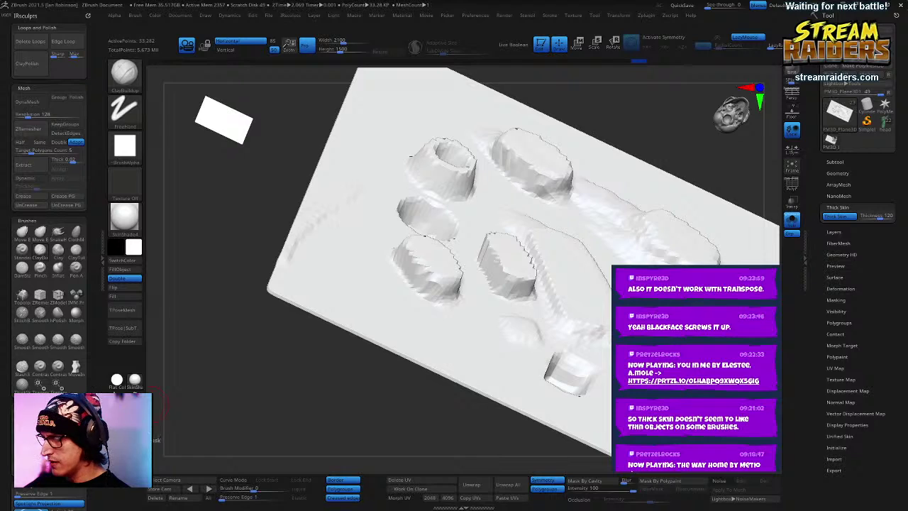
{"action": "right_click_drag", "start_coordinate": [277, 379], "coordinate": [711, 199]}
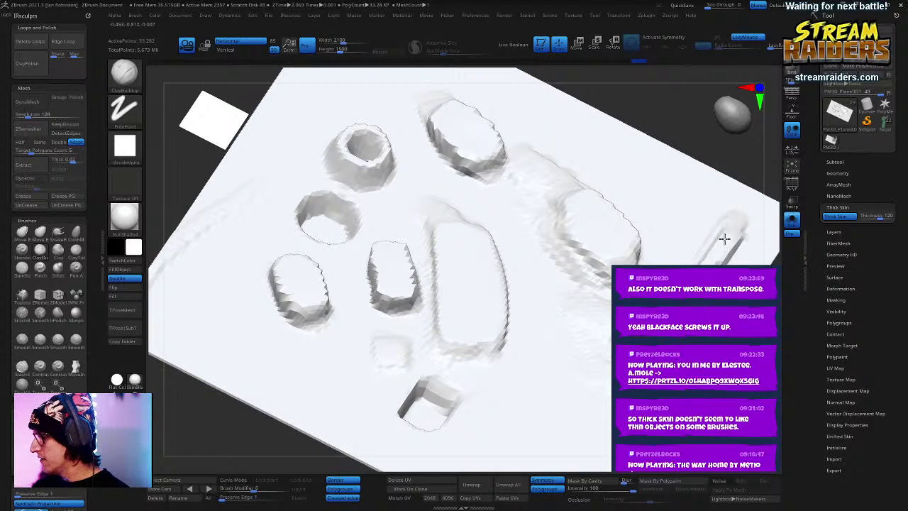
{"action": "right_click_drag", "start_coordinate": [730, 241], "coordinate": [568, 235]}
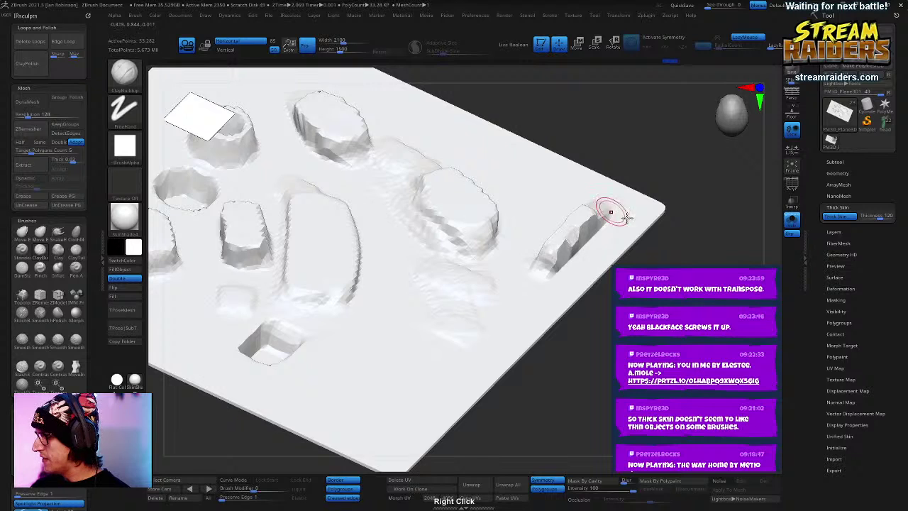
{"action": "right_click_drag", "start_coordinate": [626, 217], "coordinate": [588, 273]}
{"action": "mouse_move", "coordinate": [555, 250]}
{"action": "left_mouse_down"}
{"action": "mouse_move", "coordinate": [584, 199]}
{"action": "mouse_move", "coordinate": [560, 248]}
{"action": "left_mouse_up"}
{"action": "mouse_move", "coordinate": [606, 273]}
{"action": "right_mouse_down"}
{"action": "mouse_move", "coordinate": [539, 277]}
{"action": "mouse_move", "coordinate": [606, 275]}
{"action": "right_mouse_up"}
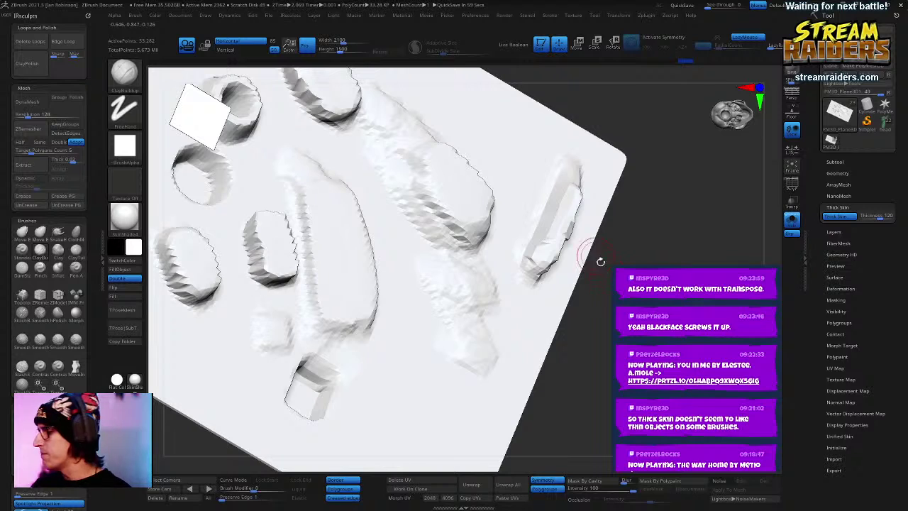
Step: Add a few short clay strokes in the empty area near the plane's remaining corner
{"action": "mouse_move", "coordinate": [600, 261]}
{"action": "right_mouse_down"}
{"action": "mouse_move", "coordinate": [608, 213]}
{"action": "mouse_move", "coordinate": [564, 258]}
{"action": "mouse_move", "coordinate": [525, 277]}
{"action": "mouse_move", "coordinate": [553, 317]}
{"action": "mouse_move", "coordinate": [484, 327]}
{"action": "right_mouse_up"}
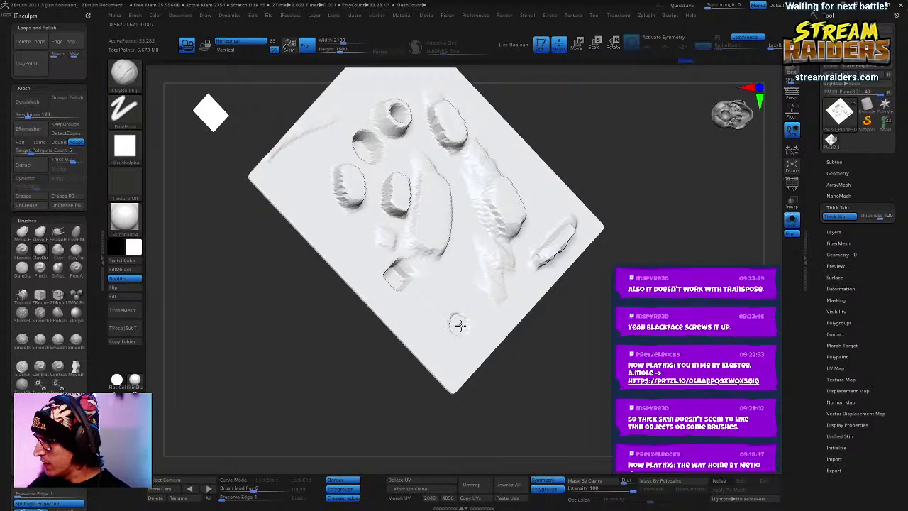
{"action": "mouse_move", "coordinate": [568, 358]}
{"action": "right_mouse_down"}
{"action": "mouse_move", "coordinate": [606, 312]}
{"action": "mouse_move", "coordinate": [570, 319]}
{"action": "mouse_move", "coordinate": [449, 289]}
{"action": "right_mouse_up"}
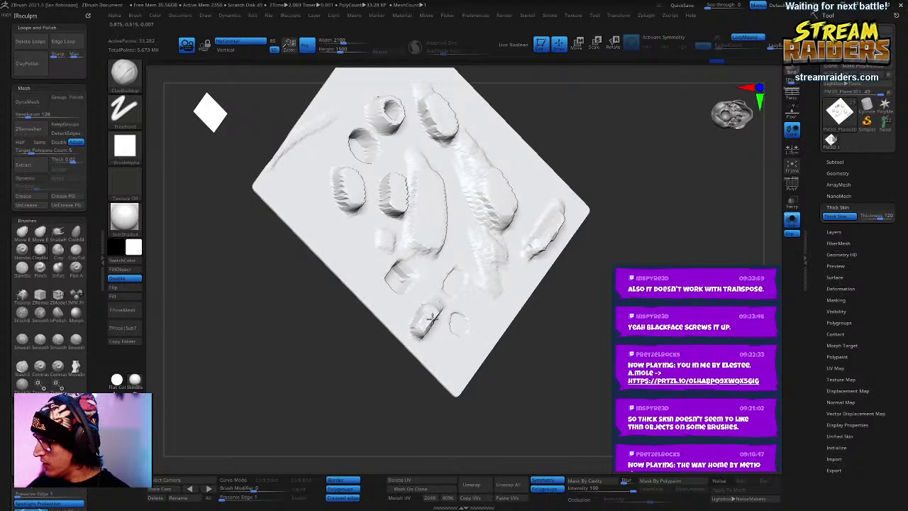
{"action": "mouse_move", "coordinate": [430, 318]}
{"action": "right_mouse_down"}
{"action": "mouse_move", "coordinate": [600, 291]}
{"action": "mouse_move", "coordinate": [620, 249]}
{"action": "mouse_move", "coordinate": [518, 290]}
{"action": "mouse_move", "coordinate": [454, 280]}
{"action": "mouse_move", "coordinate": [461, 320]}
{"action": "mouse_move", "coordinate": [593, 298]}
{"action": "mouse_move", "coordinate": [422, 314]}
{"action": "mouse_move", "coordinate": [435, 320]}
{"action": "mouse_move", "coordinate": [543, 254]}
{"action": "mouse_move", "coordinate": [558, 202]}
{"action": "mouse_move", "coordinate": [867, 148]}
{"action": "right_mouse_up"}
Step: Delete the PM3D_Plane3D1 test subtool and turn off Solo mode to show the whole character
{"action": "left_click", "coordinate": [835, 161]}
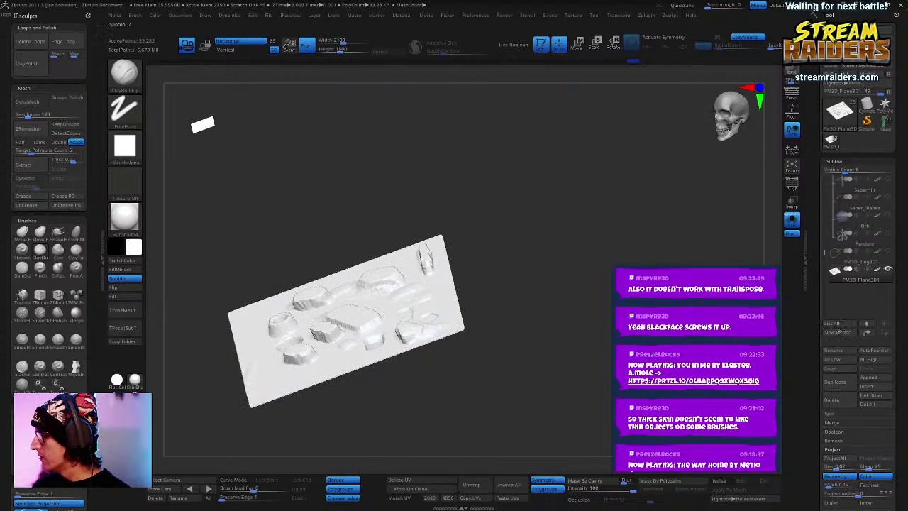
{"action": "left_click", "coordinate": [831, 400]}
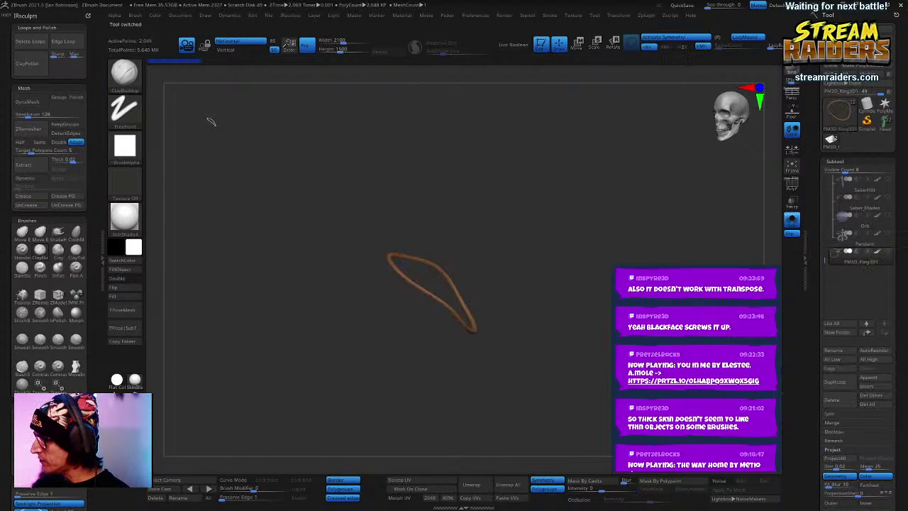
{"action": "left_click", "coordinate": [792, 221]}
Step: Make head2 the active subtool, expand the Body folder around it and view the head in profile
{"action": "right_click_drag", "start_coordinate": [734, 213], "coordinate": [785, 246]}
{"action": "left_click", "coordinate": [387, 195], "text": "alt"}
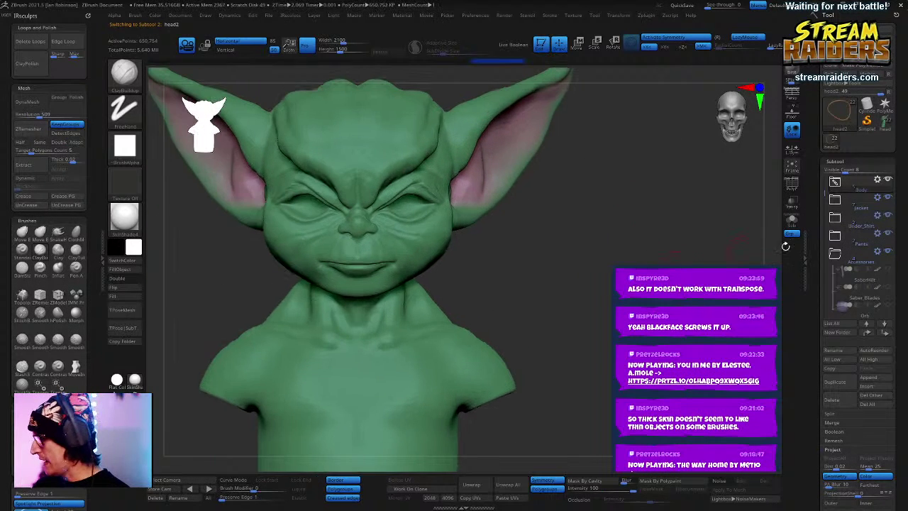
{"action": "left_click", "coordinate": [835, 196]}
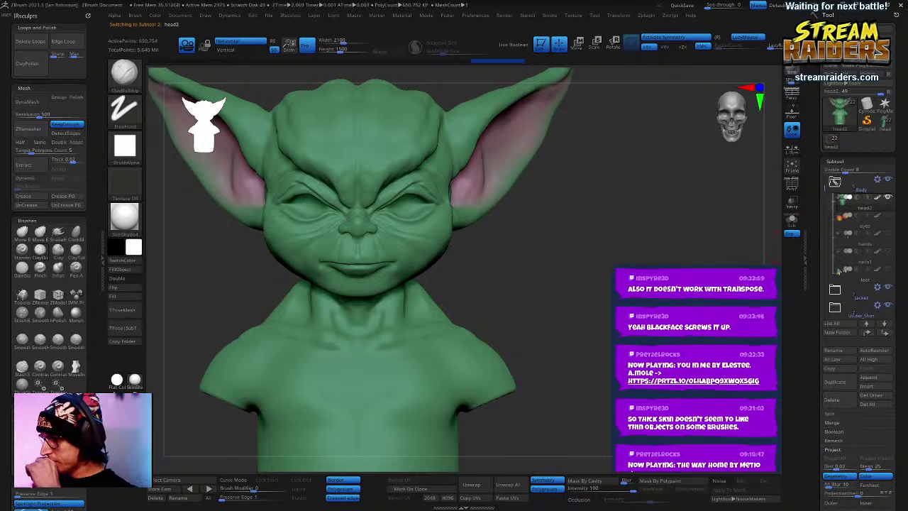
{"action": "left_click_drag", "start_coordinate": [731, 250], "coordinate": [670, 288]}
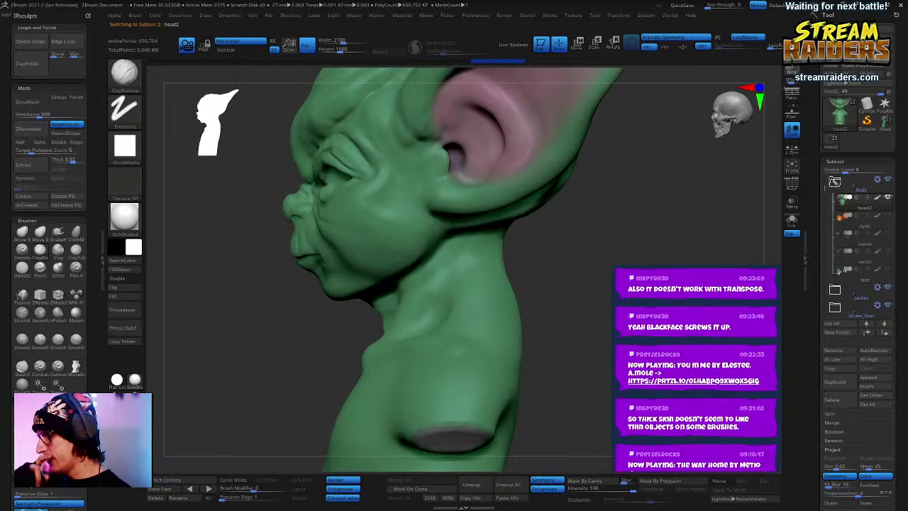
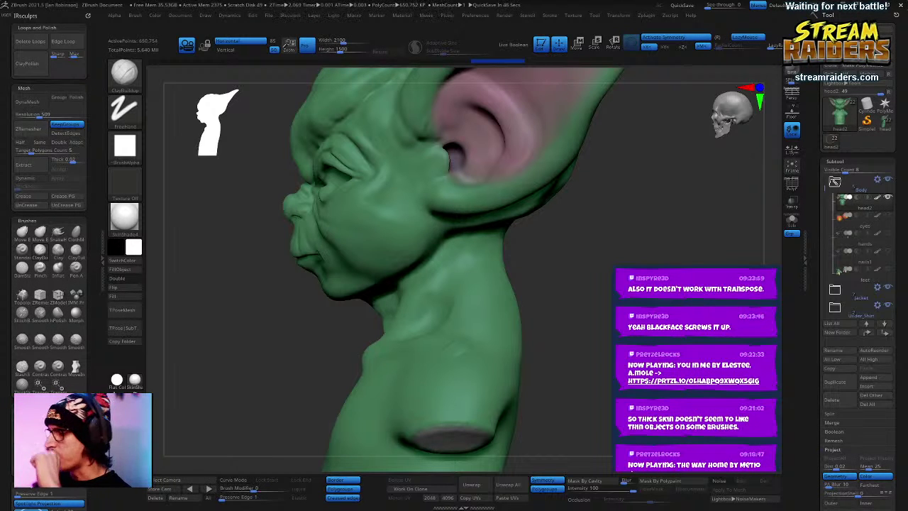
Step: Duplicate the head2 subtool, make the copy head3 active and isolate it with Solo mode
{"action": "mouse_move", "coordinate": [577, 236]}
{"action": "left_mouse_down"}
{"action": "mouse_move", "coordinate": [577, 244]}
{"action": "mouse_move", "coordinate": [547, 167]}
{"action": "mouse_move", "coordinate": [684, 262]}
{"action": "mouse_move", "coordinate": [578, 205]}
{"action": "mouse_move", "coordinate": [641, 230]}
{"action": "left_mouse_up"}
{"action": "key", "text": "shift+f"}
{"action": "key", "text": "shift+f"}
{"action": "key", "text": "ctrl+shift"}
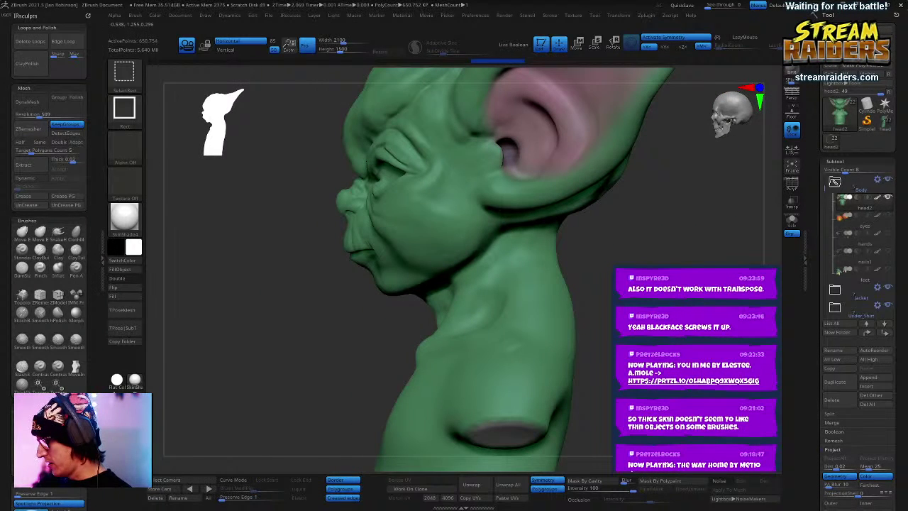
{"action": "key", "text": "ctrl+shift+d"}
{"action": "left_click_drag", "start_coordinate": [698, 287], "coordinate": [678, 273], "text": "alt"}
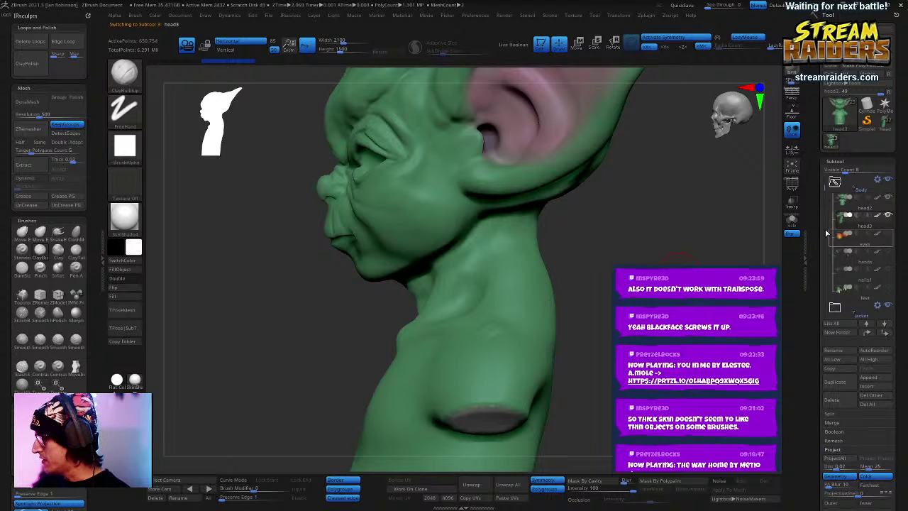
{"action": "left_click", "coordinate": [793, 223]}
{"action": "left_click_drag", "start_coordinate": [667, 219], "coordinate": [654, 251], "text": "alt"}
Step: Show the polyframe on head3, drop to its lowest subdivision level and delete the higher levels
{"action": "key", "text": "shift+f"}
{"action": "key", "text": "shift"}
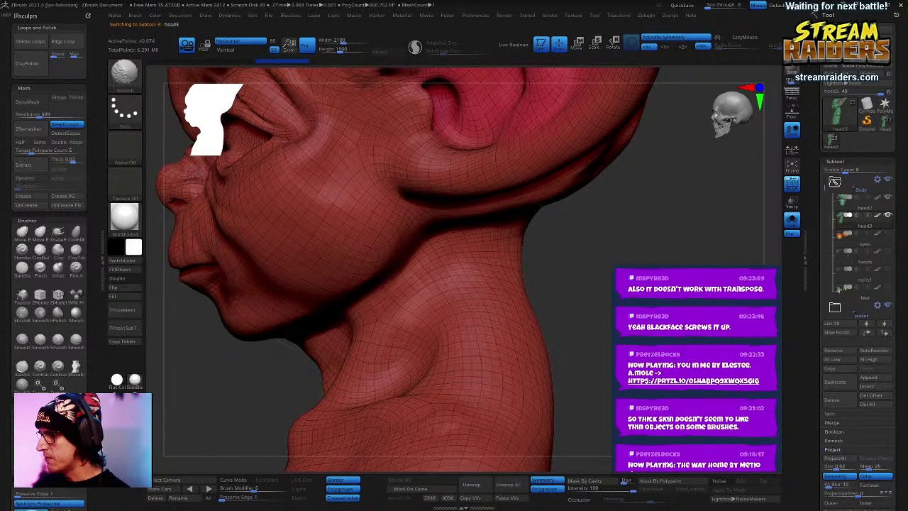
{"action": "key", "text": "shift+d"}
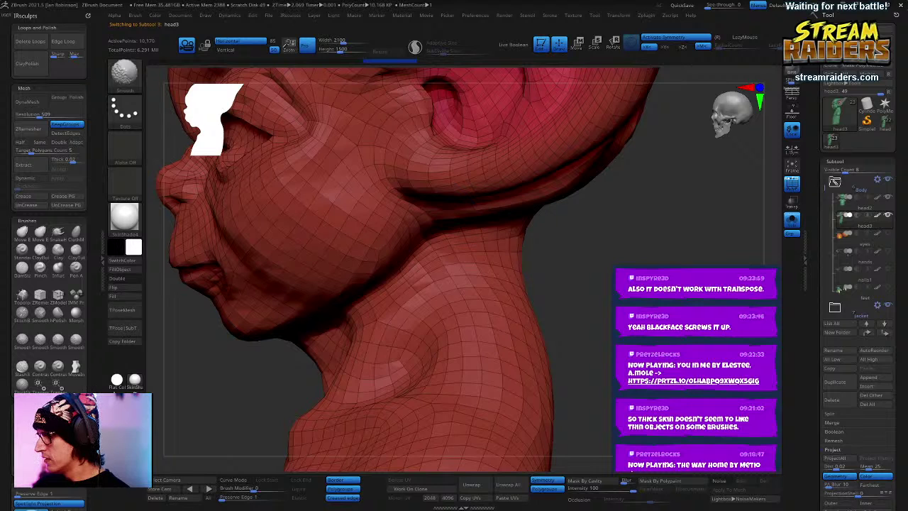
{"action": "left_click", "coordinate": [841, 161]}
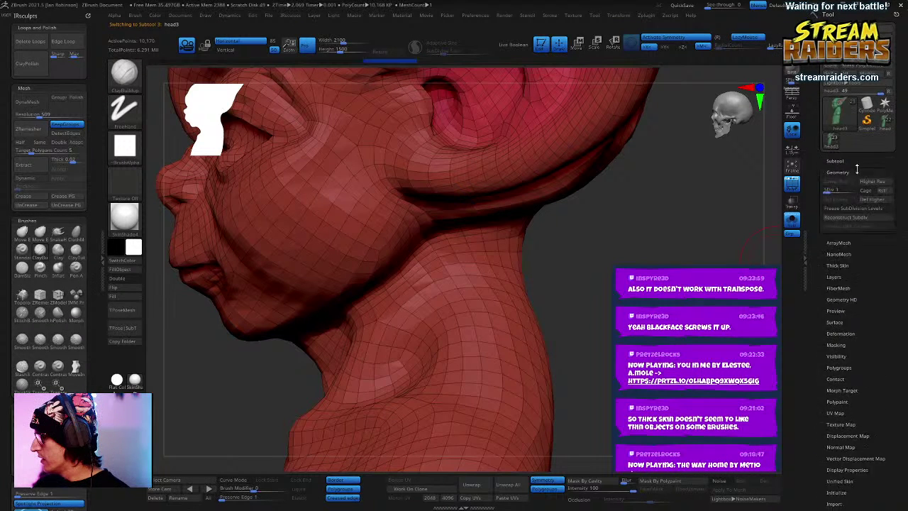
{"action": "left_click", "coordinate": [856, 170]}
{"action": "left_click_drag", "start_coordinate": [642, 241], "coordinate": [667, 245]}
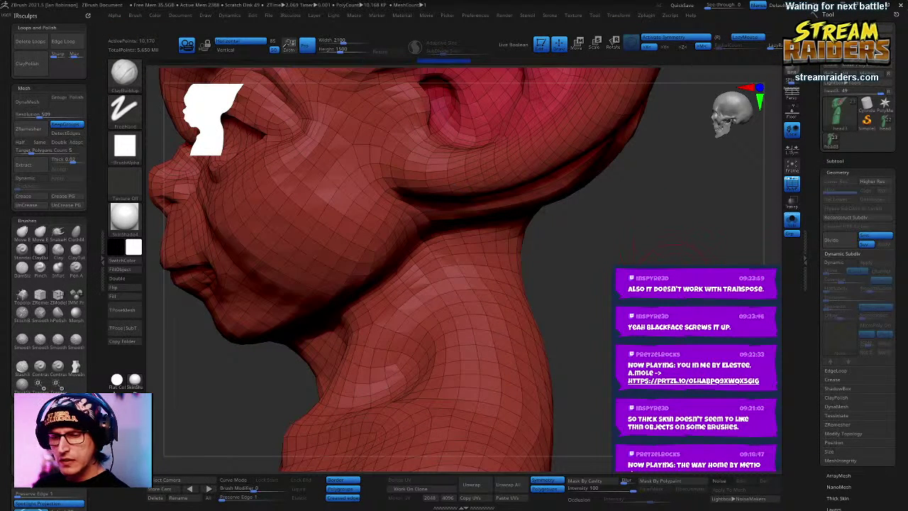
Step: Turn head3 to its opposite profile and switch to the ZModeler brush
{"action": "key", "text": "x"}
{"action": "key", "text": "x"}
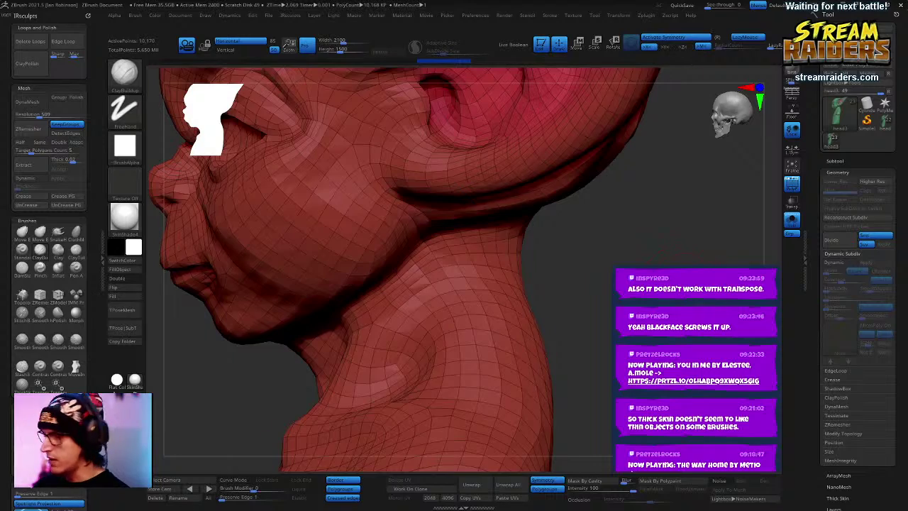
{"action": "left_click_drag", "start_coordinate": [690, 280], "coordinate": [401, 309]}
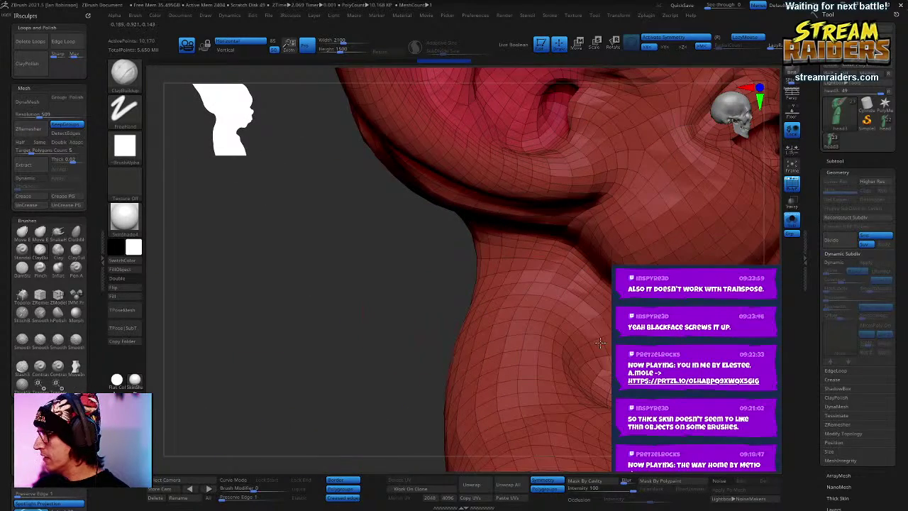
{"action": "mouse_move", "coordinate": [600, 343]}
{"action": "right_mouse_down", "text": "alt"}
{"action": "mouse_move", "coordinate": [496, 319]}
{"action": "mouse_move", "coordinate": [615, 343]}
{"action": "mouse_move", "coordinate": [599, 326]}
{"action": "right_mouse_up", "text": "alt"}
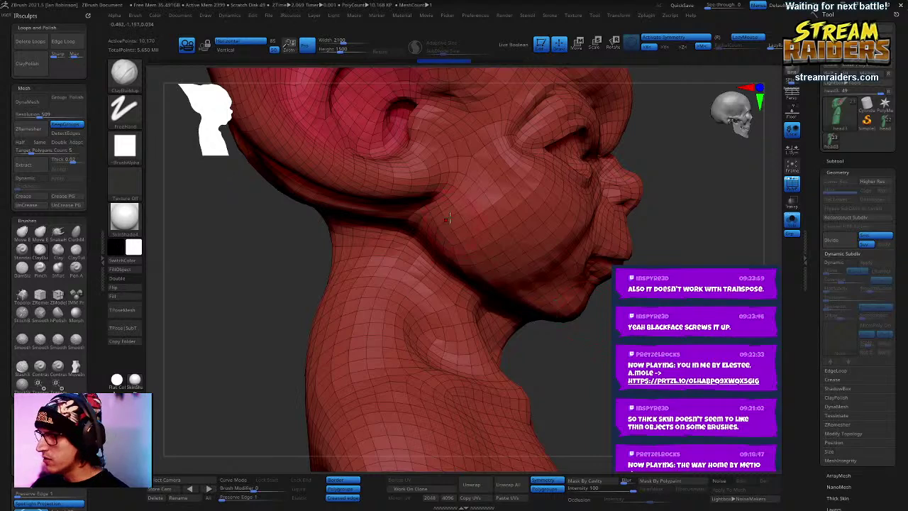
{"action": "key", "text": "b"}
{"action": "key", "text": "z"}
{"action": "key", "text": "m"}
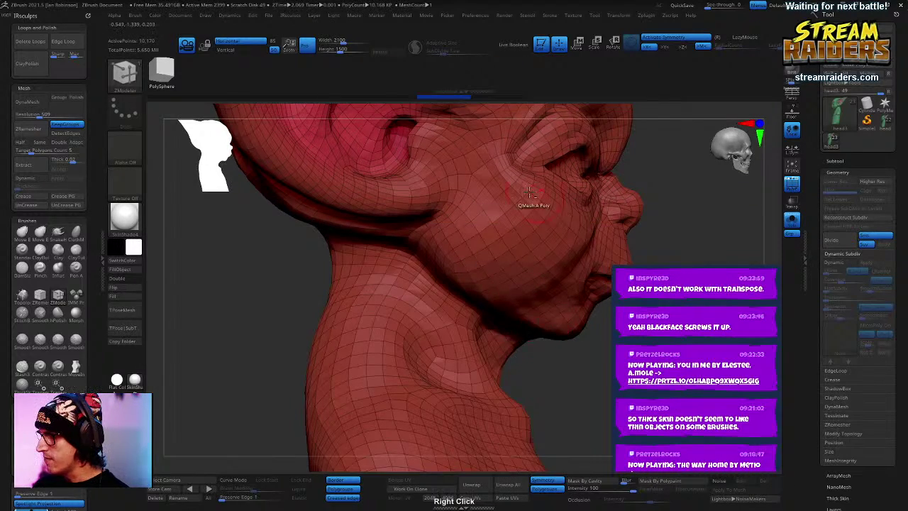
Step: Set the ZModeler point action to Slice Mesh over a point on the cheek
{"action": "right_click_drag", "start_coordinate": [534, 200], "coordinate": [527, 269], "text": "ctrl"}
{"action": "right_click", "coordinate": [435, 270]}
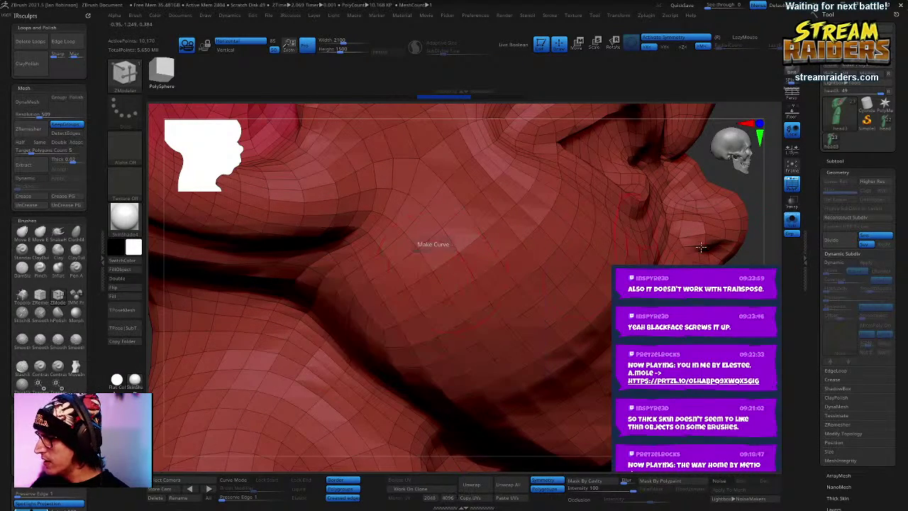
{"action": "key", "text": "space"}
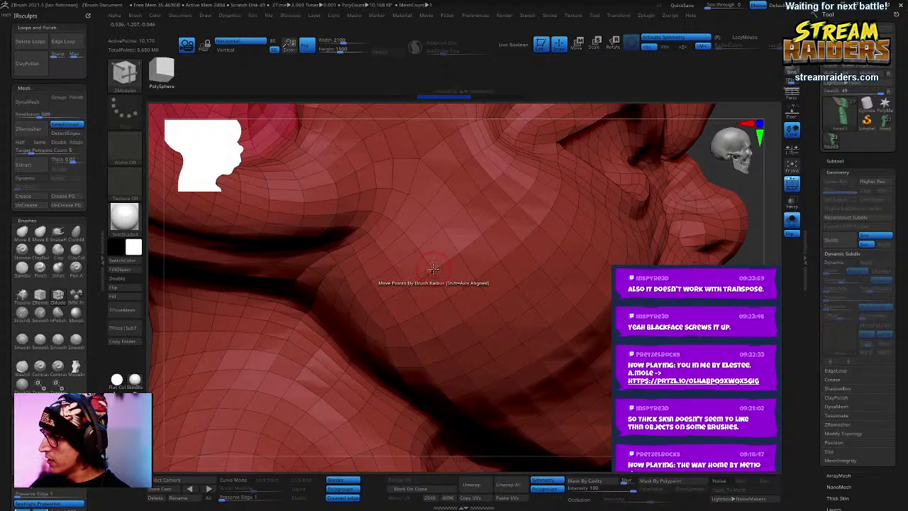
{"action": "key", "text": "space"}
{"action": "left_click", "coordinate": [424, 306]}
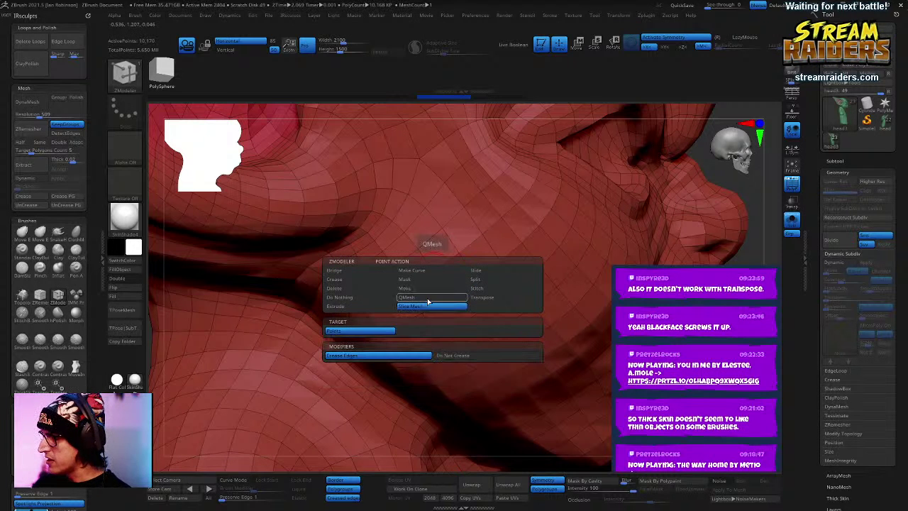
{"action": "key", "text": "space"}
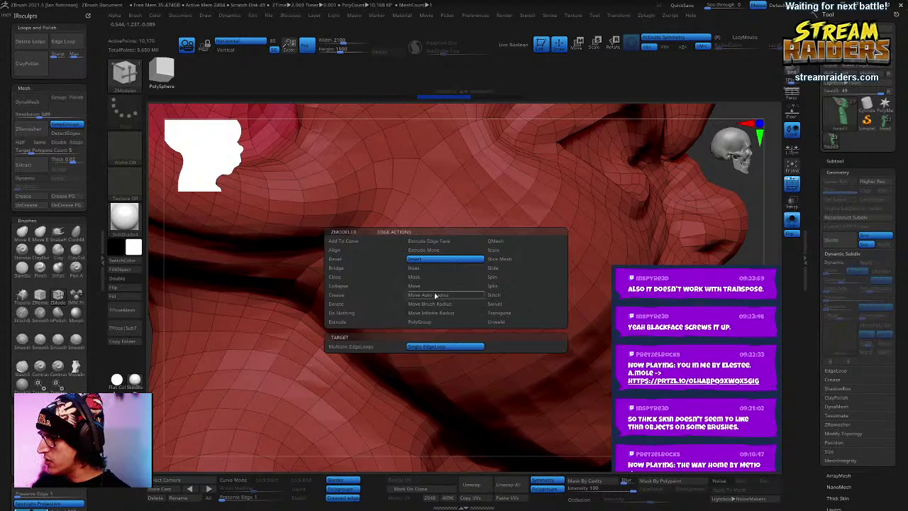
{"action": "right_click_drag", "start_coordinate": [500, 340], "coordinate": [411, 257]}
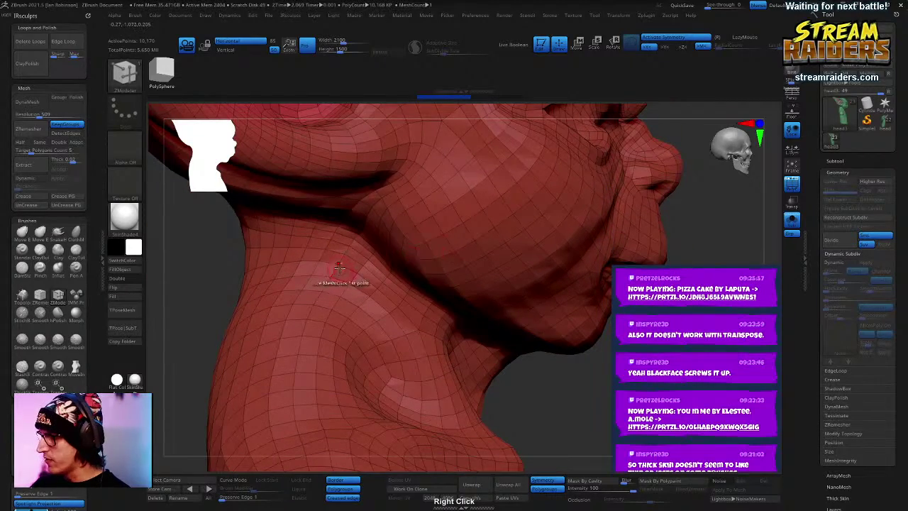
Step: Try slicing head3 with the SliceCurve brush along a bent line from the back of the neck across the jaw and cheek
{"action": "right_click_drag", "start_coordinate": [339, 264], "coordinate": [541, 225]}
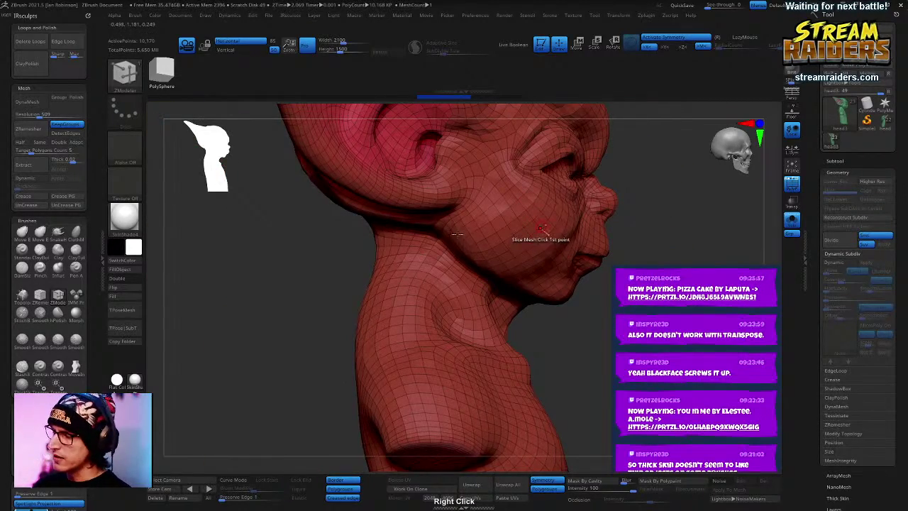
{"action": "right_click_drag", "start_coordinate": [473, 226], "coordinate": [472, 251], "text": "ctrl"}
{"action": "left_click", "coordinate": [125, 78]}
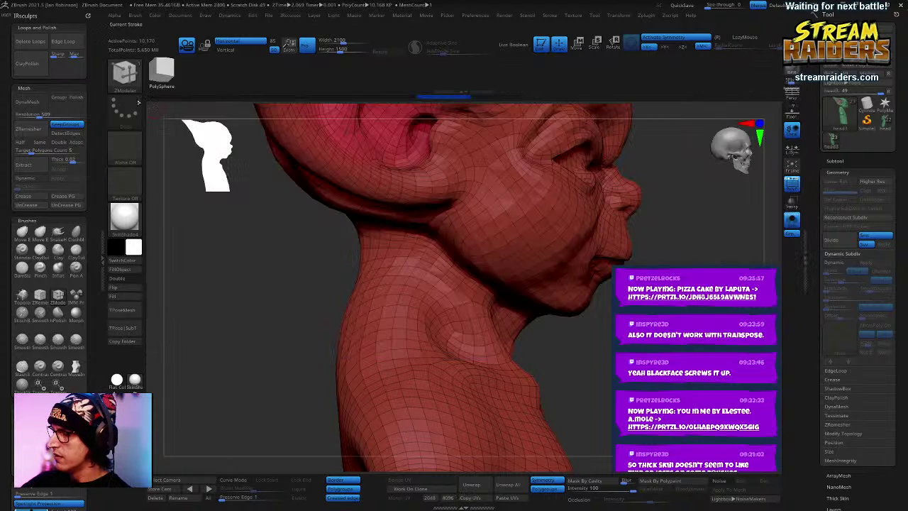
{"action": "left_click", "coordinate": [125, 81], "text": "ctrl+shift"}
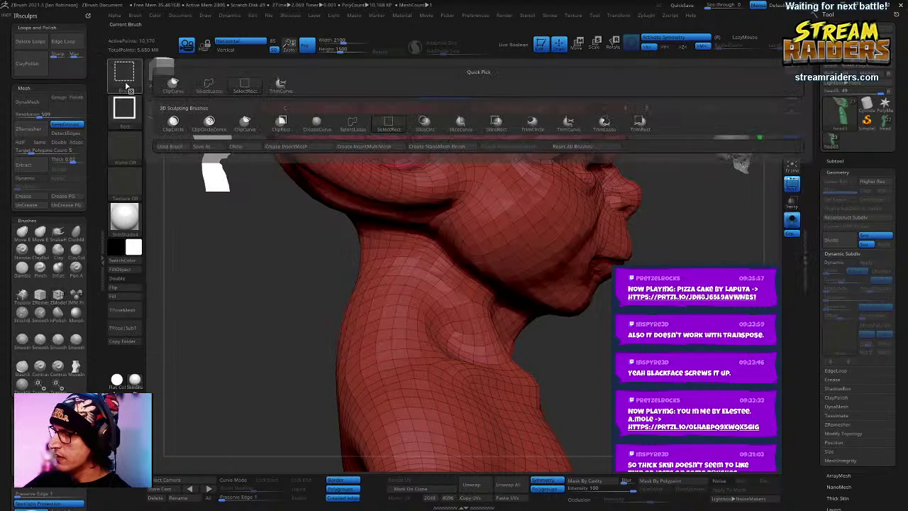
{"action": "left_click", "coordinate": [459, 124]}
{"action": "mouse_move", "coordinate": [322, 223]}
{"action": "left_mouse_down", "text": "ctrl+shift"}
{"action": "mouse_move", "coordinate": [429, 289]}
{"action": "mouse_move", "coordinate": [525, 221]}
{"action": "mouse_move", "coordinate": [548, 249]}
{"action": "left_mouse_up", "text": "ctrl+shift"}
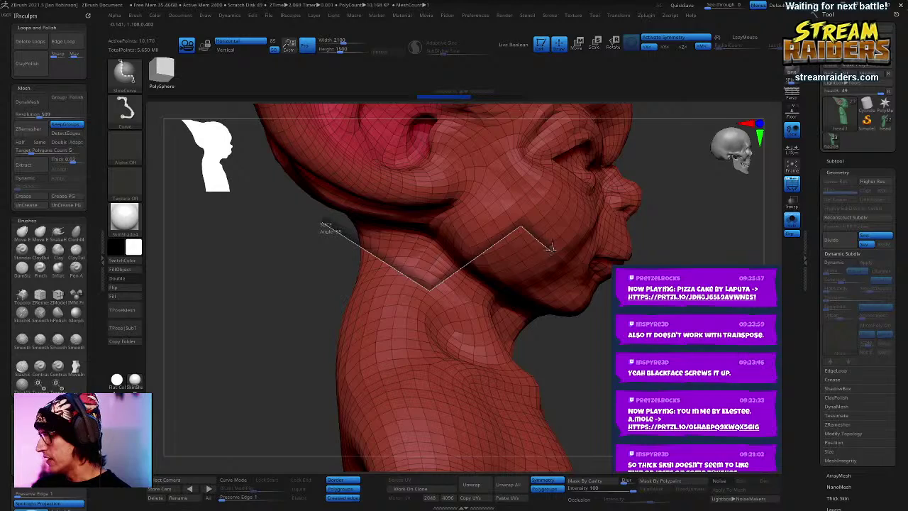
{"action": "mouse_move", "coordinate": [492, 317]}
{"action": "left_mouse_down", "text": "ctrl+shift"}
{"action": "mouse_move", "coordinate": [551, 381]}
{"action": "mouse_move", "coordinate": [572, 383]}
{"action": "mouse_move", "coordinate": [453, 408]}
{"action": "left_mouse_up", "text": "ctrl+shift"}
Step: Inspect the polygroups made by the slice from several angles, undo the slice and reframe the neck
{"action": "left_click_drag", "start_coordinate": [397, 422], "coordinate": [426, 347]}
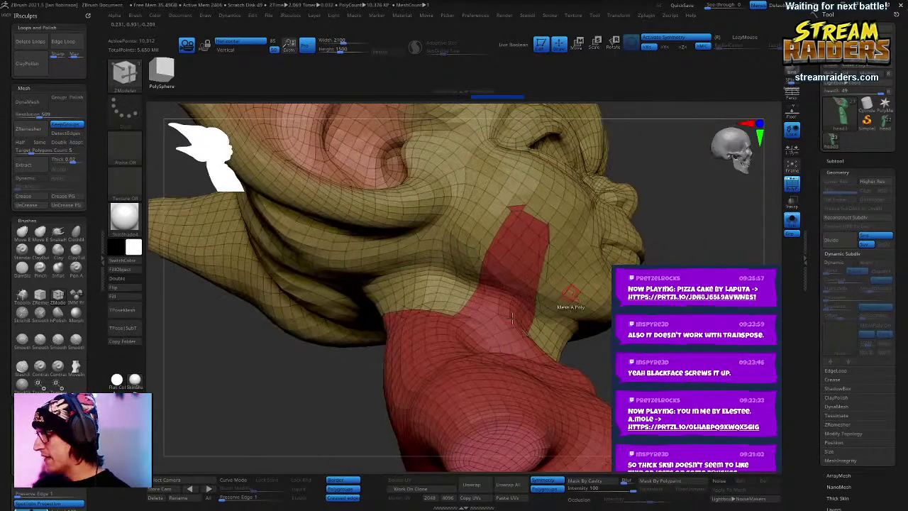
{"action": "left_click_drag", "start_coordinate": [674, 213], "coordinate": [617, 206], "text": "alt"}
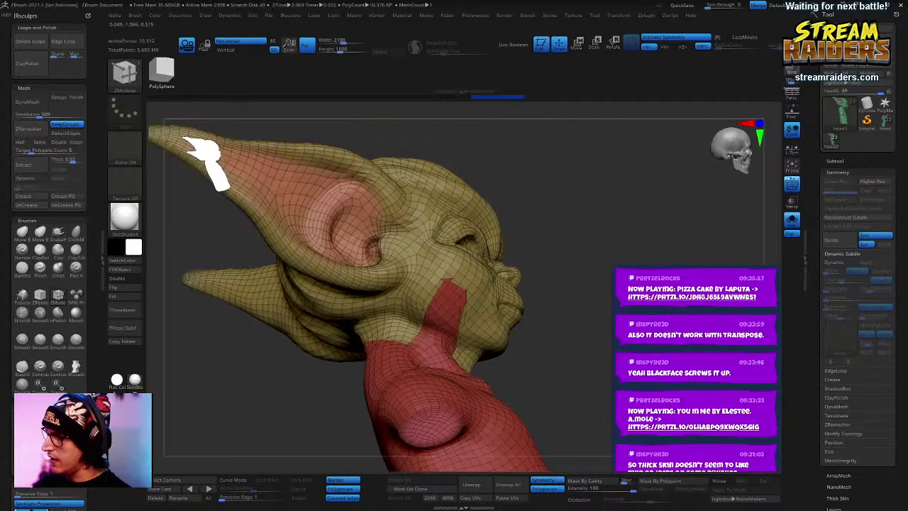
{"action": "left_click_drag", "start_coordinate": [567, 284], "coordinate": [583, 336], "text": "alt"}
{"action": "left_click_drag", "start_coordinate": [674, 256], "coordinate": [718, 257]}
{"action": "key", "text": "ctrl+z"}
{"action": "left_click_drag", "start_coordinate": [667, 234], "coordinate": [676, 196]}
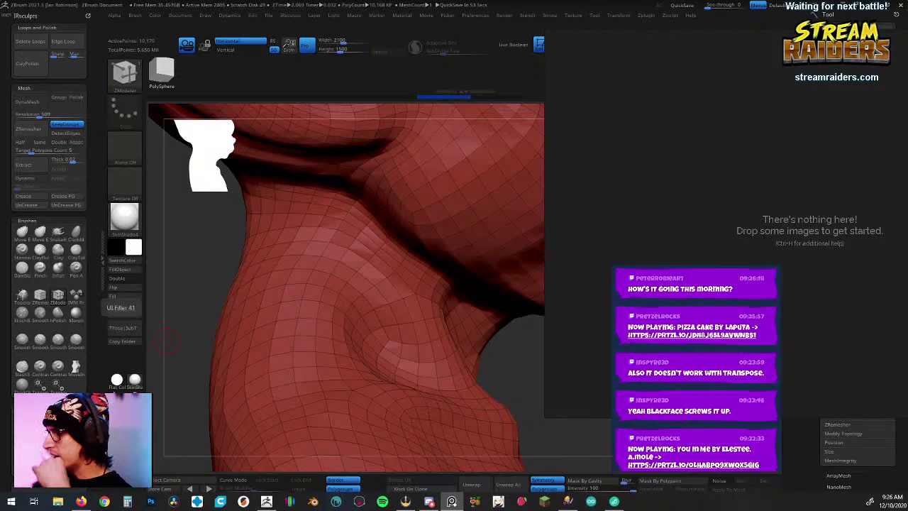
Step: In PureRef, load DarthGrugo_Ref.pur from the Darth_Grogu folder, enlarge the reference image and move its window off the ZBrush canvas
{"action": "left_click_drag", "start_coordinate": [799, 239], "coordinate": [415, 241]}
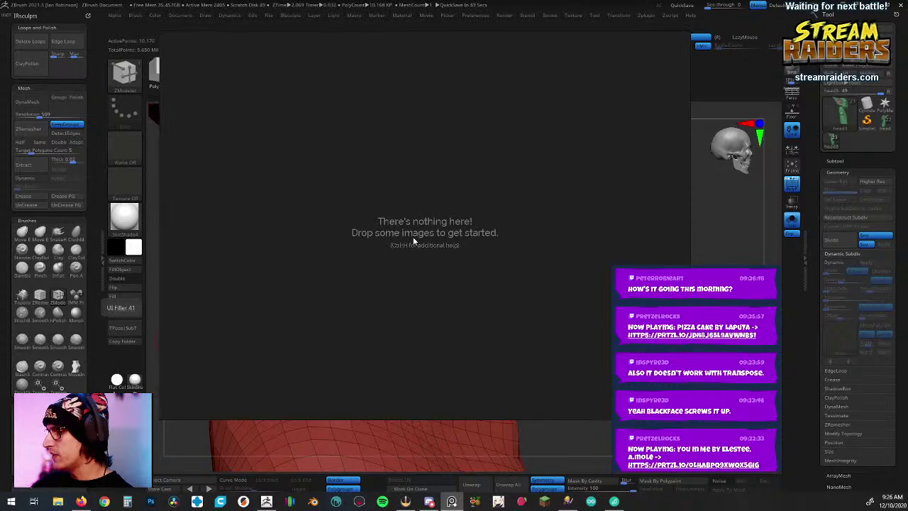
{"action": "right_click", "coordinate": [417, 252]}
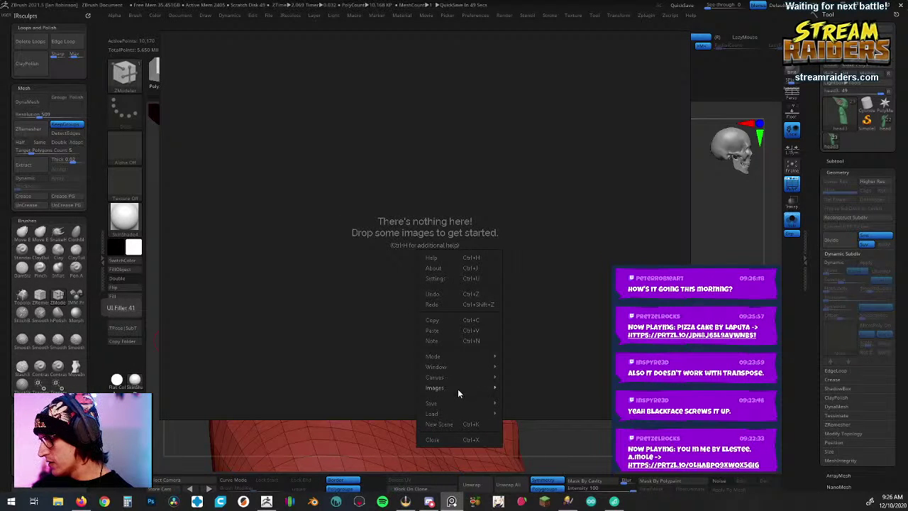
{"action": "mouse_move", "coordinate": [472, 414]}
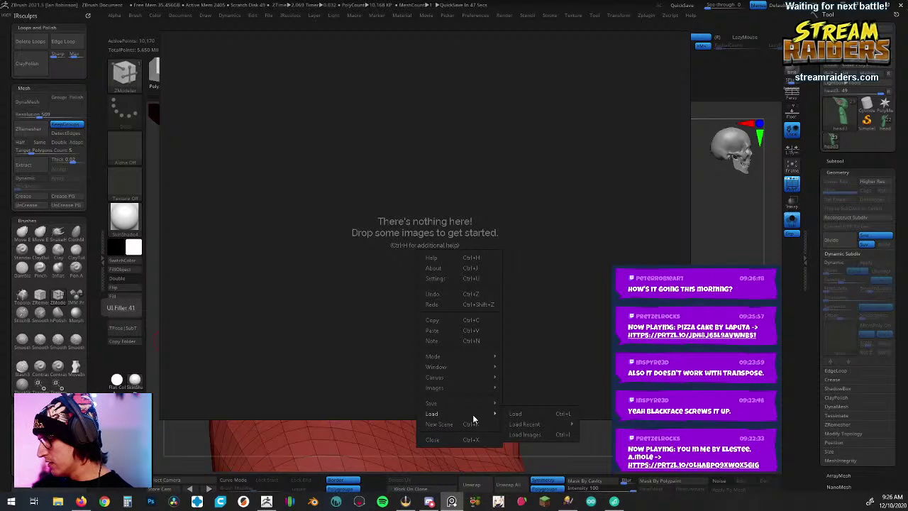
{"action": "left_click", "coordinate": [539, 413]}
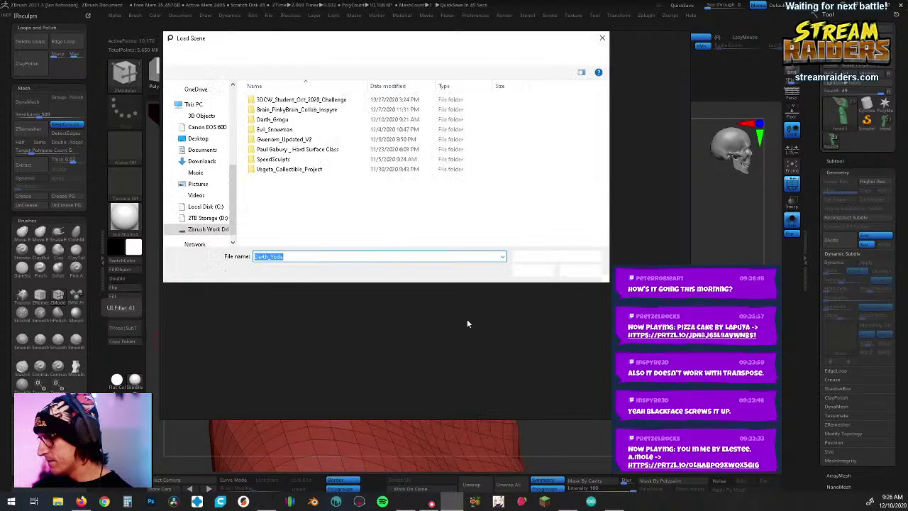
{"action": "double_click", "coordinate": [271, 120]}
{"action": "left_click", "coordinate": [269, 114]}
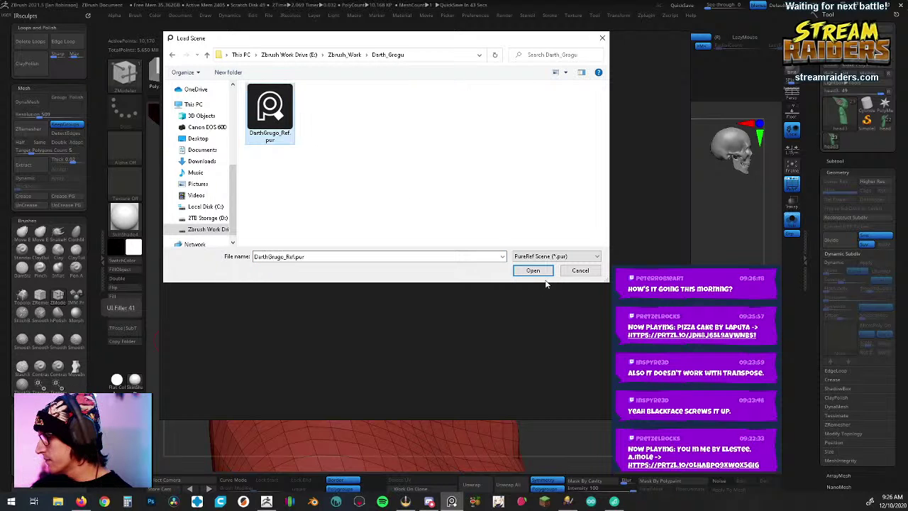
{"action": "left_click", "coordinate": [534, 270]}
{"action": "scroll", "coordinate": [326, 145], "scroll_direction": "up", "scroll_amount": 10}
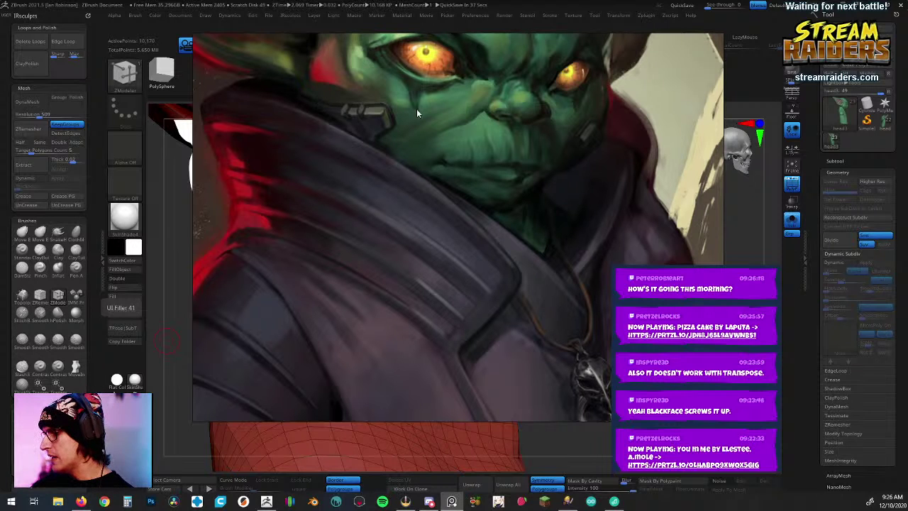
{"action": "right_click_drag", "start_coordinate": [465, 205], "coordinate": [0, 150]}
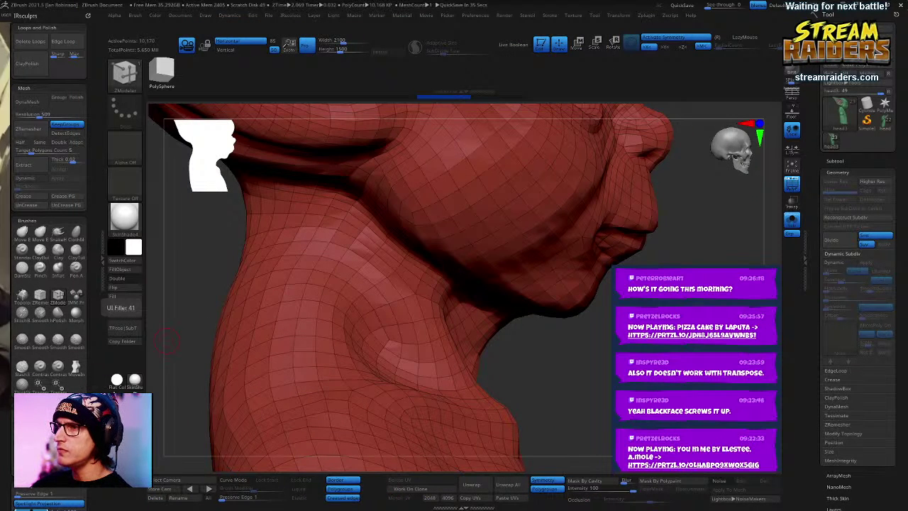
Step: Cut a short diagonal line across the cheek polygons below the ear with ZModeler Slice Mesh and end the cut
{"action": "left_click_drag", "start_coordinate": [168, 340], "coordinate": [503, 258]}
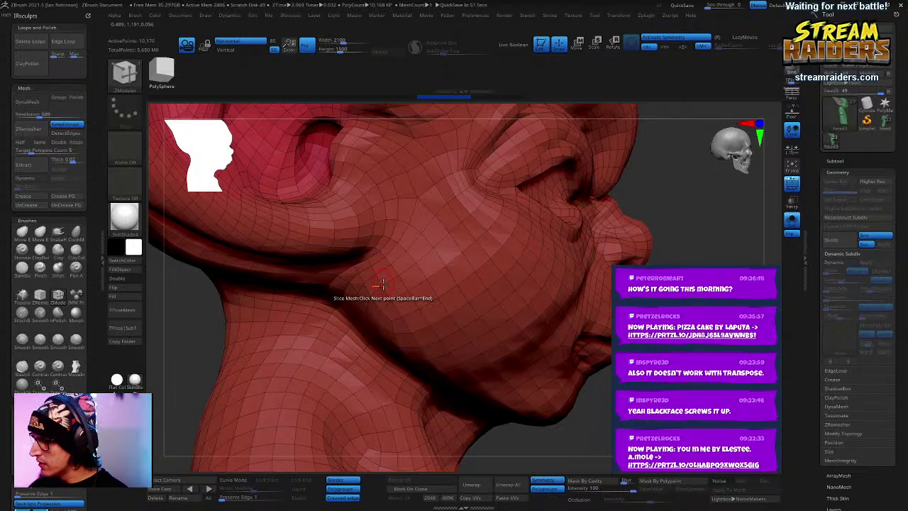
{"action": "key", "text": "space"}
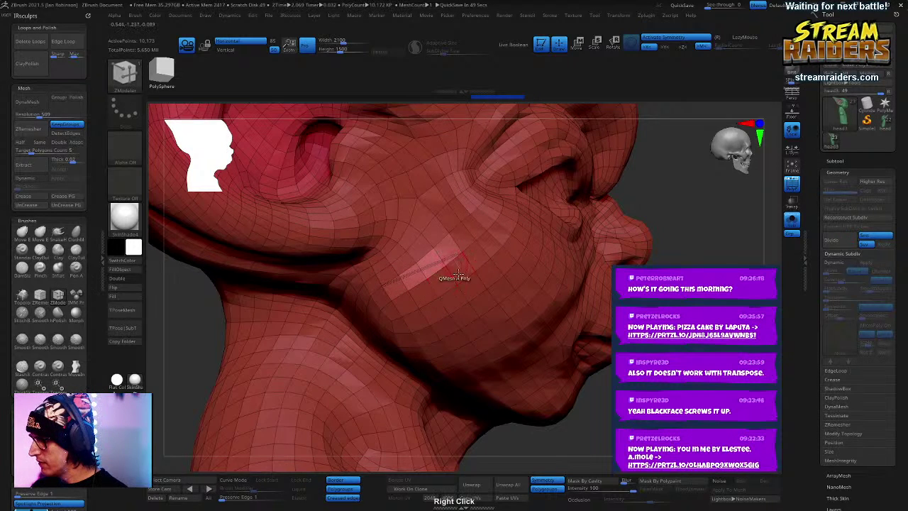
{"action": "mouse_move", "coordinate": [456, 264]}
{"action": "right_mouse_down", "text": "ctrl"}
{"action": "mouse_move", "coordinate": [457, 294]}
{"action": "mouse_move", "coordinate": [466, 222]}
{"action": "right_mouse_up", "text": "ctrl"}
Step: Undo back past the deletion of the higher subdivision levels, try a ZModeler edit there, and redo forward to the cheek cut
{"action": "key", "text": "ctrl+z"}
{"action": "key", "text": "ctrl+z"}
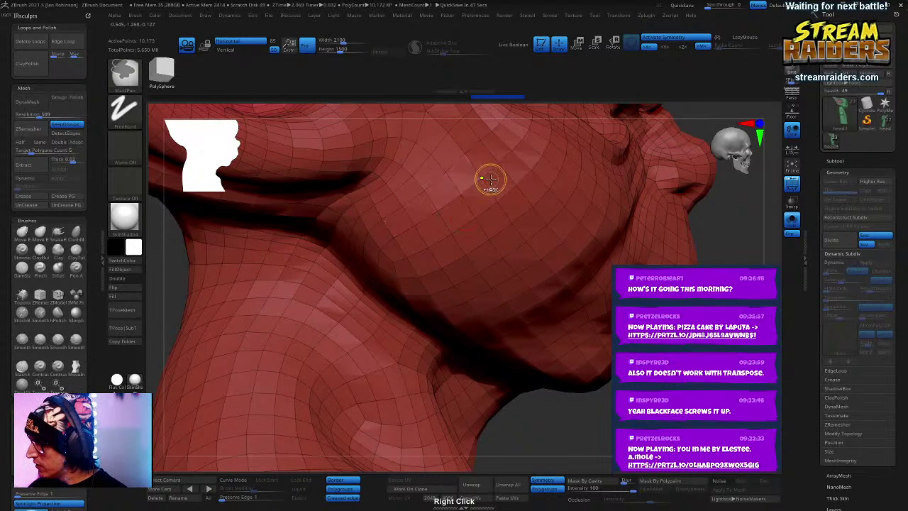
{"action": "left_click", "coordinate": [482, 176], "text": "ctrl+shift"}
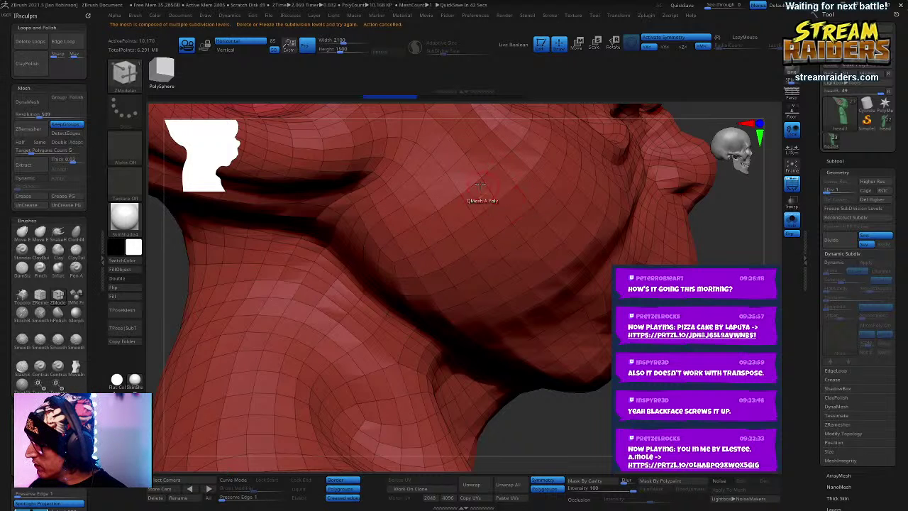
{"action": "key", "text": "ctrl+z"}
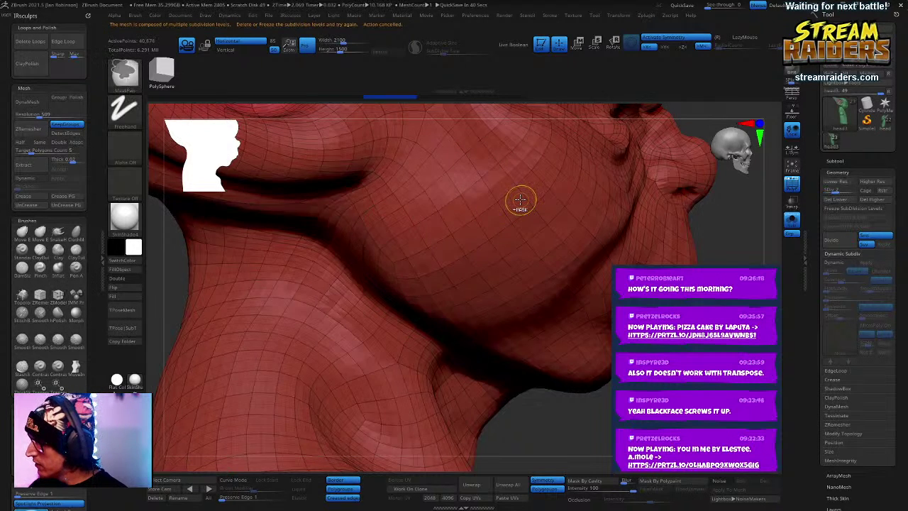
{"action": "key", "text": "ctrl+shift+z"}
{"action": "key", "text": "ctrl+shift+z"}
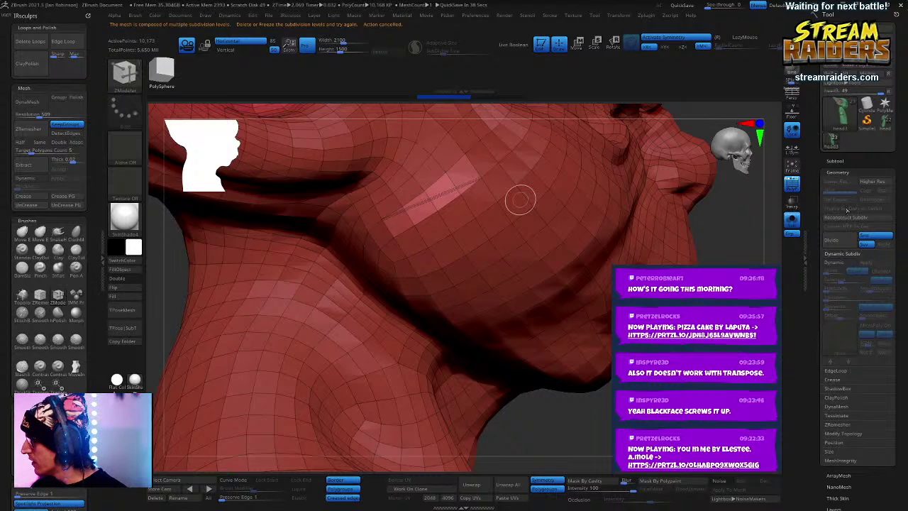
Step: Undo the cheek cut and slice a new line from the middle of the cheek back to the fold below the ear
{"action": "key", "text": "ctrl+z"}
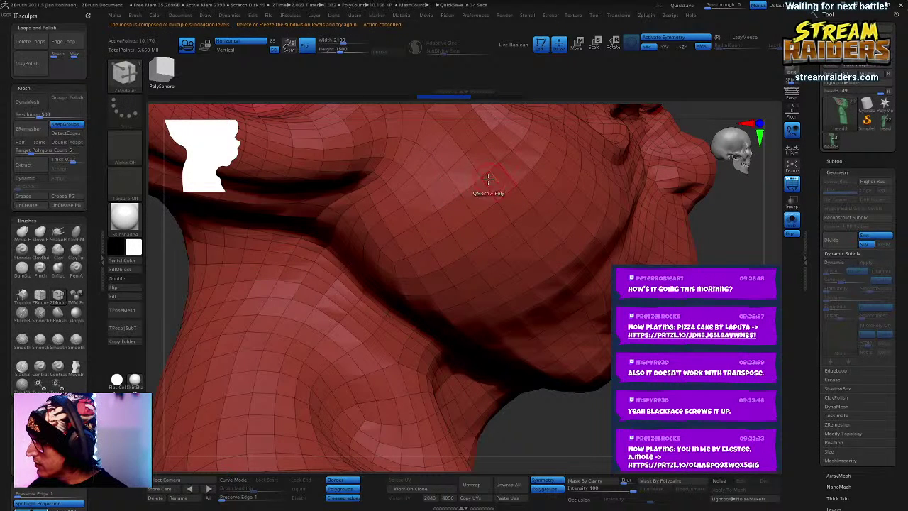
{"action": "left_click", "coordinate": [372, 205]}
{"action": "right_click_drag", "start_coordinate": [461, 236], "coordinate": [490, 208]}
{"action": "right_click", "coordinate": [486, 214]}
{"action": "right_click_drag", "start_coordinate": [541, 165], "coordinate": [550, 171]}
{"action": "left_click", "coordinate": [371, 206]}
{"action": "left_click", "coordinate": [329, 218]}
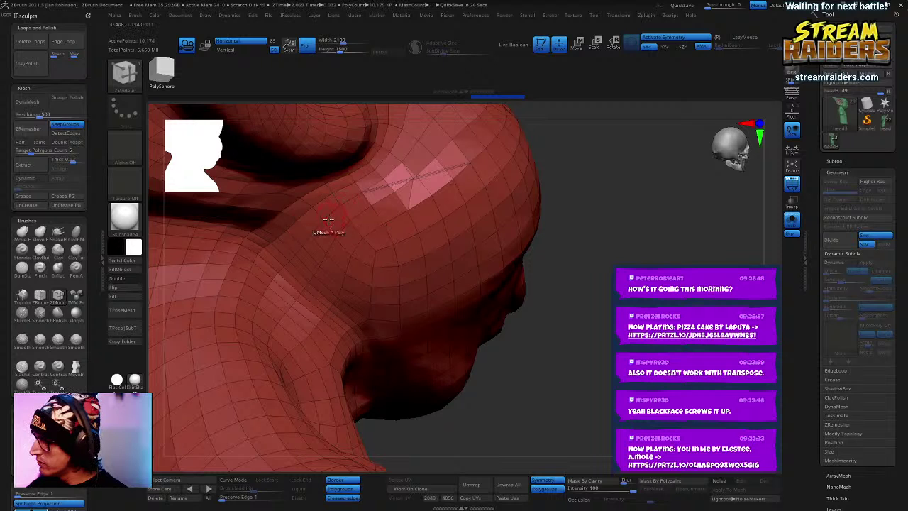
{"action": "left_click", "coordinate": [342, 229]}
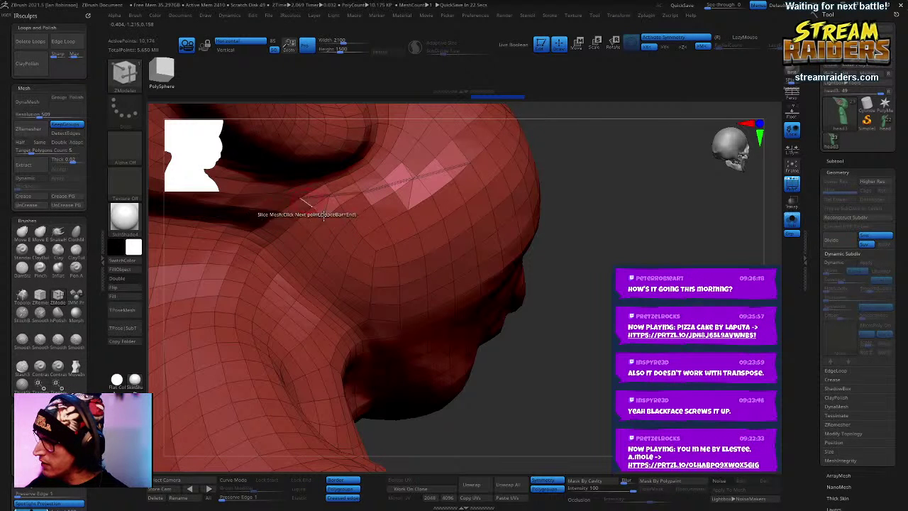
{"action": "right_click_drag", "start_coordinate": [305, 202], "coordinate": [426, 260]}
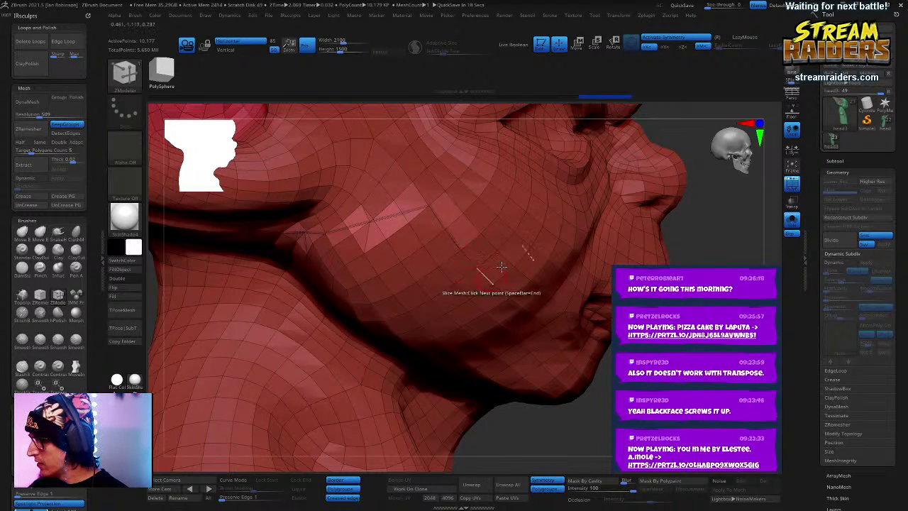
Step: Try to extend the slice down the cheek toward the jaw with ZModeler Slice Mesh
{"action": "right_click_drag", "start_coordinate": [507, 287], "coordinate": [483, 240]}
{"action": "right_click", "coordinate": [480, 230]}
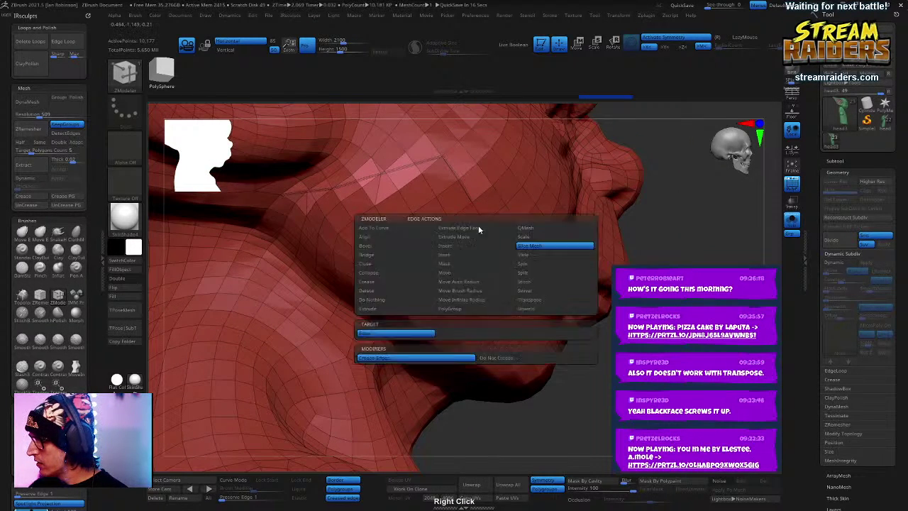
{"action": "left_click", "coordinate": [472, 204]}
{"action": "left_click", "coordinate": [440, 291]}
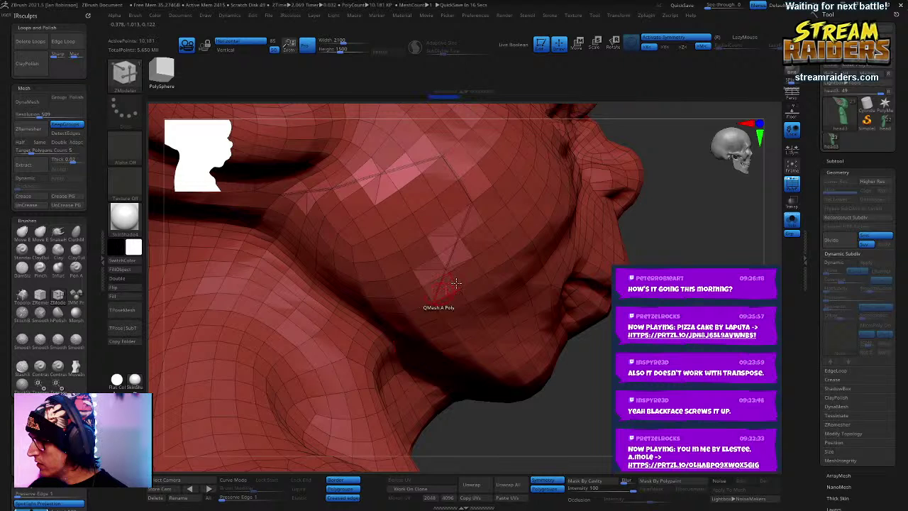
{"action": "right_click", "coordinate": [429, 212]}
{"action": "left_click", "coordinate": [473, 207]}
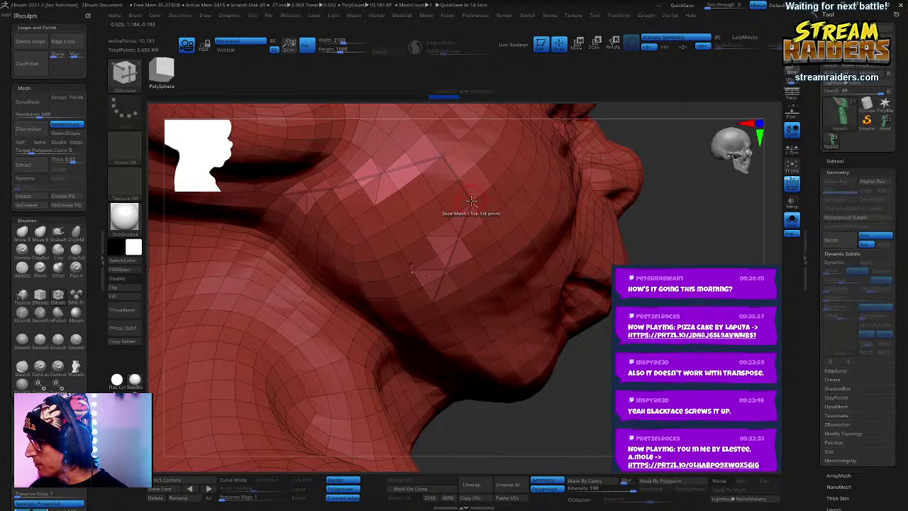
Step: Set the ZModeler point action Slice Mesh to Do Not Crease and recut the line down the lower cheek
{"action": "right_click", "coordinate": [471, 202]}
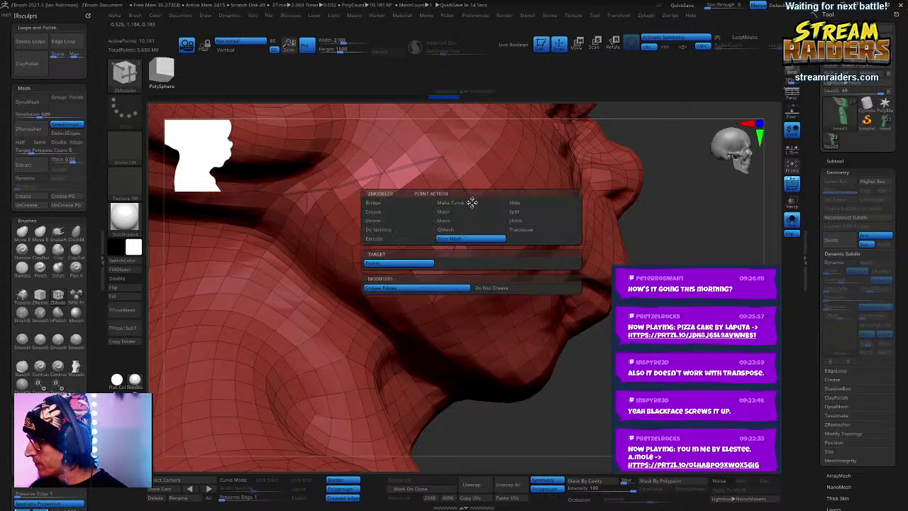
{"action": "left_click", "coordinate": [489, 288]}
{"action": "mouse_move", "coordinate": [617, 191]}
{"action": "right_mouse_down"}
{"action": "mouse_move", "coordinate": [652, 195]}
{"action": "mouse_move", "coordinate": [654, 204]}
{"action": "mouse_move", "coordinate": [620, 217]}
{"action": "right_mouse_up"}
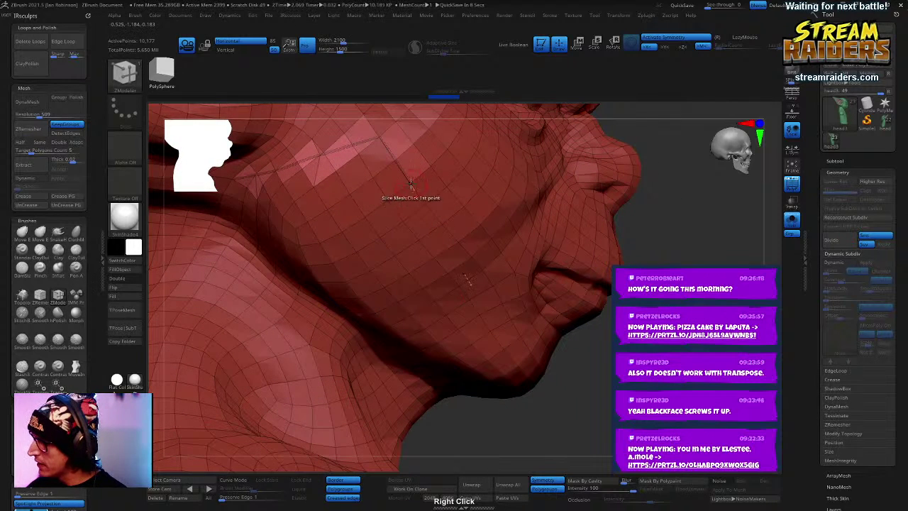
{"action": "left_click", "coordinate": [380, 236]}
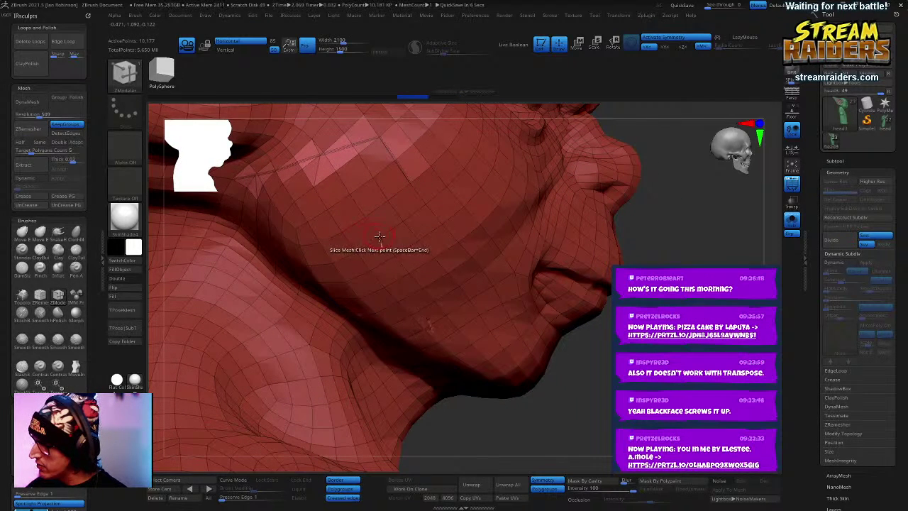
{"action": "left_click", "coordinate": [380, 236]}
{"action": "key", "text": "space"}
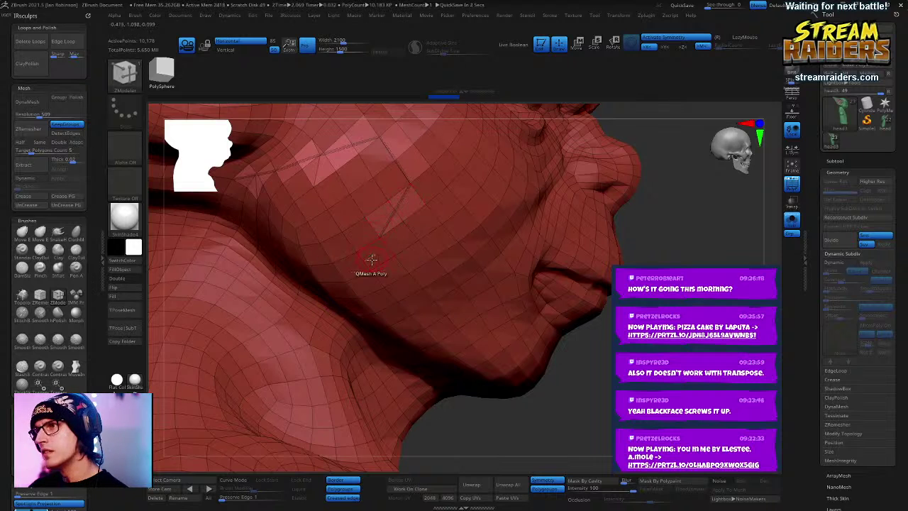
Step: Abort the auto-save and continue the slice from the cheek under the jaw to the front centre of the throat
{"action": "left_click", "coordinate": [385, 285]}
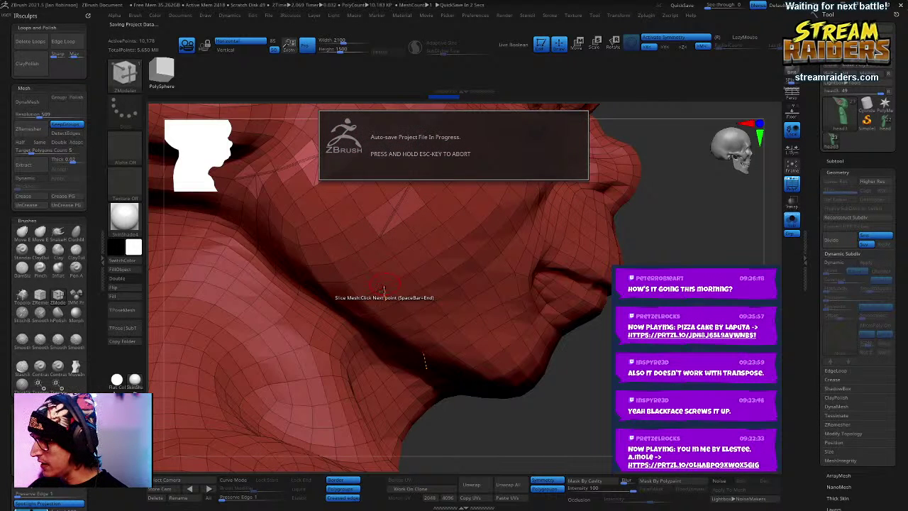
{"action": "key", "text": "Escape"}
{"action": "right_click_drag", "start_coordinate": [395, 305], "coordinate": [478, 224]}
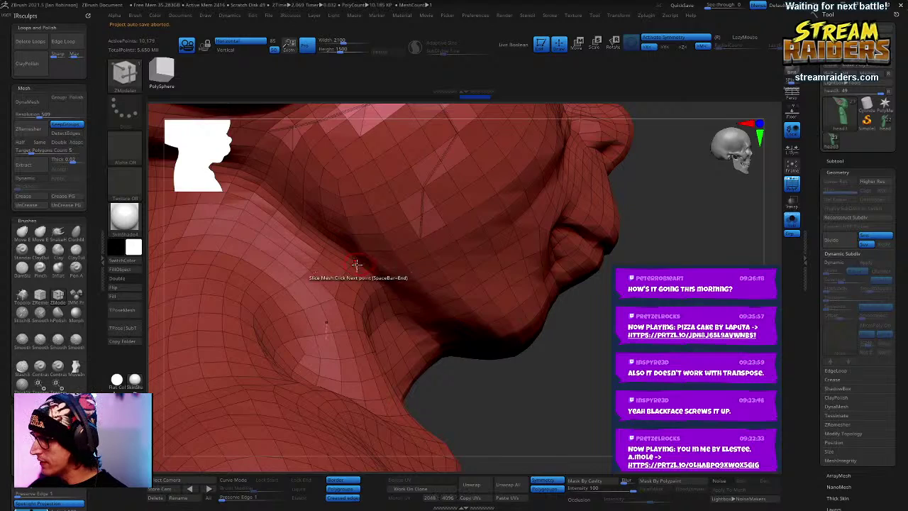
{"action": "right_click_drag", "start_coordinate": [362, 287], "coordinate": [434, 332]}
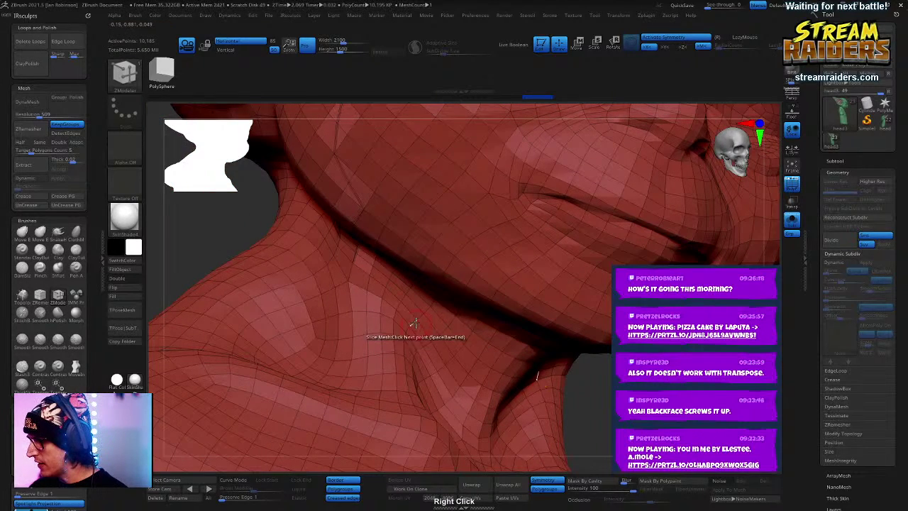
{"action": "right_click_drag", "start_coordinate": [492, 402], "coordinate": [428, 290]}
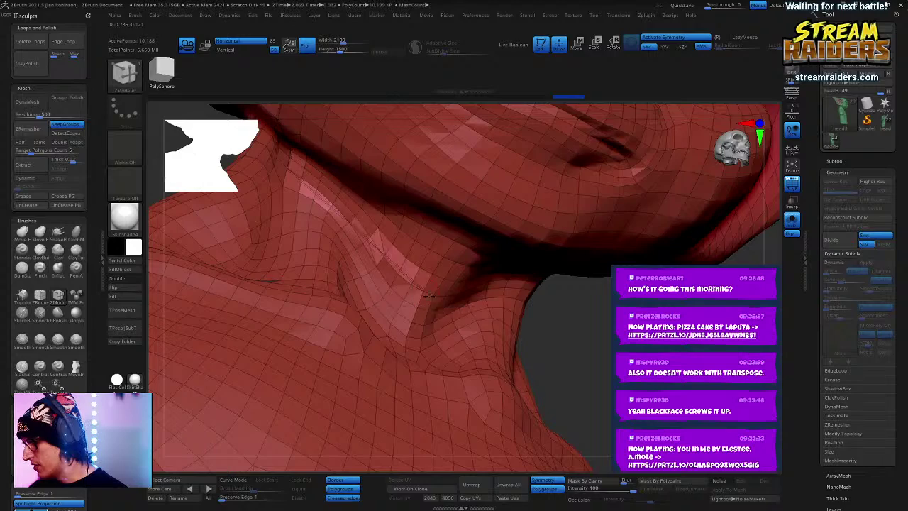
{"action": "right_click_drag", "start_coordinate": [502, 282], "coordinate": [528, 273]}
Step: Slice from below the ear around to the centre of the back of the head, and mirror and weld the mesh
{"action": "left_click", "coordinate": [339, 268]}
{"action": "left_click", "coordinate": [252, 256]}
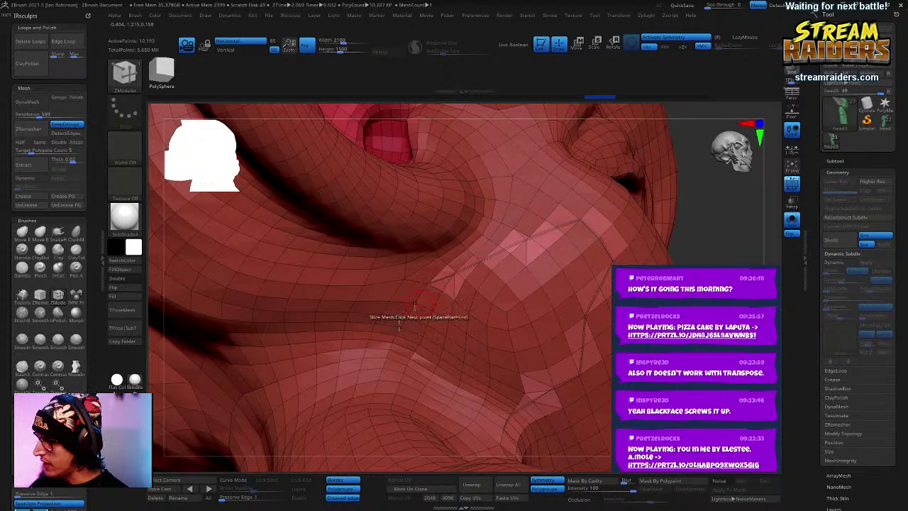
{"action": "right_click_drag", "start_coordinate": [405, 294], "coordinate": [470, 203]}
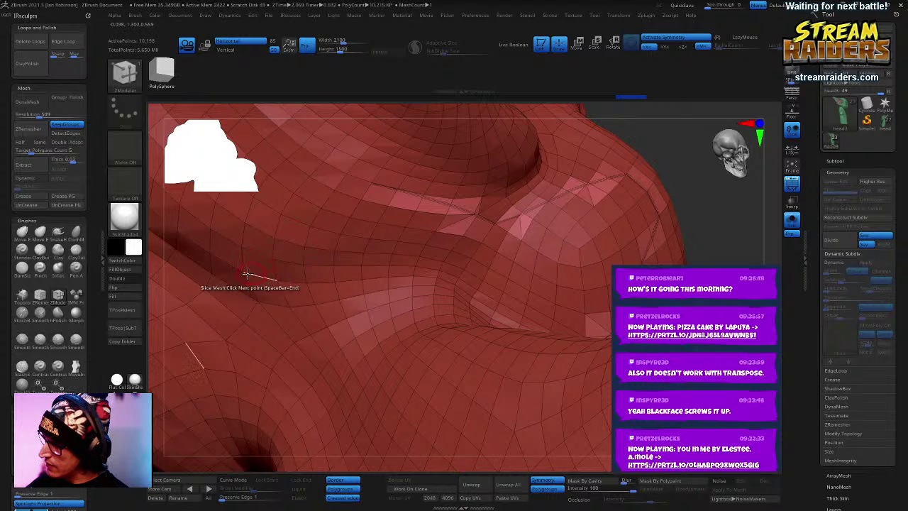
{"action": "left_click", "coordinate": [216, 297]}
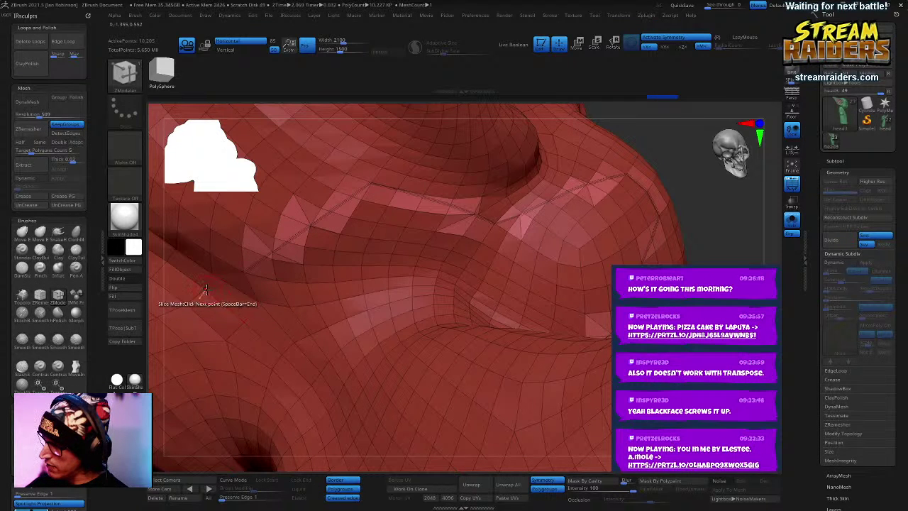
{"action": "right_click_drag", "start_coordinate": [339, 299], "coordinate": [405, 265]}
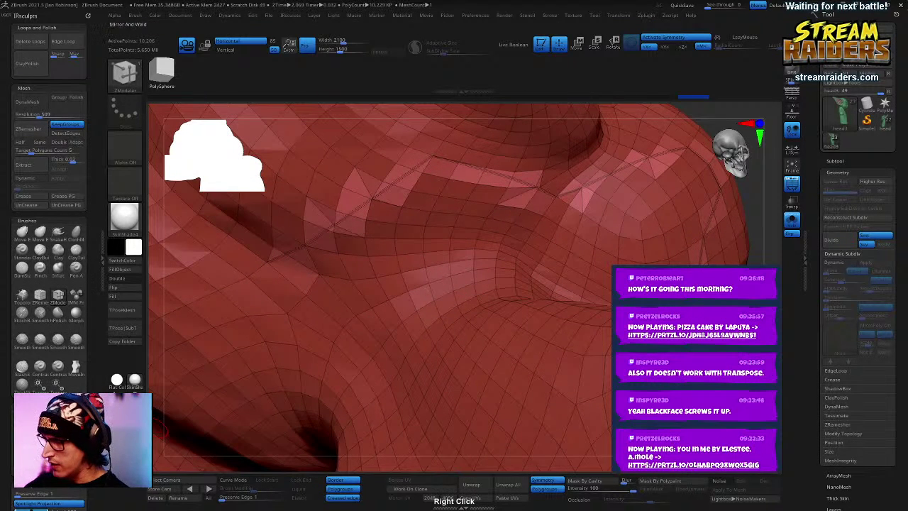
{"action": "right_click_drag", "start_coordinate": [481, 305], "coordinate": [463, 339]}
Step: Slice a second line from the base of the throat around the neck to its back centre, and mirror and weld it
{"action": "right_click", "coordinate": [464, 339]}
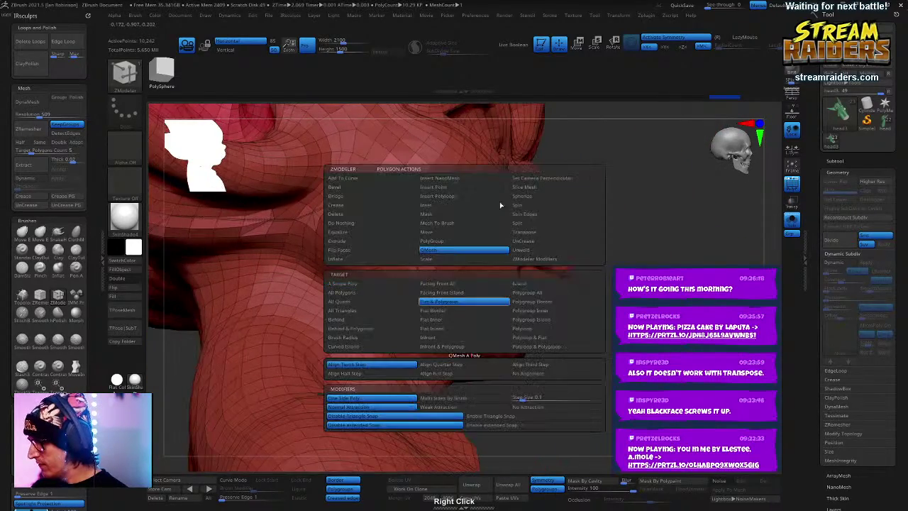
{"action": "right_click_drag", "start_coordinate": [500, 205], "coordinate": [560, 294]}
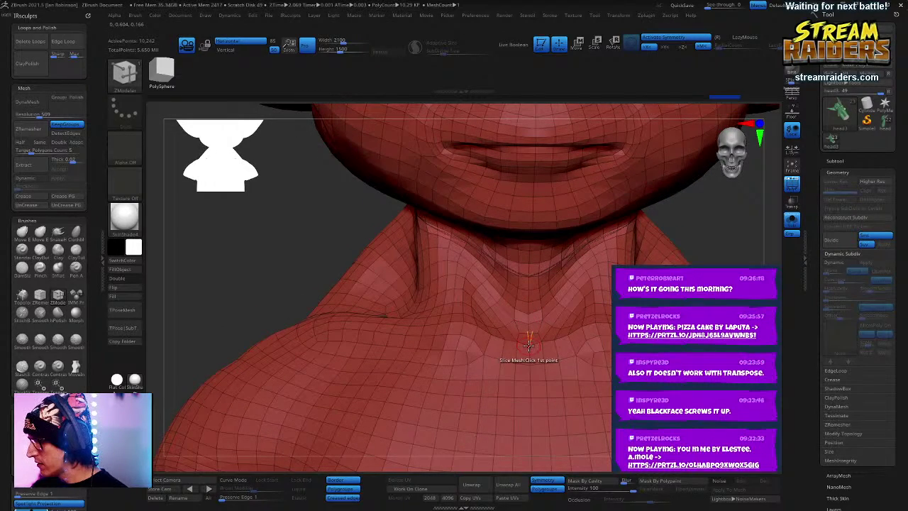
{"action": "right_click_drag", "start_coordinate": [528, 345], "coordinate": [558, 292]}
{"action": "left_click", "coordinate": [446, 314]}
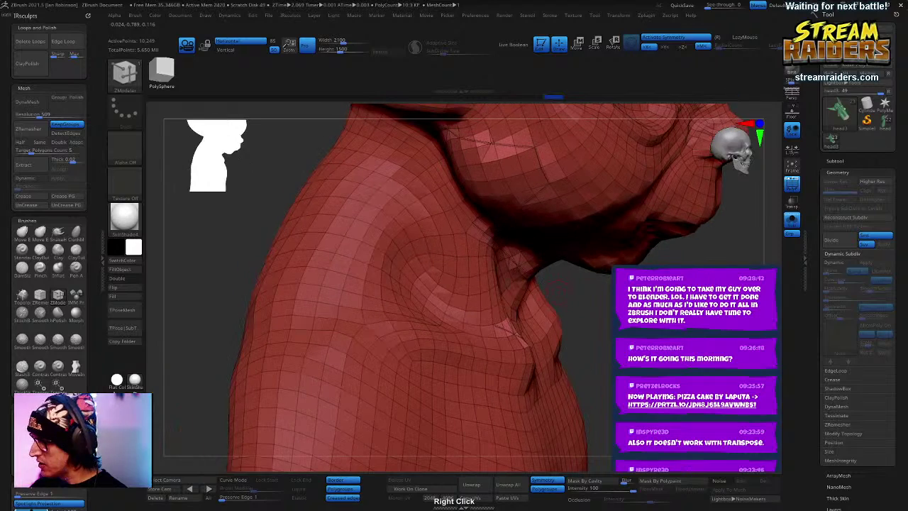
{"action": "right_click_drag", "start_coordinate": [379, 257], "coordinate": [341, 282]}
{"action": "left_click", "coordinate": [318, 277]}
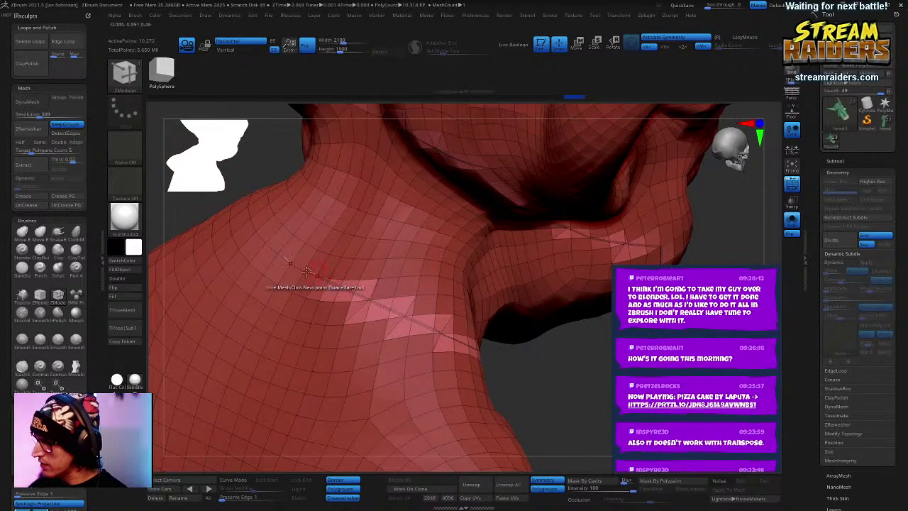
{"action": "mouse_move", "coordinate": [470, 264]}
{"action": "right_mouse_down"}
{"action": "mouse_move", "coordinate": [446, 204]}
{"action": "mouse_move", "coordinate": [503, 277]}
{"action": "mouse_move", "coordinate": [579, 235]}
{"action": "mouse_move", "coordinate": [610, 254]}
{"action": "right_mouse_up"}
{"action": "right_click", "coordinate": [533, 273]}
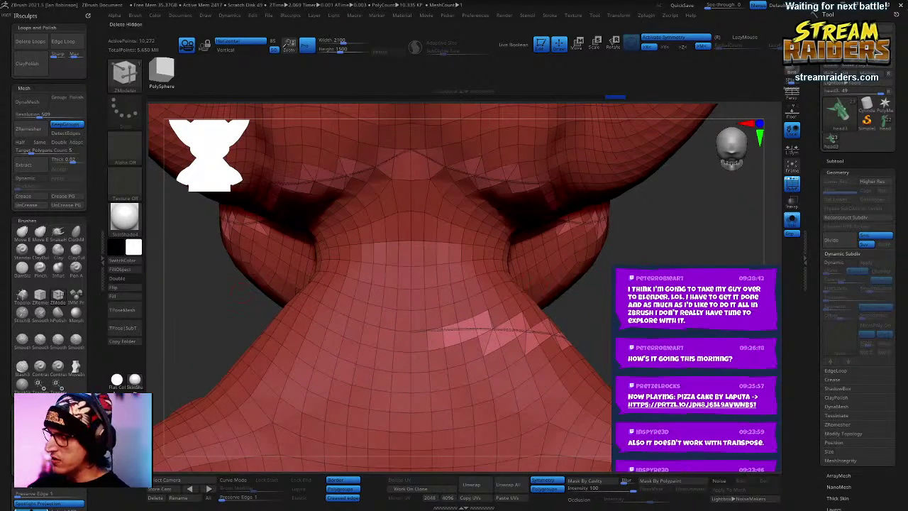
{"action": "right_click_drag", "start_coordinate": [478, 291], "coordinate": [496, 253]}
Step: Fill the neck band between the two slices with a new polygroup using ZModeler PolyGroup with the Fill target, and isolate it
{"action": "right_click", "coordinate": [497, 254]}
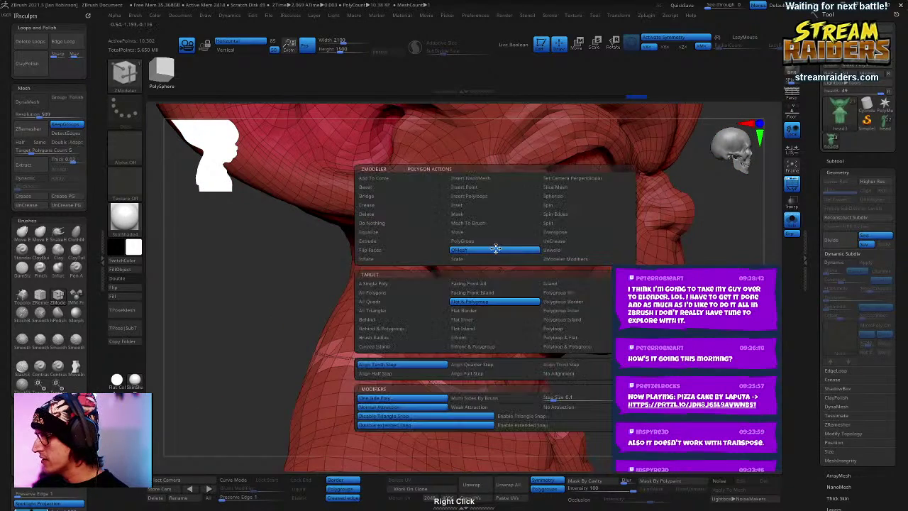
{"action": "key", "text": "space"}
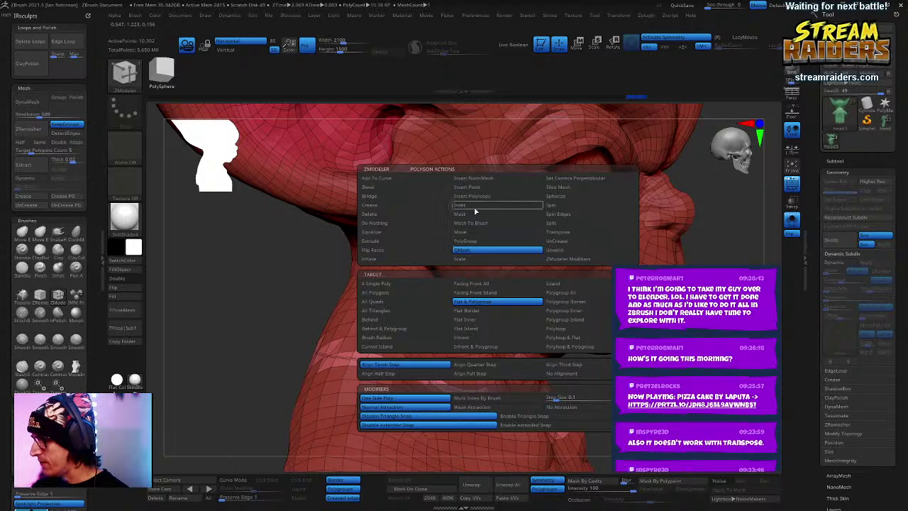
{"action": "left_click", "coordinate": [477, 241]}
{"action": "left_click", "coordinate": [474, 290]}
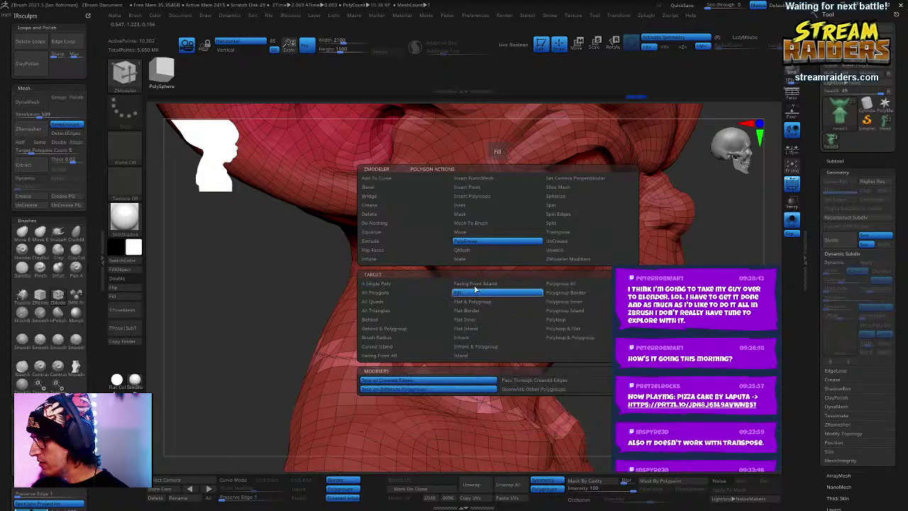
{"action": "right_click_drag", "start_coordinate": [475, 250], "coordinate": [660, 255]}
{"action": "left_click", "coordinate": [528, 276], "text": "ctrl+shift"}
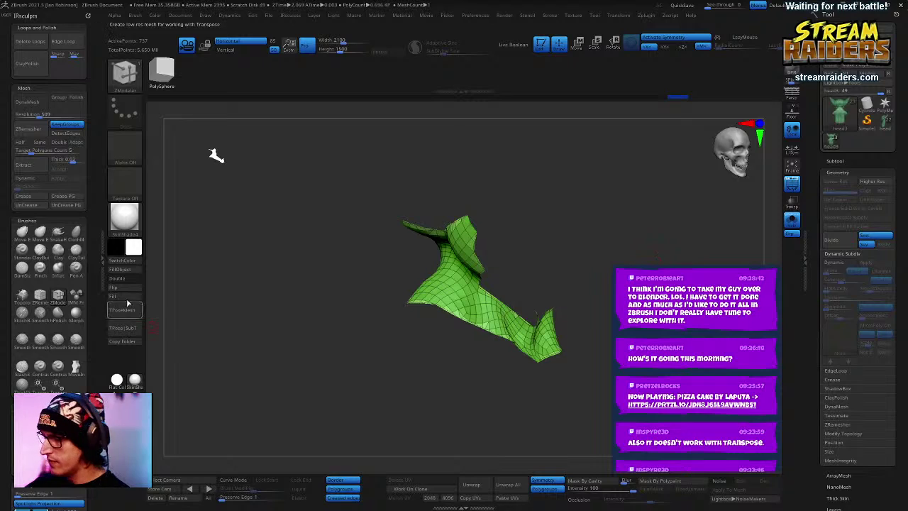
Step: Enable Double display for the isolated neck patch, turn off Solo and compare the patch with the surrounding sculpt
{"action": "left_click", "coordinate": [126, 278]}
{"action": "right_click_drag", "start_coordinate": [673, 195], "coordinate": [628, 158]}
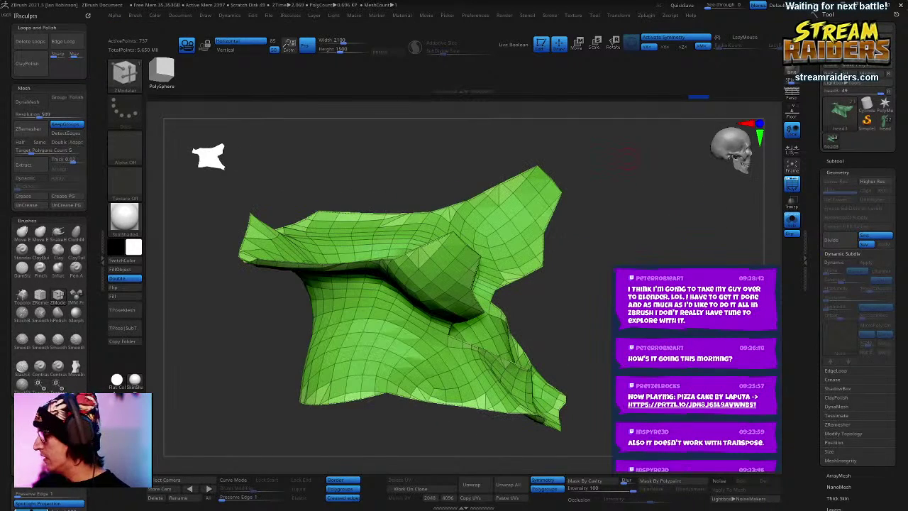
{"action": "left_click", "coordinate": [789, 222]}
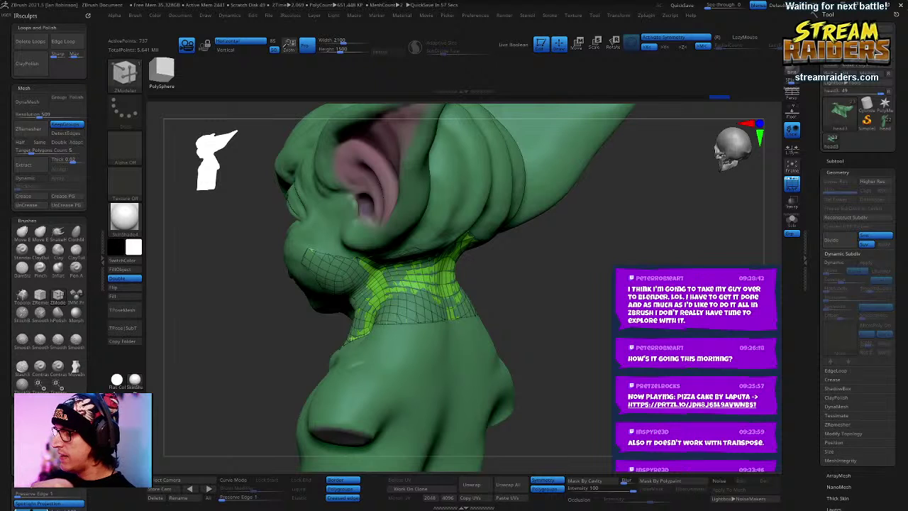
{"action": "right_click_drag", "start_coordinate": [553, 305], "coordinate": [418, 294]}
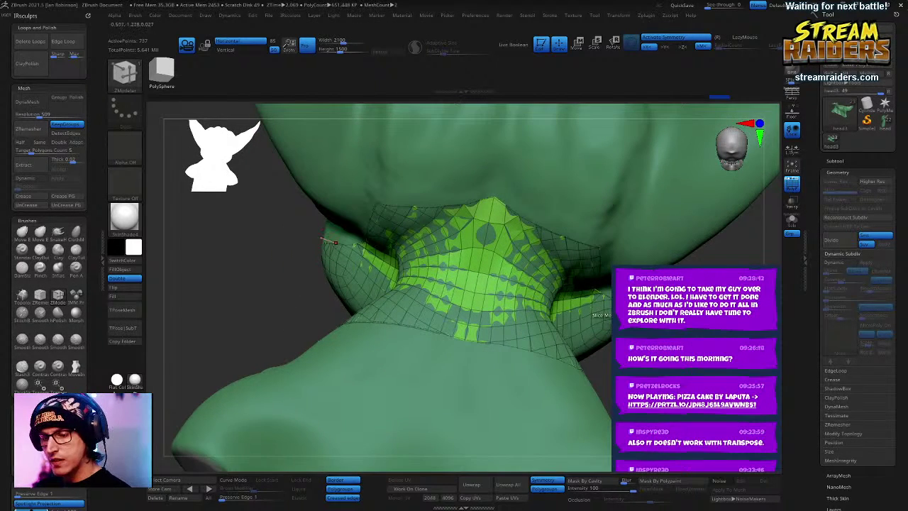
Step: ZRemesh the isolated neck patch with KeepGroups off and Same enabled, and inspect its new topology against the sculpt
{"action": "key", "text": "space"}
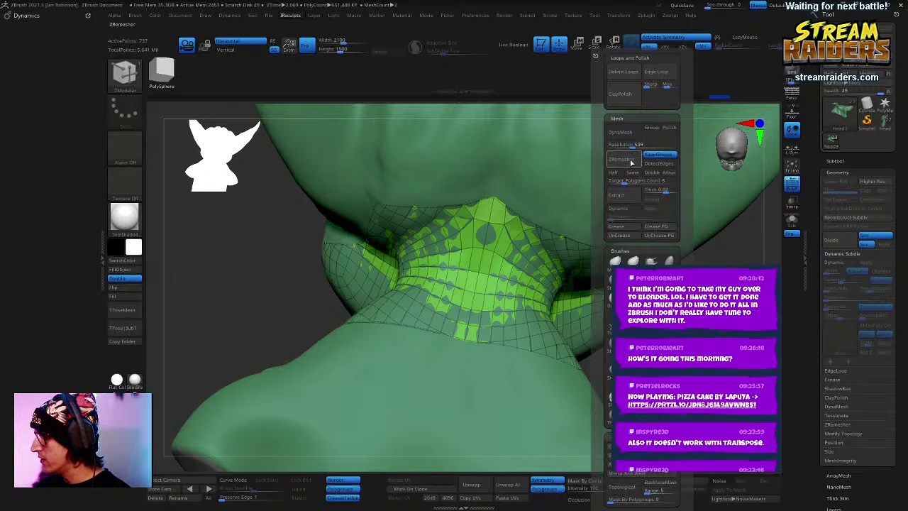
{"action": "left_click", "coordinate": [654, 156]}
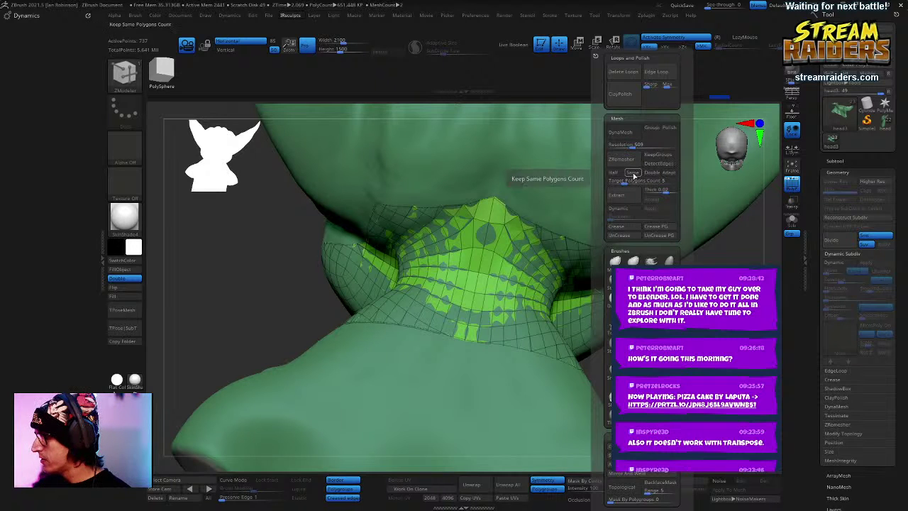
{"action": "left_click", "coordinate": [634, 173]}
{"action": "left_click", "coordinate": [631, 160]}
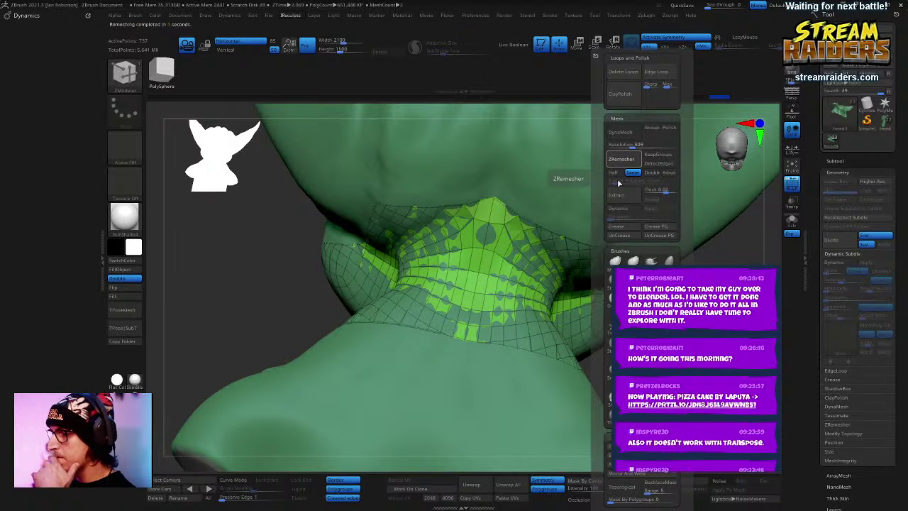
{"action": "right_click_drag", "start_coordinate": [749, 244], "coordinate": [671, 262]}
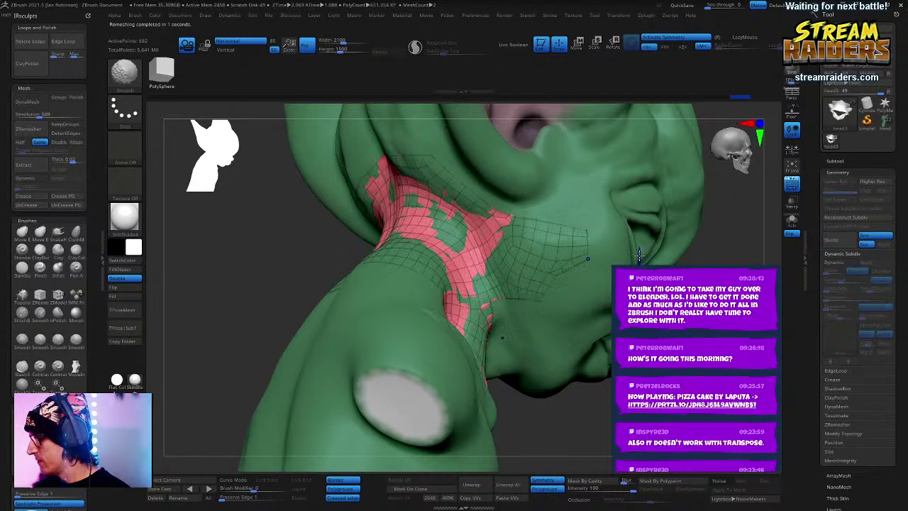
Step: Turn on Dynamic Subdiv for the neck patch and inspect its smoothed preview against the head and body
{"action": "right_click_drag", "start_coordinate": [595, 187], "coordinate": [666, 272]}
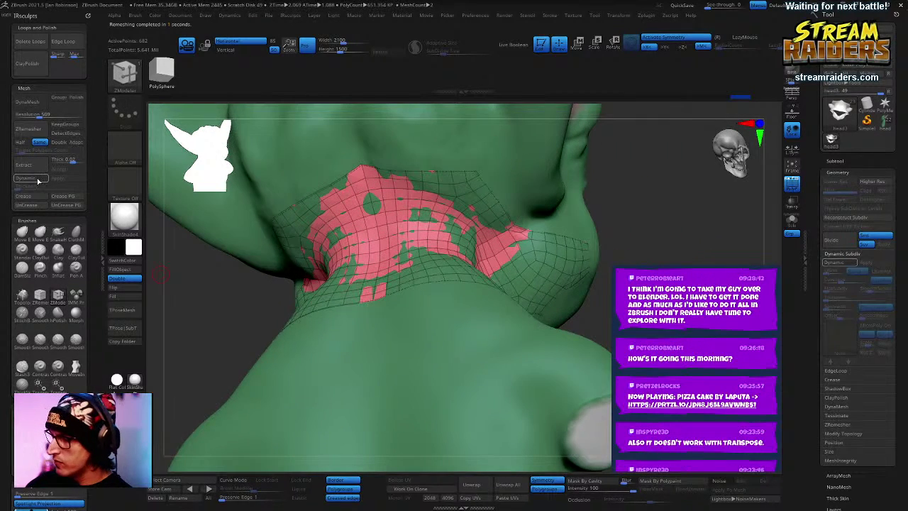
{"action": "left_click", "coordinate": [37, 179]}
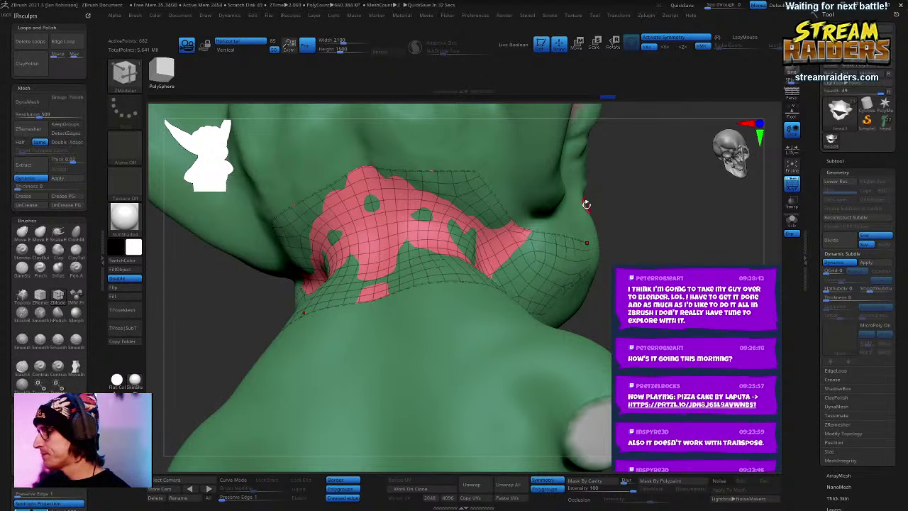
{"action": "left_click_drag", "start_coordinate": [586, 204], "coordinate": [670, 215]}
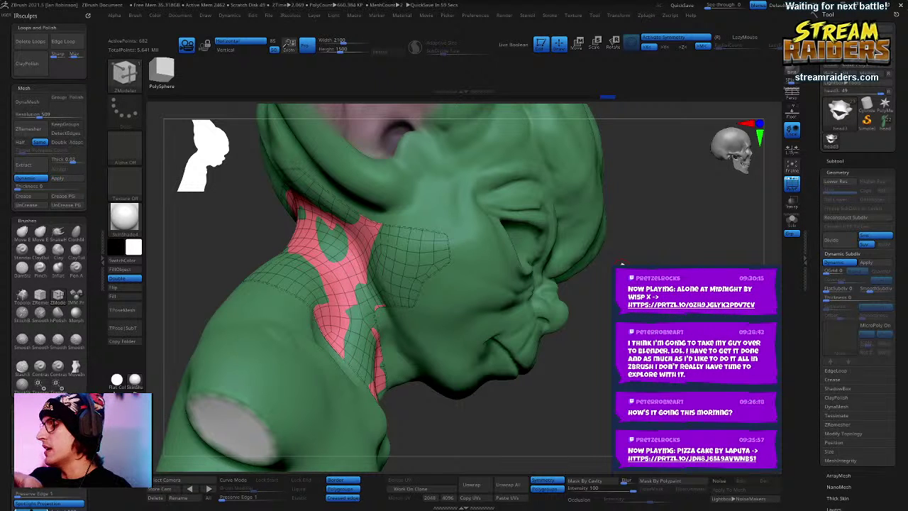
{"action": "left_click_drag", "start_coordinate": [621, 264], "coordinate": [592, 222]}
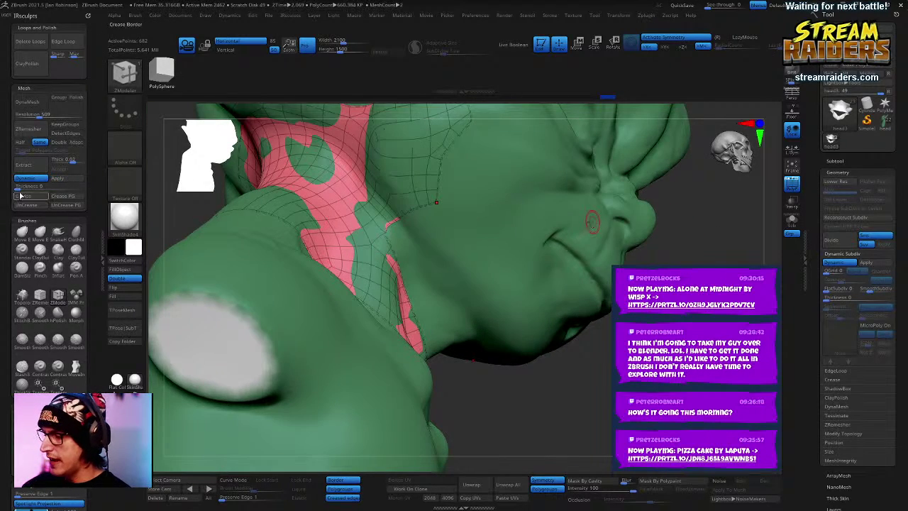
Step: Give the neck patch a Dynamic Subdiv thickness of 0.04294 with an offset of -36
{"action": "left_click_drag", "start_coordinate": [20, 188], "coordinate": [39, 188]}
{"action": "left_click_drag", "start_coordinate": [539, 412], "coordinate": [475, 397]}
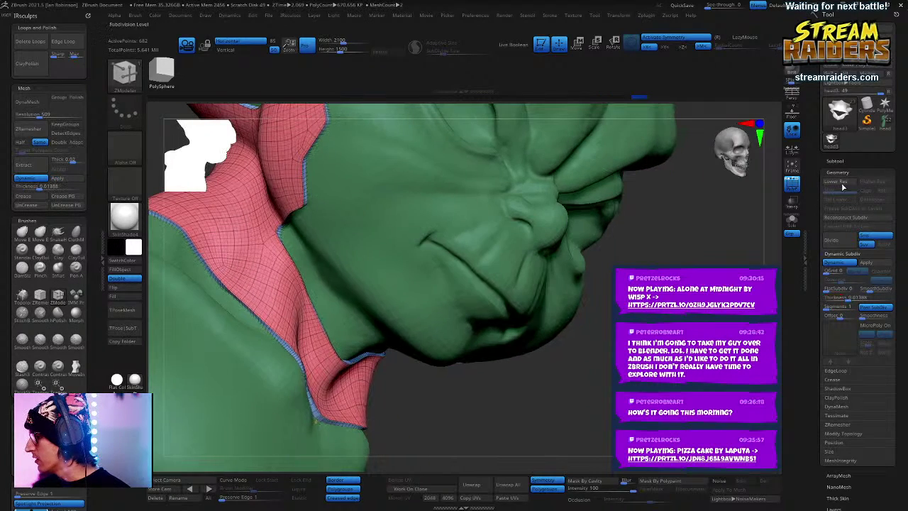
{"action": "left_click_drag", "start_coordinate": [730, 398], "coordinate": [656, 281]}
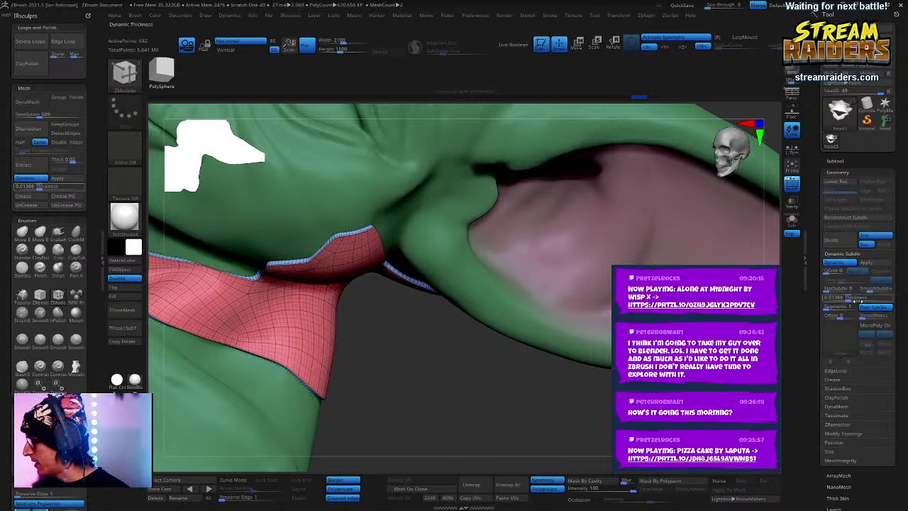
{"action": "left_click_drag", "start_coordinate": [851, 298], "coordinate": [856, 299]}
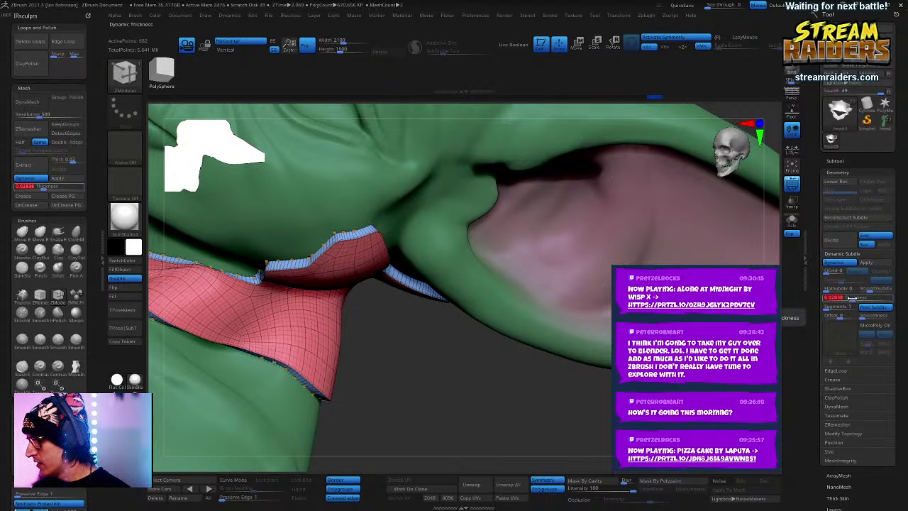
{"action": "left_click_drag", "start_coordinate": [567, 298], "coordinate": [630, 255]}
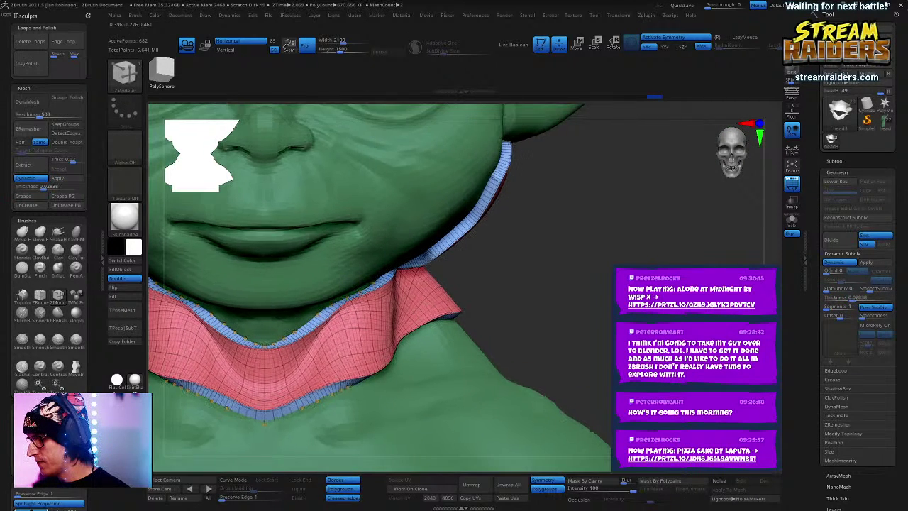
{"action": "mouse_move", "coordinate": [851, 300]}
{"action": "left_mouse_down"}
{"action": "mouse_move", "coordinate": [861, 301]}
{"action": "mouse_move", "coordinate": [833, 316]}
{"action": "left_mouse_up"}
{"action": "mouse_move", "coordinate": [624, 312]}
{"action": "left_mouse_down"}
{"action": "mouse_move", "coordinate": [618, 301]}
{"action": "mouse_move", "coordinate": [461, 297]}
{"action": "left_mouse_up"}
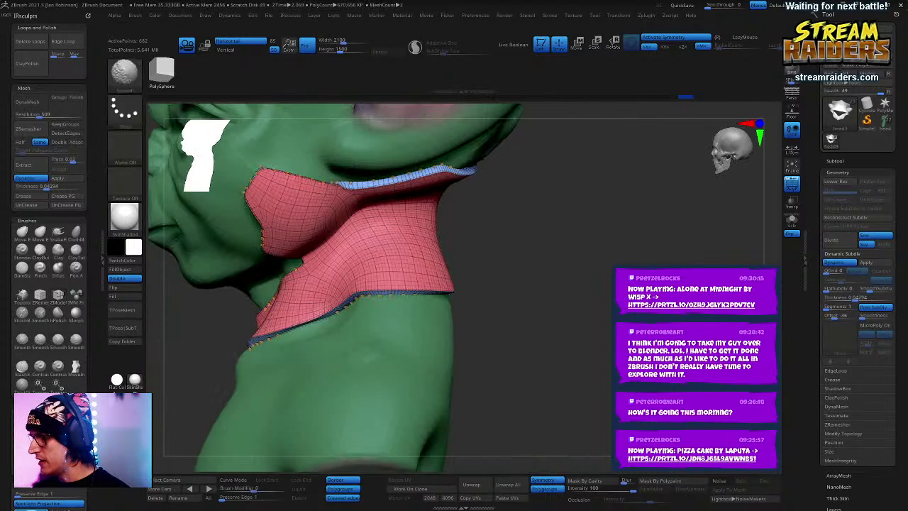
Step: Show the remaining subtools and inspect the thickened neck patch against the collar and necklace
{"action": "left_click", "coordinate": [837, 161]}
{"action": "left_click", "coordinate": [887, 231]}
{"action": "left_click_drag", "start_coordinate": [581, 234], "coordinate": [671, 152], "text": "alt"}
{"action": "left_click_drag", "start_coordinate": [447, 214], "coordinate": [507, 228]}
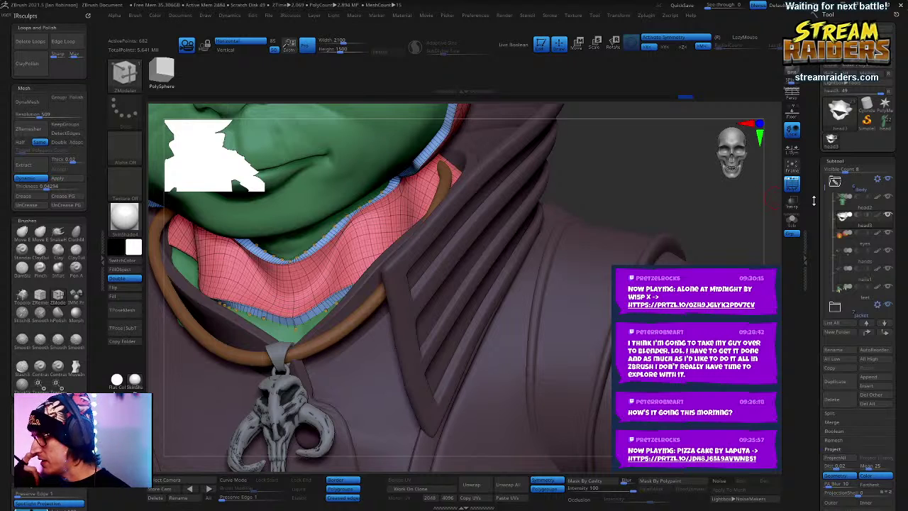
Step: Turn off Dynamic Subdiv for the neck patch and hide all other subtools
{"action": "left_click", "coordinate": [844, 161]}
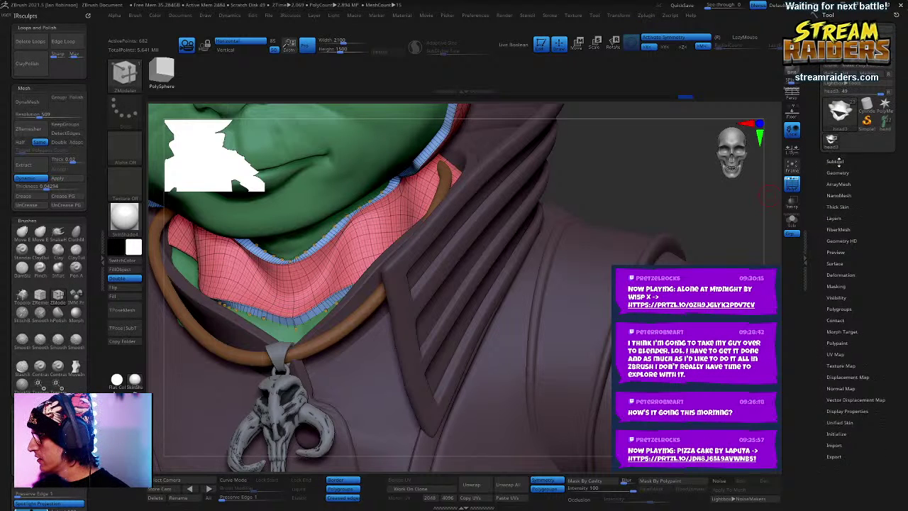
{"action": "left_click", "coordinate": [842, 162]}
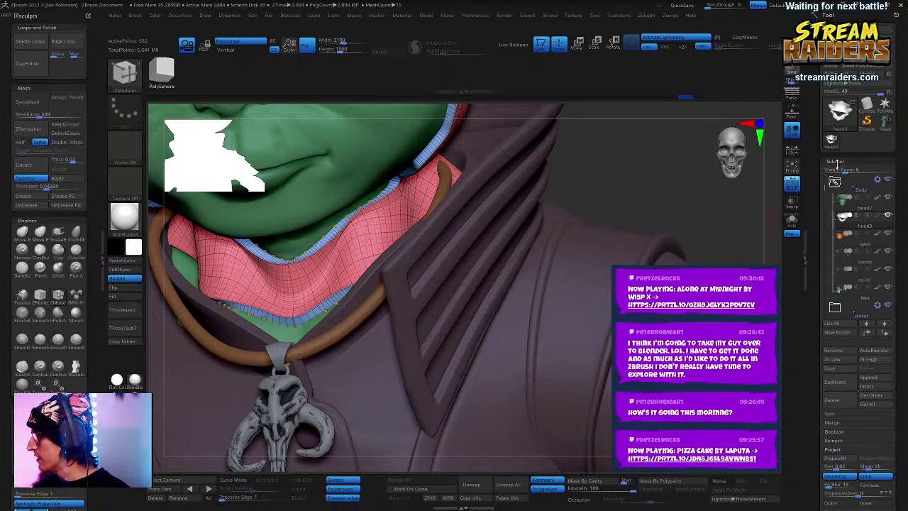
{"action": "left_click_drag", "start_coordinate": [846, 168], "coordinate": [846, 164]}
{"action": "left_click", "coordinate": [843, 160]}
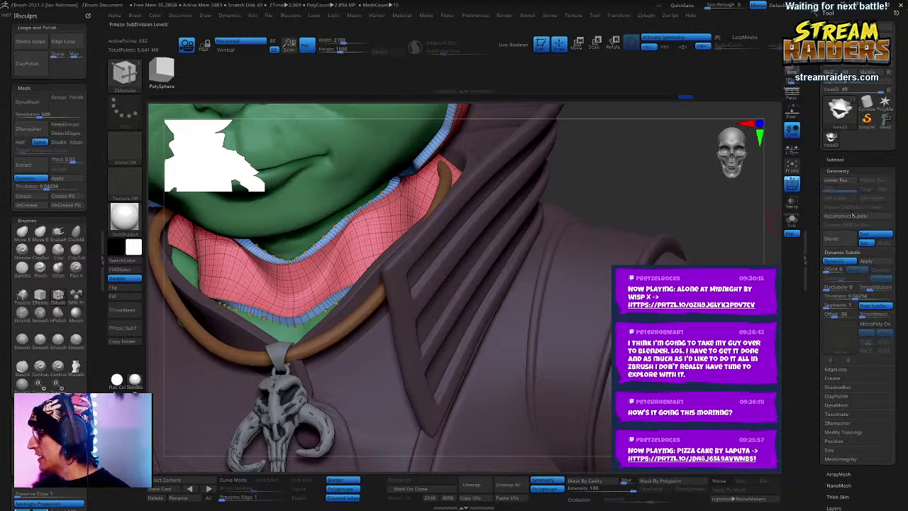
{"action": "left_click", "coordinate": [839, 161]}
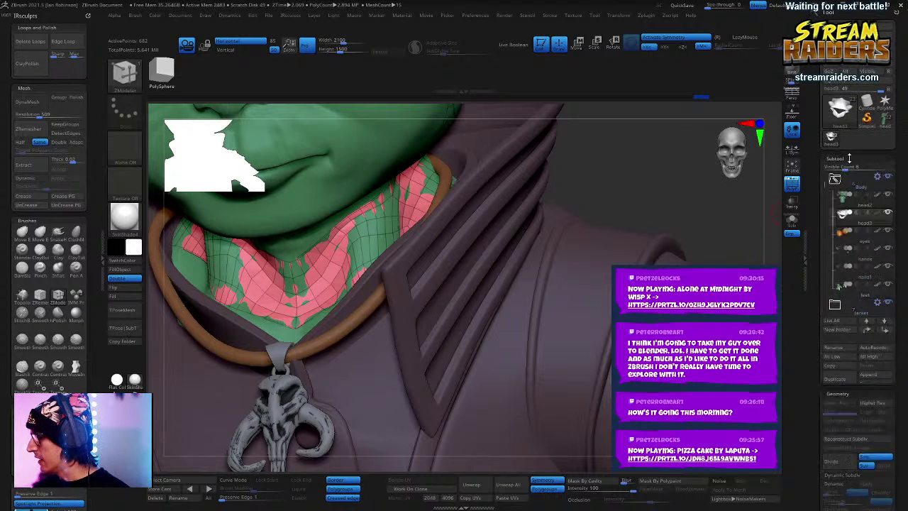
{"action": "left_click", "coordinate": [888, 214], "text": "shift"}
{"action": "left_click_drag", "start_coordinate": [692, 222], "coordinate": [402, 254]}
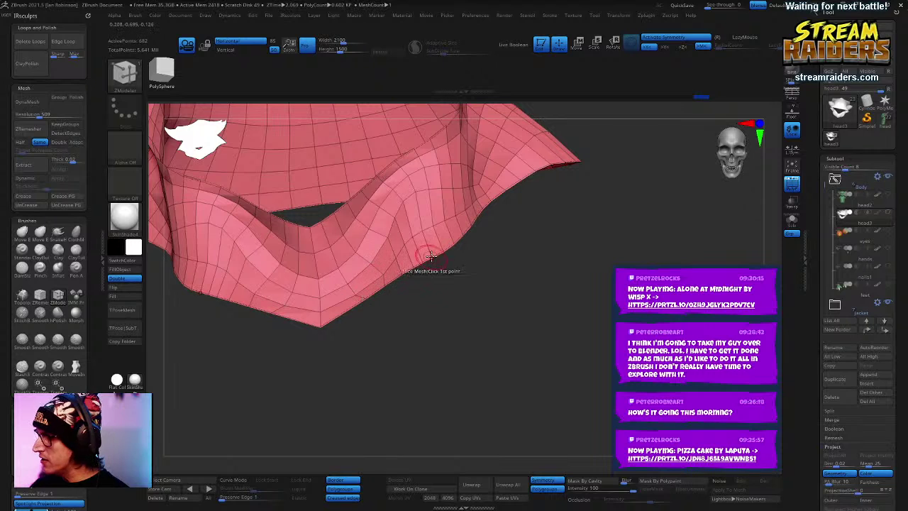
Step: Set the ZModeler edge action to Extrude with the Edge/EdgeLoop target
{"action": "key", "text": "space"}
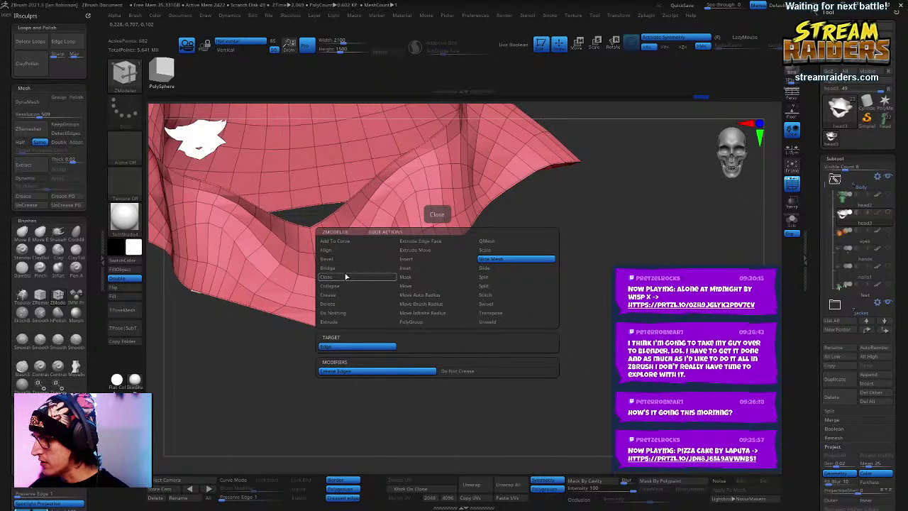
{"action": "left_click", "coordinate": [346, 296]}
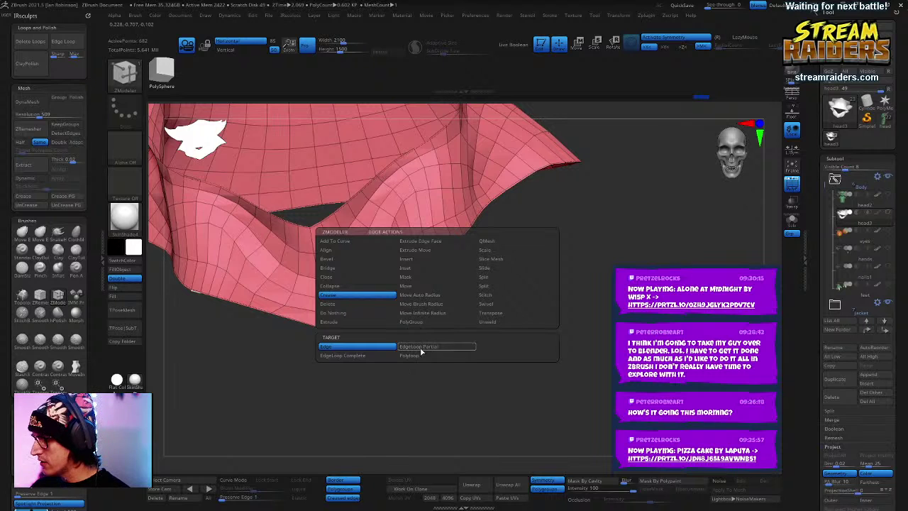
{"action": "left_click", "coordinate": [343, 355]}
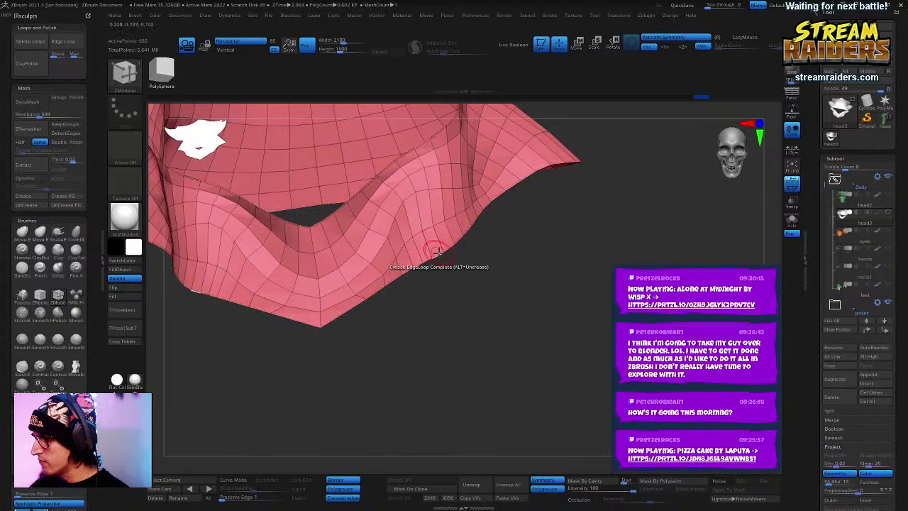
{"action": "left_click_drag", "start_coordinate": [507, 338], "coordinate": [466, 274], "text": "alt"}
{"action": "key", "text": "space"}
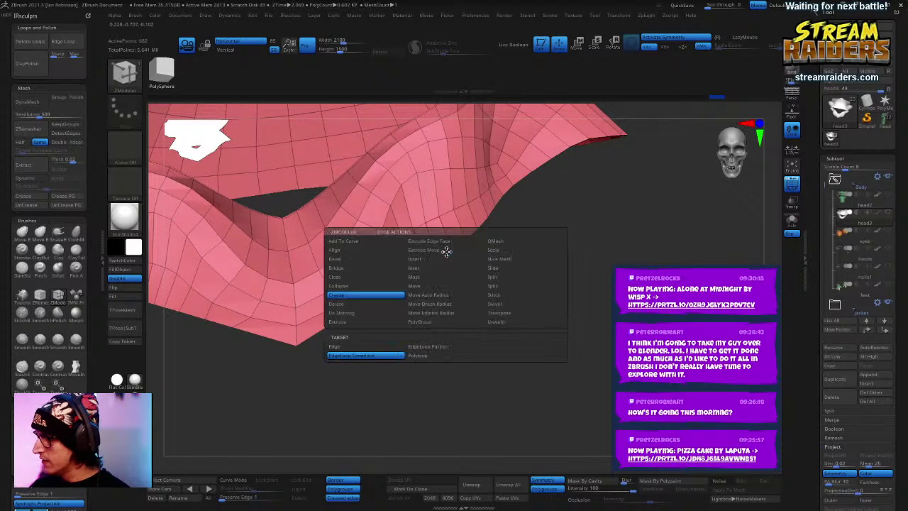
{"action": "left_click", "coordinate": [356, 322]}
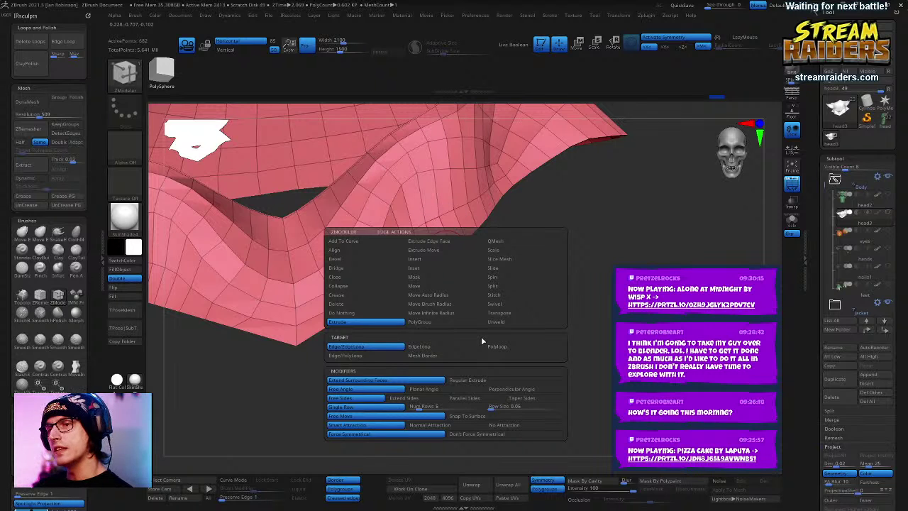
Step: Try extruding the neck patch's lower border, alternating between the EdgeLoop and Edge/EdgeLoop targets
{"action": "left_click_drag", "start_coordinate": [539, 277], "coordinate": [454, 278]}
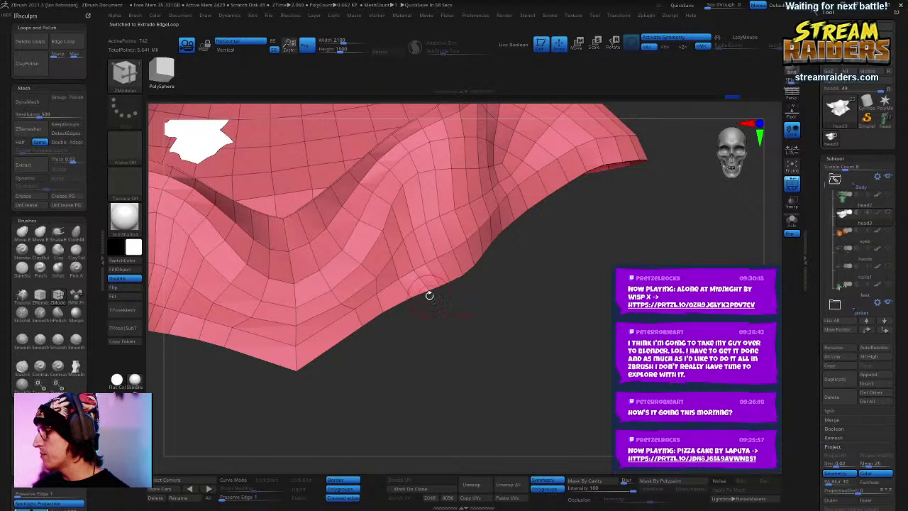
{"action": "key", "text": "ctrl+z"}
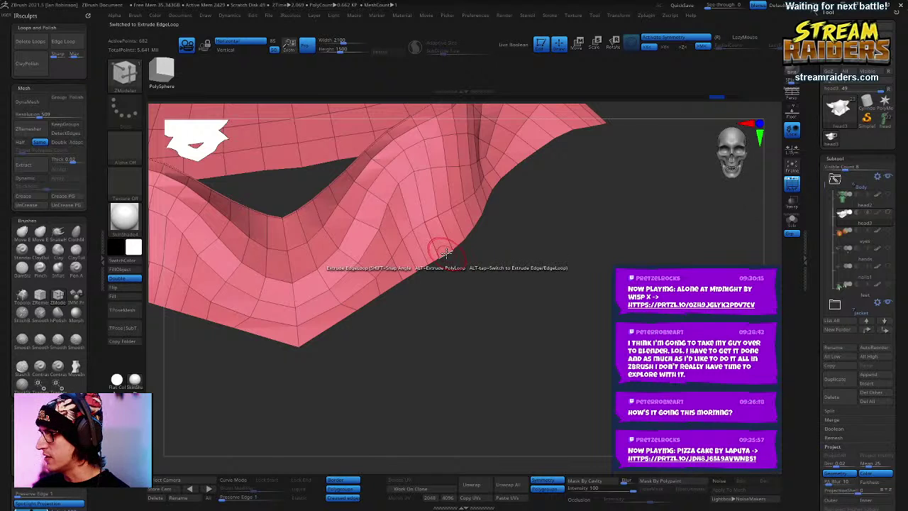
{"action": "left_click_drag", "start_coordinate": [446, 252], "coordinate": [512, 302]}
{"action": "key", "text": "alt"}
{"action": "key", "text": "alt"}
{"action": "key", "text": "alt"}
{"action": "key", "text": "alt"}
{"action": "key", "text": "alt"}
{"action": "key", "text": "alt"}
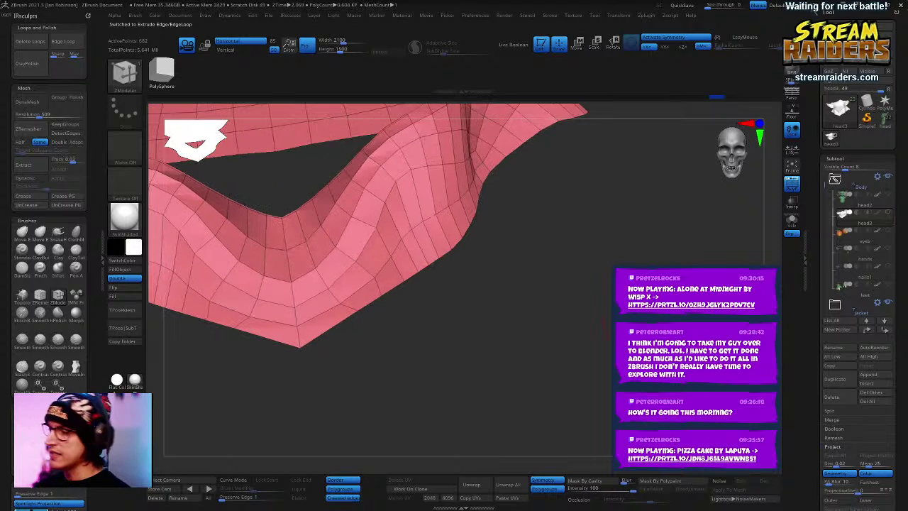
Step: Set the edge extrusion to Snap To Surface and show the head2 sculpt transparently around the patch
{"action": "left_click_drag", "start_coordinate": [789, 231], "coordinate": [847, 254], "text": "shift"}
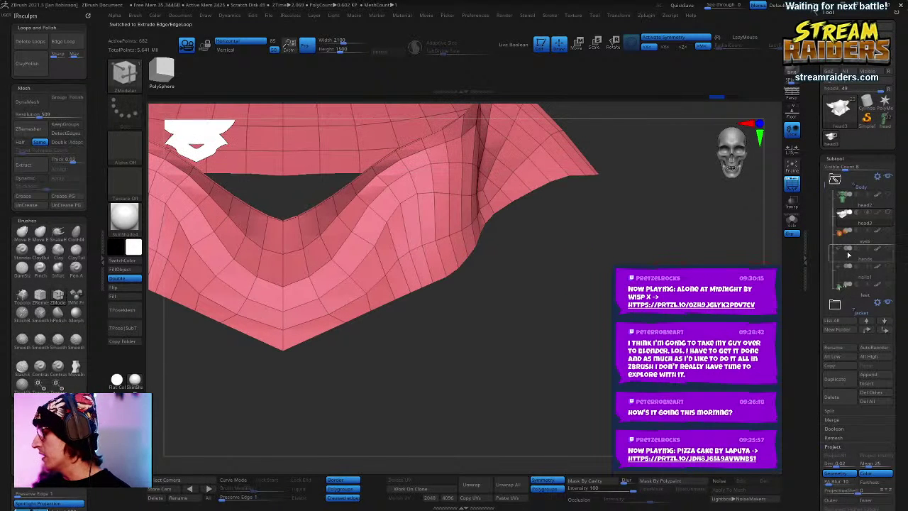
{"action": "key", "text": "space"}
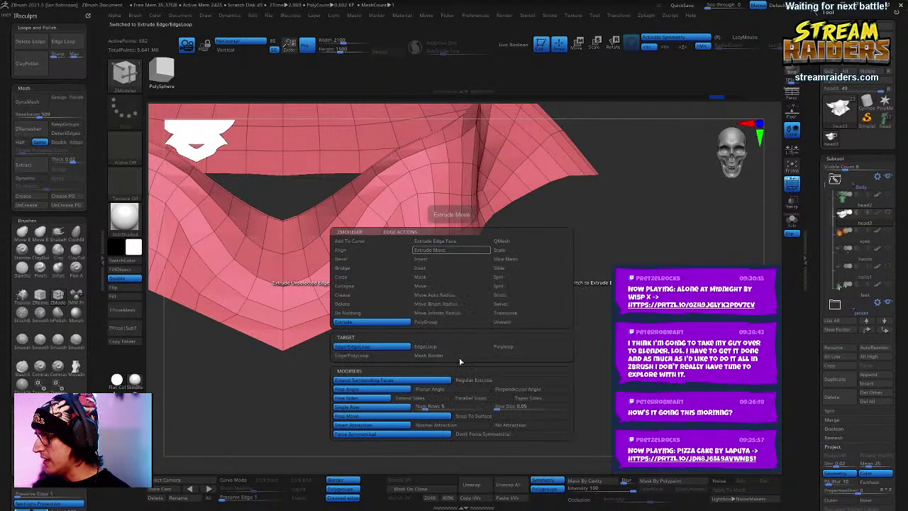
{"action": "left_click", "coordinate": [471, 416]}
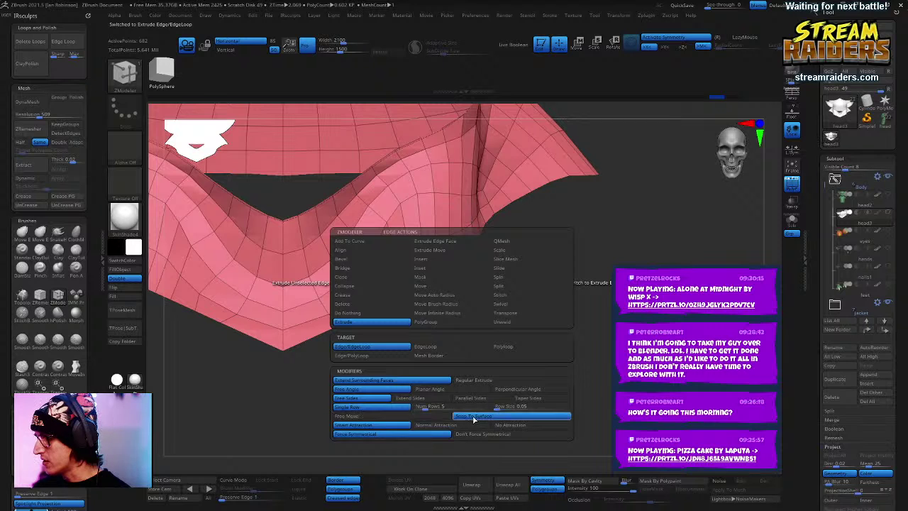
{"action": "left_click", "coordinate": [888, 195]}
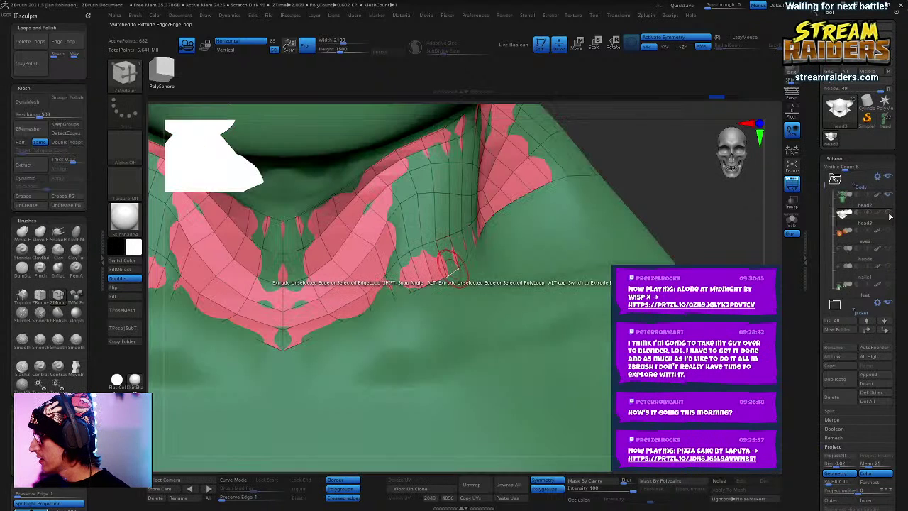
{"action": "left_click", "coordinate": [792, 201]}
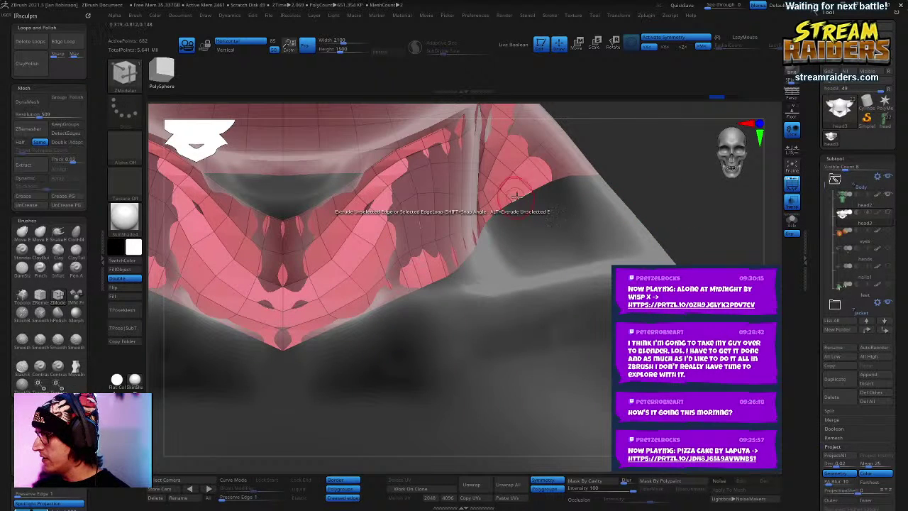
Step: Extrude the lower border edge loop of the neck patch outward over the body surface
{"action": "left_click_drag", "start_coordinate": [529, 208], "coordinate": [561, 211]}
{"action": "key", "text": "ctrl+z"}
{"action": "left_click_drag", "start_coordinate": [649, 208], "coordinate": [631, 230]}
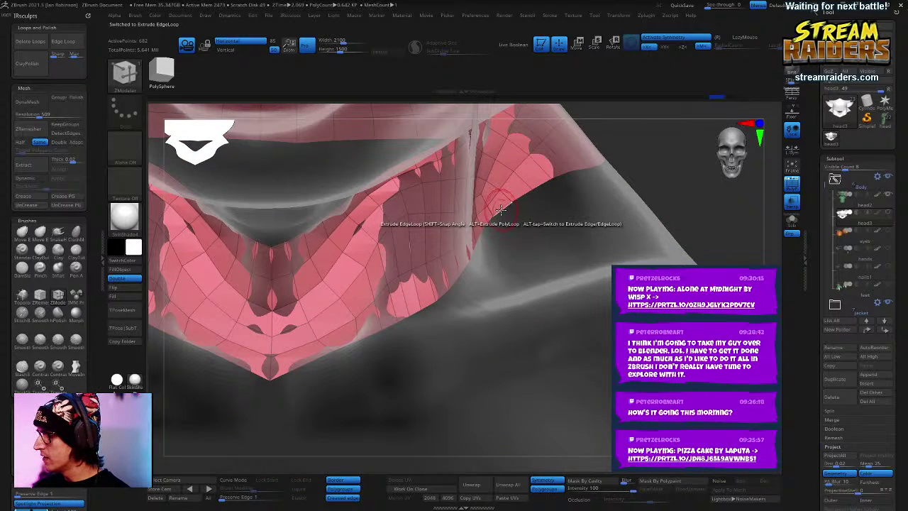
{"action": "left_click_drag", "start_coordinate": [501, 211], "coordinate": [601, 250]}
{"action": "key", "text": "shift"}
{"action": "key", "text": "alt"}
{"action": "left_click_drag", "start_coordinate": [711, 217], "coordinate": [784, 225], "text": "alt"}
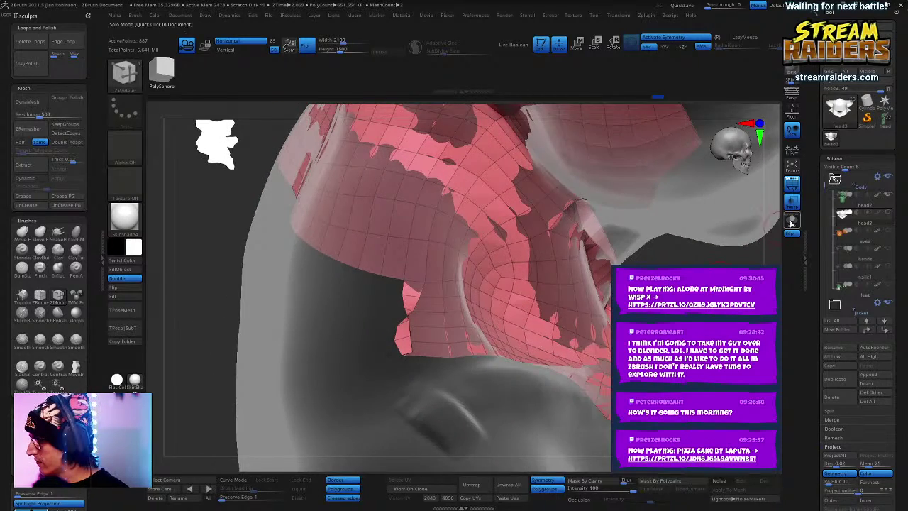
Step: Isolate the neck patch in Solo mode and try extruding the lower border edge loop beside its stepped corner
{"action": "left_click", "coordinate": [792, 224]}
{"action": "left_click_drag", "start_coordinate": [431, 414], "coordinate": [434, 381]}
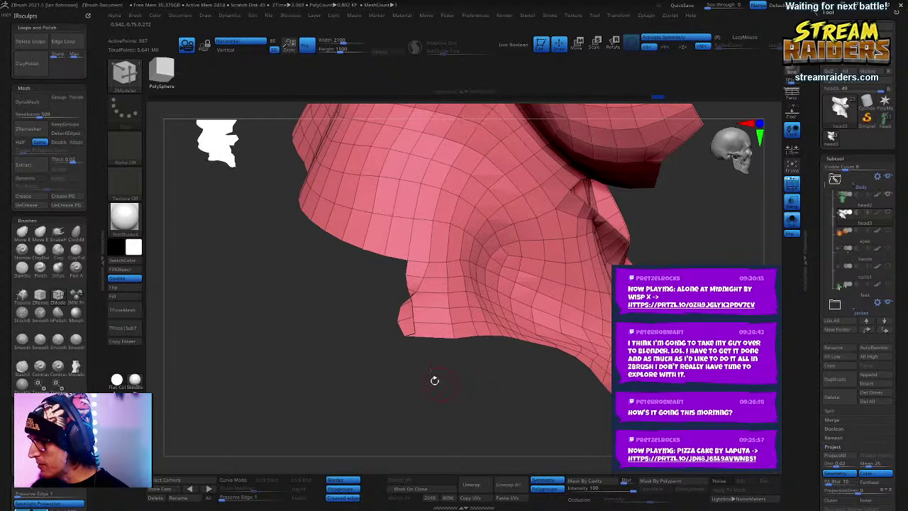
{"action": "left_click_drag", "start_coordinate": [383, 392], "coordinate": [441, 308]}
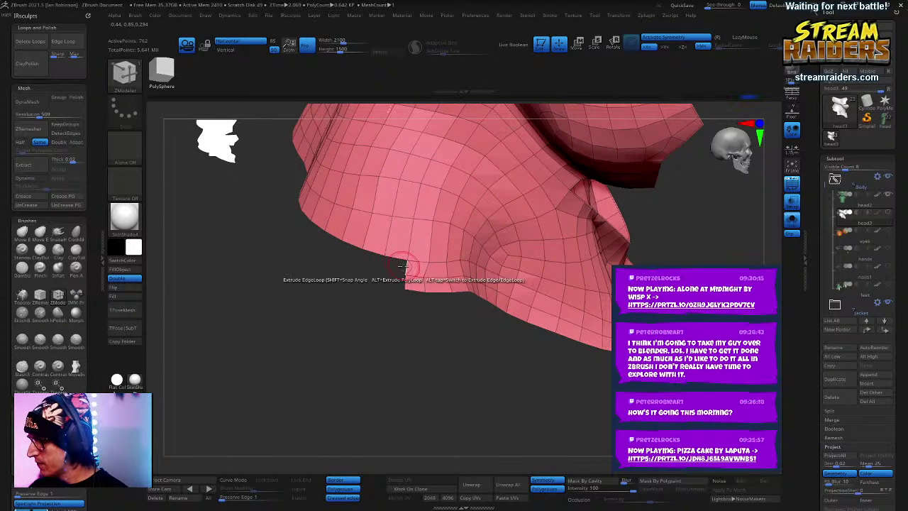
{"action": "left_click_drag", "start_coordinate": [400, 267], "coordinate": [396, 268]}
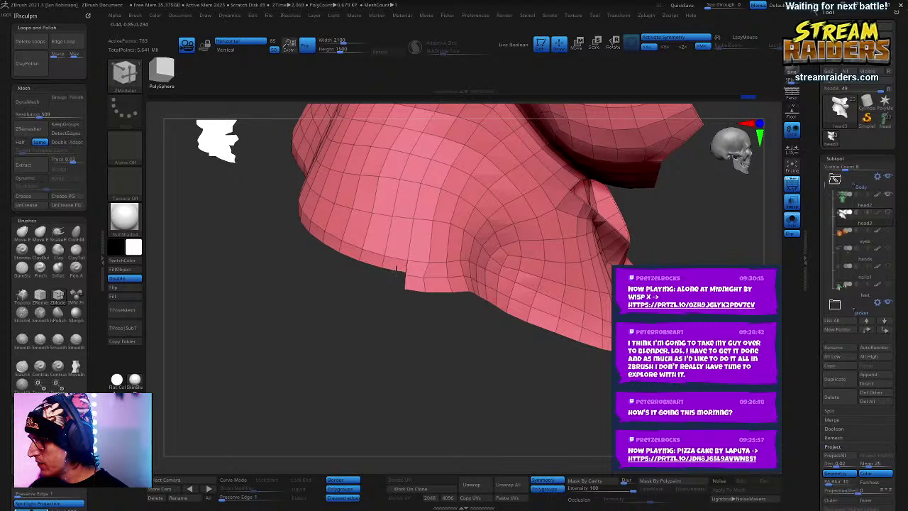
{"action": "left_click_drag", "start_coordinate": [425, 349], "coordinate": [398, 274]}
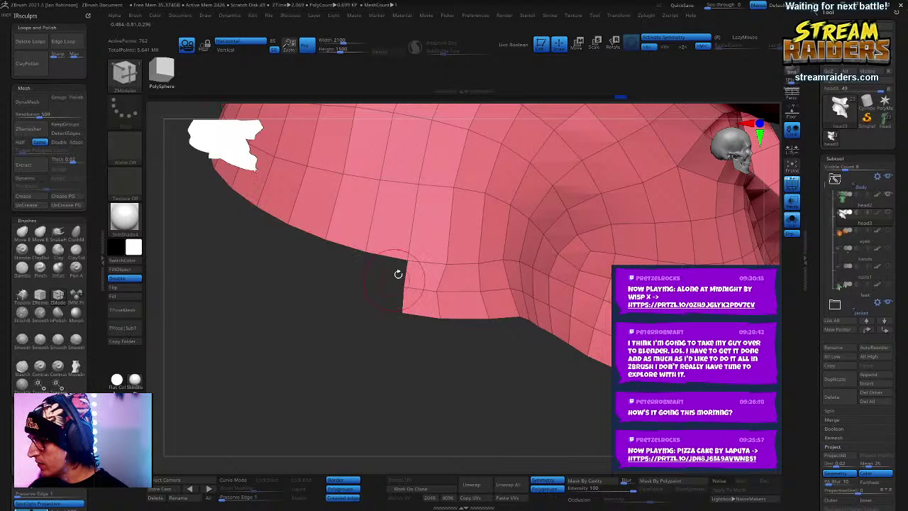
Step: Set the ZModeler point action to Move
{"action": "key", "text": "space"}
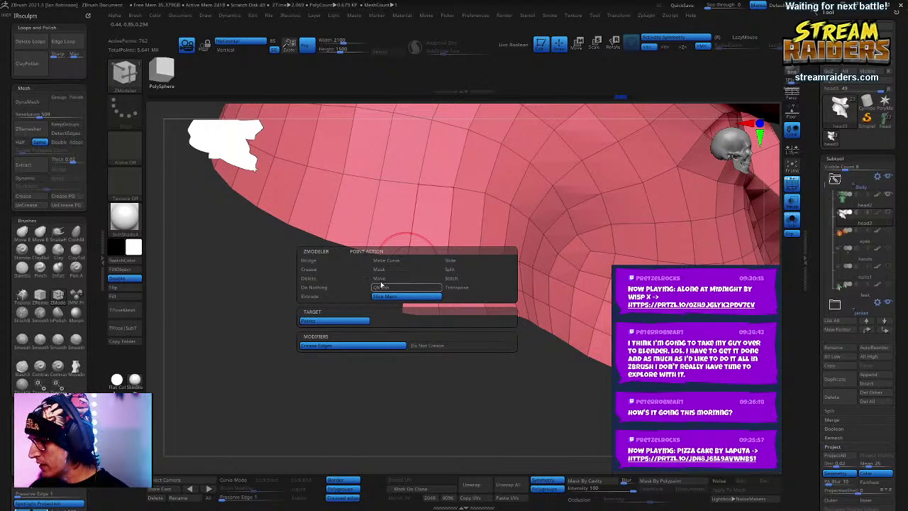
{"action": "left_click", "coordinate": [383, 278]}
{"action": "left_click", "coordinate": [439, 363]}
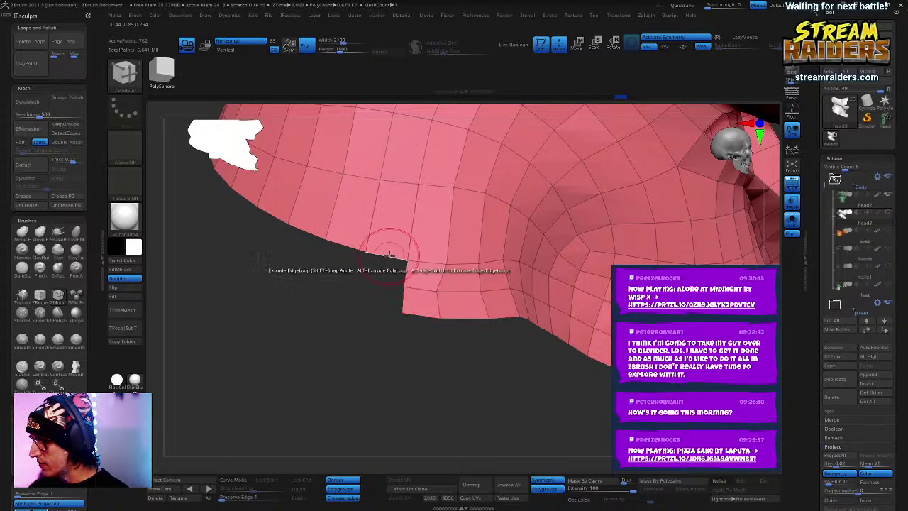
Step: Extrude the neck patch's lower border outward with the EdgeLoop target, extending the sections on both sides of the stepped corner
{"action": "left_click_drag", "start_coordinate": [389, 276], "coordinate": [389, 280]}
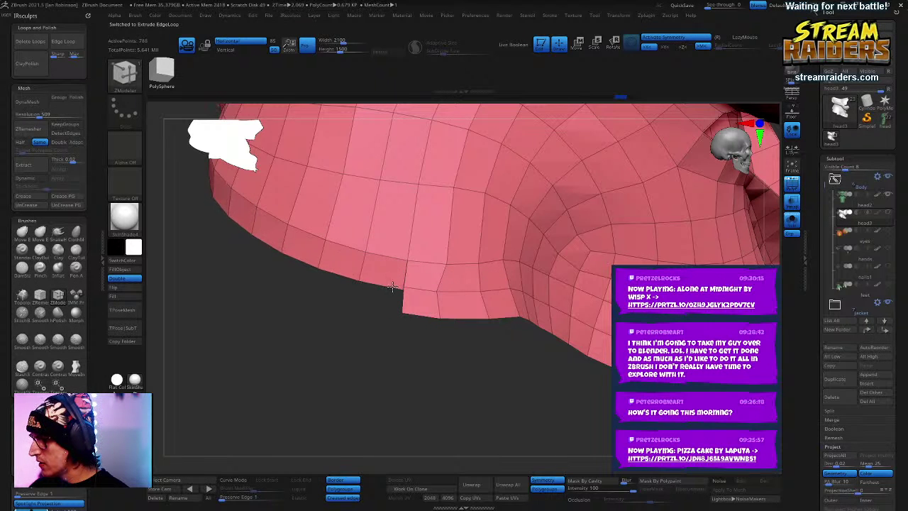
{"action": "left_click_drag", "start_coordinate": [422, 330], "coordinate": [503, 277]}
{"action": "key", "text": "ctrl+z"}
{"action": "left_click_drag", "start_coordinate": [395, 266], "coordinate": [455, 356]}
{"action": "key", "text": "alt"}
{"action": "right_click_drag", "start_coordinate": [461, 333], "coordinate": [462, 298]}
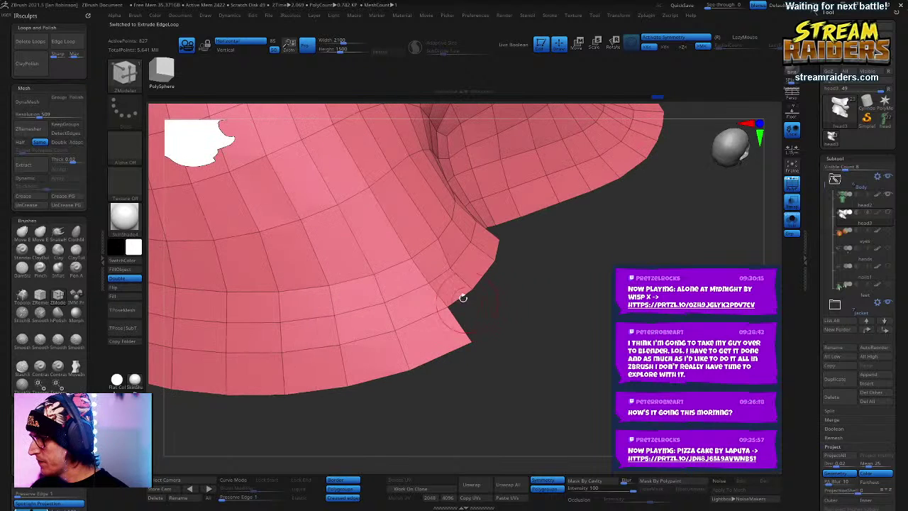
{"action": "left_click_drag", "start_coordinate": [462, 296], "coordinate": [486, 325]}
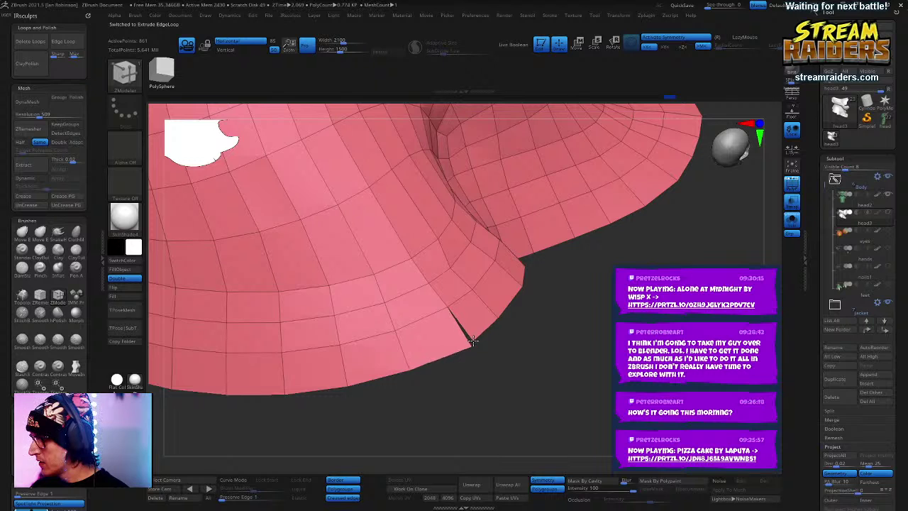
Step: Try extruding the end edge of the lower strip across the gap at the stepped corner
{"action": "key", "text": "space"}
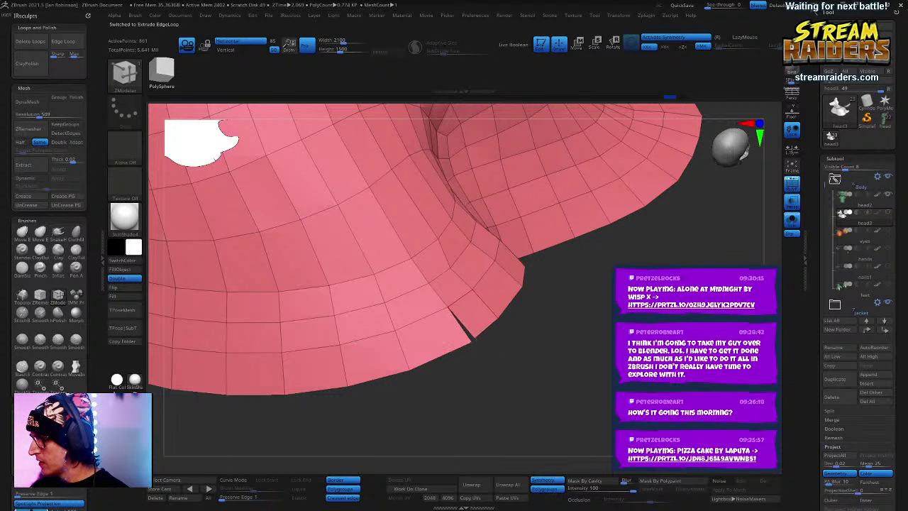
{"action": "left_click_drag", "start_coordinate": [512, 341], "coordinate": [486, 330]}
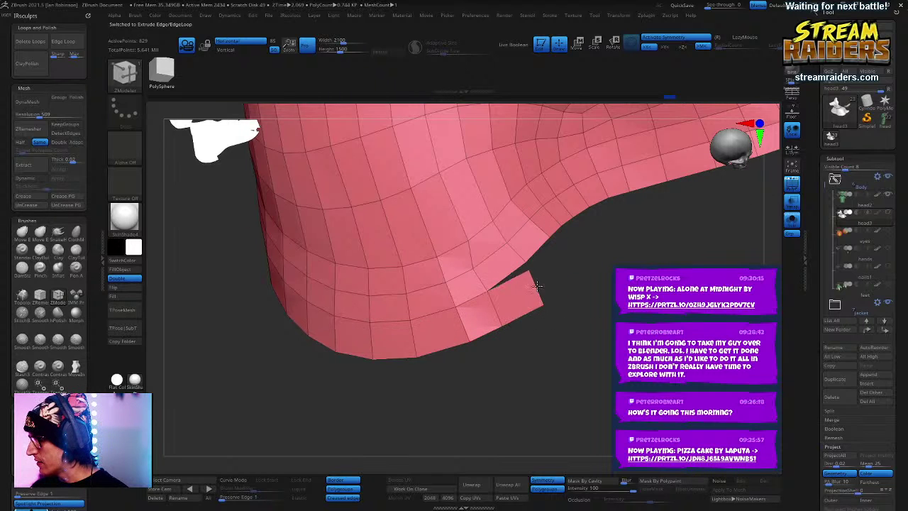
{"action": "left_click_drag", "start_coordinate": [536, 286], "coordinate": [537, 280], "text": "shift"}
{"action": "key", "text": "ctrl+z"}
{"action": "key", "text": "ctrl+z"}
Step: Try extruding the border section next to the gap again and bringing its corner point to the neighbouring strip
{"action": "left_click_drag", "start_coordinate": [482, 296], "coordinate": [529, 304]}
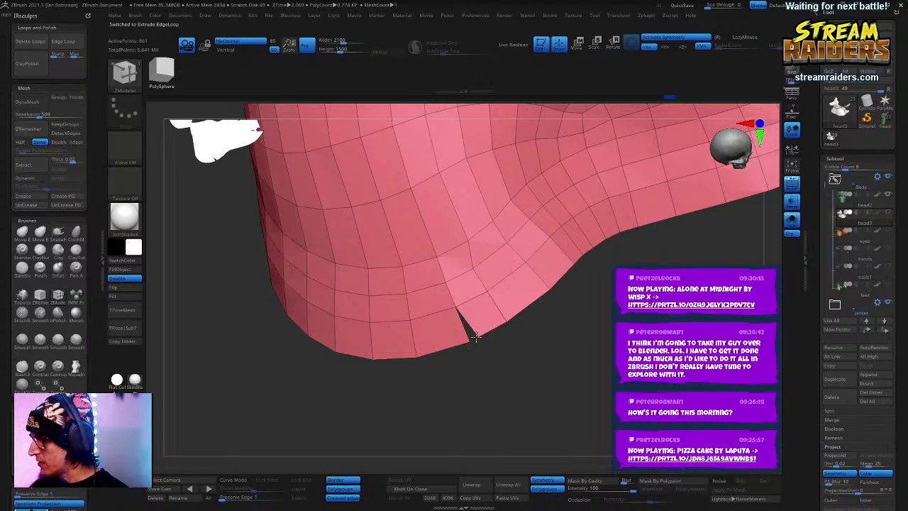
{"action": "left_click_drag", "start_coordinate": [470, 345], "coordinate": [496, 362]}
{"action": "left_click_drag", "start_coordinate": [539, 315], "coordinate": [546, 411]}
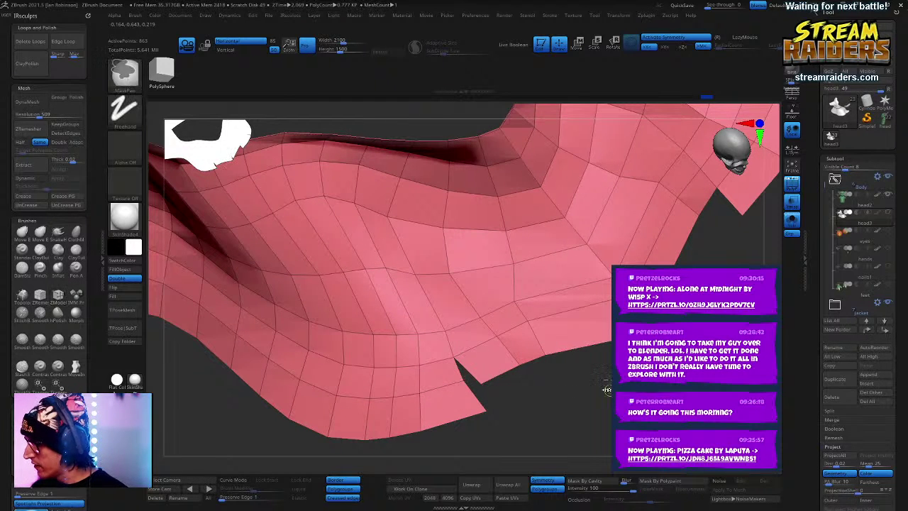
{"action": "key", "text": "ctrl+z"}
Step: Try extruding the two border sections that meet at the patch's outer corner, undoing each extrusion
{"action": "left_click_drag", "start_coordinate": [708, 245], "coordinate": [663, 223]}
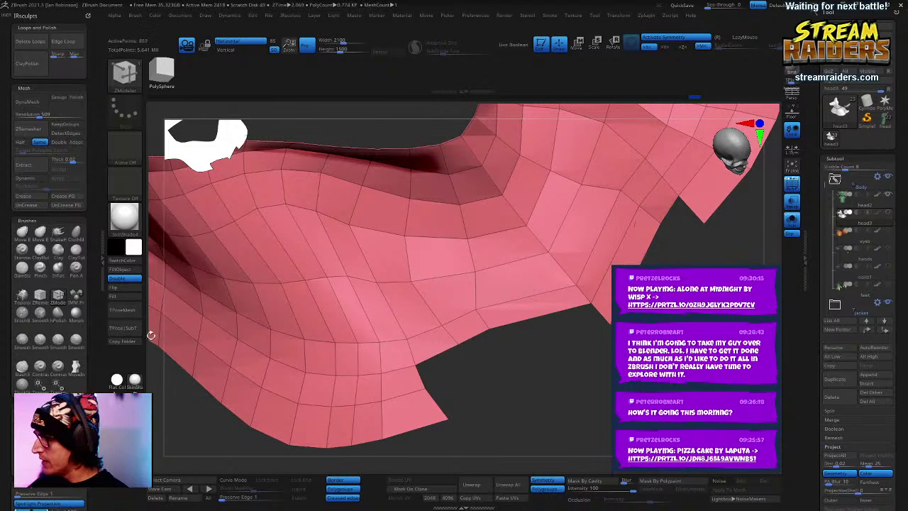
{"action": "key", "text": "ctrl+z"}
{"action": "left_click", "coordinate": [651, 215], "text": "ctrl+shift"}
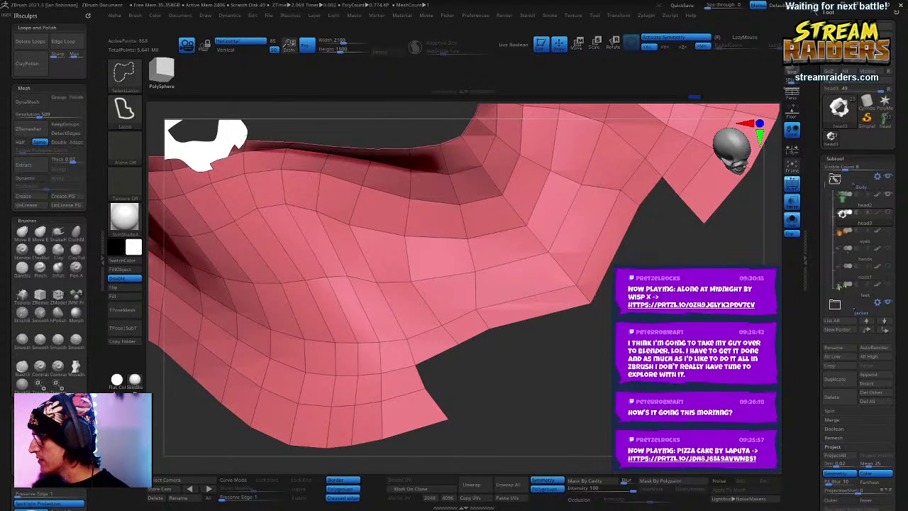
{"action": "left_click_drag", "start_coordinate": [522, 320], "coordinate": [527, 346]}
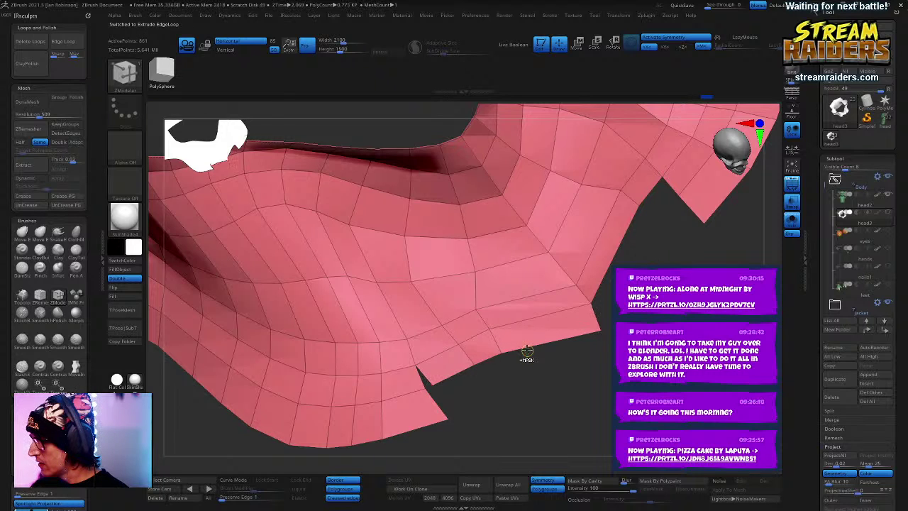
{"action": "key", "text": "ctrl+z"}
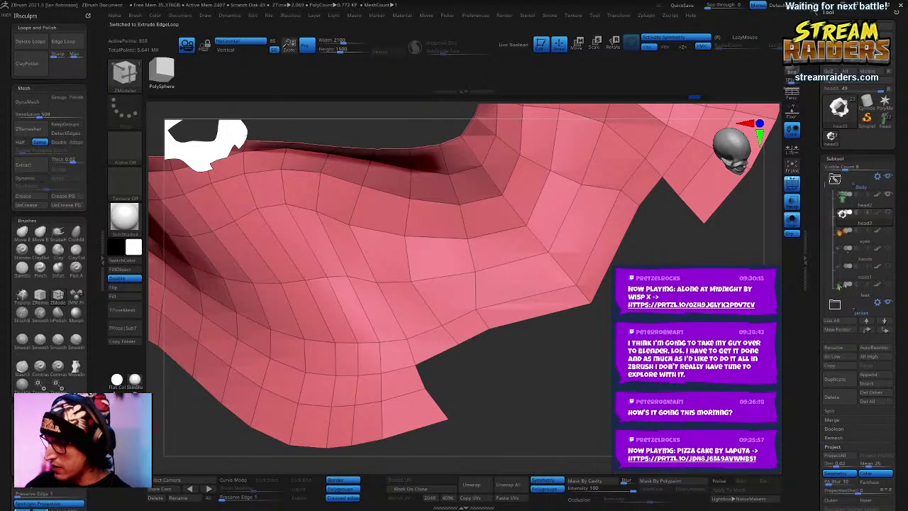
Step: Extrude border edge loops along the lower edge of the pink neck cloth with ZModeler
{"action": "left_click_drag", "start_coordinate": [524, 323], "coordinate": [532, 343]}
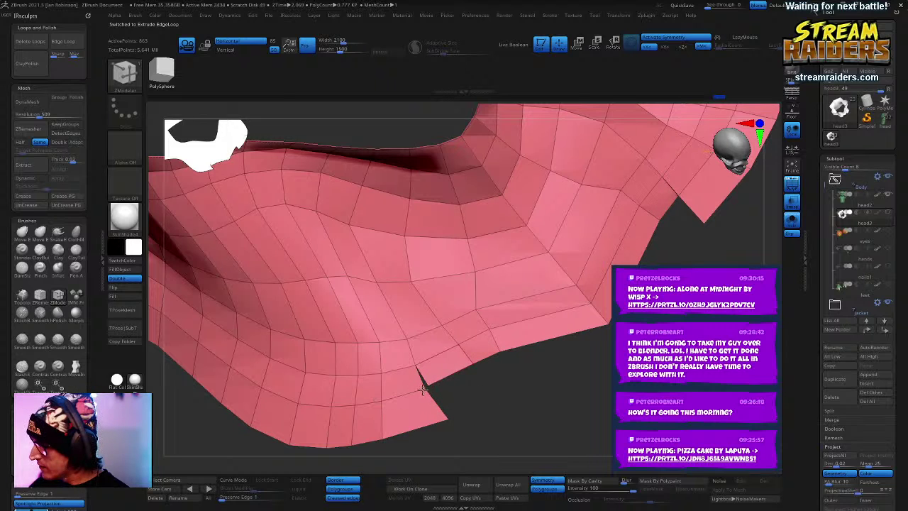
{"action": "left_click_drag", "start_coordinate": [422, 389], "coordinate": [448, 313]}
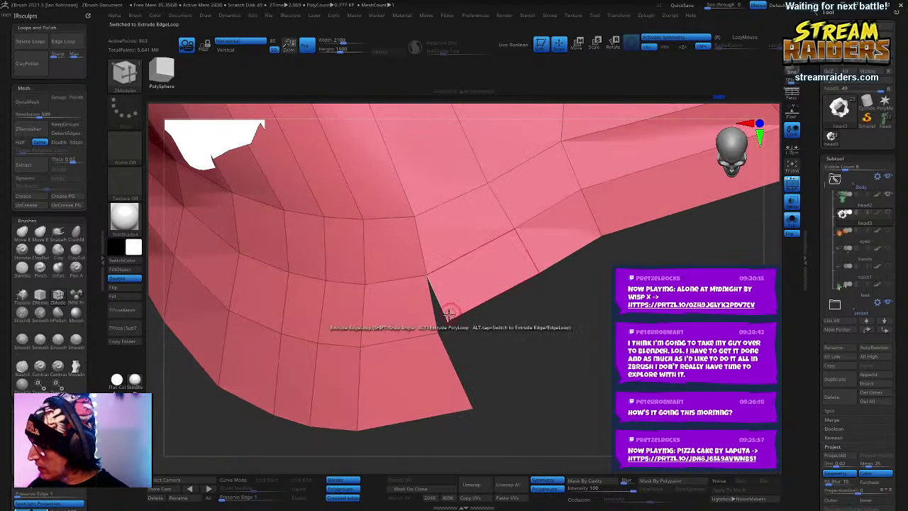
{"action": "left_click_drag", "start_coordinate": [523, 364], "coordinate": [454, 322]}
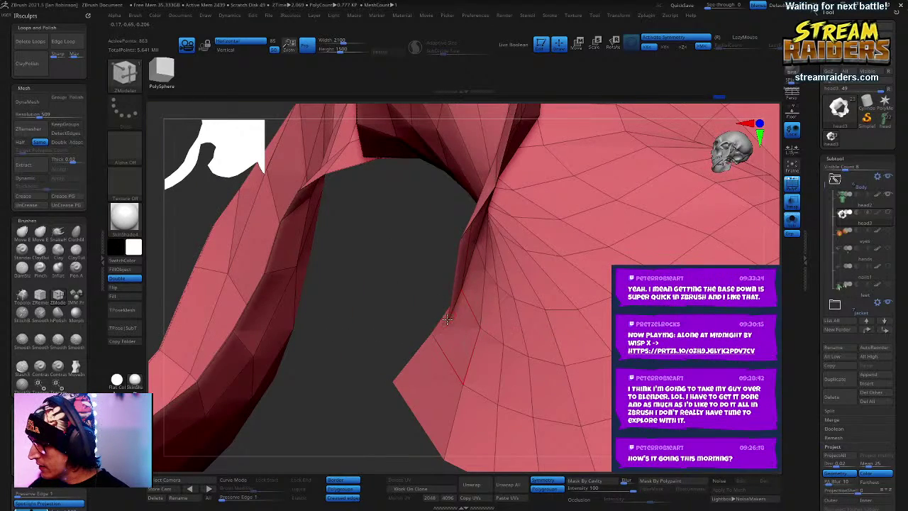
{"action": "left_click_drag", "start_coordinate": [401, 306], "coordinate": [615, 347]}
Step: Undo the series of recent edge extrusions on the pink neck cloth
{"action": "key", "text": "ctrl+z"}
{"action": "key", "text": "ctrl+z"}
{"action": "key", "text": "ctrl+z"}
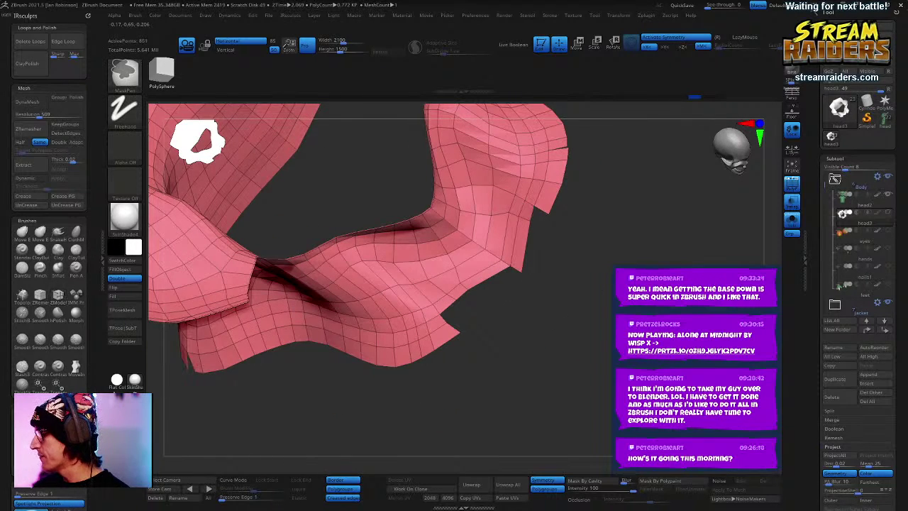
{"action": "key", "text": "ctrl+z"}
{"action": "key", "text": "ctrl+z"}
{"action": "key", "text": "ctrl+z"}
{"action": "key", "text": "ctrl+z"}
{"action": "key", "text": "ctrl+z"}
{"action": "key", "text": "ctrl+z"}
{"action": "key", "text": "ctrl+z"}
Step: Leave Solo mode and reshape the neck cloth's outer edge beside the neck with the Move brush
{"action": "mouse_move", "coordinate": [468, 333]}
{"action": "left_mouse_down"}
{"action": "mouse_move", "coordinate": [434, 228]}
{"action": "mouse_move", "coordinate": [617, 260]}
{"action": "left_mouse_up"}
{"action": "left_click", "coordinate": [792, 223]}
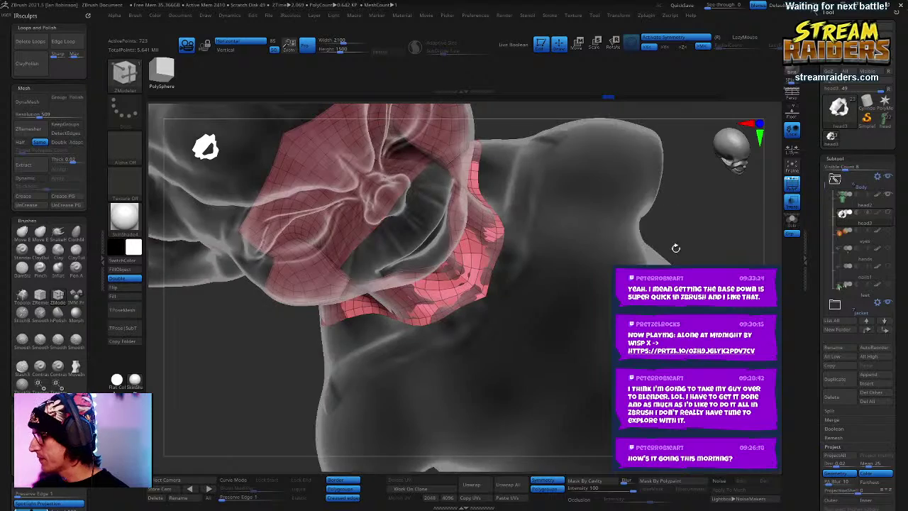
{"action": "left_click_drag", "start_coordinate": [708, 213], "coordinate": [637, 170]}
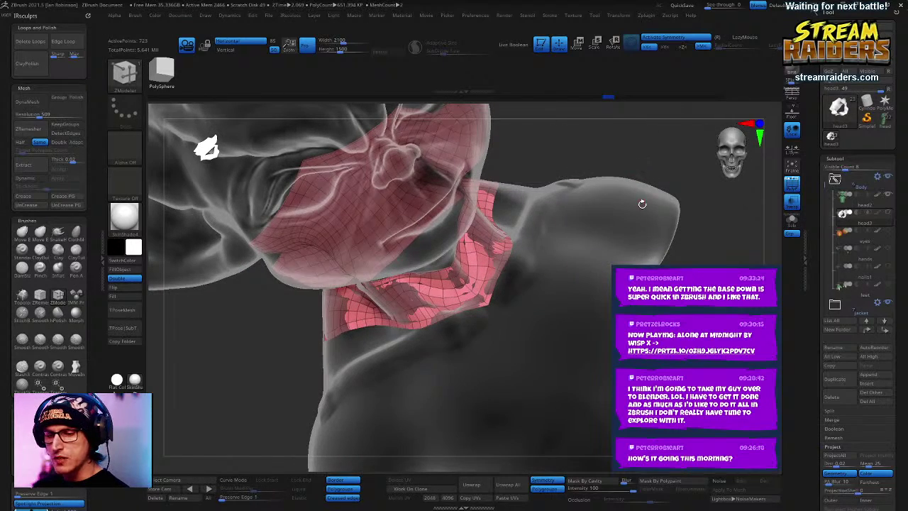
{"action": "key", "text": "b"}
{"action": "key", "text": "m"}
{"action": "key", "text": "v"}
{"action": "key", "text": "space"}
{"action": "left_click_drag", "start_coordinate": [656, 199], "coordinate": [652, 175]}
{"action": "left_click_drag", "start_coordinate": [512, 211], "coordinate": [524, 203]}
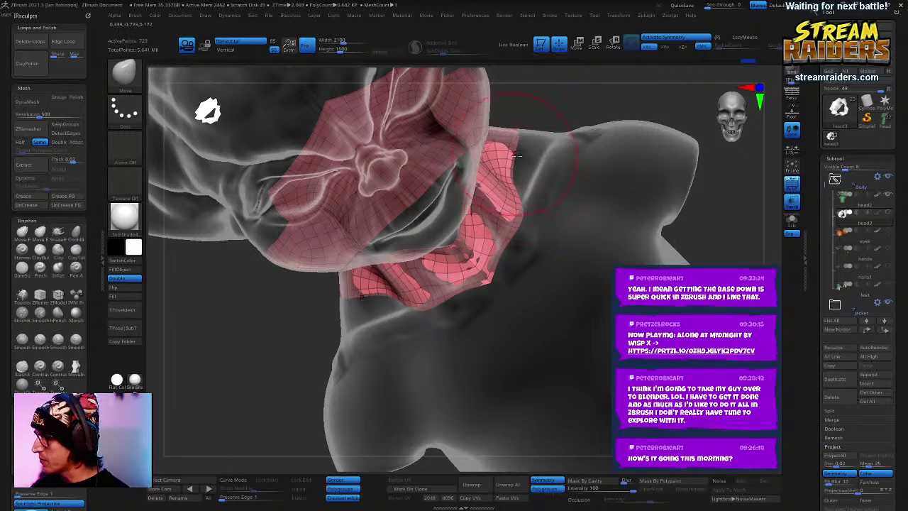
Step: Pull the neck cloth's lower edge outward and down over the back of the shoulders with the Move brush
{"action": "mouse_move", "coordinate": [528, 136]}
{"action": "right_mouse_down"}
{"action": "mouse_move", "coordinate": [559, 170]}
{"action": "mouse_move", "coordinate": [608, 197]}
{"action": "mouse_move", "coordinate": [638, 185]}
{"action": "right_mouse_up"}
{"action": "mouse_move", "coordinate": [567, 348]}
{"action": "right_mouse_down"}
{"action": "mouse_move", "coordinate": [522, 355]}
{"action": "mouse_move", "coordinate": [468, 312]}
{"action": "mouse_move", "coordinate": [497, 383]}
{"action": "right_mouse_up"}
{"action": "right_click_drag", "start_coordinate": [586, 168], "coordinate": [594, 125]}
{"action": "left_click_drag", "start_coordinate": [594, 125], "coordinate": [622, 123]}
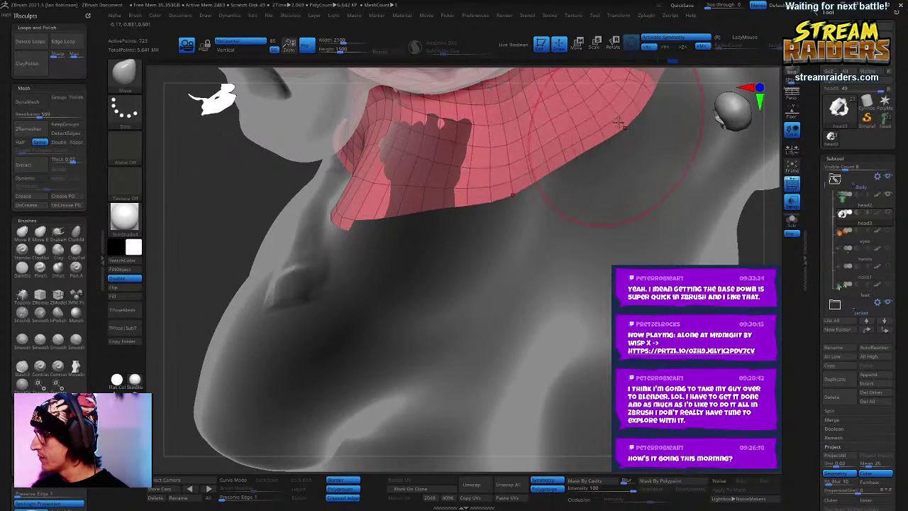
{"action": "mouse_move", "coordinate": [454, 203]}
{"action": "left_mouse_down"}
{"action": "mouse_move", "coordinate": [450, 215]}
{"action": "mouse_move", "coordinate": [376, 237]}
{"action": "left_mouse_up"}
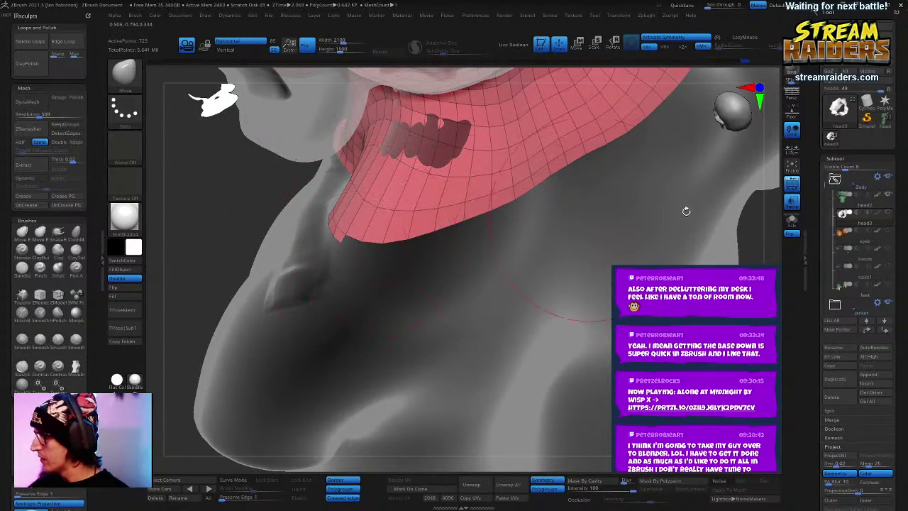
Step: Move the neck cloth's front corner and lower border toward the jacket's neck opening
{"action": "right_click_drag", "start_coordinate": [582, 284], "coordinate": [306, 153]}
{"action": "left_click_drag", "start_coordinate": [287, 156], "coordinate": [263, 161]}
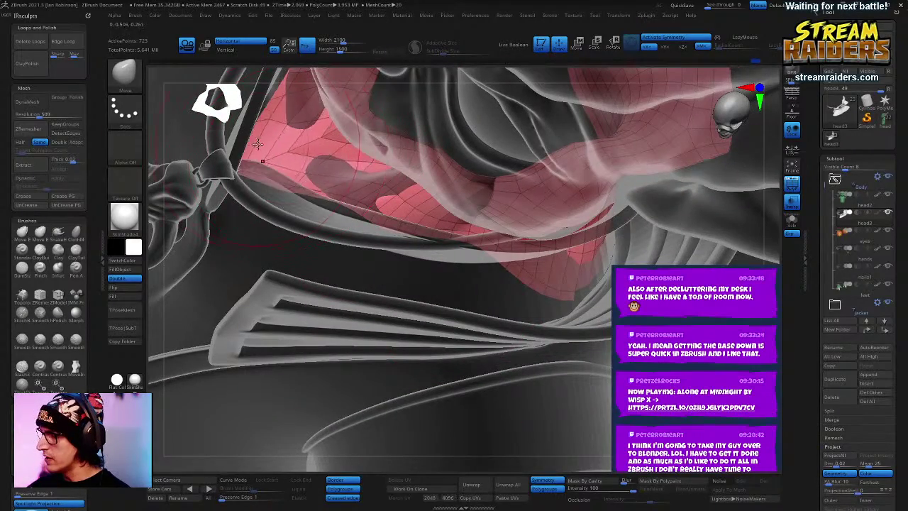
{"action": "right_click_drag", "start_coordinate": [269, 85], "coordinate": [343, 166]}
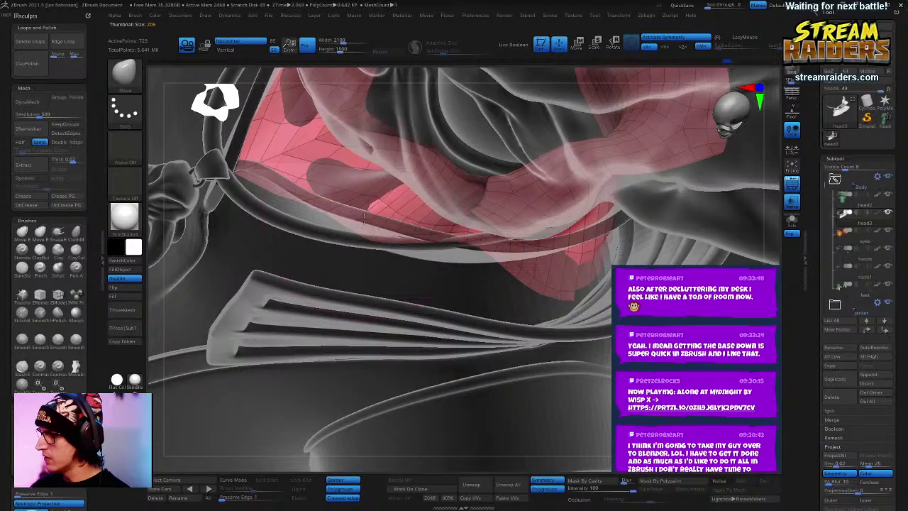
{"action": "right_click_drag", "start_coordinate": [493, 325], "coordinate": [515, 234]}
{"action": "right_click_drag", "start_coordinate": [560, 272], "coordinate": [559, 295]}
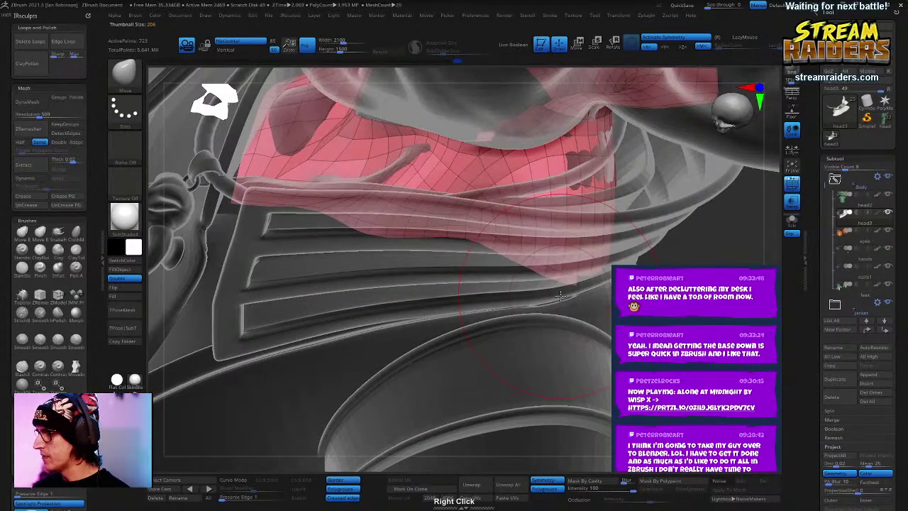
Step: Turn off transparency and check how the neck cloth sits between the neck, necklace and jacket collar
{"action": "left_click", "coordinate": [791, 220]}
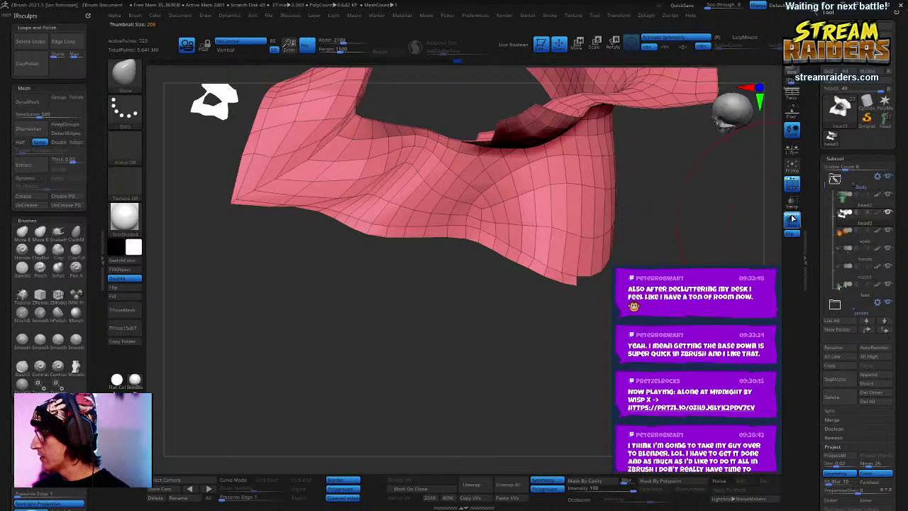
{"action": "left_click", "coordinate": [793, 226]}
{"action": "left_click", "coordinate": [794, 204]}
{"action": "left_click", "coordinate": [794, 204]}
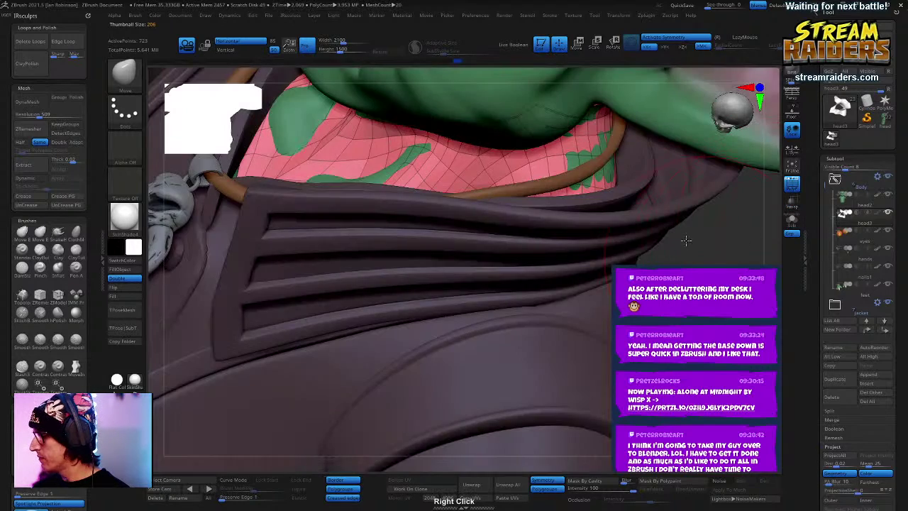
{"action": "right_click_drag", "start_coordinate": [685, 239], "coordinate": [641, 223], "text": "ctrl"}
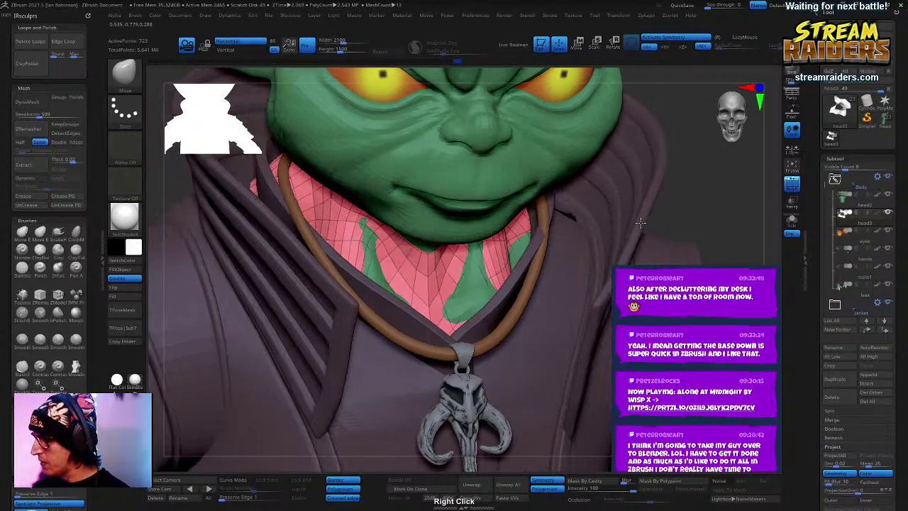
{"action": "right_click_drag", "start_coordinate": [522, 259], "coordinate": [548, 192]}
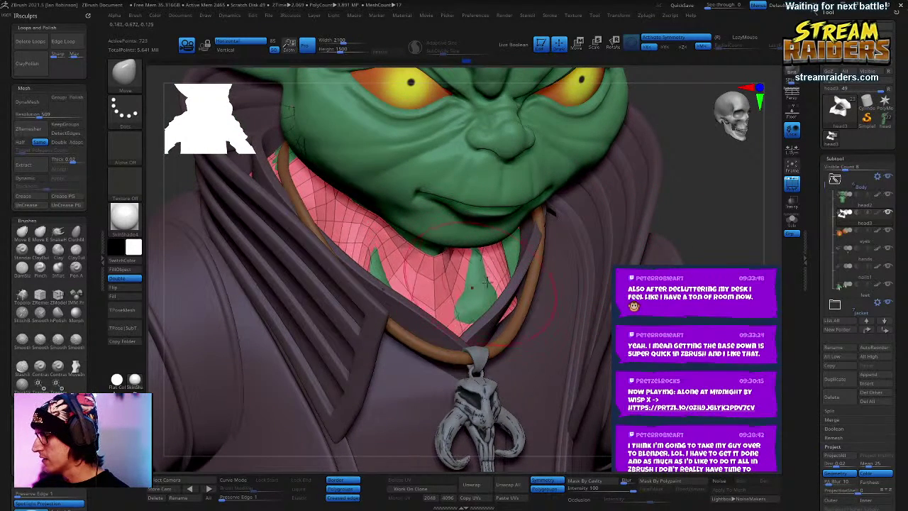
{"action": "mouse_move", "coordinate": [502, 304]}
{"action": "right_mouse_down"}
{"action": "mouse_move", "coordinate": [783, 211]}
{"action": "mouse_move", "coordinate": [571, 332]}
{"action": "mouse_move", "coordinate": [539, 386]}
{"action": "right_mouse_up"}
Step: Isolate the neck cloth and hide its front section and the adjoining lower polygons with lasso selections
{"action": "left_click", "coordinate": [792, 220]}
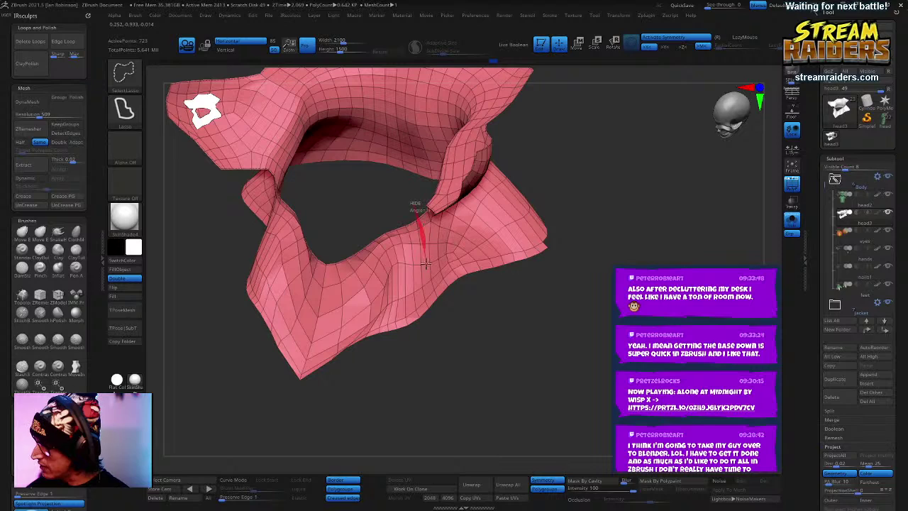
{"action": "mouse_move", "coordinate": [376, 339]}
{"action": "left_mouse_down", "text": "ctrl+alt+shift"}
{"action": "mouse_move", "coordinate": [388, 252]}
{"action": "mouse_move", "coordinate": [329, 423]}
{"action": "mouse_move", "coordinate": [305, 231]}
{"action": "mouse_move", "coordinate": [348, 216]}
{"action": "left_mouse_up", "text": "ctrl+alt+shift"}
{"action": "mouse_move", "coordinate": [508, 369]}
{"action": "right_mouse_down"}
{"action": "mouse_move", "coordinate": [503, 334]}
{"action": "mouse_move", "coordinate": [604, 376]}
{"action": "mouse_move", "coordinate": [353, 304]}
{"action": "right_mouse_up"}
{"action": "right_click_drag", "start_coordinate": [598, 360], "coordinate": [610, 263]}
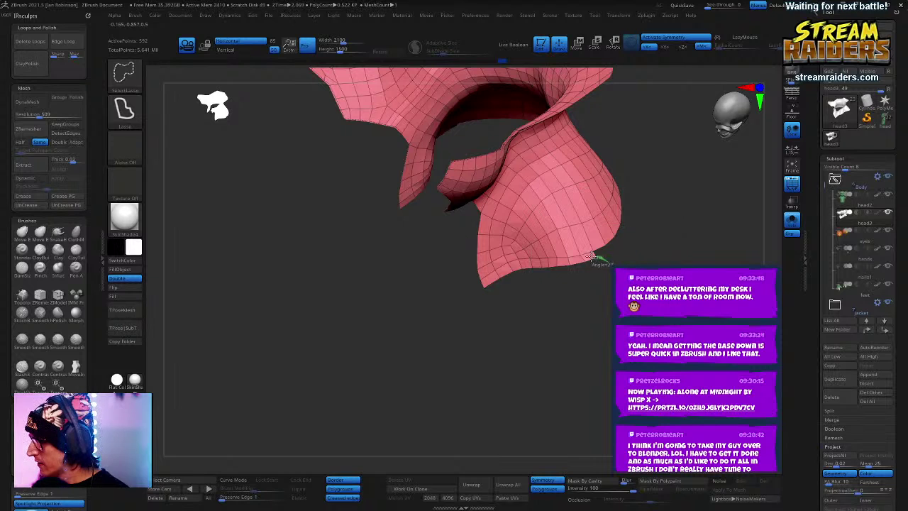
{"action": "left_click_drag", "start_coordinate": [531, 299], "coordinate": [656, 333]}
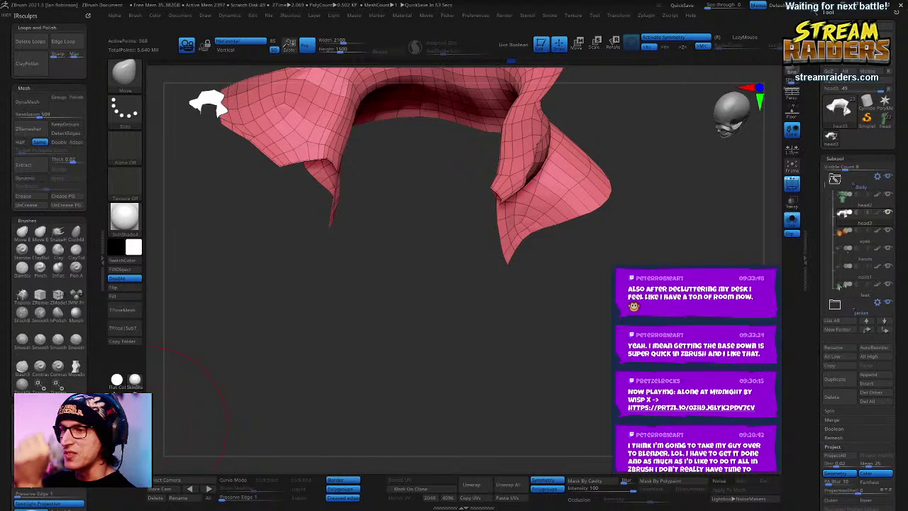
Step: Switch to the Pretzel Rocks music player to check the current track, and minimize it again
{"action": "key", "text": "alt+Tab"}
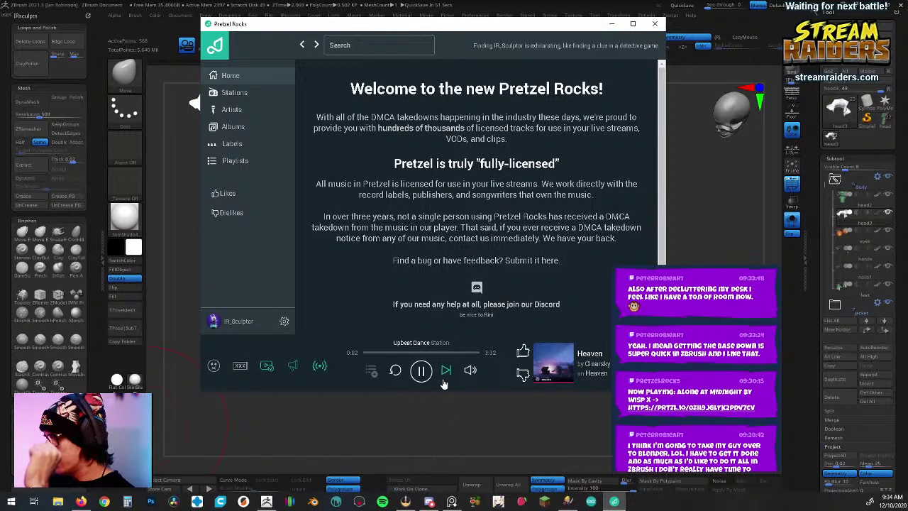
{"action": "left_click", "coordinate": [610, 25]}
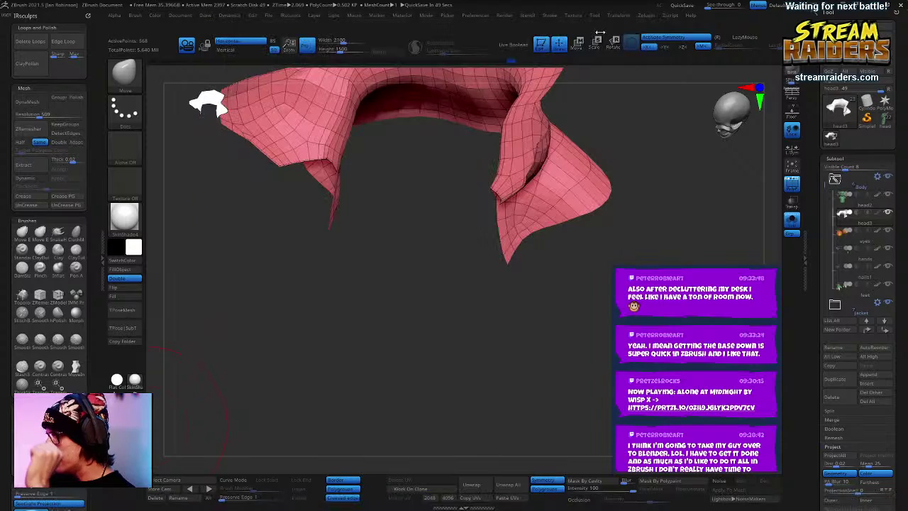
Step: Show the full character and push the neck cloth's protruding side edges inside the jacket collar with the Move brush
{"action": "left_click_drag", "start_coordinate": [448, 262], "coordinate": [539, 251]}
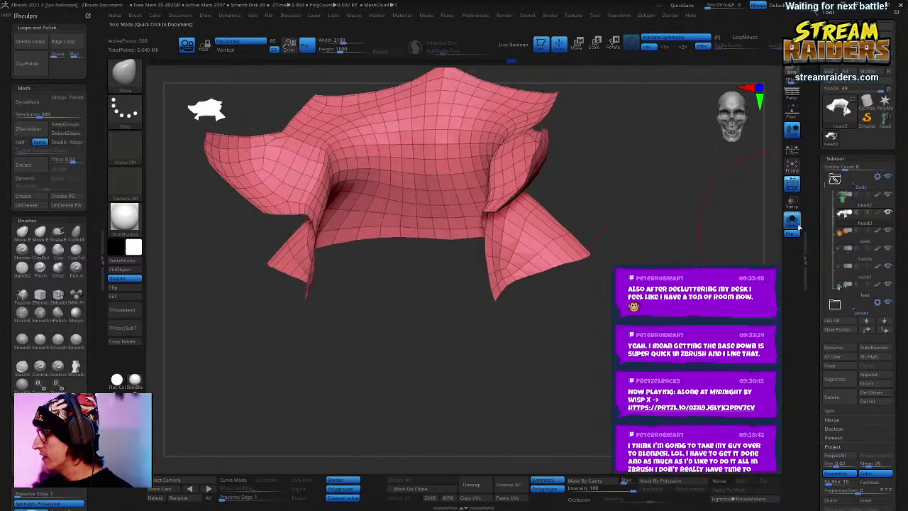
{"action": "left_click", "coordinate": [792, 221]}
{"action": "left_click_drag", "start_coordinate": [719, 231], "coordinate": [671, 197]}
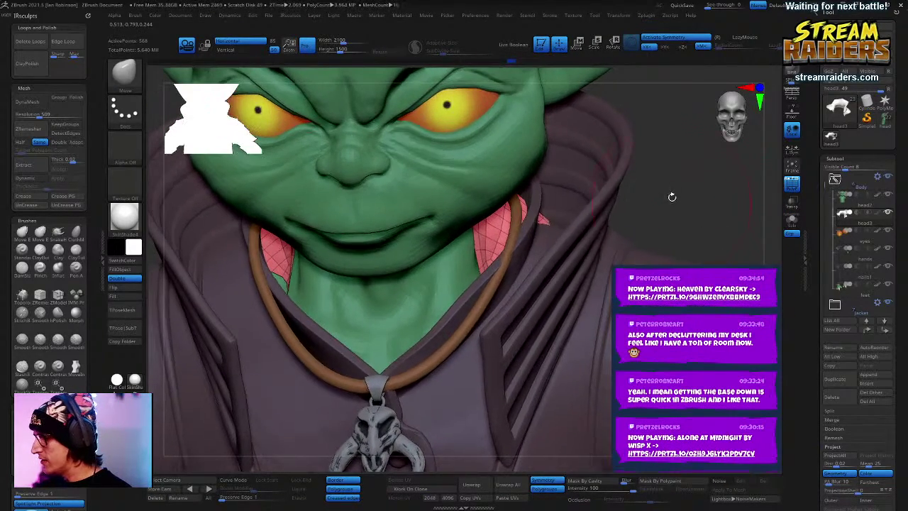
{"action": "left_click_drag", "start_coordinate": [544, 226], "coordinate": [537, 237]}
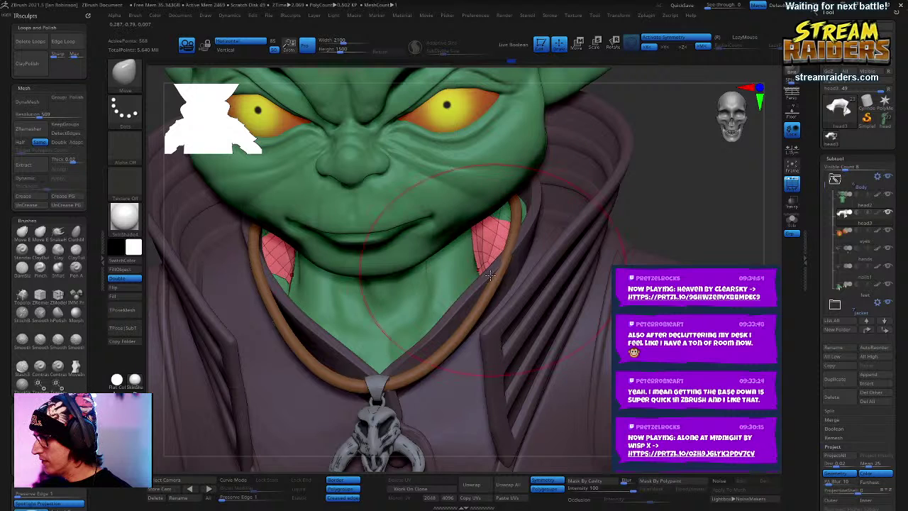
{"action": "left_click_drag", "start_coordinate": [501, 280], "coordinate": [493, 275]}
Step: Adjust the Move brush size and refine the neck cloth's visible sides between the neck and the necklace cord
{"action": "key", "text": "space"}
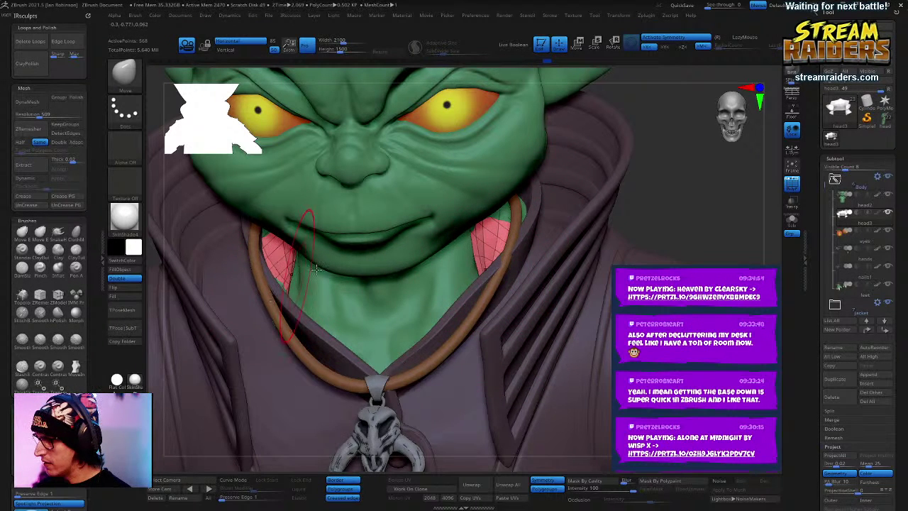
{"action": "left_click_drag", "start_coordinate": [667, 189], "coordinate": [689, 178]}
{"action": "key", "text": "space"}
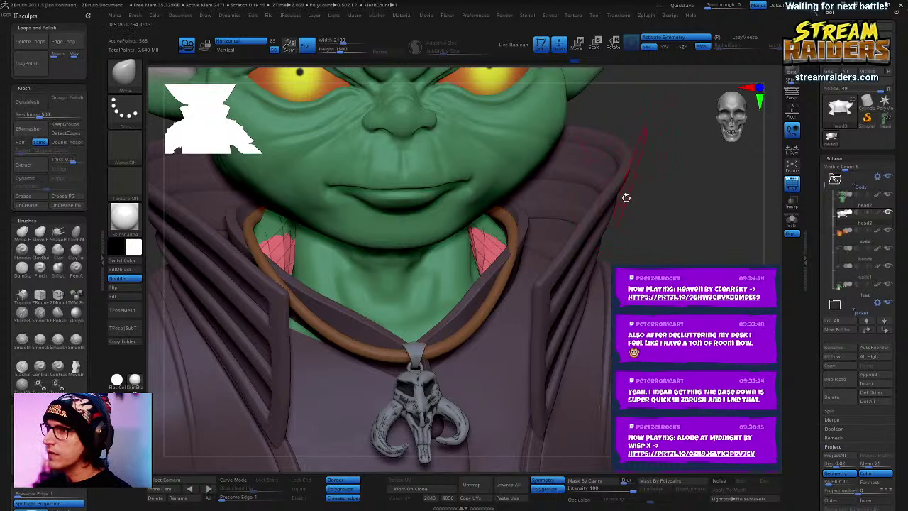
{"action": "left_click_drag", "start_coordinate": [483, 278], "coordinate": [477, 280]}
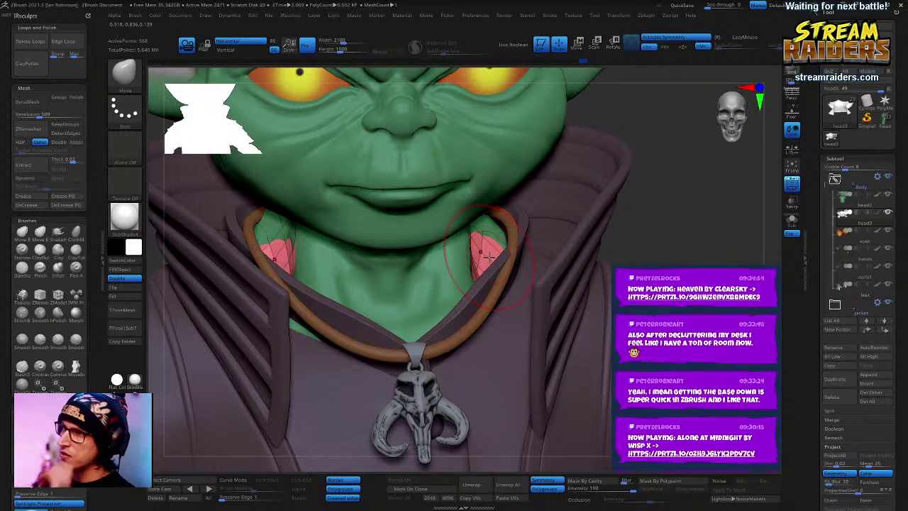
{"action": "left_click_drag", "start_coordinate": [688, 217], "coordinate": [660, 216]}
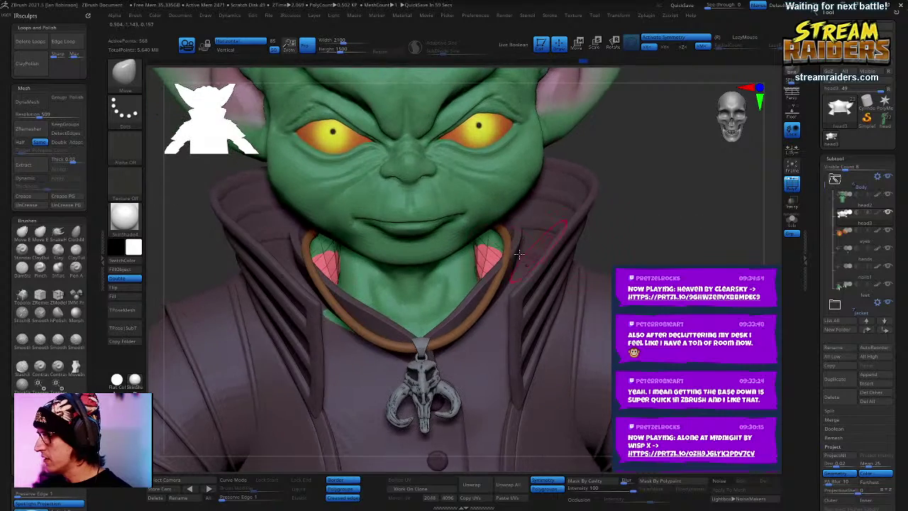
{"action": "right_click_drag", "start_coordinate": [686, 165], "coordinate": [500, 241]}
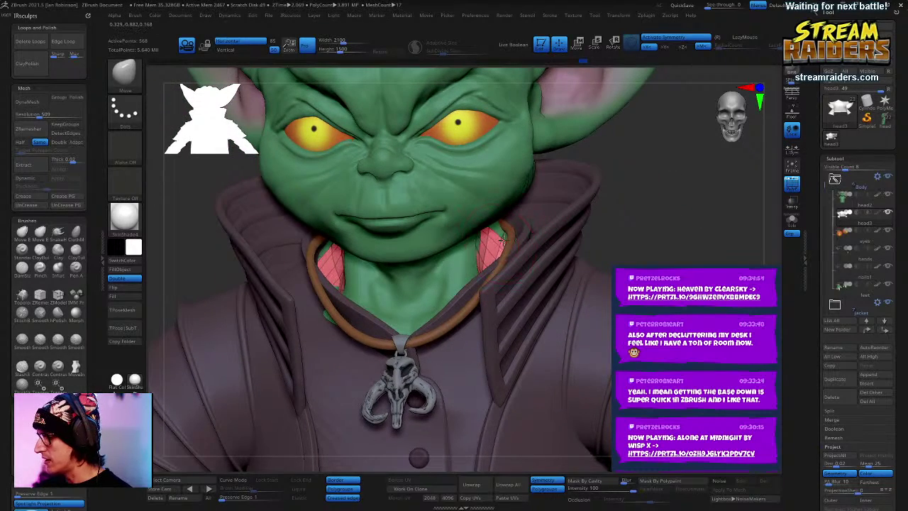
{"action": "mouse_move", "coordinate": [675, 191]}
{"action": "left_mouse_down"}
{"action": "mouse_move", "coordinate": [653, 217]}
{"action": "mouse_move", "coordinate": [606, 197]}
{"action": "mouse_move", "coordinate": [643, 177]}
{"action": "mouse_move", "coordinate": [678, 186]}
{"action": "left_mouse_up"}
{"action": "right_click_drag", "start_coordinate": [589, 186], "coordinate": [515, 250]}
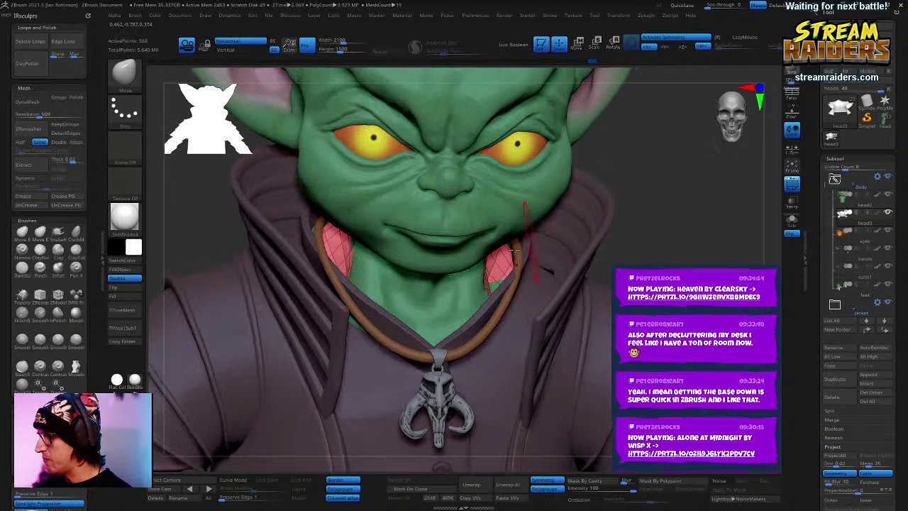
Step: Enable Dynamic Subdivision on the neck cloth to give it a smoothed, thickened preview
{"action": "left_click", "coordinate": [835, 159]}
{"action": "left_click", "coordinate": [838, 171]}
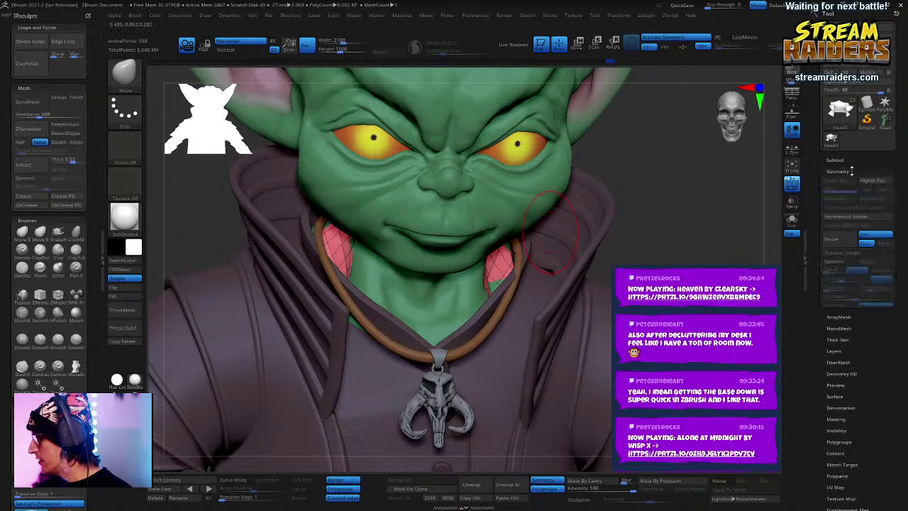
{"action": "left_click", "coordinate": [842, 253]}
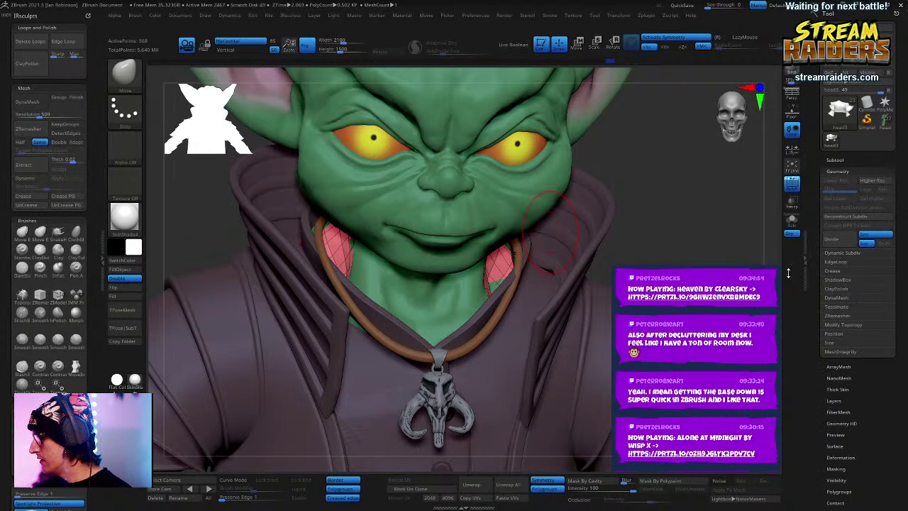
{"action": "left_click", "coordinate": [845, 255]}
{"action": "left_click", "coordinate": [839, 262]}
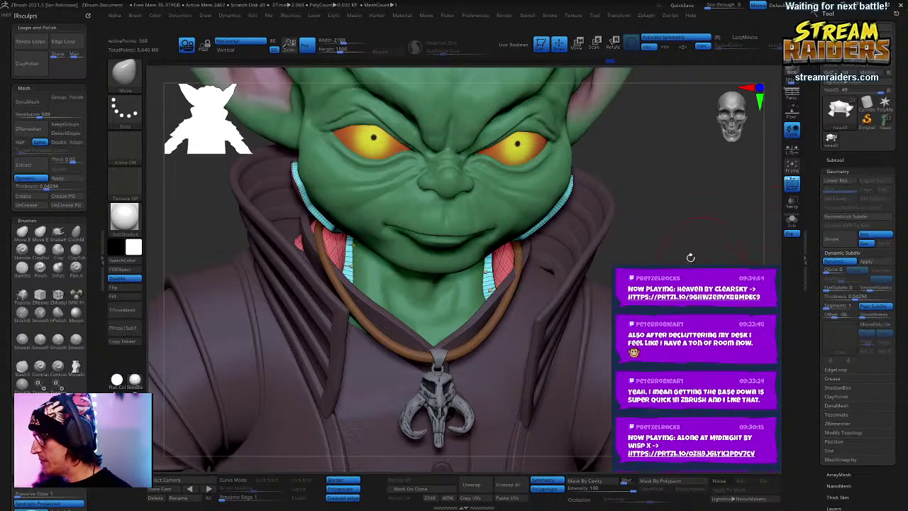
Step: Inspect the thickened neck cloth under the jacket collar and isolate it to examine its side and border
{"action": "left_click_drag", "start_coordinate": [688, 257], "coordinate": [589, 329]}
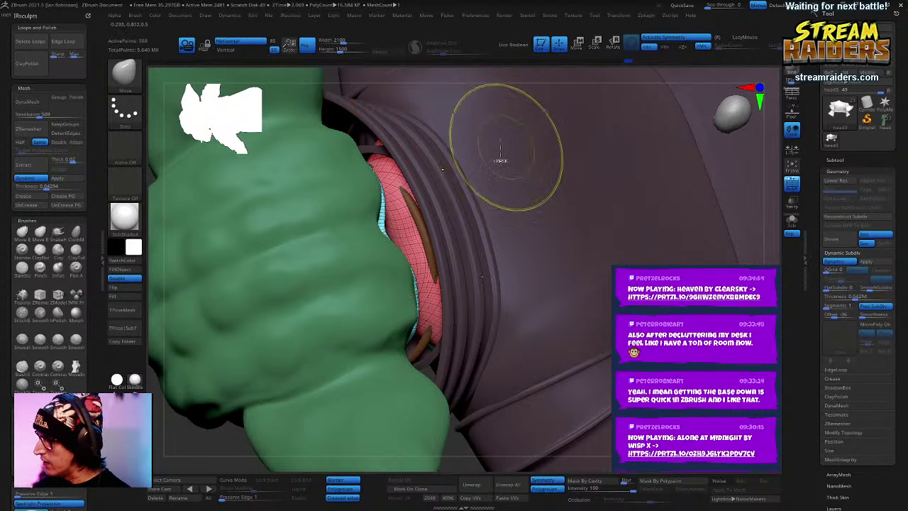
{"action": "right_click_drag", "start_coordinate": [503, 158], "coordinate": [613, 176]}
{"action": "left_click", "coordinate": [791, 221]}
{"action": "right_click_drag", "start_coordinate": [772, 227], "coordinate": [486, 131]}
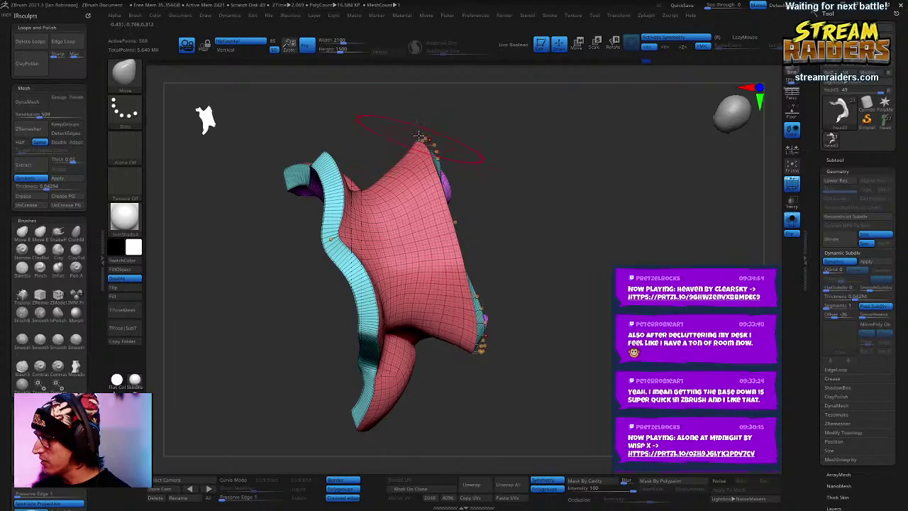
Step: Show the full character again and examine how the thickened neck cloth sits between head and collar from the front, side and back
{"action": "right_click_drag", "start_coordinate": [419, 134], "coordinate": [692, 185]}
{"action": "left_click", "coordinate": [792, 226]}
{"action": "right_click_drag", "start_coordinate": [746, 202], "coordinate": [546, 224]}
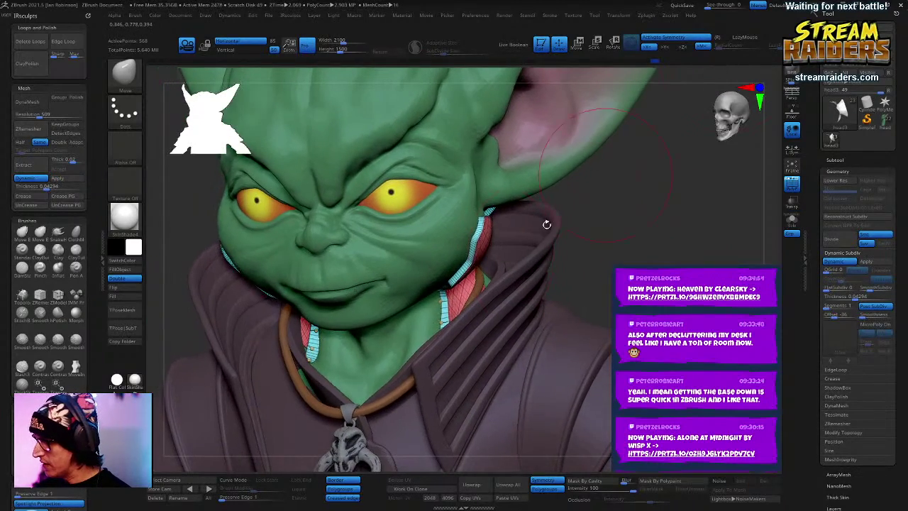
{"action": "left_click", "coordinate": [424, 246], "text": "alt"}
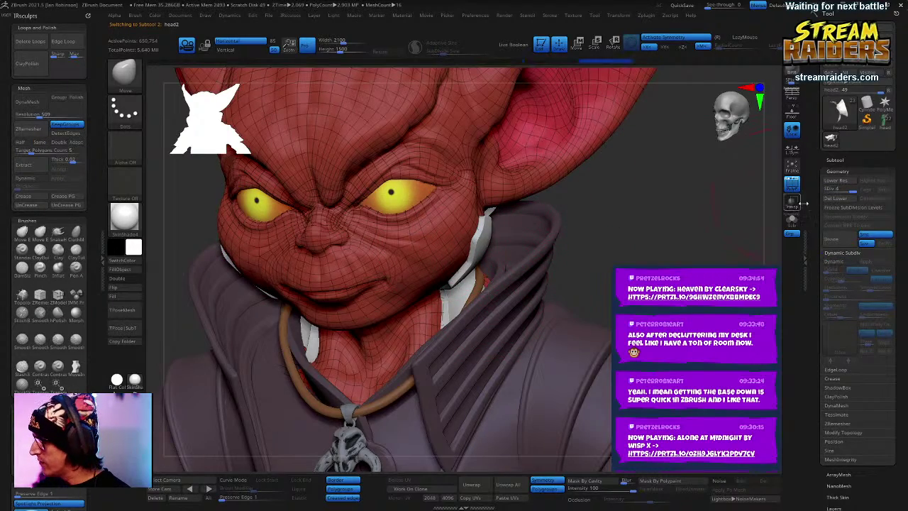
{"action": "left_click", "coordinate": [792, 221]}
{"action": "right_click_drag", "start_coordinate": [726, 255], "coordinate": [531, 178]}
{"action": "left_click", "coordinate": [793, 220]}
{"action": "right_click", "coordinate": [503, 286]}
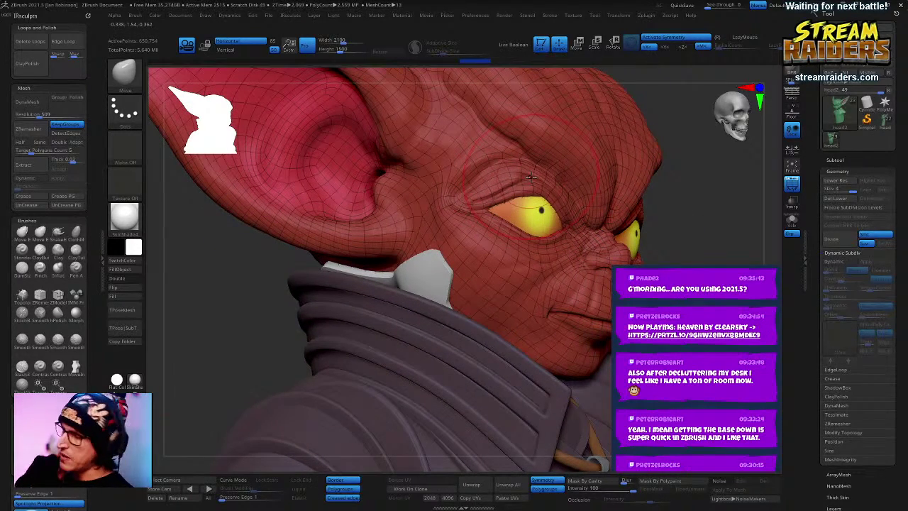
{"action": "right_click_drag", "start_coordinate": [526, 283], "coordinate": [524, 270]}
{"action": "right_click", "coordinate": [622, 199]}
{"action": "right_click_drag", "start_coordinate": [576, 196], "coordinate": [674, 198]}
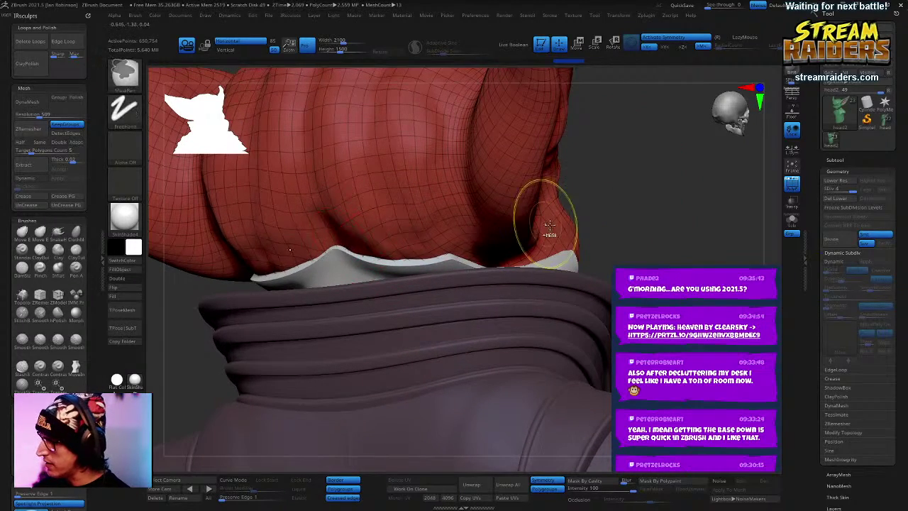
Step: Select the neck cloth and push the peak on its upper back edge down slightly with the Move brush
{"action": "left_click", "coordinate": [487, 258], "text": "alt"}
{"action": "right_click_drag", "start_coordinate": [679, 238], "coordinate": [727, 240]}
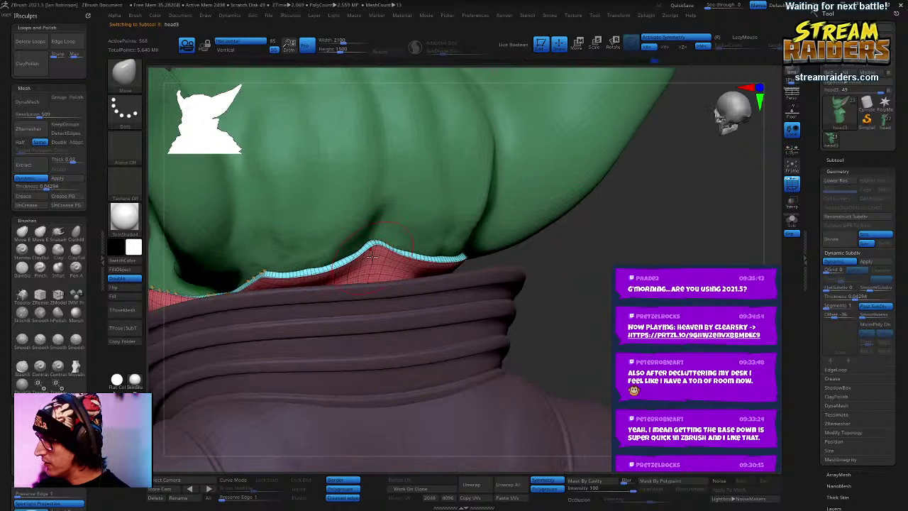
{"action": "key", "text": "space"}
{"action": "left_click_drag", "start_coordinate": [380, 254], "coordinate": [383, 251]}
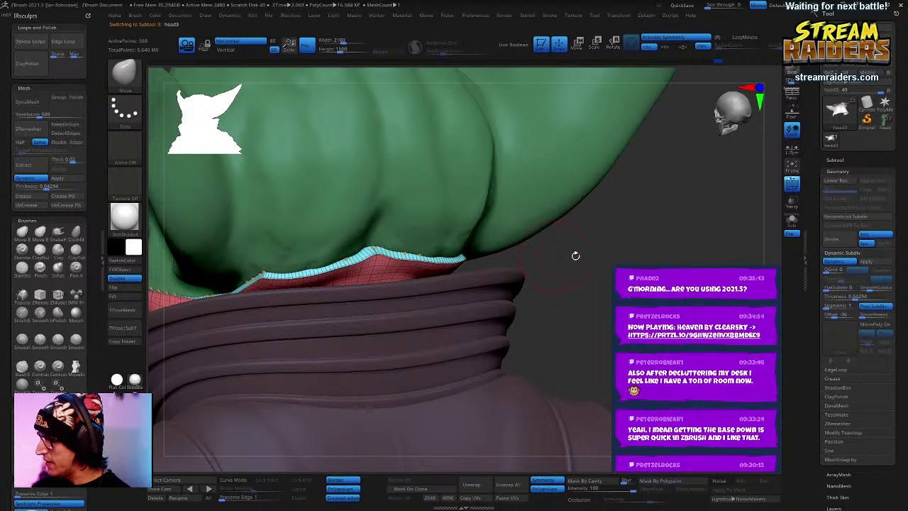
Step: Isolate the neck cloth, check its base mesh without Dynamic Subdivision, and restore the preview with automatic activation always accepted
{"action": "mouse_move", "coordinate": [575, 256]}
{"action": "right_mouse_down"}
{"action": "mouse_move", "coordinate": [458, 253]}
{"action": "mouse_move", "coordinate": [551, 225]}
{"action": "mouse_move", "coordinate": [533, 287]}
{"action": "mouse_move", "coordinate": [517, 254]}
{"action": "right_mouse_up"}
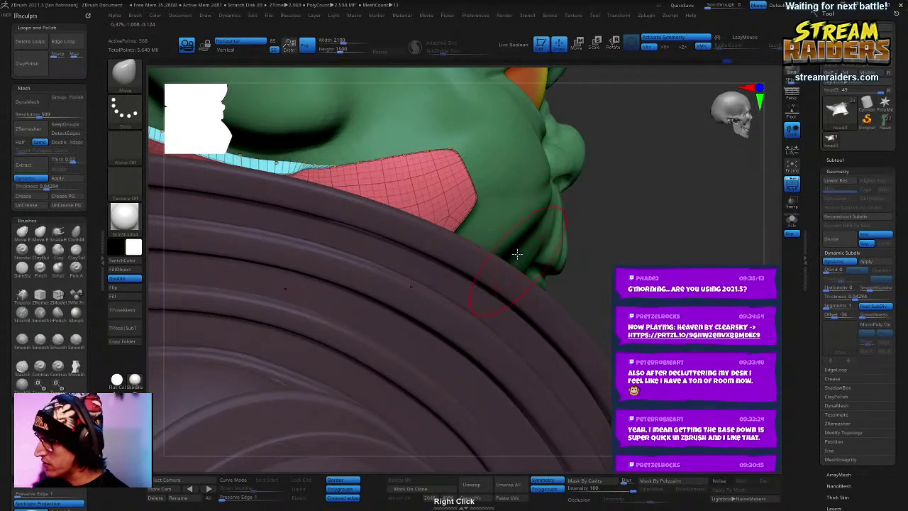
{"action": "right_click", "coordinate": [442, 174]}
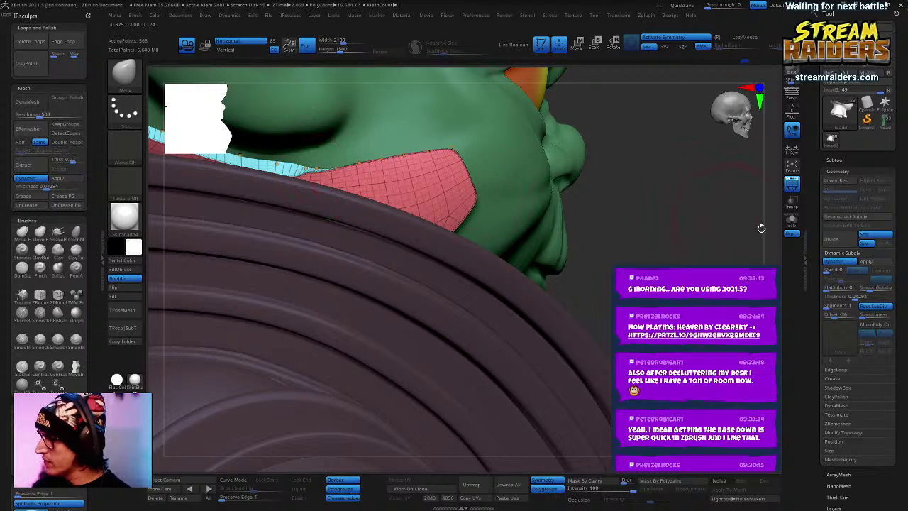
{"action": "left_click", "coordinate": [790, 224]}
{"action": "mouse_move", "coordinate": [638, 211]}
{"action": "right_mouse_down"}
{"action": "mouse_move", "coordinate": [484, 148]}
{"action": "mouse_move", "coordinate": [310, 171]}
{"action": "right_mouse_up"}
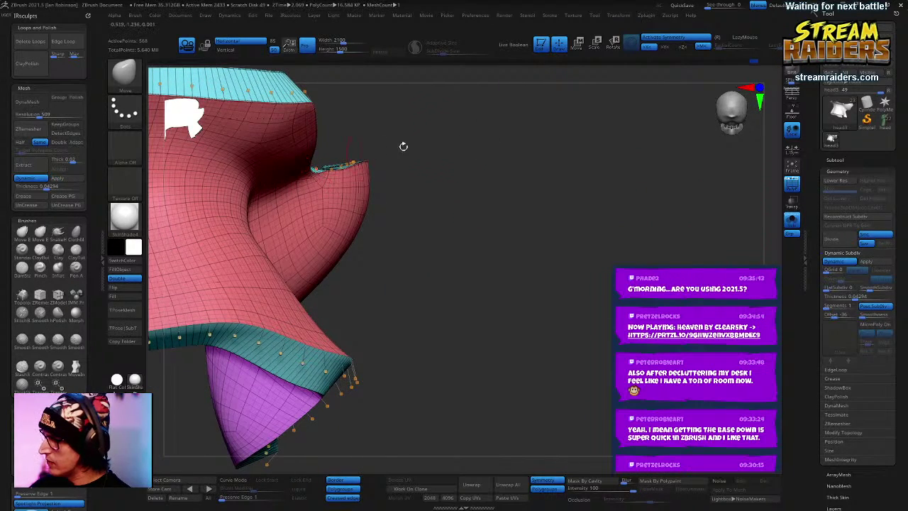
{"action": "right_click_drag", "start_coordinate": [403, 146], "coordinate": [466, 164]}
{"action": "key", "text": "shift+d"}
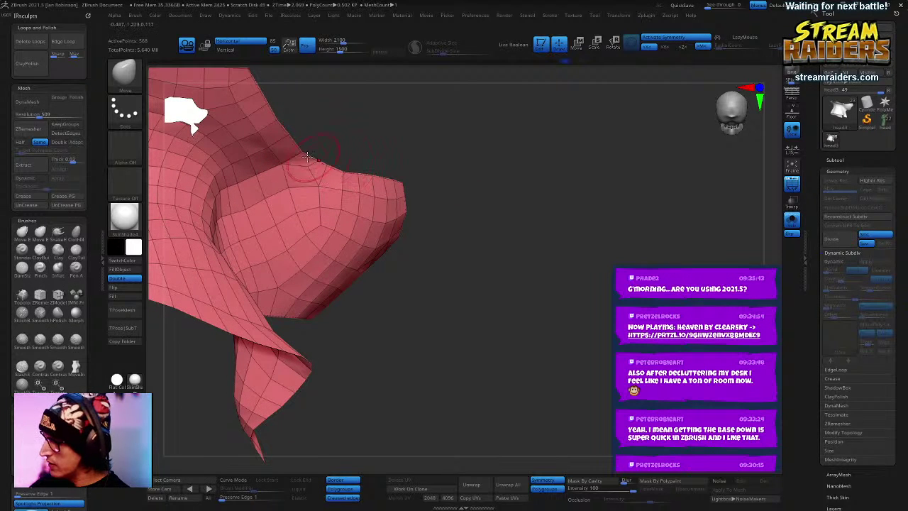
{"action": "key", "text": "d"}
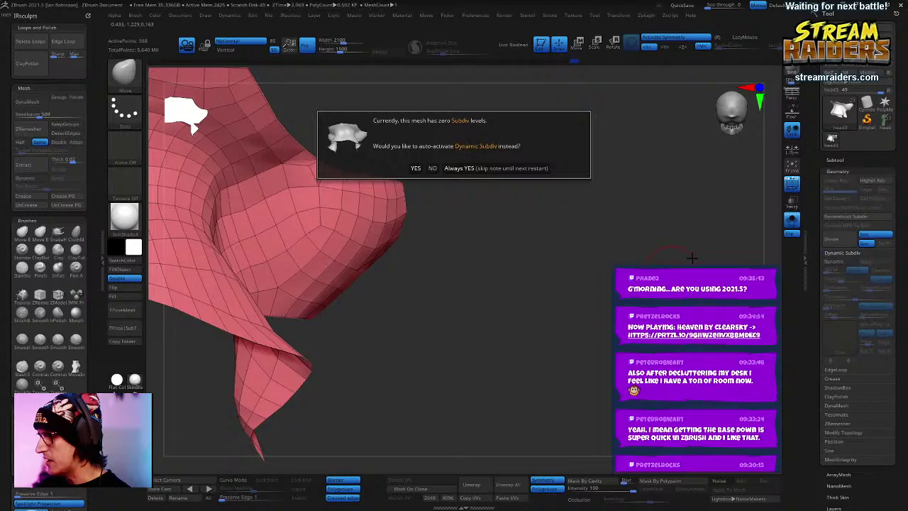
{"action": "left_click", "coordinate": [464, 168]}
Step: Show the full character and flatten the peaked back edge of the neck cloth toward the jacket collar with the Move brush
{"action": "right_click_drag", "start_coordinate": [702, 241], "coordinate": [644, 261]}
{"action": "left_click_drag", "start_coordinate": [644, 261], "coordinate": [710, 241]}
{"action": "left_click", "coordinate": [792, 223]}
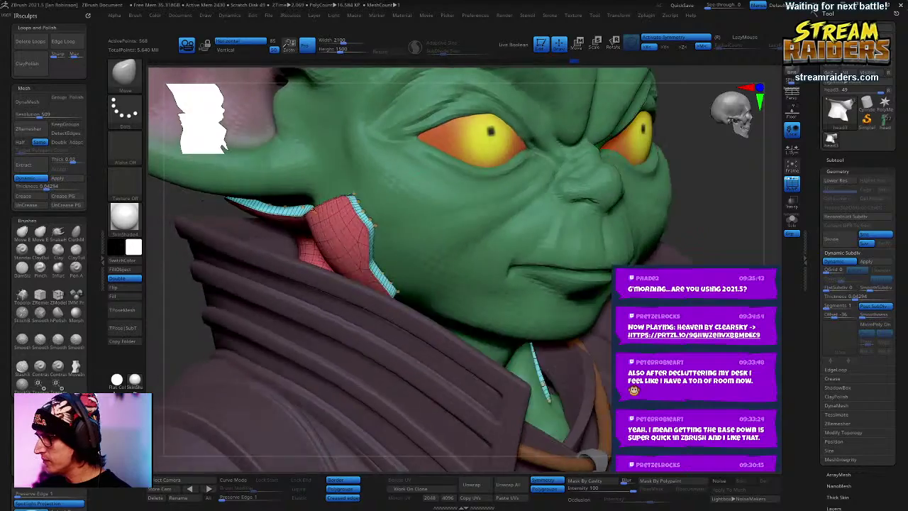
{"action": "left_click_drag", "start_coordinate": [642, 235], "coordinate": [724, 249]}
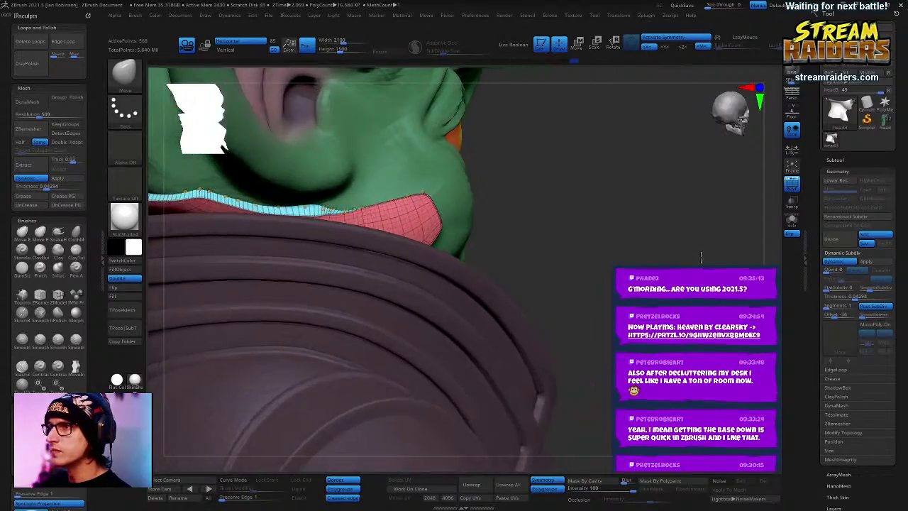
{"action": "left_click_drag", "start_coordinate": [628, 249], "coordinate": [582, 218]}
{"action": "right_click", "coordinate": [595, 251]}
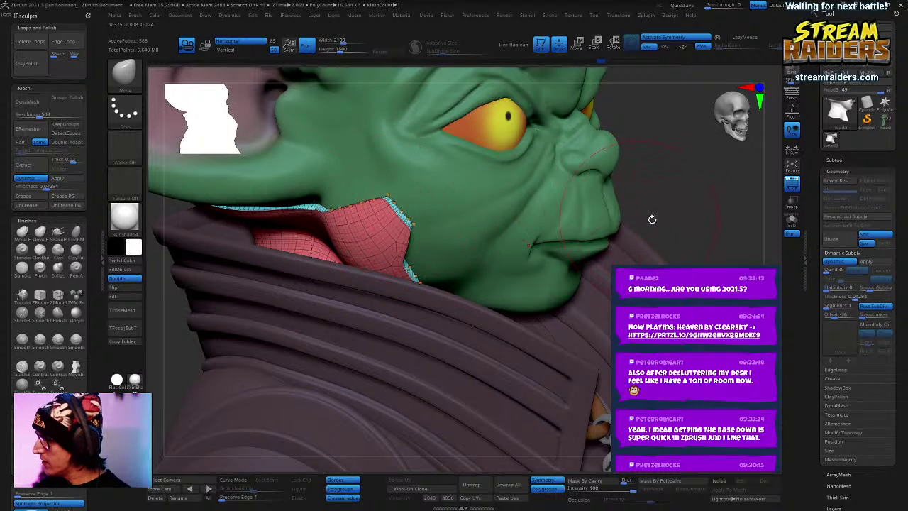
{"action": "mouse_move", "coordinate": [650, 217]}
{"action": "left_mouse_down"}
{"action": "mouse_move", "coordinate": [683, 208]}
{"action": "mouse_move", "coordinate": [607, 211]}
{"action": "mouse_move", "coordinate": [675, 246]}
{"action": "left_mouse_up"}
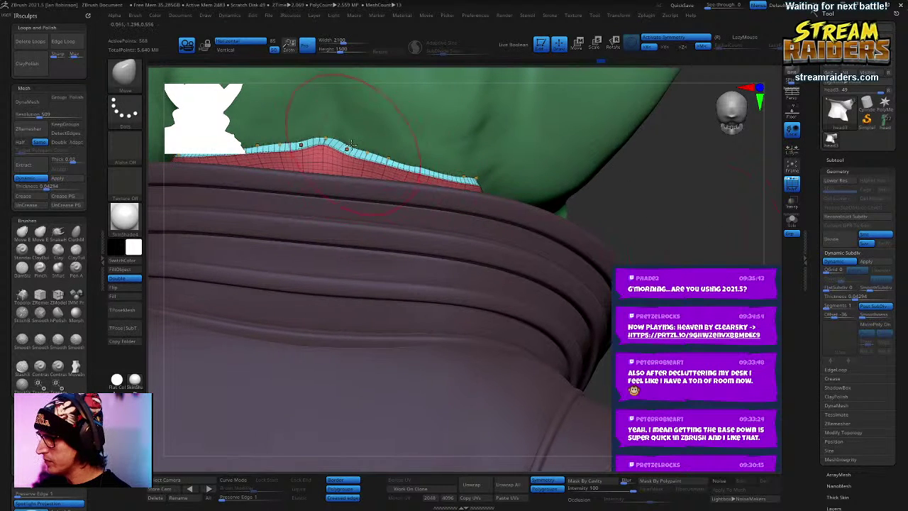
{"action": "mouse_move", "coordinate": [345, 139]}
{"action": "left_mouse_down"}
{"action": "mouse_move", "coordinate": [334, 156]}
{"action": "mouse_move", "coordinate": [343, 164]}
{"action": "mouse_move", "coordinate": [395, 166]}
{"action": "left_mouse_up"}
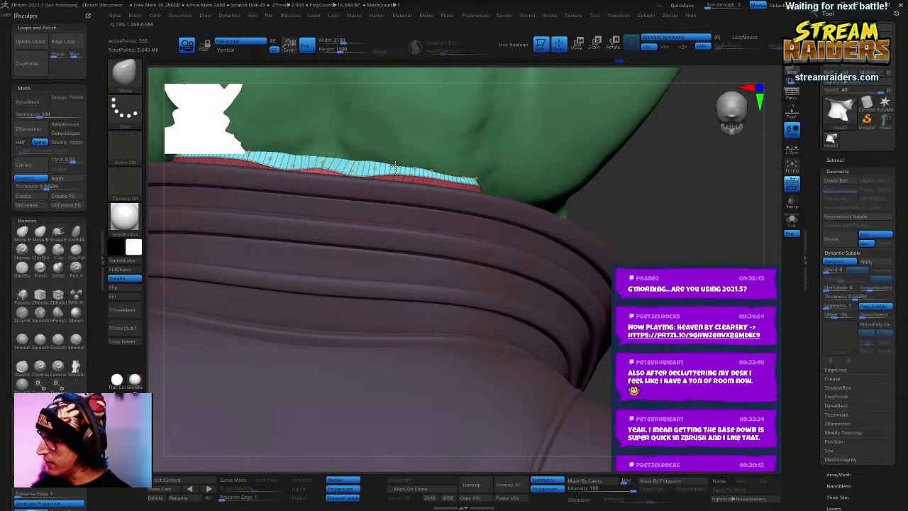
{"action": "right_click_drag", "start_coordinate": [476, 163], "coordinate": [521, 245]}
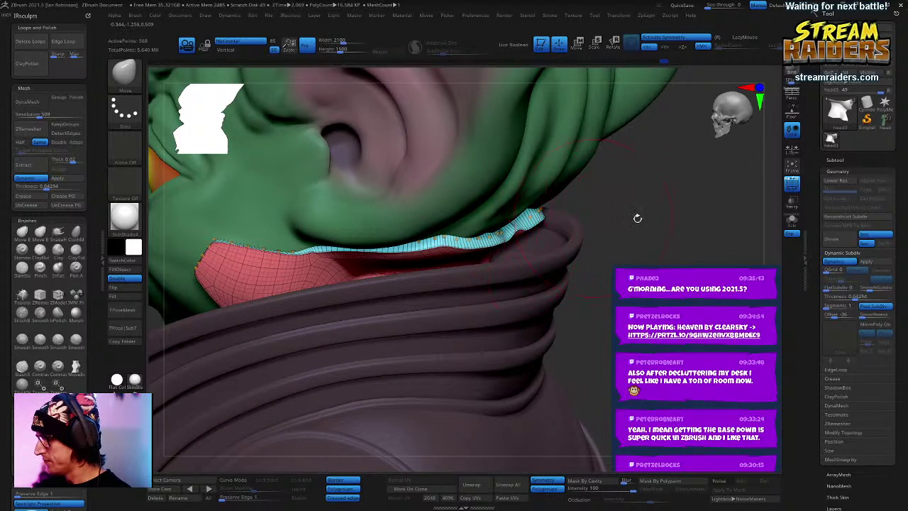
Step: Turn off Dynamic Subdivision, isolate the neck cloth and even out the dip in its upper back edge with the Move brush
{"action": "key", "text": "shift+d"}
{"action": "left_click_drag", "start_coordinate": [691, 262], "coordinate": [617, 244]}
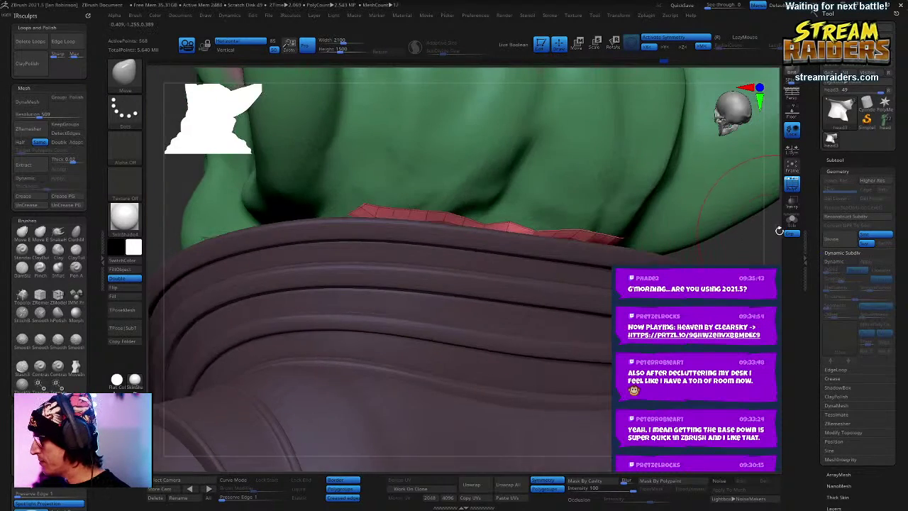
{"action": "left_click", "coordinate": [792, 221]}
{"action": "mouse_move", "coordinate": [691, 252]}
{"action": "left_mouse_down"}
{"action": "mouse_move", "coordinate": [636, 224]}
{"action": "mouse_move", "coordinate": [470, 183]}
{"action": "left_mouse_up"}
{"action": "key", "text": "space"}
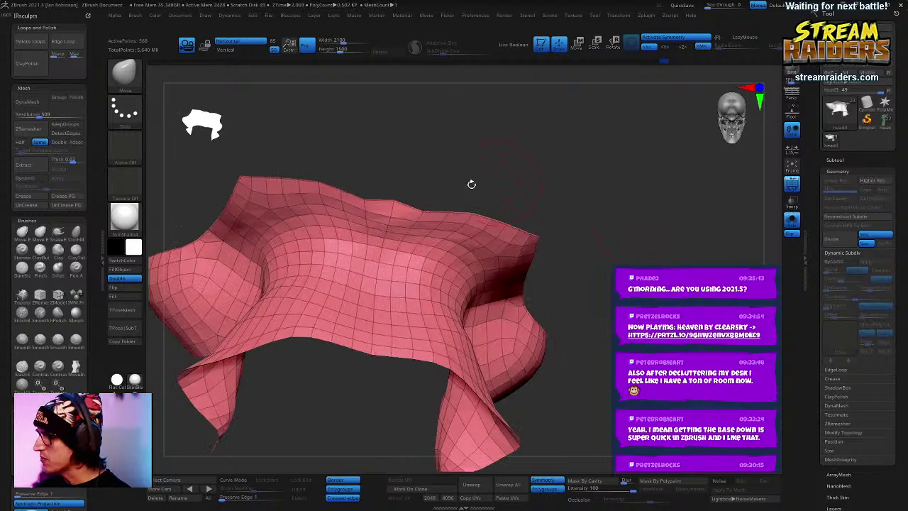
{"action": "key", "text": "space"}
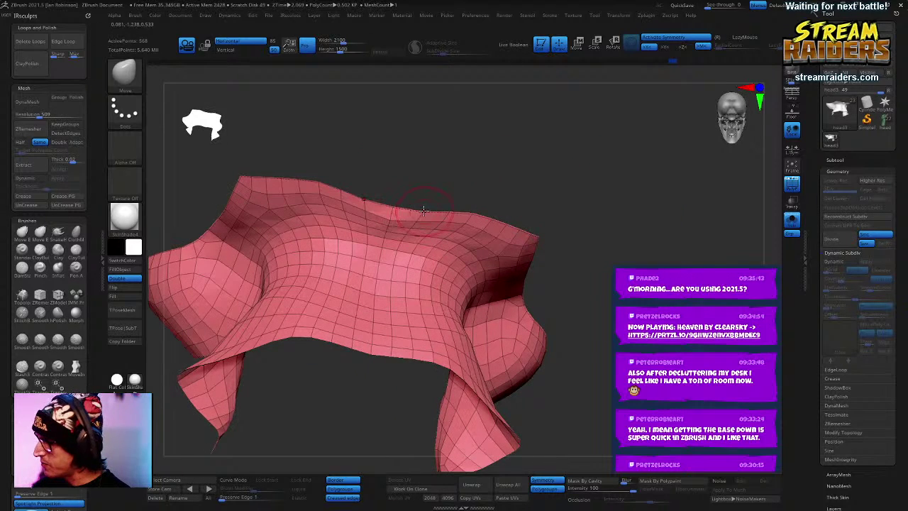
{"action": "left_click_drag", "start_coordinate": [444, 178], "coordinate": [593, 165]}
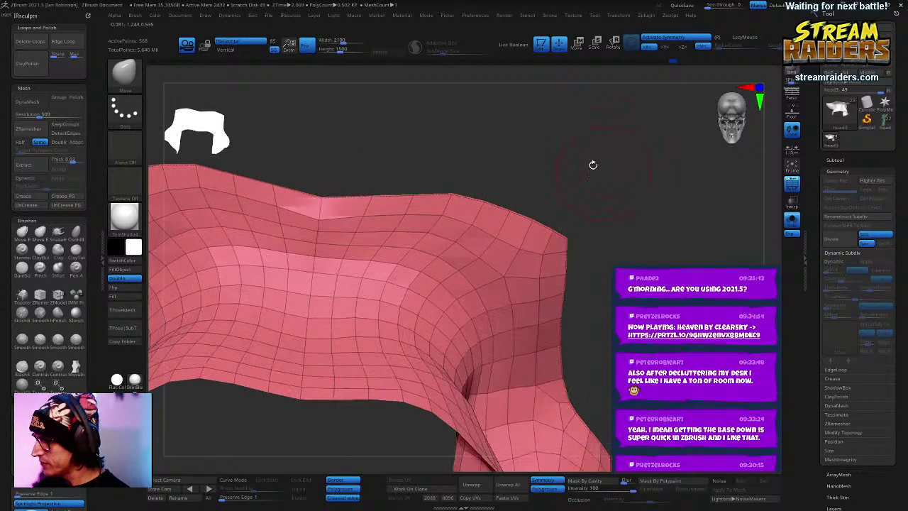
{"action": "left_click_drag", "start_coordinate": [322, 196], "coordinate": [373, 195]}
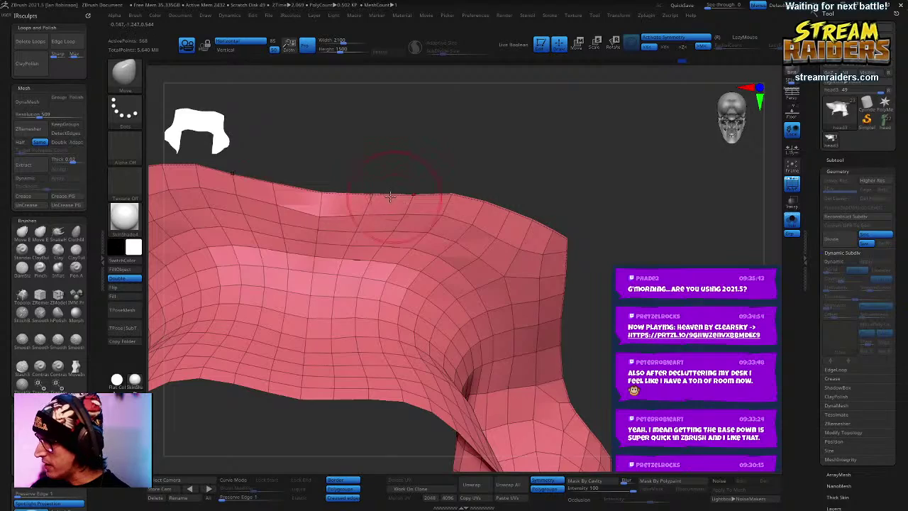
{"action": "left_click_drag", "start_coordinate": [481, 171], "coordinate": [684, 174]}
Step: Restore the neck cloth's Dynamic Subdivision preview and show it with the full character again
{"action": "key", "text": "d"}
{"action": "left_click", "coordinate": [790, 221]}
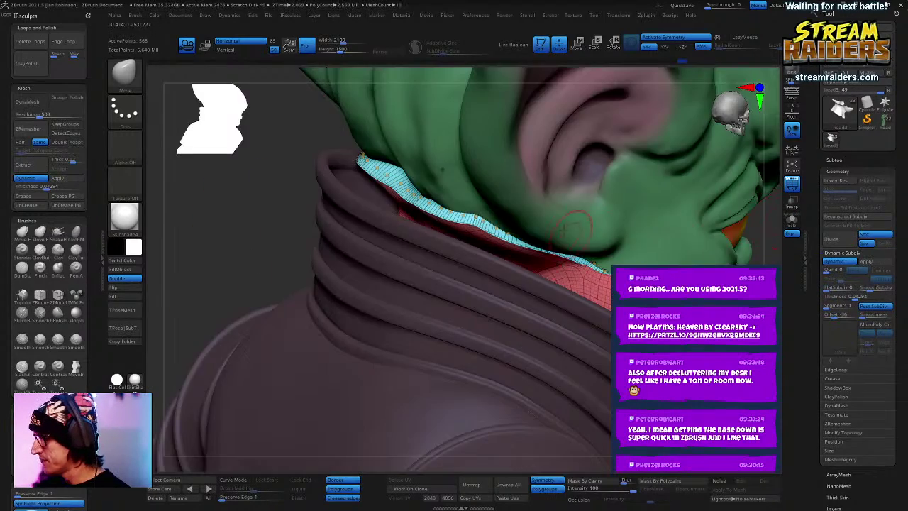
{"action": "right_click_drag", "start_coordinate": [575, 226], "coordinate": [592, 287]}
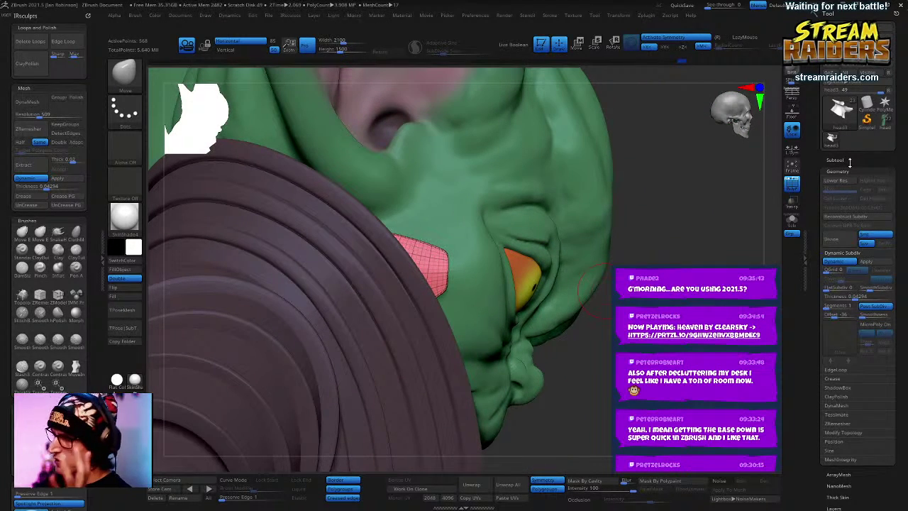
Step: Set the neck cloth's Dynamic Subdivision thickness offset to -55 and check the fit around the neck and collar
{"action": "left_click_drag", "start_coordinate": [835, 315], "coordinate": [832, 315]}
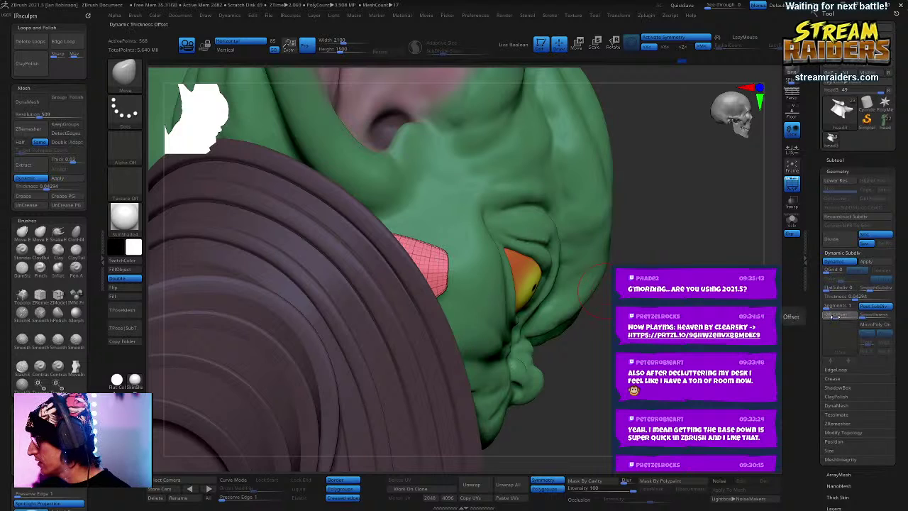
{"action": "right_click_drag", "start_coordinate": [603, 294], "coordinate": [563, 418]}
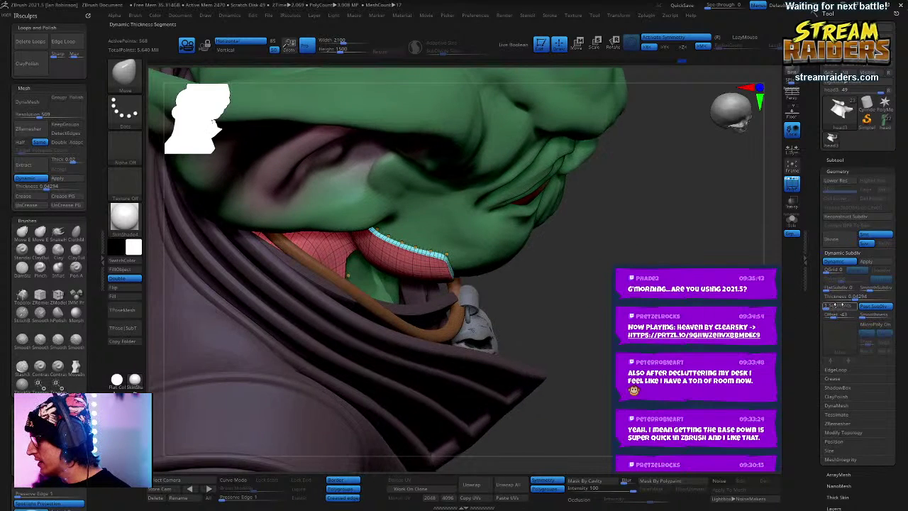
{"action": "left_click", "coordinate": [791, 220]}
{"action": "left_click", "coordinate": [792, 223]}
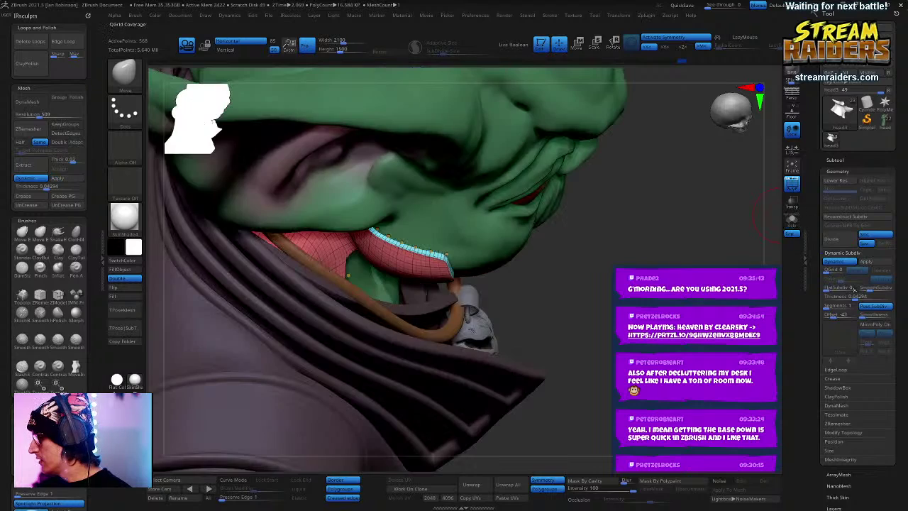
{"action": "left_click_drag", "start_coordinate": [832, 317], "coordinate": [829, 317]}
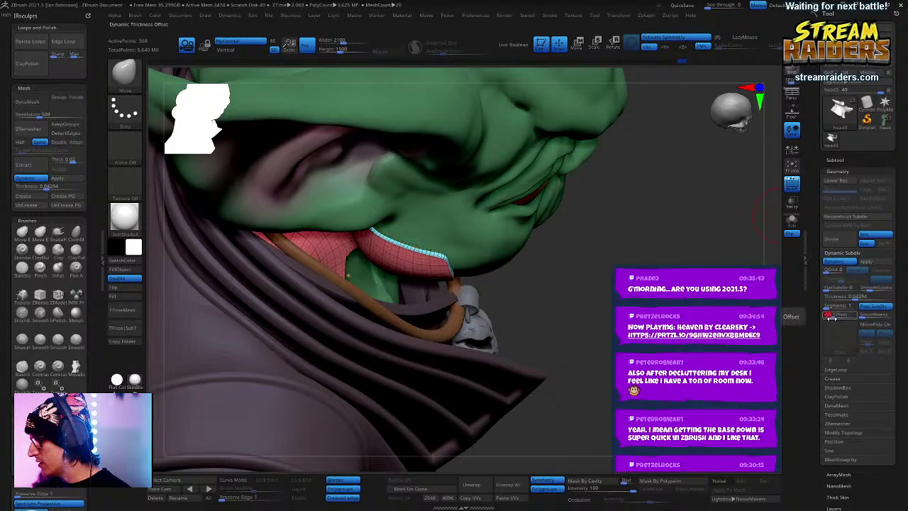
{"action": "right_click_drag", "start_coordinate": [638, 305], "coordinate": [681, 213]}
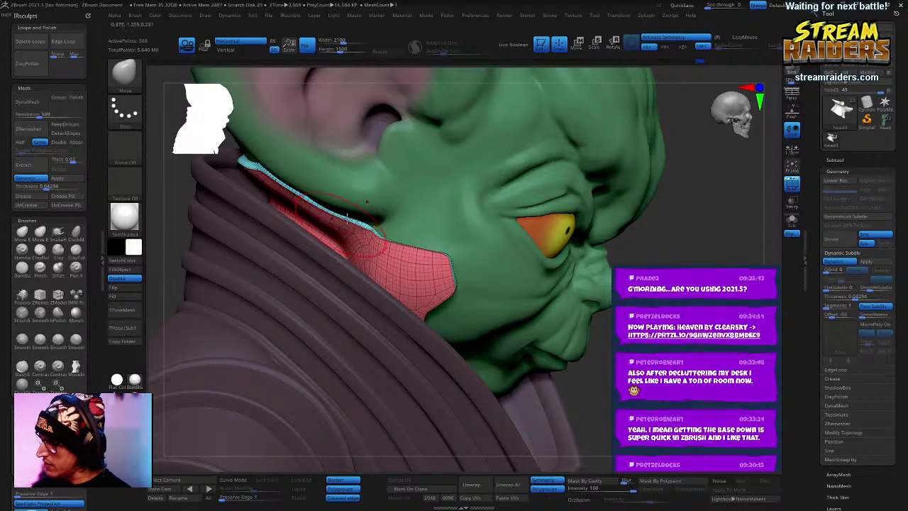
{"action": "right_click_drag", "start_coordinate": [347, 217], "coordinate": [589, 190]}
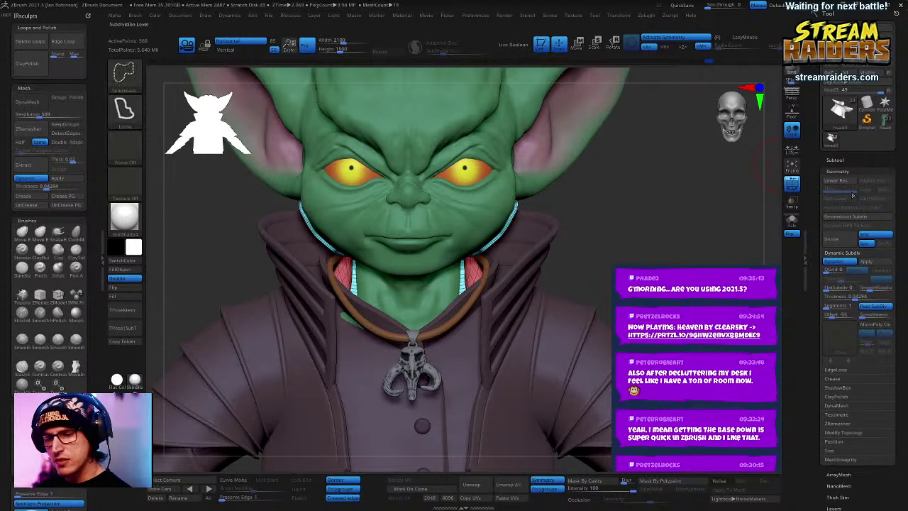
Step: Duplicate the neck cloth in the subtool list and apply Dynamic Subdivision to the copy as real geometry
{"action": "left_click", "coordinate": [851, 160]}
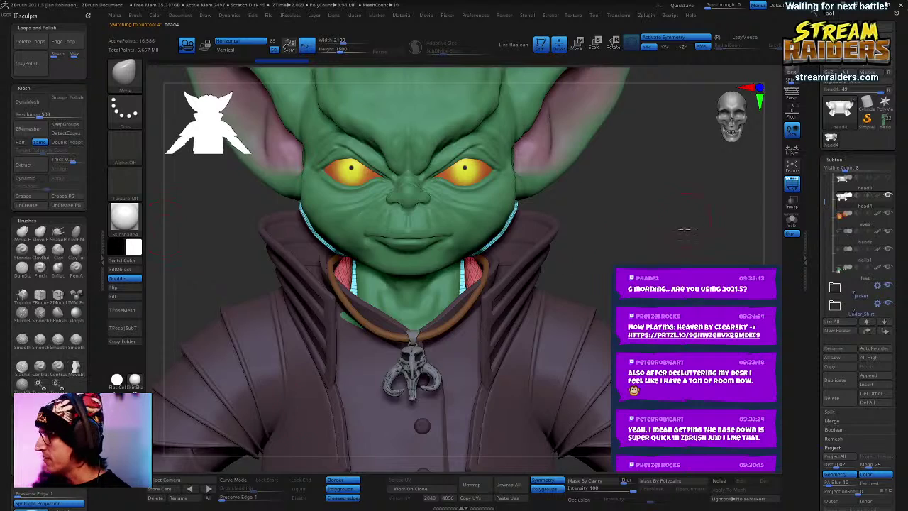
{"action": "left_click_drag", "start_coordinate": [683, 229], "coordinate": [684, 205]}
{"action": "left_click", "coordinate": [790, 221]}
{"action": "left_click", "coordinate": [792, 220]}
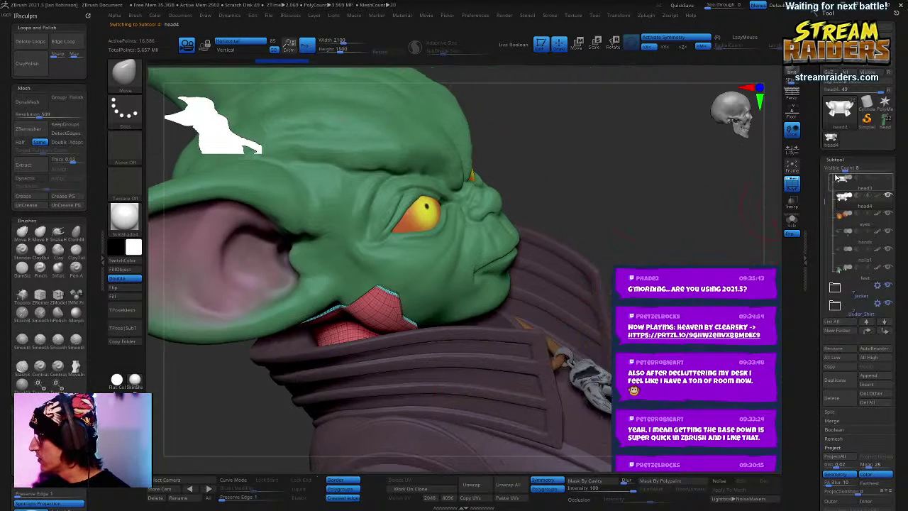
Step: Hide all other subtools so that only the thickened neck cloth copy and the head mesh are shown
{"action": "left_click", "coordinate": [886, 196]}
{"action": "scroll", "coordinate": [884, 202], "scroll_direction": "up", "scroll_amount": 3}
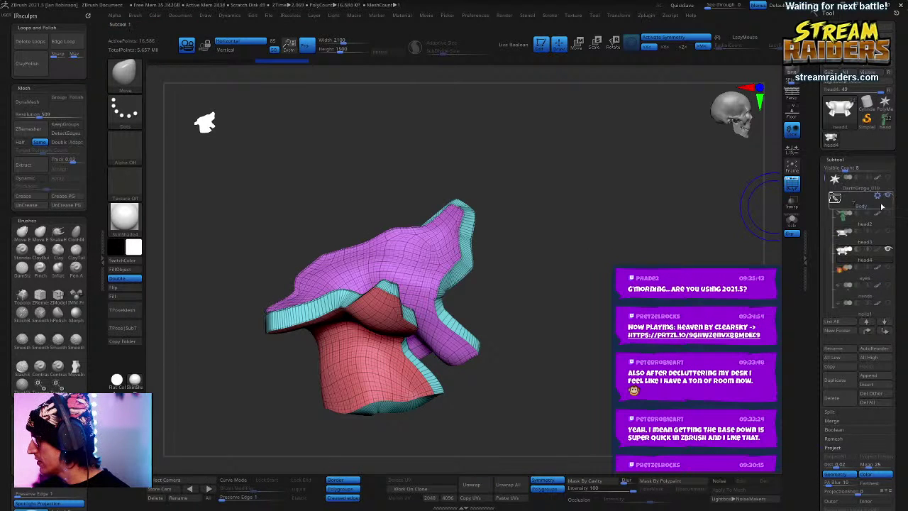
{"action": "left_click", "coordinate": [887, 213]}
{"action": "left_click_drag", "start_coordinate": [650, 261], "coordinate": [635, 239]}
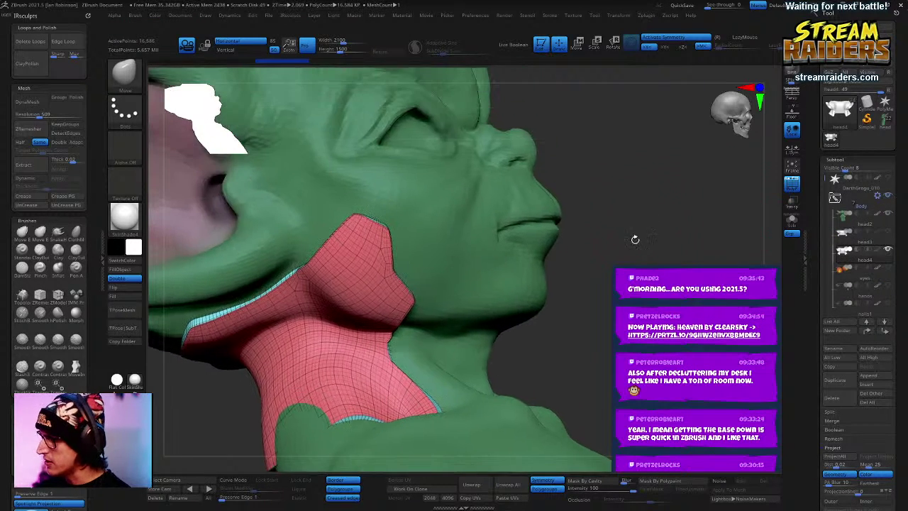
{"action": "key", "text": "space"}
{"action": "left_click_drag", "start_coordinate": [640, 205], "coordinate": [674, 207]}
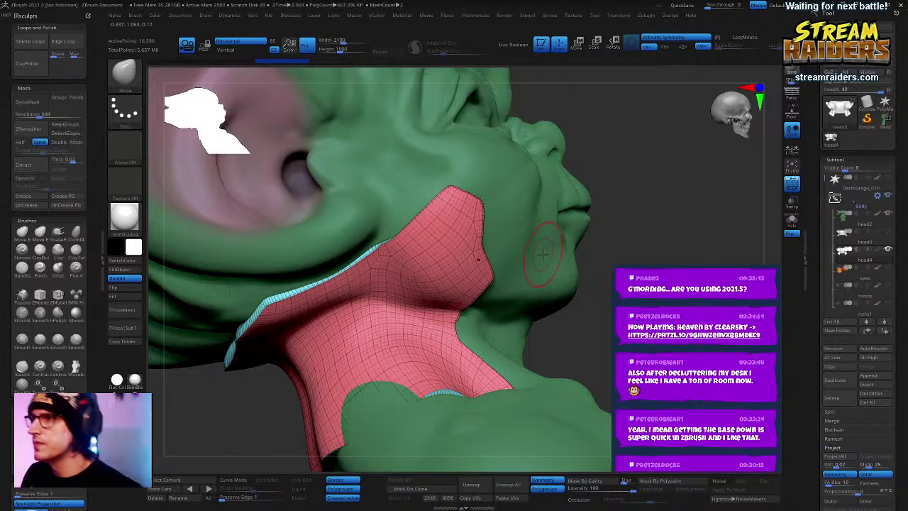
Step: Fill the neck cloth with a dark greyish-brown colour and hide its wireframe
{"action": "left_click_drag", "start_coordinate": [615, 143], "coordinate": [574, 182]}
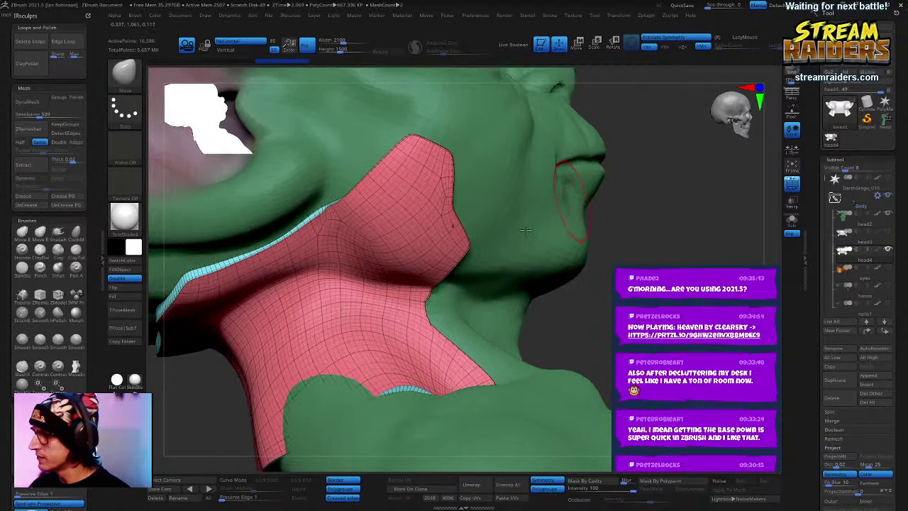
{"action": "key", "text": "shift+f"}
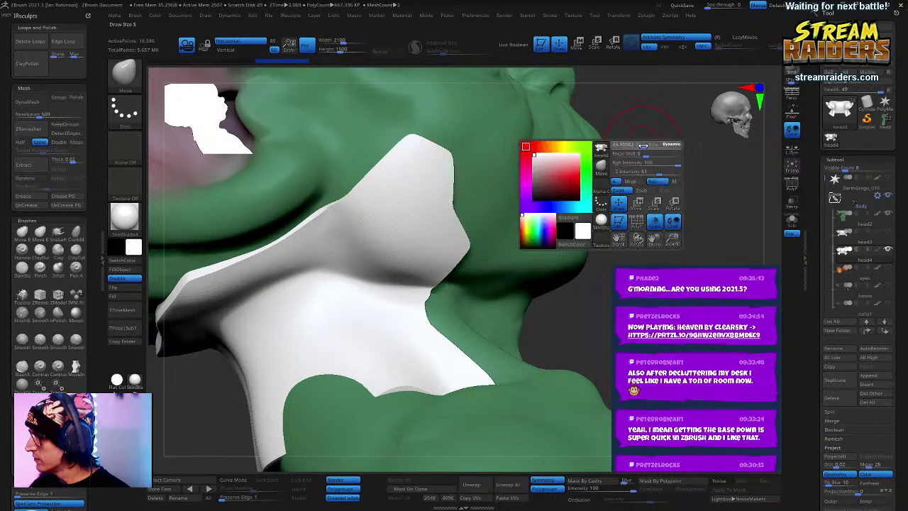
{"action": "left_click", "coordinate": [133, 248]}
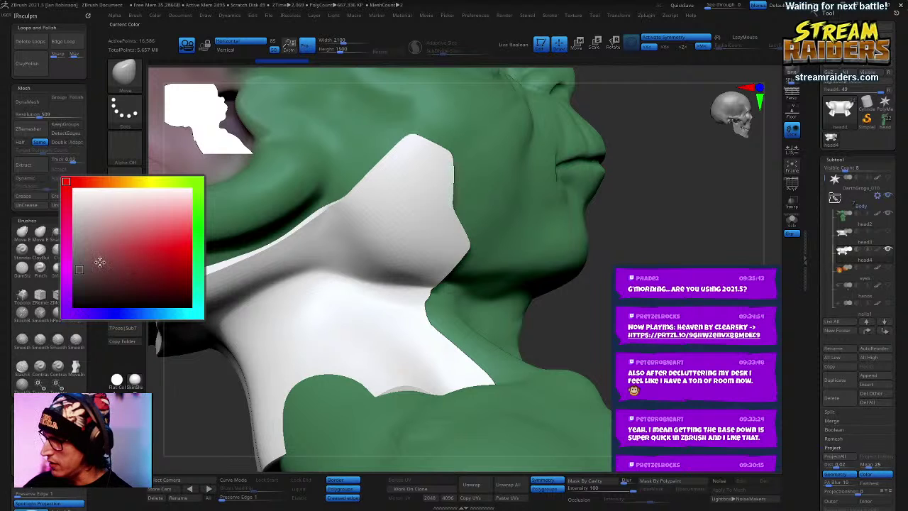
{"action": "left_click", "coordinate": [99, 262]}
{"action": "left_click", "coordinate": [120, 269]}
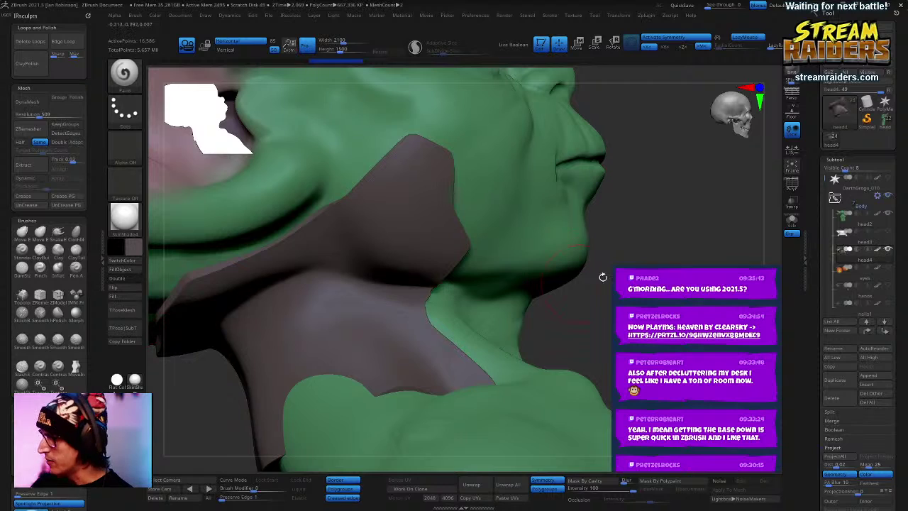
{"action": "key", "text": "shift+f"}
{"action": "key", "text": "shift+f"}
Step: Select the head mesh and reshape its shoulder area beneath the neck cloth's lower edge with the Move brush
{"action": "mouse_move", "coordinate": [640, 236]}
{"action": "left_mouse_down"}
{"action": "mouse_move", "coordinate": [689, 193]}
{"action": "mouse_move", "coordinate": [672, 195]}
{"action": "mouse_move", "coordinate": [706, 188]}
{"action": "mouse_move", "coordinate": [616, 208]}
{"action": "mouse_move", "coordinate": [659, 222]}
{"action": "left_mouse_up"}
{"action": "key", "text": "b"}
{"action": "key", "text": "m"}
{"action": "key", "text": "v"}
{"action": "key", "text": "shift+f"}
{"action": "key", "text": "shift+f"}
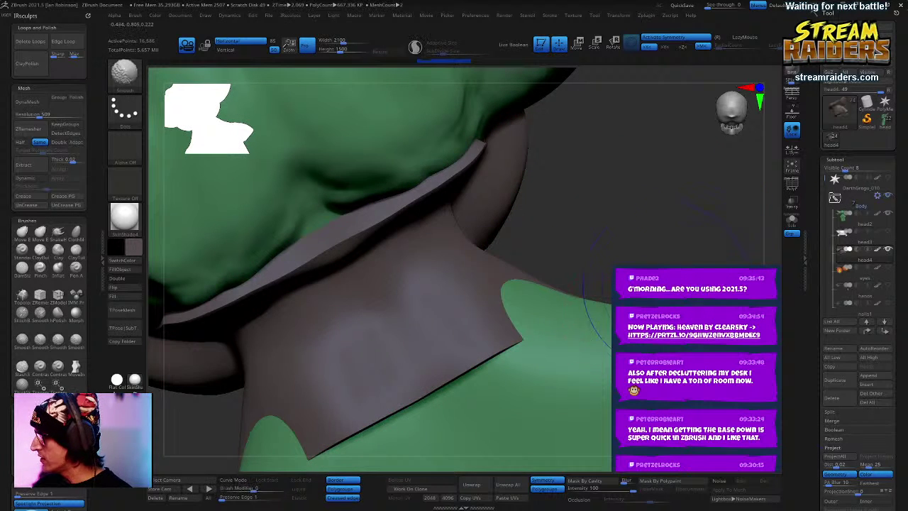
{"action": "key", "text": "shift+f"}
{"action": "left_click", "coordinate": [581, 304], "text": "alt"}
{"action": "key", "text": "shift+f"}
{"action": "key", "text": "space"}
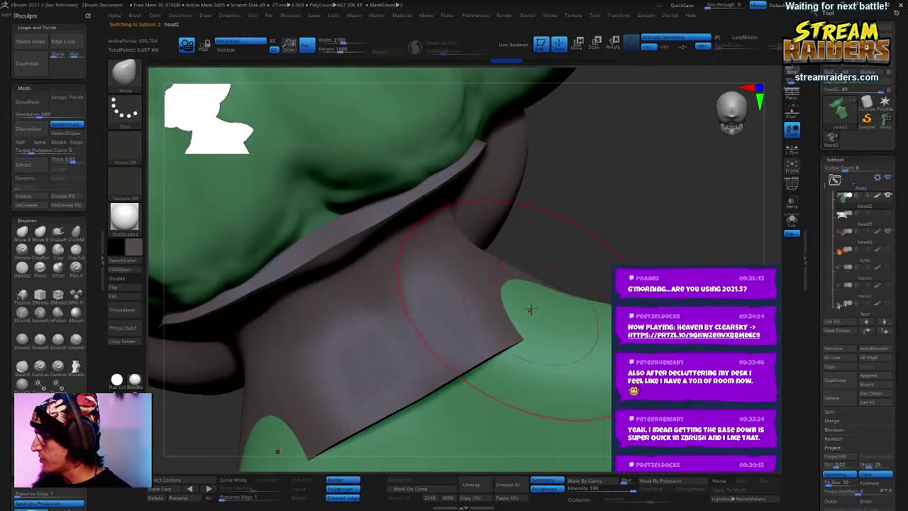
{"action": "left_click_drag", "start_coordinate": [531, 308], "coordinate": [583, 311]}
{"action": "mouse_move", "coordinate": [672, 224]}
{"action": "left_mouse_down", "text": "alt"}
{"action": "mouse_move", "coordinate": [640, 172]}
{"action": "mouse_move", "coordinate": [696, 250]}
{"action": "left_mouse_up", "text": "alt"}
{"action": "mouse_move", "coordinate": [480, 355]}
{"action": "left_mouse_down"}
{"action": "mouse_move", "coordinate": [324, 339]}
{"action": "mouse_move", "coordinate": [454, 284]}
{"action": "left_mouse_up"}
Step: Resize the Move brush and adjust the head mesh where it meets the cloth along the jaw and neck
{"action": "key", "text": "space"}
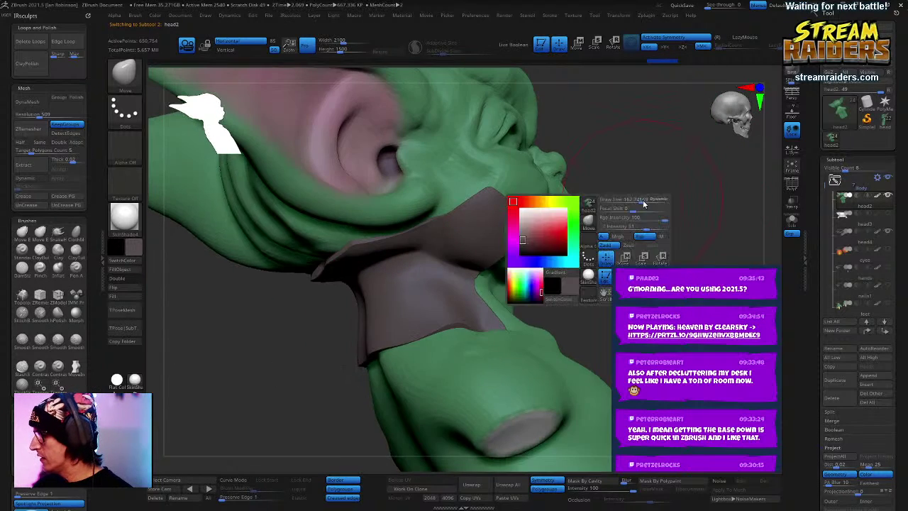
{"action": "mouse_move", "coordinate": [642, 204]}
{"action": "left_mouse_down"}
{"action": "mouse_move", "coordinate": [629, 203]}
{"action": "mouse_move", "coordinate": [672, 210]}
{"action": "mouse_move", "coordinate": [688, 202]}
{"action": "mouse_move", "coordinate": [708, 236]}
{"action": "left_mouse_up"}
{"action": "key", "text": "shift+f"}
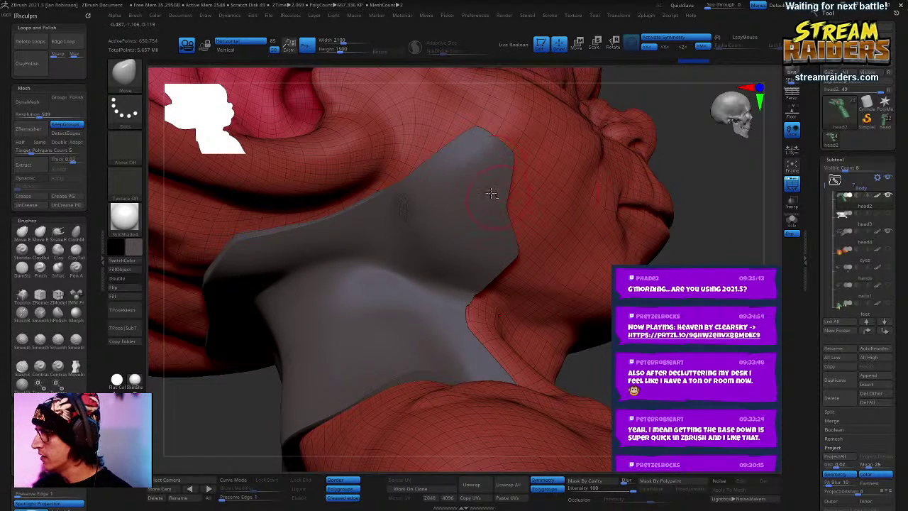
{"action": "right_click_drag", "start_coordinate": [467, 241], "coordinate": [464, 244]}
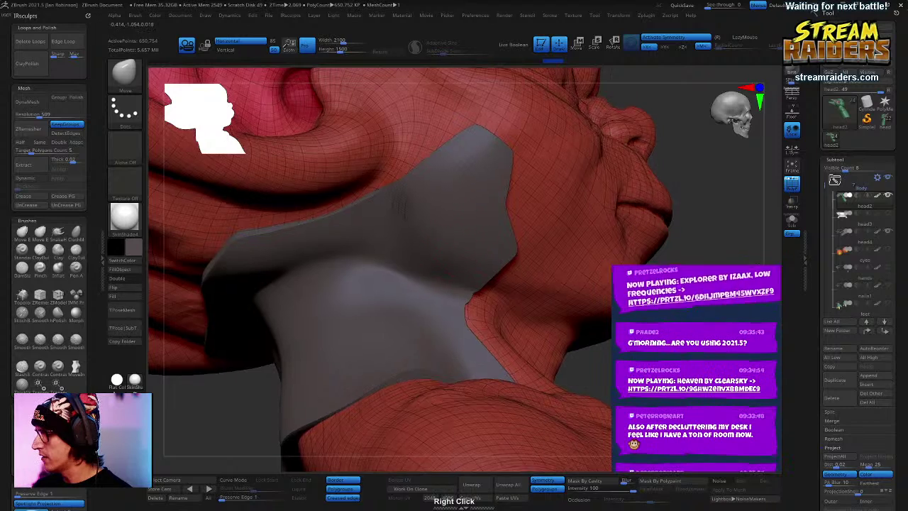
Step: Reselect the neck cloth and adjust the upper front corner of its side flap with the Move brush
{"action": "left_click", "coordinate": [467, 241], "text": "alt"}
{"action": "key", "text": "shift+f"}
{"action": "left_click_drag", "start_coordinate": [699, 242], "coordinate": [705, 166]}
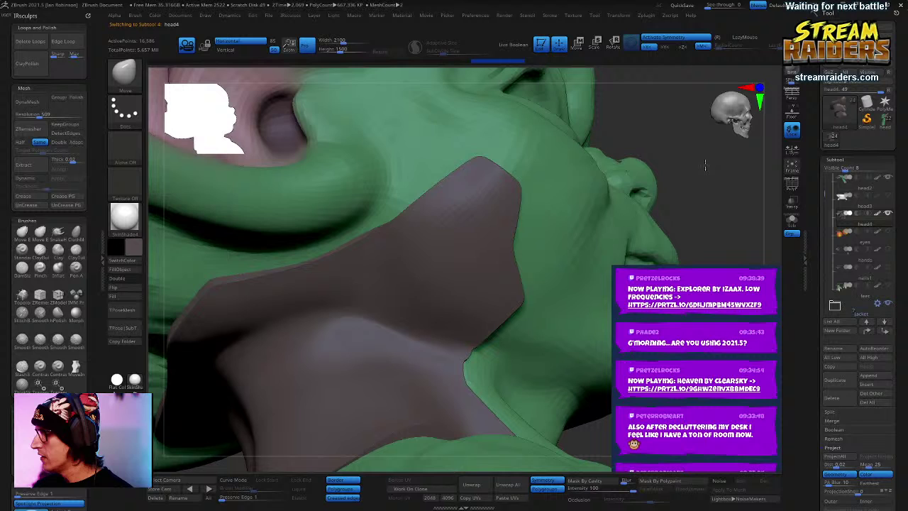
{"action": "key", "text": "space"}
{"action": "left_click", "coordinate": [475, 178]}
{"action": "left_click_drag", "start_coordinate": [611, 136], "coordinate": [698, 188]}
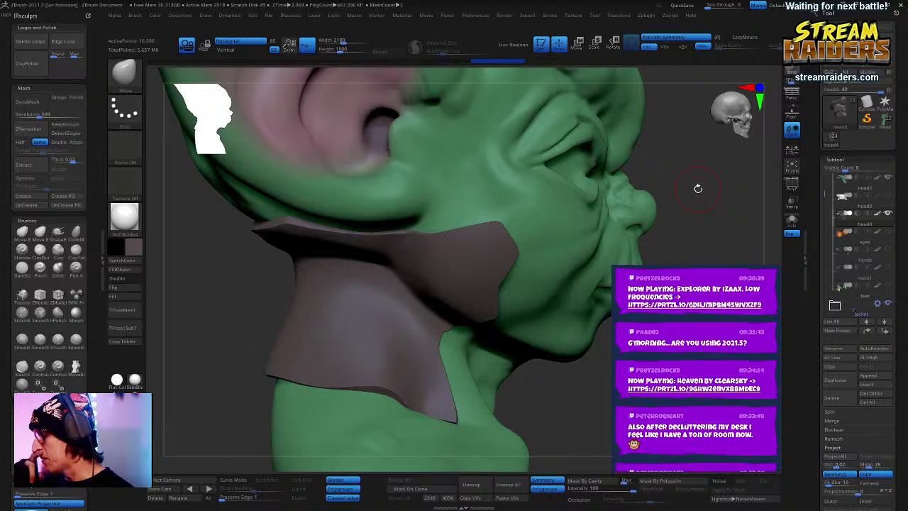
Step: Activate the move gizmo for the neck cloth and centre it on the whole mesh with symmetry off
{"action": "left_click_drag", "start_coordinate": [701, 234], "coordinate": [596, 177]}
{"action": "key", "text": "space"}
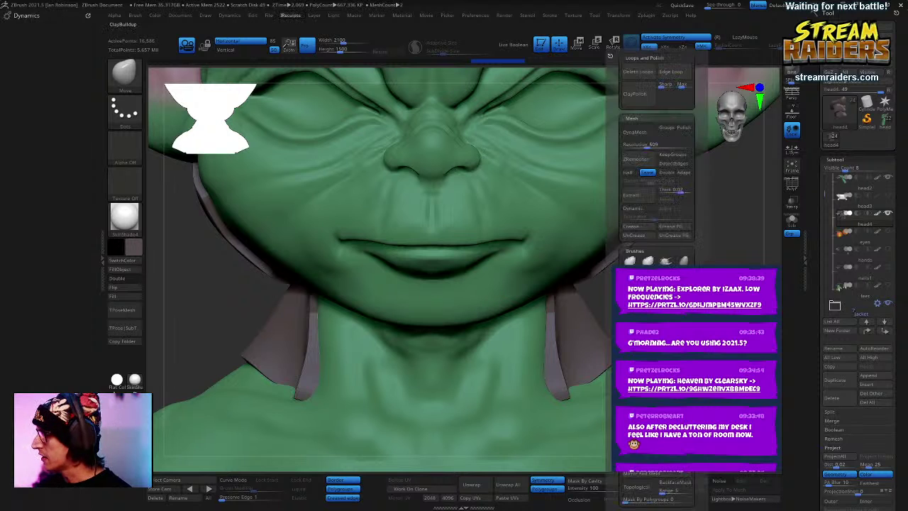
{"action": "key", "text": "w"}
{"action": "mouse_move", "coordinate": [678, 246]}
{"action": "left_mouse_down", "text": "alt"}
{"action": "mouse_move", "coordinate": [687, 257]}
{"action": "mouse_move", "coordinate": [678, 181]}
{"action": "left_mouse_up", "text": "alt"}
{"action": "key", "text": "x"}
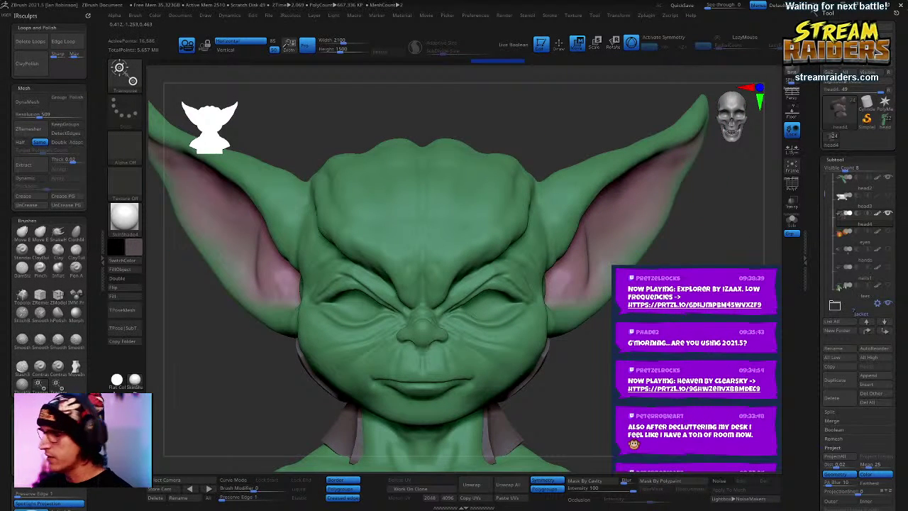
{"action": "key", "text": "x"}
{"action": "key", "text": "space"}
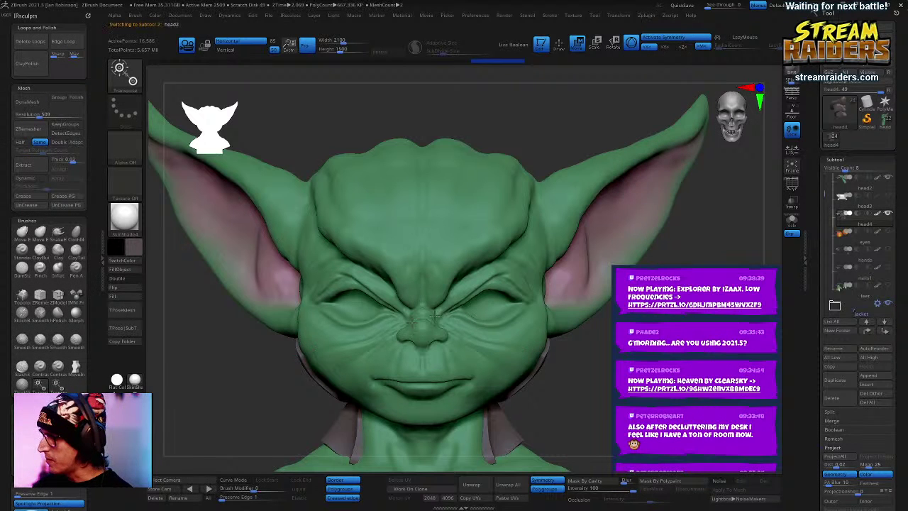
{"action": "left_click_drag", "start_coordinate": [499, 416], "coordinate": [549, 256], "text": "alt"}
{"action": "left_click", "coordinate": [533, 333], "text": "alt"}
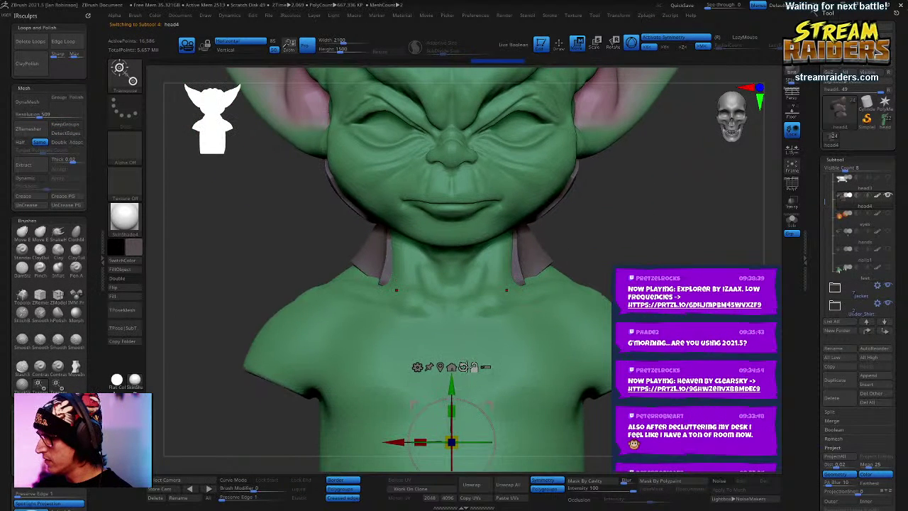
{"action": "left_click", "coordinate": [439, 366]}
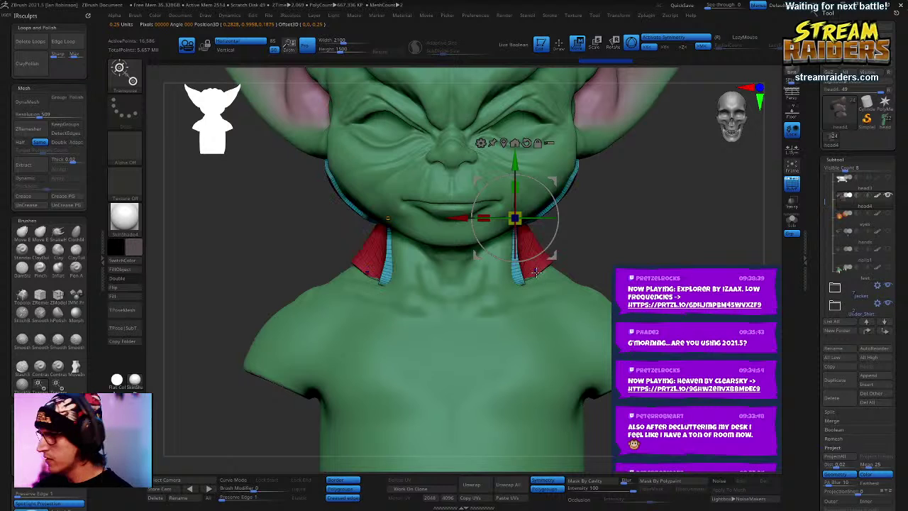
{"action": "key", "text": "x"}
{"action": "left_click", "coordinate": [504, 142]}
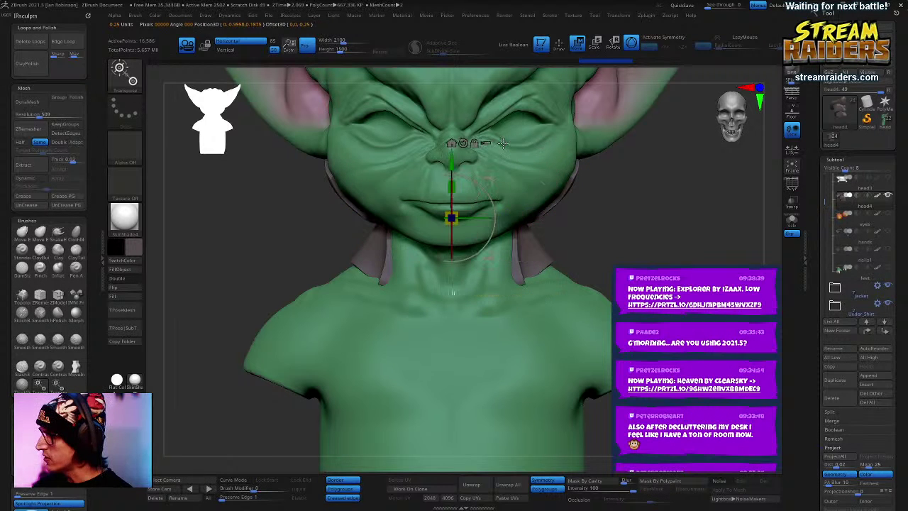
Step: Add a Deformer cage around the neck cloth and turn symmetry back on
{"action": "left_click", "coordinate": [418, 142]}
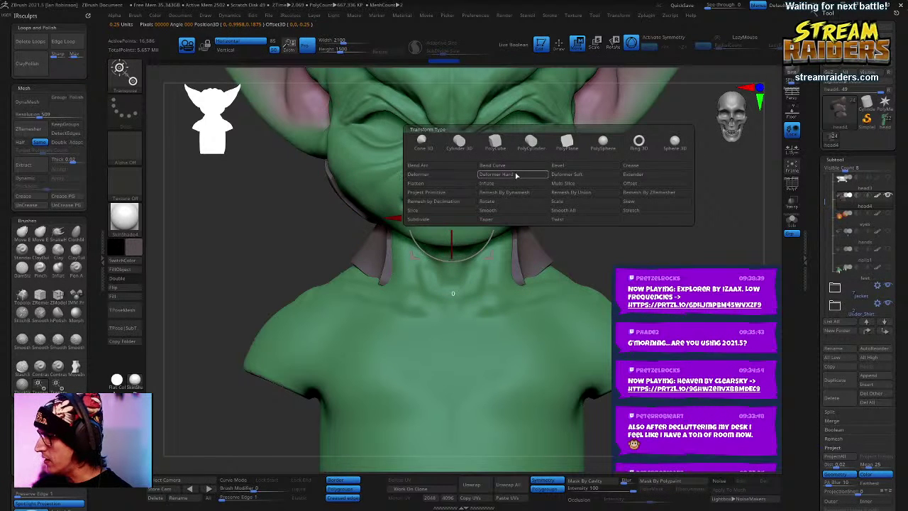
{"action": "left_click", "coordinate": [459, 175]}
{"action": "left_click_drag", "start_coordinate": [663, 211], "coordinate": [624, 297], "text": "alt"}
{"action": "key", "text": "x"}
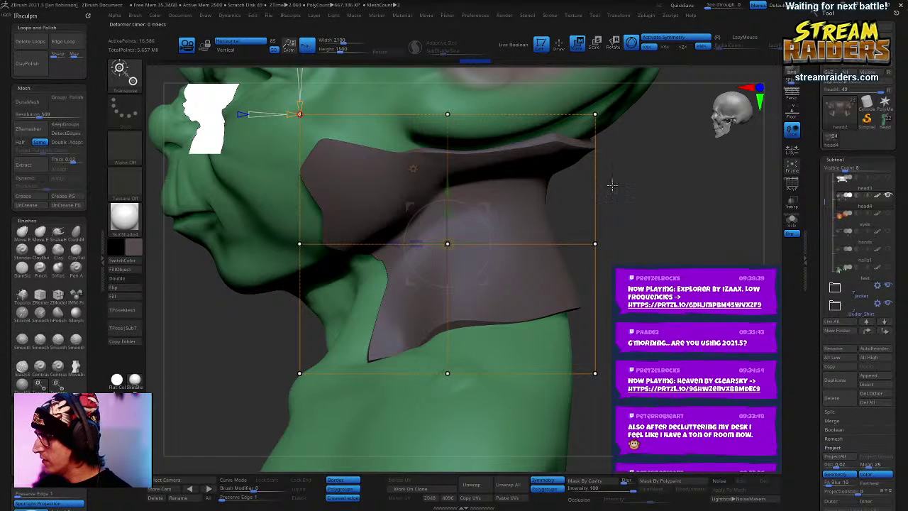
Step: Try to lasso-mask the front flap of the neck cloth, then undo the mask and leave the Deformer
{"action": "key", "text": "ctrl+shift"}
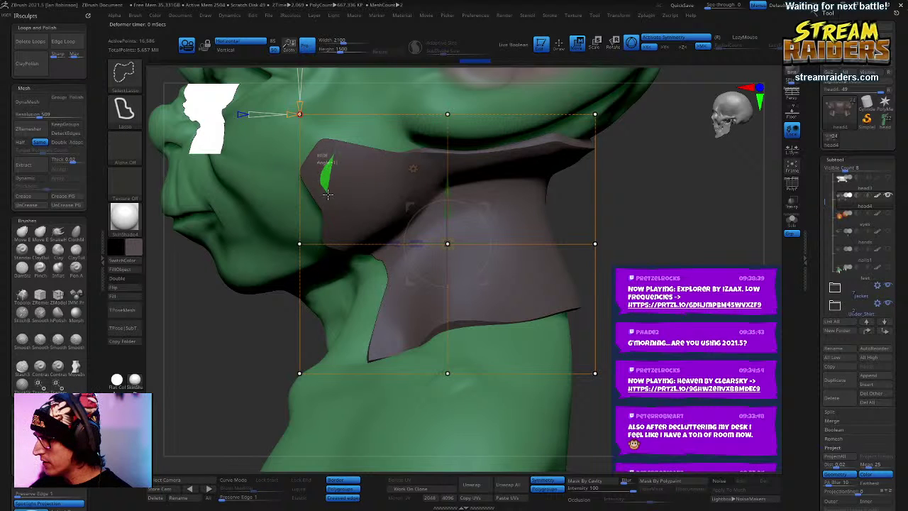
{"action": "mouse_move", "coordinate": [336, 228]}
{"action": "left_mouse_down", "text": "ctrl+shift"}
{"action": "mouse_move", "coordinate": [365, 213]}
{"action": "mouse_move", "coordinate": [338, 155]}
{"action": "left_mouse_up", "text": "ctrl+shift"}
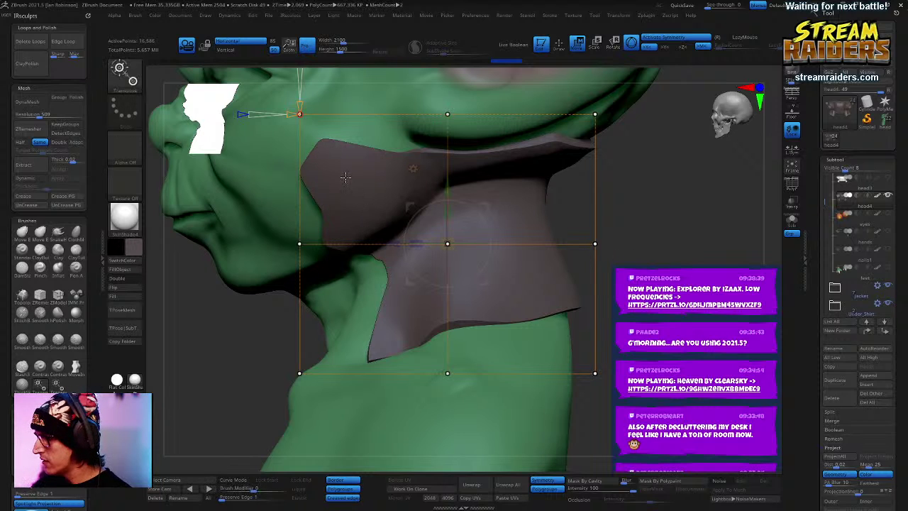
{"action": "mouse_move", "coordinate": [335, 209]}
{"action": "left_mouse_down", "text": "ctrl"}
{"action": "mouse_move", "coordinate": [371, 233]}
{"action": "mouse_move", "coordinate": [365, 213]}
{"action": "left_mouse_up", "text": "ctrl"}
{"action": "key", "text": "ctrl+z"}
{"action": "left_click_drag", "start_coordinate": [665, 232], "coordinate": [483, 291]}
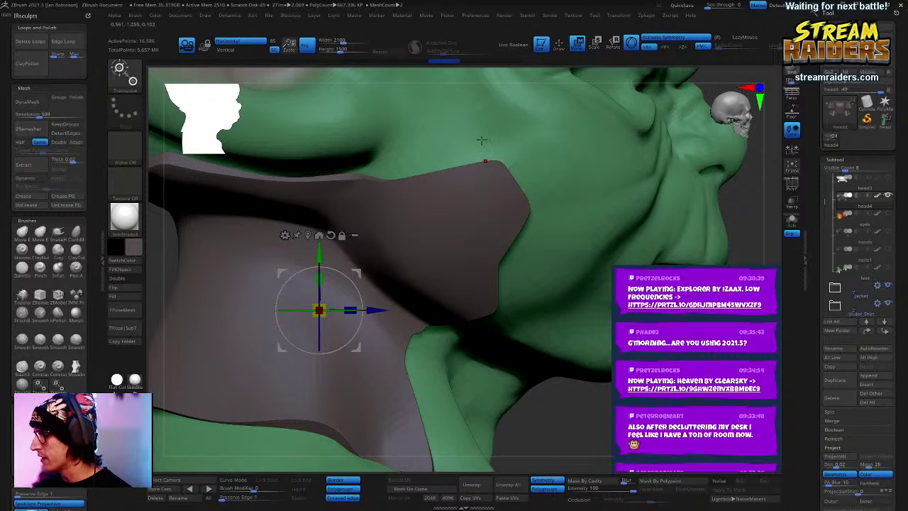
Step: Return to brush mode and subdivide the neck cloth's geometry twice
{"action": "key", "text": "q"}
{"action": "right_click_drag", "start_coordinate": [488, 175], "coordinate": [546, 161], "text": "alt"}
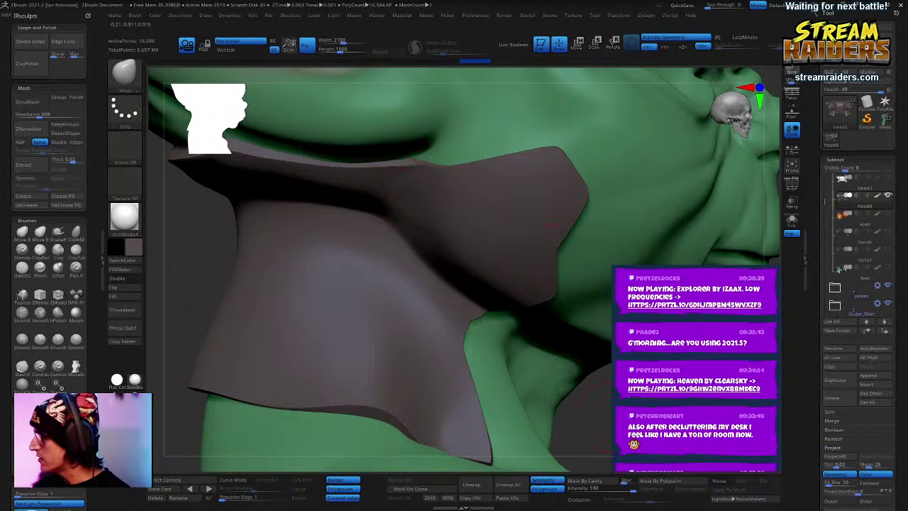
{"action": "right_click_drag", "start_coordinate": [540, 267], "coordinate": [490, 251], "text": "alt"}
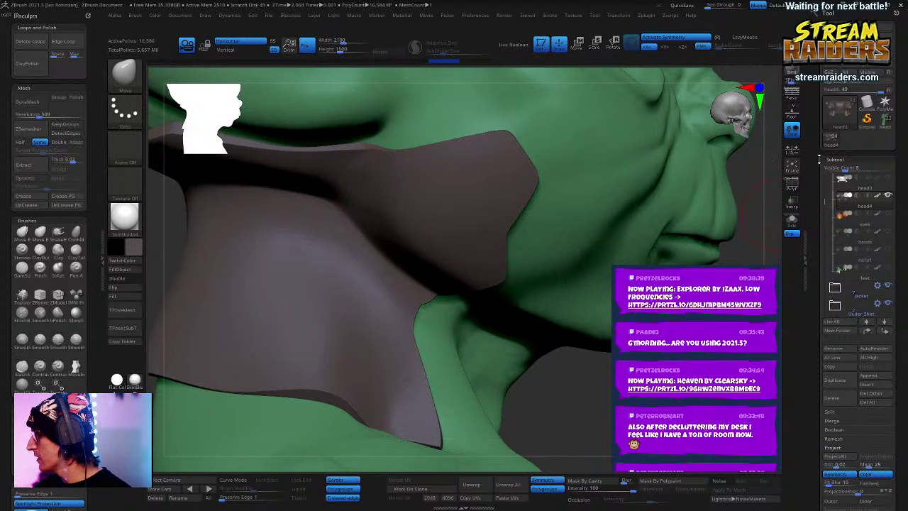
{"action": "left_click", "coordinate": [841, 162]}
{"action": "left_click", "coordinate": [840, 173]}
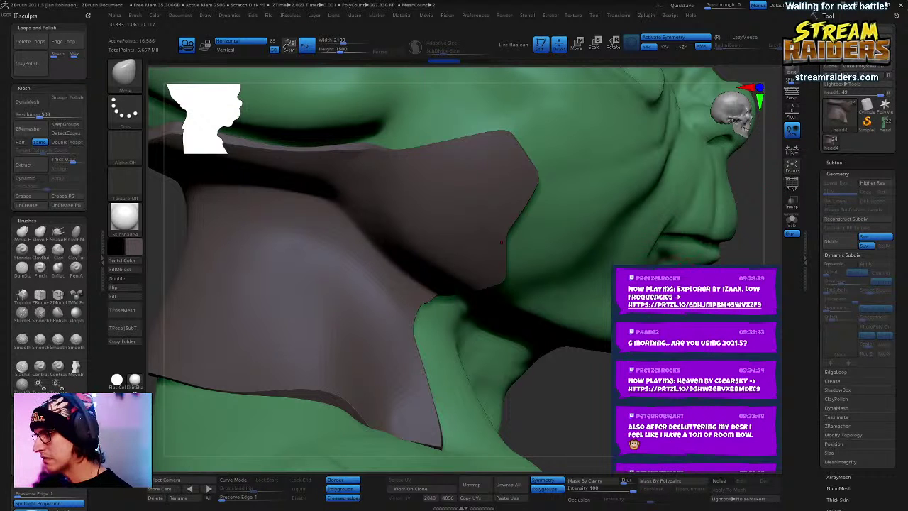
{"action": "left_click", "coordinate": [835, 162]}
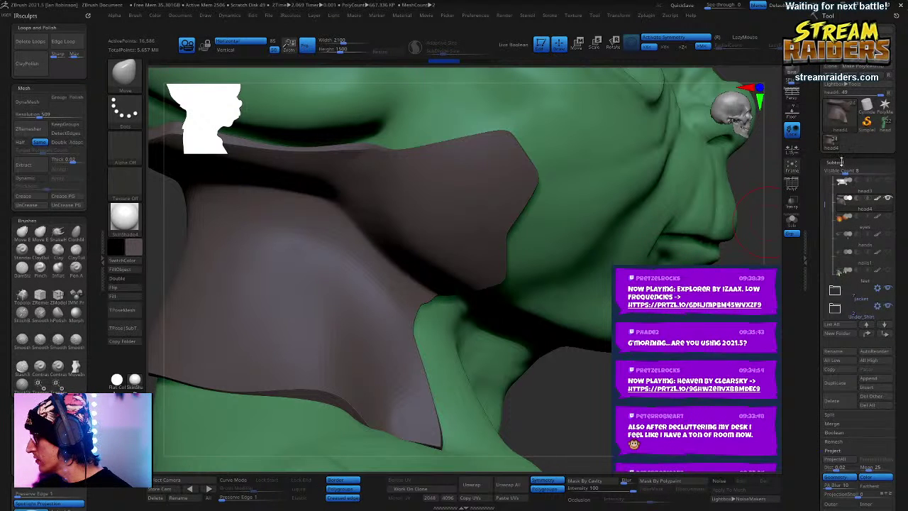
{"action": "left_click", "coordinate": [841, 162]}
{"action": "left_click", "coordinate": [839, 174]}
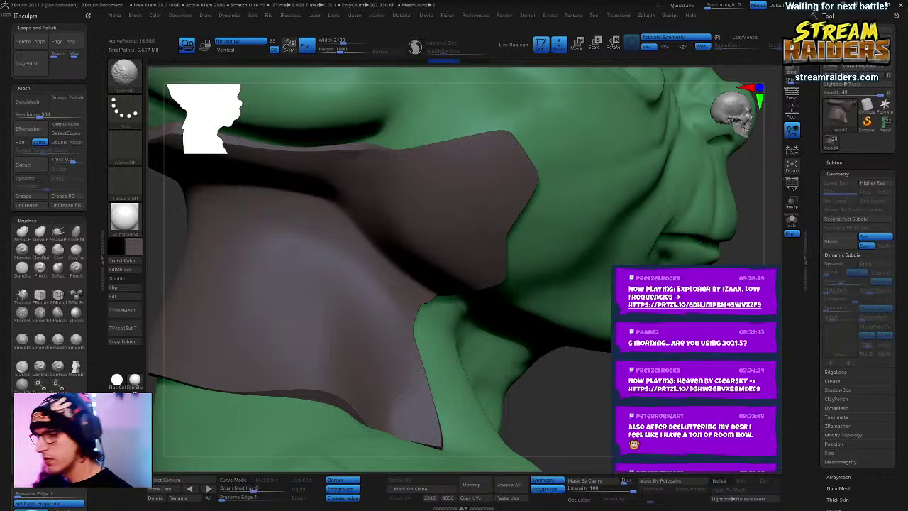
{"action": "key", "text": "ctrl+d"}
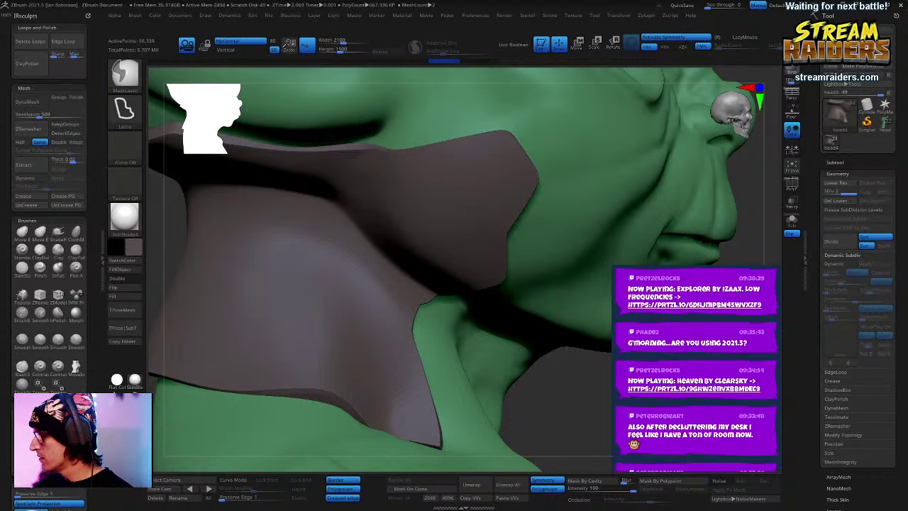
{"action": "mouse_move", "coordinate": [628, 208]}
{"action": "right_mouse_down"}
{"action": "mouse_move", "coordinate": [646, 203]}
{"action": "mouse_move", "coordinate": [554, 219]}
{"action": "mouse_move", "coordinate": [592, 232]}
{"action": "mouse_move", "coordinate": [709, 197]}
{"action": "right_mouse_up"}
{"action": "left_click", "coordinate": [845, 174]}
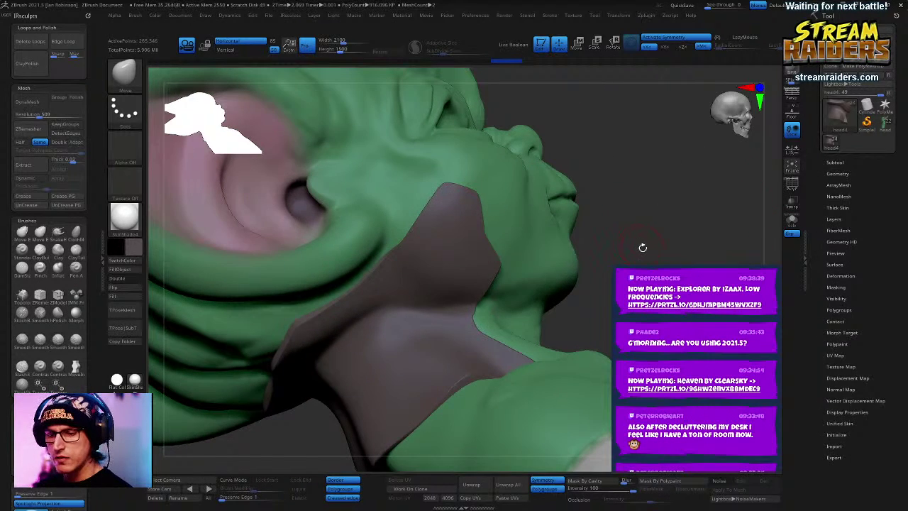
Step: Choose the Standard brush and enable Thick Skin on the neck cloth with a thickness of about 26.2
{"action": "key", "text": "b"}
{"action": "key", "text": "s"}
{"action": "key", "text": "t"}
{"action": "mouse_move", "coordinate": [665, 148]}
{"action": "right_mouse_down"}
{"action": "mouse_move", "coordinate": [674, 146]}
{"action": "mouse_move", "coordinate": [670, 135]}
{"action": "right_mouse_up"}
{"action": "right_click", "coordinate": [670, 134]}
{"action": "left_click", "coordinate": [847, 208]}
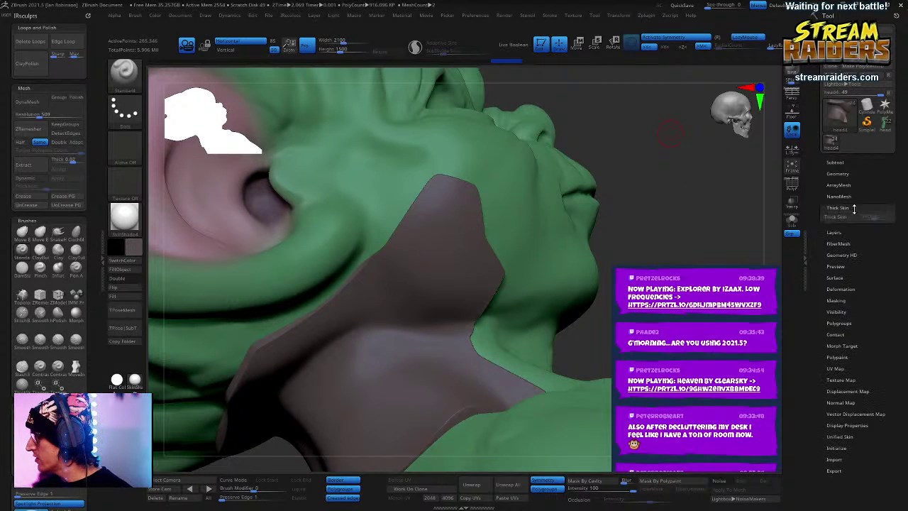
{"action": "left_click", "coordinate": [840, 216]}
{"action": "left_click_drag", "start_coordinate": [875, 217], "coordinate": [875, 219]}
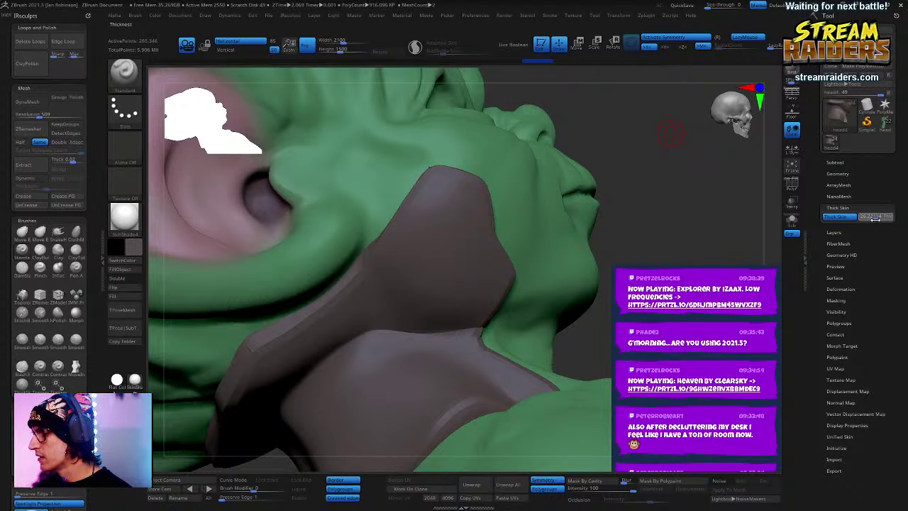
Step: Sculpt test strokes down the neck cloth's side flap with the Standard brush and inspect the flap from another angle
{"action": "right_click_drag", "start_coordinate": [637, 195], "coordinate": [598, 199]}
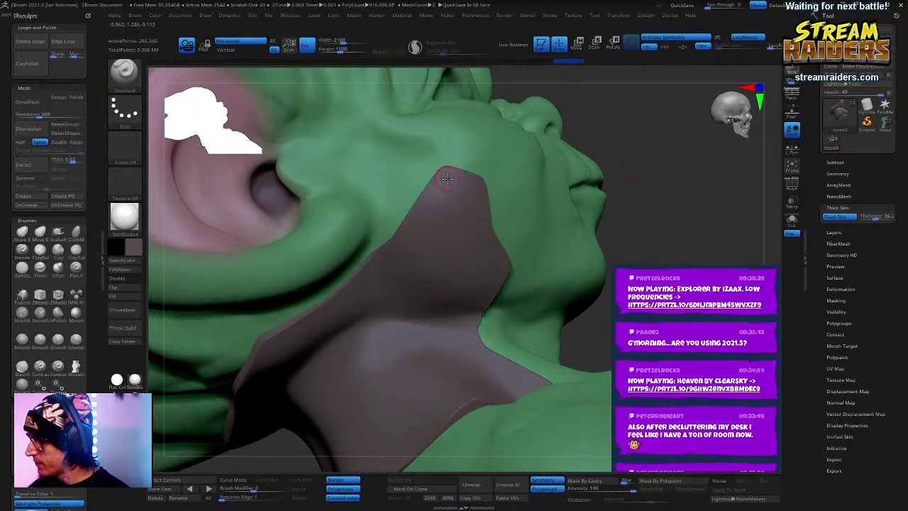
{"action": "key", "text": "space"}
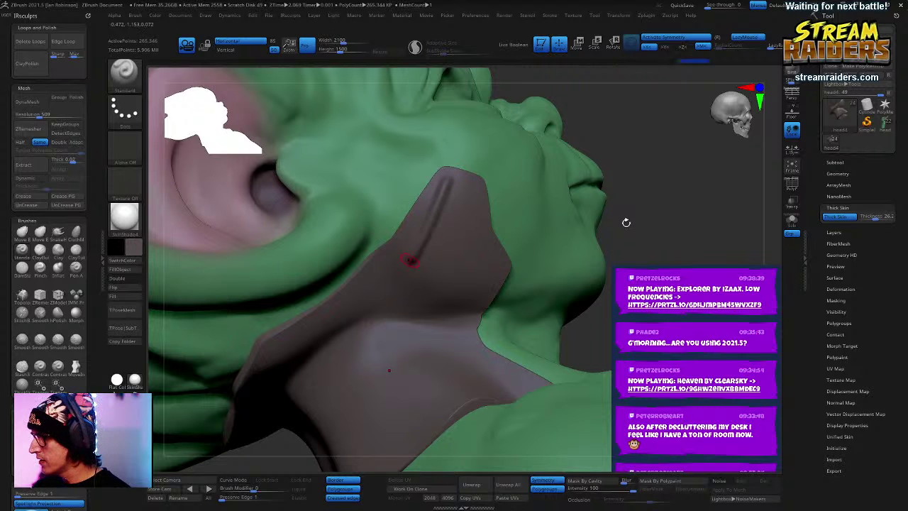
{"action": "mouse_move", "coordinate": [661, 222]}
{"action": "right_mouse_down"}
{"action": "mouse_move", "coordinate": [689, 229]}
{"action": "mouse_move", "coordinate": [679, 211]}
{"action": "mouse_move", "coordinate": [679, 270]}
{"action": "right_mouse_up"}
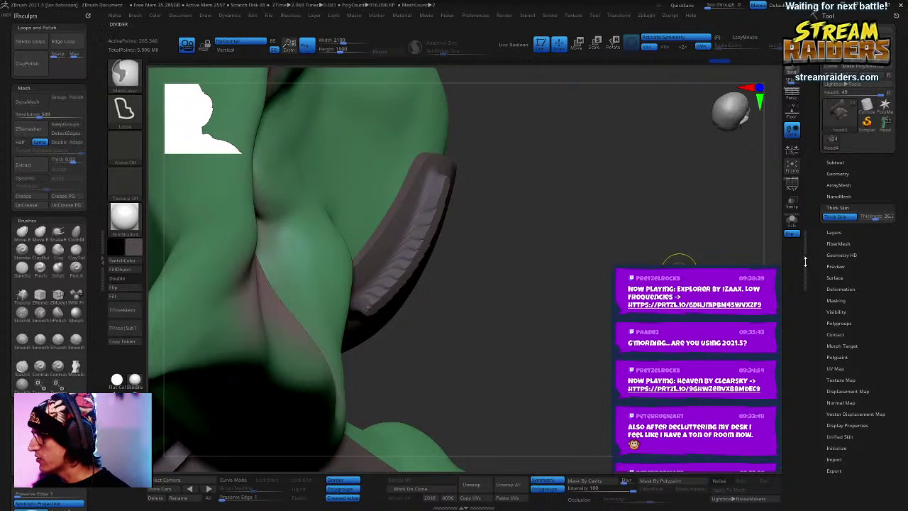
Step: Undo the test strokes on the neck cloth
{"action": "key", "text": "ctrl+z"}
{"action": "key", "text": "ctrl+z"}
{"action": "key", "text": "ctrl+z"}
{"action": "key", "text": "ctrl+z"}
{"action": "key", "text": "ctrl+z"}
{"action": "key", "text": "ctrl+z"}
{"action": "key", "text": "ctrl+z"}
{"action": "key", "text": "ctrl+z"}
{"action": "key", "text": "ctrl+z"}
{"action": "key", "text": "ctrl+z"}
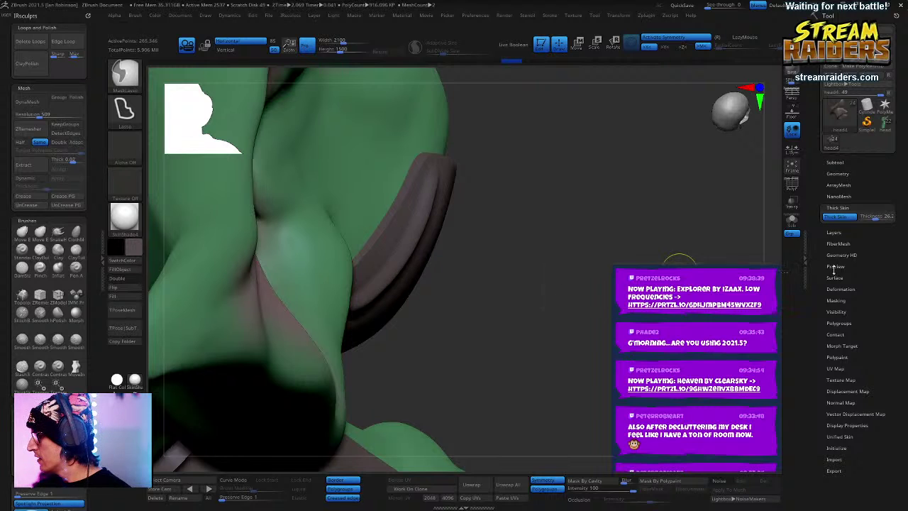
Step: Undo the remaining test strokes on the neck cloth and set the Thick Skin thickness to 10
{"action": "key", "text": "ctrl+z"}
{"action": "key", "text": "ctrl+z"}
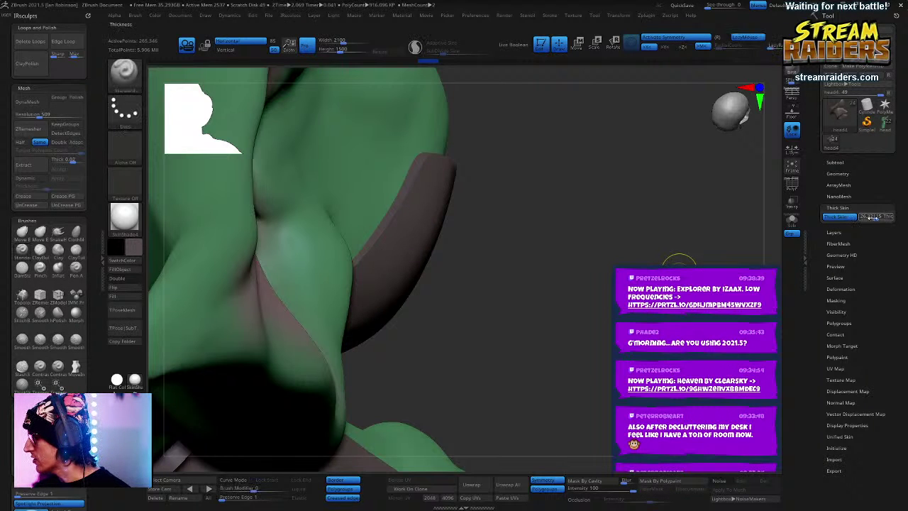
{"action": "left_click_drag", "start_coordinate": [867, 217], "coordinate": [874, 217]}
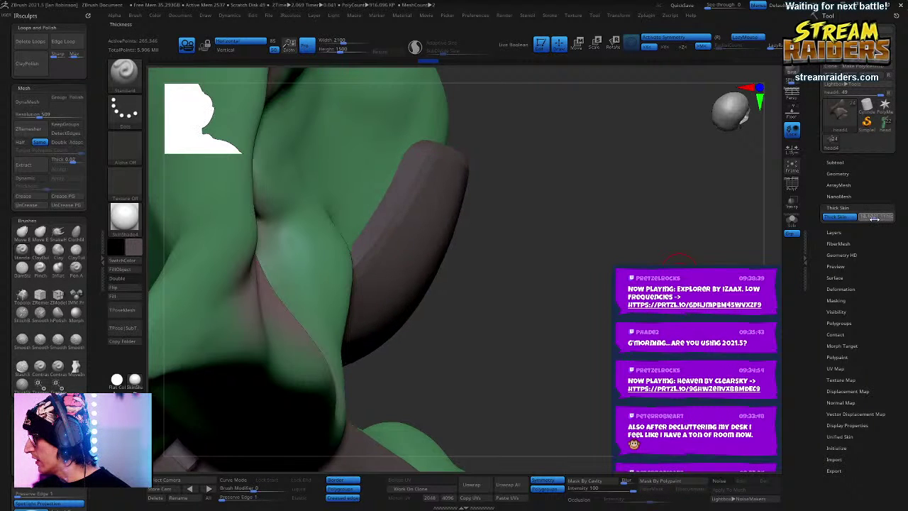
{"action": "left_click_drag", "start_coordinate": [678, 260], "coordinate": [567, 260]}
{"action": "left_click_drag", "start_coordinate": [874, 217], "coordinate": [872, 217]}
{"action": "left_click", "coordinate": [872, 217]}
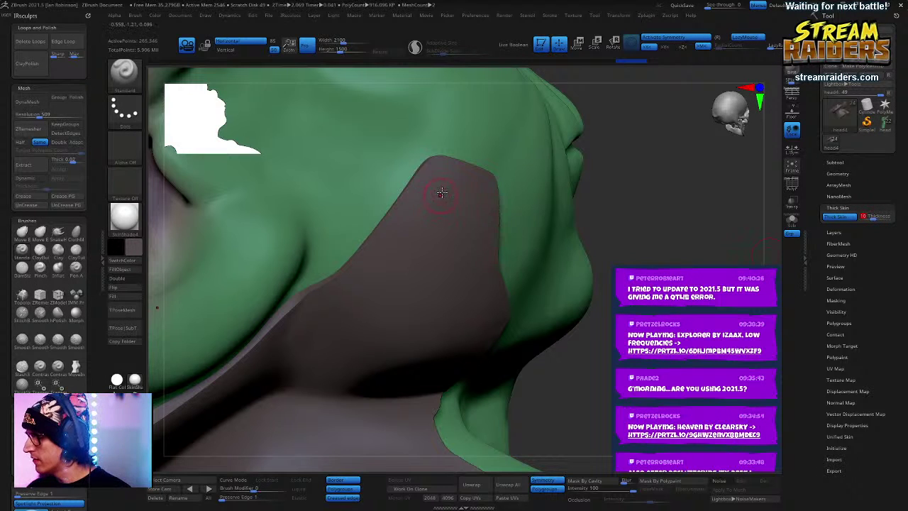
Step: Try a raised Standard brush stroke down the neck cloth's side flap and undo it
{"action": "left_click_drag", "start_coordinate": [441, 193], "coordinate": [366, 305]}
{"action": "left_click_drag", "start_coordinate": [442, 191], "coordinate": [368, 303]}
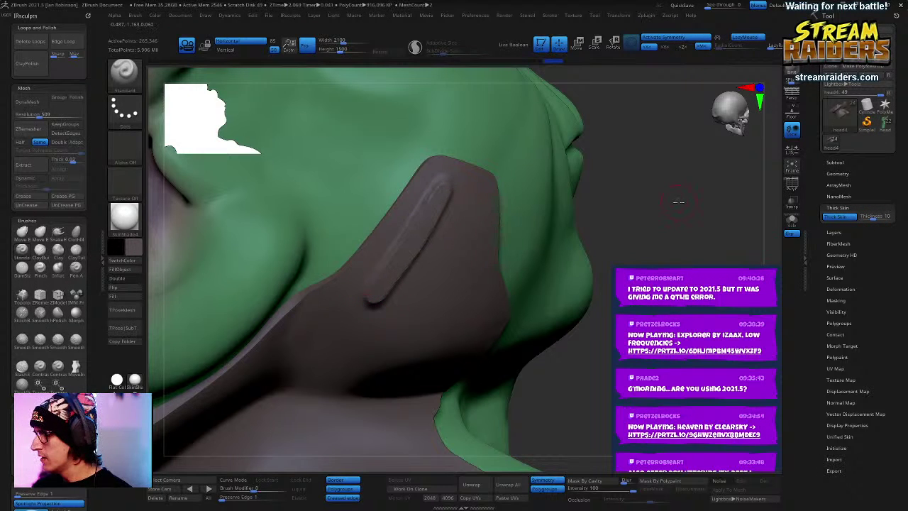
{"action": "key", "text": "ctrl+z"}
{"action": "key", "text": "ctrl+z"}
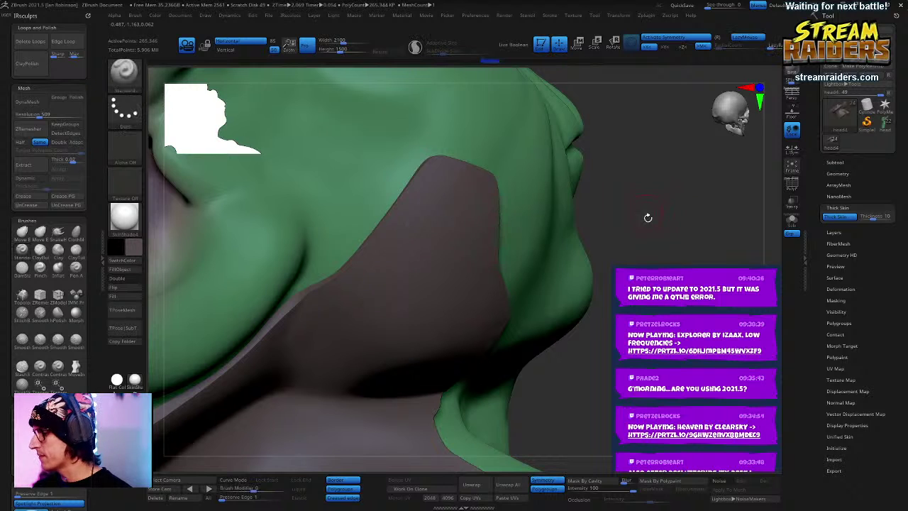
Step: Store a morph target for the neck cloth and undo the stray stroke on the side flap
{"action": "right_click", "coordinate": [649, 219]}
{"action": "left_click_drag", "start_coordinate": [681, 225], "coordinate": [677, 192]}
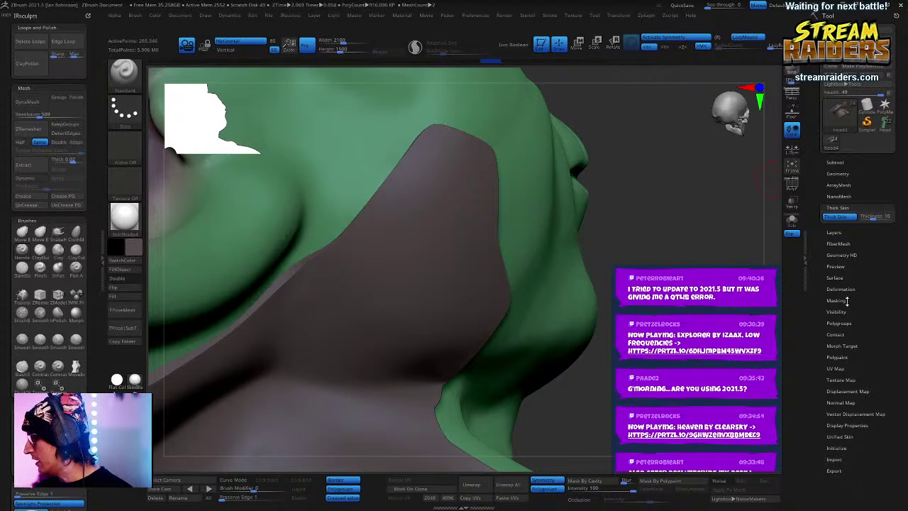
{"action": "left_click", "coordinate": [851, 345]}
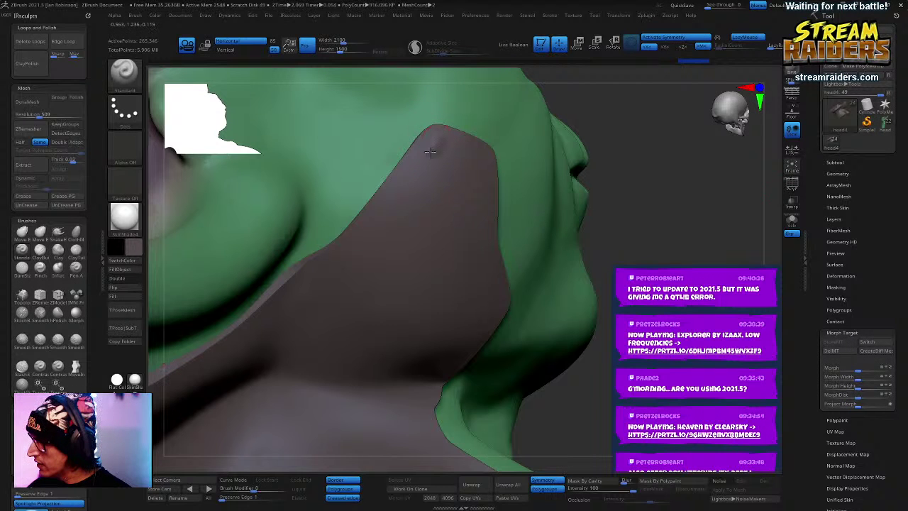
{"action": "key", "text": "ctrl+z"}
Step: Sculpt a raised border band along the side flap's rear edge and around its upper tip
{"action": "left_click_drag", "start_coordinate": [658, 139], "coordinate": [629, 145]}
{"action": "left_click_drag", "start_coordinate": [418, 171], "coordinate": [381, 221]}
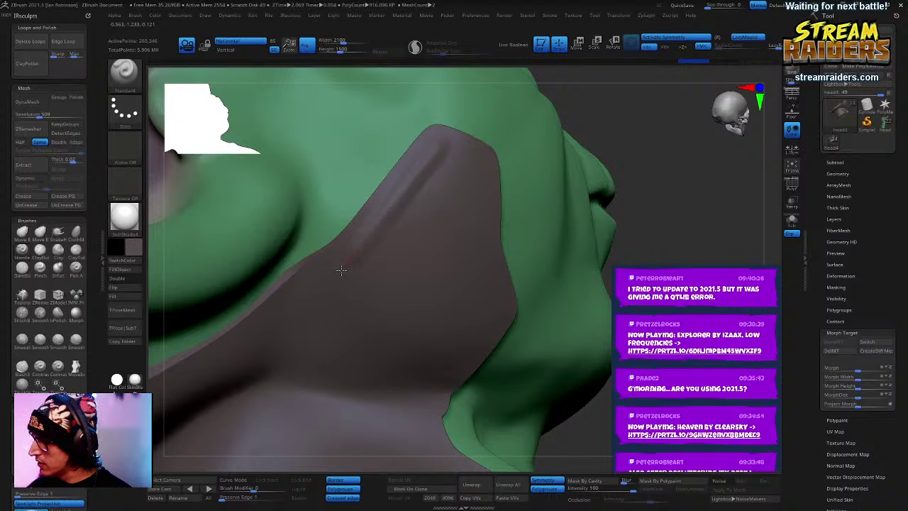
{"action": "left_click_drag", "start_coordinate": [310, 285], "coordinate": [441, 145]}
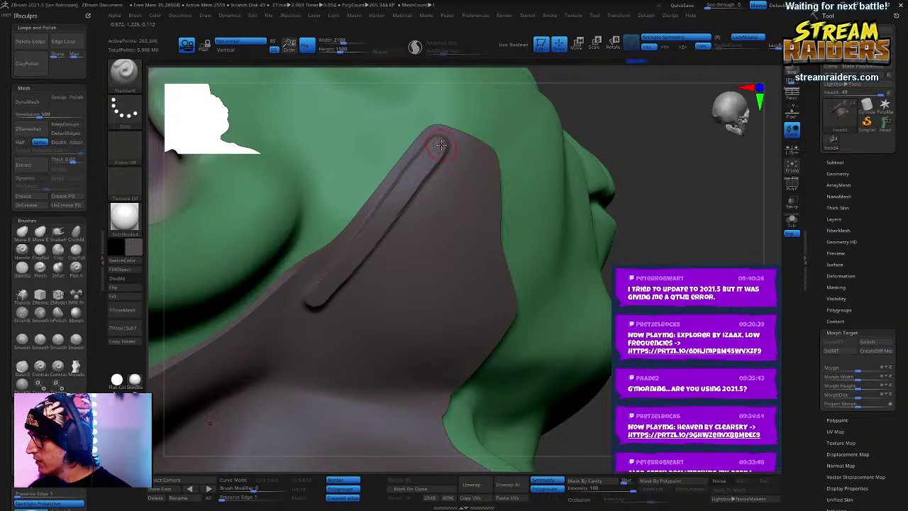
{"action": "left_click_drag", "start_coordinate": [483, 166], "coordinate": [494, 167]}
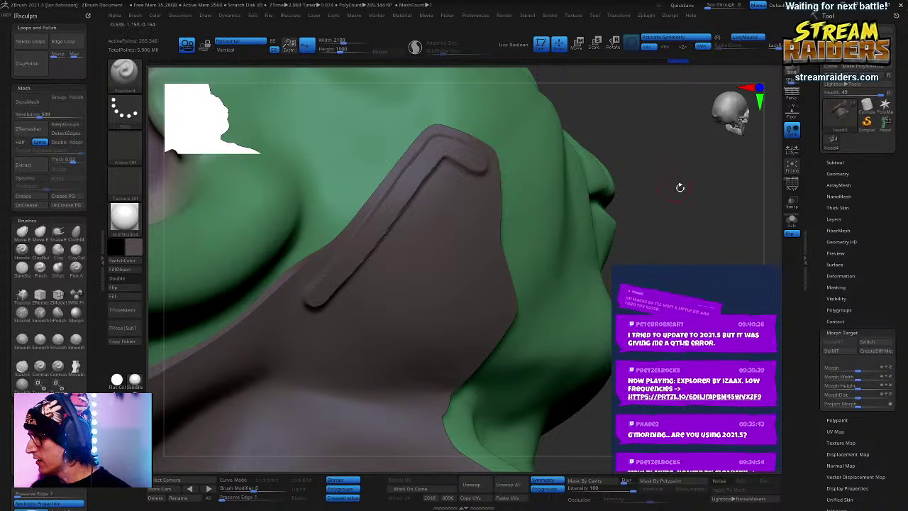
{"action": "left_click_drag", "start_coordinate": [699, 231], "coordinate": [632, 224]}
{"action": "left_click_drag", "start_coordinate": [492, 164], "coordinate": [488, 170]}
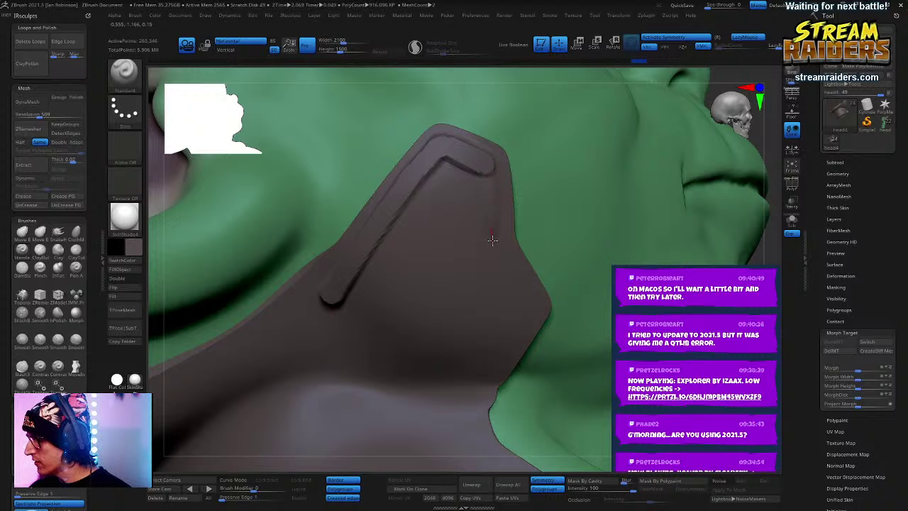
Step: Continue the raised border down the side flap's front edge to its lower corner, reworking the last stroke
{"action": "right_click_drag", "start_coordinate": [537, 254], "coordinate": [403, 192]}
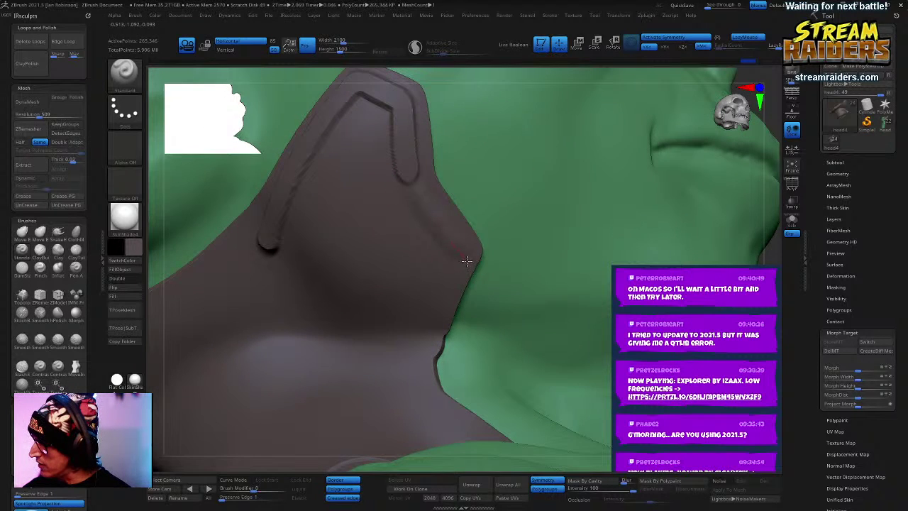
{"action": "left_click_drag", "start_coordinate": [467, 261], "coordinate": [467, 263]}
{"action": "right_click_drag", "start_coordinate": [510, 294], "coordinate": [506, 239]}
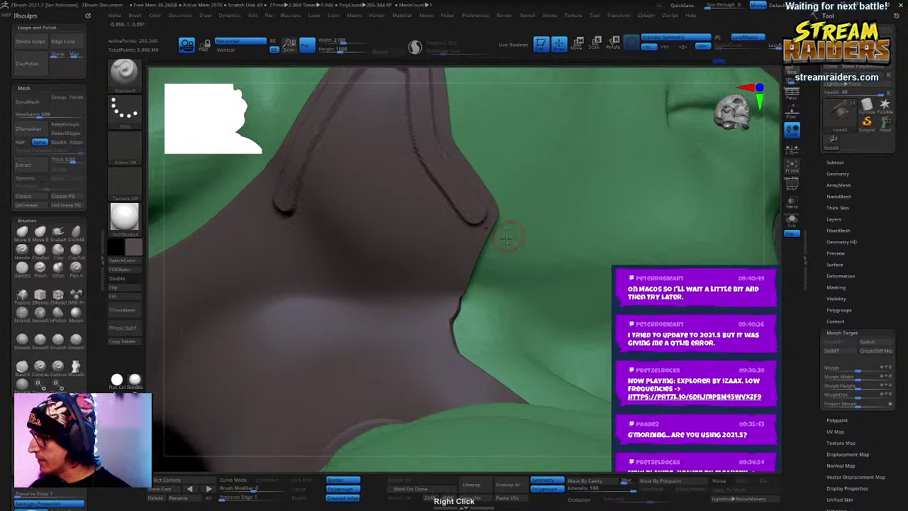
{"action": "left_click_drag", "start_coordinate": [439, 303], "coordinate": [430, 333]}
{"action": "key", "text": "ctrl+z"}
{"action": "key", "text": "ctrl+z"}
{"action": "key", "text": "ctrl+z"}
{"action": "key", "text": "ctrl+z"}
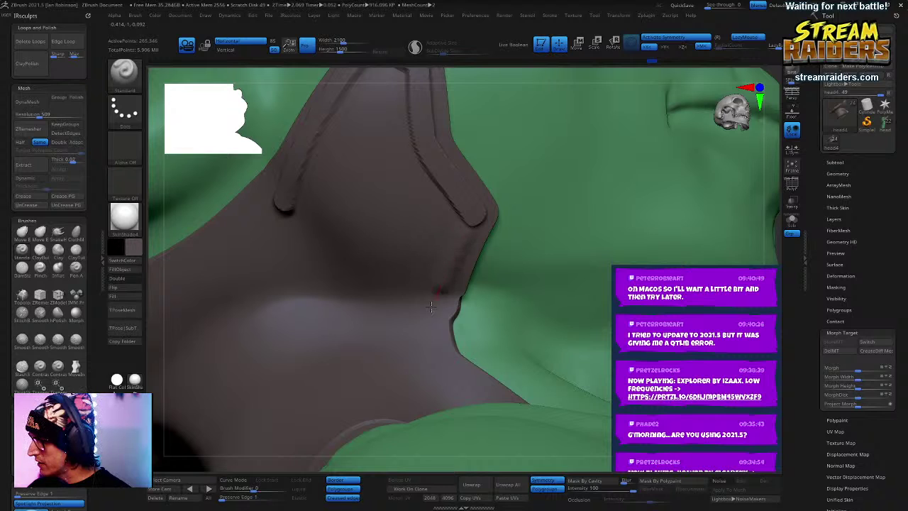
{"action": "left_click_drag", "start_coordinate": [431, 307], "coordinate": [418, 337]}
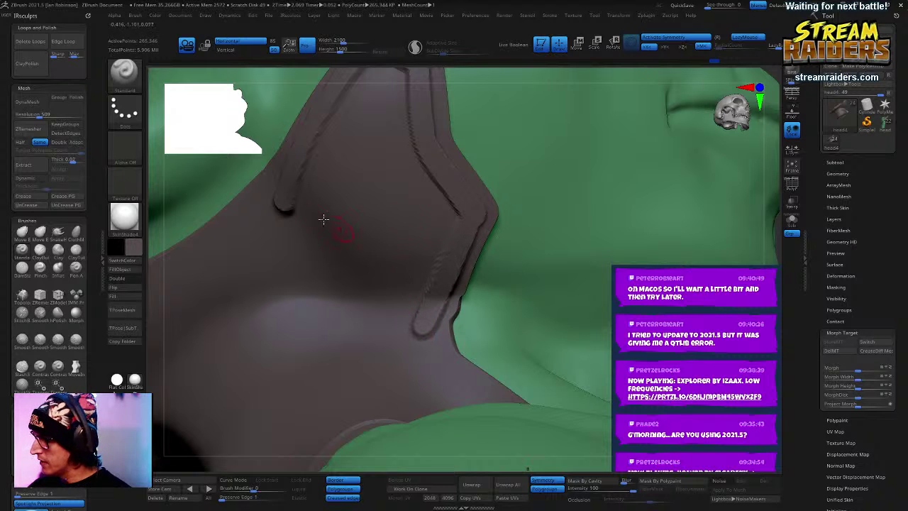
Step: Sculpt a raised band across the side flap's base and extend the border along the neck cloth's upper edge towards the back
{"action": "left_click_drag", "start_coordinate": [283, 204], "coordinate": [411, 314]}
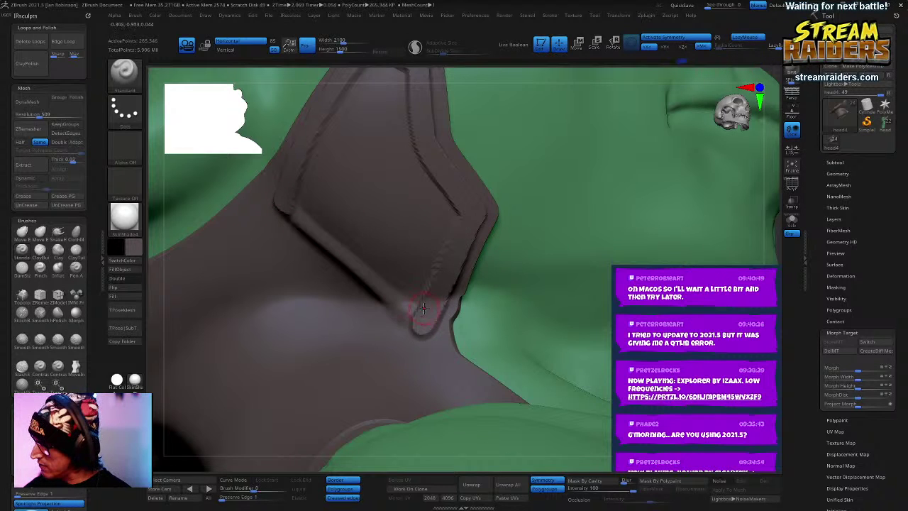
{"action": "key", "text": "ctrl+z"}
{"action": "right_click_drag", "start_coordinate": [488, 190], "coordinate": [344, 264]}
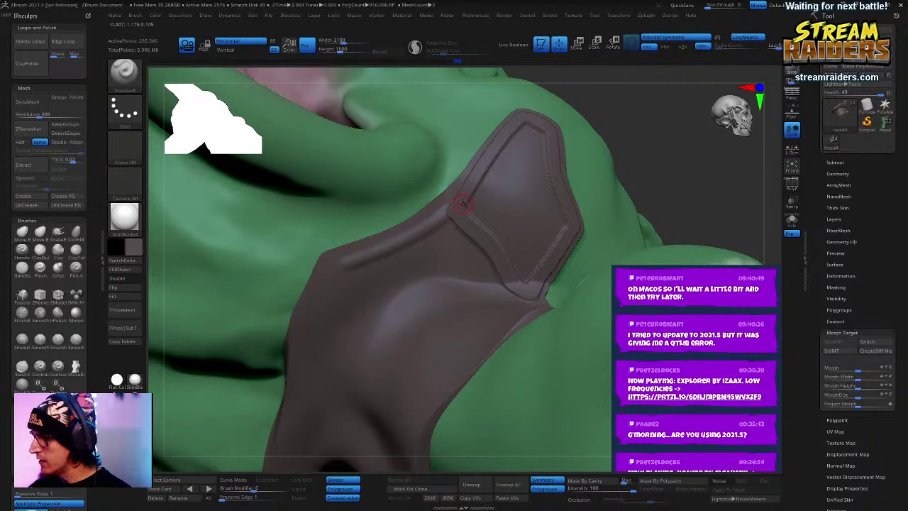
{"action": "key", "text": "ctrl+shift+z"}
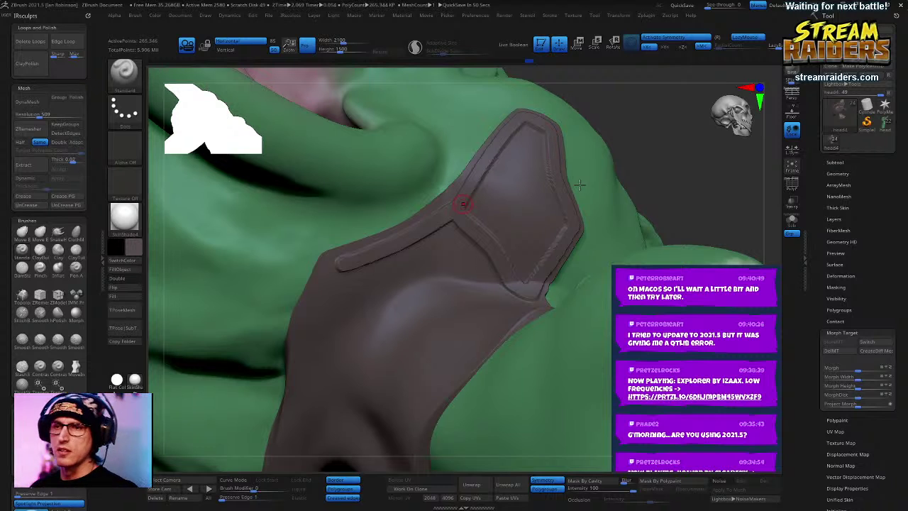
Step: Fill in the side flap's interior with strokes until it is level with the raised border
{"action": "right_click_drag", "start_coordinate": [586, 237], "coordinate": [565, 214]}
{"action": "right_click_drag", "start_coordinate": [522, 152], "coordinate": [557, 191]}
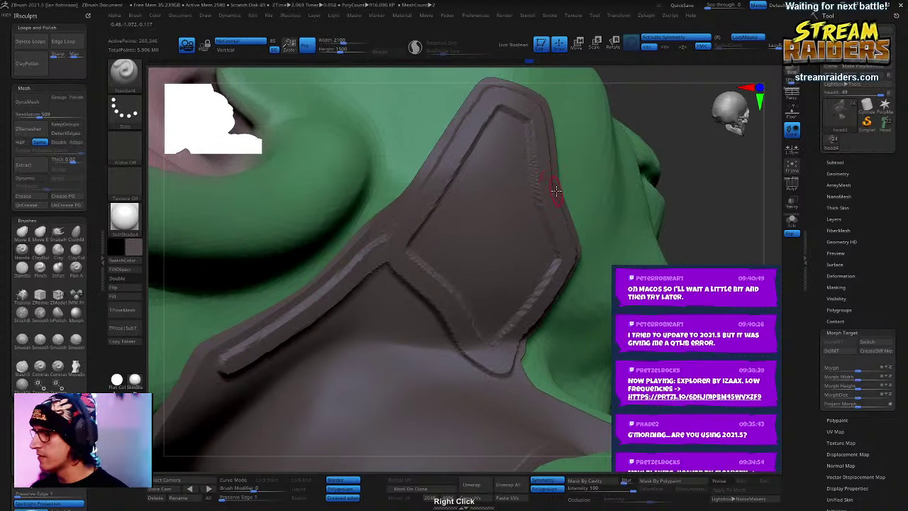
{"action": "mouse_move", "coordinate": [500, 110]}
{"action": "left_mouse_down"}
{"action": "mouse_move", "coordinate": [418, 239]}
{"action": "mouse_move", "coordinate": [509, 113]}
{"action": "mouse_move", "coordinate": [531, 159]}
{"action": "mouse_move", "coordinate": [506, 113]}
{"action": "mouse_move", "coordinate": [476, 171]}
{"action": "mouse_move", "coordinate": [510, 128]}
{"action": "mouse_move", "coordinate": [524, 138]}
{"action": "mouse_move", "coordinate": [550, 268]}
{"action": "mouse_move", "coordinate": [555, 261]}
{"action": "left_mouse_up"}
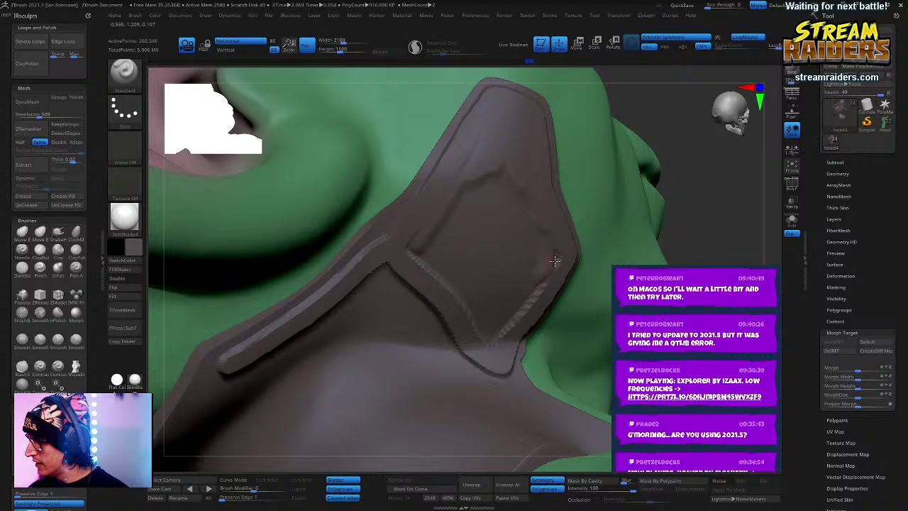
{"action": "mouse_move", "coordinate": [525, 208]}
{"action": "left_mouse_down"}
{"action": "mouse_move", "coordinate": [510, 207]}
{"action": "mouse_move", "coordinate": [500, 242]}
{"action": "mouse_move", "coordinate": [461, 243]}
{"action": "mouse_move", "coordinate": [482, 134]}
{"action": "left_mouse_up"}
{"action": "mouse_move", "coordinate": [412, 249]}
{"action": "left_mouse_down"}
{"action": "mouse_move", "coordinate": [428, 243]}
{"action": "mouse_move", "coordinate": [438, 254]}
{"action": "mouse_move", "coordinate": [466, 233]}
{"action": "mouse_move", "coordinate": [454, 264]}
{"action": "mouse_move", "coordinate": [469, 291]}
{"action": "mouse_move", "coordinate": [494, 248]}
{"action": "mouse_move", "coordinate": [472, 301]}
{"action": "mouse_move", "coordinate": [496, 340]}
{"action": "mouse_move", "coordinate": [546, 278]}
{"action": "mouse_move", "coordinate": [532, 227]}
{"action": "mouse_move", "coordinate": [511, 311]}
{"action": "mouse_move", "coordinate": [517, 294]}
{"action": "left_mouse_up"}
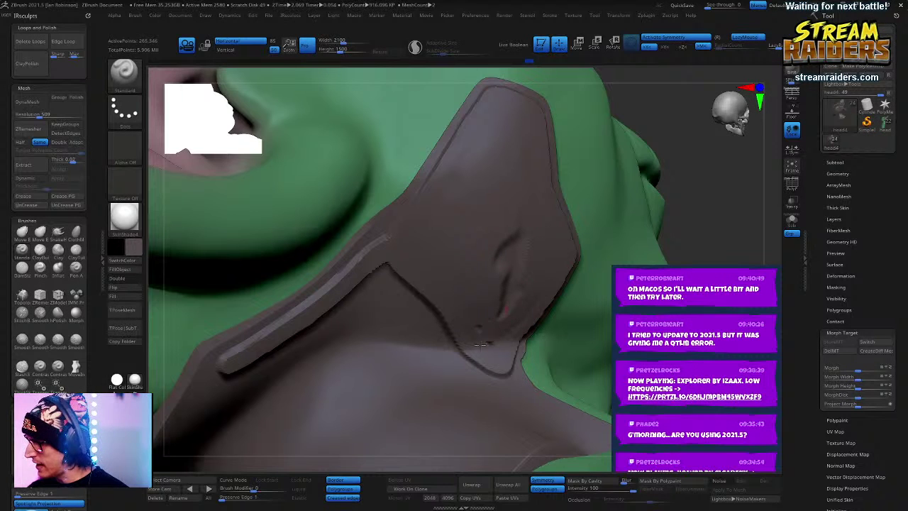
{"action": "mouse_move", "coordinate": [490, 341]}
{"action": "left_mouse_down"}
{"action": "mouse_move", "coordinate": [506, 330]}
{"action": "mouse_move", "coordinate": [517, 241]}
{"action": "mouse_move", "coordinate": [498, 254]}
{"action": "left_mouse_up"}
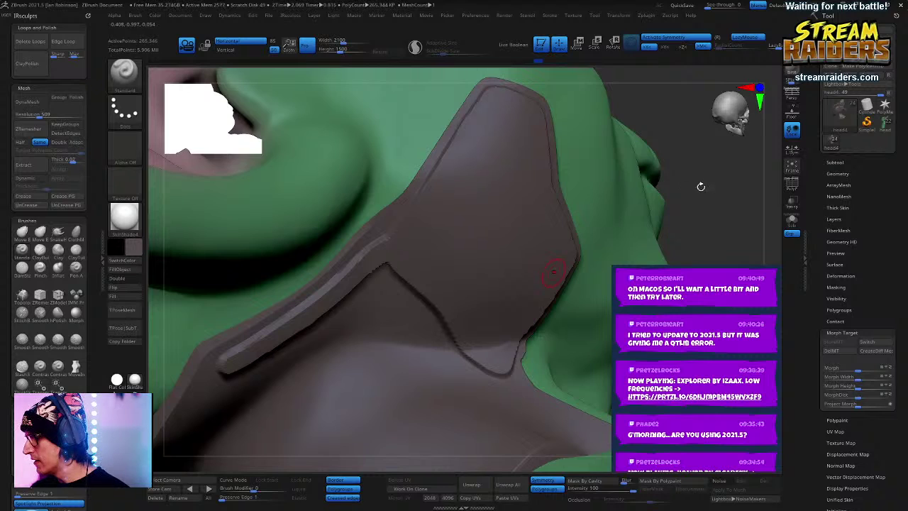
Step: Redo the stroke below the side flap as a raised band along the neck cloth's front edge to its pointed tip
{"action": "mouse_move", "coordinate": [702, 212]}
{"action": "right_mouse_down"}
{"action": "mouse_move", "coordinate": [681, 224]}
{"action": "mouse_move", "coordinate": [575, 168]}
{"action": "mouse_move", "coordinate": [559, 244]}
{"action": "mouse_move", "coordinate": [532, 246]}
{"action": "right_mouse_up"}
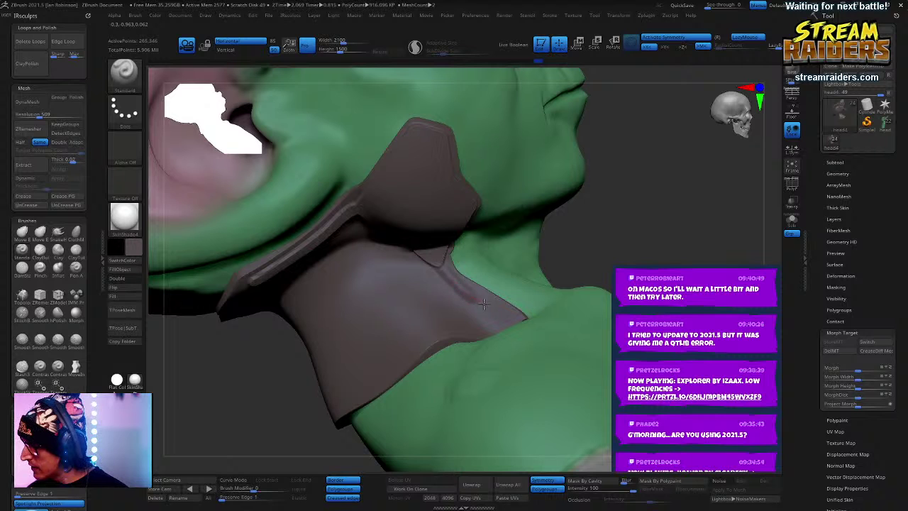
{"action": "key", "text": "ctrl+z"}
{"action": "mouse_move", "coordinate": [583, 208]}
{"action": "right_mouse_down"}
{"action": "mouse_move", "coordinate": [532, 256]}
{"action": "mouse_move", "coordinate": [416, 259]}
{"action": "right_mouse_up"}
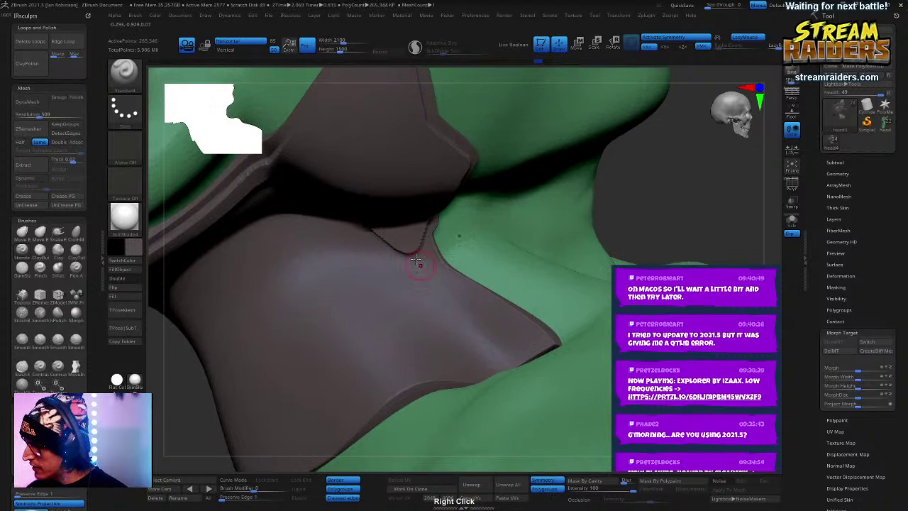
{"action": "left_click_drag", "start_coordinate": [415, 260], "coordinate": [536, 325]}
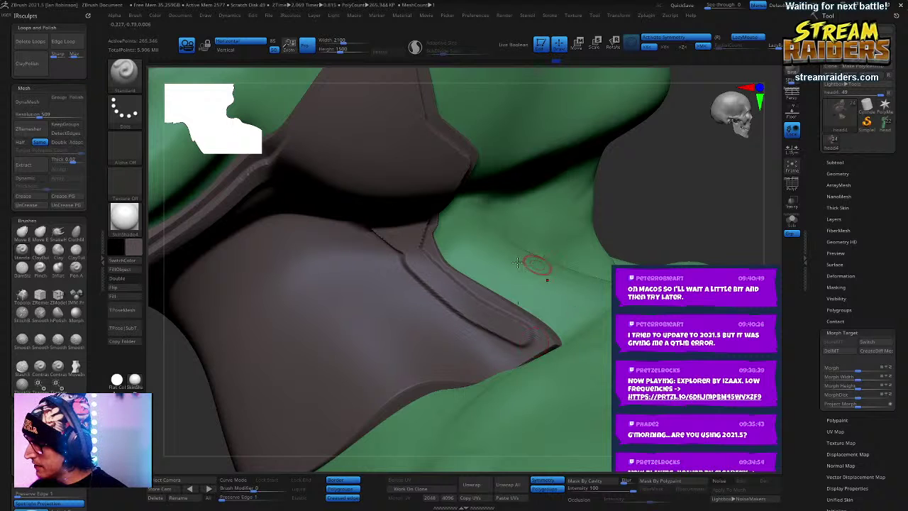
{"action": "left_click_drag", "start_coordinate": [414, 233], "coordinate": [429, 279]}
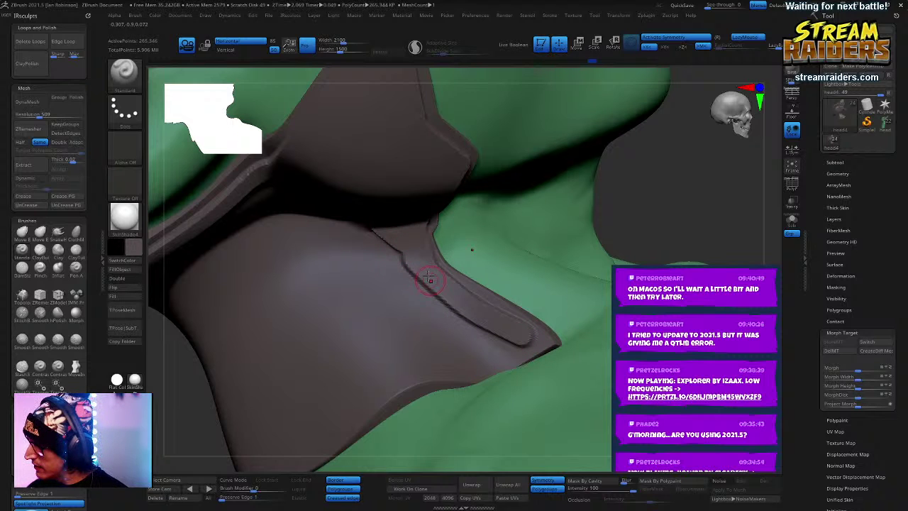
{"action": "key", "text": "ctrl"}
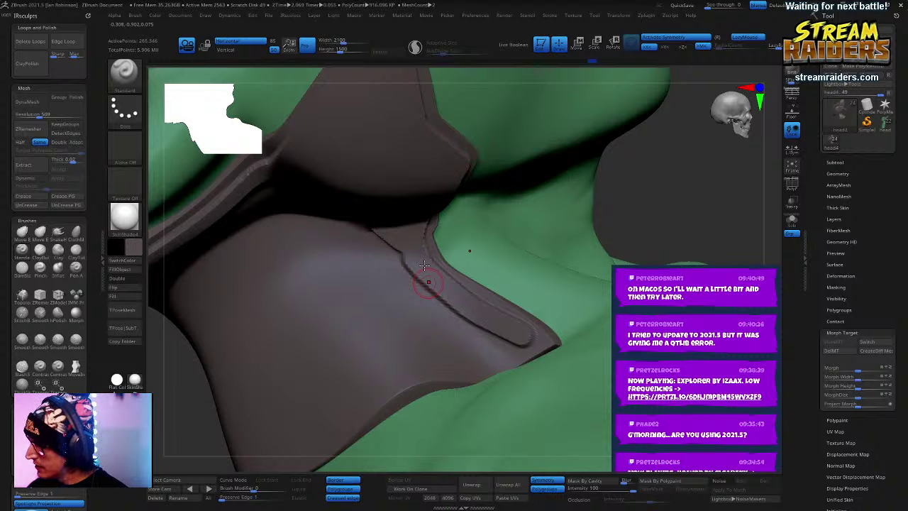
Step: Sculpt a raised border band along the neck cloth's lower edge from the front tip towards the back
{"action": "right_click_drag", "start_coordinate": [426, 266], "coordinate": [553, 230]}
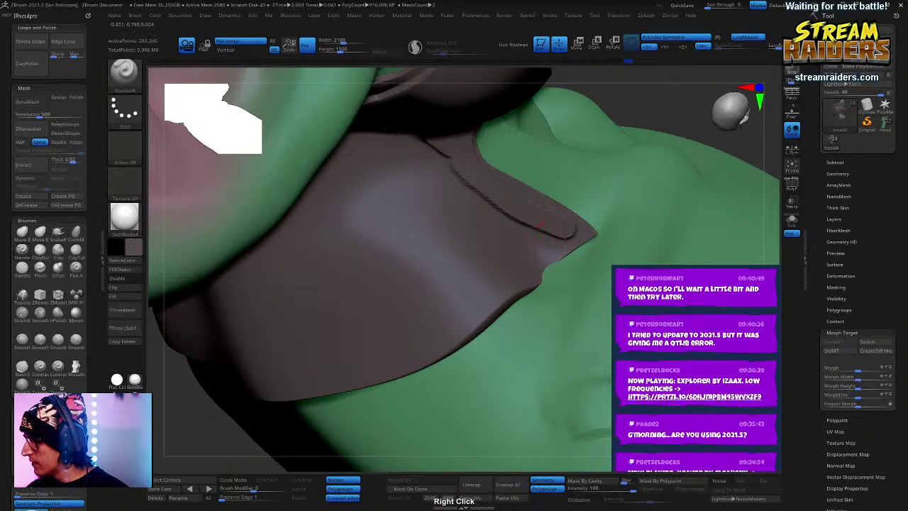
{"action": "right_click_drag", "start_coordinate": [405, 319], "coordinate": [618, 192]}
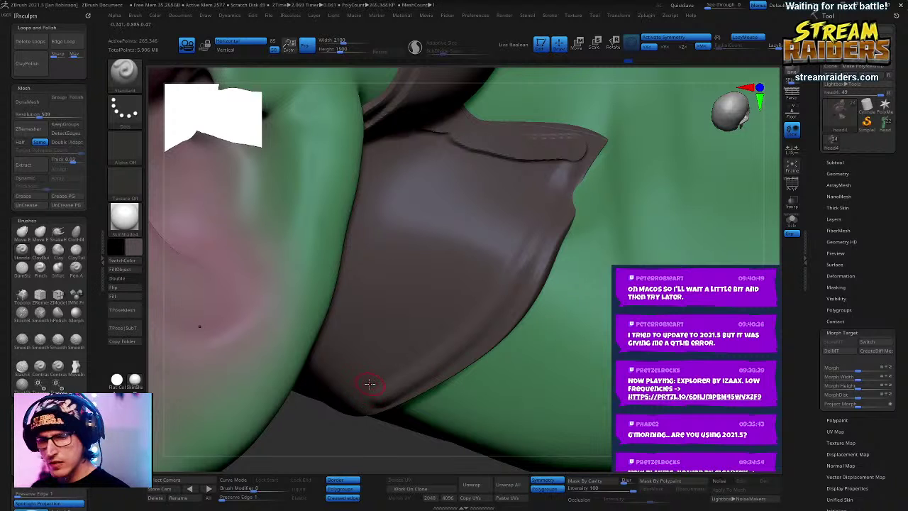
{"action": "right_click_drag", "start_coordinate": [598, 237], "coordinate": [608, 188]}
{"action": "left_click_drag", "start_coordinate": [522, 256], "coordinate": [324, 337]}
{"action": "key", "text": "1"}
{"action": "key", "text": "1"}
Step: Sculpt along the neck cloth's upper edge at the nape and undo the last stroke
{"action": "right_click_drag", "start_coordinate": [510, 257], "coordinate": [513, 106]}
{"action": "left_click_drag", "start_coordinate": [510, 102], "coordinate": [271, 244]}
{"action": "key", "text": "ctrl+z"}
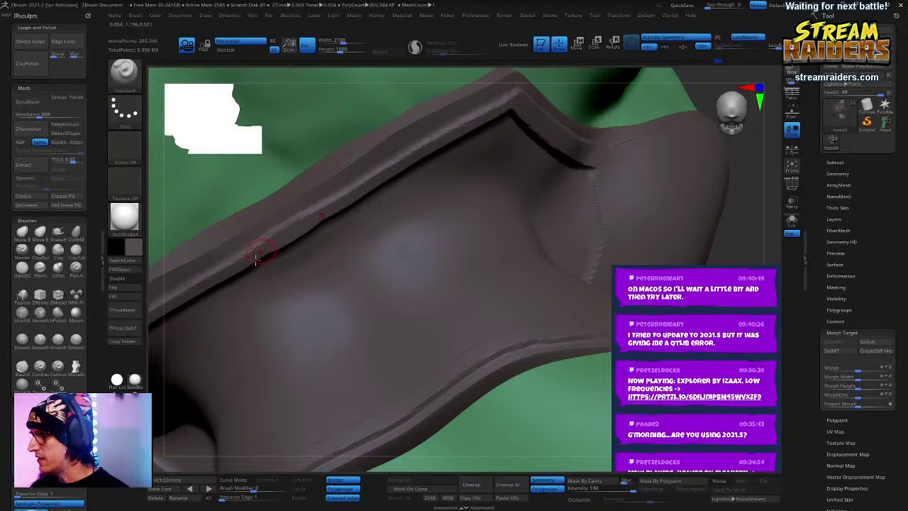
Step: Sculpt vertical raised strips down the side and back of the neck cloth between its upper and lower borders
{"action": "right_click_drag", "start_coordinate": [492, 269], "coordinate": [436, 217]}
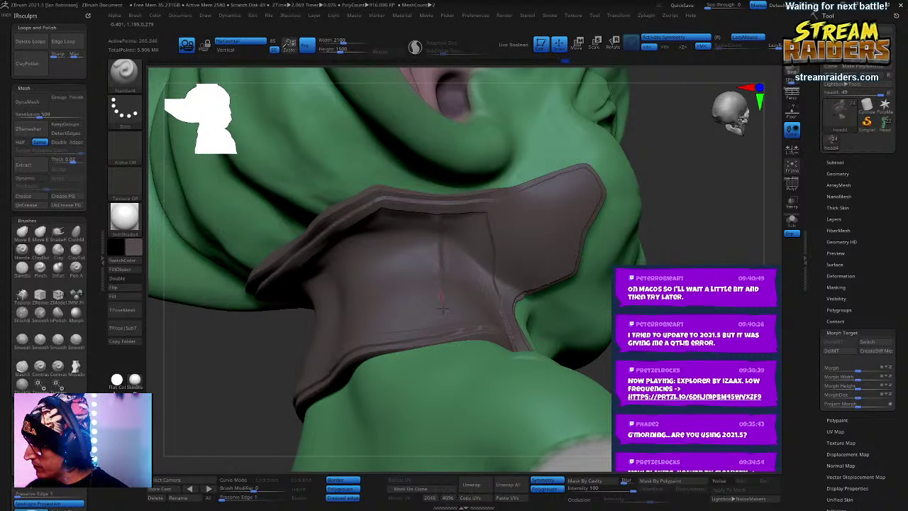
{"action": "left_click_drag", "start_coordinate": [448, 332], "coordinate": [449, 334]}
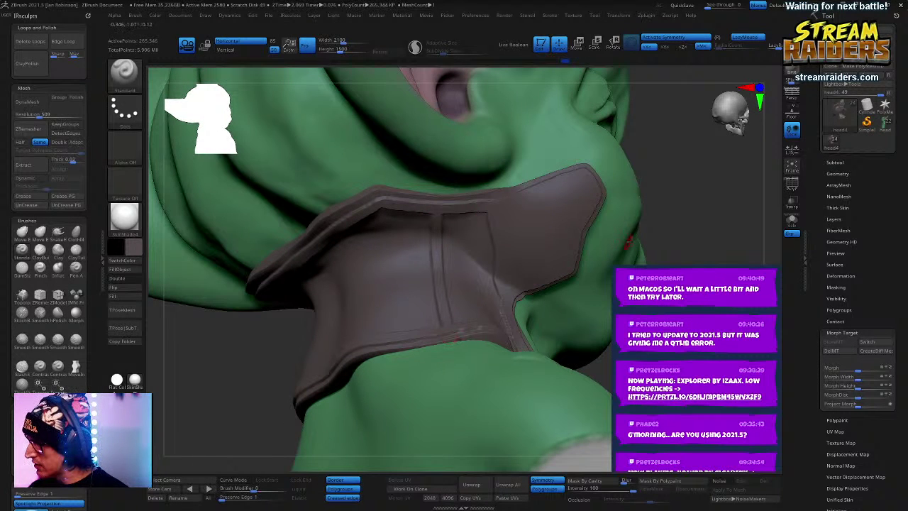
{"action": "right_click_drag", "start_coordinate": [449, 228], "coordinate": [434, 229]}
{"action": "right_click_drag", "start_coordinate": [422, 323], "coordinate": [673, 220]}
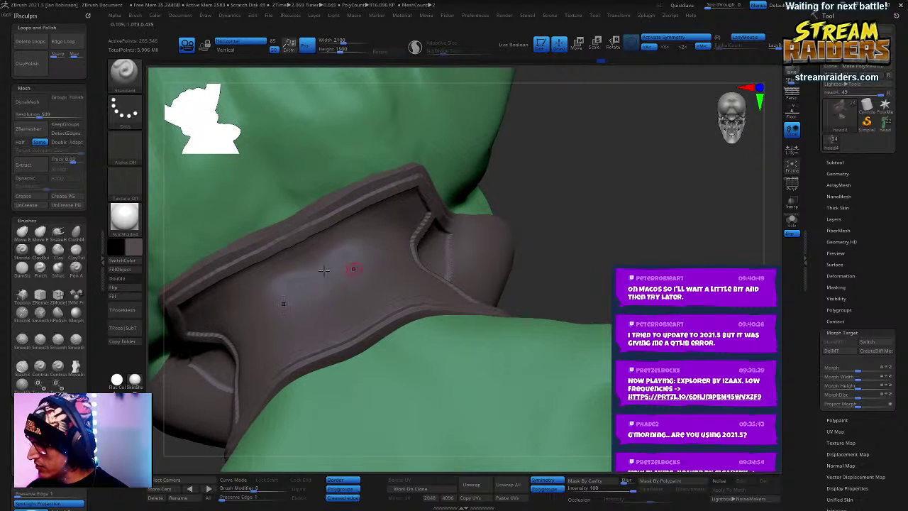
{"action": "left_click_drag", "start_coordinate": [360, 217], "coordinate": [392, 319]}
{"action": "right_click_drag", "start_coordinate": [629, 213], "coordinate": [585, 278]}
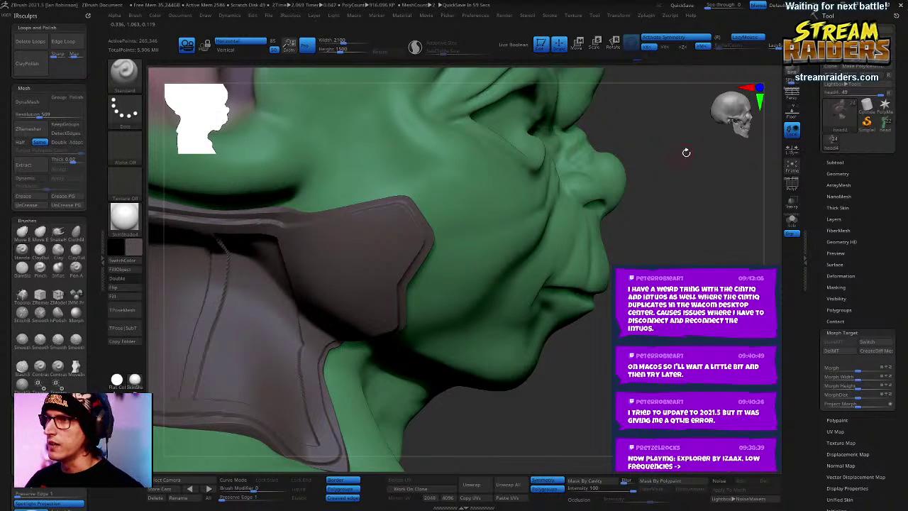
{"action": "right_click_drag", "start_coordinate": [685, 153], "coordinate": [666, 189]}
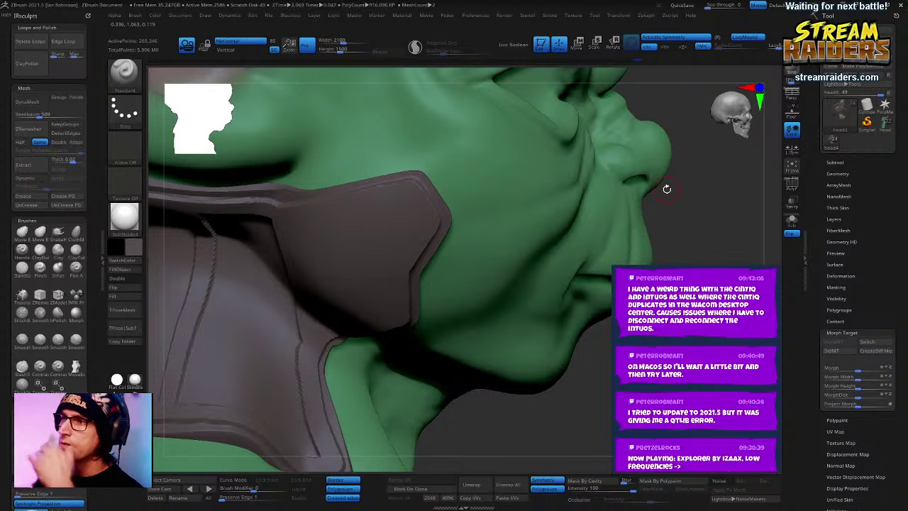
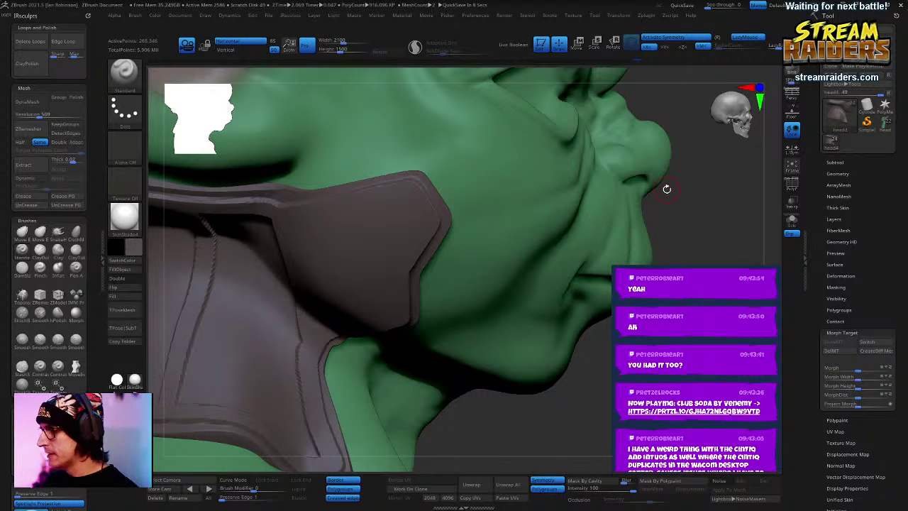
Step: Delete the lower subdivision levels of the neck cloth
{"action": "left_click_drag", "start_coordinate": [670, 178], "coordinate": [667, 208]}
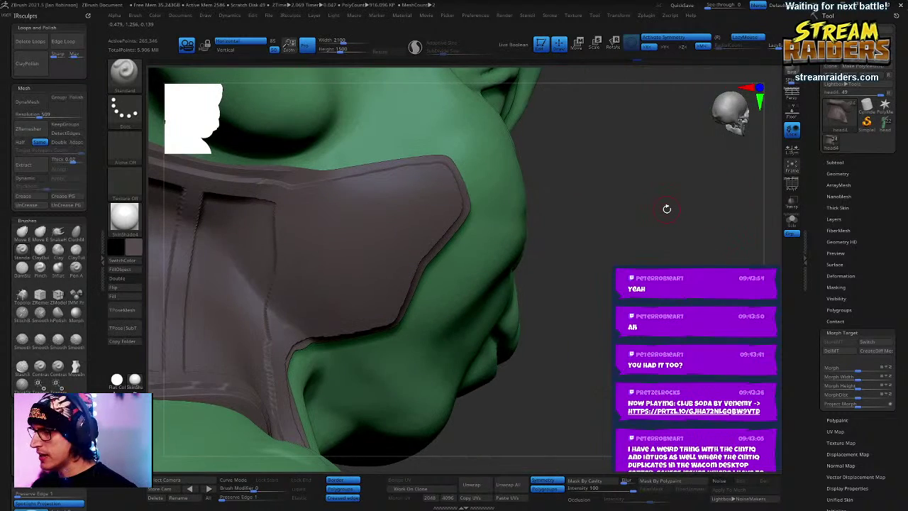
{"action": "left_click", "coordinate": [838, 173]}
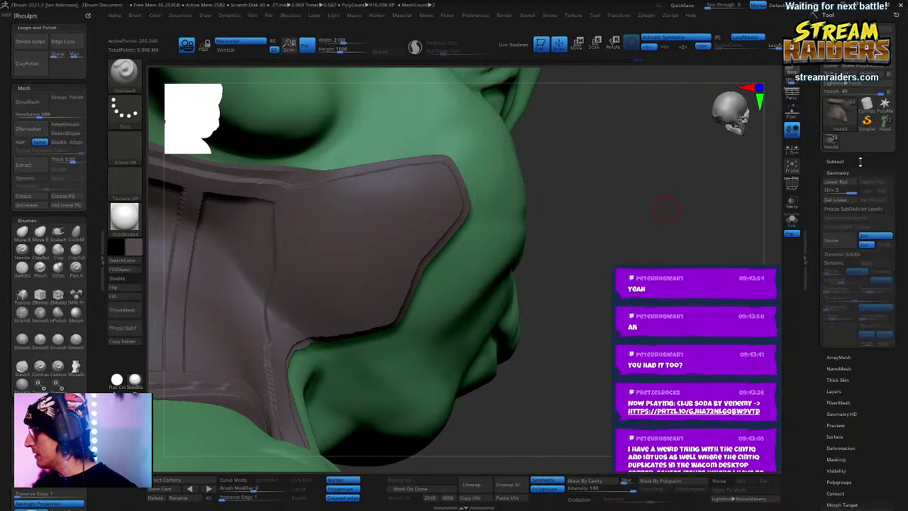
{"action": "left_click", "coordinate": [834, 202]}
{"action": "left_click_drag", "start_coordinate": [696, 244], "coordinate": [717, 261]}
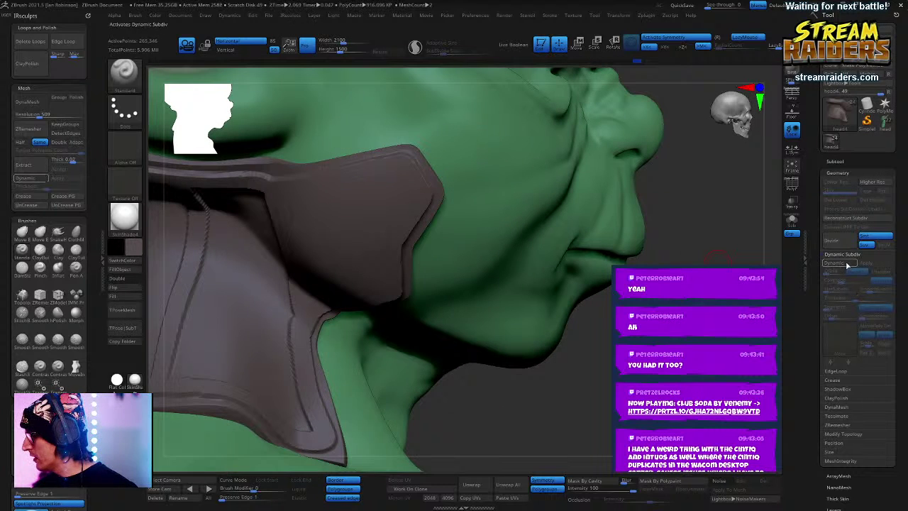
Step: Try remeshing the neck cloth with DynaMesh at resolution 509, and undo it
{"action": "left_click", "coordinate": [841, 407]}
{"action": "left_click", "coordinate": [837, 313]}
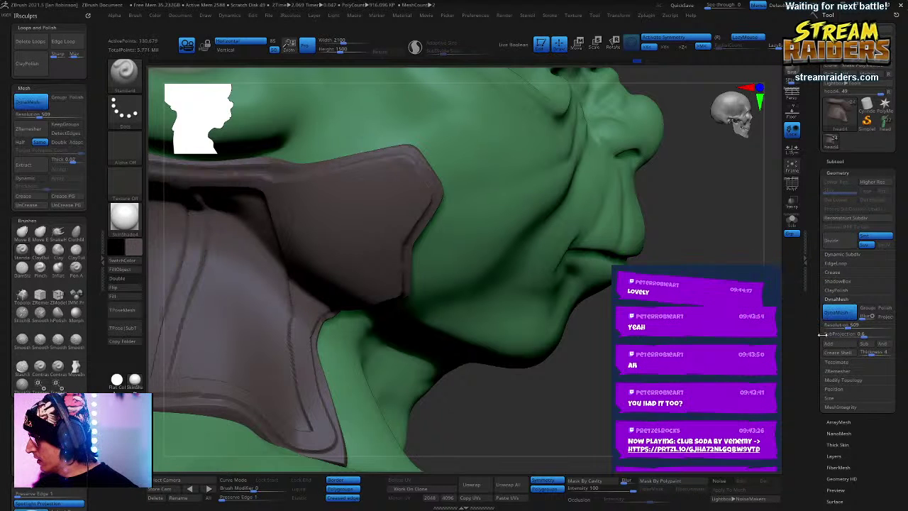
{"action": "left_click_drag", "start_coordinate": [713, 298], "coordinate": [702, 369]}
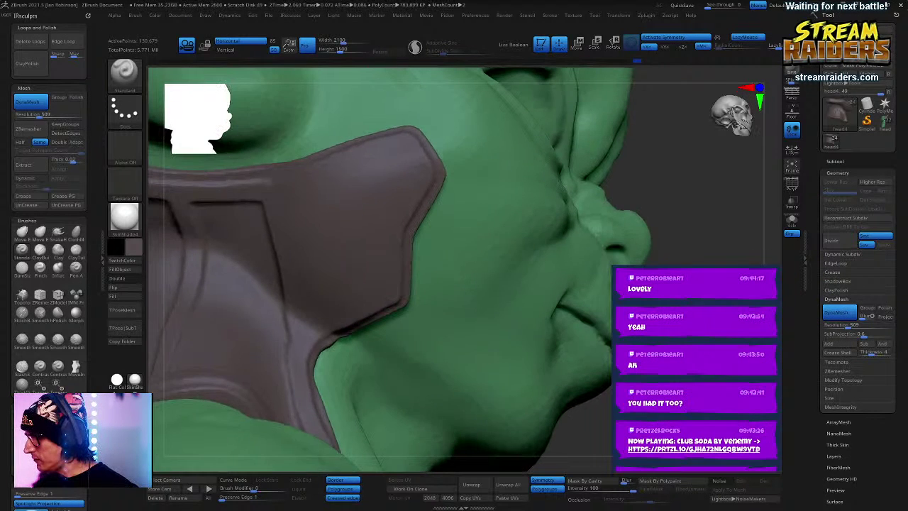
{"action": "key", "text": "ctrl+z"}
Step: Set the DynaMesh resolution to 800, remesh the neck cloth and check its flap and panels
{"action": "left_click", "coordinate": [853, 327]}
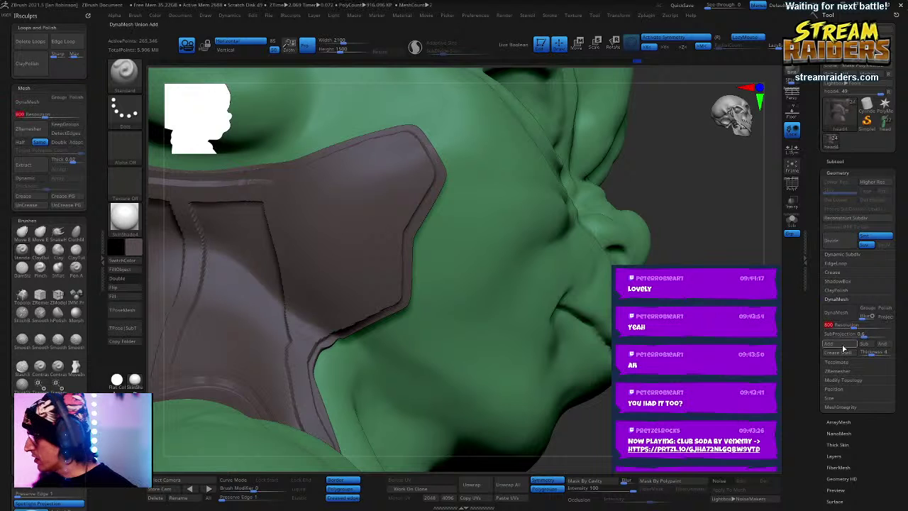
{"action": "left_click", "coordinate": [836, 312]}
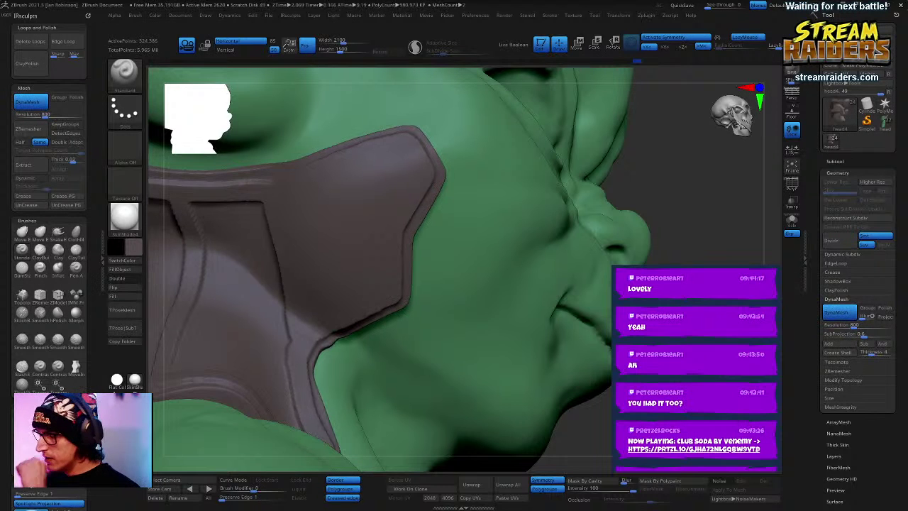
{"action": "left_click_drag", "start_coordinate": [696, 224], "coordinate": [712, 258]}
{"action": "left_click", "coordinate": [583, 501]}
{"action": "left_click_drag", "start_coordinate": [681, 213], "coordinate": [618, 196]}
{"action": "left_click_drag", "start_coordinate": [672, 240], "coordinate": [312, 241]}
{"action": "right_click_drag", "start_coordinate": [312, 242], "coordinate": [262, 192]}
{"action": "mouse_move", "coordinate": [568, 340]}
{"action": "right_mouse_down", "text": "ctrl"}
{"action": "mouse_move", "coordinate": [579, 413]}
{"action": "mouse_move", "coordinate": [512, 289]}
{"action": "mouse_move", "coordinate": [605, 216]}
{"action": "right_mouse_up", "text": "ctrl"}
{"action": "left_click", "coordinate": [835, 161]}
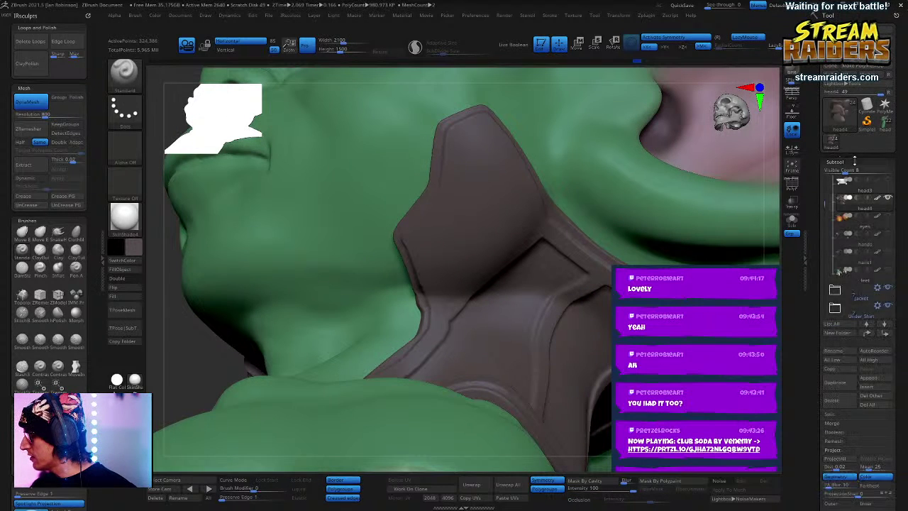
{"action": "left_click", "coordinate": [837, 162]}
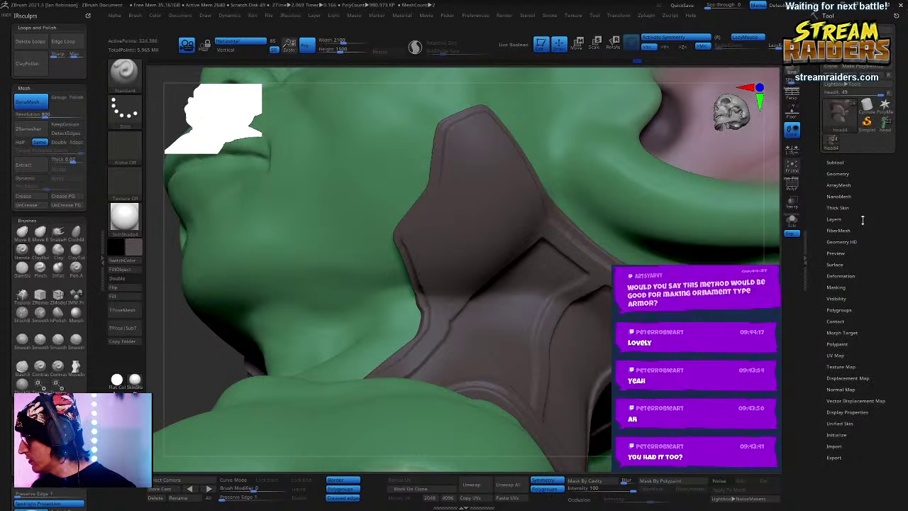
{"action": "left_click", "coordinate": [841, 174]}
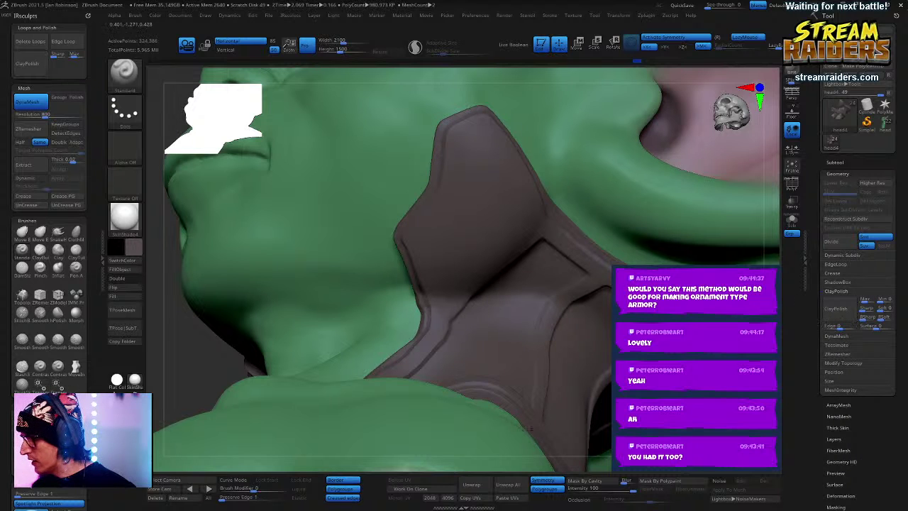
{"action": "mouse_move", "coordinate": [595, 184]}
{"action": "right_mouse_down"}
{"action": "mouse_move", "coordinate": [563, 231]}
{"action": "mouse_move", "coordinate": [531, 239]}
{"action": "mouse_move", "coordinate": [510, 219]}
{"action": "mouse_move", "coordinate": [483, 220]}
{"action": "mouse_move", "coordinate": [499, 259]}
{"action": "mouse_move", "coordinate": [492, 217]}
{"action": "mouse_move", "coordinate": [539, 229]}
{"action": "mouse_move", "coordinate": [567, 340]}
{"action": "right_mouse_up"}
{"action": "left_click", "coordinate": [847, 163]}
{"action": "left_click", "coordinate": [846, 163]}
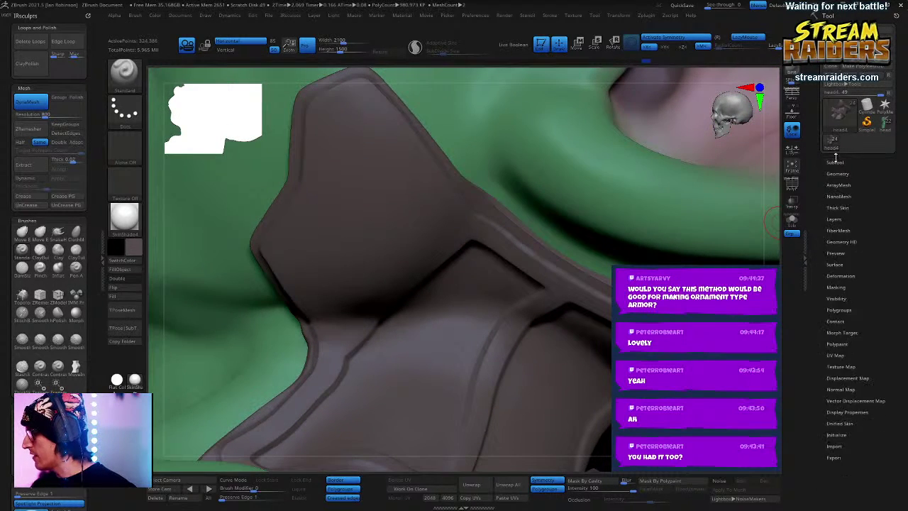
Step: Show the character's other subtools and examine the neck cloth together with the jacket and head
{"action": "left_click", "coordinate": [836, 162]}
{"action": "left_click", "coordinate": [887, 182]}
{"action": "mouse_move", "coordinate": [668, 259]}
{"action": "right_mouse_down"}
{"action": "mouse_move", "coordinate": [635, 241]}
{"action": "mouse_move", "coordinate": [666, 262]}
{"action": "mouse_move", "coordinate": [581, 186]}
{"action": "mouse_move", "coordinate": [500, 303]}
{"action": "right_mouse_up"}
{"action": "mouse_move", "coordinate": [565, 219]}
{"action": "right_mouse_down"}
{"action": "mouse_move", "coordinate": [596, 239]}
{"action": "mouse_move", "coordinate": [617, 239]}
{"action": "right_mouse_up"}
{"action": "left_click", "coordinate": [588, 501]}
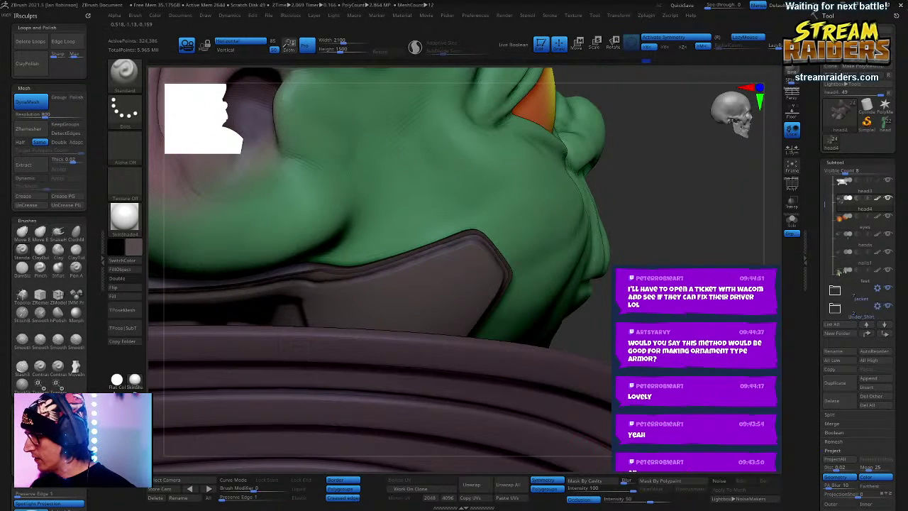
{"action": "left_click", "coordinate": [579, 502]}
{"action": "right_click_drag", "start_coordinate": [760, 268], "coordinate": [725, 244], "text": "alt"}
{"action": "right_click_drag", "start_coordinate": [653, 222], "coordinate": [646, 217]}
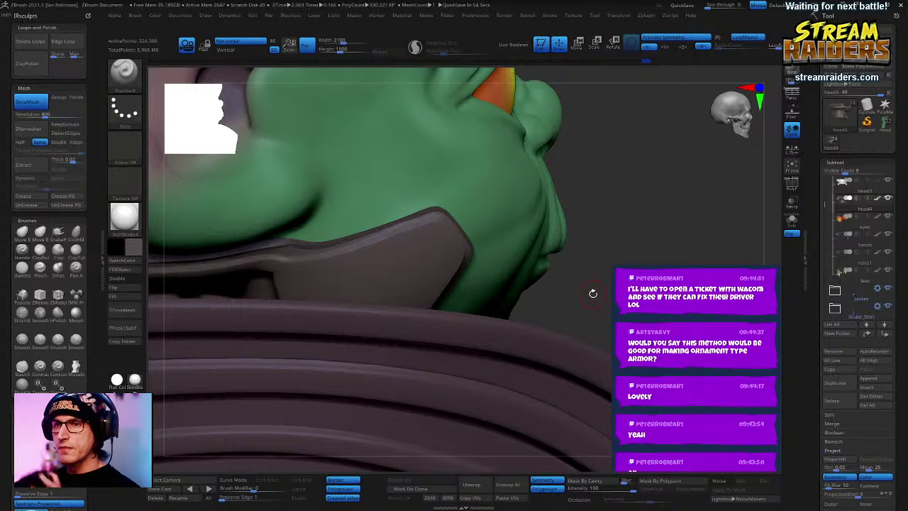
Step: Hide the other subtools so only the neck cloth and the green head and body mesh are shown
{"action": "left_click", "coordinate": [793, 219]}
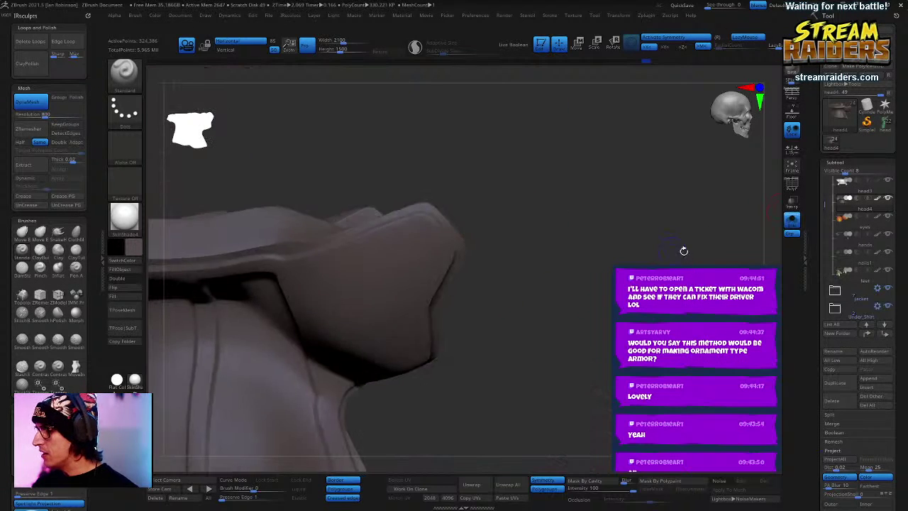
{"action": "left_click", "coordinate": [793, 219]}
{"action": "left_click", "coordinate": [887, 199]}
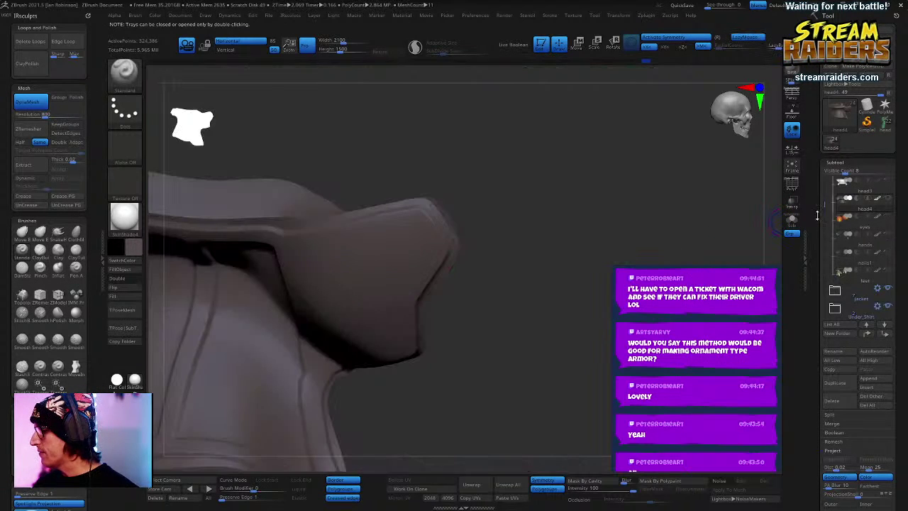
{"action": "left_click_drag", "start_coordinate": [824, 208], "coordinate": [838, 185]}
{"action": "left_click", "coordinate": [887, 201]}
{"action": "left_click_drag", "start_coordinate": [725, 253], "coordinate": [648, 243], "text": "alt"}
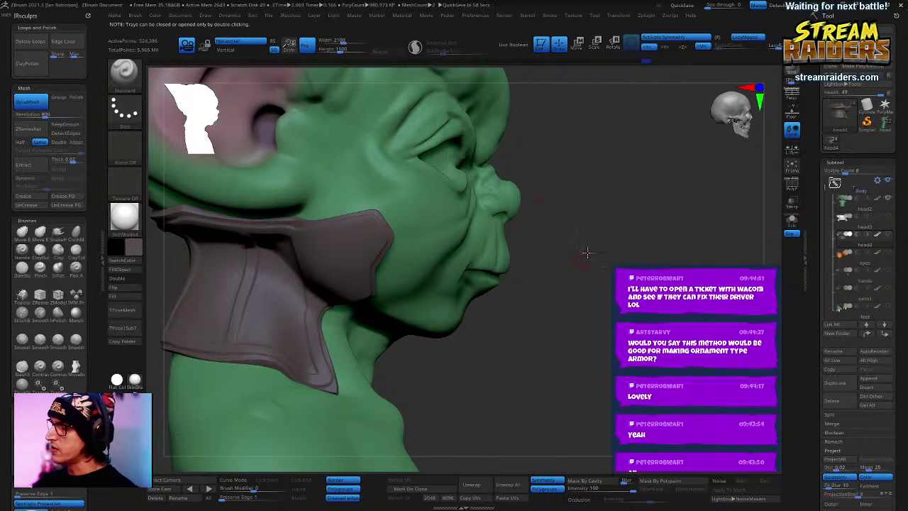
Step: Examine the neck cloth from the side and back, with its polygon wireframe switched on for part of the inspection
{"action": "mouse_move", "coordinate": [587, 253]}
{"action": "left_mouse_down"}
{"action": "mouse_move", "coordinate": [578, 229]}
{"action": "mouse_move", "coordinate": [439, 256]}
{"action": "left_mouse_up"}
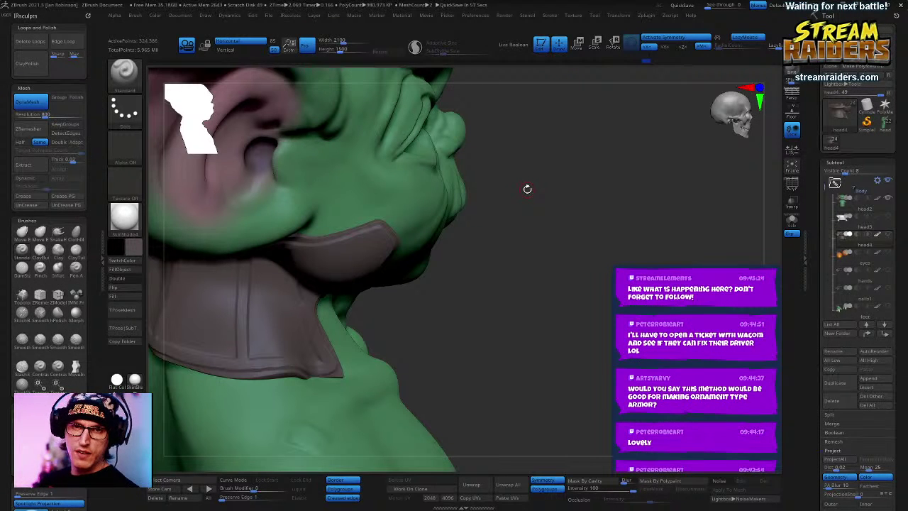
{"action": "mouse_move", "coordinate": [527, 188]}
{"action": "left_mouse_down"}
{"action": "mouse_move", "coordinate": [632, 231]}
{"action": "mouse_move", "coordinate": [653, 200]}
{"action": "mouse_move", "coordinate": [716, 234]}
{"action": "left_mouse_up"}
{"action": "key", "text": "shift+f"}
{"action": "left_click_drag", "start_coordinate": [599, 237], "coordinate": [595, 205], "text": "shift"}
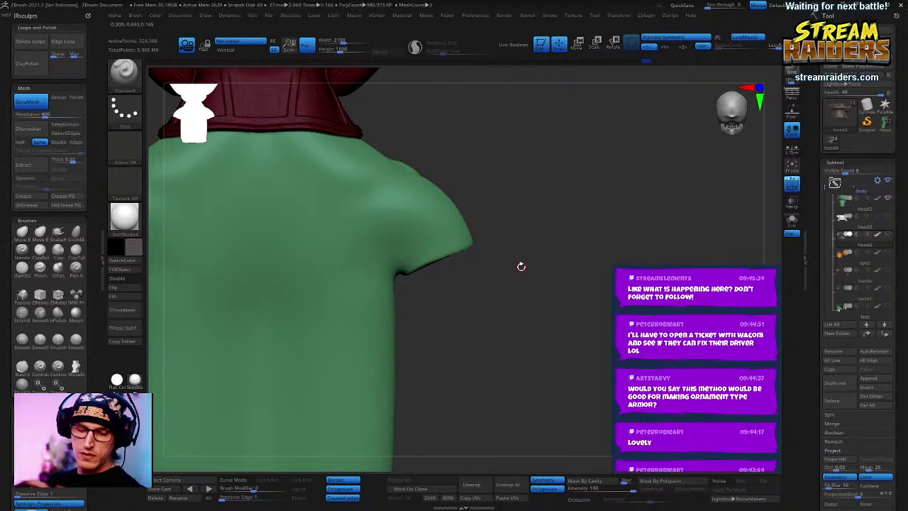
{"action": "mouse_move", "coordinate": [521, 266]}
{"action": "left_mouse_down"}
{"action": "mouse_move", "coordinate": [577, 209]}
{"action": "mouse_move", "coordinate": [600, 319]}
{"action": "mouse_move", "coordinate": [593, 261]}
{"action": "left_mouse_up"}
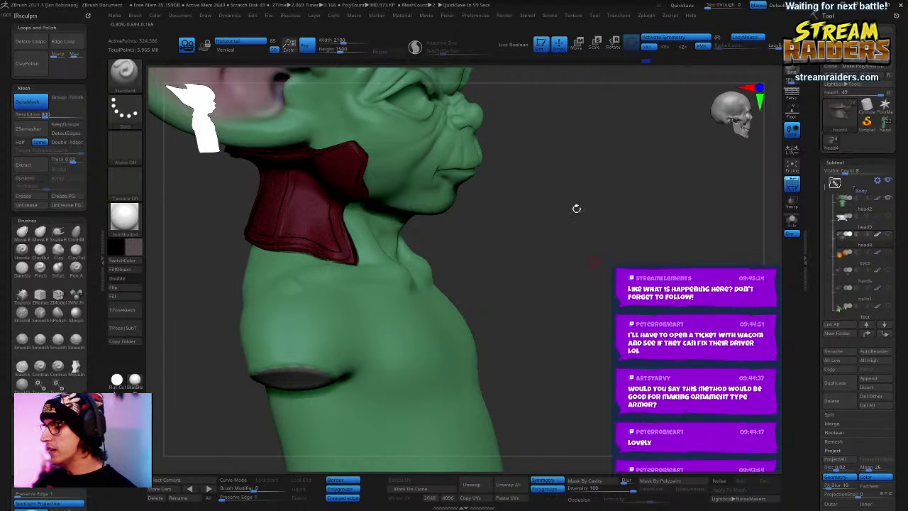
{"action": "left_click_drag", "start_coordinate": [576, 208], "coordinate": [558, 200]}
{"action": "key", "text": "shift+f"}
{"action": "left_click_drag", "start_coordinate": [620, 217], "coordinate": [624, 261]}
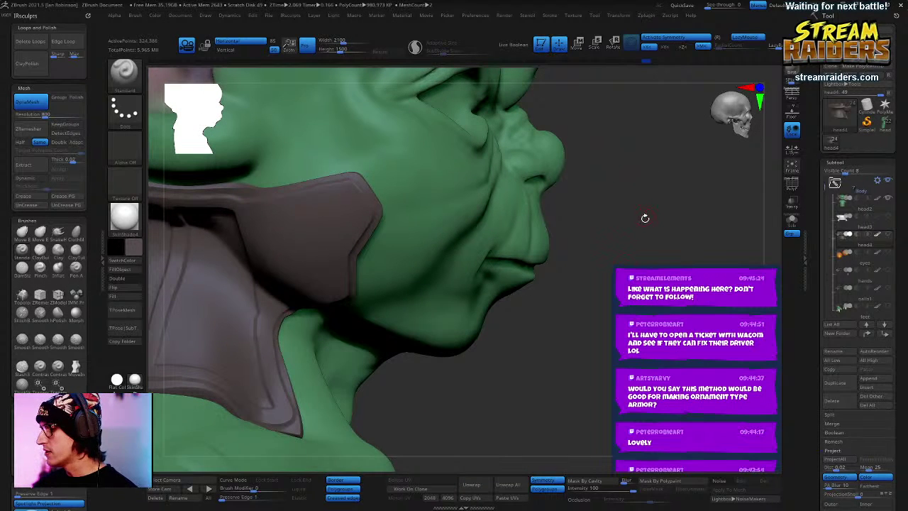
{"action": "left_click_drag", "start_coordinate": [644, 218], "coordinate": [553, 253]}
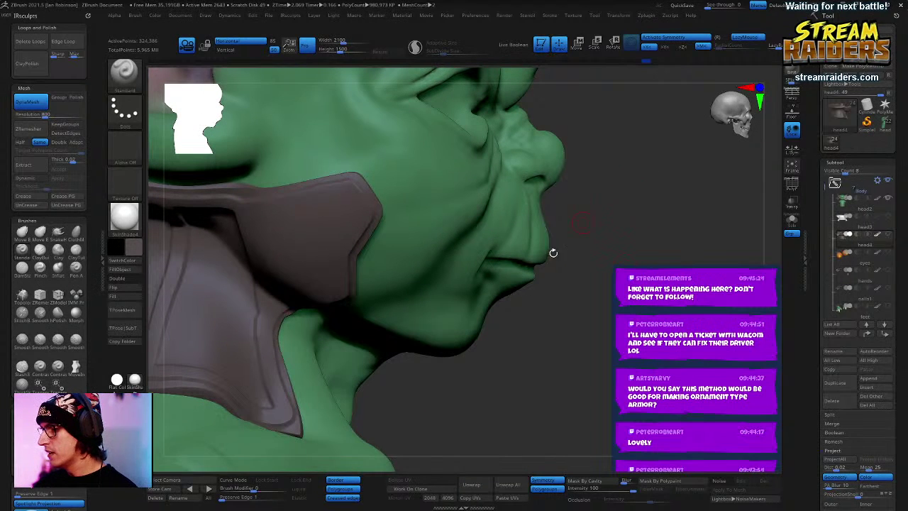
Step: With Thick Skin on, try sculpting a raised strip across the neck cloth's side flap, and undo it
{"action": "left_click", "coordinate": [842, 162]}
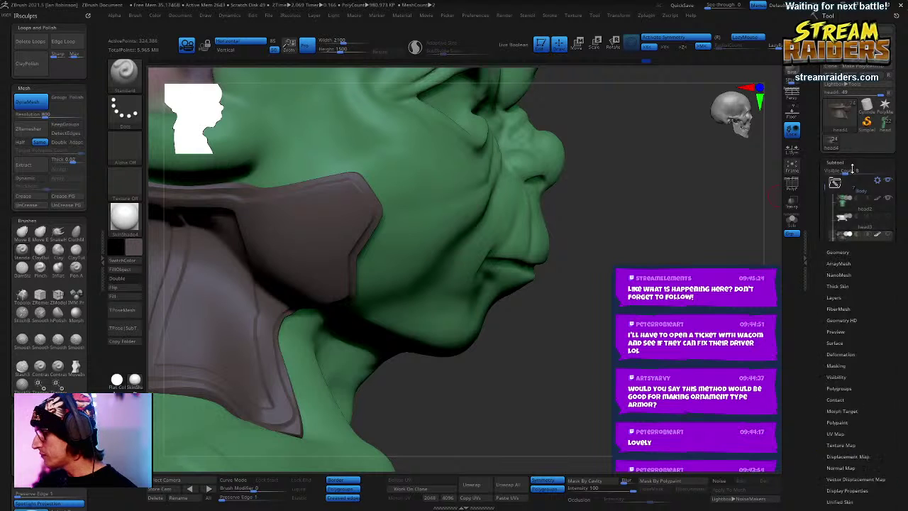
{"action": "left_click", "coordinate": [843, 173]}
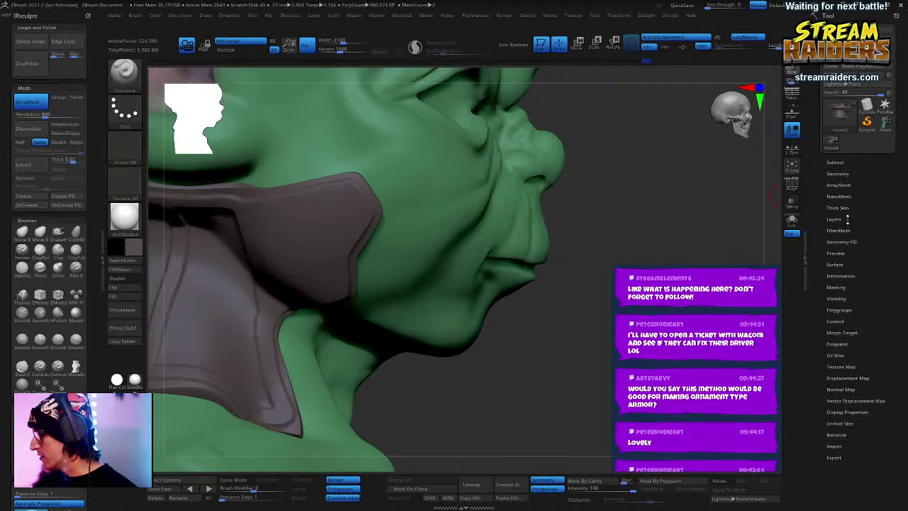
{"action": "left_click", "coordinate": [838, 207]}
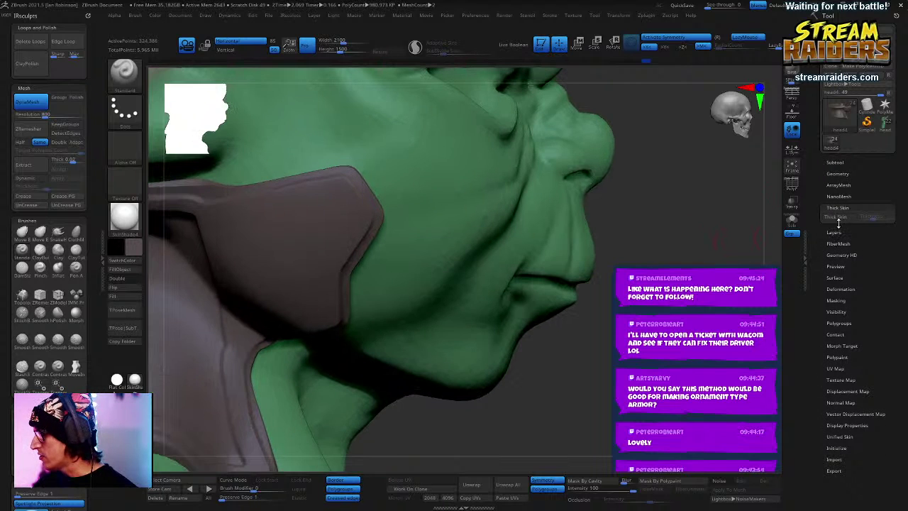
{"action": "right_click_drag", "start_coordinate": [410, 260], "coordinate": [498, 232], "text": "alt"}
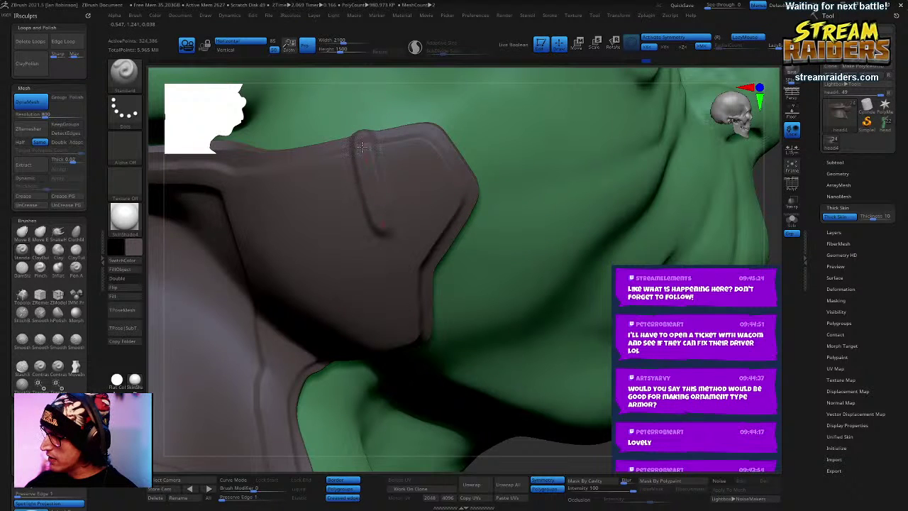
{"action": "mouse_move", "coordinate": [362, 147]}
{"action": "left_mouse_down"}
{"action": "mouse_move", "coordinate": [355, 118]}
{"action": "mouse_move", "coordinate": [371, 199]}
{"action": "left_mouse_up"}
{"action": "mouse_move", "coordinate": [382, 239]}
{"action": "left_mouse_down"}
{"action": "mouse_move", "coordinate": [349, 178]}
{"action": "mouse_move", "coordinate": [349, 232]}
{"action": "left_mouse_up"}
{"action": "mouse_move", "coordinate": [399, 165]}
{"action": "right_mouse_down"}
{"action": "mouse_move", "coordinate": [425, 192]}
{"action": "mouse_move", "coordinate": [390, 195]}
{"action": "mouse_move", "coordinate": [342, 171]}
{"action": "right_mouse_up"}
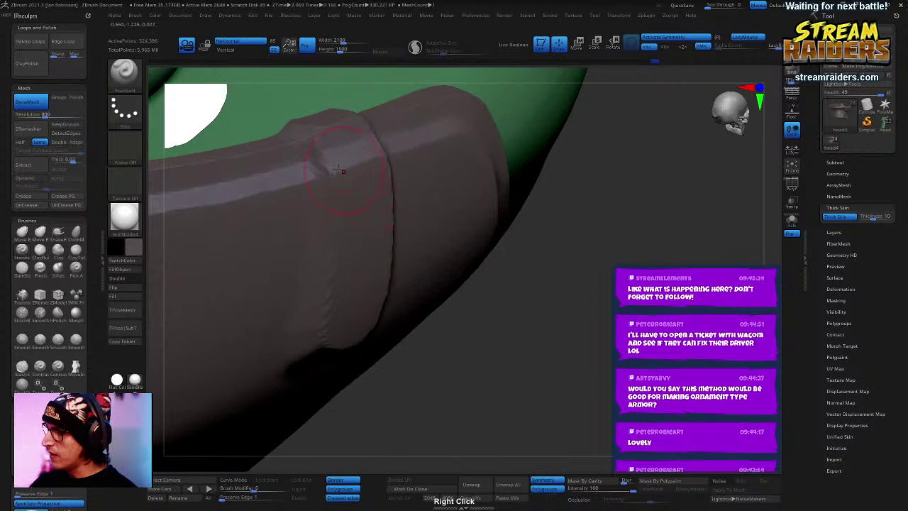
{"action": "key", "text": "s"}
{"action": "mouse_move", "coordinate": [395, 142]}
{"action": "right_mouse_down"}
{"action": "mouse_move", "coordinate": [393, 122]}
{"action": "mouse_move", "coordinate": [406, 192]}
{"action": "right_mouse_up"}
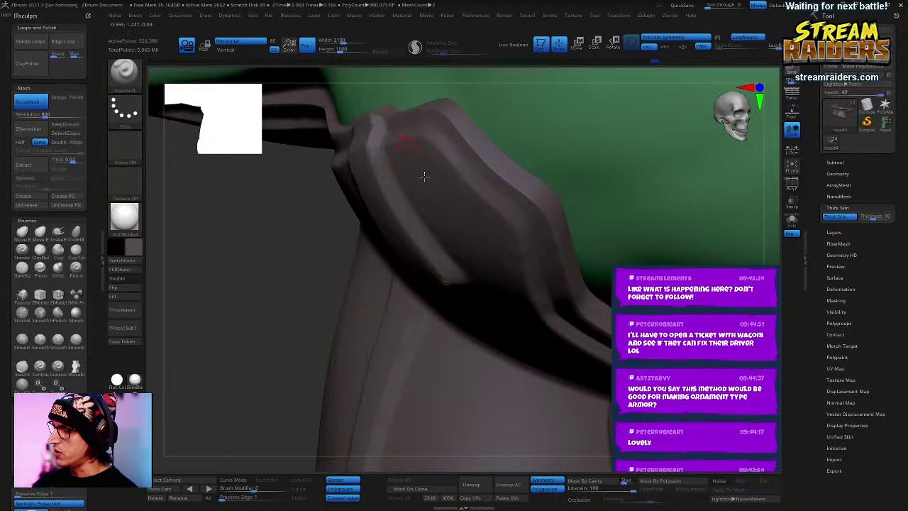
{"action": "key", "text": "ctrl+z"}
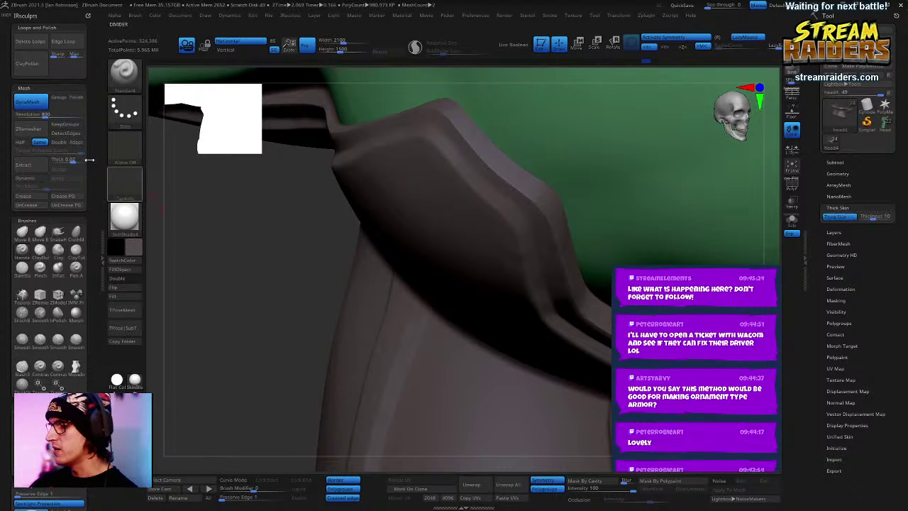
Step: Set the DynaMesh resolution to 1000 and remesh the neck cloth
{"action": "left_click", "coordinate": [48, 114]}
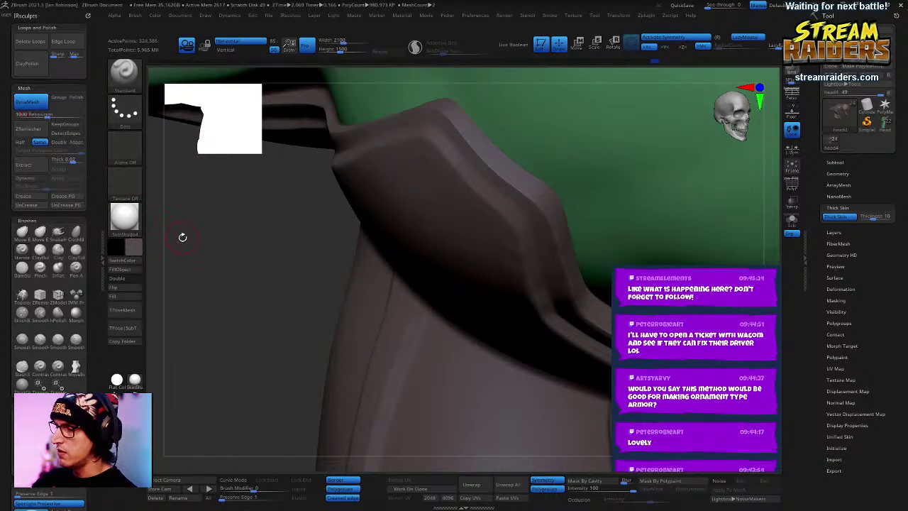
{"action": "left_click_drag", "start_coordinate": [253, 210], "coordinate": [297, 376], "text": "ctrl"}
{"action": "right_click_drag", "start_coordinate": [265, 297], "coordinate": [770, 200]}
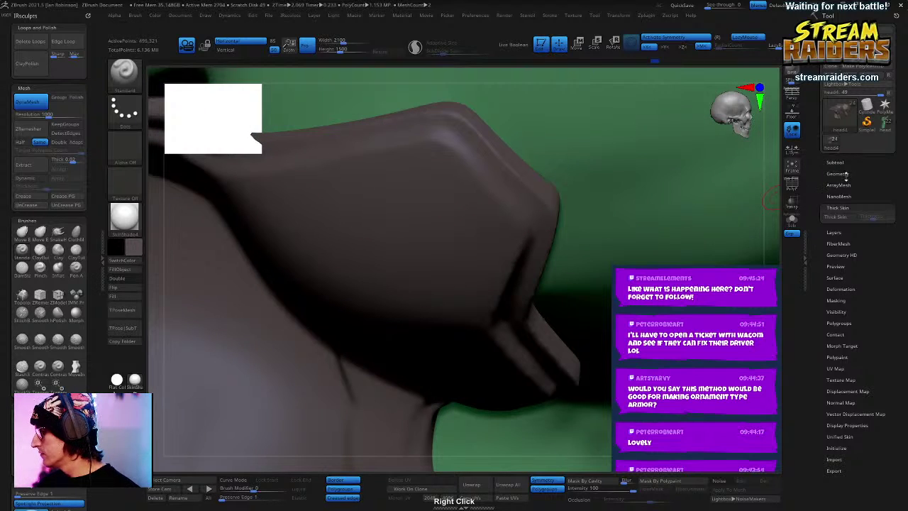
{"action": "left_click", "coordinate": [844, 174]}
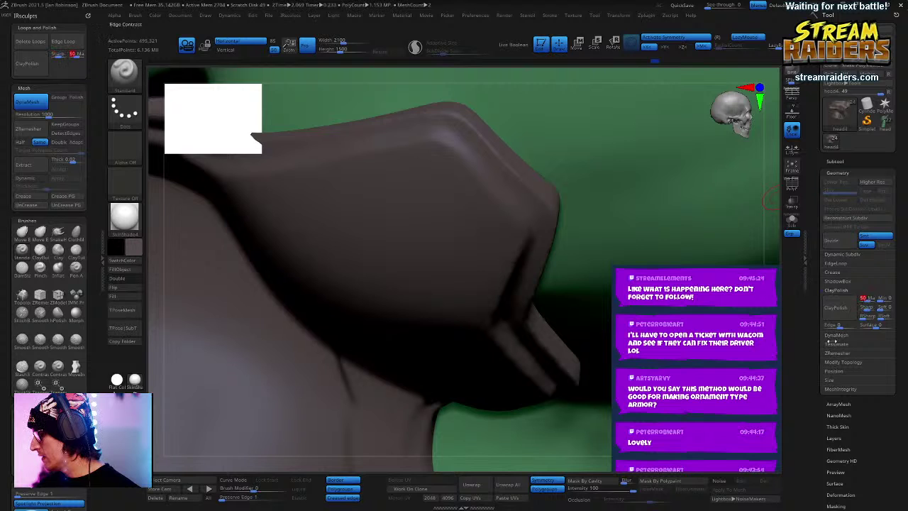
{"action": "left_click", "coordinate": [835, 290]}
{"action": "right_click_drag", "start_coordinate": [454, 298], "coordinate": [496, 220]}
{"action": "right_click_drag", "start_coordinate": [550, 238], "coordinate": [612, 268], "text": "ctrl"}
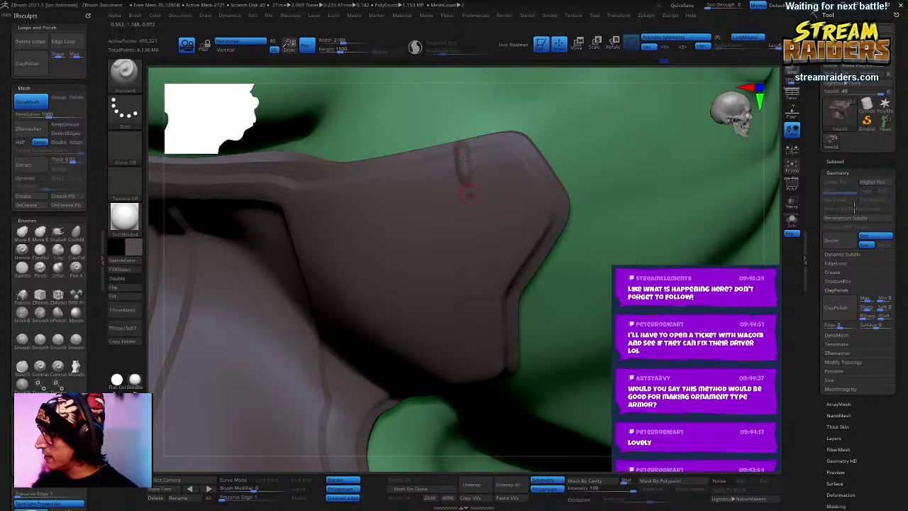
Step: Turn Thick Skin on again for the remeshed neck cloth
{"action": "left_click", "coordinate": [837, 173]}
{"action": "left_click", "coordinate": [838, 185]}
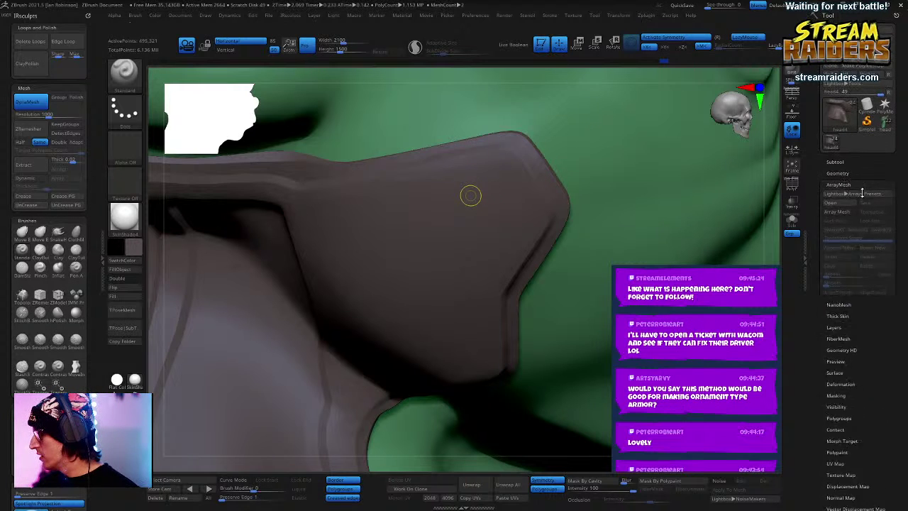
{"action": "left_click", "coordinate": [846, 185]}
{"action": "left_click", "coordinate": [838, 207]}
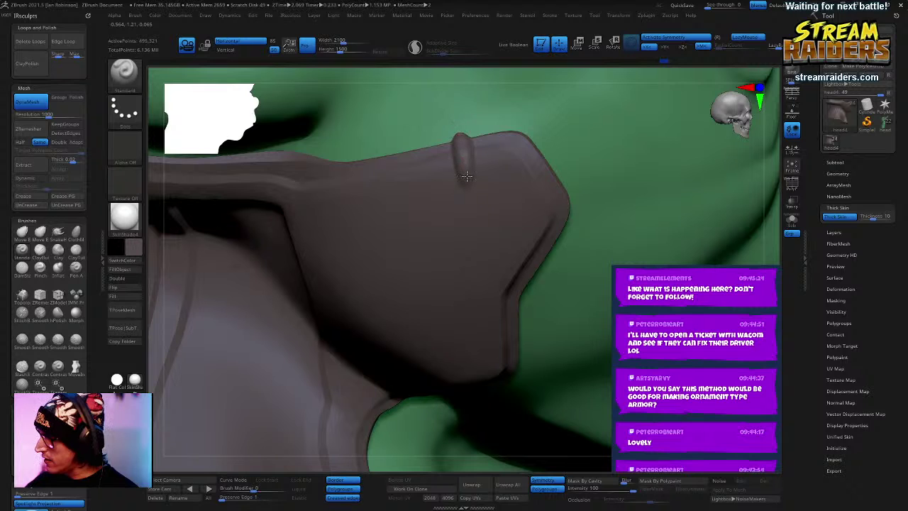
Step: Undo the raised test strip on the neck cloth's side flap
{"action": "right_click_drag", "start_coordinate": [474, 134], "coordinate": [493, 202]}
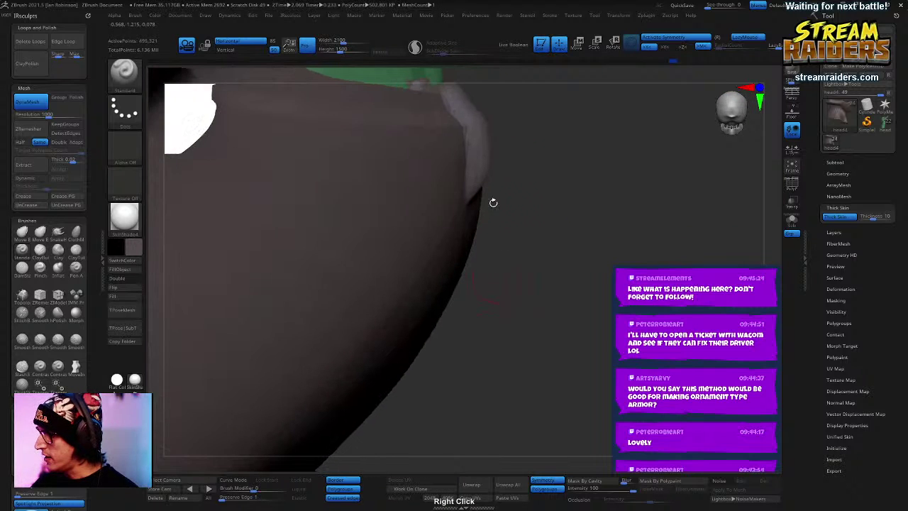
{"action": "right_click_drag", "start_coordinate": [540, 180], "coordinate": [612, 191]}
{"action": "key", "text": "ctrl"}
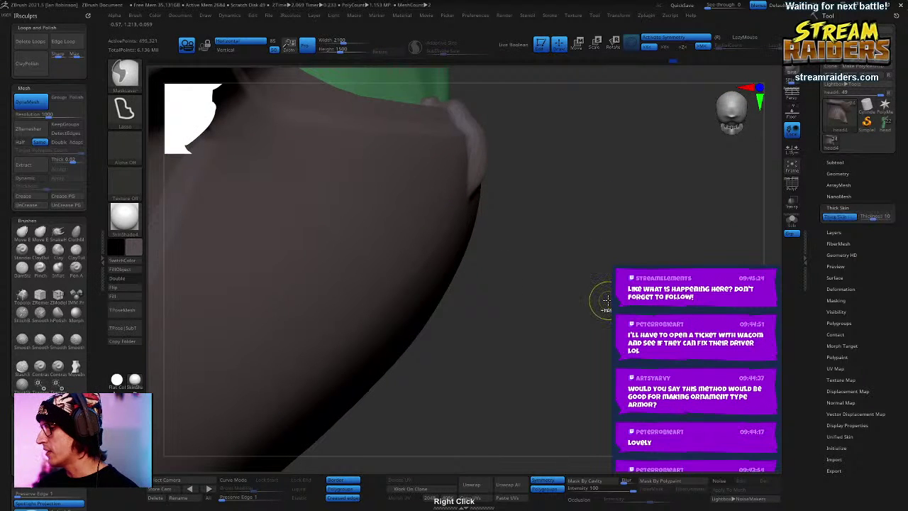
{"action": "right_click_drag", "start_coordinate": [634, 254], "coordinate": [605, 290]}
{"action": "key", "text": "ctrl"}
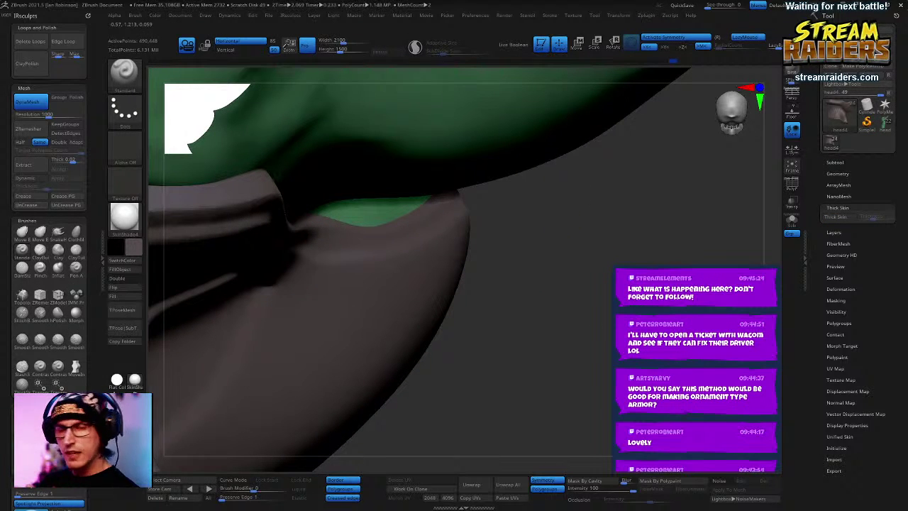
Step: Turn Thick Skin on, try a short raised stroke on the side flap, and undo it
{"action": "left_click", "coordinate": [844, 218]}
{"action": "right_click_drag", "start_coordinate": [725, 241], "coordinate": [614, 259]}
{"action": "left_click_drag", "start_coordinate": [657, 262], "coordinate": [631, 199], "text": "ctrl"}
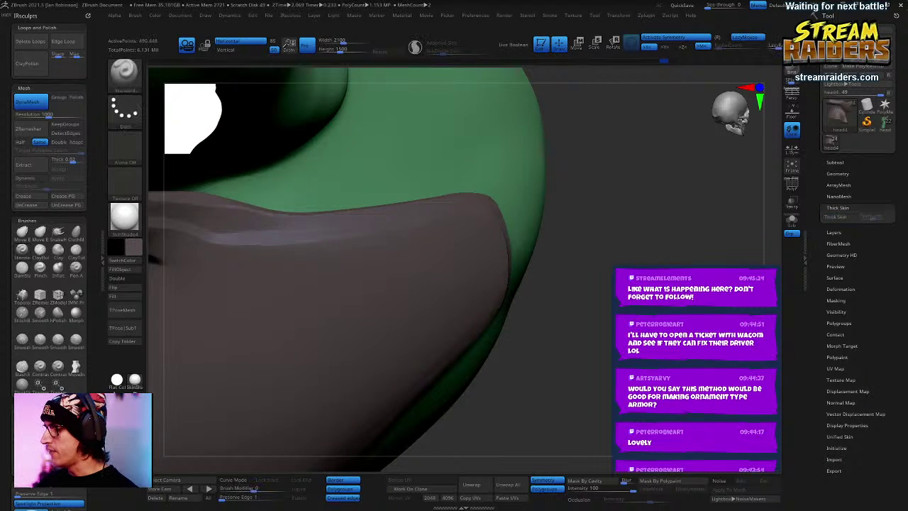
{"action": "right_click_drag", "start_coordinate": [614, 248], "coordinate": [725, 234]}
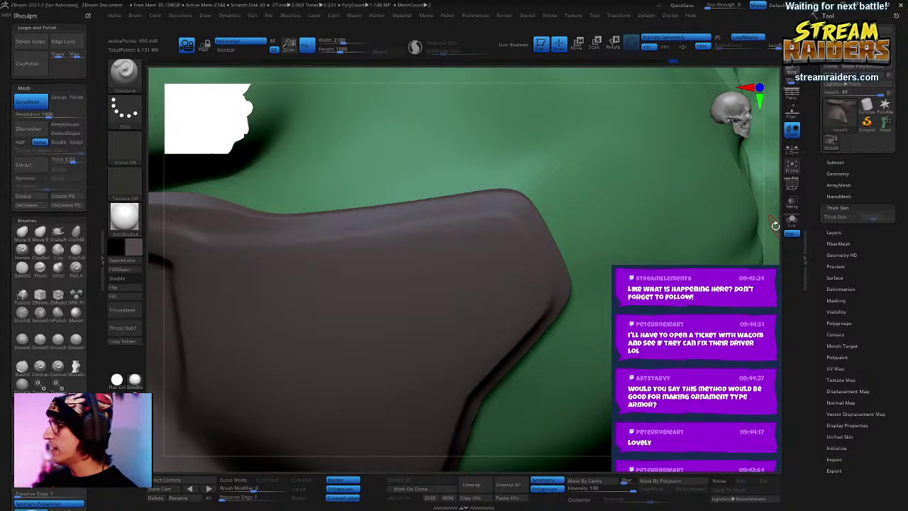
{"action": "left_click", "coordinate": [841, 219]}
{"action": "mouse_move", "coordinate": [440, 234]}
{"action": "left_mouse_down"}
{"action": "mouse_move", "coordinate": [446, 184]}
{"action": "mouse_move", "coordinate": [445, 251]}
{"action": "left_mouse_up"}
{"action": "key", "text": "ctrl+z"}
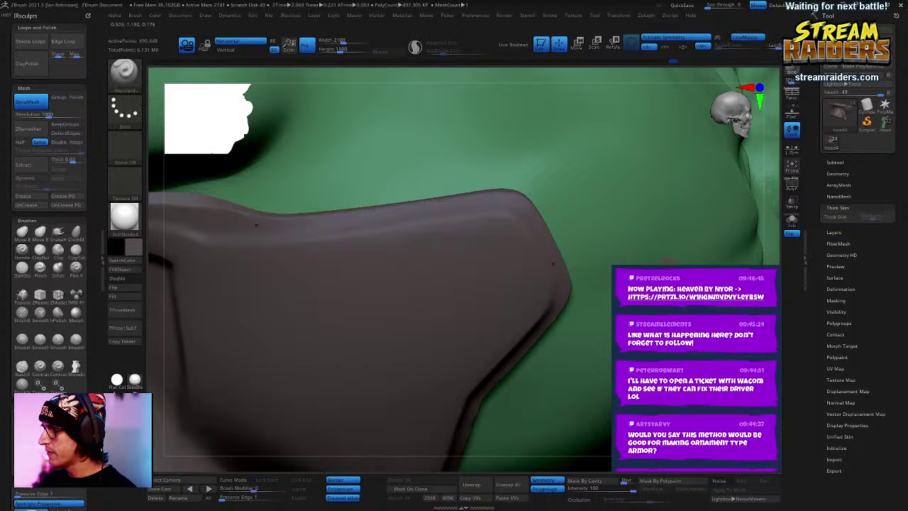
Step: Turn Thick Skin on for the neck cloth and set its thickness to about 2.18
{"action": "mouse_move", "coordinate": [544, 258]}
{"action": "right_mouse_down"}
{"action": "mouse_move", "coordinate": [659, 260]}
{"action": "mouse_move", "coordinate": [608, 234]}
{"action": "mouse_move", "coordinate": [638, 233]}
{"action": "mouse_move", "coordinate": [614, 259]}
{"action": "right_mouse_up"}
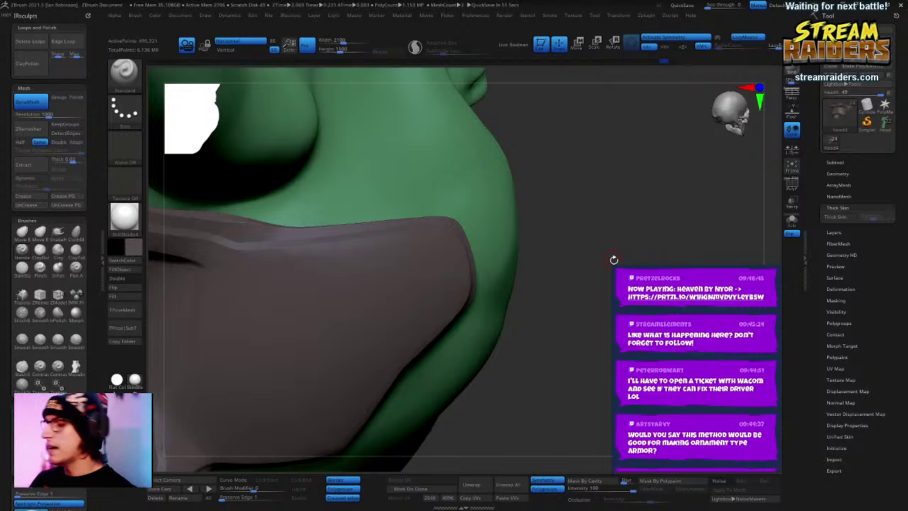
{"action": "right_click_drag", "start_coordinate": [614, 260], "coordinate": [534, 180]}
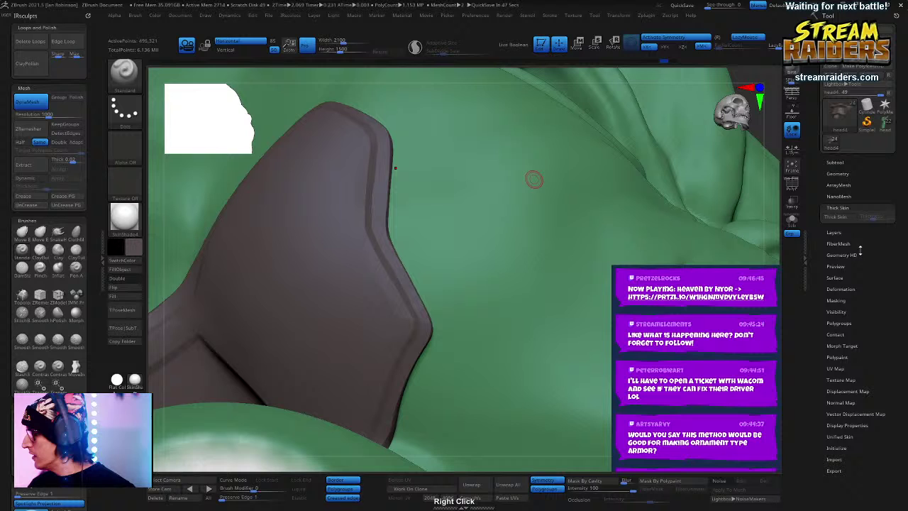
{"action": "left_click", "coordinate": [844, 218]}
{"action": "mouse_move", "coordinate": [874, 218]}
{"action": "left_mouse_down"}
{"action": "mouse_move", "coordinate": [885, 220]}
{"action": "mouse_move", "coordinate": [869, 220]}
{"action": "left_mouse_up"}
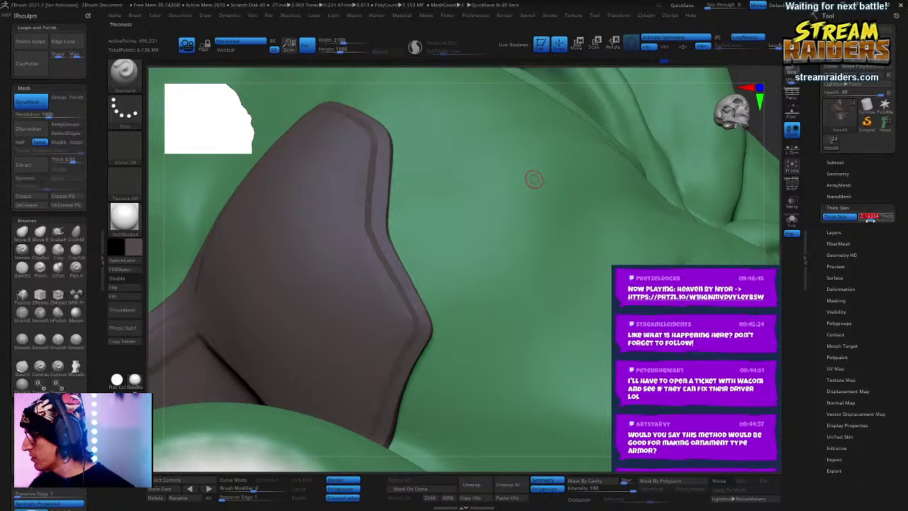
Step: With the Chisel brush, try a stroke along the side flap's upper border, and undo it
{"action": "right_click_drag", "start_coordinate": [533, 183], "coordinate": [489, 183]}
{"action": "key", "text": "b"}
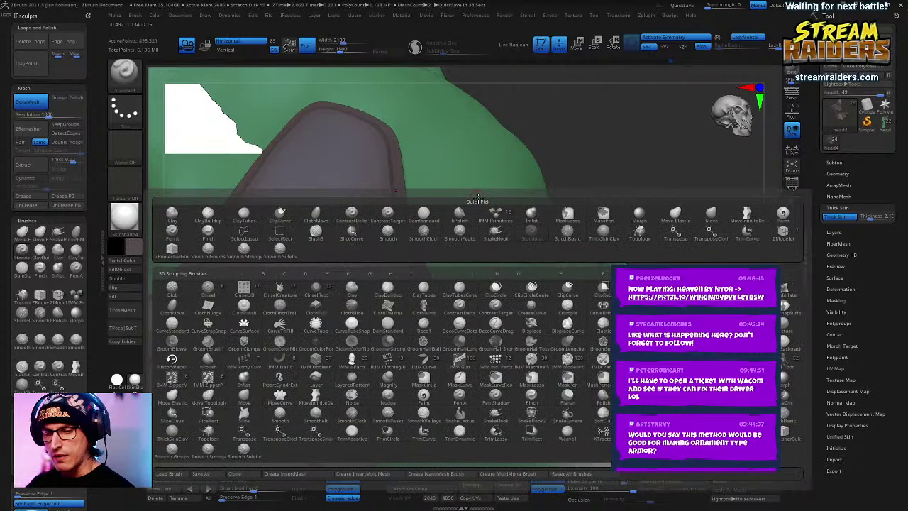
{"action": "left_click", "coordinate": [275, 305]}
{"action": "mouse_move", "coordinate": [480, 196]}
{"action": "right_mouse_down"}
{"action": "mouse_move", "coordinate": [500, 202]}
{"action": "mouse_move", "coordinate": [521, 192]}
{"action": "mouse_move", "coordinate": [544, 324]}
{"action": "right_mouse_up"}
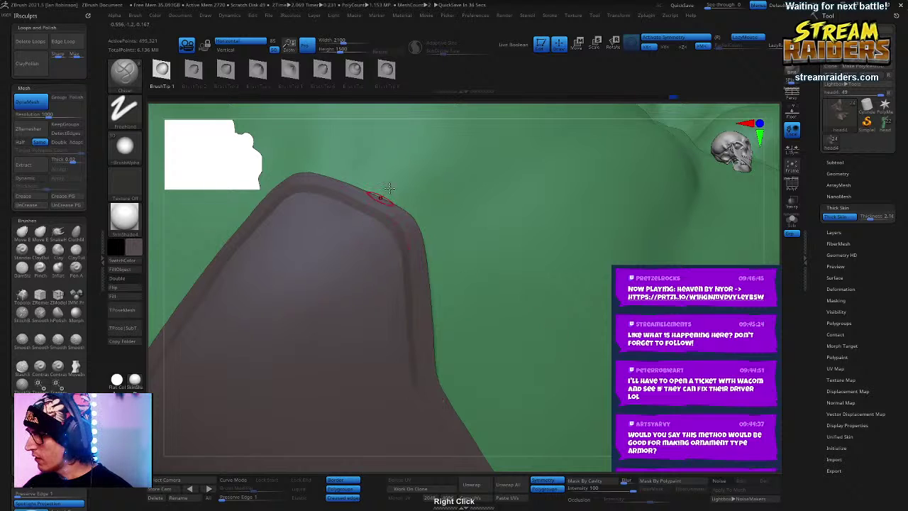
{"action": "right_click_drag", "start_coordinate": [449, 161], "coordinate": [348, 210]}
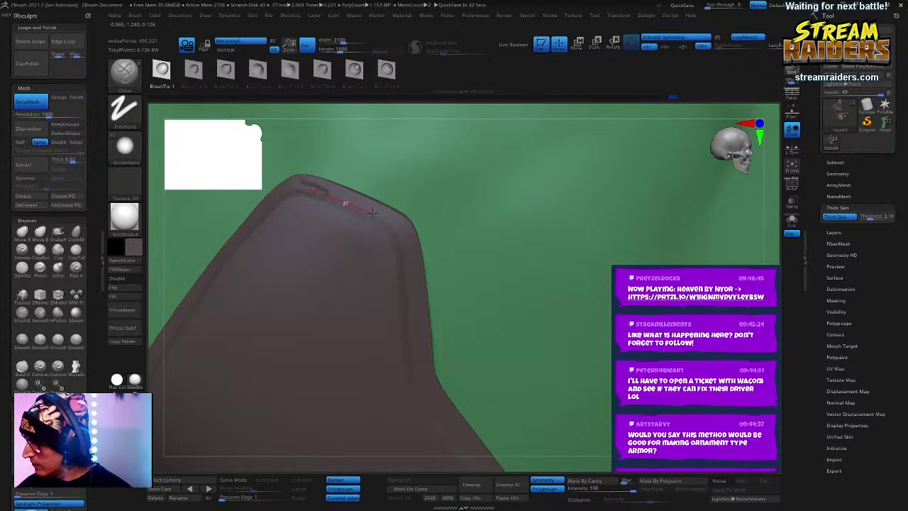
{"action": "left_click_drag", "start_coordinate": [396, 226], "coordinate": [413, 236]}
{"action": "key", "text": "ctrl+z"}
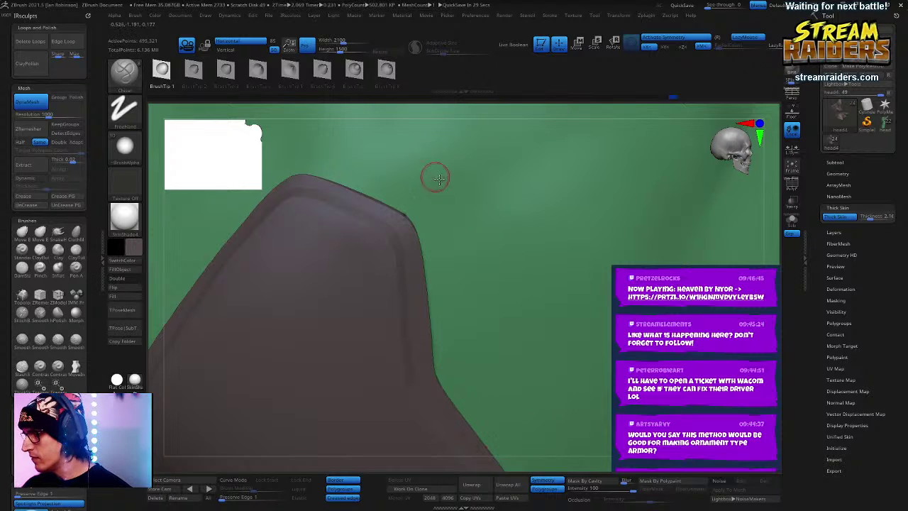
Step: Check the side flap's mesh density with the polygon wireframe switched on briefly
{"action": "key", "text": "space"}
{"action": "key", "text": "shift+f"}
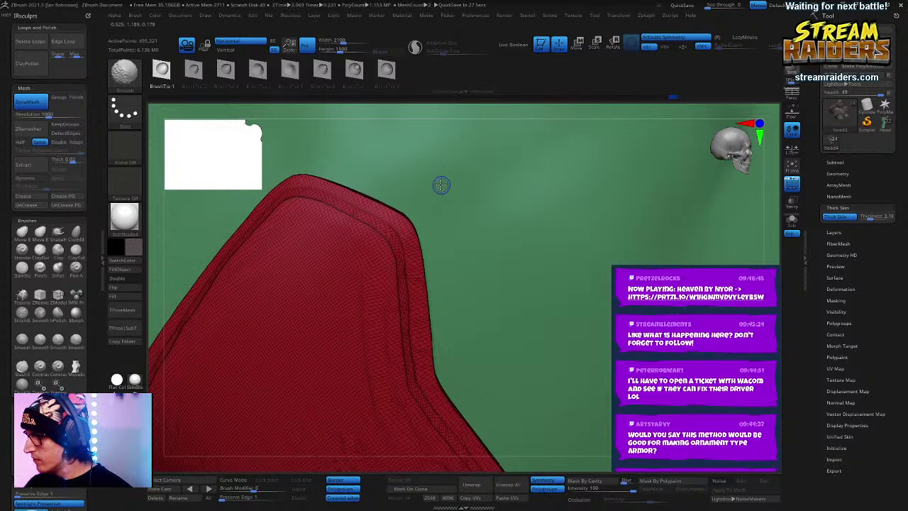
{"action": "key", "text": "shift+f"}
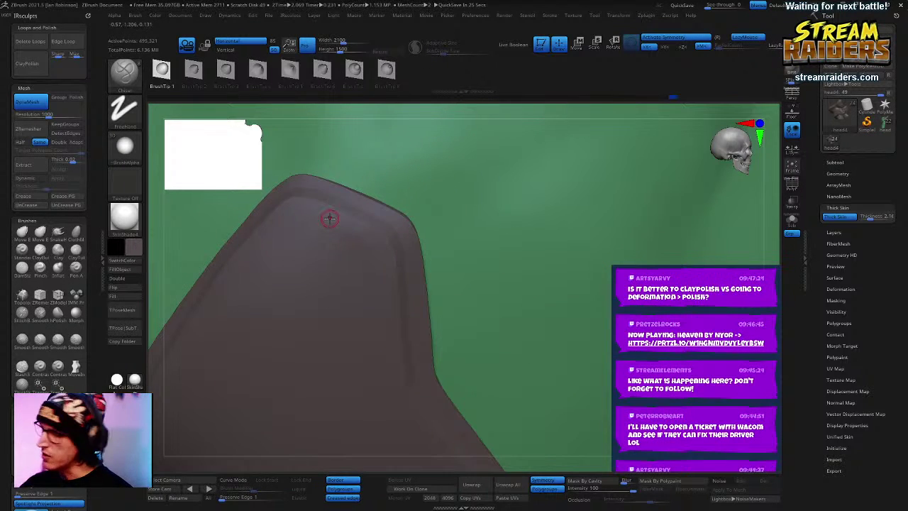
Step: Try cutting a crease along the side flap's upper border with the DamStandard brush, and undo it
{"action": "key", "text": "b"}
{"action": "key", "text": "d"}
{"action": "key", "text": "s"}
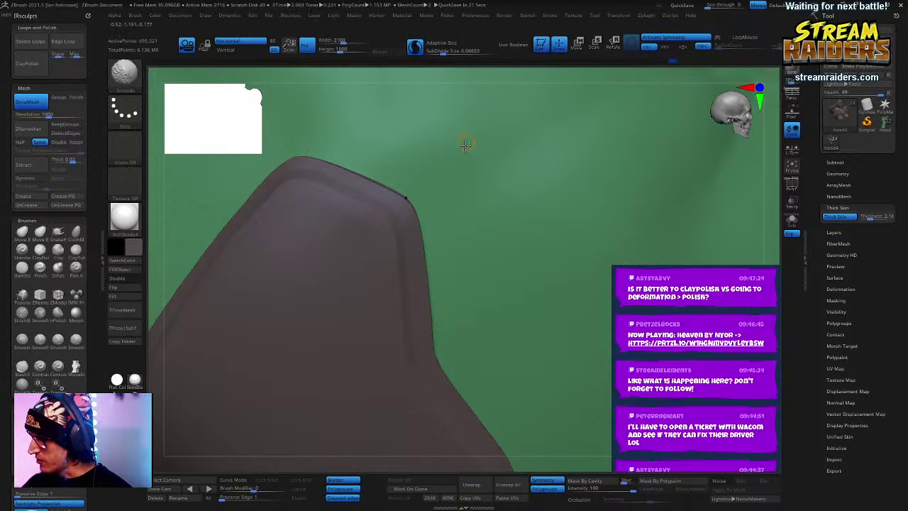
{"action": "right_click_drag", "start_coordinate": [450, 178], "coordinate": [448, 199]}
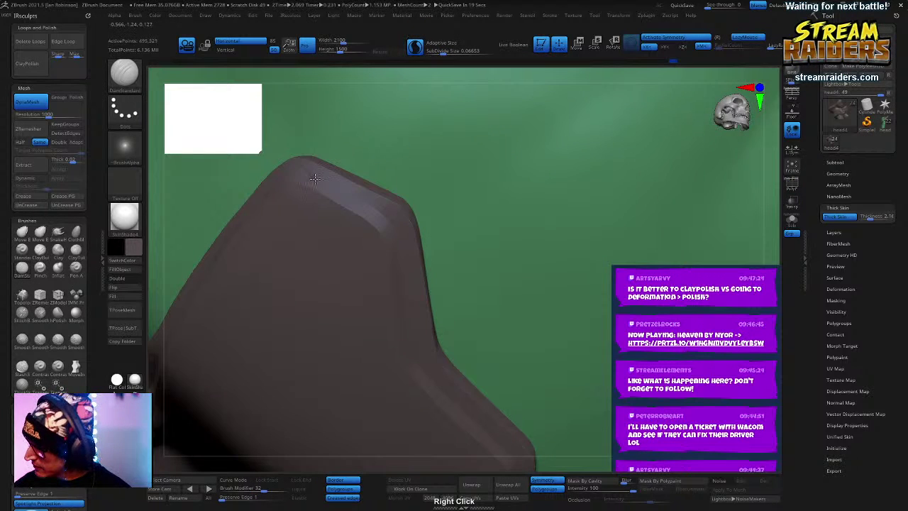
{"action": "left_click_drag", "start_coordinate": [315, 179], "coordinate": [414, 210]}
{"action": "key", "text": "ctrl+z"}
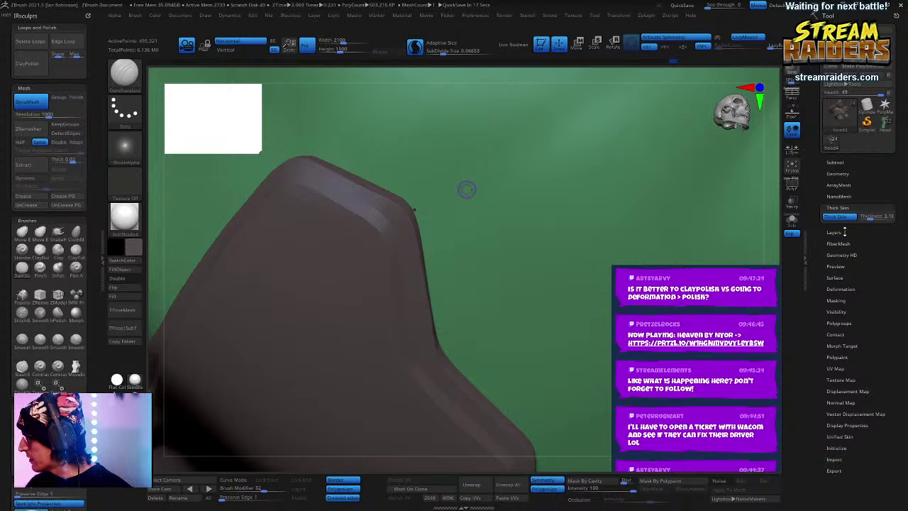
Step: Adjust the LazyMouse setting, try more DamStandard strokes along the flap's upper border, and undo them
{"action": "key", "text": "space"}
{"action": "left_click", "coordinate": [776, 45]}
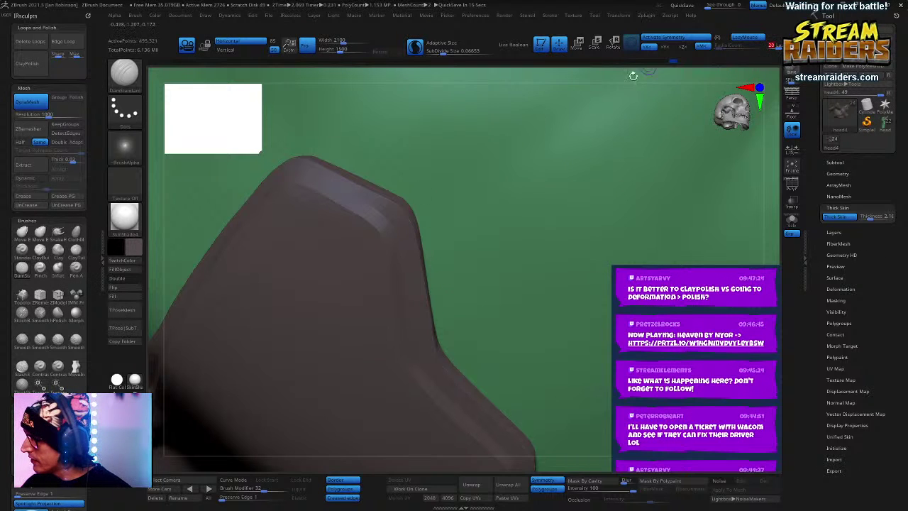
{"action": "right_click_drag", "start_coordinate": [410, 175], "coordinate": [376, 167]}
{"action": "left_click_drag", "start_coordinate": [312, 174], "coordinate": [328, 182]}
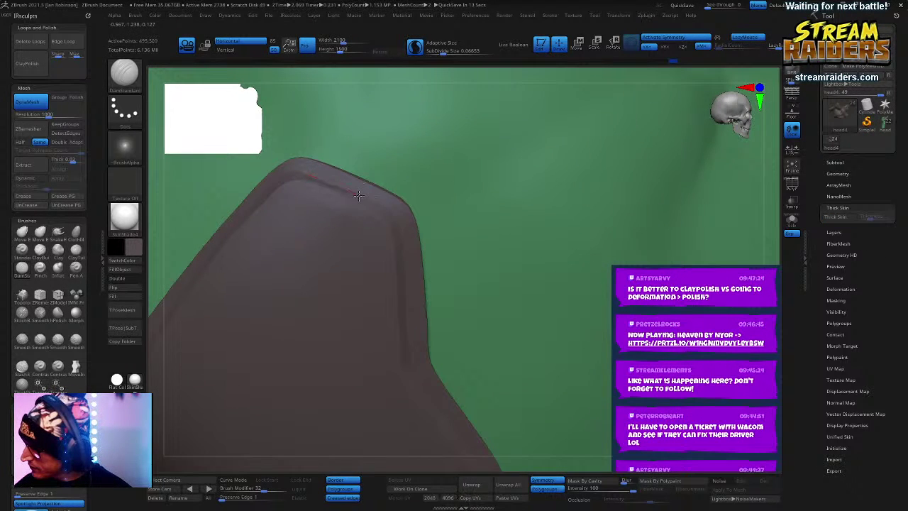
{"action": "left_click_drag", "start_coordinate": [408, 195], "coordinate": [419, 200]}
{"action": "right_click_drag", "start_coordinate": [446, 198], "coordinate": [434, 195]}
{"action": "right_click_drag", "start_coordinate": [374, 171], "coordinate": [395, 169]}
{"action": "left_click_drag", "start_coordinate": [460, 173], "coordinate": [479, 194], "text": "ctrl"}
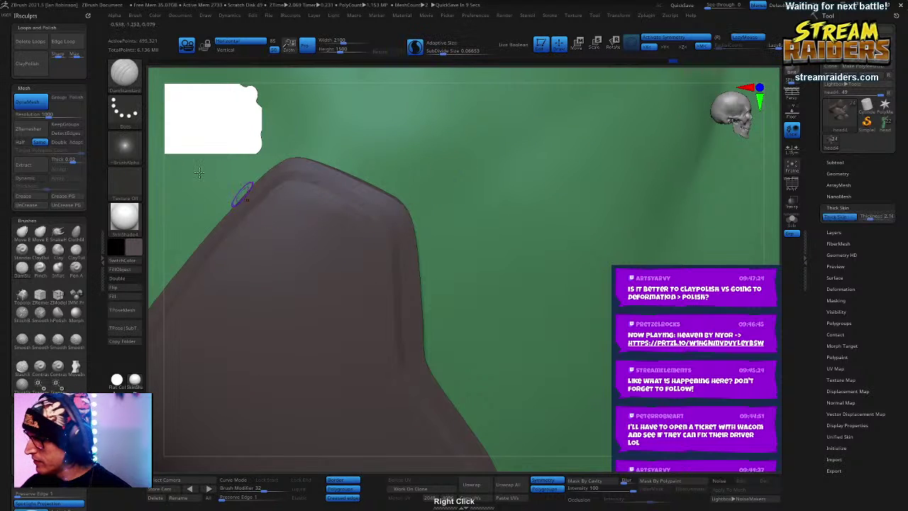
Step: Set the DynaMesh resolution to 1088 and isolate the neck cloth from the other subtools
{"action": "left_click", "coordinate": [50, 115]}
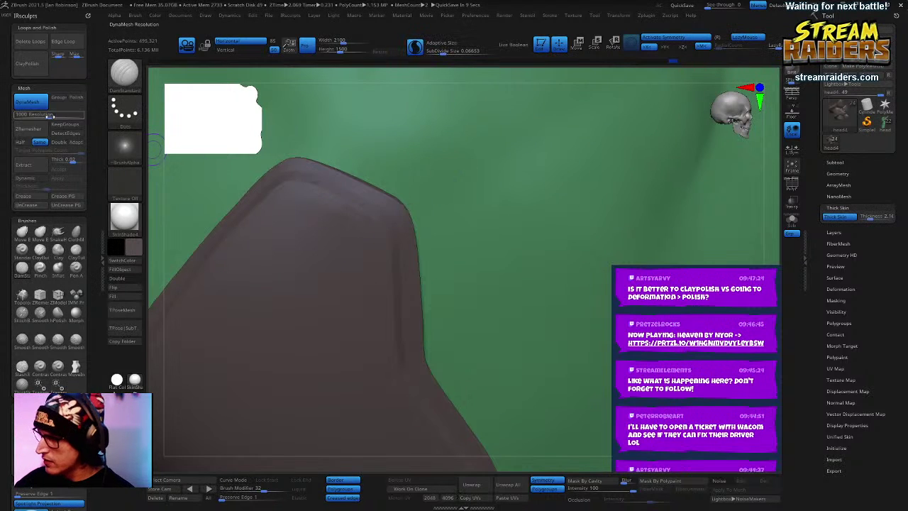
{"action": "left_click", "coordinate": [791, 221]}
{"action": "right_click_drag", "start_coordinate": [516, 208], "coordinate": [542, 158]}
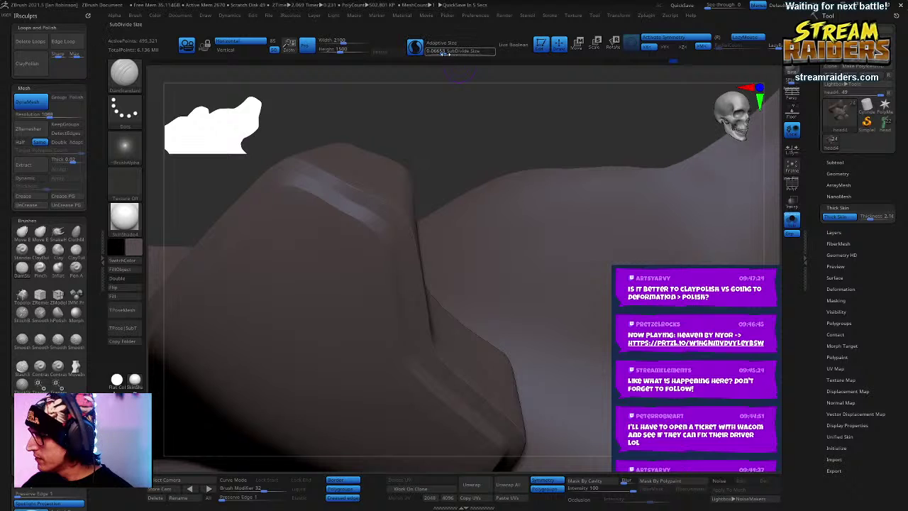
Step: Set the Subdivide Size to 0.05143, try a DamStandard stroke across the flap's border, and abort the auto-save
{"action": "left_click", "coordinate": [437, 54]}
{"action": "right_click_drag", "start_coordinate": [452, 133], "coordinate": [451, 186], "text": "alt"}
{"action": "left_click_drag", "start_coordinate": [258, 175], "coordinate": [425, 293]}
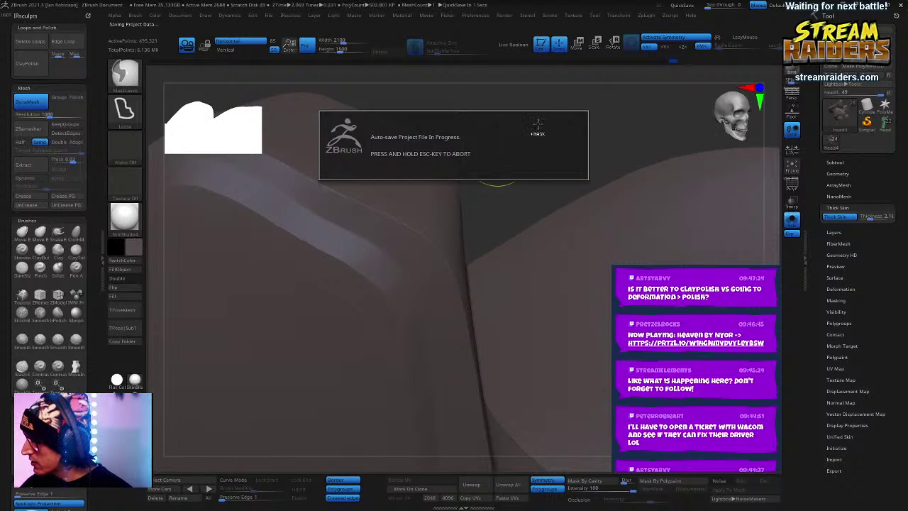
{"action": "key", "text": "Escape"}
{"action": "key", "text": "space"}
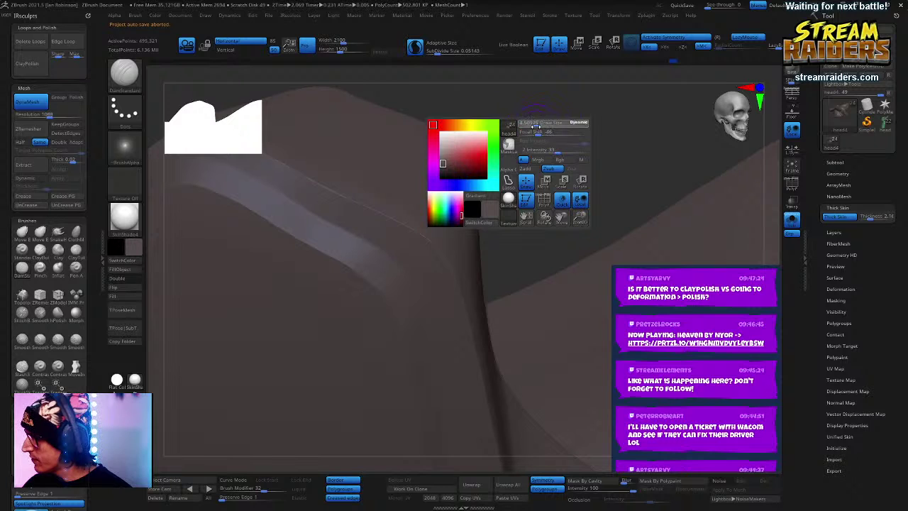
{"action": "left_click_drag", "start_coordinate": [535, 127], "coordinate": [532, 126]}
Step: Select the Chisel brush with BrushTip 3
{"action": "key", "text": "b"}
{"action": "key", "text": "c"}
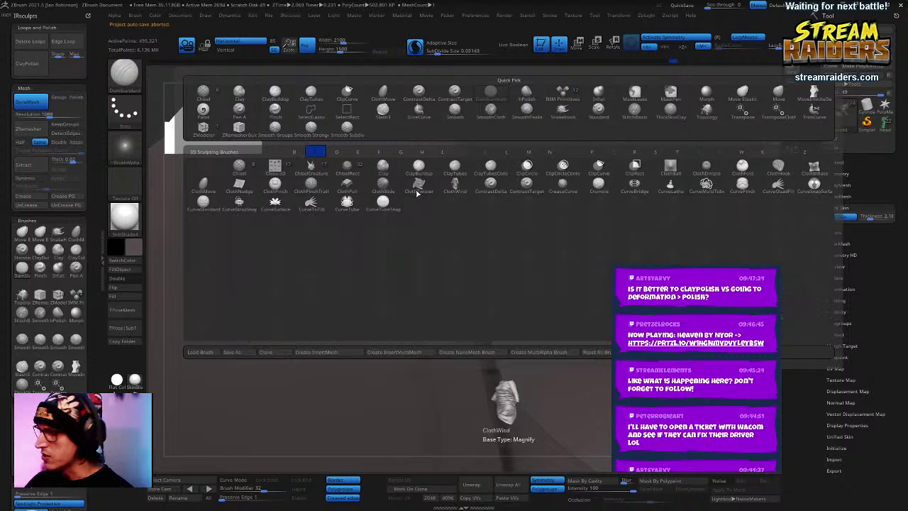
{"action": "left_click", "coordinate": [248, 168]}
{"action": "mouse_move", "coordinate": [548, 150]}
{"action": "left_mouse_down"}
{"action": "mouse_move", "coordinate": [535, 176]}
{"action": "mouse_move", "coordinate": [537, 211]}
{"action": "left_mouse_up"}
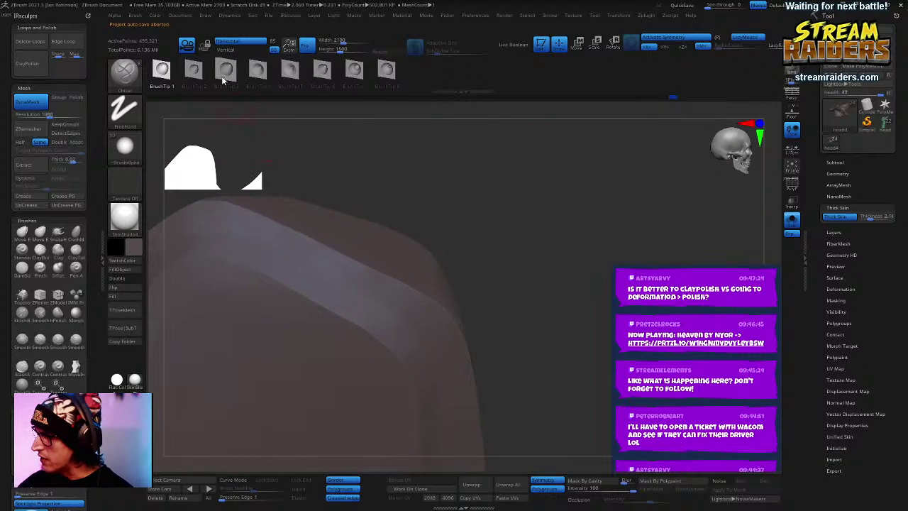
{"action": "left_click", "coordinate": [223, 74]}
Step: Try a BrushTip 3 Chisel stroke along the side flap's raised border, and undo it
{"action": "left_click_drag", "start_coordinate": [465, 202], "coordinate": [526, 239], "text": "alt"}
{"action": "left_click_drag", "start_coordinate": [303, 264], "coordinate": [503, 366]}
{"action": "key", "text": "ctrl+z"}
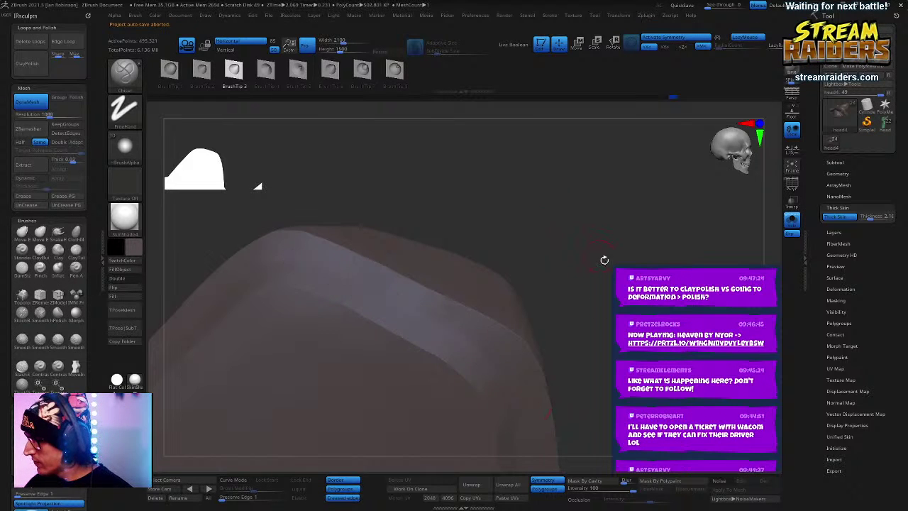
Step: Remesh the neck cloth with DynaMesh Master at a polycount of 1 million
{"action": "mouse_move", "coordinate": [604, 260]}
{"action": "left_mouse_down"}
{"action": "mouse_move", "coordinate": [628, 196]}
{"action": "mouse_move", "coordinate": [631, 219]}
{"action": "mouse_move", "coordinate": [620, 195]}
{"action": "left_mouse_up"}
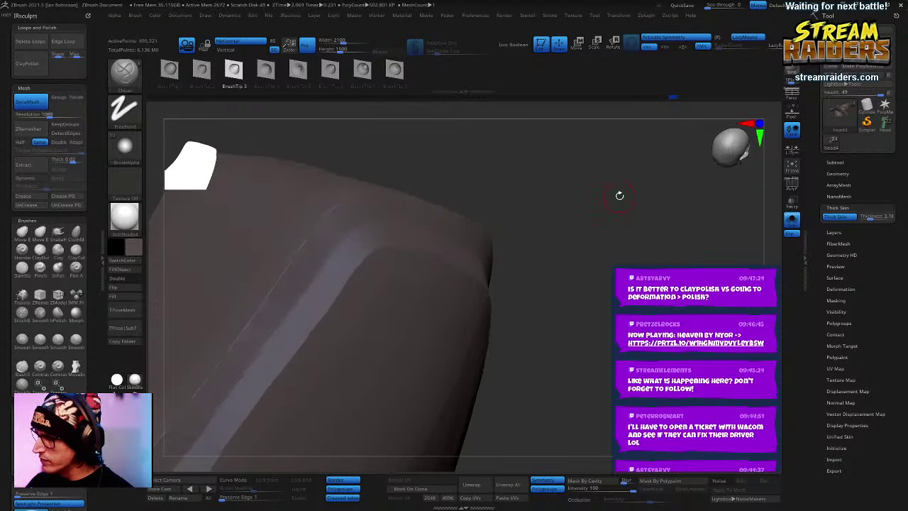
{"action": "left_click_drag", "start_coordinate": [738, 220], "coordinate": [595, 348]}
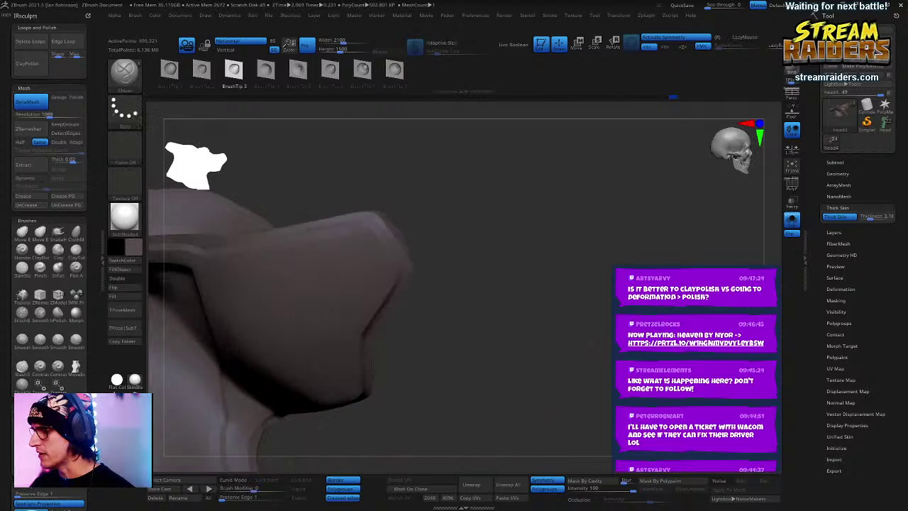
{"action": "left_click", "coordinate": [835, 165]}
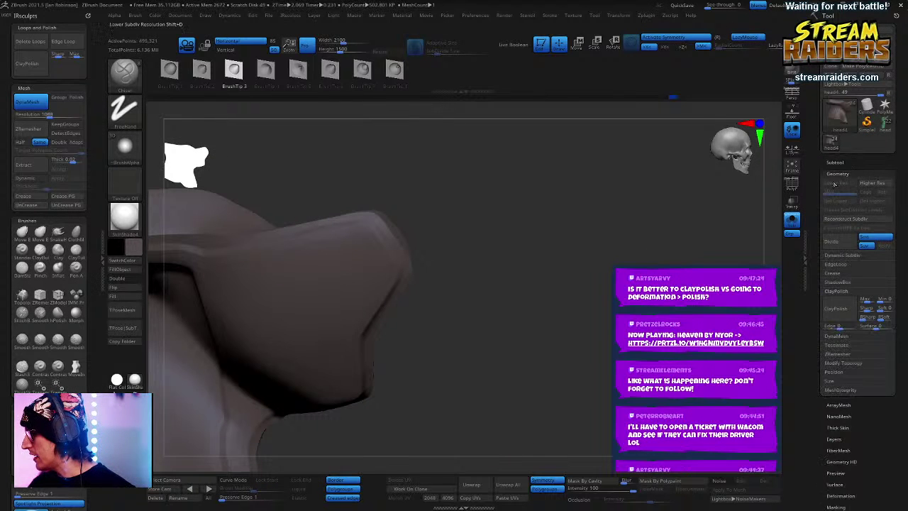
{"action": "left_click_drag", "start_coordinate": [496, 298], "coordinate": [539, 234], "text": "alt"}
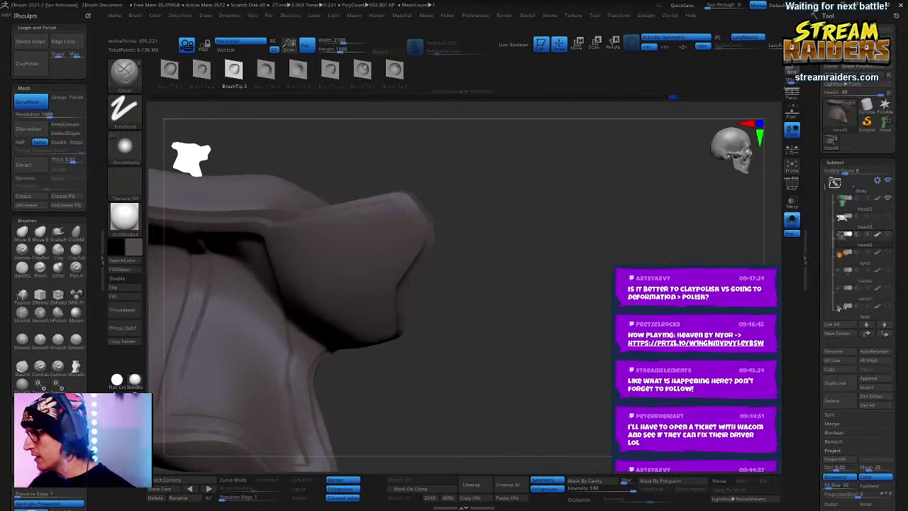
{"action": "left_click", "coordinate": [646, 16]}
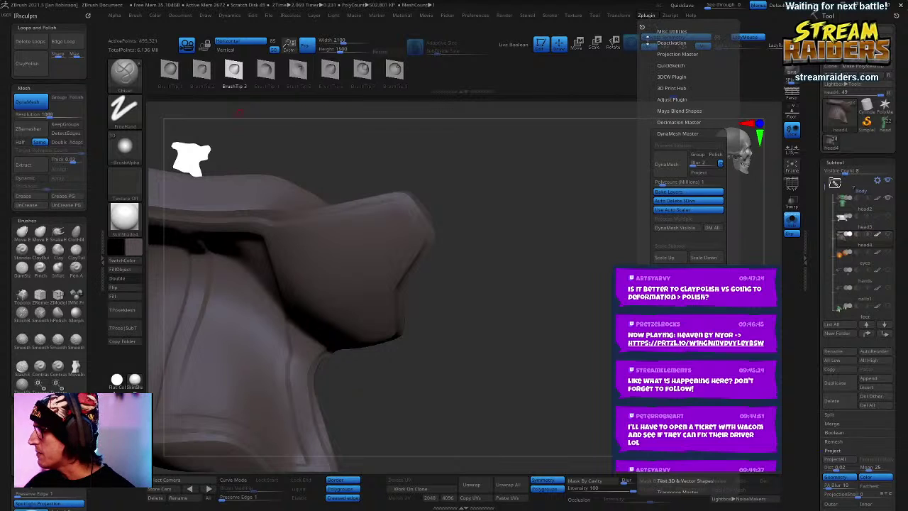
{"action": "left_click", "coordinate": [674, 164]}
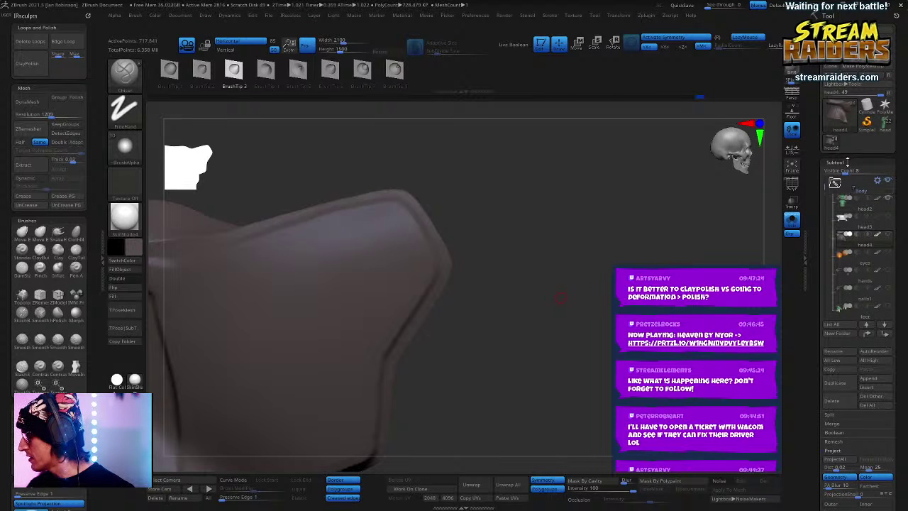
Step: Turn on Thick Skin for the remeshed neck cloth
{"action": "left_click", "coordinate": [848, 163]}
{"action": "left_click", "coordinate": [847, 164]}
{"action": "left_click", "coordinate": [845, 175]}
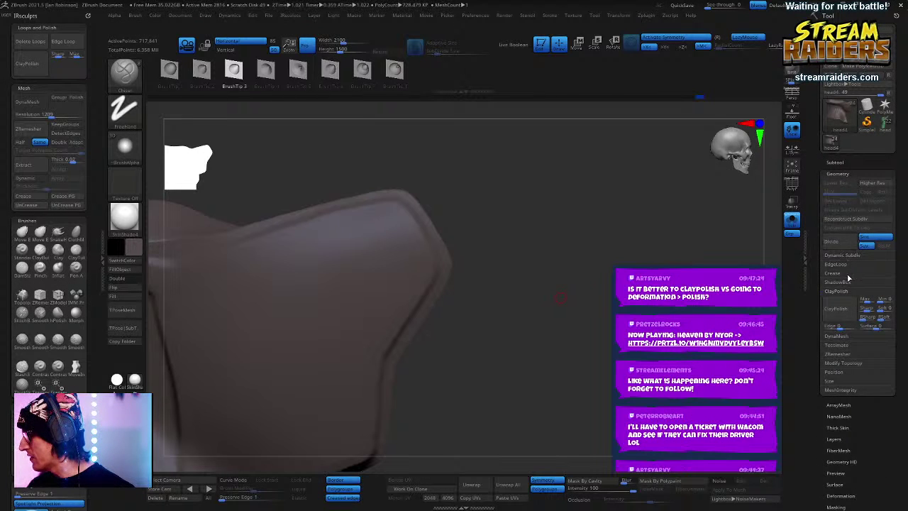
{"action": "left_click", "coordinate": [837, 173]}
{"action": "left_click", "coordinate": [838, 207]}
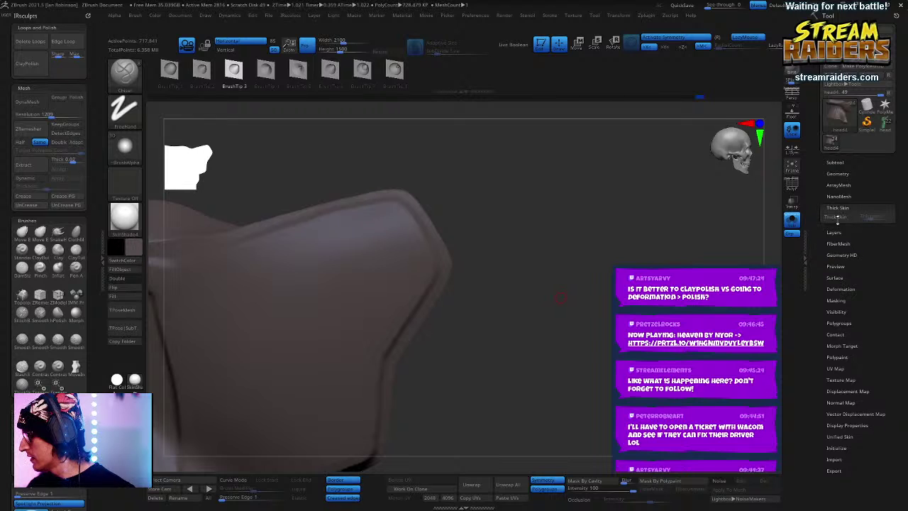
{"action": "left_click_drag", "start_coordinate": [429, 123], "coordinate": [519, 205]}
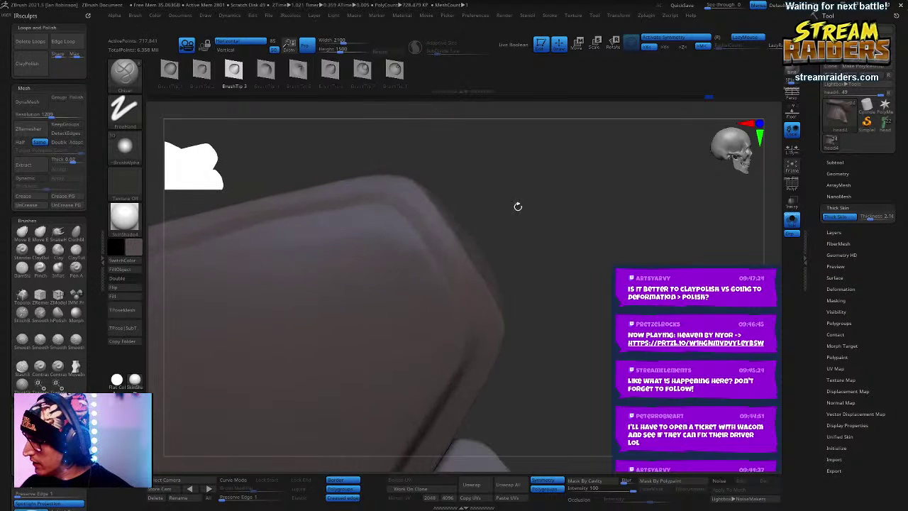
Step: Try BrushTip 3 Chisel strokes around the corner and down the side flap's raised border, and undo them
{"action": "left_click_drag", "start_coordinate": [428, 234], "coordinate": [453, 277]}
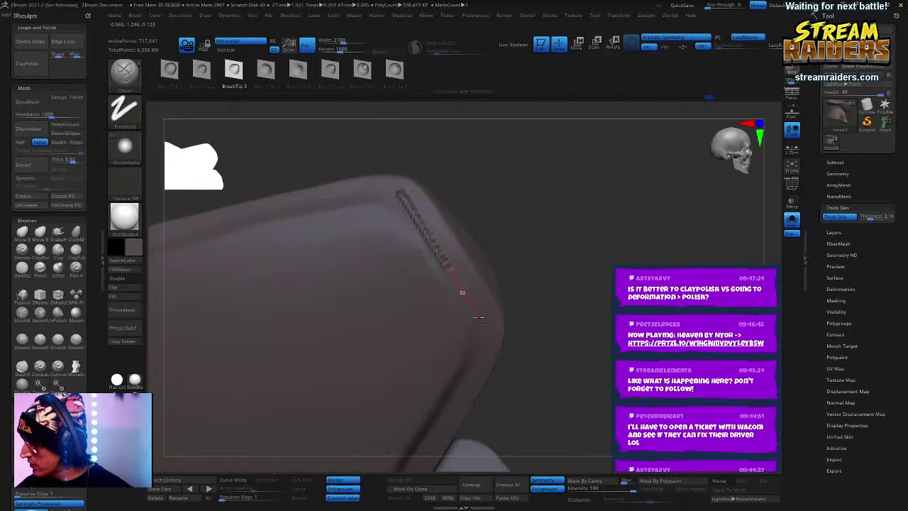
{"action": "left_click_drag", "start_coordinate": [503, 368], "coordinate": [508, 172]}
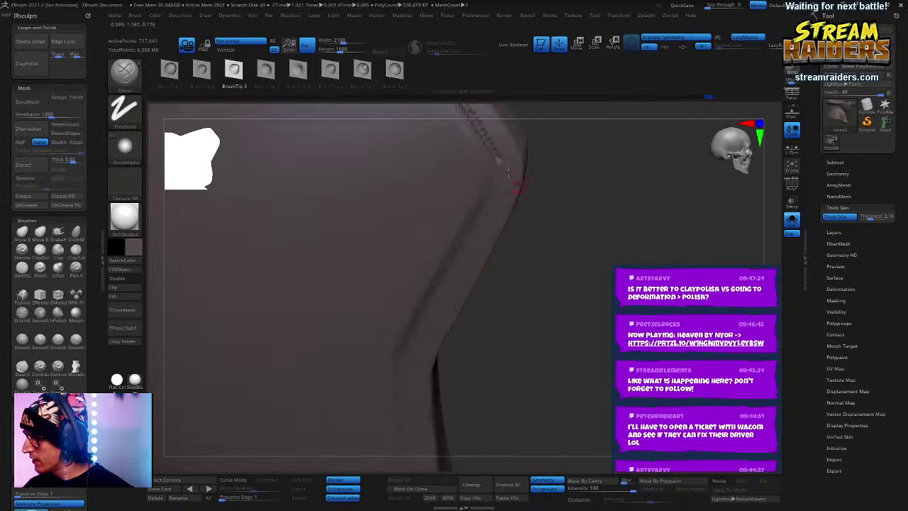
{"action": "left_click_drag", "start_coordinate": [469, 234], "coordinate": [406, 357]}
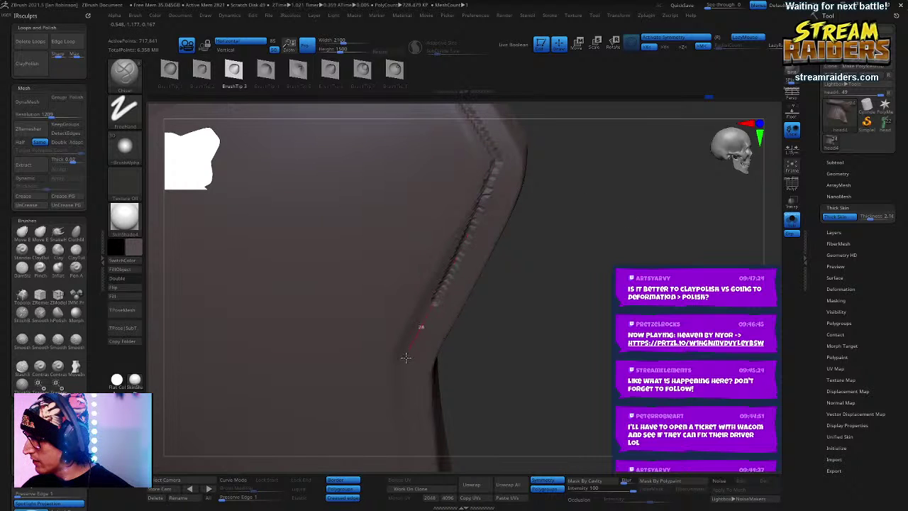
{"action": "left_click_drag", "start_coordinate": [389, 410], "coordinate": [392, 411]}
{"action": "mouse_move", "coordinate": [581, 209]}
{"action": "left_mouse_down"}
{"action": "mouse_move", "coordinate": [635, 246]}
{"action": "mouse_move", "coordinate": [640, 215]}
{"action": "mouse_move", "coordinate": [629, 243]}
{"action": "left_mouse_up"}
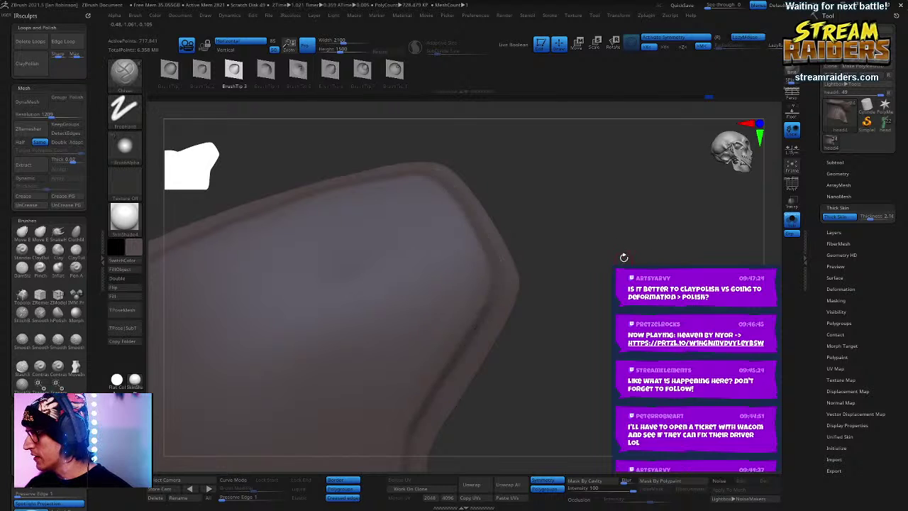
Step: Set the Chisel brush's Draw Size to about 2.6
{"action": "key", "text": "shift+f"}
{"action": "key", "text": "shift+f"}
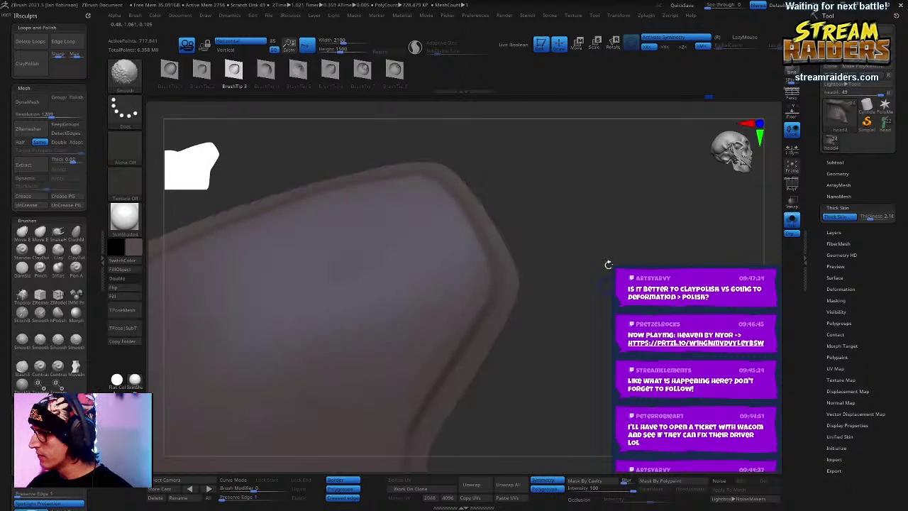
{"action": "left_click_drag", "start_coordinate": [608, 263], "coordinate": [586, 180]}
{"action": "key", "text": "space"}
{"action": "key", "text": "space"}
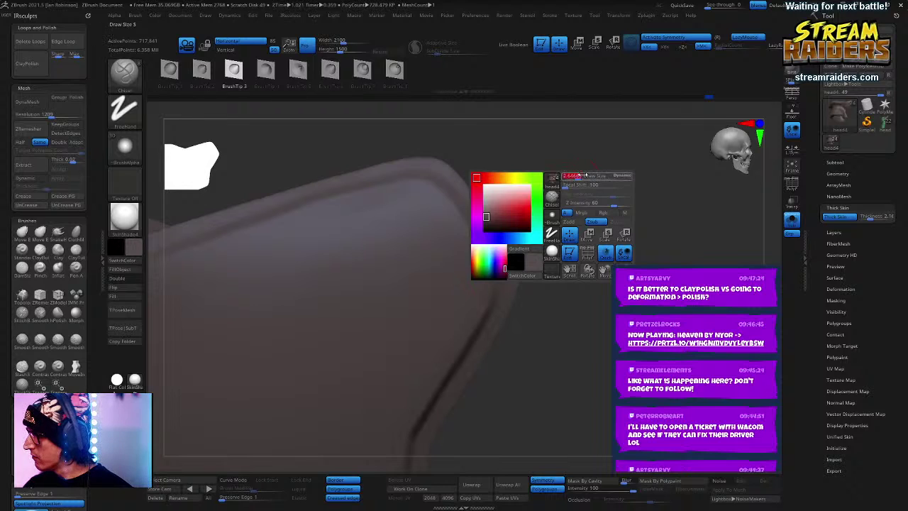
{"action": "left_click_drag", "start_coordinate": [642, 171], "coordinate": [639, 183]}
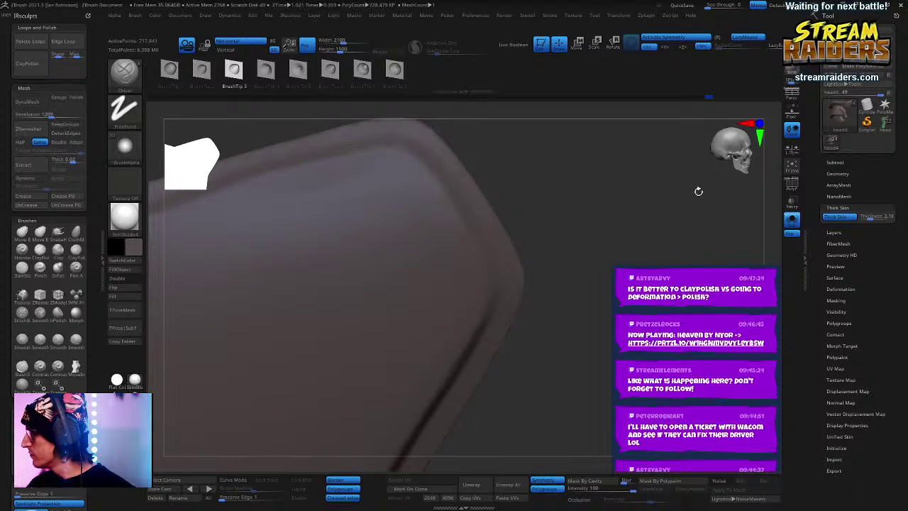
{"action": "mouse_move", "coordinate": [601, 159]}
{"action": "left_mouse_down"}
{"action": "mouse_move", "coordinate": [600, 229]}
{"action": "mouse_move", "coordinate": [592, 221]}
{"action": "left_mouse_up"}
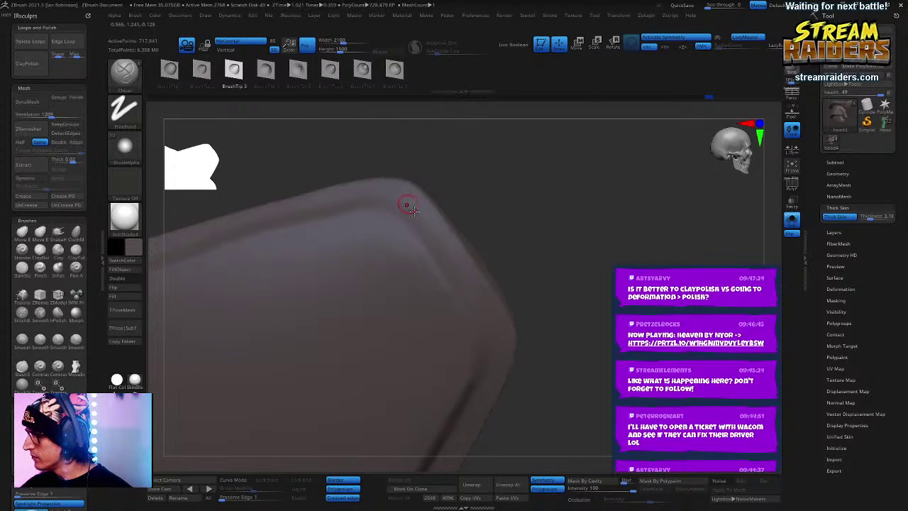
Step: Set the Thick Skin thickness to about 2.88, try another Chisel stroke along the flap's upper border, and undo it
{"action": "left_click", "coordinate": [871, 217]}
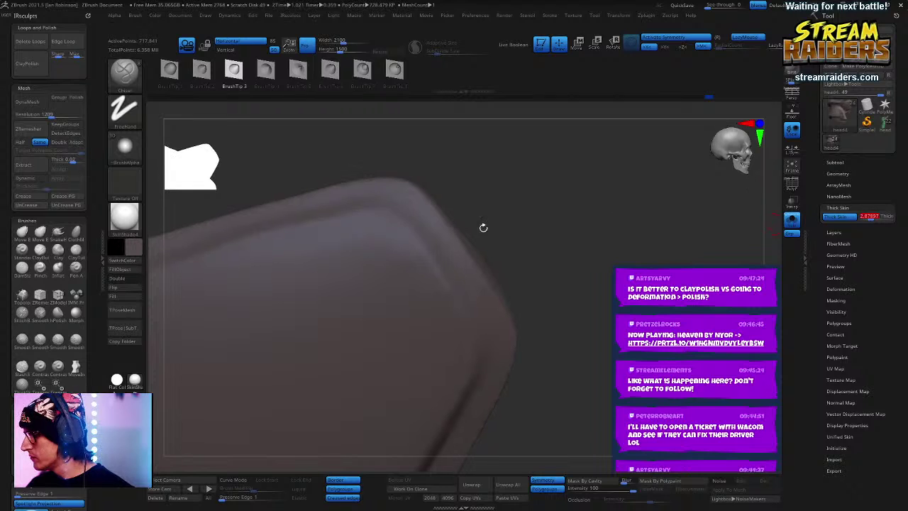
{"action": "left_click_drag", "start_coordinate": [401, 197], "coordinate": [428, 245]}
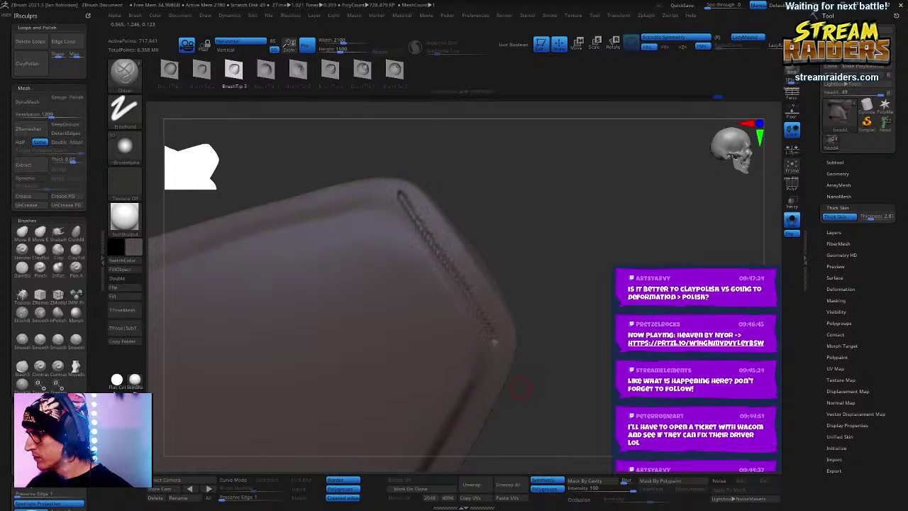
{"action": "left_click_drag", "start_coordinate": [525, 382], "coordinate": [672, 216]}
{"action": "key", "text": "ctrl"}
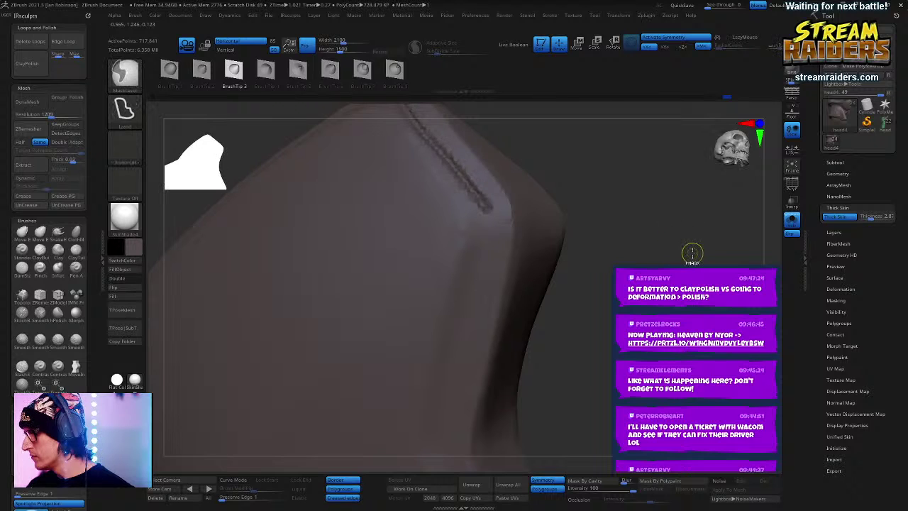
{"action": "key", "text": "ctrl+z"}
{"action": "key", "text": "ctrl+z"}
{"action": "mouse_move", "coordinate": [655, 250]}
{"action": "left_mouse_down"}
{"action": "mouse_move", "coordinate": [776, 242]}
{"action": "mouse_move", "coordinate": [654, 254]}
{"action": "mouse_move", "coordinate": [738, 247]}
{"action": "left_mouse_up"}
Step: Polish the whole neck cloth with ClayPolish
{"action": "left_click", "coordinate": [837, 173]}
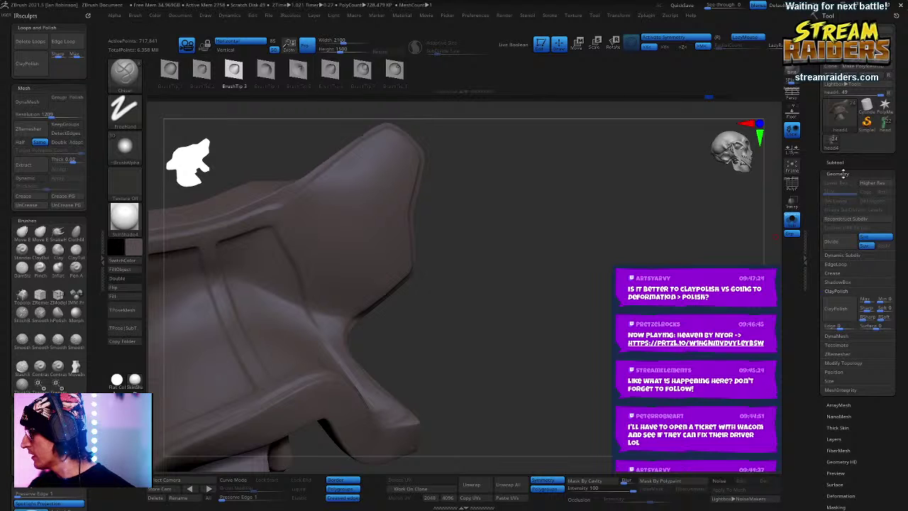
{"action": "key", "text": "space"}
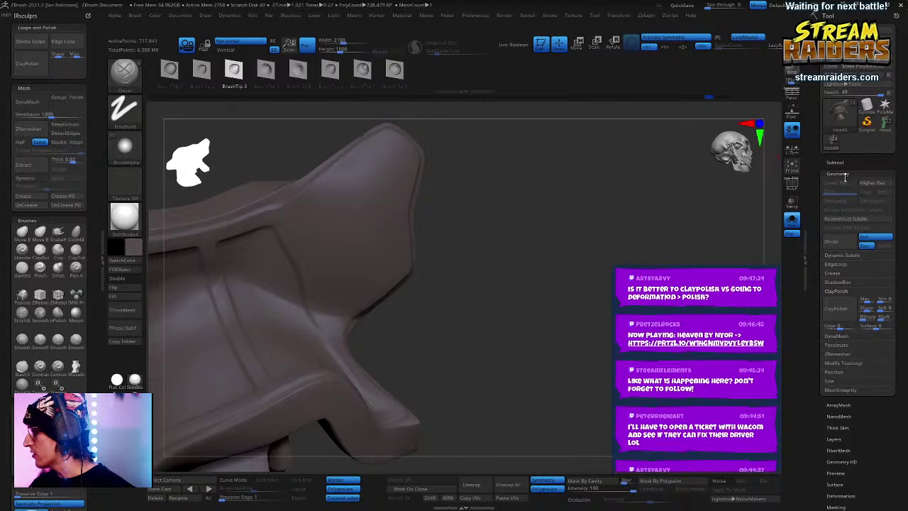
{"action": "left_click", "coordinate": [851, 291]}
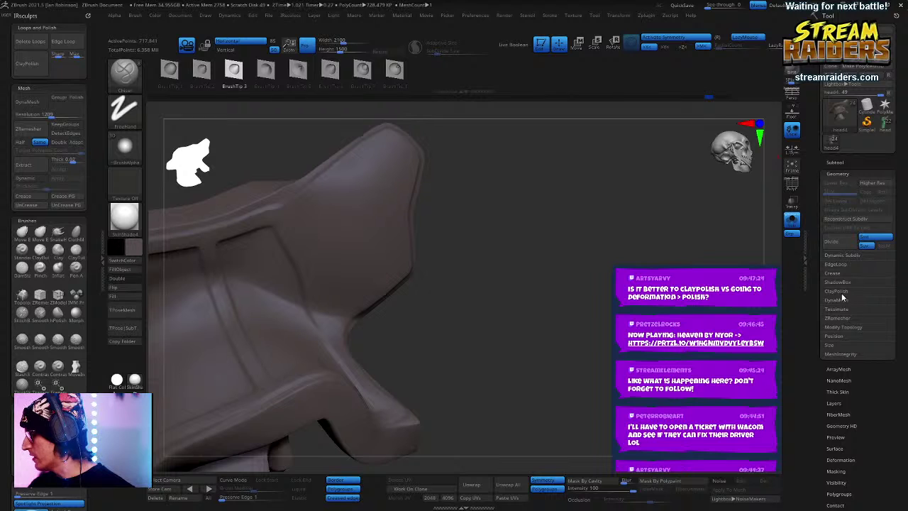
{"action": "left_click", "coordinate": [841, 293]}
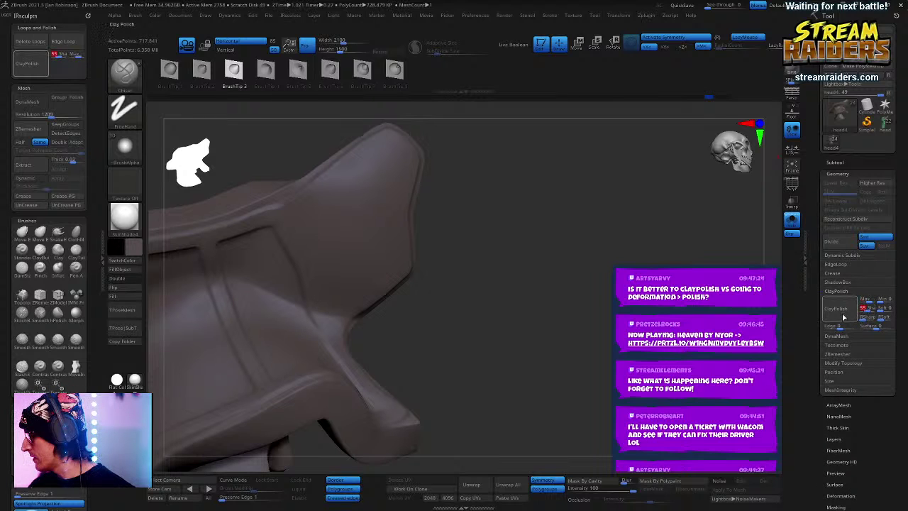
{"action": "left_click_drag", "start_coordinate": [606, 249], "coordinate": [639, 254]}
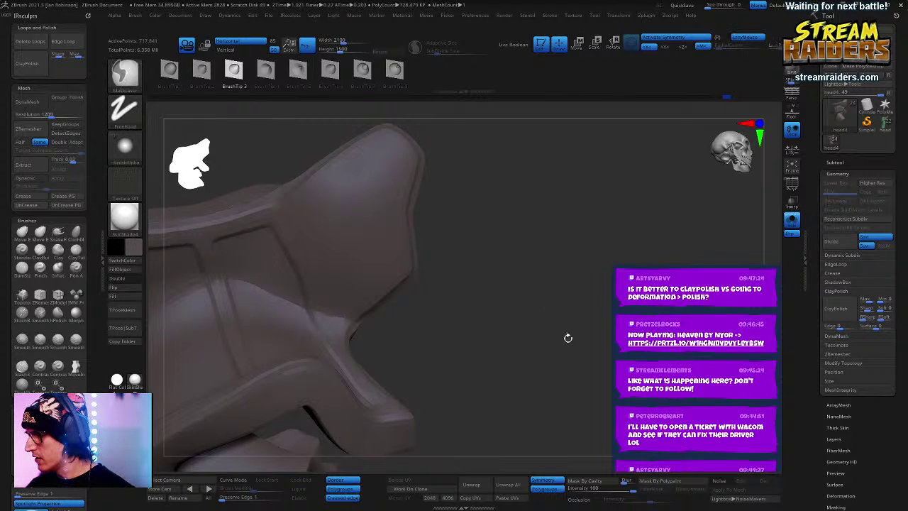
{"action": "mouse_move", "coordinate": [567, 336]}
{"action": "left_mouse_down", "text": "shift"}
{"action": "mouse_move", "coordinate": [608, 261]}
{"action": "mouse_move", "coordinate": [655, 245]}
{"action": "mouse_move", "coordinate": [672, 247]}
{"action": "mouse_move", "coordinate": [675, 261]}
{"action": "left_mouse_up", "text": "shift"}
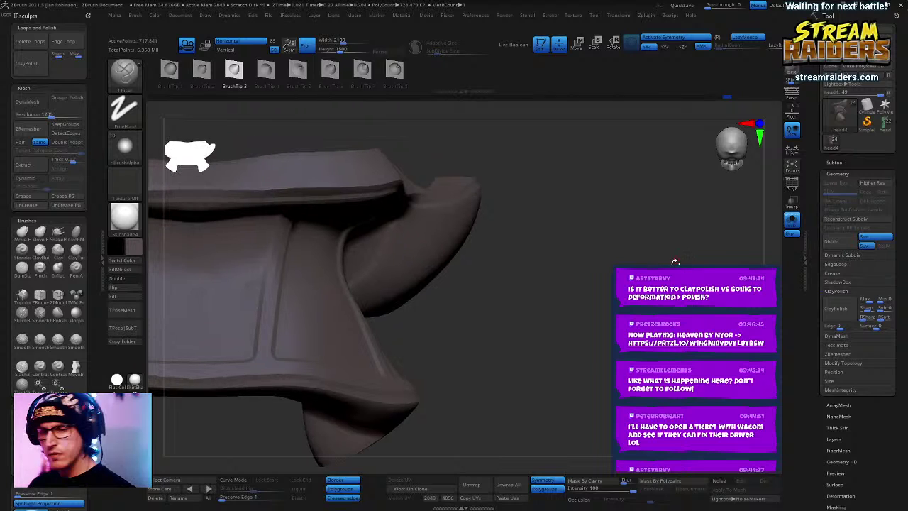
Step: Remesh the neck cloth with ZRemesher using the Same option, and subdivide it to level 2
{"action": "key", "text": "space"}
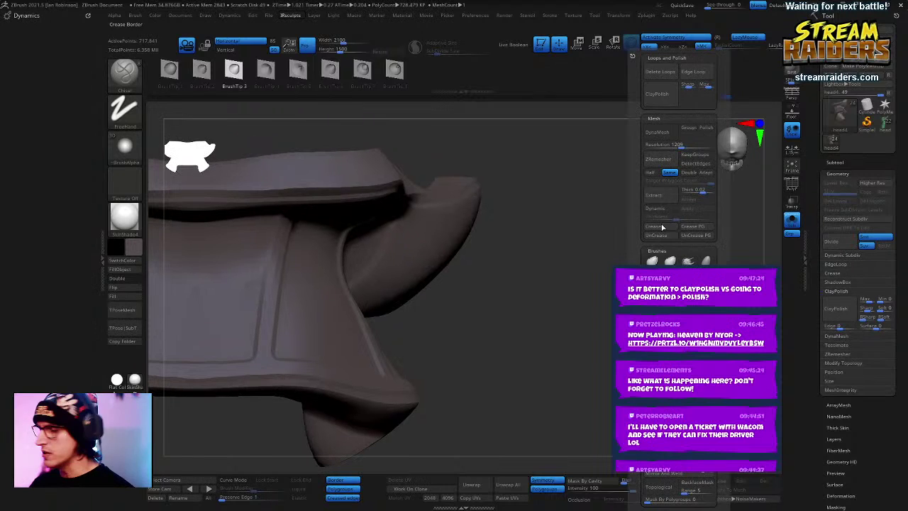
{"action": "left_click", "coordinate": [660, 159]}
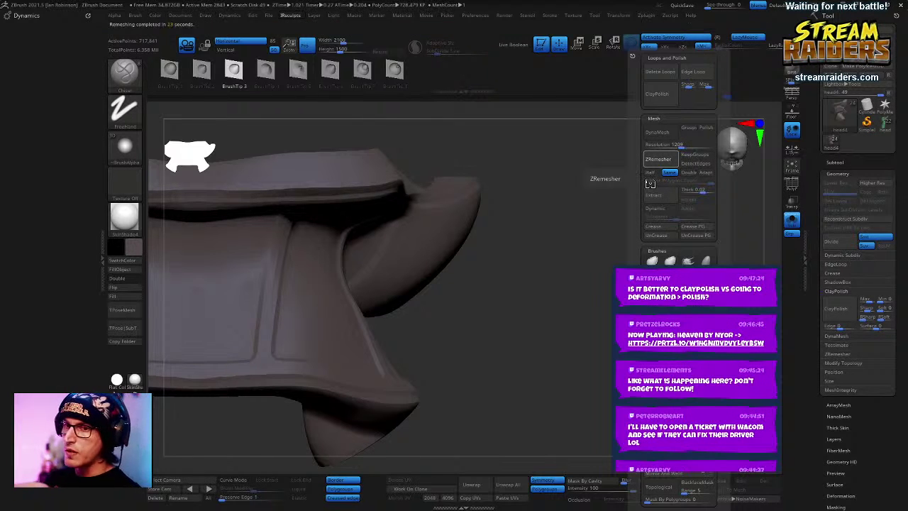
{"action": "mouse_move", "coordinate": [518, 312]}
{"action": "left_mouse_down"}
{"action": "mouse_move", "coordinate": [576, 296]}
{"action": "mouse_move", "coordinate": [602, 263]}
{"action": "mouse_move", "coordinate": [596, 273]}
{"action": "left_mouse_up"}
{"action": "mouse_move", "coordinate": [554, 234]}
{"action": "left_mouse_down", "text": "alt"}
{"action": "mouse_move", "coordinate": [554, 327]}
{"action": "mouse_move", "coordinate": [577, 245]}
{"action": "left_mouse_up", "text": "alt"}
{"action": "key", "text": "shift"}
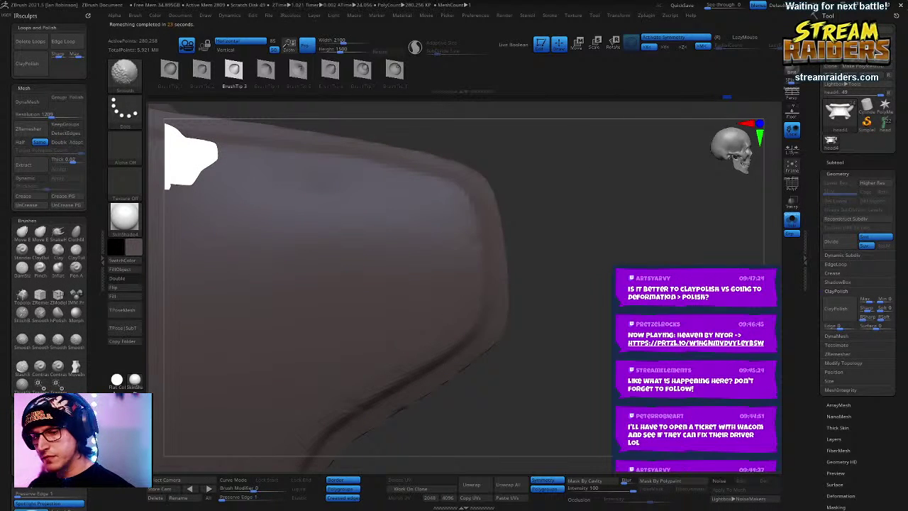
{"action": "key", "text": "ctrl+d"}
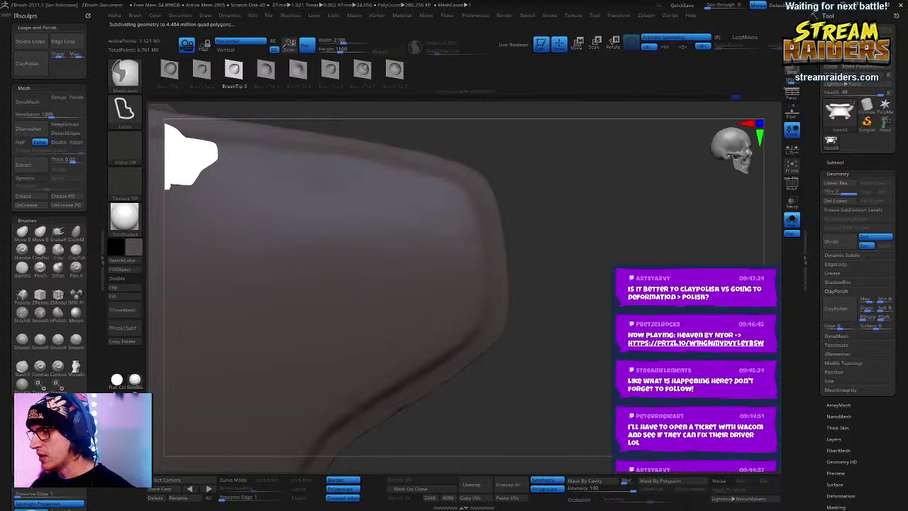
{"action": "key", "text": "ctrl+z"}
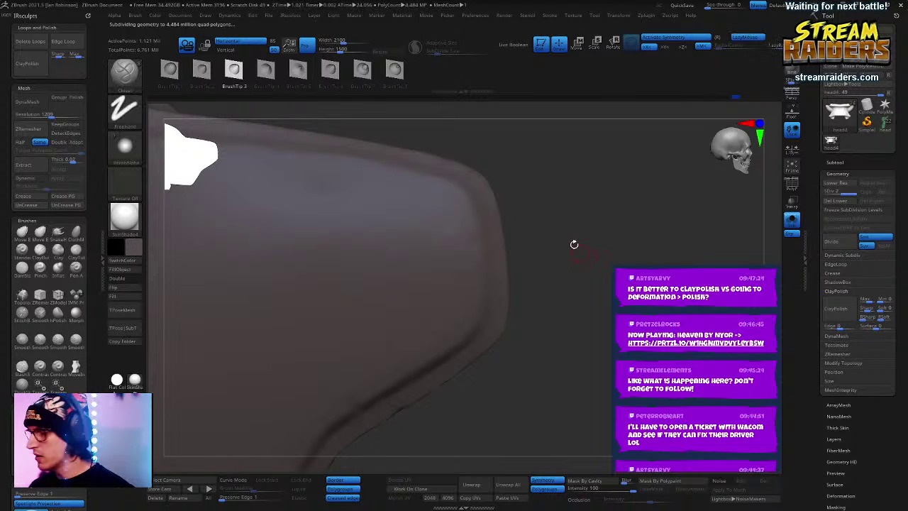
Step: Try a BrushTip 3 Chisel stroke down the subdivided side flap's border, and undo it
{"action": "mouse_move", "coordinate": [574, 244]}
{"action": "left_mouse_down"}
{"action": "mouse_move", "coordinate": [614, 217]}
{"action": "mouse_move", "coordinate": [470, 202]}
{"action": "left_mouse_up"}
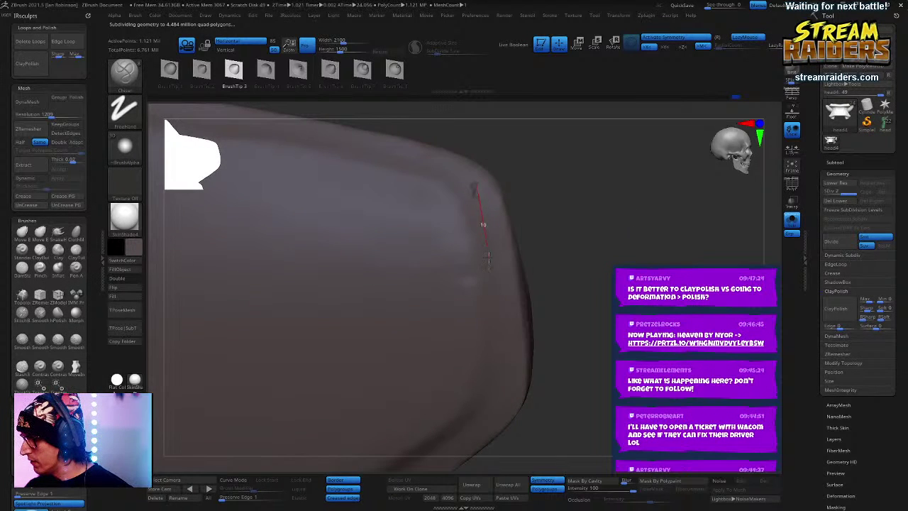
{"action": "left_click_drag", "start_coordinate": [488, 256], "coordinate": [491, 312]}
{"action": "key", "text": "ctrl+z"}
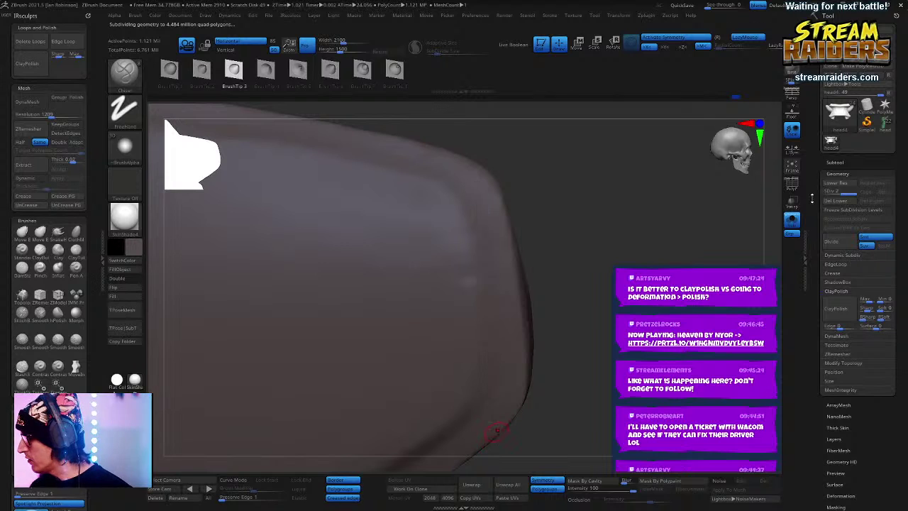
Step: Turn on Thick Skin for the subdivided neck cloth and increase its thickness
{"action": "left_click", "coordinate": [838, 173]}
{"action": "left_click", "coordinate": [843, 184]}
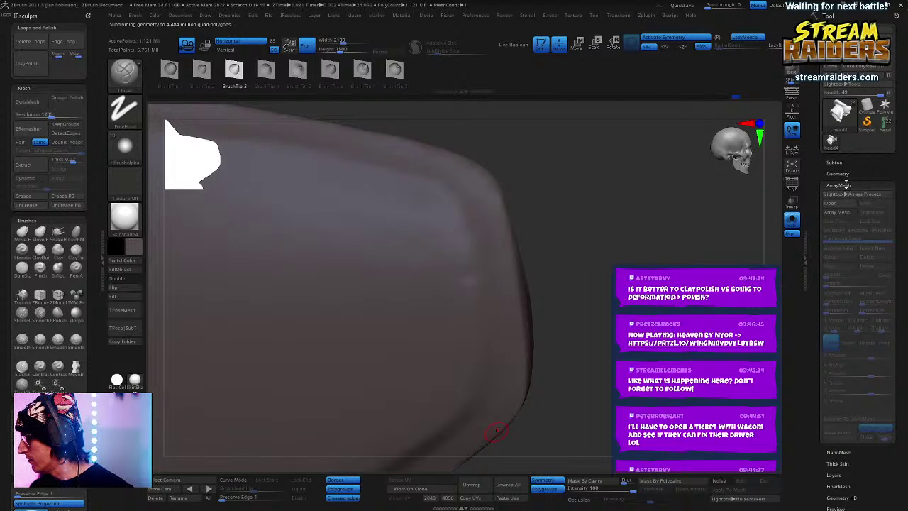
{"action": "left_click", "coordinate": [838, 185]}
{"action": "left_click", "coordinate": [837, 206]}
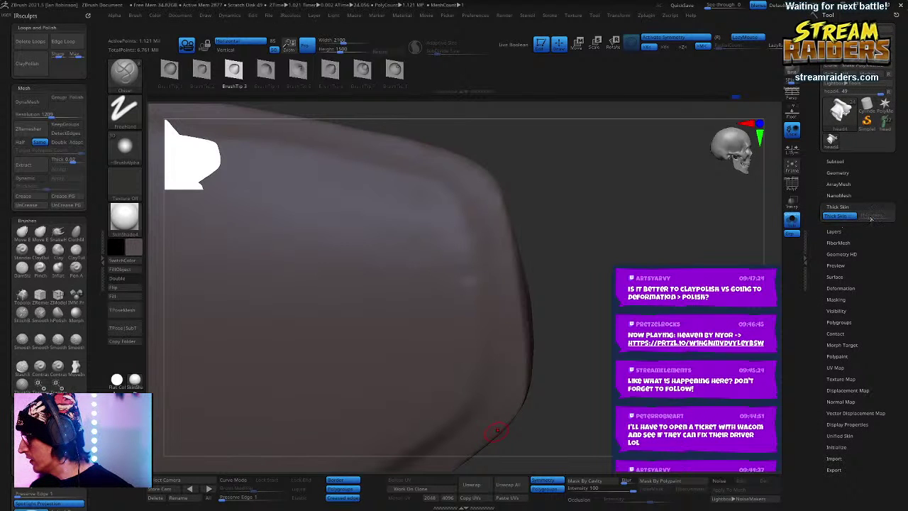
{"action": "left_click", "coordinate": [858, 217]}
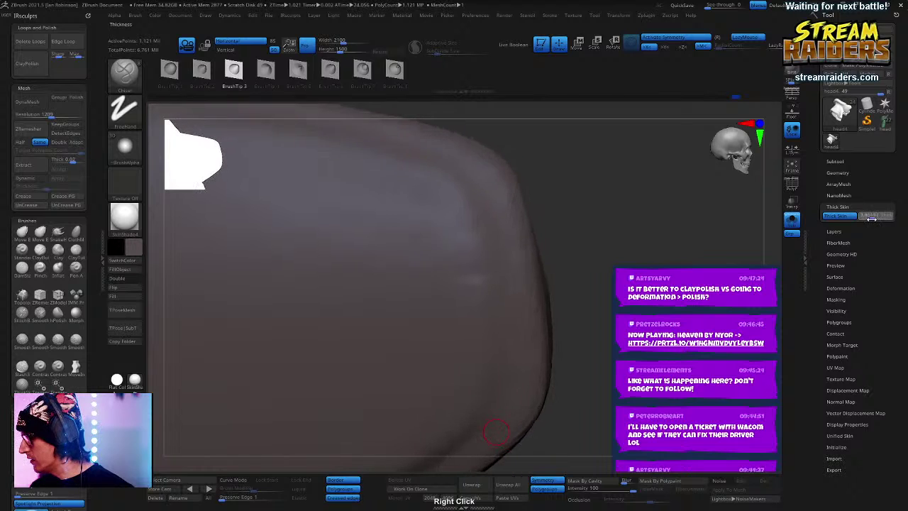
{"action": "right_click", "coordinate": [672, 257]}
{"action": "left_click_drag", "start_coordinate": [539, 209], "coordinate": [575, 178]}
{"action": "right_click", "coordinate": [558, 186]}
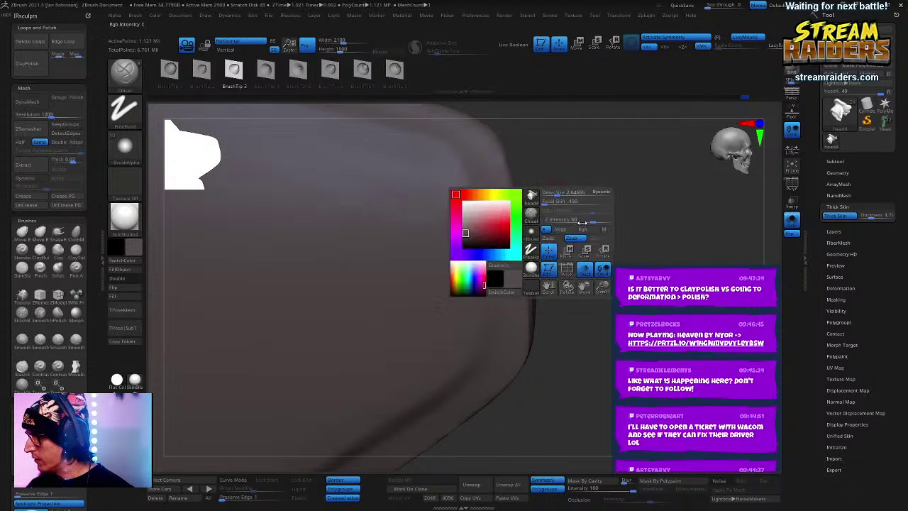
Step: Try a Chisel stroke down the side flap's border with the increased Thick Skin thickness, and undo it
{"action": "left_click_drag", "start_coordinate": [481, 178], "coordinate": [489, 241]}
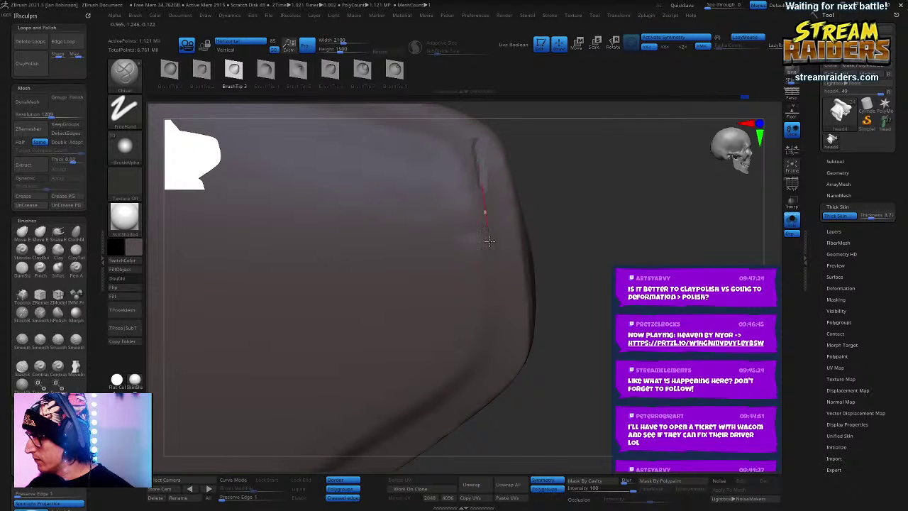
{"action": "left_click_drag", "start_coordinate": [503, 402], "coordinate": [501, 336]}
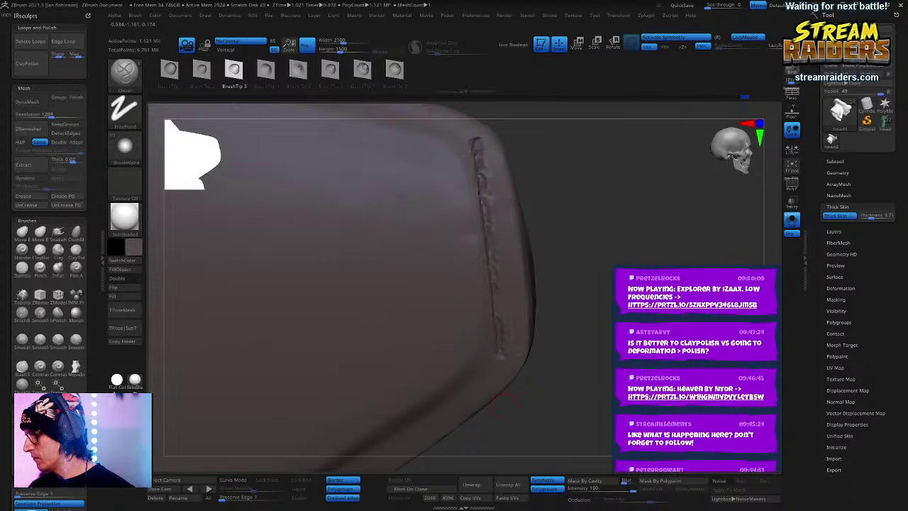
{"action": "left_click_drag", "start_coordinate": [504, 406], "coordinate": [425, 407]}
{"action": "mouse_move", "coordinate": [713, 257]}
{"action": "left_mouse_down"}
{"action": "mouse_move", "coordinate": [689, 259]}
{"action": "mouse_move", "coordinate": [636, 215]}
{"action": "left_mouse_up"}
{"action": "key", "text": "ctrl+z"}
Step: Switch to the Standard brush for sculpting the side flap's border
{"action": "key", "text": "b"}
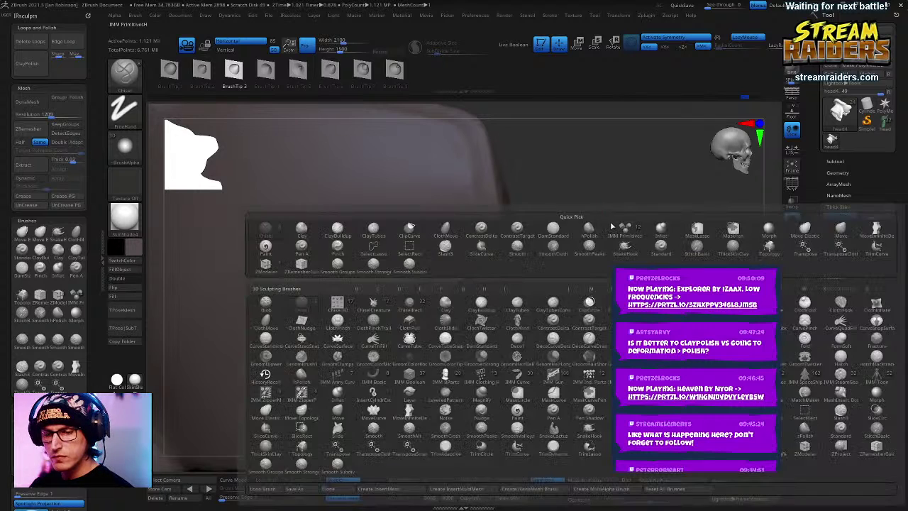
{"action": "key", "text": "s"}
{"action": "key", "text": "t"}
{"action": "left_click_drag", "start_coordinate": [585, 172], "coordinate": [582, 242], "text": "alt"}
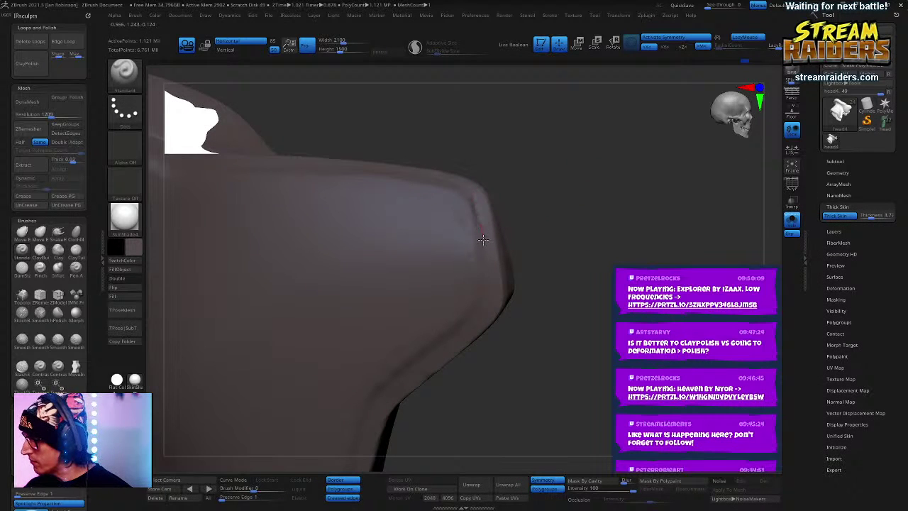
Step: Sculpt a raised border line with the Standard brush down the side flap's outer edge, repeating the stroke to build it up
{"action": "right_click_drag", "start_coordinate": [608, 246], "coordinate": [612, 262], "text": "ctrl"}
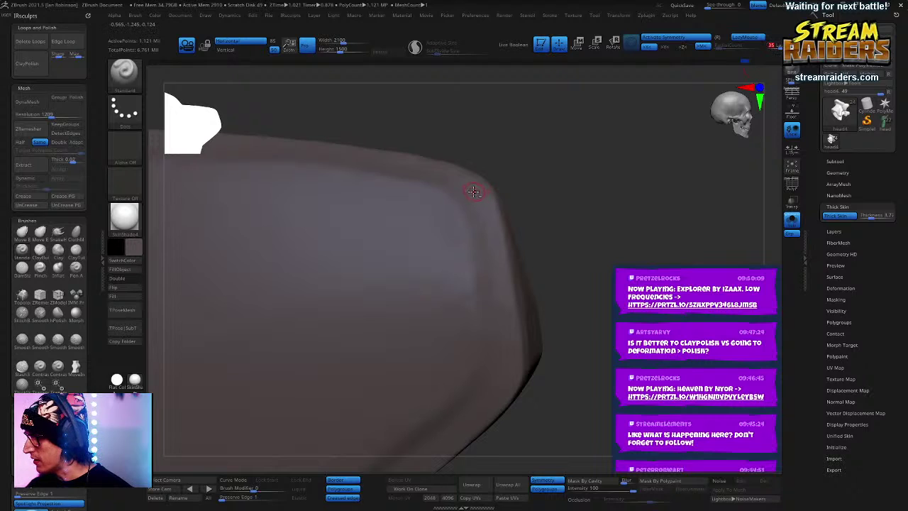
{"action": "left_click_drag", "start_coordinate": [481, 236], "coordinate": [492, 350]}
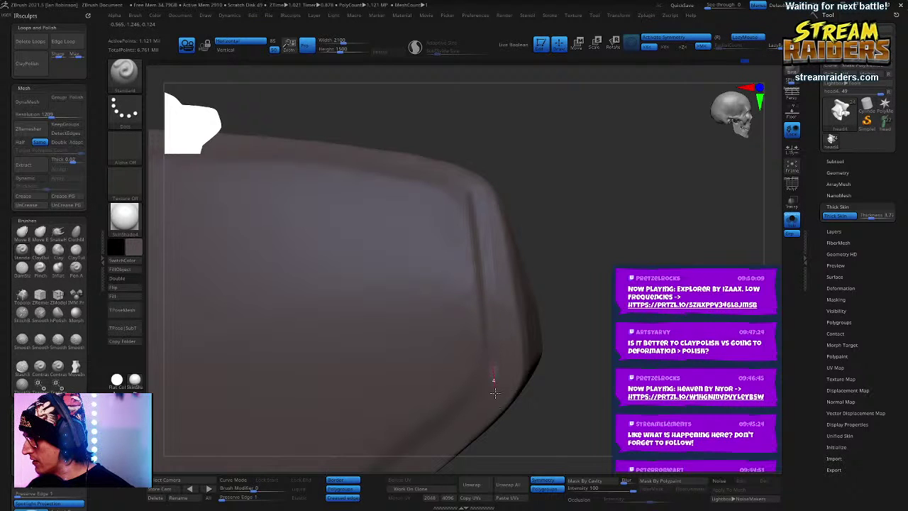
{"action": "left_click_drag", "start_coordinate": [495, 393], "coordinate": [495, 399]}
{"action": "key", "text": "1"}
{"action": "key", "text": "1"}
Step: Continue the raised border along the flap's diagonal edge, repeating the stroke, and on down to its lower corner
{"action": "mouse_move", "coordinate": [495, 391]}
{"action": "right_mouse_down", "text": "alt"}
{"action": "mouse_move", "coordinate": [512, 256]}
{"action": "mouse_move", "coordinate": [618, 178]}
{"action": "mouse_move", "coordinate": [534, 218]}
{"action": "right_mouse_up", "text": "alt"}
{"action": "left_click_drag", "start_coordinate": [541, 187], "coordinate": [357, 355]}
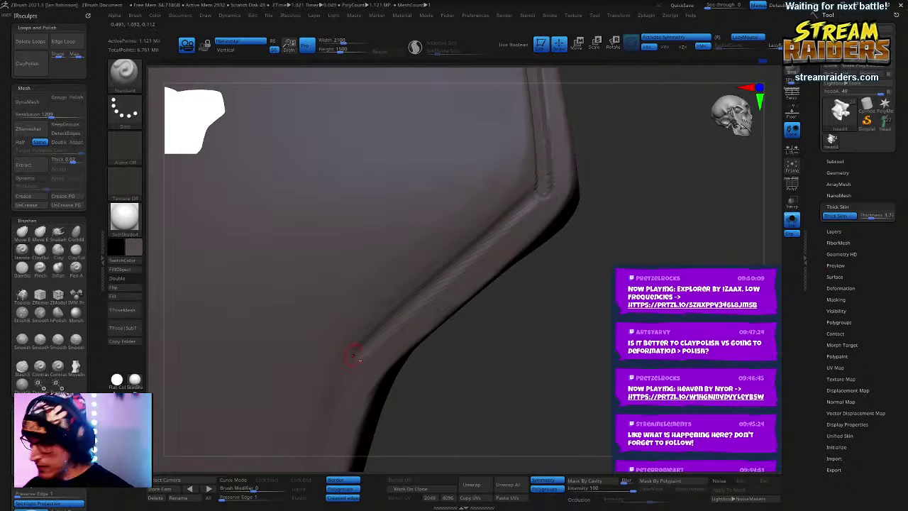
{"action": "key", "text": "1"}
{"action": "mouse_move", "coordinate": [641, 294]}
{"action": "right_mouse_down", "text": "alt"}
{"action": "mouse_move", "coordinate": [658, 249]}
{"action": "mouse_move", "coordinate": [644, 206]}
{"action": "right_mouse_up", "text": "alt"}
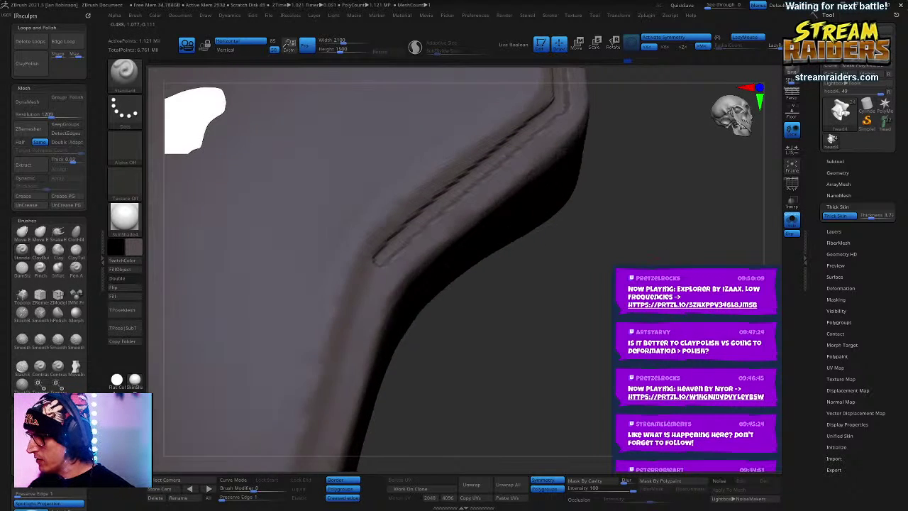
{"action": "right_click_drag", "start_coordinate": [622, 342], "coordinate": [654, 255], "text": "alt"}
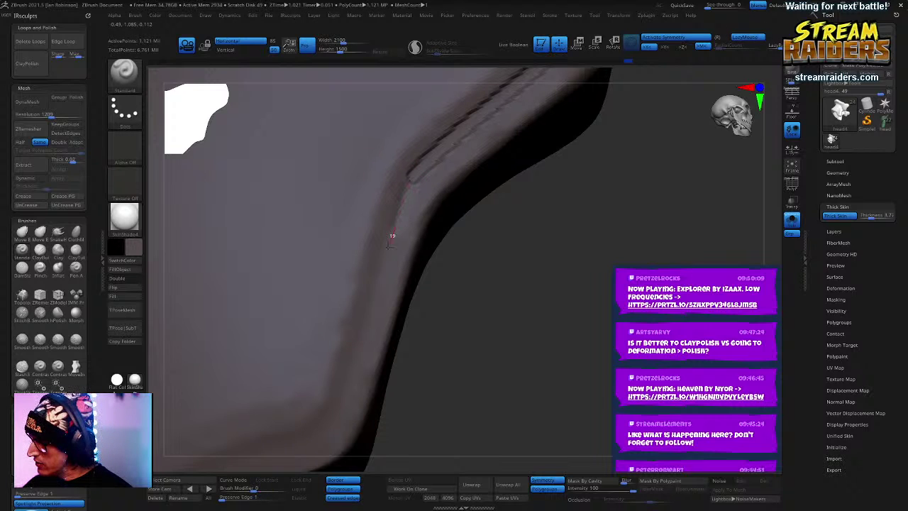
{"action": "left_click_drag", "start_coordinate": [391, 235], "coordinate": [327, 430]}
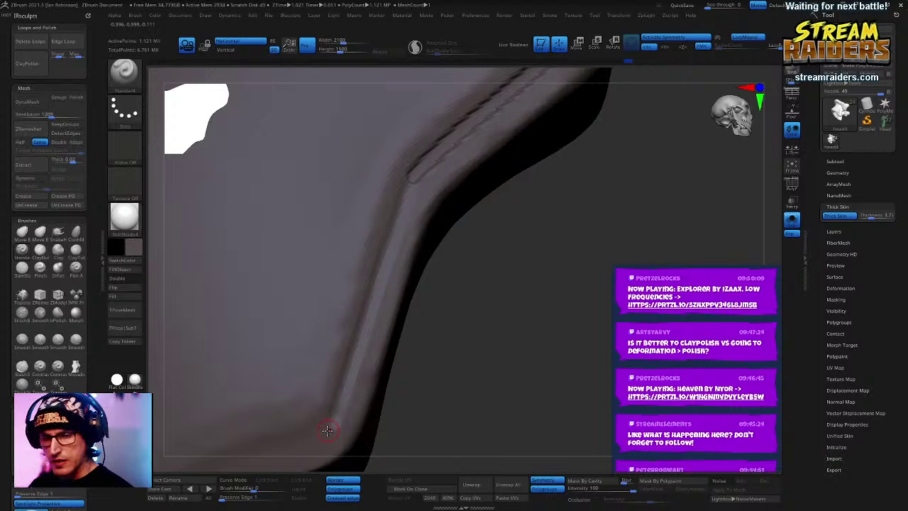
{"action": "right_click_drag", "start_coordinate": [509, 277], "coordinate": [525, 284]}
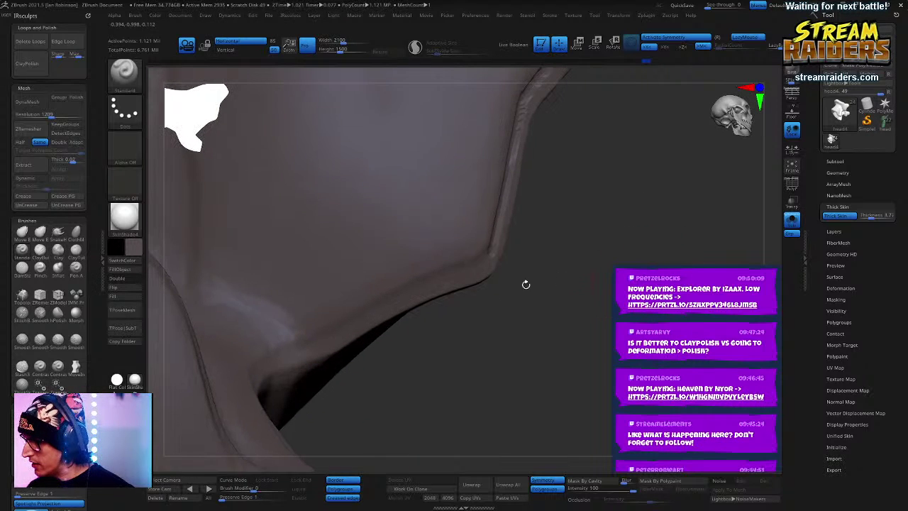
Step: Undo the last stroke and sculpt the border along the flap's lower edge up to the corner, repeating the stroke for more depth
{"action": "key", "text": "ctrl+z"}
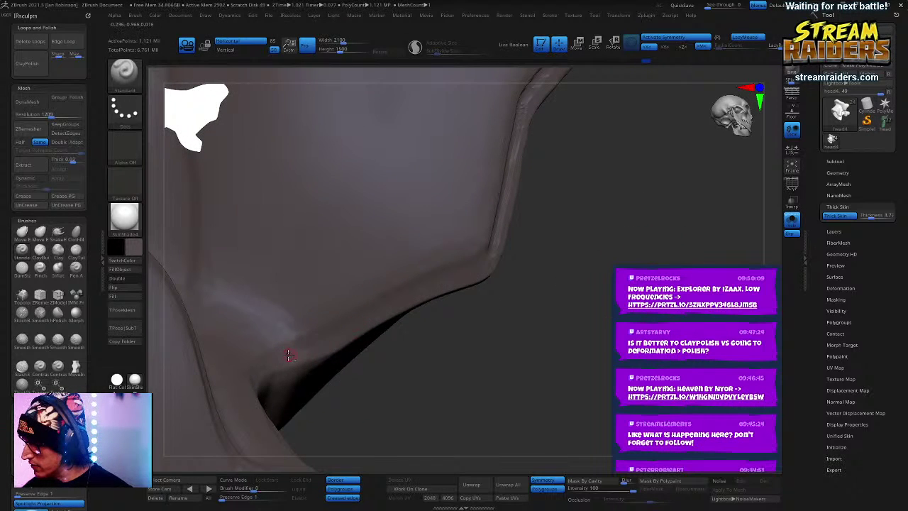
{"action": "left_click_drag", "start_coordinate": [339, 330], "coordinate": [468, 266]}
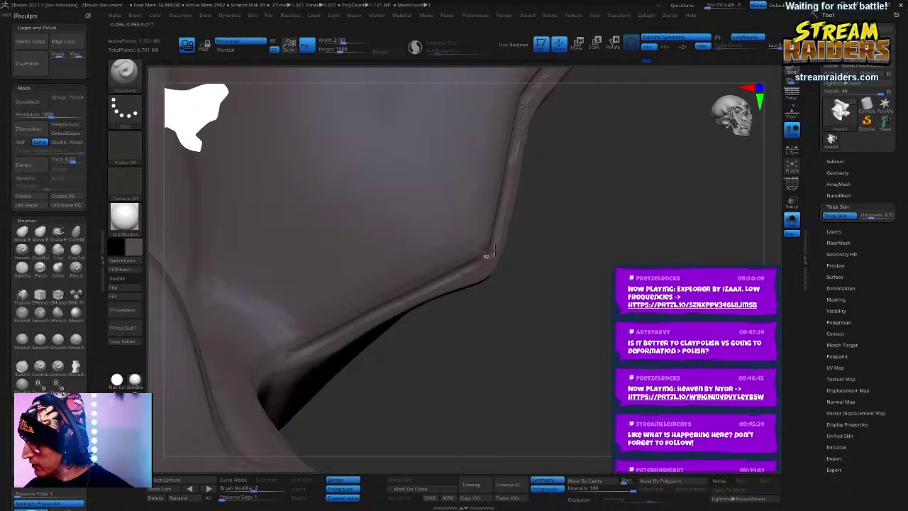
{"action": "key", "text": "1"}
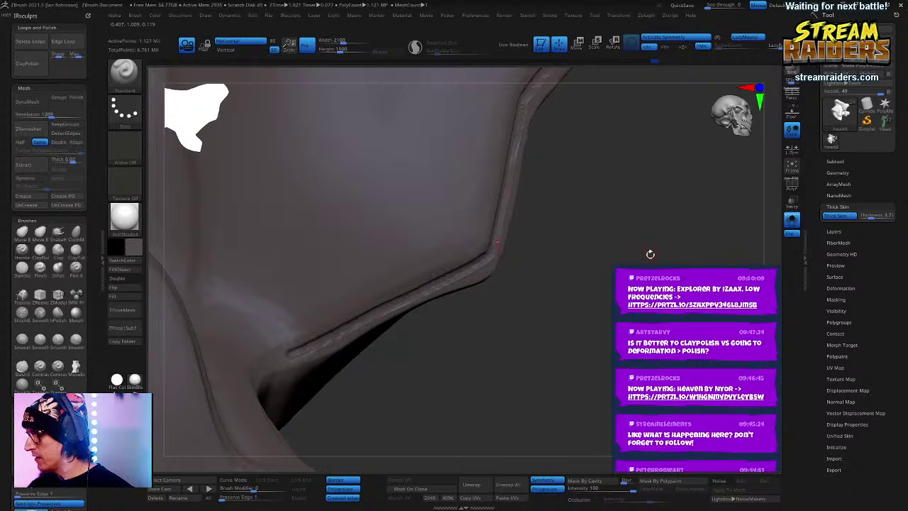
Step: Extend the border from the flap around the curved edge beneath it, undoing the first attempt and redrawing the stroke
{"action": "mouse_move", "coordinate": [648, 259]}
{"action": "left_mouse_down"}
{"action": "mouse_move", "coordinate": [638, 247]}
{"action": "mouse_move", "coordinate": [667, 229]}
{"action": "mouse_move", "coordinate": [667, 206]}
{"action": "left_mouse_up"}
{"action": "right_click_drag", "start_coordinate": [305, 233], "coordinate": [345, 236]}
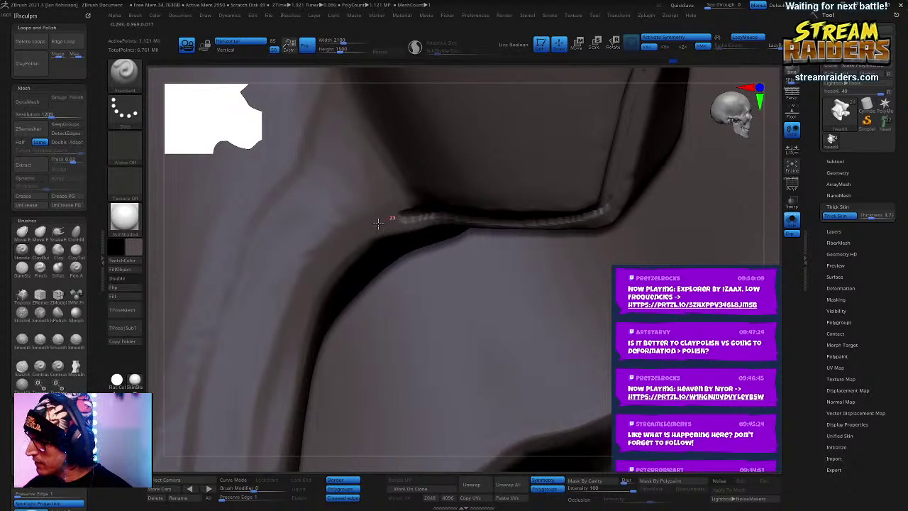
{"action": "left_click_drag", "start_coordinate": [378, 223], "coordinate": [340, 242]}
{"action": "key", "text": "ctrl+z"}
{"action": "mouse_move", "coordinate": [402, 219]}
{"action": "left_mouse_down"}
{"action": "mouse_move", "coordinate": [328, 251]}
{"action": "mouse_move", "coordinate": [304, 291]}
{"action": "mouse_move", "coordinate": [266, 429]}
{"action": "left_mouse_up"}
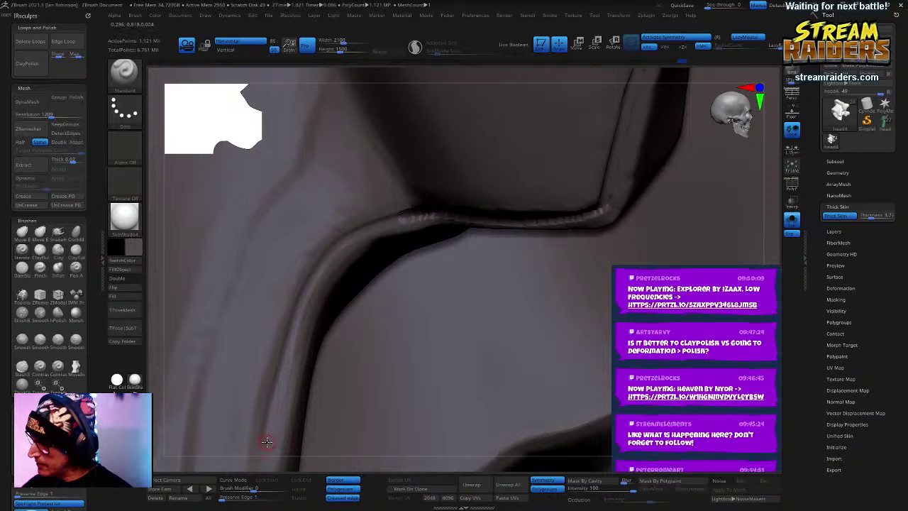
Step: Continue the border down the cloth's side edge to its lower pointed corner, undoing and redrawing the stroke until it follows the edge
{"action": "right_click_drag", "start_coordinate": [541, 348], "coordinate": [353, 210]}
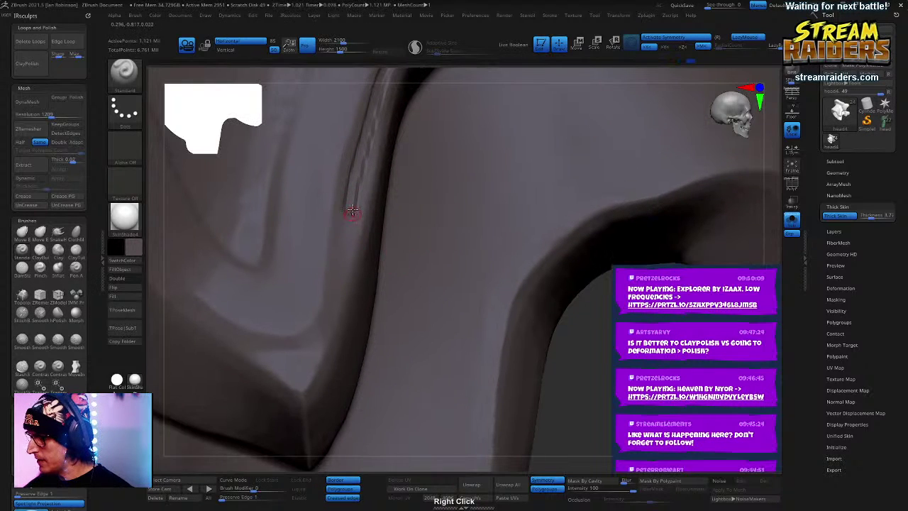
{"action": "left_click_drag", "start_coordinate": [347, 220], "coordinate": [303, 361]}
{"action": "key", "text": "ctrl+z"}
{"action": "left_click_drag", "start_coordinate": [346, 215], "coordinate": [300, 369]}
{"action": "key", "text": "ctrl+z"}
{"action": "left_click_drag", "start_coordinate": [348, 220], "coordinate": [304, 361]}
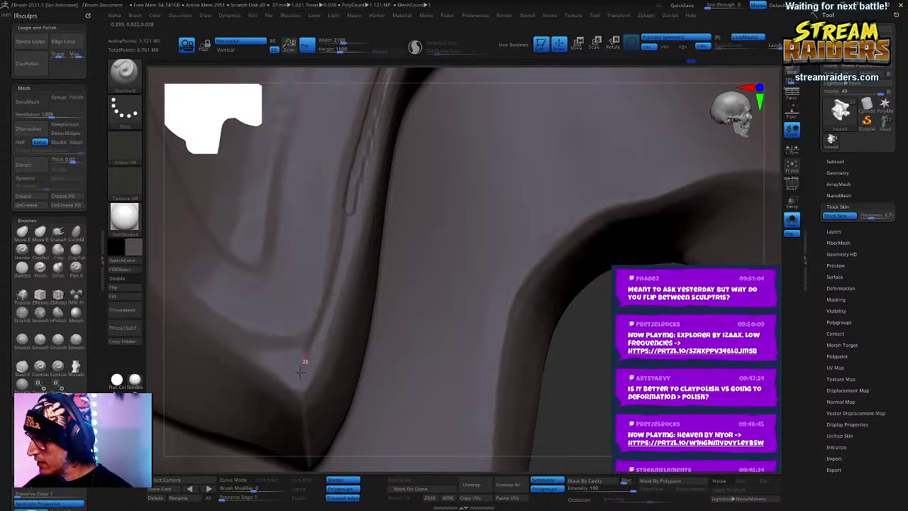
Step: Sculpt a long border line from the flap's upper corner down its inner edge and onto the strap below
{"action": "mouse_move", "coordinate": [561, 364]}
{"action": "right_mouse_down"}
{"action": "mouse_move", "coordinate": [508, 163]}
{"action": "mouse_move", "coordinate": [581, 275]}
{"action": "right_mouse_up"}
{"action": "mouse_move", "coordinate": [608, 209]}
{"action": "right_mouse_down"}
{"action": "mouse_move", "coordinate": [533, 290]}
{"action": "mouse_move", "coordinate": [584, 159]}
{"action": "mouse_move", "coordinate": [618, 162]}
{"action": "mouse_move", "coordinate": [385, 112]}
{"action": "mouse_move", "coordinate": [356, 133]}
{"action": "right_mouse_up"}
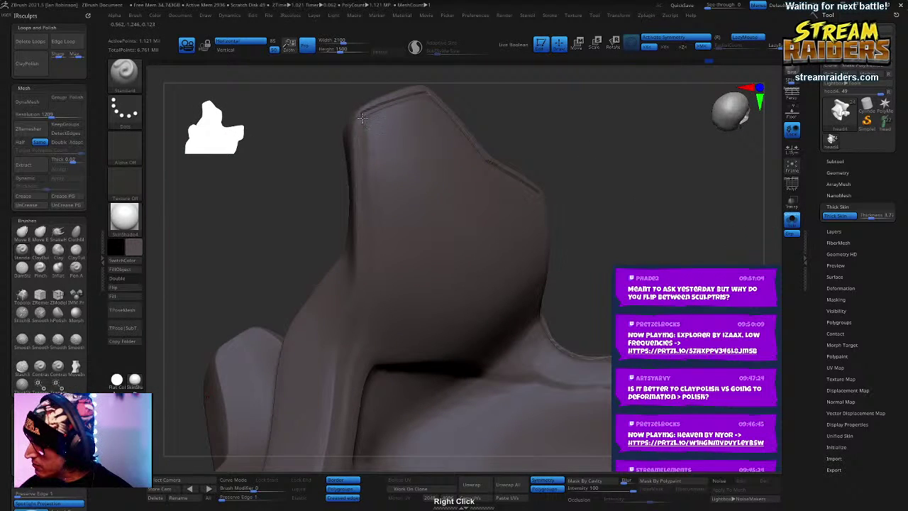
{"action": "left_click_drag", "start_coordinate": [362, 118], "coordinate": [363, 190]}
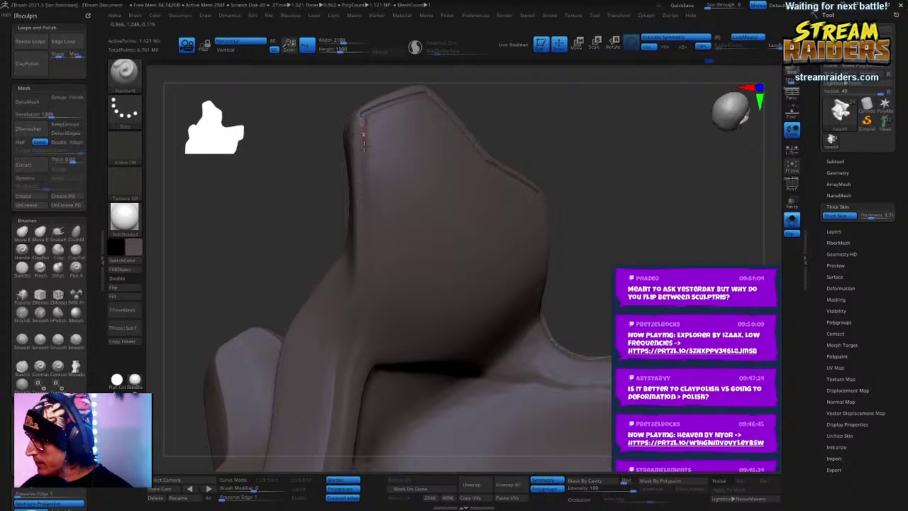
{"action": "left_click_drag", "start_coordinate": [363, 135], "coordinate": [363, 188]}
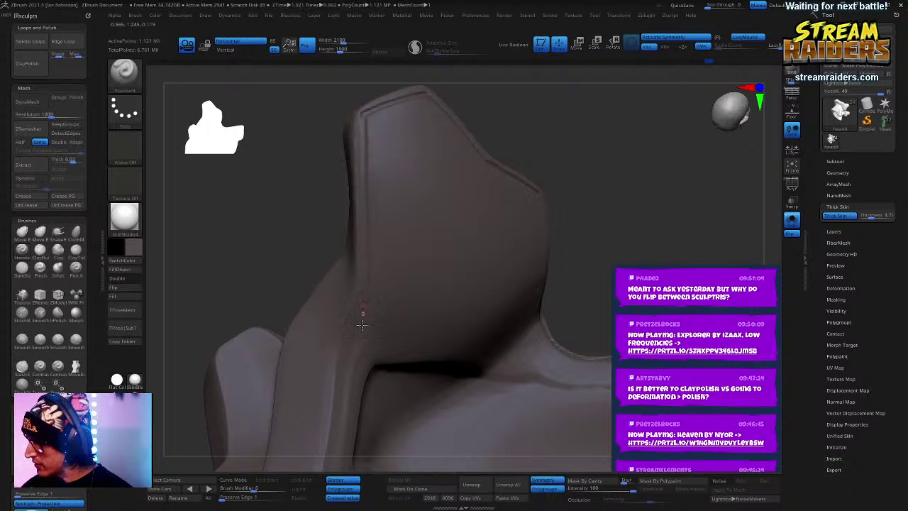
{"action": "left_click_drag", "start_coordinate": [341, 415], "coordinate": [330, 437]}
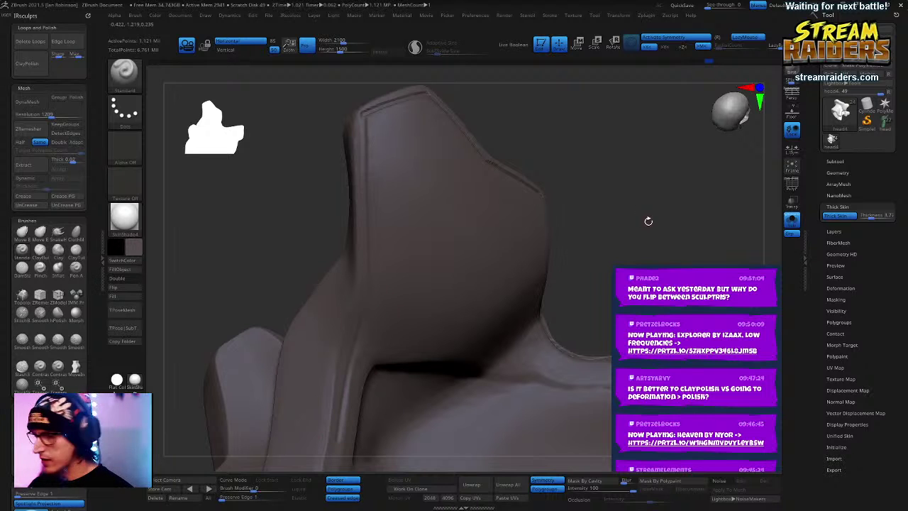
Step: Extend the border line diagonally down the strap beside the recessed panels, undoing and reapplying the stroke
{"action": "right_click_drag", "start_coordinate": [633, 210], "coordinate": [607, 127]}
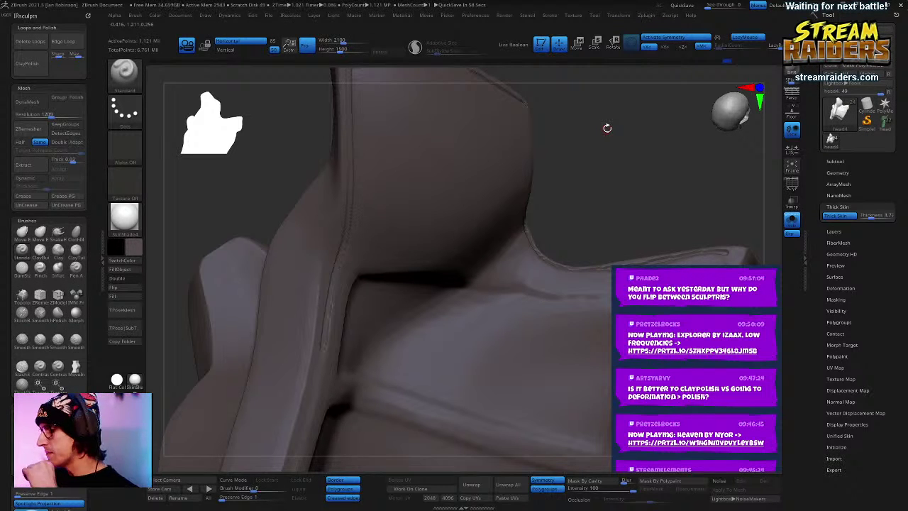
{"action": "mouse_move", "coordinate": [608, 128]}
{"action": "right_mouse_down"}
{"action": "mouse_move", "coordinate": [620, 180]}
{"action": "mouse_move", "coordinate": [605, 191]}
{"action": "mouse_move", "coordinate": [618, 156]}
{"action": "mouse_move", "coordinate": [579, 182]}
{"action": "right_mouse_up"}
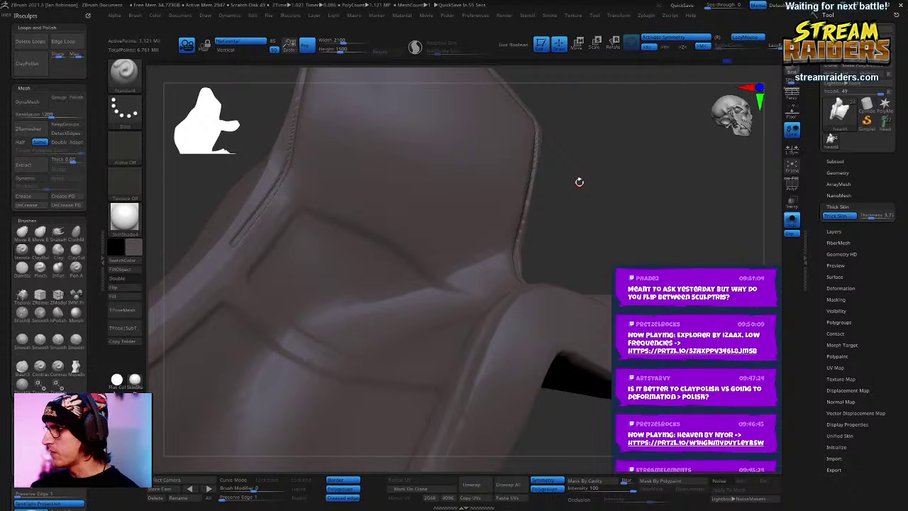
{"action": "right_click_drag", "start_coordinate": [579, 182], "coordinate": [464, 207]}
{"action": "mouse_move", "coordinate": [390, 203]}
{"action": "right_mouse_down"}
{"action": "mouse_move", "coordinate": [401, 257]}
{"action": "mouse_move", "coordinate": [640, 215]}
{"action": "right_mouse_up"}
{"action": "right_click", "coordinate": [545, 270]}
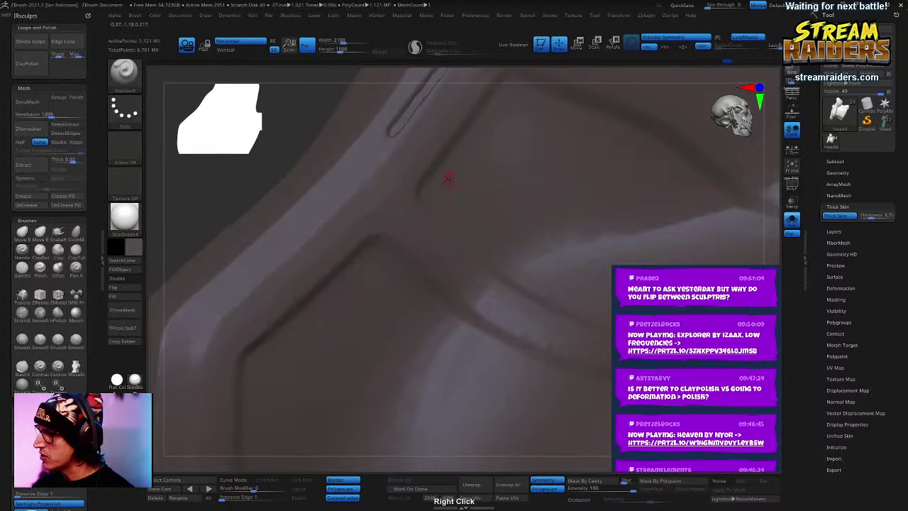
{"action": "mouse_move", "coordinate": [454, 184]}
{"action": "right_mouse_down"}
{"action": "mouse_move", "coordinate": [506, 217]}
{"action": "mouse_move", "coordinate": [446, 209]}
{"action": "right_mouse_up"}
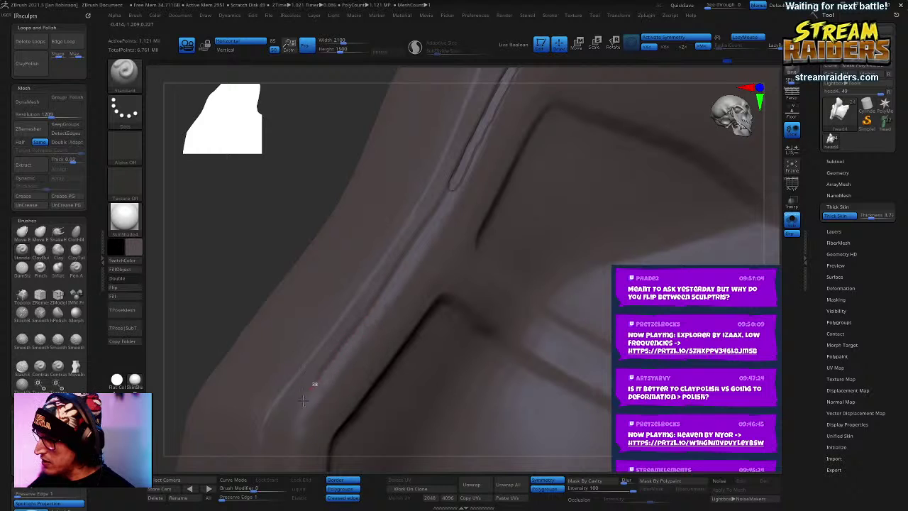
{"action": "key", "text": "ctrl+z"}
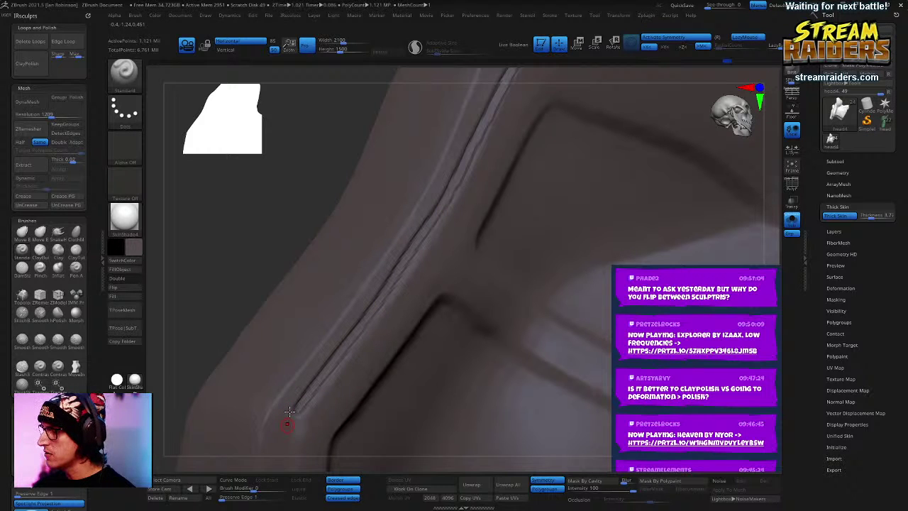
Step: Carry the border line around the strap's bend and down the long vertical edge past the recessed panel
{"action": "right_click_drag", "start_coordinate": [290, 412], "coordinate": [490, 169]}
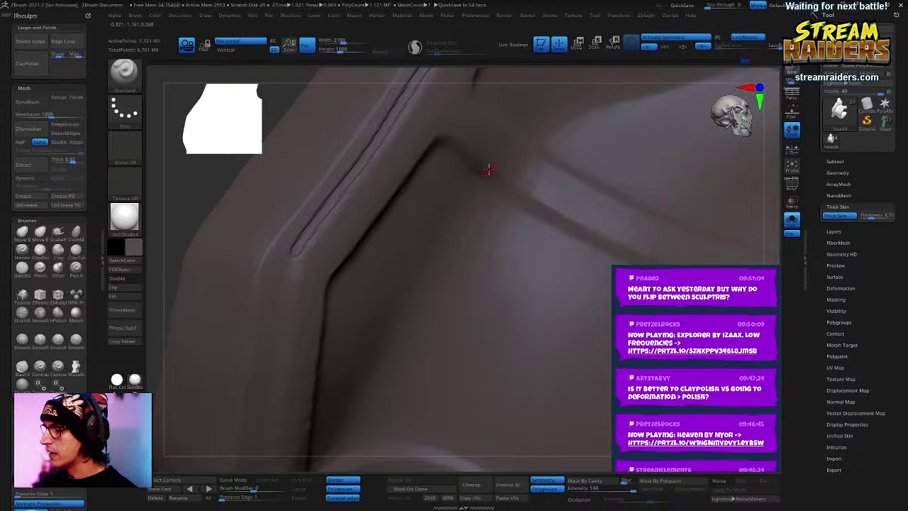
{"action": "right_click_drag", "start_coordinate": [375, 289], "coordinate": [395, 105]}
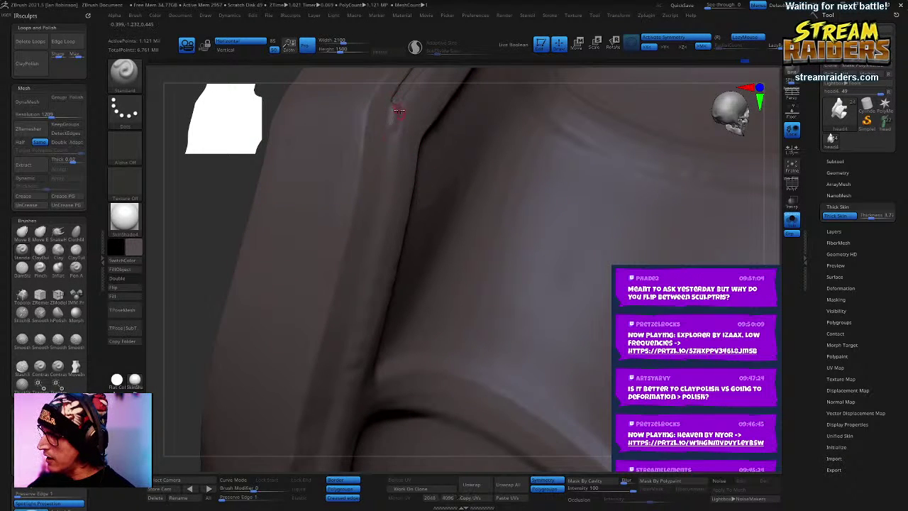
{"action": "left_click_drag", "start_coordinate": [395, 105], "coordinate": [382, 189]}
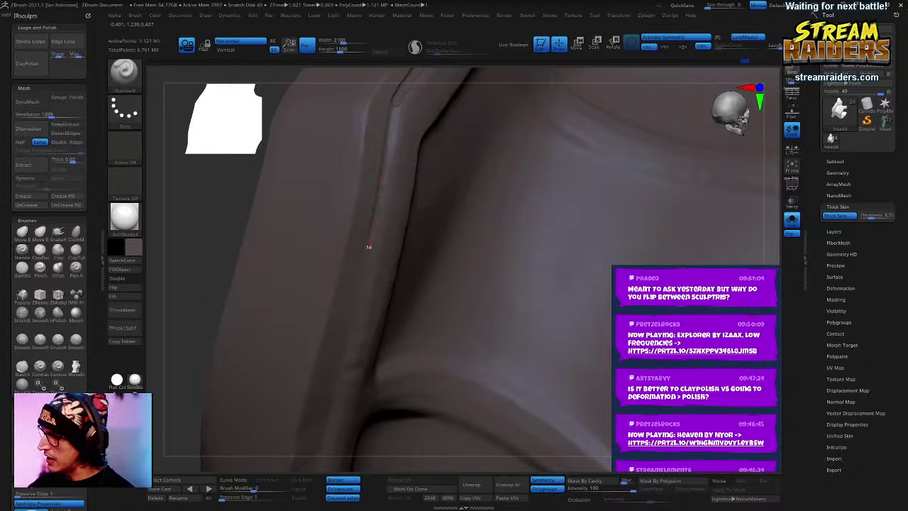
{"action": "left_click_drag", "start_coordinate": [347, 333], "coordinate": [324, 435]}
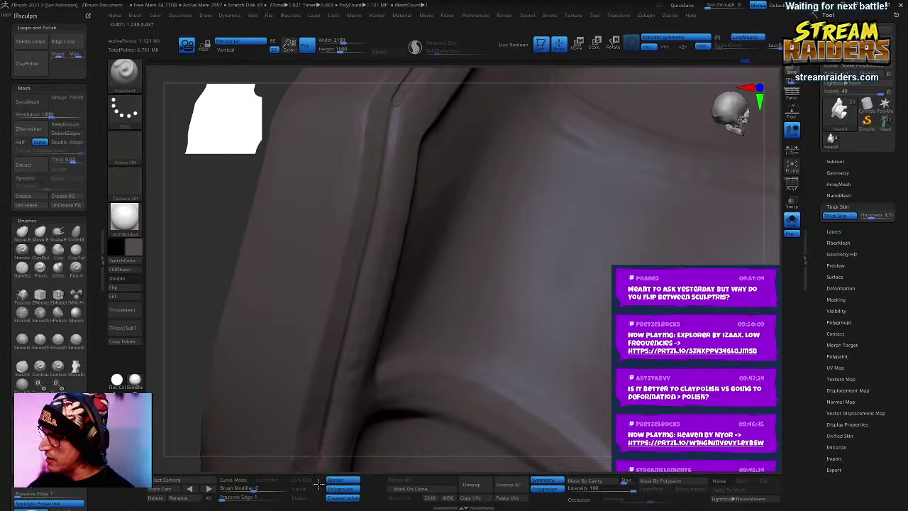
{"action": "right_click_drag", "start_coordinate": [521, 334], "coordinate": [419, 199]}
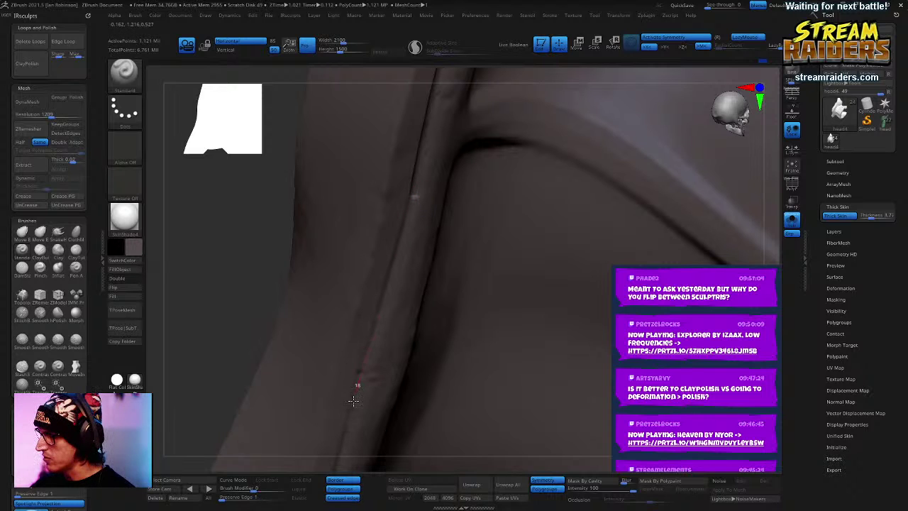
Step: Try a stroke along the upper edge of the recessed panel near the cloth's corner, and undo it
{"action": "right_click_drag", "start_coordinate": [533, 314], "coordinate": [580, 181]}
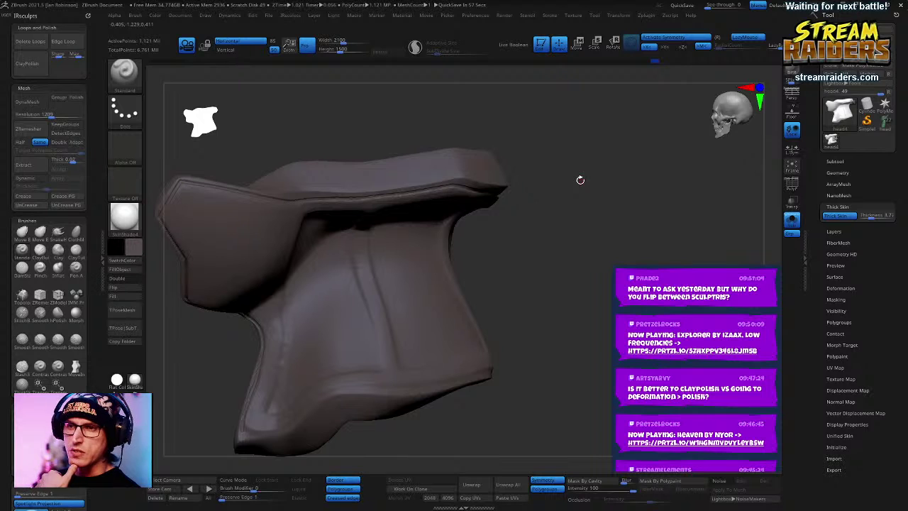
{"action": "mouse_move", "coordinate": [580, 180]}
{"action": "left_mouse_down"}
{"action": "mouse_move", "coordinate": [674, 276]}
{"action": "mouse_move", "coordinate": [644, 167]}
{"action": "left_mouse_up"}
{"action": "right_click_drag", "start_coordinate": [644, 156], "coordinate": [478, 217], "text": "ctrl"}
{"action": "left_click_drag", "start_coordinate": [481, 186], "coordinate": [538, 183]}
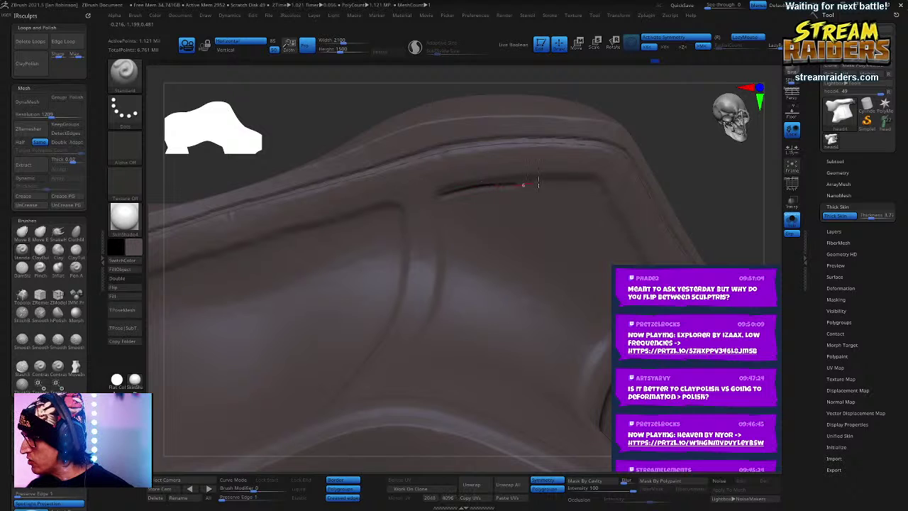
{"action": "key", "text": "ctrl+z"}
Step: Sculpt a line along the recessed panel's slanted outer side and its upper edge with the Standard brush
{"action": "right_click_drag", "start_coordinate": [632, 199], "coordinate": [737, 77]}
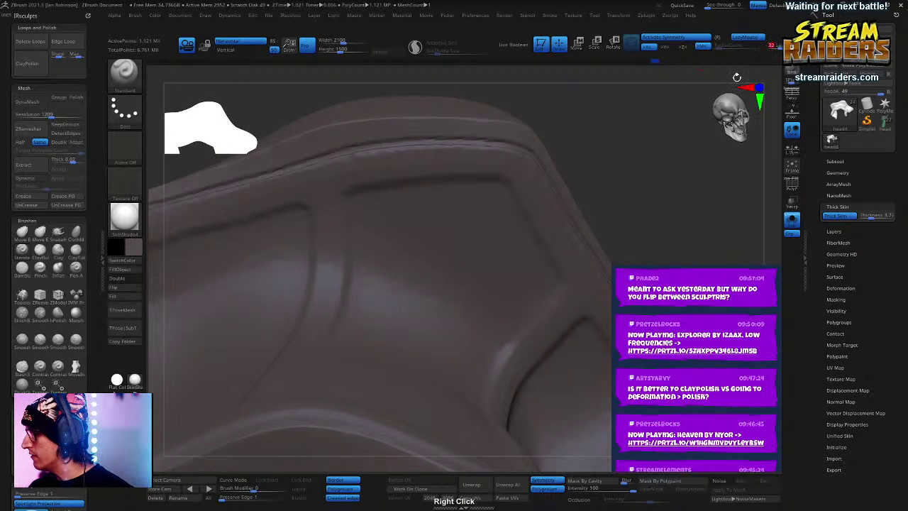
{"action": "right_click_drag", "start_coordinate": [646, 154], "coordinate": [642, 134]}
{"action": "right_click", "coordinate": [507, 192]}
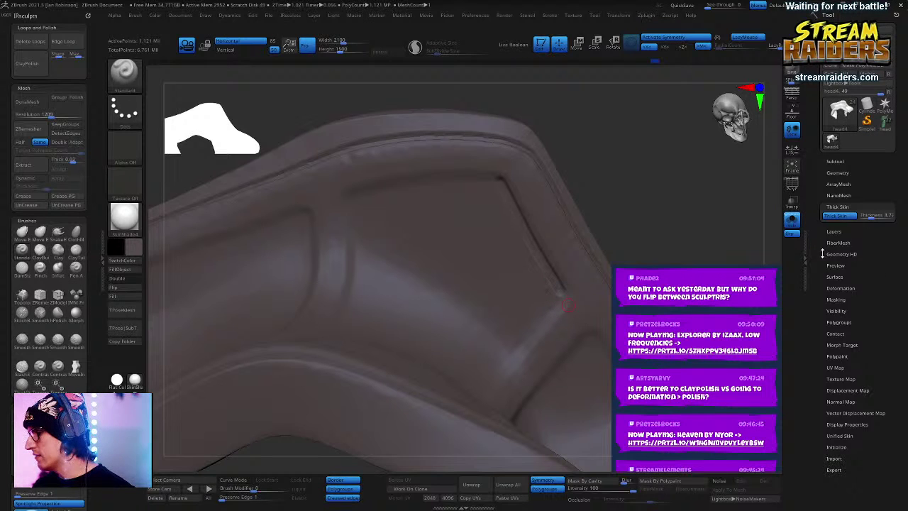
{"action": "mouse_move", "coordinate": [502, 177]}
{"action": "left_mouse_down"}
{"action": "mouse_move", "coordinate": [435, 176]}
{"action": "mouse_move", "coordinate": [340, 204]}
{"action": "left_mouse_up"}
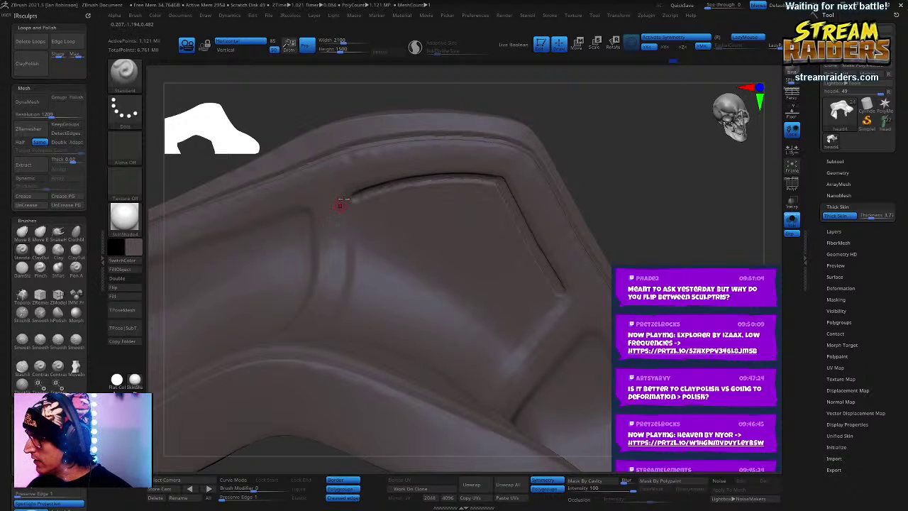
{"action": "left_click_drag", "start_coordinate": [634, 166], "coordinate": [650, 117]}
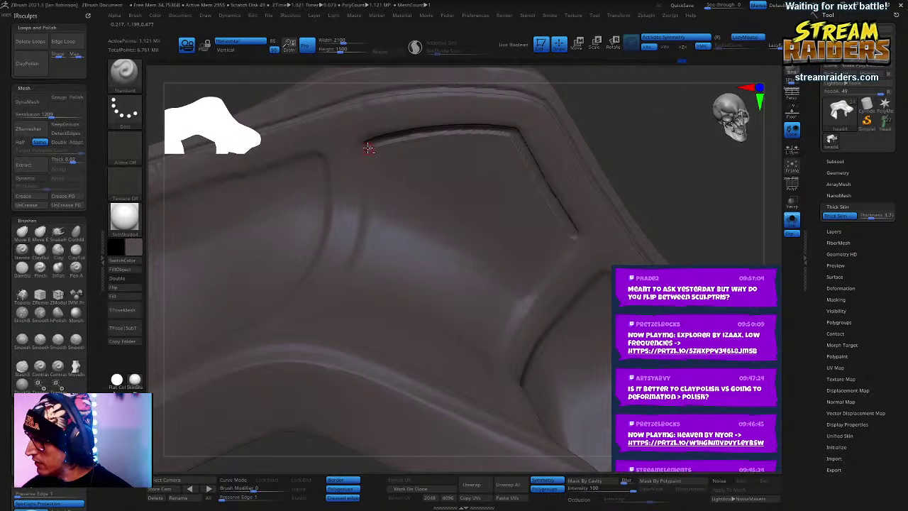
{"action": "right_click_drag", "start_coordinate": [477, 183], "coordinate": [468, 212]}
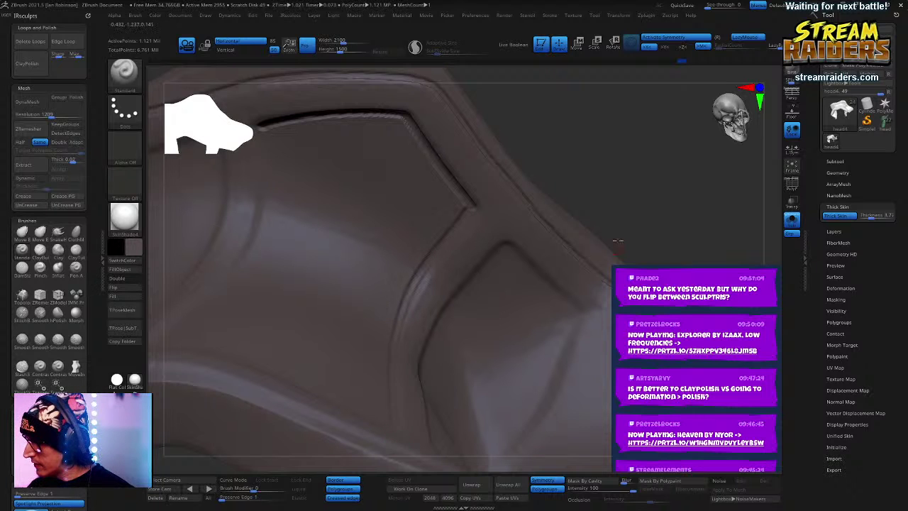
Step: Sculpt a line down the recessed side panel's curved edge and along its opposite edge beside the central divider
{"action": "right_click_drag", "start_coordinate": [616, 203], "coordinate": [597, 193]}
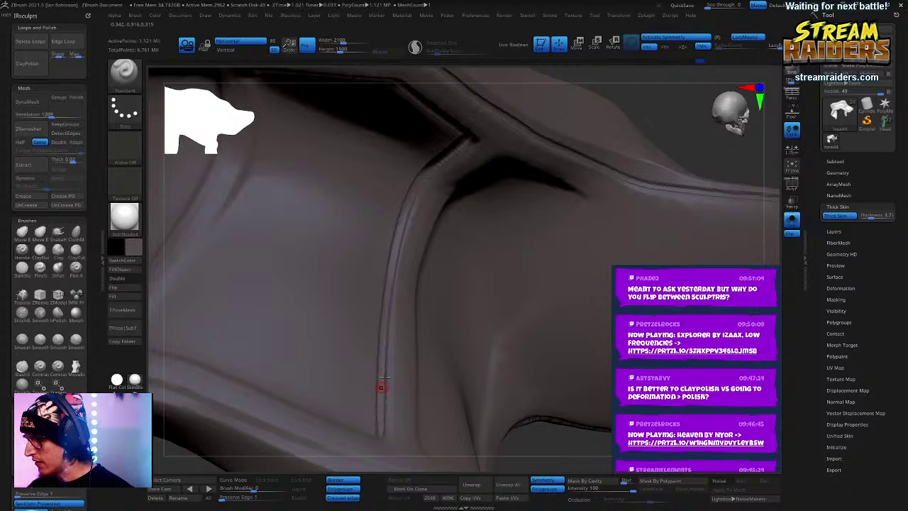
{"action": "right_click_drag", "start_coordinate": [381, 387], "coordinate": [468, 164]}
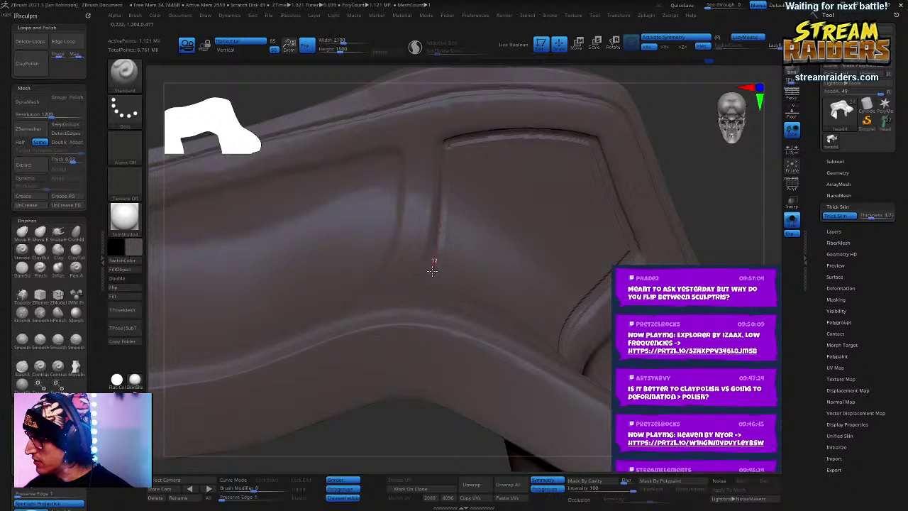
{"action": "right_click_drag", "start_coordinate": [553, 244], "coordinate": [455, 178]}
{"action": "left_click_drag", "start_coordinate": [447, 201], "coordinate": [373, 365]}
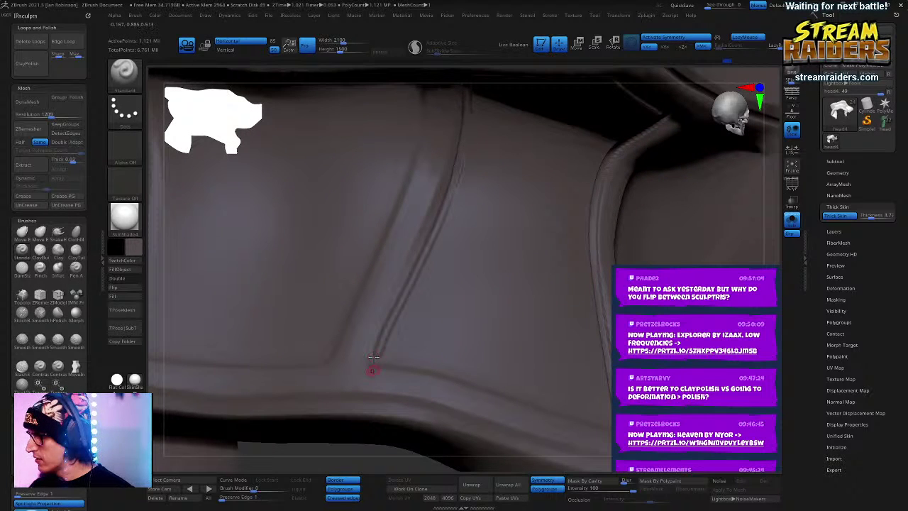
Step: Close the side panel's outline with a sculpted line along its remaining long edge between the two corners
{"action": "mouse_move", "coordinate": [560, 320]}
{"action": "right_mouse_down"}
{"action": "mouse_move", "coordinate": [573, 318]}
{"action": "mouse_move", "coordinate": [197, 261]}
{"action": "mouse_move", "coordinate": [548, 302]}
{"action": "mouse_move", "coordinate": [525, 302]}
{"action": "mouse_move", "coordinate": [512, 275]}
{"action": "mouse_move", "coordinate": [421, 315]}
{"action": "right_mouse_up"}
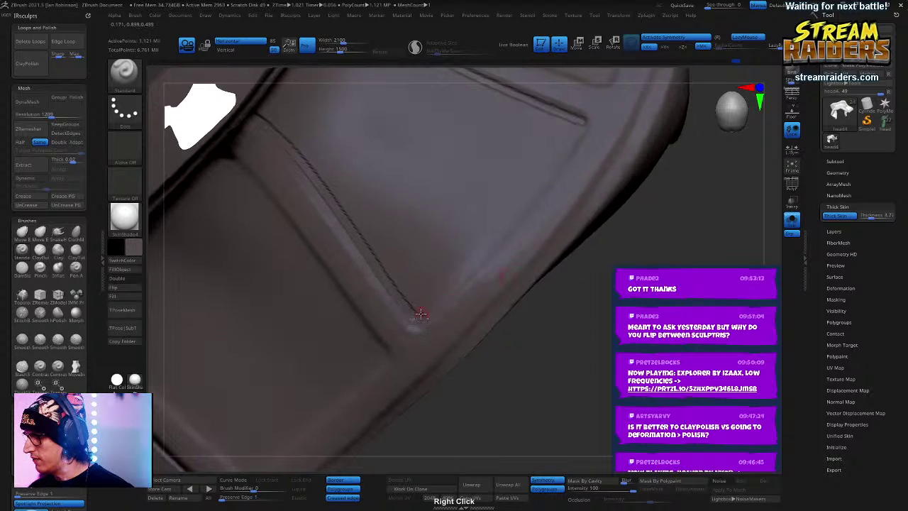
{"action": "mouse_move", "coordinate": [434, 301]}
{"action": "left_mouse_down"}
{"action": "mouse_move", "coordinate": [520, 207]}
{"action": "mouse_move", "coordinate": [585, 115]}
{"action": "left_mouse_up"}
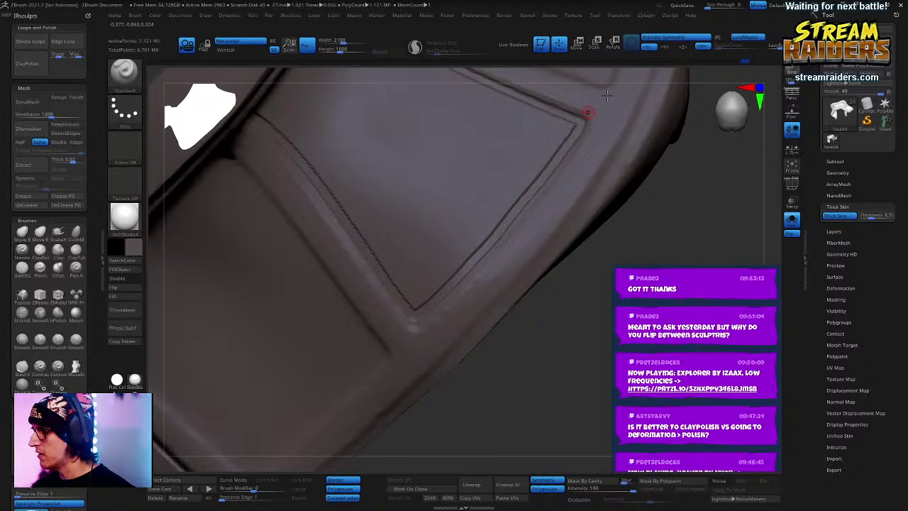
{"action": "right_click_drag", "start_coordinate": [607, 95], "coordinate": [677, 198], "text": "ctrl"}
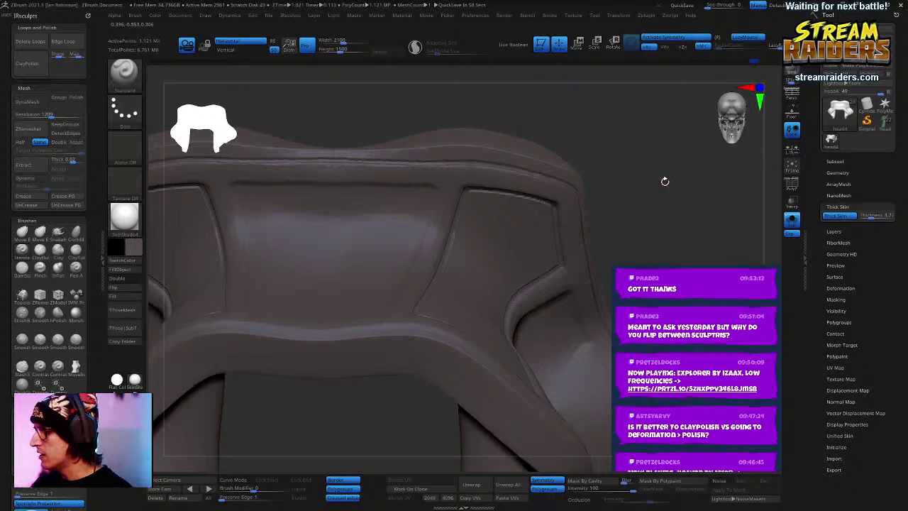
Step: Sculpt a line along the upper long edge of the central recessed panel
{"action": "right_click_drag", "start_coordinate": [664, 181], "coordinate": [511, 213]}
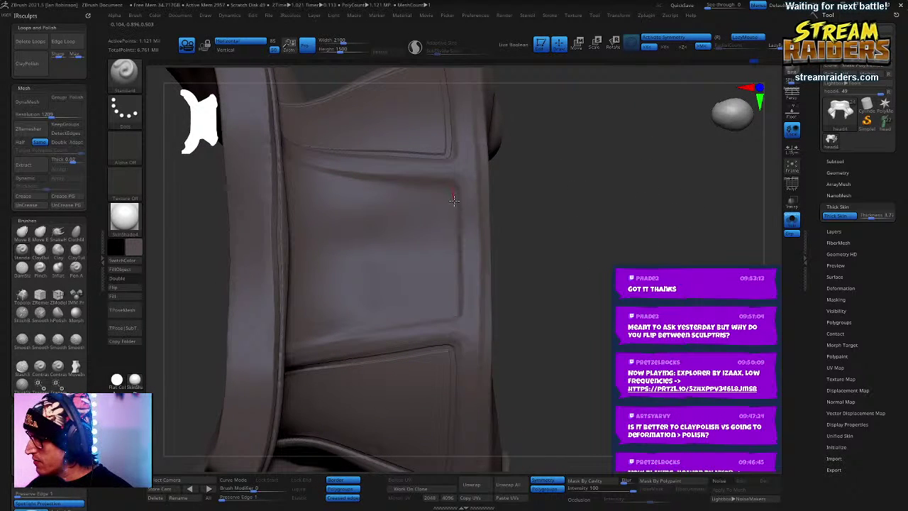
{"action": "left_click_drag", "start_coordinate": [454, 200], "coordinate": [455, 278]}
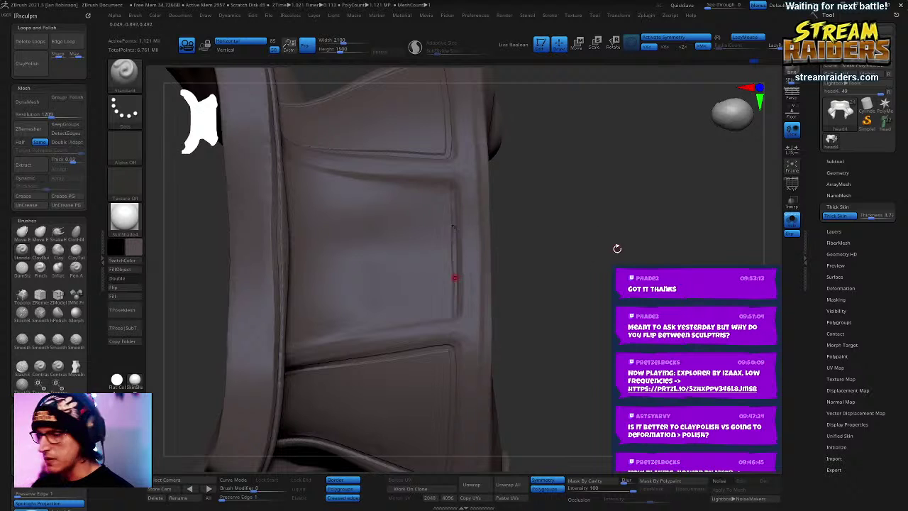
{"action": "mouse_move", "coordinate": [613, 259]}
{"action": "right_mouse_down"}
{"action": "mouse_move", "coordinate": [648, 237]}
{"action": "mouse_move", "coordinate": [644, 256]}
{"action": "mouse_move", "coordinate": [603, 235]}
{"action": "mouse_move", "coordinate": [567, 255]}
{"action": "mouse_move", "coordinate": [517, 241]}
{"action": "mouse_move", "coordinate": [539, 248]}
{"action": "mouse_move", "coordinate": [457, 200]}
{"action": "right_mouse_up"}
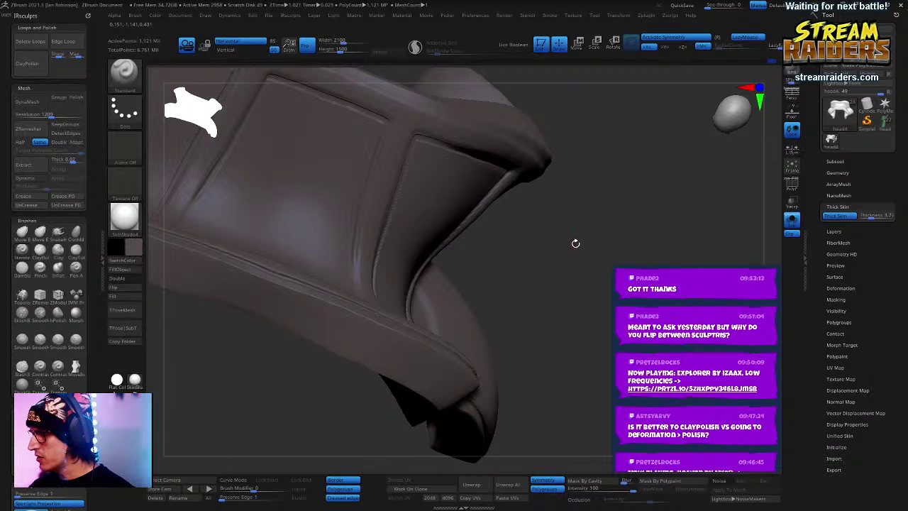
Step: Sculpt a line along the central panel's side edge next to the divider strip
{"action": "left_click_drag", "start_coordinate": [609, 249], "coordinate": [634, 241]}
{"action": "right_click_drag", "start_coordinate": [650, 233], "coordinate": [659, 221], "text": "ctrl"}
{"action": "right_click_drag", "start_coordinate": [528, 226], "coordinate": [406, 307]}
{"action": "left_click_drag", "start_coordinate": [400, 307], "coordinate": [396, 211]}
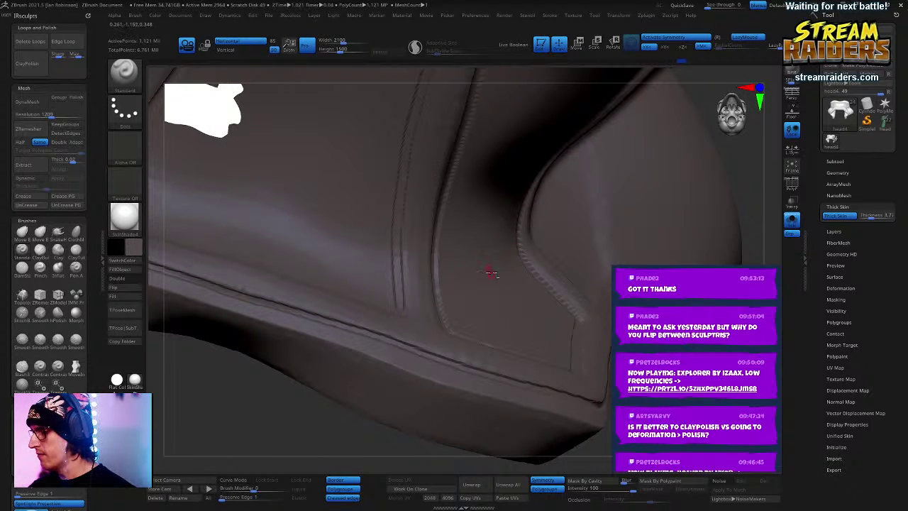
Step: Sculpt a line along the central panel's lower long edge, joining the lines on both its sides
{"action": "right_click_drag", "start_coordinate": [491, 273], "coordinate": [497, 250]}
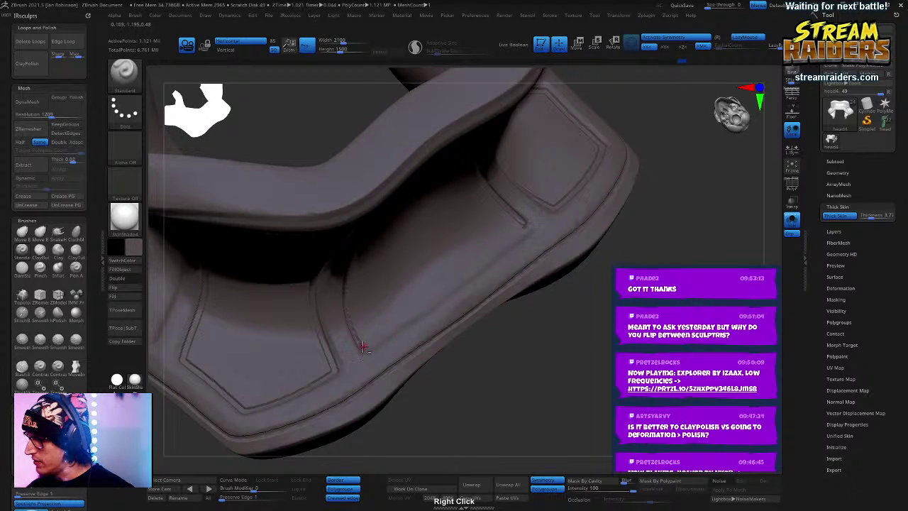
{"action": "left_click_drag", "start_coordinate": [363, 348], "coordinate": [504, 245]}
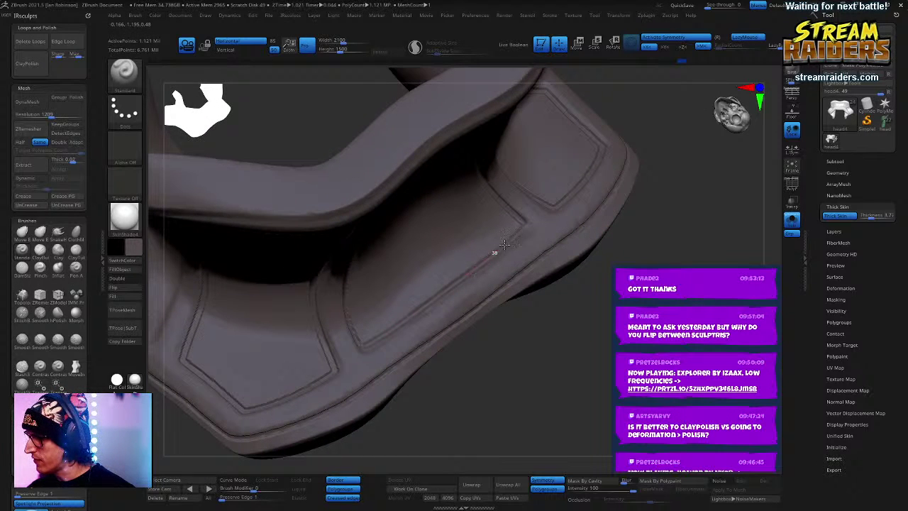
{"action": "left_click_drag", "start_coordinate": [532, 214], "coordinate": [536, 212]}
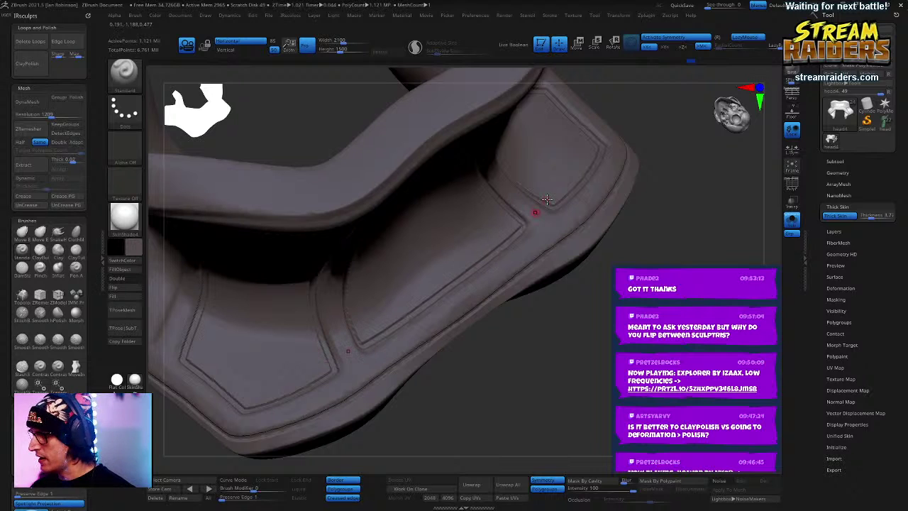
{"action": "mouse_move", "coordinate": [588, 312]}
{"action": "right_mouse_down", "text": "ctrl"}
{"action": "mouse_move", "coordinate": [632, 213]}
{"action": "mouse_move", "coordinate": [675, 261]}
{"action": "mouse_move", "coordinate": [650, 257]}
{"action": "mouse_move", "coordinate": [642, 222]}
{"action": "mouse_move", "coordinate": [612, 217]}
{"action": "mouse_move", "coordinate": [613, 262]}
{"action": "mouse_move", "coordinate": [639, 259]}
{"action": "mouse_move", "coordinate": [653, 234]}
{"action": "right_mouse_up", "text": "ctrl"}
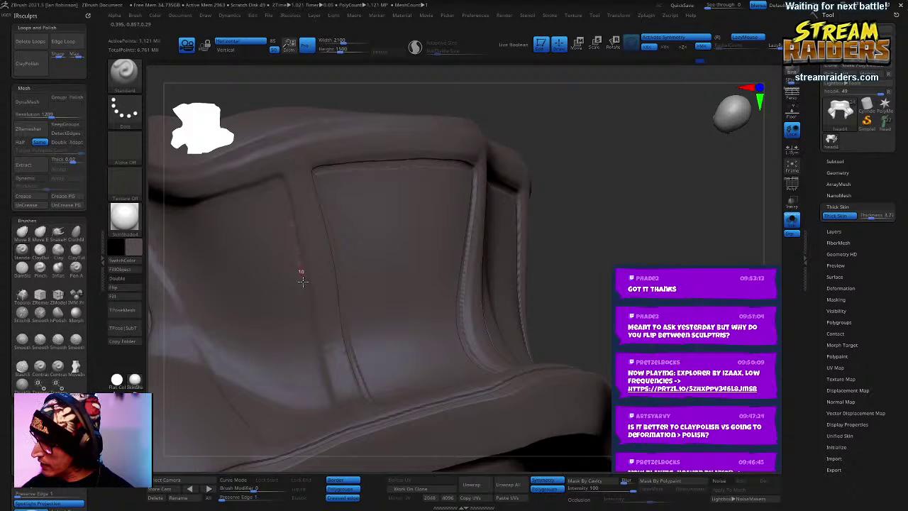
Step: Sculpt a line down the side of the next recessed panel along the divider toward its lower corner
{"action": "left_click_drag", "start_coordinate": [309, 329], "coordinate": [321, 380]}
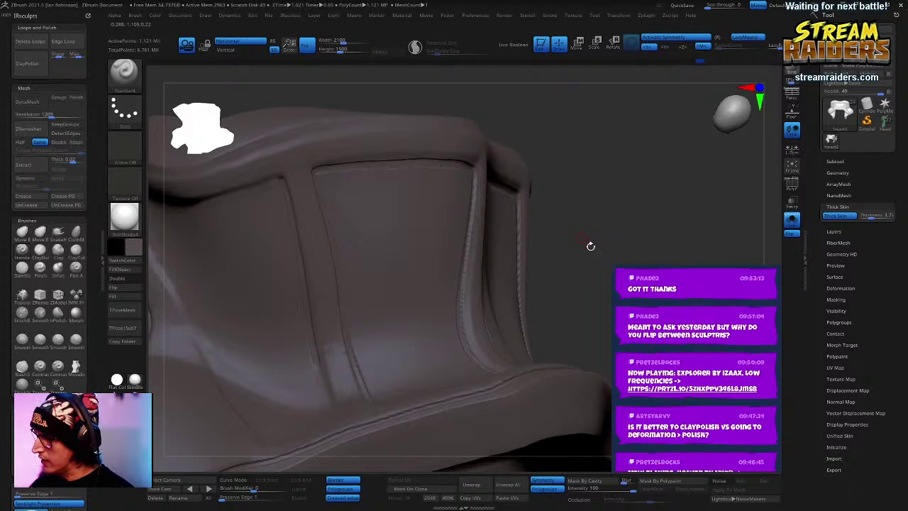
{"action": "right_click_drag", "start_coordinate": [590, 245], "coordinate": [539, 205]}
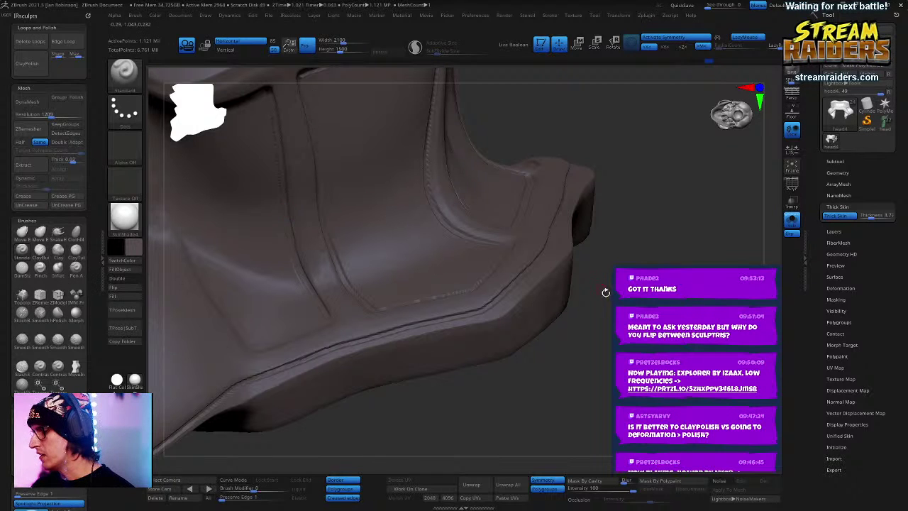
{"action": "left_click_drag", "start_coordinate": [606, 292], "coordinate": [581, 333]}
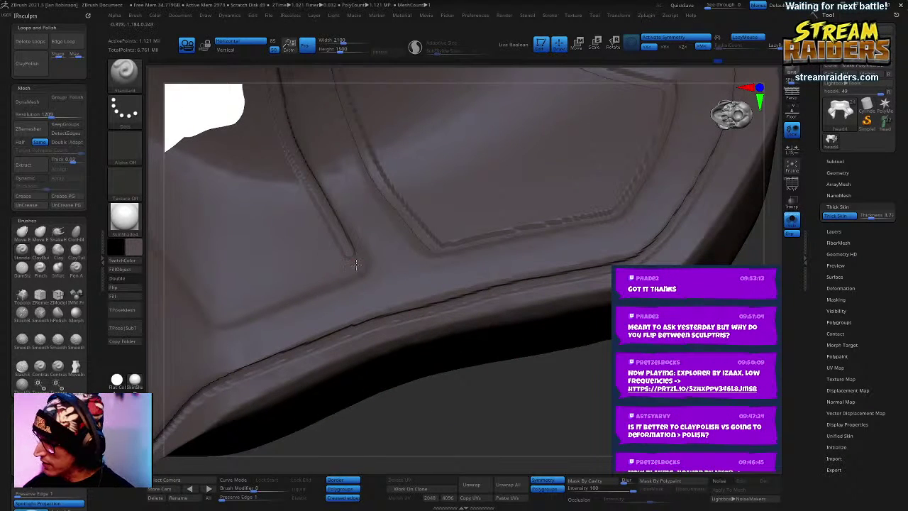
Step: Sculpt a line along that panel's short lower edge, undoing and reapplying it until it meets the side line
{"action": "right_click_drag", "start_coordinate": [491, 308], "coordinate": [403, 338]}
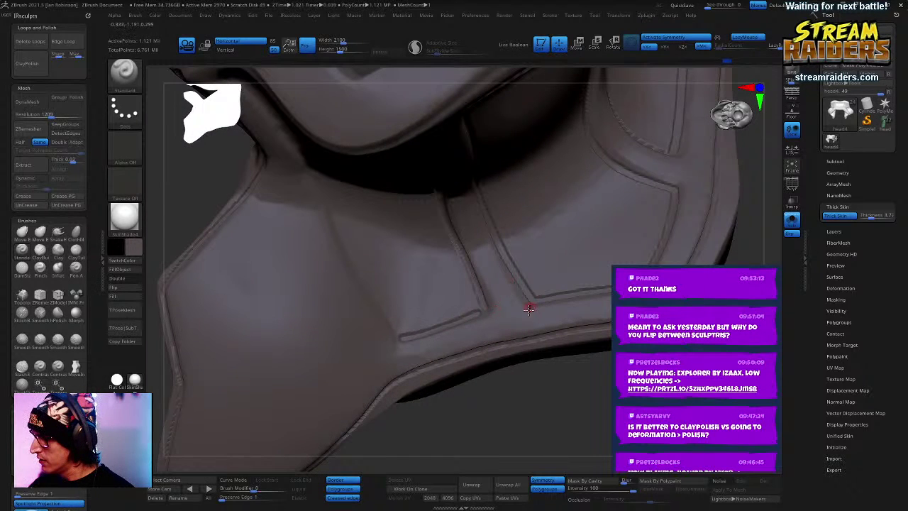
{"action": "mouse_move", "coordinate": [477, 326]}
{"action": "right_mouse_down"}
{"action": "mouse_move", "coordinate": [472, 319]}
{"action": "mouse_move", "coordinate": [464, 359]}
{"action": "right_mouse_up"}
{"action": "left_click_drag", "start_coordinate": [510, 299], "coordinate": [507, 403]}
{"action": "key", "text": "ctrl+z"}
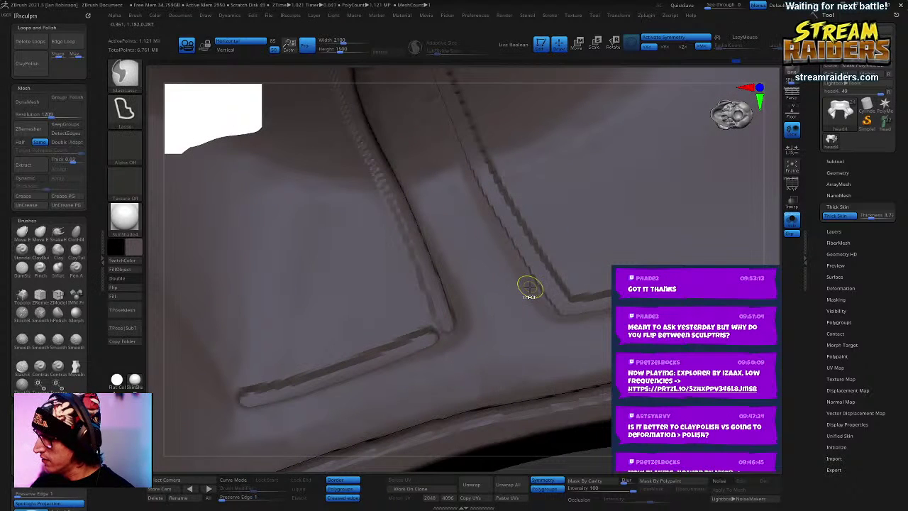
{"action": "key", "text": "ctrl+z"}
{"action": "key", "text": "ctrl+z"}
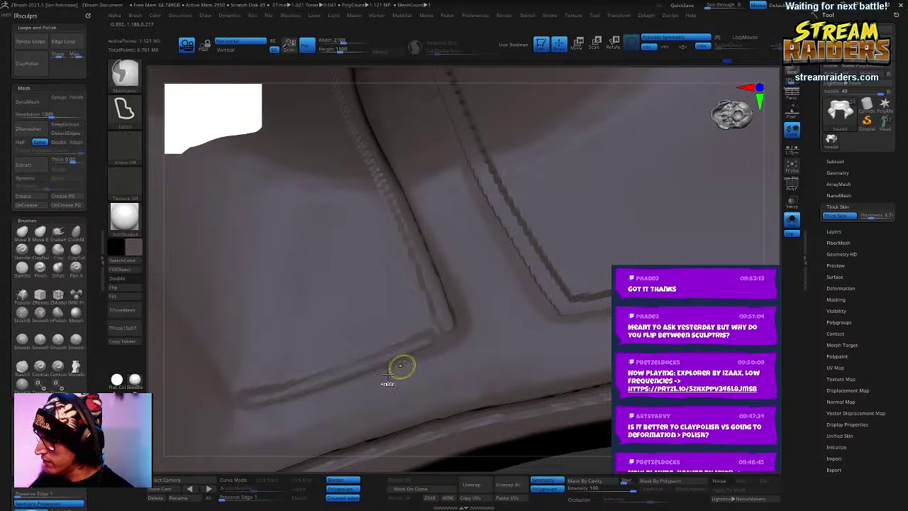
{"action": "mouse_move", "coordinate": [239, 400]}
{"action": "left_mouse_down"}
{"action": "mouse_move", "coordinate": [392, 349]}
{"action": "mouse_move", "coordinate": [439, 319]}
{"action": "left_mouse_up"}
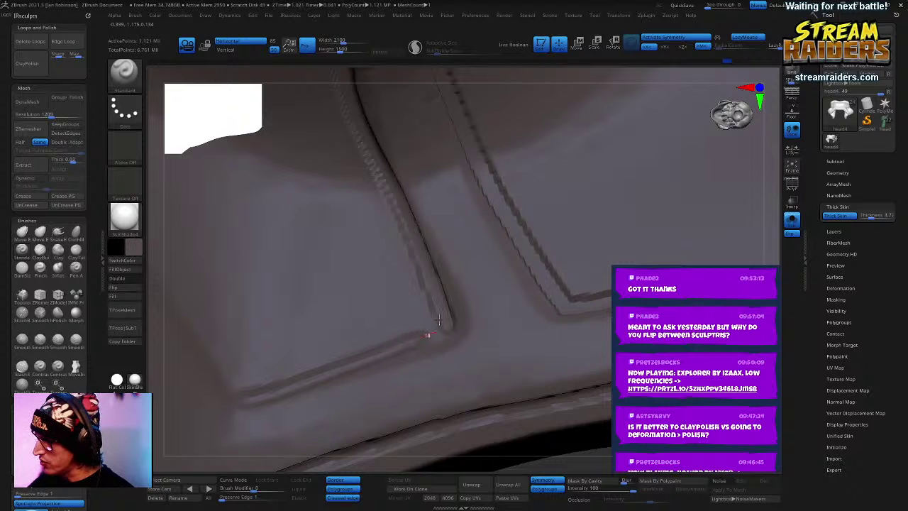
{"action": "key", "text": "ctrl+z"}
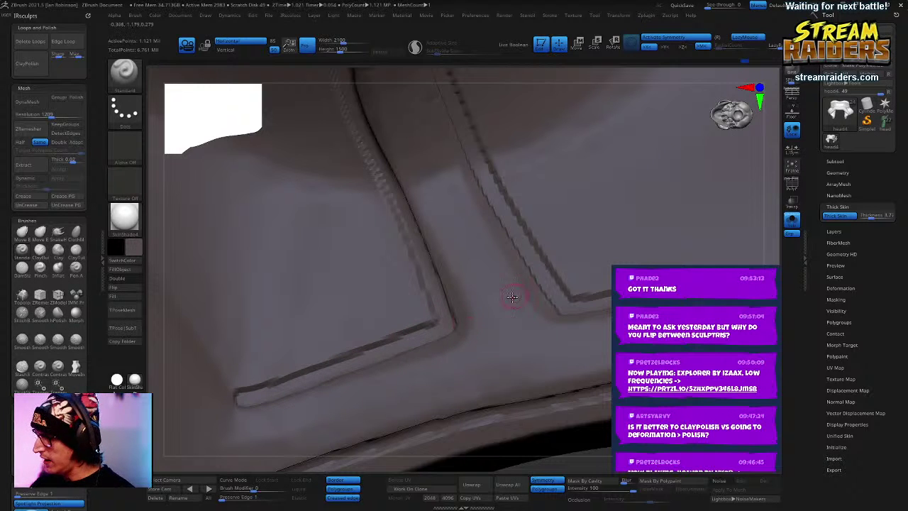
Step: Try line strokes along the same panel's slanted outer side, undoing each attempt
{"action": "right_click_drag", "start_coordinate": [512, 297], "coordinate": [361, 170]}
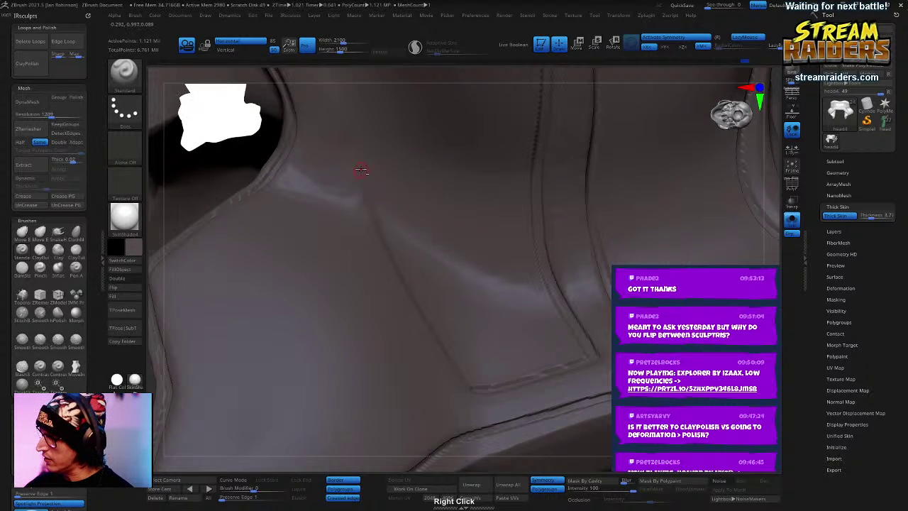
{"action": "mouse_move", "coordinate": [360, 172]}
{"action": "left_mouse_down"}
{"action": "mouse_move", "coordinate": [428, 319]}
{"action": "mouse_move", "coordinate": [470, 383]}
{"action": "left_mouse_up"}
{"action": "right_click_drag", "start_coordinate": [470, 384], "coordinate": [562, 316]}
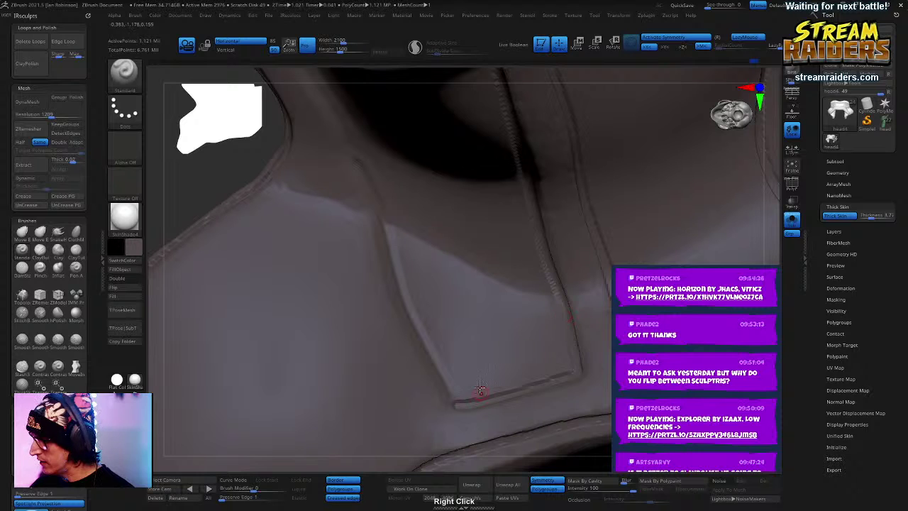
{"action": "key", "text": "ctrl+z"}
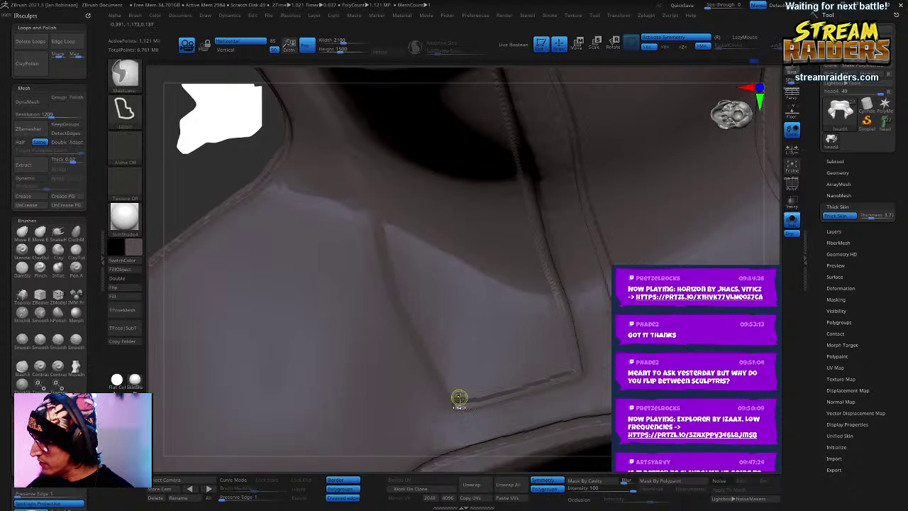
{"action": "left_click_drag", "start_coordinate": [423, 329], "coordinate": [400, 256]}
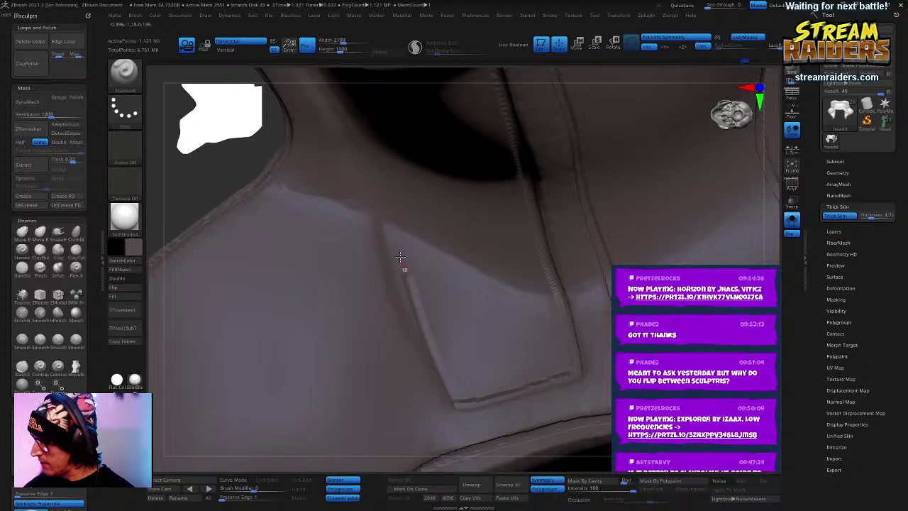
{"action": "key", "text": "ctrl+z"}
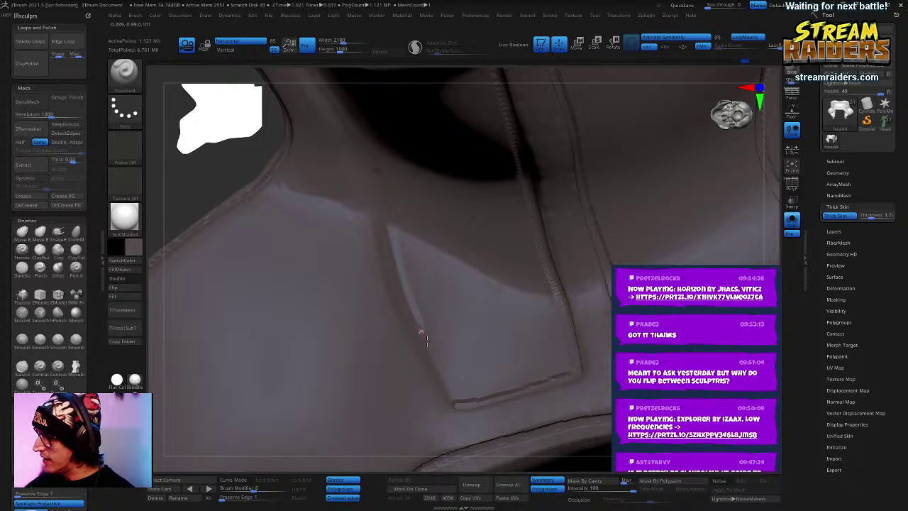
{"action": "right_click_drag", "start_coordinate": [552, 290], "coordinate": [575, 273]}
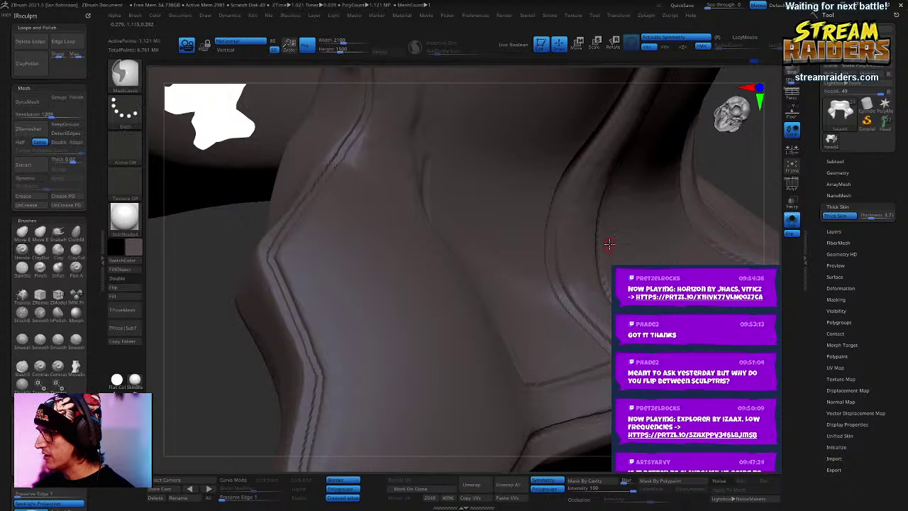
{"action": "right_click_drag", "start_coordinate": [603, 246], "coordinate": [587, 264]}
{"action": "key", "text": "ctrl+z"}
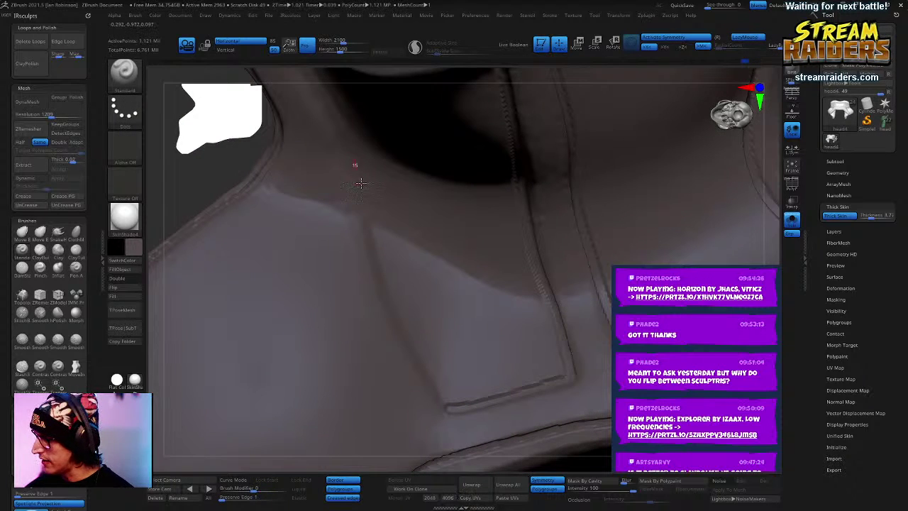
Step: Sculpt a line down the panel's slanted outer side to its lower corner, joining the line along the short edge
{"action": "left_click_drag", "start_coordinate": [376, 240], "coordinate": [395, 300]}
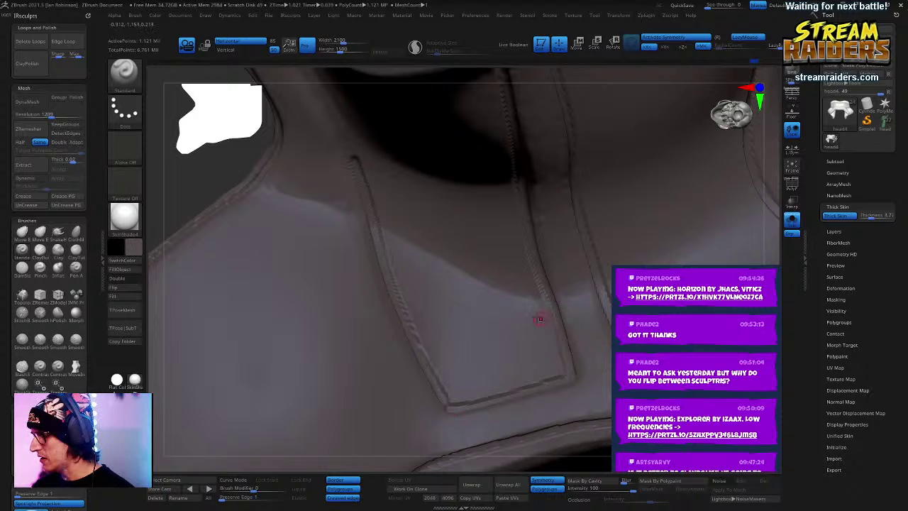
{"action": "mouse_move", "coordinate": [488, 355]}
{"action": "right_mouse_down"}
{"action": "mouse_move", "coordinate": [488, 342]}
{"action": "mouse_move", "coordinate": [445, 428]}
{"action": "right_mouse_up"}
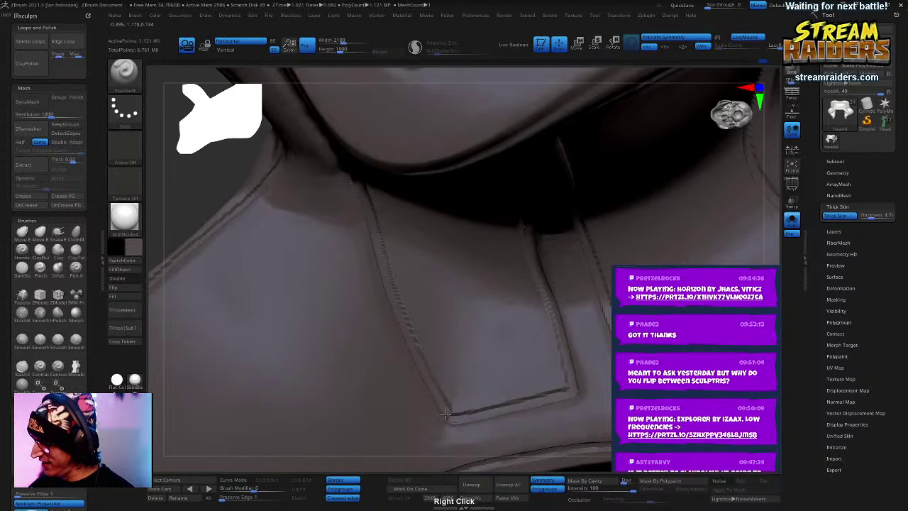
{"action": "right_click_drag", "start_coordinate": [496, 313], "coordinate": [317, 170]}
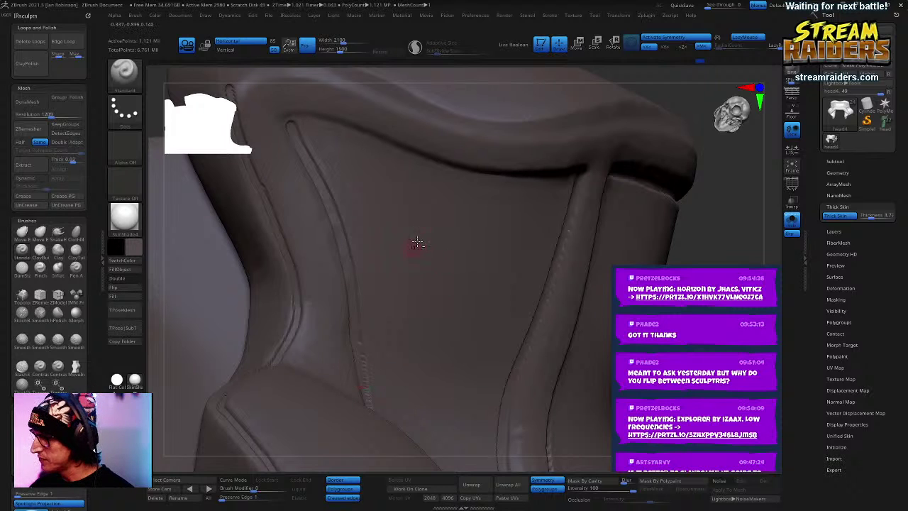
{"action": "right_click_drag", "start_coordinate": [417, 242], "coordinate": [437, 296]}
Step: Sculpt a line along the panel's upper edge between both side lines, strengthening it by repeating the last stroke
{"action": "right_click_drag", "start_coordinate": [566, 275], "coordinate": [534, 214]}
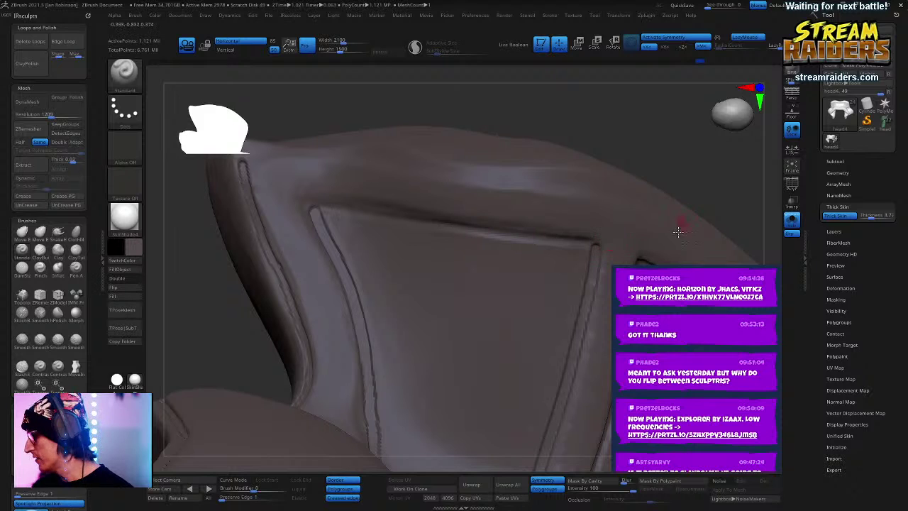
{"action": "key", "text": "1"}
{"action": "key", "text": "1"}
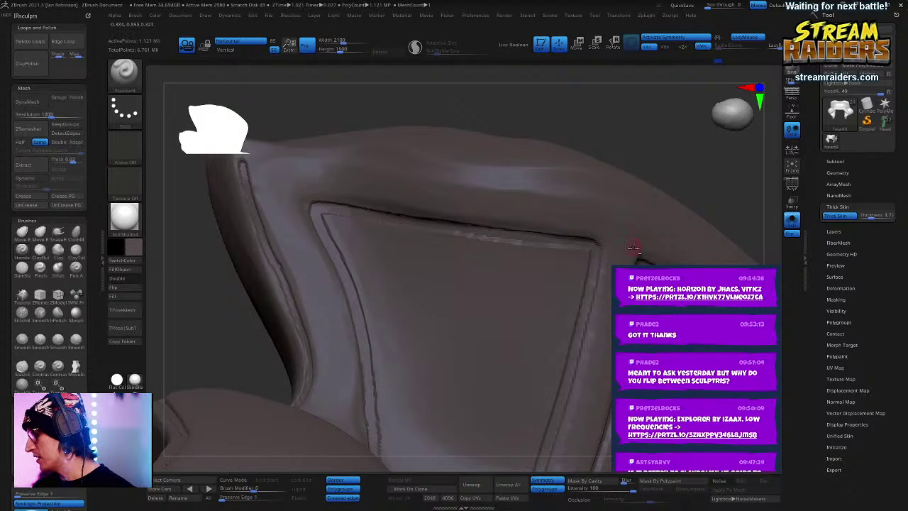
Step: Choose the hPolish brush and leave Solo mode so the neck cloth shows together with the green body
{"action": "mouse_move", "coordinate": [633, 247]}
{"action": "right_mouse_down"}
{"action": "mouse_move", "coordinate": [545, 107]}
{"action": "mouse_move", "coordinate": [618, 193]}
{"action": "mouse_move", "coordinate": [581, 263]}
{"action": "mouse_move", "coordinate": [569, 245]}
{"action": "mouse_move", "coordinate": [571, 295]}
{"action": "mouse_move", "coordinate": [559, 297]}
{"action": "mouse_move", "coordinate": [553, 285]}
{"action": "mouse_move", "coordinate": [624, 215]}
{"action": "mouse_move", "coordinate": [622, 196]}
{"action": "mouse_move", "coordinate": [629, 200]}
{"action": "mouse_move", "coordinate": [619, 254]}
{"action": "right_mouse_up"}
{"action": "key", "text": "b"}
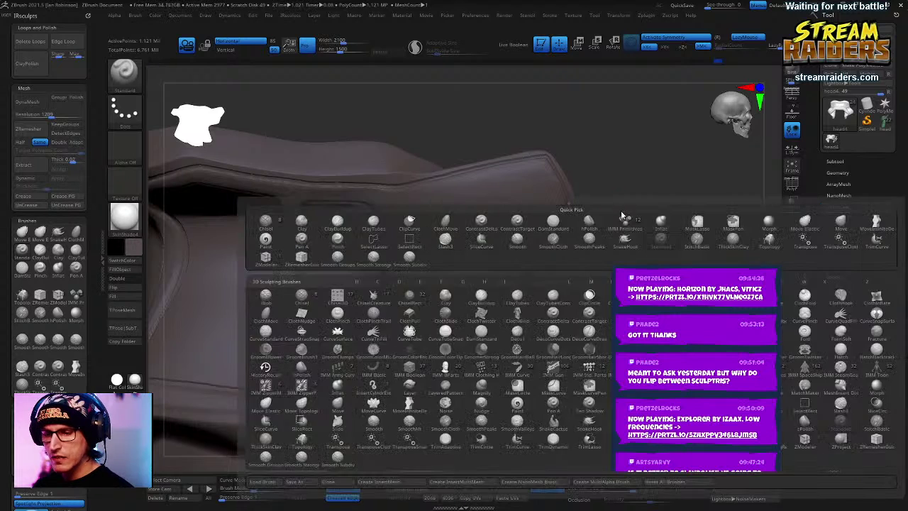
{"action": "key", "text": "h"}
{"action": "key", "text": "p"}
{"action": "mouse_move", "coordinate": [636, 223]}
{"action": "right_mouse_down"}
{"action": "mouse_move", "coordinate": [646, 221]}
{"action": "mouse_move", "coordinate": [642, 250]}
{"action": "mouse_move", "coordinate": [666, 248]}
{"action": "mouse_move", "coordinate": [683, 232]}
{"action": "mouse_move", "coordinate": [578, 255]}
{"action": "mouse_move", "coordinate": [573, 326]}
{"action": "mouse_move", "coordinate": [463, 317]}
{"action": "mouse_move", "coordinate": [582, 284]}
{"action": "mouse_move", "coordinate": [594, 260]}
{"action": "mouse_move", "coordinate": [647, 232]}
{"action": "right_mouse_up"}
{"action": "left_click", "coordinate": [792, 220]}
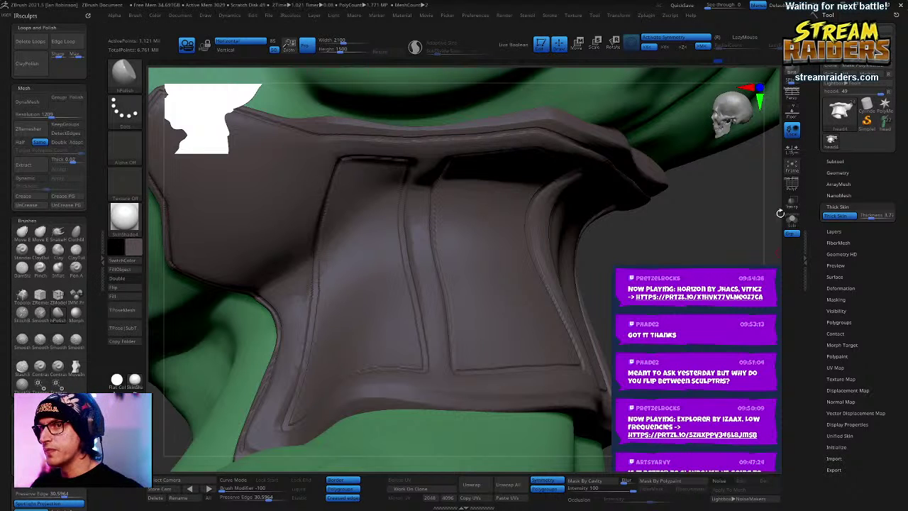
Step: Apply a Polish By Features deformation of 100 to the neck cloth
{"action": "scroll", "coordinate": [899, 248], "scroll_direction": "down", "scroll_amount": 3}
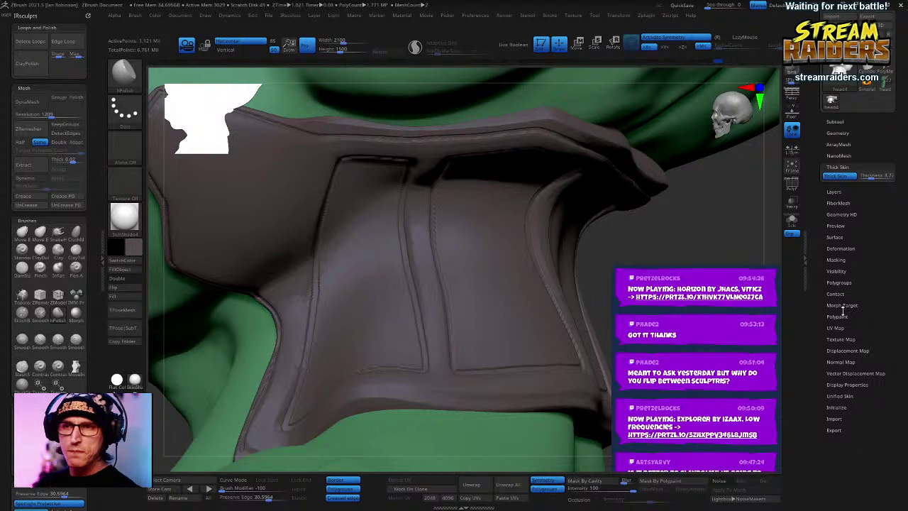
{"action": "left_click_drag", "start_coordinate": [886, 310], "coordinate": [903, 261]}
{"action": "left_click", "coordinate": [847, 233]}
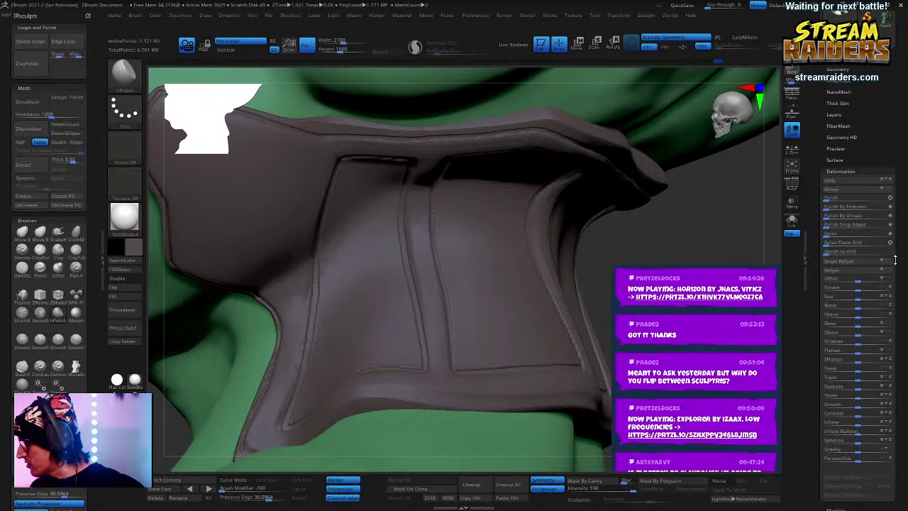
{"action": "left_click", "coordinate": [839, 207]}
{"action": "type", "text": "100"}
{"action": "key", "text": "Return"}
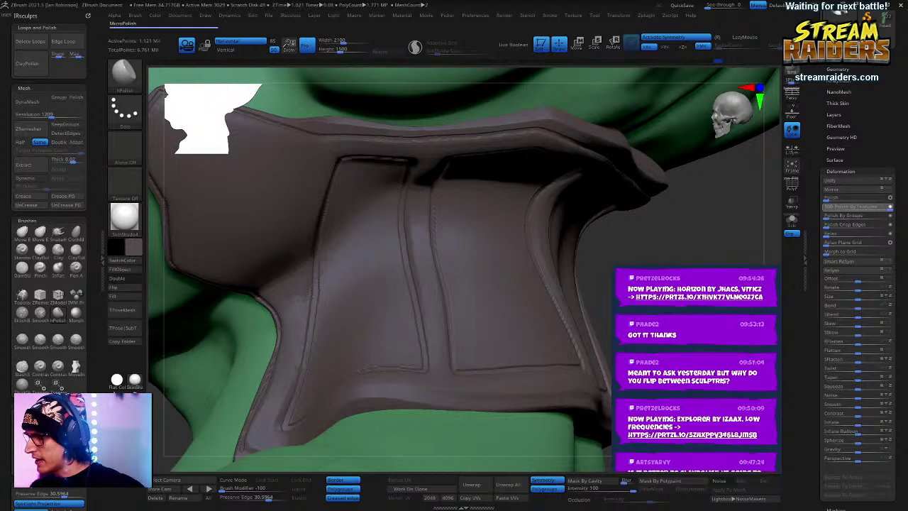
{"action": "left_click_drag", "start_coordinate": [674, 255], "coordinate": [692, 298]}
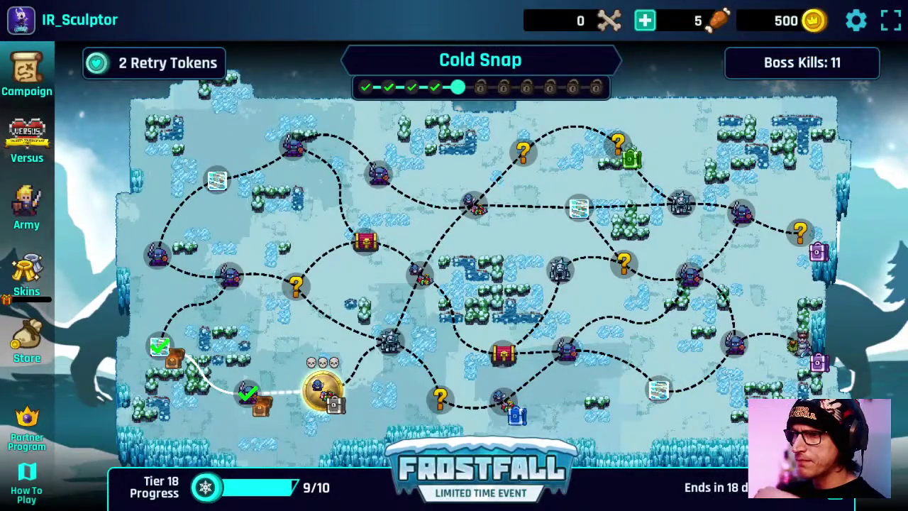
Step: Switch to Stream Raiders, start the Present Heist battle and place the Shadowflame Warrior on the battlefield
{"action": "left_click", "coordinate": [488, 390]}
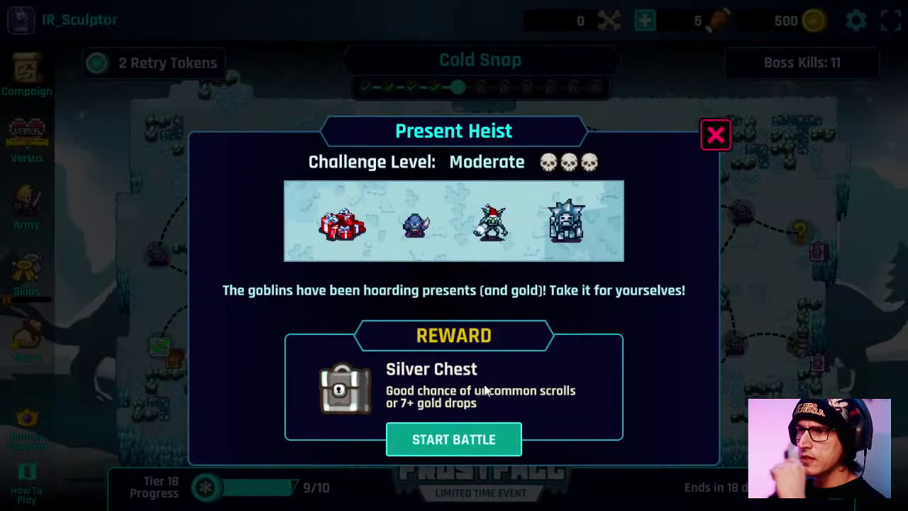
{"action": "left_click", "coordinate": [478, 440]}
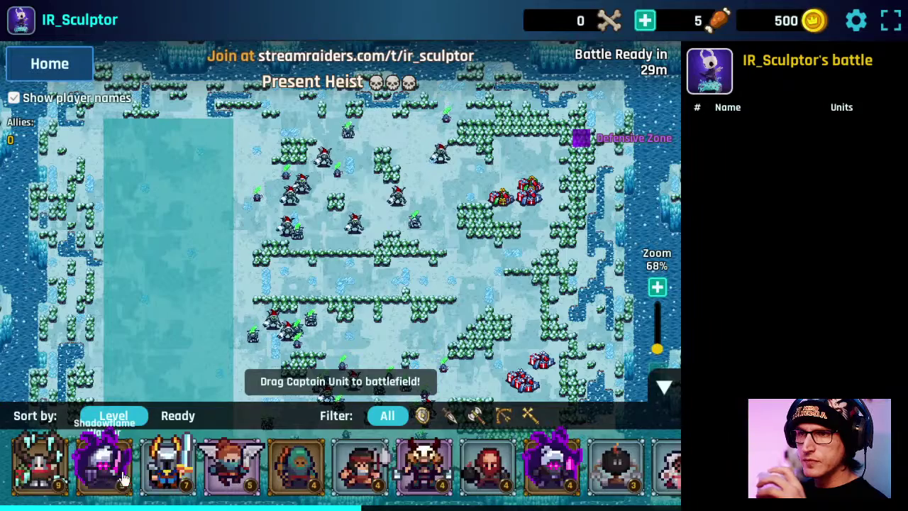
{"action": "left_click_drag", "start_coordinate": [122, 480], "coordinate": [214, 245]}
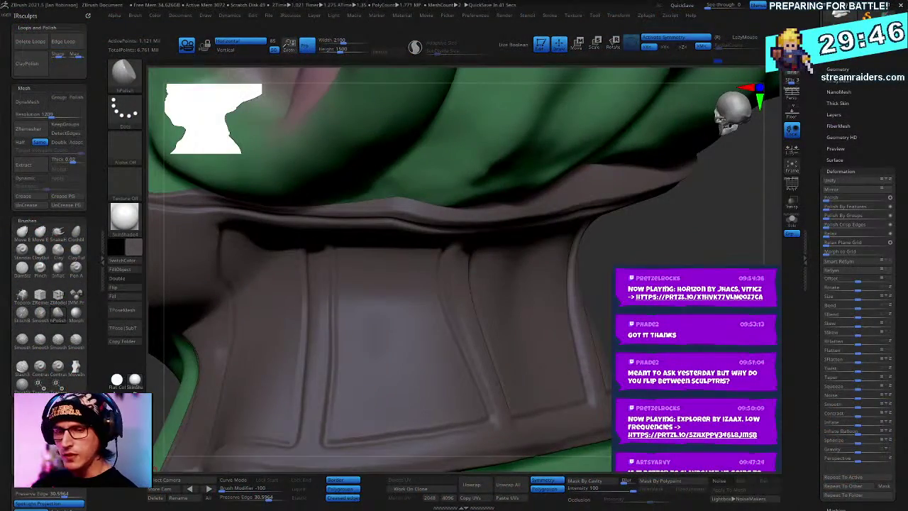
Step: Turn on the ambient occlusion preview for the viewport and lower its intensity to about 27
{"action": "left_click_drag", "start_coordinate": [677, 312], "coordinate": [693, 241]}
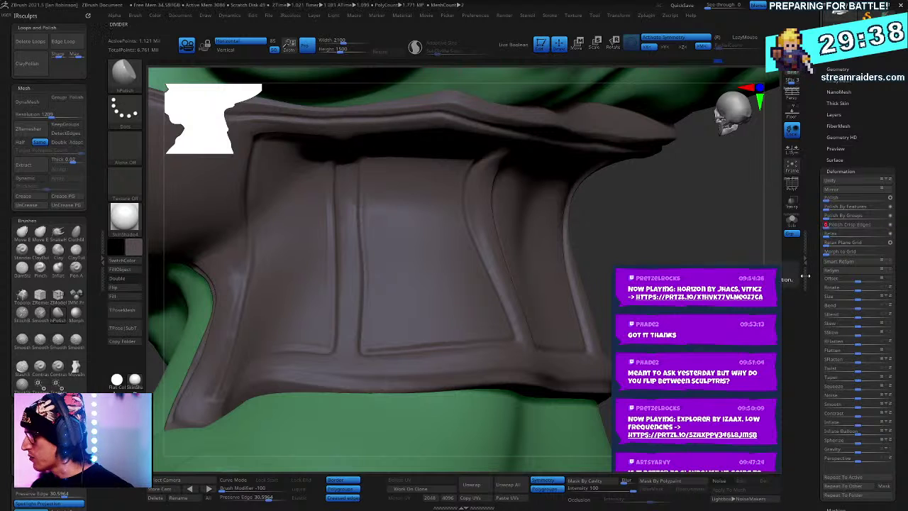
{"action": "left_click_drag", "start_coordinate": [702, 244], "coordinate": [716, 260]}
{"action": "key", "text": "shift+f"}
{"action": "key", "text": "shift+f"}
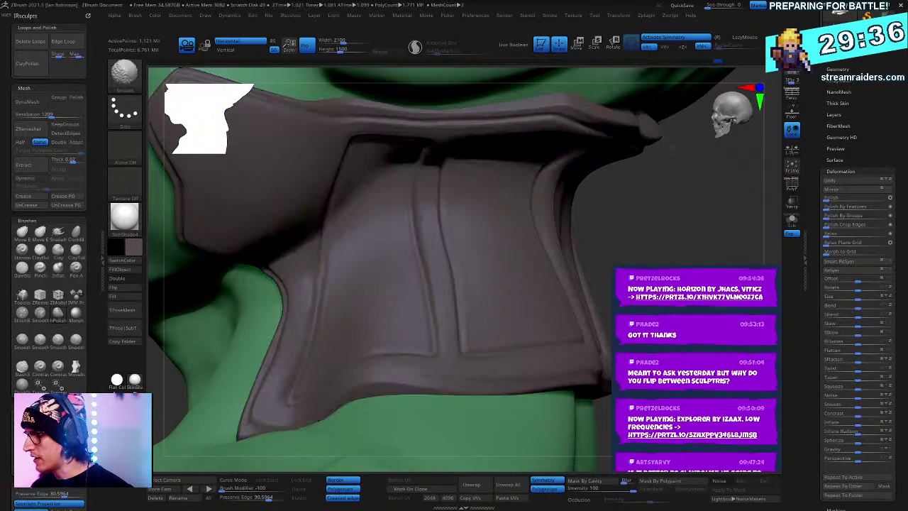
{"action": "left_click_drag", "start_coordinate": [714, 292], "coordinate": [684, 247], "text": "alt"}
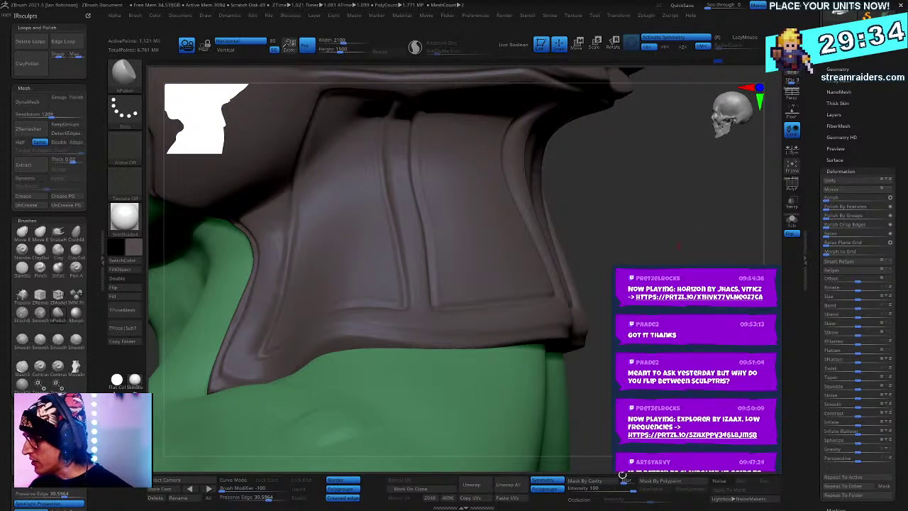
{"action": "left_click", "coordinate": [594, 499]}
{"action": "left_click_drag", "start_coordinate": [585, 431], "coordinate": [518, 431], "text": "alt"}
{"action": "left_click", "coordinate": [504, 15]}
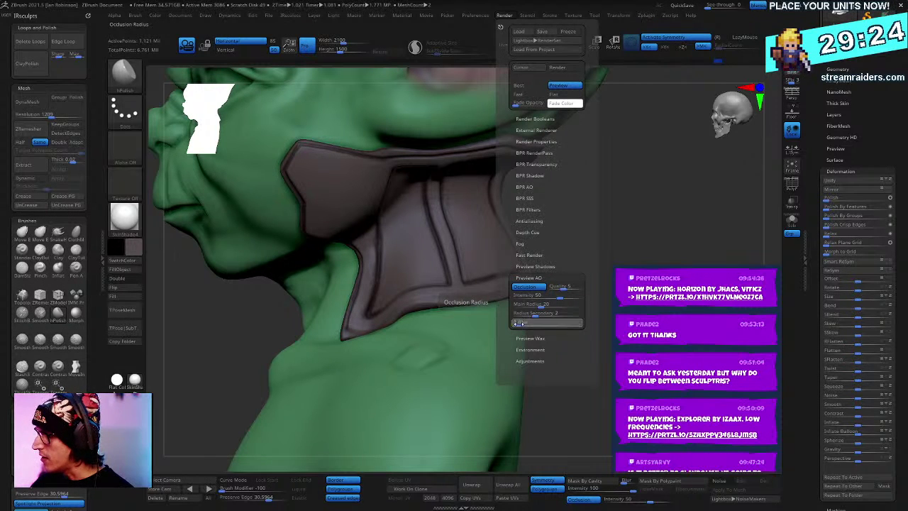
{"action": "left_click_drag", "start_coordinate": [557, 298], "coordinate": [550, 298]}
{"action": "left_click", "coordinate": [550, 298]}
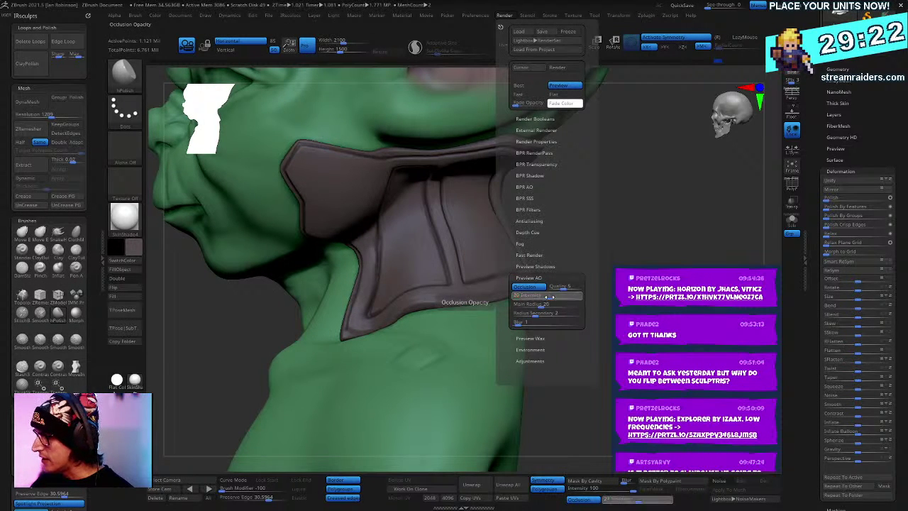
Step: Set the preview occlusion quality to 6 and its intensity to 45
{"action": "left_click_drag", "start_coordinate": [624, 244], "coordinate": [553, 255]}
{"action": "left_click", "coordinate": [574, 16]}
{"action": "left_click", "coordinate": [504, 15]}
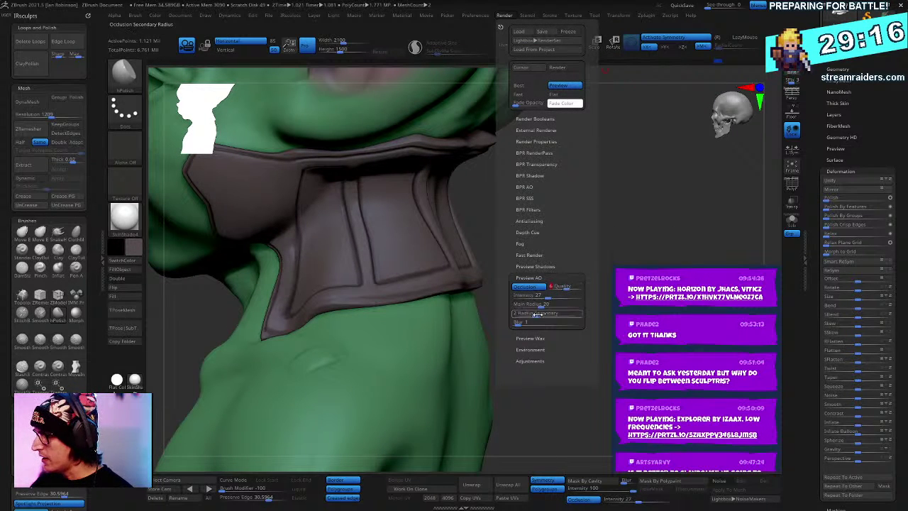
{"action": "left_click_drag", "start_coordinate": [547, 296], "coordinate": [559, 297]}
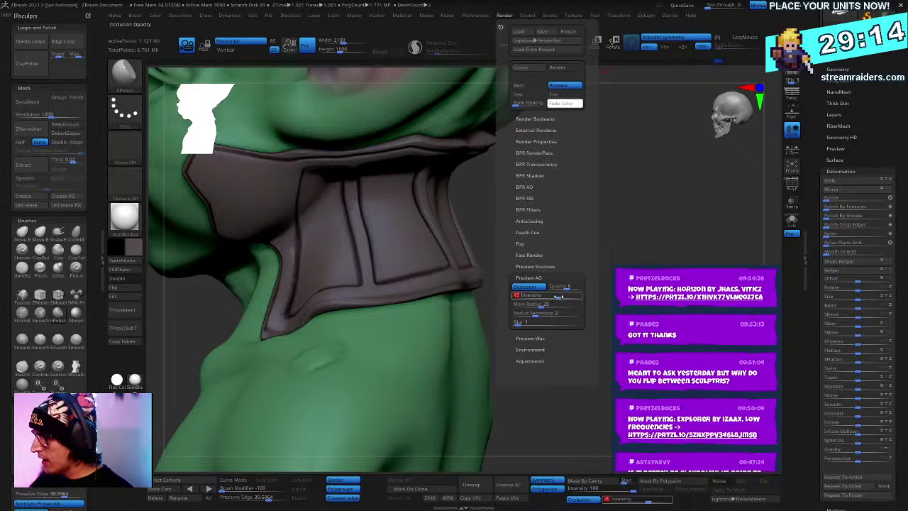
{"action": "left_click_drag", "start_coordinate": [653, 242], "coordinate": [596, 322], "text": "alt"}
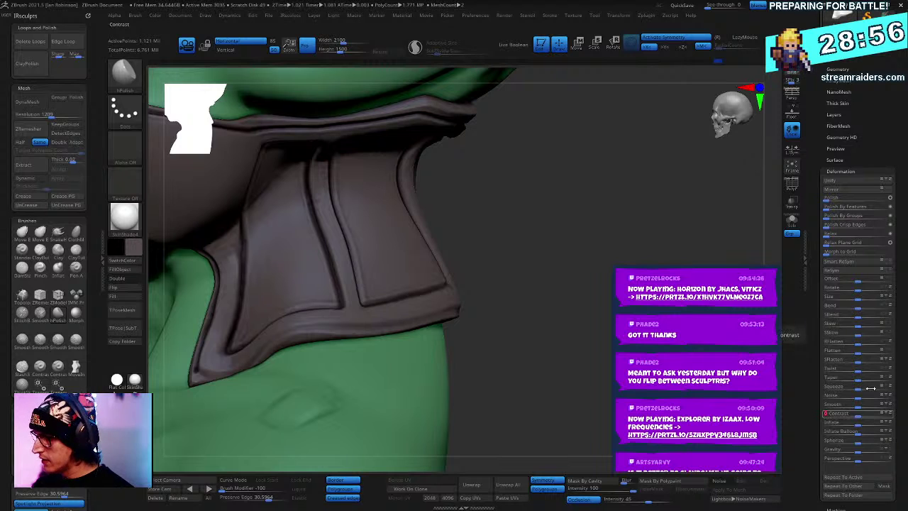
{"action": "mouse_move", "coordinate": [589, 259]}
{"action": "left_mouse_down"}
{"action": "mouse_move", "coordinate": [655, 251]}
{"action": "mouse_move", "coordinate": [642, 333]}
{"action": "left_mouse_up"}
Step: Turn off the ambient occlusion preview in the viewport
{"action": "left_click", "coordinate": [581, 498]}
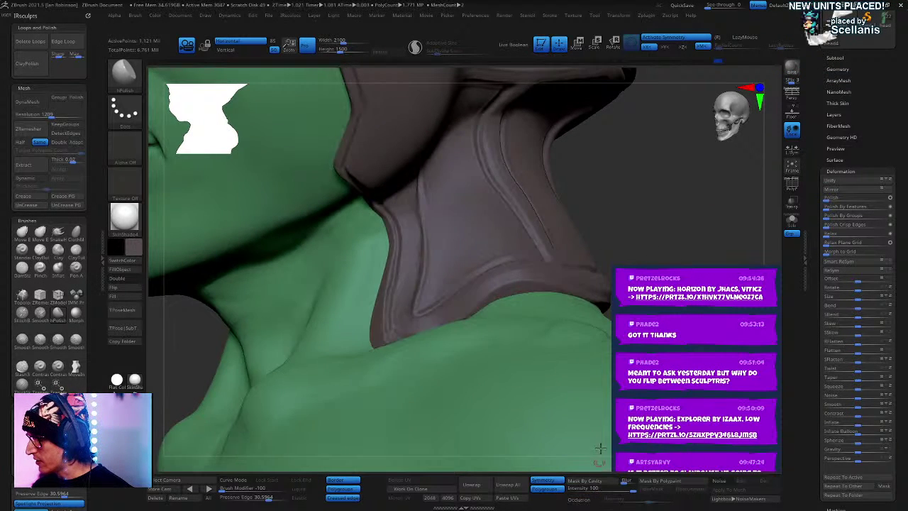
{"action": "mouse_move", "coordinate": [679, 273]}
{"action": "left_mouse_down", "text": "alt"}
{"action": "mouse_move", "coordinate": [658, 310]}
{"action": "mouse_move", "coordinate": [673, 254]}
{"action": "left_mouse_up", "text": "alt"}
{"action": "key", "text": "ctrl"}
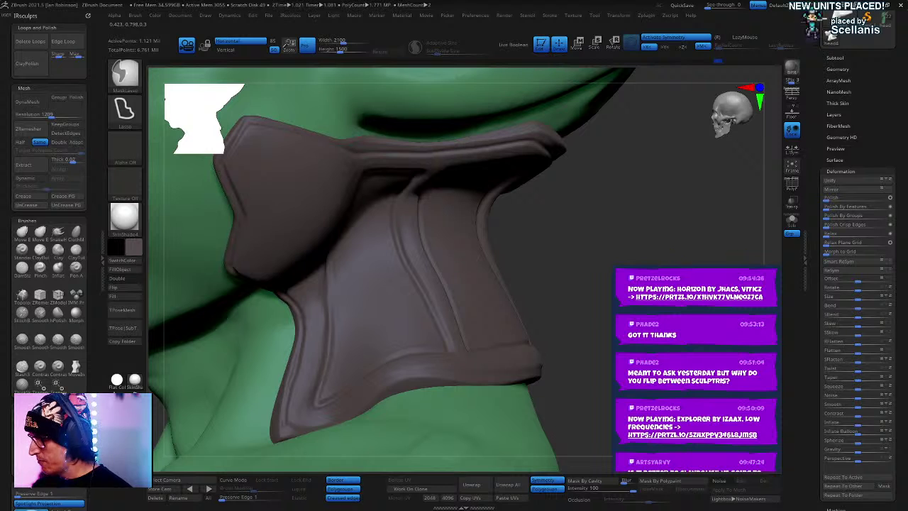
{"action": "key", "text": "ctrl+shift"}
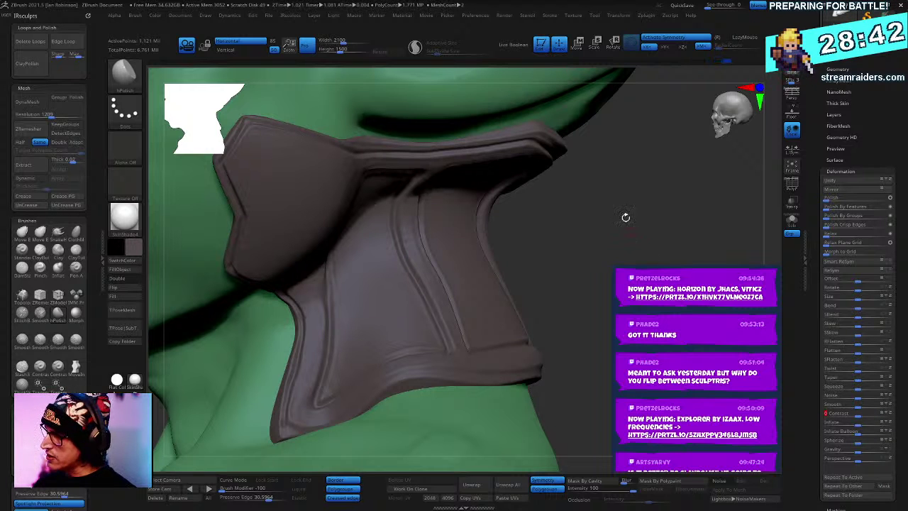
Step: Apply a Polish deformation of 100 to the whole neck cloth
{"action": "left_click_drag", "start_coordinate": [625, 217], "coordinate": [567, 320]}
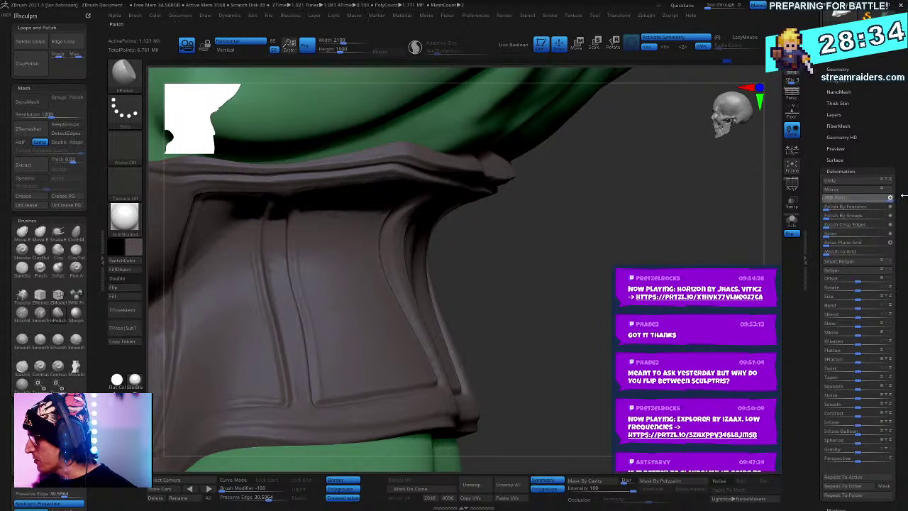
{"action": "left_click_drag", "start_coordinate": [903, 195], "coordinate": [517, 330]}
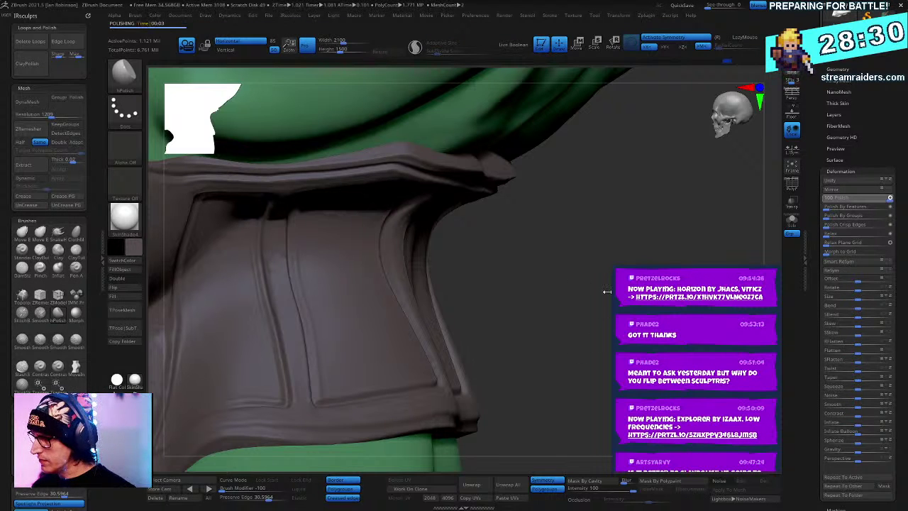
{"action": "left_click_drag", "start_coordinate": [596, 290], "coordinate": [603, 329]}
{"action": "left_click_drag", "start_coordinate": [603, 273], "coordinate": [666, 262]}
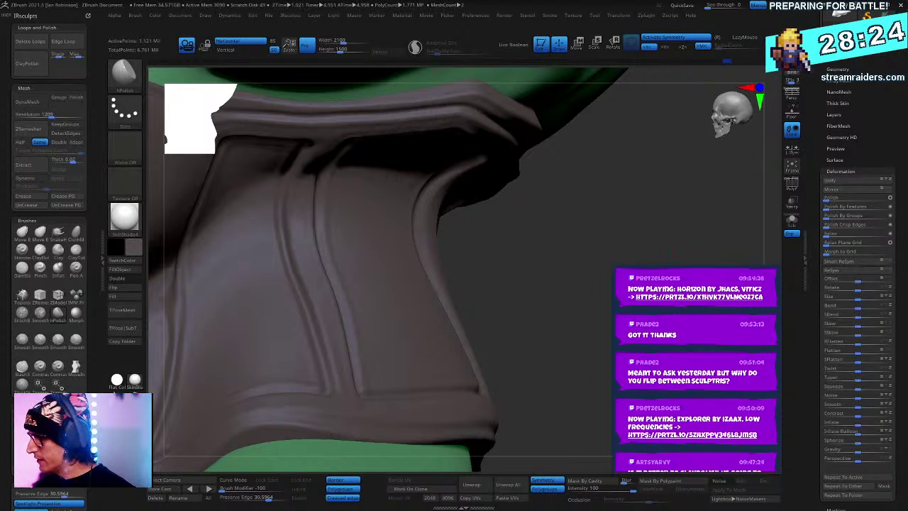
Step: Try the closed-circle Polish mode at roughly half strength on the neck cloth, undo it and restore the open-circle mode
{"action": "left_click", "coordinate": [891, 200]}
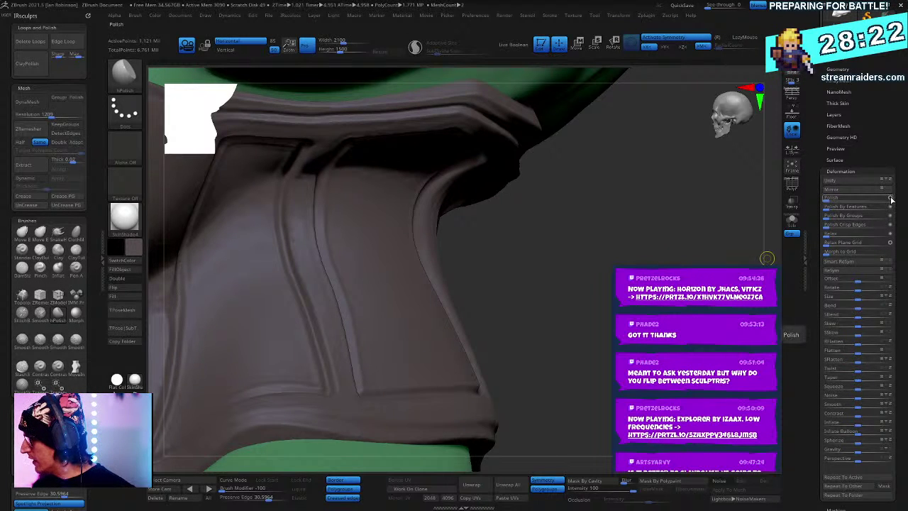
{"action": "left_click", "coordinate": [890, 199]}
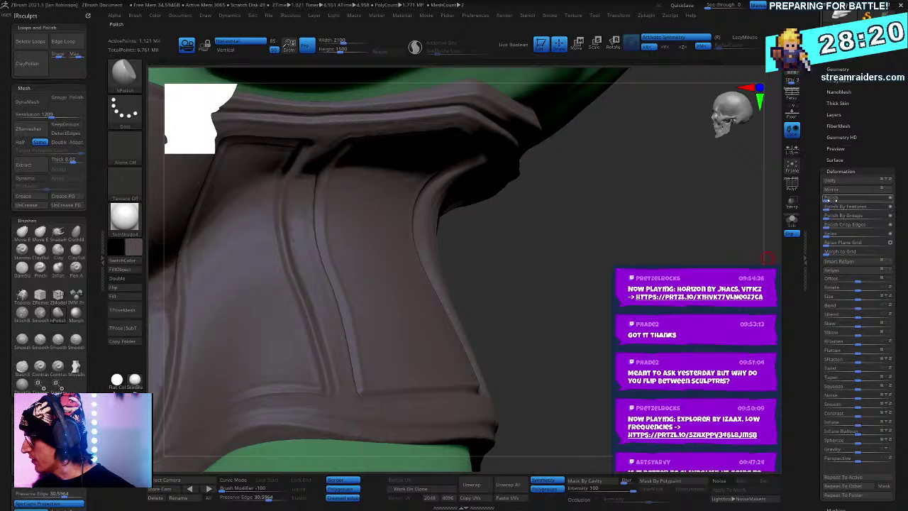
{"action": "left_click_drag", "start_coordinate": [828, 199], "coordinate": [861, 200]}
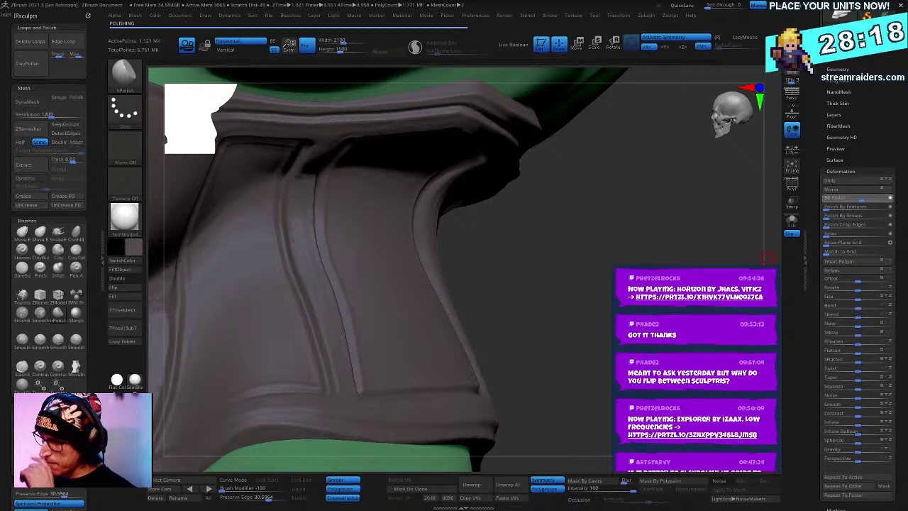
{"action": "key", "text": "ctrl+z"}
{"action": "left_click", "coordinate": [889, 198]}
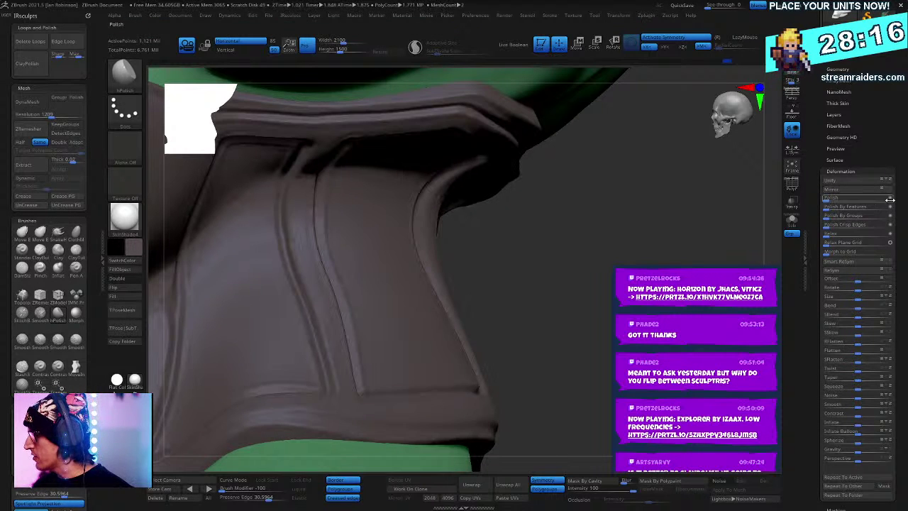
Step: Polish the neck cloth once more with the Polish deformation in open-circle mode
{"action": "mouse_move", "coordinate": [892, 201]}
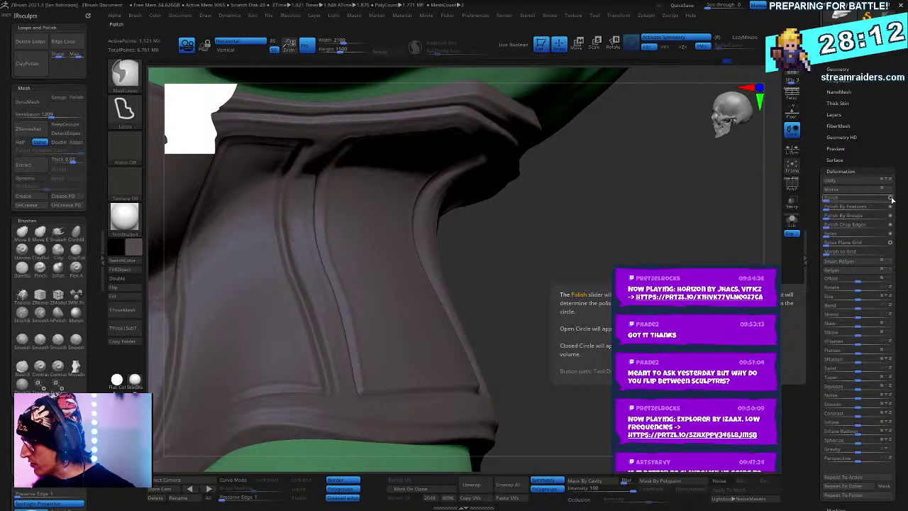
{"action": "left_click_drag", "start_coordinate": [874, 201], "coordinate": [892, 201]}
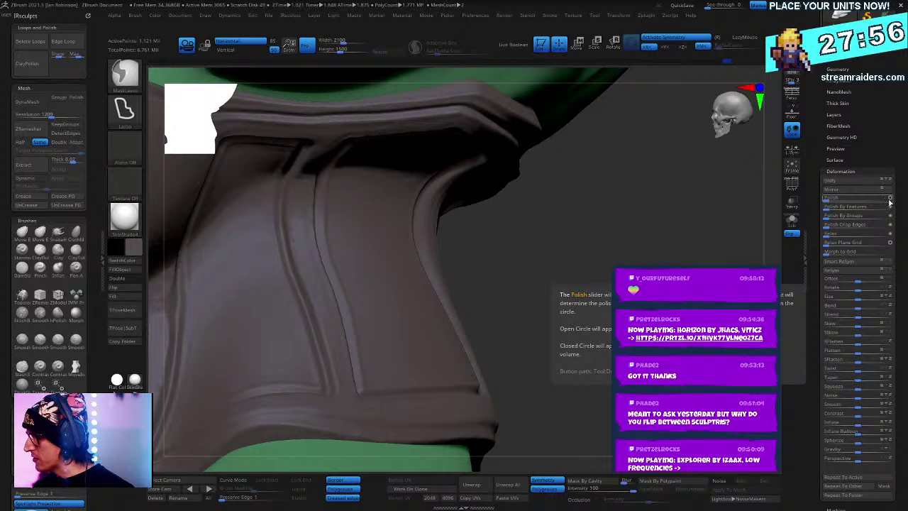
{"action": "left_click_drag", "start_coordinate": [889, 201], "coordinate": [865, 214]}
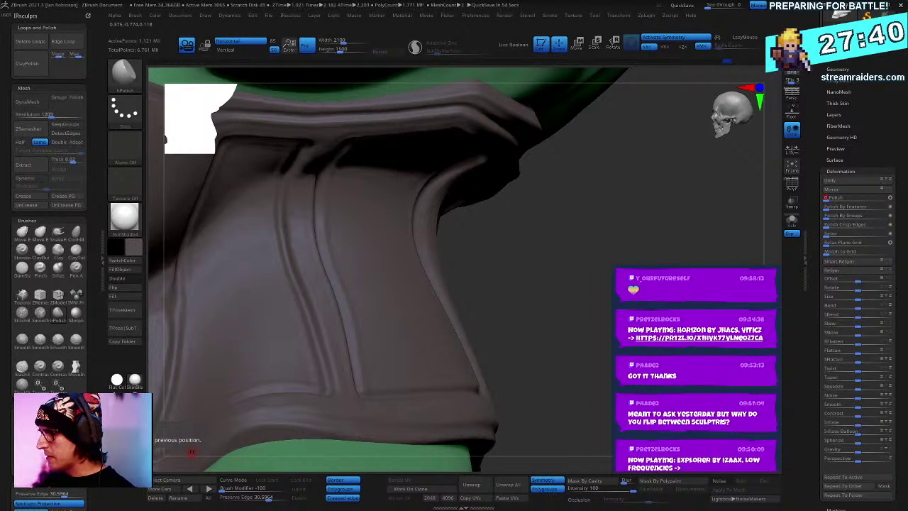
Step: Open the subtool list and make all the subtools visible, including the collar and the eyes
{"action": "left_click_drag", "start_coordinate": [581, 266], "coordinate": [590, 226]}
{"action": "mouse_move", "coordinate": [609, 294]}
{"action": "left_mouse_down"}
{"action": "mouse_move", "coordinate": [659, 312]}
{"action": "mouse_move", "coordinate": [609, 307]}
{"action": "left_mouse_up"}
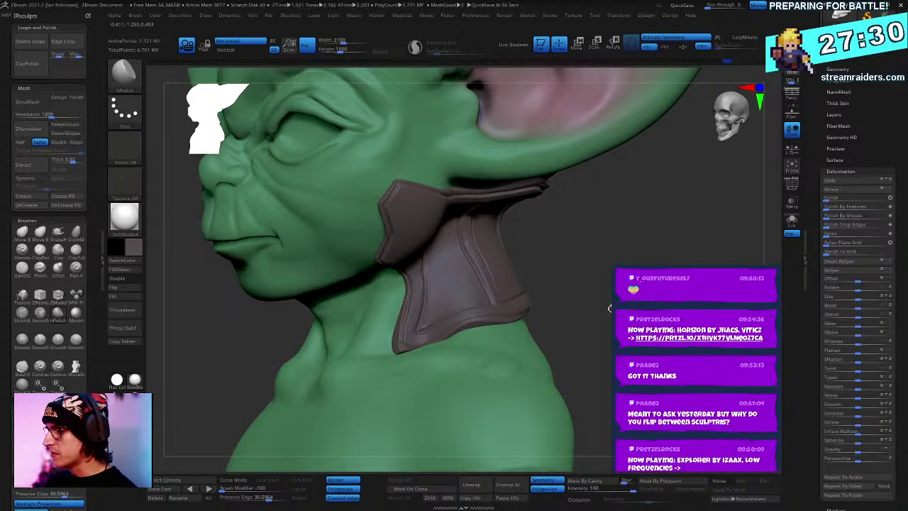
{"action": "left_click_drag", "start_coordinate": [702, 195], "coordinate": [813, 88], "text": "shift"}
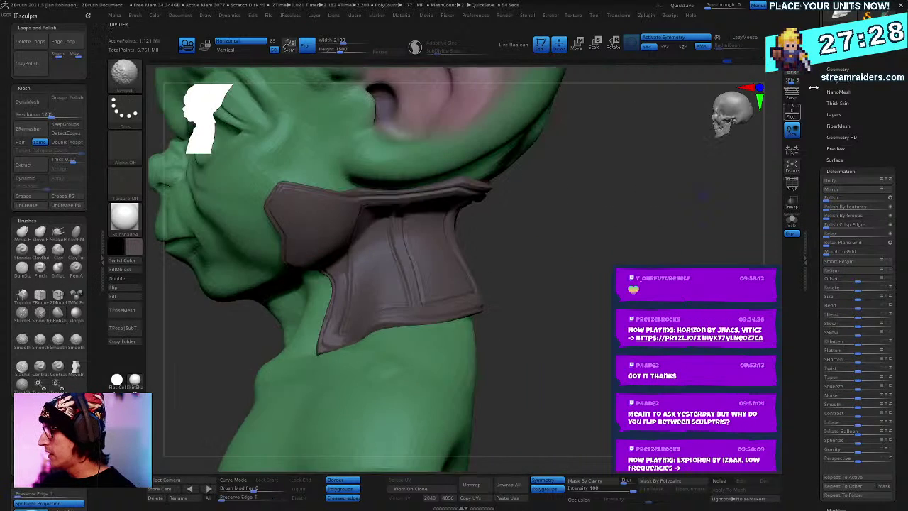
{"action": "mouse_move", "coordinate": [673, 218]}
{"action": "left_mouse_down", "text": "alt"}
{"action": "mouse_move", "coordinate": [660, 225]}
{"action": "mouse_move", "coordinate": [627, 206]}
{"action": "mouse_move", "coordinate": [547, 244]}
{"action": "left_mouse_up", "text": "alt"}
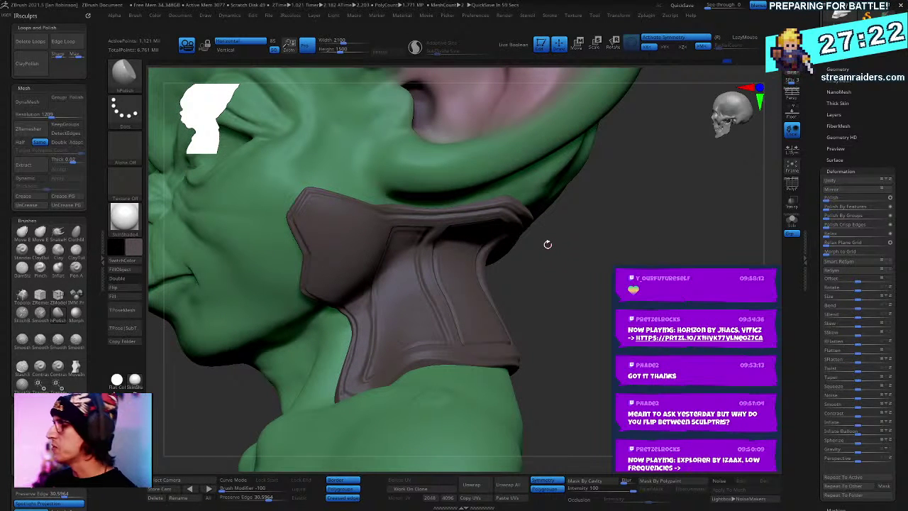
{"action": "left_click", "coordinate": [839, 60]}
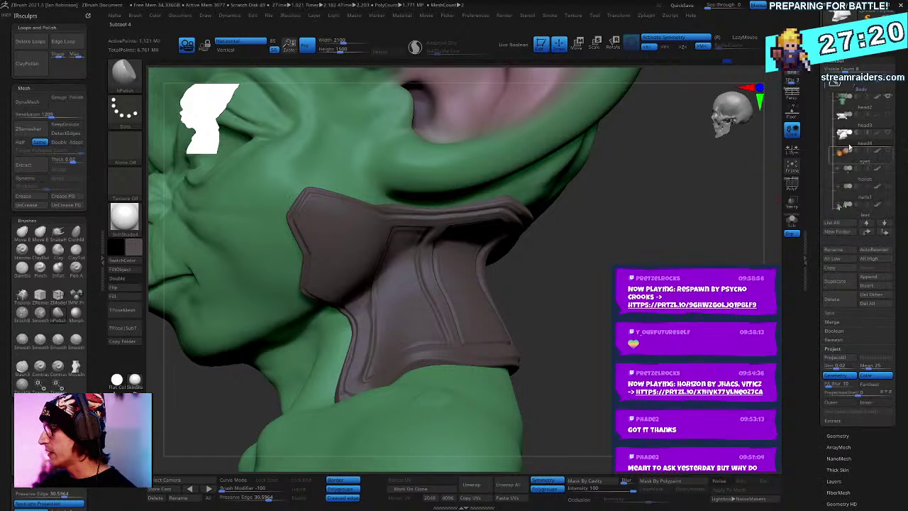
{"action": "left_click", "coordinate": [887, 115], "text": "shift"}
{"action": "left_click_drag", "start_coordinate": [711, 231], "coordinate": [628, 180], "text": "alt"}
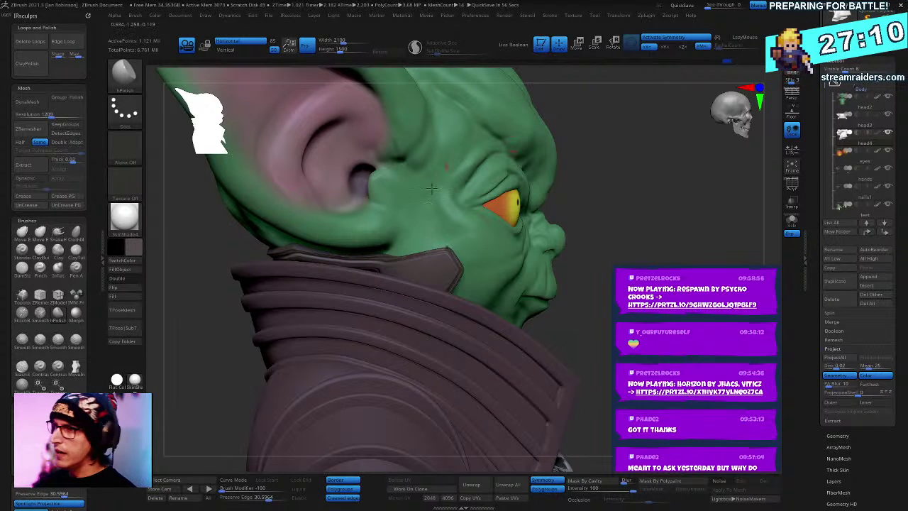
Step: Isolate the neck cloth and examine the strap details on the collar tip in the reference image
{"action": "left_click_drag", "start_coordinate": [563, 462], "coordinate": [563, 490], "text": "alt"}
{"action": "left_click", "coordinate": [790, 225]}
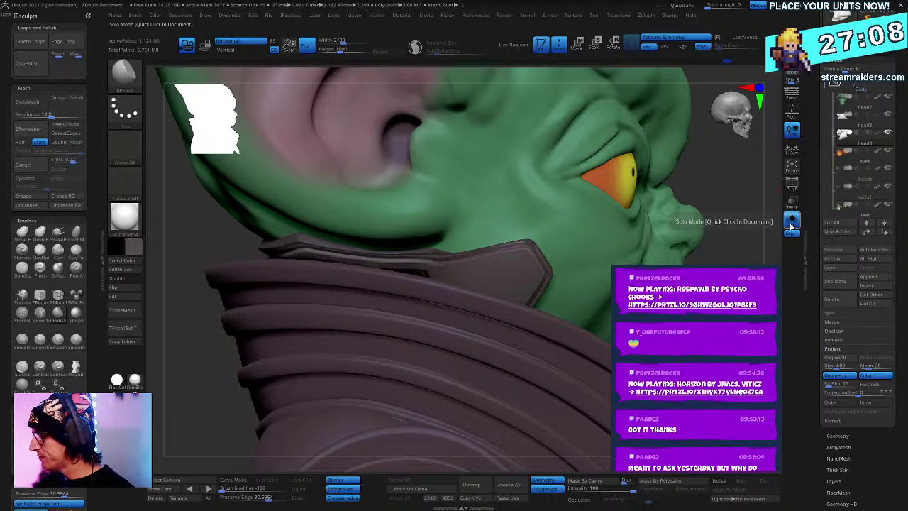
{"action": "left_click_drag", "start_coordinate": [731, 255], "coordinate": [673, 305], "text": "alt"}
{"action": "left_click_drag", "start_coordinate": [673, 177], "coordinate": [709, 169]}
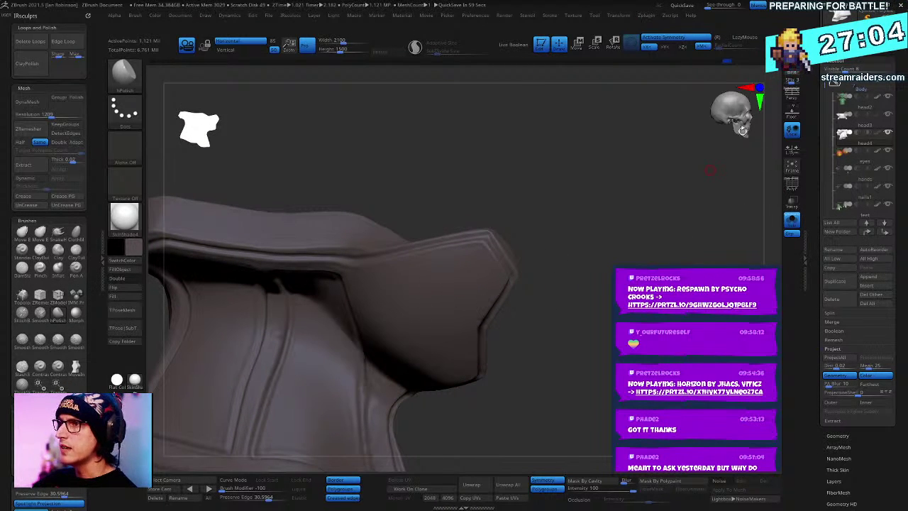
{"action": "right_click_drag", "start_coordinate": [0, 170], "coordinate": [553, 179]}
{"action": "scroll", "coordinate": [371, 134], "scroll_direction": "up", "scroll_amount": 1}
{"action": "scroll", "coordinate": [370, 130], "scroll_direction": "up", "scroll_amount": 3}
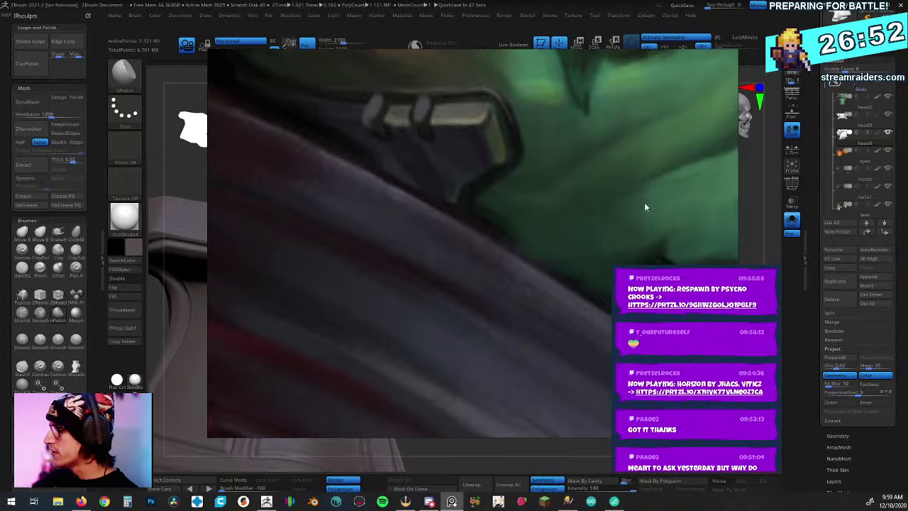
{"action": "right_click_drag", "start_coordinate": [646, 207], "coordinate": [0, 57]}
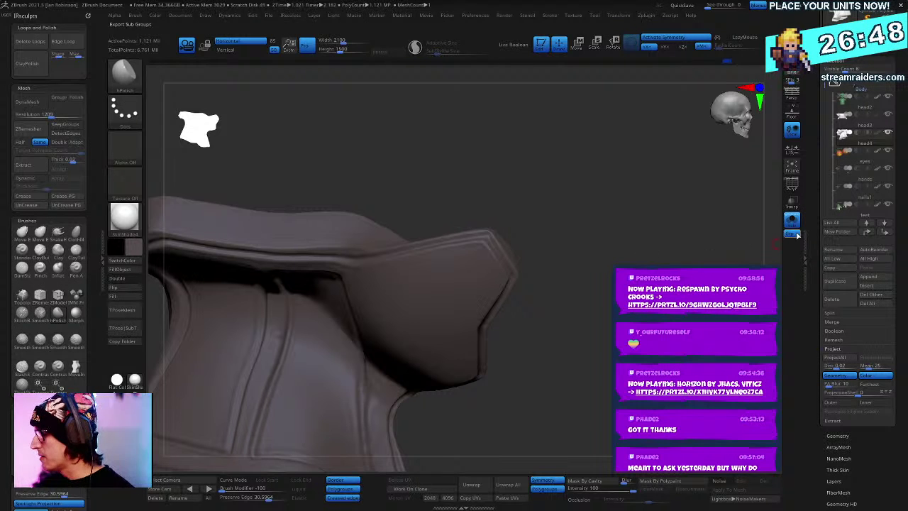
Step: Show the whole character again and switch to the TrimDynamic brush for the collar tip
{"action": "left_click", "coordinate": [791, 220]}
{"action": "right_click_drag", "start_coordinate": [617, 187], "coordinate": [598, 304]}
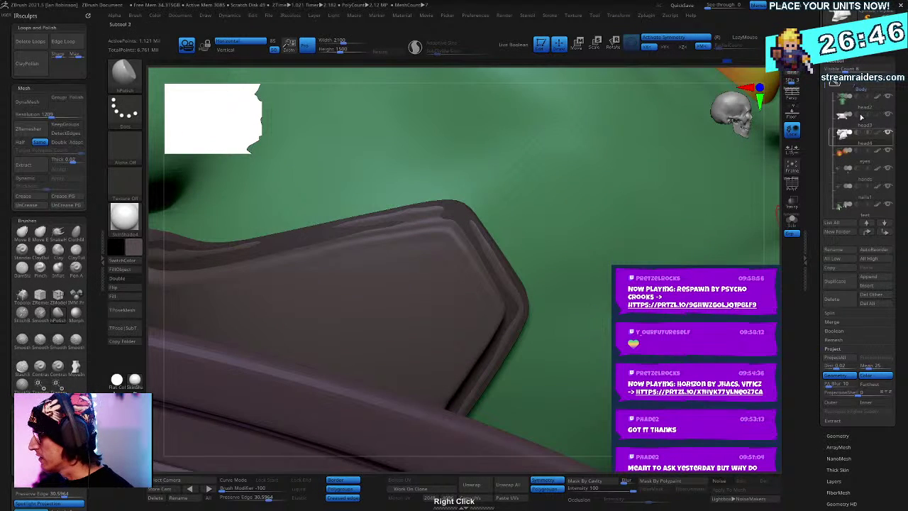
{"action": "right_click_drag", "start_coordinate": [516, 214], "coordinate": [622, 249]}
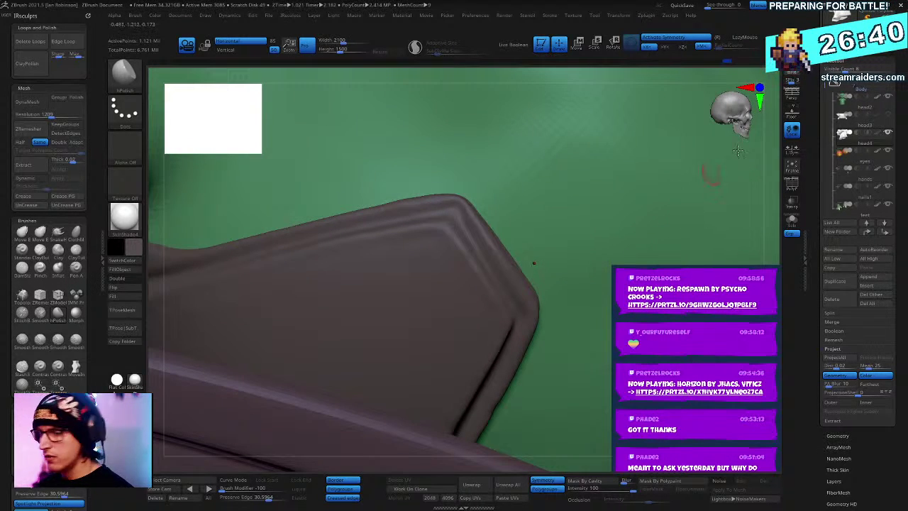
{"action": "key", "text": "b"}
{"action": "left_click", "coordinate": [614, 232]}
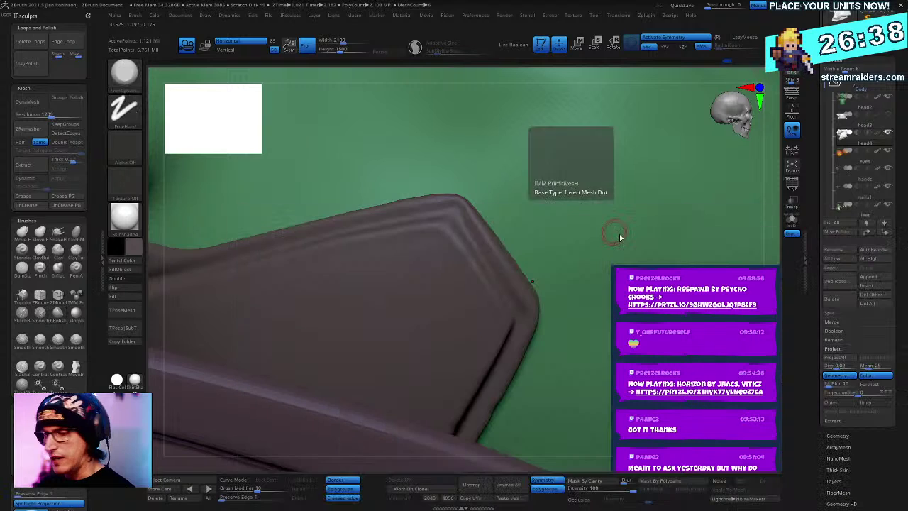
Step: Isolate the neck cloth and turn on Thick Skin with a thickness of about 12.1
{"action": "left_click", "coordinate": [838, 61]}
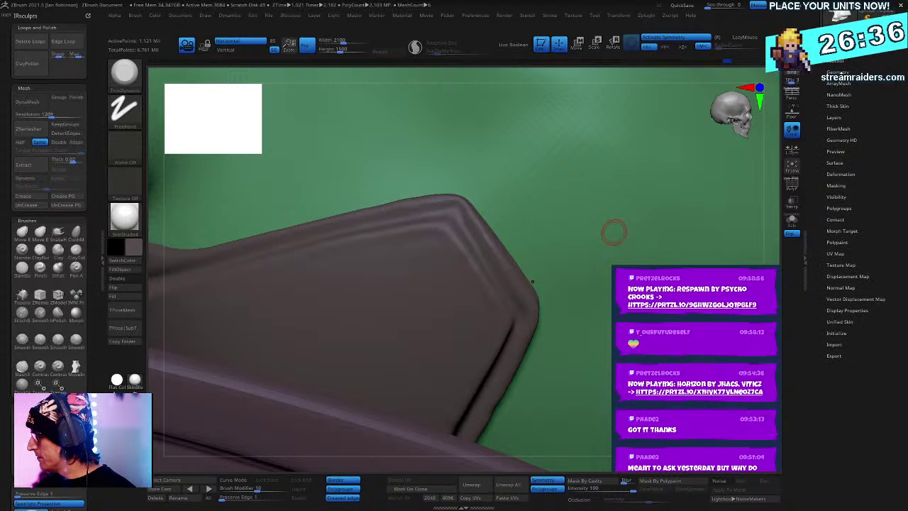
{"action": "left_click", "coordinate": [838, 106]}
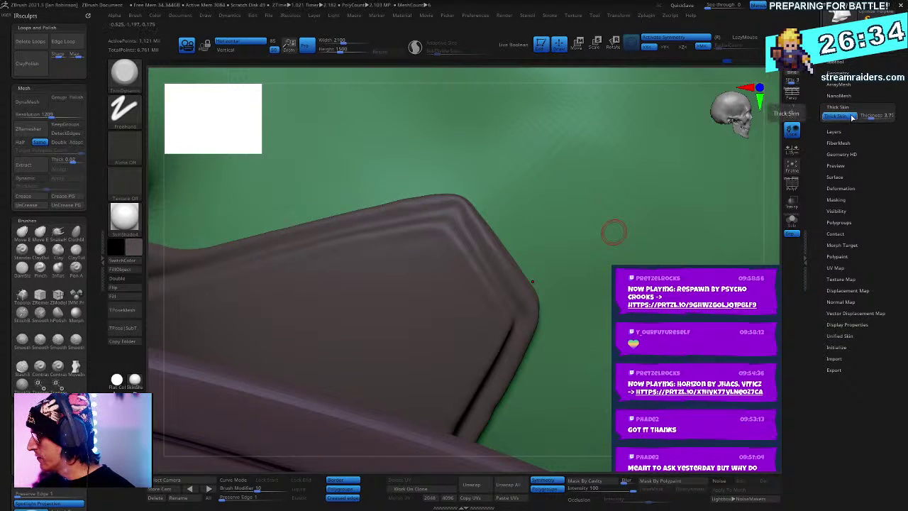
{"action": "right_click_drag", "start_coordinate": [665, 205], "coordinate": [586, 168]}
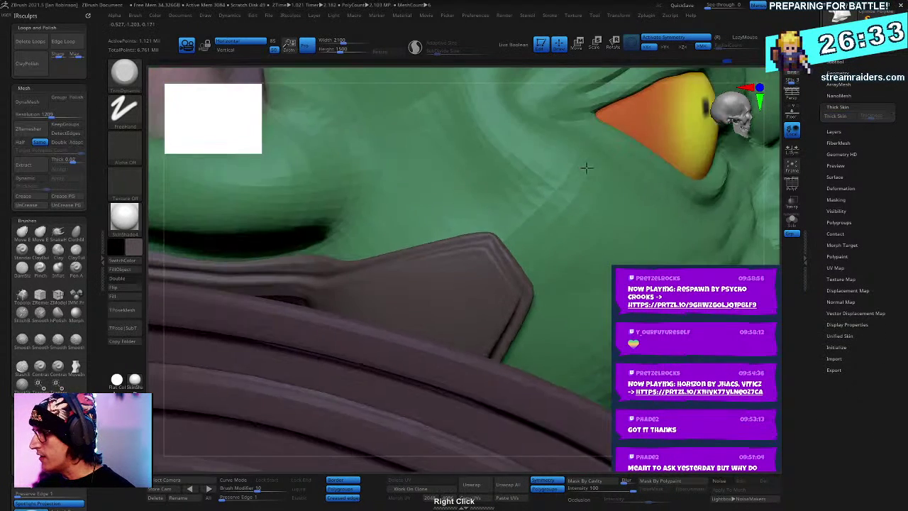
{"action": "left_click", "coordinate": [791, 219]}
{"action": "left_click", "coordinate": [851, 117]}
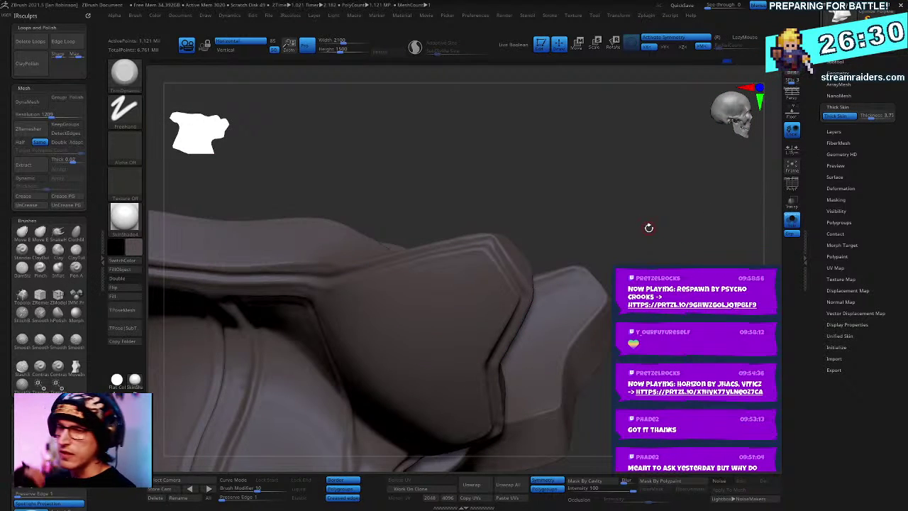
{"action": "right_click_drag", "start_coordinate": [671, 148], "coordinate": [670, 208], "text": "ctrl"}
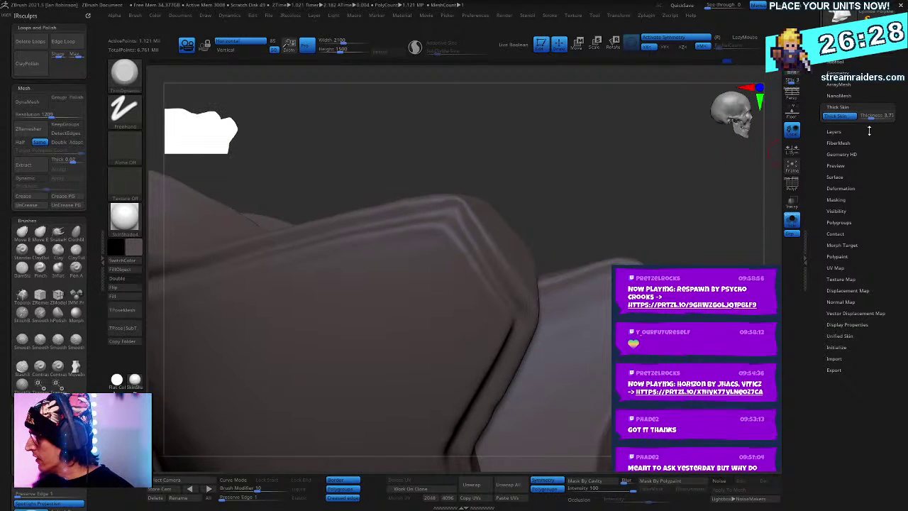
{"action": "left_click_drag", "start_coordinate": [871, 119], "coordinate": [873, 119]}
Step: Try flattening the raised border at the collar tip with TrimDynamic strokes
{"action": "right_click", "coordinate": [552, 214]}
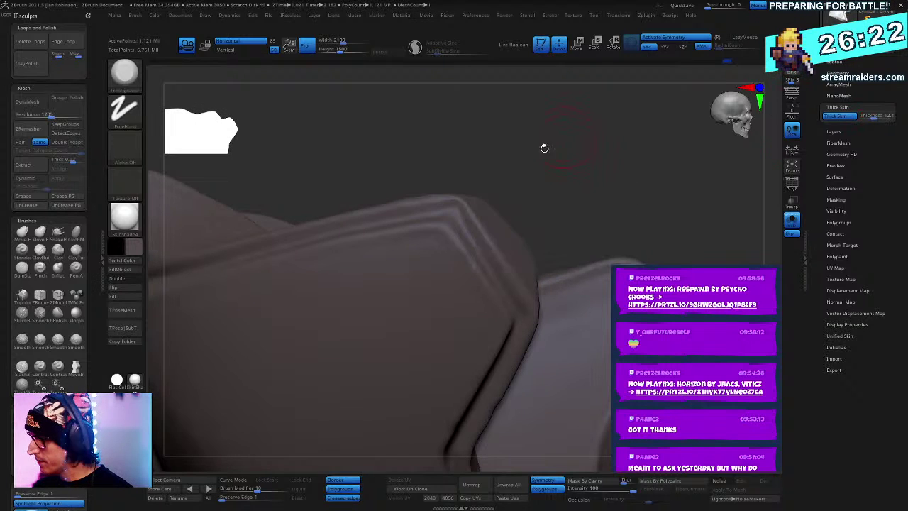
{"action": "right_click", "coordinate": [466, 235]}
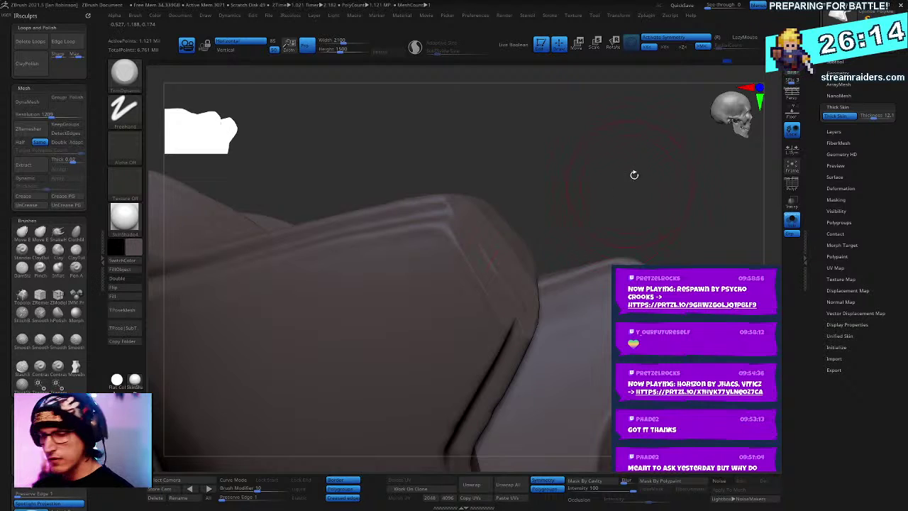
{"action": "left_click_drag", "start_coordinate": [653, 135], "coordinate": [667, 243]}
{"action": "right_click_drag", "start_coordinate": [537, 247], "coordinate": [553, 189]}
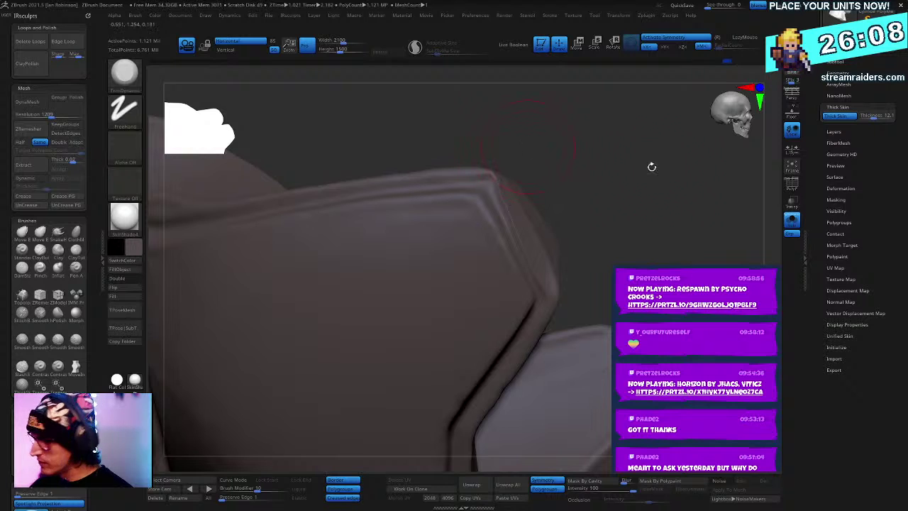
{"action": "right_click_drag", "start_coordinate": [656, 205], "coordinate": [669, 192]}
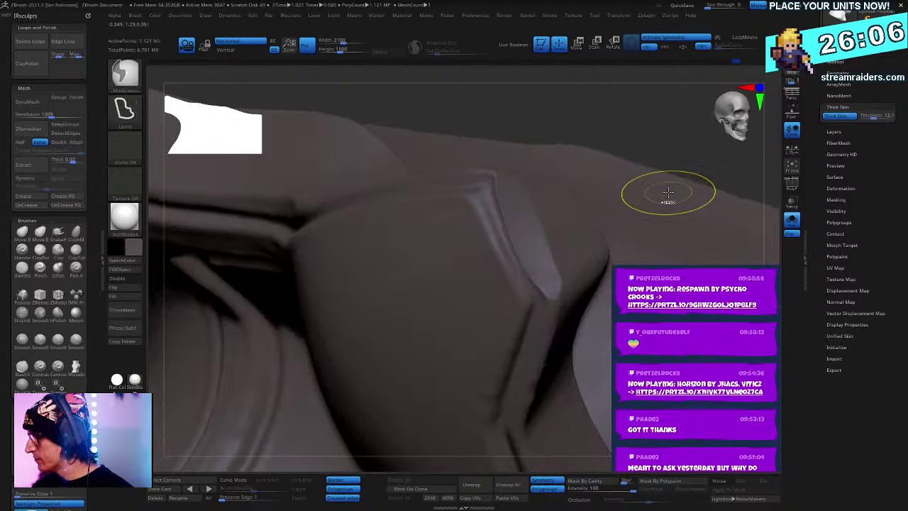
{"action": "right_click_drag", "start_coordinate": [622, 154], "coordinate": [769, 160]}
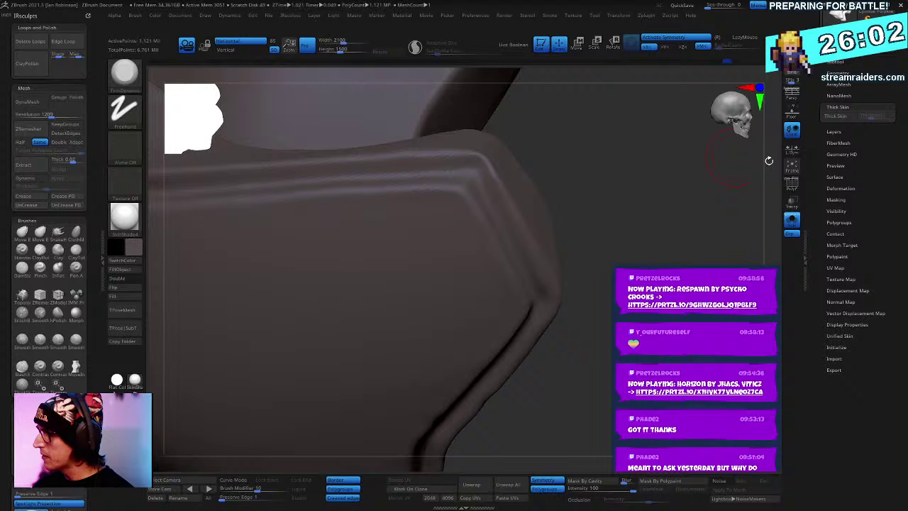
Step: Turn Thick Skin back on with a thickness of about 4.8 and switch to the Standard brush
{"action": "left_click", "coordinate": [846, 119]}
{"action": "mouse_move", "coordinate": [643, 228]}
{"action": "right_mouse_down"}
{"action": "mouse_move", "coordinate": [645, 198]}
{"action": "mouse_move", "coordinate": [641, 217]}
{"action": "right_mouse_up"}
{"action": "key", "text": "b"}
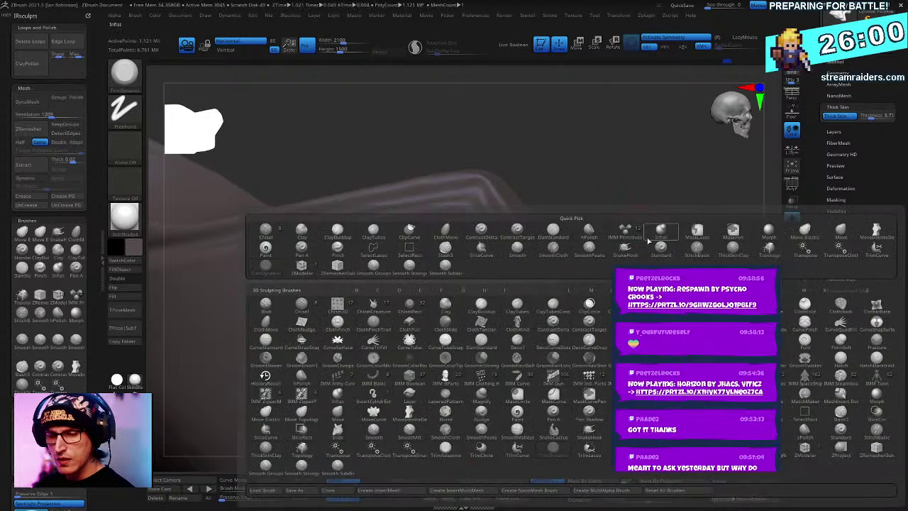
{"action": "left_click", "coordinate": [658, 248]}
{"action": "left_click_drag", "start_coordinate": [870, 118], "coordinate": [872, 119]}
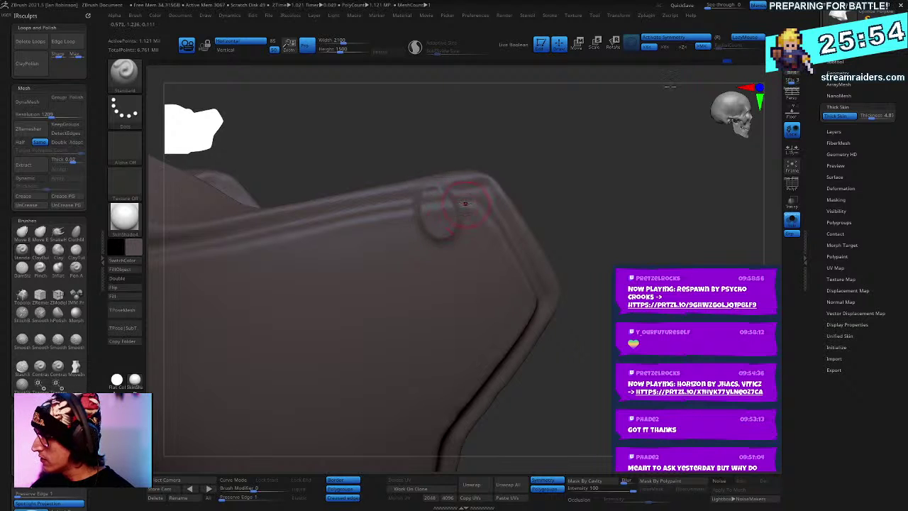
Step: Try sculpting one raised strap across the upper border near the collar tip with the Standard brush
{"action": "left_click_drag", "start_coordinate": [652, 121], "coordinate": [624, 174]}
{"action": "left_click_drag", "start_coordinate": [427, 189], "coordinate": [431, 196]}
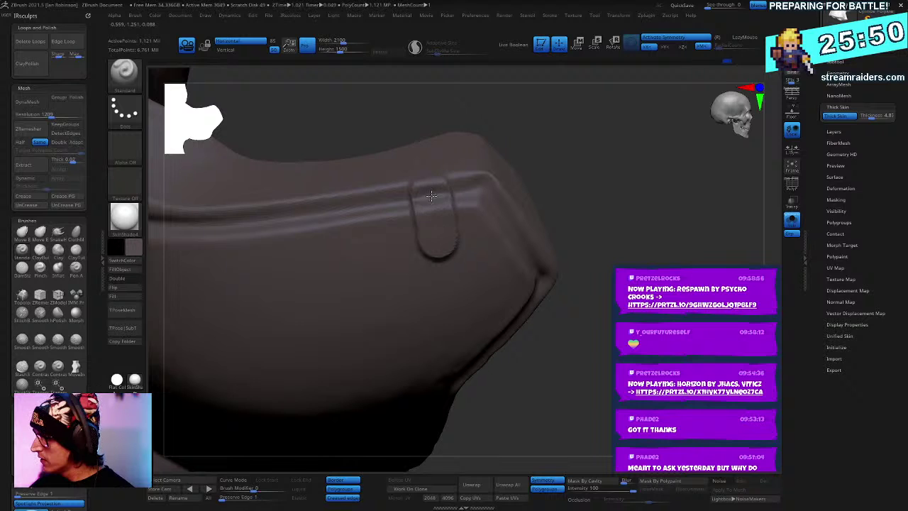
{"action": "left_click_drag", "start_coordinate": [614, 178], "coordinate": [557, 177]}
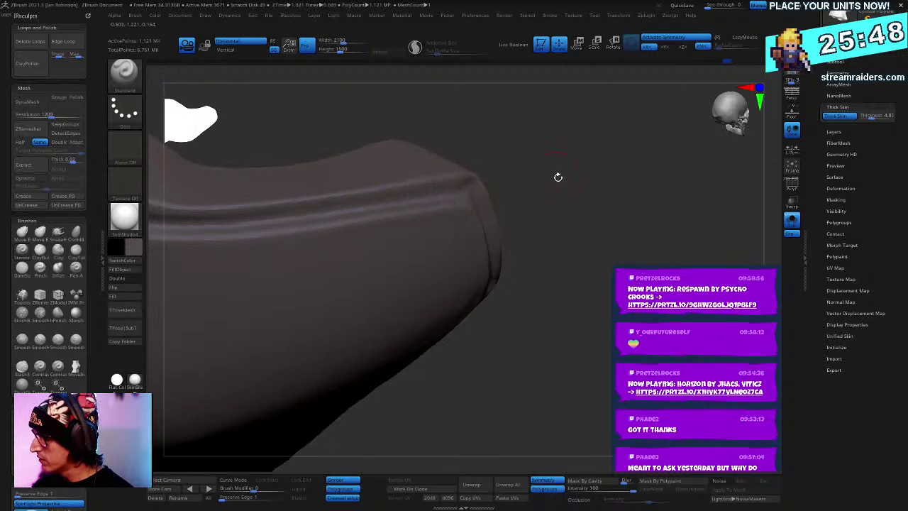
{"action": "right_click", "coordinate": [559, 177]}
{"action": "right_click_drag", "start_coordinate": [559, 177], "coordinate": [569, 180]}
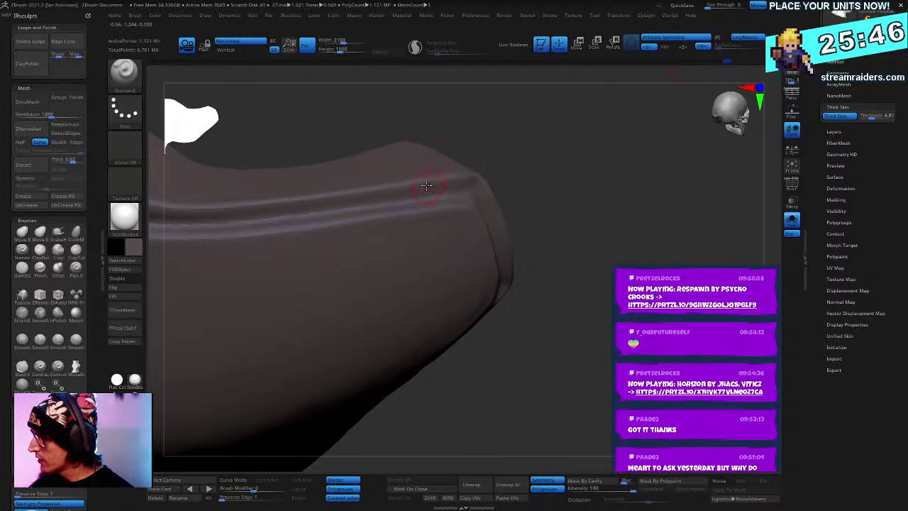
Step: Sculpt two parallel raised straps with rounded ends running down from the upper border near the collar tip
{"action": "left_click_drag", "start_coordinate": [426, 186], "coordinate": [438, 243]}
{"action": "key", "text": "ctrl+z"}
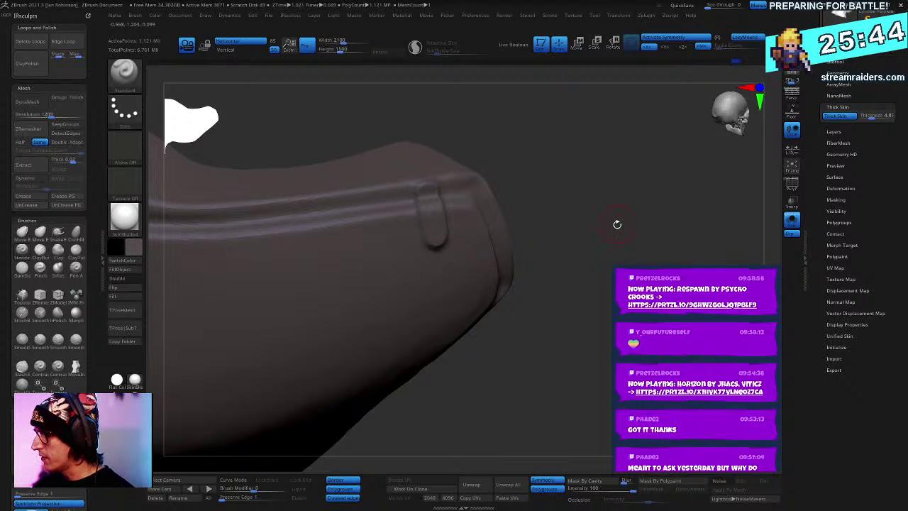
{"action": "mouse_move", "coordinate": [615, 217]}
{"action": "right_mouse_down"}
{"action": "mouse_move", "coordinate": [632, 214]}
{"action": "mouse_move", "coordinate": [583, 194]}
{"action": "mouse_move", "coordinate": [570, 172]}
{"action": "right_mouse_up"}
{"action": "right_click", "coordinate": [360, 201]}
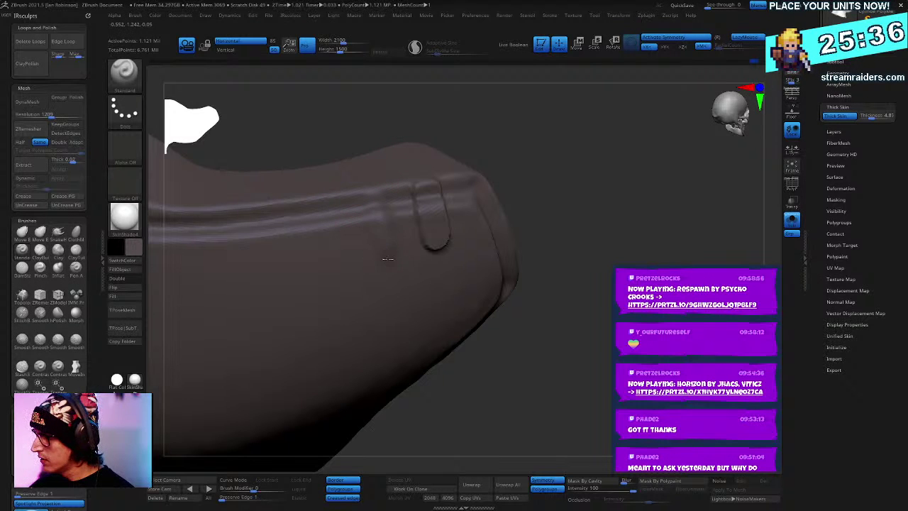
{"action": "left_click_drag", "start_coordinate": [377, 206], "coordinate": [388, 260]}
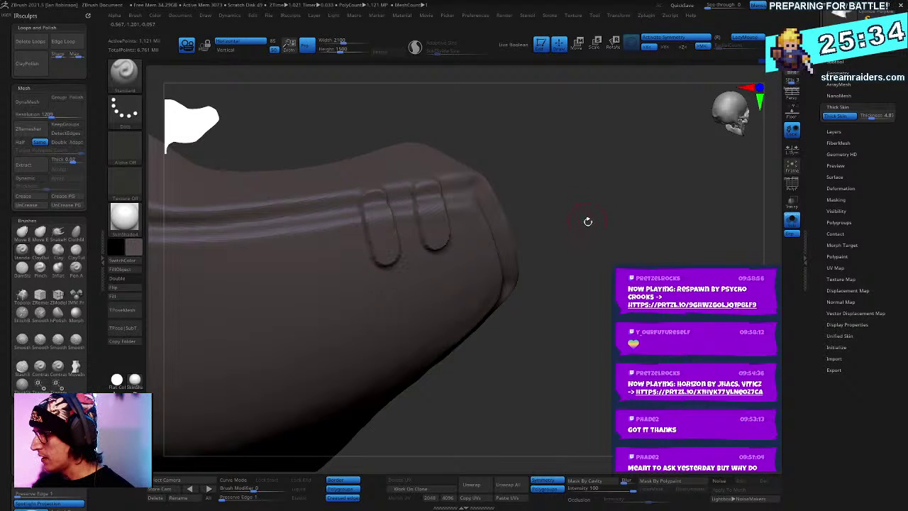
{"action": "mouse_move", "coordinate": [588, 221]}
{"action": "left_mouse_down"}
{"action": "mouse_move", "coordinate": [608, 217]}
{"action": "mouse_move", "coordinate": [412, 223]}
{"action": "left_mouse_up"}
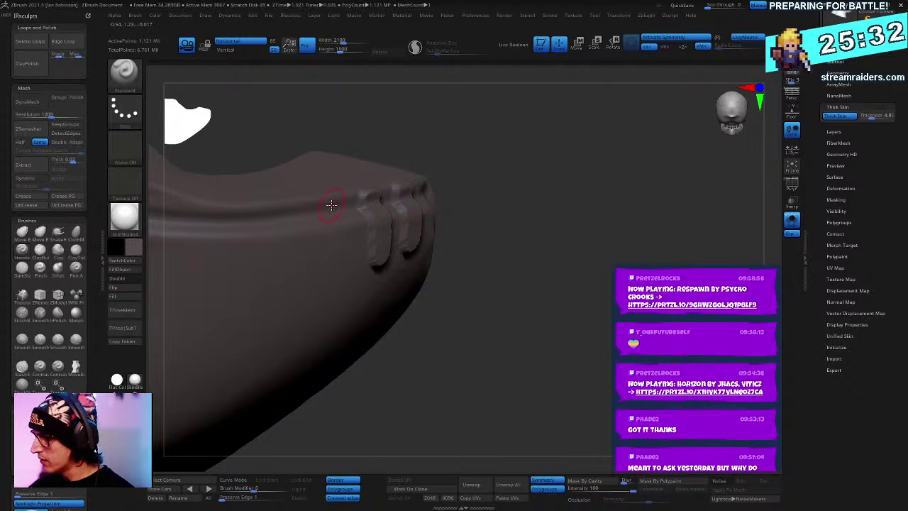
{"action": "mouse_move", "coordinate": [534, 200]}
{"action": "left_mouse_down"}
{"action": "mouse_move", "coordinate": [645, 234]}
{"action": "mouse_move", "coordinate": [567, 242]}
{"action": "left_mouse_up"}
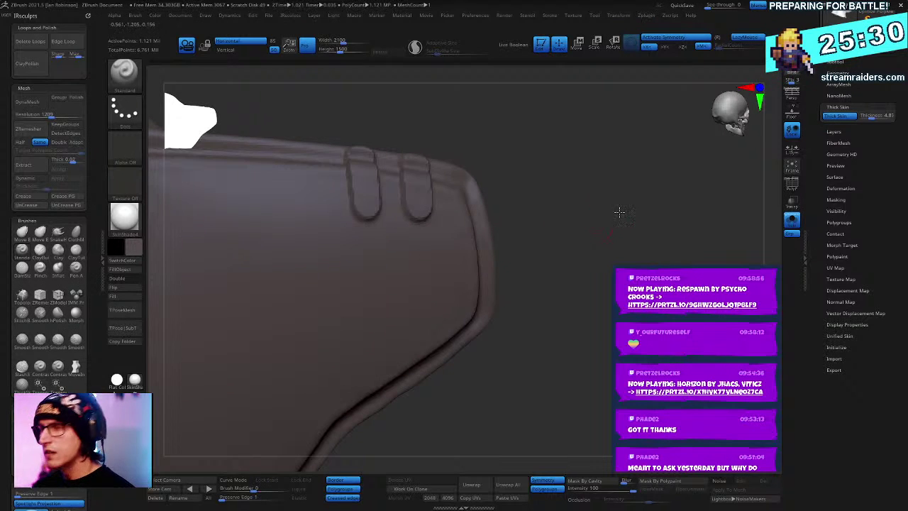
{"action": "left_click_drag", "start_coordinate": [620, 212], "coordinate": [610, 197]}
{"action": "left_click_drag", "start_coordinate": [510, 239], "coordinate": [448, 257]}
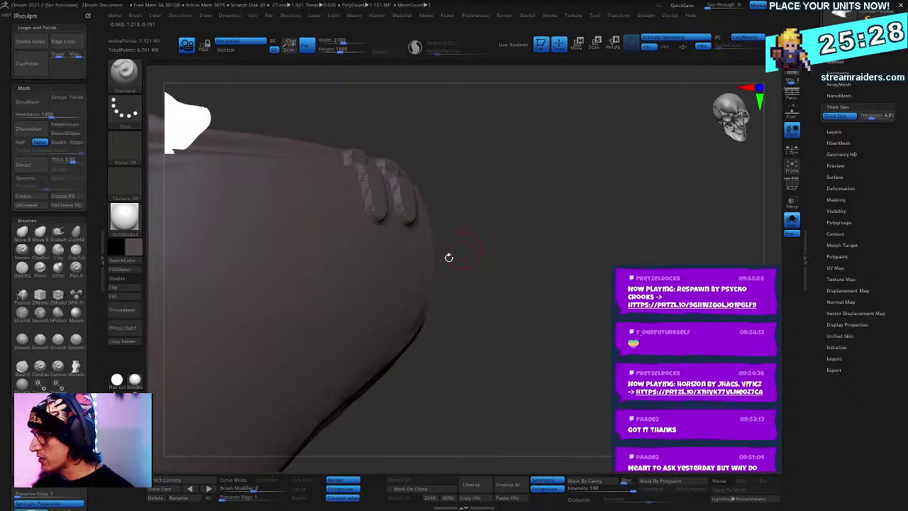
Step: Pull out two round raised buttons below the straps near the tip's edge with the Move brush
{"action": "key", "text": "b"}
{"action": "key", "text": "m"}
{"action": "key", "text": "v"}
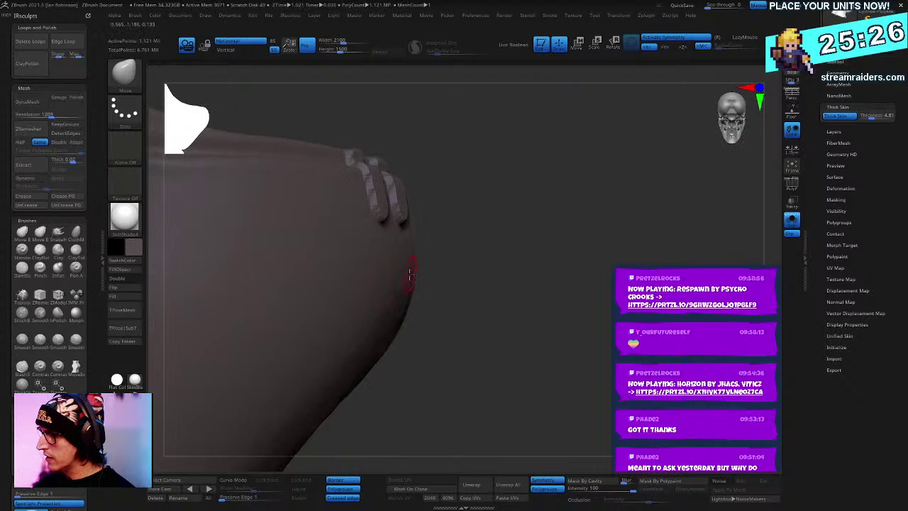
{"action": "mouse_move", "coordinate": [400, 278]}
{"action": "left_mouse_down"}
{"action": "mouse_move", "coordinate": [489, 287]}
{"action": "mouse_move", "coordinate": [553, 251]}
{"action": "mouse_move", "coordinate": [622, 234]}
{"action": "left_mouse_up"}
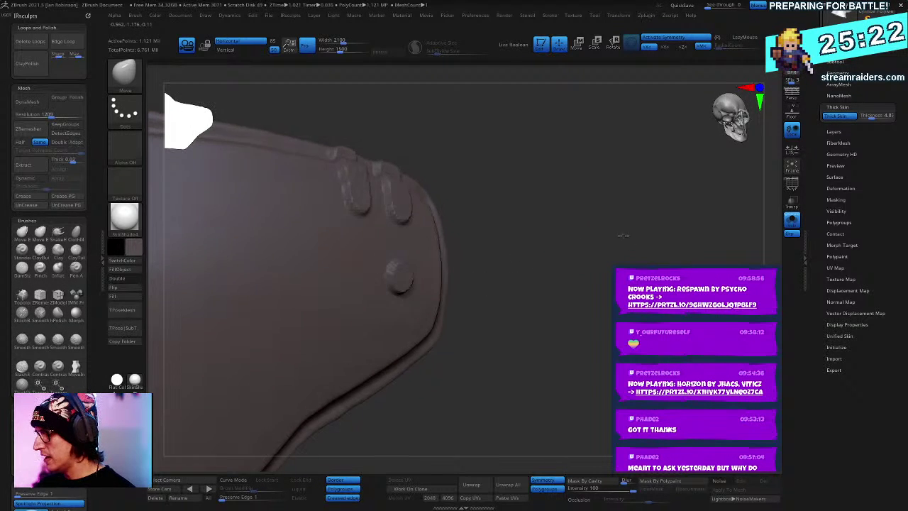
{"action": "left_click_drag", "start_coordinate": [528, 199], "coordinate": [600, 182]}
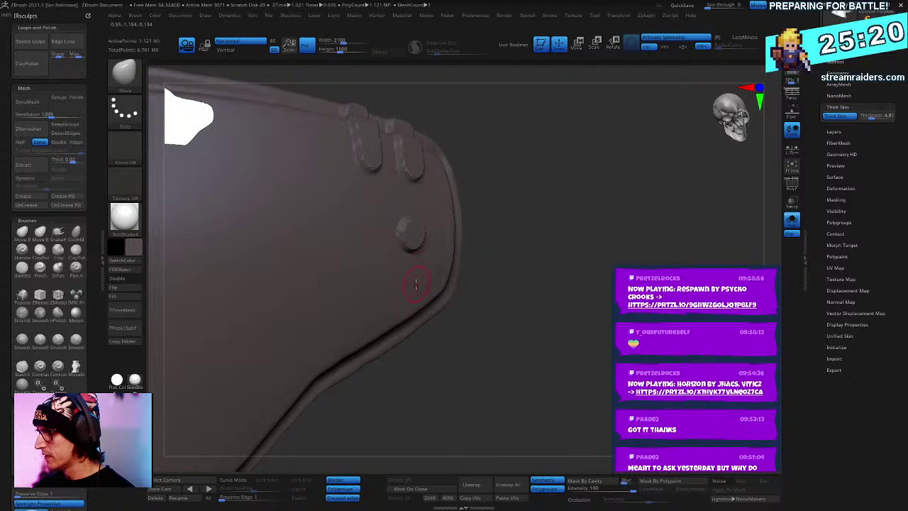
{"action": "left_click_drag", "start_coordinate": [412, 282], "coordinate": [475, 296]}
{"action": "mouse_move", "coordinate": [572, 280]}
{"action": "left_mouse_down"}
{"action": "mouse_move", "coordinate": [617, 242]}
{"action": "mouse_move", "coordinate": [447, 289]}
{"action": "mouse_move", "coordinate": [518, 305]}
{"action": "left_mouse_up"}
{"action": "key", "text": "ctrl+z"}
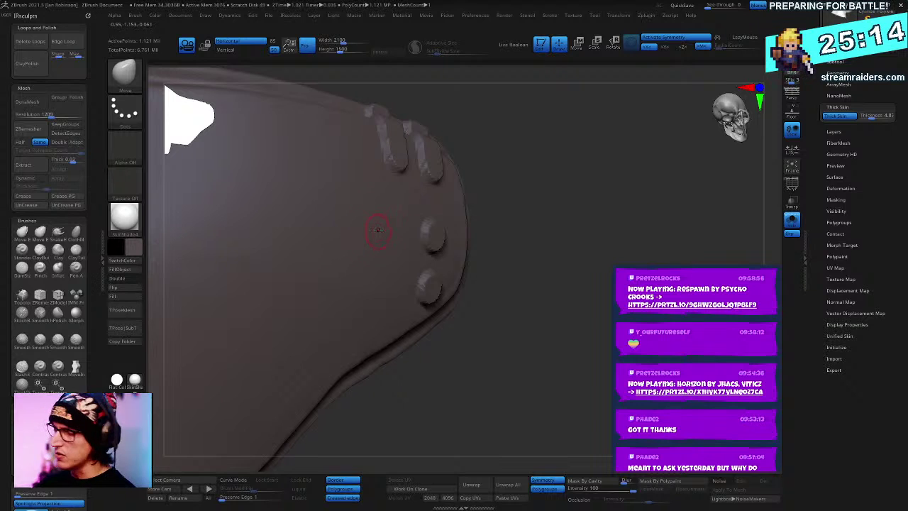
Step: Push two small round recesses into the panel beside the raised buttons with the Move brush
{"action": "mouse_move", "coordinate": [381, 230]}
{"action": "left_mouse_down"}
{"action": "mouse_move", "coordinate": [281, 246]}
{"action": "mouse_move", "coordinate": [489, 282]}
{"action": "mouse_move", "coordinate": [319, 249]}
{"action": "left_mouse_up"}
{"action": "left_click_drag", "start_coordinate": [578, 206], "coordinate": [529, 226]}
{"action": "left_click", "coordinate": [380, 301]}
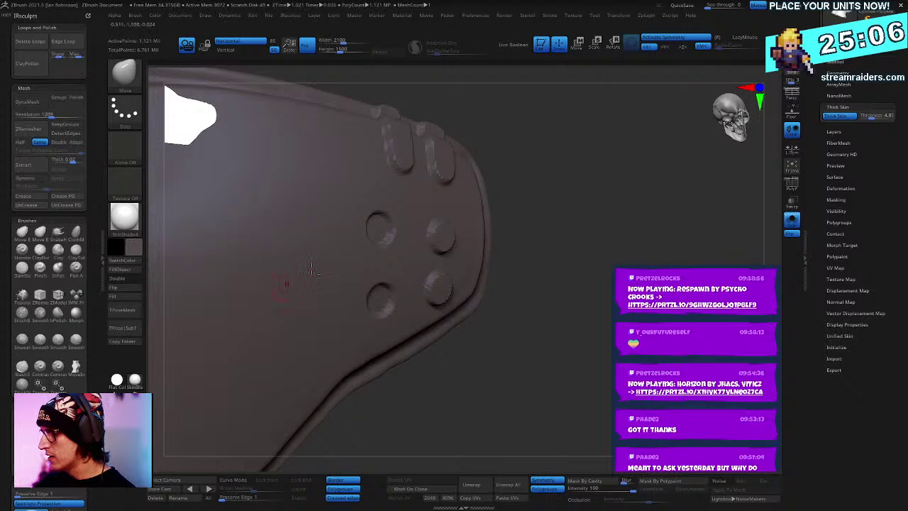
Step: Push a larger round recess into the panel behind the straps with a bigger Move brush, and check it on the whole character
{"action": "left_click_drag", "start_coordinate": [635, 204], "coordinate": [610, 154]}
{"action": "key", "text": "space"}
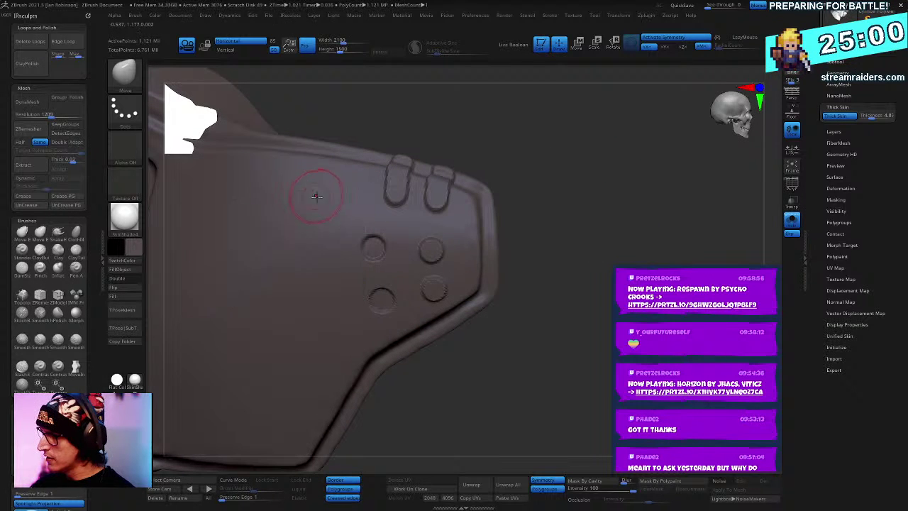
{"action": "left_click", "coordinate": [316, 196]}
{"action": "left_click_drag", "start_coordinate": [583, 177], "coordinate": [655, 193], "text": "alt"}
{"action": "left_click", "coordinate": [793, 227]}
{"action": "left_click_drag", "start_coordinate": [700, 245], "coordinate": [717, 209]}
{"action": "left_click", "coordinate": [790, 222]}
Step: Set the Thick Skin thickness to about 14.9 and bring the straps back into close view
{"action": "left_click", "coordinate": [871, 116]}
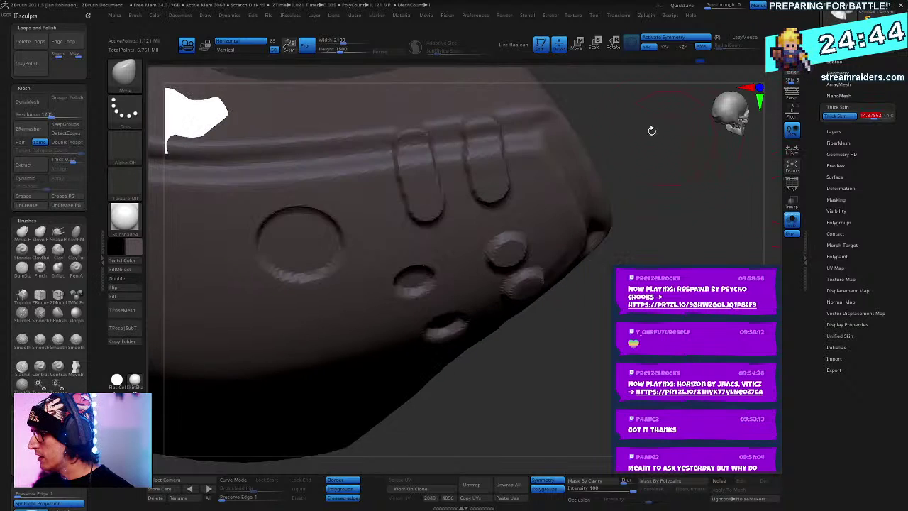
{"action": "right_click", "coordinate": [656, 140]}
{"action": "left_click_drag", "start_coordinate": [682, 126], "coordinate": [643, 161], "text": "alt"}
Step: Try a ThickSkinClay stroke on the strap nearest the collar tip and undo it
{"action": "key", "text": "b"}
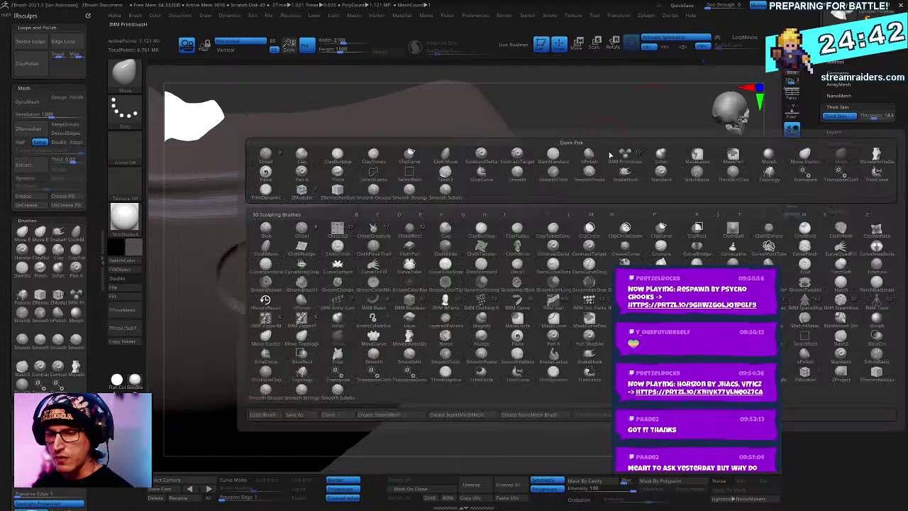
{"action": "key", "text": "t"}
{"action": "key", "text": "c"}
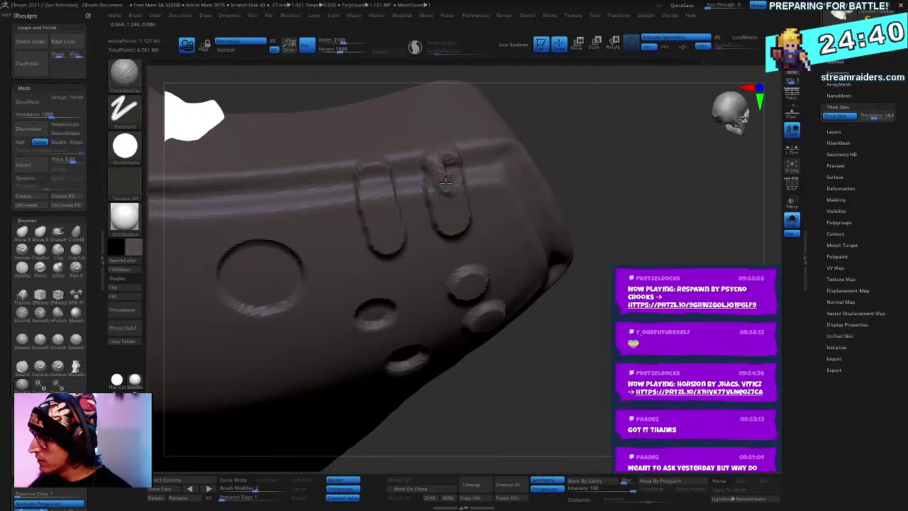
{"action": "key", "text": "ctrl+z"}
Step: Try building up the top of the strap nearest the collar tip with the Standard brush
{"action": "key", "text": "b"}
{"action": "key", "text": "s"}
{"action": "key", "text": "t"}
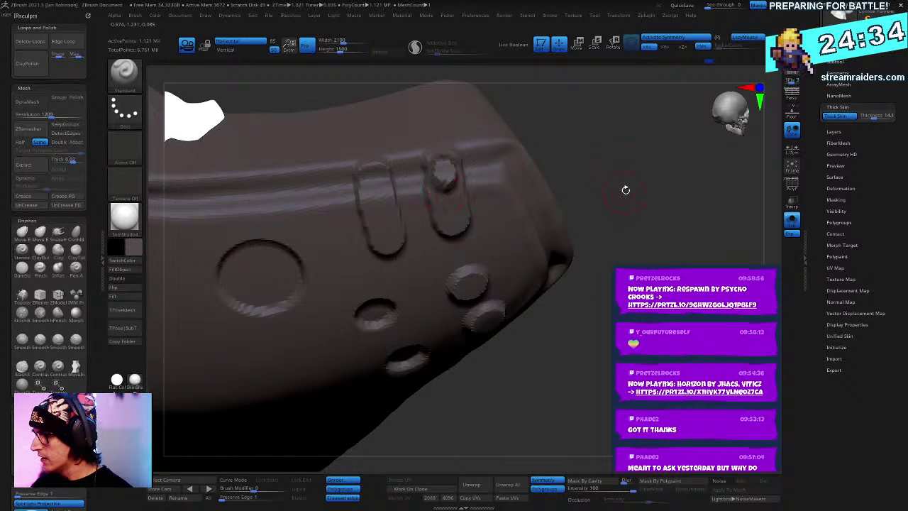
{"action": "mouse_move", "coordinate": [626, 190]}
{"action": "left_mouse_down"}
{"action": "mouse_move", "coordinate": [646, 175]}
{"action": "mouse_move", "coordinate": [638, 177]}
{"action": "left_mouse_up"}
{"action": "key", "text": "ctrl"}
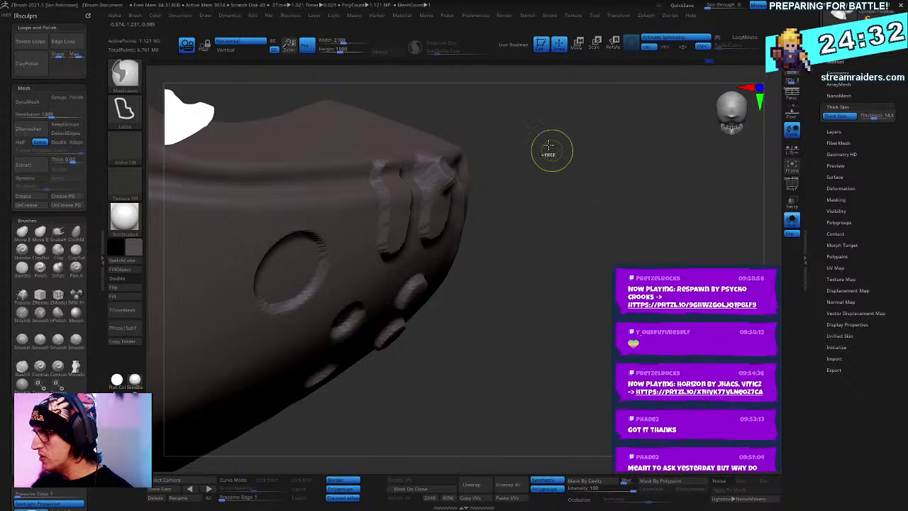
{"action": "mouse_move", "coordinate": [577, 158]}
{"action": "left_mouse_down"}
{"action": "mouse_move", "coordinate": [578, 190]}
{"action": "mouse_move", "coordinate": [450, 165]}
{"action": "left_mouse_up"}
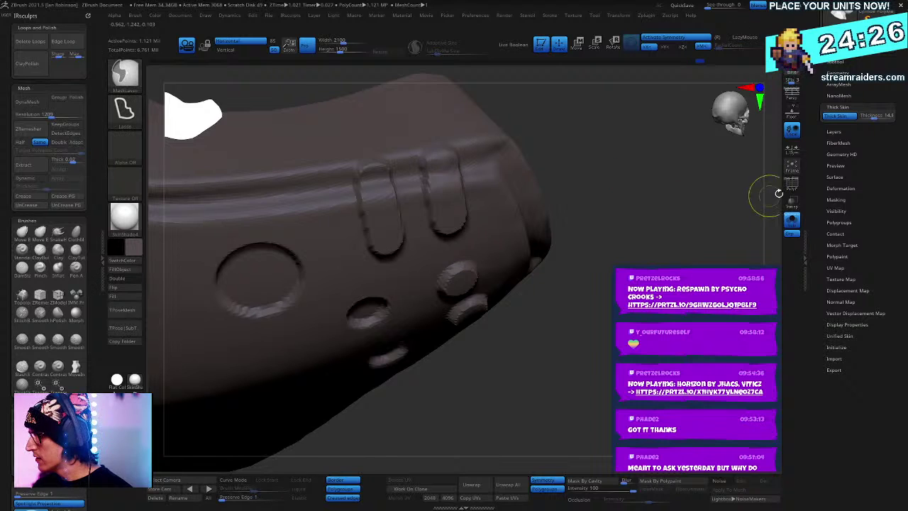
Step: Set the Thick Skin thickness to 18.1 and try a Standard brush stroke across the top of the outer pill-shaped groove
{"action": "left_click_drag", "start_coordinate": [877, 118], "coordinate": [880, 118]}
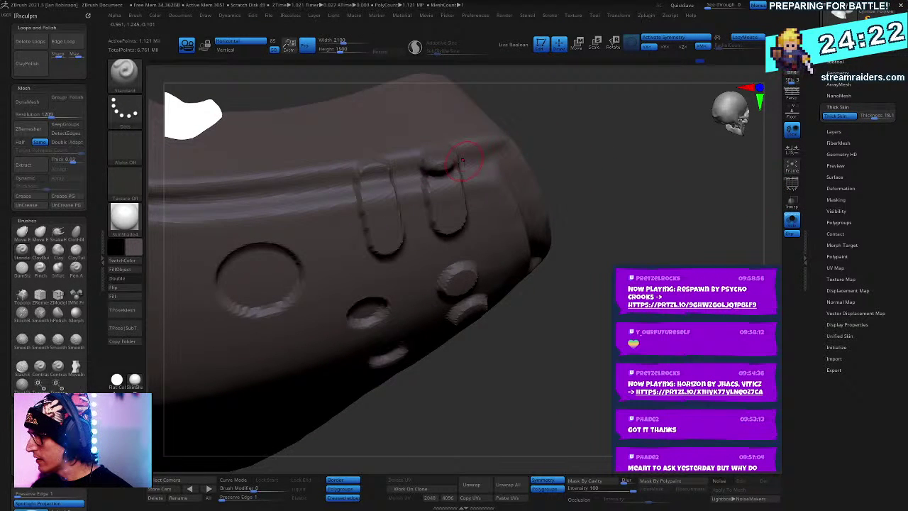
{"action": "mouse_move", "coordinate": [631, 196]}
{"action": "left_mouse_down"}
{"action": "mouse_move", "coordinate": [654, 187]}
{"action": "mouse_move", "coordinate": [643, 178]}
{"action": "left_mouse_up"}
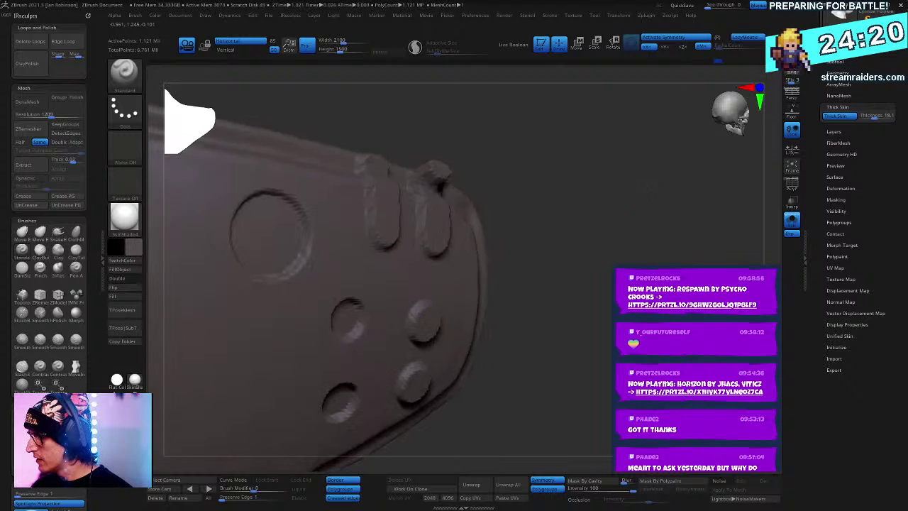
{"action": "key", "text": "ctrl"}
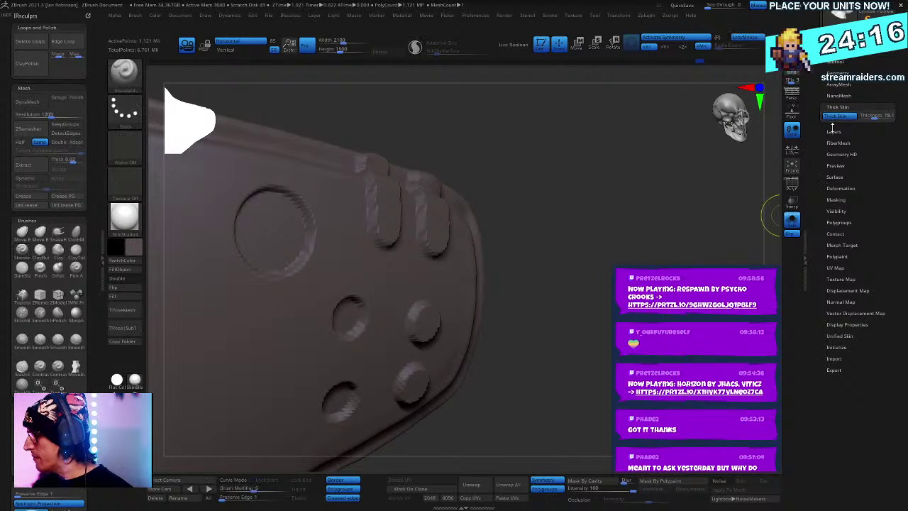
Step: Lower the Thick Skin thickness to about 1.15 and try brushing over the top of the outer pill-shaped groove
{"action": "left_click_drag", "start_coordinate": [870, 119], "coordinate": [869, 119]}
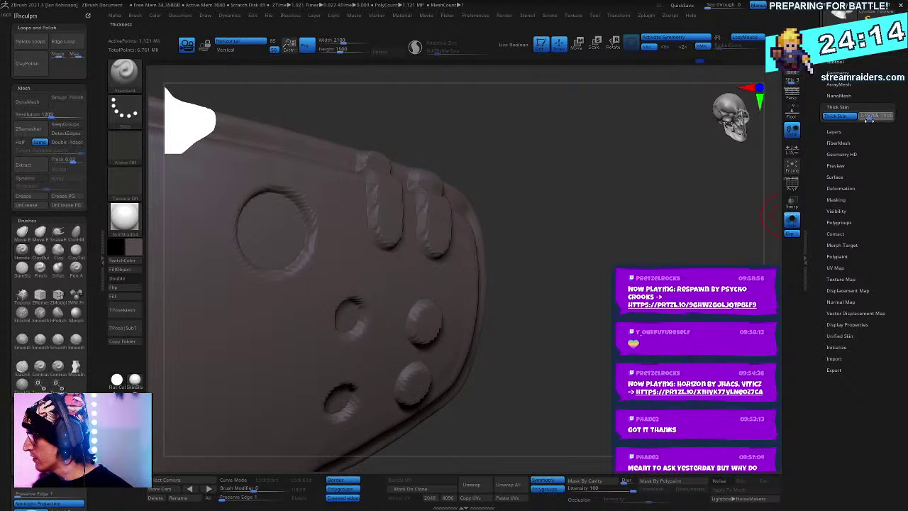
{"action": "mouse_move", "coordinate": [674, 231]}
{"action": "left_mouse_down"}
{"action": "mouse_move", "coordinate": [639, 256]}
{"action": "mouse_move", "coordinate": [618, 249]}
{"action": "left_mouse_up"}
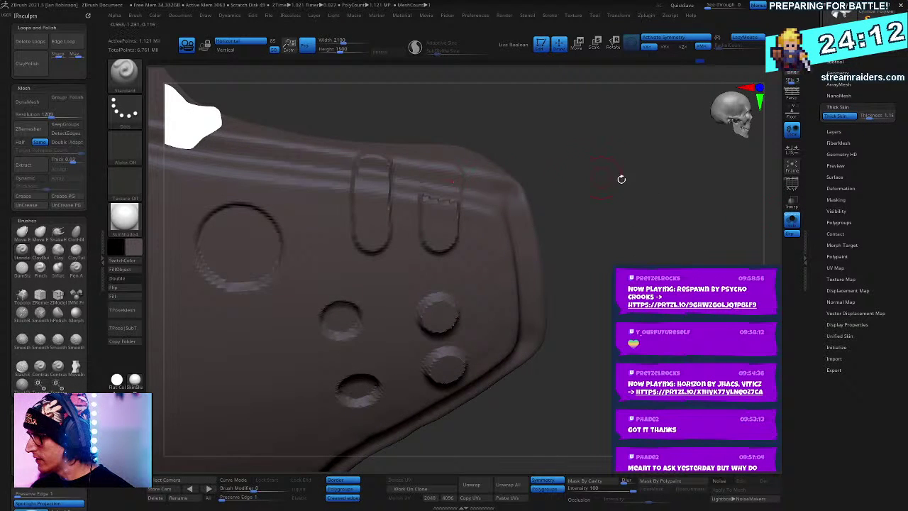
{"action": "left_click_drag", "start_coordinate": [620, 179], "coordinate": [674, 237]}
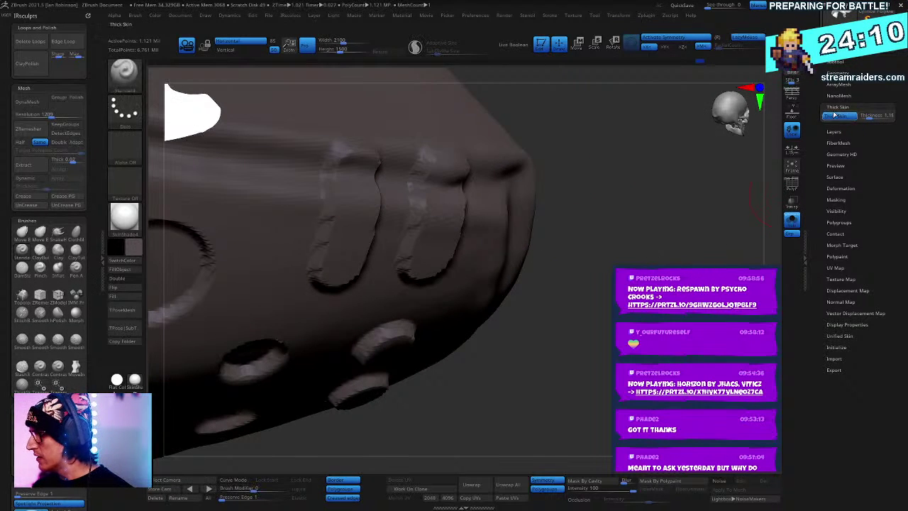
Step: Set the Thick Skin thickness to 0, try brushing away both pill-shaped grooves, and undo the strokes
{"action": "left_click", "coordinate": [860, 118]}
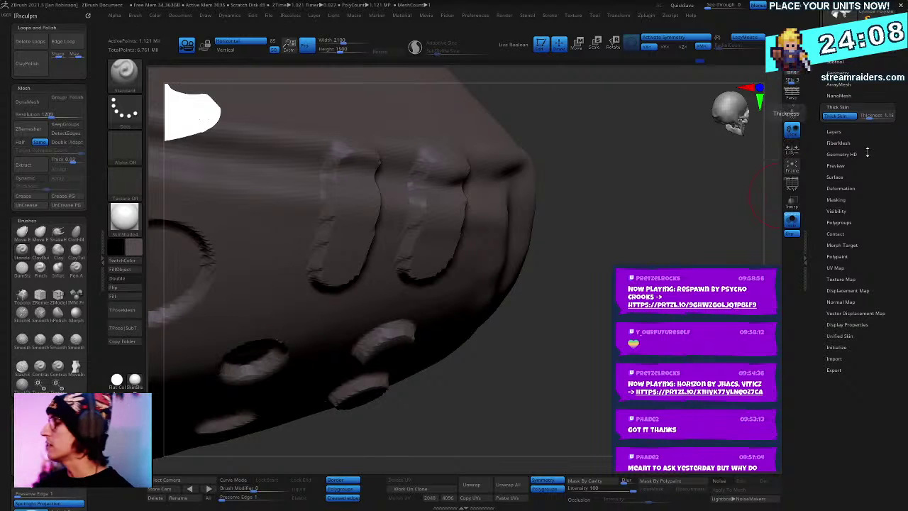
{"action": "left_click_drag", "start_coordinate": [425, 194], "coordinate": [490, 186]}
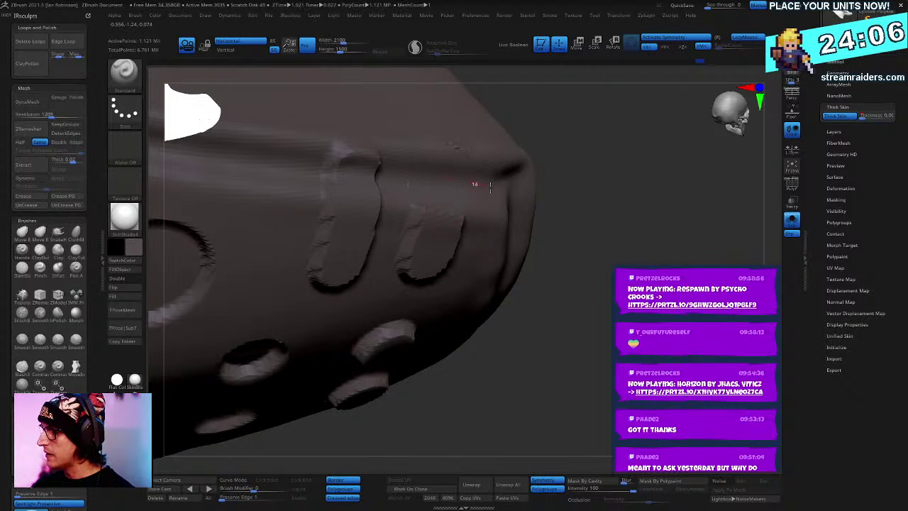
{"action": "mouse_move", "coordinate": [454, 220]}
{"action": "left_mouse_down", "text": "alt"}
{"action": "mouse_move", "coordinate": [426, 245]}
{"action": "mouse_move", "coordinate": [430, 227]}
{"action": "left_mouse_up", "text": "alt"}
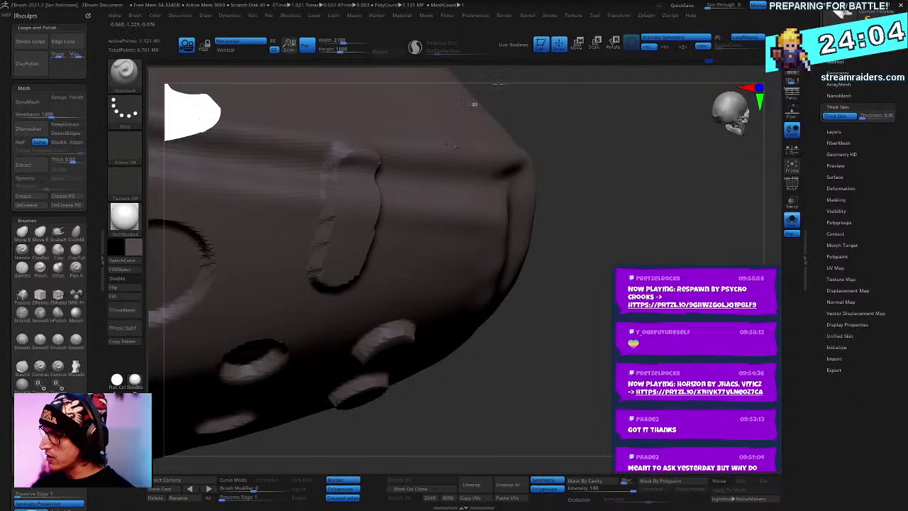
{"action": "mouse_move", "coordinate": [368, 152]}
{"action": "left_mouse_down", "text": "shift"}
{"action": "mouse_move", "coordinate": [341, 276]}
{"action": "mouse_move", "coordinate": [424, 101]}
{"action": "left_mouse_up", "text": "shift"}
{"action": "left_click_drag", "start_coordinate": [479, 108], "coordinate": [627, 248]}
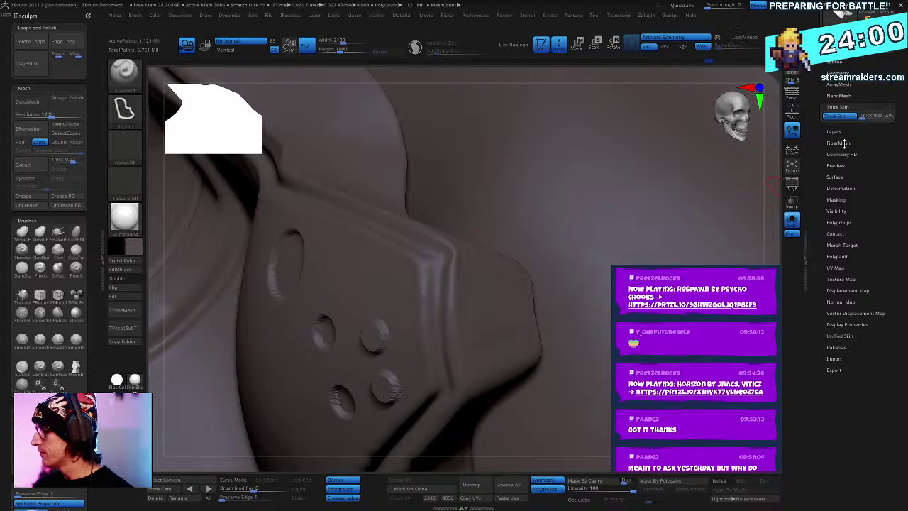
{"action": "key", "text": "ctrl"}
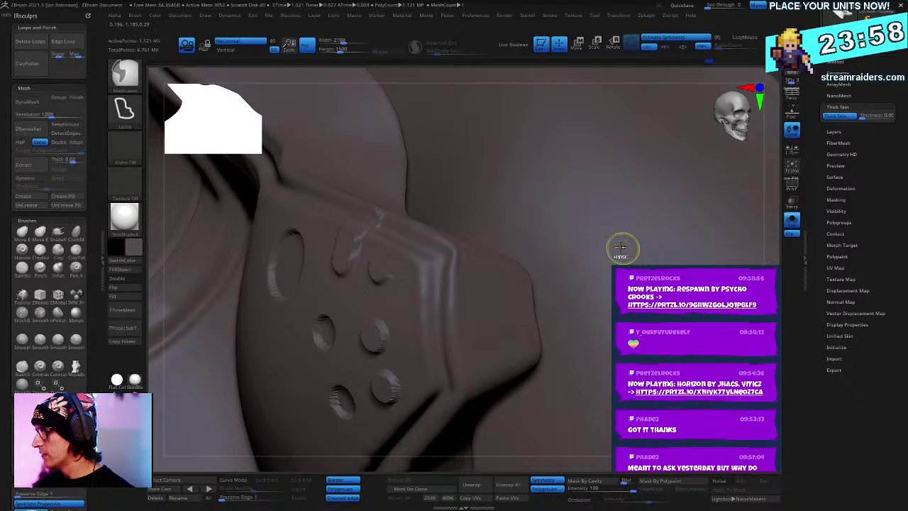
Step: Try further low Thick Skin thickness values, including about 1.15, by brushing over the tops of the two pill-shaped grooves
{"action": "mouse_move", "coordinate": [523, 166]}
{"action": "right_mouse_down"}
{"action": "mouse_move", "coordinate": [542, 235]}
{"action": "mouse_move", "coordinate": [468, 197]}
{"action": "mouse_move", "coordinate": [800, 139]}
{"action": "right_mouse_up"}
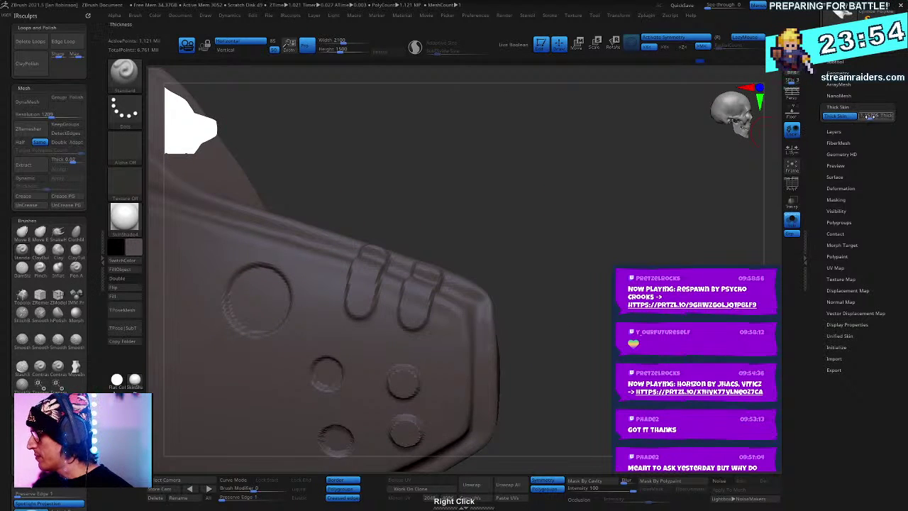
{"action": "left_click_drag", "start_coordinate": [869, 116], "coordinate": [875, 116]}
{"action": "mouse_move", "coordinate": [774, 151]}
{"action": "right_mouse_down"}
{"action": "mouse_move", "coordinate": [620, 241]}
{"action": "mouse_move", "coordinate": [444, 111]}
{"action": "mouse_move", "coordinate": [568, 162]}
{"action": "mouse_move", "coordinate": [585, 142]}
{"action": "right_mouse_up"}
{"action": "right_click", "coordinate": [537, 211]}
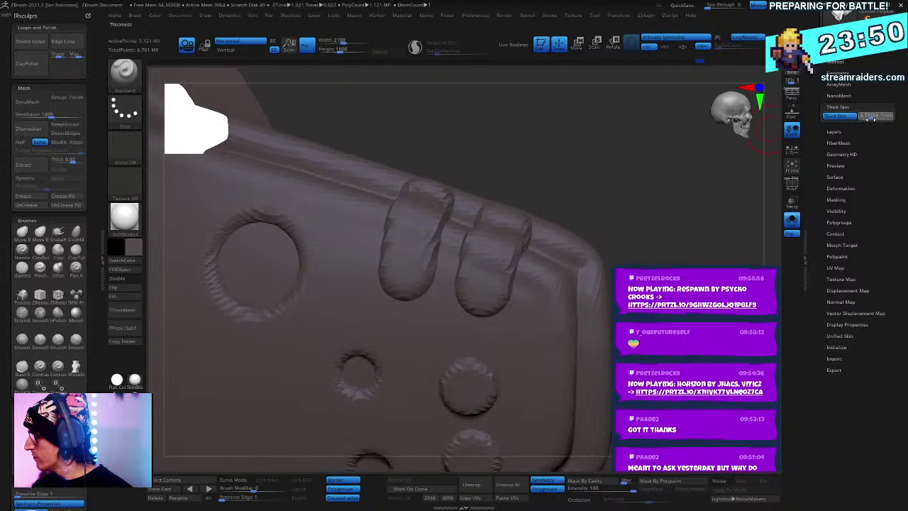
{"action": "right_click", "coordinate": [622, 163]}
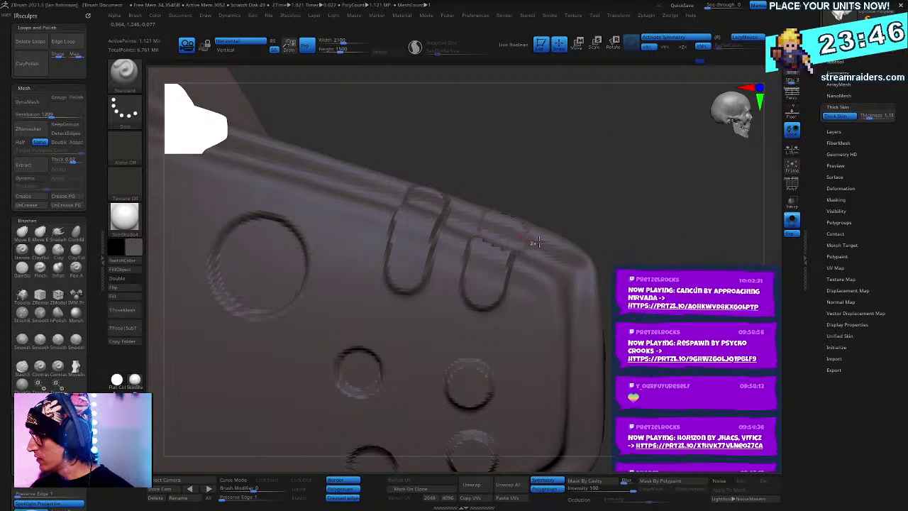
{"action": "mouse_move", "coordinate": [602, 192]}
{"action": "right_mouse_down"}
{"action": "mouse_move", "coordinate": [600, 182]}
{"action": "mouse_move", "coordinate": [601, 241]}
{"action": "mouse_move", "coordinate": [612, 139]}
{"action": "mouse_move", "coordinate": [229, 178]}
{"action": "mouse_move", "coordinate": [166, 174]}
{"action": "mouse_move", "coordinate": [512, 244]}
{"action": "right_mouse_up"}
{"action": "key", "text": "ctrl+shift"}
Step: Subdivide the armor mesh by one level and inspect the circles and grooves on the side flap
{"action": "right_click_drag", "start_coordinate": [617, 204], "coordinate": [626, 219], "text": "alt"}
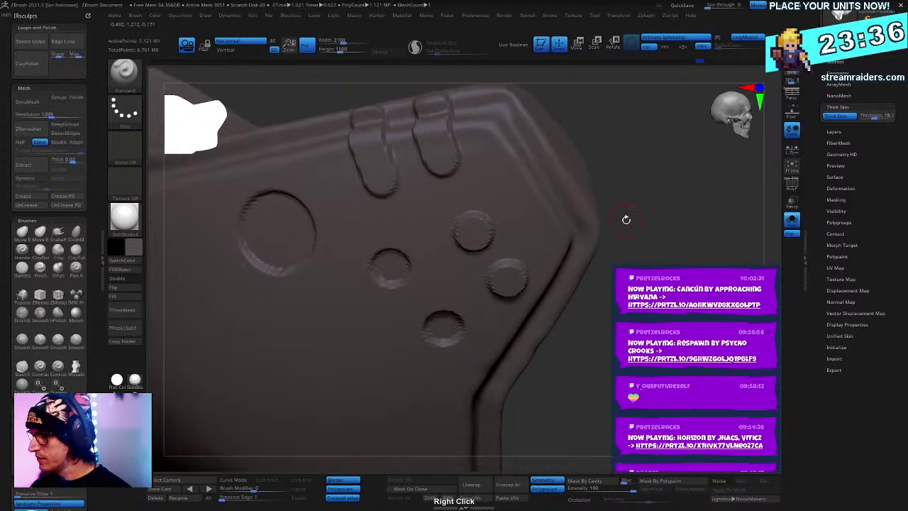
{"action": "key", "text": "shift+f"}
{"action": "key", "text": "shift+f"}
{"action": "key", "text": "ctrl+d"}
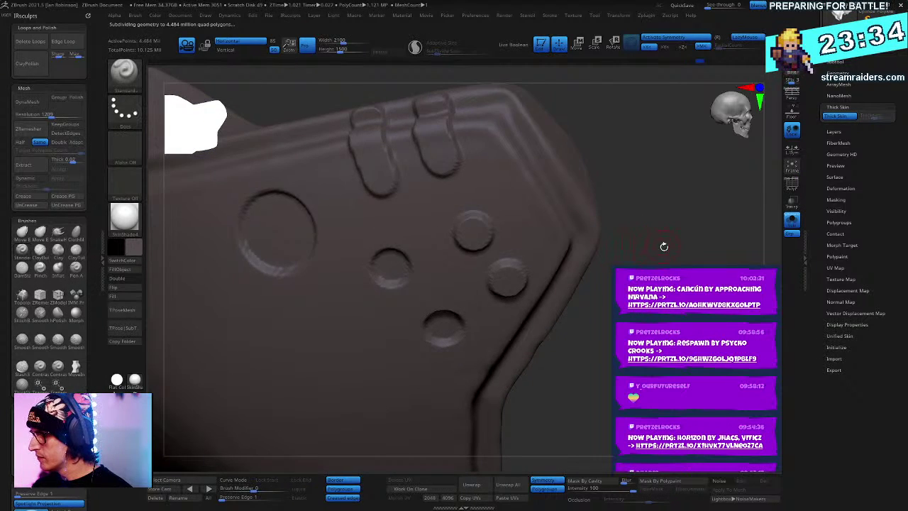
{"action": "mouse_move", "coordinate": [634, 181]}
{"action": "right_mouse_down"}
{"action": "mouse_move", "coordinate": [636, 208]}
{"action": "mouse_move", "coordinate": [661, 225]}
{"action": "mouse_move", "coordinate": [653, 203]}
{"action": "mouse_move", "coordinate": [659, 231]}
{"action": "mouse_move", "coordinate": [644, 197]}
{"action": "right_mouse_up"}
{"action": "mouse_move", "coordinate": [464, 142]}
{"action": "right_mouse_down"}
{"action": "mouse_move", "coordinate": [574, 140]}
{"action": "mouse_move", "coordinate": [627, 176]}
{"action": "mouse_move", "coordinate": [635, 161]}
{"action": "right_mouse_up"}
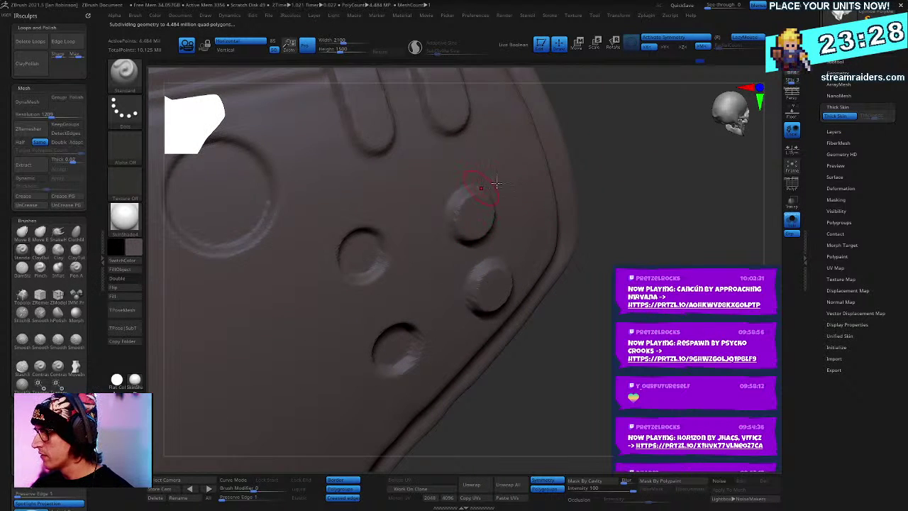
{"action": "mouse_move", "coordinate": [495, 184]}
{"action": "right_mouse_down"}
{"action": "mouse_move", "coordinate": [641, 170]}
{"action": "mouse_move", "coordinate": [622, 170]}
{"action": "mouse_move", "coordinate": [640, 146]}
{"action": "mouse_move", "coordinate": [662, 257]}
{"action": "mouse_move", "coordinate": [625, 232]}
{"action": "right_mouse_up"}
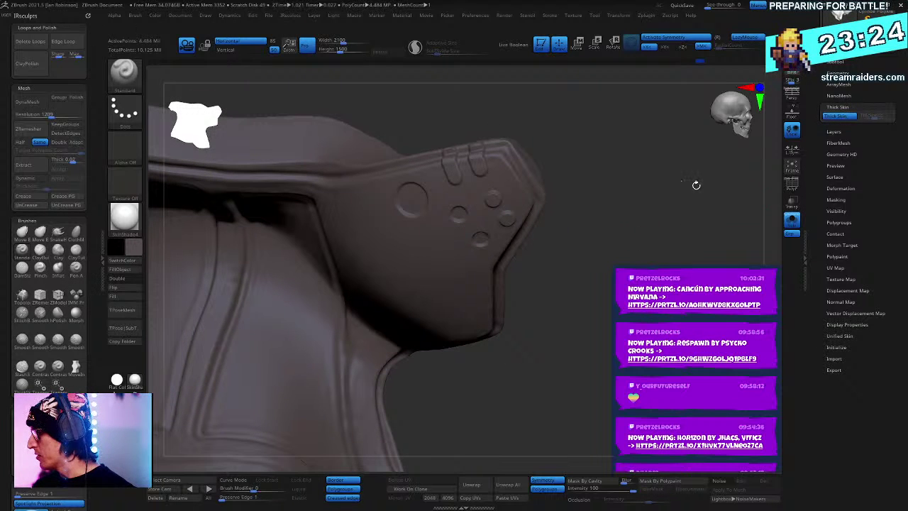
Step: Apply ClayPolish to the subdivided armor mesh to crisp up the edges of its details
{"action": "key", "text": "shift+f"}
{"action": "key", "text": "shift+f"}
{"action": "mouse_move", "coordinate": [675, 225]}
{"action": "right_mouse_down", "text": "ctrl"}
{"action": "mouse_move", "coordinate": [659, 182]}
{"action": "mouse_move", "coordinate": [664, 244]}
{"action": "mouse_move", "coordinate": [807, 178]}
{"action": "right_mouse_up", "text": "ctrl"}
{"action": "mouse_move", "coordinate": [783, 226]}
{"action": "right_mouse_down"}
{"action": "mouse_move", "coordinate": [618, 134]}
{"action": "mouse_move", "coordinate": [635, 153]}
{"action": "right_mouse_up"}
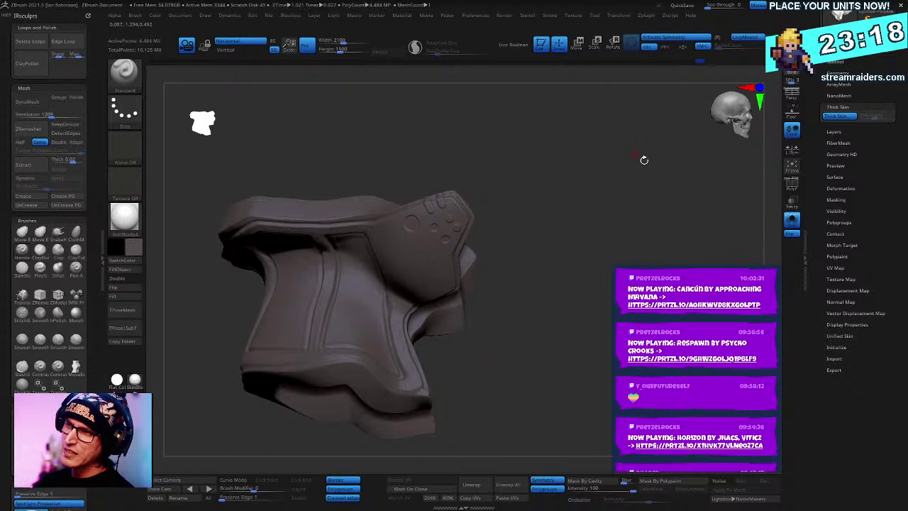
{"action": "mouse_move", "coordinate": [605, 145]}
{"action": "right_mouse_down"}
{"action": "mouse_move", "coordinate": [616, 217]}
{"action": "mouse_move", "coordinate": [624, 193]}
{"action": "mouse_move", "coordinate": [628, 276]}
{"action": "right_mouse_up"}
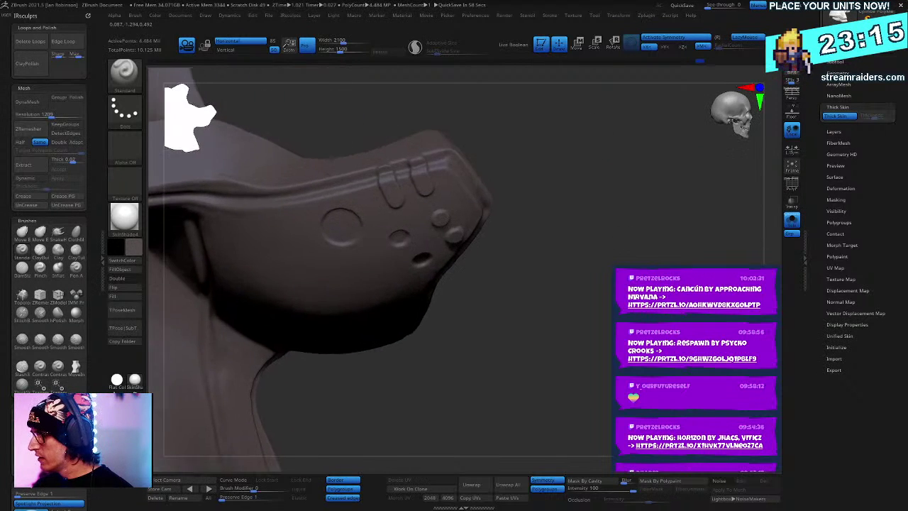
{"action": "left_click", "coordinate": [843, 69]}
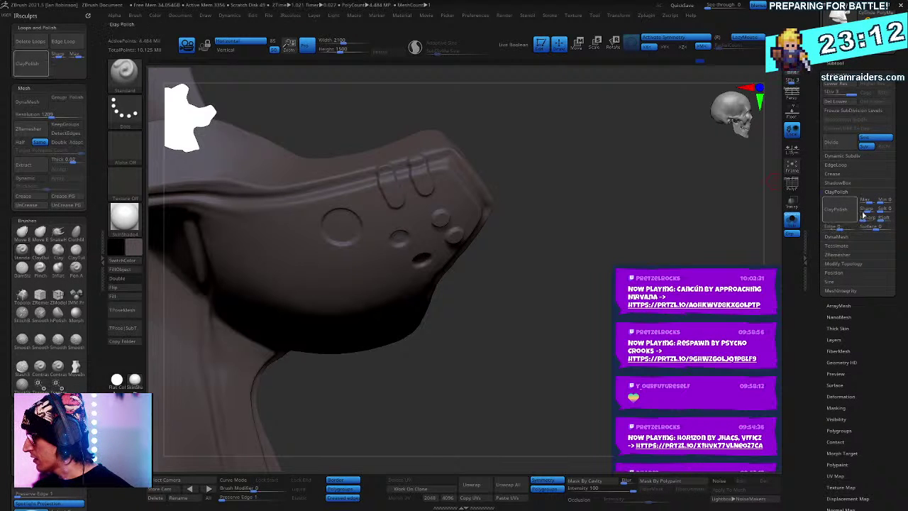
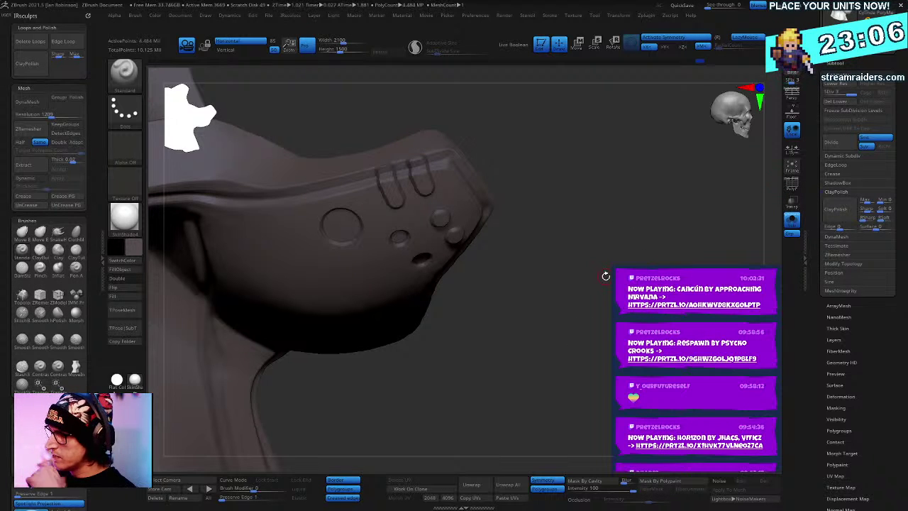
Step: Switch to the Pinch brush at the flap's beveled corner and turn on Sculptris Pro
{"action": "mouse_move", "coordinate": [606, 275]}
{"action": "left_mouse_down"}
{"action": "mouse_move", "coordinate": [612, 193]}
{"action": "mouse_move", "coordinate": [672, 195]}
{"action": "mouse_move", "coordinate": [700, 262]}
{"action": "mouse_move", "coordinate": [667, 192]}
{"action": "left_mouse_up"}
{"action": "key", "text": "b"}
{"action": "key", "text": "p"}
{"action": "key", "text": "i"}
{"action": "mouse_move", "coordinate": [674, 223]}
{"action": "left_mouse_down"}
{"action": "mouse_move", "coordinate": [667, 237]}
{"action": "mouse_move", "coordinate": [655, 211]}
{"action": "left_mouse_up"}
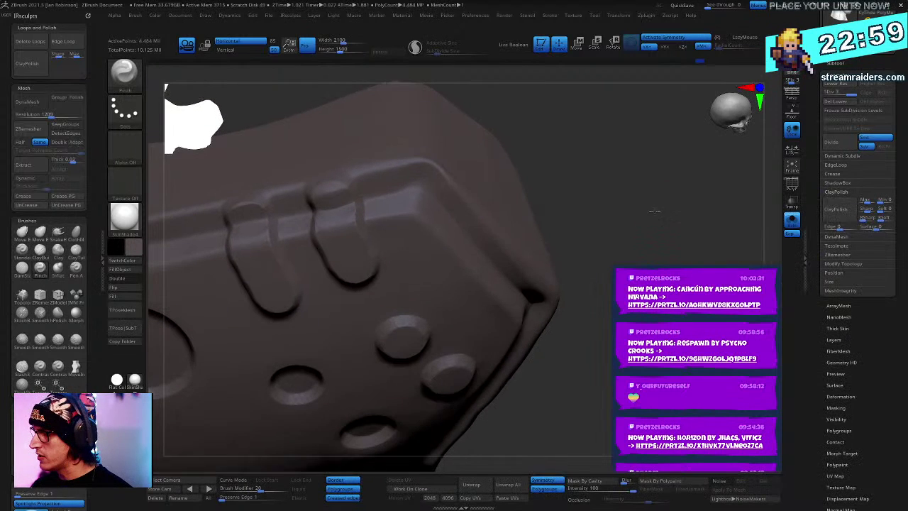
{"action": "left_click", "coordinate": [415, 46]}
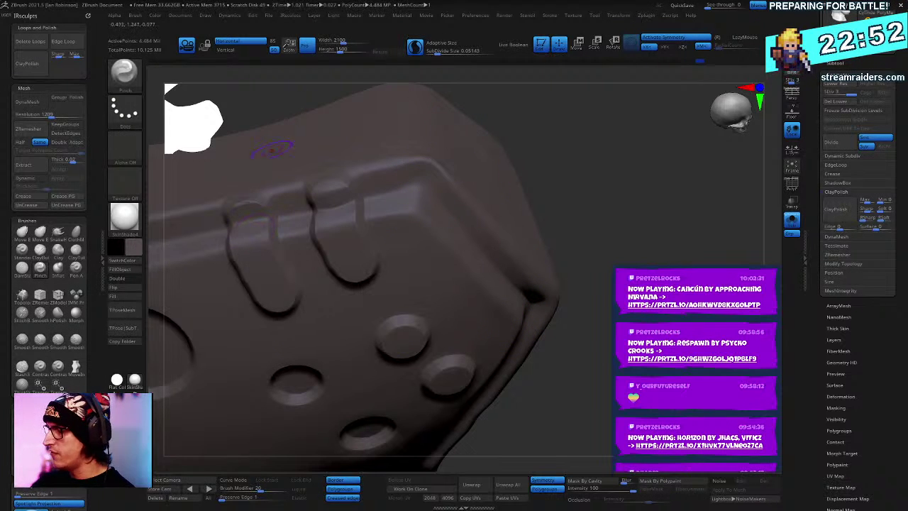
Step: Isolate the flap's beveled corner, pinch the inner ridge's corner sharper, and unhide the rest of the mesh
{"action": "mouse_move", "coordinate": [450, 114]}
{"action": "left_mouse_down", "text": "ctrl+shift"}
{"action": "mouse_move", "coordinate": [381, 231]}
{"action": "mouse_move", "coordinate": [465, 149]}
{"action": "mouse_move", "coordinate": [461, 139]}
{"action": "left_mouse_up", "text": "ctrl+shift"}
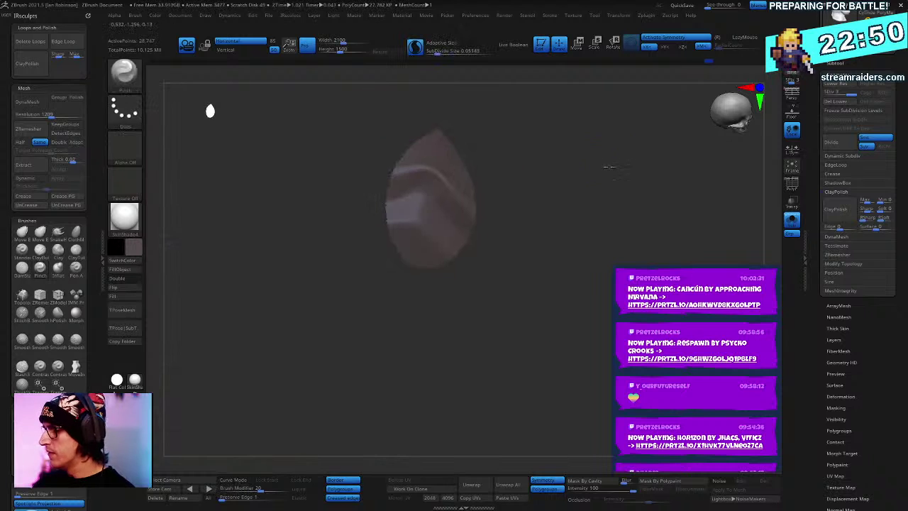
{"action": "mouse_move", "coordinate": [608, 166]}
{"action": "left_mouse_down", "text": "alt"}
{"action": "mouse_move", "coordinate": [609, 201]}
{"action": "mouse_move", "coordinate": [549, 226]}
{"action": "left_mouse_up", "text": "alt"}
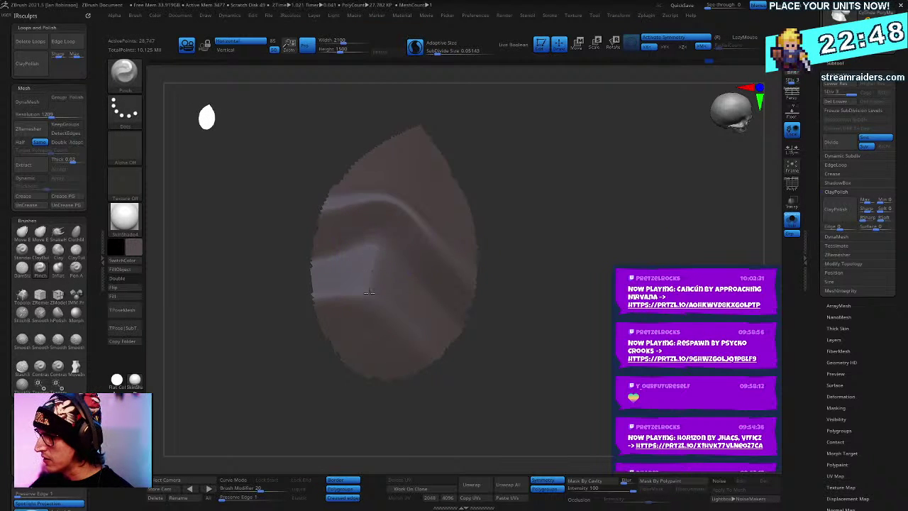
{"action": "left_click_drag", "start_coordinate": [369, 292], "coordinate": [373, 265]}
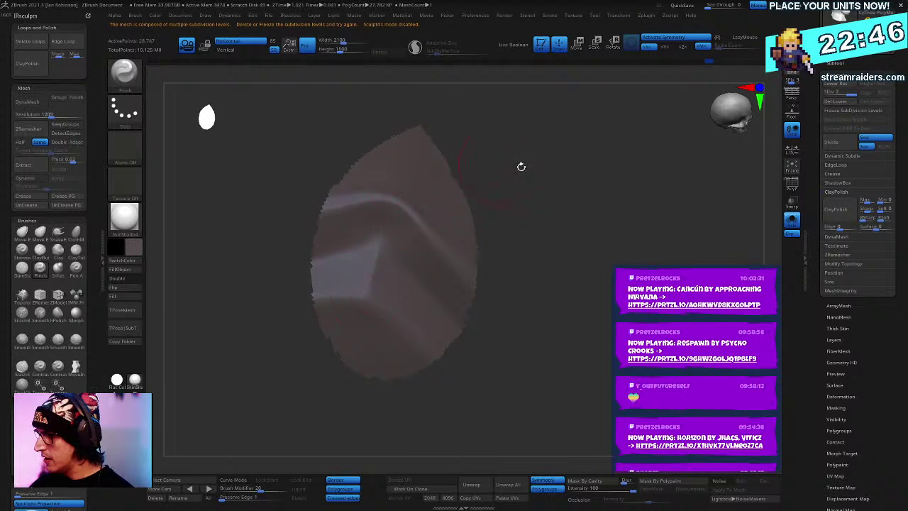
{"action": "left_click_drag", "start_coordinate": [520, 166], "coordinate": [582, 151]}
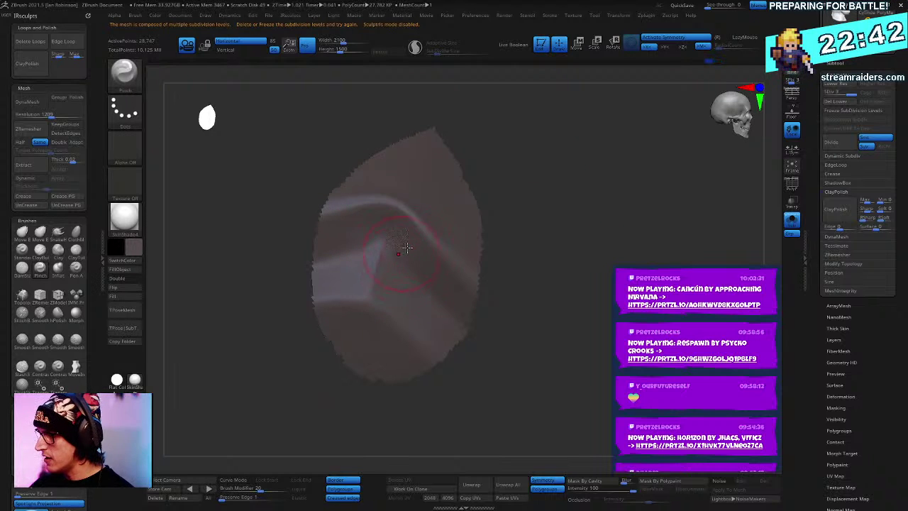
{"action": "left_click_drag", "start_coordinate": [555, 200], "coordinate": [567, 182]}
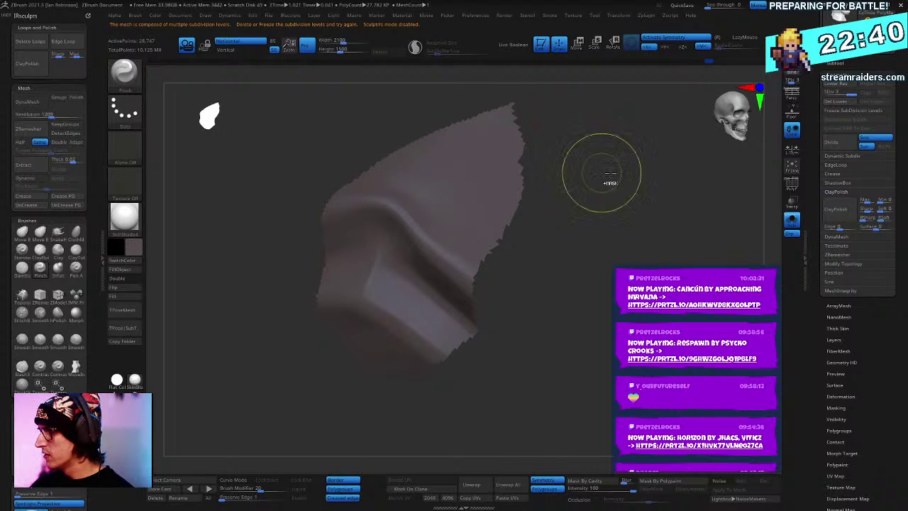
{"action": "left_click", "coordinate": [624, 170], "text": "ctrl+shift"}
Step: Try pinching the inner ridge sharper around the flap's corner on the full mesh, and undo the strokes
{"action": "mouse_move", "coordinate": [490, 261]}
{"action": "right_mouse_down"}
{"action": "mouse_move", "coordinate": [481, 213]}
{"action": "mouse_move", "coordinate": [506, 208]}
{"action": "mouse_move", "coordinate": [431, 93]}
{"action": "right_mouse_up"}
{"action": "right_click_drag", "start_coordinate": [514, 204], "coordinate": [486, 302], "text": "ctrl"}
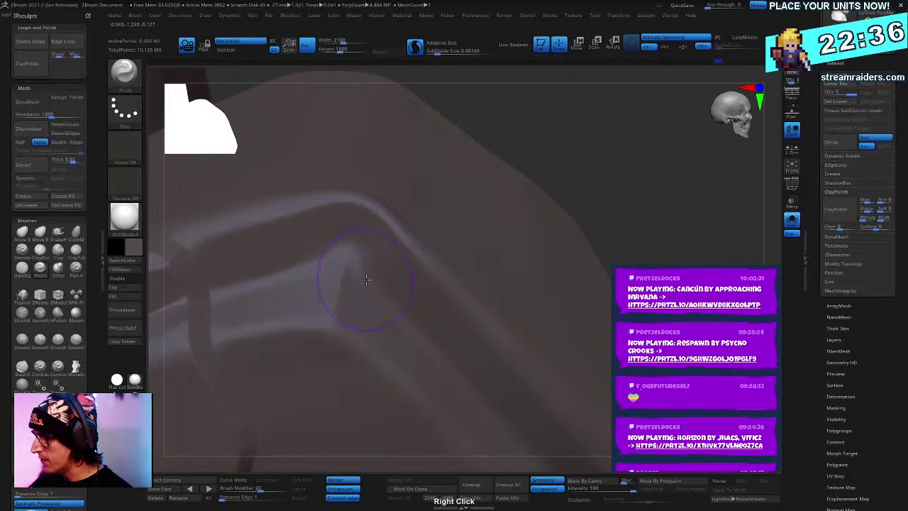
{"action": "left_click_drag", "start_coordinate": [429, 337], "coordinate": [344, 230]}
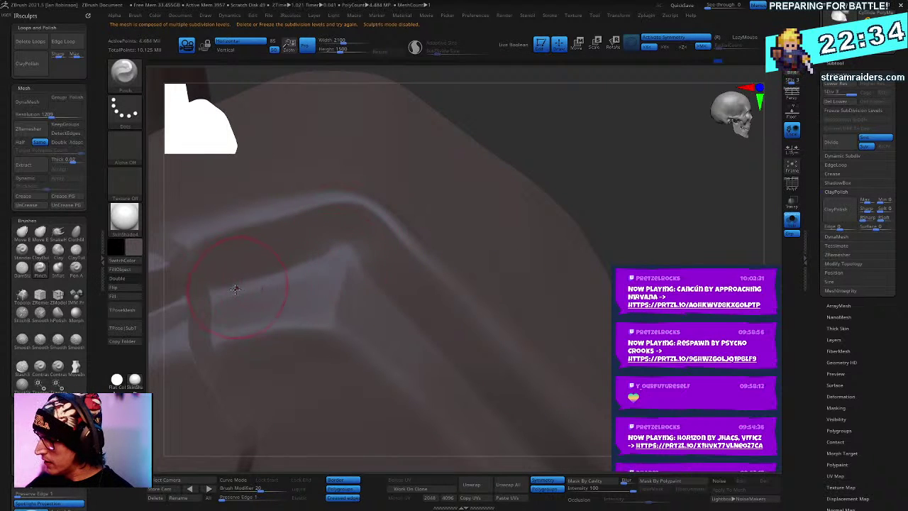
{"action": "key", "text": "ctrl+z"}
{"action": "key", "text": "ctrl+z"}
{"action": "key", "text": "ctrl+z"}
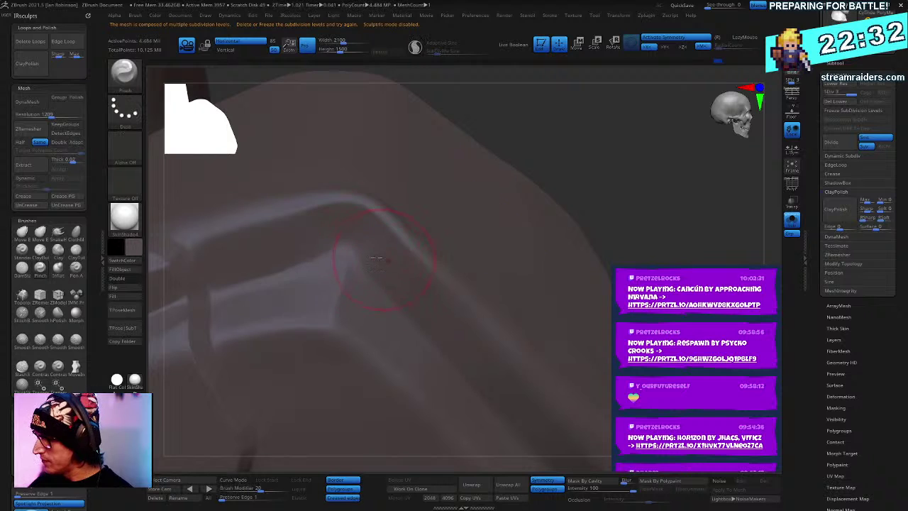
Step: Nudge the ridges at the flap's beveled corner into shape with a resized Move brush
{"action": "key", "text": "b"}
{"action": "key", "text": "m"}
{"action": "key", "text": "v"}
{"action": "right_click_drag", "start_coordinate": [557, 195], "coordinate": [433, 225]}
{"action": "key", "text": "s"}
{"action": "left_click_drag", "start_coordinate": [333, 238], "coordinate": [337, 244]}
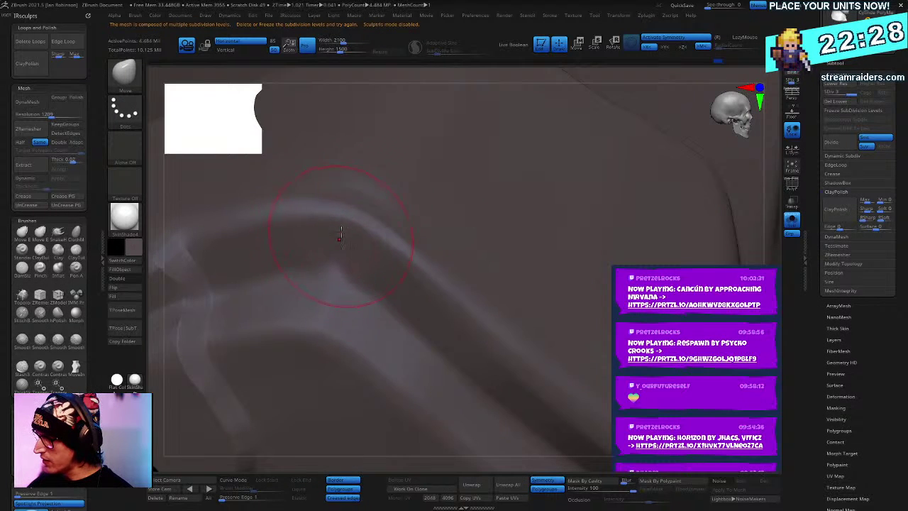
{"action": "mouse_move", "coordinate": [392, 249]}
{"action": "right_mouse_down"}
{"action": "mouse_move", "coordinate": [416, 146]}
{"action": "mouse_move", "coordinate": [449, 271]}
{"action": "mouse_move", "coordinate": [512, 144]}
{"action": "mouse_move", "coordinate": [559, 172]}
{"action": "mouse_move", "coordinate": [499, 156]}
{"action": "mouse_move", "coordinate": [464, 165]}
{"action": "right_mouse_up"}
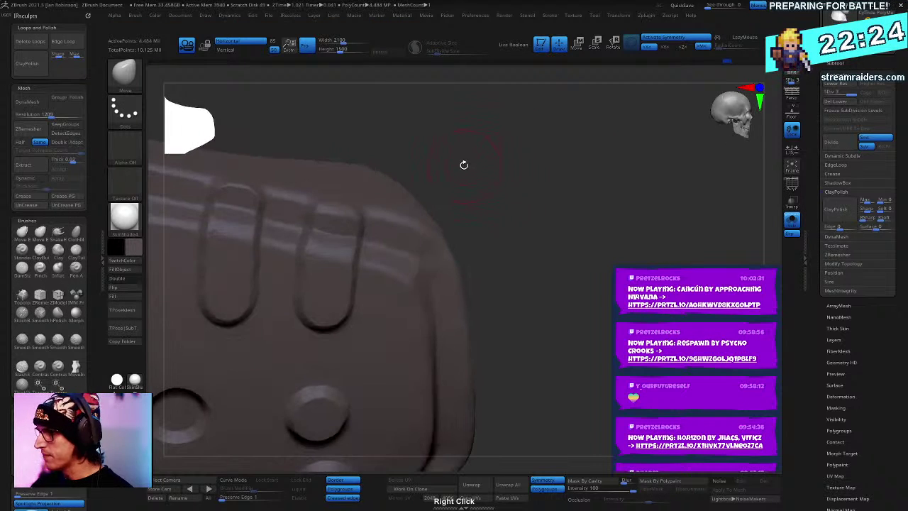
{"action": "key", "text": "b"}
{"action": "key", "text": "m"}
{"action": "key", "text": "v"}
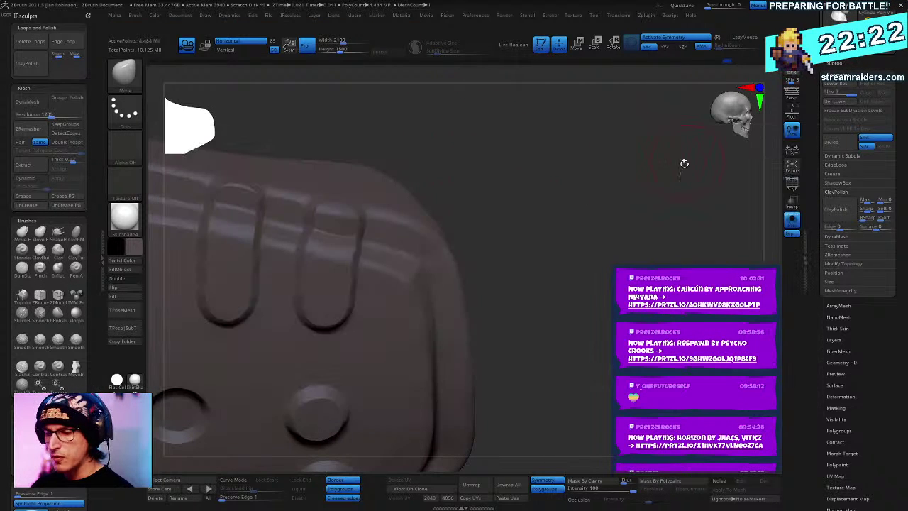
Step: Switch to the Pinch brush and isolate the flap's beveled corner for a close-up view
{"action": "key", "text": "b"}
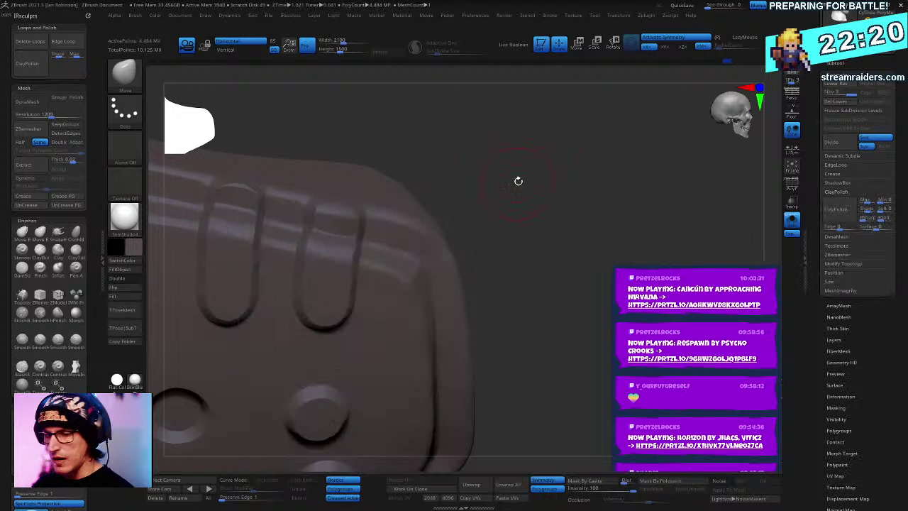
{"action": "key", "text": "b"}
{"action": "key", "text": "p"}
{"action": "key", "text": "i"}
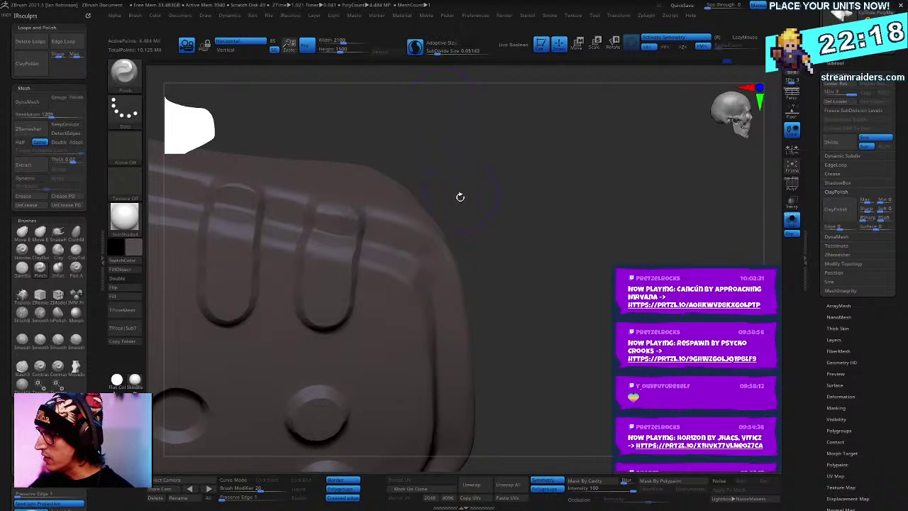
{"action": "mouse_move", "coordinate": [458, 191]}
{"action": "left_mouse_down", "text": "ctrl+shift"}
{"action": "mouse_move", "coordinate": [370, 274]}
{"action": "mouse_move", "coordinate": [558, 214]}
{"action": "left_mouse_up", "text": "ctrl+shift"}
{"action": "mouse_move", "coordinate": [564, 266]}
{"action": "right_mouse_down", "text": "ctrl"}
{"action": "mouse_move", "coordinate": [547, 189]}
{"action": "mouse_move", "coordinate": [439, 170]}
{"action": "right_mouse_up", "text": "ctrl"}
{"action": "right_click_drag", "start_coordinate": [545, 125], "coordinate": [541, 109], "text": "alt"}
{"action": "right_click", "coordinate": [512, 169]}
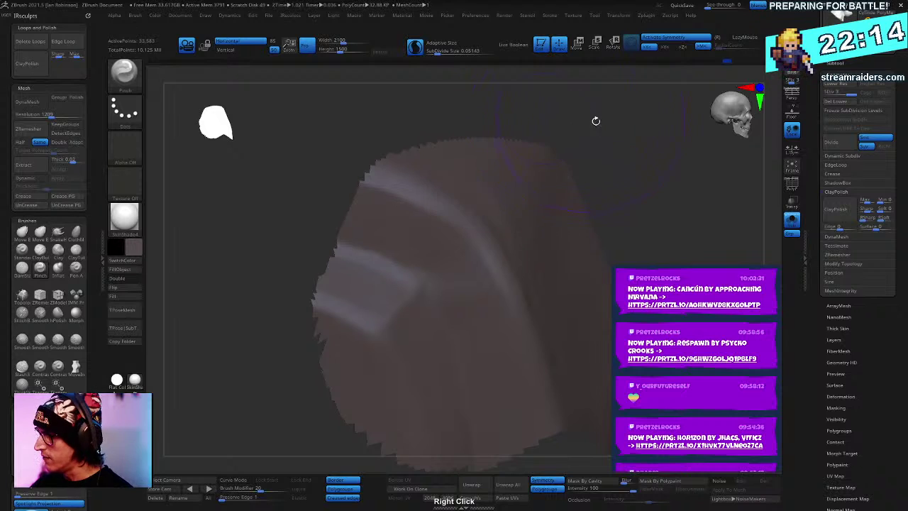
Step: Re-isolate a tighter patch of the beveled corner with the wireframe for checking, and pinch the inner ridge's corner with a resized brush
{"action": "key", "text": "shift+f"}
{"action": "left_click", "coordinate": [630, 211], "text": "ctrl+shift"}
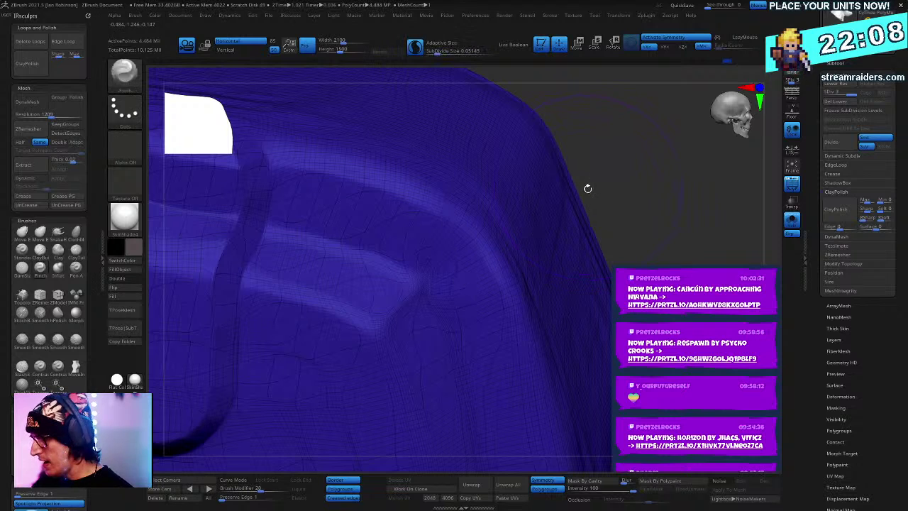
{"action": "mouse_move", "coordinate": [469, 163]}
{"action": "left_mouse_down", "text": "ctrl+shift"}
{"action": "mouse_move", "coordinate": [339, 424]}
{"action": "mouse_move", "coordinate": [565, 167]}
{"action": "left_mouse_up", "text": "ctrl+shift"}
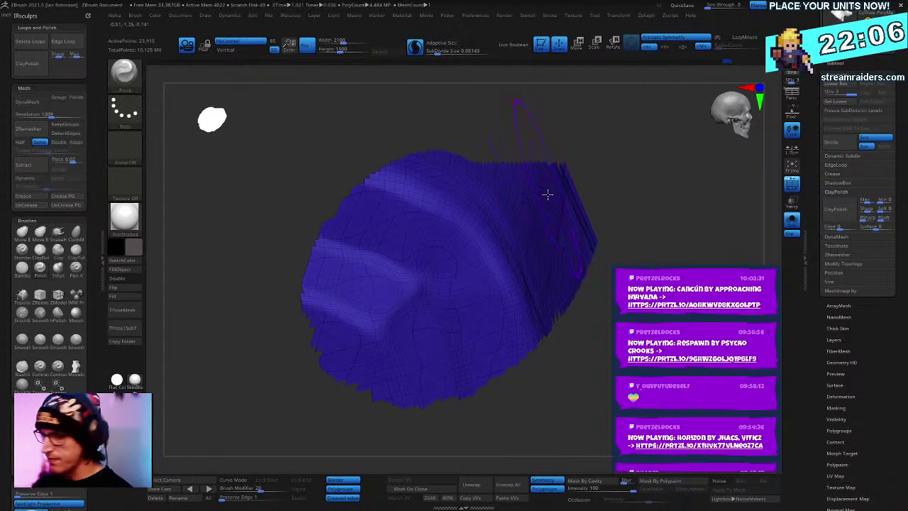
{"action": "key", "text": "shift+f"}
{"action": "key", "text": "space"}
{"action": "left_click_drag", "start_coordinate": [478, 234], "coordinate": [468, 235]}
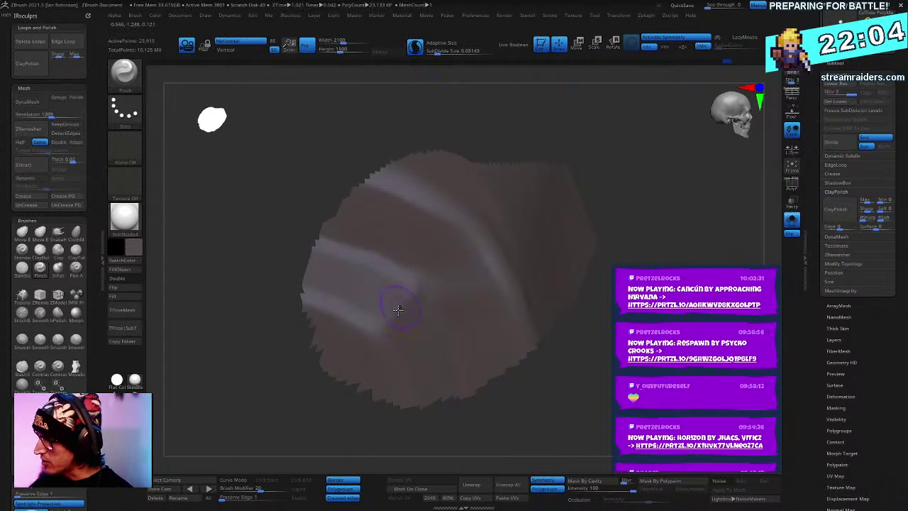
{"action": "key", "text": "shift+f"}
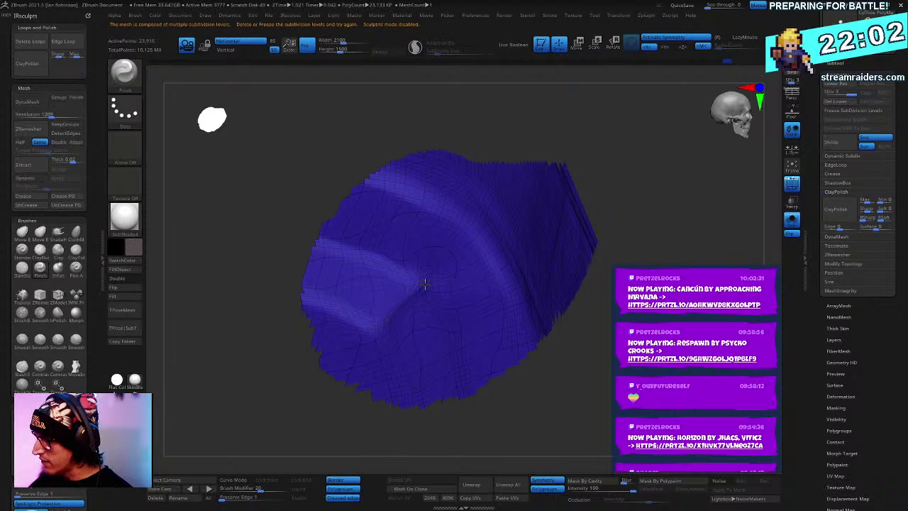
{"action": "left_click_drag", "start_coordinate": [613, 190], "coordinate": [635, 172], "text": "alt"}
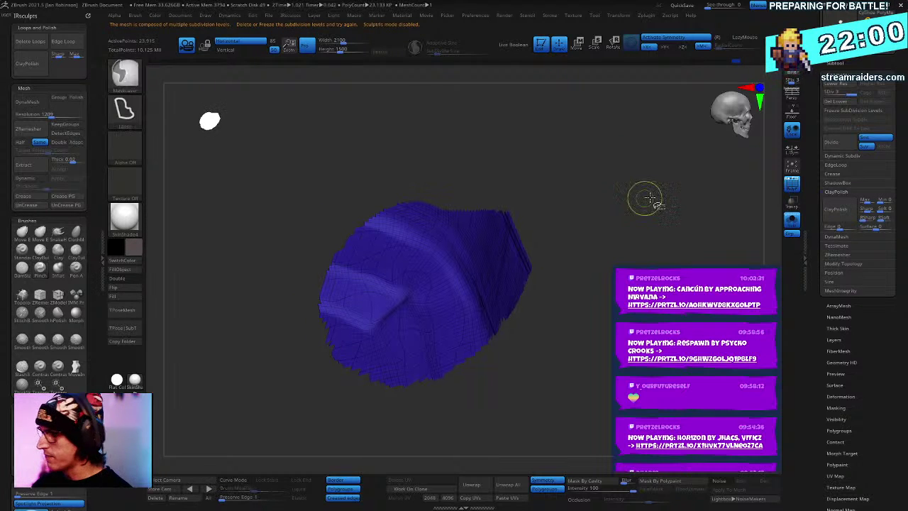
Step: Unhide the rest of the mesh and turn off the wireframe display
{"action": "left_click", "coordinate": [645, 198], "text": "ctrl+shift"}
{"action": "left_click_drag", "start_coordinate": [650, 248], "coordinate": [631, 214], "text": "alt"}
{"action": "key", "text": "shift+f"}
Step: Pinch the ridges sharper along the flap's angled border, following them around its bends to the beveled corner
{"action": "left_click_drag", "start_coordinate": [634, 257], "coordinate": [642, 229]}
{"action": "right_click_drag", "start_coordinate": [642, 229], "coordinate": [385, 189]}
{"action": "right_click", "coordinate": [444, 176]}
{"action": "right_click_drag", "start_coordinate": [439, 311], "coordinate": [520, 205]}
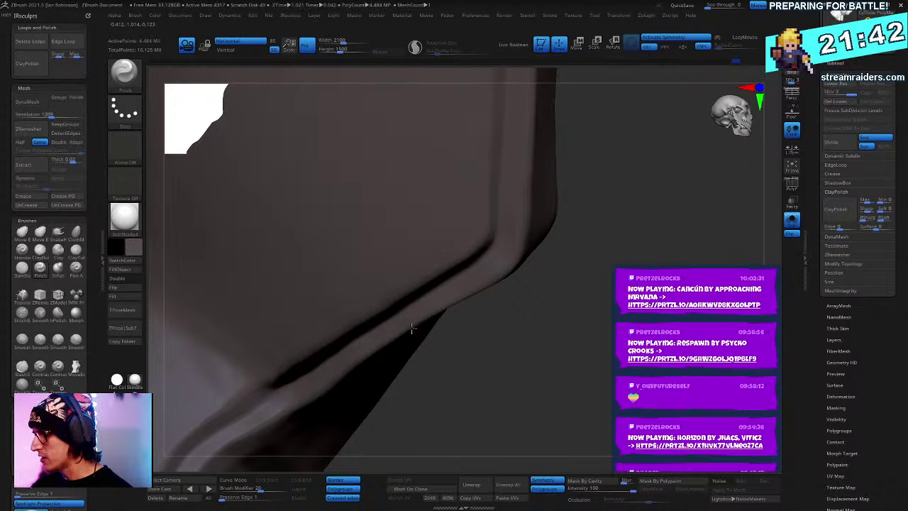
{"action": "right_click_drag", "start_coordinate": [547, 314], "coordinate": [464, 225]}
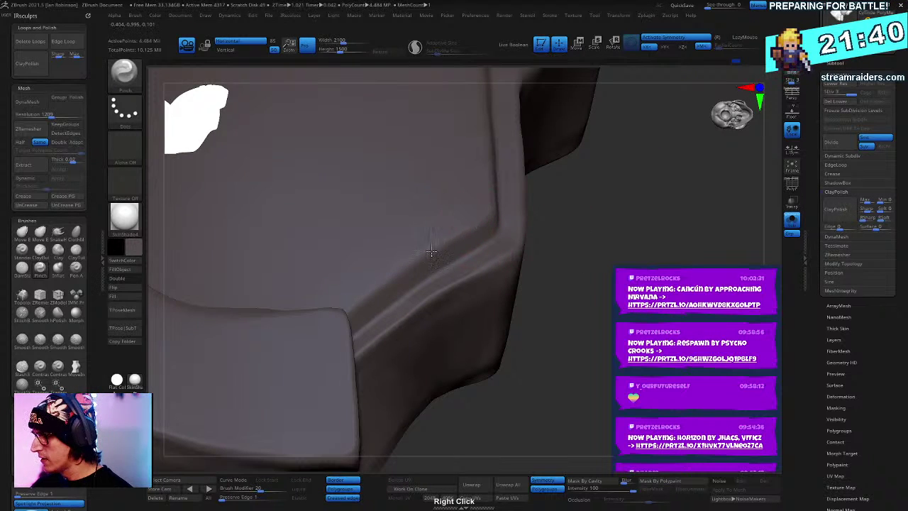
{"action": "right_click_drag", "start_coordinate": [431, 252], "coordinate": [506, 390]}
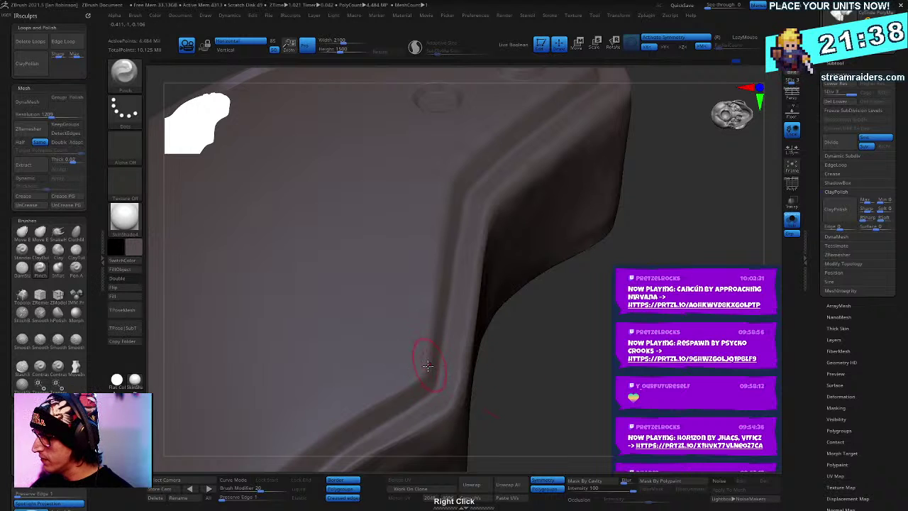
{"action": "right_click_drag", "start_coordinate": [454, 171], "coordinate": [426, 246]}
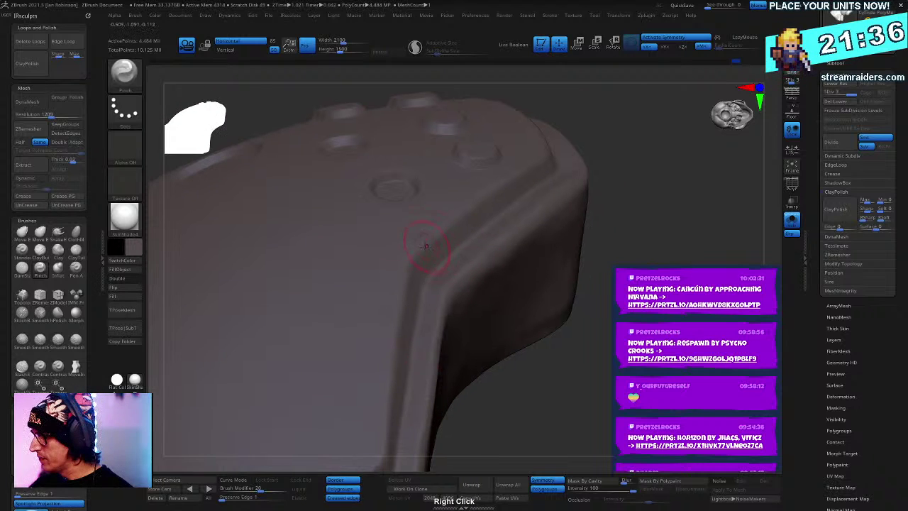
{"action": "right_click_drag", "start_coordinate": [543, 156], "coordinate": [438, 261]}
{"action": "right_click_drag", "start_coordinate": [453, 361], "coordinate": [530, 314]}
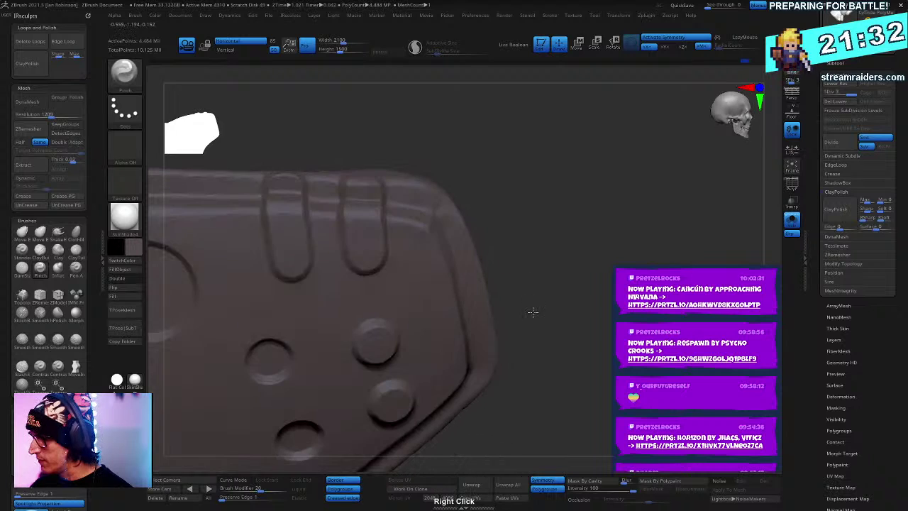
{"action": "right_click_drag", "start_coordinate": [422, 227], "coordinate": [577, 241]}
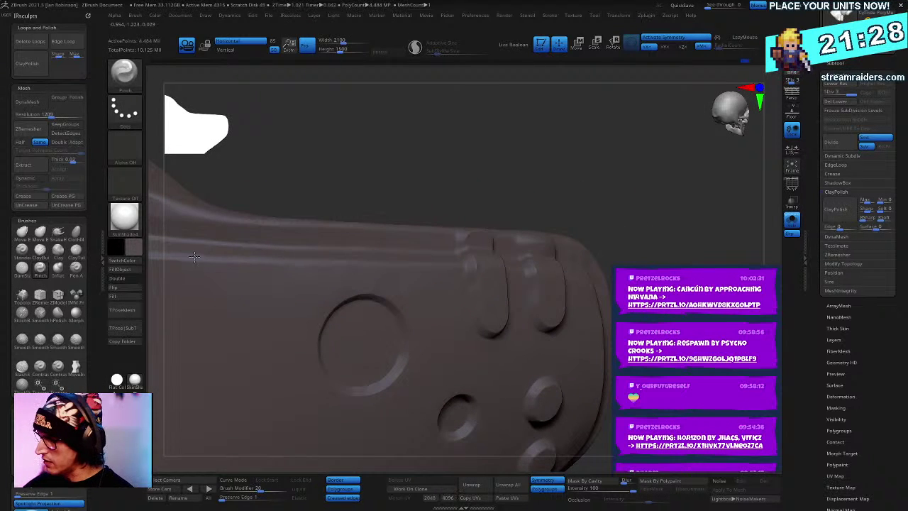
Step: Turn on LazyMouse and pinch the ridges along the flap's long edge and the edges of its outer rim
{"action": "right_click_drag", "start_coordinate": [496, 191], "coordinate": [765, 66]}
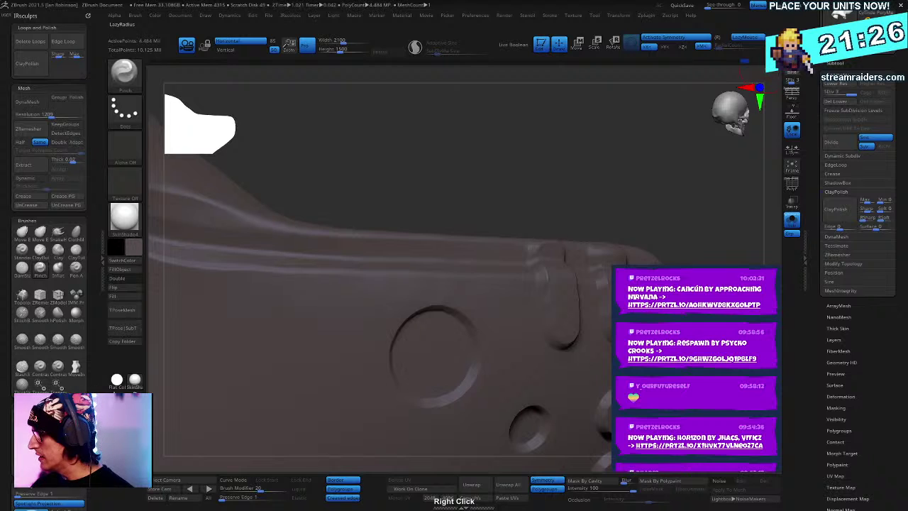
{"action": "right_click_drag", "start_coordinate": [568, 185], "coordinate": [583, 217]}
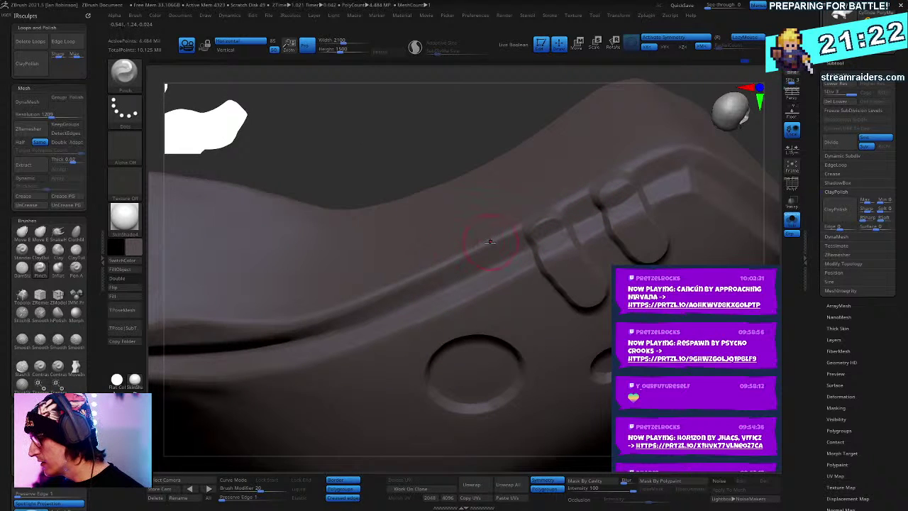
{"action": "right_click_drag", "start_coordinate": [328, 309], "coordinate": [397, 186]}
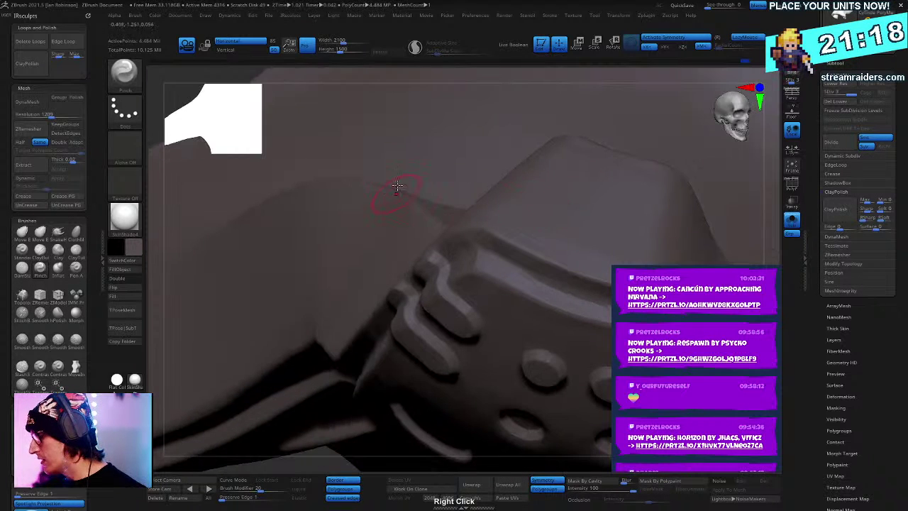
{"action": "right_click_drag", "start_coordinate": [541, 218], "coordinate": [545, 274]}
{"action": "right_click_drag", "start_coordinate": [549, 213], "coordinate": [471, 240]}
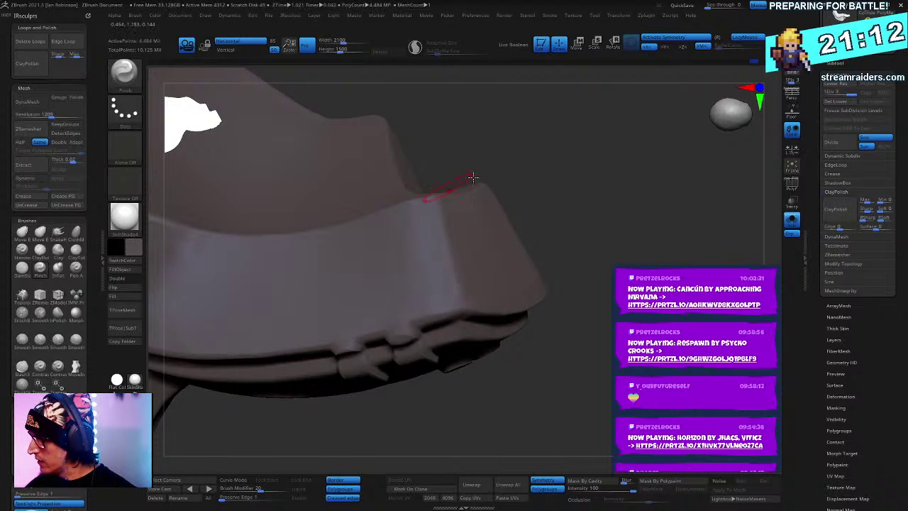
{"action": "right_click_drag", "start_coordinate": [473, 178], "coordinate": [581, 219]}
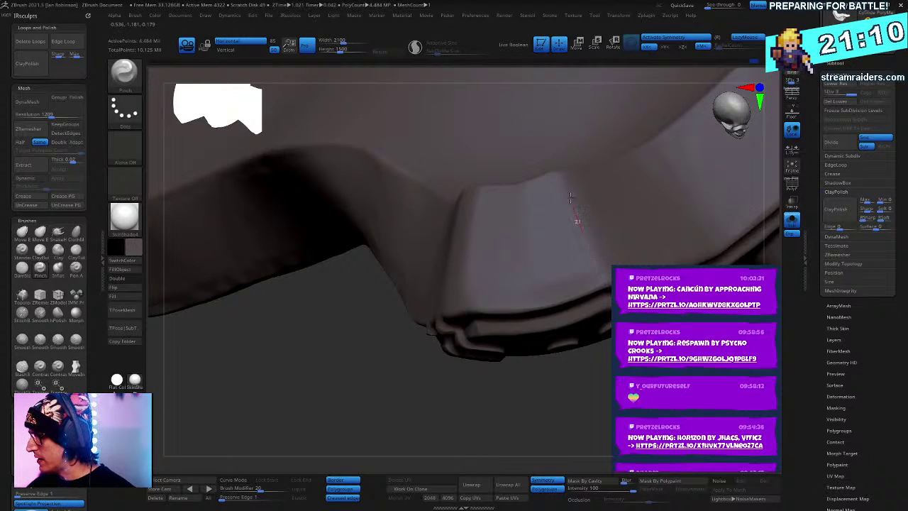
{"action": "right_click_drag", "start_coordinate": [532, 349], "coordinate": [402, 207]}
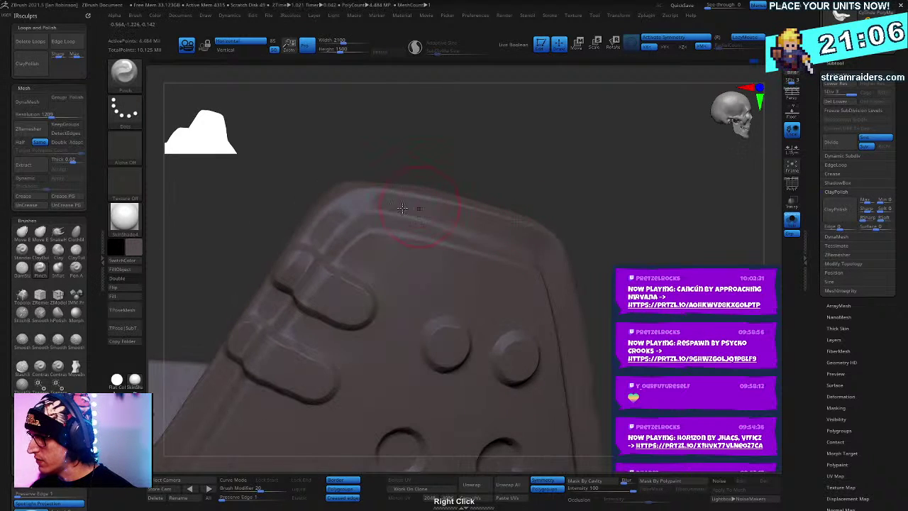
Step: Resize the Pinch brush and sharpen the double ridge around the beveled corner and down the flap's angled side
{"action": "mouse_move", "coordinate": [376, 177]}
{"action": "left_mouse_down"}
{"action": "mouse_move", "coordinate": [391, 169]}
{"action": "mouse_move", "coordinate": [397, 201]}
{"action": "left_mouse_up"}
{"action": "key", "text": "space"}
{"action": "right_click_drag", "start_coordinate": [551, 235], "coordinate": [451, 190]}
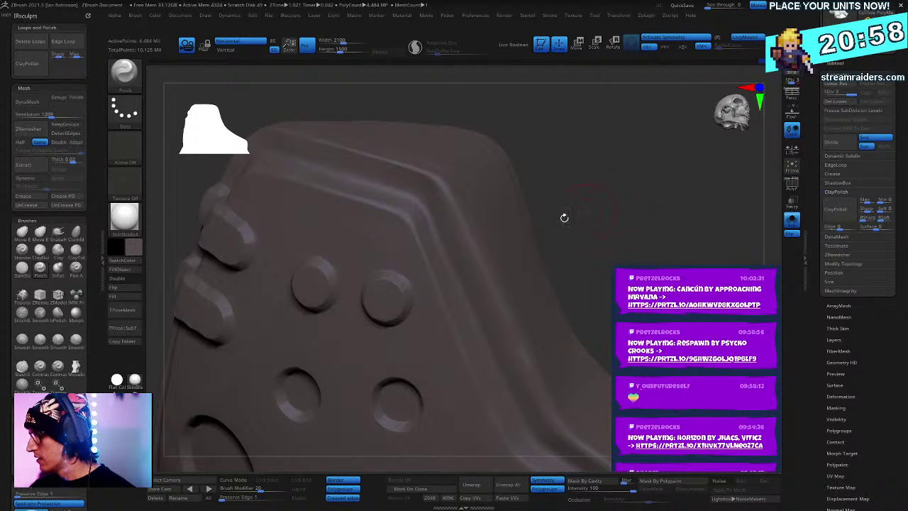
{"action": "mouse_move", "coordinate": [582, 241]}
{"action": "right_mouse_down"}
{"action": "mouse_move", "coordinate": [592, 209]}
{"action": "mouse_move", "coordinate": [628, 207]}
{"action": "mouse_move", "coordinate": [516, 218]}
{"action": "right_mouse_up"}
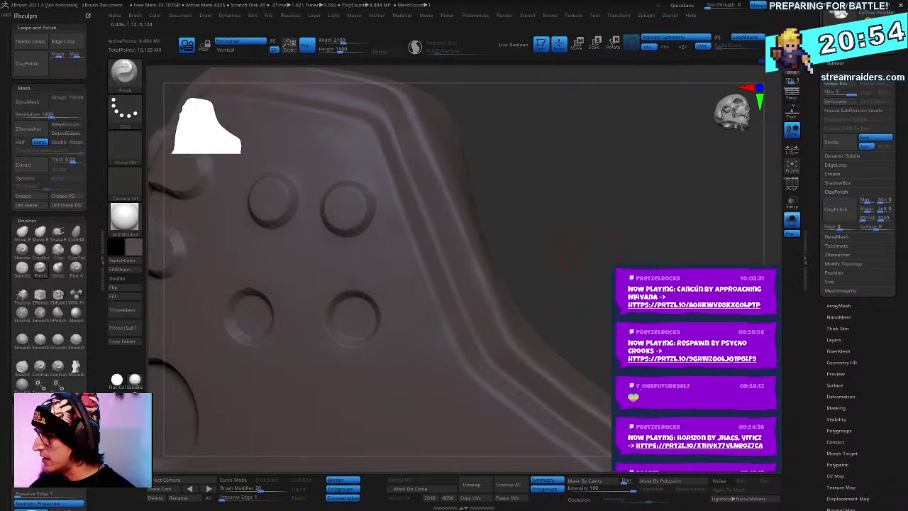
{"action": "right_click_drag", "start_coordinate": [589, 248], "coordinate": [418, 252]}
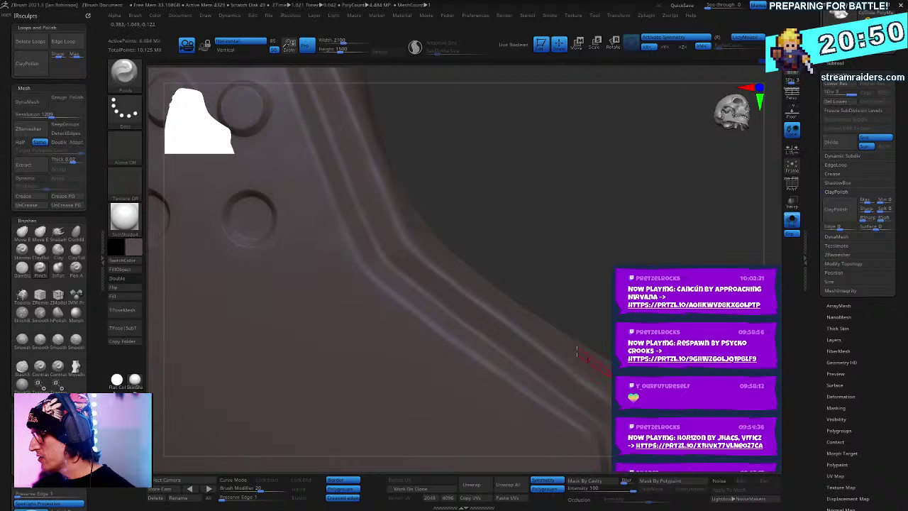
{"action": "right_click_drag", "start_coordinate": [602, 385], "coordinate": [385, 278]}
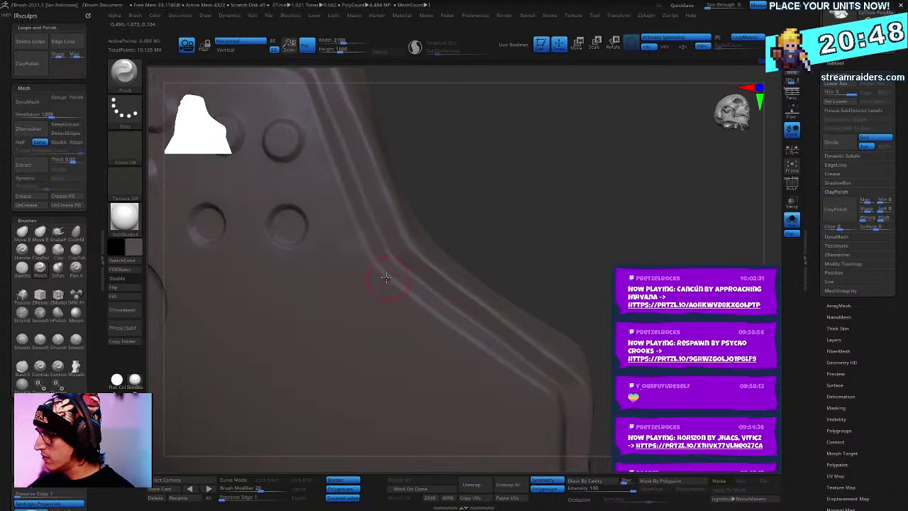
{"action": "right_click_drag", "start_coordinate": [555, 402], "coordinate": [404, 337]}
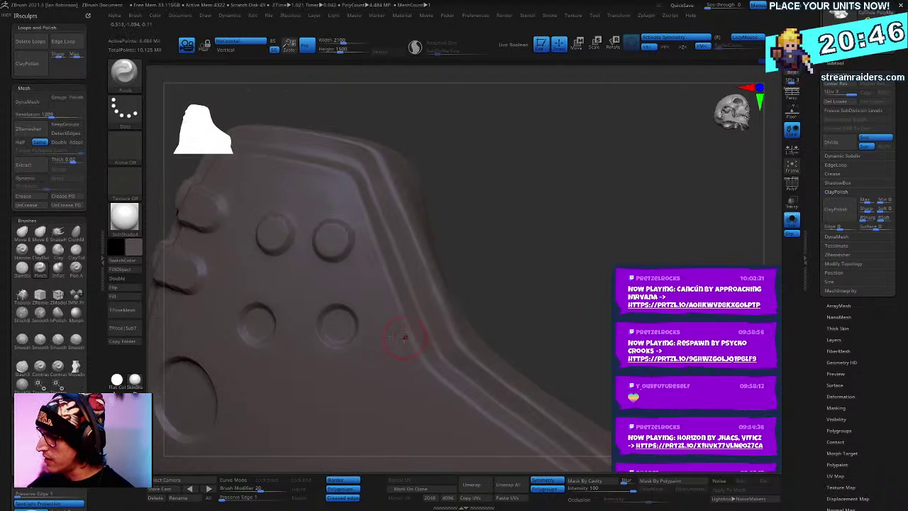
{"action": "right_click_drag", "start_coordinate": [496, 210], "coordinate": [610, 234]}
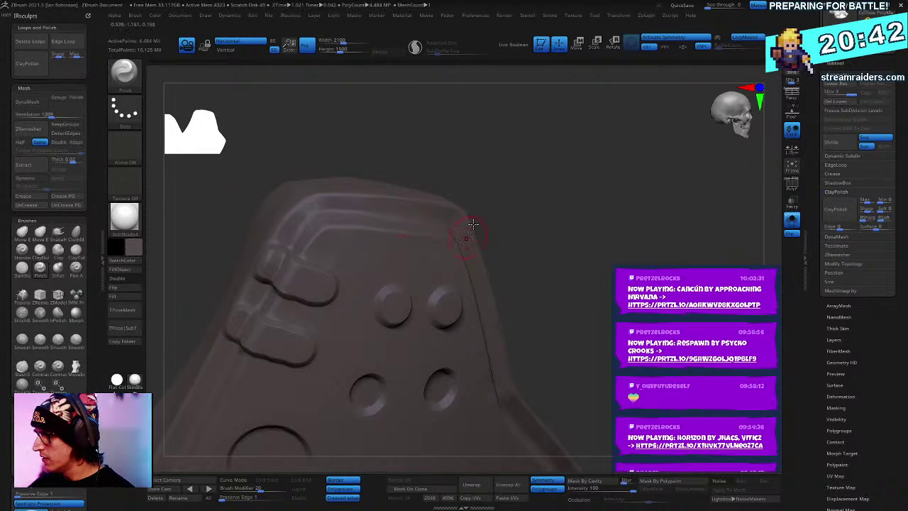
Step: Switch to the DamStandard brush, try carving the groove between the corner's two ridges, and undo the stroke
{"action": "right_click_drag", "start_coordinate": [472, 224], "coordinate": [529, 123]}
{"action": "key", "text": "b"}
{"action": "key", "text": "d"}
{"action": "key", "text": "s"}
{"action": "mouse_move", "coordinate": [584, 176]}
{"action": "right_mouse_down"}
{"action": "mouse_move", "coordinate": [629, 180]}
{"action": "mouse_move", "coordinate": [634, 223]}
{"action": "mouse_move", "coordinate": [608, 192]}
{"action": "right_mouse_up"}
{"action": "right_click_drag", "start_coordinate": [421, 130], "coordinate": [337, 283]}
{"action": "left_click_drag", "start_coordinate": [356, 261], "coordinate": [380, 215]}
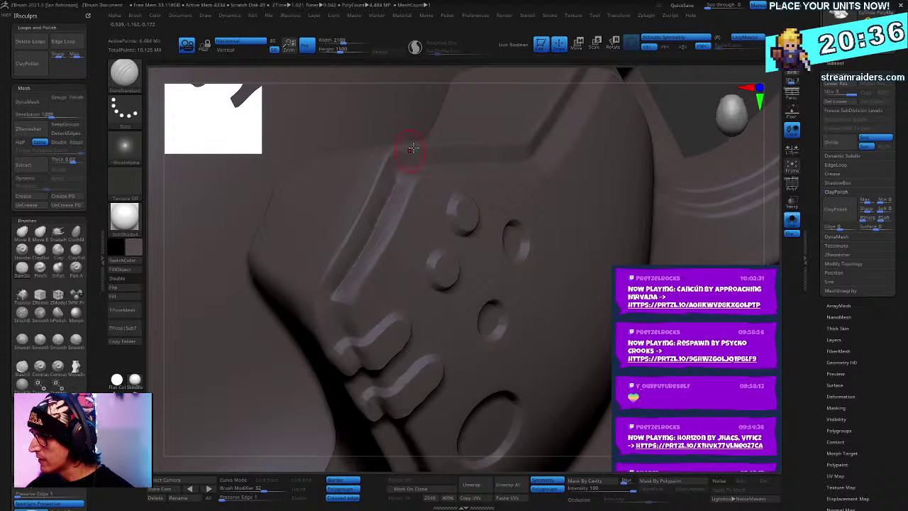
{"action": "key", "text": "ctrl+z"}
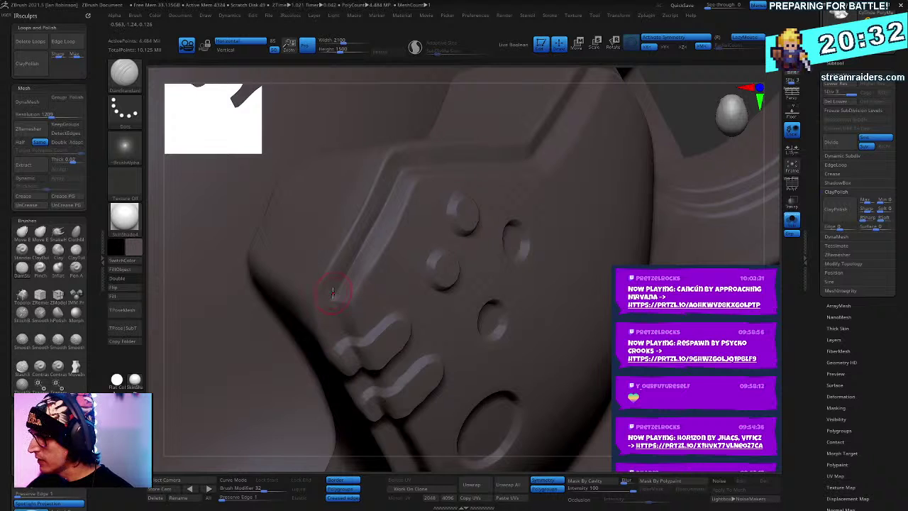
Step: Reduce the DamStandard brush size and carve the groove between the two ridges around the flap's beveled corner
{"action": "right_click", "coordinate": [409, 237]}
{"action": "left_click_drag", "start_coordinate": [440, 190], "coordinate": [430, 191]}
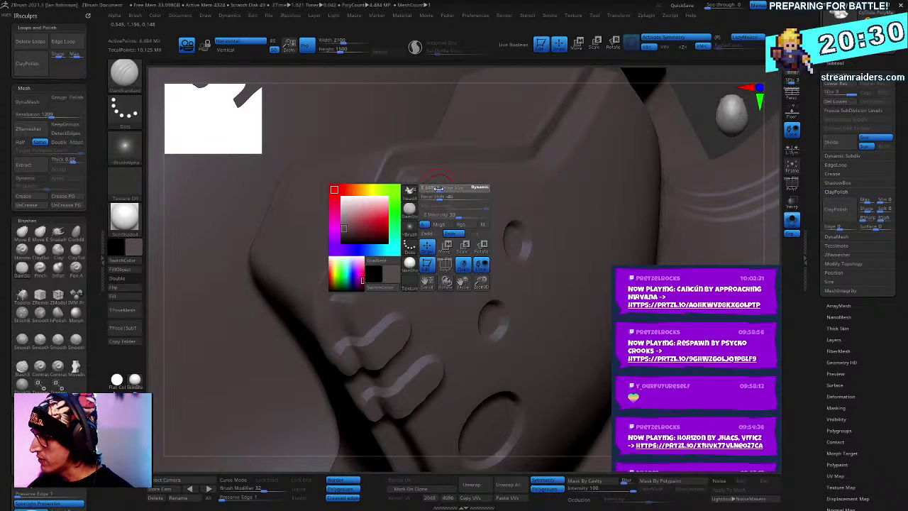
{"action": "right_click_drag", "start_coordinate": [437, 188], "coordinate": [332, 248]}
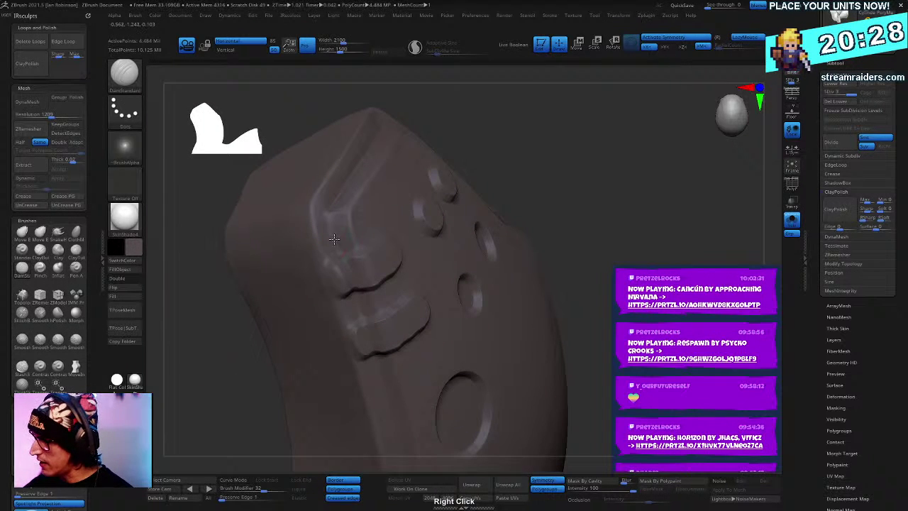
{"action": "mouse_move", "coordinate": [418, 159]}
{"action": "right_mouse_down"}
{"action": "mouse_move", "coordinate": [415, 222]}
{"action": "mouse_move", "coordinate": [454, 260]}
{"action": "mouse_move", "coordinate": [555, 287]}
{"action": "mouse_move", "coordinate": [620, 215]}
{"action": "mouse_move", "coordinate": [546, 122]}
{"action": "right_mouse_up"}
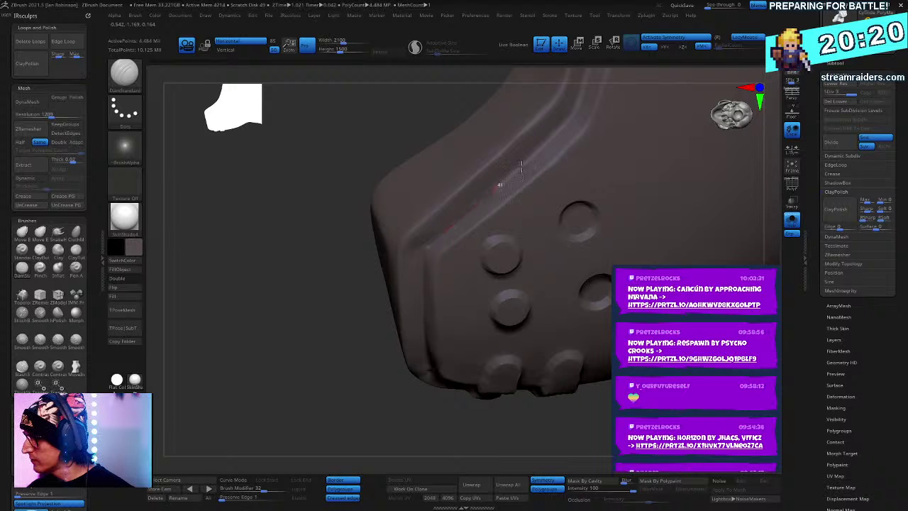
Step: Carve the groove between the two ridges along the flap's angled side, around its inner bends and toward the curved edge
{"action": "mouse_move", "coordinate": [581, 101]}
{"action": "right_mouse_down"}
{"action": "mouse_move", "coordinate": [419, 251]}
{"action": "mouse_move", "coordinate": [430, 195]}
{"action": "mouse_move", "coordinate": [461, 152]}
{"action": "right_mouse_up"}
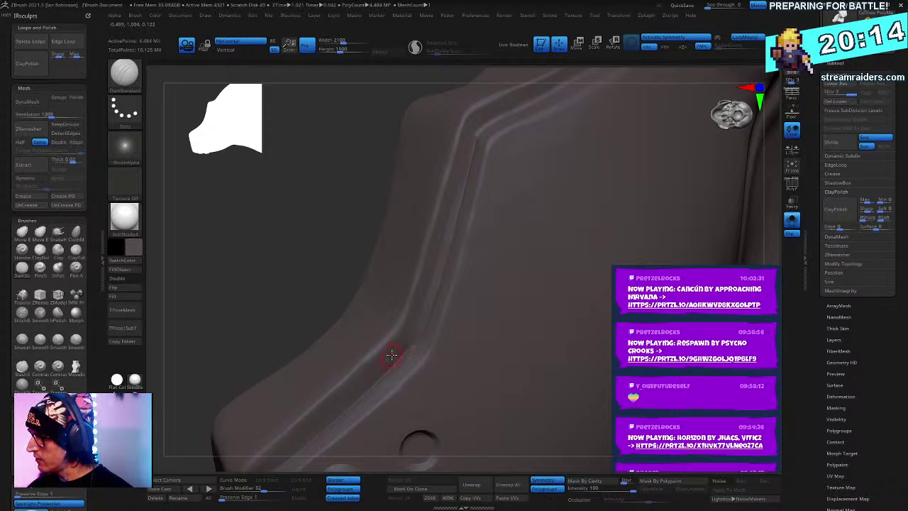
{"action": "right_click_drag", "start_coordinate": [390, 354], "coordinate": [350, 292]}
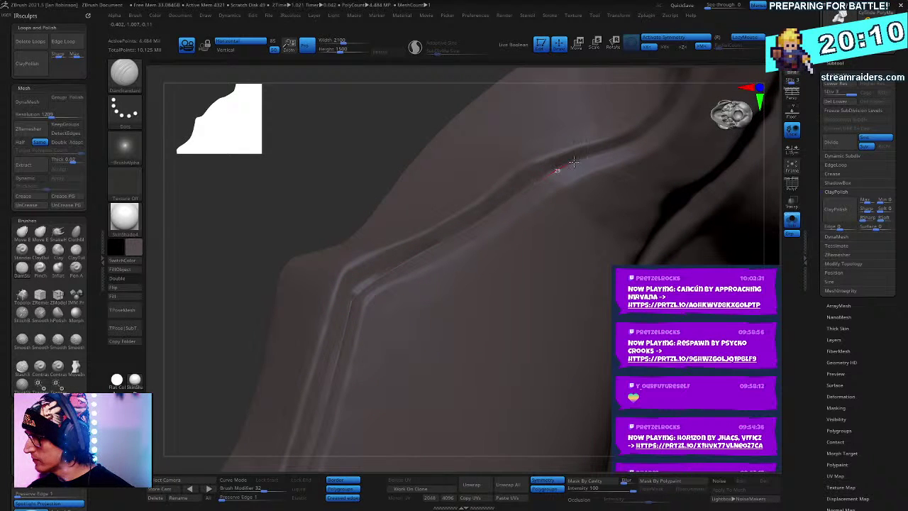
{"action": "mouse_move", "coordinate": [604, 197]}
{"action": "right_mouse_down"}
{"action": "mouse_move", "coordinate": [537, 249]}
{"action": "mouse_move", "coordinate": [567, 208]}
{"action": "mouse_move", "coordinate": [562, 226]}
{"action": "right_mouse_up"}
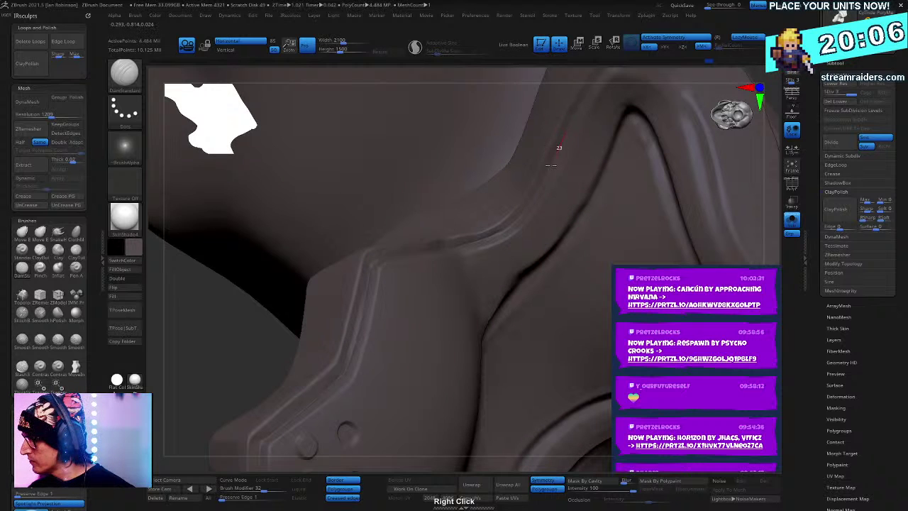
Step: Carve the border groove up the curved edge, over the pointed peak and onto the peak's far slope
{"action": "mouse_move", "coordinate": [489, 229]}
{"action": "right_mouse_down"}
{"action": "mouse_move", "coordinate": [438, 189]}
{"action": "mouse_move", "coordinate": [461, 192]}
{"action": "mouse_move", "coordinate": [440, 194]}
{"action": "right_mouse_up"}
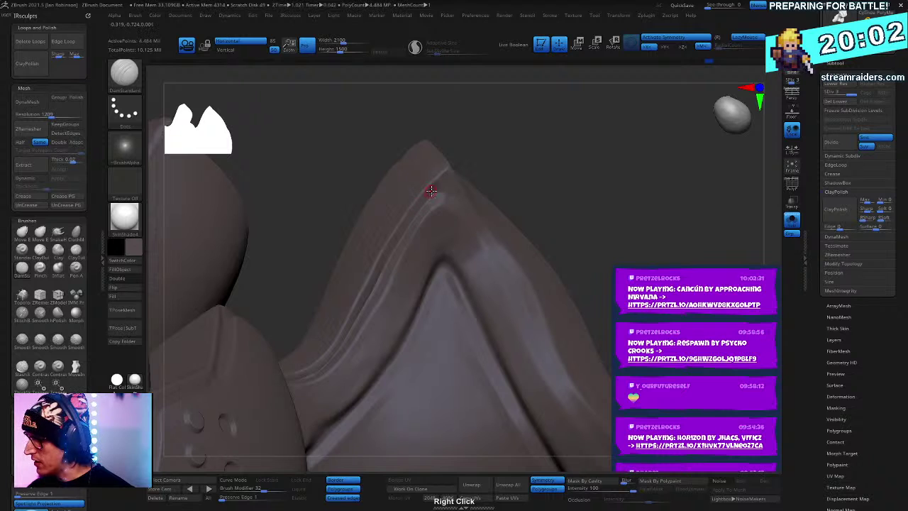
{"action": "right_click_drag", "start_coordinate": [361, 299], "coordinate": [458, 212]}
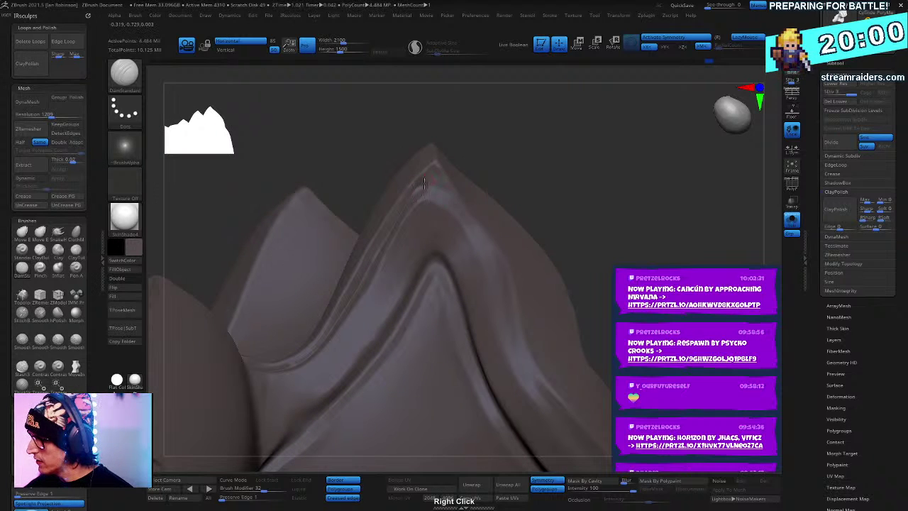
{"action": "right_click_drag", "start_coordinate": [424, 183], "coordinate": [468, 216]}
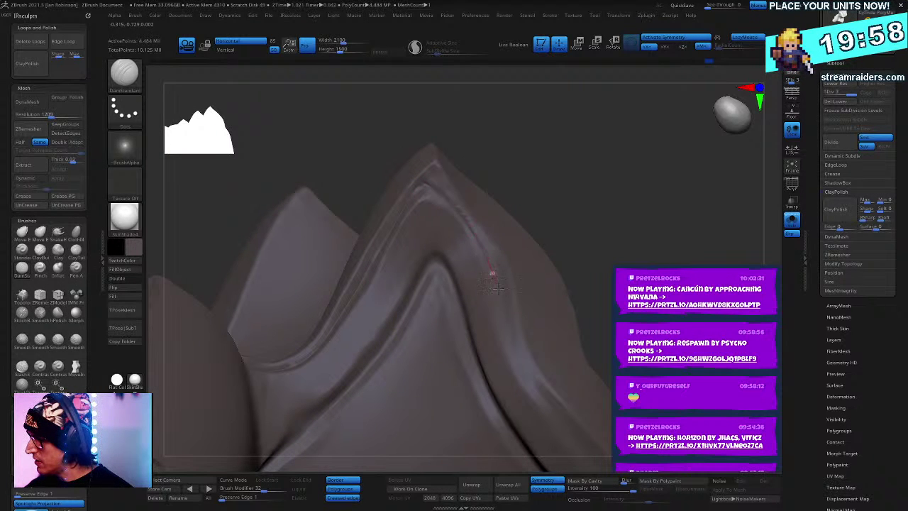
{"action": "mouse_move", "coordinate": [557, 210]}
{"action": "right_mouse_down"}
{"action": "mouse_move", "coordinate": [532, 206]}
{"action": "mouse_move", "coordinate": [515, 186]}
{"action": "right_mouse_up"}
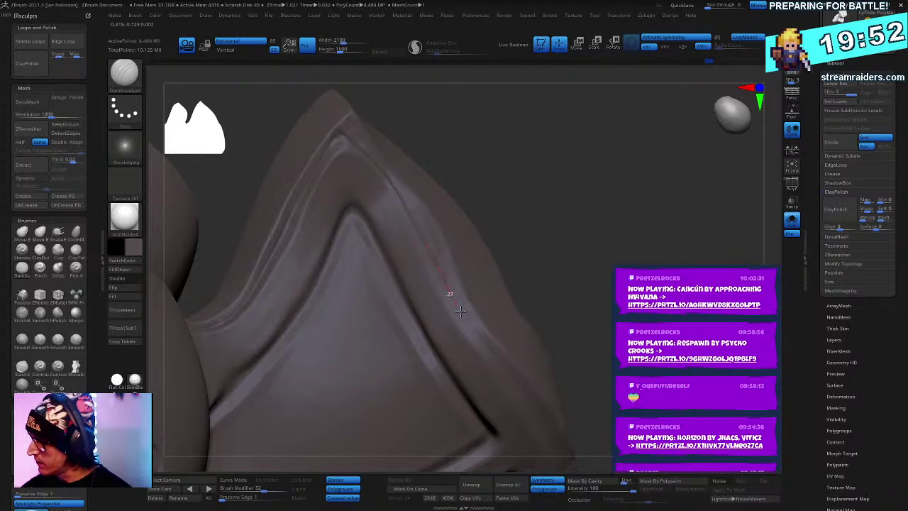
Step: Continue carving the groove between the trim ridges down the armor's outer side, past the recessed panels
{"action": "mouse_move", "coordinate": [527, 397]}
{"action": "right_mouse_down"}
{"action": "mouse_move", "coordinate": [595, 307]}
{"action": "mouse_move", "coordinate": [596, 209]}
{"action": "mouse_move", "coordinate": [501, 206]}
{"action": "right_mouse_up"}
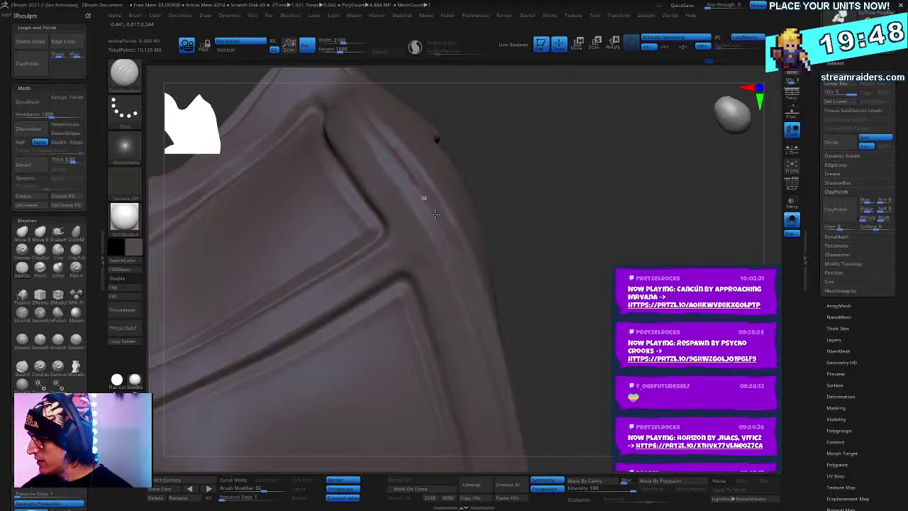
{"action": "left_click_drag", "start_coordinate": [435, 213], "coordinate": [460, 266]}
{"action": "right_click_drag", "start_coordinate": [500, 406], "coordinate": [541, 214]}
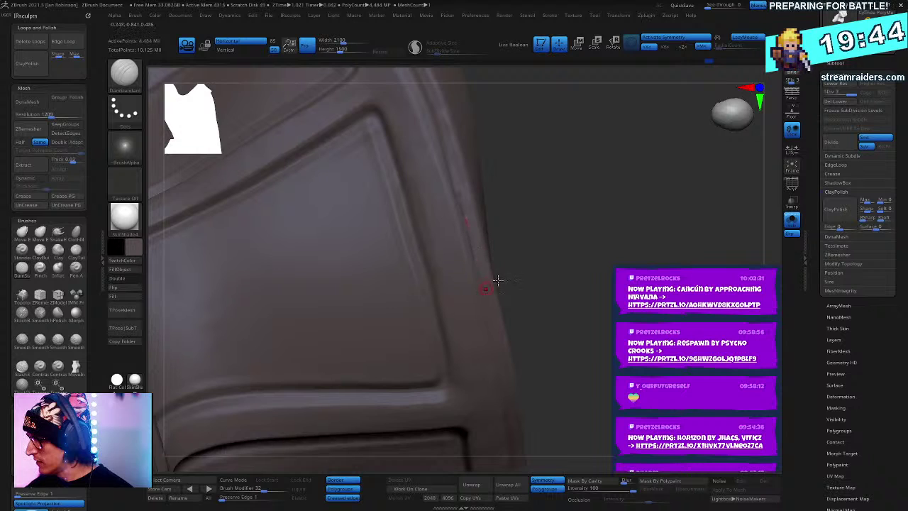
{"action": "right_click_drag", "start_coordinate": [564, 284], "coordinate": [444, 153]}
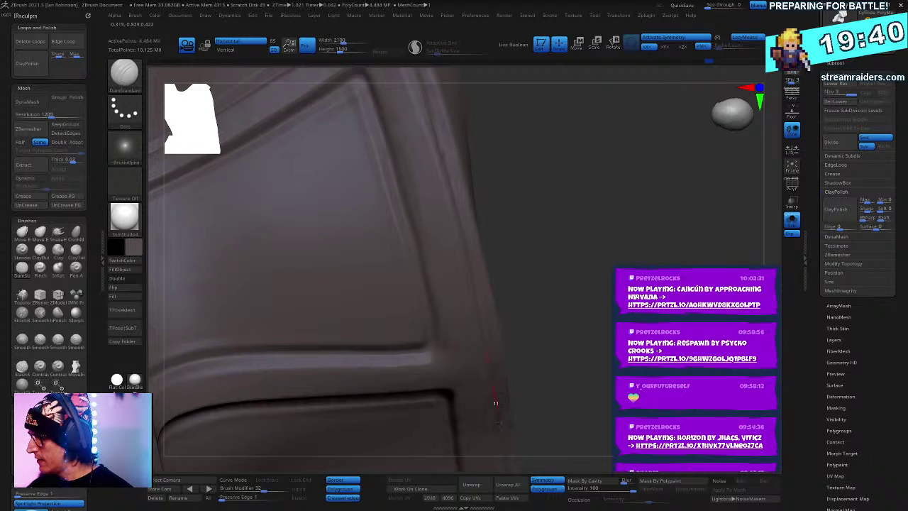
{"action": "mouse_move", "coordinate": [589, 385]}
{"action": "right_mouse_down", "text": "ctrl"}
{"action": "mouse_move", "coordinate": [601, 210]}
{"action": "mouse_move", "coordinate": [512, 243]}
{"action": "right_mouse_up", "text": "ctrl"}
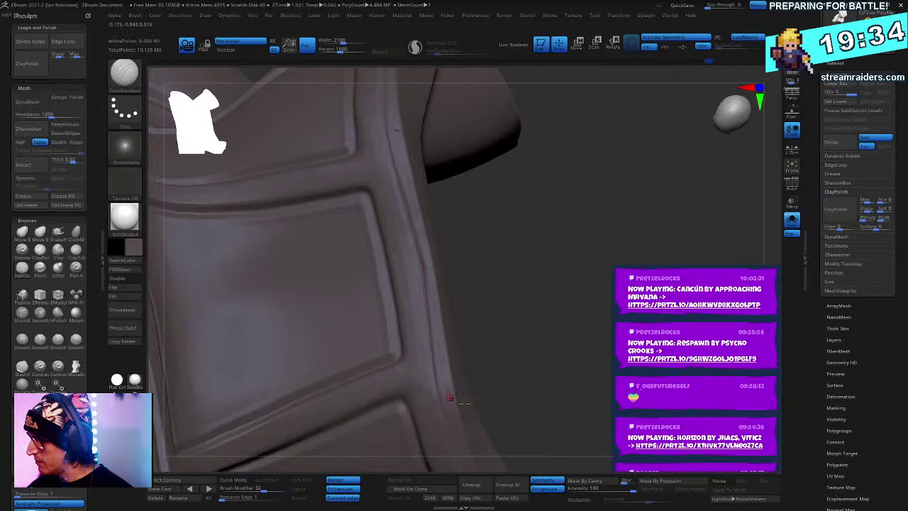
{"action": "right_click_drag", "start_coordinate": [571, 322], "coordinate": [522, 215]}
Step: Turn off Solo to show all subtools and inspect the neck armor on the full character from the side
{"action": "mouse_move", "coordinate": [525, 257]}
{"action": "right_mouse_down"}
{"action": "mouse_move", "coordinate": [578, 166]}
{"action": "mouse_move", "coordinate": [637, 192]}
{"action": "right_mouse_up"}
{"action": "left_click", "coordinate": [793, 218]}
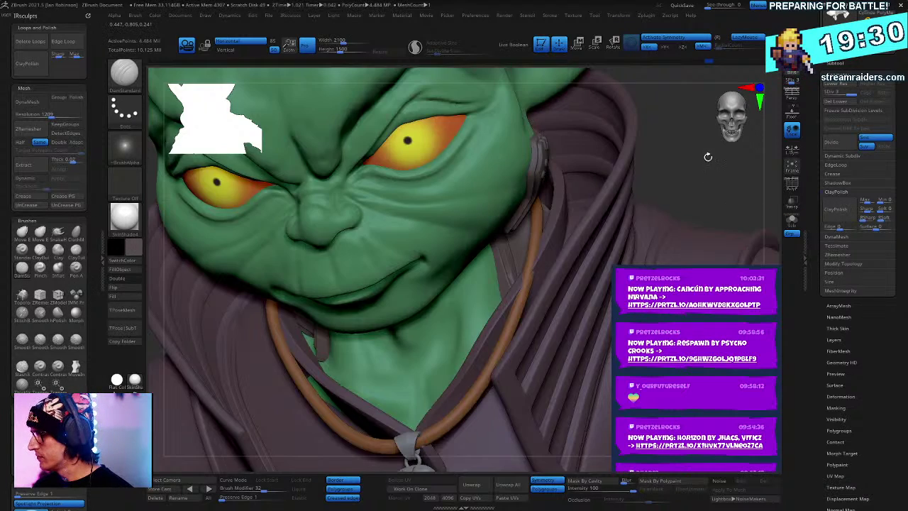
{"action": "right_click_drag", "start_coordinate": [707, 157], "coordinate": [738, 187], "text": "shift"}
{"action": "right_click_drag", "start_coordinate": [663, 133], "coordinate": [600, 220], "text": "ctrl"}
{"action": "right_click_drag", "start_coordinate": [530, 189], "coordinate": [549, 287]}
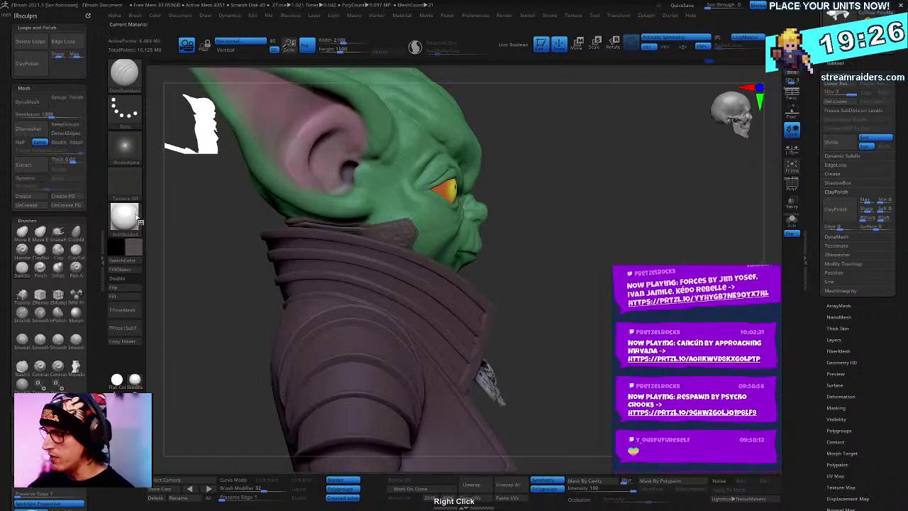
Step: Preview the Metal material, try filling the neck armor with Metal 01, and return the display material to SkinShade4
{"action": "left_click", "coordinate": [139, 221]}
{"action": "left_click", "coordinate": [436, 319]}
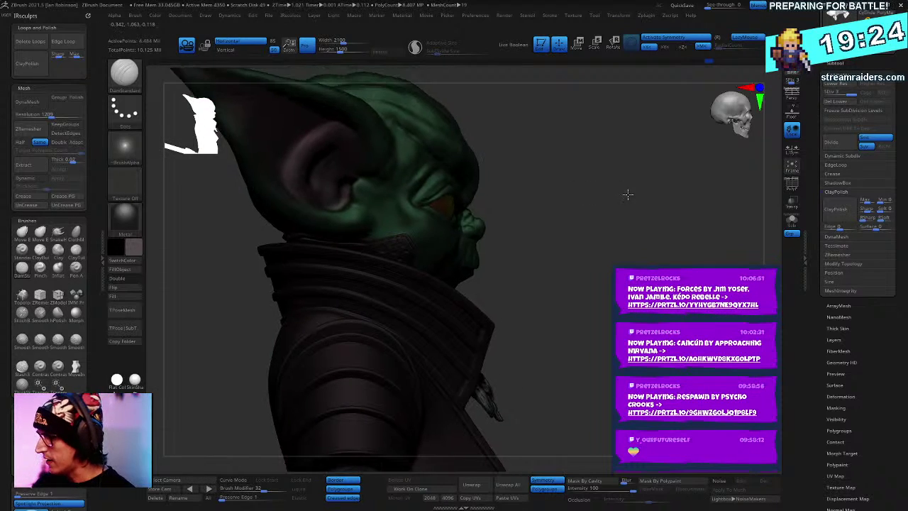
{"action": "right_click_drag", "start_coordinate": [628, 193], "coordinate": [634, 173]}
{"action": "left_click", "coordinate": [142, 220]}
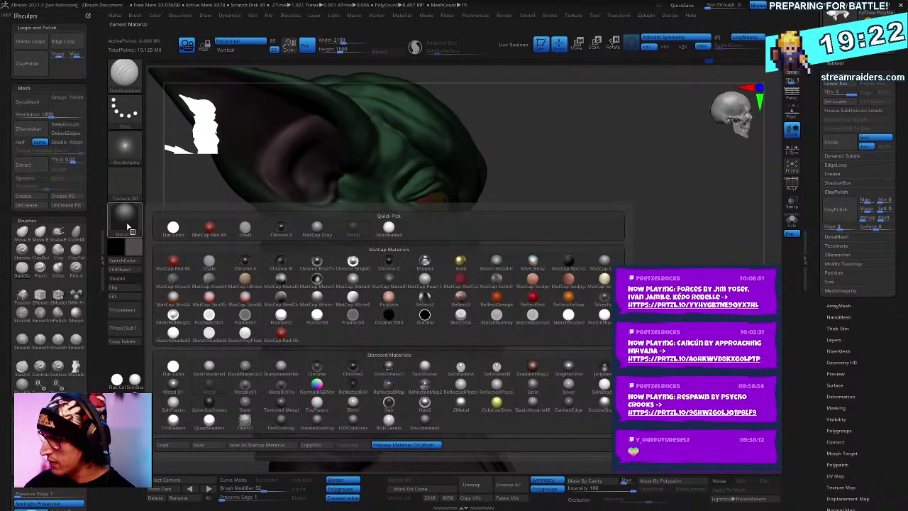
{"action": "left_click", "coordinate": [193, 386]}
{"action": "key", "text": "space"}
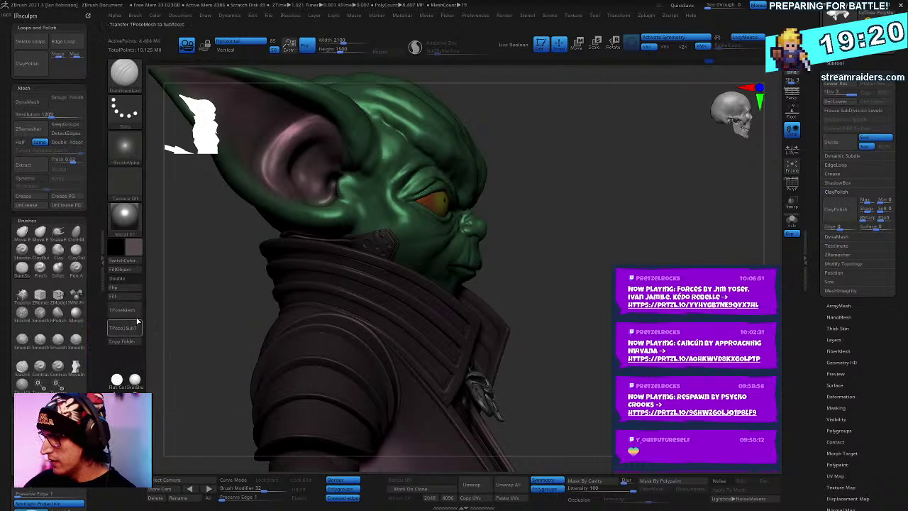
{"action": "left_click", "coordinate": [135, 270]}
{"action": "left_click", "coordinate": [137, 377]}
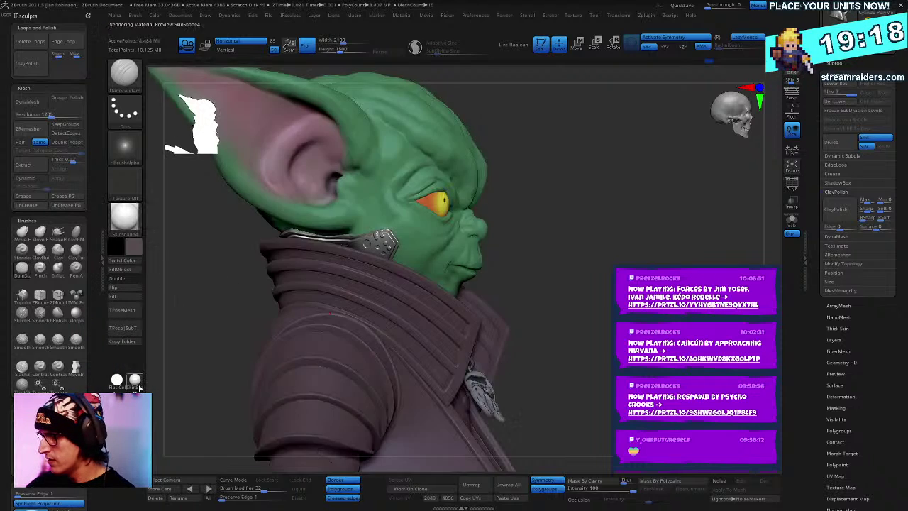
Step: Try filling the neck armor with the Metallic01b material
{"action": "right_click_drag", "start_coordinate": [582, 220], "coordinate": [650, 210]}
{"action": "left_click_drag", "start_coordinate": [650, 210], "coordinate": [731, 204]}
{"action": "left_click", "coordinate": [134, 226]}
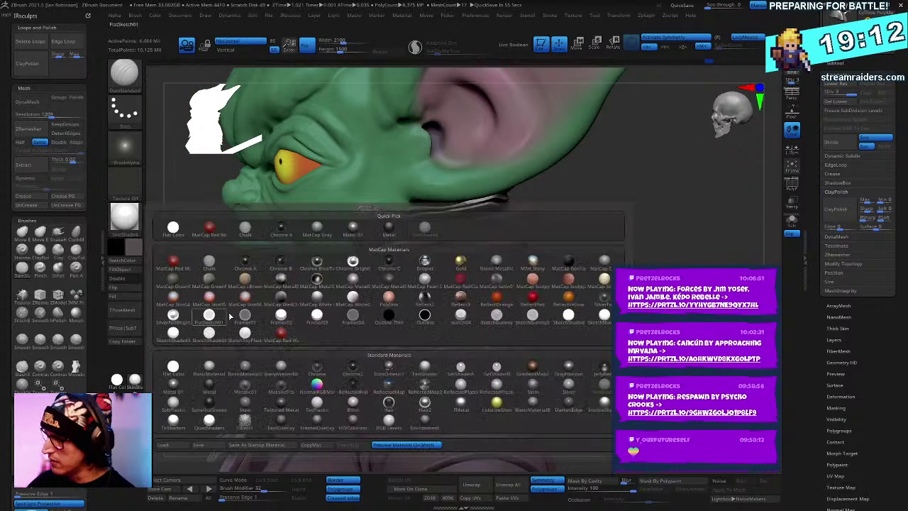
{"action": "left_click", "coordinate": [280, 385]}
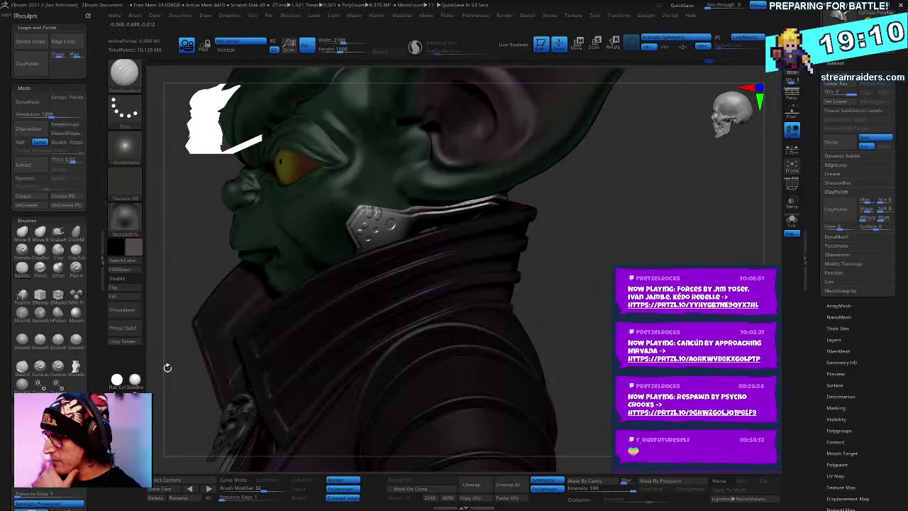
{"action": "left_click", "coordinate": [135, 271]}
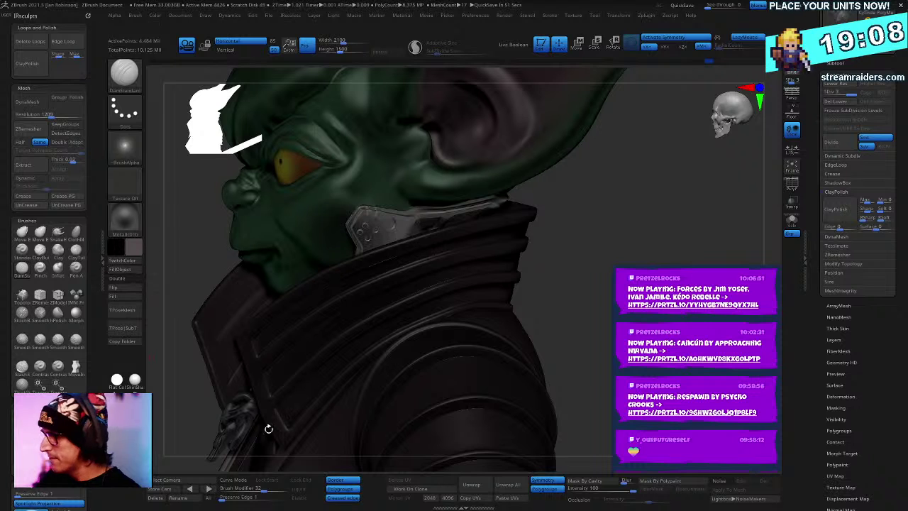
Step: Preview the spherical brushed material, fill the neck armor with Textured Metal, and restore SkinShade4 as the display material
{"action": "left_click", "coordinate": [127, 220]}
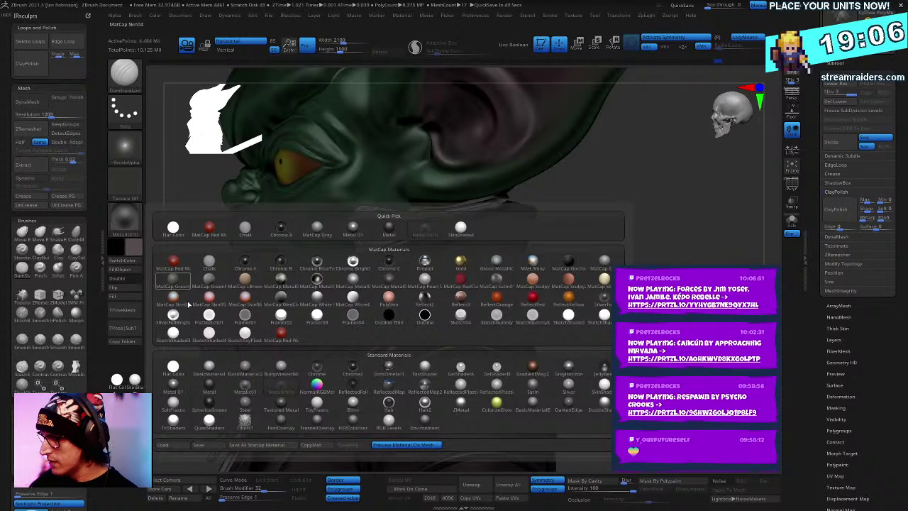
{"action": "left_click", "coordinate": [213, 404]}
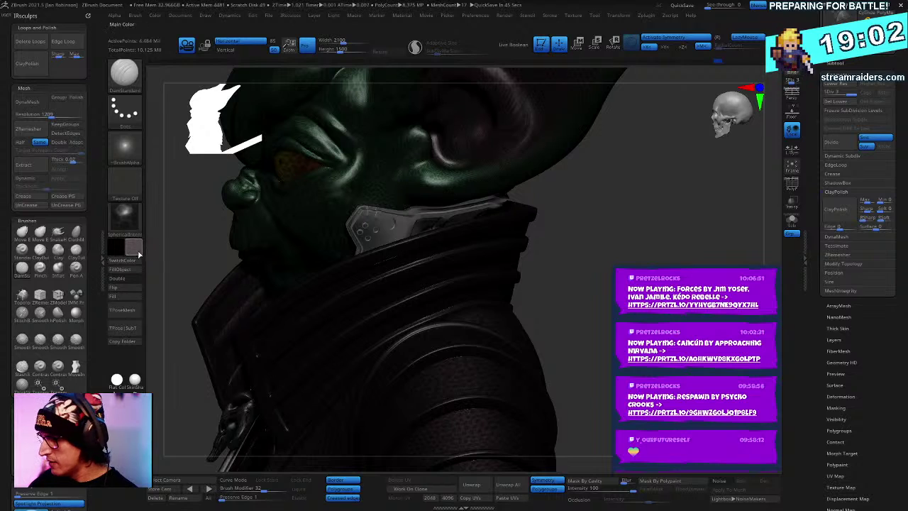
{"action": "left_click", "coordinate": [124, 214]}
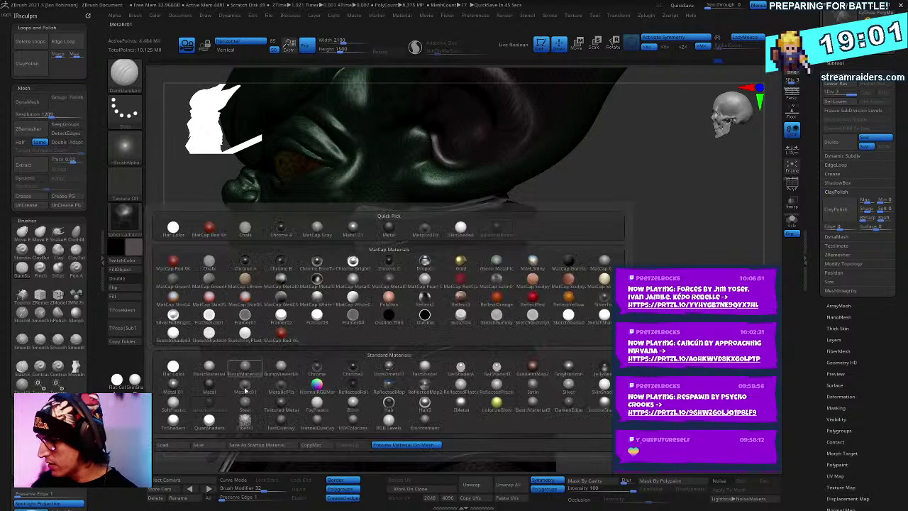
{"action": "left_click", "coordinate": [282, 404]}
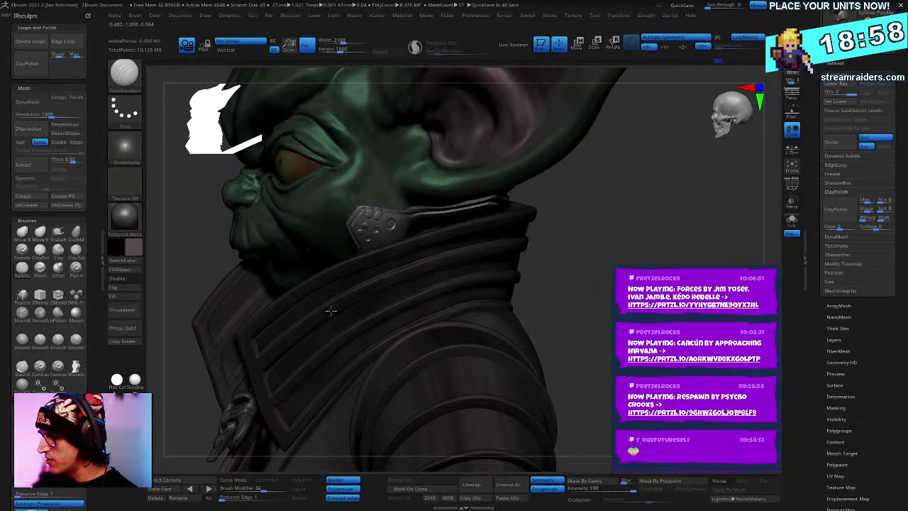
{"action": "left_click", "coordinate": [138, 385]}
{"action": "left_click_drag", "start_coordinate": [657, 217], "coordinate": [715, 225]}
{"action": "mouse_move", "coordinate": [475, 218]}
{"action": "right_mouse_down"}
{"action": "mouse_move", "coordinate": [538, 215]}
{"action": "mouse_move", "coordinate": [608, 227]}
{"action": "mouse_move", "coordinate": [592, 179]}
{"action": "mouse_move", "coordinate": [638, 239]}
{"action": "mouse_move", "coordinate": [633, 230]}
{"action": "right_mouse_up"}
{"action": "mouse_move", "coordinate": [566, 305]}
{"action": "right_mouse_down"}
{"action": "mouse_move", "coordinate": [656, 220]}
{"action": "mouse_move", "coordinate": [615, 226]}
{"action": "right_mouse_up"}
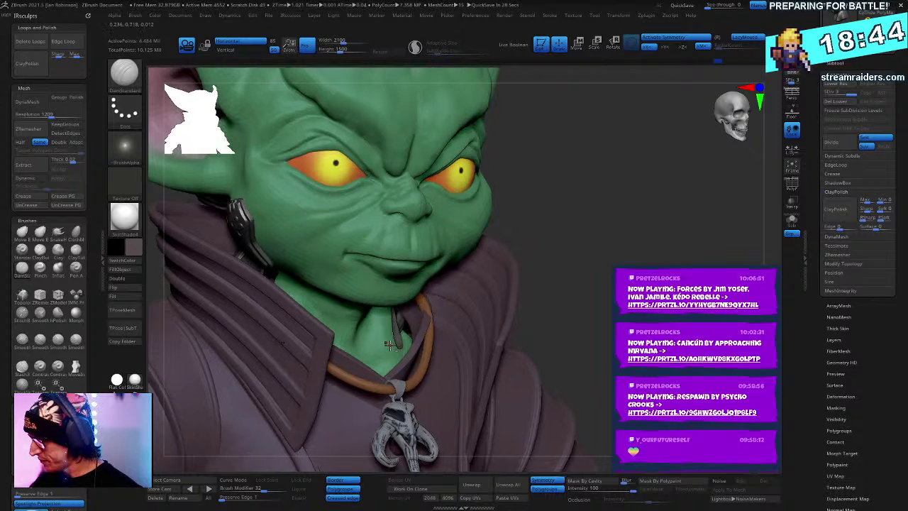
Step: Select the head subtool, toggle its polyframe on and off, and adjust the brush size
{"action": "left_click", "coordinate": [461, 238], "text": "alt"}
{"action": "key", "text": "shift+f"}
{"action": "key", "text": "shift+f"}
{"action": "key", "text": "space"}
{"action": "left_click_drag", "start_coordinate": [570, 221], "coordinate": [587, 217]}
{"action": "key", "text": "space"}
{"action": "right_click_drag", "start_coordinate": [604, 187], "coordinate": [595, 200]}
Step: Choose the DamStandard brush, swap the main and secondary colors, and enlarge the brush
{"action": "key", "text": "b"}
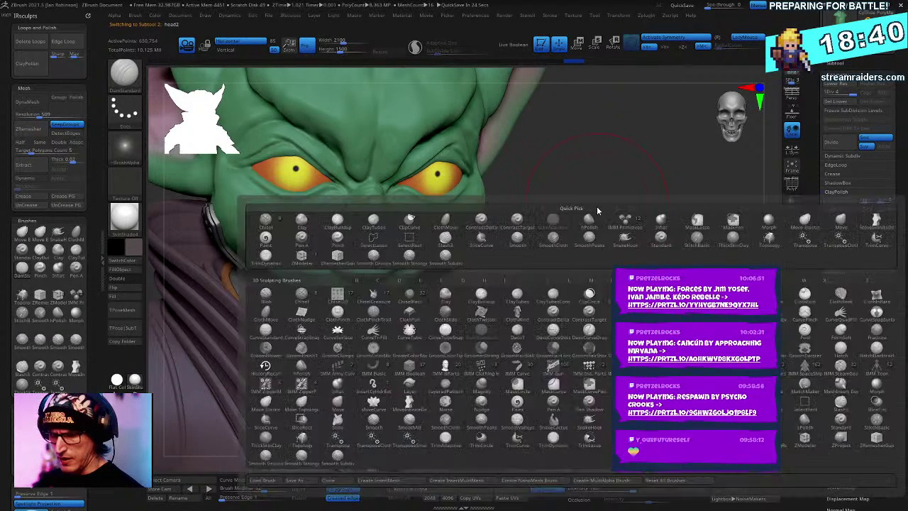
{"action": "key", "text": "d"}
{"action": "key", "text": "s"}
{"action": "key", "text": "v"}
{"action": "key", "text": "space"}
{"action": "left_click_drag", "start_coordinate": [533, 209], "coordinate": [592, 189]}
{"action": "right_click_drag", "start_coordinate": [592, 189], "coordinate": [573, 215]}
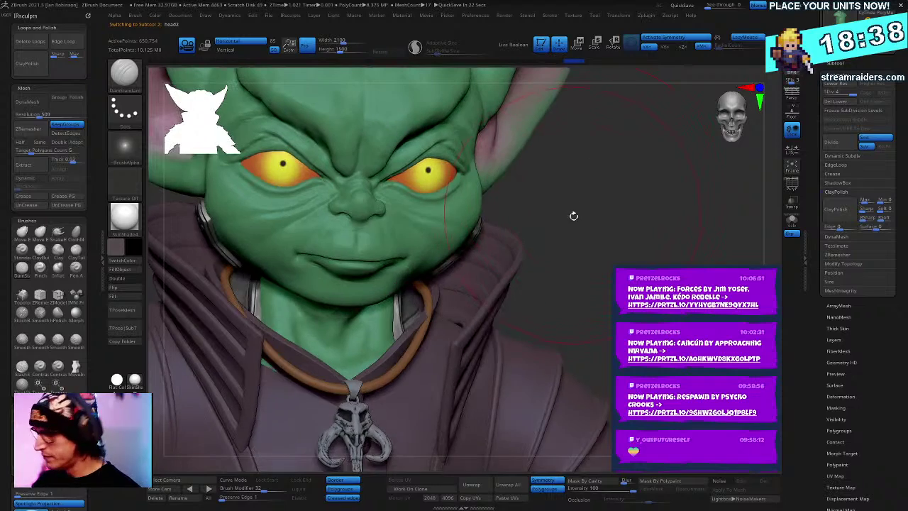
{"action": "key", "text": "b"}
{"action": "key", "text": "d"}
{"action": "key", "text": "s"}
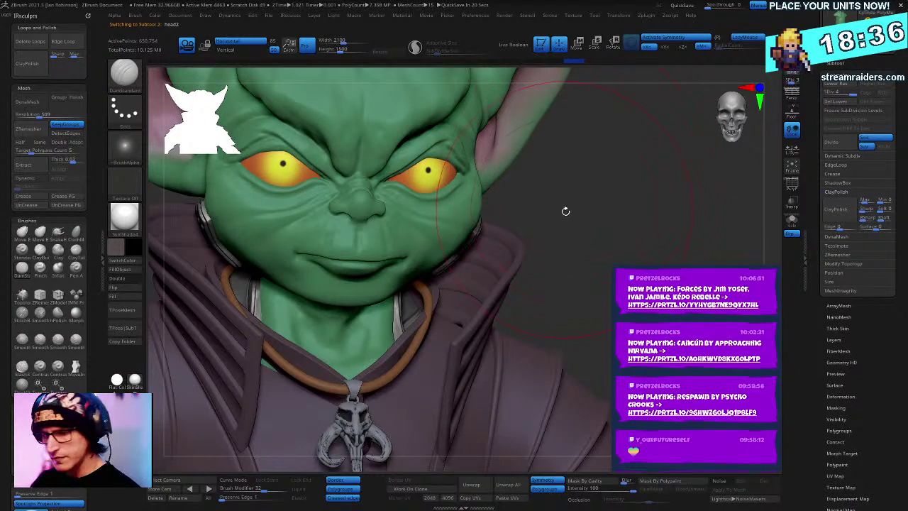
Step: Switch to the Move brush and reduce its size for the head subtool
{"action": "key", "text": "b"}
{"action": "key", "text": "m"}
{"action": "key", "text": "v"}
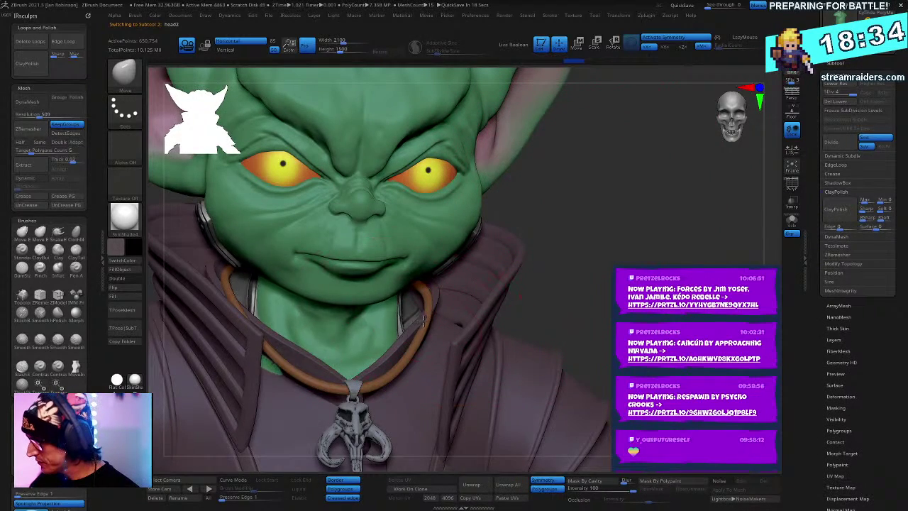
{"action": "key", "text": "space"}
{"action": "mouse_move", "coordinate": [619, 234]}
{"action": "left_mouse_down"}
{"action": "mouse_move", "coordinate": [629, 244]}
{"action": "mouse_move", "coordinate": [634, 236]}
{"action": "mouse_move", "coordinate": [567, 260]}
{"action": "left_mouse_up"}
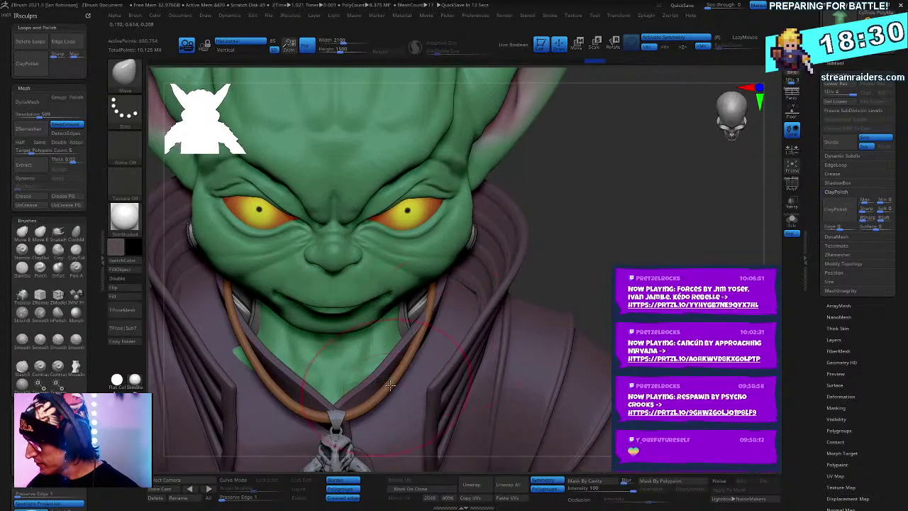
Step: Save the tool as DarthGrogu_010.ZTL in the Darth_Grogu folder, overwriting the existing file
{"action": "left_click_drag", "start_coordinate": [636, 220], "coordinate": [709, 213]}
{"action": "left_click_drag", "start_coordinate": [893, 21], "coordinate": [893, 120]}
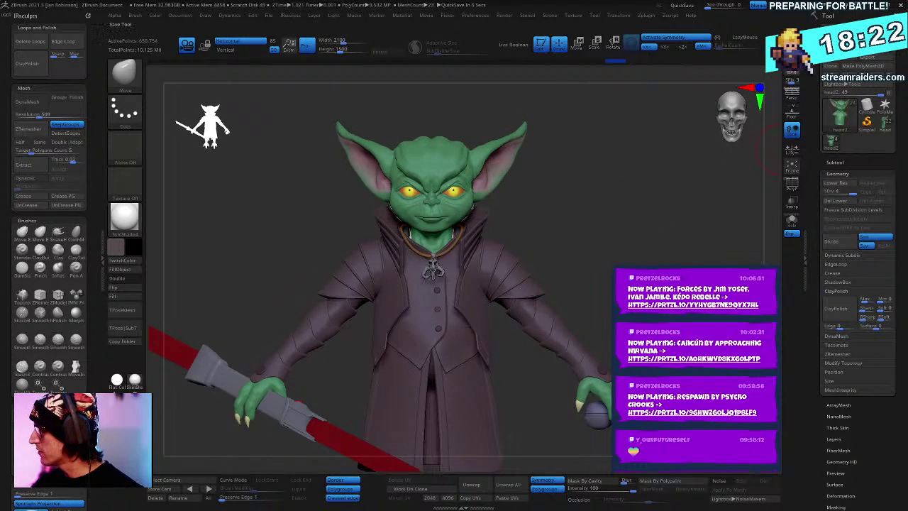
{"action": "key", "text": "ctrl+s"}
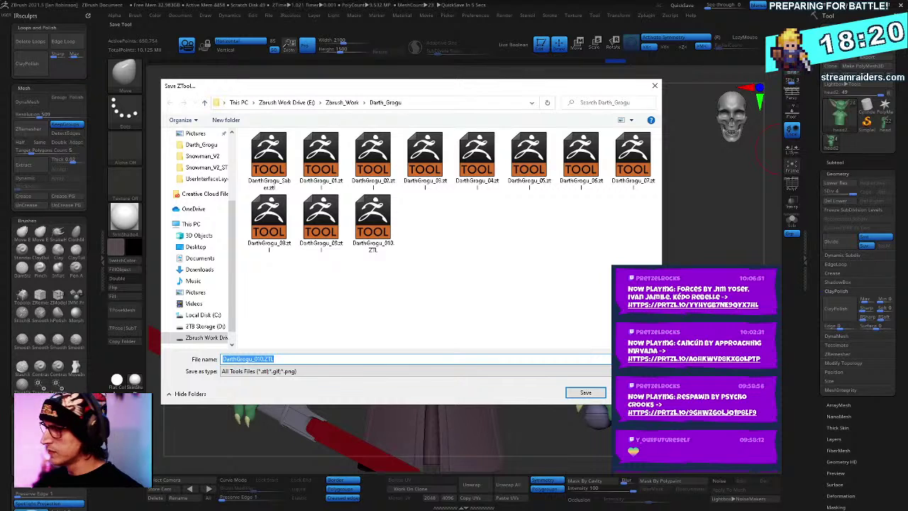
{"action": "key", "text": "Return"}
{"action": "key", "text": "Left"}
{"action": "key", "text": "Return"}
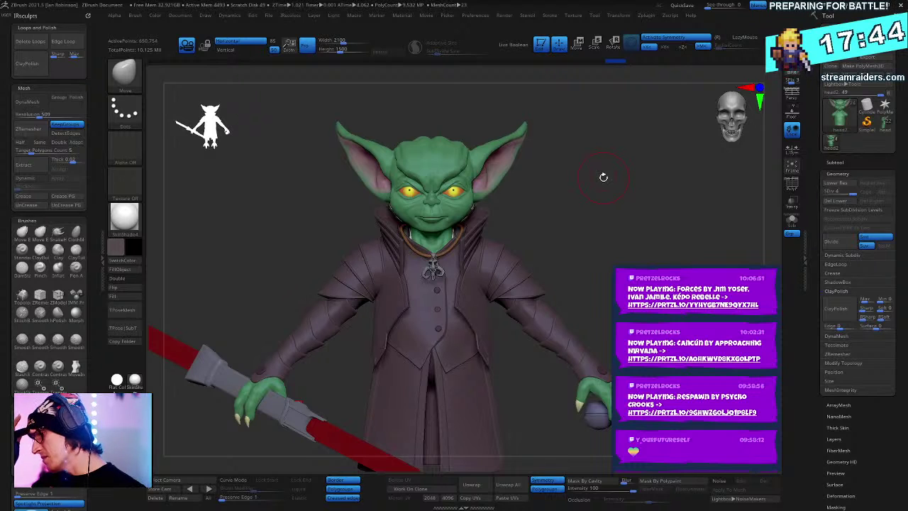
Step: Turn on Occlusion with an intensity of 20 and compare the character with the effect off and on
{"action": "left_click", "coordinate": [576, 500]}
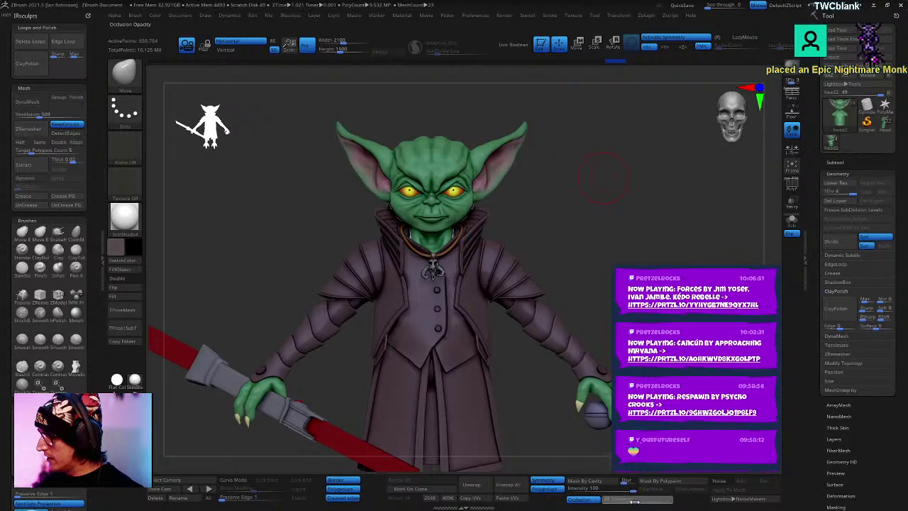
{"action": "left_click_drag", "start_coordinate": [634, 502], "coordinate": [628, 501]}
{"action": "mouse_move", "coordinate": [589, 260]}
{"action": "left_mouse_down"}
{"action": "mouse_move", "coordinate": [683, 262]}
{"action": "mouse_move", "coordinate": [589, 260]}
{"action": "left_mouse_up"}
{"action": "left_click", "coordinate": [584, 500]}
{"action": "left_click", "coordinate": [584, 499]}
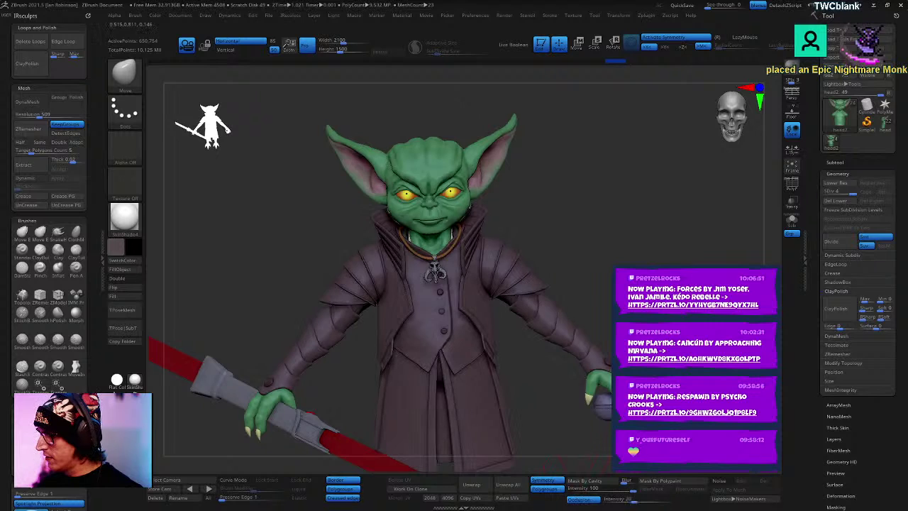
Step: Open the subtool list, go to its beginning and collapse the Body folder
{"action": "left_click_drag", "start_coordinate": [677, 237], "coordinate": [655, 229]}
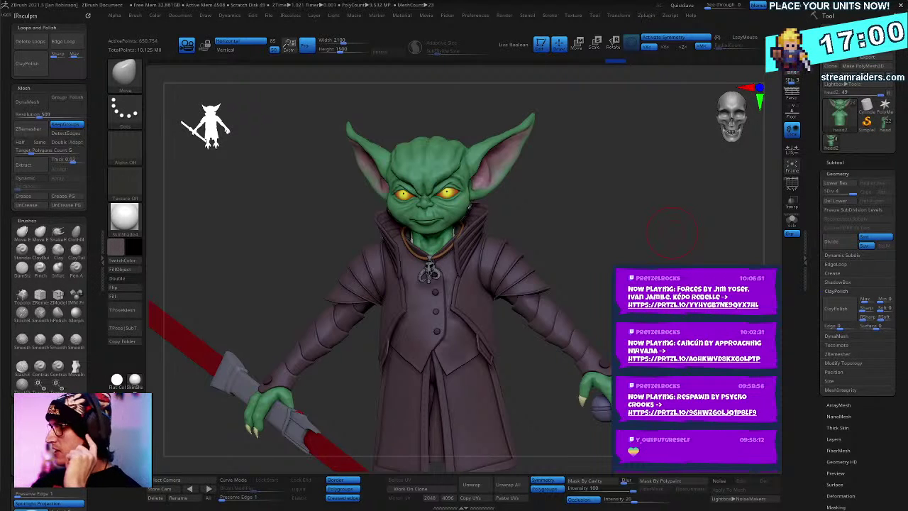
{"action": "left_click_drag", "start_coordinate": [646, 196], "coordinate": [627, 210]}
{"action": "mouse_move", "coordinate": [624, 177]}
{"action": "left_mouse_down", "text": "alt"}
{"action": "mouse_move", "coordinate": [628, 191]}
{"action": "mouse_move", "coordinate": [596, 200]}
{"action": "mouse_move", "coordinate": [634, 195]}
{"action": "mouse_move", "coordinate": [629, 180]}
{"action": "left_mouse_up", "text": "alt"}
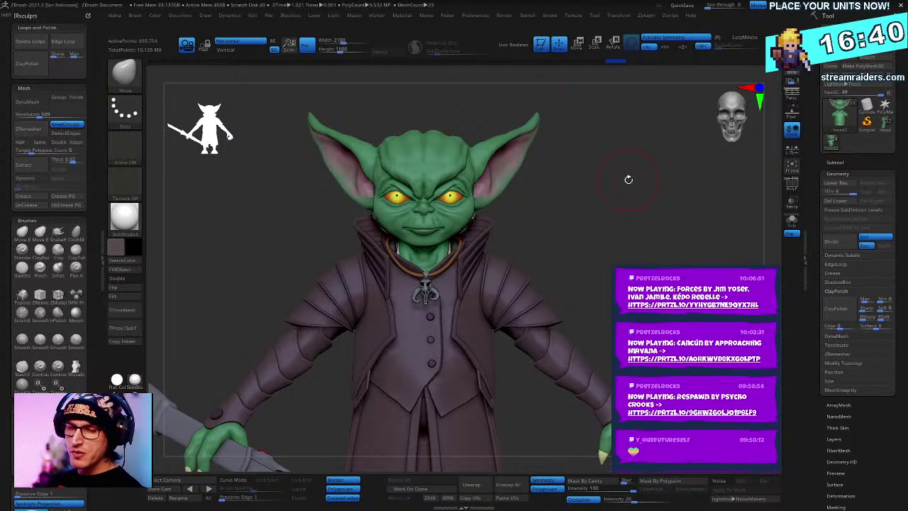
{"action": "left_click_drag", "start_coordinate": [632, 247], "coordinate": [454, 227], "text": "alt"}
{"action": "left_click", "coordinate": [849, 162]}
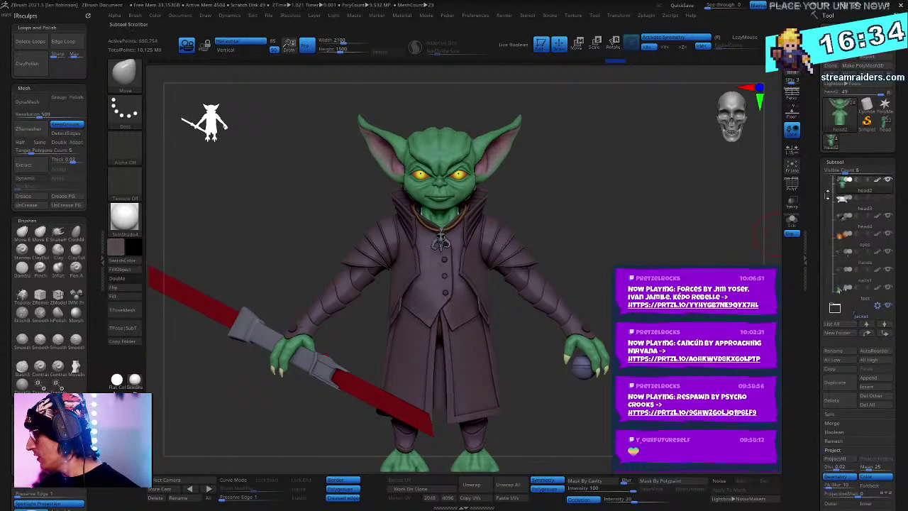
{"action": "mouse_move", "coordinate": [824, 218]}
{"action": "left_mouse_down"}
{"action": "mouse_move", "coordinate": [825, 270]}
{"action": "mouse_move", "coordinate": [824, 181]}
{"action": "left_mouse_up"}
{"action": "left_click", "coordinate": [834, 201]}
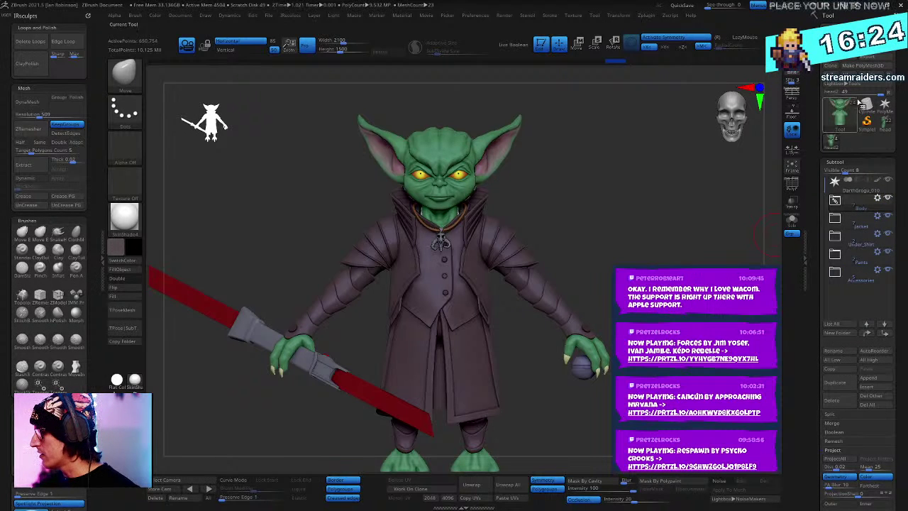
Step: Save the Darth Grogu tool again, overwriting the existing file
{"action": "left_click", "coordinate": [873, 30]}
{"action": "key", "text": "Return"}
{"action": "left_click", "coordinate": [476, 250]}
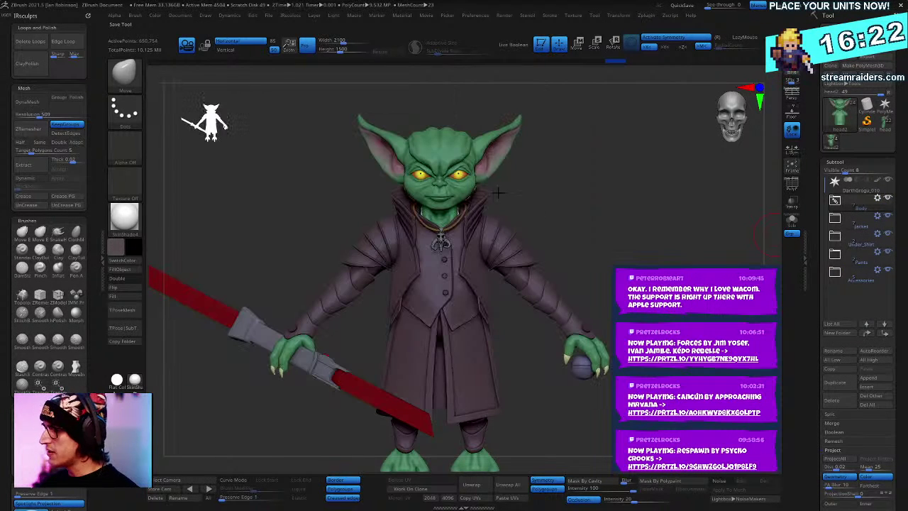
Step: Generate a TPose mesh of the whole figure, swap the colors and pick a light off-white as the active color
{"action": "left_click", "coordinate": [134, 310]}
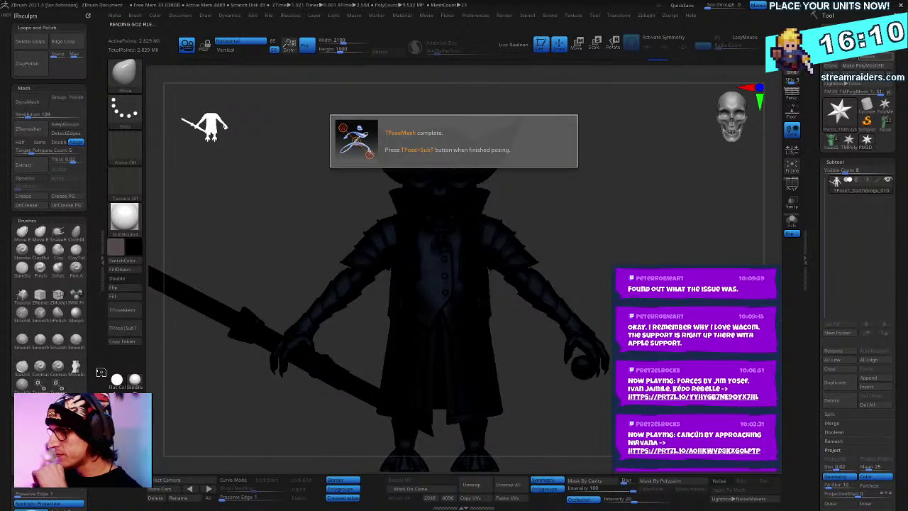
{"action": "left_click", "coordinate": [130, 261]}
{"action": "left_click", "coordinate": [136, 246]}
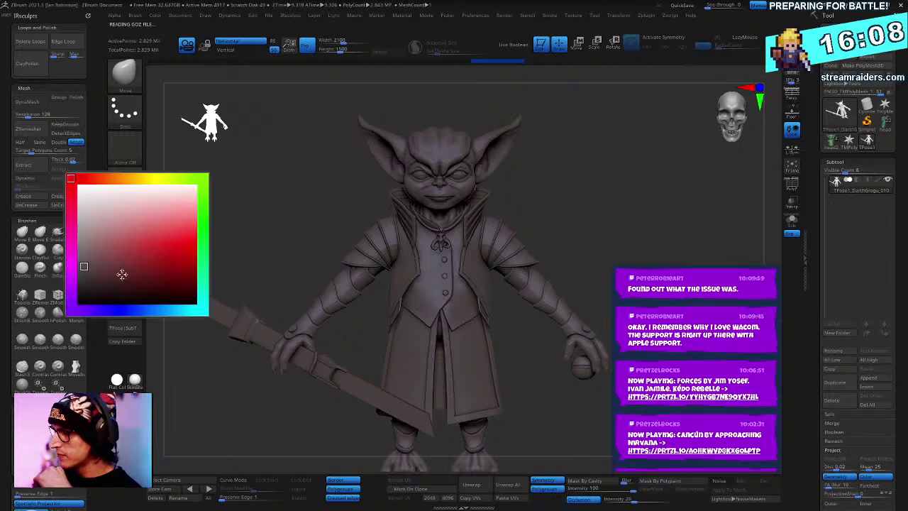
{"action": "left_click", "coordinate": [88, 203]}
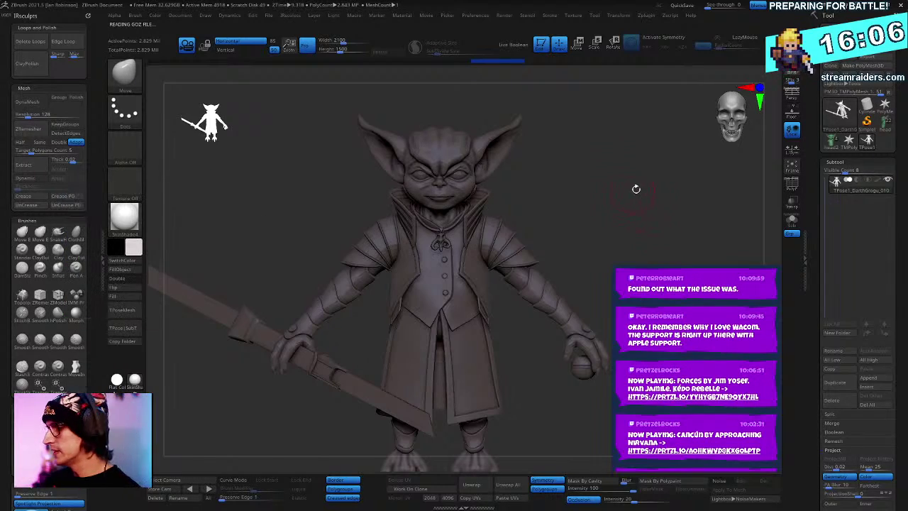
Step: Turn on X symmetry for the TPose mesh and enlarge the Move brush for head-scale changes
{"action": "mouse_move", "coordinate": [645, 178]}
{"action": "left_mouse_down", "text": "alt"}
{"action": "mouse_move", "coordinate": [647, 197]}
{"action": "mouse_move", "coordinate": [683, 202]}
{"action": "mouse_move", "coordinate": [659, 213]}
{"action": "mouse_move", "coordinate": [669, 188]}
{"action": "mouse_move", "coordinate": [710, 186]}
{"action": "mouse_move", "coordinate": [630, 186]}
{"action": "mouse_move", "coordinate": [657, 201]}
{"action": "mouse_move", "coordinate": [681, 258]}
{"action": "left_mouse_up", "text": "alt"}
{"action": "left_click_drag", "start_coordinate": [634, 95], "coordinate": [627, 218], "text": "alt"}
{"action": "right_click", "coordinate": [614, 197]}
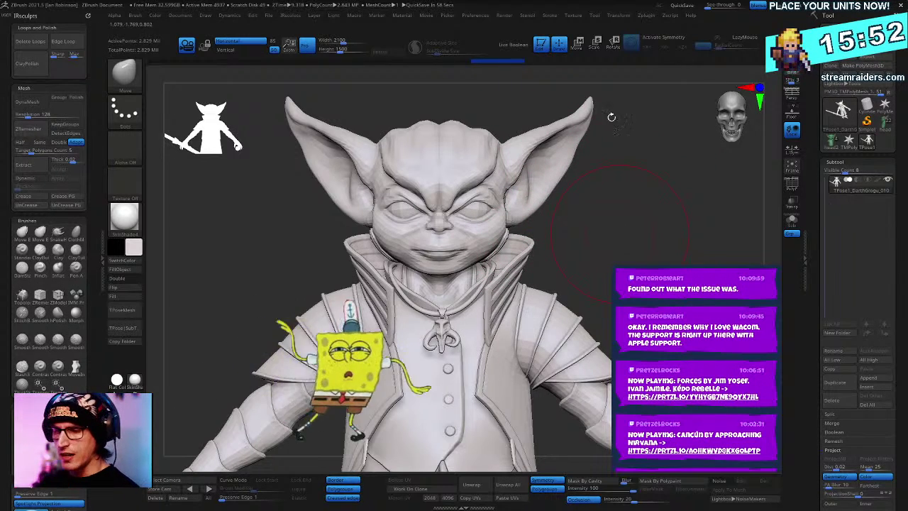
{"action": "key", "text": "v"}
{"action": "key", "text": "space"}
{"action": "key", "text": "v"}
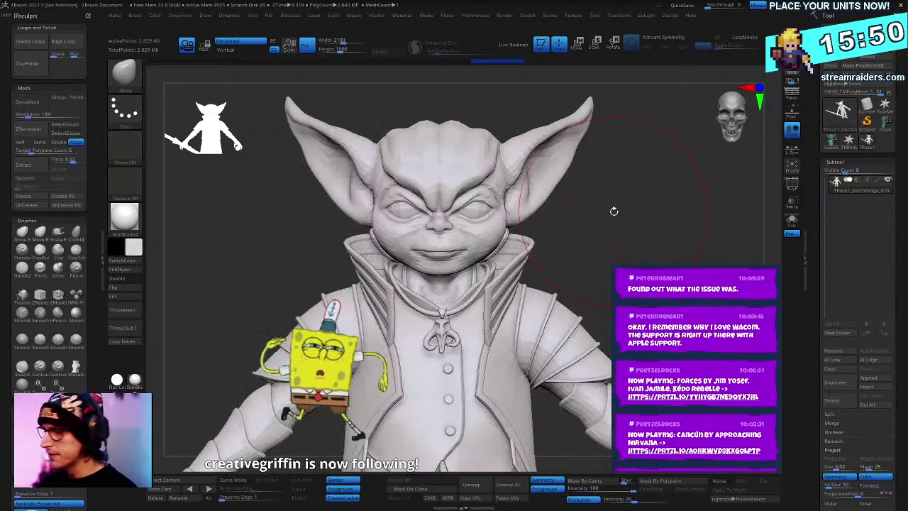
{"action": "key", "text": "space"}
{"action": "left_click", "coordinate": [609, 207]}
{"action": "key", "text": "x"}
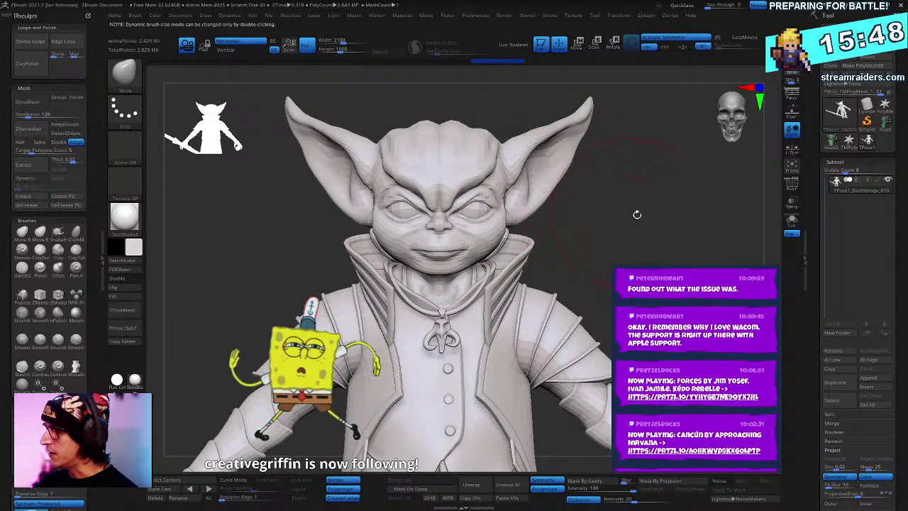
Step: Adjust the temples and upper sides of the head symmetrically with broad Move strokes
{"action": "left_click_drag", "start_coordinate": [644, 218], "coordinate": [650, 184]}
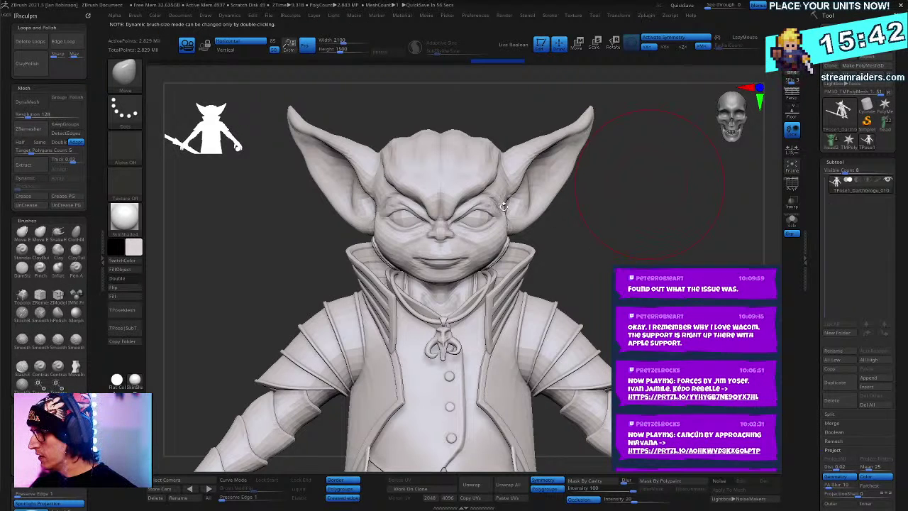
{"action": "mouse_move", "coordinate": [598, 222]}
{"action": "left_mouse_down"}
{"action": "mouse_move", "coordinate": [569, 195]}
{"action": "mouse_move", "coordinate": [562, 199]}
{"action": "left_mouse_up"}
{"action": "left_click_drag", "start_coordinate": [497, 214], "coordinate": [502, 199]}
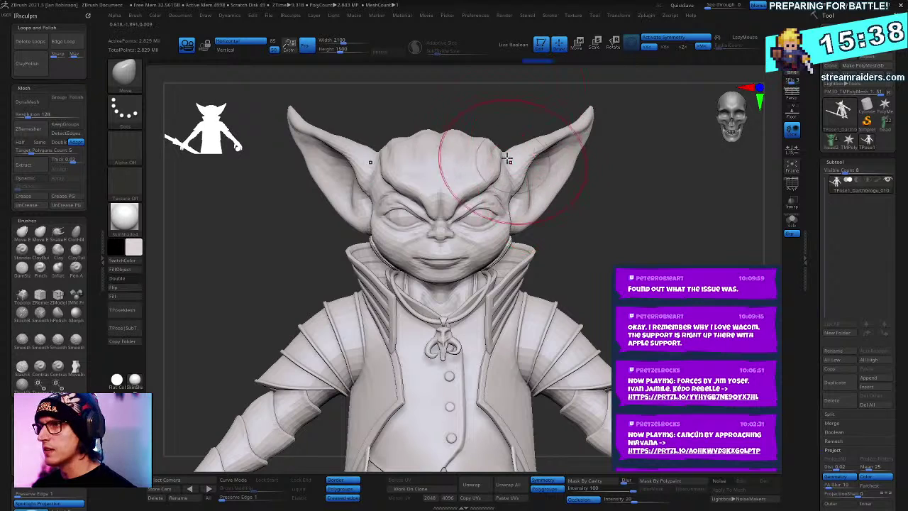
{"action": "mouse_move", "coordinate": [507, 158]}
{"action": "left_mouse_down"}
{"action": "mouse_move", "coordinate": [480, 135]}
{"action": "mouse_move", "coordinate": [492, 143]}
{"action": "left_mouse_up"}
{"action": "key", "text": "space"}
{"action": "key", "text": "space"}
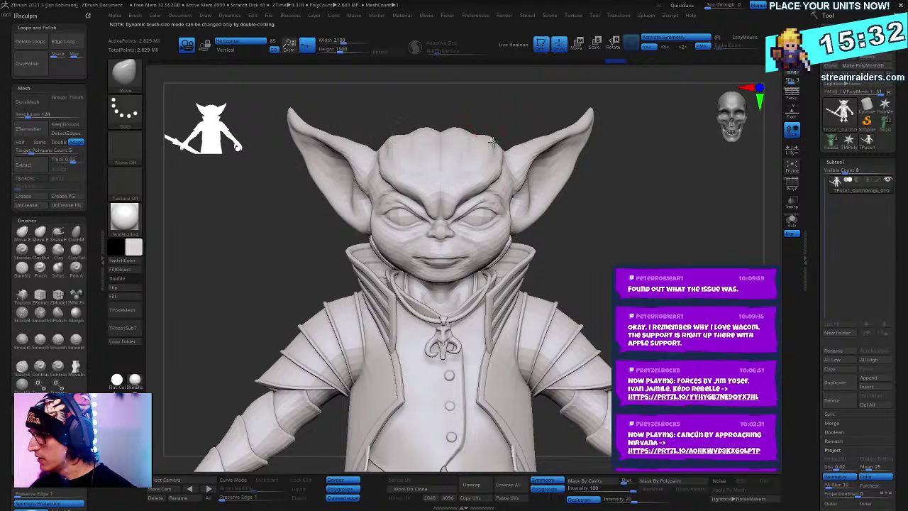
Step: Isolate the head's polygroup and mask all other parts of the figure, with every part shown again
{"action": "mouse_move", "coordinate": [632, 195]}
{"action": "left_mouse_down"}
{"action": "mouse_move", "coordinate": [700, 247]}
{"action": "mouse_move", "coordinate": [671, 236]}
{"action": "mouse_move", "coordinate": [622, 237]}
{"action": "left_mouse_up"}
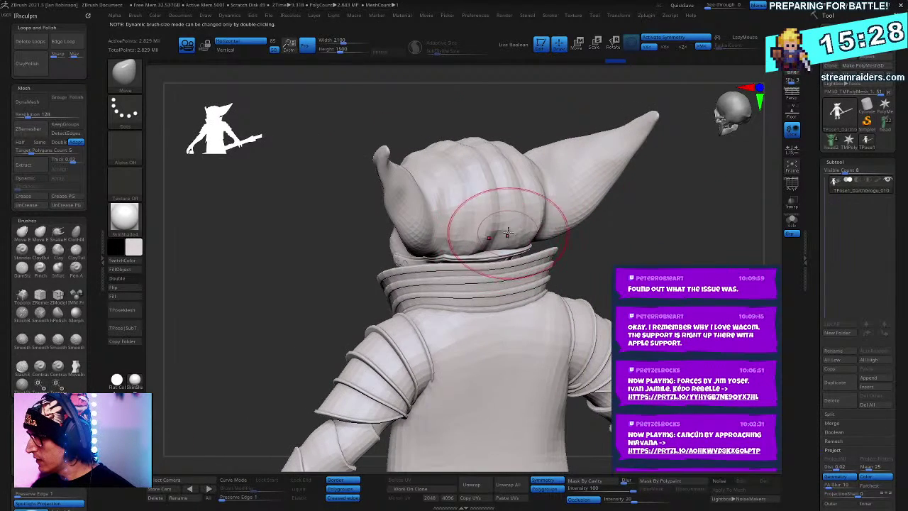
{"action": "left_click", "coordinate": [506, 228], "text": "ctrl+shift"}
{"action": "left_click", "coordinate": [578, 251], "text": "ctrl"}
{"action": "left_click", "coordinate": [590, 259], "text": "ctrl+shift"}
{"action": "left_click", "coordinate": [596, 260], "text": "ctrl"}
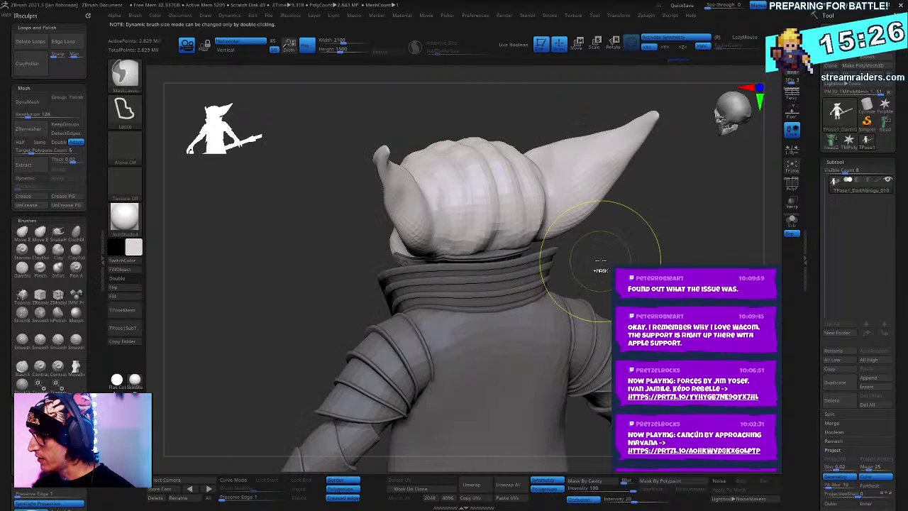
Step: Resize the Move brush and reshape the lower back of the head just above the collar
{"action": "right_click", "coordinate": [517, 235]}
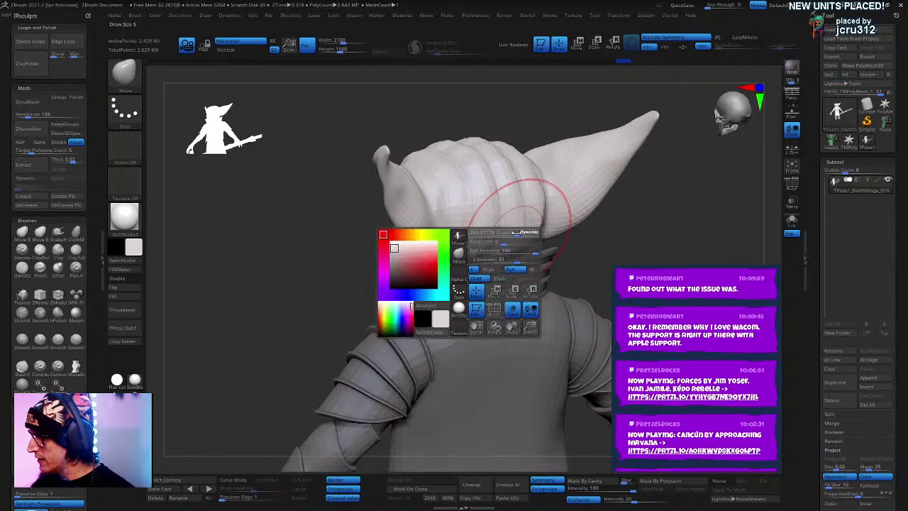
{"action": "right_click", "coordinate": [592, 246]}
{"action": "mouse_move", "coordinate": [614, 257]}
{"action": "right_mouse_down"}
{"action": "mouse_move", "coordinate": [591, 246]}
{"action": "mouse_move", "coordinate": [614, 256]}
{"action": "right_mouse_up"}
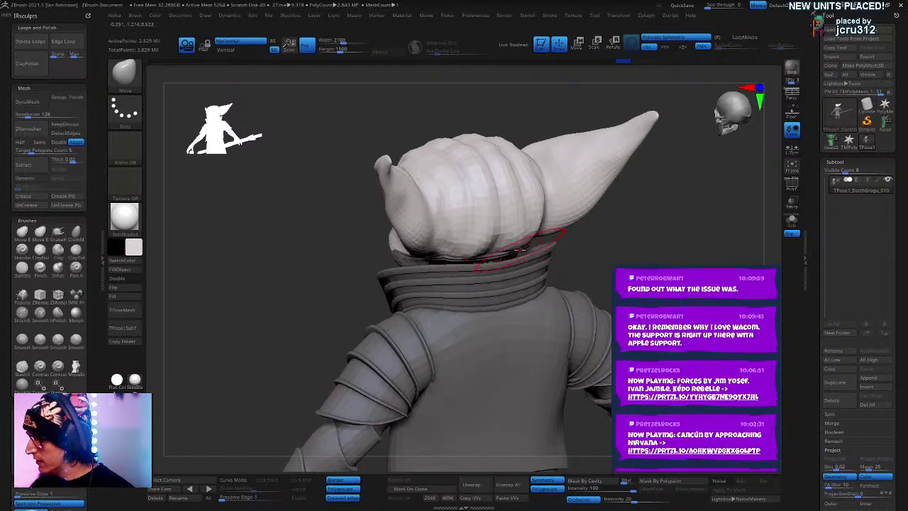
{"action": "right_click_drag", "start_coordinate": [616, 220], "coordinate": [652, 262], "text": "alt"}
{"action": "right_click", "coordinate": [665, 246]}
{"action": "mouse_move", "coordinate": [707, 215]}
{"action": "right_mouse_down"}
{"action": "mouse_move", "coordinate": [669, 221]}
{"action": "mouse_move", "coordinate": [699, 176]}
{"action": "mouse_move", "coordinate": [709, 183]}
{"action": "right_mouse_up"}
{"action": "left_click_drag", "start_coordinate": [480, 239], "coordinate": [482, 248]}
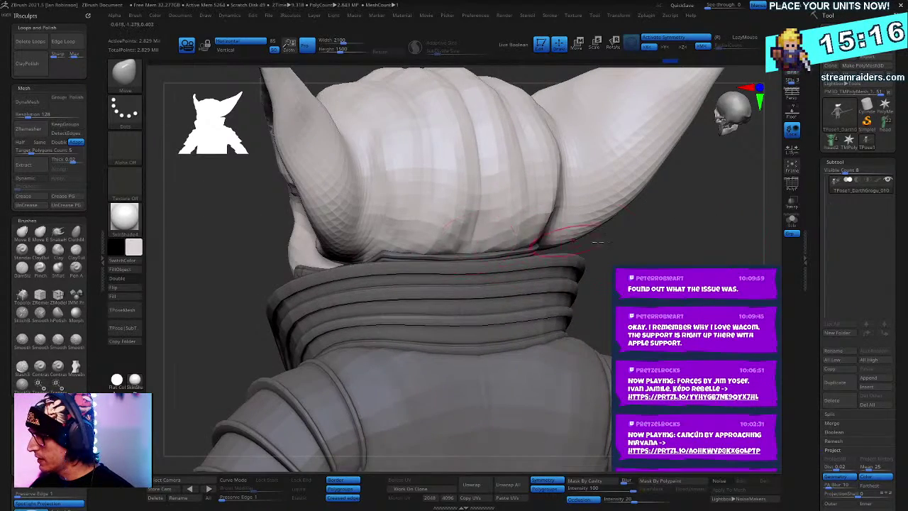
{"action": "mouse_move", "coordinate": [570, 245]}
{"action": "right_mouse_down"}
{"action": "mouse_move", "coordinate": [631, 241]}
{"action": "mouse_move", "coordinate": [596, 240]}
{"action": "right_mouse_up"}
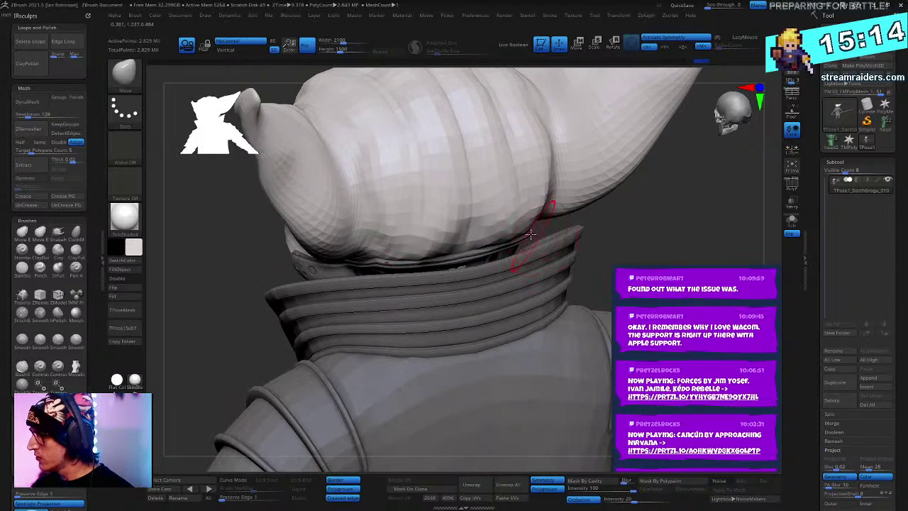
Step: Clear the mask and mask the clothing and eyes again, leaving only the head polygroup editable
{"action": "right_click_drag", "start_coordinate": [626, 209], "coordinate": [651, 247], "text": "alt"}
{"action": "mouse_move", "coordinate": [644, 233]}
{"action": "left_mouse_down", "text": "alt"}
{"action": "mouse_move", "coordinate": [644, 251]}
{"action": "mouse_move", "coordinate": [657, 221]}
{"action": "left_mouse_up", "text": "alt"}
{"action": "key", "text": "space"}
{"action": "left_click_drag", "start_coordinate": [512, 237], "coordinate": [531, 238]}
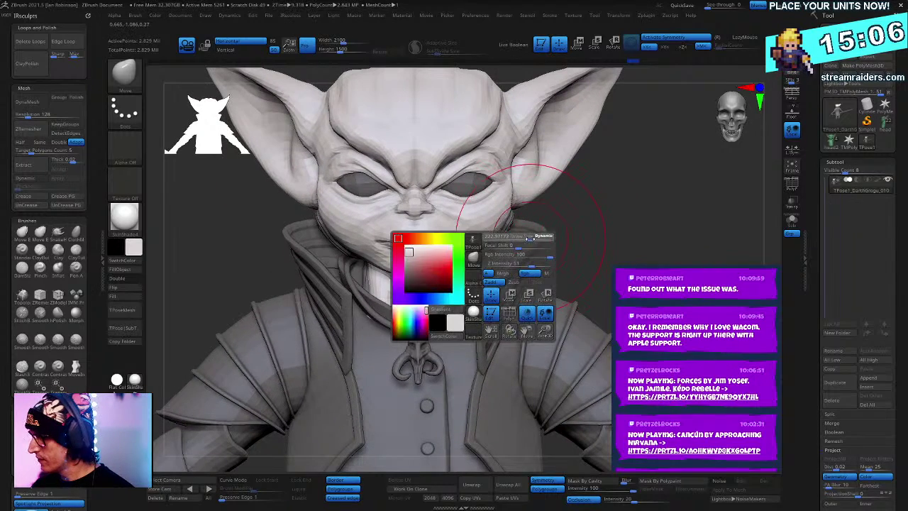
{"action": "left_click_drag", "start_coordinate": [588, 248], "coordinate": [557, 266], "text": "ctrl"}
{"action": "left_click", "coordinate": [481, 236], "text": "ctrl+shift"}
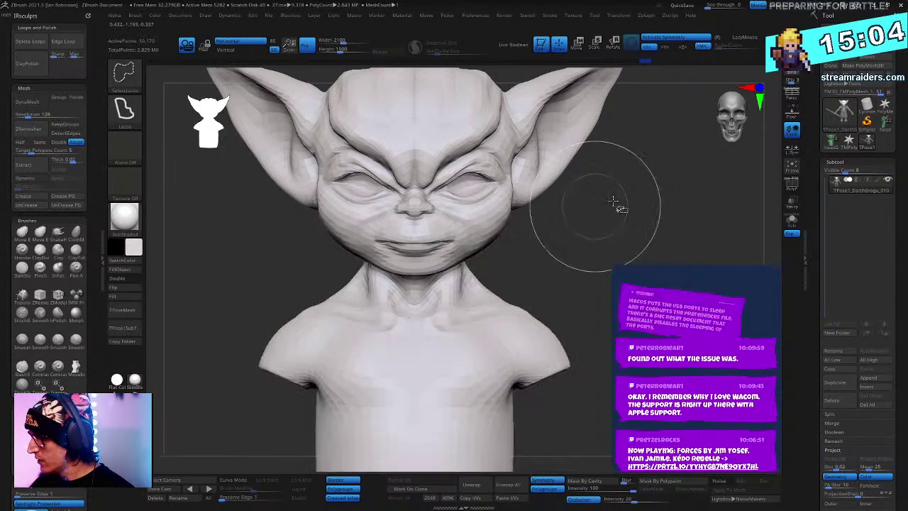
{"action": "left_click_drag", "start_coordinate": [612, 202], "coordinate": [621, 211], "text": "ctrl+shift"}
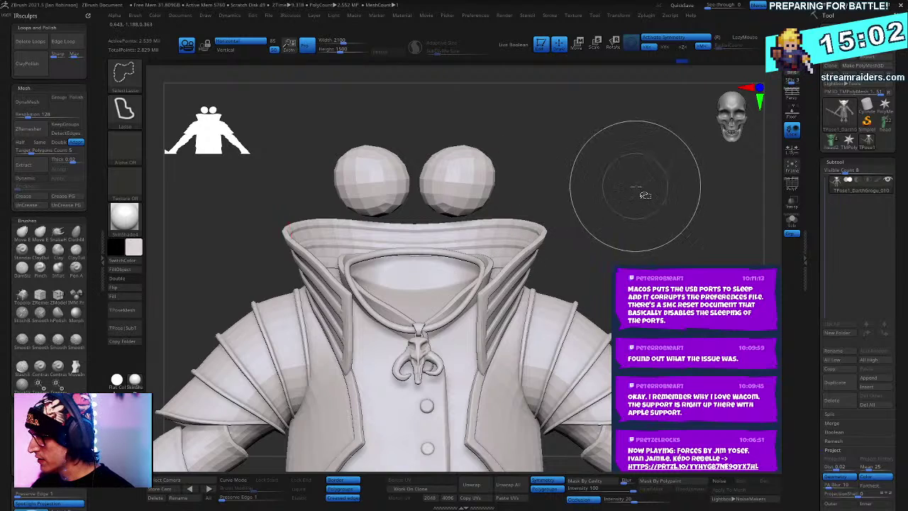
{"action": "left_click", "coordinate": [582, 213], "text": "ctrl+shift"}
Step: Try to pull down the side of the neck inside the collar with a resized Move brush, and undo the stroke
{"action": "key", "text": "space"}
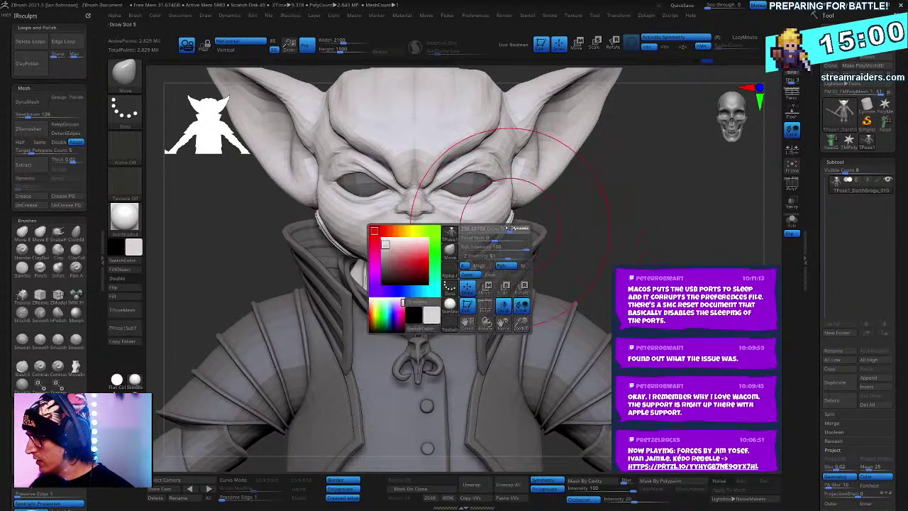
{"action": "left_click_drag", "start_coordinate": [493, 234], "coordinate": [507, 234]}
{"action": "left_click_drag", "start_coordinate": [481, 264], "coordinate": [480, 273]}
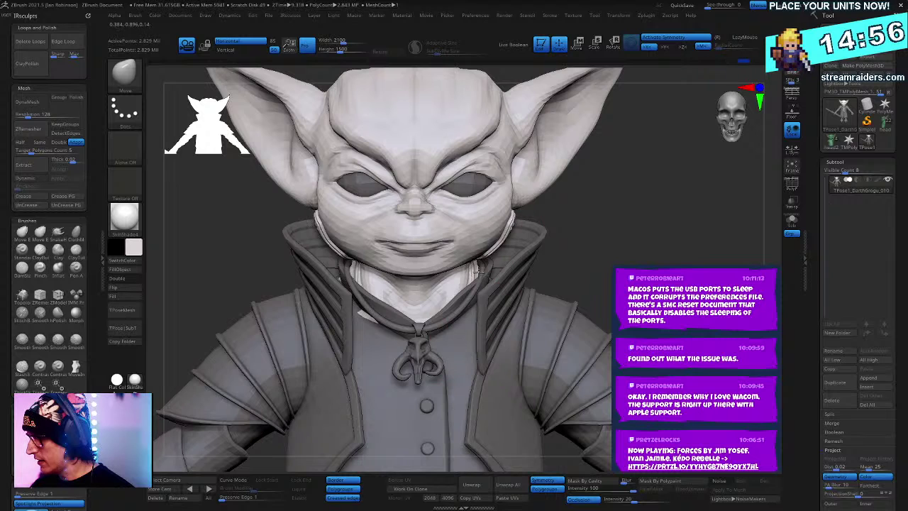
{"action": "key", "text": "ctrl+z"}
Step: Reduce the Move brush size and check the head's proportions against the whole figure from the front
{"action": "key", "text": "space"}
{"action": "left_click", "coordinate": [614, 219]}
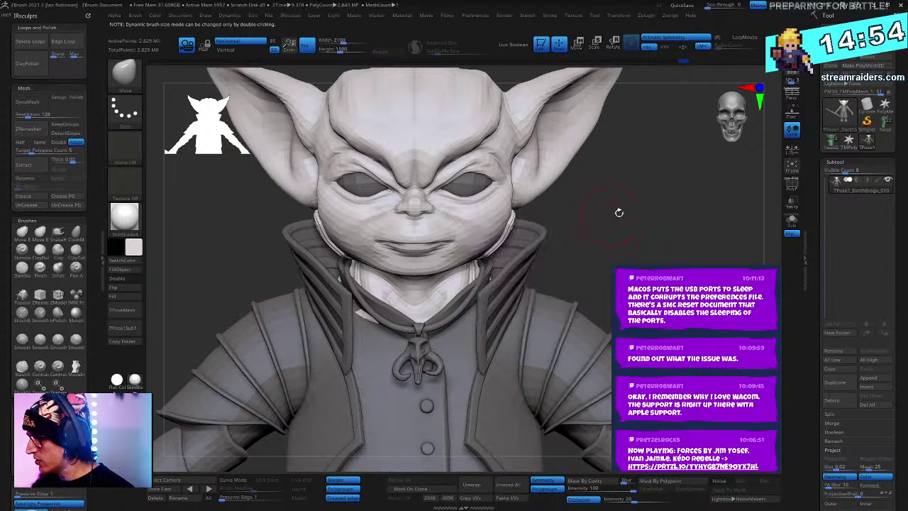
{"action": "mouse_move", "coordinate": [619, 213]}
{"action": "left_mouse_down"}
{"action": "mouse_move", "coordinate": [617, 158]}
{"action": "mouse_move", "coordinate": [610, 199]}
{"action": "left_mouse_up"}
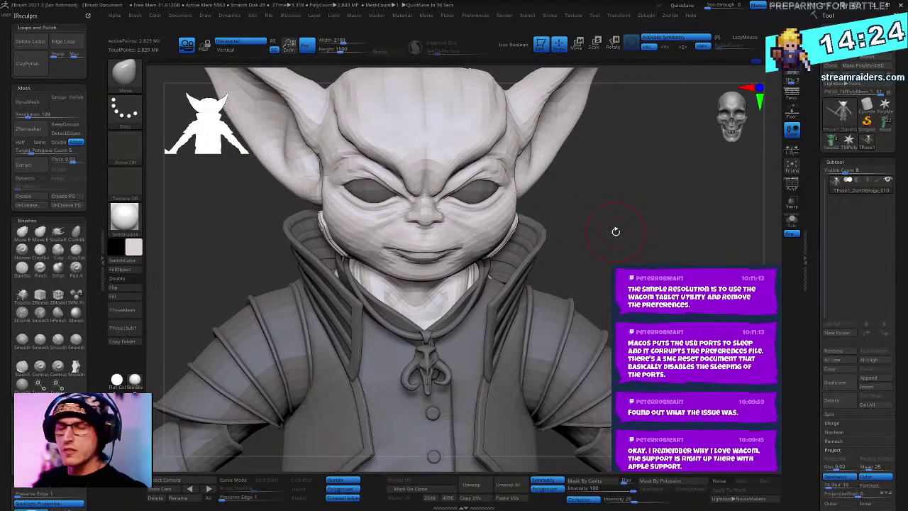
{"action": "left_click_drag", "start_coordinate": [630, 191], "coordinate": [662, 190]}
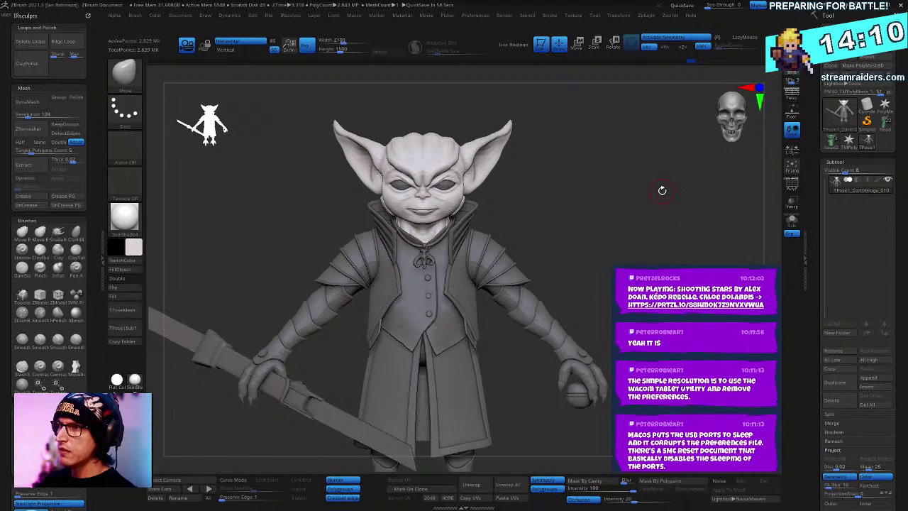
{"action": "mouse_move", "coordinate": [637, 215]}
{"action": "left_mouse_down"}
{"action": "mouse_move", "coordinate": [653, 203]}
{"action": "mouse_move", "coordinate": [656, 178]}
{"action": "mouse_move", "coordinate": [646, 242]}
{"action": "mouse_move", "coordinate": [626, 207]}
{"action": "left_mouse_up"}
{"action": "key", "text": "space"}
{"action": "key", "text": "space"}
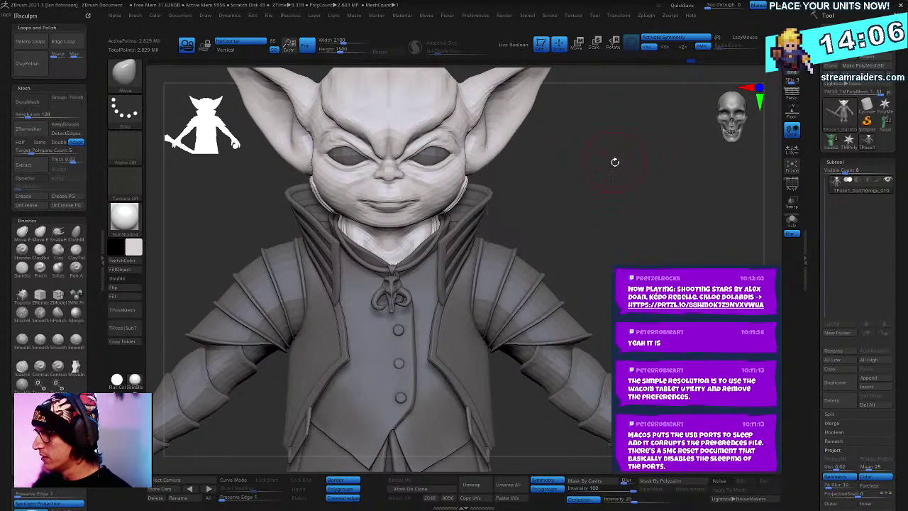
Step: Adjust the shape of the ears and head with a resized Move brush, working from front, side and three-quarter views
{"action": "mouse_move", "coordinate": [630, 156]}
{"action": "left_mouse_down"}
{"action": "mouse_move", "coordinate": [658, 250]}
{"action": "mouse_move", "coordinate": [567, 174]}
{"action": "left_mouse_up"}
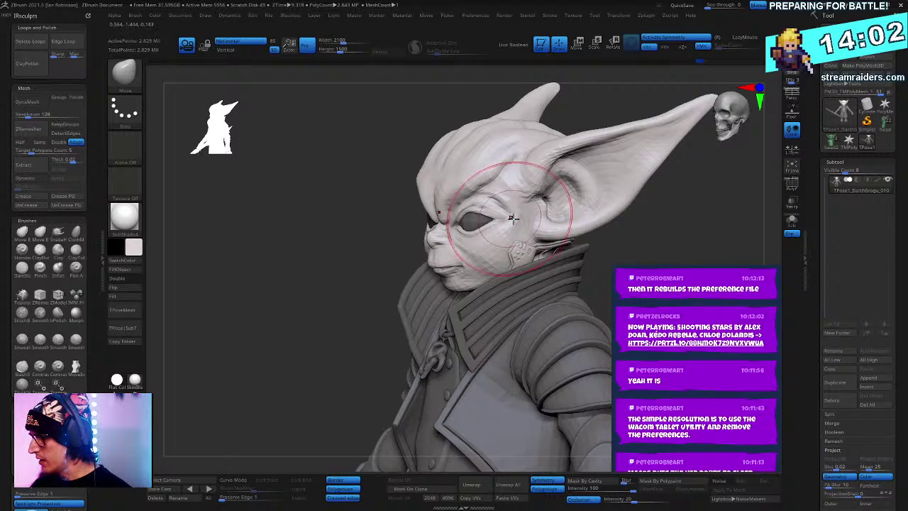
{"action": "mouse_move", "coordinate": [666, 213]}
{"action": "left_mouse_down"}
{"action": "mouse_move", "coordinate": [617, 220]}
{"action": "mouse_move", "coordinate": [692, 263]}
{"action": "mouse_move", "coordinate": [702, 246]}
{"action": "mouse_move", "coordinate": [670, 219]}
{"action": "left_mouse_up"}
{"action": "left_click_drag", "start_coordinate": [571, 96], "coordinate": [557, 170], "text": "alt"}
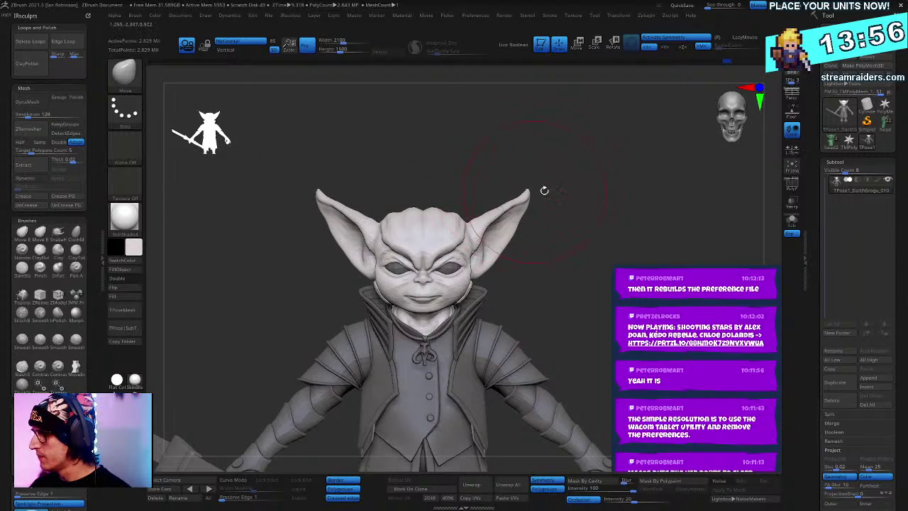
{"action": "mouse_move", "coordinate": [529, 203]}
{"action": "left_mouse_down"}
{"action": "mouse_move", "coordinate": [533, 194]}
{"action": "mouse_move", "coordinate": [563, 206]}
{"action": "mouse_move", "coordinate": [566, 223]}
{"action": "mouse_move", "coordinate": [528, 223]}
{"action": "mouse_move", "coordinate": [530, 204]}
{"action": "left_mouse_up"}
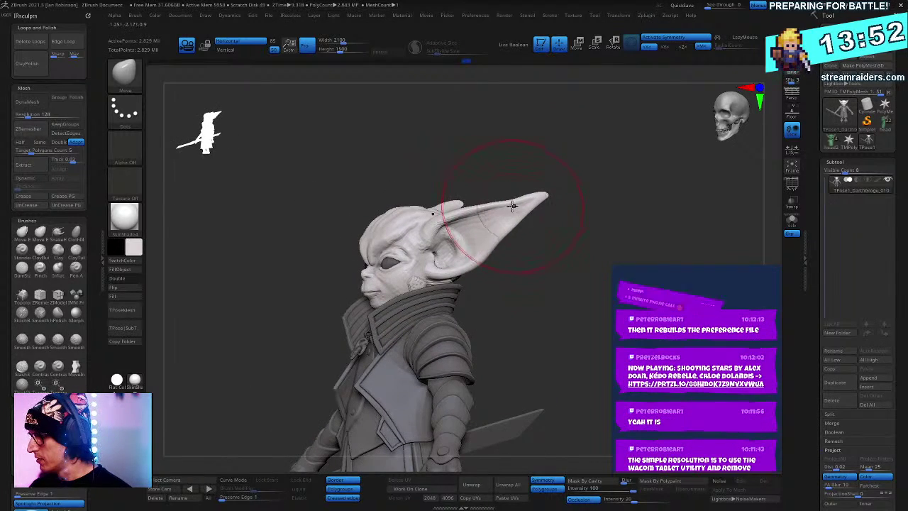
{"action": "mouse_move", "coordinate": [626, 219]}
{"action": "left_mouse_down"}
{"action": "mouse_move", "coordinate": [659, 234]}
{"action": "mouse_move", "coordinate": [653, 239]}
{"action": "left_mouse_up"}
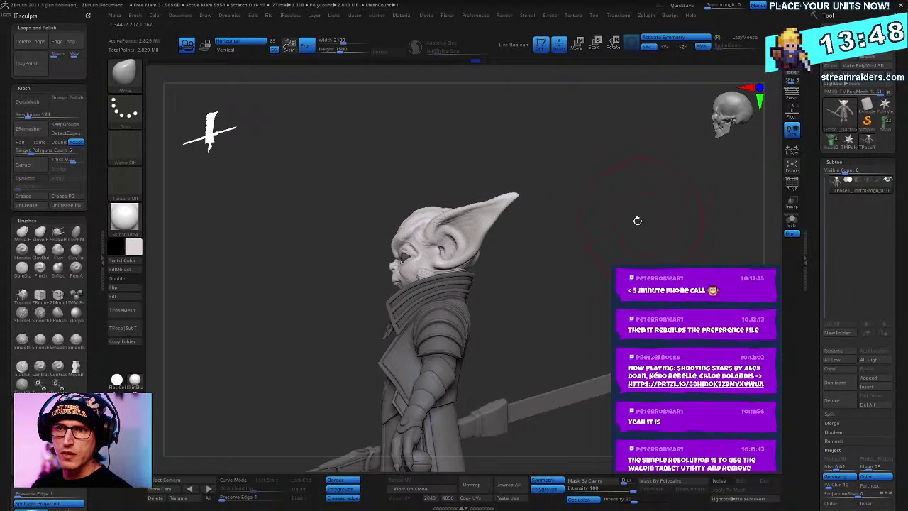
{"action": "mouse_move", "coordinate": [634, 219]}
{"action": "right_mouse_down", "text": "ctrl"}
{"action": "mouse_move", "coordinate": [610, 205]}
{"action": "mouse_move", "coordinate": [587, 163]}
{"action": "mouse_move", "coordinate": [583, 290]}
{"action": "mouse_move", "coordinate": [587, 271]}
{"action": "mouse_move", "coordinate": [522, 262]}
{"action": "mouse_move", "coordinate": [540, 277]}
{"action": "right_mouse_up", "text": "ctrl"}
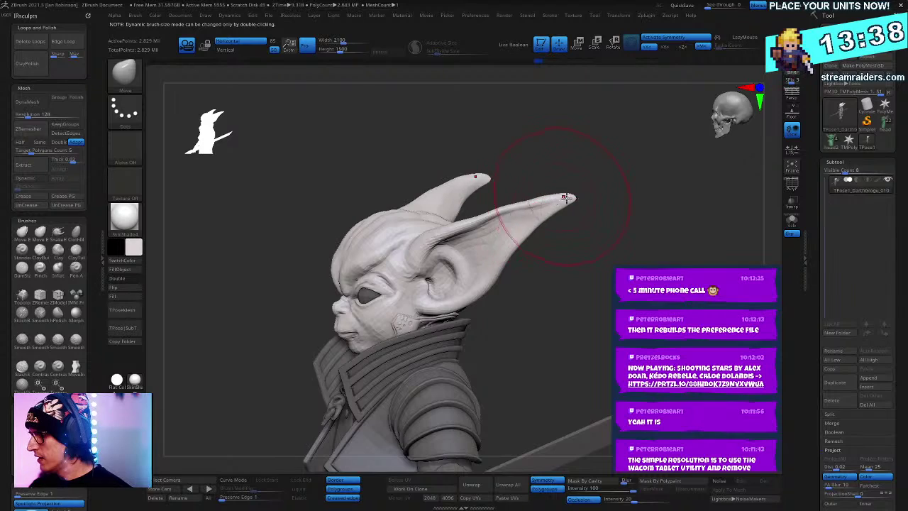
{"action": "mouse_move", "coordinate": [565, 198]}
{"action": "right_mouse_down"}
{"action": "mouse_move", "coordinate": [581, 213]}
{"action": "mouse_move", "coordinate": [673, 215]}
{"action": "mouse_move", "coordinate": [572, 231]}
{"action": "mouse_move", "coordinate": [580, 198]}
{"action": "mouse_move", "coordinate": [536, 234]}
{"action": "mouse_move", "coordinate": [638, 256]}
{"action": "mouse_move", "coordinate": [625, 234]}
{"action": "mouse_move", "coordinate": [656, 225]}
{"action": "right_mouse_up"}
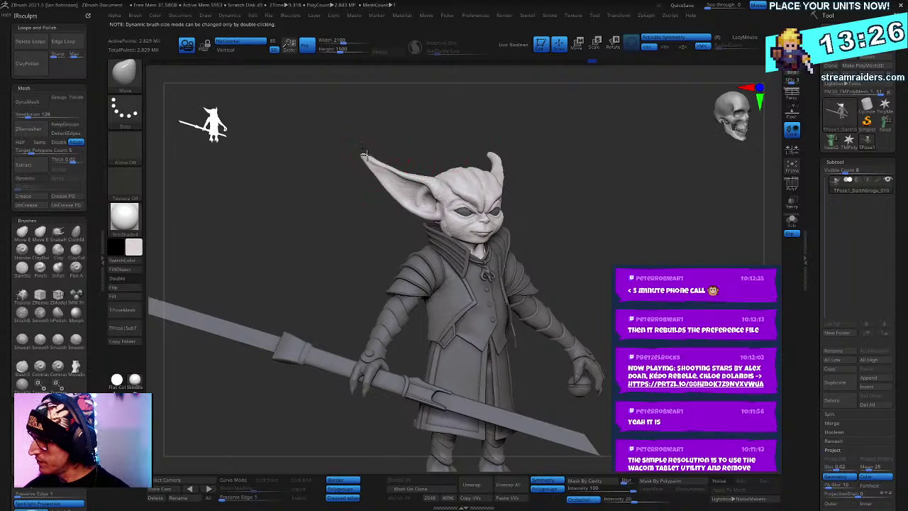
{"action": "right_click_drag", "start_coordinate": [435, 124], "coordinate": [633, 193]}
Step: Clear the mask and check the head's proportions against the whole figure from the front
{"action": "left_click_drag", "start_coordinate": [633, 192], "coordinate": [642, 202], "text": "ctrl"}
{"action": "right_click_drag", "start_coordinate": [624, 206], "coordinate": [603, 289], "text": "ctrl"}
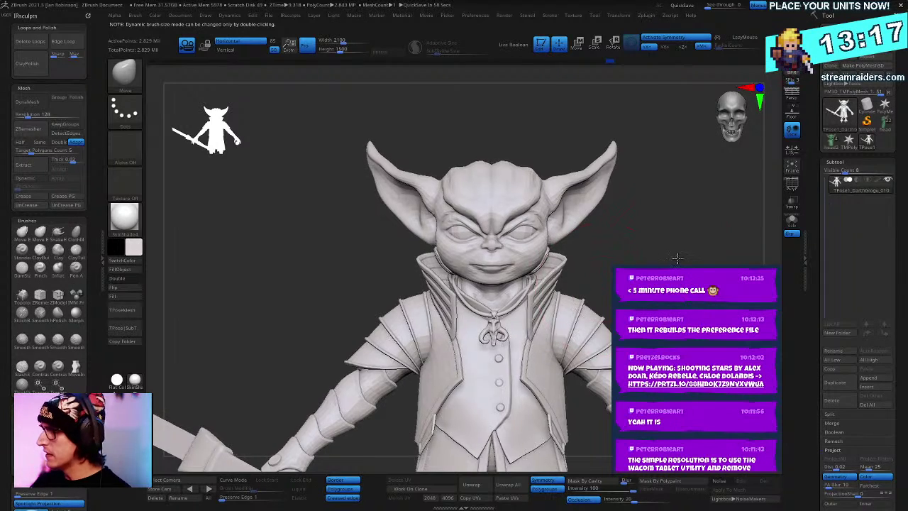
{"action": "right_click_drag", "start_coordinate": [677, 257], "coordinate": [639, 159], "text": "ctrl"}
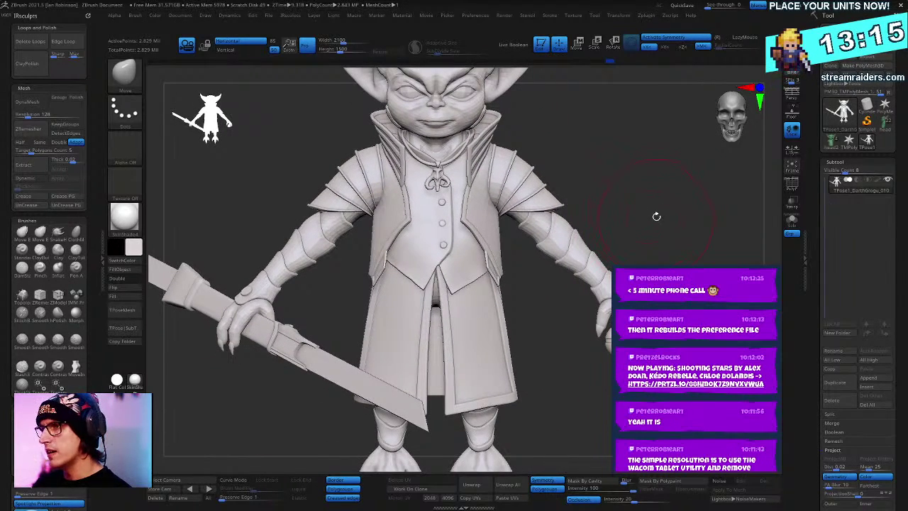
{"action": "mouse_move", "coordinate": [663, 214]}
{"action": "right_mouse_down"}
{"action": "mouse_move", "coordinate": [666, 154]}
{"action": "mouse_move", "coordinate": [654, 167]}
{"action": "mouse_move", "coordinate": [641, 126]}
{"action": "right_mouse_up"}
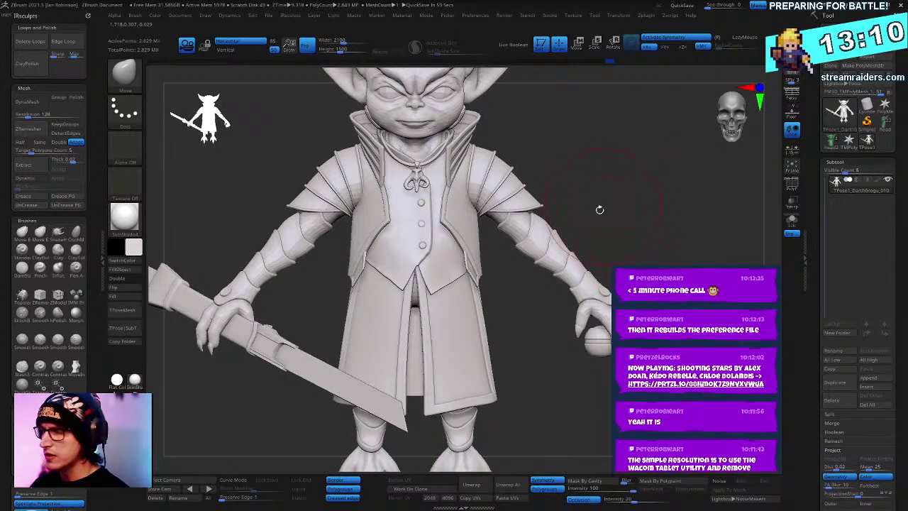
Step: Isolate the arm polygroup, show the whole figure again and display the polygroup wireframe
{"action": "left_click", "coordinate": [546, 213], "text": "ctrl+shift"}
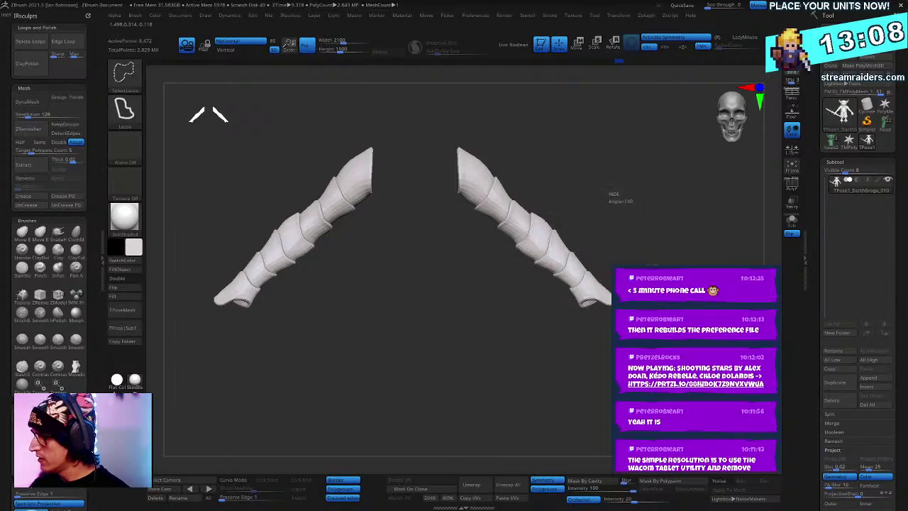
{"action": "left_click", "coordinate": [668, 252], "text": "ctrl+shift"}
{"action": "key", "text": "shift+f"}
{"action": "left_click", "coordinate": [653, 205], "text": "ctrl+shift"}
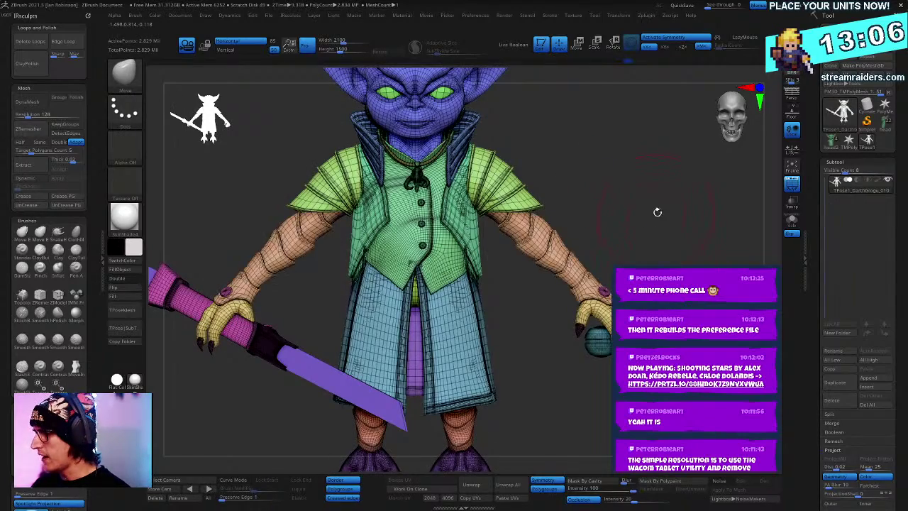
Step: Regroup the whole mesh by topology continuity, undo the mirroring of the sword and hide the polygroup wireframe
{"action": "right_click_drag", "start_coordinate": [656, 211], "coordinate": [660, 186], "text": "ctrl"}
{"action": "mouse_move", "coordinate": [660, 186]}
{"action": "left_mouse_down", "text": "alt"}
{"action": "mouse_move", "coordinate": [671, 219]}
{"action": "mouse_move", "coordinate": [646, 219]}
{"action": "mouse_move", "coordinate": [659, 221]}
{"action": "left_mouse_up", "text": "alt"}
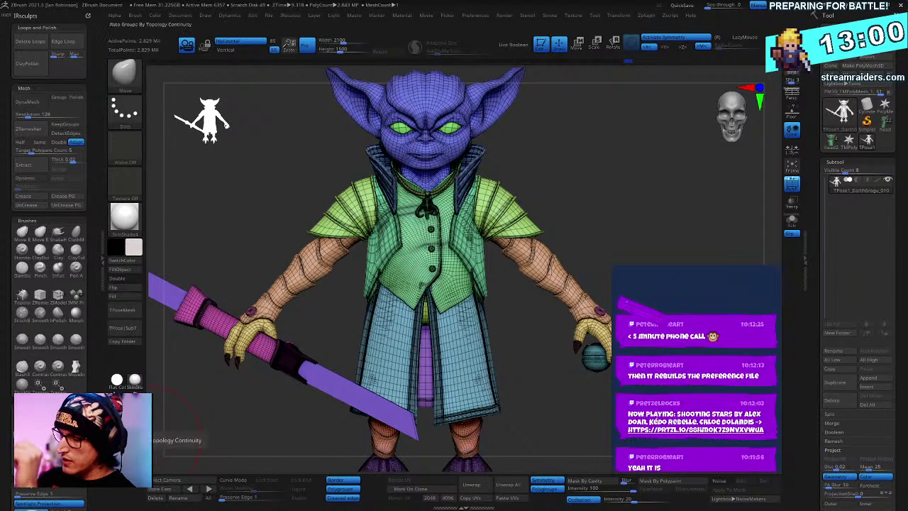
{"action": "left_click", "coordinate": [31, 426]}
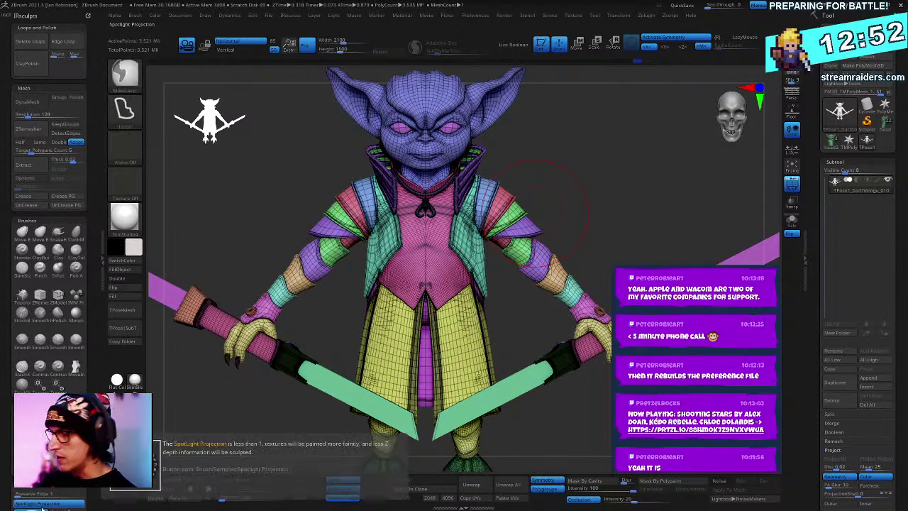
{"action": "key", "text": "ctrl+z"}
{"action": "mouse_move", "coordinate": [654, 185]}
{"action": "left_mouse_down", "text": "alt"}
{"action": "mouse_move", "coordinate": [674, 220]}
{"action": "mouse_move", "coordinate": [630, 220]}
{"action": "mouse_move", "coordinate": [644, 190]}
{"action": "mouse_move", "coordinate": [654, 184]}
{"action": "mouse_move", "coordinate": [656, 244]}
{"action": "mouse_move", "coordinate": [648, 246]}
{"action": "left_mouse_up", "text": "alt"}
{"action": "key", "text": "shift+f"}
Step: Hide a single forearm armour segment to test the new polygroups, and bring the full figure back
{"action": "left_click_drag", "start_coordinate": [601, 194], "coordinate": [578, 266], "text": "alt"}
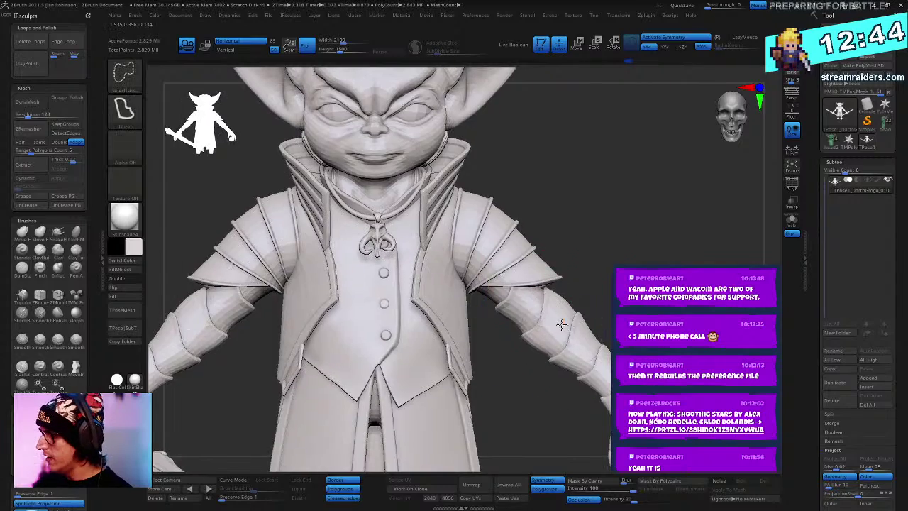
{"action": "left_click", "coordinate": [562, 325], "text": "ctrl+shift"}
{"action": "left_click", "coordinate": [222, 121], "text": "ctrl+shift"}
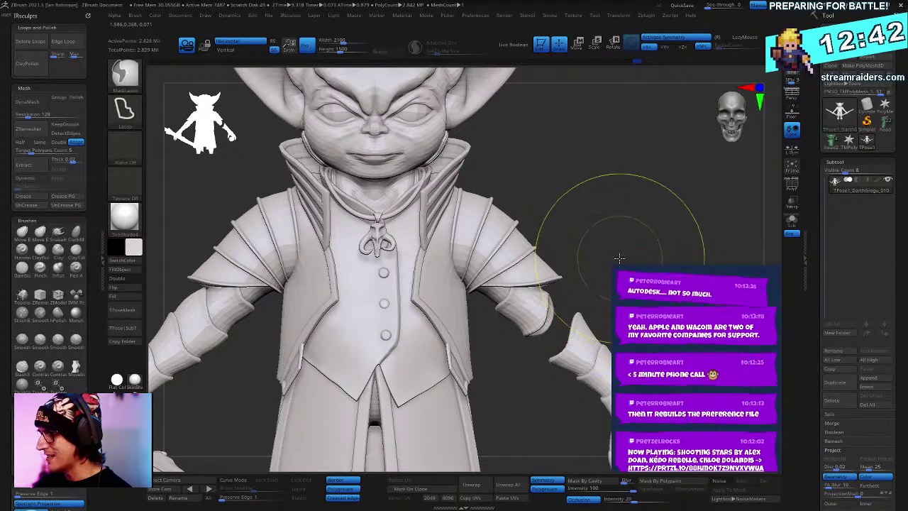
{"action": "mouse_move", "coordinate": [663, 251]}
{"action": "left_mouse_down", "text": "ctrl+shift"}
{"action": "mouse_move", "coordinate": [661, 211]}
{"action": "mouse_move", "coordinate": [645, 178]}
{"action": "mouse_move", "coordinate": [642, 215]}
{"action": "mouse_move", "coordinate": [625, 189]}
{"action": "mouse_move", "coordinate": [666, 211]}
{"action": "mouse_move", "coordinate": [669, 235]}
{"action": "mouse_move", "coordinate": [653, 178]}
{"action": "mouse_move", "coordinate": [671, 192]}
{"action": "mouse_move", "coordinate": [663, 187]}
{"action": "left_mouse_up", "text": "ctrl+shift"}
{"action": "left_click", "coordinate": [666, 221], "text": "ctrl+shift"}
Step: Try to adjust the figure with the Move gizmo, undo the change and return to the Move brush
{"action": "key", "text": "w"}
{"action": "left_click_drag", "start_coordinate": [470, 239], "coordinate": [509, 239]}
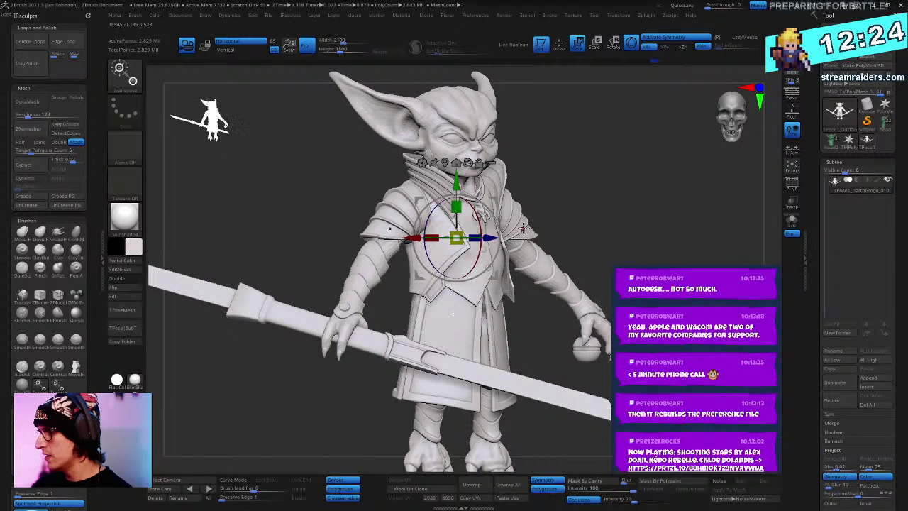
{"action": "key", "text": "q"}
{"action": "left_click_drag", "start_coordinate": [638, 212], "coordinate": [652, 205]}
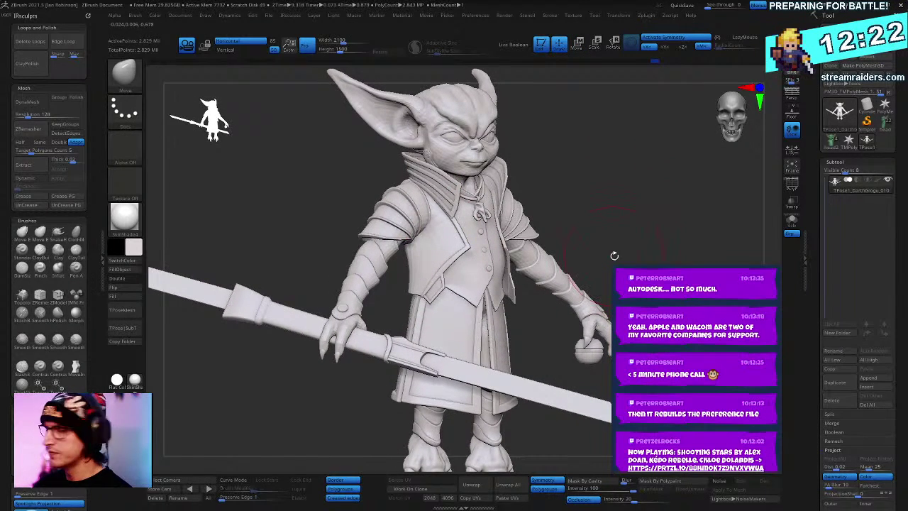
{"action": "key", "text": "w"}
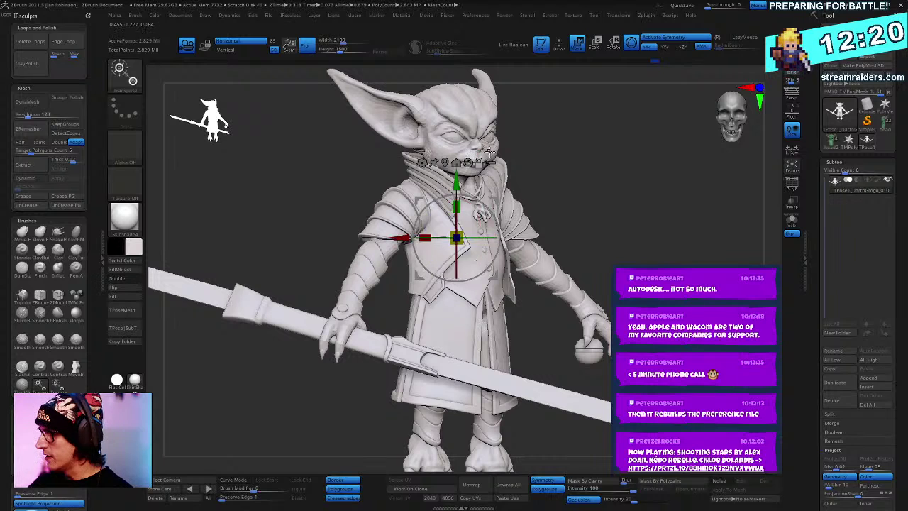
{"action": "mouse_move", "coordinate": [474, 237]}
{"action": "left_mouse_down"}
{"action": "mouse_move", "coordinate": [448, 239]}
{"action": "mouse_move", "coordinate": [485, 244]}
{"action": "left_mouse_up"}
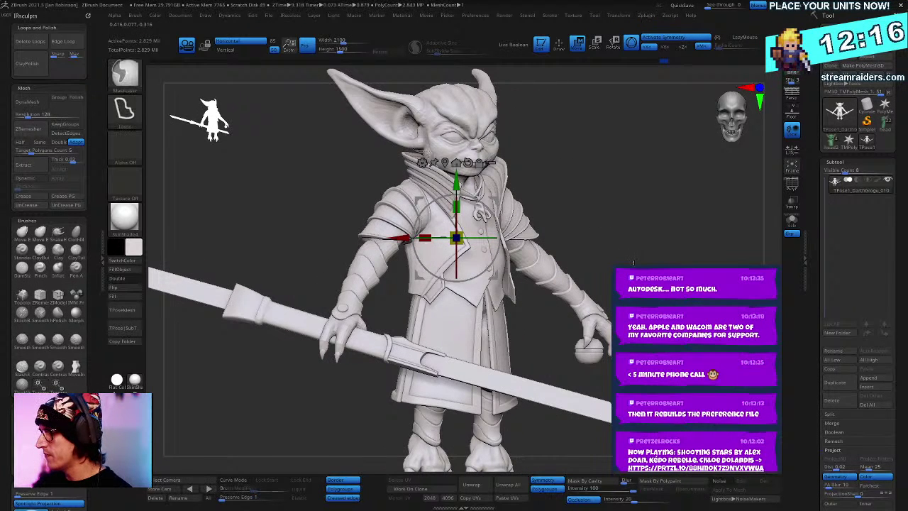
{"action": "key", "text": "ctrl+z"}
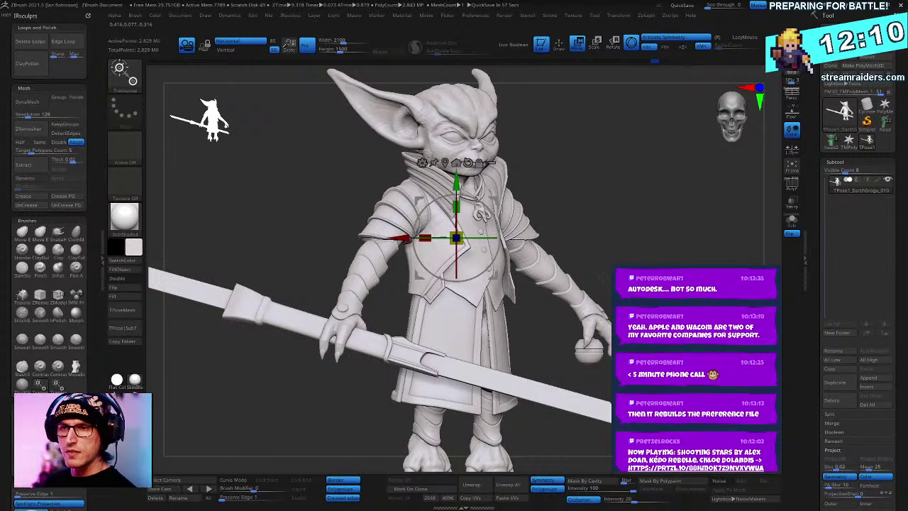
{"action": "key", "text": "q"}
Step: Isolate the head and torso polygroup together with the neck implant, hiding the clothing, eyes and props
{"action": "mouse_move", "coordinate": [645, 170]}
{"action": "left_mouse_down", "text": "alt"}
{"action": "mouse_move", "coordinate": [638, 223]}
{"action": "mouse_move", "coordinate": [612, 227]}
{"action": "left_mouse_up", "text": "alt"}
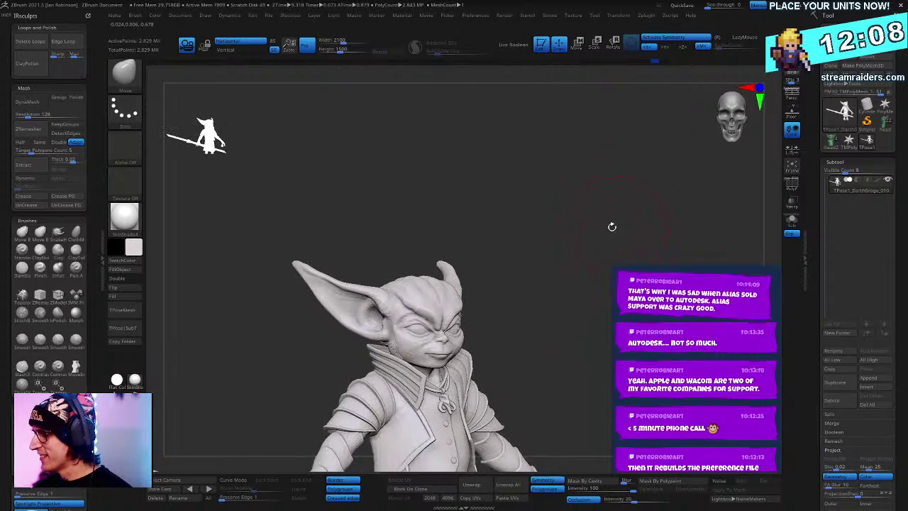
{"action": "mouse_move", "coordinate": [661, 288]}
{"action": "left_mouse_down", "text": "alt"}
{"action": "mouse_move", "coordinate": [622, 235]}
{"action": "mouse_move", "coordinate": [632, 227]}
{"action": "left_mouse_up", "text": "alt"}
{"action": "left_click", "coordinate": [439, 223], "text": "ctrl+shift"}
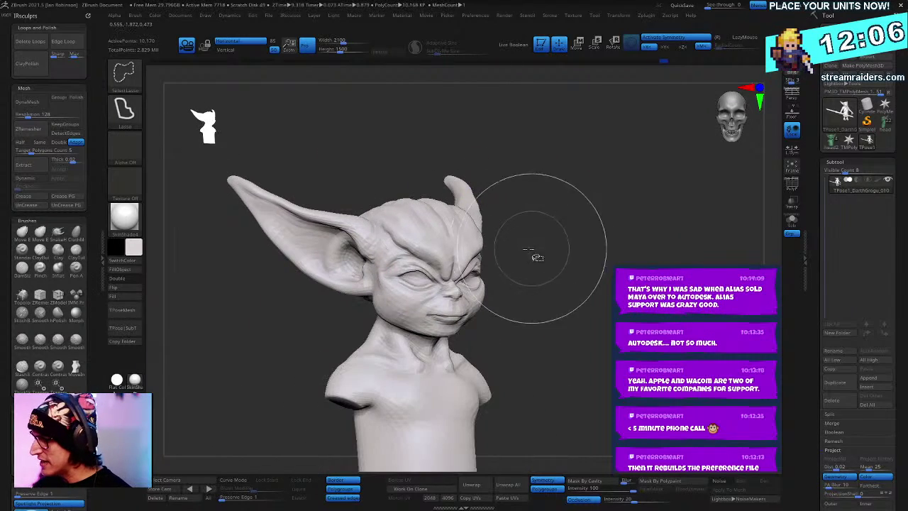
{"action": "left_click_drag", "start_coordinate": [592, 298], "coordinate": [553, 296], "text": "ctrl+shift"}
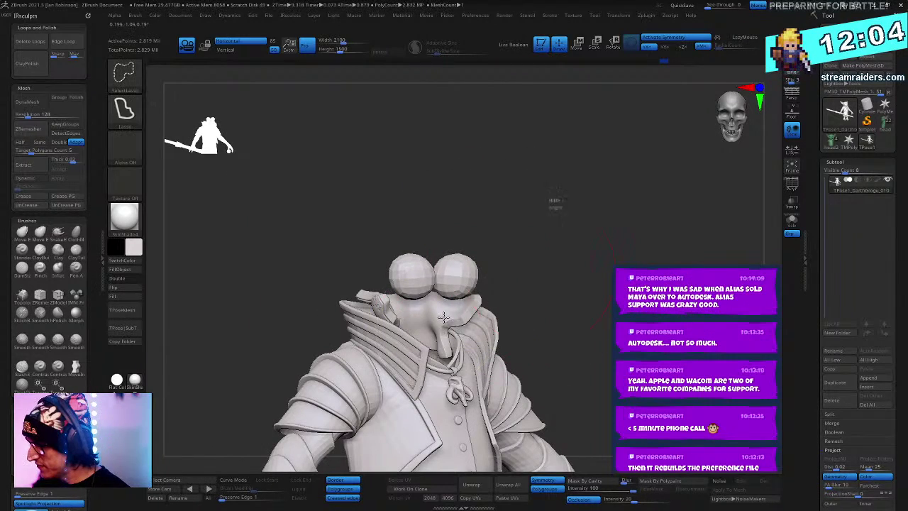
{"action": "left_click", "coordinate": [443, 317], "text": "ctrl+shift"}
{"action": "mouse_move", "coordinate": [544, 223]}
{"action": "left_mouse_down", "text": "ctrl+shift"}
{"action": "mouse_move", "coordinate": [586, 269]}
{"action": "mouse_move", "coordinate": [614, 249]}
{"action": "mouse_move", "coordinate": [607, 246]}
{"action": "left_mouse_up", "text": "ctrl+shift"}
{"action": "key", "text": "space"}
{"action": "left_click_drag", "start_coordinate": [605, 246], "coordinate": [595, 246]}
{"action": "left_click_drag", "start_coordinate": [610, 236], "coordinate": [667, 229]}
Step: Lasso-mask the head, ears and neck implant down to the base of the neck, keeping the implant shown
{"action": "key", "text": "ctrl"}
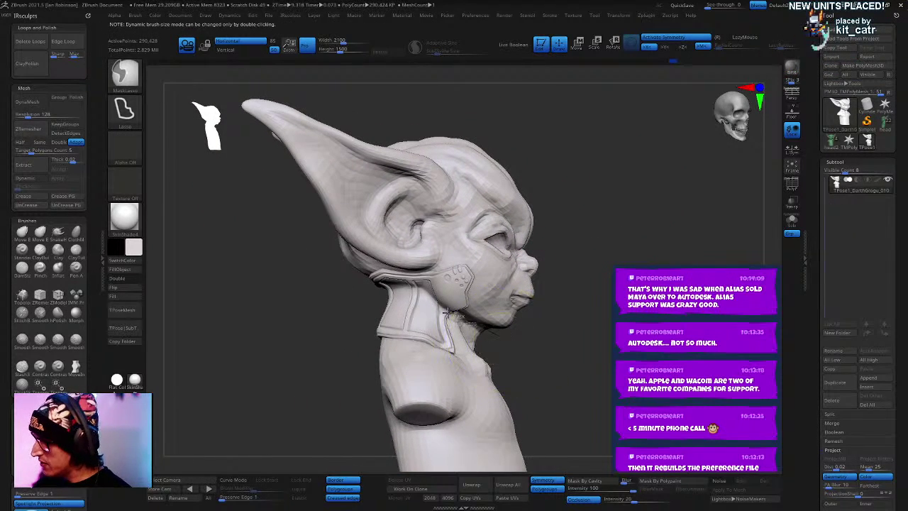
{"action": "mouse_move", "coordinate": [446, 313]}
{"action": "left_mouse_down", "text": "ctrl"}
{"action": "mouse_move", "coordinate": [234, 205]}
{"action": "mouse_move", "coordinate": [482, 71]}
{"action": "mouse_move", "coordinate": [624, 340]}
{"action": "mouse_move", "coordinate": [461, 333]}
{"action": "left_mouse_up", "text": "ctrl"}
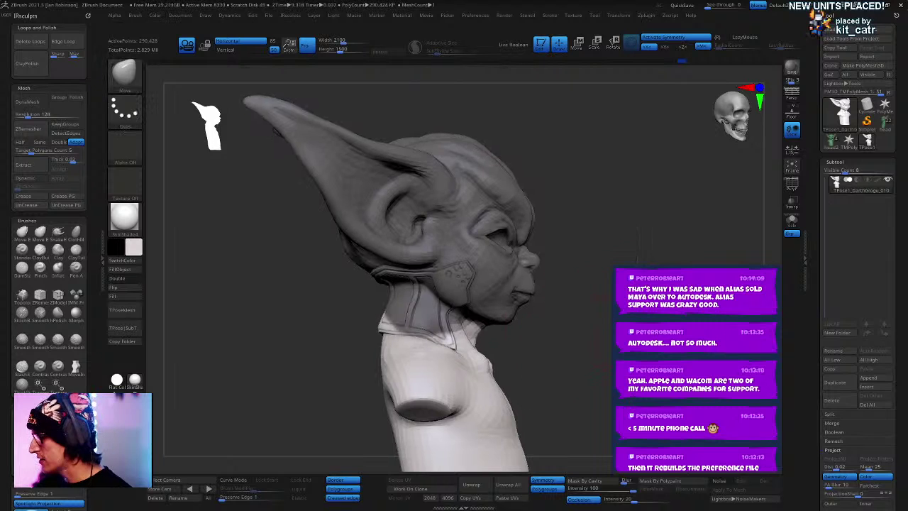
{"action": "mouse_move", "coordinate": [383, 344]}
{"action": "left_mouse_down", "text": "ctrl"}
{"action": "mouse_move", "coordinate": [216, 114]}
{"action": "mouse_move", "coordinate": [599, 313]}
{"action": "mouse_move", "coordinate": [533, 354]}
{"action": "left_mouse_up", "text": "ctrl"}
{"action": "mouse_move", "coordinate": [568, 330]}
{"action": "left_mouse_down"}
{"action": "mouse_move", "coordinate": [600, 320]}
{"action": "mouse_move", "coordinate": [590, 331]}
{"action": "mouse_move", "coordinate": [603, 310]}
{"action": "mouse_move", "coordinate": [546, 318]}
{"action": "left_mouse_up"}
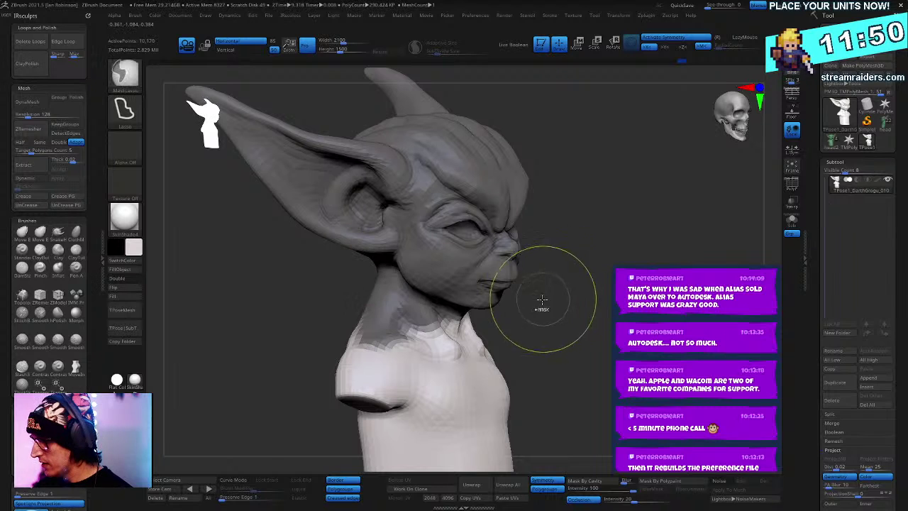
{"action": "key", "text": "ctrl+z"}
{"action": "key", "text": "ctrl+shift+z"}
{"action": "key", "text": "ctrl+shift+z"}
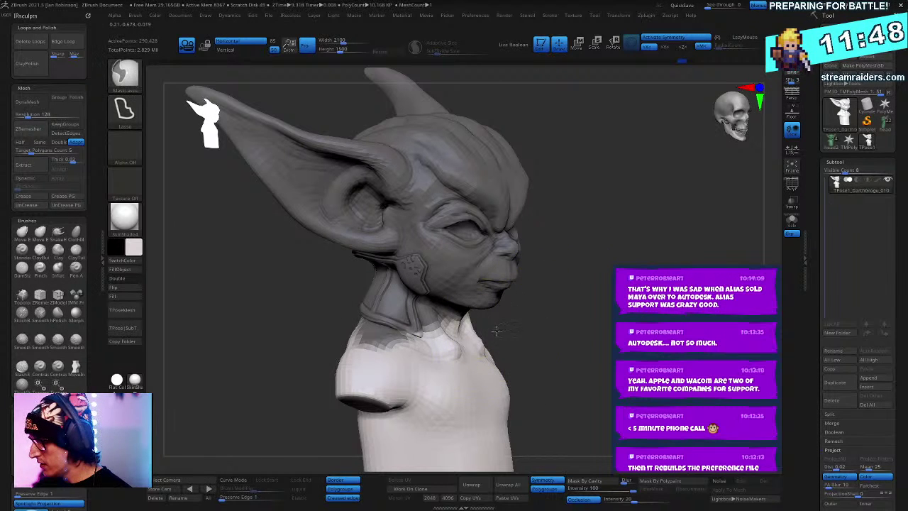
Step: Extend the lasso mask around the other side and the back of the neck down to the shoulders
{"action": "mouse_move", "coordinate": [609, 285]}
{"action": "left_mouse_down"}
{"action": "mouse_move", "coordinate": [511, 340]}
{"action": "mouse_move", "coordinate": [529, 317]}
{"action": "left_mouse_up"}
{"action": "key", "text": "ctrl"}
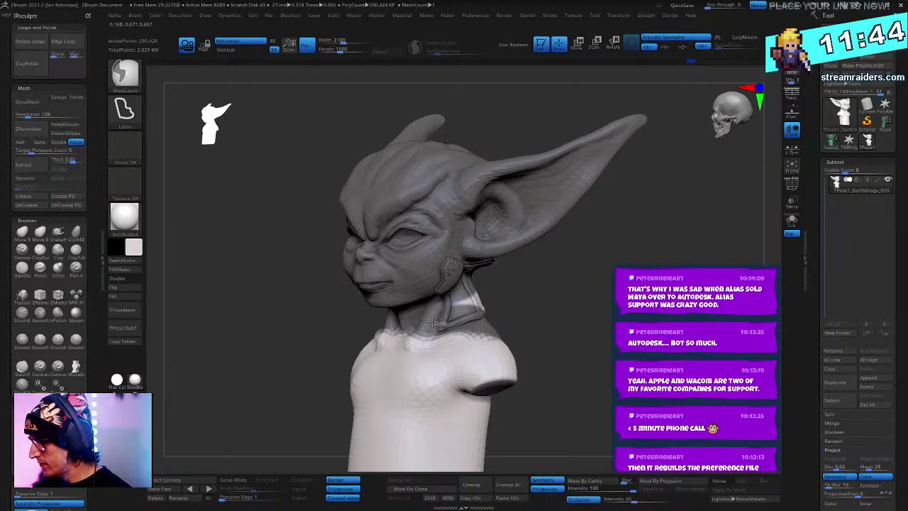
{"action": "mouse_move", "coordinate": [432, 321]}
{"action": "left_mouse_down", "text": "ctrl"}
{"action": "mouse_move", "coordinate": [655, 220]}
{"action": "mouse_move", "coordinate": [649, 237]}
{"action": "left_mouse_up", "text": "ctrl"}
{"action": "mouse_move", "coordinate": [702, 255]}
{"action": "left_mouse_down"}
{"action": "mouse_move", "coordinate": [638, 284]}
{"action": "mouse_move", "coordinate": [670, 291]}
{"action": "mouse_move", "coordinate": [611, 311]}
{"action": "mouse_move", "coordinate": [503, 315]}
{"action": "mouse_move", "coordinate": [447, 334]}
{"action": "left_mouse_up"}
{"action": "left_click_drag", "start_coordinate": [323, 347], "coordinate": [353, 249], "text": "ctrl"}
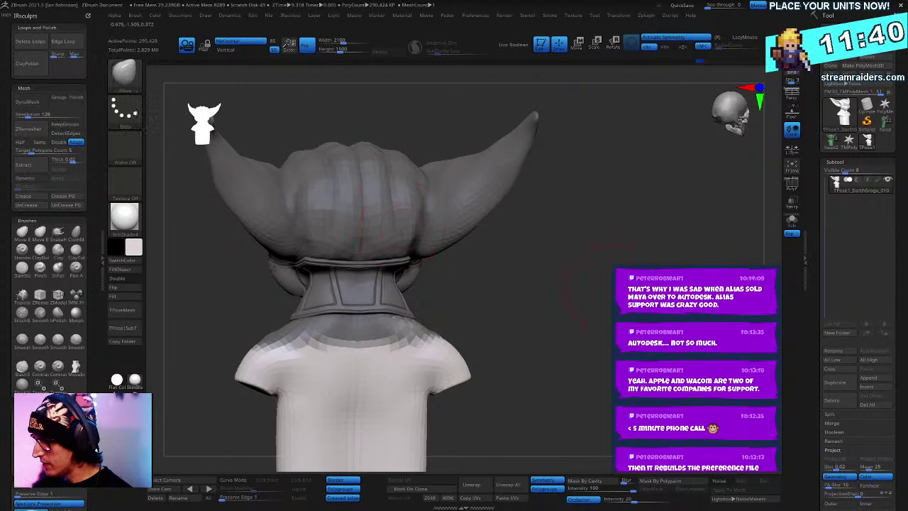
Step: Blur the mask edge for a soft transition between the neck and shoulders
{"action": "mouse_move", "coordinate": [656, 296]}
{"action": "left_mouse_down"}
{"action": "mouse_move", "coordinate": [572, 296]}
{"action": "mouse_move", "coordinate": [611, 301]}
{"action": "left_mouse_up"}
{"action": "left_click", "coordinate": [423, 329], "text": "ctrl"}
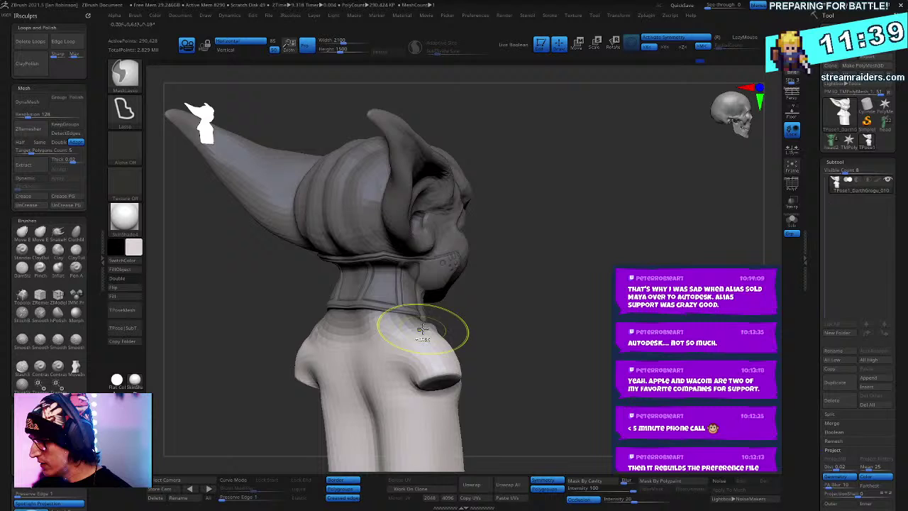
{"action": "mouse_move", "coordinate": [527, 304]}
{"action": "left_mouse_down"}
{"action": "mouse_move", "coordinate": [472, 311]}
{"action": "mouse_move", "coordinate": [582, 308]}
{"action": "mouse_move", "coordinate": [569, 334]}
{"action": "left_mouse_up"}
{"action": "left_click", "coordinate": [477, 318], "text": "ctrl"}
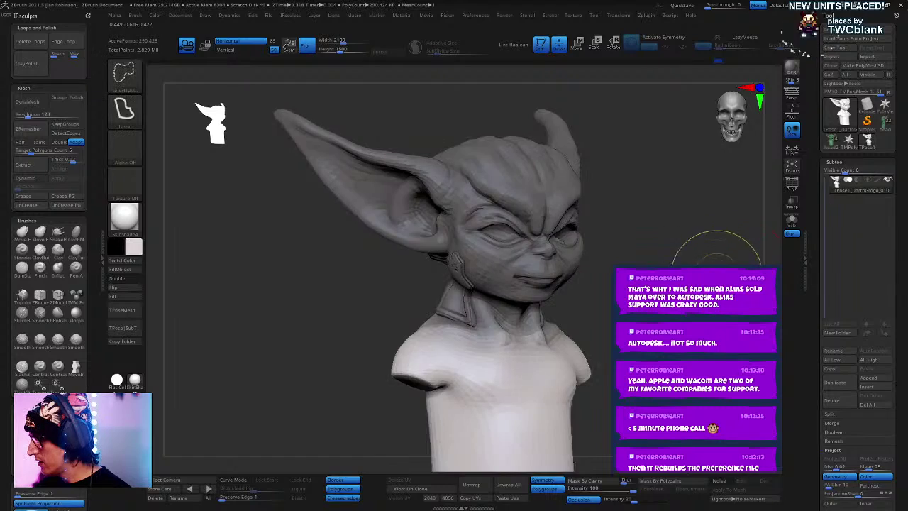
Step: Show the full figure with the body and clothing masked, and unmask the eyes so they stay editable with the head
{"action": "left_click", "coordinate": [680, 259], "text": "ctrl+shift"}
{"action": "key", "text": "w"}
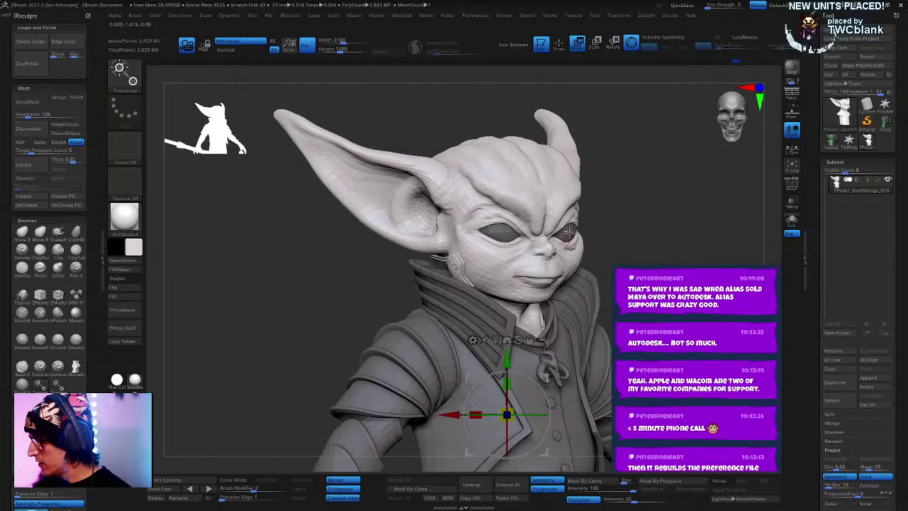
{"action": "mouse_move", "coordinate": [622, 148]}
{"action": "left_mouse_down", "text": "ctrl"}
{"action": "mouse_move", "coordinate": [547, 249]}
{"action": "mouse_move", "coordinate": [633, 215]}
{"action": "left_mouse_up", "text": "ctrl"}
{"action": "mouse_move", "coordinate": [642, 219]}
{"action": "left_mouse_down"}
{"action": "mouse_move", "coordinate": [683, 235]}
{"action": "mouse_move", "coordinate": [658, 237]}
{"action": "mouse_move", "coordinate": [607, 267]}
{"action": "mouse_move", "coordinate": [739, 243]}
{"action": "left_mouse_up"}
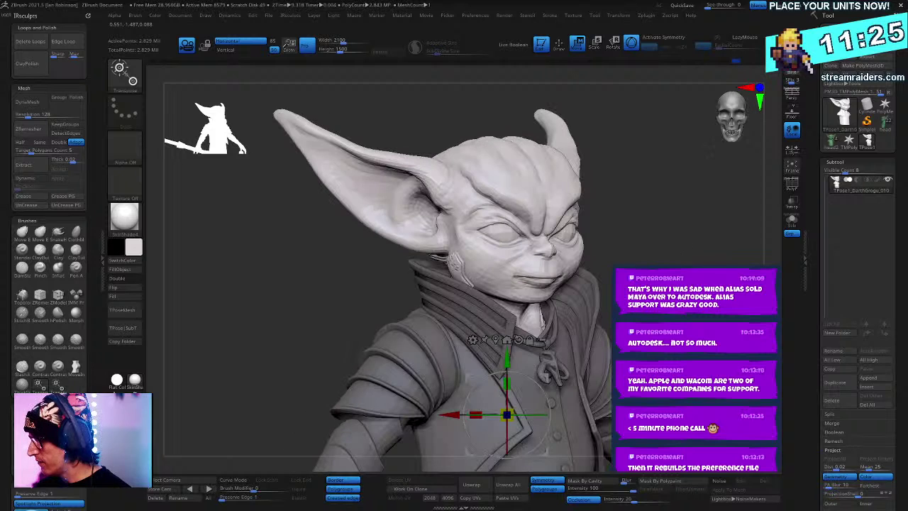
Step: Move the gizmo pivot up to the middle of the face and try turning the head sideways and nodding it
{"action": "left_click_drag", "start_coordinate": [507, 357], "coordinate": [507, 170], "text": "alt"}
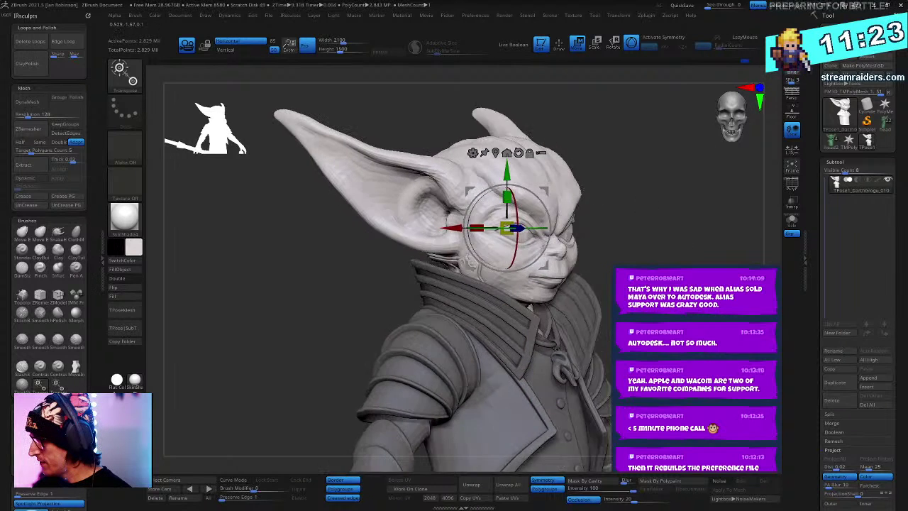
{"action": "left_click_drag", "start_coordinate": [536, 228], "coordinate": [531, 229]}
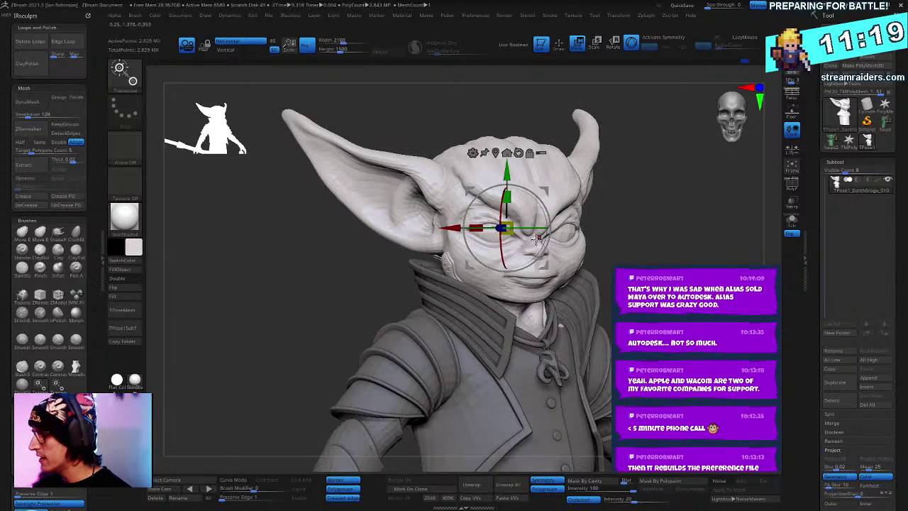
{"action": "left_click_drag", "start_coordinate": [647, 217], "coordinate": [621, 216]}
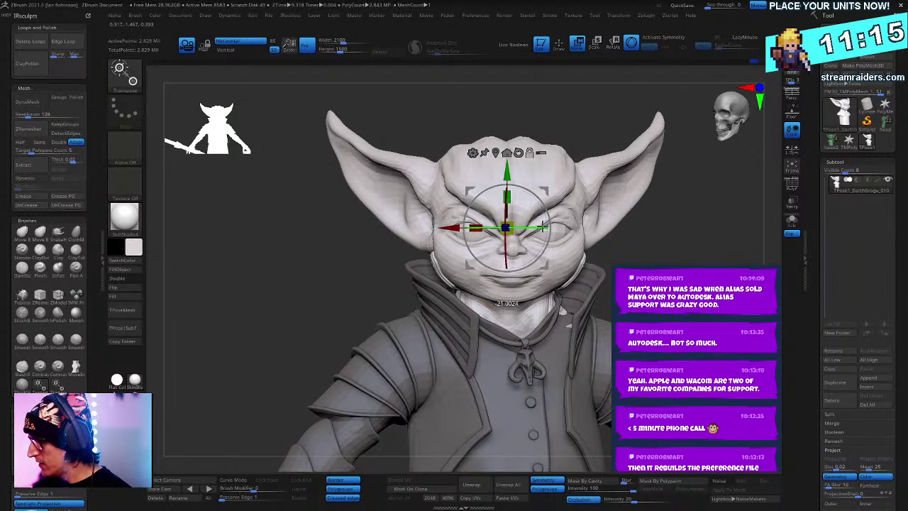
{"action": "left_click_drag", "start_coordinate": [506, 252], "coordinate": [507, 265]}
{"action": "left_click_drag", "start_coordinate": [695, 233], "coordinate": [689, 233]}
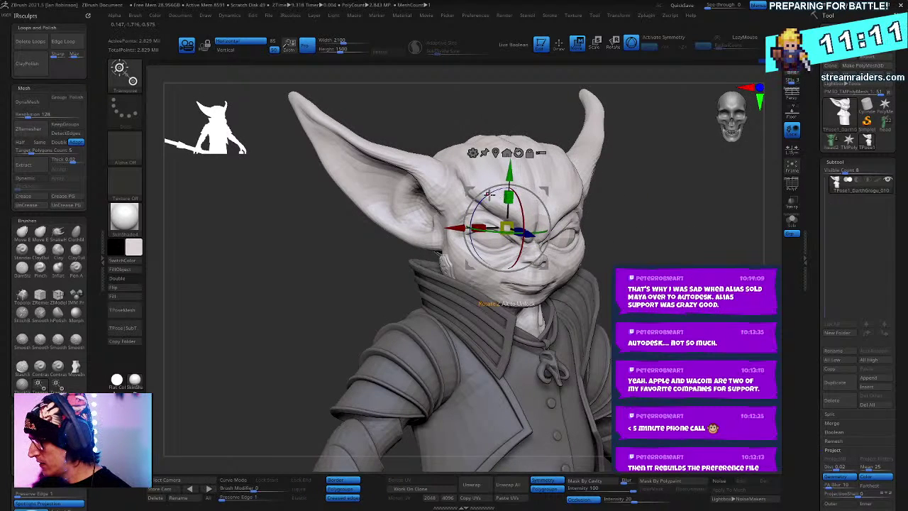
Step: Try tilting the head sideways above the collar around the pivot at the face
{"action": "left_click_drag", "start_coordinate": [489, 193], "coordinate": [509, 187]}
{"action": "mouse_move", "coordinate": [602, 211]}
{"action": "left_mouse_down"}
{"action": "mouse_move", "coordinate": [638, 210]}
{"action": "mouse_move", "coordinate": [628, 211]}
{"action": "mouse_move", "coordinate": [648, 166]}
{"action": "mouse_move", "coordinate": [661, 178]}
{"action": "mouse_move", "coordinate": [660, 225]}
{"action": "mouse_move", "coordinate": [639, 228]}
{"action": "left_mouse_up"}
{"action": "key", "text": "q"}
{"action": "key", "text": "w"}
{"action": "left_click_drag", "start_coordinate": [500, 212], "coordinate": [490, 211]}
{"action": "mouse_move", "coordinate": [673, 245]}
{"action": "left_mouse_down"}
{"action": "mouse_move", "coordinate": [659, 250]}
{"action": "mouse_move", "coordinate": [687, 248]}
{"action": "mouse_move", "coordinate": [651, 250]}
{"action": "mouse_move", "coordinate": [674, 250]}
{"action": "left_mouse_up"}
{"action": "key", "text": "q"}
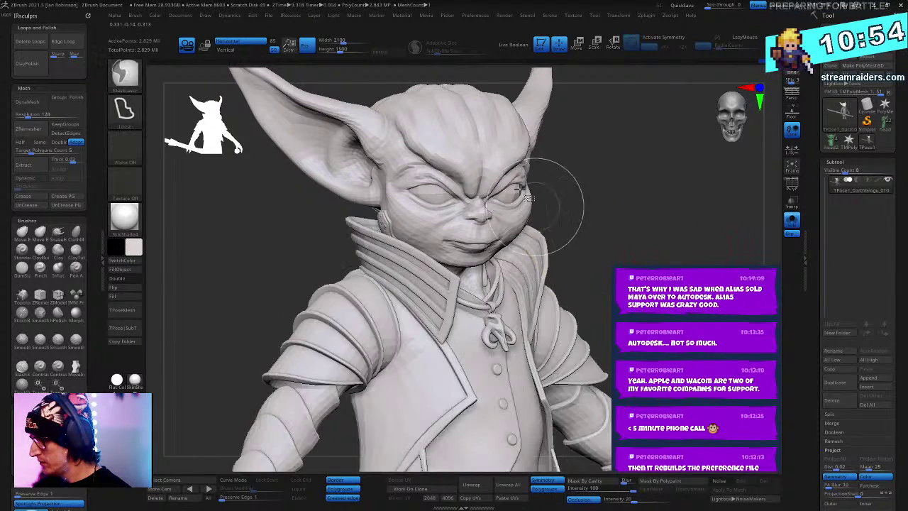
Step: Isolate the head, bust and neck implant from the clothing, and mask the bust up to the neck
{"action": "left_click", "coordinate": [548, 167], "text": "ctrl+shift"}
{"action": "left_click", "coordinate": [606, 170], "text": "ctrl+shift"}
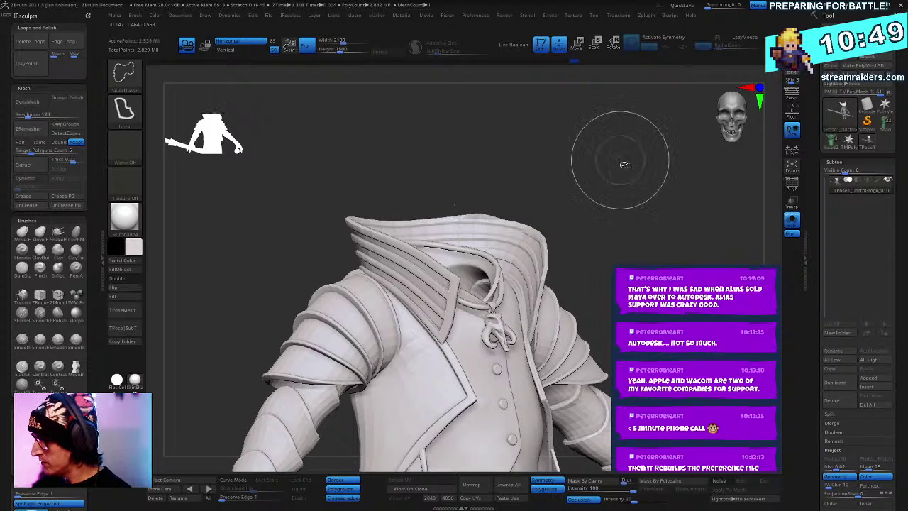
{"action": "left_click", "coordinate": [614, 170], "text": "ctrl+shift"}
{"action": "left_click_drag", "start_coordinate": [507, 264], "coordinate": [489, 291]}
{"action": "mouse_move", "coordinate": [365, 254]}
{"action": "left_mouse_down", "text": "ctrl"}
{"action": "mouse_move", "coordinate": [158, 56]}
{"action": "mouse_move", "coordinate": [668, 140]}
{"action": "mouse_move", "coordinate": [638, 243]}
{"action": "mouse_move", "coordinate": [569, 243]}
{"action": "mouse_move", "coordinate": [517, 284]}
{"action": "mouse_move", "coordinate": [476, 281]}
{"action": "mouse_move", "coordinate": [511, 275]}
{"action": "left_mouse_up", "text": "ctrl"}
{"action": "left_click", "coordinate": [562, 311], "text": "ctrl"}
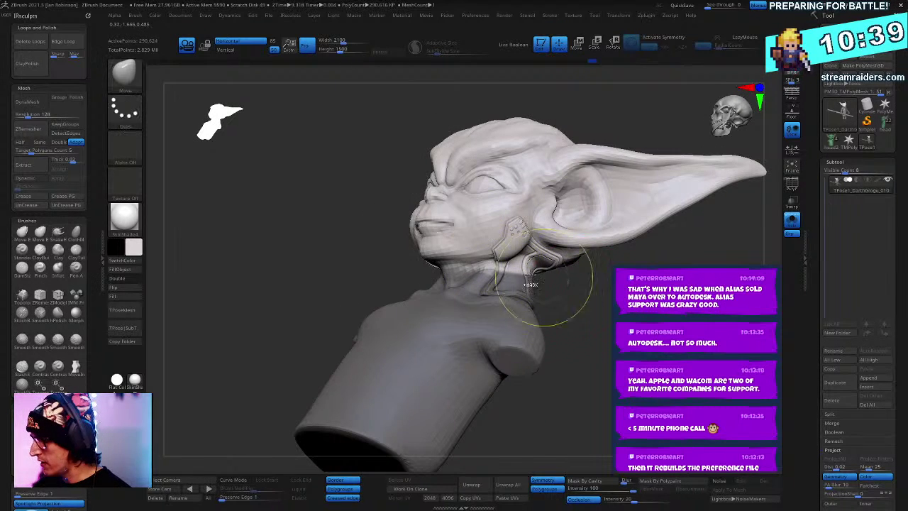
{"action": "left_click_drag", "start_coordinate": [559, 287], "coordinate": [640, 260]}
Step: Try to tilt the isolated head with the neck implant sideways over the masked bust
{"action": "key", "text": "w"}
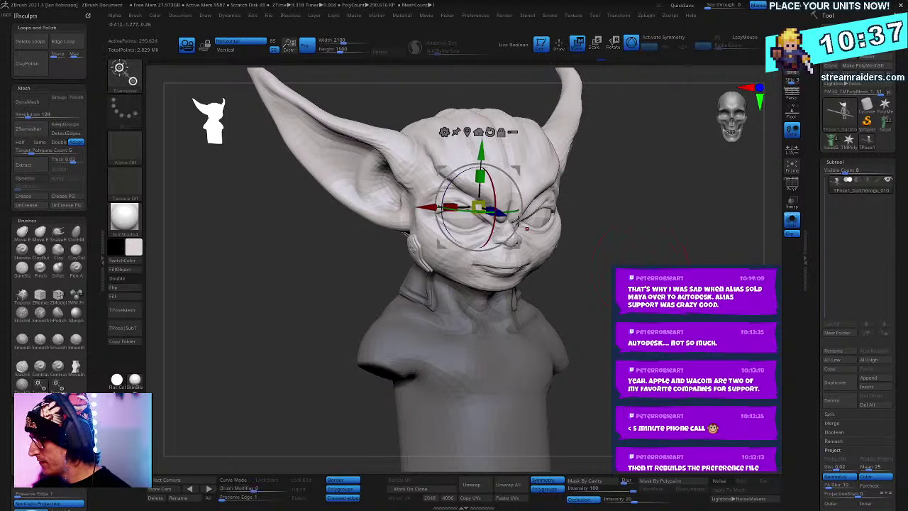
{"action": "mouse_move", "coordinate": [458, 174]}
{"action": "left_mouse_down"}
{"action": "mouse_move", "coordinate": [502, 192]}
{"action": "mouse_move", "coordinate": [447, 193]}
{"action": "mouse_move", "coordinate": [460, 178]}
{"action": "left_mouse_up"}
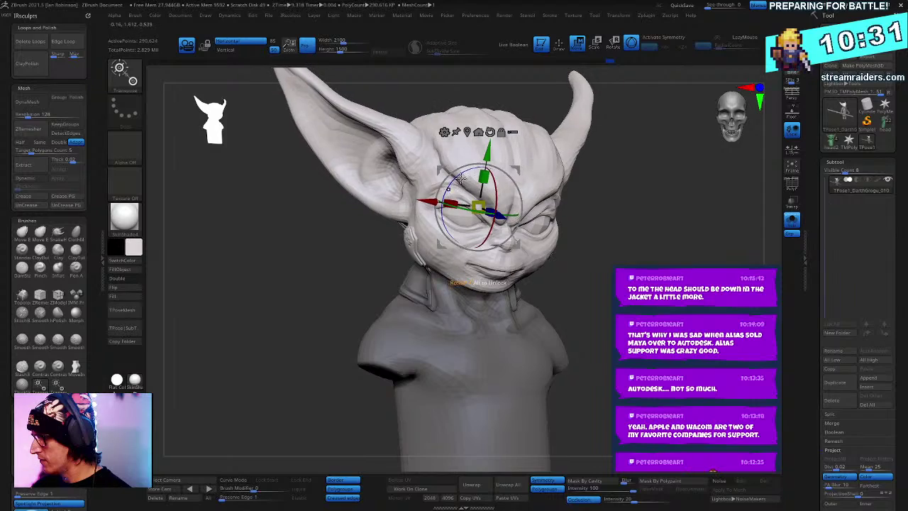
{"action": "left_click_drag", "start_coordinate": [640, 254], "coordinate": [699, 210]}
{"action": "right_click_drag", "start_coordinate": [699, 211], "coordinate": [697, 263], "text": "ctrl"}
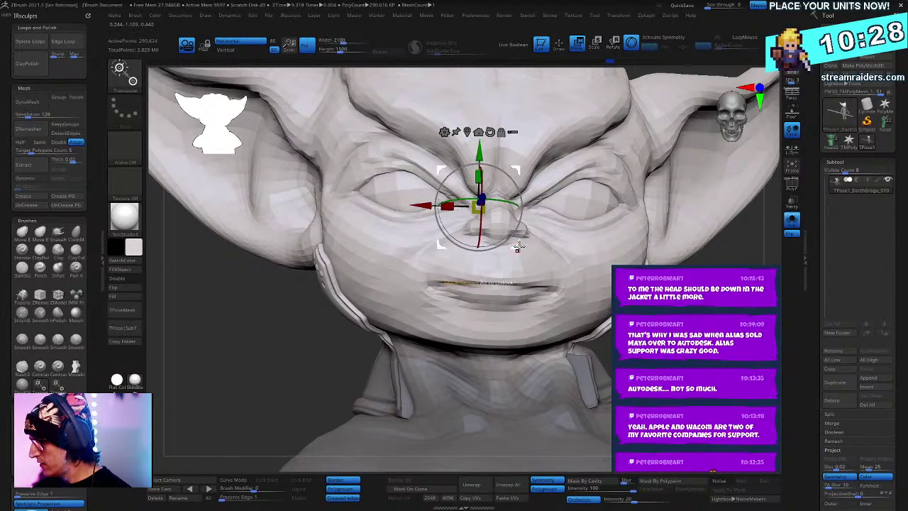
{"action": "left_click_drag", "start_coordinate": [518, 246], "coordinate": [527, 243]}
{"action": "right_click_drag", "start_coordinate": [699, 259], "coordinate": [426, 323], "text": "ctrl"}
Step: Hide the neck implant so only the head and bust are shown, and clear the mask
{"action": "key", "text": "ctrl+i"}
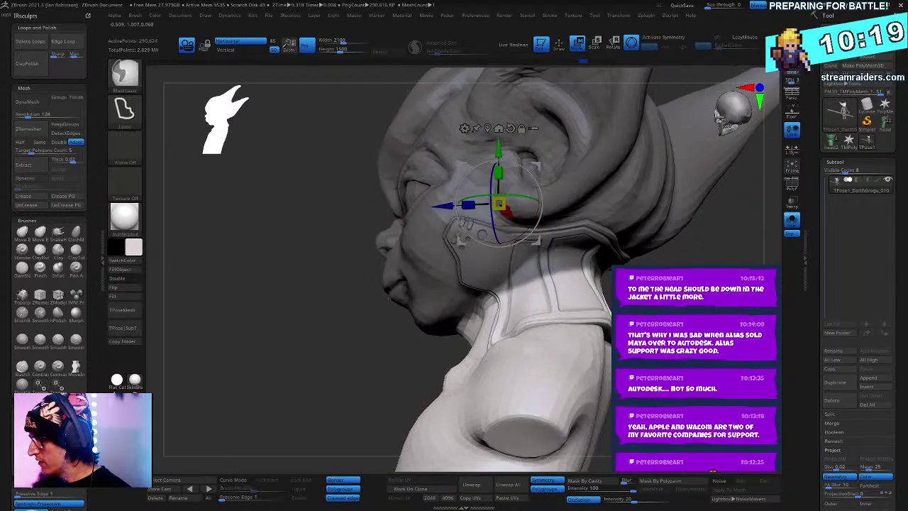
{"action": "key", "text": "ctrl+shift+i"}
{"action": "left_click_drag", "start_coordinate": [522, 384], "coordinate": [552, 301]}
{"action": "left_click", "coordinate": [551, 301], "text": "ctrl"}
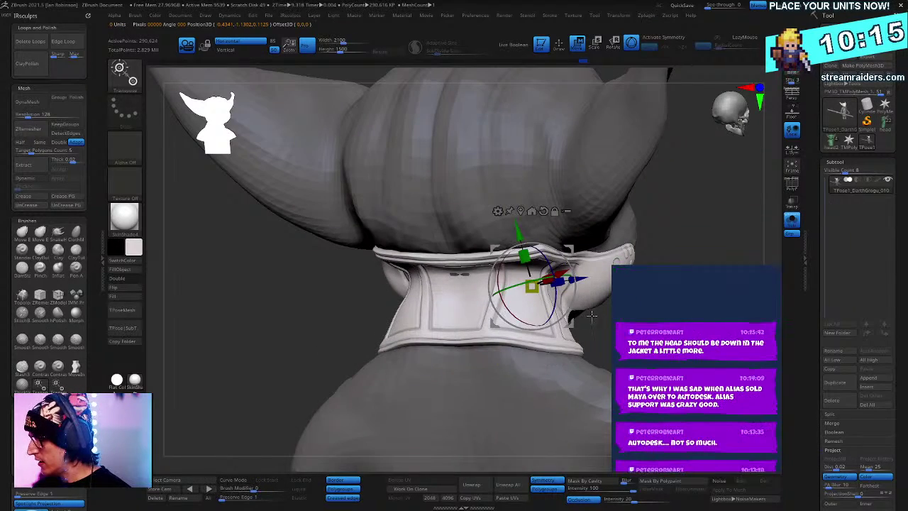
{"action": "key", "text": "q"}
{"action": "left_click", "coordinate": [531, 308], "text": "ctrl+shift"}
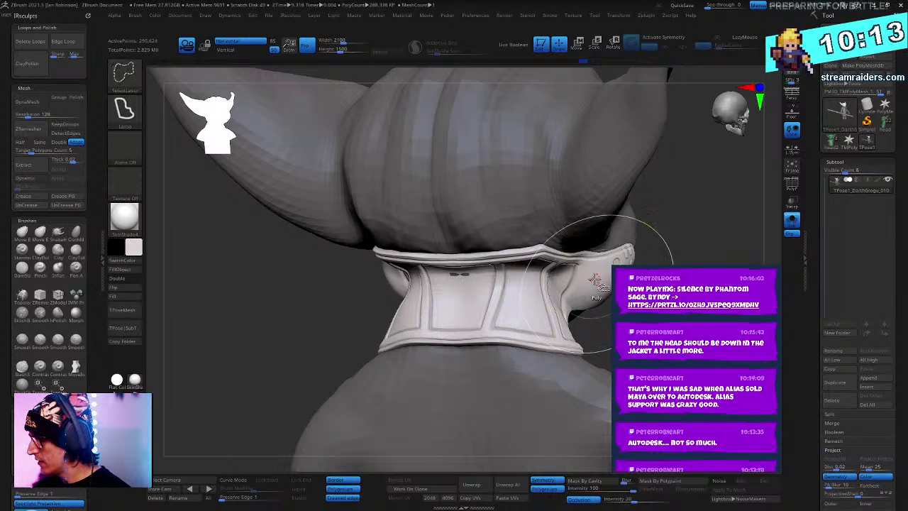
{"action": "left_click", "coordinate": [595, 280], "text": "ctrl+shift"}
{"action": "left_click_drag", "start_coordinate": [655, 299], "coordinate": [674, 301], "text": "shift"}
{"action": "mouse_move", "coordinate": [674, 301]}
{"action": "left_mouse_down", "text": "ctrl"}
{"action": "mouse_move", "coordinate": [681, 312]}
{"action": "mouse_move", "coordinate": [667, 315]}
{"action": "left_mouse_up", "text": "ctrl"}
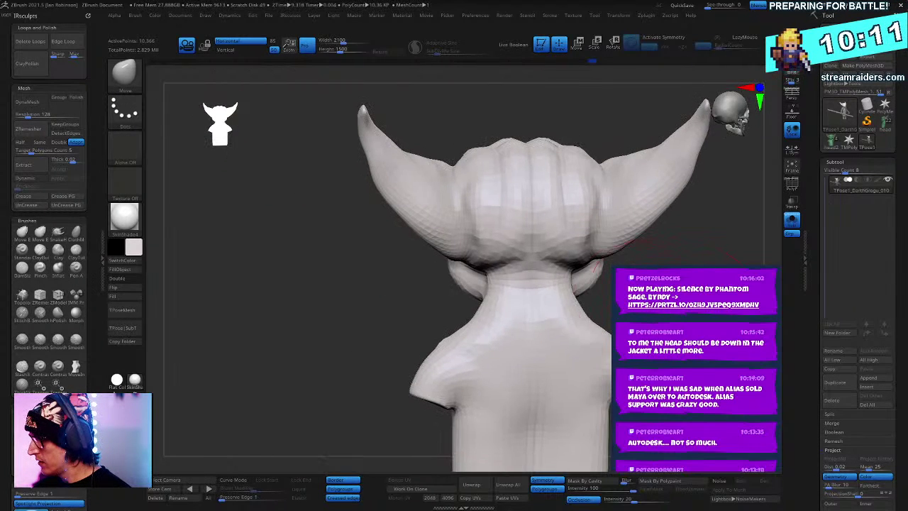
Step: Lasso-mask the head and ears down to the upper neck, and invert the mask so the bust is protected
{"action": "mouse_move", "coordinate": [549, 304]}
{"action": "left_mouse_down", "text": "ctrl"}
{"action": "mouse_move", "coordinate": [314, 107]}
{"action": "mouse_move", "coordinate": [730, 112]}
{"action": "mouse_move", "coordinate": [713, 278]}
{"action": "mouse_move", "coordinate": [681, 292]}
{"action": "left_mouse_up", "text": "ctrl"}
{"action": "mouse_move", "coordinate": [652, 298]}
{"action": "left_mouse_down"}
{"action": "mouse_move", "coordinate": [722, 299]}
{"action": "mouse_move", "coordinate": [685, 292]}
{"action": "left_mouse_up"}
{"action": "left_click_drag", "start_coordinate": [628, 282], "coordinate": [676, 270]}
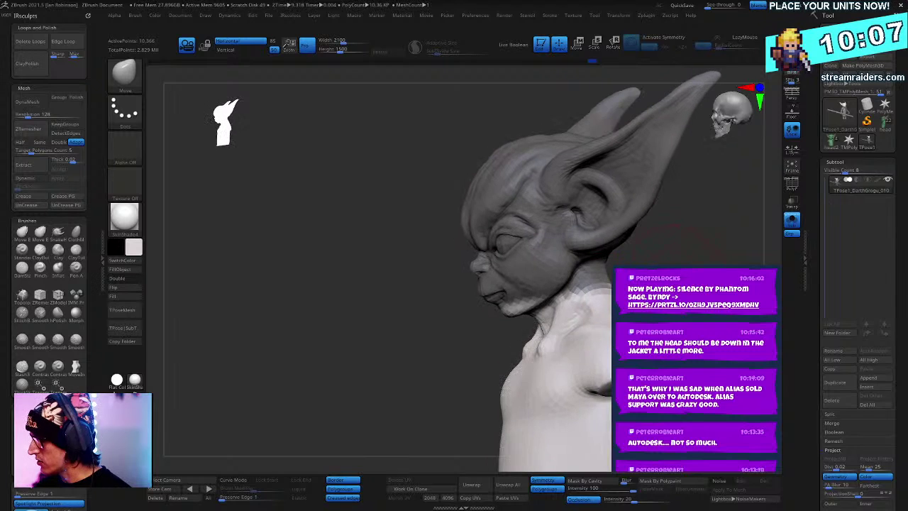
{"action": "mouse_move", "coordinate": [502, 332]}
{"action": "left_mouse_down", "text": "ctrl"}
{"action": "mouse_move", "coordinate": [663, 231]}
{"action": "mouse_move", "coordinate": [628, 294]}
{"action": "mouse_move", "coordinate": [710, 256]}
{"action": "mouse_move", "coordinate": [586, 253]}
{"action": "left_mouse_up", "text": "ctrl"}
{"action": "left_click", "coordinate": [640, 286], "text": "ctrl"}
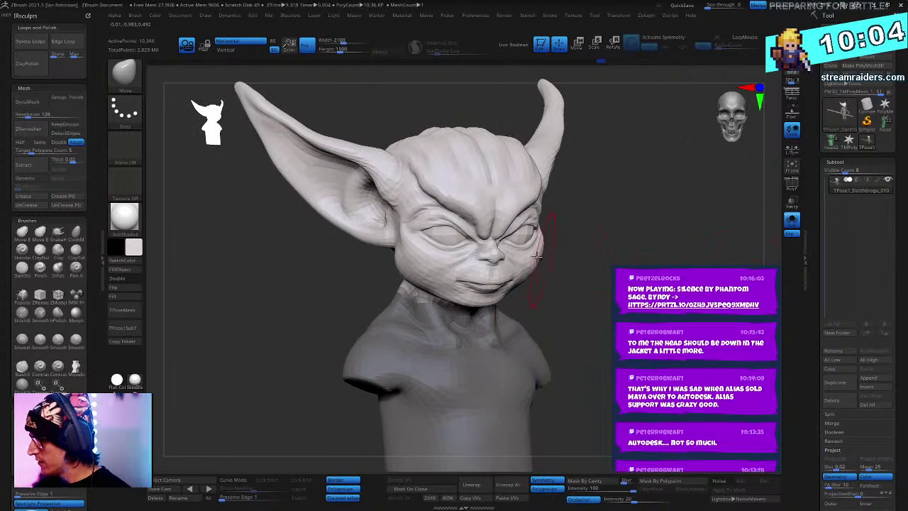
Step: Place the gizmo pivot at the centre of the unmasked head, aligning it from above
{"action": "key", "text": "w"}
{"action": "left_click", "coordinate": [416, 193]}
{"action": "left_click", "coordinate": [393, 193]}
{"action": "left_click_drag", "start_coordinate": [434, 232], "coordinate": [514, 270], "text": "alt"}
{"action": "left_click_drag", "start_coordinate": [571, 284], "coordinate": [576, 387]}
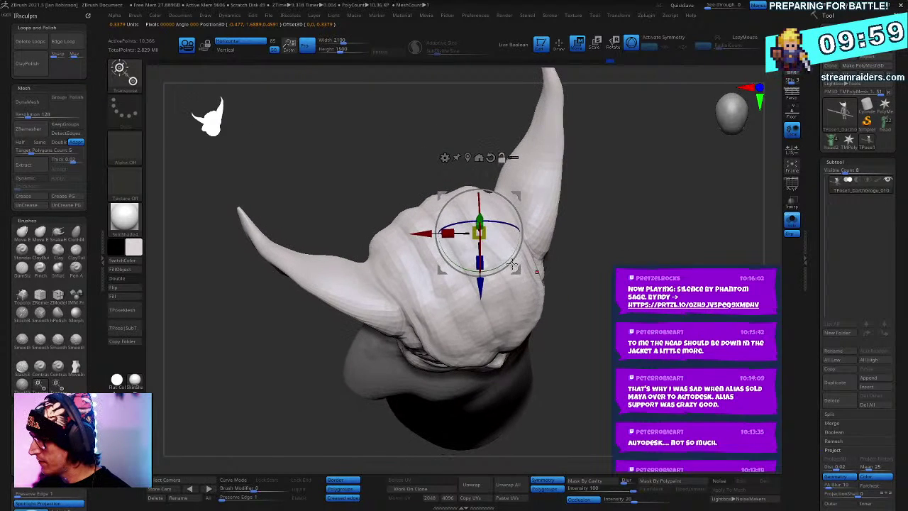
{"action": "left_click_drag", "start_coordinate": [481, 303], "coordinate": [484, 353], "text": "alt"}
{"action": "left_click_drag", "start_coordinate": [485, 287], "coordinate": [476, 286], "text": "alt"}
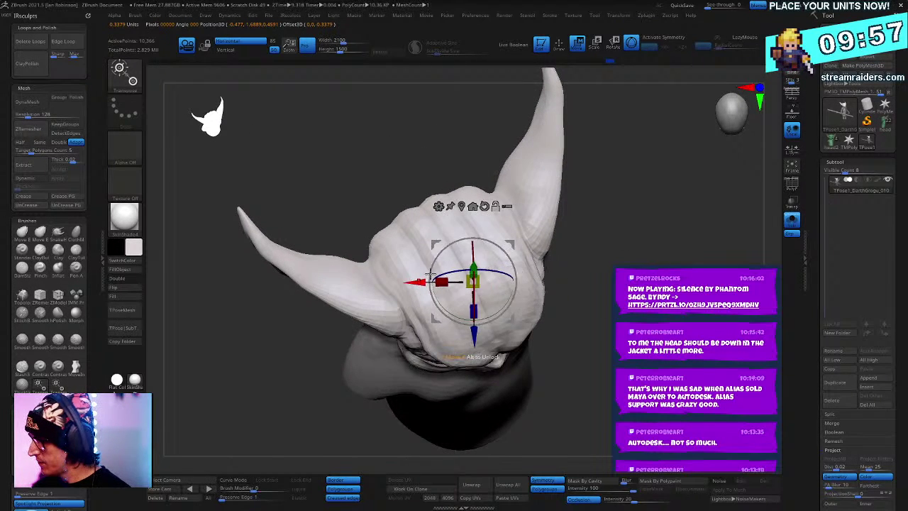
{"action": "left_click_drag", "start_coordinate": [629, 221], "coordinate": [656, 245]}
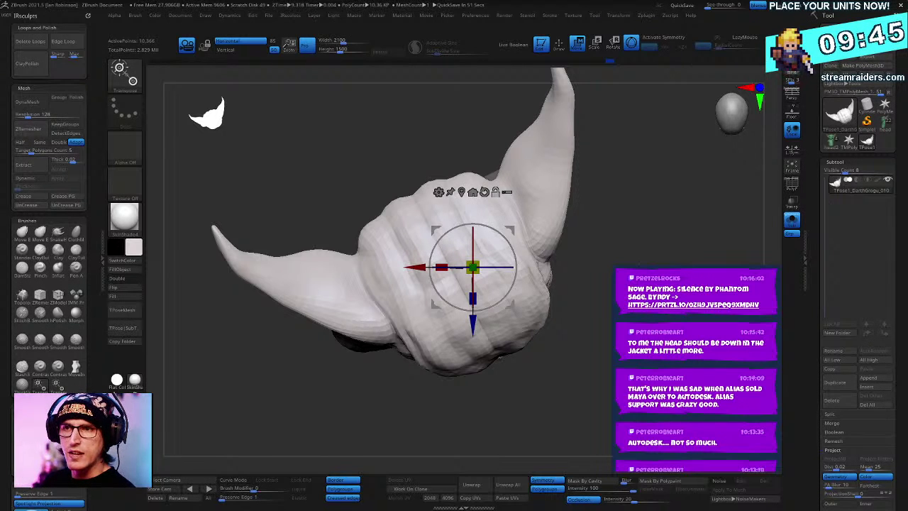
{"action": "left_click_drag", "start_coordinate": [633, 220], "coordinate": [659, 176]}
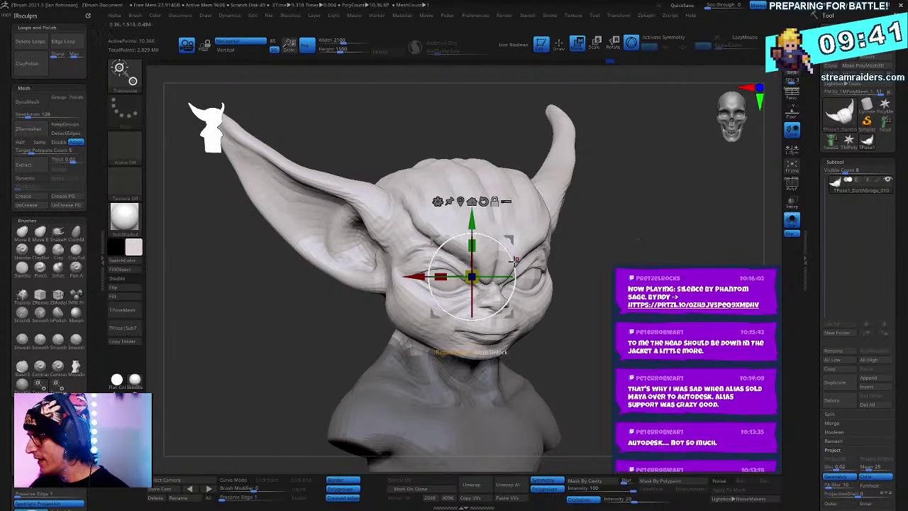
Step: Rotate the head slightly on the neck, and show the whole figure to check its fit inside the collar
{"action": "left_click_drag", "start_coordinate": [478, 257], "coordinate": [483, 266]}
{"action": "left_click", "coordinate": [632, 220], "text": "ctrl+shift"}
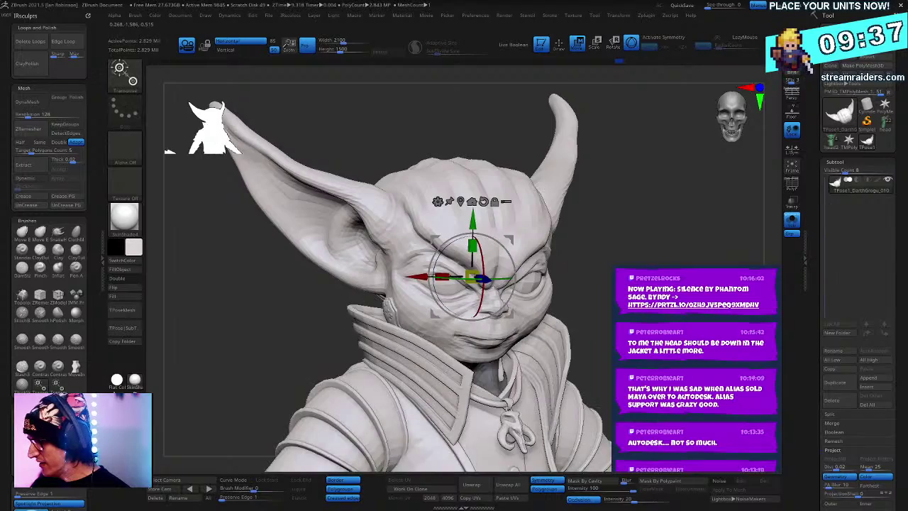
{"action": "mouse_move", "coordinate": [631, 220]}
{"action": "left_mouse_down"}
{"action": "mouse_move", "coordinate": [612, 234]}
{"action": "mouse_move", "coordinate": [700, 242]}
{"action": "mouse_move", "coordinate": [528, 205]}
{"action": "left_mouse_up"}
{"action": "left_click_drag", "start_coordinate": [462, 129], "coordinate": [440, 122]}
{"action": "left_click_drag", "start_coordinate": [642, 168], "coordinate": [493, 260]}
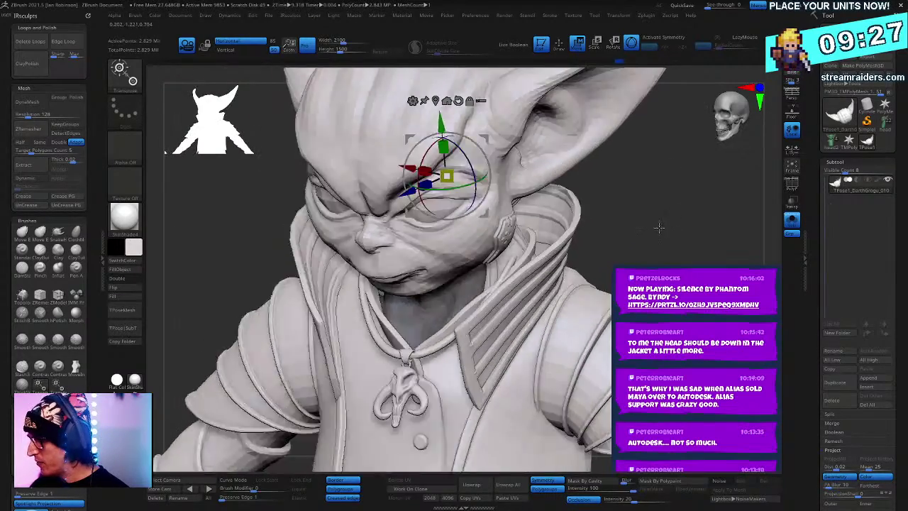
{"action": "left_click_drag", "start_coordinate": [658, 227], "coordinate": [512, 249]}
Step: Isolate the head and bust, and toggle mask and visibility until the full figure shows with everything but the head masked
{"action": "left_click", "coordinate": [509, 222], "text": "ctrl+shift"}
{"action": "left_click_drag", "start_coordinate": [707, 248], "coordinate": [513, 243]}
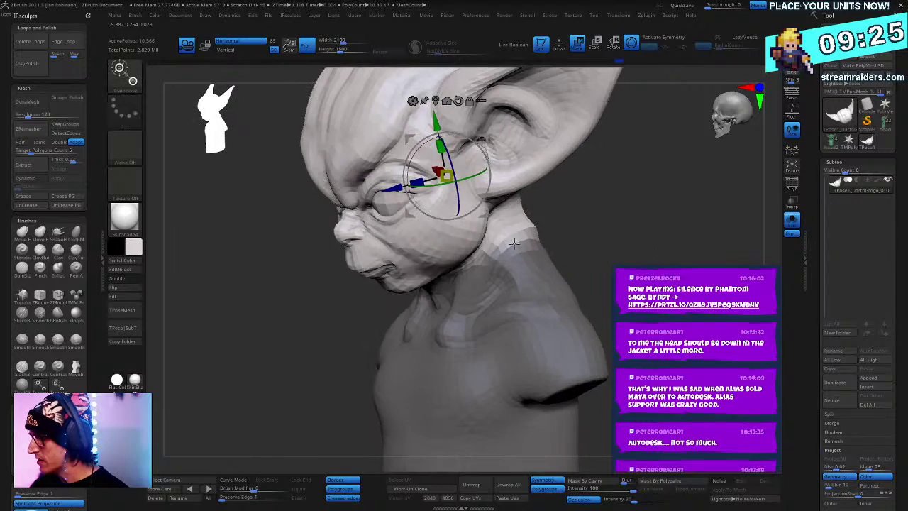
{"action": "left_click", "coordinate": [644, 244], "text": "ctrl"}
{"action": "left_click", "coordinate": [644, 244], "text": "ctrl+shift"}
{"action": "left_click", "coordinate": [644, 244], "text": "ctrl"}
{"action": "left_click_drag", "start_coordinate": [644, 244], "coordinate": [481, 220]}
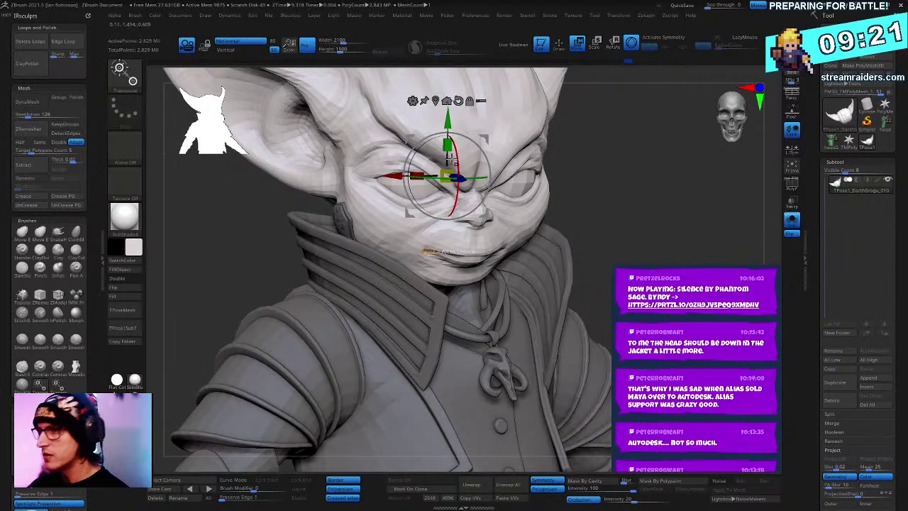
Step: Adjust the camera's horizontal field of view and turn on perspective for viewing the head
{"action": "left_click_drag", "start_coordinate": [637, 201], "coordinate": [282, 61], "text": "alt"}
{"action": "left_click", "coordinate": [273, 41]}
{"action": "left_click_drag", "start_coordinate": [672, 224], "coordinate": [689, 245], "text": "alt"}
{"action": "left_click_drag", "start_coordinate": [635, 196], "coordinate": [400, 256], "text": "alt"}
{"action": "left_click_drag", "start_coordinate": [647, 248], "coordinate": [384, 262]}
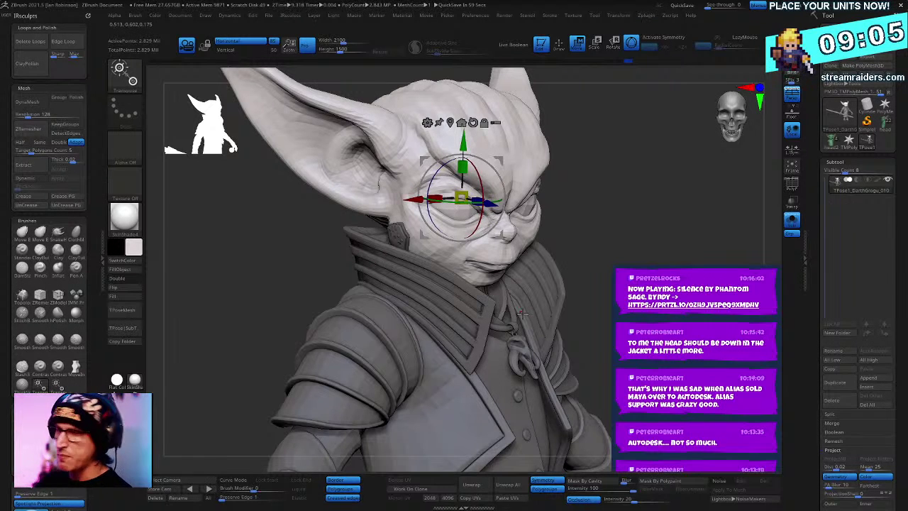
Step: Rotate the unmasked head into its new pose above the collar
{"action": "left_click_drag", "start_coordinate": [479, 182], "coordinate": [534, 188]}
{"action": "left_click_drag", "start_coordinate": [466, 176], "coordinate": [469, 172]}
{"action": "key", "text": "q"}
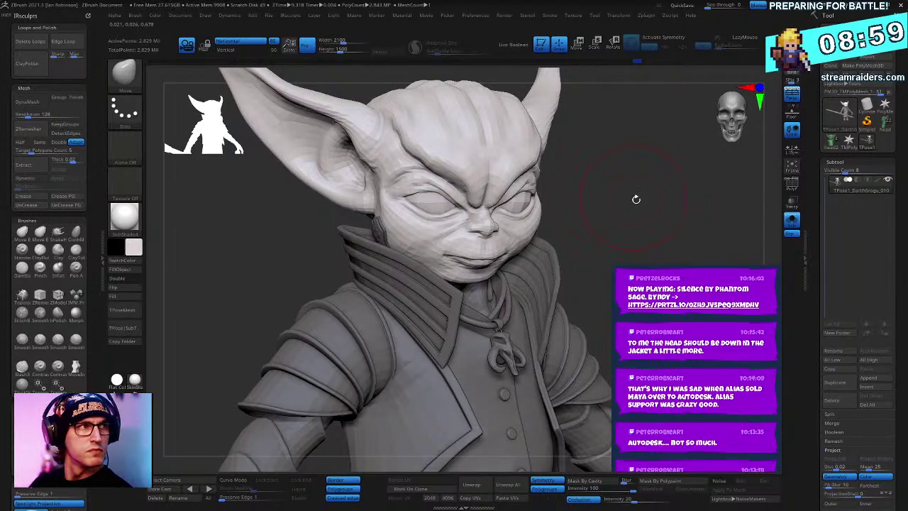
{"action": "mouse_move", "coordinate": [635, 199]}
{"action": "left_mouse_down"}
{"action": "mouse_move", "coordinate": [614, 215]}
{"action": "mouse_move", "coordinate": [672, 205]}
{"action": "left_mouse_up"}
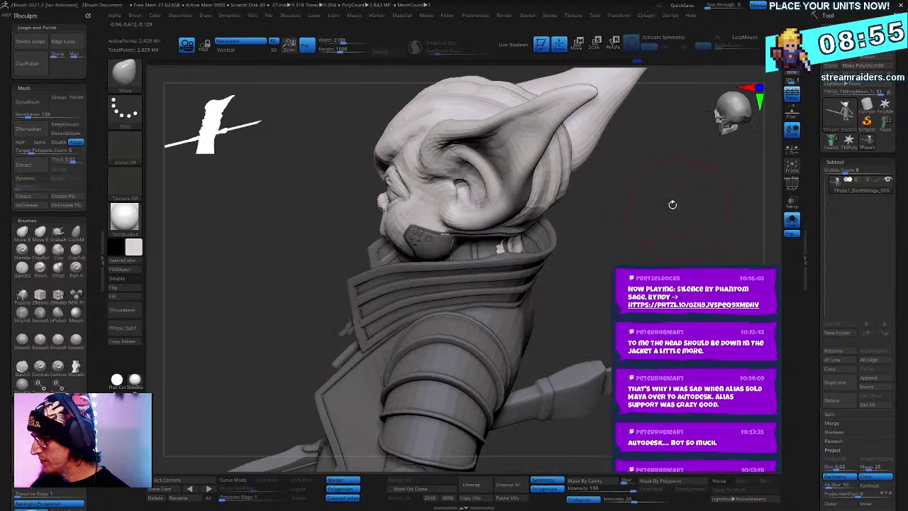
Step: Clear the mask, isolate the neck implant, and show the full figure with everything except the implant masked
{"action": "left_click", "coordinate": [560, 240], "text": "alt"}
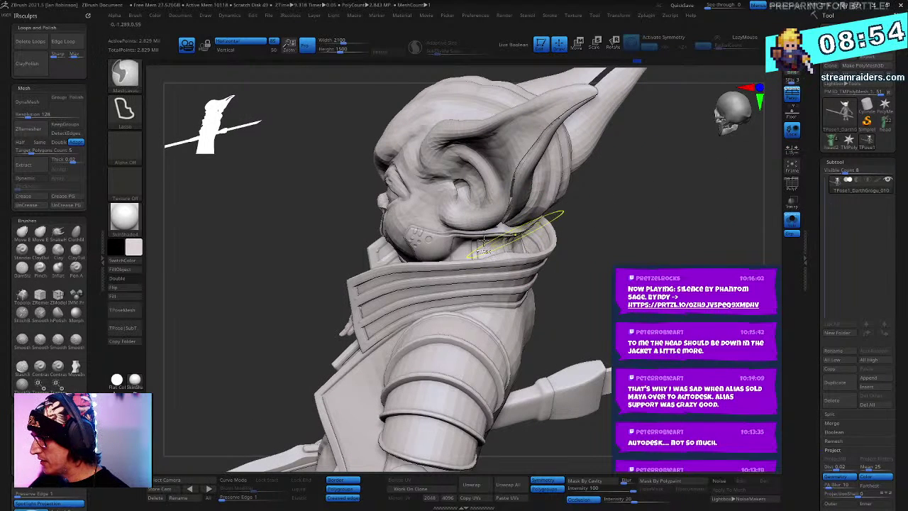
{"action": "key", "text": "ctrl+shift"}
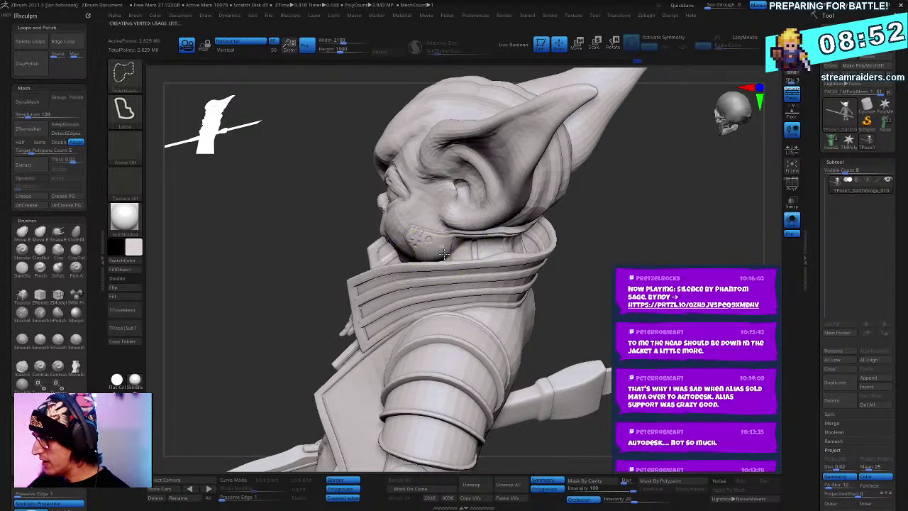
{"action": "key", "text": "space"}
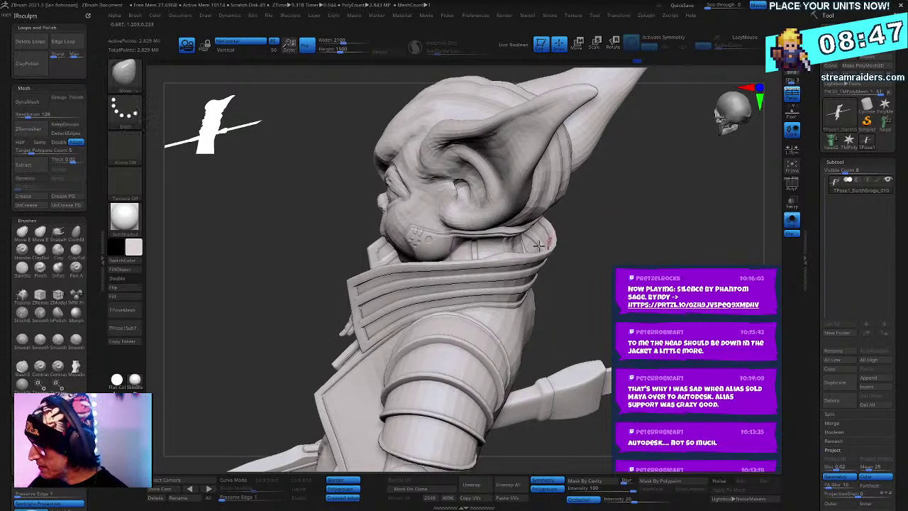
{"action": "mouse_move", "coordinate": [616, 213]}
{"action": "left_mouse_down"}
{"action": "mouse_move", "coordinate": [656, 216]}
{"action": "mouse_move", "coordinate": [674, 249]}
{"action": "left_mouse_up"}
{"action": "left_click", "coordinate": [429, 246], "text": "ctrl+shift"}
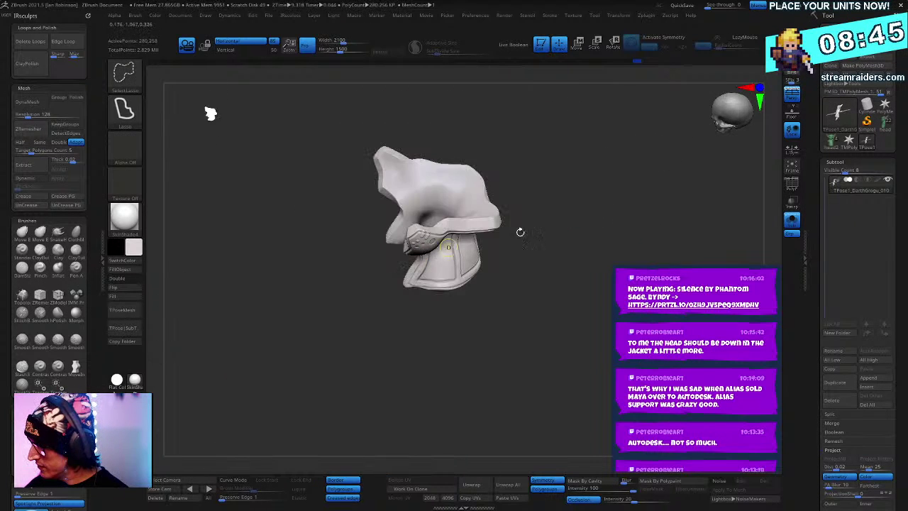
{"action": "left_click_drag", "start_coordinate": [521, 232], "coordinate": [642, 189]}
{"action": "left_click", "coordinate": [644, 188], "text": "ctrl"}
{"action": "left_click", "coordinate": [656, 191], "text": "ctrl+shift"}
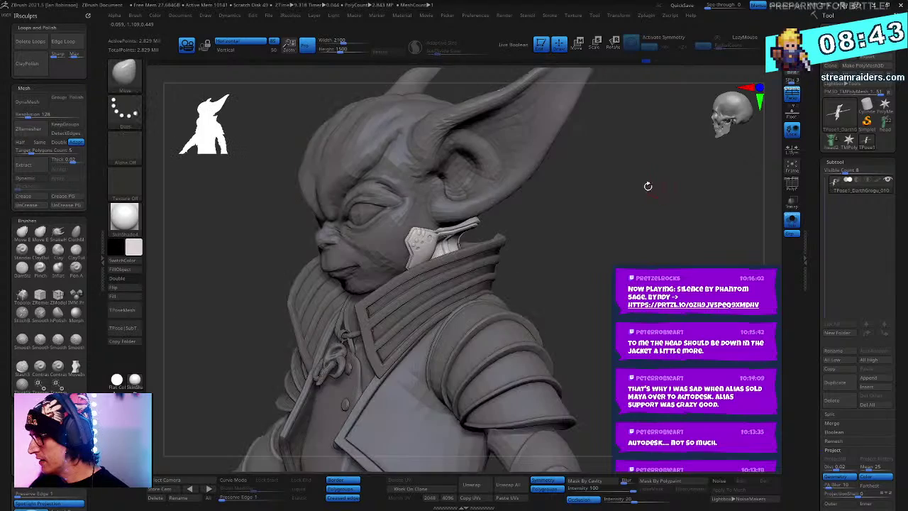
Step: Reshape the unmasked neck implant with the Move brush so it follows the back and sides of the posed neck inside the collar
{"action": "key", "text": "space"}
{"action": "left_click_drag", "start_coordinate": [654, 187], "coordinate": [617, 258], "text": "alt"}
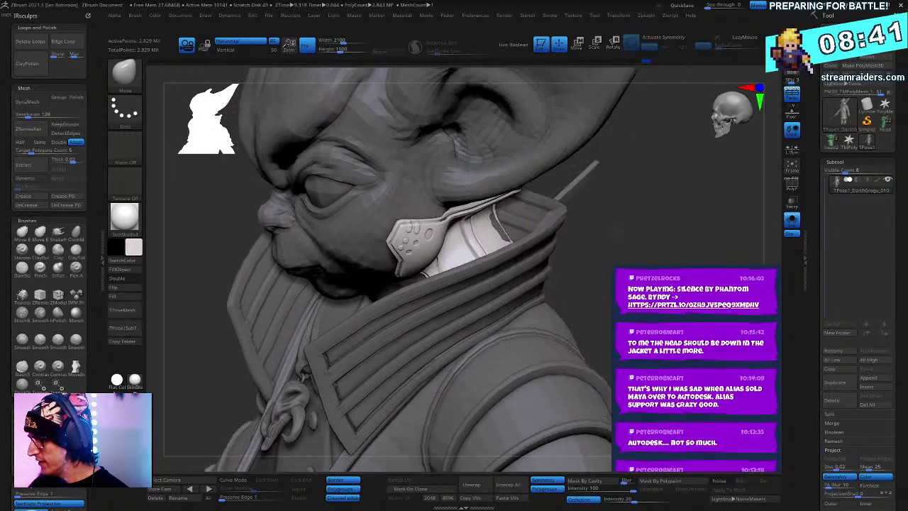
{"action": "left_click_drag", "start_coordinate": [628, 205], "coordinate": [595, 252]}
{"action": "right_click_drag", "start_coordinate": [617, 120], "coordinate": [475, 275]}
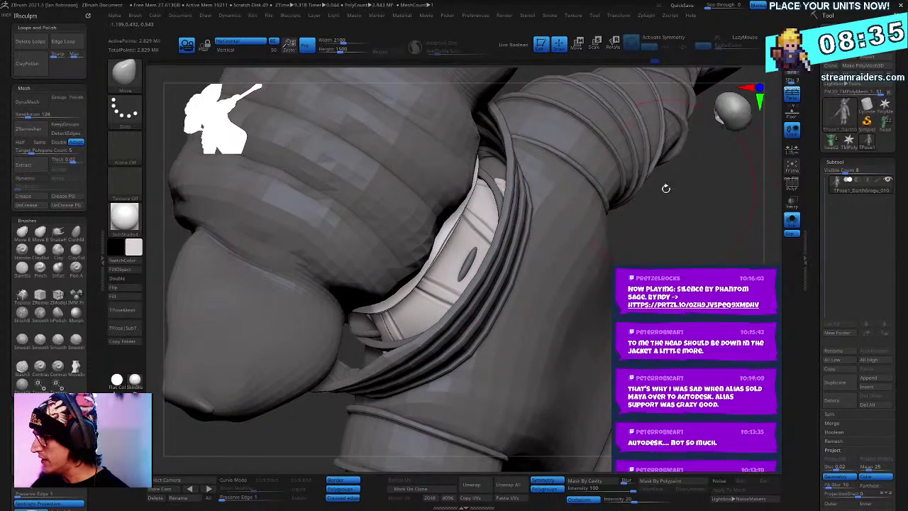
{"action": "right_click_drag", "start_coordinate": [665, 188], "coordinate": [447, 297]}
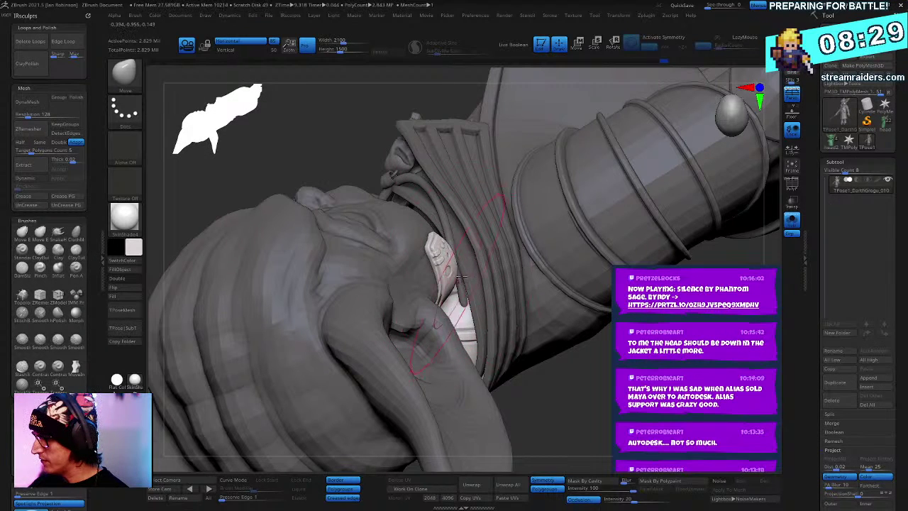
{"action": "right_click_drag", "start_coordinate": [457, 246], "coordinate": [427, 301]}
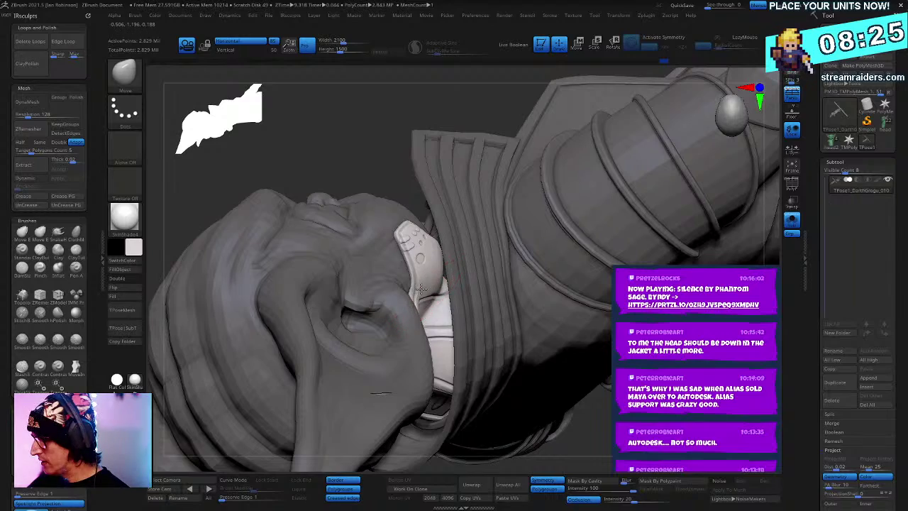
{"action": "mouse_move", "coordinate": [471, 231]}
{"action": "right_mouse_down"}
{"action": "mouse_move", "coordinate": [492, 296]}
{"action": "mouse_move", "coordinate": [514, 208]}
{"action": "mouse_move", "coordinate": [473, 283]}
{"action": "mouse_move", "coordinate": [467, 247]}
{"action": "mouse_move", "coordinate": [508, 201]}
{"action": "mouse_move", "coordinate": [425, 261]}
{"action": "right_mouse_up"}
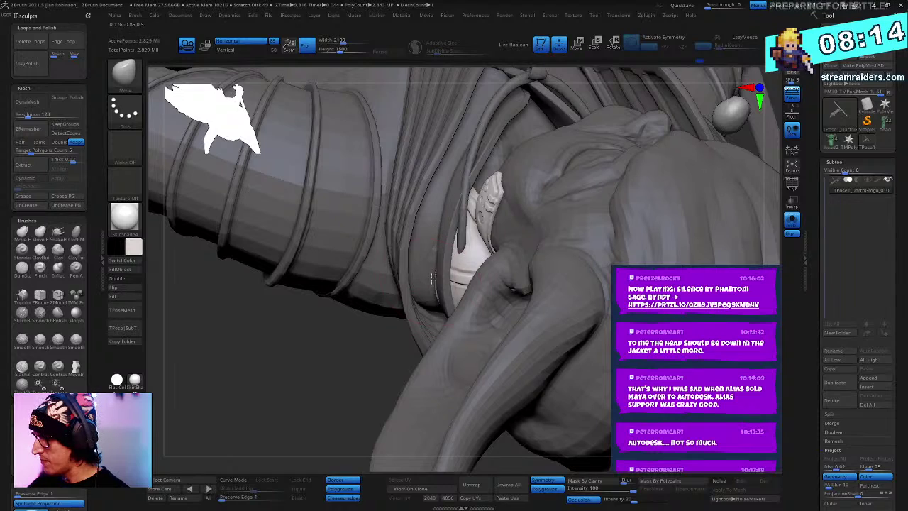
{"action": "mouse_move", "coordinate": [514, 209]}
{"action": "right_mouse_down"}
{"action": "mouse_move", "coordinate": [495, 206]}
{"action": "mouse_move", "coordinate": [547, 205]}
{"action": "mouse_move", "coordinate": [583, 191]}
{"action": "mouse_move", "coordinate": [586, 198]}
{"action": "mouse_move", "coordinate": [533, 192]}
{"action": "mouse_move", "coordinate": [534, 234]}
{"action": "mouse_move", "coordinate": [533, 211]}
{"action": "mouse_move", "coordinate": [464, 222]}
{"action": "mouse_move", "coordinate": [338, 214]}
{"action": "right_mouse_up"}
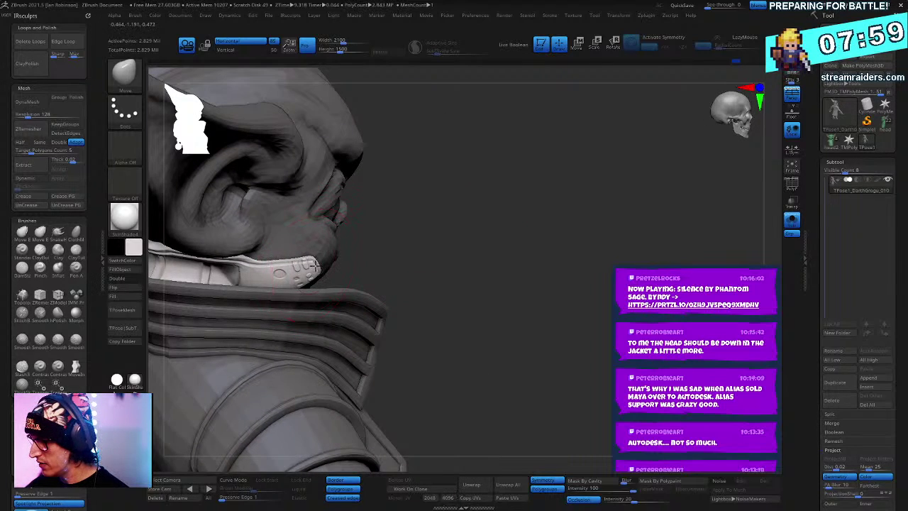
Step: Push the implant's cheek plates against the jaw with the Move brush on both sides of the head
{"action": "right_click_drag", "start_coordinate": [447, 237], "coordinate": [530, 199]}
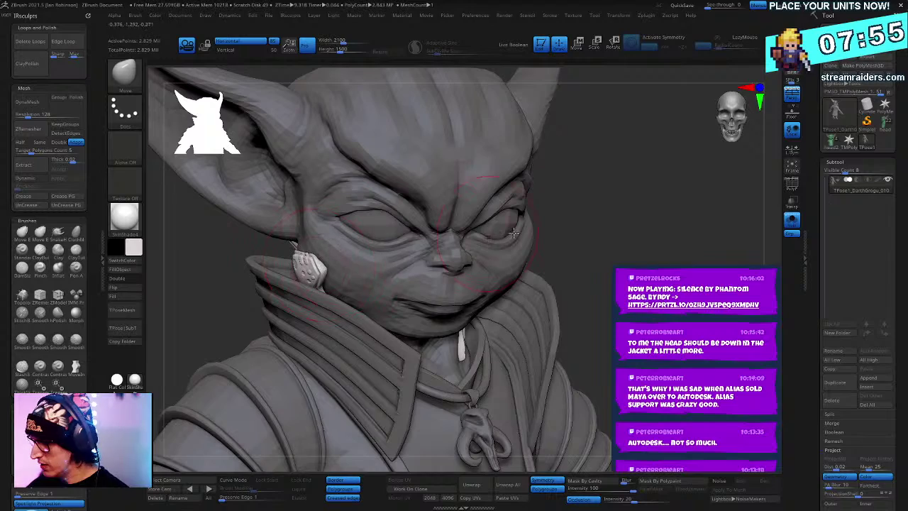
{"action": "mouse_move", "coordinate": [513, 232]}
{"action": "right_mouse_down"}
{"action": "mouse_move", "coordinate": [640, 205]}
{"action": "mouse_move", "coordinate": [590, 209]}
{"action": "mouse_move", "coordinate": [581, 196]}
{"action": "mouse_move", "coordinate": [647, 201]}
{"action": "mouse_move", "coordinate": [514, 223]}
{"action": "right_mouse_up"}
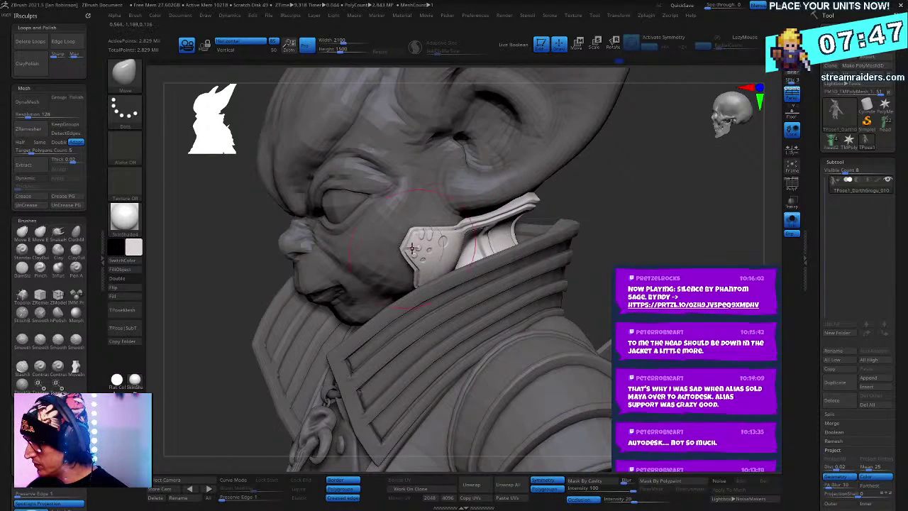
{"action": "right_click_drag", "start_coordinate": [432, 212], "coordinate": [400, 235]}
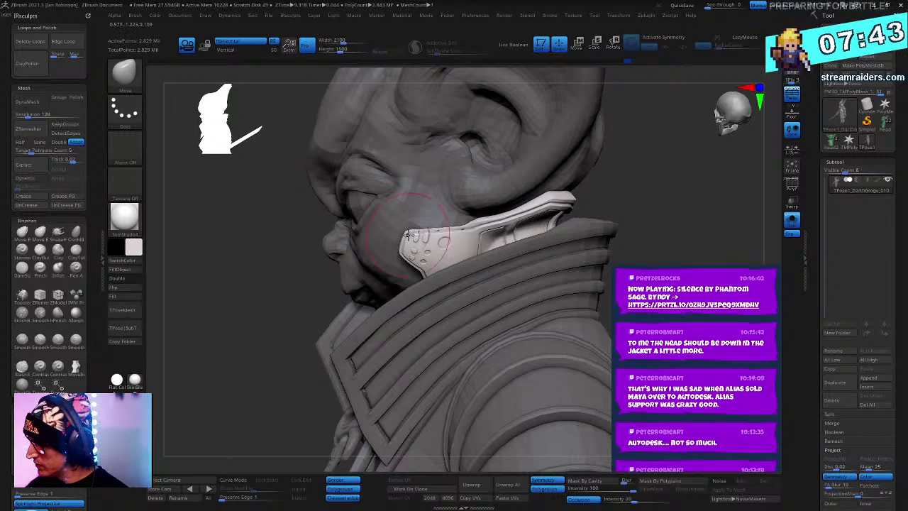
{"action": "mouse_move", "coordinate": [495, 210]}
{"action": "right_mouse_down"}
{"action": "mouse_move", "coordinate": [602, 196]}
{"action": "mouse_move", "coordinate": [580, 198]}
{"action": "mouse_move", "coordinate": [406, 290]}
{"action": "right_mouse_up"}
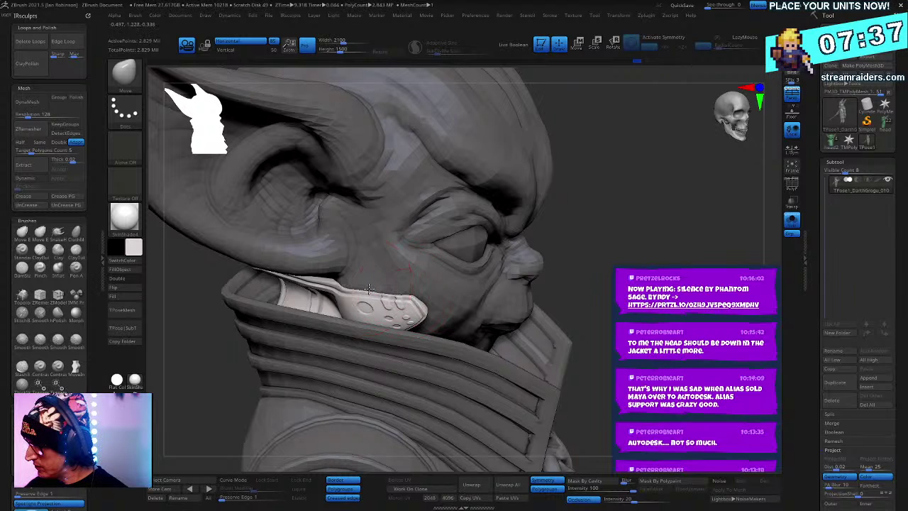
{"action": "right_click_drag", "start_coordinate": [497, 241], "coordinate": [381, 284]}
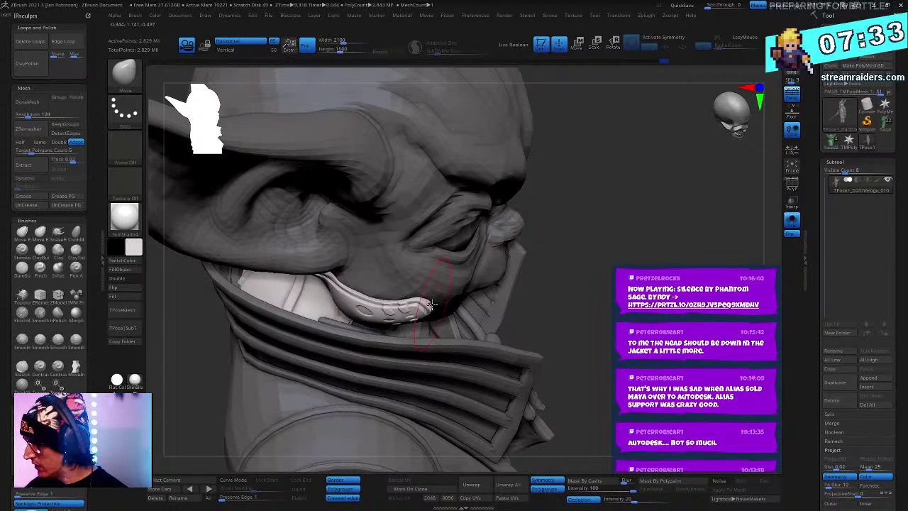
{"action": "mouse_move", "coordinate": [521, 261]}
{"action": "right_mouse_down"}
{"action": "mouse_move", "coordinate": [634, 192]}
{"action": "mouse_move", "coordinate": [459, 290]}
{"action": "mouse_move", "coordinate": [433, 316]}
{"action": "right_mouse_up"}
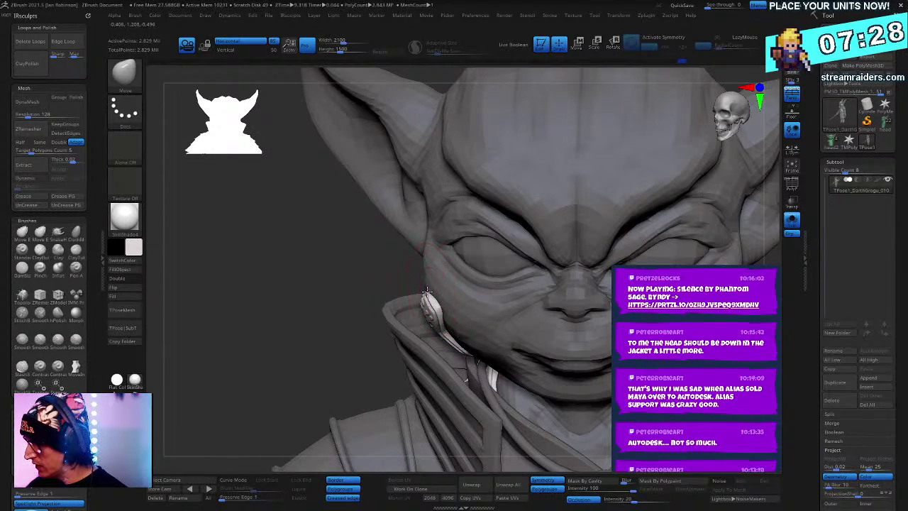
Step: Clear the mask and hide all the sword parts, including the blade, hilt and guard, to view the whole figure
{"action": "mouse_move", "coordinate": [523, 275]}
{"action": "right_mouse_down"}
{"action": "mouse_move", "coordinate": [582, 241]}
{"action": "mouse_move", "coordinate": [602, 199]}
{"action": "mouse_move", "coordinate": [600, 148]}
{"action": "mouse_move", "coordinate": [564, 144]}
{"action": "mouse_move", "coordinate": [650, 212]}
{"action": "mouse_move", "coordinate": [612, 206]}
{"action": "mouse_move", "coordinate": [622, 186]}
{"action": "mouse_move", "coordinate": [636, 187]}
{"action": "right_mouse_up"}
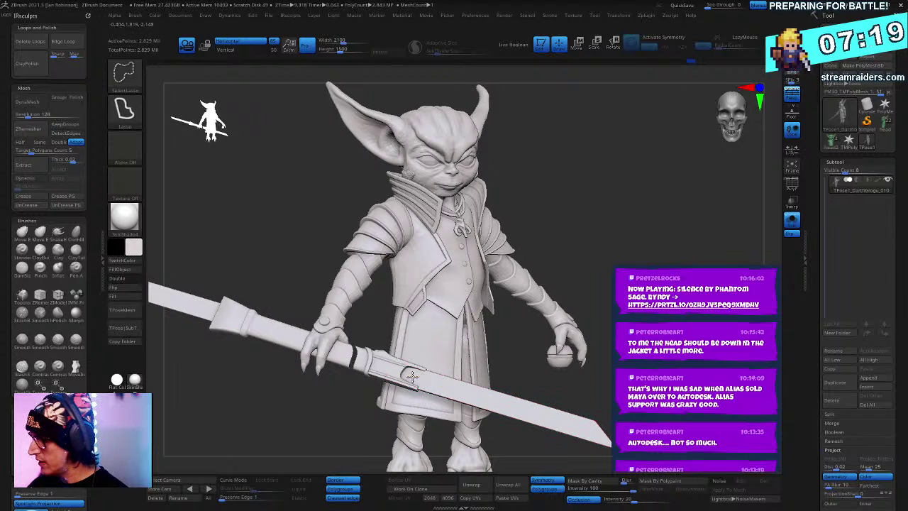
{"action": "left_click", "coordinate": [389, 365], "text": "ctrl+alt+shift"}
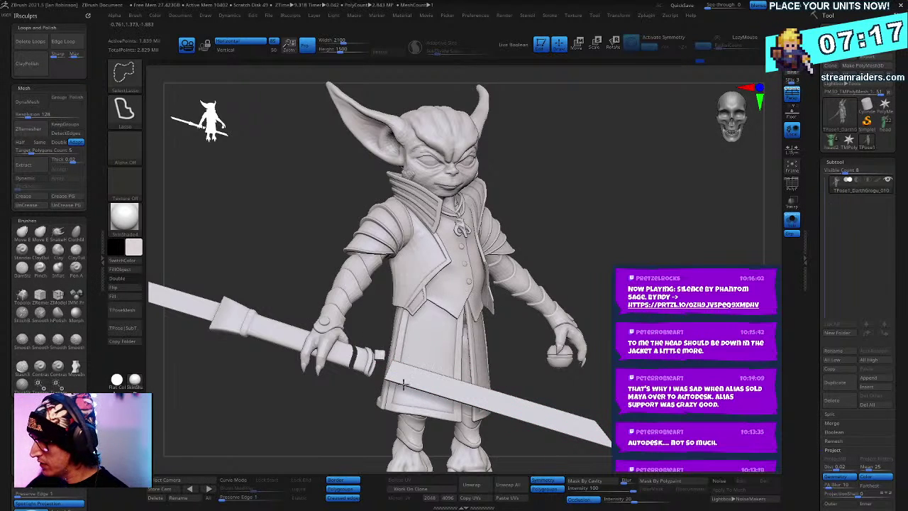
{"action": "left_click", "coordinate": [421, 370], "text": "ctrl+alt+shift"}
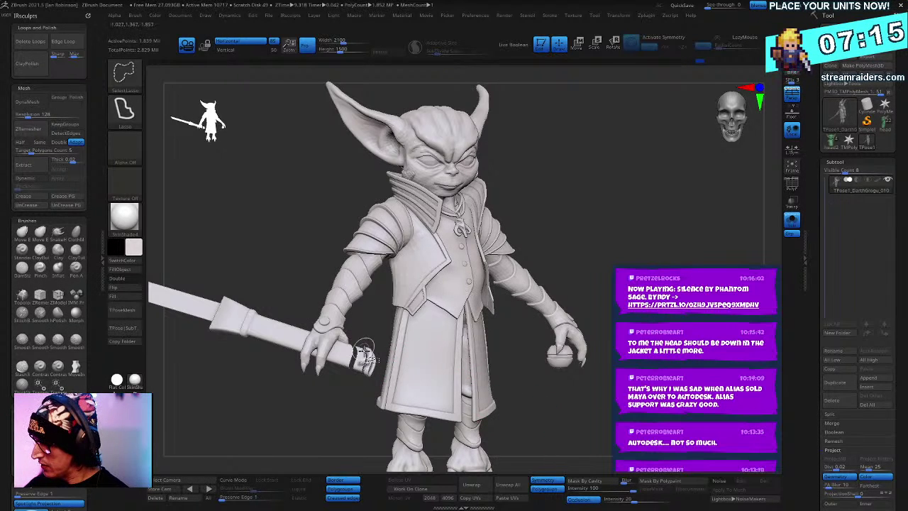
{"action": "left_click", "coordinate": [366, 354], "text": "ctrl+alt+shift"}
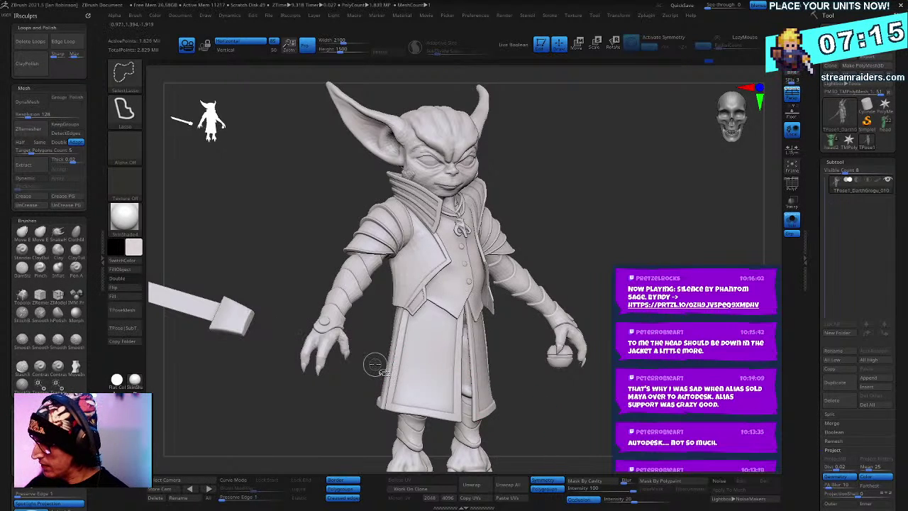
{"action": "left_click", "coordinate": [246, 318], "text": "ctrl+alt+shift"}
{"action": "mouse_move", "coordinate": [287, 319]}
{"action": "right_mouse_down", "text": "alt"}
{"action": "mouse_move", "coordinate": [462, 314]}
{"action": "mouse_move", "coordinate": [522, 300]}
{"action": "right_mouse_up", "text": "alt"}
{"action": "mouse_move", "coordinate": [486, 241]}
{"action": "left_mouse_down", "text": "ctrl+alt+shift"}
{"action": "mouse_move", "coordinate": [468, 192]}
{"action": "mouse_move", "coordinate": [259, 368]}
{"action": "mouse_move", "coordinate": [537, 215]}
{"action": "left_mouse_up", "text": "ctrl+alt+shift"}
{"action": "right_click_drag", "start_coordinate": [440, 369], "coordinate": [245, 308], "text": "ctrl"}
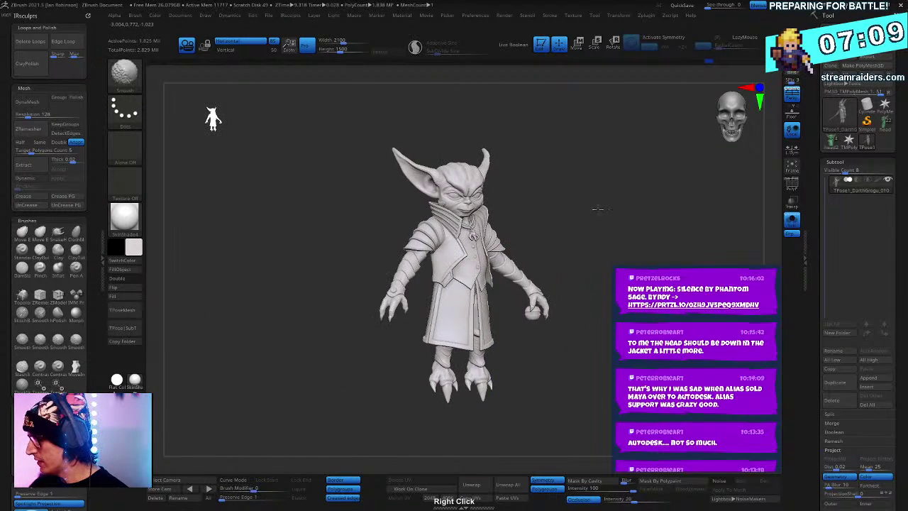
Step: Hide the ball held in the figure's hand and view the whole figure without props
{"action": "mouse_move", "coordinate": [598, 210]}
{"action": "right_mouse_down"}
{"action": "mouse_move", "coordinate": [586, 234]}
{"action": "mouse_move", "coordinate": [660, 213]}
{"action": "mouse_move", "coordinate": [602, 209]}
{"action": "mouse_move", "coordinate": [606, 183]}
{"action": "mouse_move", "coordinate": [585, 209]}
{"action": "mouse_move", "coordinate": [607, 172]}
{"action": "mouse_move", "coordinate": [612, 187]}
{"action": "mouse_move", "coordinate": [604, 168]}
{"action": "mouse_move", "coordinate": [589, 223]}
{"action": "right_mouse_up"}
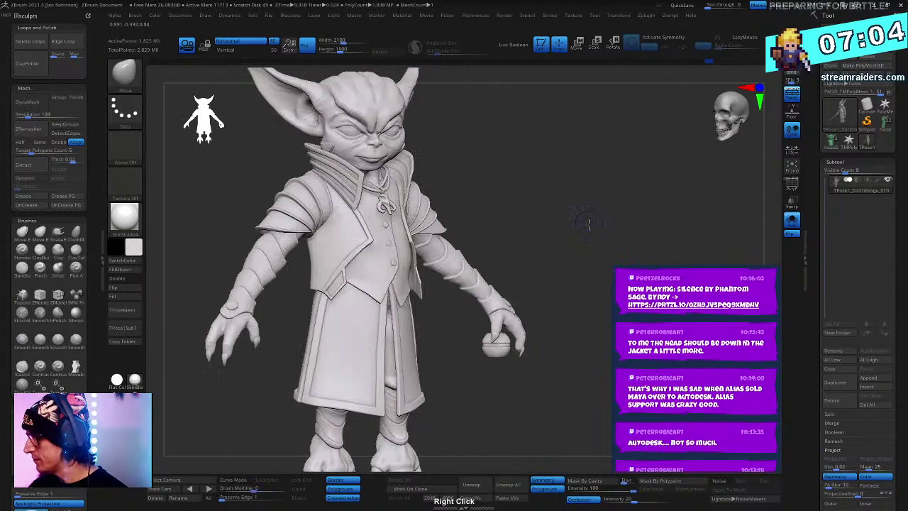
{"action": "right_click", "coordinate": [540, 273]}
{"action": "key", "text": "ctrl+shift"}
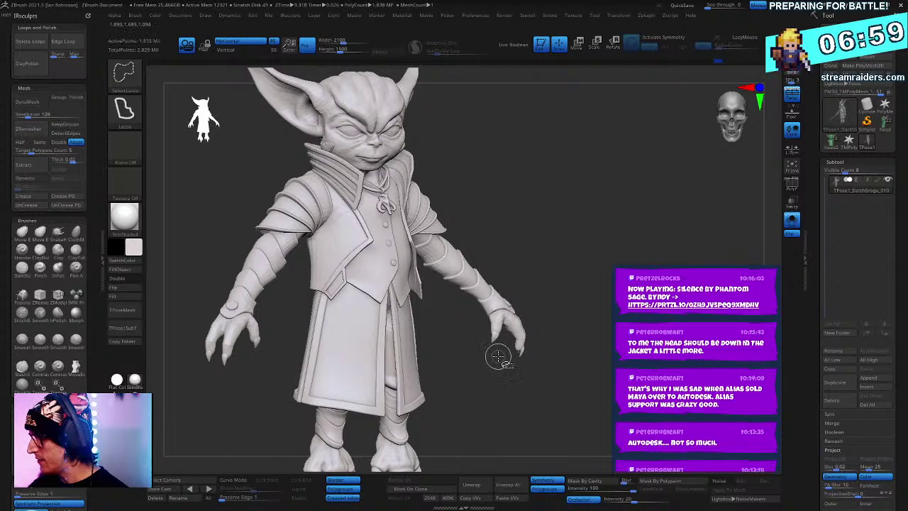
{"action": "mouse_move", "coordinate": [593, 223]}
{"action": "right_mouse_down"}
{"action": "mouse_move", "coordinate": [594, 203]}
{"action": "mouse_move", "coordinate": [654, 225]}
{"action": "right_mouse_up"}
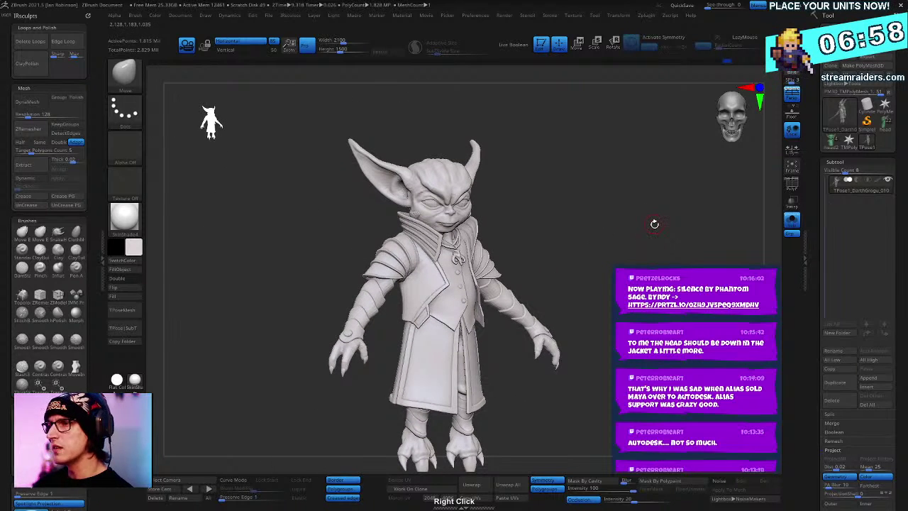
Step: Show all hidden parts and mask everything except the coat collar, ready for transforming with the gizmo
{"action": "right_click_drag", "start_coordinate": [549, 337], "coordinate": [604, 203]}
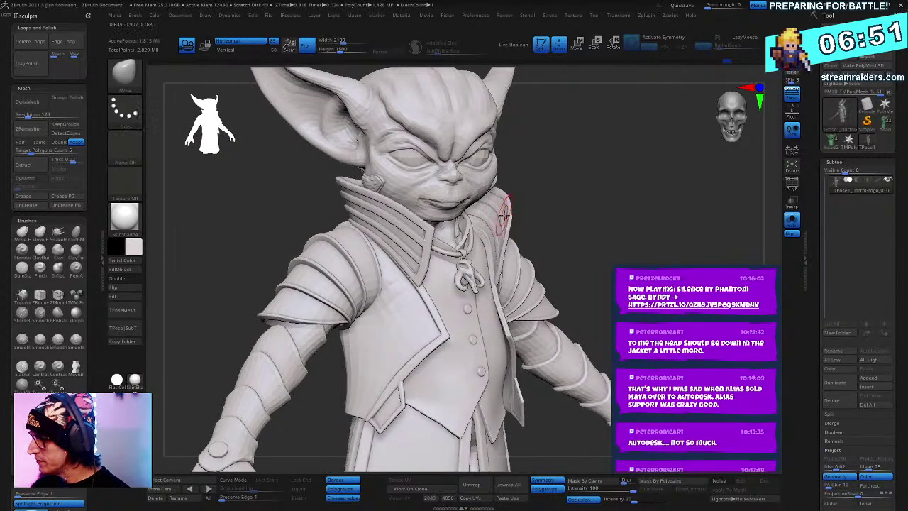
{"action": "key", "text": "ctrl+shift"}
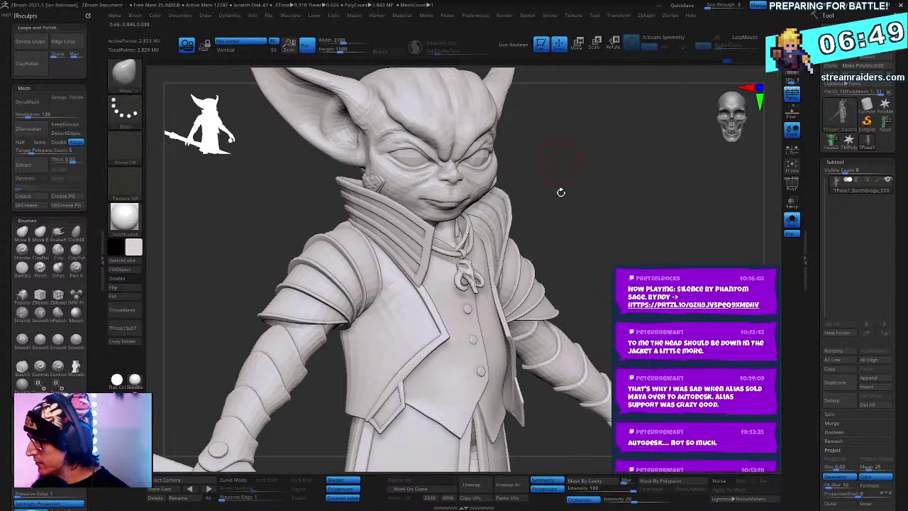
{"action": "left_click", "coordinate": [502, 218], "text": "ctrl+shift"}
{"action": "right_click_drag", "start_coordinate": [570, 211], "coordinate": [540, 224]}
{"action": "mouse_move", "coordinate": [539, 225]}
{"action": "left_mouse_down"}
{"action": "mouse_move", "coordinate": [648, 217]}
{"action": "mouse_move", "coordinate": [667, 213]}
{"action": "mouse_move", "coordinate": [665, 204]}
{"action": "left_mouse_up"}
{"action": "key", "text": "ctrl"}
{"action": "left_click", "coordinate": [665, 203], "text": "ctrl+shift"}
{"action": "key", "text": "w"}
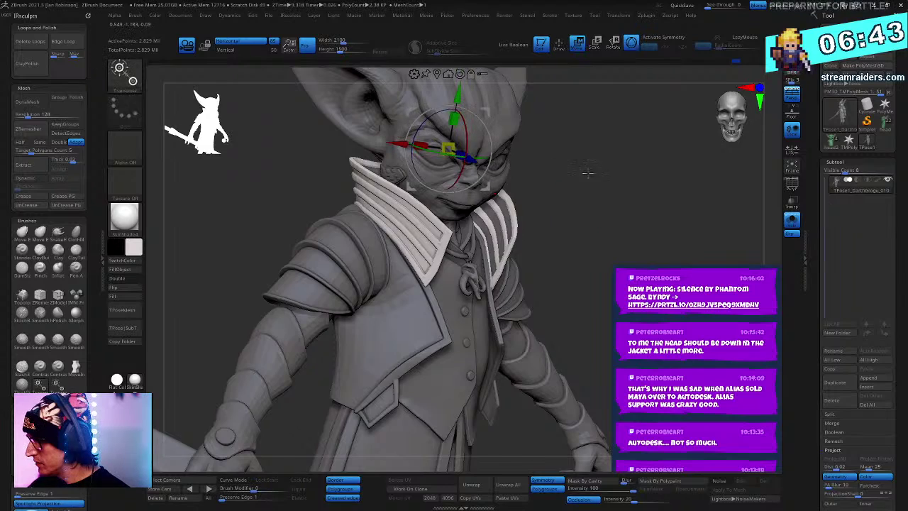
Step: Try limiting the unmasked area to the collar's inner strips, and clear the whole mask
{"action": "right_click_drag", "start_coordinate": [566, 145], "coordinate": [572, 197], "text": "alt"}
{"action": "left_click", "coordinate": [516, 251], "text": "ctrl"}
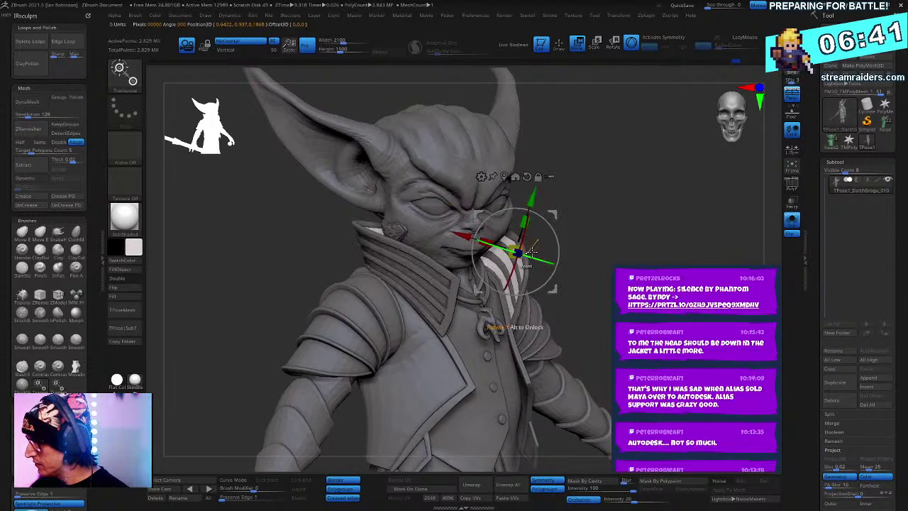
{"action": "key", "text": "q"}
{"action": "mouse_move", "coordinate": [670, 204]}
{"action": "right_mouse_down"}
{"action": "mouse_move", "coordinate": [632, 208]}
{"action": "mouse_move", "coordinate": [586, 237]}
{"action": "right_mouse_up"}
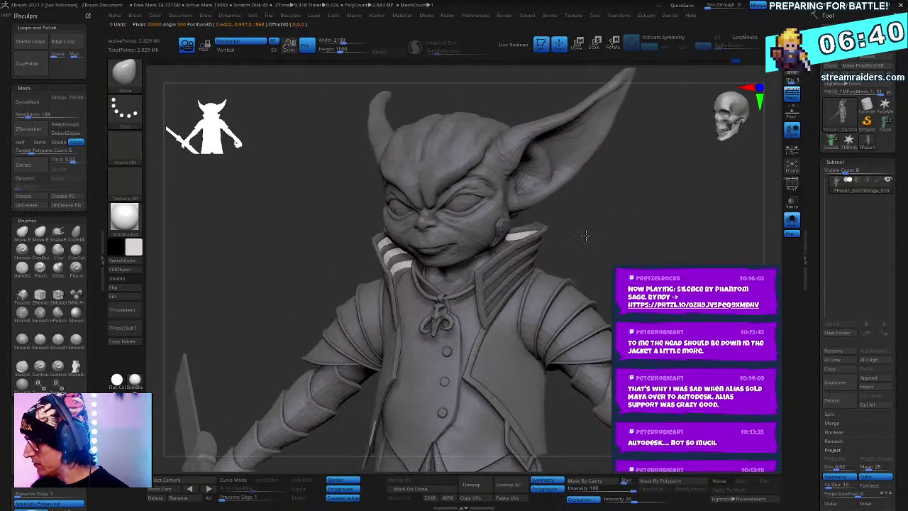
{"action": "left_click_drag", "start_coordinate": [550, 241], "coordinate": [557, 248], "text": "ctrl"}
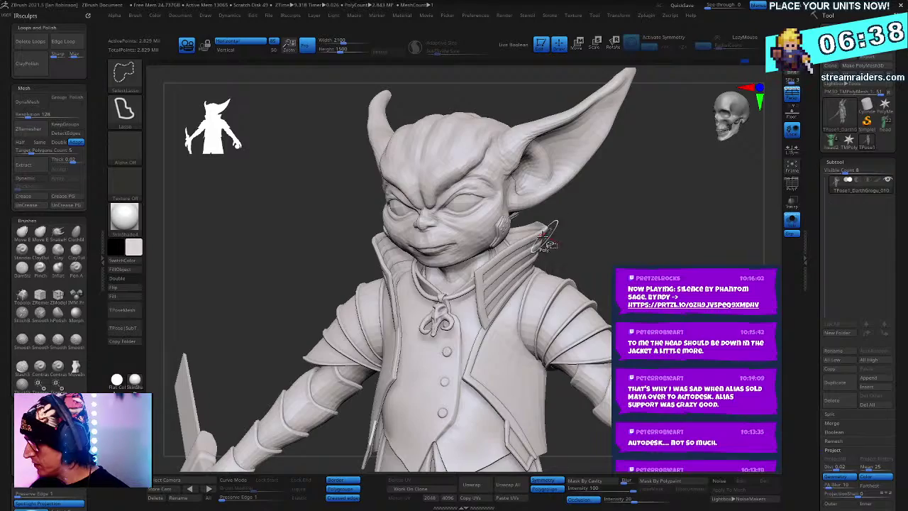
Step: Turn on the wireframe display with polygroup colours for a close view of the coat collar
{"action": "key", "text": "shift+f"}
{"action": "left_click_drag", "start_coordinate": [629, 213], "coordinate": [568, 246], "text": "alt"}
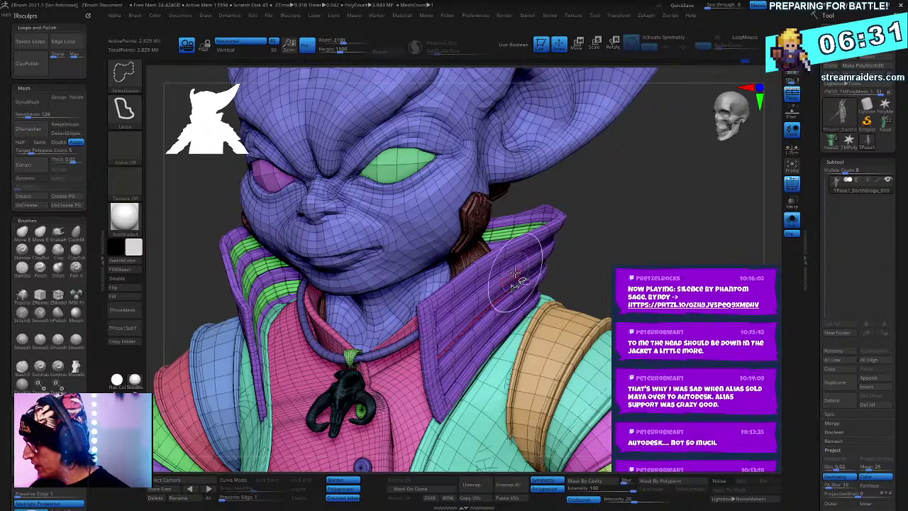
{"action": "left_click", "coordinate": [628, 209], "text": "ctrl"}
{"action": "left_click", "coordinate": [624, 204], "text": "ctrl"}
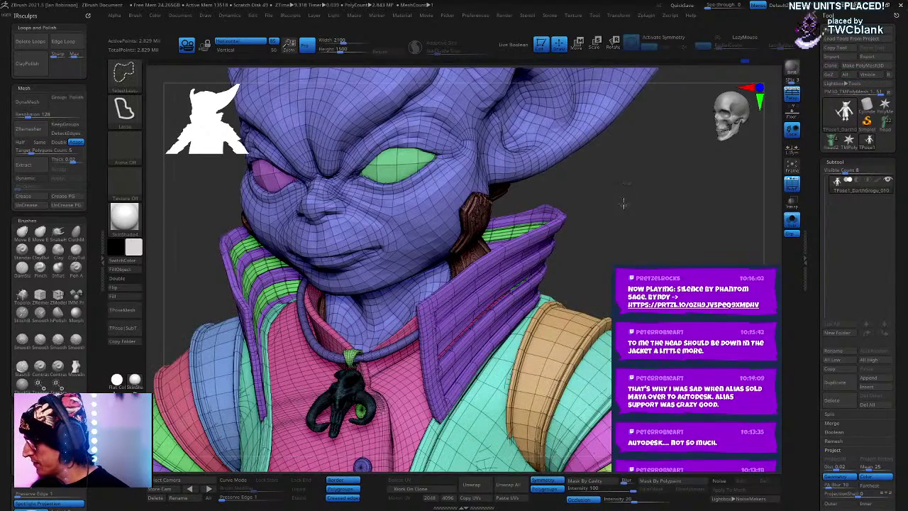
{"action": "mouse_move", "coordinate": [616, 196]}
{"action": "right_mouse_down"}
{"action": "mouse_move", "coordinate": [618, 250]}
{"action": "mouse_move", "coordinate": [578, 188]}
{"action": "mouse_move", "coordinate": [626, 183]}
{"action": "mouse_move", "coordinate": [634, 159]}
{"action": "mouse_move", "coordinate": [564, 146]}
{"action": "right_mouse_up"}
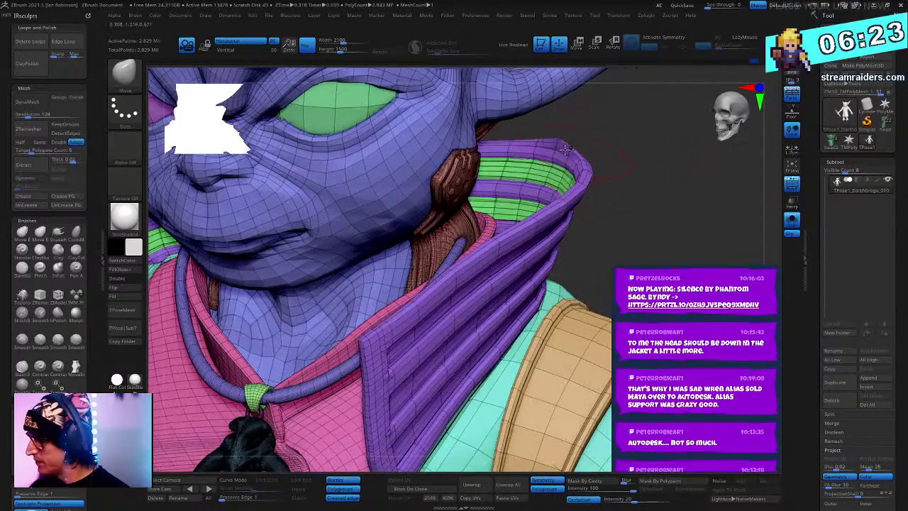
Step: Hide the coat collar's polygroups one after another until the whole collar is hidden
{"action": "left_click", "coordinate": [560, 146], "text": "ctrl+shift"}
{"action": "left_click_drag", "start_coordinate": [631, 144], "coordinate": [611, 182], "text": "ctrl+shift"}
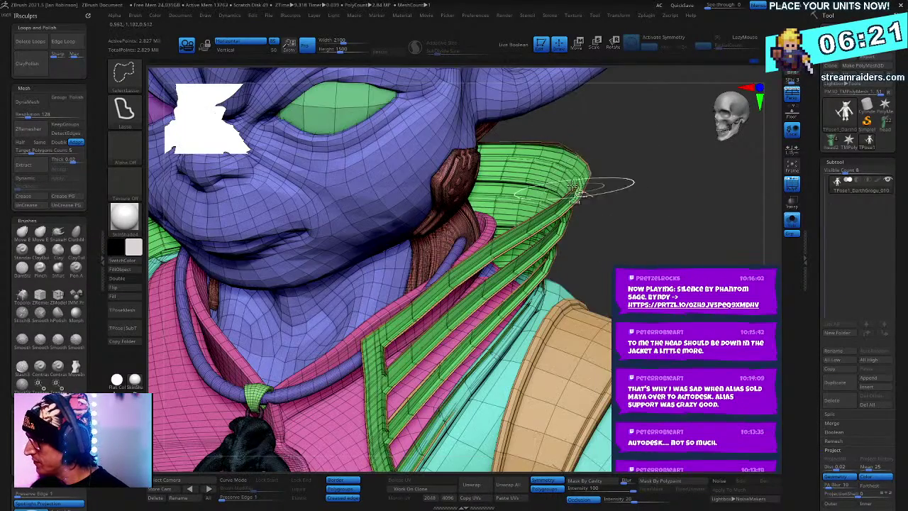
{"action": "left_click", "coordinate": [597, 160], "text": "ctrl+shift"}
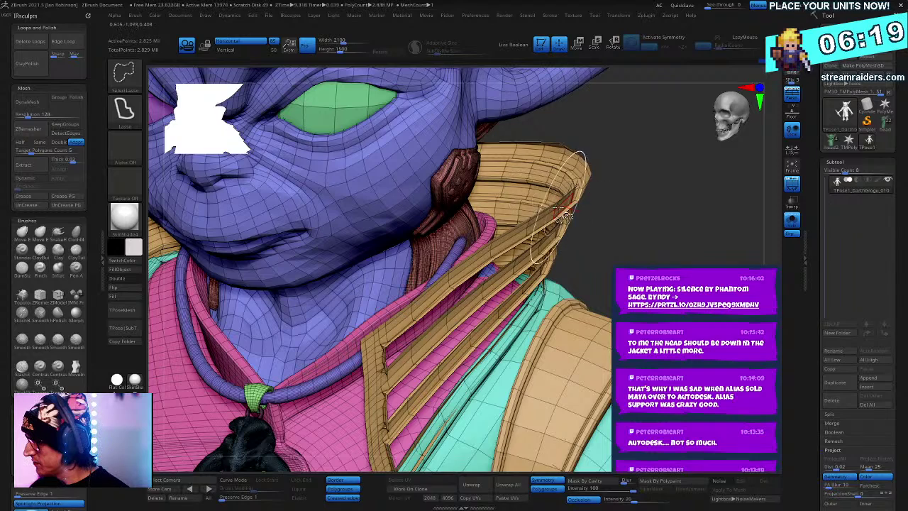
{"action": "left_click_drag", "start_coordinate": [557, 227], "coordinate": [541, 243], "text": "ctrl+shift"}
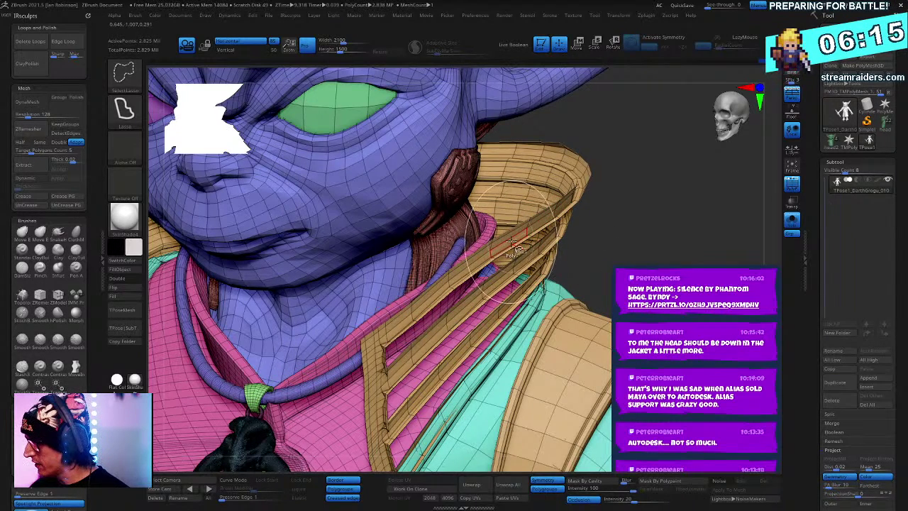
{"action": "right_click", "coordinate": [561, 245]}
{"action": "left_click_drag", "start_coordinate": [635, 201], "coordinate": [546, 207]}
{"action": "left_click", "coordinate": [508, 207], "text": "ctrl+shift"}
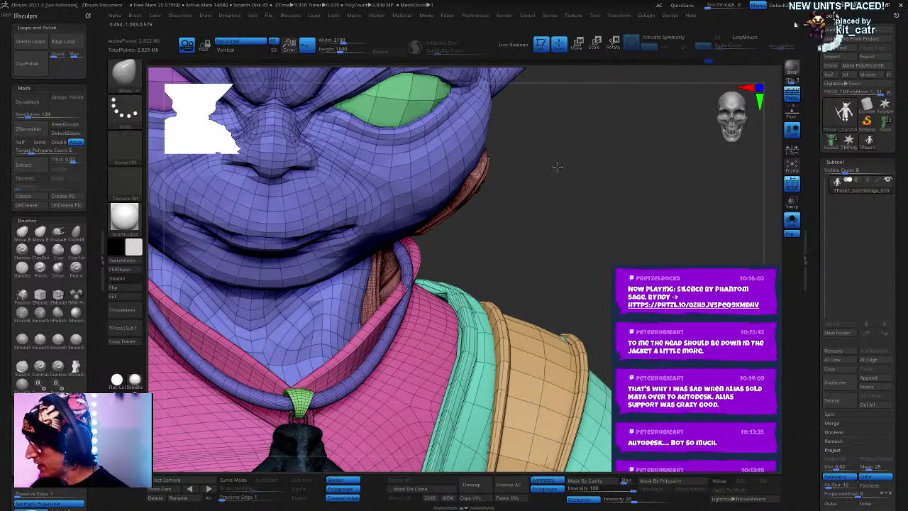
Step: Mask the visible figure and unhide everything, leaving only the coat collar unmasked
{"action": "left_click_drag", "start_coordinate": [558, 167], "coordinate": [600, 191], "text": "alt"}
{"action": "left_click", "coordinate": [619, 210], "text": "ctrl"}
{"action": "left_click", "coordinate": [618, 207], "text": "ctrl+shift"}
Step: Enable local symmetry and stretch the unmasked collar vertically with the gizmo to about 1.16 times its height
{"action": "key", "text": "w"}
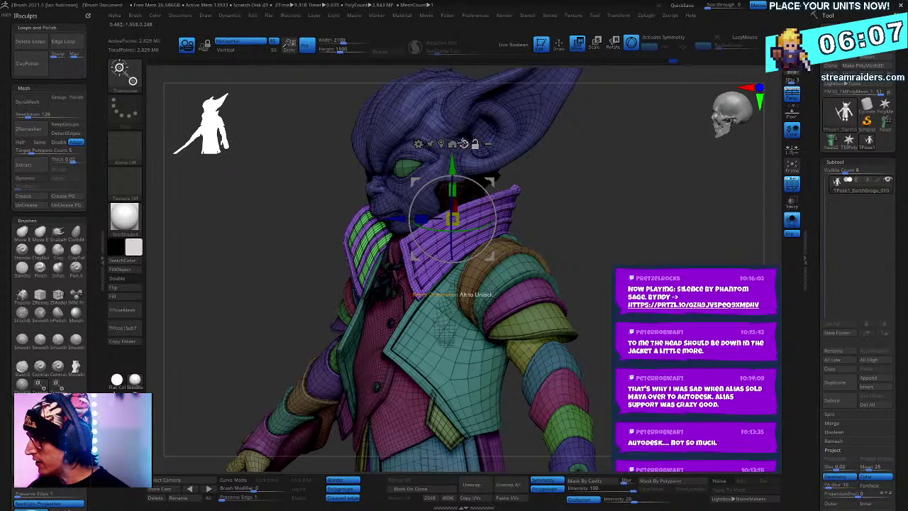
{"action": "left_click", "coordinate": [605, 170], "text": "alt"}
{"action": "left_click", "coordinate": [791, 153]}
{"action": "left_click_drag", "start_coordinate": [680, 233], "coordinate": [586, 233]}
{"action": "left_click_drag", "start_coordinate": [431, 210], "coordinate": [433, 198]}
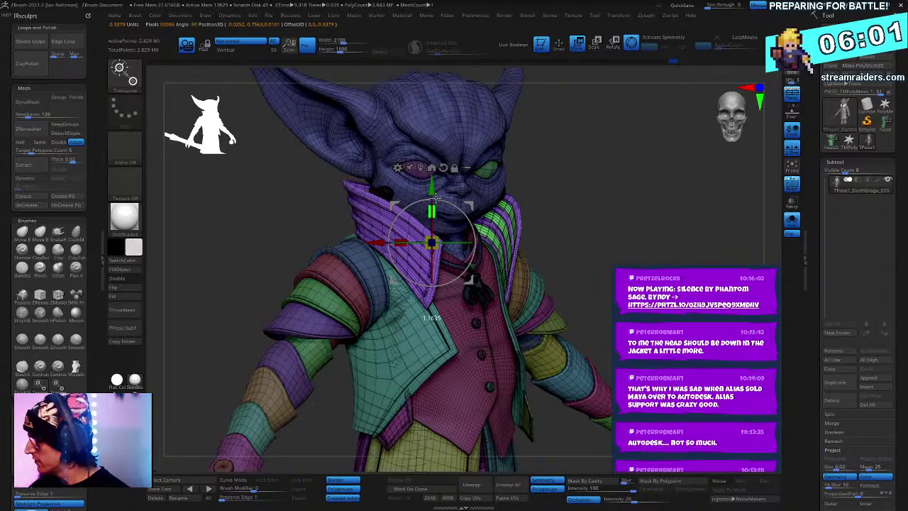
Step: Switch to the Move brush, adjust its size, and reshape the front and side of the stretched collar
{"action": "mouse_move", "coordinate": [626, 190]}
{"action": "left_mouse_down"}
{"action": "mouse_move", "coordinate": [648, 192]}
{"action": "mouse_move", "coordinate": [606, 202]}
{"action": "mouse_move", "coordinate": [636, 208]}
{"action": "mouse_move", "coordinate": [667, 198]}
{"action": "mouse_move", "coordinate": [644, 200]}
{"action": "left_mouse_up"}
{"action": "key", "text": "q"}
{"action": "key", "text": "space"}
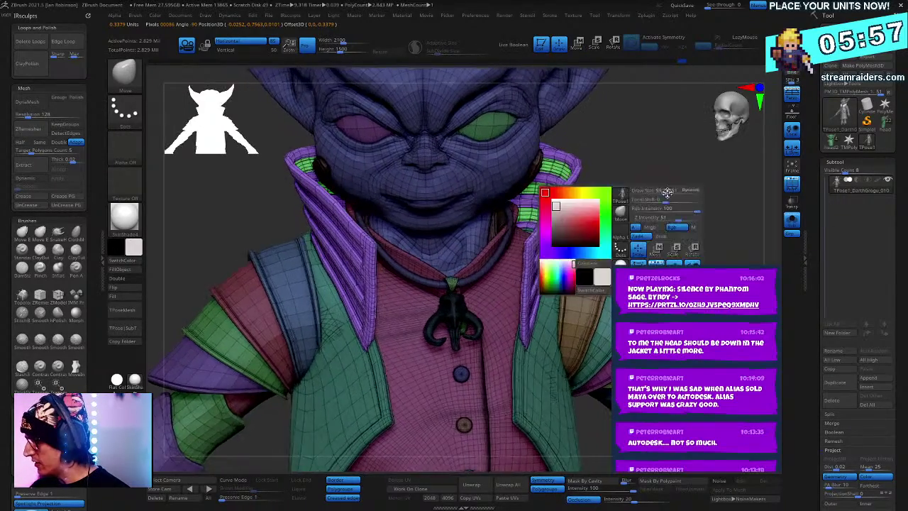
{"action": "left_click_drag", "start_coordinate": [677, 170], "coordinate": [627, 180]}
{"action": "key", "text": "space"}
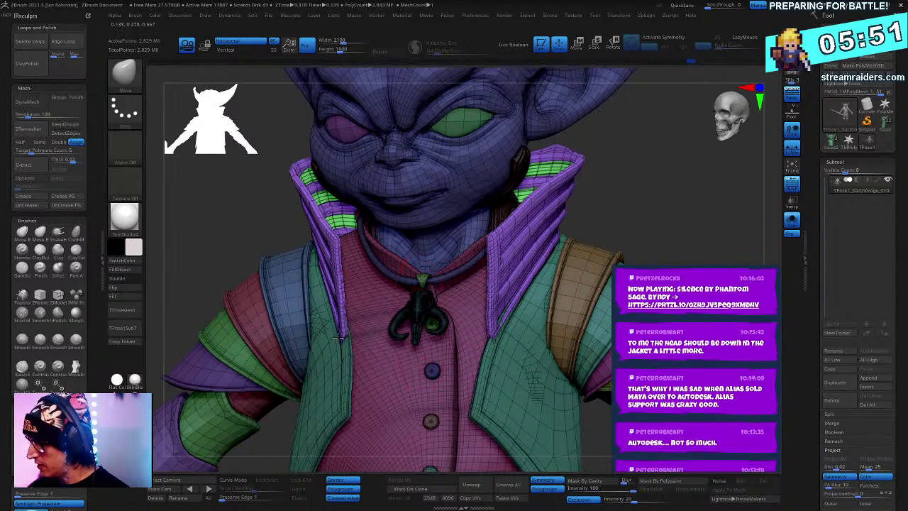
{"action": "left_click_drag", "start_coordinate": [651, 193], "coordinate": [312, 299]}
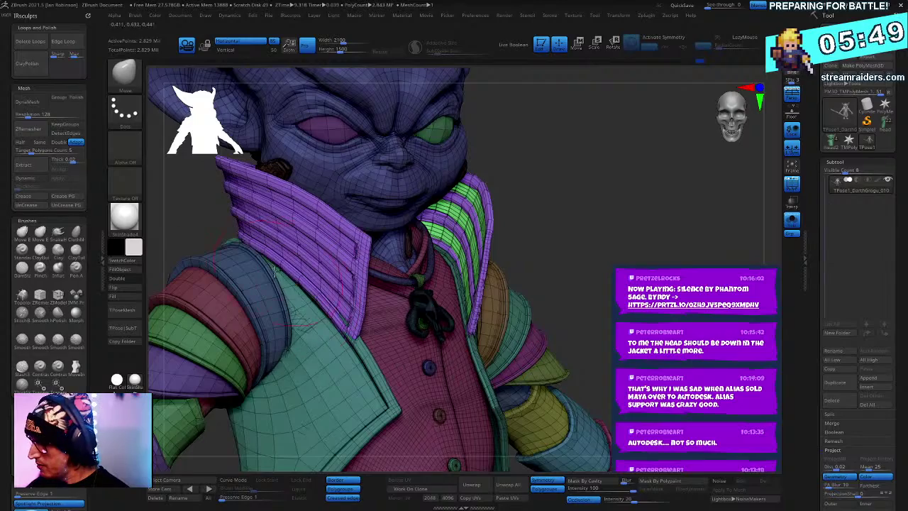
{"action": "left_click_drag", "start_coordinate": [275, 268], "coordinate": [549, 154]}
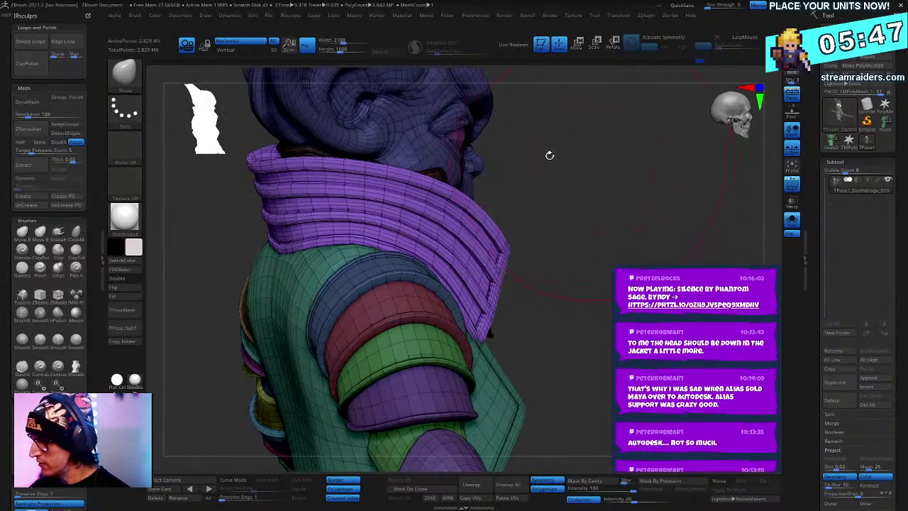
Step: Pull the collar's rear upper edge outward with the Move brush and refine the back of the collar
{"action": "left_click_drag", "start_coordinate": [245, 169], "coordinate": [237, 169]}
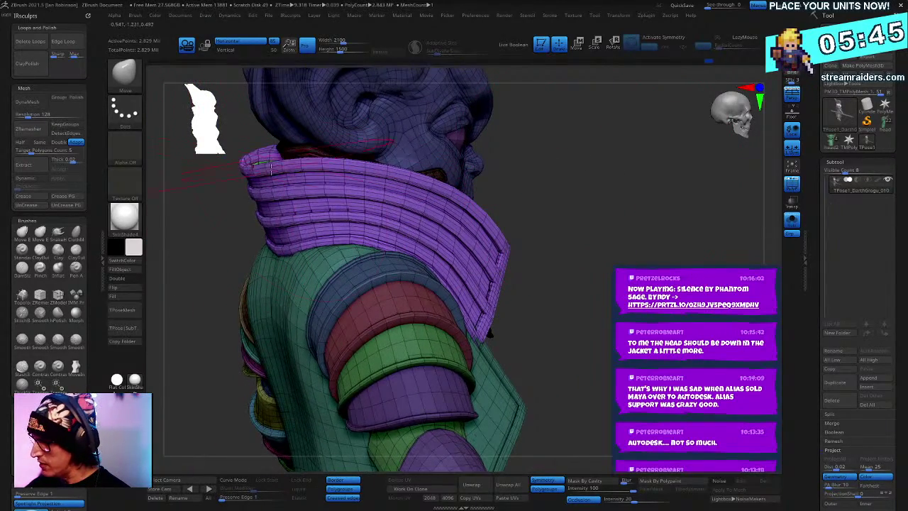
{"action": "left_click_drag", "start_coordinate": [568, 178], "coordinate": [423, 249]}
{"action": "right_click_drag", "start_coordinate": [422, 249], "coordinate": [603, 250]}
{"action": "right_click", "coordinate": [573, 200]}
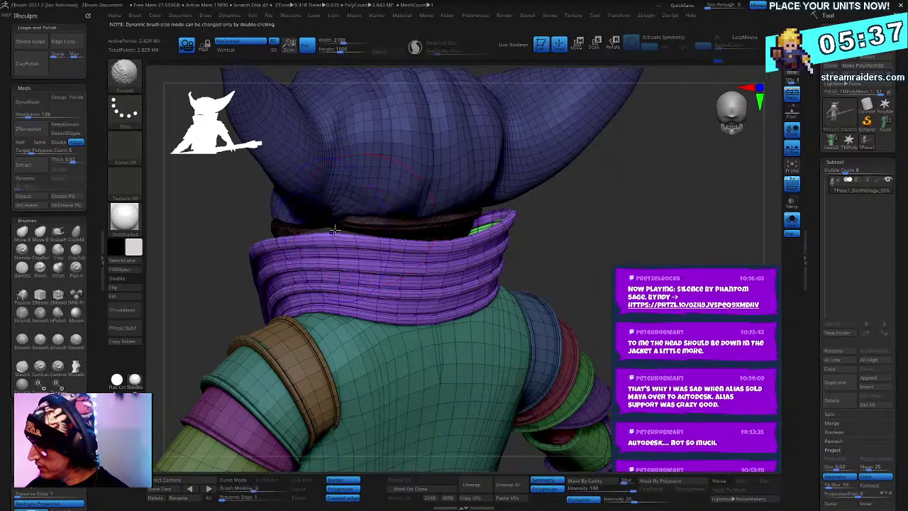
{"action": "right_click_drag", "start_coordinate": [527, 223], "coordinate": [556, 225]}
{"action": "right_click", "coordinate": [302, 282]}
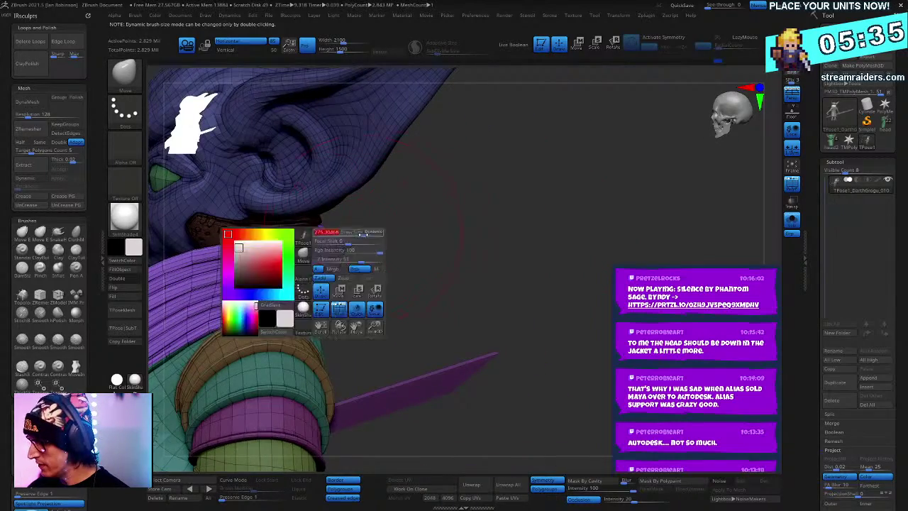
{"action": "right_click_drag", "start_coordinate": [497, 206], "coordinate": [380, 292]}
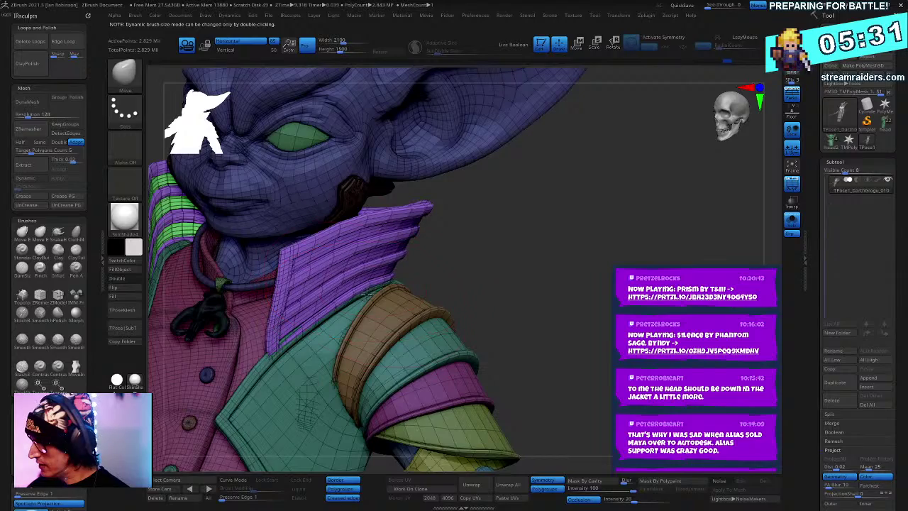
Step: Reshape the collar around the shoulder on the figure's left side with the Move brush
{"action": "right_click_drag", "start_coordinate": [533, 220], "coordinate": [461, 248]}
{"action": "right_click", "coordinate": [451, 261]}
{"action": "right_click_drag", "start_coordinate": [603, 205], "coordinate": [525, 263]}
{"action": "mouse_move", "coordinate": [600, 146]}
{"action": "right_mouse_down"}
{"action": "mouse_move", "coordinate": [624, 142]}
{"action": "mouse_move", "coordinate": [650, 182]}
{"action": "mouse_move", "coordinate": [691, 204]}
{"action": "mouse_move", "coordinate": [642, 154]}
{"action": "mouse_move", "coordinate": [671, 174]}
{"action": "right_mouse_up"}
{"action": "key", "text": "shift+f"}
{"action": "key", "text": "shift+f"}
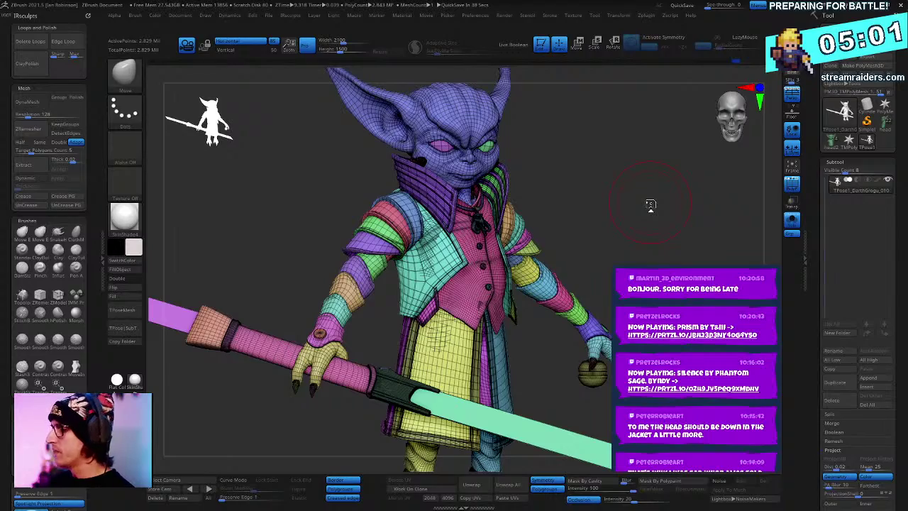
Step: Turn off the wireframe display and nudge the collar edge beside the neck implant, checking the figure from front and back
{"action": "mouse_move", "coordinate": [651, 205]}
{"action": "left_mouse_down"}
{"action": "mouse_move", "coordinate": [626, 152]}
{"action": "mouse_move", "coordinate": [644, 162]}
{"action": "mouse_move", "coordinate": [657, 194]}
{"action": "mouse_move", "coordinate": [642, 199]}
{"action": "left_mouse_up"}
{"action": "key", "text": "shift+f"}
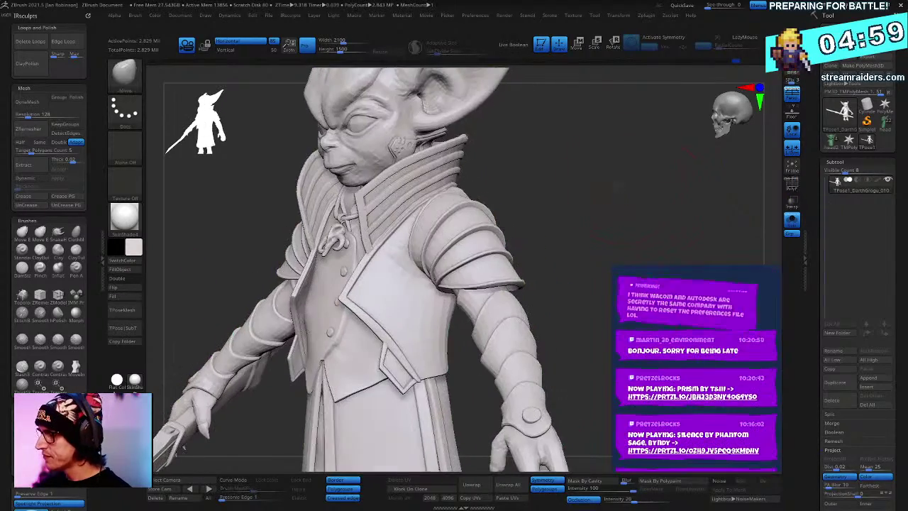
{"action": "right_click", "coordinate": [476, 187]}
{"action": "left_click_drag", "start_coordinate": [486, 159], "coordinate": [456, 167]}
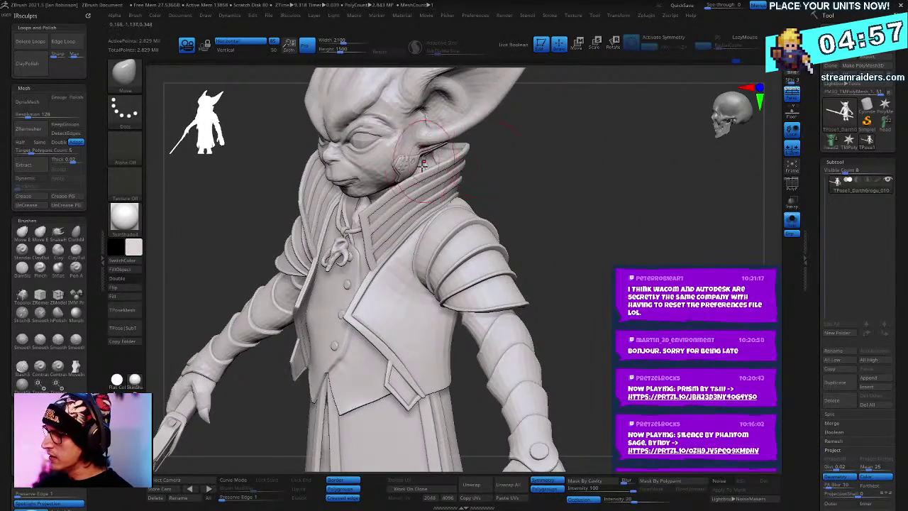
{"action": "left_click_drag", "start_coordinate": [549, 153], "coordinate": [560, 213]}
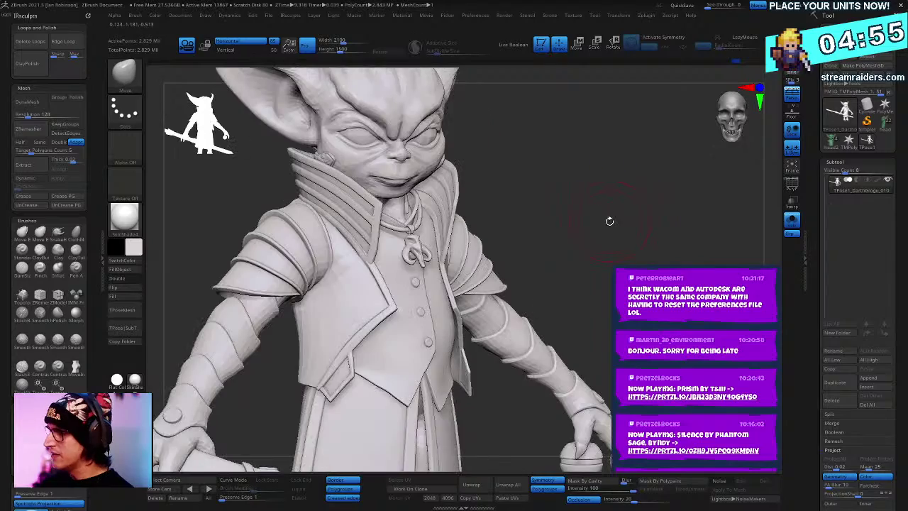
{"action": "left_click_drag", "start_coordinate": [522, 114], "coordinate": [569, 173], "text": "alt"}
{"action": "mouse_move", "coordinate": [570, 172]}
{"action": "right_mouse_down", "text": "alt"}
{"action": "mouse_move", "coordinate": [564, 244]}
{"action": "mouse_move", "coordinate": [559, 239]}
{"action": "mouse_move", "coordinate": [588, 182]}
{"action": "mouse_move", "coordinate": [656, 201]}
{"action": "mouse_move", "coordinate": [425, 194]}
{"action": "mouse_move", "coordinate": [468, 211]}
{"action": "mouse_move", "coordinate": [511, 181]}
{"action": "right_mouse_up", "text": "alt"}
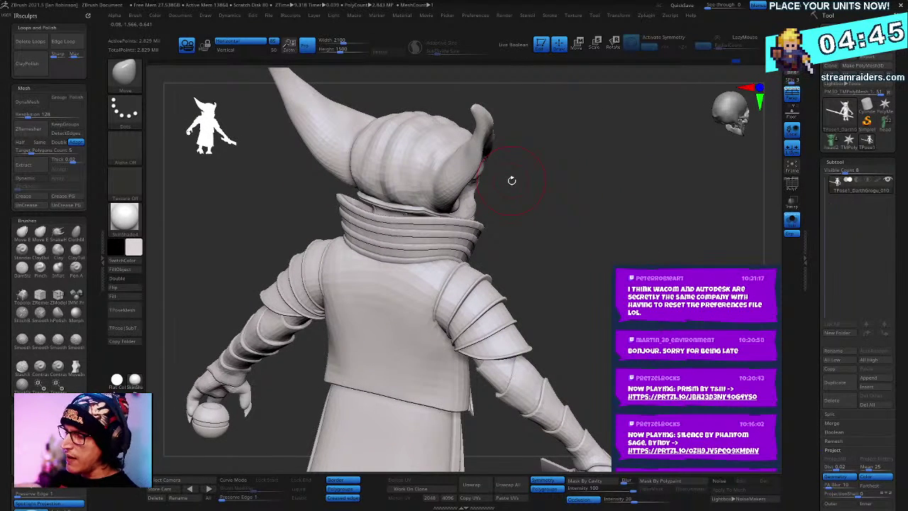
{"action": "mouse_move", "coordinate": [611, 167]}
{"action": "right_mouse_down"}
{"action": "mouse_move", "coordinate": [627, 186]}
{"action": "mouse_move", "coordinate": [636, 160]}
{"action": "mouse_move", "coordinate": [674, 178]}
{"action": "mouse_move", "coordinate": [596, 186]}
{"action": "mouse_move", "coordinate": [641, 195]}
{"action": "mouse_move", "coordinate": [648, 154]}
{"action": "mouse_move", "coordinate": [609, 135]}
{"action": "mouse_move", "coordinate": [567, 174]}
{"action": "right_mouse_up"}
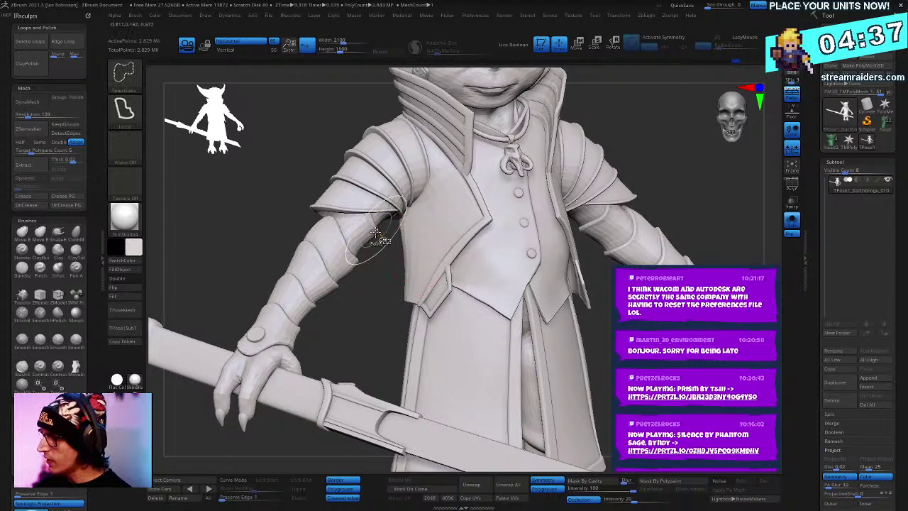
Step: Hide the layered shoulder plates on the weapon arm one polygroup after another
{"action": "left_click", "coordinate": [417, 172], "text": "ctrl+shift"}
{"action": "left_click_drag", "start_coordinate": [522, 134], "coordinate": [629, 225], "text": "ctrl+shift"}
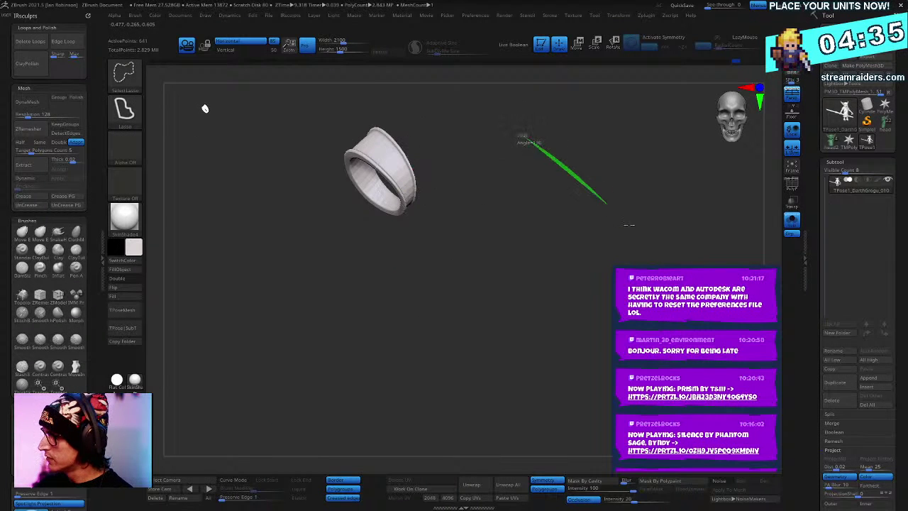
{"action": "left_click", "coordinate": [205, 109], "text": "ctrl+shift"}
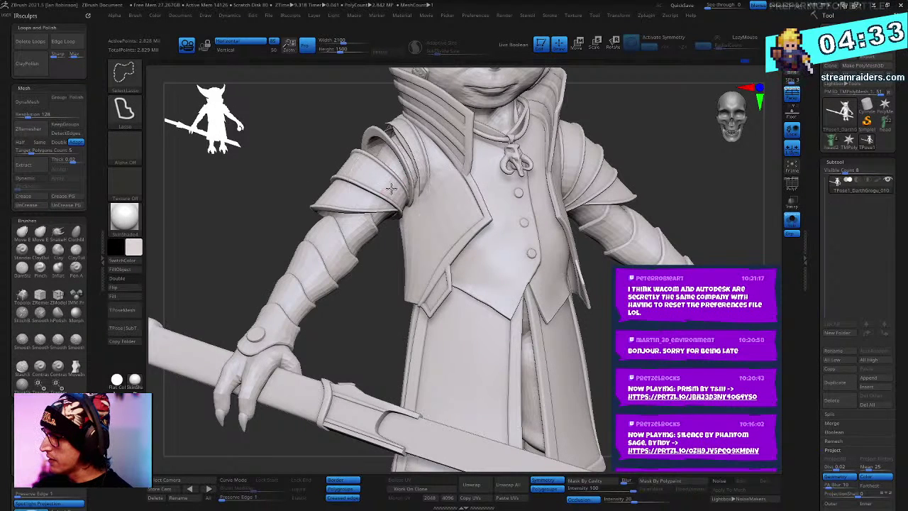
{"action": "left_click", "coordinate": [396, 194], "text": "ctrl+shift"}
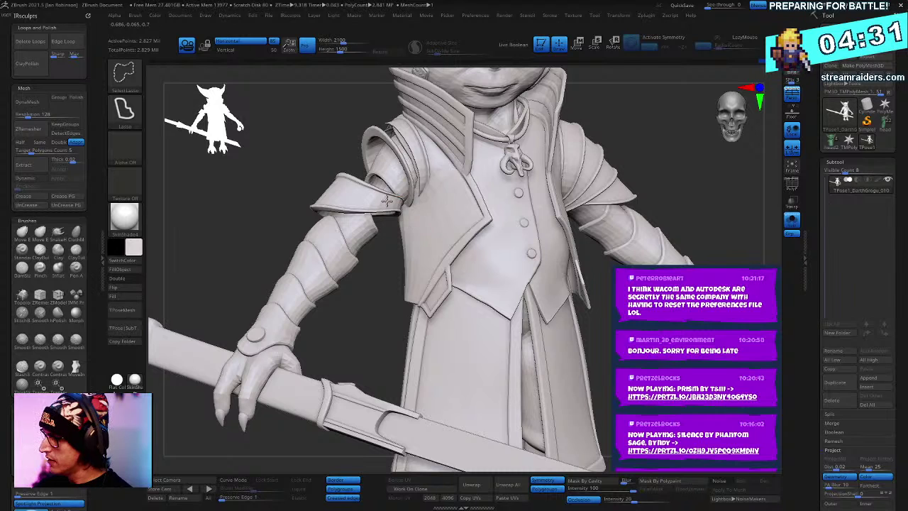
{"action": "left_click", "coordinate": [386, 201], "text": "ctrl+alt+shift"}
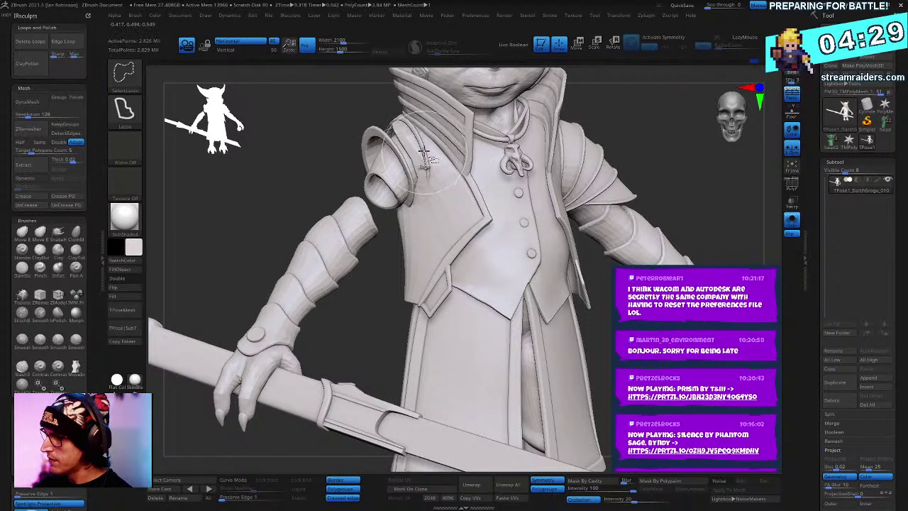
{"action": "mouse_move", "coordinate": [425, 159]}
{"action": "right_mouse_down"}
{"action": "mouse_move", "coordinate": [441, 207]}
{"action": "mouse_move", "coordinate": [473, 183]}
{"action": "right_mouse_up"}
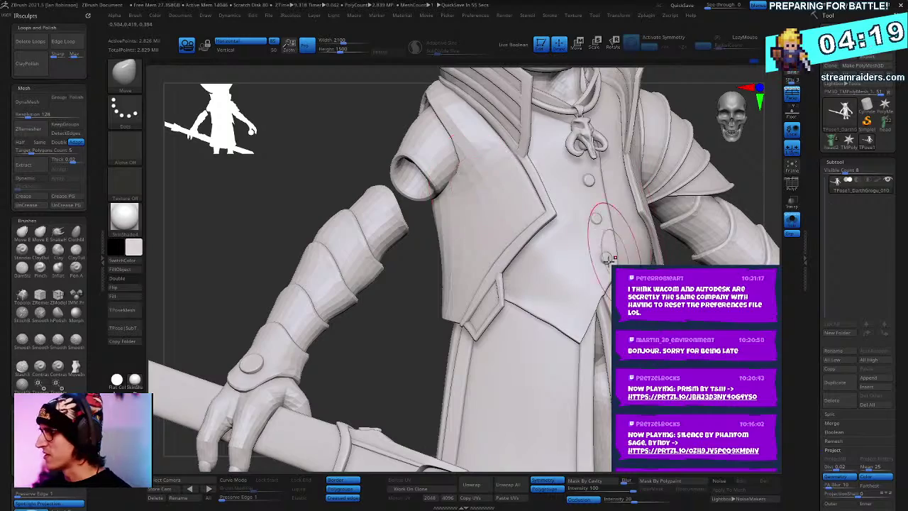
Step: Try masking the weapon arm together with its hand and weapon using lasso masks
{"action": "mouse_move", "coordinate": [387, 271]}
{"action": "right_mouse_down"}
{"action": "mouse_move", "coordinate": [397, 275]}
{"action": "mouse_move", "coordinate": [399, 223]}
{"action": "mouse_move", "coordinate": [414, 226]}
{"action": "mouse_move", "coordinate": [414, 321]}
{"action": "mouse_move", "coordinate": [375, 211]}
{"action": "right_mouse_up"}
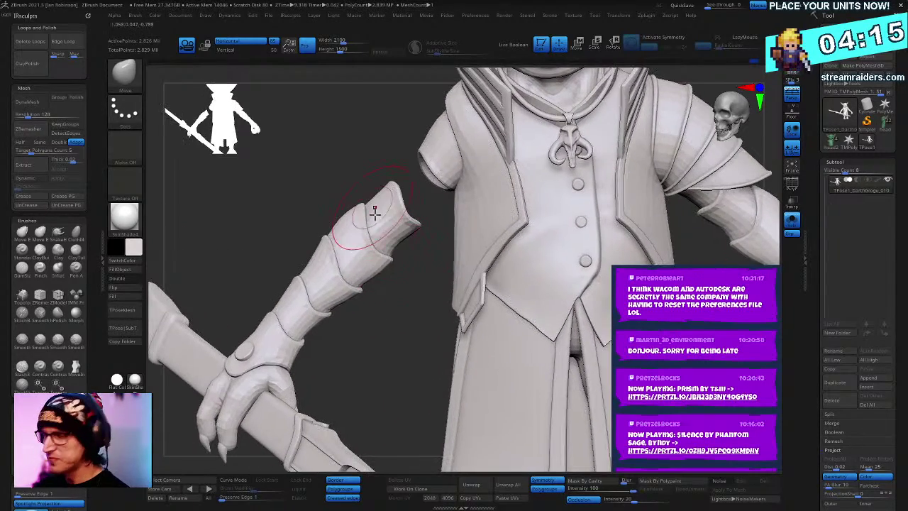
{"action": "mouse_move", "coordinate": [433, 209]}
{"action": "right_mouse_down", "text": "ctrl"}
{"action": "mouse_move", "coordinate": [411, 187]}
{"action": "mouse_move", "coordinate": [427, 176]}
{"action": "right_mouse_up", "text": "ctrl"}
{"action": "mouse_move", "coordinate": [313, 144]}
{"action": "left_mouse_down", "text": "ctrl"}
{"action": "mouse_move", "coordinate": [177, 258]}
{"action": "mouse_move", "coordinate": [416, 362]}
{"action": "mouse_move", "coordinate": [430, 344]}
{"action": "left_mouse_up", "text": "ctrl"}
{"action": "right_click_drag", "start_coordinate": [539, 346], "coordinate": [503, 334]}
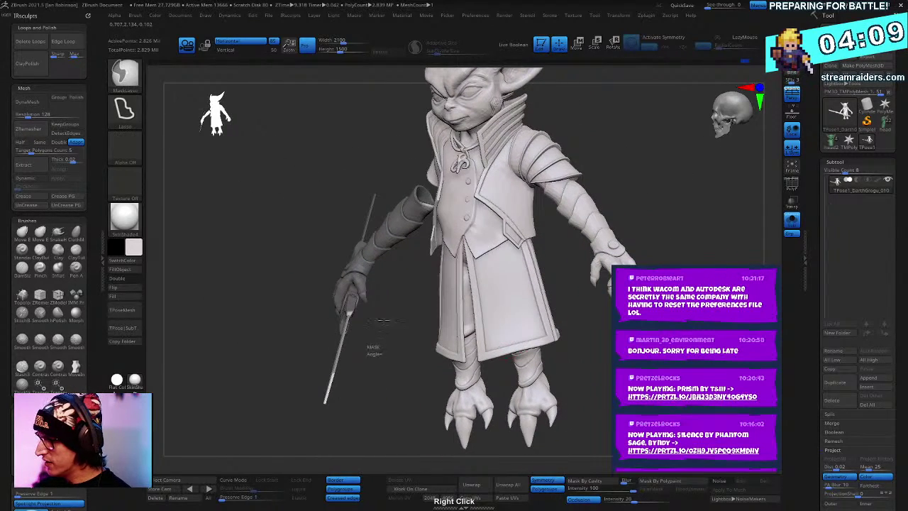
{"action": "mouse_move", "coordinate": [346, 383]}
{"action": "left_mouse_down", "text": "ctrl"}
{"action": "mouse_move", "coordinate": [317, 233]}
{"action": "mouse_move", "coordinate": [383, 371]}
{"action": "left_mouse_up", "text": "ctrl"}
{"action": "mouse_move", "coordinate": [355, 366]}
{"action": "right_mouse_down"}
{"action": "mouse_move", "coordinate": [385, 357]}
{"action": "mouse_move", "coordinate": [418, 241]}
{"action": "right_mouse_up"}
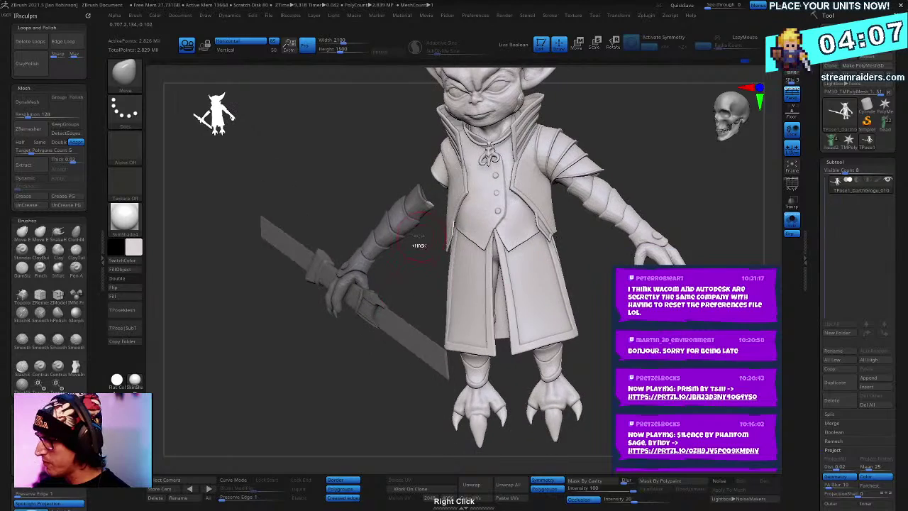
{"action": "mouse_move", "coordinate": [707, 199]}
{"action": "right_mouse_down"}
{"action": "mouse_move", "coordinate": [705, 182]}
{"action": "mouse_move", "coordinate": [683, 210]}
{"action": "mouse_move", "coordinate": [658, 172]}
{"action": "right_mouse_up"}
Step: Turn on the polygroup wireframe and correct the visibility so only the shoulder plates are hidden and the full weapon arm shows
{"action": "key", "text": "shift+f"}
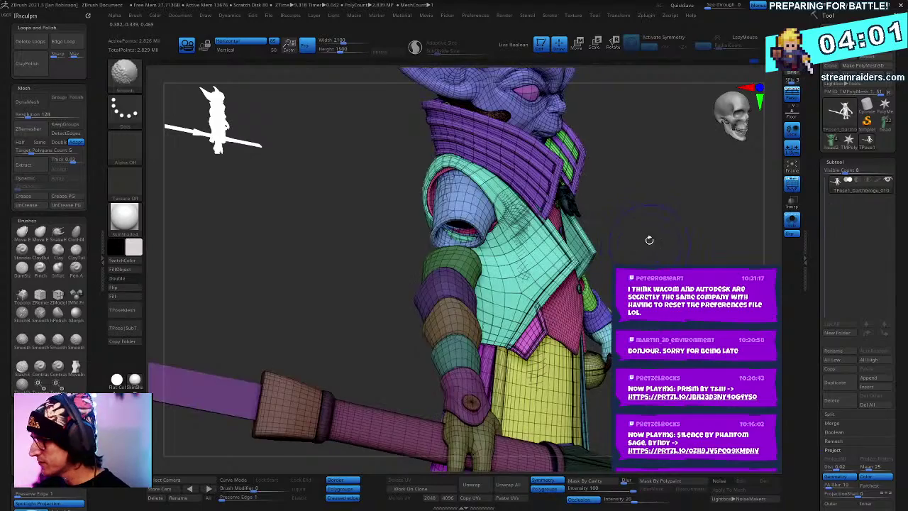
{"action": "mouse_move", "coordinate": [661, 233]}
{"action": "right_mouse_down"}
{"action": "mouse_move", "coordinate": [630, 253]}
{"action": "mouse_move", "coordinate": [443, 213]}
{"action": "right_mouse_up"}
{"action": "key", "text": "ctrl+shift"}
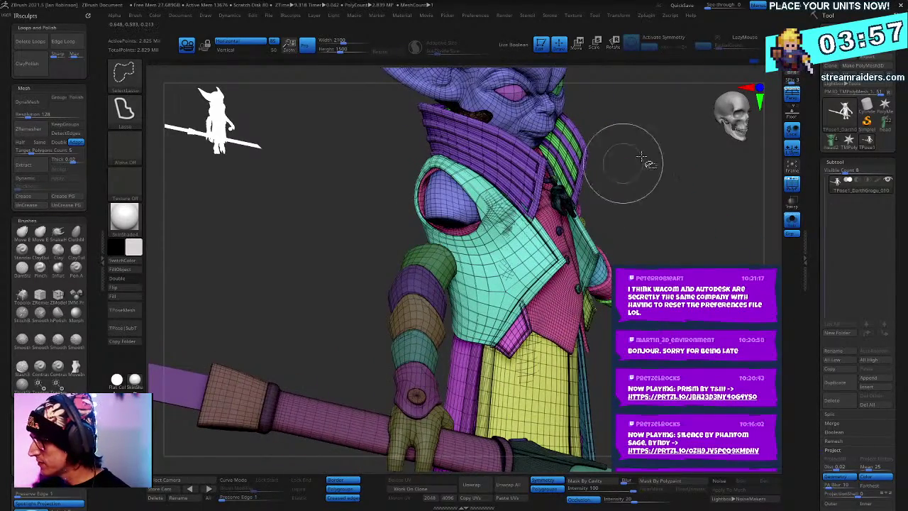
{"action": "left_click_drag", "start_coordinate": [641, 158], "coordinate": [720, 262], "text": "ctrl+shift"}
{"action": "right_click_drag", "start_coordinate": [666, 233], "coordinate": [492, 211]}
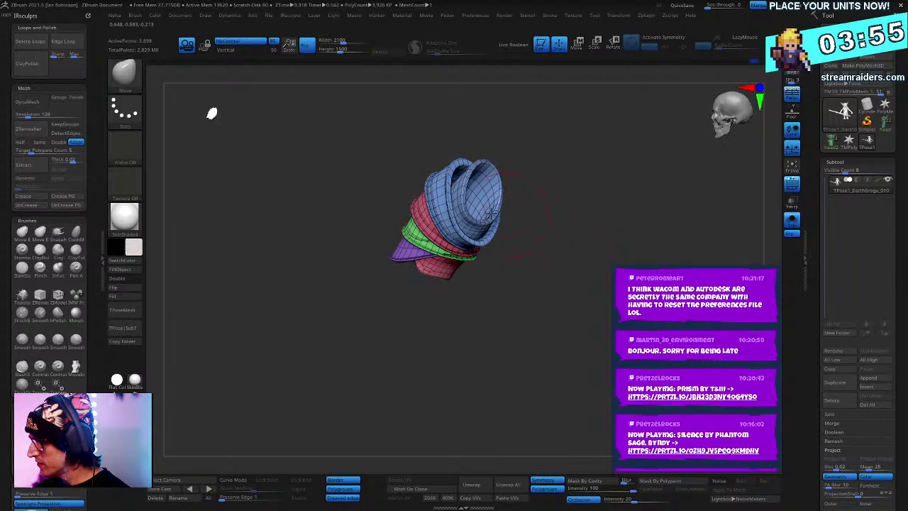
{"action": "left_click_drag", "start_coordinate": [465, 177], "coordinate": [465, 229], "text": "ctrl+shift"}
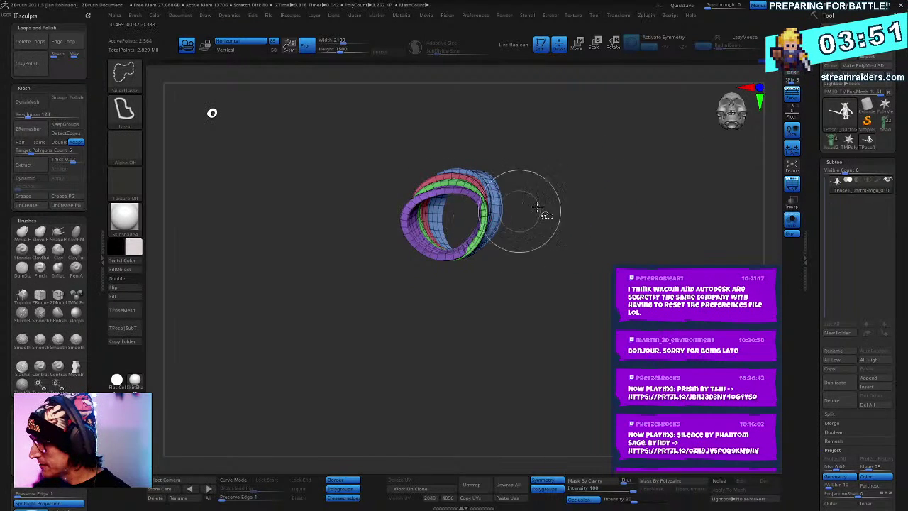
{"action": "right_click_drag", "start_coordinate": [571, 262], "coordinate": [618, 206]}
{"action": "left_click", "coordinate": [619, 203], "text": "ctrl+shift"}
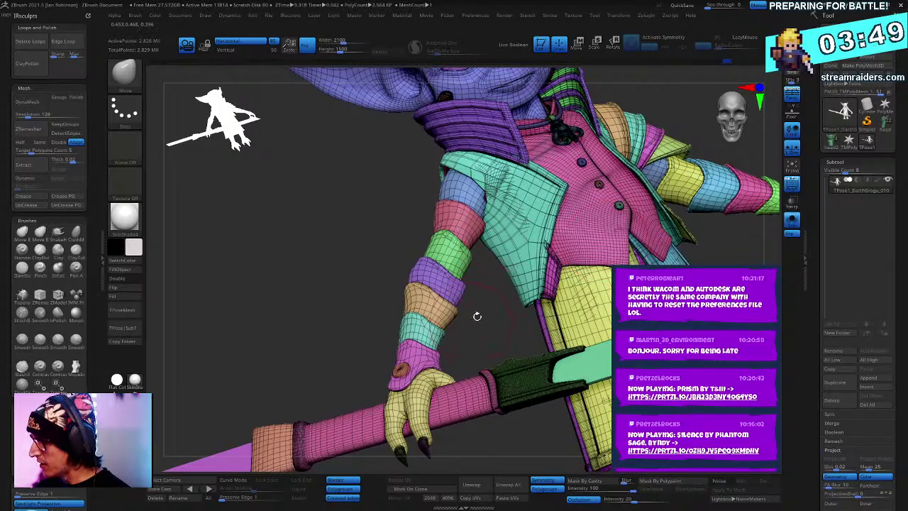
Step: Mask everything on the visible figure except the weapon arm's red upper-arm polygroup
{"action": "mouse_move", "coordinate": [479, 329]}
{"action": "right_mouse_down"}
{"action": "mouse_move", "coordinate": [472, 346]}
{"action": "mouse_move", "coordinate": [462, 308]}
{"action": "mouse_move", "coordinate": [467, 331]}
{"action": "mouse_move", "coordinate": [489, 326]}
{"action": "right_mouse_up"}
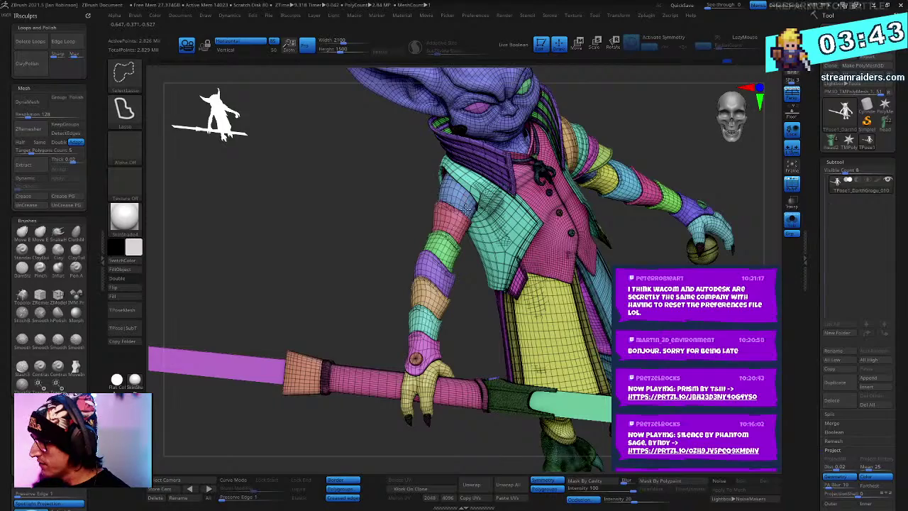
{"action": "right_click_drag", "start_coordinate": [454, 270], "coordinate": [468, 251]}
{"action": "key", "text": "w"}
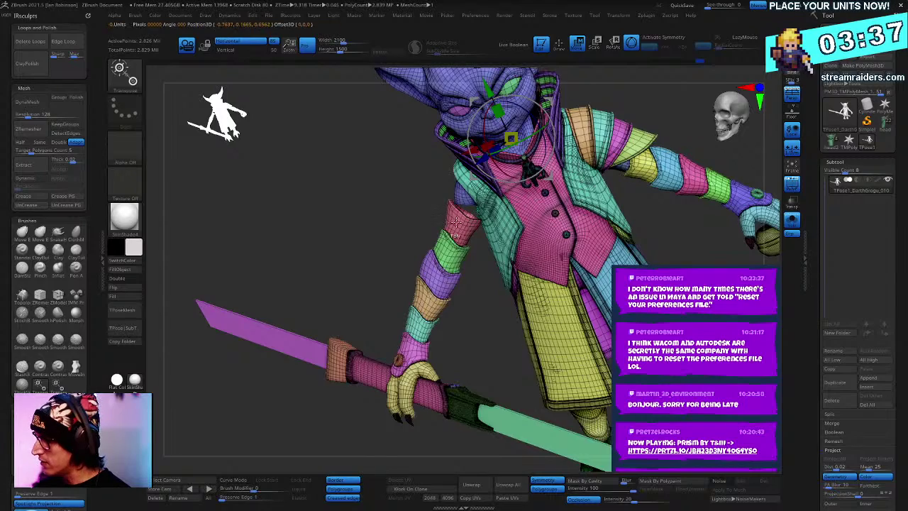
{"action": "left_click", "coordinate": [456, 222], "text": "ctrl"}
{"action": "key", "text": "q"}
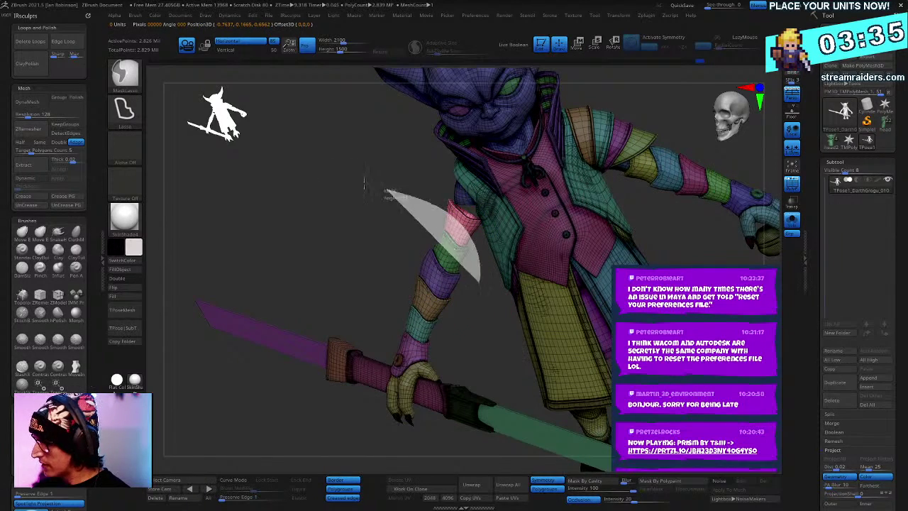
Step: Unmask the rest of the weapon arm, the hand and the weapon with lasso selections
{"action": "mouse_move", "coordinate": [364, 183]}
{"action": "left_mouse_down", "text": "ctrl+alt"}
{"action": "mouse_move", "coordinate": [217, 409]}
{"action": "mouse_move", "coordinate": [461, 462]}
{"action": "mouse_move", "coordinate": [474, 415]}
{"action": "left_mouse_up", "text": "ctrl+alt"}
{"action": "mouse_move", "coordinate": [465, 386]}
{"action": "right_mouse_down", "text": "ctrl"}
{"action": "mouse_move", "coordinate": [465, 323]}
{"action": "mouse_move", "coordinate": [496, 361]}
{"action": "mouse_move", "coordinate": [484, 387]}
{"action": "right_mouse_up", "text": "ctrl"}
{"action": "mouse_move", "coordinate": [487, 376]}
{"action": "left_mouse_down", "text": "ctrl+alt"}
{"action": "mouse_move", "coordinate": [348, 386]}
{"action": "mouse_move", "coordinate": [460, 454]}
{"action": "left_mouse_up", "text": "ctrl+alt"}
{"action": "mouse_move", "coordinate": [583, 364]}
{"action": "right_mouse_down"}
{"action": "mouse_move", "coordinate": [656, 283]}
{"action": "mouse_move", "coordinate": [708, 162]}
{"action": "mouse_move", "coordinate": [668, 204]}
{"action": "right_mouse_up"}
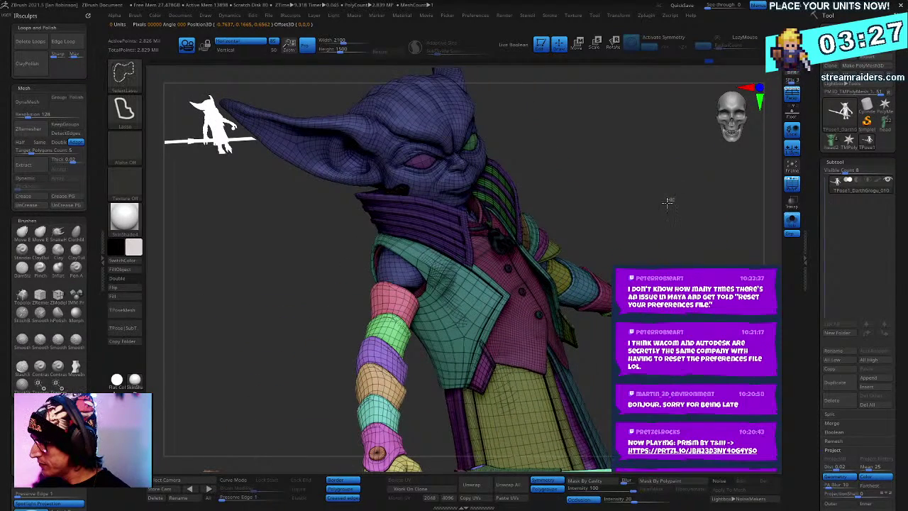
Step: Invert the visibility to isolate the hidden shoulder plates, mask them, and unhide the whole figure
{"action": "left_click", "coordinate": [668, 201], "text": "ctrl+shift"}
{"action": "key", "text": "ctrl+z"}
{"action": "left_click_drag", "start_coordinate": [641, 179], "coordinate": [668, 231], "text": "ctrl+shift"}
{"action": "left_click", "coordinate": [671, 237], "text": "ctrl"}
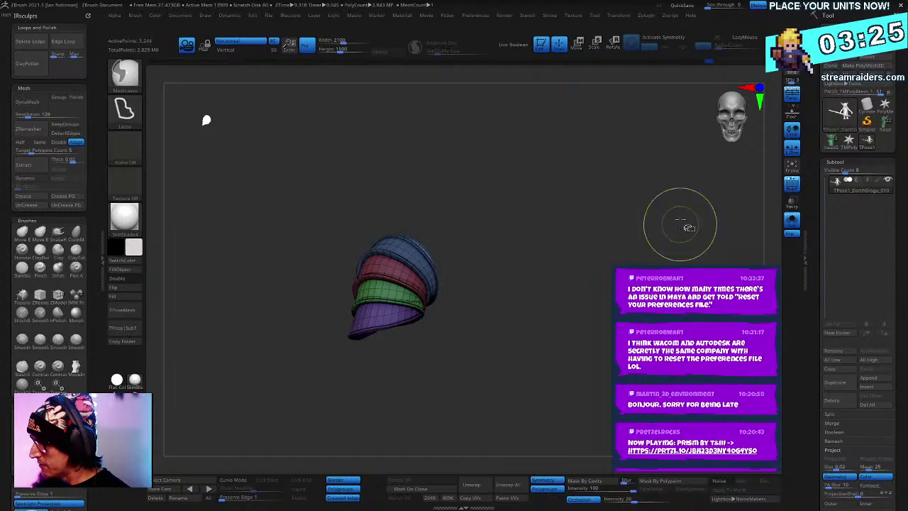
{"action": "left_click", "coordinate": [675, 226], "text": "ctrl+shift"}
Step: Switch to the transform gizmo and centre it on the unmasked weapon arm
{"action": "right_click_drag", "start_coordinate": [673, 226], "coordinate": [660, 193], "text": "alt"}
{"action": "key", "text": "w"}
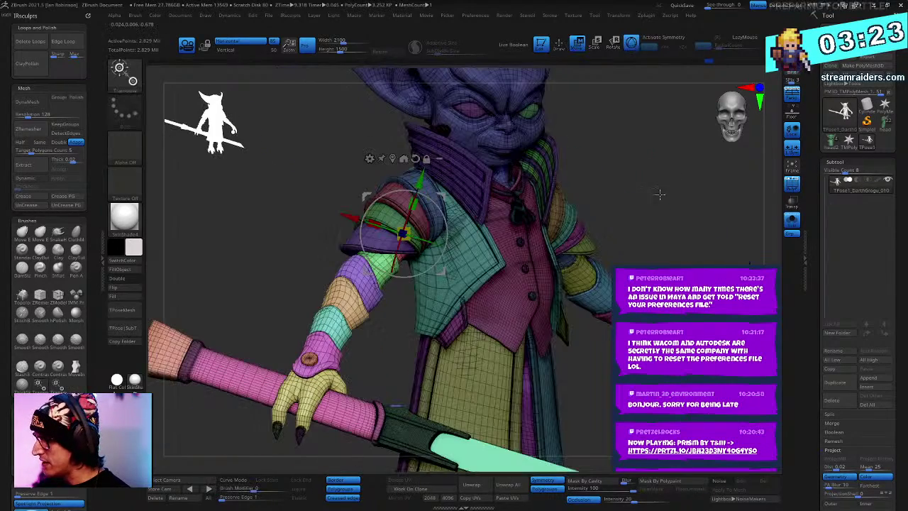
{"action": "right_click_drag", "start_coordinate": [618, 162], "coordinate": [425, 159]}
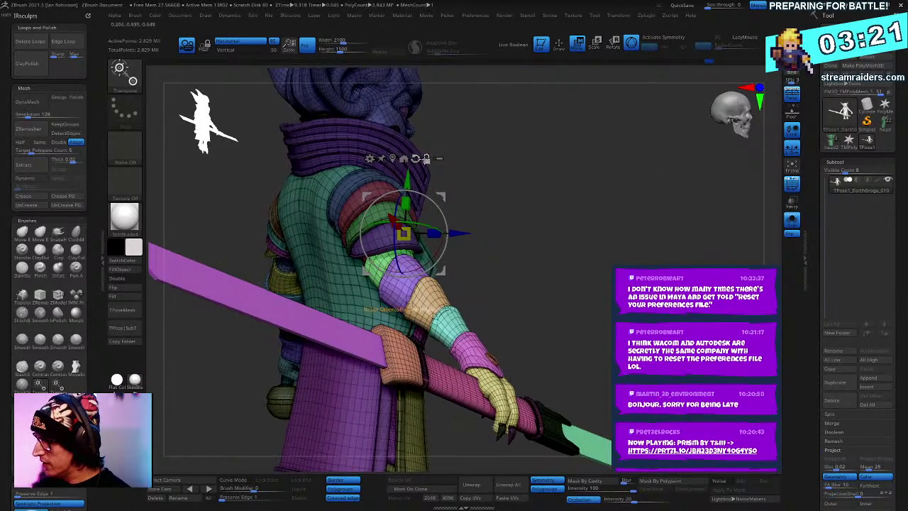
{"action": "left_click", "coordinate": [392, 158]}
{"action": "right_click_drag", "start_coordinate": [604, 170], "coordinate": [604, 221]}
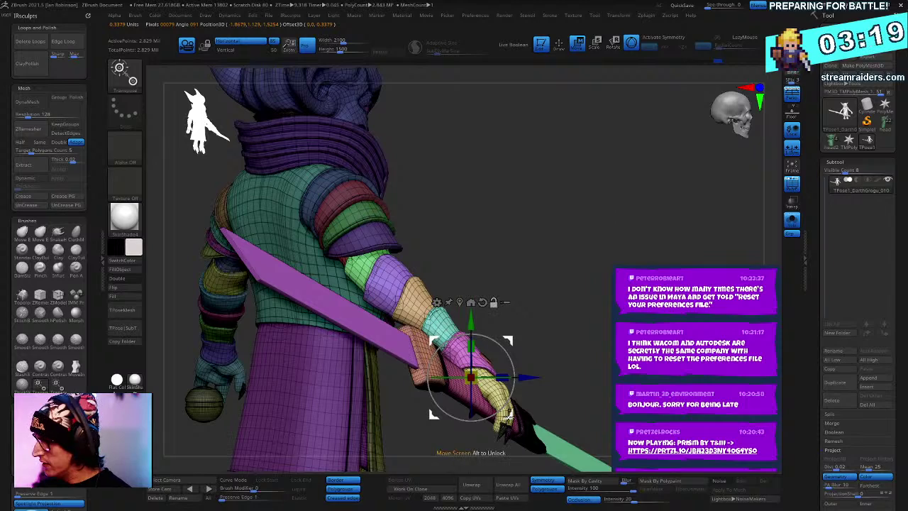
Step: Move the gizmo's pivot from the hand up to the shoulder of the weapon arm
{"action": "left_click", "coordinate": [353, 200], "text": "alt"}
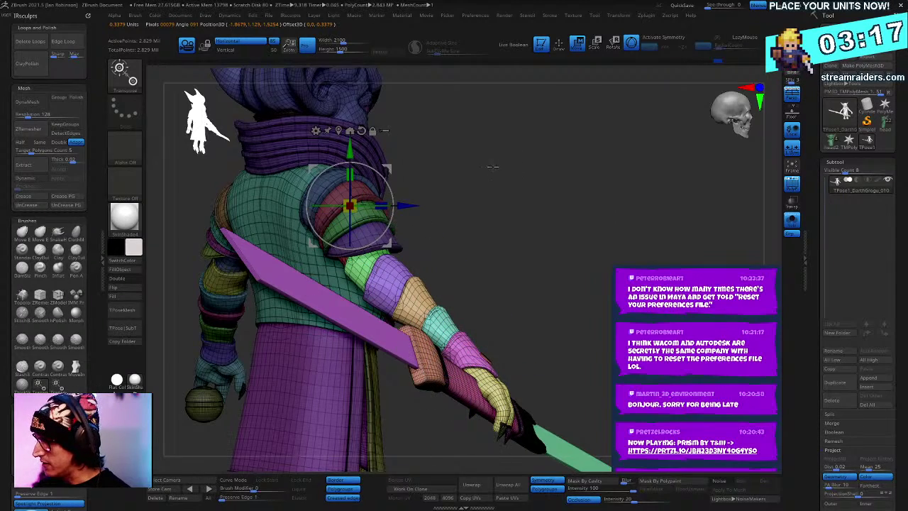
{"action": "right_click_drag", "start_coordinate": [492, 168], "coordinate": [359, 146]}
{"action": "left_click", "coordinate": [343, 129]}
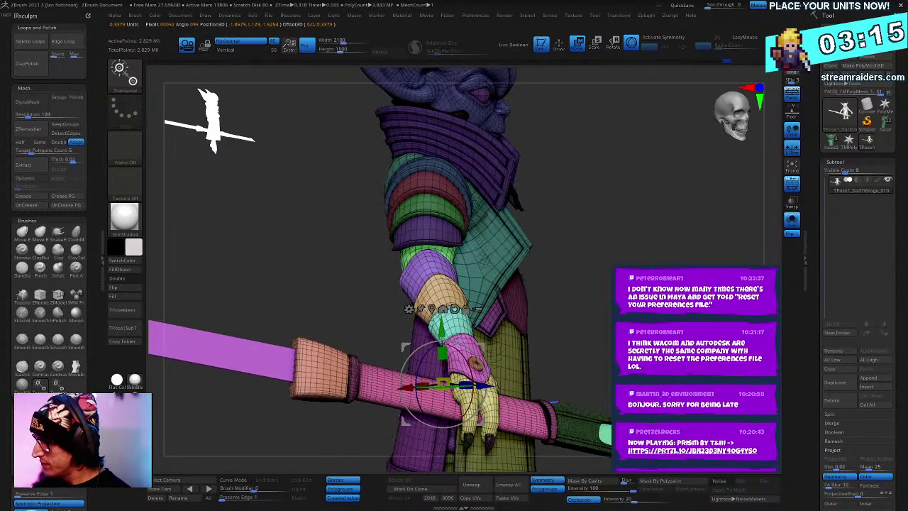
{"action": "right_click_drag", "start_coordinate": [489, 284], "coordinate": [376, 284]}
{"action": "left_click_drag", "start_coordinate": [480, 344], "coordinate": [622, 168], "text": "alt"}
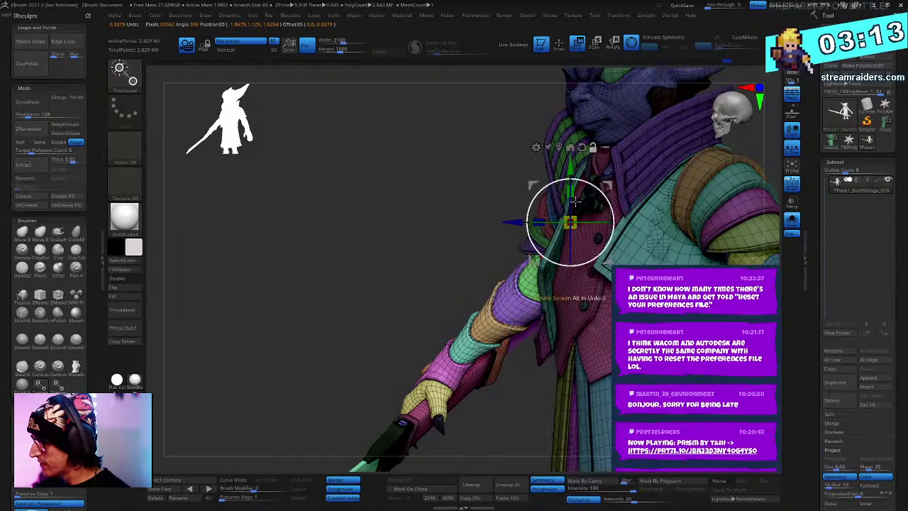
{"action": "right_click_drag", "start_coordinate": [362, 269], "coordinate": [610, 225]}
{"action": "left_click_drag", "start_coordinate": [525, 221], "coordinate": [613, 237]}
{"action": "key", "text": "ctrl+z"}
{"action": "right_click_drag", "start_coordinate": [585, 308], "coordinate": [488, 327], "text": "alt"}
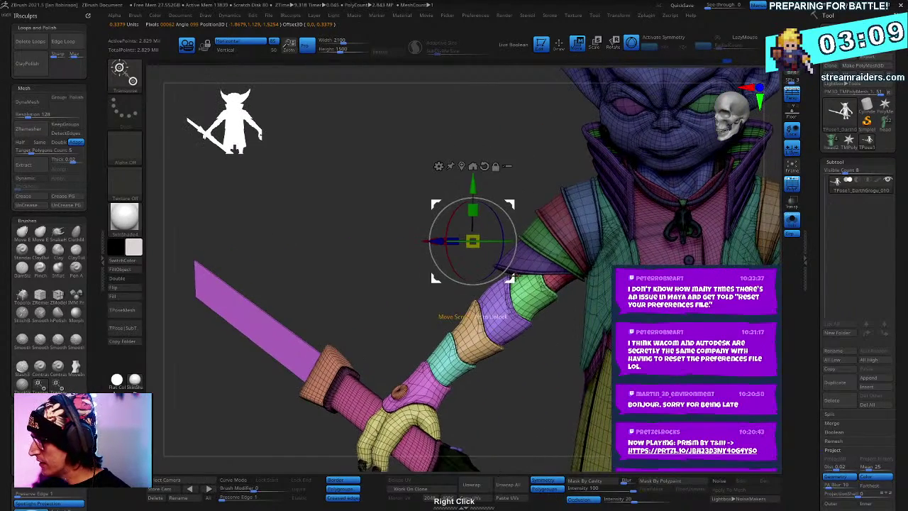
{"action": "left_click_drag", "start_coordinate": [472, 241], "coordinate": [576, 230]}
{"action": "key", "text": "ctrl+z"}
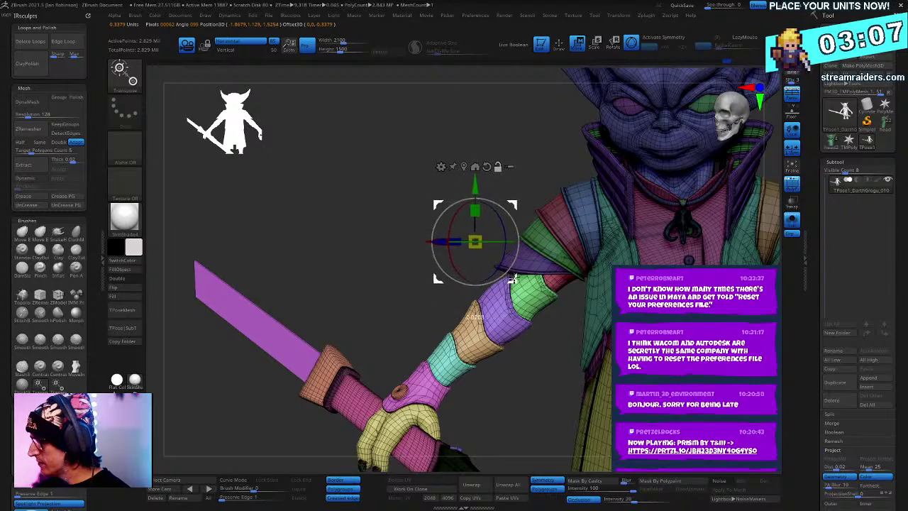
Step: Seat the unlocked gizmo's pivot inside the weapon arm's shoulder joint, under the shoulder plates
{"action": "left_click_drag", "start_coordinate": [472, 241], "coordinate": [581, 224], "text": "alt"}
{"action": "mouse_move", "coordinate": [553, 323]}
{"action": "right_mouse_down"}
{"action": "mouse_move", "coordinate": [525, 298]}
{"action": "mouse_move", "coordinate": [548, 297]}
{"action": "mouse_move", "coordinate": [552, 306]}
{"action": "right_mouse_up"}
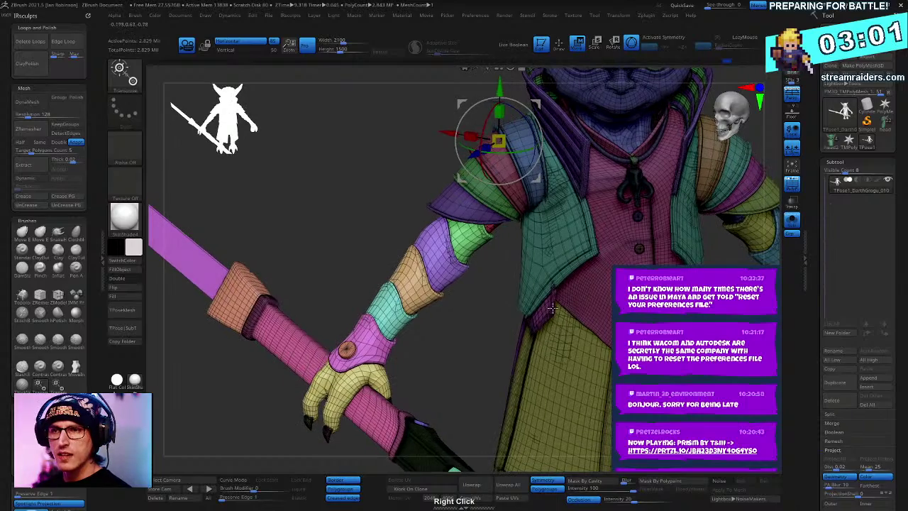
{"action": "right_click_drag", "start_coordinate": [563, 240], "coordinate": [607, 257]}
{"action": "left_click_drag", "start_coordinate": [473, 169], "coordinate": [522, 250], "text": "alt"}
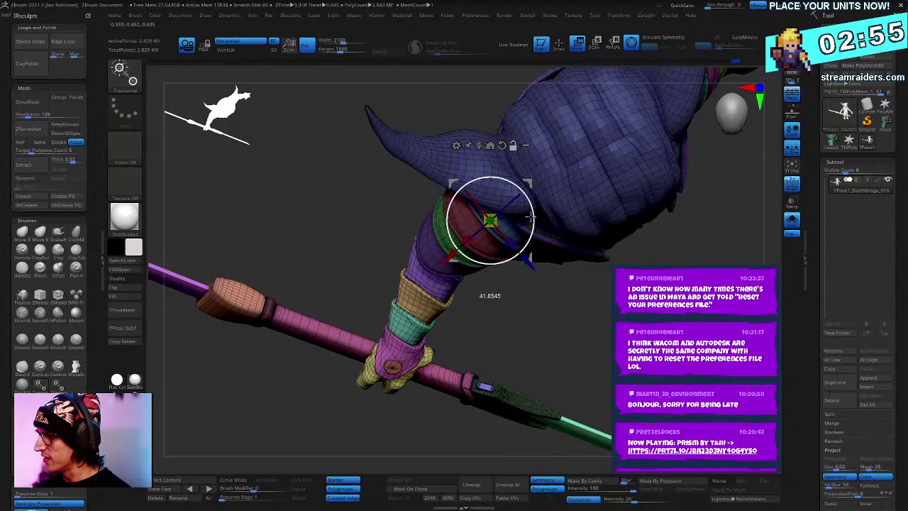
{"action": "right_click_drag", "start_coordinate": [530, 216], "coordinate": [477, 197]}
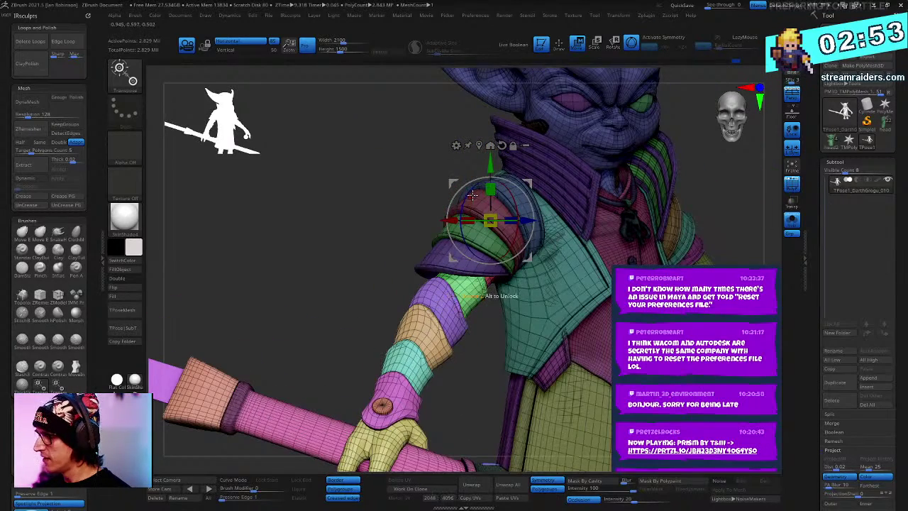
Step: Rotate the unmasked weapon arm about the shoulder so it hangs down closer to the torso
{"action": "left_click_drag", "start_coordinate": [471, 196], "coordinate": [471, 206]}
{"action": "right_click_drag", "start_coordinate": [641, 376], "coordinate": [556, 239], "text": "alt"}
{"action": "right_click_drag", "start_coordinate": [608, 266], "coordinate": [548, 218]}
{"action": "right_click_drag", "start_coordinate": [421, 232], "coordinate": [442, 191]}
{"action": "left_click_drag", "start_coordinate": [328, 155], "coordinate": [328, 164]}
{"action": "right_click_drag", "start_coordinate": [685, 187], "coordinate": [535, 225]}
{"action": "left_click_drag", "start_coordinate": [391, 229], "coordinate": [366, 234]}
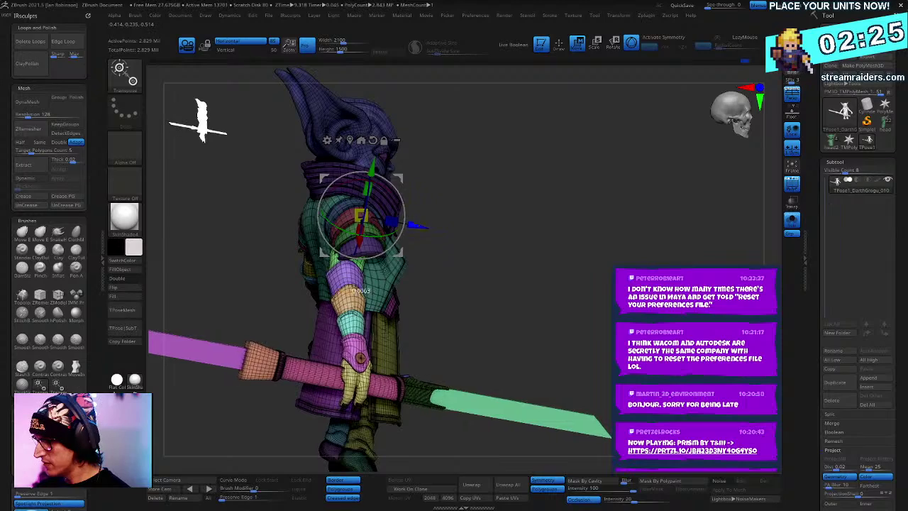
Step: Nudge the weapon arm's angle and position at the shoulder, bringing the hand slightly closer to the coat
{"action": "right_click_drag", "start_coordinate": [461, 212], "coordinate": [525, 201]}
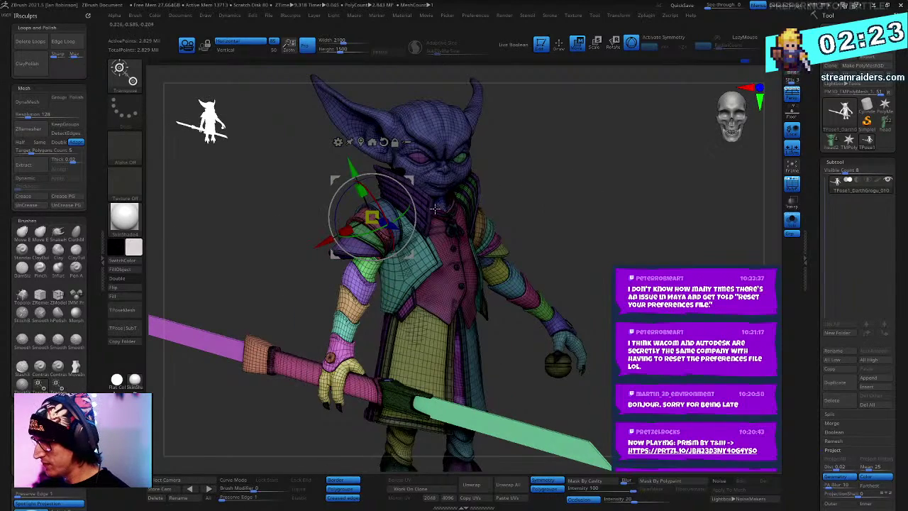
{"action": "left_click_drag", "start_coordinate": [564, 168], "coordinate": [559, 145]}
{"action": "left_click_drag", "start_coordinate": [398, 233], "coordinate": [406, 250]}
{"action": "left_click_drag", "start_coordinate": [608, 182], "coordinate": [650, 199]}
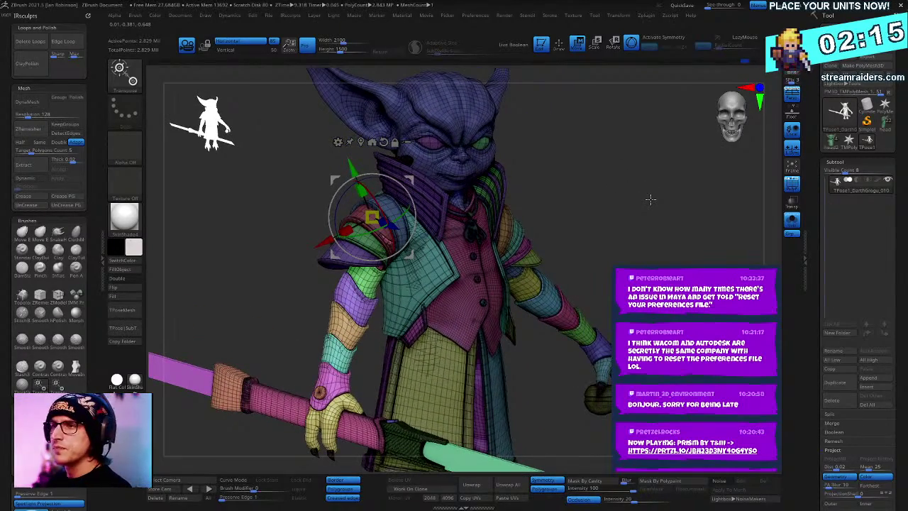
{"action": "left_click_drag", "start_coordinate": [612, 177], "coordinate": [480, 234]}
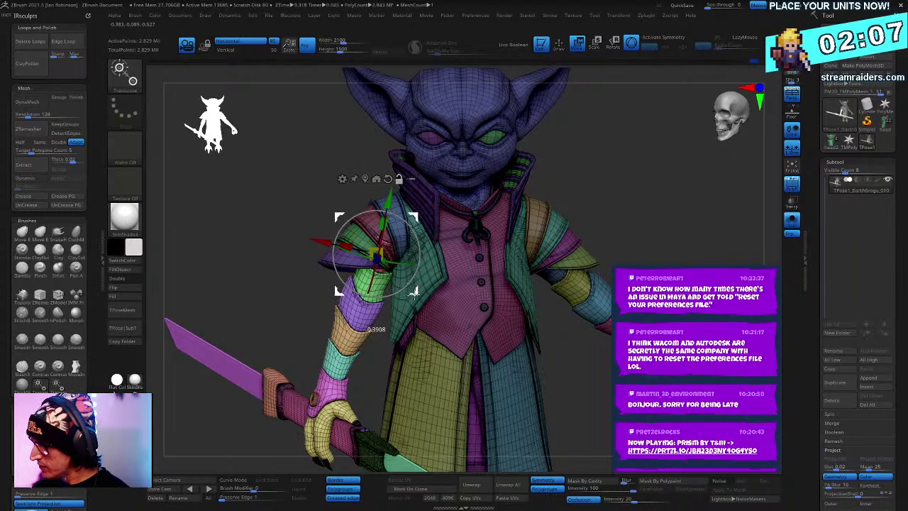
{"action": "left_click_drag", "start_coordinate": [380, 249], "coordinate": [383, 250]}
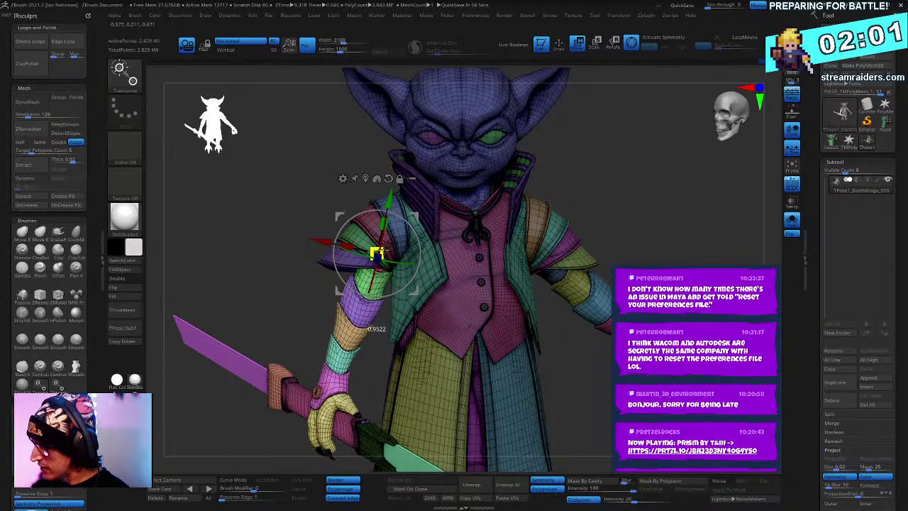
Step: Fine-tune the weapon arm's shoulder rotation so the arm hangs nearly vertical with the weapon across the coat
{"action": "left_click_drag", "start_coordinate": [602, 211], "coordinate": [400, 245]}
{"action": "left_click_drag", "start_coordinate": [556, 224], "coordinate": [381, 236]}
{"action": "left_click_drag", "start_coordinate": [573, 161], "coordinate": [627, 99]}
{"action": "left_click_drag", "start_coordinate": [350, 176], "coordinate": [350, 170]}
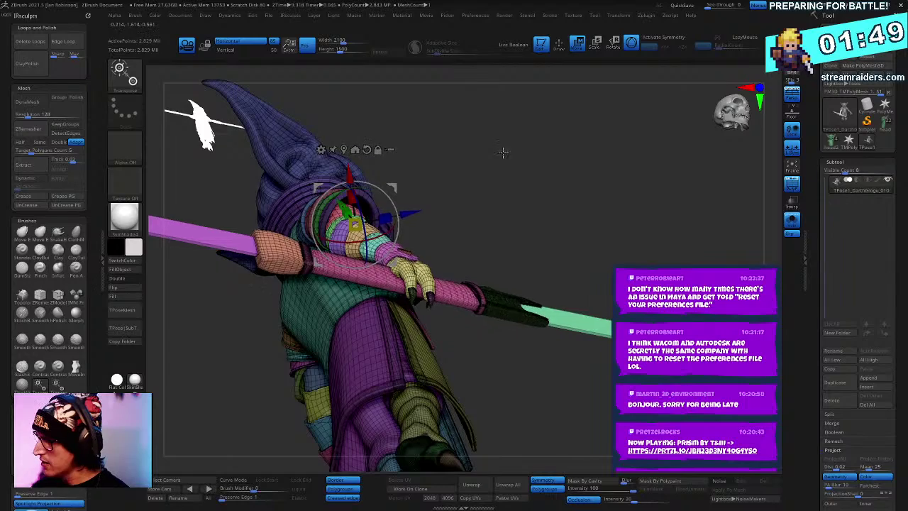
{"action": "left_click_drag", "start_coordinate": [504, 152], "coordinate": [448, 192]}
{"action": "left_click_drag", "start_coordinate": [382, 214], "coordinate": [387, 224]}
{"action": "left_click_drag", "start_coordinate": [561, 217], "coordinate": [632, 255]}
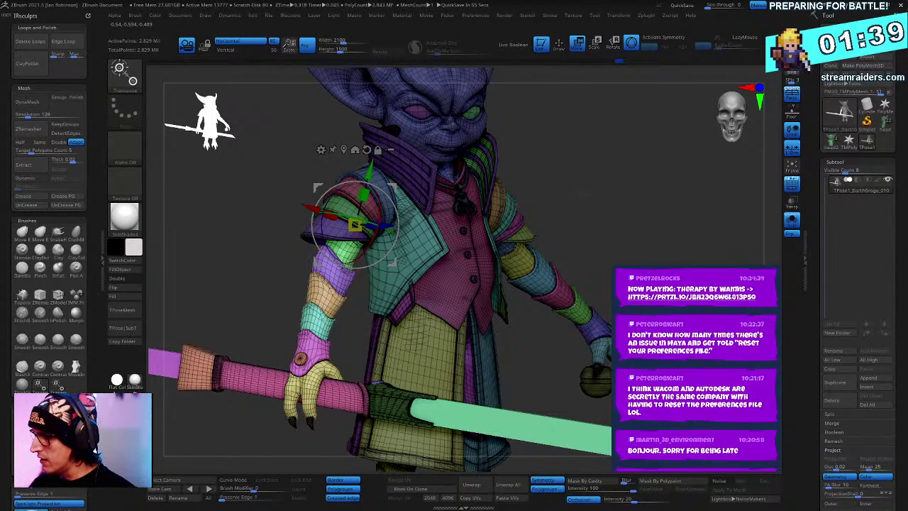
Step: Clear the mask and mask everything except the weapon arm's purple forearm polygroup
{"action": "key", "text": "q"}
{"action": "left_click_drag", "start_coordinate": [593, 186], "coordinate": [602, 195], "text": "ctrl"}
{"action": "key", "text": "w"}
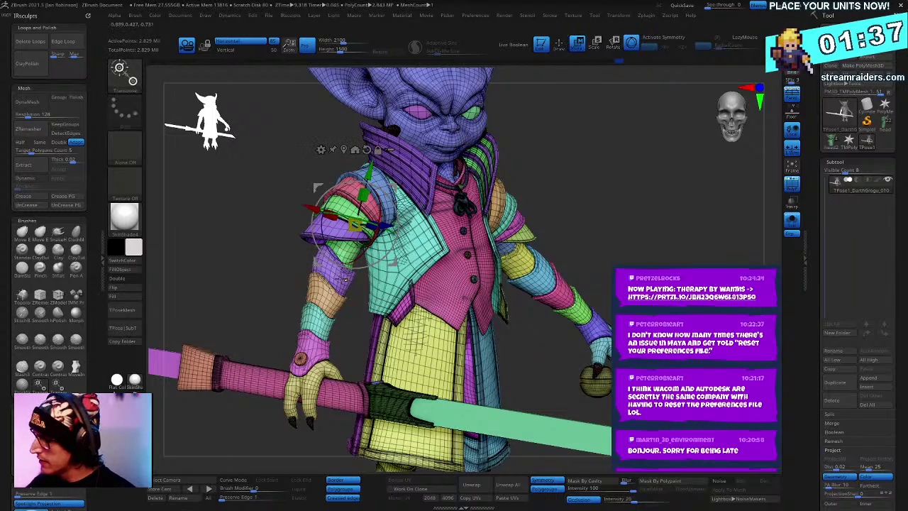
{"action": "left_click", "coordinate": [339, 283], "text": "ctrl"}
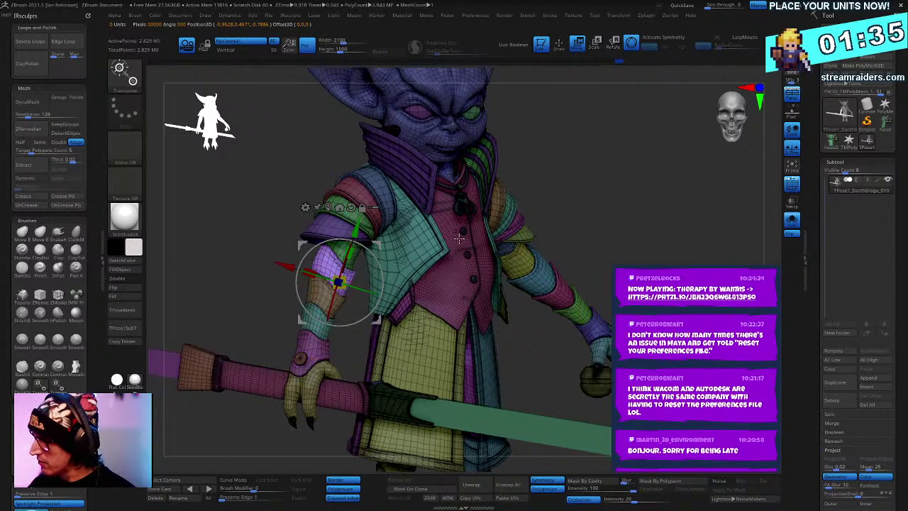
Step: Unmask the rest of the forearm, the hand and the whole weapon with lasso selections
{"action": "key", "text": "q"}
{"action": "left_click_drag", "start_coordinate": [349, 330], "coordinate": [330, 325]}
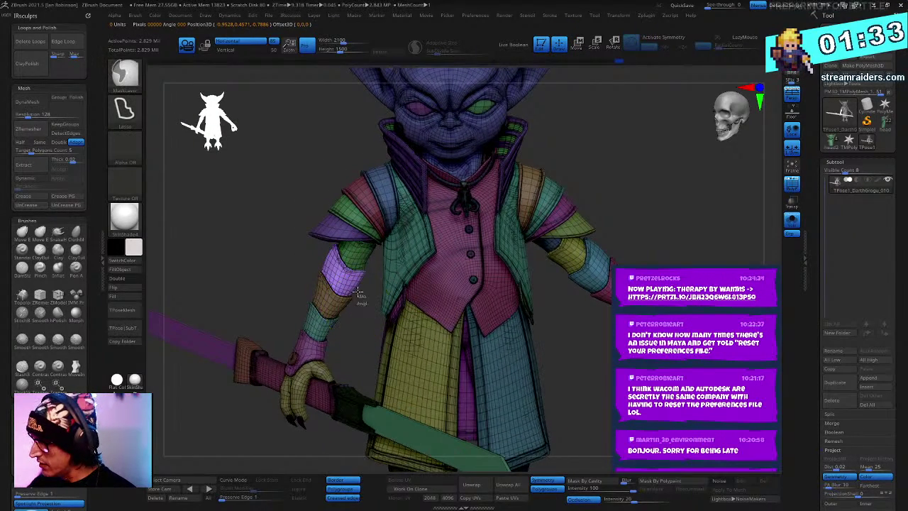
{"action": "mouse_move", "coordinate": [247, 285]}
{"action": "left_mouse_down", "text": "ctrl"}
{"action": "mouse_move", "coordinate": [336, 442]}
{"action": "mouse_move", "coordinate": [358, 334]}
{"action": "left_mouse_up", "text": "ctrl"}
{"action": "left_click_drag", "start_coordinate": [652, 162], "coordinate": [673, 160]}
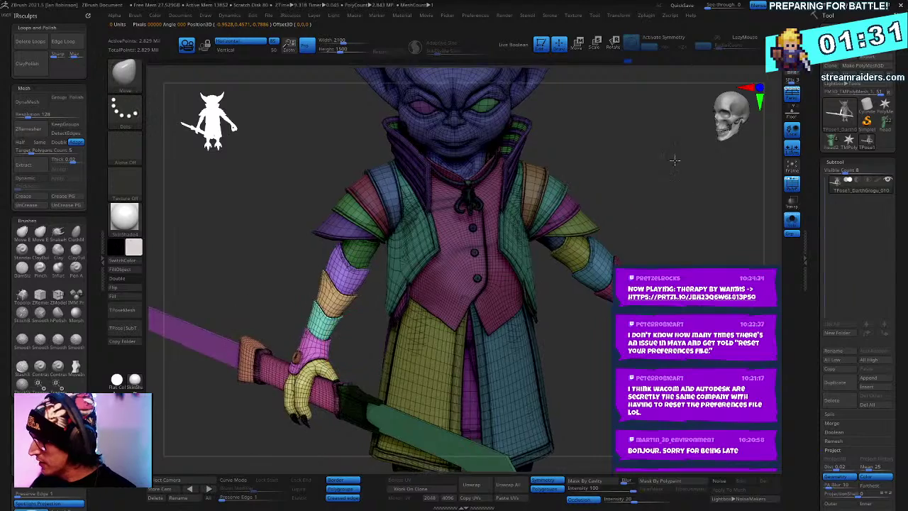
{"action": "left_click_drag", "start_coordinate": [670, 231], "coordinate": [684, 166], "text": "alt"}
{"action": "mouse_move", "coordinate": [325, 407]}
{"action": "left_mouse_down", "text": "ctrl+alt"}
{"action": "mouse_move", "coordinate": [206, 339]}
{"action": "mouse_move", "coordinate": [284, 438]}
{"action": "left_mouse_up", "text": "ctrl+alt"}
{"action": "left_click_drag", "start_coordinate": [669, 177], "coordinate": [675, 186]}
Step: Rotate the unmasked forearm, hand and weapon at the elbow so the green blade tilts upward
{"action": "key", "text": "w"}
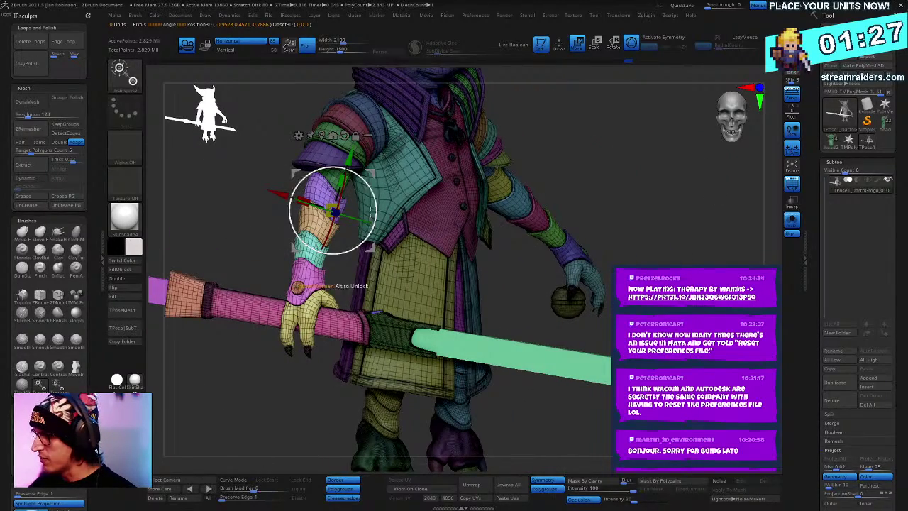
{"action": "left_click_drag", "start_coordinate": [353, 201], "coordinate": [348, 182]}
{"action": "left_click_drag", "start_coordinate": [599, 162], "coordinate": [384, 191]}
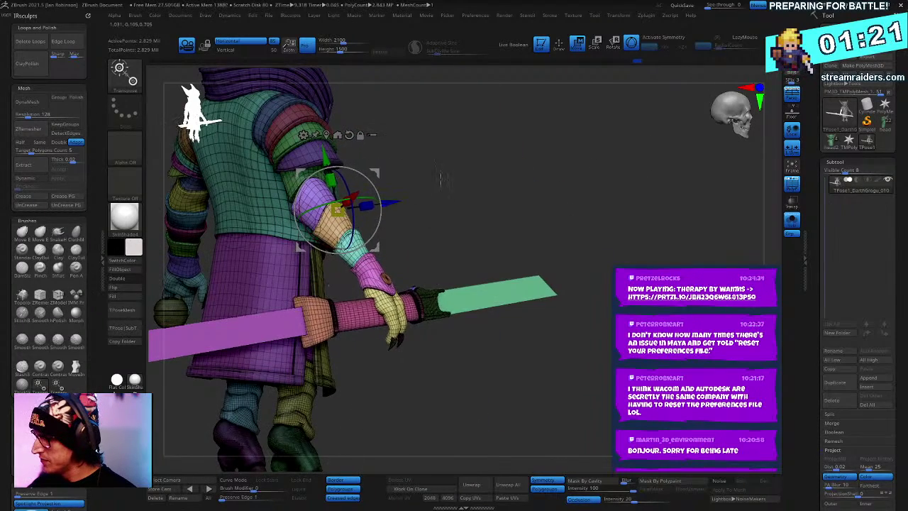
{"action": "left_click_drag", "start_coordinate": [441, 179], "coordinate": [469, 198]}
{"action": "left_click_drag", "start_coordinate": [321, 153], "coordinate": [318, 135]}
{"action": "left_click_drag", "start_coordinate": [642, 170], "coordinate": [482, 183]}
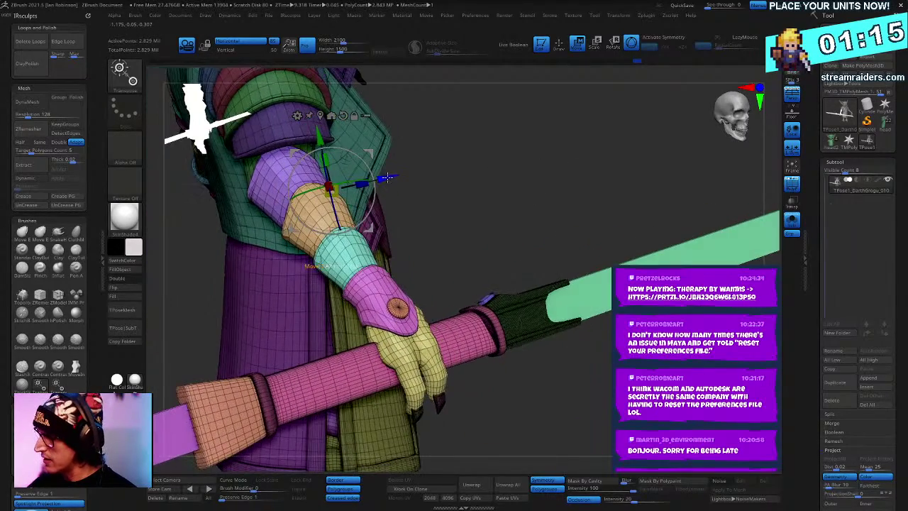
{"action": "left_click_drag", "start_coordinate": [388, 178], "coordinate": [365, 215]}
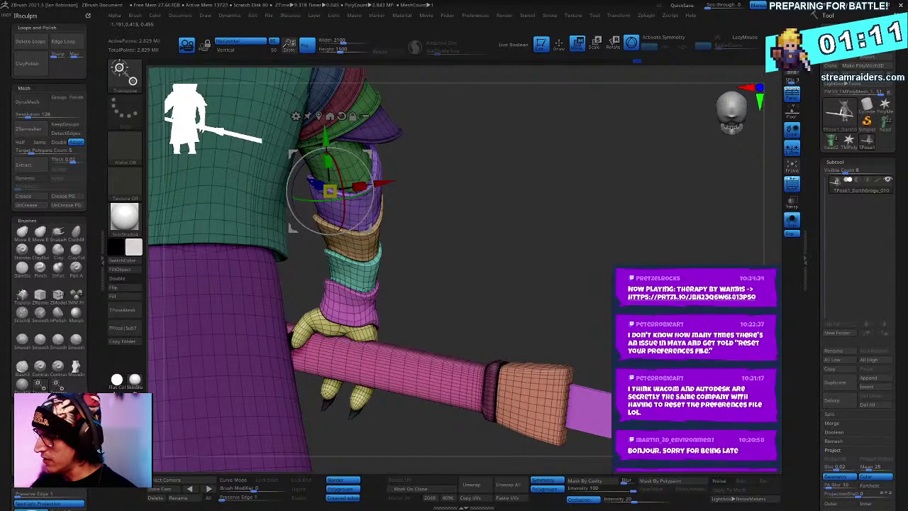
Step: Refine the forearm's rotation and position at the elbow so it lines up with the upper arm
{"action": "mouse_move", "coordinate": [496, 234]}
{"action": "right_mouse_down"}
{"action": "mouse_move", "coordinate": [412, 248]}
{"action": "mouse_move", "coordinate": [386, 230]}
{"action": "right_mouse_up"}
{"action": "key", "text": "q"}
{"action": "mouse_move", "coordinate": [436, 311]}
{"action": "right_mouse_down"}
{"action": "mouse_move", "coordinate": [426, 312]}
{"action": "mouse_move", "coordinate": [497, 277]}
{"action": "right_mouse_up"}
{"action": "right_click_drag", "start_coordinate": [596, 273], "coordinate": [609, 159]}
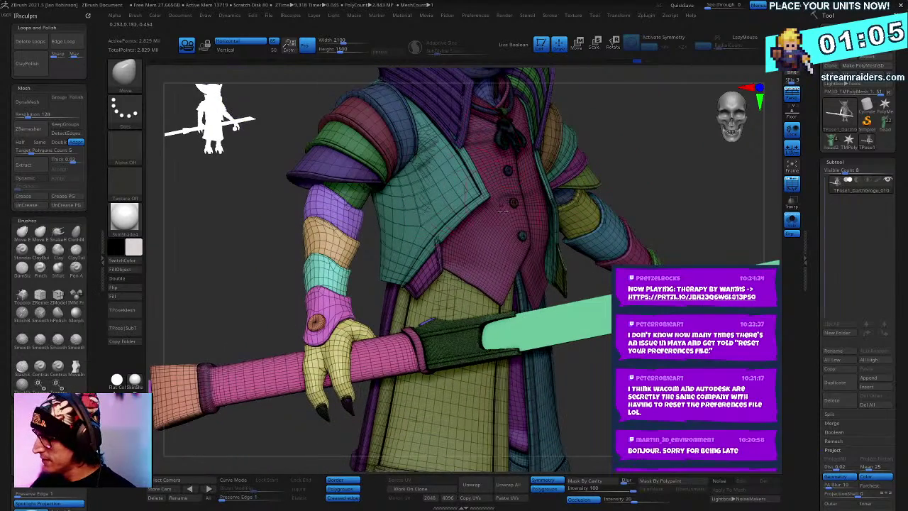
{"action": "key", "text": "w"}
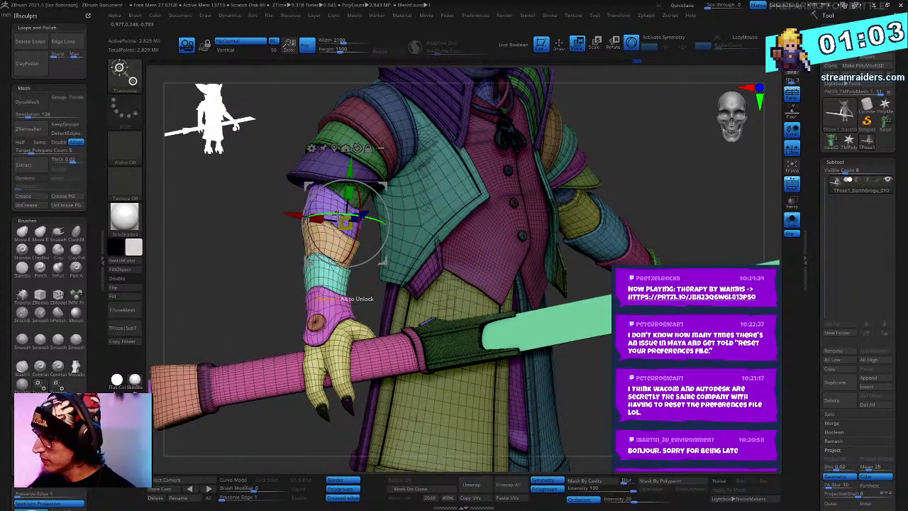
{"action": "right_click_drag", "start_coordinate": [386, 248], "coordinate": [411, 242]}
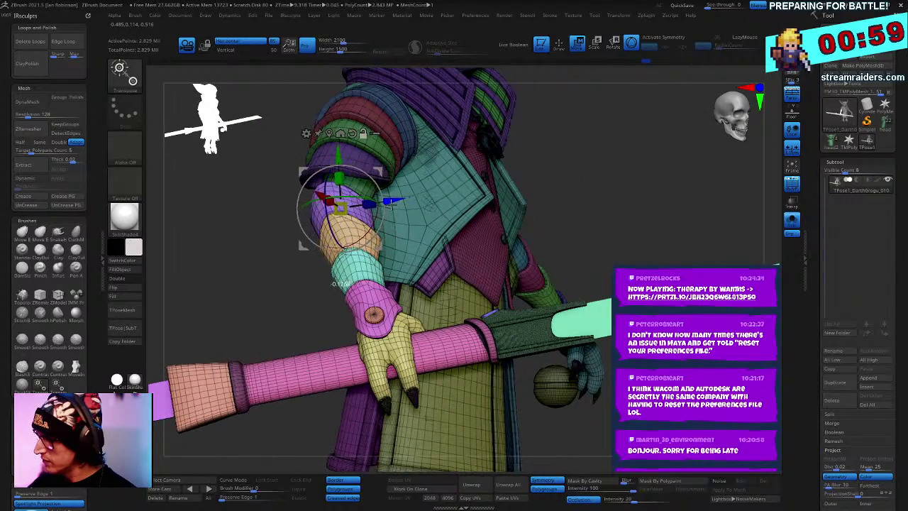
{"action": "left_click_drag", "start_coordinate": [328, 243], "coordinate": [520, 199]}
{"action": "right_click_drag", "start_coordinate": [520, 197], "coordinate": [397, 213]}
{"action": "left_click_drag", "start_coordinate": [338, 200], "coordinate": [316, 220]}
{"action": "mouse_move", "coordinate": [324, 218]}
{"action": "right_mouse_down"}
{"action": "mouse_move", "coordinate": [515, 202]}
{"action": "mouse_move", "coordinate": [528, 212]}
{"action": "mouse_move", "coordinate": [511, 221]}
{"action": "mouse_move", "coordinate": [689, 171]}
{"action": "right_mouse_up"}
Step: Clear the mask and mask everything except the weapon arm's red upper-arm polygroup
{"action": "key", "text": "q"}
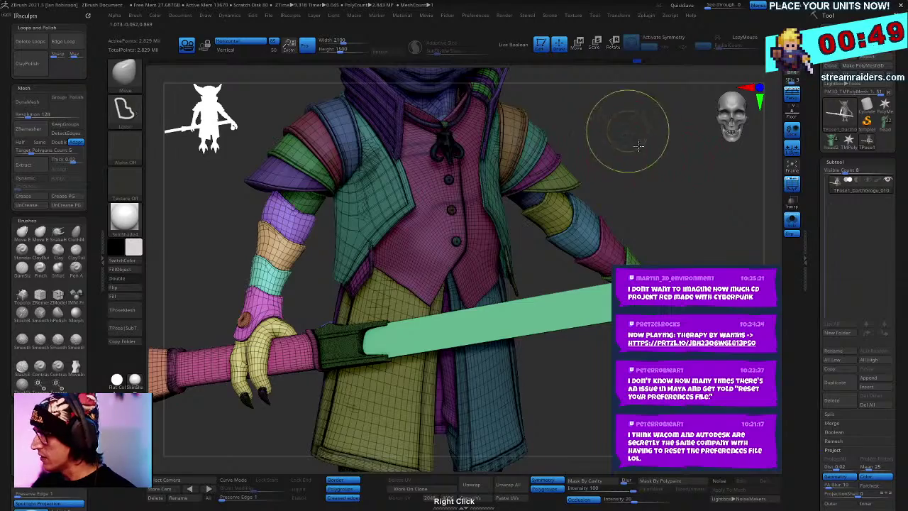
{"action": "right_click_drag", "start_coordinate": [639, 146], "coordinate": [348, 139]}
{"action": "mouse_move", "coordinate": [300, 209]}
{"action": "right_mouse_down"}
{"action": "mouse_move", "coordinate": [369, 205]}
{"action": "mouse_move", "coordinate": [397, 217]}
{"action": "mouse_move", "coordinate": [339, 173]}
{"action": "mouse_move", "coordinate": [262, 195]}
{"action": "right_mouse_up"}
{"action": "key", "text": "w"}
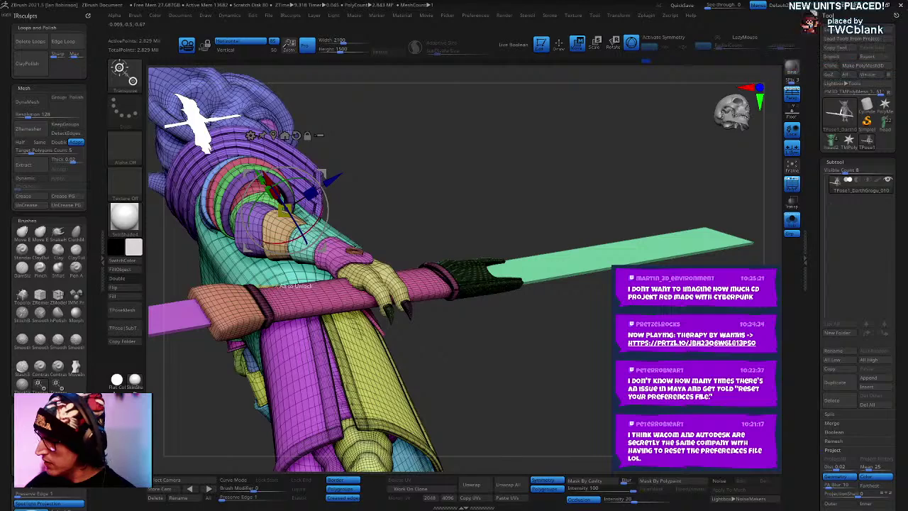
{"action": "left_click_drag", "start_coordinate": [274, 238], "coordinate": [398, 159], "text": "ctrl"}
{"action": "key", "text": "ctrl+z"}
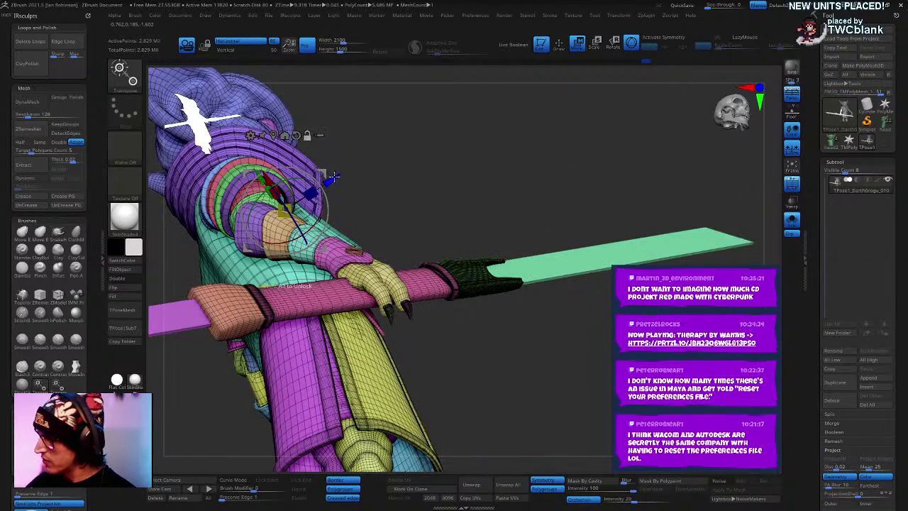
{"action": "left_click", "coordinate": [259, 188], "text": "ctrl"}
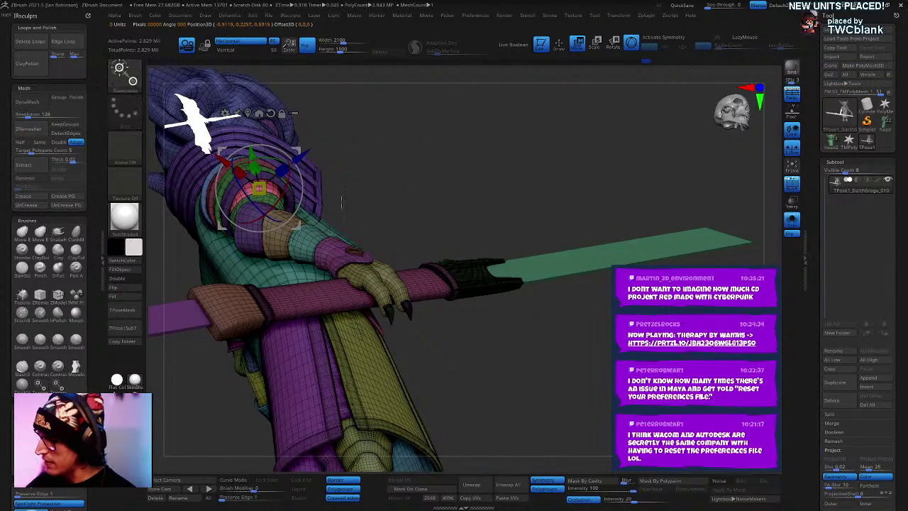
Step: Isolate the weapon arm's green elbow segment, unmask it, and bring the rest of the figure back into view
{"action": "key", "text": "q"}
{"action": "left_click_drag", "start_coordinate": [341, 202], "coordinate": [331, 213]}
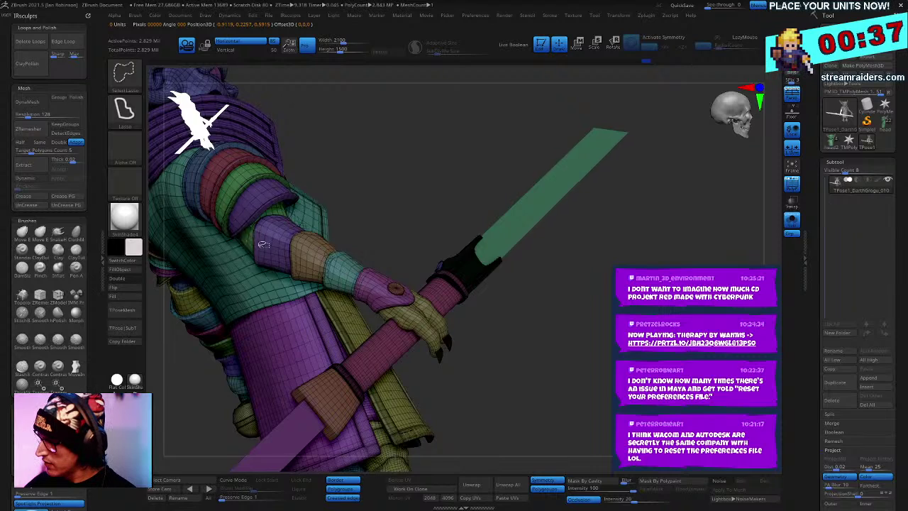
{"action": "left_click", "coordinate": [262, 244], "text": "ctrl+shift"}
{"action": "left_click_drag", "start_coordinate": [291, 191], "coordinate": [349, 302], "text": "ctrl"}
{"action": "left_click", "coordinate": [383, 190], "text": "ctrl"}
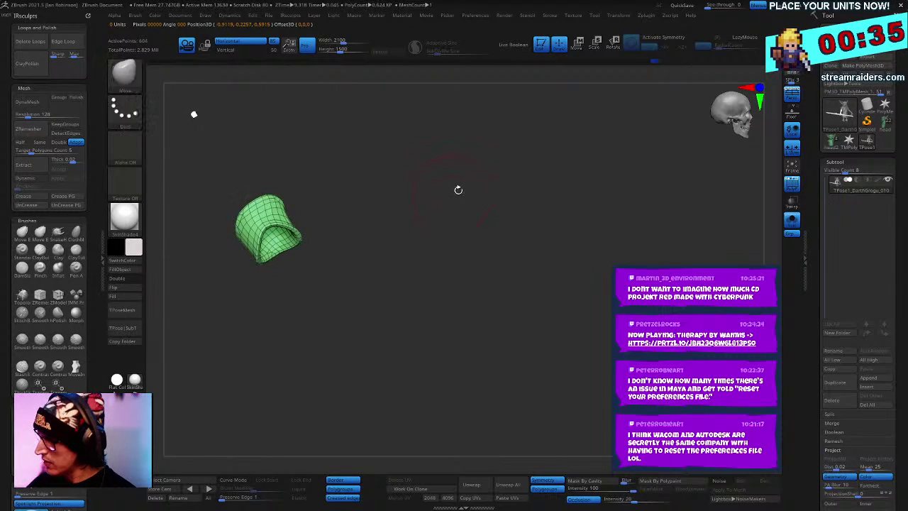
{"action": "left_click", "coordinate": [465, 167], "text": "ctrl+shift"}
Step: Isolate and unmask the arm's purple segment, unhide the whole figure, and switch to the transform gizmo
{"action": "mouse_move", "coordinate": [406, 146]}
{"action": "left_mouse_down"}
{"action": "mouse_move", "coordinate": [426, 136]}
{"action": "mouse_move", "coordinate": [443, 95]}
{"action": "left_mouse_up"}
{"action": "left_click", "coordinate": [283, 246], "text": "ctrl+shift"}
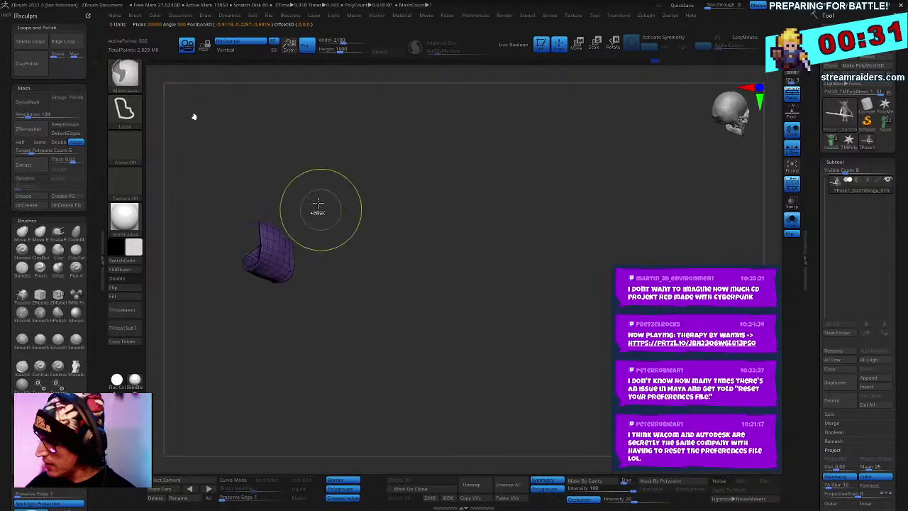
{"action": "mouse_move", "coordinate": [319, 208]}
{"action": "left_mouse_down", "text": "ctrl+alt"}
{"action": "mouse_move", "coordinate": [399, 224]}
{"action": "mouse_move", "coordinate": [480, 152]}
{"action": "mouse_move", "coordinate": [364, 157]}
{"action": "left_mouse_up", "text": "ctrl+alt"}
{"action": "left_click", "coordinate": [404, 223], "text": "ctrl+shift"}
{"action": "mouse_move", "coordinate": [314, 231]}
{"action": "left_mouse_down", "text": "ctrl+shift"}
{"action": "mouse_move", "coordinate": [397, 341]}
{"action": "mouse_move", "coordinate": [581, 284]}
{"action": "mouse_move", "coordinate": [528, 100]}
{"action": "left_mouse_up", "text": "ctrl+shift"}
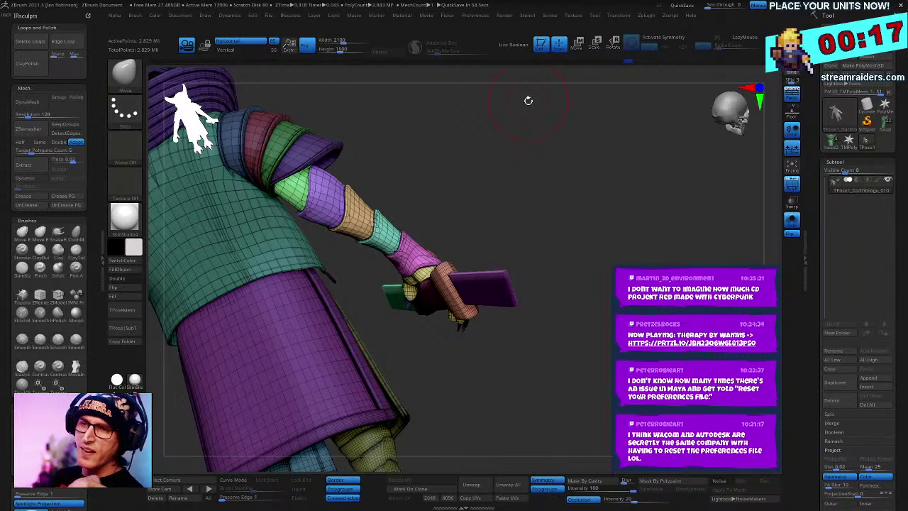
{"action": "key", "text": "w"}
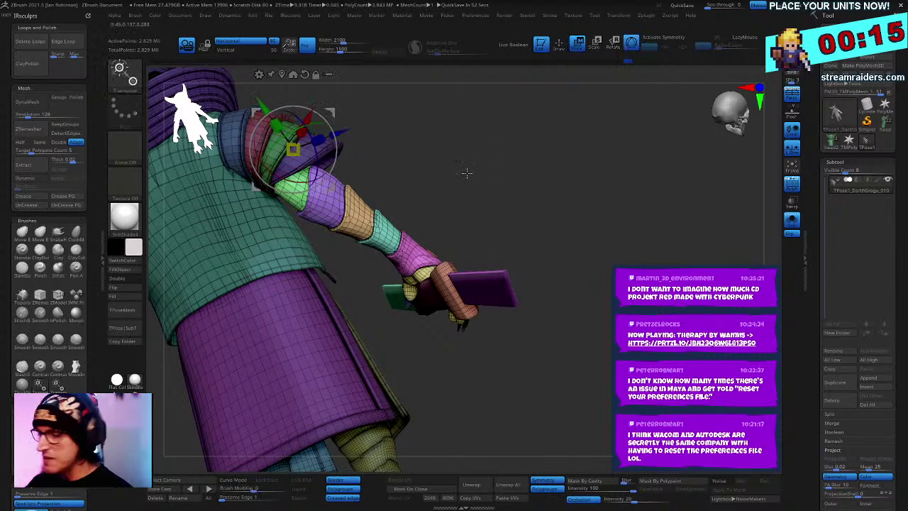
Step: Rotate the unmasked purple sleeve segment of the weapon arm into line with the shoulder armour and clear the mask
{"action": "left_click_drag", "start_coordinate": [434, 175], "coordinate": [255, 144]}
{"action": "left_click_drag", "start_coordinate": [285, 114], "coordinate": [312, 144]}
{"action": "left_click_drag", "start_coordinate": [589, 171], "coordinate": [584, 145]}
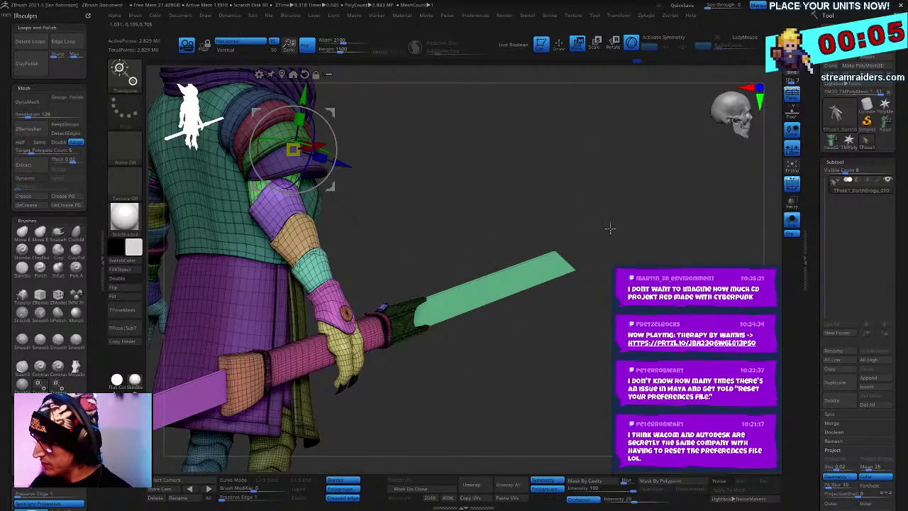
{"action": "key", "text": "q"}
{"action": "mouse_move", "coordinate": [649, 231]}
{"action": "left_mouse_down"}
{"action": "mouse_move", "coordinate": [620, 228]}
{"action": "mouse_move", "coordinate": [603, 178]}
{"action": "mouse_move", "coordinate": [631, 172]}
{"action": "mouse_move", "coordinate": [630, 179]}
{"action": "left_mouse_up"}
{"action": "left_click", "coordinate": [621, 150], "text": "ctrl"}
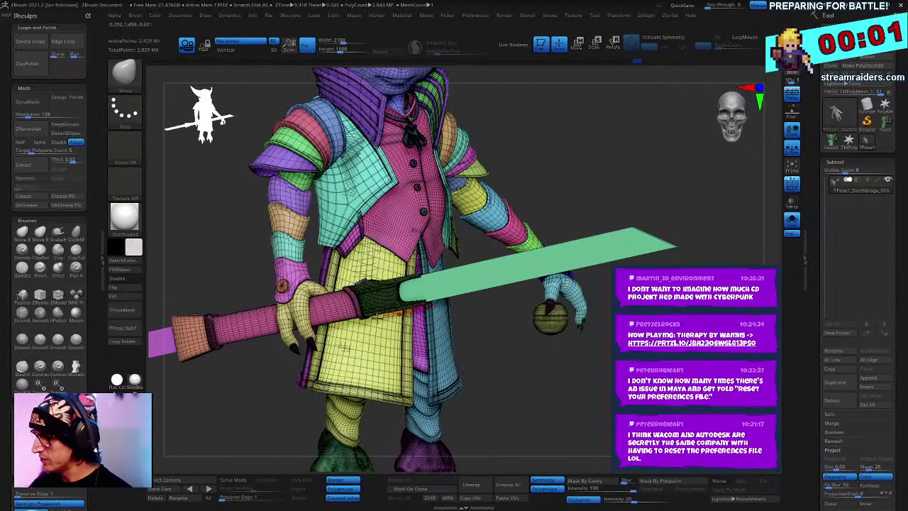
Step: Hide the double-bladed weapon's grip, followed by its green blade half and its purple blade half
{"action": "left_click", "coordinate": [343, 301], "text": "ctrl+shift"}
{"action": "left_click_drag", "start_coordinate": [607, 177], "coordinate": [589, 168], "text": "ctrl+shift"}
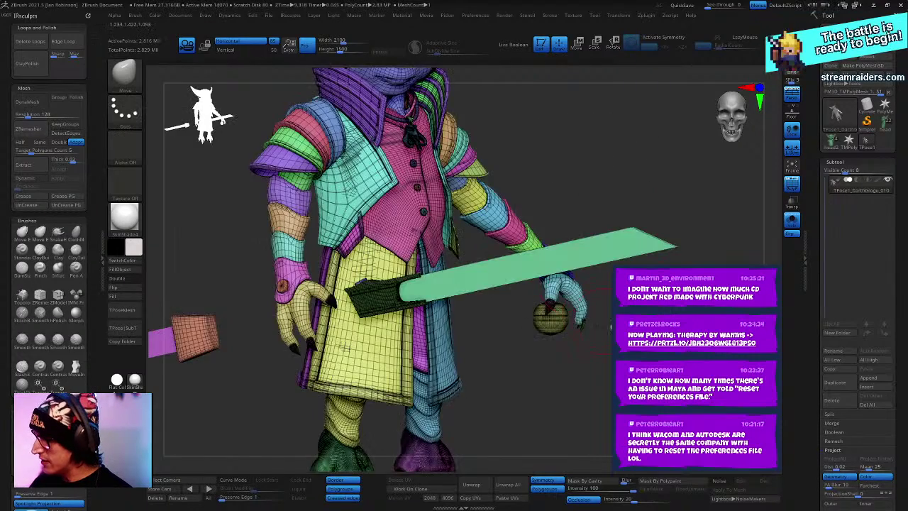
{"action": "left_click_drag", "start_coordinate": [596, 369], "coordinate": [394, 347]}
{"action": "left_click_drag", "start_coordinate": [369, 243], "coordinate": [716, 369], "text": "ctrl+alt+shift"}
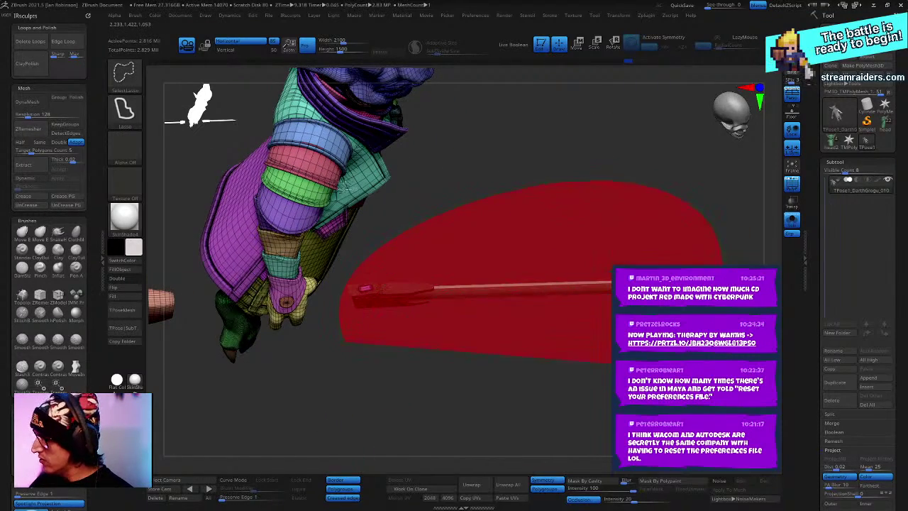
{"action": "left_click_drag", "start_coordinate": [442, 389], "coordinate": [443, 388], "text": "ctrl+alt+shift"}
{"action": "left_click_drag", "start_coordinate": [171, 337], "coordinate": [404, 312], "text": "alt"}
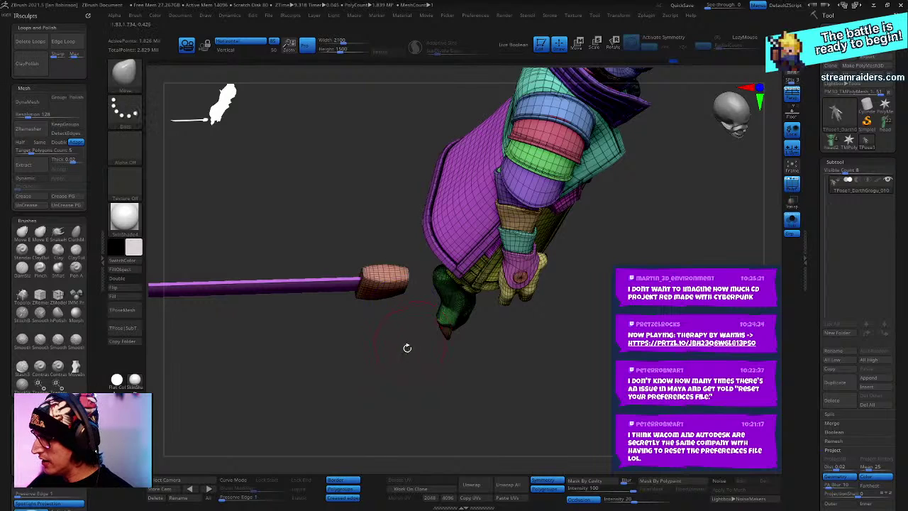
{"action": "mouse_move", "coordinate": [408, 348]}
{"action": "left_mouse_down"}
{"action": "mouse_move", "coordinate": [413, 319]}
{"action": "mouse_move", "coordinate": [152, 234]}
{"action": "mouse_move", "coordinate": [385, 442]}
{"action": "left_mouse_up"}
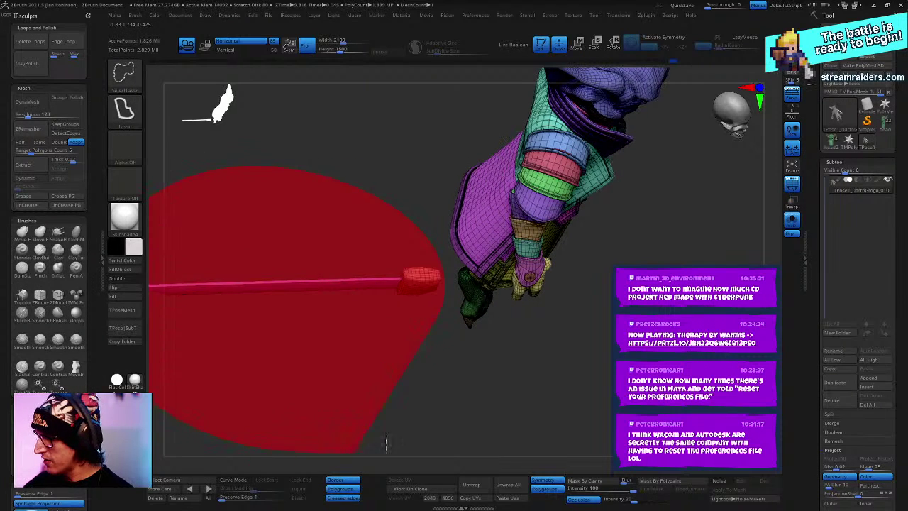
Step: Mask the rest of the figure, unhide the whole model, and place the transform gizmo on the weapon grip at the hand
{"action": "left_click_drag", "start_coordinate": [612, 370], "coordinate": [638, 319], "text": "shift"}
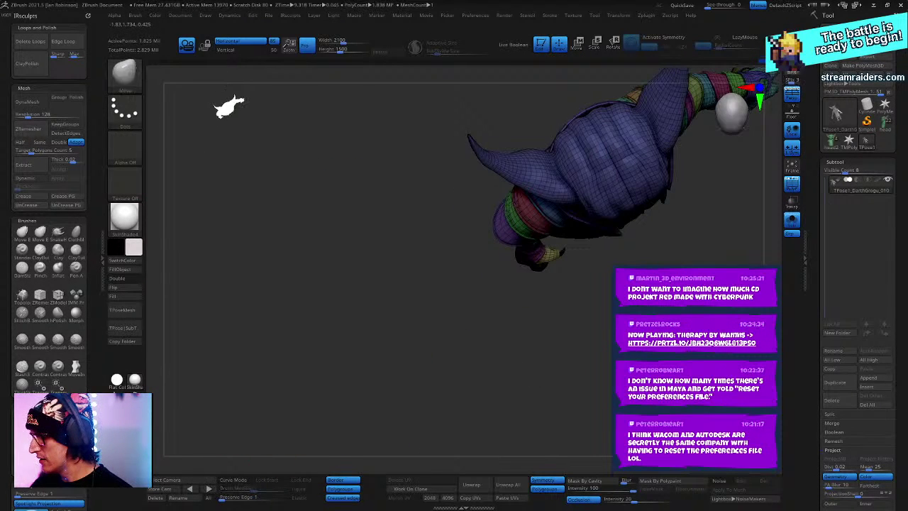
{"action": "left_click", "coordinate": [454, 355], "text": "ctrl+shift"}
{"action": "mouse_move", "coordinate": [454, 355]}
{"action": "left_mouse_down"}
{"action": "mouse_move", "coordinate": [439, 284]}
{"action": "mouse_move", "coordinate": [419, 312]}
{"action": "left_mouse_up"}
{"action": "key", "text": "w"}
{"action": "left_click", "coordinate": [544, 283], "text": "alt"}
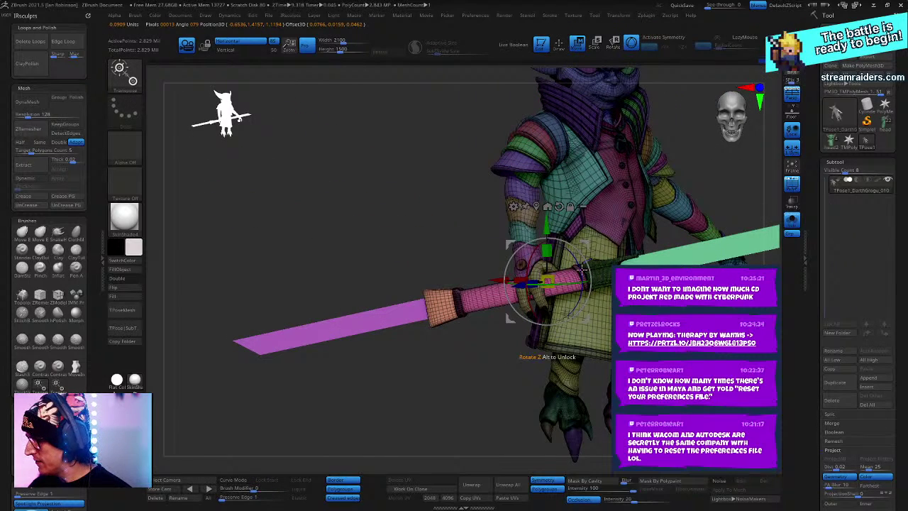
Step: Rotate the unmasked weapon about the hand so it runs diagonally, with the purple blade raised and the green blade lowered
{"action": "right_click_drag", "start_coordinate": [425, 284], "coordinate": [433, 354]}
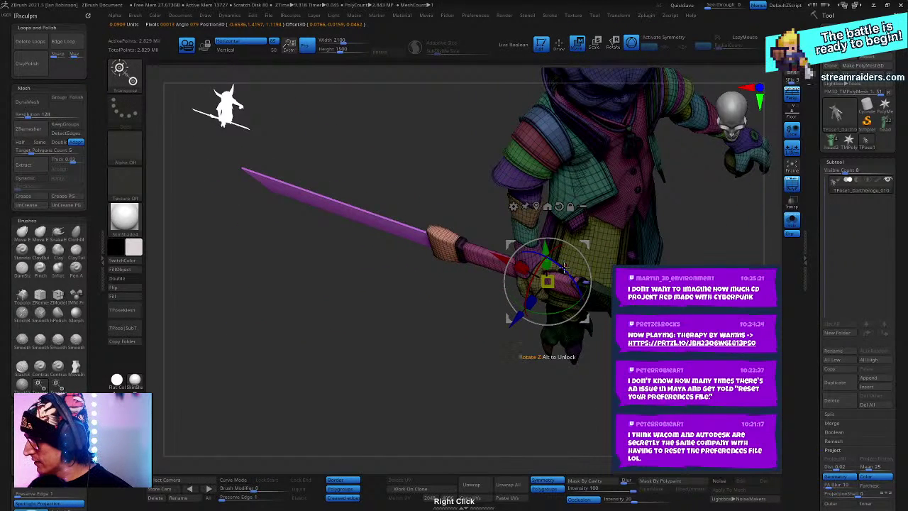
{"action": "left_click_drag", "start_coordinate": [566, 271], "coordinate": [578, 296]}
{"action": "right_click_drag", "start_coordinate": [561, 401], "coordinate": [581, 325]}
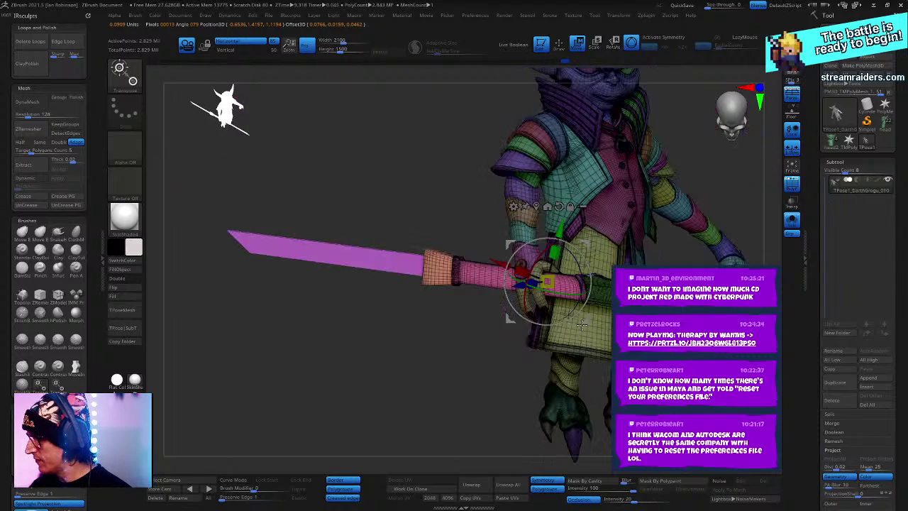
{"action": "left_click_drag", "start_coordinate": [578, 264], "coordinate": [585, 284]}
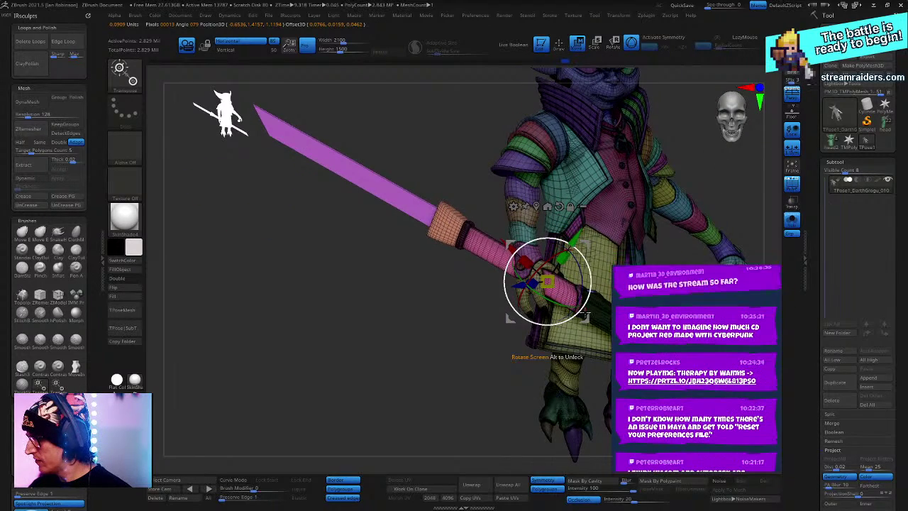
{"action": "left_click_drag", "start_coordinate": [586, 321], "coordinate": [582, 321]}
Step: Fine-tune the weapon's tilt in the hand and return to draw mode with the figure in view
{"action": "right_click_drag", "start_coordinate": [692, 279], "coordinate": [540, 286], "text": "alt"}
{"action": "key", "text": "q"}
{"action": "mouse_move", "coordinate": [671, 278]}
{"action": "right_mouse_down", "text": "ctrl"}
{"action": "mouse_move", "coordinate": [674, 229]}
{"action": "mouse_move", "coordinate": [663, 317]}
{"action": "right_mouse_up", "text": "ctrl"}
{"action": "key", "text": "w"}
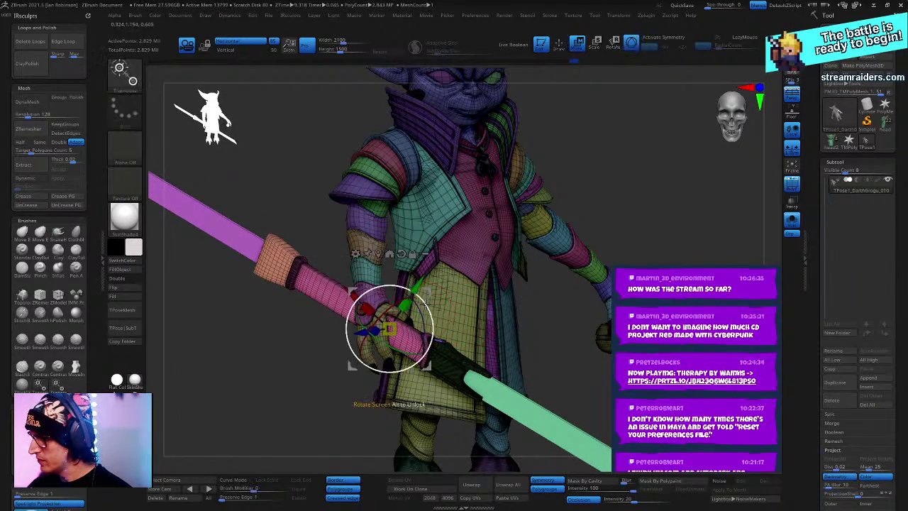
{"action": "left_click_drag", "start_coordinate": [422, 332], "coordinate": [414, 305]}
{"action": "key", "text": "q"}
{"action": "mouse_move", "coordinate": [679, 233]}
{"action": "right_mouse_down", "text": "ctrl"}
{"action": "mouse_move", "coordinate": [663, 212]}
{"action": "mouse_move", "coordinate": [678, 204]}
{"action": "mouse_move", "coordinate": [679, 213]}
{"action": "mouse_move", "coordinate": [600, 242]}
{"action": "mouse_move", "coordinate": [622, 234]}
{"action": "mouse_move", "coordinate": [645, 170]}
{"action": "mouse_move", "coordinate": [655, 233]}
{"action": "right_mouse_up", "text": "ctrl"}
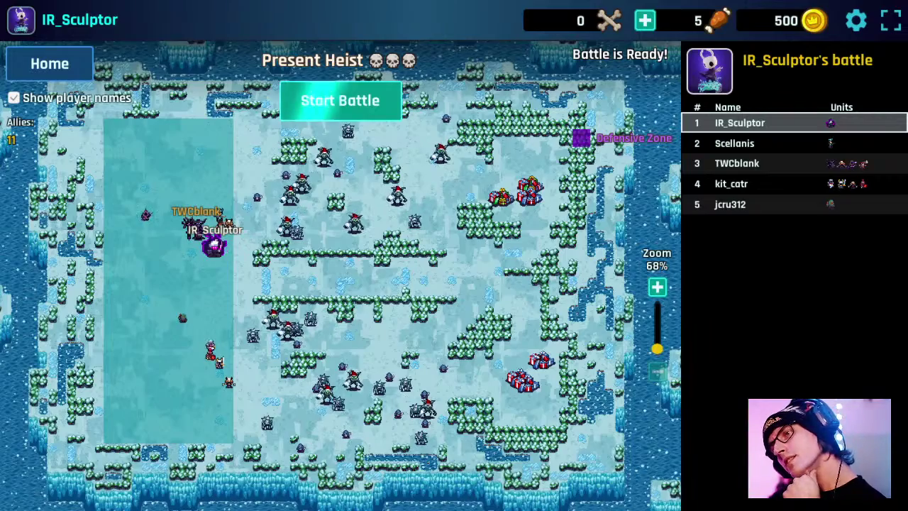
Step: Switch to Stream Raiders, start the Present Heist battle, and grant the Captain Chest rewards before returning to the map
{"action": "left_click", "coordinate": [323, 115]}
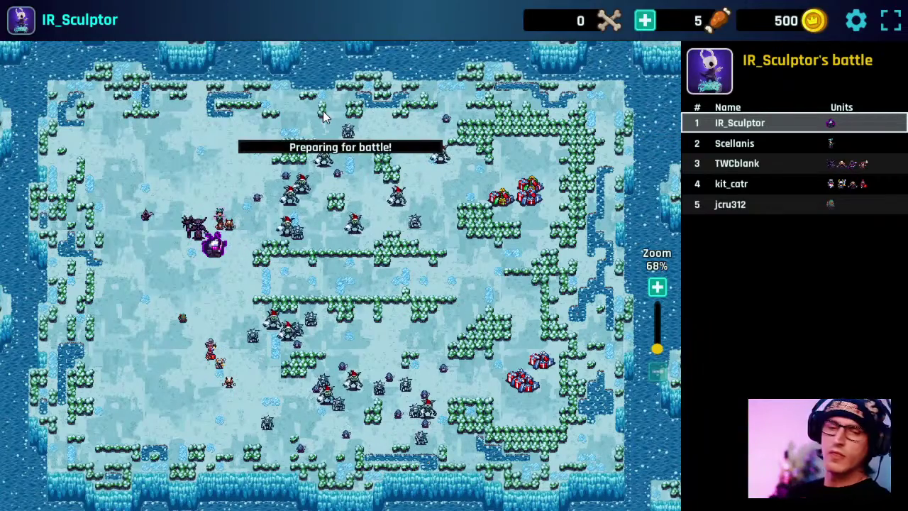
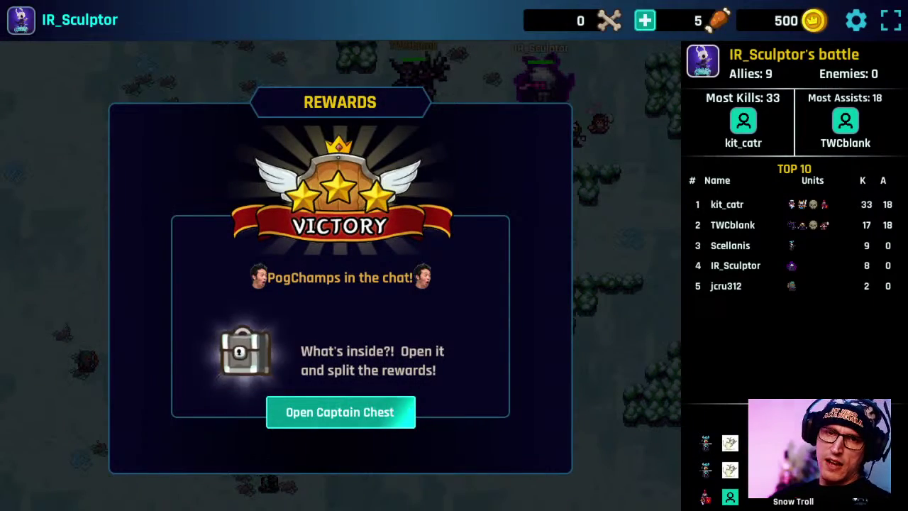
{"action": "left_click", "coordinate": [368, 411]}
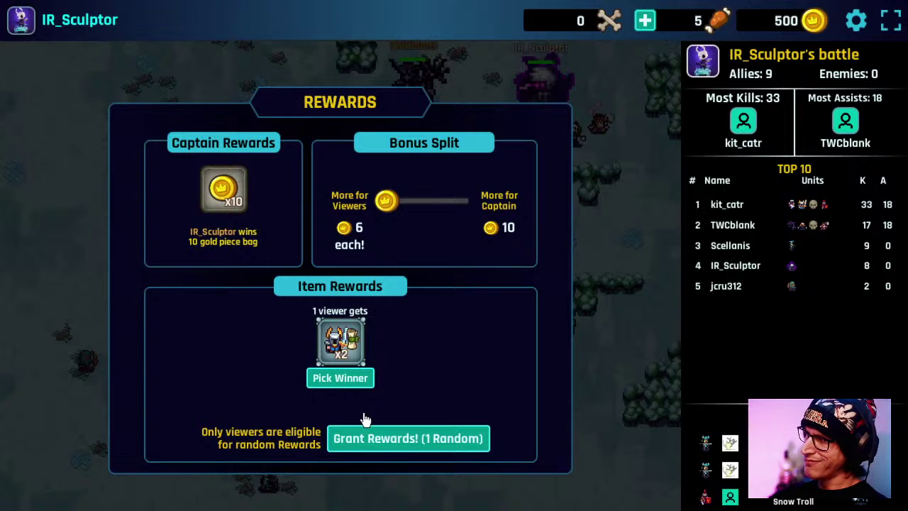
{"action": "left_click", "coordinate": [402, 439]}
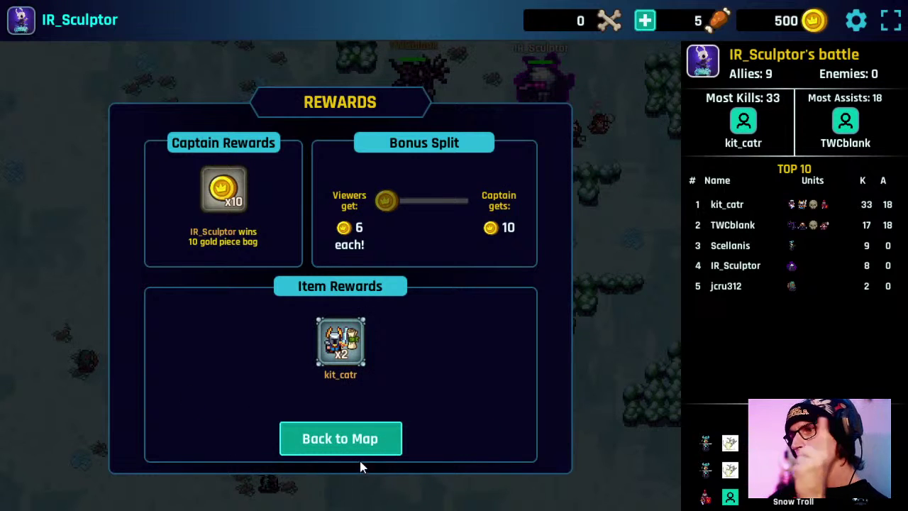
{"action": "left_click", "coordinate": [359, 445]}
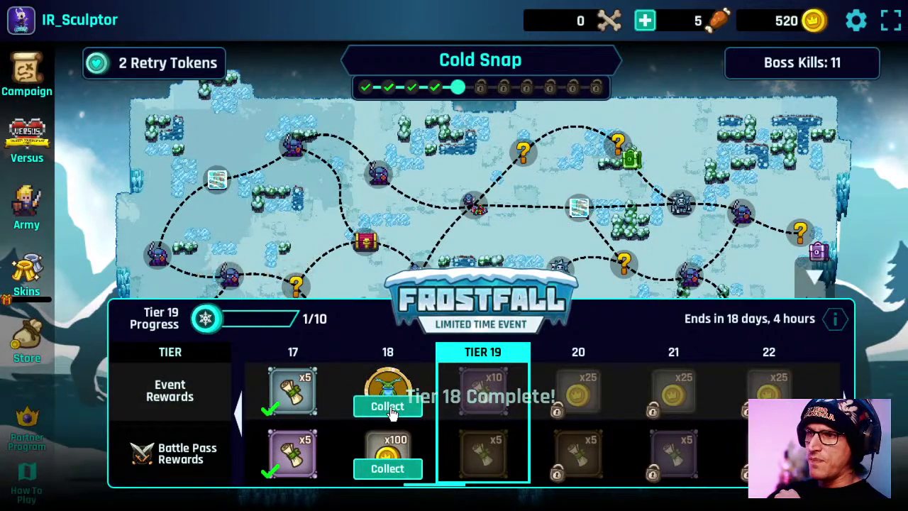
Step: Collect both Frostfall tier 18 rewards and collapse the event rewards to expose the campaign map
{"action": "left_click", "coordinate": [390, 409]}
{"action": "left_click", "coordinate": [436, 339]}
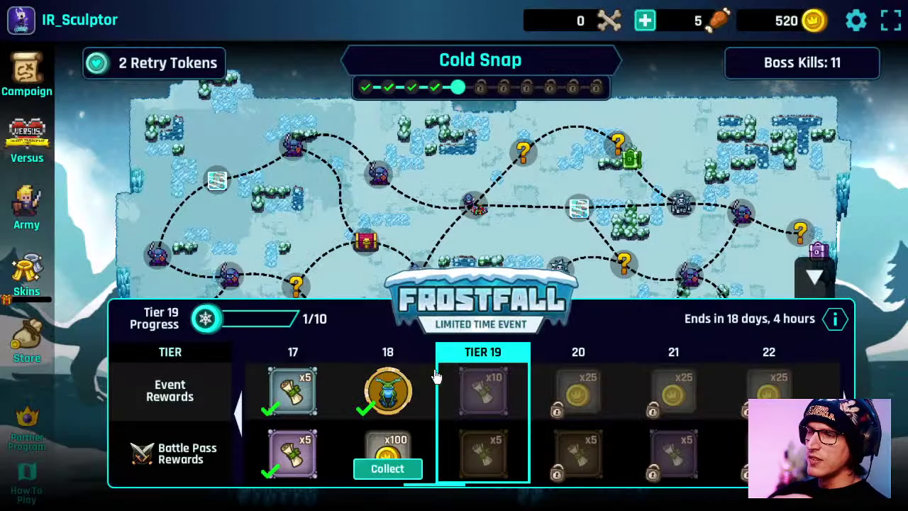
{"action": "left_click", "coordinate": [401, 472]}
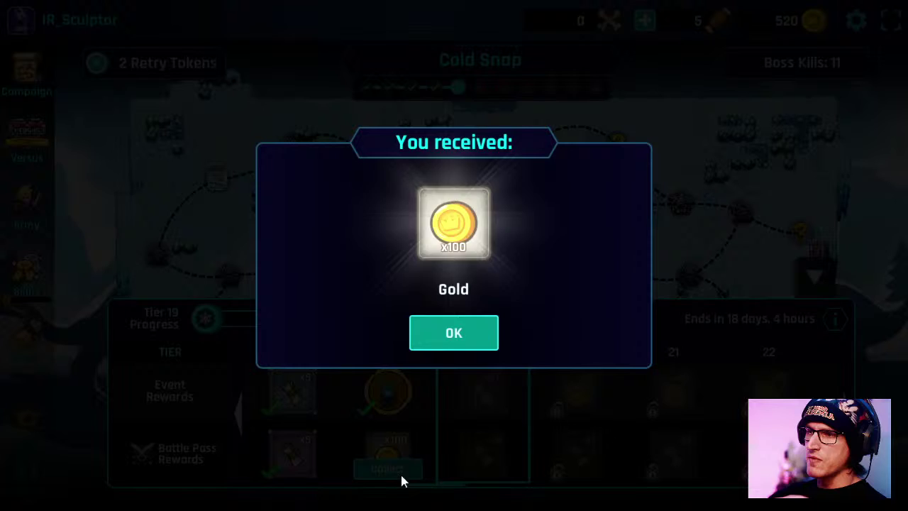
{"action": "left_click", "coordinate": [454, 347]}
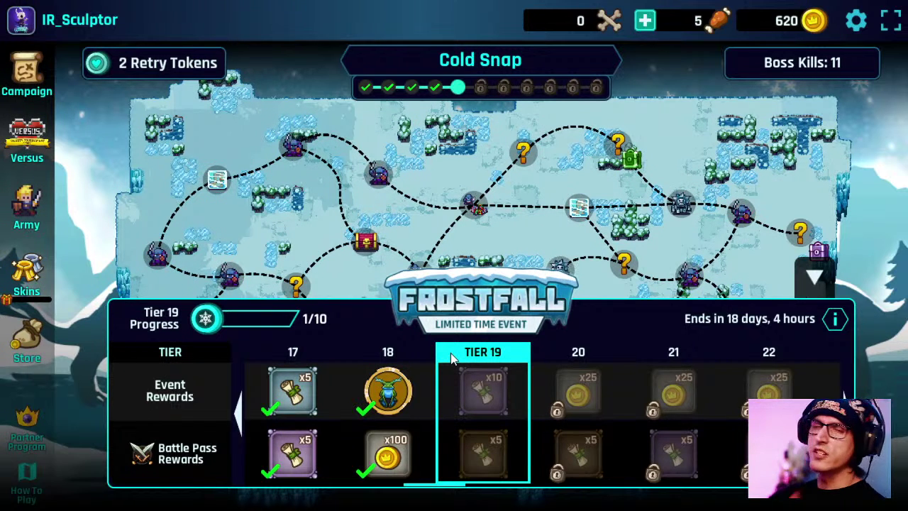
{"action": "left_click", "coordinate": [813, 293]}
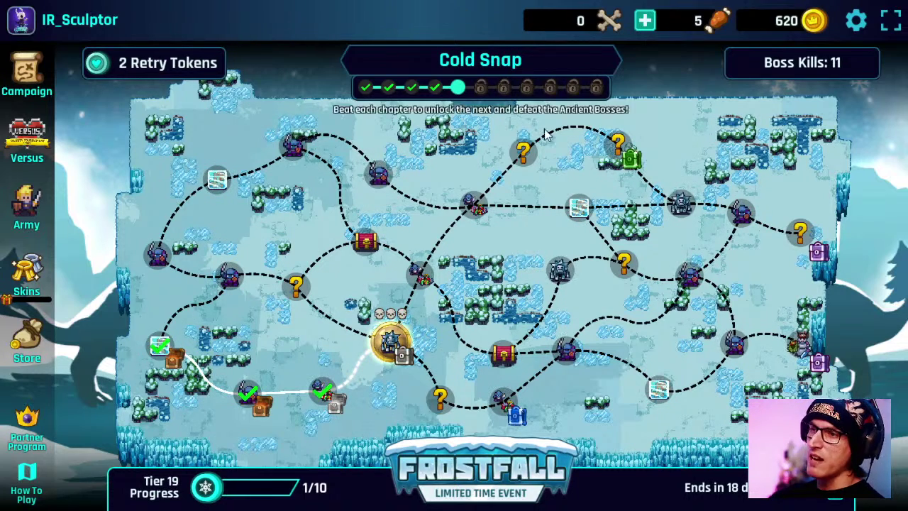
Step: Start the Frozen River battle and place a captain unit inside the team's placement area
{"action": "left_click", "coordinate": [394, 343]}
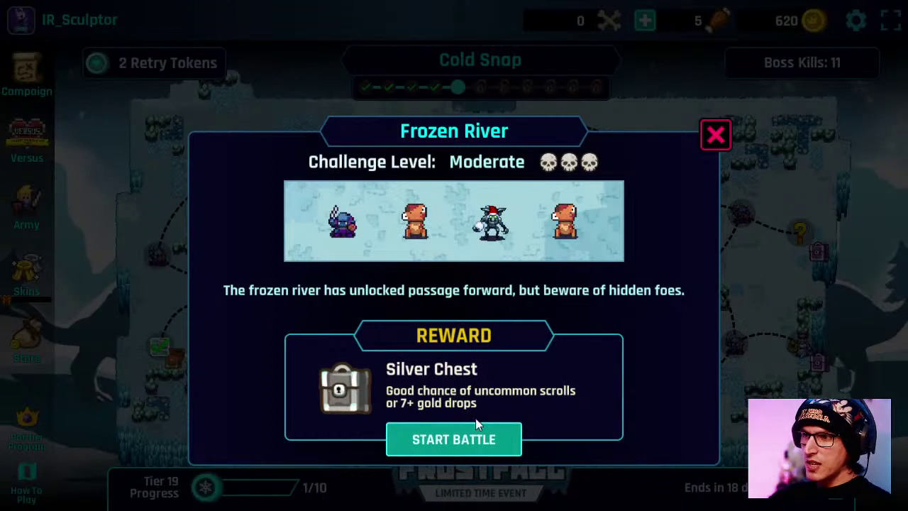
{"action": "left_click", "coordinate": [473, 439]}
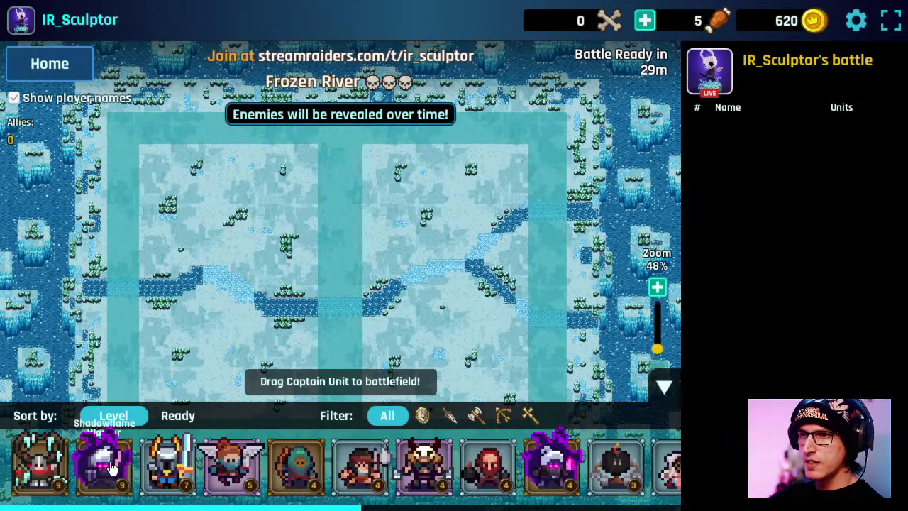
{"action": "left_click_drag", "start_coordinate": [110, 468], "coordinate": [304, 349]}
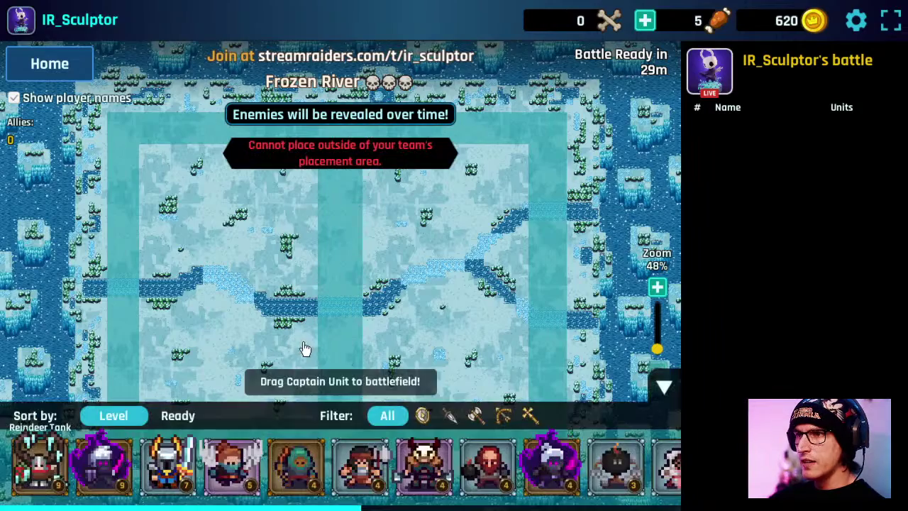
{"action": "left_click_drag", "start_coordinate": [234, 461], "coordinate": [355, 340]}
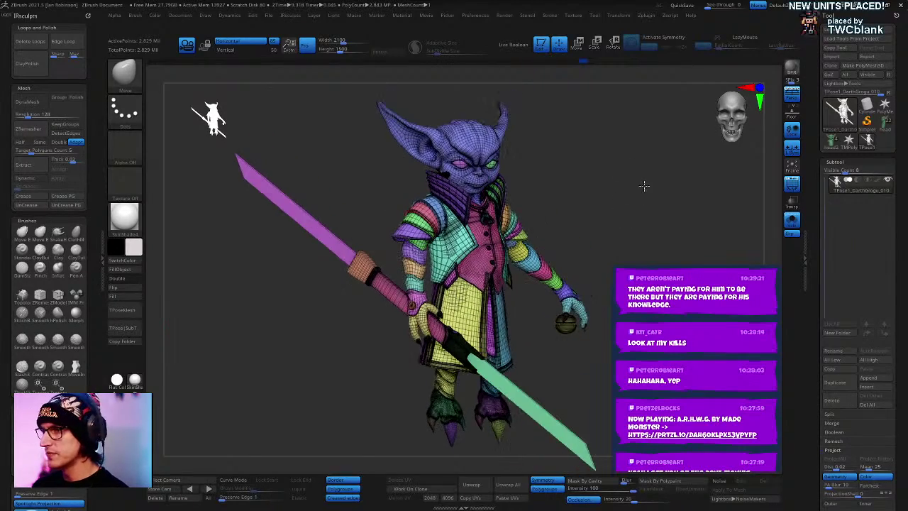
{"action": "left_click_drag", "start_coordinate": [678, 162], "coordinate": [708, 181]}
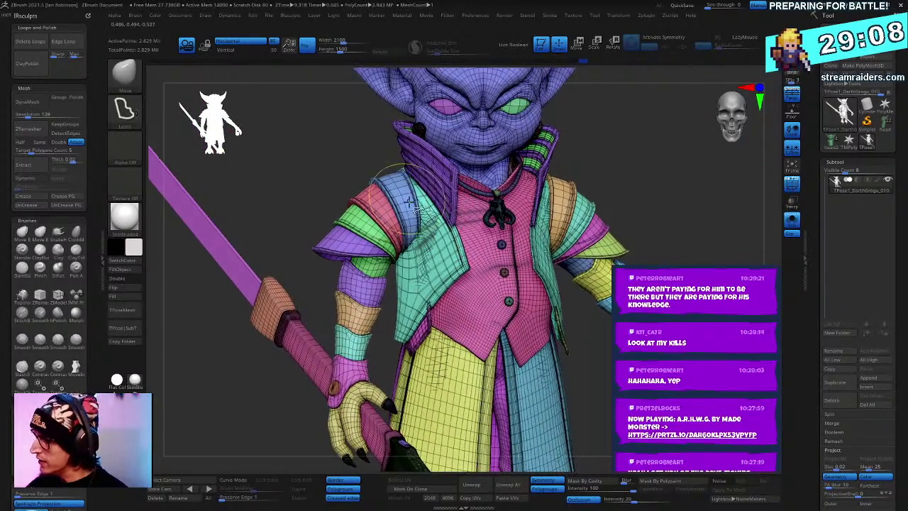
{"action": "left_click", "coordinate": [411, 201], "text": "ctrl+shift"}
{"action": "left_click_drag", "start_coordinate": [661, 243], "coordinate": [608, 178], "text": "ctrl+shift"}
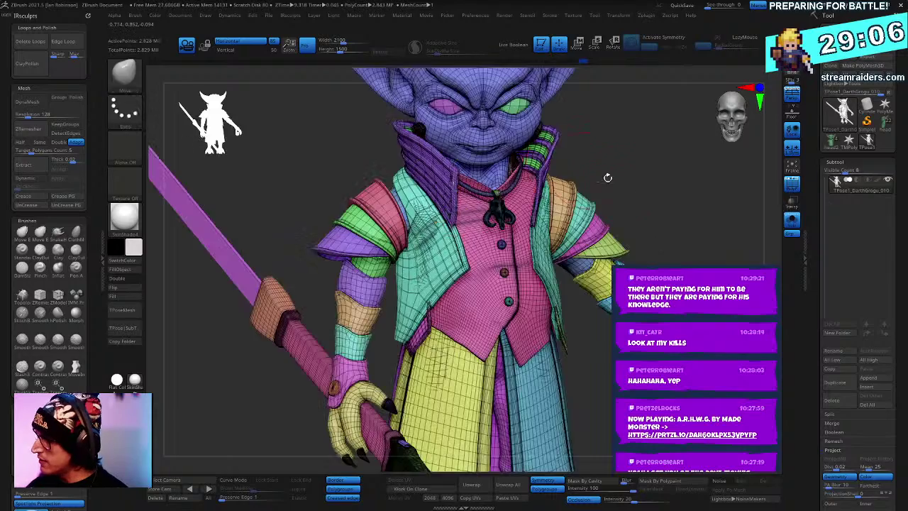
{"action": "mouse_move", "coordinate": [666, 201]}
{"action": "left_mouse_down", "text": "ctrl+shift"}
{"action": "mouse_move", "coordinate": [677, 205]}
{"action": "mouse_move", "coordinate": [603, 213]}
{"action": "mouse_move", "coordinate": [555, 245]}
{"action": "left_mouse_up", "text": "ctrl+shift"}
{"action": "mouse_move", "coordinate": [622, 222]}
{"action": "left_mouse_down"}
{"action": "mouse_move", "coordinate": [668, 142]}
{"action": "mouse_move", "coordinate": [663, 178]}
{"action": "mouse_move", "coordinate": [655, 177]}
{"action": "mouse_move", "coordinate": [695, 214]}
{"action": "left_mouse_up"}
Step: Isolate the orb-holding arm by hiding its inner sleeve segments, lassoing the detached forearm, and leaving only the arm's polygroups visible
{"action": "left_click", "coordinate": [533, 241], "text": "ctrl+shift"}
{"action": "left_click_drag", "start_coordinate": [631, 216], "coordinate": [631, 252]}
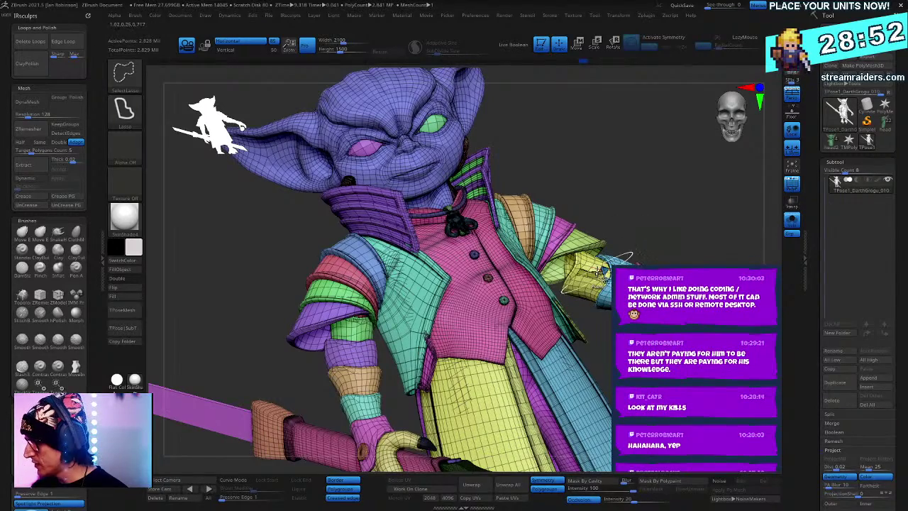
{"action": "left_click_drag", "start_coordinate": [672, 203], "coordinate": [589, 191]}
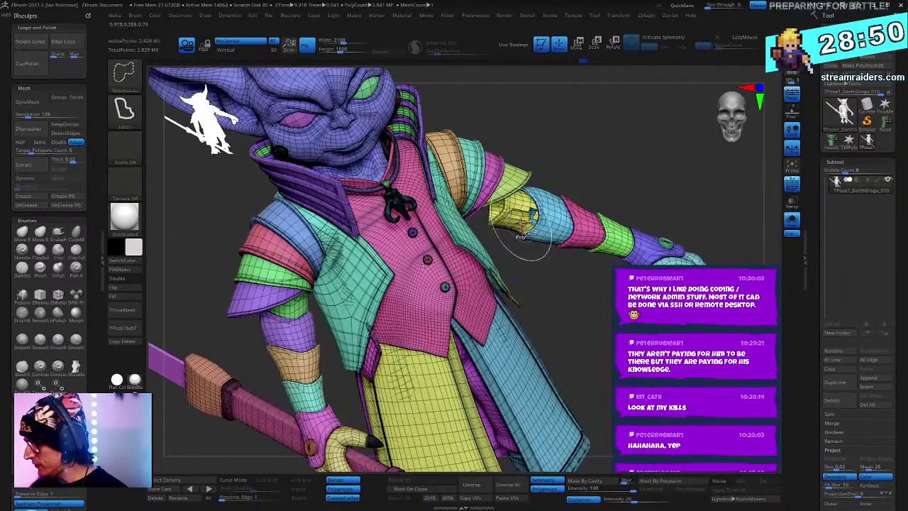
{"action": "left_click", "coordinate": [521, 224], "text": "ctrl+shift"}
{"action": "left_click", "coordinate": [561, 225], "text": "ctrl+shift"}
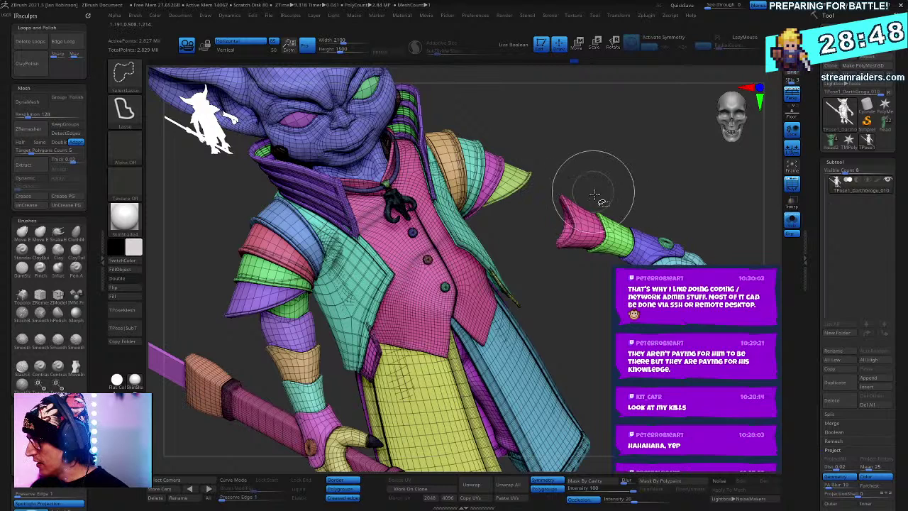
{"action": "mouse_move", "coordinate": [605, 156]}
{"action": "left_mouse_down", "text": "ctrl+shift"}
{"action": "mouse_move", "coordinate": [528, 238]}
{"action": "mouse_move", "coordinate": [649, 361]}
{"action": "mouse_move", "coordinate": [734, 308]}
{"action": "left_mouse_up", "text": "ctrl+shift"}
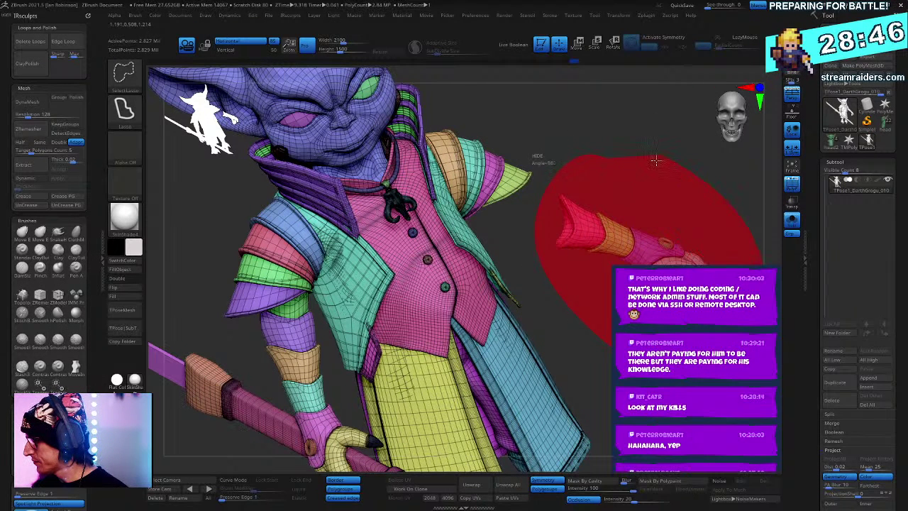
{"action": "left_click_drag", "start_coordinate": [655, 161], "coordinate": [659, 163], "text": "ctrl+alt+shift"}
{"action": "left_click", "coordinate": [660, 163], "text": "ctrl+shift"}
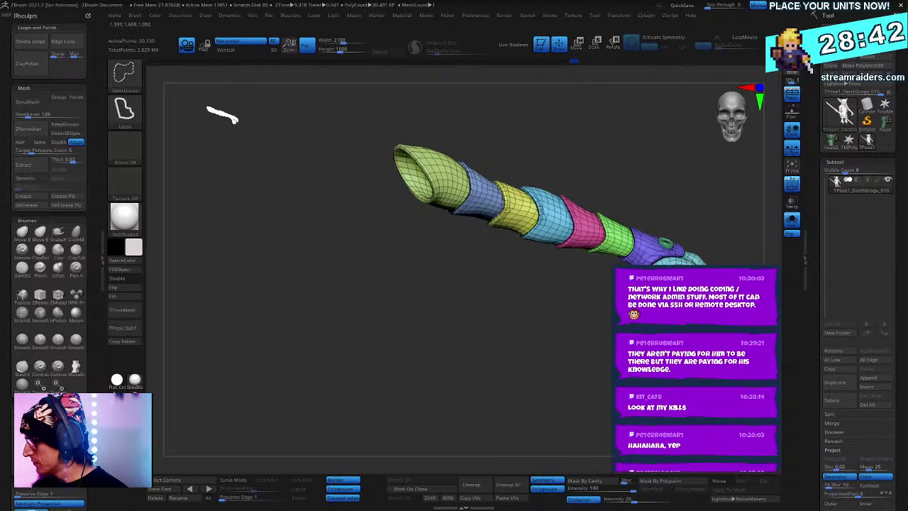
Step: Place the transform gizmo on the isolated orb-holding arm and mask the rest of the figure so only the arm can be moved
{"action": "key", "text": "w"}
{"action": "left_click_drag", "start_coordinate": [341, 269], "coordinate": [397, 291]}
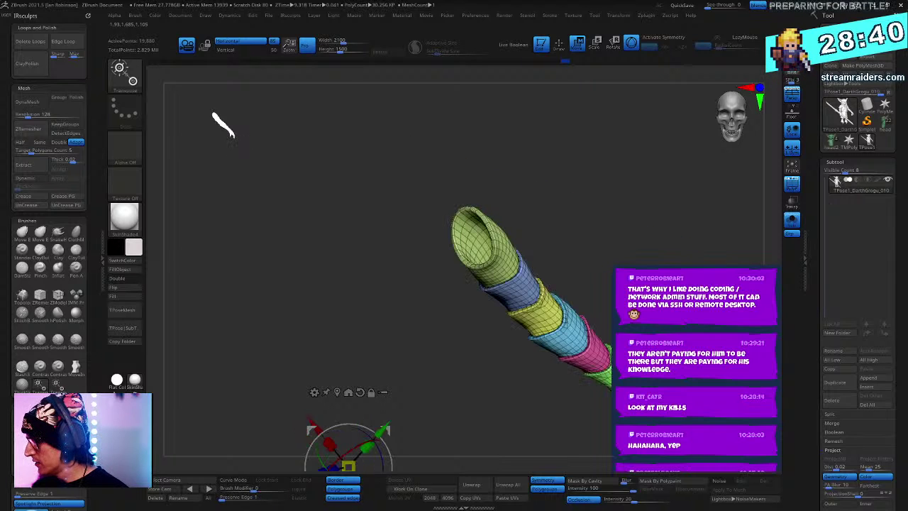
{"action": "left_click", "coordinate": [358, 391]}
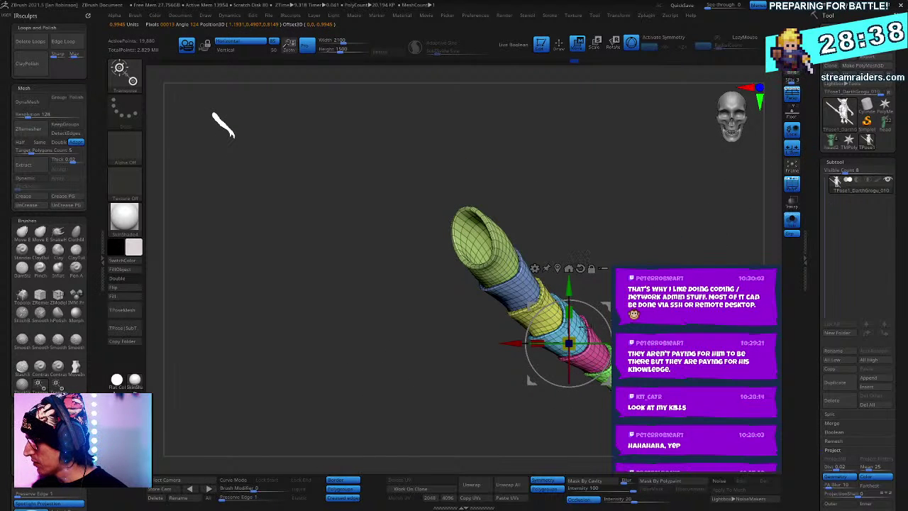
{"action": "left_click_drag", "start_coordinate": [569, 343], "coordinate": [560, 312]}
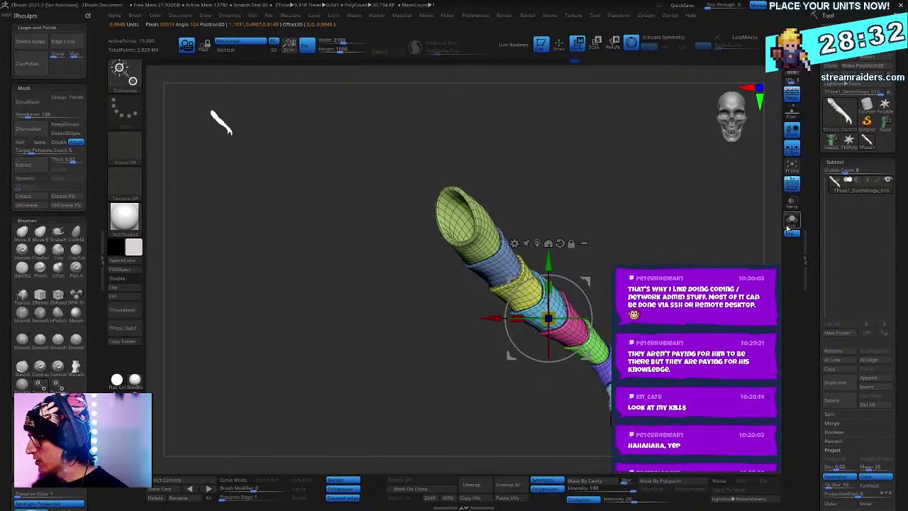
{"action": "left_click", "coordinate": [701, 257], "text": "ctrl"}
{"action": "left_click", "coordinate": [705, 258], "text": "ctrl+shift"}
{"action": "left_click", "coordinate": [705, 259], "text": "ctrl"}
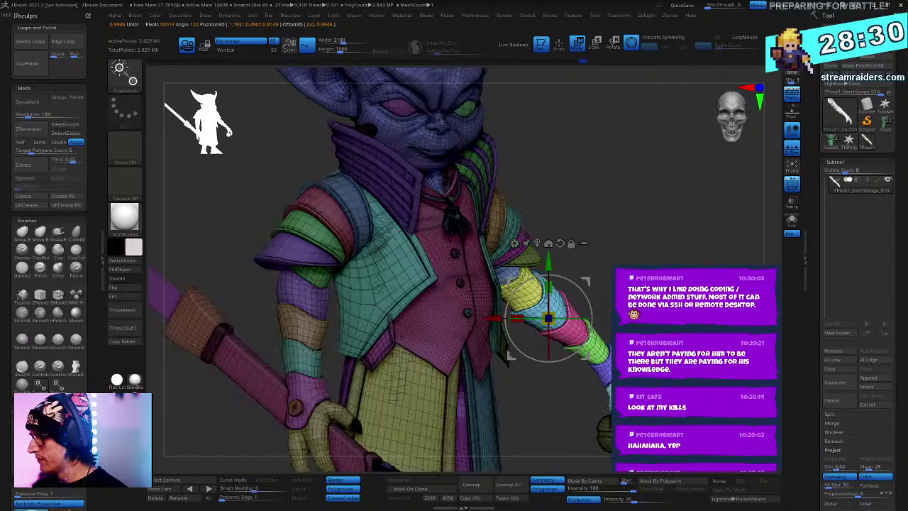
Step: Rotate the orb-holding arm about 11° inward, shift it slightly down beneath the shoulder armour, and clear the mask
{"action": "left_click_drag", "start_coordinate": [691, 261], "coordinate": [599, 275]}
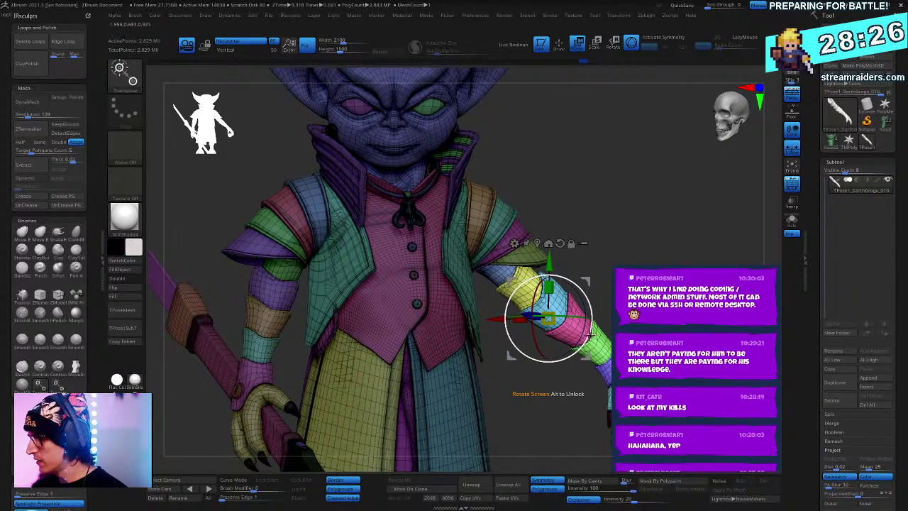
{"action": "left_click_drag", "start_coordinate": [592, 333], "coordinate": [587, 343]}
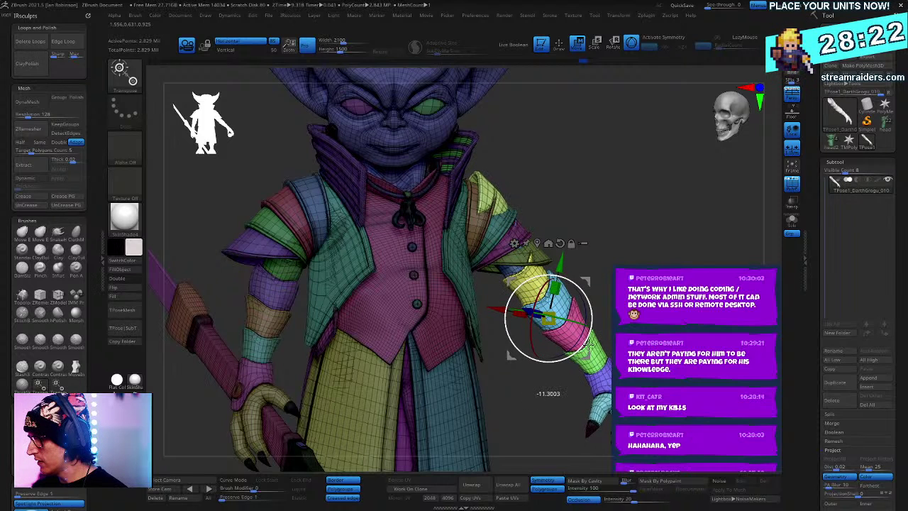
{"action": "left_click_drag", "start_coordinate": [561, 264], "coordinate": [559, 278]}
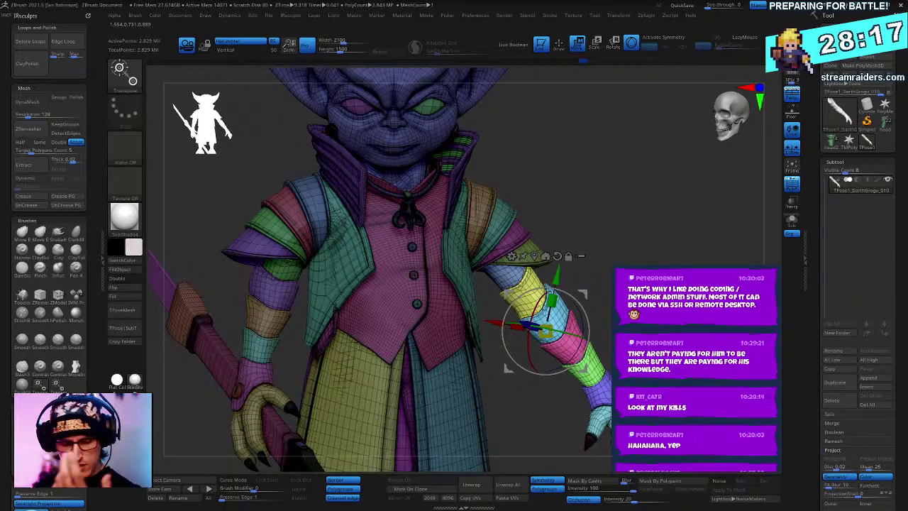
{"action": "left_click_drag", "start_coordinate": [657, 226], "coordinate": [573, 291]}
{"action": "mouse_move", "coordinate": [586, 352]}
{"action": "left_mouse_down"}
{"action": "mouse_move", "coordinate": [590, 344]}
{"action": "mouse_move", "coordinate": [539, 324]}
{"action": "left_mouse_up"}
{"action": "key", "text": "q"}
{"action": "left_click_drag", "start_coordinate": [560, 149], "coordinate": [590, 183], "text": "ctrl"}
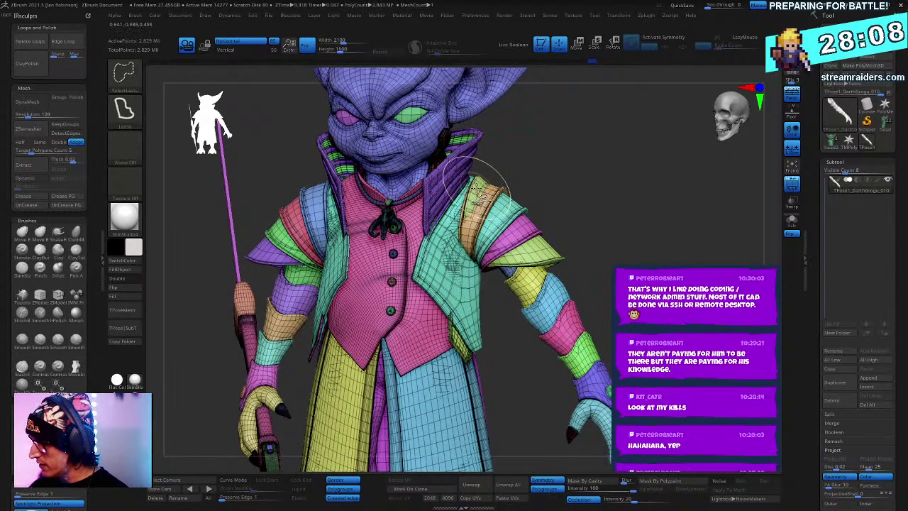
Step: Isolate the topmost sleeve segment at the orb-side shoulder, center the gizmo on it, and scale it to about 0.95
{"action": "left_click", "coordinate": [478, 190], "text": "ctrl+shift"}
{"action": "key", "text": "w"}
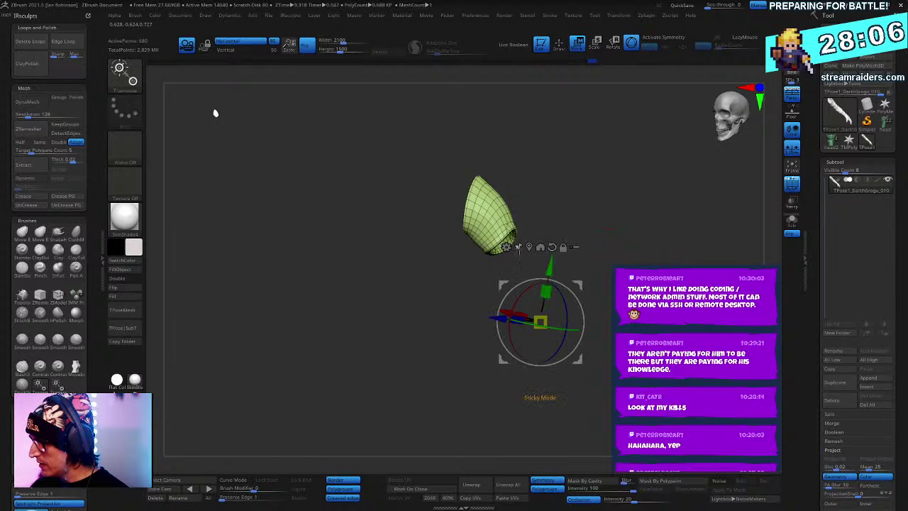
{"action": "left_click", "coordinate": [551, 247]}
{"action": "left_click", "coordinate": [529, 246]}
{"action": "left_click_drag", "start_coordinate": [485, 215], "coordinate": [492, 212]}
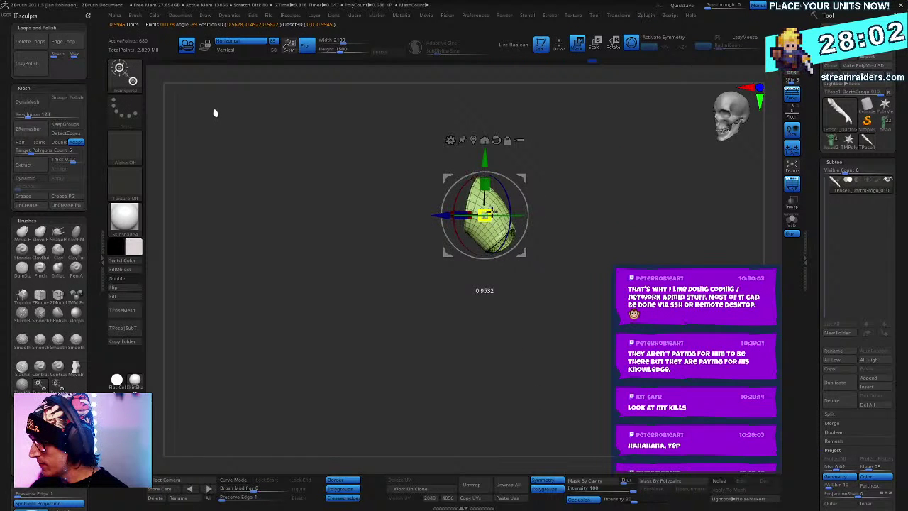
Step: Mask everything except the topmost sleeve segment, shift it slightly down into the shoulder, and clear the mask
{"action": "left_click", "coordinate": [791, 220]}
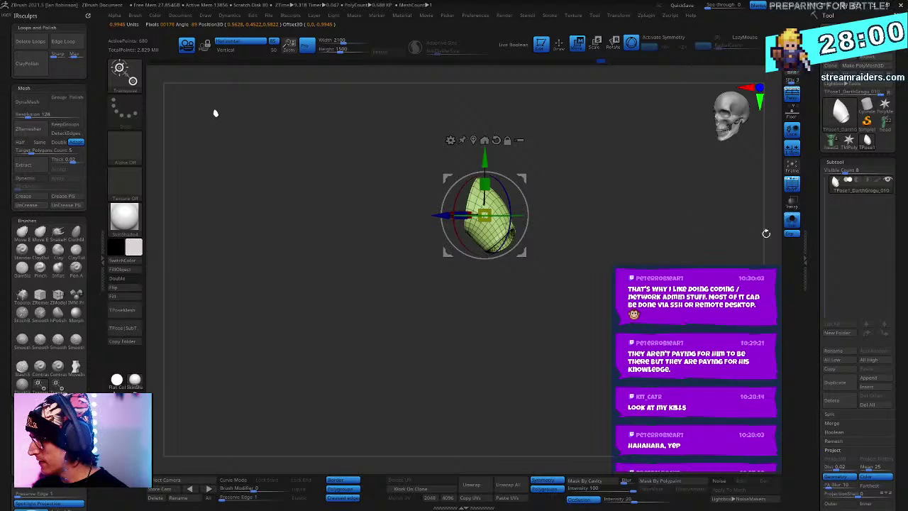
{"action": "left_click", "coordinate": [746, 246], "text": "ctrl"}
{"action": "left_click", "coordinate": [791, 222]}
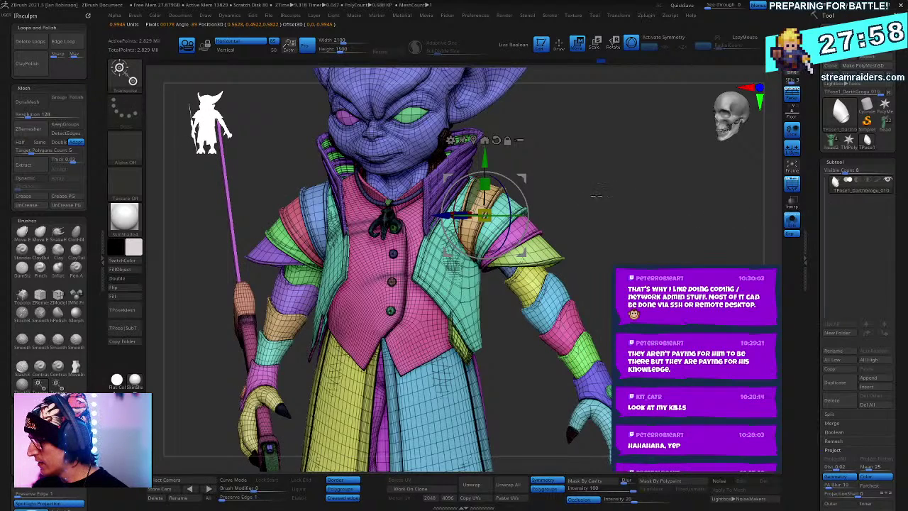
{"action": "left_click", "coordinate": [597, 196], "text": "ctrl"}
{"action": "left_click_drag", "start_coordinate": [524, 251], "coordinate": [527, 261]}
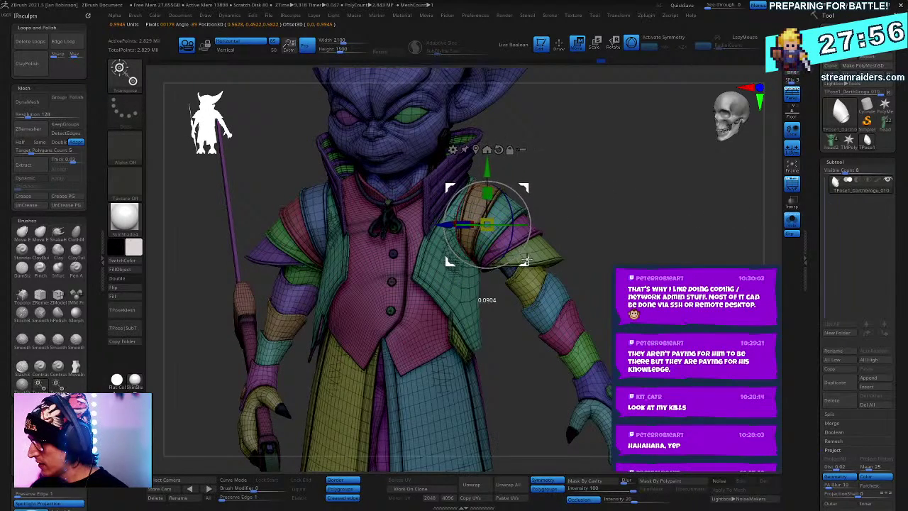
{"action": "key", "text": "q"}
{"action": "left_click_drag", "start_coordinate": [628, 257], "coordinate": [645, 261]}
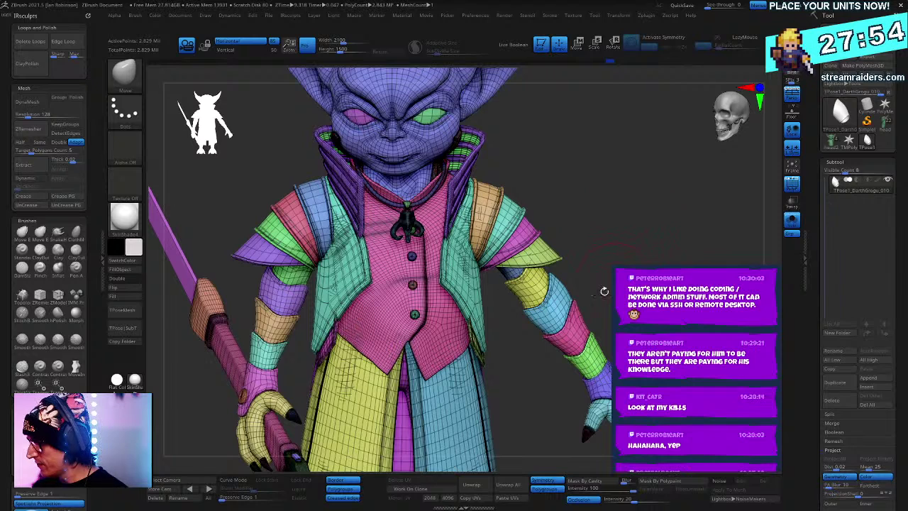
Step: Mask the whole figure except the orb-holding forearm, from the light-blue elbow segment down to the hand and orb
{"action": "left_click", "coordinate": [563, 290], "text": "ctrl+shift"}
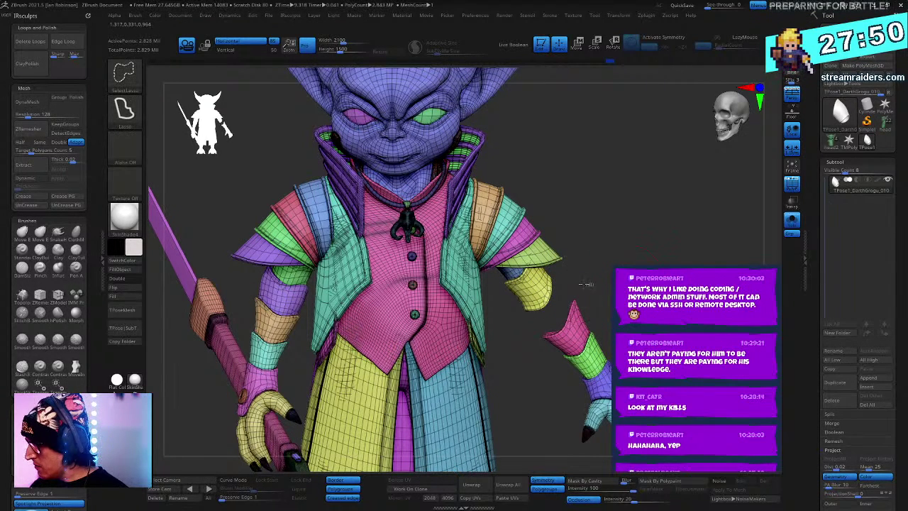
{"action": "mouse_move", "coordinate": [580, 284]}
{"action": "left_mouse_down", "text": "ctrl+shift"}
{"action": "mouse_move", "coordinate": [546, 392]}
{"action": "mouse_move", "coordinate": [603, 486]}
{"action": "left_mouse_up", "text": "ctrl+shift"}
{"action": "mouse_move", "coordinate": [656, 486]}
{"action": "left_mouse_down", "text": "ctrl+alt+shift"}
{"action": "mouse_move", "coordinate": [754, 227]}
{"action": "mouse_move", "coordinate": [653, 250]}
{"action": "left_mouse_up", "text": "ctrl+alt+shift"}
{"action": "left_click", "coordinate": [654, 243], "text": "ctrl"}
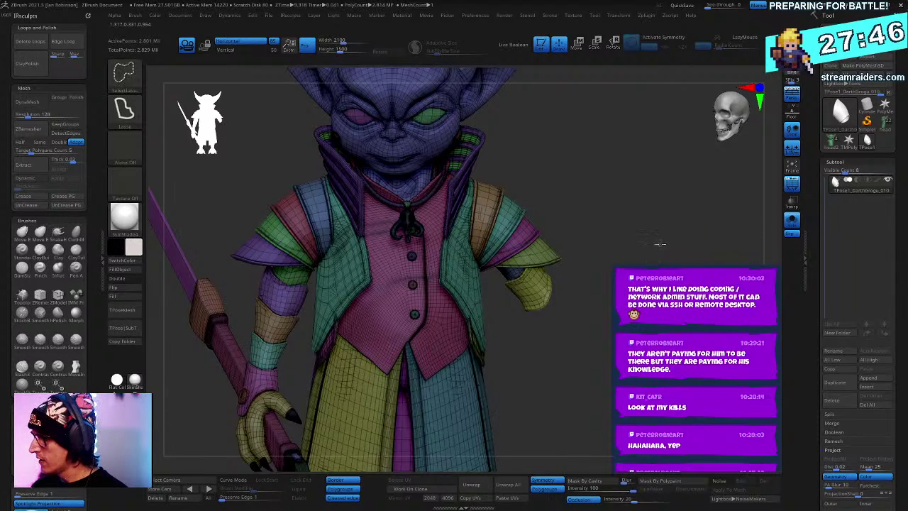
{"action": "left_click", "coordinate": [658, 243], "text": "ctrl+shift"}
Step: Place the gizmo at the elbow and rotate the forearm upward so the hand holds the orb at chest height
{"action": "key", "text": "w"}
{"action": "left_click_drag", "start_coordinate": [529, 197], "coordinate": [514, 177], "text": "alt"}
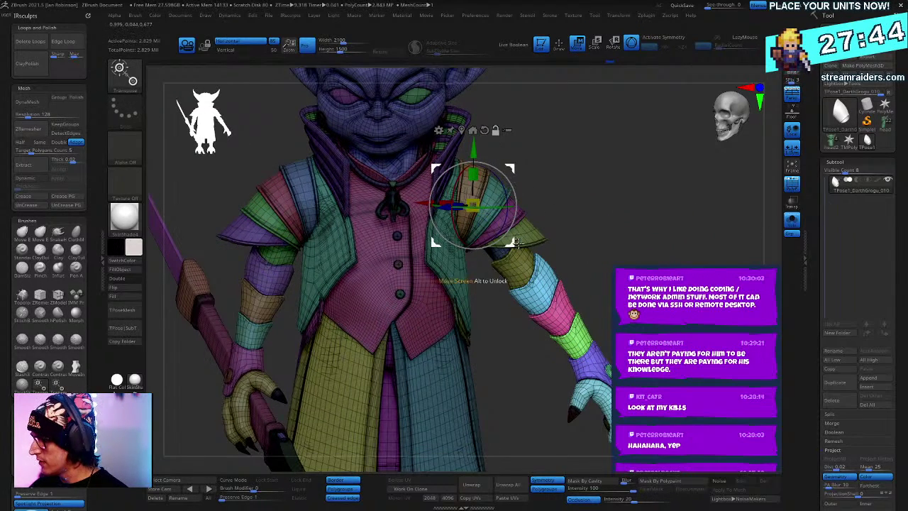
{"action": "left_click_drag", "start_coordinate": [517, 243], "coordinate": [584, 329], "text": "alt"}
{"action": "left_click_drag", "start_coordinate": [556, 296], "coordinate": [593, 278]}
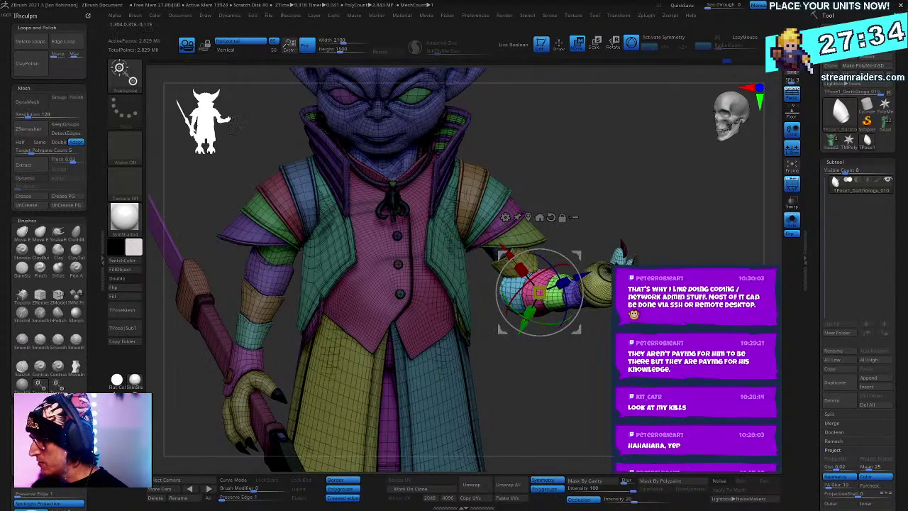
{"action": "left_click_drag", "start_coordinate": [589, 184], "coordinate": [632, 185]}
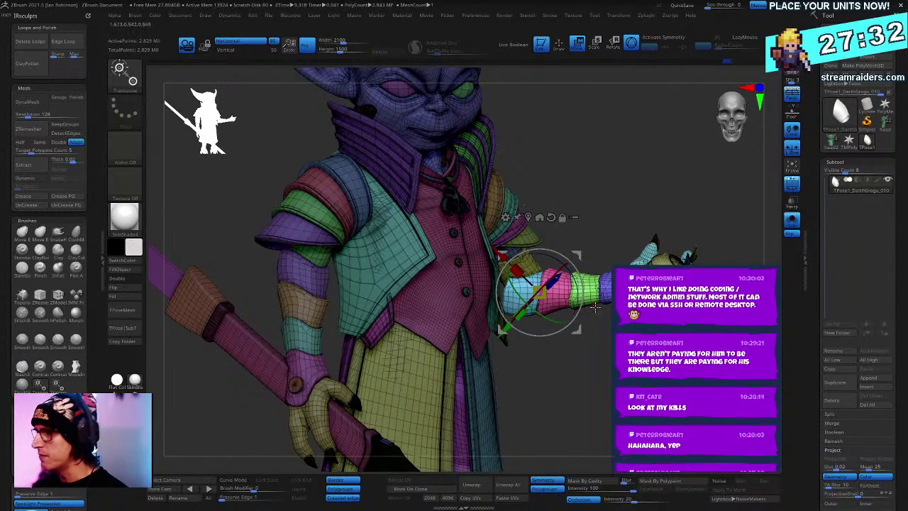
{"action": "left_click_drag", "start_coordinate": [572, 275], "coordinate": [557, 285]}
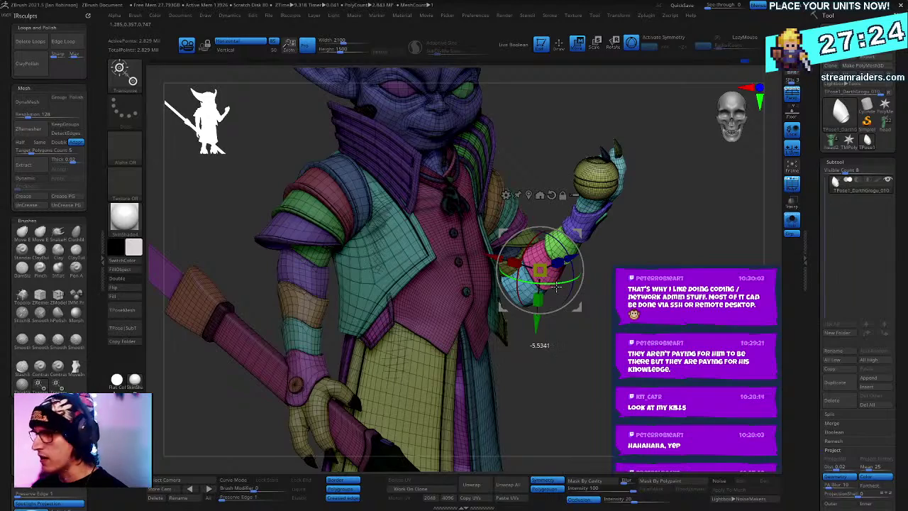
Step: Rotate the raised forearm outward from the body, shift it to line up with the upper arm at the elbow, and clear the mask
{"action": "right_click_drag", "start_coordinate": [580, 278], "coordinate": [507, 252]}
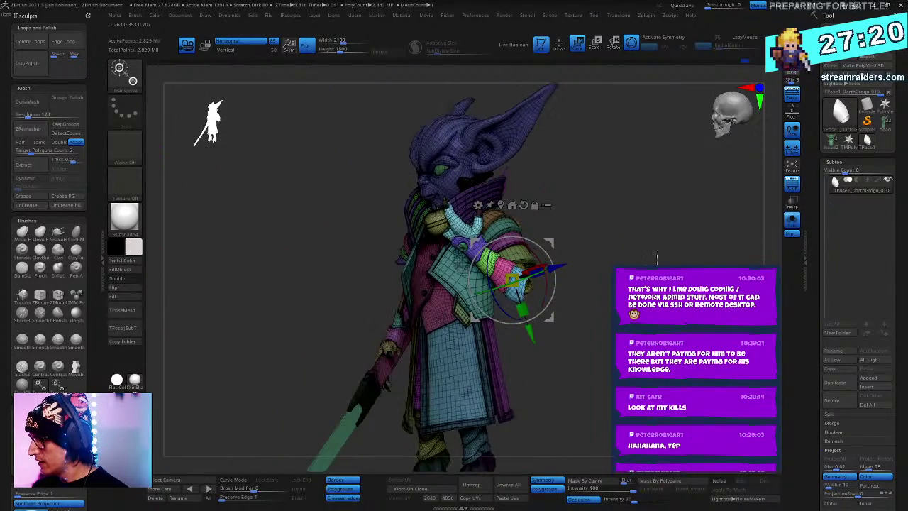
{"action": "right_click_drag", "start_coordinate": [691, 256], "coordinate": [596, 255]}
{"action": "right_click_drag", "start_coordinate": [732, 208], "coordinate": [573, 292], "text": "alt"}
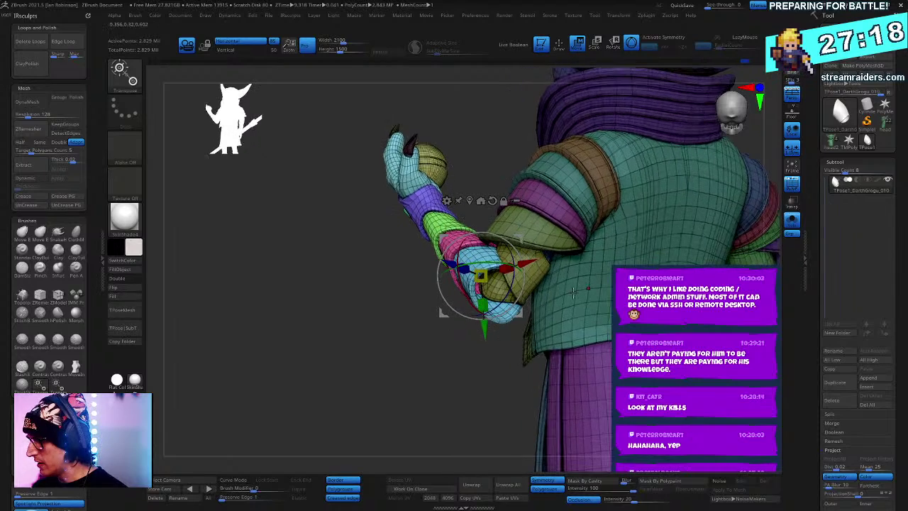
{"action": "left_click_drag", "start_coordinate": [468, 291], "coordinate": [519, 291]}
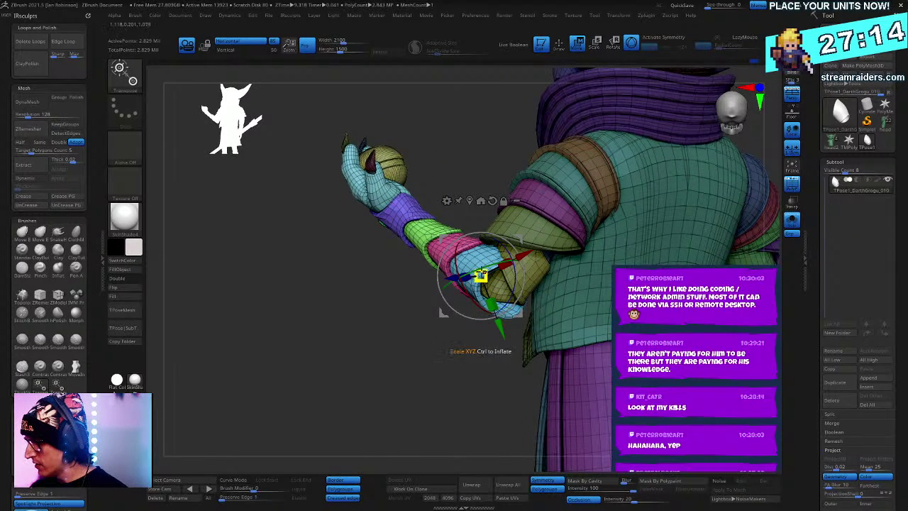
{"action": "left_click_drag", "start_coordinate": [454, 277], "coordinate": [463, 277]}
{"action": "right_click_drag", "start_coordinate": [463, 277], "coordinate": [681, 277]}
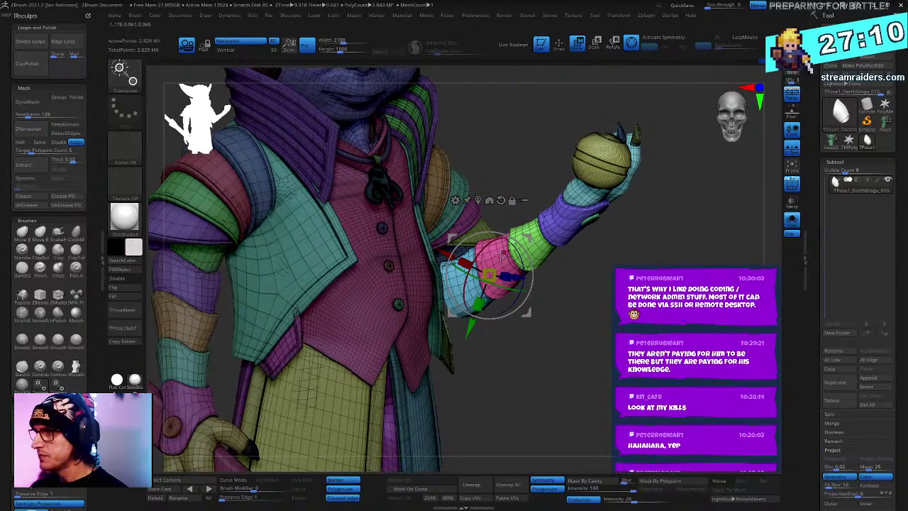
{"action": "left_click_drag", "start_coordinate": [526, 312], "coordinate": [544, 329]}
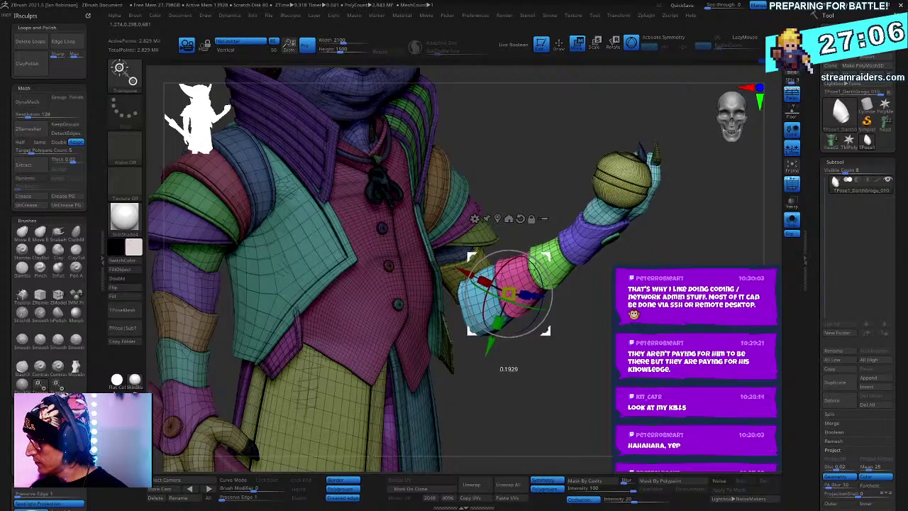
{"action": "mouse_move", "coordinate": [716, 251]}
{"action": "right_mouse_down"}
{"action": "mouse_move", "coordinate": [602, 251]}
{"action": "mouse_move", "coordinate": [636, 251]}
{"action": "mouse_move", "coordinate": [675, 198]}
{"action": "mouse_move", "coordinate": [675, 214]}
{"action": "right_mouse_up"}
{"action": "key", "text": "q"}
{"action": "left_click_drag", "start_coordinate": [638, 247], "coordinate": [475, 310]}
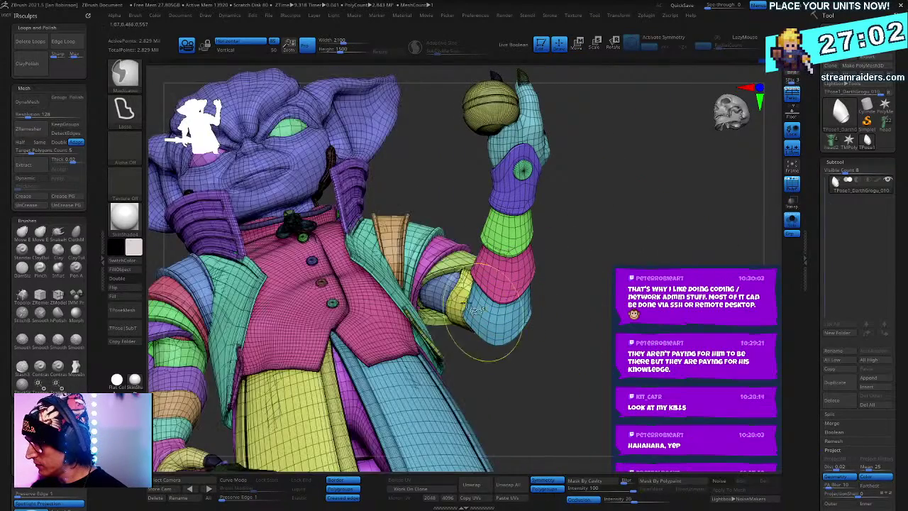
Step: Isolate the three upper-arm sleeve segments between the shoulder armour and the elbow
{"action": "left_click", "coordinate": [462, 294], "text": "ctrl+shift"}
{"action": "left_click", "coordinate": [214, 122], "text": "ctrl+shift"}
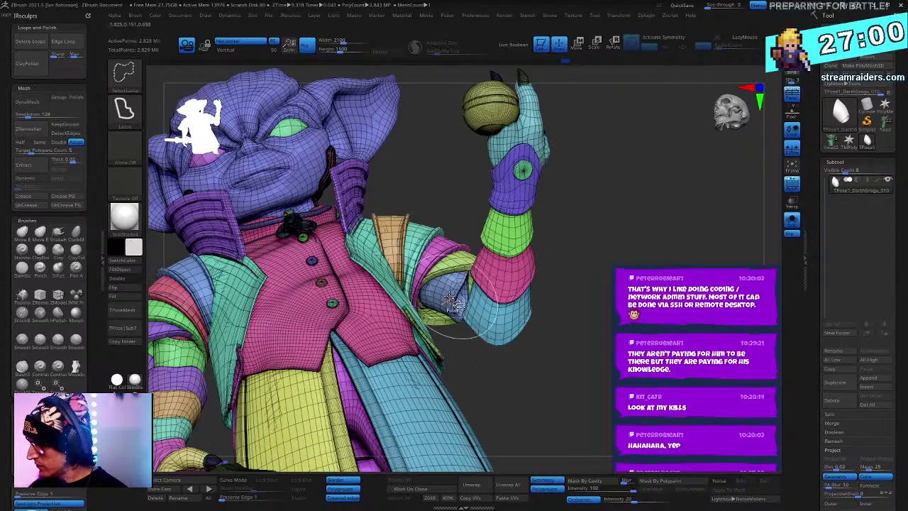
{"action": "mouse_move", "coordinate": [639, 231]}
{"action": "left_mouse_down"}
{"action": "mouse_move", "coordinate": [603, 178]}
{"action": "mouse_move", "coordinate": [488, 327]}
{"action": "left_mouse_up"}
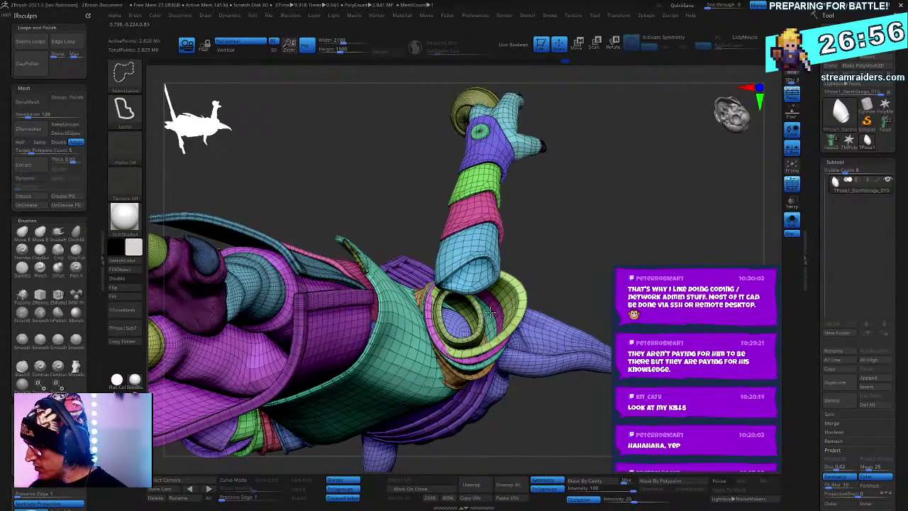
{"action": "key", "text": "ctrl+z"}
{"action": "key", "text": "ctrl+z"}
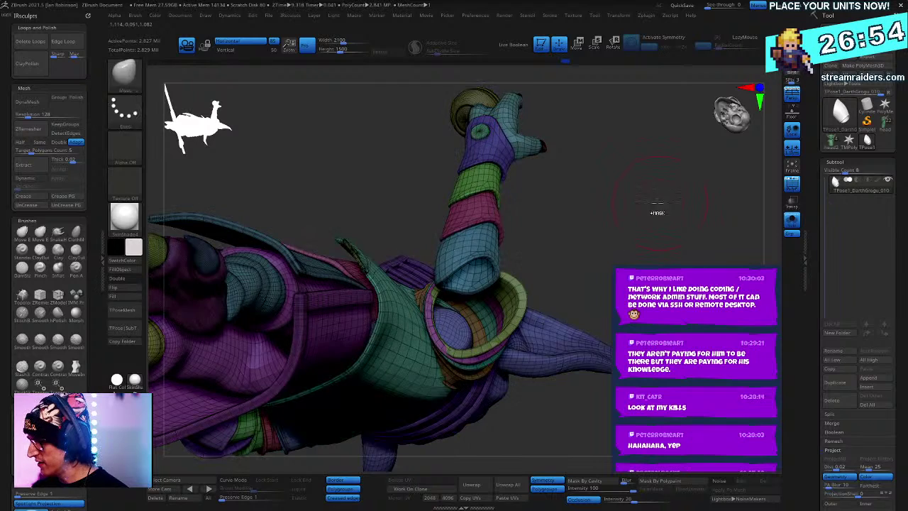
{"action": "mouse_move", "coordinate": [661, 230]}
{"action": "left_mouse_down"}
{"action": "mouse_move", "coordinate": [638, 212]}
{"action": "mouse_move", "coordinate": [602, 257]}
{"action": "left_mouse_up"}
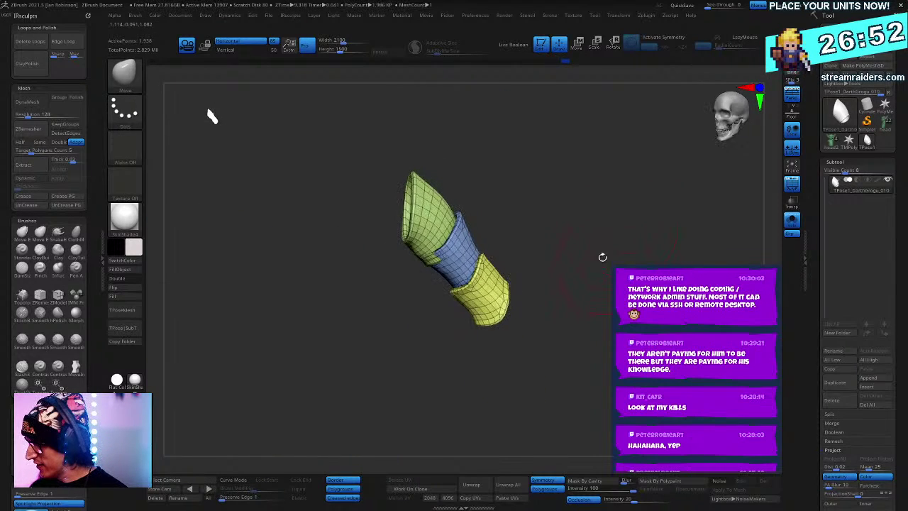
Step: Center the gizmo on the topmost sleeve segment and mask everything except the upper-arm segments with the full figure shown
{"action": "key", "text": "w"}
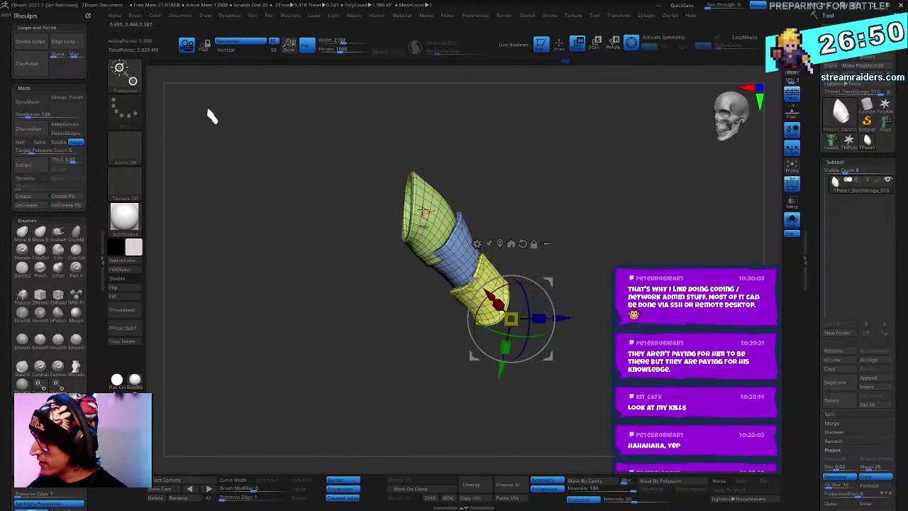
{"action": "left_click", "coordinate": [428, 213], "text": "ctrl"}
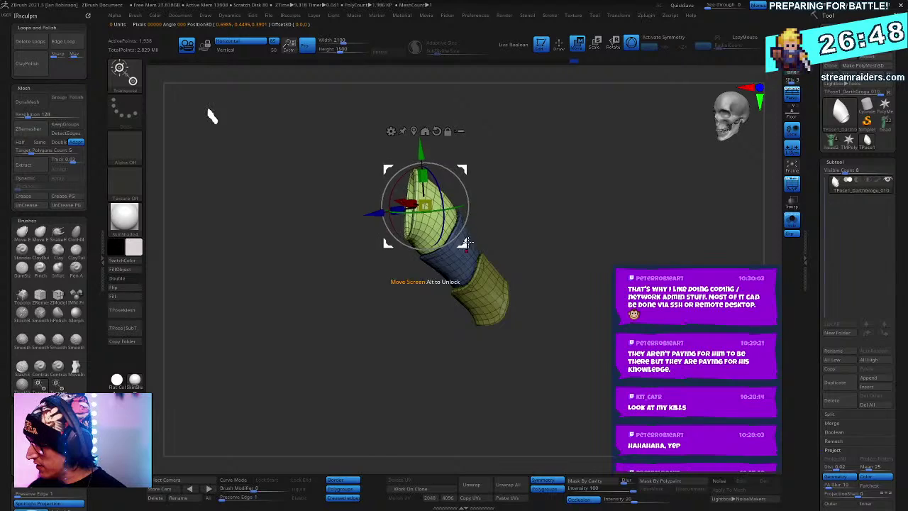
{"action": "key", "text": "q"}
{"action": "left_click", "coordinate": [211, 117], "text": "ctrl+shift"}
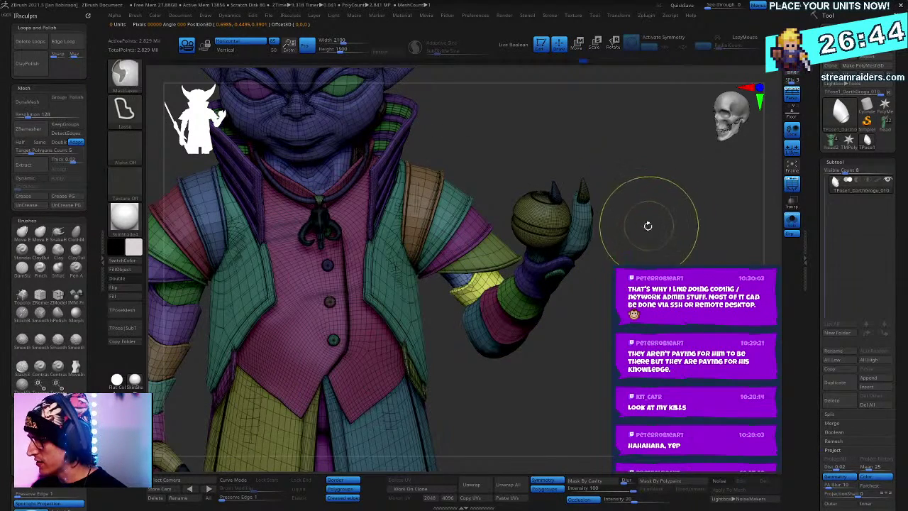
Step: Rotate the upper-arm sleeve segments slightly about the shoulder so they meet the raised forearm at the elbow, and clear the mask
{"action": "key", "text": "w"}
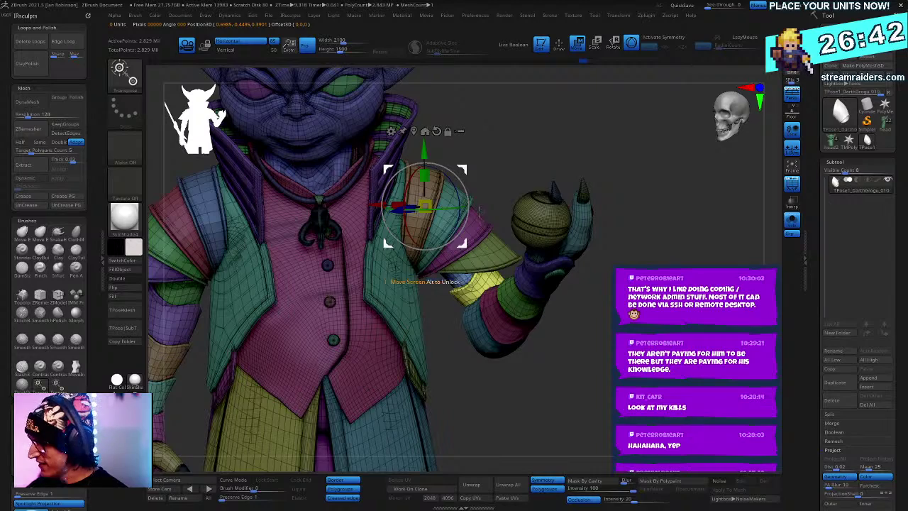
{"action": "left_click_drag", "start_coordinate": [464, 194], "coordinate": [465, 207]}
{"action": "left_click_drag", "start_coordinate": [667, 142], "coordinate": [616, 119]}
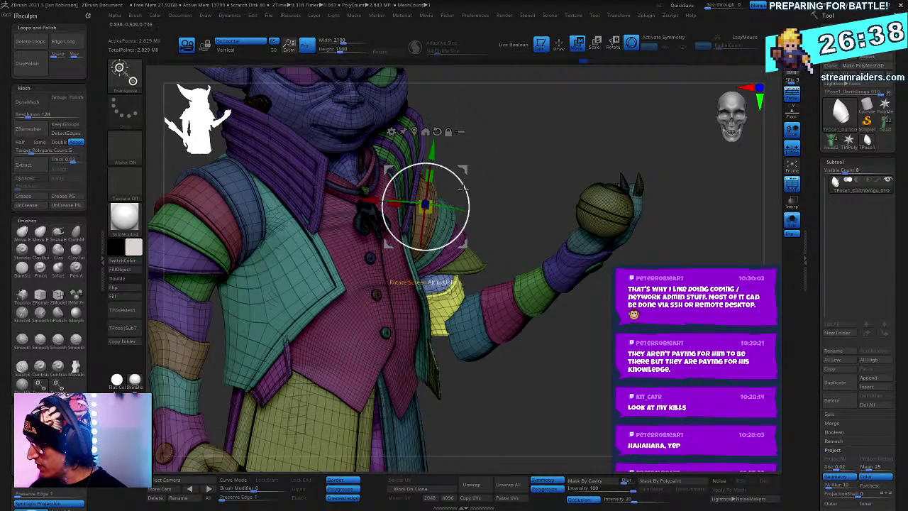
{"action": "key", "text": "q"}
{"action": "mouse_move", "coordinate": [669, 172]}
{"action": "left_mouse_down", "text": "alt"}
{"action": "mouse_move", "coordinate": [709, 215]}
{"action": "mouse_move", "coordinate": [601, 231]}
{"action": "left_mouse_up", "text": "alt"}
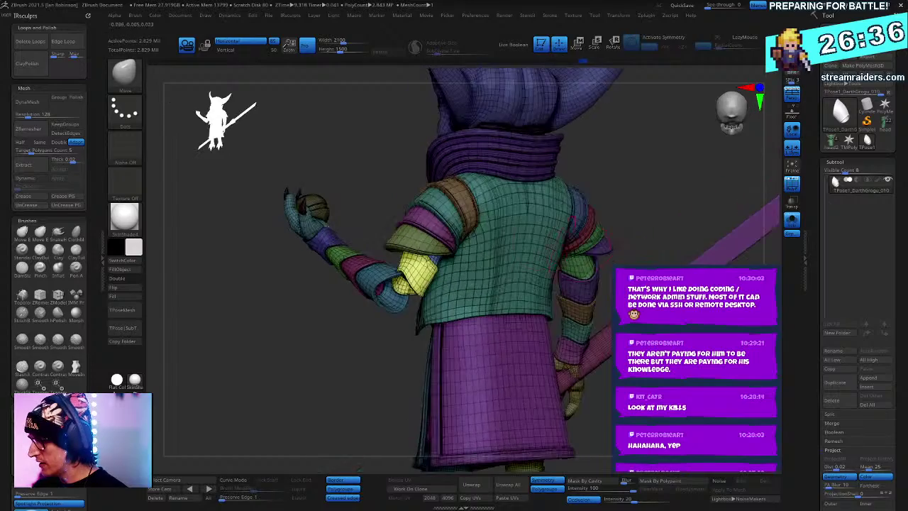
{"action": "left_click_drag", "start_coordinate": [643, 181], "coordinate": [573, 178]}
{"action": "mouse_move", "coordinate": [675, 185]}
{"action": "left_mouse_down"}
{"action": "mouse_move", "coordinate": [745, 226]}
{"action": "mouse_move", "coordinate": [716, 234]}
{"action": "mouse_move", "coordinate": [702, 220]}
{"action": "mouse_move", "coordinate": [716, 232]}
{"action": "left_mouse_up"}
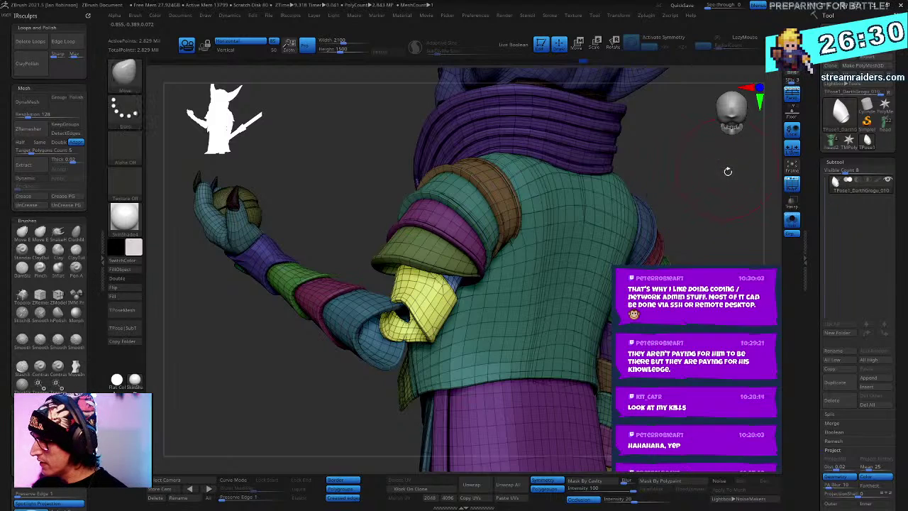
{"action": "left_click_drag", "start_coordinate": [731, 186], "coordinate": [710, 249], "text": "ctrl"}
Step: Mask everything except the raised forearm, its hand and the orb, with the full figure shown
{"action": "left_click", "coordinate": [352, 308], "text": "ctrl+shift"}
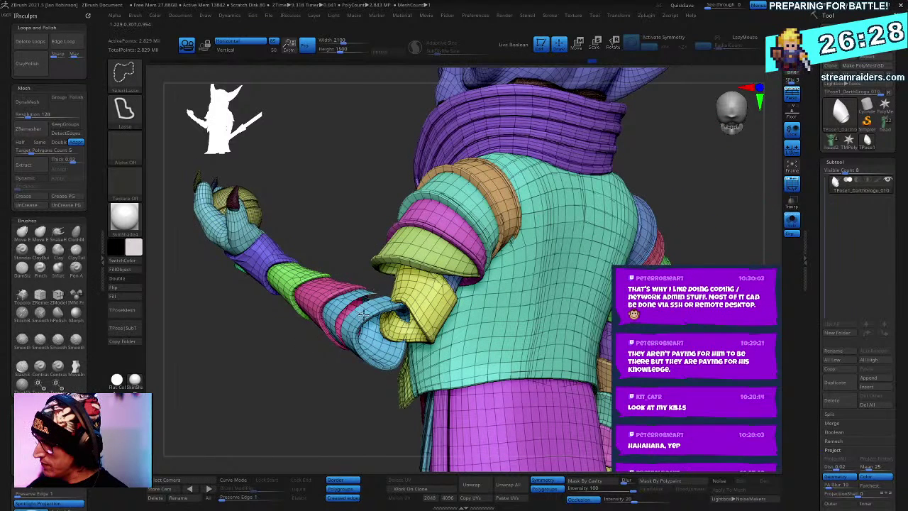
{"action": "left_click", "coordinate": [359, 316], "text": "ctrl+shift"}
{"action": "mouse_move", "coordinate": [360, 371]}
{"action": "left_mouse_down", "text": "ctrl+shift"}
{"action": "mouse_move", "coordinate": [186, 264]}
{"action": "mouse_move", "coordinate": [241, 139]}
{"action": "left_mouse_up", "text": "ctrl+shift"}
{"action": "left_click_drag", "start_coordinate": [298, 173], "coordinate": [312, 192], "text": "ctrl+shift"}
{"action": "left_click", "coordinate": [712, 240], "text": "ctrl"}
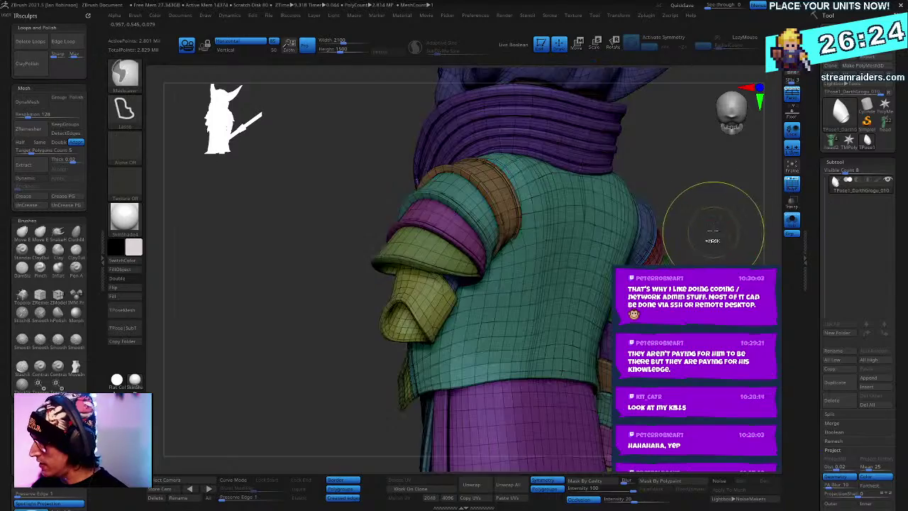
{"action": "left_click", "coordinate": [713, 221], "text": "ctrl+shift"}
{"action": "left_click_drag", "start_coordinate": [713, 221], "coordinate": [751, 207]}
Step: Center the upright gizmo on the raised forearm and rotate forearm, hand and orb so the palm turns forward and the sleeve meets the elbow
{"action": "key", "text": "w"}
{"action": "mouse_move", "coordinate": [539, 298]}
{"action": "left_mouse_down"}
{"action": "mouse_move", "coordinate": [597, 301]}
{"action": "mouse_move", "coordinate": [659, 269]}
{"action": "left_mouse_up"}
{"action": "mouse_move", "coordinate": [659, 270]}
{"action": "left_mouse_down"}
{"action": "mouse_move", "coordinate": [461, 251]}
{"action": "mouse_move", "coordinate": [530, 243]}
{"action": "left_mouse_up"}
{"action": "left_click_drag", "start_coordinate": [457, 176], "coordinate": [461, 199]}
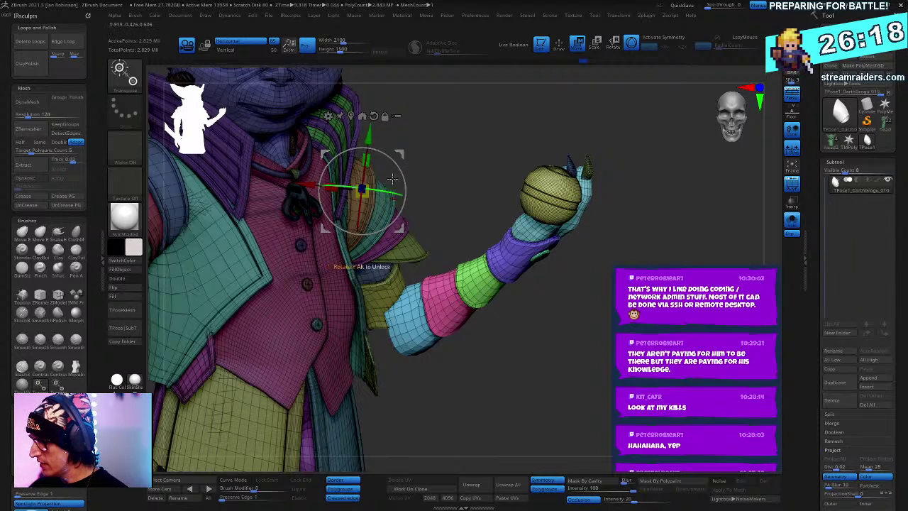
{"action": "left_click", "coordinate": [353, 112], "text": "alt"}
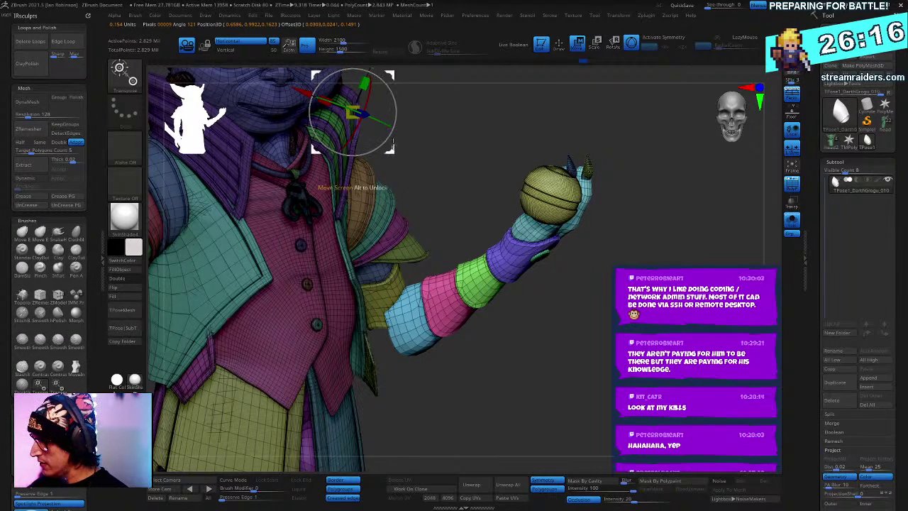
{"action": "left_click_drag", "start_coordinate": [390, 148], "coordinate": [473, 280], "text": "alt"}
{"action": "left_click", "coordinate": [424, 168]}
{"action": "left_click", "coordinate": [497, 181], "text": "alt"}
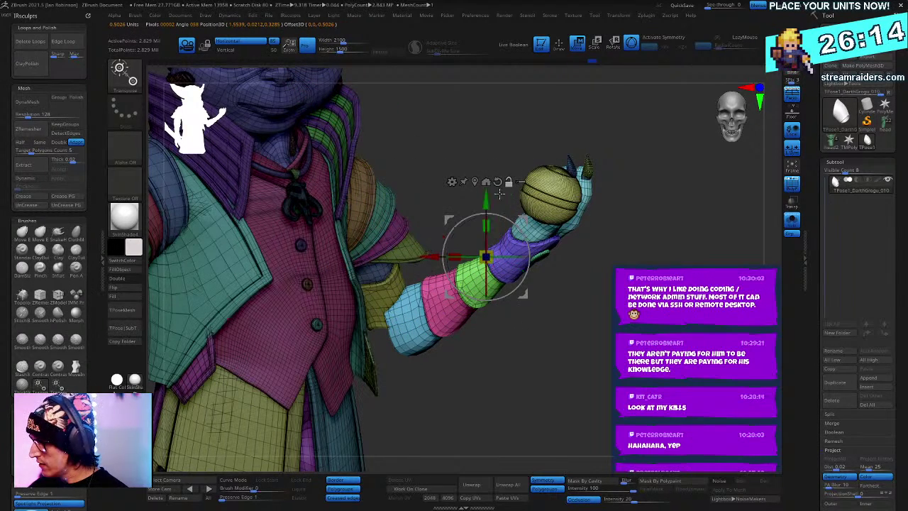
{"action": "left_click_drag", "start_coordinate": [524, 294], "coordinate": [497, 234]}
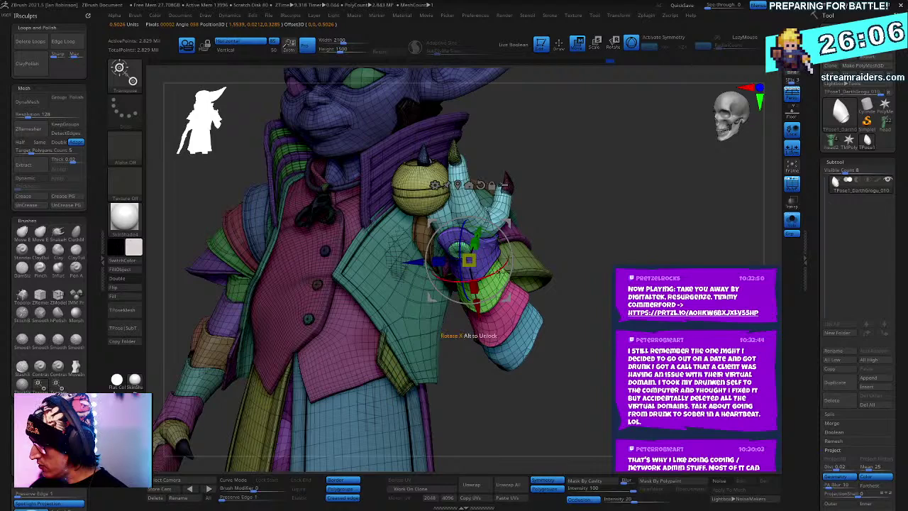
{"action": "left_click_drag", "start_coordinate": [499, 271], "coordinate": [521, 255]}
{"action": "mouse_move", "coordinate": [573, 245]}
{"action": "left_mouse_down"}
{"action": "mouse_move", "coordinate": [640, 239]}
{"action": "mouse_move", "coordinate": [609, 273]}
{"action": "left_mouse_up"}
Step: Isolate the orb and mask everything else on the figure, with the full mesh shown
{"action": "key", "text": "q"}
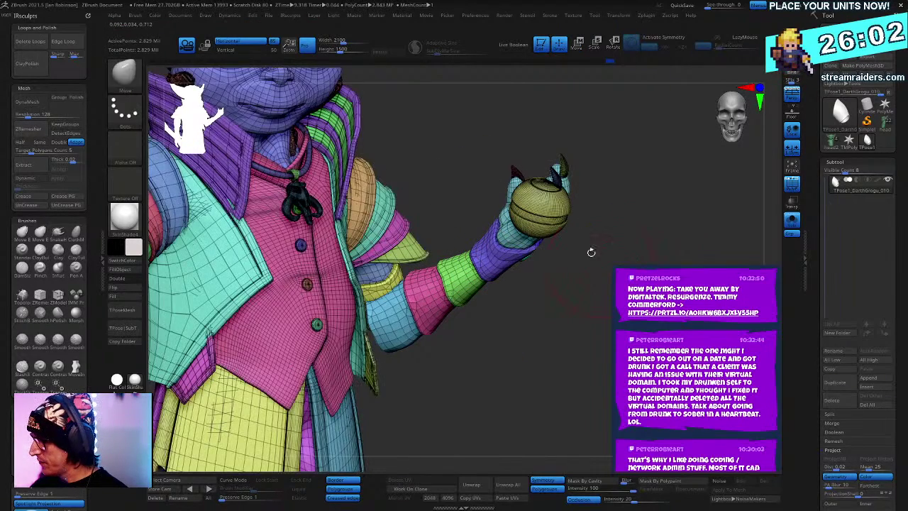
{"action": "left_click", "coordinate": [554, 204], "text": "ctrl+shift"}
{"action": "left_click", "coordinate": [629, 228], "text": "ctrl"}
{"action": "left_click", "coordinate": [630, 227], "text": "ctrl+shift"}
{"action": "left_click", "coordinate": [632, 236], "text": "ctrl"}
Step: Center the gizmo on the orb, lift and rotate it so it floats above the open hand, and clear the mask
{"action": "key", "text": "w"}
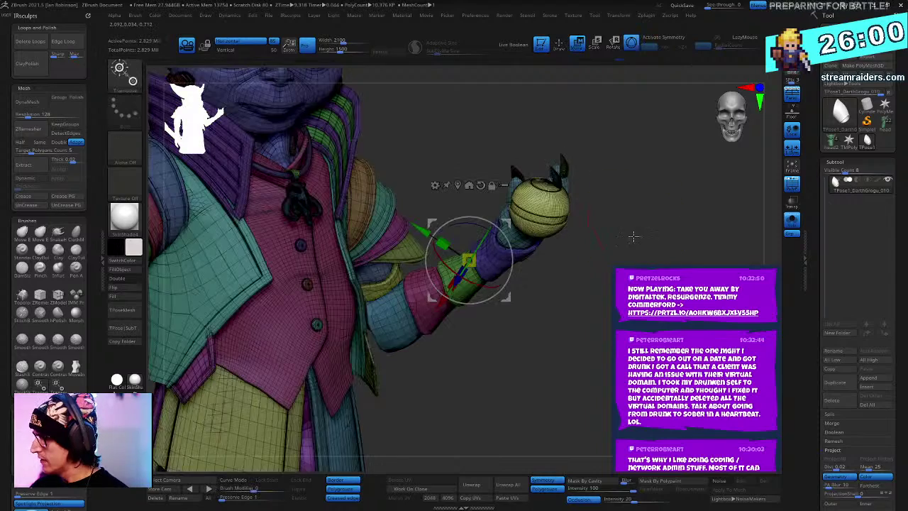
{"action": "right_click_drag", "start_coordinate": [512, 229], "coordinate": [505, 291], "text": "alt"}
{"action": "left_click", "coordinate": [474, 245], "text": "alt"}
{"action": "left_click", "coordinate": [452, 244], "text": "alt"}
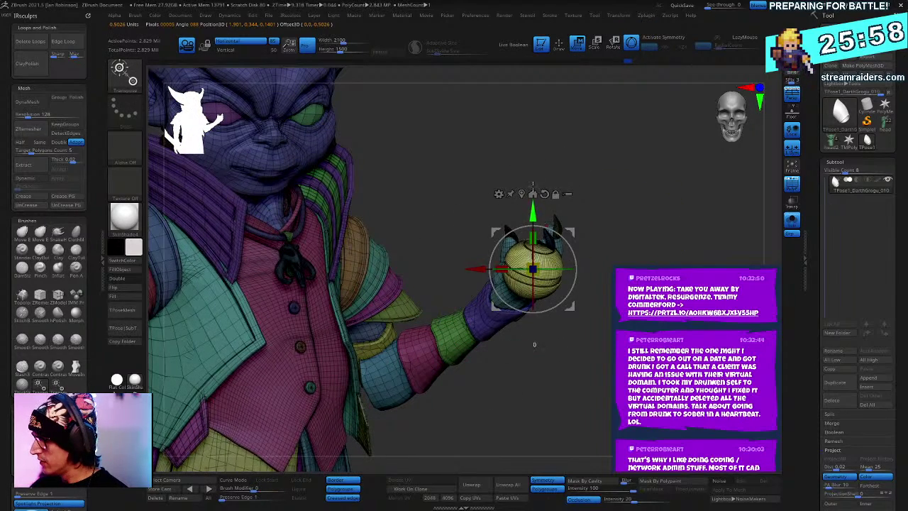
{"action": "mouse_move", "coordinate": [533, 186]}
{"action": "left_mouse_down"}
{"action": "mouse_move", "coordinate": [541, 131]}
{"action": "mouse_move", "coordinate": [541, 161]}
{"action": "mouse_move", "coordinate": [560, 171]}
{"action": "mouse_move", "coordinate": [523, 194]}
{"action": "left_mouse_up"}
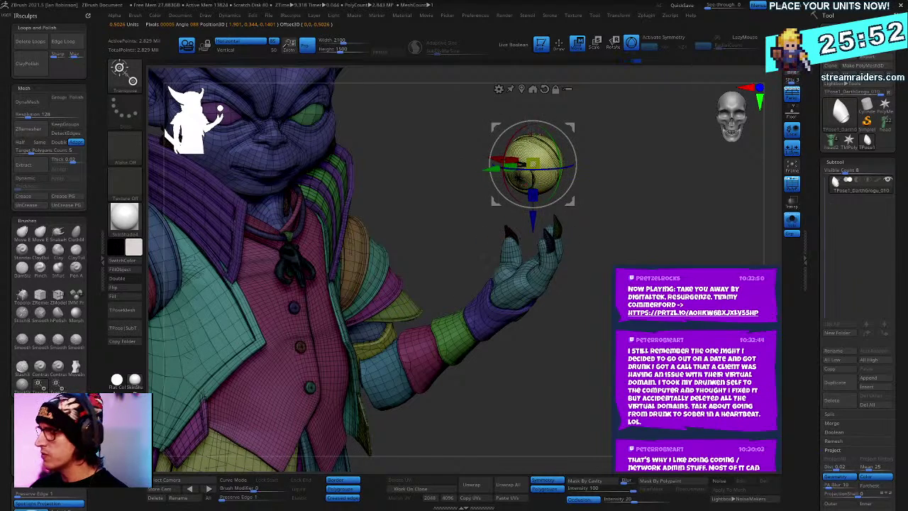
{"action": "key", "text": "q"}
{"action": "mouse_move", "coordinate": [626, 220]}
{"action": "left_mouse_down"}
{"action": "mouse_move", "coordinate": [645, 241]}
{"action": "mouse_move", "coordinate": [619, 146]}
{"action": "left_mouse_up"}
{"action": "left_click", "coordinate": [610, 409], "text": "ctrl"}
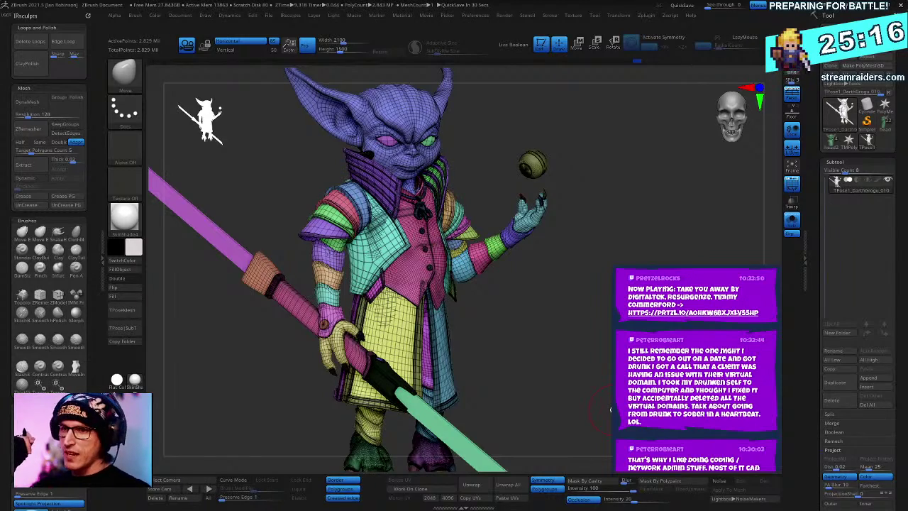
Step: Isolate the long back panel of the robe's skirt below the vest
{"action": "right_click_drag", "start_coordinate": [597, 186], "coordinate": [268, 337], "text": "ctrl"}
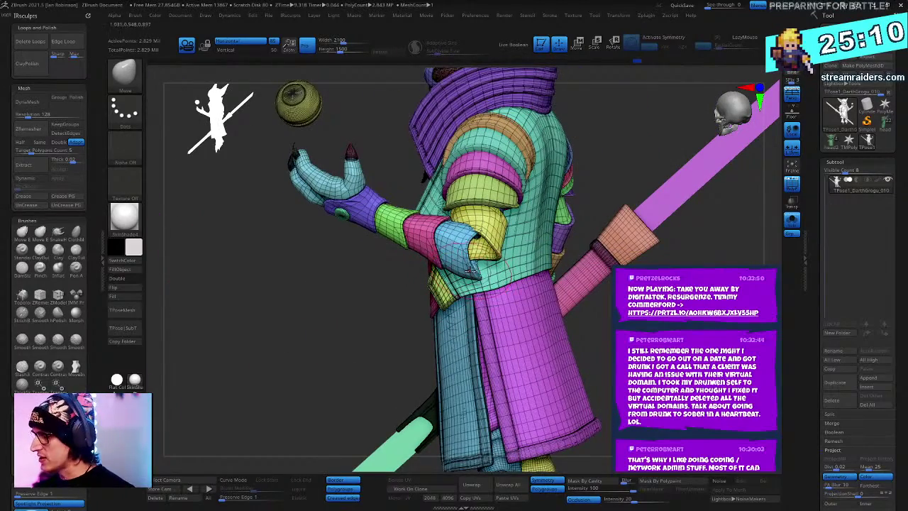
{"action": "right_click_drag", "start_coordinate": [583, 259], "coordinate": [526, 250]}
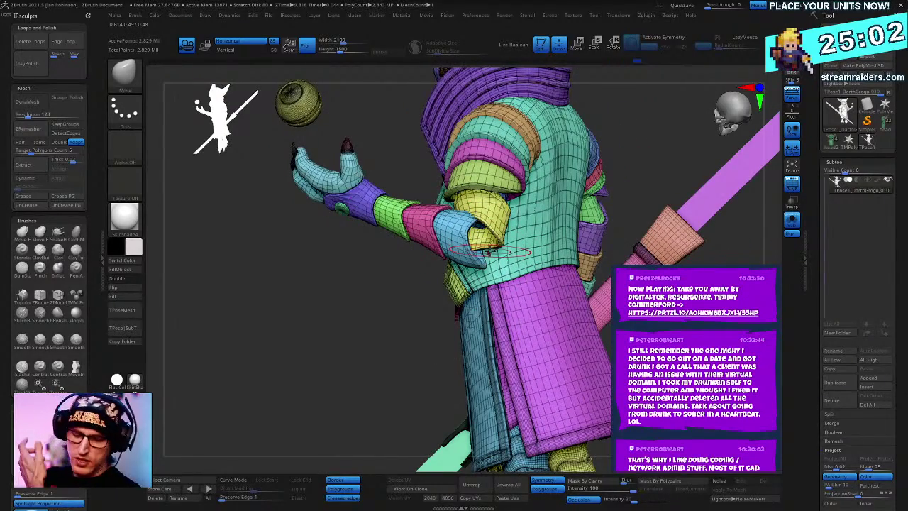
{"action": "right_click_drag", "start_coordinate": [488, 251], "coordinate": [454, 261]}
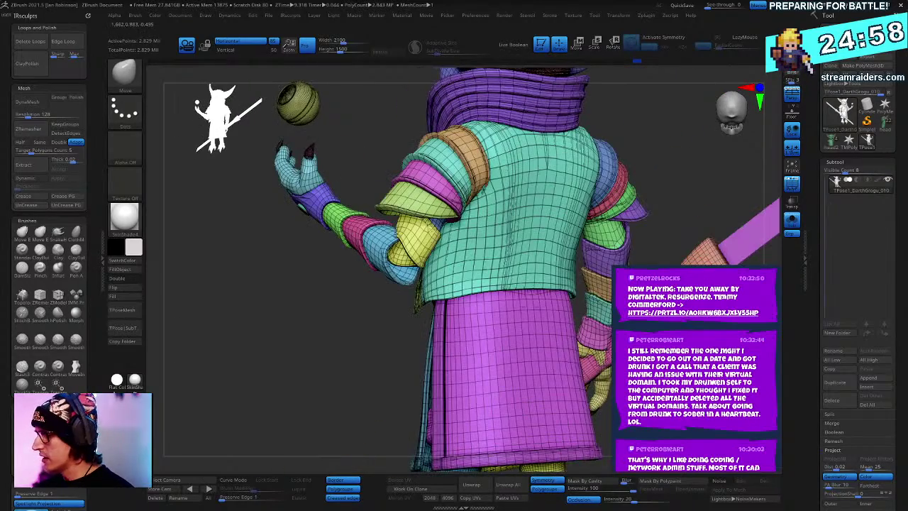
{"action": "right_click_drag", "start_coordinate": [574, 187], "coordinate": [627, 192]}
{"action": "right_click_drag", "start_coordinate": [389, 302], "coordinate": [244, 273]}
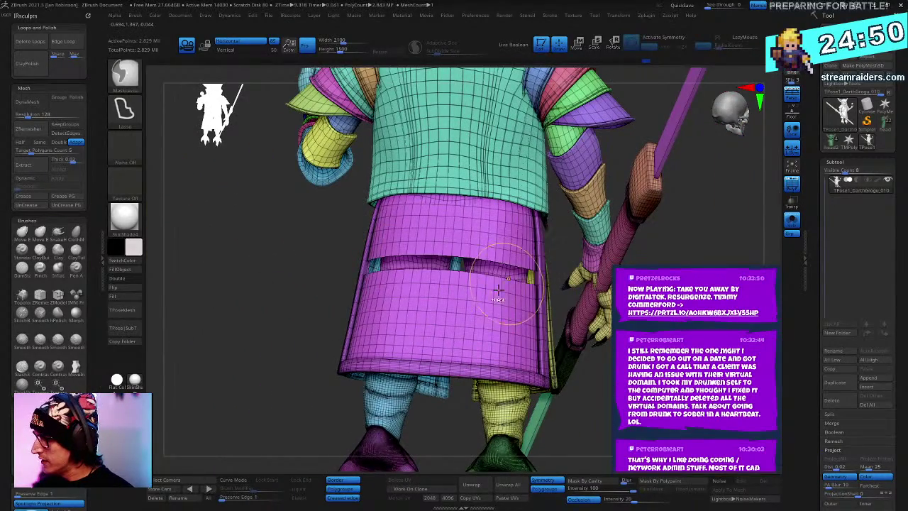
{"action": "left_click", "coordinate": [539, 266], "text": "ctrl+shift"}
{"action": "right_click_drag", "start_coordinate": [599, 269], "coordinate": [439, 254]}
{"action": "key", "text": "ctrl+shift"}
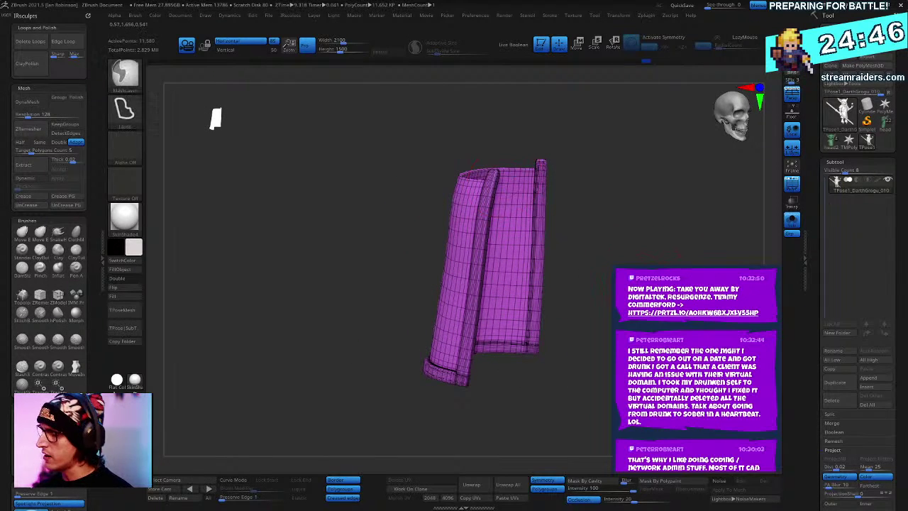
{"action": "left_click", "coordinate": [215, 119], "text": "ctrl+shift"}
{"action": "key", "text": "ctrl+z"}
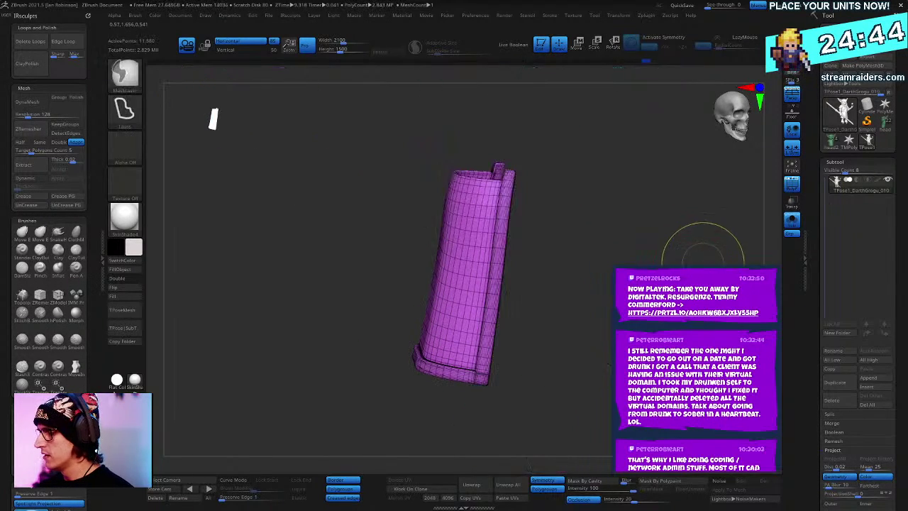
Step: Place the move gizmo at the upper side edge of the isolated back skirt panel
{"action": "key", "text": "w"}
{"action": "left_click", "coordinate": [474, 193], "text": "alt"}
{"action": "left_click_drag", "start_coordinate": [698, 227], "coordinate": [607, 191]}
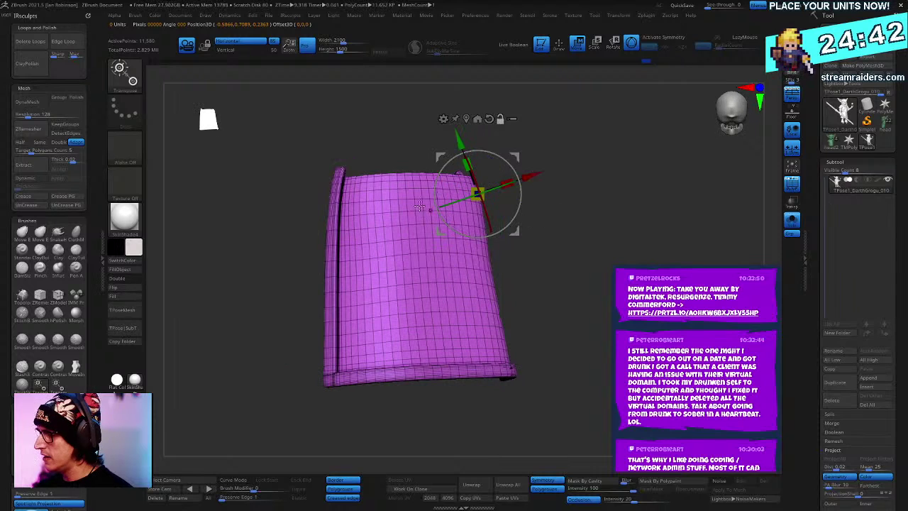
Step: Place the transform gizmo at the top of the purple back coat flap, mask the rest of the figure and rotate the flap
{"action": "left_click", "coordinate": [428, 188], "text": "alt"}
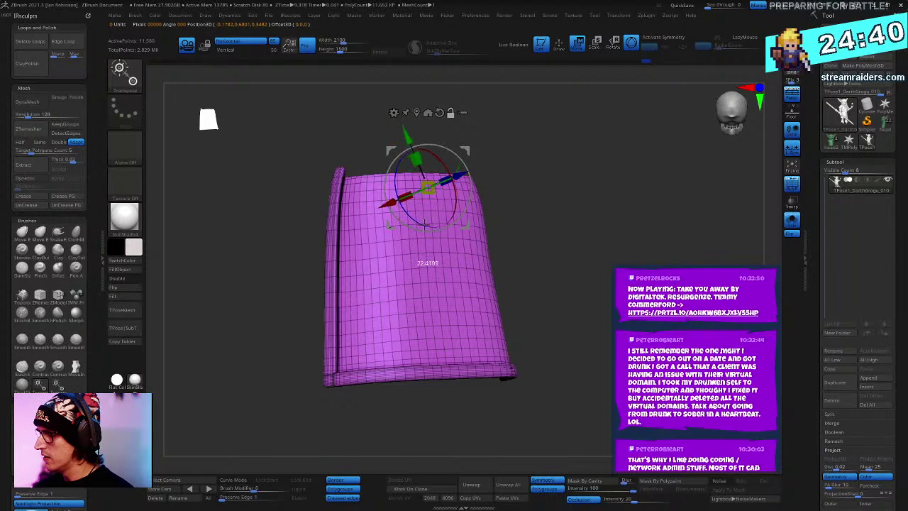
{"action": "left_click_drag", "start_coordinate": [598, 216], "coordinate": [636, 211]}
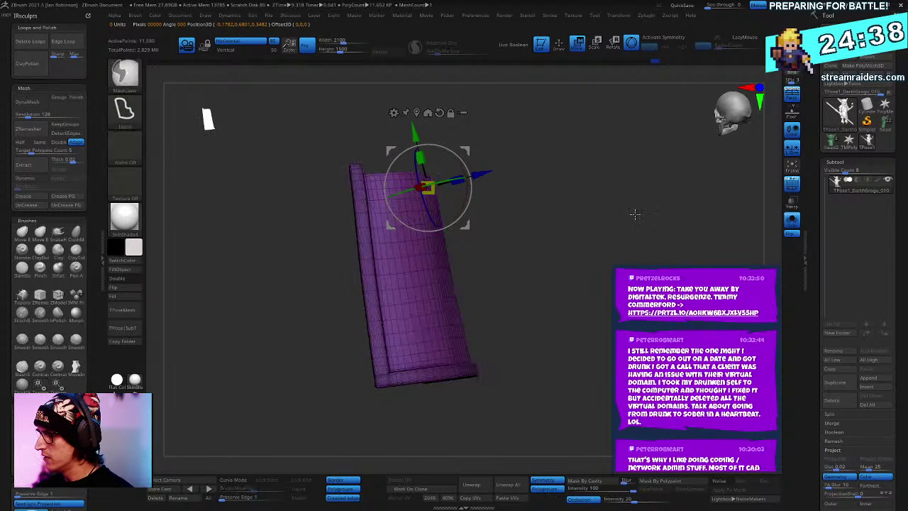
{"action": "left_click", "coordinate": [642, 213], "text": "ctrl+shift"}
{"action": "left_click", "coordinate": [644, 215], "text": "ctrl"}
{"action": "mouse_move", "coordinate": [470, 196]}
{"action": "left_mouse_down"}
{"action": "mouse_move", "coordinate": [469, 177]}
{"action": "mouse_move", "coordinate": [456, 194]}
{"action": "left_mouse_up"}
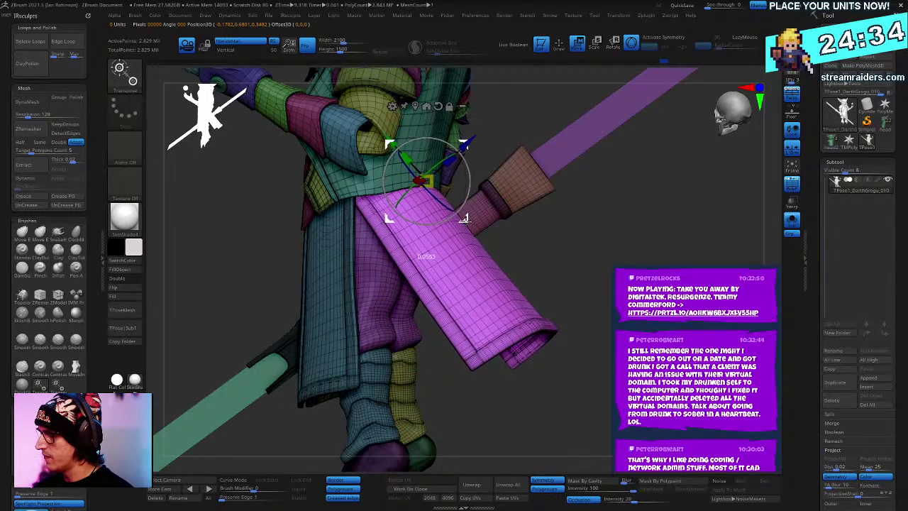
Step: Isolate the blue front coat flap and mask the rest of the figure so only that flap can be transformed
{"action": "key", "text": "q"}
{"action": "mouse_move", "coordinate": [678, 266]}
{"action": "left_mouse_down"}
{"action": "mouse_move", "coordinate": [584, 281]}
{"action": "mouse_move", "coordinate": [621, 245]}
{"action": "mouse_move", "coordinate": [638, 245]}
{"action": "left_mouse_up"}
{"action": "mouse_move", "coordinate": [631, 246]}
{"action": "left_mouse_down"}
{"action": "mouse_move", "coordinate": [626, 237]}
{"action": "mouse_move", "coordinate": [540, 253]}
{"action": "left_mouse_up"}
{"action": "left_click", "coordinate": [574, 249], "text": "ctrl"}
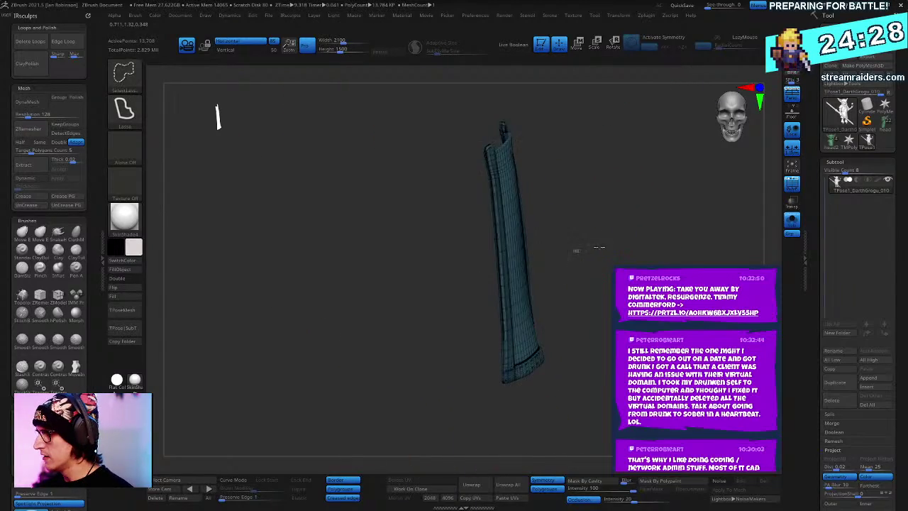
{"action": "left_click", "coordinate": [575, 251], "text": "ctrl+shift"}
{"action": "left_click", "coordinate": [583, 244], "text": "ctrl"}
{"action": "key", "text": "w"}
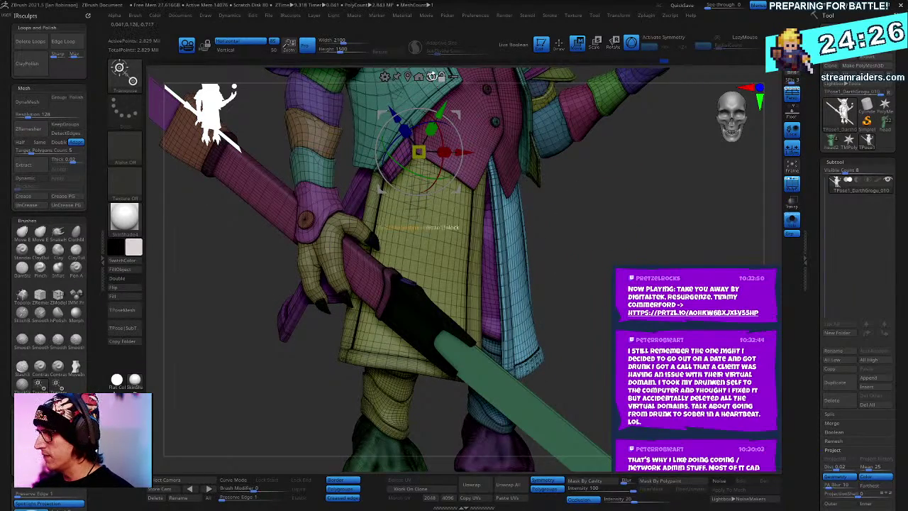
Step: Reposition the gizmo on the blue front flap, rotate the flap away from the leg and clear the mask
{"action": "left_click", "coordinate": [432, 76], "text": "alt"}
{"action": "left_click", "coordinate": [407, 77], "text": "alt"}
{"action": "left_click_drag", "start_coordinate": [554, 237], "coordinate": [495, 263]}
{"action": "left_click_drag", "start_coordinate": [515, 325], "coordinate": [548, 322]}
{"action": "key", "text": "q"}
{"action": "mouse_move", "coordinate": [624, 234]}
{"action": "left_mouse_down"}
{"action": "mouse_move", "coordinate": [684, 231]}
{"action": "mouse_move", "coordinate": [606, 233]}
{"action": "mouse_move", "coordinate": [587, 254]}
{"action": "left_mouse_up"}
{"action": "left_click_drag", "start_coordinate": [591, 200], "coordinate": [603, 220], "text": "ctrl"}
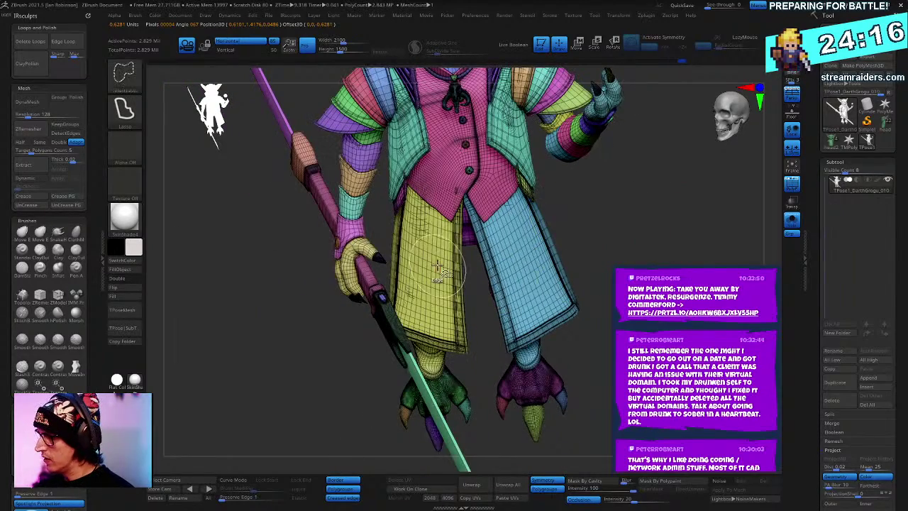
Step: Isolate the yellow front coat flap and mask the rest of the figure so only that flap can be transformed
{"action": "key", "text": "ctrl+z"}
{"action": "left_click", "coordinate": [460, 271], "text": "ctrl+shift"}
{"action": "left_click", "coordinate": [595, 213], "text": "ctrl"}
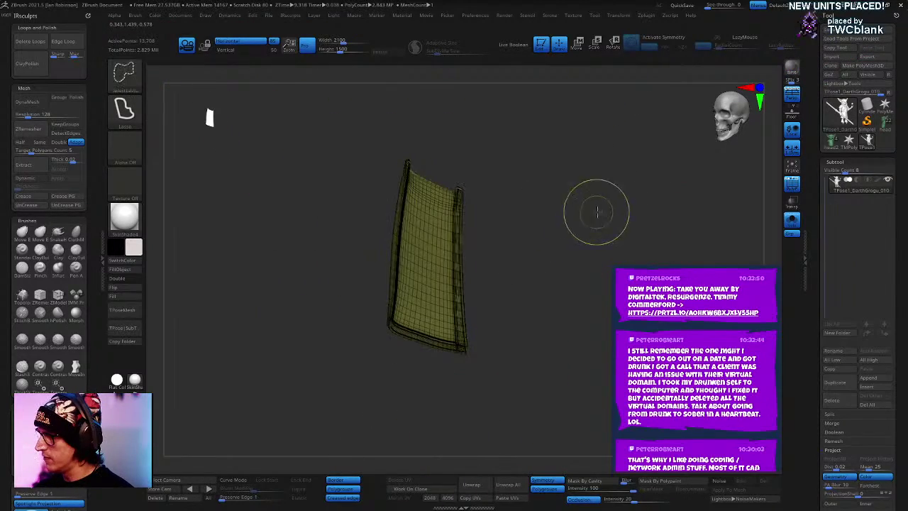
{"action": "left_click", "coordinate": [600, 211], "text": "ctrl+shift"}
{"action": "left_click", "coordinate": [605, 208], "text": "ctrl"}
{"action": "key", "text": "w"}
Step: Rotate the yellow front coat flap with the gizmo so it hangs closer to the saber hand
{"action": "left_click", "coordinate": [426, 229]}
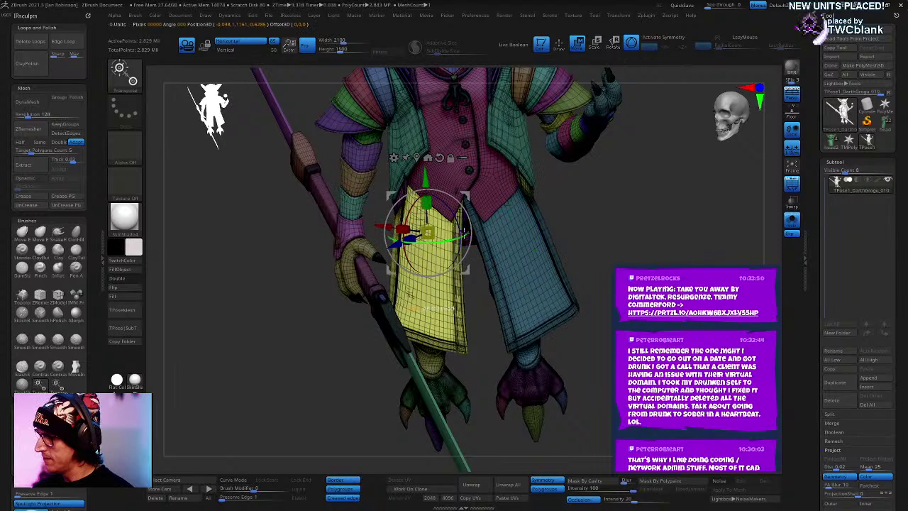
{"action": "left_click_drag", "start_coordinate": [404, 217], "coordinate": [426, 190]}
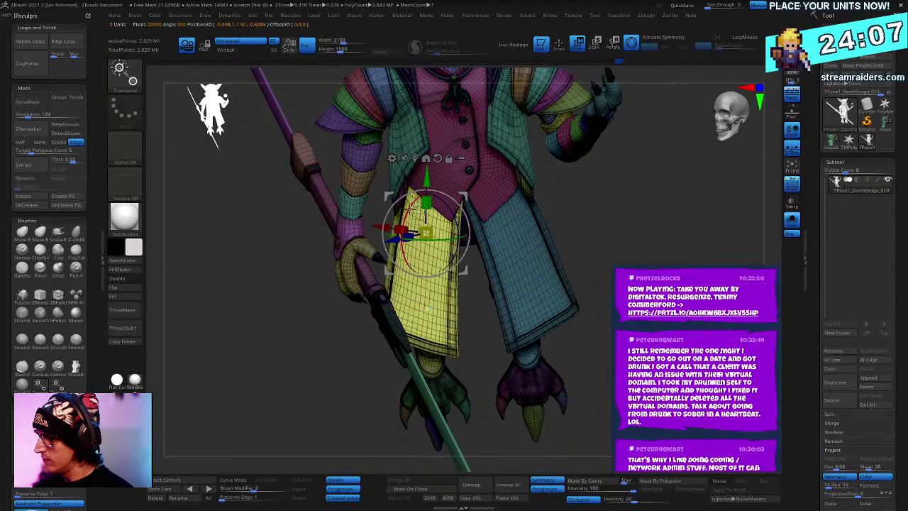
{"action": "key", "text": "q"}
Step: Hide the purple back coat flap and the yellow and blue front flaps to expose the trousers
{"action": "mouse_move", "coordinate": [643, 204]}
{"action": "left_mouse_down"}
{"action": "mouse_move", "coordinate": [673, 203]}
{"action": "mouse_move", "coordinate": [654, 161]}
{"action": "mouse_move", "coordinate": [689, 195]}
{"action": "mouse_move", "coordinate": [596, 166]}
{"action": "left_mouse_up"}
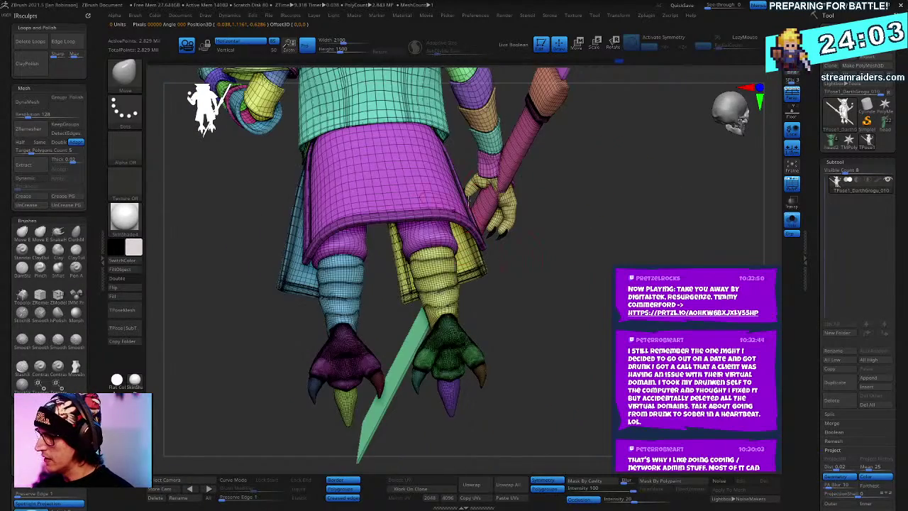
{"action": "left_click_drag", "start_coordinate": [543, 251], "coordinate": [493, 231]}
{"action": "left_click", "coordinate": [477, 196], "text": "ctrl+shift"}
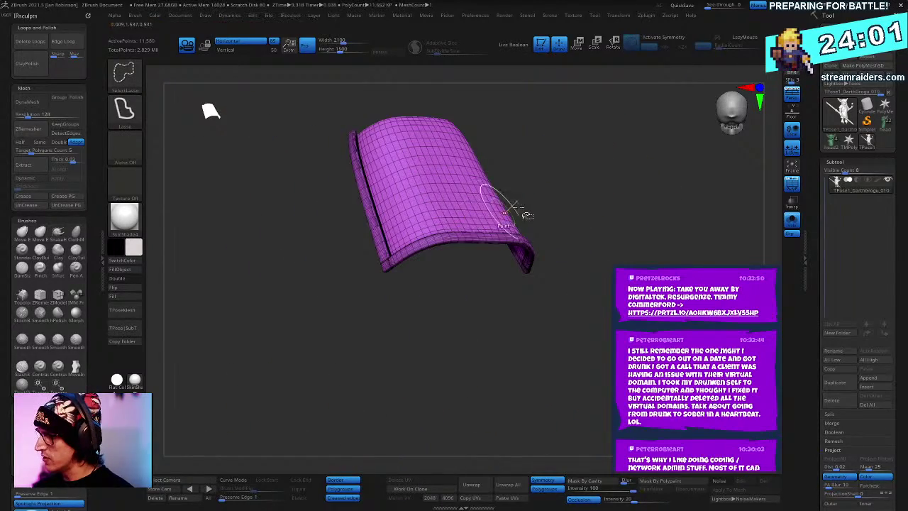
{"action": "left_click", "coordinate": [512, 210], "text": "ctrl+shift"}
{"action": "left_click", "coordinate": [473, 242], "text": "ctrl+shift"}
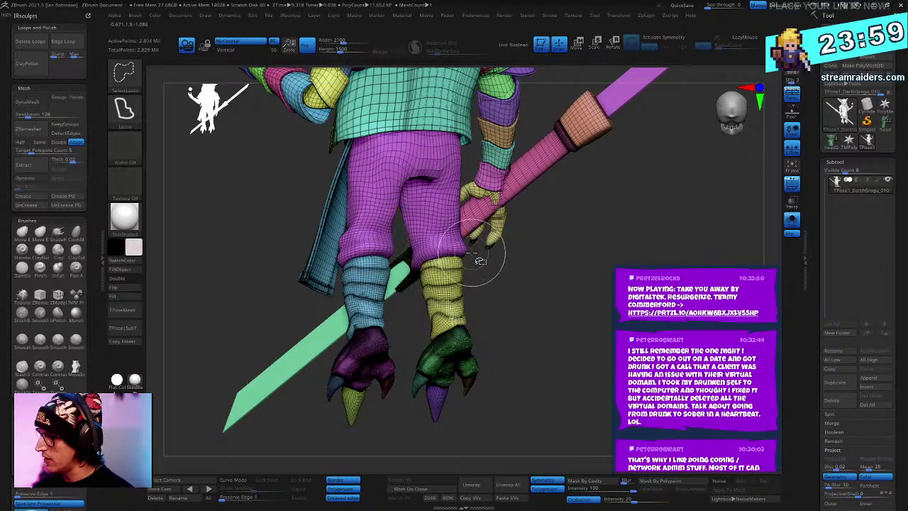
{"action": "left_click_drag", "start_coordinate": [638, 272], "coordinate": [558, 256], "text": "alt"}
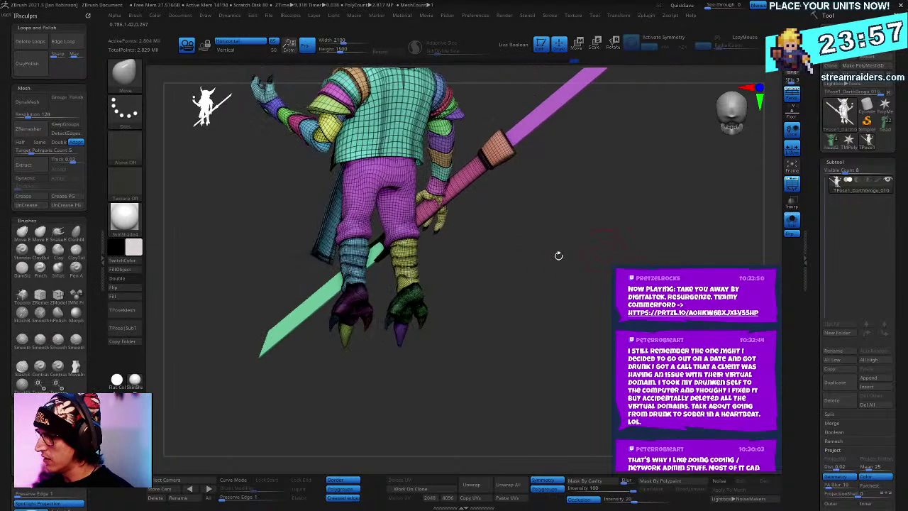
{"action": "left_click_drag", "start_coordinate": [489, 254], "coordinate": [530, 241]}
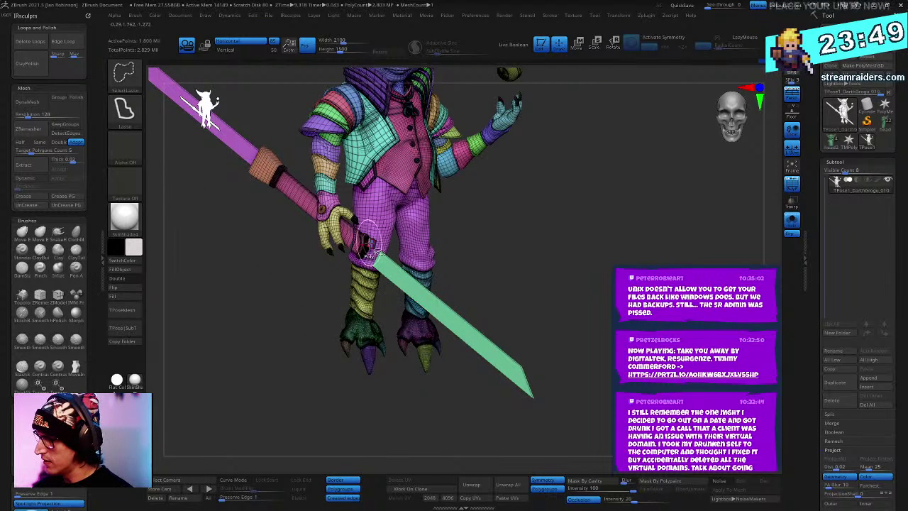
Step: Hide all parts of the double-bladed lightsaber, including the hilt sections and both blades
{"action": "left_click", "coordinate": [363, 246], "text": "ctrl+shift"}
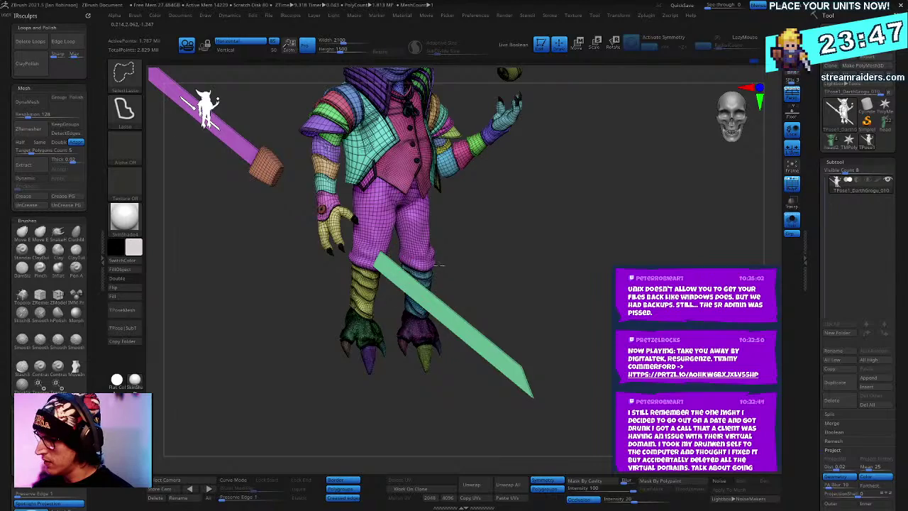
{"action": "left_click", "coordinate": [438, 304], "text": "ctrl+shift"}
{"action": "left_click_drag", "start_coordinate": [265, 94], "coordinate": [362, 176], "text": "alt"}
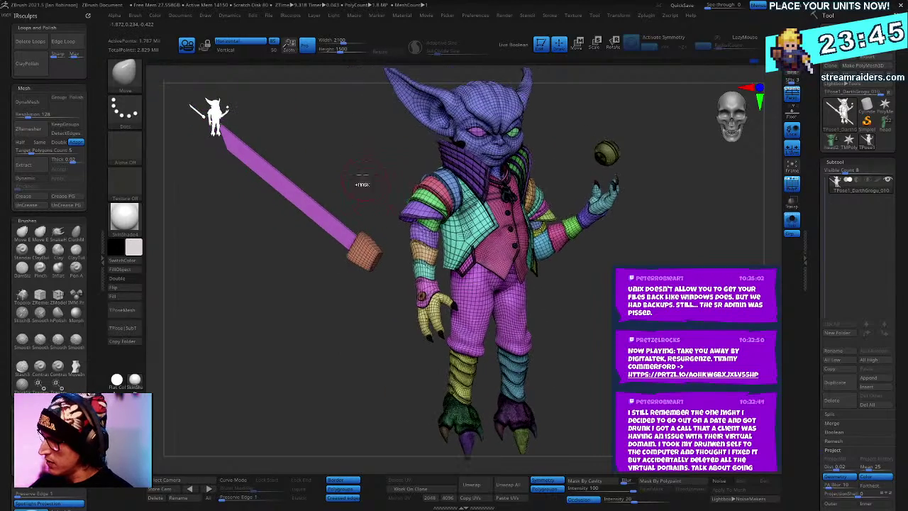
{"action": "mouse_move", "coordinate": [349, 345]}
{"action": "left_mouse_down", "text": "ctrl+alt+shift"}
{"action": "mouse_move", "coordinate": [225, 105]}
{"action": "mouse_move", "coordinate": [241, 103]}
{"action": "left_mouse_up", "text": "ctrl+alt+shift"}
Step: Mask everything except the leg with the blue wrap and soften the mask edge at the hip
{"action": "mouse_move", "coordinate": [646, 255]}
{"action": "left_mouse_down", "text": "alt"}
{"action": "mouse_move", "coordinate": [579, 234]}
{"action": "mouse_move", "coordinate": [592, 297]}
{"action": "mouse_move", "coordinate": [640, 260]}
{"action": "mouse_move", "coordinate": [546, 221]}
{"action": "left_mouse_up", "text": "alt"}
{"action": "mouse_move", "coordinate": [571, 182]}
{"action": "left_mouse_down", "text": "ctrl"}
{"action": "mouse_move", "coordinate": [610, 378]}
{"action": "mouse_move", "coordinate": [525, 471]}
{"action": "mouse_move", "coordinate": [488, 234]}
{"action": "left_mouse_up", "text": "ctrl"}
{"action": "mouse_move", "coordinate": [650, 296]}
{"action": "left_mouse_down", "text": "alt"}
{"action": "mouse_move", "coordinate": [657, 254]}
{"action": "mouse_move", "coordinate": [632, 180]}
{"action": "left_mouse_up", "text": "alt"}
{"action": "left_click_drag", "start_coordinate": [572, 249], "coordinate": [528, 298], "text": "ctrl"}
{"action": "mouse_move", "coordinate": [669, 248]}
{"action": "left_mouse_down"}
{"action": "mouse_move", "coordinate": [649, 256]}
{"action": "mouse_move", "coordinate": [608, 320]}
{"action": "left_mouse_up"}
{"action": "key", "text": "ctrl+i"}
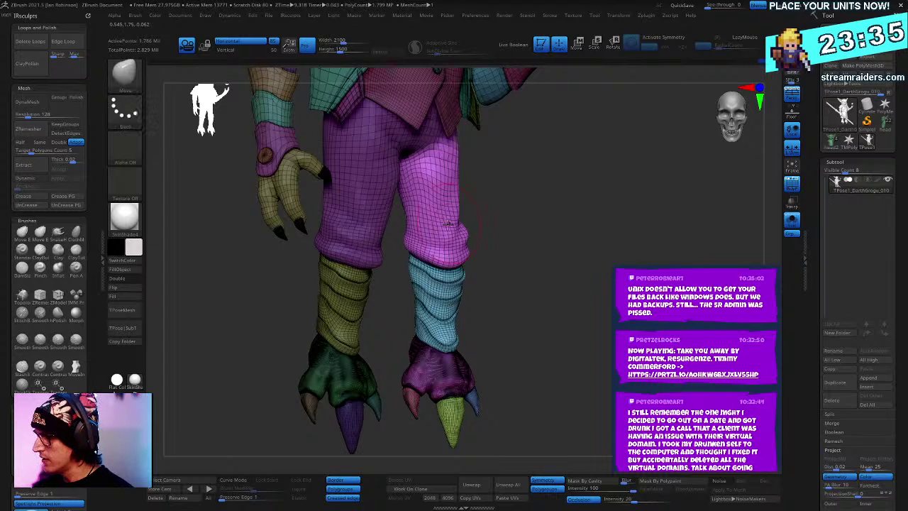
{"action": "left_click", "coordinate": [508, 212], "text": "ctrl"}
{"action": "left_click", "coordinate": [502, 213], "text": "ctrl"}
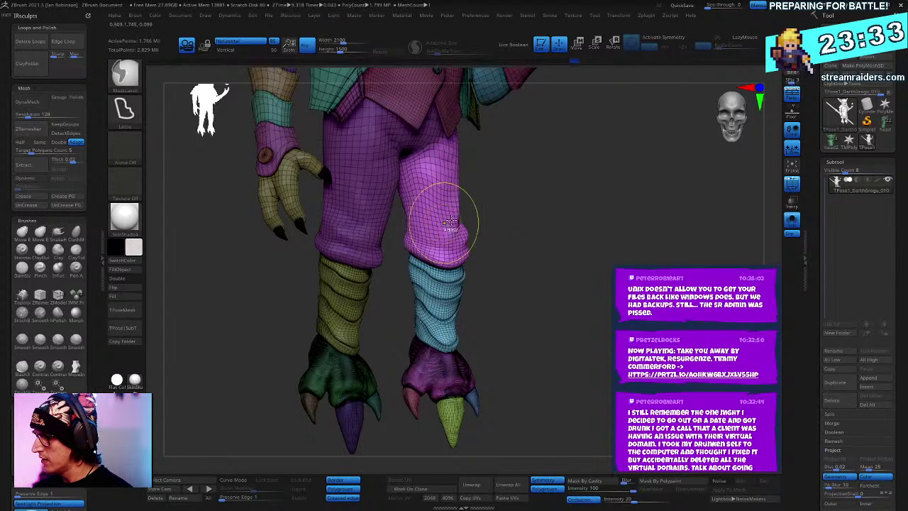
Step: Move the gizmo to the unmasked blue-wrapped leg and rotate the leg at the hip, swinging it inward
{"action": "key", "text": "w"}
{"action": "left_click_drag", "start_coordinate": [463, 162], "coordinate": [464, 198], "text": "alt"}
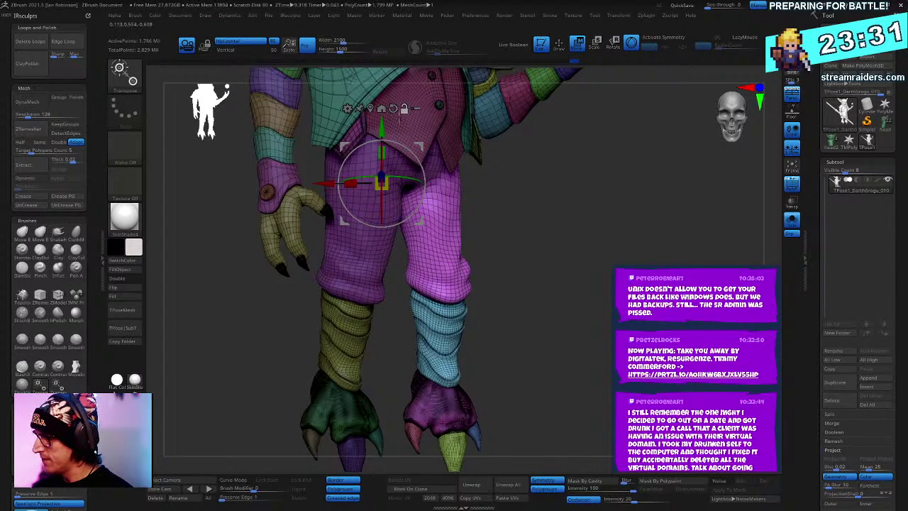
{"action": "left_click", "coordinate": [372, 103]}
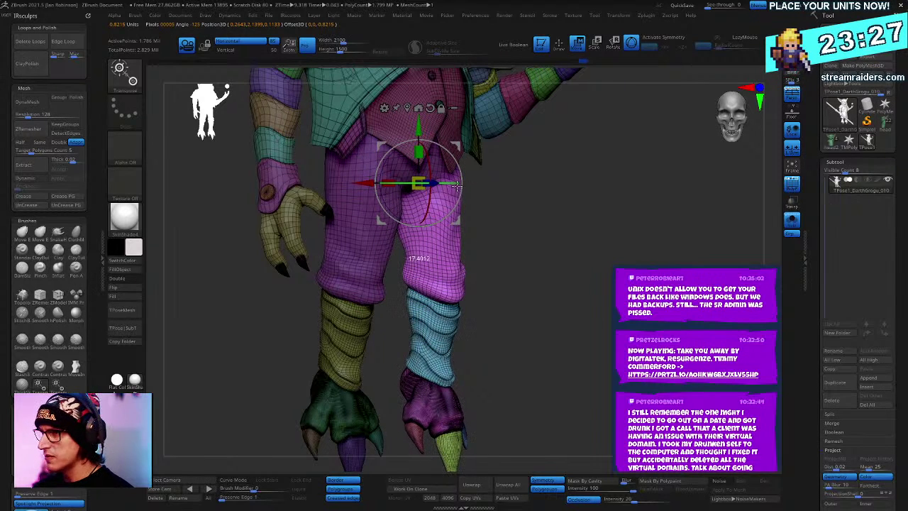
{"action": "left_click_drag", "start_coordinate": [428, 202], "coordinate": [456, 199]}
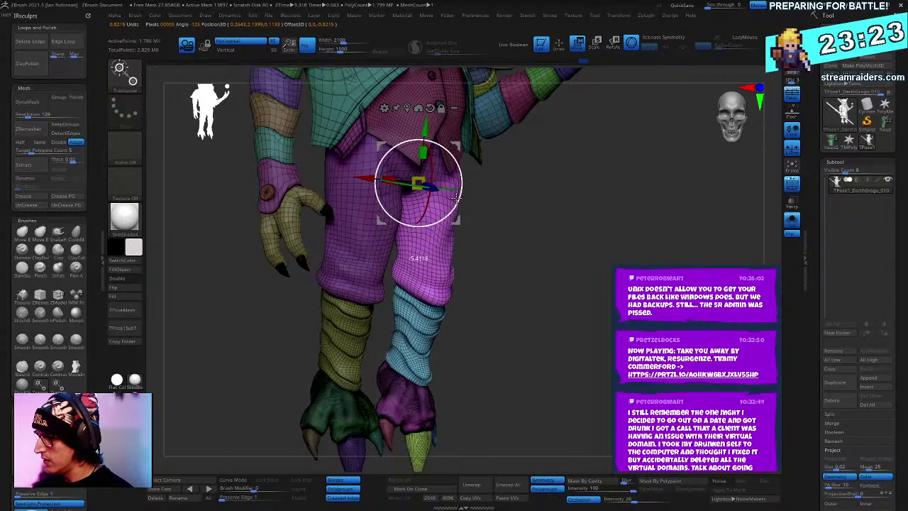
{"action": "mouse_move", "coordinate": [524, 221]}
{"action": "left_mouse_down"}
{"action": "mouse_move", "coordinate": [579, 211]}
{"action": "mouse_move", "coordinate": [608, 226]}
{"action": "mouse_move", "coordinate": [525, 211]}
{"action": "mouse_move", "coordinate": [582, 215]}
{"action": "mouse_move", "coordinate": [628, 253]}
{"action": "mouse_move", "coordinate": [581, 270]}
{"action": "mouse_move", "coordinate": [629, 244]}
{"action": "mouse_move", "coordinate": [569, 214]}
{"action": "left_mouse_up"}
Step: Mask the thigh of the blue-wrapped leg, leaving the trouser cuff and lower leg free, and reposition the gizmo
{"action": "key", "text": "q"}
{"action": "mouse_move", "coordinate": [462, 219]}
{"action": "left_mouse_down", "text": "ctrl"}
{"action": "mouse_move", "coordinate": [440, 204]}
{"action": "mouse_move", "coordinate": [626, 166]}
{"action": "mouse_move", "coordinate": [604, 223]}
{"action": "mouse_move", "coordinate": [640, 235]}
{"action": "mouse_move", "coordinate": [595, 251]}
{"action": "left_mouse_up", "text": "ctrl"}
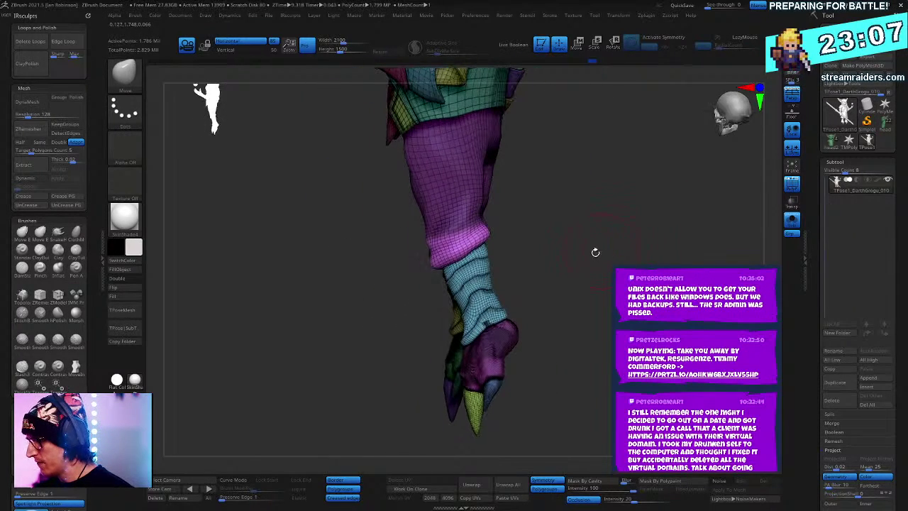
{"action": "left_click_drag", "start_coordinate": [471, 213], "coordinate": [497, 257], "text": "ctrl"}
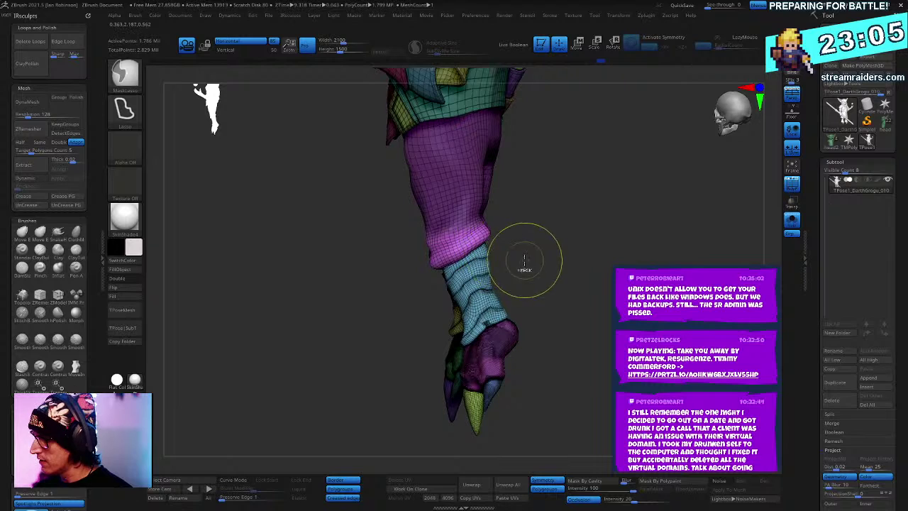
{"action": "key", "text": "w"}
{"action": "left_click_drag", "start_coordinate": [437, 95], "coordinate": [490, 190], "text": "alt"}
{"action": "left_click_drag", "start_coordinate": [593, 187], "coordinate": [507, 206]}
{"action": "mouse_move", "coordinate": [691, 241]}
{"action": "left_mouse_down"}
{"action": "mouse_move", "coordinate": [631, 251]}
{"action": "mouse_move", "coordinate": [636, 229]}
{"action": "mouse_move", "coordinate": [634, 259]}
{"action": "mouse_move", "coordinate": [612, 265]}
{"action": "mouse_move", "coordinate": [624, 263]}
{"action": "left_mouse_up"}
Step: Mask everything except the leg with the yellow wrap and soften the mask edge at the hip
{"action": "key", "text": "q"}
{"action": "mouse_move", "coordinate": [366, 152]}
{"action": "left_mouse_down", "text": "ctrl"}
{"action": "mouse_move", "coordinate": [310, 444]}
{"action": "mouse_move", "coordinate": [426, 389]}
{"action": "mouse_move", "coordinate": [430, 366]}
{"action": "left_mouse_up", "text": "ctrl"}
{"action": "left_click", "coordinate": [616, 247], "text": "ctrl"}
{"action": "left_click", "coordinate": [386, 202], "text": "ctrl"}
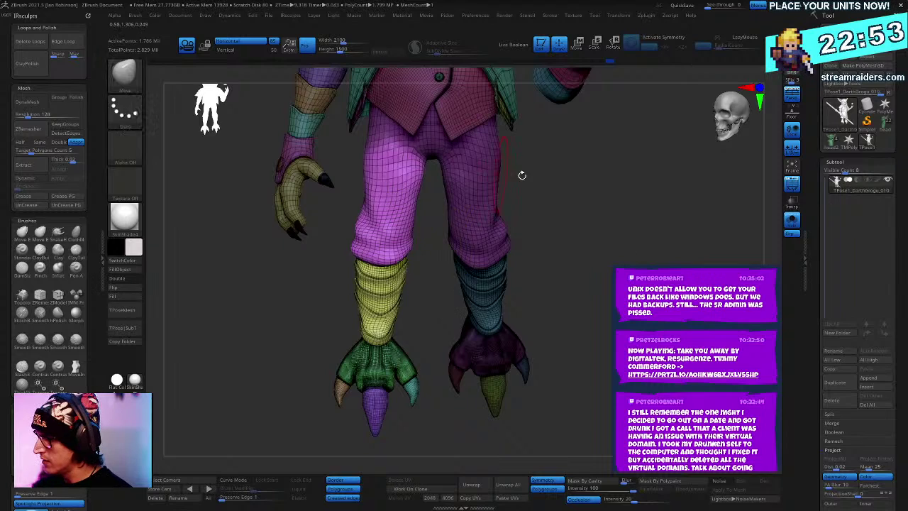
Step: Centre the gizmo on the unmasked yellow-wrapped leg and move its pivot up to the hip
{"action": "left_click_drag", "start_coordinate": [523, 175], "coordinate": [603, 201]}
{"action": "key", "text": "w"}
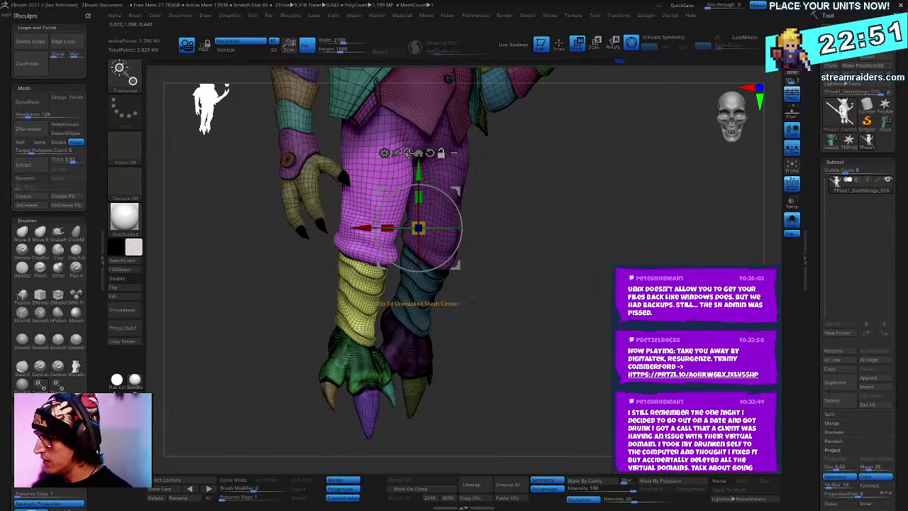
{"action": "left_click", "coordinate": [407, 153]}
{"action": "left_click_drag", "start_coordinate": [377, 206], "coordinate": [376, 107], "text": "alt"}
Step: Rotate the yellow-wrapped leg around the hip from several angles to set its stance
{"action": "left_click_drag", "start_coordinate": [400, 165], "coordinate": [350, 166]}
{"action": "left_click_drag", "start_coordinate": [417, 202], "coordinate": [430, 202]}
{"action": "left_click_drag", "start_coordinate": [369, 155], "coordinate": [373, 146]}
{"action": "left_click_drag", "start_coordinate": [608, 214], "coordinate": [594, 113]}
{"action": "left_click_drag", "start_coordinate": [595, 114], "coordinate": [527, 146]}
{"action": "left_click_drag", "start_coordinate": [441, 216], "coordinate": [416, 218]}
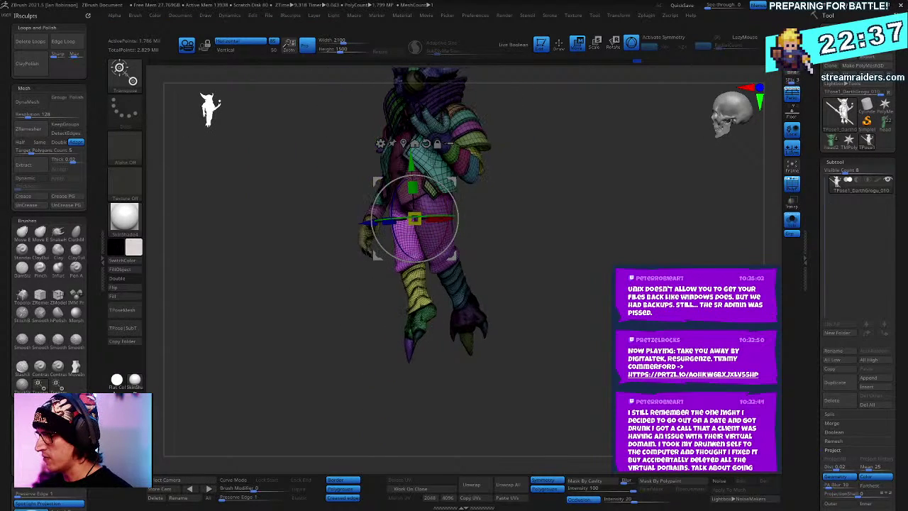
{"action": "left_click_drag", "start_coordinate": [527, 184], "coordinate": [560, 251], "text": "alt"}
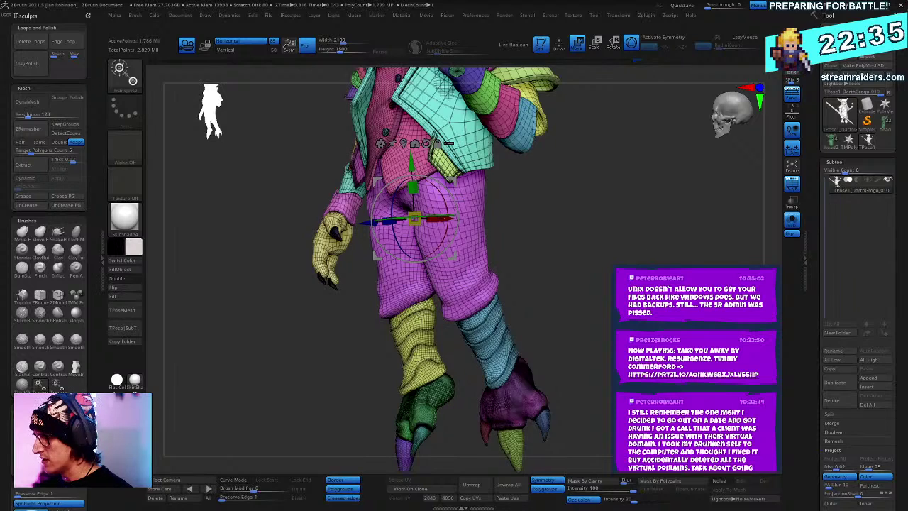
Step: Hide the blue leg wrap and its clawed foot, and invert the visibility to show them without the body
{"action": "left_click_drag", "start_coordinate": [532, 319], "coordinate": [539, 235], "text": "alt"}
{"action": "left_click", "coordinate": [501, 246], "text": "ctrl"}
{"action": "key", "text": "q"}
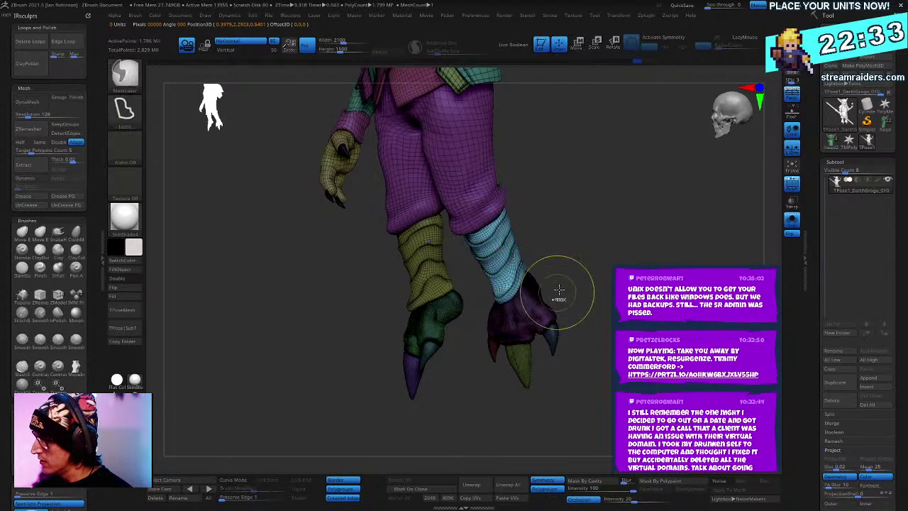
{"action": "left_click", "coordinate": [512, 254], "text": "ctrl+shift"}
{"action": "left_click", "coordinate": [523, 291], "text": "ctrl+alt+shift"}
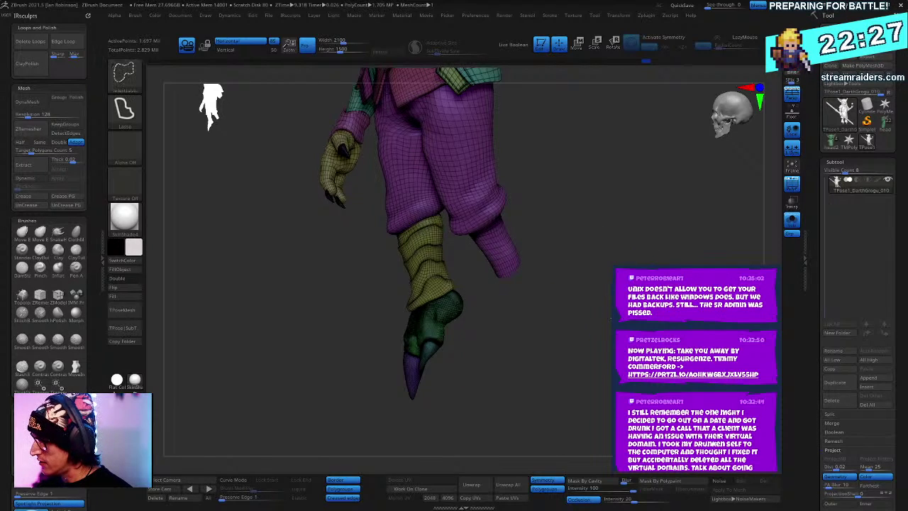
{"action": "left_click_drag", "start_coordinate": [611, 319], "coordinate": [635, 333], "text": "ctrl+shift"}
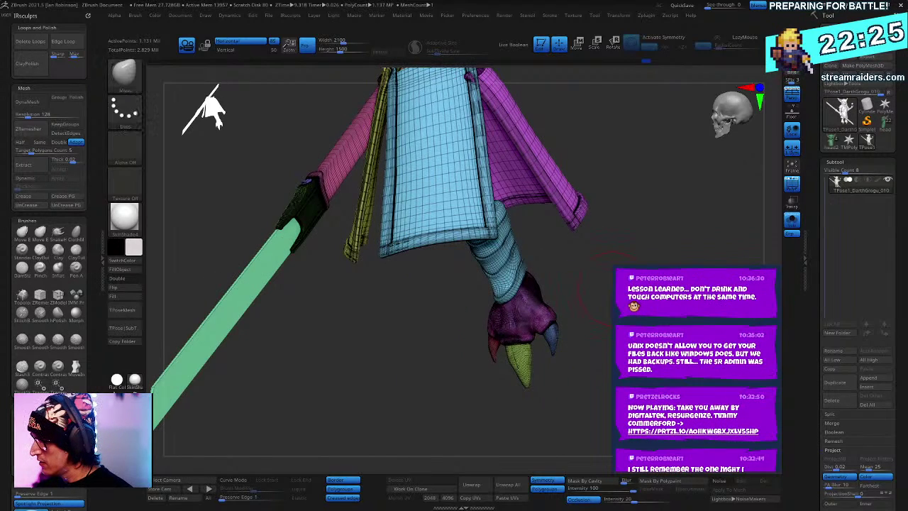
{"action": "left_click_drag", "start_coordinate": [603, 287], "coordinate": [651, 218]}
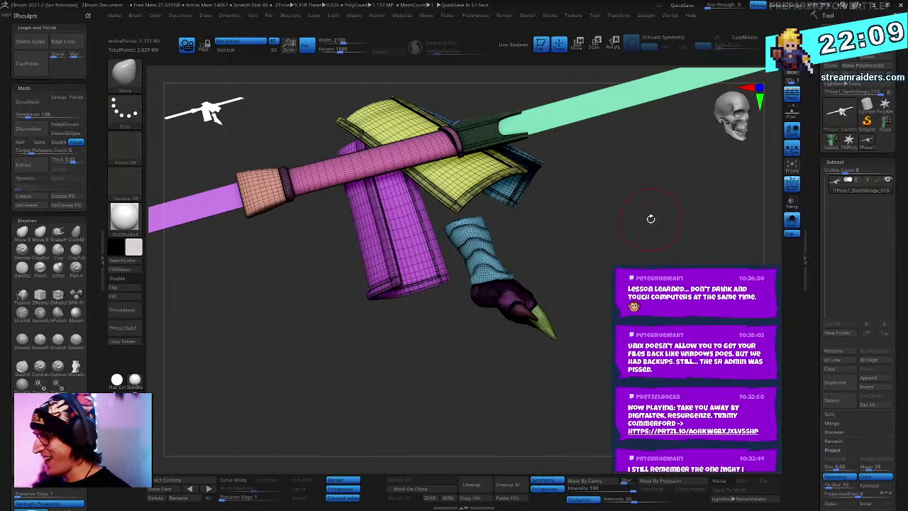
Step: Mask the blue leg wrap and foot, unhide the whole figure, invert the mask and activate the move gizmo
{"action": "key", "text": "ctrl"}
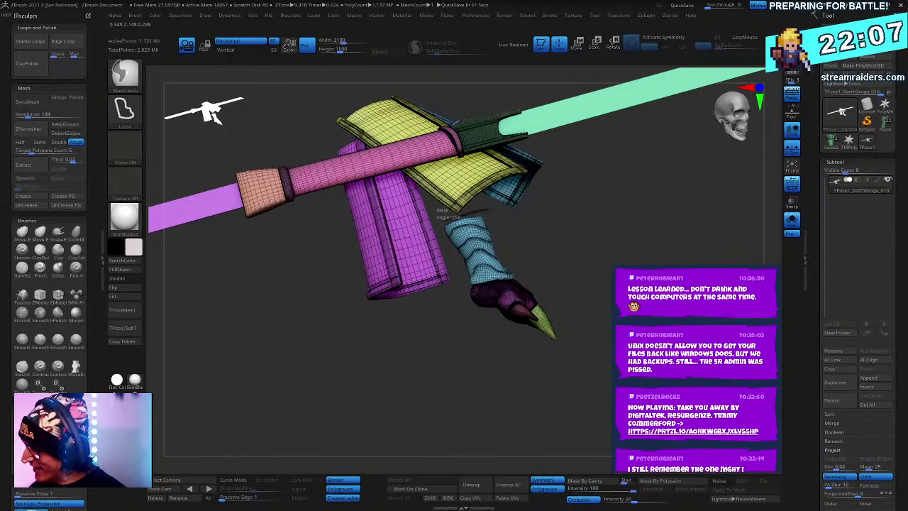
{"action": "mouse_move", "coordinate": [452, 262]}
{"action": "left_mouse_down", "text": "ctrl"}
{"action": "mouse_move", "coordinate": [524, 376]}
{"action": "mouse_move", "coordinate": [607, 257]}
{"action": "left_mouse_up", "text": "ctrl"}
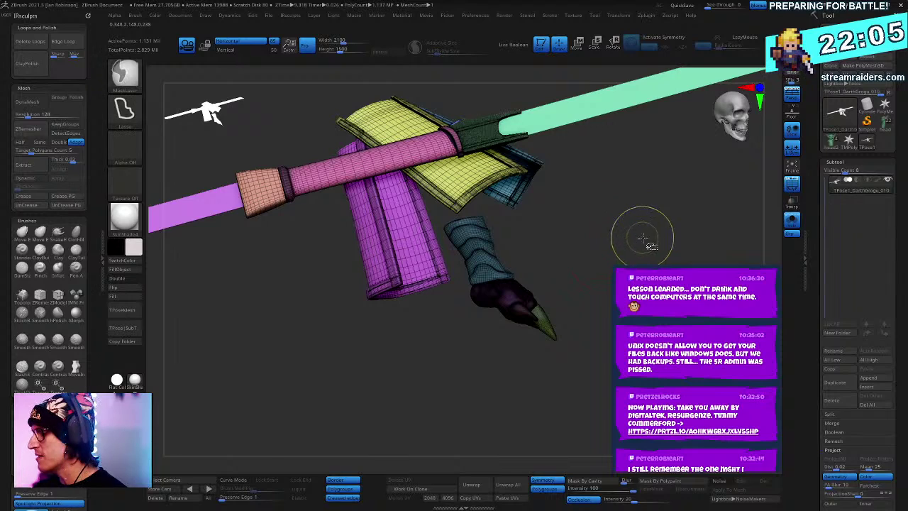
{"action": "key", "text": "ctrl+shift"}
{"action": "left_click", "coordinate": [651, 253], "text": "ctrl+shift"}
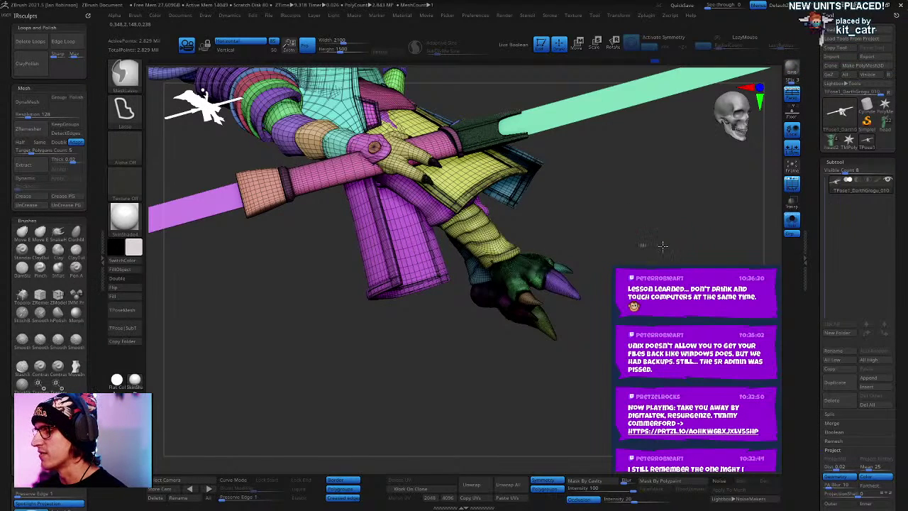
{"action": "left_click", "coordinate": [661, 245], "text": "ctrl"}
{"action": "mouse_move", "coordinate": [687, 253]}
{"action": "left_mouse_down"}
{"action": "mouse_move", "coordinate": [631, 273]}
{"action": "mouse_move", "coordinate": [651, 251]}
{"action": "left_mouse_up"}
{"action": "key", "text": "w"}
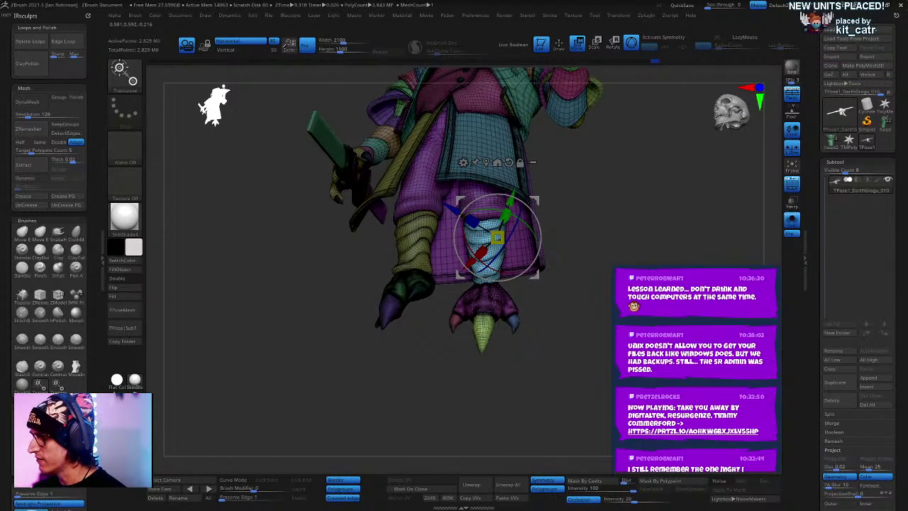
Step: Reset the gizmo's orientation, place it on the unmasked blue leg wrap, and turn that leg about 28 degrees around the vertical axis
{"action": "left_click_drag", "start_coordinate": [571, 195], "coordinate": [596, 195]}
{"action": "left_click", "coordinate": [508, 162]}
{"action": "left_click", "coordinate": [487, 162]}
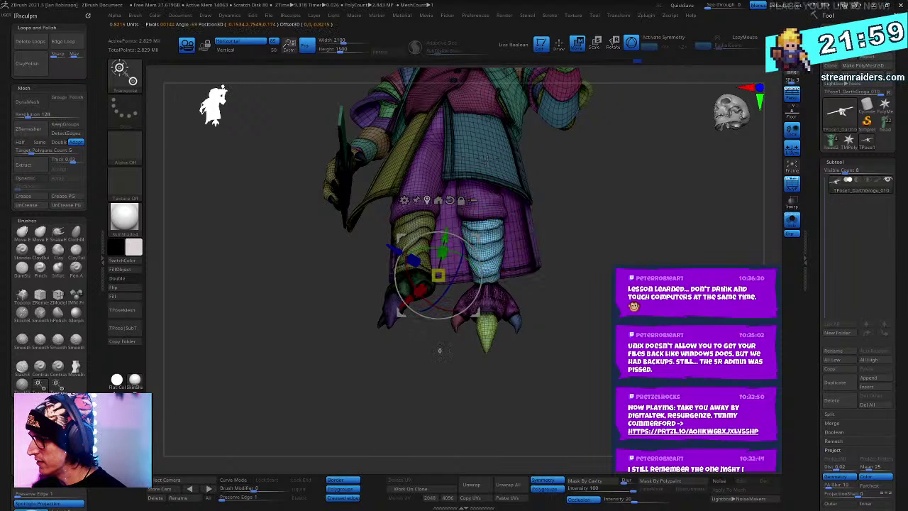
{"action": "left_click_drag", "start_coordinate": [567, 205], "coordinate": [591, 88]}
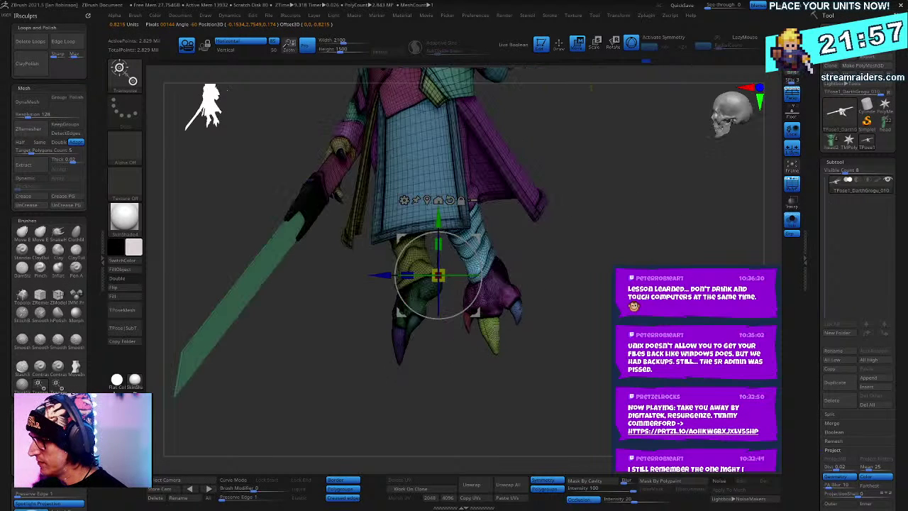
{"action": "left_click_drag", "start_coordinate": [480, 304], "coordinate": [502, 273], "text": "alt"}
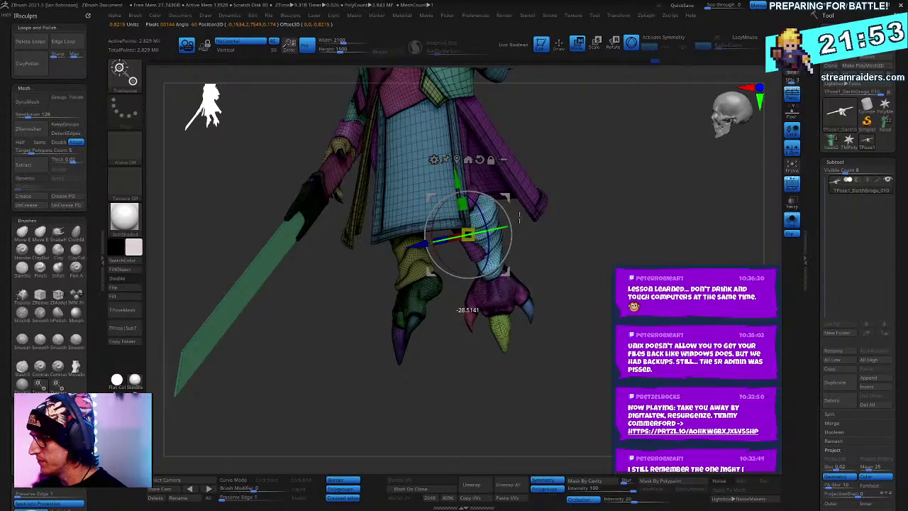
Step: Fine-tune the rotation and position of the blue-wrapped lower leg and its foot beneath the trousers
{"action": "left_click_drag", "start_coordinate": [569, 211], "coordinate": [654, 261]}
{"action": "mouse_move", "coordinate": [508, 264]}
{"action": "left_mouse_down"}
{"action": "mouse_move", "coordinate": [471, 271]}
{"action": "mouse_move", "coordinate": [487, 233]}
{"action": "mouse_move", "coordinate": [578, 245]}
{"action": "mouse_move", "coordinate": [505, 249]}
{"action": "left_mouse_up"}
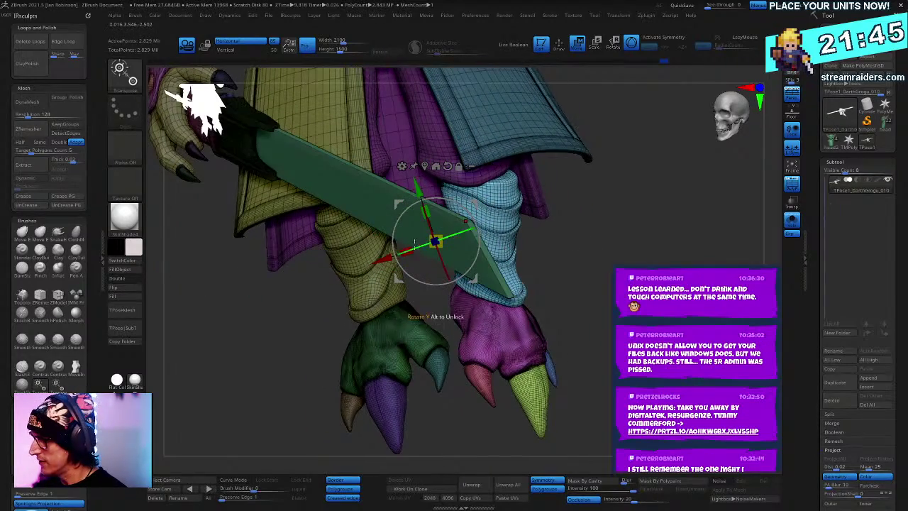
{"action": "left_click_drag", "start_coordinate": [399, 277], "coordinate": [389, 275]}
{"action": "key", "text": "q"}
{"action": "left_click_drag", "start_coordinate": [586, 227], "coordinate": [551, 263]}
{"action": "key", "text": "w"}
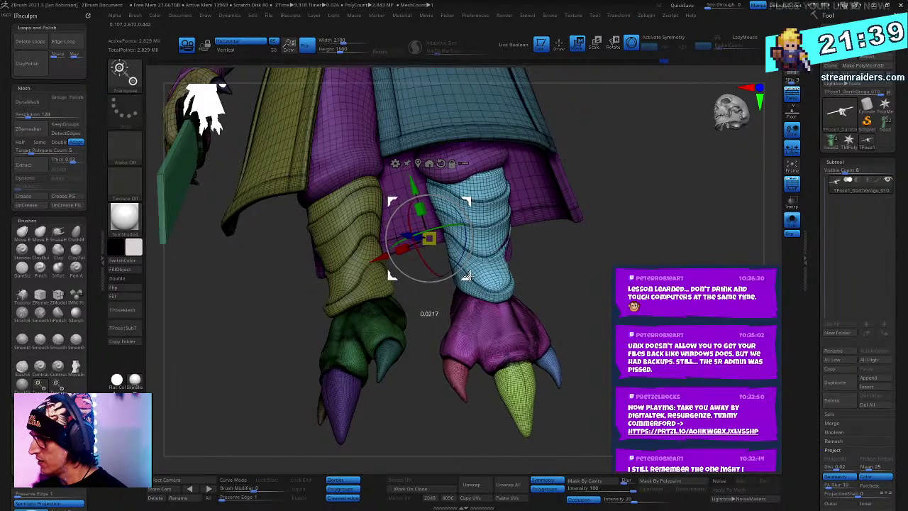
{"action": "key", "text": "q"}
Step: Isolate the purple trousers, mask the rest of the figure, and show everything again
{"action": "left_click", "coordinate": [479, 155], "text": "ctrl+shift"}
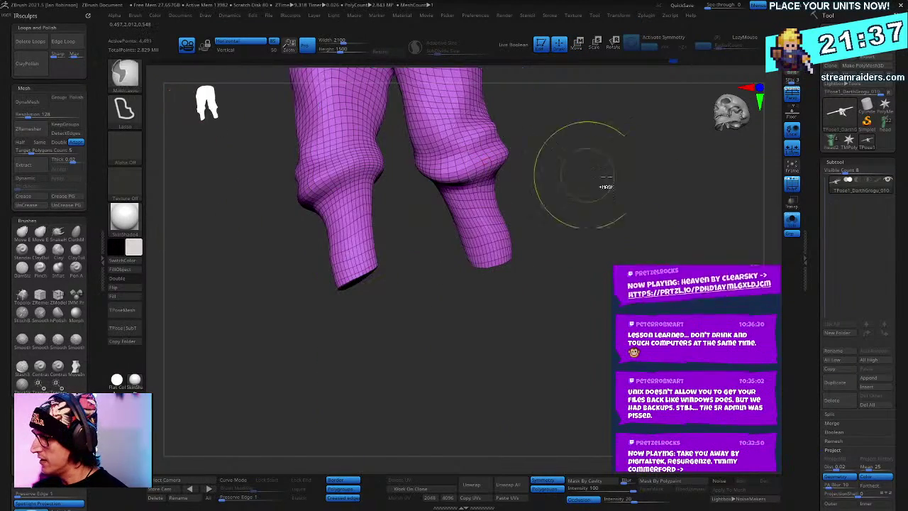
{"action": "left_click", "coordinate": [643, 191], "text": "ctrl+shift"}
{"action": "key", "text": "ctrl+z"}
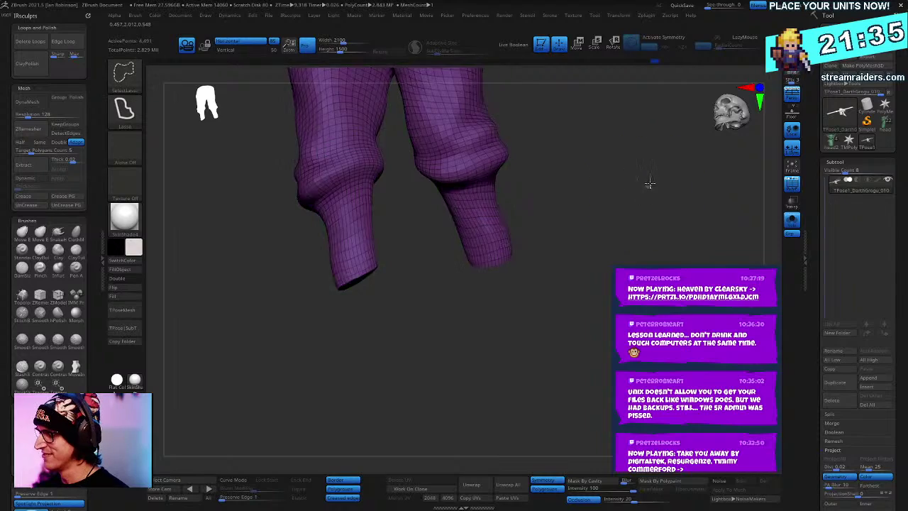
{"action": "left_click", "coordinate": [645, 187], "text": "ctrl+shift"}
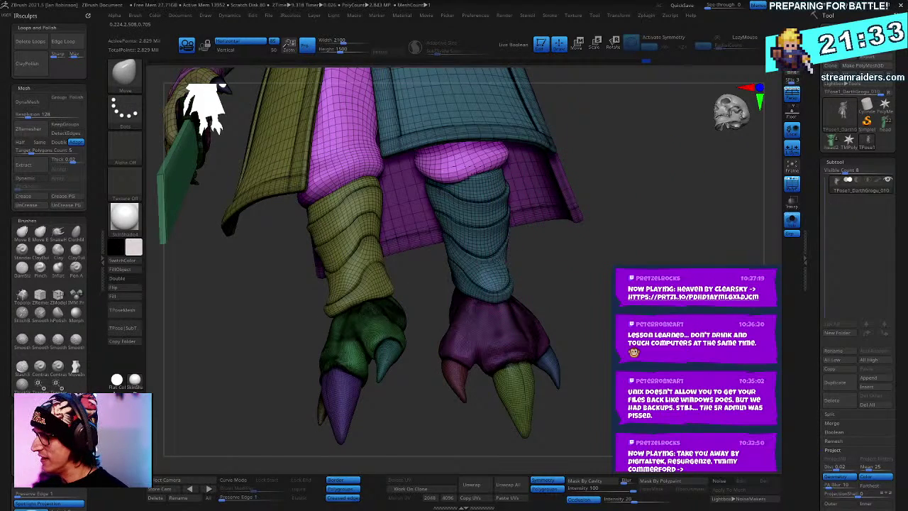
Step: Widen the trouser cuff above the blue leg wrap with the Move brush so it covers the wrap's upper edge
{"action": "left_click_drag", "start_coordinate": [474, 167], "coordinate": [489, 163]}
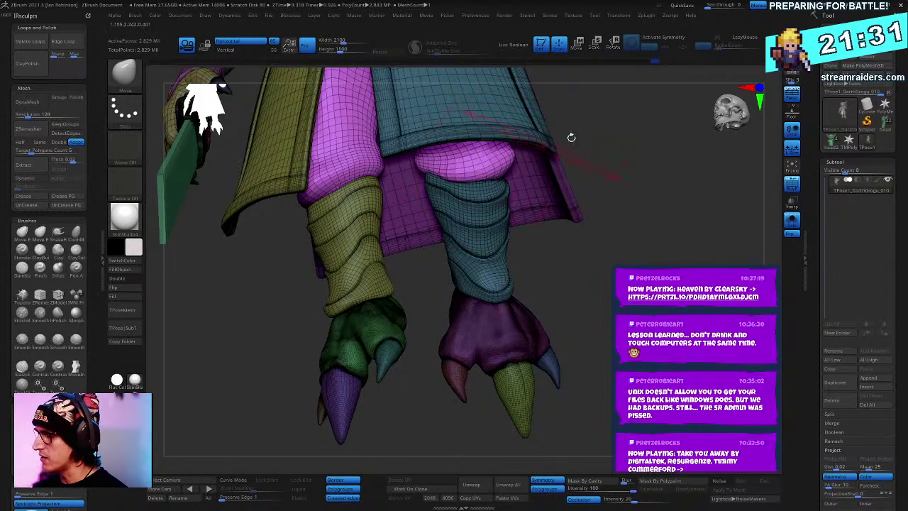
{"action": "left_click_drag", "start_coordinate": [633, 135], "coordinate": [617, 160]}
{"action": "mouse_move", "coordinate": [644, 244]}
{"action": "left_mouse_down"}
{"action": "mouse_move", "coordinate": [663, 183]}
{"action": "mouse_move", "coordinate": [615, 170]}
{"action": "left_mouse_up"}
{"action": "mouse_move", "coordinate": [468, 164]}
{"action": "left_mouse_down"}
{"action": "mouse_move", "coordinate": [460, 158]}
{"action": "mouse_move", "coordinate": [453, 175]}
{"action": "left_mouse_up"}
{"action": "mouse_move", "coordinate": [642, 169]}
{"action": "left_mouse_down"}
{"action": "mouse_move", "coordinate": [656, 181]}
{"action": "mouse_move", "coordinate": [624, 177]}
{"action": "left_mouse_up"}
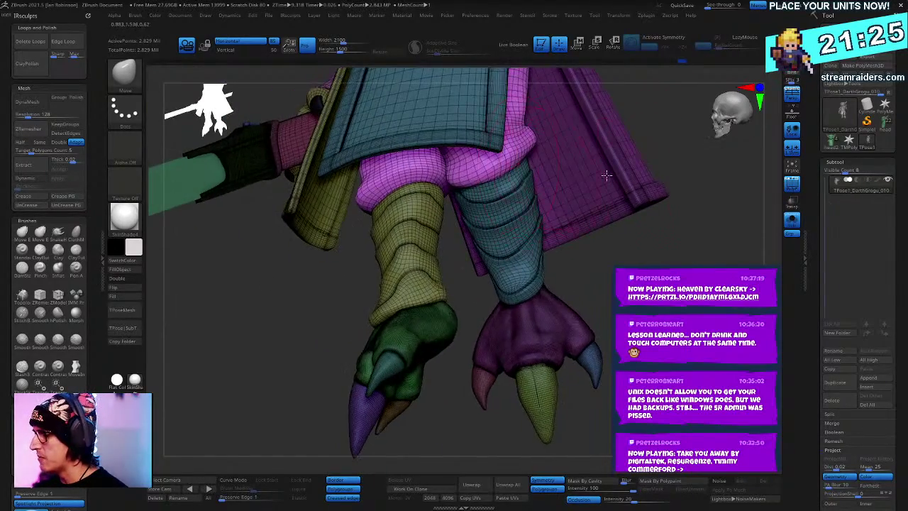
Step: Refine the trouser cuff where it meets the blue leg wrap, working from the side and front
{"action": "left_click_drag", "start_coordinate": [693, 210], "coordinate": [539, 188]}
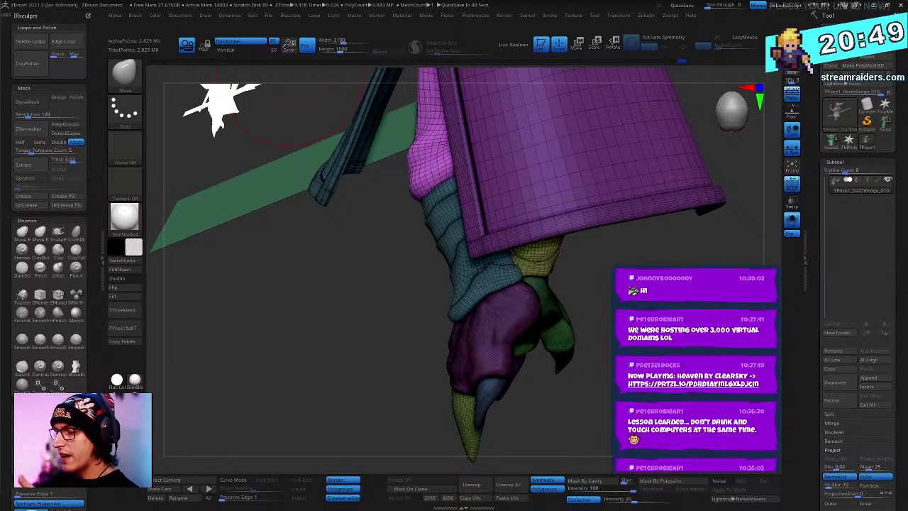
{"action": "left_click_drag", "start_coordinate": [289, 75], "coordinate": [433, 91]}
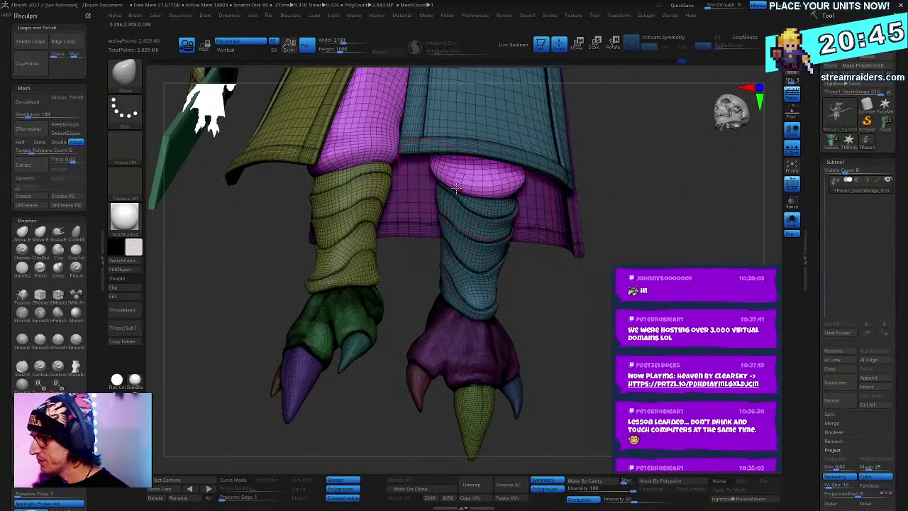
{"action": "left_click_drag", "start_coordinate": [455, 186], "coordinate": [454, 180]}
{"action": "right_click_drag", "start_coordinate": [620, 260], "coordinate": [606, 245]}
{"action": "right_click_drag", "start_coordinate": [630, 205], "coordinate": [603, 225]}
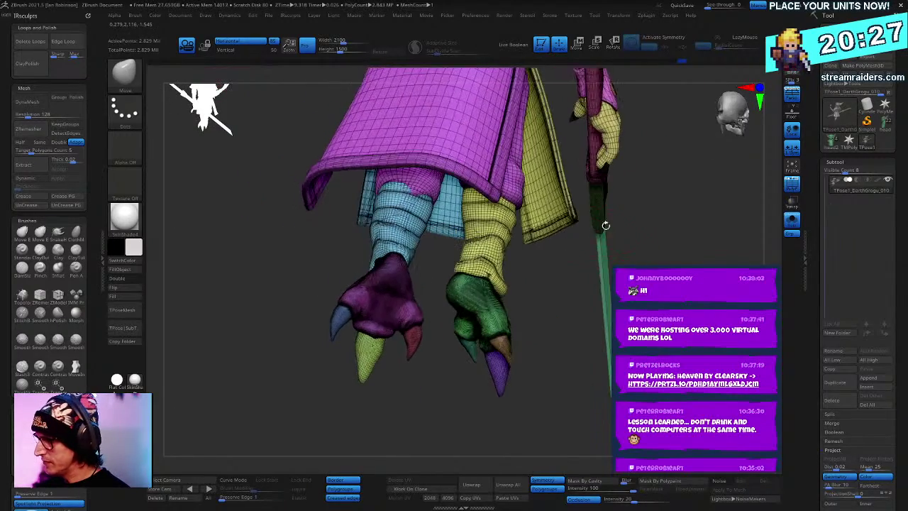
Step: Hide the yellow leg wrap, green foot and its claws, mask the remaining figure, and unhide everything
{"action": "left_click", "coordinate": [496, 247], "text": "ctrl+shift"}
{"action": "left_click", "coordinate": [530, 320], "text": "ctrl+shift"}
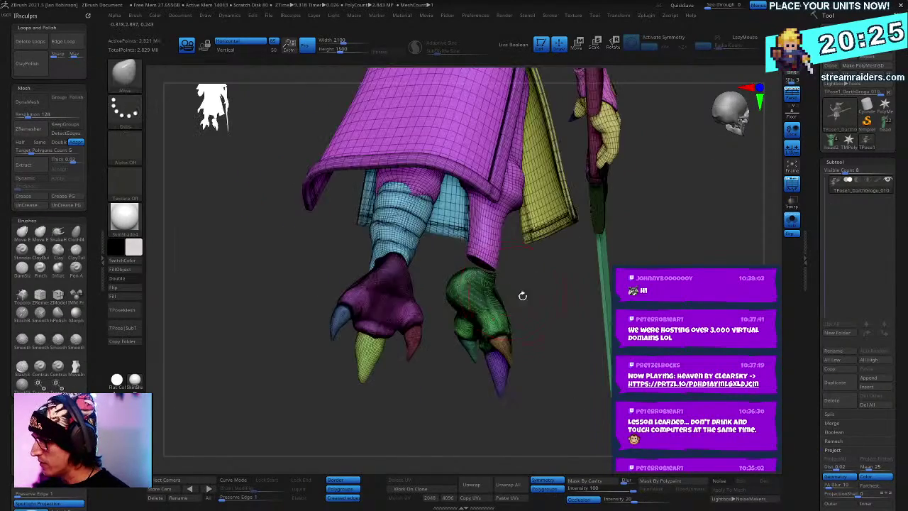
{"action": "mouse_move", "coordinate": [521, 296]}
{"action": "right_mouse_down"}
{"action": "mouse_move", "coordinate": [539, 312]}
{"action": "mouse_move", "coordinate": [534, 329]}
{"action": "right_mouse_up"}
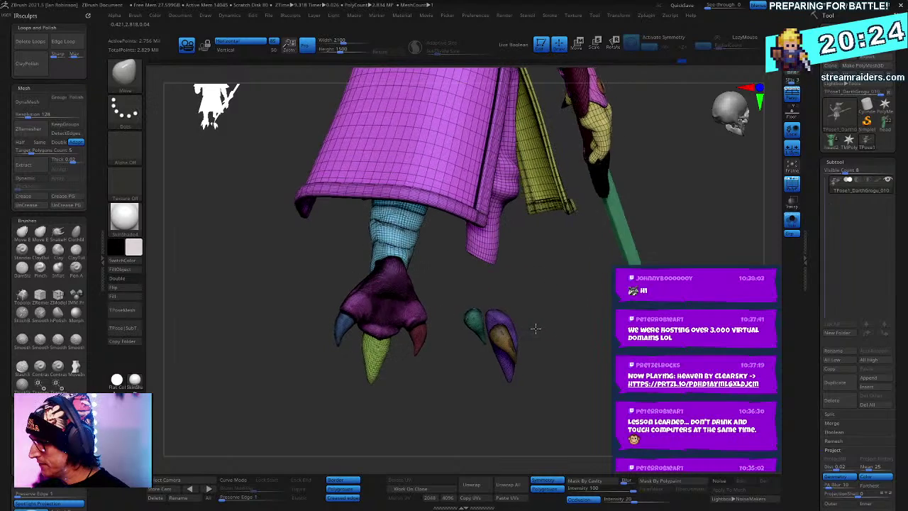
{"action": "left_click_drag", "start_coordinate": [509, 294], "coordinate": [453, 367], "text": "ctrl+alt+shift"}
{"action": "left_click", "coordinate": [650, 345], "text": "ctrl"}
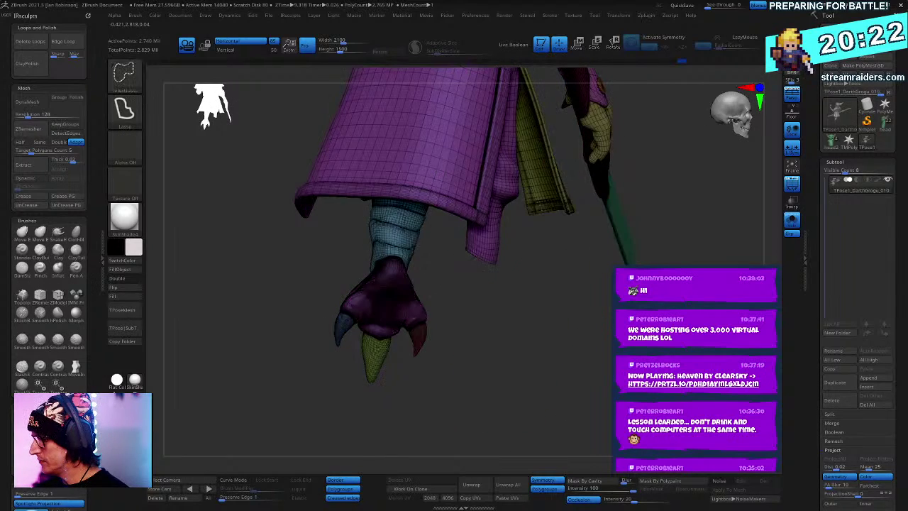
{"action": "left_click", "coordinate": [651, 344], "text": "ctrl+shift"}
{"action": "right_click_drag", "start_coordinate": [692, 245], "coordinate": [685, 206]}
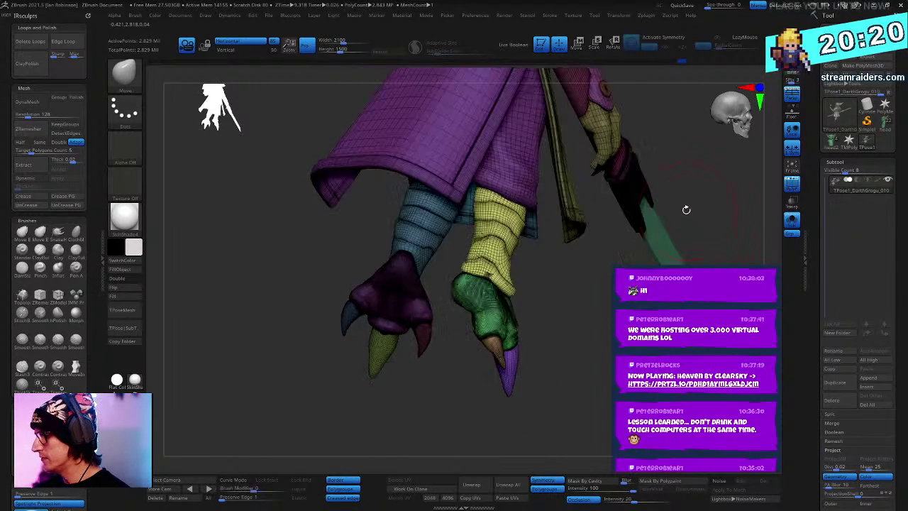
Step: Centre the gizmo on the unmasked yellow-wrapped leg, shift it about 0.07 towards the other leg, and clear the mask
{"action": "key", "text": "w"}
{"action": "left_click", "coordinate": [428, 154]}
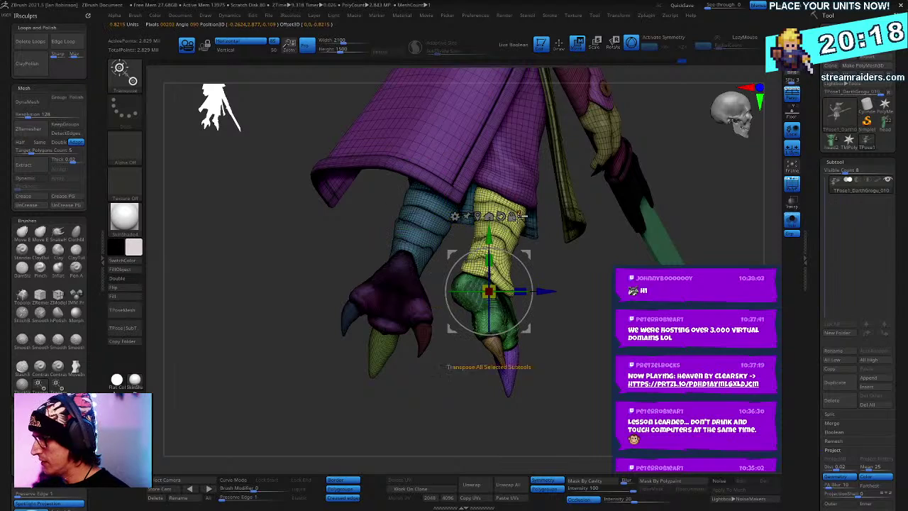
{"action": "left_click_drag", "start_coordinate": [547, 298], "coordinate": [528, 300]}
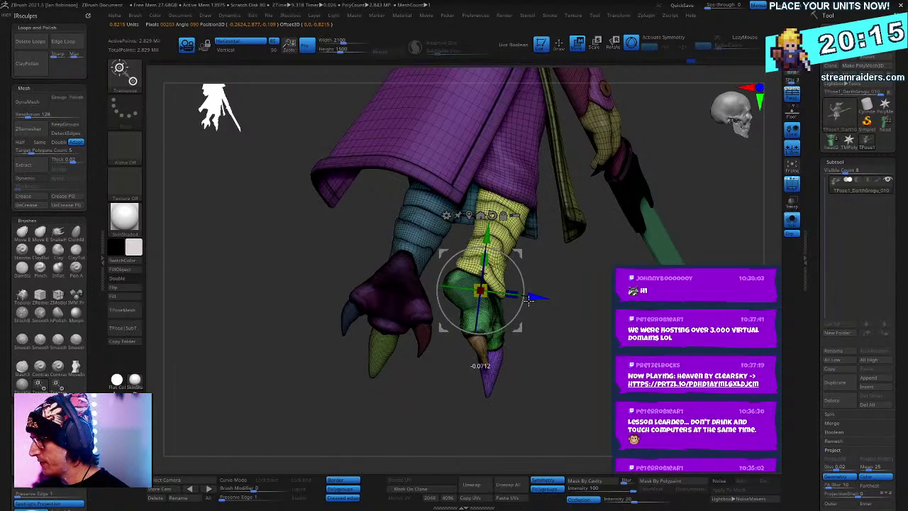
{"action": "key", "text": "q"}
{"action": "mouse_move", "coordinate": [594, 365]}
{"action": "right_mouse_down", "text": "ctrl"}
{"action": "mouse_move", "coordinate": [719, 236]}
{"action": "mouse_move", "coordinate": [671, 232]}
{"action": "mouse_move", "coordinate": [544, 303]}
{"action": "mouse_move", "coordinate": [675, 259]}
{"action": "right_mouse_up", "text": "ctrl"}
{"action": "right_click_drag", "start_coordinate": [675, 220], "coordinate": [669, 237], "text": "ctrl"}
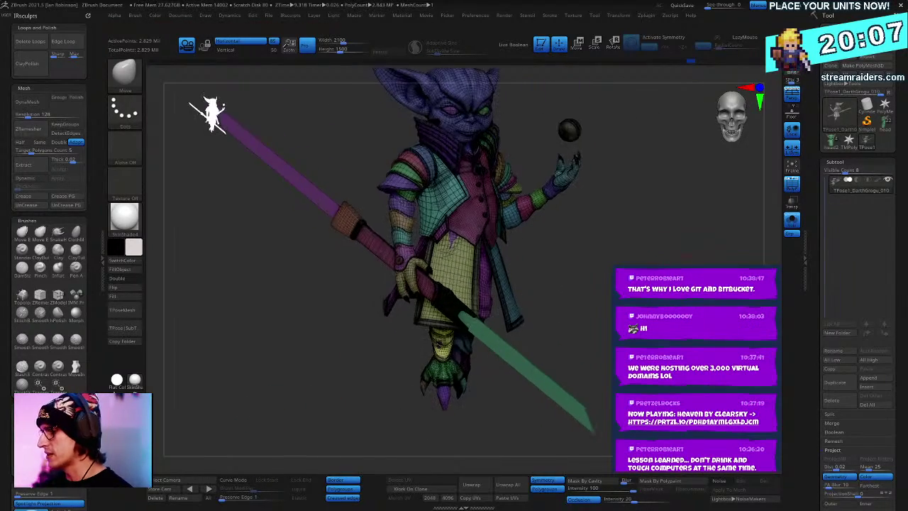
{"action": "left_click_drag", "start_coordinate": [661, 232], "coordinate": [678, 241], "text": "ctrl"}
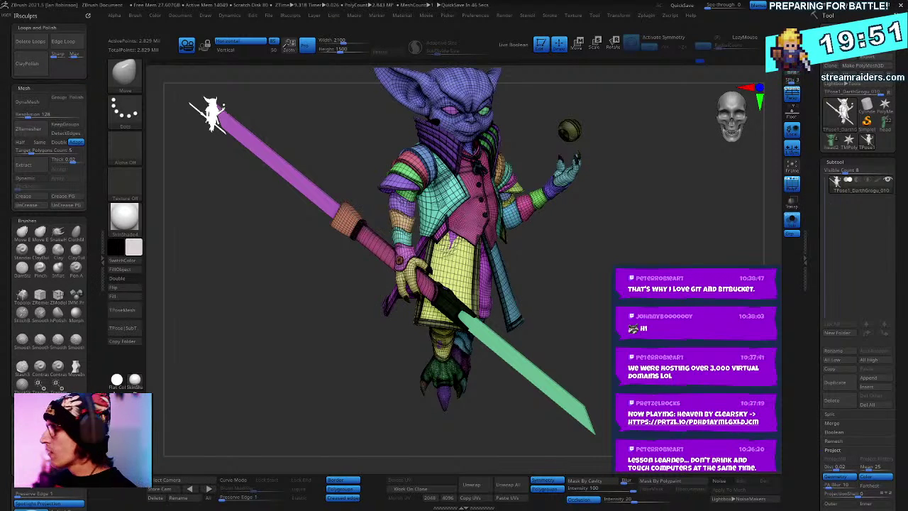
Step: Mask everything except the yellow front coat flap and adjust it with the Move brush where the trousers poke through
{"action": "mouse_move", "coordinate": [605, 218]}
{"action": "left_mouse_down", "text": "alt"}
{"action": "mouse_move", "coordinate": [641, 221]}
{"action": "mouse_move", "coordinate": [630, 227]}
{"action": "left_mouse_up", "text": "alt"}
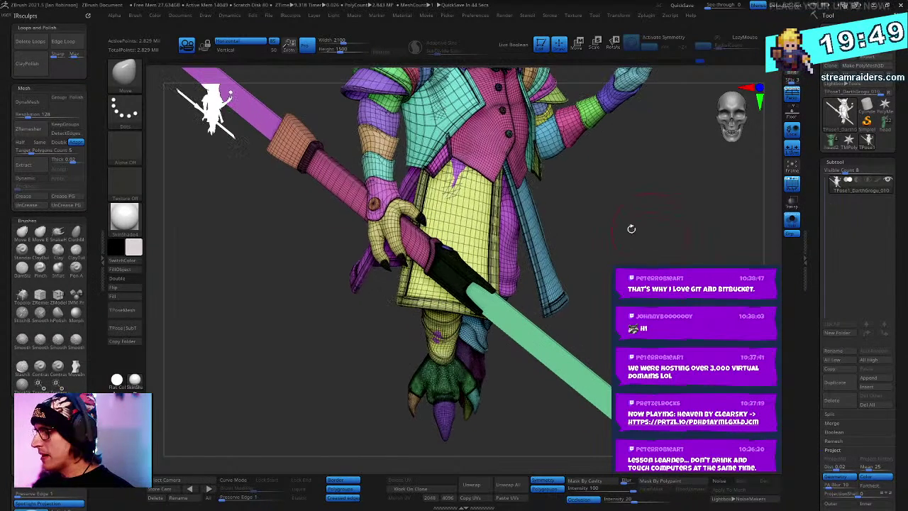
{"action": "key", "text": "ctrl+shift"}
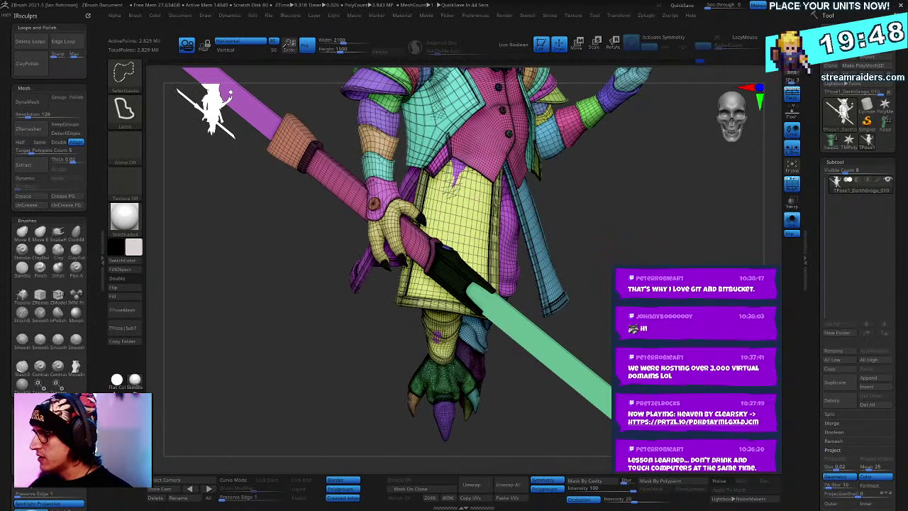
{"action": "left_click", "coordinate": [482, 213], "text": "ctrl+shift"}
{"action": "left_click", "coordinate": [640, 188], "text": "ctrl+shift"}
{"action": "mouse_move", "coordinate": [646, 182]}
{"action": "left_mouse_down"}
{"action": "mouse_move", "coordinate": [661, 183]}
{"action": "mouse_move", "coordinate": [487, 151]}
{"action": "left_mouse_up"}
{"action": "key", "text": "space"}
{"action": "key", "text": "space"}
{"action": "left_click", "coordinate": [661, 183]}
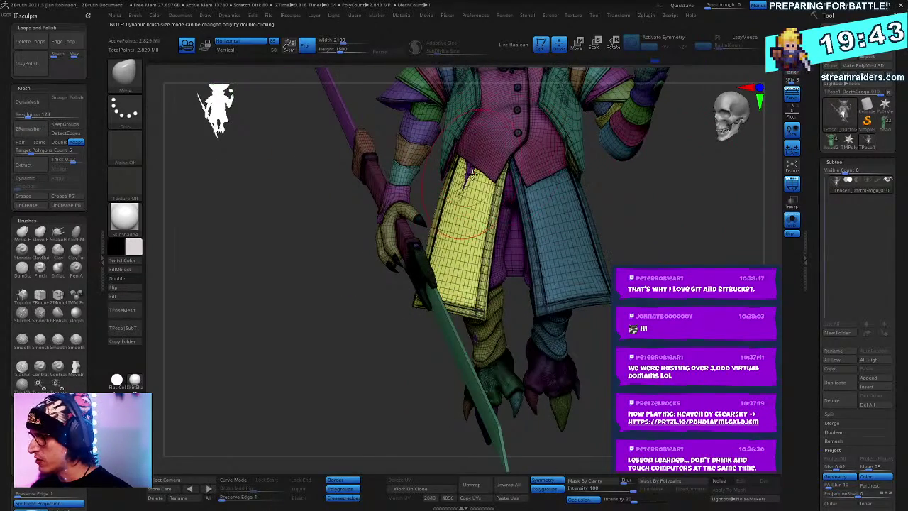
{"action": "left_click_drag", "start_coordinate": [668, 224], "coordinate": [786, 297]}
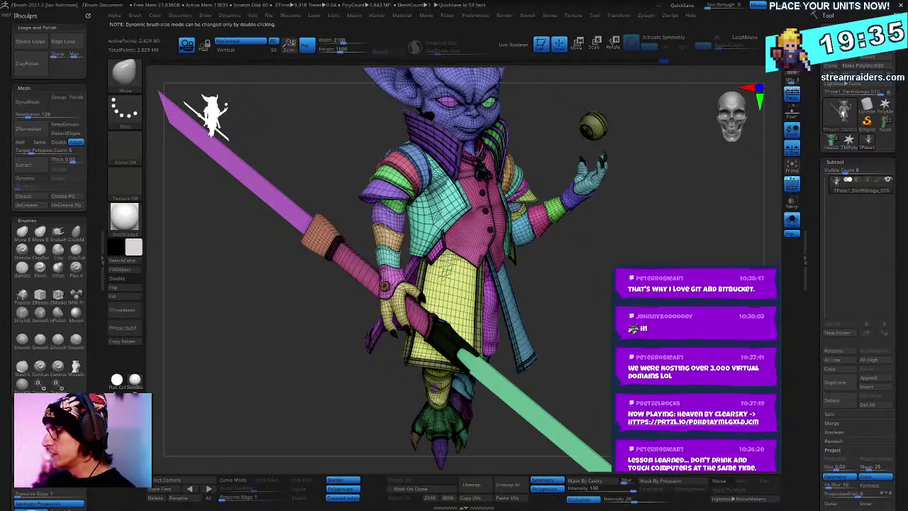
Step: Examine the whole figure's pose from the front, side and back
{"action": "left_click_drag", "start_coordinate": [709, 284], "coordinate": [670, 246]}
{"action": "left_click_drag", "start_coordinate": [679, 215], "coordinate": [681, 313], "text": "alt"}
{"action": "left_click_drag", "start_coordinate": [677, 234], "coordinate": [622, 179]}
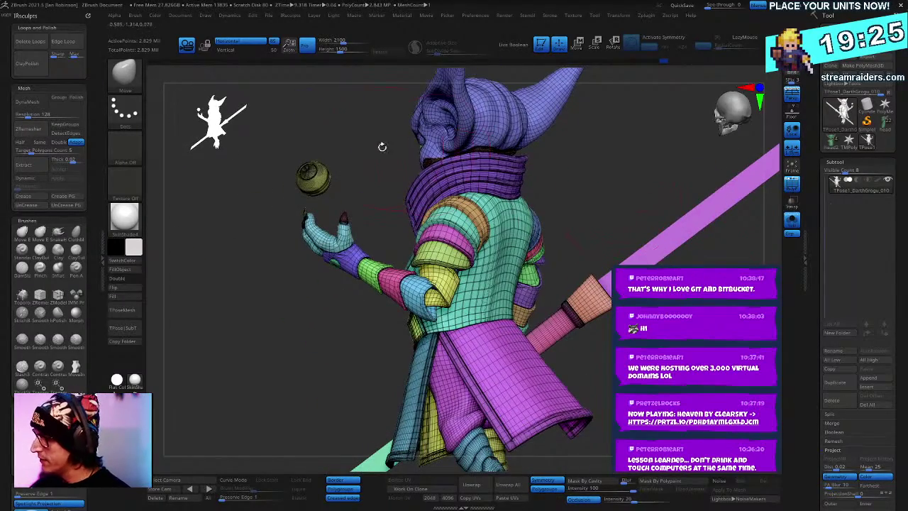
{"action": "mouse_move", "coordinate": [540, 160]}
{"action": "left_mouse_down"}
{"action": "mouse_move", "coordinate": [681, 202]}
{"action": "mouse_move", "coordinate": [690, 229]}
{"action": "mouse_move", "coordinate": [677, 266]}
{"action": "mouse_move", "coordinate": [682, 251]}
{"action": "left_mouse_up"}
Step: Adjust the Move brush size and nudge the lower tip of the pink vest
{"action": "key", "text": "space"}
{"action": "left_click", "coordinate": [674, 247]}
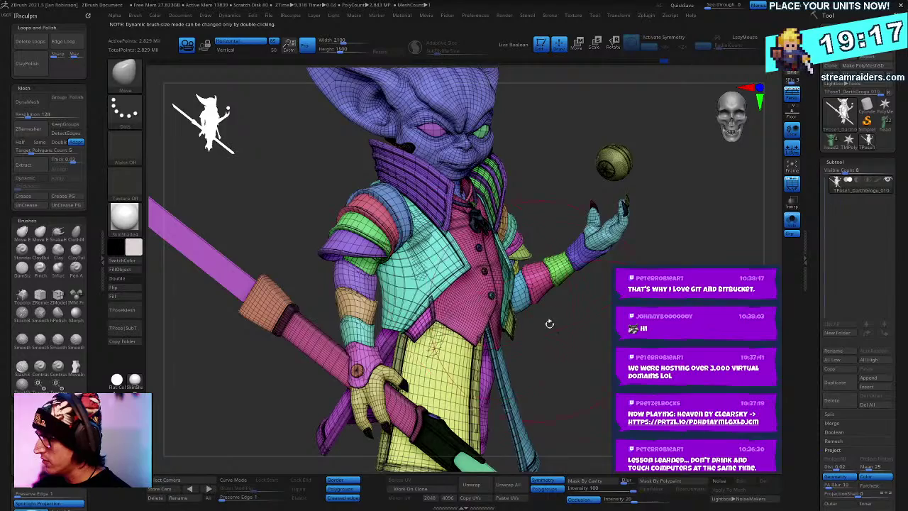
{"action": "mouse_move", "coordinate": [549, 323]}
{"action": "left_mouse_down"}
{"action": "mouse_move", "coordinate": [545, 312]}
{"action": "mouse_move", "coordinate": [442, 290]}
{"action": "mouse_move", "coordinate": [492, 302]}
{"action": "left_mouse_up"}
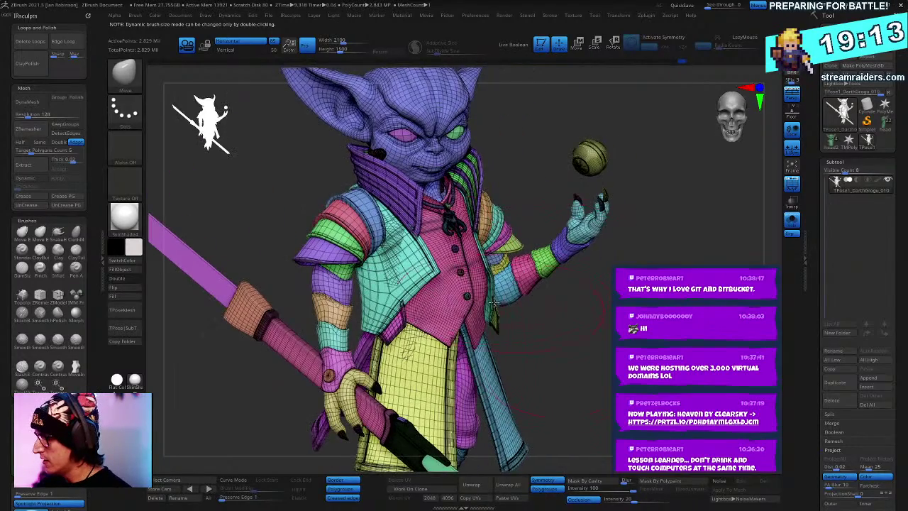
{"action": "left_click_drag", "start_coordinate": [556, 337], "coordinate": [608, 278]}
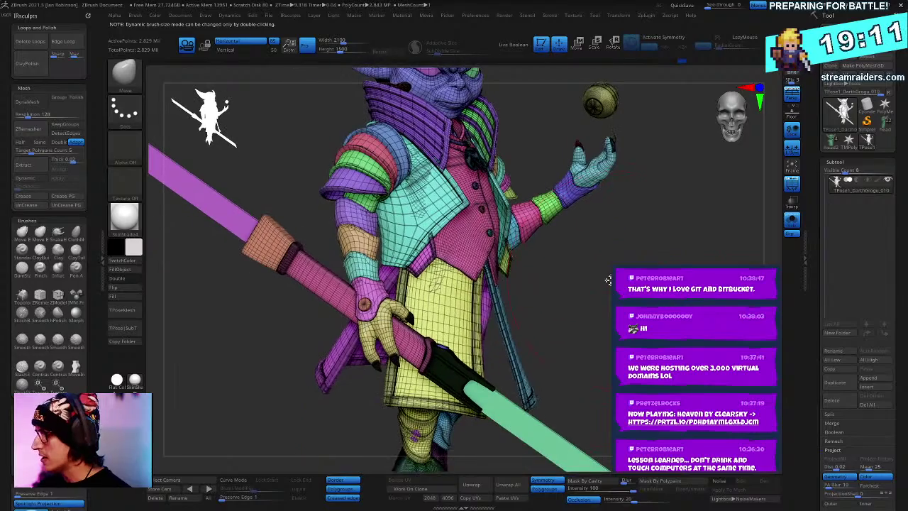
{"action": "key", "text": "space"}
{"action": "left_click_drag", "start_coordinate": [490, 271], "coordinate": [489, 269]}
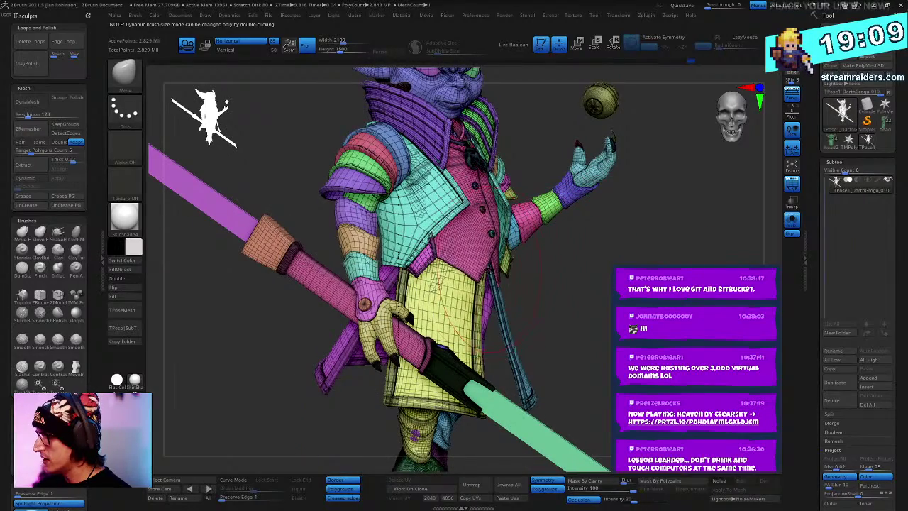
Step: Mask everything except the yellow leg wrap, green foot and its claws by hiding those parts, masking the rest, and unhiding them
{"action": "mouse_move", "coordinate": [608, 290]}
{"action": "left_mouse_down", "text": "alt"}
{"action": "mouse_move", "coordinate": [640, 319]}
{"action": "mouse_move", "coordinate": [659, 242]}
{"action": "mouse_move", "coordinate": [678, 287]}
{"action": "mouse_move", "coordinate": [656, 279]}
{"action": "mouse_move", "coordinate": [659, 236]}
{"action": "mouse_move", "coordinate": [539, 321]}
{"action": "left_mouse_up", "text": "alt"}
{"action": "left_click", "coordinate": [425, 319], "text": "ctrl+shift"}
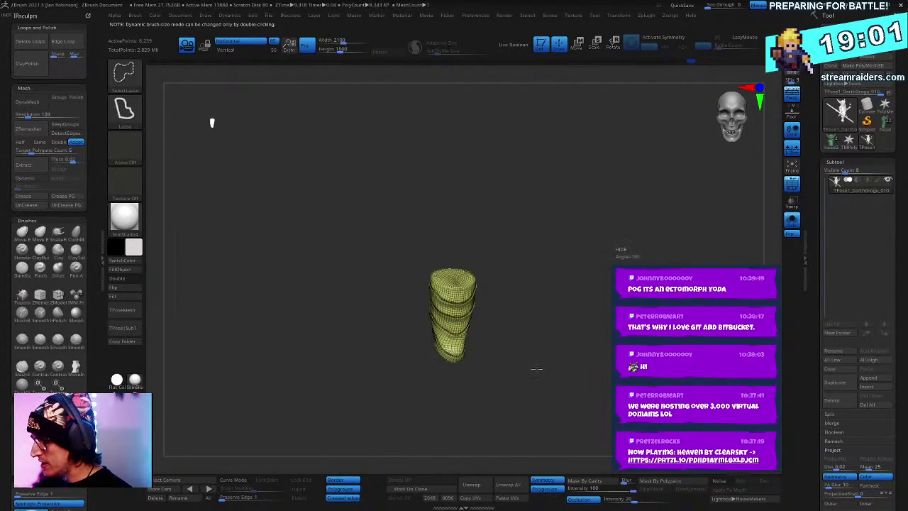
{"action": "left_click", "coordinate": [551, 320], "text": "ctrl+shift"}
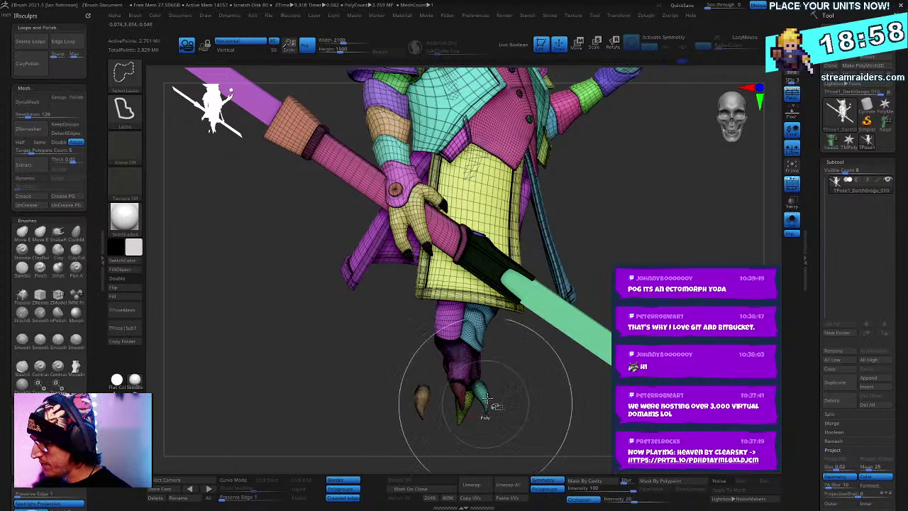
{"action": "left_click", "coordinate": [483, 391], "text": "ctrl+alt+shift"}
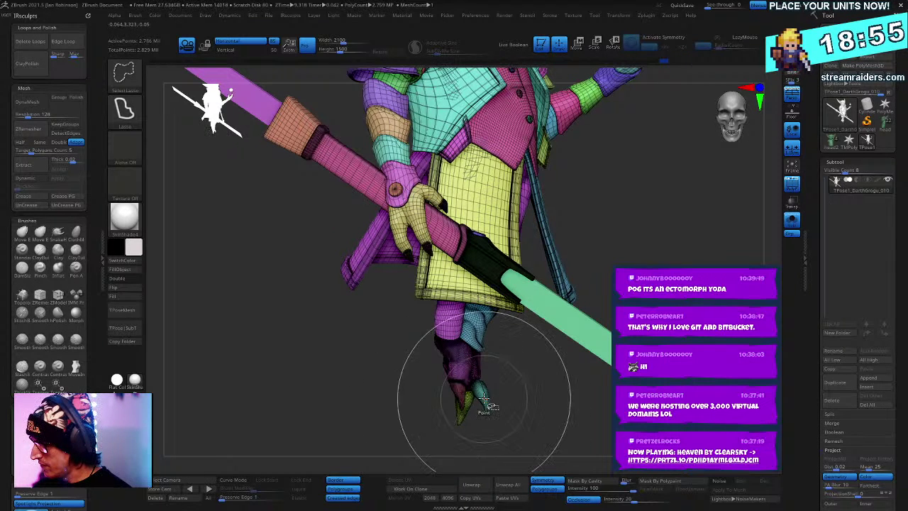
{"action": "left_click", "coordinate": [487, 402], "text": "ctrl+alt+shift"}
{"action": "left_click_drag", "start_coordinate": [508, 397], "coordinate": [502, 363]}
{"action": "left_click", "coordinate": [527, 405], "text": "ctrl"}
{"action": "left_click", "coordinate": [534, 402], "text": "ctrl+shift"}
Step: Rotate the unmasked yellow-wrapped lower leg and green foot about 7 degrees with the gizmo
{"action": "key", "text": "w"}
{"action": "left_click_drag", "start_coordinate": [468, 338], "coordinate": [470, 344]}
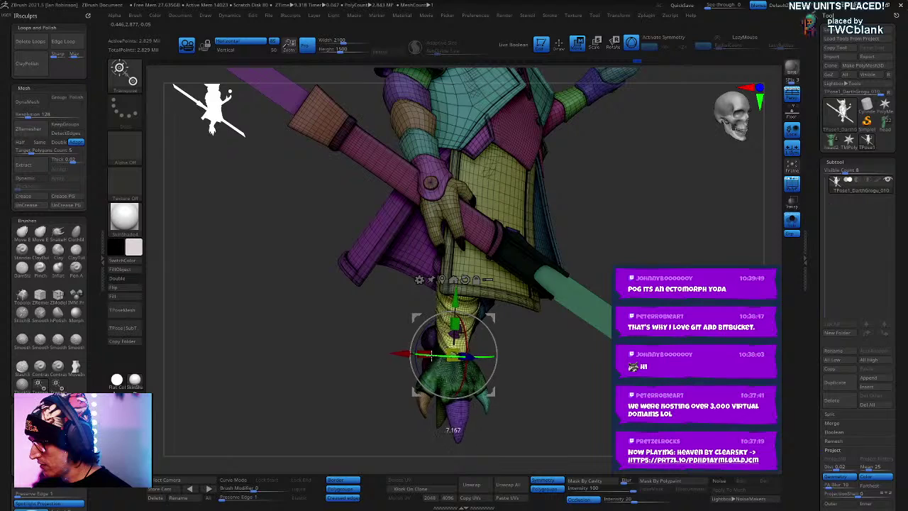
{"action": "left_click_drag", "start_coordinate": [539, 365], "coordinate": [488, 393]}
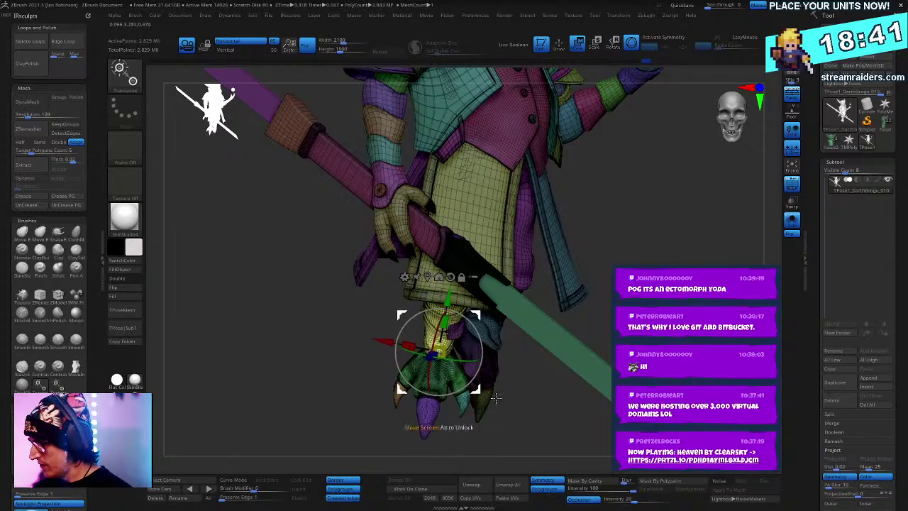
Step: Shift the unmasked yellow-wrapped lower leg and green foot along the X axis with the gizmo, working from behind
{"action": "left_click_drag", "start_coordinate": [495, 398], "coordinate": [604, 409]}
{"action": "left_click_drag", "start_coordinate": [471, 342], "coordinate": [482, 340]}
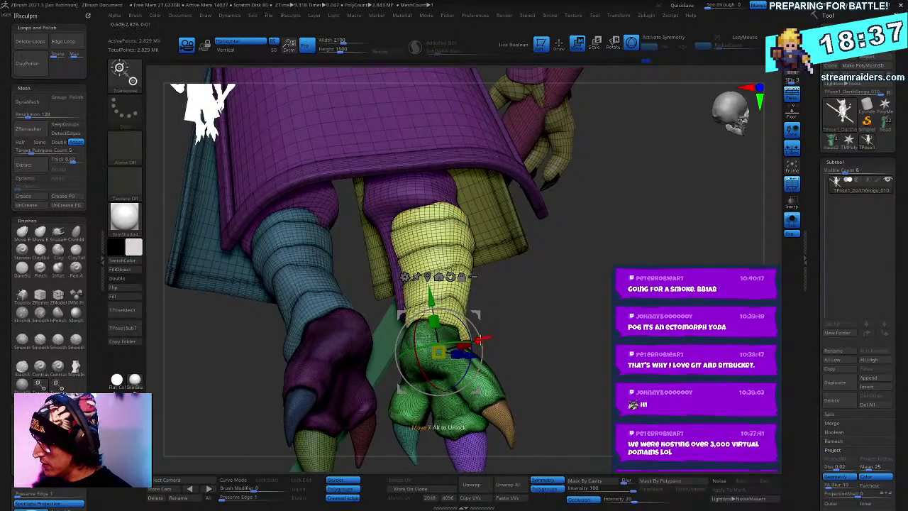
{"action": "left_click_drag", "start_coordinate": [555, 331], "coordinate": [580, 331]}
{"action": "left_click_drag", "start_coordinate": [486, 341], "coordinate": [504, 339]}
{"action": "key", "text": "q"}
Step: Isolate the purple trousers to mask the leg above the yellow wrap with a lasso, and unhide the whole figure
{"action": "mouse_move", "coordinate": [560, 333]}
{"action": "left_mouse_down"}
{"action": "mouse_move", "coordinate": [503, 337]}
{"action": "mouse_move", "coordinate": [582, 347]}
{"action": "left_mouse_up"}
{"action": "left_click_drag", "start_coordinate": [624, 422], "coordinate": [665, 264], "text": "alt"}
{"action": "left_click_drag", "start_coordinate": [528, 252], "coordinate": [532, 263], "text": "ctrl+shift"}
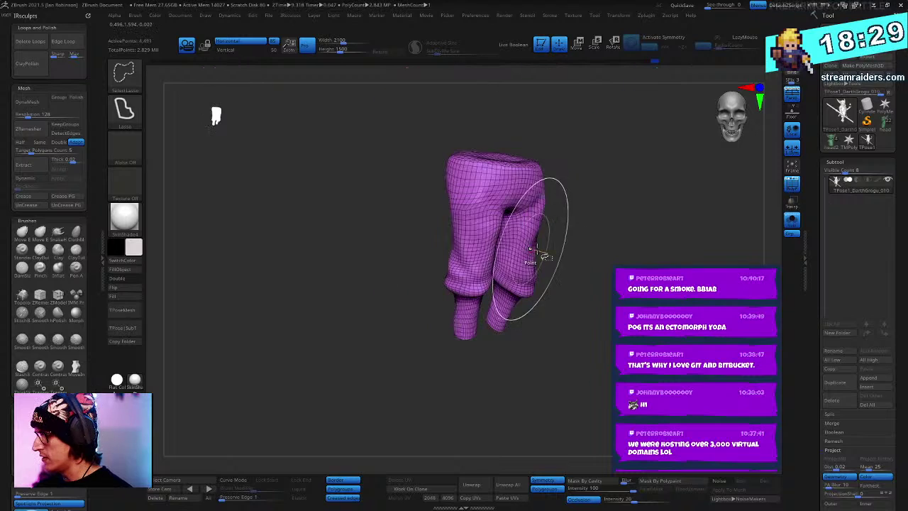
{"action": "left_click_drag", "start_coordinate": [629, 240], "coordinate": [600, 240]}
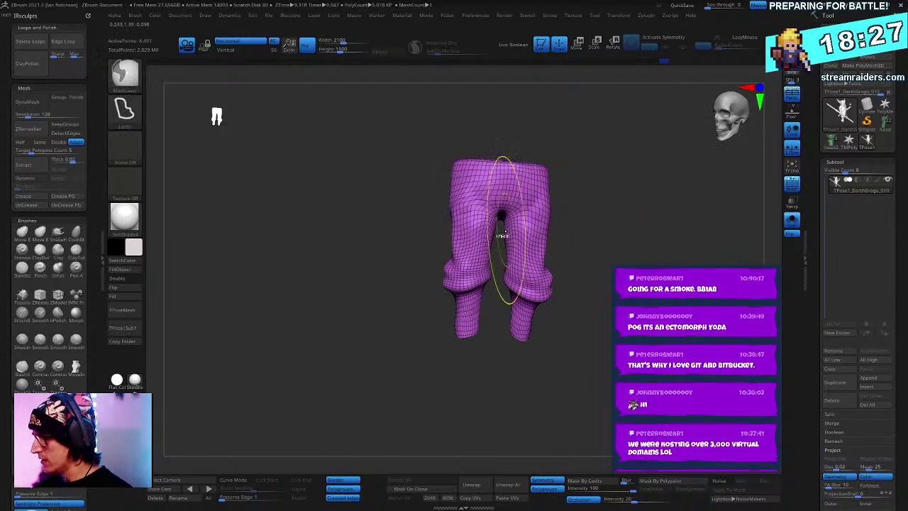
{"action": "left_click_drag", "start_coordinate": [391, 268], "coordinate": [495, 369], "text": "ctrl"}
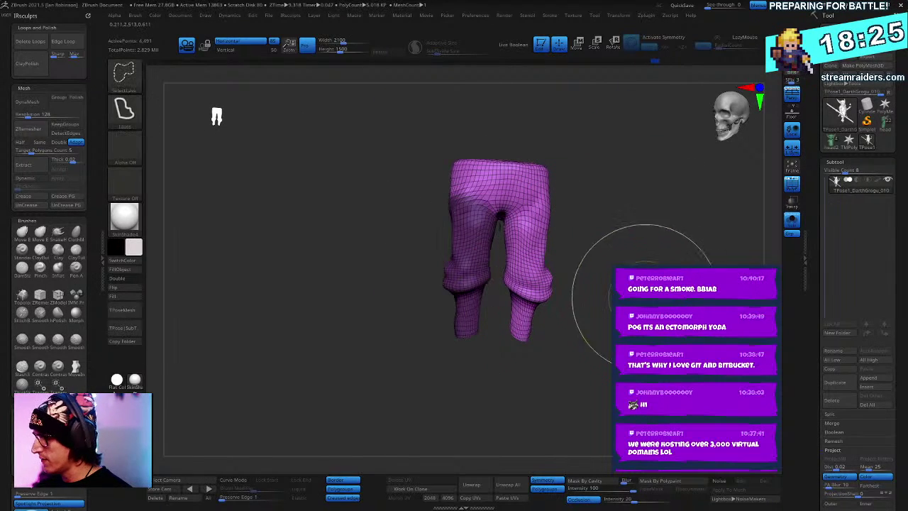
{"action": "left_click", "coordinate": [651, 284], "text": "ctrl+shift"}
Step: Shift the unmasked trouser leg about 0.06 in the screen plane with the gizmo so it sits over the yellow wrap
{"action": "mouse_move", "coordinate": [638, 354]}
{"action": "left_mouse_down"}
{"action": "mouse_move", "coordinate": [585, 302]}
{"action": "mouse_move", "coordinate": [547, 290]}
{"action": "left_mouse_up"}
{"action": "key", "text": "w"}
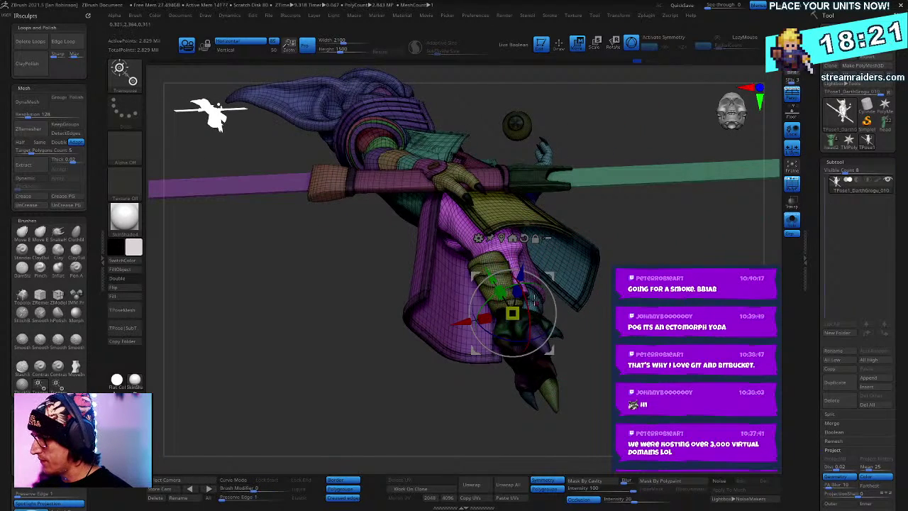
{"action": "left_click_drag", "start_coordinate": [550, 351], "coordinate": [535, 350]}
{"action": "left_click_drag", "start_coordinate": [564, 314], "coordinate": [594, 315]}
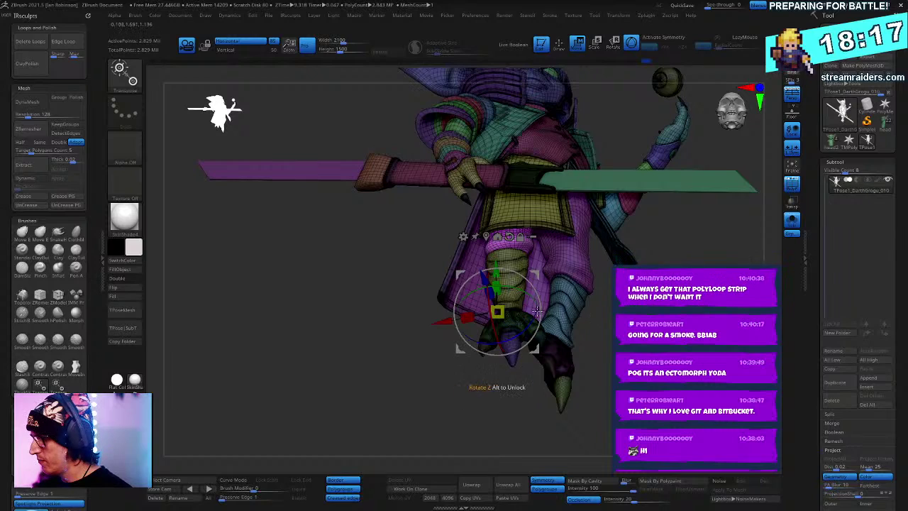
{"action": "left_click_drag", "start_coordinate": [536, 343], "coordinate": [530, 348]}
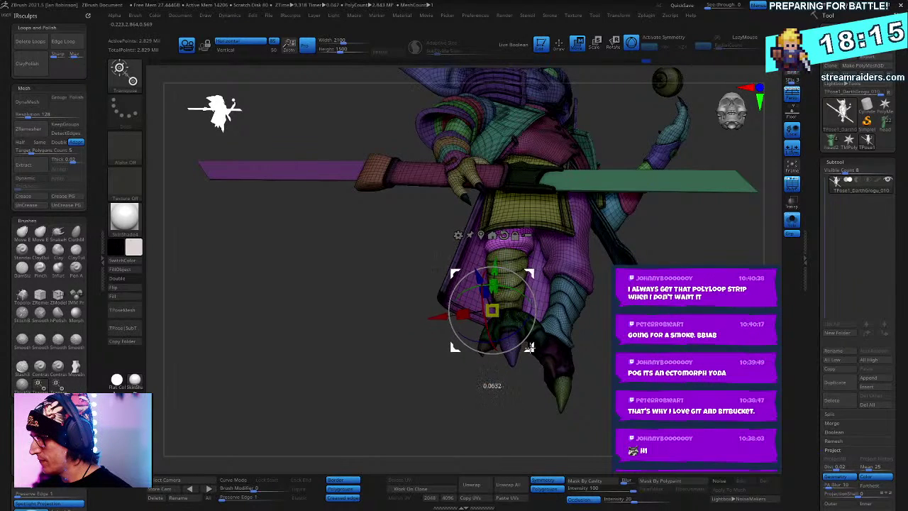
{"action": "key", "text": "q"}
Step: Examine the trouser legs, the whole figure and the yellow front coat flap, isolating the trousers and the flap for inspection
{"action": "left_click_drag", "start_coordinate": [578, 322], "coordinate": [607, 315]}
{"action": "left_click_drag", "start_coordinate": [509, 139], "coordinate": [546, 126]}
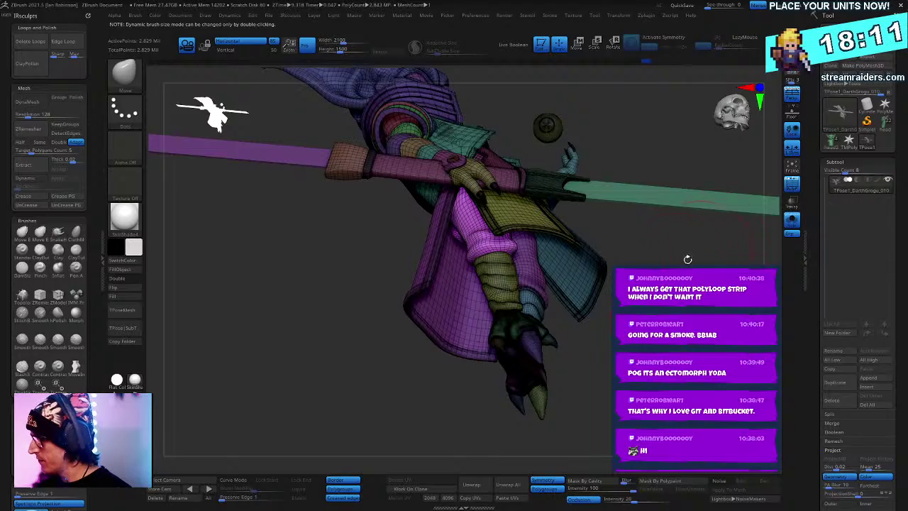
{"action": "left_click", "coordinate": [479, 227], "text": "ctrl+shift"}
{"action": "left_click_drag", "start_coordinate": [592, 266], "coordinate": [612, 223]}
{"action": "mouse_move", "coordinate": [425, 238]}
{"action": "left_mouse_down", "text": "shift"}
{"action": "mouse_move", "coordinate": [436, 203]}
{"action": "mouse_move", "coordinate": [527, 202]}
{"action": "mouse_move", "coordinate": [514, 216]}
{"action": "mouse_move", "coordinate": [603, 244]}
{"action": "mouse_move", "coordinate": [603, 199]}
{"action": "mouse_move", "coordinate": [611, 247]}
{"action": "left_mouse_up", "text": "shift"}
{"action": "left_click", "coordinate": [528, 202], "text": "ctrl+shift"}
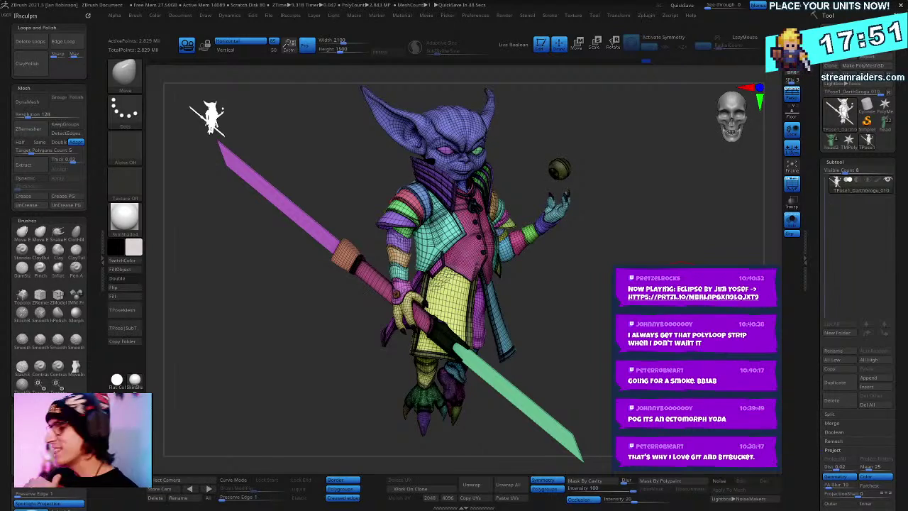
{"action": "right_click", "coordinate": [591, 260]}
{"action": "left_click", "coordinate": [594, 252]}
{"action": "right_click_drag", "start_coordinate": [589, 261], "coordinate": [600, 322], "text": "ctrl"}
{"action": "left_click", "coordinate": [514, 305], "text": "ctrl+shift"}
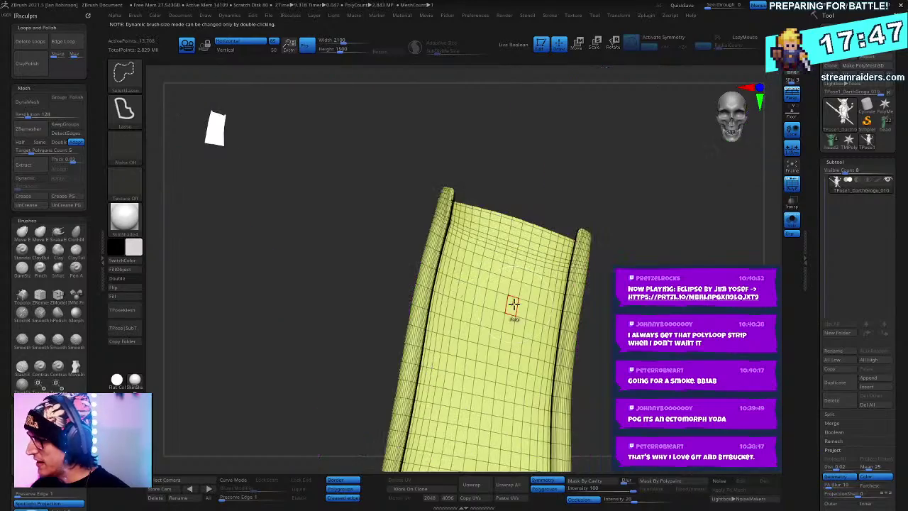
{"action": "left_click", "coordinate": [526, 322], "text": "ctrl+shift"}
{"action": "right_click_drag", "start_coordinate": [526, 322], "coordinate": [525, 275], "text": "ctrl"}
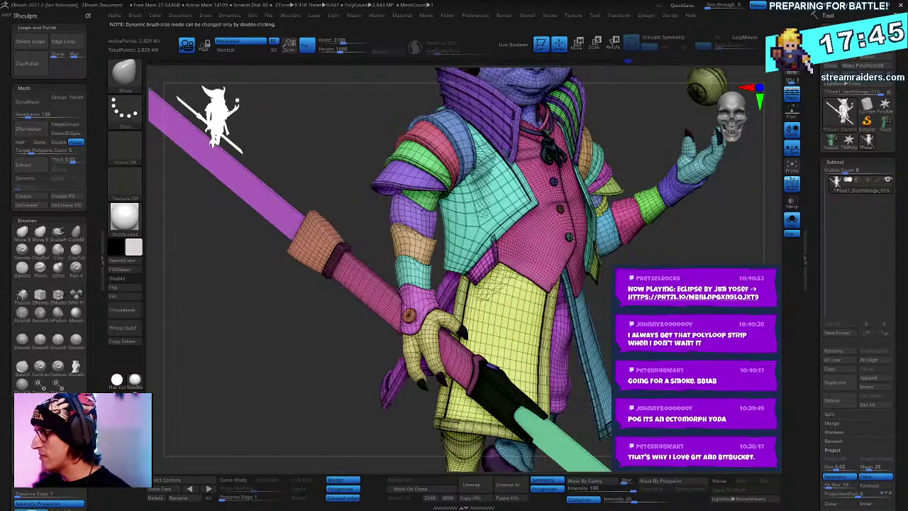
{"action": "left_click", "coordinate": [545, 238], "text": "ctrl+shift"}
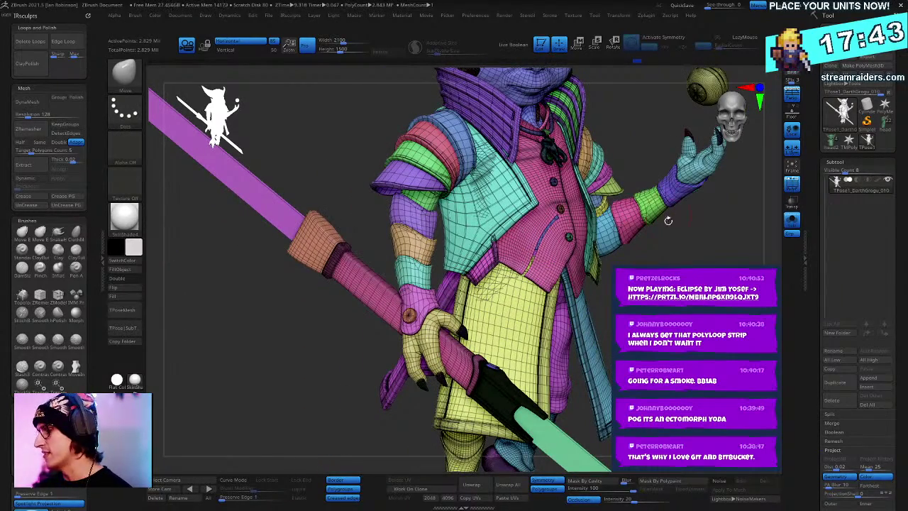
Step: Mask everything except the raised forearm, its hand and the orb by hiding those parts, masking the rest, and unhiding them
{"action": "right_click_drag", "start_coordinate": [648, 259], "coordinate": [583, 216], "text": "ctrl"}
{"action": "left_click_drag", "start_coordinate": [567, 260], "coordinate": [540, 245]}
{"action": "left_click", "coordinate": [542, 243], "text": "ctrl+shift"}
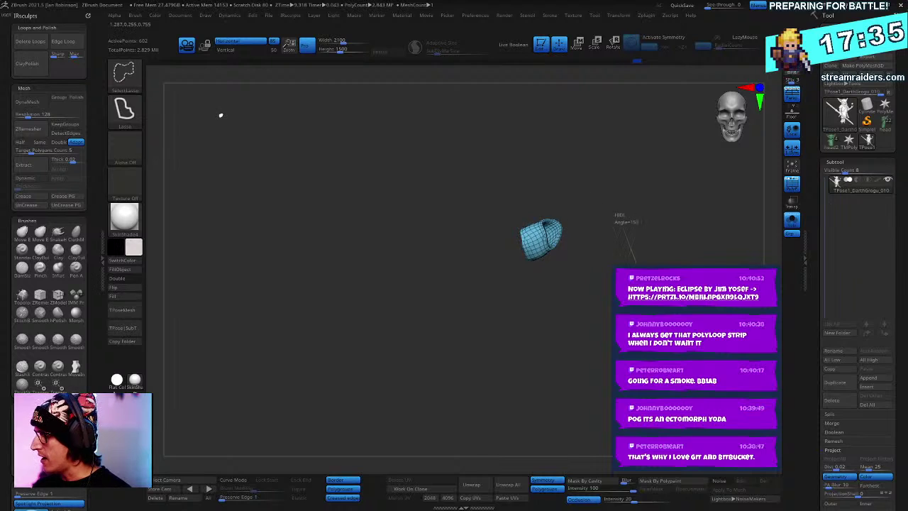
{"action": "left_click", "coordinate": [573, 235], "text": "ctrl+shift"}
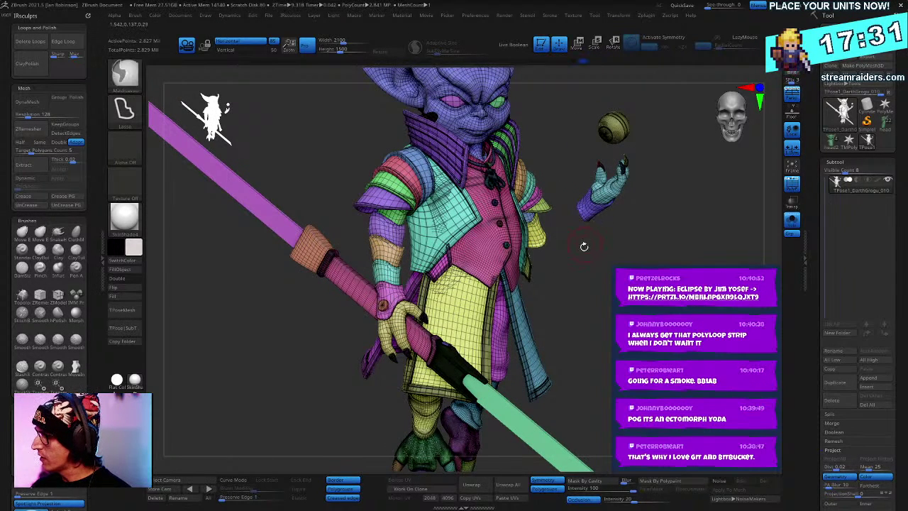
{"action": "mouse_move", "coordinate": [578, 239]}
{"action": "left_mouse_down", "text": "ctrl+alt+shift"}
{"action": "mouse_move", "coordinate": [557, 203]}
{"action": "mouse_move", "coordinate": [666, 264]}
{"action": "left_mouse_up", "text": "ctrl+alt+shift"}
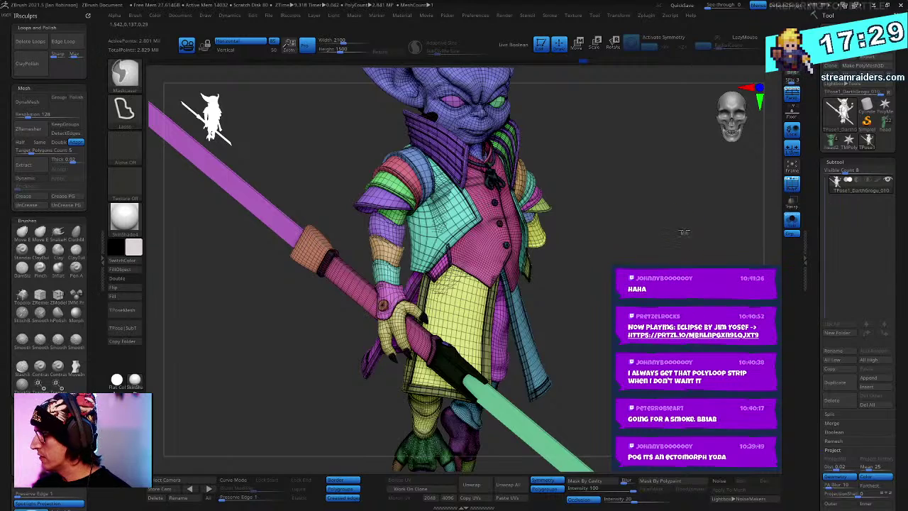
{"action": "left_click", "coordinate": [694, 236], "text": "ctrl"}
{"action": "left_click", "coordinate": [701, 229], "text": "ctrl+shift"}
Step: Place the gizmo on the raised forearm from above and reposition the unmasked forearm, hand and orb
{"action": "left_click_drag", "start_coordinate": [701, 229], "coordinate": [701, 340]}
{"action": "left_click_drag", "start_coordinate": [581, 333], "coordinate": [666, 197]}
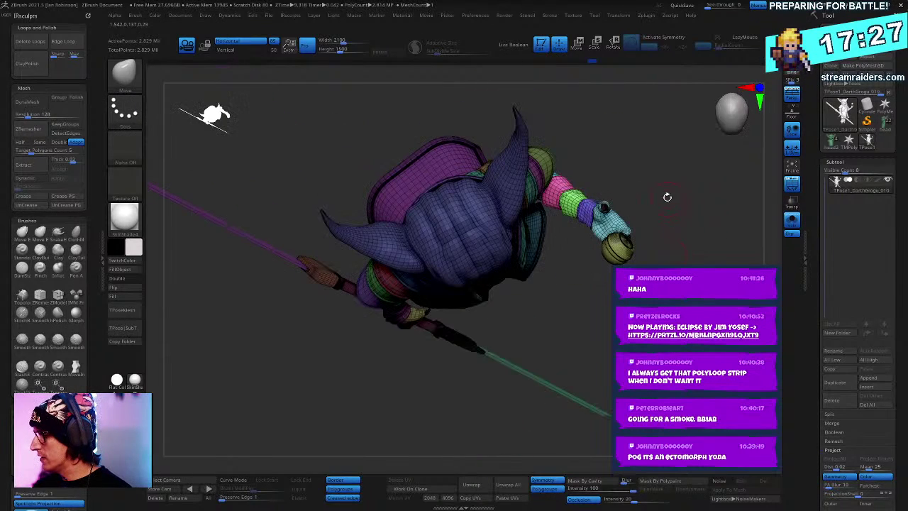
{"action": "key", "text": "w"}
{"action": "left_click", "coordinate": [555, 188], "text": "alt"}
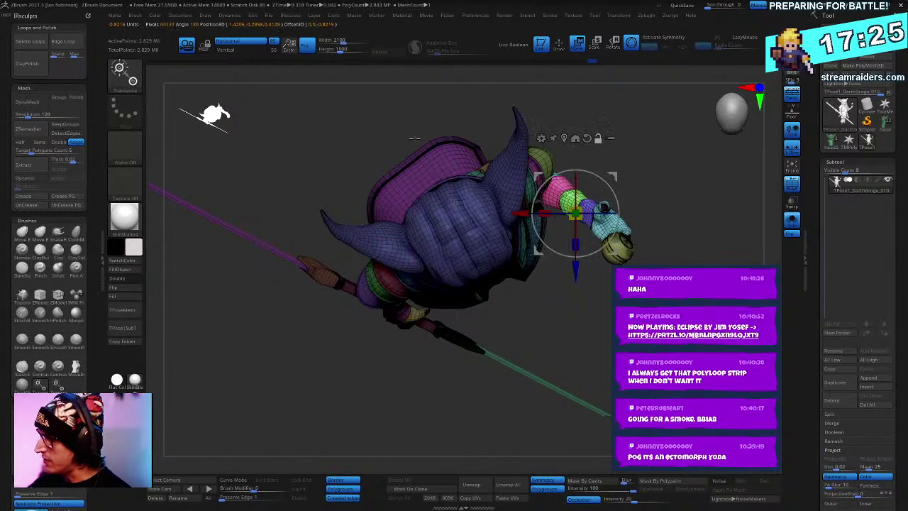
{"action": "left_click_drag", "start_coordinate": [594, 224], "coordinate": [582, 197]}
{"action": "mouse_move", "coordinate": [665, 213]}
{"action": "left_mouse_down"}
{"action": "mouse_move", "coordinate": [679, 146]}
{"action": "mouse_move", "coordinate": [675, 223]}
{"action": "mouse_move", "coordinate": [691, 291]}
{"action": "mouse_move", "coordinate": [681, 281]}
{"action": "left_mouse_up"}
{"action": "key", "text": "q"}
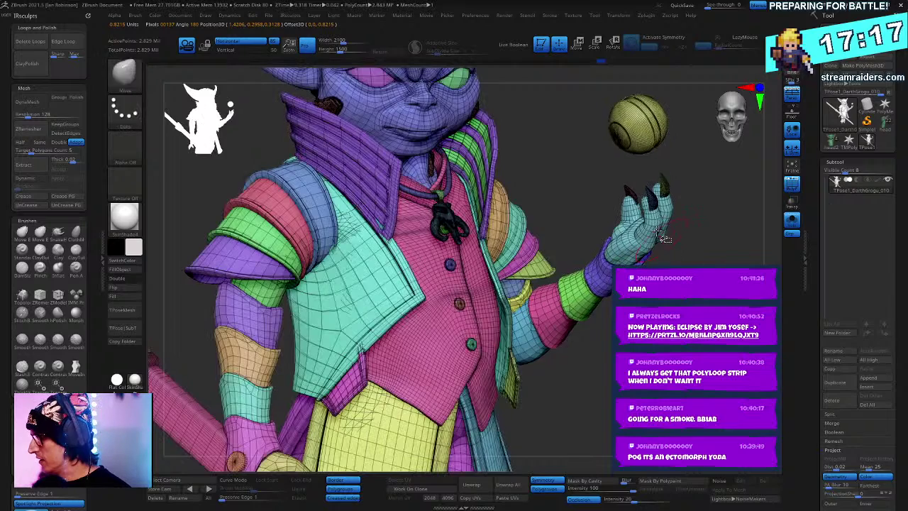
Step: Mask everything except the raised light-blue hand and its claws by hiding them, masking the rest, and unhiding them
{"action": "left_click", "coordinate": [661, 225], "text": "ctrl+shift"}
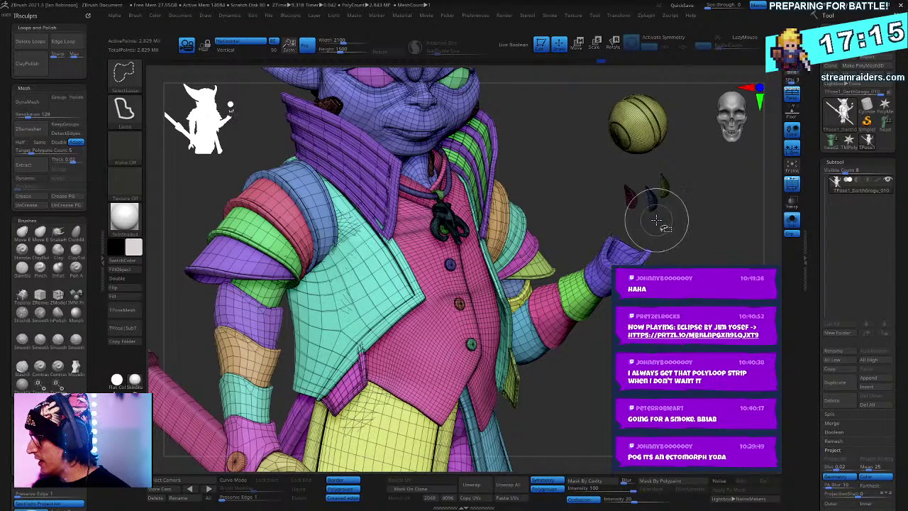
{"action": "left_click_drag", "start_coordinate": [694, 168], "coordinate": [616, 238], "text": "ctrl+alt+shift"}
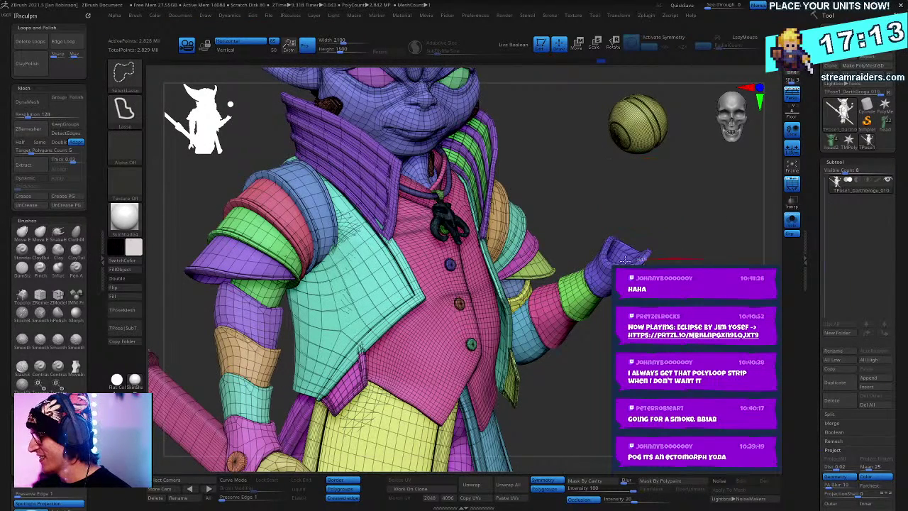
{"action": "left_click_drag", "start_coordinate": [693, 242], "coordinate": [700, 241], "text": "ctrl+alt+shift"}
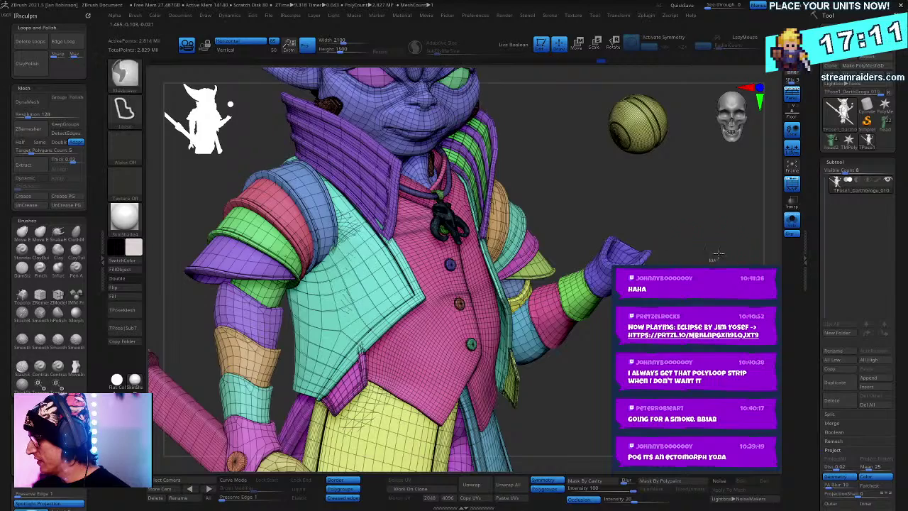
{"action": "left_click", "coordinate": [706, 249], "text": "ctrl"}
{"action": "left_click", "coordinate": [703, 249], "text": "ctrl+shift"}
Step: Center the gizmo on the unmasked hand and nudge the hand slightly on the wrist
{"action": "key", "text": "w"}
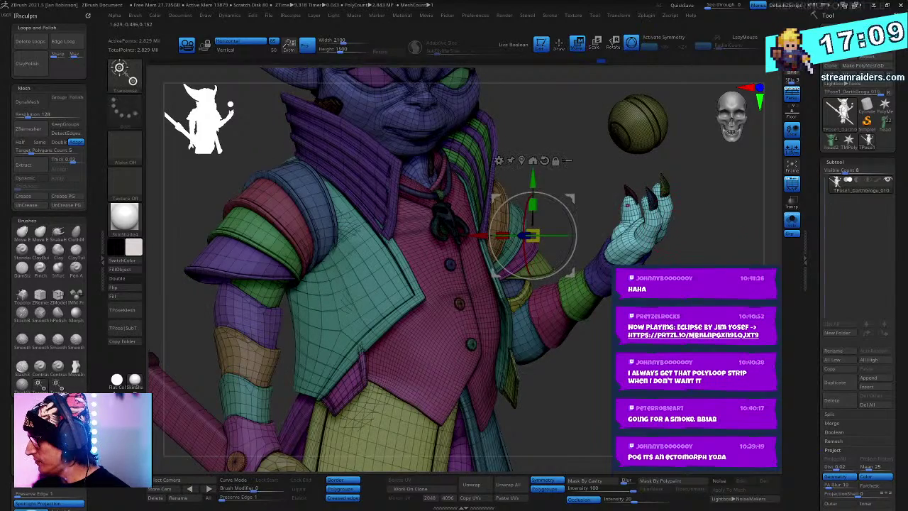
{"action": "left_click", "coordinate": [521, 161]}
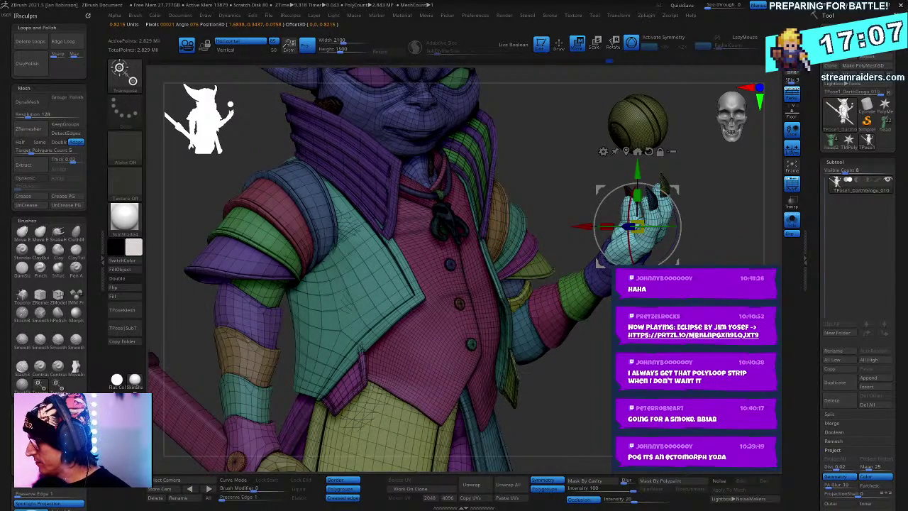
{"action": "left_click_drag", "start_coordinate": [723, 225], "coordinate": [673, 217]}
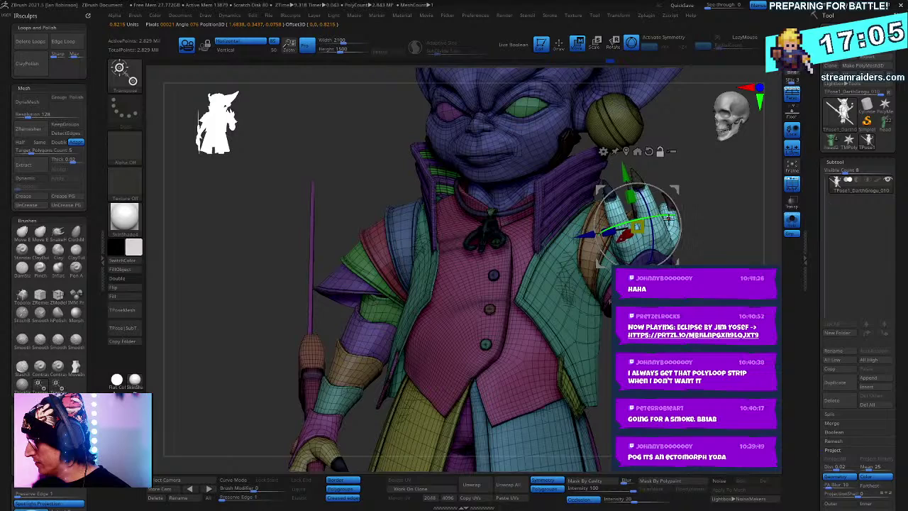
{"action": "left_click_drag", "start_coordinate": [621, 243], "coordinate": [619, 244], "text": "alt"}
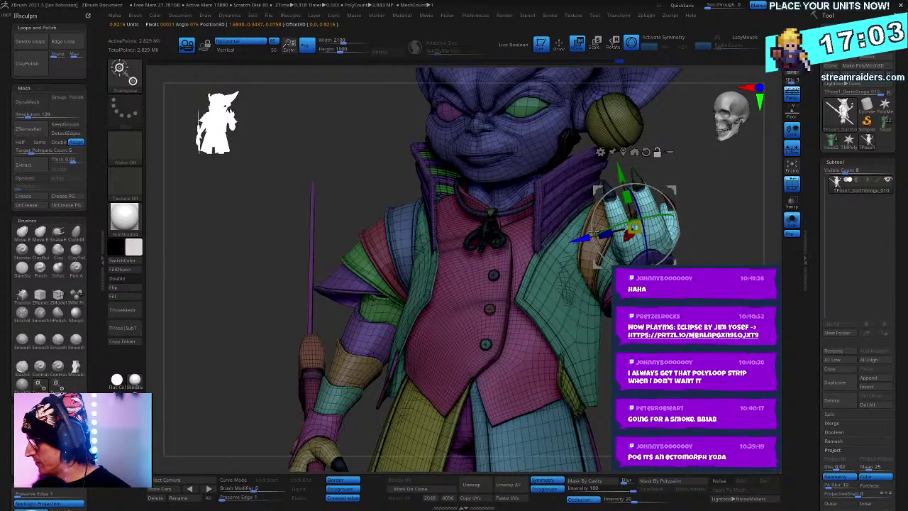
{"action": "left_click_drag", "start_coordinate": [705, 196], "coordinate": [766, 196]}
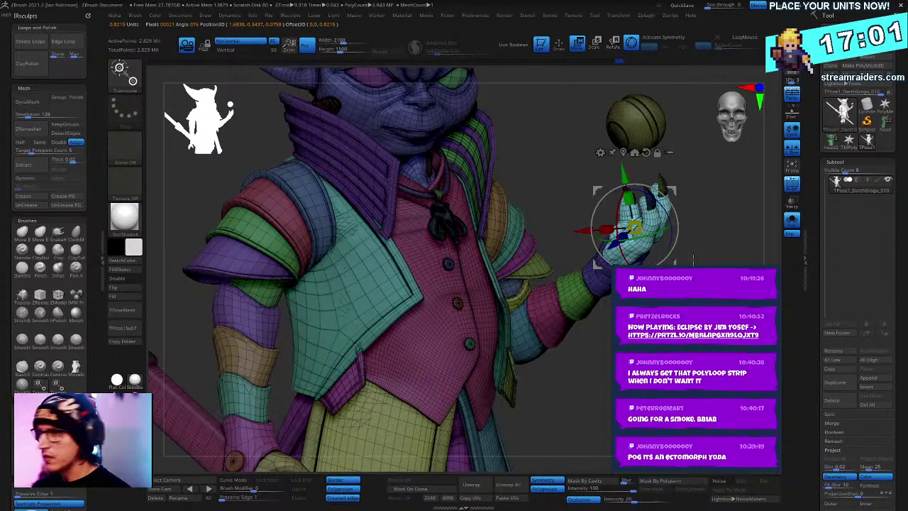
{"action": "key", "text": "q"}
Step: Mask everything except the raised hand and its purple wrist band, hiding parts of the lower arm to separate them
{"action": "left_click", "coordinate": [603, 284], "text": "ctrl+shift"}
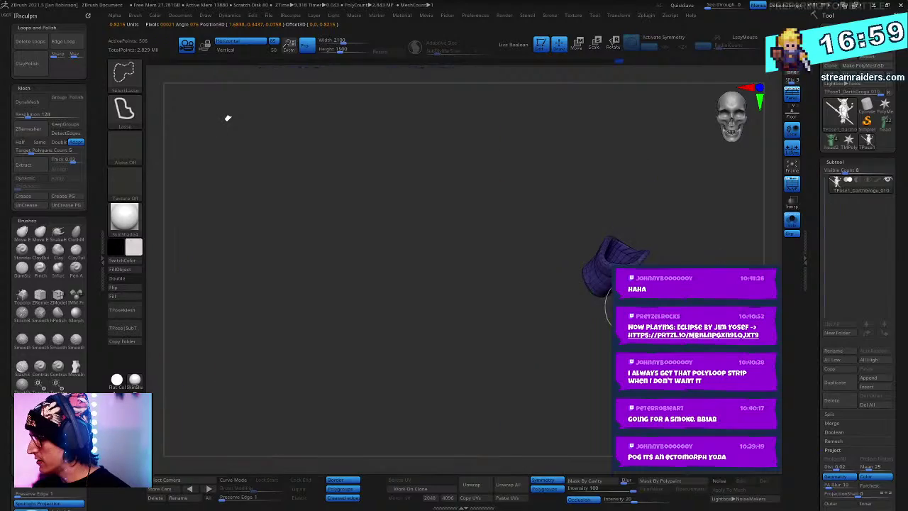
{"action": "left_click", "coordinate": [667, 262], "text": "ctrl+shift"}
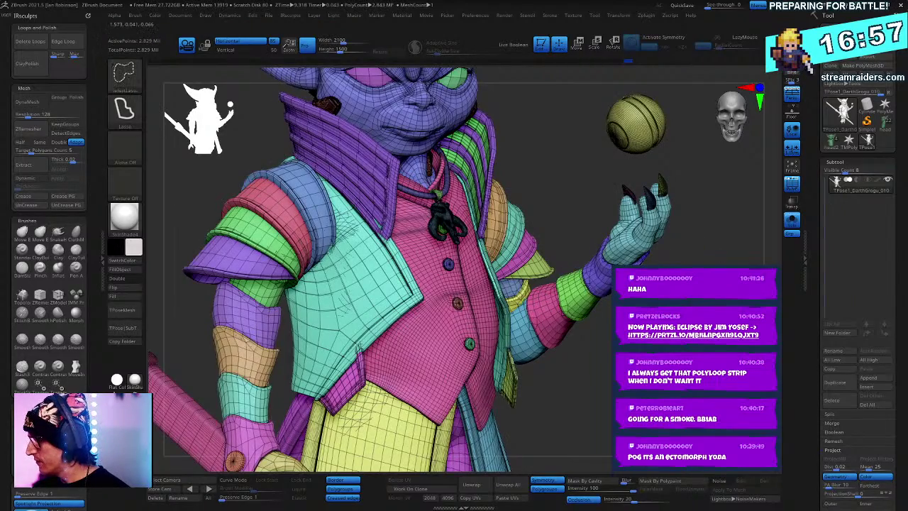
{"action": "left_click", "coordinate": [608, 264], "text": "ctrl+shift"}
{"action": "left_click", "coordinate": [659, 263], "text": "ctrl+shift"}
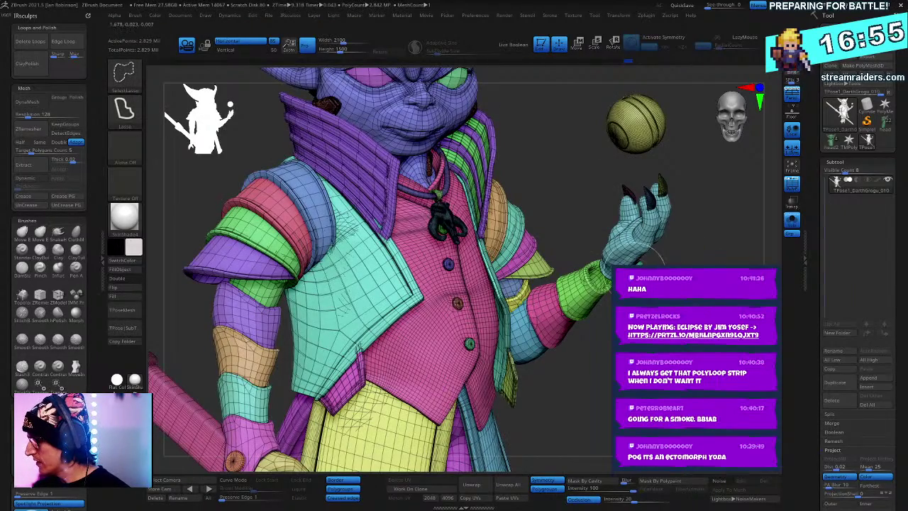
{"action": "mouse_move", "coordinate": [634, 277]}
{"action": "left_mouse_down"}
{"action": "mouse_move", "coordinate": [641, 289]}
{"action": "mouse_move", "coordinate": [605, 318]}
{"action": "left_mouse_up"}
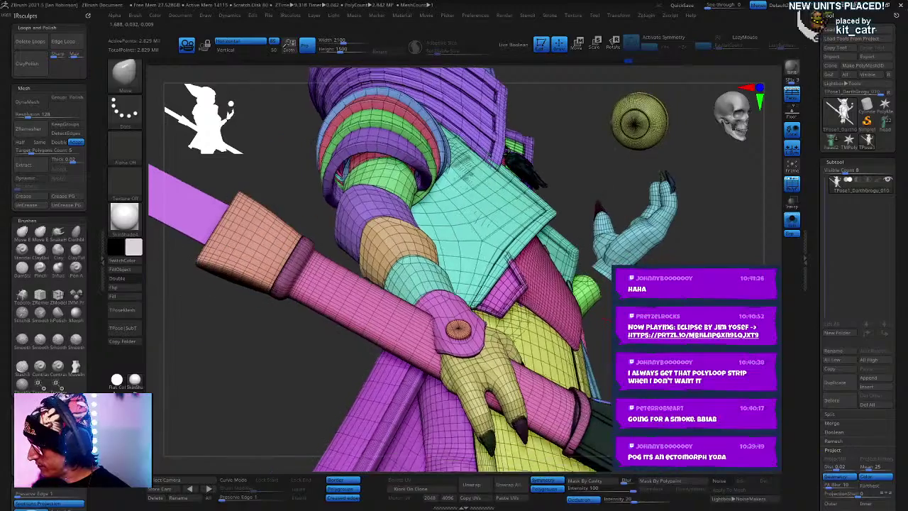
{"action": "left_click_drag", "start_coordinate": [589, 383], "coordinate": [586, 394]}
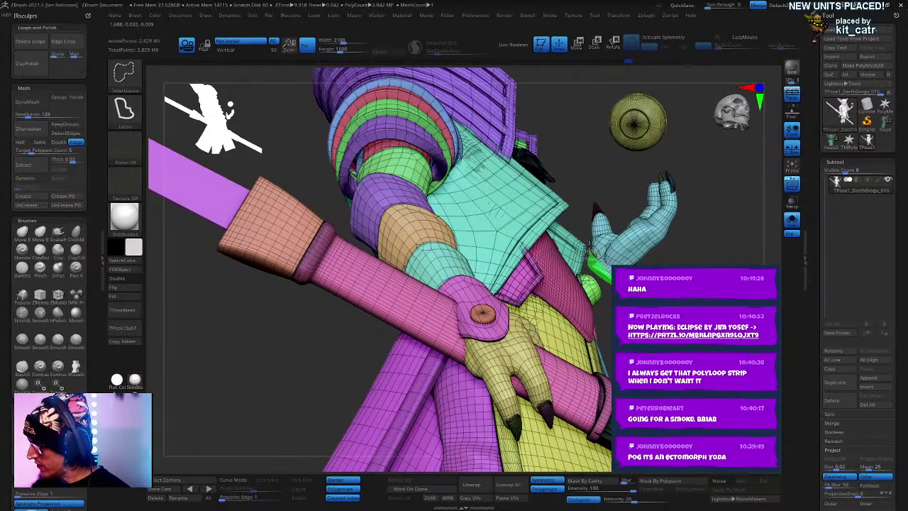
{"action": "mouse_move", "coordinate": [752, 312]}
{"action": "left_mouse_down"}
{"action": "mouse_move", "coordinate": [707, 260]}
{"action": "mouse_move", "coordinate": [684, 327]}
{"action": "left_mouse_up"}
{"action": "left_click", "coordinate": [702, 263], "text": "ctrl+shift"}
{"action": "left_click", "coordinate": [702, 282], "text": "ctrl+shift"}
Step: Try rotating and shifting the unmasked raised hand and purple wrist band outward on the forearm, and undo it
{"action": "key", "text": "w"}
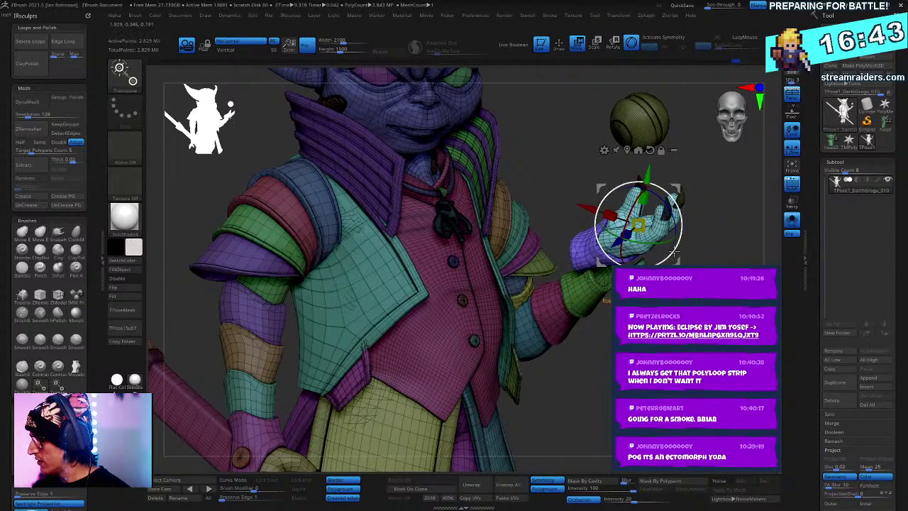
{"action": "left_click_drag", "start_coordinate": [702, 255], "coordinate": [692, 184]}
{"action": "key", "text": "q"}
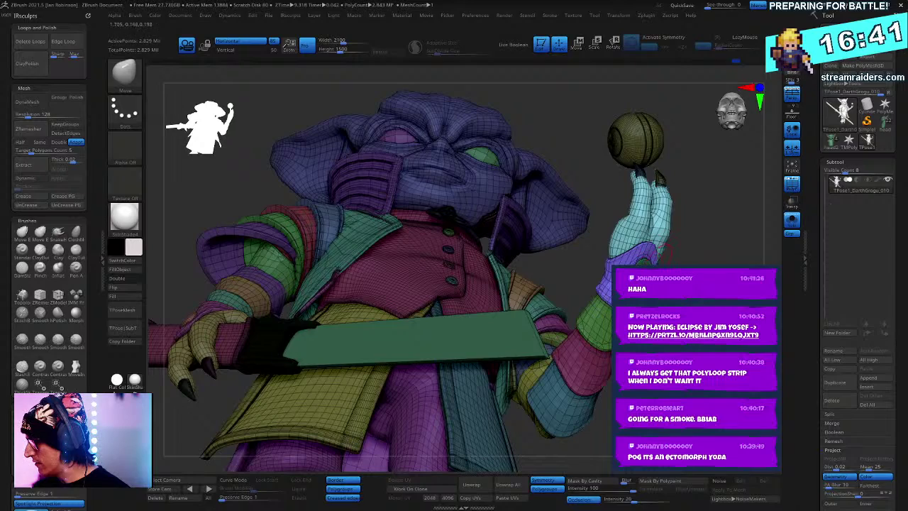
{"action": "key", "text": "ctrl"}
{"action": "left_click_drag", "start_coordinate": [683, 260], "coordinate": [759, 259], "text": "ctrl+alt"}
{"action": "key", "text": "w"}
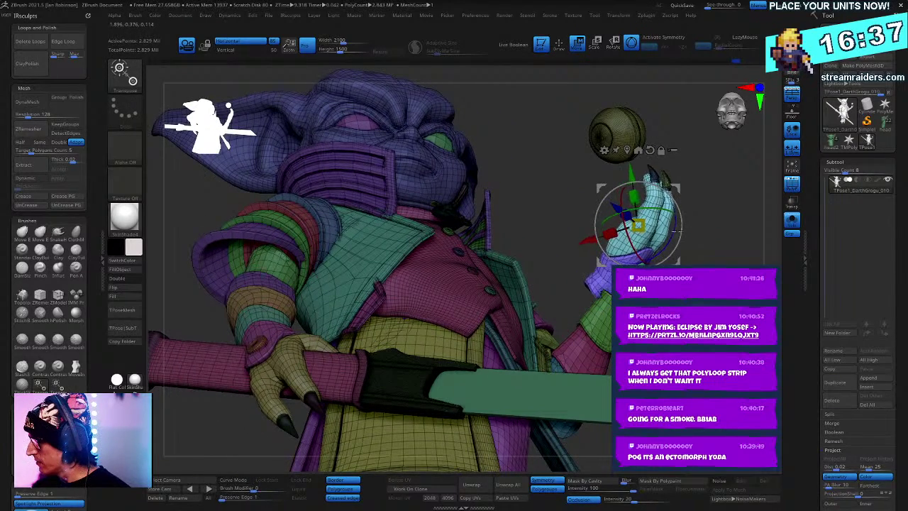
{"action": "left_click_drag", "start_coordinate": [706, 239], "coordinate": [703, 253]}
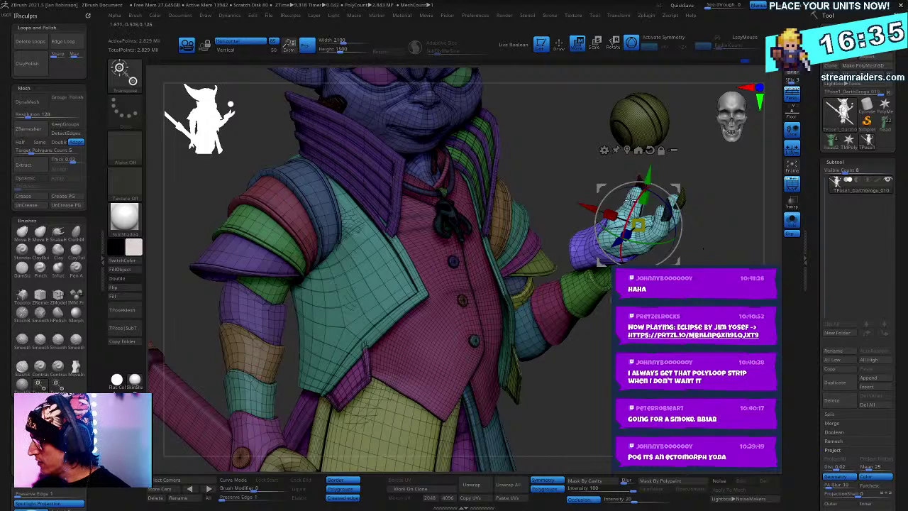
{"action": "left_click_drag", "start_coordinate": [587, 208], "coordinate": [604, 212]}
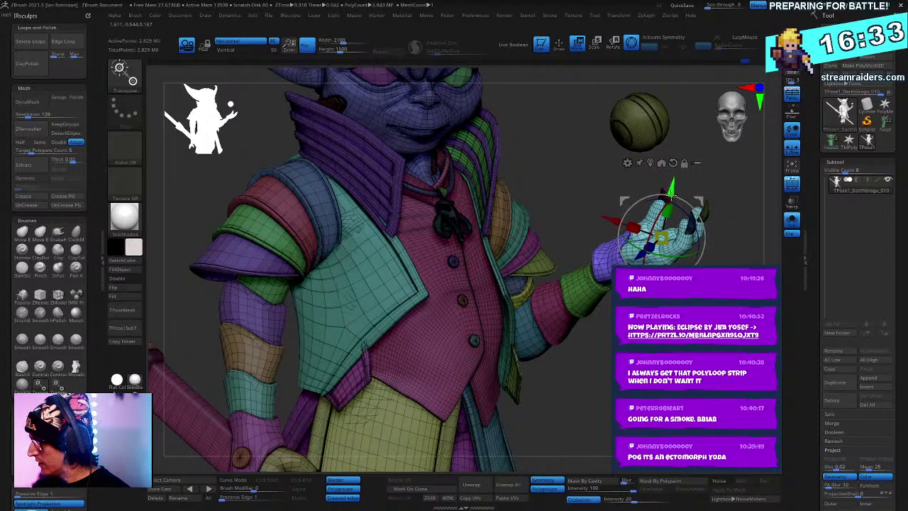
{"action": "left_click_drag", "start_coordinate": [702, 227], "coordinate": [700, 229]}
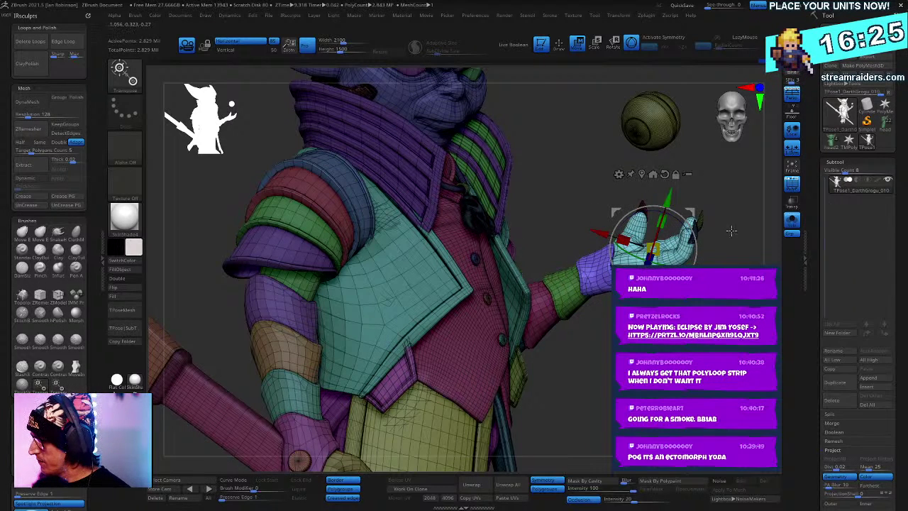
{"action": "left_click_drag", "start_coordinate": [731, 231], "coordinate": [720, 264]}
{"action": "key", "text": "ctrl"}
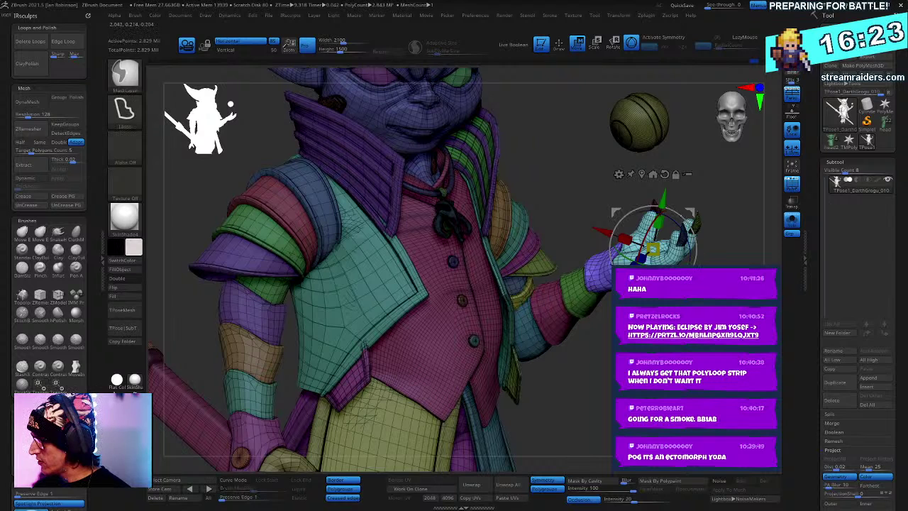
{"action": "key", "text": "ctrl+z"}
{"action": "key", "text": "ctrl+z"}
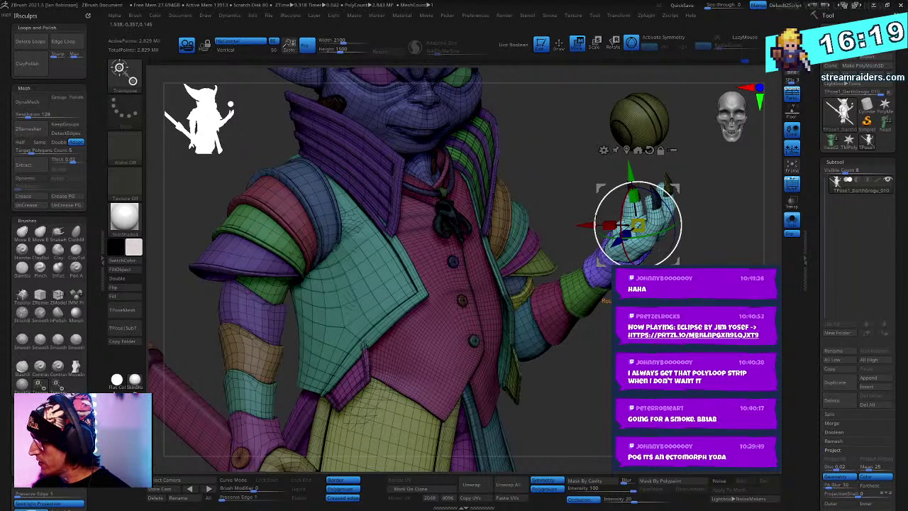
Step: Nudge the unmasked raised hand and purple wrist band slightly sideways and down on the forearm
{"action": "left_click_drag", "start_coordinate": [608, 267], "coordinate": [579, 267], "text": "alt"}
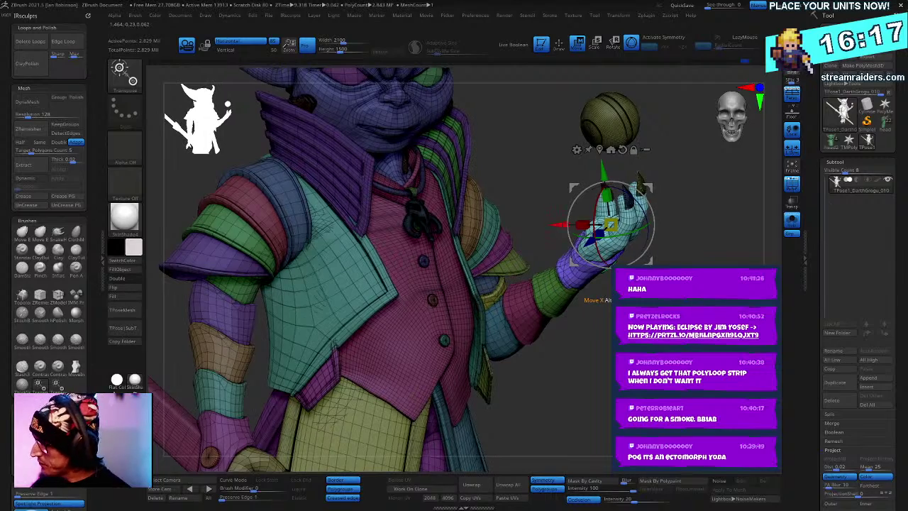
{"action": "left_click_drag", "start_coordinate": [560, 225], "coordinate": [562, 225]}
{"action": "left_click_drag", "start_coordinate": [606, 175], "coordinate": [607, 179]}
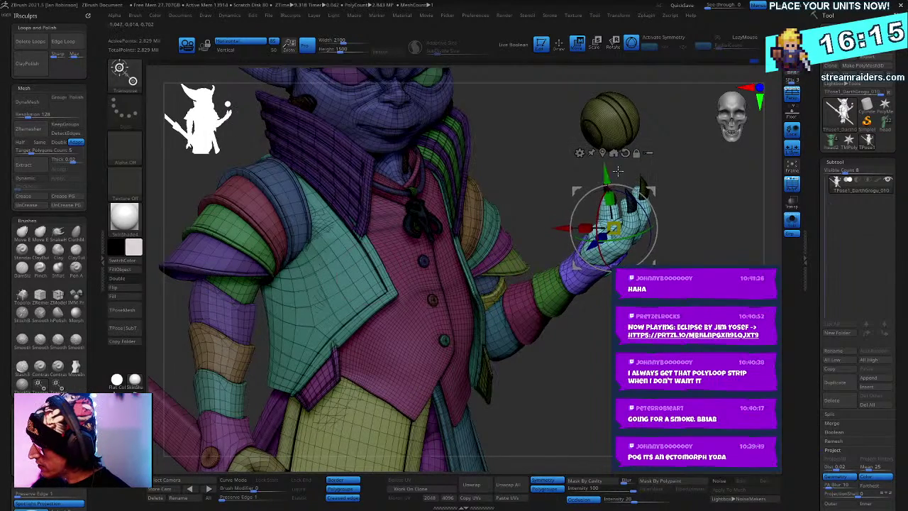
Step: Mask everything except the raised hand and its claws by hiding them, masking the rest, and unhiding them
{"action": "key", "text": "q"}
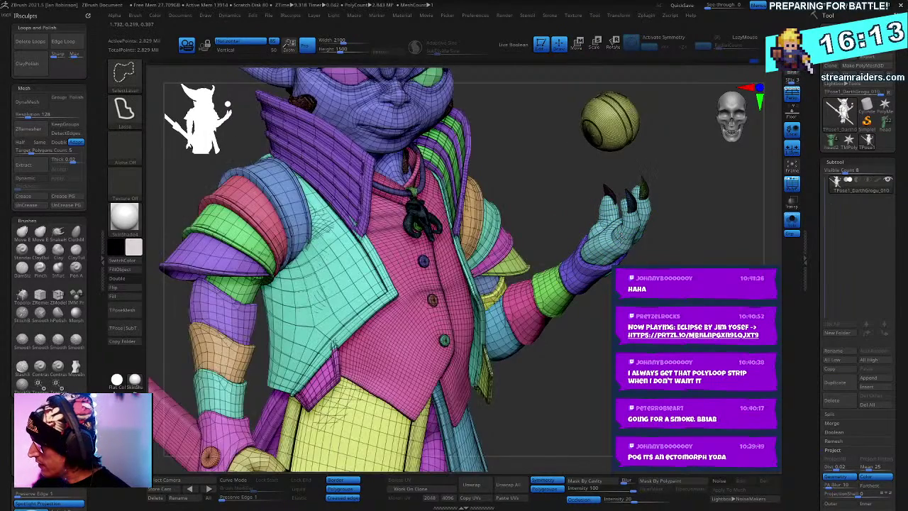
{"action": "left_click", "coordinate": [649, 248], "text": "ctrl+shift"}
{"action": "left_click", "coordinate": [228, 114], "text": "ctrl+shift"}
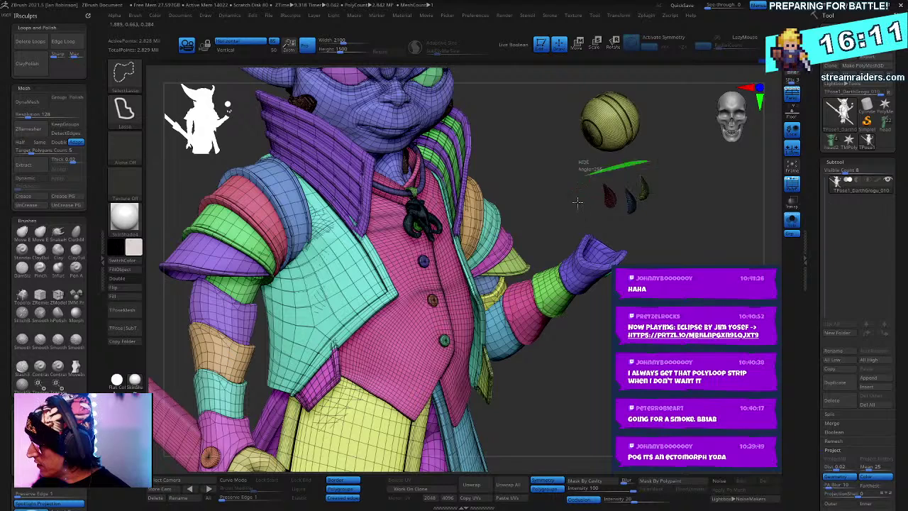
{"action": "left_click_drag", "start_coordinate": [684, 240], "coordinate": [677, 252], "text": "ctrl+alt+shift"}
{"action": "left_click", "coordinate": [695, 238], "text": "ctrl"}
{"action": "left_click", "coordinate": [691, 236], "text": "ctrl+shift"}
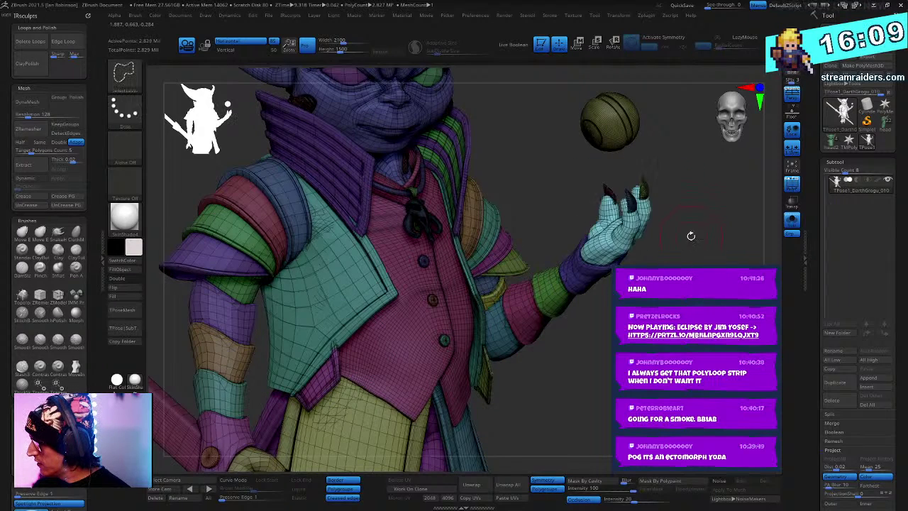
Step: Rotate the unmasked hand outward at the wrist and compare its pose with the green goblin reference artwork
{"action": "key", "text": "w"}
{"action": "left_click_drag", "start_coordinate": [651, 216], "coordinate": [652, 226]}
{"action": "left_click_drag", "start_coordinate": [564, 205], "coordinate": [622, 217]}
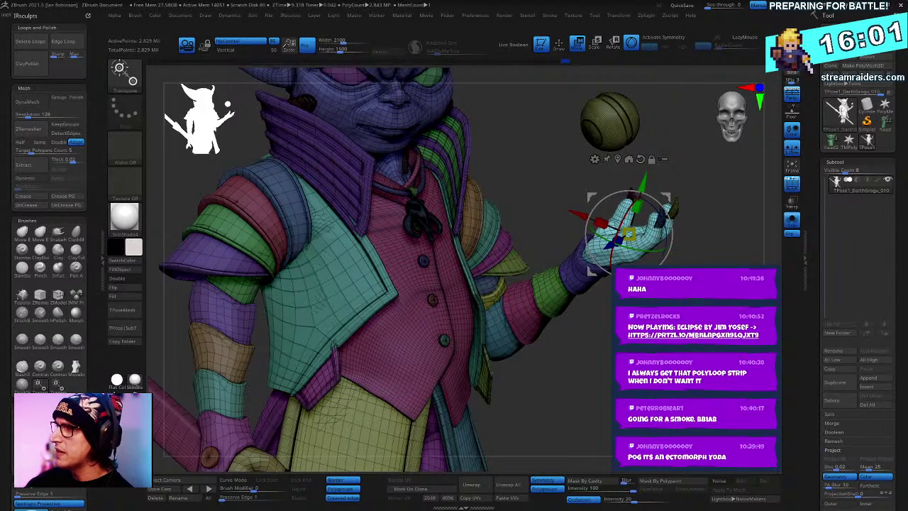
{"action": "right_click_drag", "start_coordinate": [355, 510], "coordinate": [443, 210]}
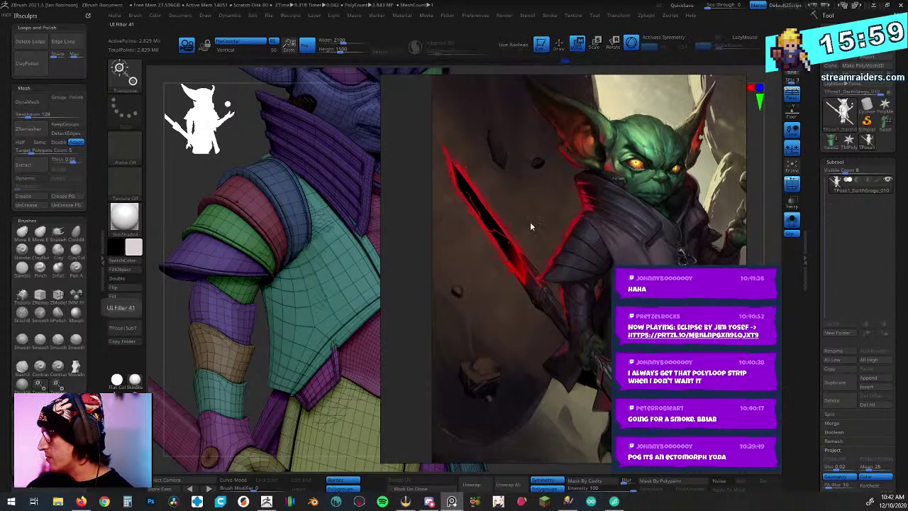
{"action": "double_click", "coordinate": [572, 224]}
{"action": "left_click_drag", "start_coordinate": [571, 225], "coordinate": [530, 217]}
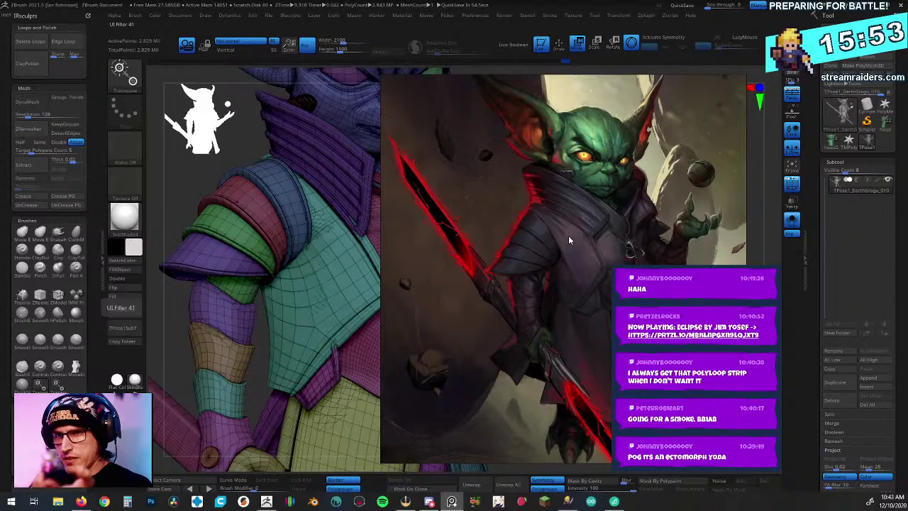
{"action": "right_click_drag", "start_coordinate": [575, 239], "coordinate": [0, 142]}
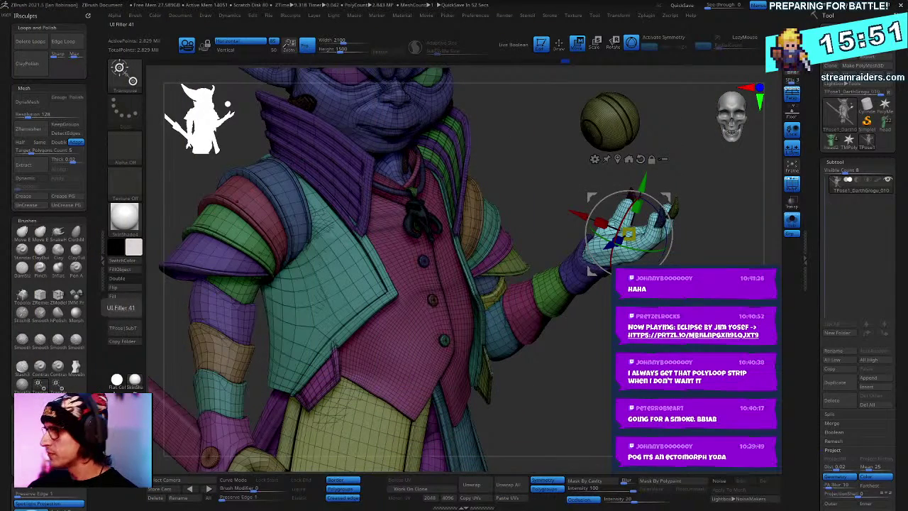
Step: Refine the tilt and position of the unmasked hand so its wrist end sits better in the purple band
{"action": "left_click_drag", "start_coordinate": [658, 203], "coordinate": [671, 224]}
{"action": "mouse_move", "coordinate": [597, 268]}
{"action": "left_mouse_down"}
{"action": "mouse_move", "coordinate": [596, 282]}
{"action": "mouse_move", "coordinate": [591, 272]}
{"action": "left_mouse_up"}
{"action": "key", "text": "q"}
{"action": "right_click_drag", "start_coordinate": [591, 271], "coordinate": [553, 270], "text": "ctrl"}
{"action": "key", "text": "w"}
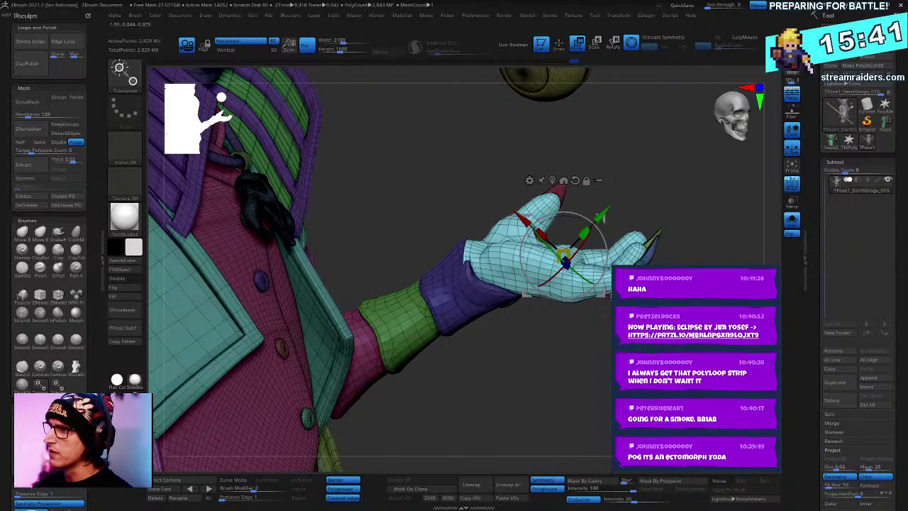
{"action": "right_click_drag", "start_coordinate": [611, 357], "coordinate": [580, 358]}
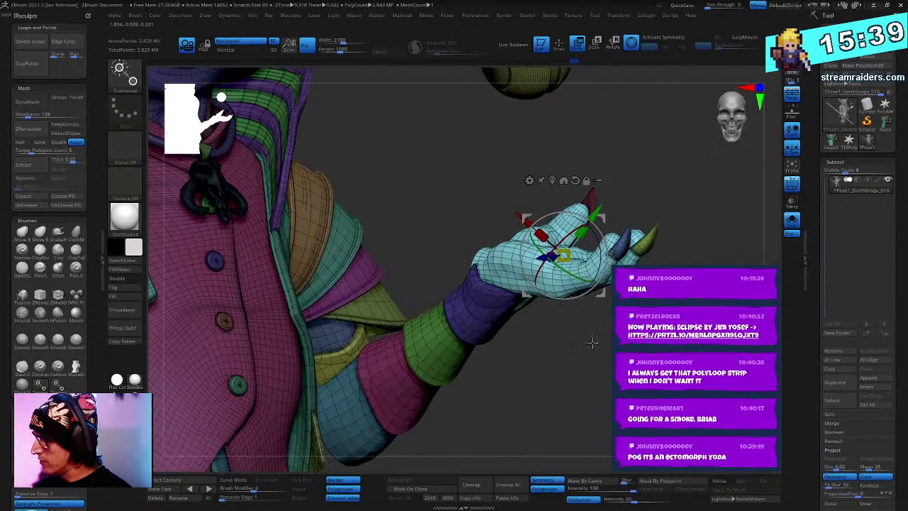
{"action": "left_click_drag", "start_coordinate": [577, 215], "coordinate": [583, 218]}
Step: Mask the fingers and palm, then rotate the hand's wrist end about 15° and shift it into the purple band
{"action": "key", "text": "q"}
{"action": "right_click_drag", "start_coordinate": [454, 312], "coordinate": [503, 309]}
{"action": "mouse_move", "coordinate": [494, 263]}
{"action": "left_mouse_down", "text": "ctrl"}
{"action": "mouse_move", "coordinate": [669, 122]}
{"action": "mouse_move", "coordinate": [503, 358]}
{"action": "left_mouse_up", "text": "ctrl"}
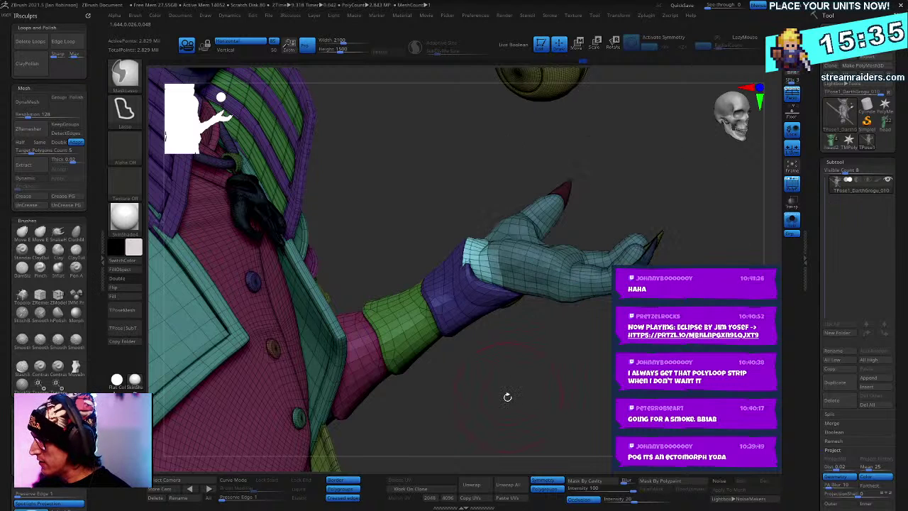
{"action": "key", "text": "w"}
{"action": "left_click_drag", "start_coordinate": [593, 162], "coordinate": [606, 175], "text": "ctrl"}
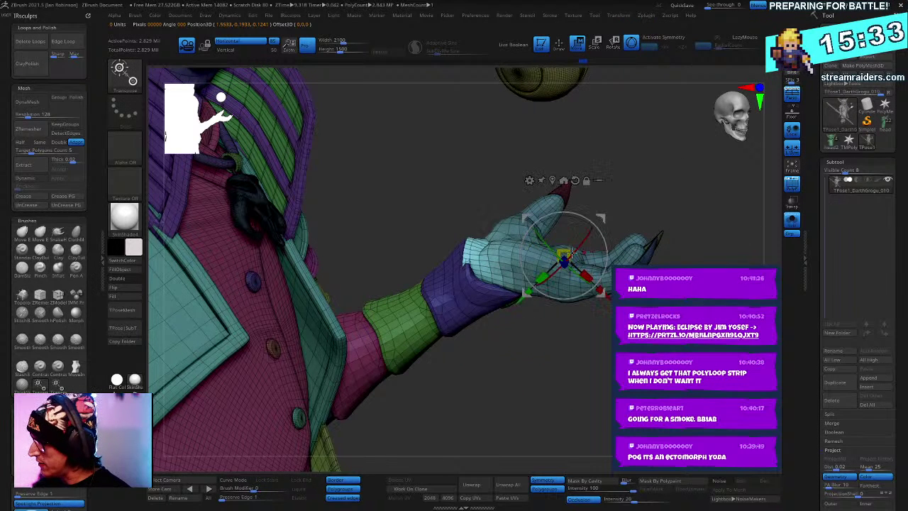
{"action": "left_click_drag", "start_coordinate": [585, 234], "coordinate": [576, 216]}
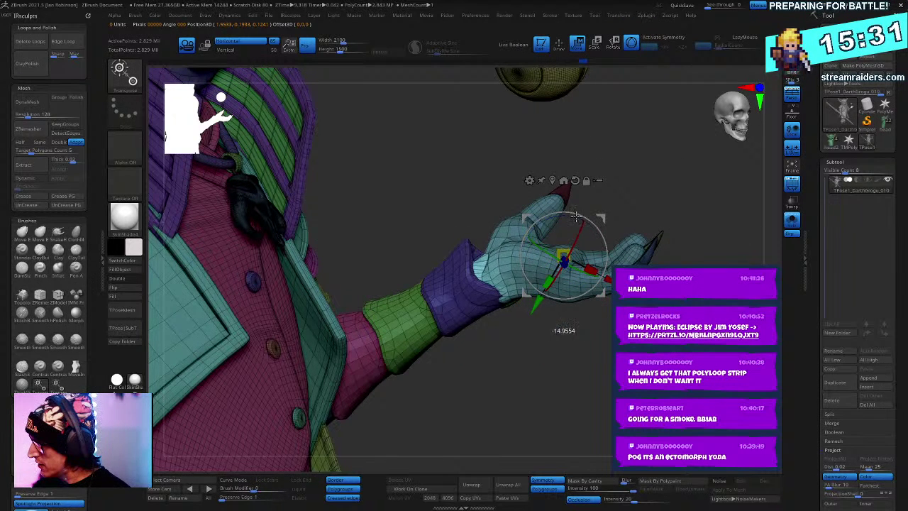
{"action": "left_click_drag", "start_coordinate": [603, 299], "coordinate": [590, 285]}
{"action": "key", "text": "q"}
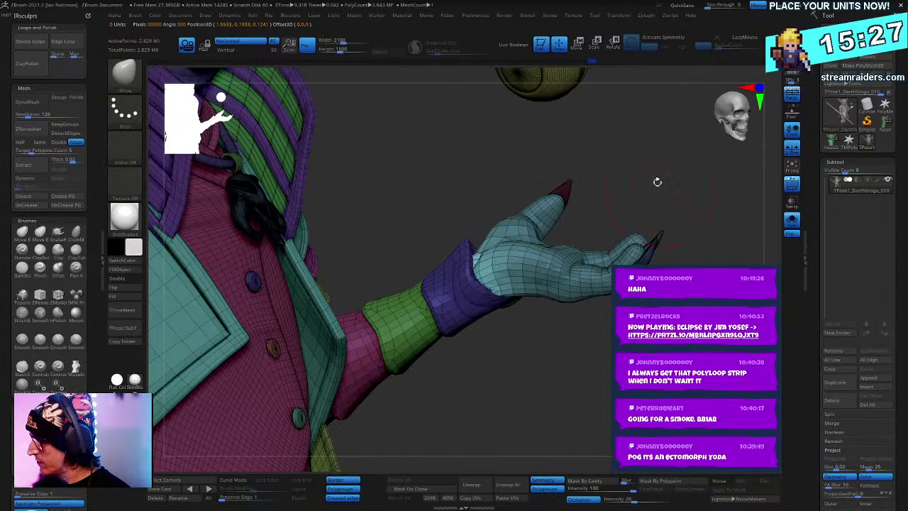
Step: Mask everything except the purple wrist band by hiding it, masking the rest, and unhiding it
{"action": "left_click_drag", "start_coordinate": [657, 178], "coordinate": [492, 261]}
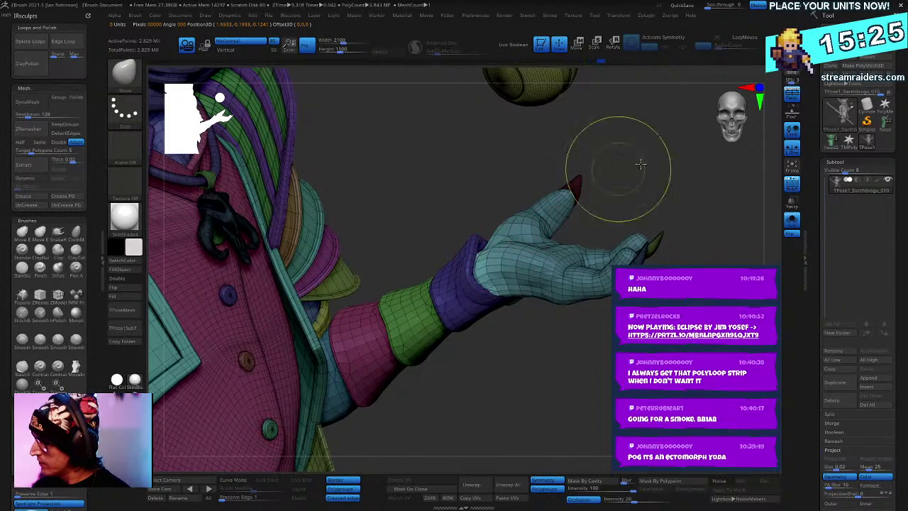
{"action": "mouse_move", "coordinate": [602, 158]}
{"action": "left_mouse_down"}
{"action": "mouse_move", "coordinate": [593, 152]}
{"action": "mouse_move", "coordinate": [504, 236]}
{"action": "mouse_move", "coordinate": [486, 235]}
{"action": "left_mouse_up"}
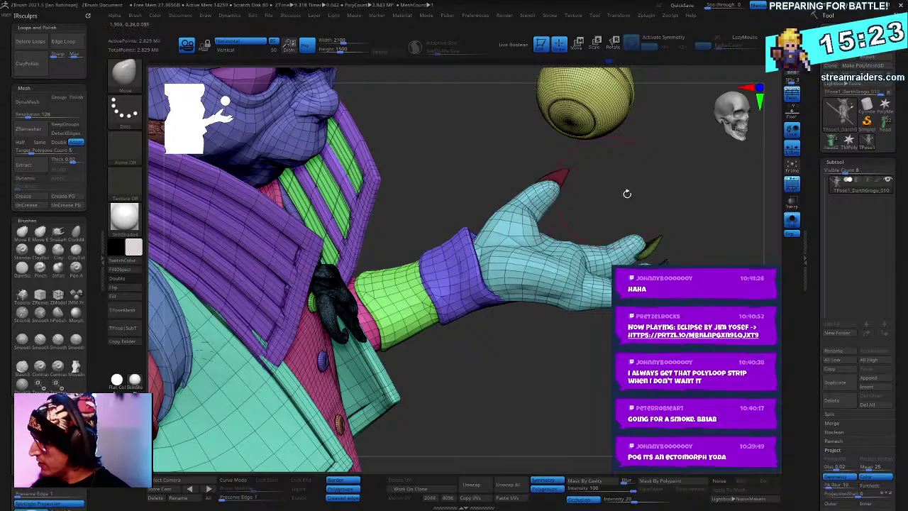
{"action": "left_click_drag", "start_coordinate": [659, 180], "coordinate": [485, 231]}
{"action": "key", "text": "ctrl+shift"}
{"action": "left_click", "coordinate": [485, 230], "text": "ctrl+shift"}
{"action": "left_click", "coordinate": [642, 187], "text": "ctrl"}
{"action": "left_click", "coordinate": [645, 189], "text": "ctrl+shift"}
{"action": "left_click", "coordinate": [648, 195], "text": "ctrl"}
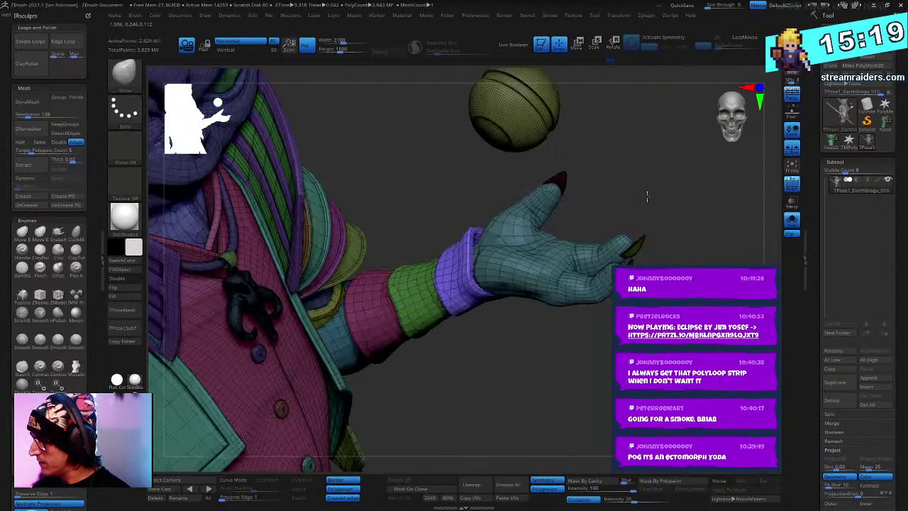
Step: Adjust the purple wrist band's edge around the hand with the Move brush and clear the mask
{"action": "left_click_drag", "start_coordinate": [648, 197], "coordinate": [637, 220]}
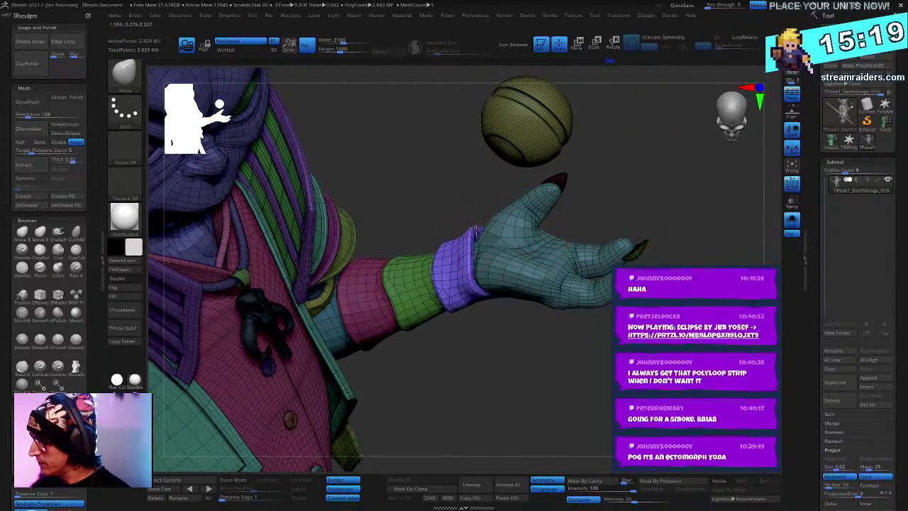
{"action": "left_click_drag", "start_coordinate": [662, 172], "coordinate": [660, 182]}
{"action": "left_click", "coordinate": [661, 182], "text": "ctrl"}
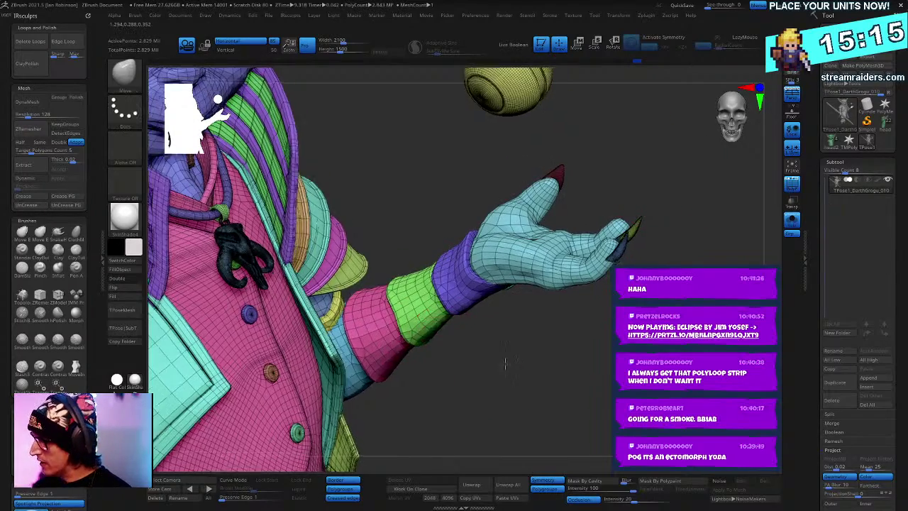
Step: Mask everything except the raised forearm's blue, pink, green and purple segments and the hand by hiding, masking, and unhiding
{"action": "left_click_drag", "start_coordinate": [505, 363], "coordinate": [497, 359]}
{"action": "left_click", "coordinate": [415, 380], "text": "ctrl+shift"}
{"action": "left_click", "coordinate": [385, 392], "text": "ctrl+shift"}
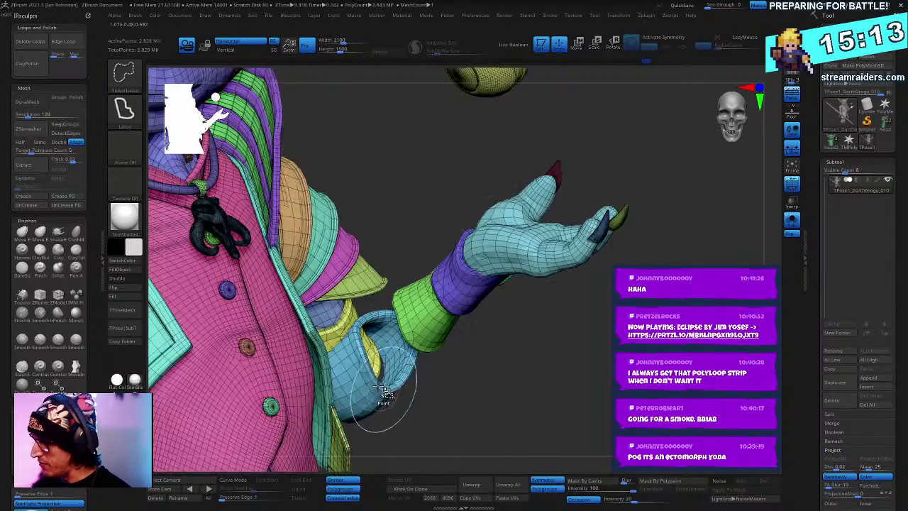
{"action": "left_click", "coordinate": [374, 391], "text": "ctrl+alt+shift"}
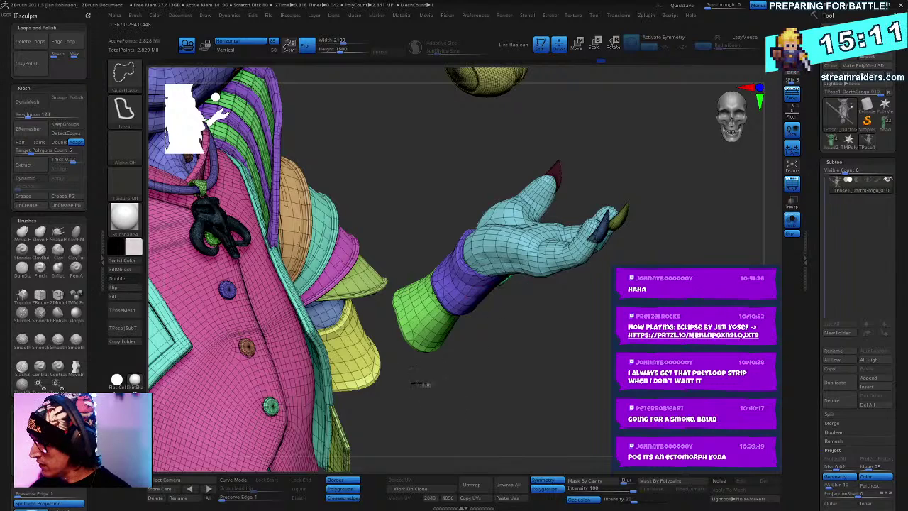
{"action": "mouse_move", "coordinate": [386, 300]}
{"action": "left_mouse_down", "text": "ctrl+shift"}
{"action": "mouse_move", "coordinate": [684, 166]}
{"action": "mouse_move", "coordinate": [454, 407]}
{"action": "left_mouse_up", "text": "ctrl+shift"}
{"action": "mouse_move", "coordinate": [599, 337]}
{"action": "left_mouse_down", "text": "alt"}
{"action": "mouse_move", "coordinate": [649, 252]}
{"action": "mouse_move", "coordinate": [626, 257]}
{"action": "mouse_move", "coordinate": [640, 251]}
{"action": "mouse_move", "coordinate": [653, 266]}
{"action": "mouse_move", "coordinate": [608, 297]}
{"action": "left_mouse_up", "text": "alt"}
{"action": "mouse_move", "coordinate": [468, 305]}
{"action": "left_mouse_down", "text": "ctrl+shift"}
{"action": "mouse_move", "coordinate": [478, 334]}
{"action": "mouse_move", "coordinate": [450, 357]}
{"action": "mouse_move", "coordinate": [454, 394]}
{"action": "left_mouse_up", "text": "ctrl+shift"}
{"action": "left_click", "coordinate": [419, 338], "text": "ctrl+shift"}
{"action": "mouse_move", "coordinate": [414, 319]}
{"action": "left_mouse_down", "text": "ctrl+alt+shift"}
{"action": "mouse_move", "coordinate": [397, 279]}
{"action": "mouse_move", "coordinate": [690, 196]}
{"action": "mouse_move", "coordinate": [605, 333]}
{"action": "mouse_move", "coordinate": [616, 283]}
{"action": "mouse_move", "coordinate": [627, 278]}
{"action": "mouse_move", "coordinate": [623, 286]}
{"action": "mouse_move", "coordinate": [560, 280]}
{"action": "left_mouse_up", "text": "ctrl+alt+shift"}
{"action": "left_click", "coordinate": [624, 286], "text": "ctrl"}
{"action": "left_click", "coordinate": [624, 285], "text": "ctrl+shift"}
Step: Try shifting the raised forearm and hand about 0.15 inward and then upward, and rotating them about -7.5°
{"action": "key", "text": "w"}
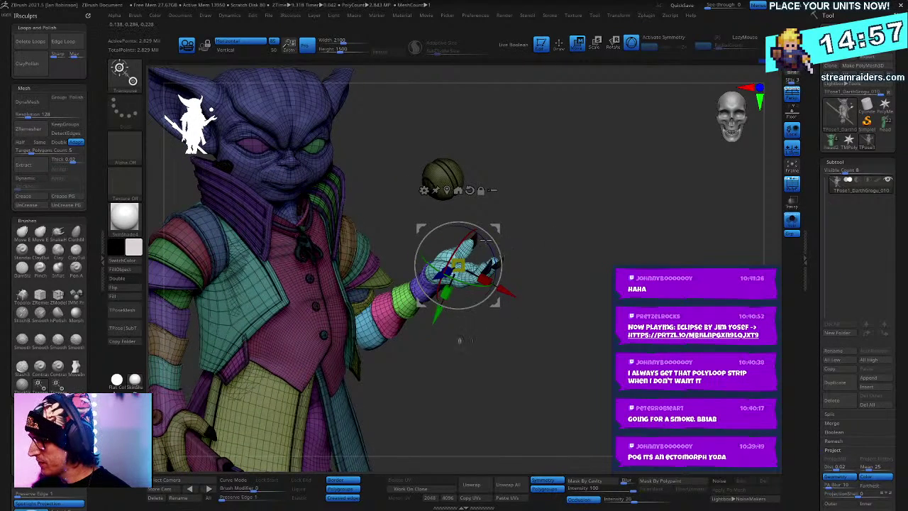
{"action": "left_click_drag", "start_coordinate": [486, 242], "coordinate": [494, 271]}
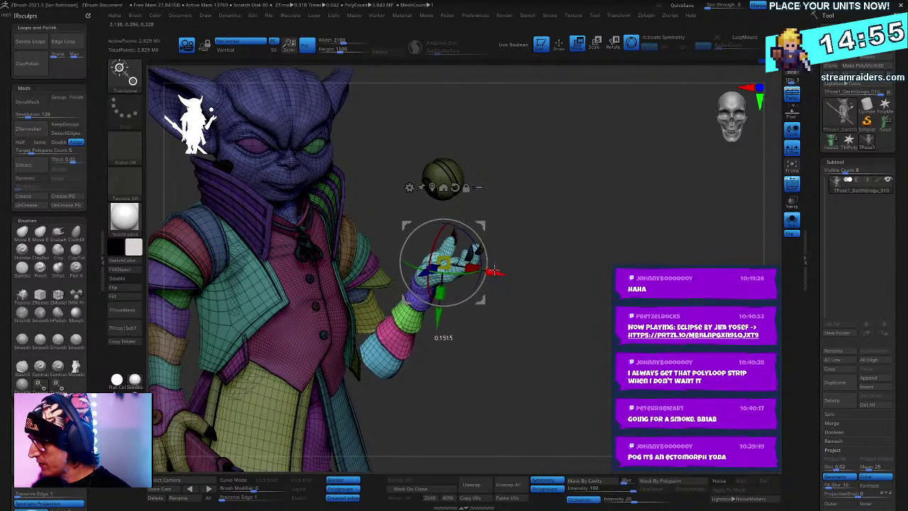
{"action": "left_click_drag", "start_coordinate": [440, 317], "coordinate": [442, 293]}
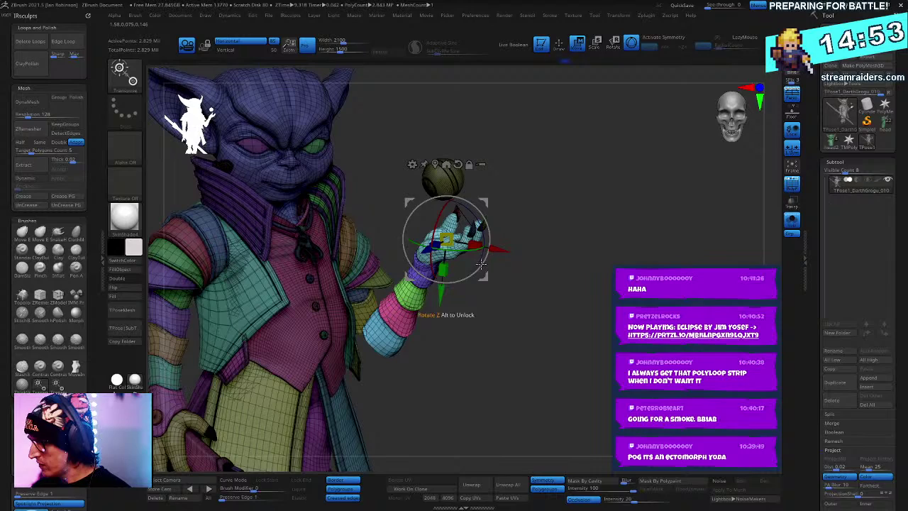
{"action": "left_click_drag", "start_coordinate": [480, 266], "coordinate": [475, 273]}
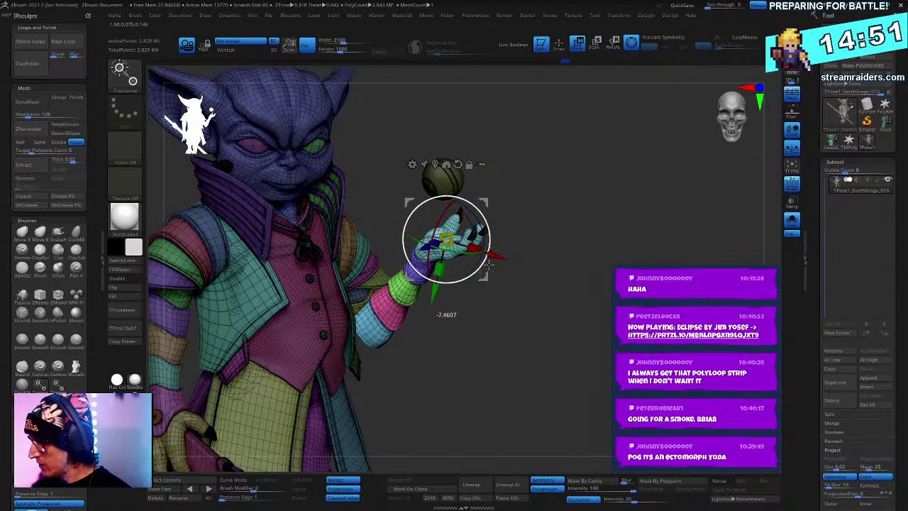
{"action": "left_click_drag", "start_coordinate": [603, 275], "coordinate": [468, 335]}
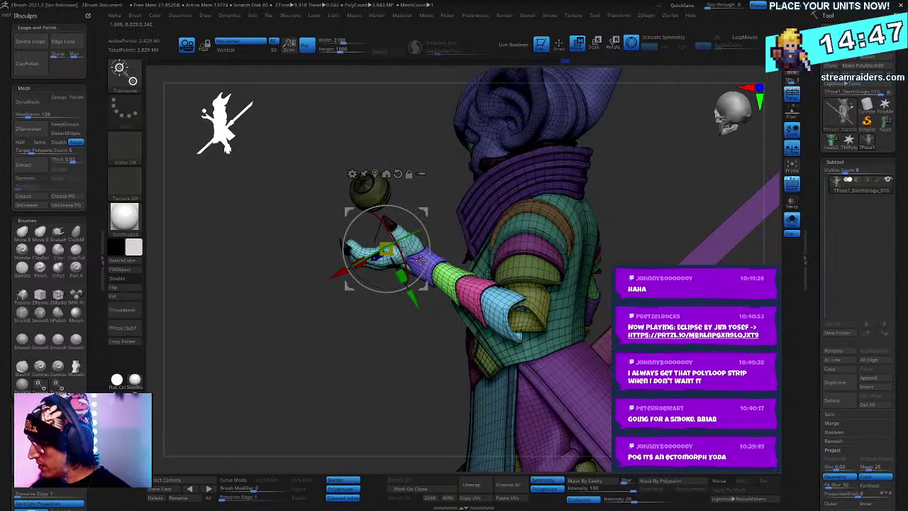
{"action": "left_click_drag", "start_coordinate": [436, 149], "coordinate": [417, 185]}
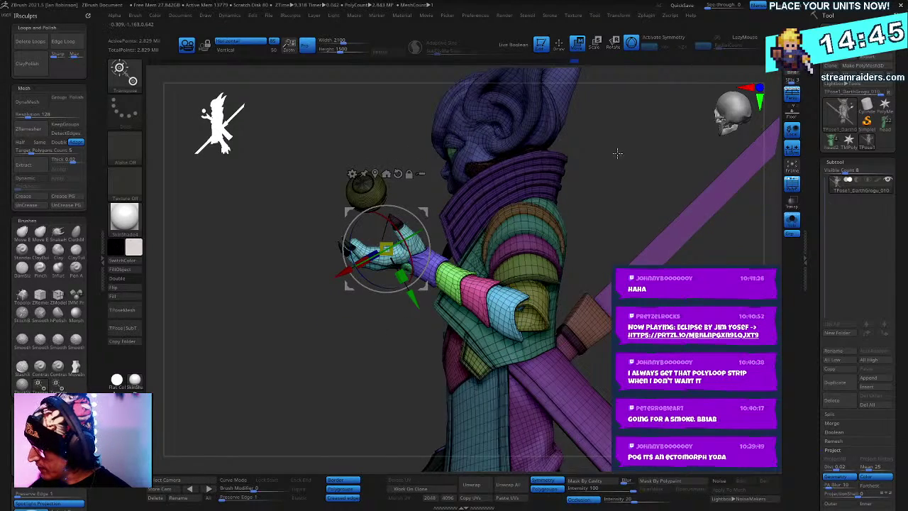
{"action": "mouse_move", "coordinate": [617, 154]}
{"action": "left_mouse_down"}
{"action": "mouse_move", "coordinate": [640, 173]}
{"action": "mouse_move", "coordinate": [630, 222]}
{"action": "mouse_move", "coordinate": [428, 212]}
{"action": "left_mouse_up"}
{"action": "key", "text": "q"}
{"action": "left_click_drag", "start_coordinate": [510, 220], "coordinate": [541, 207]}
Step: Undo the last shifts and rotations of the raised forearm and hand, back to the masked forearm
{"action": "key", "text": "ctrl+z"}
{"action": "key", "text": "ctrl+z"}
{"action": "key", "text": "ctrl+z"}
{"action": "key", "text": "ctrl+z"}
{"action": "key", "text": "ctrl+z"}
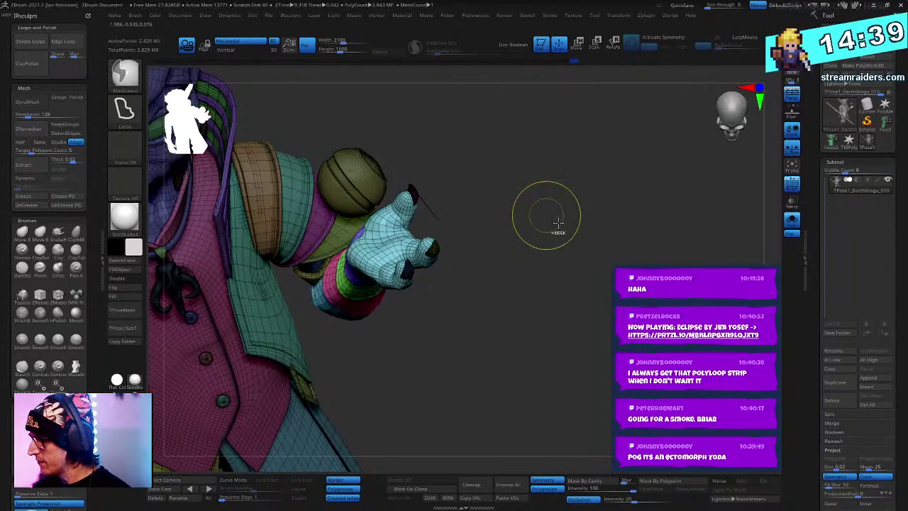
{"action": "key", "text": "ctrl+z"}
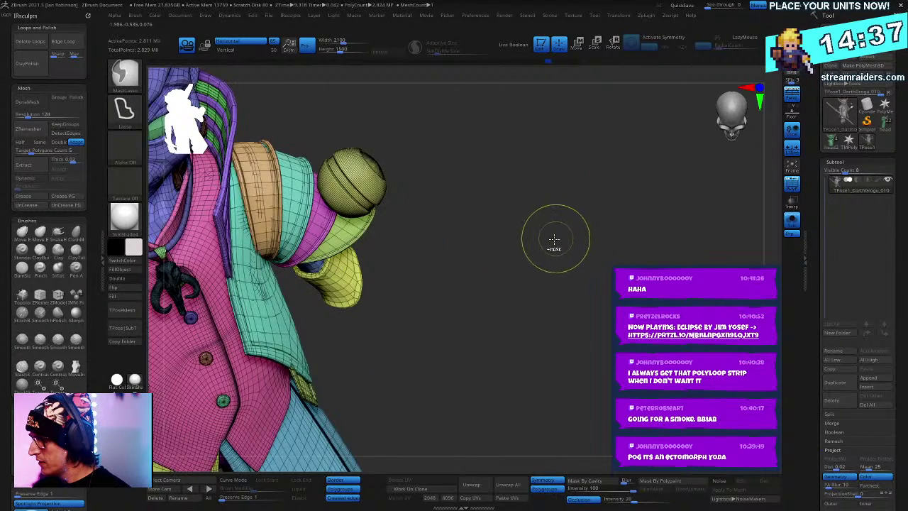
{"action": "key", "text": "ctrl+shift+z"}
Step: Unmask the raised thumb's claw with the lasso, then rotate the raised forearm and hand and shift them toward the body
{"action": "left_click", "coordinate": [530, 243], "text": "ctrl+shift"}
{"action": "left_click_drag", "start_coordinate": [424, 188], "coordinate": [491, 202], "text": "ctrl"}
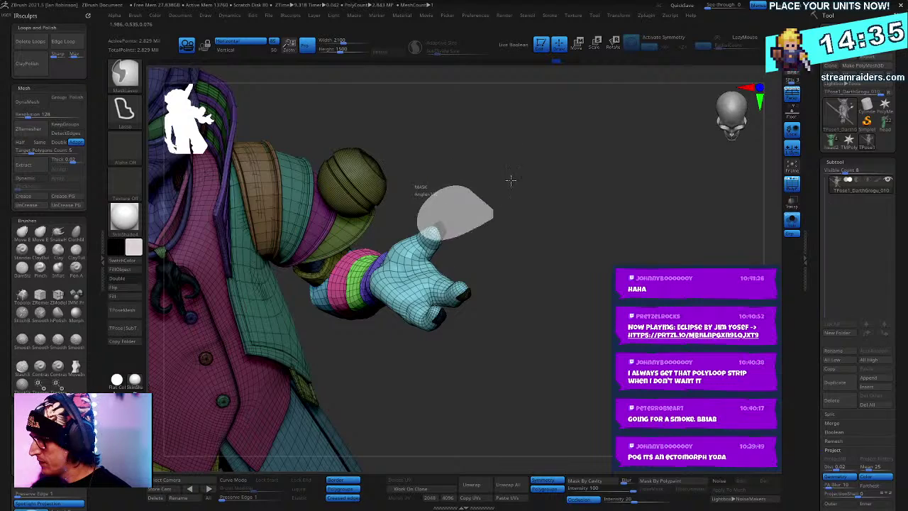
{"action": "left_click_drag", "start_coordinate": [543, 253], "coordinate": [559, 166]}
{"action": "key", "text": "w"}
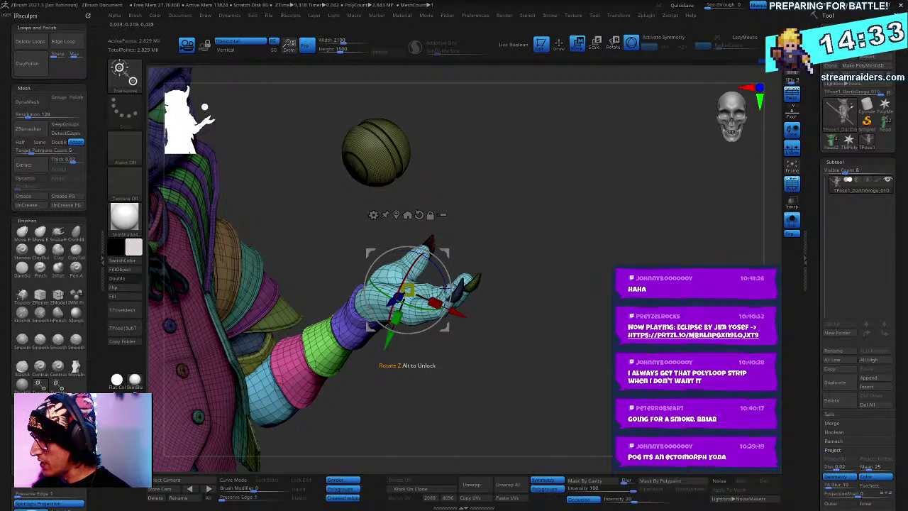
{"action": "mouse_move", "coordinate": [446, 287]}
{"action": "left_mouse_down"}
{"action": "mouse_move", "coordinate": [444, 278]}
{"action": "mouse_move", "coordinate": [445, 302]}
{"action": "left_mouse_up"}
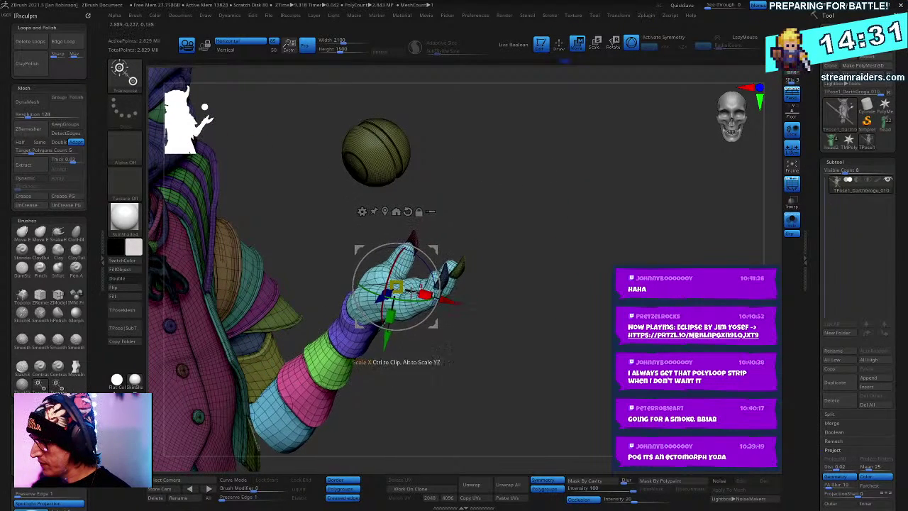
{"action": "left_click_drag", "start_coordinate": [386, 340], "coordinate": [390, 322]}
{"action": "left_click_drag", "start_coordinate": [454, 286], "coordinate": [451, 284]}
Step: Fine-tune the raised forearm's rotation and position against the whole figure, nudging it slightly inward and up
{"action": "left_click_drag", "start_coordinate": [548, 273], "coordinate": [543, 262]}
{"action": "left_click_drag", "start_coordinate": [691, 215], "coordinate": [546, 262]}
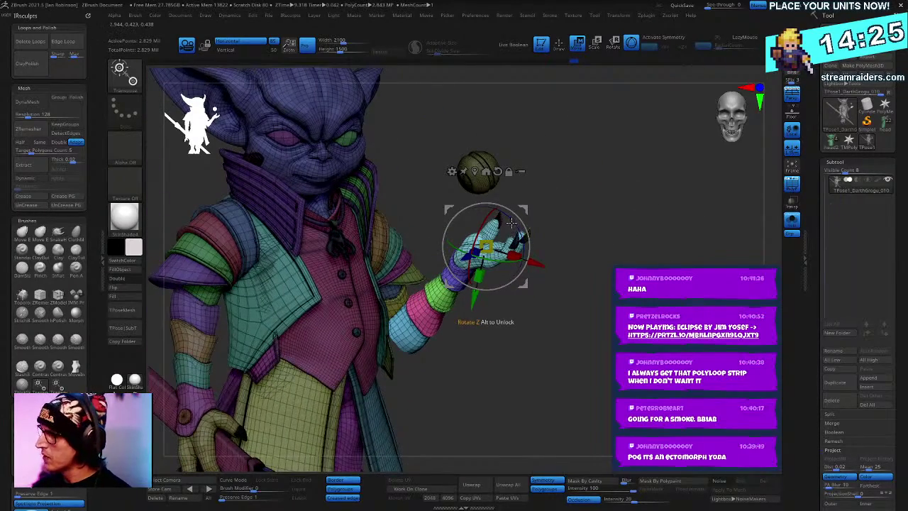
{"action": "left_click_drag", "start_coordinate": [511, 224], "coordinate": [505, 218]}
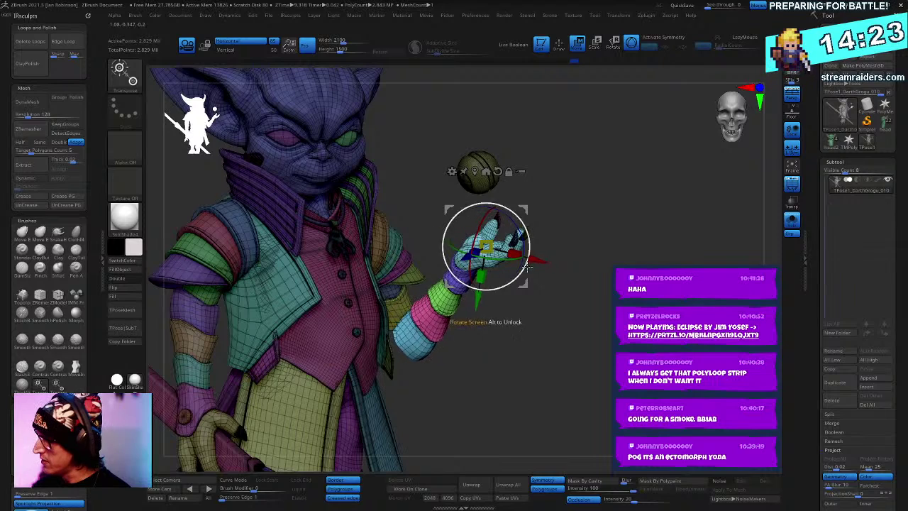
{"action": "left_click_drag", "start_coordinate": [531, 259], "coordinate": [488, 259]}
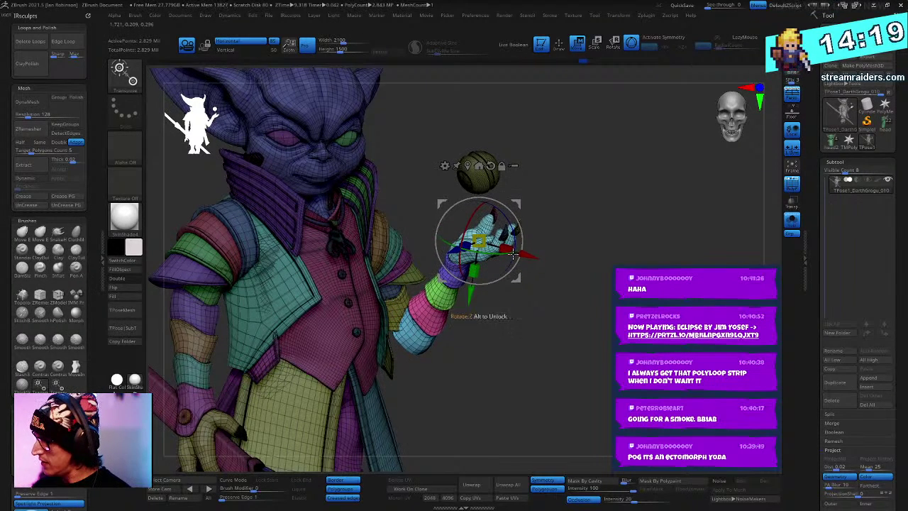
Step: Isolate the raised hand with its claws and mask the fingers and palm, leaving the wrist end unmasked
{"action": "key", "text": "q"}
{"action": "left_click_drag", "start_coordinate": [589, 243], "coordinate": [522, 253]}
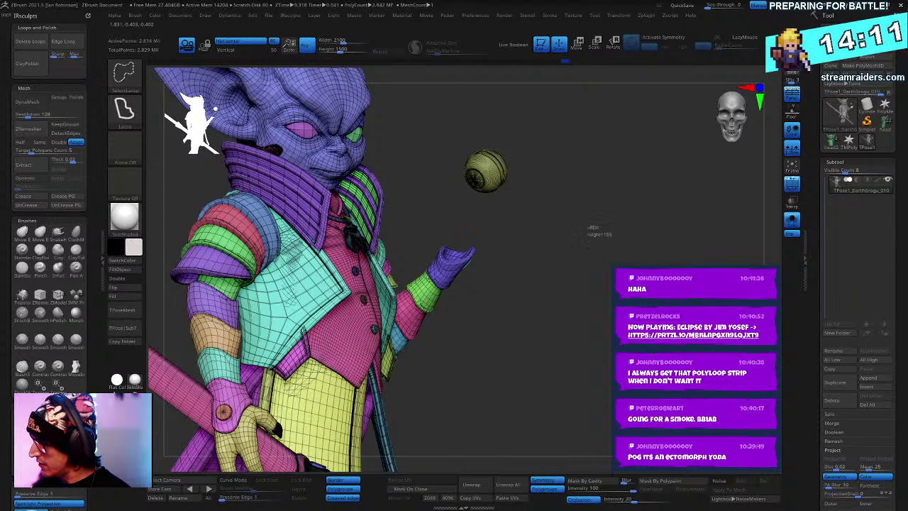
{"action": "left_click_drag", "start_coordinate": [588, 227], "coordinate": [572, 239], "text": "ctrl+shift"}
{"action": "left_click_drag", "start_coordinate": [424, 310], "coordinate": [438, 333], "text": "ctrl"}
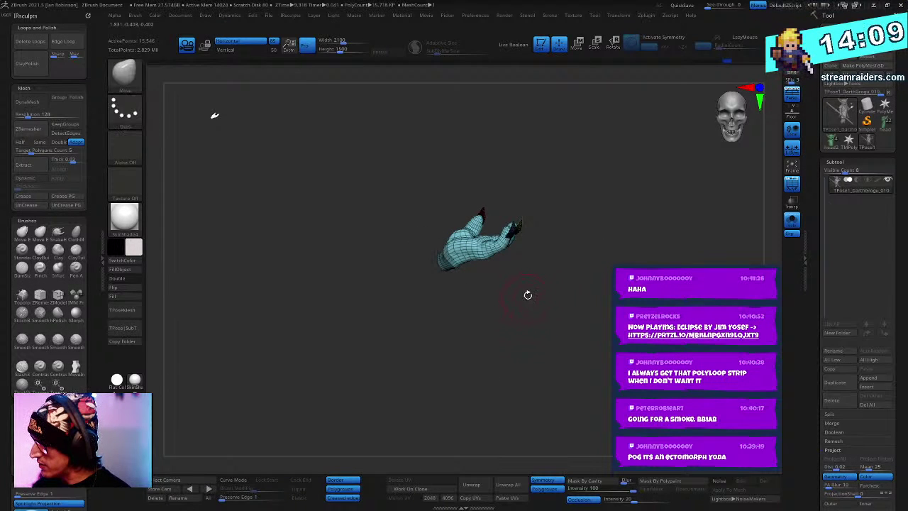
{"action": "key", "text": "ctrl+shift"}
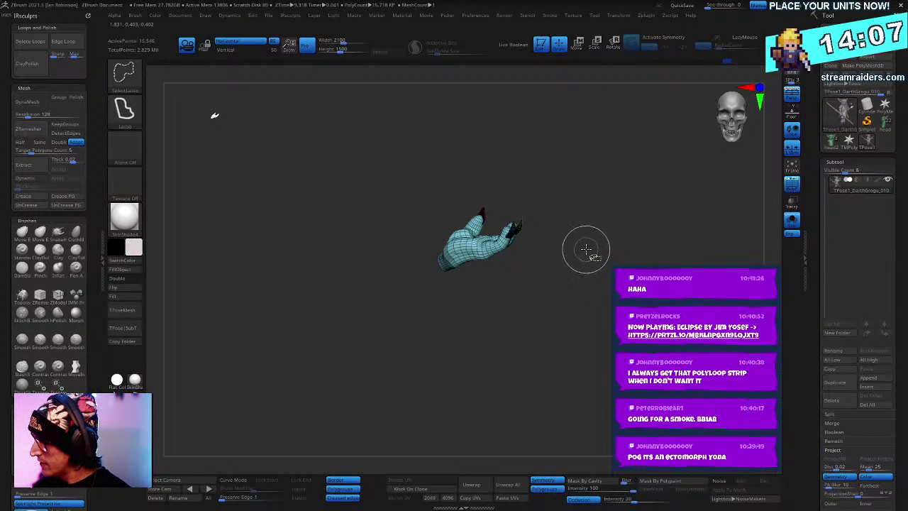
{"action": "left_click", "coordinate": [604, 222], "text": "ctrl+shift"}
{"action": "left_click", "coordinate": [483, 245], "text": "ctrl+shift"}
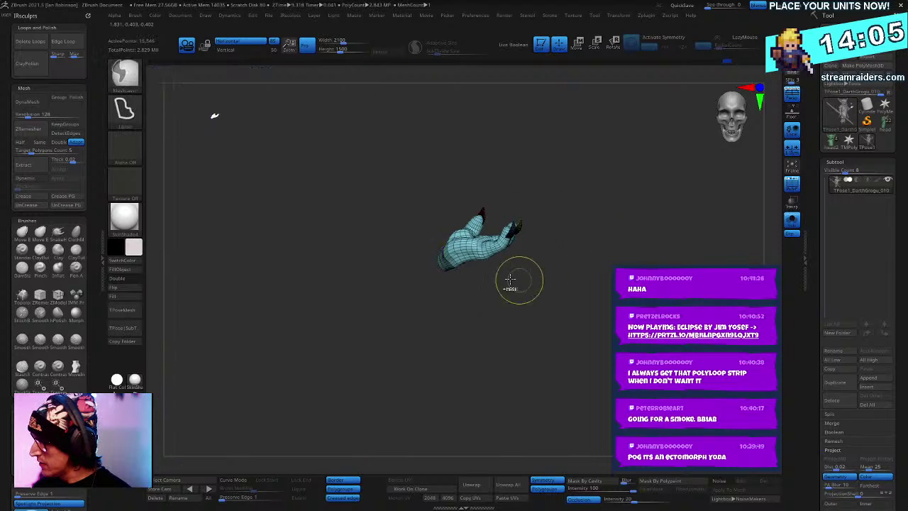
{"action": "mouse_move", "coordinate": [468, 278]}
{"action": "left_mouse_down", "text": "ctrl"}
{"action": "mouse_move", "coordinate": [598, 206]}
{"action": "mouse_move", "coordinate": [566, 277]}
{"action": "left_mouse_up", "text": "ctrl"}
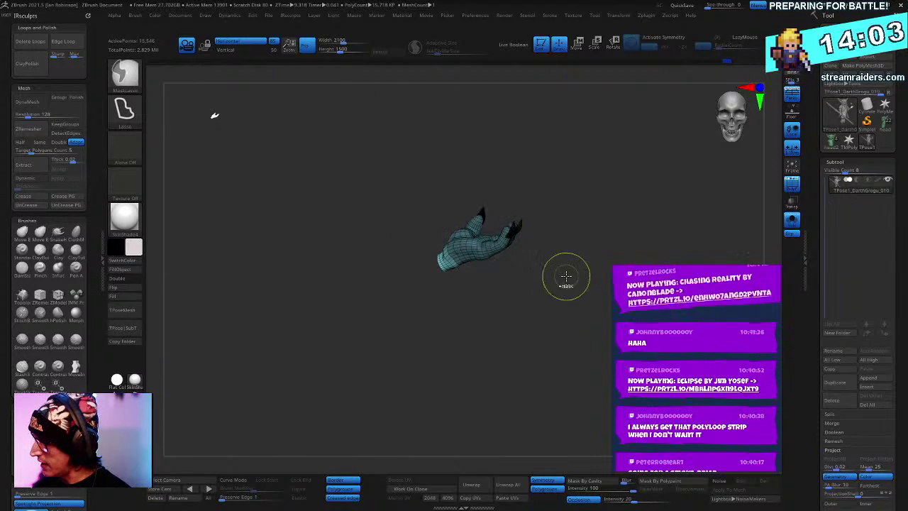
Step: Unhide the model and invert the mask, then rotate the raised hand about 15° and shift it slightly outward
{"action": "left_click", "coordinate": [604, 265], "text": "ctrl+shift"}
{"action": "left_click", "coordinate": [588, 239], "text": "ctrl"}
{"action": "key", "text": "w"}
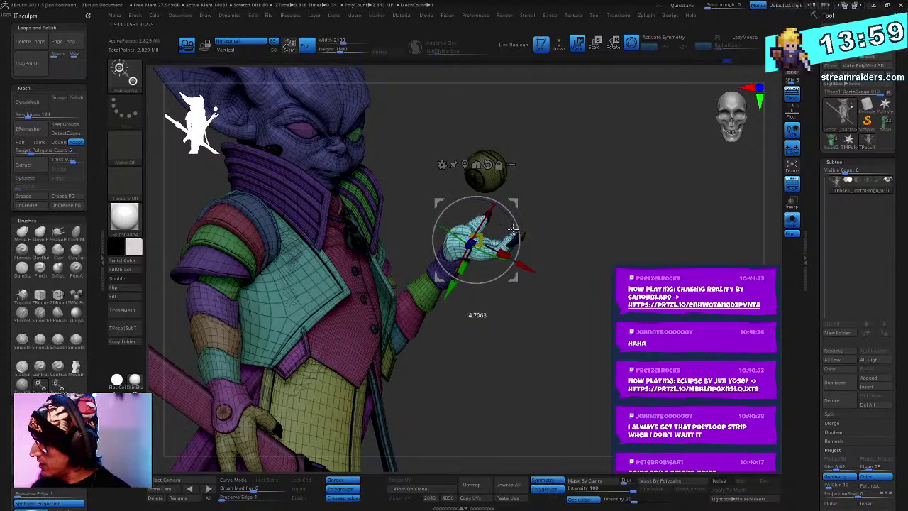
{"action": "left_click_drag", "start_coordinate": [525, 269], "coordinate": [530, 273]}
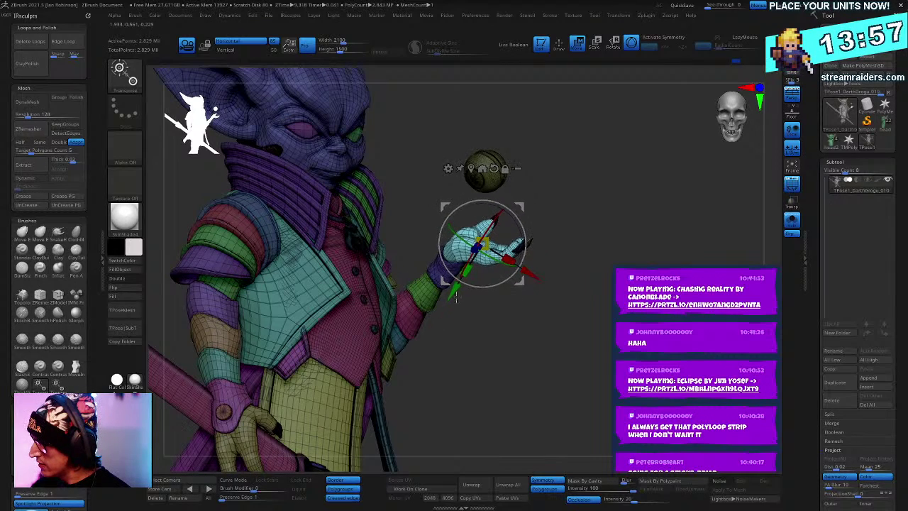
Step: Mask everything except the raised hand's blue-clawed finger, then centre the gizmo on that finger and shift it about 0.02
{"action": "mouse_move", "coordinate": [624, 249]}
{"action": "left_mouse_down"}
{"action": "mouse_move", "coordinate": [585, 229]}
{"action": "mouse_move", "coordinate": [629, 215]}
{"action": "mouse_move", "coordinate": [634, 193]}
{"action": "mouse_move", "coordinate": [680, 188]}
{"action": "mouse_move", "coordinate": [635, 213]}
{"action": "mouse_move", "coordinate": [653, 217]}
{"action": "mouse_move", "coordinate": [653, 341]}
{"action": "left_mouse_up"}
{"action": "key", "text": "q"}
{"action": "key", "text": "ctrl"}
{"action": "left_click_drag", "start_coordinate": [603, 317], "coordinate": [600, 289], "text": "alt"}
{"action": "key", "text": "ctrl"}
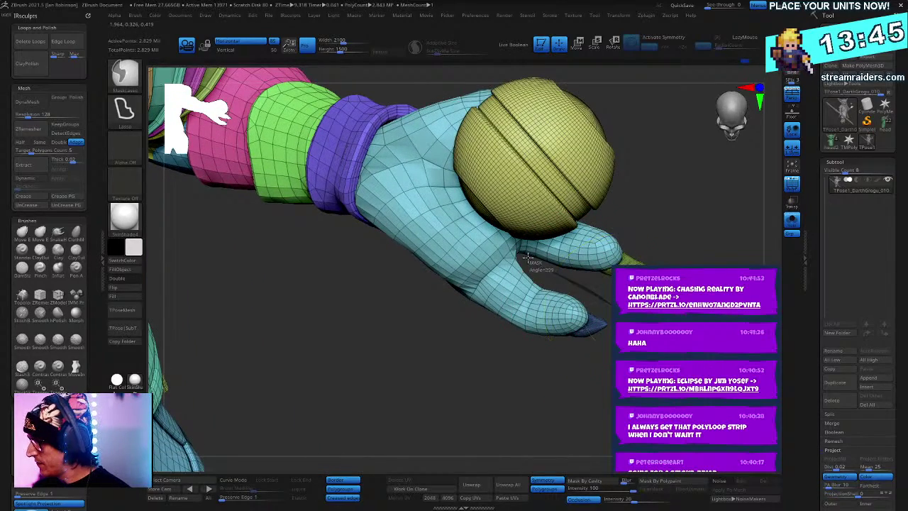
{"action": "mouse_move", "coordinate": [528, 257]}
{"action": "left_mouse_down", "text": "ctrl"}
{"action": "mouse_move", "coordinate": [521, 435]}
{"action": "mouse_move", "coordinate": [642, 319]}
{"action": "left_mouse_up", "text": "ctrl"}
{"action": "key", "text": "w"}
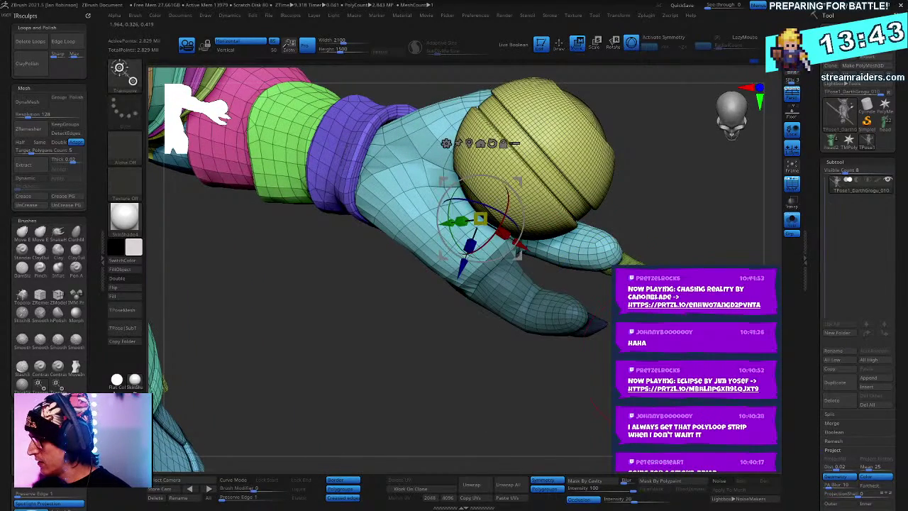
{"action": "key", "text": "ctrl+i"}
{"action": "left_click", "coordinate": [469, 143]}
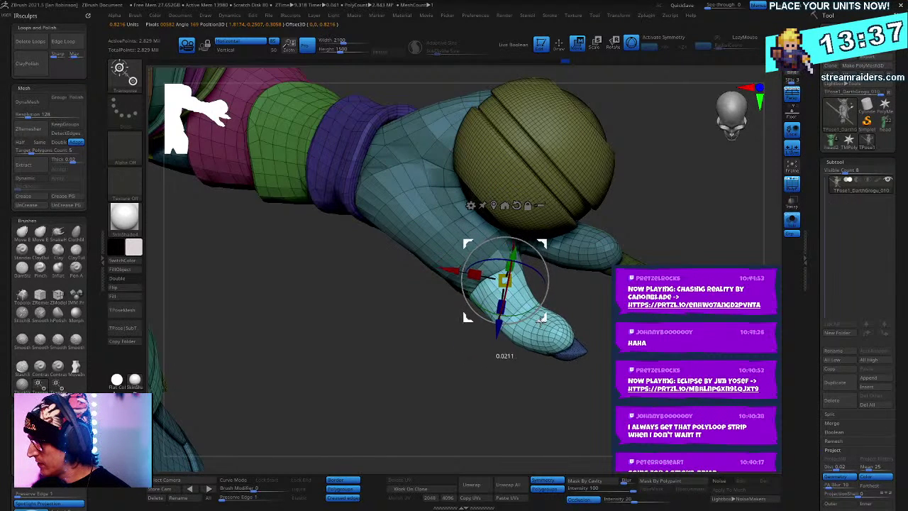
Step: Mask the base of the blue-clawed finger, then centre the gizmo on its unmasked tip and curl it about 19°
{"action": "mouse_move", "coordinate": [669, 312]}
{"action": "left_mouse_down"}
{"action": "mouse_move", "coordinate": [671, 239]}
{"action": "mouse_move", "coordinate": [626, 187]}
{"action": "mouse_move", "coordinate": [652, 176]}
{"action": "mouse_move", "coordinate": [668, 190]}
{"action": "mouse_move", "coordinate": [685, 242]}
{"action": "left_mouse_up"}
{"action": "key", "text": "q"}
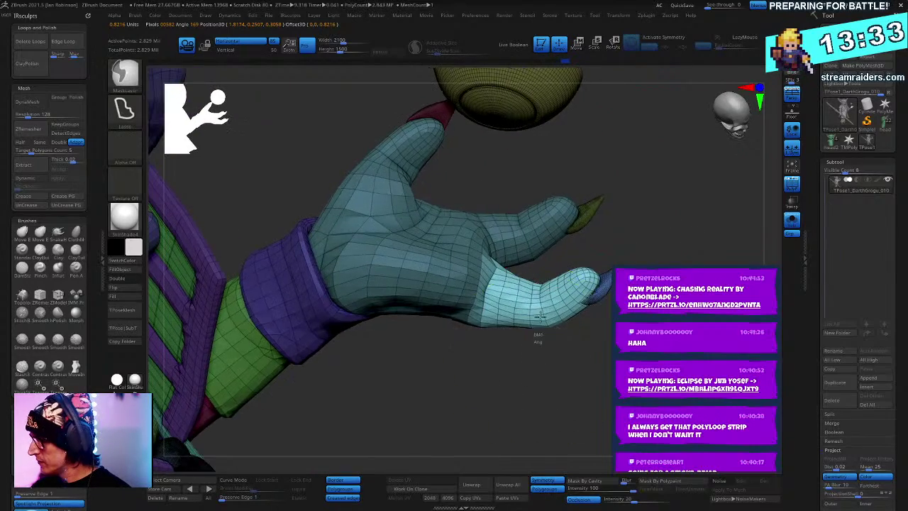
{"action": "mouse_move", "coordinate": [505, 259]}
{"action": "left_mouse_down", "text": "ctrl"}
{"action": "mouse_move", "coordinate": [587, 359]}
{"action": "mouse_move", "coordinate": [604, 348]}
{"action": "mouse_move", "coordinate": [606, 414]}
{"action": "mouse_move", "coordinate": [618, 344]}
{"action": "mouse_move", "coordinate": [656, 347]}
{"action": "mouse_move", "coordinate": [641, 344]}
{"action": "left_mouse_up", "text": "ctrl"}
{"action": "key", "text": "w"}
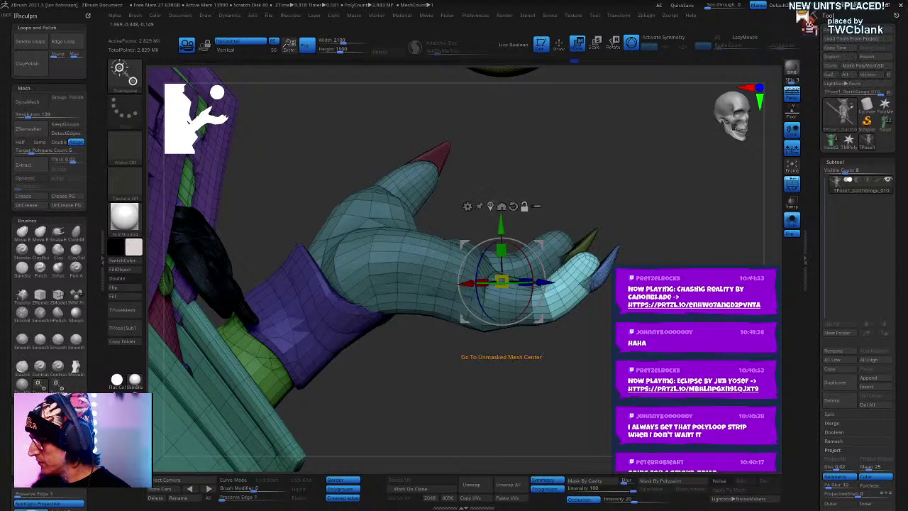
{"action": "left_click", "coordinate": [489, 205]}
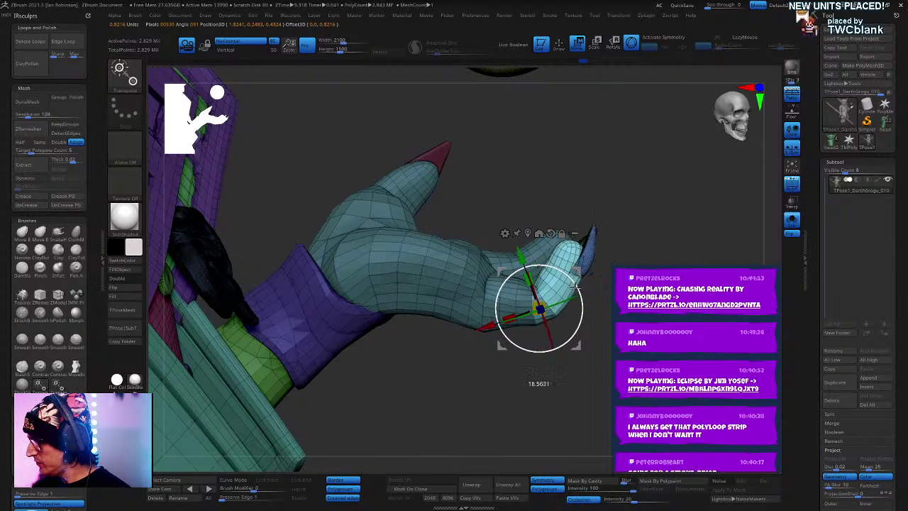
Step: Mask the raised hand's olive-clawed finger with the lasso and invert the mask so only that finger is free
{"action": "mouse_move", "coordinate": [610, 286]}
{"action": "left_mouse_down"}
{"action": "mouse_move", "coordinate": [594, 290]}
{"action": "mouse_move", "coordinate": [567, 354]}
{"action": "mouse_move", "coordinate": [378, 453]}
{"action": "mouse_move", "coordinate": [681, 237]}
{"action": "mouse_move", "coordinate": [688, 333]}
{"action": "mouse_move", "coordinate": [666, 263]}
{"action": "mouse_move", "coordinate": [677, 229]}
{"action": "mouse_move", "coordinate": [639, 344]}
{"action": "mouse_move", "coordinate": [598, 200]}
{"action": "mouse_move", "coordinate": [602, 286]}
{"action": "mouse_move", "coordinate": [615, 312]}
{"action": "left_mouse_up"}
{"action": "key", "text": "q"}
{"action": "key", "text": "f"}
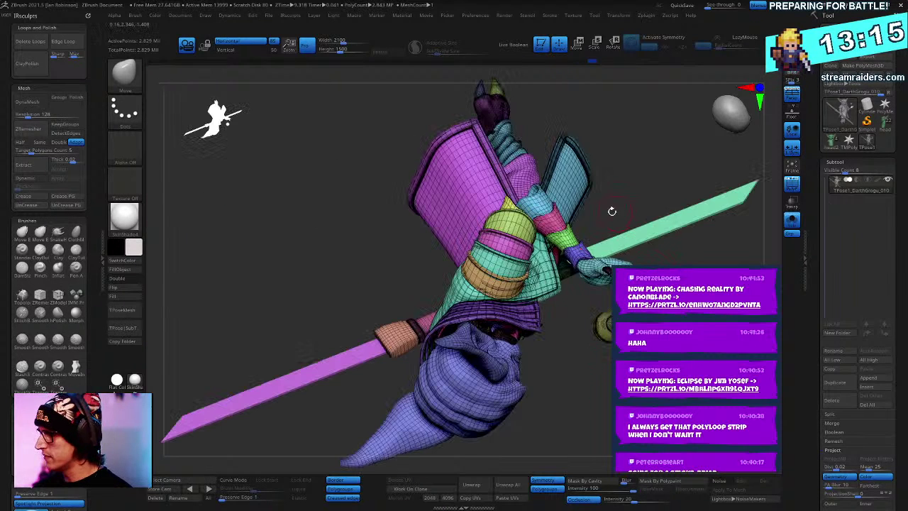
{"action": "left_click", "coordinate": [596, 269], "text": "ctrl+shift"}
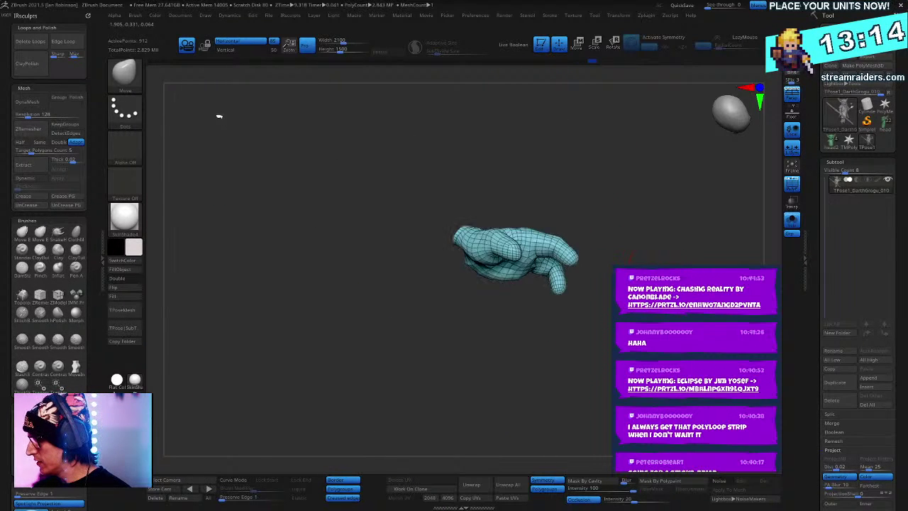
{"action": "mouse_move", "coordinate": [629, 258]}
{"action": "left_mouse_down", "text": "alt"}
{"action": "mouse_move", "coordinate": [629, 290]}
{"action": "mouse_move", "coordinate": [630, 242]}
{"action": "left_mouse_up", "text": "alt"}
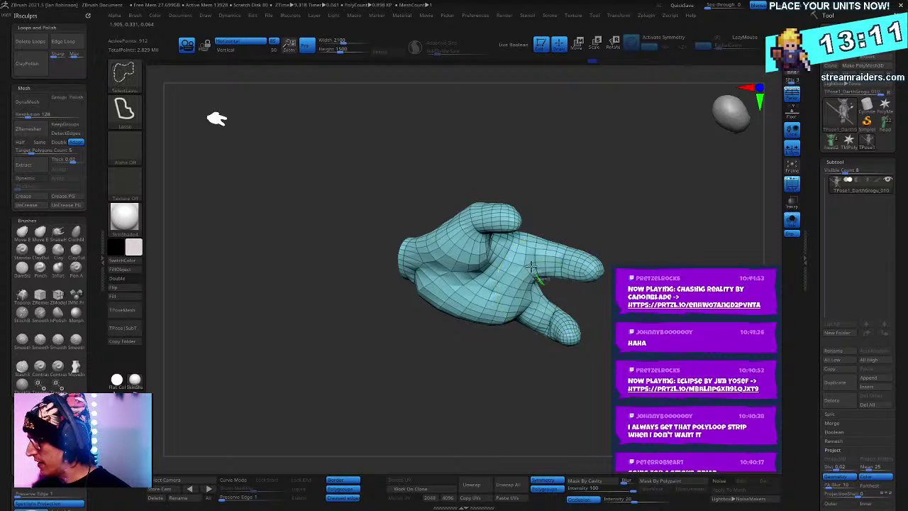
{"action": "key", "text": "ctrl"}
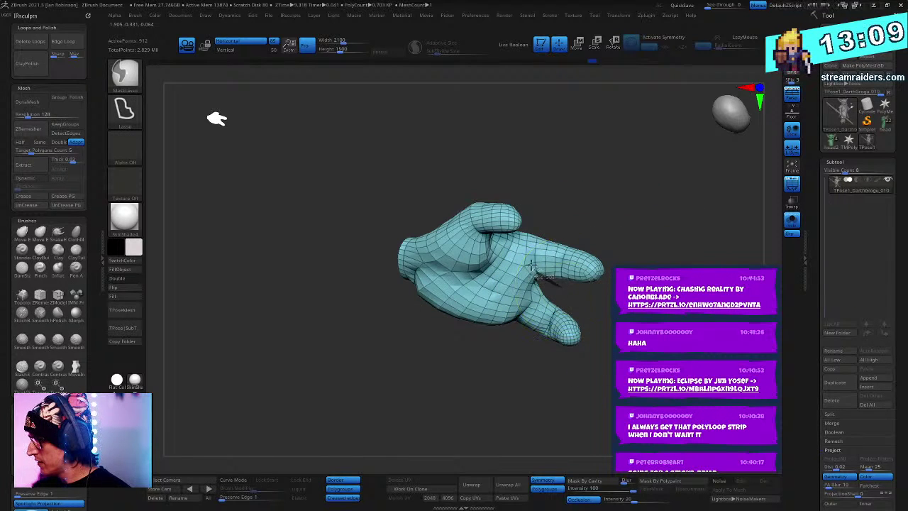
{"action": "left_click", "coordinate": [217, 118], "text": "ctrl+shift"}
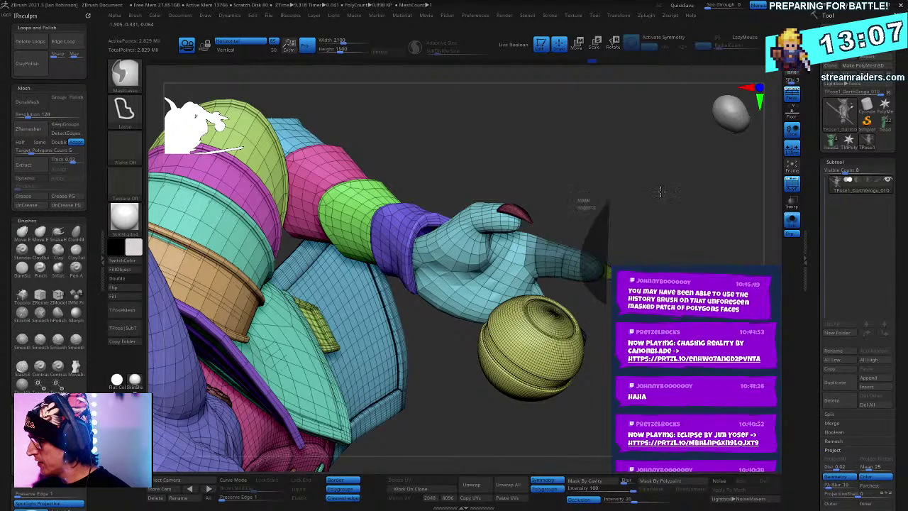
{"action": "left_click", "coordinate": [634, 263], "text": "ctrl"}
Step: Shift the olive-clawed finger of the raised hand about 0.05 with the gizmo
{"action": "left_click_drag", "start_coordinate": [633, 263], "coordinate": [618, 243]}
{"action": "key", "text": "w"}
{"action": "left_click_drag", "start_coordinate": [622, 186], "coordinate": [595, 187], "text": "alt"}
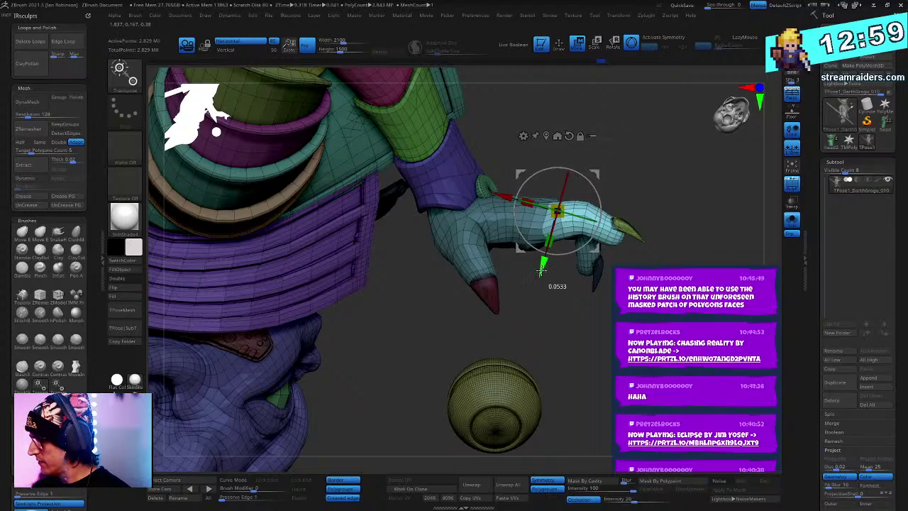
Step: Centre the gizmo on the unmasked section of the raised hand's olive-clawed finger and adjust its angle, checking from several sides
{"action": "key", "text": "q"}
{"action": "mouse_move", "coordinate": [705, 174]}
{"action": "left_mouse_down"}
{"action": "mouse_move", "coordinate": [707, 183]}
{"action": "mouse_move", "coordinate": [716, 173]}
{"action": "mouse_move", "coordinate": [711, 162]}
{"action": "left_mouse_up"}
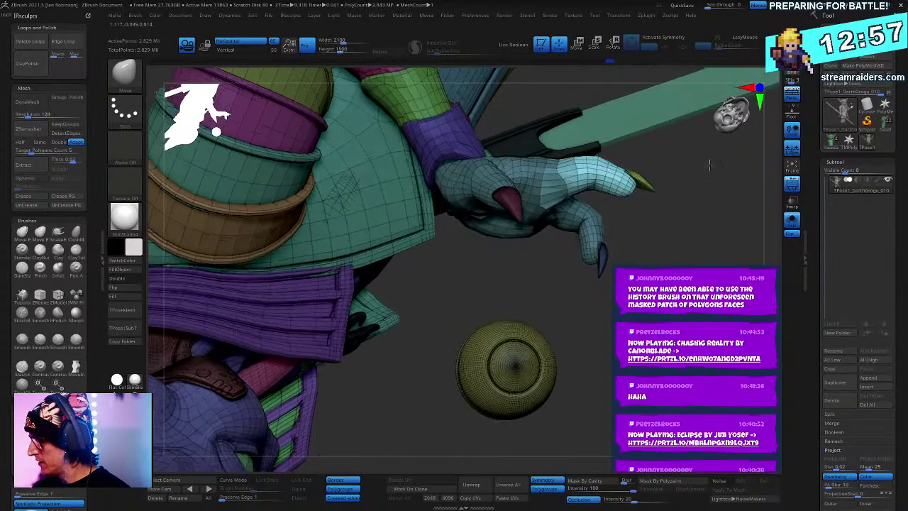
{"action": "key", "text": "w"}
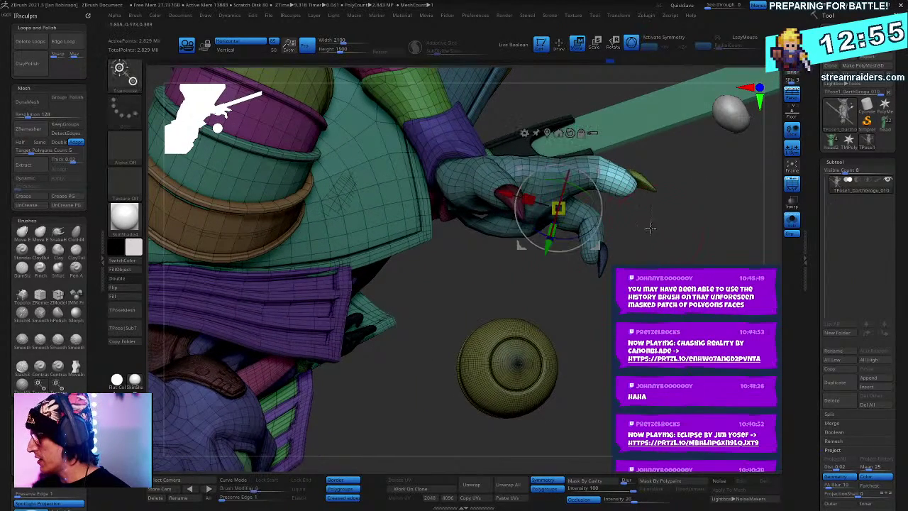
{"action": "mouse_move", "coordinate": [594, 247]}
{"action": "left_mouse_down", "text": "alt"}
{"action": "mouse_move", "coordinate": [674, 177]}
{"action": "mouse_move", "coordinate": [681, 116]}
{"action": "mouse_move", "coordinate": [648, 247]}
{"action": "mouse_move", "coordinate": [557, 234]}
{"action": "mouse_move", "coordinate": [585, 234]}
{"action": "left_mouse_up", "text": "alt"}
{"action": "left_click", "coordinate": [541, 266], "text": "alt"}
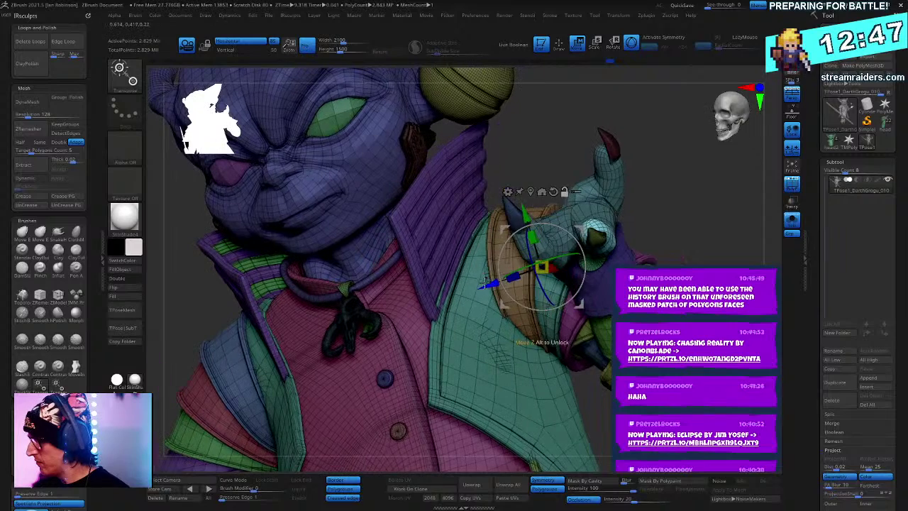
{"action": "left_click_drag", "start_coordinate": [488, 286], "coordinate": [544, 278], "text": "alt"}
{"action": "left_click_drag", "start_coordinate": [729, 196], "coordinate": [641, 207]}
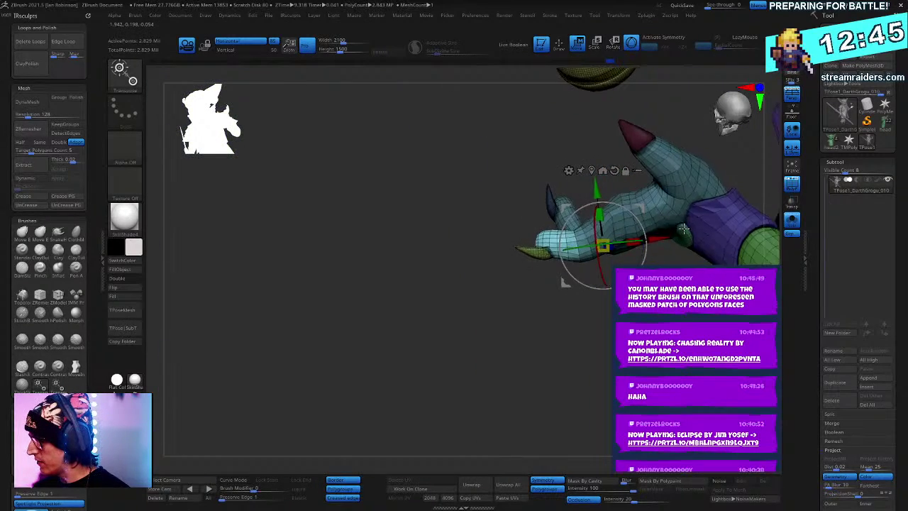
{"action": "mouse_move", "coordinate": [549, 284]}
{"action": "left_mouse_down"}
{"action": "mouse_move", "coordinate": [589, 292]}
{"action": "mouse_move", "coordinate": [625, 257]}
{"action": "left_mouse_up"}
{"action": "key", "text": "q"}
{"action": "mouse_move", "coordinate": [612, 348]}
{"action": "left_mouse_down", "text": "alt"}
{"action": "mouse_move", "coordinate": [578, 308]}
{"action": "mouse_move", "coordinate": [644, 258]}
{"action": "mouse_move", "coordinate": [689, 260]}
{"action": "mouse_move", "coordinate": [678, 227]}
{"action": "mouse_move", "coordinate": [656, 266]}
{"action": "mouse_move", "coordinate": [649, 234]}
{"action": "mouse_move", "coordinate": [649, 259]}
{"action": "mouse_move", "coordinate": [656, 254]}
{"action": "left_mouse_up", "text": "alt"}
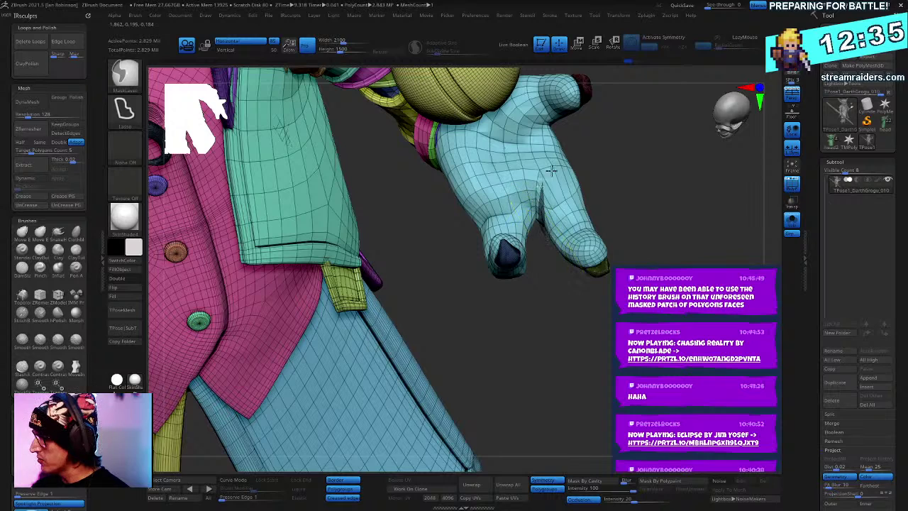
Step: Lasso-mask the olive-clawed finger, invert the mask so only that finger is free, and curl it about 21° with the gizmo
{"action": "mouse_move", "coordinate": [544, 198]}
{"action": "left_mouse_down", "text": "ctrl"}
{"action": "mouse_move", "coordinate": [553, 282]}
{"action": "mouse_move", "coordinate": [550, 270]}
{"action": "left_mouse_up", "text": "ctrl"}
{"action": "key", "text": "w"}
{"action": "left_click", "coordinate": [671, 225], "text": "ctrl"}
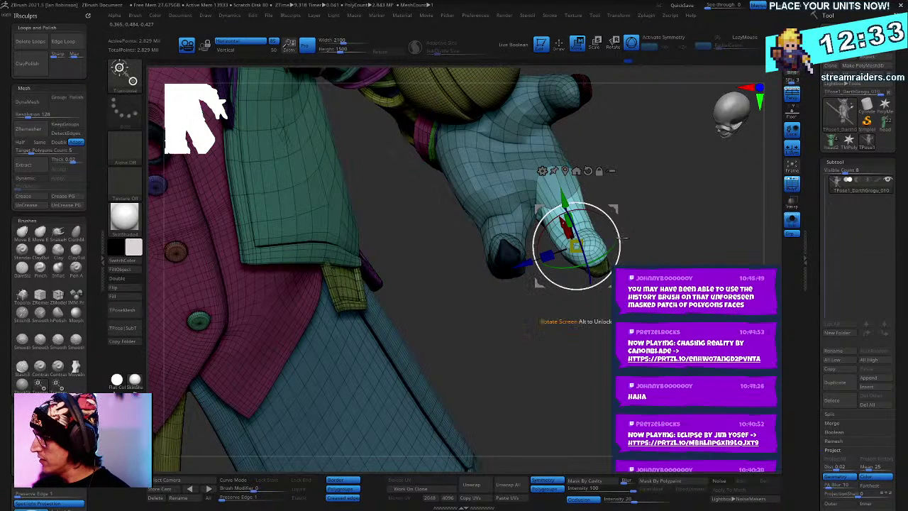
{"action": "left_click_drag", "start_coordinate": [616, 245], "coordinate": [616, 266]}
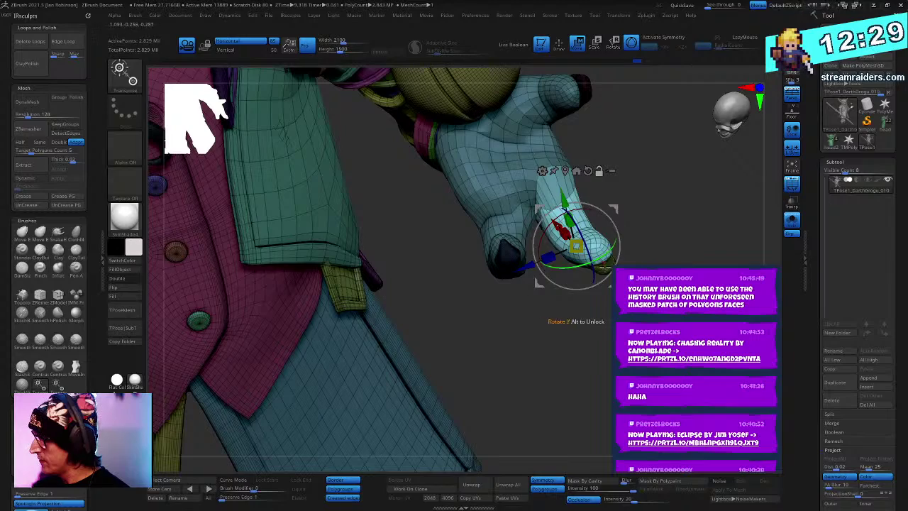
{"action": "left_click_drag", "start_coordinate": [565, 202], "coordinate": [547, 144], "text": "alt"}
{"action": "left_click_drag", "start_coordinate": [690, 222], "coordinate": [589, 267]}
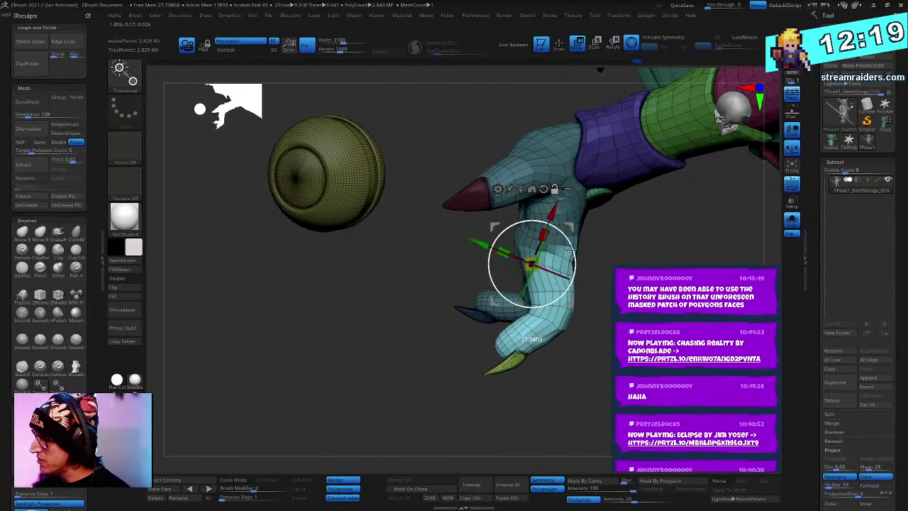
Step: Fine-tune the olive-clawed finger's direction with the gizmo, judging it from the palm side and in profile
{"action": "right_click_drag", "start_coordinate": [596, 264], "coordinate": [656, 236]}
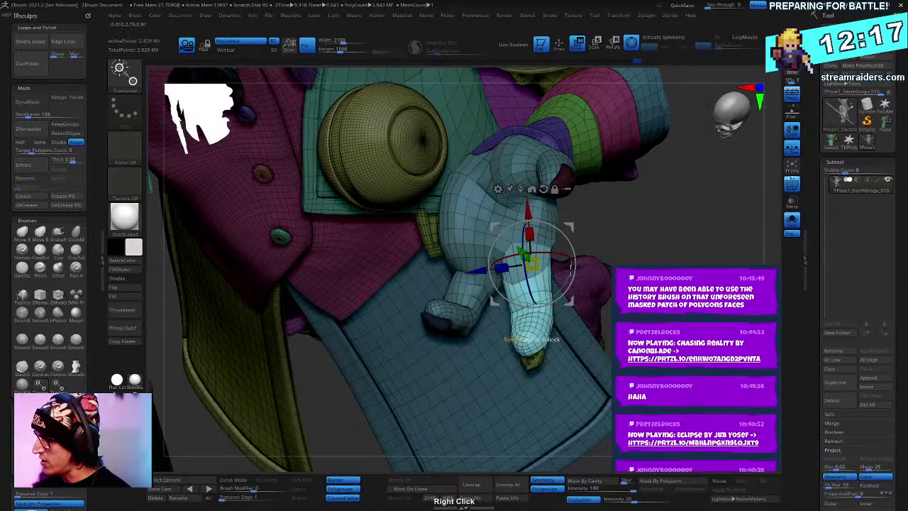
{"action": "left_click_drag", "start_coordinate": [559, 298], "coordinate": [583, 292]}
{"action": "left_click_drag", "start_coordinate": [668, 235], "coordinate": [578, 299]}
{"action": "right_click_drag", "start_coordinate": [595, 290], "coordinate": [528, 289]}
Step: Clear the mask and smooth the surface around the olive-clawed finger's base on the raised hand
{"action": "key", "text": "q"}
{"action": "left_click_drag", "start_coordinate": [702, 220], "coordinate": [663, 223]}
{"action": "left_click_drag", "start_coordinate": [666, 219], "coordinate": [684, 237], "text": "ctrl"}
{"action": "mouse_move", "coordinate": [550, 244]}
{"action": "left_mouse_down", "text": "shift"}
{"action": "mouse_move", "coordinate": [550, 273]}
{"action": "mouse_move", "coordinate": [553, 255]}
{"action": "left_mouse_up", "text": "shift"}
{"action": "right_click_drag", "start_coordinate": [661, 226], "coordinate": [658, 222]}
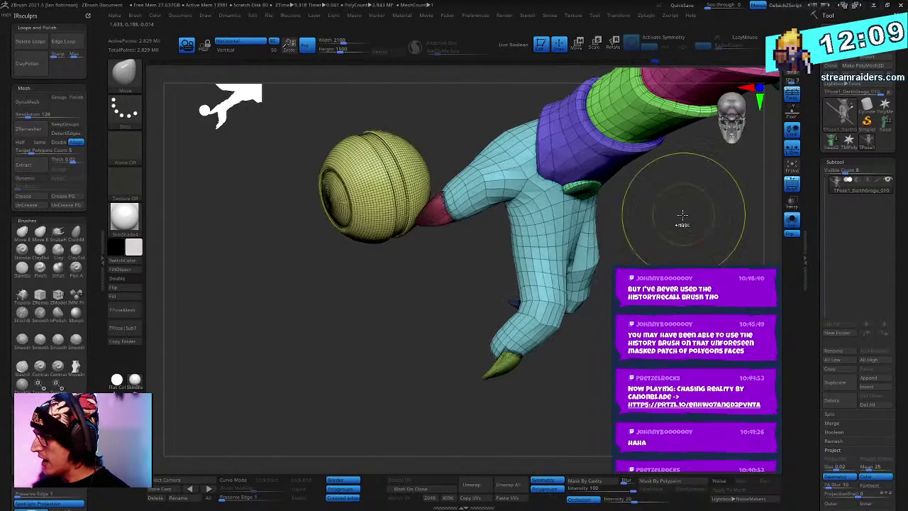
{"action": "key", "text": "space"}
{"action": "mouse_move", "coordinate": [546, 258]}
{"action": "left_mouse_down", "text": "shift"}
{"action": "mouse_move", "coordinate": [551, 239]}
{"action": "mouse_move", "coordinate": [536, 242]}
{"action": "left_mouse_up", "text": "shift"}
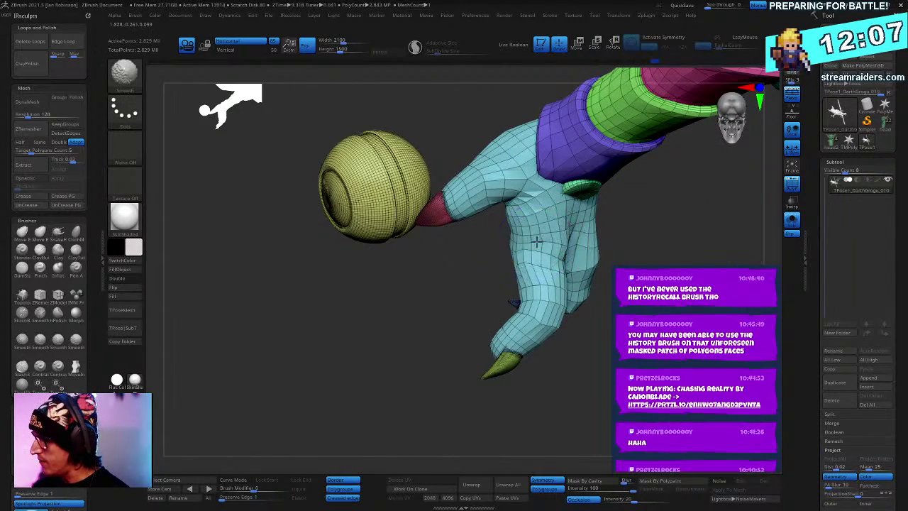
{"action": "right_click_drag", "start_coordinate": [607, 239], "coordinate": [548, 266]}
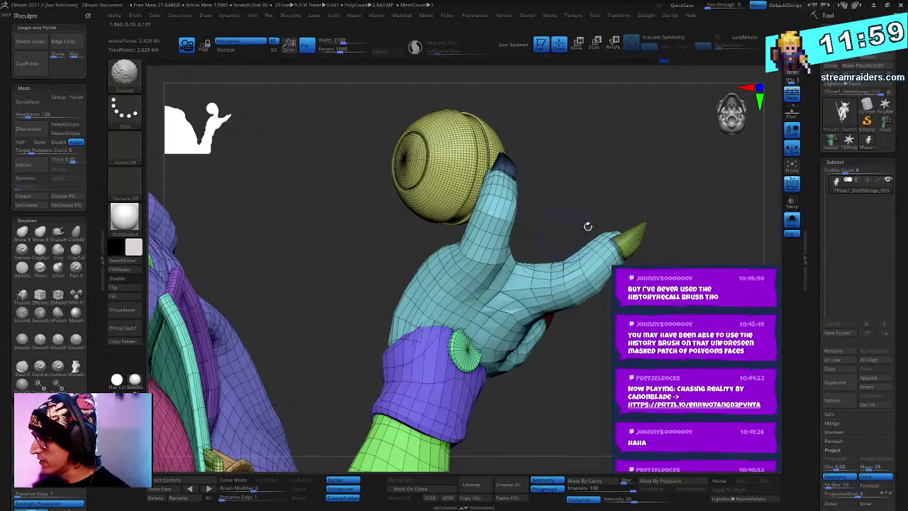
{"action": "right_click_drag", "start_coordinate": [667, 177], "coordinate": [589, 276]}
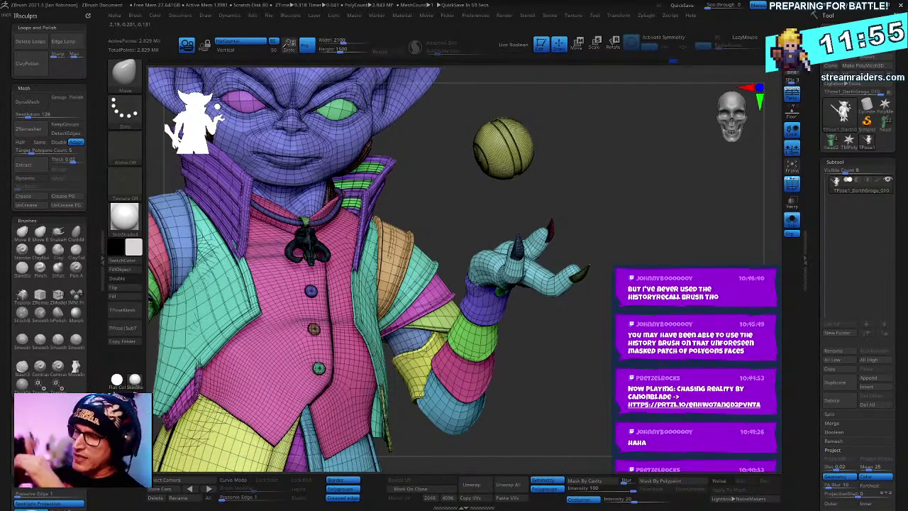
Step: Isolate the raised hand together with its red thumb claw by hiding both with polygroup and lasso selections, then inverting the visibility
{"action": "mouse_move", "coordinate": [653, 205]}
{"action": "right_mouse_down"}
{"action": "mouse_move", "coordinate": [620, 162]}
{"action": "mouse_move", "coordinate": [694, 254]}
{"action": "mouse_move", "coordinate": [702, 230]}
{"action": "mouse_move", "coordinate": [689, 244]}
{"action": "mouse_move", "coordinate": [650, 203]}
{"action": "mouse_move", "coordinate": [667, 177]}
{"action": "mouse_move", "coordinate": [535, 231]}
{"action": "right_mouse_up"}
{"action": "left_click", "coordinate": [535, 230], "text": "ctrl+shift"}
{"action": "left_click_drag", "start_coordinate": [672, 229], "coordinate": [616, 224], "text": "ctrl+shift"}
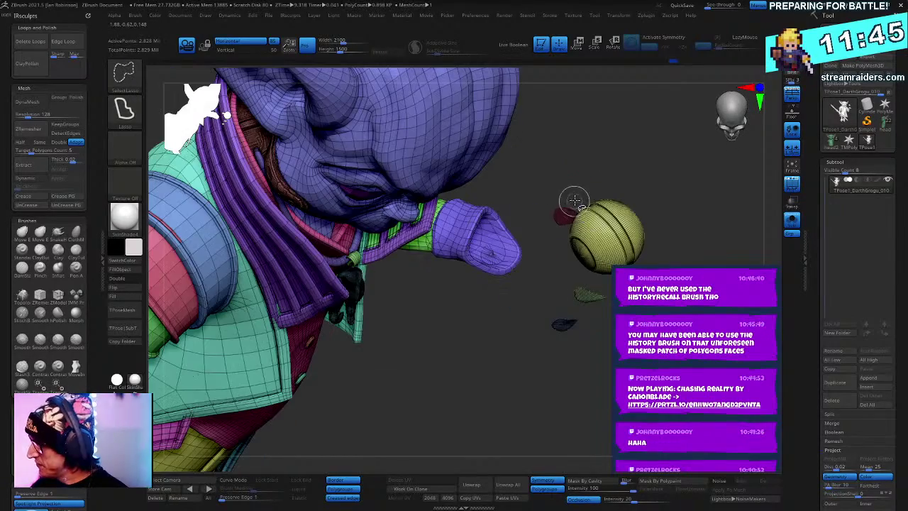
{"action": "right_click_drag", "start_coordinate": [669, 164], "coordinate": [574, 265]}
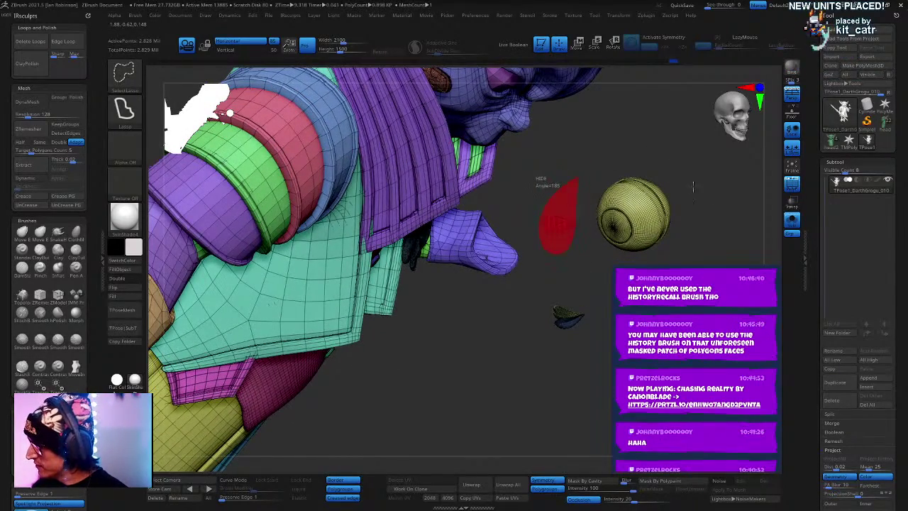
{"action": "key", "text": "ctrl"}
{"action": "left_click_drag", "start_coordinate": [558, 178], "coordinate": [601, 246], "text": "ctrl+alt+shift"}
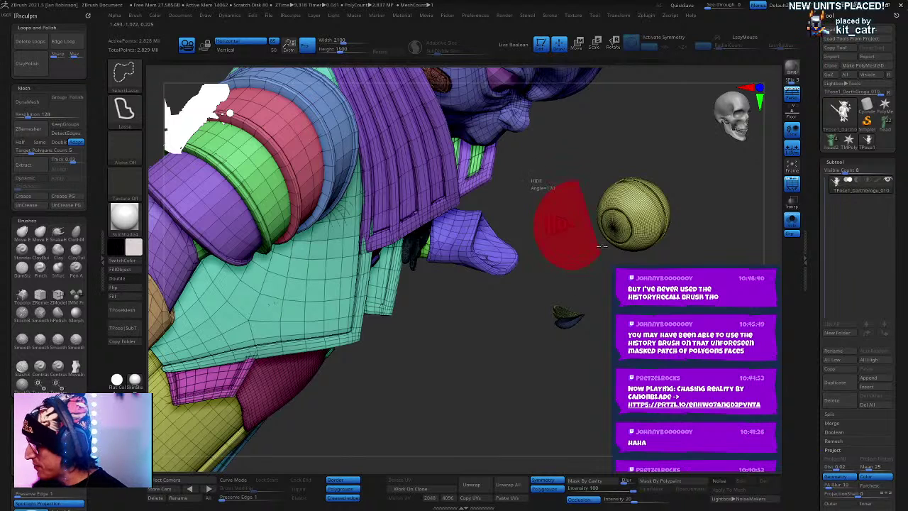
{"action": "left_click_drag", "start_coordinate": [680, 216], "coordinate": [688, 195], "text": "ctrl+alt+shift"}
{"action": "left_click_drag", "start_coordinate": [229, 112], "coordinate": [219, 118], "text": "ctrl+shift"}
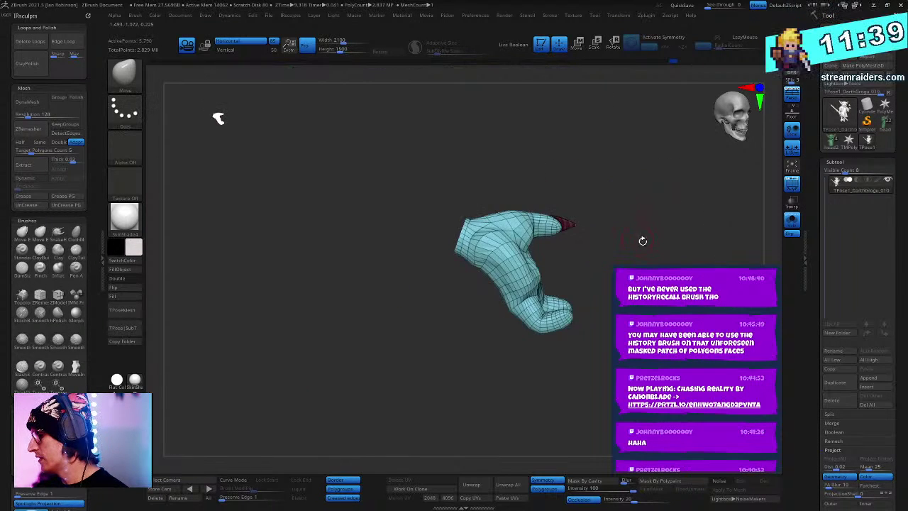
Step: Mask the isolated hand with the lasso so only the red-clawed thumb stays free, and unhide the rest of the model
{"action": "left_click_drag", "start_coordinate": [628, 259], "coordinate": [558, 243]}
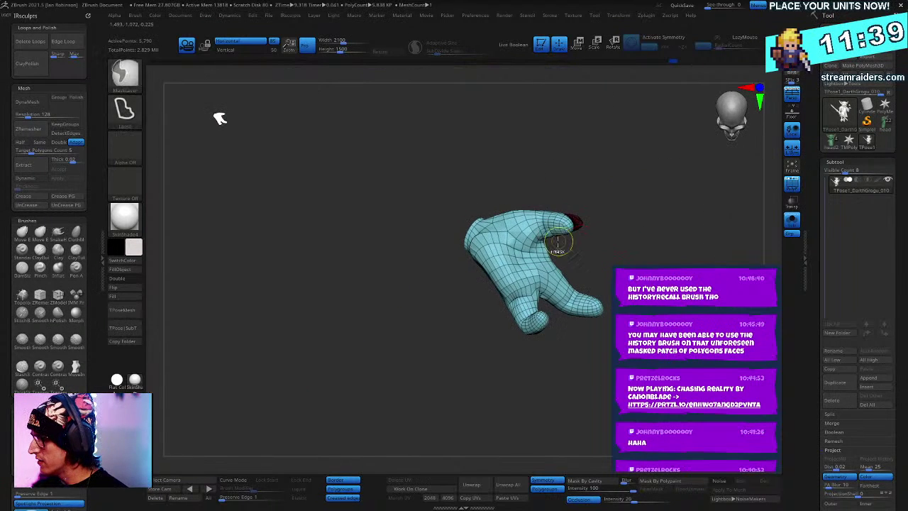
{"action": "left_click_drag", "start_coordinate": [656, 241], "coordinate": [631, 240], "text": "ctrl"}
{"action": "left_click", "coordinate": [656, 226], "text": "ctrl+shift"}
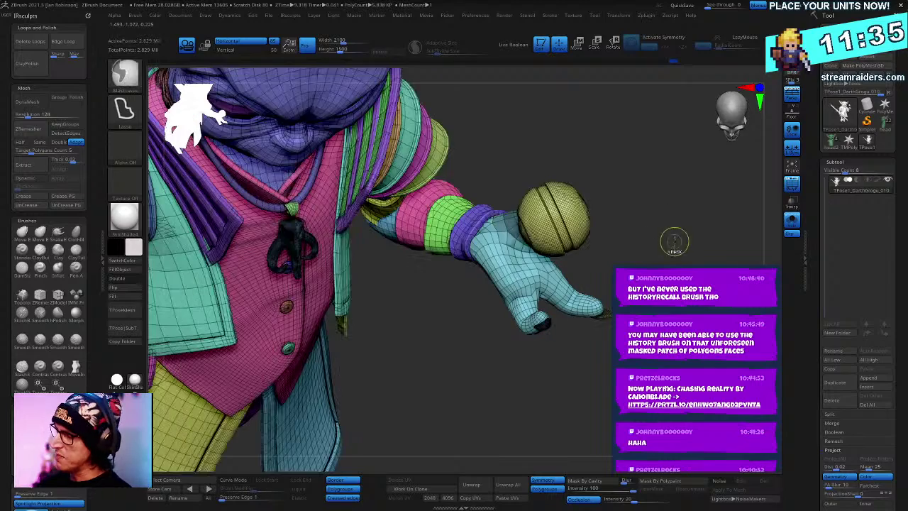
Step: Centre the gizmo on the red-clawed thumb, rotate it about 15°, shift it about 0.07 and clear the mask
{"action": "key", "text": "w"}
{"action": "left_click_drag", "start_coordinate": [656, 226], "coordinate": [624, 206]}
{"action": "left_click", "coordinate": [545, 199], "text": "alt"}
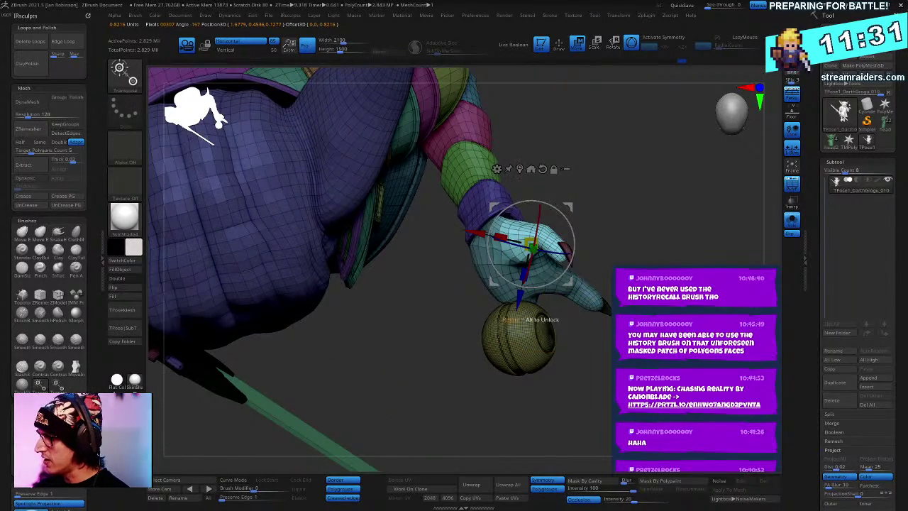
{"action": "left_click_drag", "start_coordinate": [642, 182], "coordinate": [652, 208]}
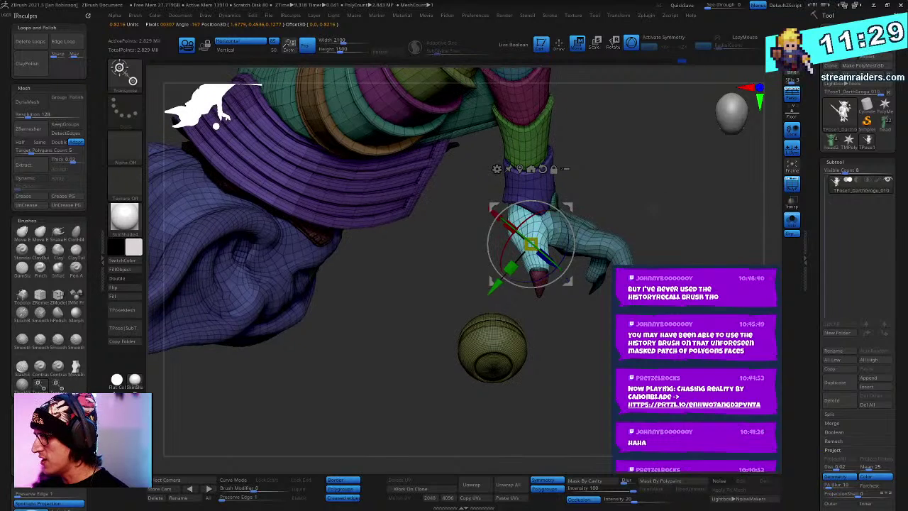
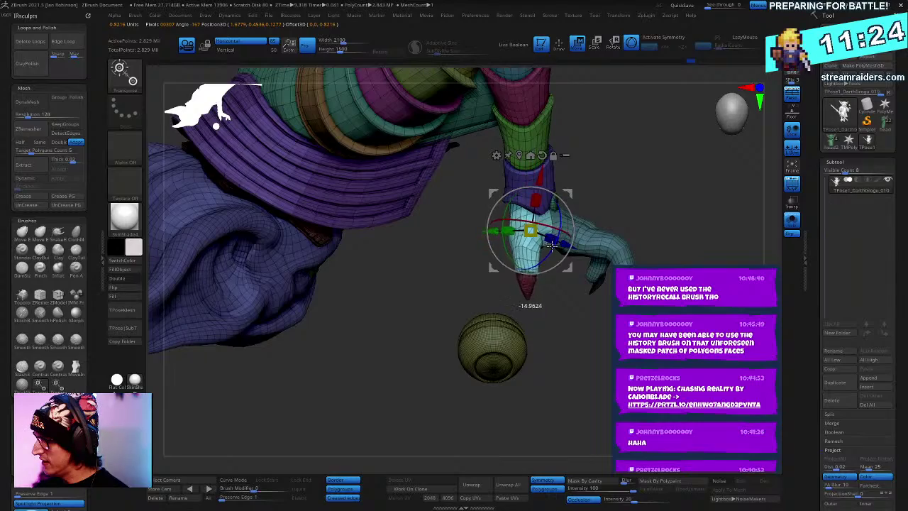
{"action": "left_click_drag", "start_coordinate": [649, 211], "coordinate": [560, 191]}
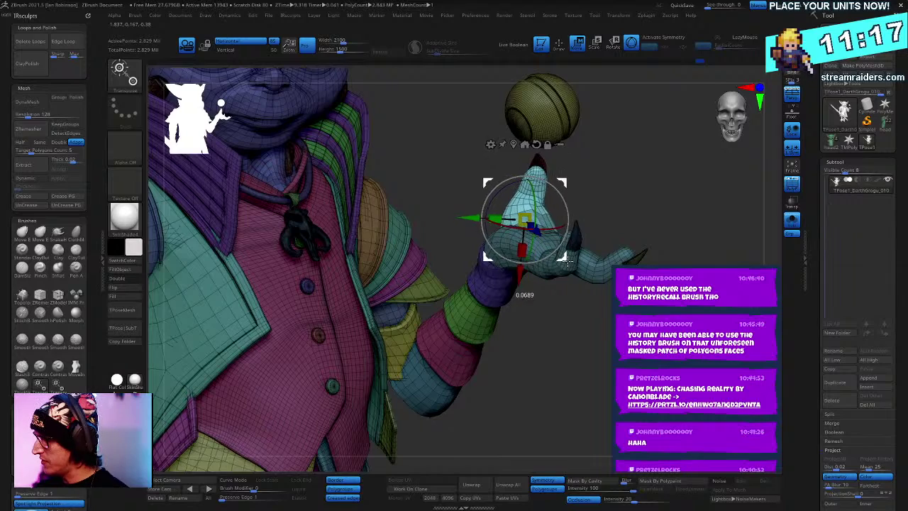
{"action": "mouse_move", "coordinate": [642, 210]}
{"action": "left_mouse_down"}
{"action": "mouse_move", "coordinate": [610, 182]}
{"action": "mouse_move", "coordinate": [597, 208]}
{"action": "mouse_move", "coordinate": [625, 163]}
{"action": "left_mouse_up"}
{"action": "key", "text": "q"}
{"action": "key", "text": "w"}
{"action": "key", "text": "q"}
{"action": "left_click_drag", "start_coordinate": [752, 154], "coordinate": [743, 165], "text": "ctrl"}
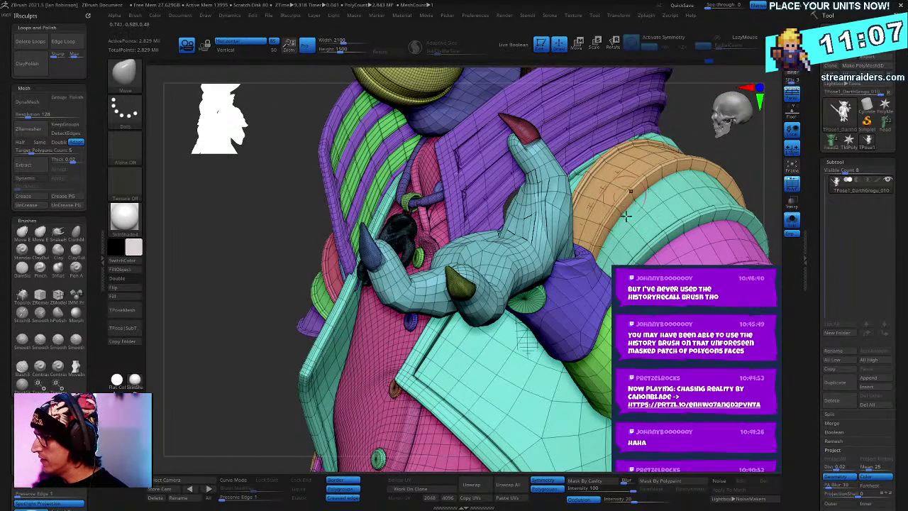
Step: Mask everything except the raised hand's skin polygroup and pull the base of the thumb outward with the Move brush
{"action": "left_click", "coordinate": [561, 192], "text": "ctrl+shift"}
{"action": "left_click", "coordinate": [727, 175], "text": "ctrl+shift"}
{"action": "left_click", "coordinate": [726, 177], "text": "ctrl+shift"}
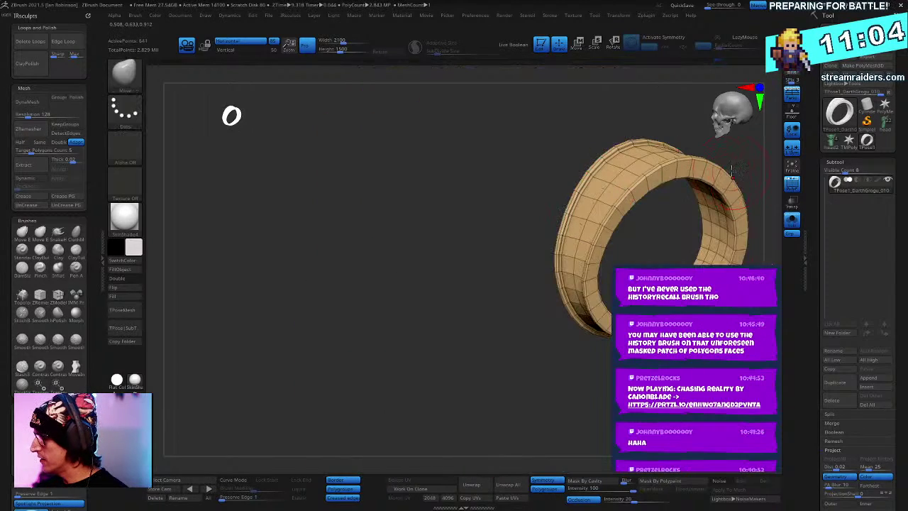
{"action": "key", "text": "ctrl+z"}
{"action": "left_click", "coordinate": [728, 176], "text": "ctrl+shift"}
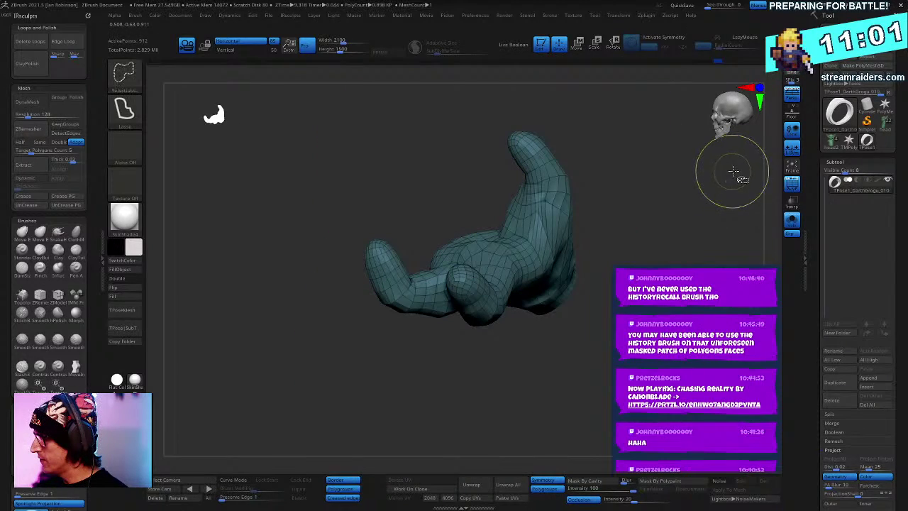
{"action": "left_click", "coordinate": [737, 172], "text": "ctrl+shift"}
{"action": "left_click", "coordinate": [738, 172], "text": "ctrl"}
{"action": "left_click_drag", "start_coordinate": [565, 240], "coordinate": [573, 241]}
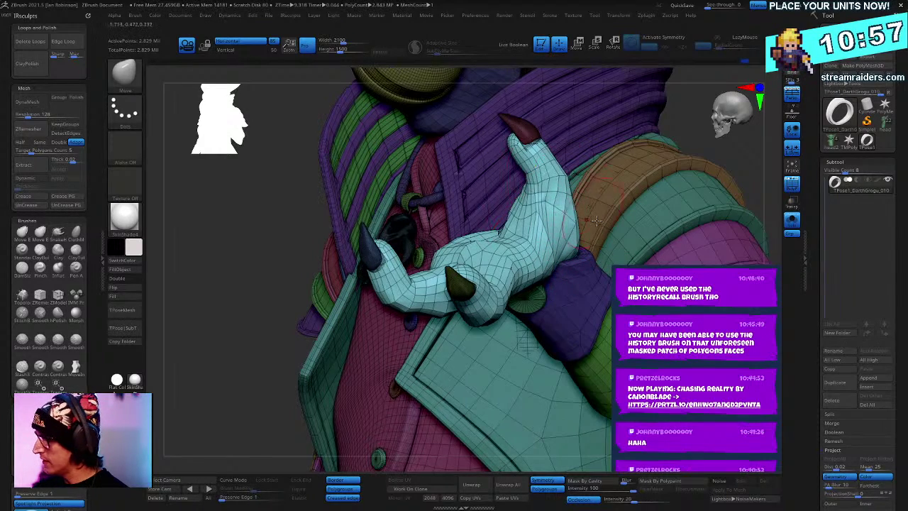
{"action": "right_click_drag", "start_coordinate": [596, 221], "coordinate": [556, 210], "text": "ctrl"}
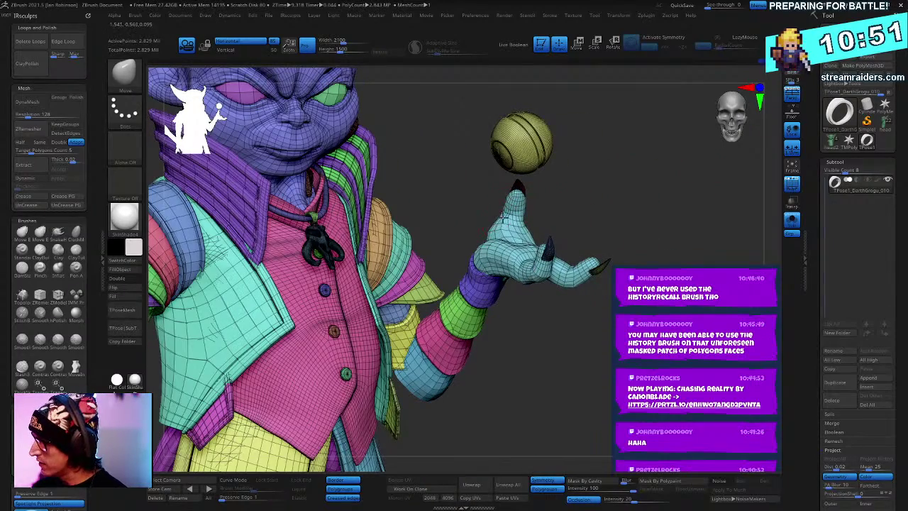
{"action": "right_click_drag", "start_coordinate": [643, 226], "coordinate": [706, 163], "text": "ctrl"}
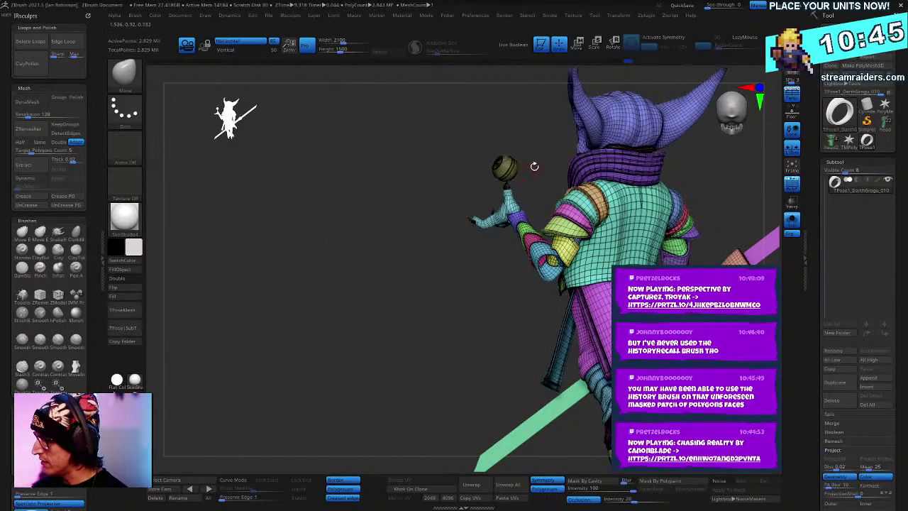
Step: Hide the floating ball, mask the remaining visible model and unhide everything so only the ball is free
{"action": "right_click_drag", "start_coordinate": [534, 166], "coordinate": [495, 131]}
{"action": "mouse_move", "coordinate": [496, 131]}
{"action": "left_mouse_down", "text": "ctrl+alt+shift"}
{"action": "mouse_move", "coordinate": [496, 188]}
{"action": "mouse_move", "coordinate": [508, 133]}
{"action": "left_mouse_up", "text": "ctrl+alt+shift"}
{"action": "left_click", "coordinate": [526, 137], "text": "ctrl"}
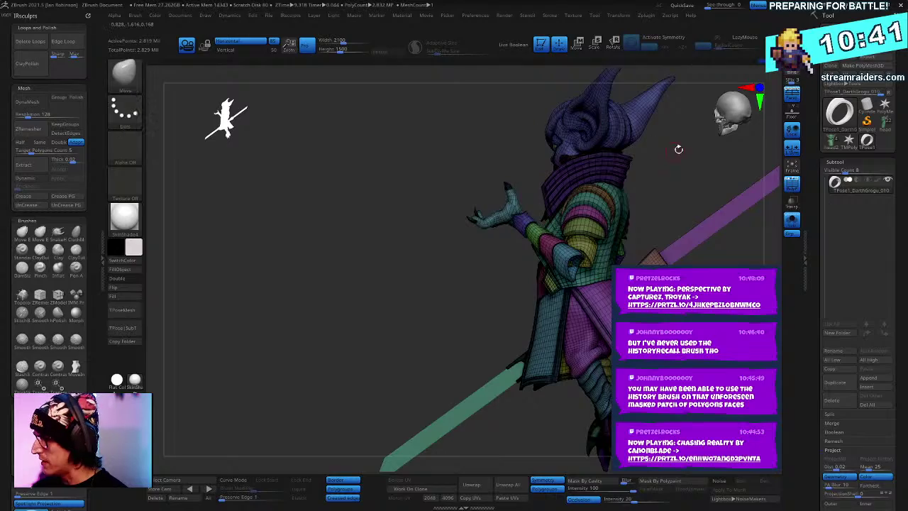
{"action": "mouse_move", "coordinate": [676, 148]}
{"action": "right_mouse_down"}
{"action": "mouse_move", "coordinate": [732, 161]}
{"action": "mouse_move", "coordinate": [659, 204]}
{"action": "right_mouse_up"}
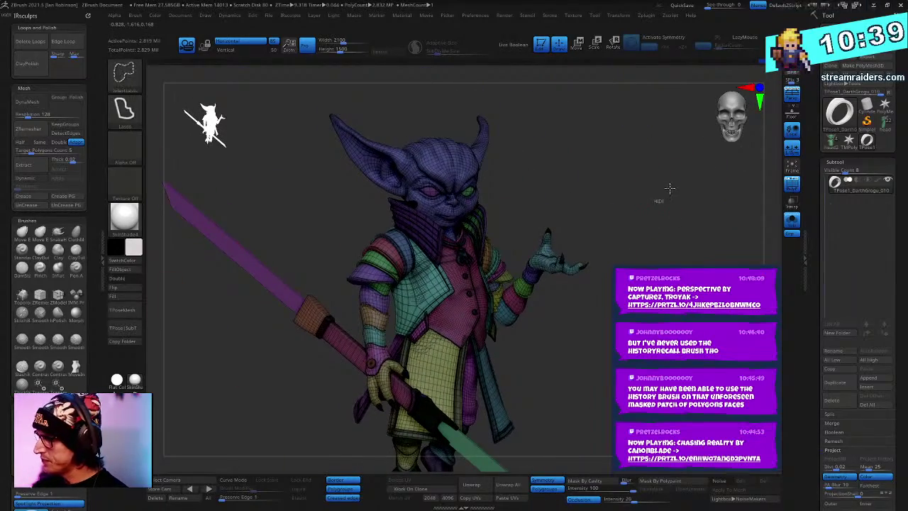
{"action": "left_click", "coordinate": [669, 189], "text": "ctrl+shift"}
{"action": "right_click_drag", "start_coordinate": [668, 250], "coordinate": [604, 168], "text": "ctrl"}
Step: Centre the gizmo on the unmasked ball and reposition it above the raised hand, checking from the front and above
{"action": "key", "text": "w"}
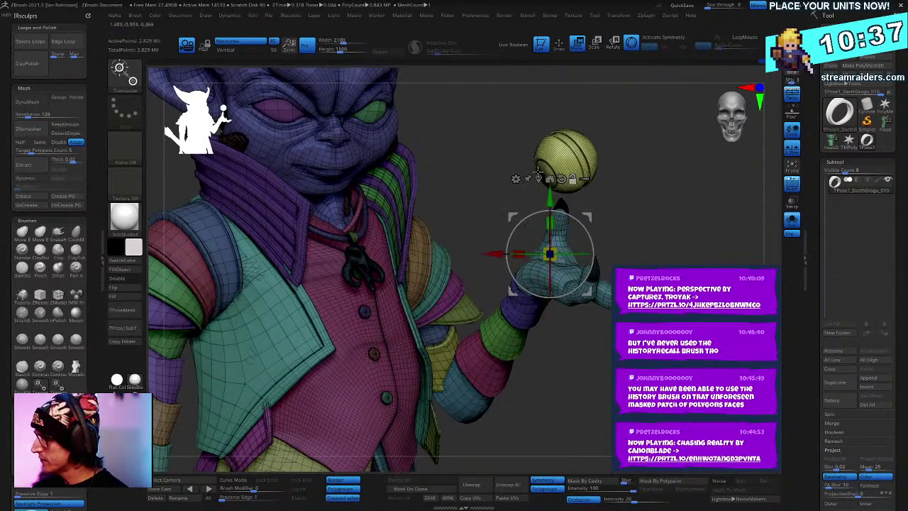
{"action": "left_click", "coordinate": [537, 173], "text": "alt"}
{"action": "right_click_drag", "start_coordinate": [703, 195], "coordinate": [645, 183], "text": "alt"}
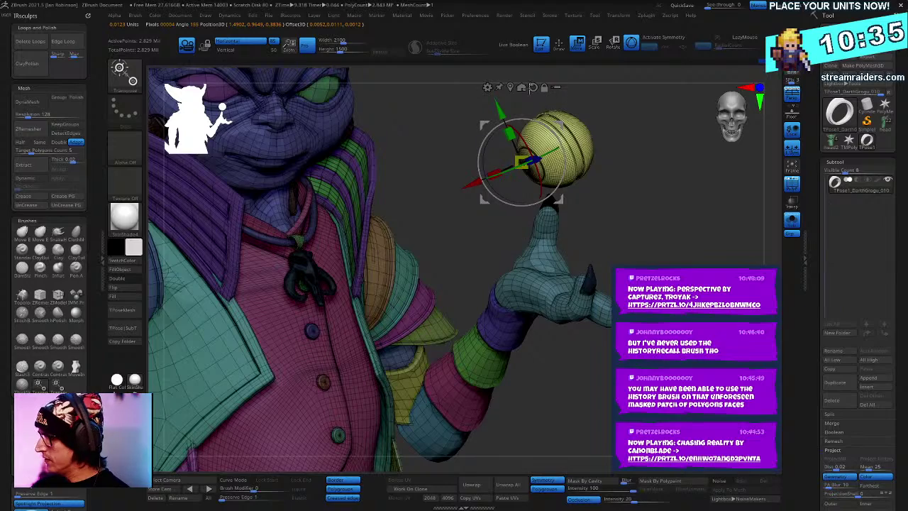
{"action": "left_click", "coordinate": [510, 87]}
{"action": "left_click_drag", "start_coordinate": [559, 98], "coordinate": [615, 126]}
{"action": "right_click_drag", "start_coordinate": [679, 222], "coordinate": [704, 175], "text": "ctrl"}
{"action": "left_click_drag", "start_coordinate": [526, 163], "coordinate": [534, 162]}
{"action": "key", "text": "q"}
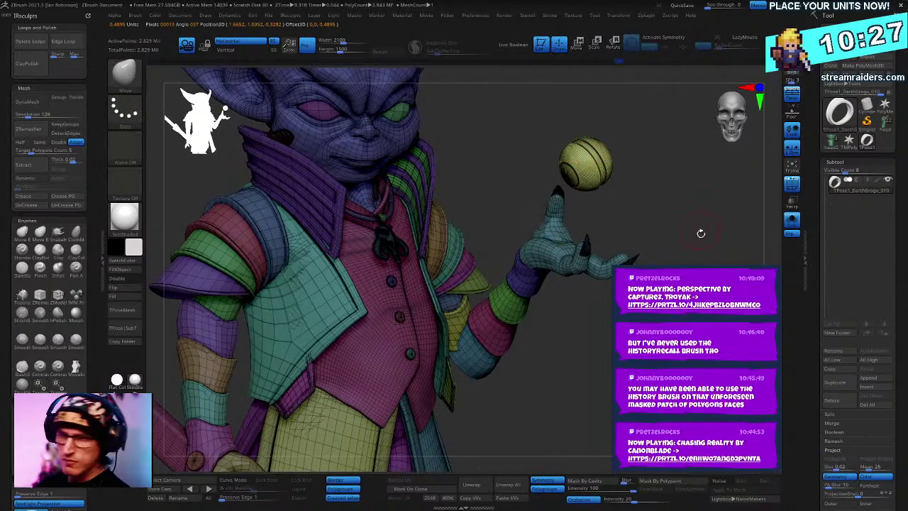
{"action": "mouse_move", "coordinate": [699, 233]}
{"action": "right_mouse_down", "text": "ctrl"}
{"action": "mouse_move", "coordinate": [701, 211]}
{"action": "mouse_move", "coordinate": [703, 229]}
{"action": "mouse_move", "coordinate": [690, 235]}
{"action": "mouse_move", "coordinate": [707, 223]}
{"action": "mouse_move", "coordinate": [710, 264]}
{"action": "mouse_move", "coordinate": [694, 206]}
{"action": "right_mouse_up", "text": "ctrl"}
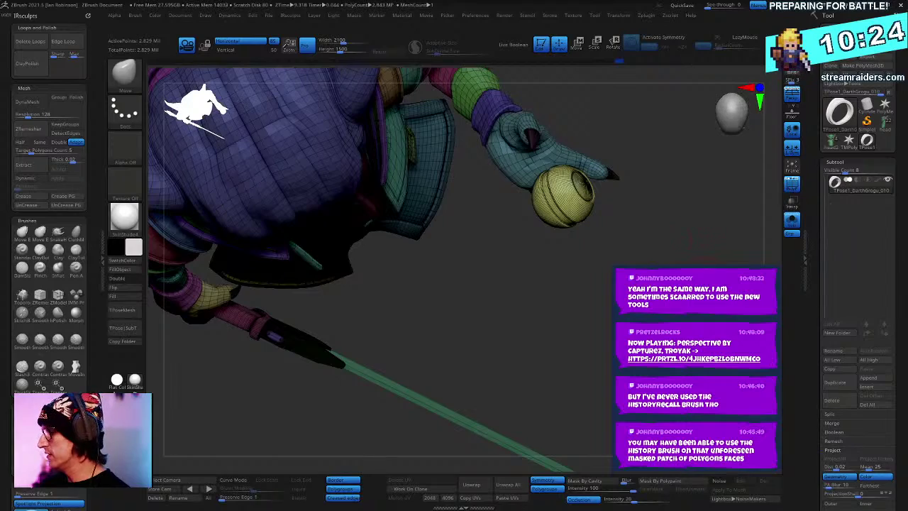
Step: Raise the floating ball slightly higher above the raised hand, check it from above and the front, and release the mask on the body
{"action": "key", "text": "w"}
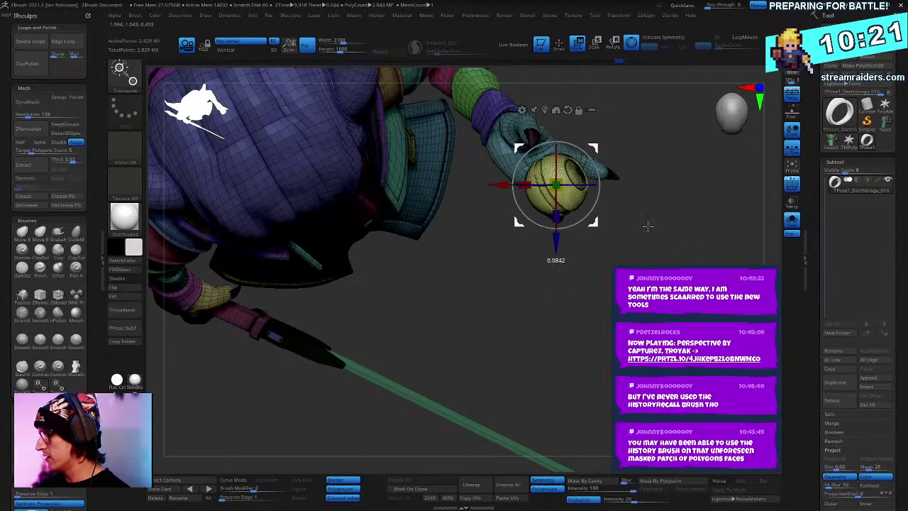
{"action": "key", "text": "q"}
{"action": "mouse_move", "coordinate": [647, 225]}
{"action": "right_mouse_down"}
{"action": "mouse_move", "coordinate": [709, 137]}
{"action": "mouse_move", "coordinate": [695, 247]}
{"action": "mouse_move", "coordinate": [654, 171]}
{"action": "right_mouse_up"}
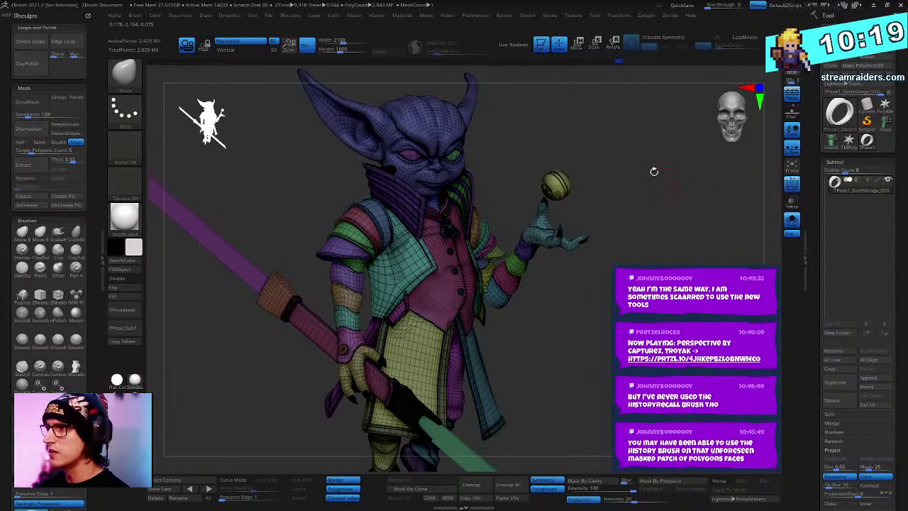
{"action": "key", "text": "w"}
{"action": "key", "text": "q"}
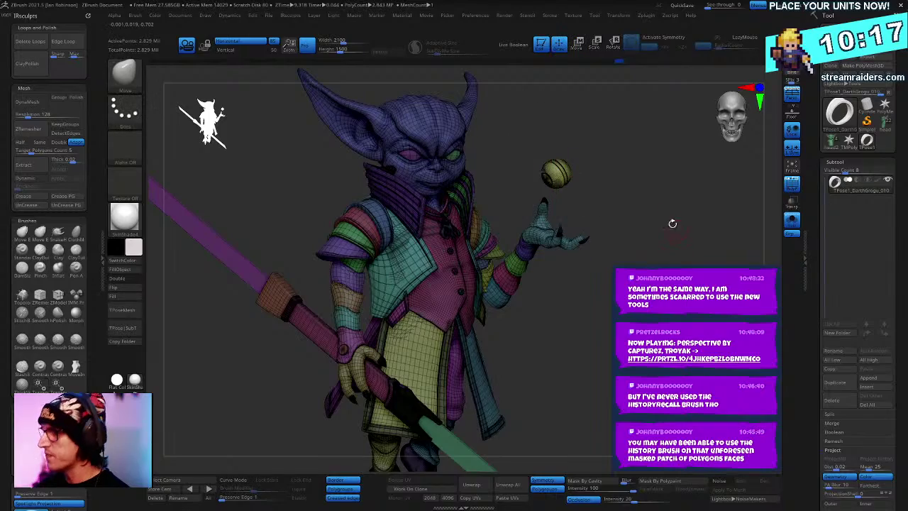
{"action": "left_click", "coordinate": [694, 227], "text": "ctrl"}
{"action": "right_click_drag", "start_coordinate": [693, 227], "coordinate": [446, 291]}
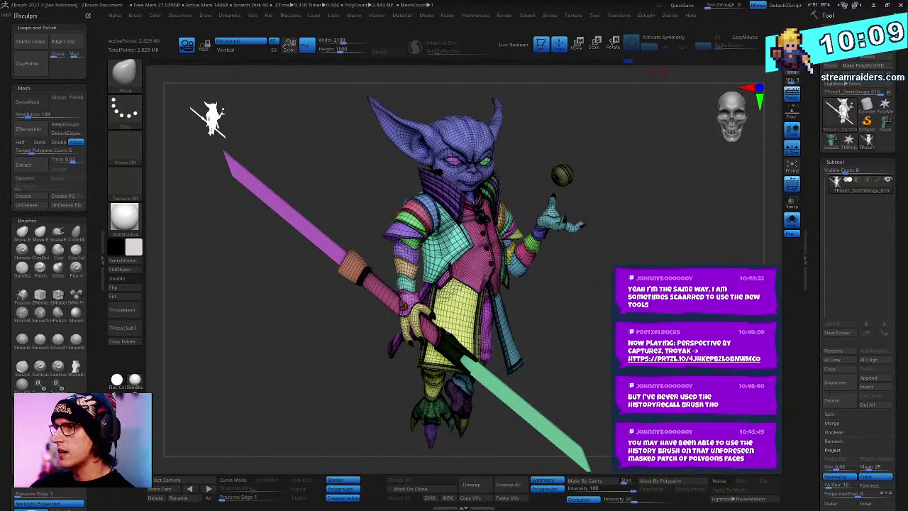
Step: Switch to the reference artwork, fit and position its window beside the model, and compare the character's pose, ball and sword with it
{"action": "key", "text": "alt+Tab"}
{"action": "right_click_drag", "start_coordinate": [431, 192], "coordinate": [734, 161]}
{"action": "right_click_drag", "start_coordinate": [295, 330], "coordinate": [206, 337]}
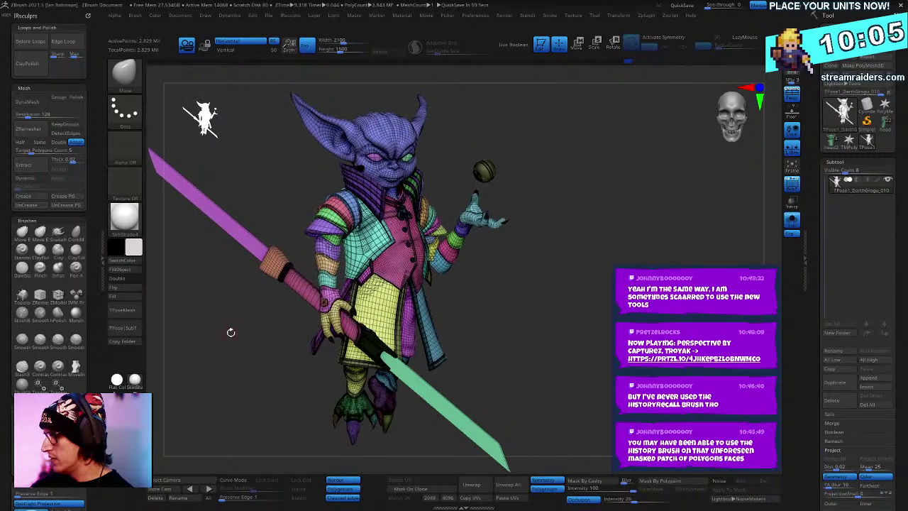
{"action": "key", "text": "alt+Tab"}
{"action": "right_click_drag", "start_coordinate": [869, 183], "coordinate": [821, 205]}
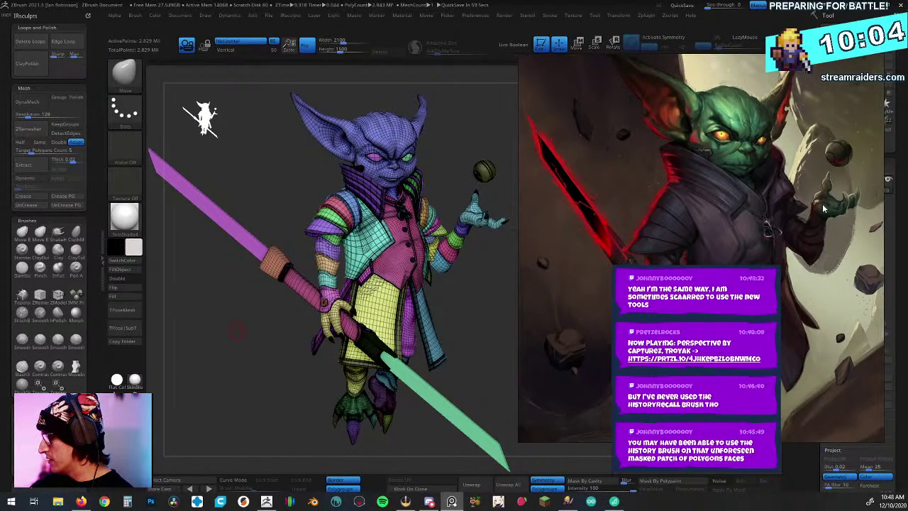
{"action": "scroll", "coordinate": [815, 227], "scroll_direction": "down", "scroll_amount": 3}
{"action": "right_click_drag", "start_coordinate": [712, 249], "coordinate": [675, 247]}
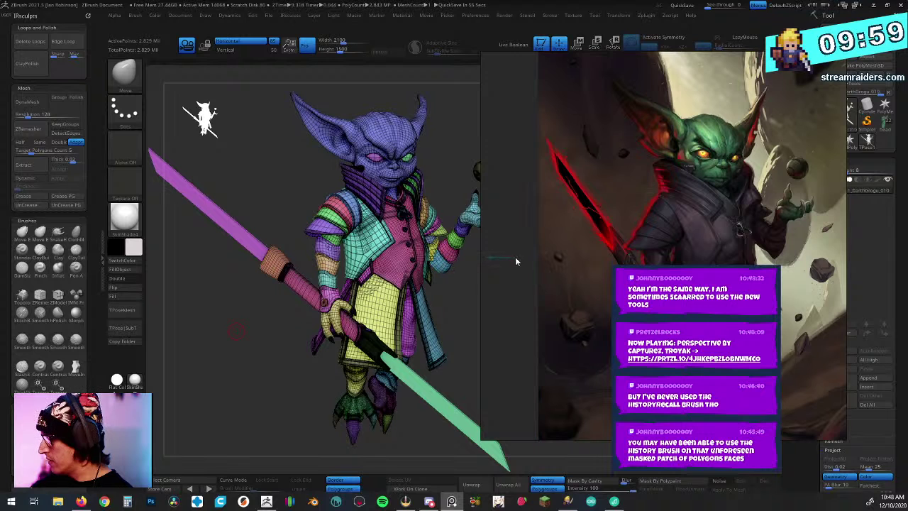
{"action": "left_click_drag", "start_coordinate": [482, 256], "coordinate": [535, 257]}
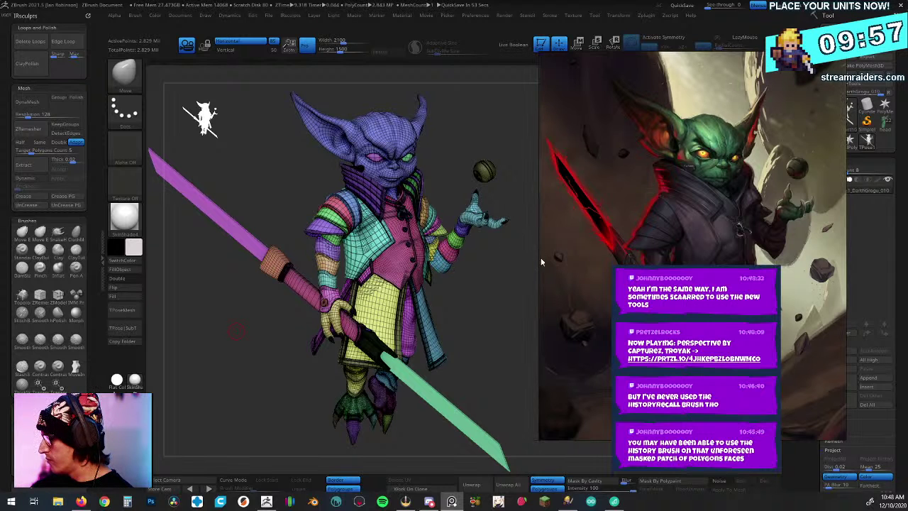
{"action": "right_click_drag", "start_coordinate": [544, 262], "coordinate": [514, 262]}
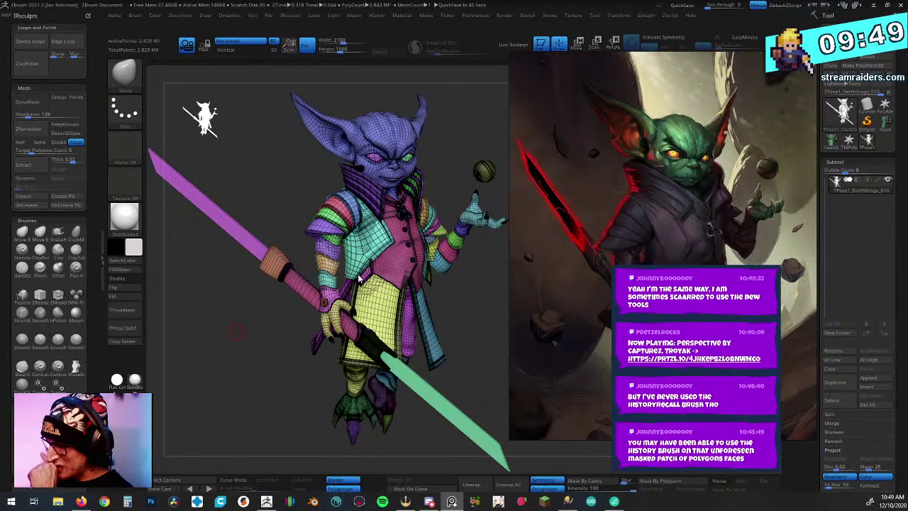
{"action": "right_click_drag", "start_coordinate": [546, 193], "coordinate": [0, 89]}
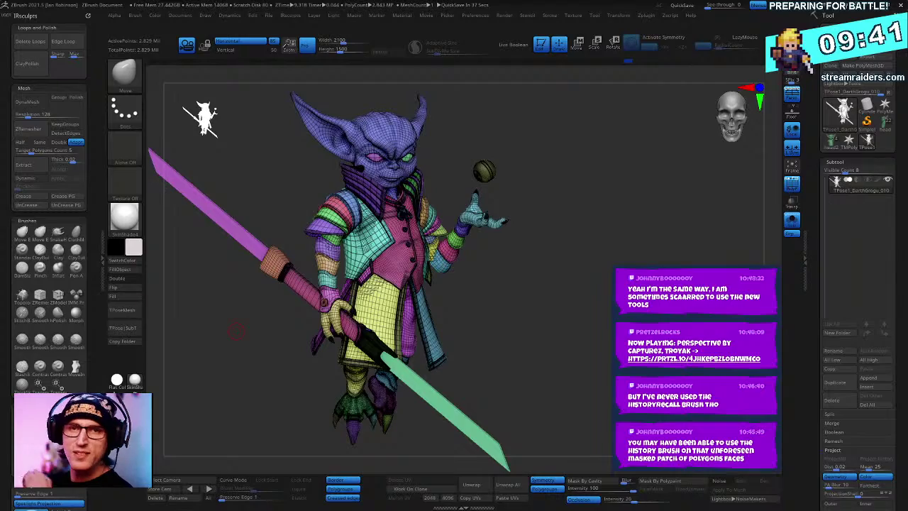
Step: Hide all parts of the double-bladed sword, mask the remaining visible model and unhide everything so only the sword is free
{"action": "mouse_move", "coordinate": [576, 260]}
{"action": "left_mouse_down"}
{"action": "mouse_move", "coordinate": [730, 237]}
{"action": "mouse_move", "coordinate": [624, 256]}
{"action": "mouse_move", "coordinate": [677, 260]}
{"action": "mouse_move", "coordinate": [754, 217]}
{"action": "mouse_move", "coordinate": [659, 284]}
{"action": "mouse_move", "coordinate": [735, 214]}
{"action": "left_mouse_up"}
{"action": "left_click", "coordinate": [393, 151], "text": "ctrl+shift"}
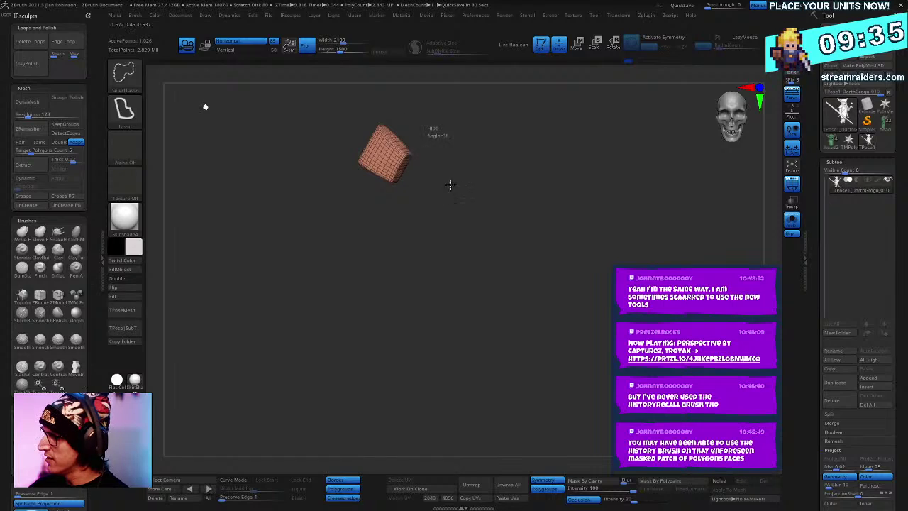
{"action": "left_click", "coordinate": [450, 185], "text": "ctrl+shift"}
{"action": "left_click", "coordinate": [419, 177], "text": "ctrl+shift"}
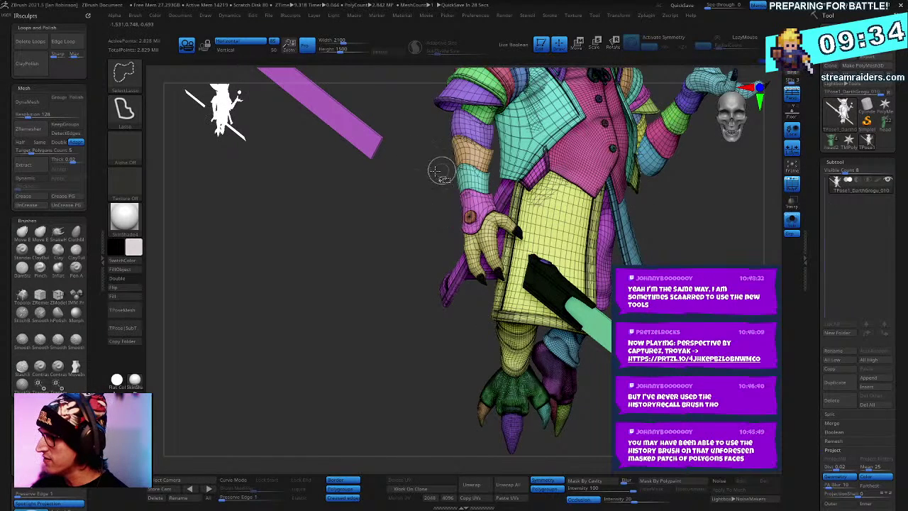
{"action": "mouse_move", "coordinate": [419, 182]}
{"action": "left_mouse_down", "text": "alt"}
{"action": "mouse_move", "coordinate": [396, 174]}
{"action": "mouse_move", "coordinate": [394, 275]}
{"action": "mouse_move", "coordinate": [369, 129]}
{"action": "mouse_move", "coordinate": [331, 373]}
{"action": "mouse_move", "coordinate": [383, 363]}
{"action": "mouse_move", "coordinate": [378, 333]}
{"action": "left_mouse_up", "text": "alt"}
{"action": "mouse_move", "coordinate": [496, 89]}
{"action": "left_mouse_down"}
{"action": "mouse_move", "coordinate": [582, 99]}
{"action": "mouse_move", "coordinate": [692, 206]}
{"action": "mouse_move", "coordinate": [696, 262]}
{"action": "mouse_move", "coordinate": [550, 305]}
{"action": "left_mouse_up"}
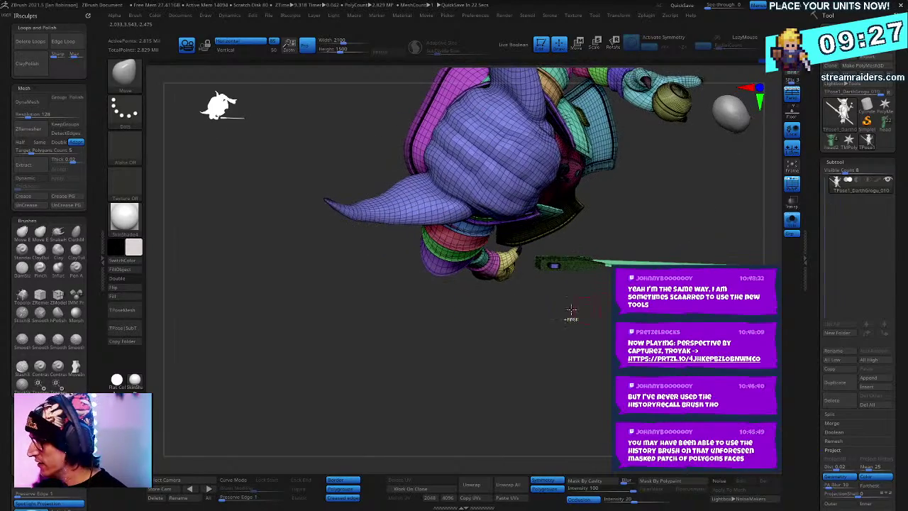
{"action": "left_click_drag", "start_coordinate": [538, 264], "coordinate": [754, 218], "text": "ctrl+alt+shift"}
{"action": "mouse_move", "coordinate": [784, 360]}
{"action": "left_mouse_down", "text": "ctrl+alt+shift"}
{"action": "mouse_move", "coordinate": [737, 361]}
{"action": "mouse_move", "coordinate": [621, 220]}
{"action": "mouse_move", "coordinate": [672, 264]}
{"action": "left_mouse_up", "text": "ctrl+alt+shift"}
{"action": "key", "text": "ctrl+a"}
{"action": "left_click", "coordinate": [667, 212], "text": "ctrl+shift"}
Step: Centre the gizmo on the unmasked sword, adjust its angle, move it well away from the lowered hand and clear the mask
{"action": "key", "text": "w"}
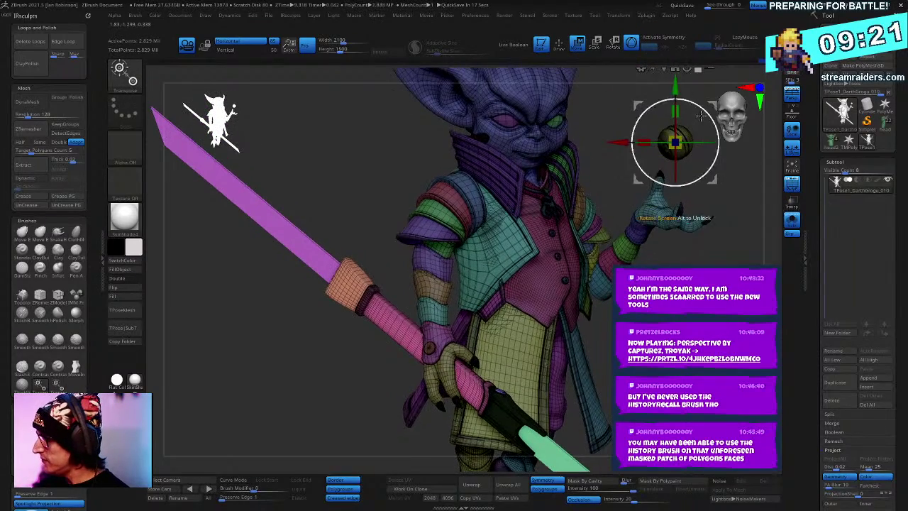
{"action": "left_click_drag", "start_coordinate": [711, 151], "coordinate": [711, 204], "text": "alt"}
{"action": "left_click", "coordinate": [663, 119]}
{"action": "left_click_drag", "start_coordinate": [677, 134], "coordinate": [673, 10], "text": "alt"}
{"action": "mouse_move", "coordinate": [451, 248]}
{"action": "left_mouse_down"}
{"action": "mouse_move", "coordinate": [455, 255]}
{"action": "mouse_move", "coordinate": [449, 242]}
{"action": "left_mouse_up"}
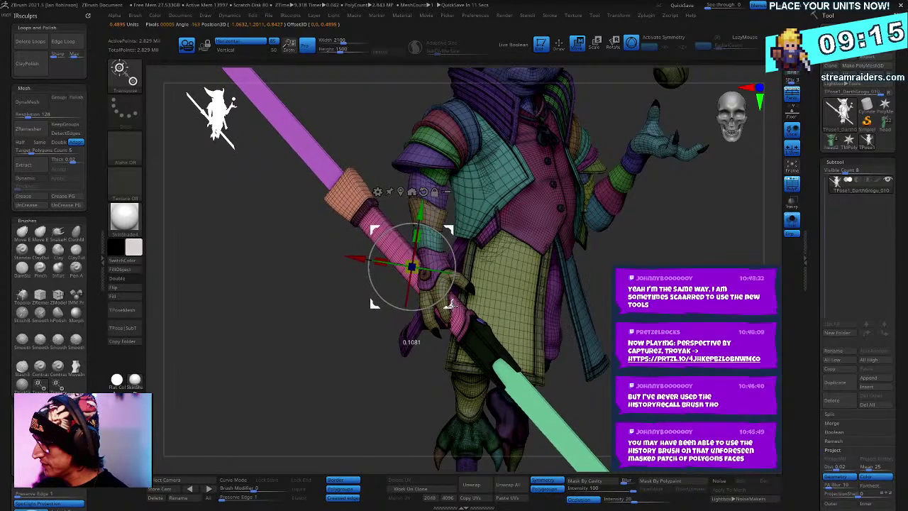
{"action": "left_click_drag", "start_coordinate": [369, 295], "coordinate": [460, 310]}
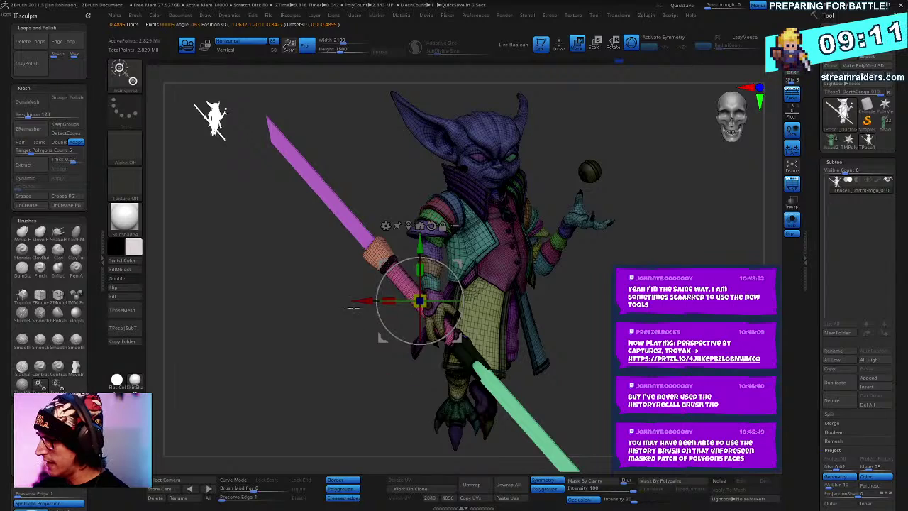
{"action": "mouse_move", "coordinate": [354, 308]}
{"action": "left_mouse_down"}
{"action": "mouse_move", "coordinate": [183, 339]}
{"action": "mouse_move", "coordinate": [153, 336]}
{"action": "mouse_move", "coordinate": [206, 335]}
{"action": "mouse_move", "coordinate": [150, 337]}
{"action": "left_mouse_up"}
{"action": "key", "text": "q"}
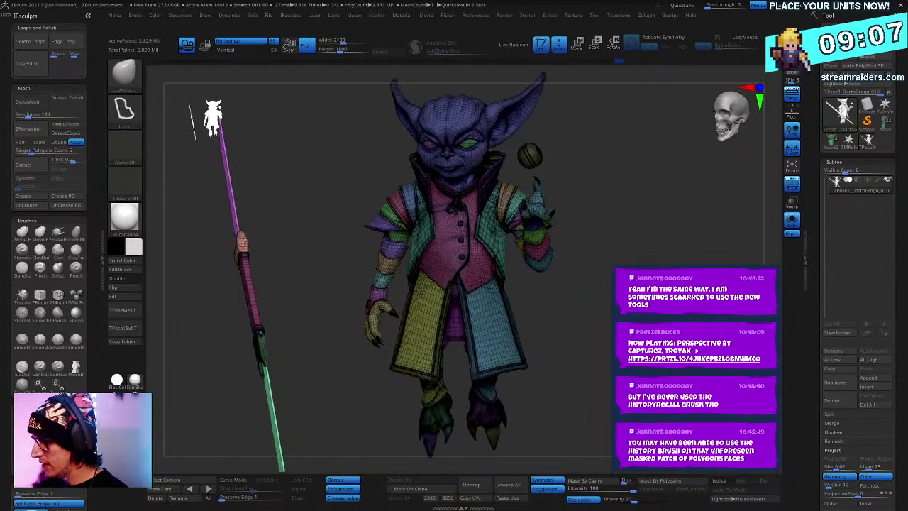
{"action": "left_click_drag", "start_coordinate": [546, 286], "coordinate": [558, 296], "text": "ctrl"}
{"action": "key", "text": "Escape"}
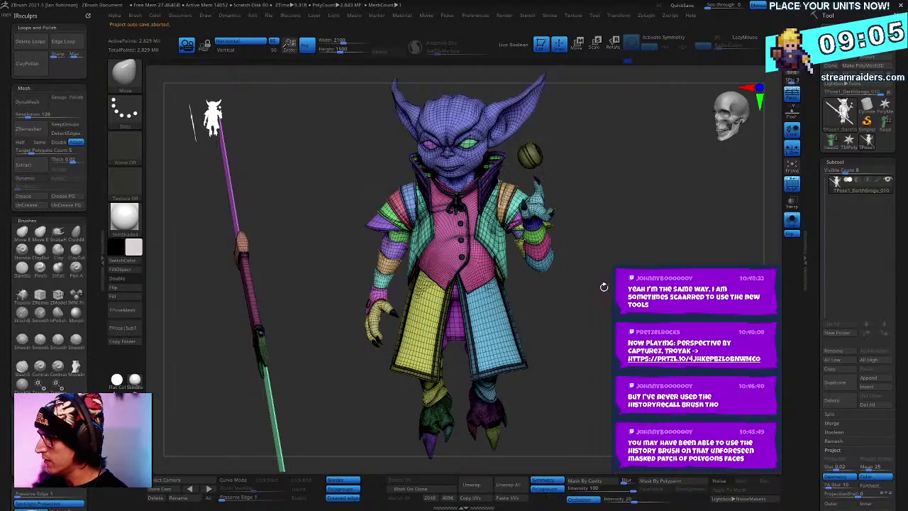
Step: Hide the green, purple and orange sleeve band polygroups of the lowered arm
{"action": "mouse_move", "coordinate": [659, 256]}
{"action": "left_mouse_down", "text": "alt"}
{"action": "mouse_move", "coordinate": [683, 235]}
{"action": "mouse_move", "coordinate": [735, 236]}
{"action": "mouse_move", "coordinate": [746, 248]}
{"action": "mouse_move", "coordinate": [632, 252]}
{"action": "left_mouse_up", "text": "alt"}
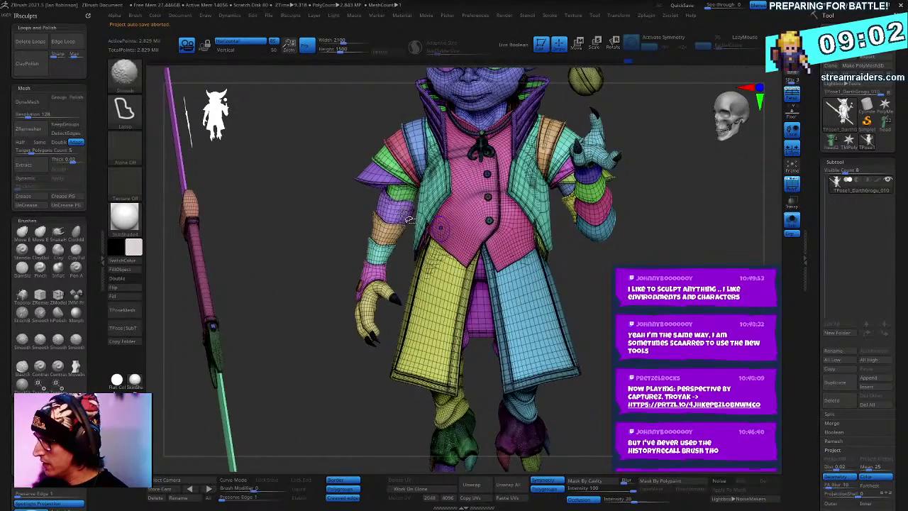
{"action": "left_click", "coordinate": [400, 191], "text": "ctrl+shift"}
{"action": "left_click", "coordinate": [608, 251], "text": "ctrl+shift"}
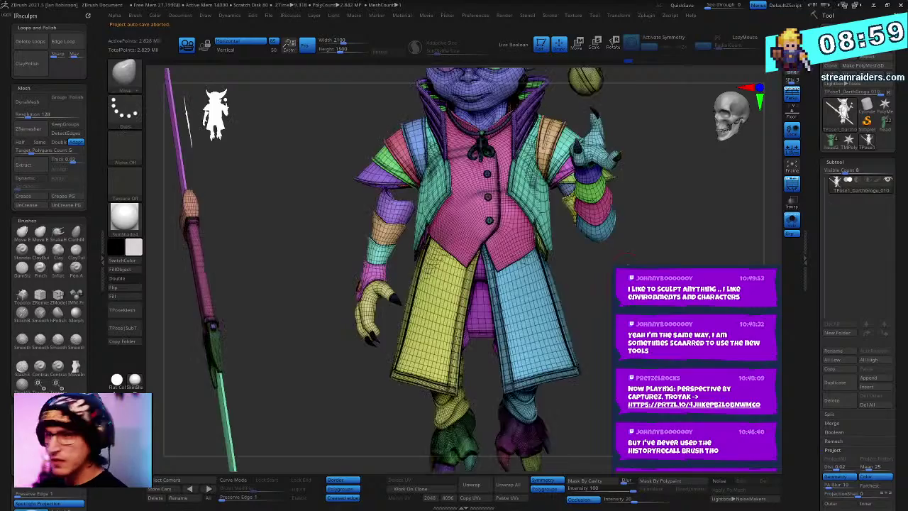
{"action": "mouse_move", "coordinate": [607, 252]}
{"action": "left_mouse_down"}
{"action": "mouse_move", "coordinate": [597, 254]}
{"action": "mouse_move", "coordinate": [608, 258]}
{"action": "mouse_move", "coordinate": [614, 248]}
{"action": "left_mouse_up"}
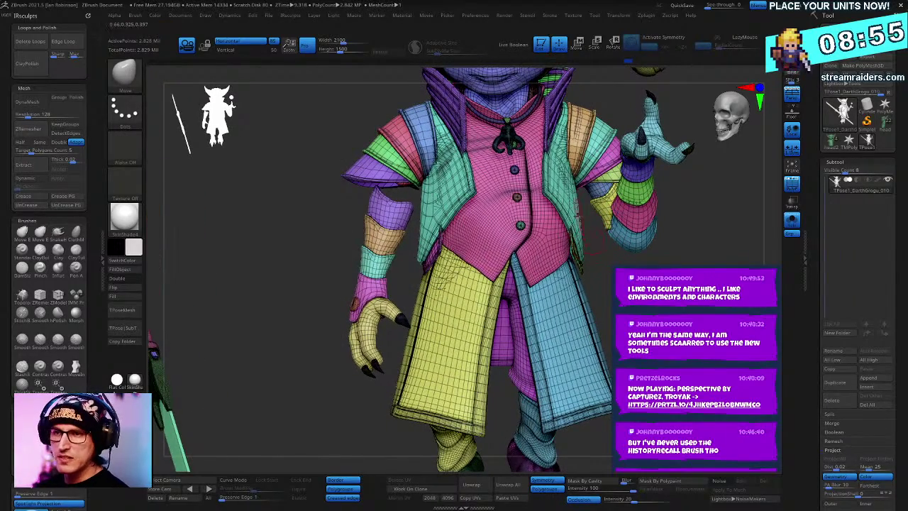
{"action": "right_click_drag", "start_coordinate": [581, 228], "coordinate": [571, 237]}
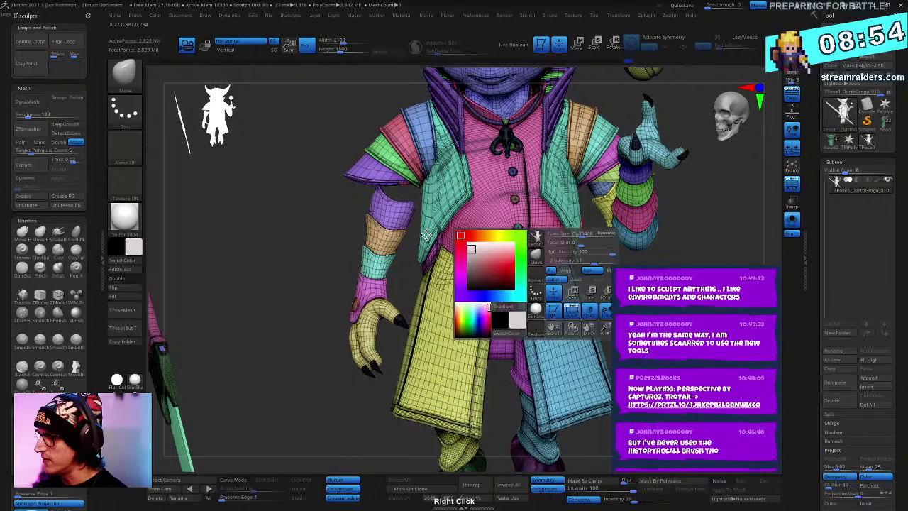
{"action": "left_click", "coordinate": [398, 207], "text": "ctrl+alt+shift"}
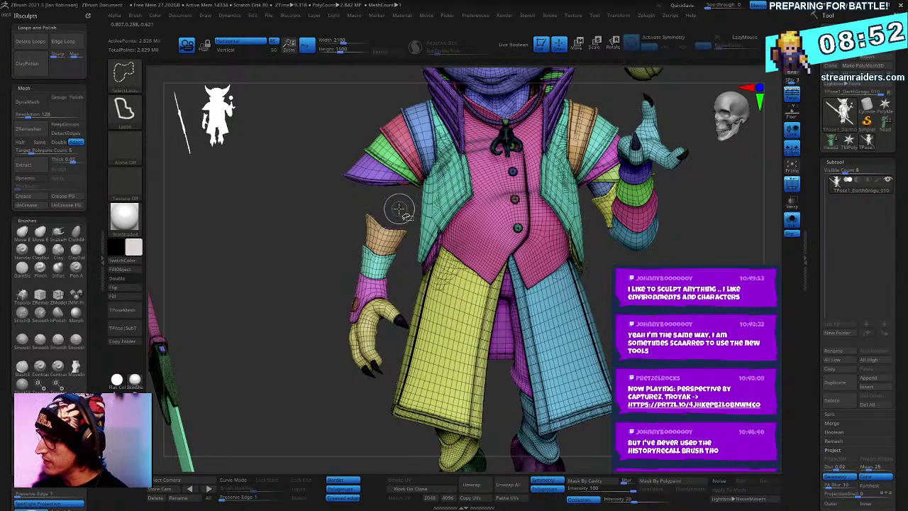
{"action": "mouse_move", "coordinate": [397, 249]}
{"action": "right_mouse_down"}
{"action": "mouse_move", "coordinate": [386, 241]}
{"action": "mouse_move", "coordinate": [392, 290]}
{"action": "mouse_move", "coordinate": [406, 298]}
{"action": "right_mouse_up"}
{"action": "left_click", "coordinate": [392, 244], "text": "ctrl+shift"}
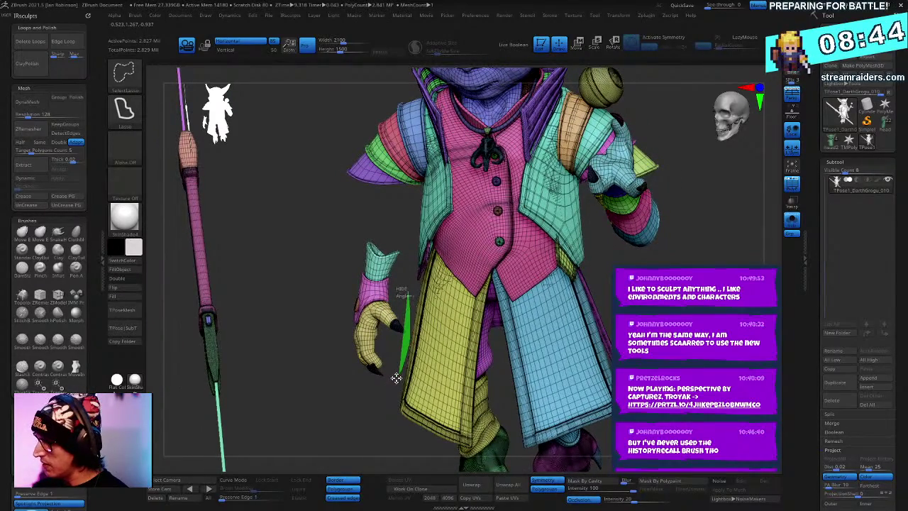
Step: Hide the lowered hand, its cuff and the leftover sleeve pieces, mask the remaining visible model and unhide everything to free the lower arm
{"action": "mouse_move", "coordinate": [395, 378]}
{"action": "left_mouse_down", "text": "ctrl+shift"}
{"action": "mouse_move", "coordinate": [383, 392]}
{"action": "mouse_move", "coordinate": [347, 207]}
{"action": "left_mouse_up", "text": "ctrl+shift"}
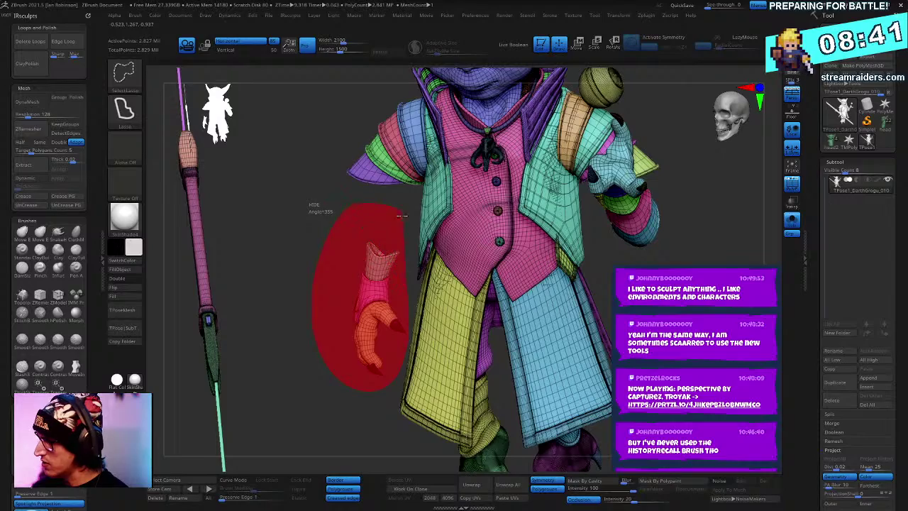
{"action": "left_click_drag", "start_coordinate": [402, 279], "coordinate": [402, 286], "text": "ctrl+alt+shift"}
{"action": "mouse_move", "coordinate": [380, 283]}
{"action": "right_mouse_down"}
{"action": "mouse_move", "coordinate": [420, 245]}
{"action": "mouse_move", "coordinate": [401, 224]}
{"action": "mouse_move", "coordinate": [404, 270]}
{"action": "mouse_move", "coordinate": [702, 255]}
{"action": "mouse_move", "coordinate": [581, 252]}
{"action": "mouse_move", "coordinate": [582, 235]}
{"action": "mouse_move", "coordinate": [594, 245]}
{"action": "right_mouse_up"}
{"action": "left_click", "coordinate": [369, 208], "text": "ctrl+shift"}
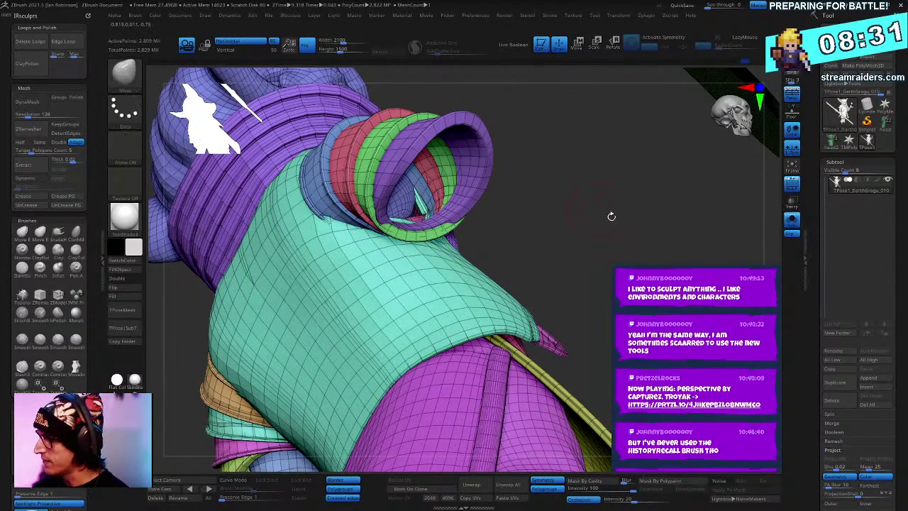
{"action": "mouse_move", "coordinate": [610, 213]}
{"action": "right_mouse_down"}
{"action": "mouse_move", "coordinate": [734, 201]}
{"action": "mouse_move", "coordinate": [713, 207]}
{"action": "mouse_move", "coordinate": [713, 270]}
{"action": "mouse_move", "coordinate": [561, 277]}
{"action": "right_mouse_up"}
{"action": "left_click", "coordinate": [627, 185], "text": "ctrl"}
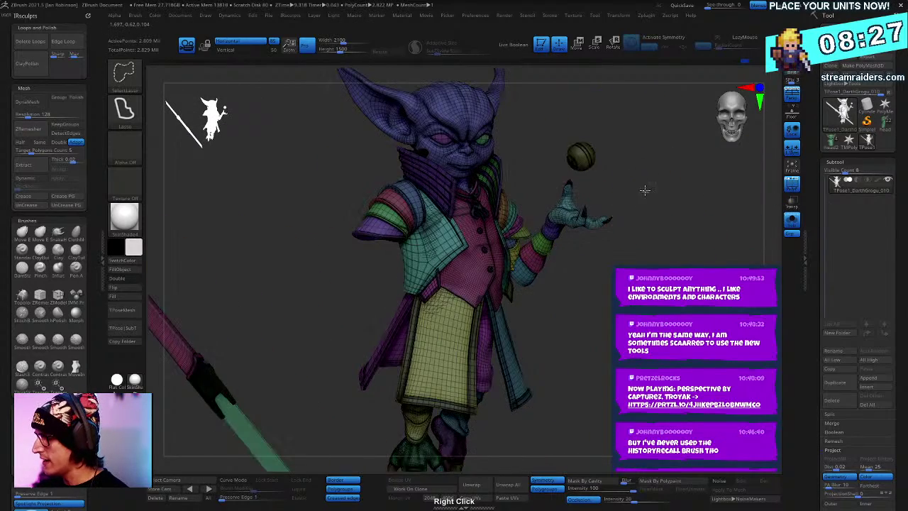
{"action": "left_click", "coordinate": [644, 191], "text": "ctrl+shift"}
Step: Centre the gizmo on the unmasked lower arm and nudge the arm slightly beneath the shoulder armour, checking from the front
{"action": "key", "text": "w"}
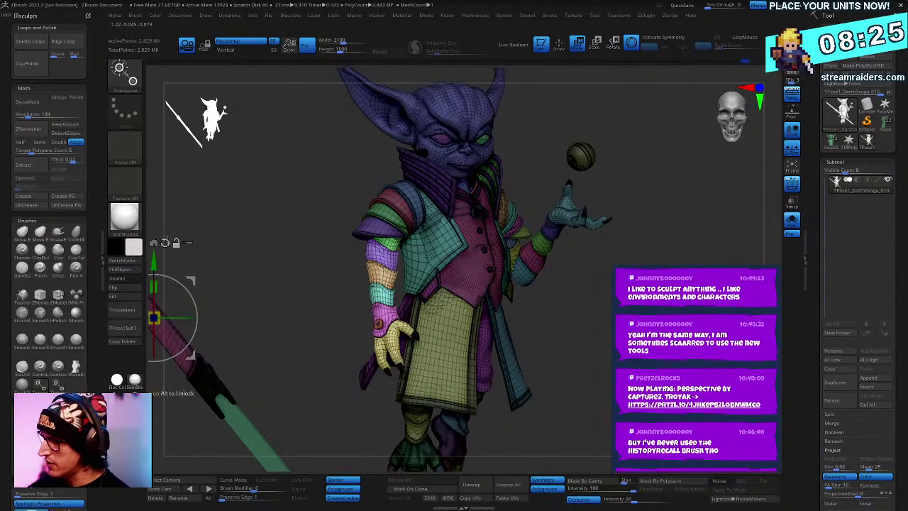
{"action": "left_click_drag", "start_coordinate": [191, 278], "coordinate": [361, 240], "text": "alt"}
{"action": "left_click", "coordinate": [311, 204]}
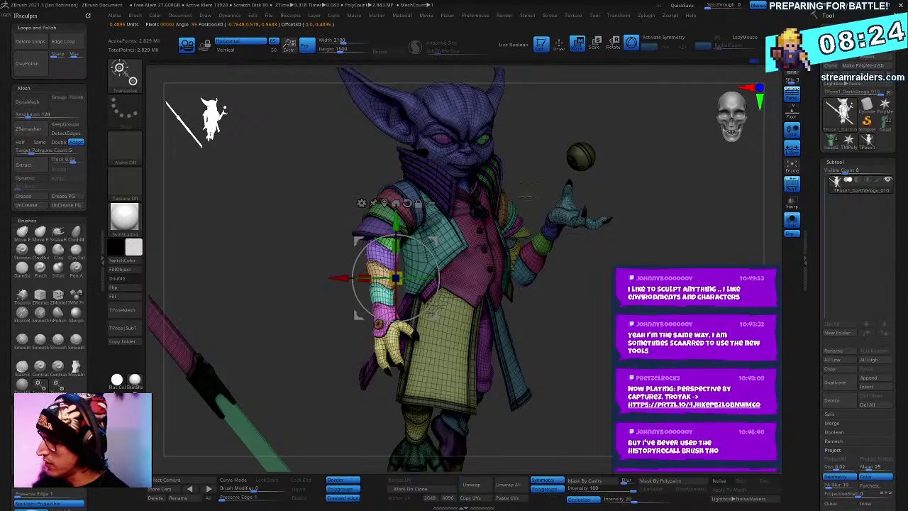
{"action": "right_click_drag", "start_coordinate": [684, 242], "coordinate": [683, 191], "text": "ctrl"}
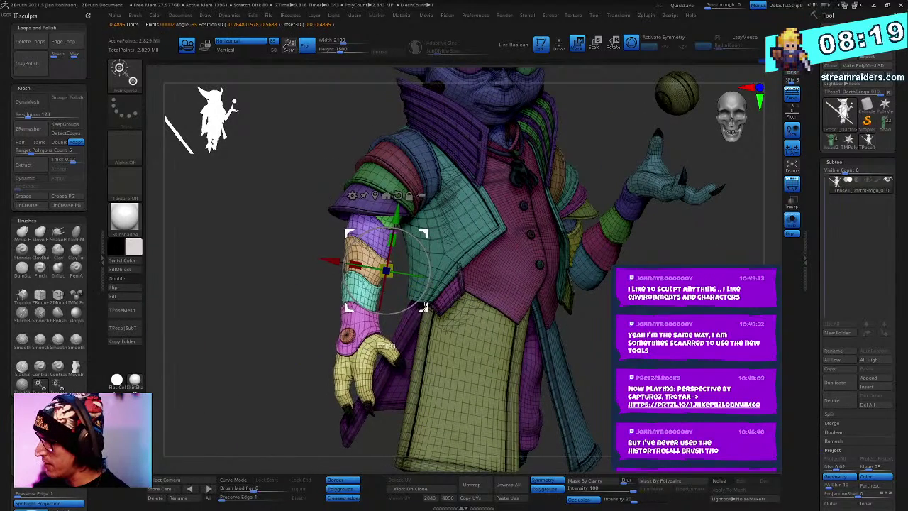
{"action": "mouse_move", "coordinate": [682, 234]}
{"action": "right_mouse_down"}
{"action": "mouse_move", "coordinate": [666, 234]}
{"action": "mouse_move", "coordinate": [682, 234]}
{"action": "right_mouse_up"}
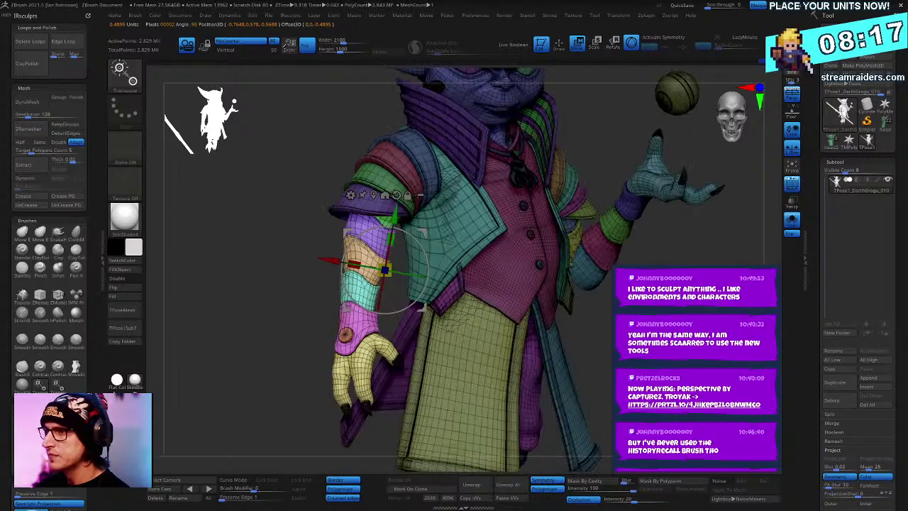
{"action": "right_click_drag", "start_coordinate": [607, 341], "coordinate": [442, 255]}
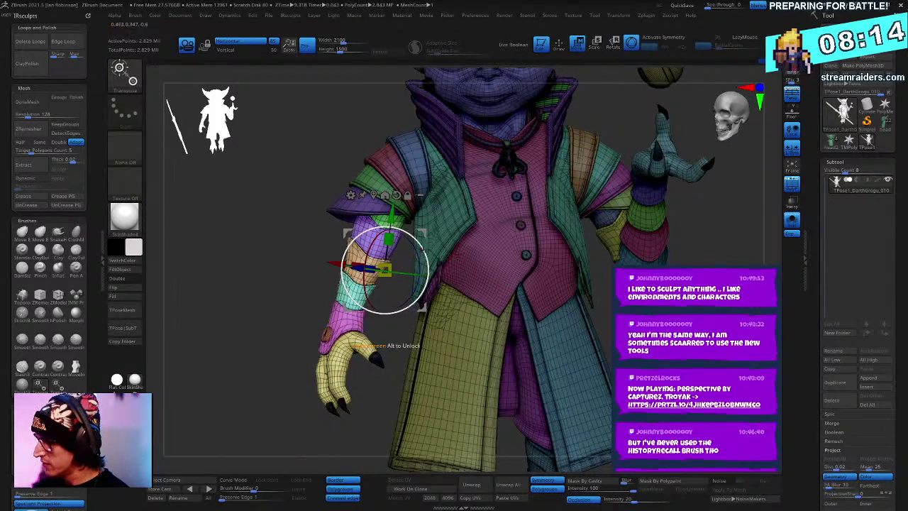
Step: Rotate the lower arm and hand inward toward the body, shift them slightly to line up with the upper sleeve, and clear the mask
{"action": "left_click_drag", "start_coordinate": [425, 275], "coordinate": [423, 250]}
{"action": "left_click_drag", "start_coordinate": [422, 307], "coordinate": [435, 314]}
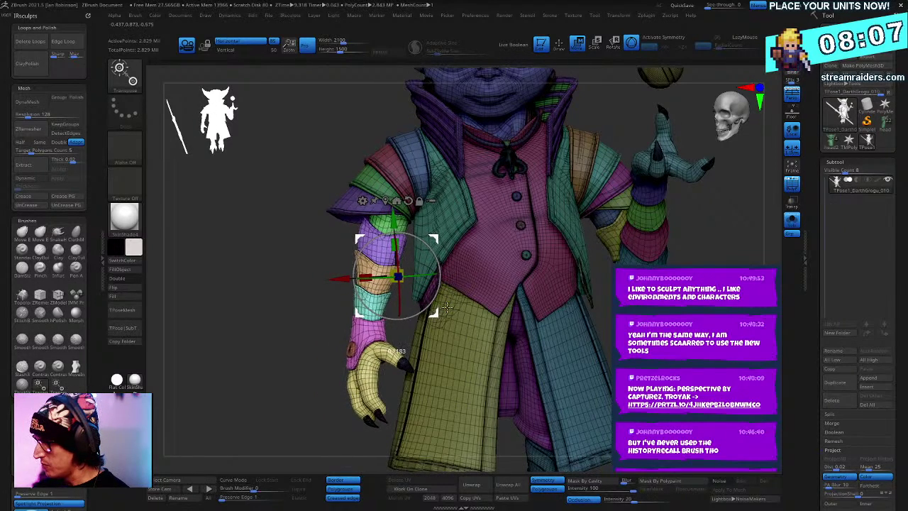
{"action": "right_click_drag", "start_coordinate": [447, 307], "coordinate": [466, 314]}
{"action": "key", "text": "q"}
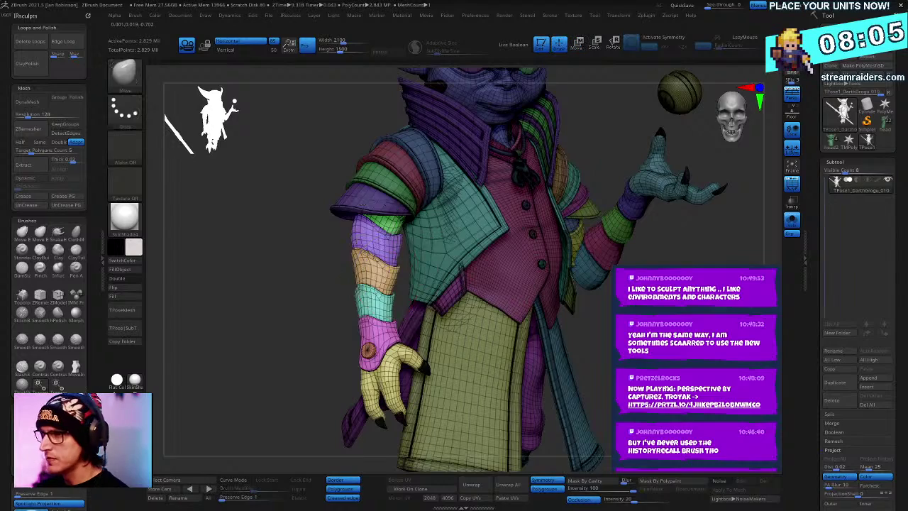
{"action": "right_click_drag", "start_coordinate": [521, 313], "coordinate": [562, 283]}
{"action": "left_click", "coordinate": [557, 289], "text": "ctrl"}
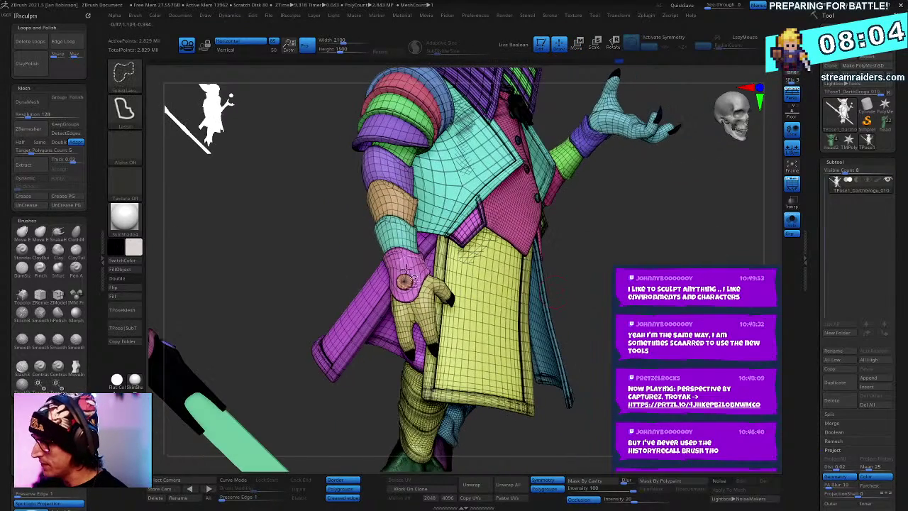
Step: Hide the lowered hand and its pink cuff, mask the remaining visible model, and unhide everything so only the hand and cuff stay unmasked
{"action": "left_click", "coordinate": [415, 263], "text": "ctrl+shift"}
{"action": "left_click", "coordinate": [207, 119], "text": "ctrl+shift"}
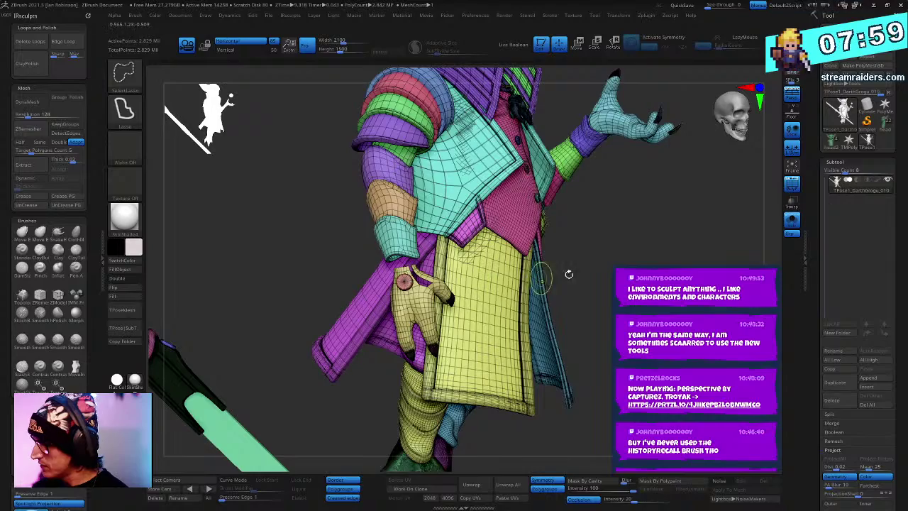
{"action": "right_click_drag", "start_coordinate": [570, 275], "coordinate": [467, 290]}
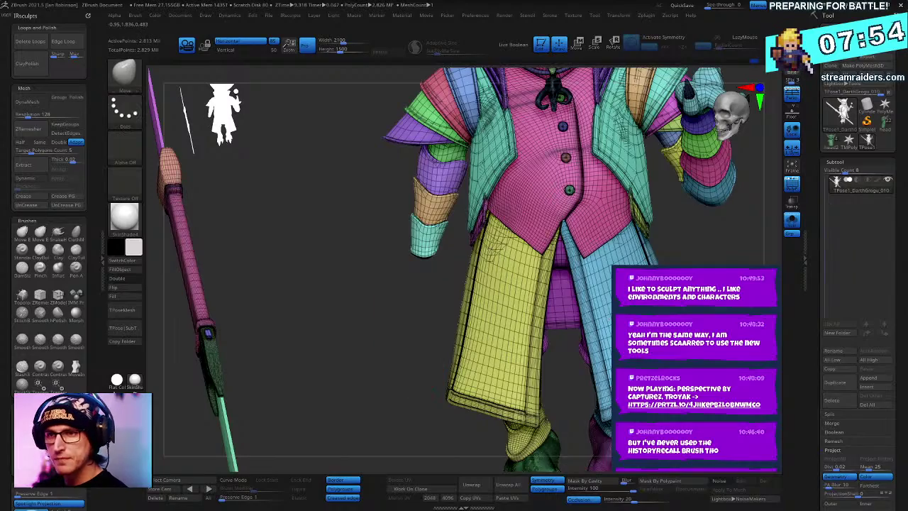
{"action": "mouse_move", "coordinate": [608, 313]}
{"action": "right_mouse_down"}
{"action": "mouse_move", "coordinate": [667, 305]}
{"action": "mouse_move", "coordinate": [750, 258]}
{"action": "mouse_move", "coordinate": [688, 274]}
{"action": "right_mouse_up"}
{"action": "left_click", "coordinate": [718, 273], "text": "ctrl"}
{"action": "left_click", "coordinate": [718, 273], "text": "ctrl+shift"}
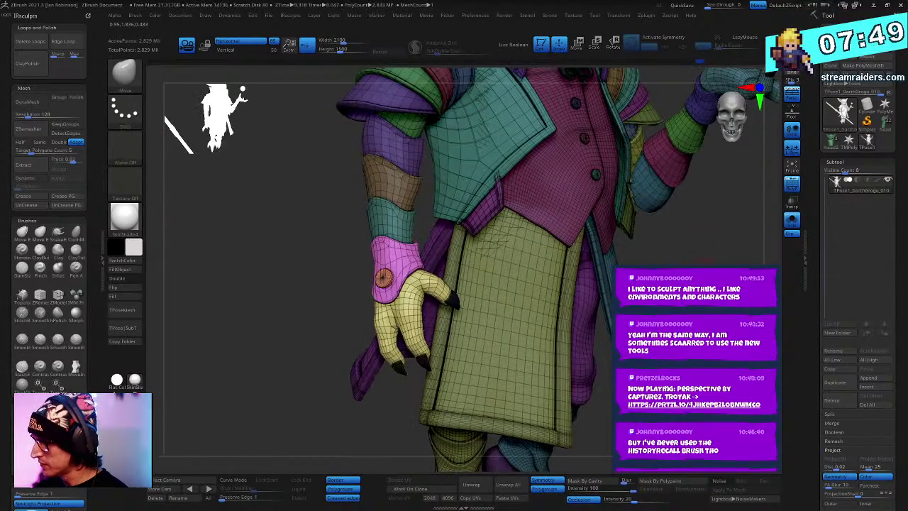
Step: Reposition the gizmo pivot at the wrist, where the pink cuff meets the teal sleeve band, aligning it from the front and behind
{"action": "key", "text": "w"}
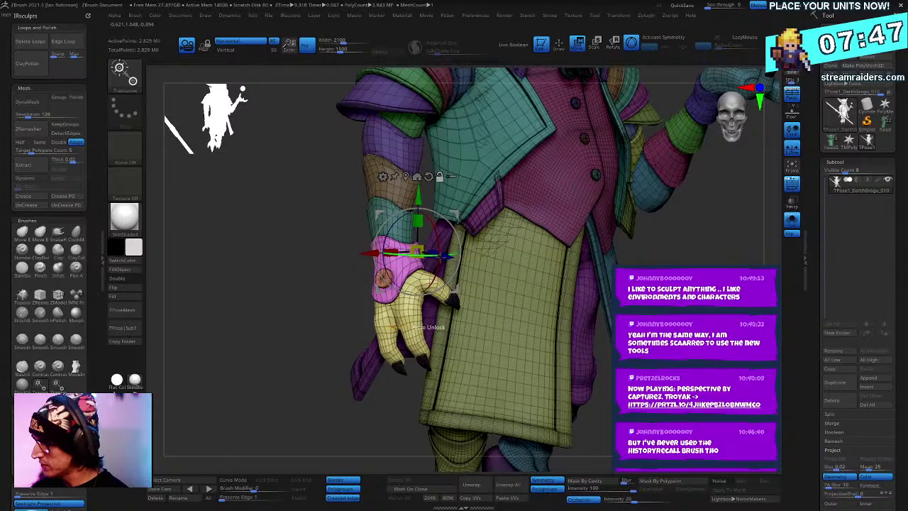
{"action": "left_click_drag", "start_coordinate": [417, 249], "coordinate": [404, 250], "text": "alt"}
{"action": "right_click_drag", "start_coordinate": [497, 241], "coordinate": [660, 261]}
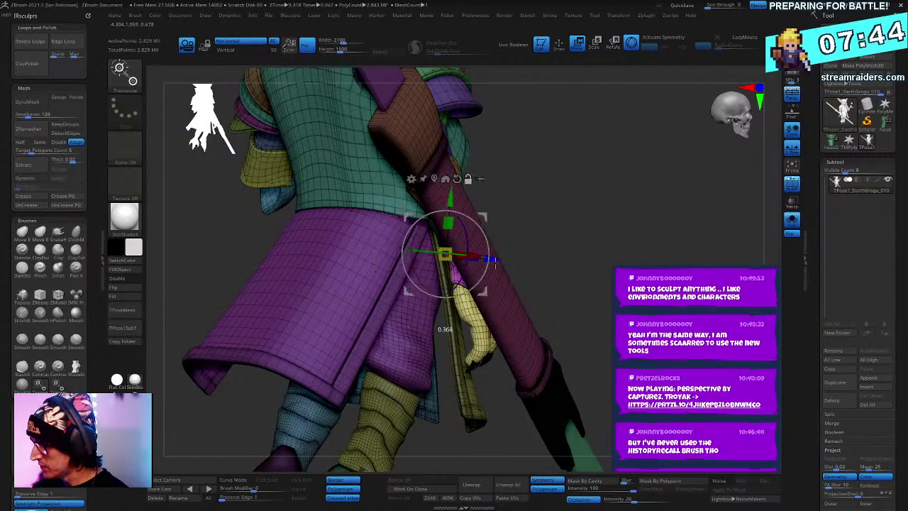
{"action": "left_click_drag", "start_coordinate": [432, 249], "coordinate": [488, 253], "text": "alt"}
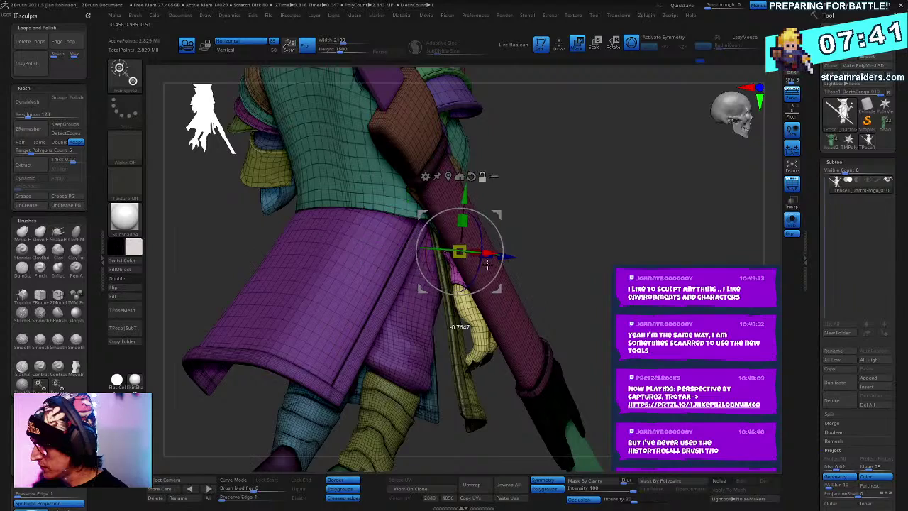
{"action": "right_click_drag", "start_coordinate": [603, 261], "coordinate": [419, 256]}
{"action": "left_click_drag", "start_coordinate": [423, 287], "coordinate": [495, 175], "text": "alt"}
{"action": "key", "text": "y"}
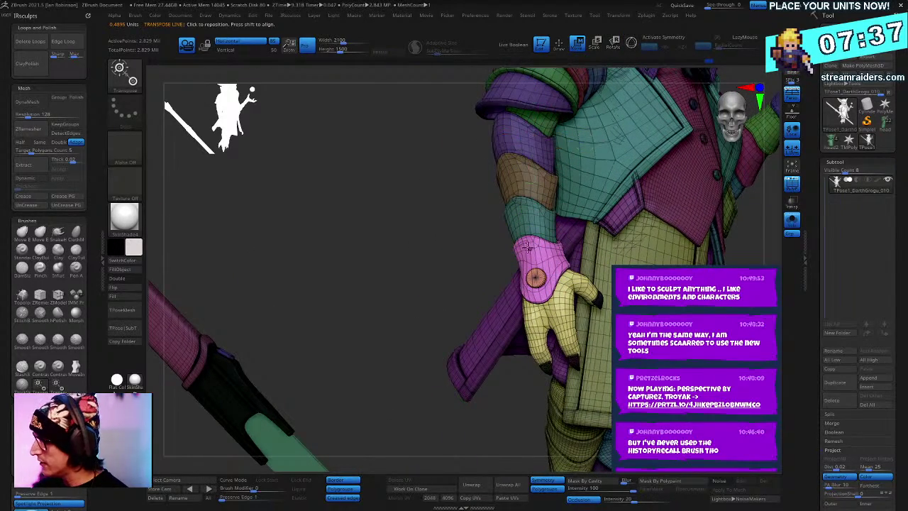
{"action": "left_click", "coordinate": [530, 248]}
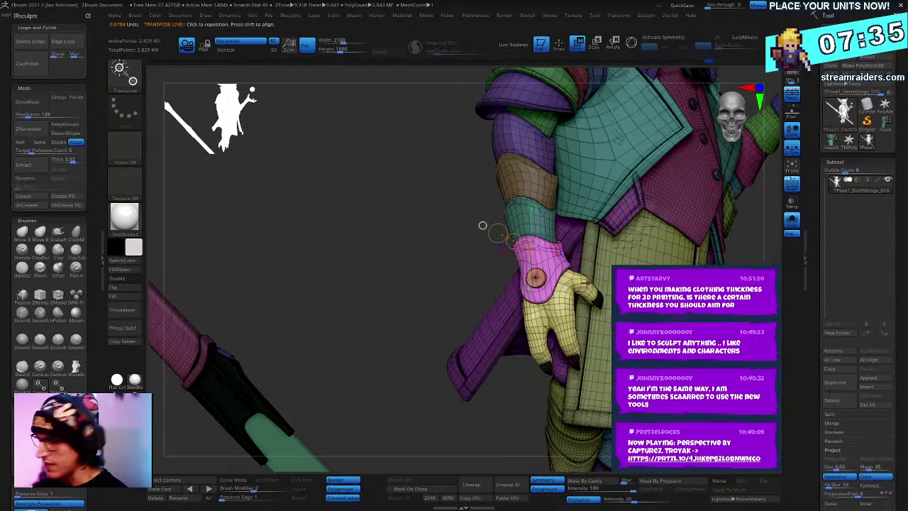
{"action": "key", "text": "y"}
Step: Rotate the lowered hand and cuff about the wrist and nudge them slightly to line up with the sleeve
{"action": "right_click_drag", "start_coordinate": [598, 271], "coordinate": [610, 243]}
{"action": "left_click_drag", "start_coordinate": [562, 238], "coordinate": [573, 265]}
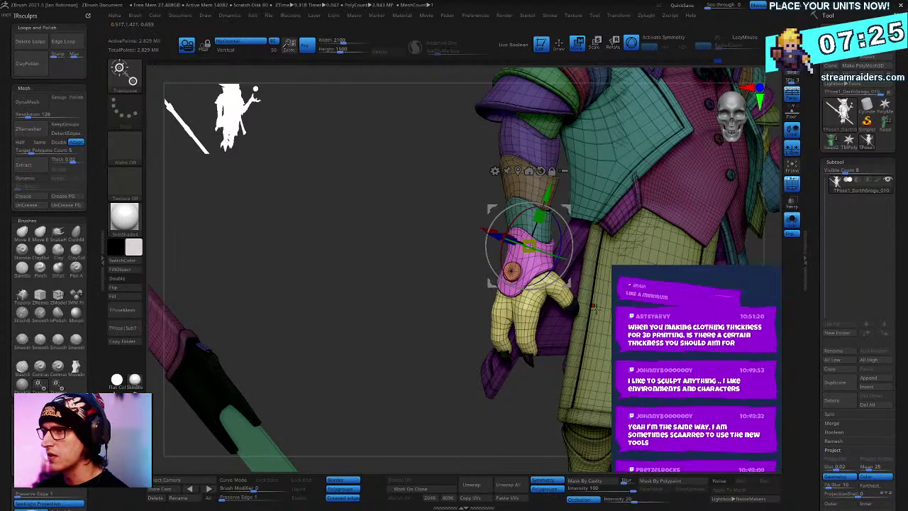
{"action": "right_click_drag", "start_coordinate": [574, 264], "coordinate": [596, 257]}
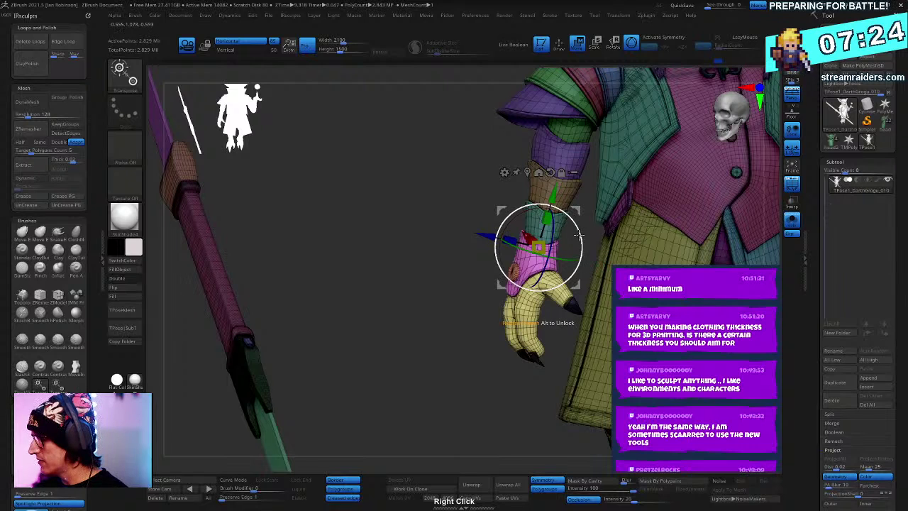
{"action": "left_click_drag", "start_coordinate": [581, 236], "coordinate": [580, 229]}
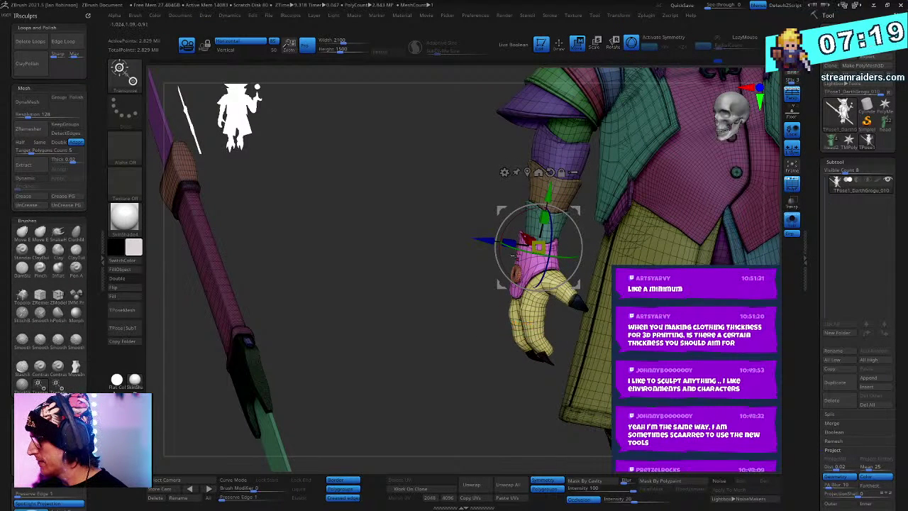
{"action": "left_click_drag", "start_coordinate": [486, 240], "coordinate": [487, 240]}
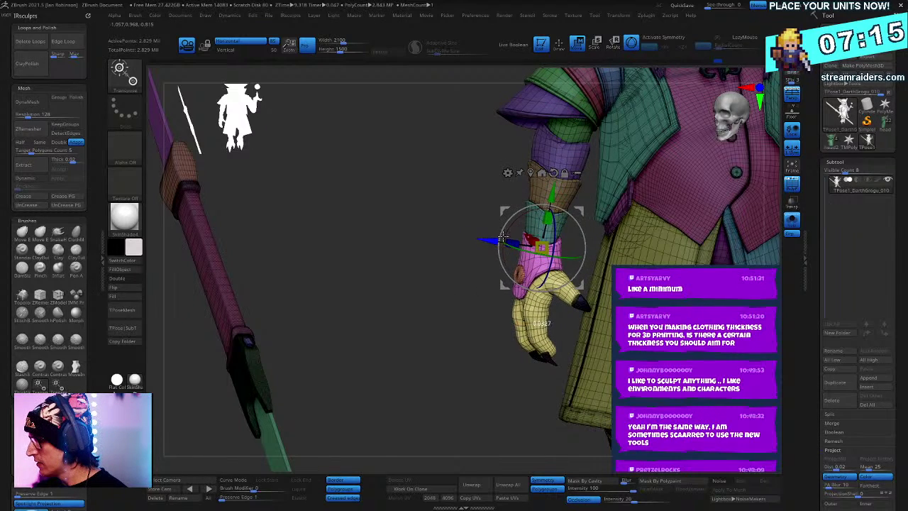
{"action": "right_click_drag", "start_coordinate": [631, 230], "coordinate": [653, 231]}
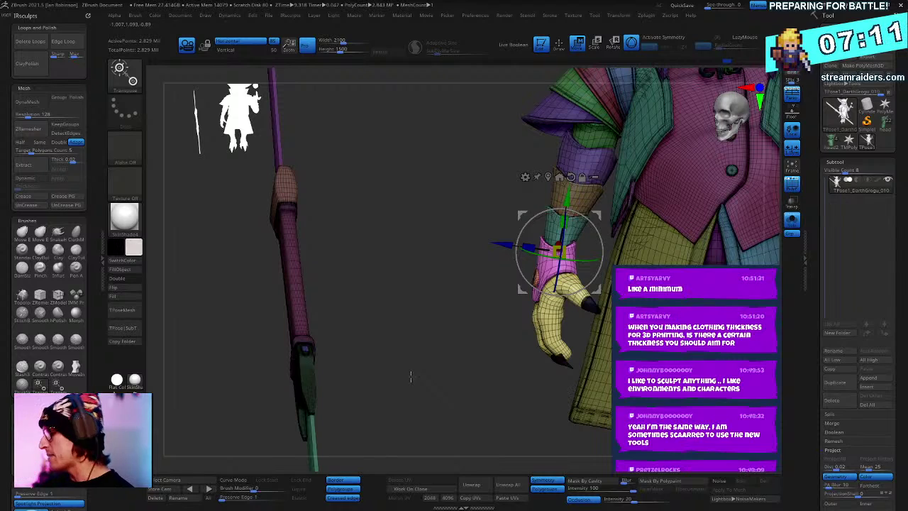
Step: Move the hand and cuff away from the arm toward the sword and clear the mask
{"action": "left_click_drag", "start_coordinate": [505, 244], "coordinate": [372, 227]}
{"action": "key", "text": "q"}
{"action": "left_click_drag", "start_coordinate": [519, 312], "coordinate": [507, 365], "text": "ctrl"}
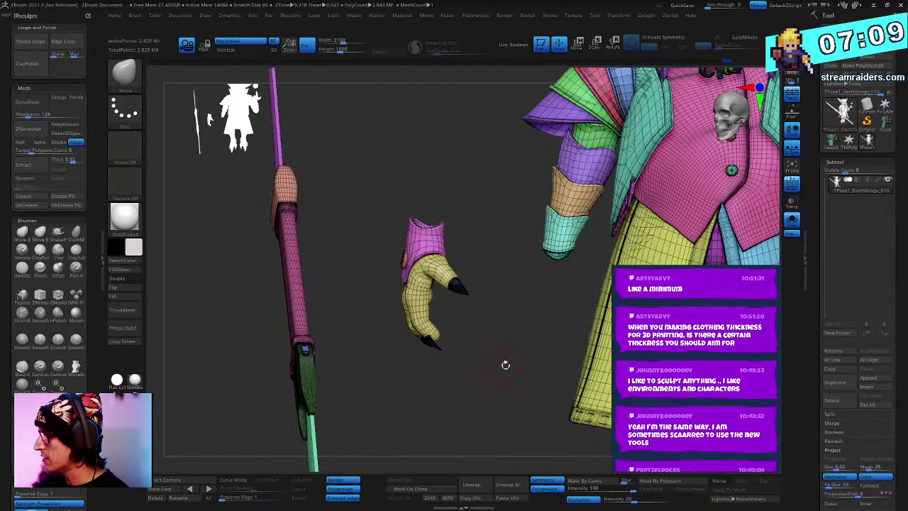
{"action": "right_click_drag", "start_coordinate": [506, 365], "coordinate": [493, 327], "text": "ctrl"}
Step: Save the TPose mesh as a GoT file in the Darth_Grogu folder, using a file name that starts with Tpose_
{"action": "left_click", "coordinate": [122, 310]}
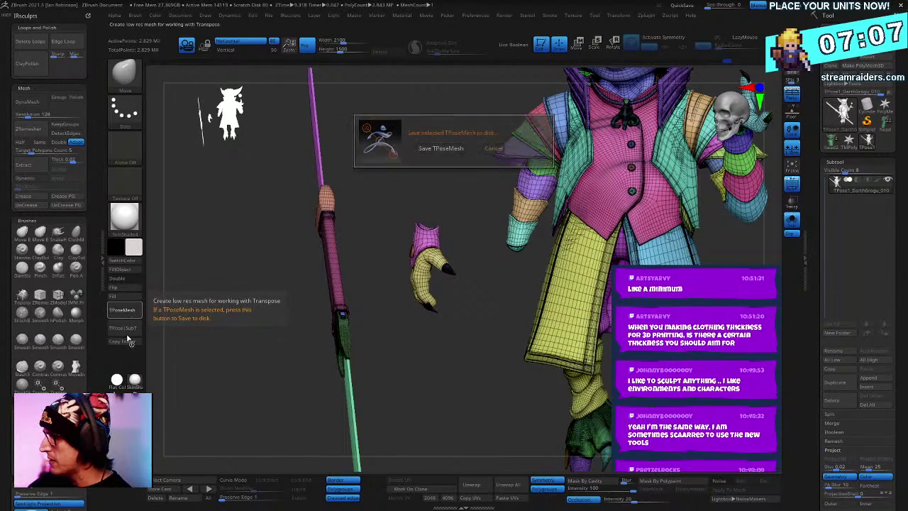
{"action": "left_click", "coordinate": [441, 148]}
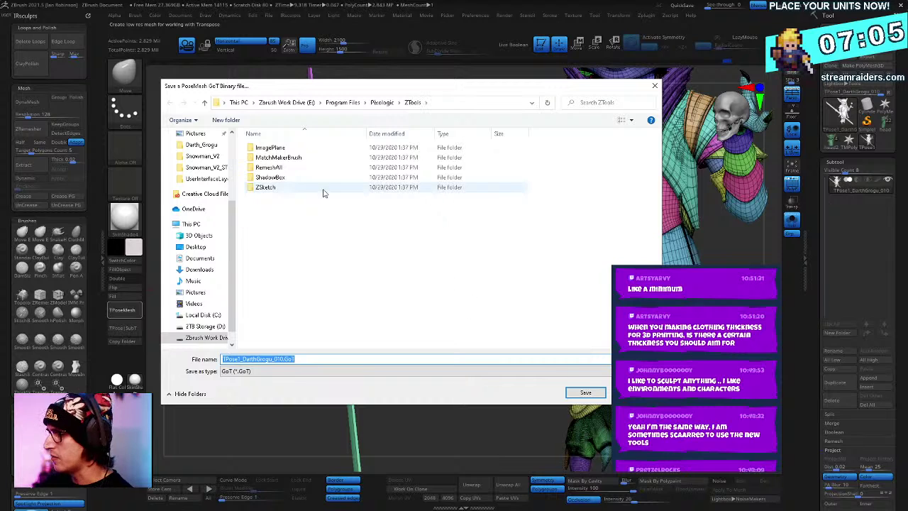
{"action": "left_click", "coordinate": [213, 145]}
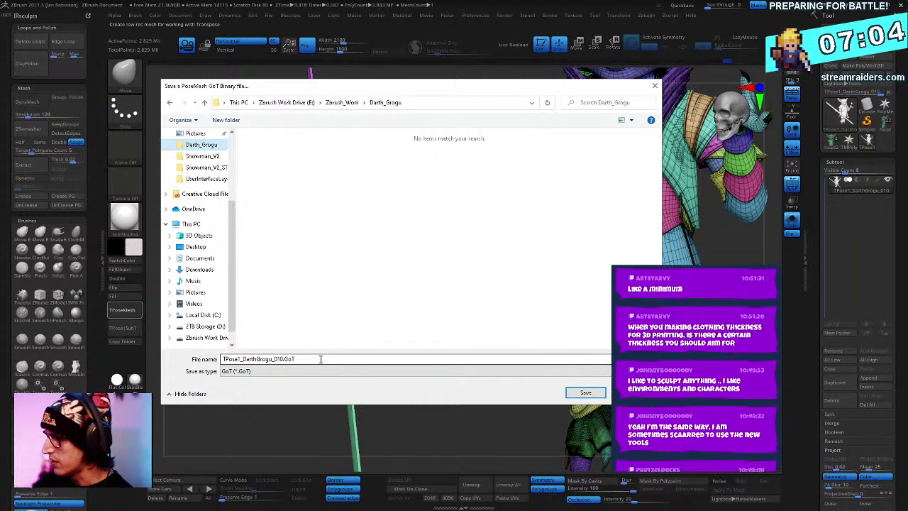
{"action": "key", "text": "BackSpace"}
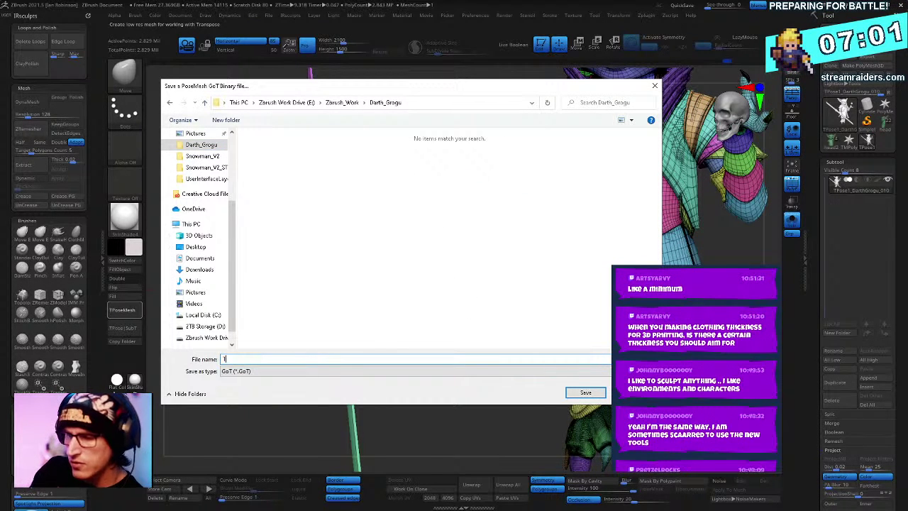
{"action": "type", "text": "Tpose_D"}
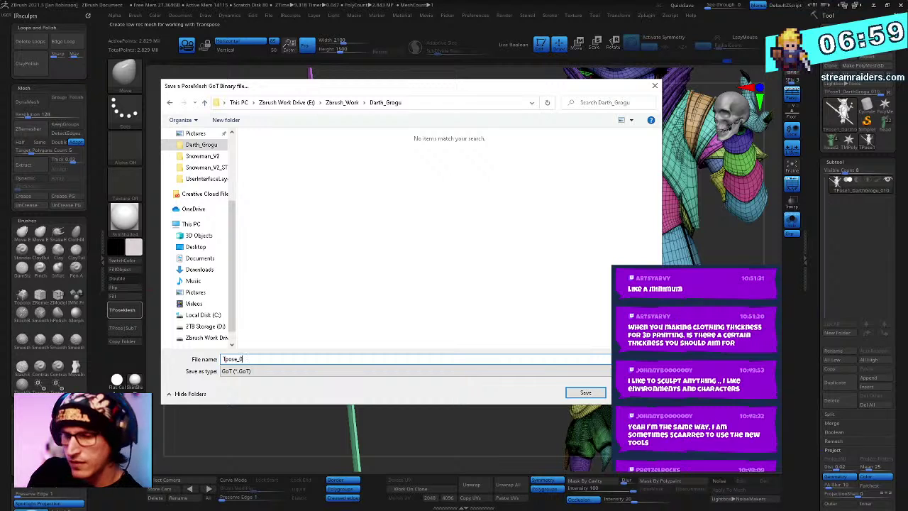
{"action": "key", "text": "Return"}
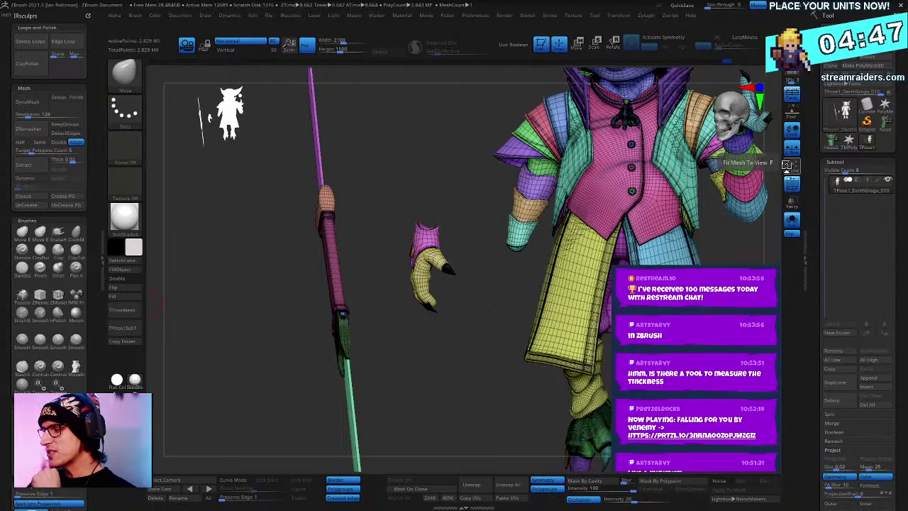
Step: Append a Cube3D as a new subtool and frame it in the view
{"action": "left_click_drag", "start_coordinate": [445, 359], "coordinate": [334, 340]}
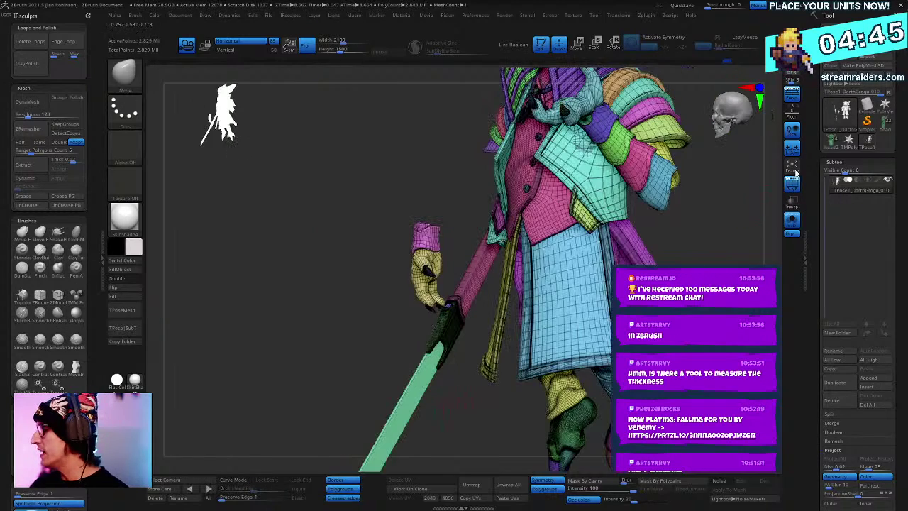
{"action": "mouse_move", "coordinate": [715, 241]}
{"action": "left_mouse_down"}
{"action": "mouse_move", "coordinate": [719, 221]}
{"action": "mouse_move", "coordinate": [682, 234]}
{"action": "mouse_move", "coordinate": [690, 230]}
{"action": "left_mouse_up"}
{"action": "left_click", "coordinate": [872, 380]}
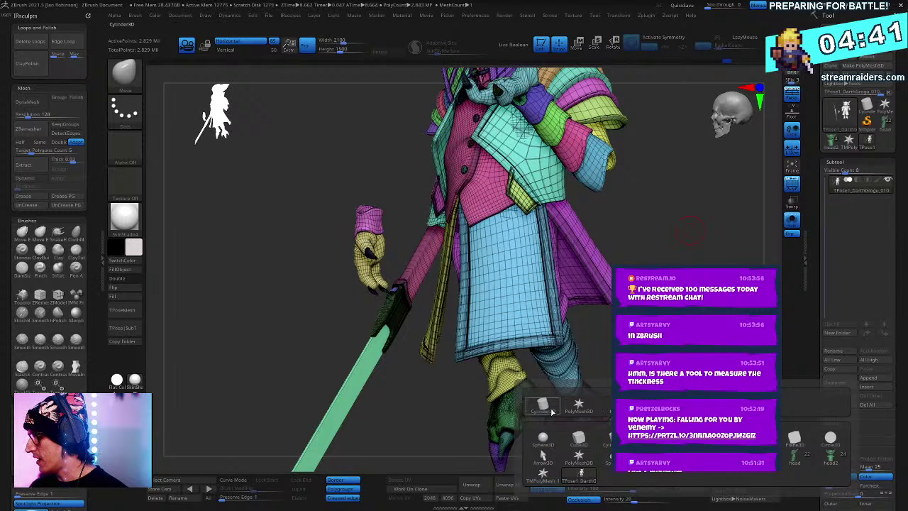
{"action": "left_click", "coordinate": [583, 443]}
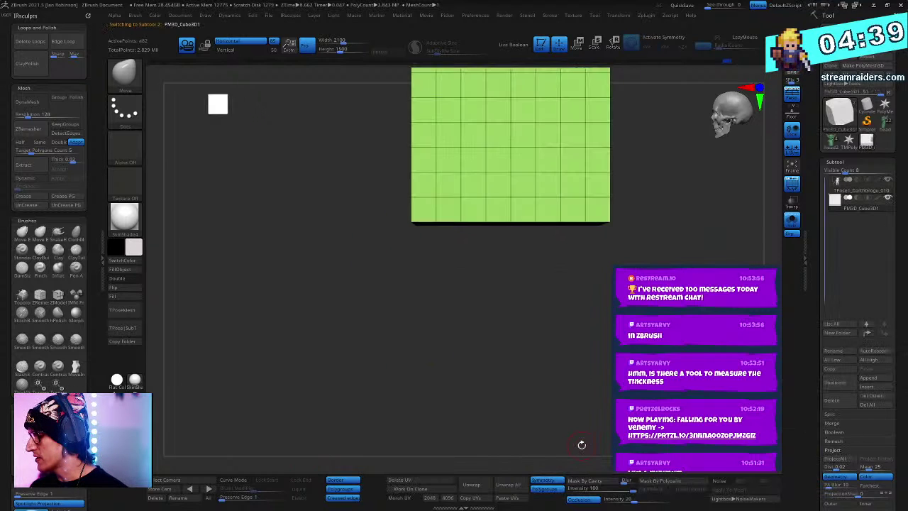
{"action": "left_click_drag", "start_coordinate": [694, 206], "coordinate": [688, 223], "text": "alt"}
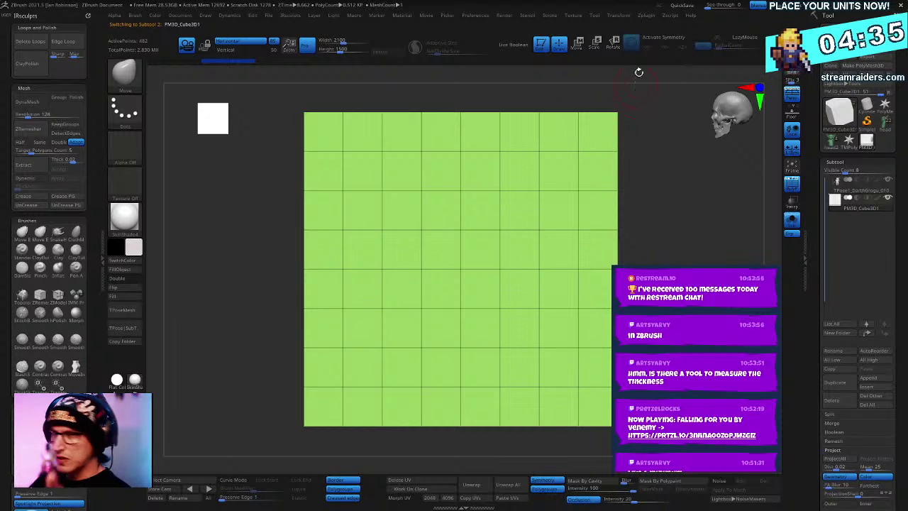
{"action": "left_click", "coordinate": [645, 14]}
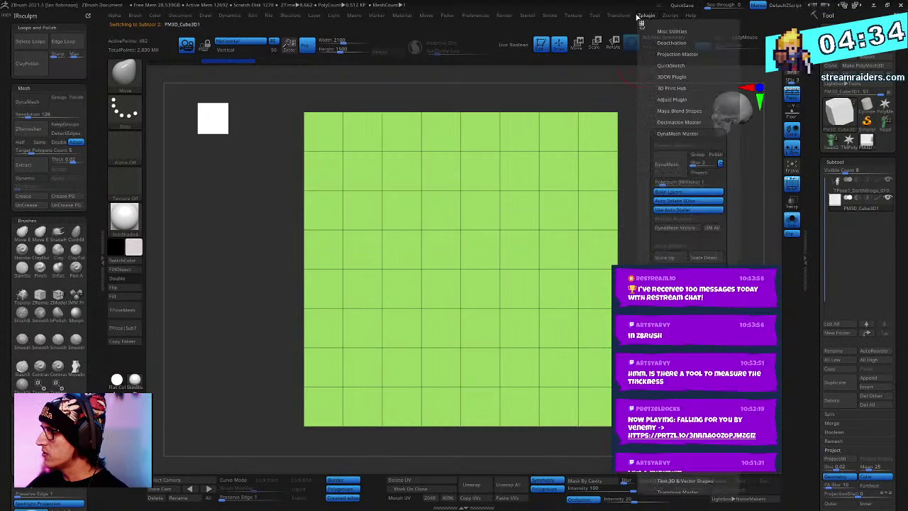
{"action": "left_click", "coordinate": [681, 77]}
{"action": "left_click", "coordinate": [681, 77]}
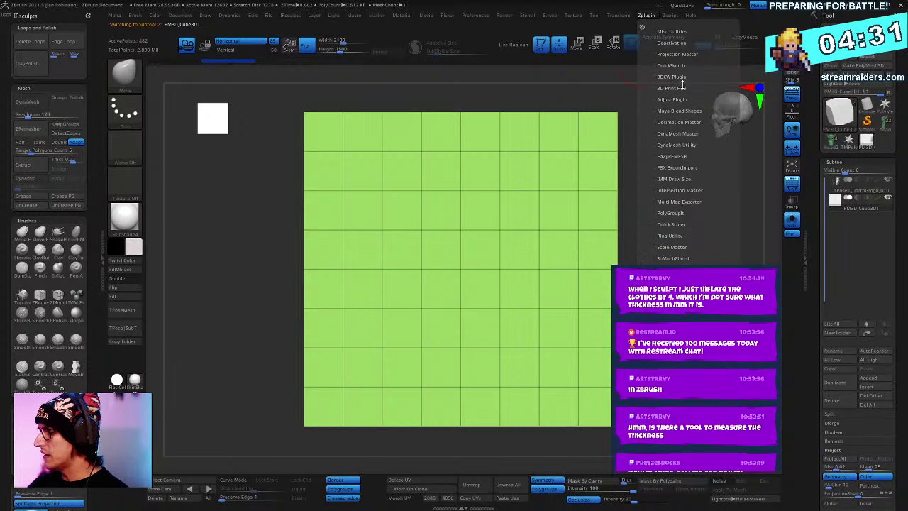
{"action": "left_click", "coordinate": [677, 88]}
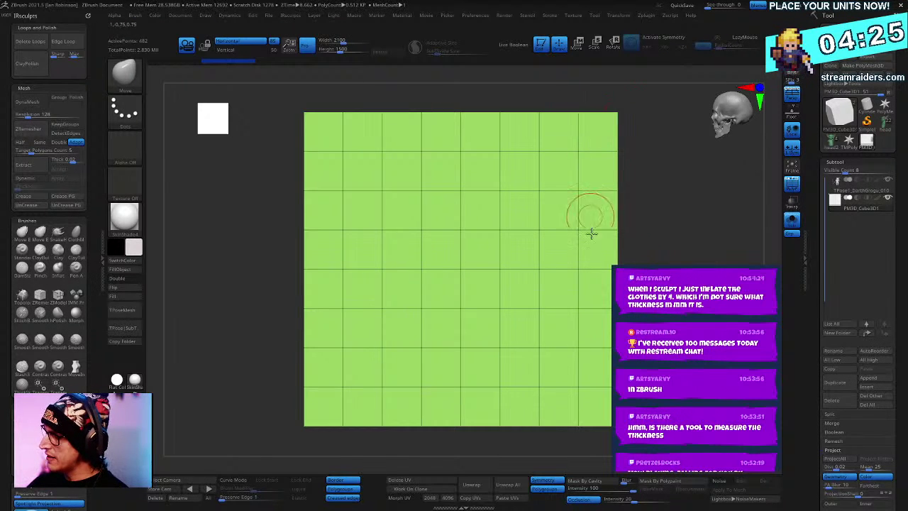
{"action": "left_click", "coordinate": [588, 151], "text": "ctrl+shift"}
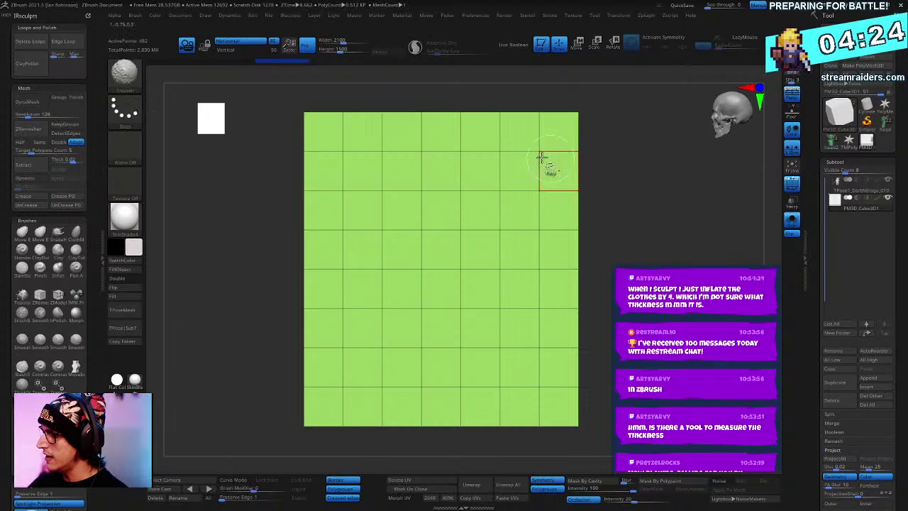
{"action": "left_click", "coordinate": [639, 259], "text": "ctrl+shift"}
{"action": "left_click_drag", "start_coordinate": [655, 183], "coordinate": [645, 165]}
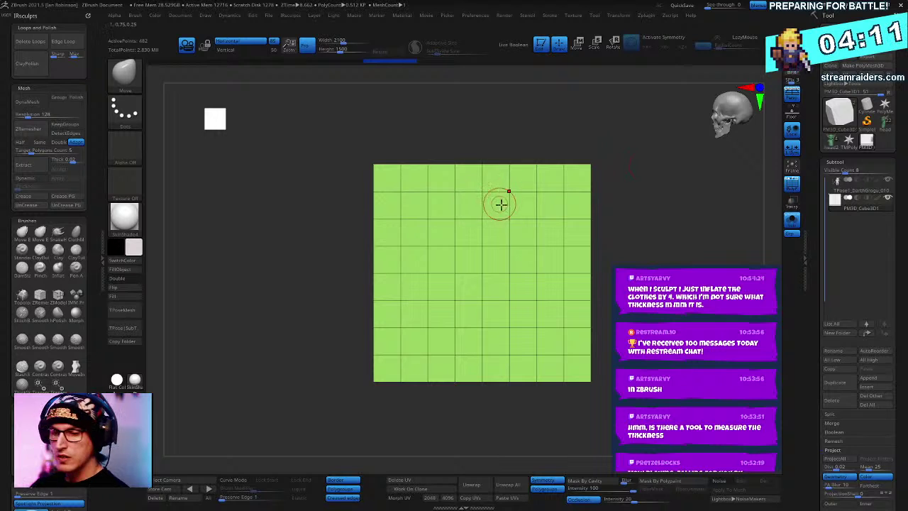
Step: Measure the cube's height with a Transpose line from its lower edge to its upper edge
{"action": "key", "text": "w"}
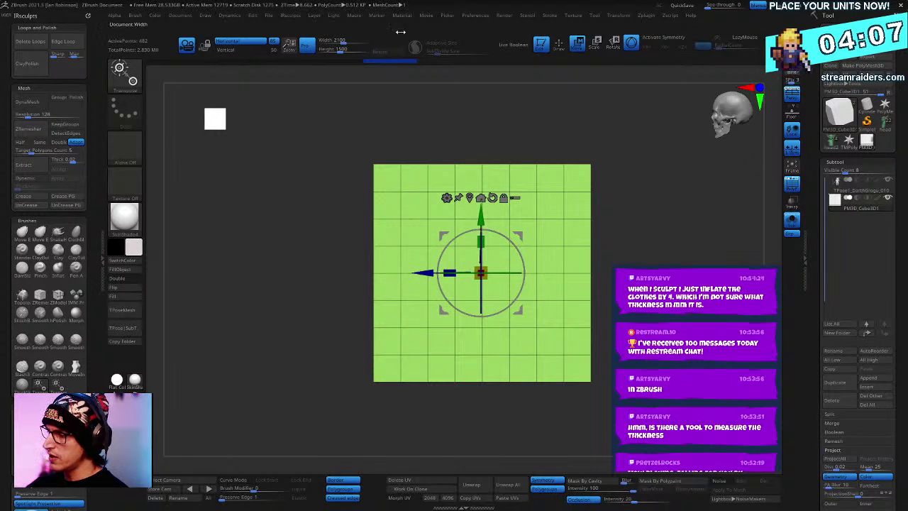
{"action": "key", "text": "y"}
{"action": "left_click_drag", "start_coordinate": [459, 381], "coordinate": [455, 146]}
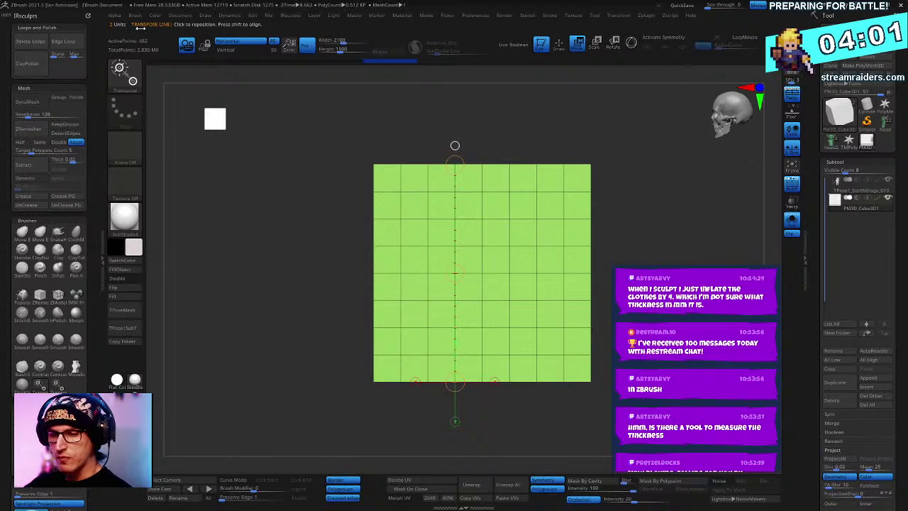
{"action": "key", "text": "z"}
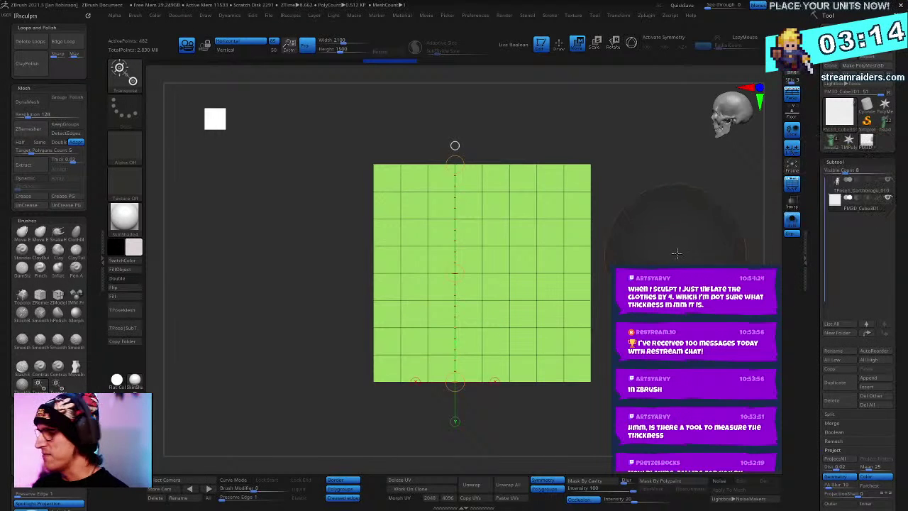
Step: Return to draw mode and delete the cube subtool, leaving the posed character
{"action": "key", "text": "q"}
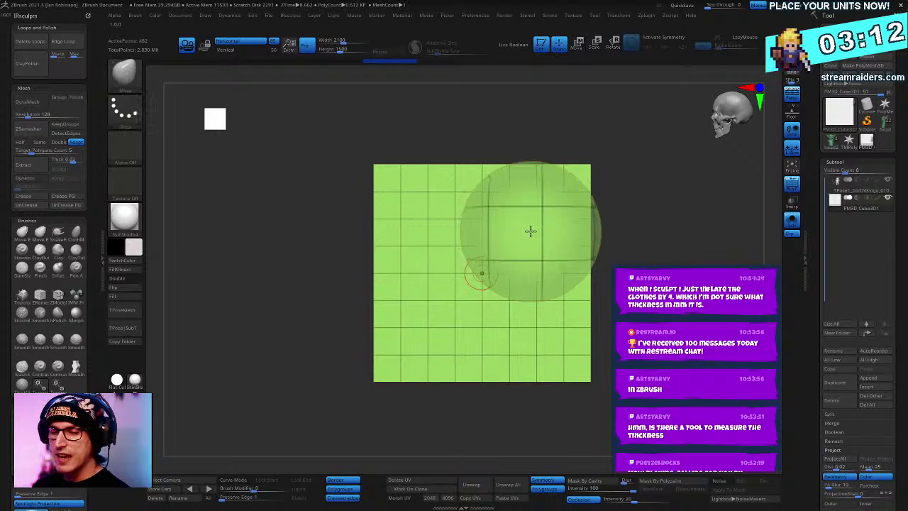
{"action": "right_click_drag", "start_coordinate": [722, 282], "coordinate": [573, 242], "text": "ctrl"}
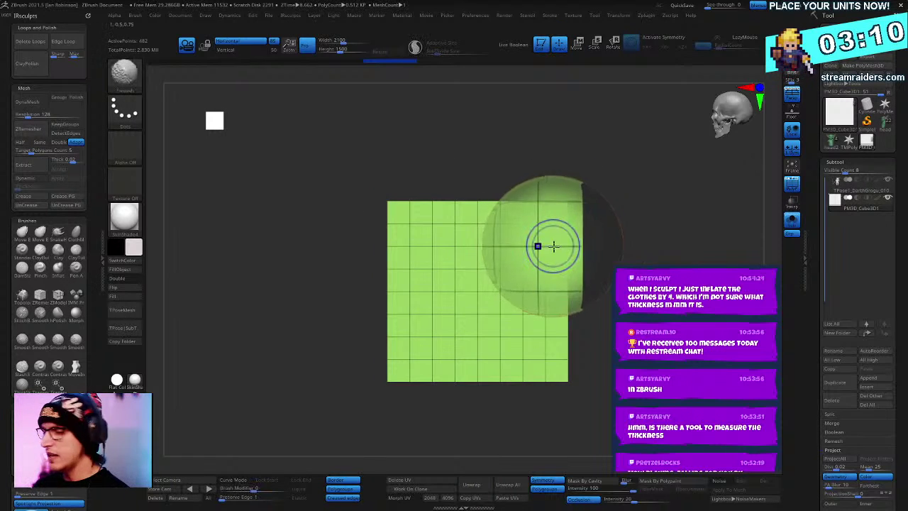
{"action": "left_click", "coordinate": [832, 400]}
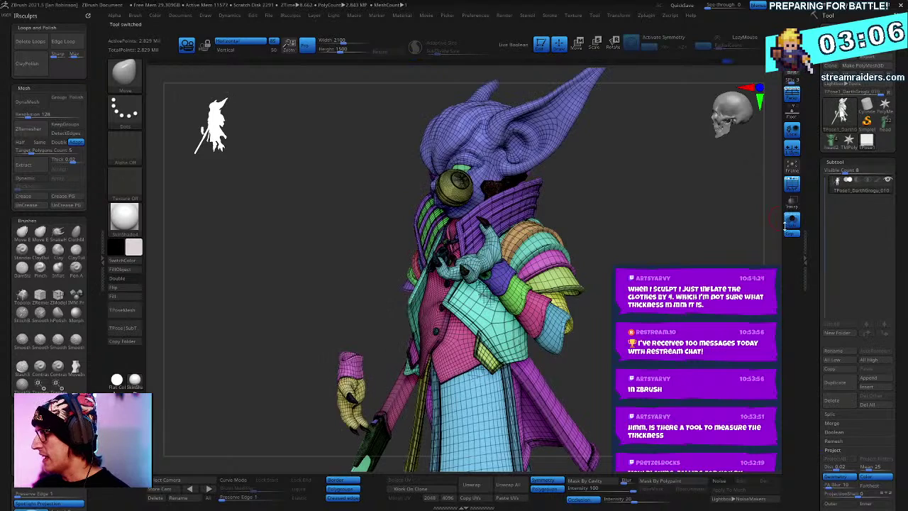
Step: Browse the IR_1_Inch_MeasuringCube folder for a measuring cube tool file to load
{"action": "right_click_drag", "start_coordinate": [554, 273], "coordinate": [641, 283]}
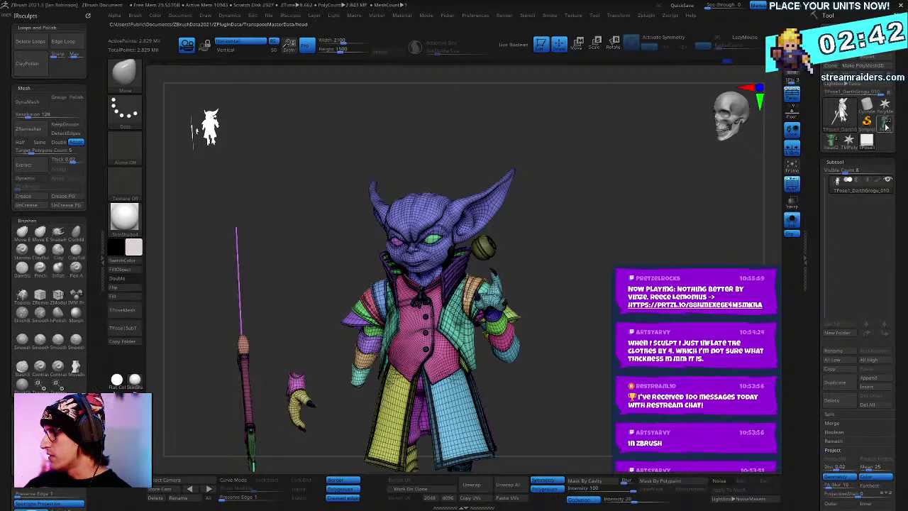
{"action": "mouse_move", "coordinate": [883, 125]}
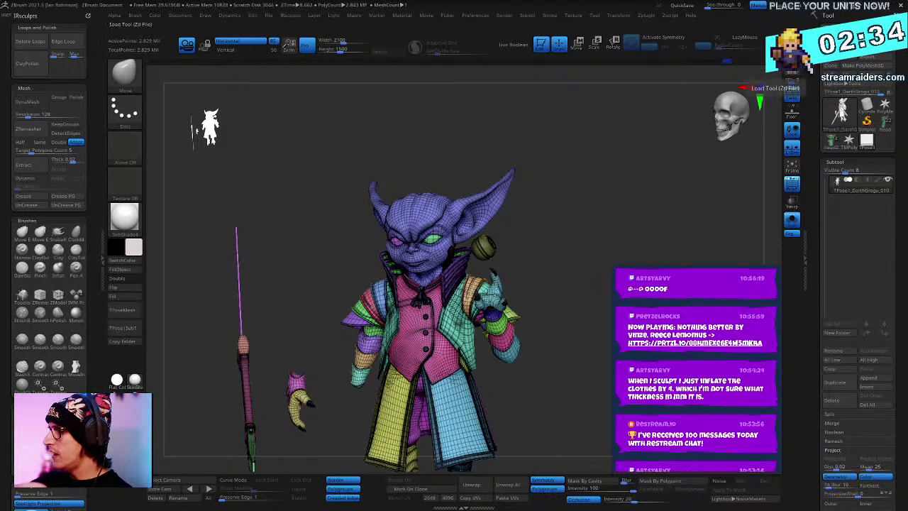
{"action": "left_click", "coordinate": [838, 29]}
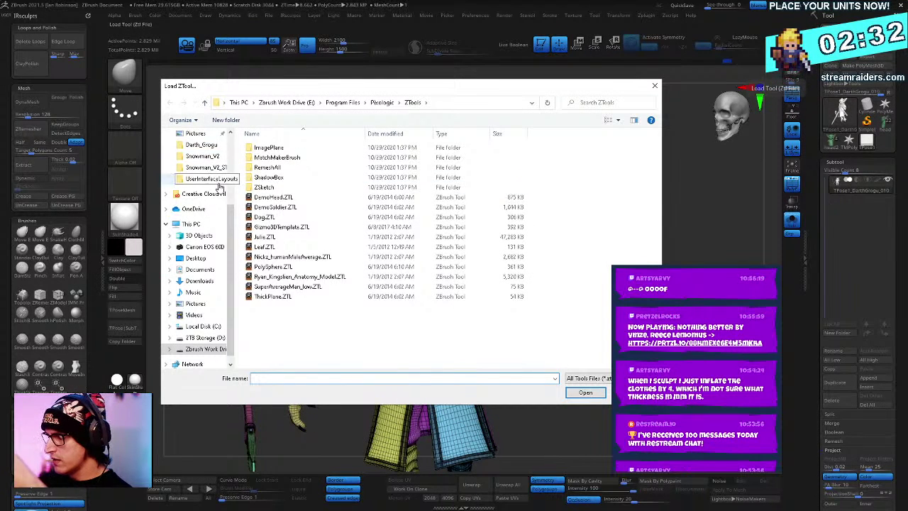
{"action": "scroll", "coordinate": [213, 195], "scroll_direction": "up", "scroll_amount": 3}
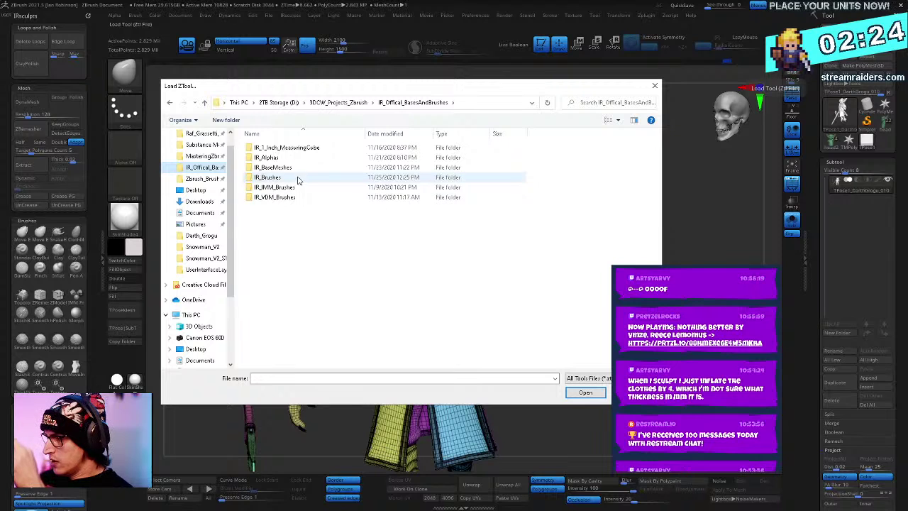
{"action": "double_click", "coordinate": [293, 148]}
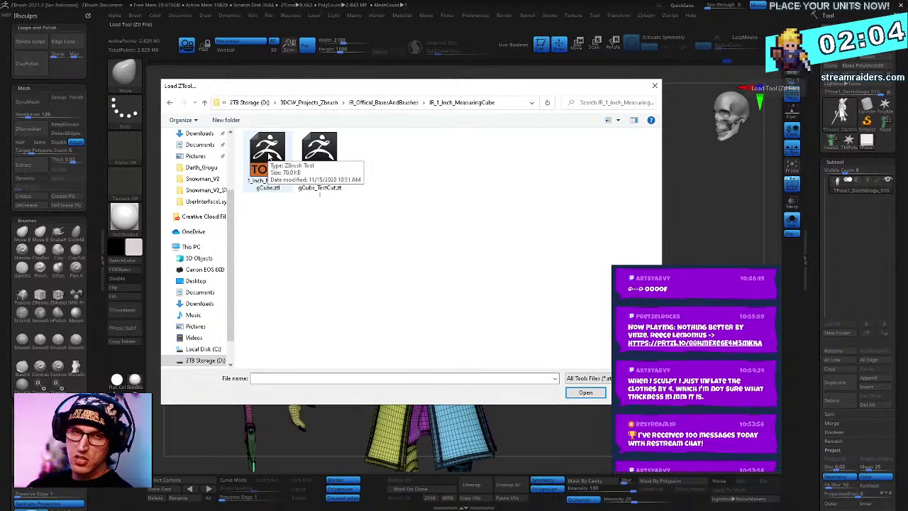
{"action": "double_click", "coordinate": [318, 186]}
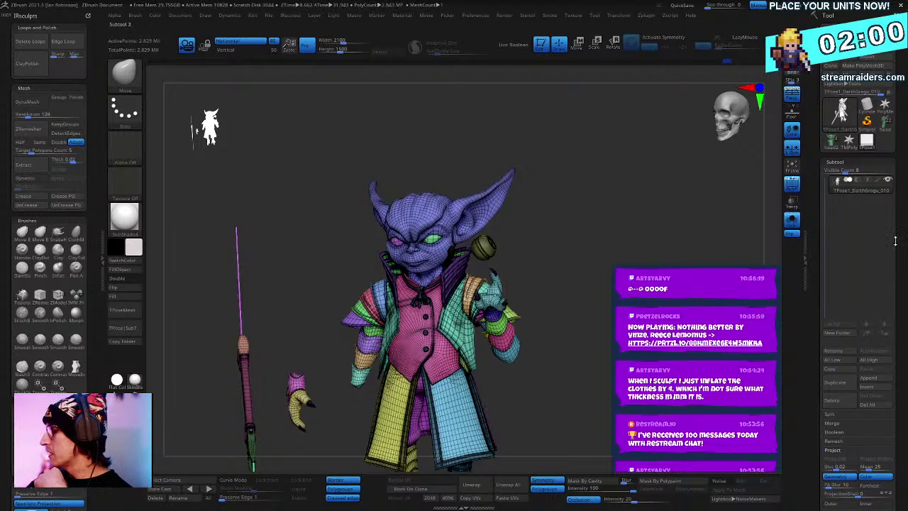
Step: Try a slight Inflate deformation on the whole posed character mesh, and undo it
{"action": "scroll", "coordinate": [895, 241], "scroll_direction": "down", "scroll_amount": 5}
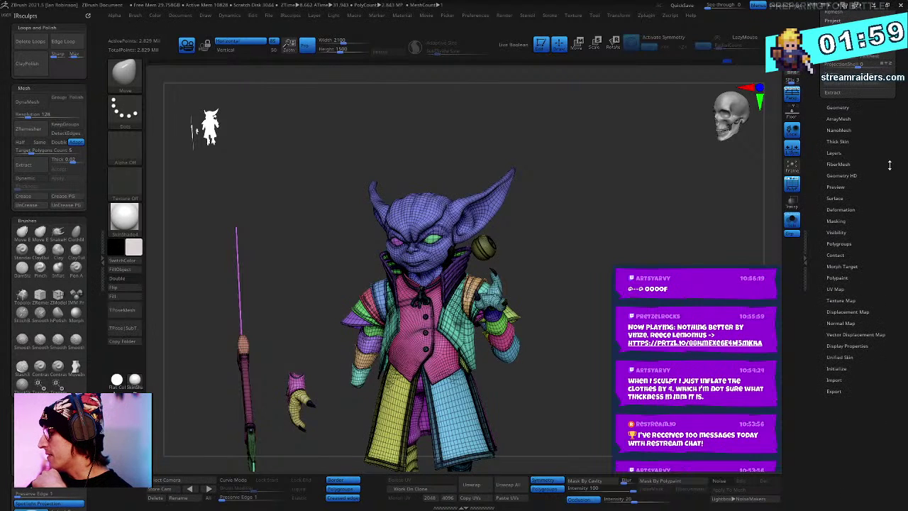
{"action": "left_click", "coordinate": [839, 209]}
{"action": "scroll", "coordinate": [858, 234], "scroll_direction": "down", "scroll_amount": 3}
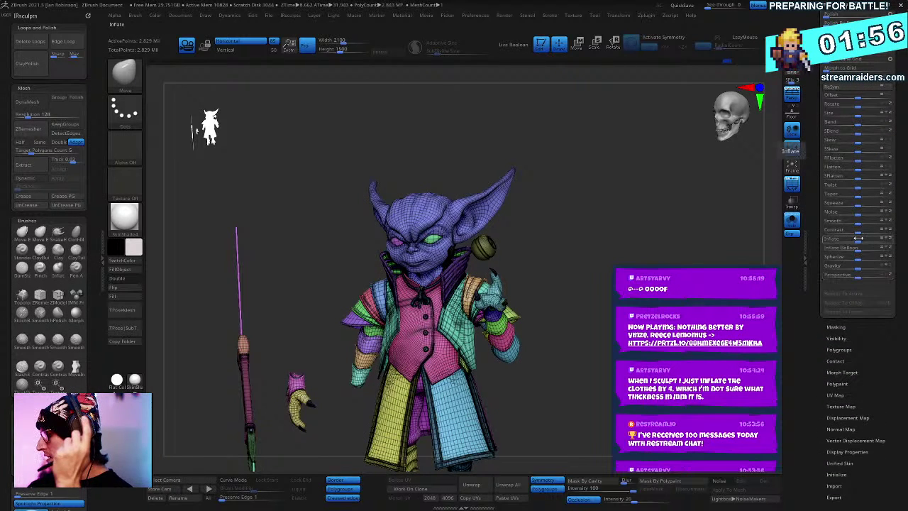
{"action": "left_click_drag", "start_coordinate": [858, 238], "coordinate": [863, 239]}
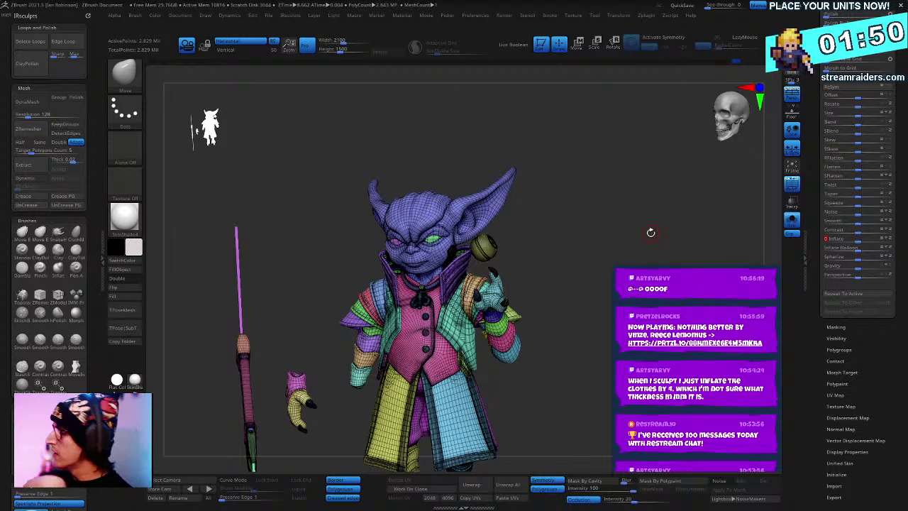
{"action": "left_click_drag", "start_coordinate": [642, 231], "coordinate": [644, 233]}
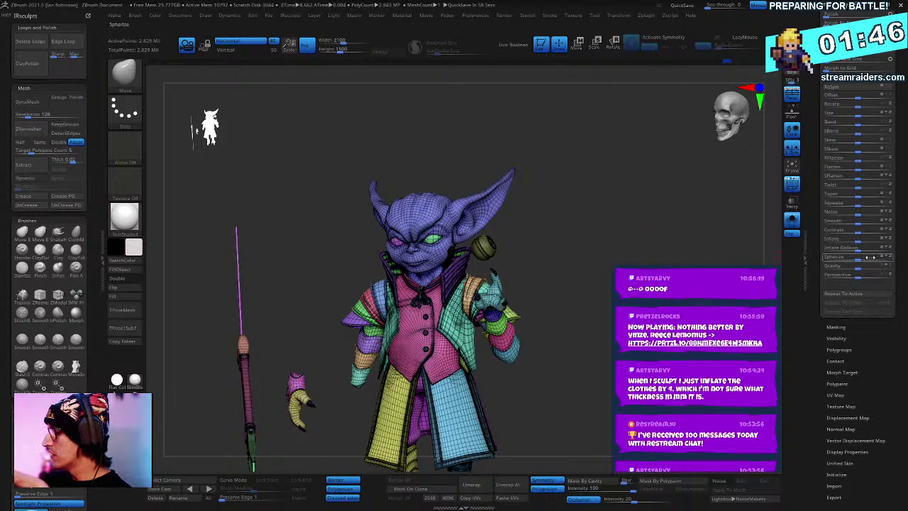
Step: Try strong Inflate deformations on the whole character, reduce the amount, and undo back to the uninflated mesh
{"action": "left_click_drag", "start_coordinate": [858, 241], "coordinate": [898, 241]}
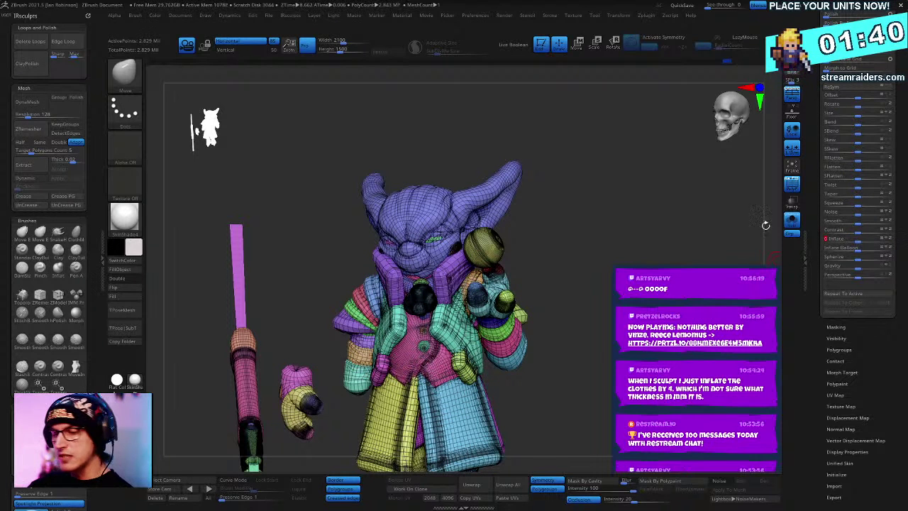
{"action": "key", "text": "ctrl+z"}
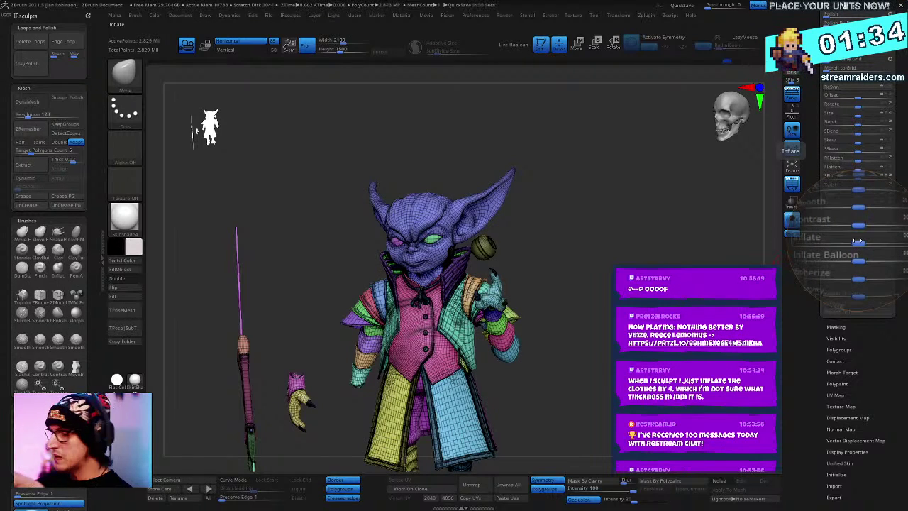
{"action": "left_click_drag", "start_coordinate": [858, 241], "coordinate": [897, 241]}
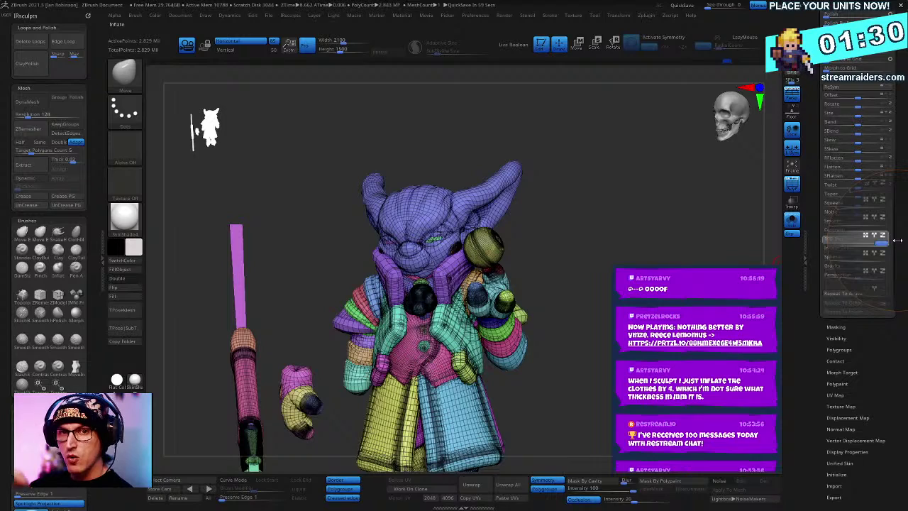
{"action": "left_click_drag", "start_coordinate": [897, 241], "coordinate": [855, 241]}
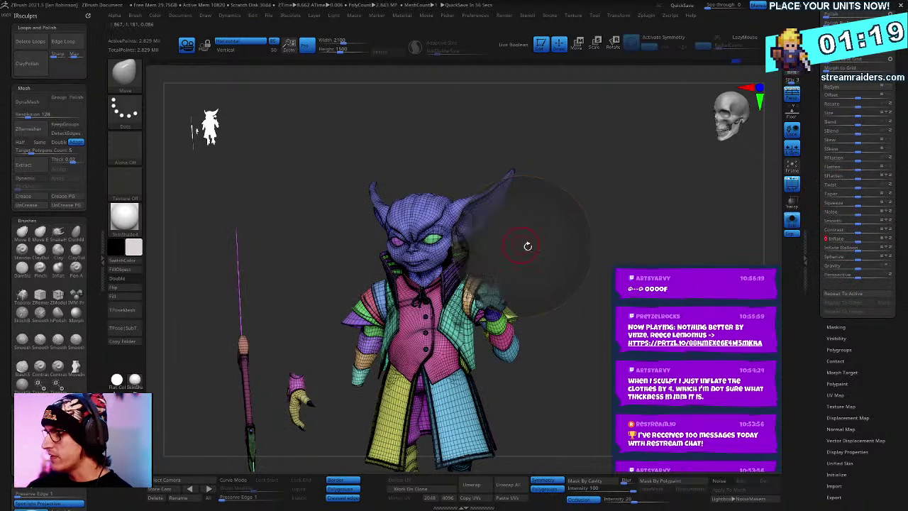
{"action": "key", "text": "ctrl+z"}
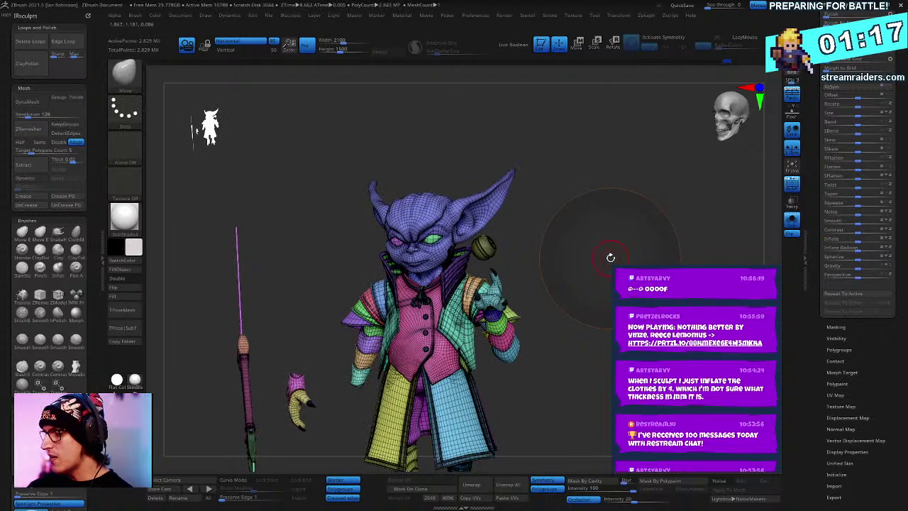
Step: Mask the entire character mesh, and undo and redo the mask
{"action": "key", "text": "ctrl+a"}
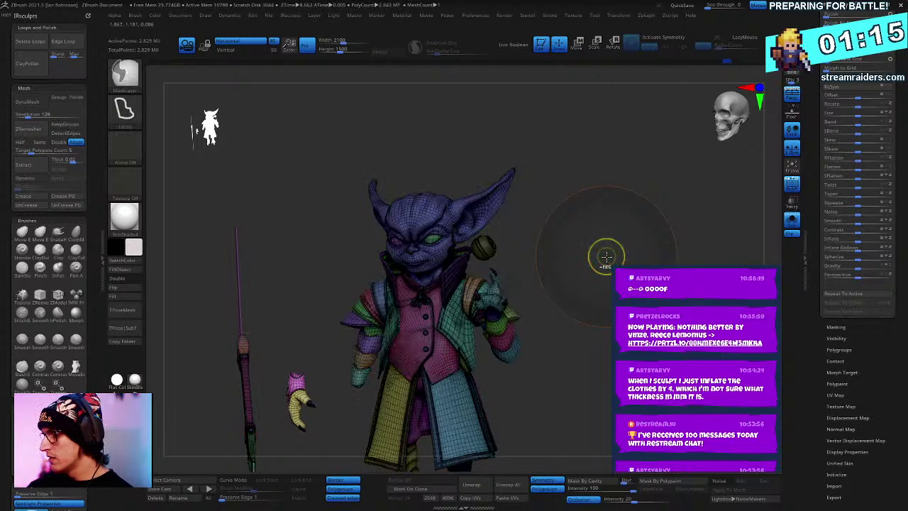
{"action": "key", "text": "ctrl+z"}
{"action": "key", "text": "ctrl+shift+z"}
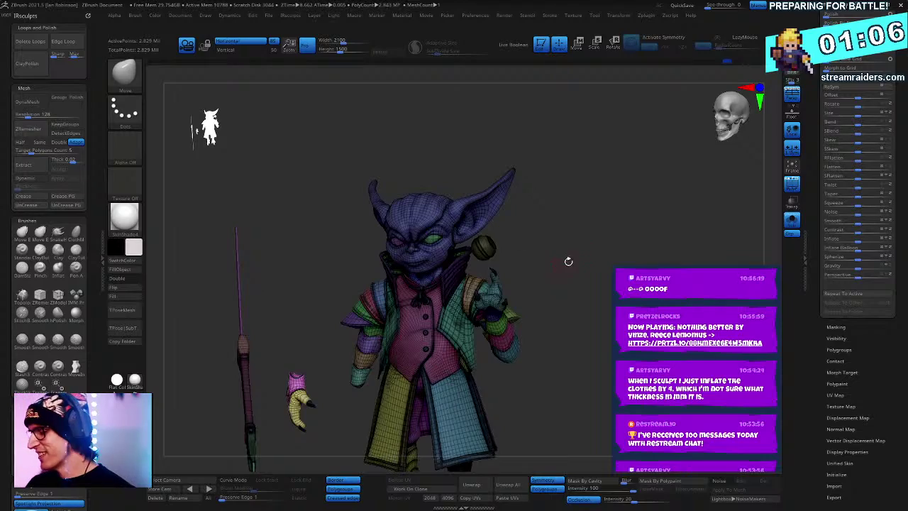
Step: Examine the coat, sleeves, detached clawed hand and sword of the posed character from several angles
{"action": "left_click_drag", "start_coordinate": [584, 259], "coordinate": [649, 234], "text": "alt"}
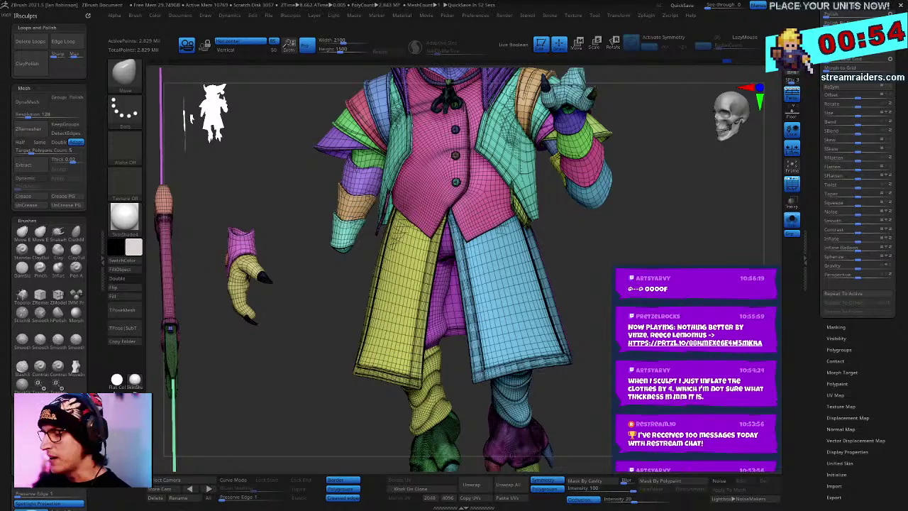
{"action": "left_click_drag", "start_coordinate": [305, 305], "coordinate": [365, 301]}
{"action": "right_click_drag", "start_coordinate": [472, 291], "coordinate": [548, 284], "text": "alt"}
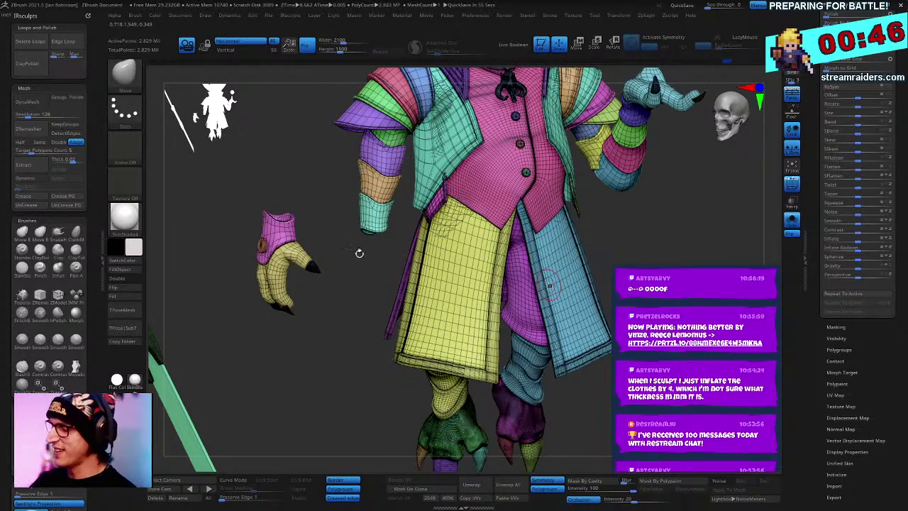
{"action": "left_click_drag", "start_coordinate": [360, 253], "coordinate": [366, 306]}
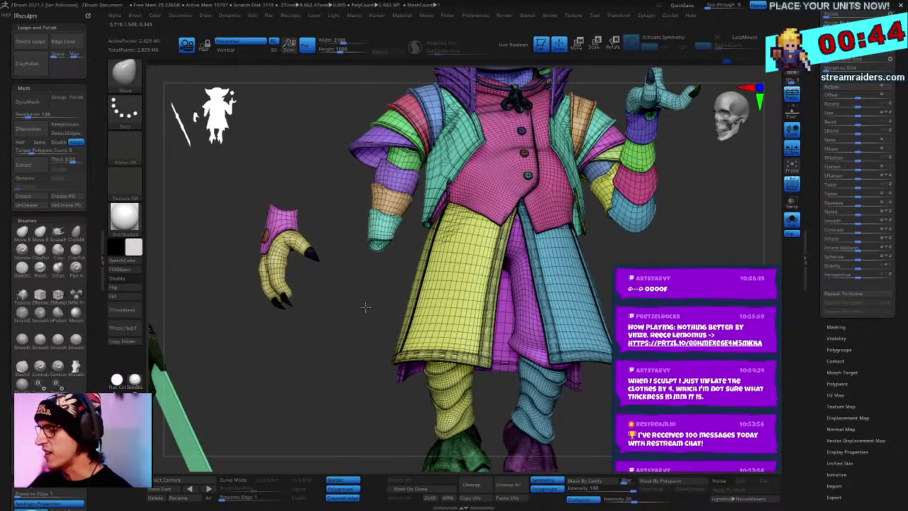
{"action": "right_click_drag", "start_coordinate": [365, 307], "coordinate": [360, 331], "text": "ctrl"}
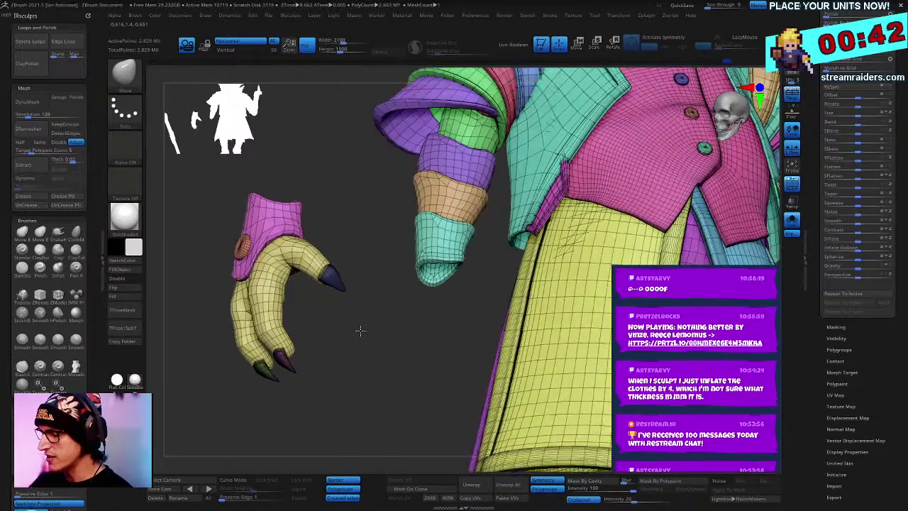
{"action": "left_click_drag", "start_coordinate": [361, 331], "coordinate": [397, 348]}
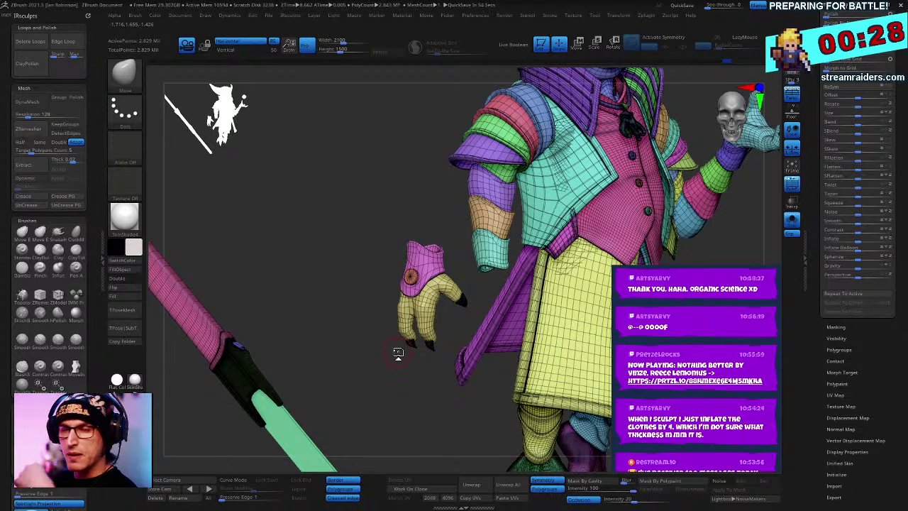
{"action": "key", "text": "ctrl+shift"}
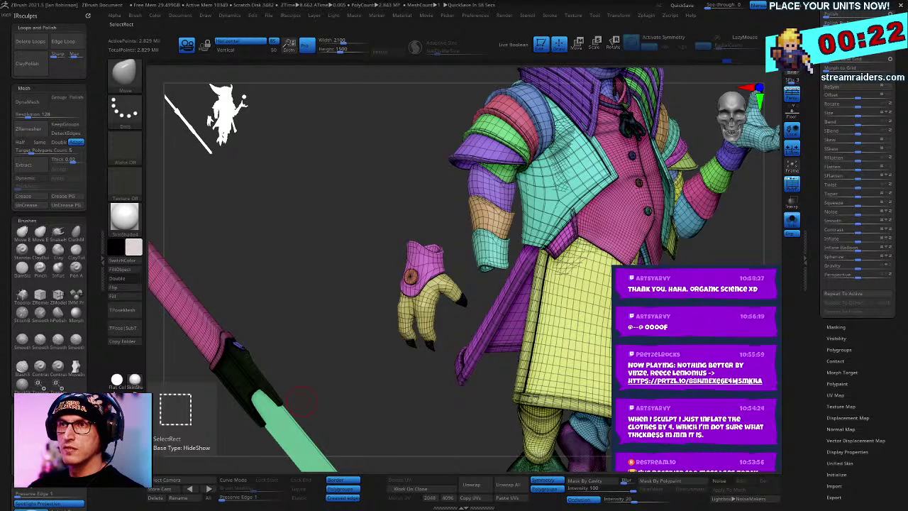
Step: Switch to the web browser and open the channel's video "Cut Your Models with Dynamic Thickness in Zbrush (Beginner)" on its YouTube watch page
{"action": "left_click_drag", "start_coordinate": [10, 121], "coordinate": [292, 95]}
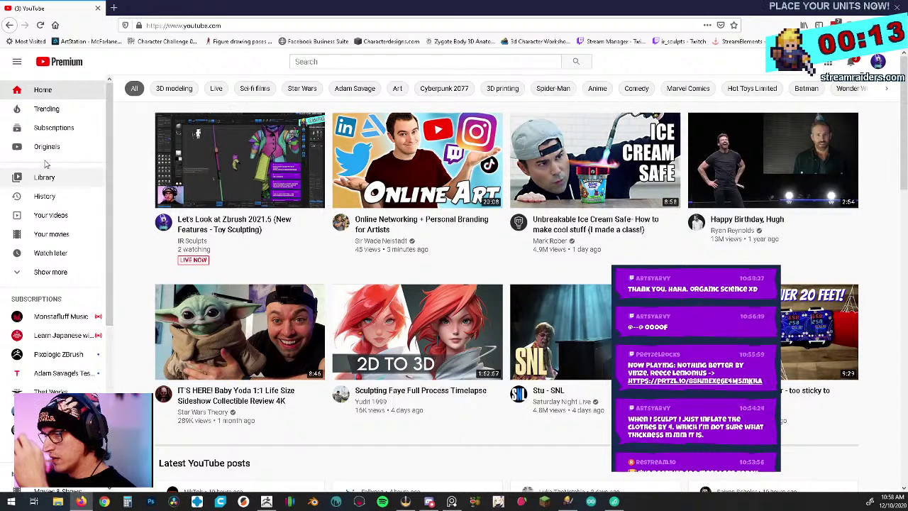
{"action": "left_click", "coordinate": [54, 215]}
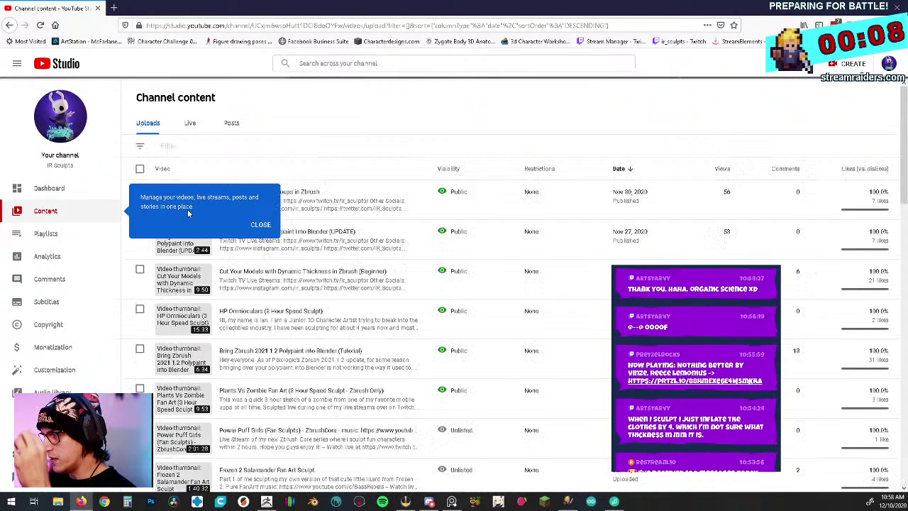
{"action": "mouse_move", "coordinate": [258, 279]}
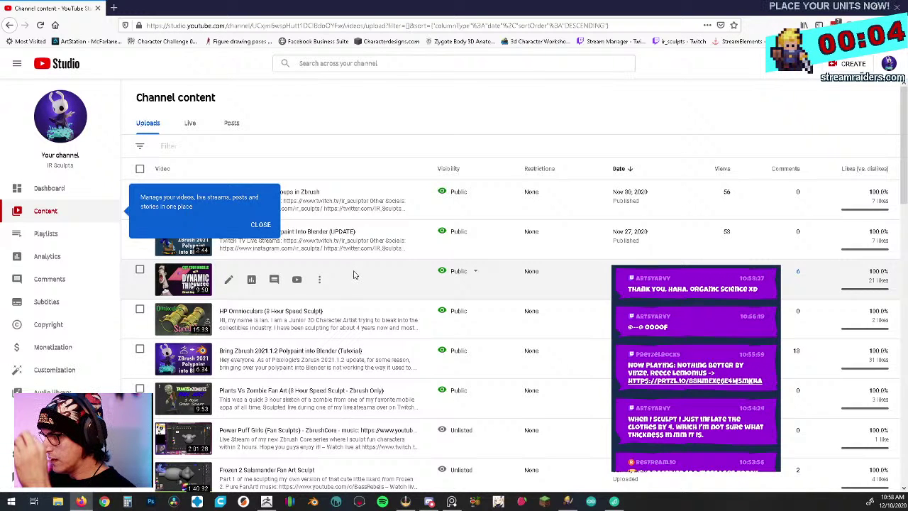
{"action": "left_click", "coordinate": [191, 280]}
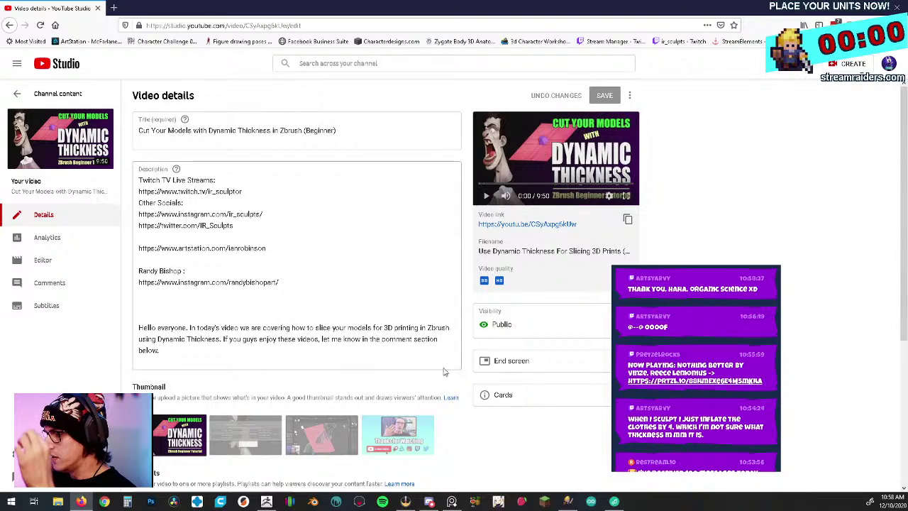
{"action": "left_click", "coordinate": [557, 225]}
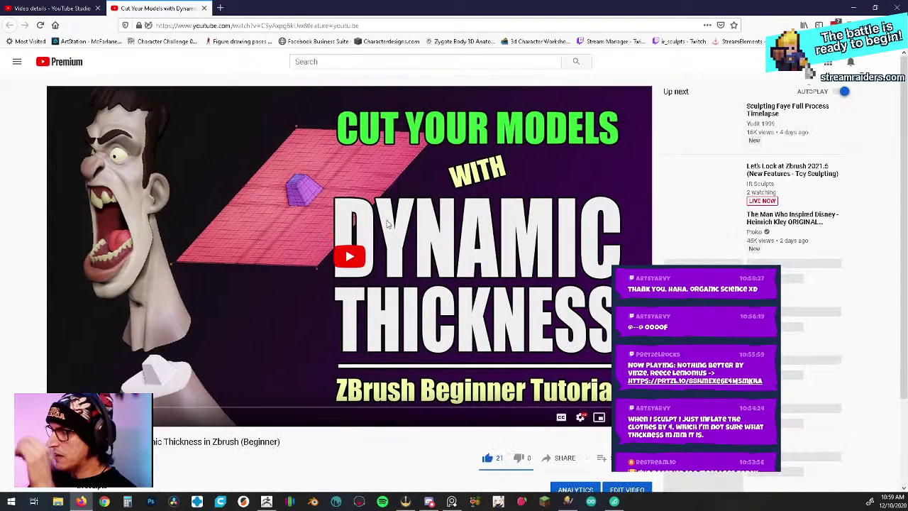
Step: Copy the Dynamic Thickness video's web address, close its tab, and return to ZBrush
{"action": "scroll", "coordinate": [504, 284], "scroll_direction": "down", "scroll_amount": 3}
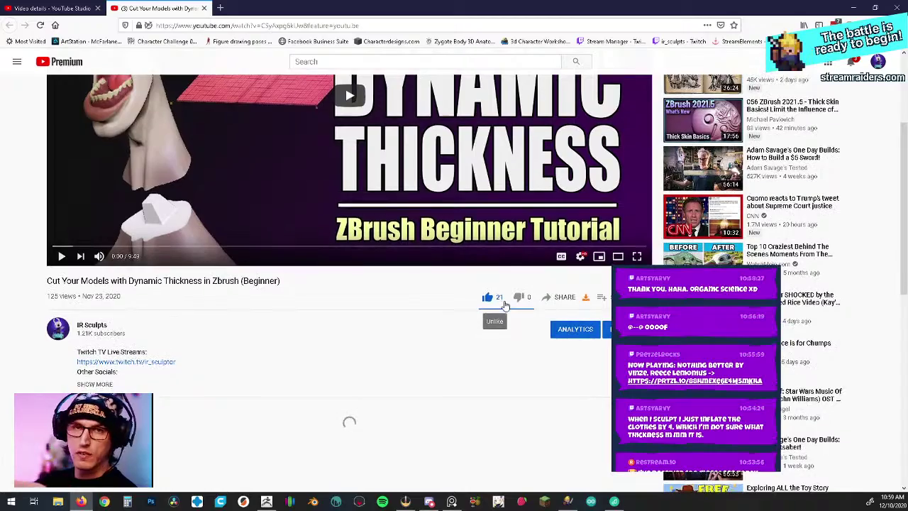
{"action": "scroll", "coordinate": [504, 277], "scroll_direction": "up", "scroll_amount": 1}
{"action": "scroll", "coordinate": [518, 385], "scroll_direction": "down", "scroll_amount": 2}
{"action": "scroll", "coordinate": [519, 385], "scroll_direction": "up", "scroll_amount": 3}
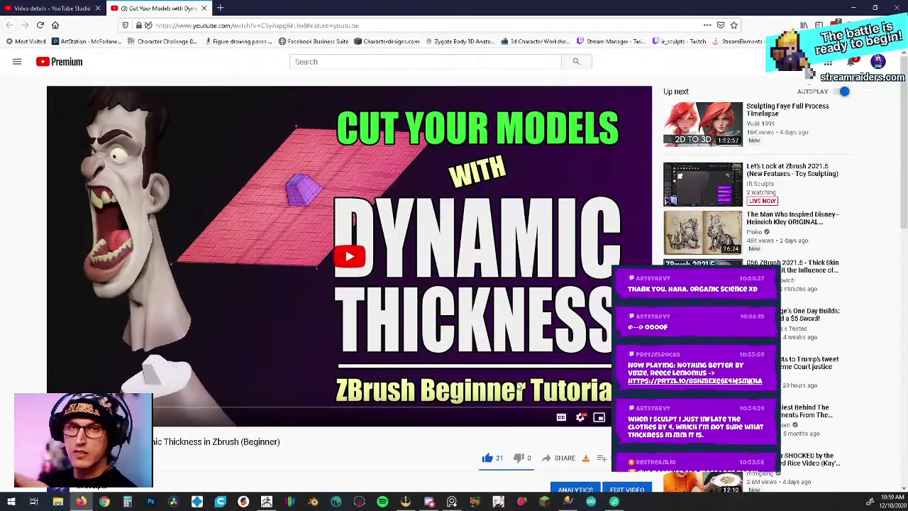
{"action": "left_click", "coordinate": [315, 25]}
{"action": "right_click", "coordinate": [321, 25]}
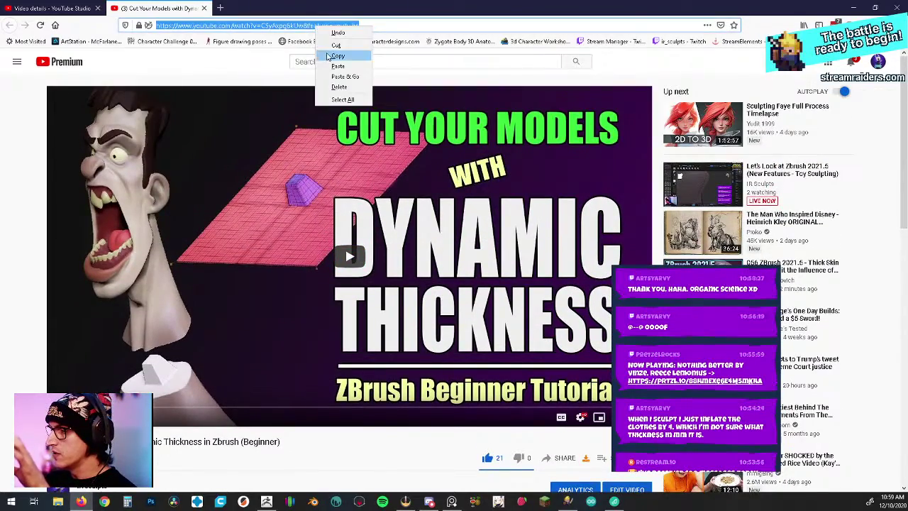
{"action": "left_click", "coordinate": [337, 56]}
{"action": "left_click", "coordinate": [204, 8]}
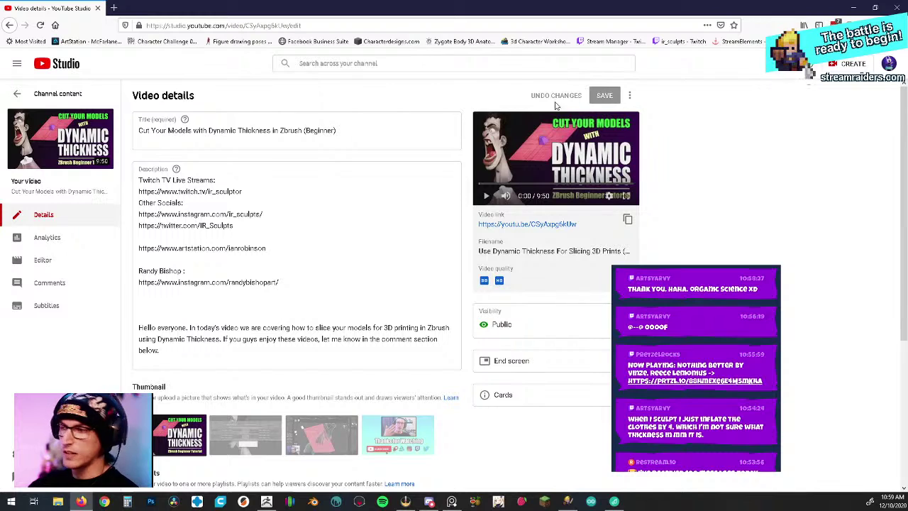
{"action": "left_click", "coordinate": [853, 8]}
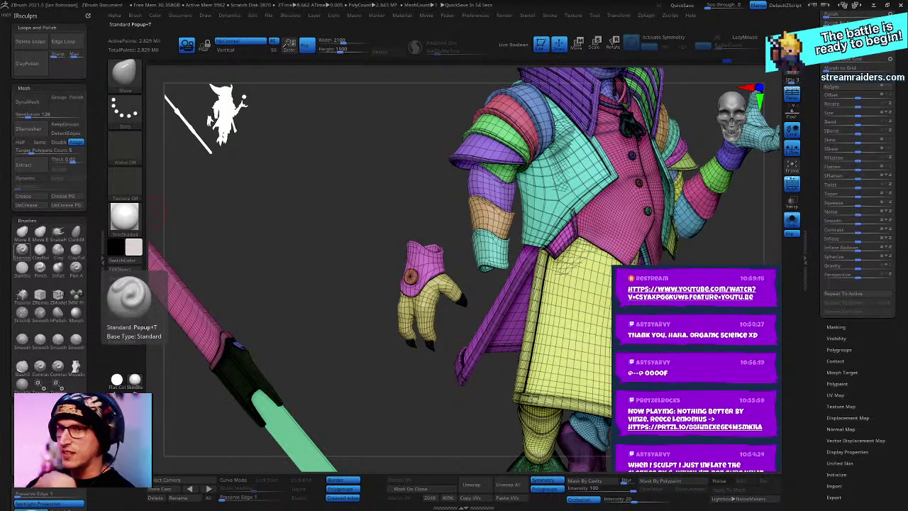
Step: Switch to the Stream Raiders game and start the Frozen River battle
{"action": "left_click_drag", "start_coordinate": [213, 212], "coordinate": [211, 155]}
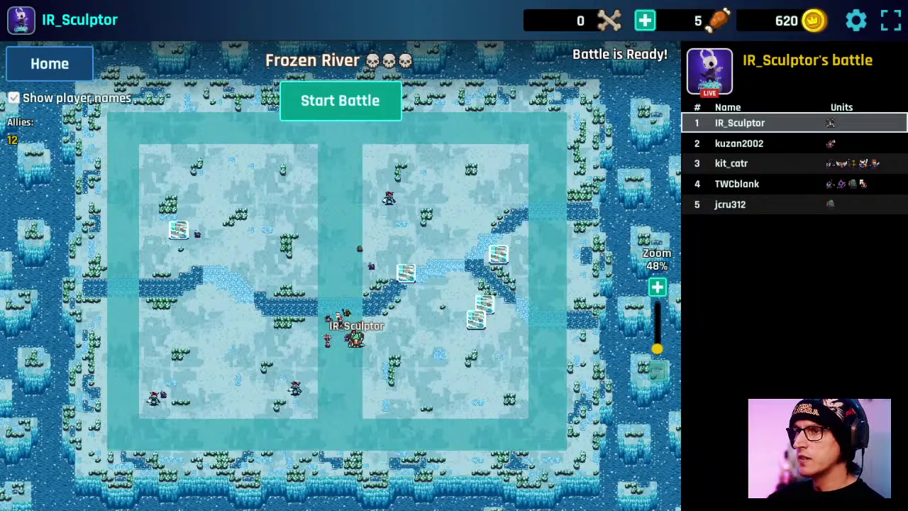
{"action": "left_click", "coordinate": [352, 100]}
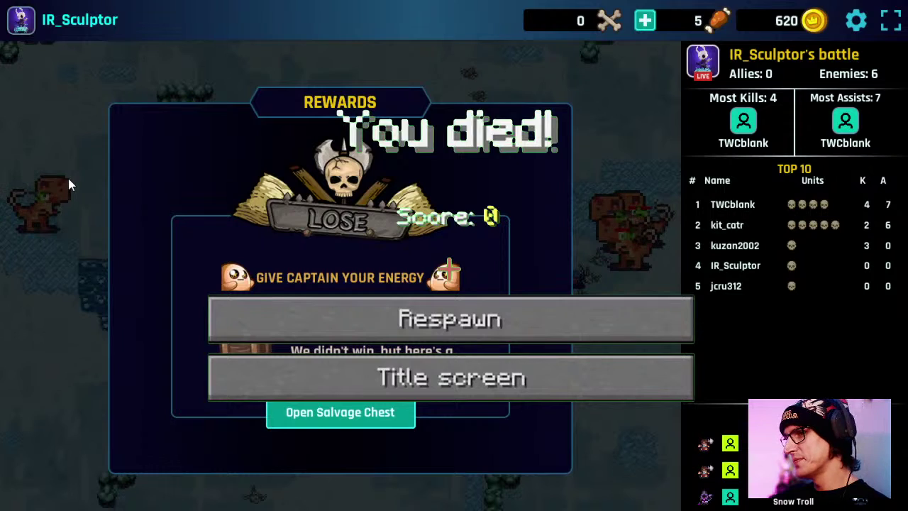
Step: Open the Salvage Chest, accept its rewards, and choose to keep playing the current Cold Snap map
{"action": "left_click", "coordinate": [346, 416]}
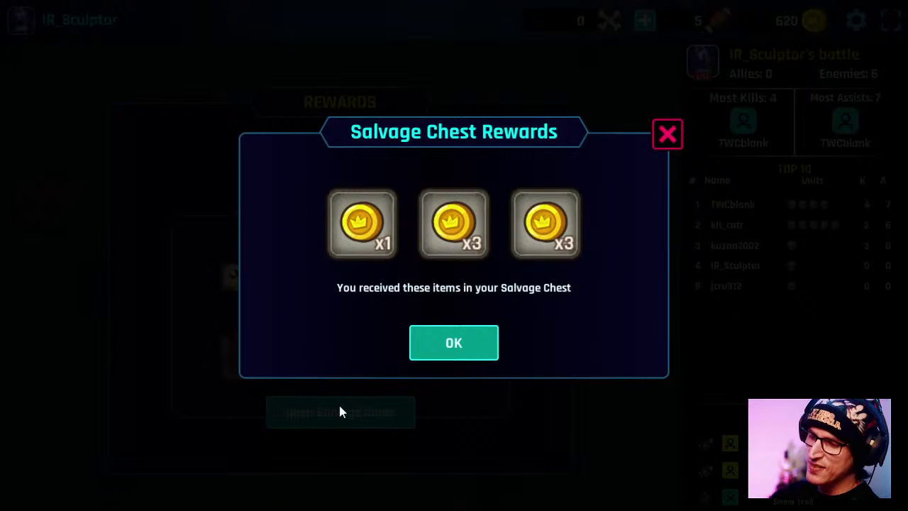
{"action": "left_click", "coordinate": [436, 357]}
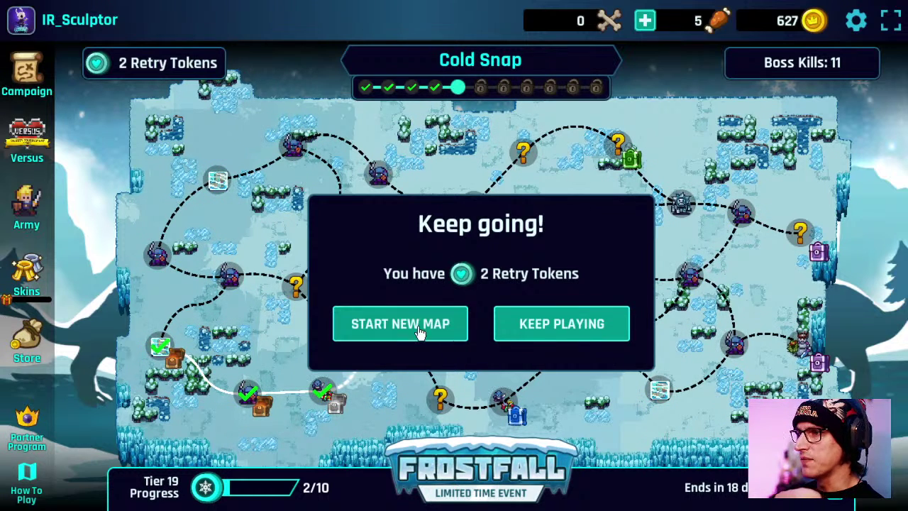
{"action": "left_click", "coordinate": [571, 331]}
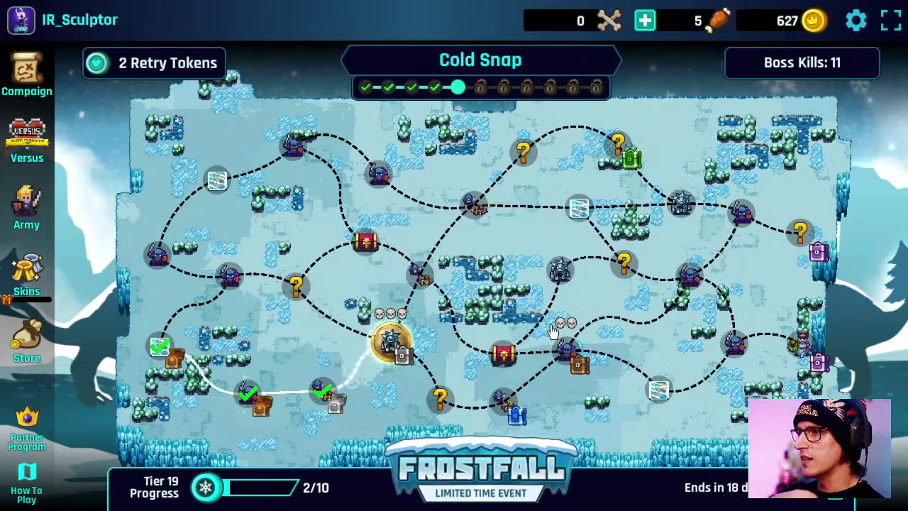
Step: Start the Frozen River battle again with one Retry Token and place a captain unit on the battlefield
{"action": "left_click", "coordinate": [391, 343]}
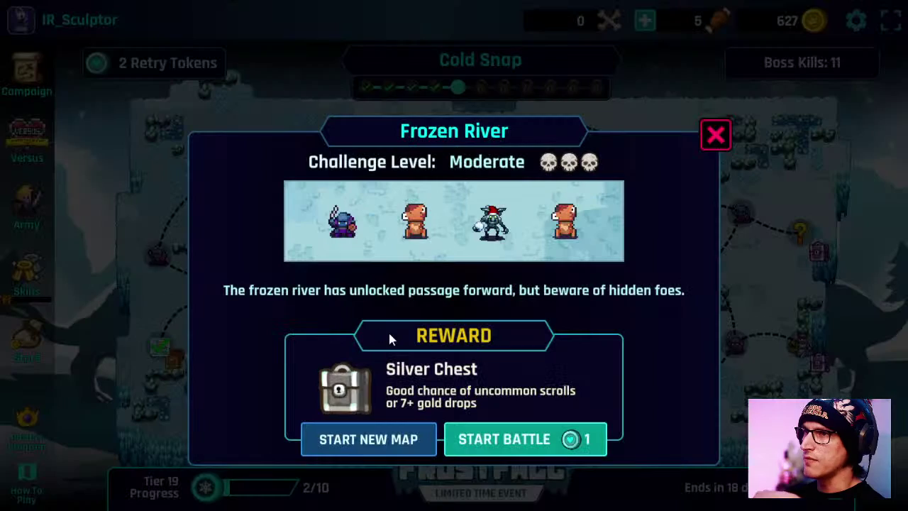
{"action": "left_click", "coordinate": [566, 440]}
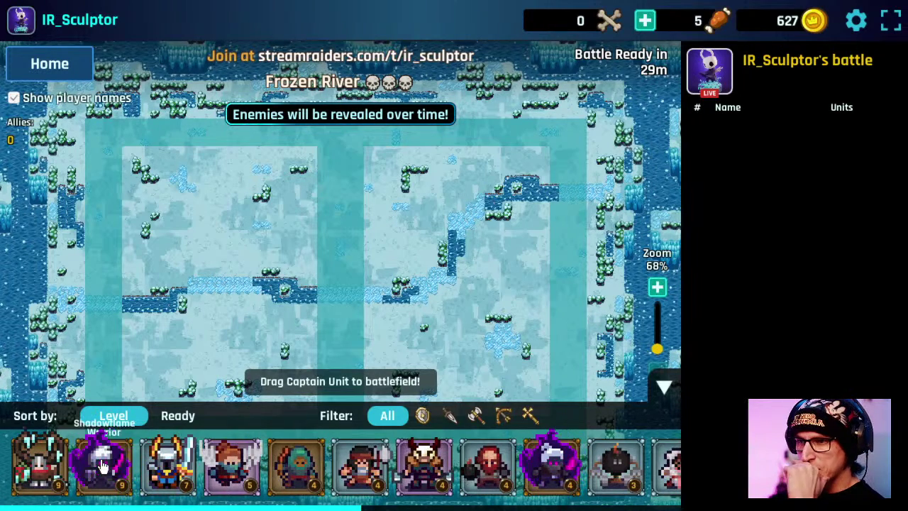
{"action": "left_click_drag", "start_coordinate": [560, 474], "coordinate": [353, 274]}
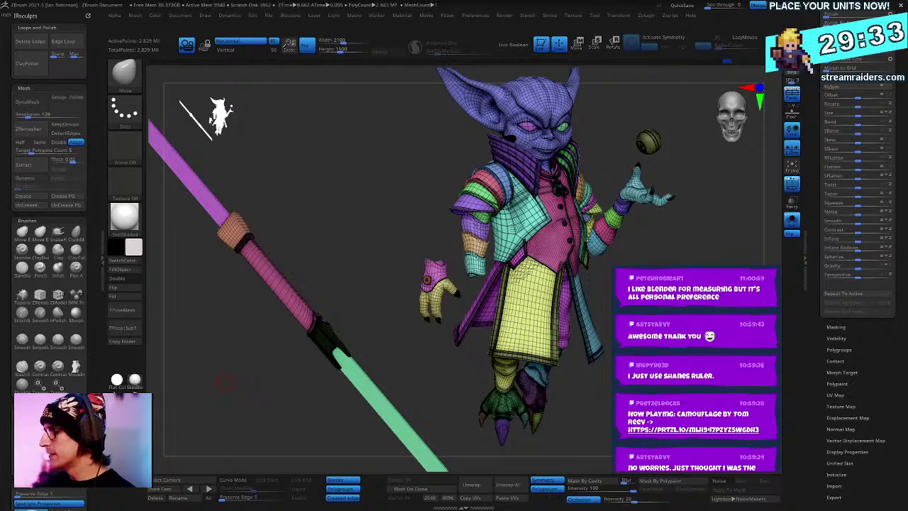
Step: In ZBrush, mask everything except the detached clawed hand and its cuff, and activate the transform gizmo on it
{"action": "left_click_drag", "start_coordinate": [225, 382], "coordinate": [185, 380]}
{"action": "left_click_drag", "start_coordinate": [184, 380], "coordinate": [192, 411], "text": "alt"}
{"action": "left_click_drag", "start_coordinate": [385, 368], "coordinate": [412, 323]}
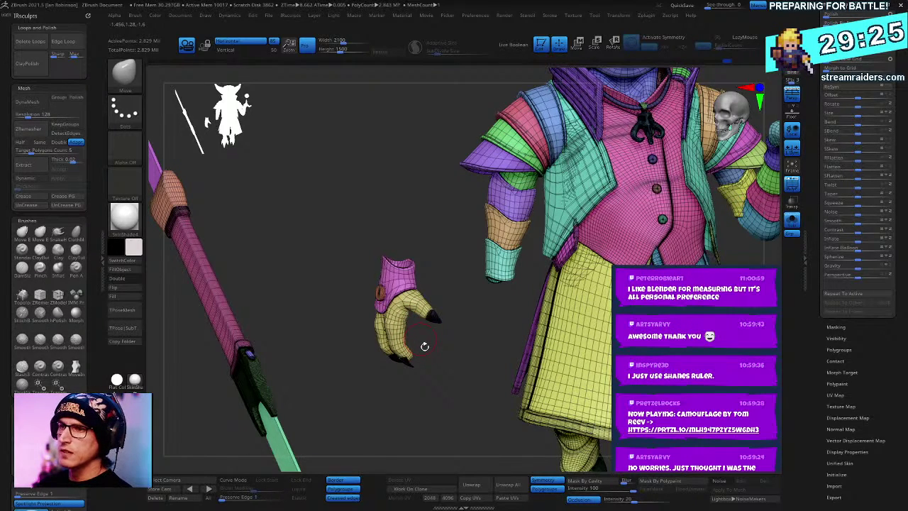
{"action": "left_click_drag", "start_coordinate": [397, 192], "coordinate": [398, 189]}
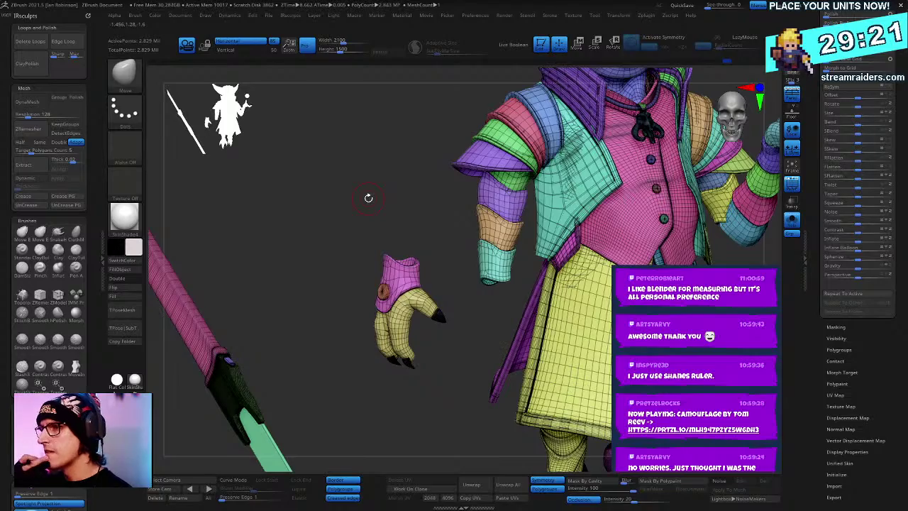
{"action": "left_click_drag", "start_coordinate": [454, 397], "coordinate": [499, 248]}
{"action": "left_click_drag", "start_coordinate": [443, 403], "coordinate": [468, 360]}
{"action": "left_click_drag", "start_coordinate": [453, 141], "coordinate": [486, 320], "text": "ctrl"}
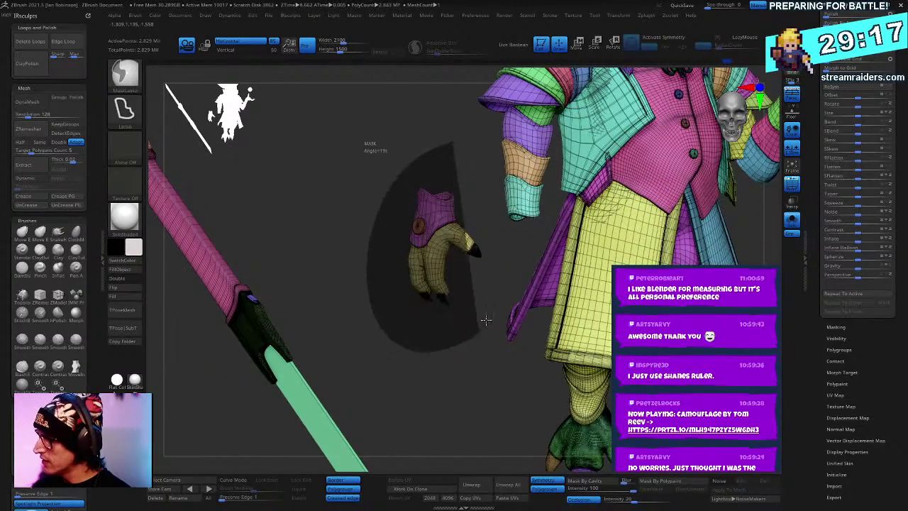
{"action": "left_click_drag", "start_coordinate": [450, 159], "coordinate": [451, 161], "text": "ctrl"}
{"action": "mouse_move", "coordinate": [471, 376]}
{"action": "left_mouse_down"}
{"action": "mouse_move", "coordinate": [456, 395]}
{"action": "mouse_move", "coordinate": [432, 380]}
{"action": "mouse_move", "coordinate": [514, 403]}
{"action": "left_mouse_up"}
{"action": "key", "text": "w"}
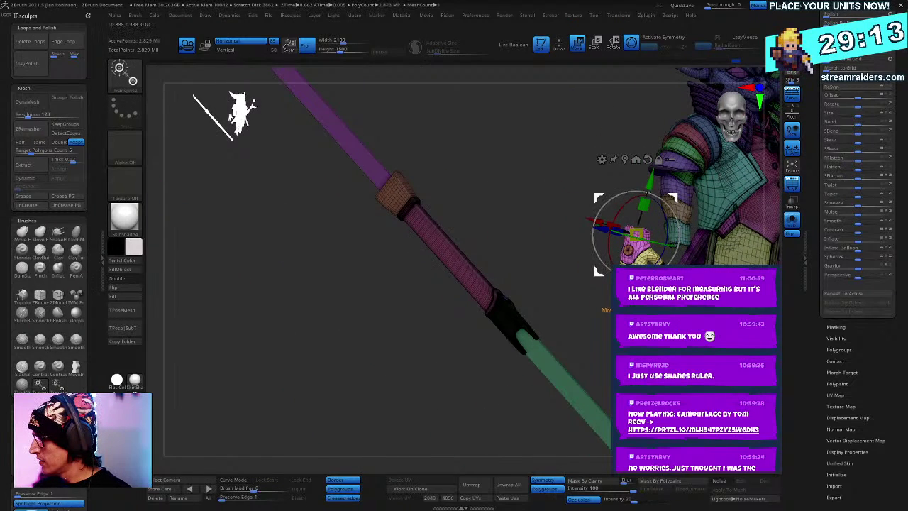
Step: Move the detached hand and cuff over to the sword's handle and adjust their rotation and depth alongside it
{"action": "left_click_drag", "start_coordinate": [672, 270], "coordinate": [500, 256]}
{"action": "left_click_drag", "start_coordinate": [596, 249], "coordinate": [576, 287]}
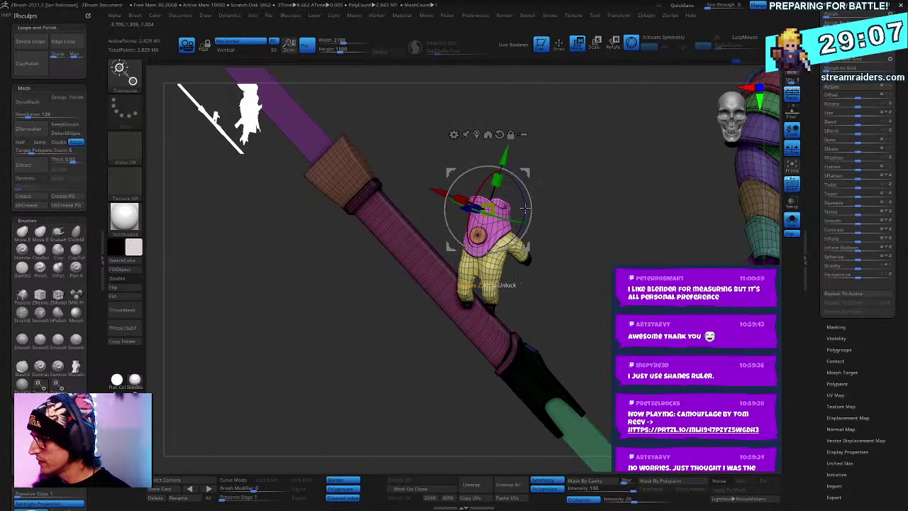
{"action": "left_click_drag", "start_coordinate": [524, 208], "coordinate": [523, 216]}
{"action": "left_click_drag", "start_coordinate": [505, 154], "coordinate": [532, 254]}
{"action": "left_click_drag", "start_coordinate": [419, 258], "coordinate": [432, 257]}
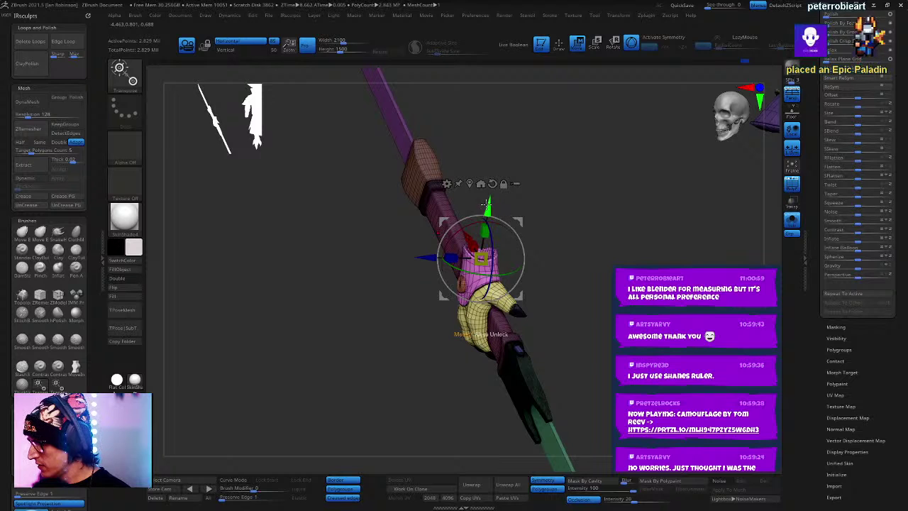
{"action": "left_click_drag", "start_coordinate": [486, 204], "coordinate": [487, 213]}
{"action": "left_click_drag", "start_coordinate": [539, 203], "coordinate": [606, 208]}
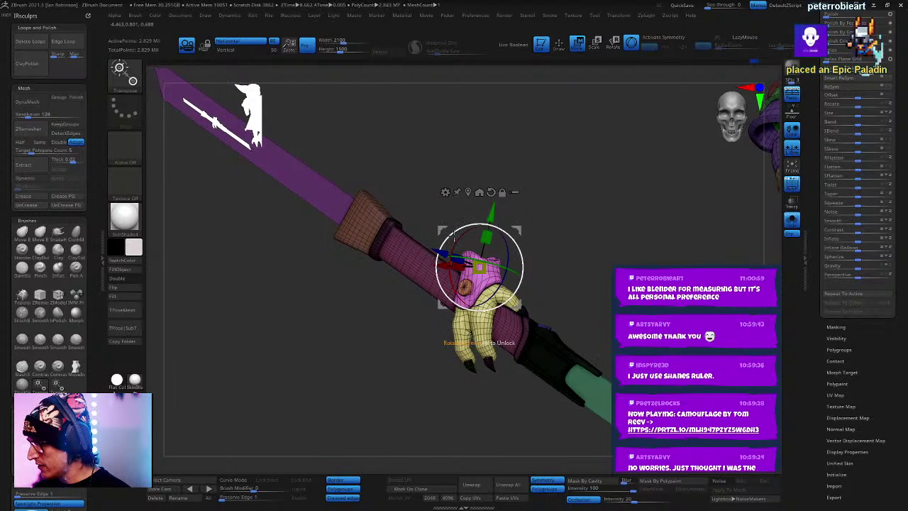
{"action": "left_click_drag", "start_coordinate": [491, 213], "coordinate": [517, 97]}
Step: Isolate the hand mesh to mask all but its thumb, redisplay the other parts, and ready the gizmo for the thumb
{"action": "key", "text": "q"}
{"action": "mouse_move", "coordinate": [590, 156]}
{"action": "left_mouse_down"}
{"action": "mouse_move", "coordinate": [592, 249]}
{"action": "mouse_move", "coordinate": [598, 220]}
{"action": "mouse_move", "coordinate": [541, 203]}
{"action": "left_mouse_up"}
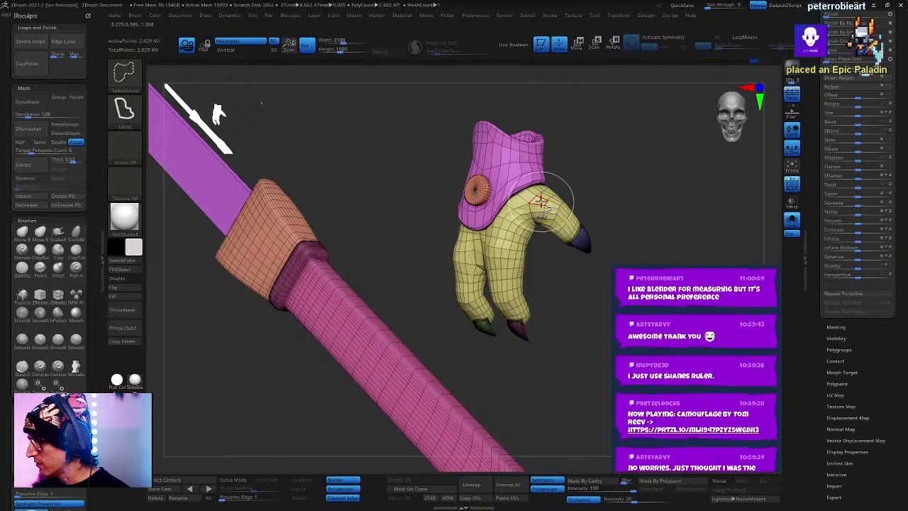
{"action": "left_click", "coordinate": [543, 202], "text": "ctrl+shift"}
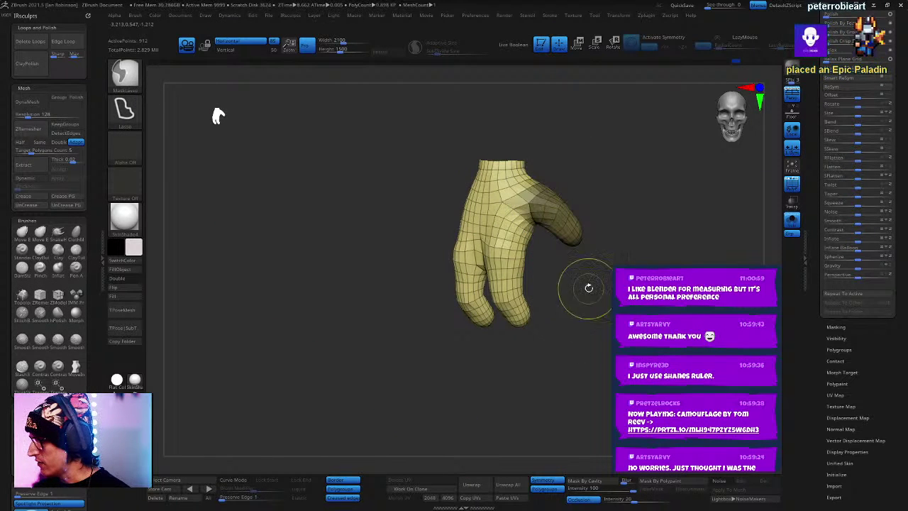
{"action": "left_click_drag", "start_coordinate": [589, 288], "coordinate": [588, 244], "text": "ctrl+shift"}
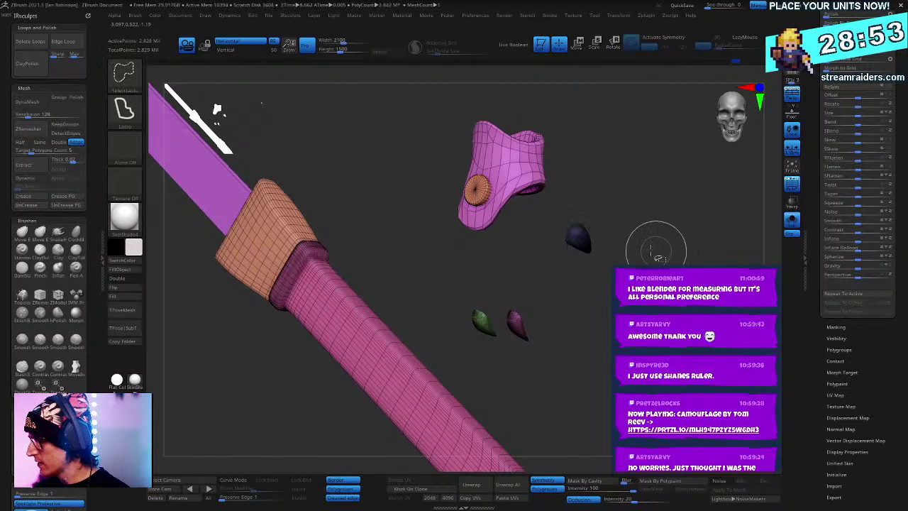
{"action": "mouse_move", "coordinate": [595, 198]}
{"action": "left_mouse_down", "text": "ctrl"}
{"action": "mouse_move", "coordinate": [561, 284]}
{"action": "mouse_move", "coordinate": [611, 192]}
{"action": "left_mouse_up", "text": "ctrl"}
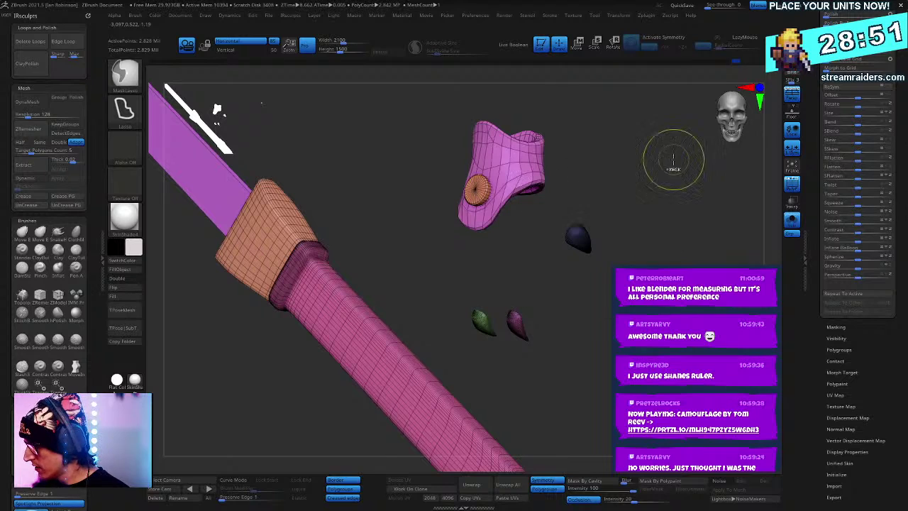
{"action": "left_click", "coordinate": [644, 257], "text": "ctrl+shift"}
{"action": "left_click_drag", "start_coordinate": [645, 263], "coordinate": [684, 258]}
{"action": "key", "text": "w"}
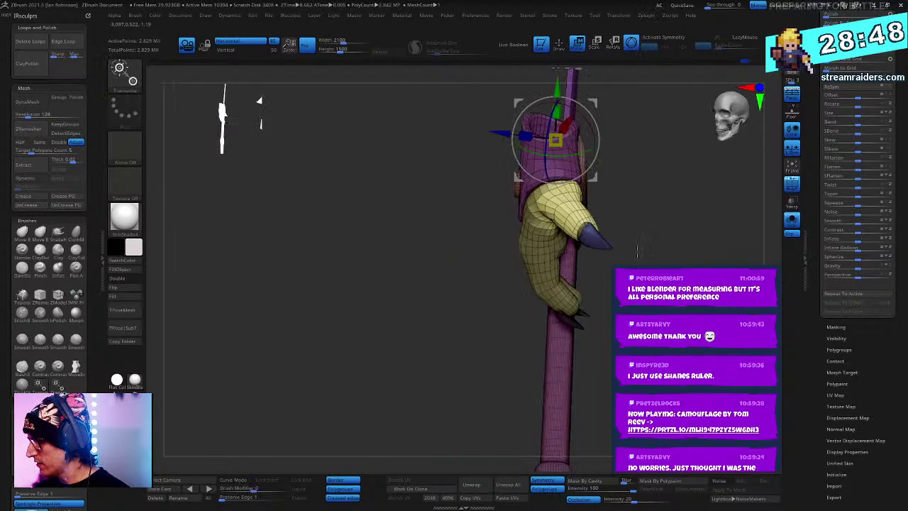
Step: Place the gizmo at the thumb's base and rotate the thumb with its claw downward into a gripping curl
{"action": "left_click_drag", "start_coordinate": [589, 140], "coordinate": [631, 249]}
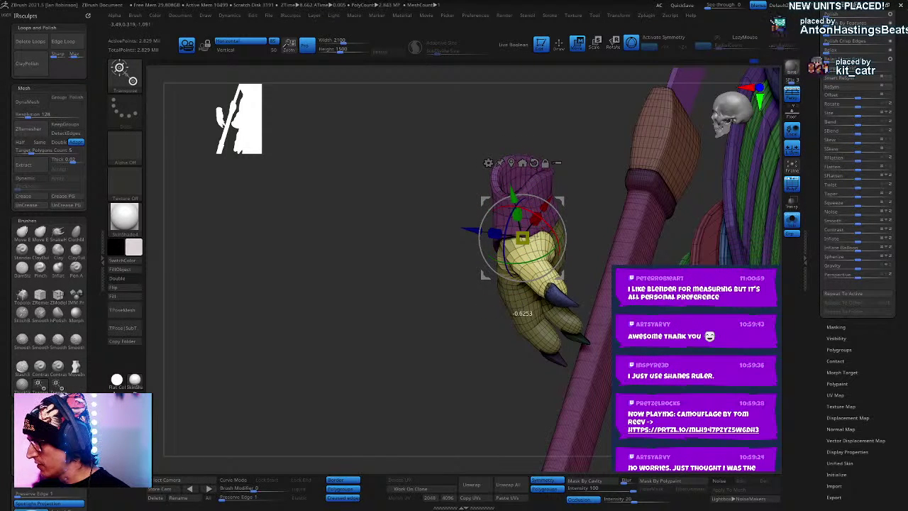
{"action": "left_click_drag", "start_coordinate": [550, 260], "coordinate": [562, 250]}
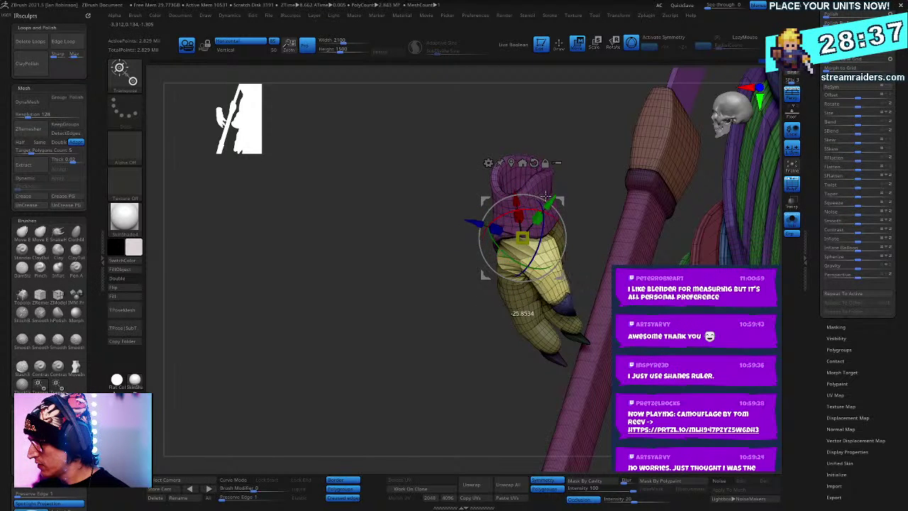
{"action": "left_click_drag", "start_coordinate": [569, 267], "coordinate": [573, 263]}
{"action": "right_click_drag", "start_coordinate": [468, 265], "coordinate": [573, 265]}
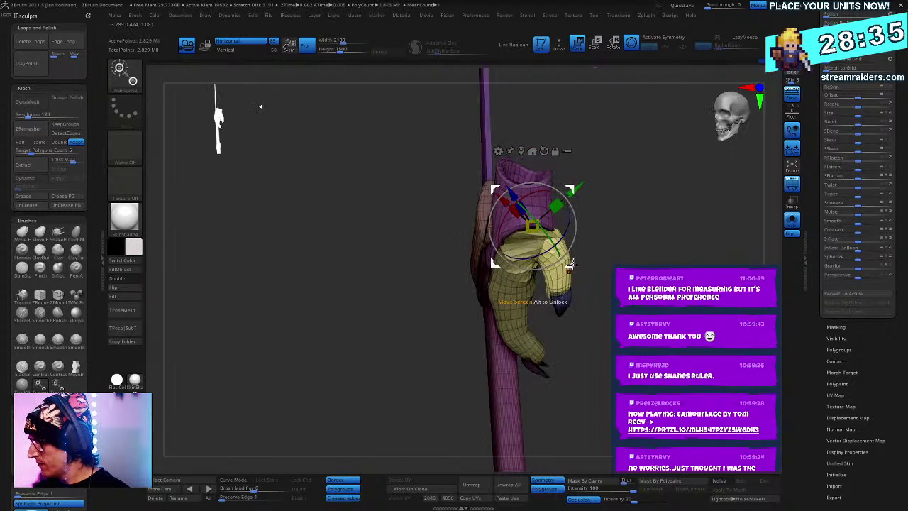
{"action": "left_click_drag", "start_coordinate": [565, 258], "coordinate": [580, 265]}
{"action": "mouse_move", "coordinate": [582, 264]}
{"action": "right_mouse_down"}
{"action": "mouse_move", "coordinate": [638, 241]}
{"action": "mouse_move", "coordinate": [560, 108]}
{"action": "mouse_move", "coordinate": [627, 147]}
{"action": "mouse_move", "coordinate": [630, 200]}
{"action": "right_mouse_up"}
Step: Hide the character's body so that only the detached hand, its cuff and the sword stay visible
{"action": "key", "text": "q"}
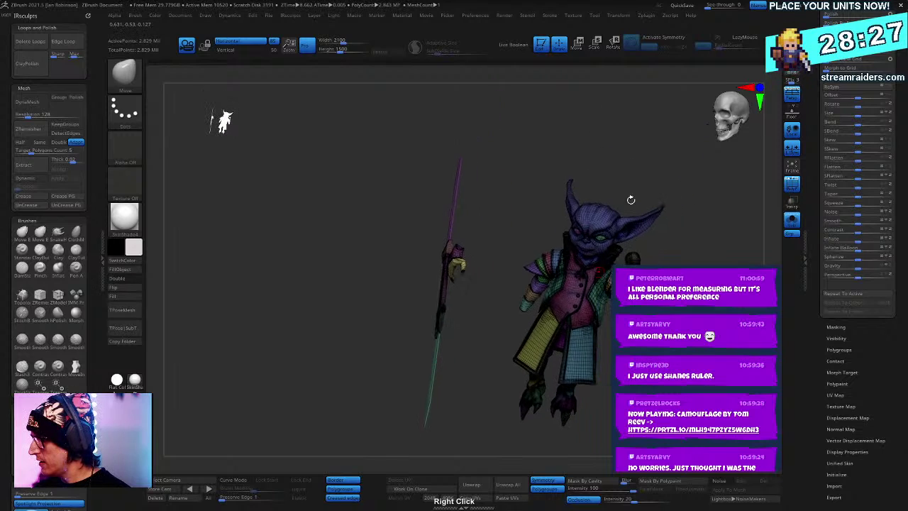
{"action": "mouse_move", "coordinate": [492, 275]}
{"action": "left_mouse_down", "text": "ctrl+alt+shift"}
{"action": "mouse_move", "coordinate": [693, 191]}
{"action": "mouse_move", "coordinate": [695, 124]}
{"action": "left_mouse_up", "text": "ctrl+alt+shift"}
{"action": "mouse_move", "coordinate": [695, 124]}
{"action": "right_mouse_down"}
{"action": "mouse_move", "coordinate": [624, 234]}
{"action": "mouse_move", "coordinate": [626, 489]}
{"action": "mouse_move", "coordinate": [674, 411]}
{"action": "mouse_move", "coordinate": [583, 356]}
{"action": "mouse_move", "coordinate": [745, 355]}
{"action": "mouse_move", "coordinate": [631, 348]}
{"action": "right_mouse_up"}
{"action": "right_click_drag", "start_coordinate": [608, 211], "coordinate": [576, 272], "text": "alt"}
{"action": "right_click", "coordinate": [576, 272]}
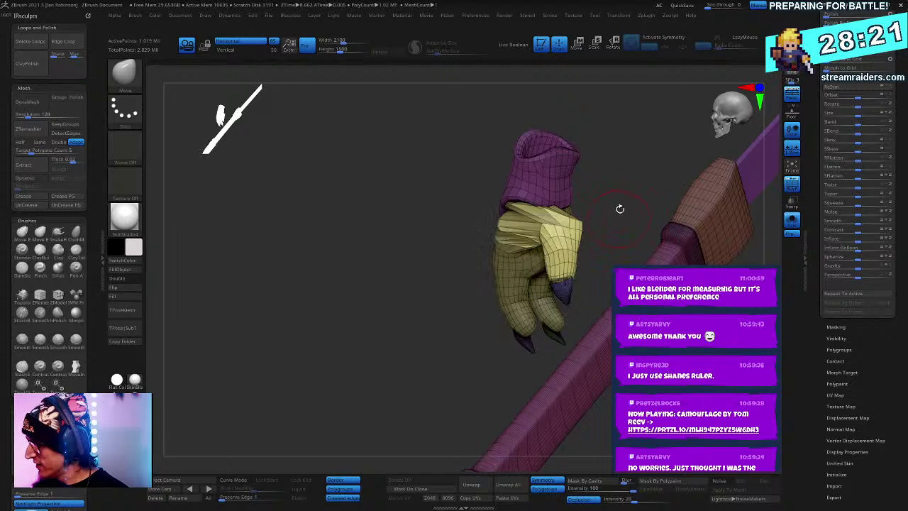
Step: Refine the thumb's rotation and shift it outward to widen the gap between thumb and fingers
{"action": "key", "text": "w"}
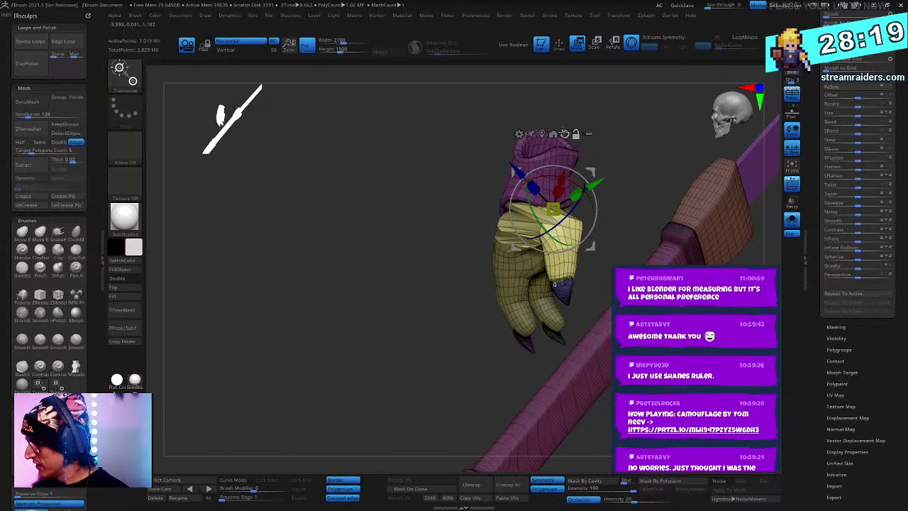
{"action": "left_click_drag", "start_coordinate": [499, 196], "coordinate": [483, 192]}
{"action": "left_click_drag", "start_coordinate": [537, 212], "coordinate": [565, 219]}
{"action": "right_click_drag", "start_coordinate": [591, 213], "coordinate": [614, 203]}
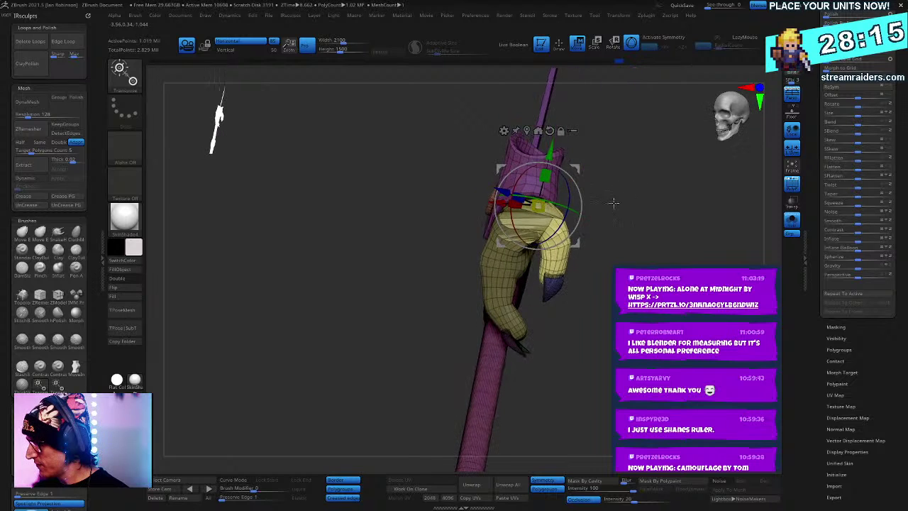
{"action": "left_click_drag", "start_coordinate": [581, 215], "coordinate": [585, 245]}
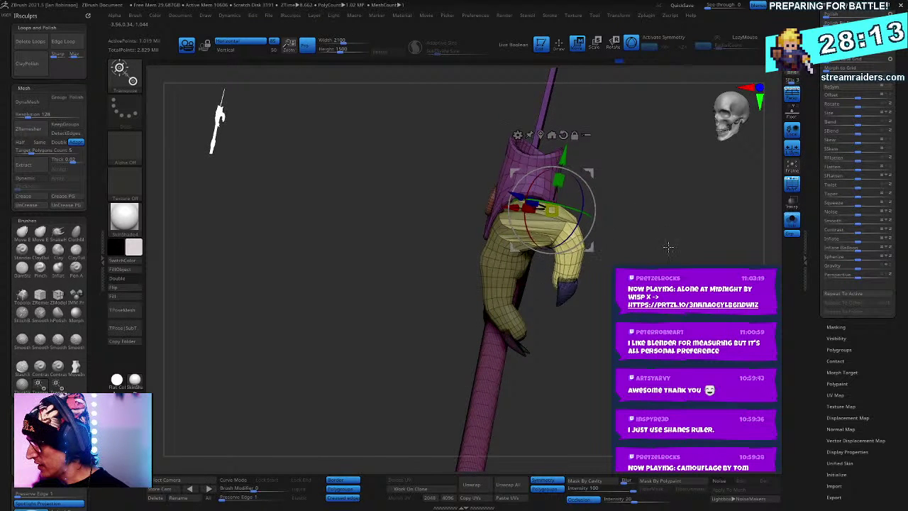
{"action": "left_click_drag", "start_coordinate": [667, 246], "coordinate": [627, 251]}
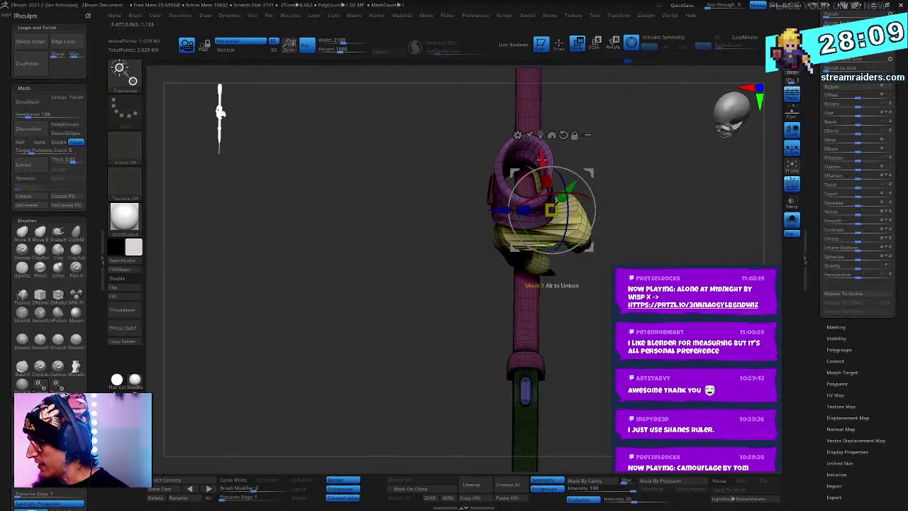
Step: Isolate the hand mesh, smooth the stretched area between palm and thumb, and show the cuff, claws and sword again
{"action": "key", "text": "q"}
{"action": "mouse_move", "coordinate": [653, 242]}
{"action": "left_mouse_down"}
{"action": "mouse_move", "coordinate": [657, 229]}
{"action": "mouse_move", "coordinate": [624, 251]}
{"action": "left_mouse_up"}
{"action": "left_click", "coordinate": [540, 237], "text": "ctrl+shift"}
{"action": "left_click_drag", "start_coordinate": [213, 117], "coordinate": [219, 117], "text": "ctrl+shift"}
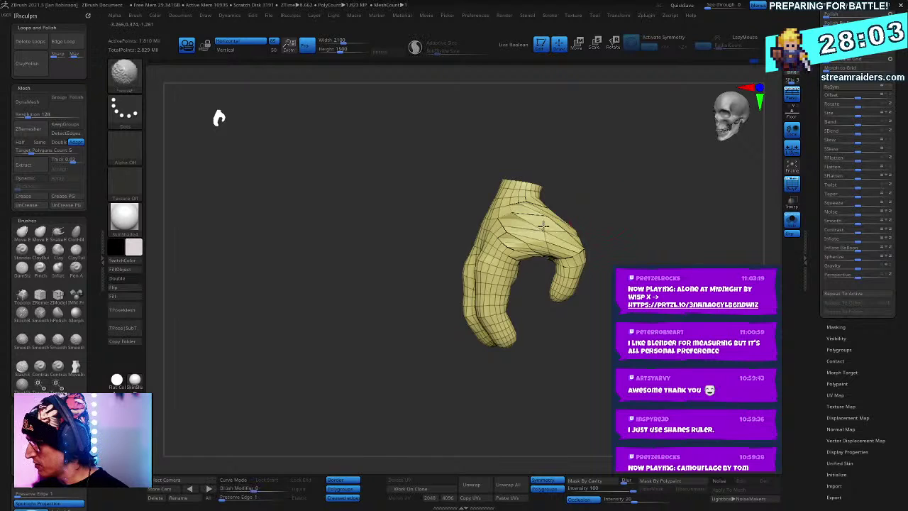
{"action": "left_click_drag", "start_coordinate": [645, 235], "coordinate": [588, 235]}
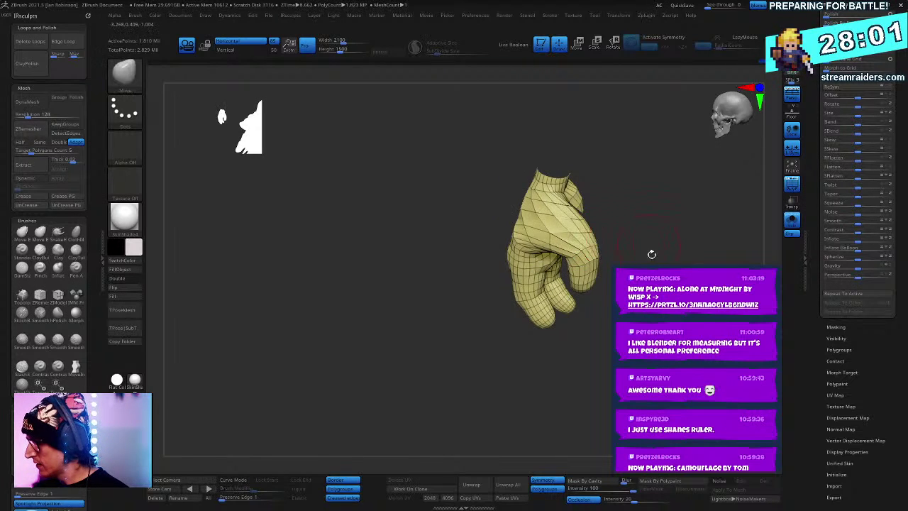
{"action": "left_click_drag", "start_coordinate": [652, 254], "coordinate": [660, 220]}
{"action": "mouse_move", "coordinate": [611, 167]}
{"action": "left_mouse_down", "text": "ctrl+shift"}
{"action": "mouse_move", "coordinate": [426, 213]}
{"action": "mouse_move", "coordinate": [616, 200]}
{"action": "left_mouse_up", "text": "ctrl+shift"}
{"action": "left_click_drag", "start_coordinate": [624, 207], "coordinate": [633, 216], "text": "ctrl+shift"}
{"action": "left_click_drag", "start_coordinate": [635, 217], "coordinate": [699, 223]}
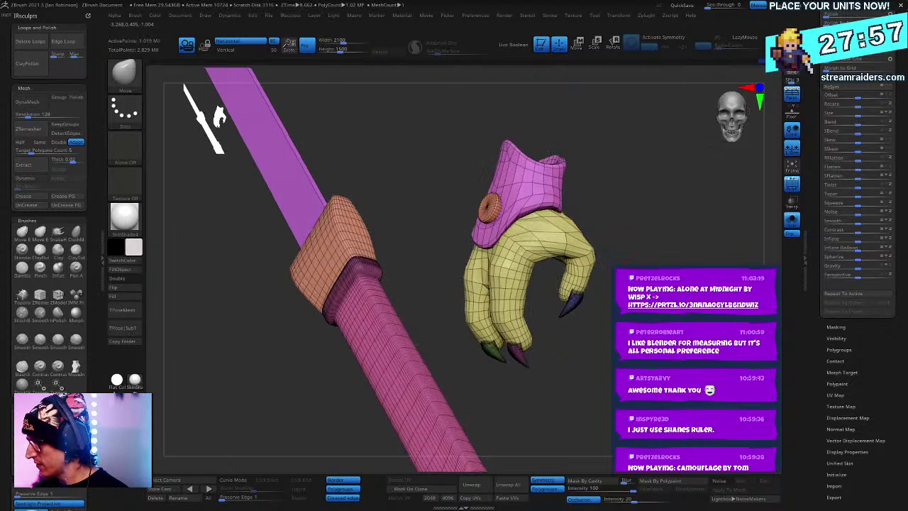
Step: Mask the sword, leaving the clawed hand and its cuff unmasked for transforming
{"action": "mouse_move", "coordinate": [637, 177]}
{"action": "left_mouse_down", "text": "ctrl"}
{"action": "mouse_move", "coordinate": [532, 85]}
{"action": "mouse_move", "coordinate": [532, 415]}
{"action": "mouse_move", "coordinate": [675, 213]}
{"action": "mouse_move", "coordinate": [648, 202]}
{"action": "left_mouse_up", "text": "ctrl"}
{"action": "key", "text": "w"}
{"action": "left_click_drag", "start_coordinate": [586, 173], "coordinate": [575, 191]}
{"action": "key", "text": "ctrl+z"}
{"action": "left_click", "coordinate": [610, 188], "text": "ctrl"}
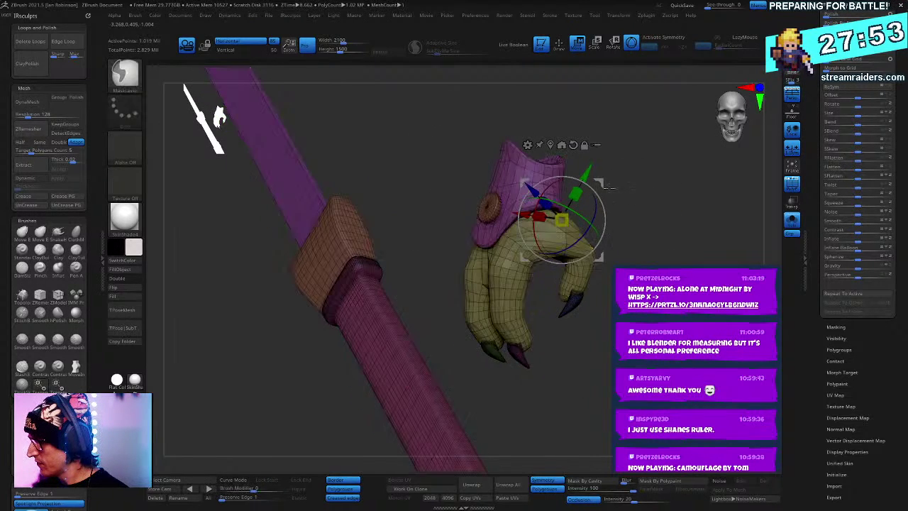
{"action": "left_click", "coordinate": [626, 142], "text": "ctrl"}
{"action": "mouse_move", "coordinate": [610, 110]}
{"action": "left_mouse_down", "text": "ctrl"}
{"action": "mouse_move", "coordinate": [446, 353]}
{"action": "mouse_move", "coordinate": [624, 85]}
{"action": "left_mouse_up", "text": "ctrl"}
{"action": "left_click", "coordinate": [647, 186], "text": "ctrl"}
Step: Move the hand and cuff onto the sword's handle and rotate them so the fingers and thumb straddle the grip
{"action": "left_click_drag", "start_coordinate": [586, 174], "coordinate": [498, 327]}
{"action": "left_click_drag", "start_coordinate": [577, 293], "coordinate": [550, 198], "text": "alt"}
{"action": "right_click_drag", "start_coordinate": [551, 198], "coordinate": [466, 267]}
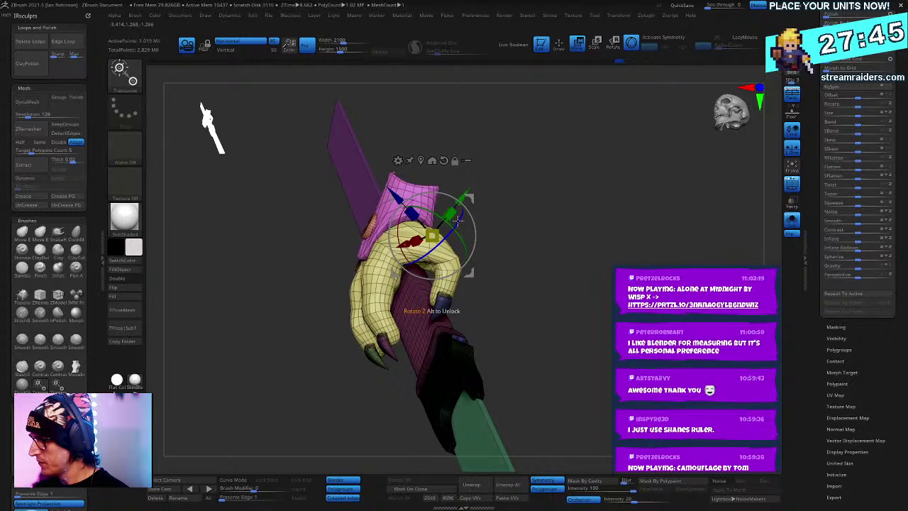
{"action": "left_click_drag", "start_coordinate": [457, 221], "coordinate": [456, 255]}
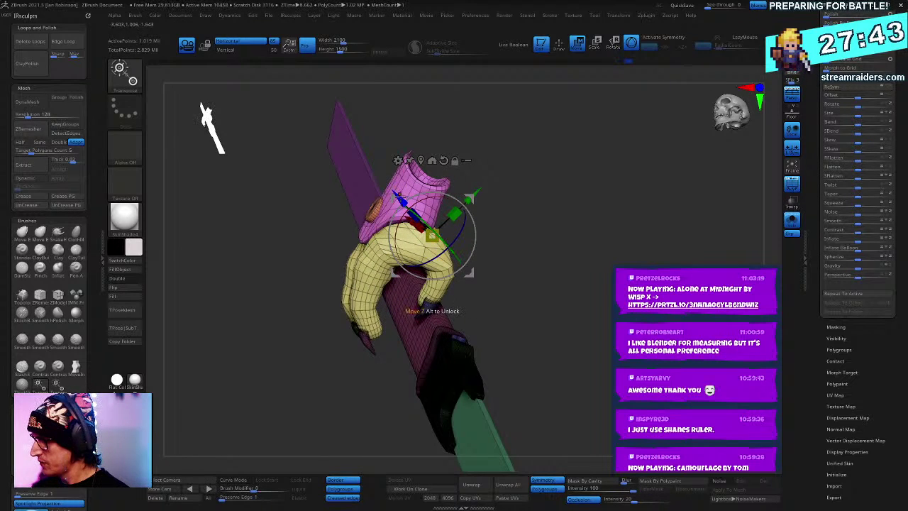
{"action": "left_click_drag", "start_coordinate": [402, 199], "coordinate": [430, 234]}
{"action": "left_click_drag", "start_coordinate": [502, 232], "coordinate": [499, 247]}
{"action": "right_click_drag", "start_coordinate": [511, 249], "coordinate": [561, 274]}
{"action": "left_click_drag", "start_coordinate": [418, 268], "coordinate": [440, 276]}
{"action": "right_click_drag", "start_coordinate": [560, 273], "coordinate": [602, 289]}
{"action": "right_click", "coordinate": [536, 329]}
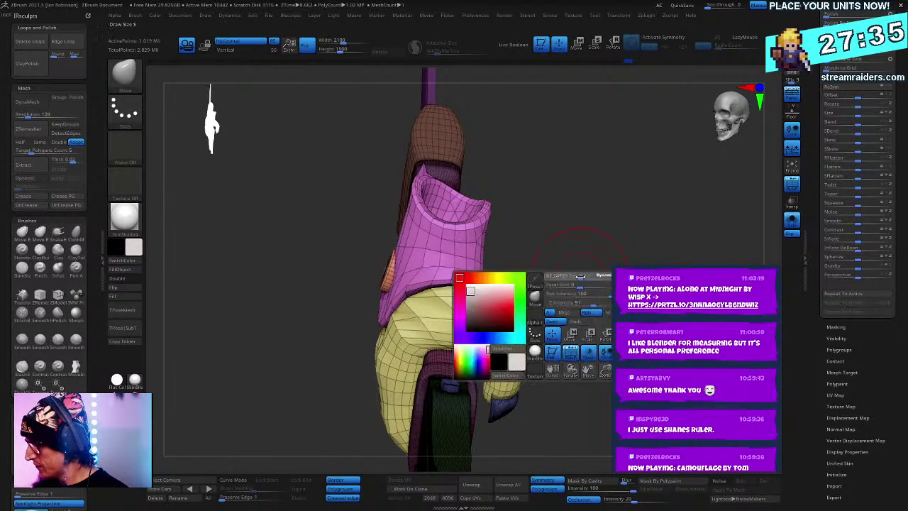
{"action": "right_click", "coordinate": [517, 346]}
{"action": "key", "text": "w"}
{"action": "key", "text": "q"}
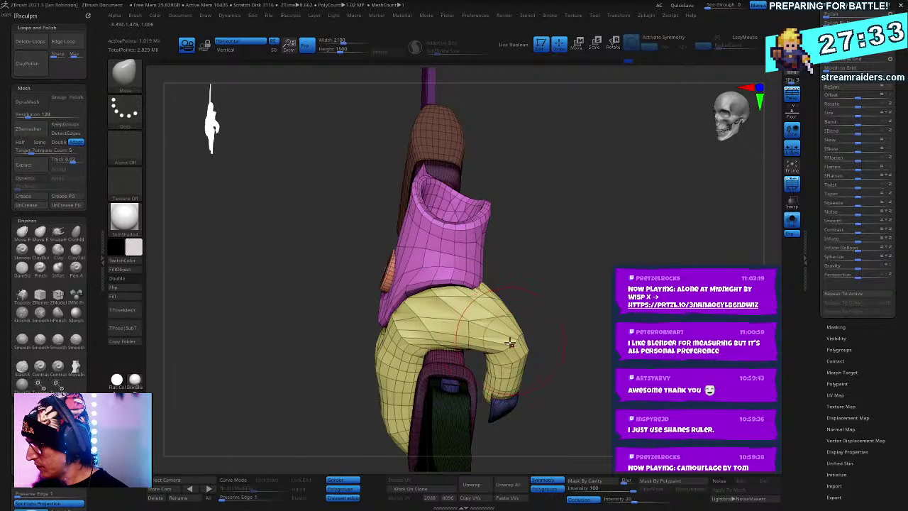
{"action": "key", "text": "w"}
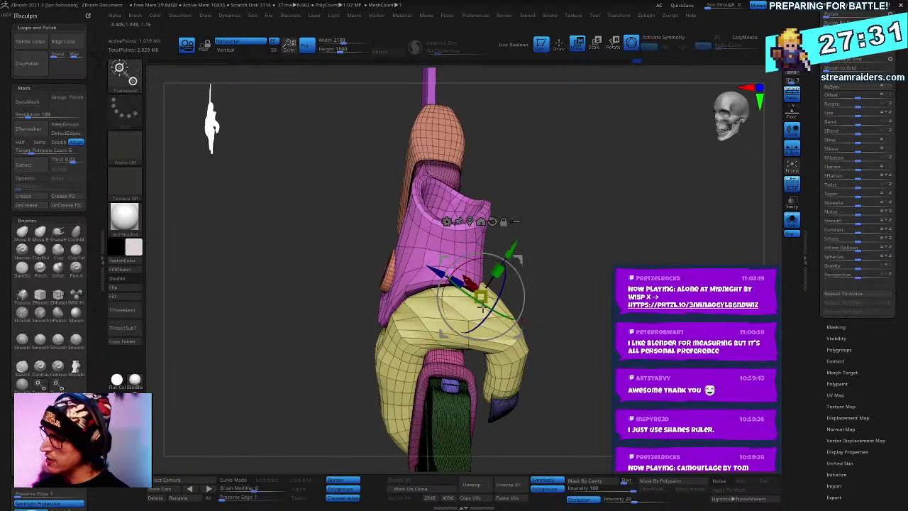
{"action": "left_click_drag", "start_coordinate": [520, 257], "coordinate": [373, 212], "text": "alt"}
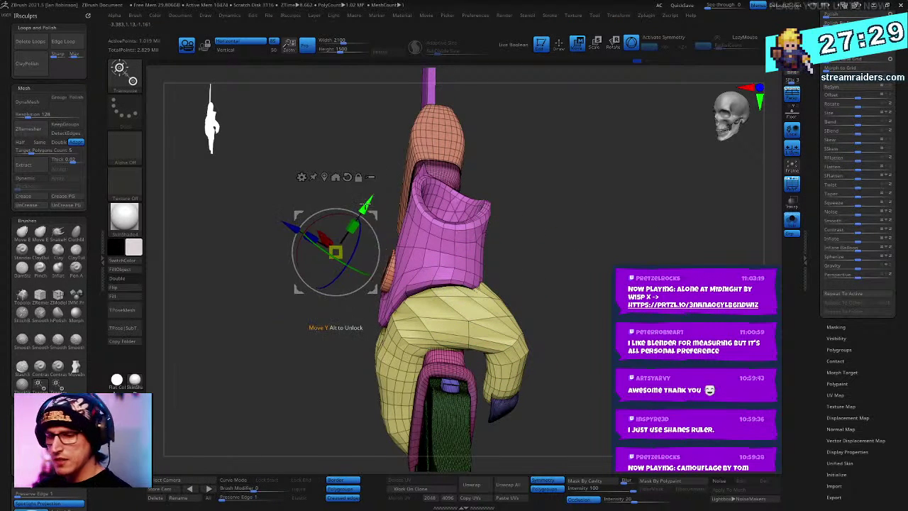
{"action": "key", "text": "y"}
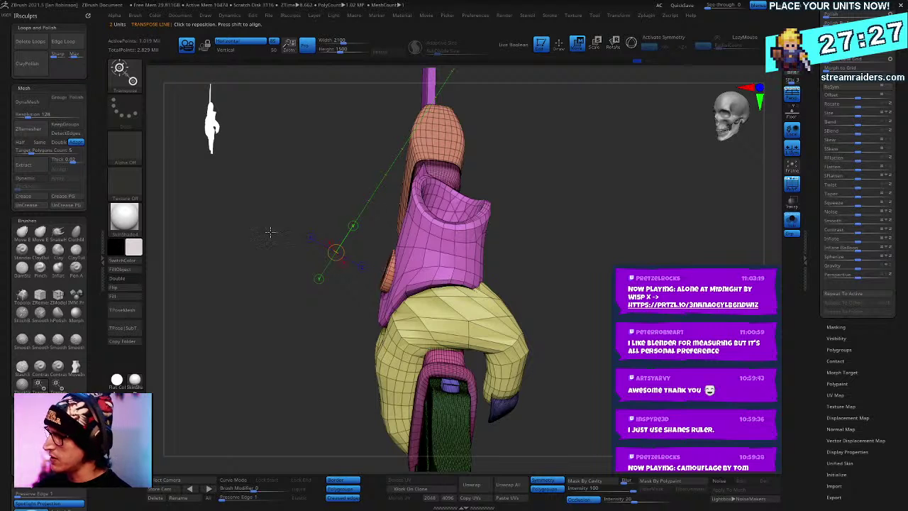
Step: Mask the sword, cuff and fingers, leaving the blue-clawed thumb free with a gradual falloff into the palm
{"action": "right_click_drag", "start_coordinate": [481, 322], "coordinate": [460, 302], "text": "alt"}
{"action": "left_click_drag", "start_coordinate": [428, 289], "coordinate": [439, 291]}
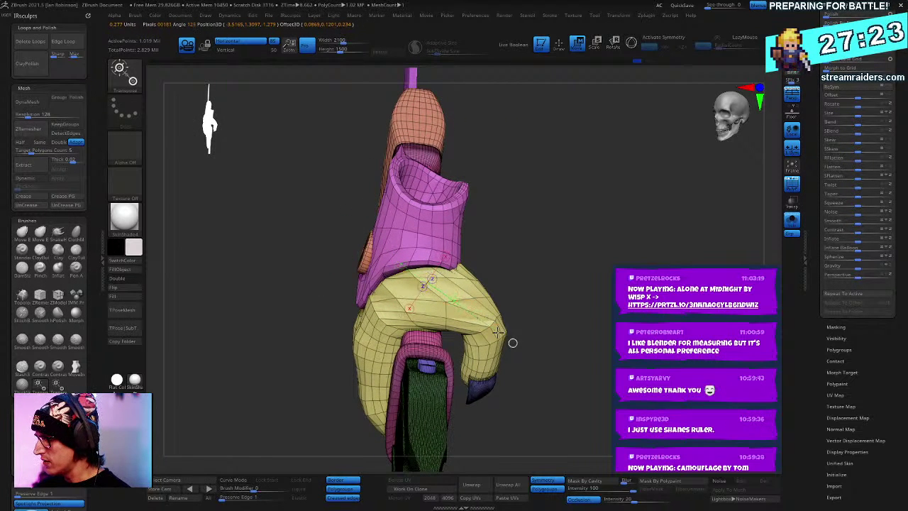
{"action": "left_click_drag", "start_coordinate": [498, 332], "coordinate": [499, 333]}
{"action": "mouse_move", "coordinate": [499, 333]}
{"action": "right_mouse_down"}
{"action": "mouse_move", "coordinate": [513, 345]}
{"action": "mouse_move", "coordinate": [521, 329]}
{"action": "mouse_move", "coordinate": [505, 323]}
{"action": "right_mouse_up"}
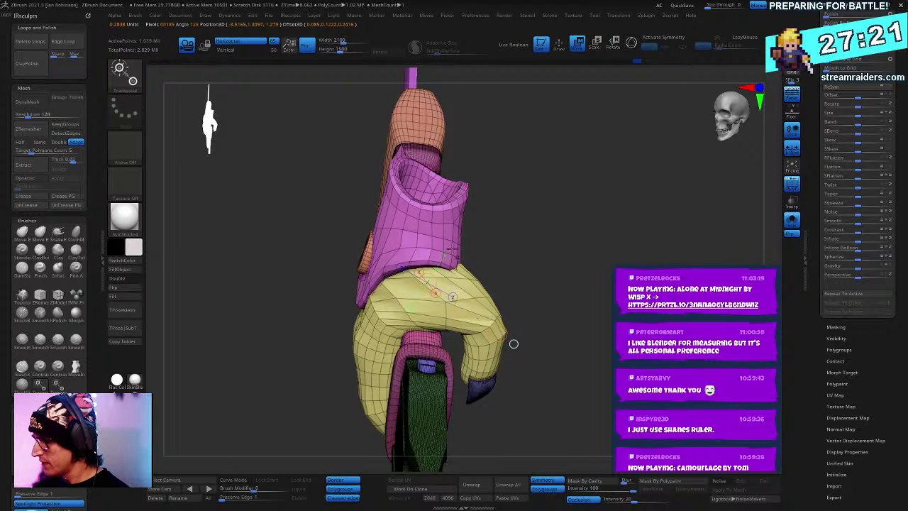
{"action": "left_click_drag", "start_coordinate": [539, 154], "coordinate": [651, 87], "text": "ctrl"}
{"action": "left_click_drag", "start_coordinate": [425, 279], "coordinate": [490, 301], "text": "ctrl"}
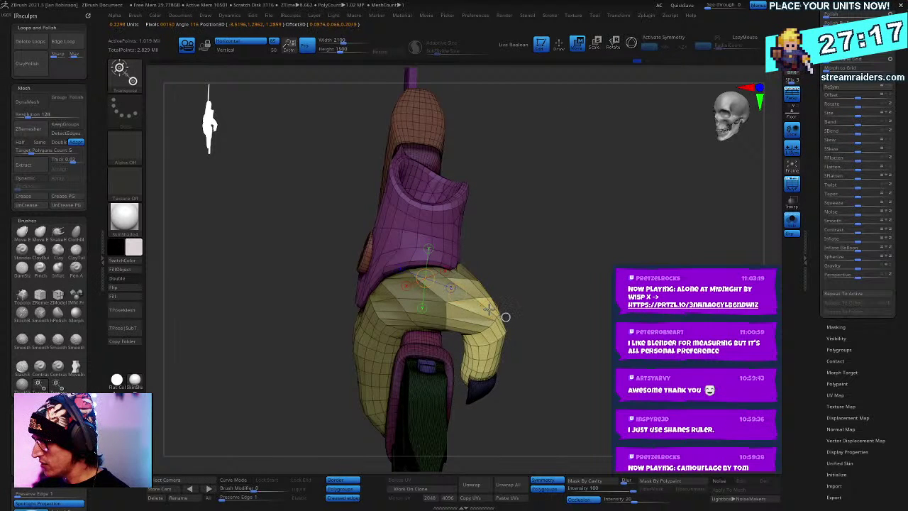
{"action": "key", "text": "q"}
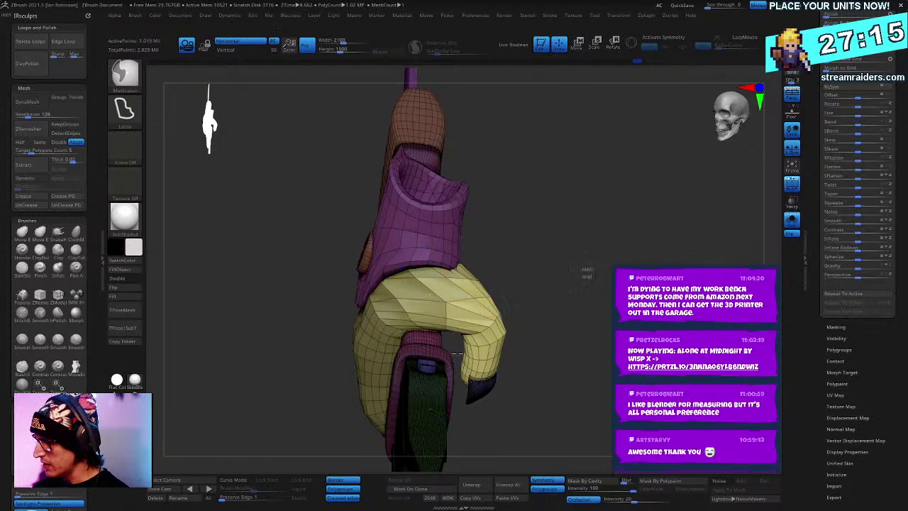
{"action": "mouse_move", "coordinate": [517, 236]}
{"action": "left_mouse_down", "text": "ctrl"}
{"action": "mouse_move", "coordinate": [478, 462]}
{"action": "mouse_move", "coordinate": [462, 445]}
{"action": "left_mouse_up", "text": "ctrl"}
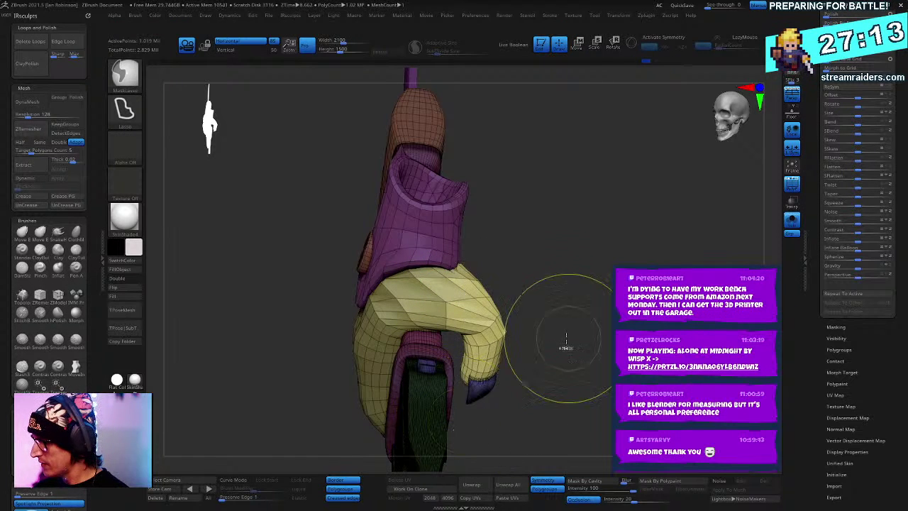
Step: Shift and rotate the thumb inward so it sits closer against the sword's handle
{"action": "key", "text": "w"}
{"action": "key", "text": "y"}
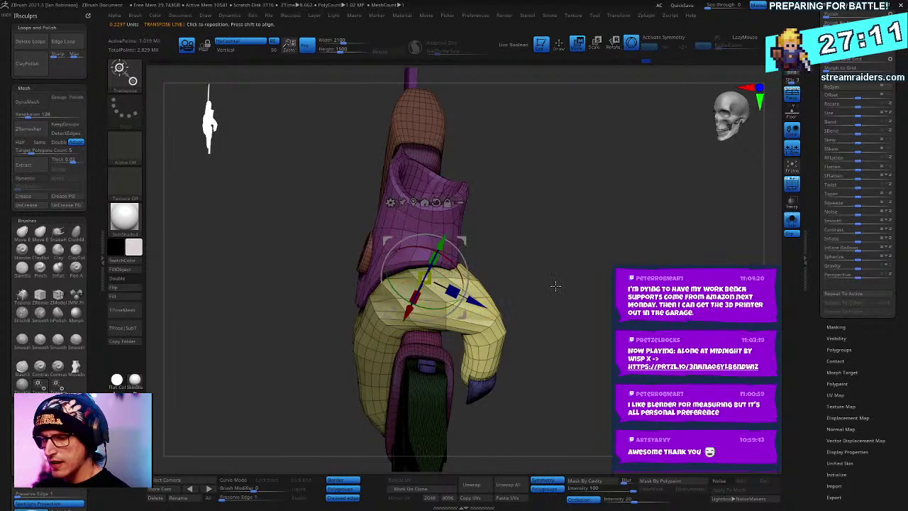
{"action": "left_click_drag", "start_coordinate": [470, 299], "coordinate": [458, 274]}
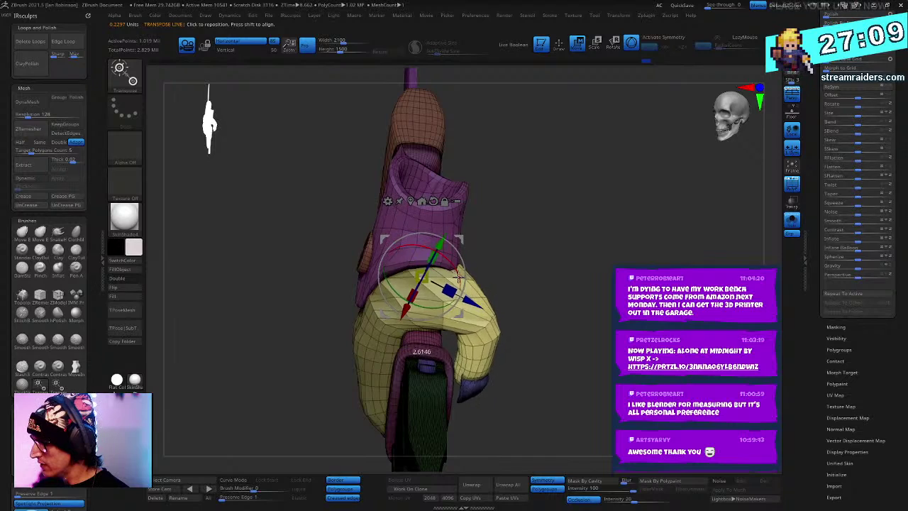
{"action": "left_click_drag", "start_coordinate": [531, 242], "coordinate": [466, 324]}
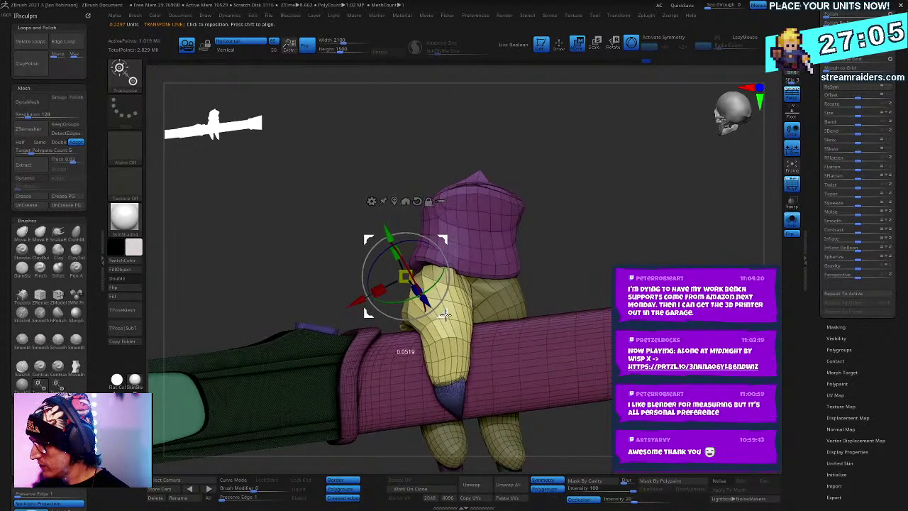
{"action": "left_click_drag", "start_coordinate": [452, 269], "coordinate": [548, 215]}
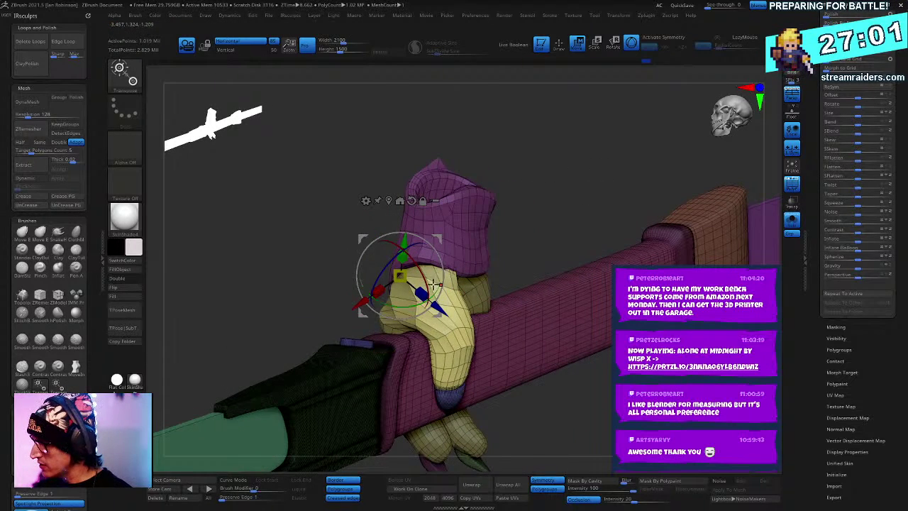
{"action": "left_click_drag", "start_coordinate": [428, 293], "coordinate": [431, 274]}
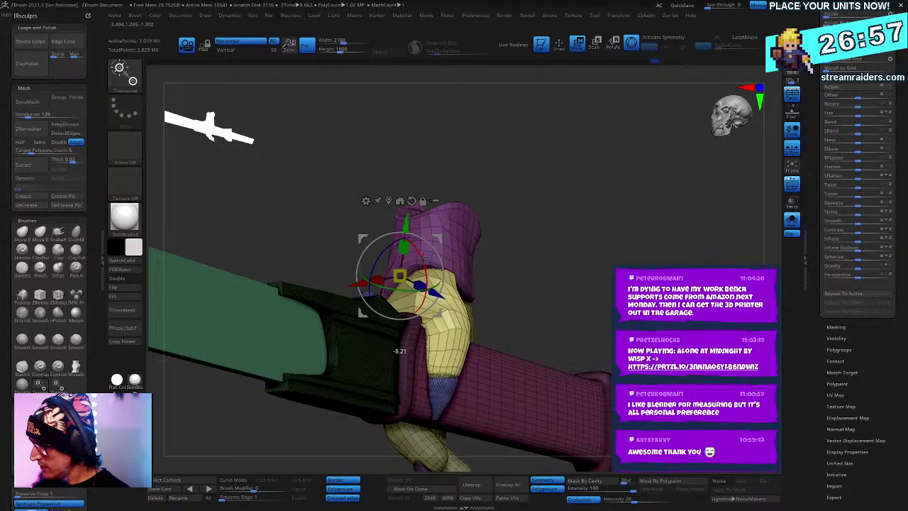
{"action": "mouse_move", "coordinate": [429, 243]}
{"action": "left_mouse_down"}
{"action": "mouse_move", "coordinate": [598, 202]}
{"action": "mouse_move", "coordinate": [624, 177]}
{"action": "mouse_move", "coordinate": [661, 108]}
{"action": "mouse_move", "coordinate": [699, 173]}
{"action": "mouse_move", "coordinate": [662, 246]}
{"action": "left_mouse_up"}
Step: Isolate the hand mesh and mask the tip segment of the finger with the purple claw
{"action": "key", "text": "q"}
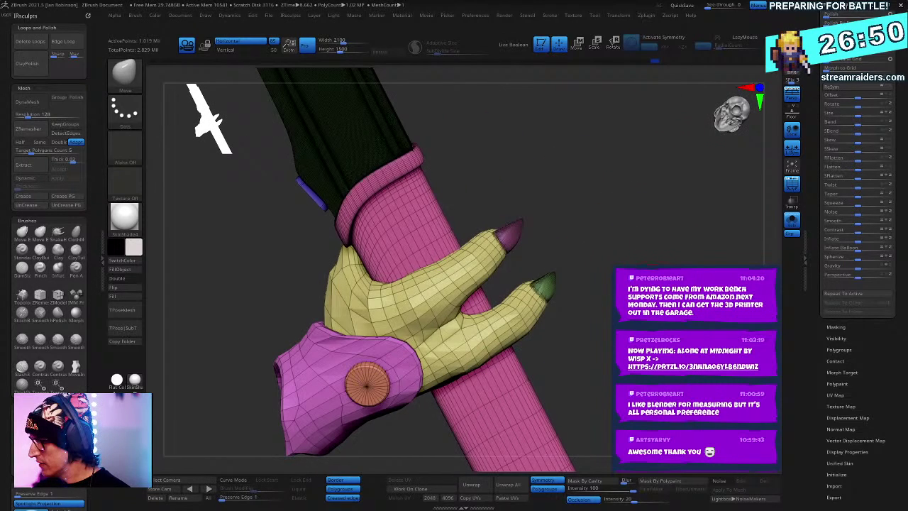
{"action": "left_click", "coordinate": [509, 294], "text": "ctrl+alt+shift"}
{"action": "left_click_drag", "start_coordinate": [567, 249], "coordinate": [577, 243], "text": "ctrl+shift"}
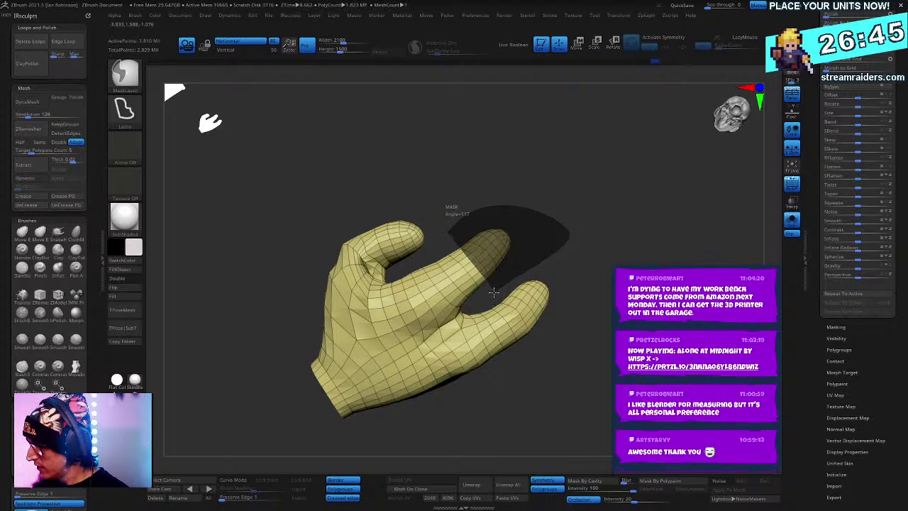
{"action": "left_click_drag", "start_coordinate": [491, 295], "coordinate": [489, 291], "text": "ctrl"}
{"action": "key", "text": "ctrl+z"}
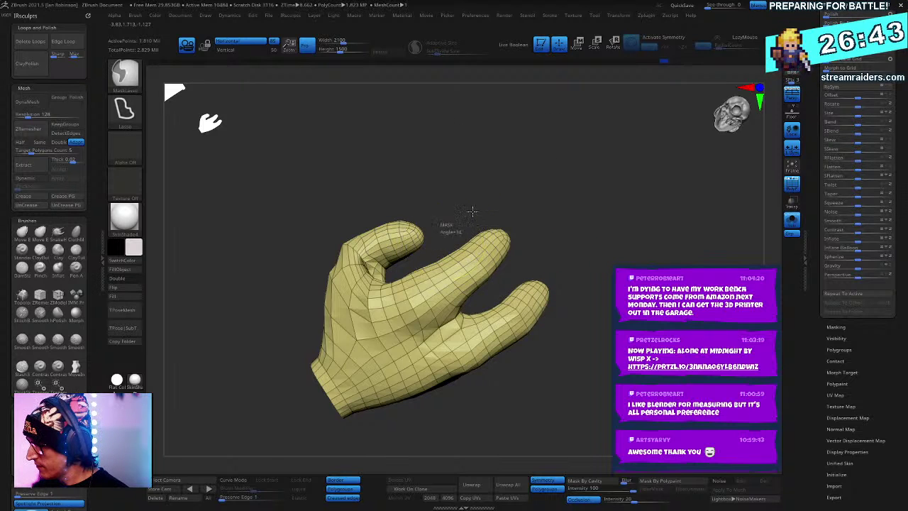
{"action": "left_click_drag", "start_coordinate": [473, 268], "coordinate": [465, 262], "text": "ctrl"}
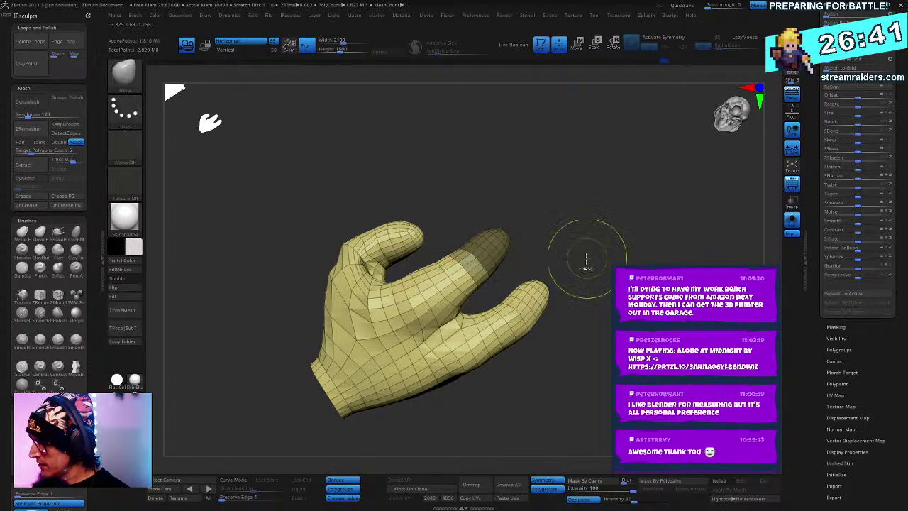
Step: Show all parts again, add the purple claw to the fingertip mask and invert the mask
{"action": "left_click", "coordinate": [586, 237], "text": "ctrl+shift"}
{"action": "mouse_move", "coordinate": [515, 197]}
{"action": "left_mouse_down", "text": "ctrl"}
{"action": "mouse_move", "coordinate": [488, 259]}
{"action": "mouse_move", "coordinate": [549, 254]}
{"action": "left_mouse_up", "text": "ctrl"}
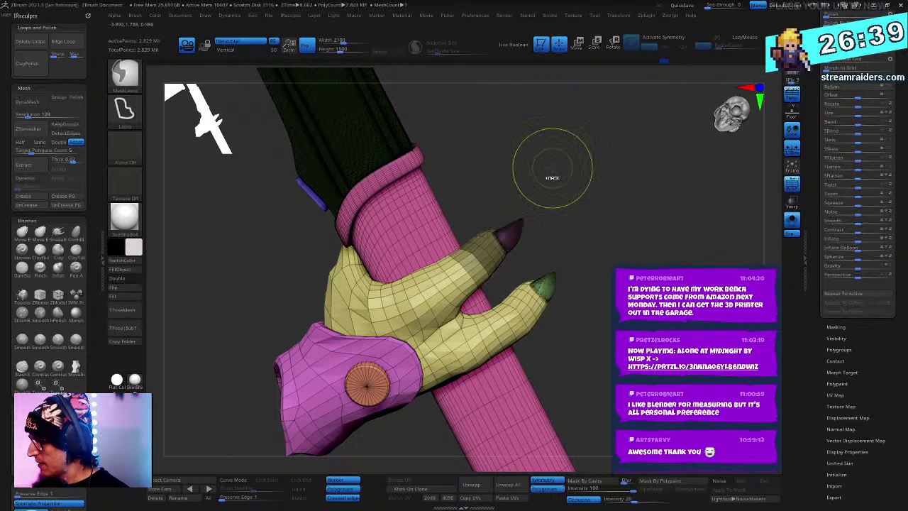
{"action": "left_click", "coordinate": [589, 220], "text": "ctrl"}
Step: Place the transform pivot at the purple-clawed finger's last joint and bend the fingertip around the handle
{"action": "key", "text": "w"}
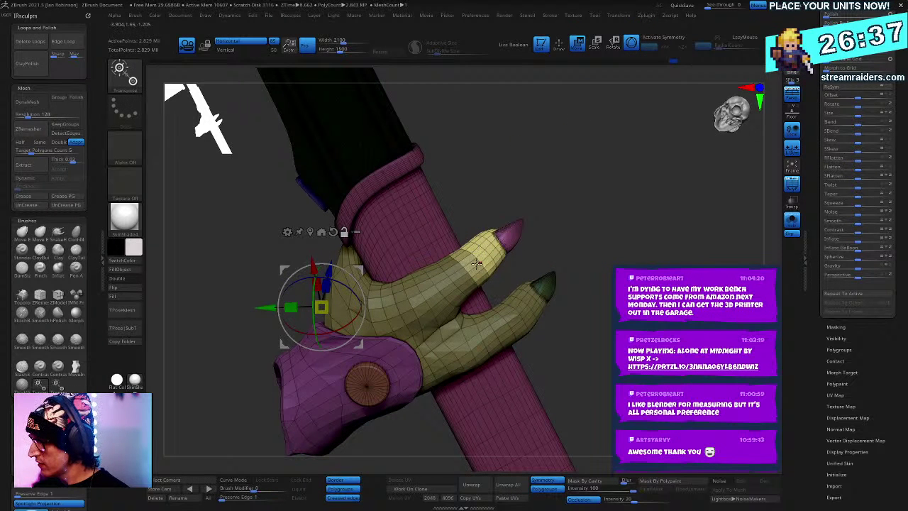
{"action": "key", "text": "y"}
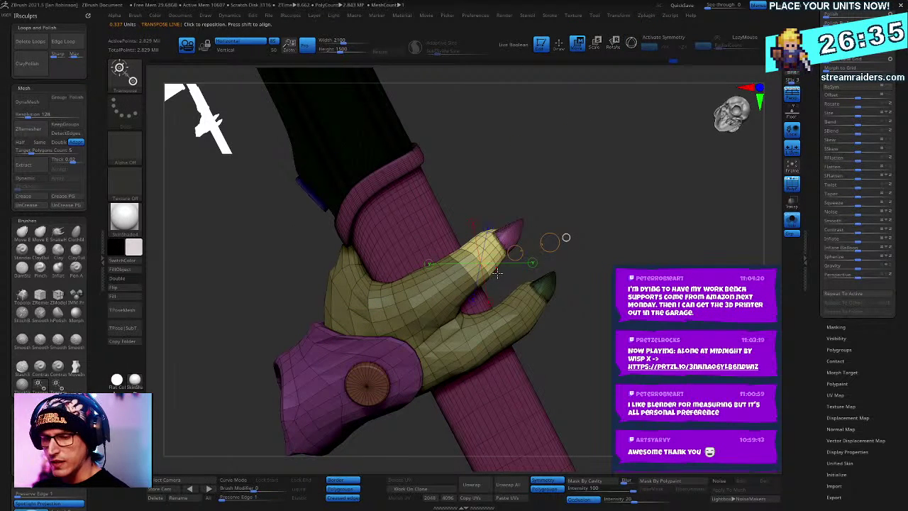
{"action": "key", "text": "y"}
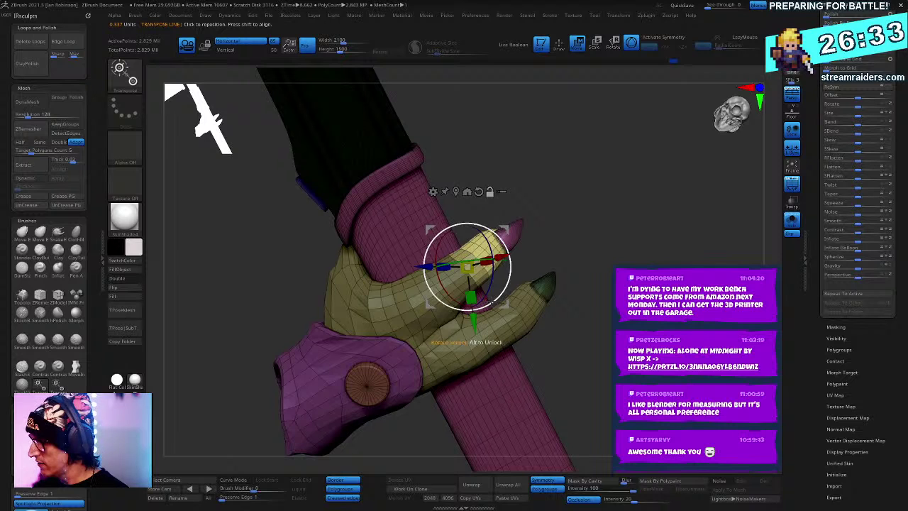
{"action": "left_click_drag", "start_coordinate": [500, 304], "coordinate": [508, 294]}
{"action": "key", "text": "ctrl+z"}
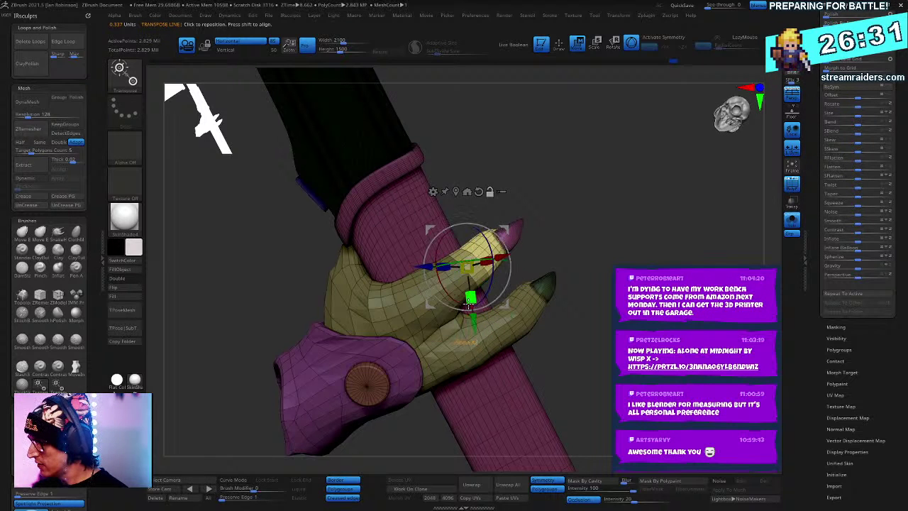
{"action": "left_click_drag", "start_coordinate": [499, 298], "coordinate": [500, 264]}
{"action": "left_click_drag", "start_coordinate": [571, 216], "coordinate": [561, 266]}
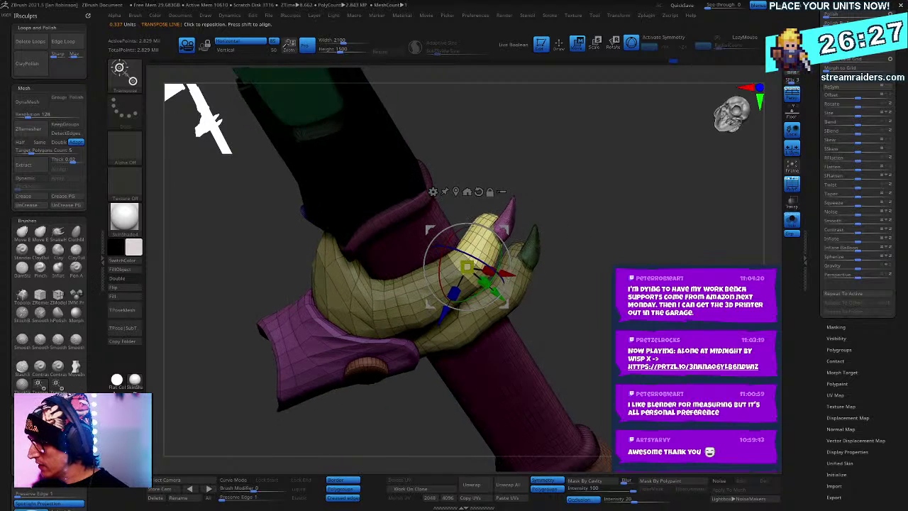
{"action": "left_click_drag", "start_coordinate": [500, 258], "coordinate": [493, 212]}
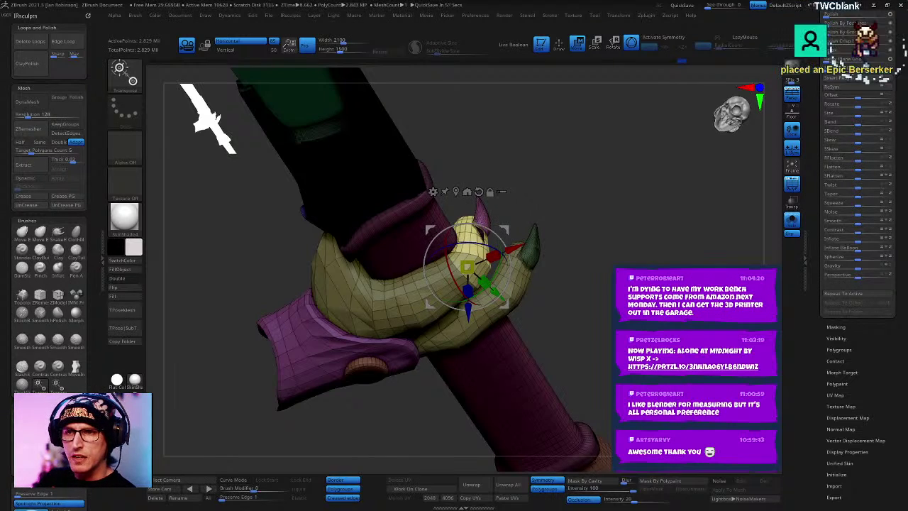
Step: Hide the character's body so only the sword and the hand gripping it remain
{"action": "left_click_drag", "start_coordinate": [611, 266], "coordinate": [644, 186]}
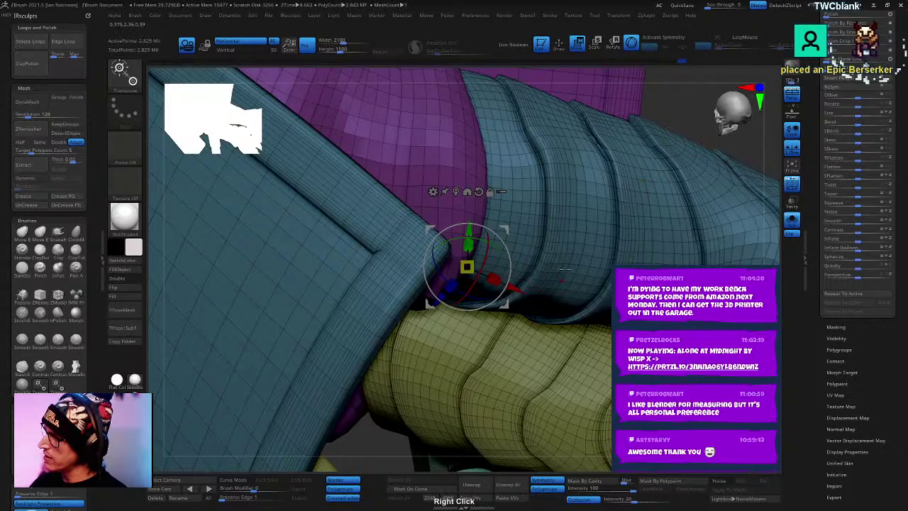
{"action": "right_click_drag", "start_coordinate": [644, 187], "coordinate": [341, 65]}
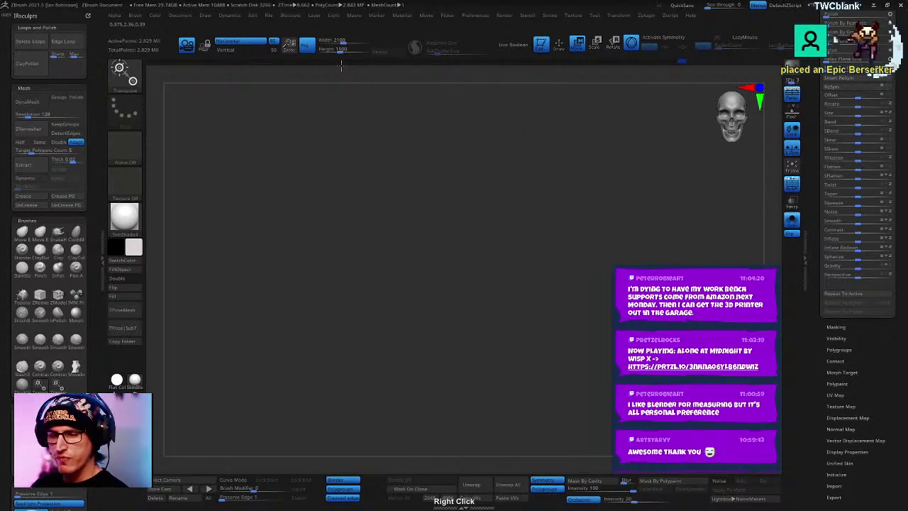
{"action": "key", "text": "f"}
{"action": "key", "text": "q"}
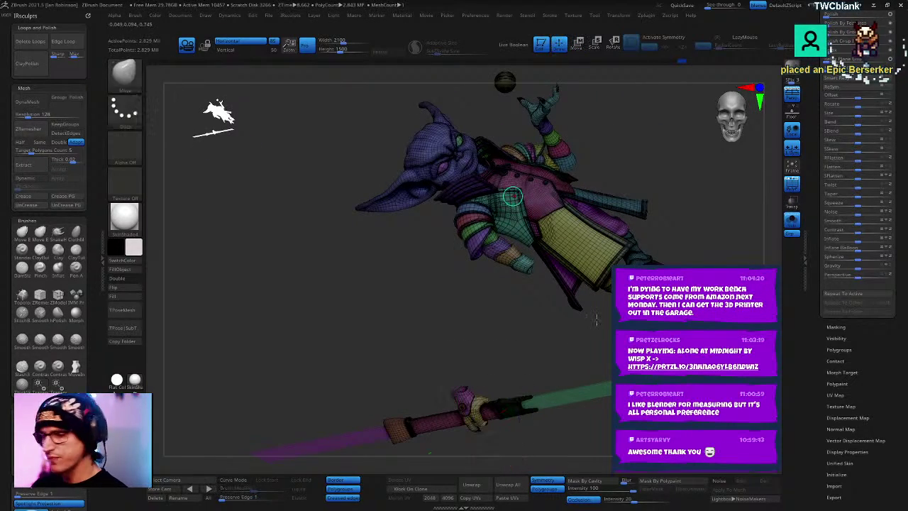
{"action": "mouse_move", "coordinate": [596, 320]}
{"action": "left_mouse_down", "text": "ctrl+shift"}
{"action": "mouse_move", "coordinate": [440, 71]}
{"action": "mouse_move", "coordinate": [714, 171]}
{"action": "mouse_move", "coordinate": [723, 263]}
{"action": "left_mouse_up", "text": "ctrl+shift"}
{"action": "mouse_move", "coordinate": [710, 263]}
{"action": "right_mouse_down"}
{"action": "mouse_move", "coordinate": [634, 258]}
{"action": "mouse_move", "coordinate": [670, 216]}
{"action": "right_mouse_up"}
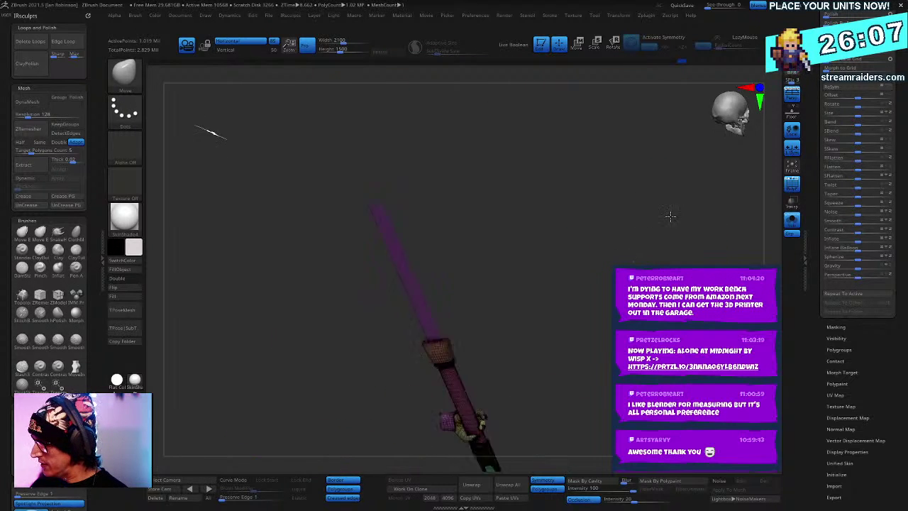
{"action": "left_click_drag", "start_coordinate": [670, 217], "coordinate": [667, 465]}
{"action": "left_click_drag", "start_coordinate": [567, 425], "coordinate": [579, 272]}
Step: Move the bent fingertip and its claw slightly to fit the finger against the handle
{"action": "key", "text": "w"}
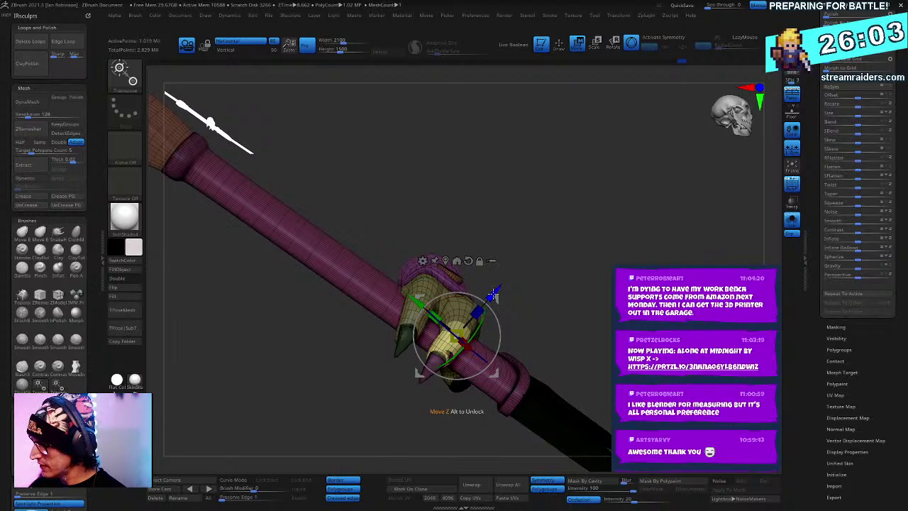
{"action": "left_click_drag", "start_coordinate": [493, 294], "coordinate": [488, 302]}
{"action": "left_click_drag", "start_coordinate": [615, 238], "coordinate": [479, 376]}
{"action": "left_click_drag", "start_coordinate": [569, 372], "coordinate": [517, 366]}
{"action": "left_click_drag", "start_coordinate": [574, 380], "coordinate": [497, 383]}
Step: Clear the mask and isolate the hand mesh around the green-clawed finger
{"action": "key", "text": "q"}
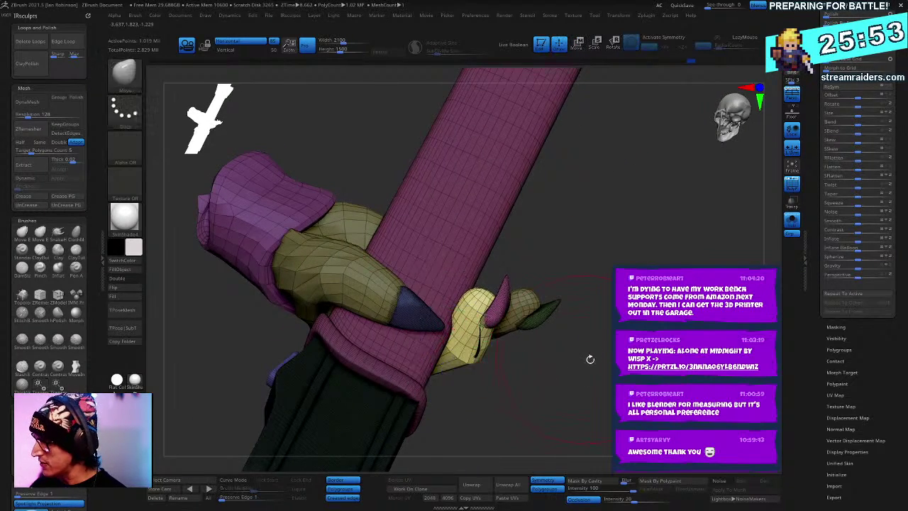
{"action": "mouse_move", "coordinate": [589, 358]}
{"action": "left_mouse_down"}
{"action": "mouse_move", "coordinate": [610, 353]}
{"action": "mouse_move", "coordinate": [597, 234]}
{"action": "mouse_move", "coordinate": [609, 248]}
{"action": "mouse_move", "coordinate": [533, 300]}
{"action": "left_mouse_up"}
{"action": "left_click", "coordinate": [533, 255], "text": "ctrl+shift"}
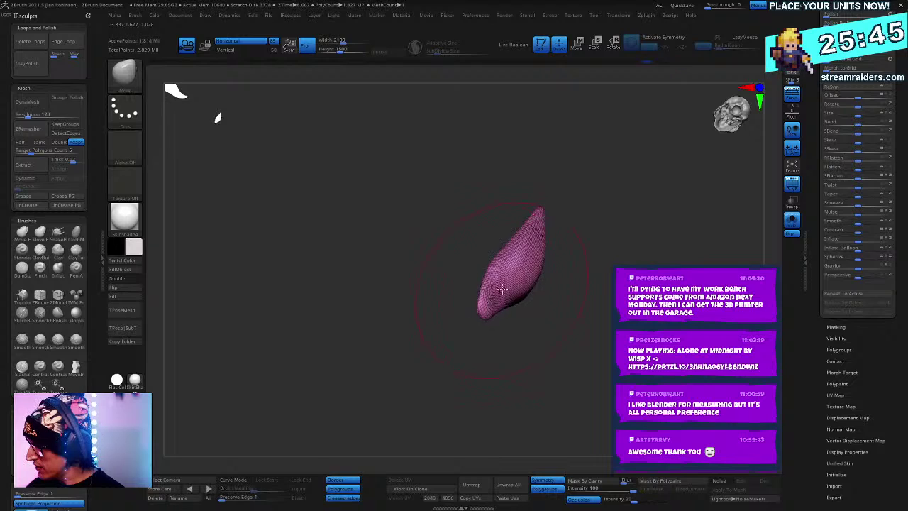
{"action": "mouse_move", "coordinate": [509, 337]}
{"action": "left_mouse_down"}
{"action": "mouse_move", "coordinate": [535, 302]}
{"action": "mouse_move", "coordinate": [599, 284]}
{"action": "left_mouse_up"}
{"action": "left_click_drag", "start_coordinate": [658, 260], "coordinate": [630, 200], "text": "ctrl+shift"}
{"action": "mouse_move", "coordinate": [675, 225]}
{"action": "left_mouse_down"}
{"action": "mouse_move", "coordinate": [685, 221]}
{"action": "mouse_move", "coordinate": [668, 196]}
{"action": "mouse_move", "coordinate": [677, 164]}
{"action": "mouse_move", "coordinate": [660, 238]}
{"action": "mouse_move", "coordinate": [583, 253]}
{"action": "mouse_move", "coordinate": [541, 286]}
{"action": "left_mouse_up"}
{"action": "left_click", "coordinate": [685, 220], "text": "ctrl+shift"}
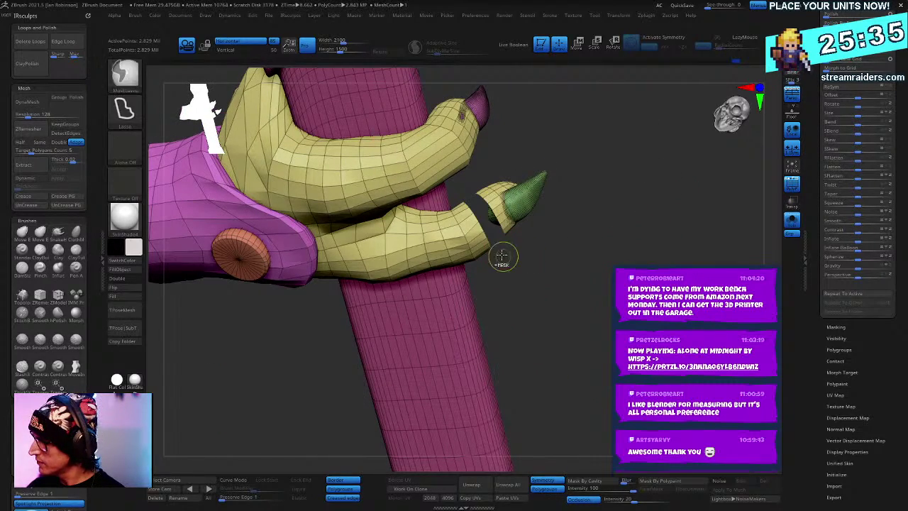
{"action": "left_click", "coordinate": [482, 228], "text": "ctrl+shift"}
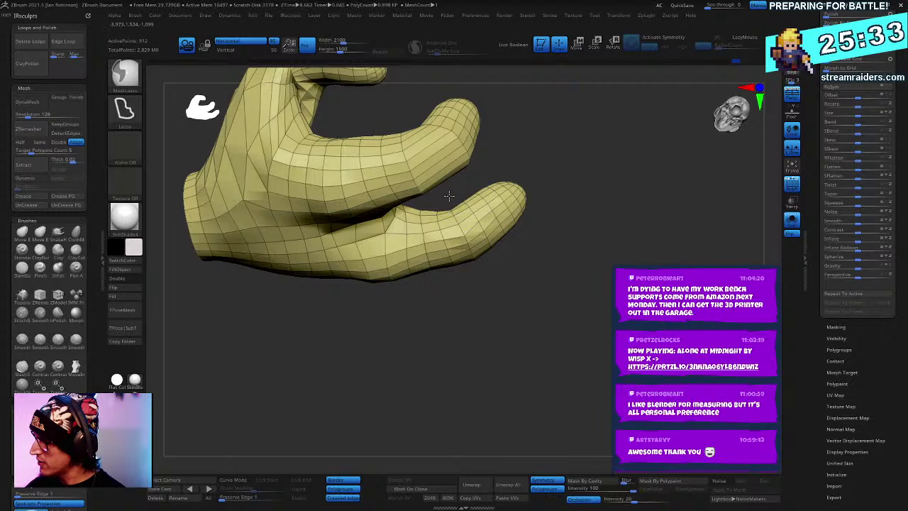
Step: Mask everything except the green-clawed finger's last segment and its claw, ready for transforming
{"action": "mouse_move", "coordinate": [450, 196]}
{"action": "left_mouse_down", "text": "ctrl"}
{"action": "mouse_move", "coordinate": [571, 306]}
{"action": "mouse_move", "coordinate": [589, 200]}
{"action": "left_mouse_up", "text": "ctrl"}
{"action": "left_click", "coordinate": [597, 204], "text": "ctrl+shift"}
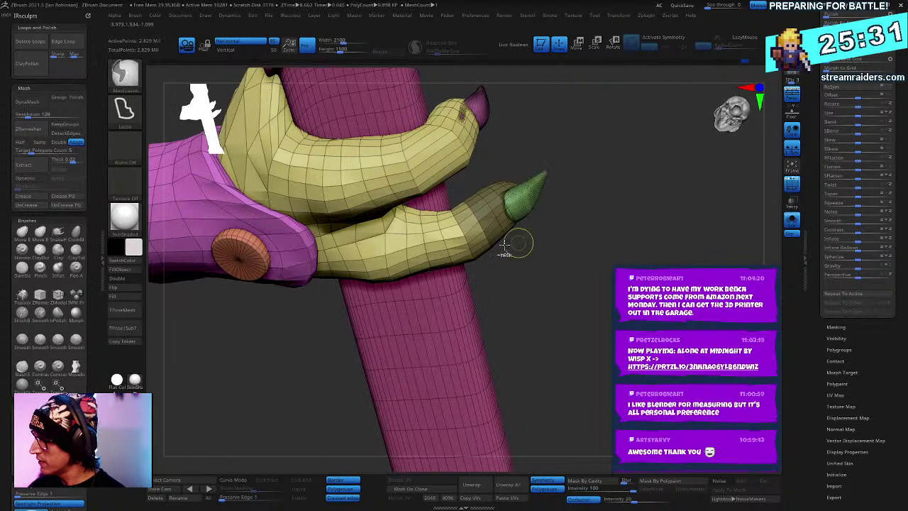
{"action": "left_click", "coordinate": [482, 244], "text": "ctrl+shift"}
{"action": "mouse_move", "coordinate": [471, 216]}
{"action": "left_mouse_down", "text": "ctrl"}
{"action": "mouse_move", "coordinate": [470, 276]}
{"action": "mouse_move", "coordinate": [489, 278]}
{"action": "left_mouse_up", "text": "ctrl"}
{"action": "left_click", "coordinate": [583, 245], "text": "ctrl+shift"}
{"action": "mouse_move", "coordinate": [556, 142]}
{"action": "left_mouse_down", "text": "ctrl"}
{"action": "mouse_move", "coordinate": [576, 95]}
{"action": "mouse_move", "coordinate": [573, 102]}
{"action": "left_mouse_up", "text": "ctrl"}
{"action": "mouse_move", "coordinate": [593, 143]}
{"action": "left_mouse_down", "text": "ctrl"}
{"action": "mouse_move", "coordinate": [481, 206]}
{"action": "mouse_move", "coordinate": [624, 110]}
{"action": "mouse_move", "coordinate": [612, 242]}
{"action": "left_mouse_up", "text": "ctrl"}
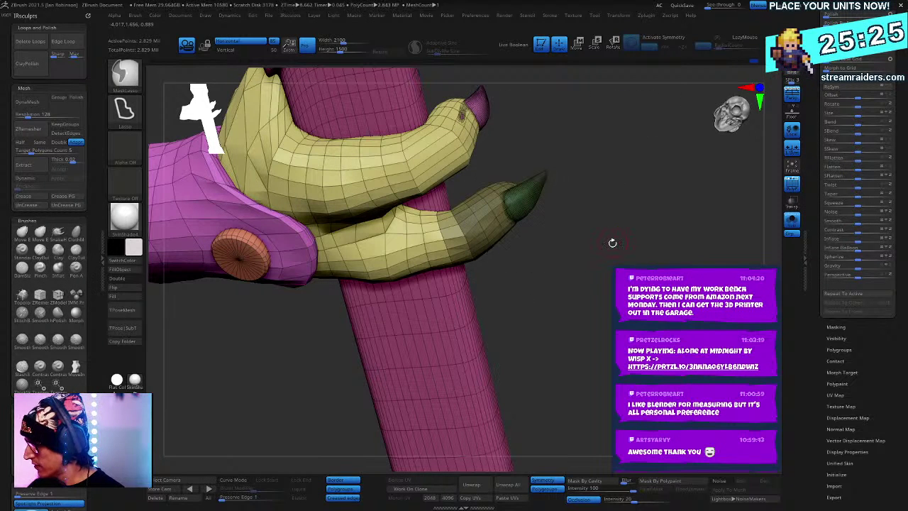
{"action": "left_click", "coordinate": [607, 244], "text": "ctrl"}
{"action": "key", "text": "w"}
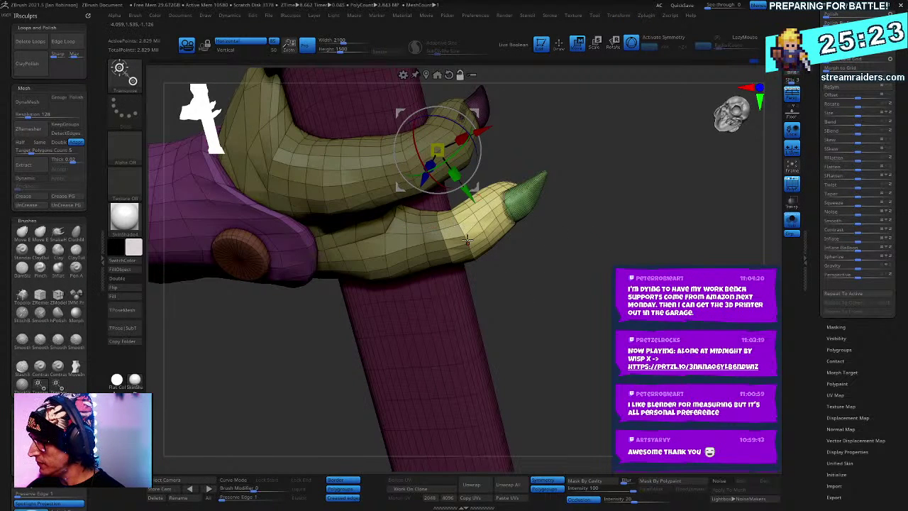
{"action": "key", "text": "y"}
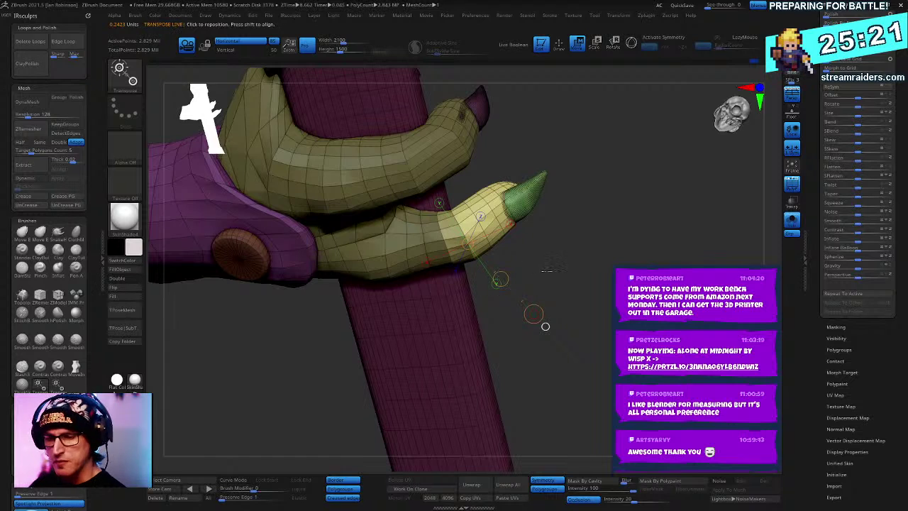
{"action": "key", "text": "y"}
{"action": "left_click_drag", "start_coordinate": [502, 278], "coordinate": [495, 270]}
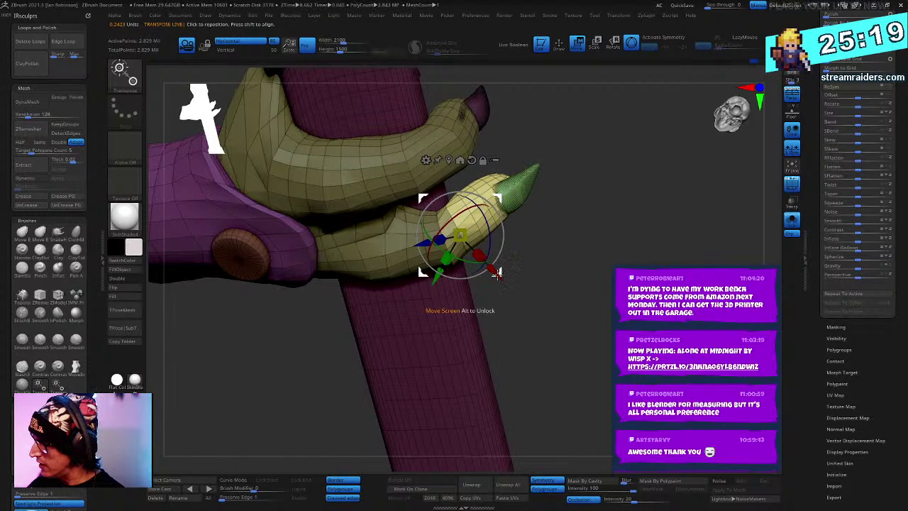
{"action": "key", "text": "ctrl+z"}
{"action": "key", "text": "ctrl+z"}
{"action": "key", "text": "ctrl+shift+z"}
{"action": "key", "text": "ctrl+shift+z"}
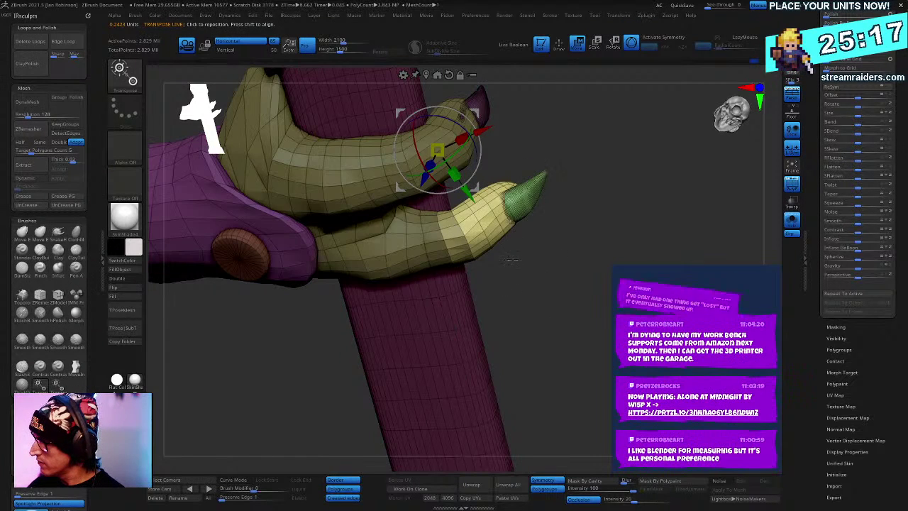
{"action": "key", "text": "ctrl+z"}
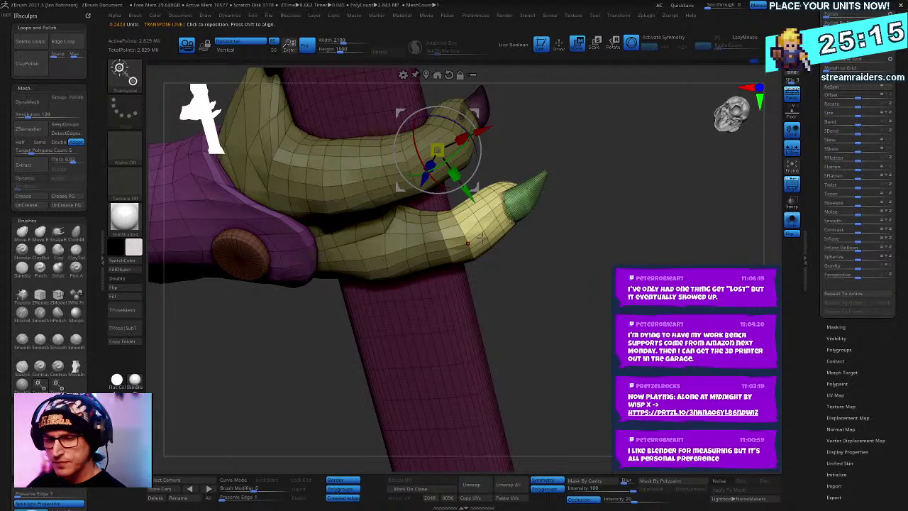
Step: Place the transform pivot at the green-clawed finger's last joint, aligned with the direction of the fingertip
{"action": "key", "text": "y"}
{"action": "left_click_drag", "start_coordinate": [482, 238], "coordinate": [536, 317]}
{"action": "key", "text": "y"}
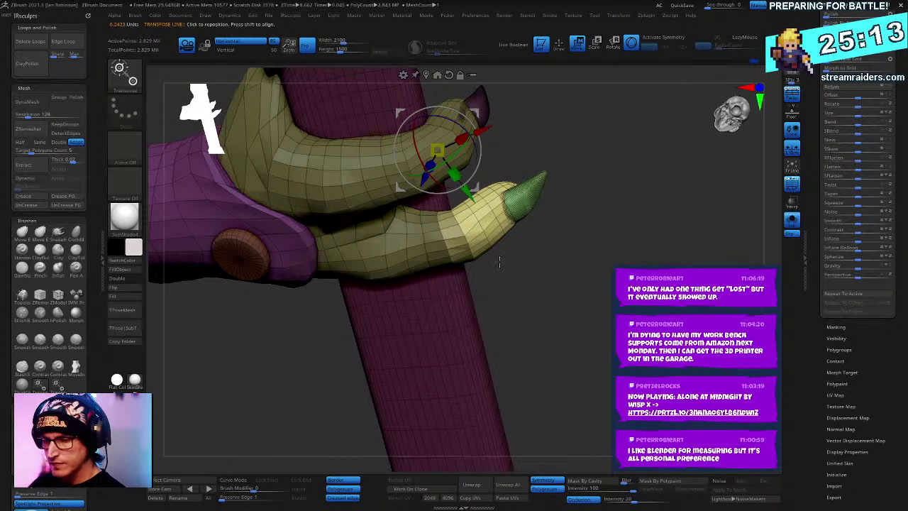
{"action": "key", "text": "y"}
{"action": "left_click_drag", "start_coordinate": [498, 262], "coordinate": [537, 318]}
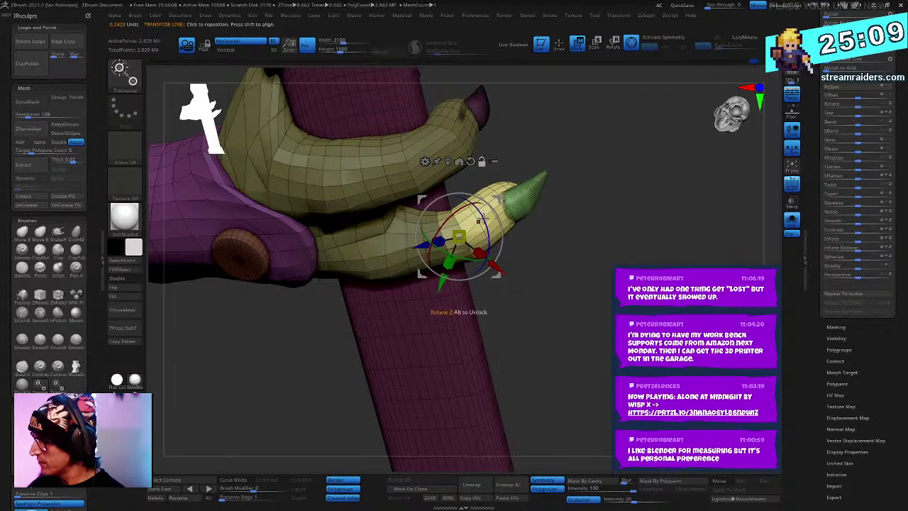
Step: Rotate and move the unmasked fingertip and green claw so they wrap closely around the sword handle
{"action": "right_click_drag", "start_coordinate": [542, 262], "coordinate": [519, 264]}
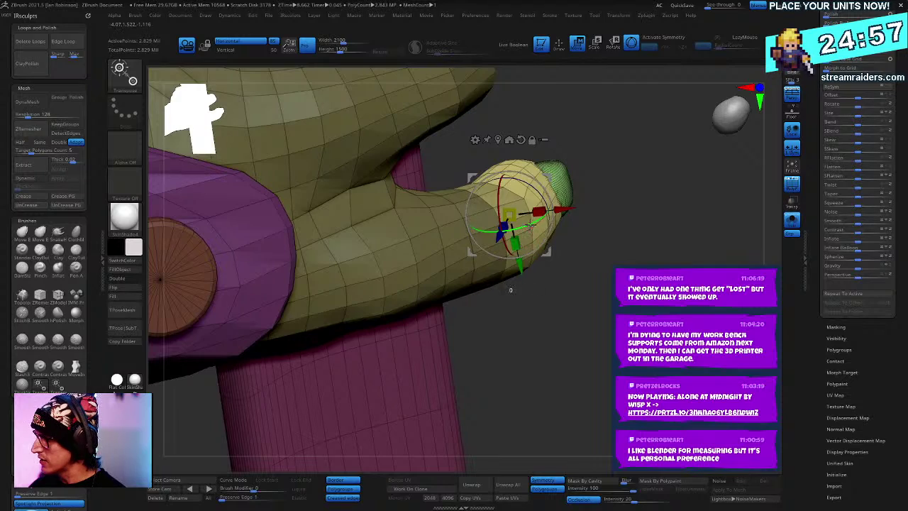
{"action": "right_click_drag", "start_coordinate": [565, 214], "coordinate": [509, 262]}
{"action": "right_click_drag", "start_coordinate": [475, 323], "coordinate": [447, 349]}
{"action": "left_click_drag", "start_coordinate": [447, 348], "coordinate": [434, 382]}
{"action": "right_click_drag", "start_coordinate": [434, 383], "coordinate": [594, 287], "text": "ctrl"}
{"action": "mouse_move", "coordinate": [474, 253]}
{"action": "left_mouse_down", "text": "ctrl"}
{"action": "mouse_move", "coordinate": [542, 64]}
{"action": "mouse_move", "coordinate": [690, 282]}
{"action": "mouse_move", "coordinate": [645, 337]}
{"action": "left_mouse_up", "text": "ctrl"}
{"action": "mouse_move", "coordinate": [524, 268]}
{"action": "right_mouse_down", "text": "ctrl"}
{"action": "mouse_move", "coordinate": [562, 487]}
{"action": "mouse_move", "coordinate": [582, 205]}
{"action": "mouse_move", "coordinate": [578, 245]}
{"action": "mouse_move", "coordinate": [600, 271]}
{"action": "mouse_move", "coordinate": [512, 237]}
{"action": "right_mouse_up", "text": "ctrl"}
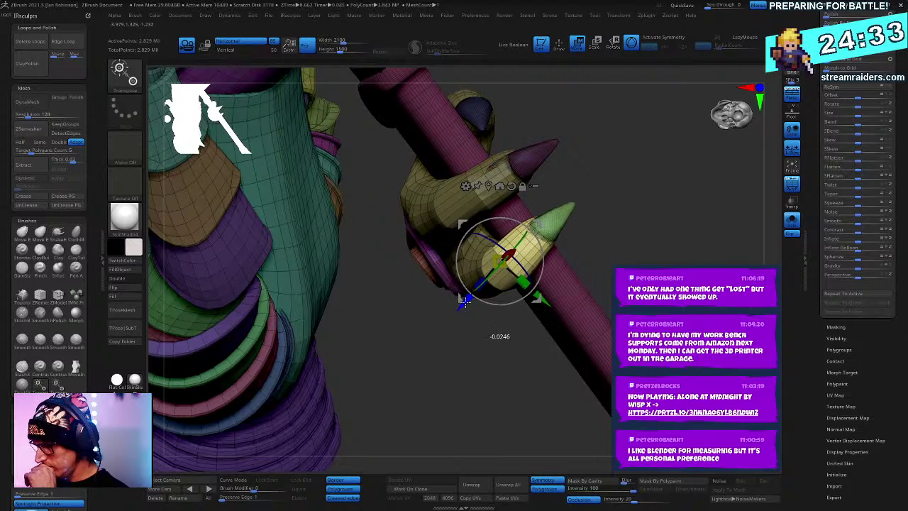
{"action": "right_click_drag", "start_coordinate": [512, 237], "coordinate": [596, 192]}
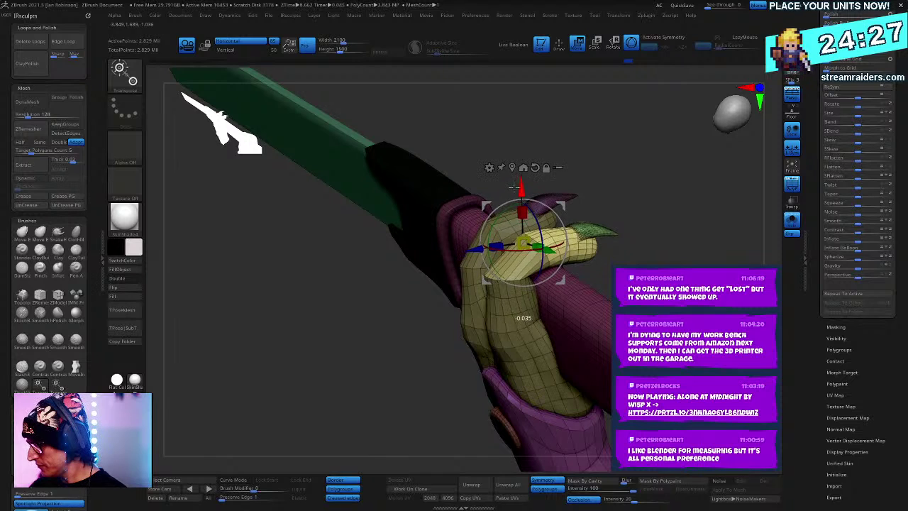
{"action": "right_click_drag", "start_coordinate": [644, 178], "coordinate": [638, 238]}
Step: Clear the mask, isolate the hand mesh to adjust the finger's inner bend with the Move brush, and show all parts again
{"action": "key", "text": "q"}
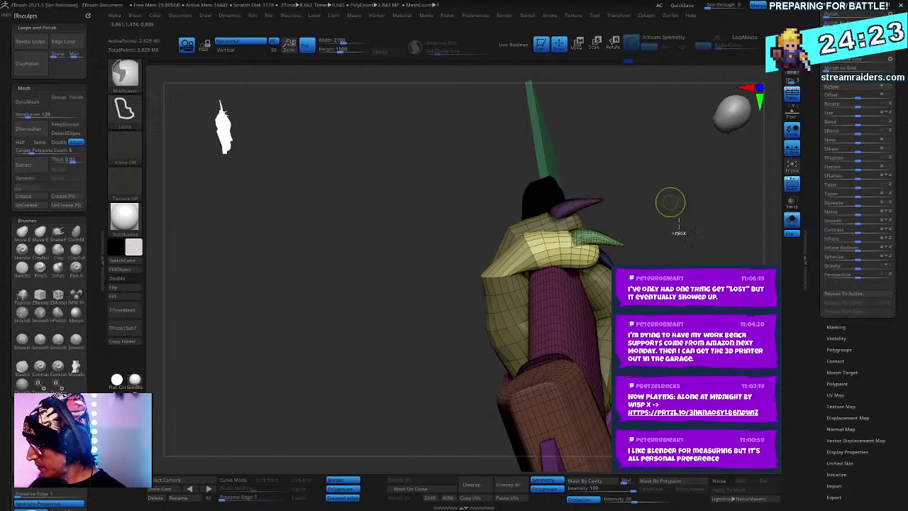
{"action": "left_click_drag", "start_coordinate": [670, 202], "coordinate": [656, 221], "text": "ctrl"}
{"action": "left_click", "coordinate": [548, 253], "text": "ctrl+shift"}
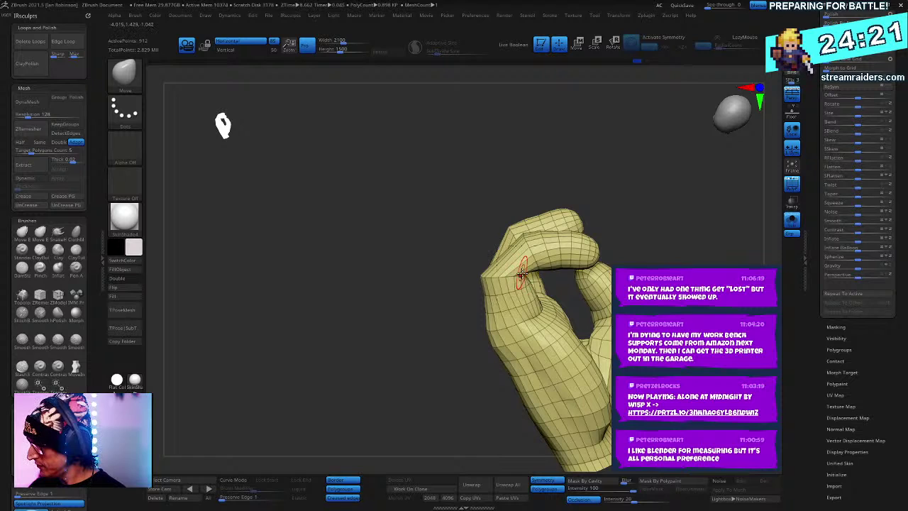
{"action": "left_click", "coordinate": [655, 223], "text": "ctrl+shift"}
Step: Frame the whole character with the sword, center the transform gizmo on the full mesh and reset its orientation
{"action": "right_click_drag", "start_coordinate": [653, 224], "coordinate": [220, 122], "text": "ctrl"}
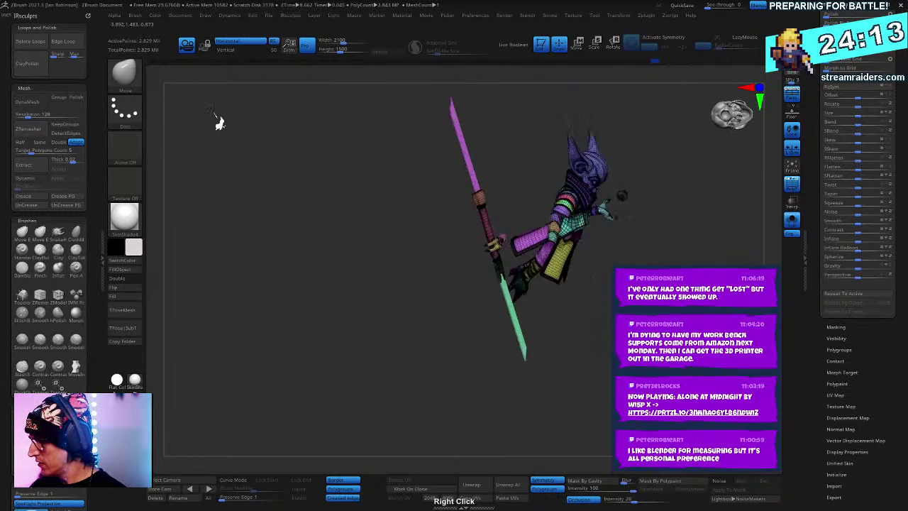
{"action": "mouse_move", "coordinate": [591, 276]}
{"action": "right_mouse_down"}
{"action": "mouse_move", "coordinate": [657, 245]}
{"action": "mouse_move", "coordinate": [639, 185]}
{"action": "right_mouse_up"}
{"action": "right_click_drag", "start_coordinate": [641, 218], "coordinate": [212, 117]}
{"action": "key", "text": "w"}
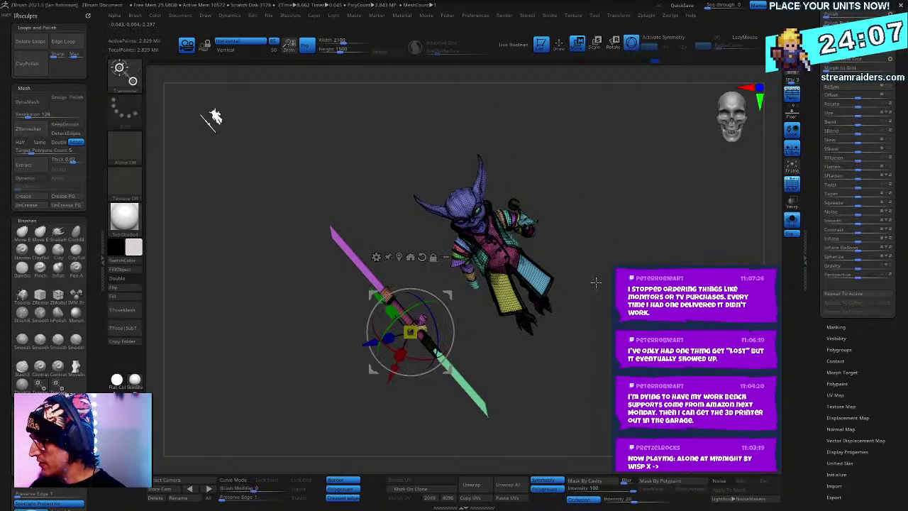
{"action": "left_click", "coordinate": [422, 257]}
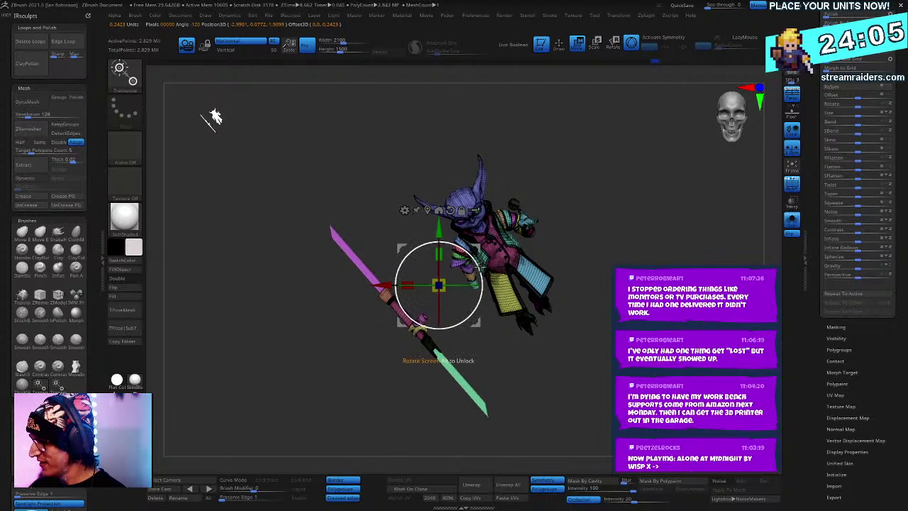
Step: Mask the sword with its gripping hand, and centre the gizmo on the unmasked character body
{"action": "key", "text": "q"}
{"action": "mouse_move", "coordinate": [508, 357]}
{"action": "left_mouse_down", "text": "ctrl"}
{"action": "mouse_move", "coordinate": [389, 157]}
{"action": "mouse_move", "coordinate": [578, 376]}
{"action": "left_mouse_up", "text": "ctrl"}
{"action": "key", "text": "w"}
{"action": "left_click_drag", "start_coordinate": [475, 263], "coordinate": [483, 287]}
{"action": "key", "text": "ctrl+z"}
{"action": "left_click", "coordinate": [474, 339], "text": "ctrl"}
{"action": "key", "text": "ctrl+z"}
{"action": "left_click", "coordinate": [427, 212]}
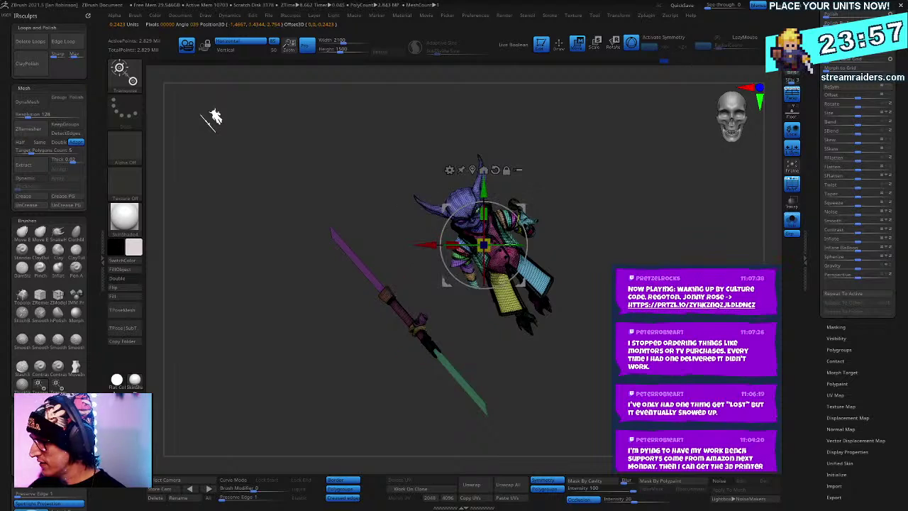
Step: Rotate the character's body until it stands upright, turned slightly to one side
{"action": "left_click_drag", "start_coordinate": [520, 221], "coordinate": [527, 247]}
{"action": "left_click_drag", "start_coordinate": [622, 253], "coordinate": [636, 320], "text": "alt"}
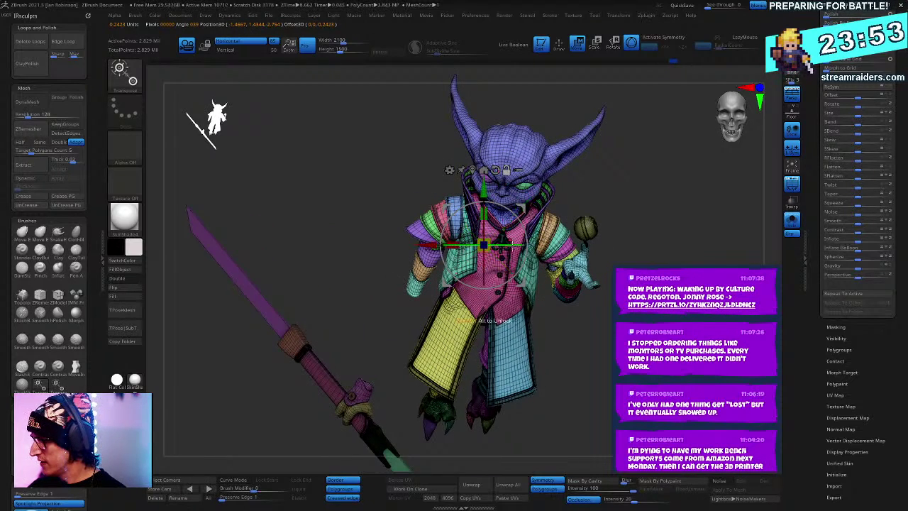
{"action": "left_click_drag", "start_coordinate": [483, 226], "coordinate": [483, 210]}
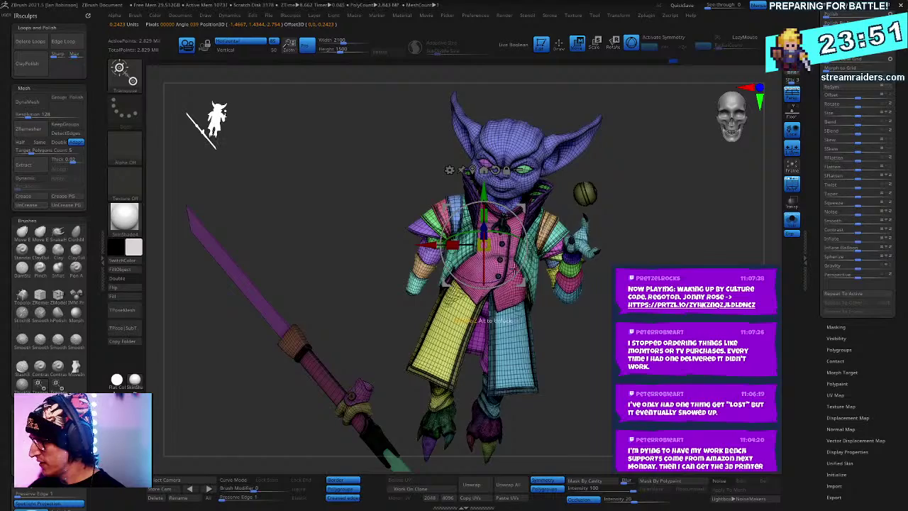
{"action": "left_click_drag", "start_coordinate": [518, 273], "coordinate": [524, 267]}
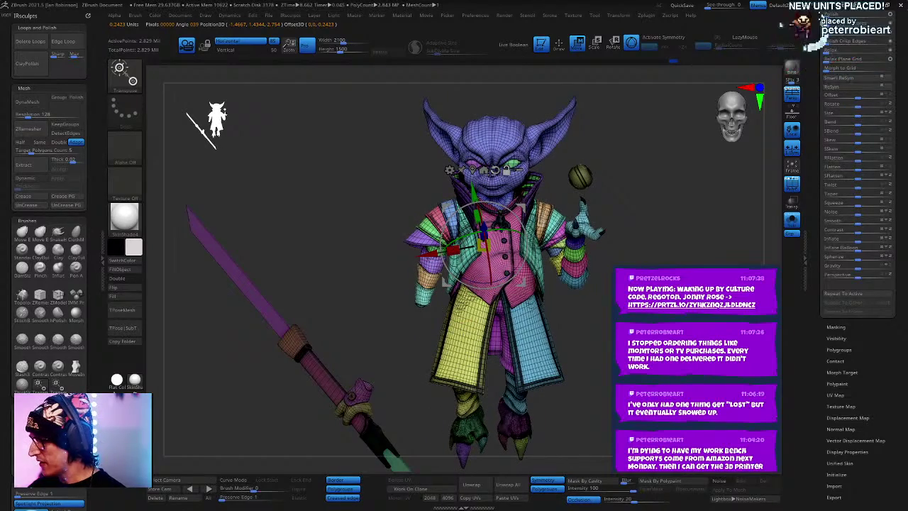
{"action": "left_click_drag", "start_coordinate": [533, 283], "coordinate": [553, 282]}
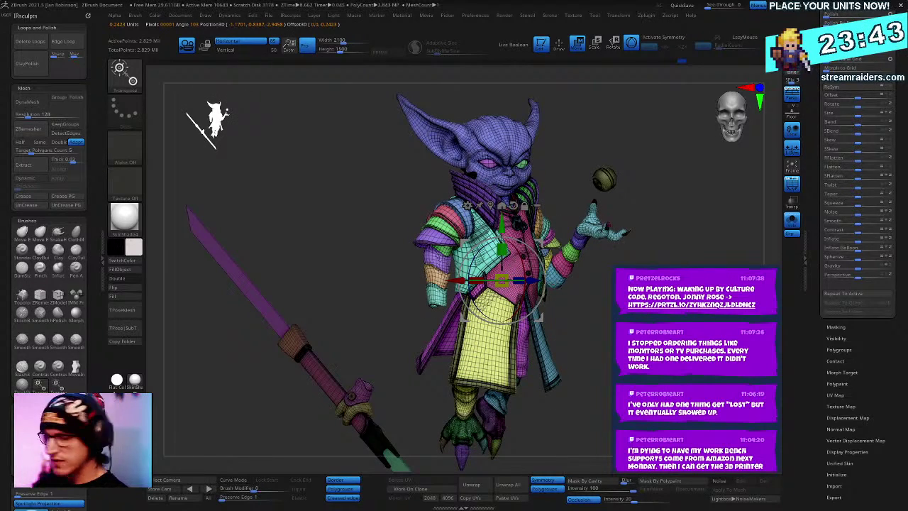
Step: Invert the mask and move the sword with its gripping hand up beside the character's handless forearm
{"action": "key", "text": "q"}
{"action": "left_click", "coordinate": [653, 265], "text": "ctrl"}
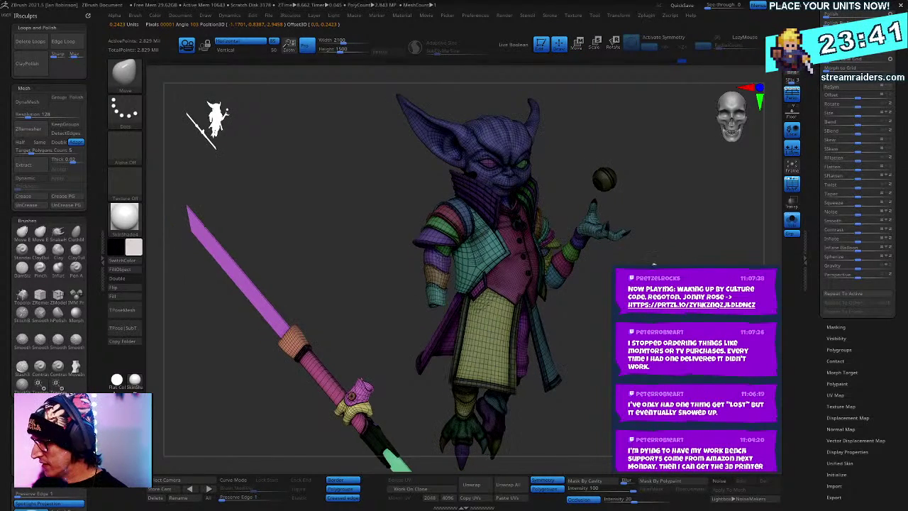
{"action": "key", "text": "w"}
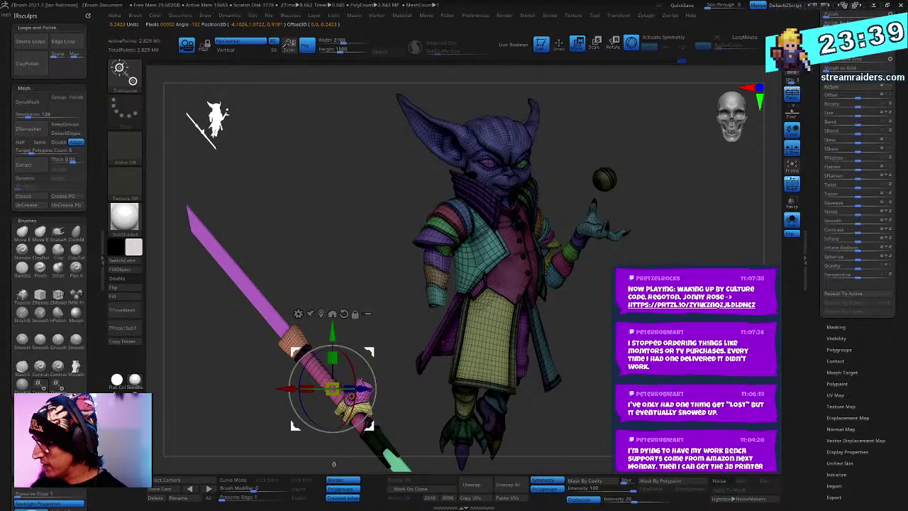
{"action": "left_click_drag", "start_coordinate": [289, 417], "coordinate": [373, 343]}
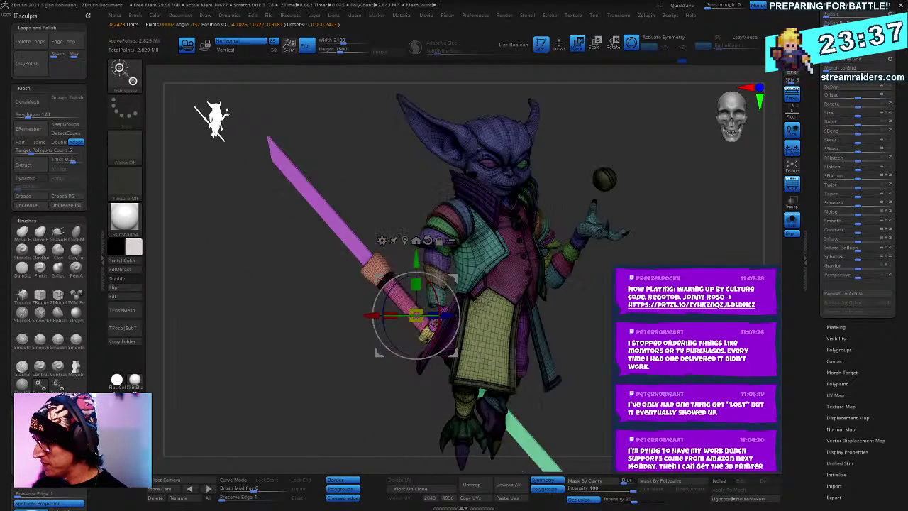
Step: Adjust the sword and hand in depth and sideways so that the hand lines up with the forearm's wrist
{"action": "left_click_drag", "start_coordinate": [624, 235], "coordinate": [711, 231]}
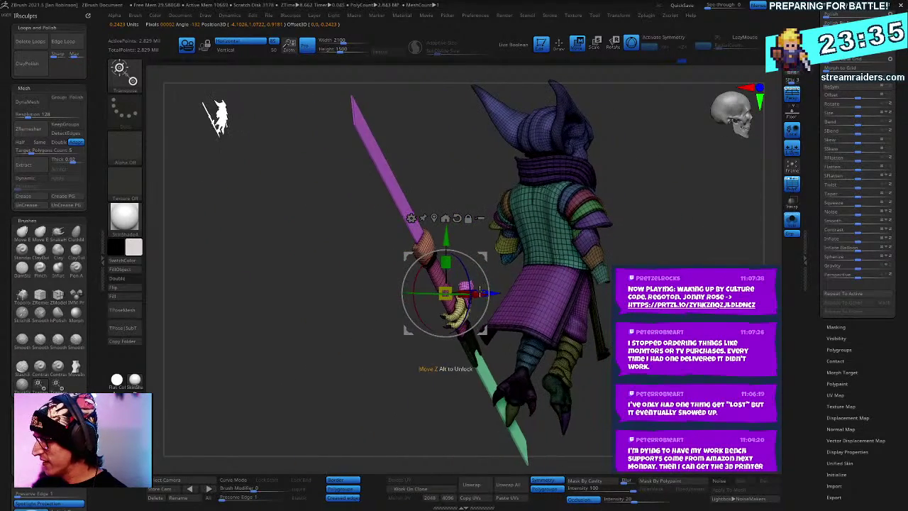
{"action": "left_click_drag", "start_coordinate": [480, 291], "coordinate": [615, 294]}
{"action": "left_click_drag", "start_coordinate": [738, 234], "coordinate": [440, 184]}
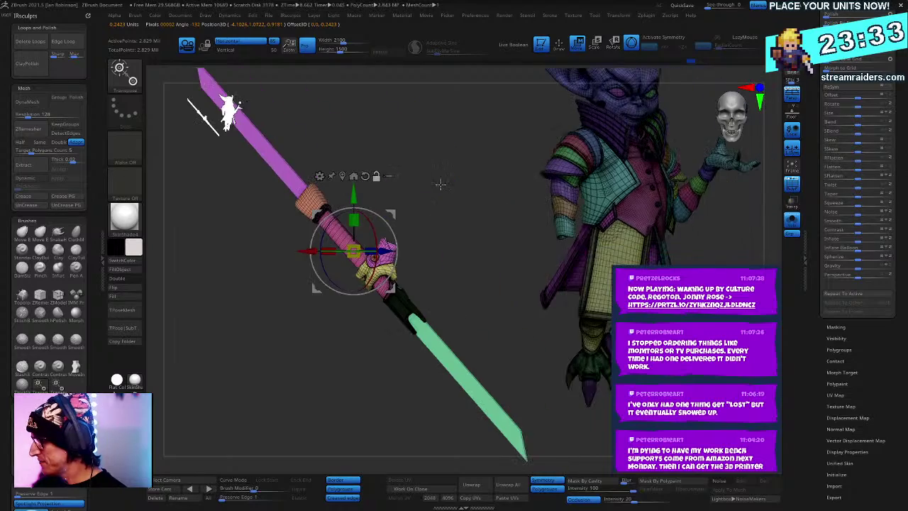
{"action": "left_click_drag", "start_coordinate": [312, 281], "coordinate": [473, 281]}
{"action": "left_click_drag", "start_coordinate": [556, 287], "coordinate": [561, 285]}
{"action": "left_click_drag", "start_coordinate": [753, 234], "coordinate": [655, 290], "text": "alt"}
{"action": "left_click_drag", "start_coordinate": [631, 249], "coordinate": [665, 247]}
{"action": "right_click_drag", "start_coordinate": [582, 220], "coordinate": [632, 218]}
{"action": "right_click_drag", "start_coordinate": [603, 190], "coordinate": [674, 235]}
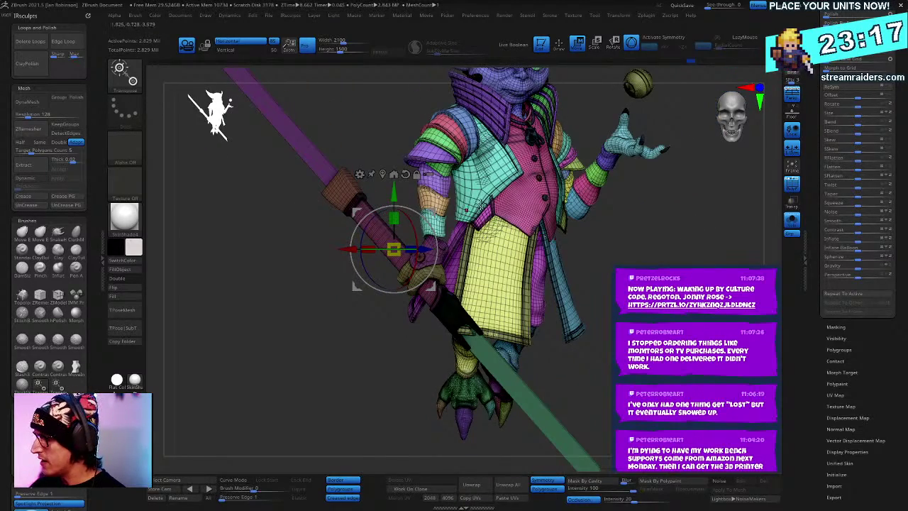
Step: Centre the gizmo on the unmasked sword and hand, and rotate them to a flatter angle at the wrist
{"action": "left_click", "coordinate": [382, 173]}
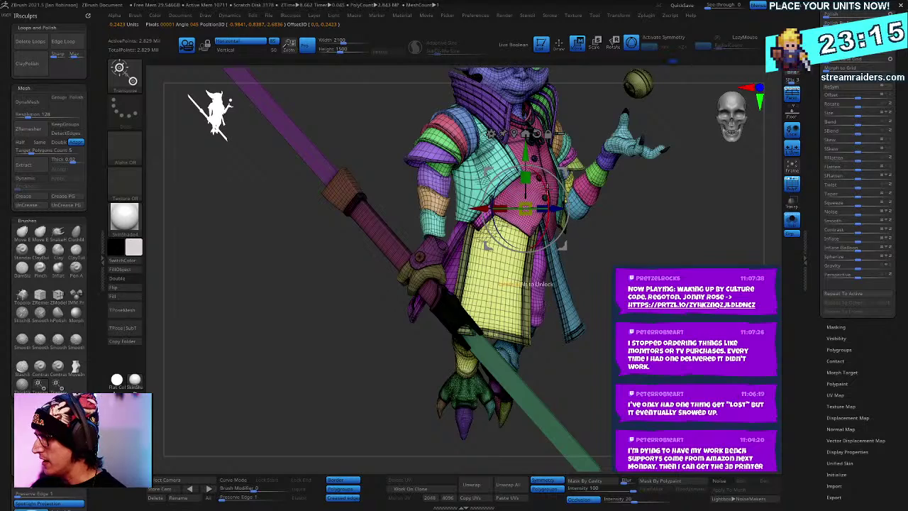
{"action": "right_click_drag", "start_coordinate": [650, 247], "coordinate": [606, 273], "text": "alt"}
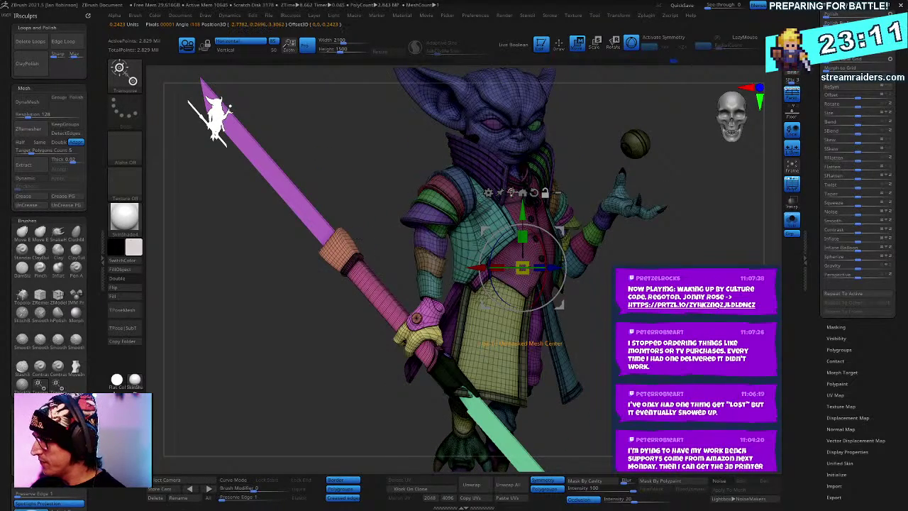
{"action": "left_click", "coordinate": [510, 192]}
{"action": "left_click_drag", "start_coordinate": [410, 285], "coordinate": [391, 265]}
{"action": "left_click_drag", "start_coordinate": [418, 395], "coordinate": [374, 396]}
{"action": "left_click_drag", "start_coordinate": [374, 396], "coordinate": [497, 390]}
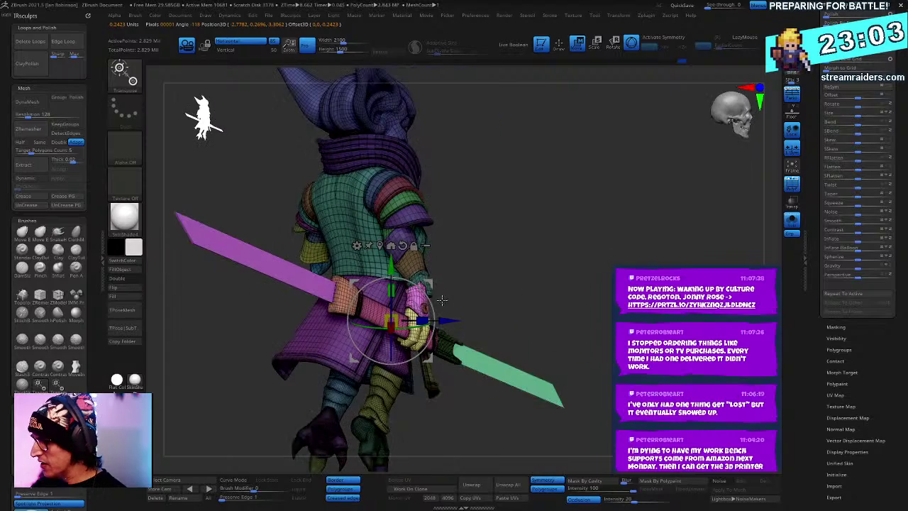
{"action": "mouse_move", "coordinate": [454, 315]}
{"action": "left_mouse_down"}
{"action": "mouse_move", "coordinate": [464, 313]}
{"action": "mouse_move", "coordinate": [440, 312]}
{"action": "left_mouse_up"}
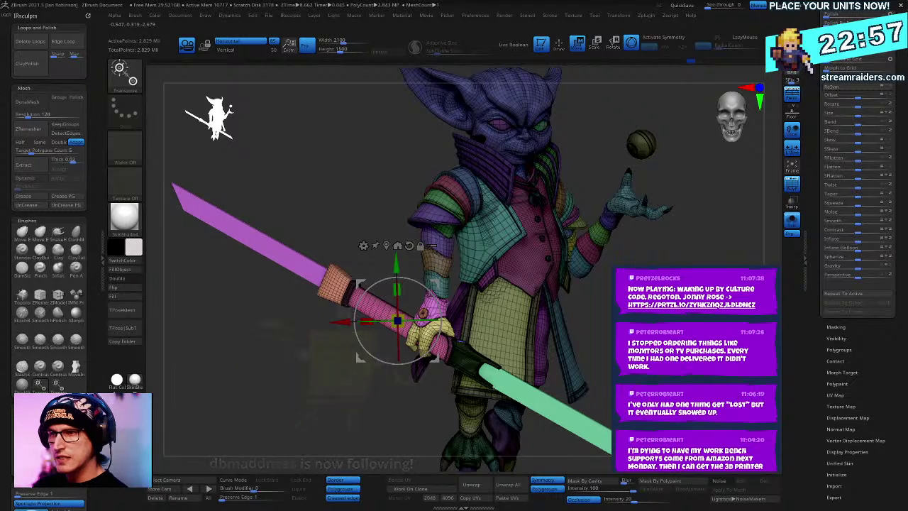
Step: Nudge the sword and hand slightly upward toward the end of the forearm
{"action": "right_click_drag", "start_coordinate": [512, 255], "coordinate": [502, 291], "text": "ctrl"}
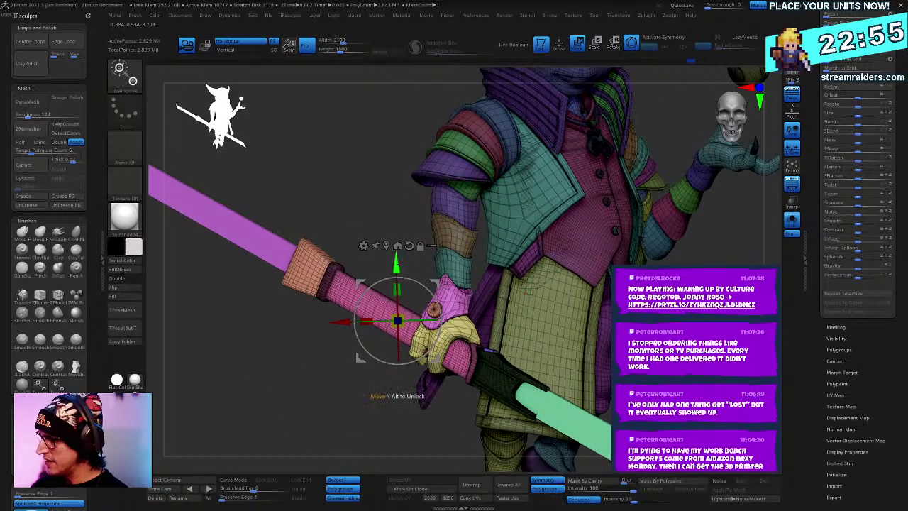
{"action": "left_click_drag", "start_coordinate": [397, 265], "coordinate": [398, 237]}
{"action": "key", "text": "ctrl+z"}
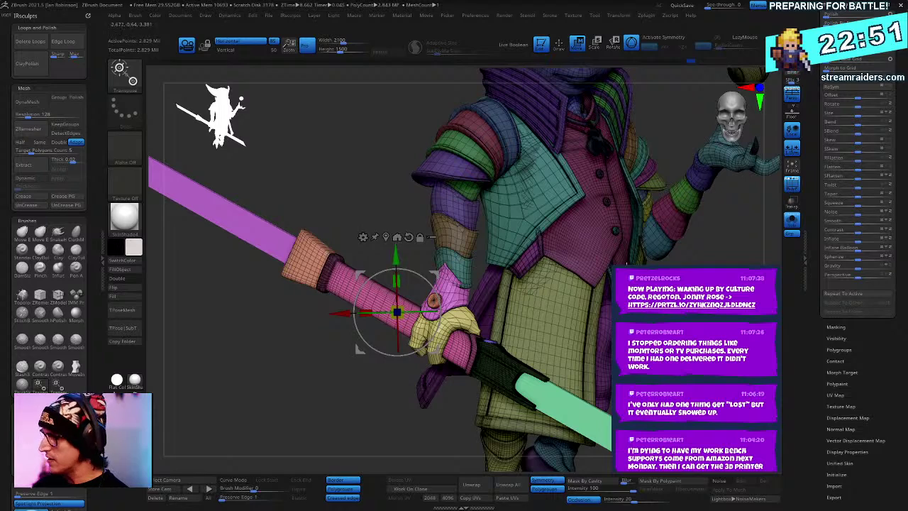
Step: Mask the whole model except the three segments of the sword arm's forearm
{"action": "key", "text": "q"}
{"action": "key", "text": "ctrl+i"}
{"action": "left_click", "coordinate": [463, 266], "text": "ctrl+shift"}
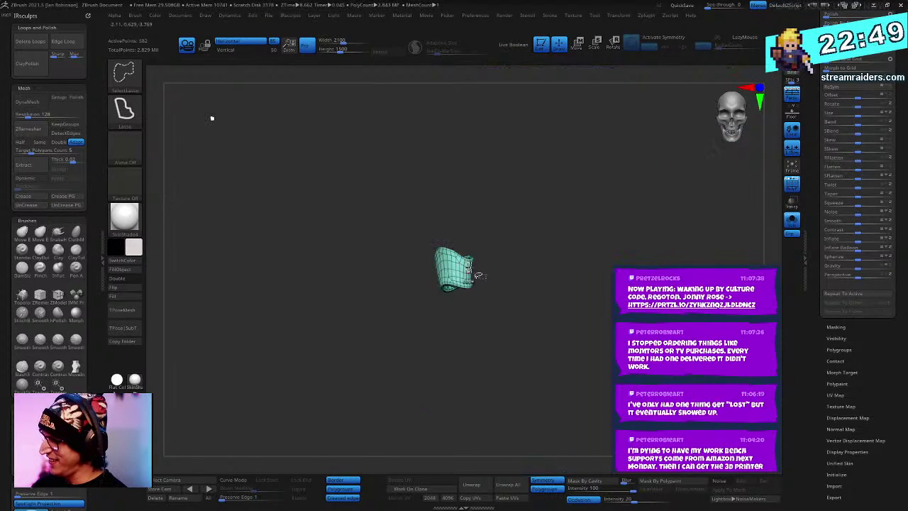
{"action": "left_click", "coordinate": [212, 118], "text": "ctrl+shift"}
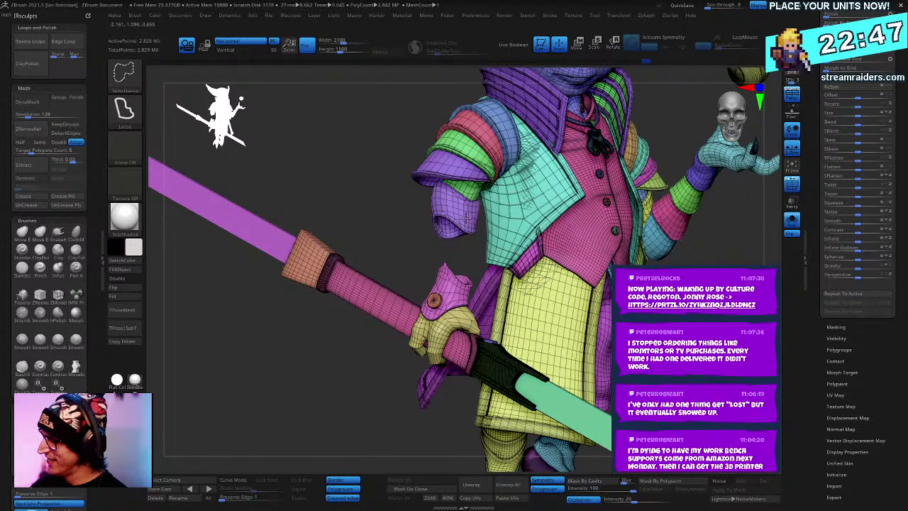
{"action": "left_click", "coordinate": [465, 218], "text": "ctrl+alt+shift"}
{"action": "left_click", "coordinate": [461, 224], "text": "ctrl"}
{"action": "left_click", "coordinate": [381, 276], "text": "ctrl+shift"}
{"action": "left_click", "coordinate": [381, 277], "text": "ctrl"}
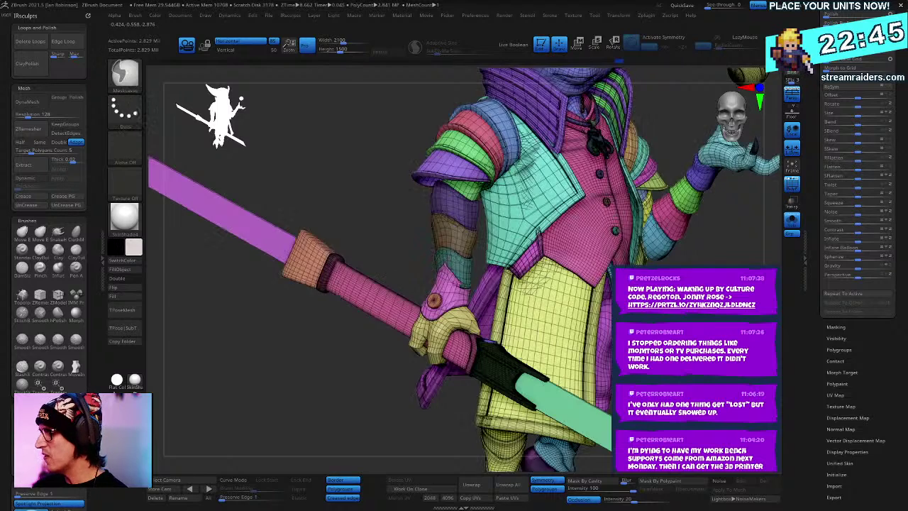
{"action": "key", "text": "ctrl+i"}
{"action": "key", "text": "w"}
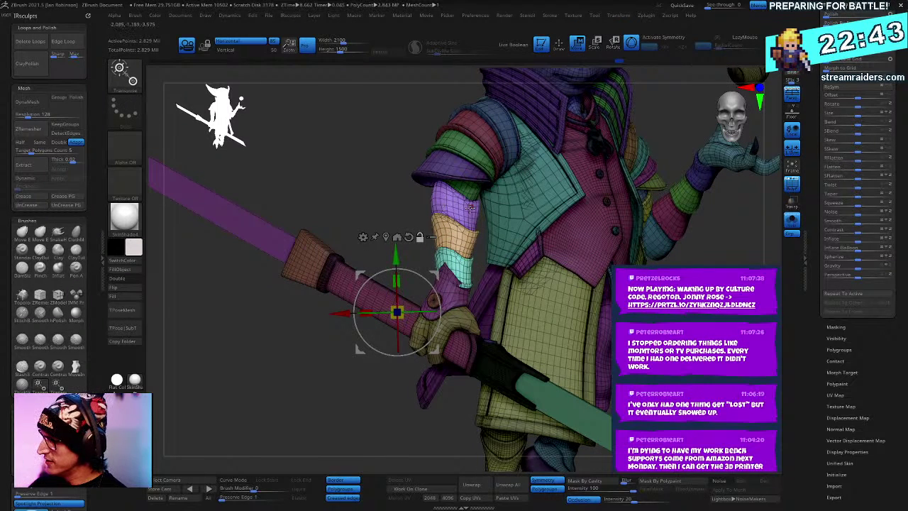
Step: Centre the gizmo on the forearm segments, and rotate and shift them slightly to meet the gripping hand
{"action": "left_click", "coordinate": [407, 238]}
{"action": "left_click_drag", "start_coordinate": [488, 213], "coordinate": [492, 221]}
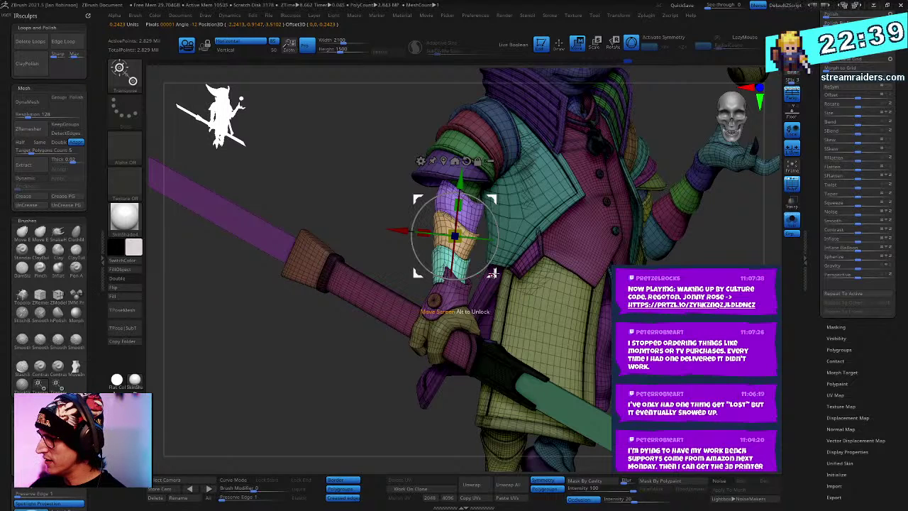
{"action": "left_click_drag", "start_coordinate": [494, 274], "coordinate": [492, 272]}
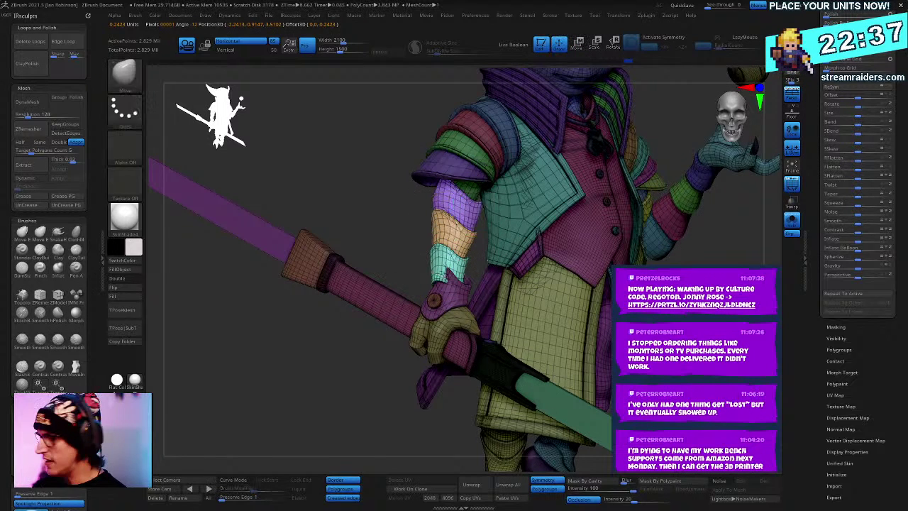
Step: Clear the mask, and hide the wrist cuff, the gripping hand and the lower part of the sword
{"action": "key", "text": "ctrl+shift+a"}
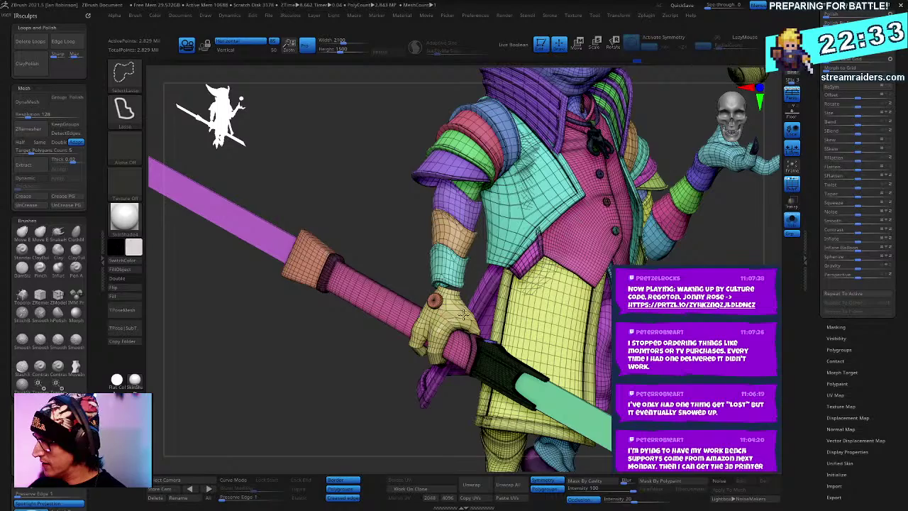
{"action": "left_click", "coordinate": [441, 312], "text": "ctrl+alt+shift"}
{"action": "right_click_drag", "start_coordinate": [582, 341], "coordinate": [516, 387]}
{"action": "right_click_drag", "start_coordinate": [527, 344], "coordinate": [521, 342]}
{"action": "left_click_drag", "start_coordinate": [521, 341], "coordinate": [532, 276]}
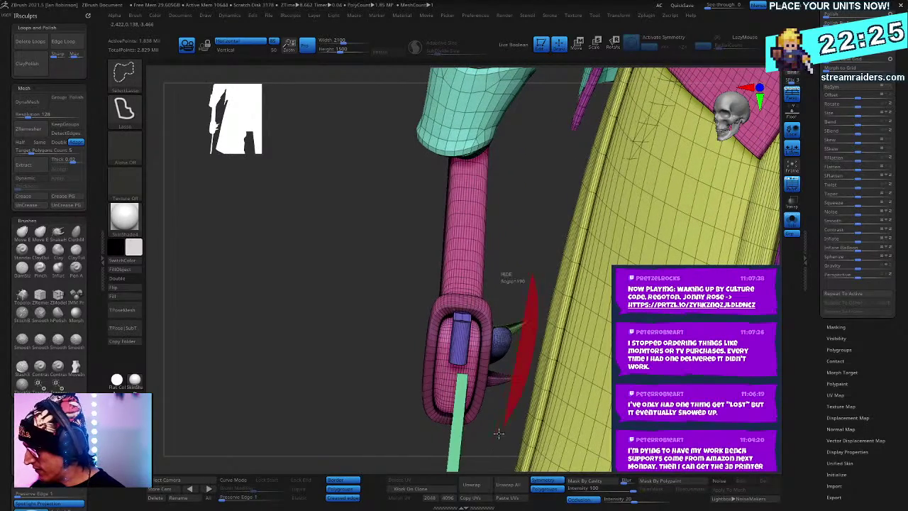
{"action": "left_click_drag", "start_coordinate": [498, 434], "coordinate": [426, 203], "text": "ctrl+alt+shift"}
{"action": "mouse_move", "coordinate": [506, 249]}
{"action": "right_mouse_down", "text": "ctrl"}
{"action": "mouse_move", "coordinate": [396, 332]}
{"action": "mouse_move", "coordinate": [420, 344]}
{"action": "mouse_move", "coordinate": [387, 397]}
{"action": "right_mouse_up", "text": "ctrl"}
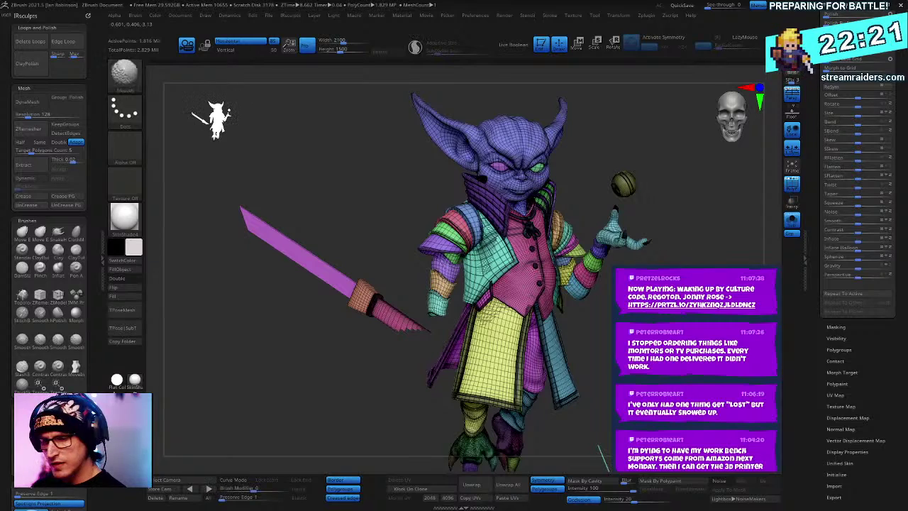
{"action": "right_click_drag", "start_coordinate": [673, 291], "coordinate": [703, 251], "text": "alt"}
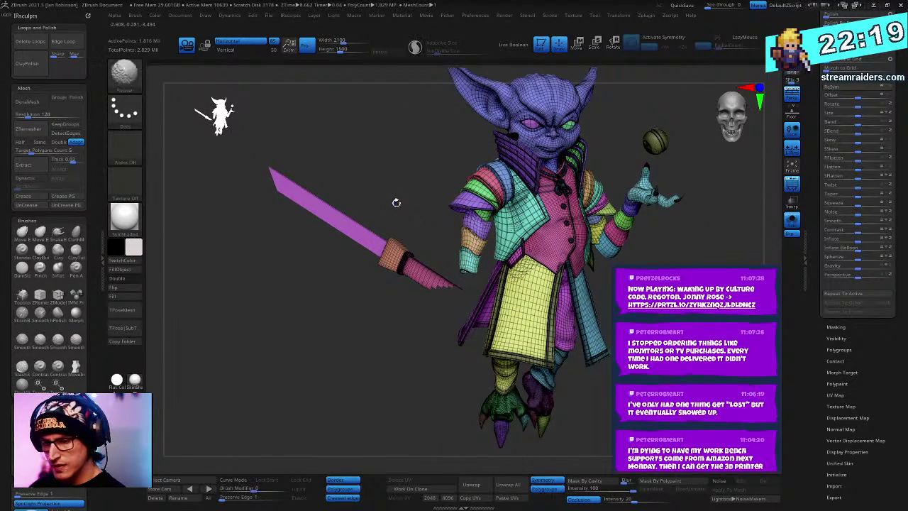
{"action": "right_click_drag", "start_coordinate": [397, 203], "coordinate": [356, 279], "text": "shift"}
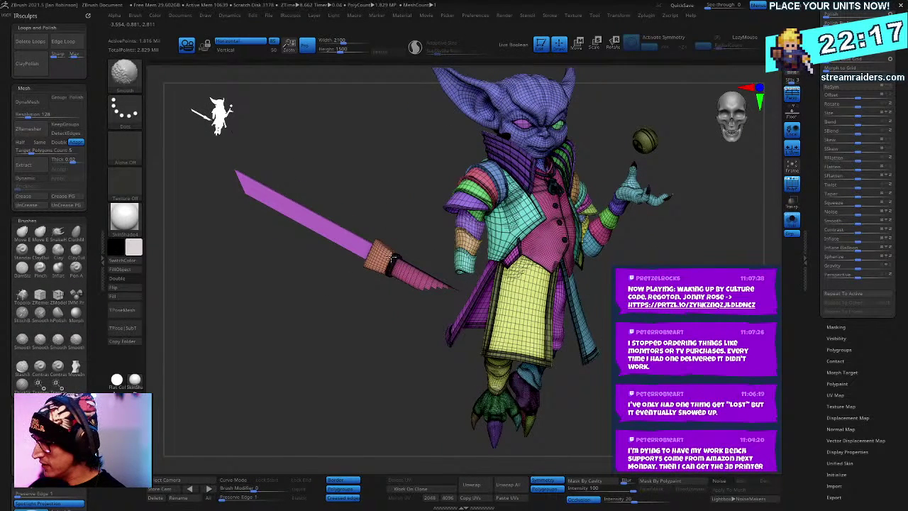
{"action": "key", "text": "ctrl"}
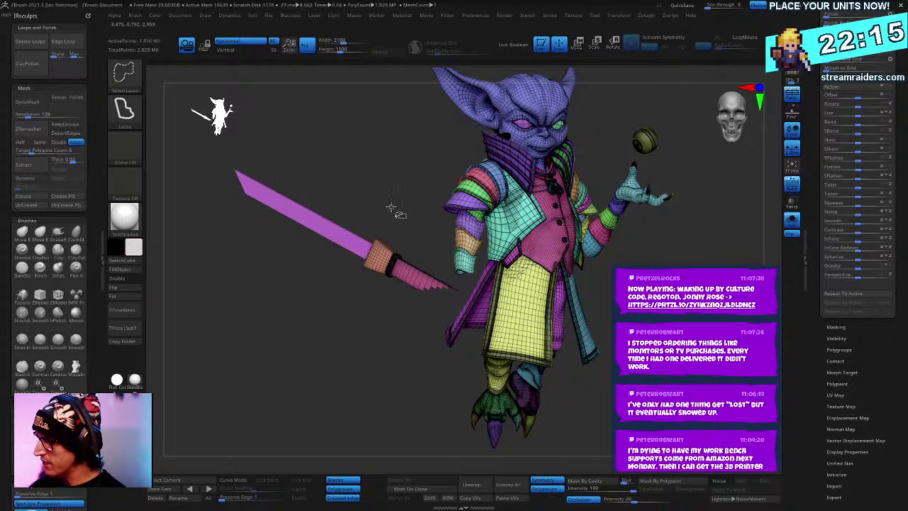
{"action": "mouse_move", "coordinate": [386, 315]}
{"action": "left_mouse_down", "text": "ctrl+shift"}
{"action": "mouse_move", "coordinate": [413, 318]}
{"action": "mouse_move", "coordinate": [439, 226]}
{"action": "left_mouse_up", "text": "ctrl+shift"}
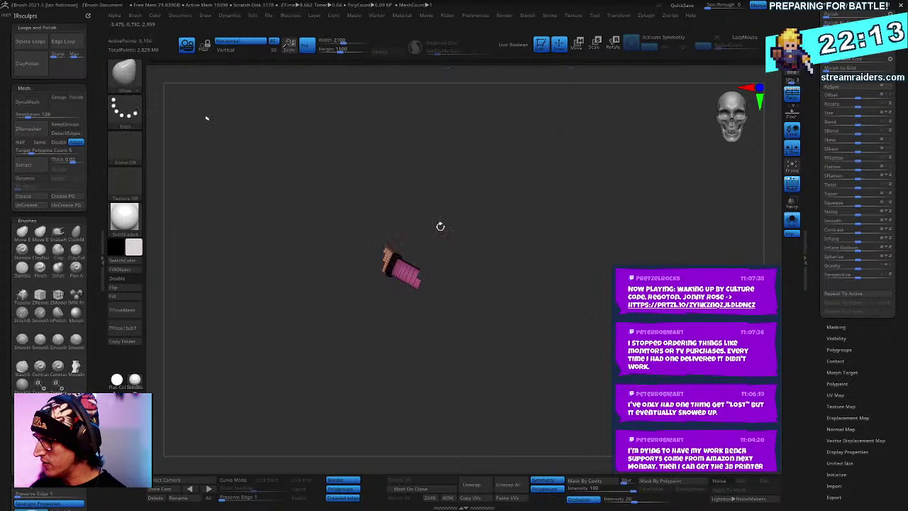
{"action": "left_click", "coordinate": [661, 250], "text": "ctrl+shift"}
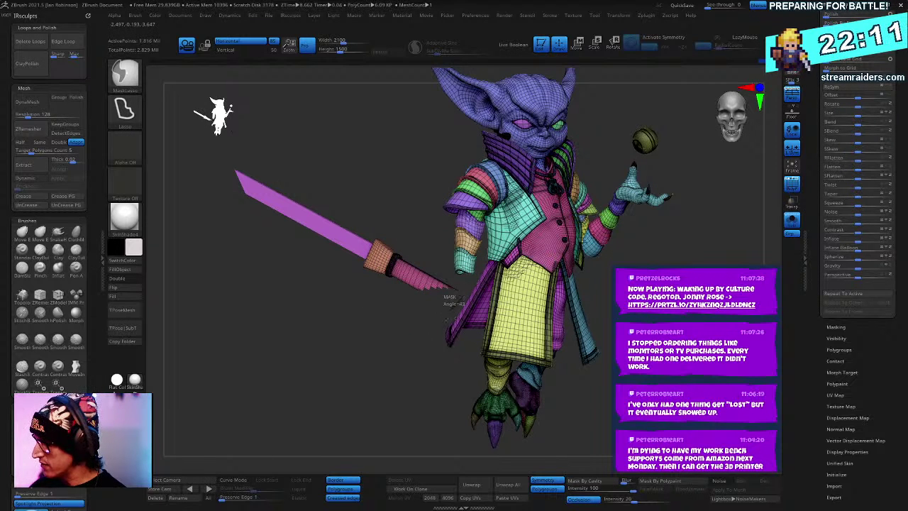
{"action": "mouse_move", "coordinate": [447, 319]}
{"action": "left_mouse_down", "text": "ctrl"}
{"action": "mouse_move", "coordinate": [298, 156]}
{"action": "mouse_move", "coordinate": [307, 351]}
{"action": "mouse_move", "coordinate": [414, 325]}
{"action": "left_mouse_up", "text": "ctrl"}
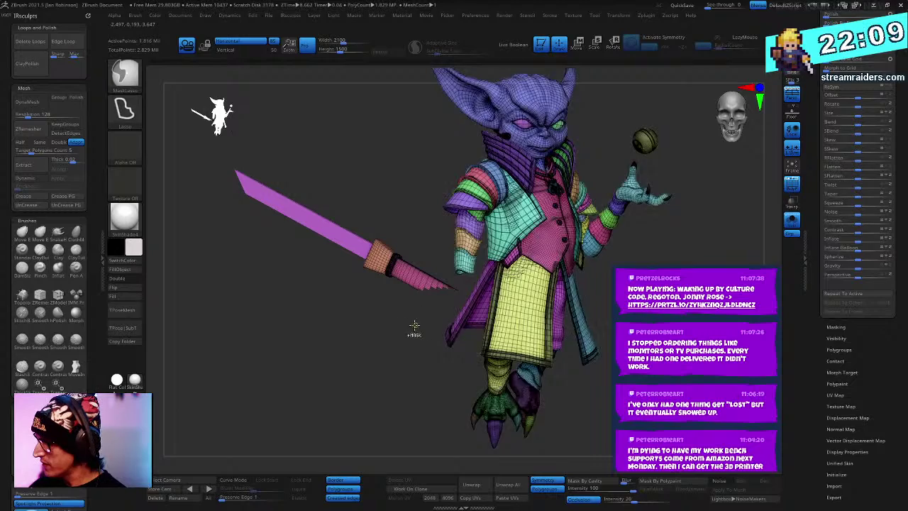
Step: Mask the character's body with the remaining sword pieces hidden, and unhide the whole model for moving the sword
{"action": "mouse_move", "coordinate": [465, 291]}
{"action": "left_mouse_down", "text": "ctrl+alt+shift"}
{"action": "mouse_move", "coordinate": [243, 158]}
{"action": "mouse_move", "coordinate": [359, 413]}
{"action": "mouse_move", "coordinate": [383, 397]}
{"action": "left_mouse_up", "text": "ctrl+alt+shift"}
{"action": "right_click_drag", "start_coordinate": [515, 271], "coordinate": [499, 236], "text": "alt"}
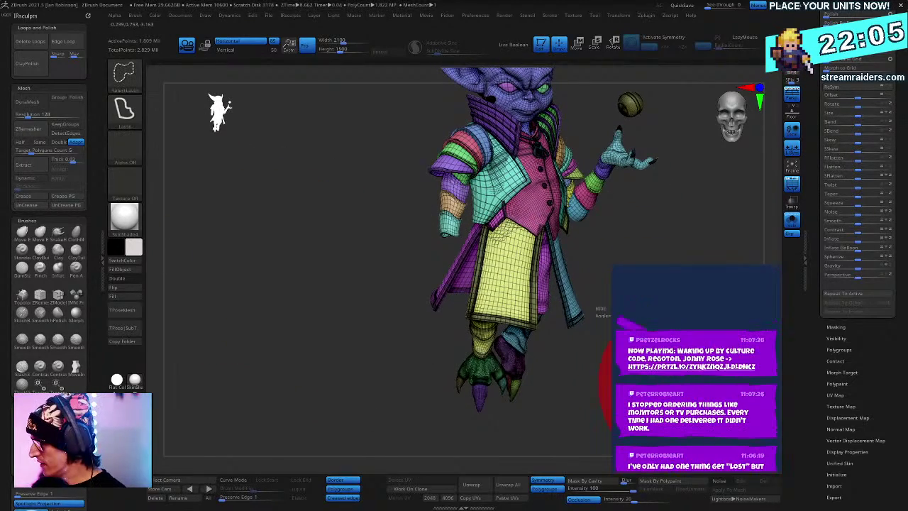
{"action": "mouse_move", "coordinate": [610, 372]}
{"action": "left_mouse_down"}
{"action": "mouse_move", "coordinate": [524, 368]}
{"action": "mouse_move", "coordinate": [596, 368]}
{"action": "left_mouse_up"}
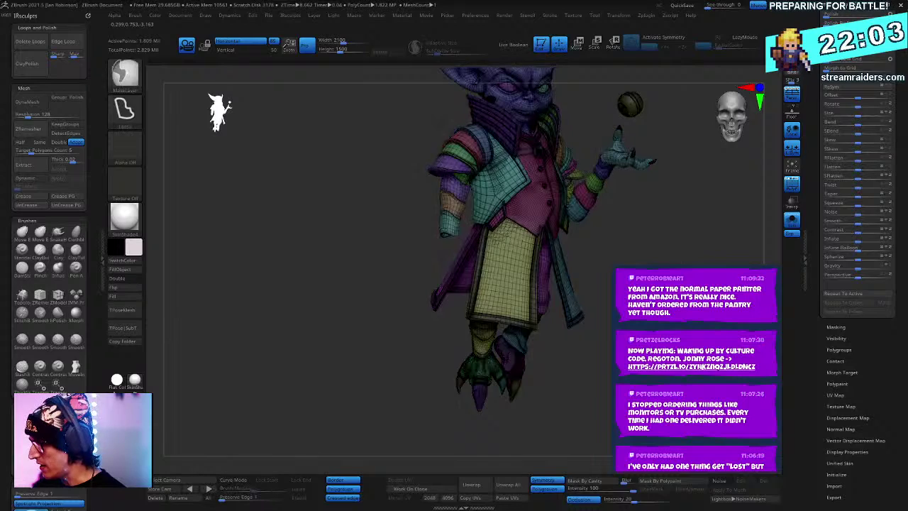
{"action": "left_click", "coordinate": [694, 260], "text": "ctrl+shift"}
{"action": "key", "text": "w"}
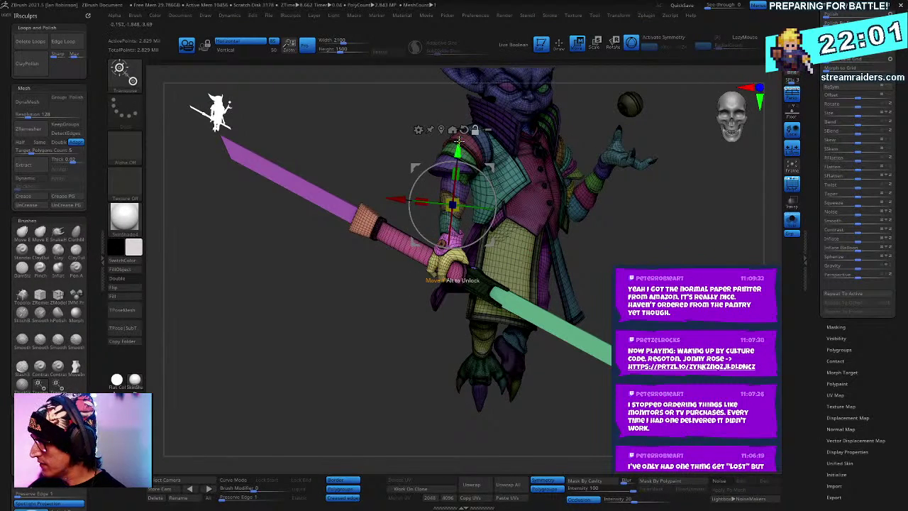
Step: Shift the sword and gripping hand slightly towards the forearm, and rotate them about a pivot placed at the wrist
{"action": "left_click_drag", "start_coordinate": [487, 240], "coordinate": [484, 239]}
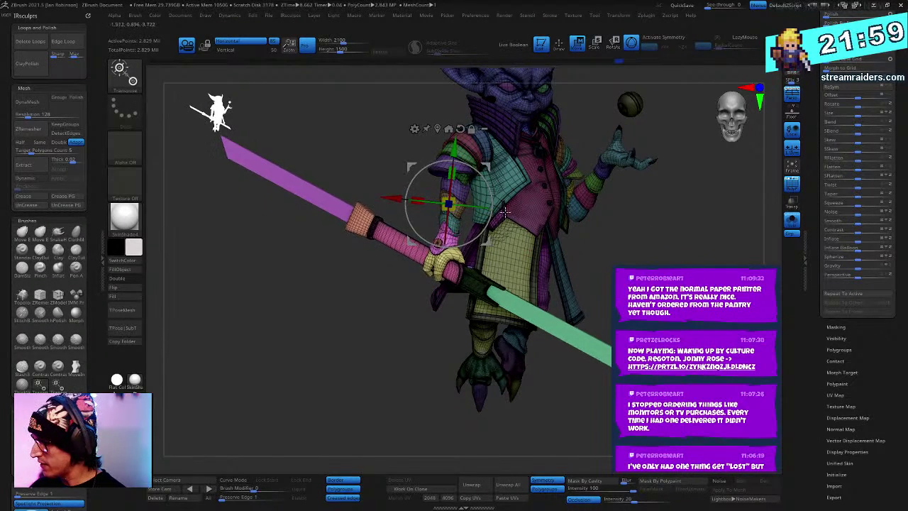
{"action": "left_click_drag", "start_coordinate": [610, 228], "coordinate": [522, 263]}
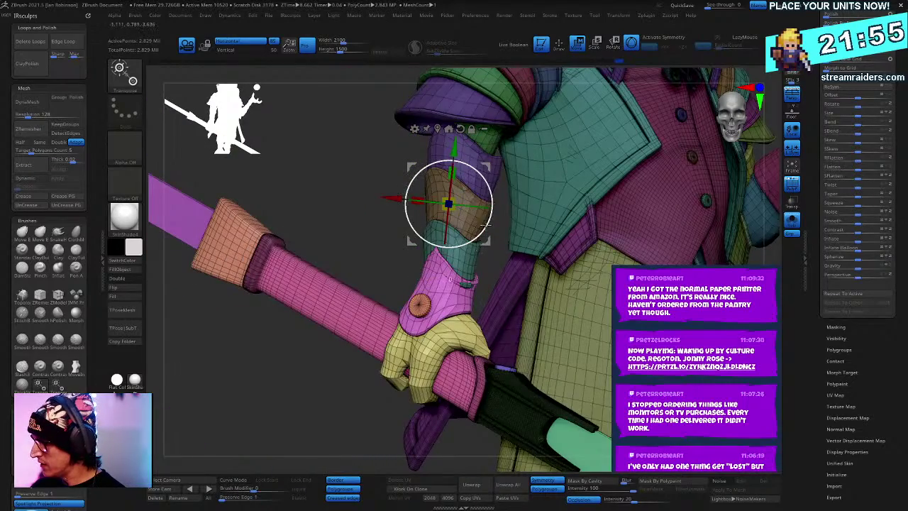
{"action": "left_click_drag", "start_coordinate": [486, 224], "coordinate": [490, 214]}
{"action": "key", "text": "ctrl+z"}
{"action": "left_click_drag", "start_coordinate": [459, 153], "coordinate": [478, 261], "text": "alt"}
{"action": "left_click_drag", "start_coordinate": [440, 208], "coordinate": [441, 212]}
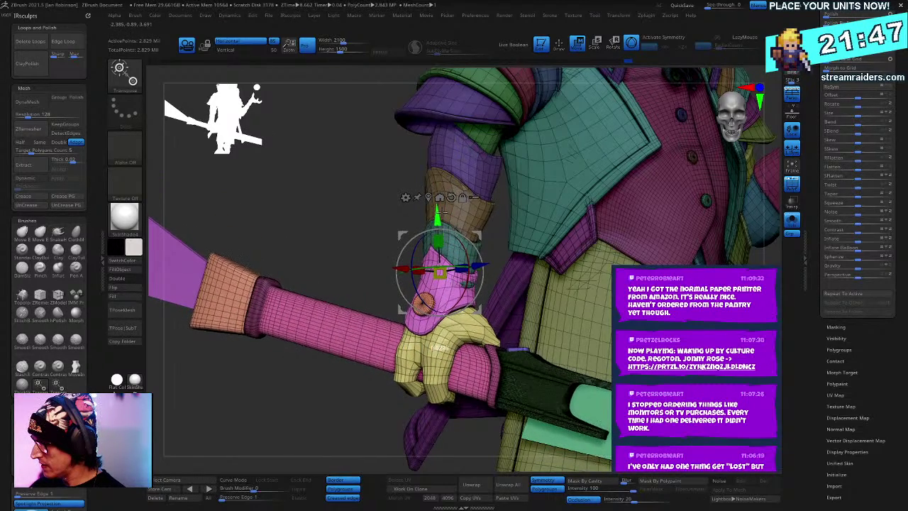
{"action": "left_click_drag", "start_coordinate": [472, 275], "coordinate": [473, 278]}
Step: Isolate the green, purple and tan segments of the sword arm and clear the mask on them
{"action": "right_click_drag", "start_coordinate": [517, 273], "coordinate": [567, 282]}
{"action": "key", "text": "q"}
{"action": "right_click_drag", "start_coordinate": [546, 186], "coordinate": [472, 175]}
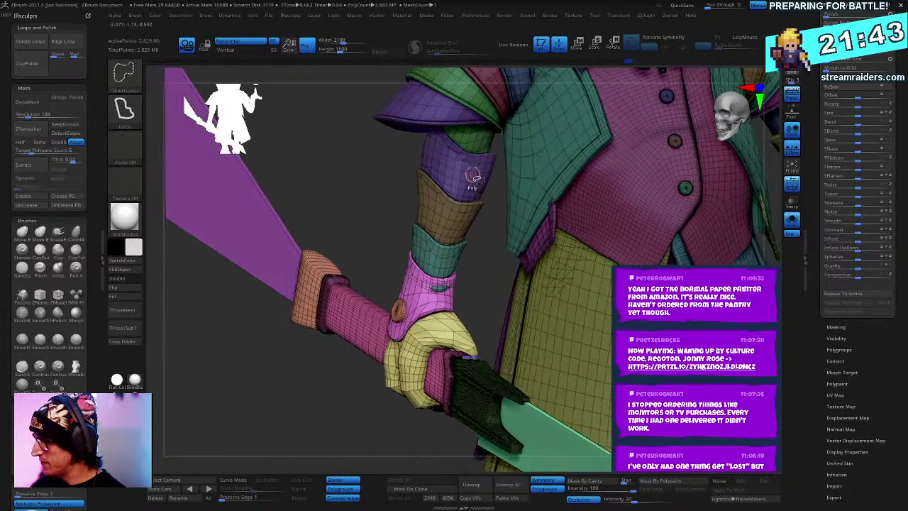
{"action": "left_click", "coordinate": [483, 184], "text": "ctrl+shift"}
{"action": "left_click", "coordinate": [493, 234], "text": "ctrl+shift"}
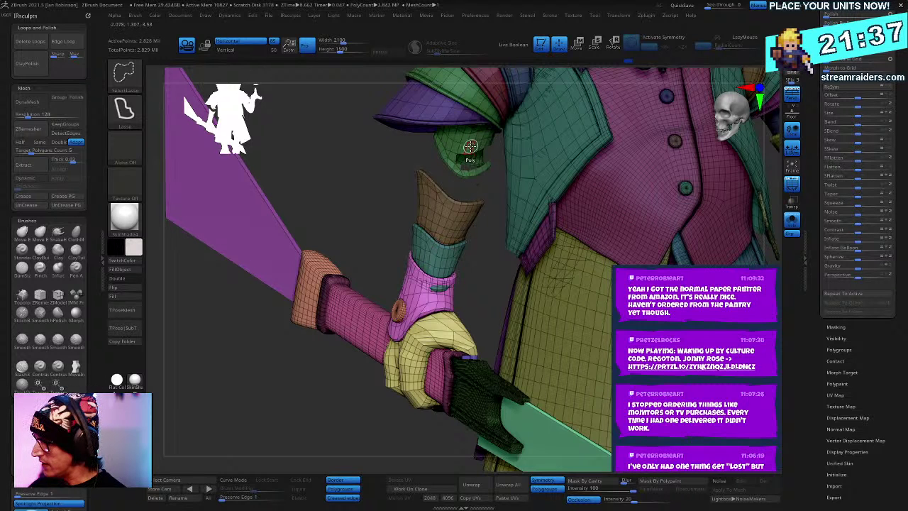
{"action": "left_click", "coordinate": [471, 146], "text": "ctrl+alt+shift"}
{"action": "left_click", "coordinate": [454, 257], "text": "ctrl+alt+shift"}
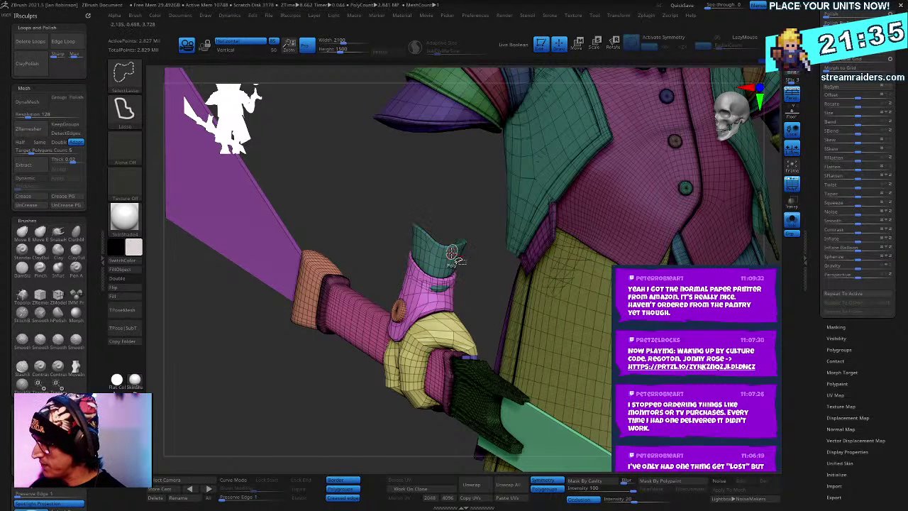
{"action": "mouse_move", "coordinate": [454, 197]}
{"action": "left_mouse_down"}
{"action": "mouse_move", "coordinate": [603, 216]}
{"action": "mouse_move", "coordinate": [727, 253]}
{"action": "mouse_move", "coordinate": [725, 392]}
{"action": "left_mouse_up"}
{"action": "mouse_move", "coordinate": [522, 199]}
{"action": "left_mouse_down", "text": "ctrl+alt"}
{"action": "mouse_move", "coordinate": [341, 440]}
{"action": "mouse_move", "coordinate": [536, 259]}
{"action": "left_mouse_up", "text": "ctrl+alt"}
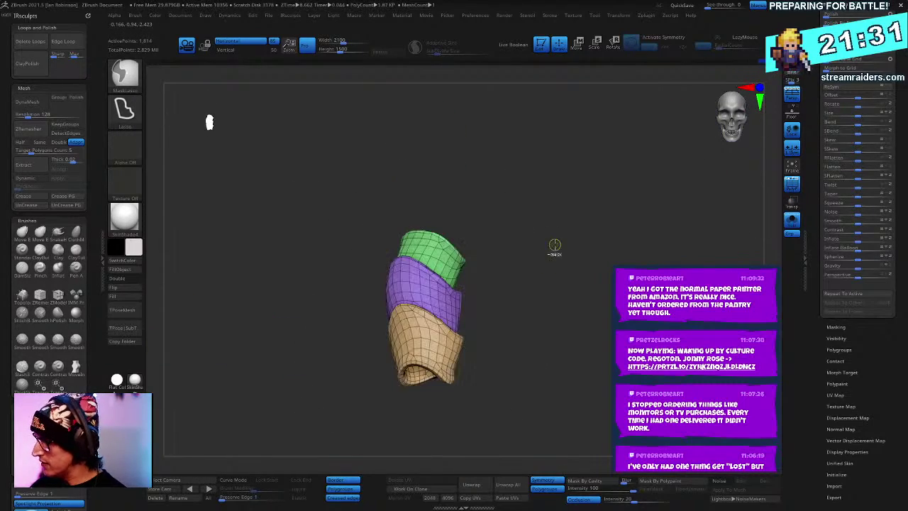
Step: Unhide the whole model and unmask the teal wrist segment so the full forearm moves with the sword
{"action": "left_click", "coordinate": [210, 122], "text": "ctrl+shift"}
{"action": "left_click_drag", "start_coordinate": [312, 255], "coordinate": [306, 297]}
{"action": "left_click_drag", "start_coordinate": [306, 298], "coordinate": [299, 202], "text": "alt"}
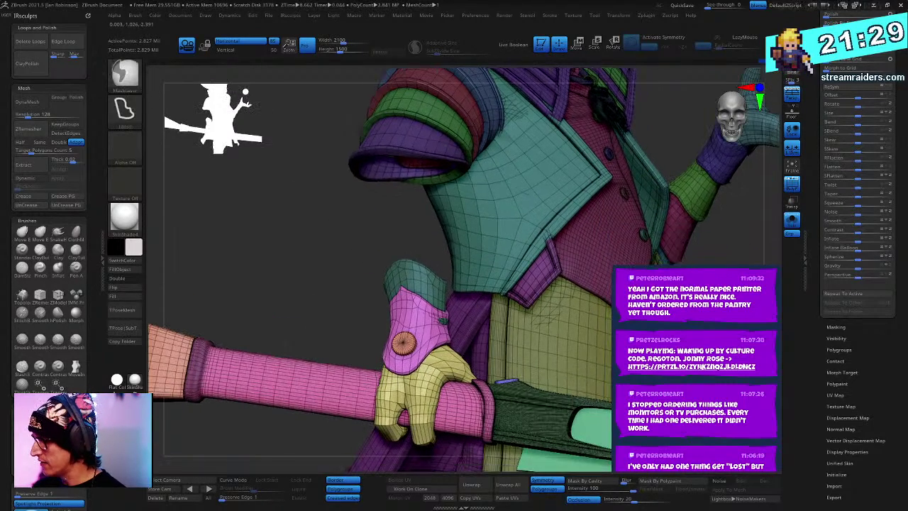
{"action": "left_click", "coordinate": [319, 227], "text": "ctrl+shift"}
{"action": "key", "text": "w"}
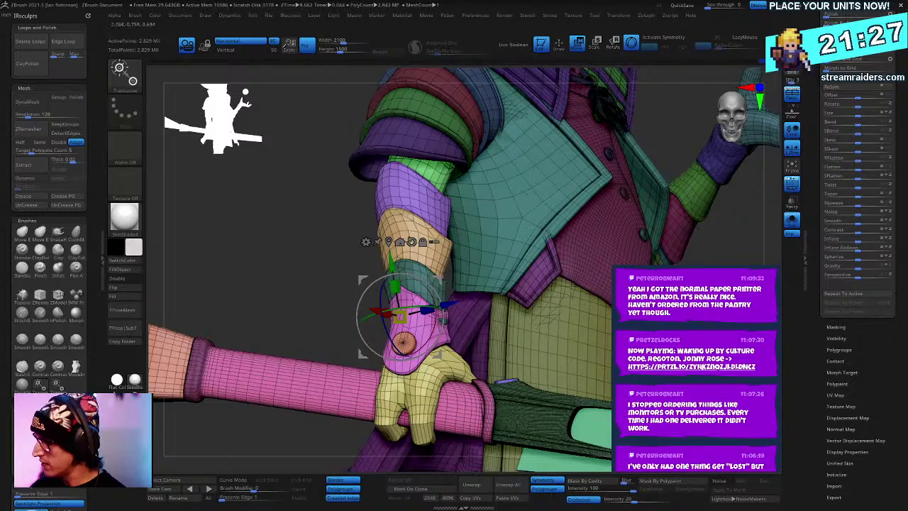
{"action": "key", "text": "q"}
{"action": "left_click_drag", "start_coordinate": [237, 248], "coordinate": [300, 253]}
{"action": "left_click_drag", "start_coordinate": [391, 186], "coordinate": [446, 345], "text": "ctrl"}
{"action": "left_click_drag", "start_coordinate": [297, 245], "coordinate": [358, 259]}
{"action": "key", "text": "w"}
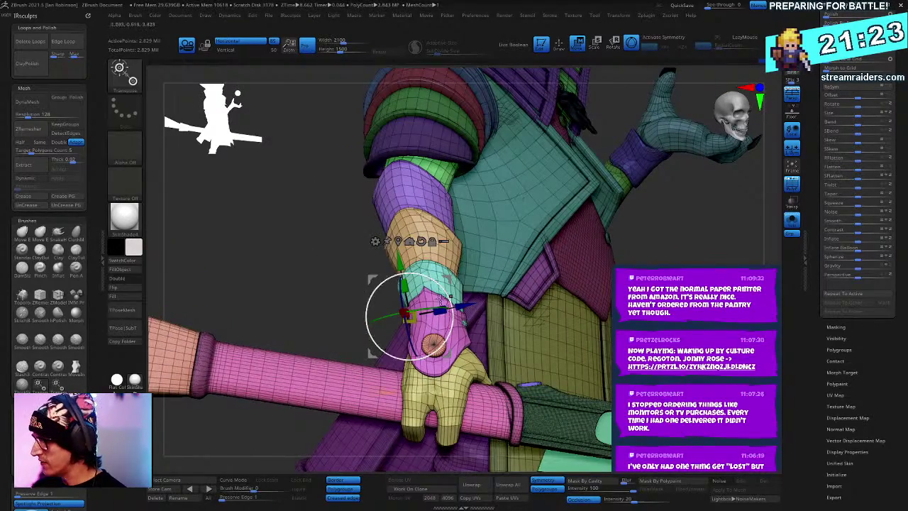
Step: Relocate the gizmo to the upper forearm and rotate the forearm, hand and sword slightly together
{"action": "left_click_drag", "start_coordinate": [446, 314], "coordinate": [399, 134]}
{"action": "left_click", "coordinate": [422, 241]}
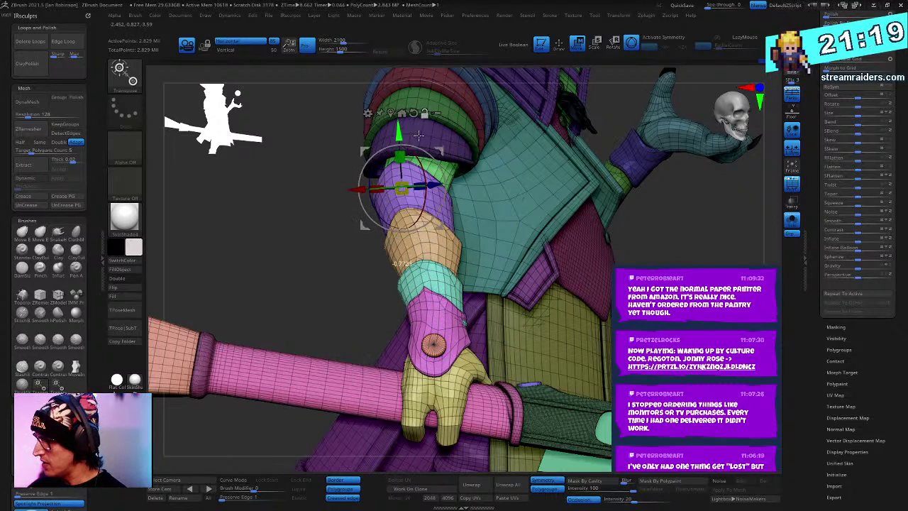
{"action": "left_click_drag", "start_coordinate": [438, 225], "coordinate": [435, 224]}
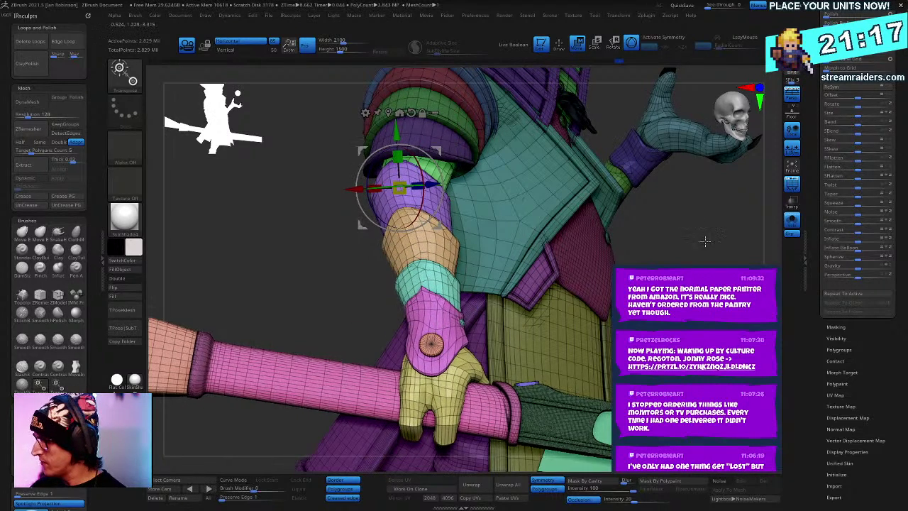
{"action": "left_click_drag", "start_coordinate": [703, 242], "coordinate": [689, 234], "text": "shift"}
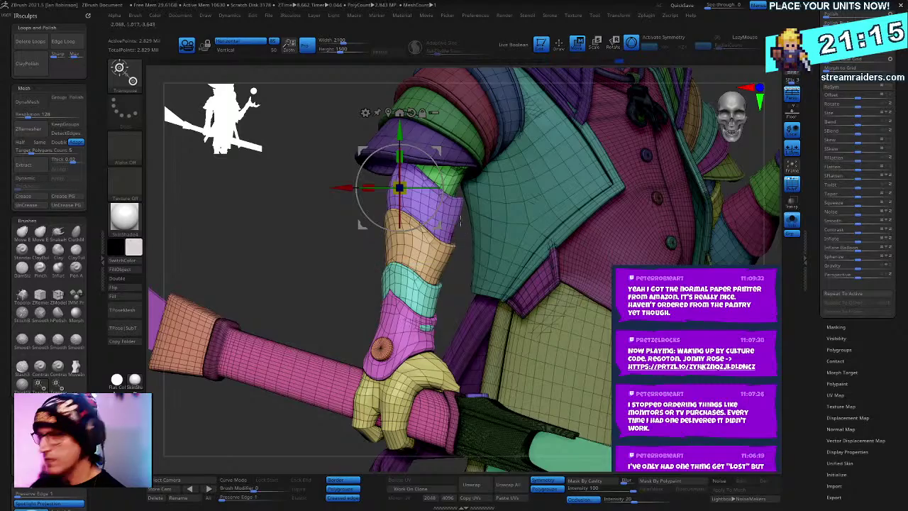
{"action": "right_click_drag", "start_coordinate": [538, 232], "coordinate": [529, 216]}
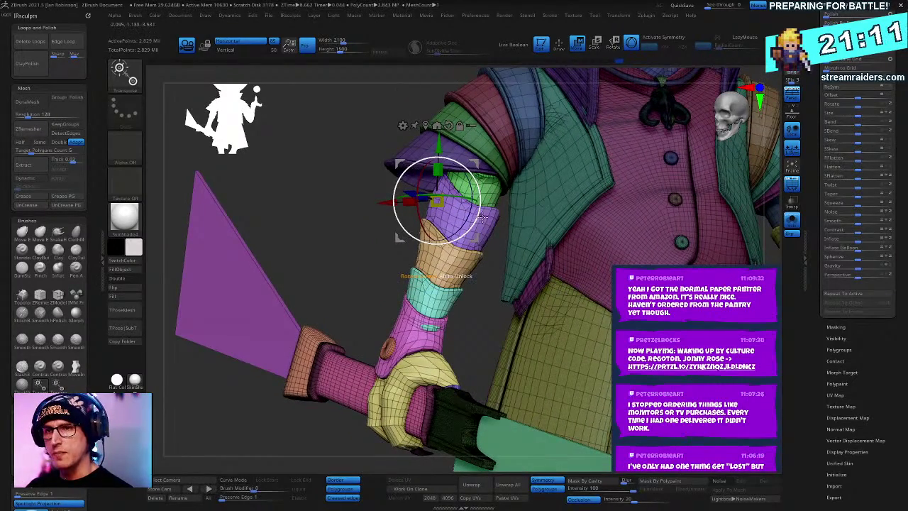
{"action": "right_click_drag", "start_coordinate": [488, 209], "coordinate": [488, 215]}
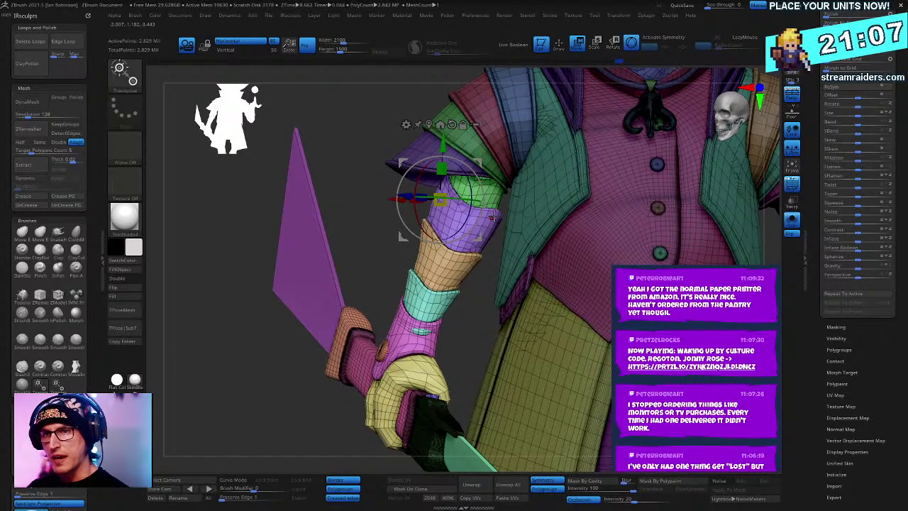
Step: Align the gizmo at the elbow along the forearm with a transpose line, and rotate the forearm, hand and sword
{"action": "key", "text": "q"}
{"action": "key", "text": "w"}
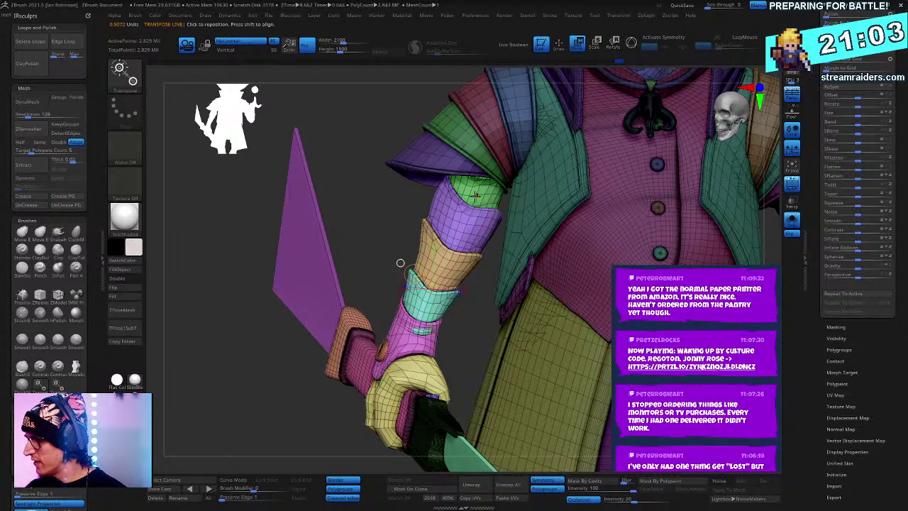
{"action": "key", "text": "y"}
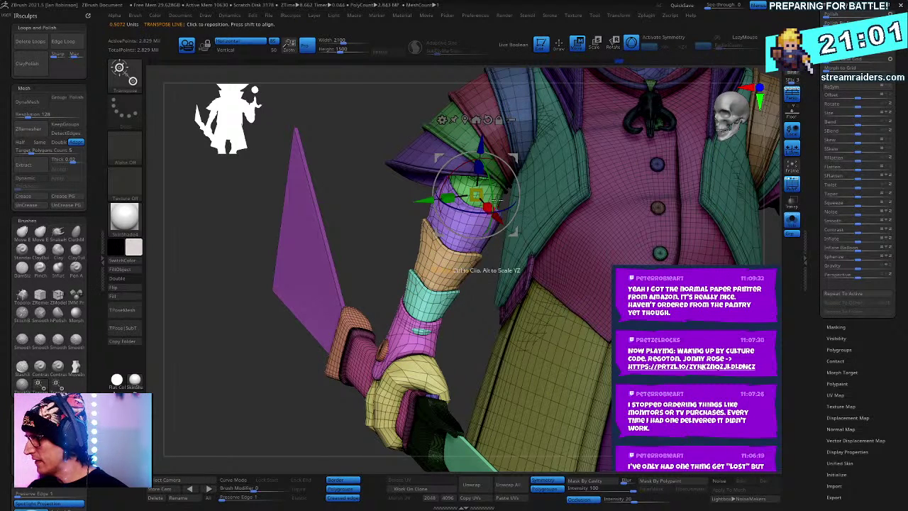
{"action": "left_click_drag", "start_coordinate": [483, 161], "coordinate": [494, 157]}
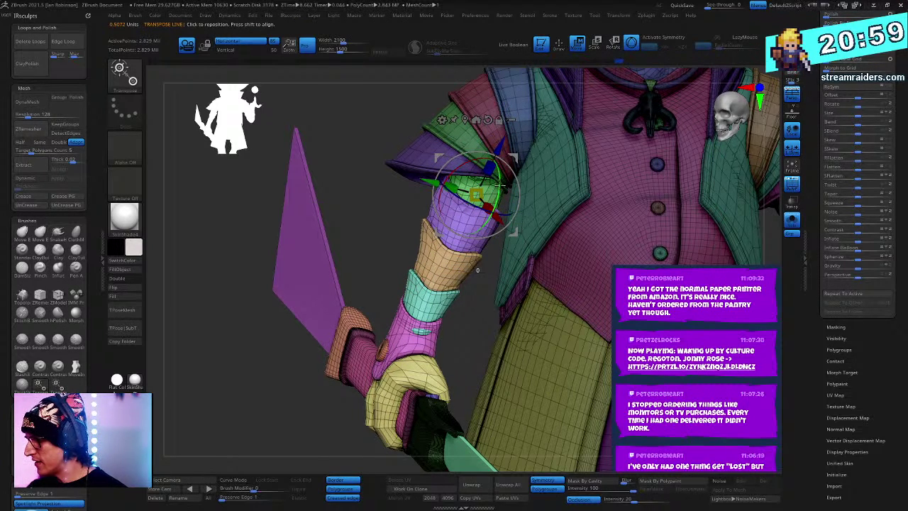
{"action": "left_click_drag", "start_coordinate": [503, 213], "coordinate": [499, 236]}
{"action": "right_click_drag", "start_coordinate": [500, 236], "coordinate": [508, 174], "text": "alt"}
{"action": "right_click_drag", "start_coordinate": [508, 174], "coordinate": [608, 204]}
{"action": "right_click_drag", "start_coordinate": [607, 204], "coordinate": [650, 222], "text": "ctrl"}
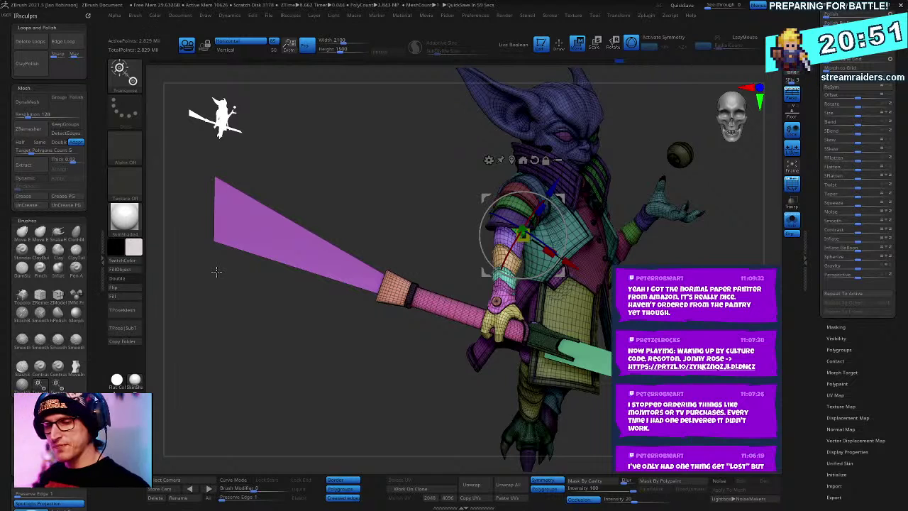
Step: Step back through the recent edits to compare the arm, and return to the latest pose
{"action": "key", "text": "ctrl+z"}
{"action": "key", "text": "ctrl+z"}
{"action": "key", "text": "ctrl+z"}
{"action": "key", "text": "ctrl+z"}
{"action": "key", "text": "ctrl+z"}
{"action": "key", "text": "ctrl+z"}
{"action": "key", "text": "ctrl+z"}
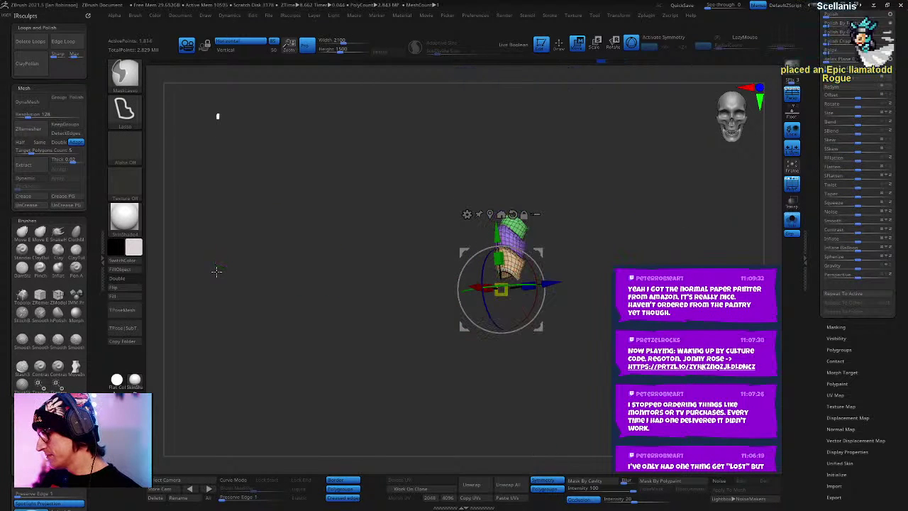
{"action": "left_click", "coordinate": [216, 271], "text": "ctrl+shift"}
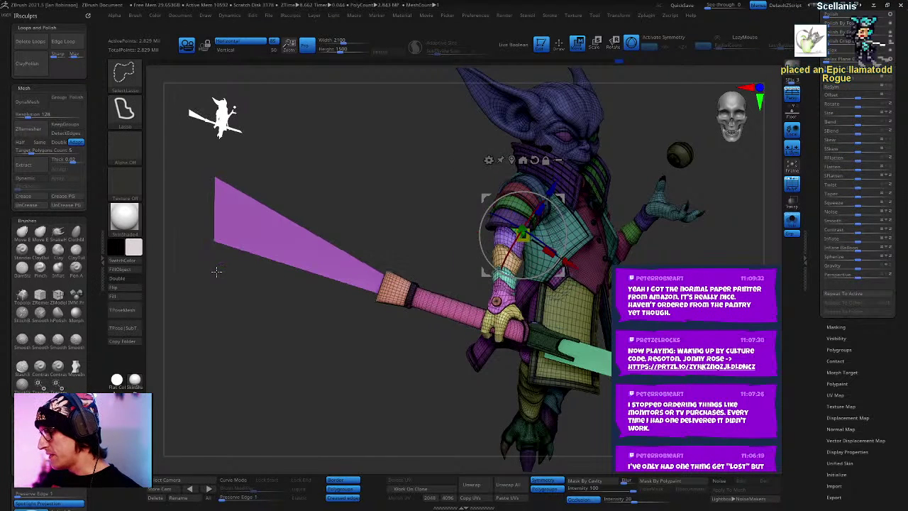
Step: Clear the mask from the whole character and sword
{"action": "mouse_move", "coordinate": [216, 271]}
{"action": "right_mouse_down"}
{"action": "mouse_move", "coordinate": [192, 305]}
{"action": "mouse_move", "coordinate": [209, 337]}
{"action": "mouse_move", "coordinate": [241, 273]}
{"action": "mouse_move", "coordinate": [205, 280]}
{"action": "right_mouse_up"}
{"action": "key", "text": "q"}
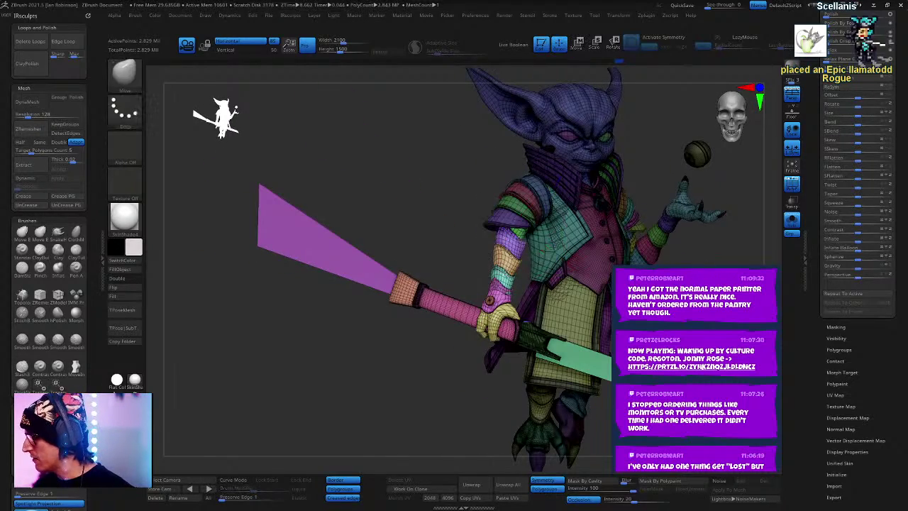
{"action": "right_click_drag", "start_coordinate": [235, 225], "coordinate": [230, 197], "text": "ctrl"}
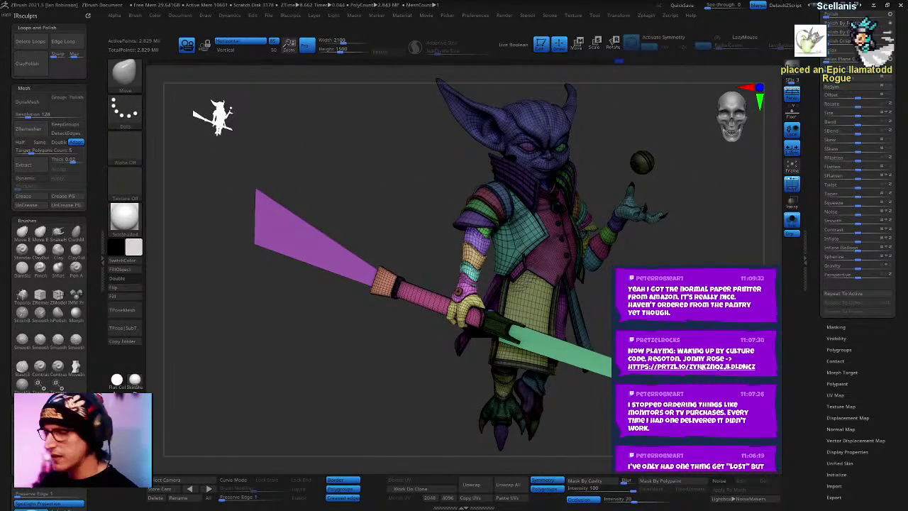
{"action": "key", "text": "ctrl+i"}
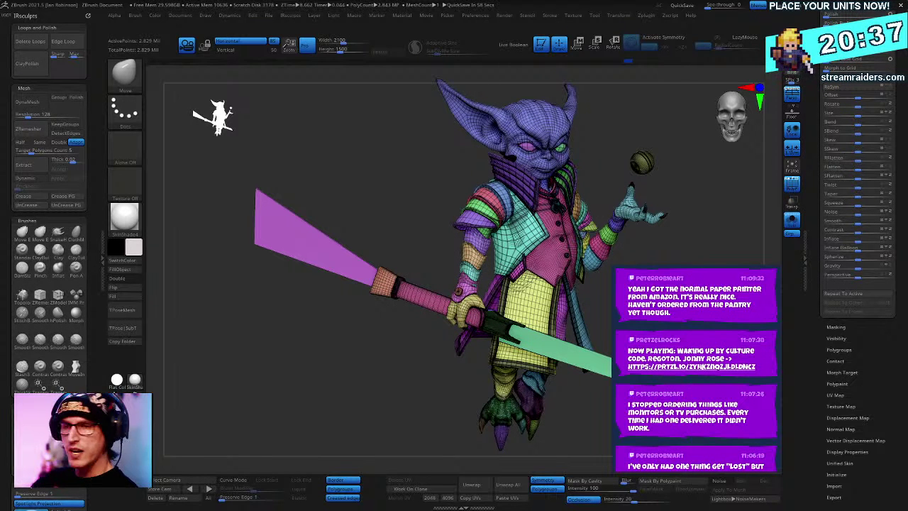
Step: Choose the HistoryRecall brush, and search the undo history for a state with the sword's blade in its earlier shape
{"action": "key", "text": "b"}
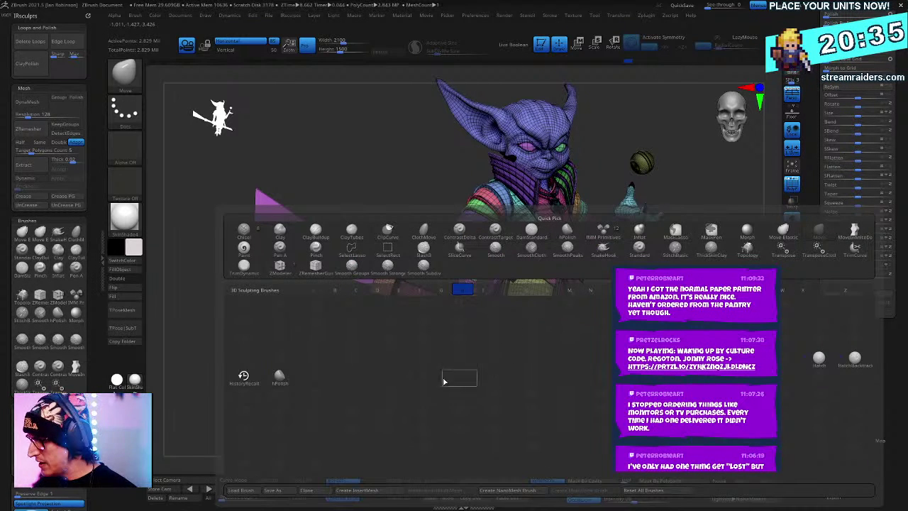
{"action": "left_click", "coordinate": [249, 380]}
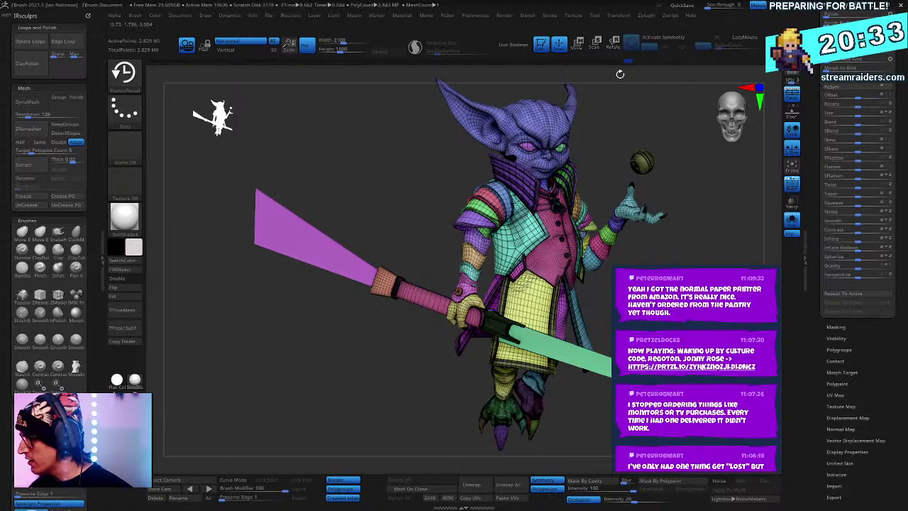
{"action": "left_click", "coordinate": [607, 60]}
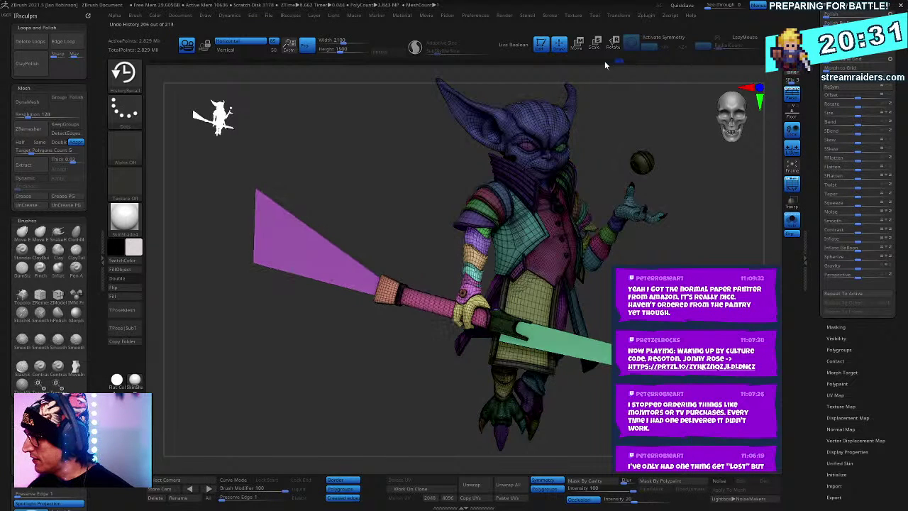
{"action": "mouse_move", "coordinate": [572, 65]}
{"action": "left_mouse_down"}
{"action": "mouse_move", "coordinate": [505, 66]}
{"action": "mouse_move", "coordinate": [530, 71]}
{"action": "left_mouse_up"}
{"action": "left_click_drag", "start_coordinate": [531, 67], "coordinate": [535, 67]}
{"action": "left_click", "coordinate": [543, 65]}
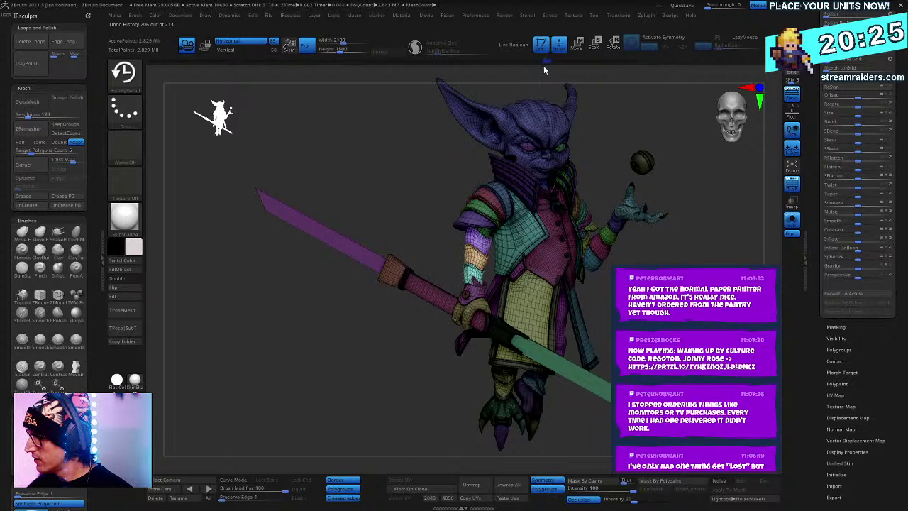
{"action": "left_click", "coordinate": [546, 64]}
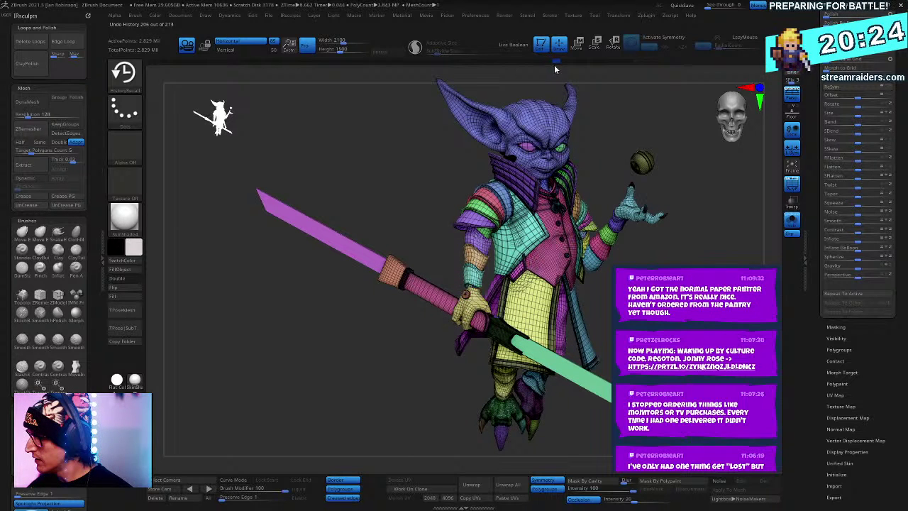
{"action": "left_click", "coordinate": [555, 65]}
{"action": "left_click", "coordinate": [562, 64]}
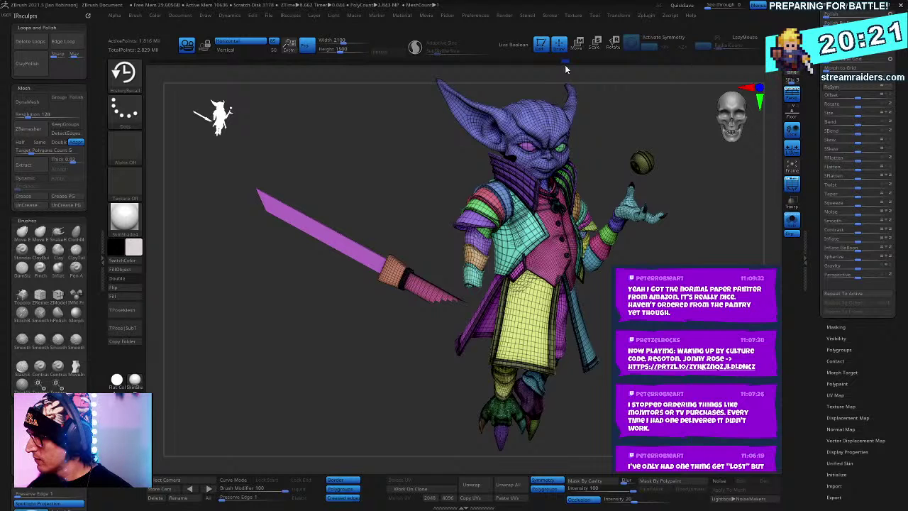
{"action": "left_click", "coordinate": [574, 68]}
{"action": "left_click", "coordinate": [582, 70]}
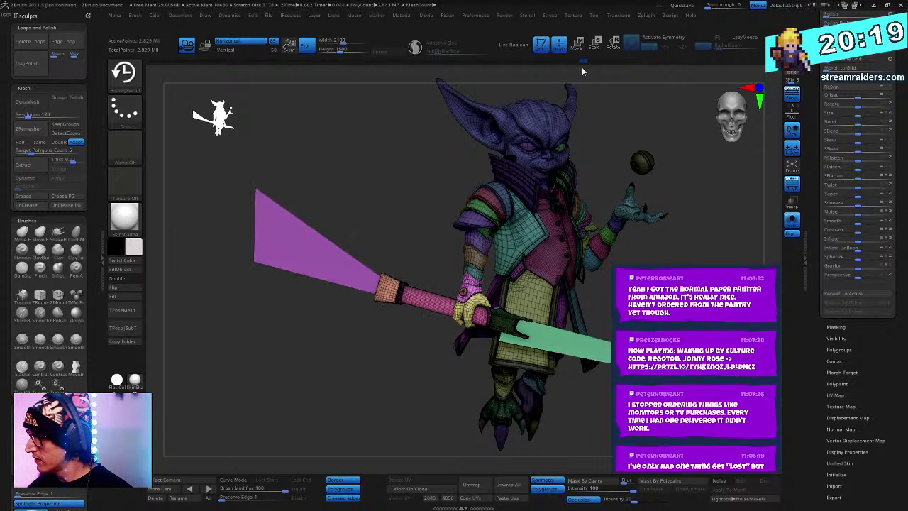
{"action": "left_click", "coordinate": [590, 70]}
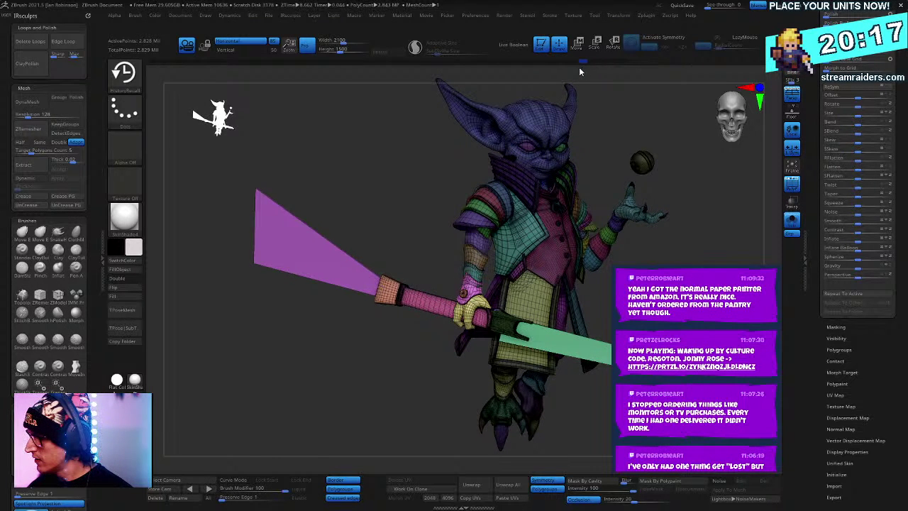
Step: Mark the straight-blade state at undo history 190 as the recall source, enlarge the HistoryRecall brush, and try it on the widened blade
{"action": "left_click_drag", "start_coordinate": [579, 68], "coordinate": [575, 66]}
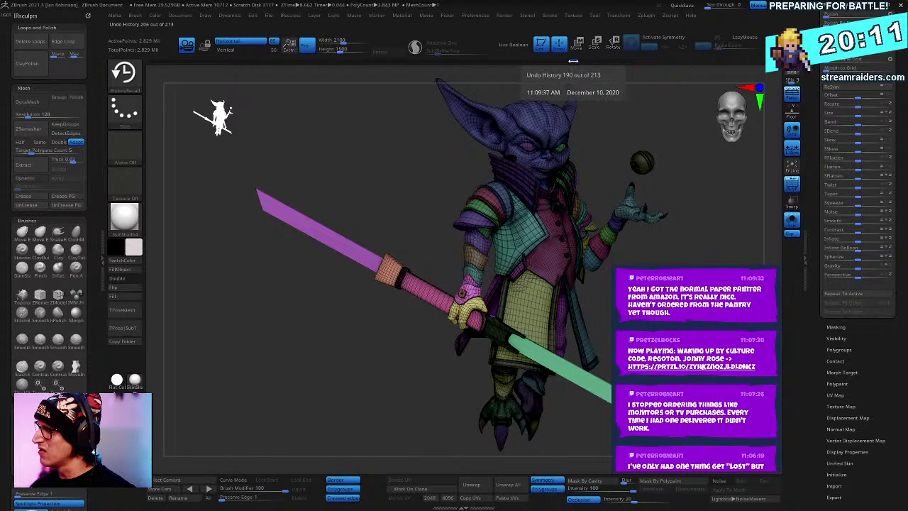
{"action": "left_click", "coordinate": [575, 62]}
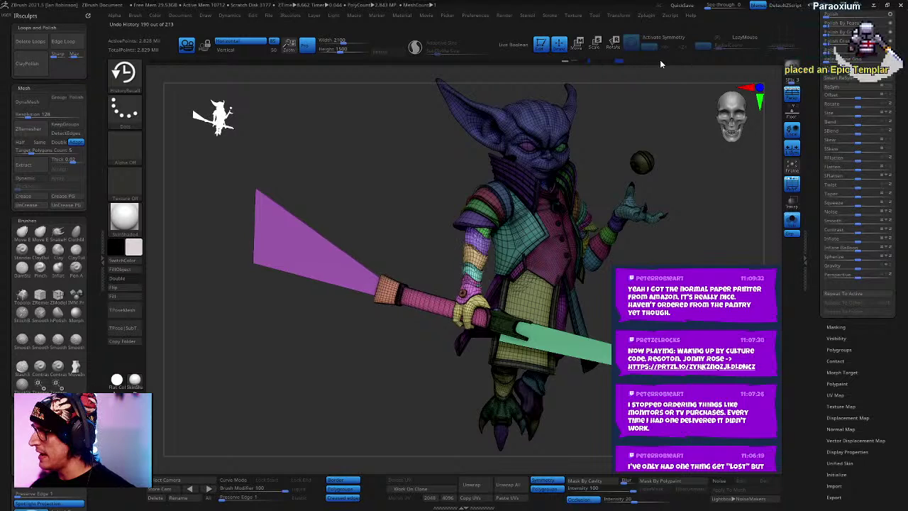
{"action": "key", "text": "space"}
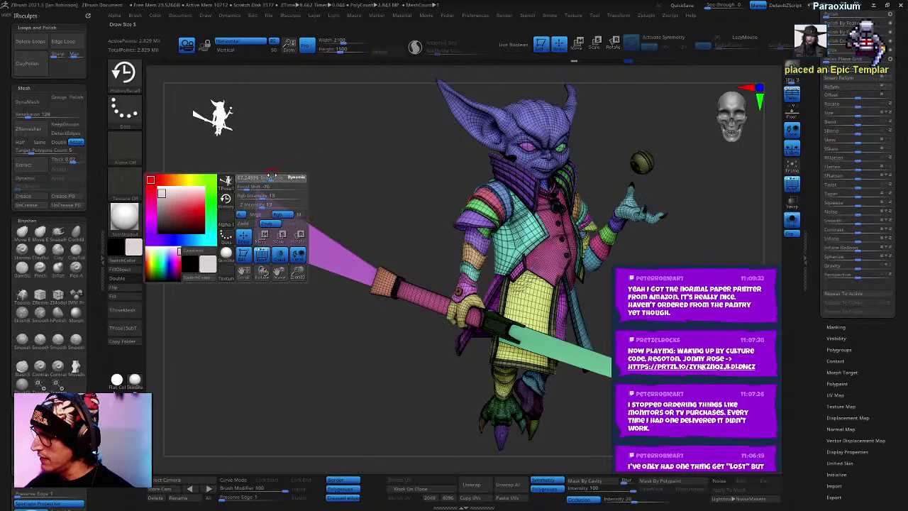
{"action": "key", "text": "space"}
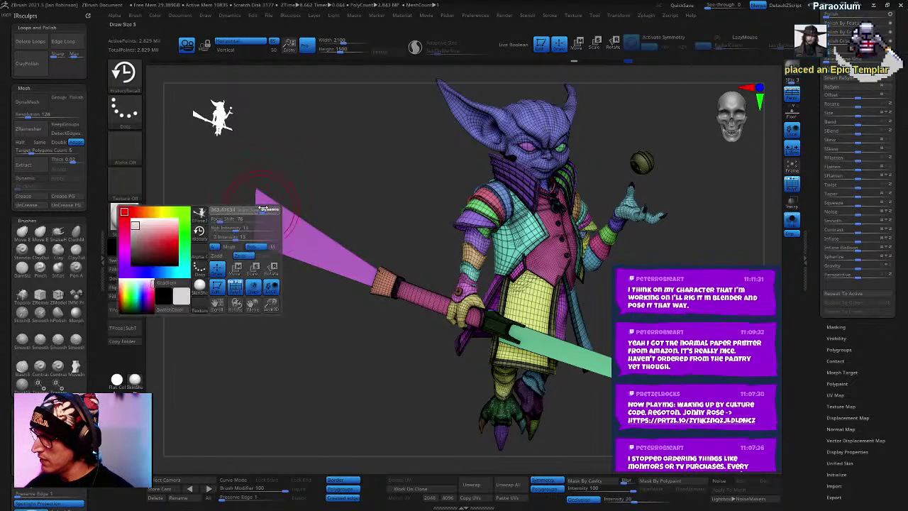
{"action": "left_click_drag", "start_coordinate": [258, 241], "coordinate": [288, 187]}
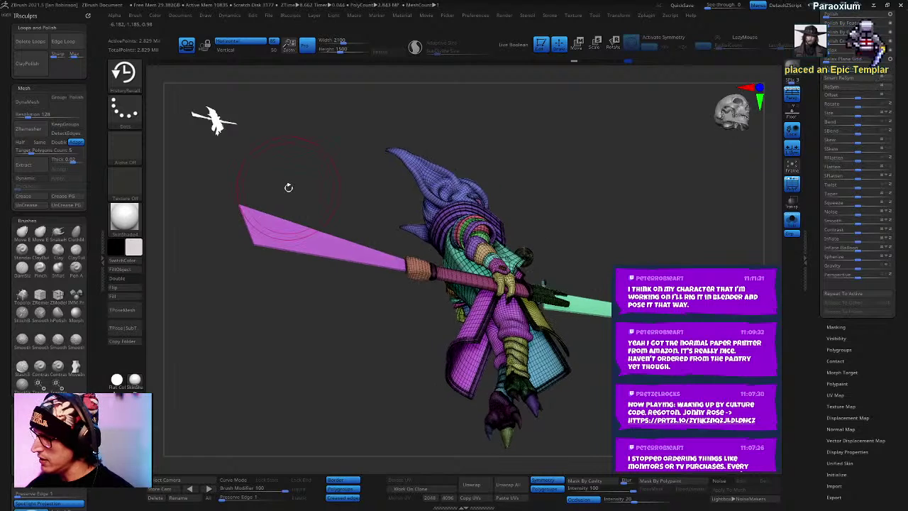
{"action": "left_click_drag", "start_coordinate": [553, 148], "coordinate": [519, 291]}
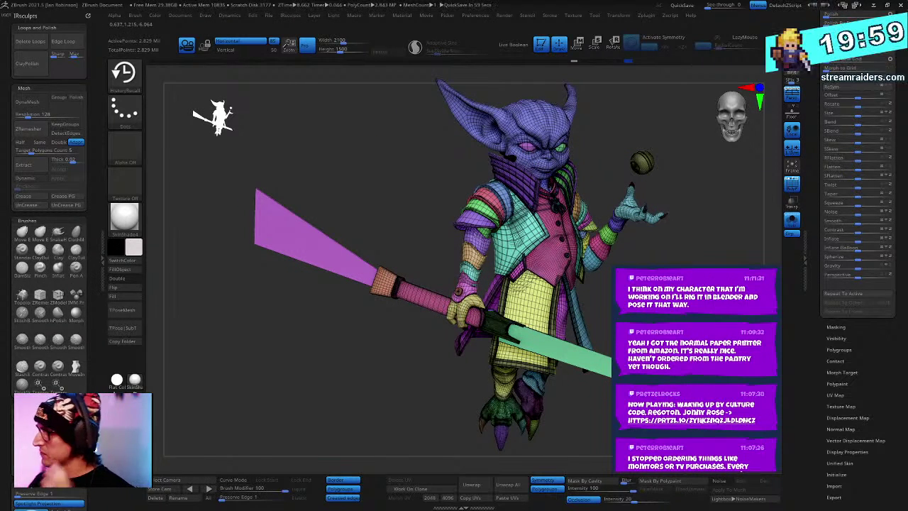
Step: Try the HistoryRecall brush directly on the earlier straight-blade state, and return to the latest pose in the undo history
{"action": "mouse_move", "coordinate": [628, 60]}
{"action": "left_click_drag", "start_coordinate": [628, 60], "coordinate": [571, 63]}
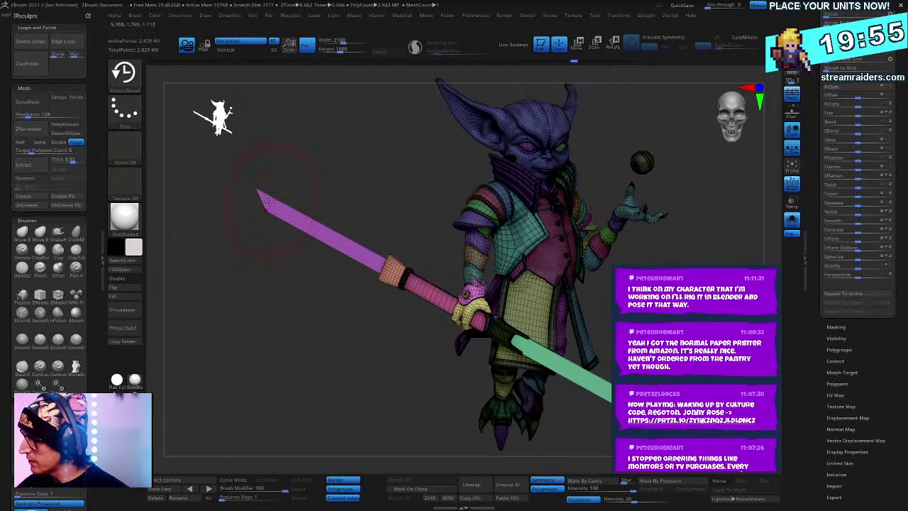
{"action": "left_click", "coordinate": [259, 177]}
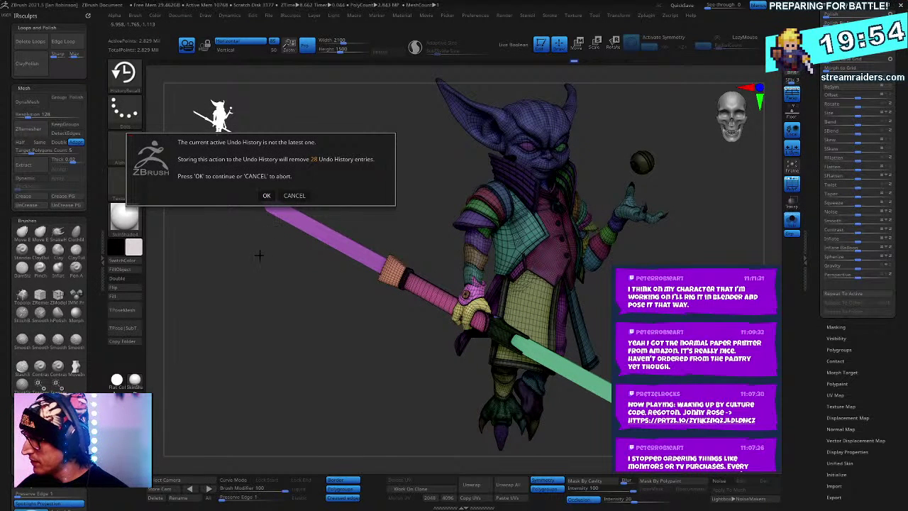
{"action": "key", "text": "Return"}
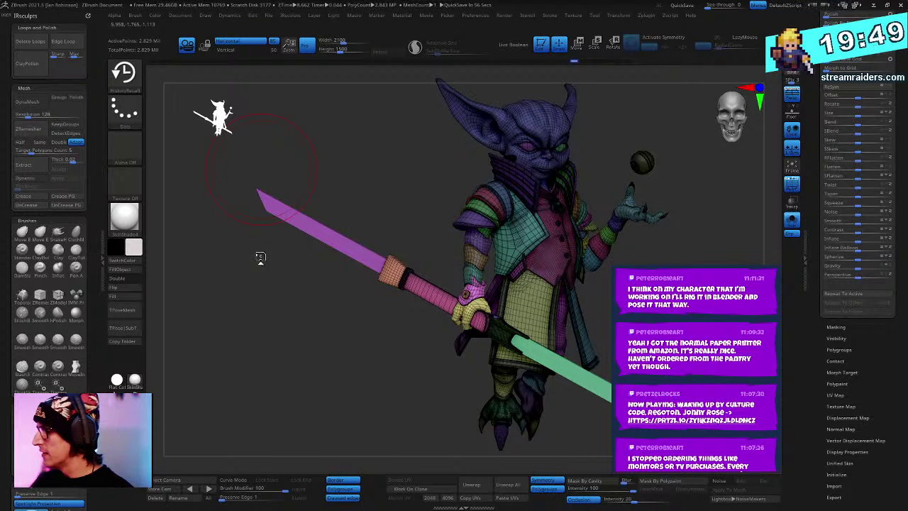
{"action": "key", "text": "ctrl+shift+z"}
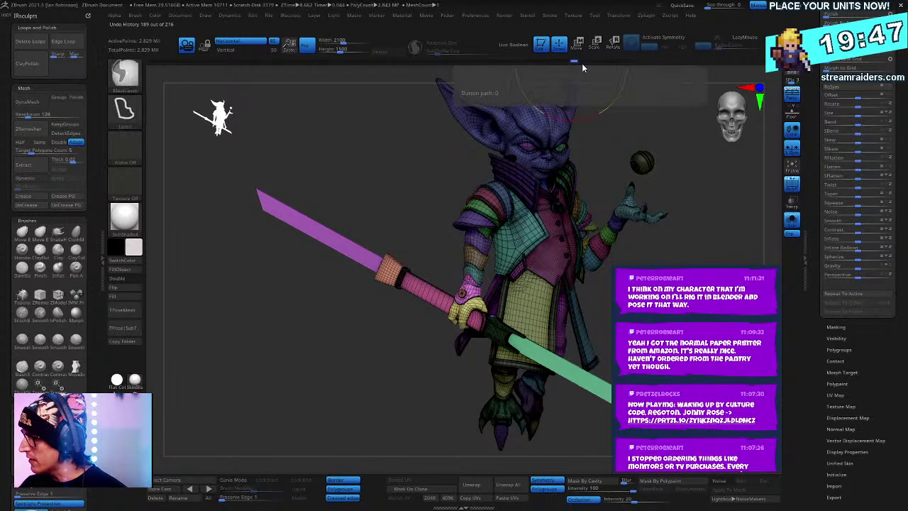
{"action": "left_click", "coordinate": [652, 58]}
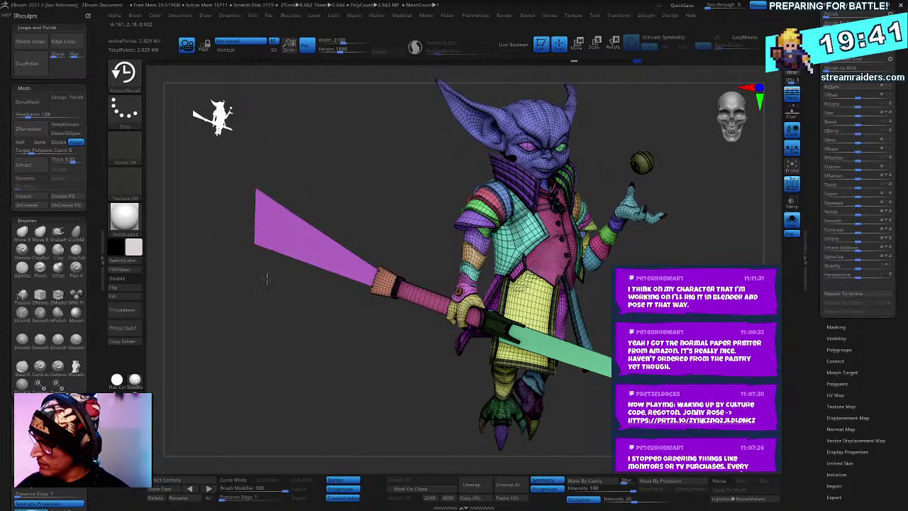
Step: Save the TPoseMesh in the Darth_Grogu folder, replacing the existing Tpose_01.GoT file
{"action": "left_click_drag", "start_coordinate": [692, 243], "coordinate": [718, 210]}
{"action": "left_click_drag", "start_coordinate": [732, 317], "coordinate": [611, 310], "text": "alt"}
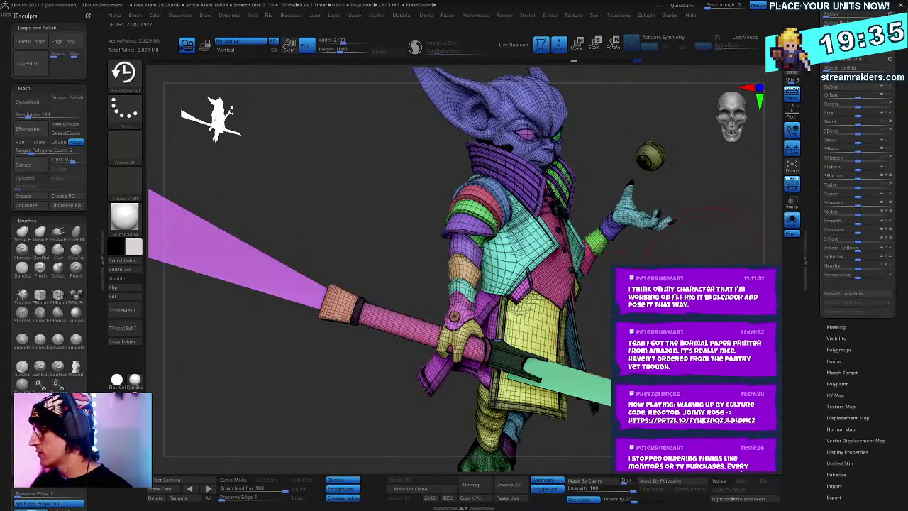
{"action": "mouse_move", "coordinate": [709, 263]}
{"action": "left_mouse_down"}
{"action": "mouse_move", "coordinate": [596, 259]}
{"action": "mouse_move", "coordinate": [594, 305]}
{"action": "mouse_move", "coordinate": [602, 266]}
{"action": "mouse_move", "coordinate": [714, 263]}
{"action": "left_mouse_up"}
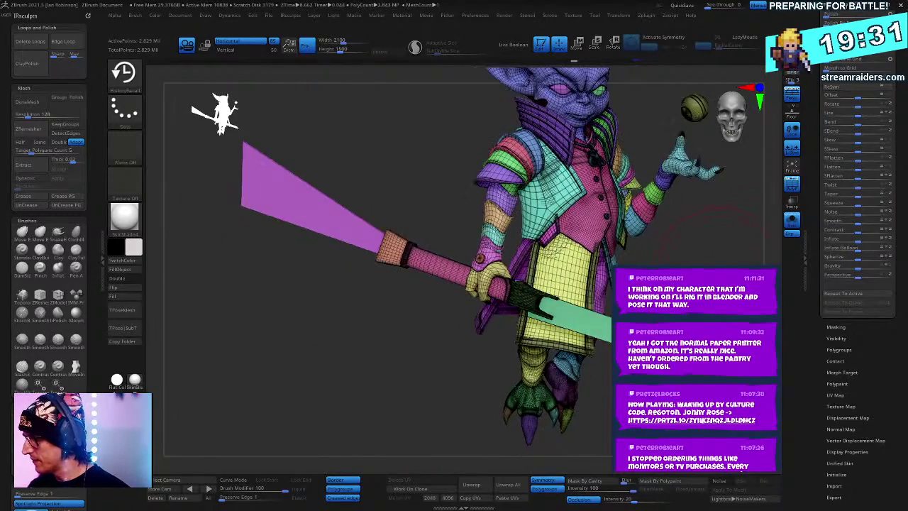
{"action": "left_click_drag", "start_coordinate": [709, 230], "coordinate": [697, 244]}
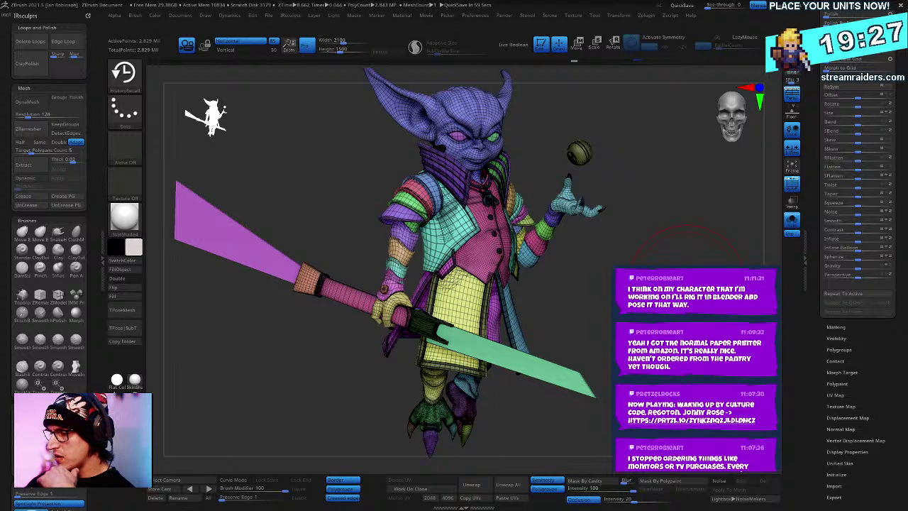
{"action": "left_click", "coordinate": [135, 313]}
{"action": "left_click", "coordinate": [440, 153]}
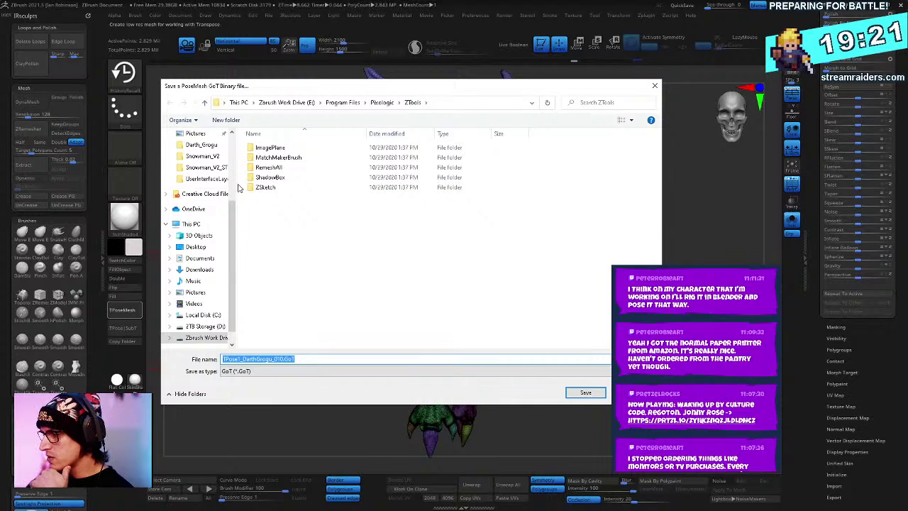
{"action": "left_click", "coordinate": [213, 146]}
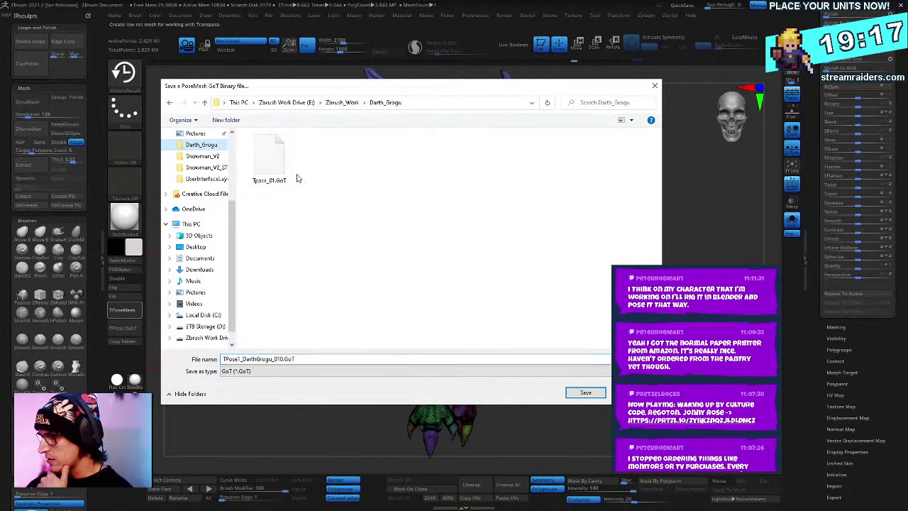
{"action": "left_click", "coordinate": [294, 176]}
{"action": "left_click", "coordinate": [586, 392]}
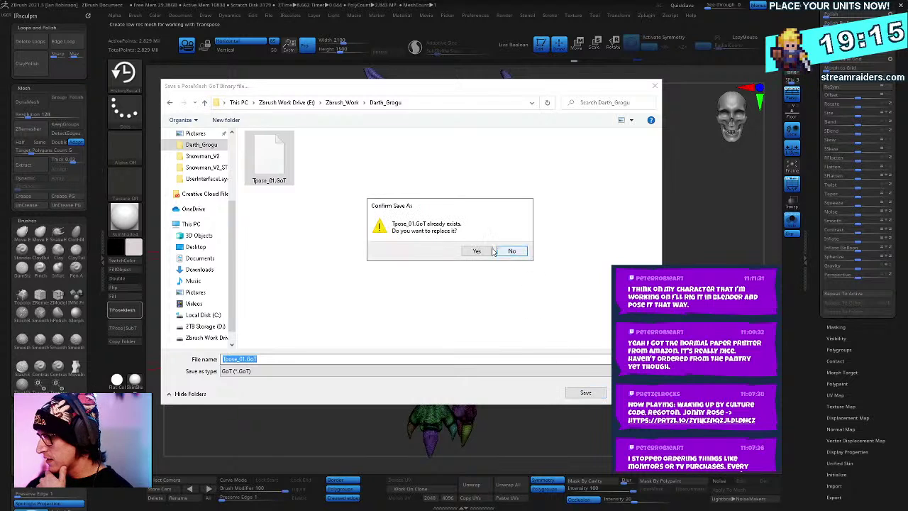
{"action": "left_click", "coordinate": [475, 253]}
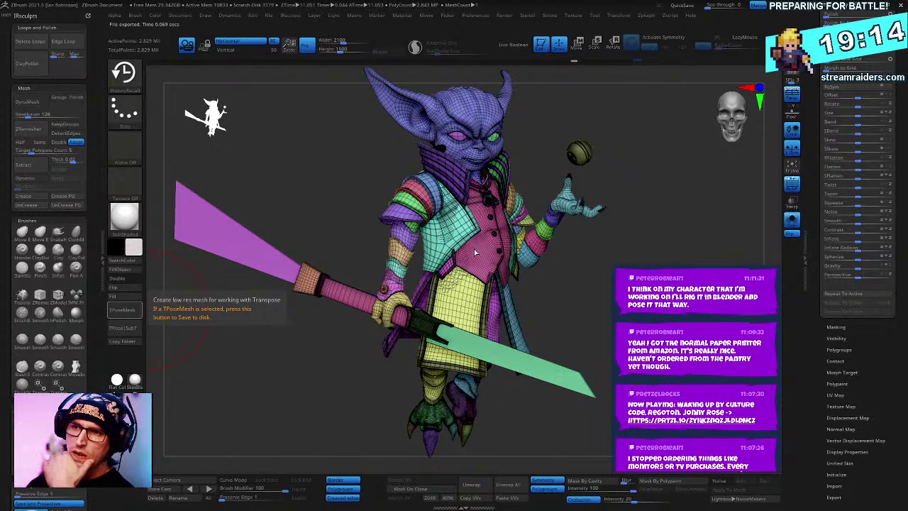
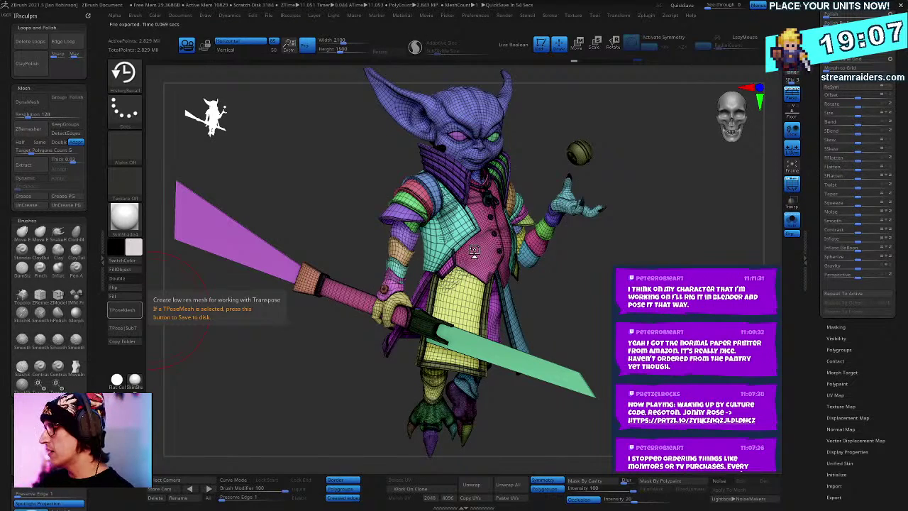
Step: Hide the sword arm and sword, mask the remaining body, and show the whole character again
{"action": "left_click_drag", "start_coordinate": [674, 251], "coordinate": [623, 236]}
{"action": "left_click", "coordinate": [247, 354], "text": "ctrl+shift"}
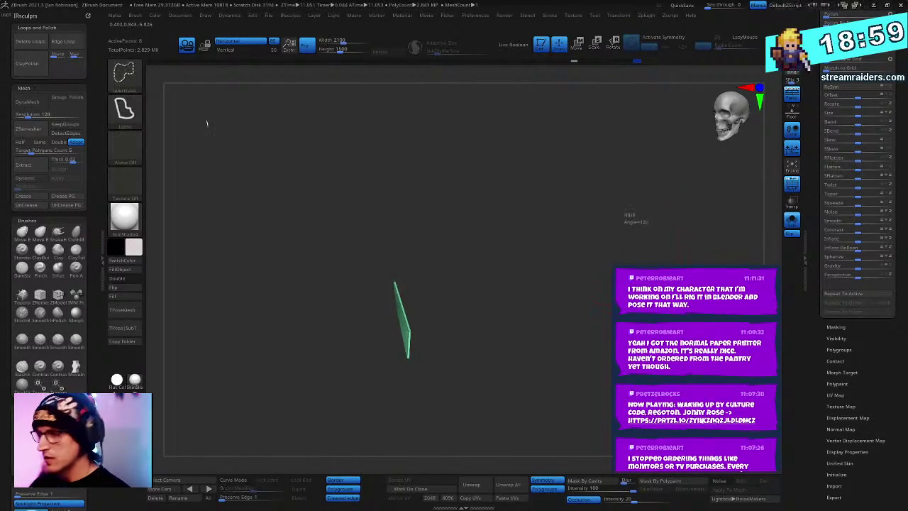
{"action": "left_click", "coordinate": [632, 208], "text": "ctrl+shift"}
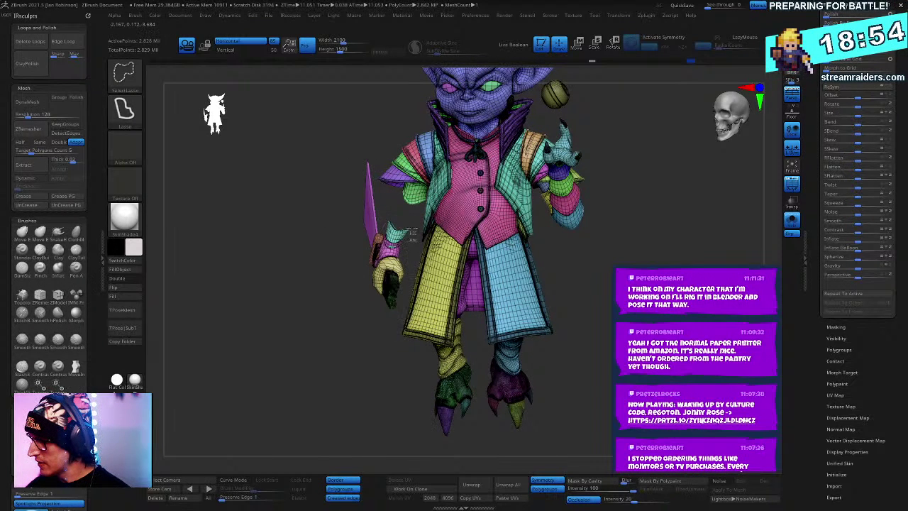
{"action": "mouse_move", "coordinate": [372, 157]}
{"action": "left_mouse_down", "text": "ctrl+shift"}
{"action": "mouse_move", "coordinate": [323, 249]}
{"action": "mouse_move", "coordinate": [381, 374]}
{"action": "left_mouse_up", "text": "ctrl+shift"}
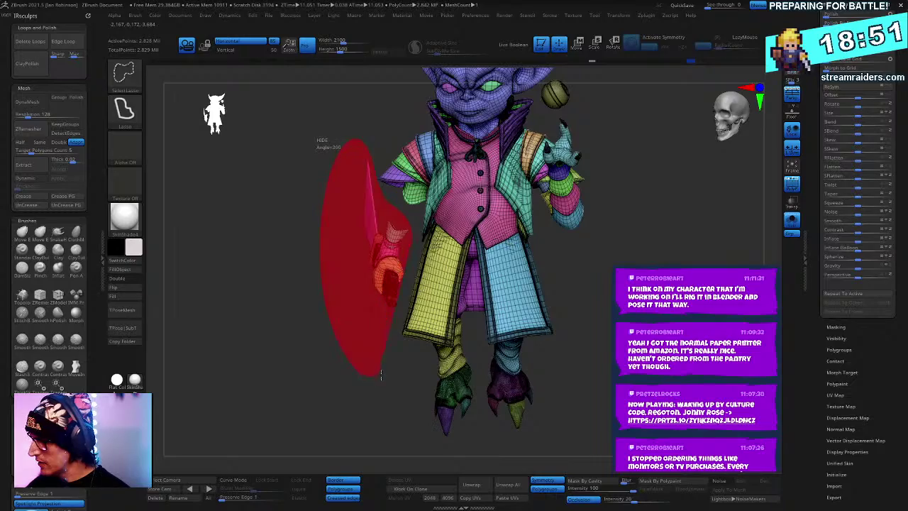
{"action": "left_click_drag", "start_coordinate": [402, 310], "coordinate": [404, 312], "text": "ctrl+alt+shift"}
{"action": "mouse_move", "coordinate": [614, 207]}
{"action": "left_mouse_down"}
{"action": "mouse_move", "coordinate": [580, 211]}
{"action": "mouse_move", "coordinate": [647, 175]}
{"action": "mouse_move", "coordinate": [624, 197]}
{"action": "mouse_move", "coordinate": [617, 231]}
{"action": "mouse_move", "coordinate": [620, 221]}
{"action": "left_mouse_up"}
{"action": "left_click", "coordinate": [623, 216], "text": "ctrl"}
{"action": "left_click", "coordinate": [623, 216], "text": "ctrl+shift"}
{"action": "left_click_drag", "start_coordinate": [596, 328], "coordinate": [582, 322]}
Step: Rotate the unmasked sword arm together with the sword using the gizmo on the upper arm
{"action": "key", "text": "w"}
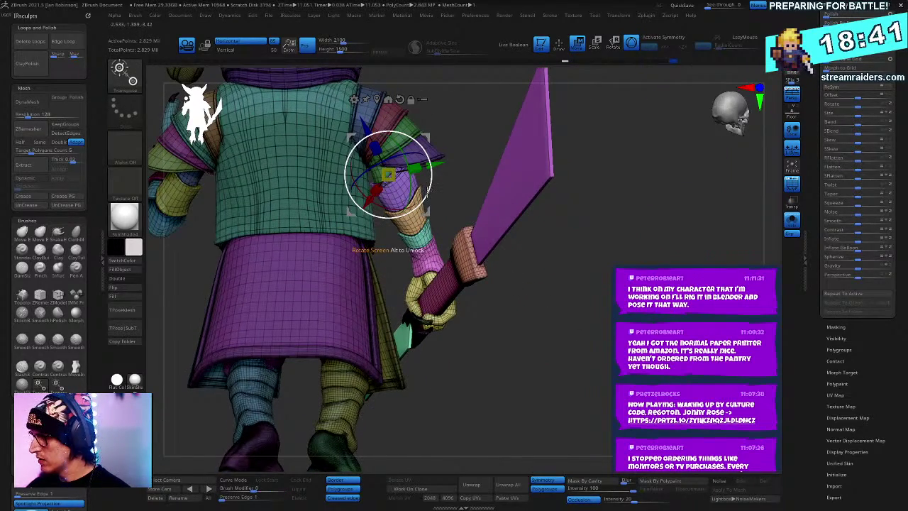
{"action": "left_click_drag", "start_coordinate": [428, 188], "coordinate": [622, 210]}
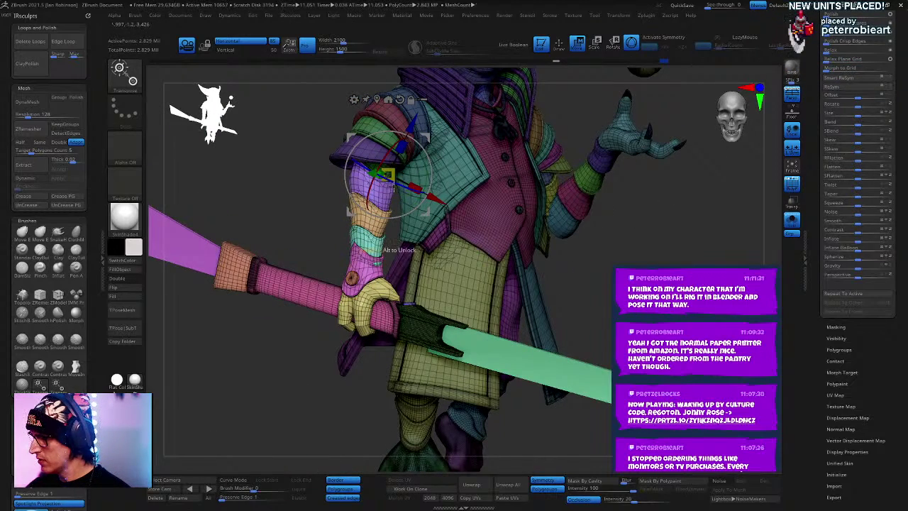
{"action": "mouse_move", "coordinate": [393, 186]}
{"action": "left_mouse_down"}
{"action": "mouse_move", "coordinate": [373, 175]}
{"action": "mouse_move", "coordinate": [421, 175]}
{"action": "mouse_move", "coordinate": [425, 158]}
{"action": "left_mouse_up"}
{"action": "key", "text": "q"}
{"action": "mouse_move", "coordinate": [663, 258]}
{"action": "left_mouse_down", "text": "alt"}
{"action": "mouse_move", "coordinate": [650, 235]}
{"action": "mouse_move", "coordinate": [673, 238]}
{"action": "mouse_move", "coordinate": [665, 234]}
{"action": "mouse_move", "coordinate": [665, 251]}
{"action": "mouse_move", "coordinate": [702, 248]}
{"action": "mouse_move", "coordinate": [638, 217]}
{"action": "left_mouse_up", "text": "alt"}
Step: Rotate the sword arm about 5.6 degrees in toward the body, nudge it into place, and clear the mask
{"action": "key", "text": "w"}
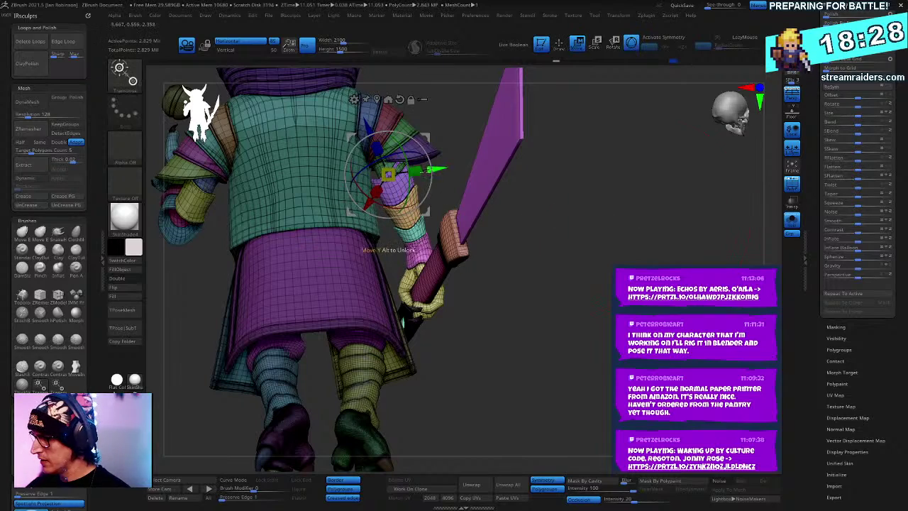
{"action": "left_click_drag", "start_coordinate": [438, 167], "coordinate": [434, 183]}
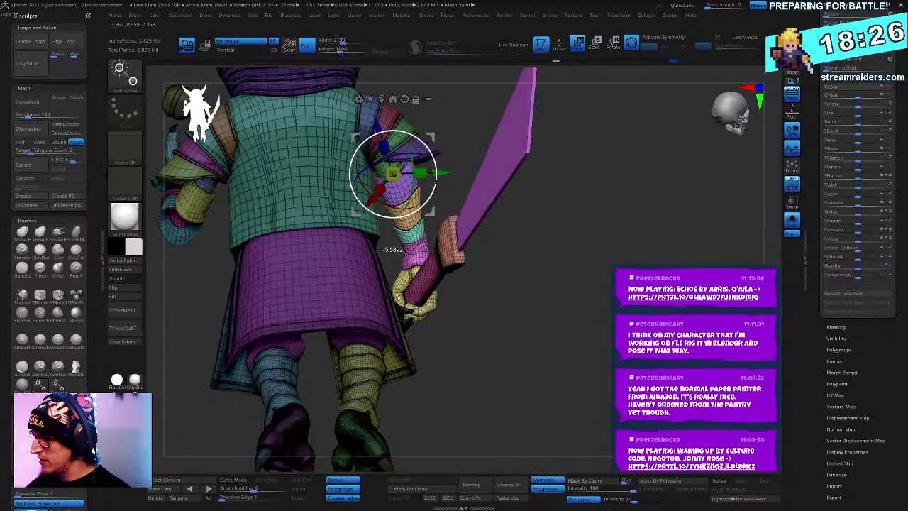
{"action": "left_click_drag", "start_coordinate": [460, 120], "coordinate": [426, 95]}
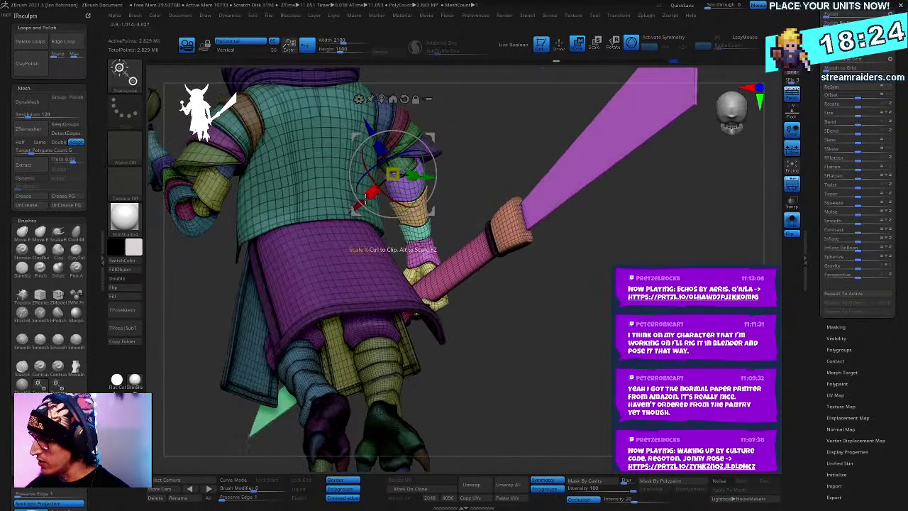
{"action": "left_click_drag", "start_coordinate": [353, 208], "coordinate": [356, 206]}
{"action": "key", "text": "q"}
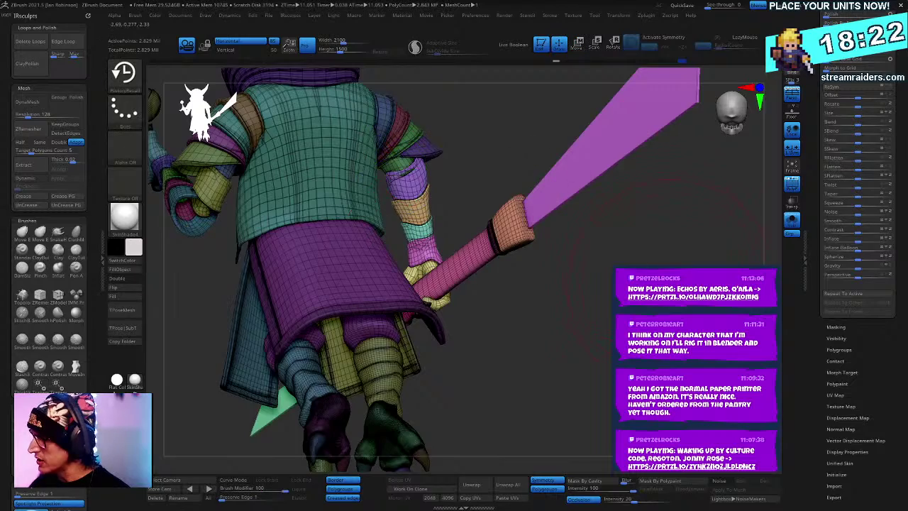
{"action": "left_click_drag", "start_coordinate": [702, 170], "coordinate": [623, 242]}
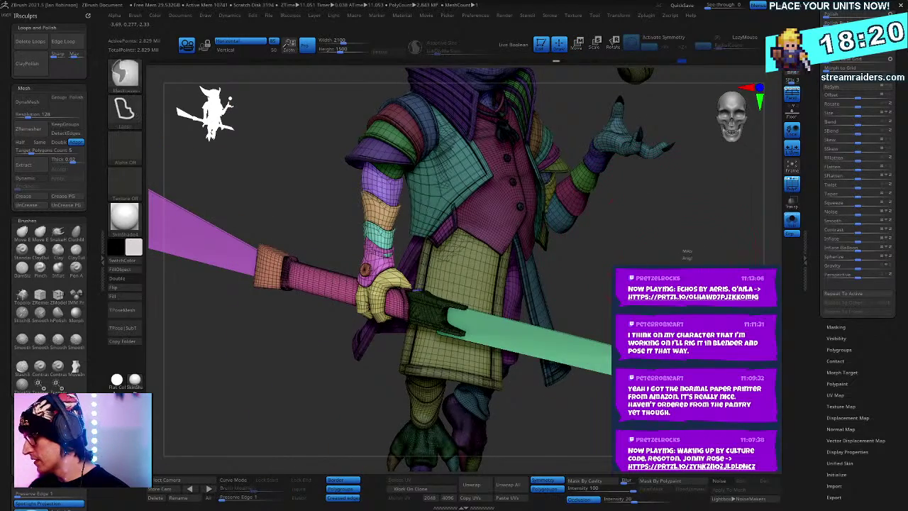
{"action": "mouse_move", "coordinate": [678, 251]}
{"action": "left_mouse_down", "text": "ctrl"}
{"action": "mouse_move", "coordinate": [697, 254]}
{"action": "mouse_move", "coordinate": [695, 312]}
{"action": "left_mouse_up", "text": "ctrl"}
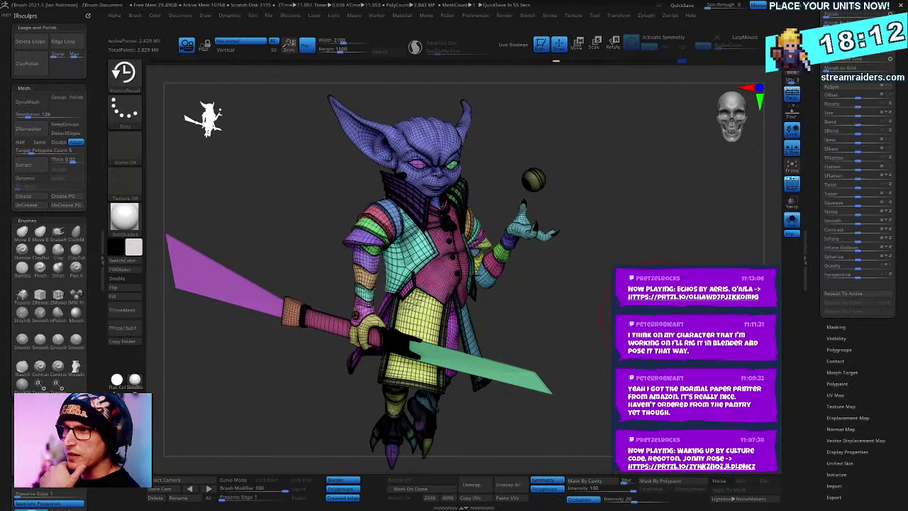
Step: Turn off the PolyFrame display and check the character's pose from the front and the back of the shoulder
{"action": "left_click_drag", "start_coordinate": [610, 206], "coordinate": [696, 232]}
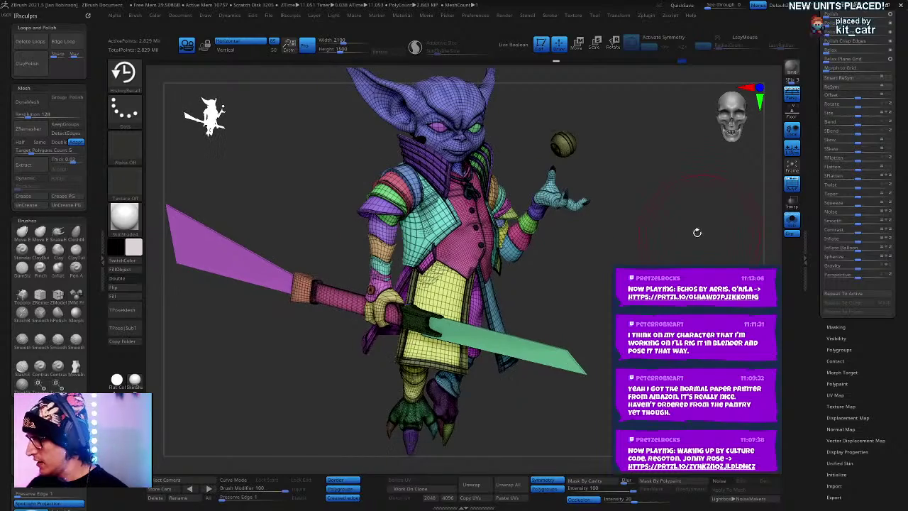
{"action": "key", "text": "shift+f"}
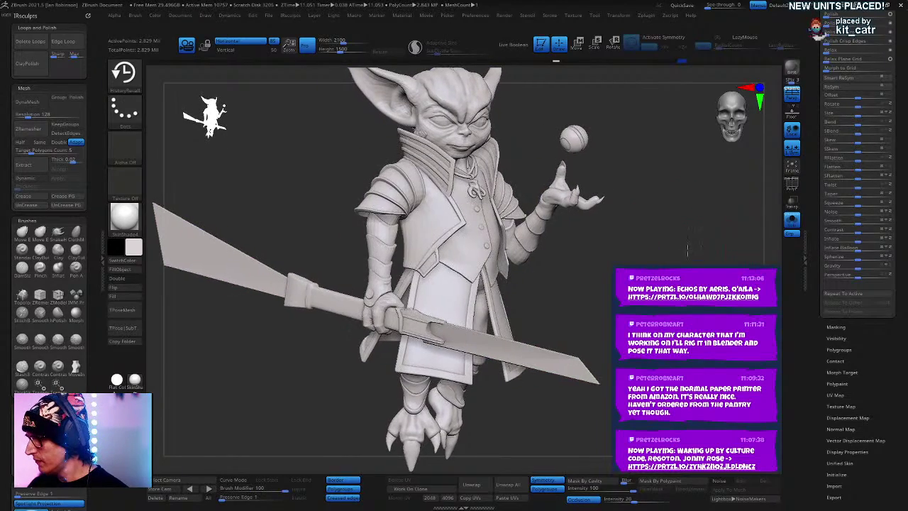
{"action": "left_click_drag", "start_coordinate": [685, 239], "coordinate": [692, 352]}
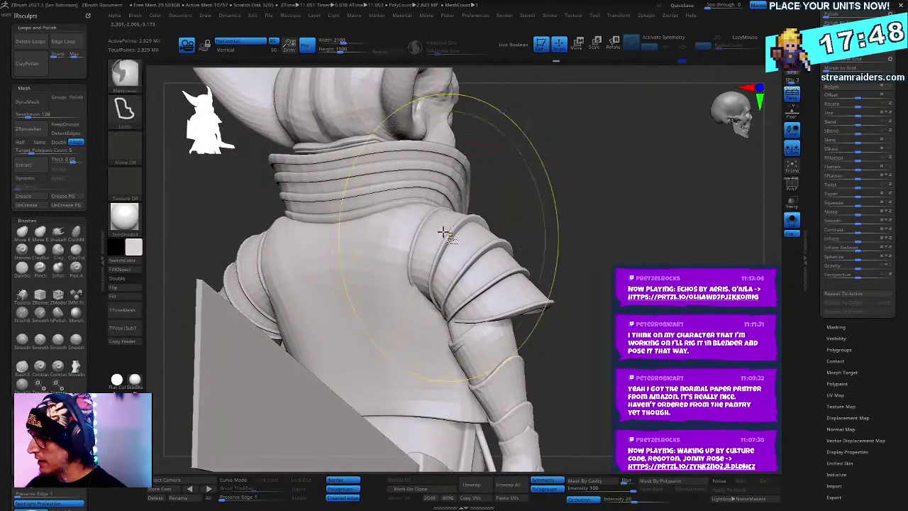
Step: Hide the sword arm's shoulder armor plates, mask the rest of the character, and show everything again
{"action": "left_click", "coordinate": [443, 232], "text": "ctrl+shift"}
{"action": "left_click_drag", "start_coordinate": [537, 175], "coordinate": [619, 262], "text": "ctrl+shift"}
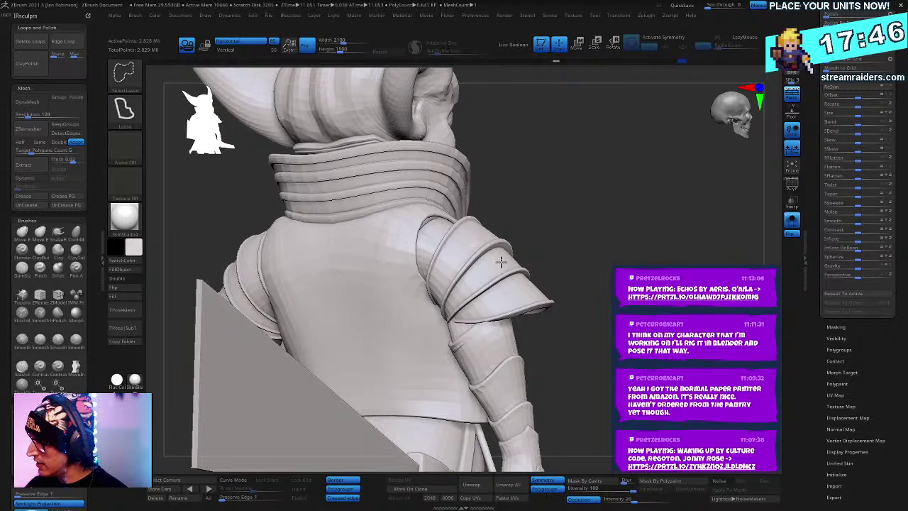
{"action": "left_click", "coordinate": [487, 245], "text": "ctrl+shift"}
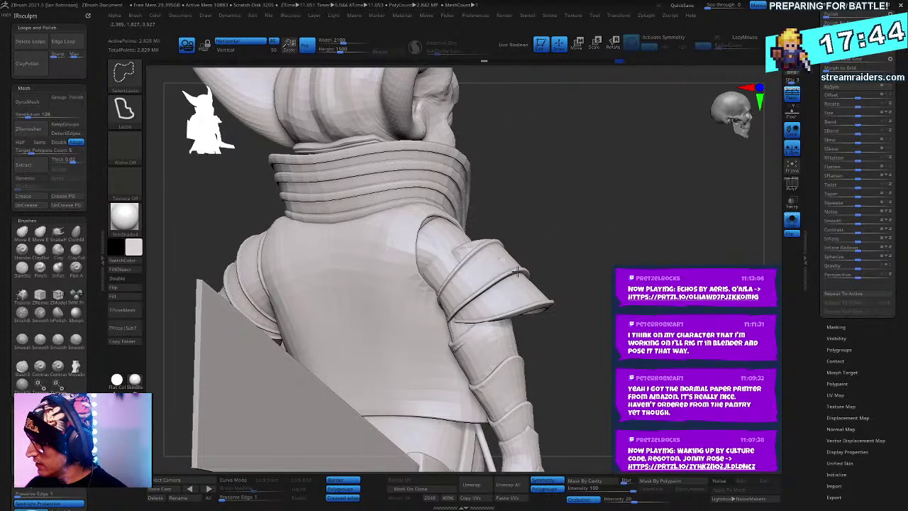
{"action": "left_click_drag", "start_coordinate": [604, 270], "coordinate": [580, 243]}
{"action": "left_click", "coordinate": [603, 237], "text": "ctrl"}
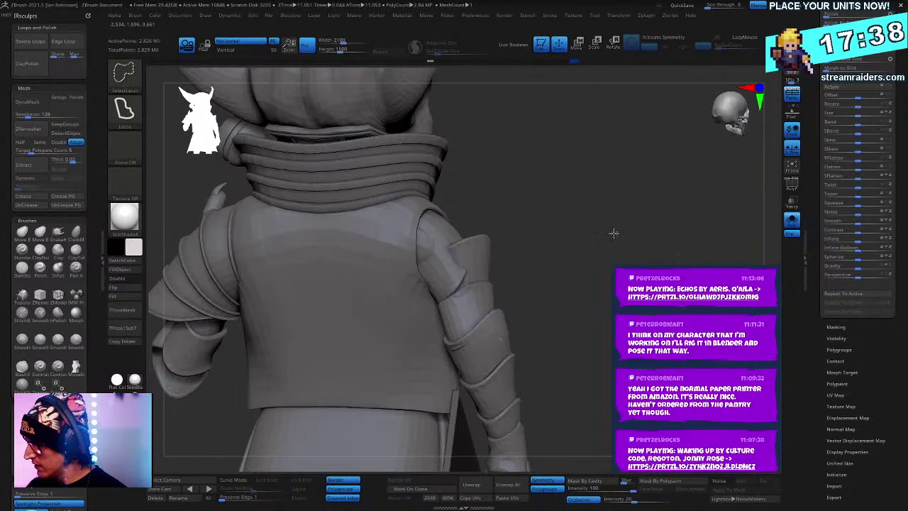
{"action": "left_click", "coordinate": [615, 233], "text": "ctrl+shift"}
Step: Scale the unmasked sword-arm shoulder armor up uniformly by about 1.09 using the gizmo
{"action": "key", "text": "w"}
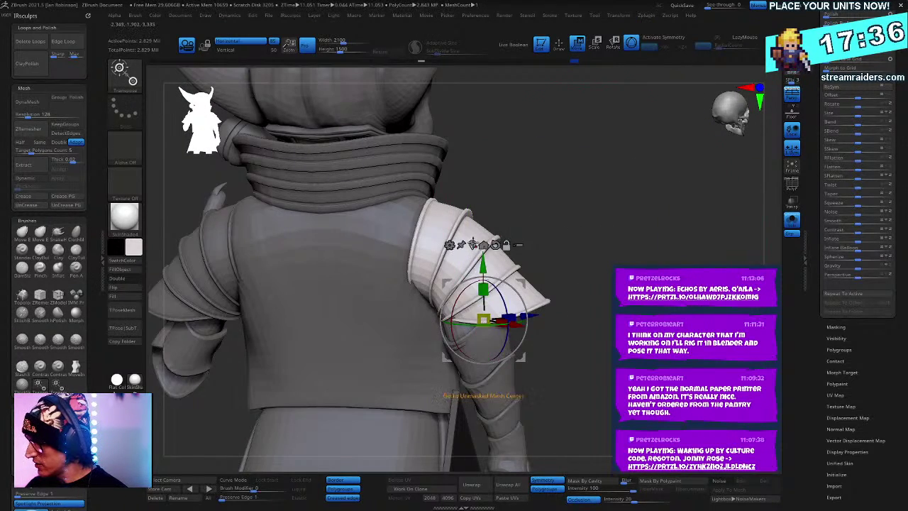
{"action": "left_click_drag", "start_coordinate": [601, 236], "coordinate": [574, 240]}
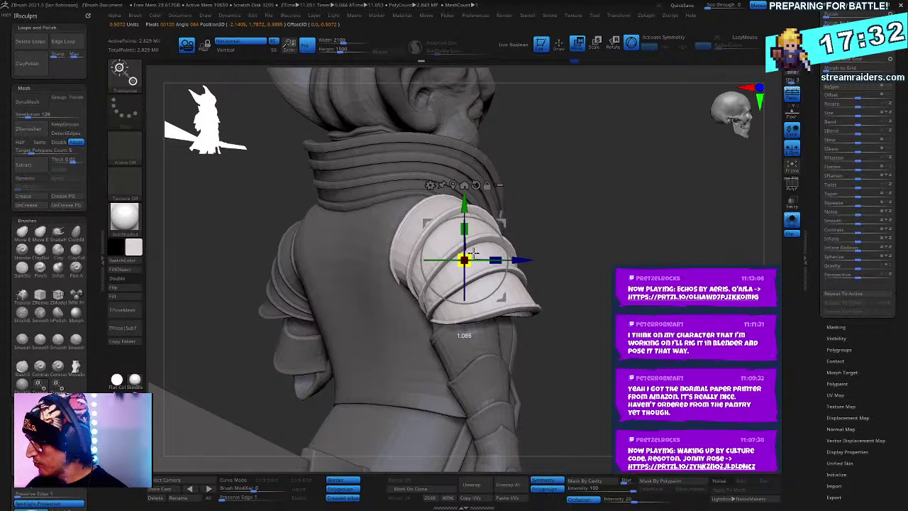
{"action": "left_click_drag", "start_coordinate": [641, 233], "coordinate": [602, 225]}
{"action": "key", "text": "q"}
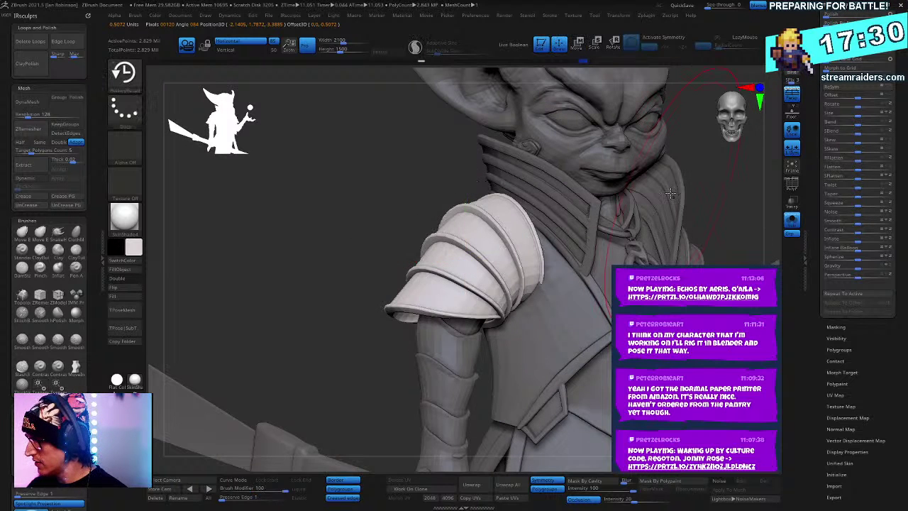
Step: Adjust the edge of the sword arm's shoulder armor near the chest with the Move brush and clear the mask
{"action": "right_click", "coordinate": [716, 190]}
{"action": "left_click_drag", "start_coordinate": [697, 188], "coordinate": [709, 182]}
{"action": "key", "text": "b"}
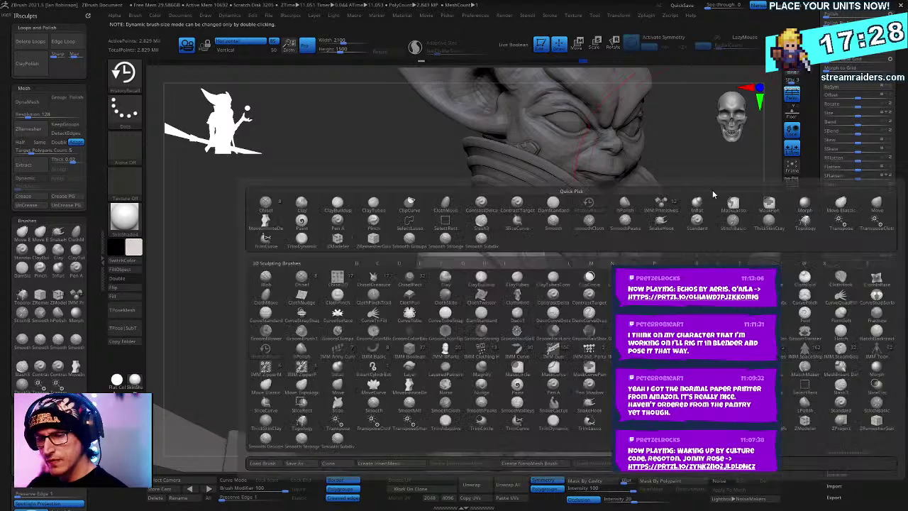
{"action": "key", "text": "m"}
{"action": "key", "text": "v"}
{"action": "left_click_drag", "start_coordinate": [540, 274], "coordinate": [524, 282]}
{"action": "mouse_move", "coordinate": [667, 209]}
{"action": "left_mouse_down"}
{"action": "mouse_move", "coordinate": [742, 187]}
{"action": "mouse_move", "coordinate": [699, 190]}
{"action": "mouse_move", "coordinate": [659, 216]}
{"action": "left_mouse_up"}
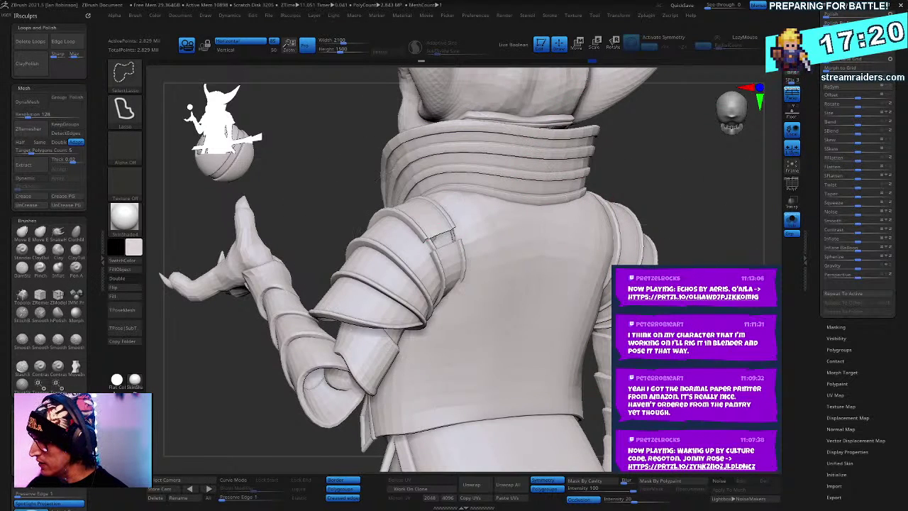
Step: Hide the raised arm's shoulder armor plates one by one, mask the remaining character, and show everything again
{"action": "left_click_drag", "start_coordinate": [491, 215], "coordinate": [525, 213]}
{"action": "left_click", "coordinate": [421, 251], "text": "ctrl+shift"}
{"action": "left_click", "coordinate": [416, 242], "text": "ctrl+shift"}
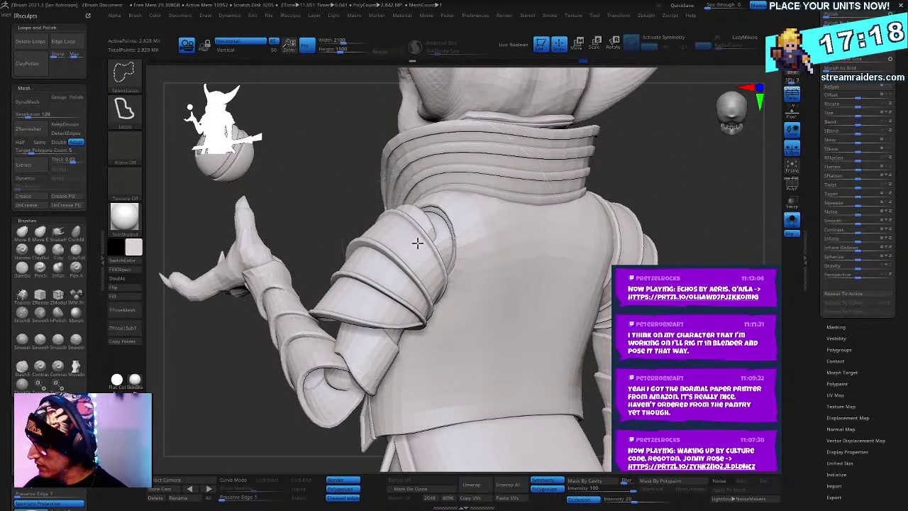
{"action": "left_click", "coordinate": [415, 245], "text": "ctrl+shift"}
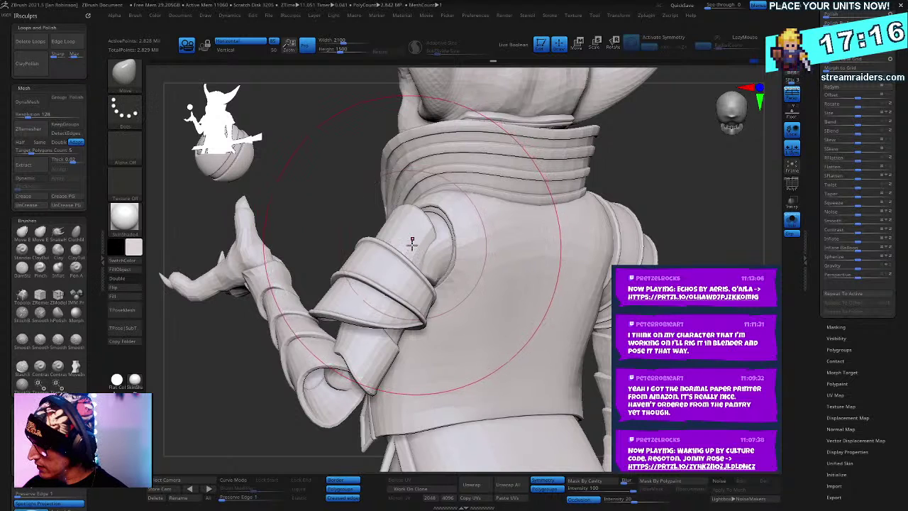
{"action": "key", "text": "space"}
{"action": "left_click_drag", "start_coordinate": [416, 246], "coordinate": [402, 248]}
{"action": "left_click", "coordinate": [397, 283], "text": "ctrl+shift"}
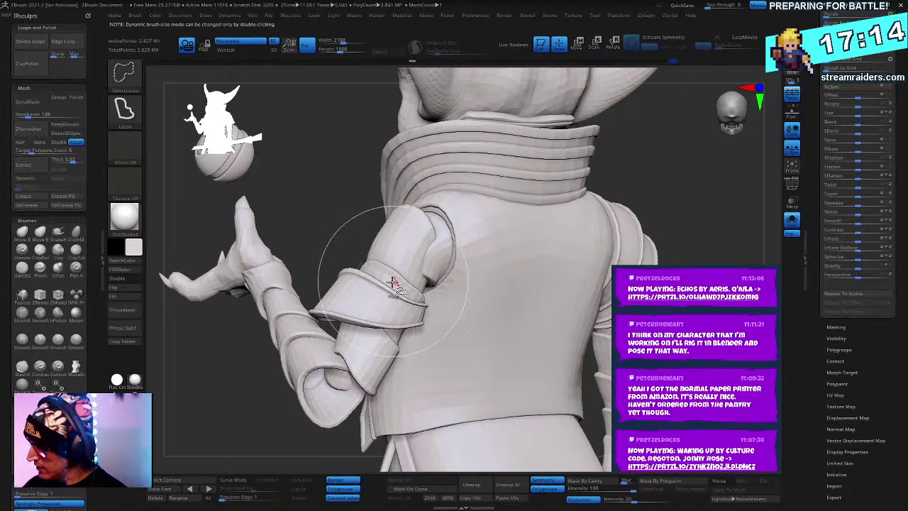
{"action": "left_click", "coordinate": [421, 316], "text": "ctrl+shift"}
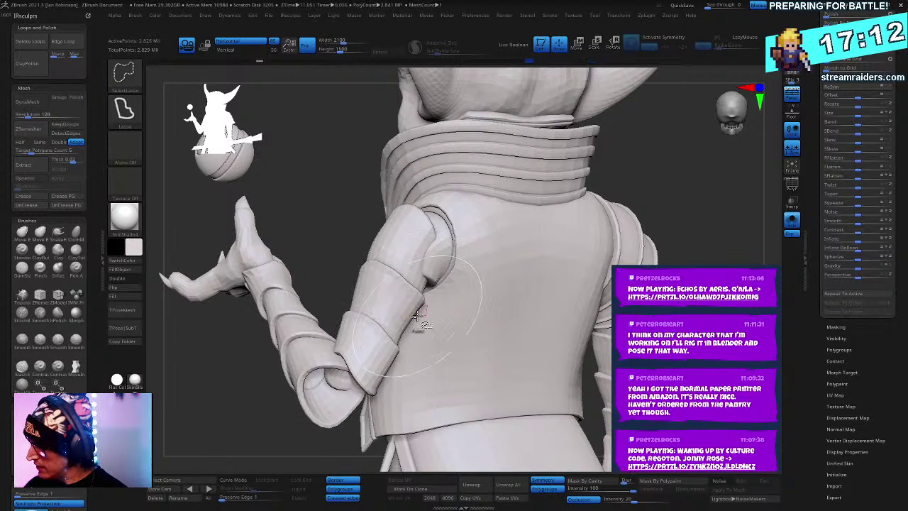
{"action": "left_click", "coordinate": [669, 167], "text": "ctrl"}
{"action": "left_click", "coordinate": [673, 169], "text": "ctrl+shift"}
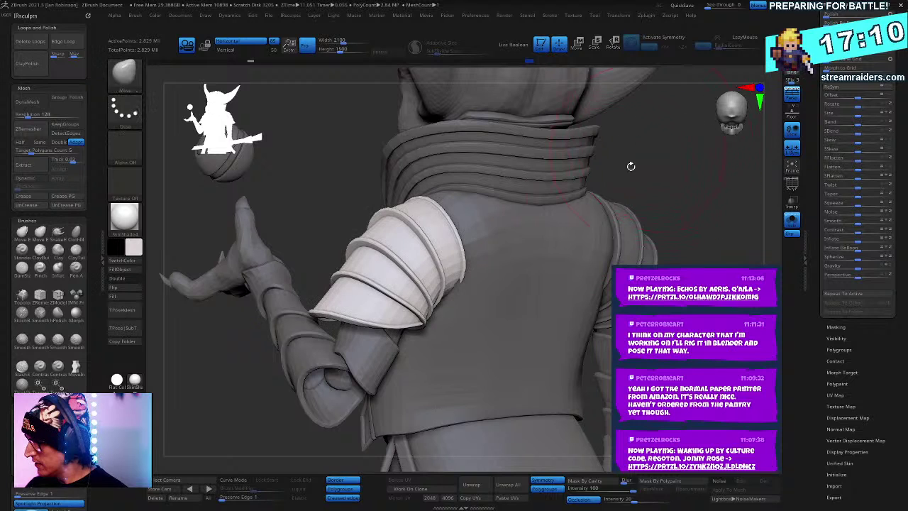
Step: Scale the raised arm's unmasked shoulder armor up uniformly by about 1.09 using the gizmo
{"action": "key", "text": "w"}
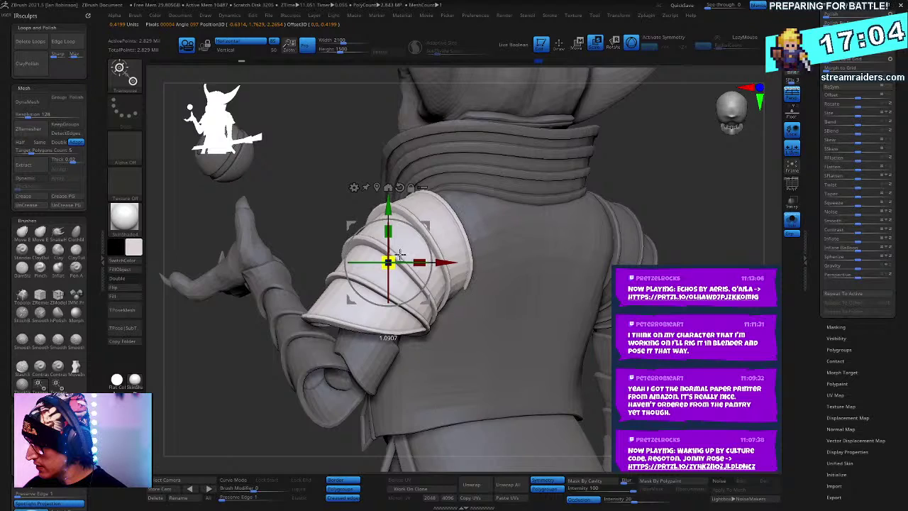
{"action": "left_click_drag", "start_coordinate": [673, 175], "coordinate": [725, 174]}
{"action": "left_click_drag", "start_coordinate": [597, 163], "coordinate": [620, 162]}
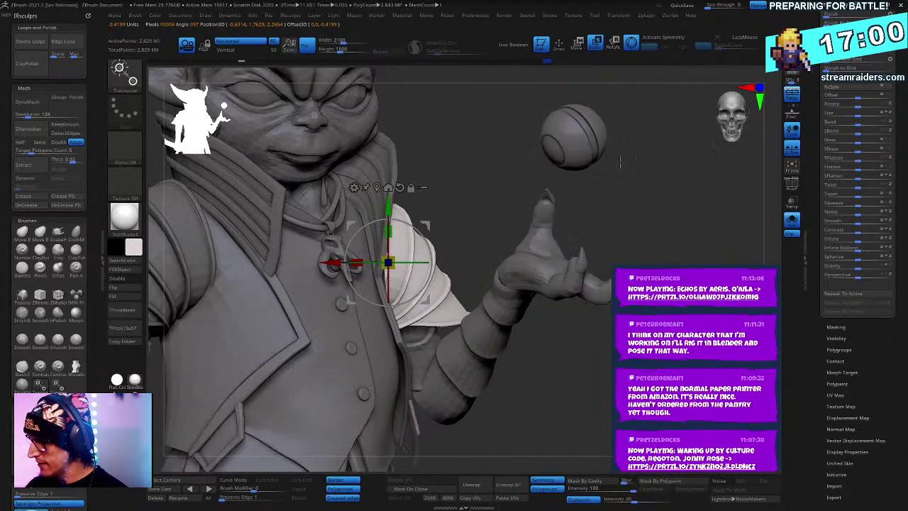
Step: Adjust the front of the raised arm's shoulder armor with the infinite-depth Move brush and clear the mask
{"action": "left_click_drag", "start_coordinate": [486, 201], "coordinate": [466, 191]}
{"action": "key", "text": "q"}
{"action": "key", "text": "space"}
{"action": "key", "text": "space"}
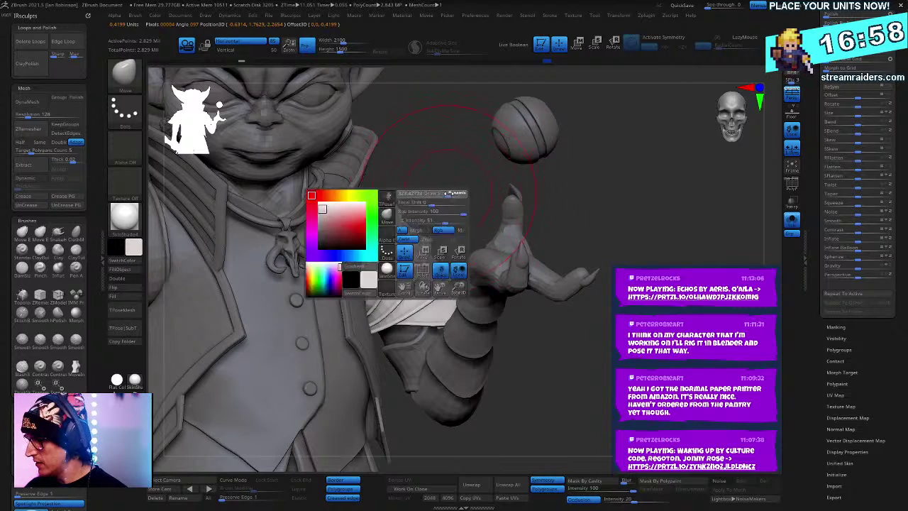
{"action": "mouse_move", "coordinate": [679, 286]}
{"action": "left_mouse_down", "text": "alt"}
{"action": "mouse_move", "coordinate": [742, 243]}
{"action": "mouse_move", "coordinate": [688, 258]}
{"action": "left_mouse_up", "text": "alt"}
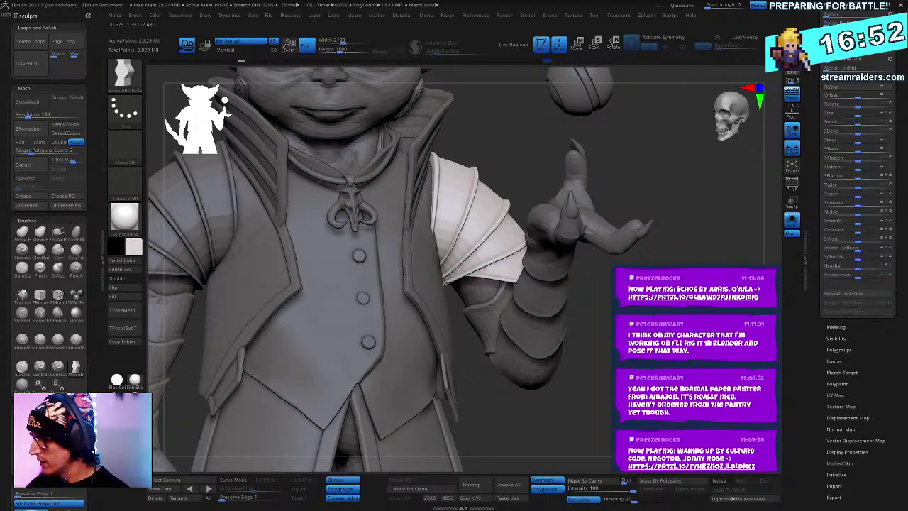
{"action": "mouse_move", "coordinate": [644, 250]}
{"action": "left_mouse_down"}
{"action": "mouse_move", "coordinate": [674, 248]}
{"action": "mouse_move", "coordinate": [649, 303]}
{"action": "mouse_move", "coordinate": [596, 302]}
{"action": "mouse_move", "coordinate": [649, 302]}
{"action": "mouse_move", "coordinate": [675, 258]}
{"action": "mouse_move", "coordinate": [631, 262]}
{"action": "left_mouse_up"}
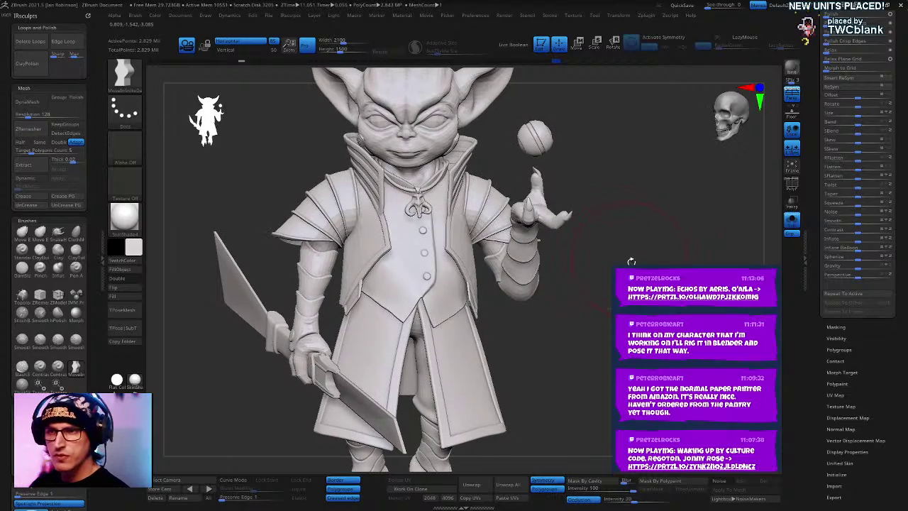
Step: Adjust the brush's draw size and inspect the raised arm's shoulder armor from behind
{"action": "mouse_move", "coordinate": [673, 199]}
{"action": "left_mouse_down"}
{"action": "mouse_move", "coordinate": [581, 204]}
{"action": "mouse_move", "coordinate": [673, 169]}
{"action": "mouse_move", "coordinate": [657, 190]}
{"action": "left_mouse_up"}
{"action": "right_click", "coordinate": [657, 191]}
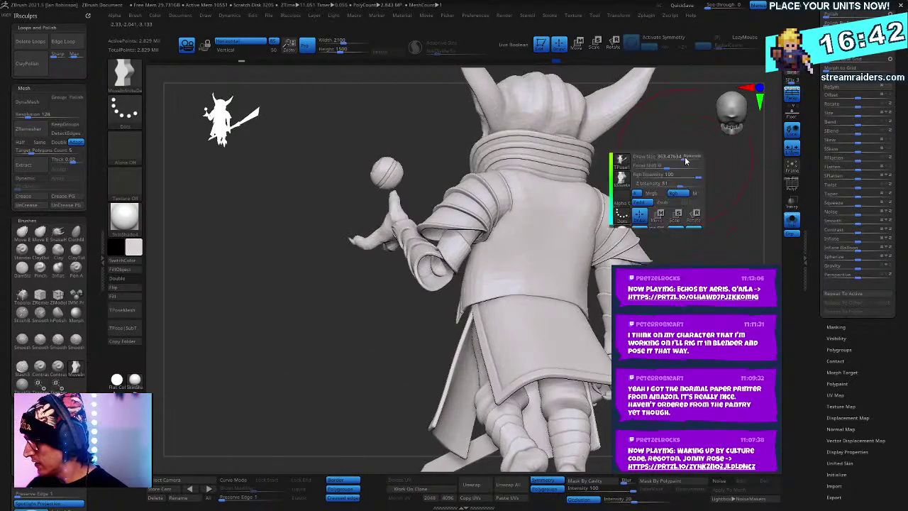
{"action": "left_click", "coordinate": [686, 160]}
{"action": "mouse_move", "coordinate": [685, 161]}
{"action": "left_mouse_down"}
{"action": "mouse_move", "coordinate": [705, 169]}
{"action": "mouse_move", "coordinate": [694, 123]}
{"action": "left_mouse_up"}
{"action": "left_click", "coordinate": [482, 188], "text": "ctrl+shift"}
{"action": "left_click", "coordinate": [720, 251], "text": "ctrl+shift"}
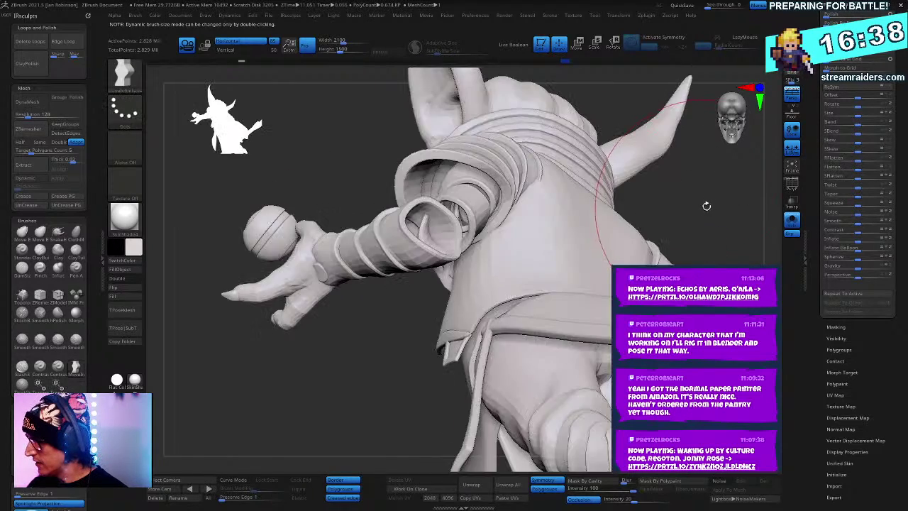
Step: Hide the raised upper arm, forearm, hand and floating ball, mask the remaining body, and show everything again
{"action": "left_click_drag", "start_coordinate": [705, 206], "coordinate": [508, 190]}
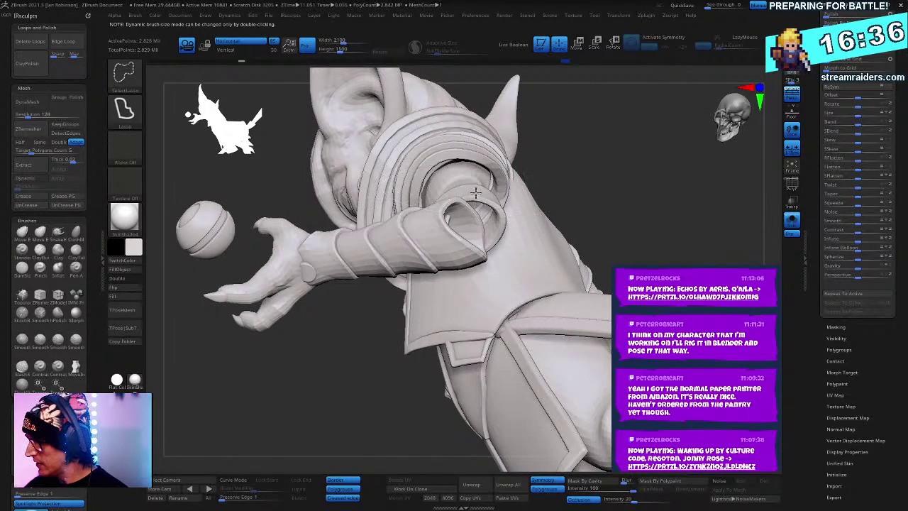
{"action": "left_click_drag", "start_coordinate": [608, 173], "coordinate": [494, 207]}
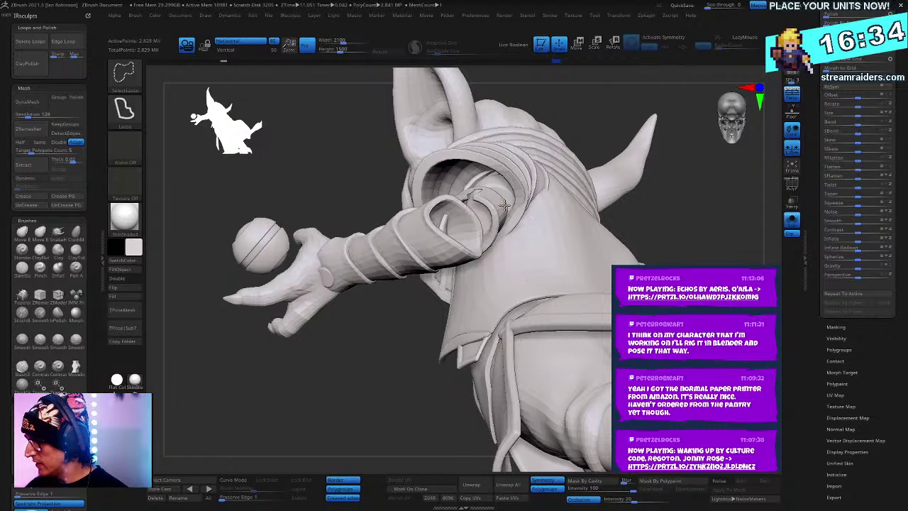
{"action": "left_click_drag", "start_coordinate": [685, 178], "coordinate": [642, 206]}
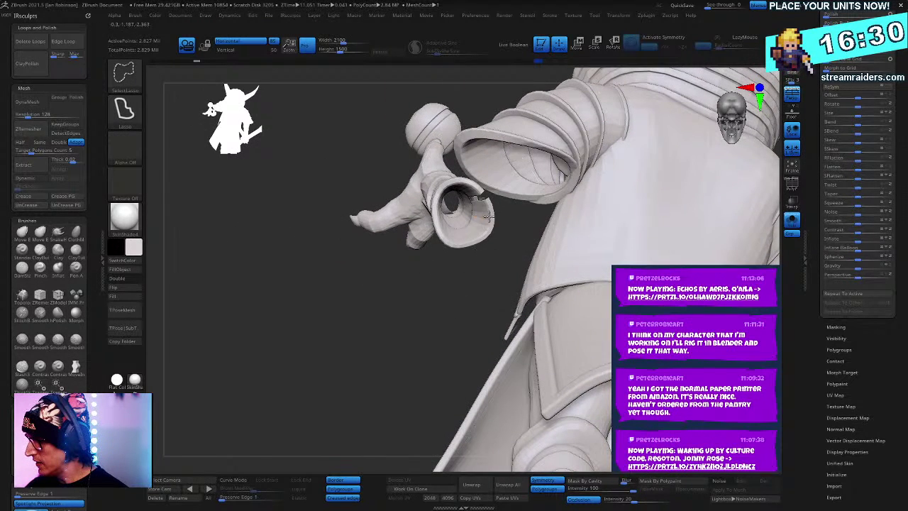
{"action": "left_click_drag", "start_coordinate": [447, 288], "coordinate": [488, 234]}
{"action": "left_click_drag", "start_coordinate": [471, 164], "coordinate": [241, 190], "text": "ctrl+alt+shift"}
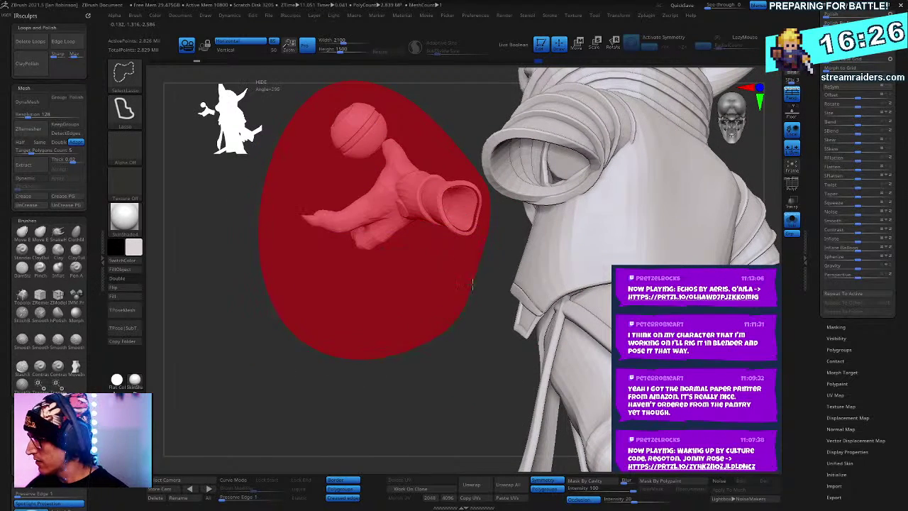
{"action": "left_click_drag", "start_coordinate": [471, 284], "coordinate": [470, 286], "text": "ctrl+alt+shift"}
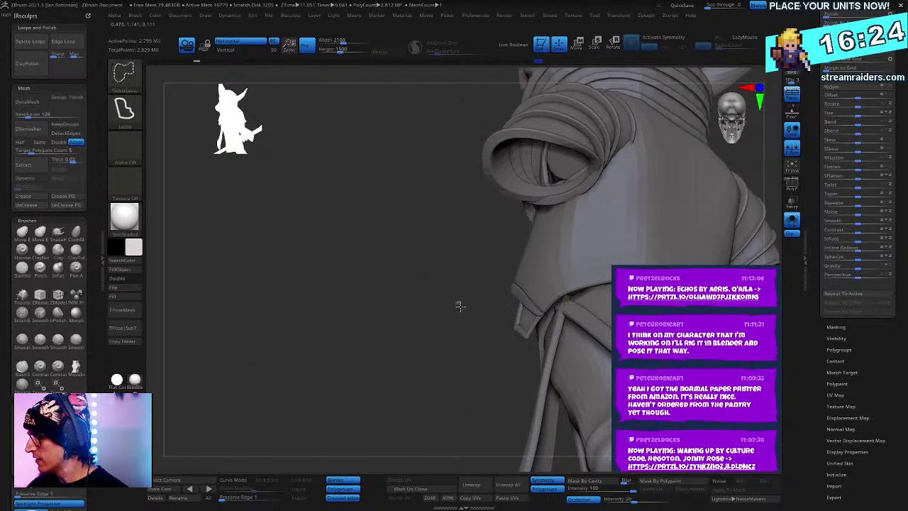
{"action": "left_click", "coordinate": [460, 307], "text": "ctrl+shift"}
Step: Rotate the unmasked raised arm with its hand and ball at the shoulder, check the pose, and clear the mask
{"action": "key", "text": "w"}
{"action": "left_click_drag", "start_coordinate": [456, 331], "coordinate": [425, 331]}
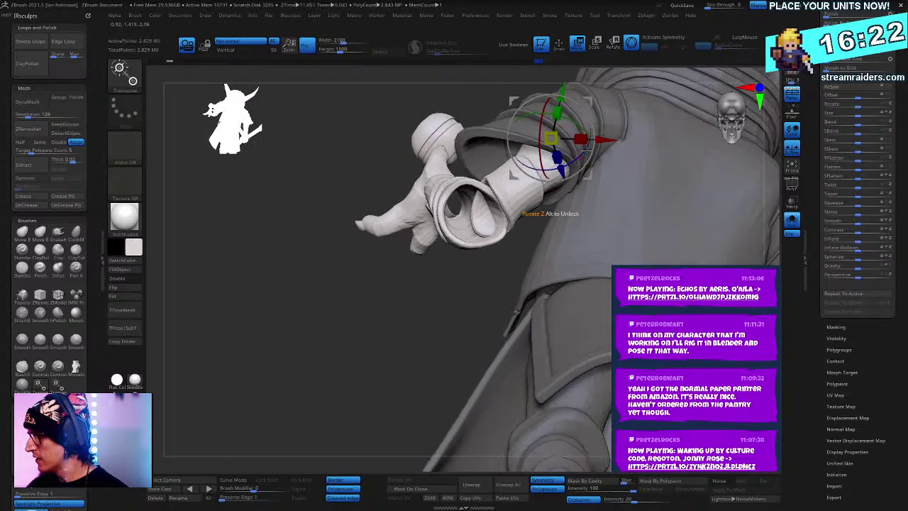
{"action": "left_click_drag", "start_coordinate": [586, 162], "coordinate": [586, 186]}
{"action": "left_click_drag", "start_coordinate": [462, 324], "coordinate": [480, 339]}
{"action": "right_click_drag", "start_coordinate": [481, 340], "coordinate": [560, 298]}
{"action": "mouse_move", "coordinate": [347, 355]}
{"action": "left_mouse_down", "text": "alt"}
{"action": "mouse_move", "coordinate": [327, 449]}
{"action": "mouse_move", "coordinate": [368, 397]}
{"action": "mouse_move", "coordinate": [354, 375]}
{"action": "left_mouse_up", "text": "alt"}
{"action": "key", "text": "q"}
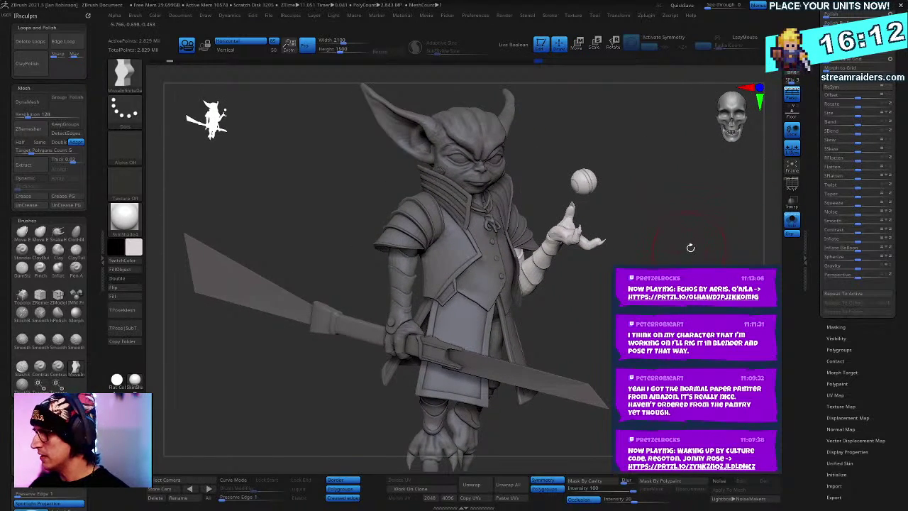
{"action": "left_click_drag", "start_coordinate": [690, 247], "coordinate": [631, 248]}
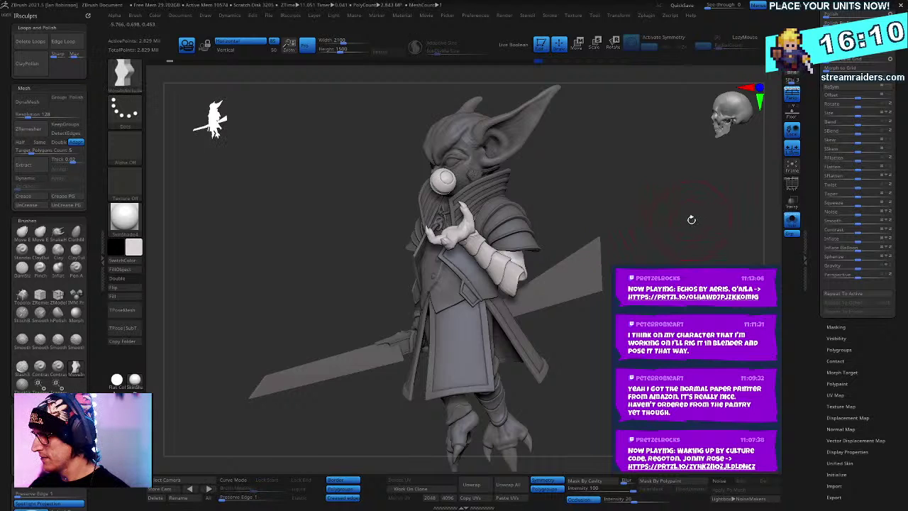
{"action": "left_click_drag", "start_coordinate": [691, 219], "coordinate": [682, 212], "text": "ctrl"}
Step: Reposition and align the gizmo on the torso using a transpose line, and tilt the whole character slightly toward its sword arm
{"action": "key", "text": "w"}
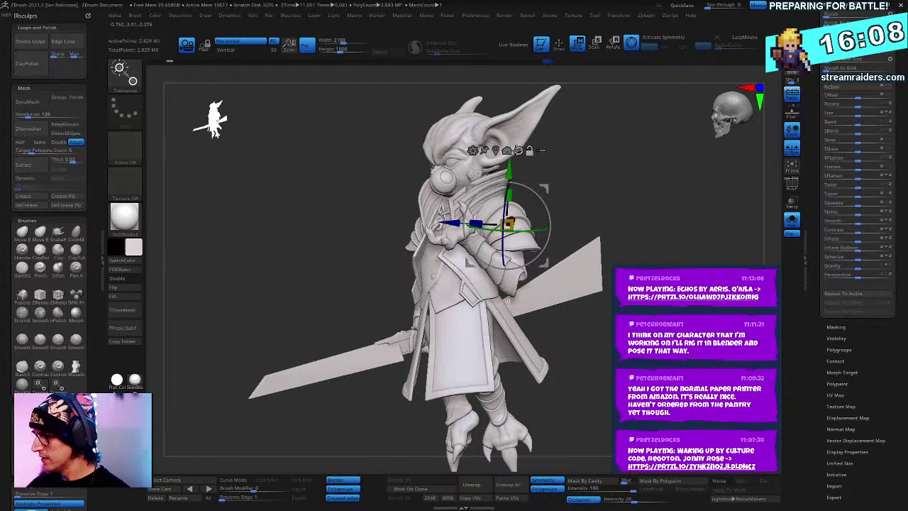
{"action": "left_click", "coordinate": [516, 150]}
{"action": "left_click_drag", "start_coordinate": [528, 211], "coordinate": [679, 186]}
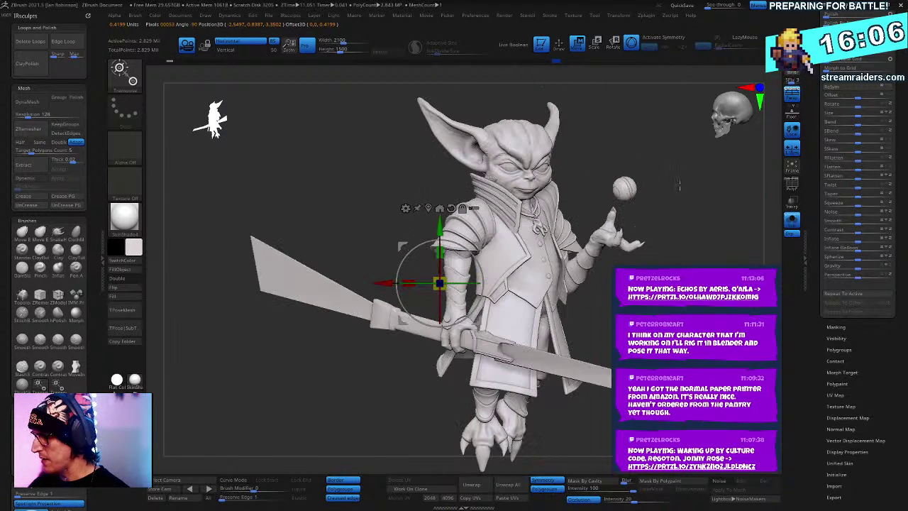
{"action": "key", "text": "y"}
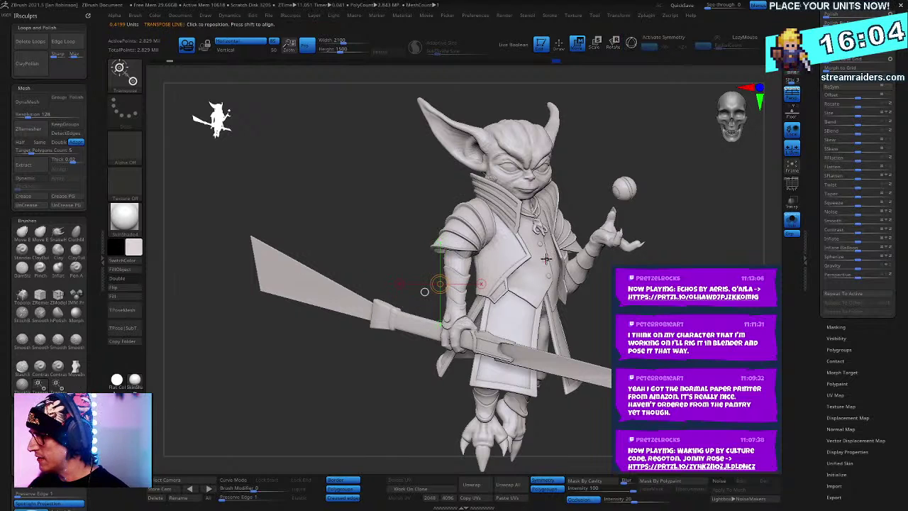
{"action": "left_click_drag", "start_coordinate": [544, 259], "coordinate": [632, 238]}
{"action": "key", "text": "y"}
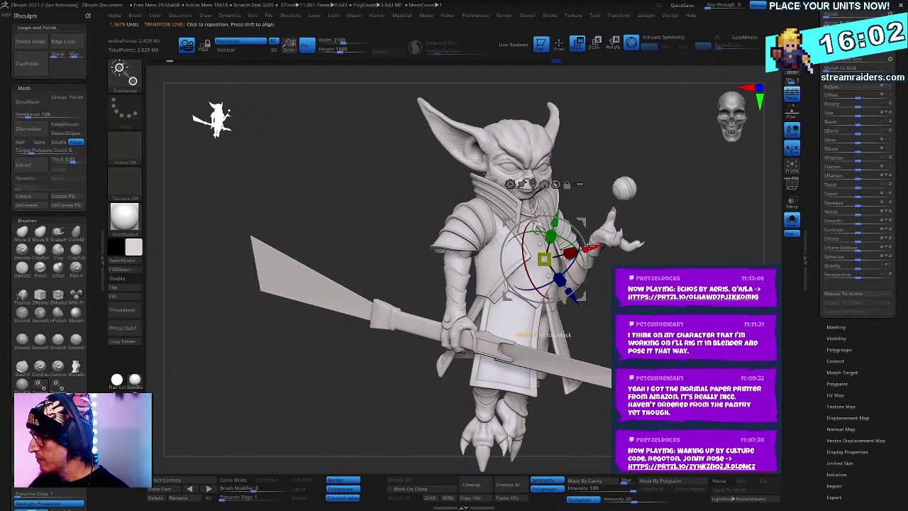
{"action": "left_click_drag", "start_coordinate": [529, 255], "coordinate": [537, 305], "text": "alt"}
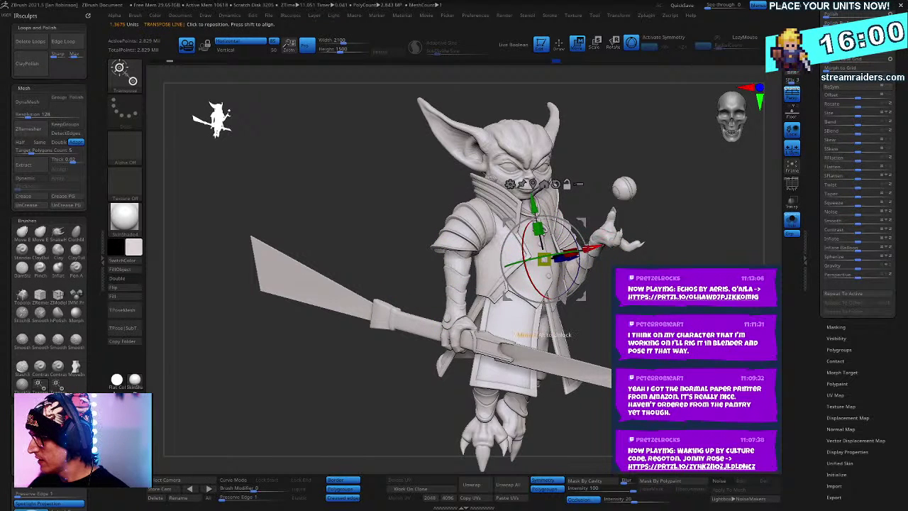
{"action": "left_click_drag", "start_coordinate": [586, 248], "coordinate": [561, 236], "text": "alt"}
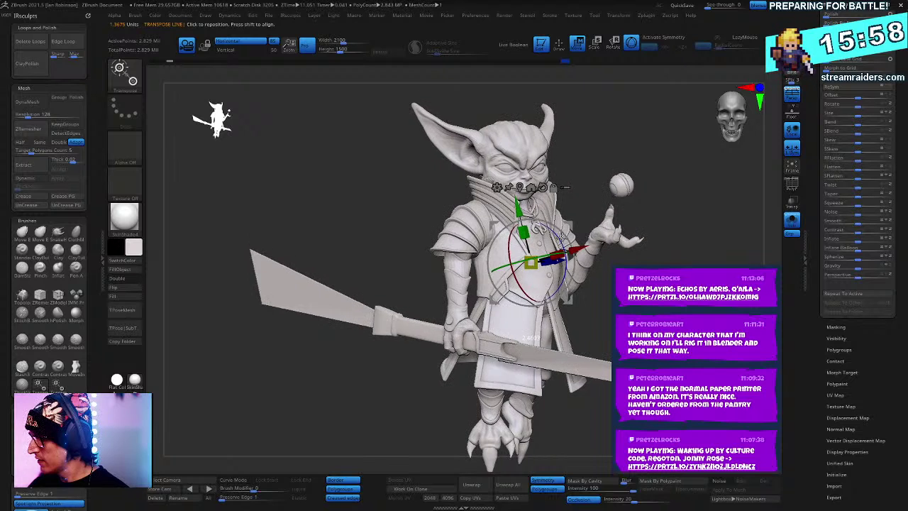
{"action": "key", "text": "q"}
{"action": "left_click_drag", "start_coordinate": [716, 260], "coordinate": [689, 244], "text": "alt"}
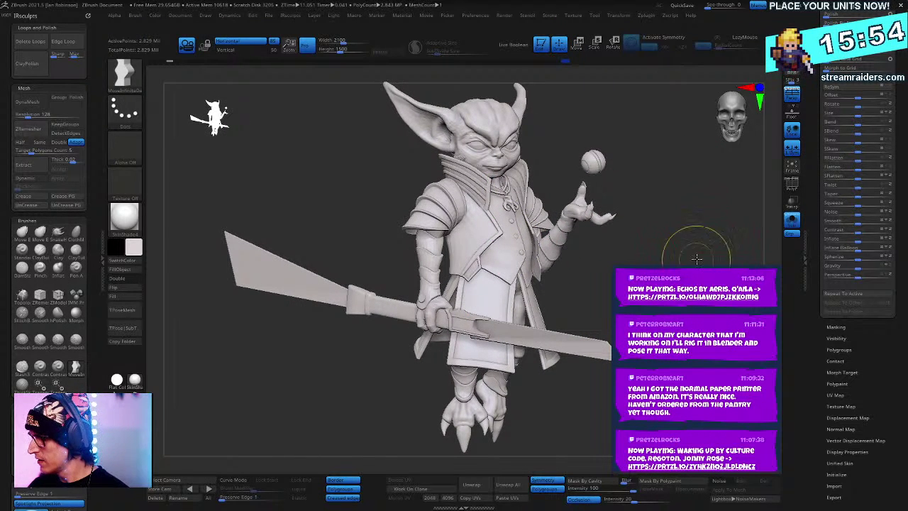
Step: Hide the sword's handle, fittings and lower blade piece by piece
{"action": "key", "text": "ctrl+shift"}
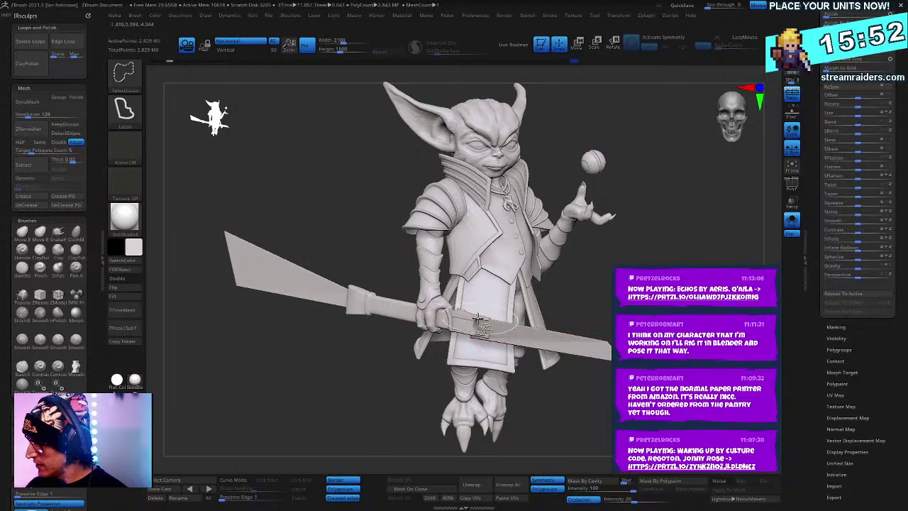
{"action": "mouse_move", "coordinate": [575, 281]}
{"action": "right_mouse_down", "text": "ctrl"}
{"action": "mouse_move", "coordinate": [519, 328]}
{"action": "mouse_move", "coordinate": [610, 333]}
{"action": "mouse_move", "coordinate": [553, 355]}
{"action": "right_mouse_up", "text": "ctrl"}
{"action": "key", "text": "ctrl+shift"}
{"action": "left_click", "coordinate": [465, 319], "text": "ctrl+alt+shift"}
{"action": "left_click", "coordinate": [548, 328], "text": "ctrl+shift"}
{"action": "key", "text": "ctrl+shift"}
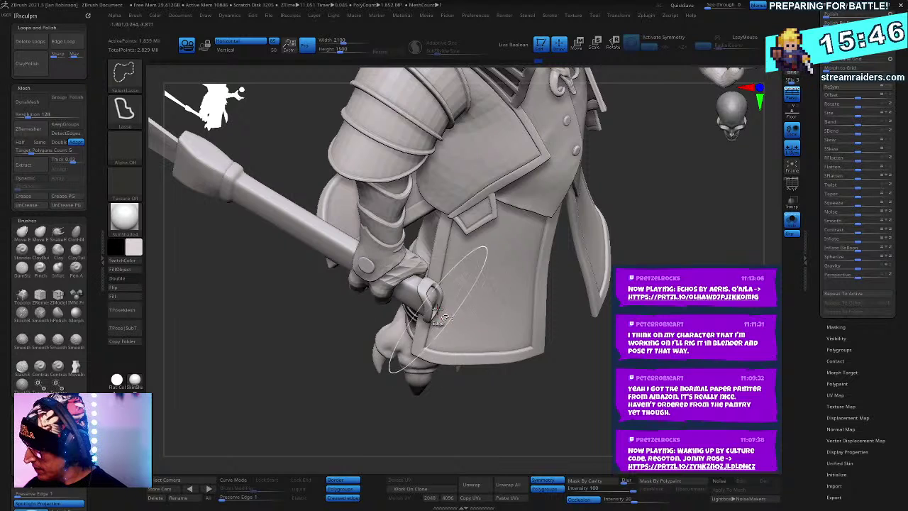
{"action": "left_click", "coordinate": [429, 301], "text": "ctrl+shift"}
{"action": "mouse_move", "coordinate": [263, 201]}
{"action": "left_mouse_down", "text": "alt"}
{"action": "mouse_move", "coordinate": [385, 353]}
{"action": "mouse_move", "coordinate": [374, 335]}
{"action": "left_mouse_up", "text": "alt"}
{"action": "mouse_move", "coordinate": [451, 410]}
{"action": "left_mouse_down", "text": "ctrl+shift"}
{"action": "mouse_move", "coordinate": [473, 312]}
{"action": "mouse_move", "coordinate": [179, 241]}
{"action": "mouse_move", "coordinate": [298, 465]}
{"action": "left_mouse_up", "text": "ctrl+shift"}
{"action": "mouse_move", "coordinate": [687, 382]}
{"action": "right_mouse_down"}
{"action": "mouse_move", "coordinate": [687, 259]}
{"action": "mouse_move", "coordinate": [677, 244]}
{"action": "right_mouse_up"}
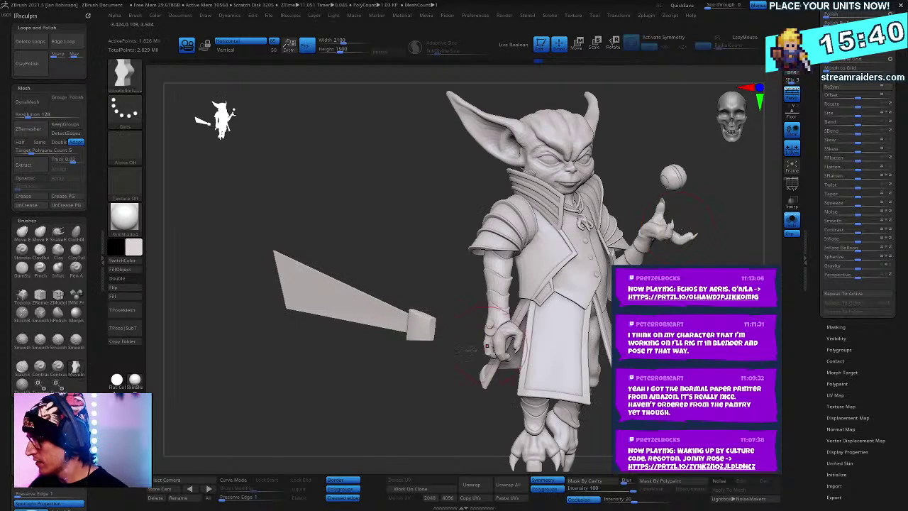
Step: Hide the remaining sword parts, mask the whole body, and show everything again with only the sword unmasked
{"action": "mouse_move", "coordinate": [435, 387]}
{"action": "left_mouse_down", "text": "ctrl+shift"}
{"action": "mouse_move", "coordinate": [430, 215]}
{"action": "mouse_move", "coordinate": [354, 401]}
{"action": "mouse_move", "coordinate": [454, 383]}
{"action": "left_mouse_up", "text": "ctrl+shift"}
{"action": "left_click_drag", "start_coordinate": [319, 257], "coordinate": [333, 270], "text": "ctrl+shift"}
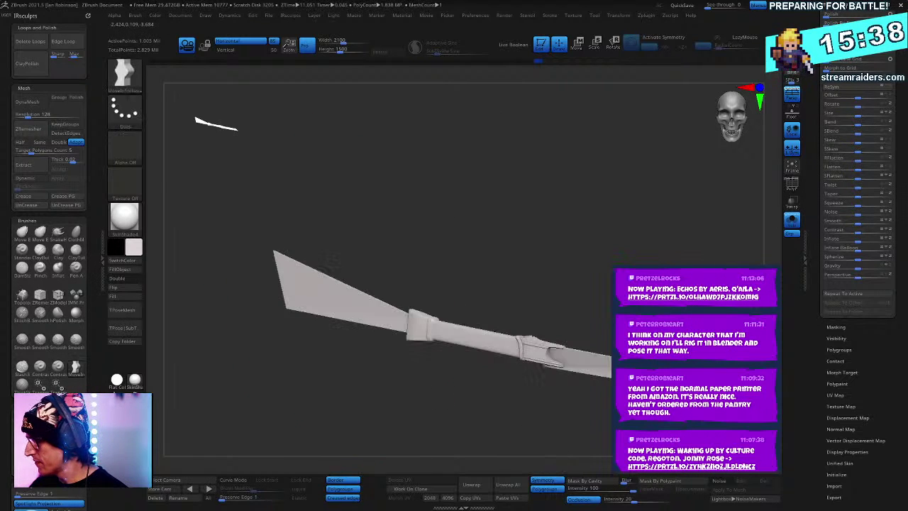
{"action": "left_click", "coordinate": [713, 278], "text": "ctrl"}
{"action": "left_click", "coordinate": [713, 278], "text": "ctrl+shift"}
{"action": "left_click", "coordinate": [713, 278], "text": "ctrl"}
Step: Reposition the transform gizmo at the sword grip inside the hand using a transpose line
{"action": "key", "text": "w"}
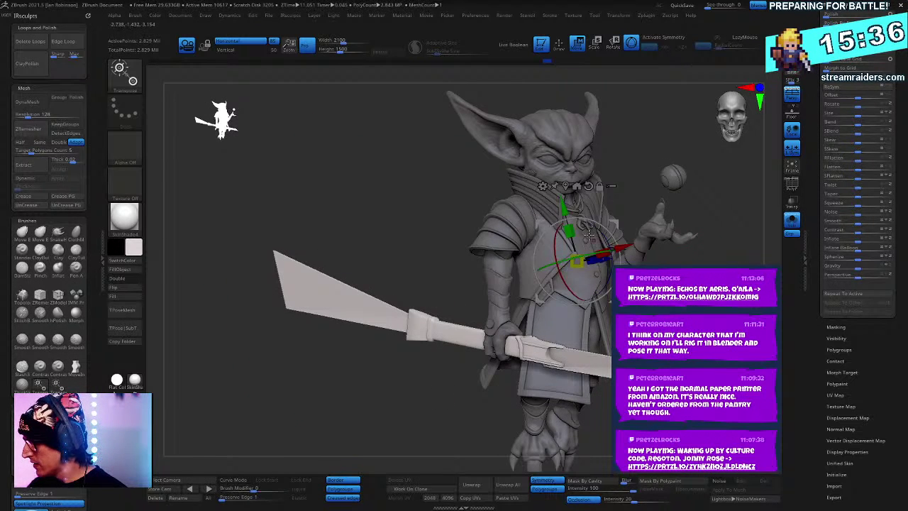
{"action": "right_click_drag", "start_coordinate": [677, 225], "coordinate": [676, 261]}
{"action": "key", "text": "y"}
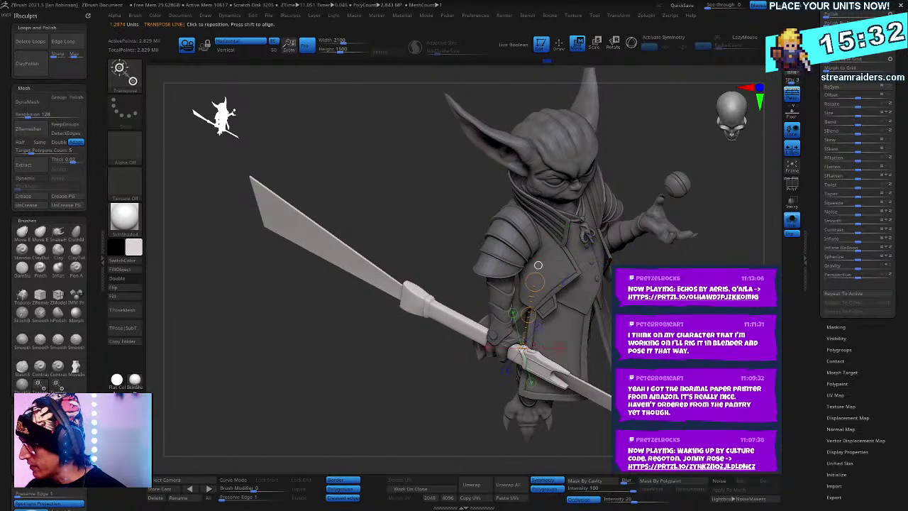
{"action": "right_click_drag", "start_coordinate": [710, 297], "coordinate": [713, 264]}
{"action": "key", "text": "y"}
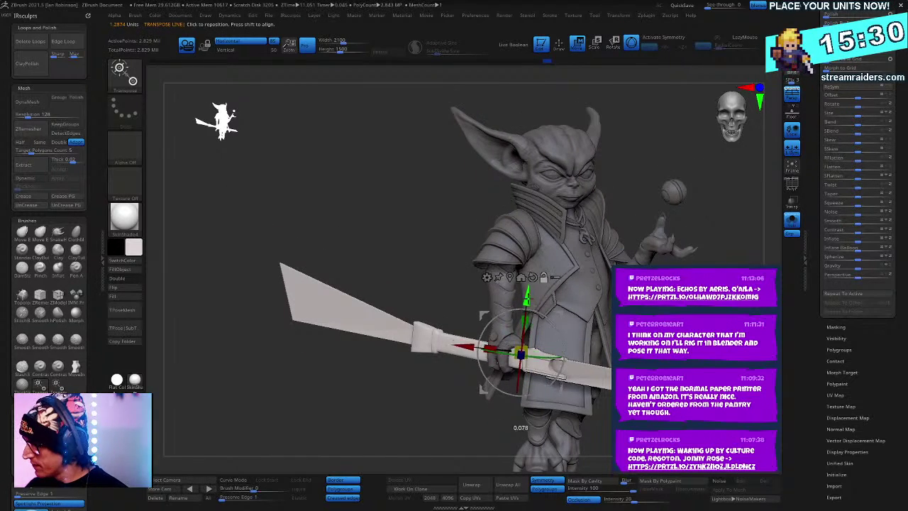
{"action": "left_click_drag", "start_coordinate": [695, 265], "coordinate": [699, 320], "text": "alt"}
Step: Rotate the unmasked sword about its grip so it runs diagonally across the front of the legs
{"action": "left_click_drag", "start_coordinate": [548, 327], "coordinate": [549, 347]}
{"action": "key", "text": "ctrl+z"}
{"action": "left_click_drag", "start_coordinate": [426, 368], "coordinate": [347, 379]}
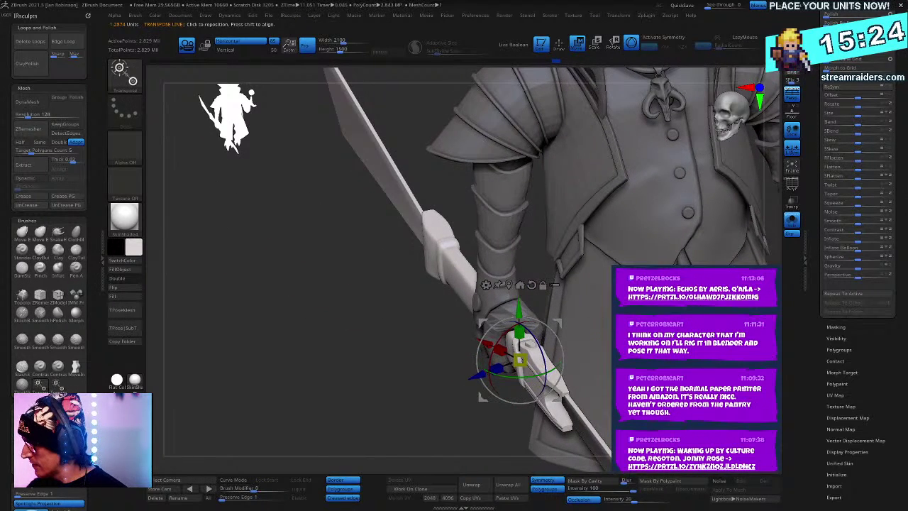
{"action": "right_click_drag", "start_coordinate": [348, 379], "coordinate": [432, 373]}
{"action": "left_click_drag", "start_coordinate": [578, 323], "coordinate": [583, 390]}
{"action": "right_click_drag", "start_coordinate": [583, 390], "coordinate": [567, 334], "text": "alt"}
{"action": "right_click_drag", "start_coordinate": [748, 327], "coordinate": [591, 306], "text": "alt"}
{"action": "right_click", "coordinate": [590, 306]}
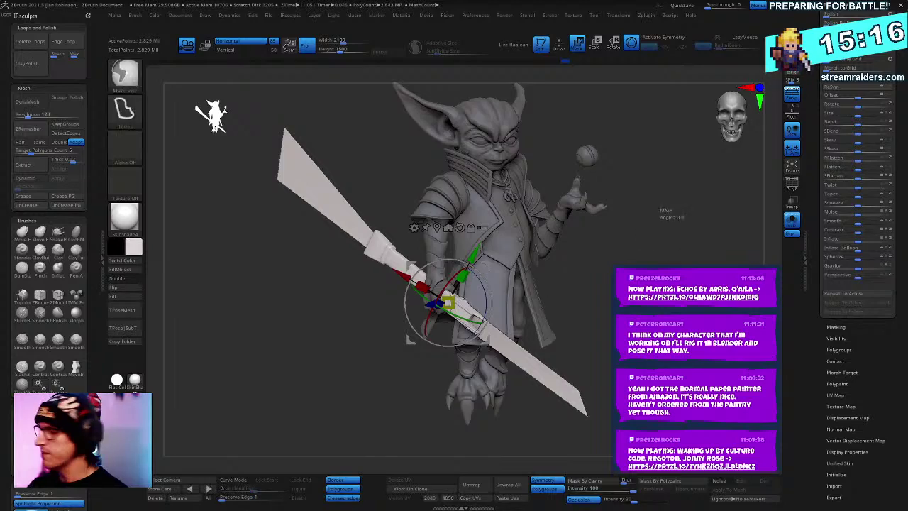
Step: Clear the mask, return to the Move brush, and check the new sword pose on the whole figure
{"action": "mouse_move", "coordinate": [658, 235]}
{"action": "left_mouse_down", "text": "ctrl"}
{"action": "mouse_move", "coordinate": [670, 213]}
{"action": "mouse_move", "coordinate": [518, 219]}
{"action": "left_mouse_up", "text": "ctrl"}
{"action": "mouse_move", "coordinate": [599, 242]}
{"action": "right_mouse_down"}
{"action": "mouse_move", "coordinate": [608, 279]}
{"action": "mouse_move", "coordinate": [525, 270]}
{"action": "right_mouse_up"}
{"action": "key", "text": "q"}
{"action": "right_click_drag", "start_coordinate": [596, 255], "coordinate": [556, 254]}
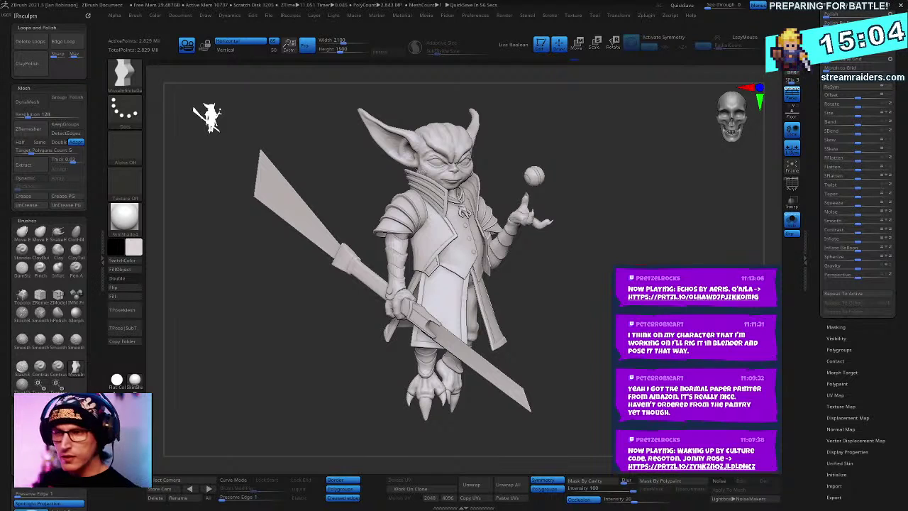
{"action": "mouse_move", "coordinate": [642, 259]}
{"action": "right_mouse_down"}
{"action": "mouse_move", "coordinate": [651, 241]}
{"action": "mouse_move", "coordinate": [652, 259]}
{"action": "right_mouse_up"}
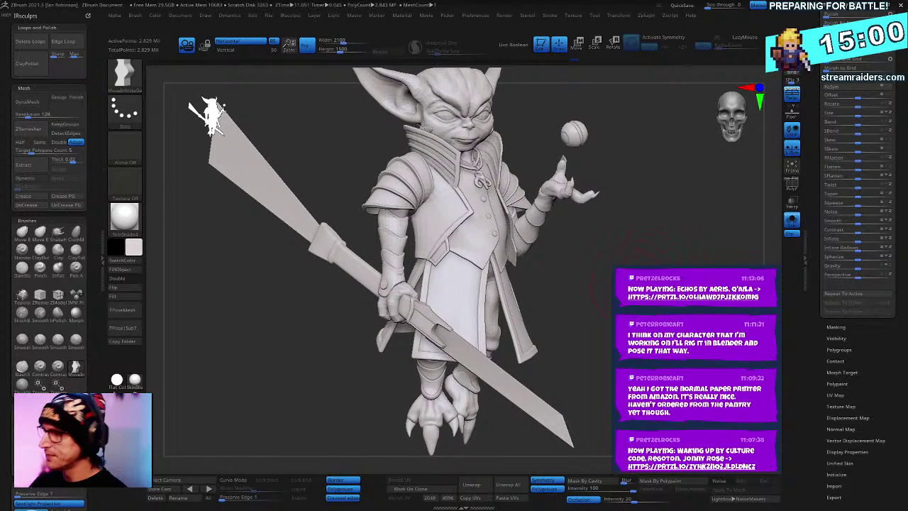
Step: Rotate the isolated sword to a steeper diagonal in the hand, check the grip from behind, and clear the mask
{"action": "key", "text": "w"}
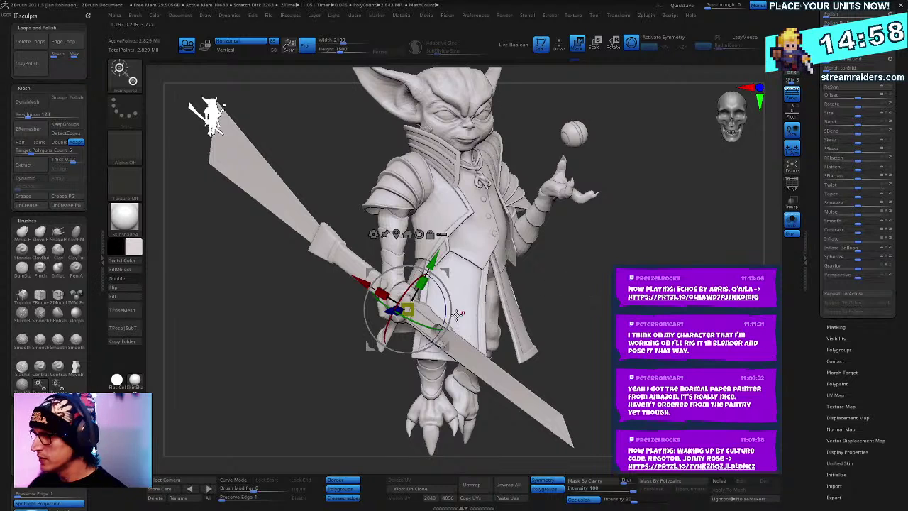
{"action": "left_click_drag", "start_coordinate": [425, 324], "coordinate": [444, 311]}
{"action": "left_click_drag", "start_coordinate": [667, 272], "coordinate": [699, 238]}
{"action": "key", "text": "q"}
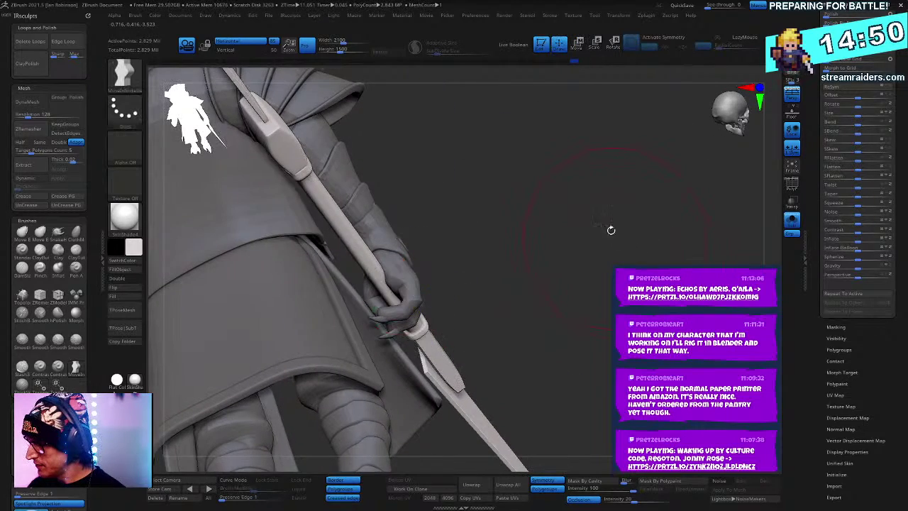
{"action": "left_click_drag", "start_coordinate": [609, 229], "coordinate": [596, 285]}
{"action": "left_click", "coordinate": [603, 221], "text": "ctrl"}
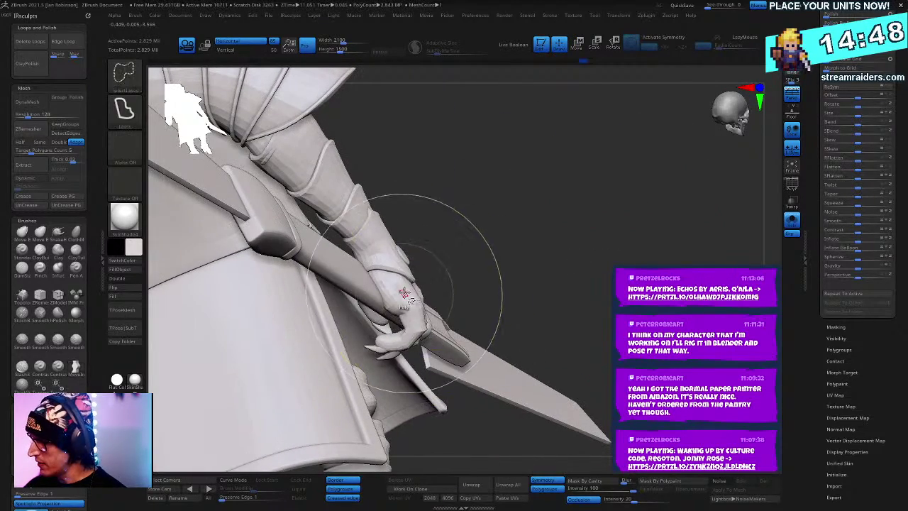
Step: Reduce the brush's draw size and start hiding the palm and fingers of the sword hand
{"action": "key", "text": "space"}
{"action": "left_click", "coordinate": [424, 276]}
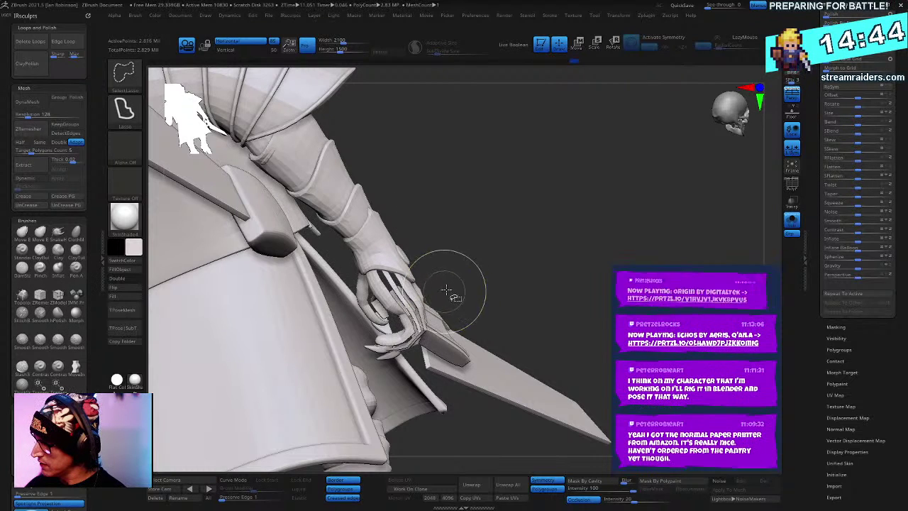
{"action": "left_click_drag", "start_coordinate": [510, 276], "coordinate": [418, 312]}
{"action": "mouse_move", "coordinate": [548, 278]}
{"action": "left_mouse_down"}
{"action": "mouse_move", "coordinate": [430, 276]}
{"action": "mouse_move", "coordinate": [490, 310]}
{"action": "left_mouse_up"}
{"action": "left_click", "coordinate": [397, 368], "text": "ctrl+shift"}
{"action": "left_click", "coordinate": [429, 280], "text": "ctrl+shift"}
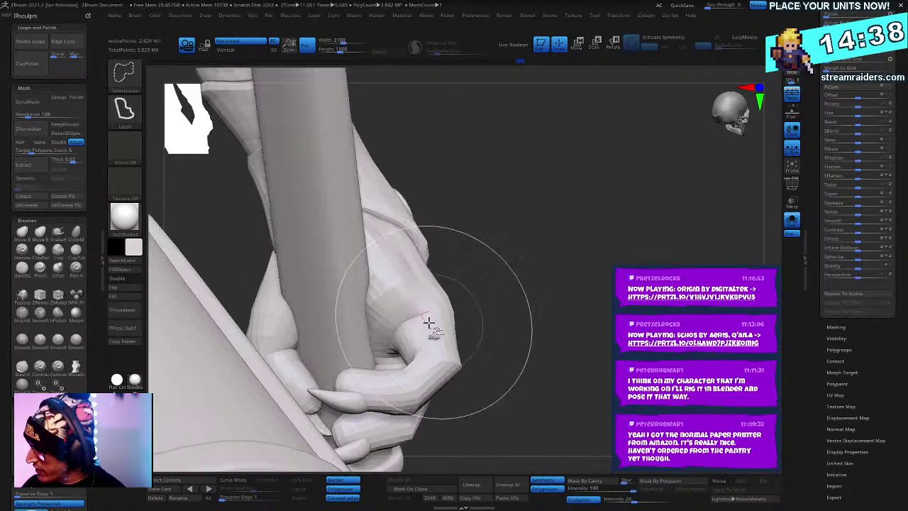
{"action": "left_click", "coordinate": [432, 312], "text": "ctrl+shift"}
Step: Hide the sword hand's remaining fingers and claws, leaving the sword's collar shown
{"action": "left_click_drag", "start_coordinate": [563, 234], "coordinate": [566, 371], "text": "ctrl+shift"}
{"action": "left_click_drag", "start_coordinate": [612, 283], "coordinate": [539, 295]}
{"action": "key", "text": "space"}
{"action": "mouse_move", "coordinate": [596, 259]}
{"action": "left_mouse_down"}
{"action": "mouse_move", "coordinate": [582, 264]}
{"action": "mouse_move", "coordinate": [588, 227]}
{"action": "left_mouse_up"}
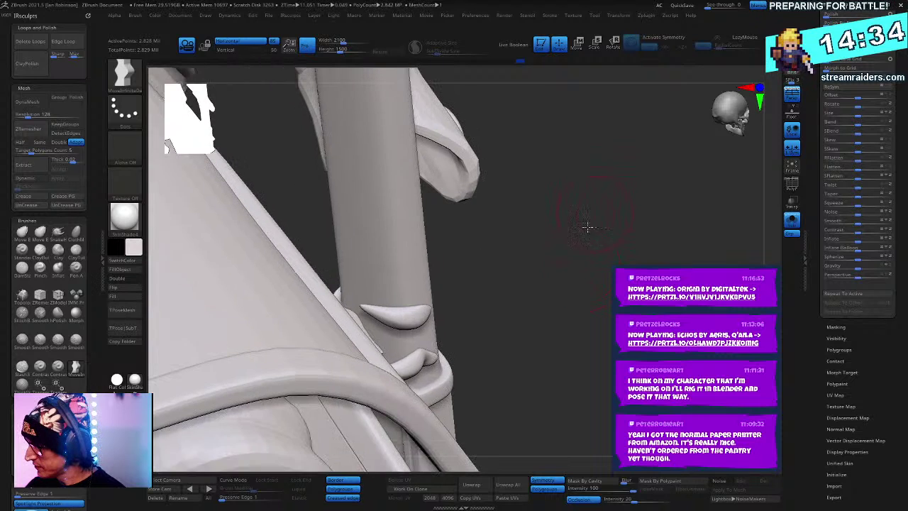
{"action": "left_click_drag", "start_coordinate": [582, 274], "coordinate": [522, 280]}
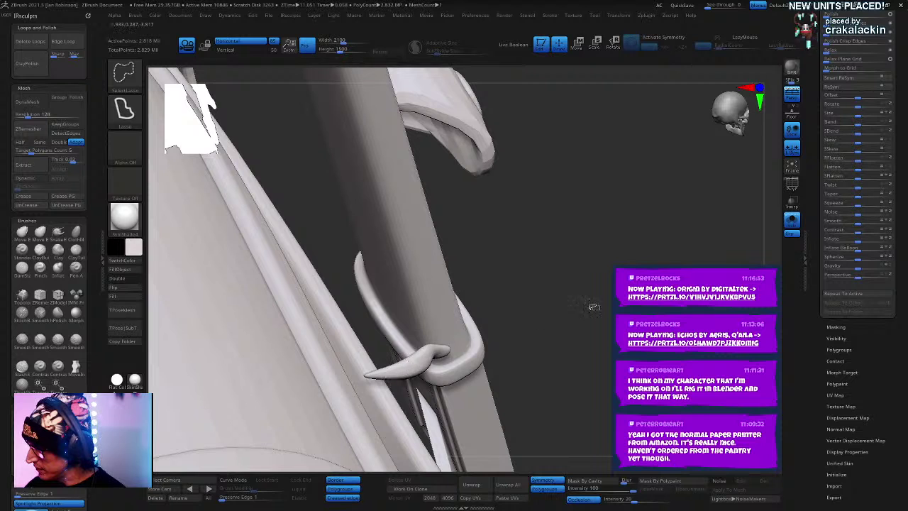
{"action": "left_click_drag", "start_coordinate": [546, 315], "coordinate": [569, 302], "text": "ctrl+shift"}
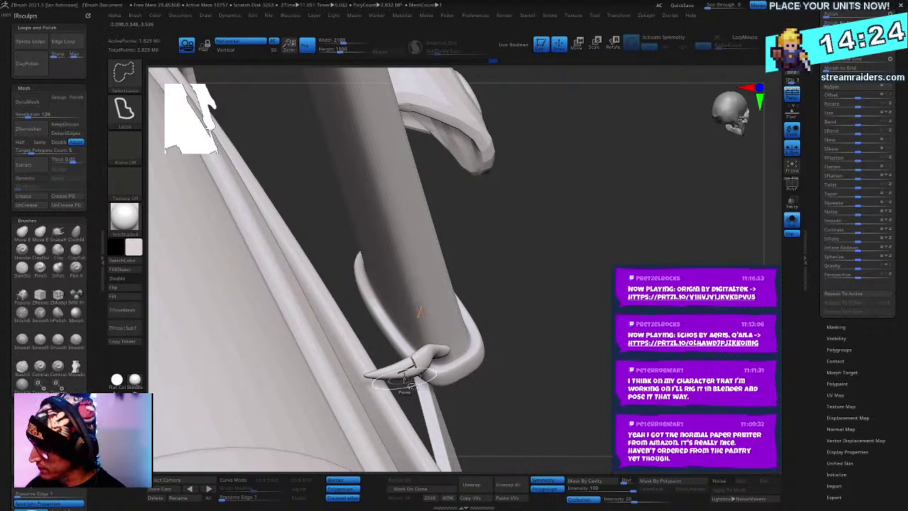
{"action": "left_click", "coordinate": [403, 362], "text": "ctrl+shift"}
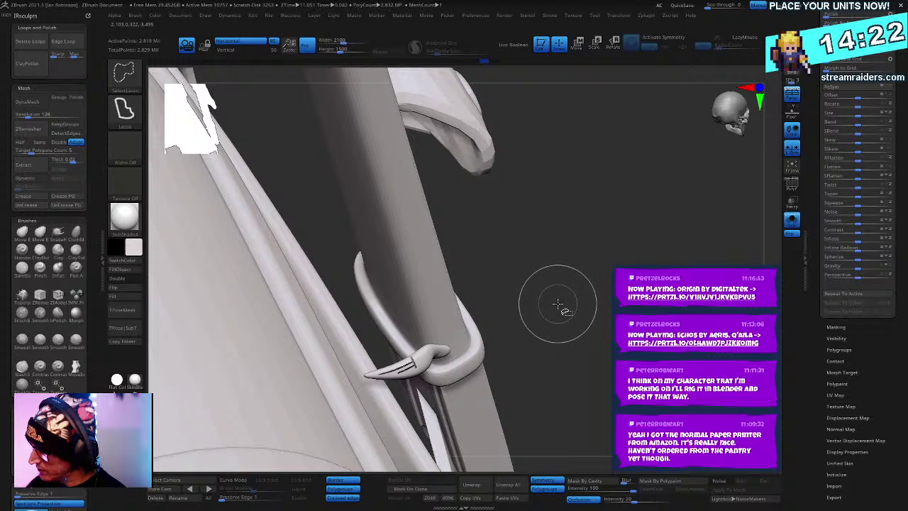
{"action": "left_click", "coordinate": [429, 359], "text": "ctrl+shift"}
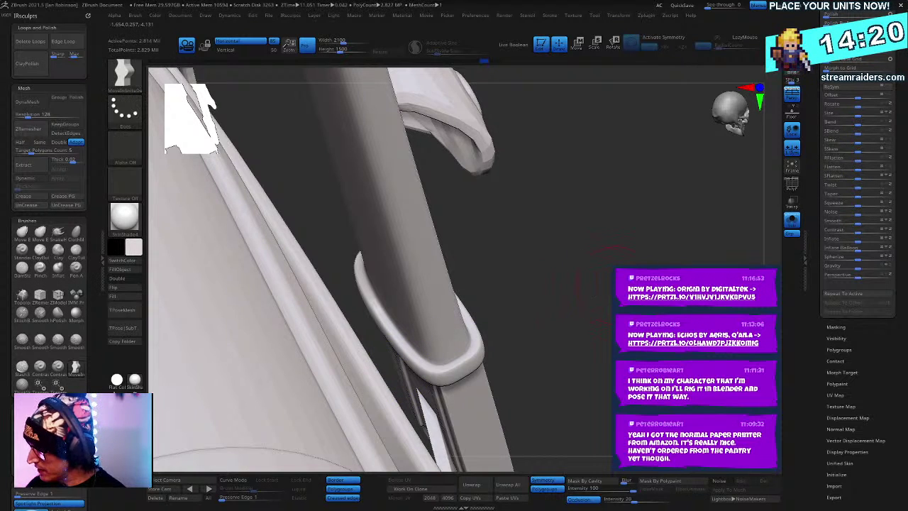
Step: Mask the visible body and sword, show everything again, and activate the gizmo for the unmasked sword hand
{"action": "left_click", "coordinate": [576, 300], "text": "ctrl"}
{"action": "mouse_move", "coordinate": [577, 298]}
{"action": "left_mouse_down", "text": "ctrl+shift"}
{"action": "mouse_move", "coordinate": [600, 273]}
{"action": "mouse_move", "coordinate": [611, 233]}
{"action": "left_mouse_up", "text": "ctrl+shift"}
{"action": "key", "text": "w"}
{"action": "left_click", "coordinate": [609, 258], "text": "ctrl+shift"}
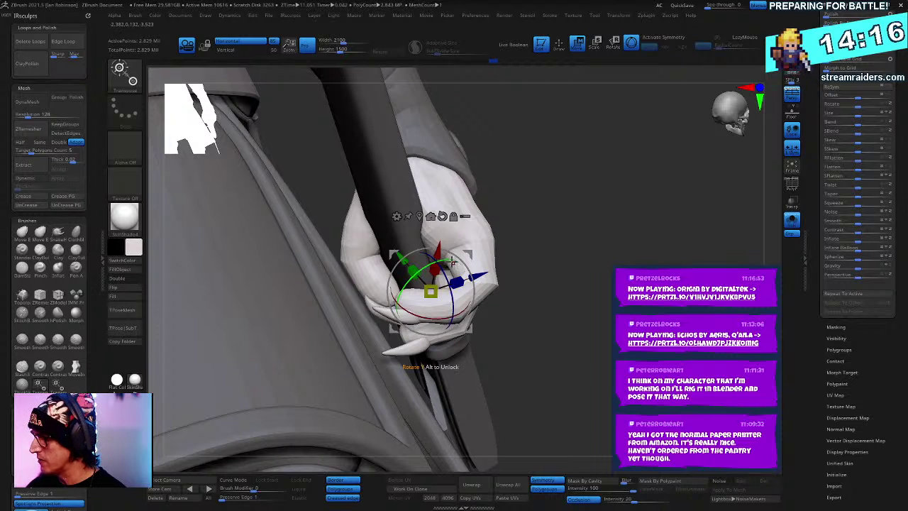
Step: Rotate and shift the unmasked hand so it wraps around the sword grip under the bracer
{"action": "left_click_drag", "start_coordinate": [451, 262], "coordinate": [635, 194]}
{"action": "left_click_drag", "start_coordinate": [647, 248], "coordinate": [520, 289], "text": "alt"}
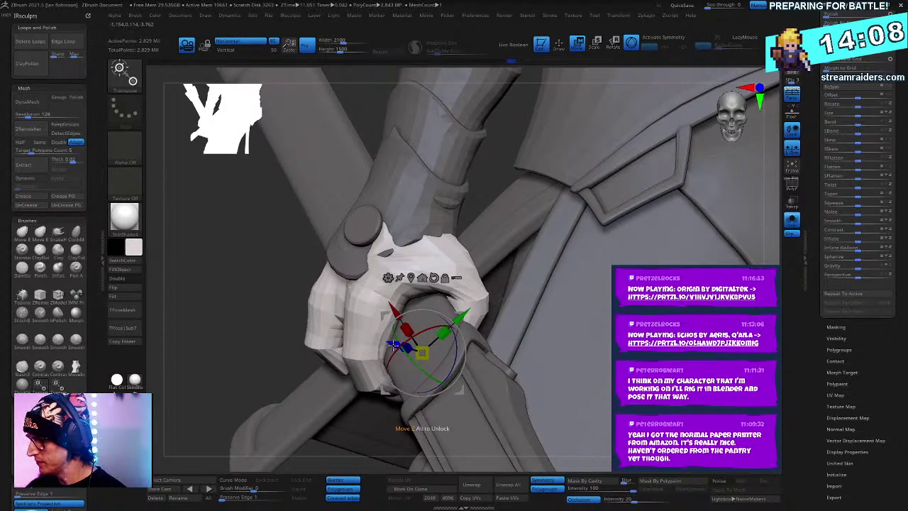
{"action": "left_click_drag", "start_coordinate": [393, 345], "coordinate": [400, 347]}
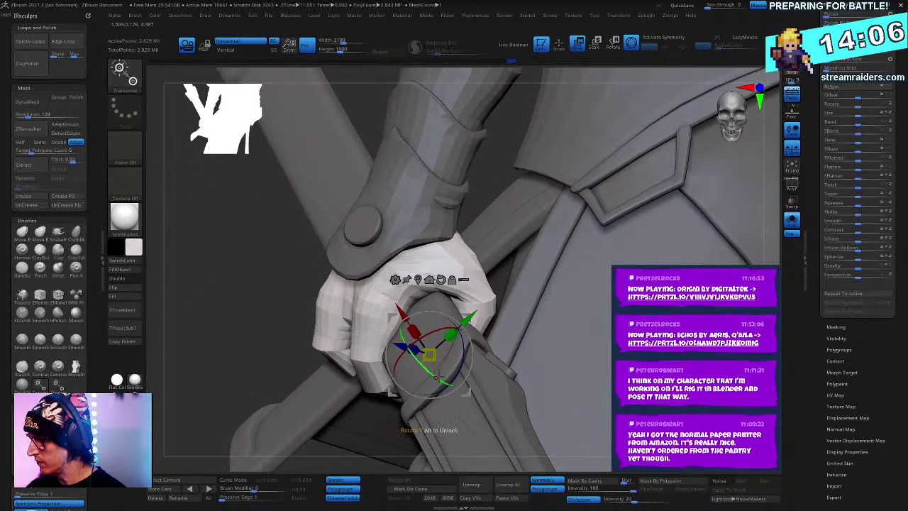
{"action": "left_click_drag", "start_coordinate": [460, 359], "coordinate": [470, 331]}
{"action": "key", "text": "q"}
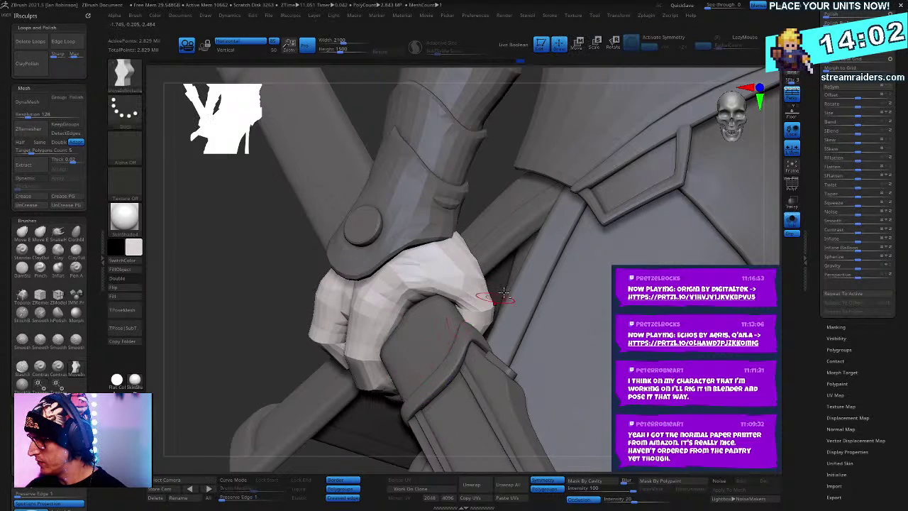
Step: Adjust the Move brush's draw size and nudge the sword hand into place around the grip from behind
{"action": "mouse_move", "coordinate": [492, 298]}
{"action": "right_mouse_down"}
{"action": "mouse_move", "coordinate": [505, 186]}
{"action": "mouse_move", "coordinate": [617, 250]}
{"action": "mouse_move", "coordinate": [542, 162]}
{"action": "mouse_move", "coordinate": [567, 186]}
{"action": "mouse_move", "coordinate": [635, 339]}
{"action": "right_mouse_up"}
{"action": "right_click", "coordinate": [635, 339]}
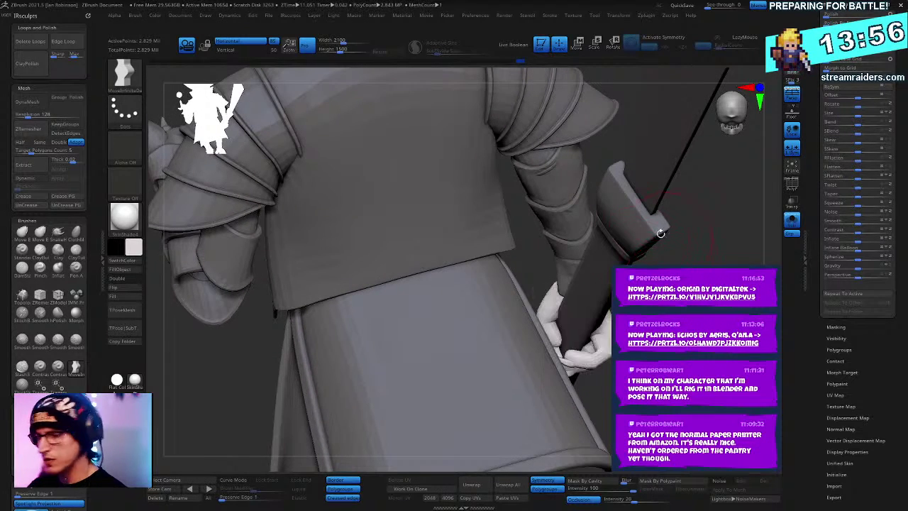
{"action": "right_click", "coordinate": [573, 312]}
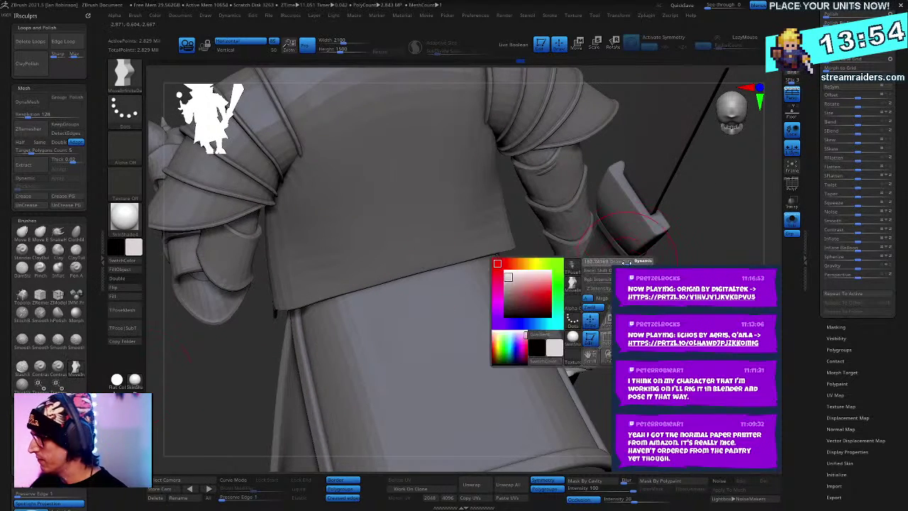
{"action": "right_click_drag", "start_coordinate": [603, 205], "coordinate": [522, 316]}
{"action": "right_click", "coordinate": [613, 305]}
{"action": "right_click_drag", "start_coordinate": [670, 252], "coordinate": [575, 350]}
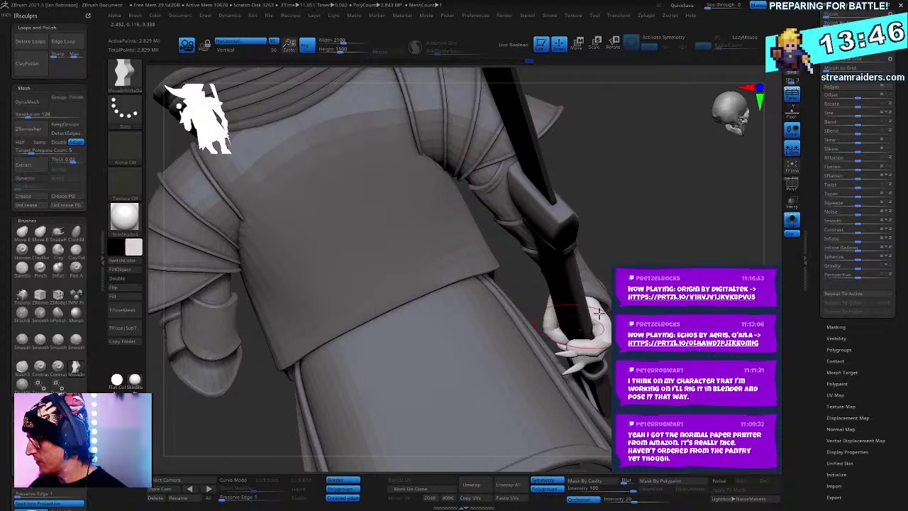
{"action": "mouse_move", "coordinate": [599, 312]}
{"action": "left_mouse_down"}
{"action": "mouse_move", "coordinate": [585, 335]}
{"action": "mouse_move", "coordinate": [676, 257]}
{"action": "mouse_move", "coordinate": [602, 298]}
{"action": "left_mouse_up"}
{"action": "mouse_move", "coordinate": [601, 298]}
{"action": "right_mouse_down"}
{"action": "mouse_move", "coordinate": [587, 295]}
{"action": "mouse_move", "coordinate": [572, 314]}
{"action": "mouse_move", "coordinate": [607, 315]}
{"action": "right_mouse_up"}
{"action": "mouse_move", "coordinate": [660, 276]}
{"action": "right_mouse_down"}
{"action": "mouse_move", "coordinate": [702, 284]}
{"action": "mouse_move", "coordinate": [589, 281]}
{"action": "mouse_move", "coordinate": [526, 264]}
{"action": "right_mouse_up"}
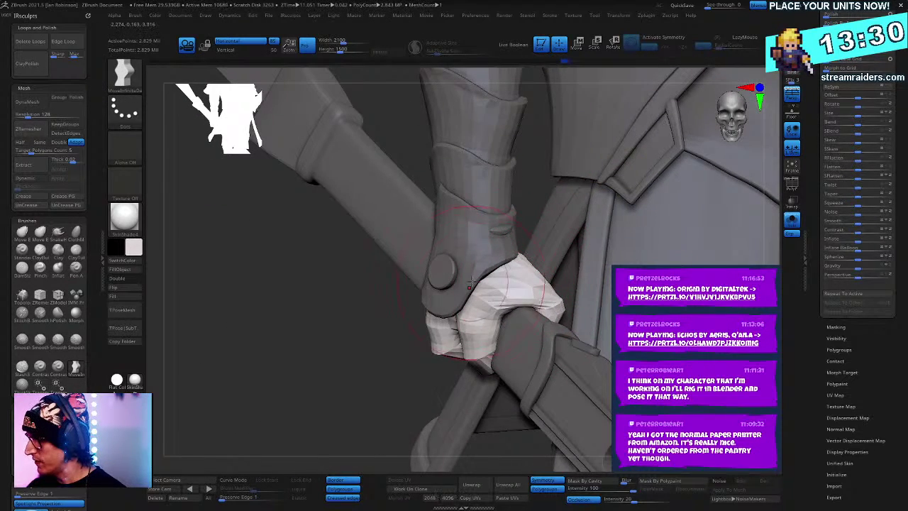
Step: Readjust the draw size and refine the sword hand's fit around the grip from the back and front
{"action": "mouse_move", "coordinate": [485, 306]}
{"action": "right_mouse_down"}
{"action": "mouse_move", "coordinate": [461, 334]}
{"action": "mouse_move", "coordinate": [472, 328]}
{"action": "right_mouse_up"}
{"action": "right_click", "coordinate": [454, 319]}
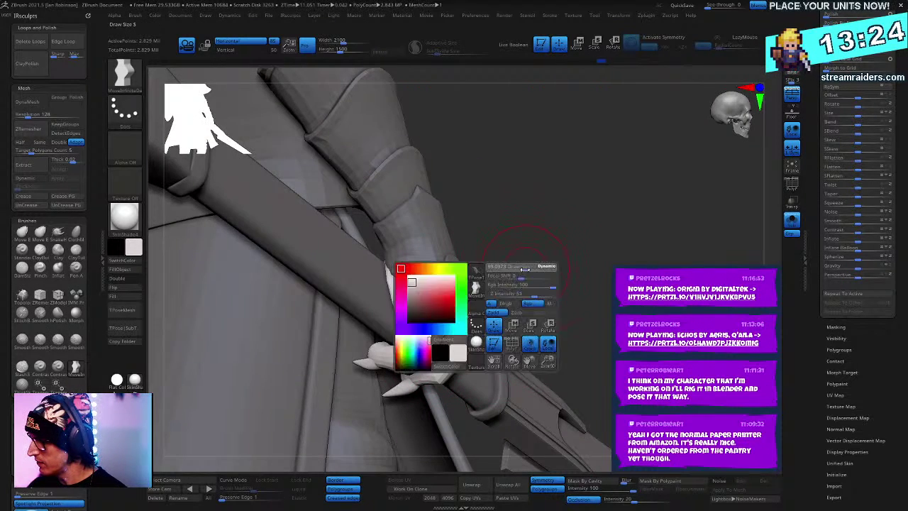
{"action": "right_click_drag", "start_coordinate": [567, 236], "coordinate": [445, 324]}
{"action": "mouse_move", "coordinate": [537, 258]}
{"action": "right_mouse_down", "text": "ctrl"}
{"action": "mouse_move", "coordinate": [524, 199]}
{"action": "mouse_move", "coordinate": [648, 222]}
{"action": "mouse_move", "coordinate": [556, 324]}
{"action": "mouse_move", "coordinate": [567, 284]}
{"action": "mouse_move", "coordinate": [622, 314]}
{"action": "mouse_move", "coordinate": [590, 408]}
{"action": "mouse_move", "coordinate": [555, 287]}
{"action": "mouse_move", "coordinate": [525, 383]}
{"action": "right_mouse_up", "text": "ctrl"}
{"action": "right_click_drag", "start_coordinate": [322, 397], "coordinate": [398, 339], "text": "alt"}
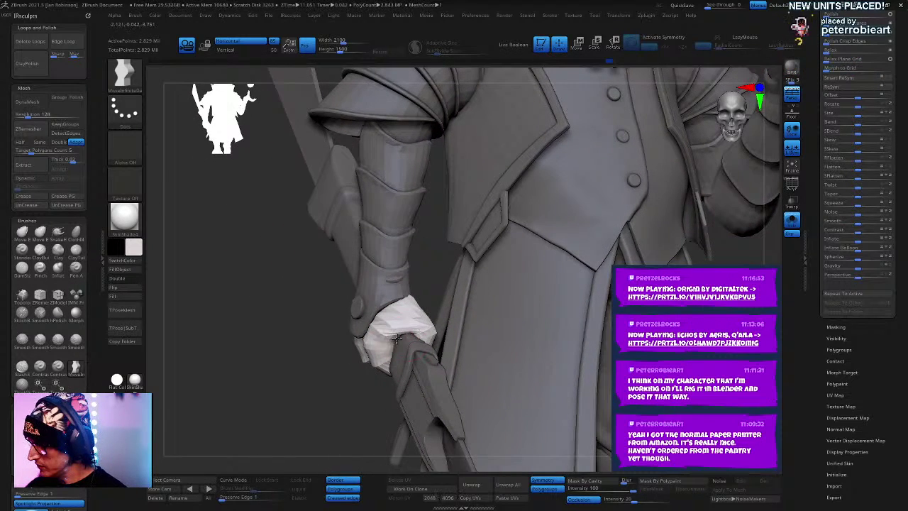
Step: Clear the hand's mask and compare the full figure with Occlusion switched off and back on
{"action": "right_click_drag", "start_coordinate": [524, 229], "coordinate": [496, 185], "text": "ctrl"}
{"action": "left_click", "coordinate": [586, 500]}
{"action": "right_click_drag", "start_coordinate": [560, 369], "coordinate": [619, 328]}
{"action": "left_click", "coordinate": [581, 499]}
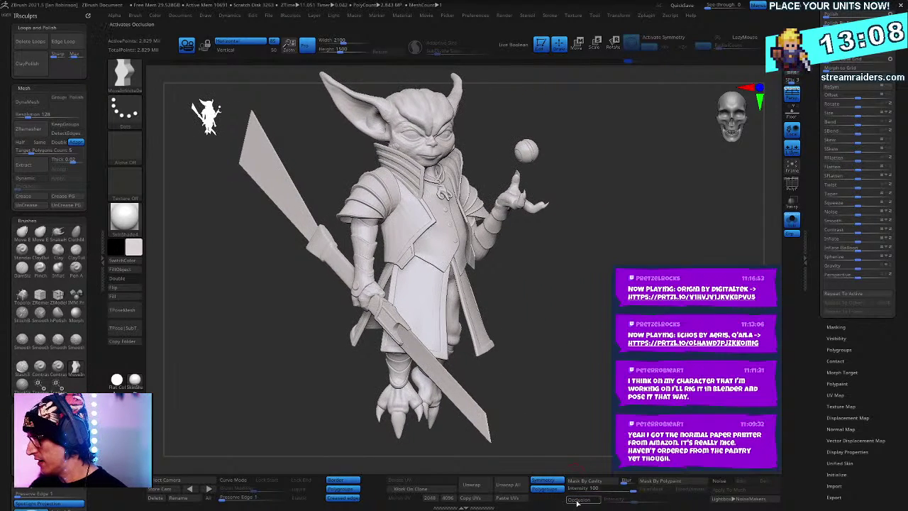
{"action": "right_click_drag", "start_coordinate": [603, 419], "coordinate": [600, 434], "text": "alt"}
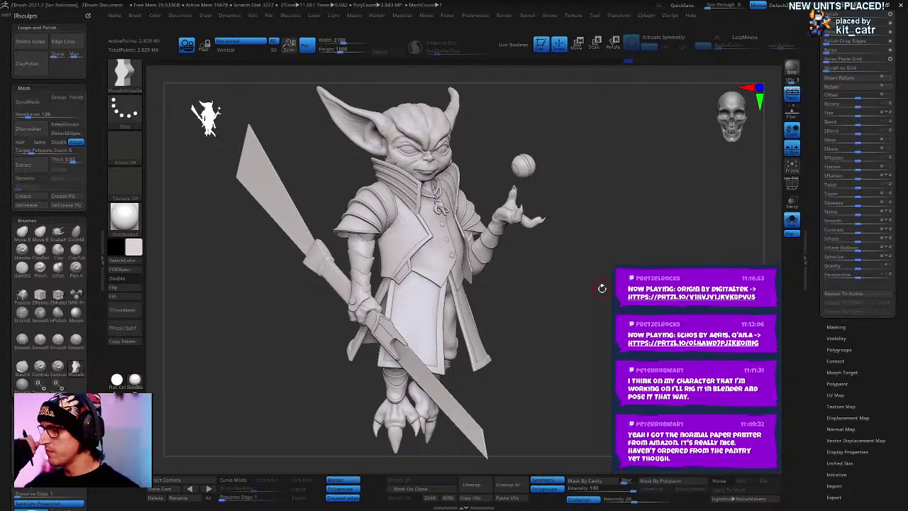
{"action": "left_click_drag", "start_coordinate": [647, 221], "coordinate": [622, 254]}
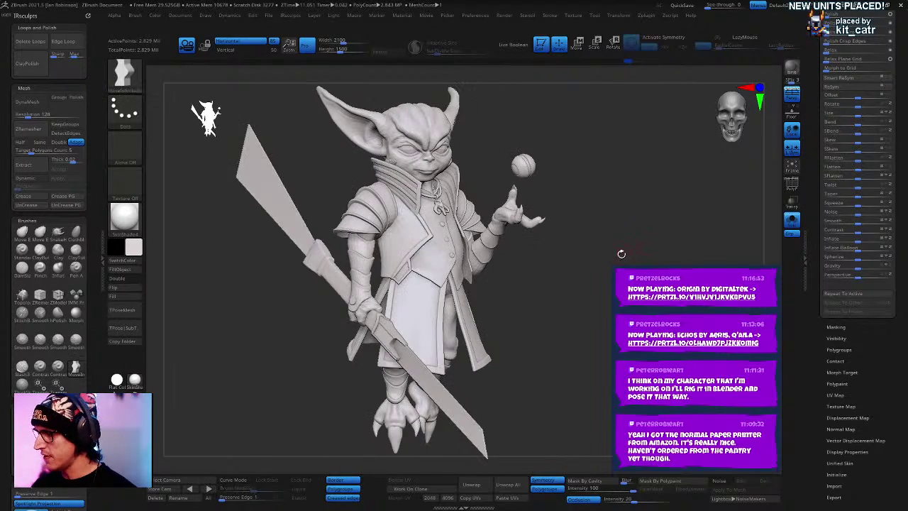
{"action": "right_click_drag", "start_coordinate": [610, 224], "coordinate": [614, 258], "text": "ctrl"}
{"action": "right_click", "coordinate": [614, 257]}
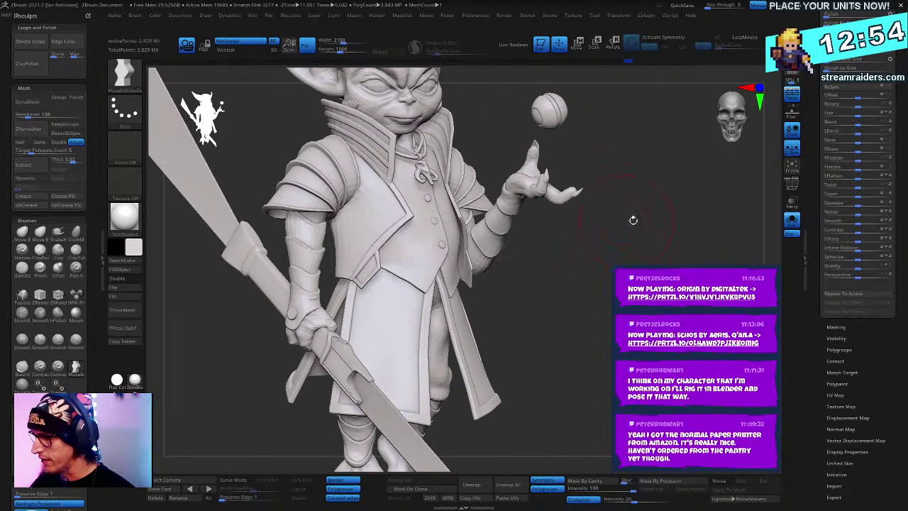
Step: Nudge the outer side of the sword hand slightly inward toward the grip with the Move brush
{"action": "right_click_drag", "start_coordinate": [632, 220], "coordinate": [637, 226], "text": "alt"}
{"action": "right_click", "coordinate": [319, 218]}
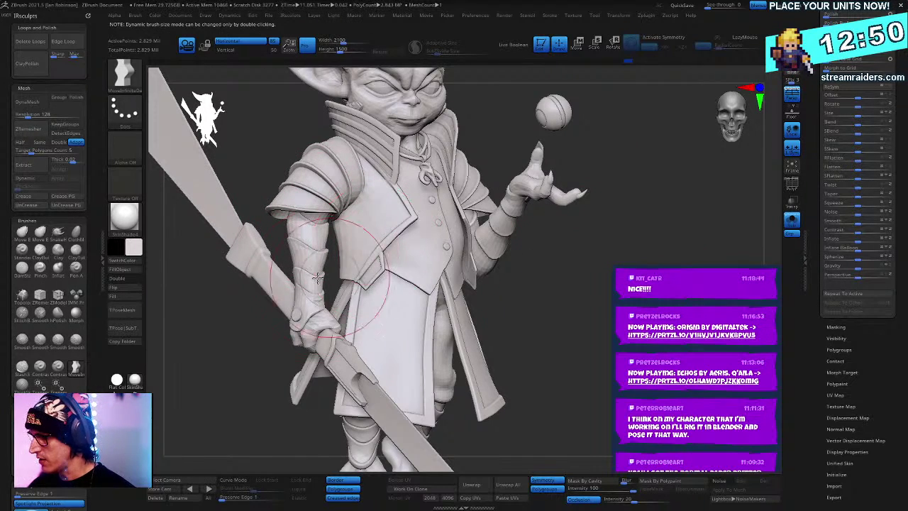
{"action": "right_click", "coordinate": [354, 284]}
{"action": "right_click_drag", "start_coordinate": [602, 284], "coordinate": [528, 287]}
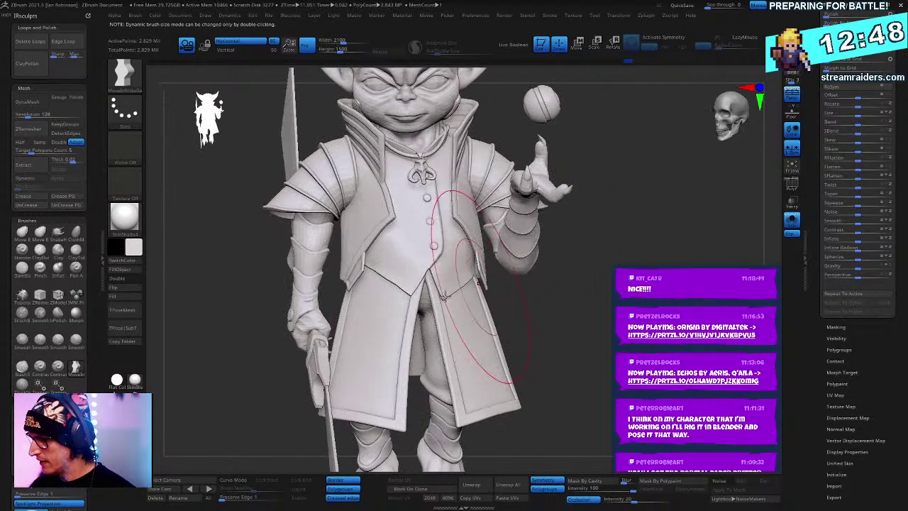
{"action": "left_click_drag", "start_coordinate": [286, 324], "coordinate": [294, 333]}
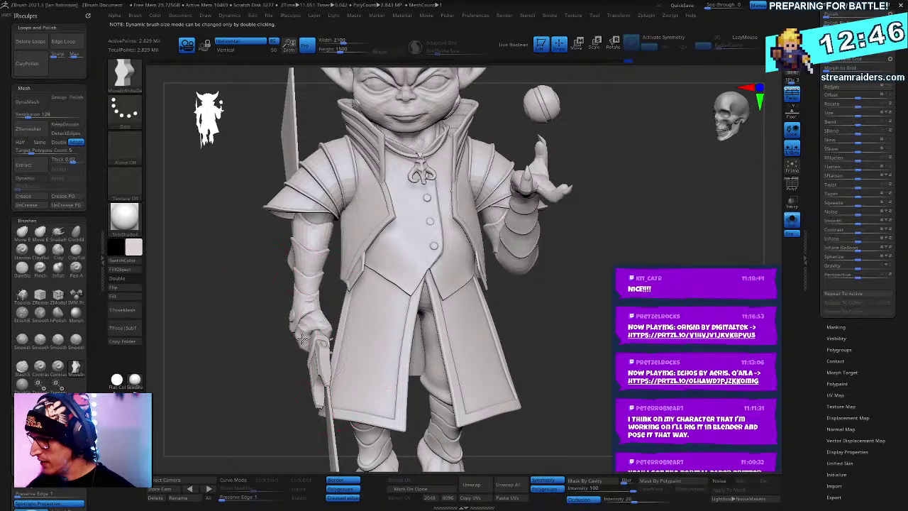
{"action": "right_click_drag", "start_coordinate": [306, 327], "coordinate": [648, 253]}
{"action": "right_click_drag", "start_coordinate": [543, 295], "coordinate": [609, 287], "text": "alt"}
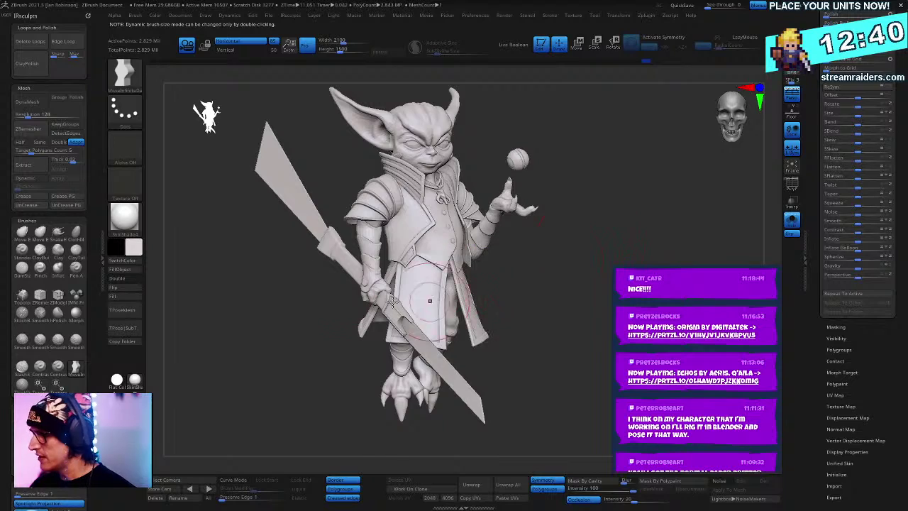
Step: Examine the full posed figure, checking the arms, the sword angle and the overall balance of the pose
{"action": "mouse_move", "coordinate": [339, 303]}
{"action": "right_mouse_down", "text": "ctrl"}
{"action": "mouse_move", "coordinate": [346, 344]}
{"action": "mouse_move", "coordinate": [563, 313]}
{"action": "mouse_move", "coordinate": [341, 312]}
{"action": "mouse_move", "coordinate": [334, 277]}
{"action": "right_mouse_up", "text": "ctrl"}
{"action": "key", "text": "w"}
{"action": "right_click_drag", "start_coordinate": [517, 254], "coordinate": [474, 308], "text": "alt"}
{"action": "left_click", "coordinate": [441, 274]}
{"action": "right_click_drag", "start_coordinate": [468, 228], "coordinate": [593, 256], "text": "alt"}
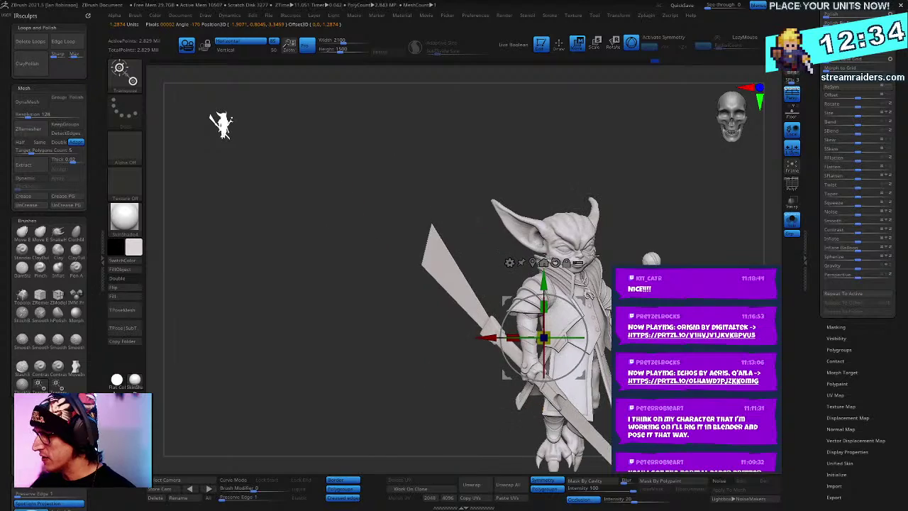
{"action": "mouse_move", "coordinate": [744, 326]}
{"action": "right_mouse_down", "text": "alt"}
{"action": "mouse_move", "coordinate": [669, 291]}
{"action": "mouse_move", "coordinate": [669, 329]}
{"action": "mouse_move", "coordinate": [550, 298]}
{"action": "mouse_move", "coordinate": [649, 280]}
{"action": "right_mouse_up", "text": "alt"}
{"action": "key", "text": "q"}
{"action": "right_click_drag", "start_coordinate": [685, 319], "coordinate": [701, 278], "text": "ctrl"}
{"action": "key", "text": "w"}
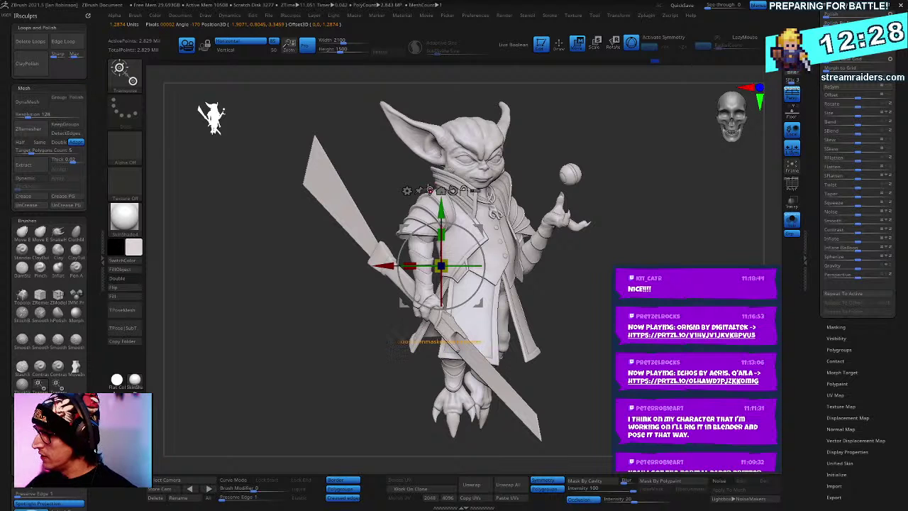
{"action": "key", "text": "q"}
{"action": "right_click_drag", "start_coordinate": [699, 170], "coordinate": [705, 146], "text": "ctrl"}
Step: Save the TPose mesh to the Darth_Grogu folder, overwriting the existing Tpose_01.GoT file
{"action": "left_click", "coordinate": [122, 310]}
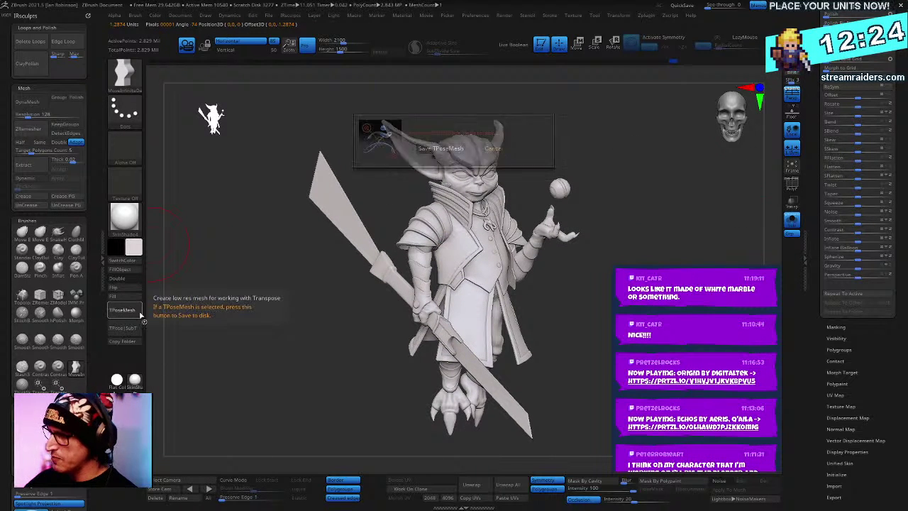
{"action": "left_click", "coordinate": [440, 149]}
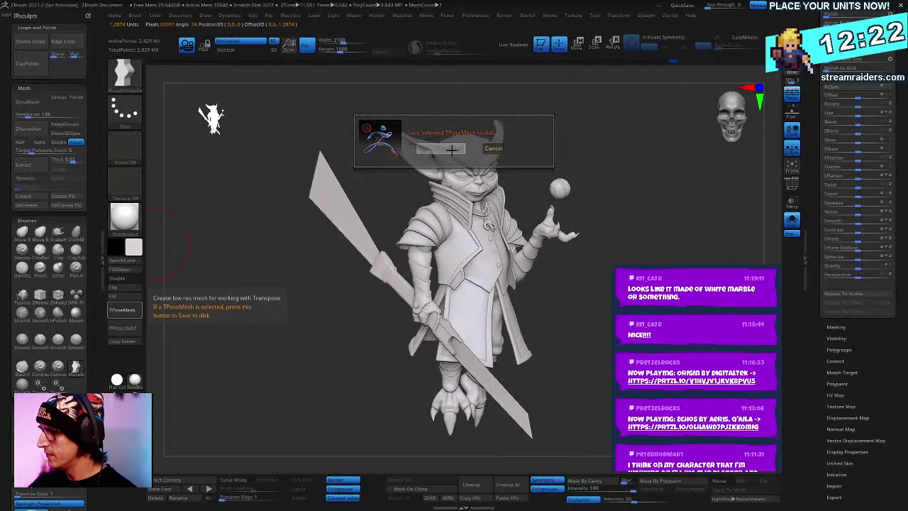
{"action": "left_click", "coordinate": [202, 145]}
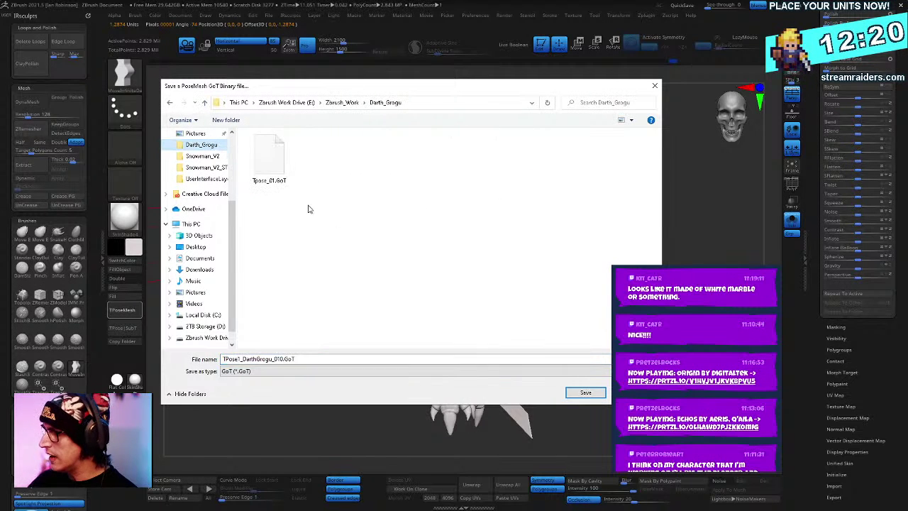
{"action": "left_click", "coordinate": [269, 157]}
{"action": "left_click", "coordinate": [585, 392]}
{"action": "left_click", "coordinate": [478, 251]}
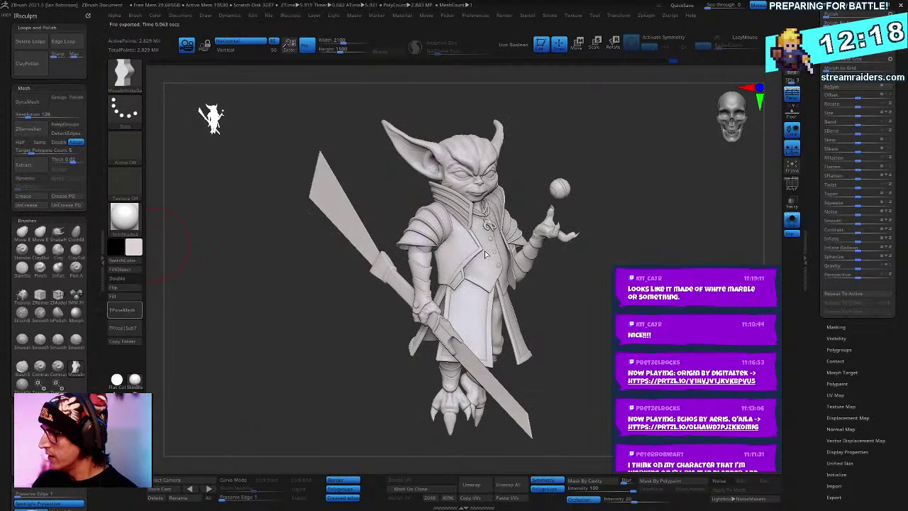
Step: Transfer the pose back to the original subtools and turn off Solo mode to show the whole coloured character
{"action": "left_click", "coordinate": [133, 328]}
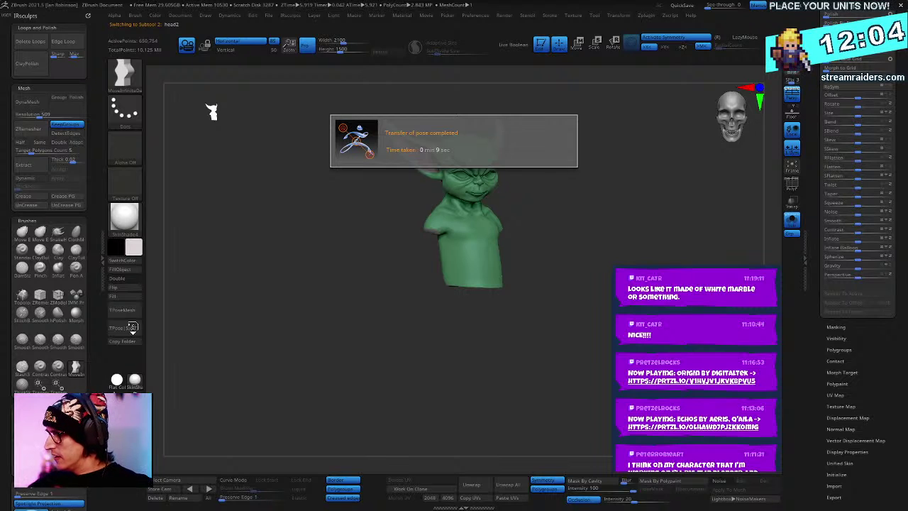
{"action": "left_click", "coordinate": [787, 229]}
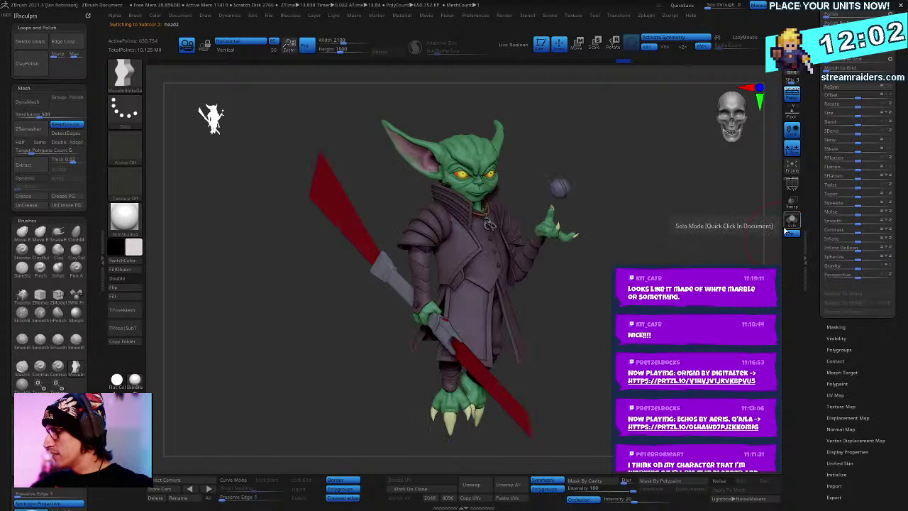
{"action": "left_click_drag", "start_coordinate": [643, 183], "coordinate": [526, 196], "text": "alt"}
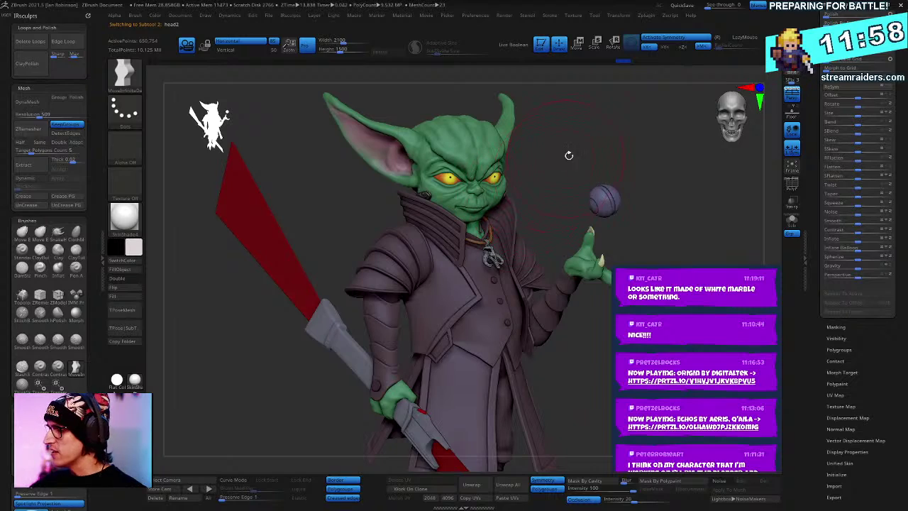
{"action": "left_click_drag", "start_coordinate": [569, 155], "coordinate": [615, 229], "text": "alt"}
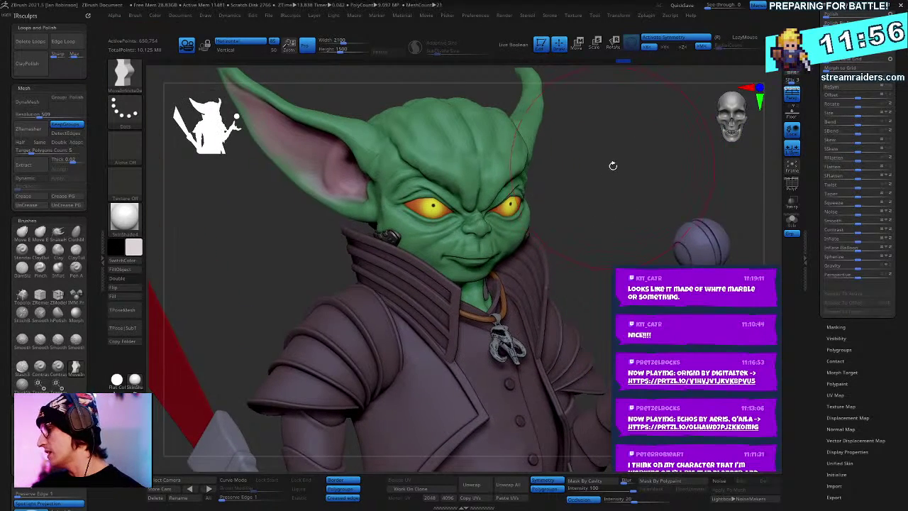
Step: Check the head's wireframe by switching PolyFrame on and off, and reduce the draw size to 5
{"action": "key", "text": "space"}
{"action": "left_click_drag", "start_coordinate": [617, 172], "coordinate": [441, 262], "text": "alt"}
{"action": "key", "text": "shift+f"}
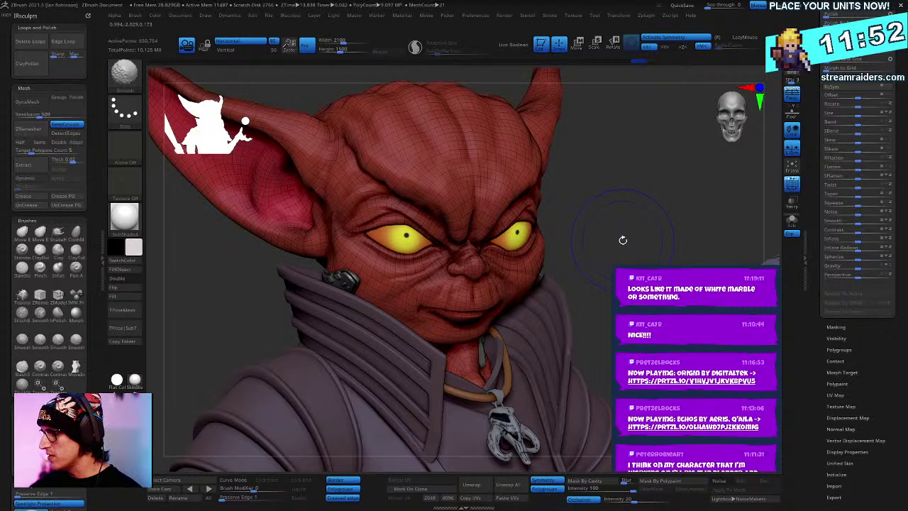
{"action": "key", "text": "shift+f"}
{"action": "key", "text": "space"}
{"action": "left_click_drag", "start_coordinate": [625, 223], "coordinate": [618, 224]}
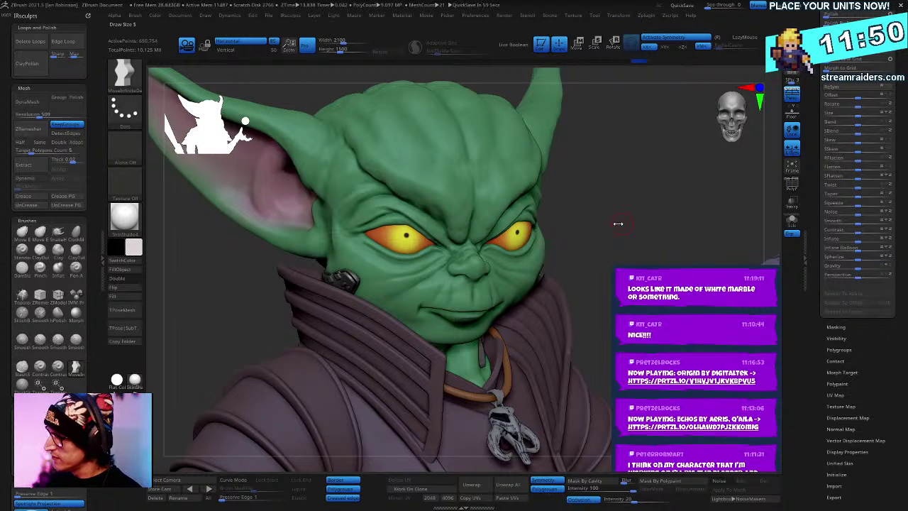
Step: Save the posed tool in the Darth_Grogu folder as DarthGrogu_011_Posed.ZTL
{"action": "scroll", "coordinate": [857, 284], "scroll_direction": "up", "scroll_amount": 5}
{"action": "left_click", "coordinate": [876, 30]}
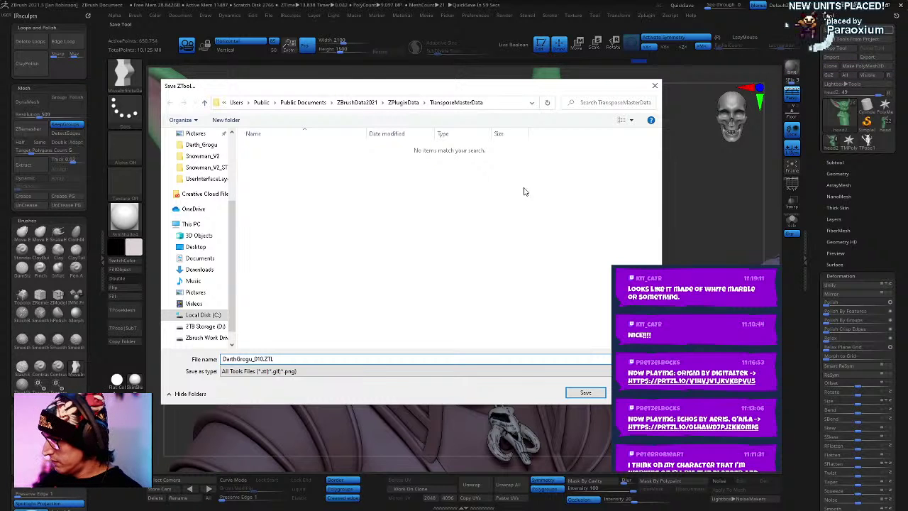
{"action": "scroll", "coordinate": [202, 227], "scroll_direction": "up", "scroll_amount": 3}
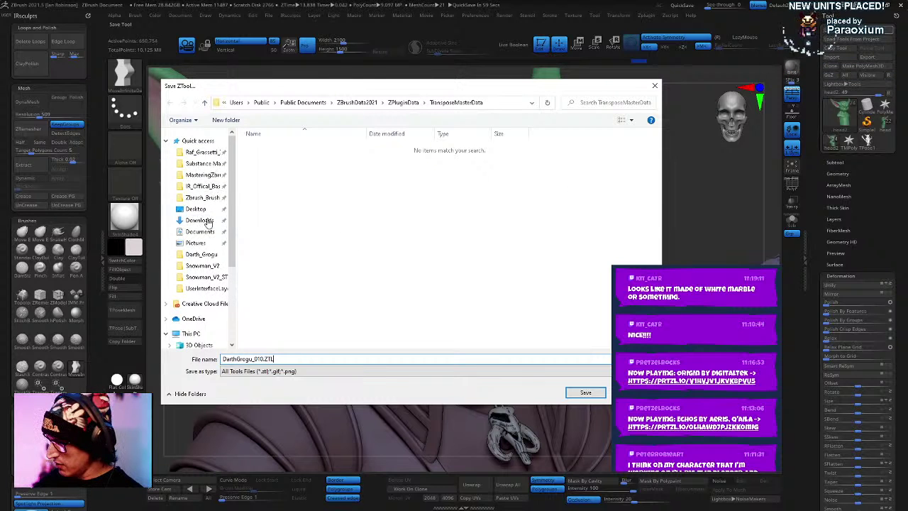
{"action": "left_click", "coordinate": [212, 254]}
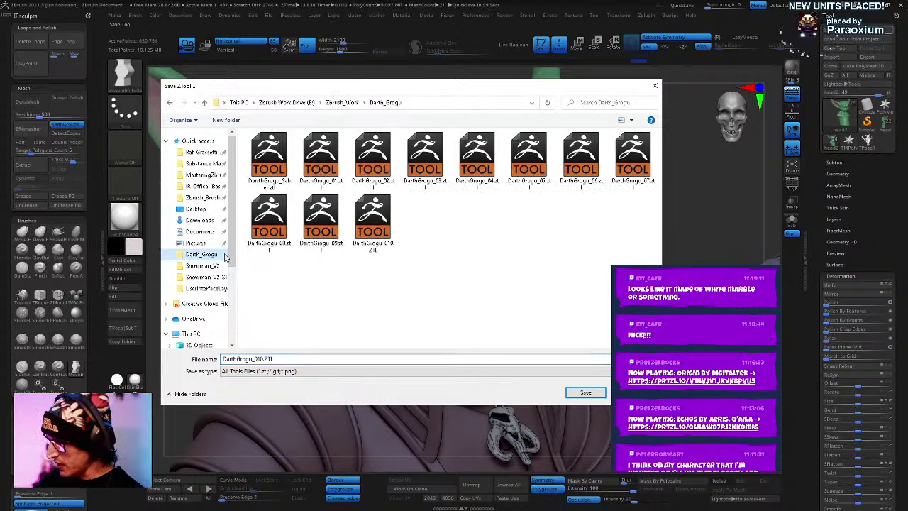
{"action": "left_click", "coordinate": [374, 233]}
{"action": "left_click", "coordinate": [298, 359]}
{"action": "key", "text": "Left"}
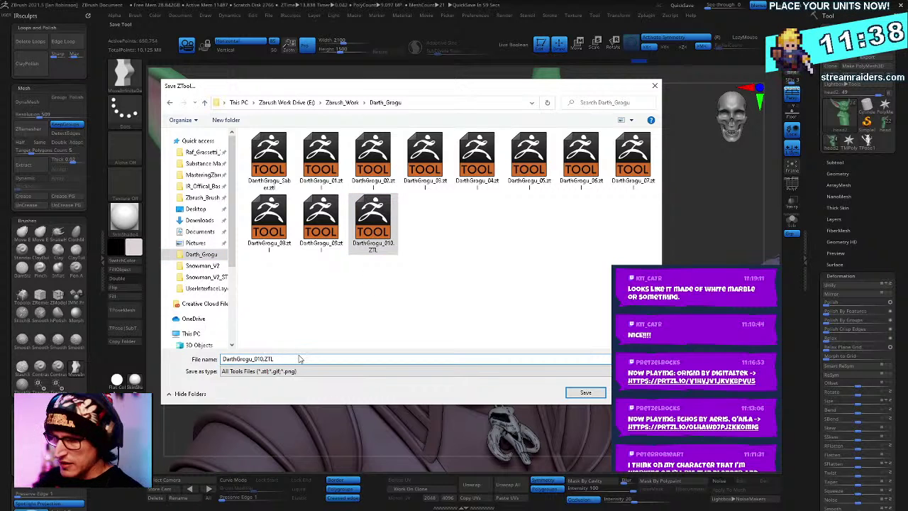
{"action": "key", "text": "BackSpace"}
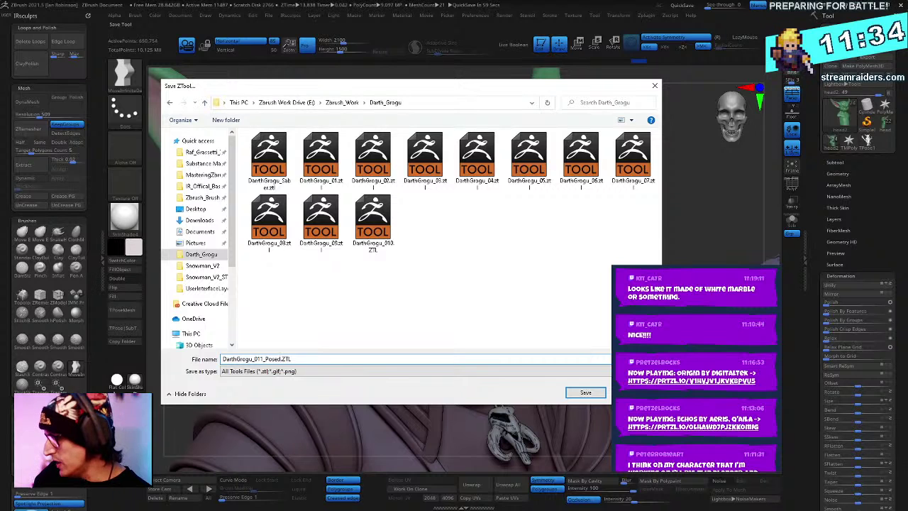
{"action": "key", "text": "Return"}
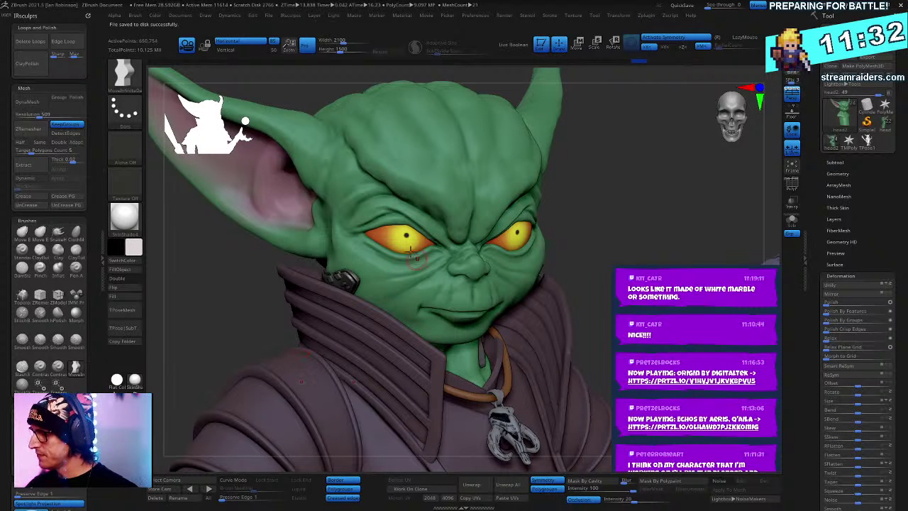
Step: Turn off symmetry on the head and make the eyes the active subtool with symmetry off
{"action": "key", "text": "x"}
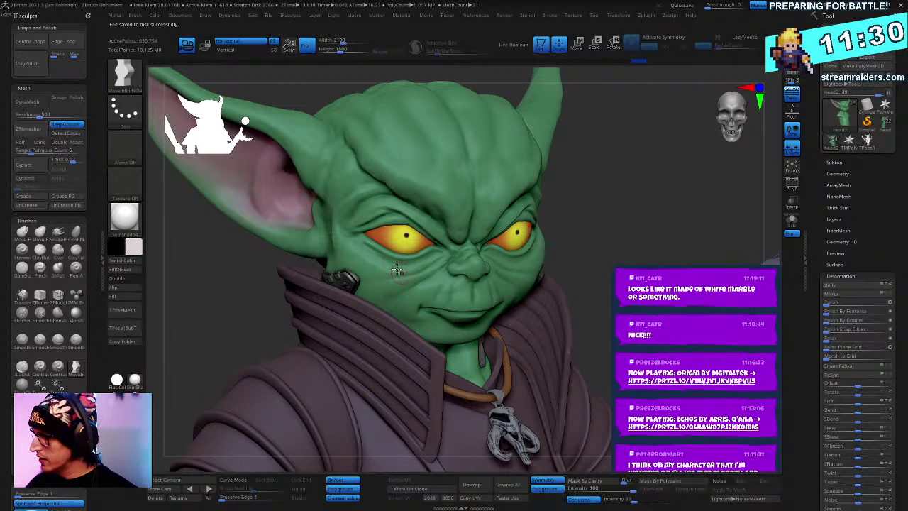
{"action": "key", "text": "shift+f"}
{"action": "left_click", "coordinate": [404, 240], "text": "alt"}
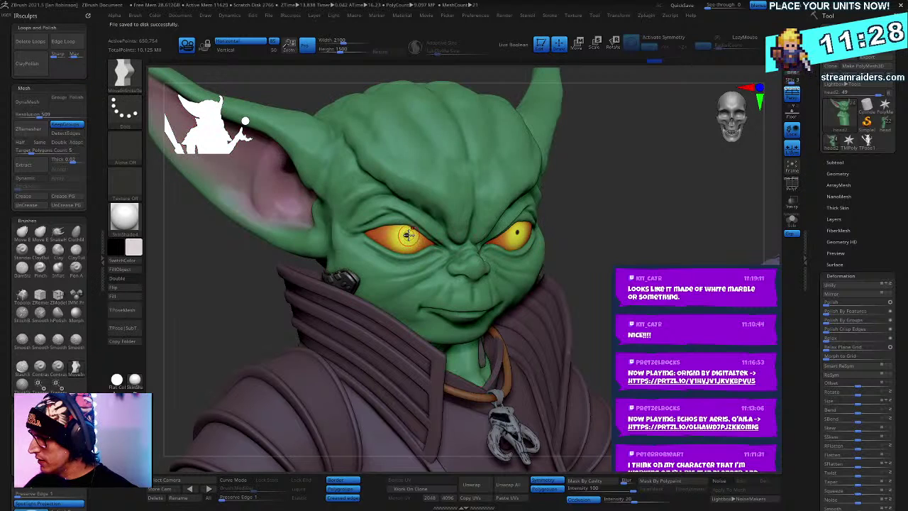
{"action": "key", "text": "x"}
{"action": "key", "text": "x"}
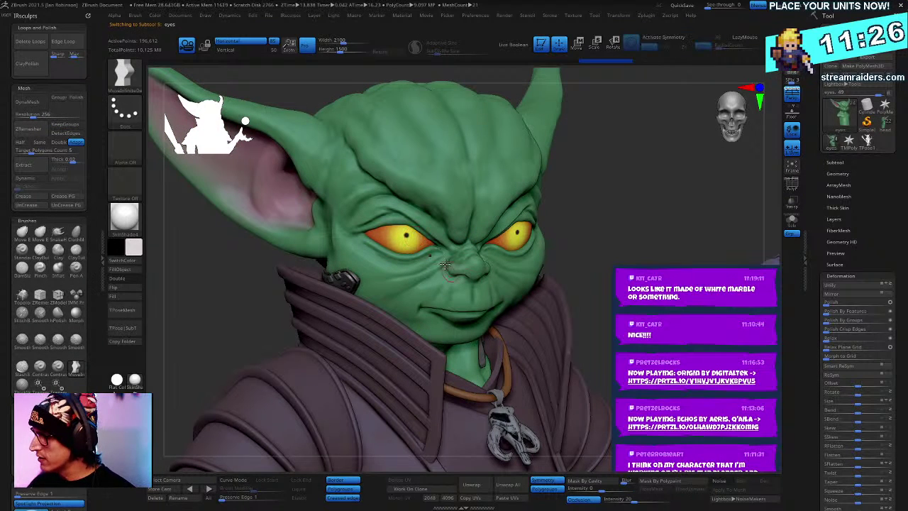
Step: Show PolyFrame on the eyes, put each eye in its own polygroup and mask everything except the character's right eye
{"action": "key", "text": "w"}
{"action": "left_click_drag", "start_coordinate": [412, 240], "coordinate": [415, 240], "text": "ctrl"}
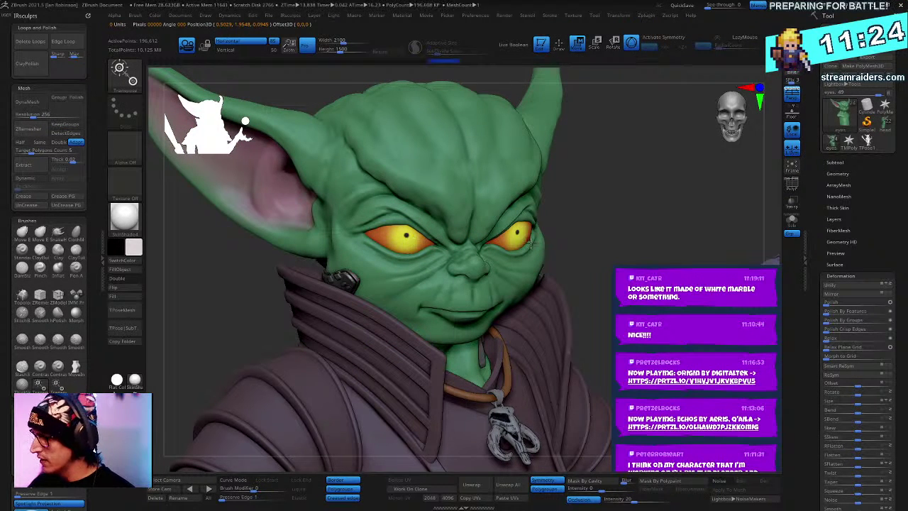
{"action": "key", "text": "g"}
{"action": "left_click", "coordinate": [461, 284]}
{"action": "key", "text": "shift+f"}
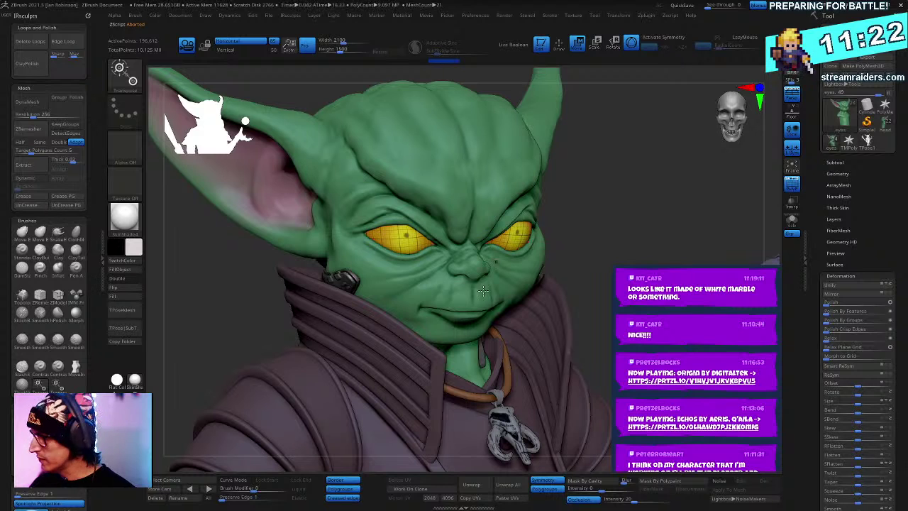
{"action": "key", "text": "ctrl+w"}
{"action": "left_click", "coordinate": [408, 248], "text": "ctrl"}
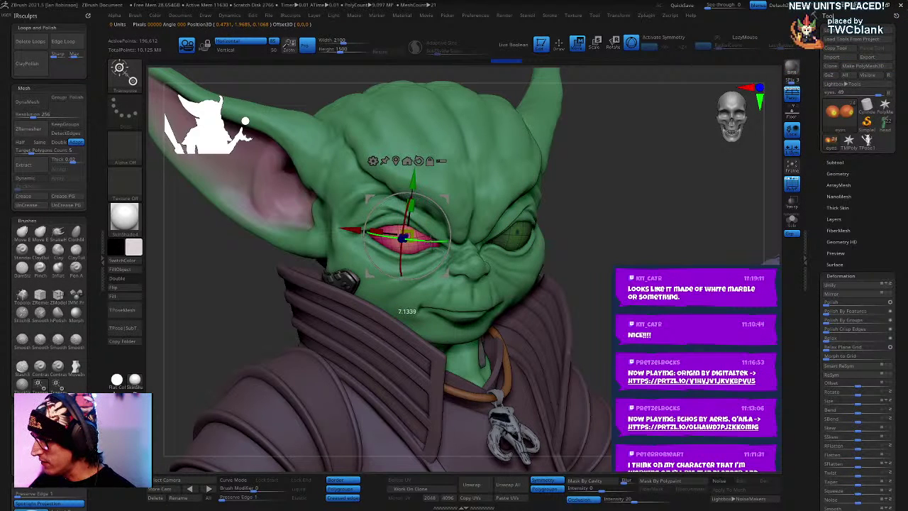
Step: Reset the gizmo orientation and rotate the character's right eye about Y to redirect its pupil
{"action": "left_click", "coordinate": [419, 161]}
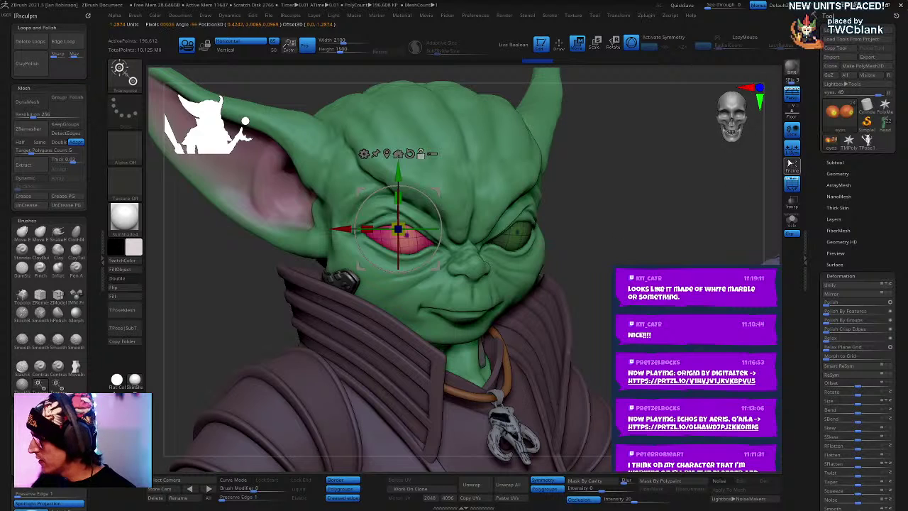
{"action": "left_click_drag", "start_coordinate": [426, 226], "coordinate": [422, 224]}
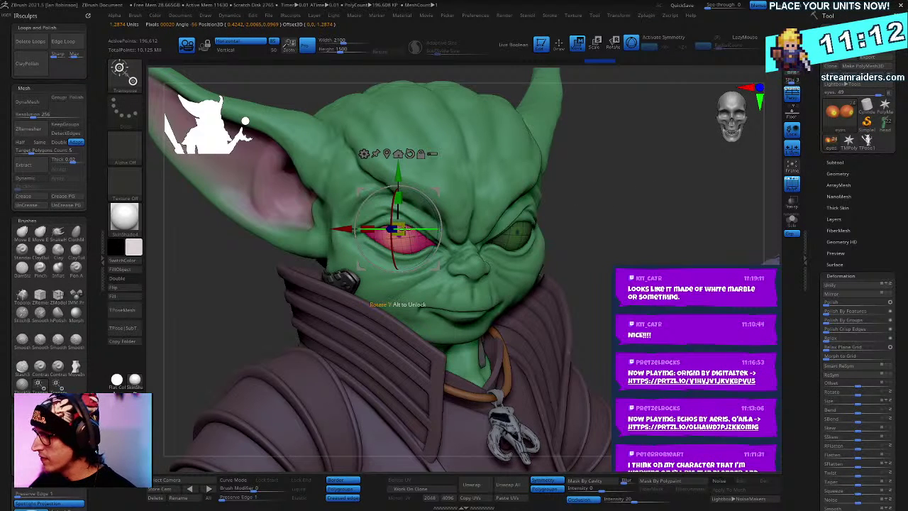
{"action": "key", "text": "q"}
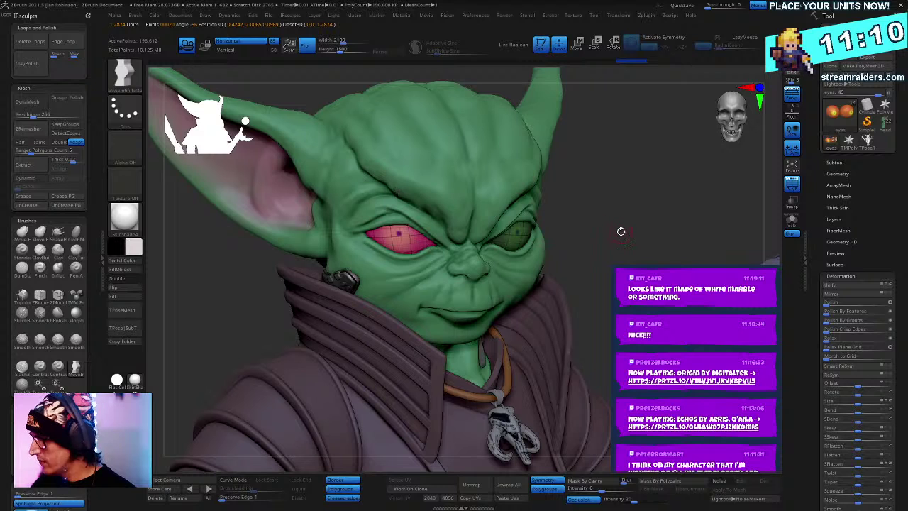
Step: Target the character's left eye, rotate it about Y by about 4 degrees to match the gaze, and turn off PolyFrame
{"action": "key", "text": "w"}
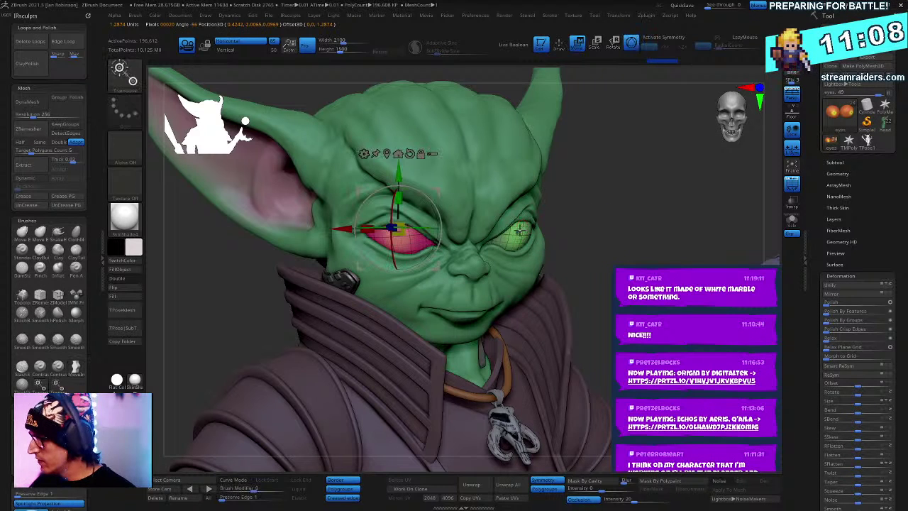
{"action": "left_click", "coordinate": [520, 230], "text": "alt"}
{"action": "left_click", "coordinate": [524, 154]}
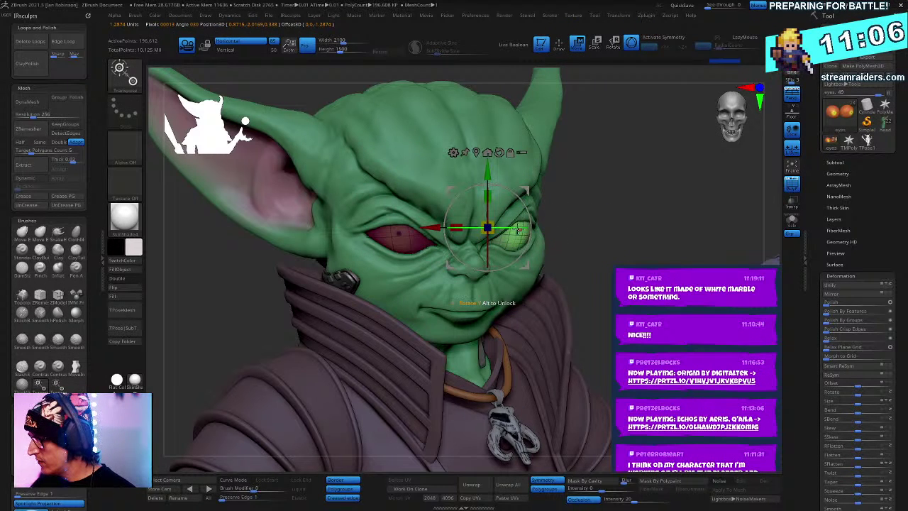
{"action": "left_click_drag", "start_coordinate": [520, 229], "coordinate": [523, 209]}
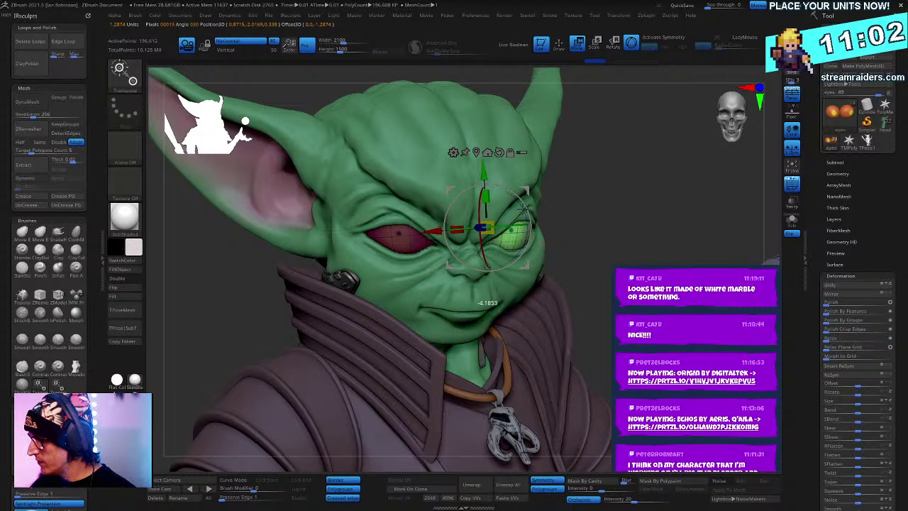
{"action": "key", "text": "q"}
{"action": "left_click_drag", "start_coordinate": [632, 213], "coordinate": [488, 245], "text": "alt"}
{"action": "key", "text": "shift+f"}
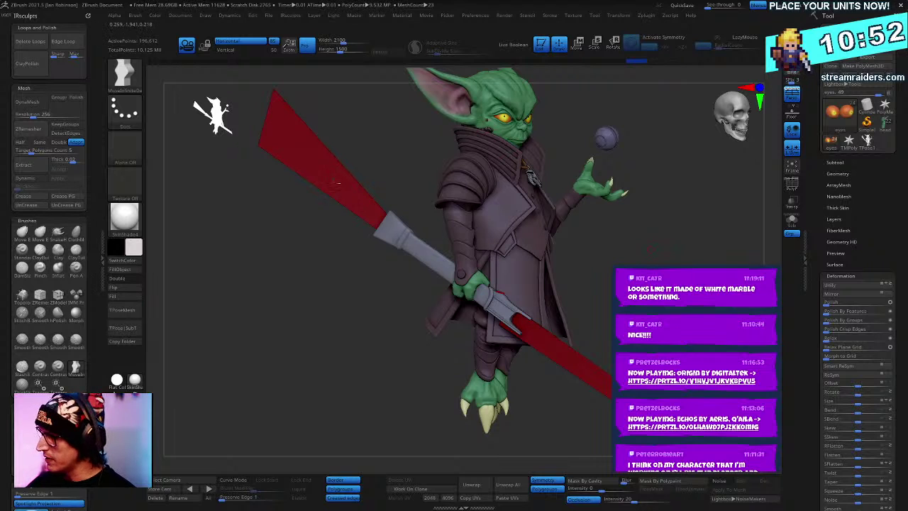
Step: Make the saber blades the active subtool, show only the lower blade and pick up its dark red as the active colour
{"action": "left_click", "coordinate": [339, 183], "text": "alt"}
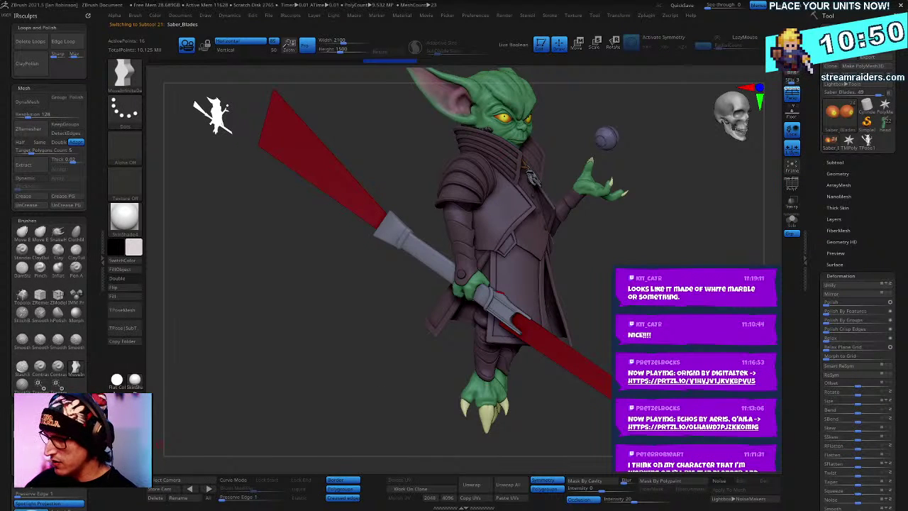
{"action": "left_click", "coordinate": [348, 192], "text": "ctrl+shift"}
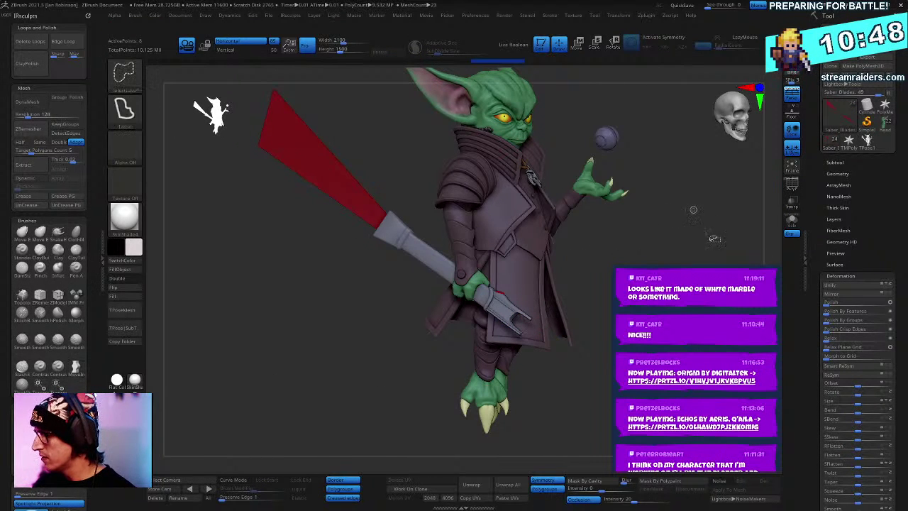
{"action": "left_click_drag", "start_coordinate": [714, 239], "coordinate": [727, 259], "text": "ctrl+shift"}
{"action": "left_click_drag", "start_coordinate": [709, 298], "coordinate": [688, 274], "text": "alt"}
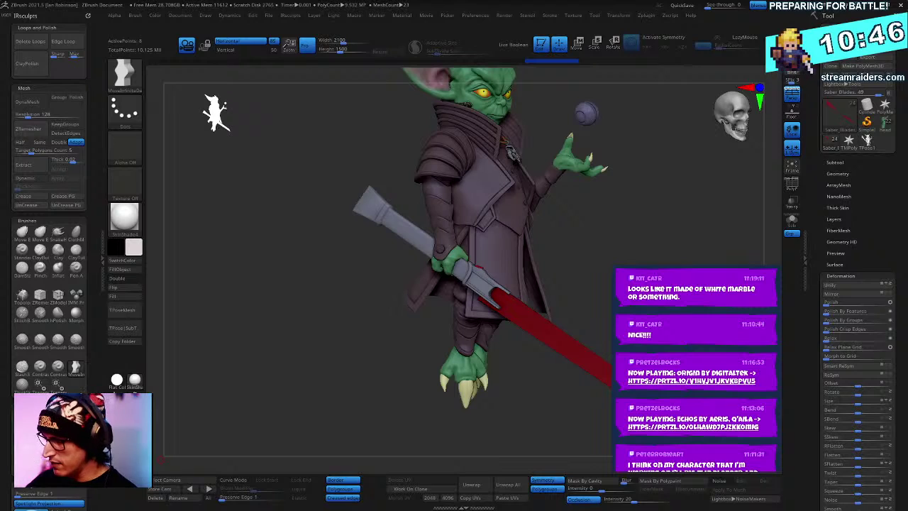
{"action": "mouse_move", "coordinate": [665, 230]}
{"action": "left_mouse_down", "text": "alt"}
{"action": "mouse_move", "coordinate": [756, 360]}
{"action": "mouse_move", "coordinate": [655, 231]}
{"action": "mouse_move", "coordinate": [683, 214]}
{"action": "mouse_move", "coordinate": [588, 263]}
{"action": "mouse_move", "coordinate": [713, 243]}
{"action": "mouse_move", "coordinate": [673, 225]}
{"action": "mouse_move", "coordinate": [683, 215]}
{"action": "left_mouse_up", "text": "alt"}
{"action": "key", "text": "w"}
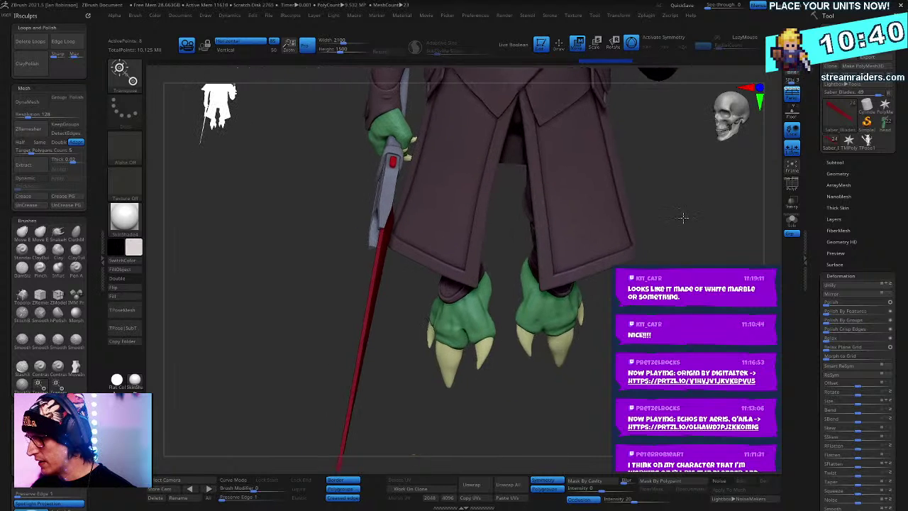
{"action": "mouse_move", "coordinate": [387, 301]}
{"action": "left_mouse_down"}
{"action": "mouse_move", "coordinate": [391, 310]}
{"action": "mouse_move", "coordinate": [362, 287]}
{"action": "left_mouse_up"}
{"action": "left_click", "coordinate": [356, 282]}
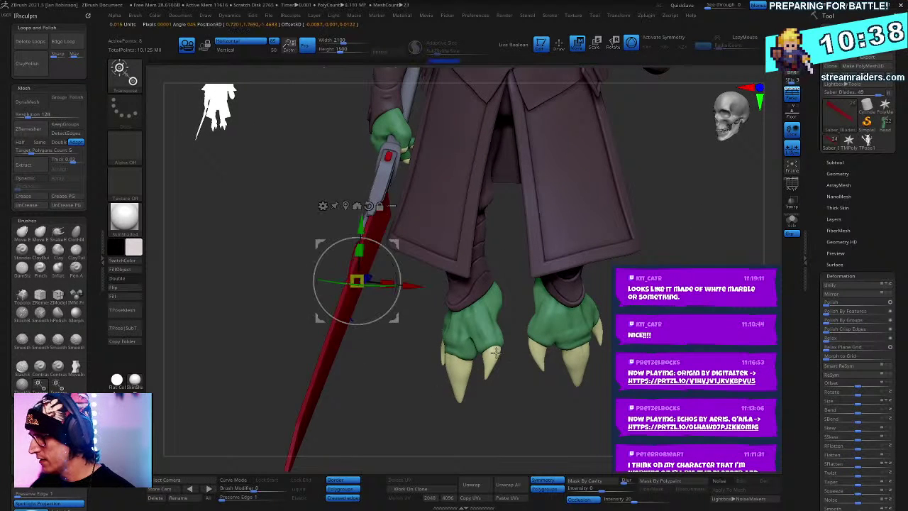
{"action": "key", "text": "q"}
{"action": "left_click_drag", "start_coordinate": [578, 284], "coordinate": [482, 321]}
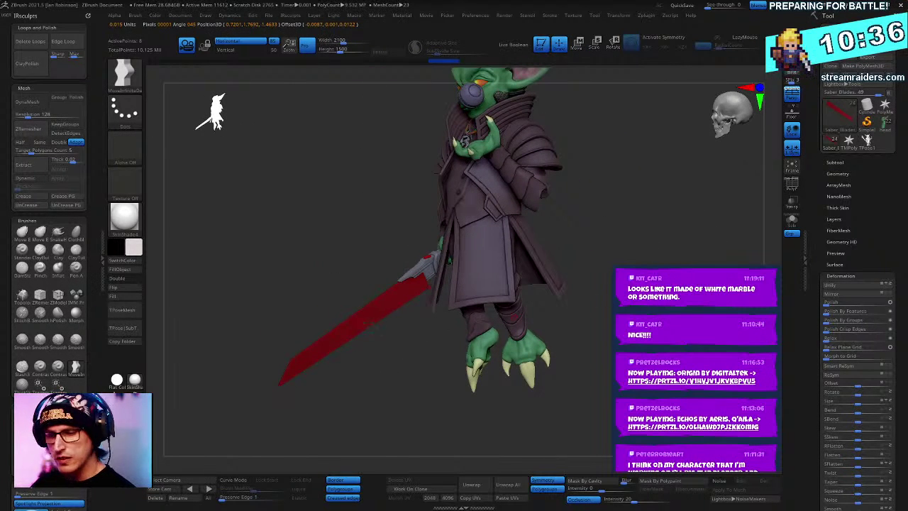
{"action": "left_click_drag", "start_coordinate": [553, 289], "coordinate": [643, 288]}
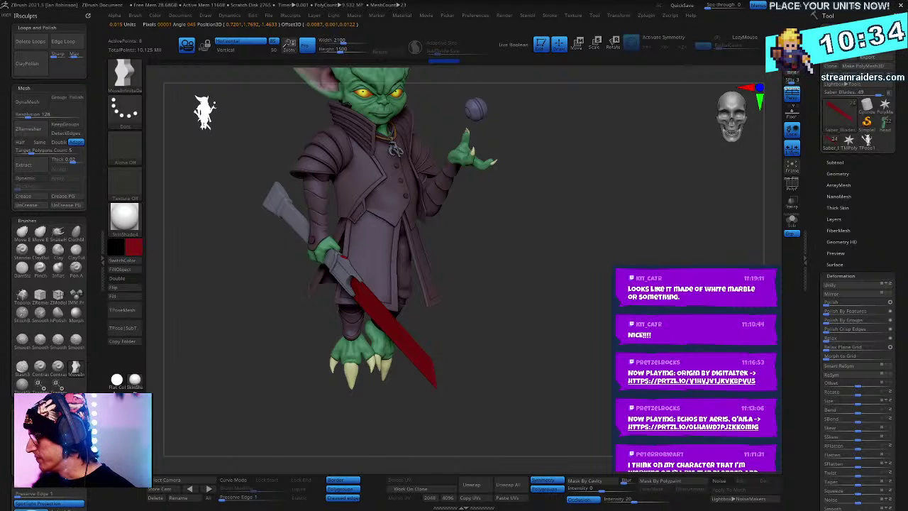
Step: Open the Accessories folder in the subtool list and delete the Saber_Blades subtool
{"action": "left_click", "coordinate": [837, 163]}
{"action": "left_click", "coordinate": [835, 272]}
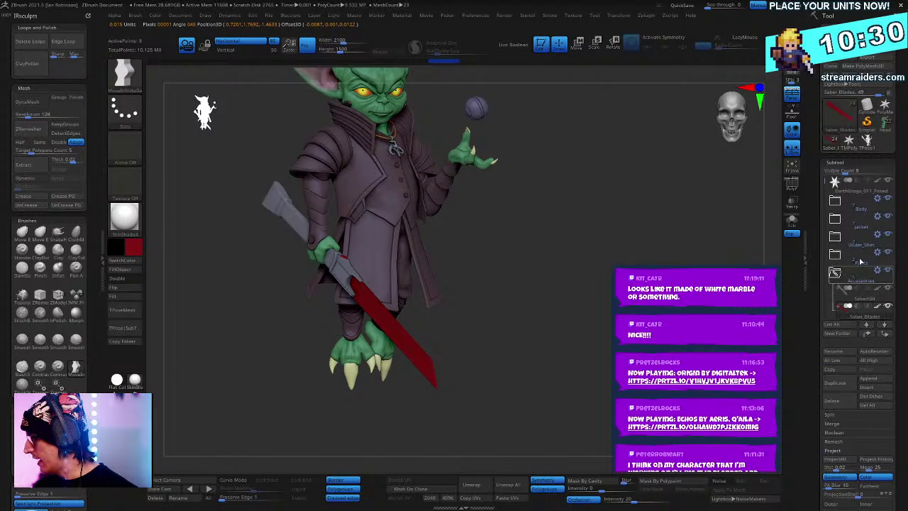
{"action": "scroll", "coordinate": [830, 241], "scroll_direction": "down", "scroll_amount": 2}
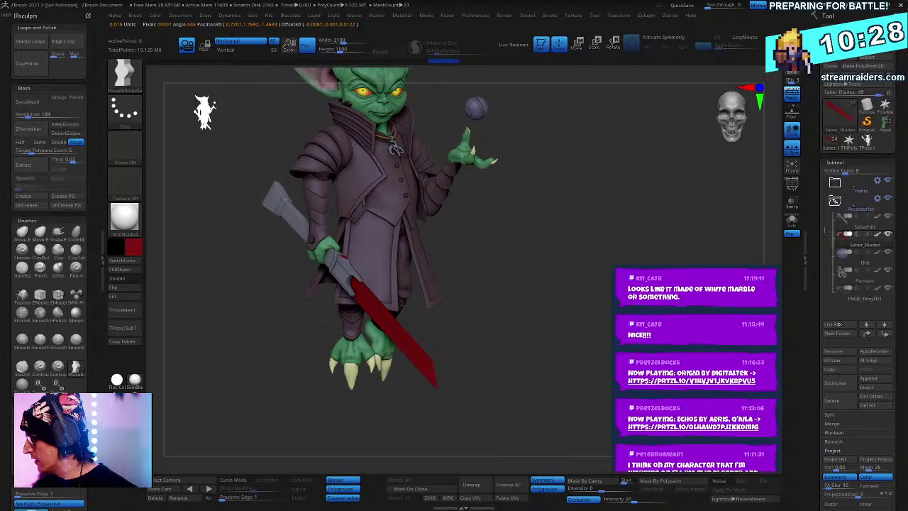
{"action": "left_click", "coordinate": [831, 400]}
{"action": "left_click", "coordinate": [831, 422]}
Step: Toggle the ambient occlusion preview off and on to compare the shading of the posed character
{"action": "left_click_drag", "start_coordinate": [539, 213], "coordinate": [475, 327], "text": "alt"}
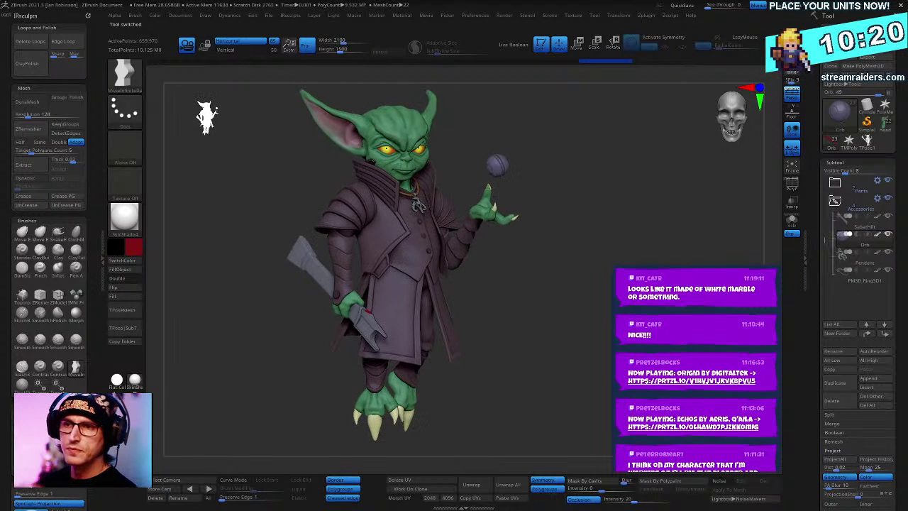
{"action": "left_click", "coordinate": [588, 500]}
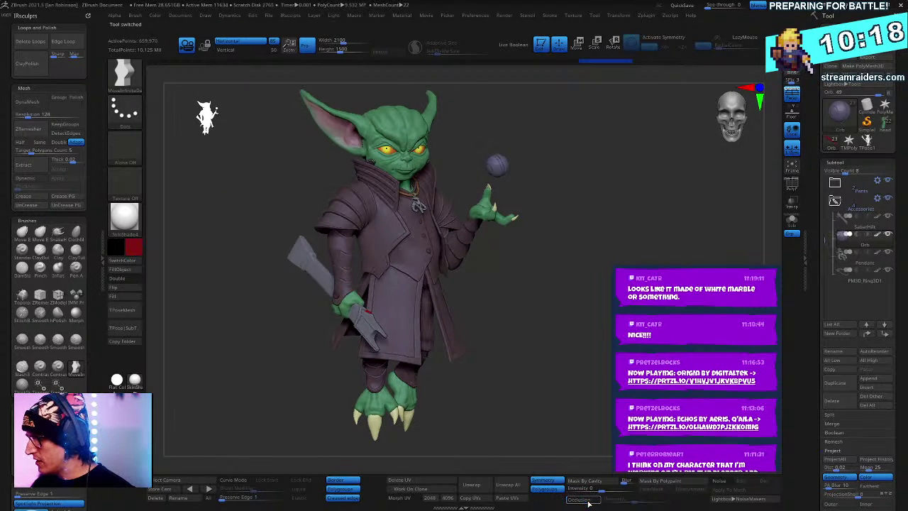
{"action": "left_click", "coordinate": [588, 500]}
{"action": "left_click", "coordinate": [588, 500]}
{"action": "left_click", "coordinate": [588, 500]}
{"action": "mouse_move", "coordinate": [656, 230]}
{"action": "left_mouse_down", "text": "alt"}
{"action": "mouse_move", "coordinate": [685, 261]}
{"action": "mouse_move", "coordinate": [682, 200]}
{"action": "left_mouse_up", "text": "alt"}
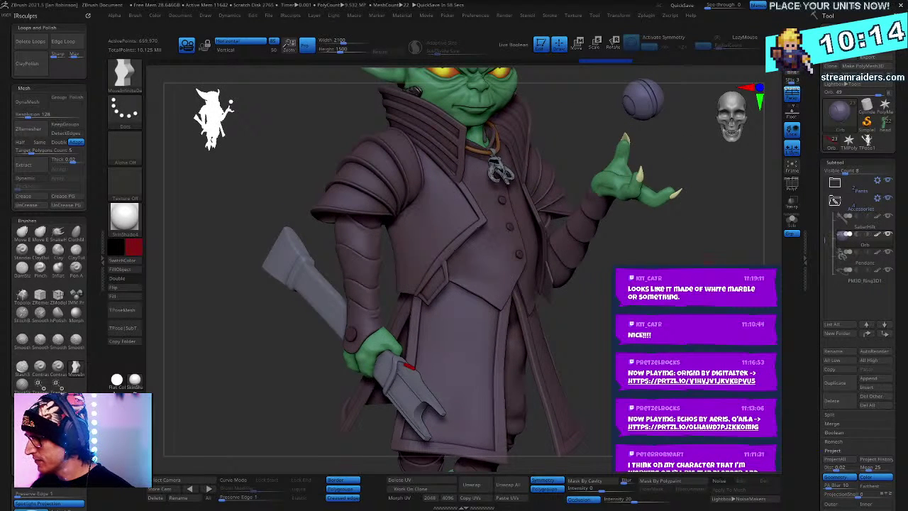
{"action": "mouse_move", "coordinate": [709, 260]}
{"action": "left_mouse_down", "text": "alt"}
{"action": "mouse_move", "coordinate": [725, 258]}
{"action": "mouse_move", "coordinate": [705, 255]}
{"action": "left_mouse_up", "text": "alt"}
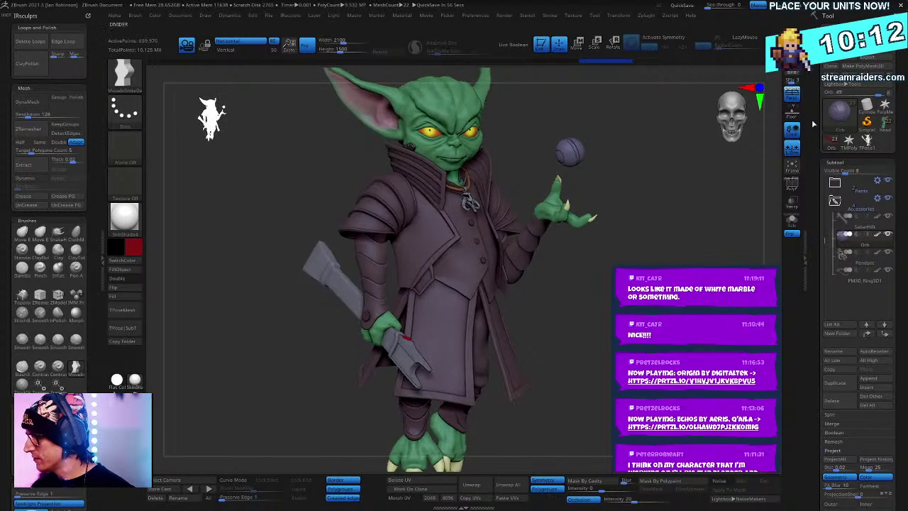
Step: Save the tool over DarthGrogu_011_Posed.ZTL in the Darth_Grogu folder
{"action": "left_click", "coordinate": [873, 30]}
{"action": "left_click", "coordinate": [432, 234]}
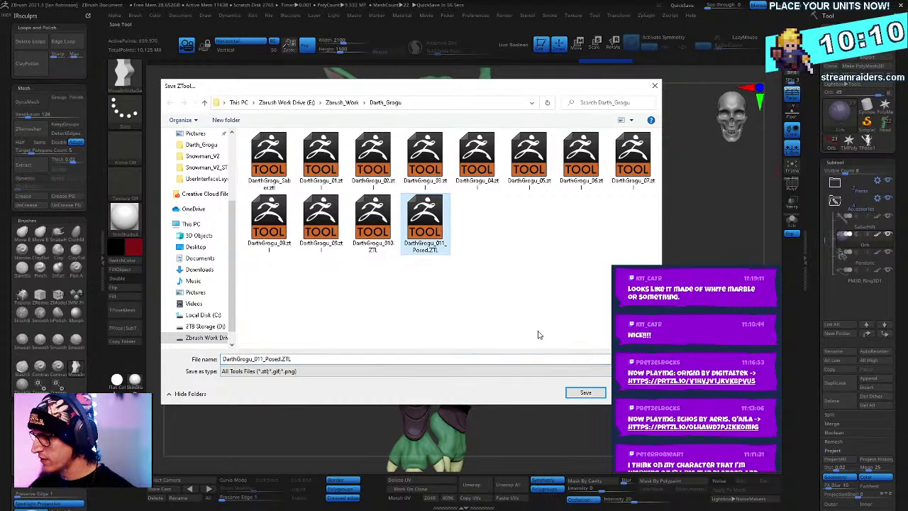
{"action": "left_click", "coordinate": [585, 392]}
{"action": "left_click", "coordinate": [476, 251]}
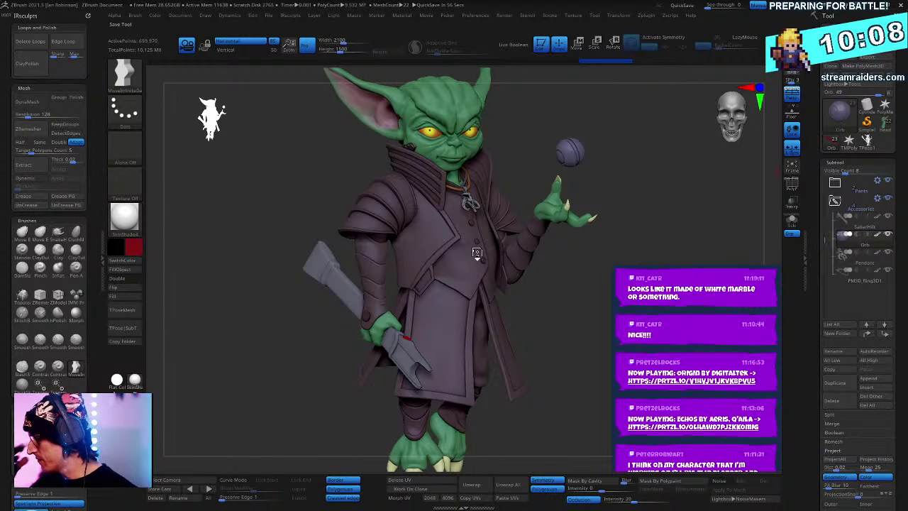
Step: Insert a Cube3D subtool and reinitialize it as a QCube with a resolution of 1
{"action": "left_click", "coordinate": [877, 389]}
{"action": "left_click", "coordinate": [578, 438]}
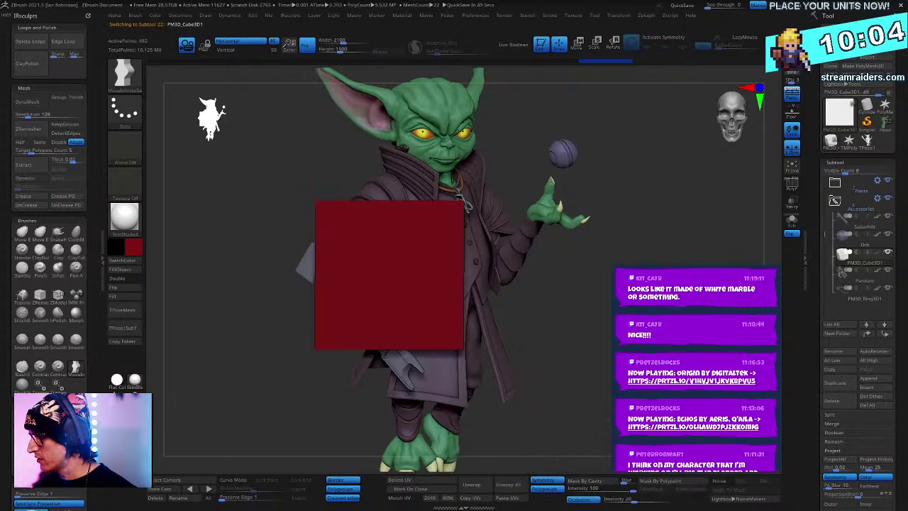
{"action": "left_click", "coordinate": [836, 162]}
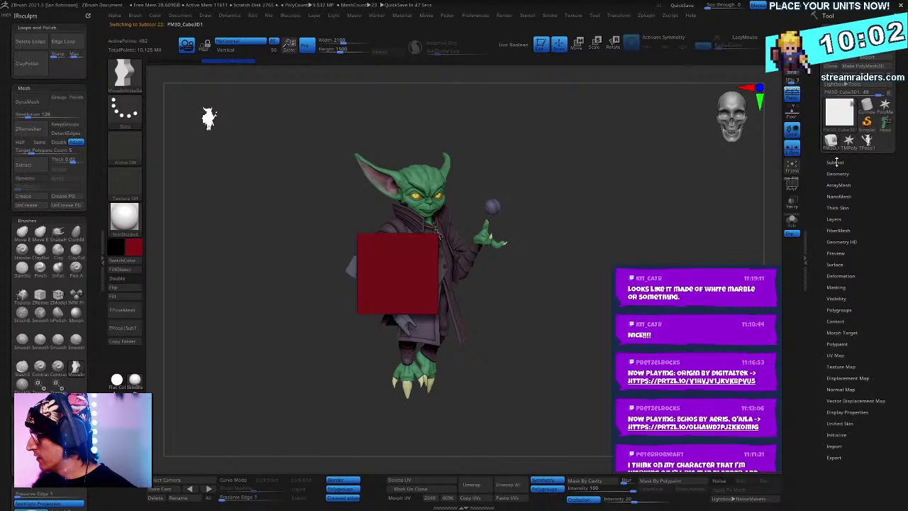
{"action": "left_click", "coordinate": [837, 435]}
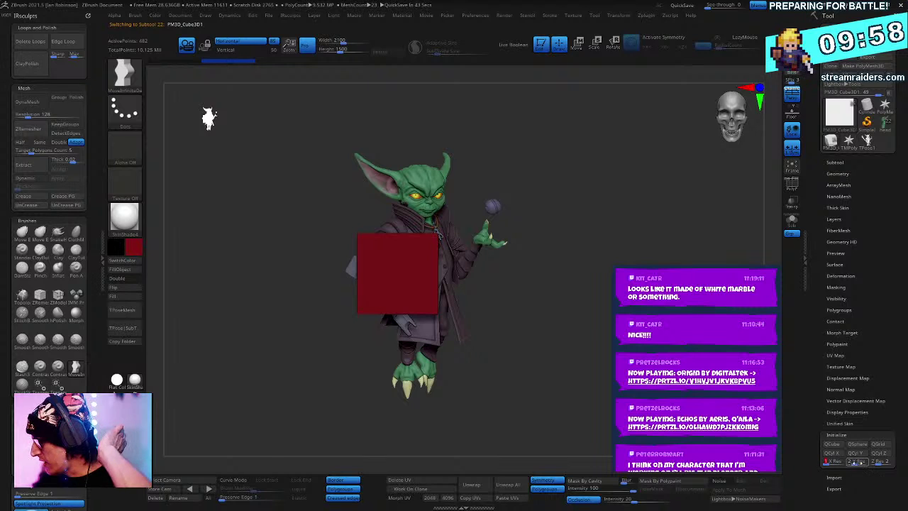
{"action": "left_click", "coordinate": [843, 444]}
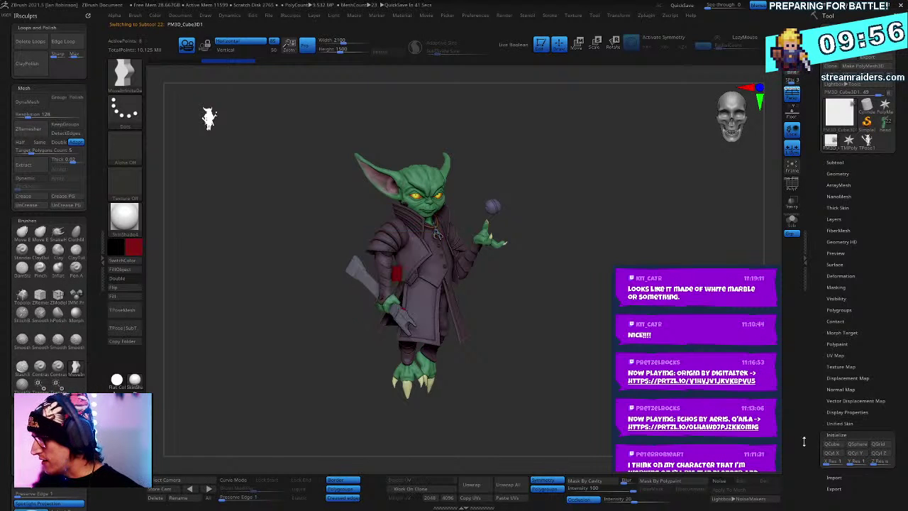
Step: Isolate the new cube, show PolyFrame and add an edge loop through its centre
{"action": "key", "text": "w"}
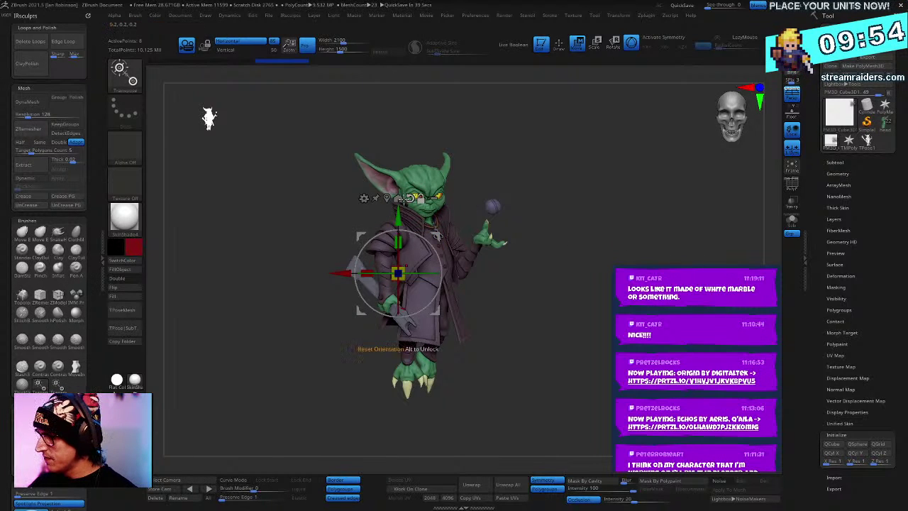
{"action": "left_click", "coordinate": [792, 221]}
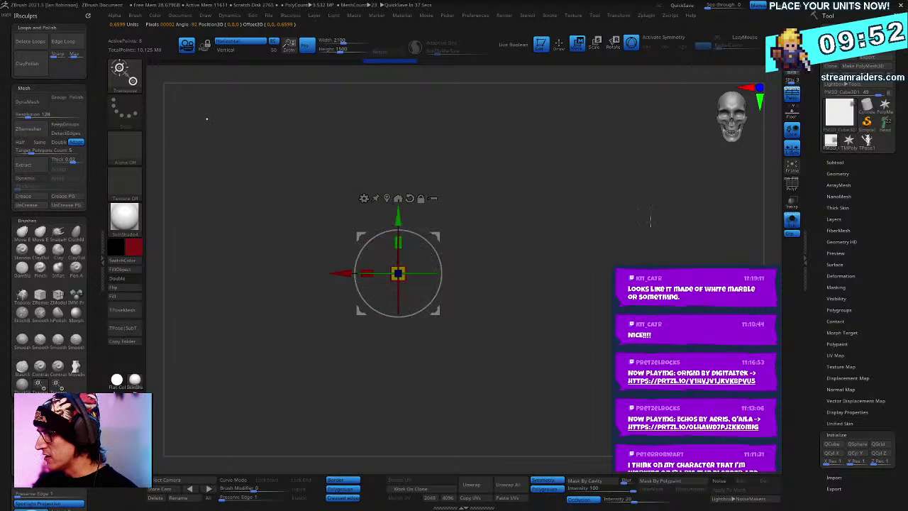
{"action": "key", "text": "shift+f"}
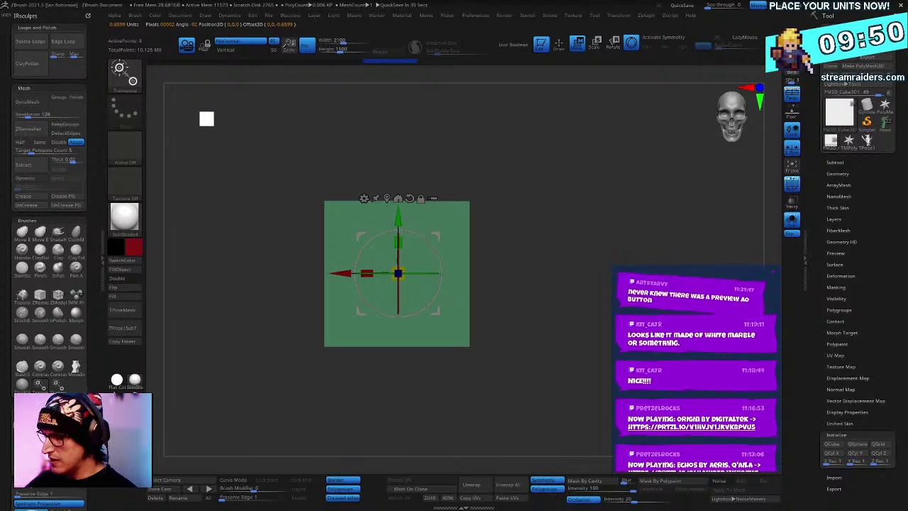
{"action": "left_click", "coordinate": [71, 461]}
{"action": "left_click_drag", "start_coordinate": [614, 244], "coordinate": [699, 264]}
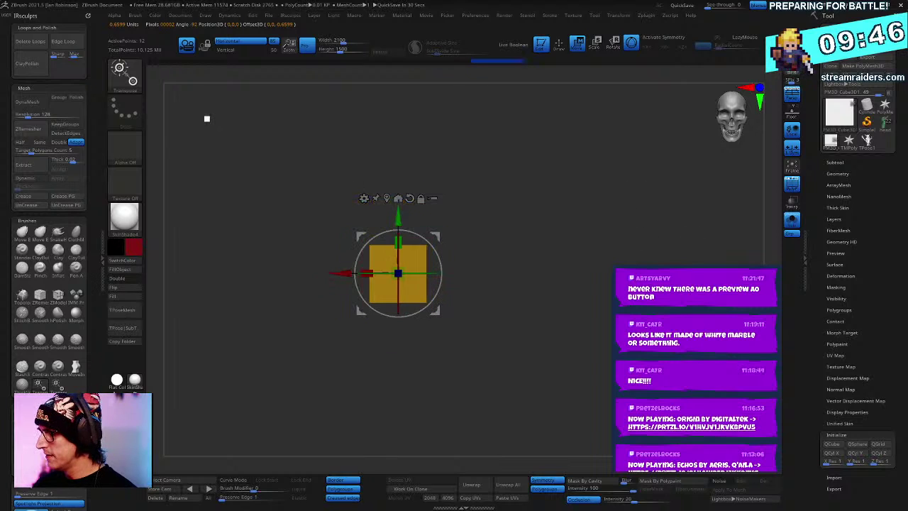
Step: Check the cube's size against the character, isolate it again and scale it into a long, thin blade bar along Z
{"action": "left_click", "coordinate": [791, 221]}
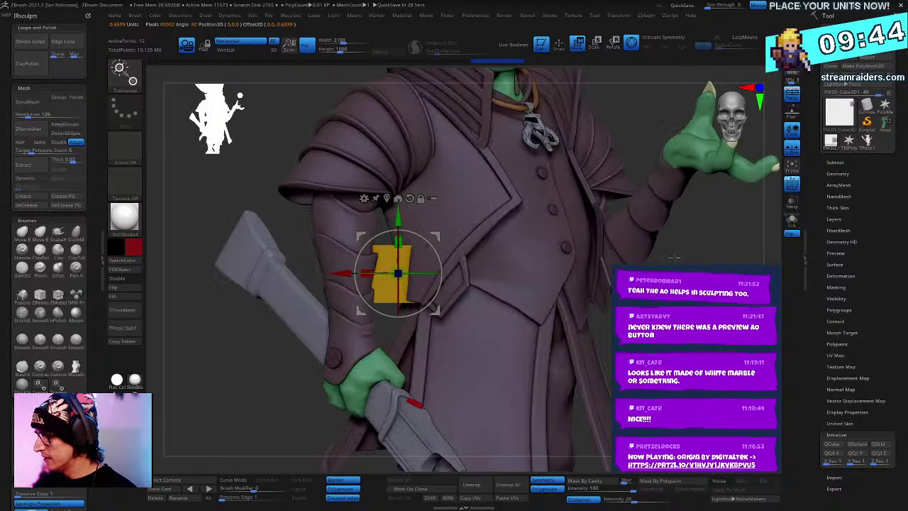
{"action": "key", "text": "q"}
{"action": "left_click_drag", "start_coordinate": [614, 256], "coordinate": [511, 260]}
{"action": "left_click", "coordinate": [792, 235]}
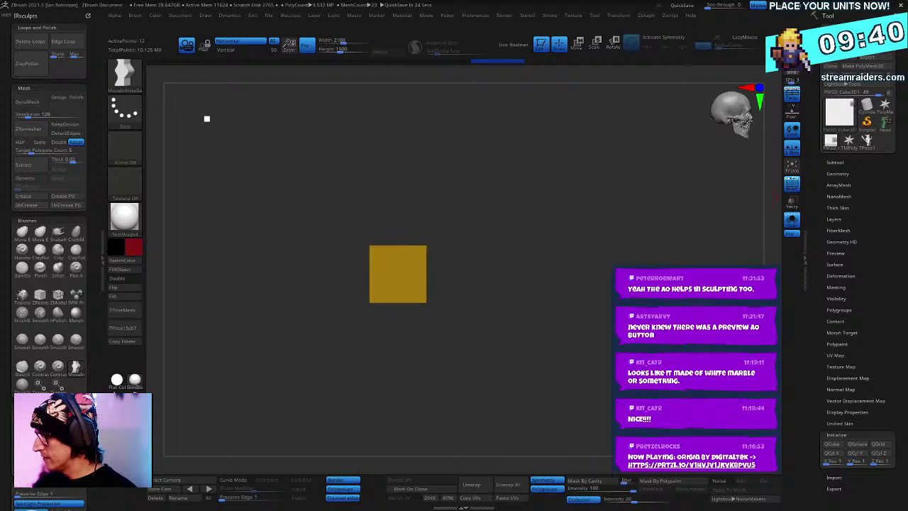
{"action": "key", "text": "w"}
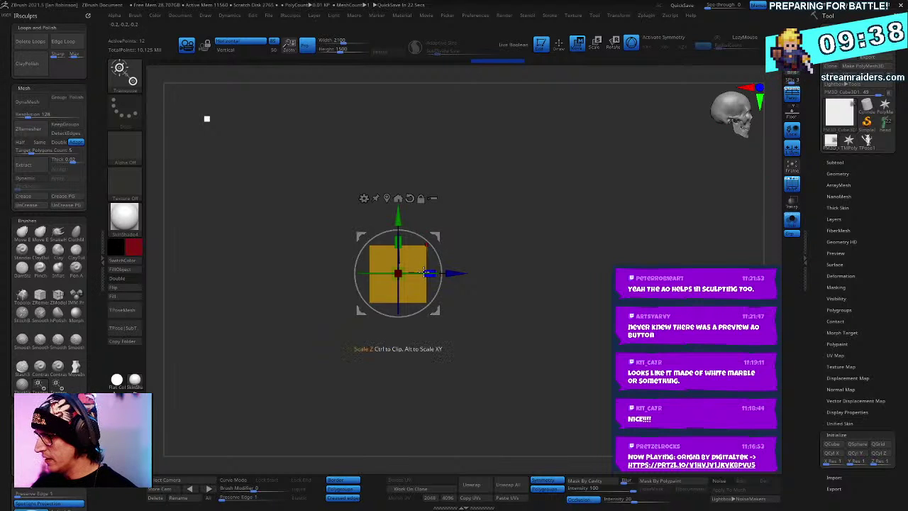
{"action": "left_click_drag", "start_coordinate": [426, 272], "coordinate": [489, 273]}
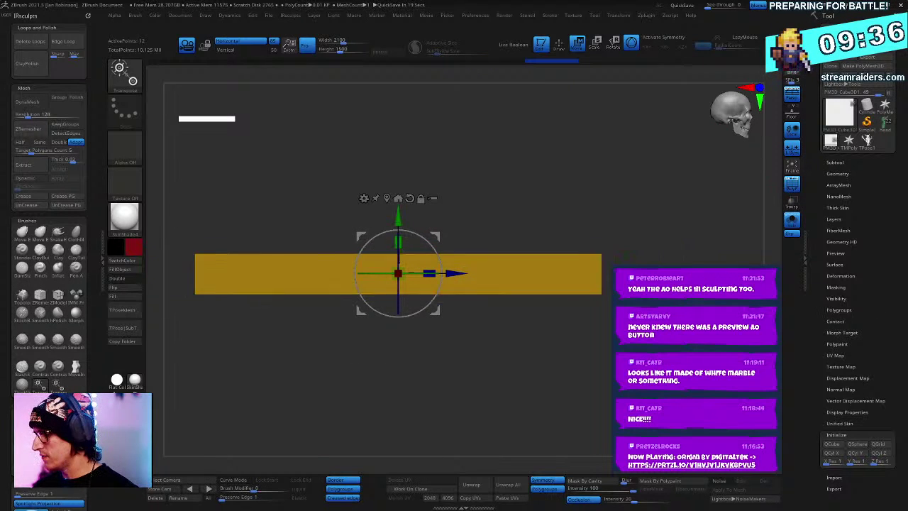
{"action": "right_click_drag", "start_coordinate": [490, 272], "coordinate": [489, 312], "text": "ctrl"}
{"action": "right_click_drag", "start_coordinate": [490, 312], "coordinate": [411, 312], "text": "shift"}
{"action": "left_click_drag", "start_coordinate": [398, 305], "coordinate": [445, 211]}
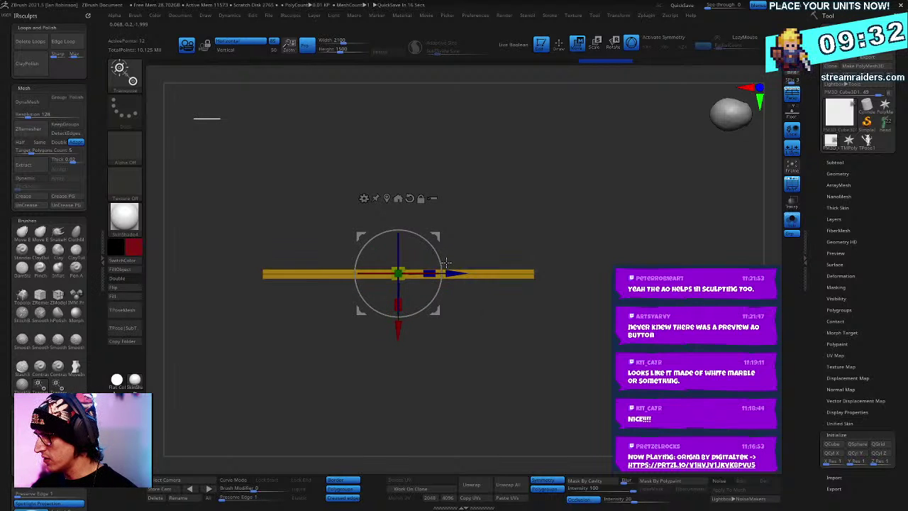
{"action": "left_click_drag", "start_coordinate": [429, 273], "coordinate": [445, 271]}
{"action": "right_click_drag", "start_coordinate": [479, 255], "coordinate": [634, 215], "text": "shift"}
Step: Target the upper edge at one end of the bar and move it inward along Z to form an angled blade tip
{"action": "key", "text": "q"}
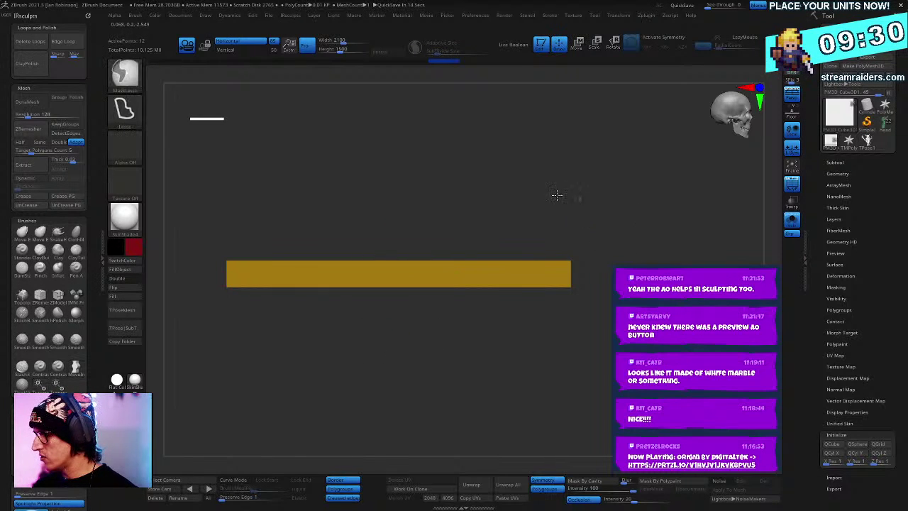
{"action": "mouse_move", "coordinate": [570, 197]}
{"action": "left_mouse_down", "text": "ctrl"}
{"action": "mouse_move", "coordinate": [572, 274]}
{"action": "mouse_move", "coordinate": [621, 206]}
{"action": "left_mouse_up", "text": "ctrl"}
{"action": "key", "text": "w"}
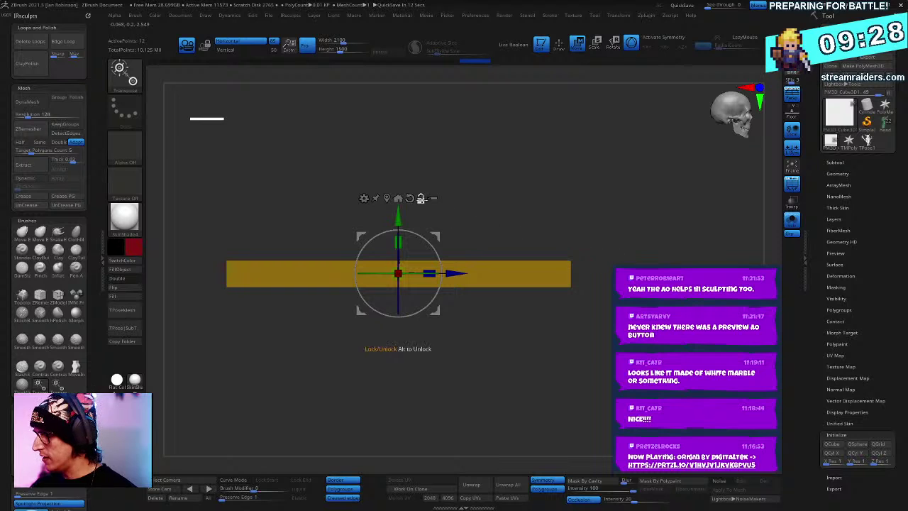
{"action": "left_click", "coordinate": [397, 198]}
{"action": "left_click", "coordinate": [630, 215], "text": "ctrl"}
{"action": "left_click", "coordinate": [390, 205]}
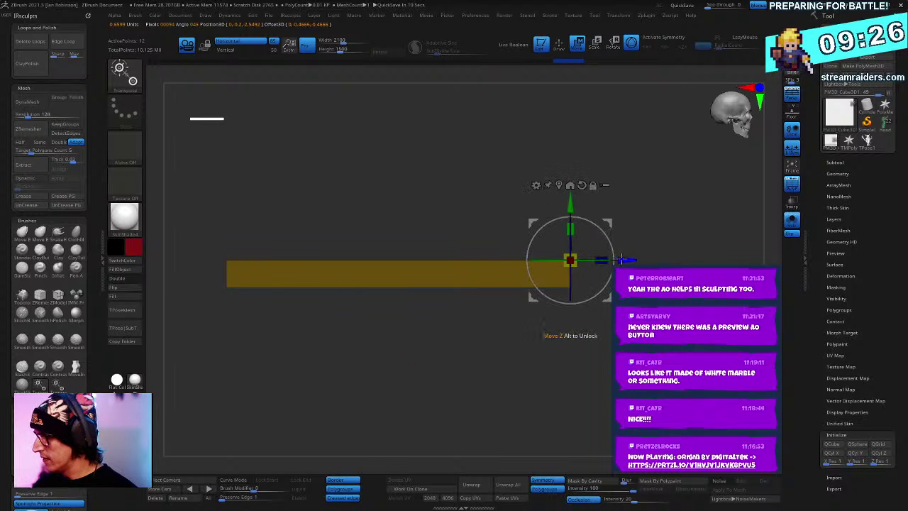
{"action": "left_click_drag", "start_coordinate": [621, 259], "coordinate": [585, 260]}
{"action": "key", "text": "q"}
{"action": "right_click_drag", "start_coordinate": [603, 243], "coordinate": [596, 248]}
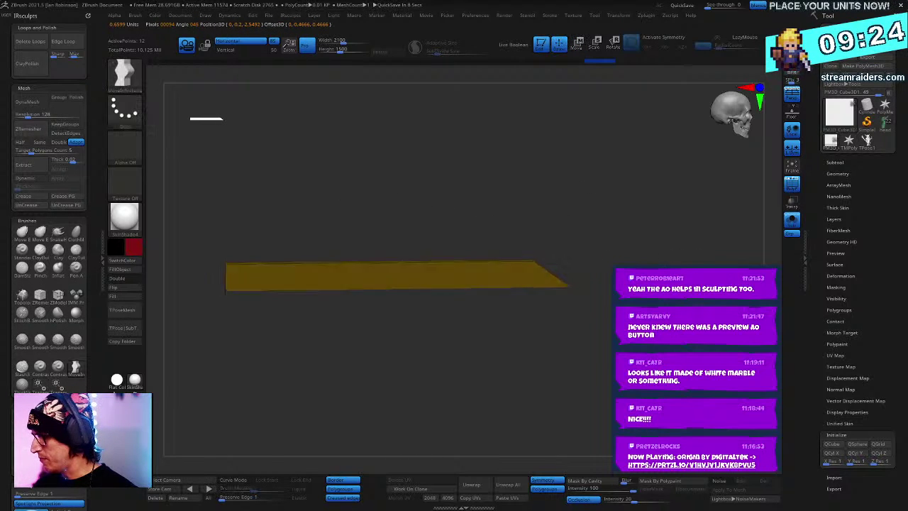
Step: Show the whole character again, unlock the gizmo and centre it on the blade in the top view
{"action": "left_click_drag", "start_coordinate": [737, 283], "coordinate": [748, 386]}
{"action": "left_click_drag", "start_coordinate": [773, 354], "coordinate": [790, 236]}
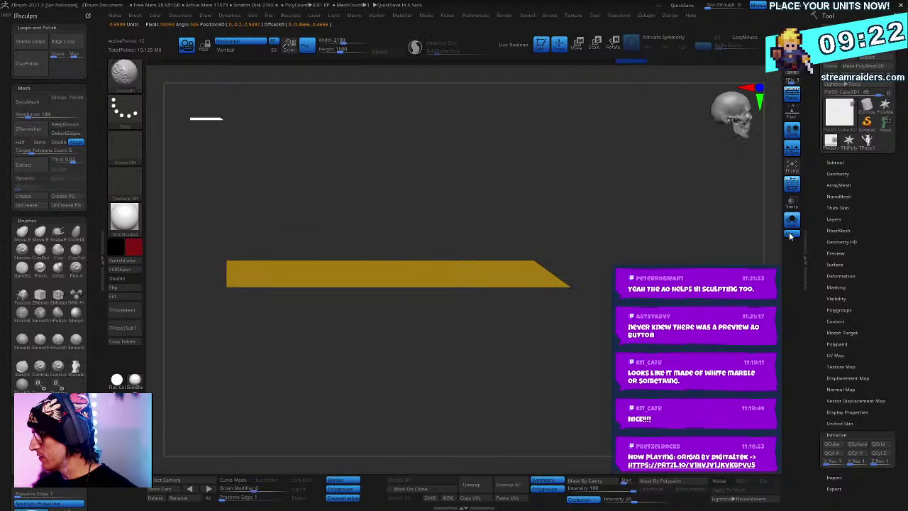
{"action": "left_click", "coordinate": [791, 222]}
{"action": "left_click_drag", "start_coordinate": [638, 234], "coordinate": [631, 298], "text": "alt"}
{"action": "key", "text": "w"}
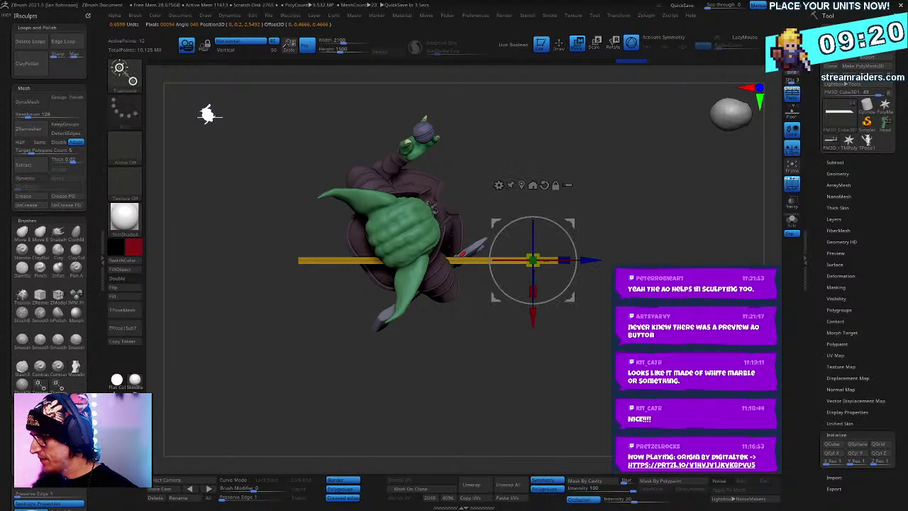
{"action": "left_click", "coordinate": [555, 185]}
{"action": "left_click", "coordinate": [521, 185]}
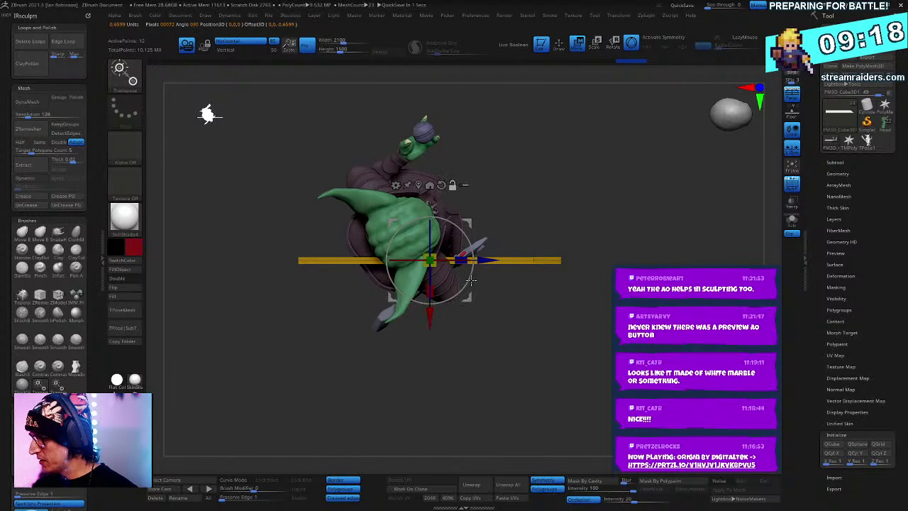
Step: Rotate the blade about 39 degrees in the top view and move it outward along its length, checking it against the character
{"action": "left_click_drag", "start_coordinate": [471, 280], "coordinate": [466, 289]}
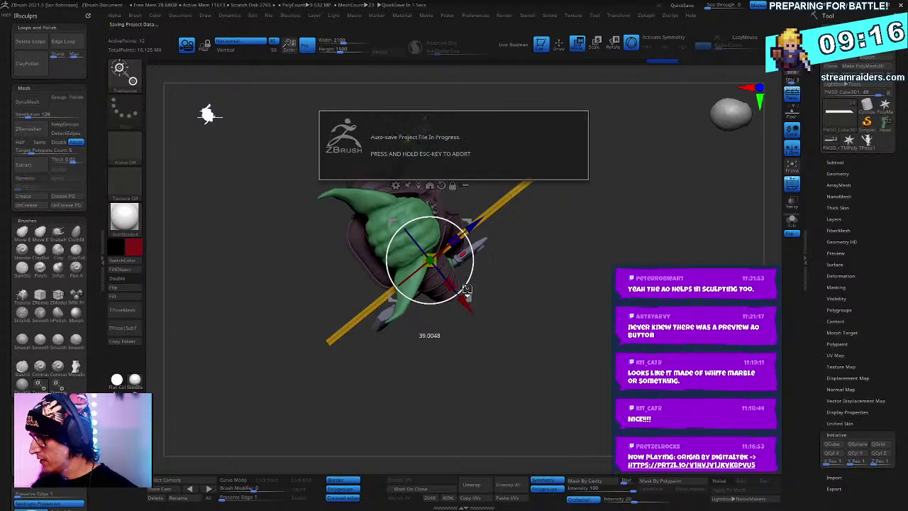
{"action": "left_click_drag", "start_coordinate": [492, 254], "coordinate": [570, 234]}
{"action": "right_click_drag", "start_coordinate": [570, 234], "coordinate": [602, 252]}
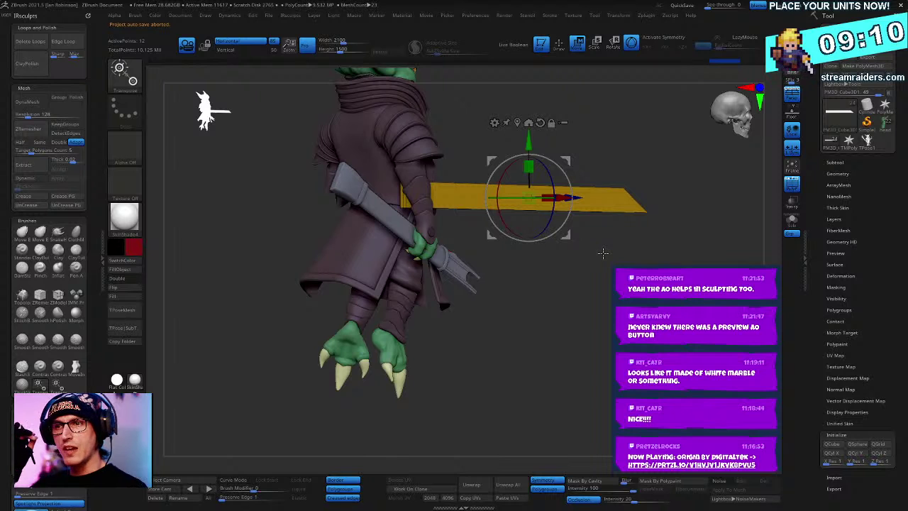
{"action": "right_click_drag", "start_coordinate": [602, 252], "coordinate": [606, 325]}
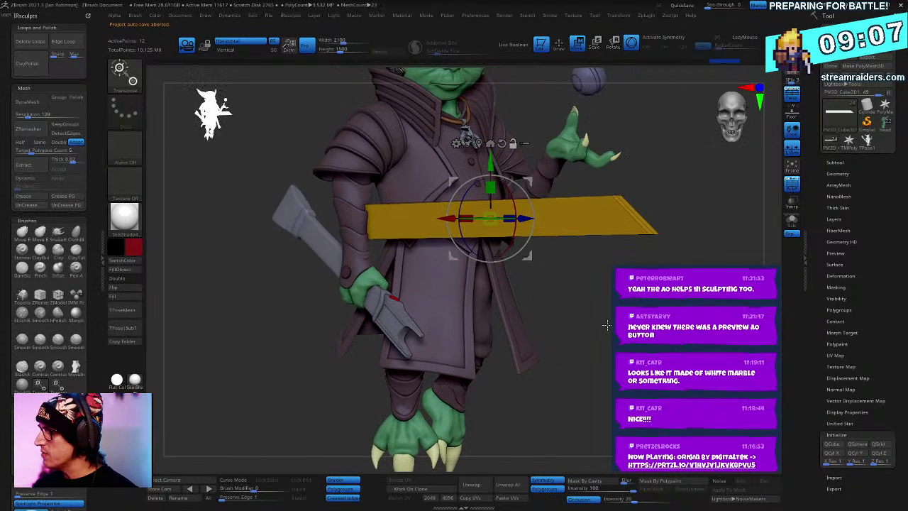
Step: Turn off the preview occlusion and dock the Render palette beside the canvas with its Preview AO settings showing
{"action": "left_click", "coordinate": [589, 499]}
{"action": "left_click", "coordinate": [504, 15]}
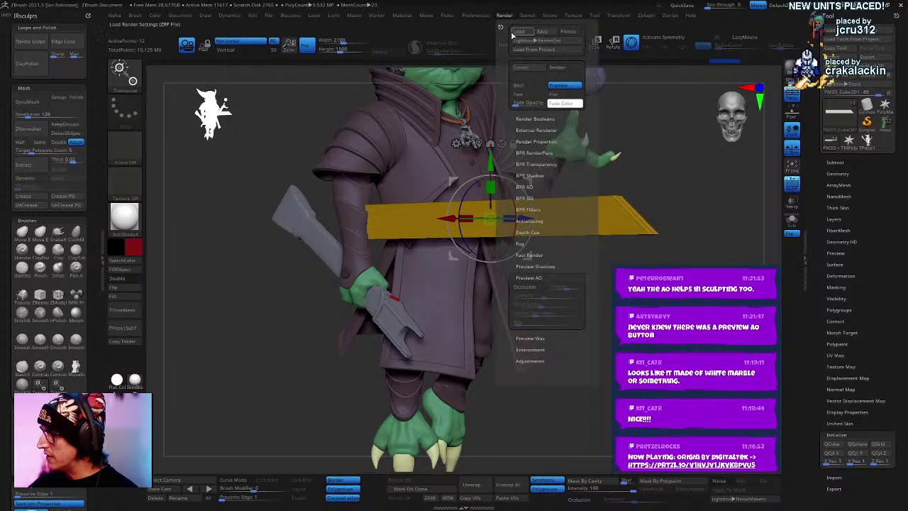
{"action": "key", "text": "super+plus"}
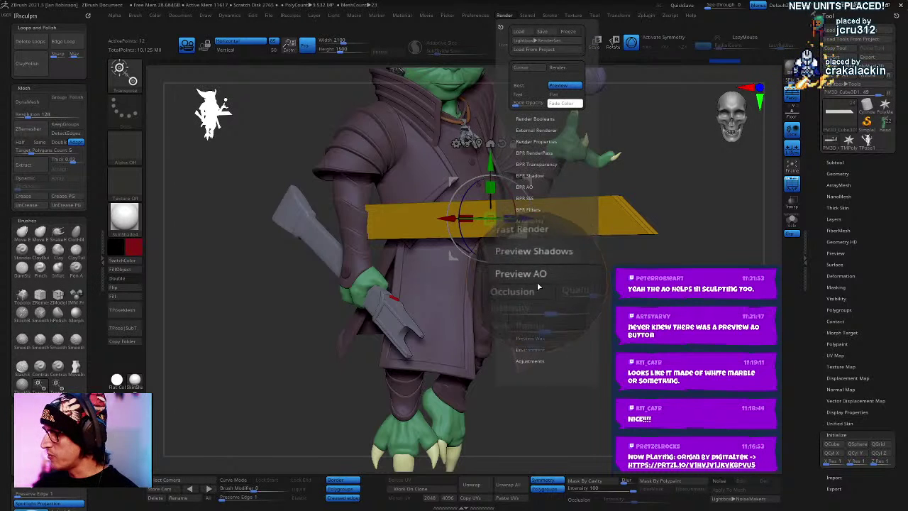
{"action": "left_click", "coordinate": [541, 289]}
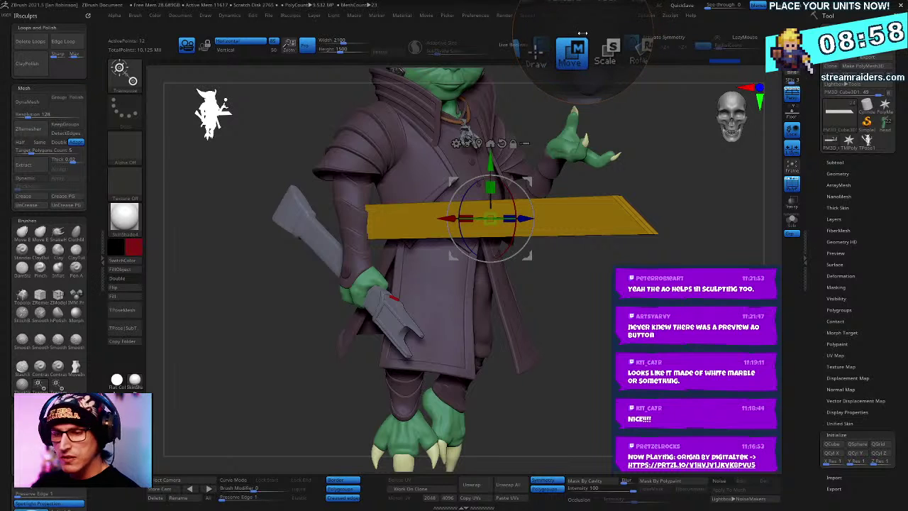
{"action": "left_click", "coordinate": [505, 16]}
{"action": "left_click", "coordinate": [501, 22]}
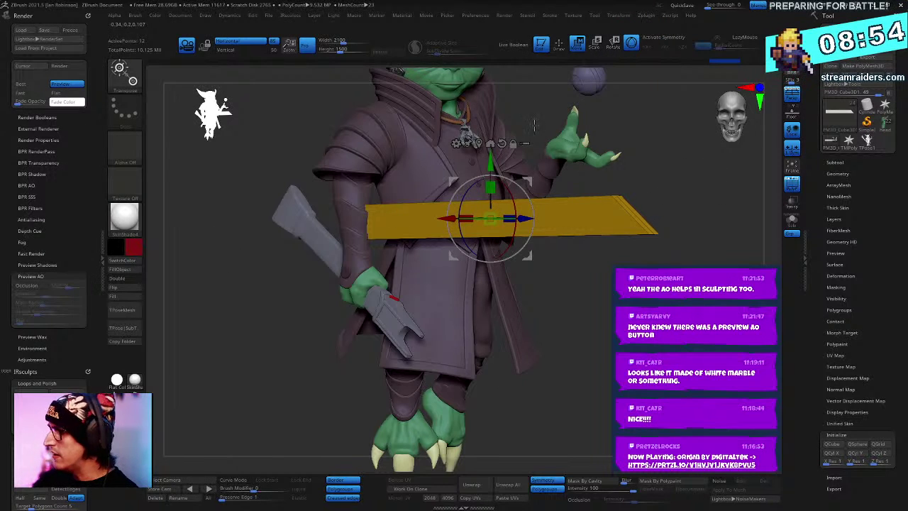
Step: Switch to Draw mode, hide the blade subtool and make the PM3D_Ring3D1 subtool active
{"action": "key", "text": "q"}
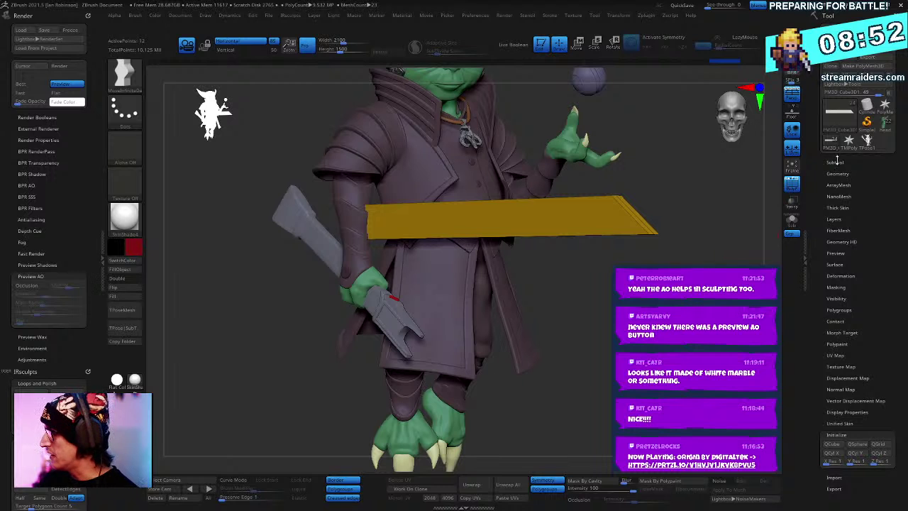
{"action": "left_click", "coordinate": [835, 161]}
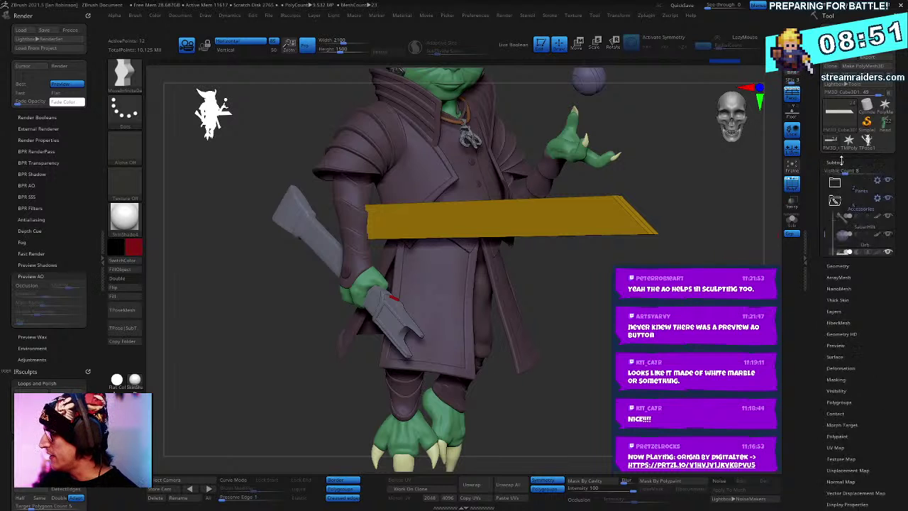
{"action": "left_click", "coordinate": [888, 253]}
{"action": "left_click", "coordinate": [874, 290]}
{"action": "mouse_move", "coordinate": [607, 286]}
{"action": "left_mouse_down"}
{"action": "mouse_move", "coordinate": [612, 221]}
{"action": "mouse_move", "coordinate": [629, 258]}
{"action": "mouse_move", "coordinate": [616, 264]}
{"action": "left_mouse_up"}
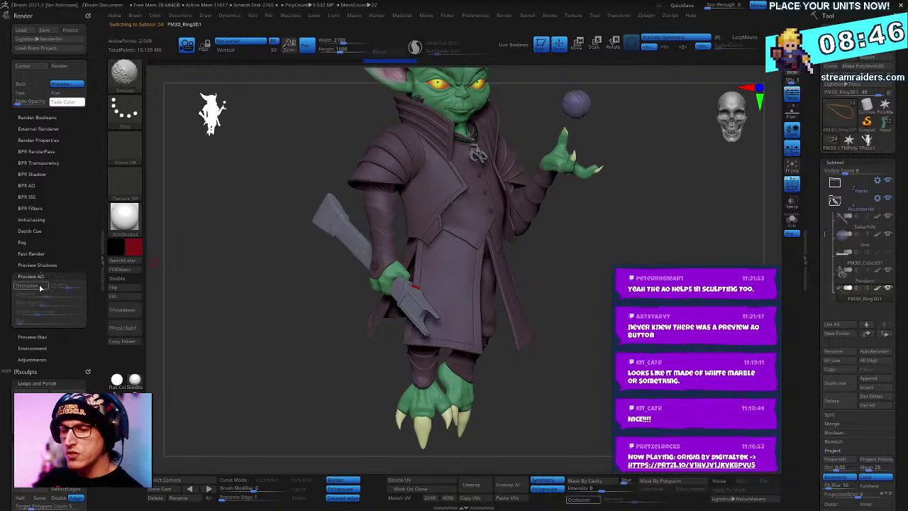
Step: Compare the character with preview occlusion on and off, leave it on and set its intensity to 16
{"action": "key", "text": "shift+g"}
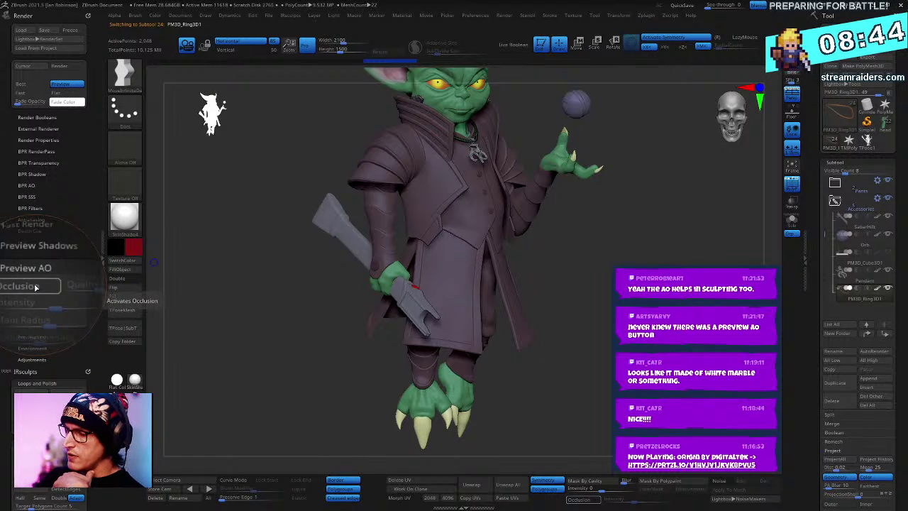
{"action": "left_click", "coordinate": [36, 287]}
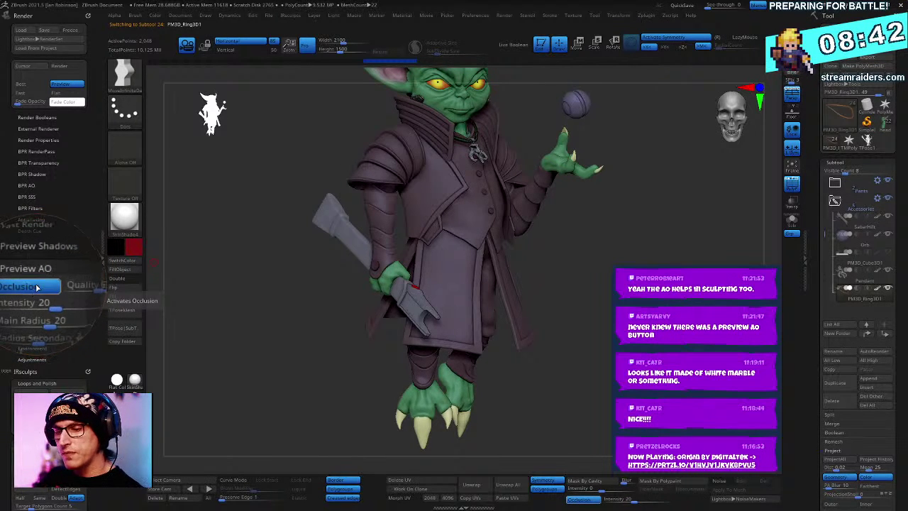
{"action": "left_click", "coordinate": [37, 287]}
{"action": "left_click", "coordinate": [37, 287]}
{"action": "key", "text": "shift+g"}
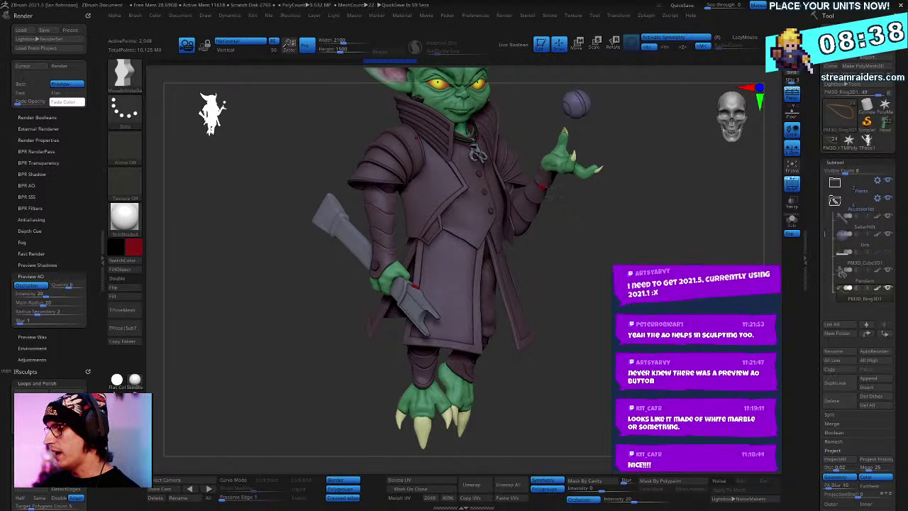
{"action": "left_click_drag", "start_coordinate": [646, 258], "coordinate": [632, 314], "text": "alt"}
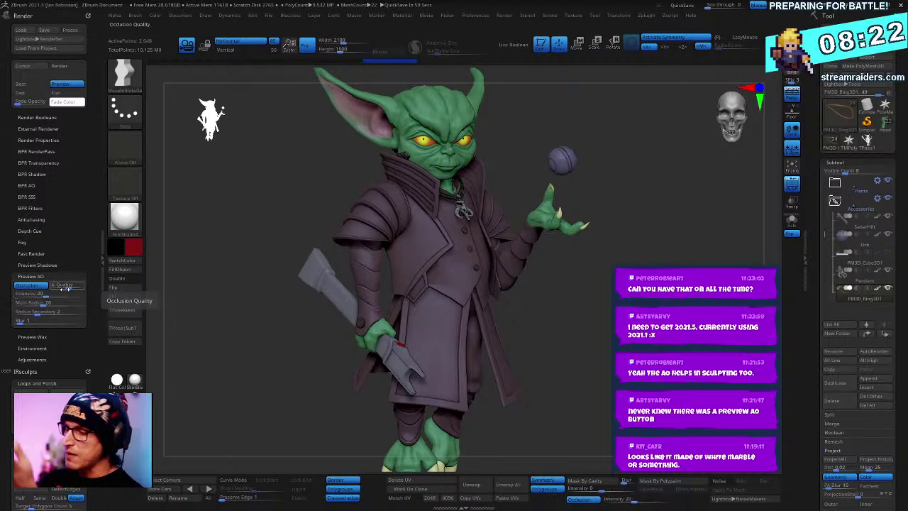
{"action": "mouse_move", "coordinate": [47, 297]}
{"action": "left_mouse_down"}
{"action": "mouse_move", "coordinate": [64, 298]}
{"action": "mouse_move", "coordinate": [42, 294]}
{"action": "left_mouse_up"}
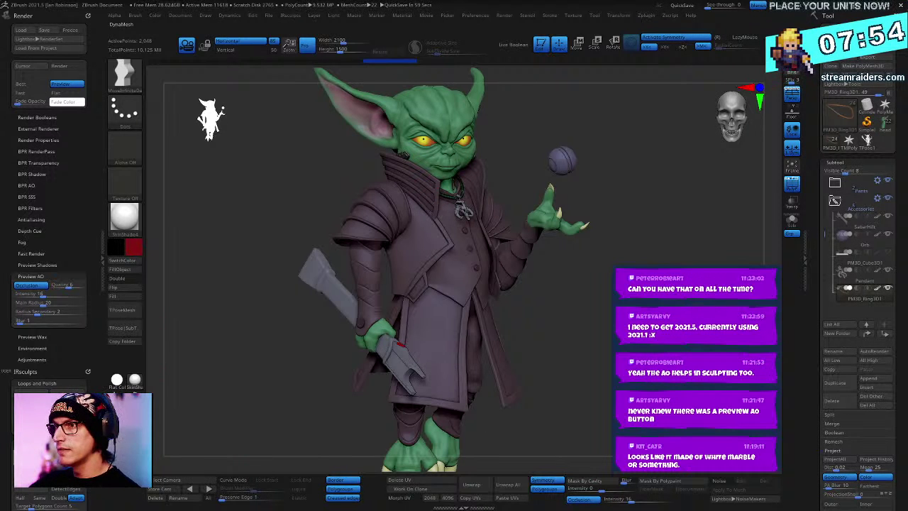
Step: Switch to File Explorer and look through the Pixologic folder under Program Files on the Zbrush Work Drive (E:)
{"action": "key", "text": "super+e"}
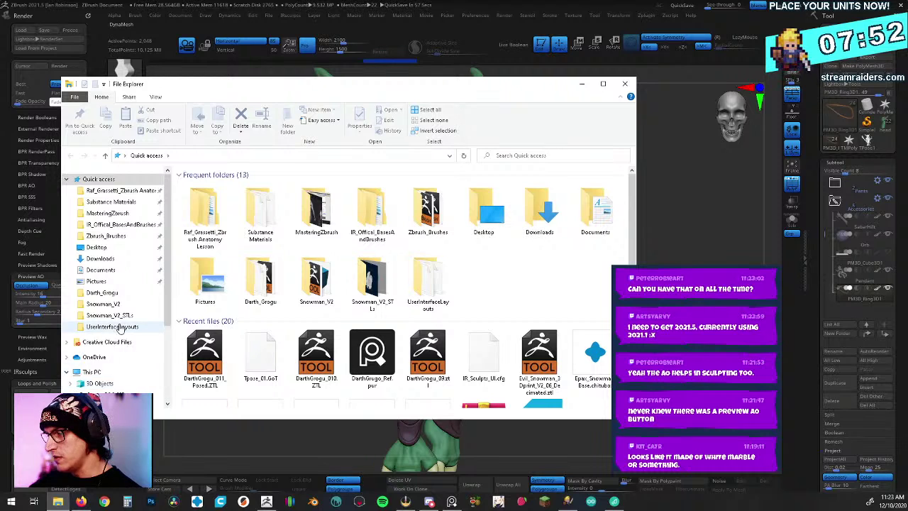
{"action": "scroll", "coordinate": [117, 329], "scroll_direction": "down", "scroll_amount": 3}
{"action": "left_click", "coordinate": [119, 375]}
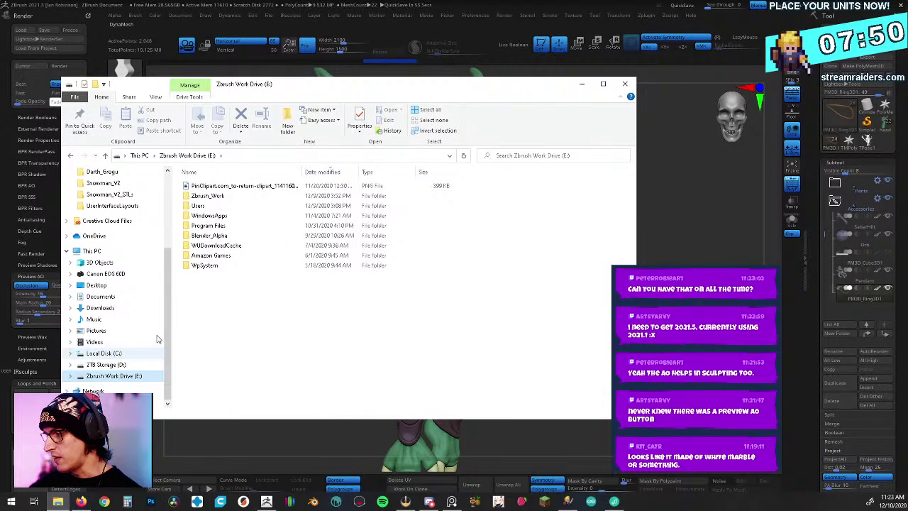
{"action": "double_click", "coordinate": [213, 226]}
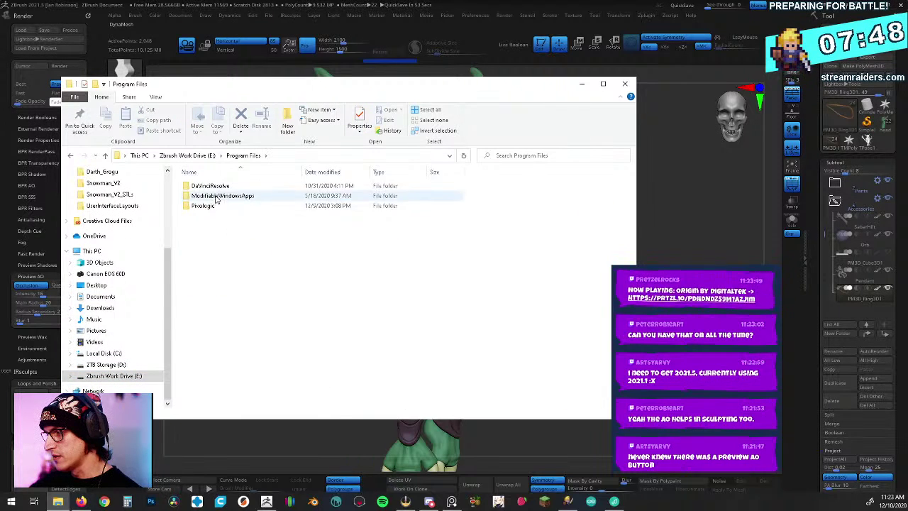
{"action": "double_click", "coordinate": [213, 205]}
{"action": "scroll", "coordinate": [227, 305], "scroll_direction": "down", "scroll_amount": 5}
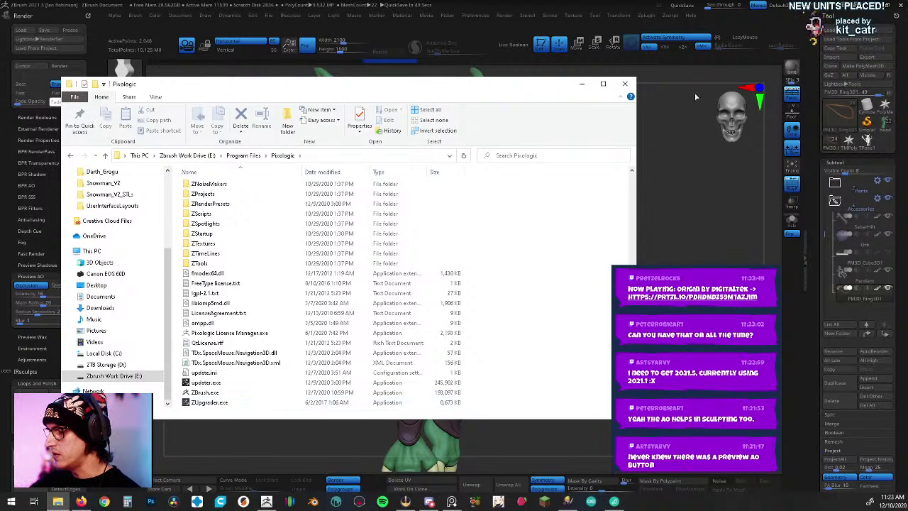
{"action": "left_click", "coordinate": [625, 85]}
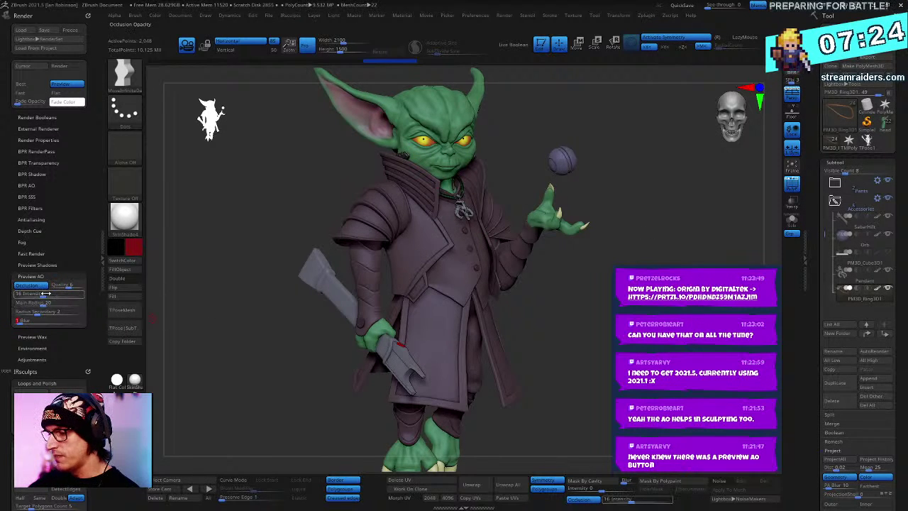
Step: Try a preview occlusion intensity of 24, set it to 20 and inspect the shading on the coat and face
{"action": "left_click_drag", "start_coordinate": [45, 293], "coordinate": [51, 293]}
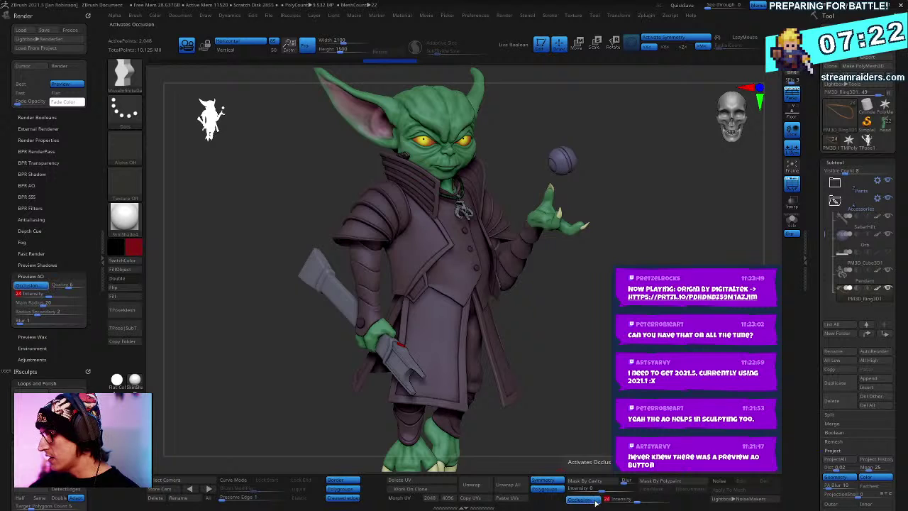
{"action": "left_click", "coordinate": [633, 499]}
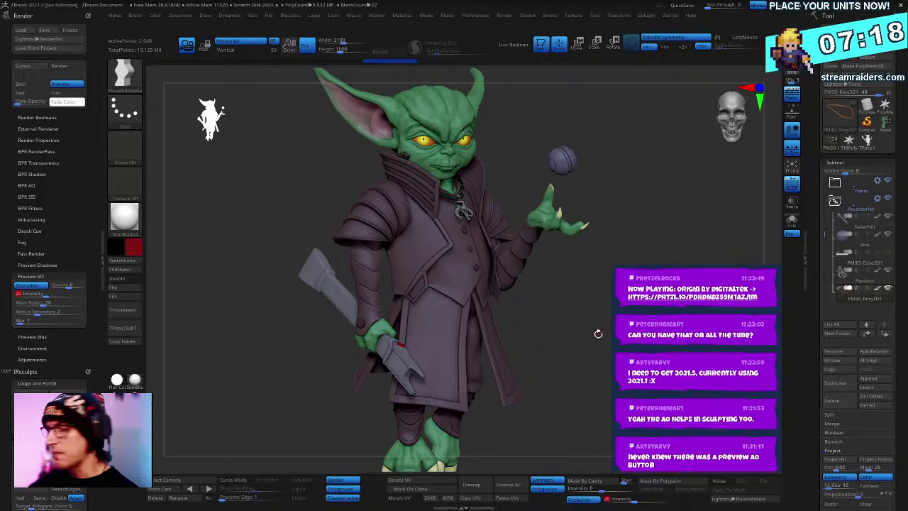
{"action": "right_click_drag", "start_coordinate": [660, 184], "coordinate": [649, 284], "text": "ctrl"}
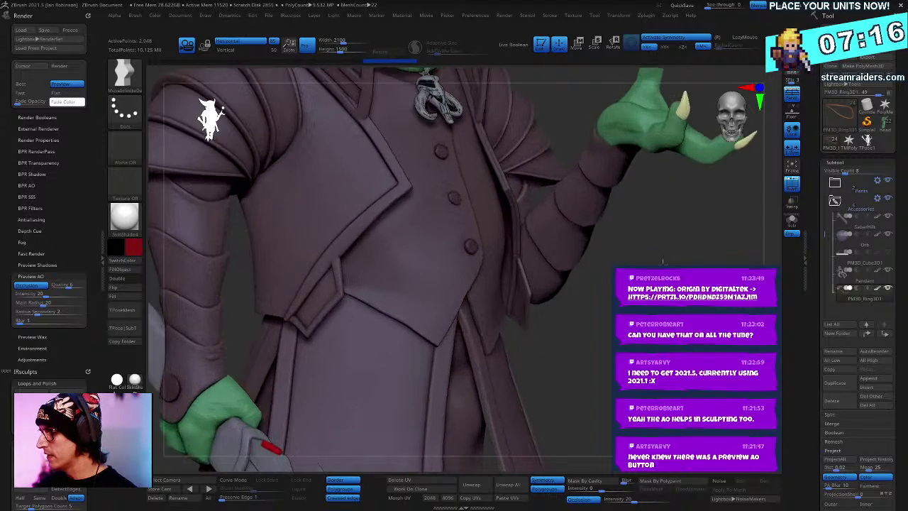
{"action": "right_click_drag", "start_coordinate": [464, 99], "coordinate": [537, 217], "text": "alt"}
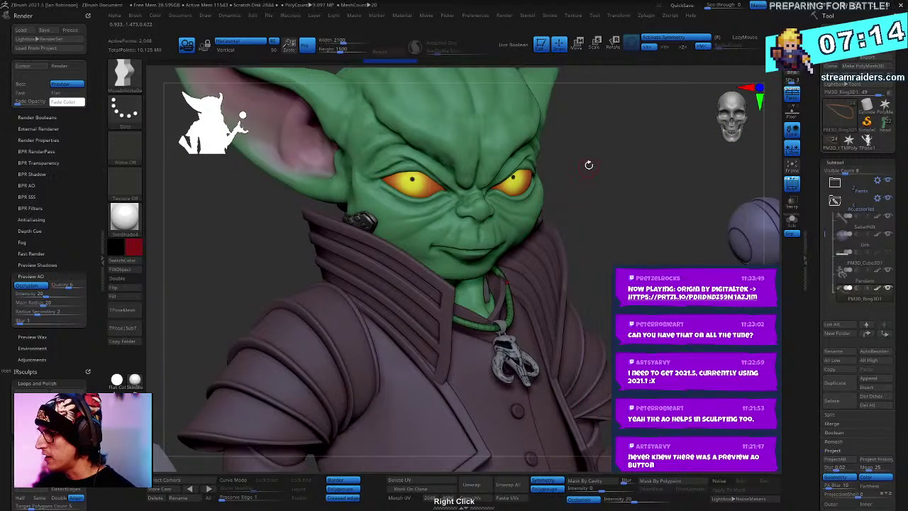
{"action": "right_click_drag", "start_coordinate": [589, 165], "coordinate": [574, 330], "text": "alt"}
{"action": "right_click_drag", "start_coordinate": [532, 114], "coordinate": [559, 333], "text": "ctrl"}
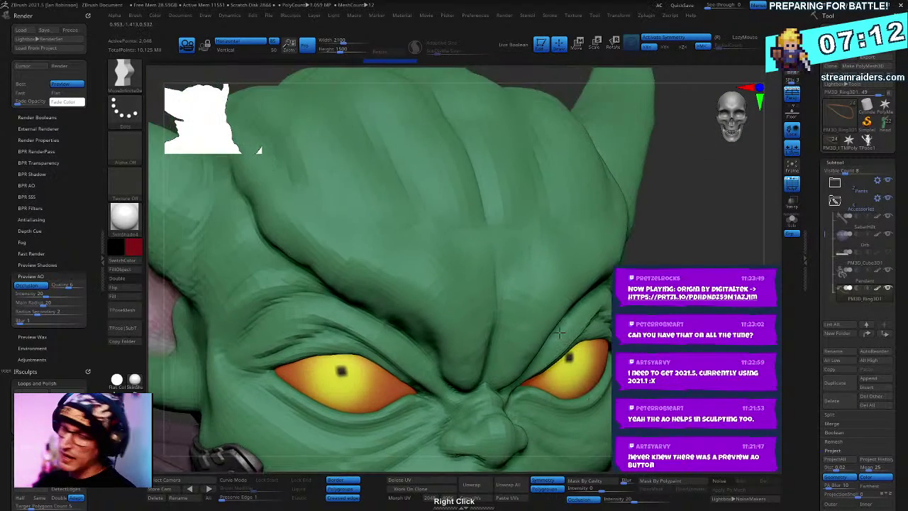
Step: Make the head subtool active with PolyFrame off and ready the ClayBuildup brush with an adjusted draw size
{"action": "left_click", "coordinate": [439, 234], "text": "alt"}
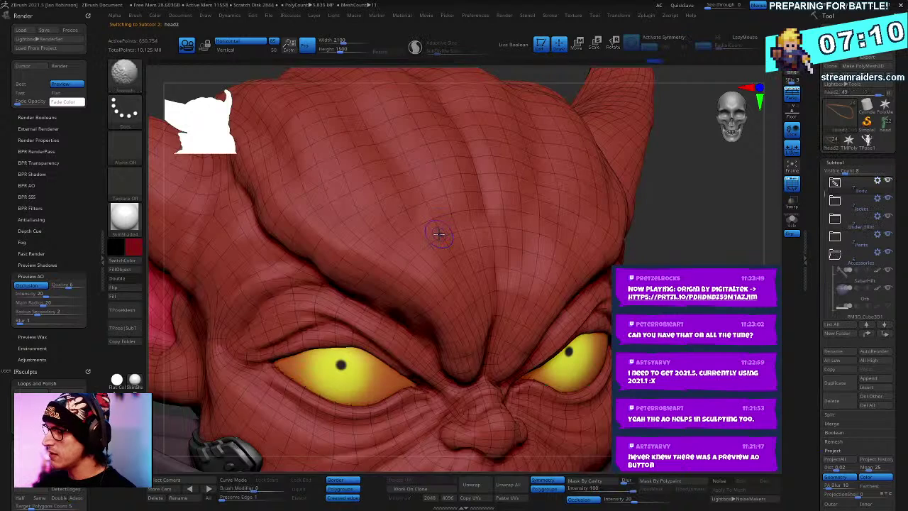
{"action": "key", "text": "shift+f"}
{"action": "key", "text": "b"}
{"action": "key", "text": "c"}
{"action": "key", "text": "b"}
{"action": "key", "text": "space"}
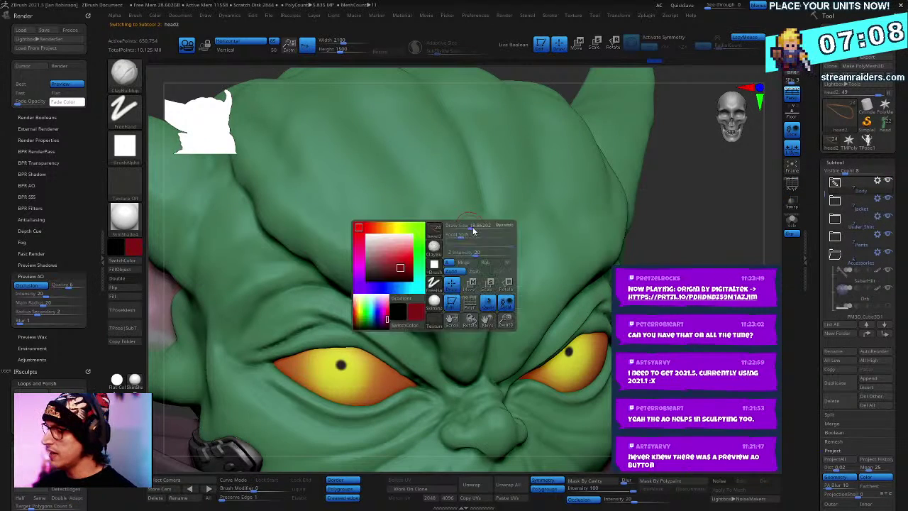
{"action": "left_click", "coordinate": [473, 231]}
Step: Try ClayBuildup strokes on the forehead above the brow to demonstrate the occlusion shading, and undo them all
{"action": "mouse_move", "coordinate": [462, 266]}
{"action": "left_mouse_down"}
{"action": "mouse_move", "coordinate": [469, 298]}
{"action": "mouse_move", "coordinate": [461, 255]}
{"action": "mouse_move", "coordinate": [475, 298]}
{"action": "mouse_move", "coordinate": [474, 267]}
{"action": "mouse_move", "coordinate": [454, 287]}
{"action": "mouse_move", "coordinate": [426, 227]}
{"action": "mouse_move", "coordinate": [408, 290]}
{"action": "mouse_move", "coordinate": [382, 216]}
{"action": "left_mouse_up"}
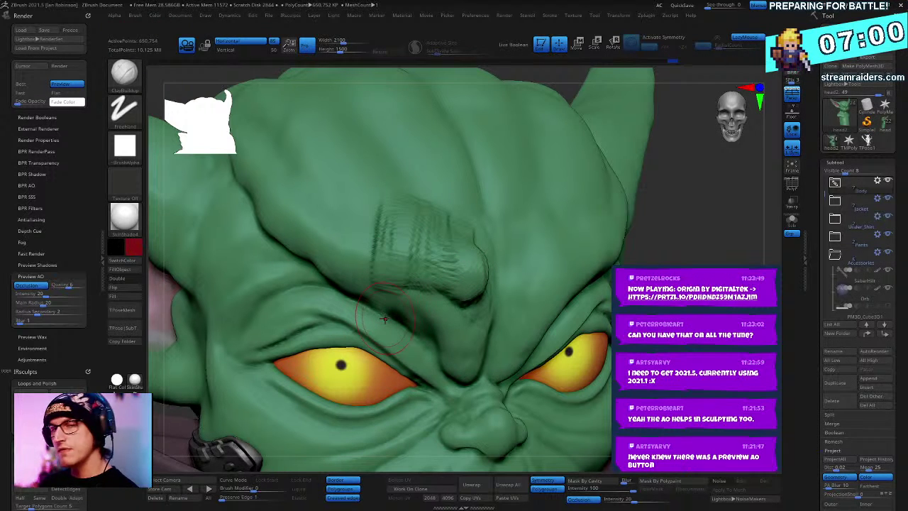
{"action": "key", "text": "ctrl"}
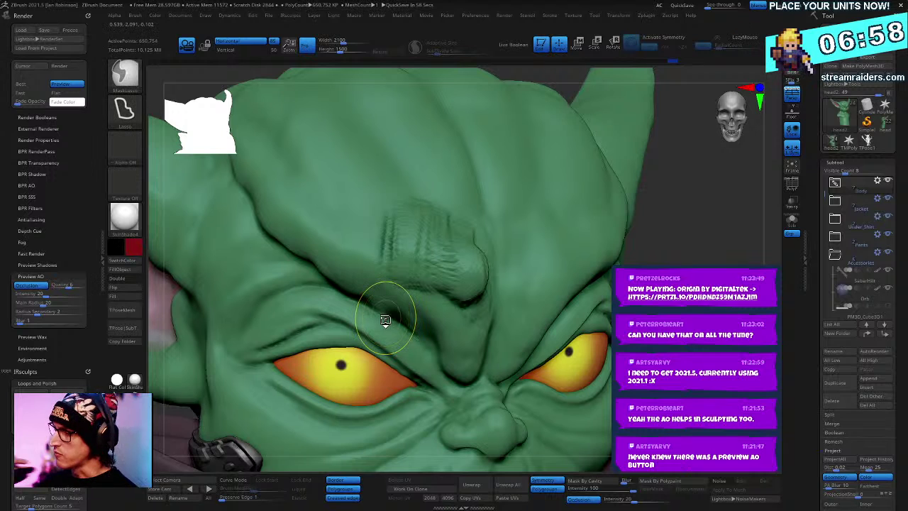
{"action": "key", "text": "ctrl+z"}
{"action": "key", "text": "ctrl+z"}
{"action": "key", "text": "ctrl+z"}
{"action": "key", "text": "ctrl+z"}
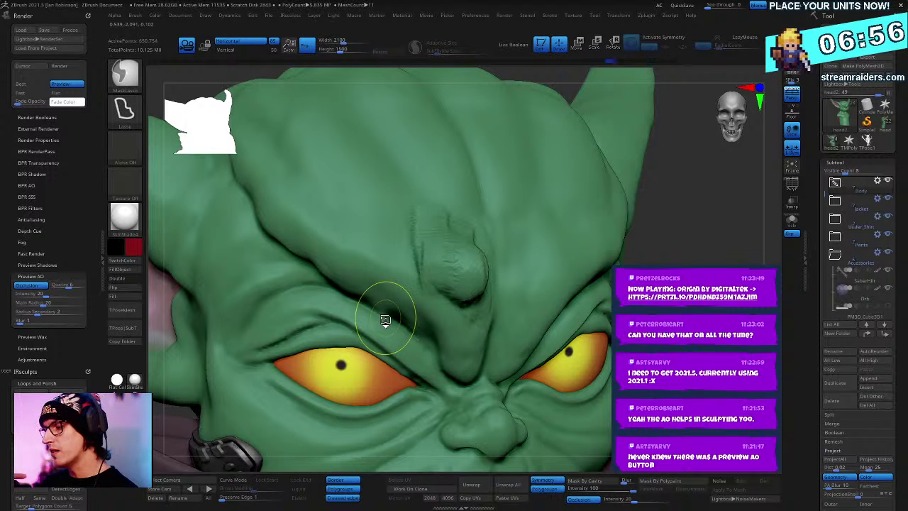
{"action": "key", "text": "ctrl+z"}
{"action": "key", "text": "ctrl+z"}
{"action": "key", "text": "ctrl+z"}
{"action": "key", "text": "ctrl+z"}
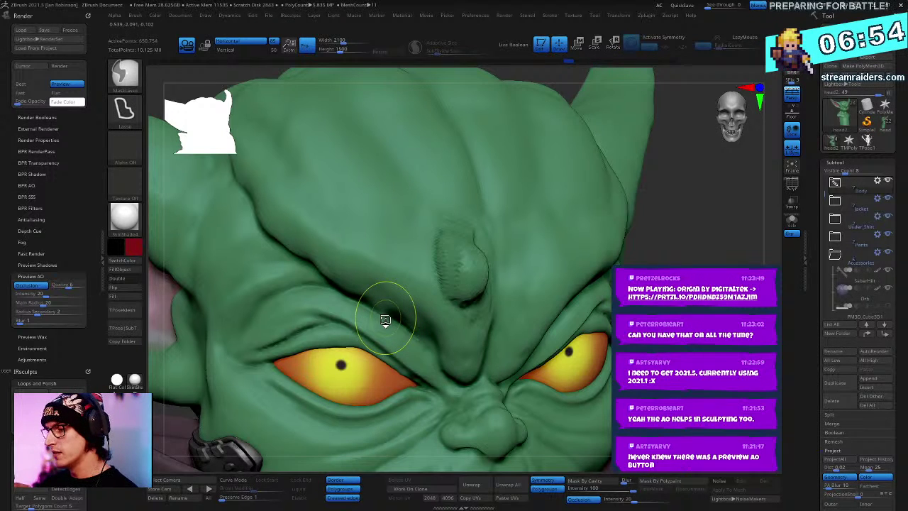
{"action": "key", "text": "ctrl+z"}
{"action": "key", "text": "ctrl+z"}
{"action": "key", "text": "ctrl+z"}
{"action": "key", "text": "ctrl+z"}
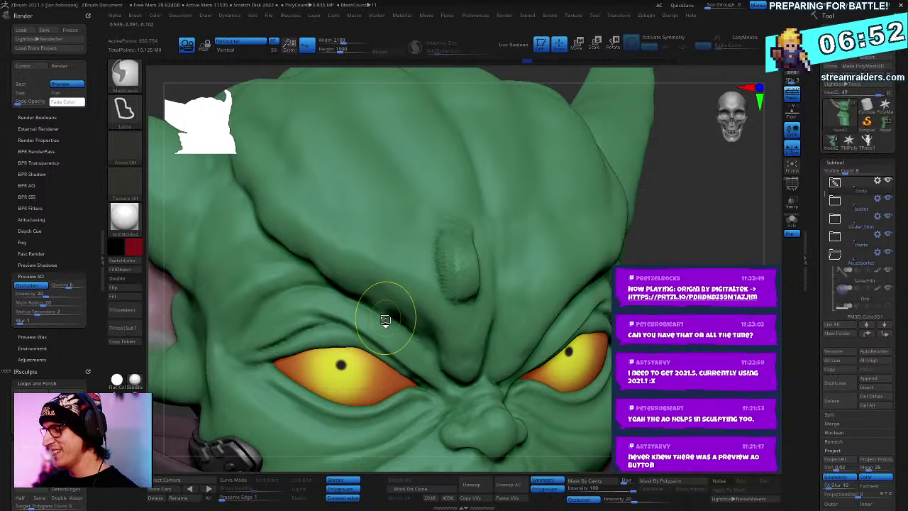
{"action": "key", "text": "ctrl+z"}
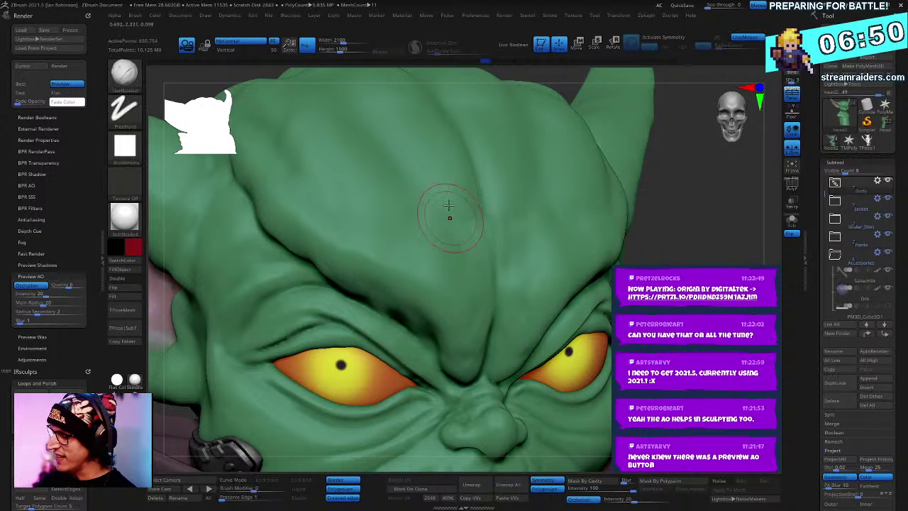
Step: Lay three vertical clay strokes down the forehead between the brow folds as another occlusion test, and undo them
{"action": "left_click_drag", "start_coordinate": [450, 215], "coordinate": [464, 315]}
{"action": "mouse_move", "coordinate": [436, 238]}
{"action": "left_mouse_down"}
{"action": "mouse_move", "coordinate": [448, 328]}
{"action": "mouse_move", "coordinate": [417, 302]}
{"action": "left_mouse_up"}
{"action": "left_click_drag", "start_coordinate": [400, 233], "coordinate": [403, 305]}
{"action": "key", "text": "ctrl+z"}
{"action": "key", "text": "ctrl+z"}
{"action": "key", "text": "ctrl+z"}
{"action": "key", "text": "ctrl+z"}
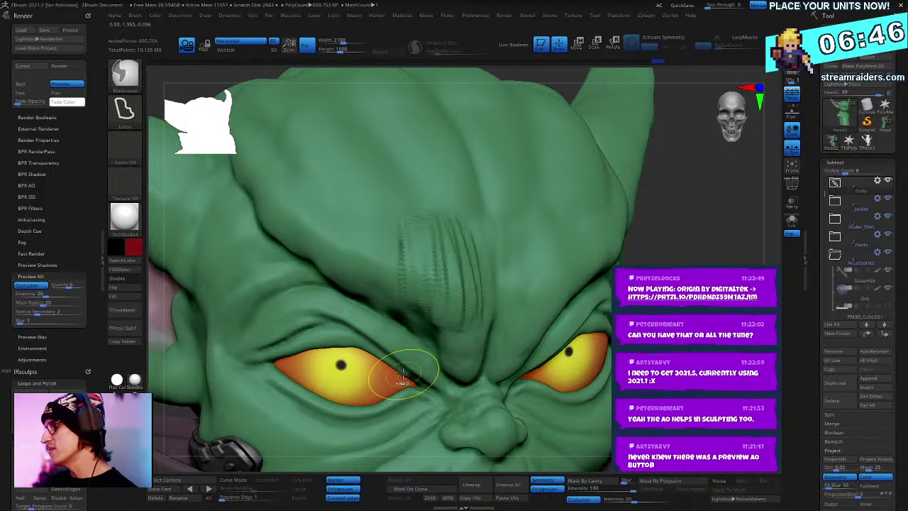
{"action": "key", "text": "ctrl+z"}
{"action": "key", "text": "ctrl+z"}
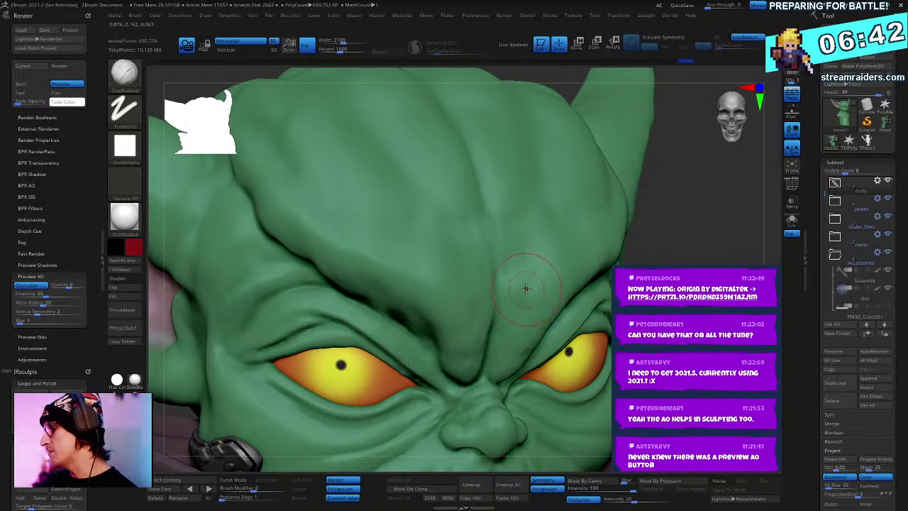
Step: Try clay strokes on the forehead above the brow, compare them with preview occlusion off, and undo them
{"action": "mouse_move", "coordinate": [526, 289]}
{"action": "left_mouse_down"}
{"action": "mouse_move", "coordinate": [506, 223]}
{"action": "mouse_move", "coordinate": [538, 312]}
{"action": "mouse_move", "coordinate": [537, 262]}
{"action": "mouse_move", "coordinate": [519, 310]}
{"action": "mouse_move", "coordinate": [518, 234]}
{"action": "left_mouse_up"}
{"action": "key", "text": "ctrl+z"}
{"action": "key", "text": "ctrl+z"}
{"action": "key", "text": "ctrl+z"}
{"action": "key", "text": "ctrl+z"}
{"action": "key", "text": "ctrl+z"}
{"action": "key", "text": "ctrl+z"}
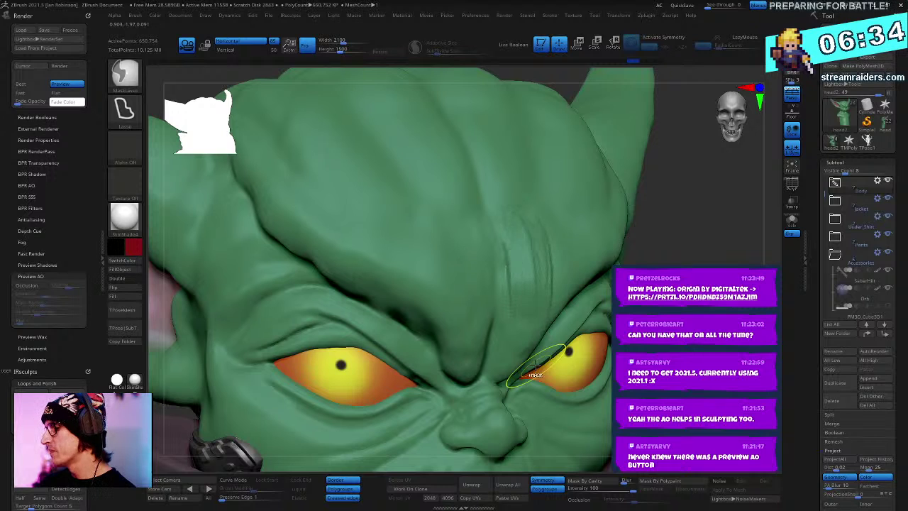
{"action": "key", "text": "ctrl+z"}
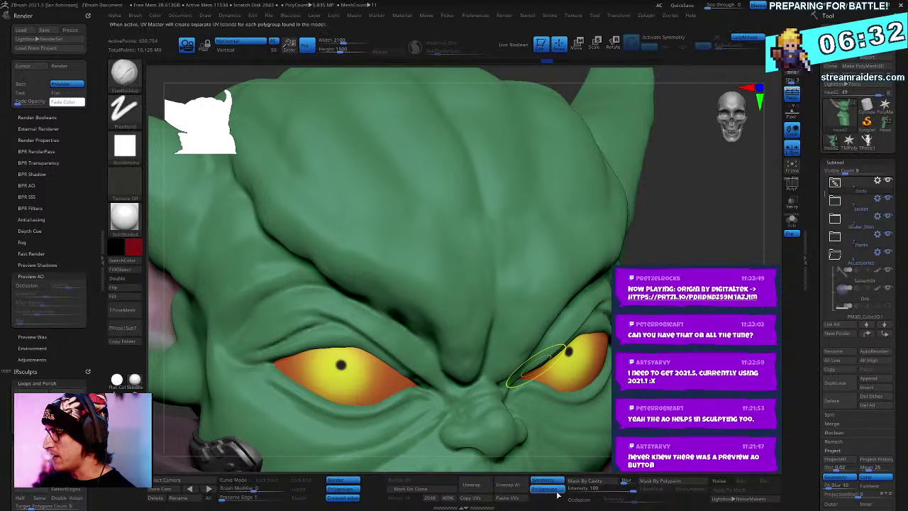
Step: With preview occlusion on, build up vertical clay ridges on the forehead above the brow again and undo them
{"action": "mouse_move", "coordinate": [539, 312]}
{"action": "left_mouse_down"}
{"action": "mouse_move", "coordinate": [524, 229]}
{"action": "mouse_move", "coordinate": [545, 311]}
{"action": "left_mouse_up"}
{"action": "left_click_drag", "start_coordinate": [496, 239], "coordinate": [519, 294]}
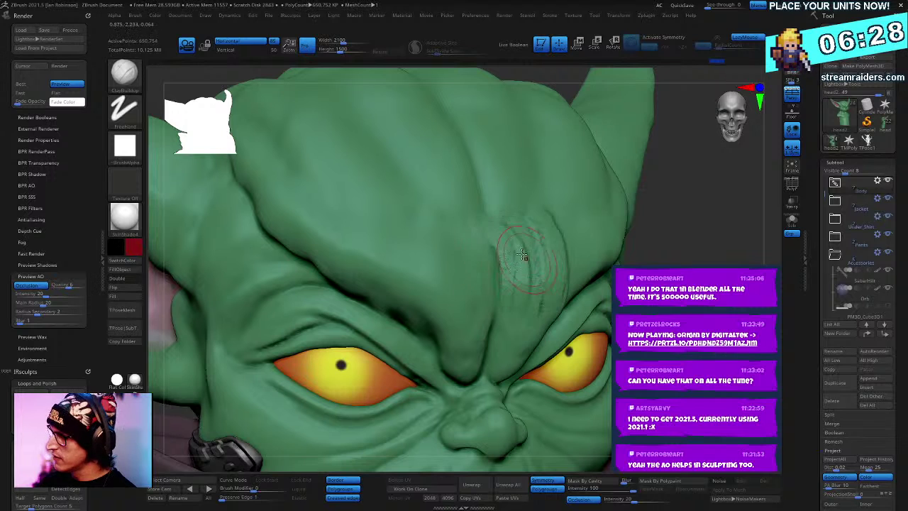
{"action": "mouse_move", "coordinate": [575, 217]}
{"action": "left_mouse_down"}
{"action": "mouse_move", "coordinate": [591, 262]}
{"action": "mouse_move", "coordinate": [593, 245]}
{"action": "left_mouse_up"}
{"action": "key", "text": "ctrl+z"}
{"action": "key", "text": "ctrl+z"}
{"action": "key", "text": "ctrl+z"}
{"action": "key", "text": "ctrl+z"}
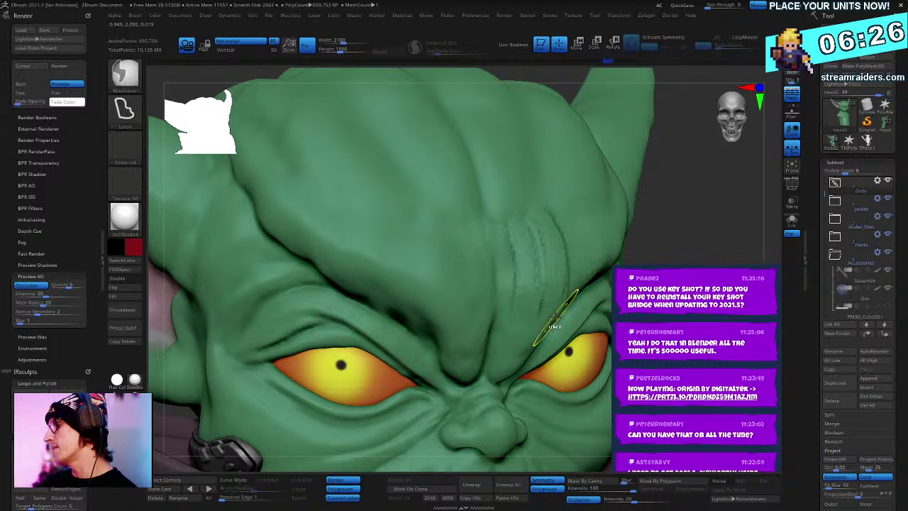
{"action": "key", "text": "ctrl+z"}
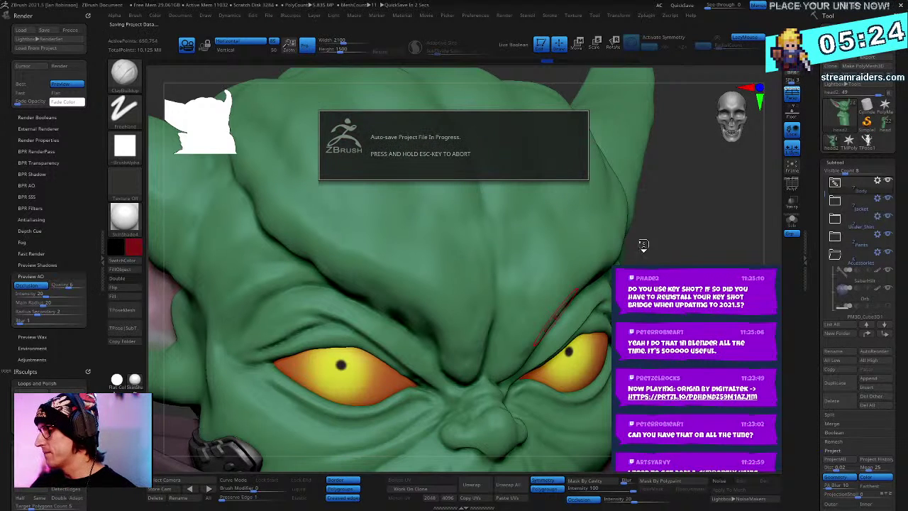
Step: Make the shirt subtool active and choose the Move brush for it
{"action": "key", "text": "Escape"}
{"action": "right_click_drag", "start_coordinate": [682, 230], "coordinate": [664, 205], "text": "ctrl"}
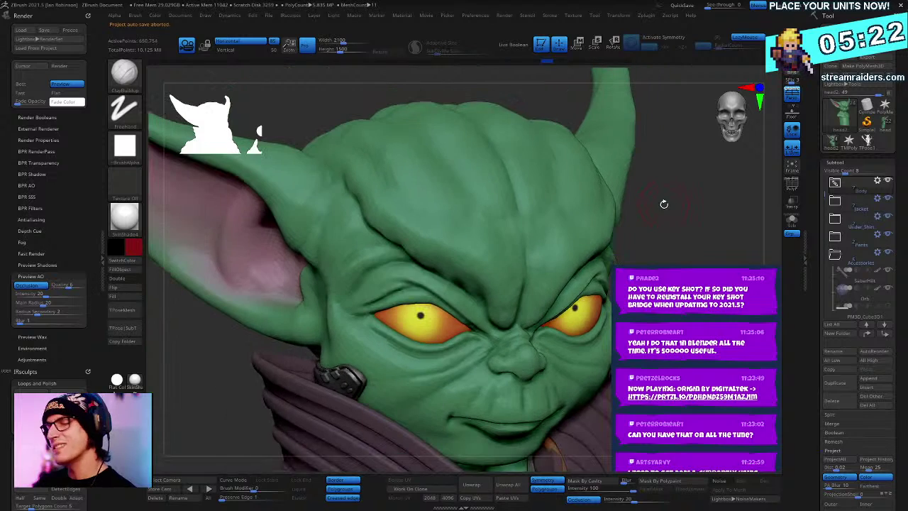
{"action": "mouse_move", "coordinate": [677, 206]}
{"action": "left_mouse_down"}
{"action": "mouse_move", "coordinate": [669, 151]}
{"action": "mouse_move", "coordinate": [681, 253]}
{"action": "mouse_move", "coordinate": [634, 106]}
{"action": "mouse_move", "coordinate": [610, 78]}
{"action": "left_mouse_up"}
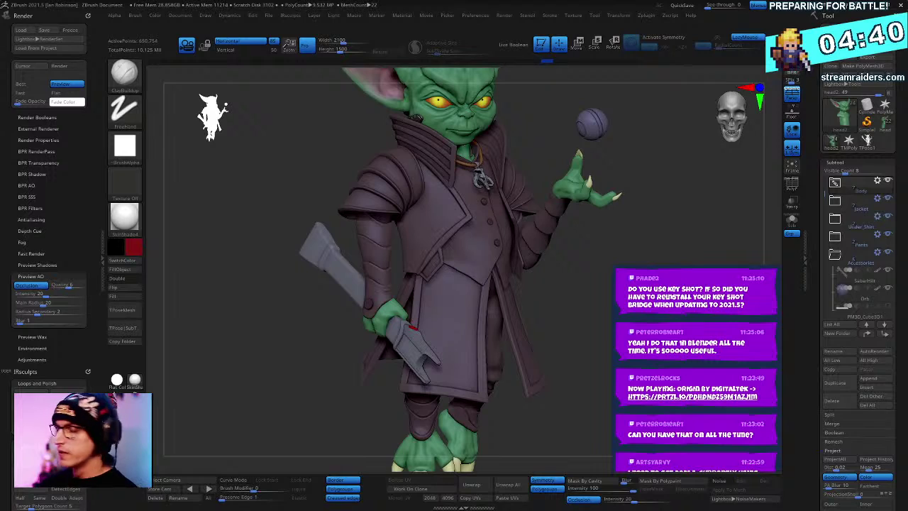
{"action": "mouse_move", "coordinate": [654, 225]}
{"action": "left_mouse_down"}
{"action": "mouse_move", "coordinate": [568, 225]}
{"action": "mouse_move", "coordinate": [653, 226]}
{"action": "left_mouse_up"}
{"action": "left_click_drag", "start_coordinate": [653, 226], "coordinate": [669, 259], "text": "alt"}
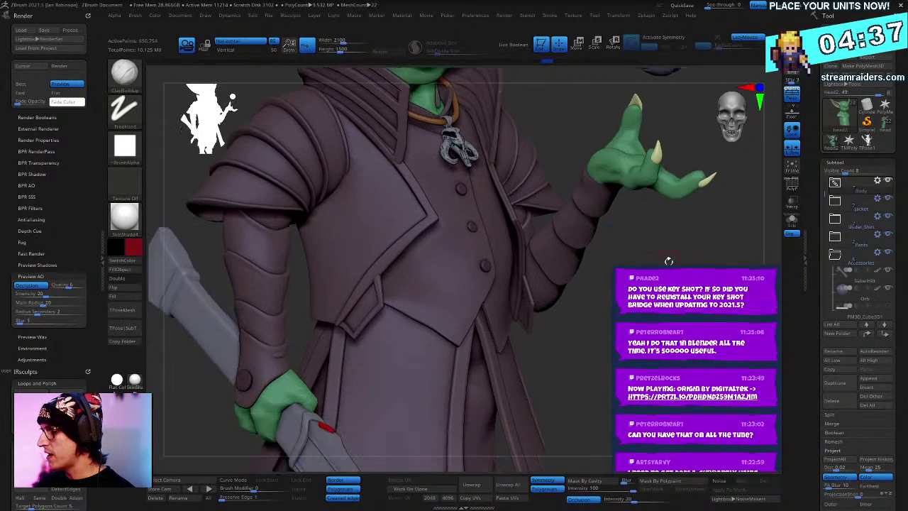
{"action": "left_click", "coordinate": [438, 278], "text": "alt"}
{"action": "key", "text": "space"}
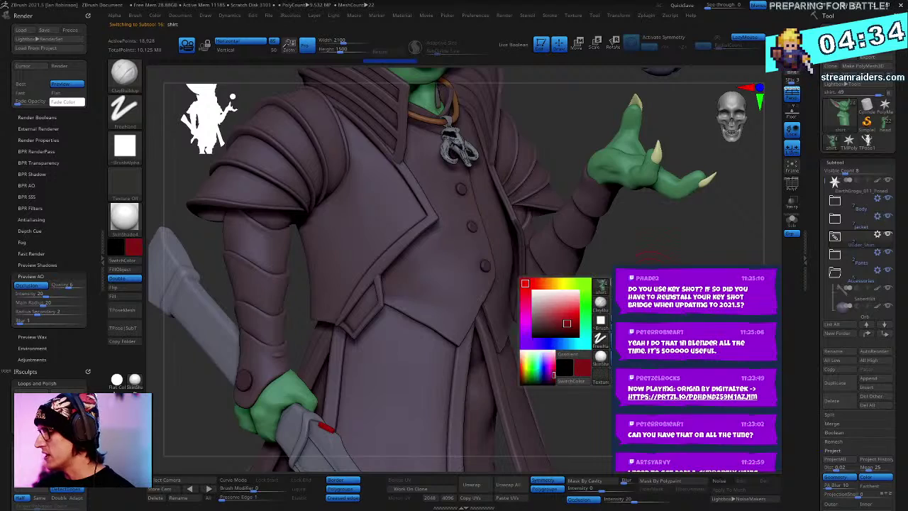
{"action": "left_click_drag", "start_coordinate": [652, 284], "coordinate": [582, 285]}
{"action": "key", "text": "b"}
{"action": "key", "text": "m"}
{"action": "key", "text": "v"}
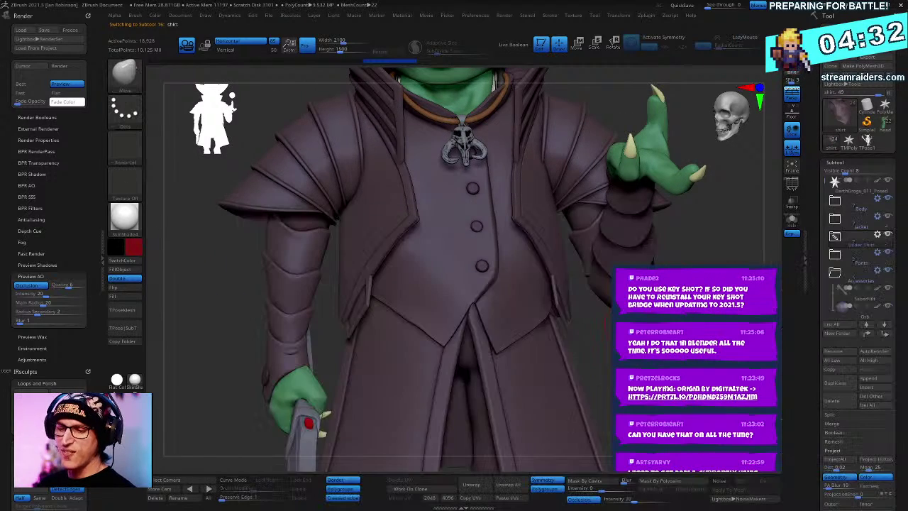
Step: Toggle PolyFrame on the shirt, adjust the Move brush's draw size and examine the shirt's front hem beneath the coat
{"action": "left_click_drag", "start_coordinate": [663, 297], "coordinate": [618, 298]}
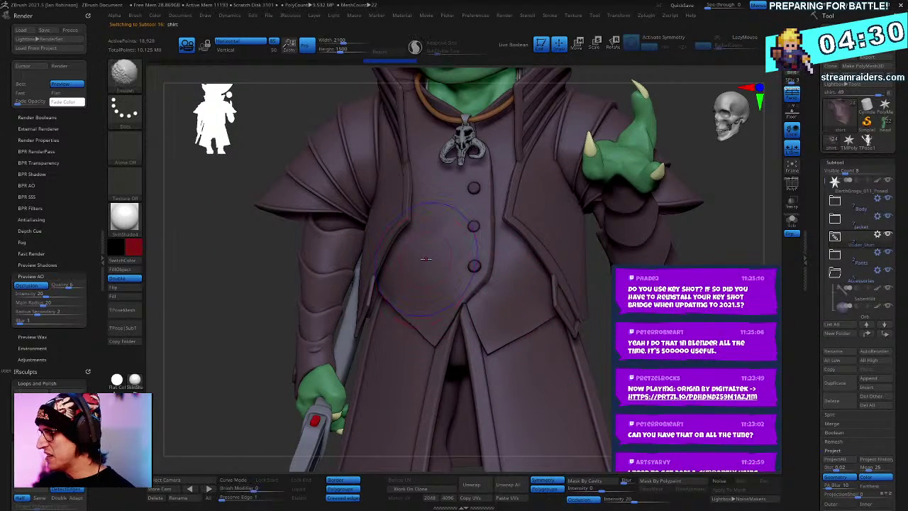
{"action": "key", "text": "shift+f"}
{"action": "key", "text": "shift+f"}
{"action": "key", "text": "space"}
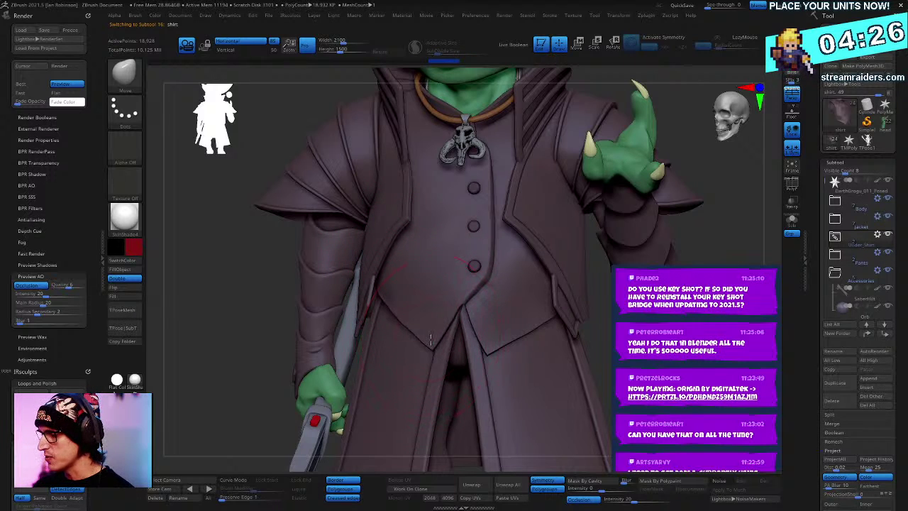
{"action": "right_click_drag", "start_coordinate": [431, 340], "coordinate": [551, 298]}
{"action": "key", "text": "space"}
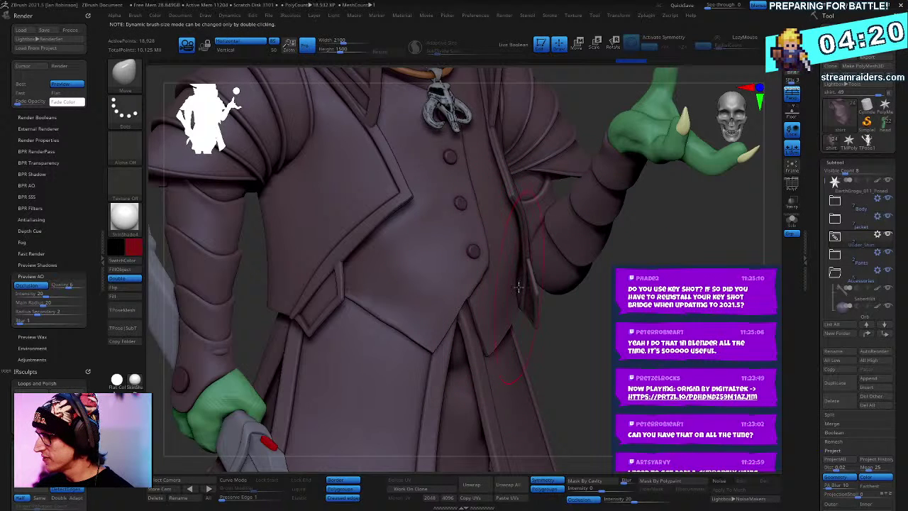
{"action": "key", "text": "space"}
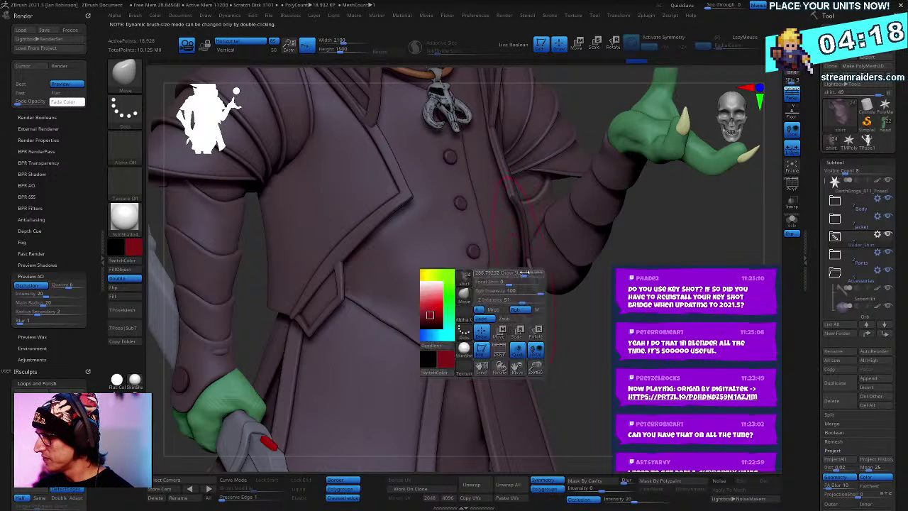
{"action": "right_click_drag", "start_coordinate": [557, 299], "coordinate": [668, 181], "text": "ctrl"}
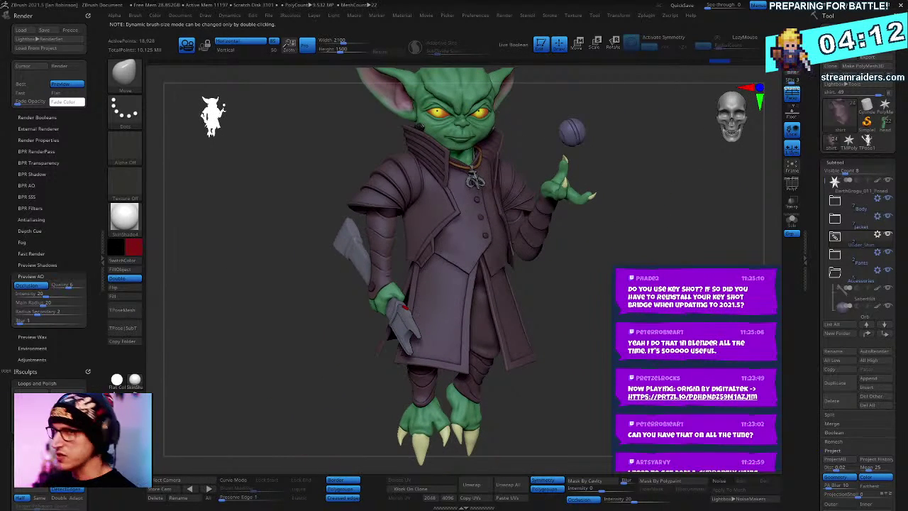
Step: Show and select the red blade subtool PM3D_Cube3D1 and scale it along X with the transform gizmo
{"action": "left_click_drag", "start_coordinate": [823, 184], "coordinate": [824, 213]}
{"action": "left_click", "coordinate": [896, 256]}
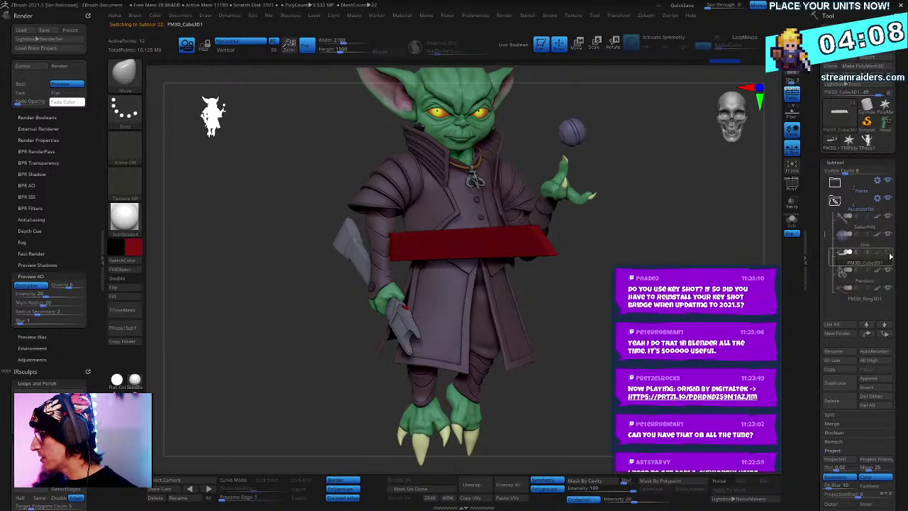
{"action": "left_click", "coordinate": [889, 255]}
{"action": "right_click_drag", "start_coordinate": [564, 248], "coordinate": [583, 325]}
{"action": "key", "text": "w"}
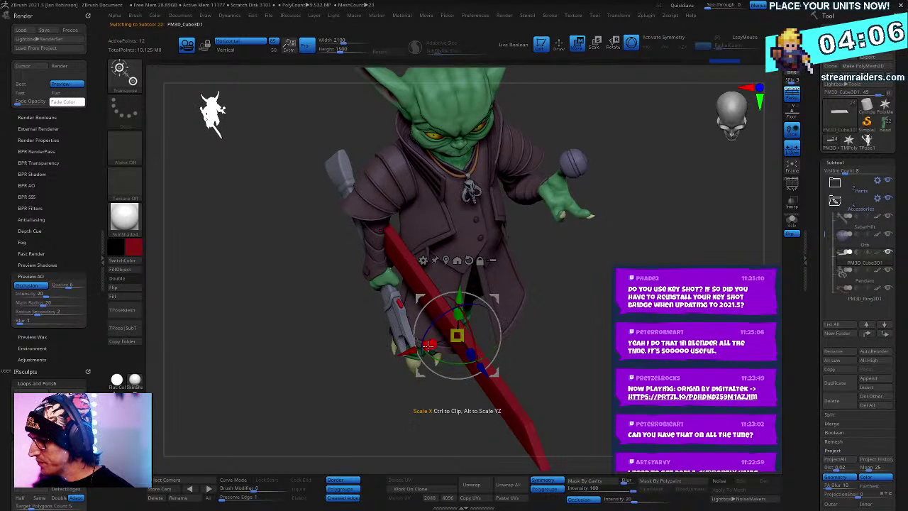
{"action": "left_click_drag", "start_coordinate": [429, 345], "coordinate": [447, 341]}
Step: Move the red blade down to the saber hilt and shift it sideways into line with the hilt
{"action": "right_click_drag", "start_coordinate": [477, 324], "coordinate": [489, 236]}
{"action": "left_click_drag", "start_coordinate": [489, 236], "coordinate": [496, 261]}
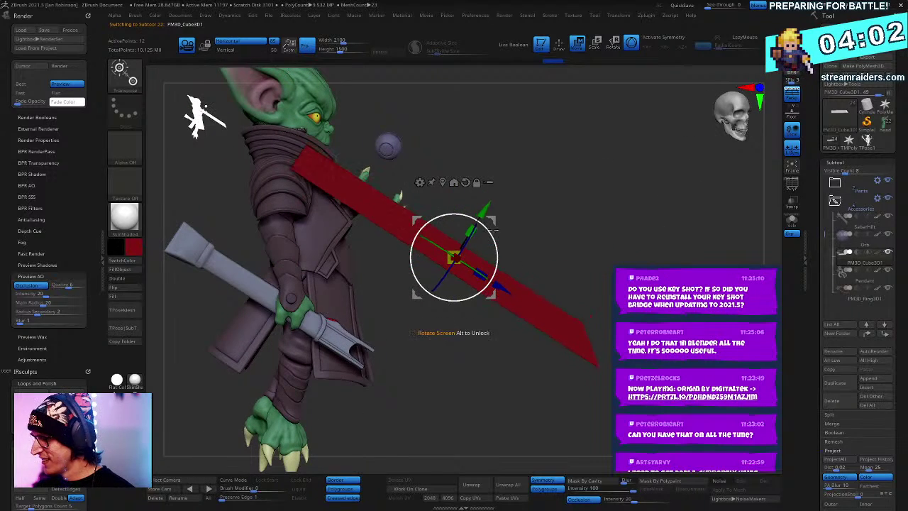
{"action": "left_click_drag", "start_coordinate": [486, 207], "coordinate": [430, 319]}
{"action": "right_click_drag", "start_coordinate": [429, 319], "coordinate": [702, 177]}
{"action": "left_click_drag", "start_coordinate": [430, 204], "coordinate": [424, 189]}
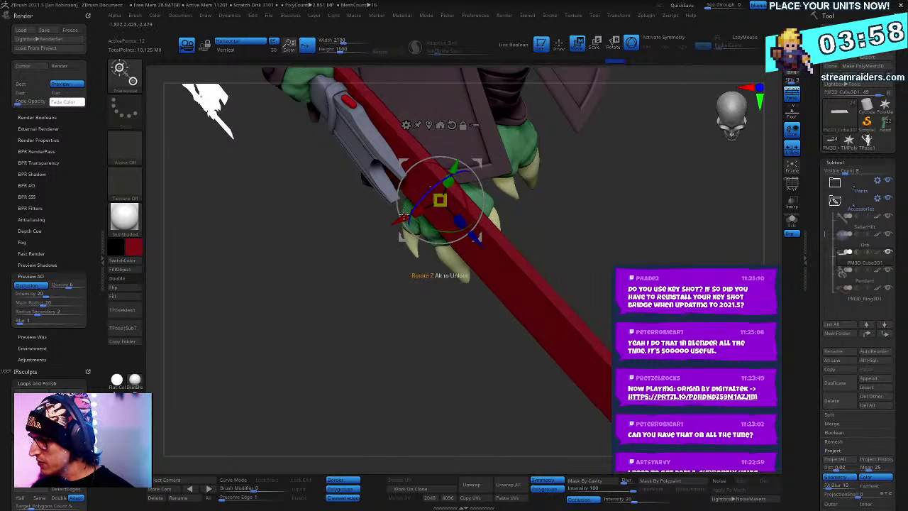
{"action": "left_click_drag", "start_coordinate": [402, 225], "coordinate": [429, 242]}
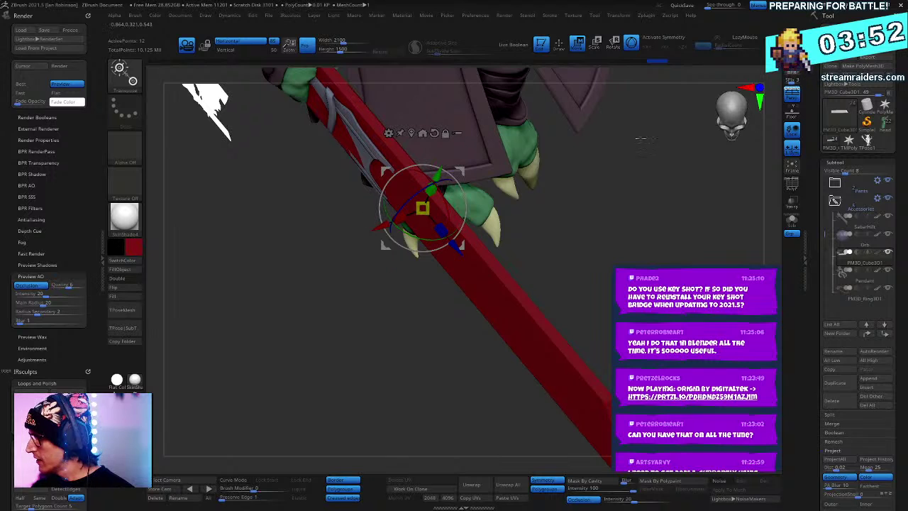
Step: Nudge the blade across its width so it lines up with the slot in the hilt's forked end
{"action": "left_click_drag", "start_coordinate": [424, 205], "coordinate": [350, 323]}
{"action": "left_click_drag", "start_coordinate": [437, 172], "coordinate": [436, 174]}
{"action": "left_click_drag", "start_coordinate": [568, 174], "coordinate": [583, 197]}
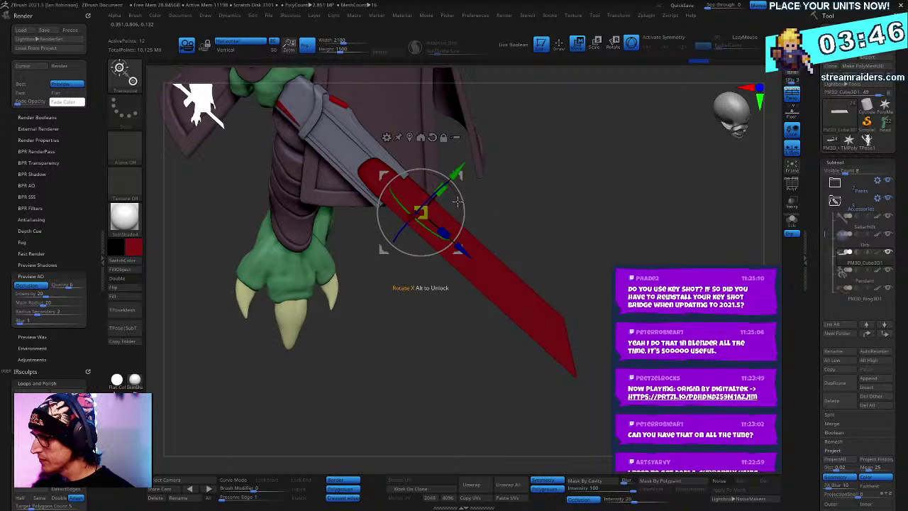
{"action": "left_click_drag", "start_coordinate": [461, 199], "coordinate": [453, 179]}
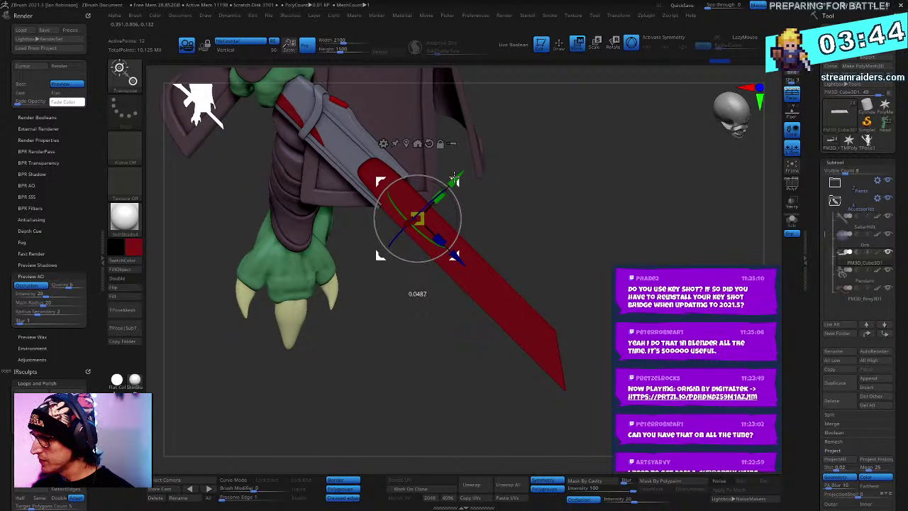
{"action": "left_click_drag", "start_coordinate": [419, 230], "coordinate": [422, 234]}
Step: Slide the blade along its length into the forked end and fine-tune its fit between the hilt's prongs
{"action": "left_click_drag", "start_coordinate": [497, 227], "coordinate": [624, 177]}
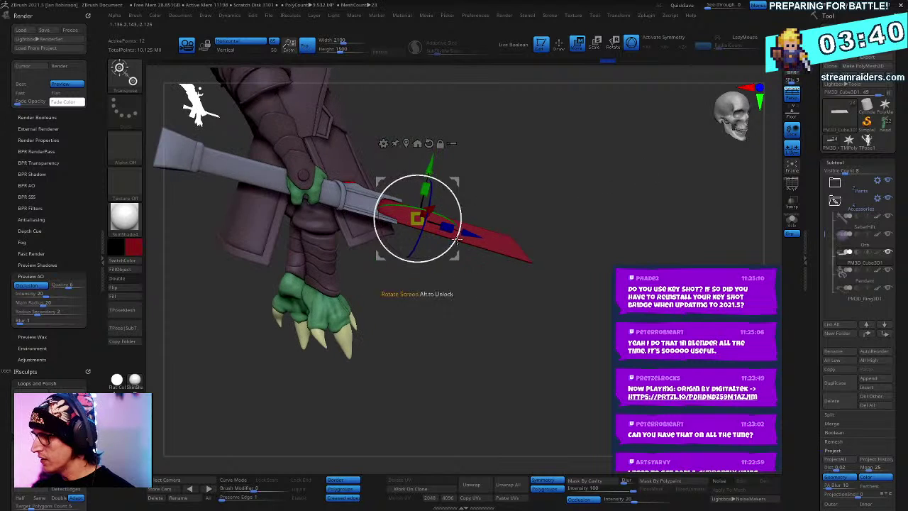
{"action": "left_click_drag", "start_coordinate": [471, 235], "coordinate": [480, 238]}
{"action": "left_click_drag", "start_coordinate": [578, 162], "coordinate": [641, 145]}
{"action": "left_click_drag", "start_coordinate": [448, 170], "coordinate": [445, 182]}
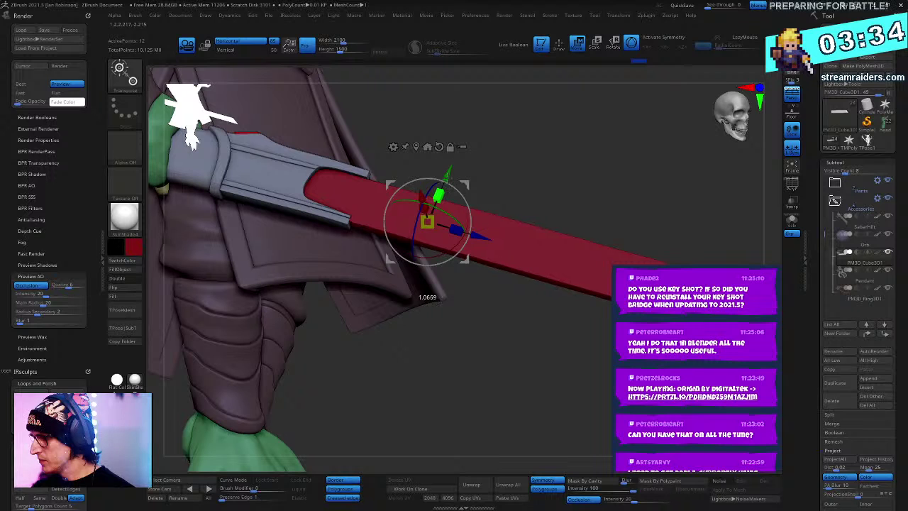
{"action": "left_click_drag", "start_coordinate": [622, 181], "coordinate": [654, 231], "text": "alt"}
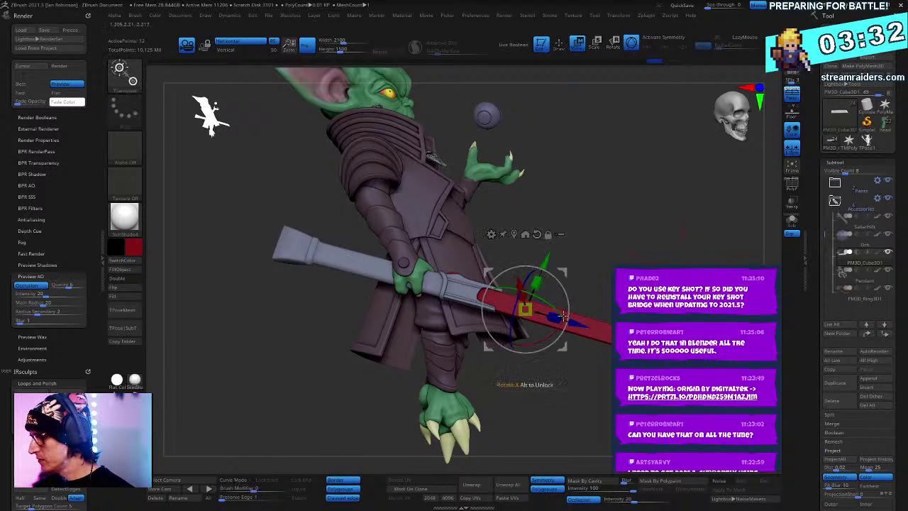
Step: Duplicate the blade along its length and move the copy toward the opposite end of the hilt
{"action": "left_click_drag", "start_coordinate": [571, 320], "coordinate": [69, 240]}
{"action": "left_click_drag", "start_coordinate": [600, 181], "coordinate": [458, 220]}
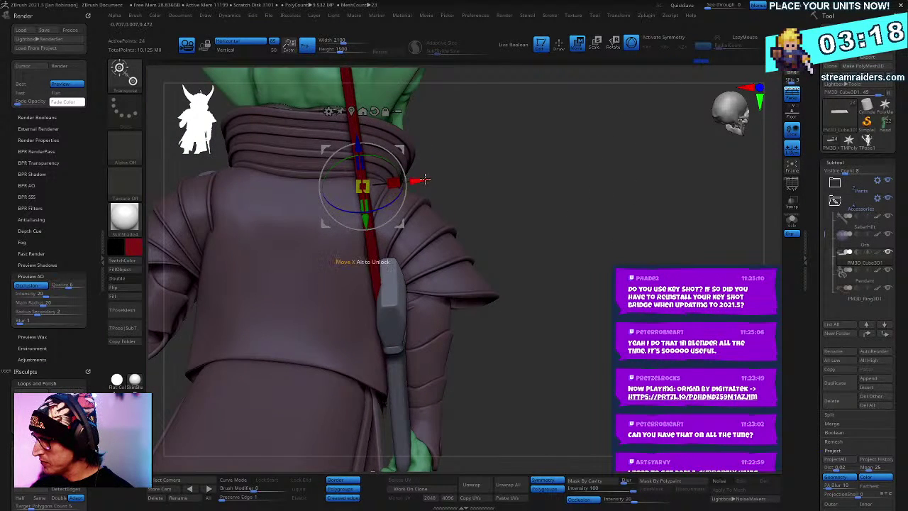
{"action": "left_click_drag", "start_coordinate": [425, 183], "coordinate": [537, 160]}
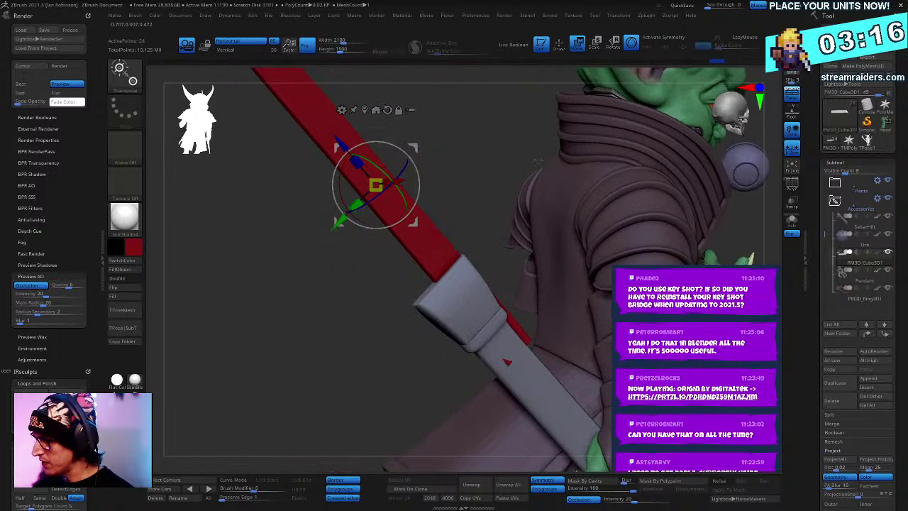
{"action": "left_click_drag", "start_coordinate": [339, 229], "coordinate": [323, 232]}
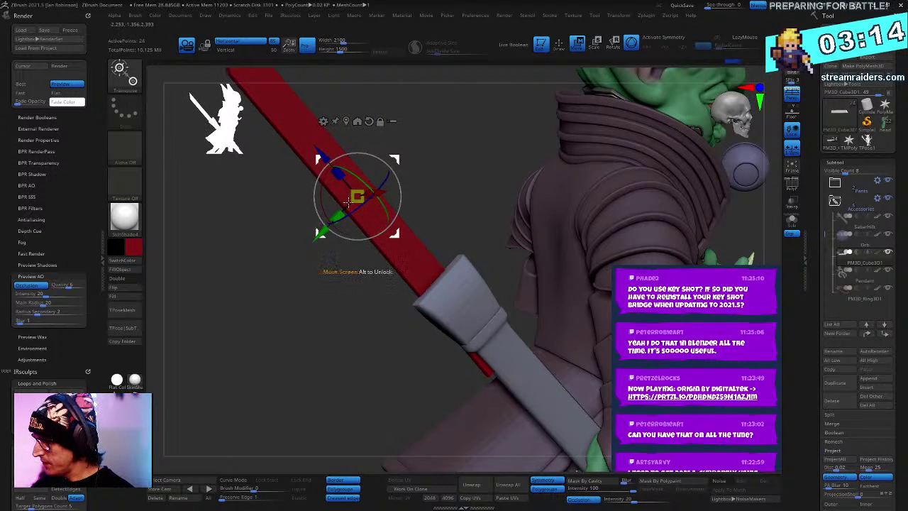
Step: Centre the duplicated blade on the flared end of the hilt, aligning it both sideways and across its width
{"action": "left_click_drag", "start_coordinate": [457, 154], "coordinate": [494, 136]}
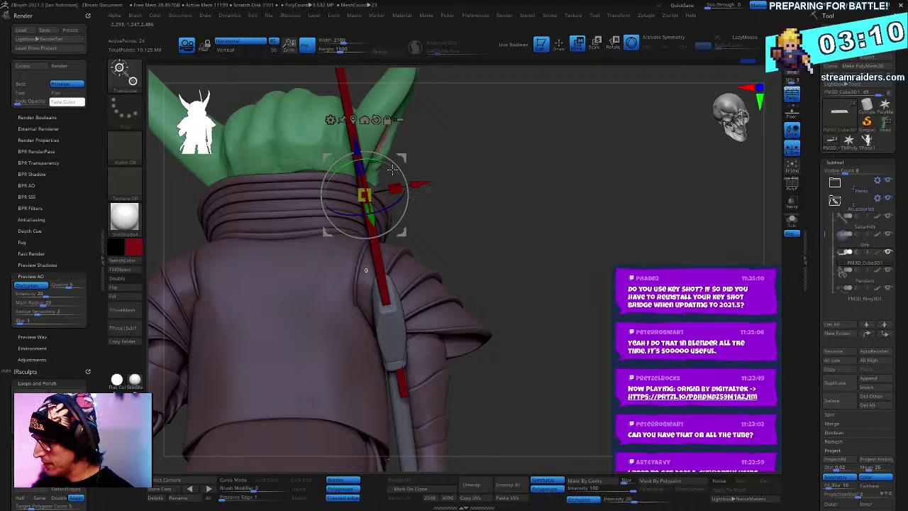
{"action": "left_click_drag", "start_coordinate": [392, 170], "coordinate": [422, 186]}
{"action": "left_click_drag", "start_coordinate": [497, 177], "coordinate": [652, 169]}
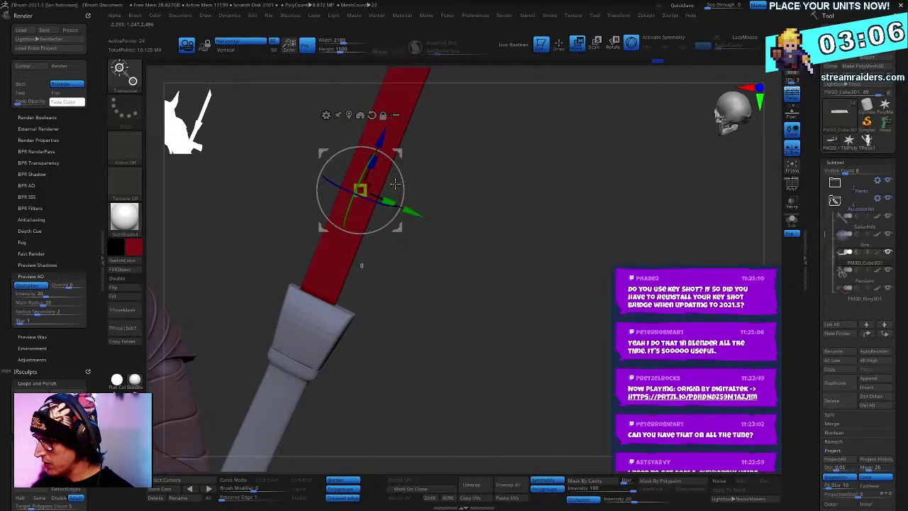
{"action": "left_click_drag", "start_coordinate": [413, 211], "coordinate": [419, 215]}
{"action": "key", "text": "q"}
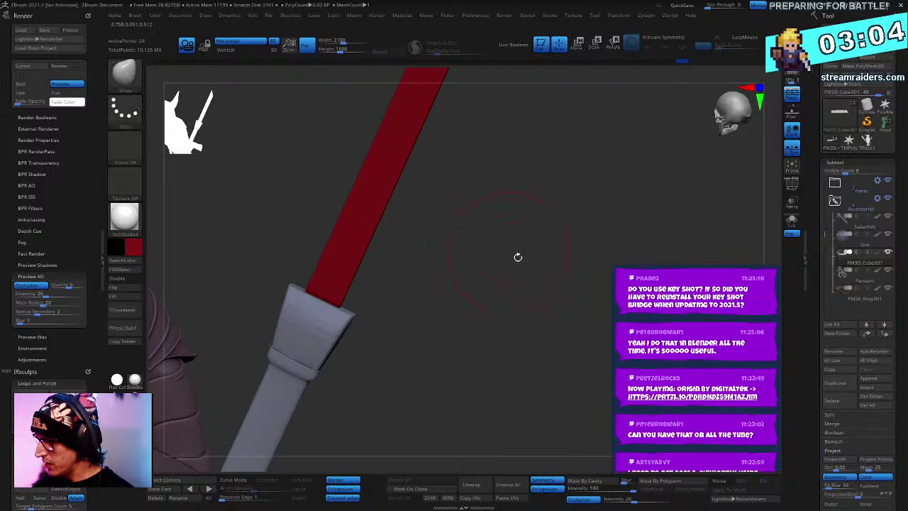
Step: Place the transform gizmo on the middle of the blade at the hilt's forked end, aligned with its length
{"action": "mouse_move", "coordinate": [517, 257]}
{"action": "left_mouse_down"}
{"action": "mouse_move", "coordinate": [640, 248]}
{"action": "mouse_move", "coordinate": [699, 319]}
{"action": "mouse_move", "coordinate": [642, 306]}
{"action": "mouse_move", "coordinate": [583, 253]}
{"action": "mouse_move", "coordinate": [554, 178]}
{"action": "mouse_move", "coordinate": [496, 269]}
{"action": "mouse_move", "coordinate": [482, 276]}
{"action": "mouse_move", "coordinate": [514, 300]}
{"action": "left_mouse_up"}
{"action": "key", "text": "w"}
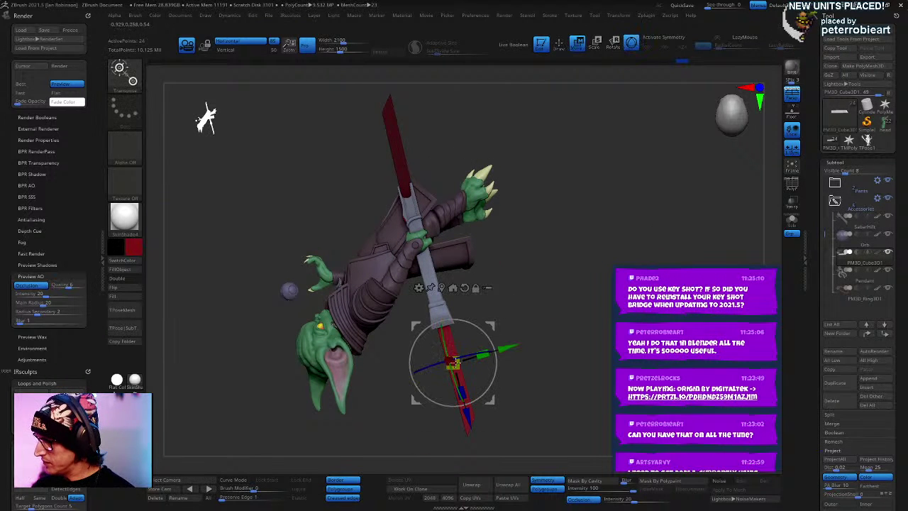
{"action": "key", "text": "q"}
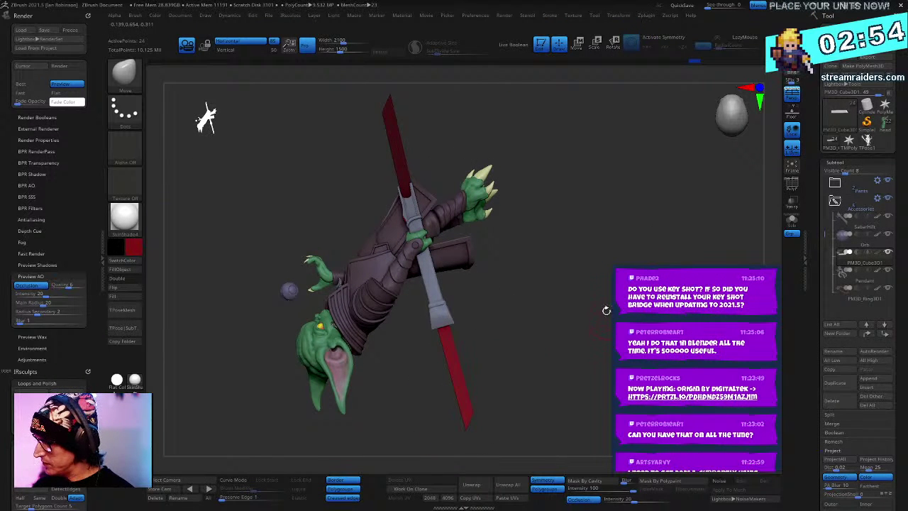
{"action": "mouse_move", "coordinate": [607, 310]}
{"action": "left_mouse_down", "text": "alt"}
{"action": "mouse_move", "coordinate": [608, 283]}
{"action": "mouse_move", "coordinate": [614, 340]}
{"action": "mouse_move", "coordinate": [598, 308]}
{"action": "left_mouse_up", "text": "alt"}
{"action": "key", "text": "w"}
{"action": "mouse_move", "coordinate": [424, 144]}
{"action": "left_mouse_down", "text": "alt"}
{"action": "mouse_move", "coordinate": [434, 195]}
{"action": "mouse_move", "coordinate": [453, 206]}
{"action": "left_mouse_up", "text": "alt"}
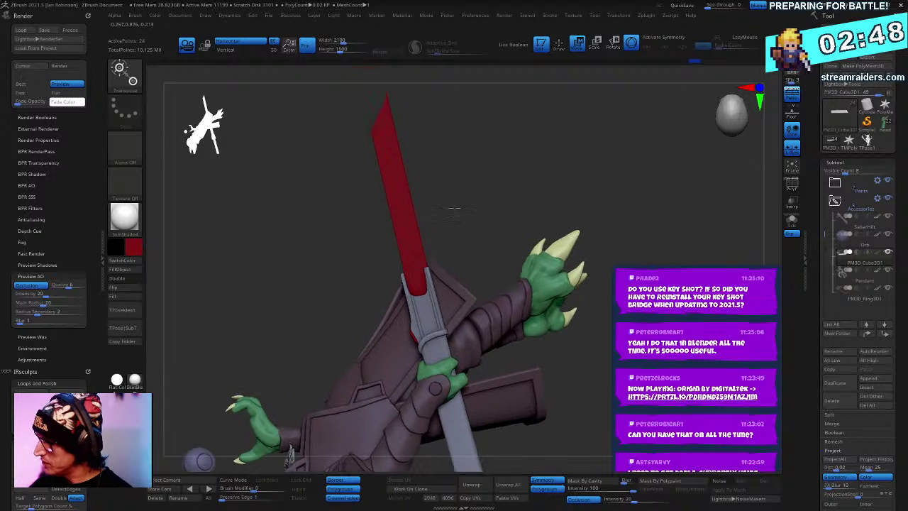
{"action": "left_click", "coordinate": [395, 197], "text": "alt"}
{"action": "left_click", "coordinate": [392, 122]}
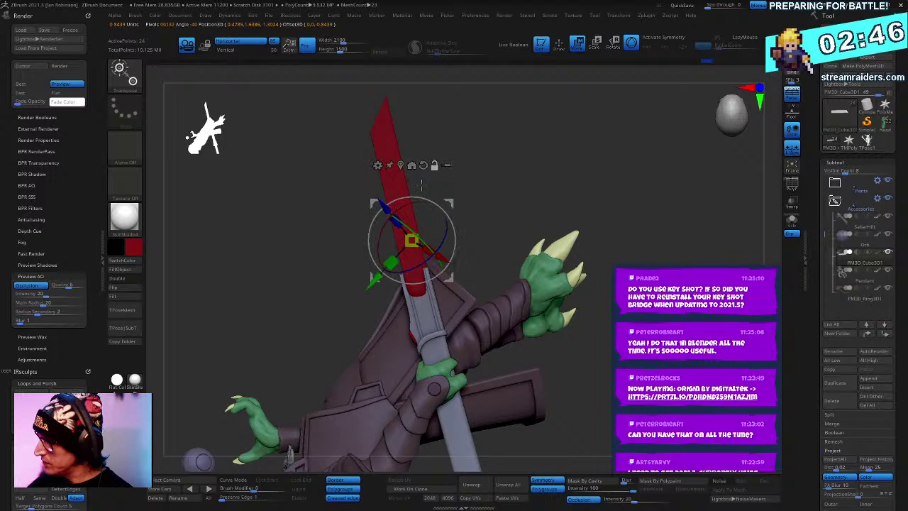
{"action": "key", "text": "y"}
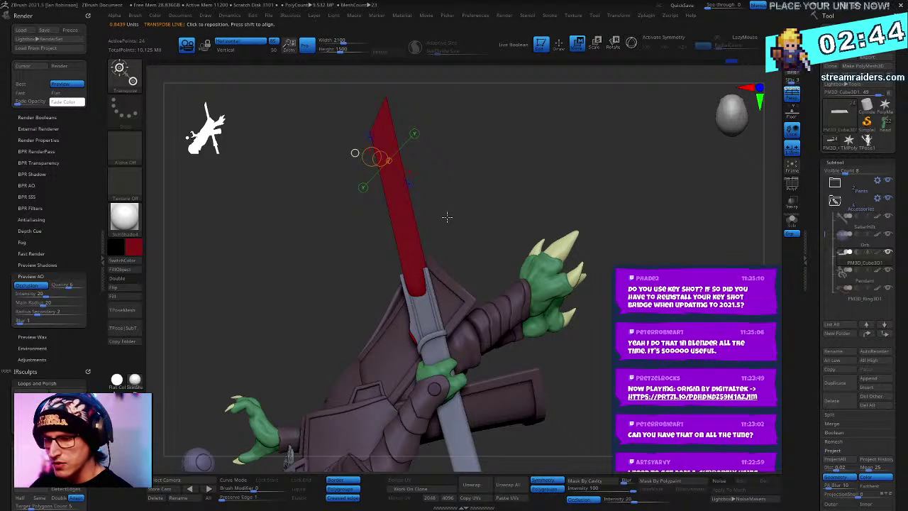
{"action": "key", "text": "y"}
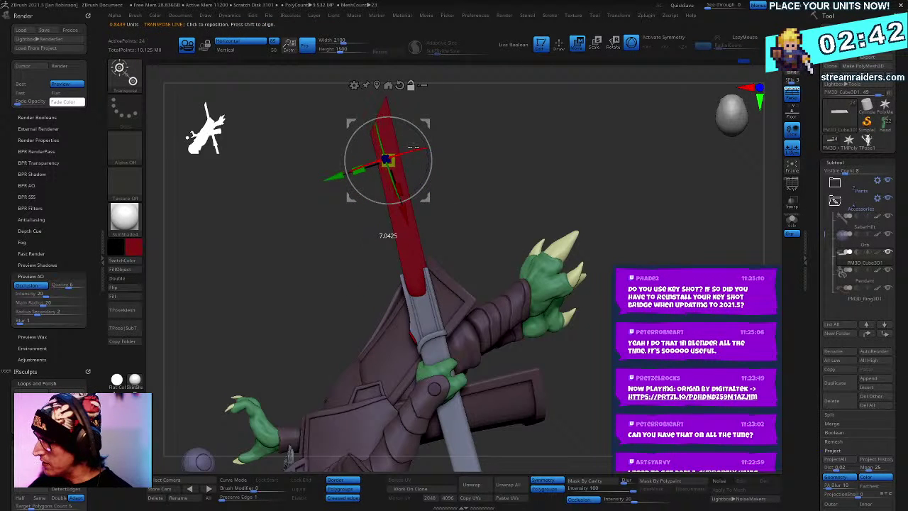
Step: Rotate the forked-end blade slightly and shift it across its width so it runs in line with the hilt
{"action": "left_click_drag", "start_coordinate": [376, 127], "coordinate": [422, 170]}
{"action": "left_click_drag", "start_coordinate": [484, 177], "coordinate": [411, 191]}
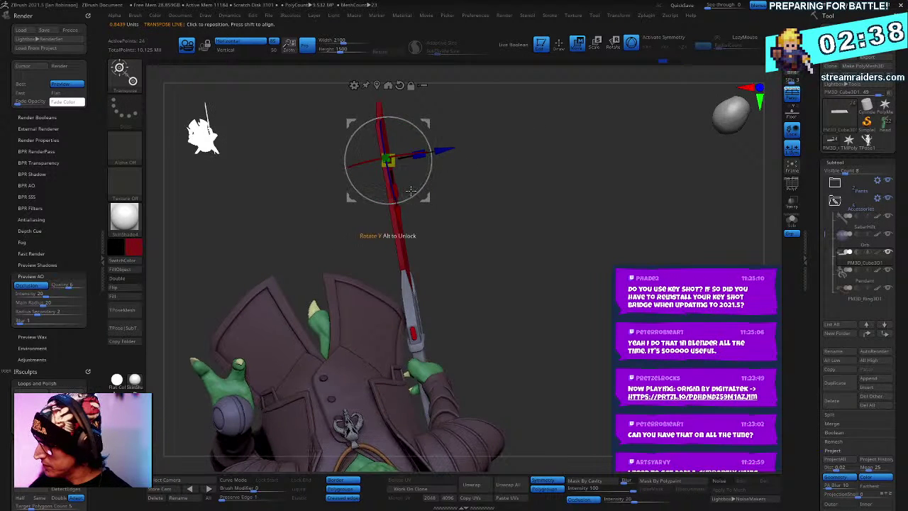
{"action": "left_click_drag", "start_coordinate": [502, 134], "coordinate": [468, 139]}
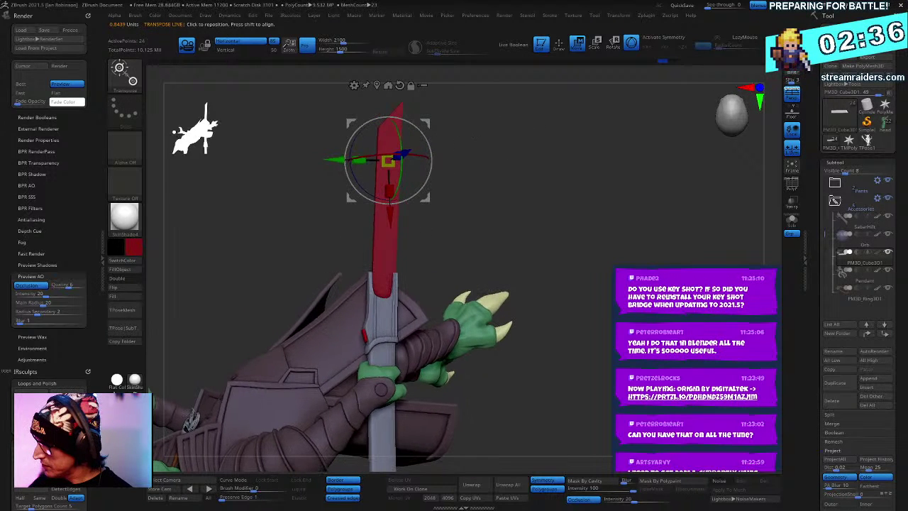
{"action": "left_click_drag", "start_coordinate": [429, 180], "coordinate": [427, 183]}
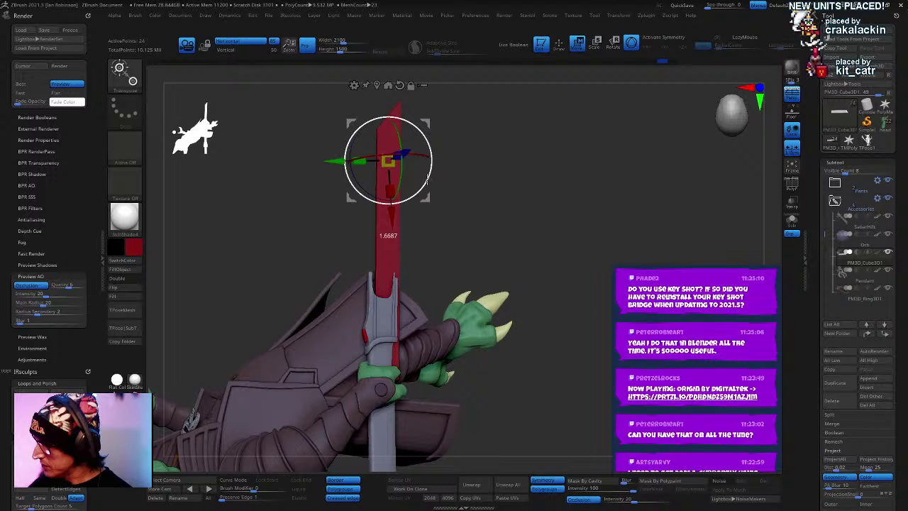
{"action": "left_click_drag", "start_coordinate": [332, 161], "coordinate": [326, 163]}
Step: Nudge the blade through its thickness until it sits centred between the forked end's prongs, checking from opposite sides
{"action": "left_click_drag", "start_coordinate": [508, 130], "coordinate": [432, 183]}
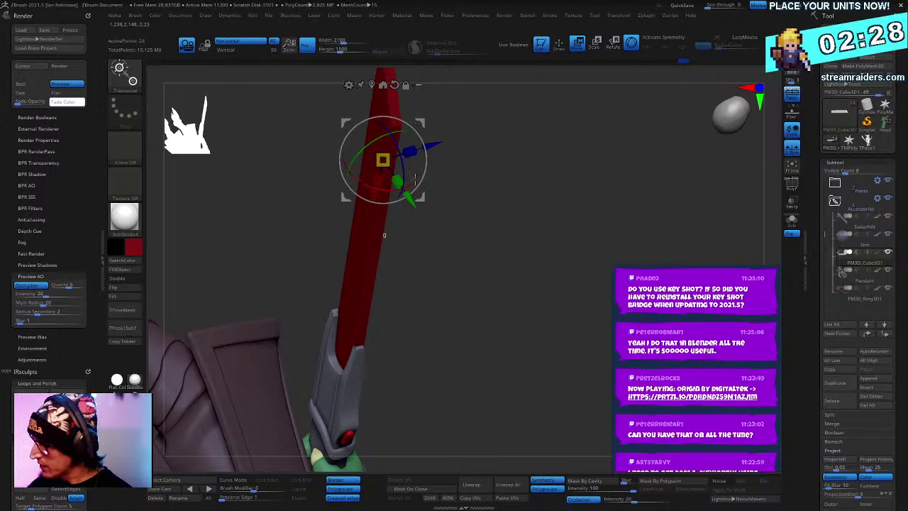
{"action": "left_click_drag", "start_coordinate": [430, 143], "coordinate": [425, 145]}
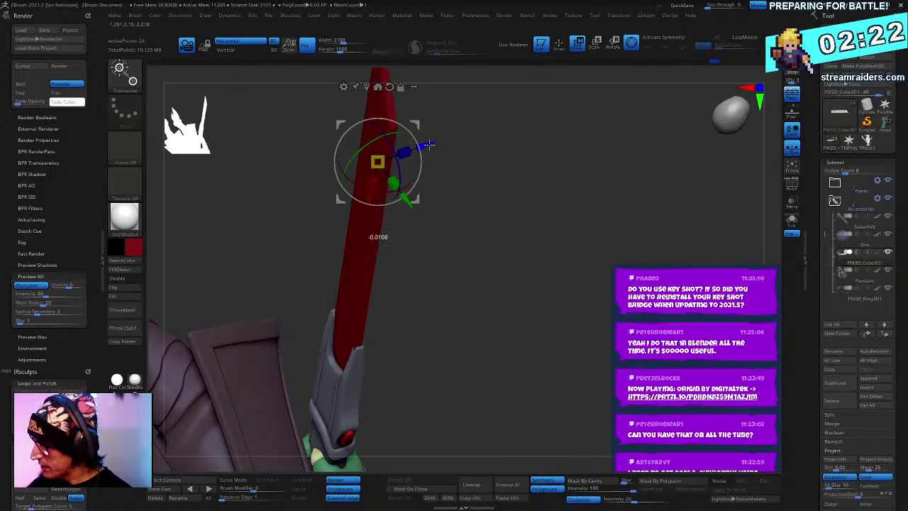
{"action": "mouse_move", "coordinate": [587, 278]}
{"action": "left_mouse_down"}
{"action": "mouse_move", "coordinate": [574, 314]}
{"action": "mouse_move", "coordinate": [682, 176]}
{"action": "mouse_move", "coordinate": [696, 197]}
{"action": "mouse_move", "coordinate": [596, 234]}
{"action": "mouse_move", "coordinate": [539, 298]}
{"action": "mouse_move", "coordinate": [496, 264]}
{"action": "mouse_move", "coordinate": [578, 293]}
{"action": "left_mouse_up"}
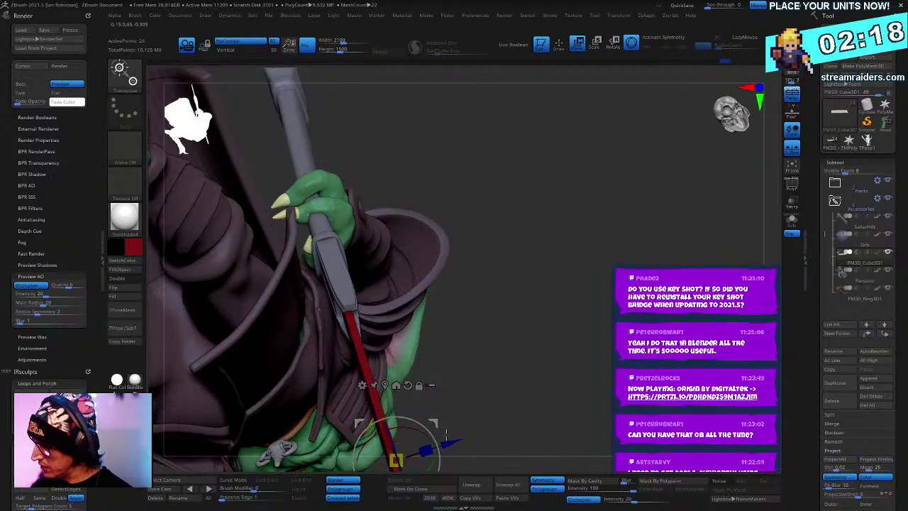
{"action": "left_click_drag", "start_coordinate": [448, 446], "coordinate": [451, 445]}
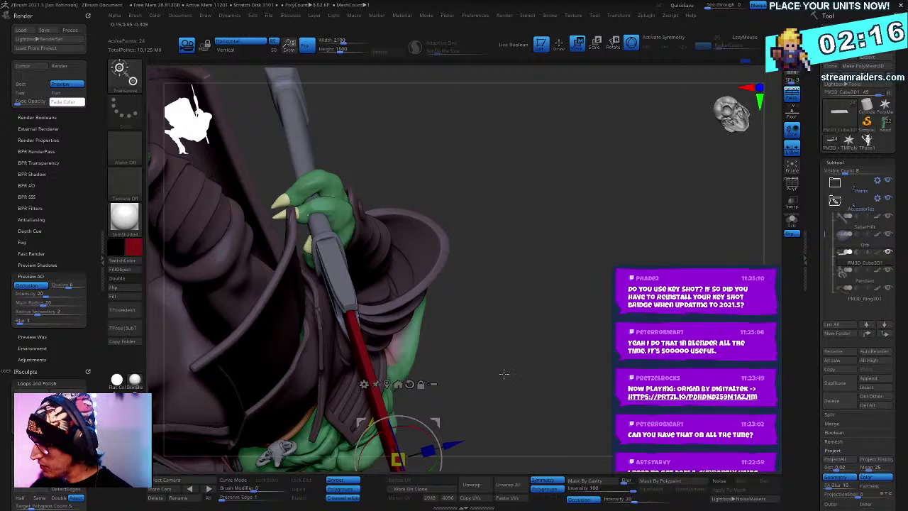
{"action": "left_click_drag", "start_coordinate": [504, 374], "coordinate": [496, 392]}
{"action": "right_click_drag", "start_coordinate": [436, 340], "coordinate": [541, 208], "text": "ctrl"}
{"action": "right_click_drag", "start_coordinate": [579, 258], "coordinate": [577, 234]}
Step: Try to reshape the tip of the blade at the hilt's flared end with the Move brush
{"action": "key", "text": "w"}
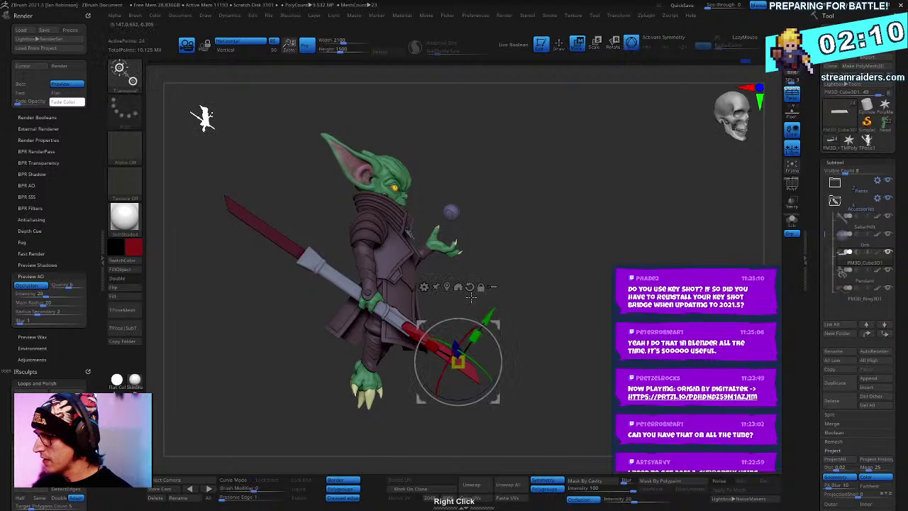
{"action": "key", "text": "q"}
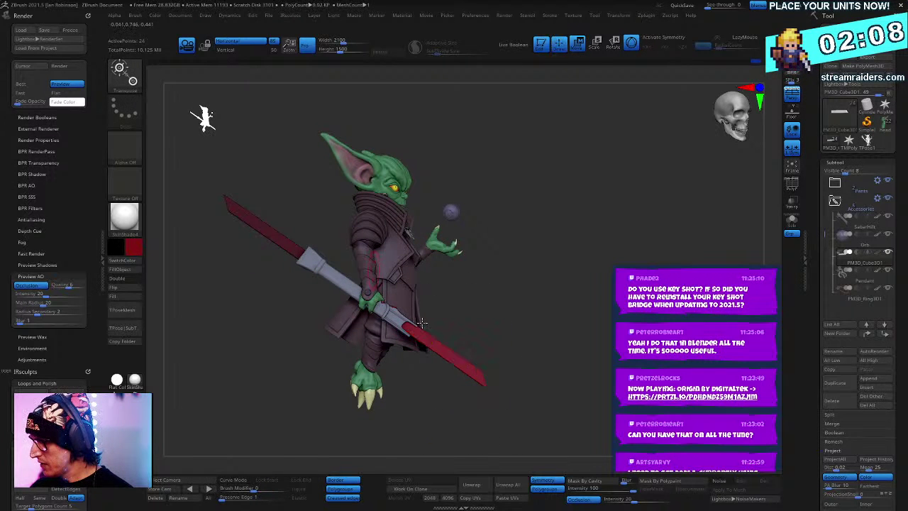
{"action": "right_click_drag", "start_coordinate": [422, 322], "coordinate": [461, 333]}
{"action": "left_click_drag", "start_coordinate": [239, 192], "coordinate": [227, 181], "text": "ctrl"}
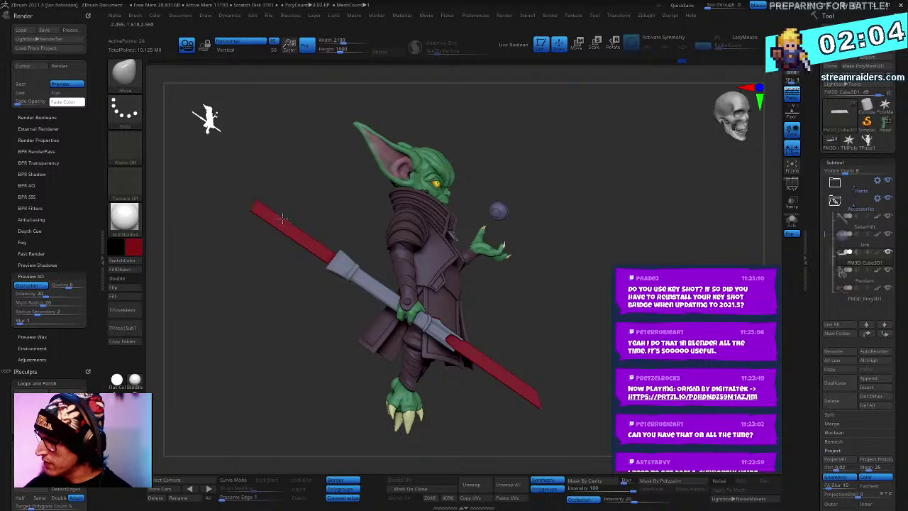
{"action": "key", "text": "ctrl+z"}
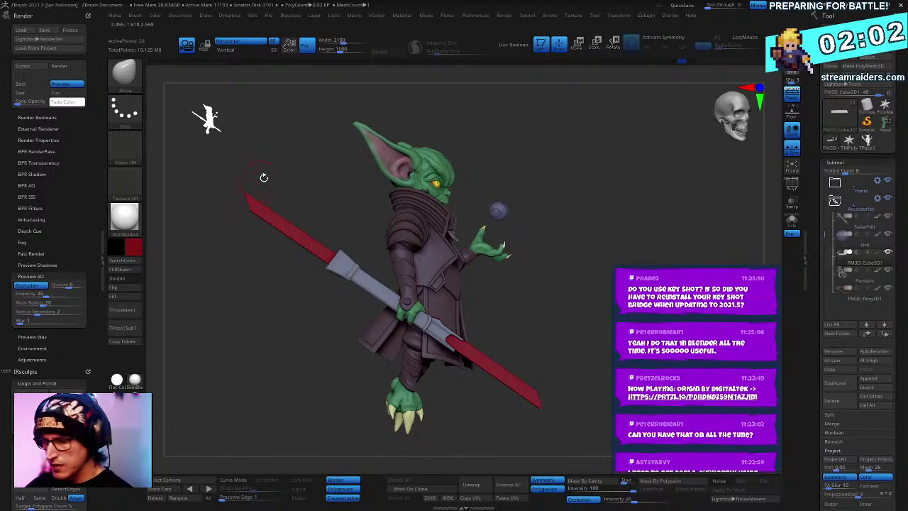
Step: Measure the lengths of the blades at the flared and forked ends with the transpose line
{"action": "key", "text": "w"}
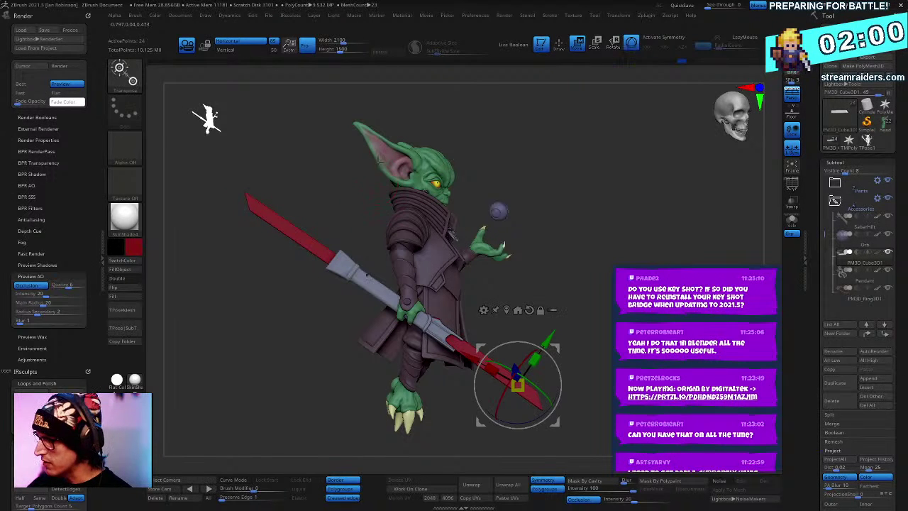
{"action": "left_click_drag", "start_coordinate": [246, 192], "coordinate": [339, 254]}
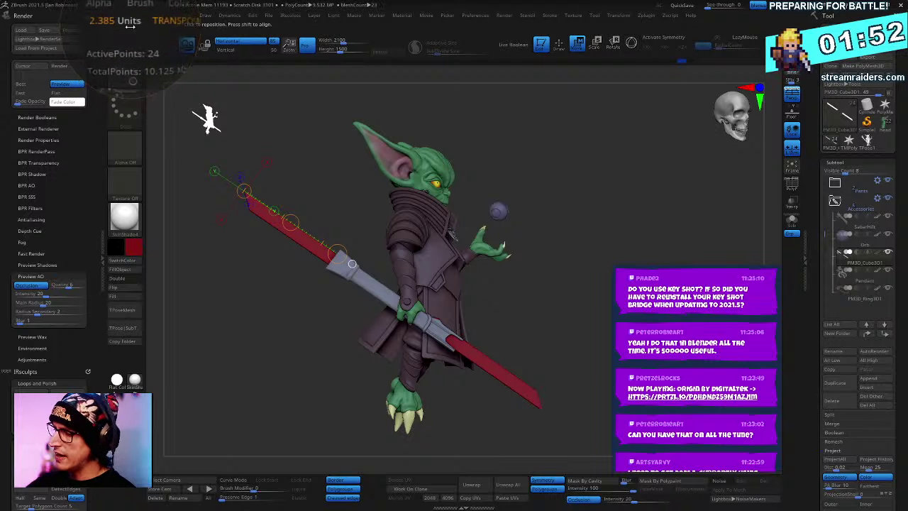
{"action": "mouse_move", "coordinate": [602, 263]}
{"action": "left_mouse_down", "text": "alt"}
{"action": "mouse_move", "coordinate": [622, 229]}
{"action": "mouse_move", "coordinate": [631, 258]}
{"action": "mouse_move", "coordinate": [527, 324]}
{"action": "mouse_move", "coordinate": [536, 368]}
{"action": "mouse_move", "coordinate": [608, 415]}
{"action": "mouse_move", "coordinate": [590, 387]}
{"action": "left_mouse_up", "text": "alt"}
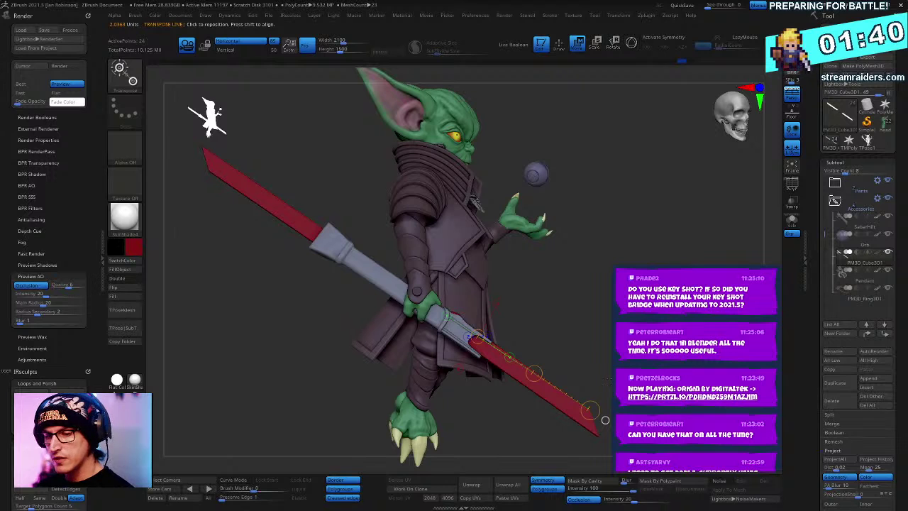
Step: Shift both blades slightly along the hilt toward the forked end and re-measure the forked-end blade
{"action": "key", "text": "y"}
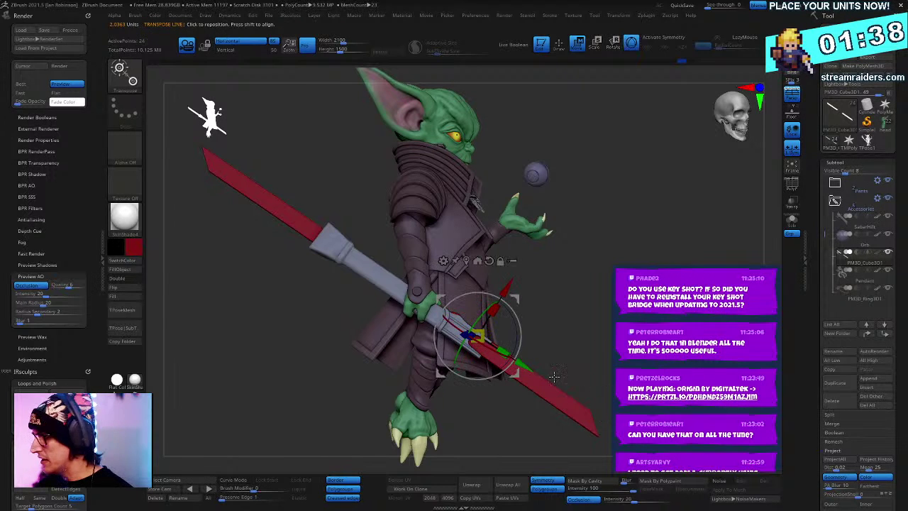
{"action": "left_click_drag", "start_coordinate": [521, 365], "coordinate": [529, 369]}
{"action": "key", "text": "y"}
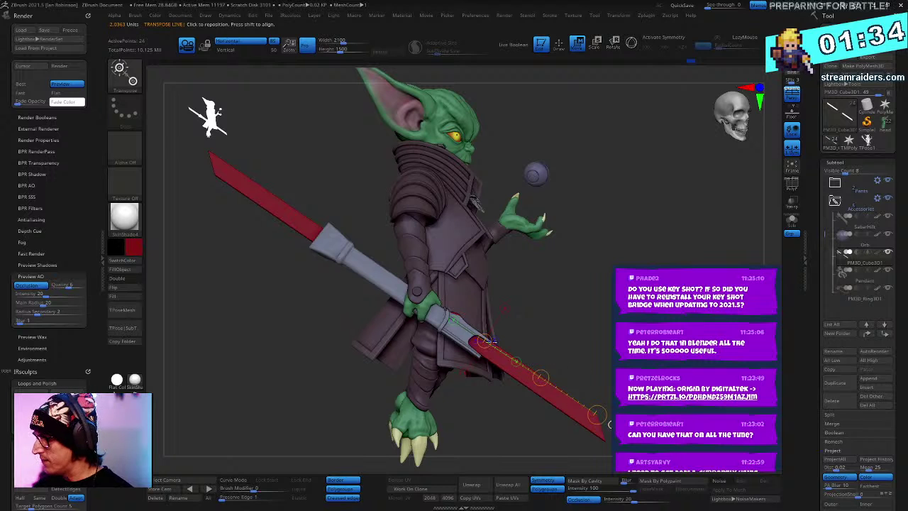
{"action": "left_click_drag", "start_coordinate": [361, 274], "coordinate": [420, 177]}
{"action": "left_click_drag", "start_coordinate": [475, 340], "coordinate": [598, 414]}
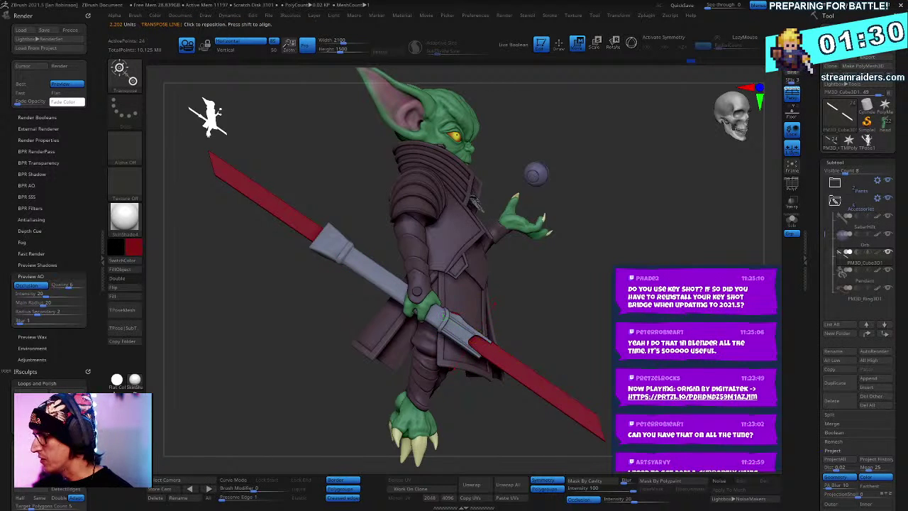
Step: Make the SaberHilt subtool active and isolate its flared end piece
{"action": "key", "text": "q"}
{"action": "mouse_move", "coordinate": [444, 317]}
{"action": "right_mouse_down", "text": "ctrl"}
{"action": "mouse_move", "coordinate": [442, 291]}
{"action": "mouse_move", "coordinate": [277, 294]}
{"action": "mouse_move", "coordinate": [408, 292]}
{"action": "mouse_move", "coordinate": [408, 319]}
{"action": "mouse_move", "coordinate": [408, 292]}
{"action": "mouse_move", "coordinate": [436, 297]}
{"action": "mouse_move", "coordinate": [409, 297]}
{"action": "mouse_move", "coordinate": [409, 312]}
{"action": "right_mouse_up", "text": "ctrl"}
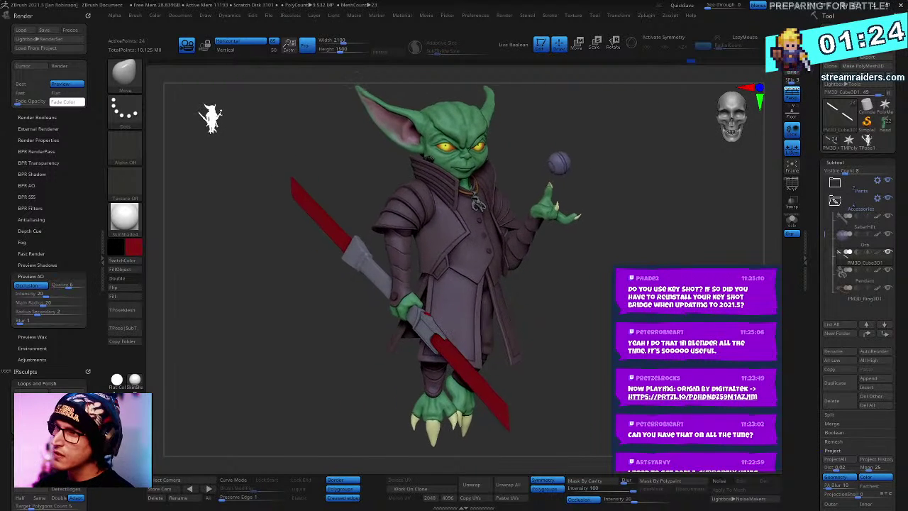
{"action": "right_click_drag", "start_coordinate": [655, 229], "coordinate": [692, 259], "text": "ctrl"}
{"action": "left_click", "coordinate": [362, 264], "text": "alt"}
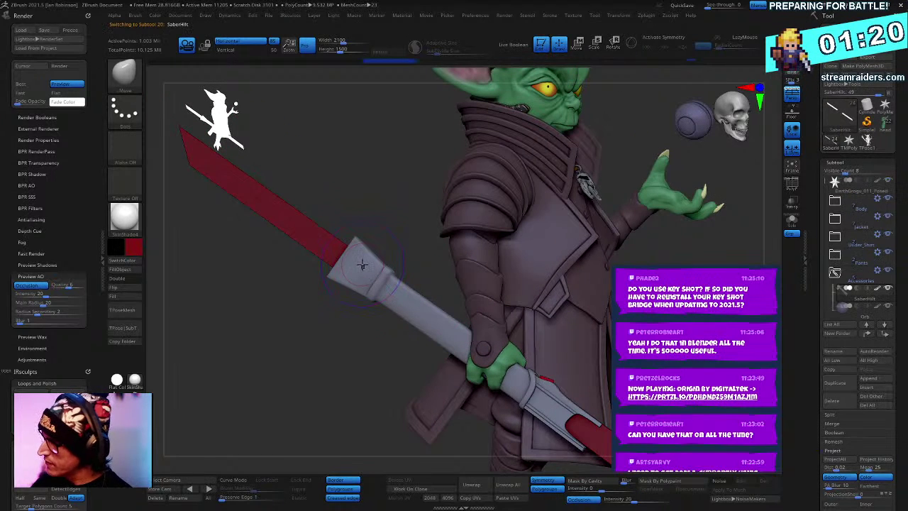
{"action": "key", "text": "shift+f"}
{"action": "key", "text": "shift+f"}
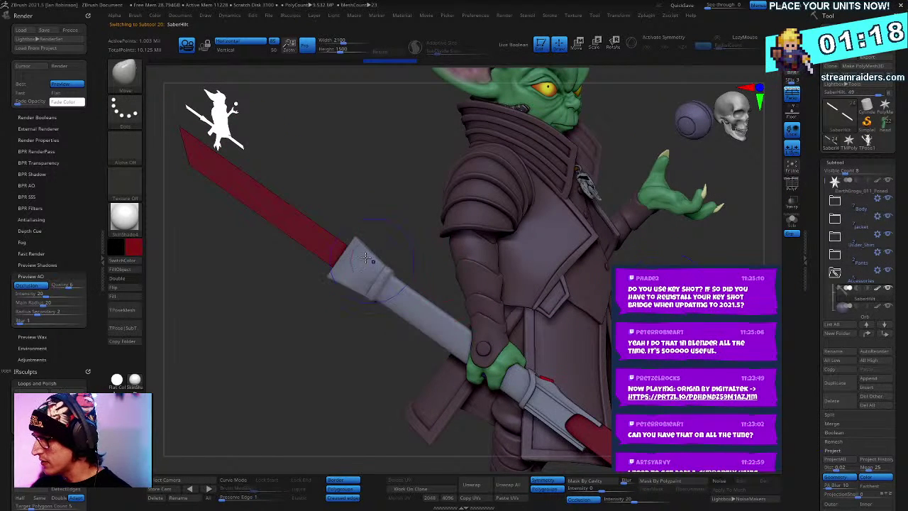
{"action": "left_click", "coordinate": [410, 231], "text": "ctrl+shift"}
{"action": "left_click", "coordinate": [374, 264], "text": "ctrl+shift"}
Step: Mask the rest of the saber hilt, leaving only the flared end piece unmasked
{"action": "left_click", "coordinate": [402, 214], "text": "ctrl"}
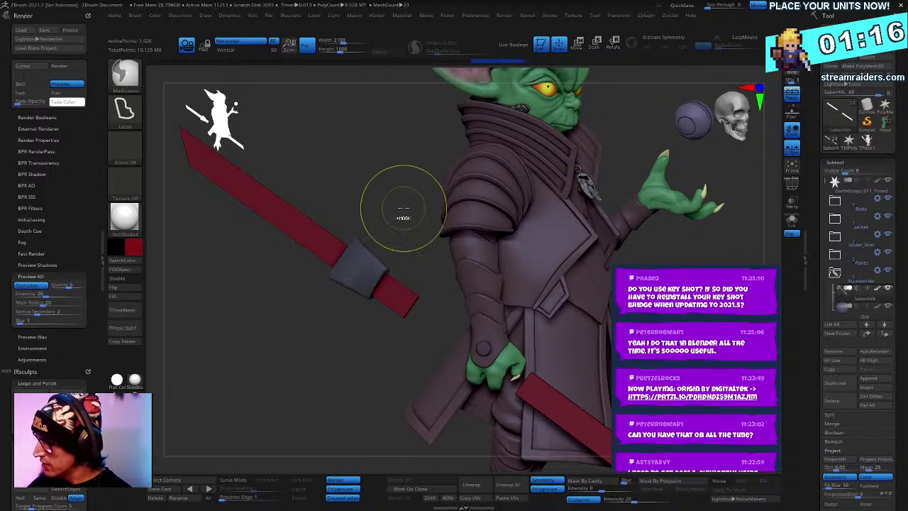
{"action": "left_click", "coordinate": [404, 208], "text": "ctrl+shift"}
{"action": "left_click", "coordinate": [406, 199], "text": "ctrl"}
{"action": "right_click", "coordinate": [405, 196]}
{"action": "mouse_move", "coordinate": [395, 178]}
{"action": "right_mouse_down"}
{"action": "mouse_move", "coordinate": [405, 169]}
{"action": "mouse_move", "coordinate": [393, 201]}
{"action": "mouse_move", "coordinate": [393, 184]}
{"action": "mouse_move", "coordinate": [405, 186]}
{"action": "right_mouse_up"}
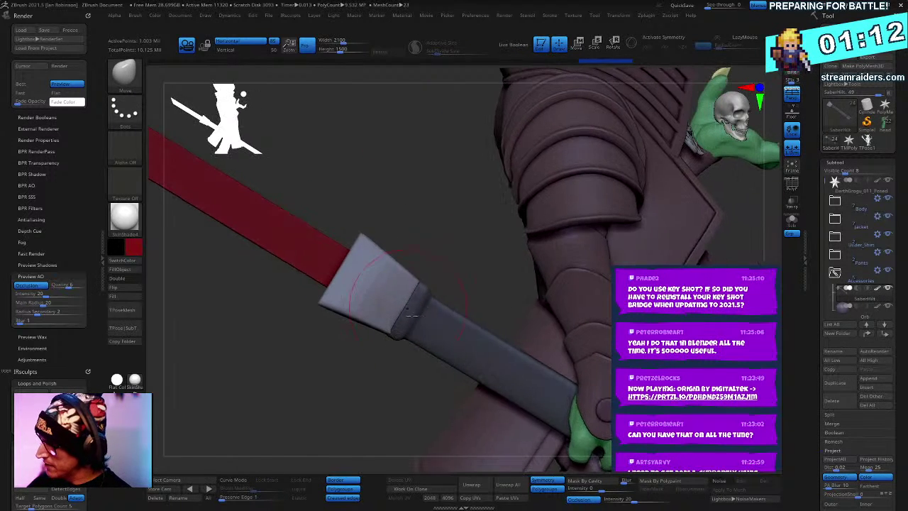
Step: Try changing the hilt's mask with the polygroup wireframe displayed, then undo back to the isolated flared end
{"action": "left_click_drag", "start_coordinate": [353, 167], "coordinate": [462, 283], "text": "ctrl"}
{"action": "left_click_drag", "start_coordinate": [438, 218], "coordinate": [460, 222], "text": "ctrl"}
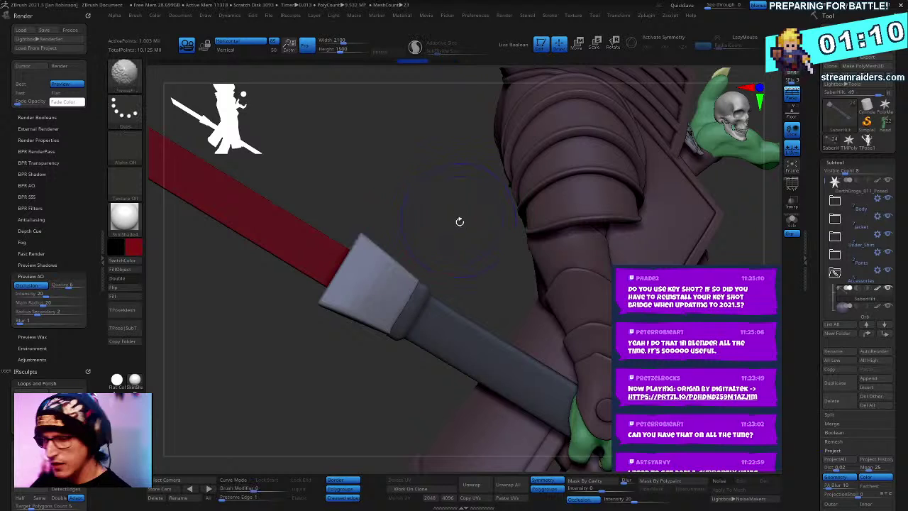
{"action": "key", "text": "shift+f"}
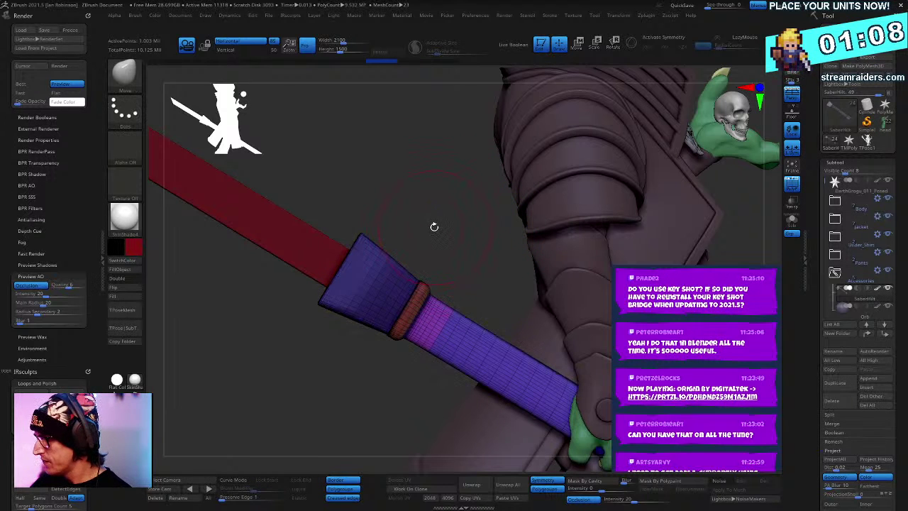
{"action": "left_click_drag", "start_coordinate": [451, 269], "coordinate": [443, 237], "text": "ctrl"}
{"action": "key", "text": "ctrl+z"}
{"action": "key", "text": "ctrl+z"}
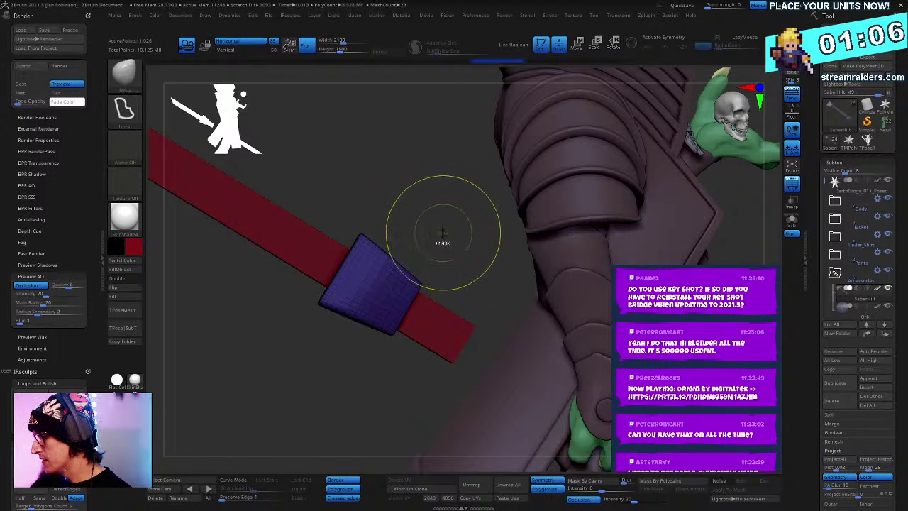
Step: Bring back the full hilt with everything except the flared end piece masked
{"action": "left_click", "coordinate": [444, 235], "text": "ctrl+shift"}
{"action": "key", "text": "ctrl+shift+z"}
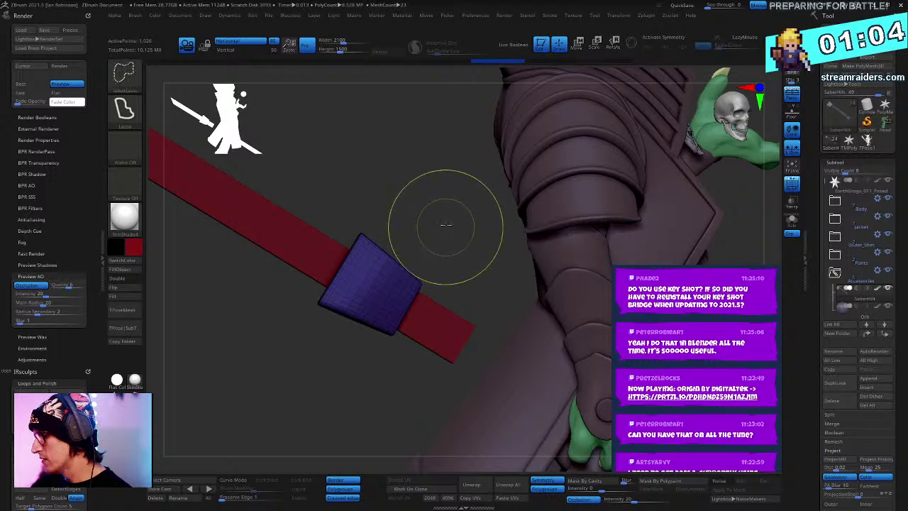
{"action": "key", "text": "ctrl+shift+z"}
{"action": "key", "text": "ctrl+z"}
{"action": "key", "text": "ctrl+z"}
Step: Turn to the opposite side of the hilt's flared end and choose the Move Infinite Depth brush
{"action": "left_click_drag", "start_coordinate": [444, 206], "coordinate": [576, 209]}
{"action": "key", "text": "b"}
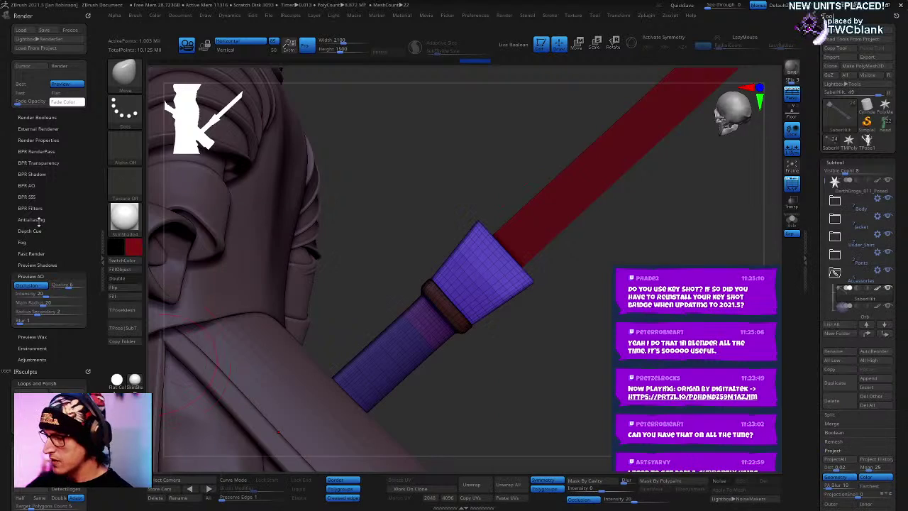
{"action": "left_click_drag", "start_coordinate": [36, 19], "coordinate": [35, 17]}
{"action": "left_click", "coordinate": [42, 14]}
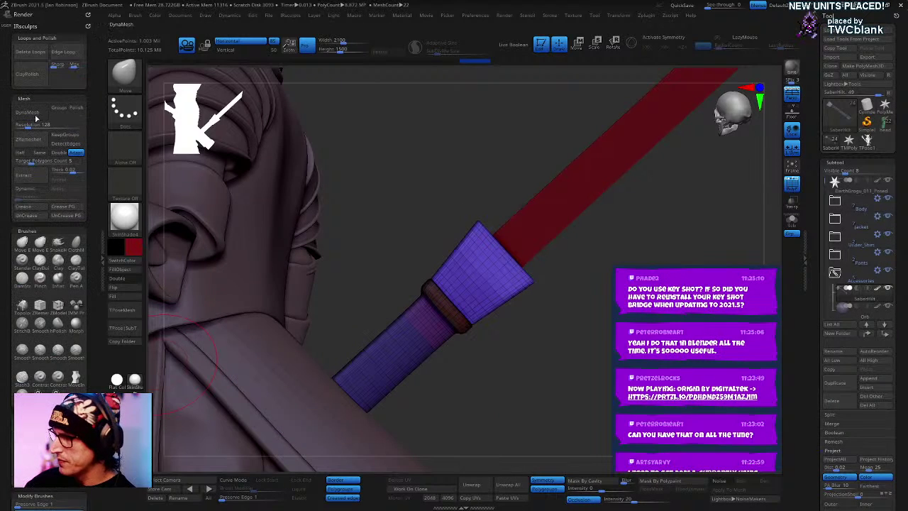
{"action": "key", "text": "space"}
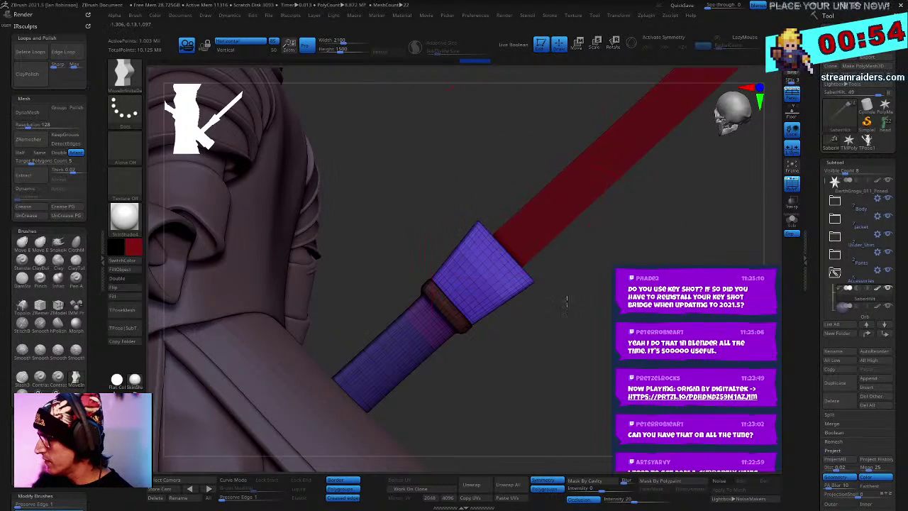
Step: Push the hilt's flared end rim inward into a concave curve around the blade with the Move Infinite Depth brush, adjusting the brush size
{"action": "mouse_move", "coordinate": [565, 300]}
{"action": "left_mouse_down"}
{"action": "mouse_move", "coordinate": [554, 277]}
{"action": "mouse_move", "coordinate": [509, 289]}
{"action": "mouse_move", "coordinate": [486, 270]}
{"action": "left_mouse_up"}
{"action": "key", "text": "space"}
{"action": "left_click", "coordinate": [540, 283]}
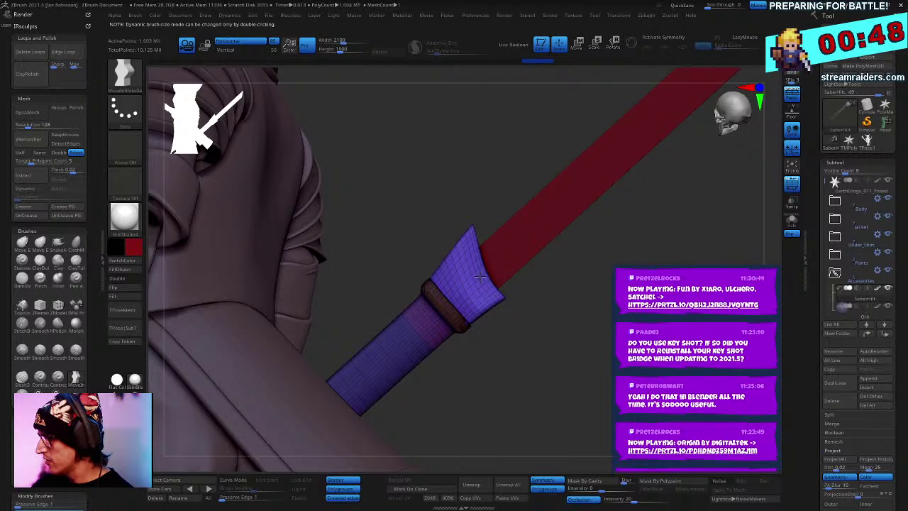
{"action": "key", "text": "space"}
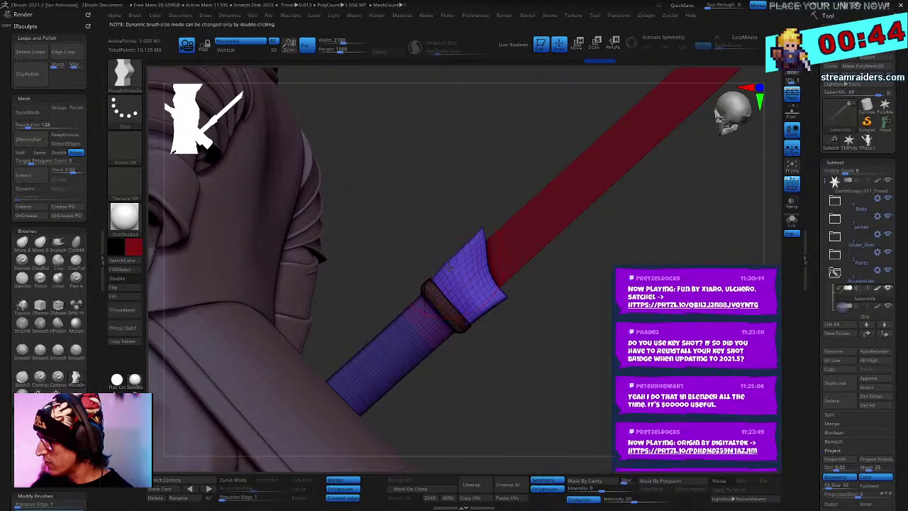
{"action": "left_click_drag", "start_coordinate": [557, 326], "coordinate": [411, 206]}
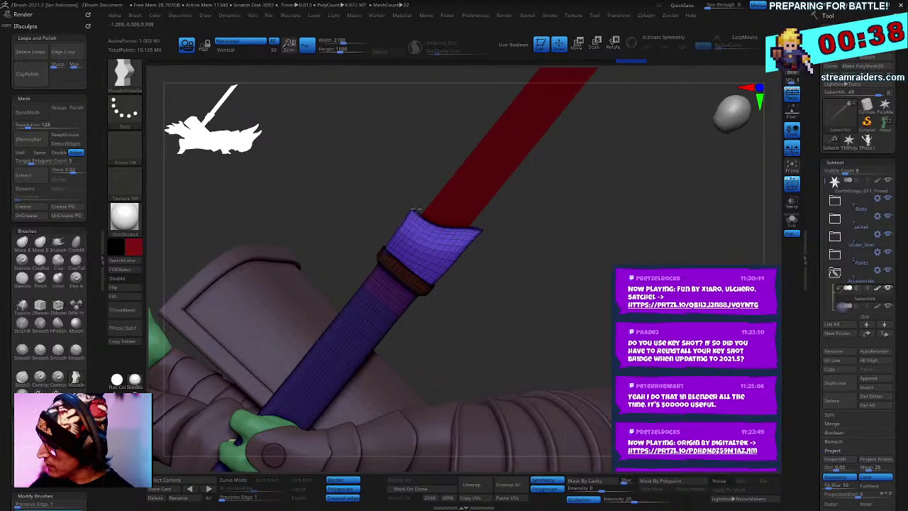
Step: Deepen the notch in the flared end around the blade and pull its two corners into points
{"action": "left_click_drag", "start_coordinate": [537, 230], "coordinate": [384, 252]}
{"action": "left_click_drag", "start_coordinate": [443, 226], "coordinate": [400, 254]}
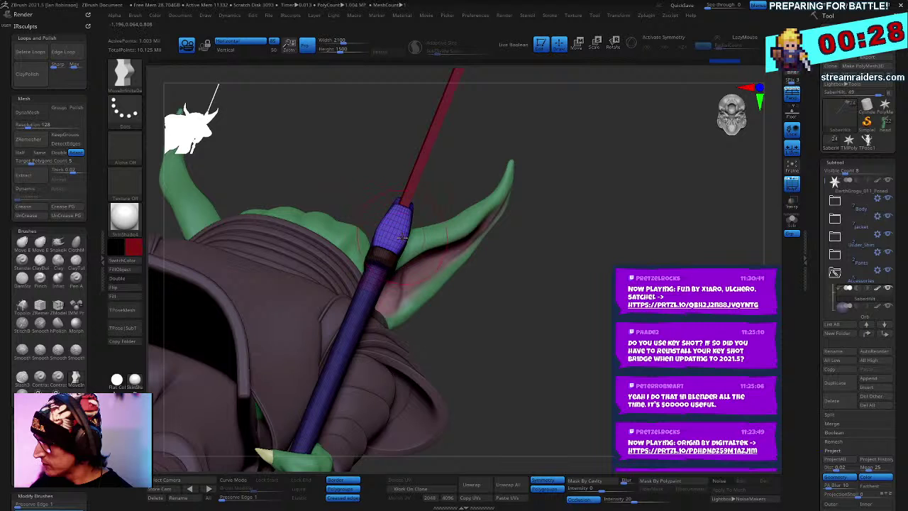
{"action": "left_click_drag", "start_coordinate": [578, 261], "coordinate": [549, 203]}
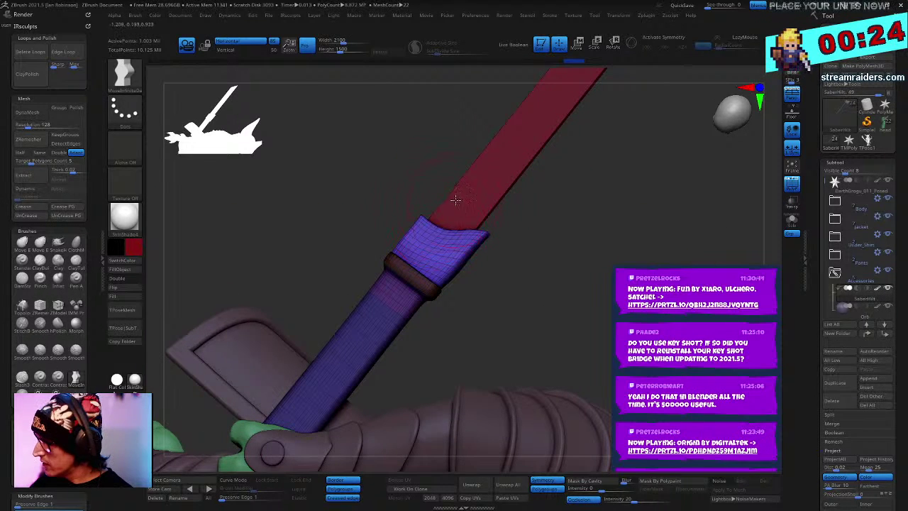
{"action": "right_click_drag", "start_coordinate": [456, 200], "coordinate": [421, 218]}
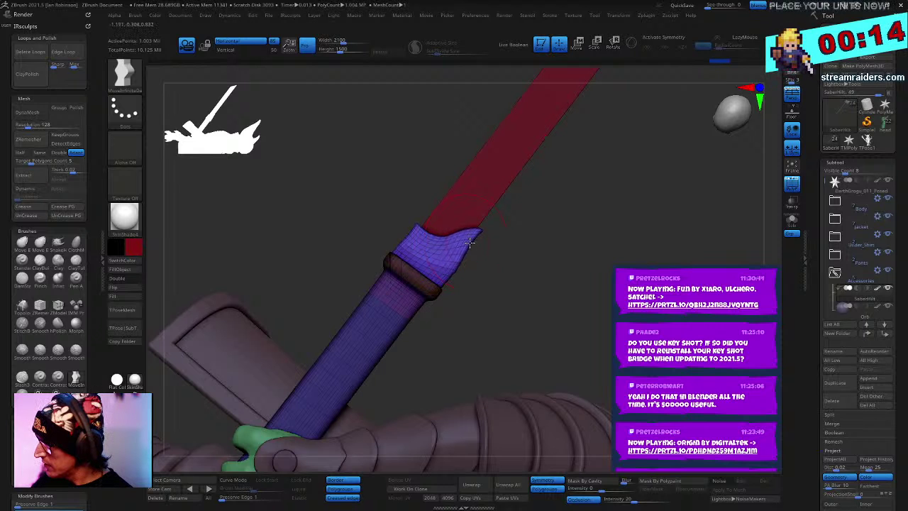
Step: Hide the polygroup wireframe and refine the flared end's pointed tips against the blade from the character's front and side
{"action": "right_click_drag", "start_coordinate": [563, 235], "coordinate": [654, 209]}
{"action": "left_click_drag", "start_coordinate": [654, 209], "coordinate": [630, 244]}
{"action": "right_click_drag", "start_coordinate": [630, 244], "coordinate": [509, 254], "text": "ctrl"}
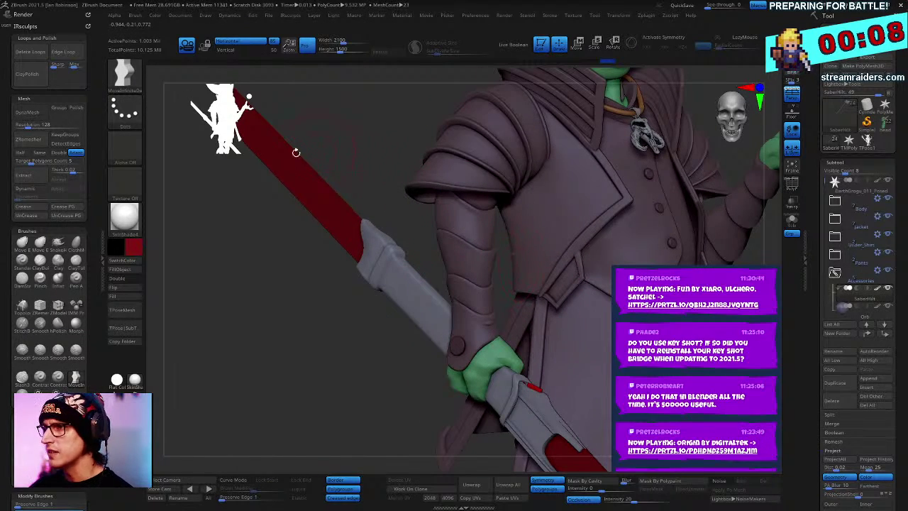
{"action": "right_click", "coordinate": [337, 213]}
{"action": "right_click_drag", "start_coordinate": [337, 212], "coordinate": [383, 206]}
{"action": "left_click_drag", "start_coordinate": [383, 206], "coordinate": [367, 210]}
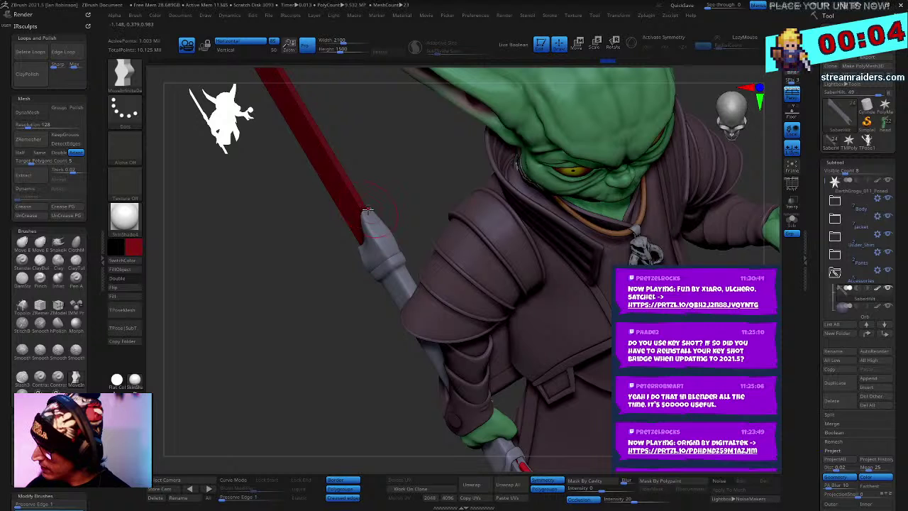
{"action": "left_click_drag", "start_coordinate": [398, 171], "coordinate": [365, 207]}
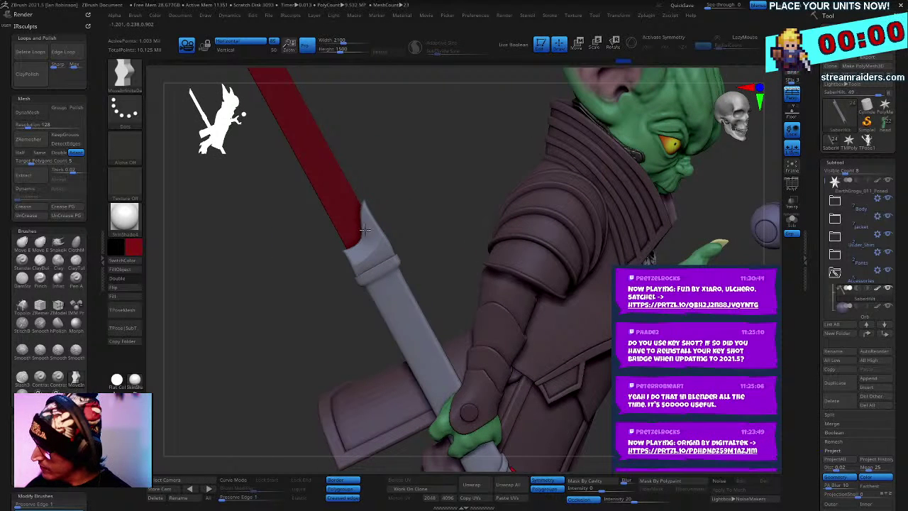
Step: Save the tool as DarthGrogu_011_Posed.ZTL over the existing file
{"action": "left_click_drag", "start_coordinate": [471, 203], "coordinate": [312, 114], "text": "alt"}
{"action": "left_click_drag", "start_coordinate": [673, 245], "coordinate": [702, 266], "text": "alt"}
{"action": "key", "text": "ctrl+s"}
{"action": "key", "text": "Return"}
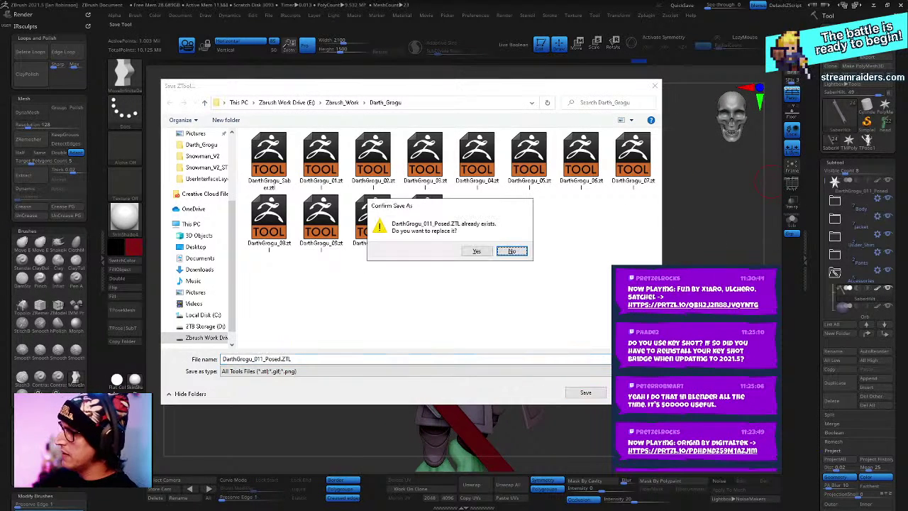
{"action": "key", "text": "Return"}
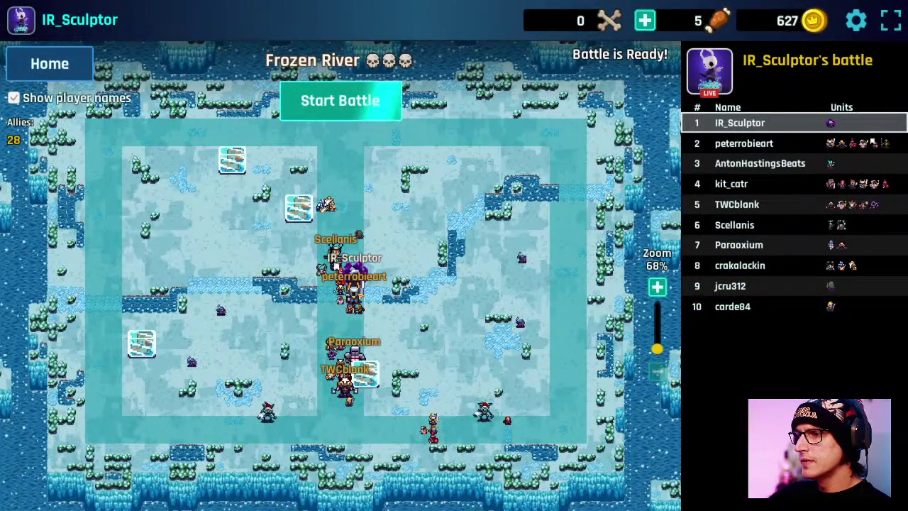
Step: Switch to Stream Raiders, run the Frozen River battle, grant the captain chest rewards and return to the map
{"action": "left_click", "coordinate": [323, 97]}
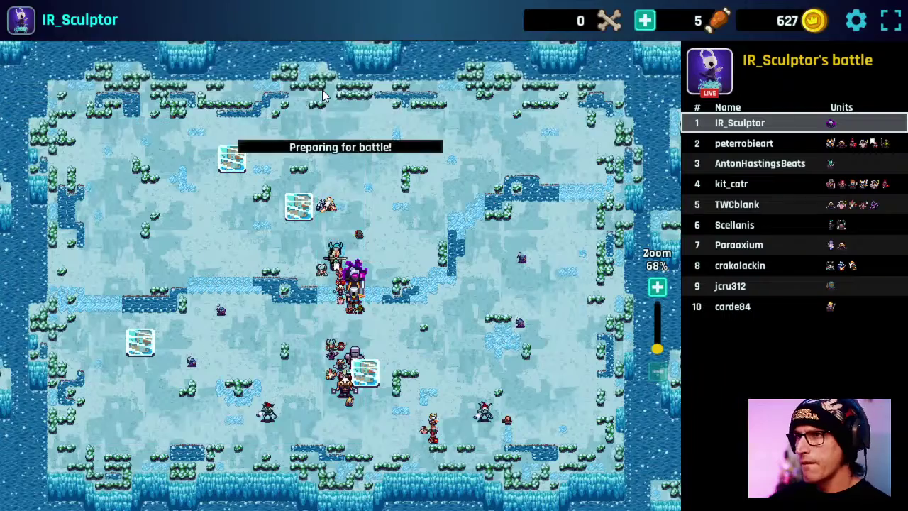
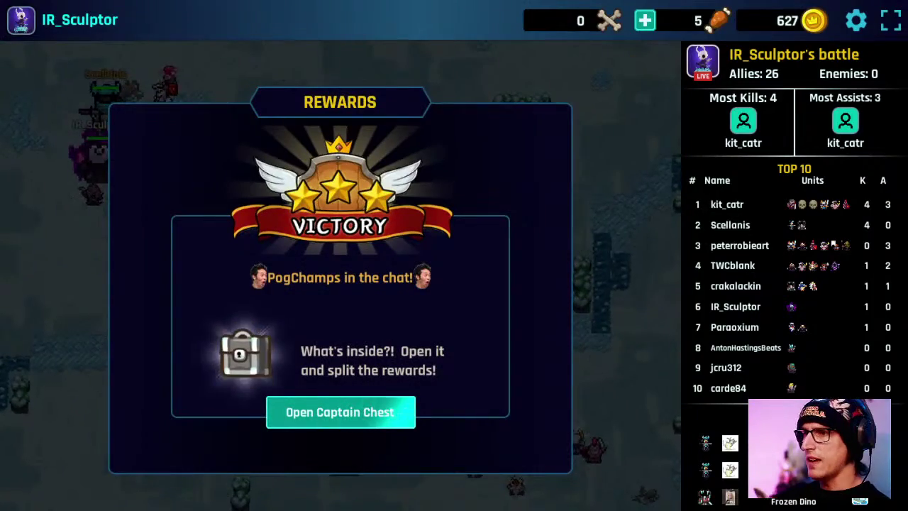
{"action": "left_click", "coordinate": [380, 424]}
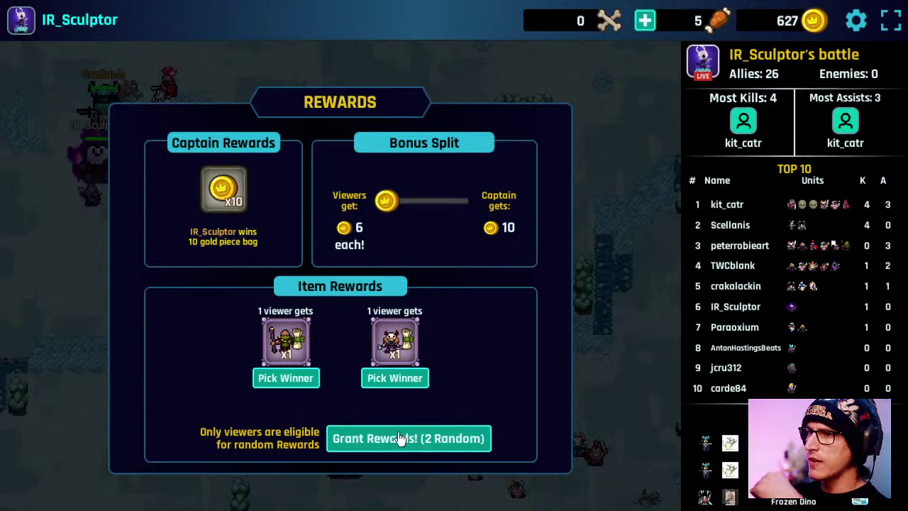
{"action": "left_click", "coordinate": [401, 438]}
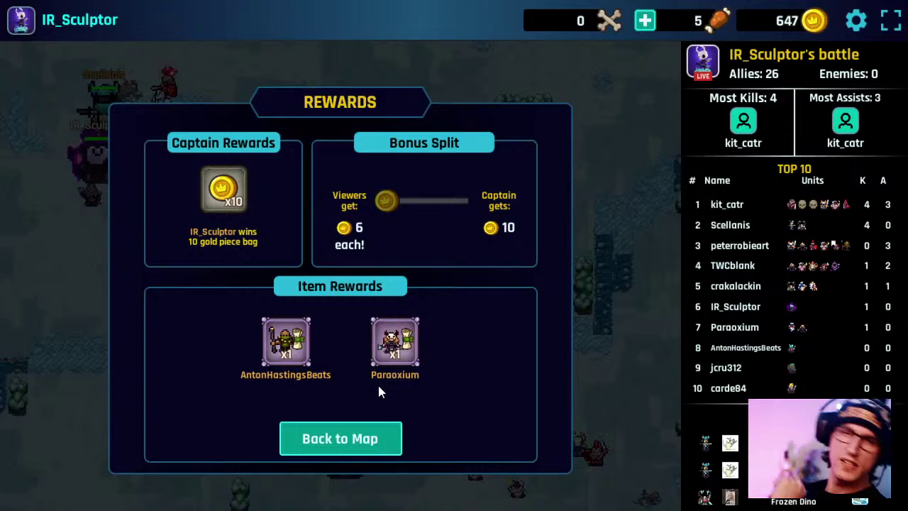
{"action": "left_click", "coordinate": [383, 445]}
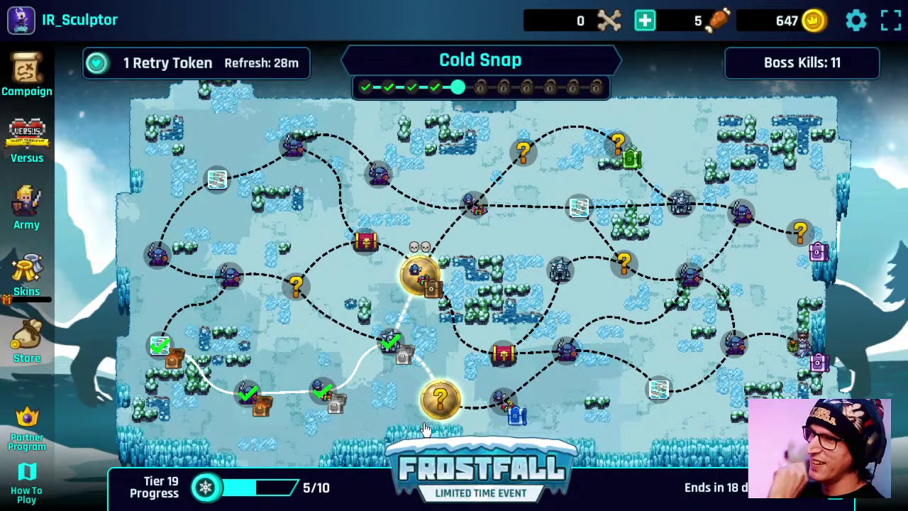
Step: Start the Desecrated Ground battle and place a level 9 captain unit on the battlefield
{"action": "left_click", "coordinate": [436, 410]}
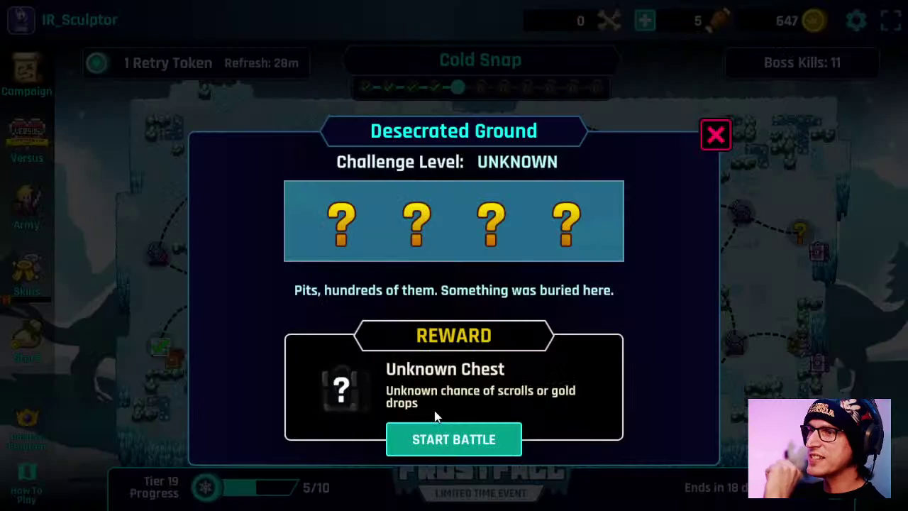
{"action": "left_click", "coordinate": [470, 444]}
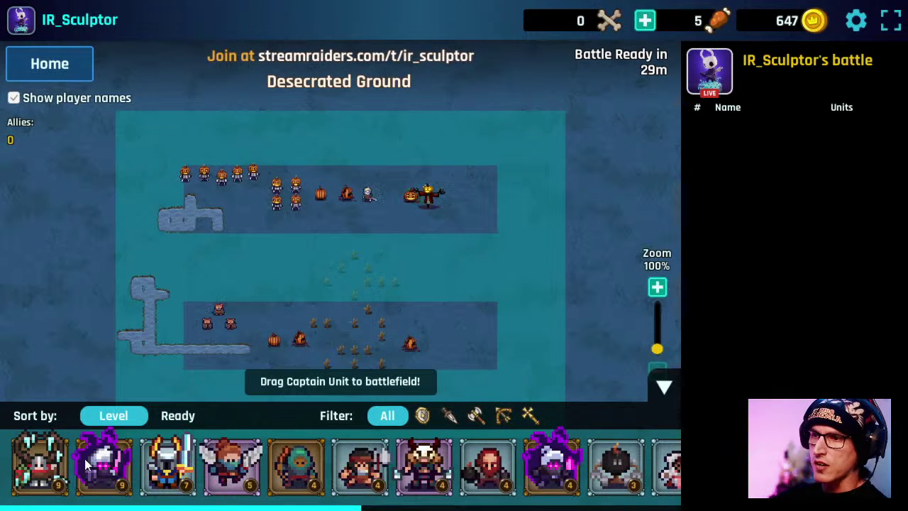
{"action": "left_click_drag", "start_coordinate": [84, 458], "coordinate": [220, 271]}
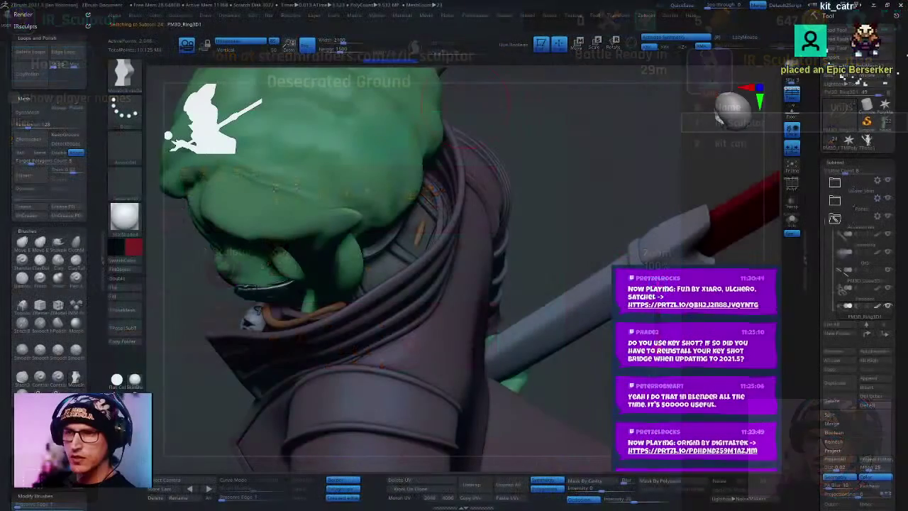
Step: Back in ZBrush, turn off symmetry for the orange pendant cord and pull it into place around the back of the neck
{"action": "left_click_drag", "start_coordinate": [567, 156], "coordinate": [569, 148]}
{"action": "right_click", "coordinate": [520, 196]}
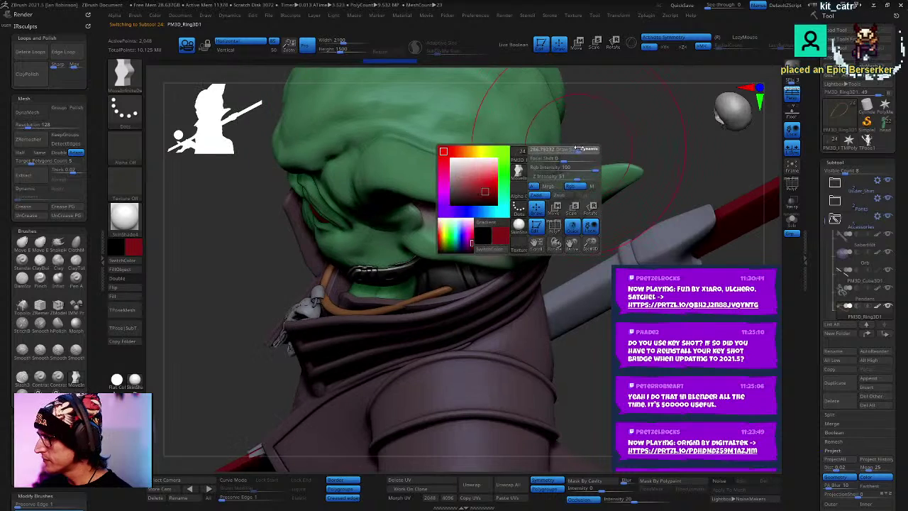
{"action": "right_click_drag", "start_coordinate": [667, 127], "coordinate": [392, 182]}
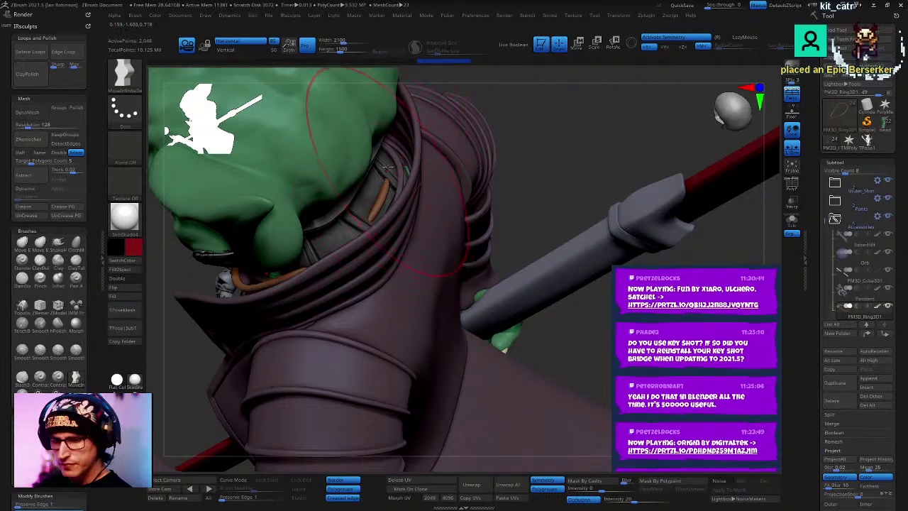
{"action": "key", "text": "x"}
{"action": "left_click_drag", "start_coordinate": [393, 182], "coordinate": [393, 156]}
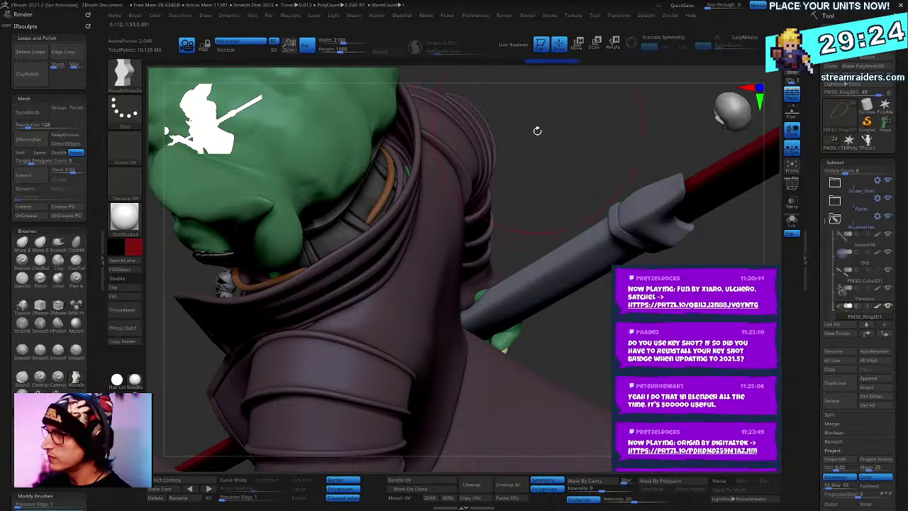
{"action": "right_click_drag", "start_coordinate": [537, 130], "coordinate": [525, 170]}
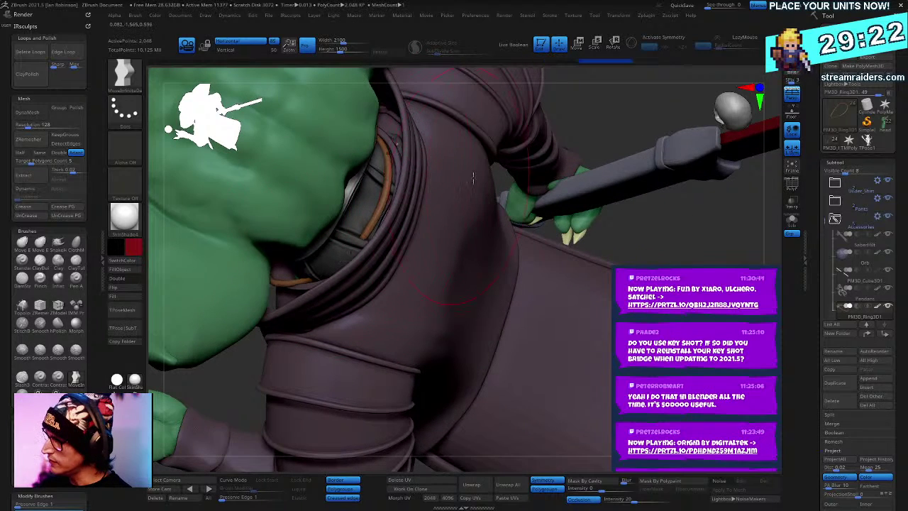
{"action": "right_click_drag", "start_coordinate": [565, 126], "coordinate": [492, 216]}
{"action": "right_click", "coordinate": [318, 262]}
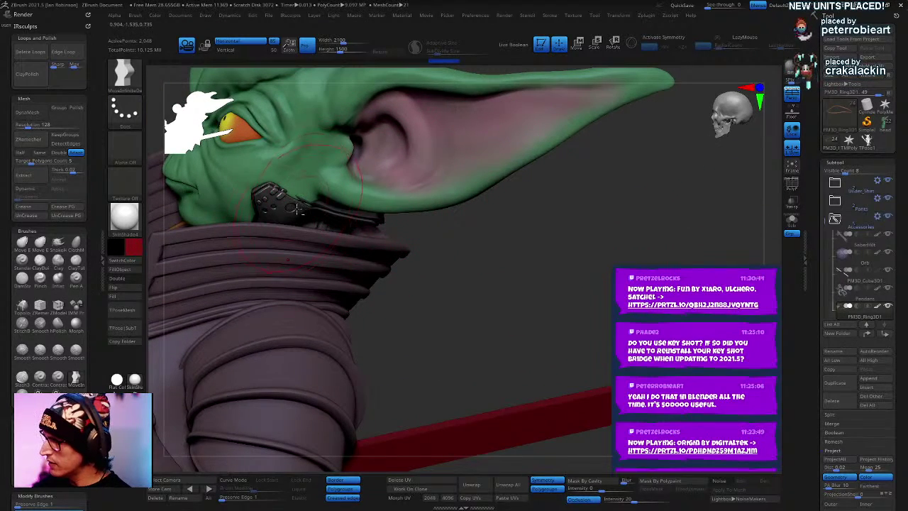
{"action": "left_click_drag", "start_coordinate": [470, 297], "coordinate": [522, 295]}
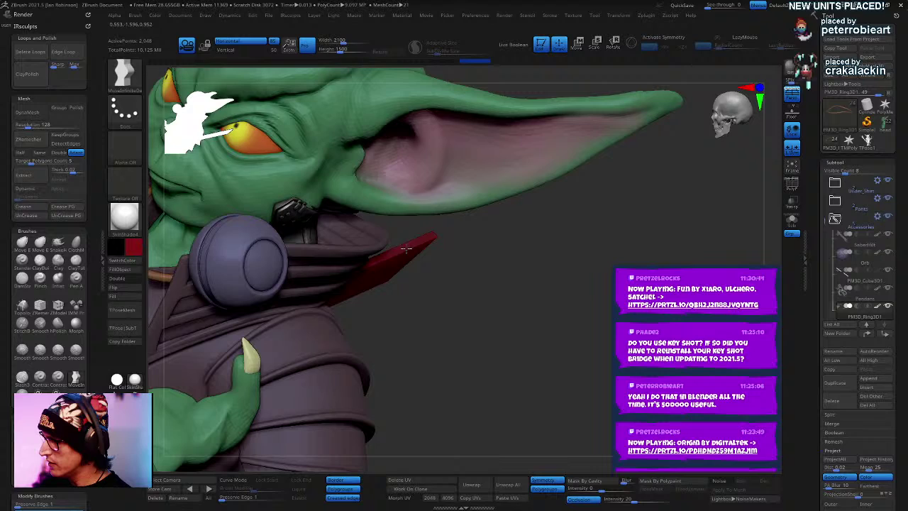
Step: Select the head subtool, hide the polygroup wireframe and reshape the skin behind the jaw around the black metal neck piece
{"action": "mouse_move", "coordinate": [458, 251]}
{"action": "right_mouse_down"}
{"action": "mouse_move", "coordinate": [598, 319]}
{"action": "mouse_move", "coordinate": [459, 256]}
{"action": "right_mouse_up"}
{"action": "right_click_drag", "start_coordinate": [458, 291], "coordinate": [429, 273], "text": "ctrl"}
{"action": "left_click", "coordinate": [306, 183], "text": "alt"}
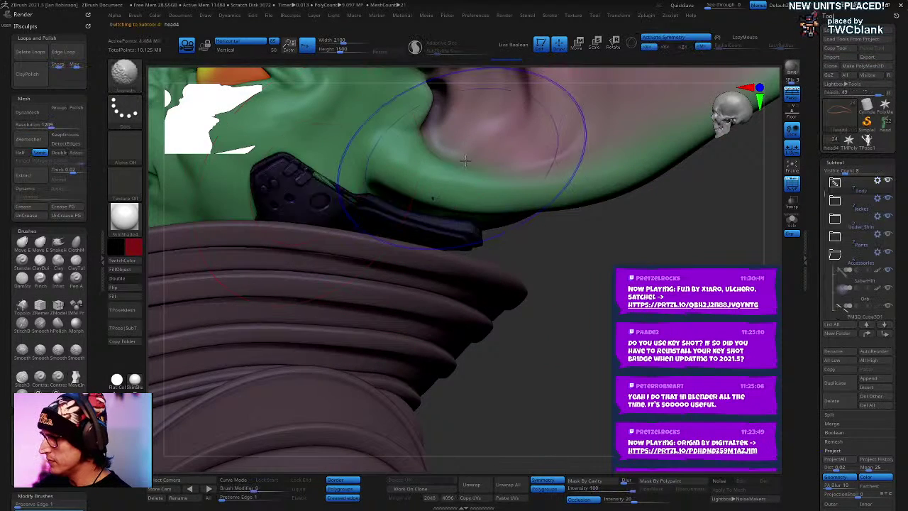
{"action": "key", "text": "shift+f"}
{"action": "right_click", "coordinate": [400, 216]}
{"action": "mouse_move", "coordinate": [399, 216]}
{"action": "right_mouse_down"}
{"action": "mouse_move", "coordinate": [458, 203]}
{"action": "mouse_move", "coordinate": [339, 223]}
{"action": "right_mouse_up"}
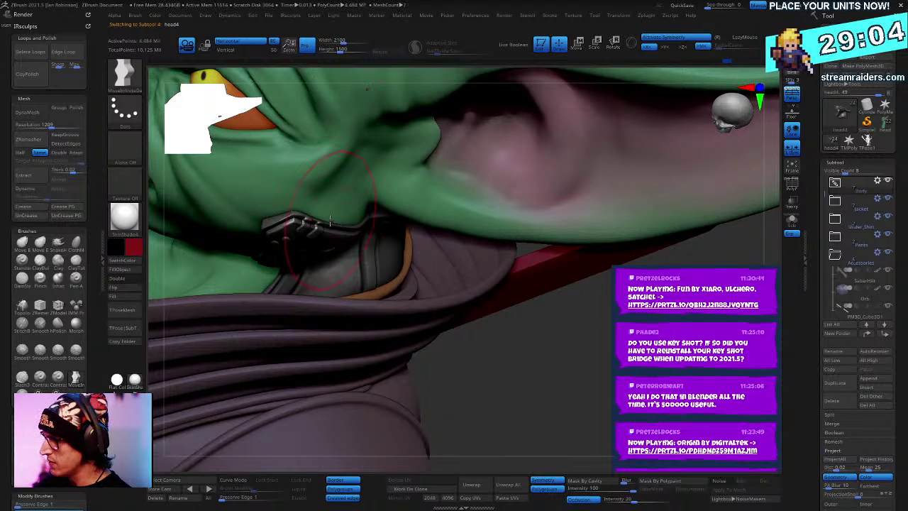
Step: Fit the underside of the head against the metal neck band around the back of the skull
{"action": "right_click_drag", "start_coordinate": [430, 229], "coordinate": [539, 227]}
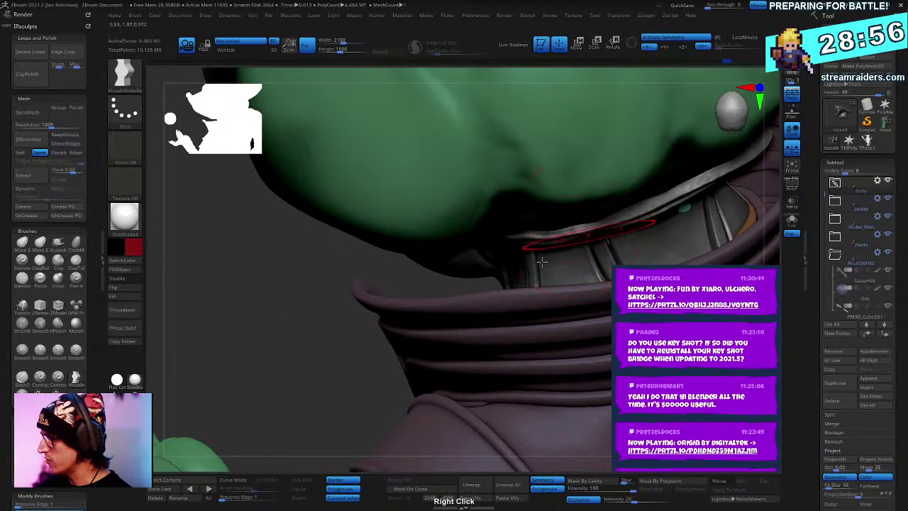
{"action": "right_click_drag", "start_coordinate": [541, 261], "coordinate": [496, 293]}
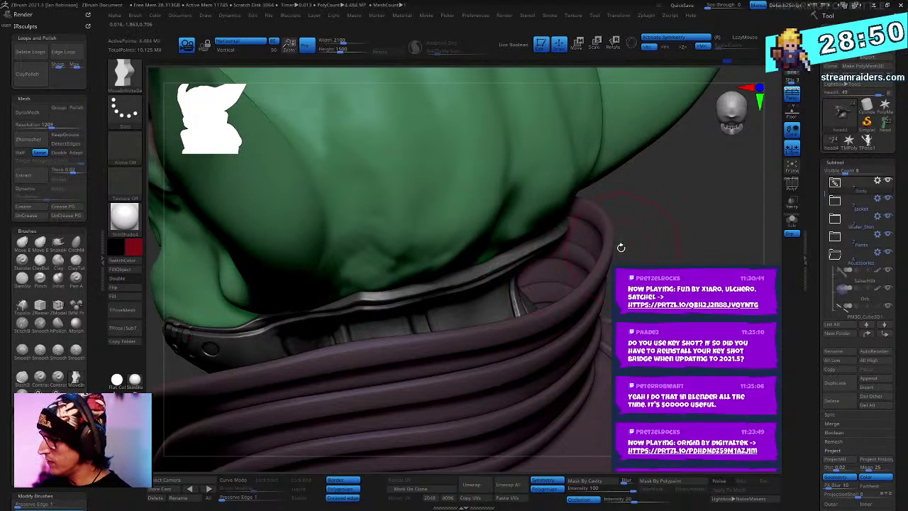
{"action": "right_click_drag", "start_coordinate": [617, 255], "coordinate": [435, 322]}
{"action": "left_click_drag", "start_coordinate": [432, 322], "coordinate": [437, 326]}
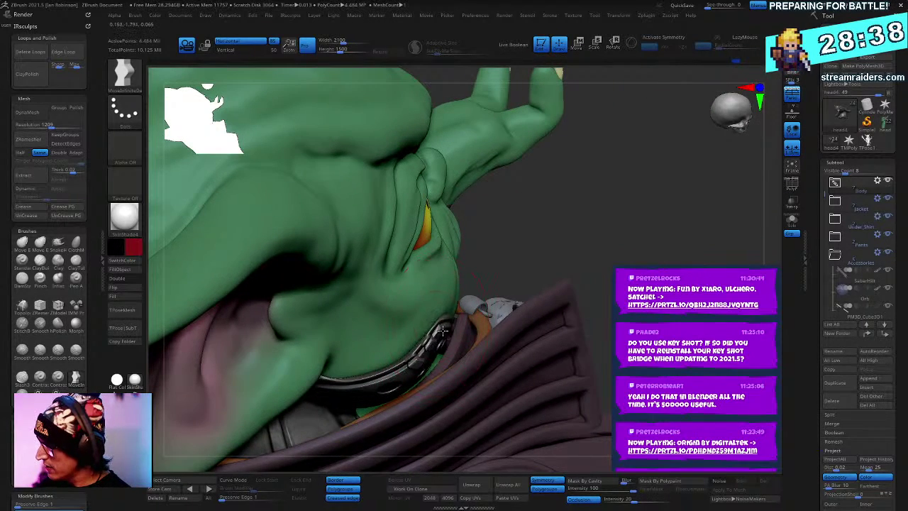
Step: Adjust the jaw and cheek along the metal neck piece below the ear, checking the fit from several angles
{"action": "right_click_drag", "start_coordinate": [435, 326], "coordinate": [467, 307]}
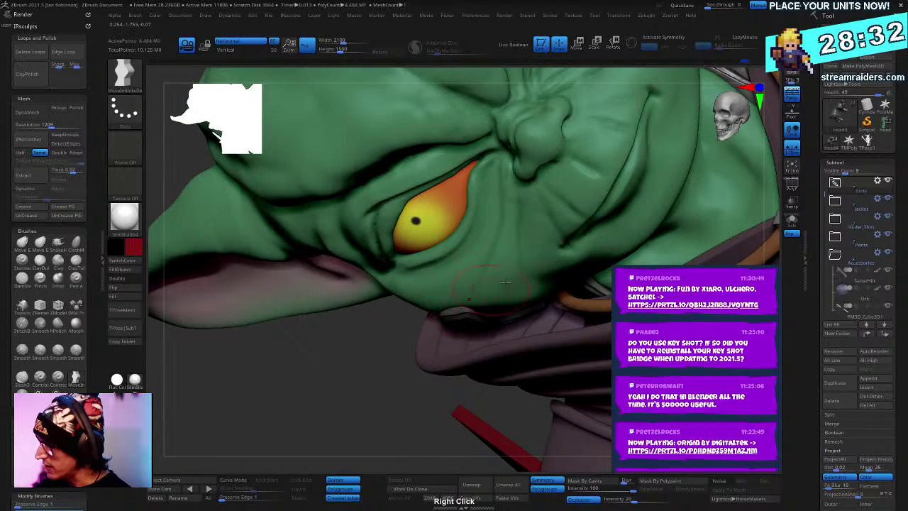
{"action": "right_click_drag", "start_coordinate": [505, 281], "coordinate": [462, 320]}
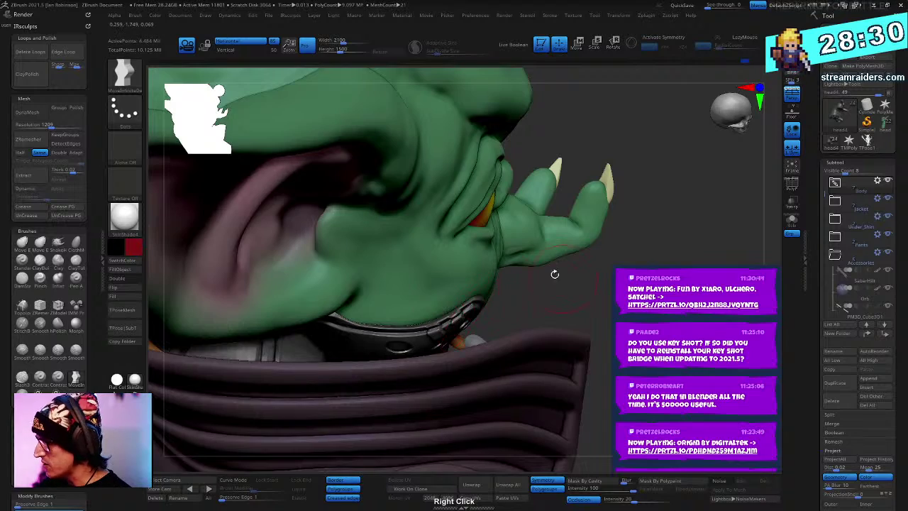
{"action": "right_click_drag", "start_coordinate": [554, 273], "coordinate": [504, 255]}
{"action": "right_click_drag", "start_coordinate": [614, 291], "coordinate": [595, 232], "text": "ctrl"}
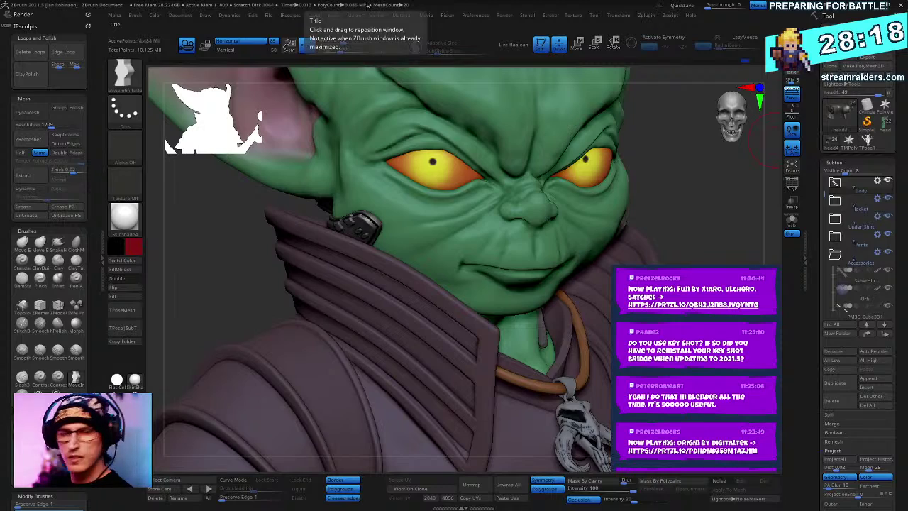
Step: Switch to the Move brush and fit the underside of the jaw against the metal neck band, checking it from both sides
{"action": "mouse_move", "coordinate": [697, 208]}
{"action": "left_mouse_down"}
{"action": "mouse_move", "coordinate": [679, 184]}
{"action": "mouse_move", "coordinate": [604, 260]}
{"action": "left_mouse_up"}
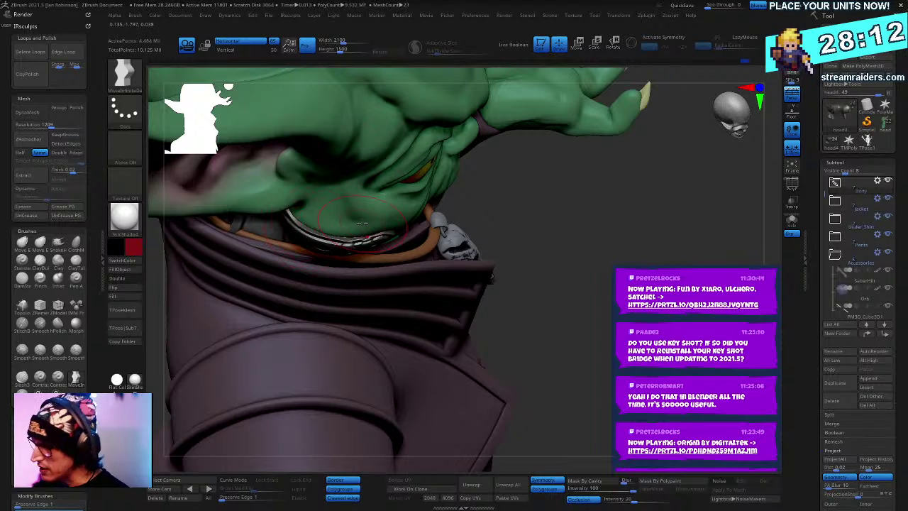
{"action": "key", "text": "b"}
{"action": "key", "text": "m"}
{"action": "key", "text": "v"}
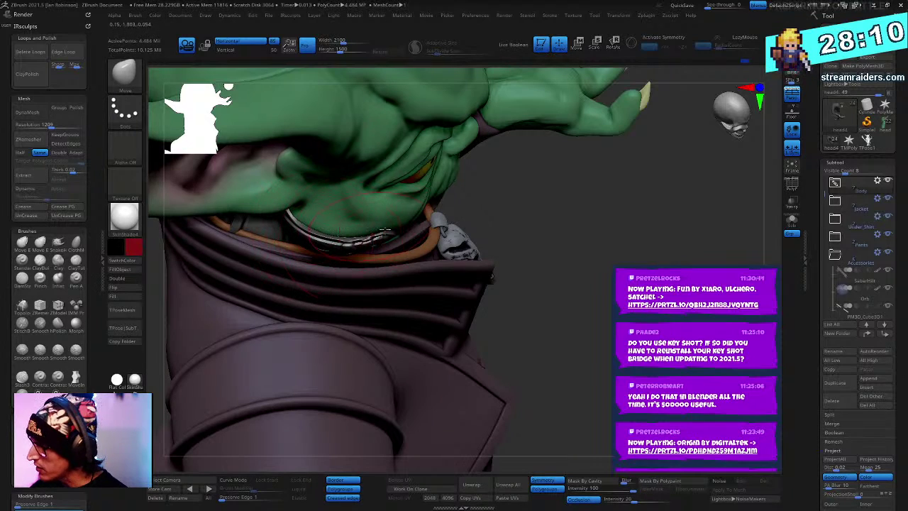
{"action": "mouse_move", "coordinate": [613, 163]}
{"action": "left_mouse_down"}
{"action": "mouse_move", "coordinate": [683, 185]}
{"action": "mouse_move", "coordinate": [682, 240]}
{"action": "mouse_move", "coordinate": [785, 172]}
{"action": "left_mouse_up"}
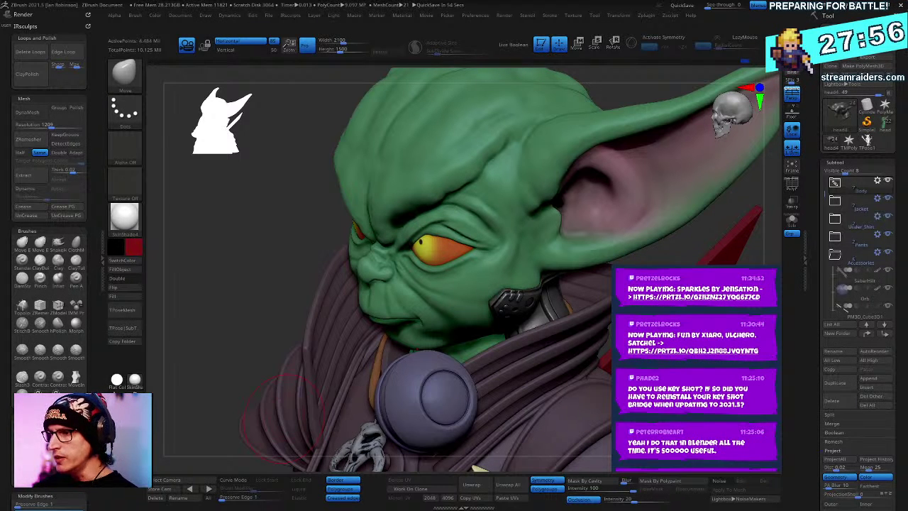
{"action": "left_click_drag", "start_coordinate": [234, 415], "coordinate": [454, 411]}
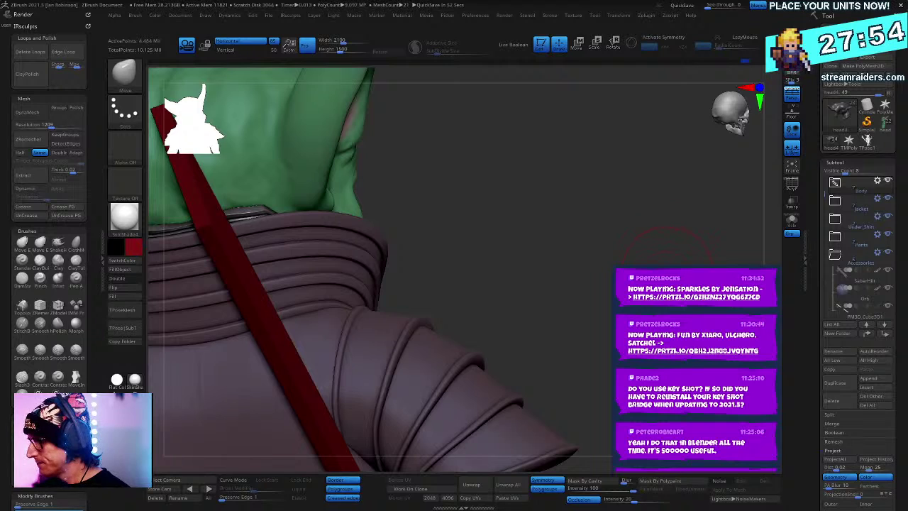
Step: Select the orb above the raised hand, fill it with the Metal 01 material and set the active material back to SkinShade4
{"action": "left_click_drag", "start_coordinate": [663, 258], "coordinate": [609, 224]}
{"action": "left_click", "coordinate": [561, 132], "text": "alt"}
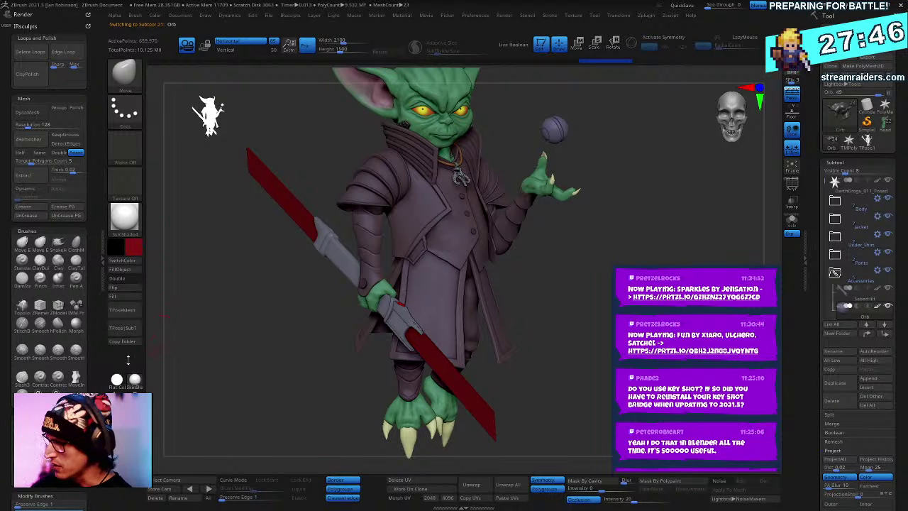
{"action": "left_click", "coordinate": [124, 216]}
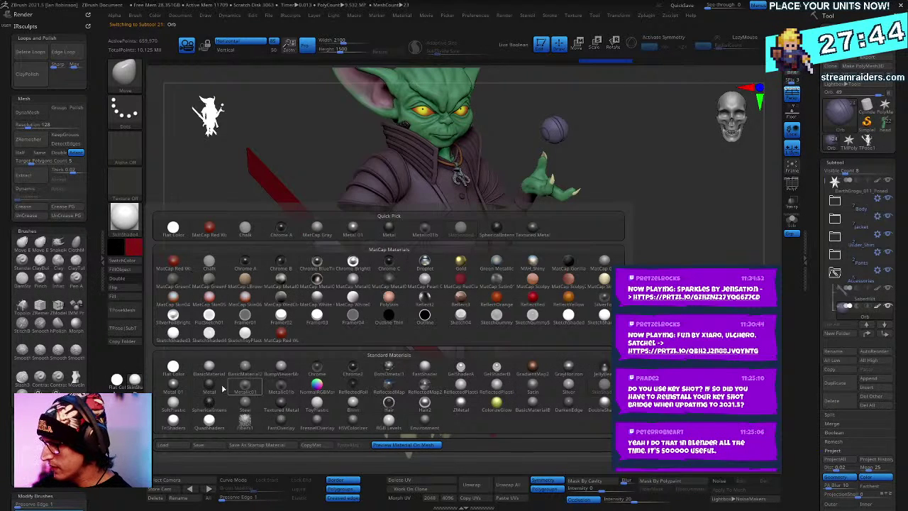
{"action": "left_click", "coordinate": [173, 387]}
{"action": "key", "text": "space"}
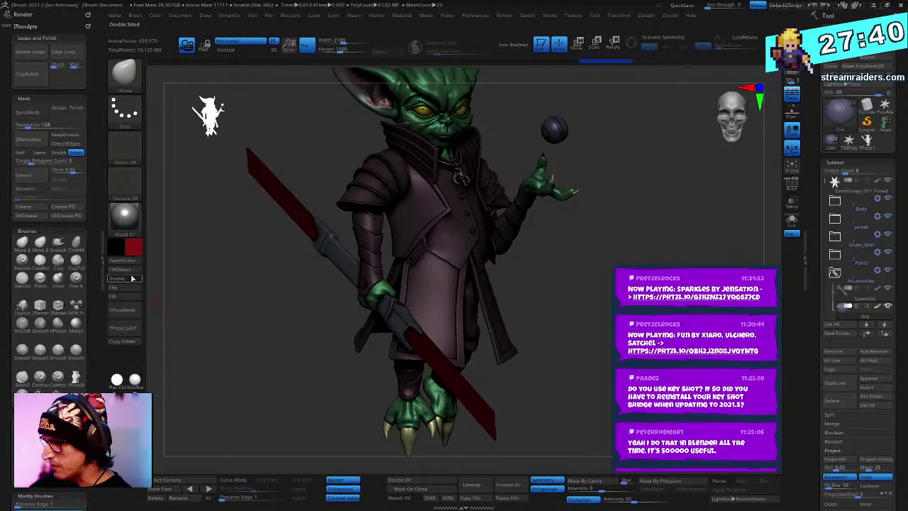
{"action": "left_click", "coordinate": [135, 381]}
{"action": "mouse_move", "coordinate": [683, 258]}
{"action": "left_mouse_down", "text": "alt"}
{"action": "mouse_move", "coordinate": [683, 311]}
{"action": "mouse_move", "coordinate": [628, 315]}
{"action": "mouse_move", "coordinate": [646, 312]}
{"action": "mouse_move", "coordinate": [667, 333]}
{"action": "mouse_move", "coordinate": [673, 383]}
{"action": "left_mouse_up", "text": "alt"}
{"action": "left_click_drag", "start_coordinate": [724, 235], "coordinate": [649, 263], "text": "alt"}
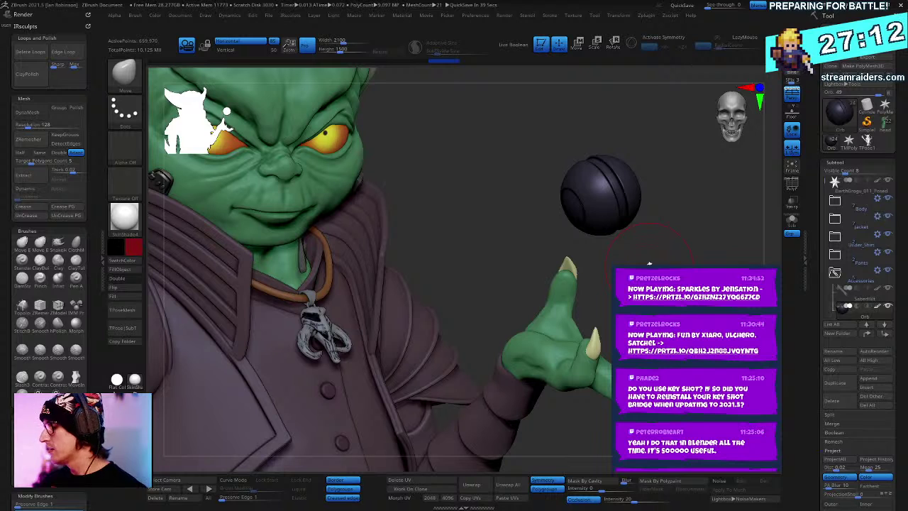
{"action": "left_click_drag", "start_coordinate": [684, 254], "coordinate": [649, 282], "text": "alt"}
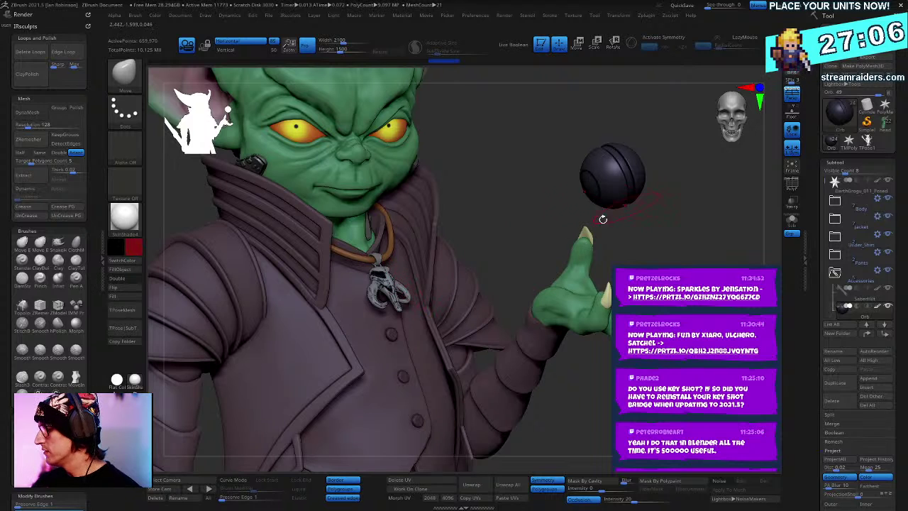
Step: Select the skull pendant, isolate it from the other subtools and adjust the brush's draw size for close work
{"action": "left_click", "coordinate": [389, 283], "text": "alt"}
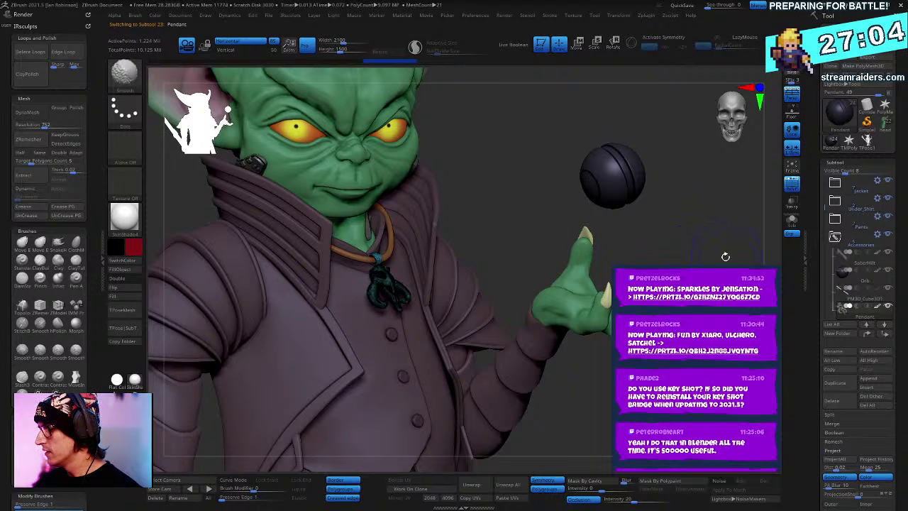
{"action": "left_click", "coordinate": [791, 219]}
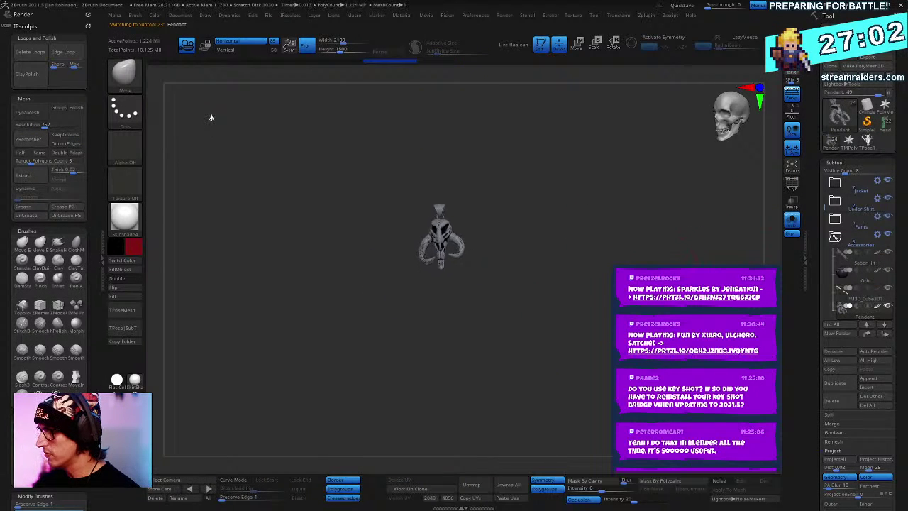
{"action": "left_click_drag", "start_coordinate": [691, 319], "coordinate": [658, 325], "text": "alt"}
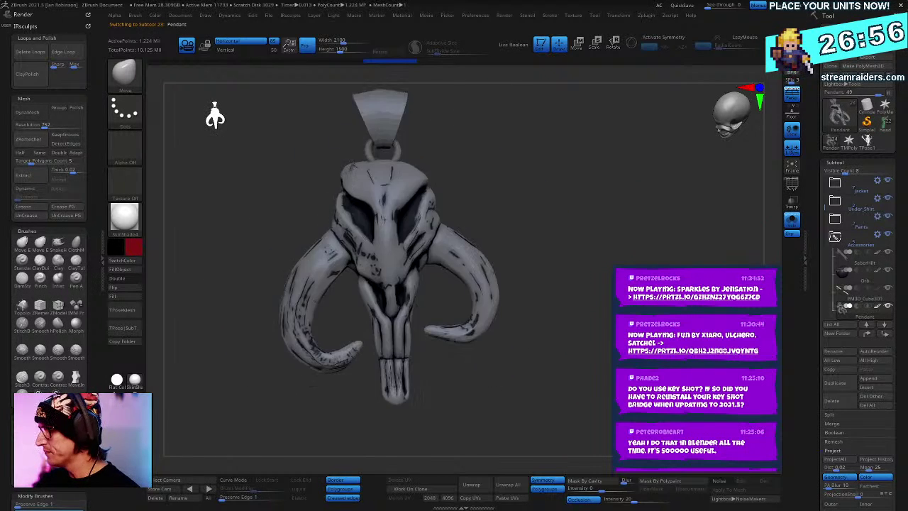
{"action": "left_click_drag", "start_coordinate": [572, 158], "coordinate": [640, 166], "text": "alt"}
{"action": "right_click", "coordinate": [588, 217]}
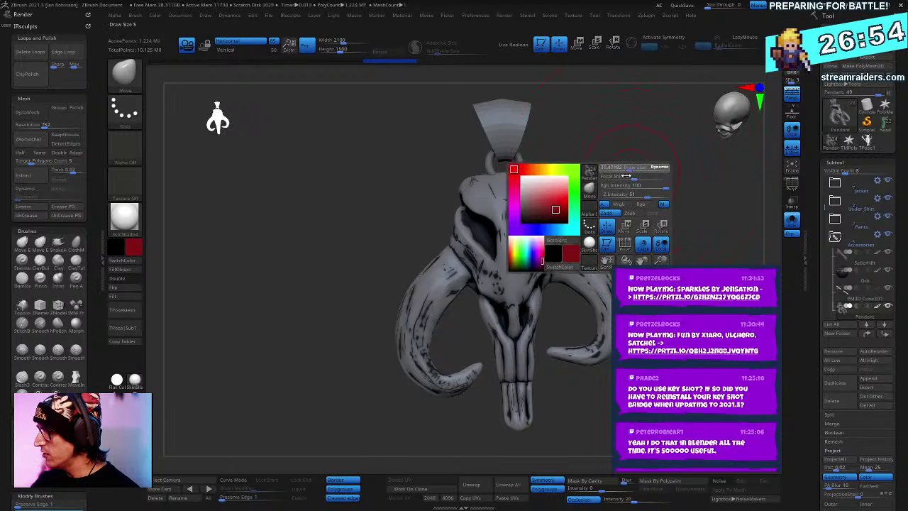
{"action": "left_click_drag", "start_coordinate": [692, 211], "coordinate": [652, 204], "text": "alt"}
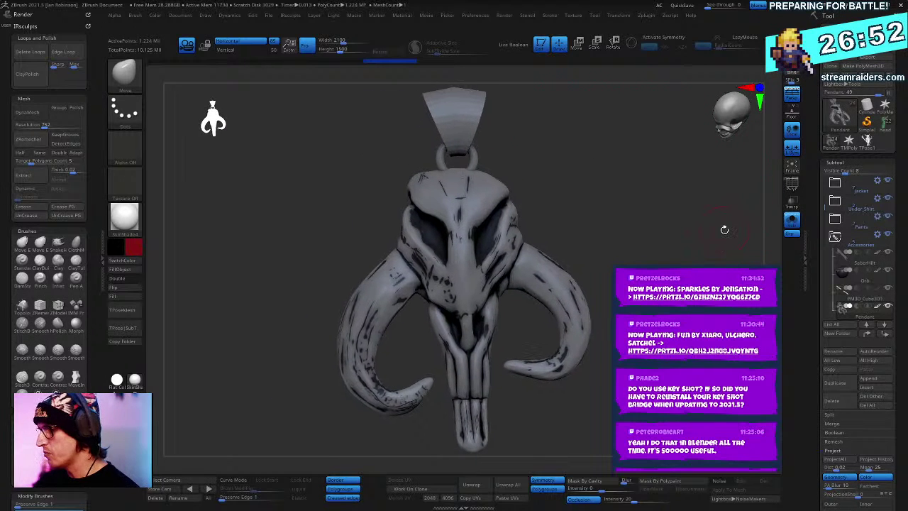
Step: Select the Standard brush and reframe the isolated pendant
{"action": "key", "text": "b"}
{"action": "key", "text": "s"}
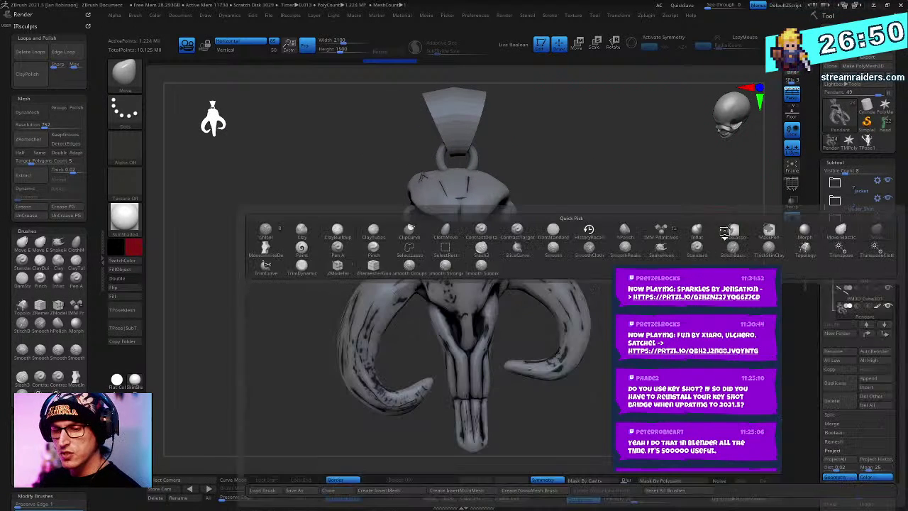
{"action": "key", "text": "t"}
{"action": "mouse_move", "coordinate": [737, 246]}
{"action": "left_mouse_down", "text": "alt"}
{"action": "mouse_move", "coordinate": [658, 230]}
{"action": "mouse_move", "coordinate": [668, 226]}
{"action": "mouse_move", "coordinate": [652, 225]}
{"action": "mouse_move", "coordinate": [650, 213]}
{"action": "mouse_move", "coordinate": [671, 208]}
{"action": "mouse_move", "coordinate": [664, 198]}
{"action": "left_mouse_up", "text": "alt"}
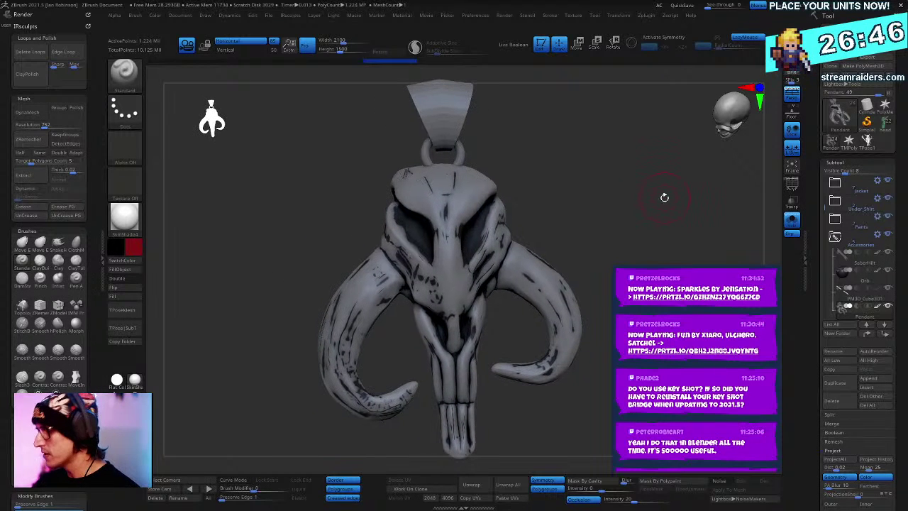
Step: Capture the current view of the pendant as a brush alpha with GrabDoc
{"action": "left_click", "coordinate": [133, 146]}
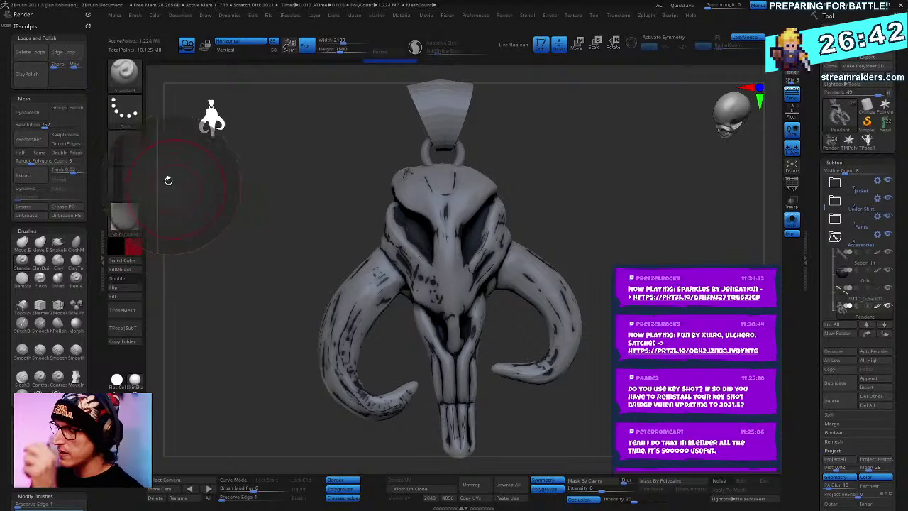
{"action": "left_click", "coordinate": [135, 161]}
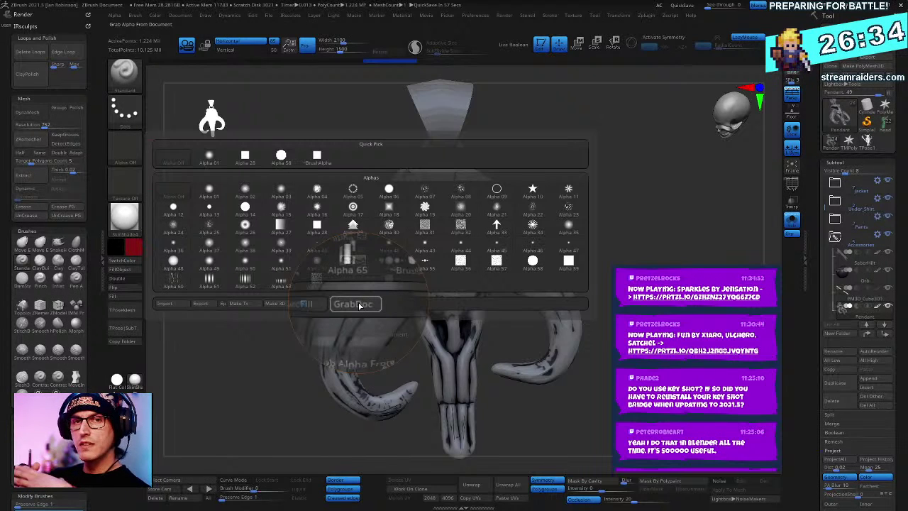
{"action": "left_click", "coordinate": [358, 304]}
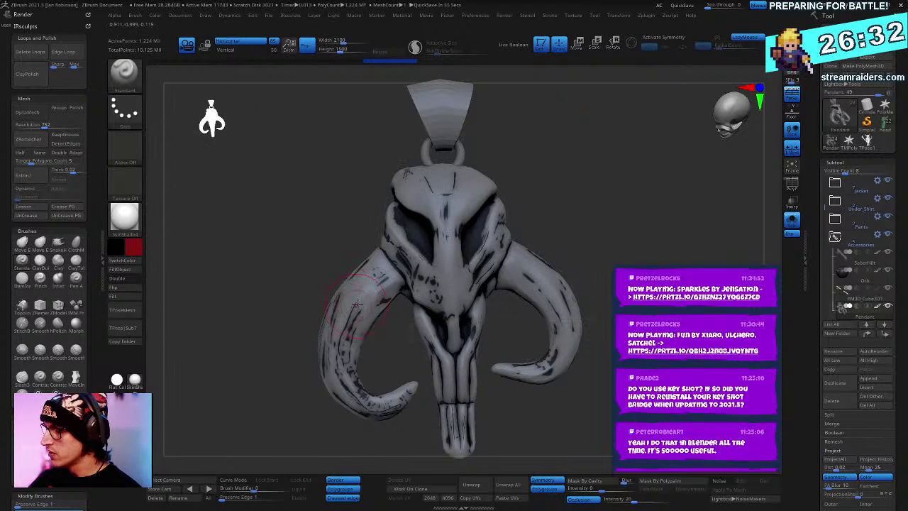
{"action": "left_click", "coordinate": [141, 162]}
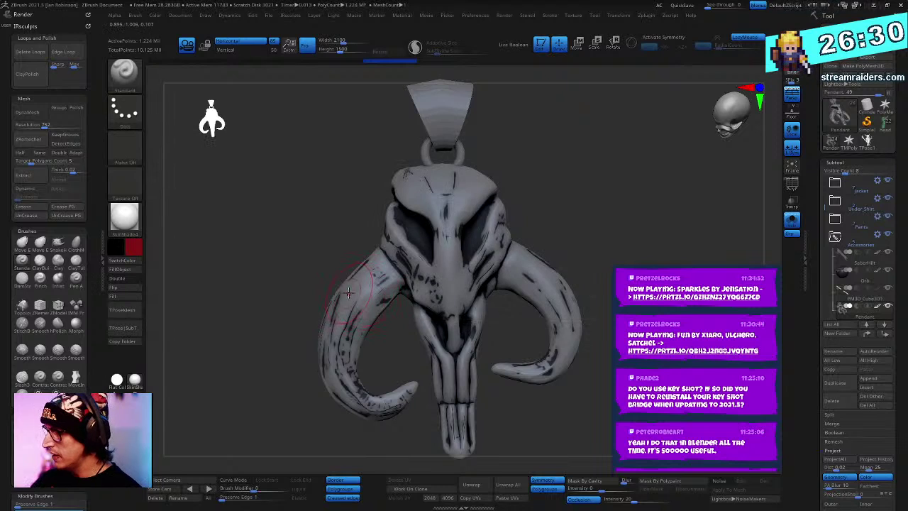
{"action": "left_click", "coordinate": [133, 156]}
{"action": "left_click", "coordinate": [360, 304]}
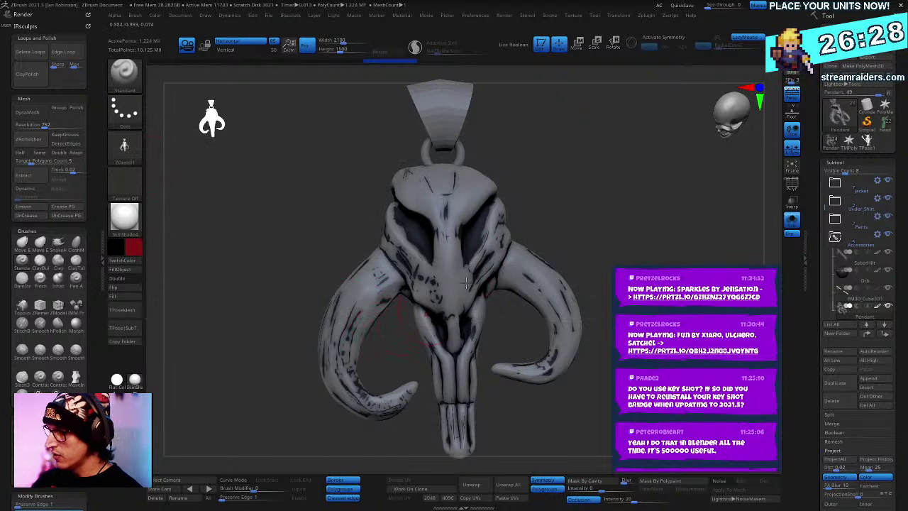
{"action": "mouse_move", "coordinate": [138, 150]}
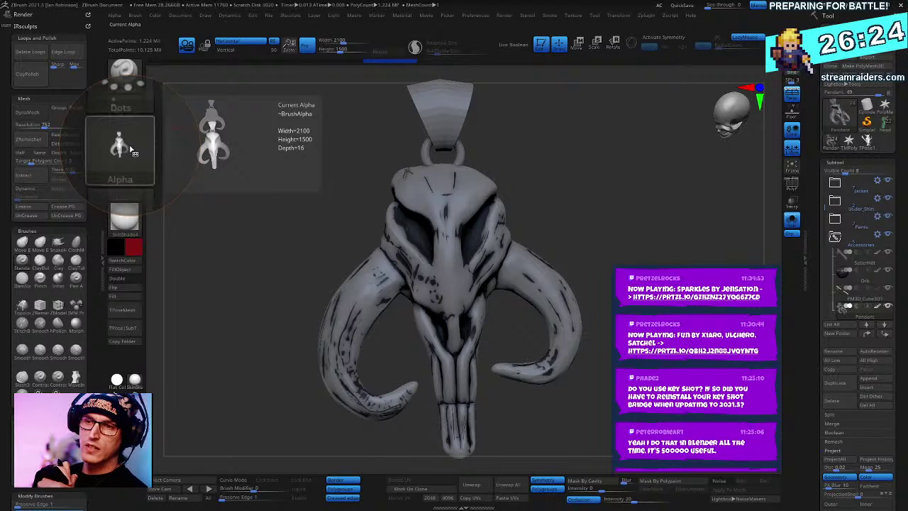
Step: Turn off Solo mode to show the whole character around the pendant
{"action": "key", "text": "shift"}
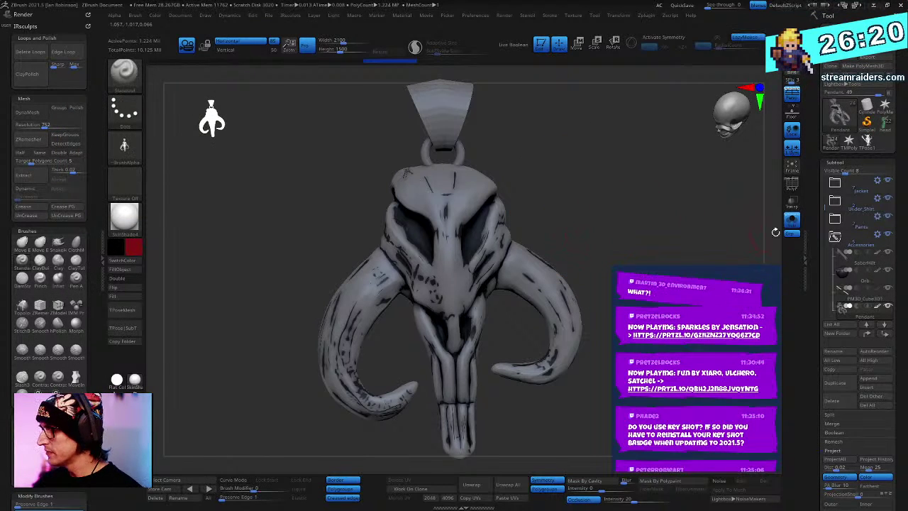
{"action": "left_click", "coordinate": [793, 225]}
{"action": "right_click_drag", "start_coordinate": [628, 233], "coordinate": [810, 154]}
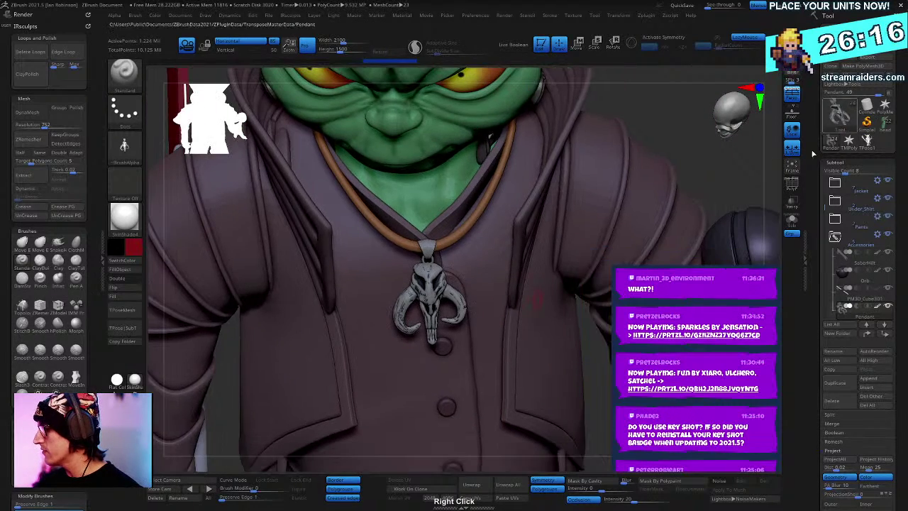
{"action": "right_click_drag", "start_coordinate": [546, 170], "coordinate": [831, 152]}
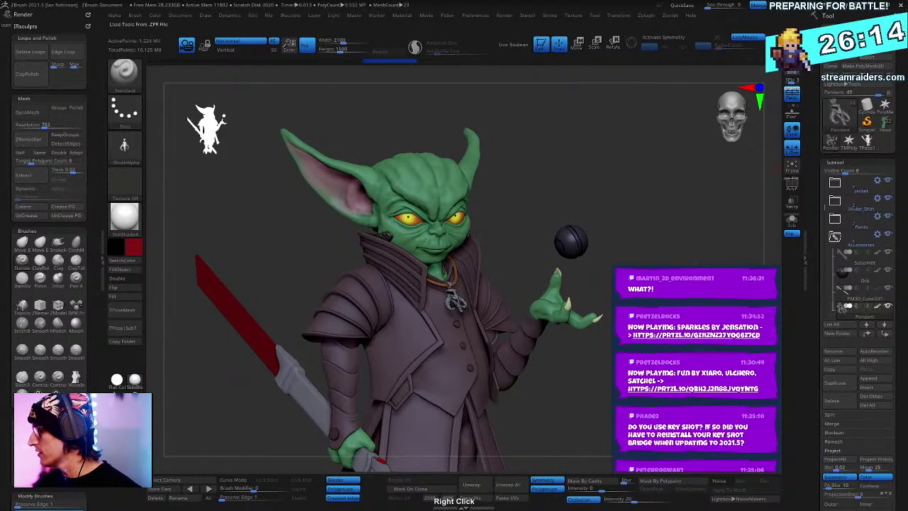
Step: Save the character tool over its existing file
{"action": "left_click", "coordinate": [875, 30]}
{"action": "key", "text": "Return"}
{"action": "key", "text": "y"}
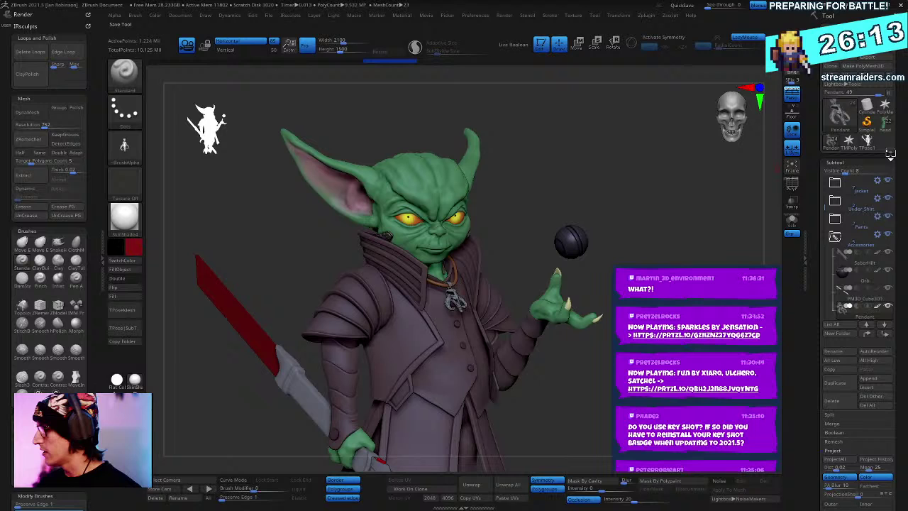
Step: Switch to the SimpleBrush tool, clear the canvas and draw a Sphere3D in its middle
{"action": "left_click", "coordinate": [865, 126]}
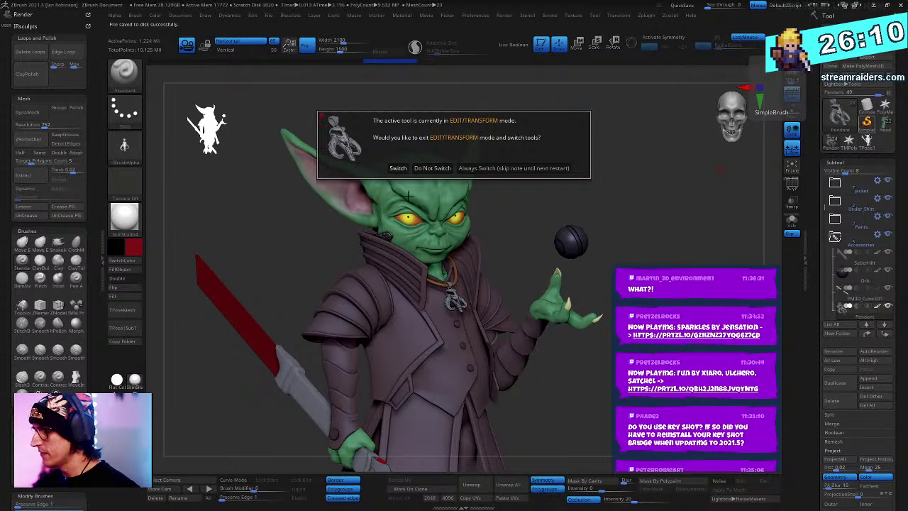
{"action": "left_click", "coordinate": [399, 168]}
{"action": "key", "text": "ctrl+n"}
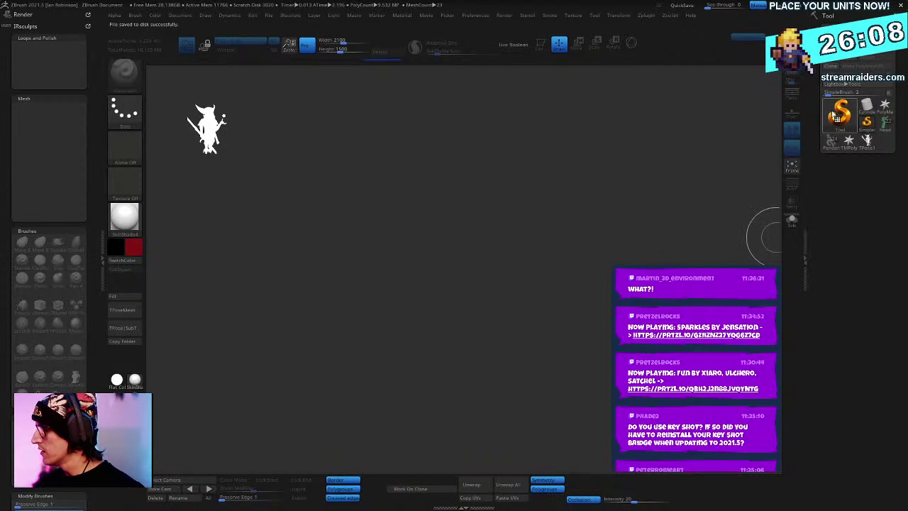
{"action": "left_click", "coordinate": [839, 115]}
{"action": "left_click", "coordinate": [506, 154]}
{"action": "left_click_drag", "start_coordinate": [481, 244], "coordinate": [485, 411]}
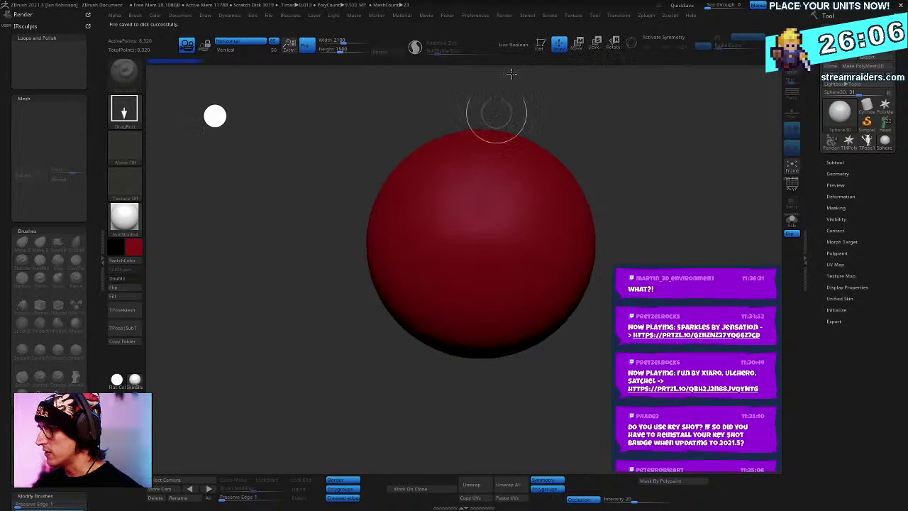
Step: Convert the sphere to an editable PolyMesh3D and set its colour to white
{"action": "left_click", "coordinate": [540, 44]}
{"action": "left_click", "coordinate": [874, 65]}
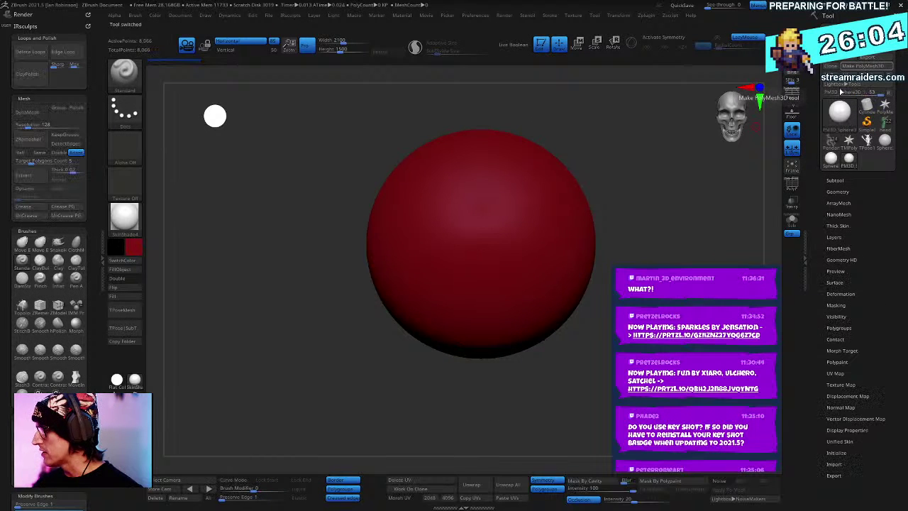
{"action": "left_click", "coordinate": [130, 252]}
{"action": "left_click", "coordinate": [74, 204]}
Step: Subdivide the sphere repeatedly to about 8.3 million polygons
{"action": "left_click_drag", "start_coordinate": [657, 197], "coordinate": [663, 277], "text": "alt"}
{"action": "left_click_drag", "start_coordinate": [679, 218], "coordinate": [692, 256], "text": "alt"}
{"action": "key", "text": "ctrl+d"}
{"action": "key", "text": "ctrl+d"}
{"action": "key", "text": "ctrl+d"}
{"action": "key", "text": "ctrl+d"}
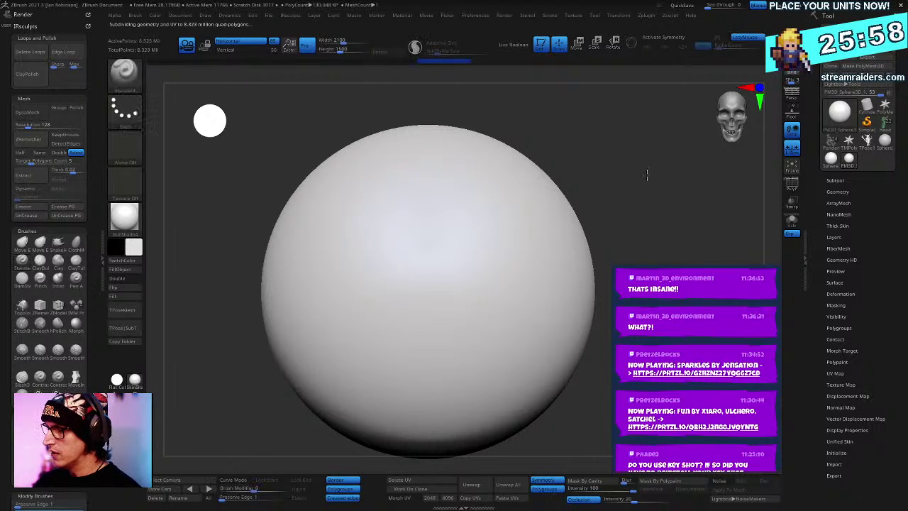
Step: Set the Standard brush to the ZGrab01 pendant alpha with the DragRect stroke
{"action": "left_click", "coordinate": [124, 147]}
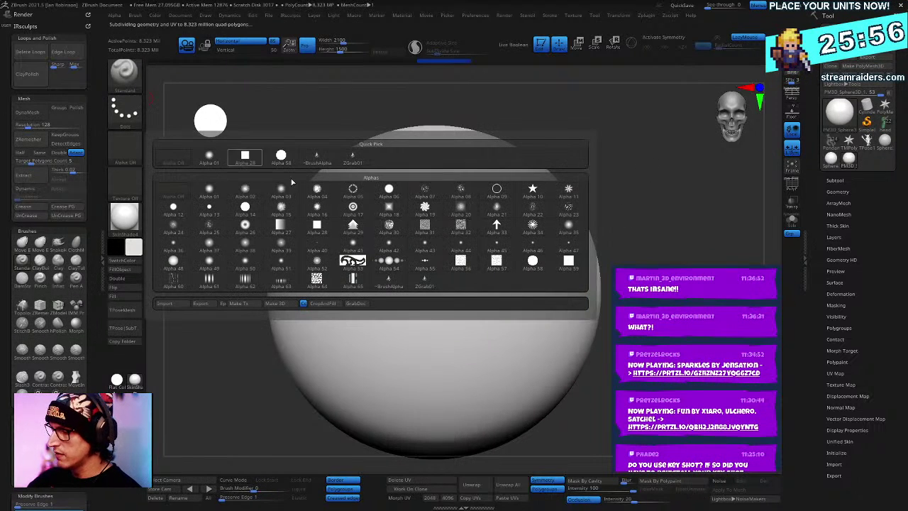
{"action": "left_click", "coordinate": [439, 281]}
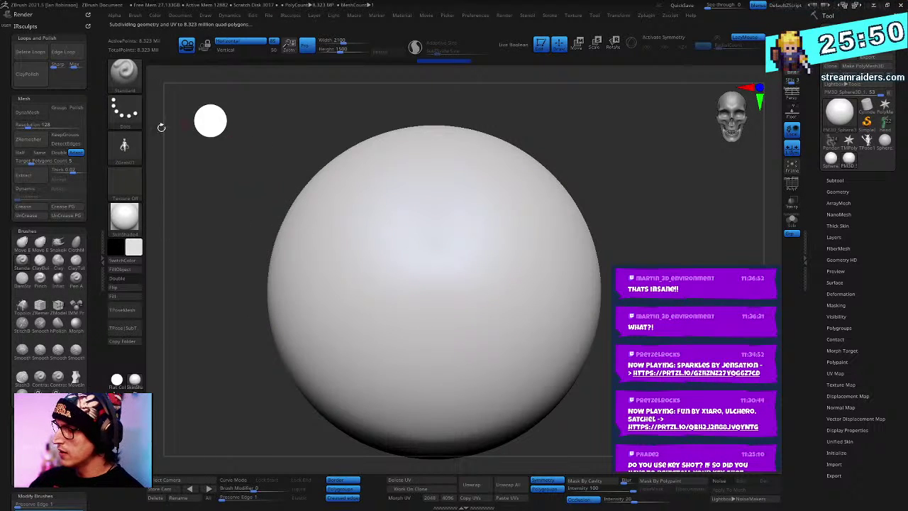
{"action": "left_click", "coordinate": [126, 111]}
{"action": "left_click", "coordinate": [209, 122]}
{"action": "left_click_drag", "start_coordinate": [616, 186], "coordinate": [606, 169], "text": "alt"}
Step: Stamp two pendant reliefs onto the sphere's surface with the grabbed alpha
{"action": "mouse_move", "coordinate": [419, 238]}
{"action": "left_mouse_down"}
{"action": "mouse_move", "coordinate": [430, 289]}
{"action": "mouse_move", "coordinate": [424, 399]}
{"action": "left_mouse_up"}
{"action": "right_click_drag", "start_coordinate": [424, 400], "coordinate": [539, 369], "text": "ctrl"}
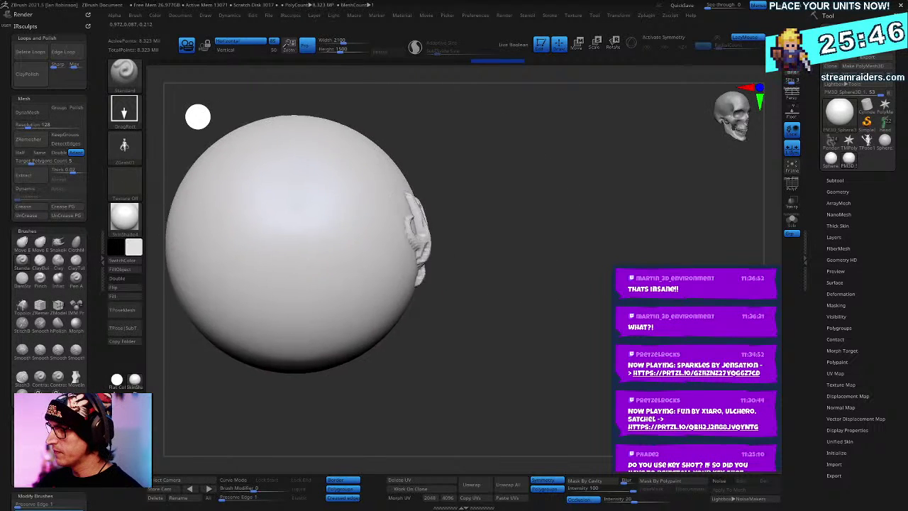
{"action": "mouse_move", "coordinate": [424, 397]}
{"action": "left_mouse_down"}
{"action": "mouse_move", "coordinate": [454, 415]}
{"action": "mouse_move", "coordinate": [337, 397]}
{"action": "mouse_move", "coordinate": [337, 440]}
{"action": "left_mouse_up"}
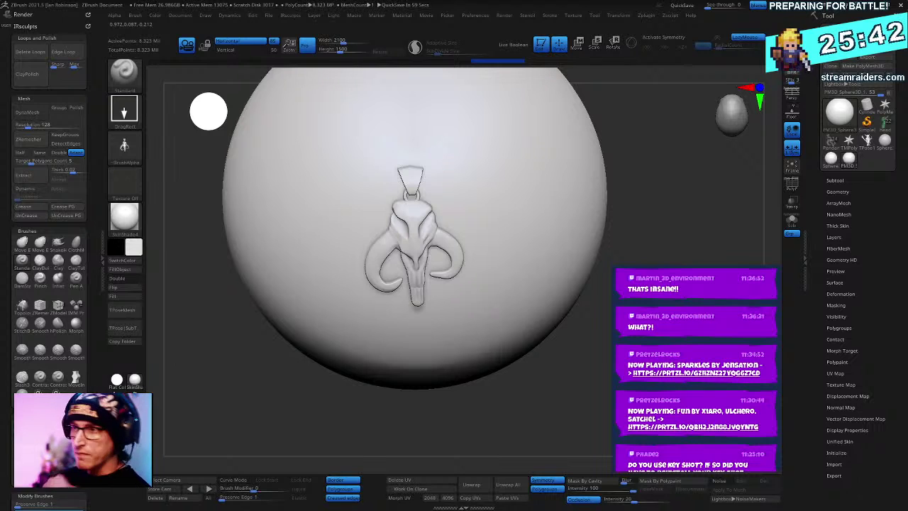
{"action": "left_click_drag", "start_coordinate": [517, 178], "coordinate": [546, 356]}
{"action": "left_click_drag", "start_coordinate": [547, 358], "coordinate": [500, 305]}
{"action": "left_click_drag", "start_coordinate": [667, 323], "coordinate": [721, 237]}
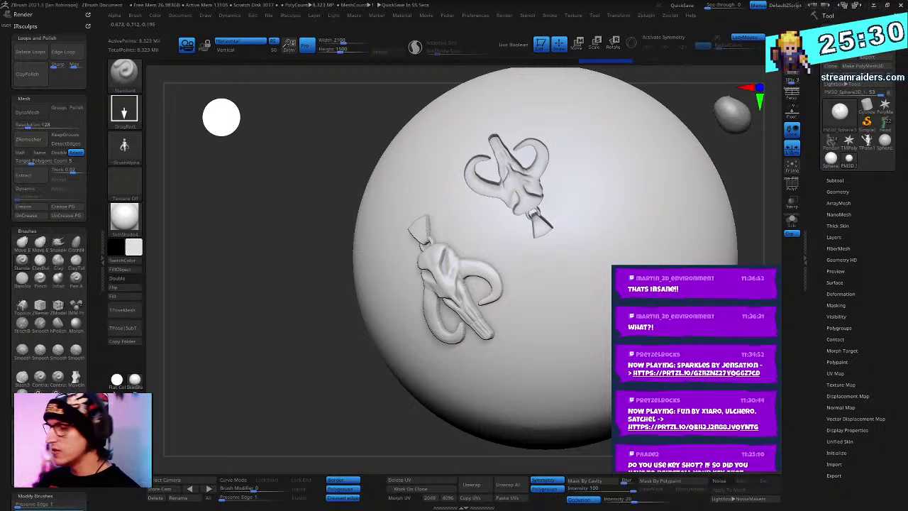
Step: Examine the depth and detail of the stamped pendant reliefs from several angles
{"action": "left_click_drag", "start_coordinate": [709, 436], "coordinate": [535, 402], "text": "alt"}
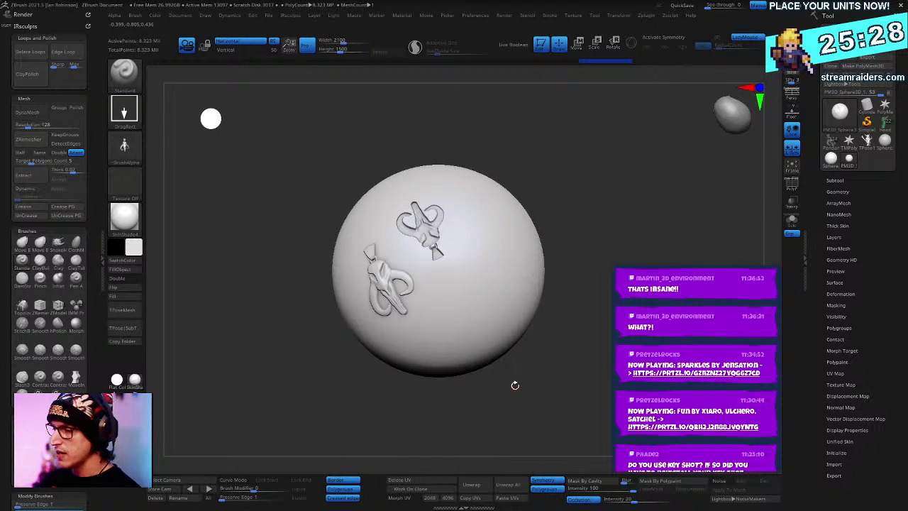
{"action": "left_click_drag", "start_coordinate": [614, 199], "coordinate": [804, 320], "text": "alt"}
{"action": "left_click", "coordinate": [129, 148]}
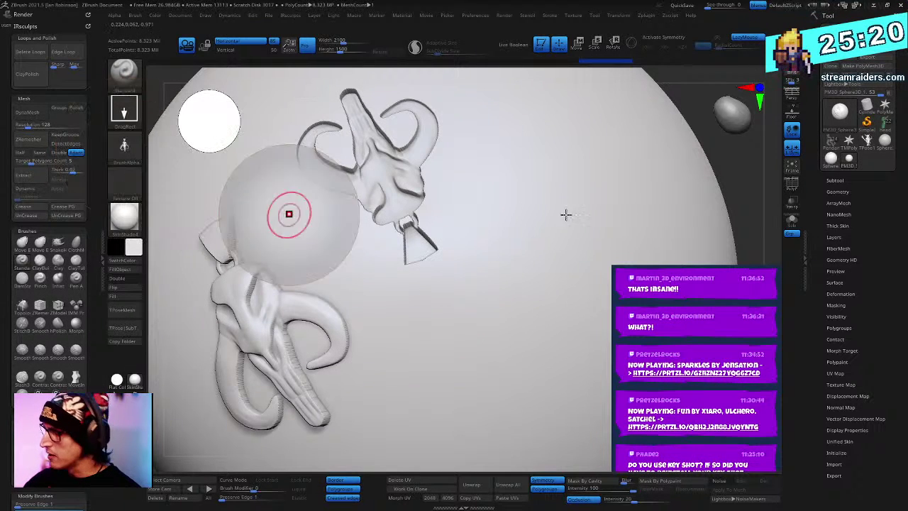
{"action": "right_click_drag", "start_coordinate": [762, 348], "coordinate": [705, 309], "text": "ctrl"}
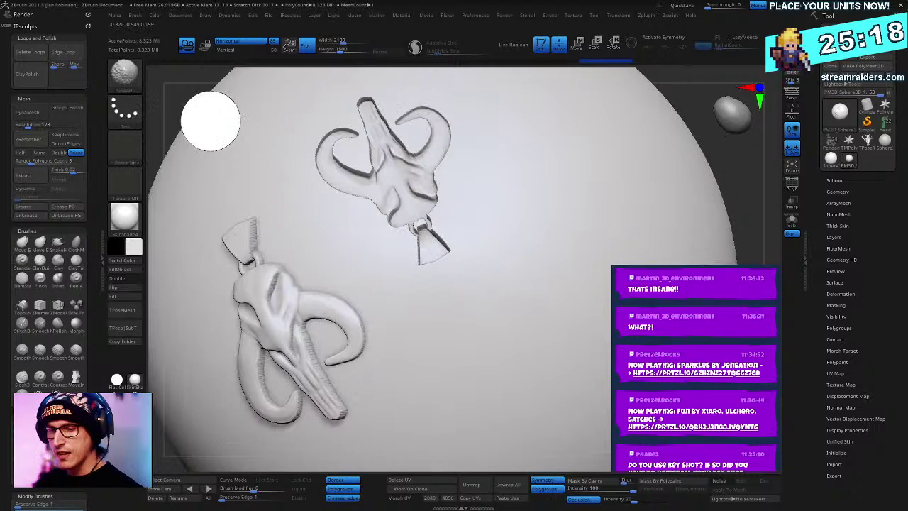
{"action": "right_click_drag", "start_coordinate": [578, 253], "coordinate": [543, 264]}
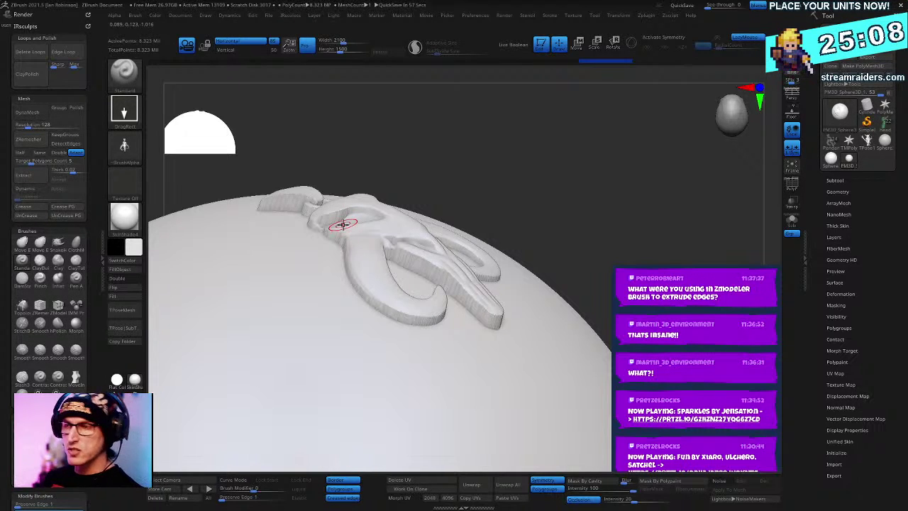
{"action": "right_click_drag", "start_coordinate": [620, 233], "coordinate": [670, 223]}
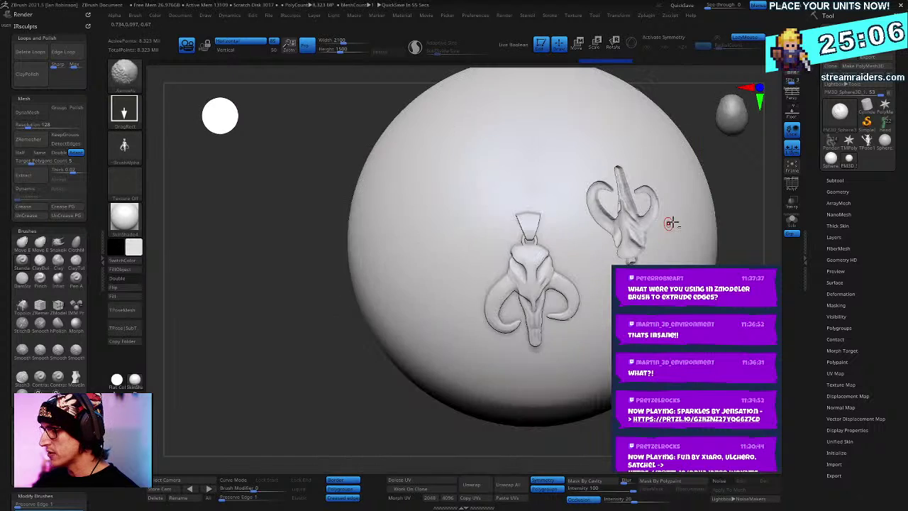
{"action": "mouse_move", "coordinate": [706, 280]}
{"action": "right_mouse_down", "text": "alt"}
{"action": "mouse_move", "coordinate": [594, 386]}
{"action": "mouse_move", "coordinate": [636, 259]}
{"action": "right_mouse_up", "text": "alt"}
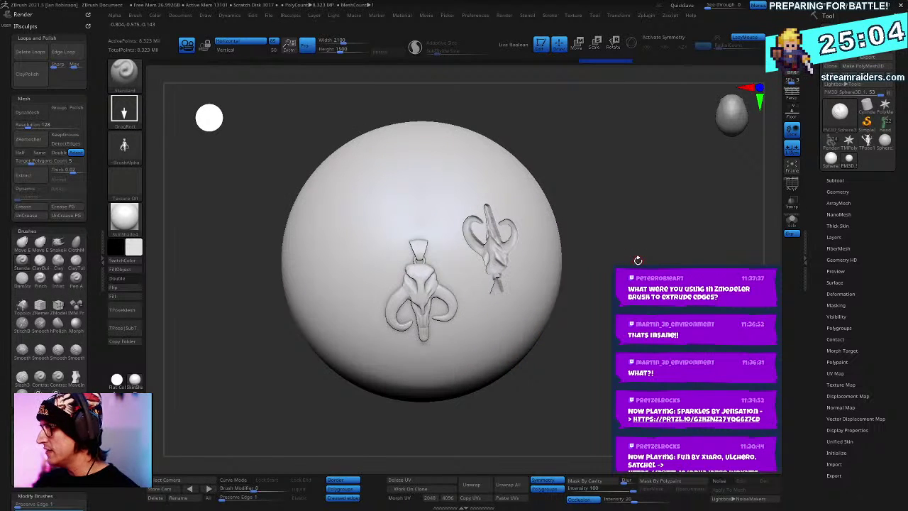
Step: Undo the pendant stamps and the last subdivisions of the sphere
{"action": "key", "text": "ctrl"}
{"action": "key", "text": "ctrl+z"}
{"action": "key", "text": "ctrl+z"}
{"action": "key", "text": "ctrl+z"}
{"action": "key", "text": "ctrl+z"}
{"action": "key", "text": "ctrl+z"}
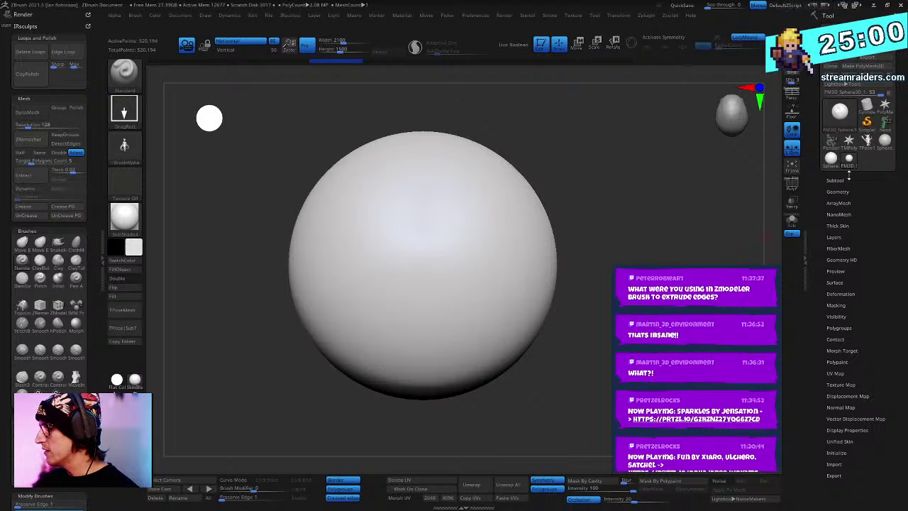
Step: Switch back to the character tool and grab a close-up of its chest and pendant as an alpha with GrabDoc
{"action": "left_click", "coordinate": [836, 144]}
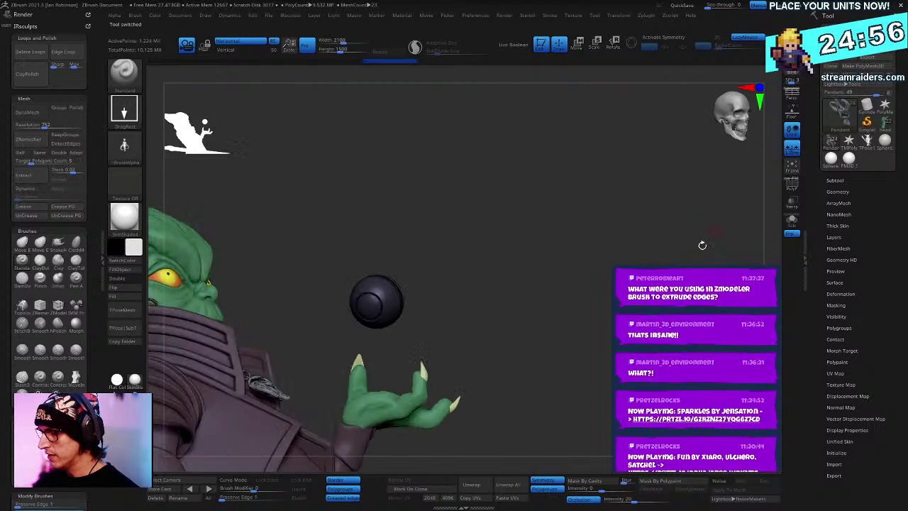
{"action": "left_click_drag", "start_coordinate": [691, 193], "coordinate": [679, 383], "text": "alt"}
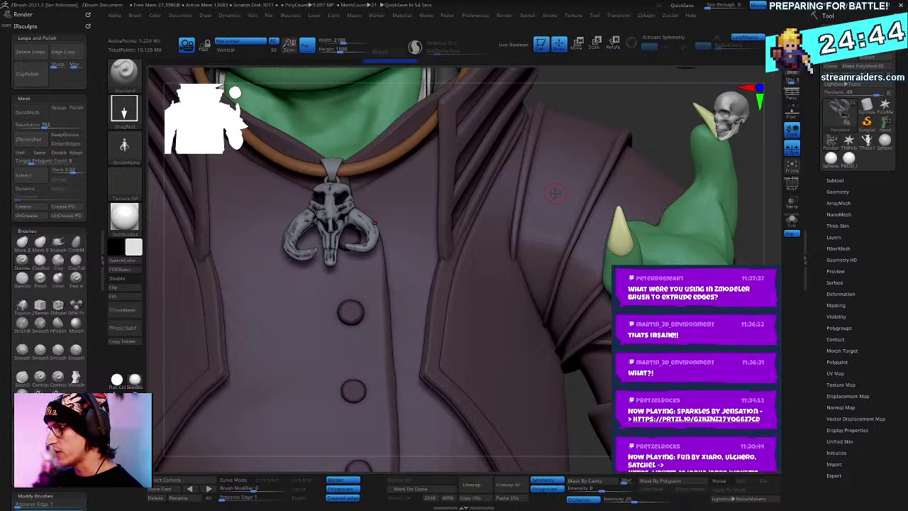
{"action": "mouse_move", "coordinate": [555, 192]}
{"action": "right_mouse_down"}
{"action": "mouse_move", "coordinate": [535, 259]}
{"action": "mouse_move", "coordinate": [546, 261]}
{"action": "right_mouse_up"}
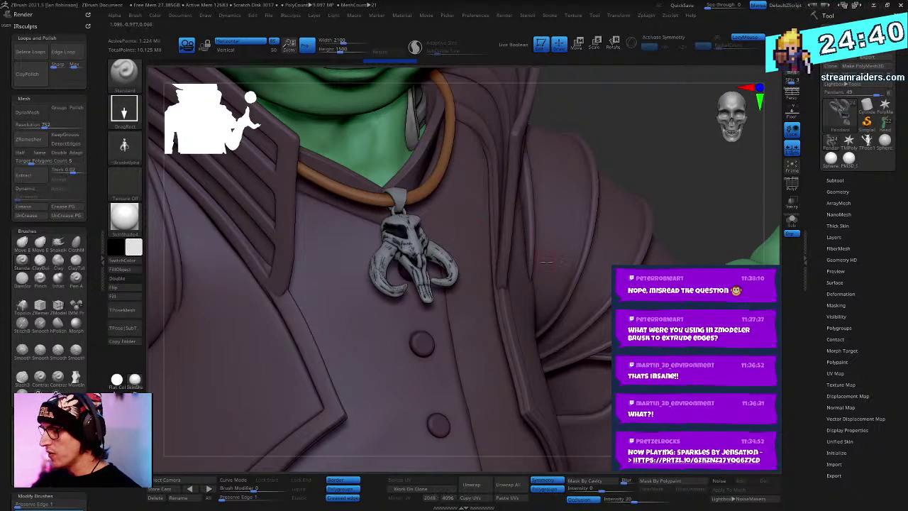
{"action": "left_click", "coordinate": [124, 145]}
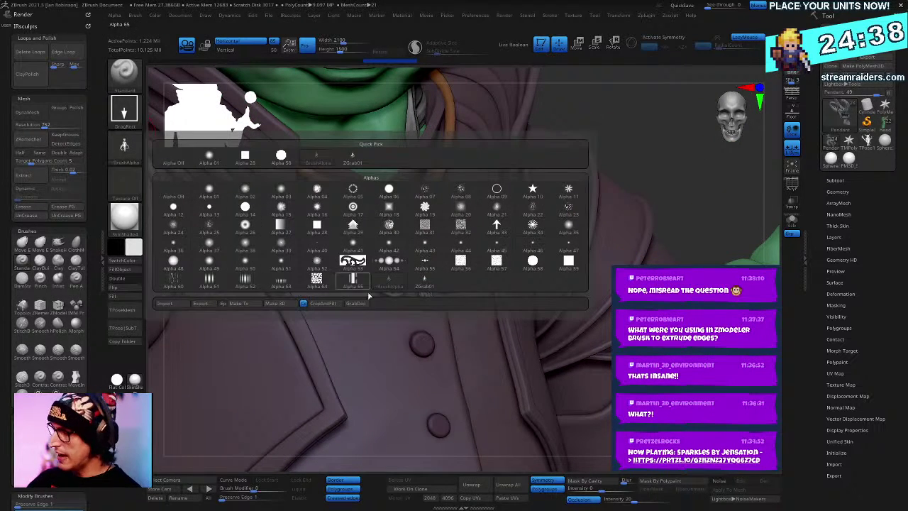
{"action": "left_click", "coordinate": [354, 302]}
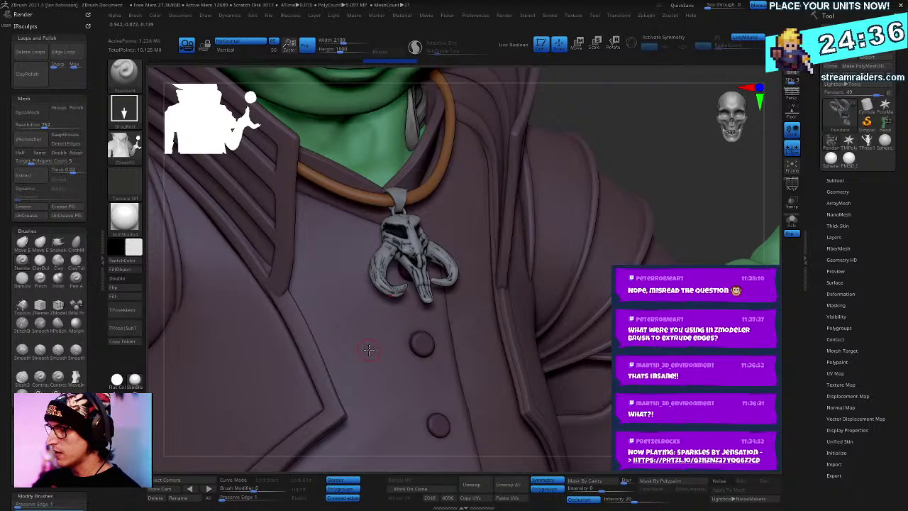
Step: Switch to the sphere tool and try stamping the grabbed chest close-up onto its surface
{"action": "left_click", "coordinate": [849, 158]}
{"action": "key", "text": "f"}
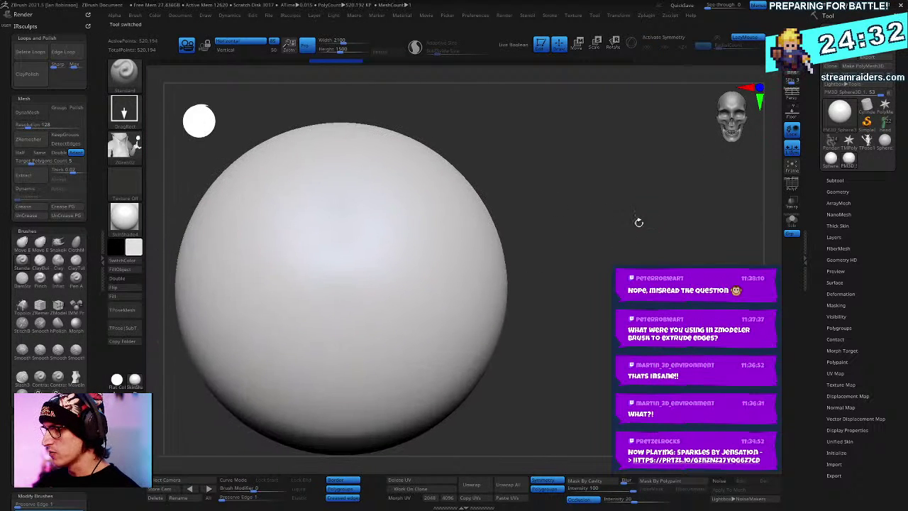
{"action": "mouse_move", "coordinate": [318, 228]}
{"action": "left_mouse_down"}
{"action": "mouse_move", "coordinate": [359, 342]}
{"action": "mouse_move", "coordinate": [351, 395]}
{"action": "left_mouse_up"}
{"action": "mouse_move", "coordinate": [539, 248]}
{"action": "left_mouse_down"}
{"action": "mouse_move", "coordinate": [681, 333]}
{"action": "mouse_move", "coordinate": [626, 191]}
{"action": "mouse_move", "coordinate": [673, 187]}
{"action": "mouse_move", "coordinate": [662, 215]}
{"action": "mouse_move", "coordinate": [677, 254]}
{"action": "mouse_move", "coordinate": [670, 229]}
{"action": "mouse_move", "coordinate": [583, 251]}
{"action": "left_mouse_up"}
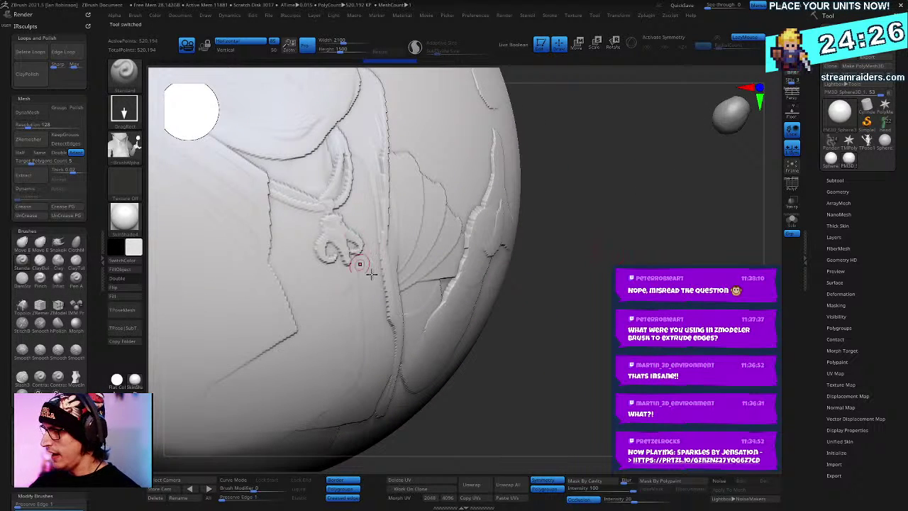
{"action": "key", "text": "ctrl+z"}
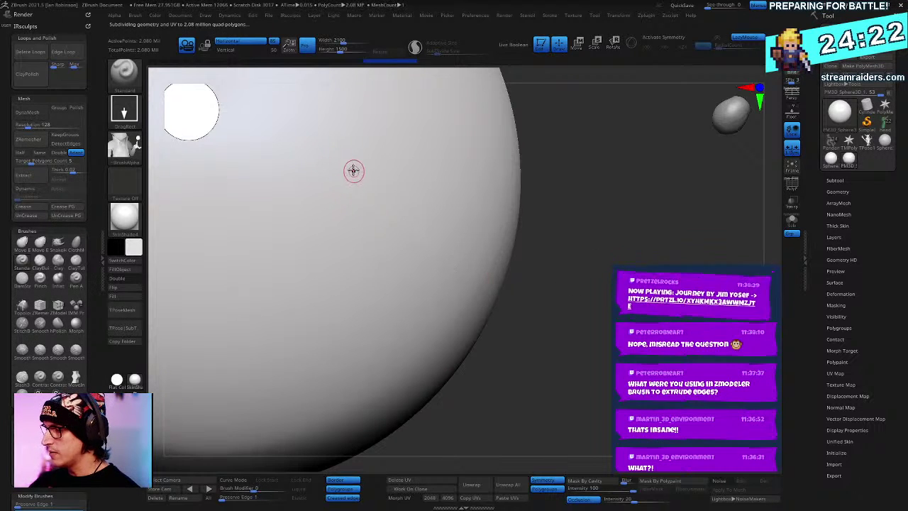
Step: Subdivide the sphere once more and stamp the chest close-up onto it again
{"action": "key", "text": "ctrl+shift+z"}
{"action": "left_click_drag", "start_coordinate": [354, 391], "coordinate": [355, 6]}
{"action": "right_click_drag", "start_coordinate": [333, 106], "coordinate": [388, 135], "text": "alt"}
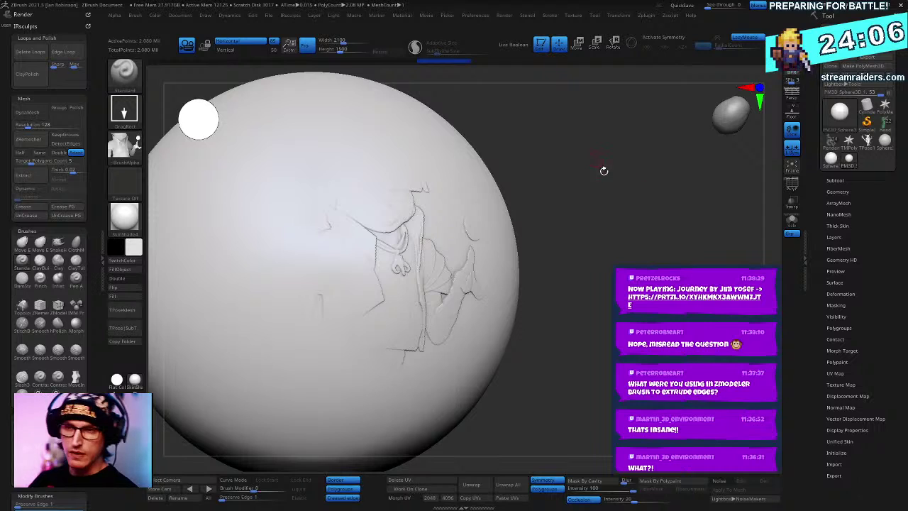
{"action": "left_click_drag", "start_coordinate": [603, 171], "coordinate": [772, 212]}
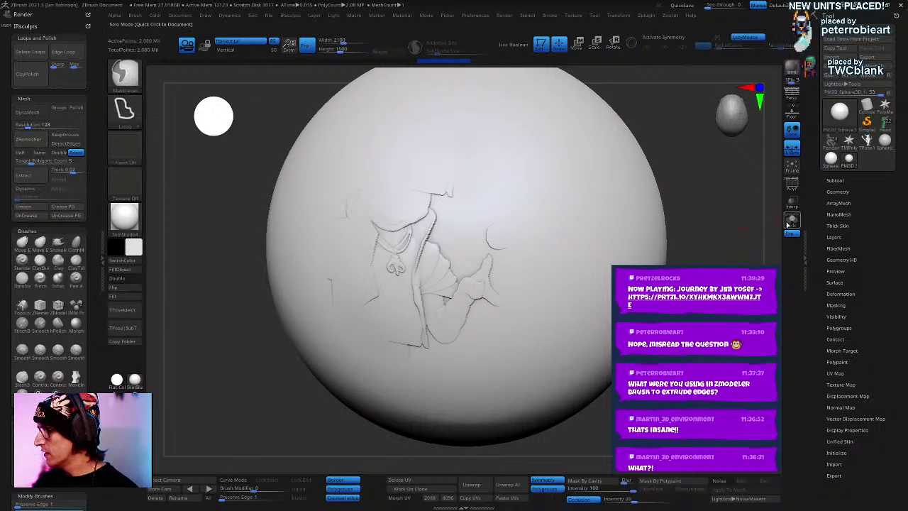
Step: Undo the chest stamp and show the sphere's wireframe at its lowest subdivision level
{"action": "key", "text": "ctrl+z"}
{"action": "key", "text": "shift+f"}
{"action": "key", "text": "shift+d"}
{"action": "key", "text": "shift+d"}
{"action": "key", "text": "shift+d"}
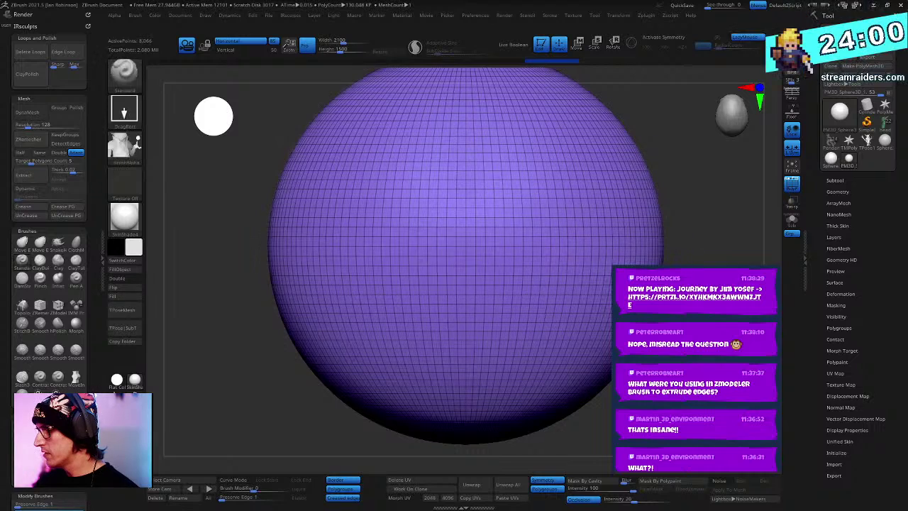
{"action": "key", "text": "shift+d"}
Step: Cut away the lower half of the sphere so only the upper dome remains
{"action": "left_click_drag", "start_coordinate": [234, 260], "coordinate": [609, 458], "text": "ctrl+shift"}
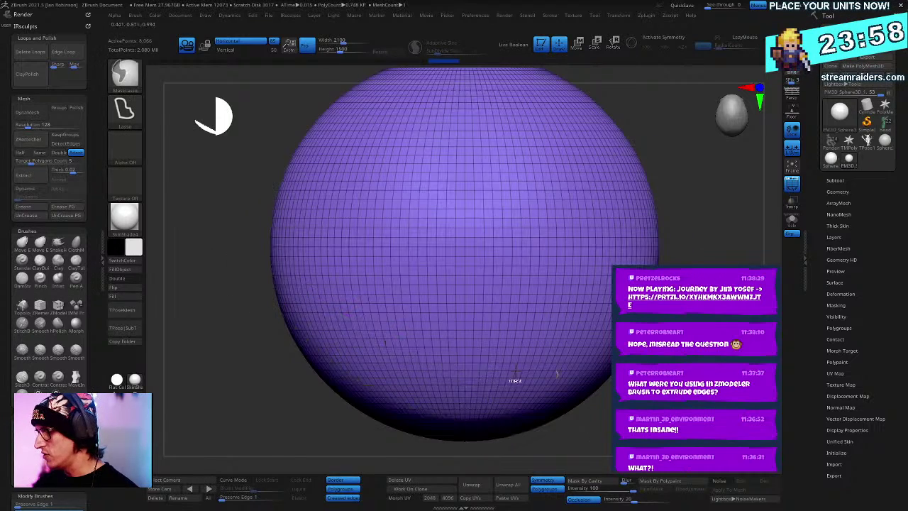
{"action": "mouse_move", "coordinate": [256, 246]}
{"action": "left_mouse_down", "text": "ctrl+shift"}
{"action": "mouse_move", "coordinate": [299, 451]}
{"action": "mouse_move", "coordinate": [692, 386]}
{"action": "mouse_move", "coordinate": [680, 244]}
{"action": "left_mouse_up", "text": "ctrl+shift"}
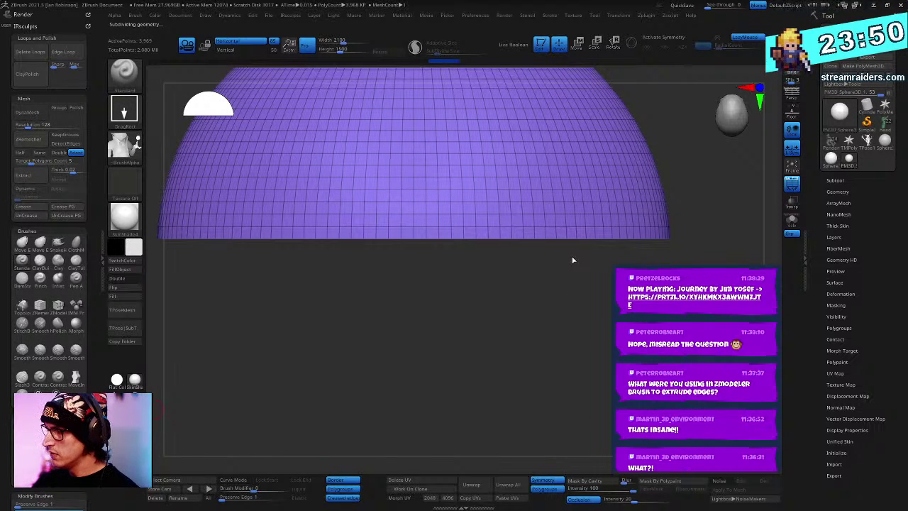
{"action": "left_click_drag", "start_coordinate": [577, 286], "coordinate": [592, 298], "text": "shift"}
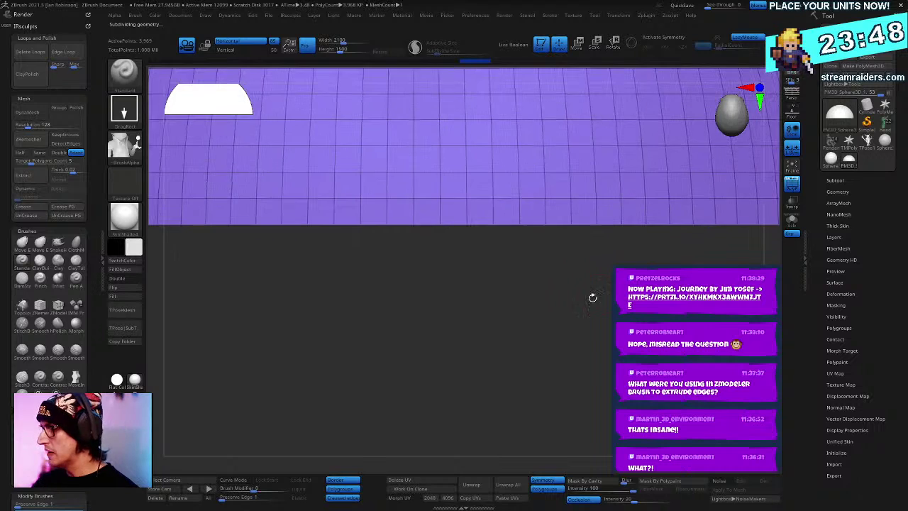
Step: Switch to the ZModeler brush and try extruding an edge on the dome's open border
{"action": "key", "text": "b"}
{"action": "left_click", "coordinate": [593, 315]}
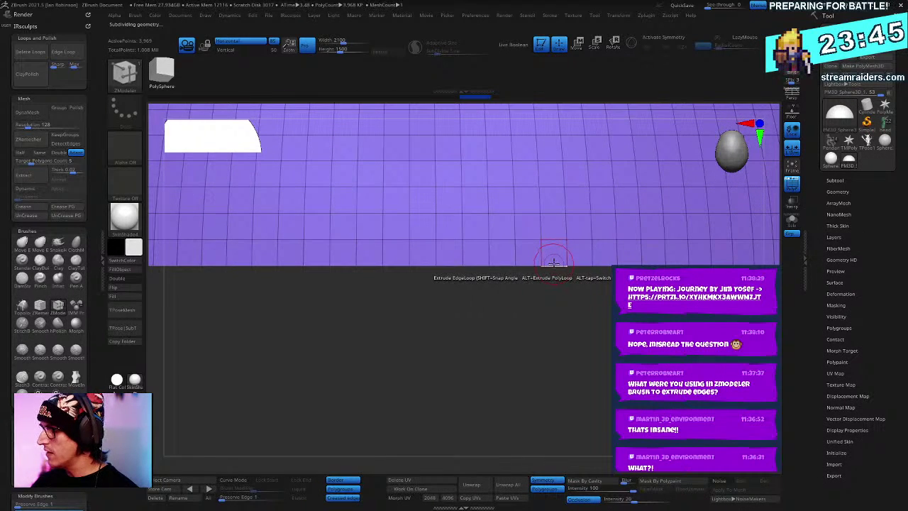
{"action": "key", "text": "space"}
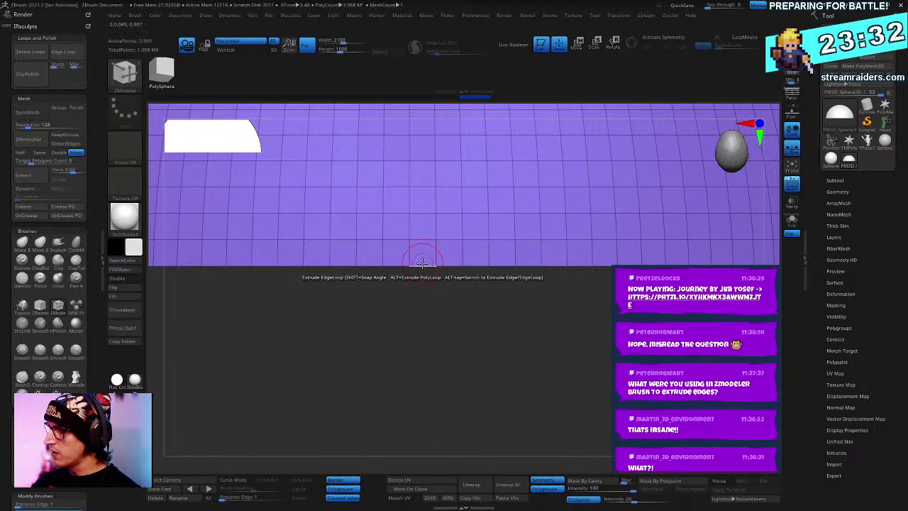
{"action": "key", "text": "space"}
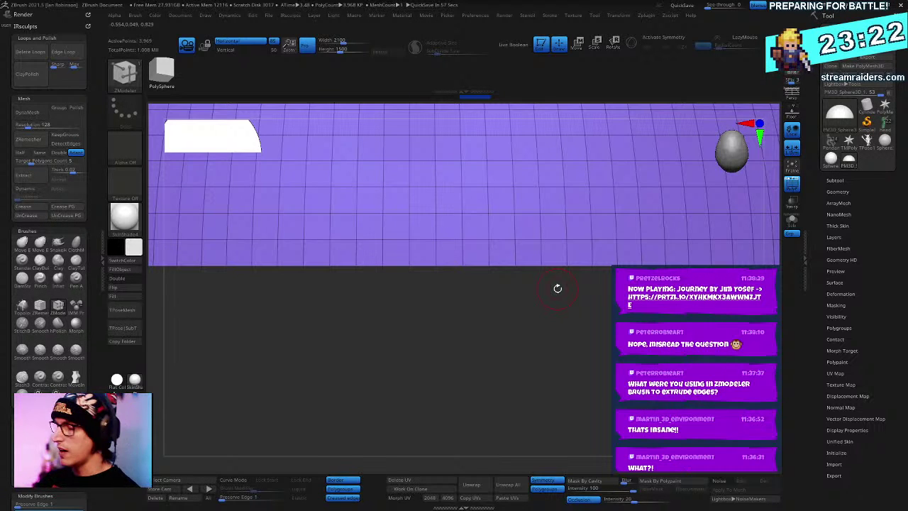
{"action": "left_click", "coordinate": [532, 264]}
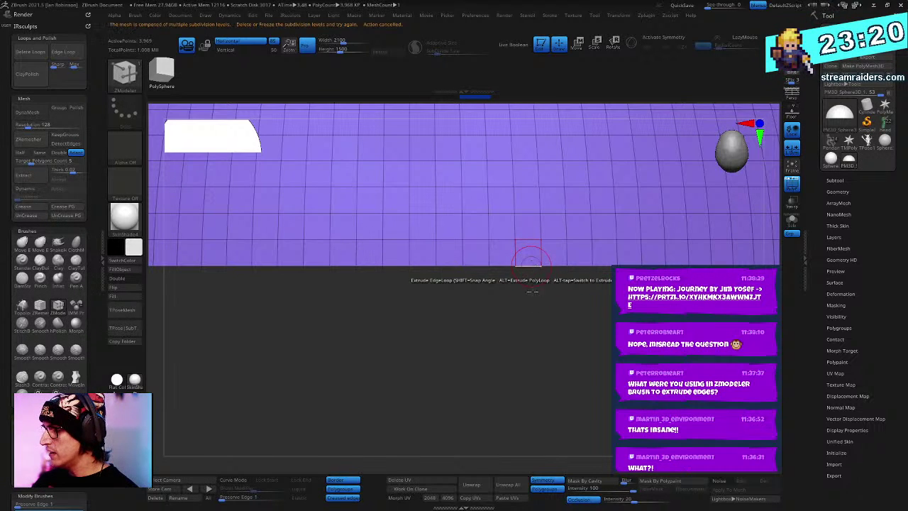
Step: Delete the dome's higher subdivision levels and extrude a single border edge downward into a strip
{"action": "left_click", "coordinate": [837, 192]}
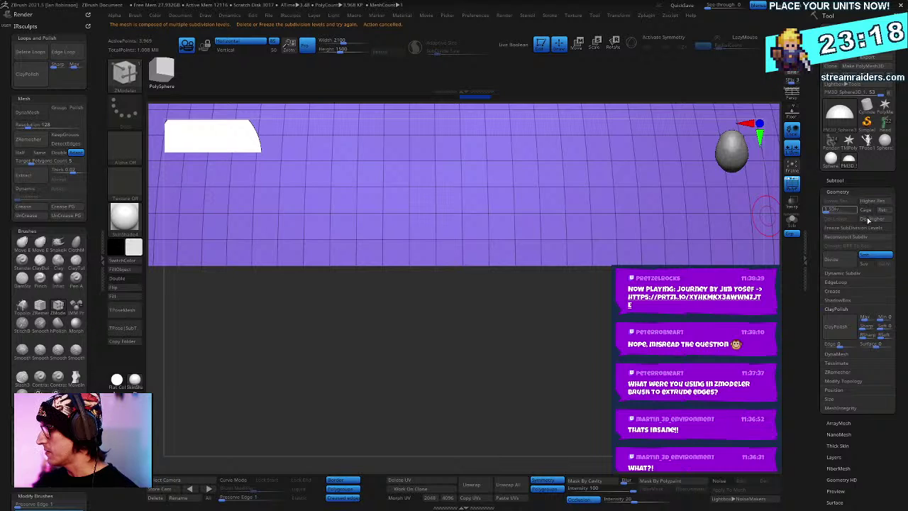
{"action": "left_click_drag", "start_coordinate": [547, 265], "coordinate": [548, 303]}
{"action": "key", "text": "shift"}
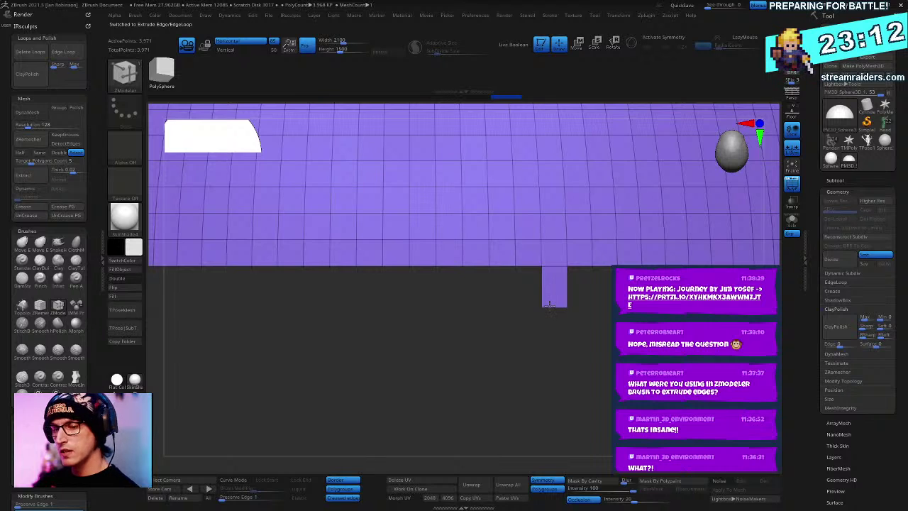
{"action": "key", "text": "shift"}
{"action": "key", "text": "shift"}
{"action": "left_click_drag", "start_coordinate": [549, 305], "coordinate": [550, 354]}
{"action": "key", "text": "shift"}
{"action": "key", "text": "shift"}
{"action": "key", "text": "shift"}
{"action": "key", "text": "shift"}
{"action": "right_click_drag", "start_coordinate": [581, 356], "coordinate": [519, 387], "text": "ctrl"}
{"action": "mouse_move", "coordinate": [584, 381]}
{"action": "right_mouse_down"}
{"action": "mouse_move", "coordinate": [574, 353]}
{"action": "mouse_move", "coordinate": [596, 353]}
{"action": "mouse_move", "coordinate": [595, 377]}
{"action": "mouse_move", "coordinate": [592, 332]}
{"action": "right_mouse_up"}
Step: Undo the strip extruded from the dome's border
{"action": "key", "text": "ctrl+z"}
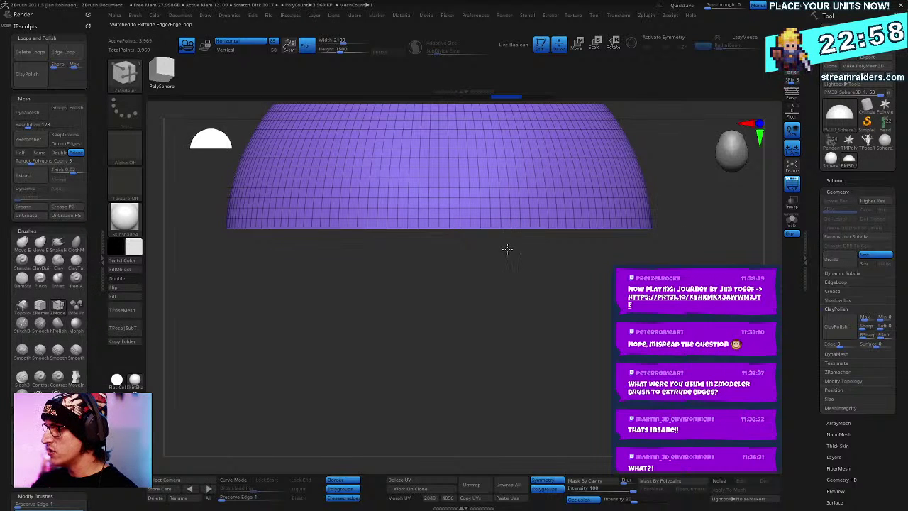
{"action": "key", "text": "ctrl+shift+z"}
{"action": "key", "text": "ctrl+shift+z"}
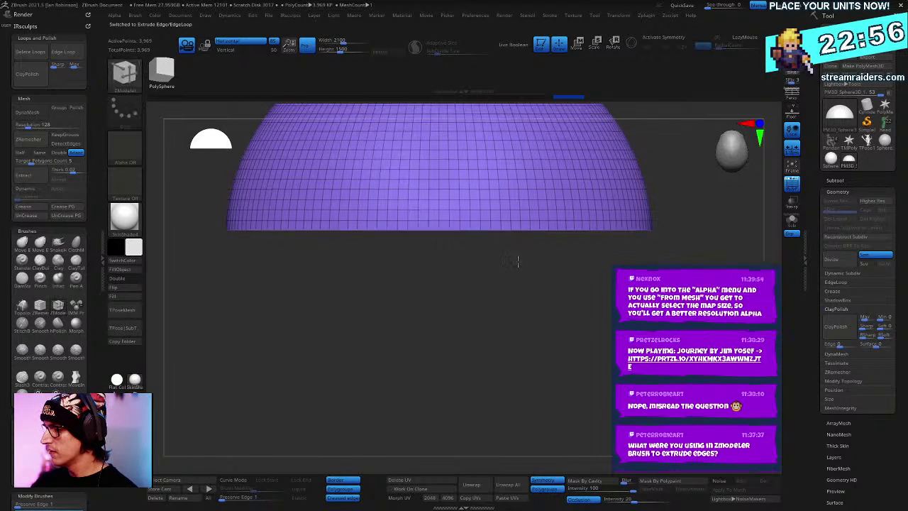
{"action": "key", "text": "ctrl+z"}
Step: Try the ZModeler Extrude edge action again on the dome's open border
{"action": "mouse_move", "coordinate": [518, 262]}
{"action": "right_mouse_down", "text": "ctrl"}
{"action": "mouse_move", "coordinate": [504, 268]}
{"action": "mouse_move", "coordinate": [500, 305]}
{"action": "right_mouse_up", "text": "ctrl"}
{"action": "left_click", "coordinate": [499, 227]}
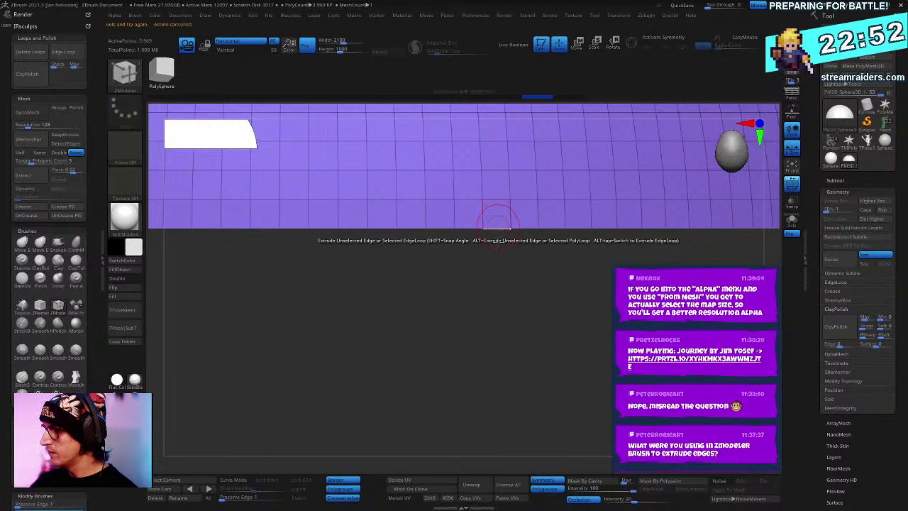
{"action": "key", "text": "ctrl+z"}
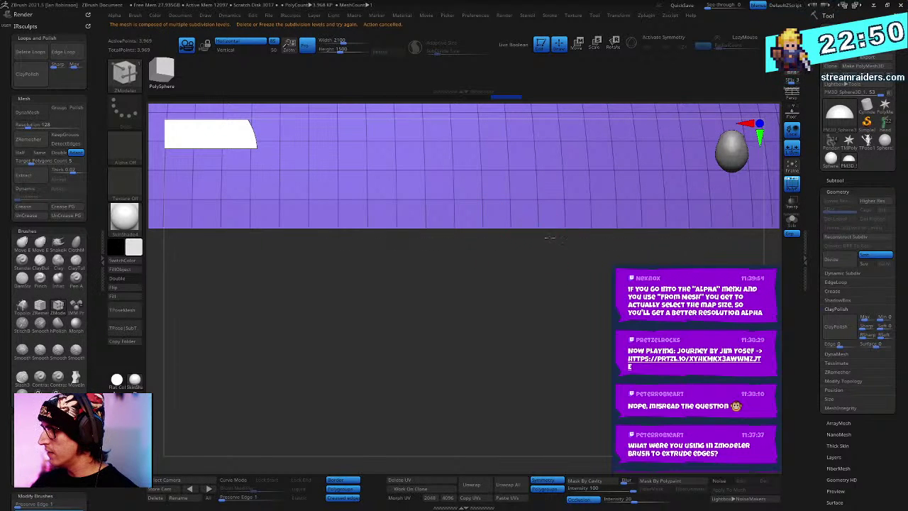
{"action": "key", "text": "space"}
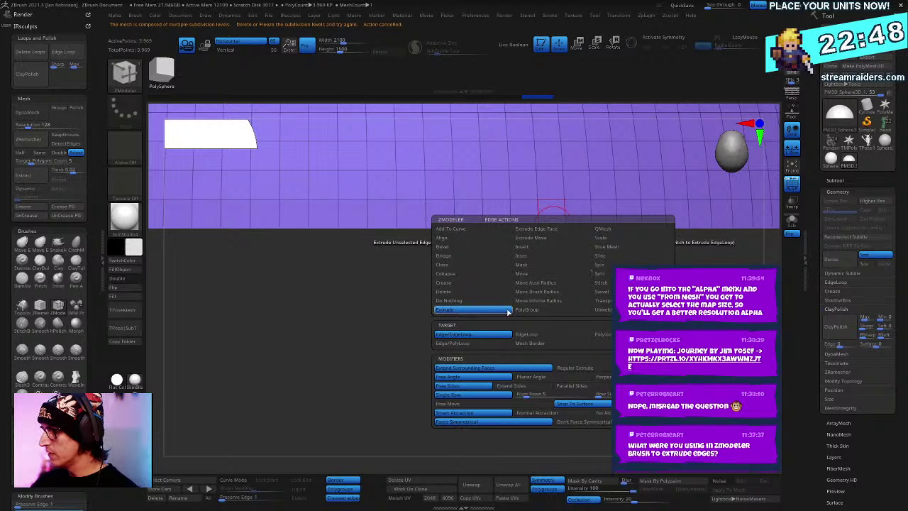
{"action": "left_click_drag", "start_coordinate": [529, 227], "coordinate": [529, 233]}
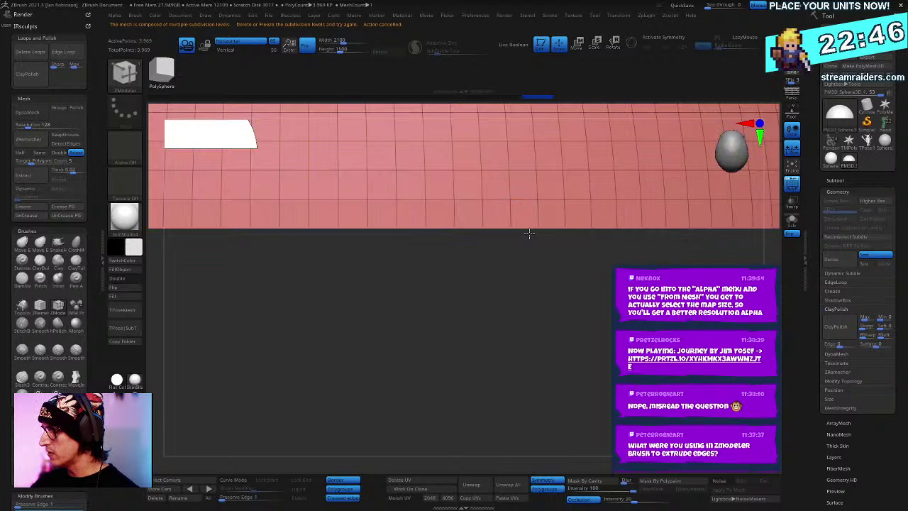
{"action": "right_click_drag", "start_coordinate": [582, 345], "coordinate": [551, 357]}
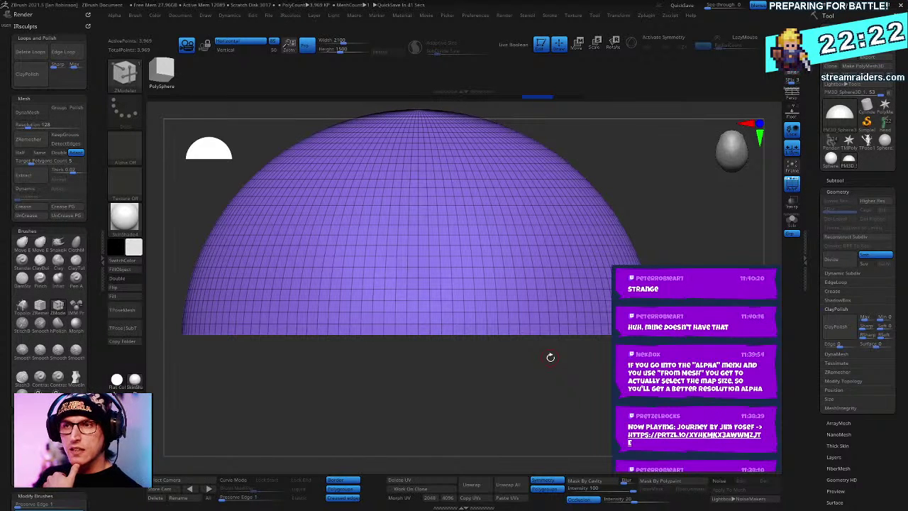
Step: Inspect the grabbed ZGrab02 alpha and the GrabDoc option among the available alphas
{"action": "left_click", "coordinate": [125, 148]}
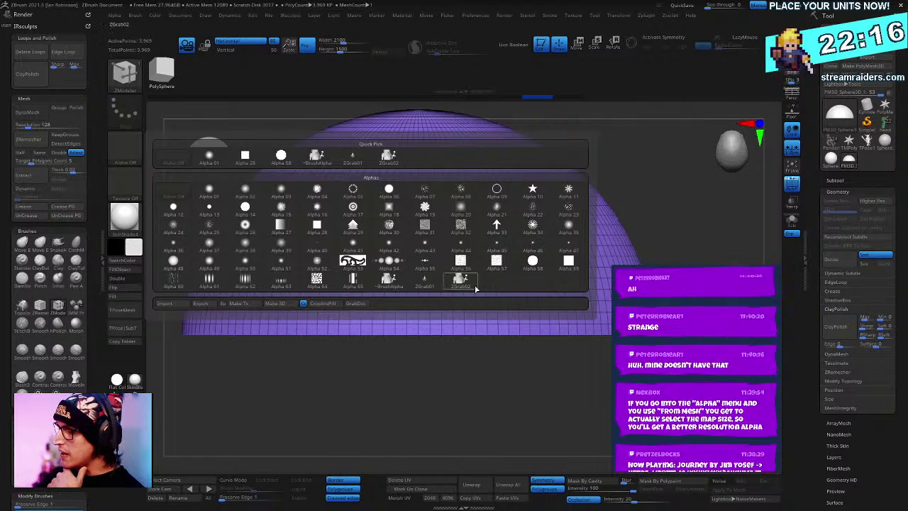
{"action": "mouse_move", "coordinate": [466, 285]}
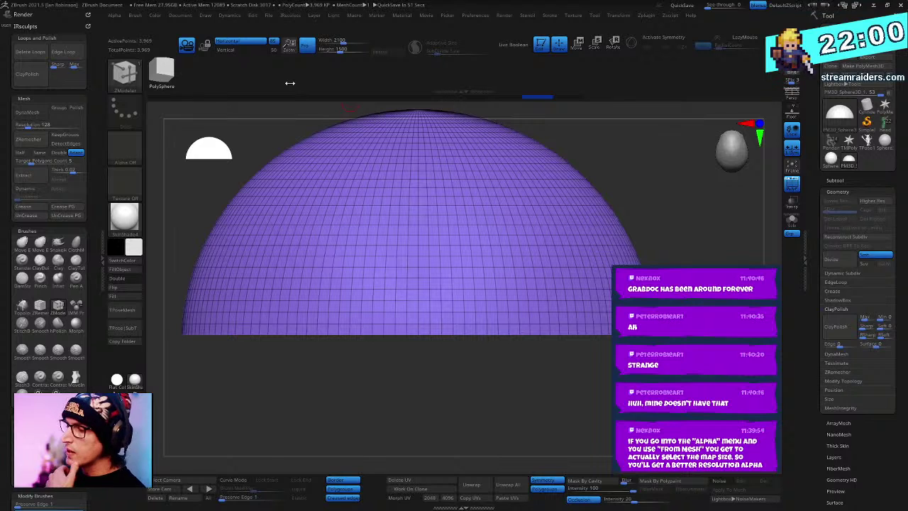
{"action": "left_click", "coordinate": [124, 149]}
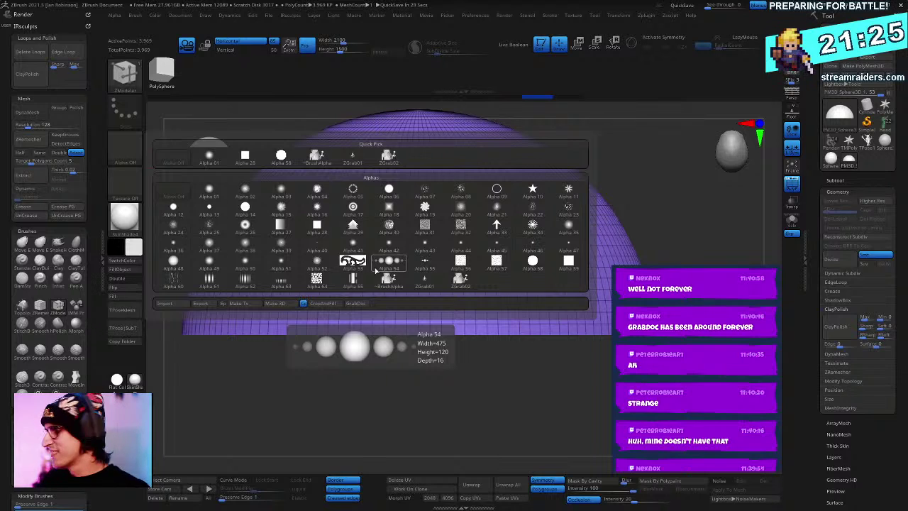
{"action": "left_click_drag", "start_coordinate": [656, 326], "coordinate": [661, 233], "text": "alt"}
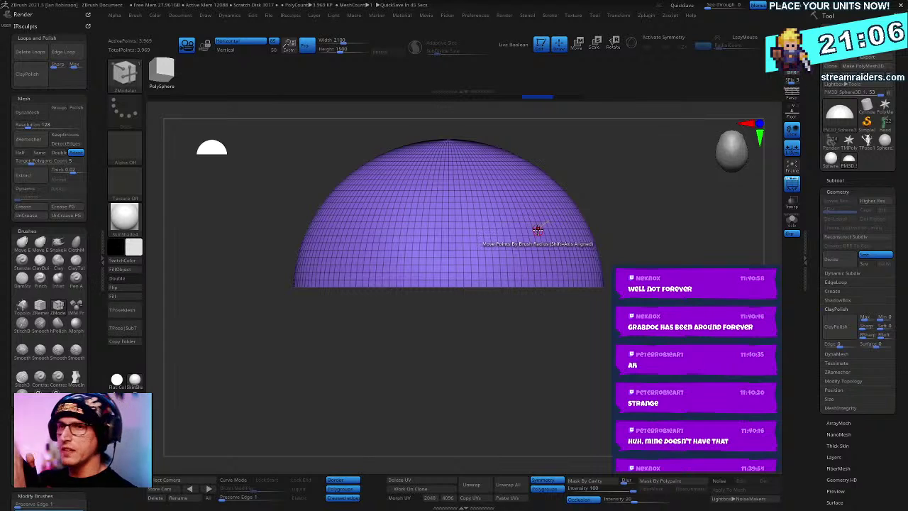
{"action": "left_click_drag", "start_coordinate": [659, 158], "coordinate": [682, 199]}
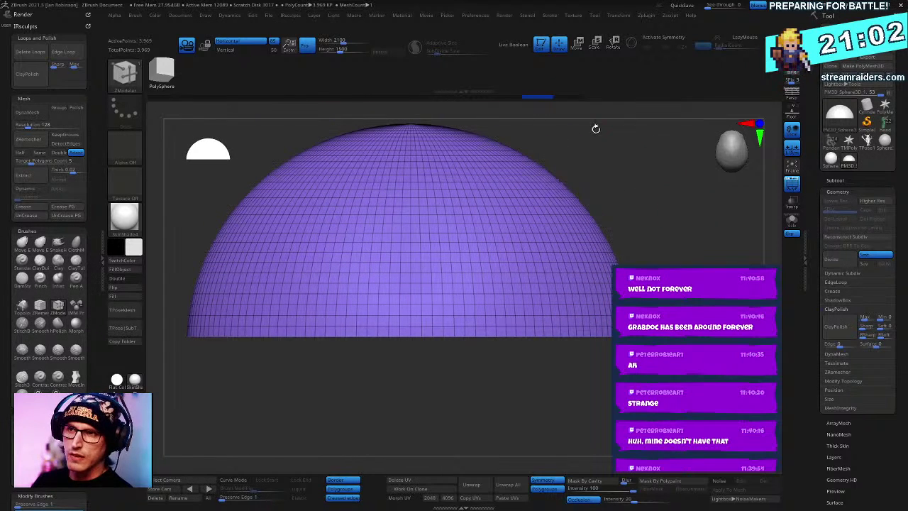
Step: Try generating an alpha from the dome mesh with a map size of 1023
{"action": "left_click", "coordinate": [136, 17]}
{"action": "mouse_move", "coordinate": [116, 15]}
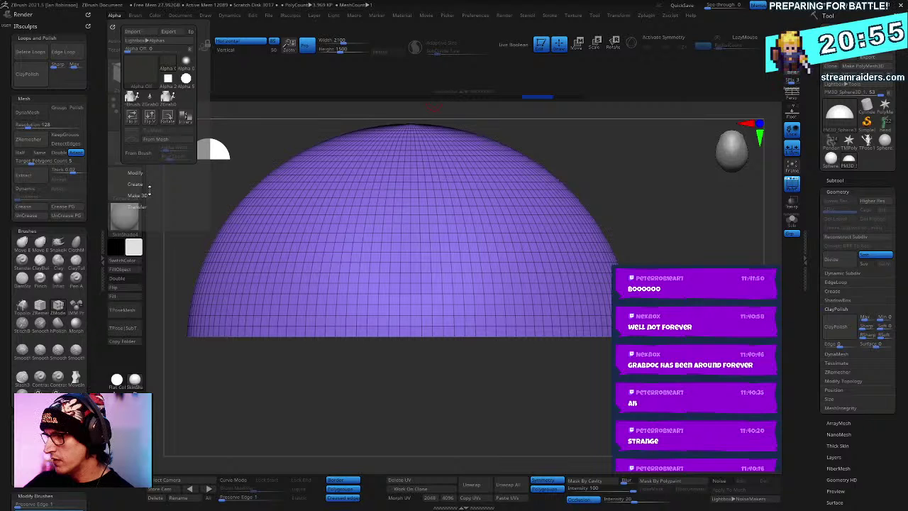
{"action": "left_click", "coordinate": [176, 140]}
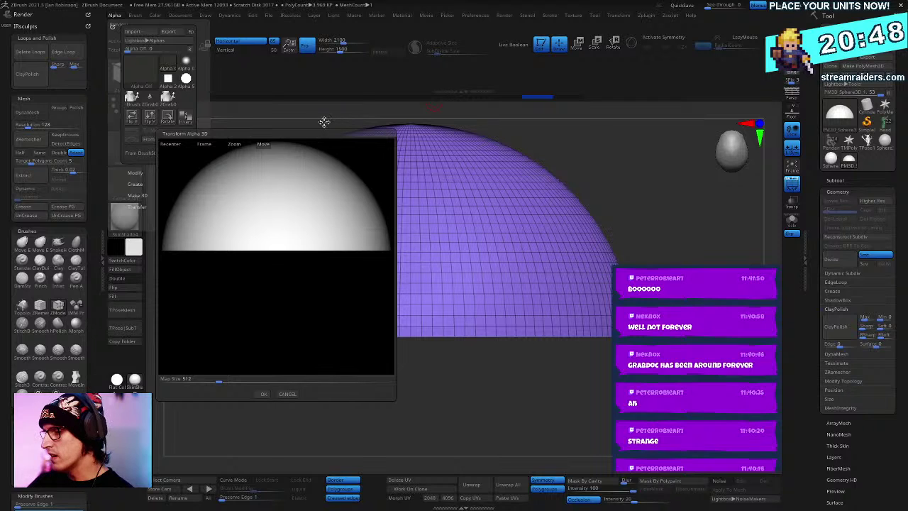
{"action": "left_click_drag", "start_coordinate": [219, 381], "coordinate": [275, 381]}
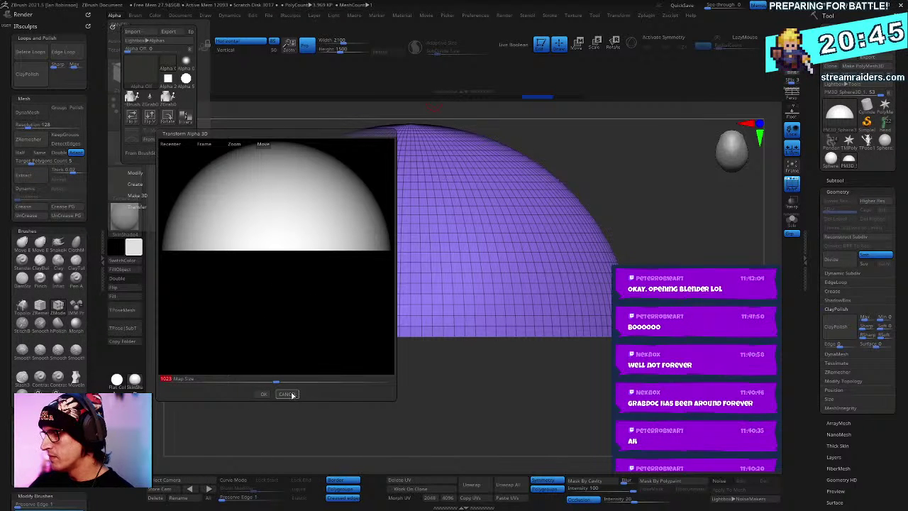
{"action": "left_click", "coordinate": [290, 394]}
{"action": "right_click_drag", "start_coordinate": [326, 254], "coordinate": [331, 272], "text": "alt"}
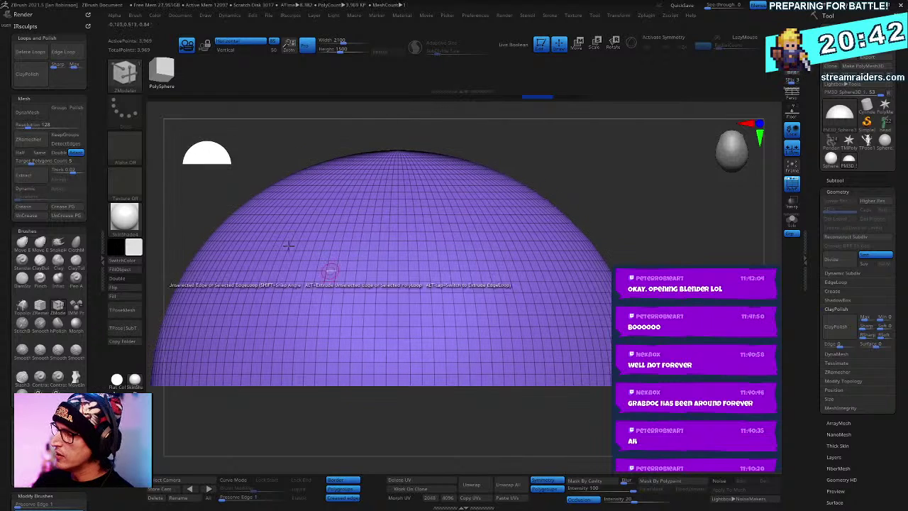
{"action": "left_click", "coordinate": [126, 153]}
{"action": "left_click", "coordinate": [135, 149]}
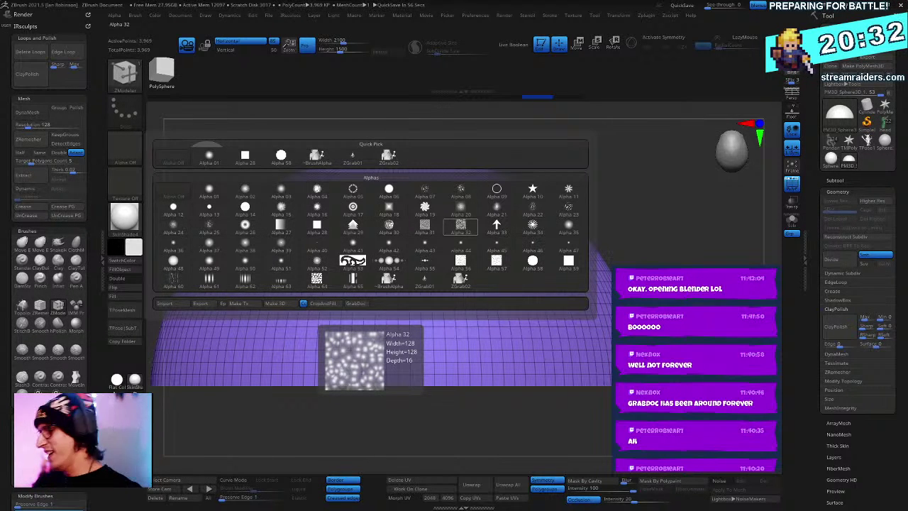
{"action": "mouse_move", "coordinate": [664, 254]}
{"action": "left_mouse_down", "text": "alt"}
{"action": "mouse_move", "coordinate": [653, 231]}
{"action": "mouse_move", "coordinate": [683, 255]}
{"action": "mouse_move", "coordinate": [627, 209]}
{"action": "mouse_move", "coordinate": [687, 194]}
{"action": "mouse_move", "coordinate": [677, 253]}
{"action": "left_mouse_up", "text": "alt"}
Step: Switch back to the full character tool with the pendant and frame it from the front
{"action": "left_click", "coordinate": [871, 141]}
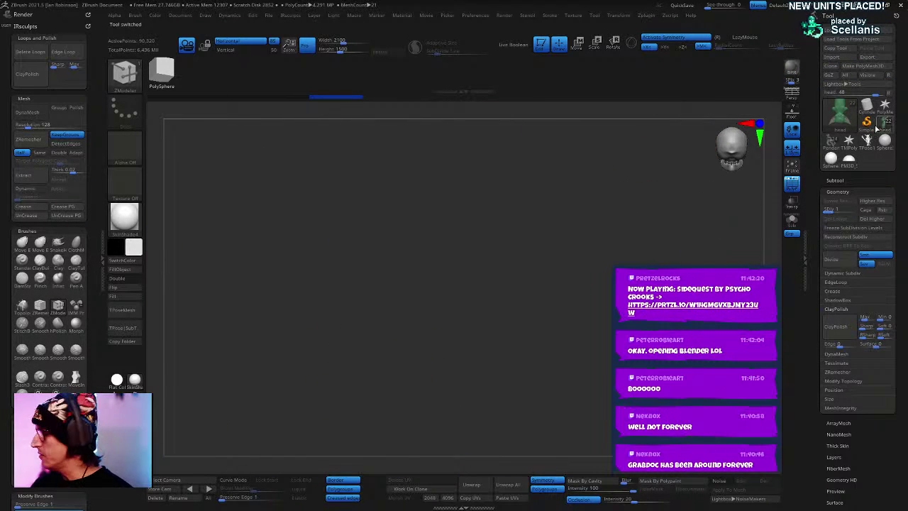
{"action": "left_click", "coordinate": [832, 144]}
{"action": "key", "text": "f"}
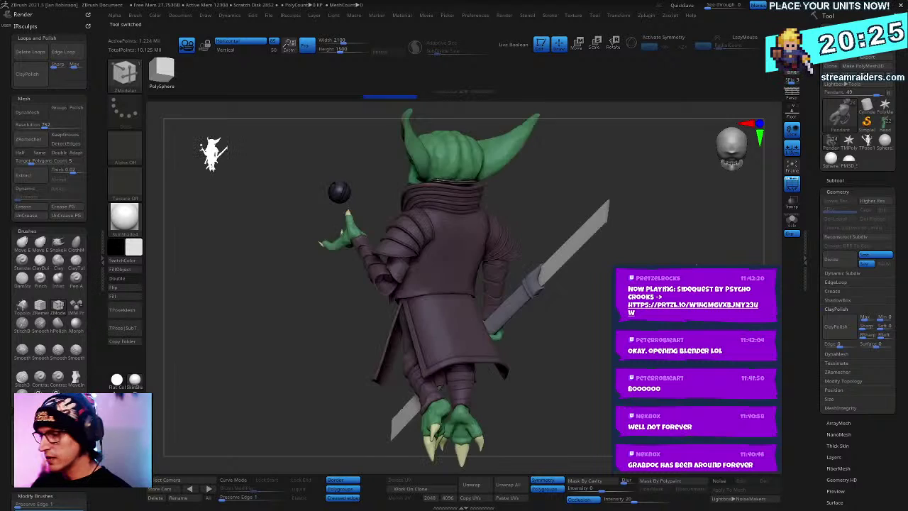
{"action": "left_click_drag", "start_coordinate": [696, 266], "coordinate": [773, 273]}
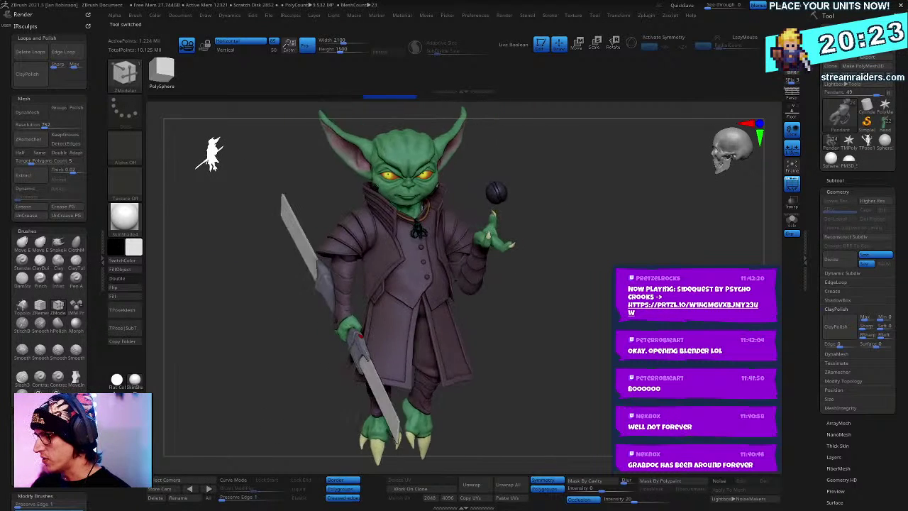
Step: Select the subtool with the double-bladed weapon's two blades and fill it with red
{"action": "left_click_drag", "start_coordinate": [612, 301], "coordinate": [688, 253], "text": "alt"}
{"action": "left_click", "coordinate": [490, 331], "text": "alt"}
{"action": "key", "text": "shift+f"}
{"action": "key", "text": "shift+f"}
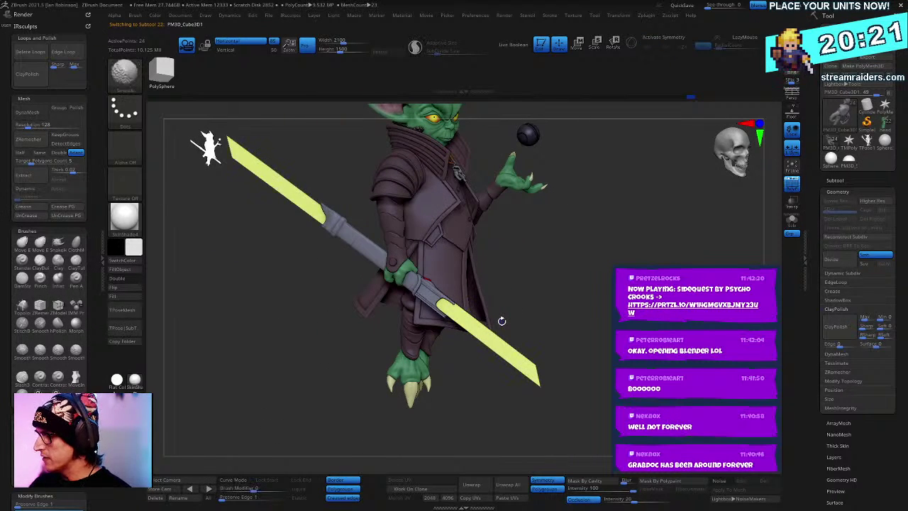
{"action": "left_click", "coordinate": [137, 248]}
{"action": "left_click", "coordinate": [162, 260]}
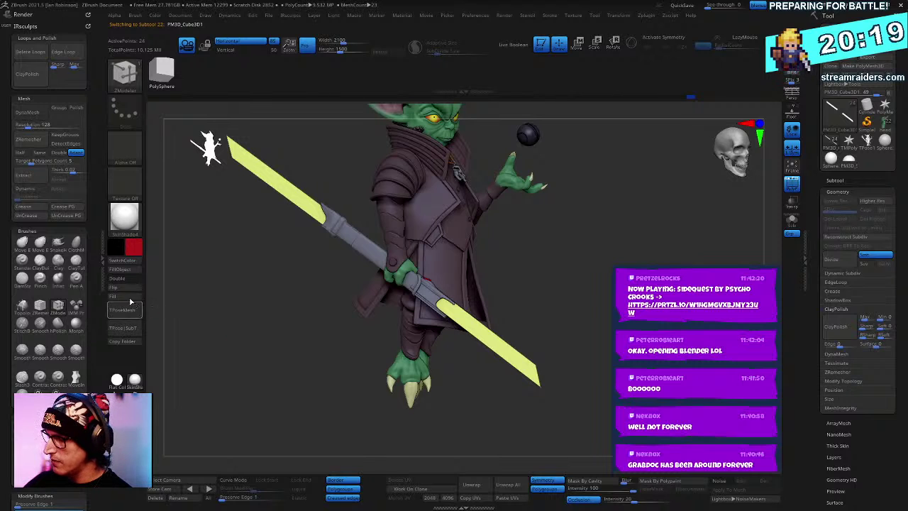
{"action": "left_click", "coordinate": [120, 269]}
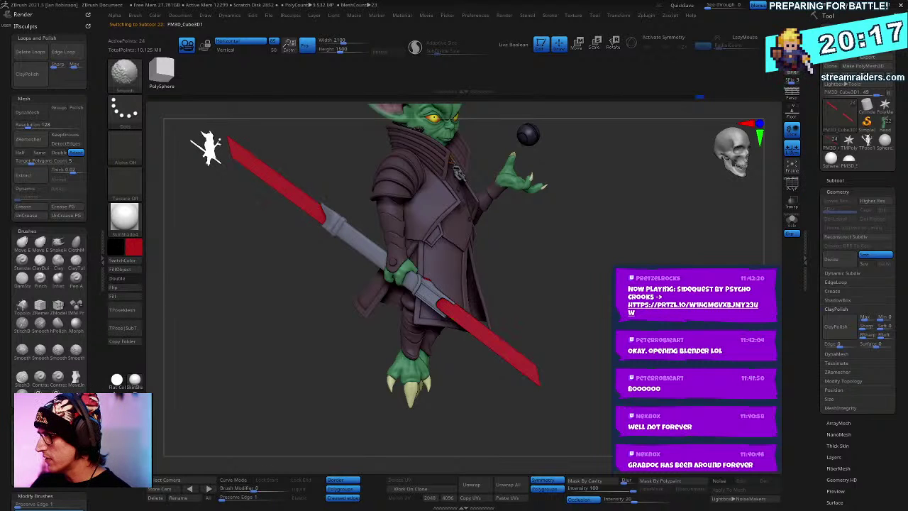
Step: Try the Metal 01 material on the character and switch back to SkinShade4
{"action": "key", "text": "space"}
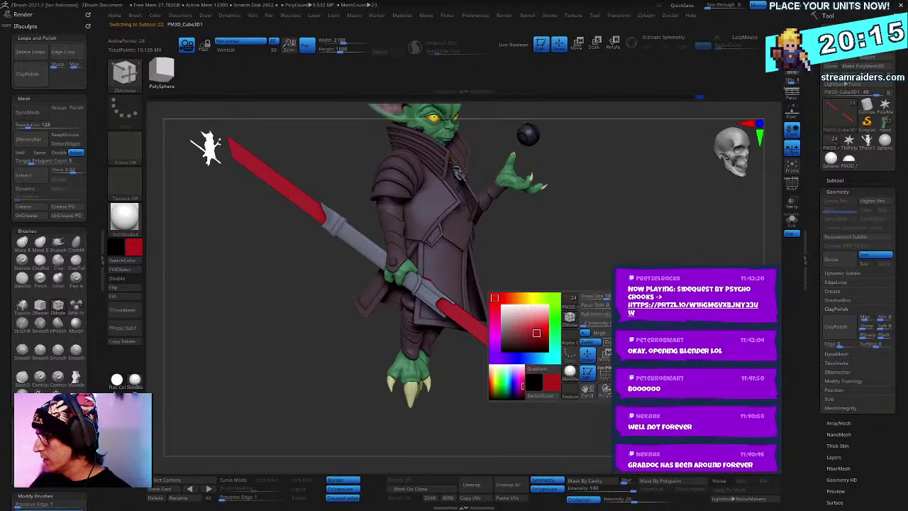
{"action": "left_click", "coordinate": [124, 217]}
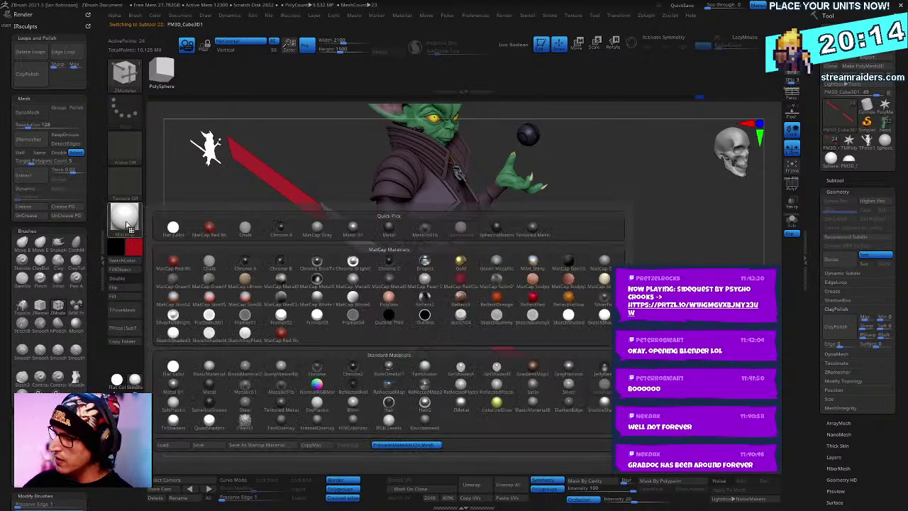
{"action": "left_click", "coordinate": [173, 387]}
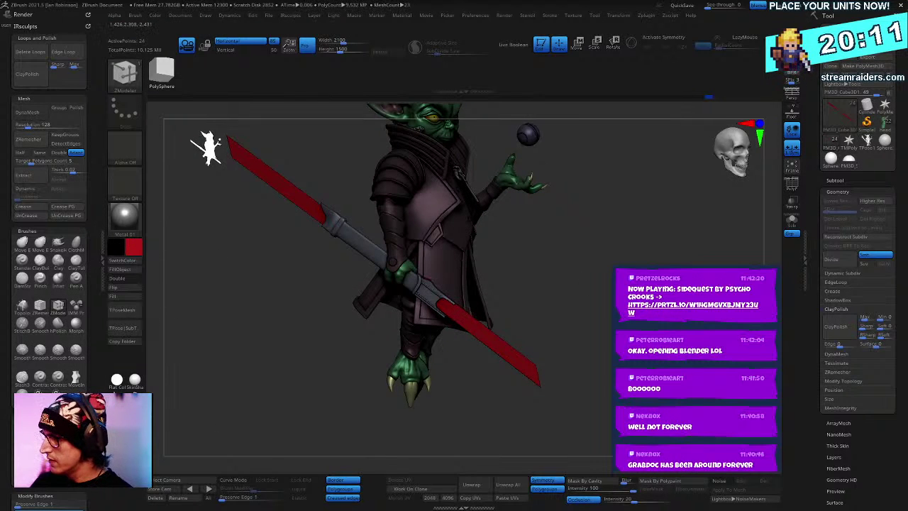
{"action": "left_click_drag", "start_coordinate": [333, 284], "coordinate": [307, 285]}
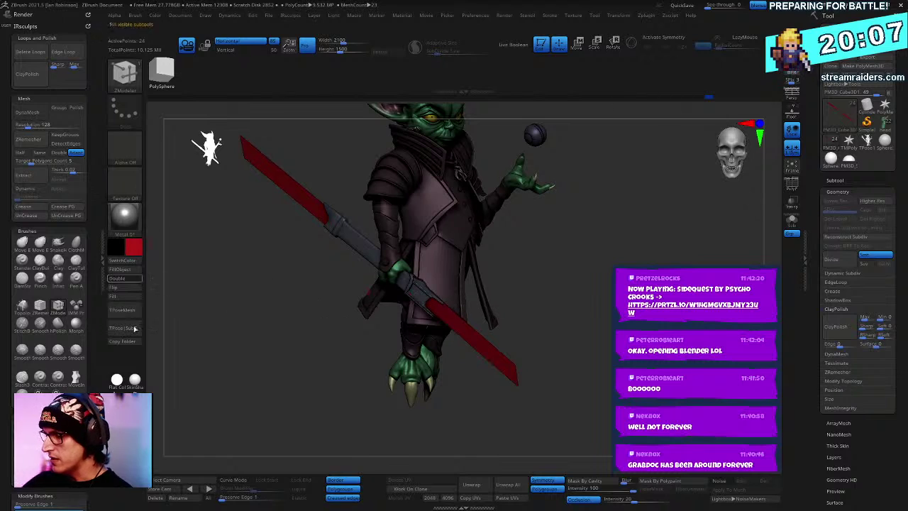
{"action": "left_click", "coordinate": [134, 381]}
Step: Make the jacket_collar1 subtool active and hide its polyframe
{"action": "mouse_move", "coordinate": [647, 227]}
{"action": "left_mouse_down", "text": "alt"}
{"action": "mouse_move", "coordinate": [653, 259]}
{"action": "mouse_move", "coordinate": [610, 258]}
{"action": "mouse_move", "coordinate": [640, 260]}
{"action": "mouse_move", "coordinate": [489, 397]}
{"action": "left_mouse_up", "text": "alt"}
{"action": "mouse_move", "coordinate": [691, 251]}
{"action": "left_mouse_down", "text": "alt"}
{"action": "mouse_move", "coordinate": [697, 403]}
{"action": "mouse_move", "coordinate": [702, 249]}
{"action": "left_mouse_up", "text": "alt"}
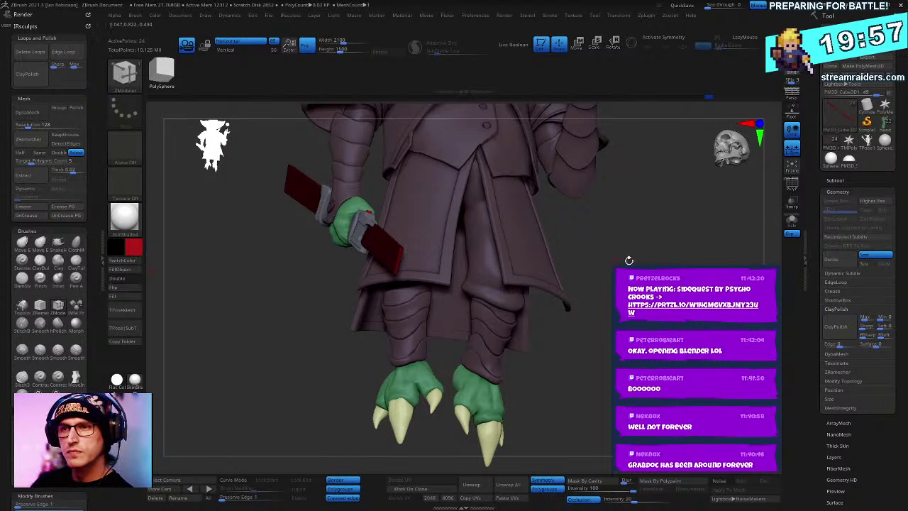
{"action": "right_click_drag", "start_coordinate": [627, 259], "coordinate": [642, 287]}
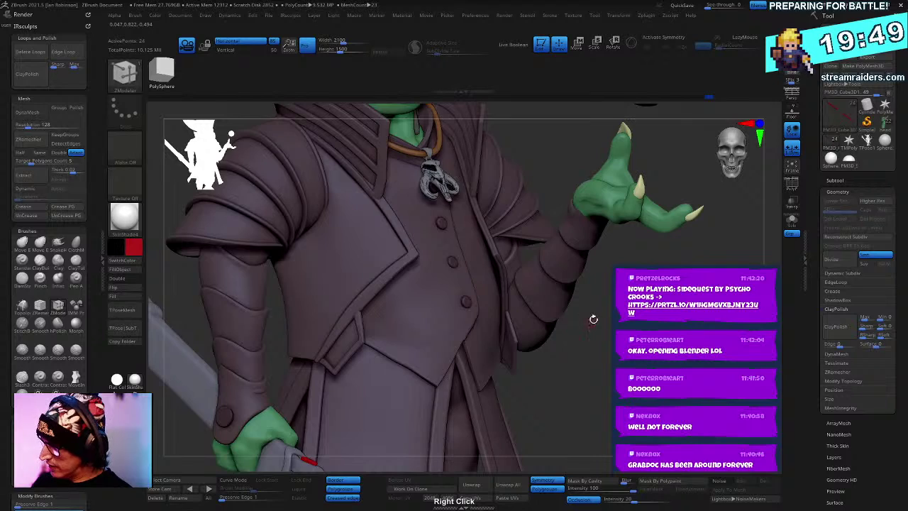
{"action": "right_click_drag", "start_coordinate": [592, 319], "coordinate": [376, 266]}
{"action": "left_click", "coordinate": [376, 266], "text": "alt"}
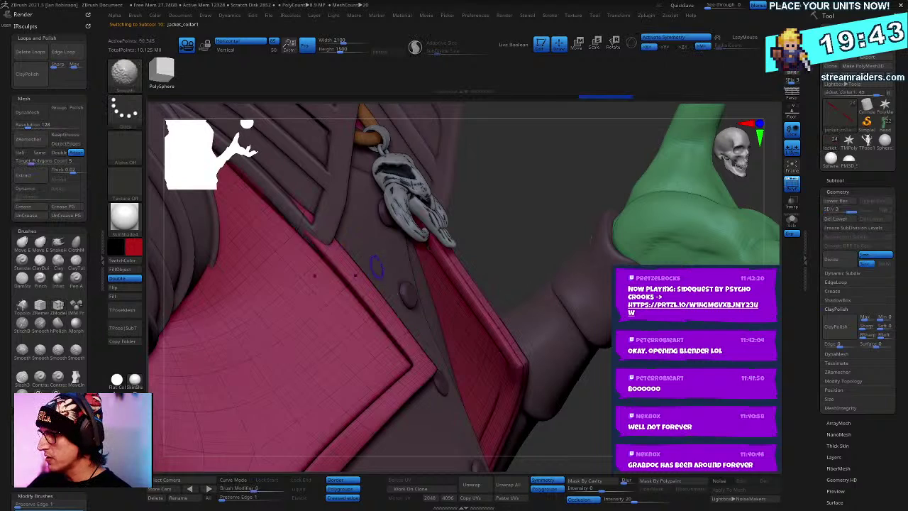
{"action": "key", "text": "shift+f"}
{"action": "right_click", "coordinate": [501, 192]}
{"action": "key", "text": "b"}
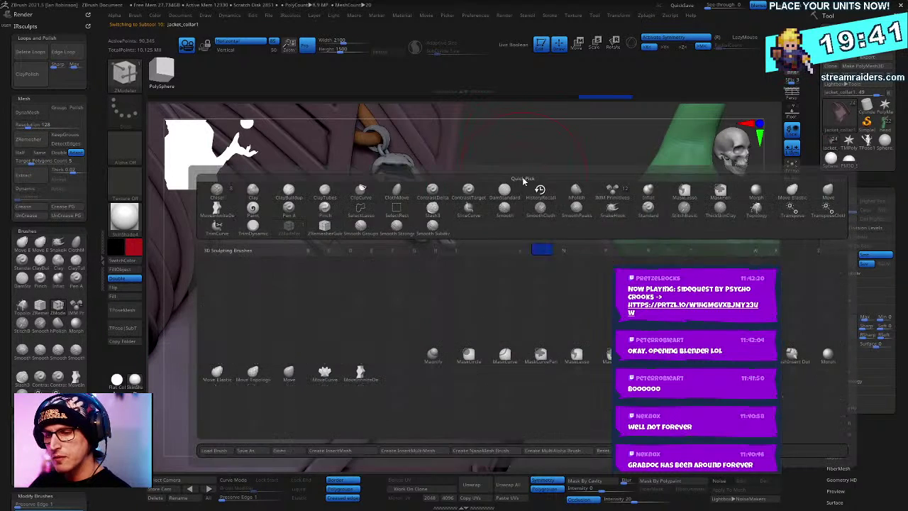
{"action": "key", "text": "space"}
{"action": "key", "text": "space"}
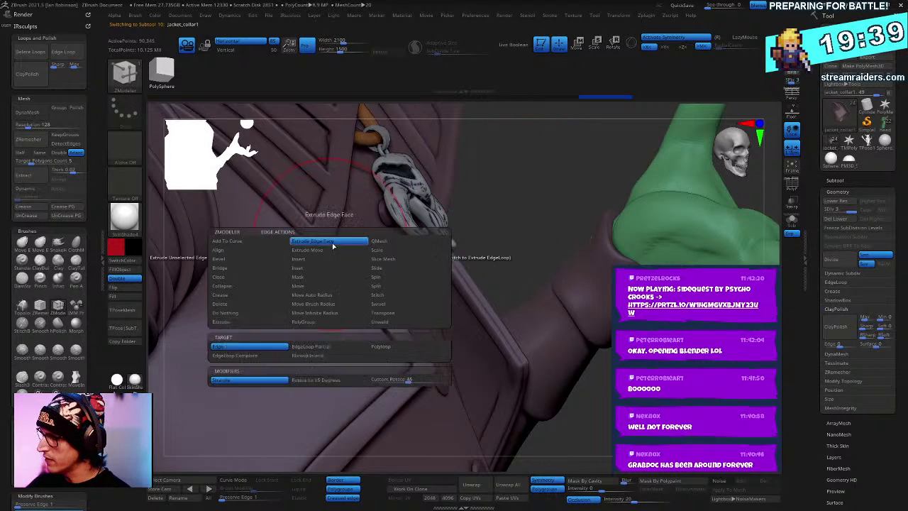
{"action": "key", "text": "shift+d"}
{"action": "key", "text": "shift+d"}
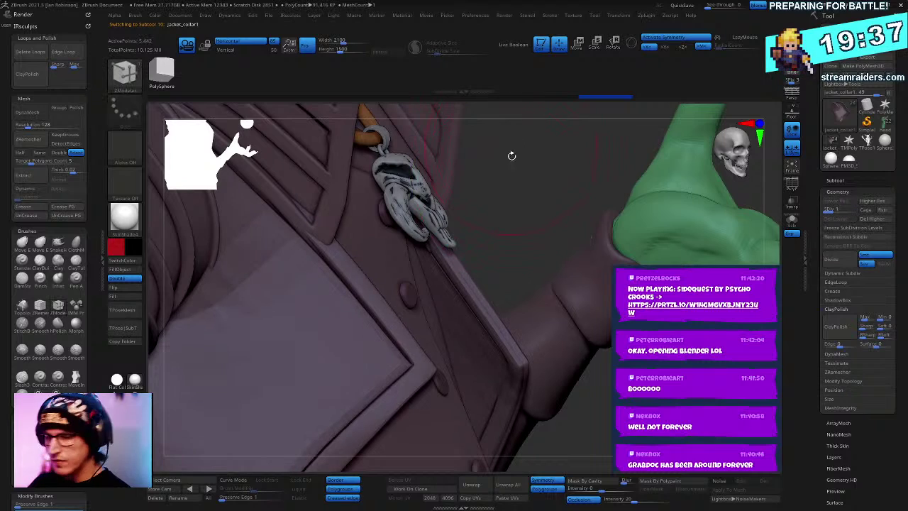
{"action": "key", "text": "b"}
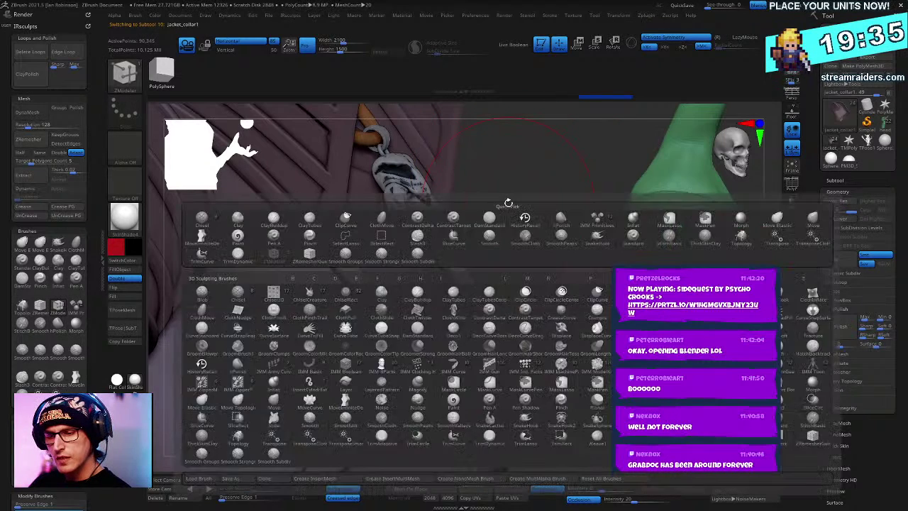
{"action": "key", "text": "m"}
{"action": "key", "text": "l"}
{"action": "left_click", "coordinate": [488, 224]}
Step: Reshape the jacket lapel's edge where it meets the collar using the Move brush, with a smaller brush for the corner
{"action": "key", "text": "b"}
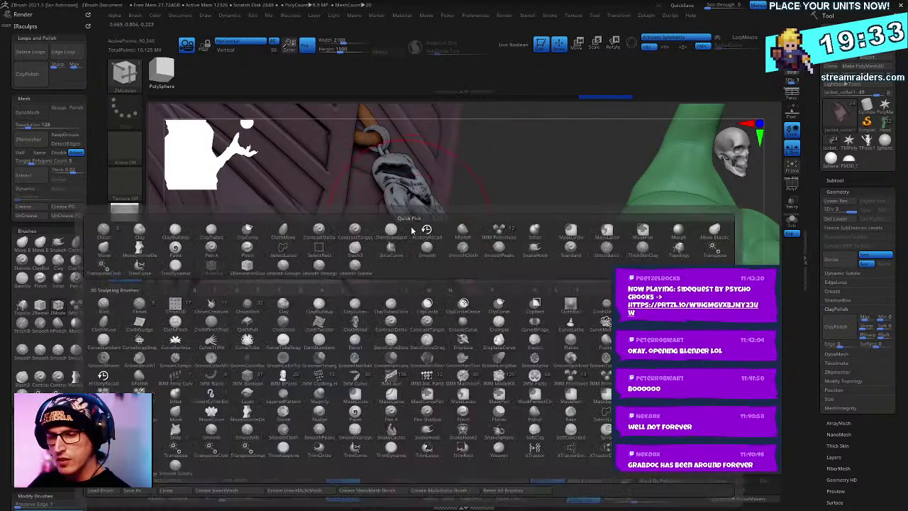
{"action": "key", "text": "m"}
{"action": "key", "text": "v"}
{"action": "left_click_drag", "start_coordinate": [325, 234], "coordinate": [318, 241]}
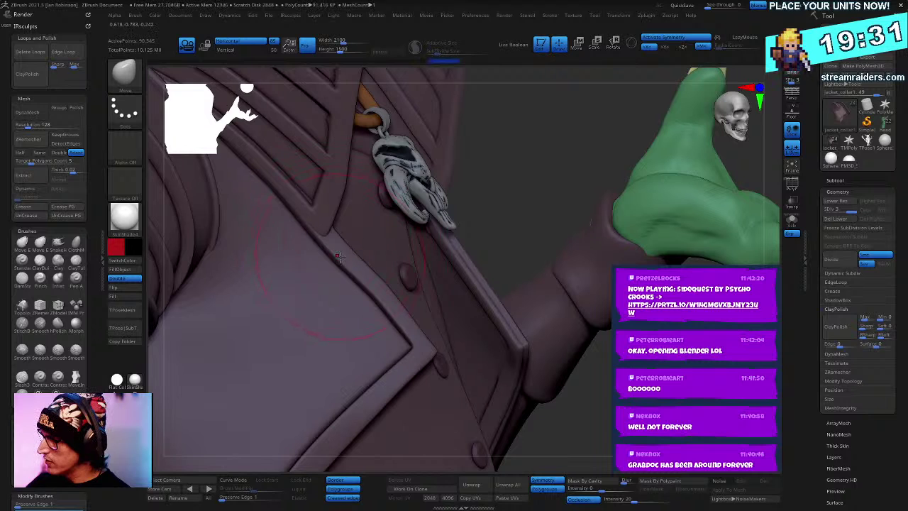
{"action": "mouse_move", "coordinate": [357, 277]}
{"action": "left_mouse_down"}
{"action": "mouse_move", "coordinate": [379, 318]}
{"action": "mouse_move", "coordinate": [323, 241]}
{"action": "left_mouse_up"}
{"action": "key", "text": "s"}
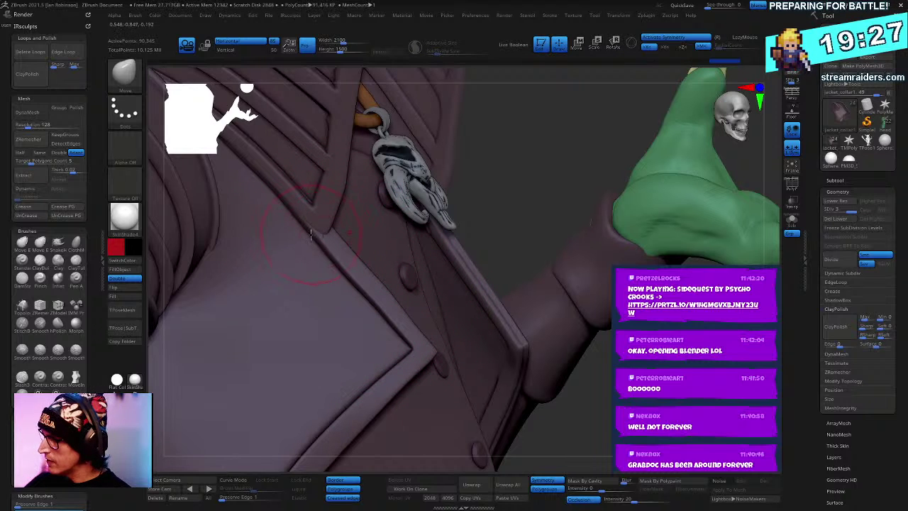
{"action": "mouse_move", "coordinate": [525, 167]}
{"action": "left_mouse_down"}
{"action": "mouse_move", "coordinate": [581, 162]}
{"action": "mouse_move", "coordinate": [595, 177]}
{"action": "left_mouse_up"}
{"action": "left_click_drag", "start_coordinate": [316, 237], "coordinate": [331, 239]}
{"action": "mouse_move", "coordinate": [604, 175]}
{"action": "left_mouse_down"}
{"action": "mouse_move", "coordinate": [553, 173]}
{"action": "mouse_move", "coordinate": [605, 175]}
{"action": "left_mouse_up"}
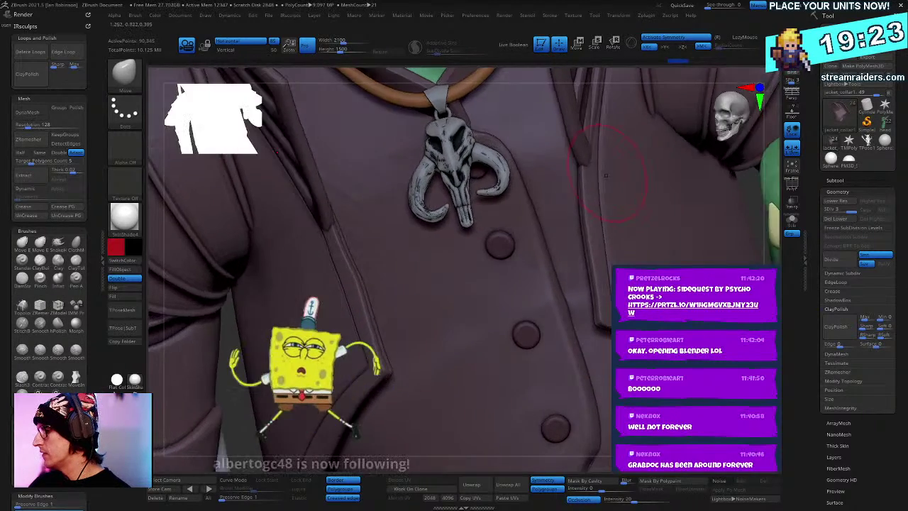
Step: Nudge the lapel edge and collar tip into place behind the raised hand with the Move brush
{"action": "right_click_drag", "start_coordinate": [605, 175], "coordinate": [505, 210]}
{"action": "right_click", "coordinate": [510, 214]}
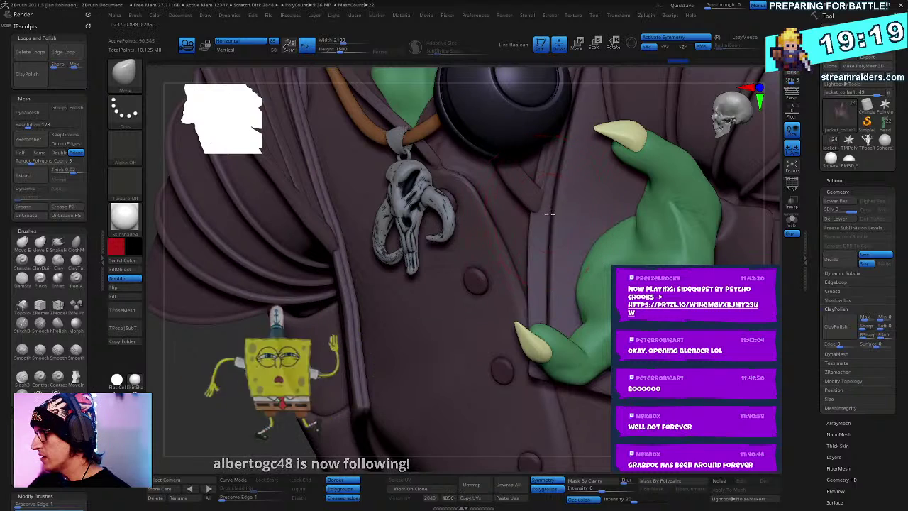
{"action": "left_click_drag", "start_coordinate": [550, 214], "coordinate": [543, 213]}
{"action": "left_click_drag", "start_coordinate": [549, 256], "coordinate": [544, 263]}
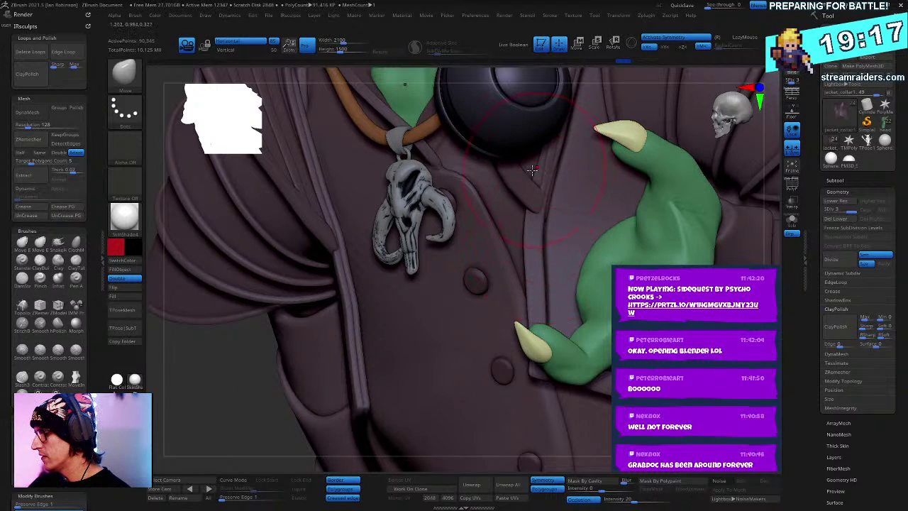
{"action": "left_click_drag", "start_coordinate": [532, 168], "coordinate": [540, 170]}
{"action": "right_click_drag", "start_coordinate": [533, 174], "coordinate": [522, 257]}
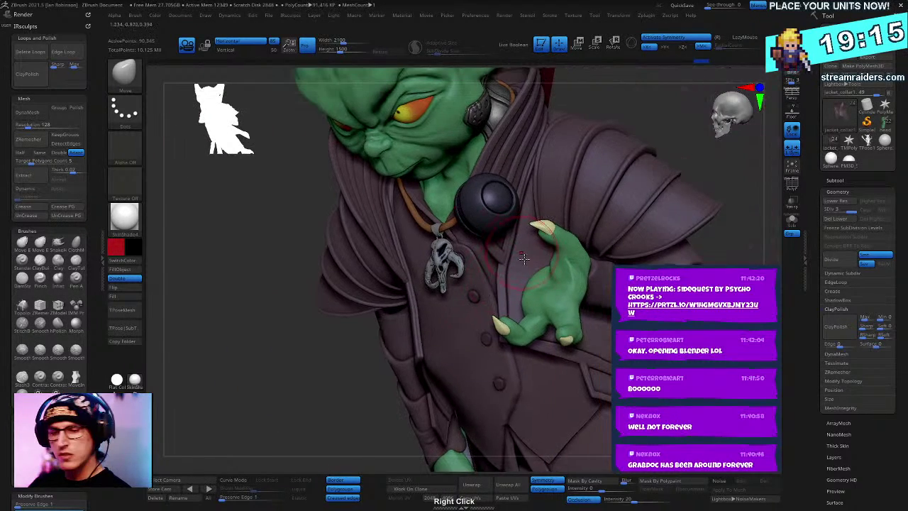
Step: Turn off symmetry and pull the lapel edge below the collar on the raised-hand side outward over the vest
{"action": "right_click_drag", "start_coordinate": [552, 195], "coordinate": [566, 207]}
{"action": "mouse_move", "coordinate": [558, 246]}
{"action": "right_mouse_down"}
{"action": "mouse_move", "coordinate": [532, 254]}
{"action": "mouse_move", "coordinate": [502, 303]}
{"action": "right_mouse_up"}
{"action": "left_click_drag", "start_coordinate": [497, 253], "coordinate": [490, 258]}
{"action": "left_click_drag", "start_coordinate": [495, 301], "coordinate": [489, 304]}
{"action": "key", "text": "space"}
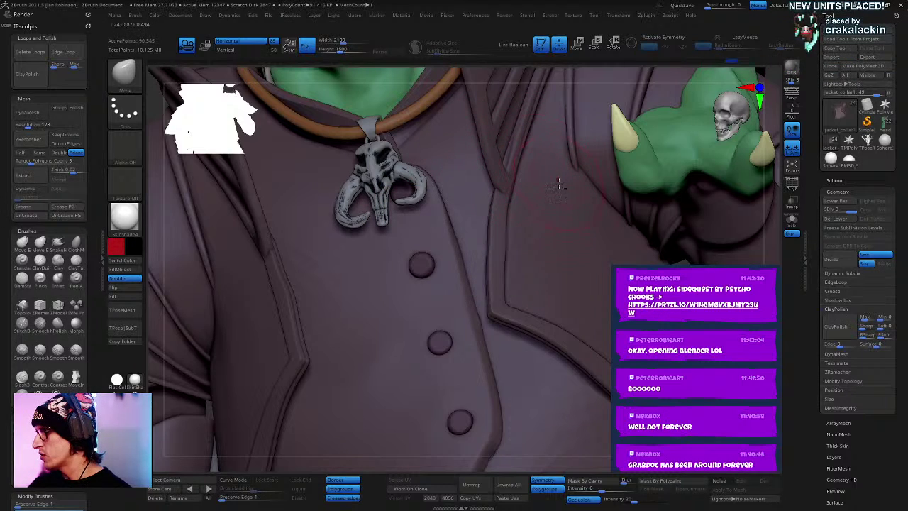
Step: Check the reshaped jacket and save the tool as DarthGrogu_011_Posed.ZTL in the Darth_Grogu folder
{"action": "right_click_drag", "start_coordinate": [559, 185], "coordinate": [512, 206], "text": "ctrl"}
{"action": "mouse_move", "coordinate": [567, 227]}
{"action": "right_mouse_down"}
{"action": "mouse_move", "coordinate": [509, 256]}
{"action": "mouse_move", "coordinate": [550, 248]}
{"action": "mouse_move", "coordinate": [589, 223]}
{"action": "mouse_move", "coordinate": [581, 237]}
{"action": "right_mouse_up"}
{"action": "right_click_drag", "start_coordinate": [431, 237], "coordinate": [434, 274], "text": "ctrl"}
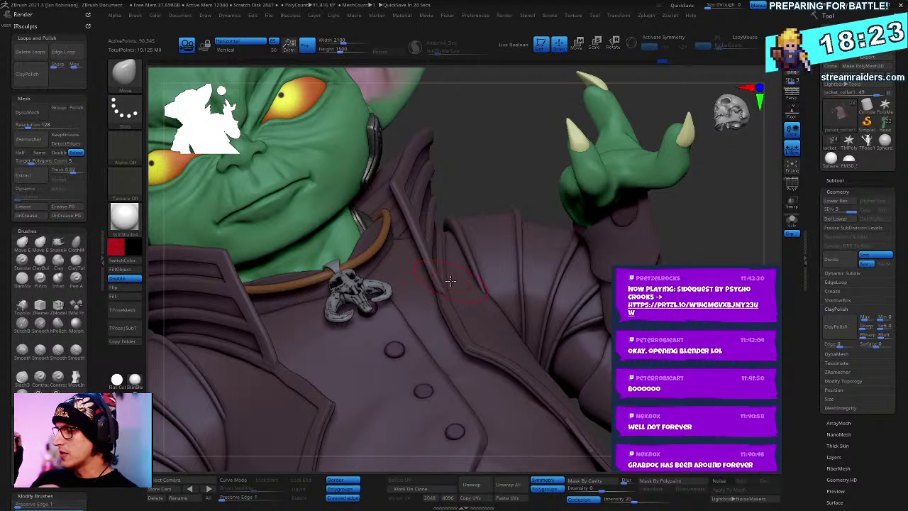
{"action": "key", "text": "f"}
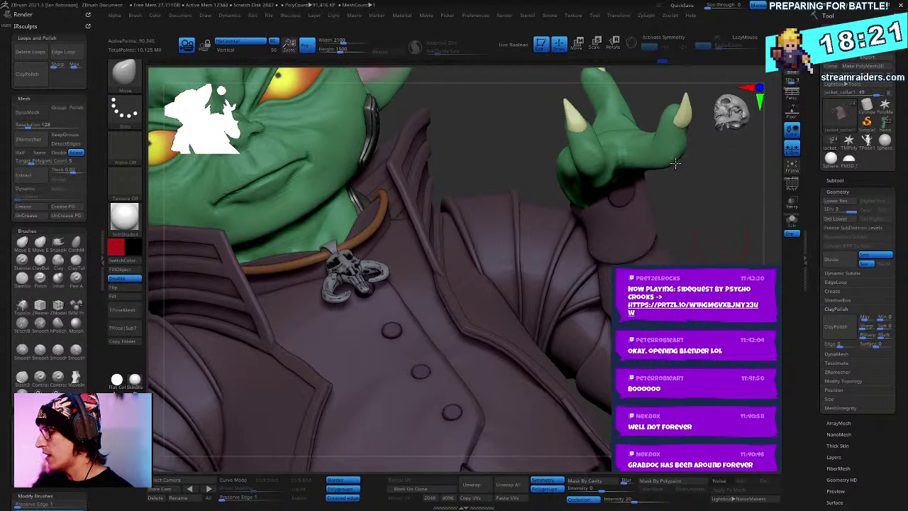
{"action": "key", "text": "ctrl+s"}
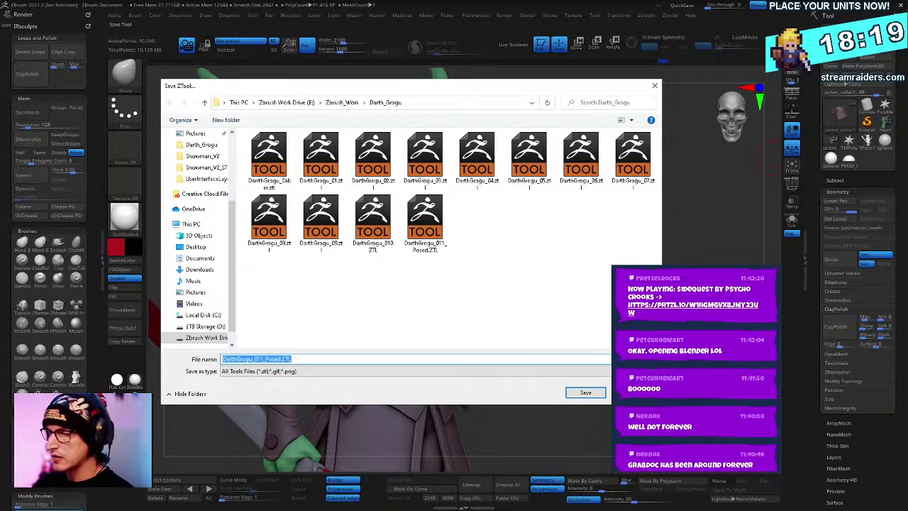
{"action": "key", "text": "Return"}
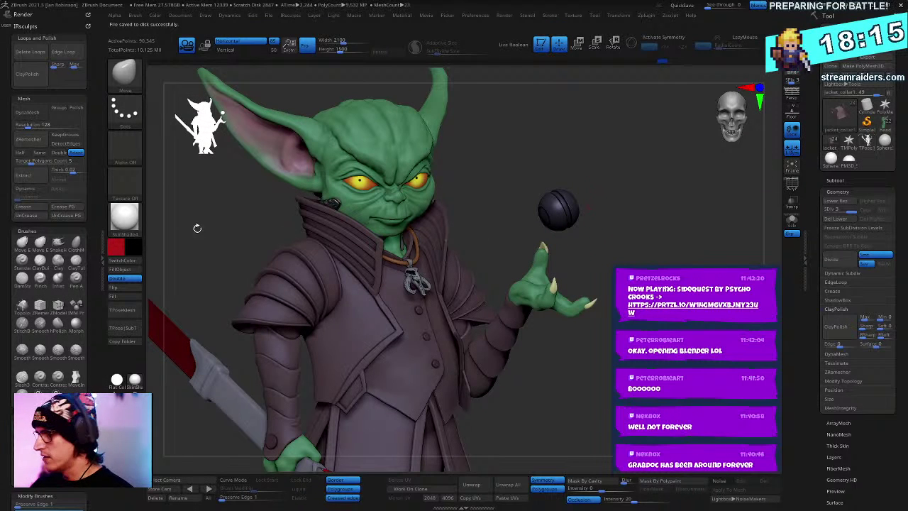
Step: Check the grabbed ZGrab01 alpha, switch to the Sphere3D tool and set the active colour to white
{"action": "left_click", "coordinate": [128, 147]}
{"action": "mouse_move", "coordinate": [430, 286]}
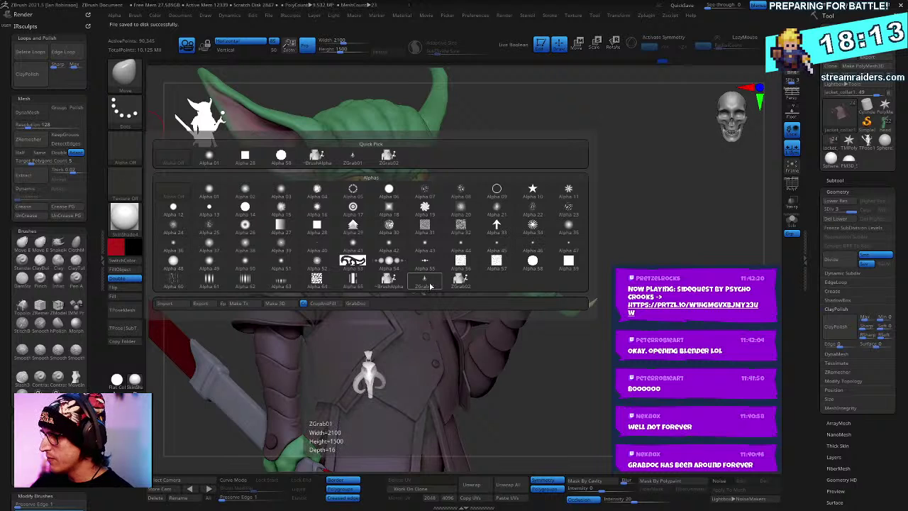
{"action": "left_click", "coordinate": [885, 146]}
{"action": "left_click_drag", "start_coordinate": [654, 216], "coordinate": [152, 289], "text": "alt"}
{"action": "left_click", "coordinate": [133, 246]}
{"action": "left_click", "coordinate": [81, 192]}
{"action": "left_click_drag", "start_coordinate": [525, 234], "coordinate": [660, 161], "text": "alt"}
{"action": "left_click_drag", "start_coordinate": [714, 227], "coordinate": [693, 209], "text": "alt"}
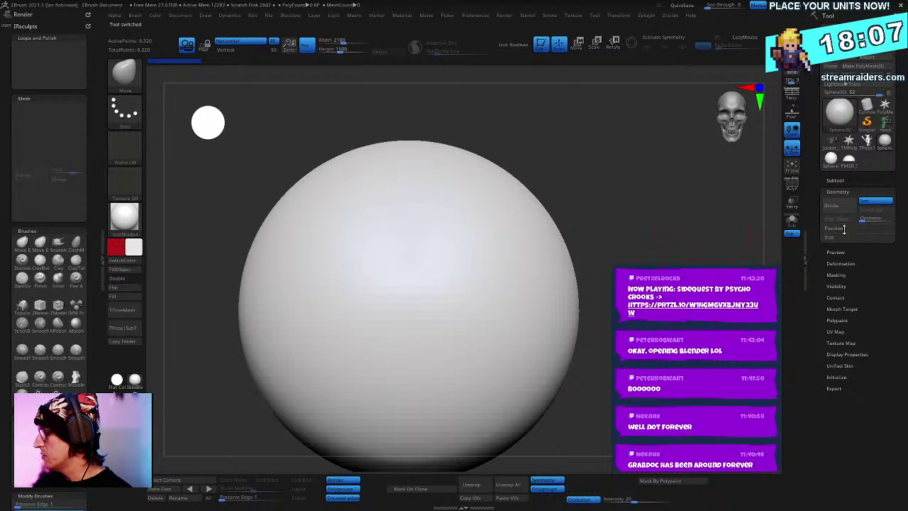
Step: Convert the sphere to a PolyMesh3D and duplicate its subtool
{"action": "left_click", "coordinate": [841, 180]}
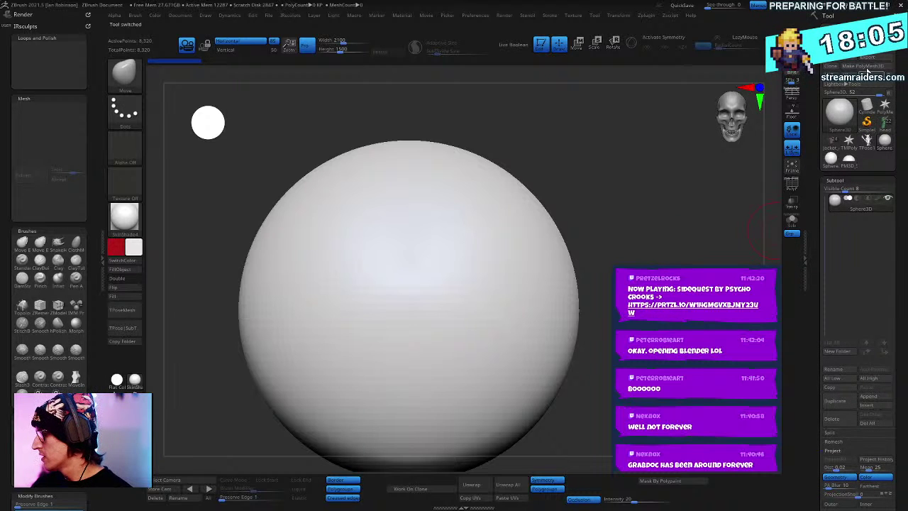
{"action": "key", "text": "ctrl+shift"}
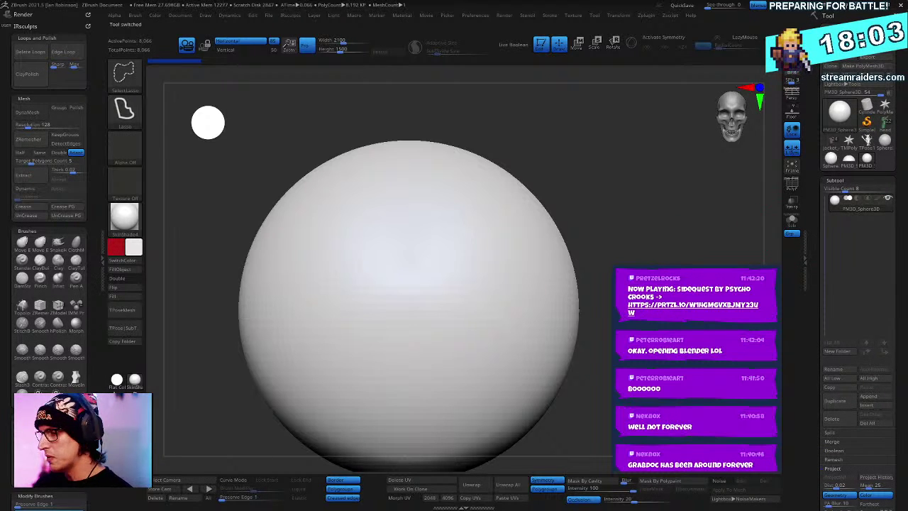
{"action": "key", "text": "ctrl+shift+d"}
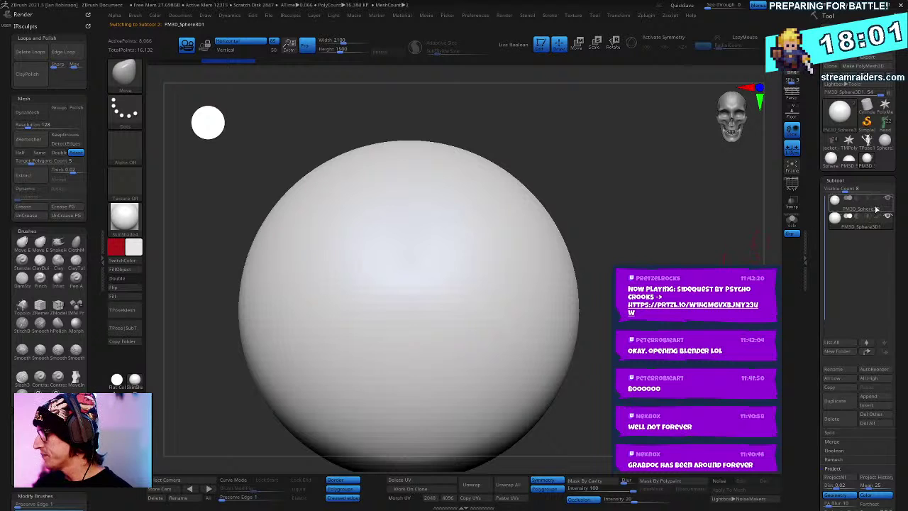
Step: Select the original PM3D_Sphere3D subtool, isolate it with Solo and divide it twice
{"action": "left_click", "coordinate": [876, 209]}
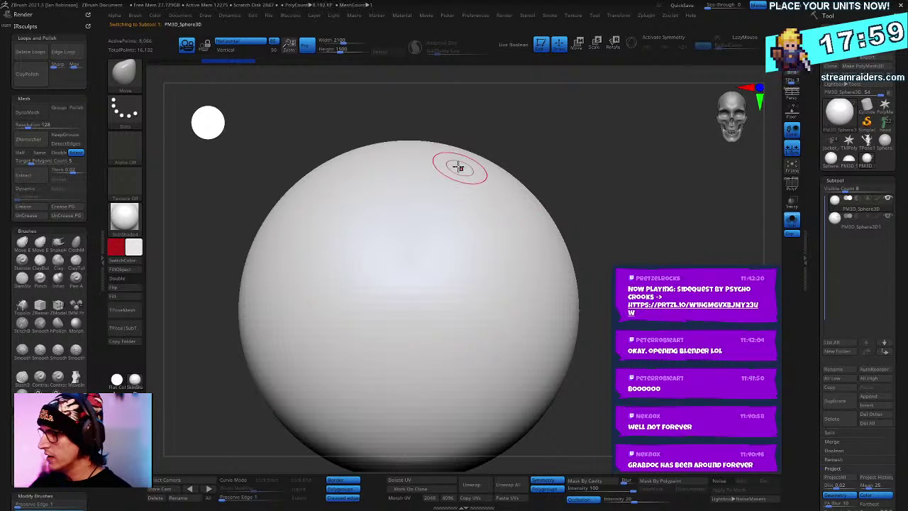
{"action": "key", "text": "ctrl+d"}
{"action": "key", "text": "ctrl+d"}
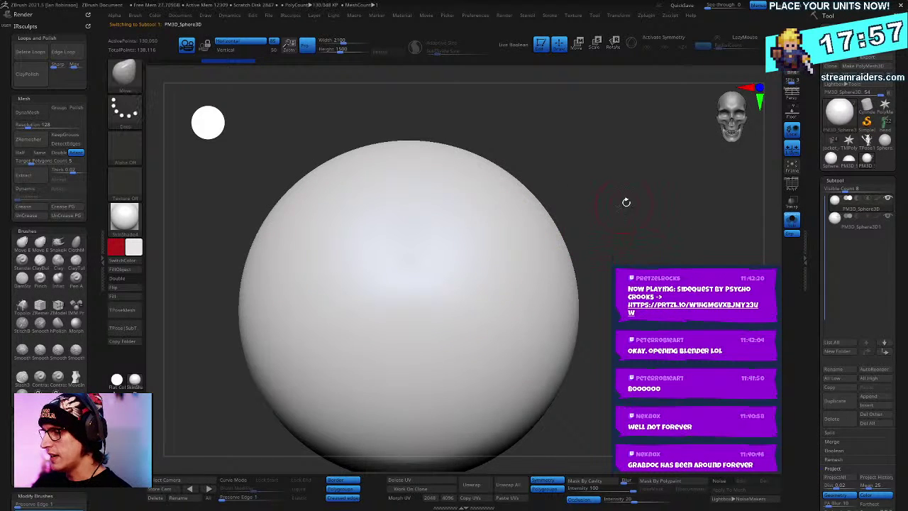
Step: Switch to the Standard brush with the DragRect stroke for stamping an alpha on the sphere
{"action": "left_click", "coordinate": [133, 150]}
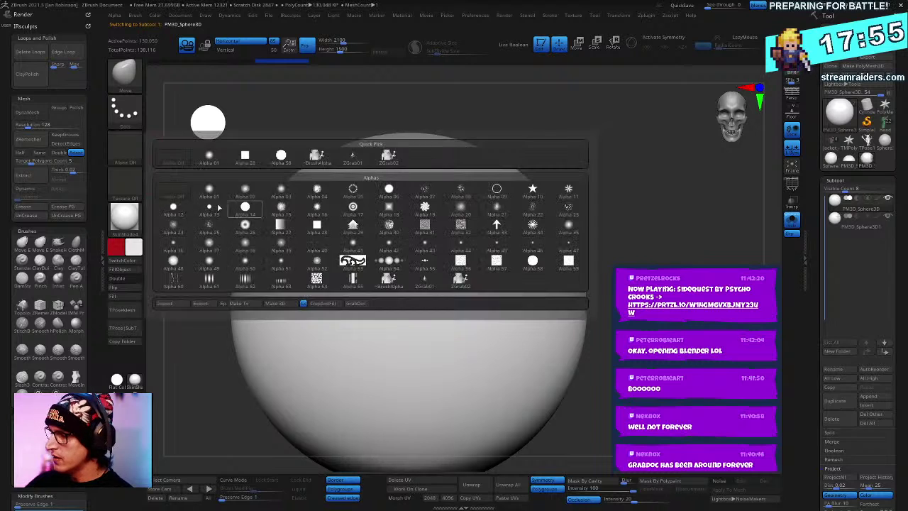
{"action": "key", "text": "b"}
{"action": "key", "text": "s"}
{"action": "key", "text": "t"}
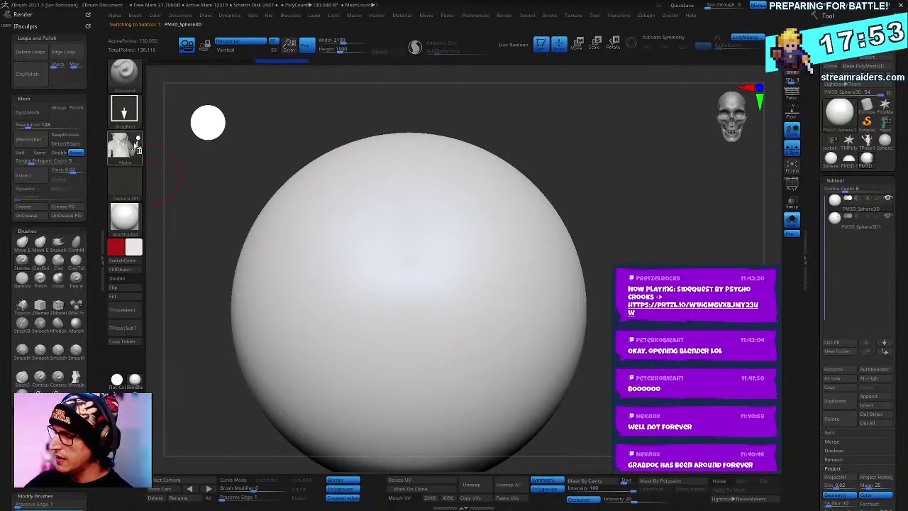
Step: Pick the horned skull pendant alpha and stamp it with the Standard brush onto the front of the sphere
{"action": "left_click", "coordinate": [137, 147]}
{"action": "left_click", "coordinate": [438, 291]}
{"action": "left_click_drag", "start_coordinate": [431, 294], "coordinate": [418, 461]}
{"action": "key", "text": "ctrl+z"}
{"action": "key", "text": "b"}
{"action": "key", "text": "s"}
{"action": "key", "text": "t"}
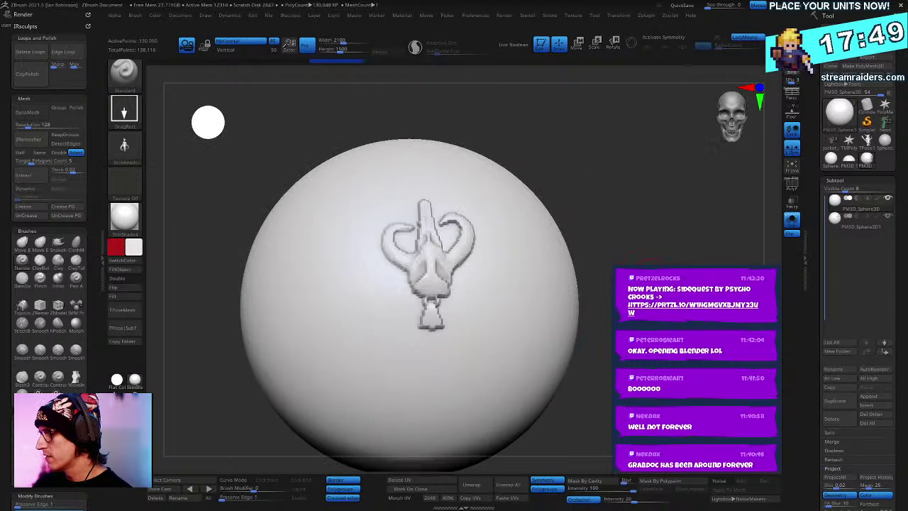
Step: Select the duplicate PM3D_Sphere3D1 subtool and subdivide it up to level 5
{"action": "left_click", "coordinate": [851, 221]}
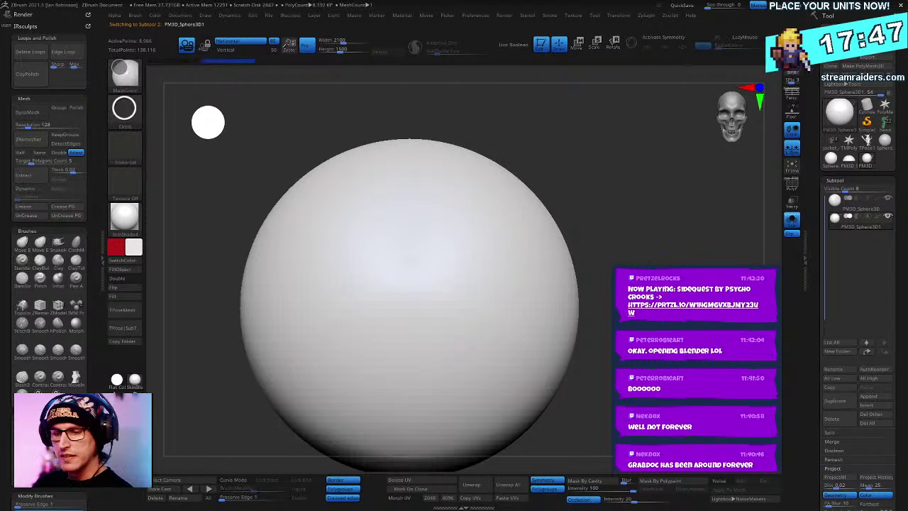
{"action": "key", "text": "ctrl+d"}
{"action": "key", "text": "ctrl+d"}
{"action": "key", "text": "ctrl+d"}
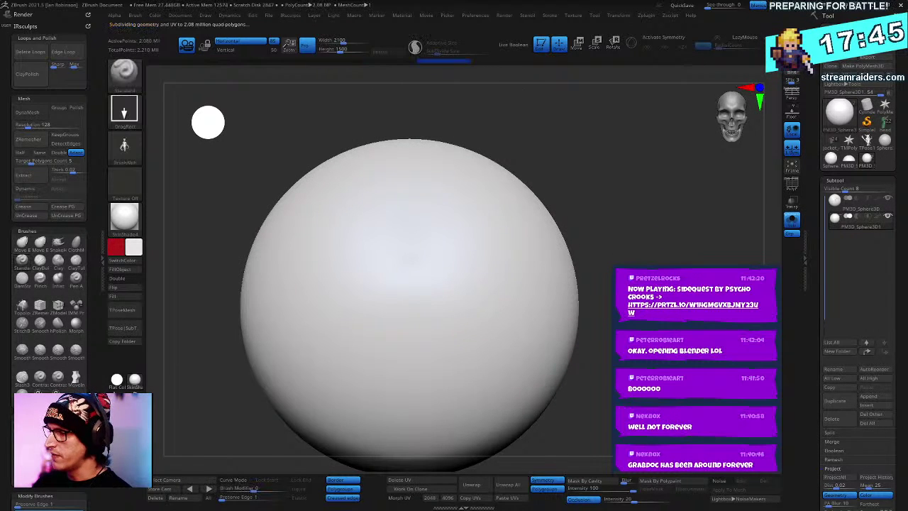
Step: Stamp the skull pendant alpha onto the front of the denser PM3D_Sphere3D1 sphere
{"action": "left_click_drag", "start_coordinate": [422, 252], "coordinate": [420, 466]}
{"action": "left_click_drag", "start_coordinate": [608, 186], "coordinate": [445, 314]}
{"action": "left_click_drag", "start_coordinate": [702, 227], "coordinate": [709, 210], "text": "alt"}
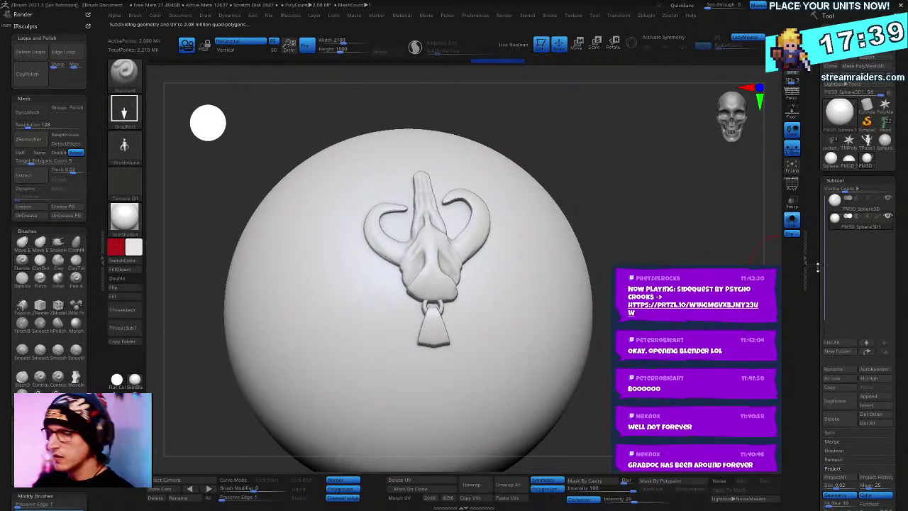
{"action": "left_click_drag", "start_coordinate": [817, 268], "coordinate": [784, 286]}
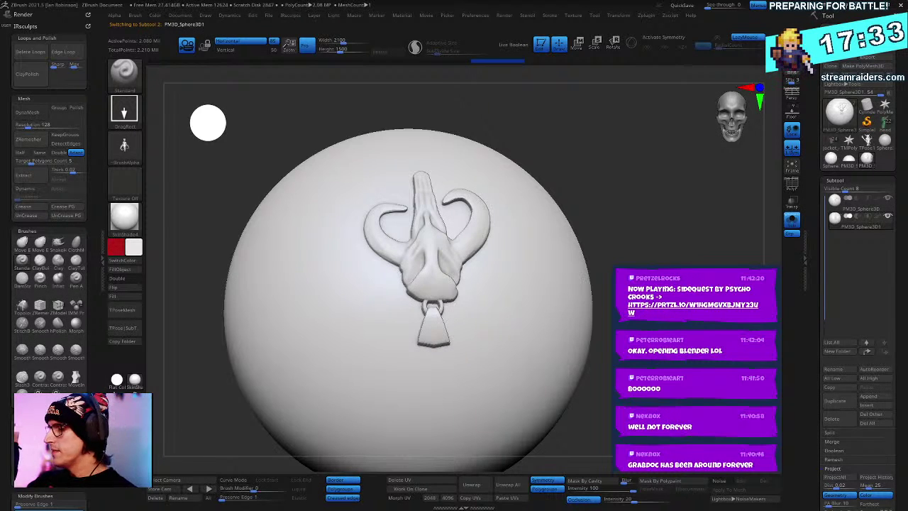
Step: Stamp a second skull pendant beside the first one and inspect the relief from the side
{"action": "left_click_drag", "start_coordinate": [621, 192], "coordinate": [716, 171]}
{"action": "left_click_drag", "start_coordinate": [388, 255], "coordinate": [394, 439]}
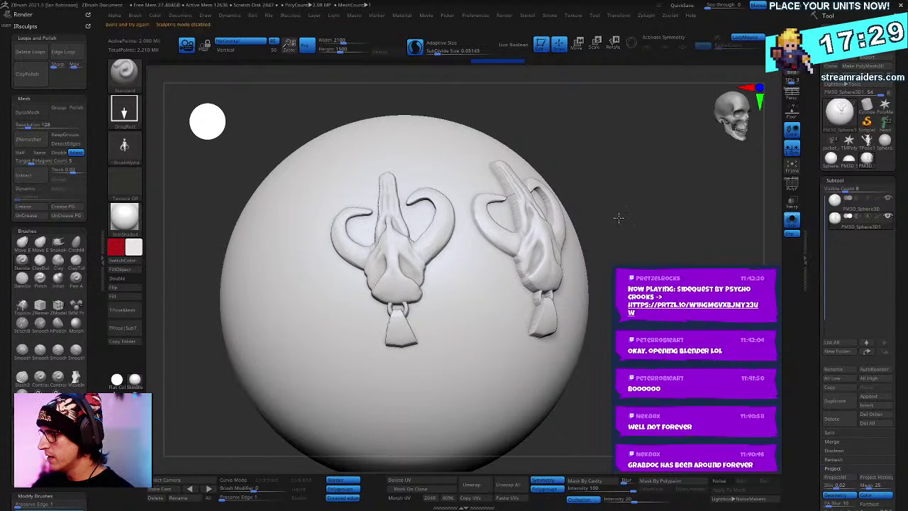
{"action": "left_click_drag", "start_coordinate": [614, 156], "coordinate": [572, 309]}
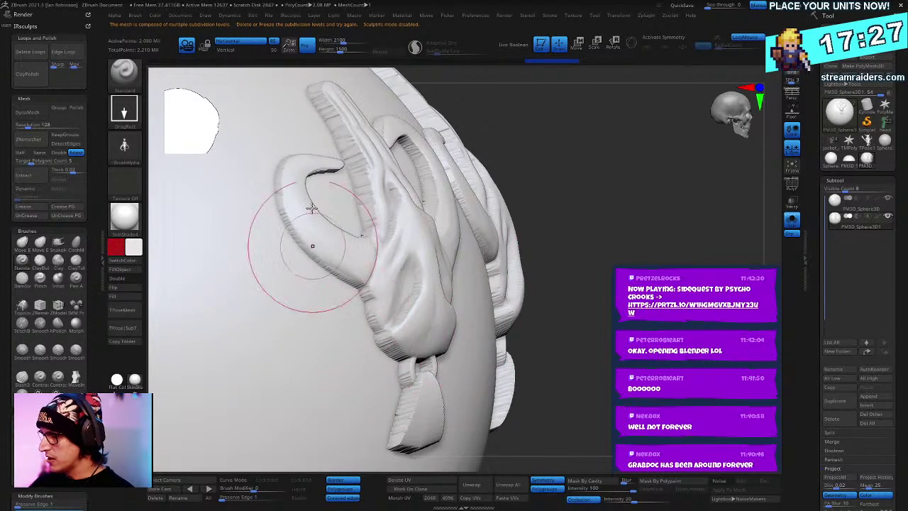
{"action": "mouse_move", "coordinate": [682, 186]}
{"action": "left_mouse_down"}
{"action": "mouse_move", "coordinate": [640, 231]}
{"action": "mouse_move", "coordinate": [680, 201]}
{"action": "mouse_move", "coordinate": [628, 261]}
{"action": "mouse_move", "coordinate": [683, 193]}
{"action": "mouse_move", "coordinate": [674, 229]}
{"action": "mouse_move", "coordinate": [687, 225]}
{"action": "left_mouse_up"}
{"action": "right_click", "coordinate": [628, 261]}
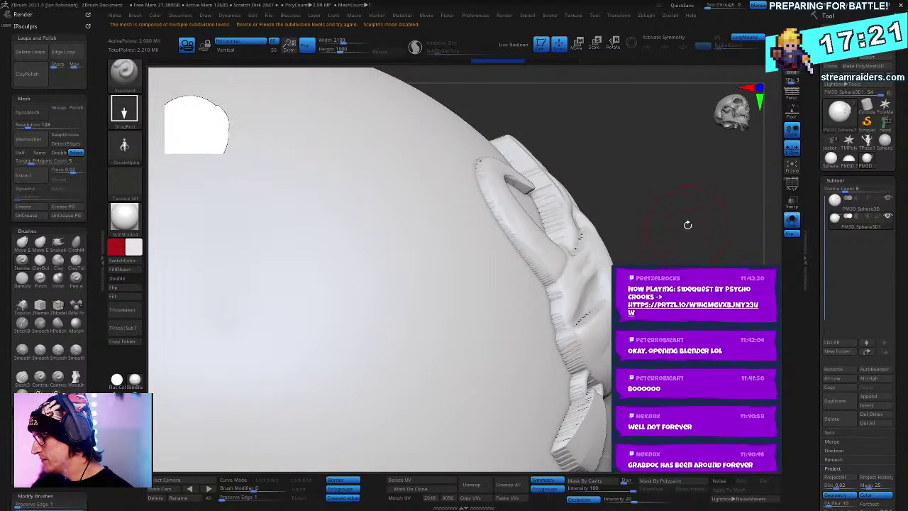
Step: Show the polyframe, try another skull stamp on the sphere and undo back to the single front stamp
{"action": "key", "text": "shift+f"}
{"action": "left_click_drag", "start_coordinate": [332, 221], "coordinate": [335, 395]}
{"action": "left_click_drag", "start_coordinate": [616, 170], "coordinate": [522, 128]}
{"action": "key", "text": "ctrl+z"}
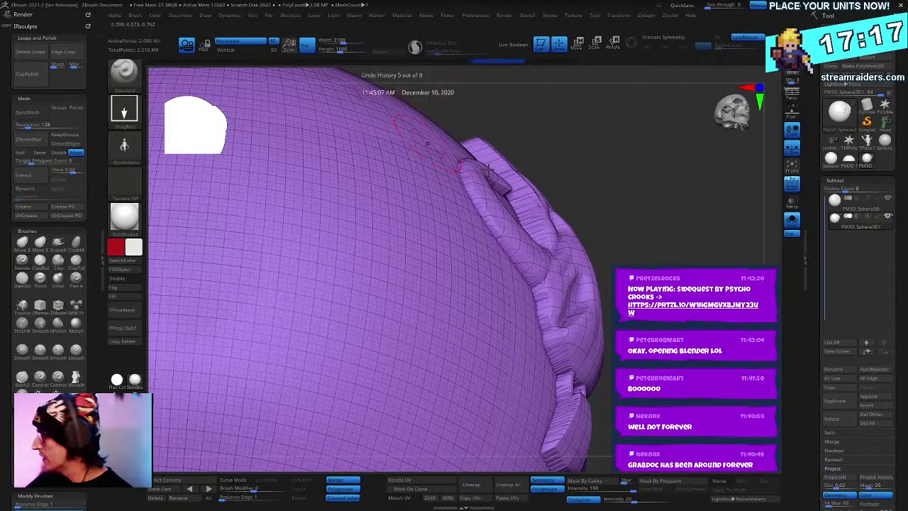
Step: Delete the sphere's lower subdivision levels and enable Sculptris Pro
{"action": "left_click", "coordinate": [842, 180]}
{"action": "left_click", "coordinate": [844, 191]}
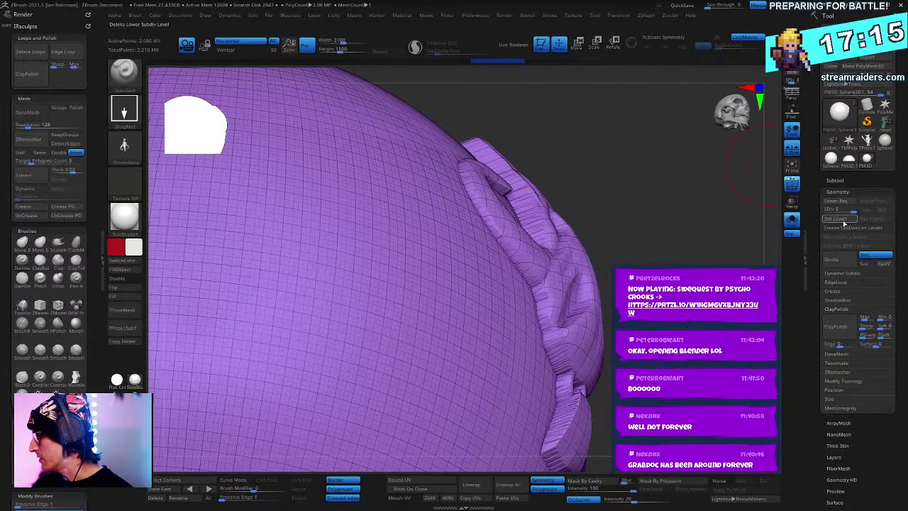
{"action": "left_click", "coordinate": [841, 219]}
{"action": "left_click_drag", "start_coordinate": [604, 171], "coordinate": [578, 160]}
{"action": "left_click", "coordinate": [415, 46]}
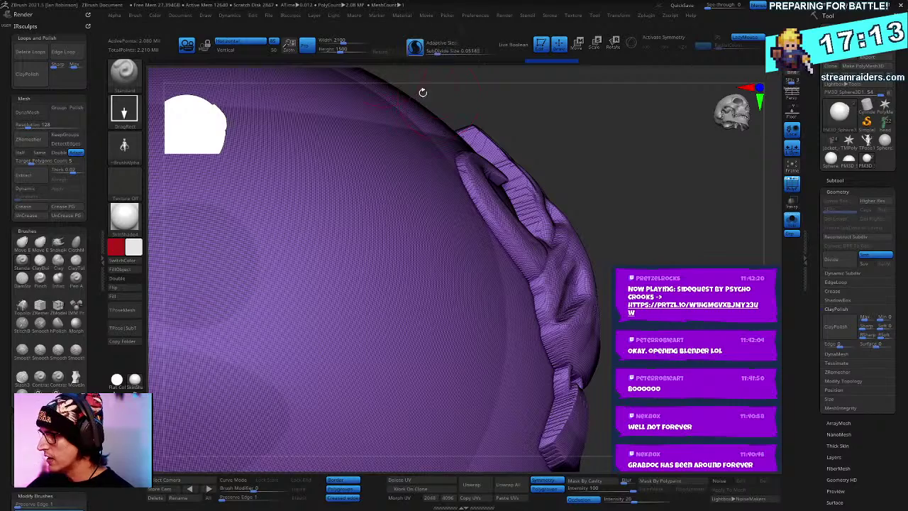
Step: Try stamping the skull alpha with Sculptris Pro active on two areas of the sphere, undoing each stamp
{"action": "mouse_move", "coordinate": [346, 198]}
{"action": "left_mouse_down"}
{"action": "mouse_move", "coordinate": [355, 367]}
{"action": "mouse_move", "coordinate": [351, 358]}
{"action": "left_mouse_up"}
{"action": "key", "text": "ctrl+z"}
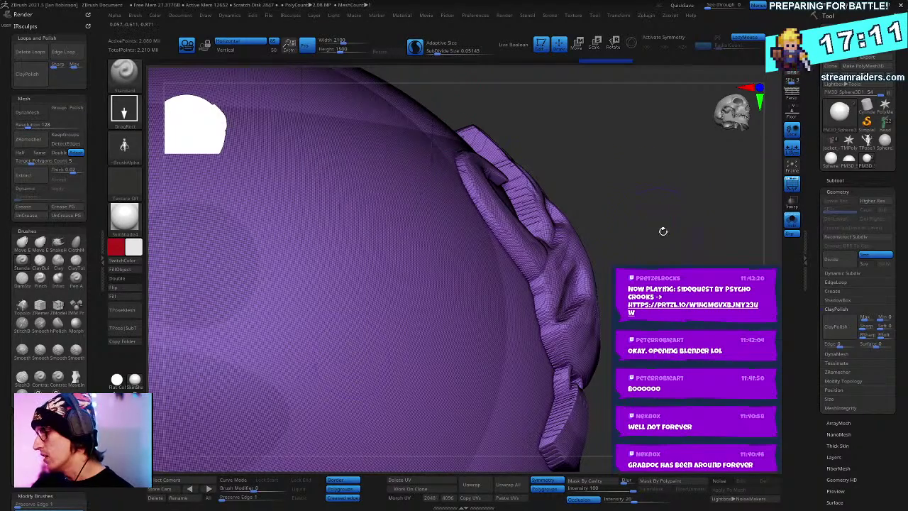
{"action": "left_click_drag", "start_coordinate": [662, 231], "coordinate": [440, 205], "text": "alt"}
{"action": "left_click_drag", "start_coordinate": [365, 253], "coordinate": [397, 381]}
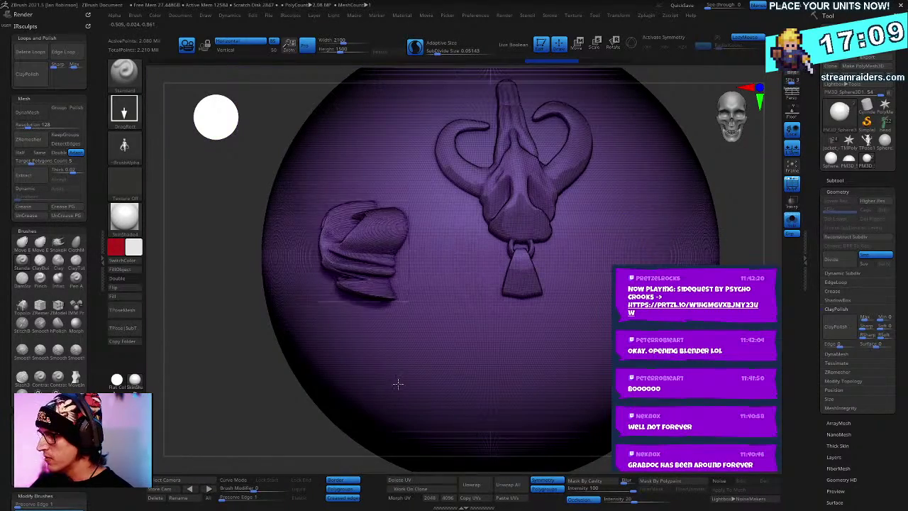
{"action": "key", "text": "ctrl+z"}
{"action": "left_click_drag", "start_coordinate": [763, 188], "coordinate": [713, 276], "text": "alt"}
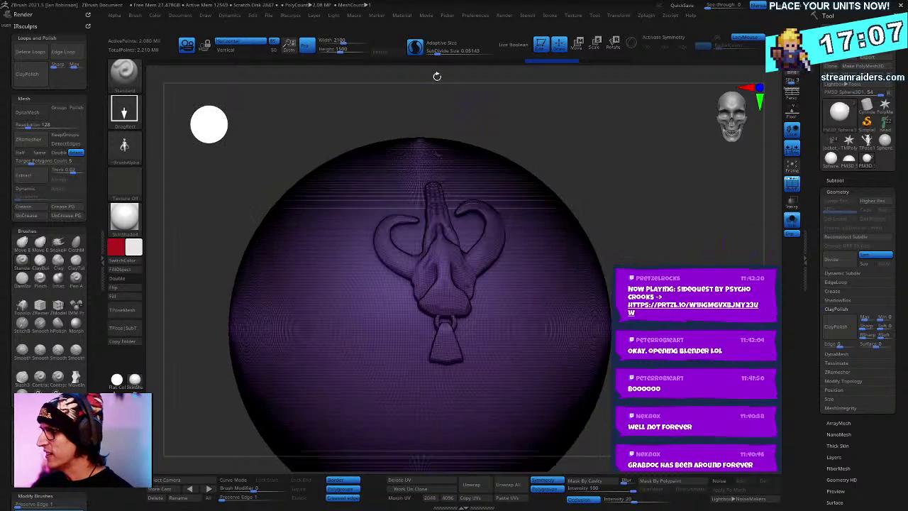
Step: Turn off Sculptris Pro and the polyframe, and undo the deletion of the lower subdivision levels
{"action": "left_click", "coordinate": [415, 47]}
{"action": "mouse_move", "coordinate": [596, 147]}
{"action": "left_mouse_down"}
{"action": "mouse_move", "coordinate": [674, 193]}
{"action": "mouse_move", "coordinate": [663, 196]}
{"action": "left_mouse_up"}
{"action": "key", "text": "shift+f"}
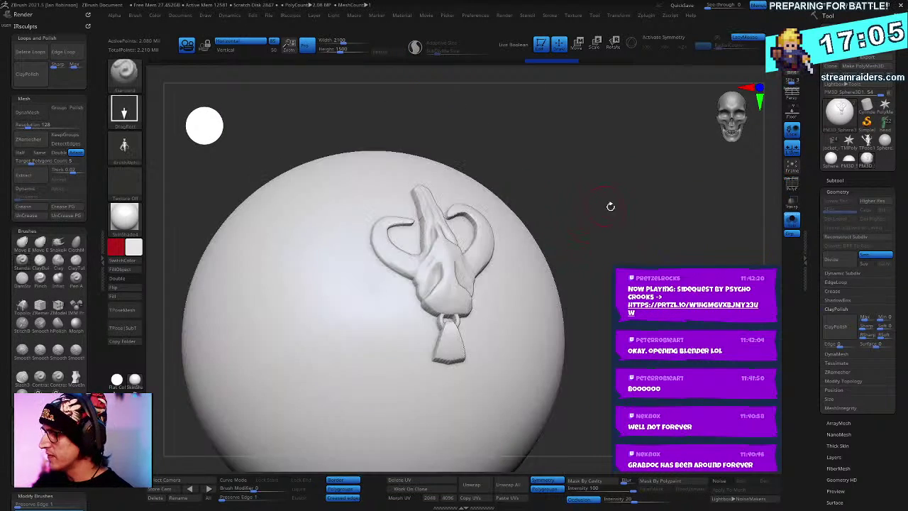
{"action": "left_click_drag", "start_coordinate": [610, 206], "coordinate": [695, 205]}
{"action": "key", "text": "ctrl+d"}
{"action": "key", "text": "ctrl+z"}
{"action": "left_click_drag", "start_coordinate": [629, 240], "coordinate": [650, 176], "text": "alt"}
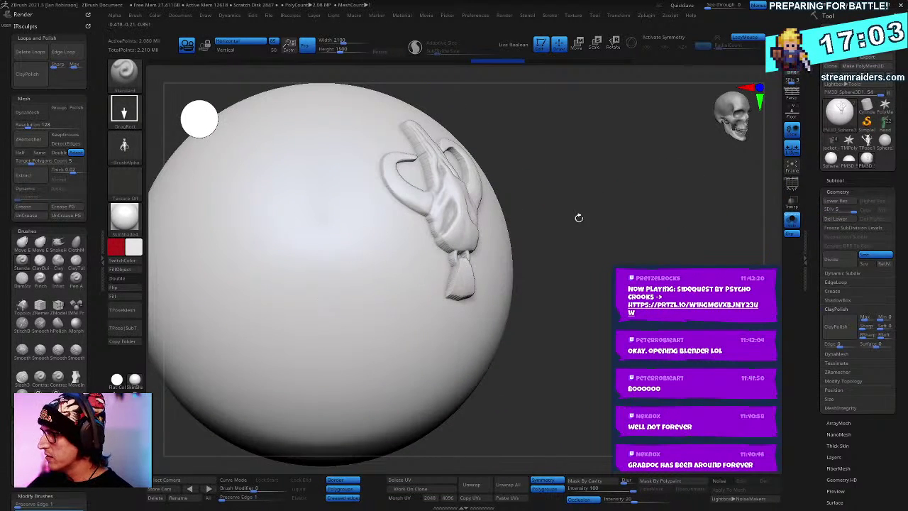
Step: Subdivide the sphere to level 6, stamp a second skull pendant next to the first and inspect both reliefs
{"action": "key", "text": "ctrl+d"}
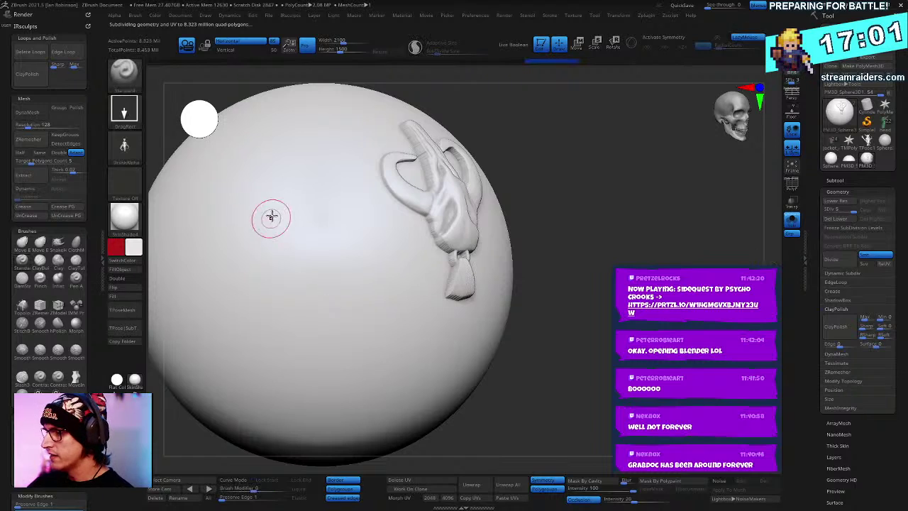
{"action": "left_click_drag", "start_coordinate": [275, 190], "coordinate": [303, 412]}
{"action": "left_click_drag", "start_coordinate": [585, 174], "coordinate": [582, 129]}
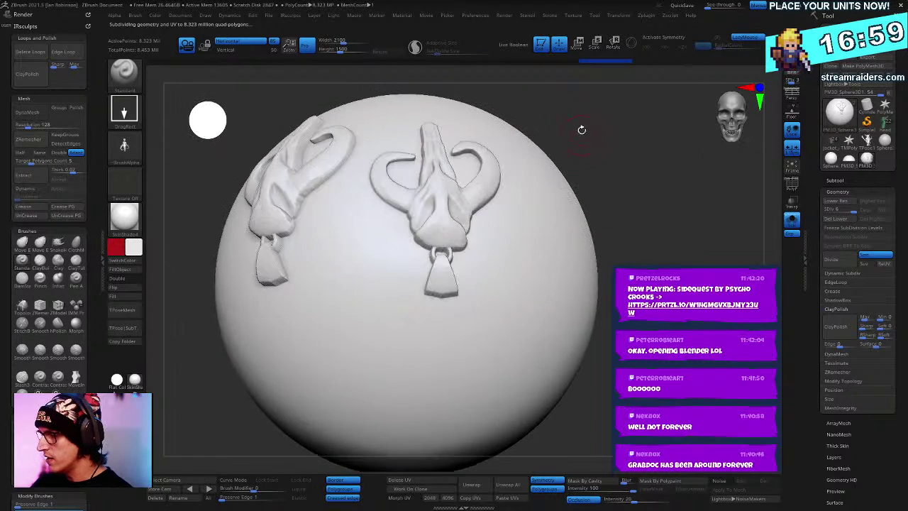
{"action": "mouse_move", "coordinate": [362, 161]}
{"action": "right_mouse_down"}
{"action": "mouse_move", "coordinate": [373, 211]}
{"action": "mouse_move", "coordinate": [425, 298]}
{"action": "mouse_move", "coordinate": [410, 253]}
{"action": "mouse_move", "coordinate": [399, 273]}
{"action": "mouse_move", "coordinate": [472, 198]}
{"action": "mouse_move", "coordinate": [456, 253]}
{"action": "mouse_move", "coordinate": [473, 218]}
{"action": "mouse_move", "coordinate": [501, 239]}
{"action": "mouse_move", "coordinate": [537, 235]}
{"action": "mouse_move", "coordinate": [518, 330]}
{"action": "mouse_move", "coordinate": [576, 268]}
{"action": "mouse_move", "coordinate": [559, 331]}
{"action": "mouse_move", "coordinate": [591, 221]}
{"action": "mouse_move", "coordinate": [579, 168]}
{"action": "right_mouse_up"}
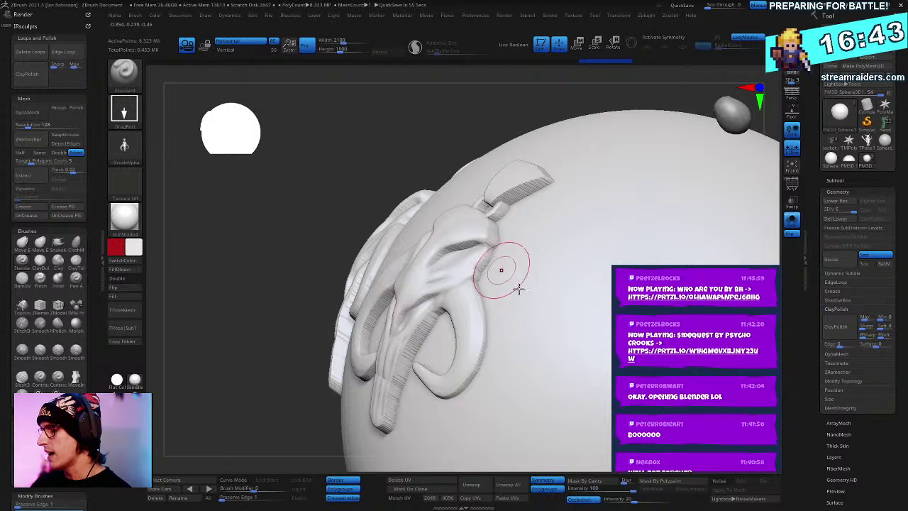
{"action": "right_click_drag", "start_coordinate": [521, 287], "coordinate": [645, 203], "text": "ctrl"}
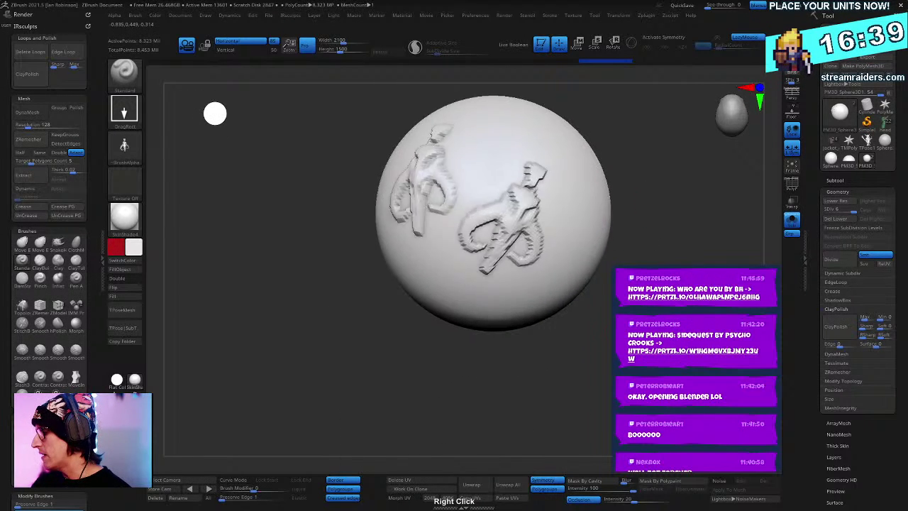
Step: Duplicate the PM3D_Sphere3D1 subtool while keeping the original selected
{"action": "left_click", "coordinate": [835, 181]}
{"action": "key", "text": "ctrl+shift"}
{"action": "key", "text": "ctrl+shift+d"}
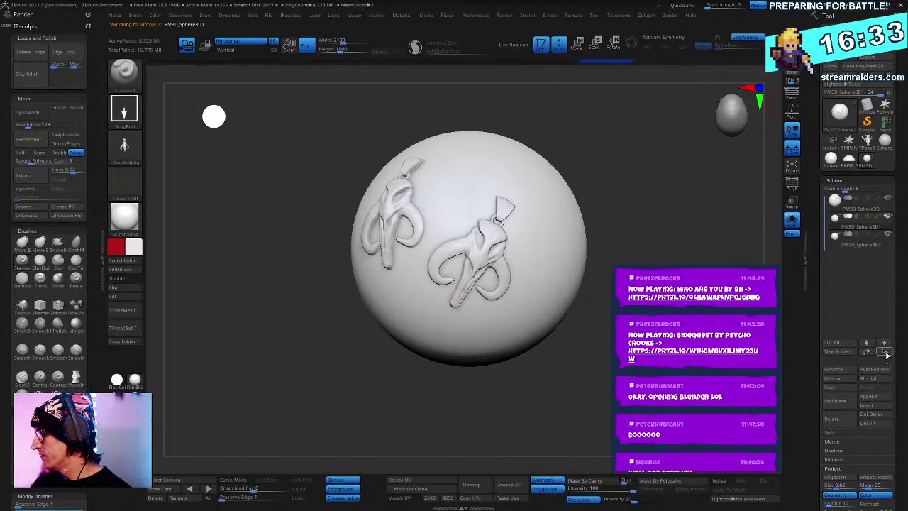
Step: DynaMesh the stamped PM3D_Sphere3D1 sphere with DynaMesh Master at a polycount of 1 million
{"action": "left_click", "coordinate": [619, 15]}
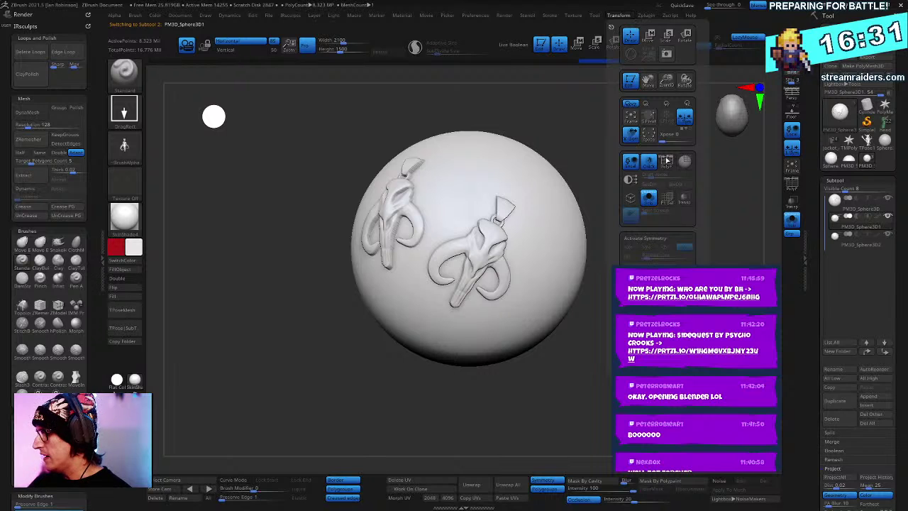
{"action": "left_click", "coordinate": [646, 15]}
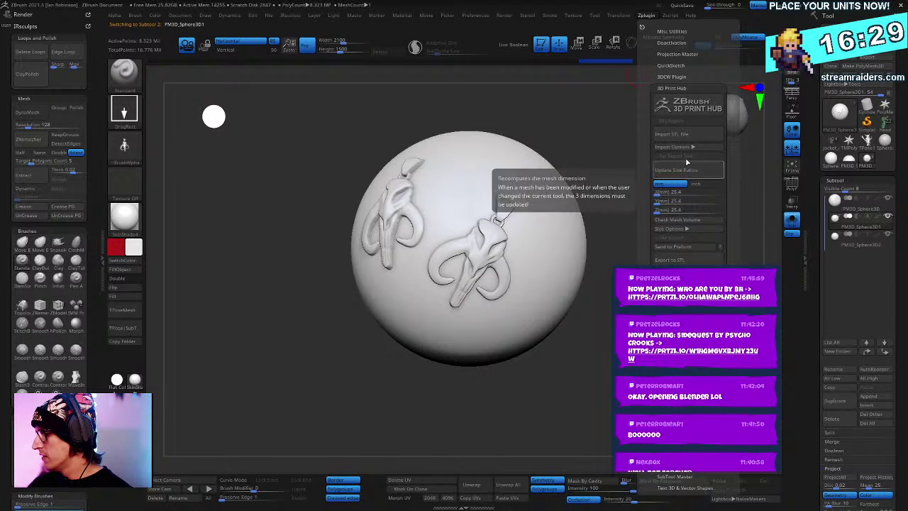
{"action": "left_click", "coordinate": [675, 88]}
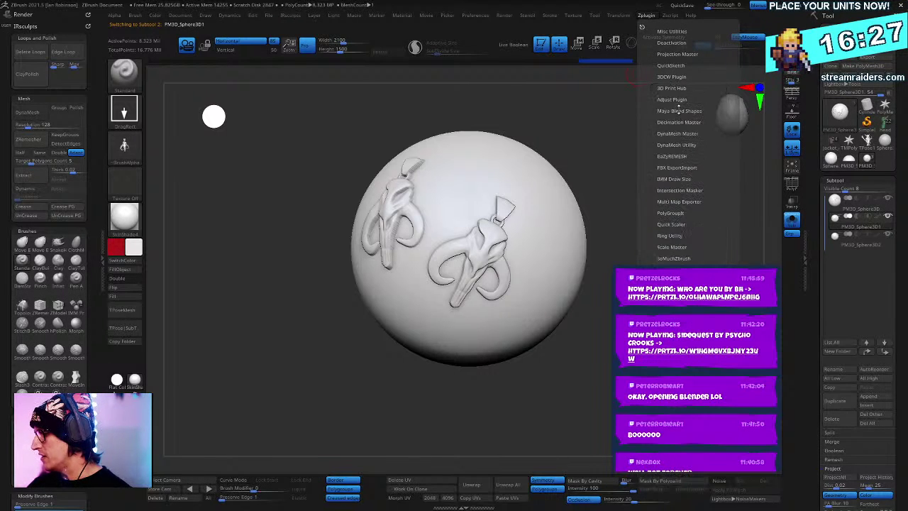
{"action": "left_click", "coordinate": [680, 133]}
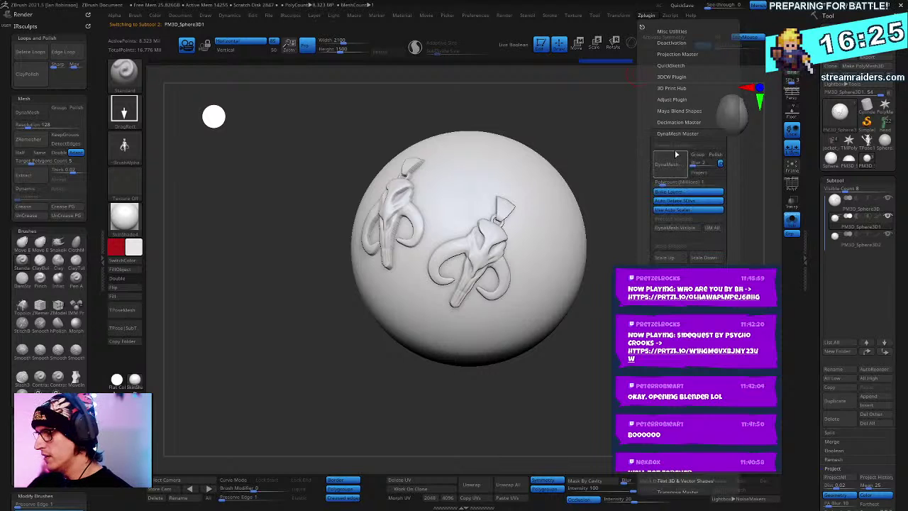
{"action": "left_click", "coordinate": [678, 163]}
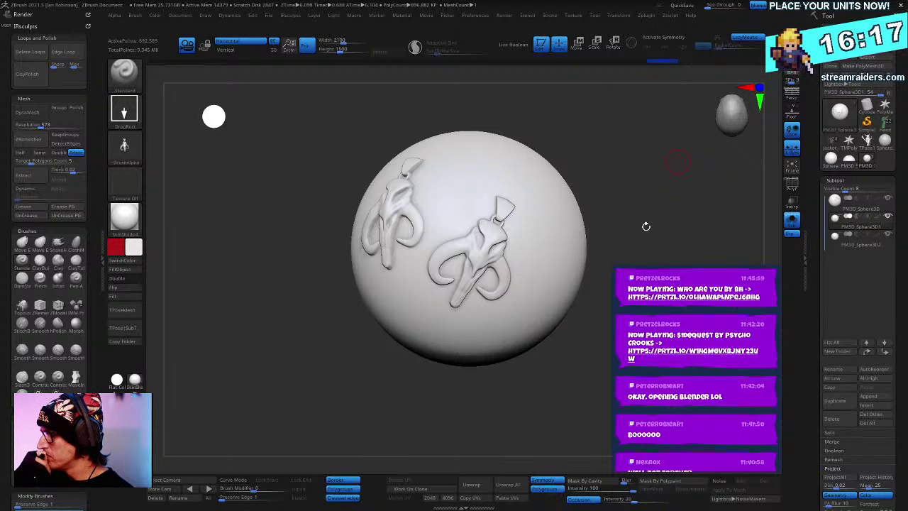
Step: Delete the duplicated PM3D_Sphere3D2 subtool and stamp a third skull pendant on an empty side of the DynaMeshed sphere
{"action": "left_click_drag", "start_coordinate": [646, 226], "coordinate": [673, 326]}
{"action": "left_click", "coordinate": [863, 233]}
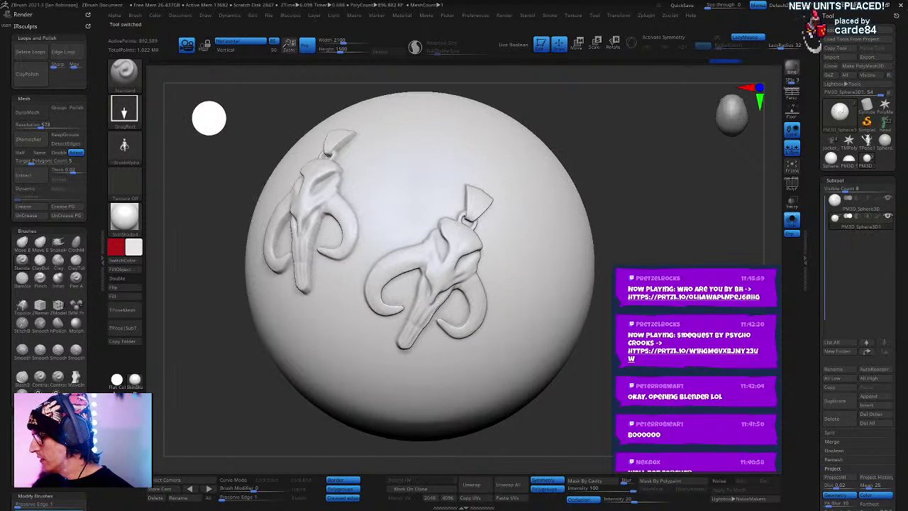
{"action": "left_click_drag", "start_coordinate": [698, 251], "coordinate": [535, 260]}
{"action": "left_click_drag", "start_coordinate": [514, 218], "coordinate": [570, 394]}
{"action": "left_click_drag", "start_coordinate": [677, 222], "coordinate": [726, 254]}
Step: Duplicate the PM3D_Sphere3D1 subtool and ZRemesh the copy with Adapt off
{"action": "key", "text": "ctrl+shift+d"}
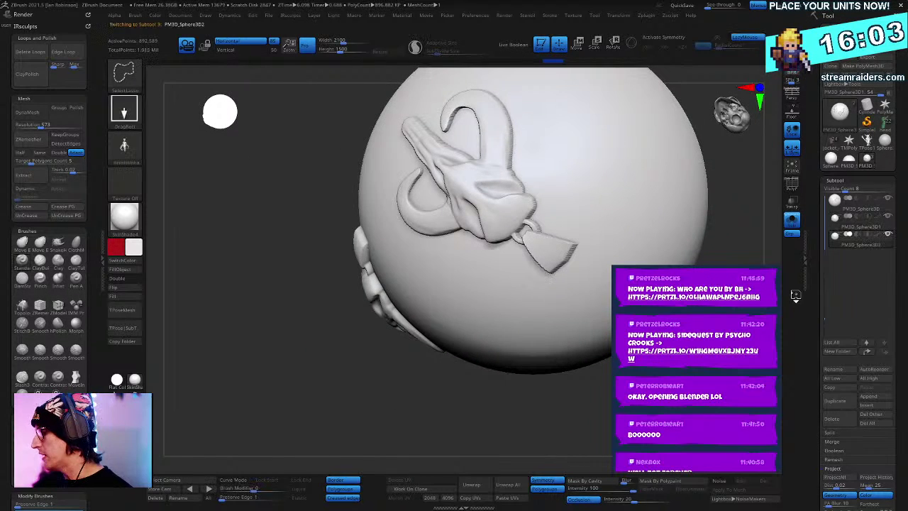
{"action": "left_click", "coordinate": [856, 240]}
{"action": "key", "text": "space"}
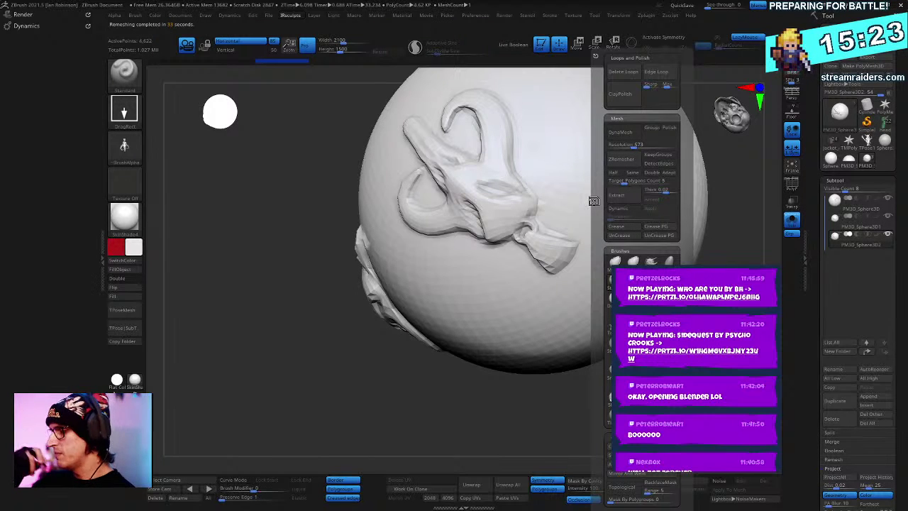
Step: Subdivide the remeshed copy four times and project all details from PM3D_Sphere3D1 onto it
{"action": "left_click_drag", "start_coordinate": [525, 399], "coordinate": [631, 417]}
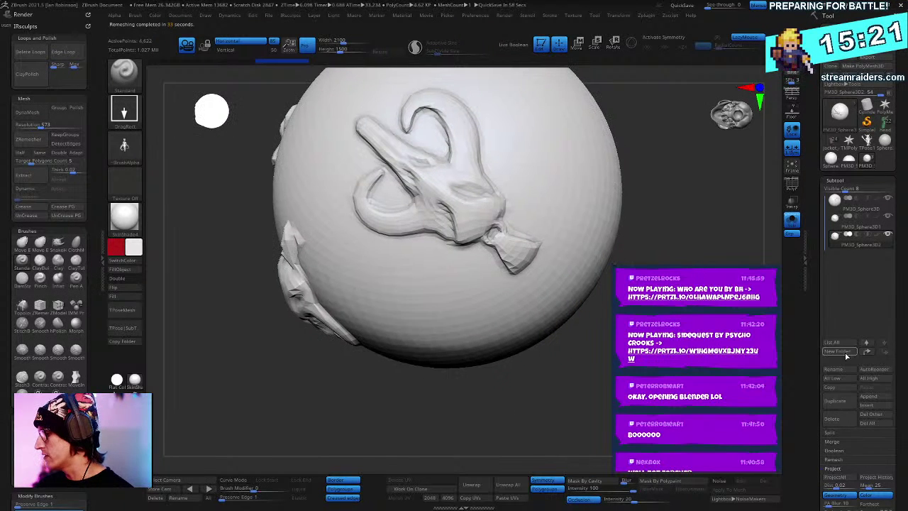
{"action": "key", "text": "ctrl"}
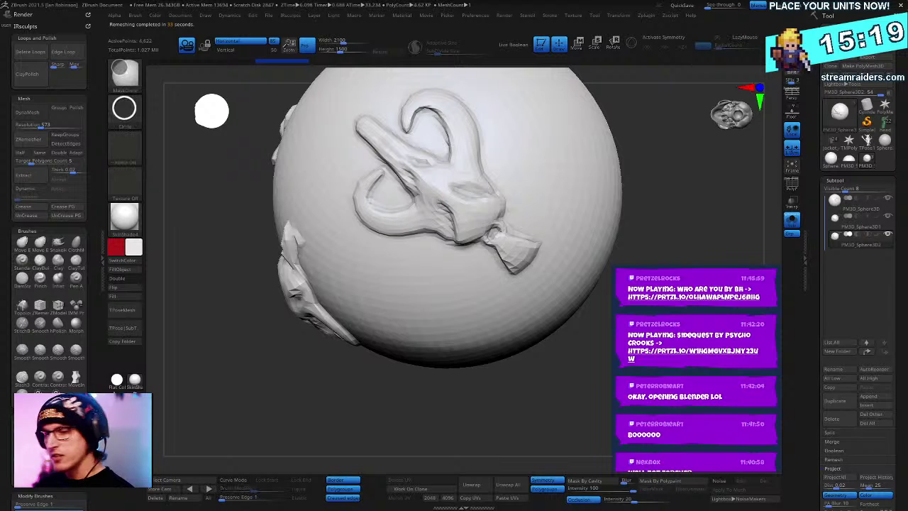
{"action": "key", "text": "ctrl+d"}
{"action": "key", "text": "ctrl+d"}
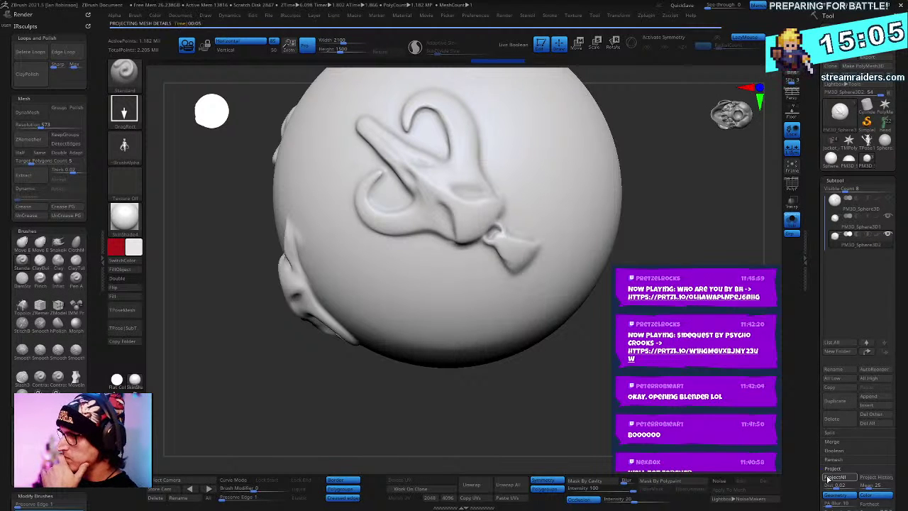
Step: Switch between the projected copy and the PM3D_Sphere3D1 subtool to compare their skull reliefs from several angles
{"action": "mouse_move", "coordinate": [653, 235]}
{"action": "left_mouse_down"}
{"action": "mouse_move", "coordinate": [716, 192]}
{"action": "mouse_move", "coordinate": [667, 227]}
{"action": "left_mouse_up"}
{"action": "key", "text": "Up"}
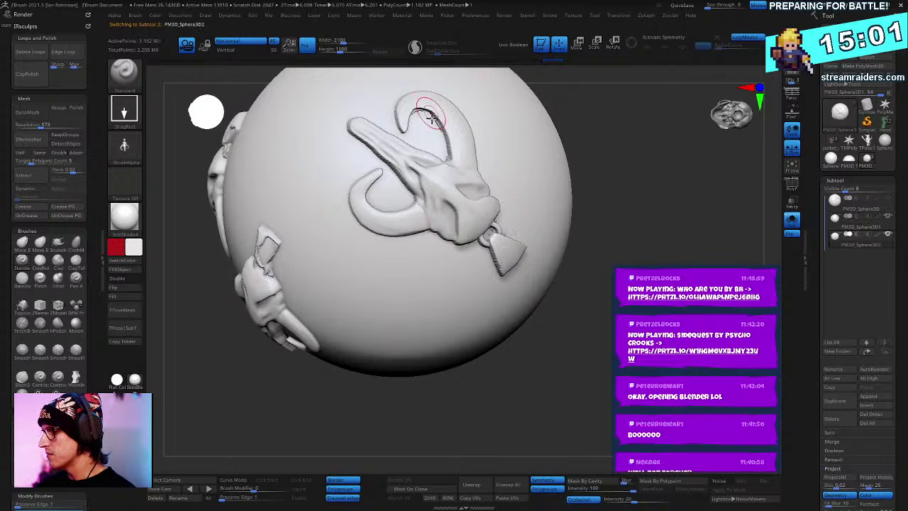
{"action": "left_click_drag", "start_coordinate": [608, 212], "coordinate": [475, 197]}
{"action": "mouse_move", "coordinate": [595, 211]}
{"action": "left_mouse_down"}
{"action": "mouse_move", "coordinate": [500, 187]}
{"action": "mouse_move", "coordinate": [620, 186]}
{"action": "mouse_move", "coordinate": [544, 294]}
{"action": "mouse_move", "coordinate": [375, 211]}
{"action": "left_mouse_up"}
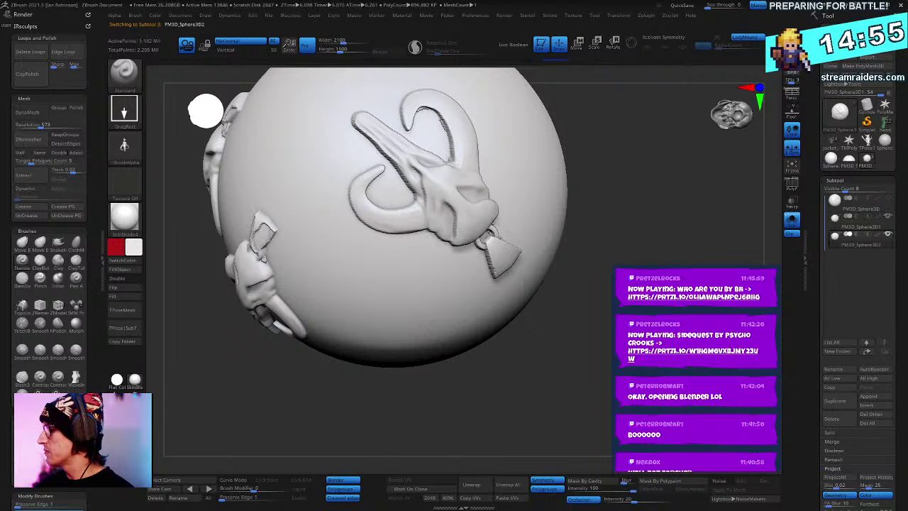
{"action": "mouse_move", "coordinate": [651, 253]}
{"action": "left_mouse_down"}
{"action": "mouse_move", "coordinate": [642, 237]}
{"action": "mouse_move", "coordinate": [539, 213]}
{"action": "mouse_move", "coordinate": [497, 298]}
{"action": "mouse_move", "coordinate": [582, 269]}
{"action": "left_mouse_up"}
{"action": "mouse_move", "coordinate": [624, 297]}
{"action": "left_mouse_down"}
{"action": "mouse_move", "coordinate": [603, 312]}
{"action": "mouse_move", "coordinate": [584, 289]}
{"action": "left_mouse_up"}
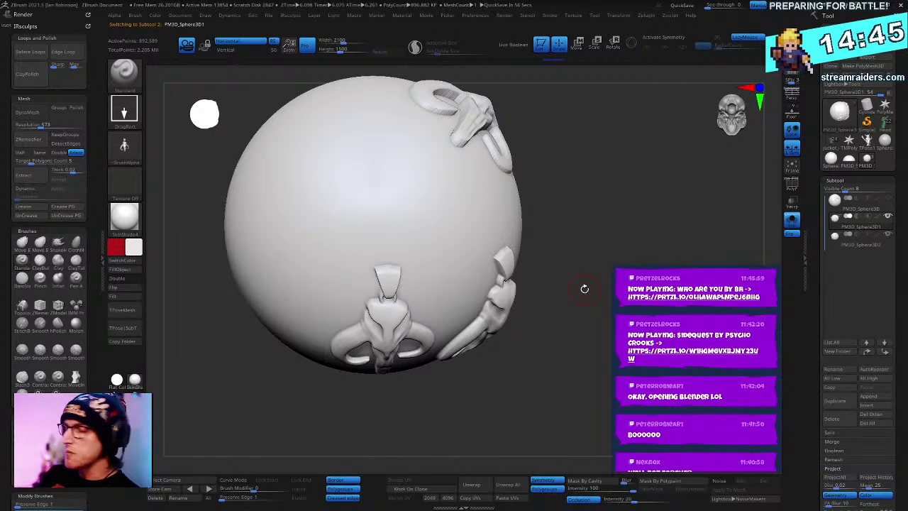
{"action": "left_click", "coordinate": [126, 148]}
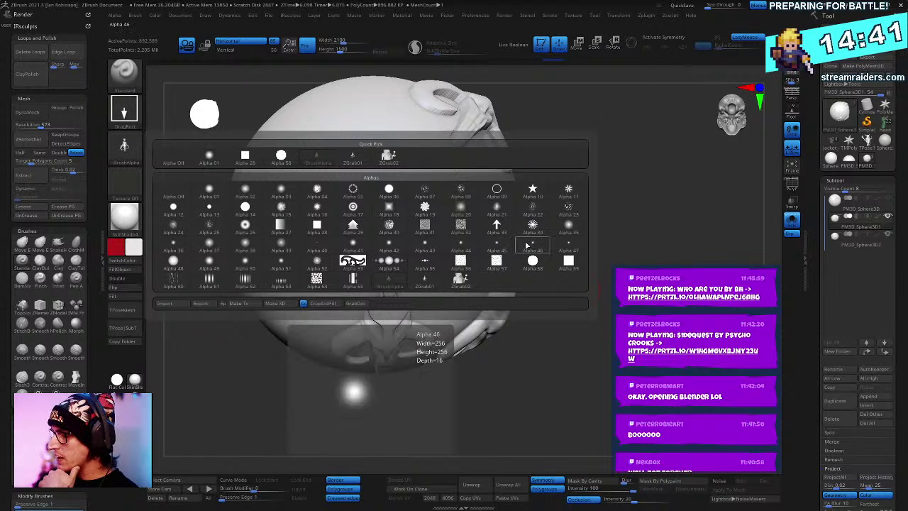
{"action": "mouse_move", "coordinate": [488, 268]}
{"action": "mouse_move", "coordinate": [468, 250]}
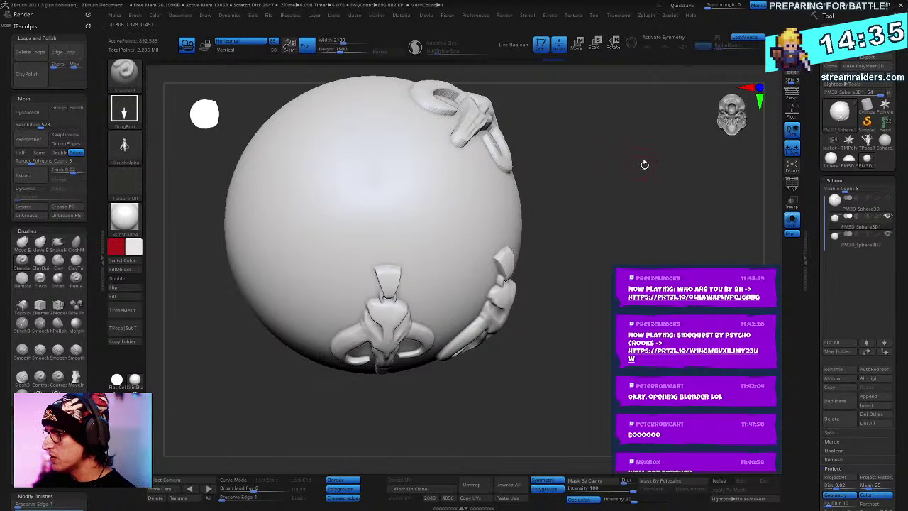
{"action": "mouse_move", "coordinate": [642, 163]}
{"action": "left_mouse_down"}
{"action": "mouse_move", "coordinate": [648, 239]}
{"action": "mouse_move", "coordinate": [636, 223]}
{"action": "mouse_move", "coordinate": [636, 238]}
{"action": "left_mouse_up"}
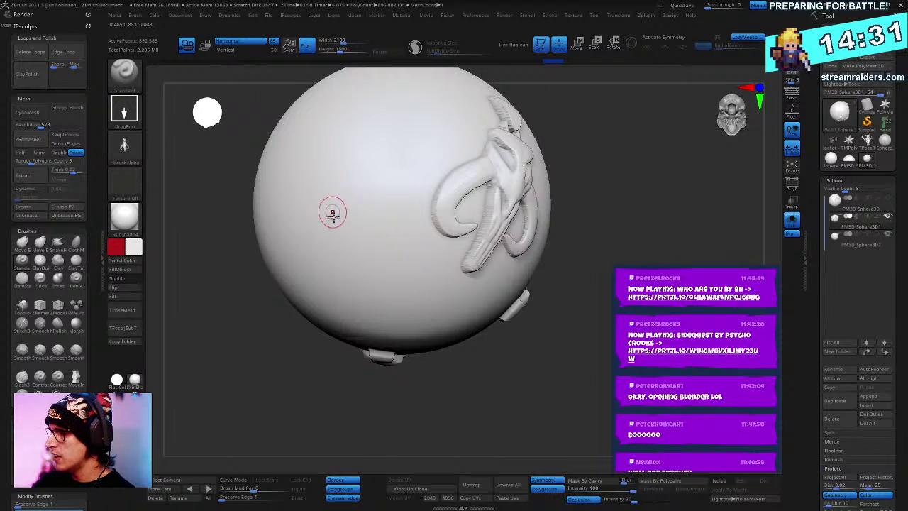
{"action": "left_click_drag", "start_coordinate": [230, 193], "coordinate": [237, 251], "text": "alt"}
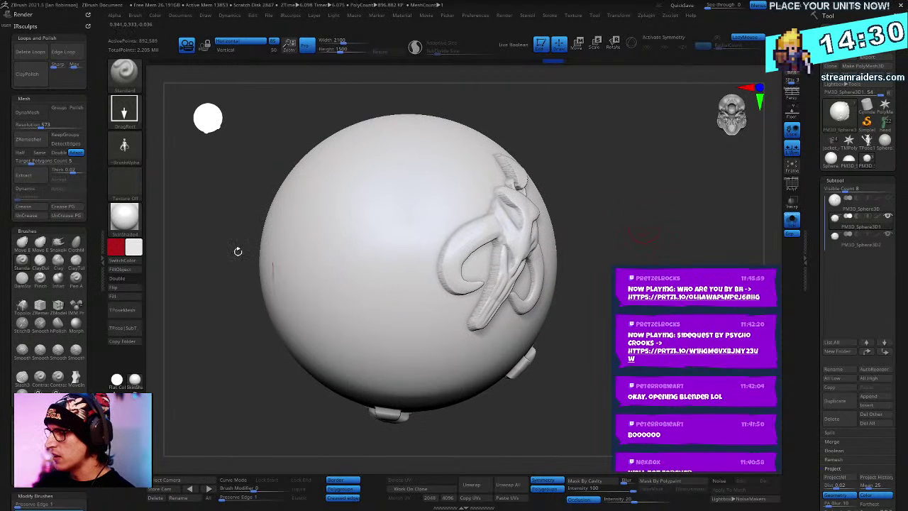
Step: Convert the current brush alpha into a 3D mesh with Make 3D and examine the generated shape
{"action": "left_click", "coordinate": [128, 147]}
{"action": "left_click", "coordinate": [138, 154]}
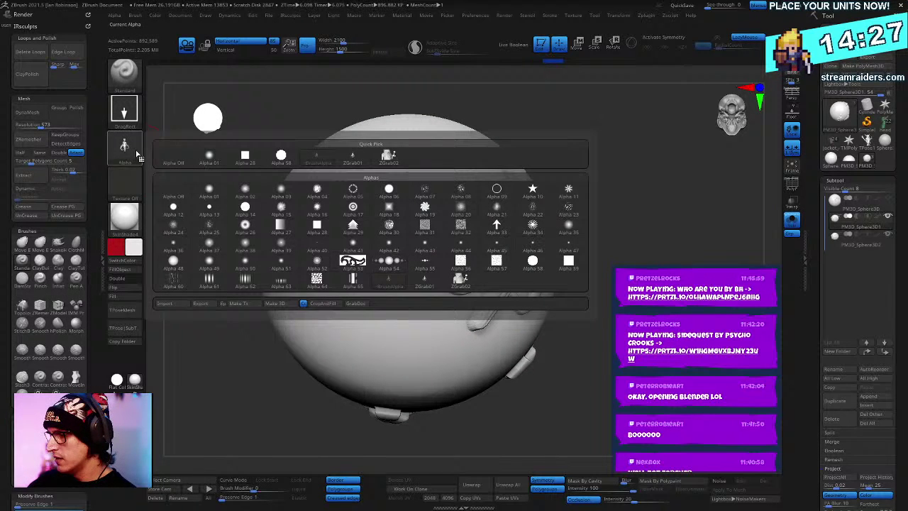
{"action": "left_click", "coordinate": [275, 303]}
{"action": "left_click_drag", "start_coordinate": [577, 330], "coordinate": [645, 301]}
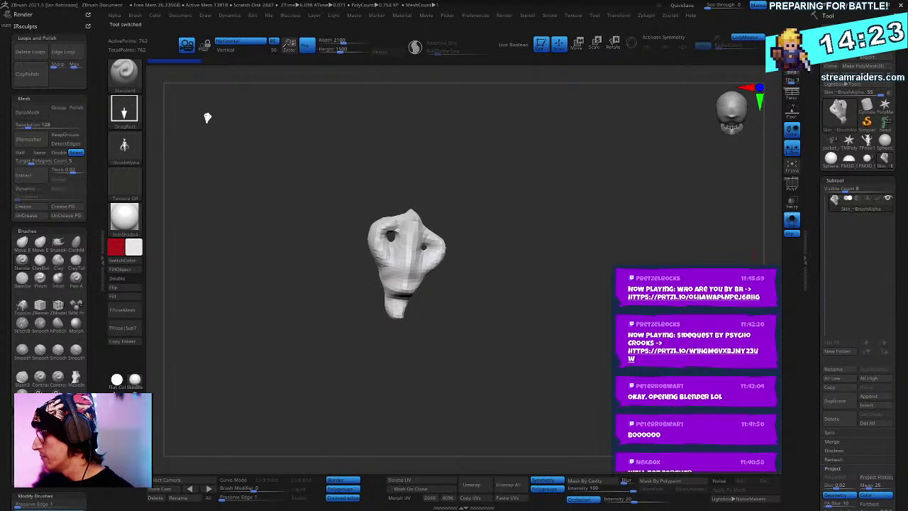
{"action": "key", "text": "f"}
{"action": "key", "text": "shift"}
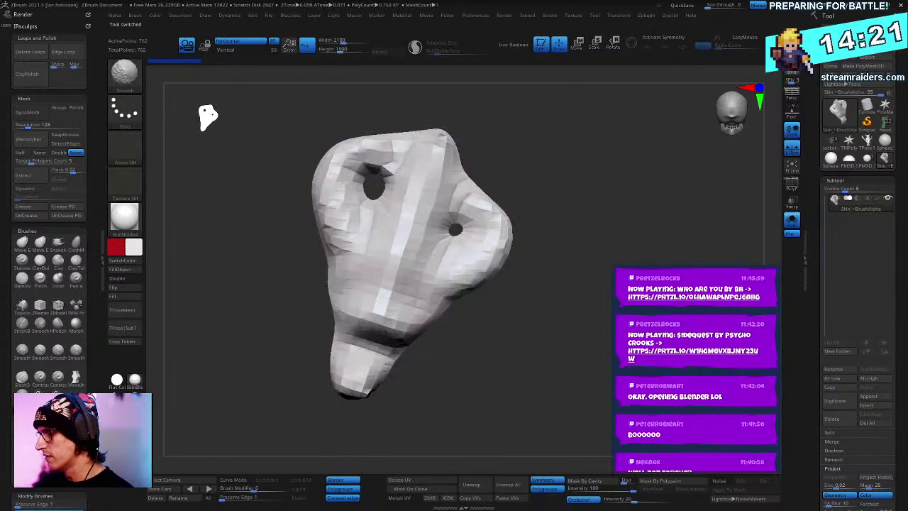
{"action": "left_click_drag", "start_coordinate": [610, 333], "coordinate": [628, 242]}
{"action": "left_click_drag", "start_coordinate": [660, 283], "coordinate": [668, 240], "text": "alt"}
{"action": "key", "text": "ctrl"}
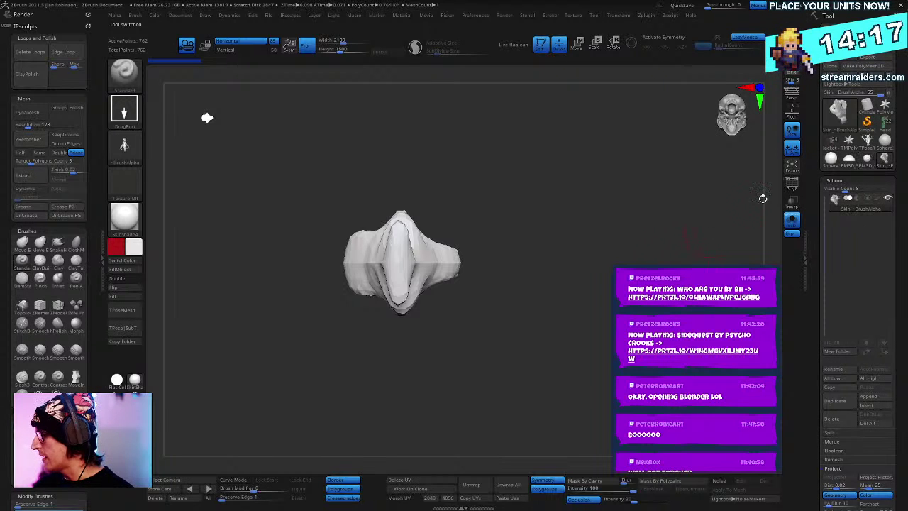
Step: Return to the posed Darth Grogu tool (DarthGrogu_011_Posed) and show the whole character with Solo off
{"action": "left_click", "coordinate": [866, 162]}
{"action": "mouse_move", "coordinate": [723, 246]}
{"action": "left_mouse_down", "text": "alt"}
{"action": "mouse_move", "coordinate": [700, 245]}
{"action": "mouse_move", "coordinate": [739, 262]}
{"action": "mouse_move", "coordinate": [717, 273]}
{"action": "left_mouse_up", "text": "alt"}
{"action": "mouse_move", "coordinate": [717, 273]}
{"action": "left_mouse_down", "text": "alt"}
{"action": "mouse_move", "coordinate": [557, 283]}
{"action": "mouse_move", "coordinate": [539, 241]}
{"action": "left_mouse_up", "text": "alt"}
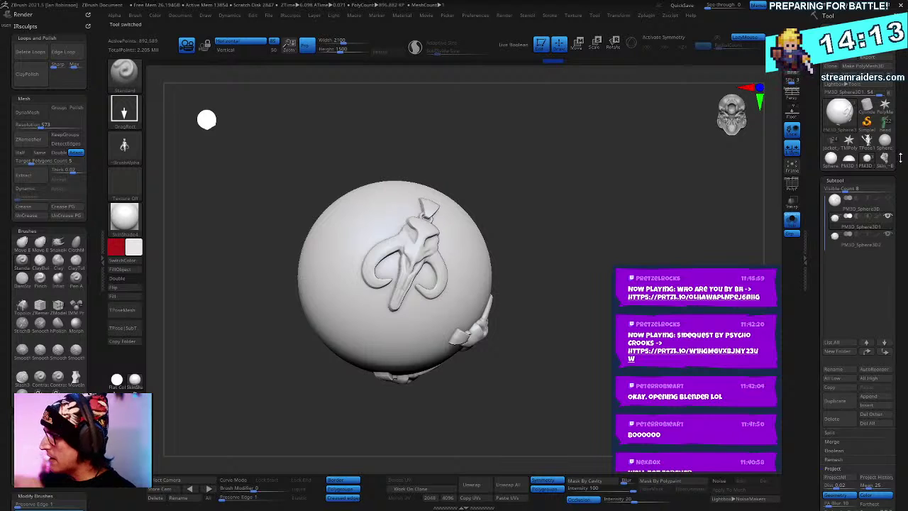
{"action": "left_click", "coordinate": [867, 162]}
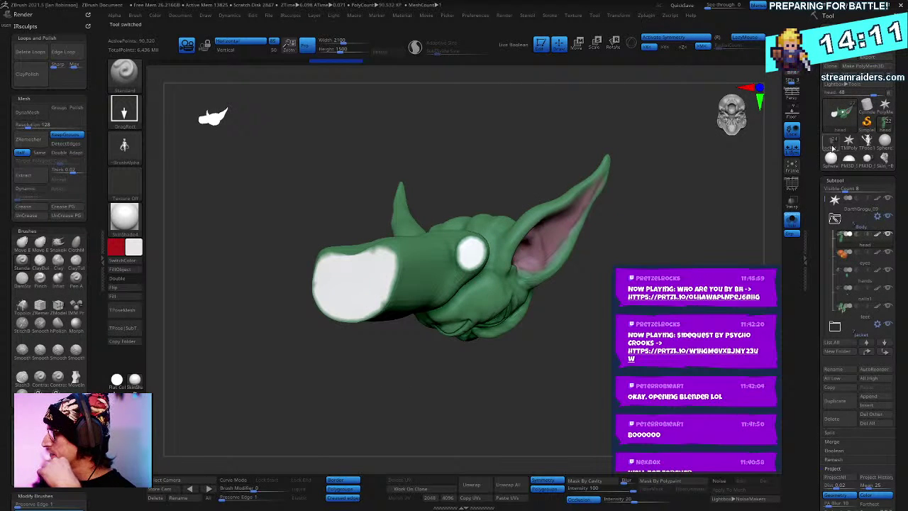
{"action": "left_click", "coordinate": [833, 147]}
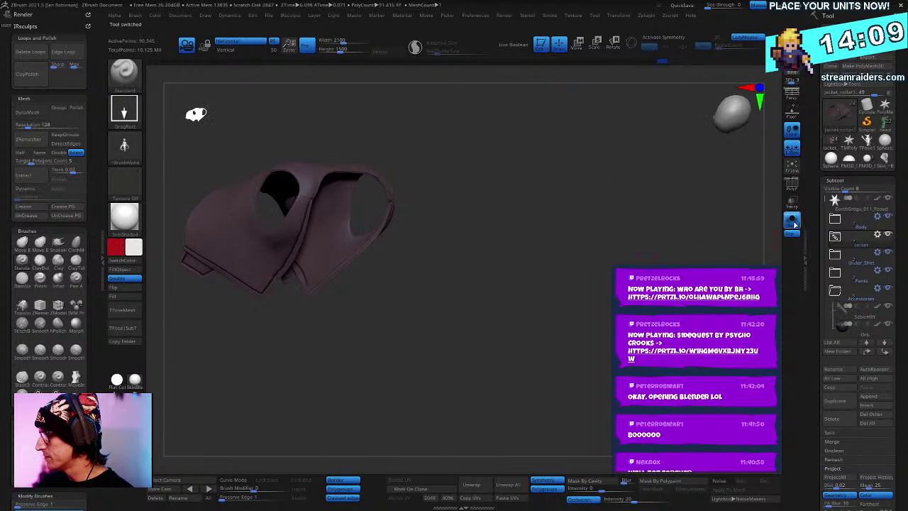
{"action": "left_click", "coordinate": [793, 220]}
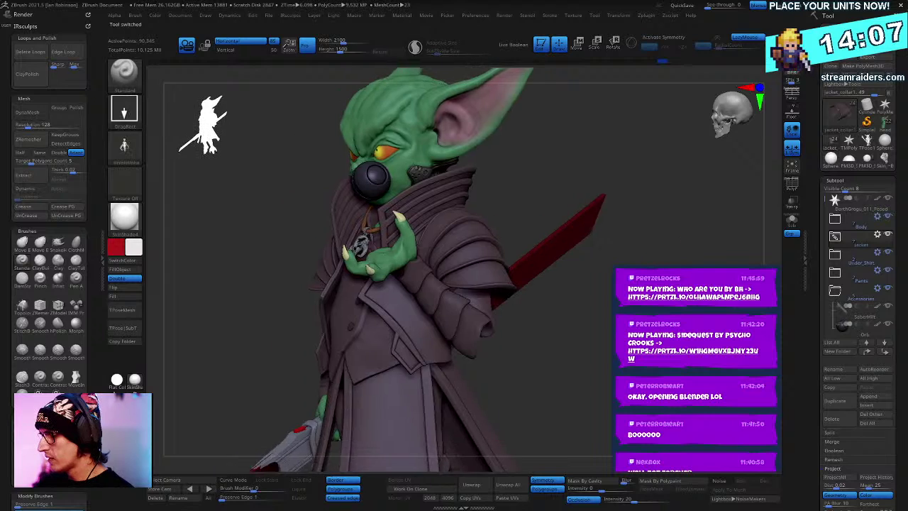
Step: Mask the bent arm's armor on darthgrogu_07_copy2 so that only the forearm plate at the elbow stays unmasked
{"action": "left_click_drag", "start_coordinate": [667, 234], "coordinate": [610, 185]}
{"action": "key", "text": "shift+f"}
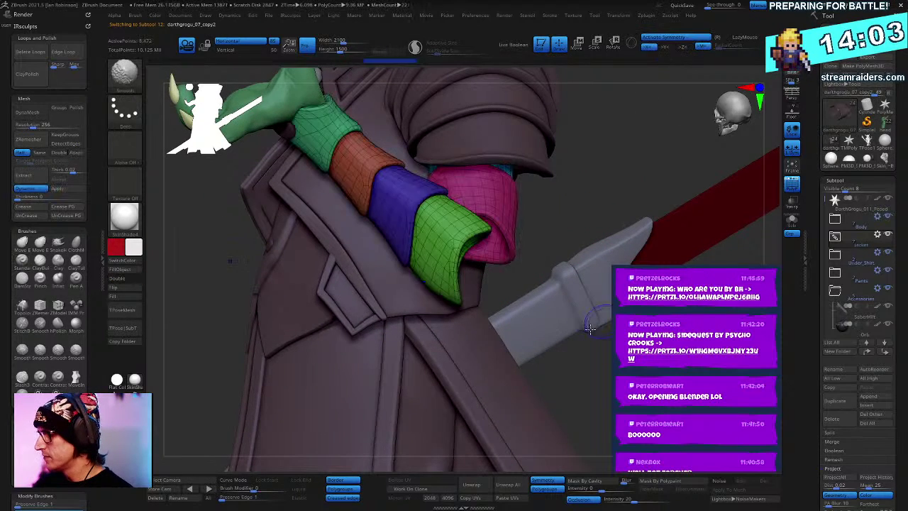
{"action": "key", "text": "shift+f"}
{"action": "left_click", "coordinate": [454, 254], "text": "ctrl+shift"}
{"action": "left_click", "coordinate": [609, 184], "text": "ctrl"}
{"action": "left_click", "coordinate": [609, 184], "text": "ctrl+shift"}
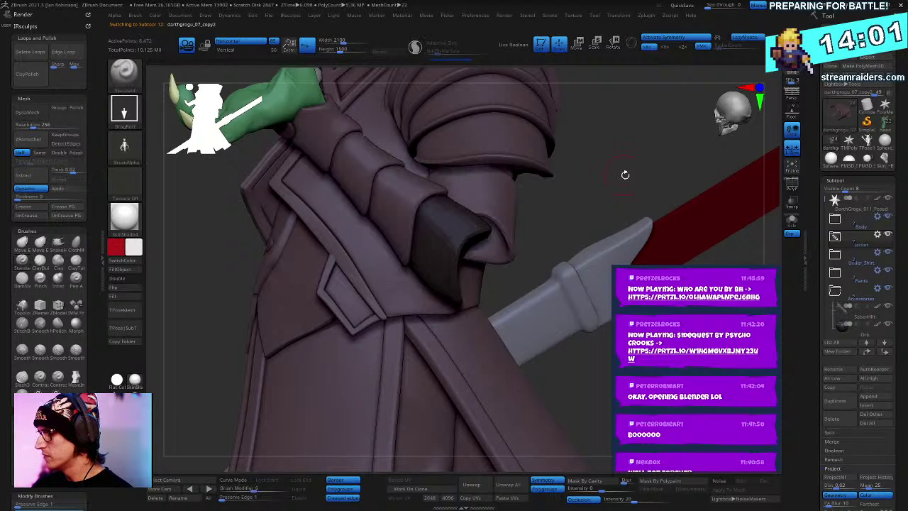
{"action": "key", "text": "w"}
{"action": "left_click_drag", "start_coordinate": [590, 200], "coordinate": [486, 202]}
{"action": "left_click_drag", "start_coordinate": [572, 231], "coordinate": [445, 227]}
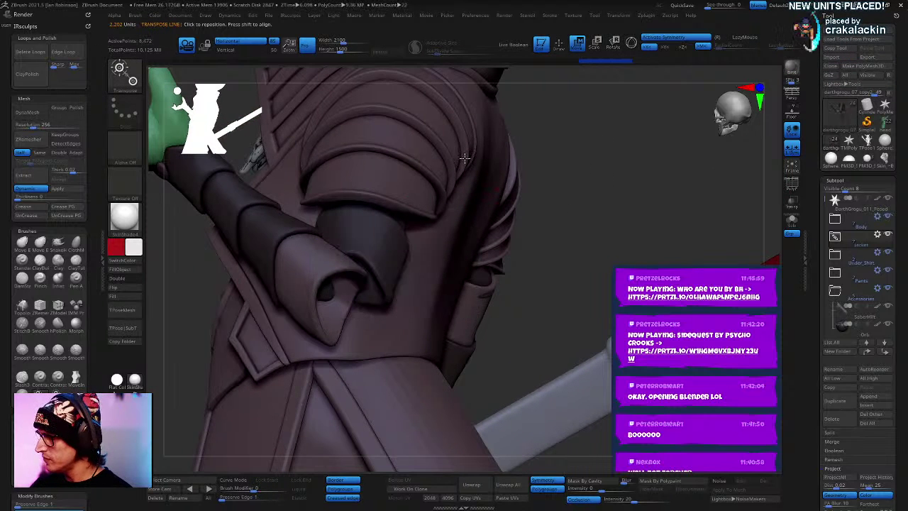
Step: Check the arm armor's polygroups and expand the Jacket folder in the subtool list
{"action": "left_click_drag", "start_coordinate": [628, 203], "coordinate": [415, 289]}
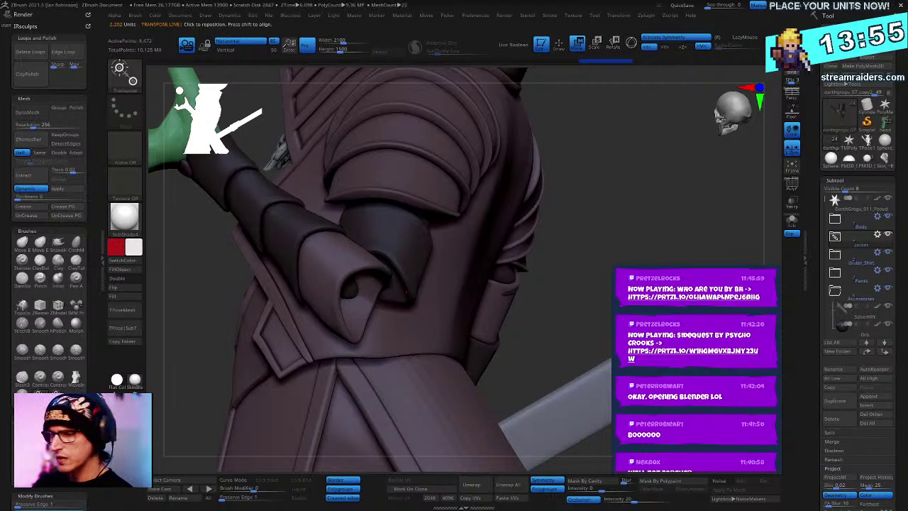
{"action": "key", "text": "shift+f"}
{"action": "key", "text": "shift+f"}
{"action": "left_click", "coordinate": [846, 243]}
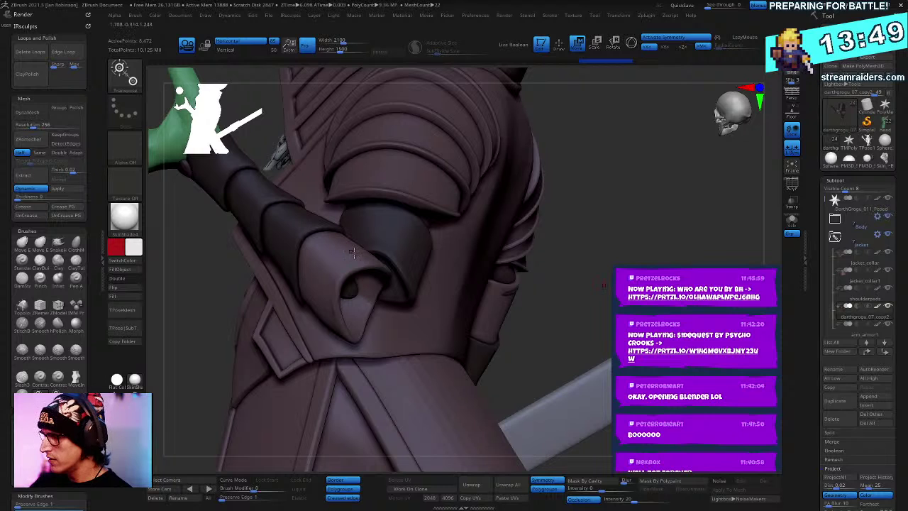
{"action": "left_click_drag", "start_coordinate": [598, 203], "coordinate": [735, 247], "text": "alt"}
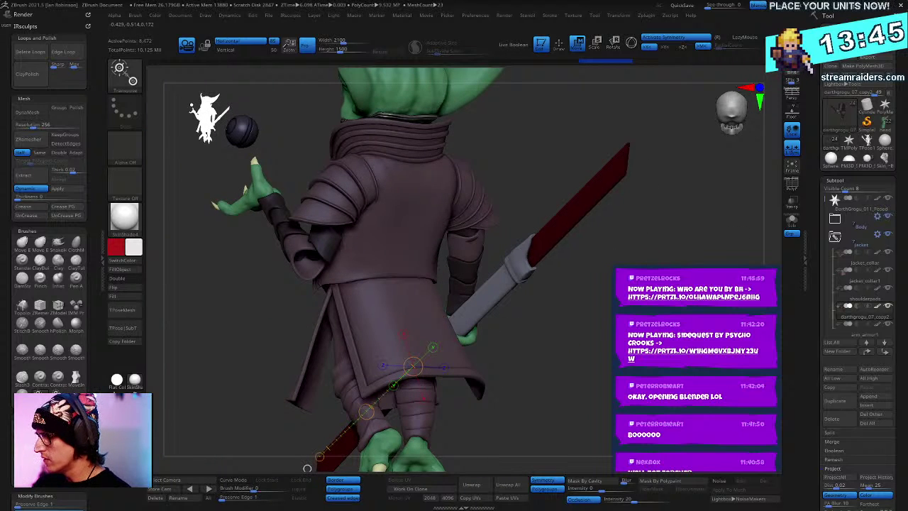
Step: Turn off symmetry and mask the armor on the opposite, lowered arm
{"action": "key", "text": "e"}
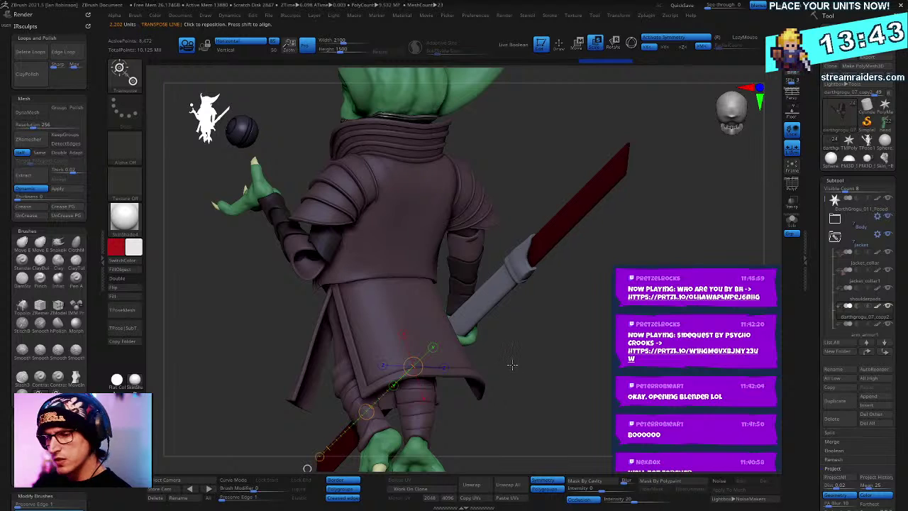
{"action": "key", "text": "y"}
{"action": "left_click_drag", "start_coordinate": [544, 144], "coordinate": [411, 400], "text": "ctrl"}
{"action": "key", "text": "ctrl+z"}
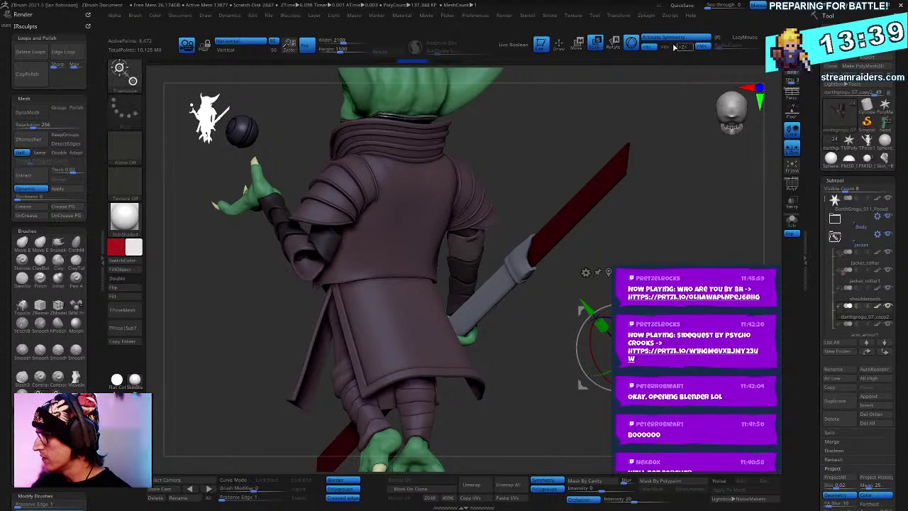
{"action": "left_click", "coordinate": [676, 37]}
{"action": "left_click_drag", "start_coordinate": [536, 114], "coordinate": [374, 419], "text": "ctrl"}
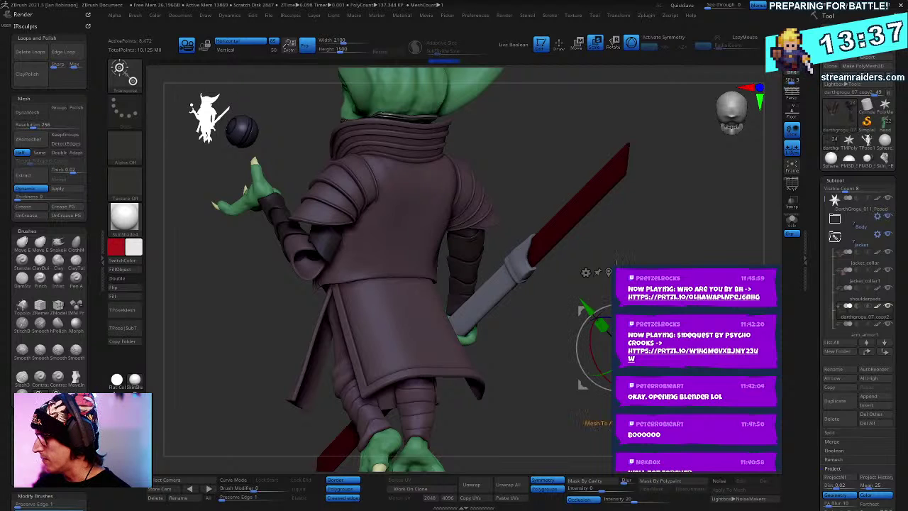
Step: Center the gizmo on the unmasked elbow plate, duplicate the plate along X and rotate the copy toward the open elbow
{"action": "left_click", "coordinate": [614, 269]}
{"action": "left_click", "coordinate": [317, 183]}
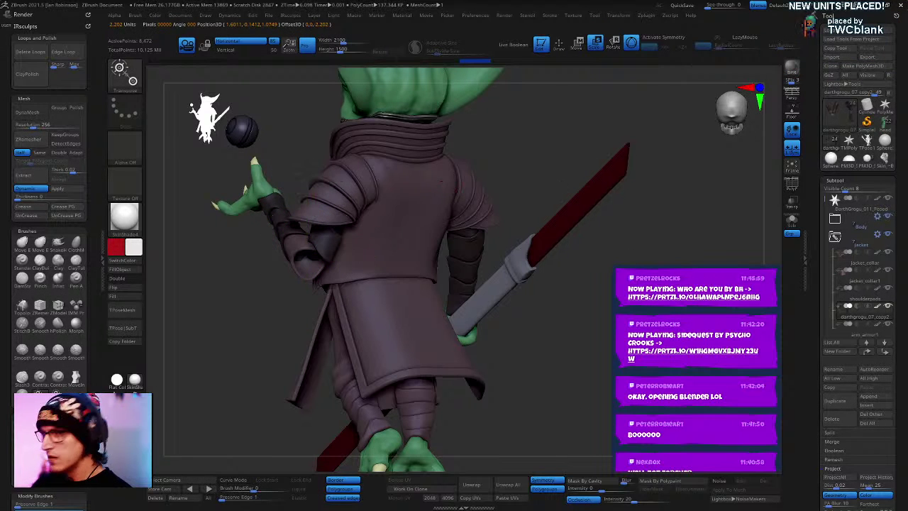
{"action": "right_click_drag", "start_coordinate": [500, 206], "coordinate": [496, 252]}
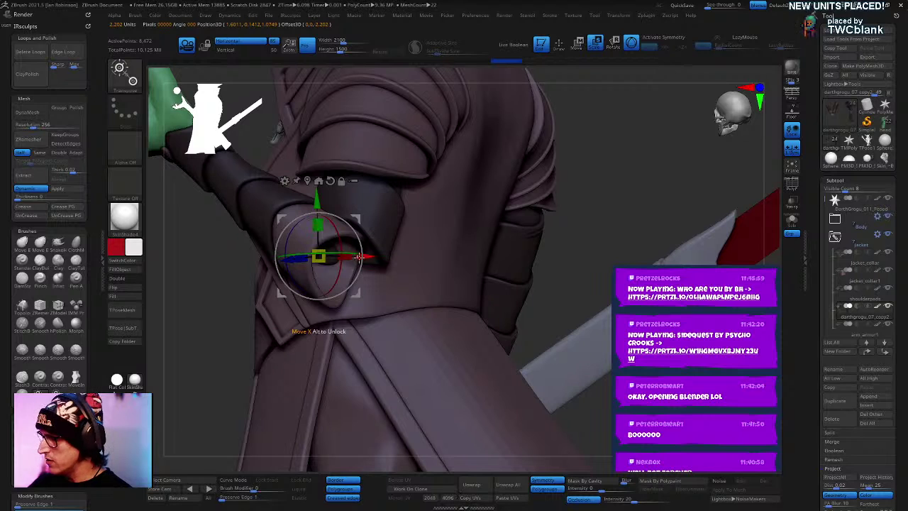
{"action": "left_click_drag", "start_coordinate": [370, 257], "coordinate": [410, 263]}
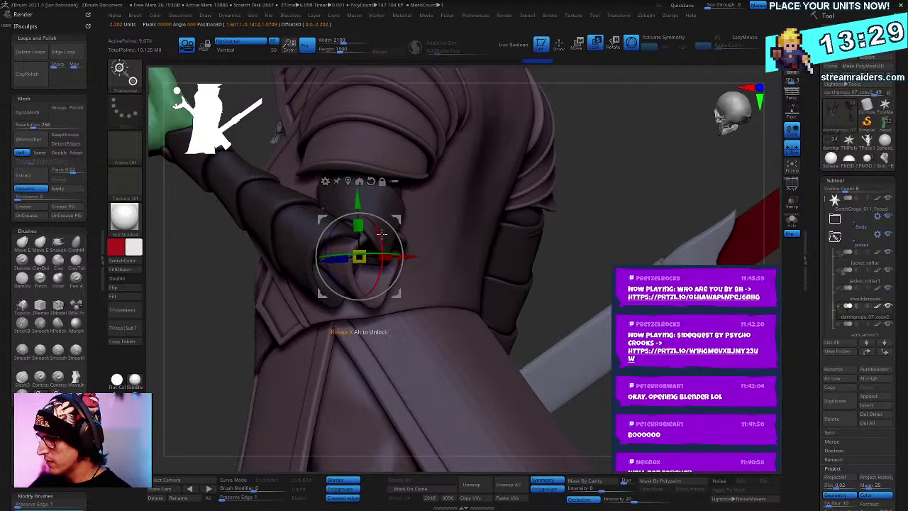
{"action": "left_click_drag", "start_coordinate": [380, 237], "coordinate": [373, 146]}
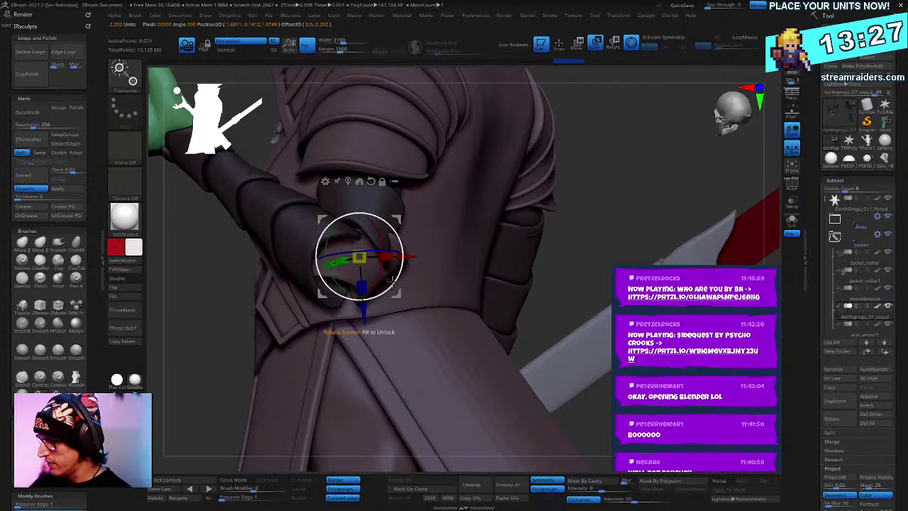
{"action": "left_click_drag", "start_coordinate": [398, 220], "coordinate": [384, 211]}
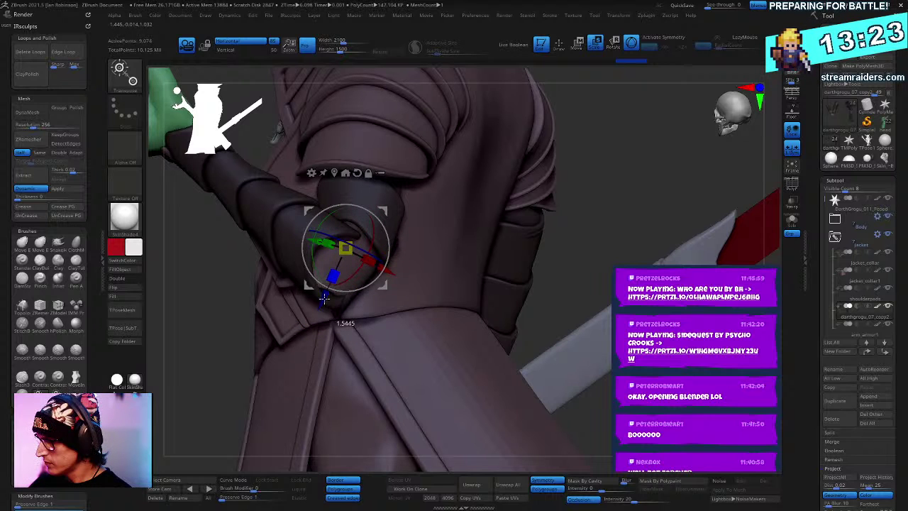
Step: Reshape the copied elbow plate with the Move brush so it tucks against the forearm armor
{"action": "key", "text": "q"}
{"action": "mouse_move", "coordinate": [420, 262]}
{"action": "right_mouse_down"}
{"action": "mouse_move", "coordinate": [431, 249]}
{"action": "mouse_move", "coordinate": [309, 268]}
{"action": "right_mouse_up"}
{"action": "right_click", "coordinate": [395, 249]}
{"action": "key", "text": "b"}
{"action": "key", "text": "m"}
{"action": "key", "text": "v"}
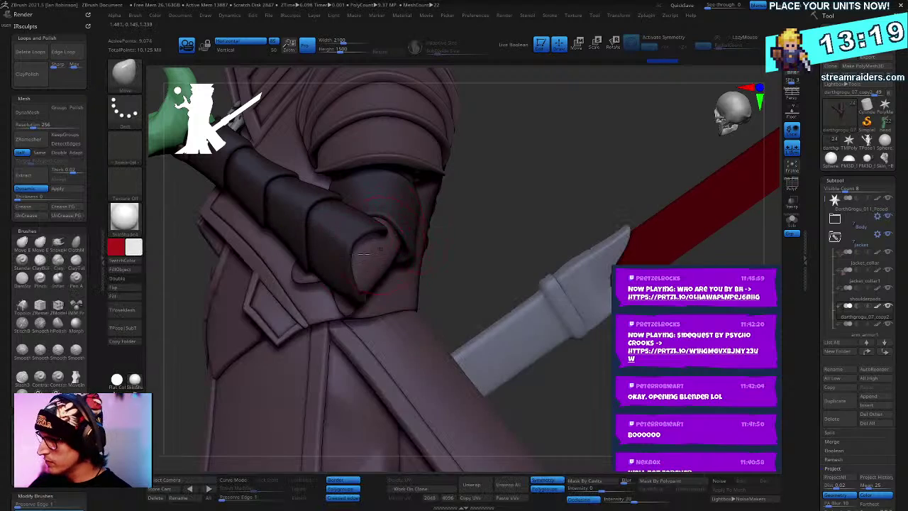
{"action": "left_click_drag", "start_coordinate": [317, 264], "coordinate": [348, 241]}
Step: Reposition the copied plate with the gizmo so it covers the gap behind the elbow
{"action": "right_click_drag", "start_coordinate": [420, 217], "coordinate": [503, 206]}
{"action": "key", "text": "e"}
{"action": "left_click_drag", "start_coordinate": [322, 257], "coordinate": [375, 222]}
{"action": "right_click_drag", "start_coordinate": [502, 212], "coordinate": [469, 207]}
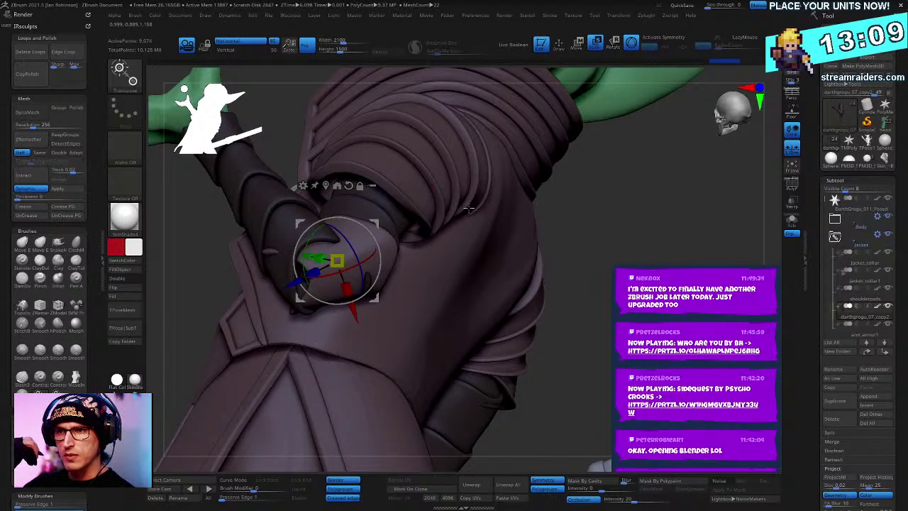
{"action": "mouse_move", "coordinate": [506, 182]}
{"action": "right_mouse_down"}
{"action": "mouse_move", "coordinate": [492, 173]}
{"action": "mouse_move", "coordinate": [477, 177]}
{"action": "right_mouse_up"}
{"action": "key", "text": "q"}
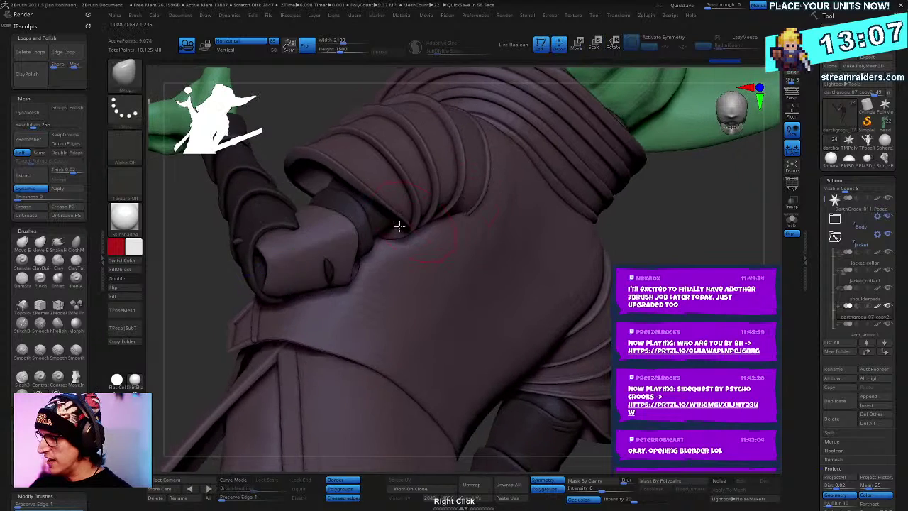
Step: Pull the elbow plate's upper outer area toward the upper-arm armor with the Move brush
{"action": "mouse_move", "coordinate": [384, 246]}
{"action": "right_mouse_down"}
{"action": "mouse_move", "coordinate": [393, 258]}
{"action": "mouse_move", "coordinate": [370, 261]}
{"action": "right_mouse_up"}
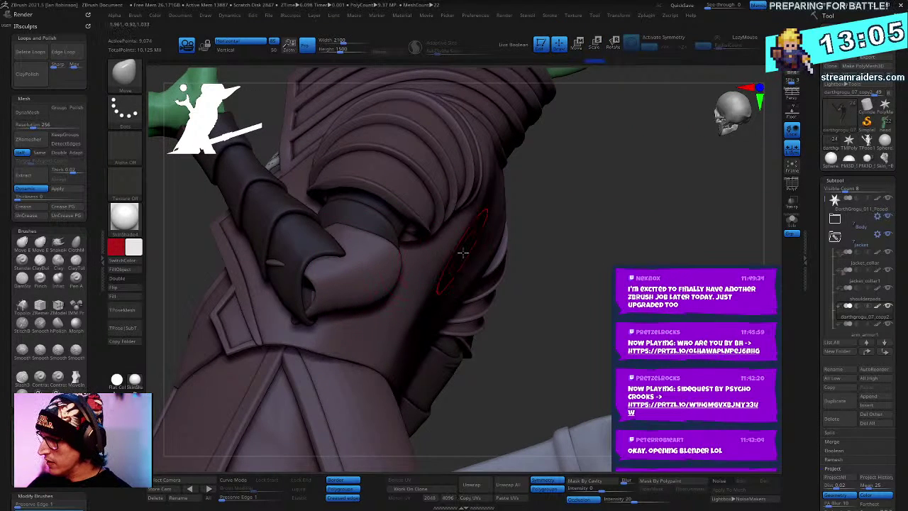
{"action": "right_click_drag", "start_coordinate": [374, 297], "coordinate": [376, 323]}
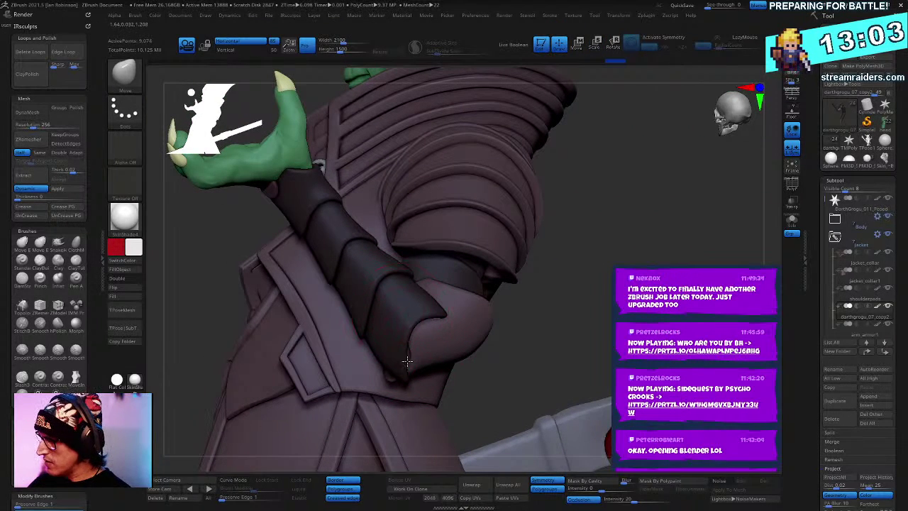
{"action": "right_click_drag", "start_coordinate": [399, 368], "coordinate": [355, 375]}
{"action": "mouse_move", "coordinate": [428, 340]}
{"action": "right_mouse_down"}
{"action": "mouse_move", "coordinate": [464, 339]}
{"action": "mouse_move", "coordinate": [461, 327]}
{"action": "mouse_move", "coordinate": [415, 350]}
{"action": "mouse_move", "coordinate": [496, 305]}
{"action": "mouse_move", "coordinate": [593, 273]}
{"action": "mouse_move", "coordinate": [525, 312]}
{"action": "right_mouse_up"}
{"action": "left_click_drag", "start_coordinate": [466, 314], "coordinate": [461, 300]}
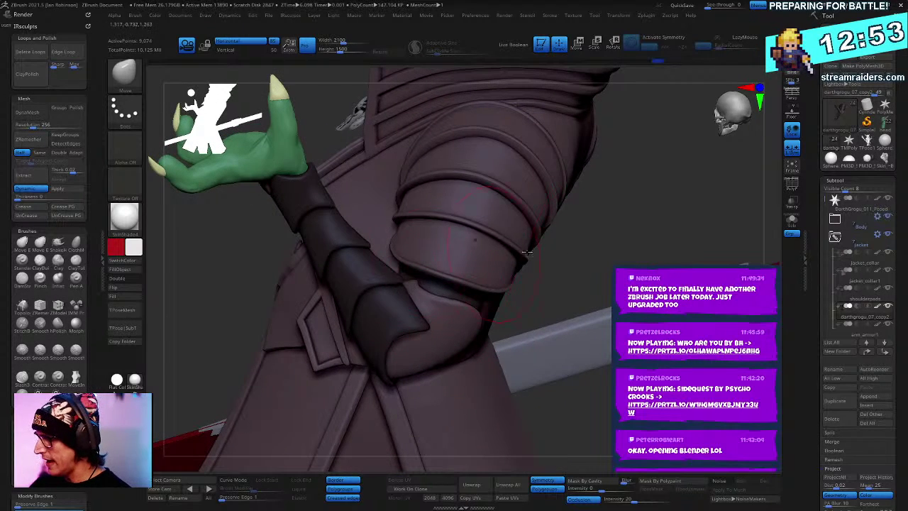
Step: Pull the copied elbow plate's rear edges in around the upper arm with the Move brush
{"action": "right_click_drag", "start_coordinate": [527, 251], "coordinate": [469, 304]}
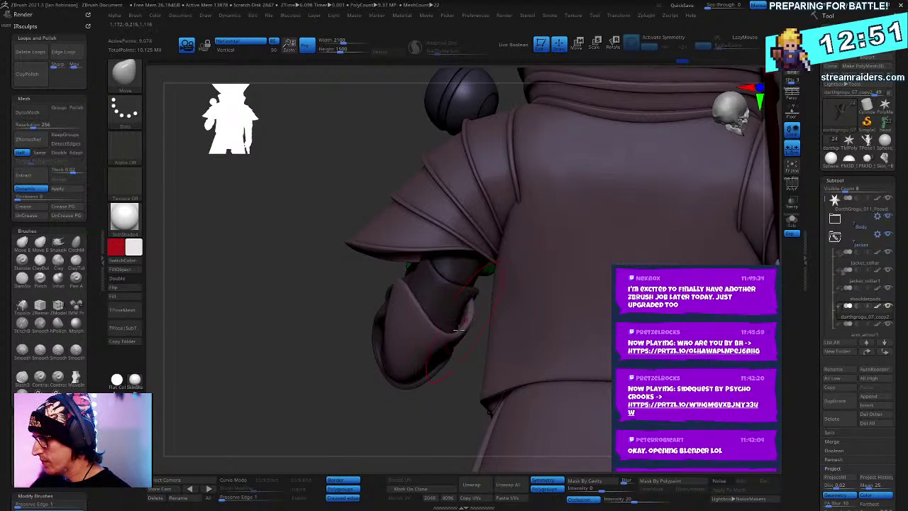
{"action": "left_click_drag", "start_coordinate": [459, 330], "coordinate": [428, 310]}
{"action": "right_click_drag", "start_coordinate": [405, 290], "coordinate": [462, 305]}
{"action": "left_click_drag", "start_coordinate": [383, 336], "coordinate": [364, 341]}
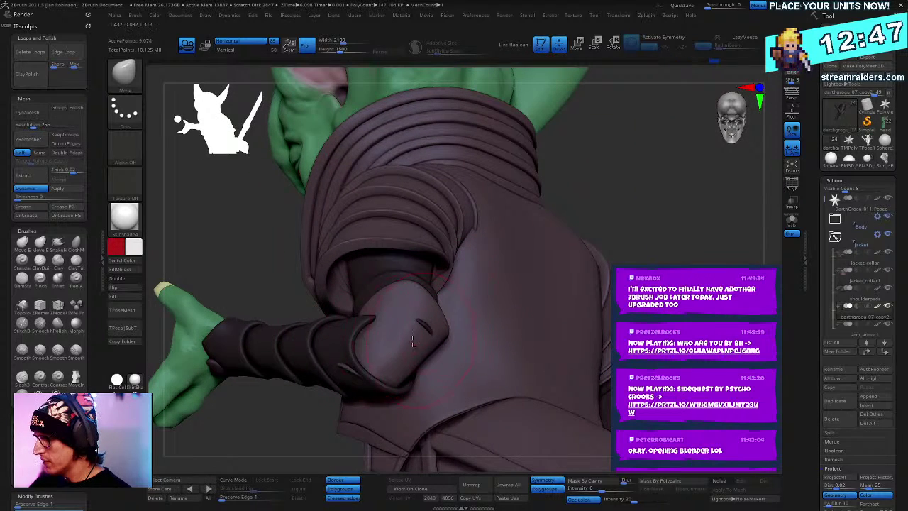
{"action": "mouse_move", "coordinate": [402, 316]}
{"action": "right_mouse_down"}
{"action": "mouse_move", "coordinate": [375, 317]}
{"action": "mouse_move", "coordinate": [437, 318]}
{"action": "mouse_move", "coordinate": [449, 328]}
{"action": "mouse_move", "coordinate": [458, 284]}
{"action": "mouse_move", "coordinate": [439, 343]}
{"action": "right_mouse_up"}
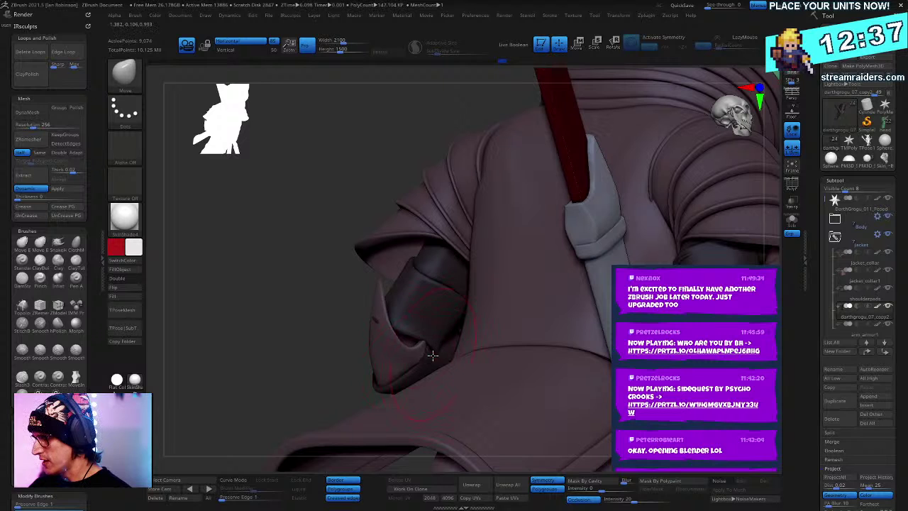
{"action": "mouse_move", "coordinate": [423, 335]}
{"action": "right_mouse_down"}
{"action": "mouse_move", "coordinate": [427, 407]}
{"action": "mouse_move", "coordinate": [422, 348]}
{"action": "mouse_move", "coordinate": [375, 380]}
{"action": "mouse_move", "coordinate": [433, 347]}
{"action": "mouse_move", "coordinate": [412, 358]}
{"action": "mouse_move", "coordinate": [422, 362]}
{"action": "mouse_move", "coordinate": [559, 273]}
{"action": "mouse_move", "coordinate": [567, 264]}
{"action": "mouse_move", "coordinate": [558, 250]}
{"action": "right_mouse_up"}
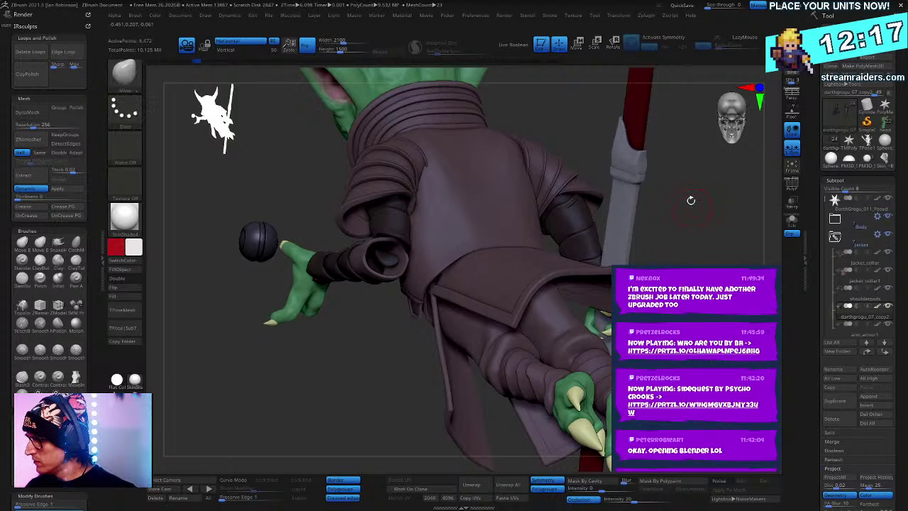
Step: Clear the mask on the arm armor and mask every piece except the open elbow plate
{"action": "left_click", "coordinate": [706, 228]}
{"action": "mouse_move", "coordinate": [707, 228]}
{"action": "left_mouse_down", "text": "ctrl"}
{"action": "mouse_move", "coordinate": [699, 243]}
{"action": "mouse_move", "coordinate": [735, 201]}
{"action": "mouse_move", "coordinate": [729, 248]}
{"action": "left_mouse_up", "text": "ctrl"}
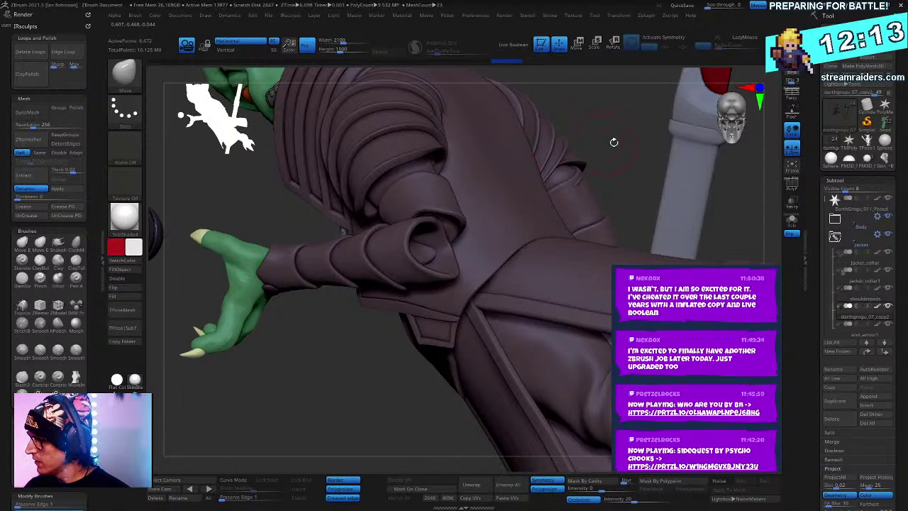
{"action": "left_click_drag", "start_coordinate": [613, 142], "coordinate": [522, 282]}
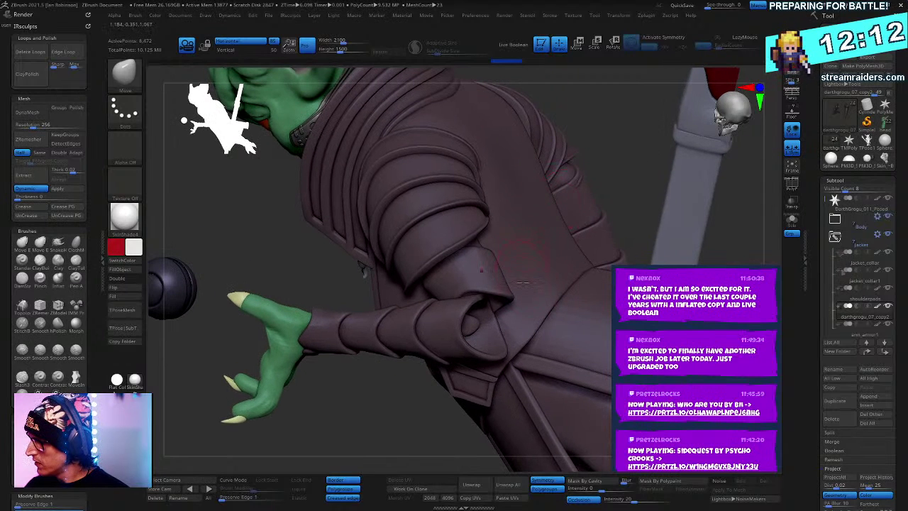
{"action": "left_click", "coordinate": [481, 308], "text": "ctrl+shift"}
{"action": "left_click", "coordinate": [718, 232], "text": "ctrl+shift"}
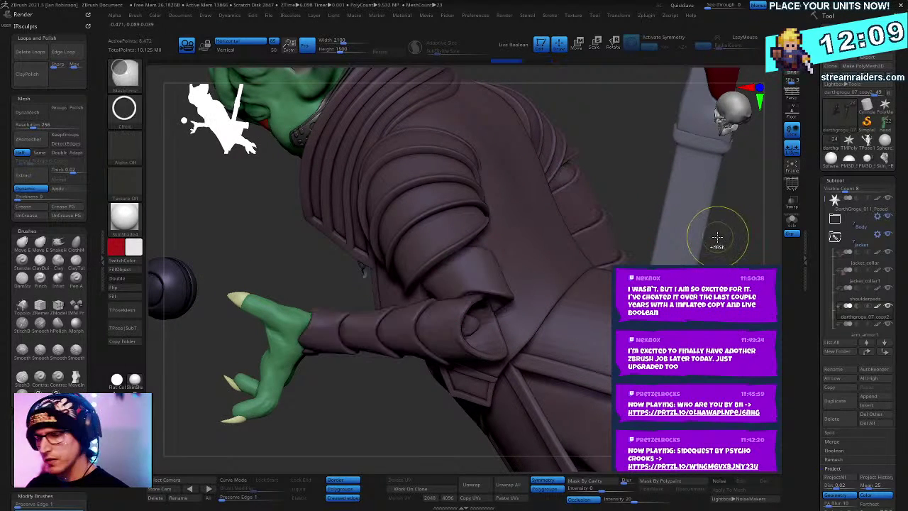
{"action": "left_click_drag", "start_coordinate": [598, 100], "coordinate": [629, 177], "text": "ctrl"}
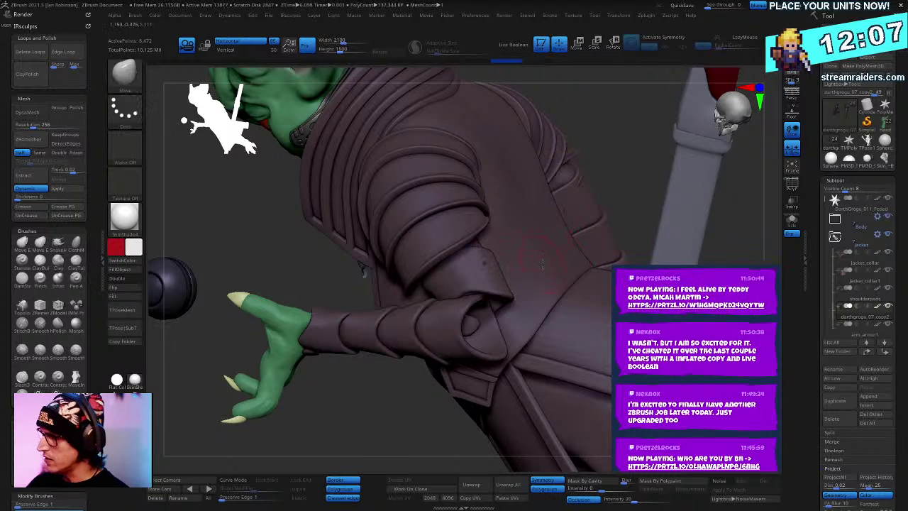
{"action": "left_click", "coordinate": [491, 333], "text": "ctrl+shift"}
{"action": "left_click", "coordinate": [621, 217], "text": "ctrl"}
{"action": "left_click", "coordinate": [635, 192], "text": "ctrl+shift"}
{"action": "key", "text": "w"}
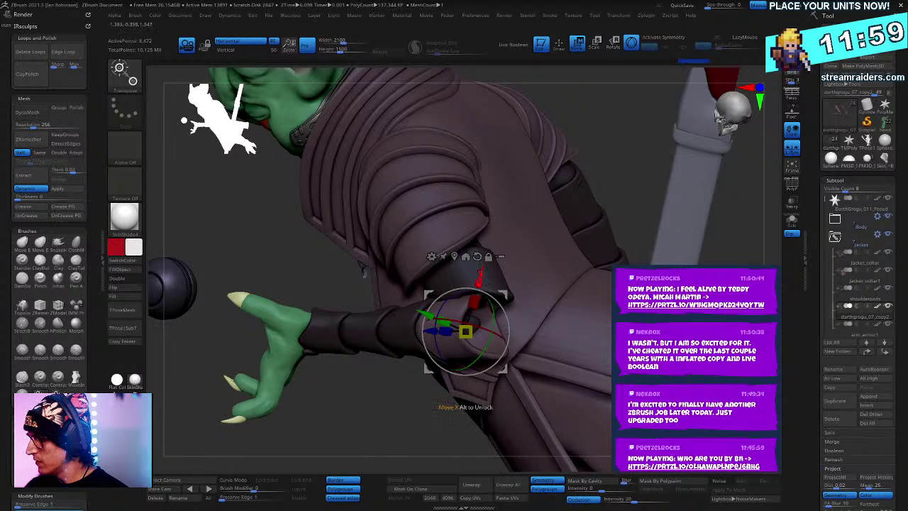
{"action": "key", "text": "q"}
Step: Reshape the elbow plate's open rear rim near the upper-arm armor with the Move brush
{"action": "right_click_drag", "start_coordinate": [495, 259], "coordinate": [498, 250]}
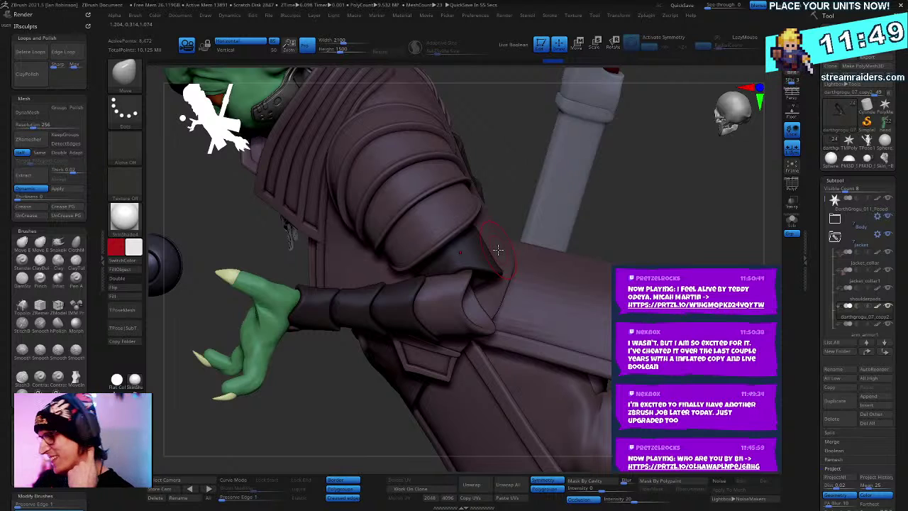
{"action": "left_click_drag", "start_coordinate": [636, 194], "coordinate": [521, 243]}
{"action": "left_click_drag", "start_coordinate": [646, 139], "coordinate": [692, 122]}
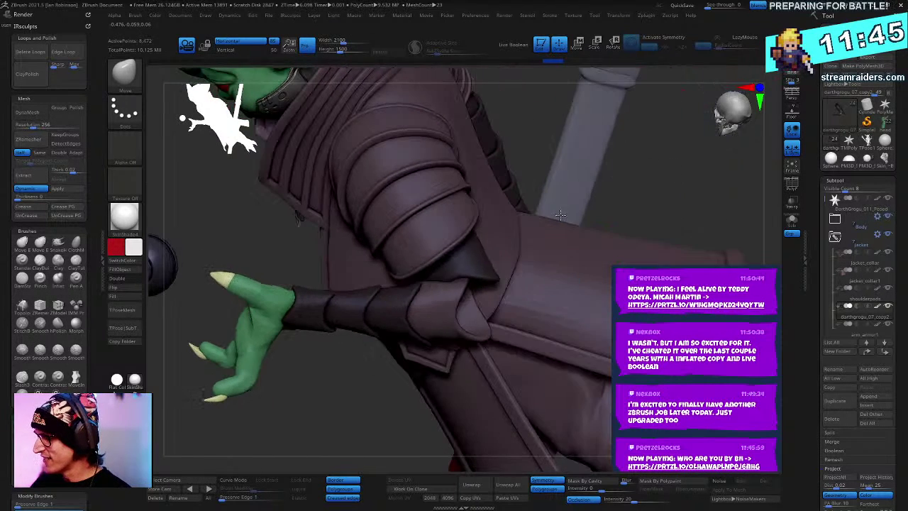
{"action": "key", "text": "space"}
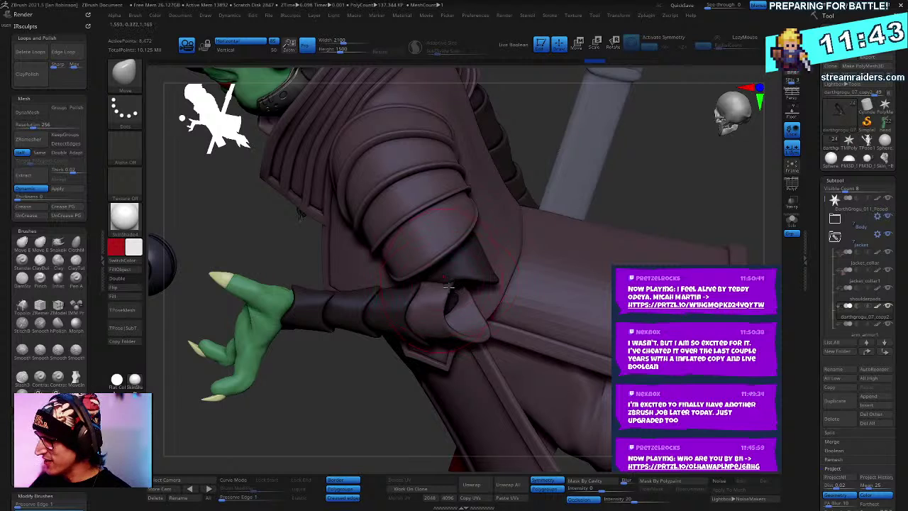
{"action": "right_click_drag", "start_coordinate": [541, 269], "coordinate": [480, 320]}
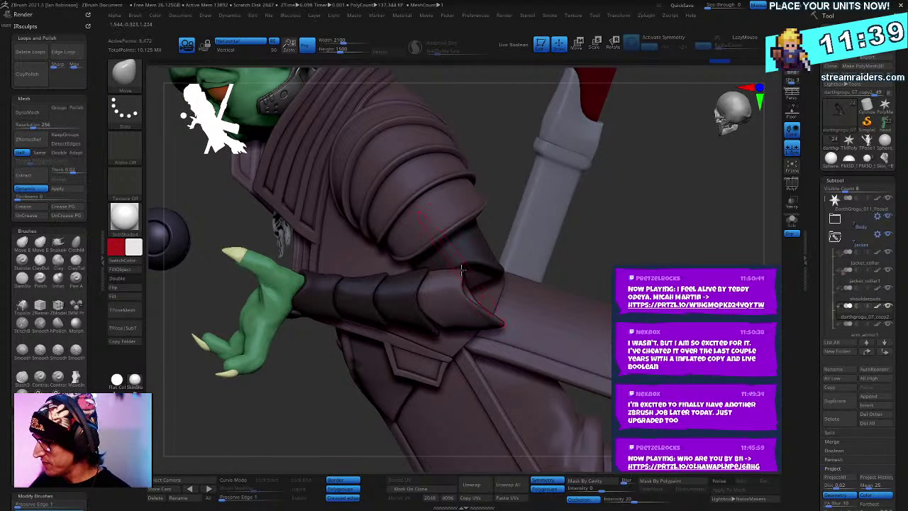
{"action": "mouse_move", "coordinate": [463, 260]}
{"action": "right_mouse_down"}
{"action": "mouse_move", "coordinate": [645, 209]}
{"action": "mouse_move", "coordinate": [473, 267]}
{"action": "right_mouse_up"}
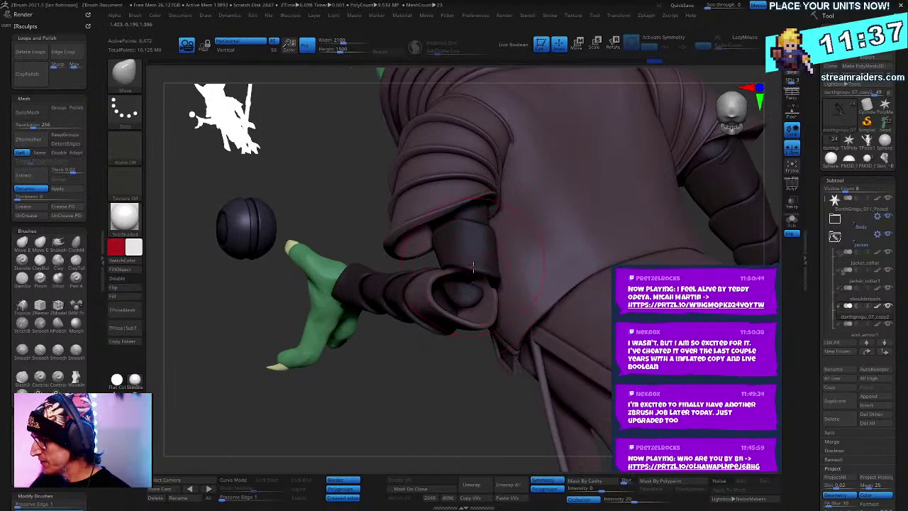
Step: Extend the elbow plate's outer rim past the elbow with the Move brush, adjusting it from the back and side
{"action": "mouse_move", "coordinate": [436, 372]}
{"action": "right_mouse_down"}
{"action": "mouse_move", "coordinate": [438, 345]}
{"action": "mouse_move", "coordinate": [432, 399]}
{"action": "mouse_move", "coordinate": [434, 354]}
{"action": "right_mouse_up"}
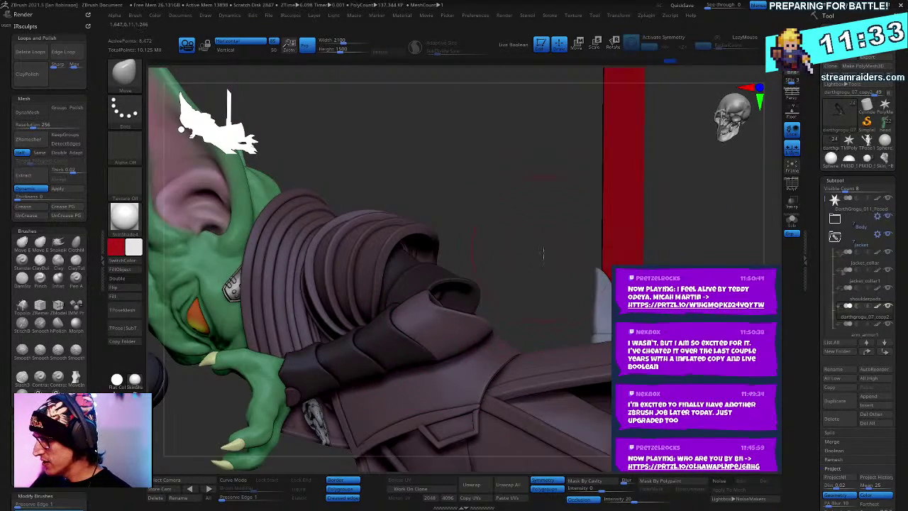
{"action": "right_click_drag", "start_coordinate": [543, 253], "coordinate": [401, 313]}
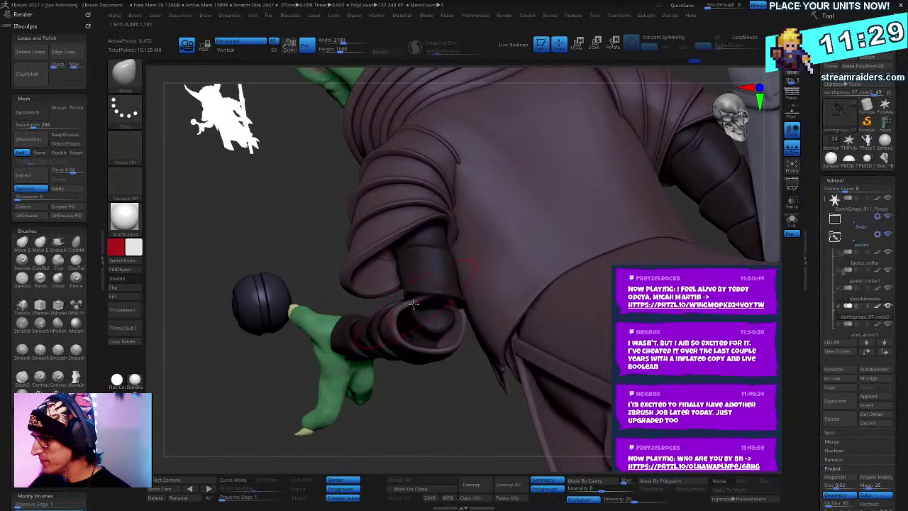
{"action": "right_click", "coordinate": [415, 299]}
{"action": "right_click_drag", "start_coordinate": [415, 299], "coordinate": [460, 325]}
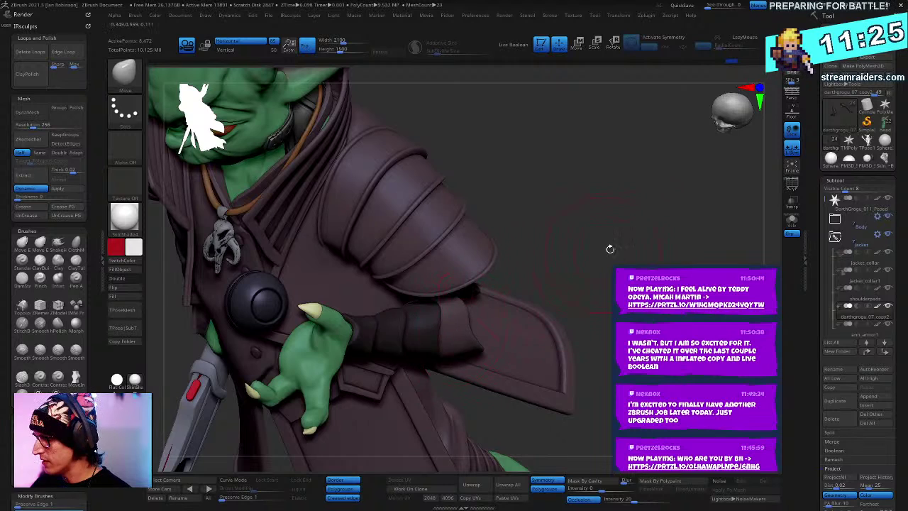
{"action": "right_click_drag", "start_coordinate": [610, 249], "coordinate": [480, 311]}
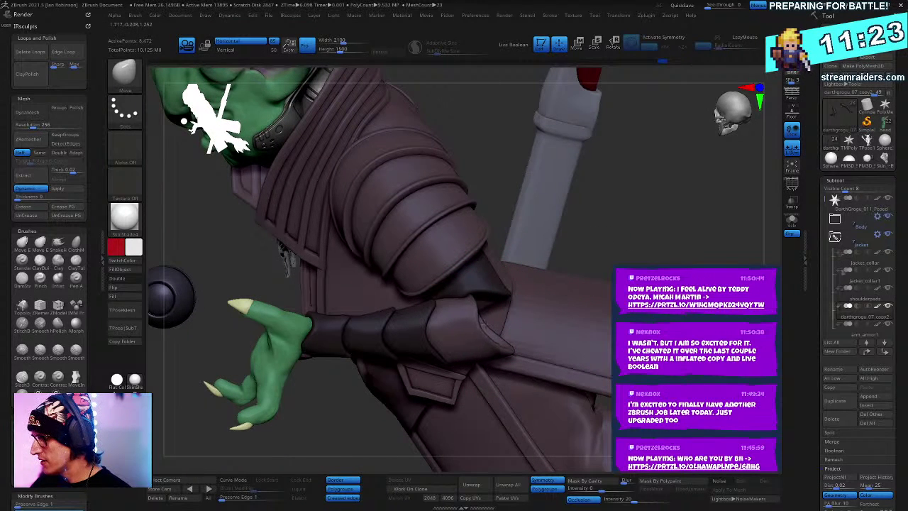
{"action": "right_click", "coordinate": [486, 312]}
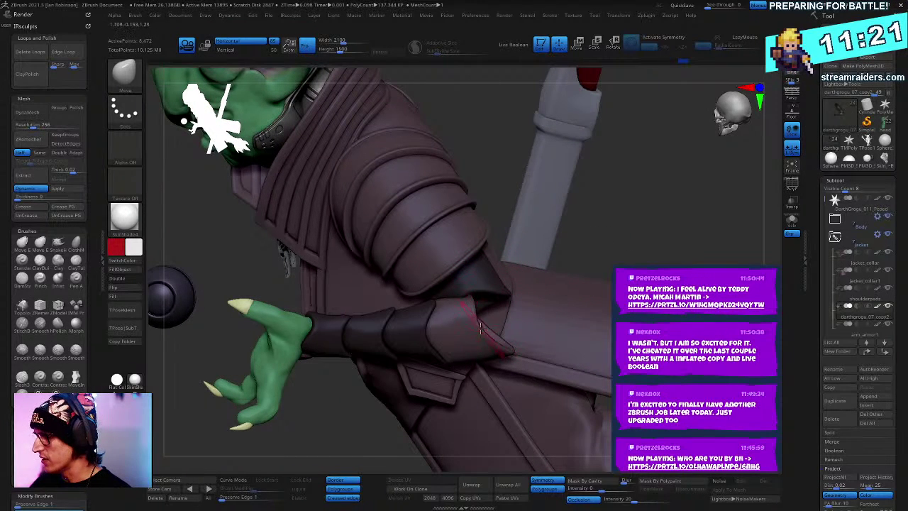
Step: Insert a sphere subtool and sample the jacket's color for it
{"action": "right_click_drag", "start_coordinate": [649, 193], "coordinate": [585, 159]}
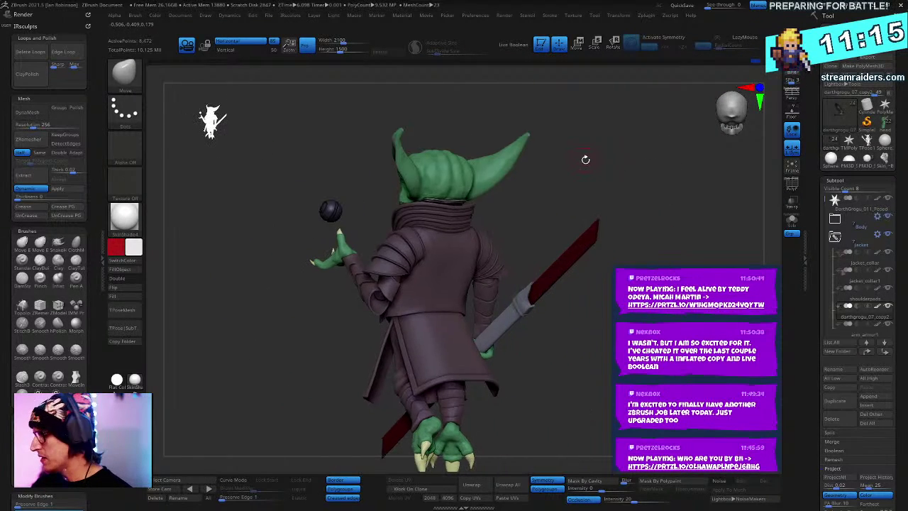
{"action": "left_click", "coordinate": [873, 405]}
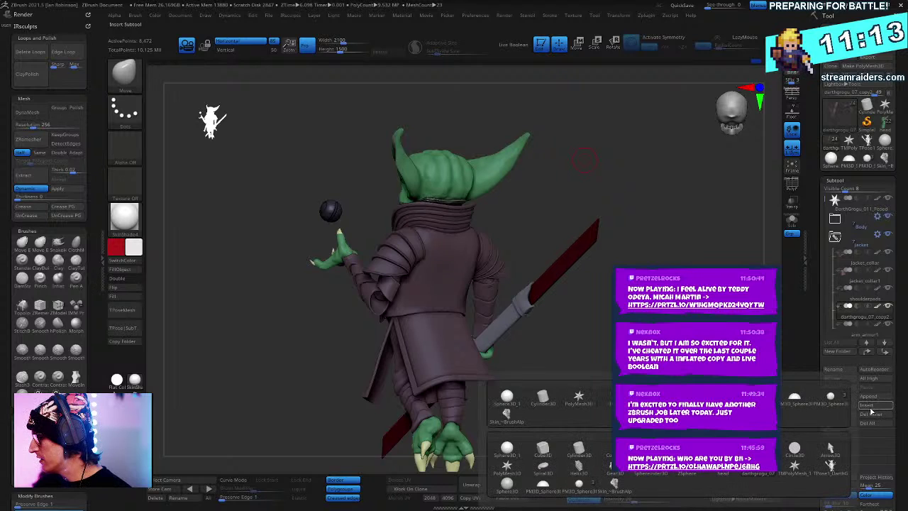
{"action": "left_click", "coordinate": [506, 448]}
{"action": "right_click_drag", "start_coordinate": [528, 430], "coordinate": [470, 241], "text": "ctrl"}
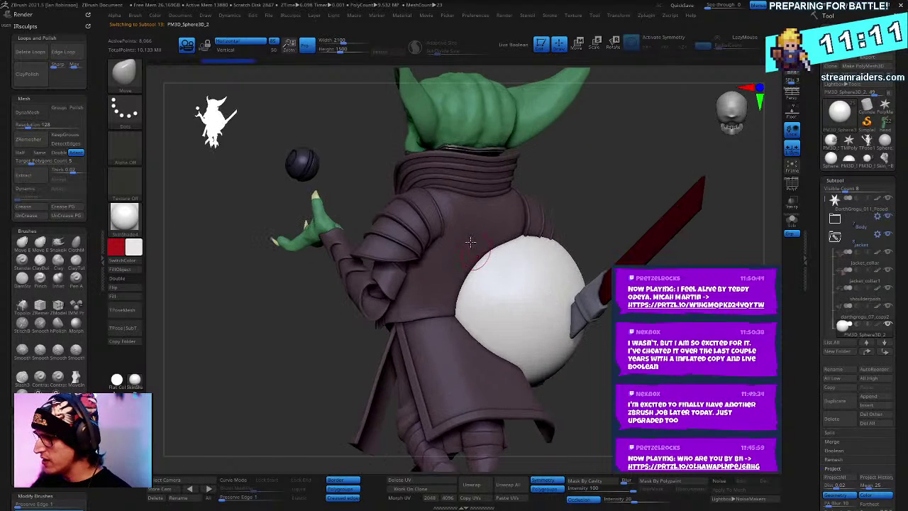
{"action": "key", "text": "c"}
{"action": "key", "text": "w"}
Step: Move the sphere to the raised arm's elbow and scale it down to fit the plate's opening
{"action": "right_click_drag", "start_coordinate": [667, 213], "coordinate": [592, 328]}
{"action": "left_click_drag", "start_coordinate": [549, 340], "coordinate": [362, 310]}
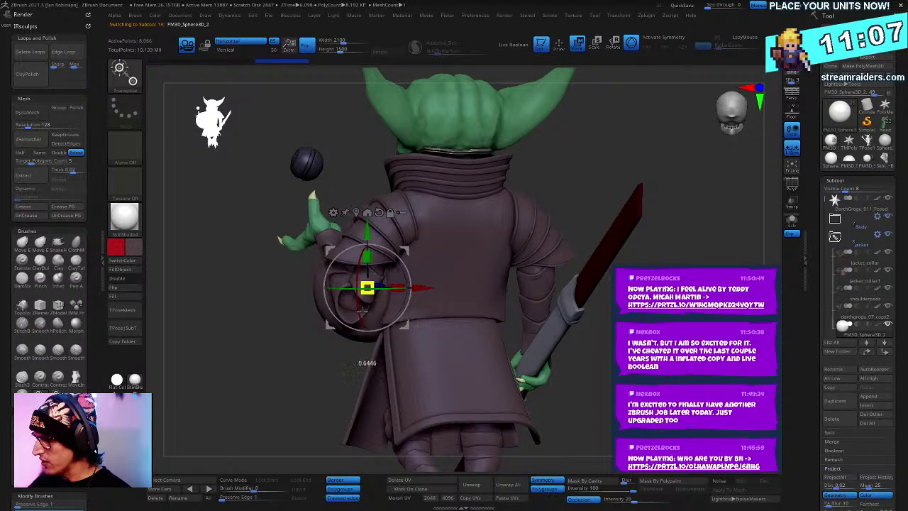
{"action": "right_click_drag", "start_coordinate": [370, 322], "coordinate": [427, 295]}
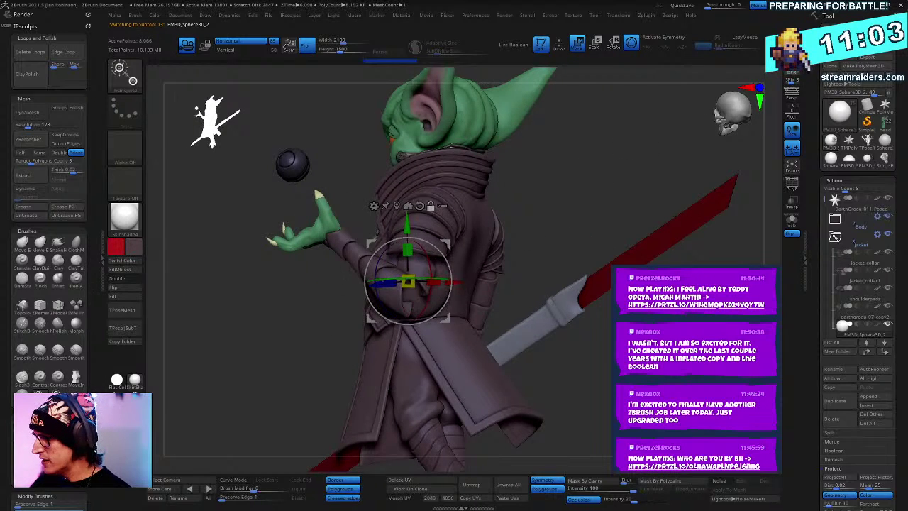
{"action": "right_click_drag", "start_coordinate": [424, 291], "coordinate": [440, 302], "text": "ctrl"}
{"action": "right_click_drag", "start_coordinate": [539, 298], "coordinate": [381, 278]}
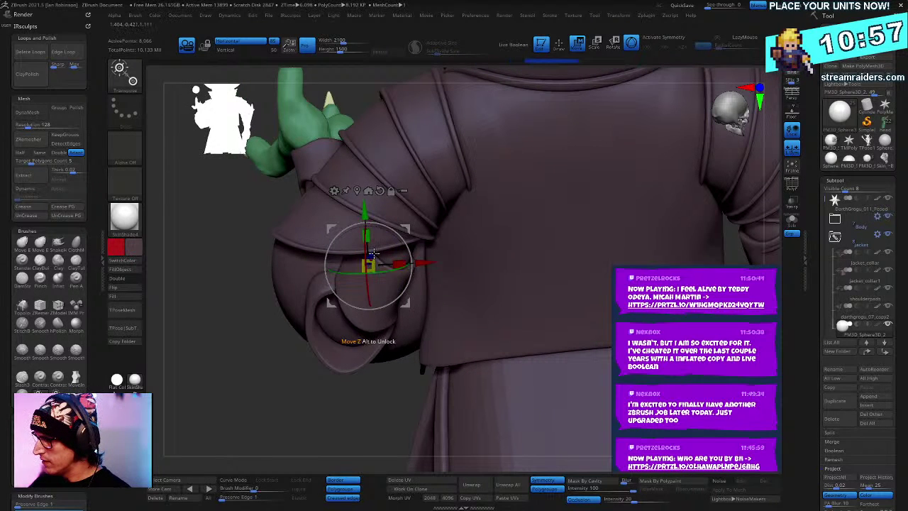
{"action": "left_click_drag", "start_coordinate": [372, 252], "coordinate": [362, 311]}
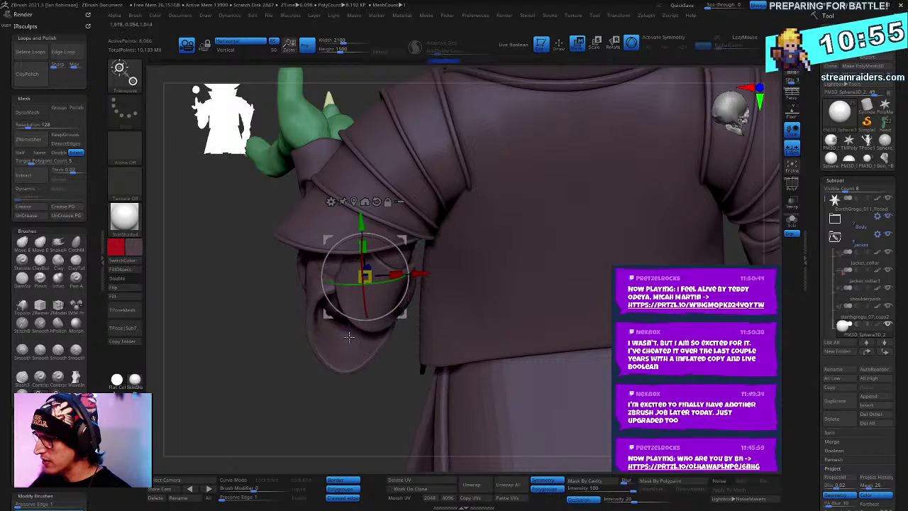
Step: Fine-tune the sphere's size and shift it along X so it sits inside the open elbow plate
{"action": "right_click_drag", "start_coordinate": [348, 337], "coordinate": [392, 316]}
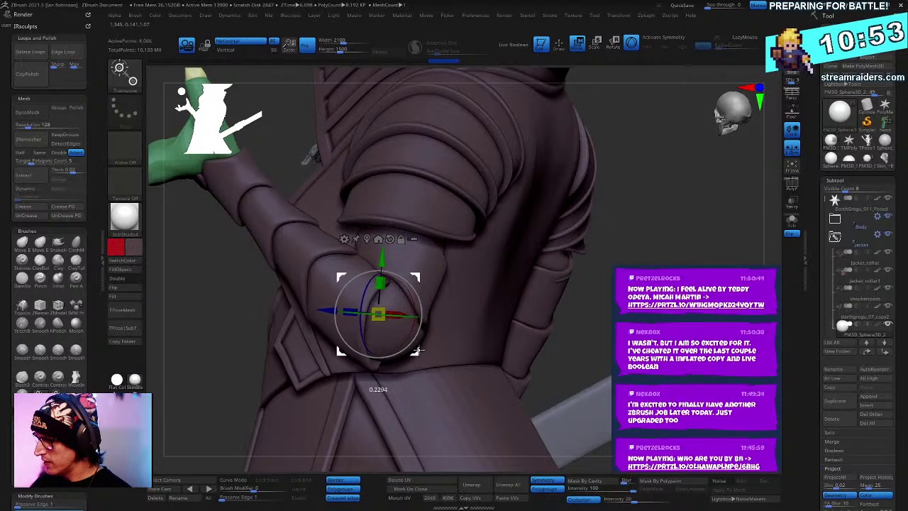
{"action": "right_click_drag", "start_coordinate": [493, 290], "coordinate": [468, 333]}
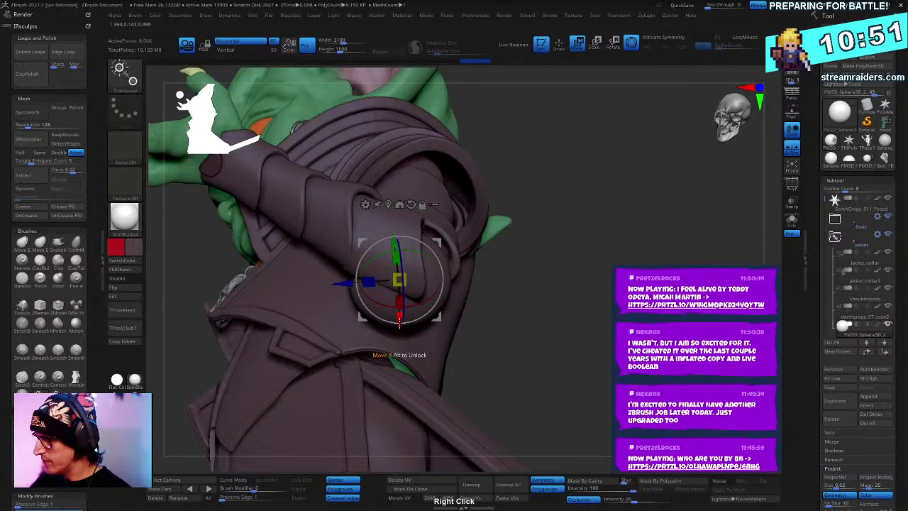
{"action": "left_click_drag", "start_coordinate": [402, 319], "coordinate": [403, 303]}
{"action": "key", "text": "q"}
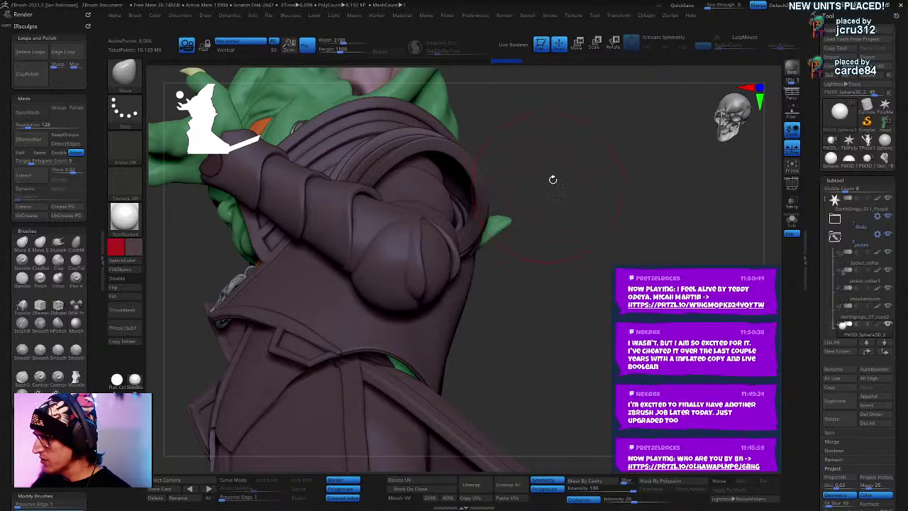
Step: Adjust the brush size and mold the sphere into an elbow cap with the Move brush
{"action": "mouse_move", "coordinate": [391, 267]}
{"action": "right_mouse_down"}
{"action": "mouse_move", "coordinate": [400, 242]}
{"action": "mouse_move", "coordinate": [505, 234]}
{"action": "mouse_move", "coordinate": [490, 251]}
{"action": "mouse_move", "coordinate": [527, 283]}
{"action": "mouse_move", "coordinate": [510, 213]}
{"action": "mouse_move", "coordinate": [536, 229]}
{"action": "mouse_move", "coordinate": [510, 223]}
{"action": "mouse_move", "coordinate": [497, 254]}
{"action": "mouse_move", "coordinate": [472, 256]}
{"action": "mouse_move", "coordinate": [547, 228]}
{"action": "mouse_move", "coordinate": [519, 234]}
{"action": "mouse_move", "coordinate": [600, 222]}
{"action": "right_mouse_up"}
{"action": "right_click", "coordinate": [511, 213]}
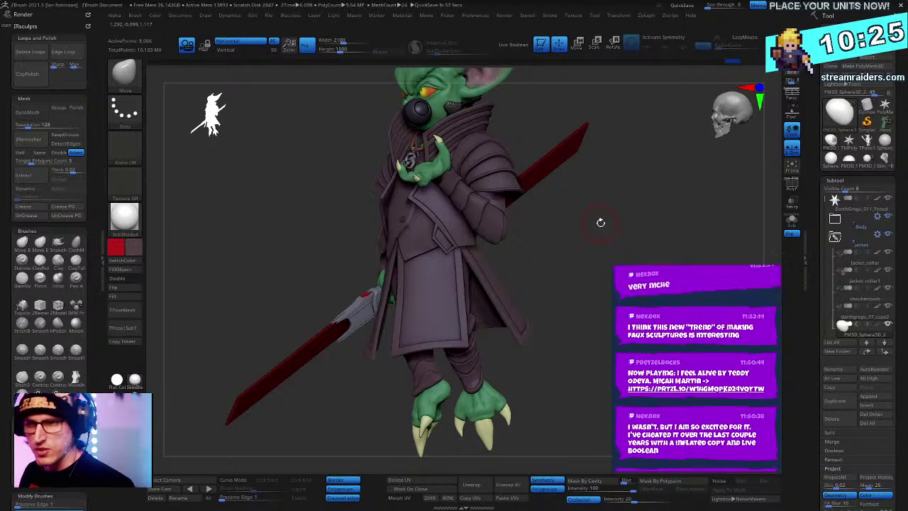
{"action": "mouse_move", "coordinate": [640, 196]}
{"action": "right_mouse_down"}
{"action": "mouse_move", "coordinate": [645, 221]}
{"action": "mouse_move", "coordinate": [577, 186]}
{"action": "right_mouse_up"}
{"action": "key", "text": "space"}
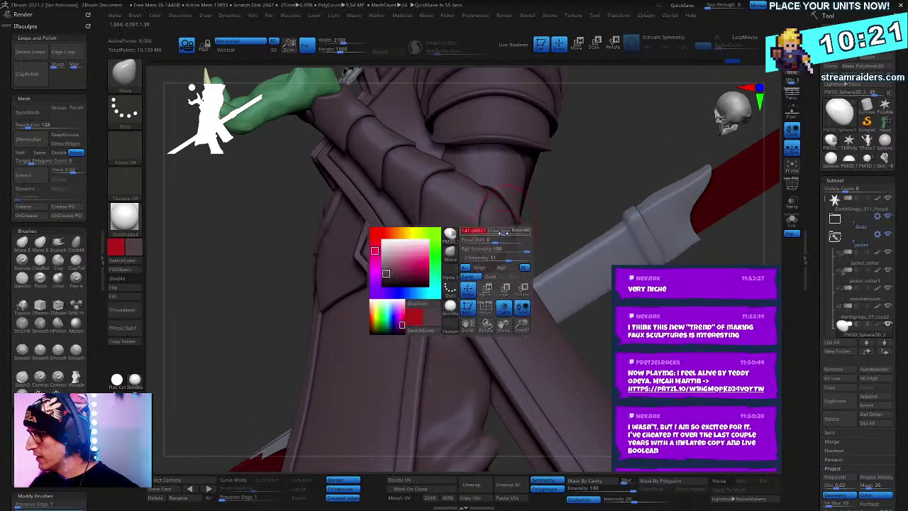
{"action": "mouse_move", "coordinate": [505, 252]}
{"action": "right_mouse_down"}
{"action": "mouse_move", "coordinate": [541, 233]}
{"action": "mouse_move", "coordinate": [500, 248]}
{"action": "right_mouse_up"}
{"action": "right_click", "coordinate": [510, 238]}
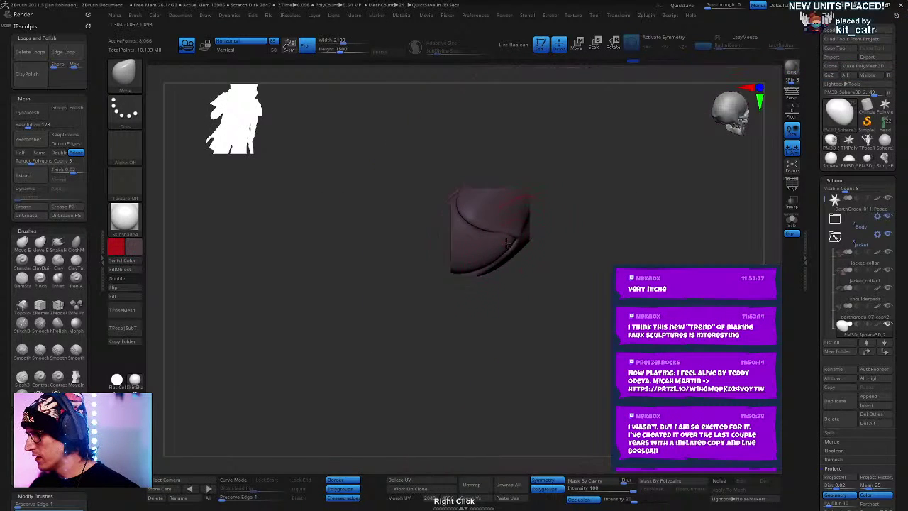
Step: Undo the last change and fit the elbow cap against the forearm and upper-arm armor with a resized Move brush
{"action": "key", "text": "ctrl+z"}
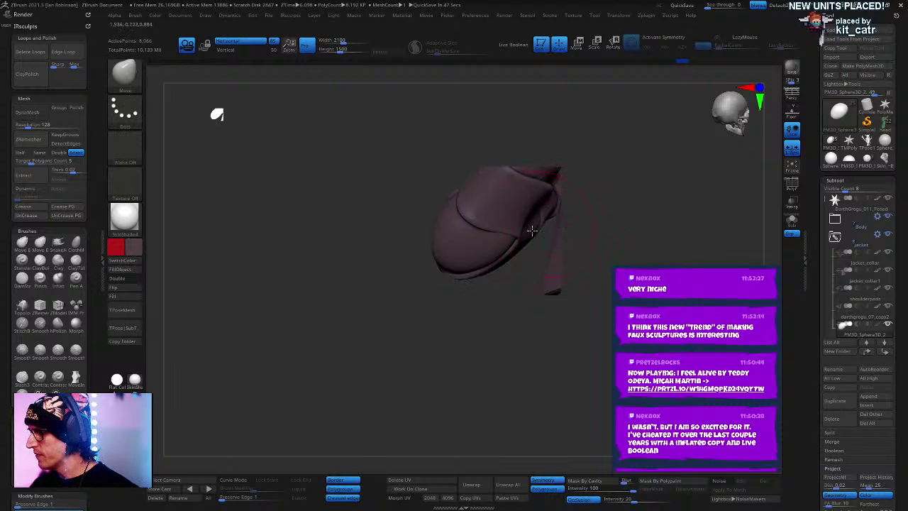
{"action": "key", "text": "space"}
{"action": "left_click_drag", "start_coordinate": [532, 231], "coordinate": [518, 237]}
{"action": "right_click_drag", "start_coordinate": [508, 233], "coordinate": [512, 206]}
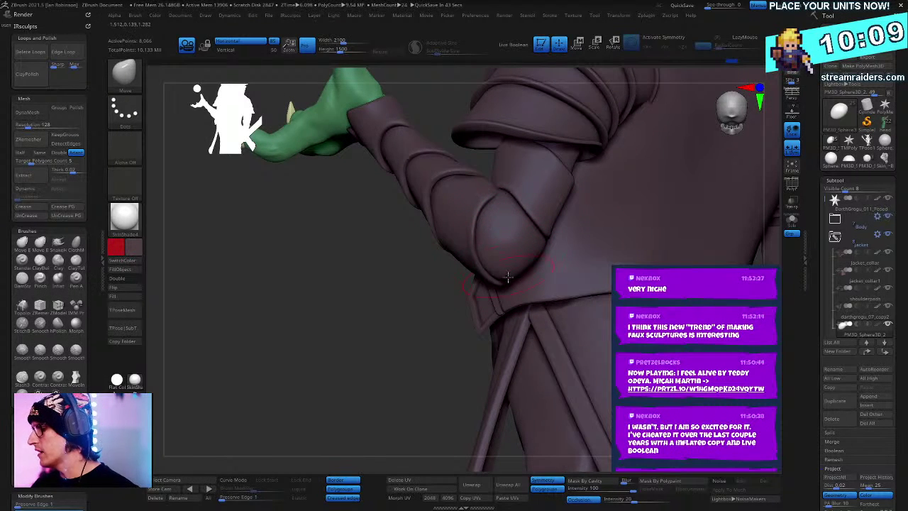
{"action": "right_click_drag", "start_coordinate": [538, 248], "coordinate": [548, 313]}
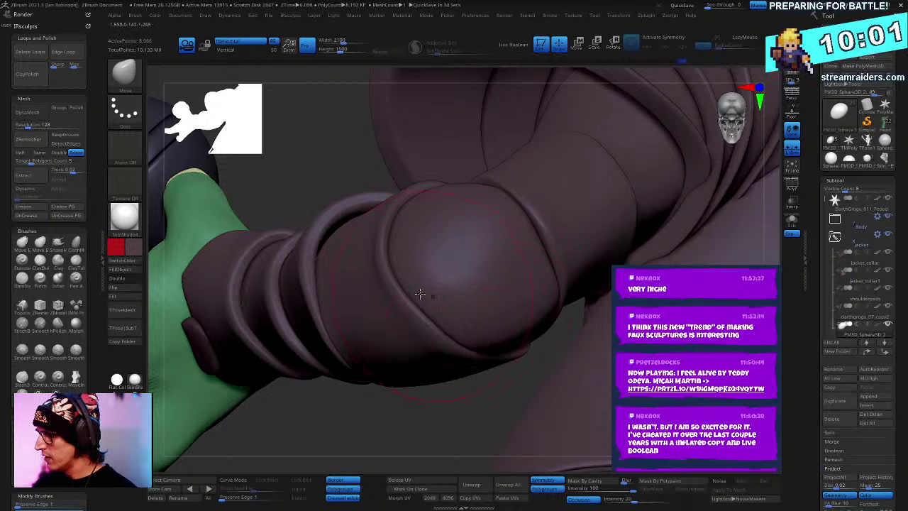
Step: Hide part of the elbow cap with a lasso selection and isolate the cap from the other subtools
{"action": "right_click_drag", "start_coordinate": [485, 353], "coordinate": [509, 358]}
{"action": "mouse_move", "coordinate": [589, 235]}
{"action": "right_mouse_down"}
{"action": "mouse_move", "coordinate": [593, 190]}
{"action": "mouse_move", "coordinate": [403, 150]}
{"action": "mouse_move", "coordinate": [653, 220]}
{"action": "right_mouse_up"}
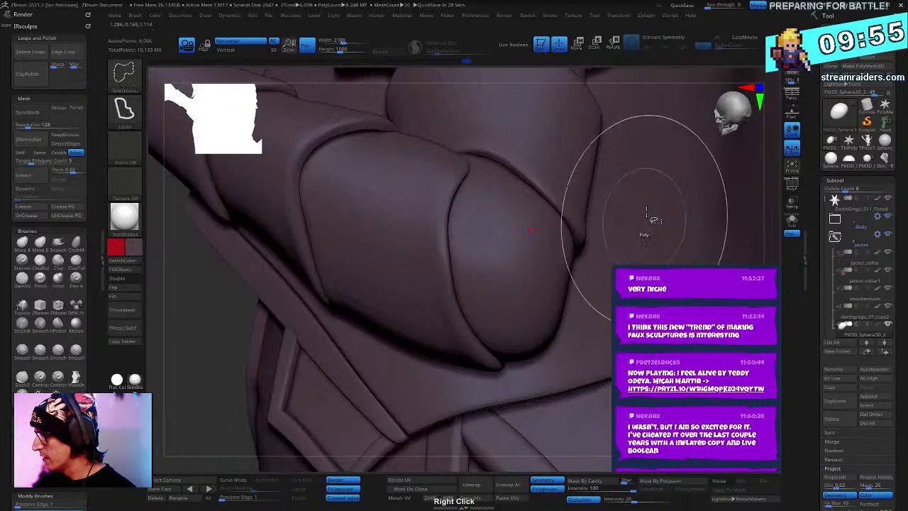
{"action": "mouse_move", "coordinate": [644, 211]}
{"action": "left_mouse_down", "text": "ctrl+shift"}
{"action": "mouse_move", "coordinate": [491, 267]}
{"action": "mouse_move", "coordinate": [608, 397]}
{"action": "mouse_move", "coordinate": [610, 377]}
{"action": "left_mouse_up", "text": "ctrl+shift"}
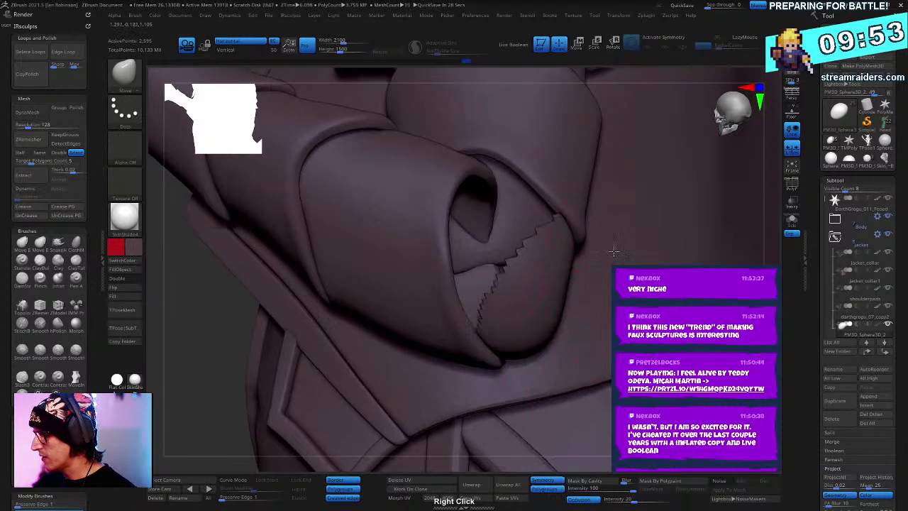
{"action": "mouse_move", "coordinate": [611, 249]}
{"action": "right_mouse_down"}
{"action": "mouse_move", "coordinate": [716, 234]}
{"action": "mouse_move", "coordinate": [681, 237]}
{"action": "mouse_move", "coordinate": [624, 266]}
{"action": "right_mouse_up"}
{"action": "left_click", "coordinate": [791, 219]}
{"action": "right_click", "coordinate": [623, 266]}
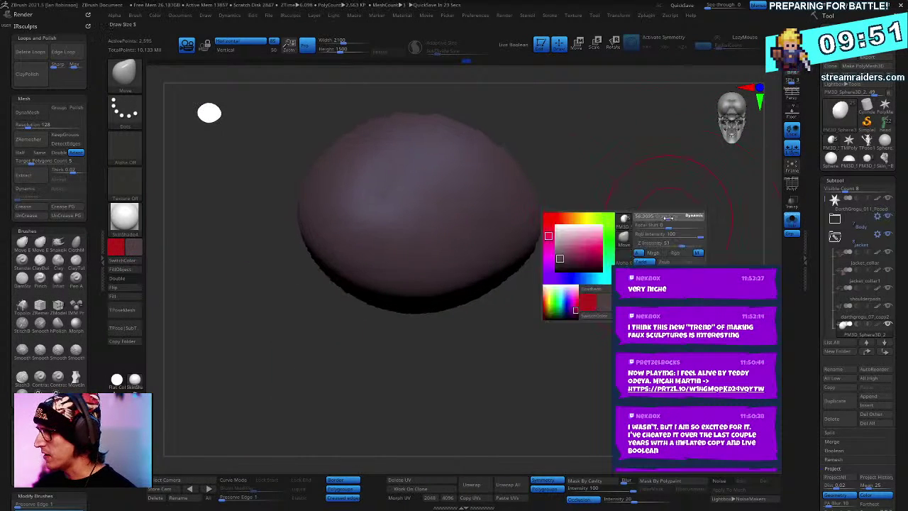
Step: Try a resized Standard brush stroke with the current alpha down the isolated cap and undo it
{"action": "key", "text": "b"}
{"action": "key", "text": "s"}
{"action": "key", "text": "t"}
{"action": "right_click", "coordinate": [486, 159]}
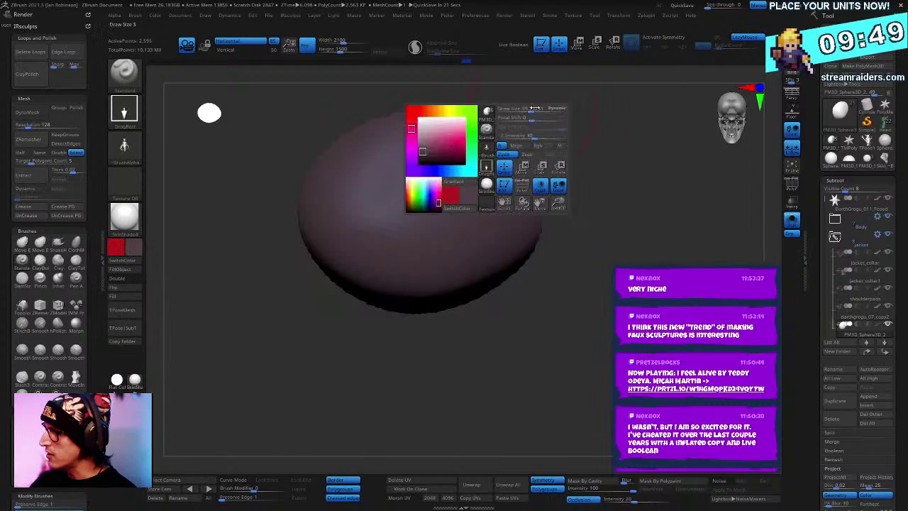
{"action": "left_click_drag", "start_coordinate": [528, 111], "coordinate": [519, 110]}
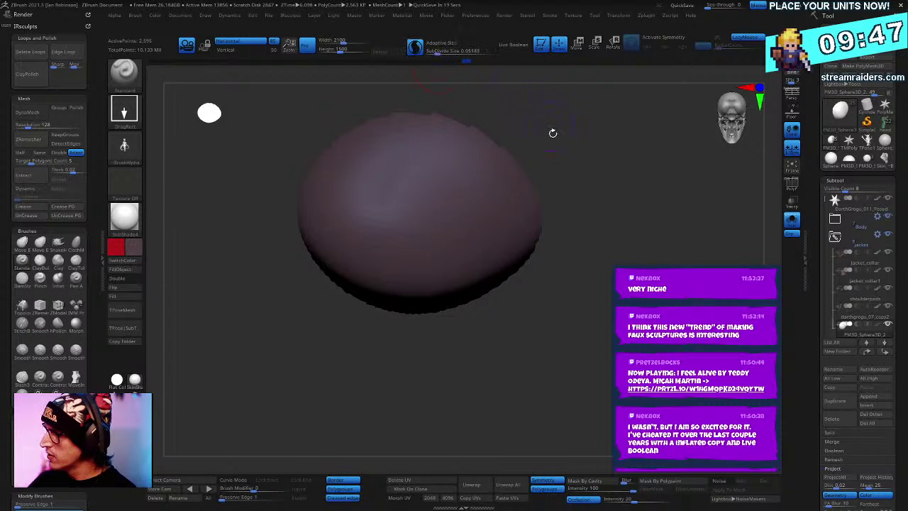
{"action": "right_click_drag", "start_coordinate": [552, 133], "coordinate": [543, 133]}
{"action": "mouse_move", "coordinate": [420, 143]}
{"action": "left_mouse_down"}
{"action": "mouse_move", "coordinate": [410, 237]}
{"action": "mouse_move", "coordinate": [421, 226]}
{"action": "left_mouse_up"}
{"action": "key", "text": "ctrl+z"}
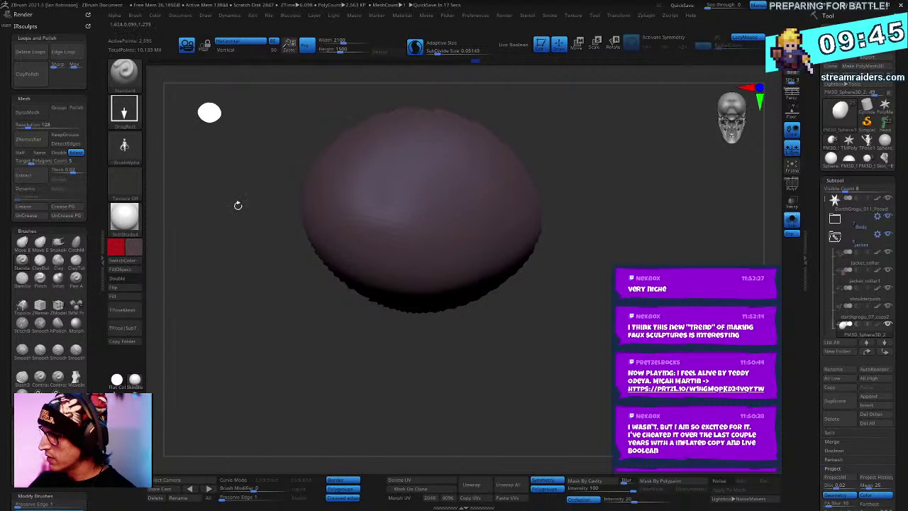
Step: Switch the Standard brush to the Dots stroke with the alpha off and draw a vertical ridge on the cap
{"action": "left_click", "coordinate": [125, 110]}
{"action": "left_click", "coordinate": [170, 125]}
{"action": "left_click", "coordinate": [130, 145]}
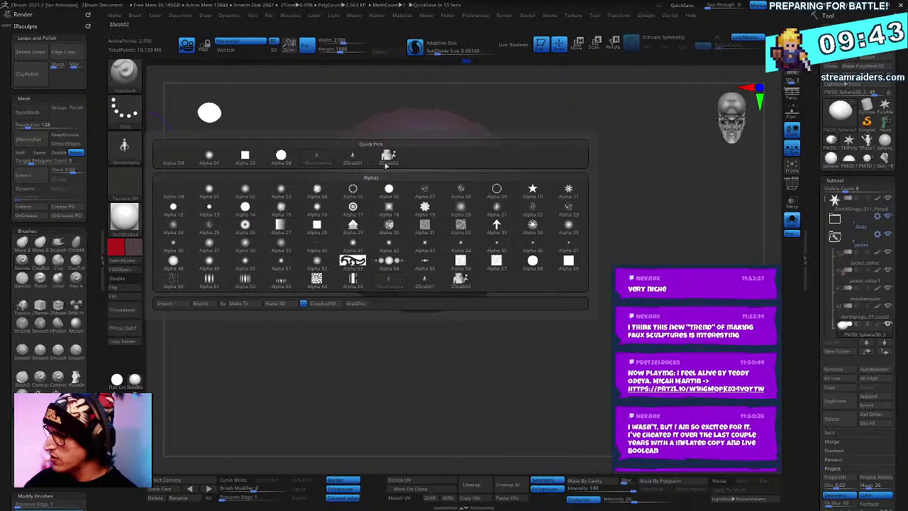
{"action": "left_click", "coordinate": [173, 158]}
{"action": "left_click_drag", "start_coordinate": [424, 130], "coordinate": [417, 224]}
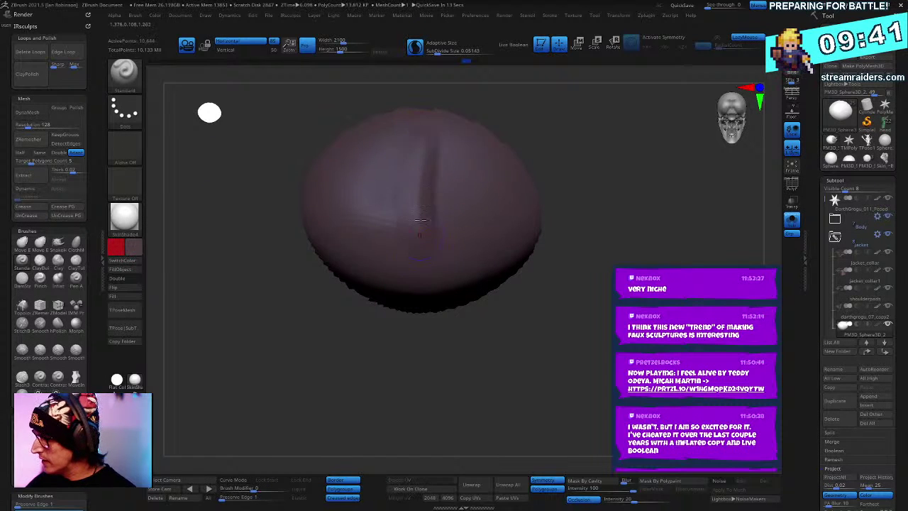
Step: Display the polyframe, then sculpt and smooth a ridge down the cap's middle to demonstrate local subdivision
{"action": "key", "text": "shift+f"}
{"action": "right_click_drag", "start_coordinate": [472, 197], "coordinate": [419, 166]}
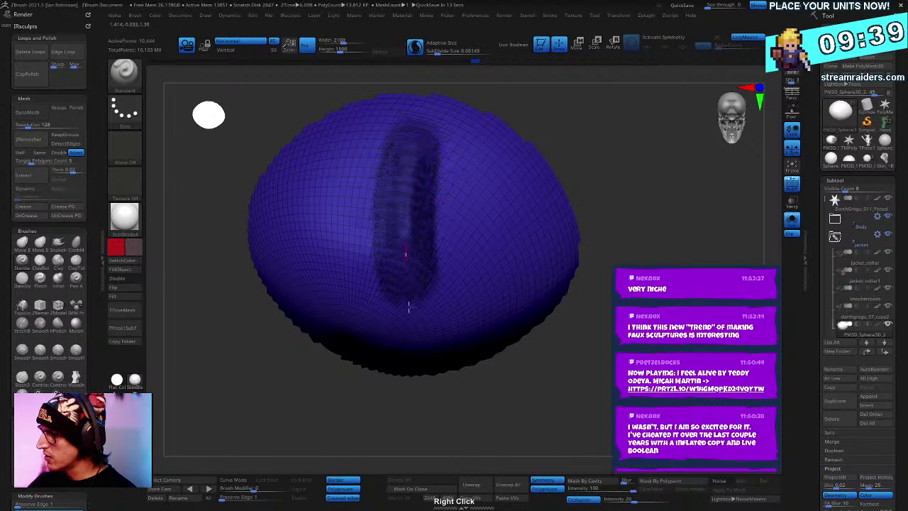
{"action": "mouse_move", "coordinate": [396, 233]}
{"action": "left_mouse_down", "text": "shift"}
{"action": "mouse_move", "coordinate": [435, 259]}
{"action": "mouse_move", "coordinate": [456, 208]}
{"action": "mouse_move", "coordinate": [456, 152]}
{"action": "left_mouse_up", "text": "shift"}
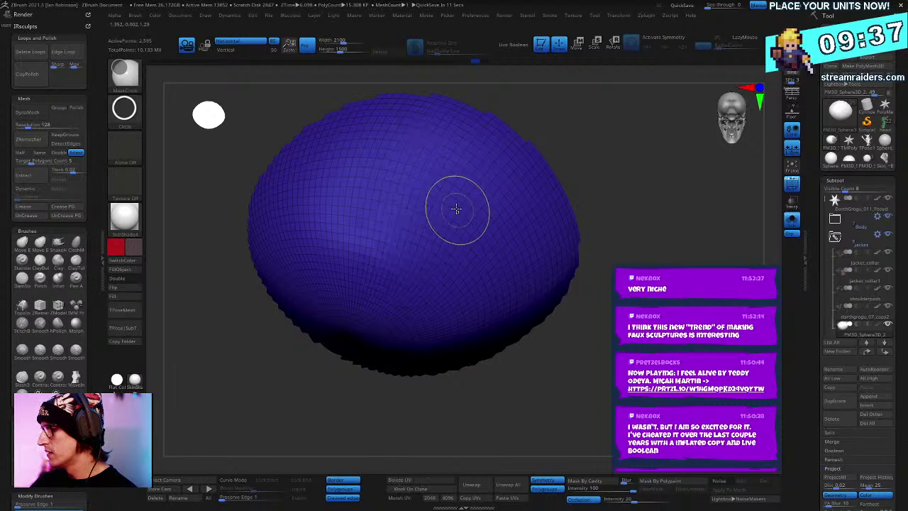
{"action": "right_click_drag", "start_coordinate": [637, 199], "coordinate": [654, 216]}
{"action": "mouse_move", "coordinate": [393, 119]}
{"action": "left_mouse_down"}
{"action": "mouse_move", "coordinate": [381, 323]}
{"action": "mouse_move", "coordinate": [381, 186]}
{"action": "mouse_move", "coordinate": [380, 314]}
{"action": "left_mouse_up"}
{"action": "mouse_move", "coordinate": [496, 288]}
{"action": "right_mouse_down"}
{"action": "mouse_move", "coordinate": [607, 293]}
{"action": "mouse_move", "coordinate": [605, 329]}
{"action": "mouse_move", "coordinate": [595, 331]}
{"action": "right_mouse_up"}
{"action": "mouse_move", "coordinate": [407, 290]}
{"action": "left_mouse_down", "text": "shift"}
{"action": "mouse_move", "coordinate": [396, 163]}
{"action": "mouse_move", "coordinate": [398, 186]}
{"action": "left_mouse_up", "text": "shift"}
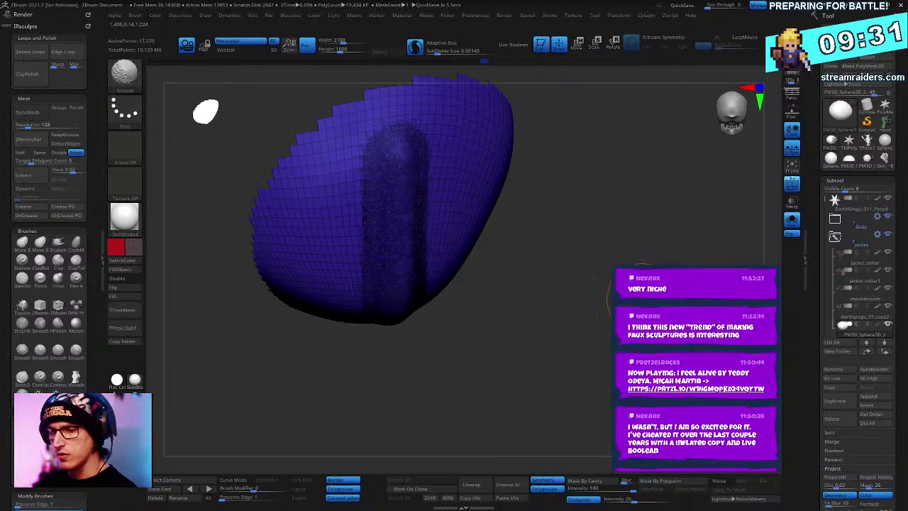
Step: Turn off the polyframe and solo mode, and unhide the rest of the elbow cap
{"action": "key", "text": "shift+f"}
{"action": "right_click_drag", "start_coordinate": [642, 299], "coordinate": [723, 248]}
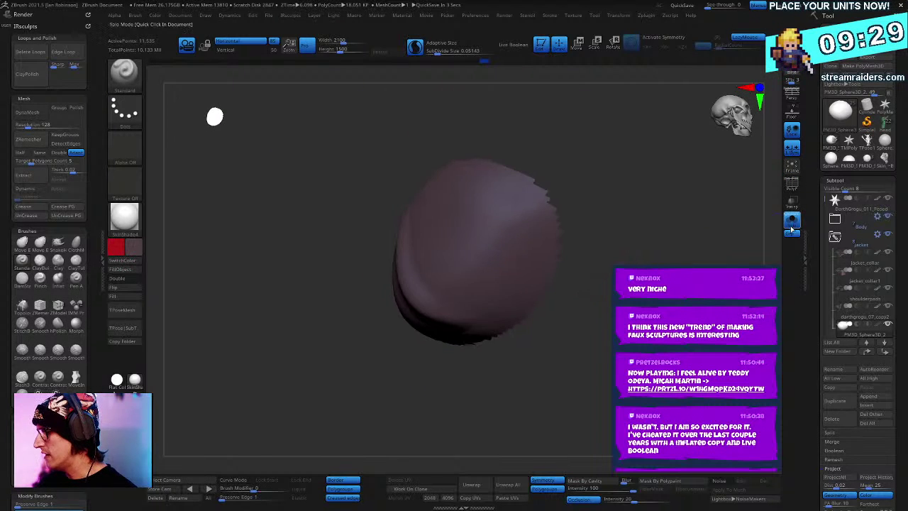
{"action": "left_click", "coordinate": [791, 227]}
{"action": "right_click_drag", "start_coordinate": [645, 252], "coordinate": [492, 209]}
{"action": "left_click", "coordinate": [381, 416], "text": "ctrl+shift"}
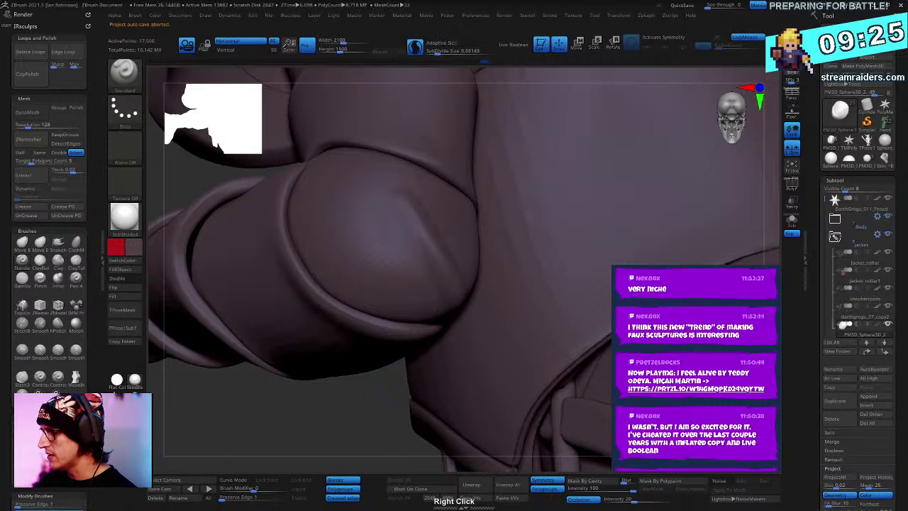
Step: Undo the test ridge on the elbow cap
{"action": "right_click_drag", "start_coordinate": [415, 280], "coordinate": [414, 278], "text": "ctrl"}
{"action": "key", "text": "ctrl+z"}
{"action": "key", "text": "ctrl+z"}
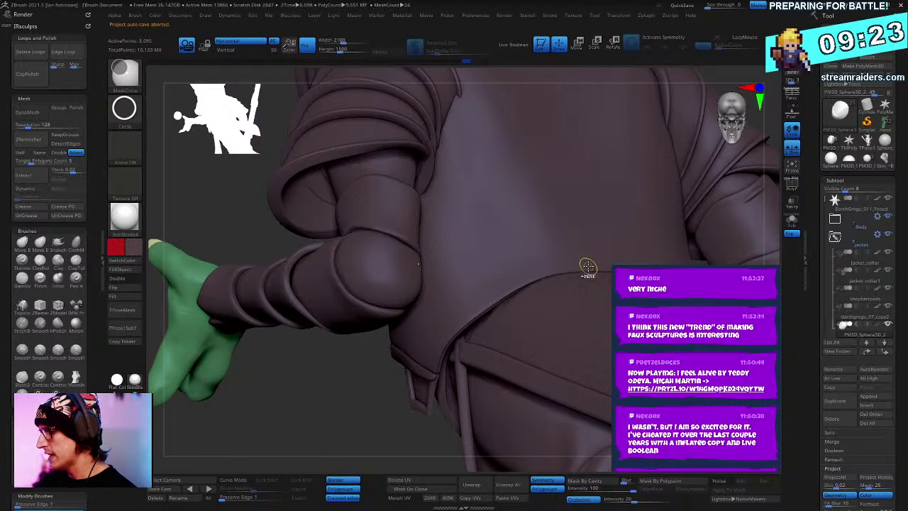
Step: Check the posed character from the back and front, and save the file over the existing one
{"action": "mouse_move", "coordinate": [588, 266]}
{"action": "right_mouse_down", "text": "alt"}
{"action": "mouse_move", "coordinate": [615, 234]}
{"action": "mouse_move", "coordinate": [593, 306]}
{"action": "right_mouse_up", "text": "alt"}
{"action": "right_click", "coordinate": [593, 306]}
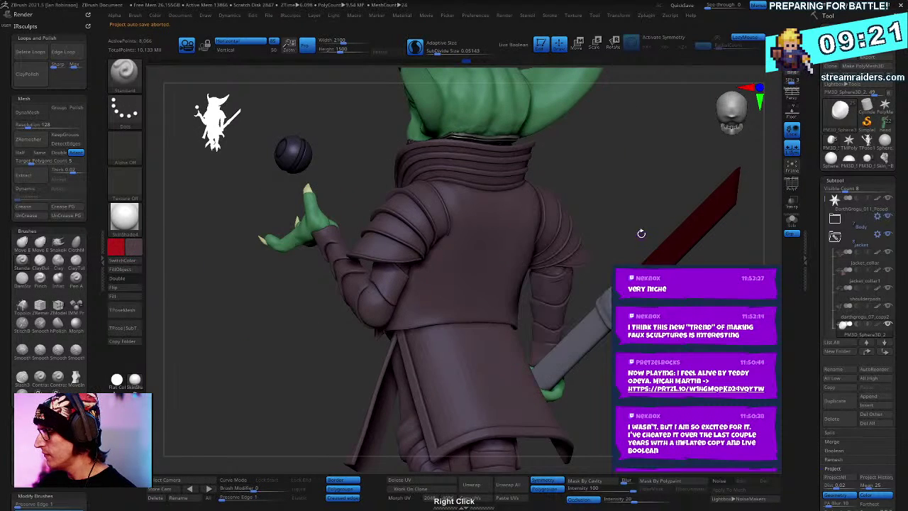
{"action": "mouse_move", "coordinate": [641, 233]}
{"action": "right_mouse_down"}
{"action": "mouse_move", "coordinate": [588, 245]}
{"action": "mouse_move", "coordinate": [627, 245]}
{"action": "right_mouse_up"}
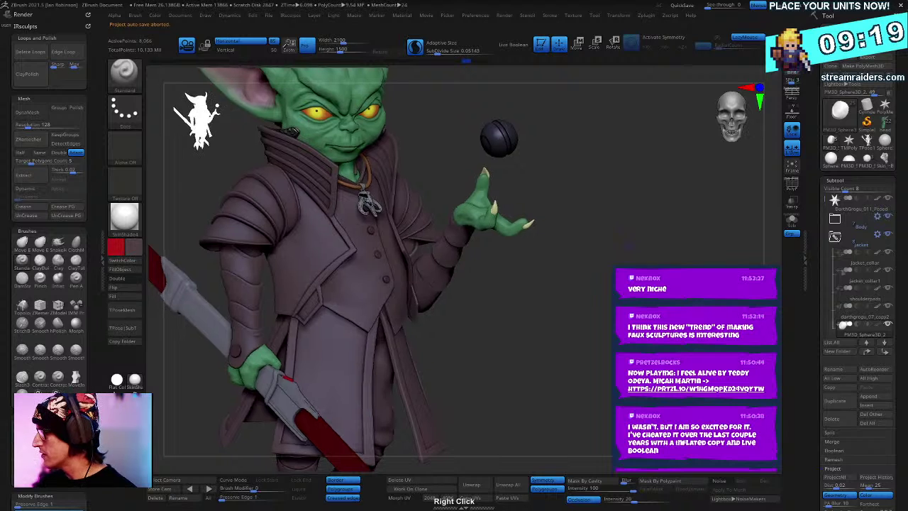
{"action": "key", "text": "ctrl+s"}
{"action": "key", "text": "Return"}
{"action": "key", "text": "y"}
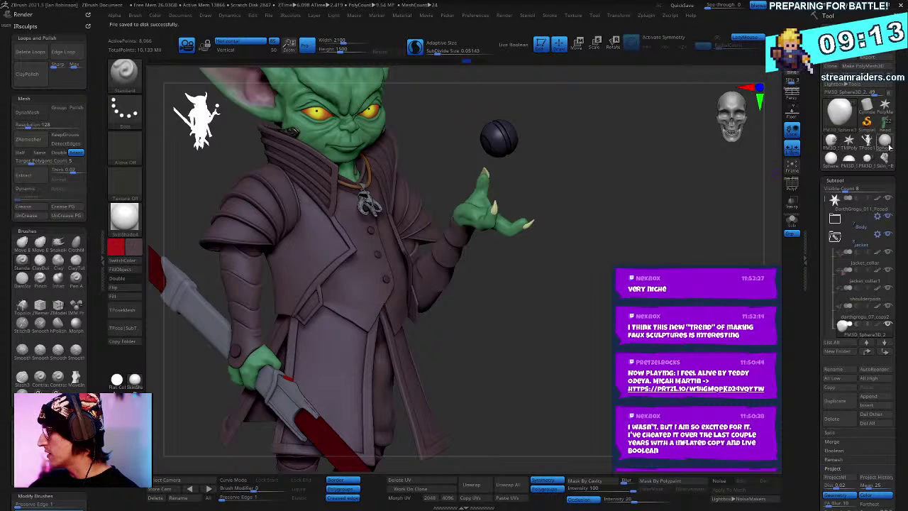
Step: Bring up a separate sphere tool and convert it to a PolyMesh3D
{"action": "left_click", "coordinate": [885, 142]}
{"action": "left_click", "coordinate": [873, 66]}
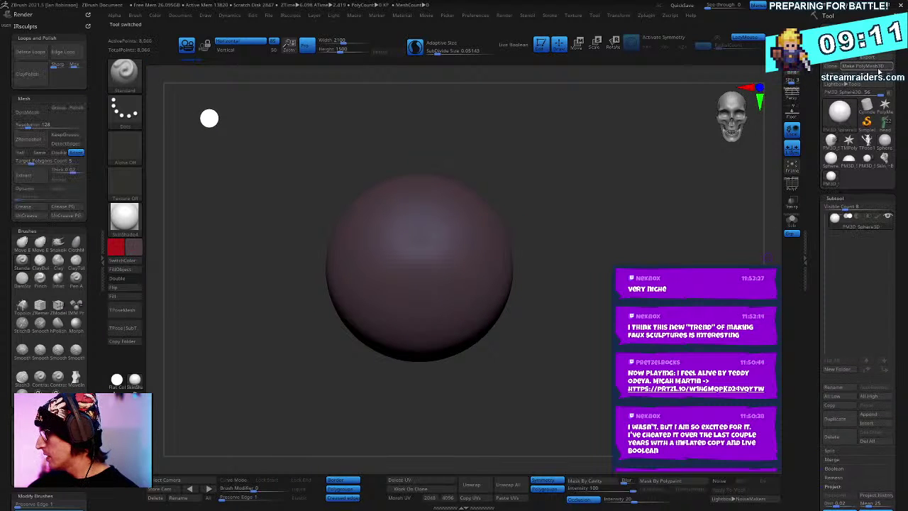
{"action": "left_click_drag", "start_coordinate": [632, 246], "coordinate": [619, 219], "text": "alt"}
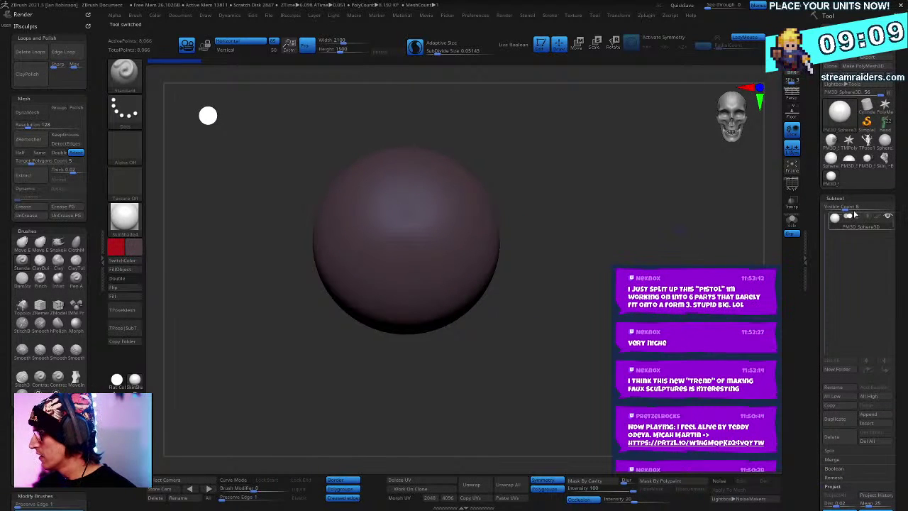
Step: Enable Thick Skin on the sphere and set its thickness to about 156
{"action": "left_click", "coordinate": [836, 198]}
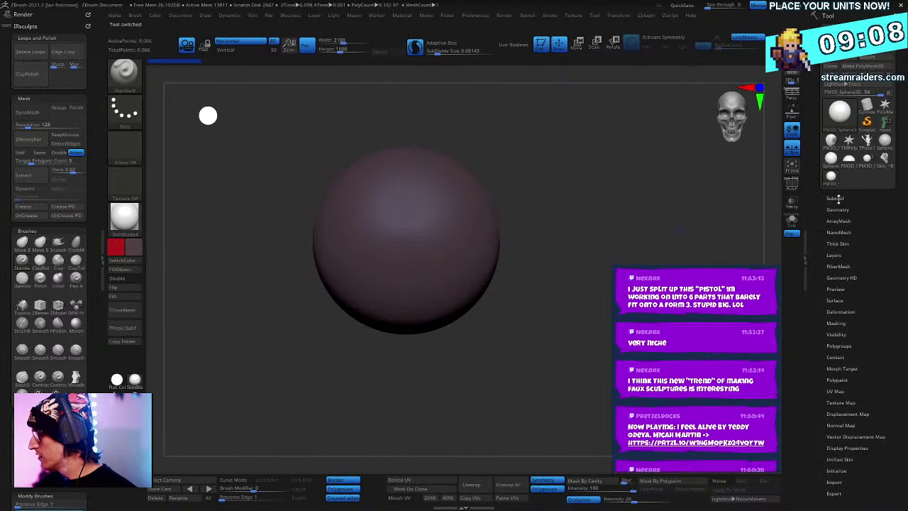
{"action": "left_click", "coordinate": [845, 245]}
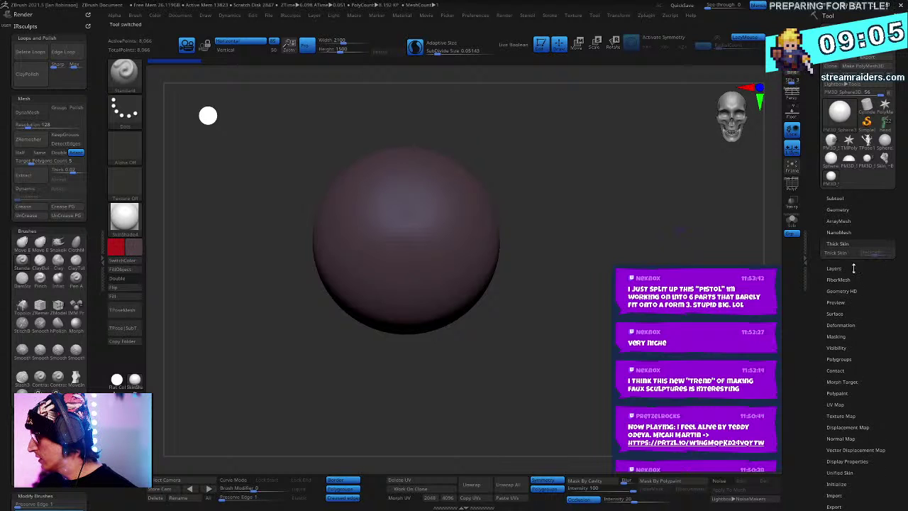
{"action": "left_click", "coordinate": [844, 253]}
{"action": "left_click_drag", "start_coordinate": [875, 253], "coordinate": [881, 253]}
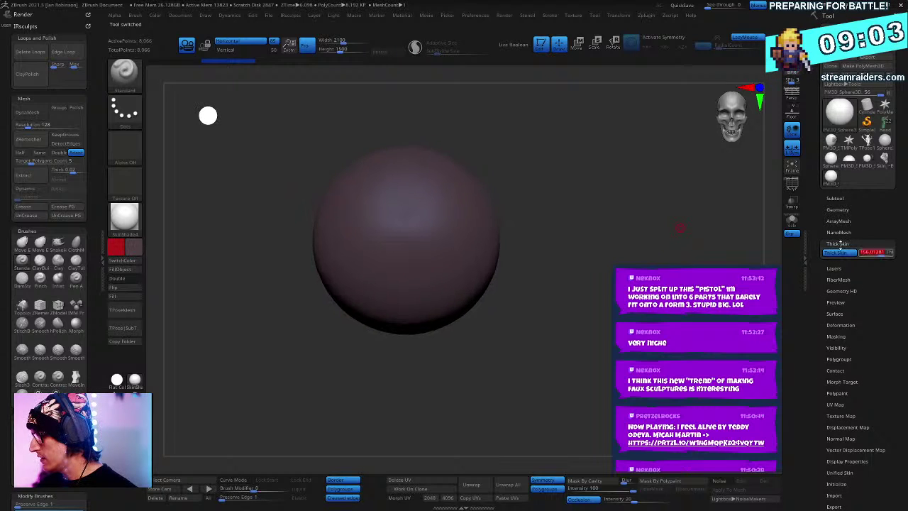
Step: Select the ThickSkinClay brush and bring up its draw size setting
{"action": "key", "text": "b"}
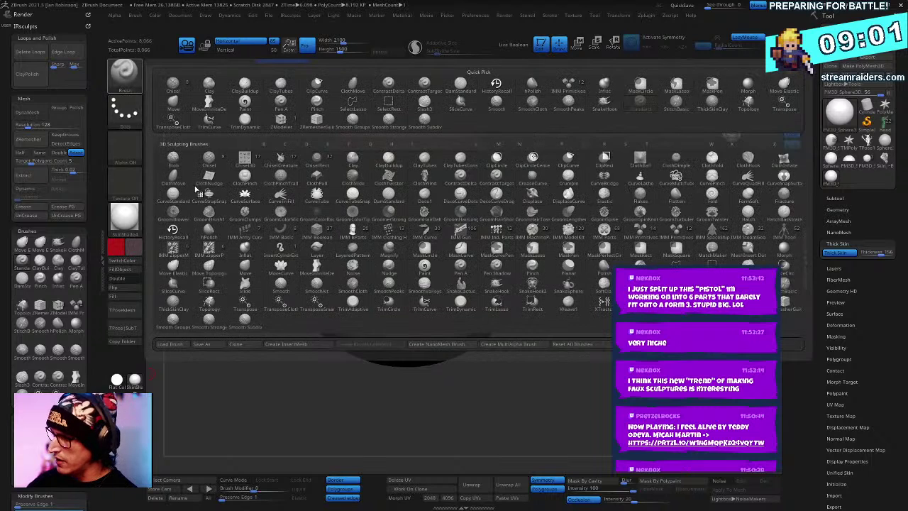
{"action": "key", "text": "t"}
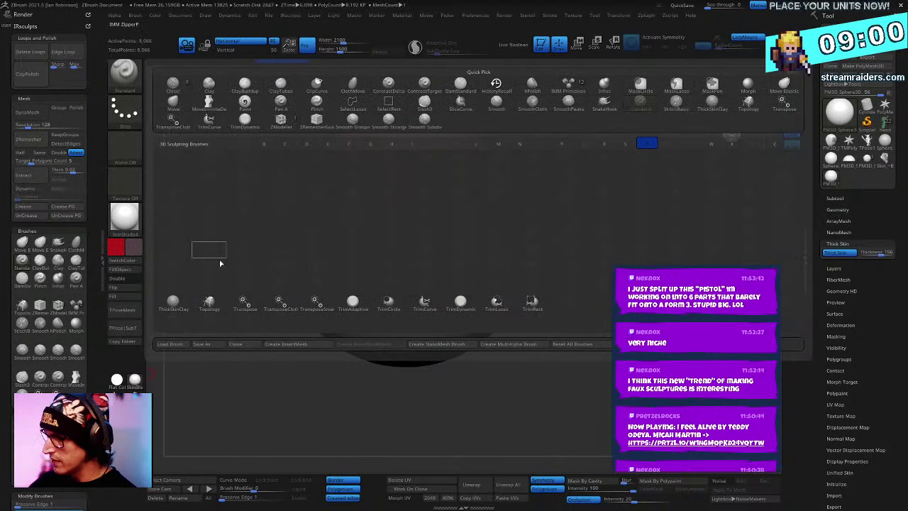
{"action": "left_click", "coordinate": [183, 310]}
{"action": "key", "text": "space"}
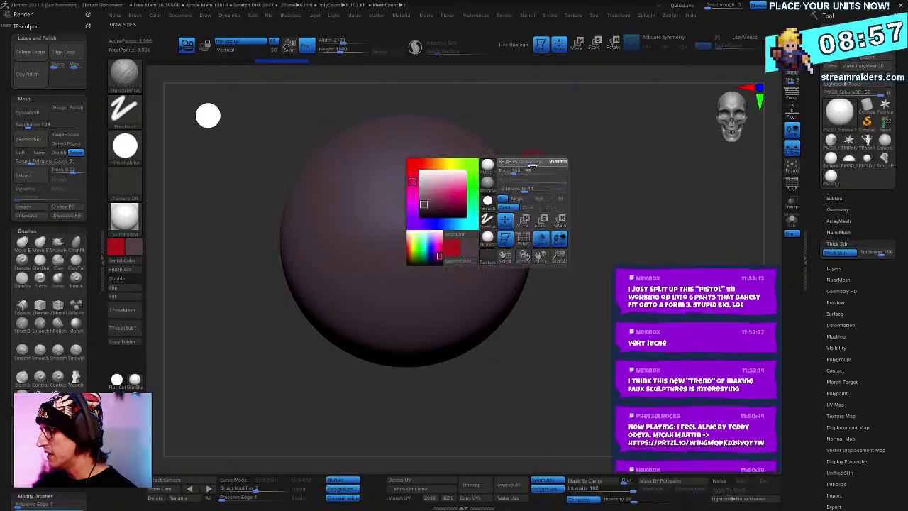
Step: Try a ThickSkinClay stroke on the low-resolution sphere and undo it
{"action": "mouse_move", "coordinate": [463, 196]}
{"action": "left_mouse_down"}
{"action": "mouse_move", "coordinate": [422, 225]}
{"action": "mouse_move", "coordinate": [492, 189]}
{"action": "mouse_move", "coordinate": [382, 276]}
{"action": "mouse_move", "coordinate": [500, 195]}
{"action": "left_mouse_up"}
{"action": "key", "text": "ctrl+z"}
{"action": "key", "text": "ctrl+z"}
{"action": "key", "text": "ctrl+z"}
{"action": "key", "text": "ctrl+z"}
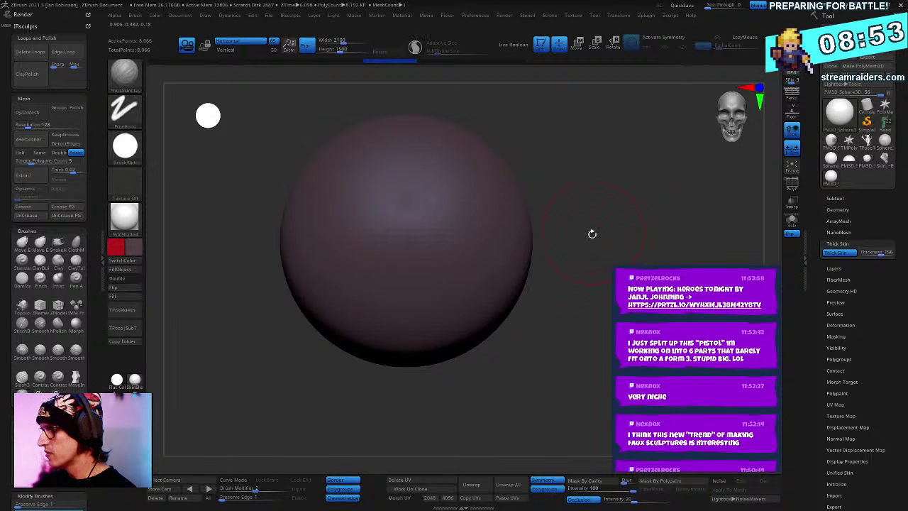
Step: Raise the DynaMesh resolution to about 1120 and turn on DynaMesh for the sphere
{"action": "left_click", "coordinate": [50, 126]}
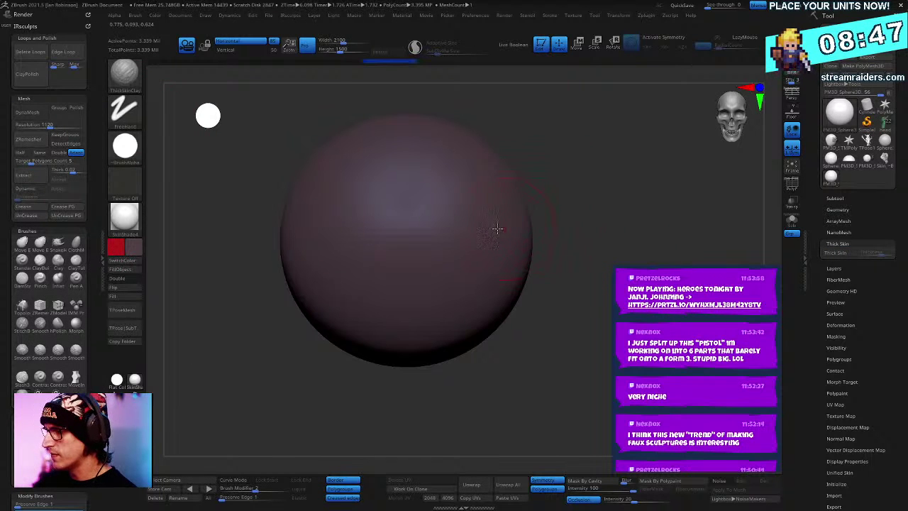
{"action": "left_click", "coordinate": [33, 114]}
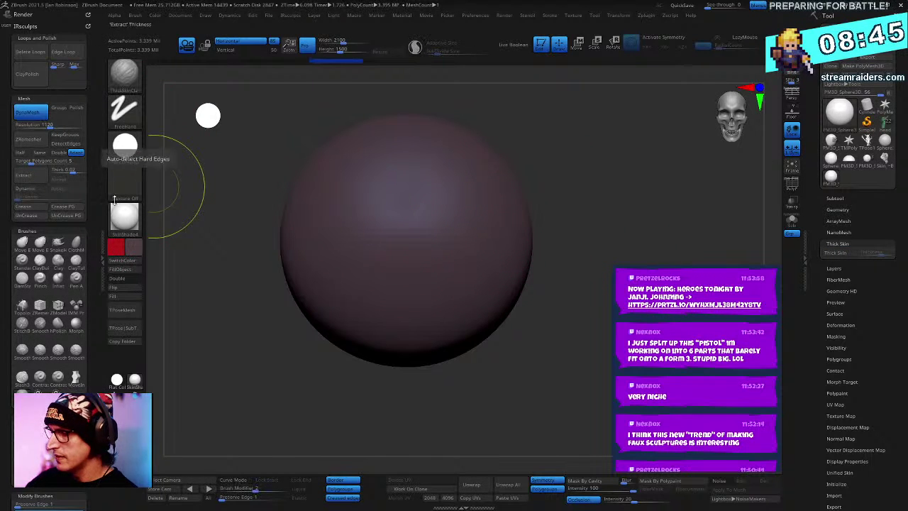
{"action": "left_click_drag", "start_coordinate": [651, 237], "coordinate": [766, 235], "text": "alt"}
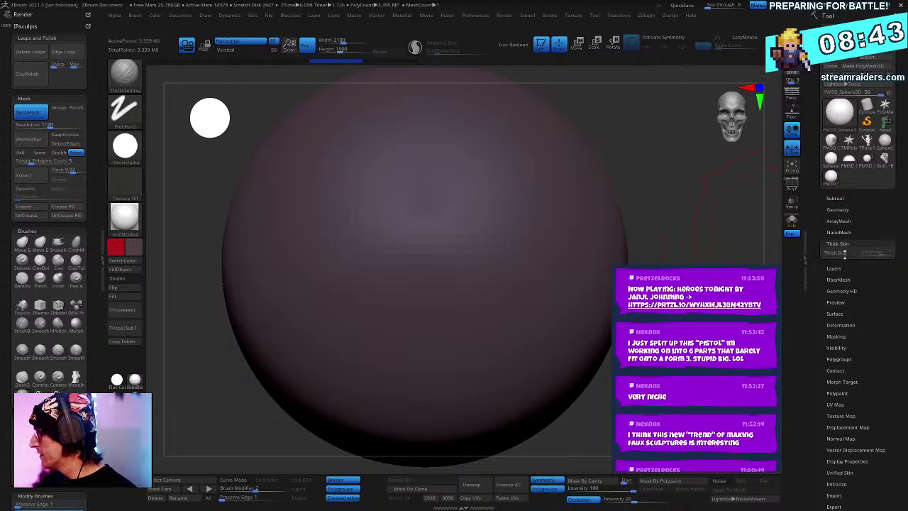
Step: Set the Thick Skin thickness to about 31 and sculpt diagonal ThickSkinClay strokes across the sphere
{"action": "left_click_drag", "start_coordinate": [881, 254], "coordinate": [874, 252]}
{"action": "mouse_move", "coordinate": [519, 207]}
{"action": "left_mouse_down"}
{"action": "mouse_move", "coordinate": [386, 330]}
{"action": "mouse_move", "coordinate": [561, 199]}
{"action": "mouse_move", "coordinate": [404, 336]}
{"action": "mouse_move", "coordinate": [557, 284]}
{"action": "mouse_move", "coordinate": [329, 350]}
{"action": "mouse_move", "coordinate": [305, 291]}
{"action": "mouse_move", "coordinate": [274, 288]}
{"action": "mouse_move", "coordinate": [344, 308]}
{"action": "left_mouse_up"}
{"action": "mouse_move", "coordinate": [344, 308]}
{"action": "right_mouse_down", "text": "alt"}
{"action": "mouse_move", "coordinate": [531, 187]}
{"action": "mouse_move", "coordinate": [487, 223]}
{"action": "right_mouse_up", "text": "alt"}
{"action": "mouse_move", "coordinate": [487, 222]}
{"action": "left_mouse_down"}
{"action": "mouse_move", "coordinate": [480, 209]}
{"action": "mouse_move", "coordinate": [407, 264]}
{"action": "mouse_move", "coordinate": [366, 283]}
{"action": "left_mouse_up"}
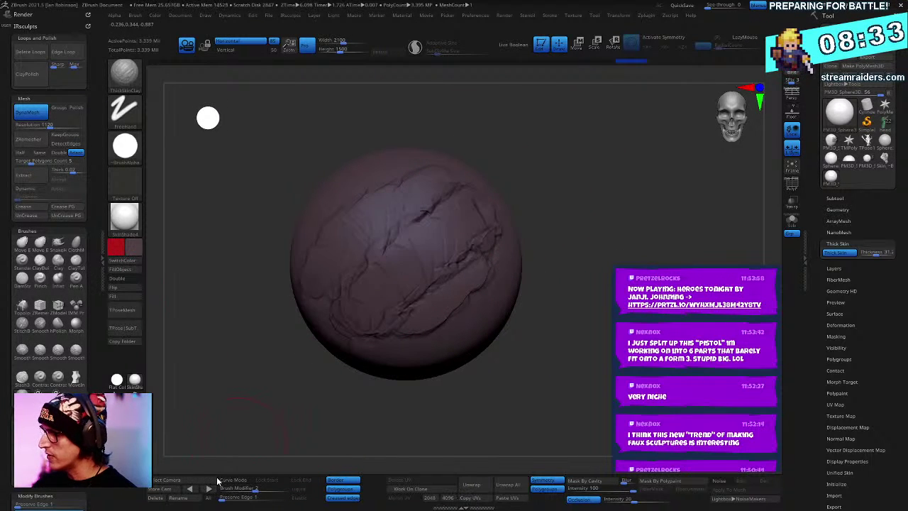
{"action": "right_click_drag", "start_coordinate": [597, 234], "coordinate": [584, 256], "text": "alt"}
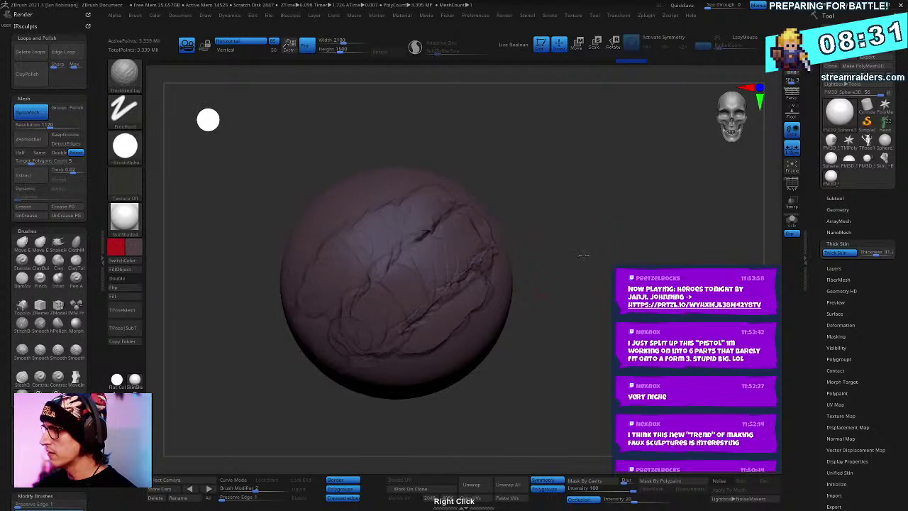
Step: Undo the diagonal ThickSkinClay strokes on the sphere
{"action": "key", "text": "ctrl+z"}
{"action": "key", "text": "ctrl+z"}
{"action": "key", "text": "ctrl+z"}
{"action": "key", "text": "ctrl+z"}
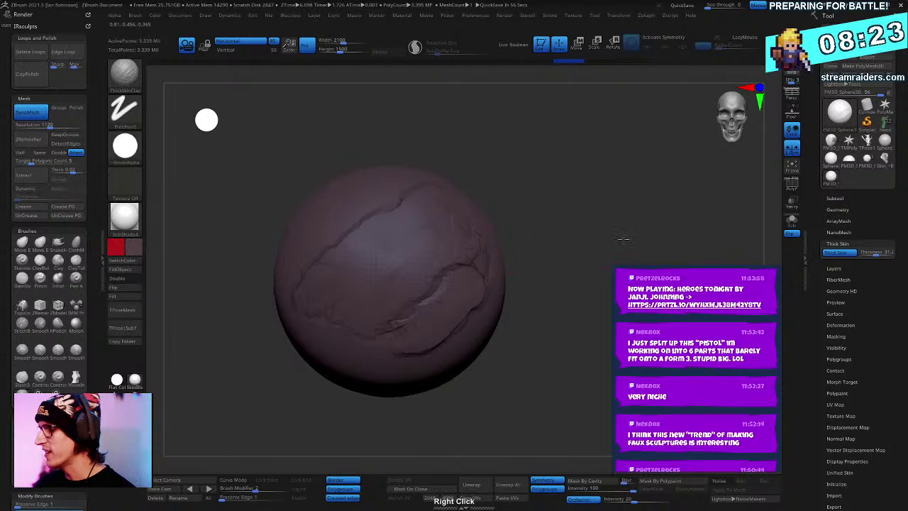
Step: Layer overlapping ThickSkinClay strokes diagonally over the sphere to build a cracked, rock-like surface
{"action": "mouse_move", "coordinate": [547, 178]}
{"action": "right_mouse_down"}
{"action": "mouse_move", "coordinate": [533, 203]}
{"action": "mouse_move", "coordinate": [587, 188]}
{"action": "mouse_move", "coordinate": [513, 192]}
{"action": "right_mouse_up"}
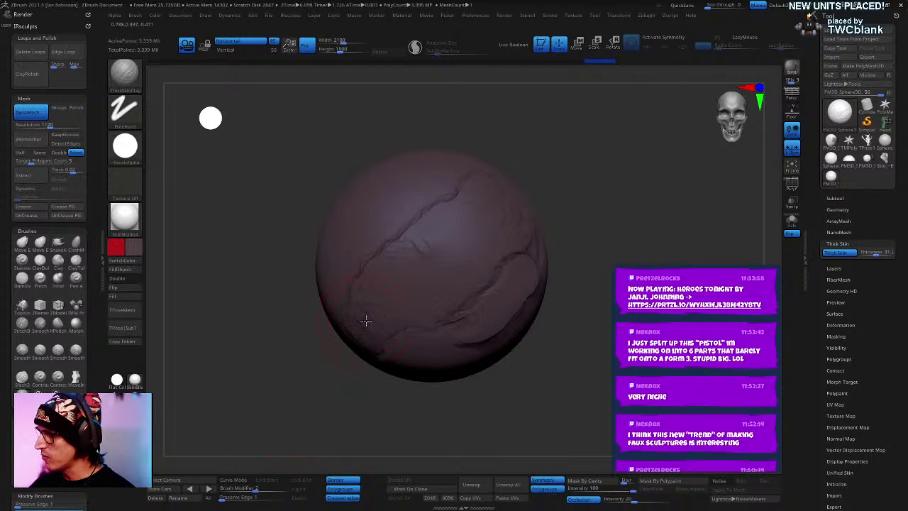
{"action": "left_click_drag", "start_coordinate": [365, 321], "coordinate": [655, 132]}
{"action": "mouse_move", "coordinate": [334, 339]}
{"action": "right_mouse_down"}
{"action": "mouse_move", "coordinate": [533, 172]}
{"action": "mouse_move", "coordinate": [440, 234]}
{"action": "right_mouse_up"}
{"action": "mouse_move", "coordinate": [397, 241]}
{"action": "left_mouse_down"}
{"action": "mouse_move", "coordinate": [411, 209]}
{"action": "mouse_move", "coordinate": [448, 202]}
{"action": "left_mouse_up"}
{"action": "right_click_drag", "start_coordinate": [448, 203], "coordinate": [286, 429]}
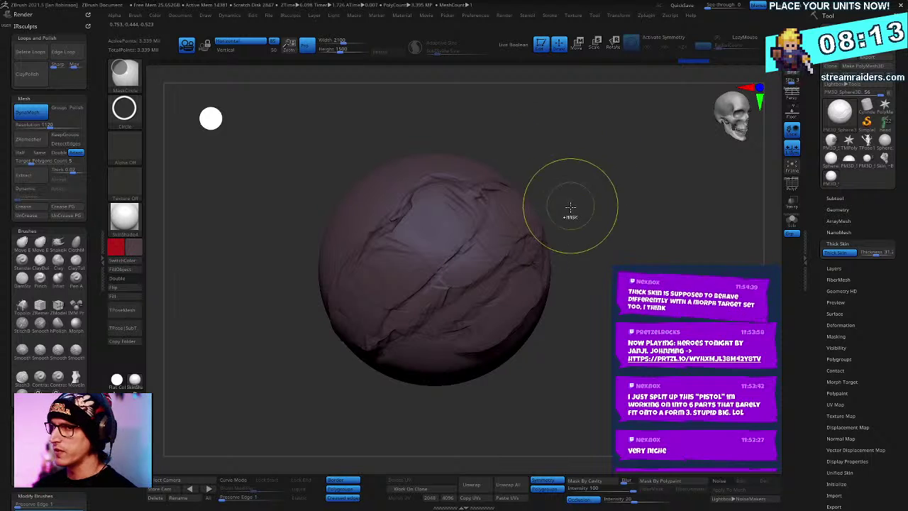
Step: Undo all the layered ThickSkinClay strokes back to the smooth sphere
{"action": "key", "text": "ctrl+z"}
{"action": "key", "text": "ctrl+z"}
{"action": "mouse_move", "coordinate": [593, 244]}
{"action": "right_mouse_down"}
{"action": "mouse_move", "coordinate": [528, 298]}
{"action": "mouse_move", "coordinate": [537, 268]}
{"action": "mouse_move", "coordinate": [520, 235]}
{"action": "mouse_move", "coordinate": [573, 229]}
{"action": "right_mouse_up"}
{"action": "key", "text": "ctrl+z"}
{"action": "key", "text": "ctrl+z"}
{"action": "key", "text": "ctrl+z"}
{"action": "key", "text": "ctrl+z"}
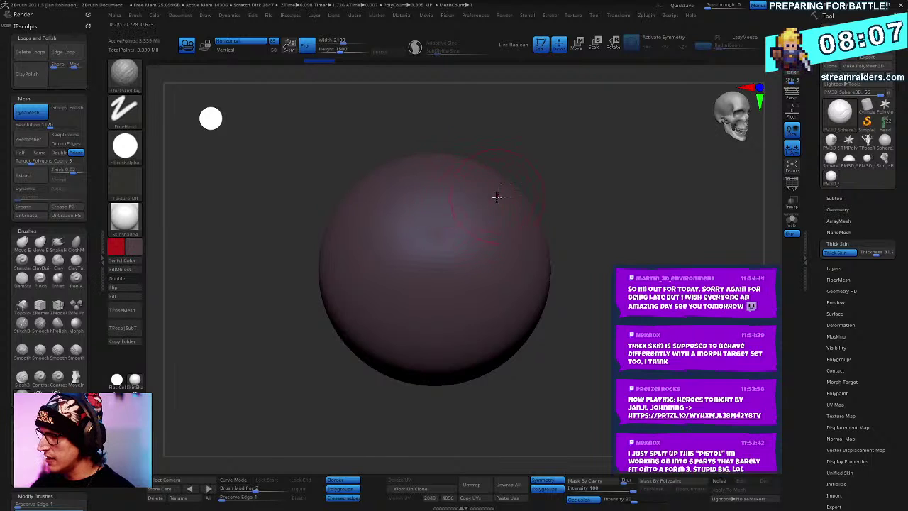
Step: Sculpt overlapping diagonal ThickSkinClay strokes across the front of the sphere to build a cracked, layered surface
{"action": "mouse_move", "coordinate": [497, 197]}
{"action": "left_mouse_down"}
{"action": "mouse_move", "coordinate": [361, 328]}
{"action": "mouse_move", "coordinate": [500, 231]}
{"action": "mouse_move", "coordinate": [428, 267]}
{"action": "left_mouse_up"}
{"action": "right_click_drag", "start_coordinate": [574, 217], "coordinate": [535, 240]}
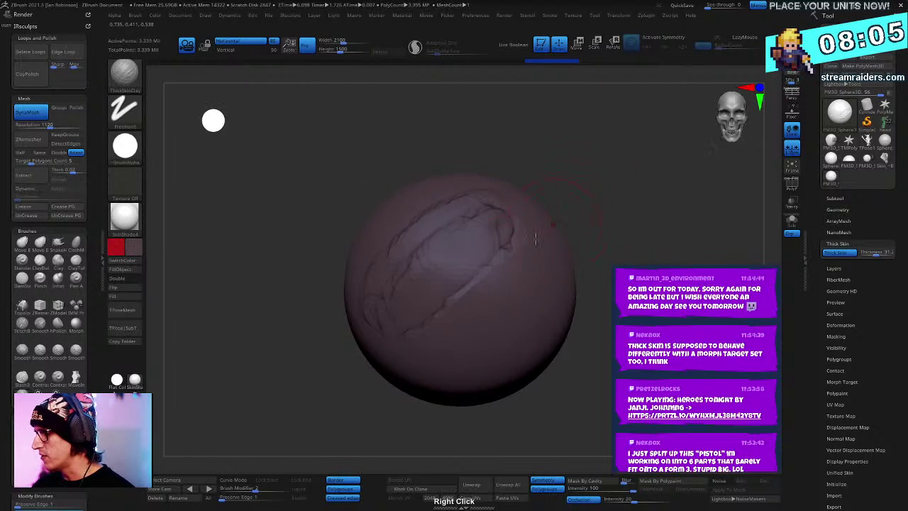
{"action": "mouse_move", "coordinate": [516, 244]}
{"action": "left_mouse_down"}
{"action": "mouse_move", "coordinate": [448, 305]}
{"action": "mouse_move", "coordinate": [399, 367]}
{"action": "mouse_move", "coordinate": [405, 388]}
{"action": "left_mouse_up"}
{"action": "mouse_move", "coordinate": [507, 312]}
{"action": "right_mouse_down"}
{"action": "mouse_move", "coordinate": [601, 267]}
{"action": "mouse_move", "coordinate": [549, 278]}
{"action": "mouse_move", "coordinate": [584, 256]}
{"action": "mouse_move", "coordinate": [527, 308]}
{"action": "mouse_move", "coordinate": [429, 316]}
{"action": "mouse_move", "coordinate": [574, 273]}
{"action": "mouse_move", "coordinate": [605, 250]}
{"action": "mouse_move", "coordinate": [374, 351]}
{"action": "right_mouse_up"}
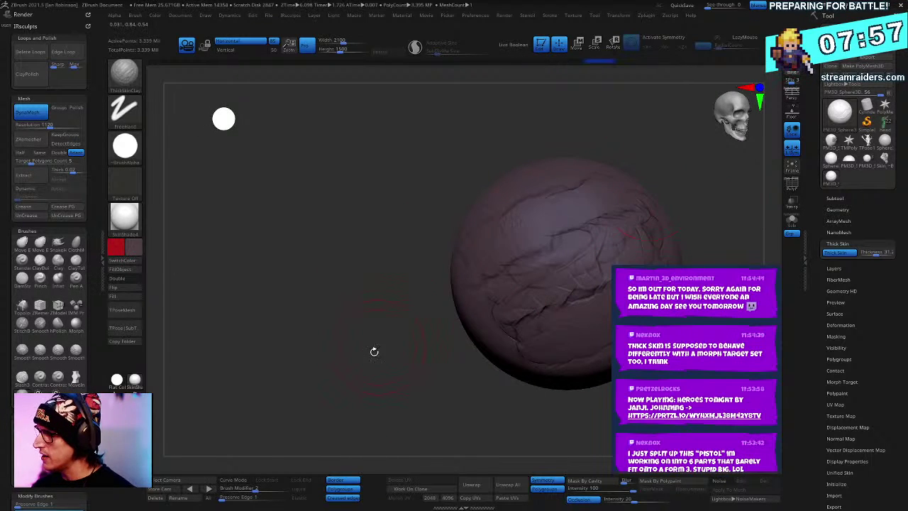
{"action": "mouse_move", "coordinate": [483, 269]}
{"action": "left_mouse_down"}
{"action": "mouse_move", "coordinate": [650, 170]}
{"action": "mouse_move", "coordinate": [437, 310]}
{"action": "mouse_move", "coordinate": [638, 195]}
{"action": "mouse_move", "coordinate": [477, 291]}
{"action": "left_mouse_up"}
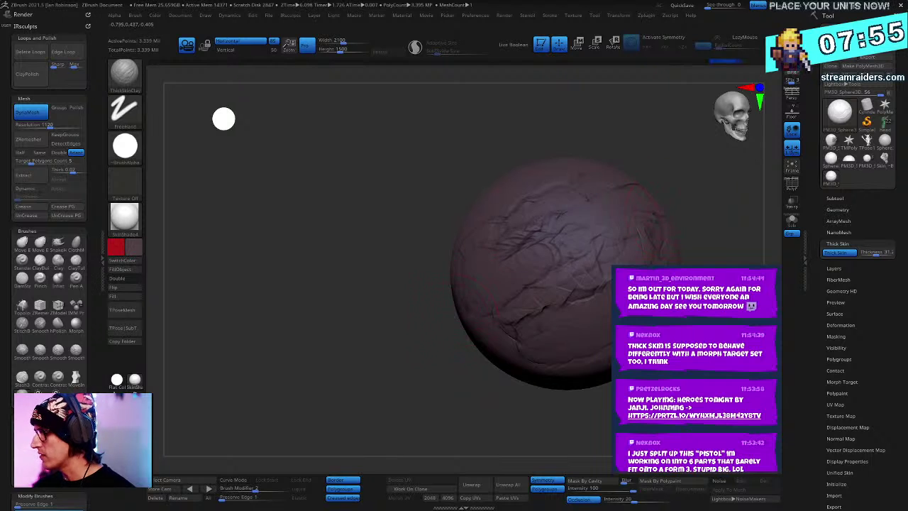
{"action": "right_click_drag", "start_coordinate": [510, 270], "coordinate": [560, 248]}
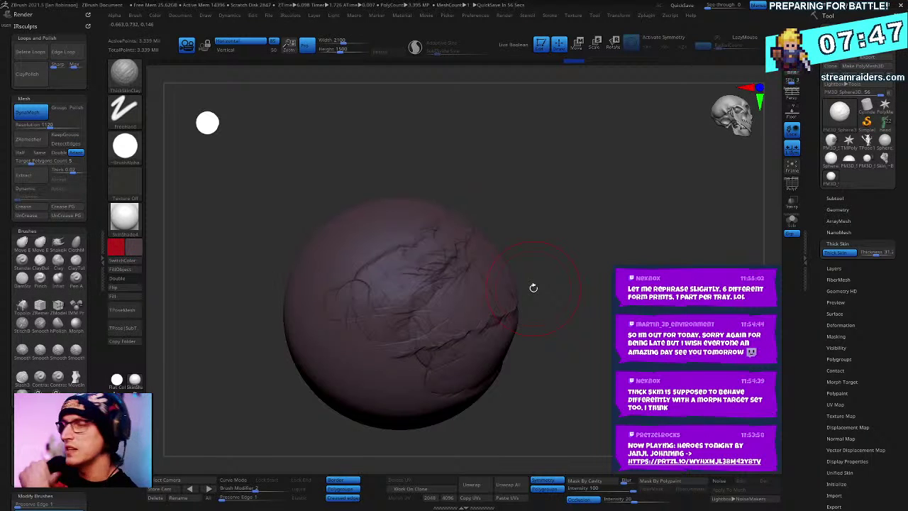
{"action": "right_click_drag", "start_coordinate": [607, 249], "coordinate": [635, 286]}
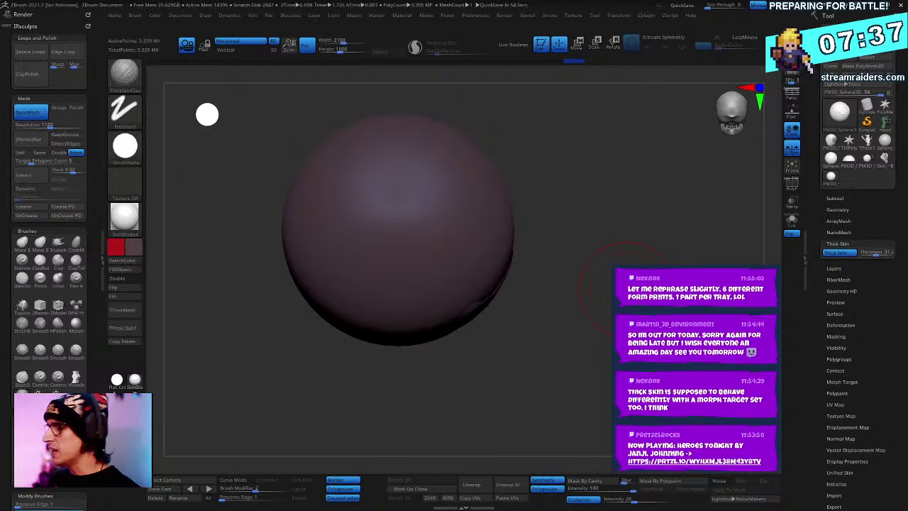
Step: Store a morph target for the partly sculpted sphere
{"action": "mouse_move", "coordinate": [633, 230]}
{"action": "left_mouse_down"}
{"action": "mouse_move", "coordinate": [619, 215]}
{"action": "mouse_move", "coordinate": [622, 254]}
{"action": "mouse_move", "coordinate": [629, 223]}
{"action": "mouse_move", "coordinate": [642, 256]}
{"action": "left_mouse_up"}
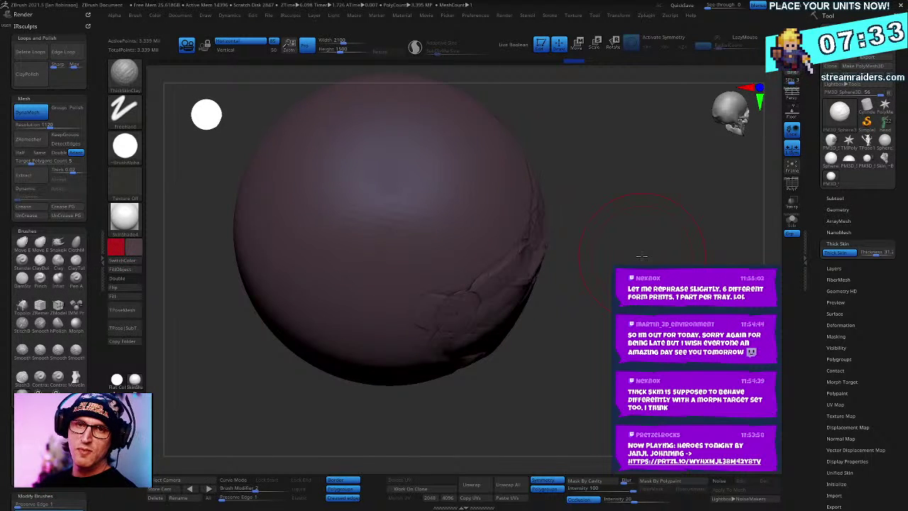
{"action": "left_click", "coordinate": [845, 382]}
{"action": "left_click", "coordinate": [847, 378]}
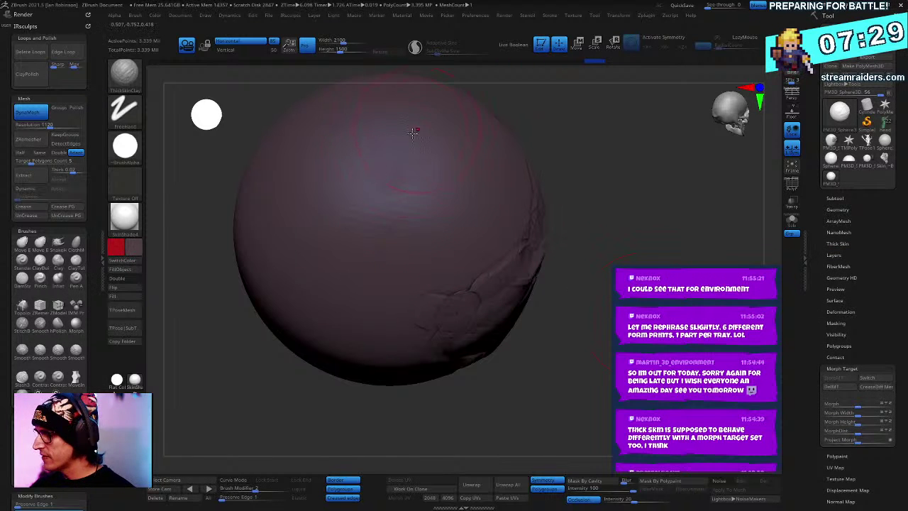
Step: Sculpt long diagonal ThickSkinClay strokes back and forth over the smooth side of the sphere
{"action": "left_click_drag", "start_coordinate": [412, 133], "coordinate": [304, 318]}
{"action": "left_click_drag", "start_coordinate": [418, 159], "coordinate": [377, 260]}
{"action": "left_click_drag", "start_coordinate": [463, 186], "coordinate": [425, 261]}
{"action": "mouse_move", "coordinate": [418, 110]}
{"action": "left_mouse_down"}
{"action": "mouse_move", "coordinate": [286, 299]}
{"action": "mouse_move", "coordinate": [364, 121]}
{"action": "left_mouse_up"}
{"action": "left_click_drag", "start_coordinate": [298, 297], "coordinate": [405, 119]}
{"action": "left_click_drag", "start_coordinate": [332, 315], "coordinate": [451, 136]}
{"action": "left_click_drag", "start_coordinate": [355, 327], "coordinate": [490, 160]}
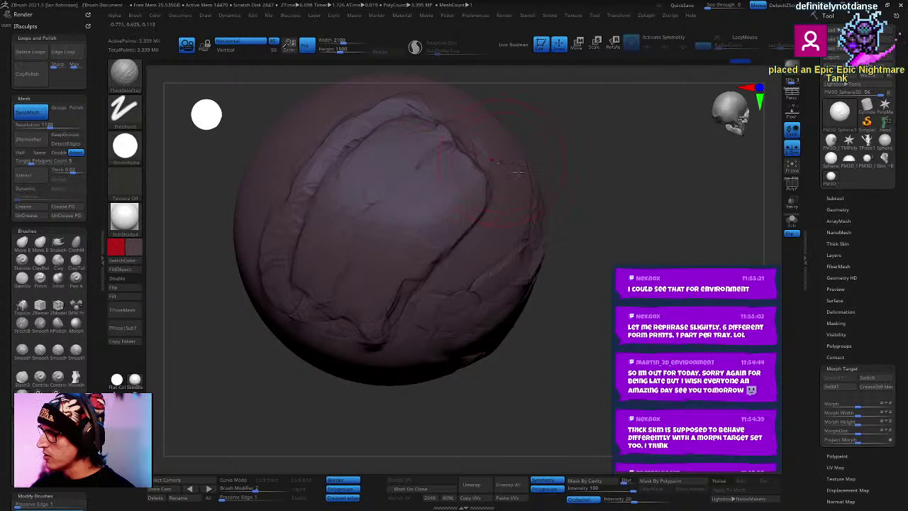
Step: Extend the ThickSkinClay strokes around the sphere's side and top, overlapping the existing cracks
{"action": "left_click_drag", "start_coordinate": [567, 178], "coordinate": [588, 199]}
{"action": "left_click_drag", "start_coordinate": [405, 303], "coordinate": [465, 213]}
{"action": "left_click_drag", "start_coordinate": [588, 213], "coordinate": [608, 253]}
{"action": "left_click_drag", "start_coordinate": [433, 305], "coordinate": [529, 186]}
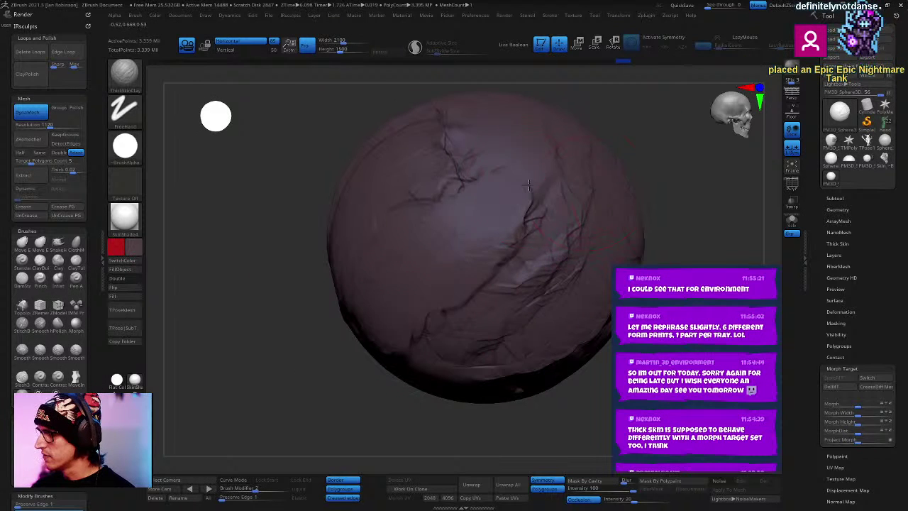
{"action": "right_click_drag", "start_coordinate": [528, 184], "coordinate": [534, 252]}
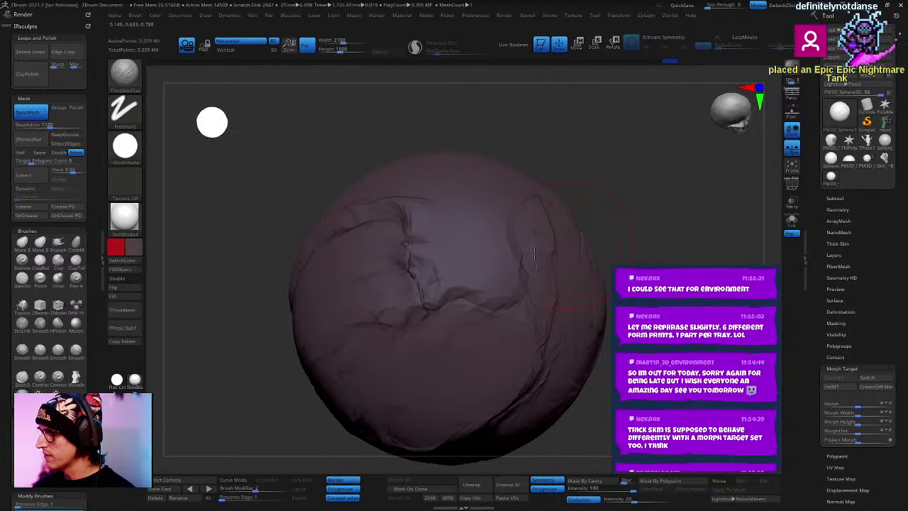
{"action": "mouse_move", "coordinate": [465, 248]}
{"action": "left_mouse_down"}
{"action": "mouse_move", "coordinate": [447, 304]}
{"action": "mouse_move", "coordinate": [416, 243]}
{"action": "mouse_move", "coordinate": [411, 345]}
{"action": "mouse_move", "coordinate": [509, 390]}
{"action": "left_mouse_up"}
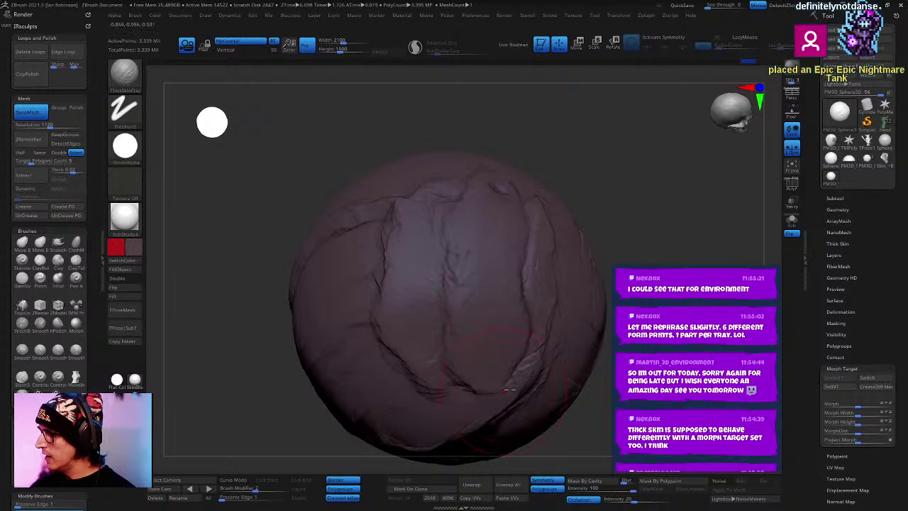
{"action": "right_click_drag", "start_coordinate": [510, 389], "coordinate": [506, 327], "text": "alt"}
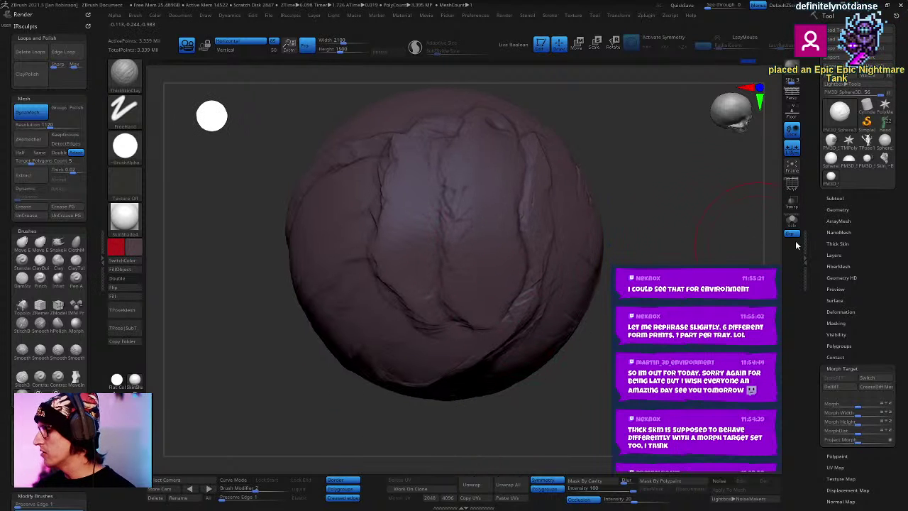
Step: Set the Thick Skin thickness to 0.0001 and sculpt broad ThickSkinClay strokes over the cracked surface
{"action": "left_click", "coordinate": [837, 243]}
{"action": "left_click", "coordinate": [839, 251]}
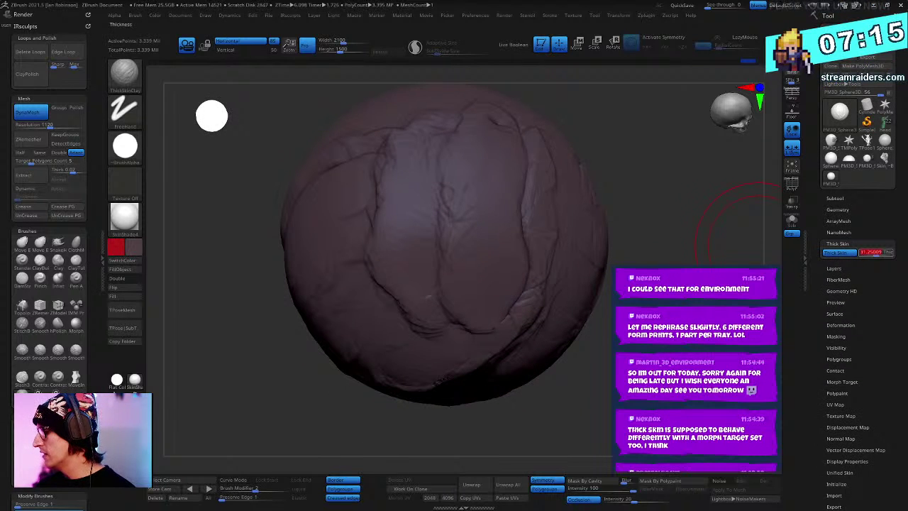
{"action": "left_click", "coordinate": [860, 253]}
{"action": "left_click_drag", "start_coordinate": [520, 227], "coordinate": [393, 291]}
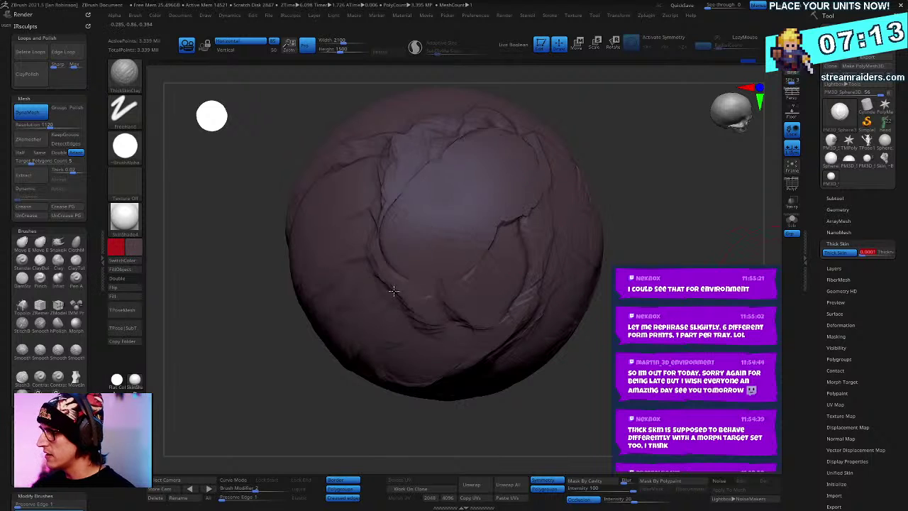
{"action": "right_click_drag", "start_coordinate": [393, 291], "coordinate": [358, 157]}
{"action": "mouse_move", "coordinate": [473, 97]}
{"action": "left_mouse_down"}
{"action": "mouse_move", "coordinate": [533, 182]}
{"action": "mouse_move", "coordinate": [577, 221]}
{"action": "mouse_move", "coordinate": [598, 223]}
{"action": "left_mouse_up"}
{"action": "mouse_move", "coordinate": [598, 223]}
{"action": "right_mouse_down", "text": "alt"}
{"action": "mouse_move", "coordinate": [592, 145]}
{"action": "mouse_move", "coordinate": [533, 113]}
{"action": "right_mouse_up", "text": "alt"}
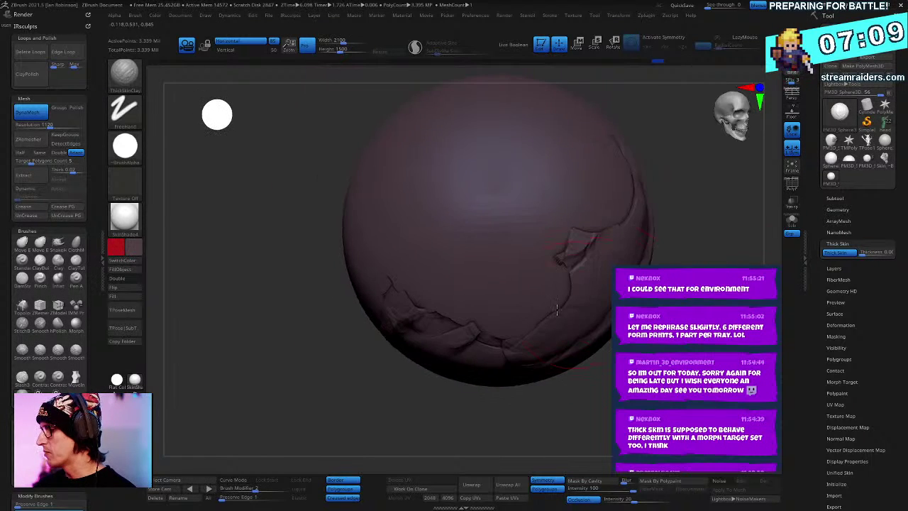
{"action": "mouse_move", "coordinate": [573, 284]}
{"action": "left_mouse_down"}
{"action": "mouse_move", "coordinate": [616, 246]}
{"action": "mouse_move", "coordinate": [588, 337]}
{"action": "left_mouse_up"}
{"action": "mouse_move", "coordinate": [595, 351]}
{"action": "right_mouse_down"}
{"action": "mouse_move", "coordinate": [663, 330]}
{"action": "mouse_move", "coordinate": [507, 301]}
{"action": "right_mouse_up"}
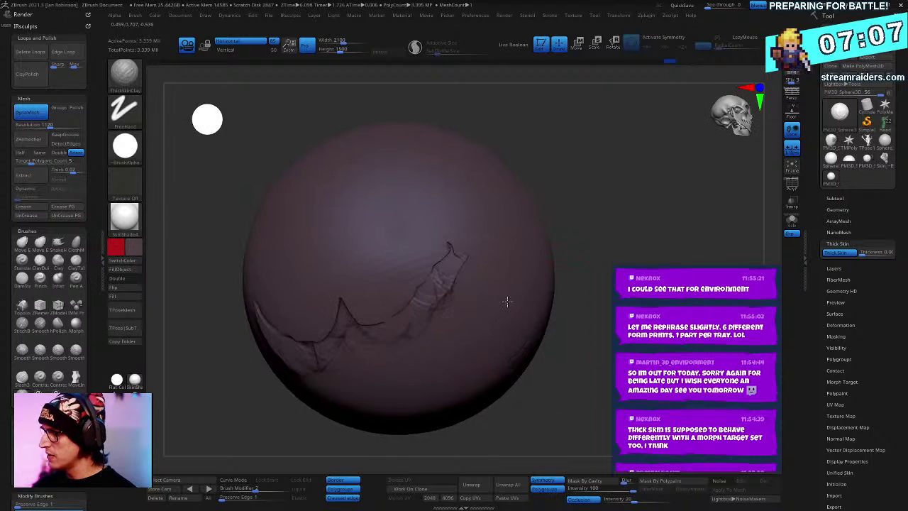
Step: Switch to the ClayBuildup brush and lay a rounded, thin-edged patch on the upper part of the smooth sphere
{"action": "right_click_drag", "start_coordinate": [444, 318], "coordinate": [436, 360], "text": "ctrl"}
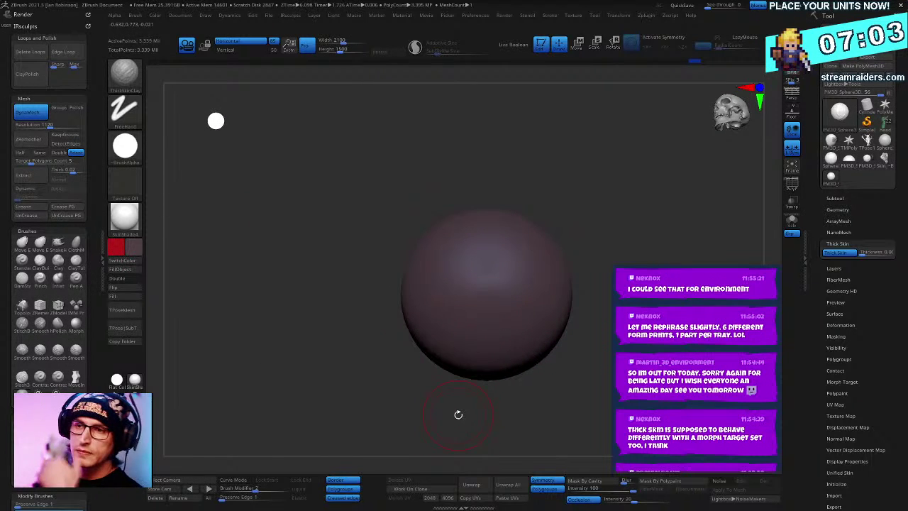
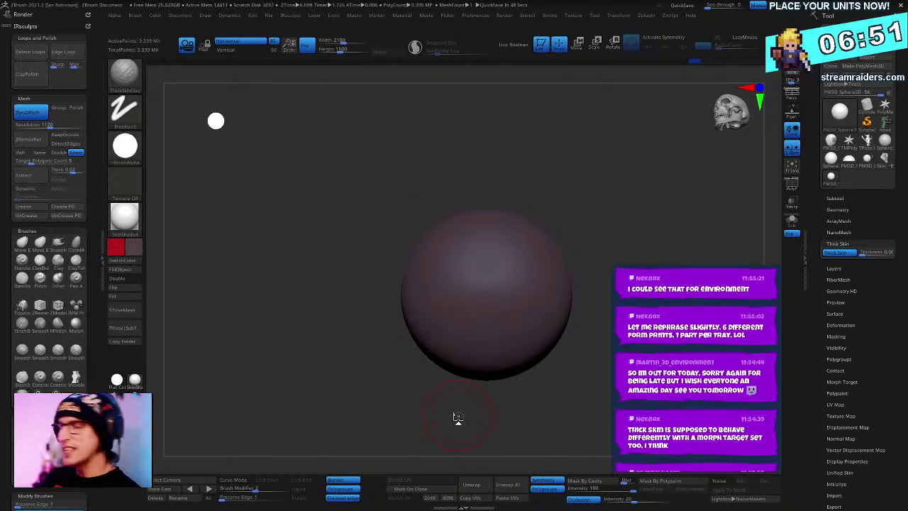
{"action": "left_click_drag", "start_coordinate": [651, 249], "coordinate": [633, 327], "text": "shift"}
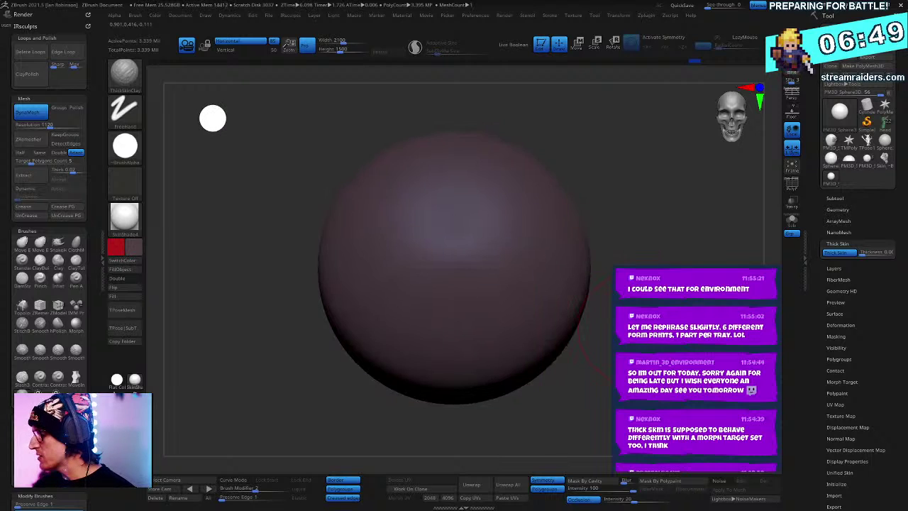
{"action": "mouse_move", "coordinate": [832, 183]}
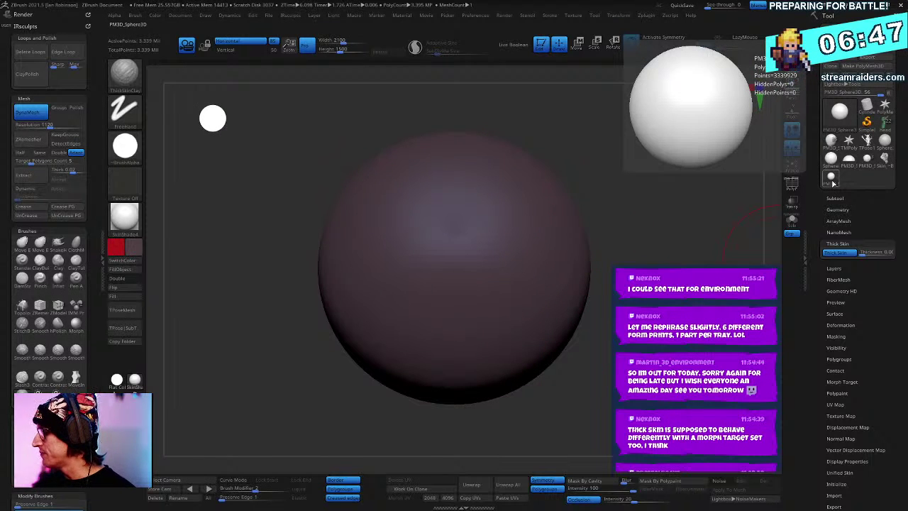
{"action": "left_click_drag", "start_coordinate": [630, 137], "coordinate": [593, 250], "text": "alt"}
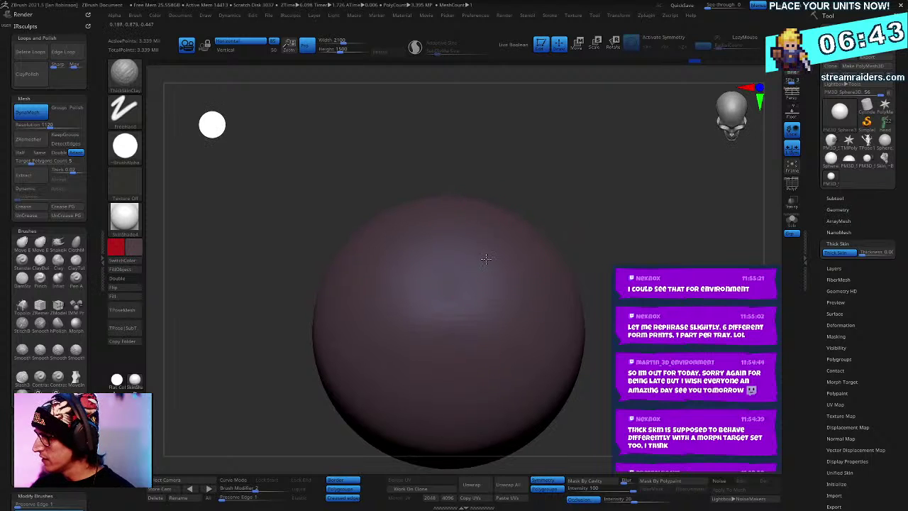
{"action": "key", "text": "b"}
{"action": "key", "text": "c"}
{"action": "key", "text": "b"}
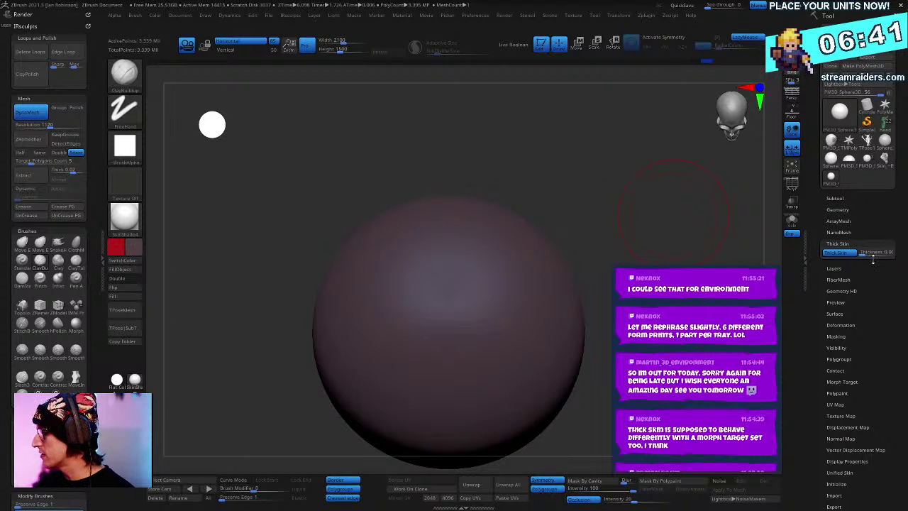
{"action": "left_click_drag", "start_coordinate": [653, 267], "coordinate": [683, 210], "text": "alt"}
{"action": "left_click_drag", "start_coordinate": [487, 241], "coordinate": [477, 261]}
{"action": "key", "text": "space"}
{"action": "left_click_drag", "start_coordinate": [669, 196], "coordinate": [685, 169]}
{"action": "key", "text": "space"}
Step: Set the Thick Skin thickness to about 92 and build several raised, flat-topped ClayBuildup patches on the sphere
{"action": "left_click", "coordinate": [879, 253]}
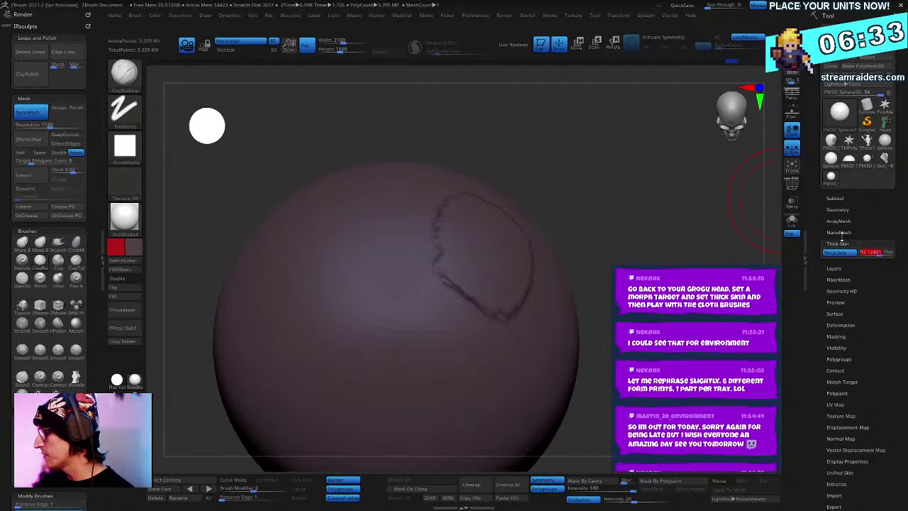
{"action": "key", "text": "Return"}
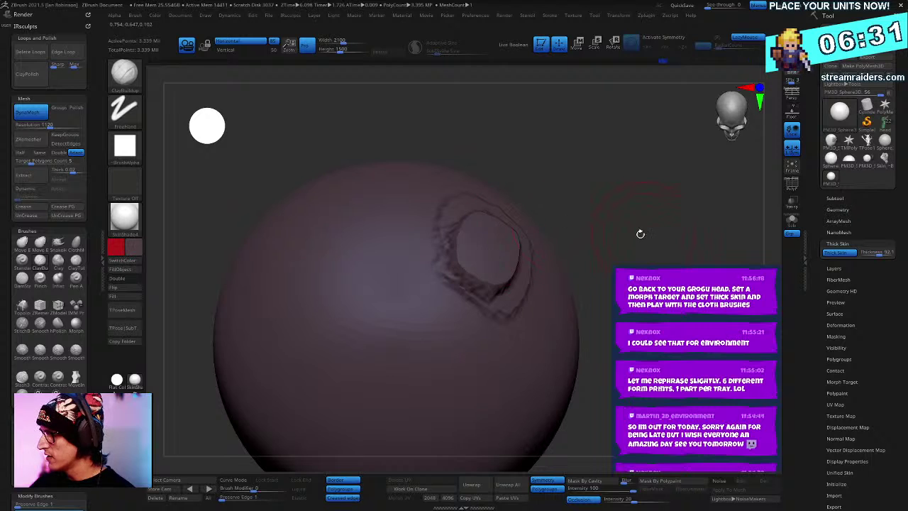
{"action": "left_click_drag", "start_coordinate": [641, 234], "coordinate": [575, 252]}
{"action": "mouse_move", "coordinate": [486, 285]}
{"action": "left_mouse_down"}
{"action": "mouse_move", "coordinate": [485, 301]}
{"action": "mouse_move", "coordinate": [462, 275]}
{"action": "mouse_move", "coordinate": [474, 270]}
{"action": "left_mouse_up"}
{"action": "left_click_drag", "start_coordinate": [628, 196], "coordinate": [573, 221]}
{"action": "left_click_drag", "start_coordinate": [533, 200], "coordinate": [513, 179]}
{"action": "left_click_drag", "start_coordinate": [681, 173], "coordinate": [624, 203]}
{"action": "mouse_move", "coordinate": [438, 188]}
{"action": "left_mouse_down"}
{"action": "mouse_move", "coordinate": [436, 197]}
{"action": "mouse_move", "coordinate": [517, 201]}
{"action": "mouse_move", "coordinate": [454, 216]}
{"action": "mouse_move", "coordinate": [468, 202]}
{"action": "left_mouse_up"}
Step: Undo the last ClayBuildup strokes and build a narrow raised column on the upper flat-topped patch
{"action": "key", "text": "ctrl+z"}
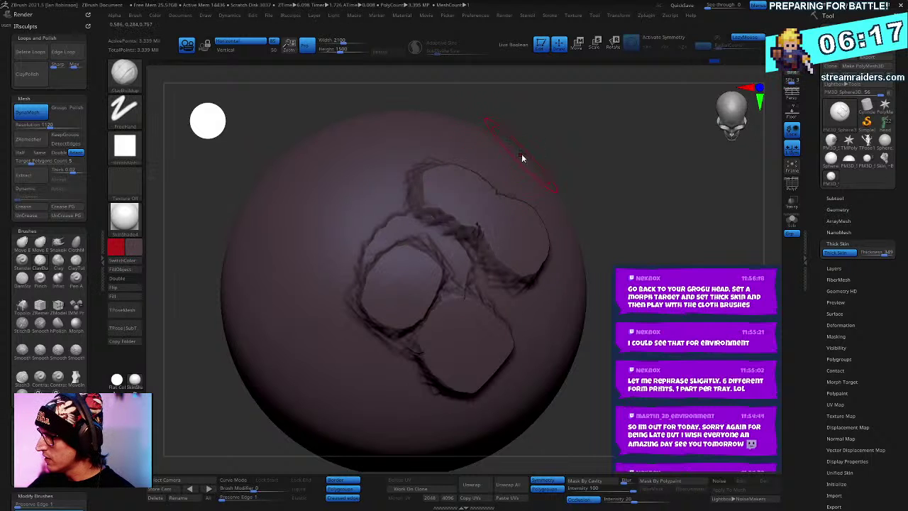
{"action": "key", "text": "space"}
{"action": "left_click_drag", "start_coordinate": [516, 155], "coordinate": [506, 155]}
{"action": "key", "text": "ctrl+z"}
{"action": "left_click_drag", "start_coordinate": [450, 198], "coordinate": [466, 188]}
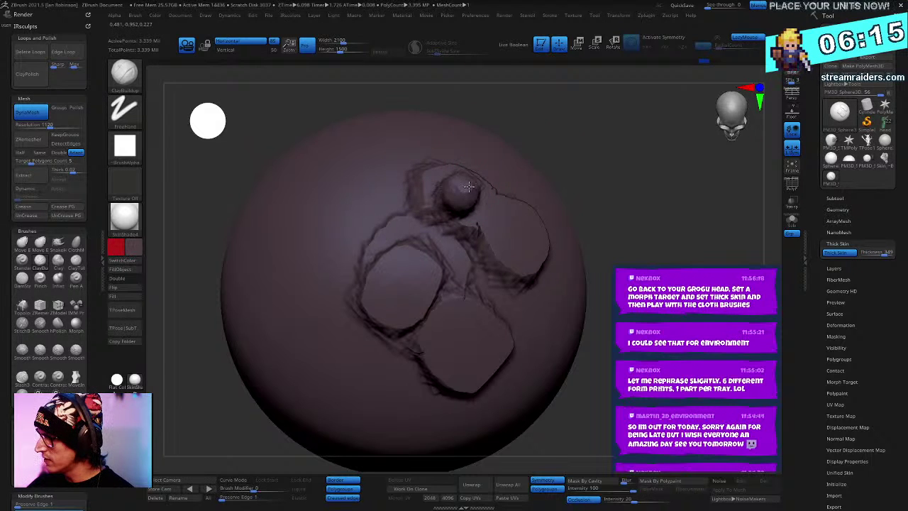
{"action": "mouse_move", "coordinate": [608, 206]}
{"action": "left_mouse_down"}
{"action": "mouse_move", "coordinate": [618, 154]}
{"action": "mouse_move", "coordinate": [634, 153]}
{"action": "mouse_move", "coordinate": [614, 156]}
{"action": "mouse_move", "coordinate": [617, 216]}
{"action": "mouse_move", "coordinate": [610, 192]}
{"action": "left_mouse_up"}
Step: Isolate the column and the surrounding raised patches with a lasso visibility selection
{"action": "key", "text": "shift"}
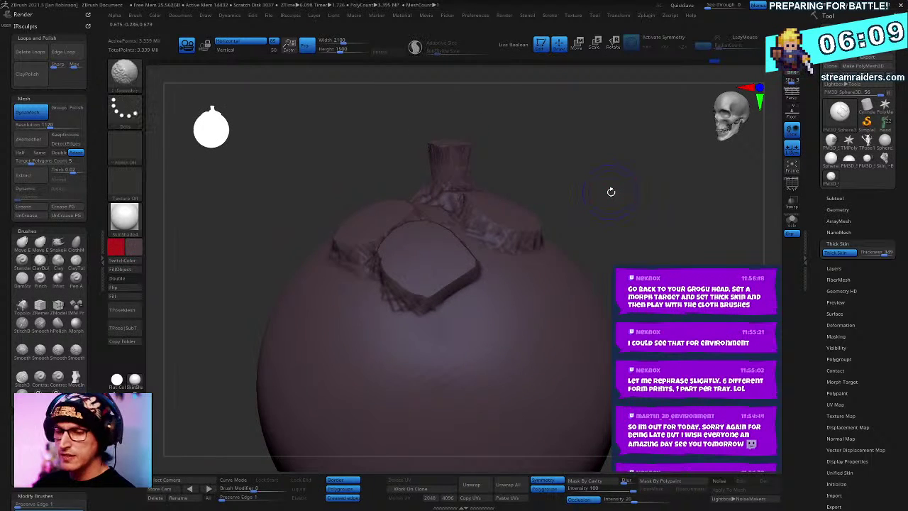
{"action": "key", "text": "ctrl+shift"}
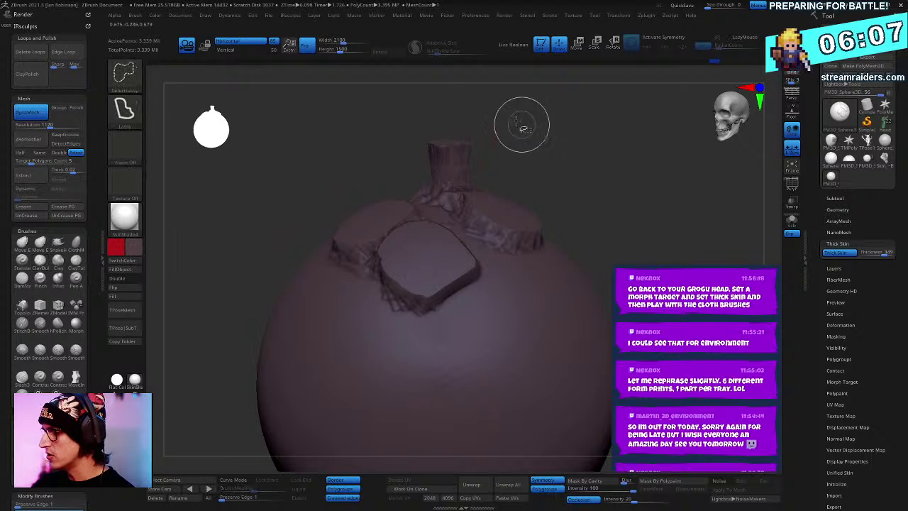
{"action": "mouse_move", "coordinate": [454, 113]}
{"action": "left_mouse_down", "text": "ctrl+shift"}
{"action": "mouse_move", "coordinate": [395, 353]}
{"action": "mouse_move", "coordinate": [592, 104]}
{"action": "left_mouse_up", "text": "ctrl+shift"}
{"action": "mouse_move", "coordinate": [604, 170]}
{"action": "left_mouse_down", "text": "alt"}
{"action": "mouse_move", "coordinate": [610, 235]}
{"action": "mouse_move", "coordinate": [565, 121]}
{"action": "mouse_move", "coordinate": [611, 134]}
{"action": "mouse_move", "coordinate": [603, 162]}
{"action": "left_mouse_up", "text": "alt"}
Step: Switch to the DamStandard brush and enable Sculptris Pro for adaptive detail
{"action": "key", "text": "b"}
{"action": "key", "text": "d"}
{"action": "key", "text": "s"}
{"action": "left_click", "coordinate": [416, 48]}
{"action": "key", "text": "space"}
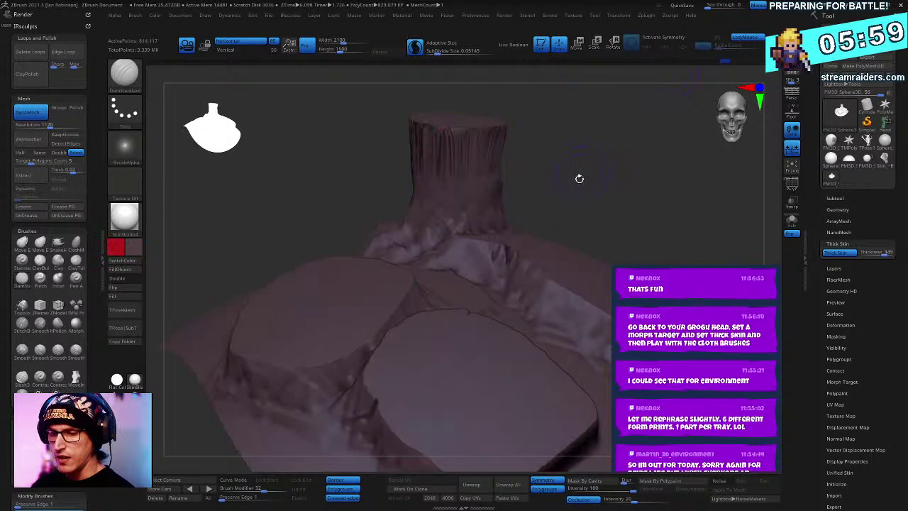
Step: Switch to the TrimDynamic brush and turn off Thick Skin
{"action": "key", "text": "b"}
{"action": "key", "text": "t"}
{"action": "key", "text": "d"}
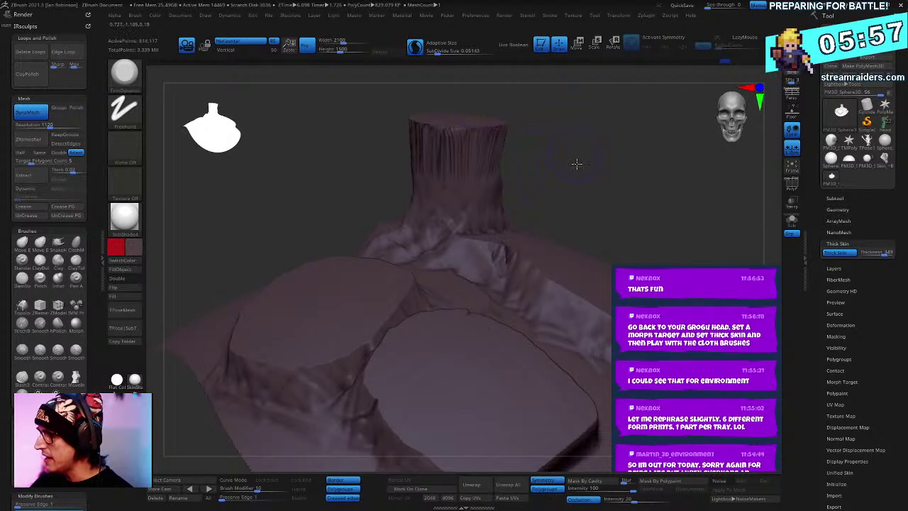
{"action": "mouse_move", "coordinate": [577, 164]}
{"action": "left_mouse_down", "text": "alt"}
{"action": "mouse_move", "coordinate": [575, 223]}
{"action": "mouse_move", "coordinate": [589, 217]}
{"action": "mouse_move", "coordinate": [579, 227]}
{"action": "mouse_move", "coordinate": [624, 170]}
{"action": "left_mouse_up", "text": "alt"}
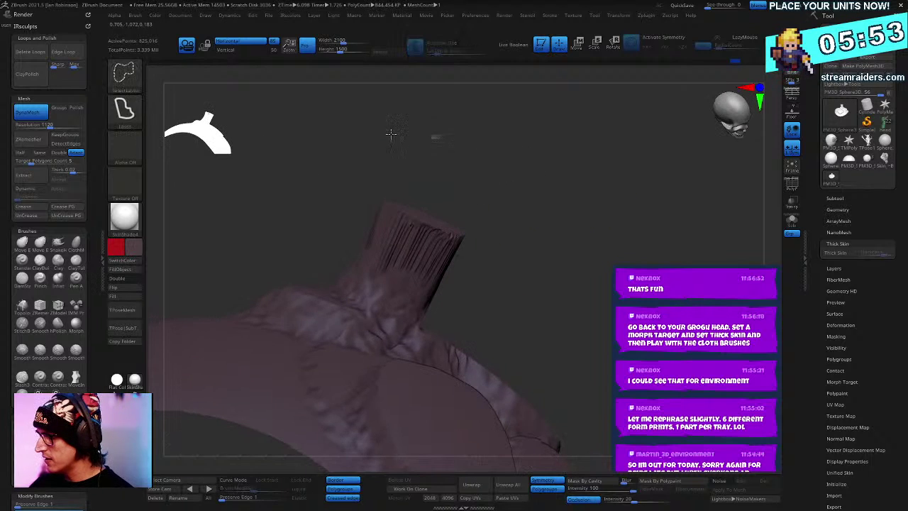
Step: Reveal the whole sphere and isolate a smaller area around the column with a lasso selection
{"action": "mouse_move", "coordinate": [491, 146]}
{"action": "left_mouse_down", "text": "ctrl+shift"}
{"action": "mouse_move", "coordinate": [501, 466]}
{"action": "mouse_move", "coordinate": [645, 241]}
{"action": "left_mouse_up", "text": "ctrl+shift"}
{"action": "left_click", "coordinate": [578, 206], "text": "ctrl+shift"}
{"action": "left_click_drag", "start_coordinate": [570, 194], "coordinate": [556, 217], "text": "alt"}
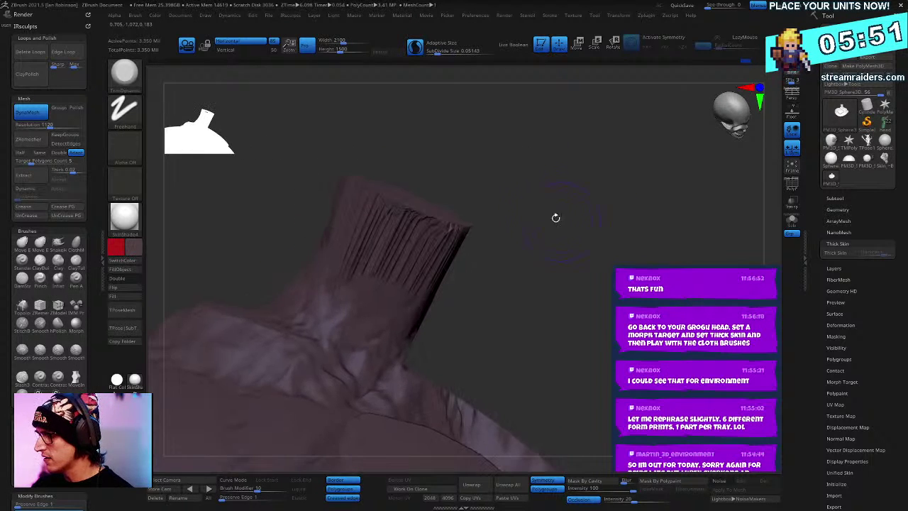
{"action": "mouse_move", "coordinate": [511, 138]}
{"action": "left_mouse_down", "text": "ctrl+shift"}
{"action": "mouse_move", "coordinate": [186, 291]}
{"action": "mouse_move", "coordinate": [644, 185]}
{"action": "mouse_move", "coordinate": [614, 133]}
{"action": "left_mouse_up", "text": "ctrl+shift"}
{"action": "left_click_drag", "start_coordinate": [573, 217], "coordinate": [561, 247], "text": "alt"}
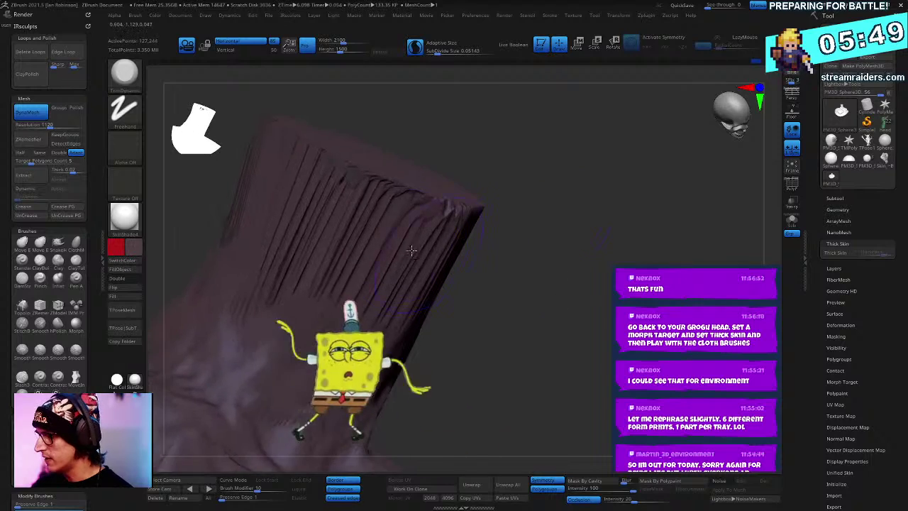
Step: Flatten the column's upper rim and side faces into crisp chiselled planes with TrimDynamic strokes
{"action": "left_click_drag", "start_coordinate": [413, 249], "coordinate": [417, 201]}
{"action": "mouse_move", "coordinate": [499, 249]}
{"action": "left_mouse_down"}
{"action": "mouse_move", "coordinate": [451, 238]}
{"action": "mouse_move", "coordinate": [460, 246]}
{"action": "left_mouse_up"}
{"action": "mouse_move", "coordinate": [614, 207]}
{"action": "left_mouse_down"}
{"action": "mouse_move", "coordinate": [559, 212]}
{"action": "mouse_move", "coordinate": [568, 214]}
{"action": "mouse_move", "coordinate": [600, 153]}
{"action": "mouse_move", "coordinate": [616, 148]}
{"action": "mouse_move", "coordinate": [578, 203]}
{"action": "left_mouse_up"}
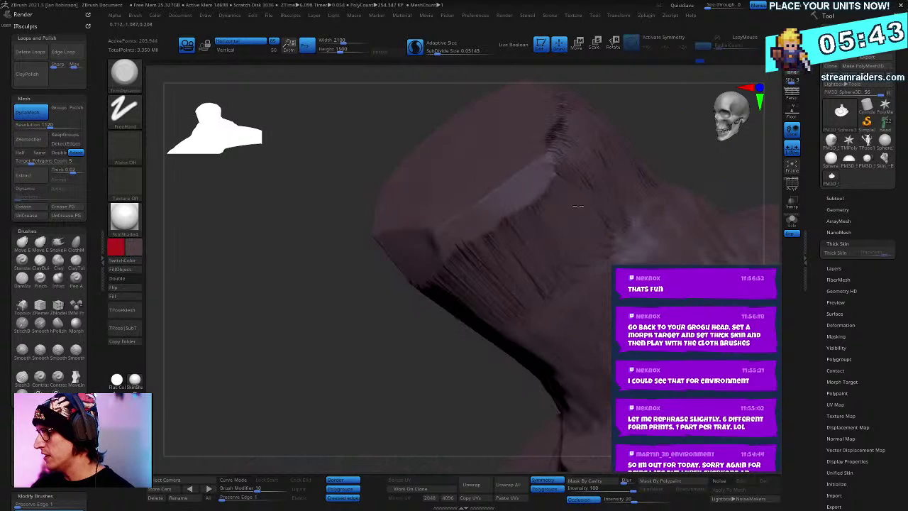
{"action": "left_click_drag", "start_coordinate": [490, 250], "coordinate": [517, 241]}
{"action": "right_click_drag", "start_coordinate": [495, 227], "coordinate": [489, 219]}
{"action": "right_click_drag", "start_coordinate": [566, 246], "coordinate": [541, 234]}
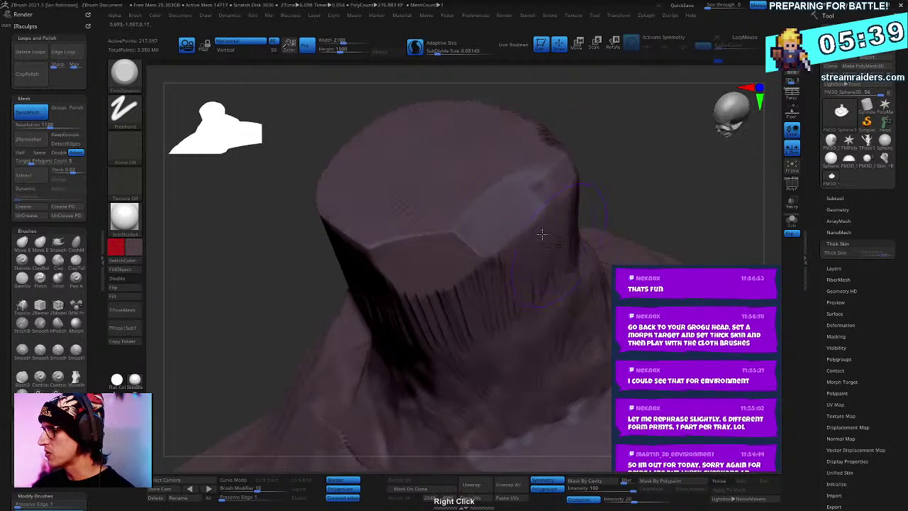
{"action": "mouse_move", "coordinate": [597, 208]}
{"action": "right_mouse_down"}
{"action": "mouse_move", "coordinate": [622, 203]}
{"action": "mouse_move", "coordinate": [573, 185]}
{"action": "right_mouse_up"}
{"action": "mouse_move", "coordinate": [573, 185]}
{"action": "left_mouse_down"}
{"action": "mouse_move", "coordinate": [586, 220]}
{"action": "mouse_move", "coordinate": [561, 211]}
{"action": "mouse_move", "coordinate": [460, 317]}
{"action": "left_mouse_up"}
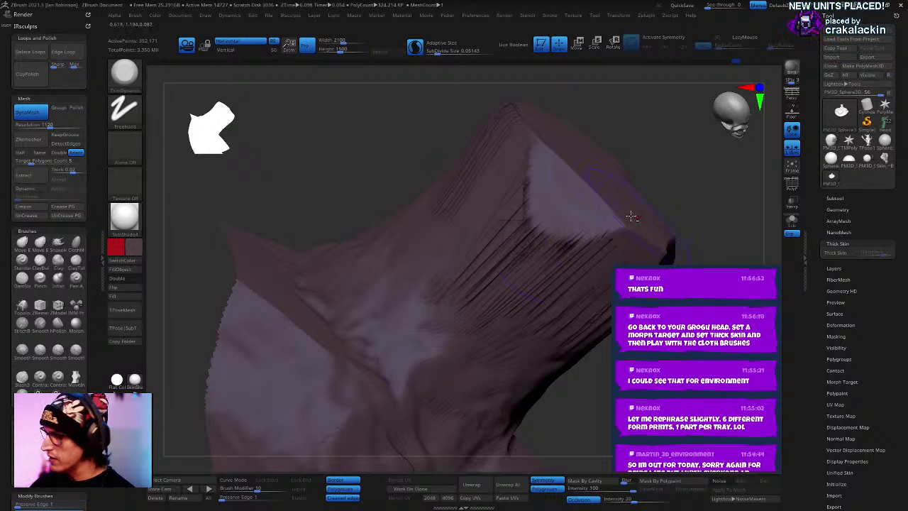
Step: Carve creases around the base of the column and across the neighbouring raised area with the DamStandard brush
{"action": "mouse_move", "coordinate": [631, 216]}
{"action": "right_mouse_down"}
{"action": "mouse_move", "coordinate": [608, 212]}
{"action": "mouse_move", "coordinate": [550, 275]}
{"action": "right_mouse_up"}
{"action": "key", "text": "b"}
{"action": "key", "text": "d"}
{"action": "key", "text": "s"}
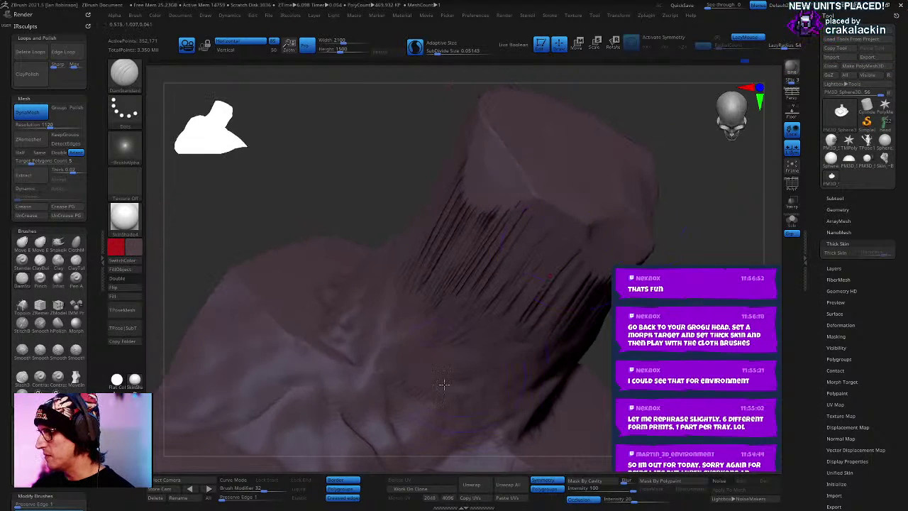
{"action": "left_click_drag", "start_coordinate": [400, 348], "coordinate": [379, 398]}
{"action": "right_click", "coordinate": [440, 287]}
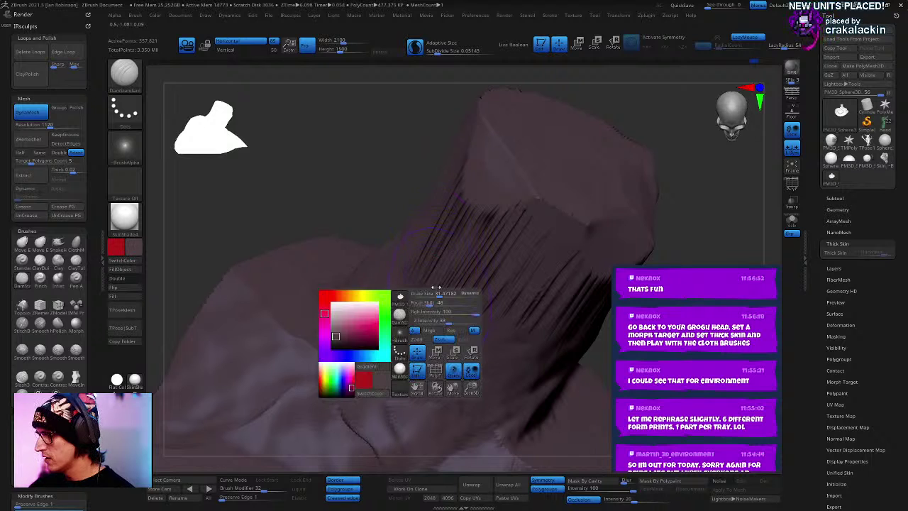
{"action": "right_click", "coordinate": [439, 275]}
{"action": "mouse_move", "coordinate": [532, 230]}
{"action": "right_mouse_down", "text": "alt"}
{"action": "mouse_move", "coordinate": [518, 169]}
{"action": "mouse_move", "coordinate": [561, 216]}
{"action": "right_mouse_up", "text": "alt"}
{"action": "left_click_drag", "start_coordinate": [375, 347], "coordinate": [573, 310]}
{"action": "left_click_drag", "start_coordinate": [457, 347], "coordinate": [505, 329]}
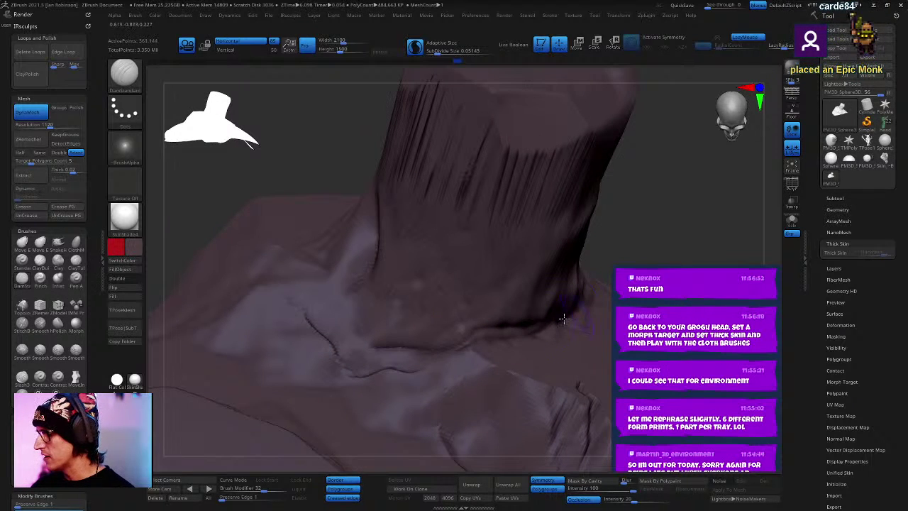
{"action": "left_click_drag", "start_coordinate": [415, 346], "coordinate": [381, 230]}
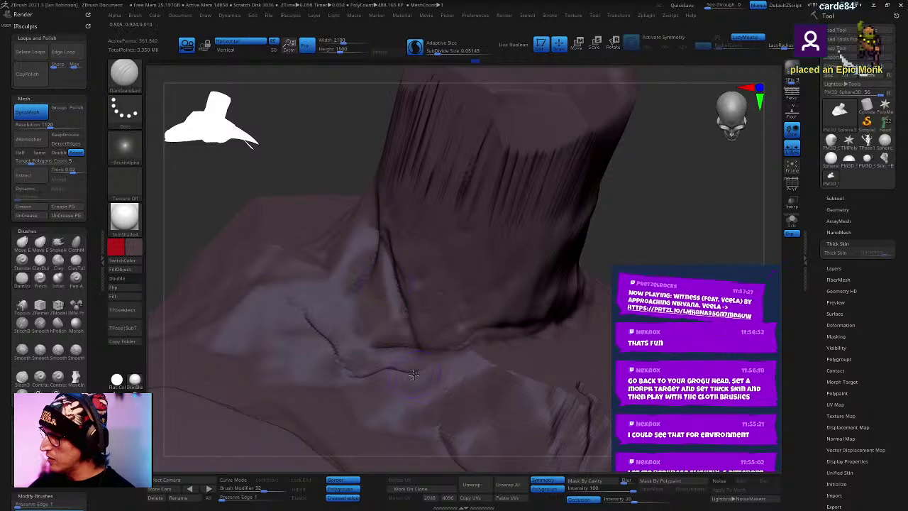
Step: Refine the creases around the column and raised patches from several angles, and reveal the whole sphere
{"action": "right_click_drag", "start_coordinate": [610, 220], "coordinate": [533, 211]}
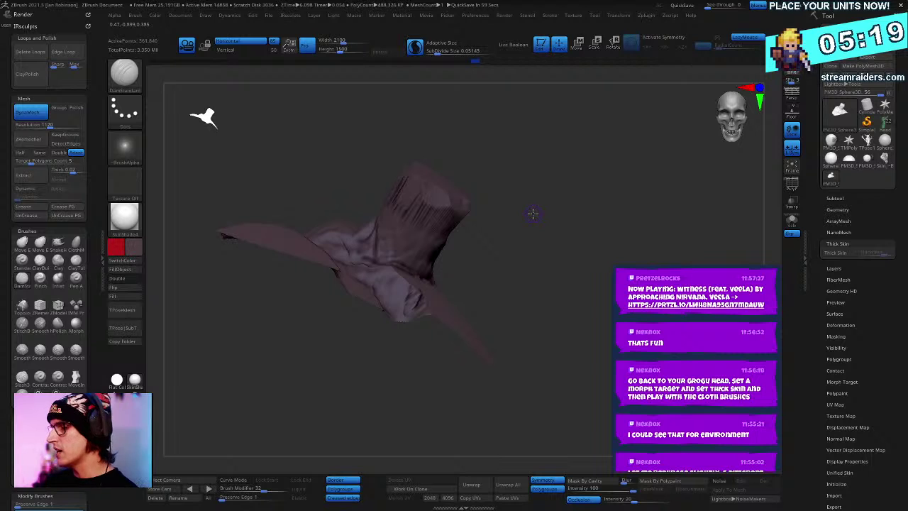
{"action": "right_click_drag", "start_coordinate": [532, 213], "coordinate": [370, 306]}
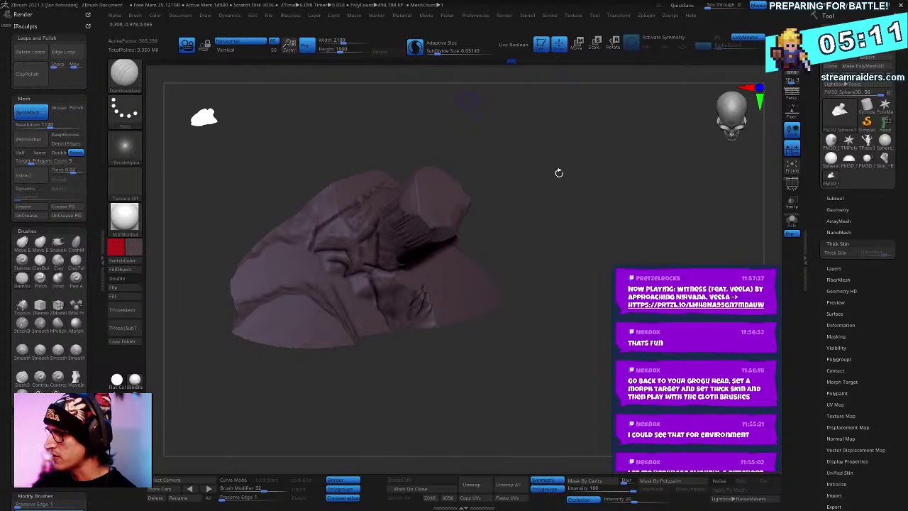
{"action": "right_click_drag", "start_coordinate": [559, 173], "coordinate": [405, 253]}
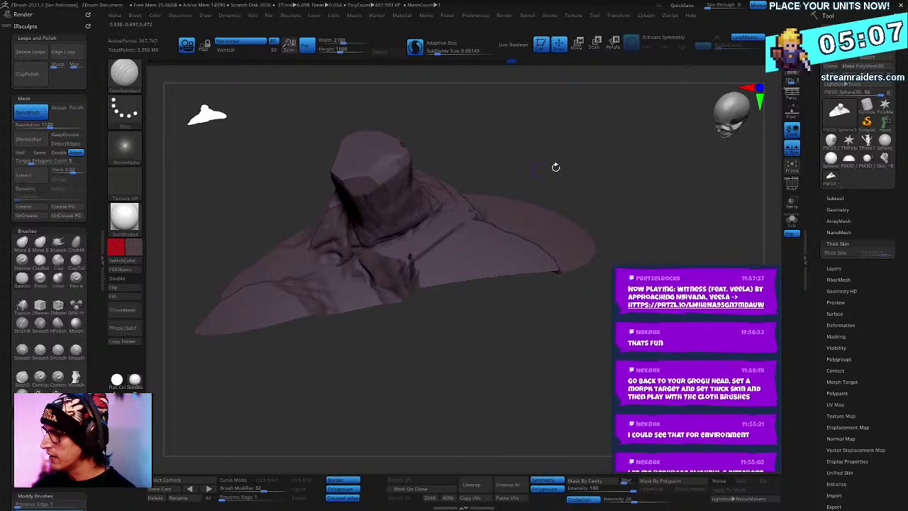
{"action": "right_click_drag", "start_coordinate": [555, 167], "coordinate": [451, 246]}
{"action": "right_click_drag", "start_coordinate": [528, 154], "coordinate": [455, 212]}
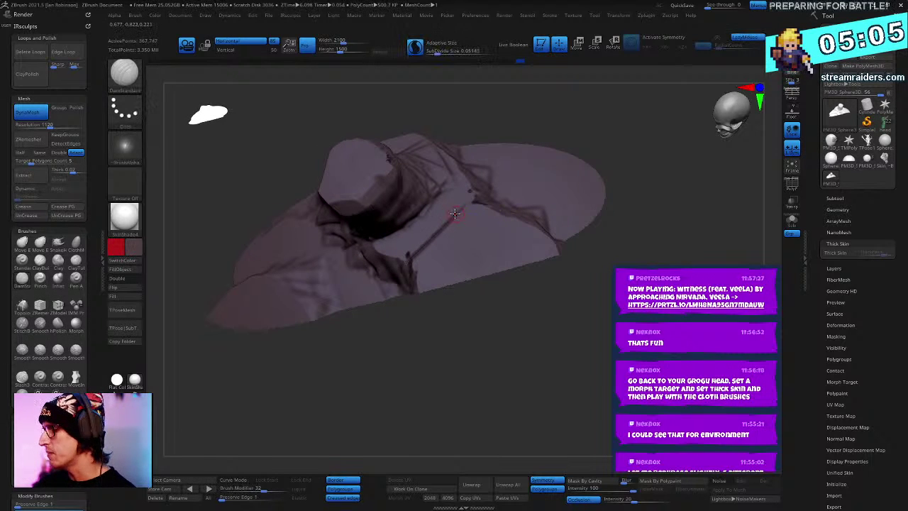
{"action": "left_click", "coordinate": [730, 253], "text": "ctrl+shift"}
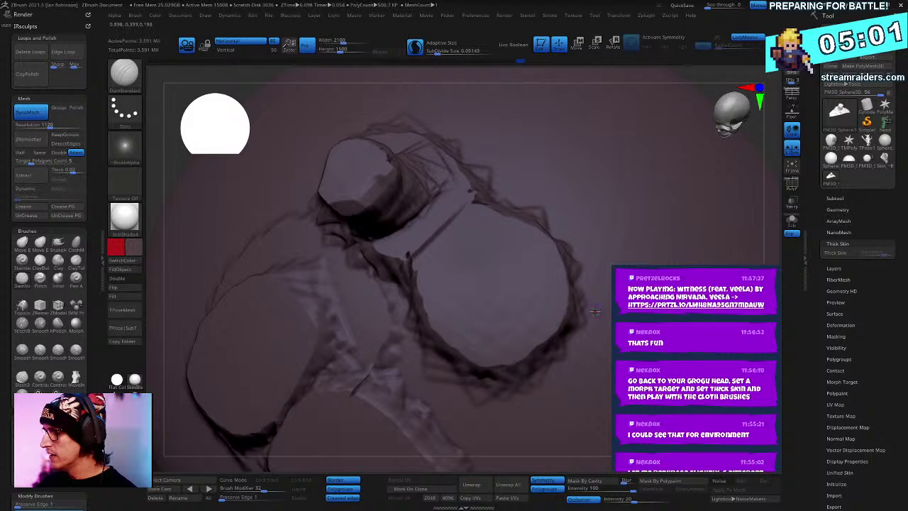
{"action": "right_click_drag", "start_coordinate": [537, 243], "coordinate": [603, 313], "text": "alt"}
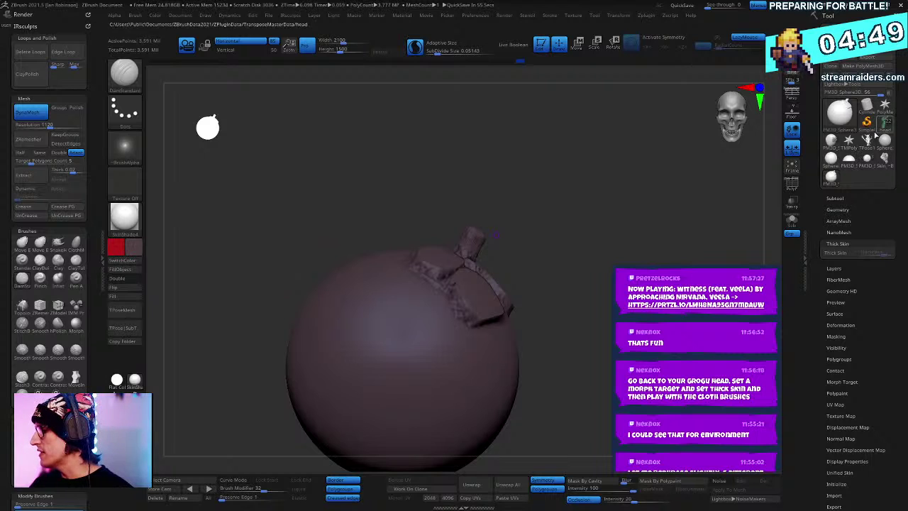
Step: Switch to the Darth Grogu model and make its head2 subtool active
{"action": "left_click", "coordinate": [830, 142]}
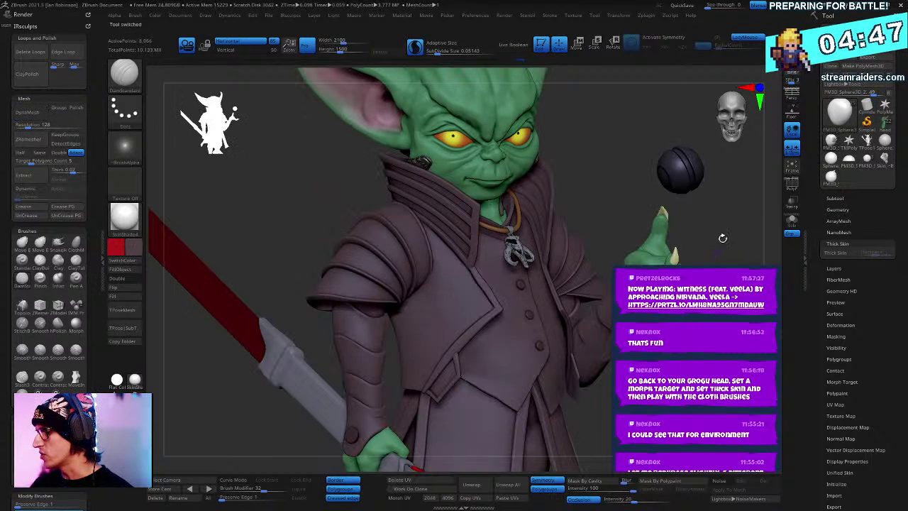
{"action": "left_click_drag", "start_coordinate": [747, 185], "coordinate": [630, 454], "text": "alt"}
{"action": "left_click", "coordinate": [431, 217], "text": "alt"}
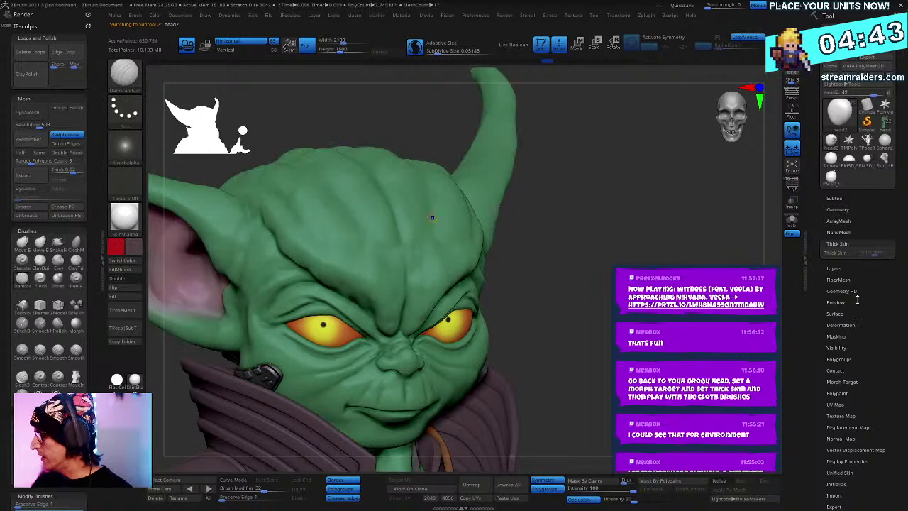
Step: Check the head's wireframe, and enable Thick Skin on the head with a thickness of about 21
{"action": "key", "text": "shift+f"}
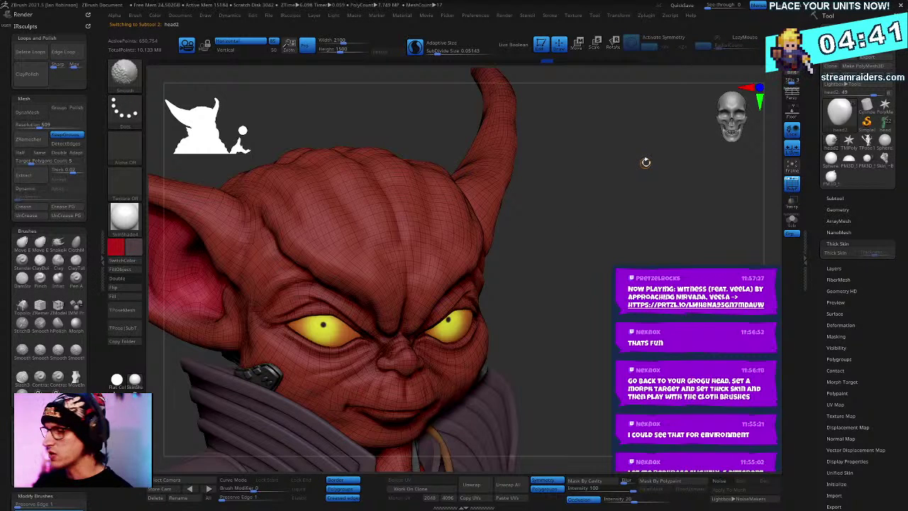
{"action": "key", "text": "shift+f"}
{"action": "left_click", "coordinate": [836, 252]}
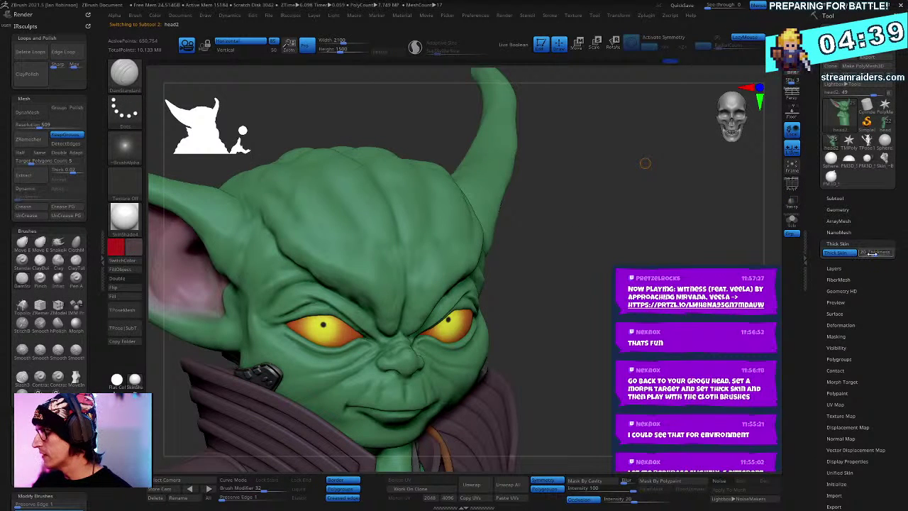
{"action": "left_click", "coordinate": [873, 254]}
Step: Choose the ClothSlide brush and solo the head subtool
{"action": "mouse_move", "coordinate": [556, 195]}
{"action": "right_mouse_down", "text": "alt"}
{"action": "mouse_move", "coordinate": [574, 273]}
{"action": "mouse_move", "coordinate": [595, 258]}
{"action": "mouse_move", "coordinate": [574, 231]}
{"action": "right_mouse_up", "text": "alt"}
{"action": "key", "text": "b"}
{"action": "key", "text": "c"}
{"action": "key", "text": "b"}
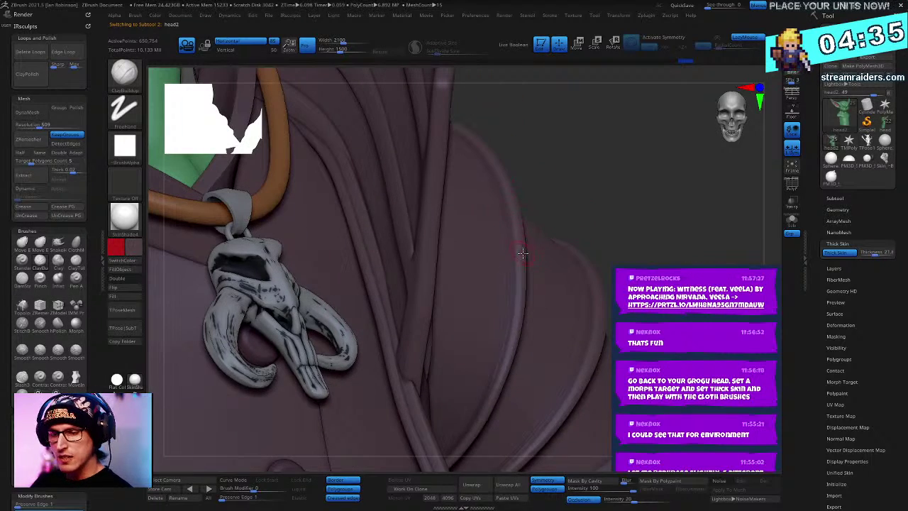
{"action": "key", "text": "b"}
{"action": "key", "text": "c"}
{"action": "key", "text": "b"}
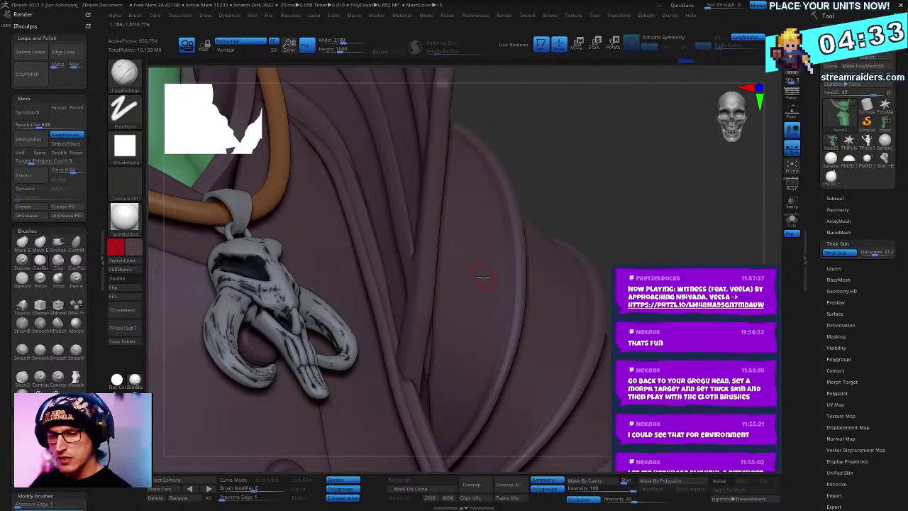
{"action": "key", "text": "b"}
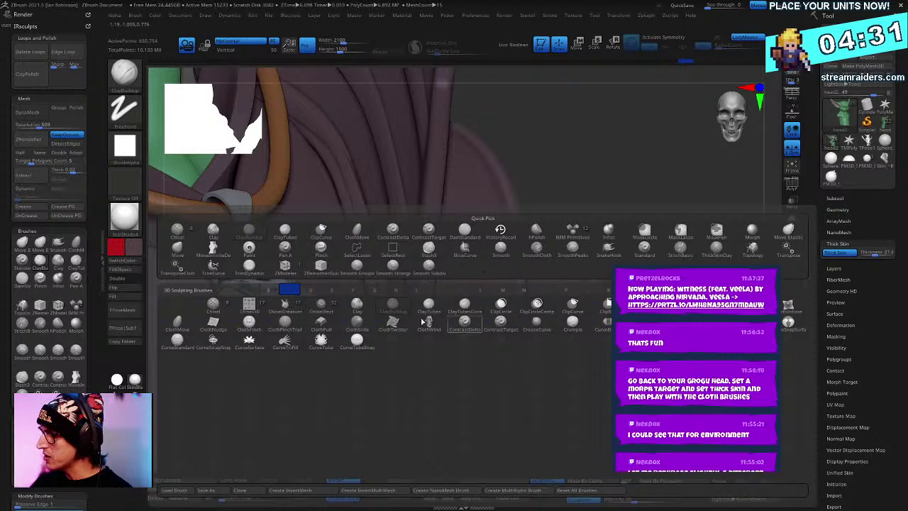
{"action": "left_click", "coordinate": [357, 322]}
{"action": "mouse_move", "coordinate": [631, 220]}
{"action": "left_mouse_down", "text": "alt"}
{"action": "mouse_move", "coordinate": [600, 174]}
{"action": "mouse_move", "coordinate": [785, 242]}
{"action": "left_mouse_up", "text": "alt"}
{"action": "left_click", "coordinate": [791, 220]}
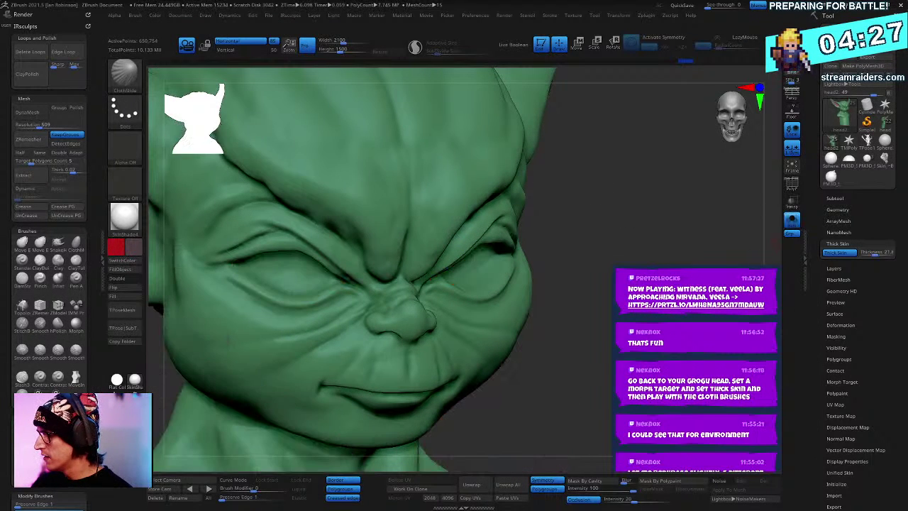
Step: Try ClothSlide strokes with a larger brush on the brow and the cheek below the eye, and undo them
{"action": "left_click", "coordinate": [461, 187]}
{"action": "key", "text": "space"}
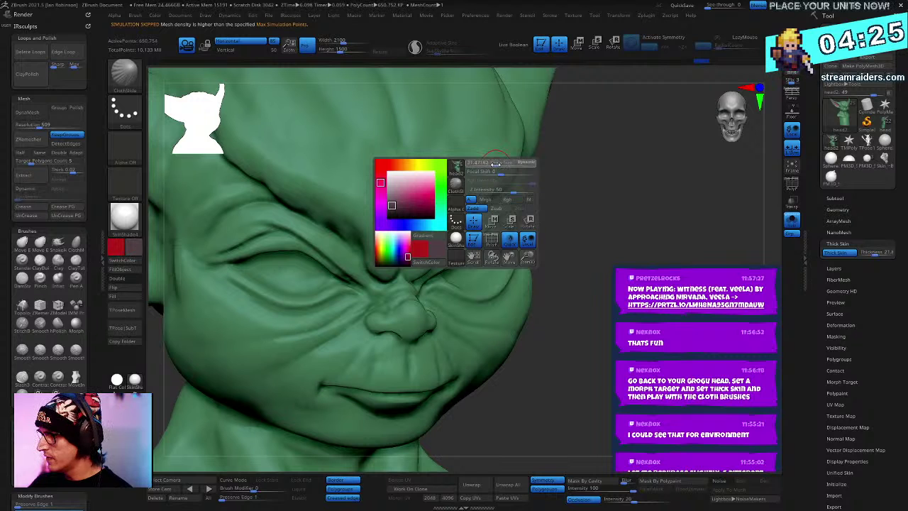
{"action": "left_click_drag", "start_coordinate": [482, 184], "coordinate": [527, 163]}
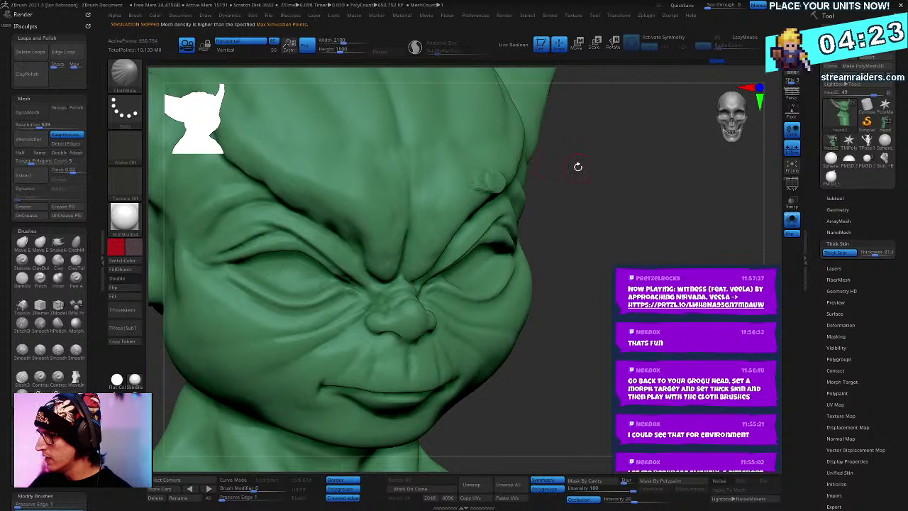
{"action": "right_click_drag", "start_coordinate": [567, 212], "coordinate": [503, 306]}
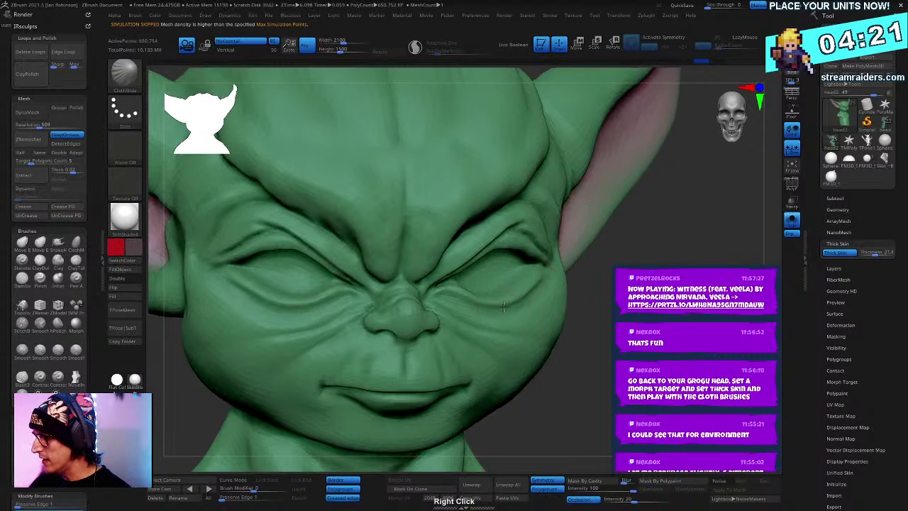
{"action": "key", "text": "space"}
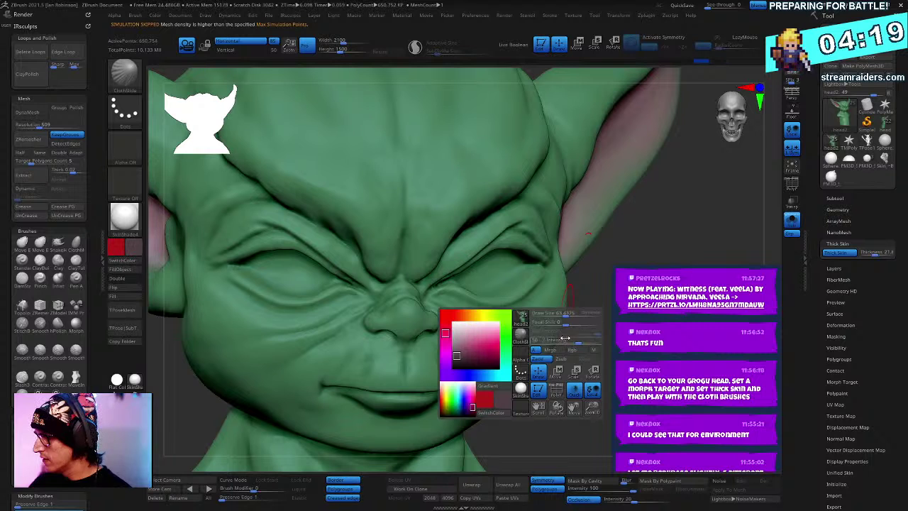
{"action": "right_click_drag", "start_coordinate": [565, 338], "coordinate": [510, 305]}
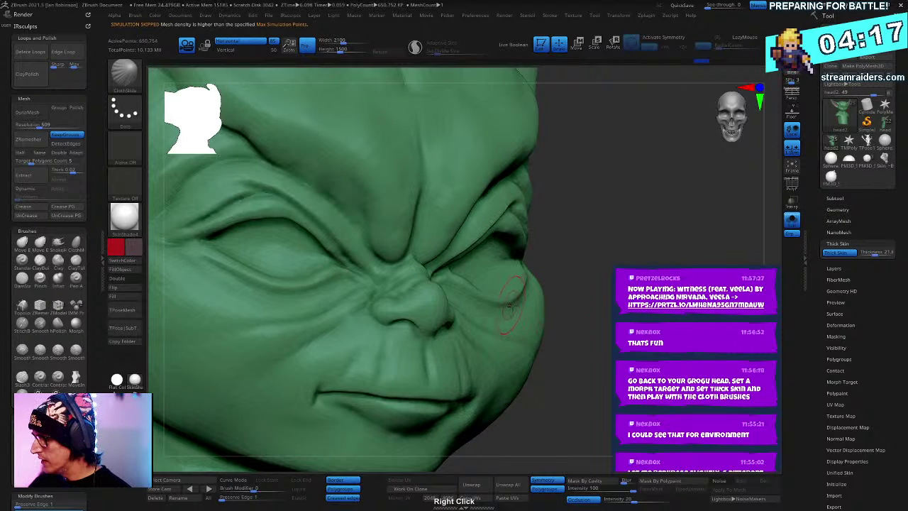
{"action": "key", "text": "ctrl+z"}
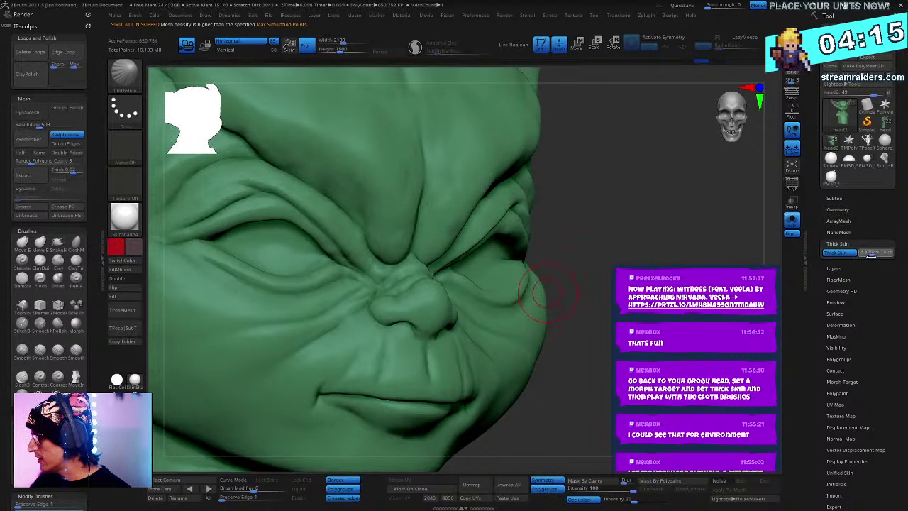
Step: Lower the Thick Skin thickness to about 1.16 and test ClothSlide on the cheek fold under the eye
{"action": "left_click", "coordinate": [868, 253]}
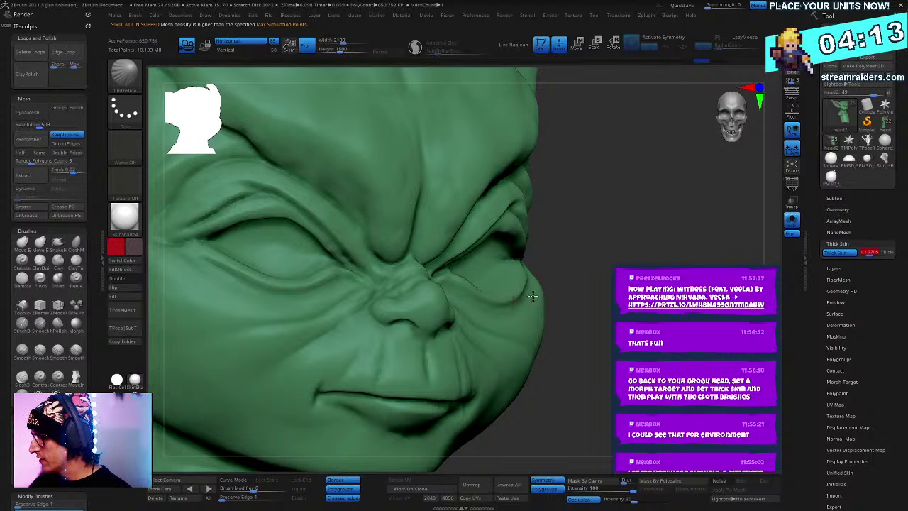
{"action": "mouse_move", "coordinate": [612, 264]}
{"action": "right_mouse_down"}
{"action": "mouse_move", "coordinate": [487, 312]}
{"action": "mouse_move", "coordinate": [602, 302]}
{"action": "mouse_move", "coordinate": [517, 297]}
{"action": "right_mouse_up"}
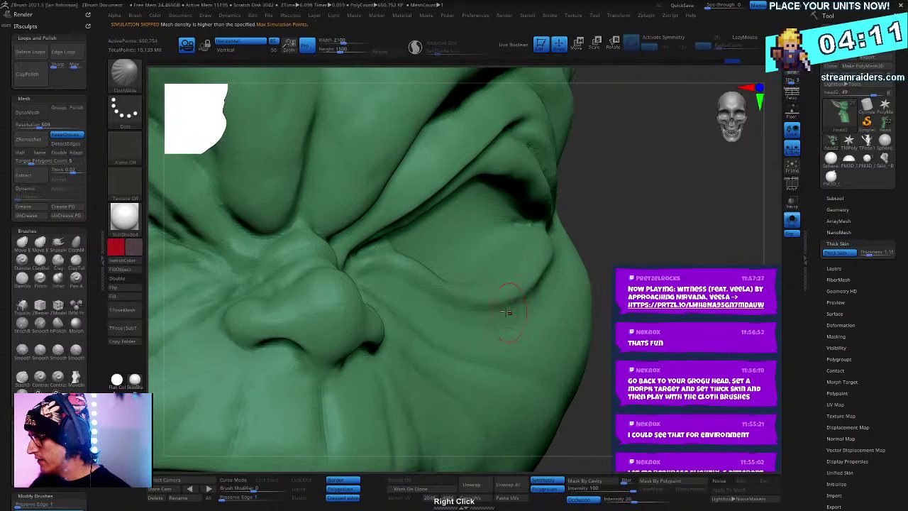
{"action": "right_click", "coordinate": [546, 304]}
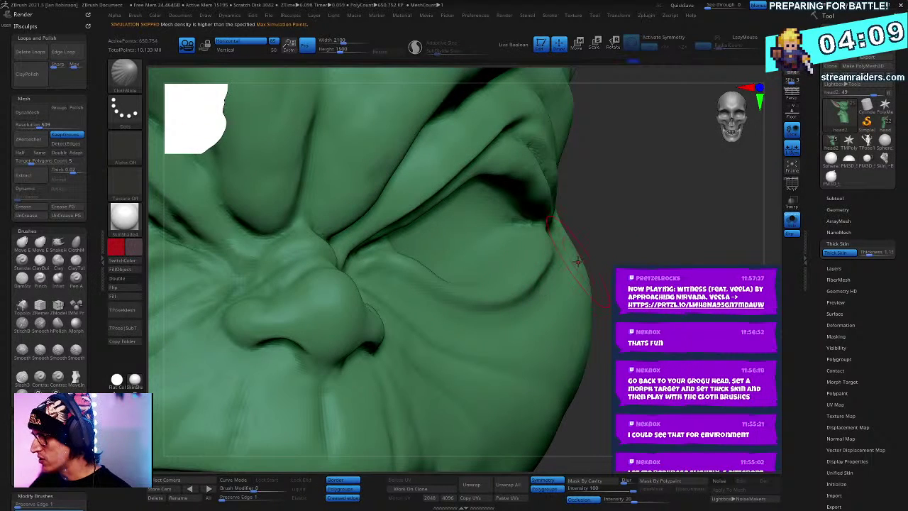
Step: Switch to the ClothPinchTrails brush and pinch the skin folds beneath the eye
{"action": "key", "text": "b"}
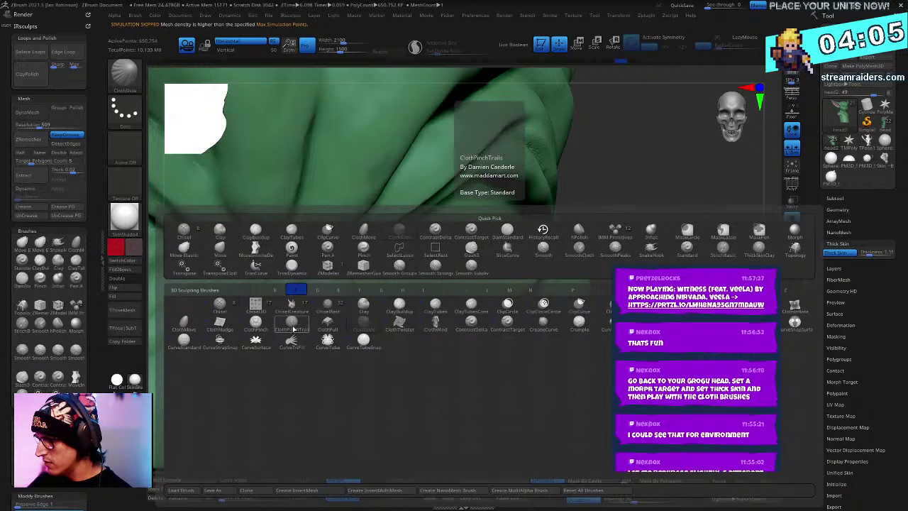
{"action": "left_click", "coordinate": [291, 324]}
{"action": "right_click", "coordinate": [456, 351]}
{"action": "left_click_drag", "start_coordinate": [501, 305], "coordinate": [433, 314]}
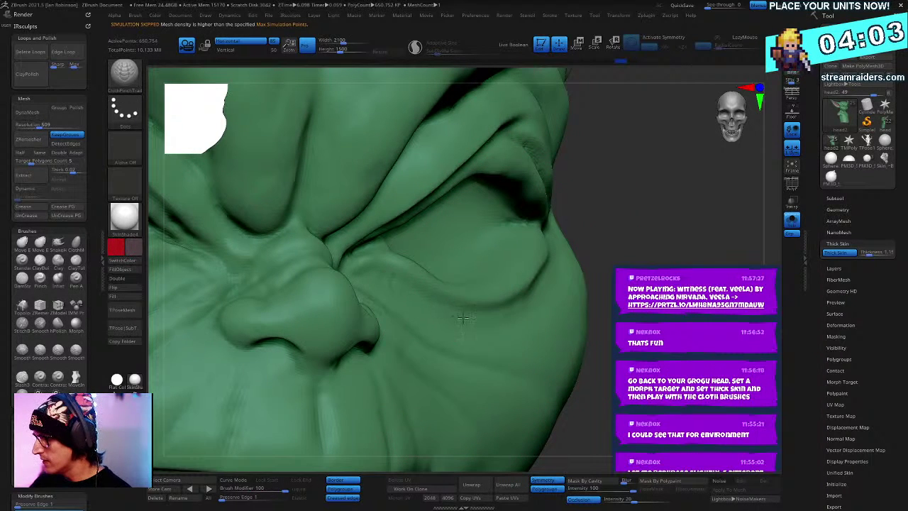
{"action": "mouse_move", "coordinate": [596, 266]}
{"action": "right_mouse_down"}
{"action": "mouse_move", "coordinate": [558, 298]}
{"action": "mouse_move", "coordinate": [494, 324]}
{"action": "right_mouse_up"}
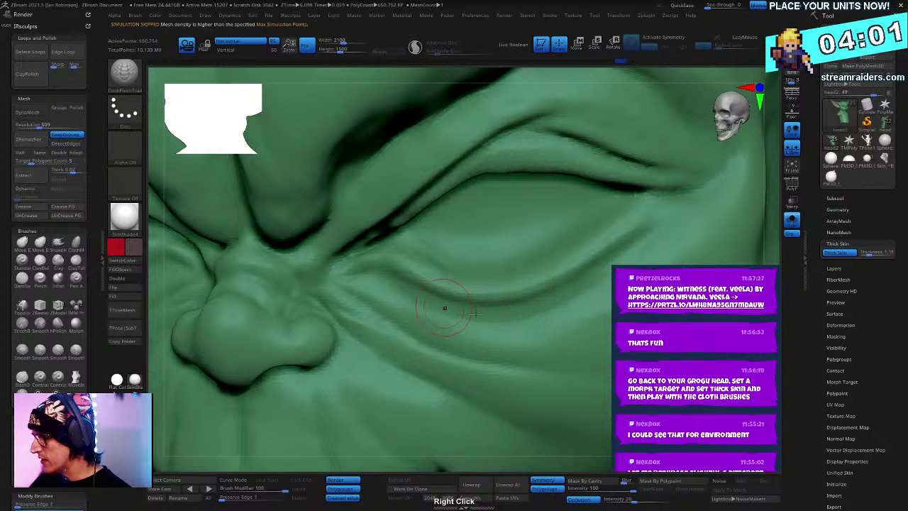
Step: Raise the Thick Skin thickness to about 9.8, try a ClothPinchTrails stroke below the eye, and undo the stroke
{"action": "right_click_drag", "start_coordinate": [587, 289], "coordinate": [576, 320]}
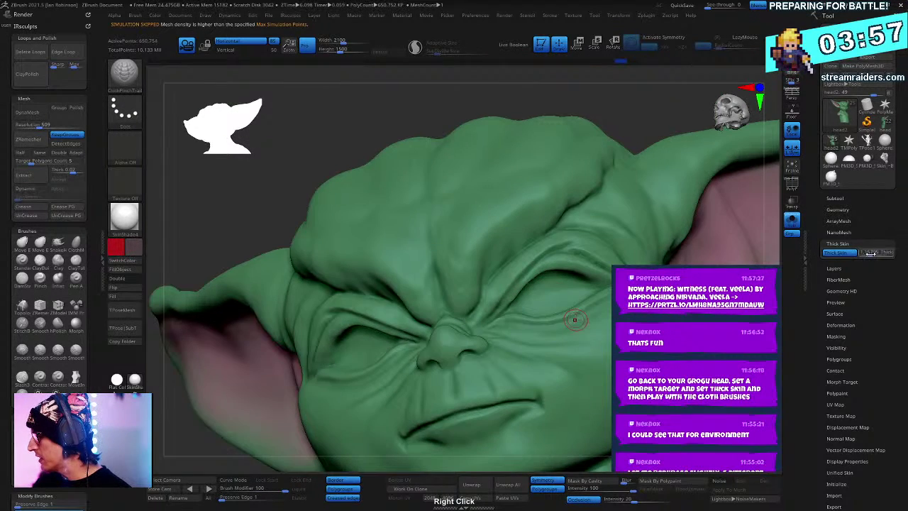
{"action": "left_click_drag", "start_coordinate": [870, 253], "coordinate": [873, 253]}
{"action": "right_click_drag", "start_coordinate": [575, 331], "coordinate": [543, 377]}
{"action": "right_click", "coordinate": [543, 377]}
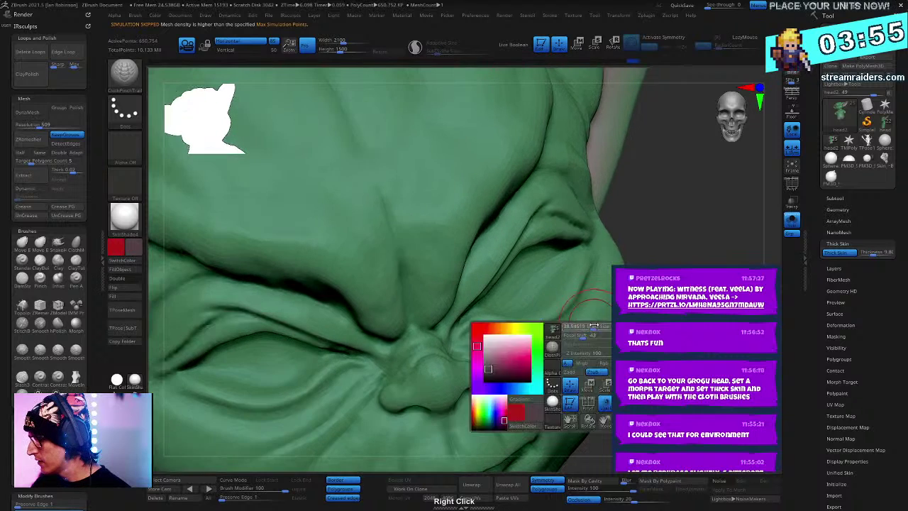
{"action": "left_click_drag", "start_coordinate": [594, 316], "coordinate": [537, 344]}
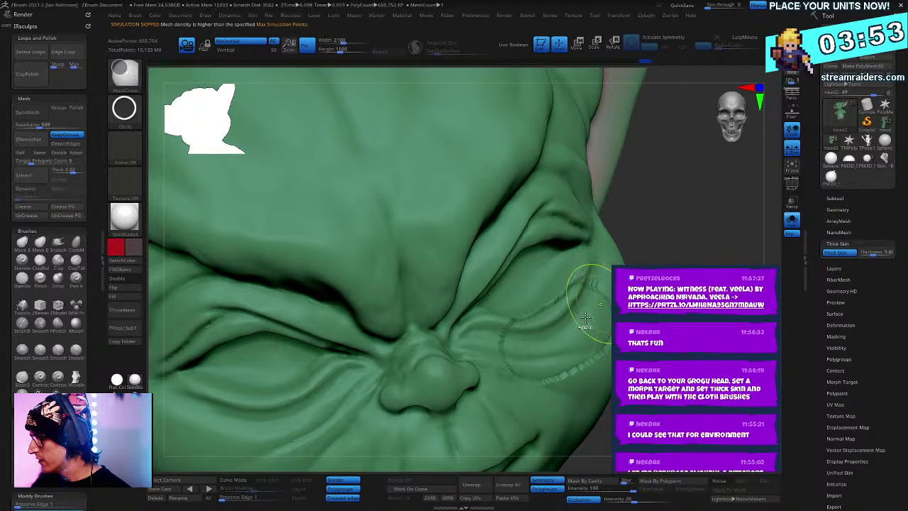
{"action": "key", "text": "ctrl+z"}
{"action": "right_click_drag", "start_coordinate": [598, 314], "coordinate": [659, 254]}
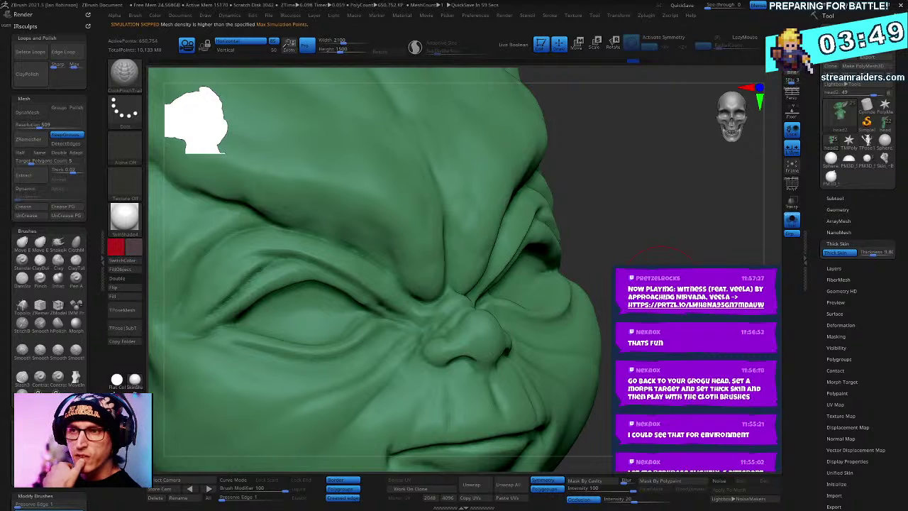
Step: Switch to the Move brush and review the whole head
{"action": "key", "text": "b"}
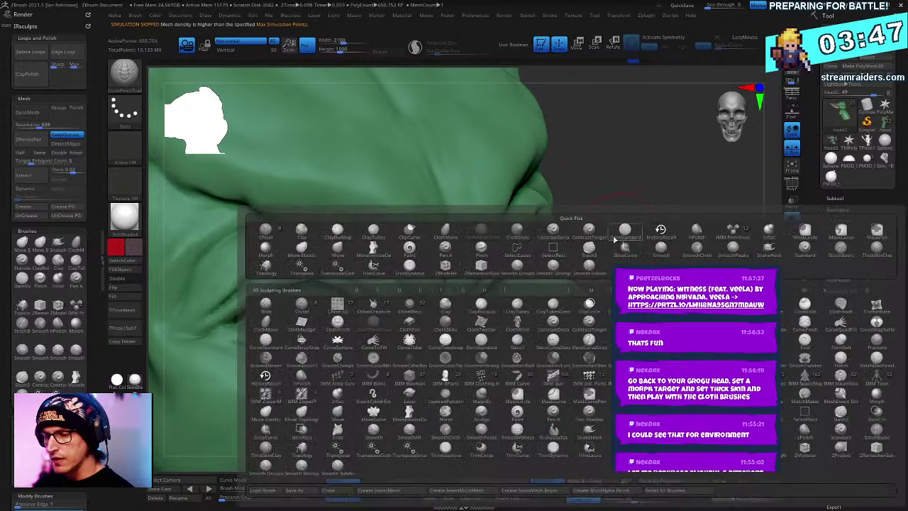
{"action": "key", "text": "m"}
{"action": "key", "text": "v"}
{"action": "right_click_drag", "start_coordinate": [497, 282], "coordinate": [533, 282]}
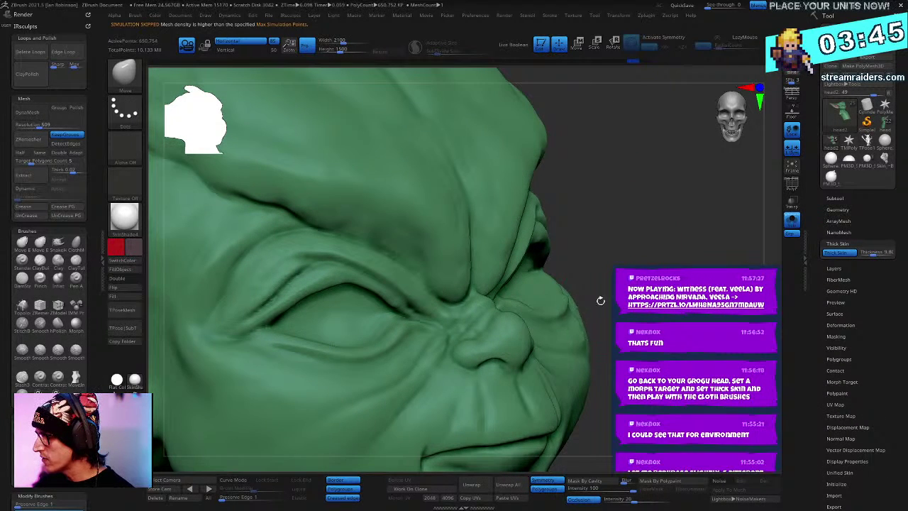
{"action": "right_click_drag", "start_coordinate": [600, 300], "coordinate": [627, 225]}
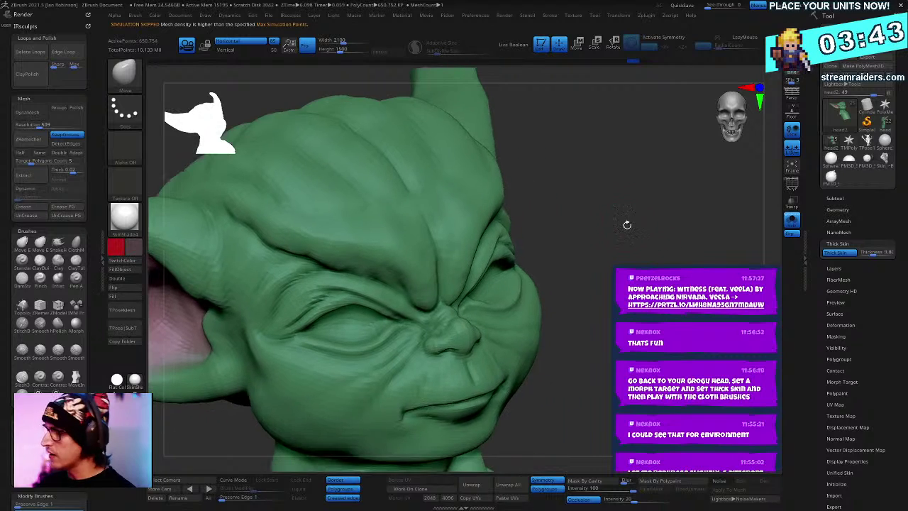
{"action": "right_click_drag", "start_coordinate": [585, 192], "coordinate": [688, 245]}
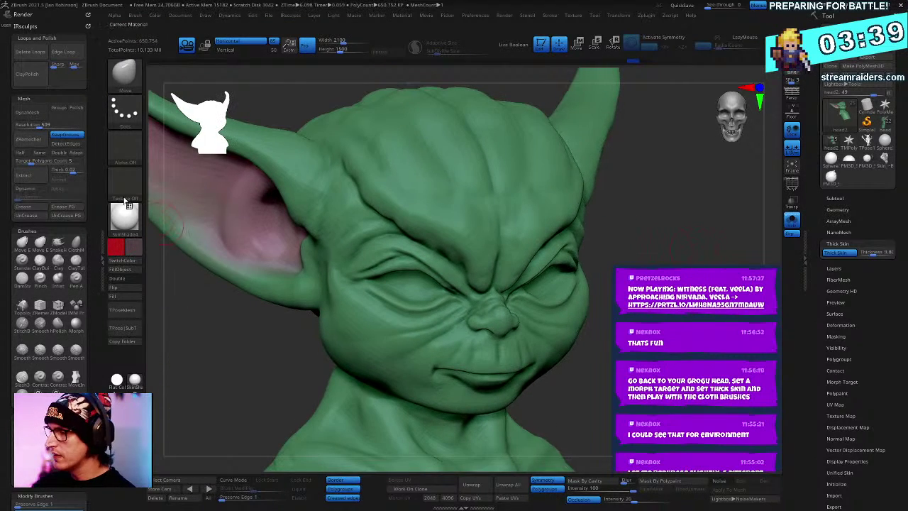
Step: Expand the Body folder in the subtool list and make head3_1 the active subtool
{"action": "left_click", "coordinate": [842, 209]}
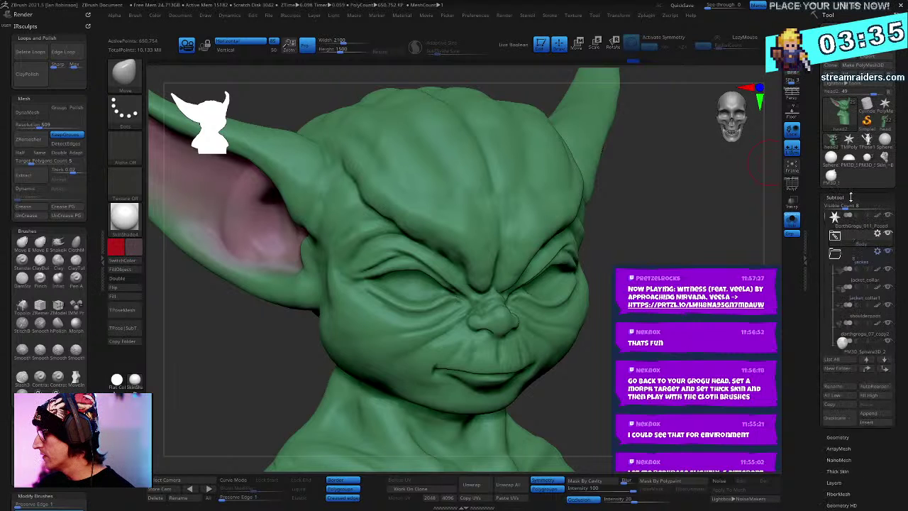
{"action": "left_click", "coordinate": [842, 208]}
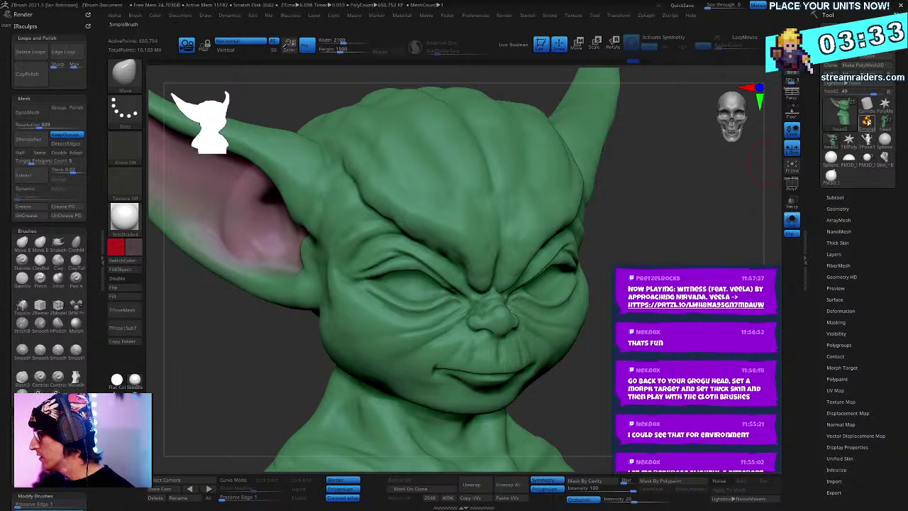
{"action": "right_click_drag", "start_coordinate": [626, 217], "coordinate": [591, 178], "text": "ctrl"}
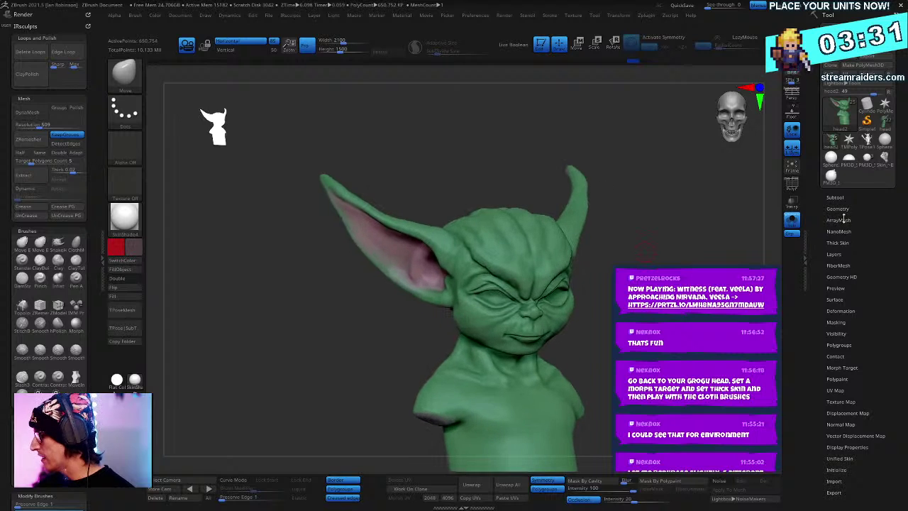
{"action": "left_click", "coordinate": [834, 198]}
{"action": "left_click", "coordinate": [835, 237]}
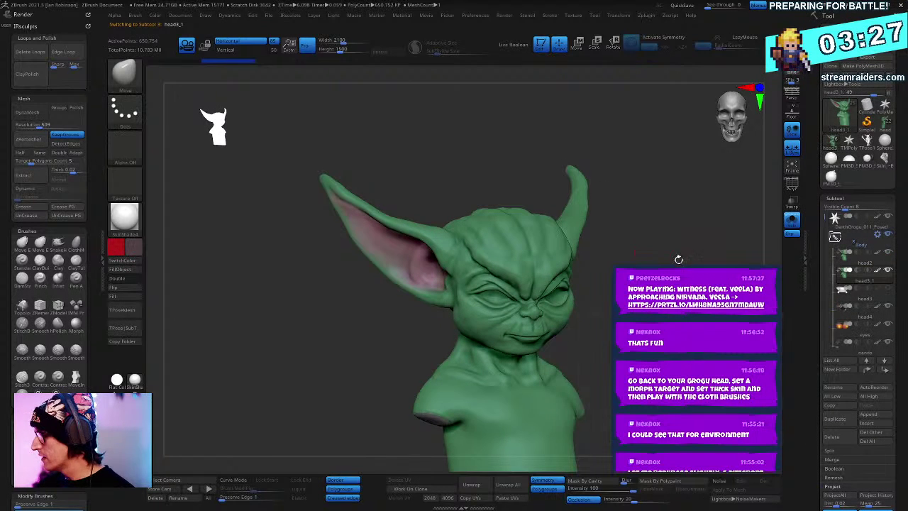
{"action": "mouse_move", "coordinate": [679, 260]}
{"action": "left_mouse_down", "text": "alt"}
{"action": "mouse_move", "coordinate": [664, 277]}
{"action": "mouse_move", "coordinate": [646, 258]}
{"action": "mouse_move", "coordinate": [619, 261]}
{"action": "left_mouse_up", "text": "alt"}
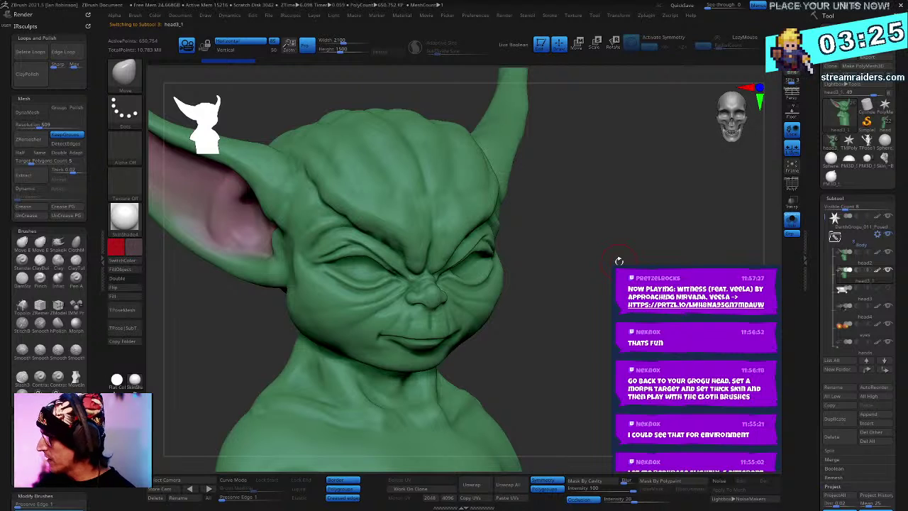
Step: Lower the head3_1 subtool to subdivision level 2
{"action": "left_click", "coordinate": [837, 198]}
{"action": "left_click", "coordinate": [839, 209]}
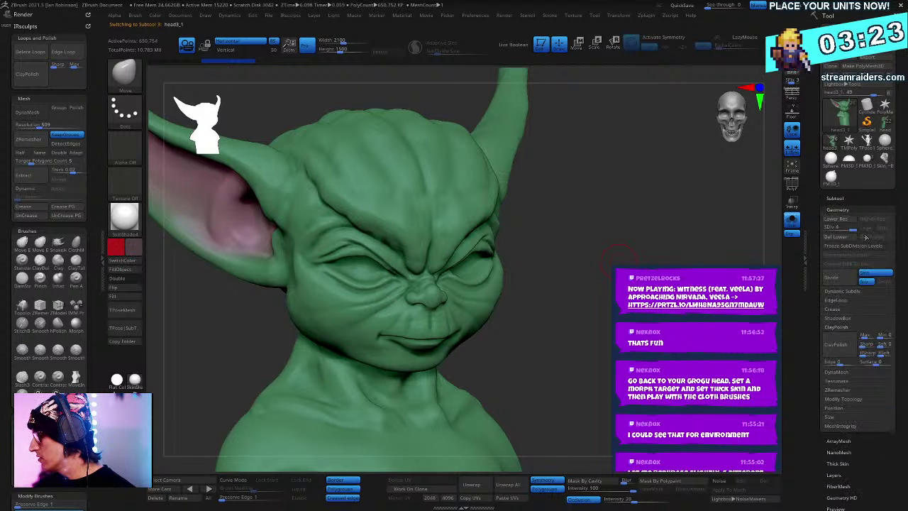
{"action": "left_click_drag", "start_coordinate": [900, 253], "coordinate": [900, 207]}
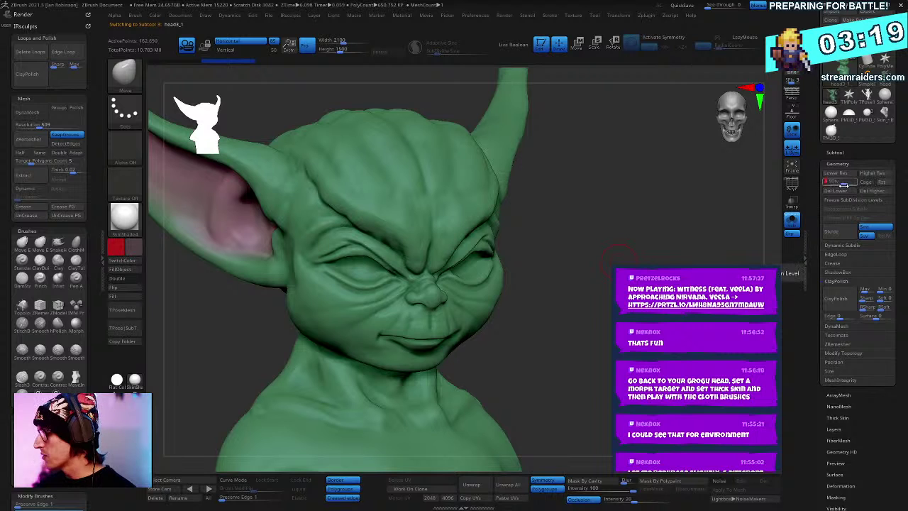
{"action": "left_click", "coordinate": [835, 183]}
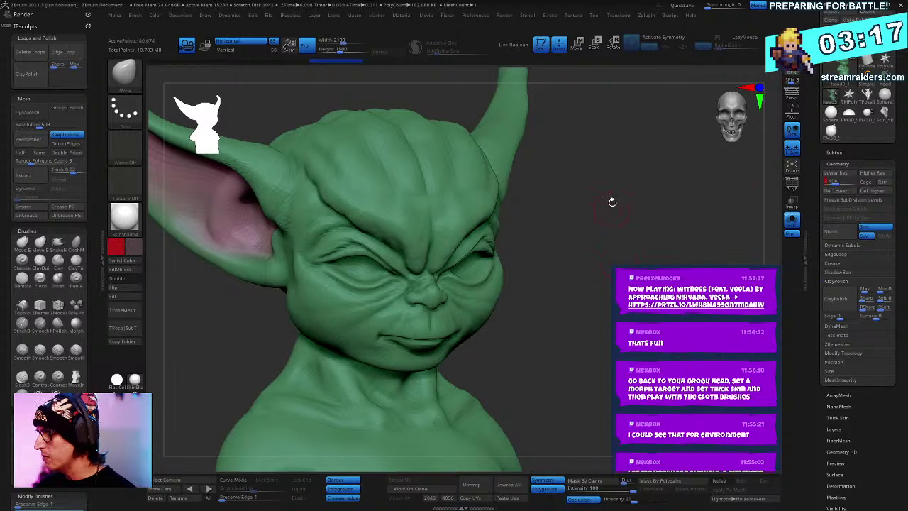
{"action": "left_click_drag", "start_coordinate": [649, 198], "coordinate": [628, 231], "text": "alt"}
Step: Open the cloth dynamics settings and turn on Dynamic Subdiv for the head
{"action": "left_click", "coordinate": [44, 26]}
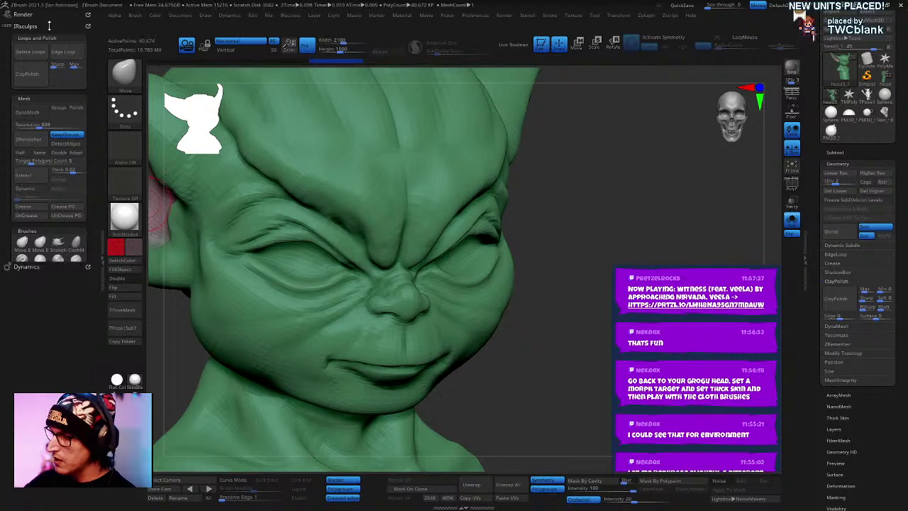
{"action": "left_click", "coordinate": [38, 36]}
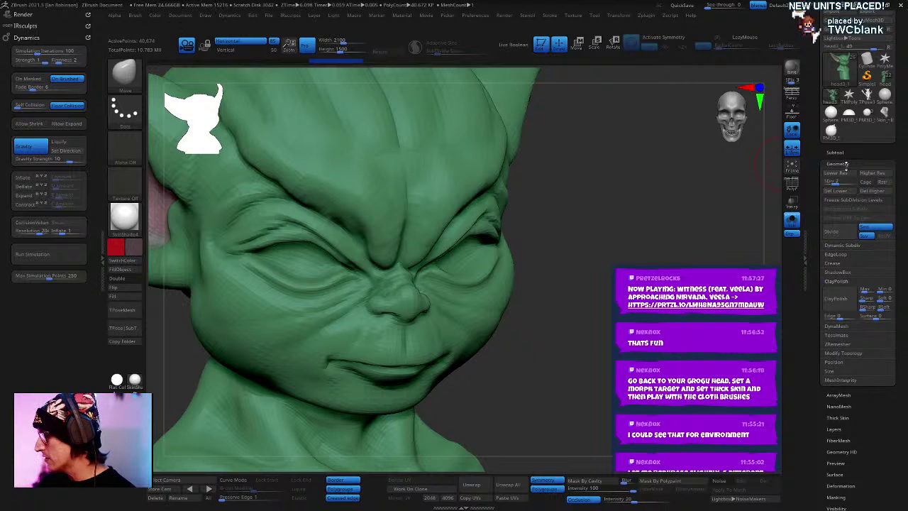
{"action": "left_click", "coordinate": [844, 245]}
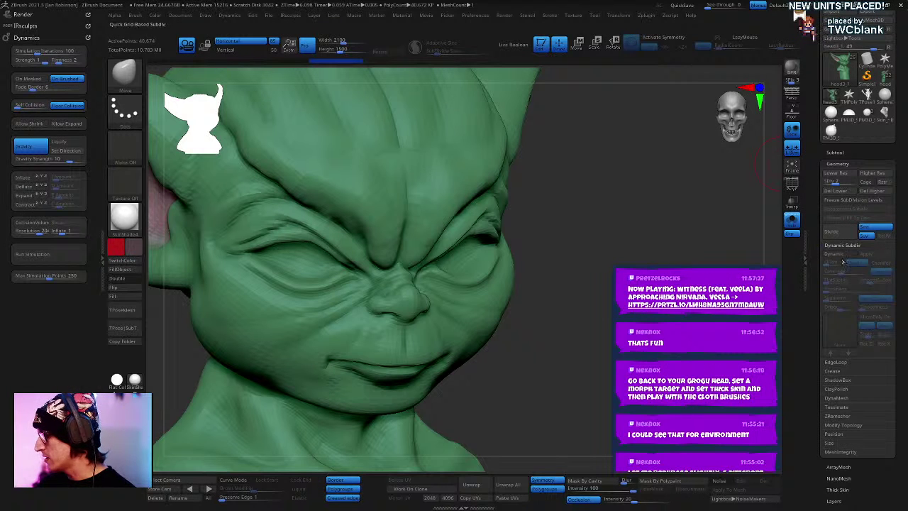
{"action": "left_click", "coordinate": [839, 254]}
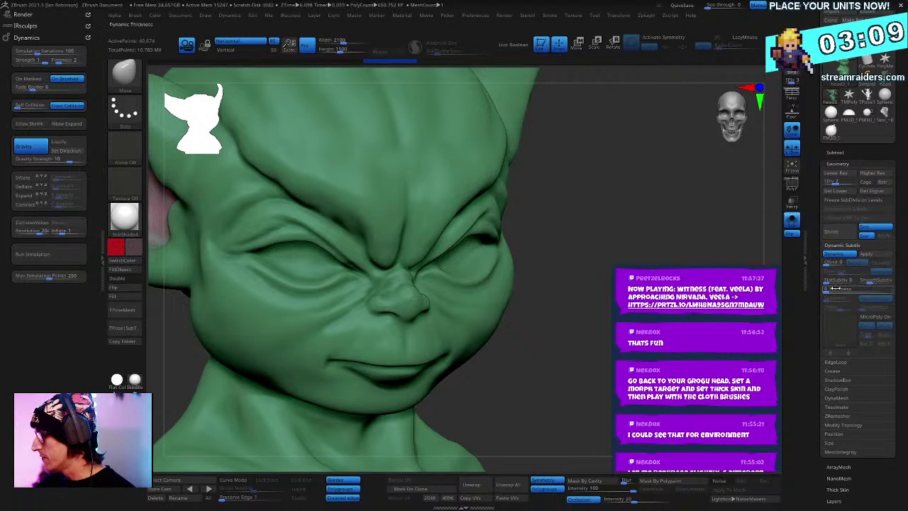
Step: Enable Expand on all axes and Collision Volume in the cloth dynamics settings
{"action": "mouse_move", "coordinate": [506, 263]}
{"action": "right_mouse_down"}
{"action": "mouse_move", "coordinate": [483, 173]}
{"action": "mouse_move", "coordinate": [509, 216]}
{"action": "right_mouse_up"}
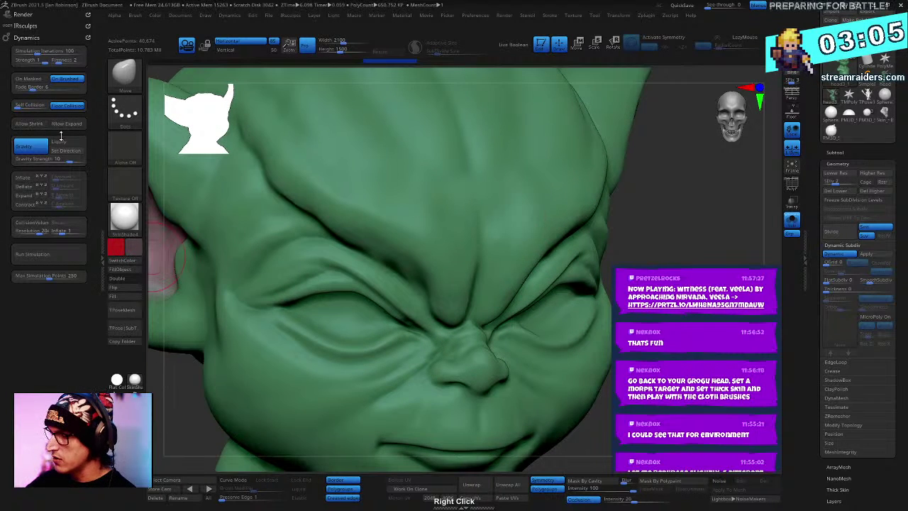
{"action": "left_click", "coordinate": [32, 195]}
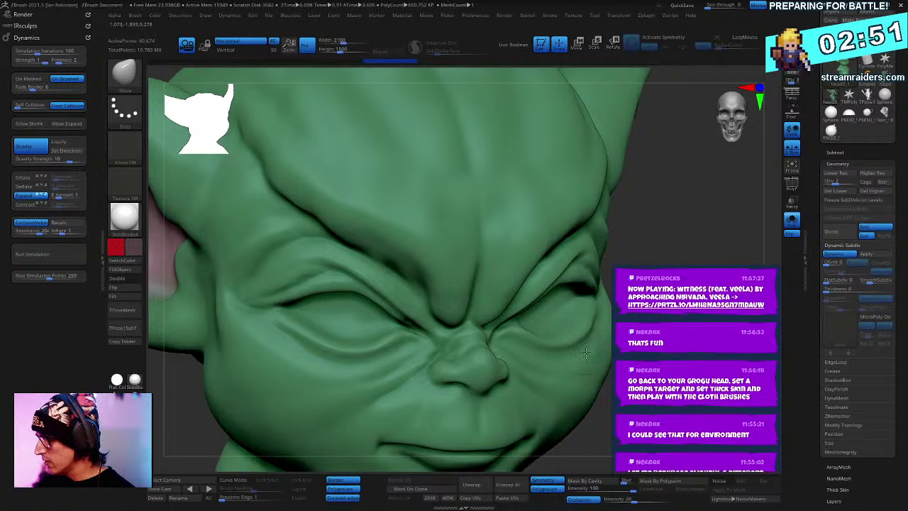
{"action": "key", "text": "space"}
{"action": "left_click_drag", "start_coordinate": [586, 354], "coordinate": [586, 352]}
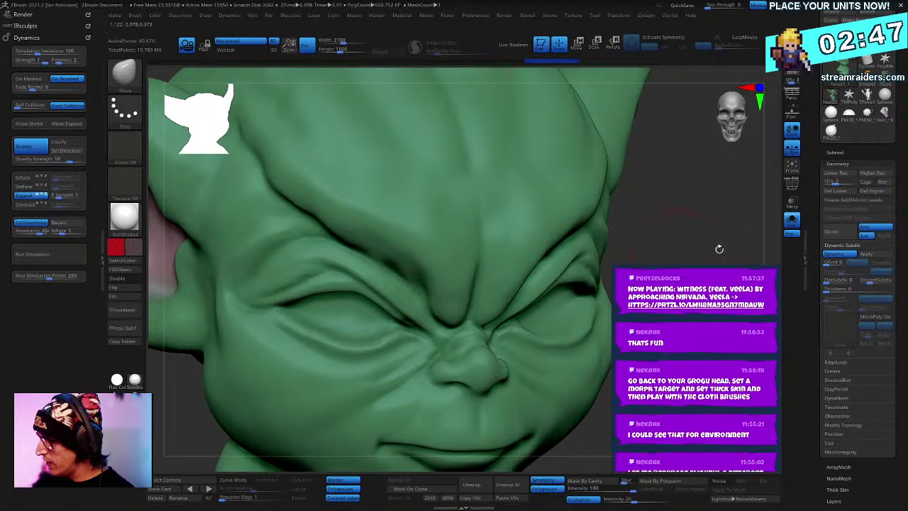
Step: Enable Thick Skin on the head with a thickness of about 31.25 and test the Move brush on the cheek beneath the eye
{"action": "left_click", "coordinate": [838, 163]}
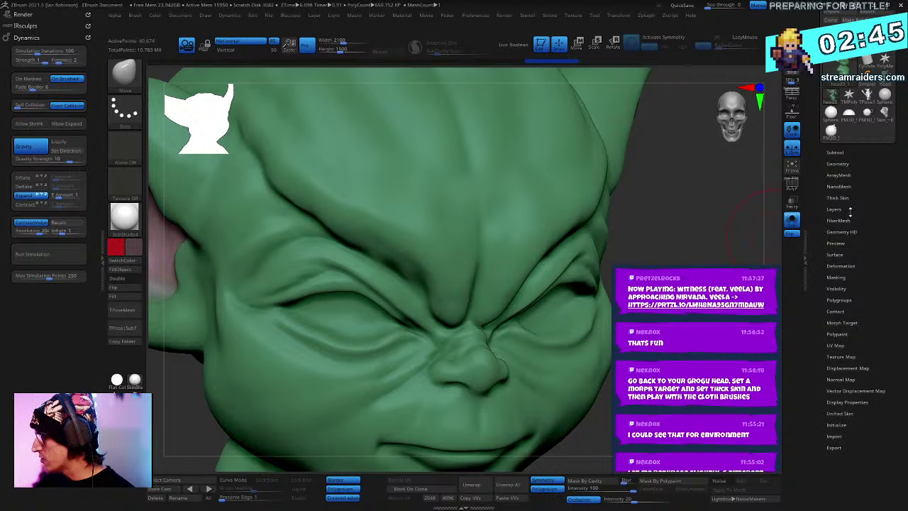
{"action": "left_click", "coordinate": [841, 198]}
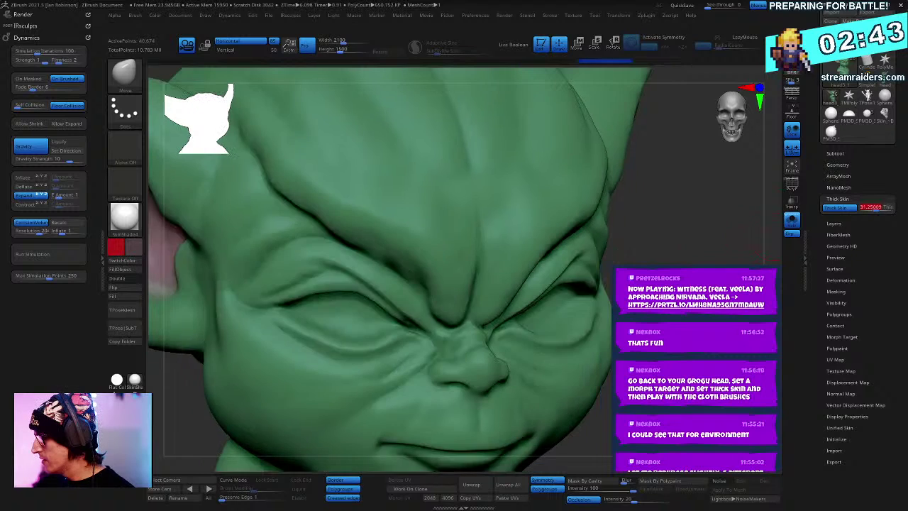
{"action": "left_click_drag", "start_coordinate": [757, 249], "coordinate": [596, 295]}
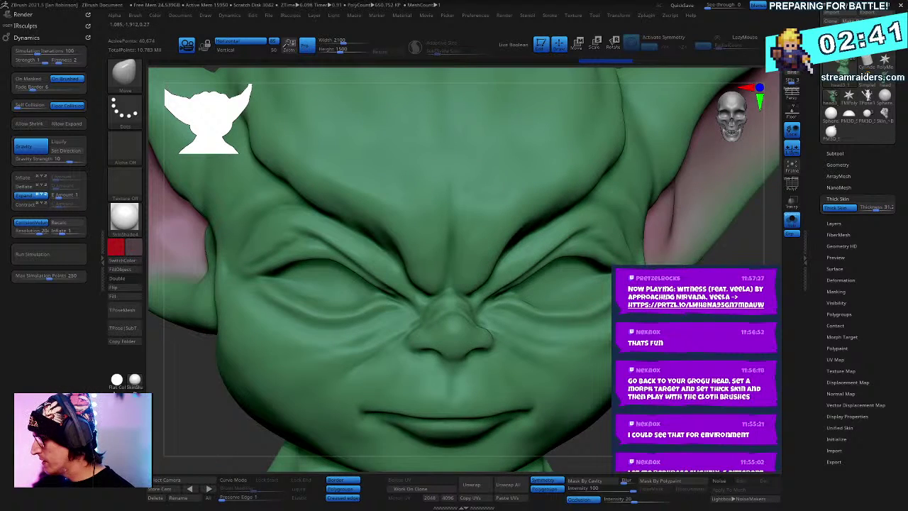
{"action": "right_click_drag", "start_coordinate": [596, 294], "coordinate": [571, 329]}
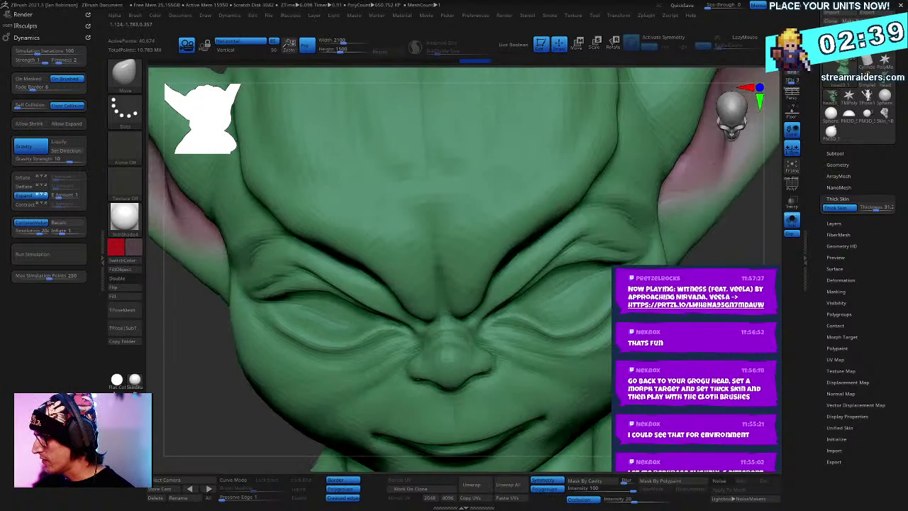
{"action": "left_click_drag", "start_coordinate": [581, 358], "coordinate": [525, 352]}
{"action": "right_click_drag", "start_coordinate": [524, 352], "coordinate": [578, 342]}
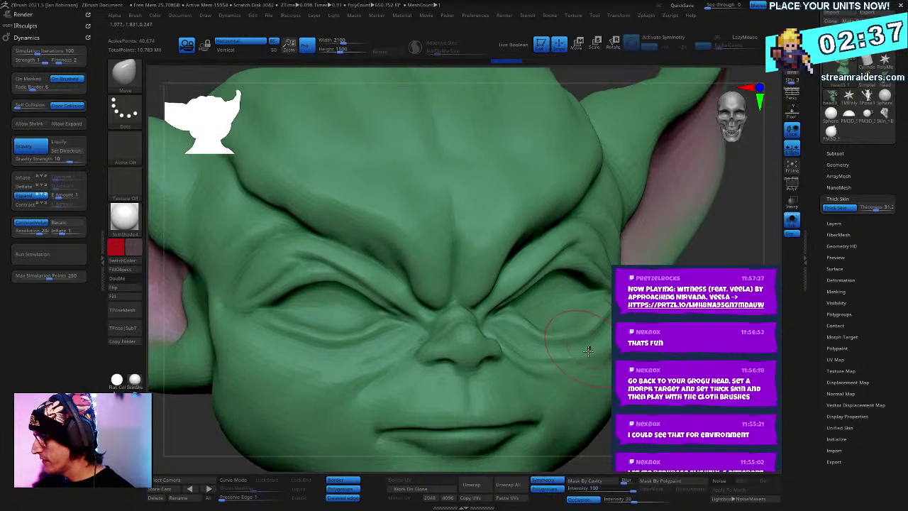
{"action": "left_click_drag", "start_coordinate": [607, 335], "coordinate": [473, 374]}
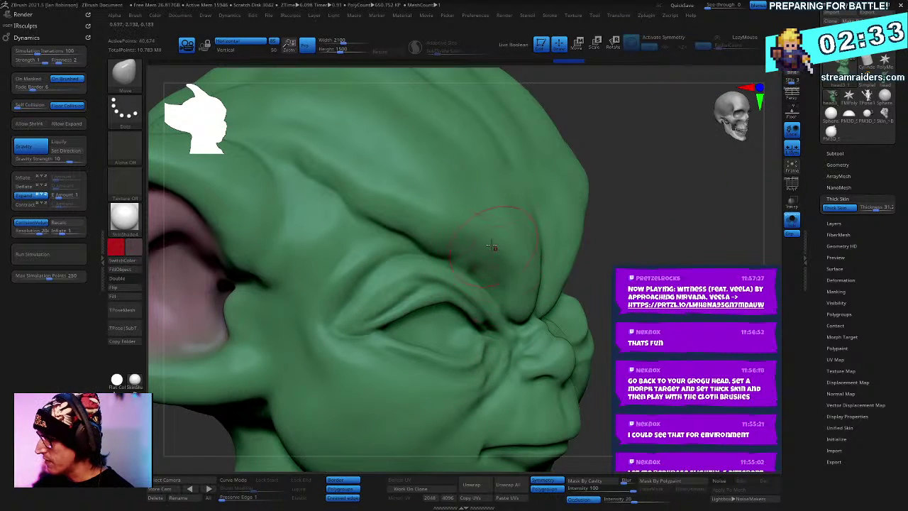
Step: Push the brow and lower forehead folds around with the Move brush
{"action": "left_click_drag", "start_coordinate": [492, 246], "coordinate": [504, 259]}
{"action": "right_click", "coordinate": [511, 269]}
{"action": "left_click_drag", "start_coordinate": [670, 223], "coordinate": [616, 248]}
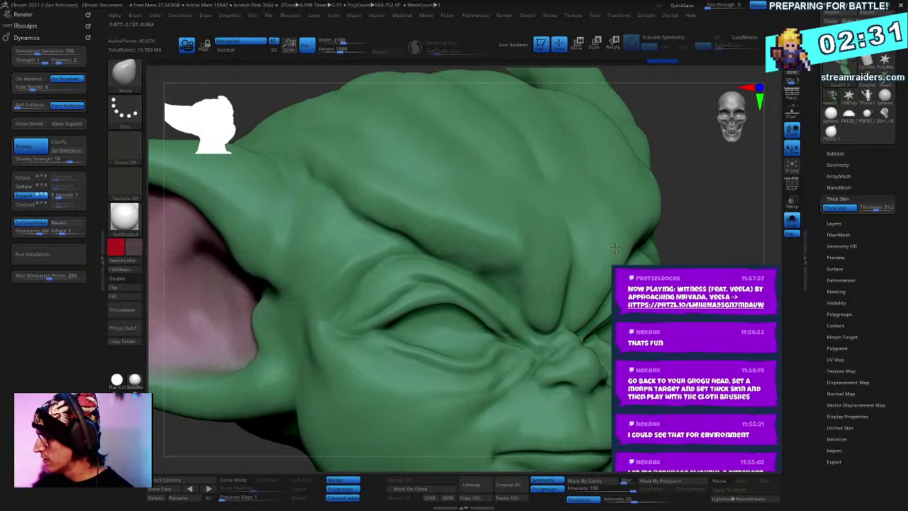
{"action": "left_click_drag", "start_coordinate": [580, 273], "coordinate": [566, 270]}
{"action": "right_click", "coordinate": [549, 268]}
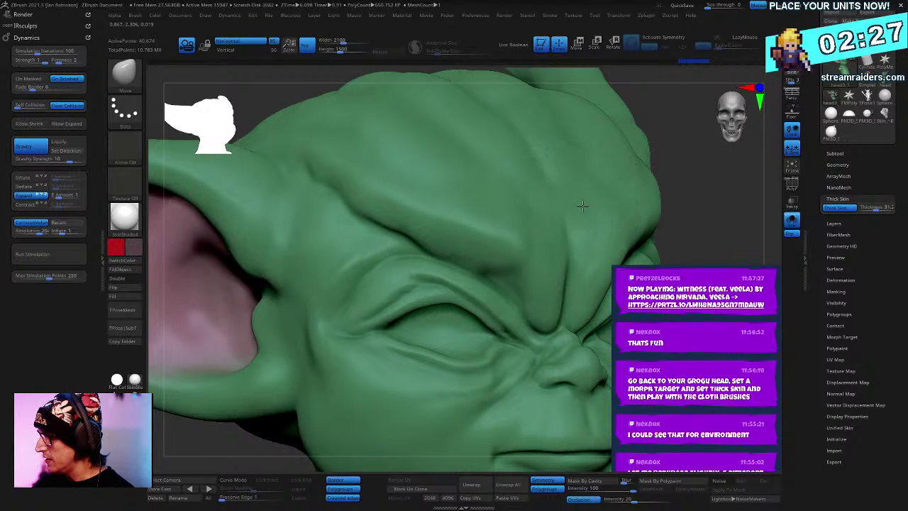
{"action": "left_click_drag", "start_coordinate": [680, 183], "coordinate": [602, 231]}
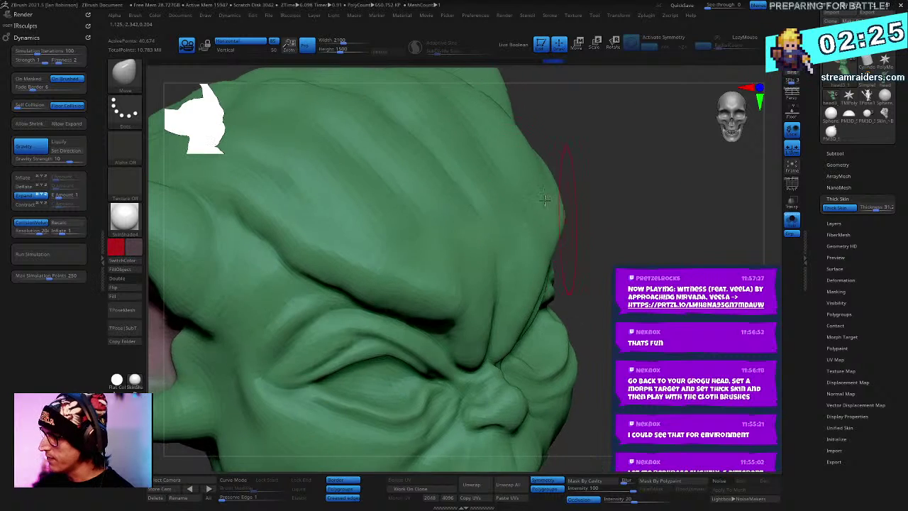
Step: Switch to the TransposeCloth brush and place its gizmo on the forehead
{"action": "left_click", "coordinate": [51, 26]}
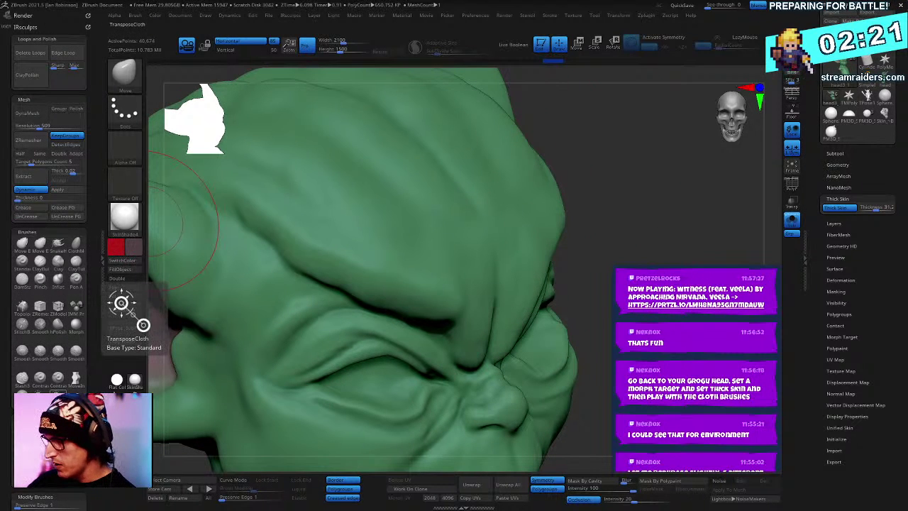
{"action": "left_click", "coordinate": [125, 312]}
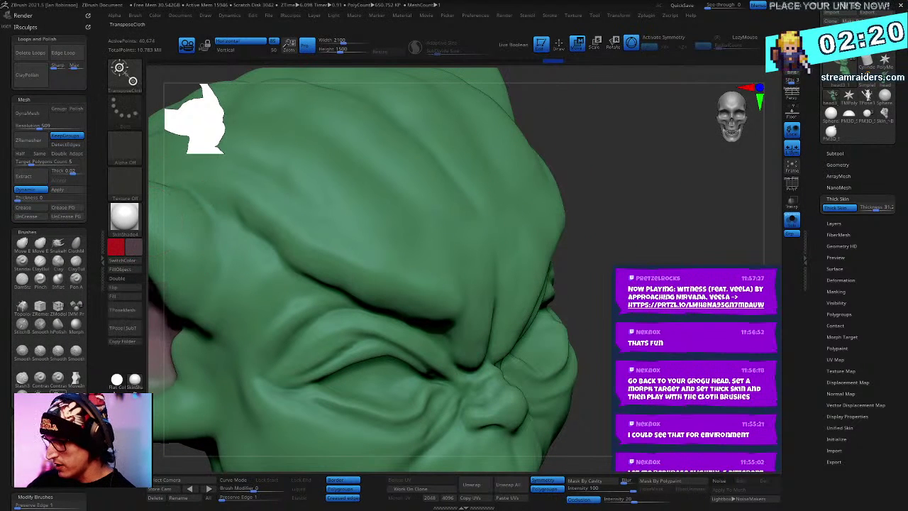
{"action": "left_click", "coordinate": [496, 234]}
Step: Try to deform the forehead skin with the TransposeCloth gizmo, and undo the changes
{"action": "left_click_drag", "start_coordinate": [496, 233], "coordinate": [466, 245]}
{"action": "key", "text": "ctrl+z"}
{"action": "key", "text": "ctrl+z"}
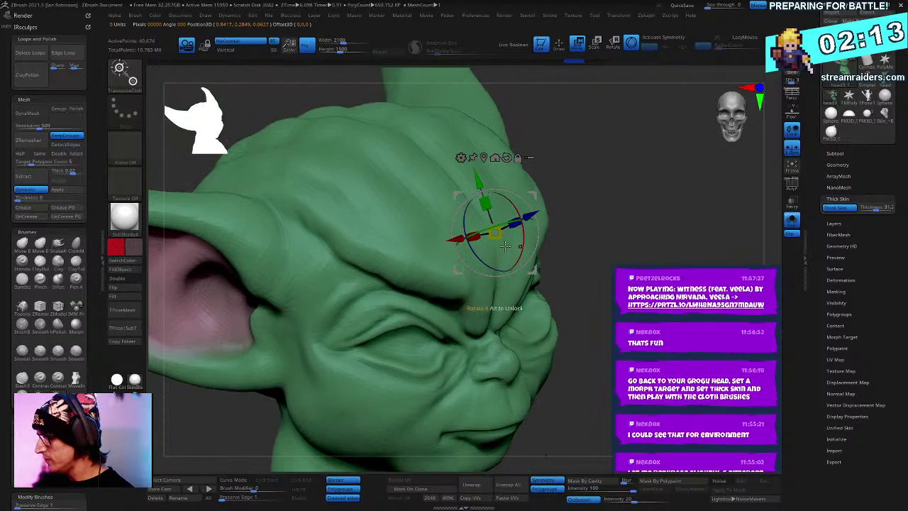
Step: Try to pull the forehead skin upward with the TransposeCloth gizmo, undo the attempts, and return to drawing with the Move brush
{"action": "left_click_drag", "start_coordinate": [642, 207], "coordinate": [606, 208]}
{"action": "left_click_drag", "start_coordinate": [495, 234], "coordinate": [500, 237]}
{"action": "key", "text": "ctrl+z"}
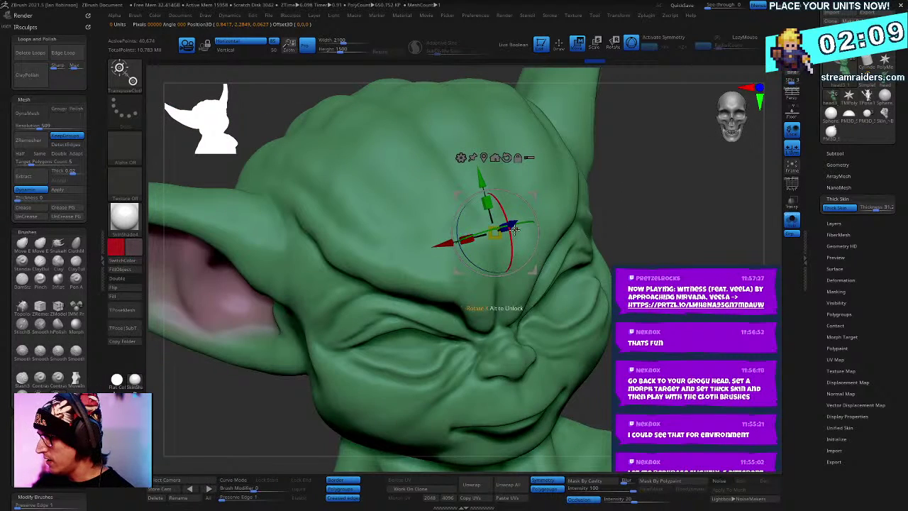
{"action": "left_click_drag", "start_coordinate": [482, 177], "coordinate": [489, 168]}
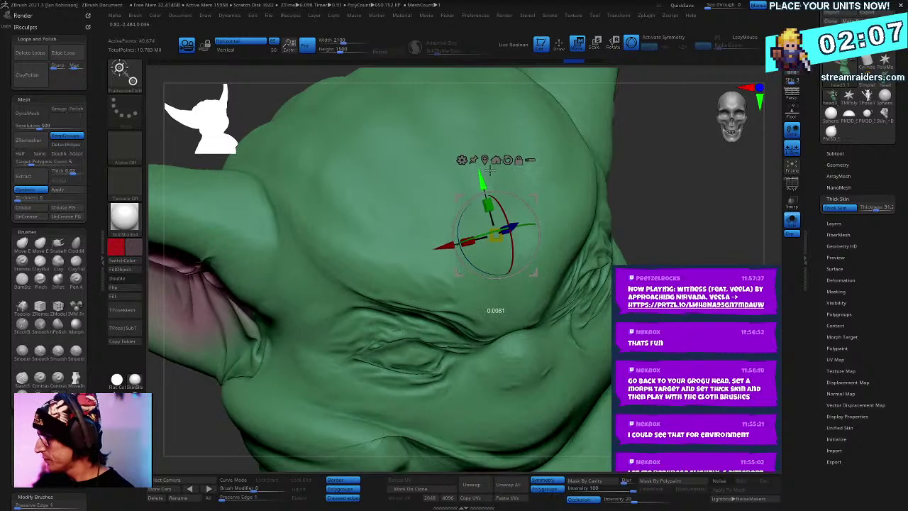
{"action": "key", "text": "ctrl+z"}
{"action": "key", "text": "ctrl+z"}
{"action": "left_click_drag", "start_coordinate": [642, 213], "coordinate": [689, 227]}
{"action": "key", "text": "q"}
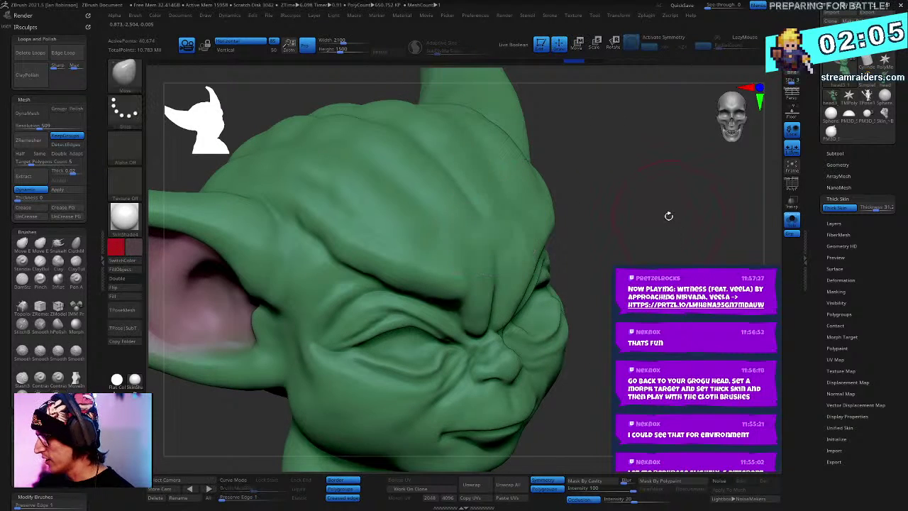
Step: Bring up the Dynamics settings, try the ClothPinch brush on the forehead, and undo the deformation
{"action": "right_click_drag", "start_coordinate": [669, 215], "coordinate": [671, 220], "text": "ctrl"}
{"action": "left_click_drag", "start_coordinate": [671, 220], "coordinate": [699, 220]}
{"action": "left_click", "coordinate": [25, 27]}
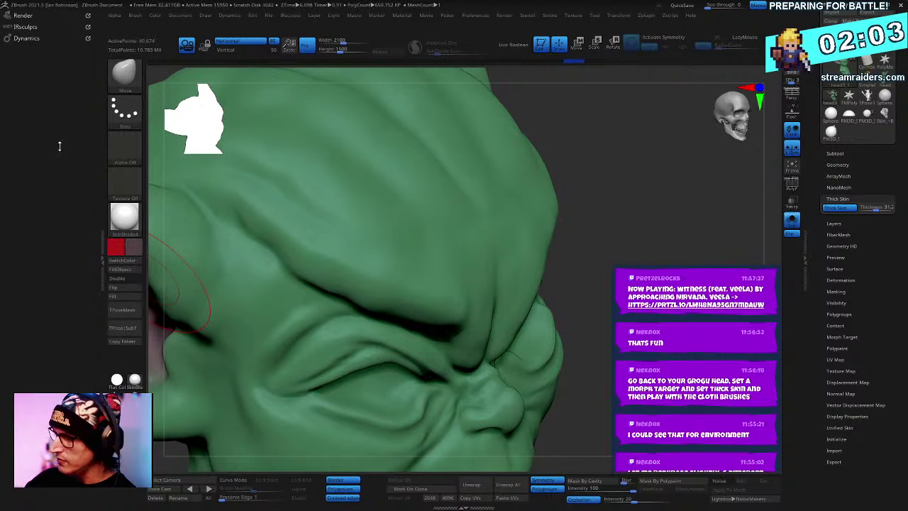
{"action": "left_click", "coordinate": [26, 34]}
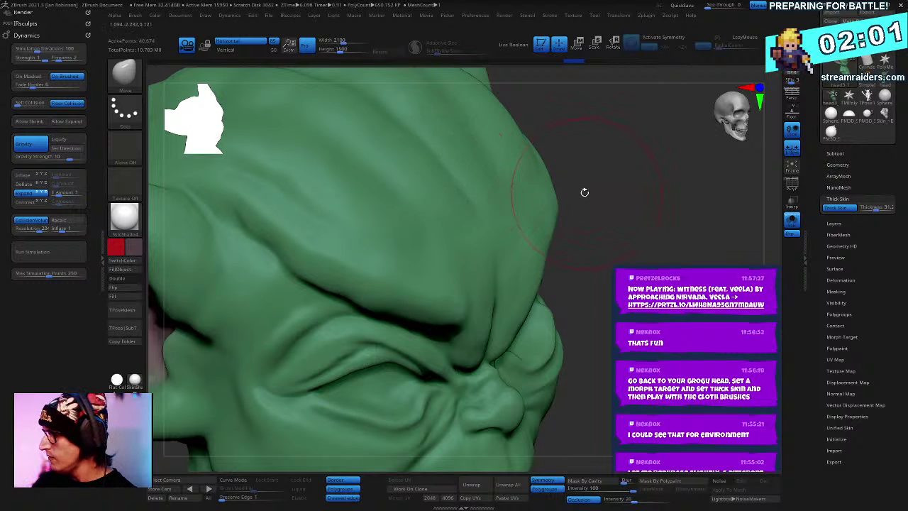
{"action": "key", "text": "space"}
{"action": "key", "text": "b"}
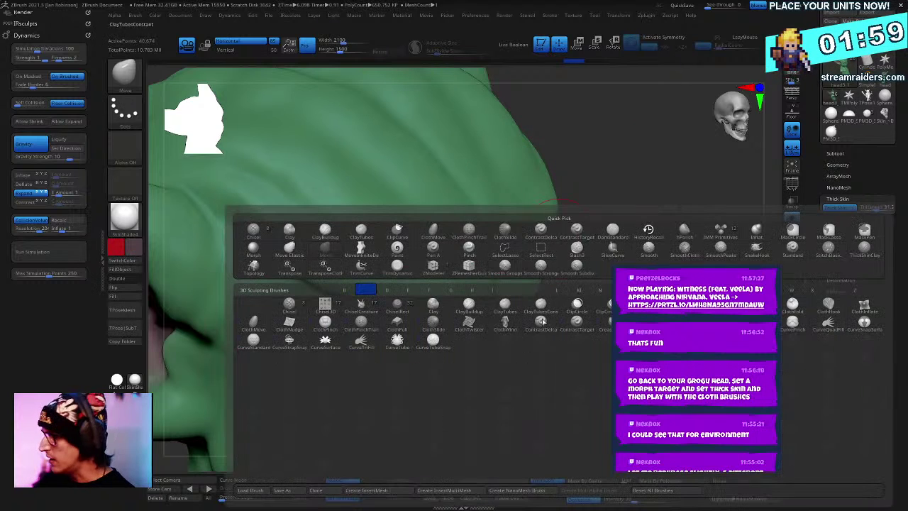
{"action": "left_click", "coordinate": [325, 323]}
{"action": "key", "text": "d"}
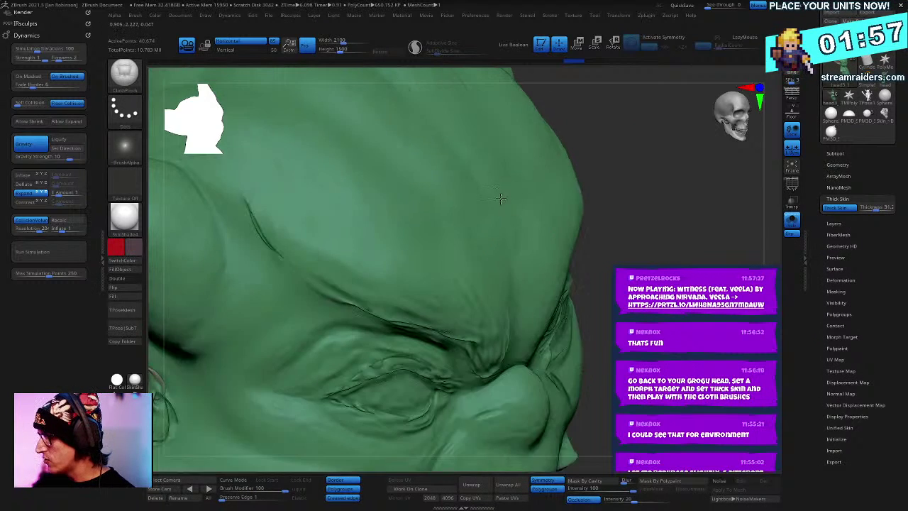
{"action": "left_click_drag", "start_coordinate": [594, 234], "coordinate": [651, 252]}
{"action": "mouse_move", "coordinate": [605, 273]}
{"action": "left_mouse_down"}
{"action": "mouse_move", "coordinate": [662, 203]}
{"action": "mouse_move", "coordinate": [634, 239]}
{"action": "mouse_move", "coordinate": [590, 270]}
{"action": "left_mouse_up"}
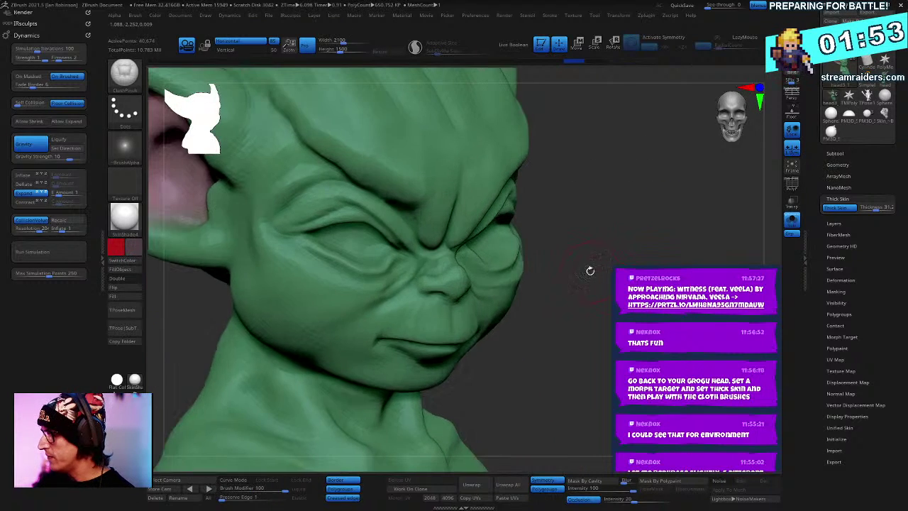
Step: Switch to the Move brush and push the cheek beneath the eye and the mouth corner upward
{"action": "key", "text": "b"}
{"action": "key", "text": "m"}
{"action": "key", "text": "v"}
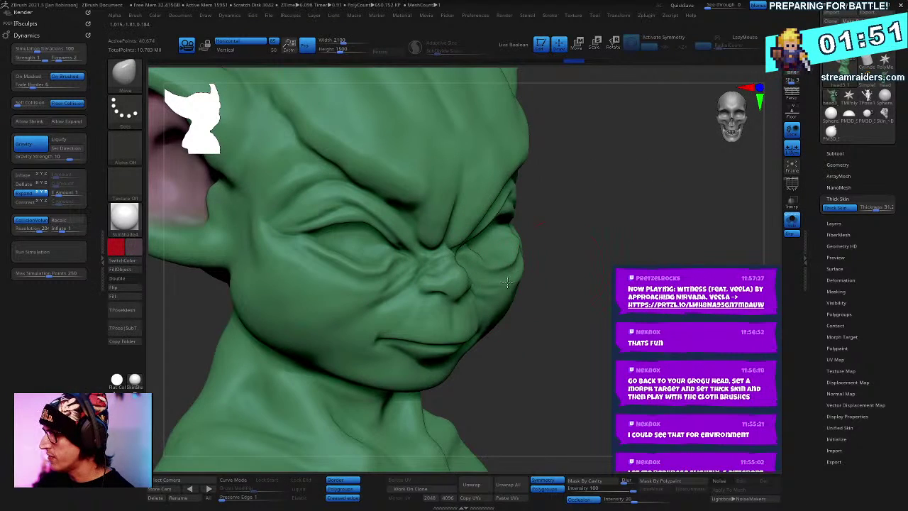
{"action": "mouse_move", "coordinate": [507, 282]}
{"action": "left_mouse_down"}
{"action": "mouse_move", "coordinate": [507, 299]}
{"action": "mouse_move", "coordinate": [509, 264]}
{"action": "left_mouse_up"}
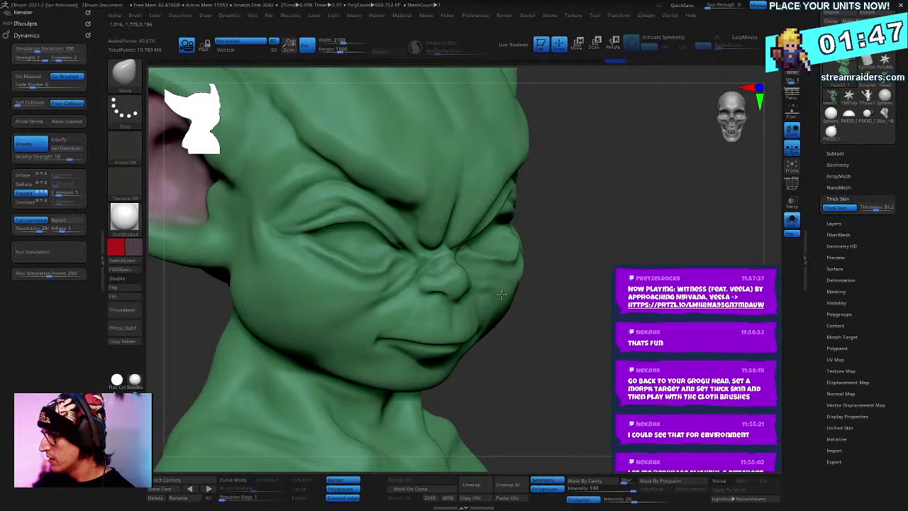
{"action": "mouse_move", "coordinate": [379, 298]}
{"action": "left_mouse_down"}
{"action": "mouse_move", "coordinate": [366, 294]}
{"action": "mouse_move", "coordinate": [361, 309]}
{"action": "mouse_move", "coordinate": [376, 304]}
{"action": "mouse_move", "coordinate": [360, 305]}
{"action": "mouse_move", "coordinate": [369, 308]}
{"action": "left_mouse_up"}
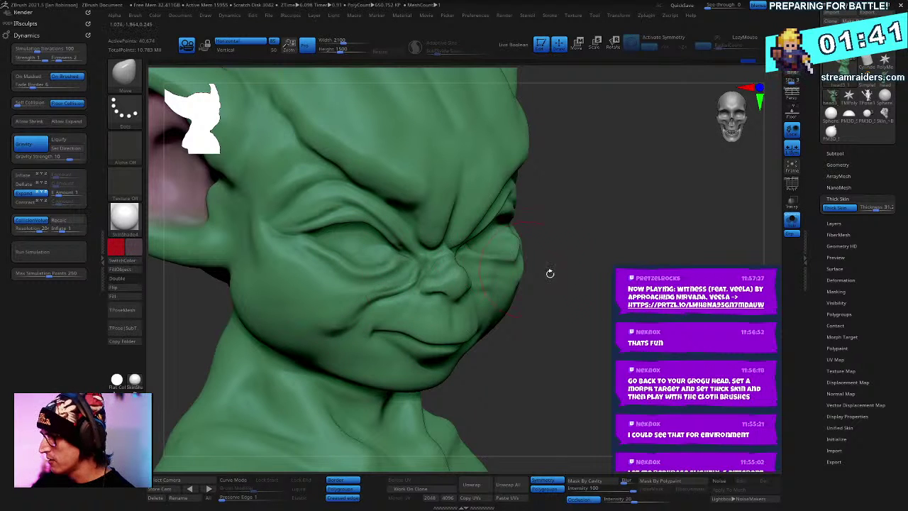
{"action": "left_click_drag", "start_coordinate": [549, 274], "coordinate": [380, 430]}
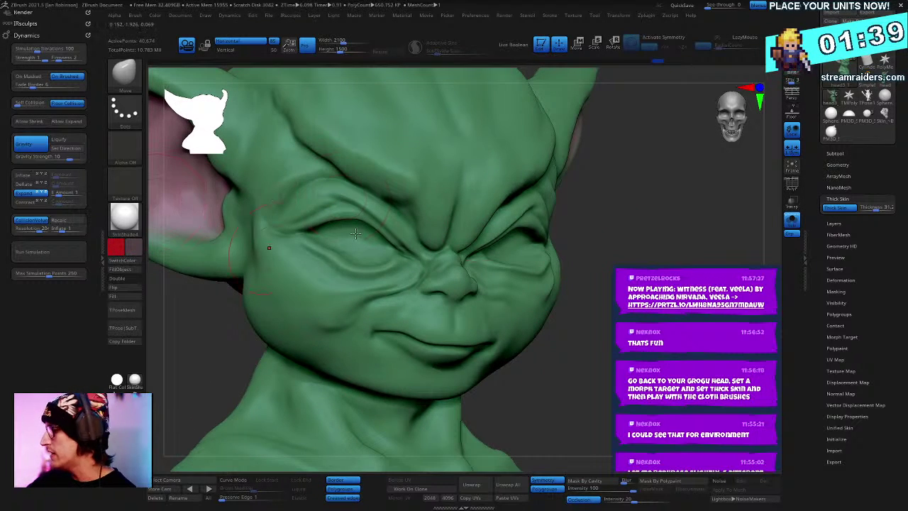
Step: Shape both cheeks and the smile folds beside the mouth with the Move brush, undoing one unwanted change
{"action": "mouse_move", "coordinate": [601, 268]}
{"action": "left_mouse_down"}
{"action": "mouse_move", "coordinate": [624, 273]}
{"action": "mouse_move", "coordinate": [539, 276]}
{"action": "mouse_move", "coordinate": [556, 292]}
{"action": "left_mouse_up"}
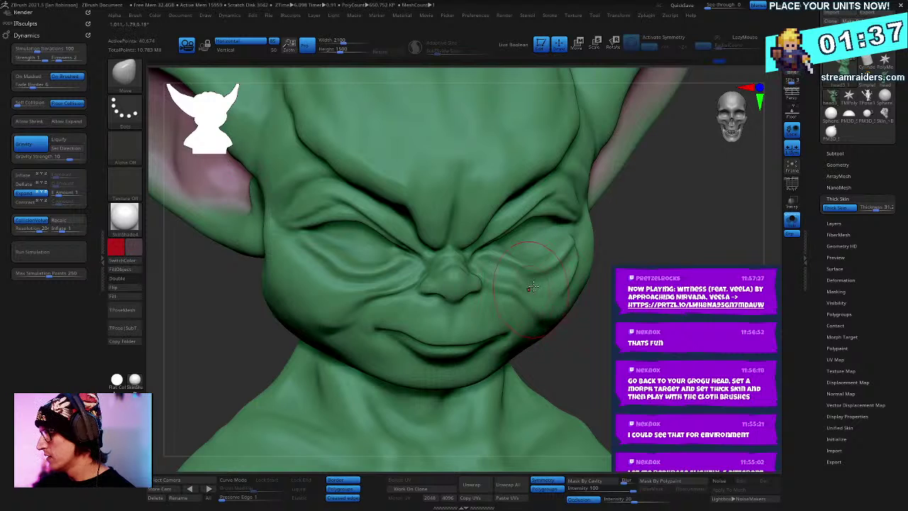
{"action": "right_click_drag", "start_coordinate": [604, 284], "coordinate": [539, 286]}
{"action": "right_click_drag", "start_coordinate": [468, 298], "coordinate": [550, 298]}
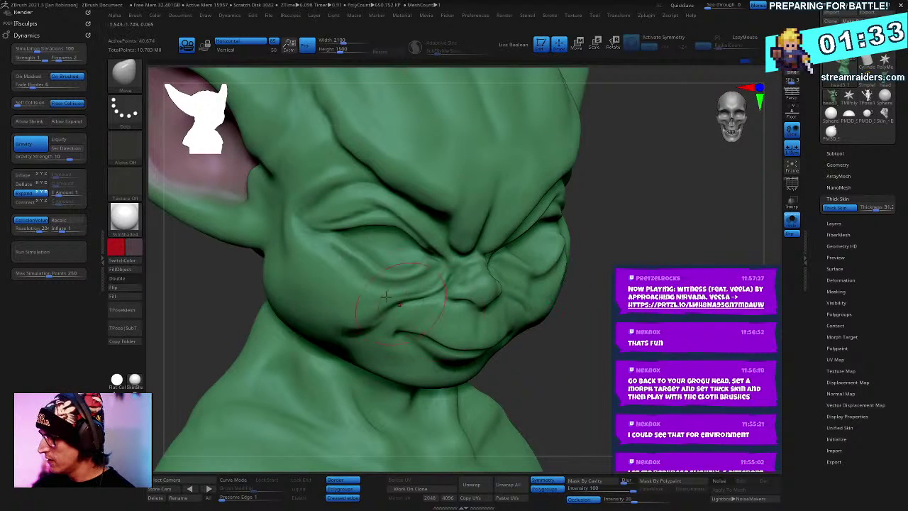
{"action": "key", "text": "ctrl+z"}
{"action": "right_click_drag", "start_coordinate": [470, 324], "coordinate": [520, 345]}
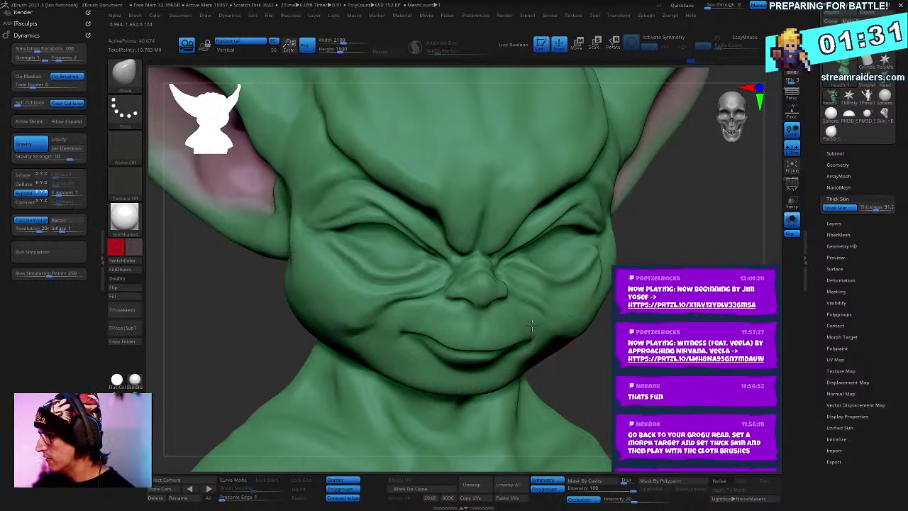
{"action": "right_click_drag", "start_coordinate": [589, 309], "coordinate": [638, 194]}
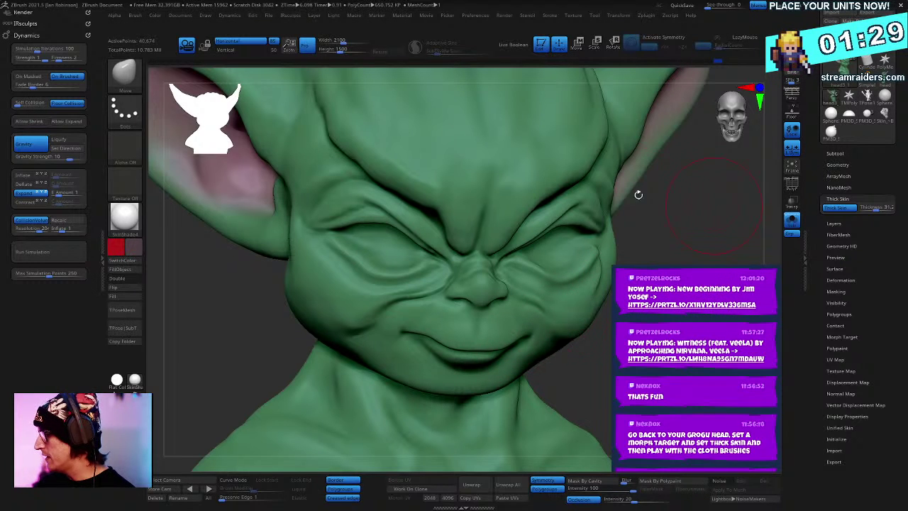
Step: Apply Dynamic Subdiv to the head as real subdivision levels
{"action": "left_click", "coordinate": [41, 33]}
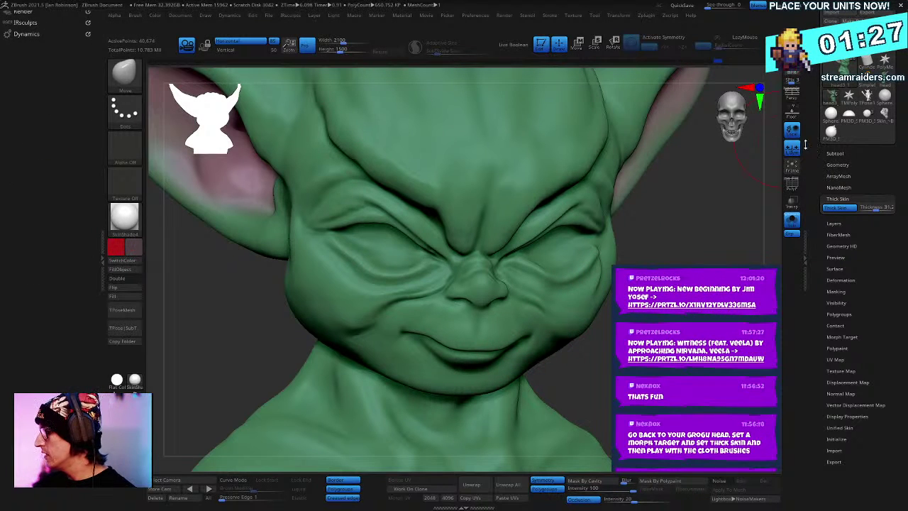
{"action": "left_click", "coordinate": [836, 164]}
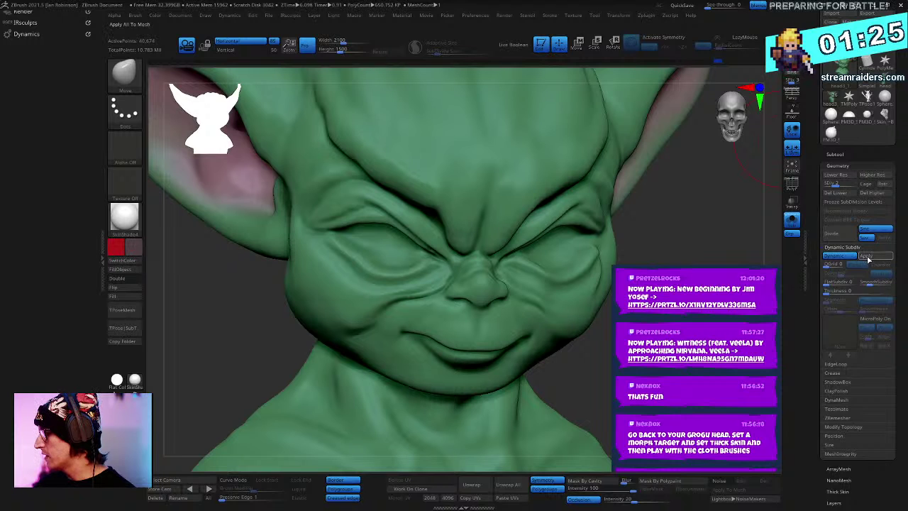
{"action": "left_click", "coordinate": [866, 256]}
{"action": "key", "text": "f"}
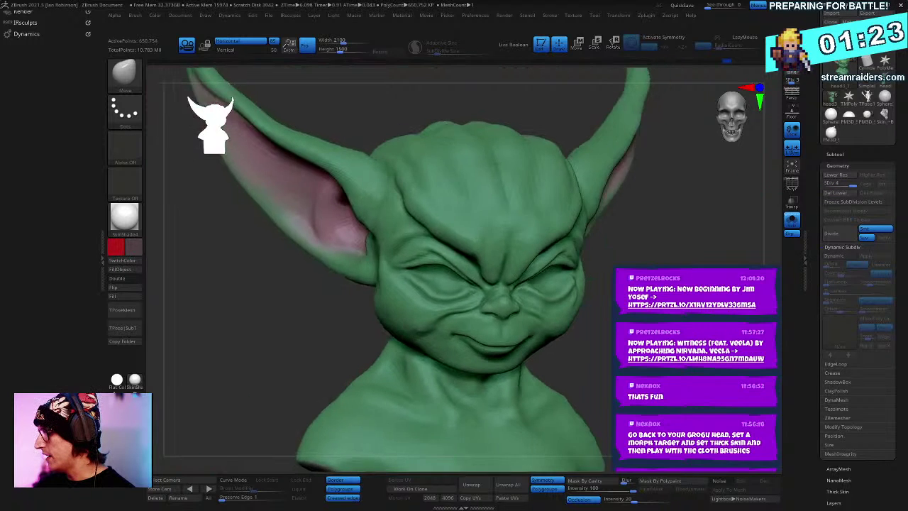
{"action": "left_click_drag", "start_coordinate": [692, 223], "coordinate": [670, 263]}
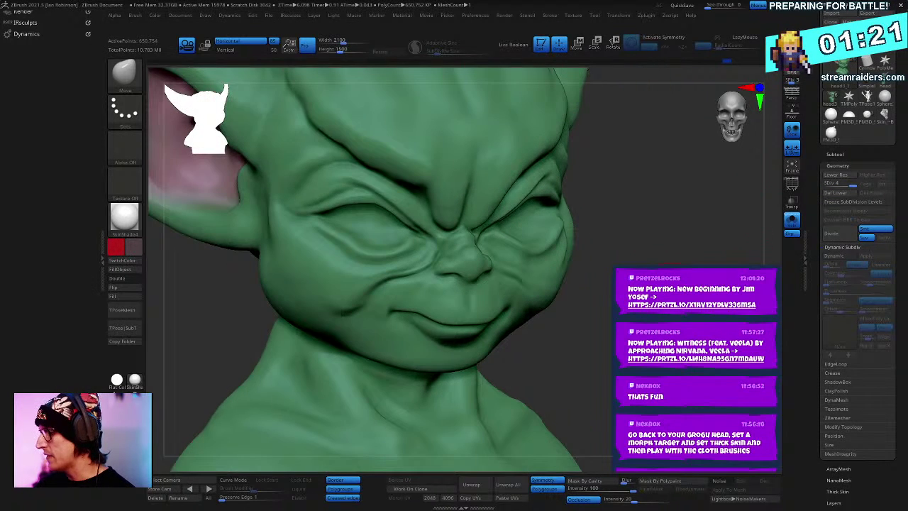
Step: Exaggerate the eye, cheek and mouth folds on the subdivided head with the Move brush
{"action": "left_click", "coordinate": [716, 219], "text": "ctrl"}
{"action": "left_click", "coordinate": [710, 223], "text": "ctrl"}
{"action": "left_click_drag", "start_coordinate": [667, 231], "coordinate": [706, 221]}
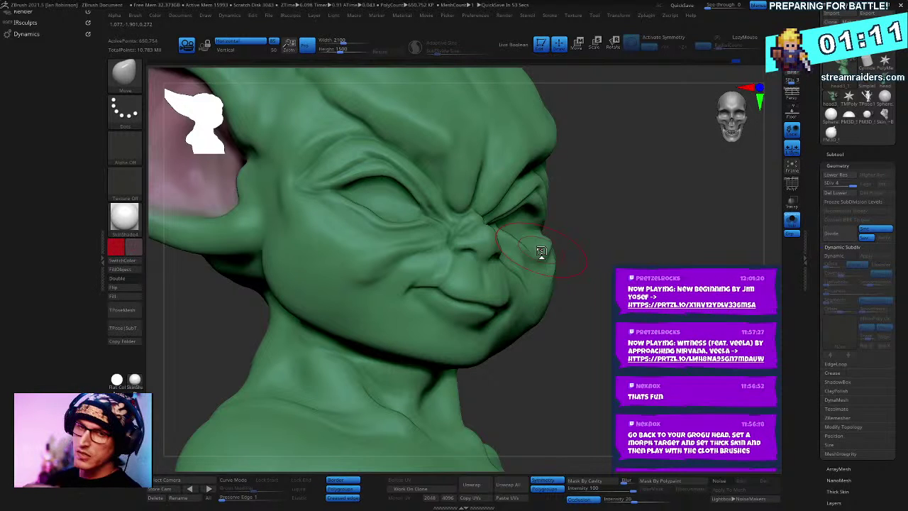
{"action": "left_click_drag", "start_coordinate": [541, 251], "coordinate": [767, 171]}
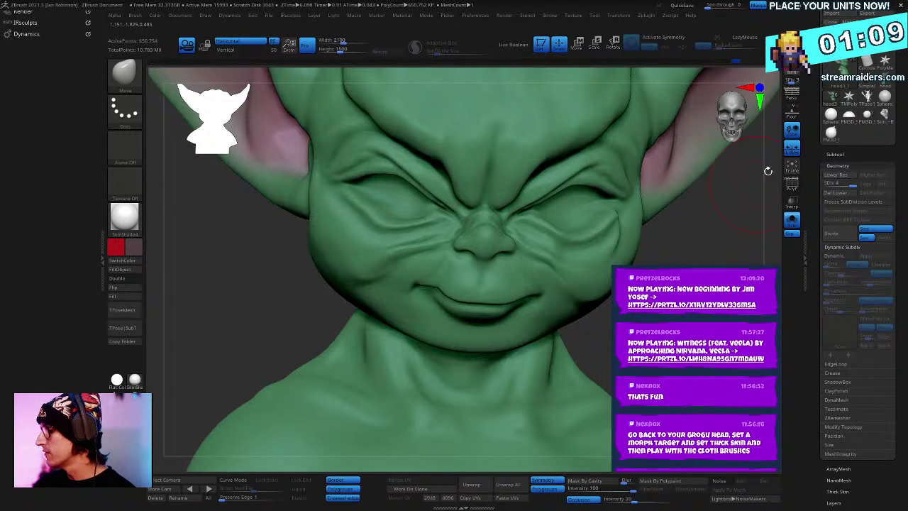
Step: Delete the test head subtool head3_1 and turn Solo off to show the full character
{"action": "left_click", "coordinate": [839, 164]}
{"action": "left_click", "coordinate": [842, 156]}
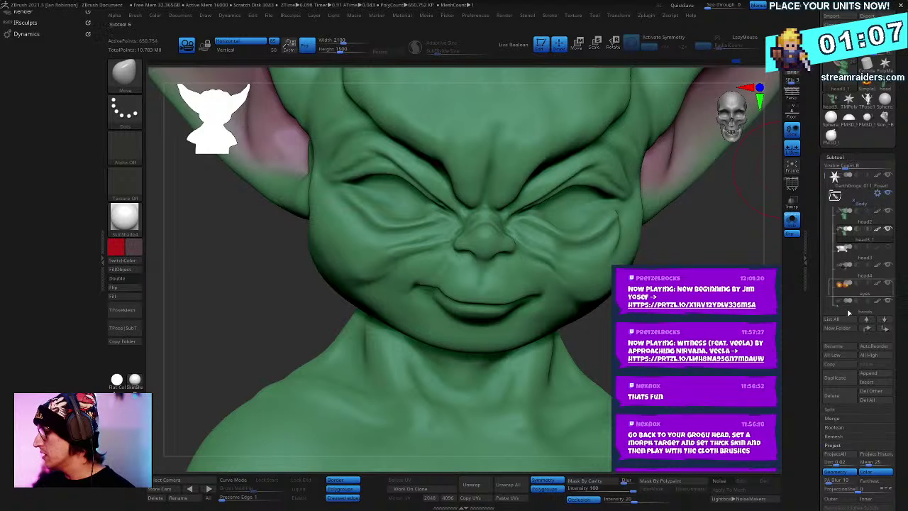
{"action": "left_click", "coordinate": [841, 395]}
{"action": "left_click", "coordinate": [812, 408]}
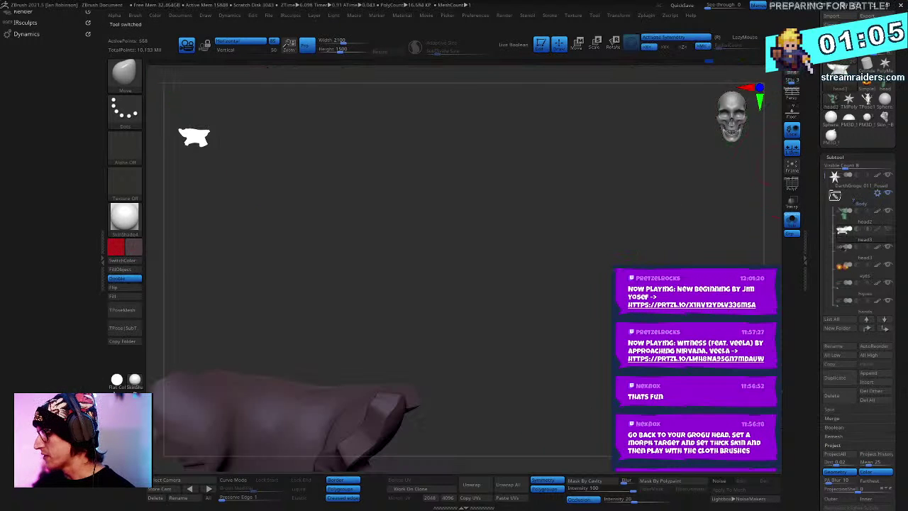
{"action": "left_click", "coordinate": [788, 219]}
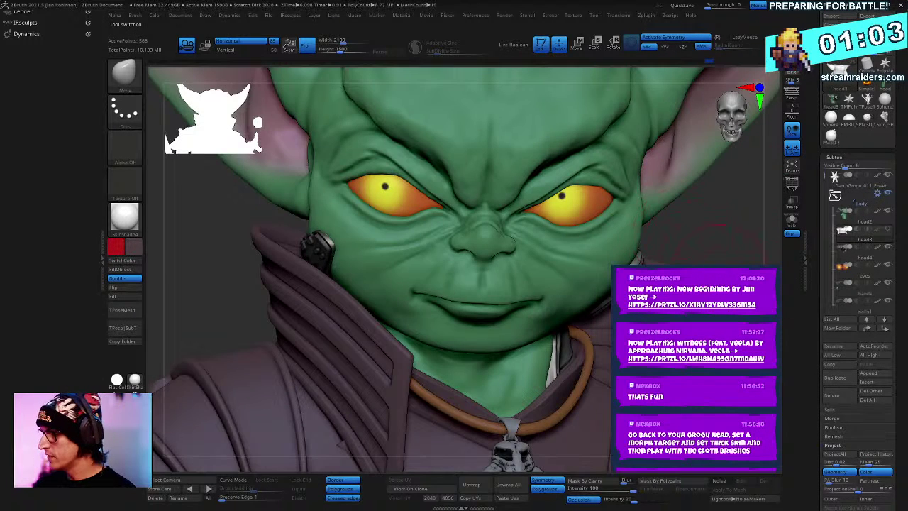
Step: Select the head4 armor piece along the jaw, check its polyframe, and view it briefly in isolation
{"action": "left_click_drag", "start_coordinate": [715, 273], "coordinate": [592, 269], "text": "alt"}
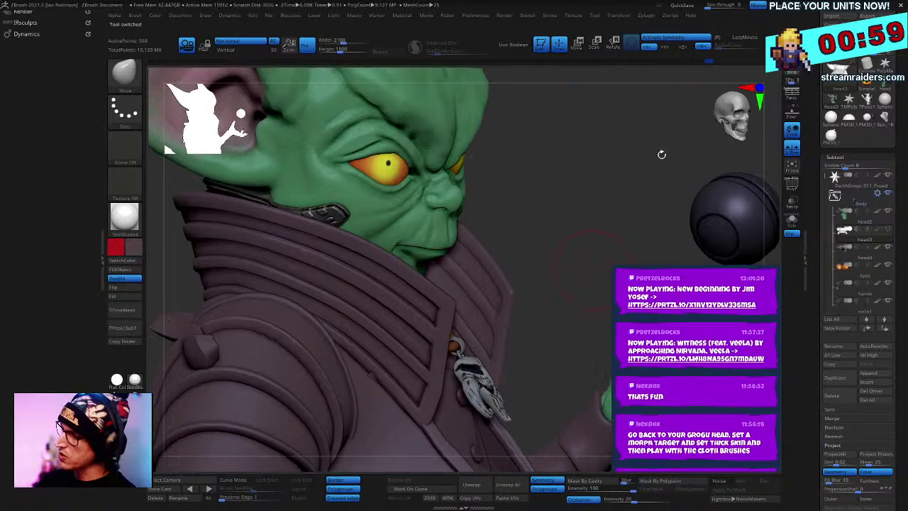
{"action": "left_click_drag", "start_coordinate": [661, 155], "coordinate": [588, 185]}
{"action": "left_click", "coordinate": [326, 214], "text": "alt"}
{"action": "key", "text": "shift+f"}
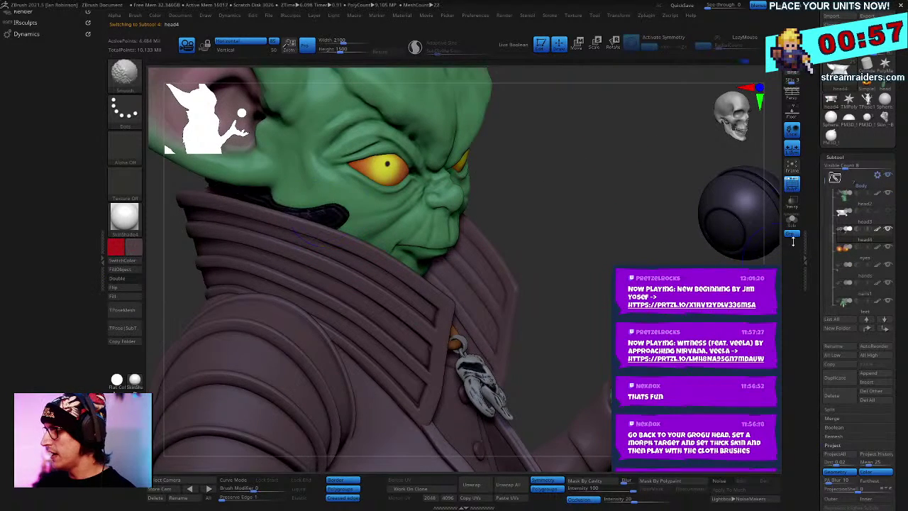
{"action": "key", "text": "shift+f"}
{"action": "left_click", "coordinate": [792, 221]}
{"action": "left_click_drag", "start_coordinate": [722, 222], "coordinate": [649, 263]}
{"action": "left_click", "coordinate": [790, 221]}
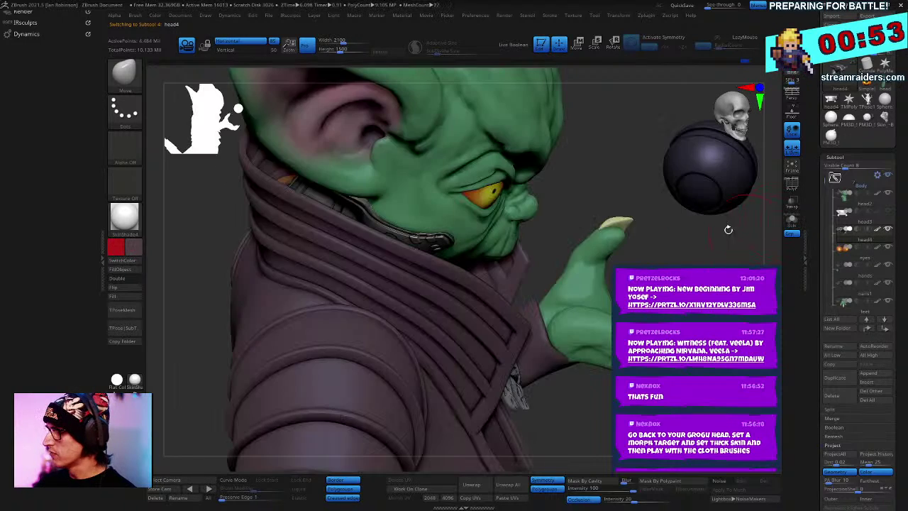
{"action": "right_click_drag", "start_coordinate": [728, 229], "coordinate": [544, 197]}
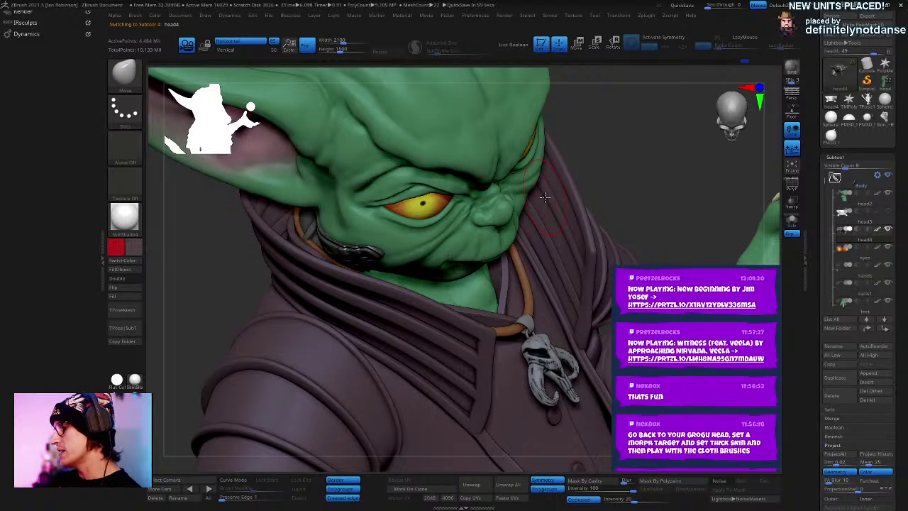
Step: Switch to the ZModeler brush and isolate the head4 jaw armor piece
{"action": "key", "text": "b"}
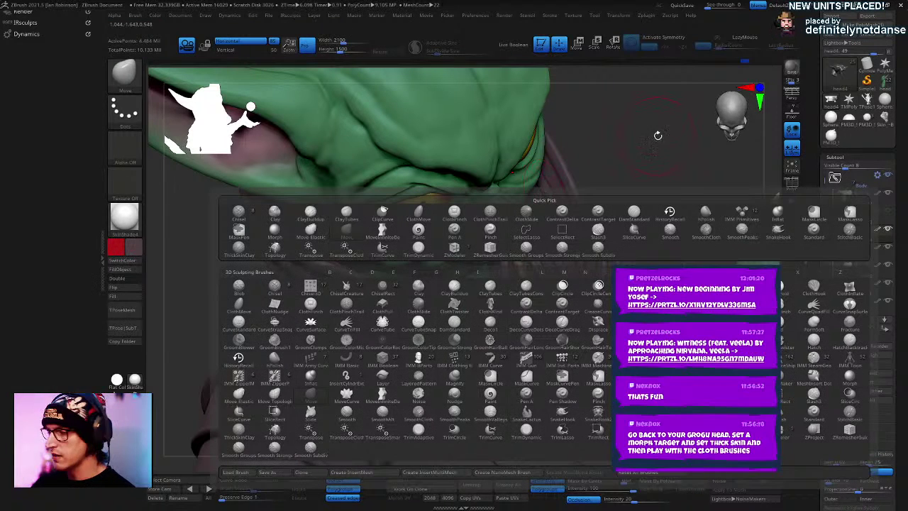
{"action": "key", "text": "z"}
{"action": "key", "text": "m"}
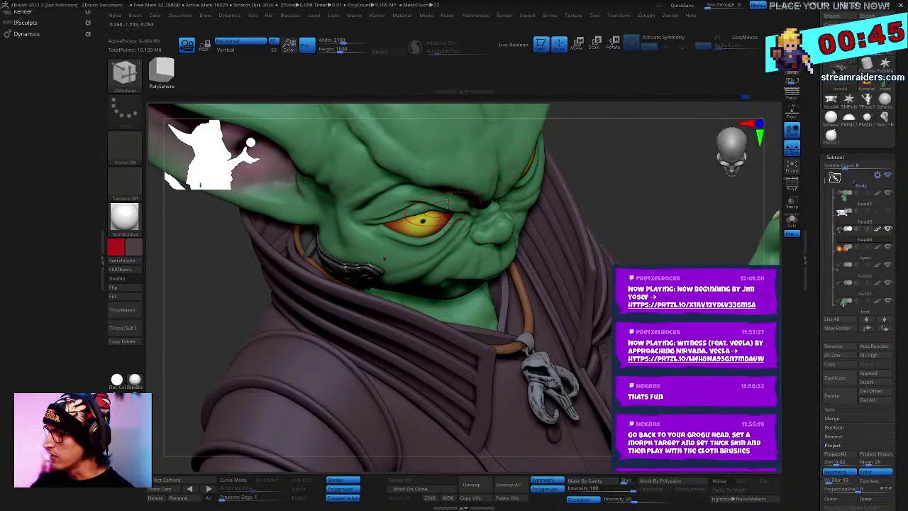
{"action": "key", "text": "space"}
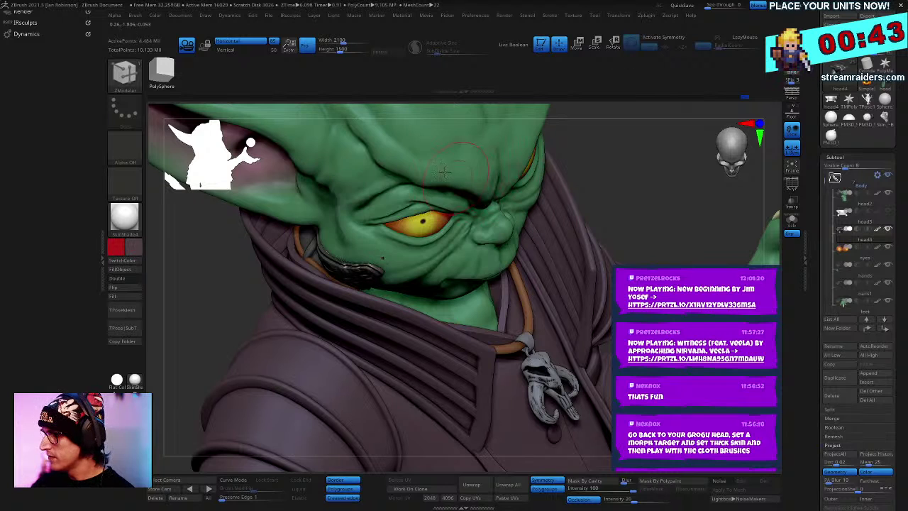
{"action": "left_click", "coordinate": [793, 222]}
{"action": "left_click_drag", "start_coordinate": [638, 216], "coordinate": [681, 170]}
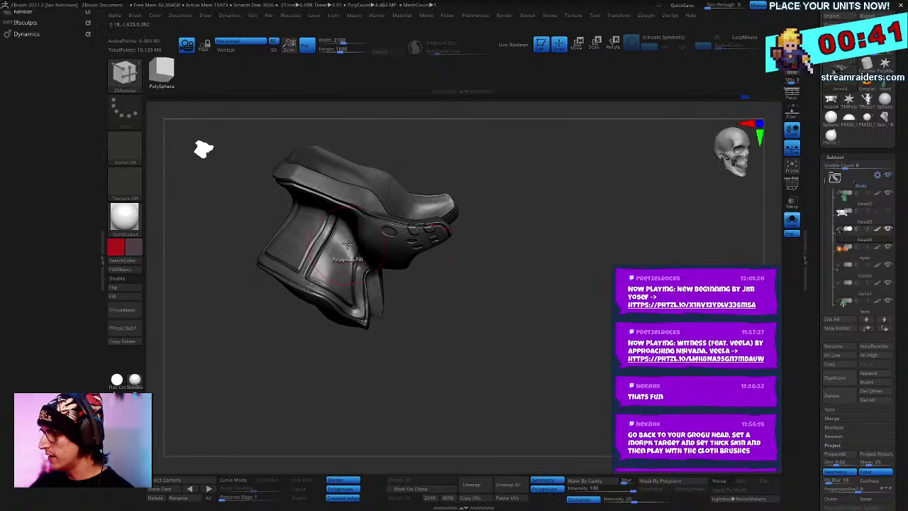
Step: Review the ZModeler edge actions on the isolated armor piece and bring the full character back into view
{"action": "key", "text": "space"}
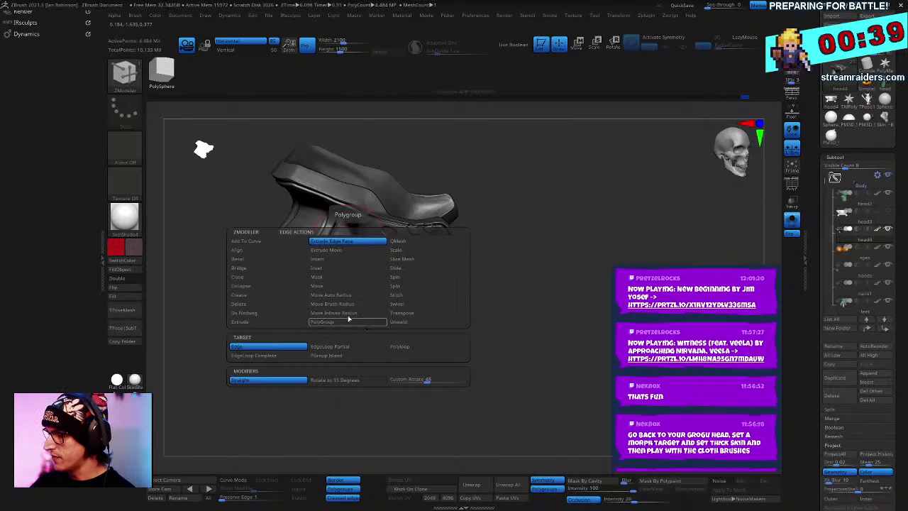
{"action": "left_click", "coordinate": [405, 249]}
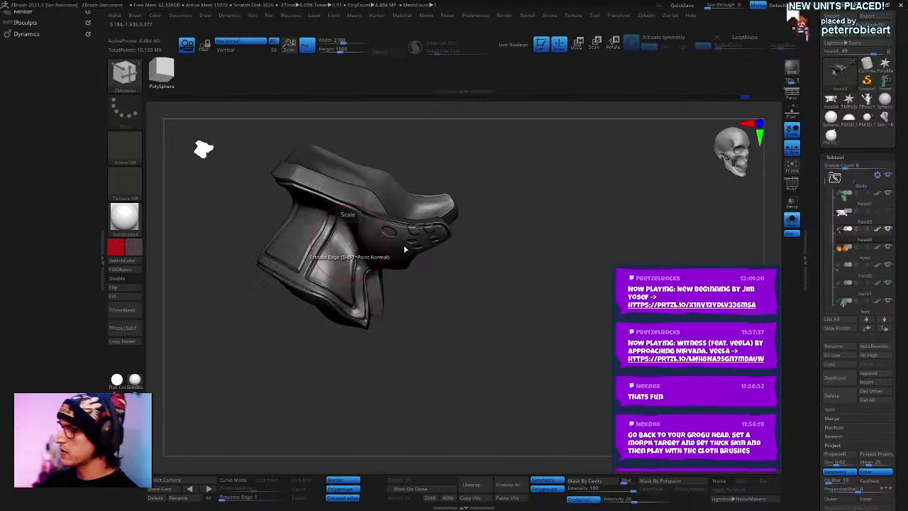
{"action": "right_click_drag", "start_coordinate": [405, 249], "coordinate": [355, 262]}
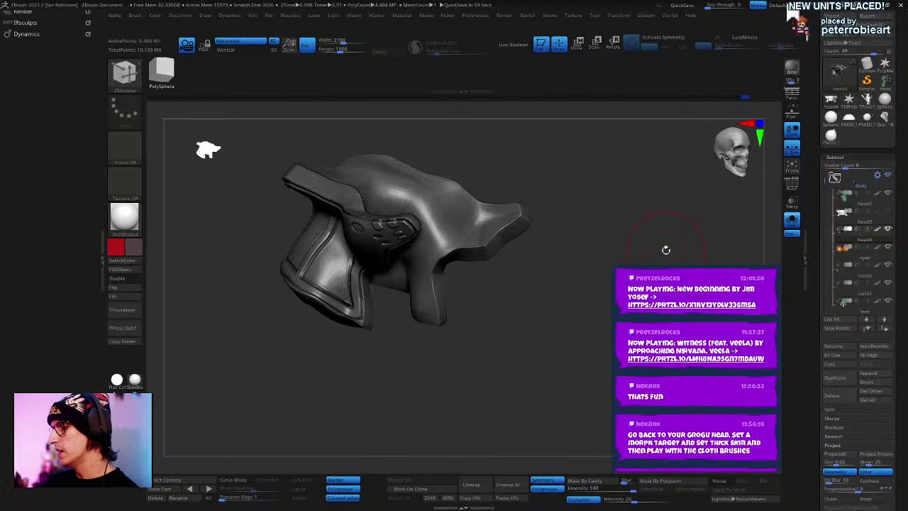
{"action": "left_click", "coordinate": [790, 221]}
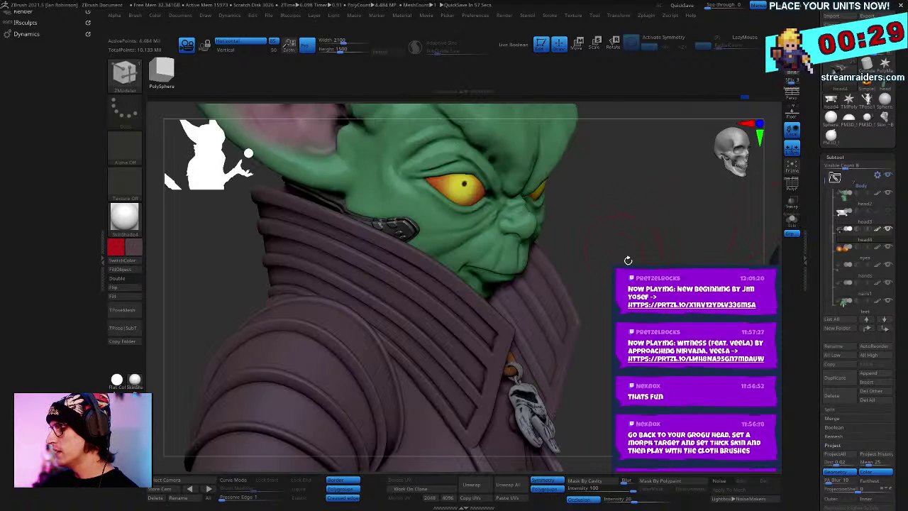
Step: Save the full character tool as DarthGrogu_011_Posed.ZTL in the Darth_Grogu folder, overwriting the existing file
{"action": "right_click_drag", "start_coordinate": [643, 255], "coordinate": [619, 255]}
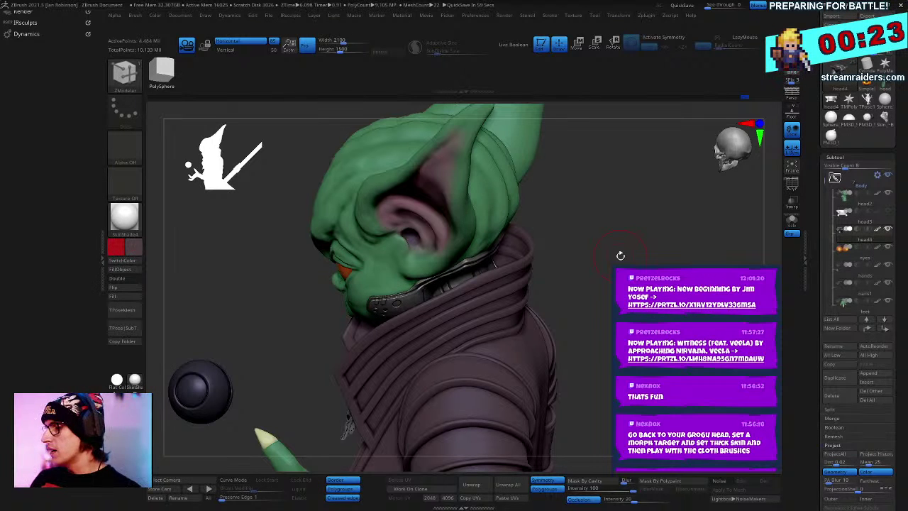
{"action": "right_click_drag", "start_coordinate": [646, 241], "coordinate": [701, 234]}
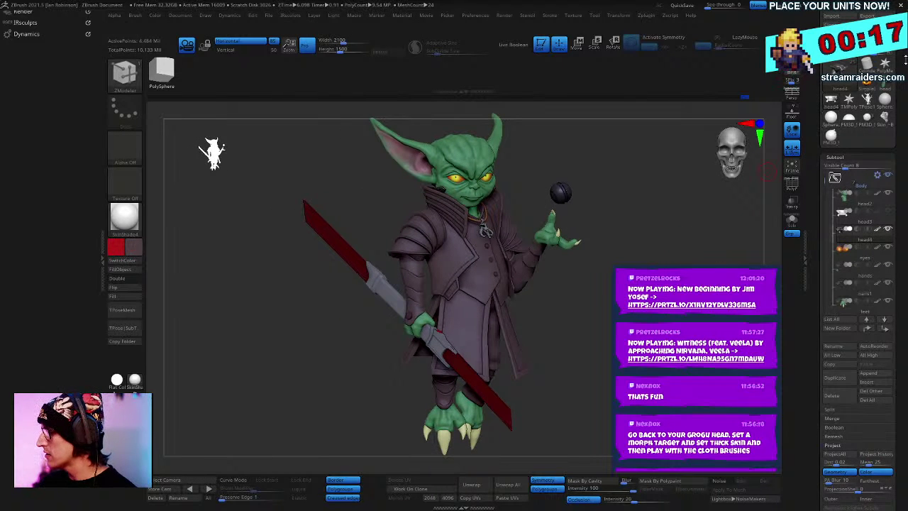
{"action": "key", "text": "ctrl+s"}
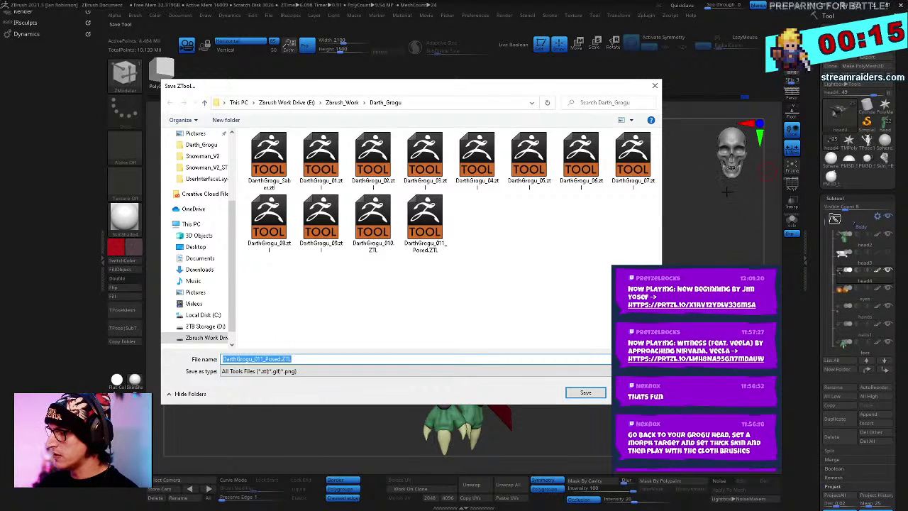
{"action": "key", "text": "Return"}
{"action": "key", "text": "Return"}
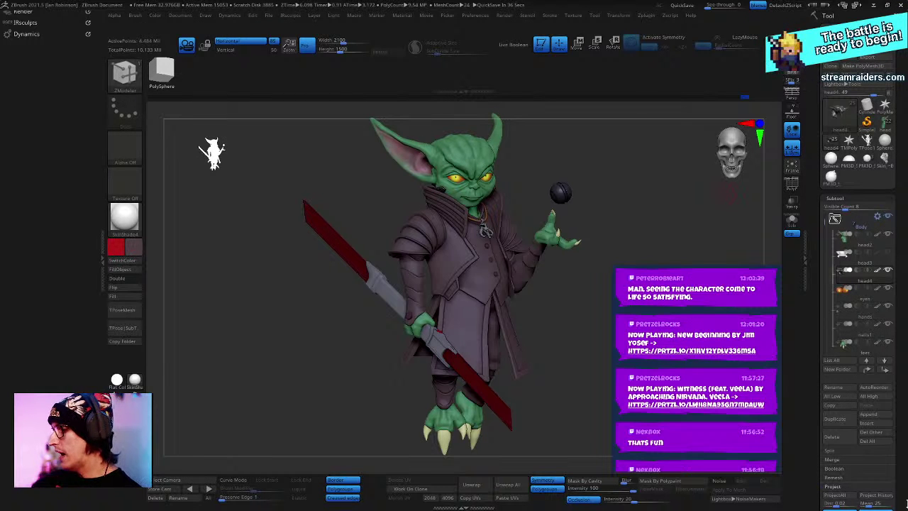
Step: Switch to Stream Raiders and start the Desecrated Ground battle
{"action": "left_click_drag", "start_coordinate": [604, 279], "coordinate": [613, 318]}
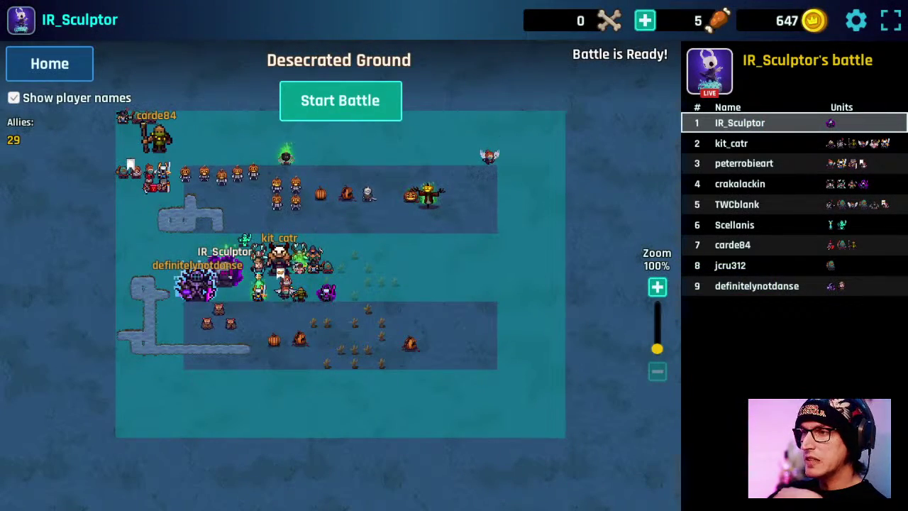
{"action": "left_click", "coordinate": [360, 106]}
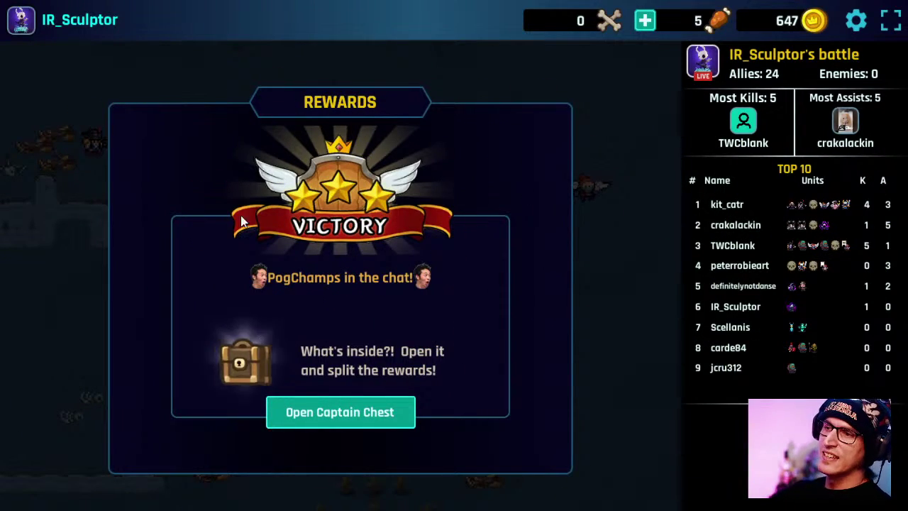
Step: Open the captain chest, grant the item reward to one random viewer, and return to the map
{"action": "left_click", "coordinate": [323, 412]}
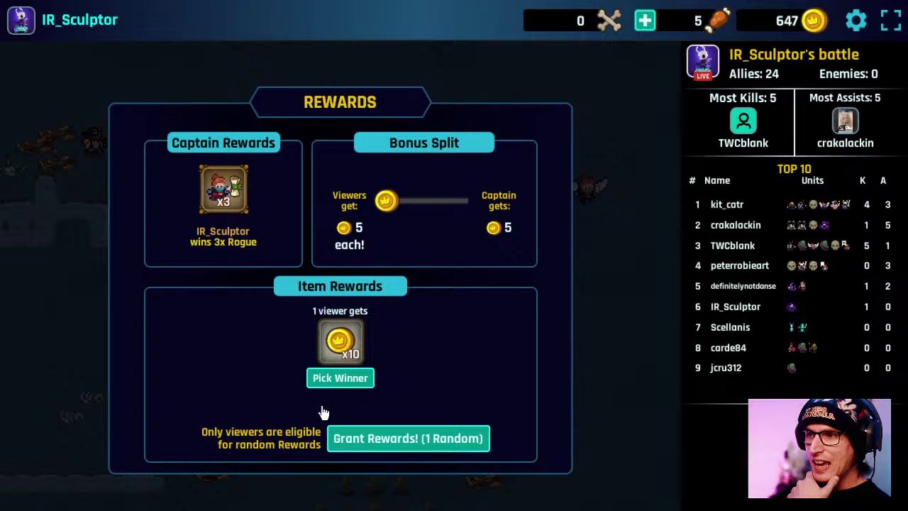
{"action": "left_click", "coordinate": [425, 445]}
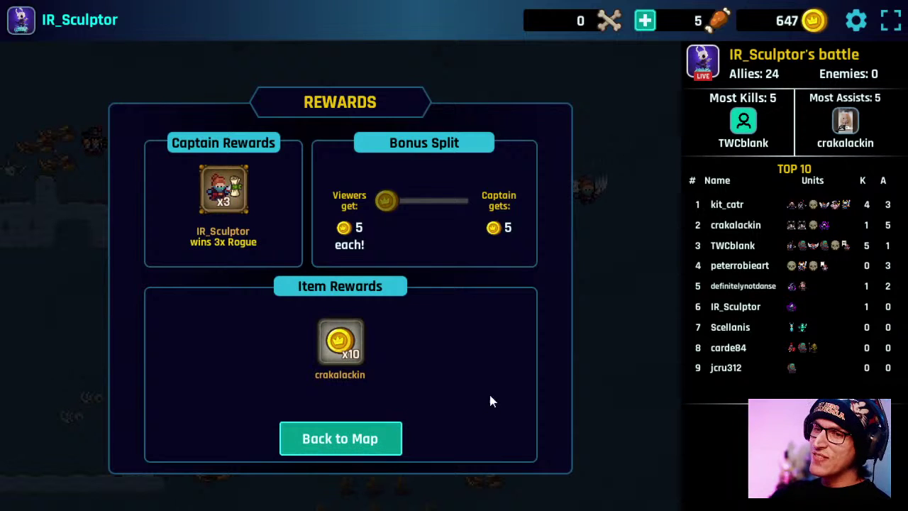
{"action": "left_click", "coordinate": [374, 440]}
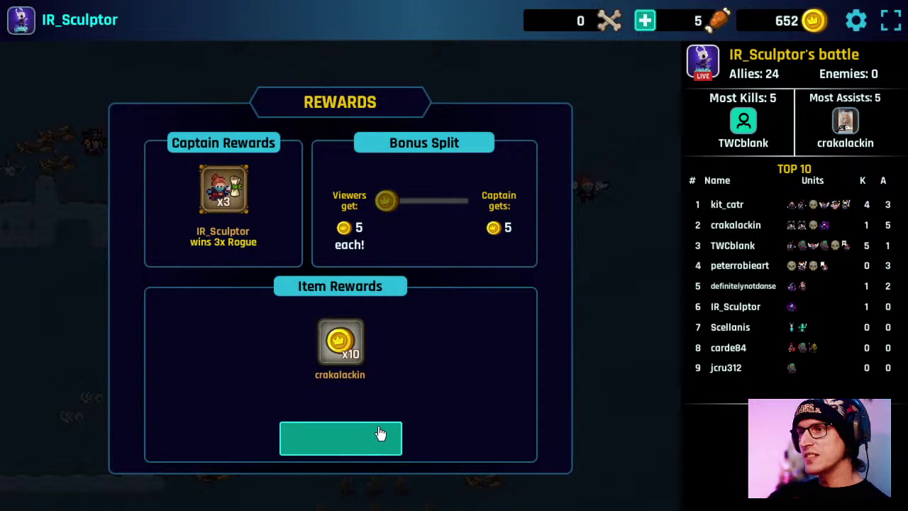